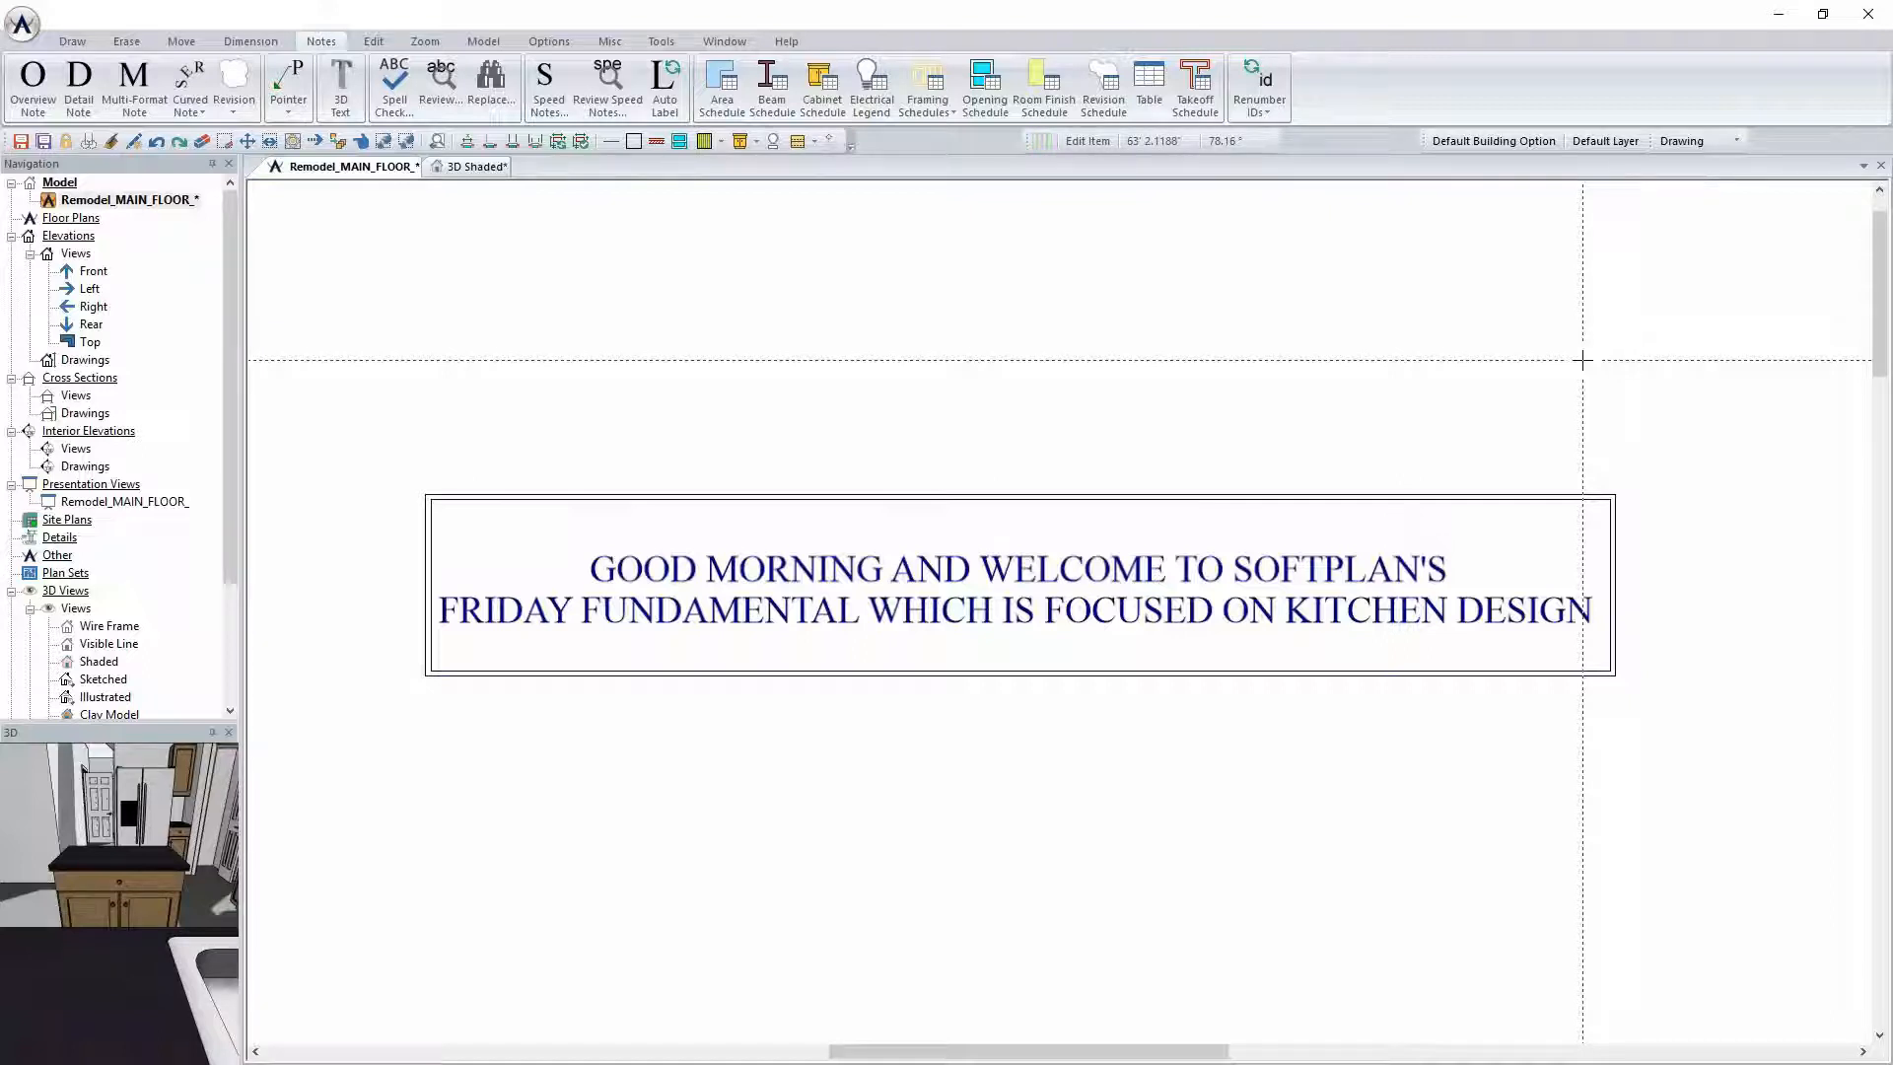
Show the reference kitchen photo and enlarge it to examine the cabinets, island and ceiling beams
{"action": "left_click_drag", "start_coordinate": [0, 126], "coordinate": [1080, 128]}
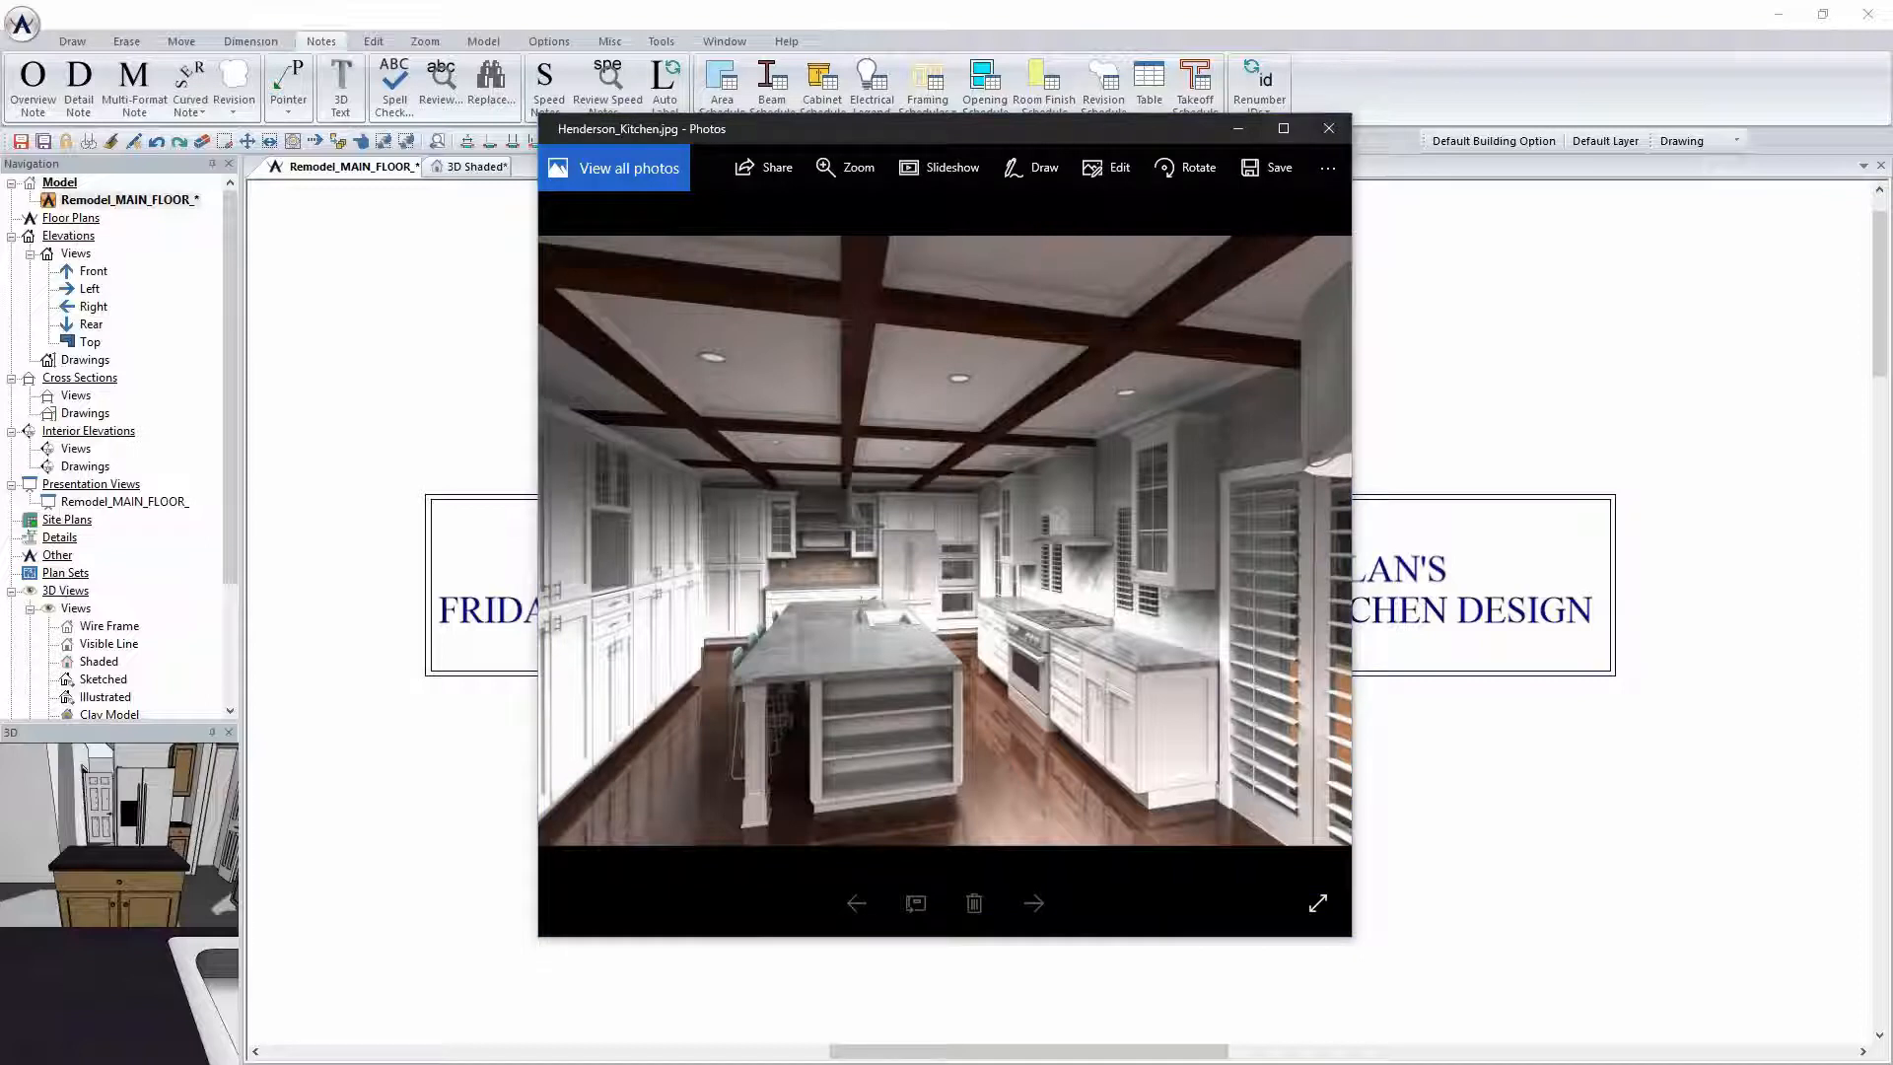
{"action": "left_click", "coordinate": [1283, 128]}
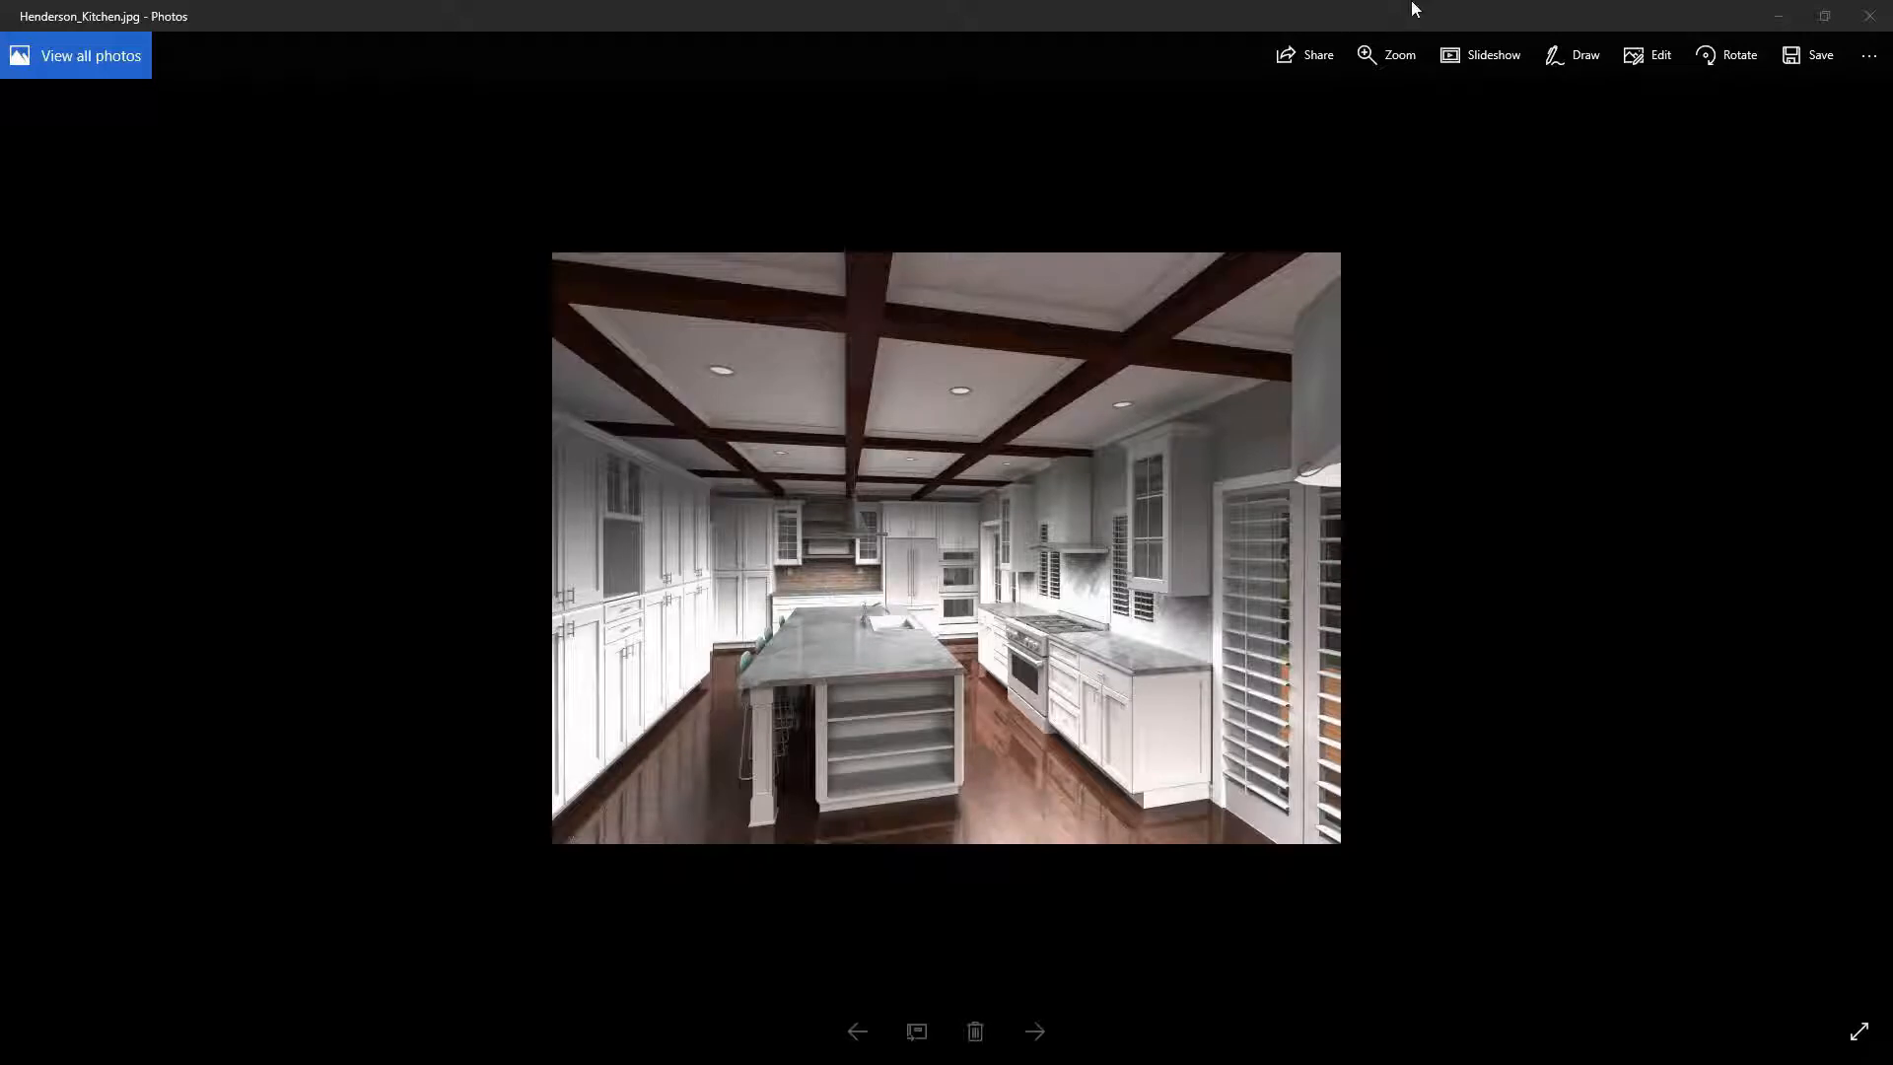
{"action": "double_click", "coordinate": [1118, 12]}
{"action": "left_click_drag", "start_coordinate": [840, 37], "coordinate": [0, 58]}
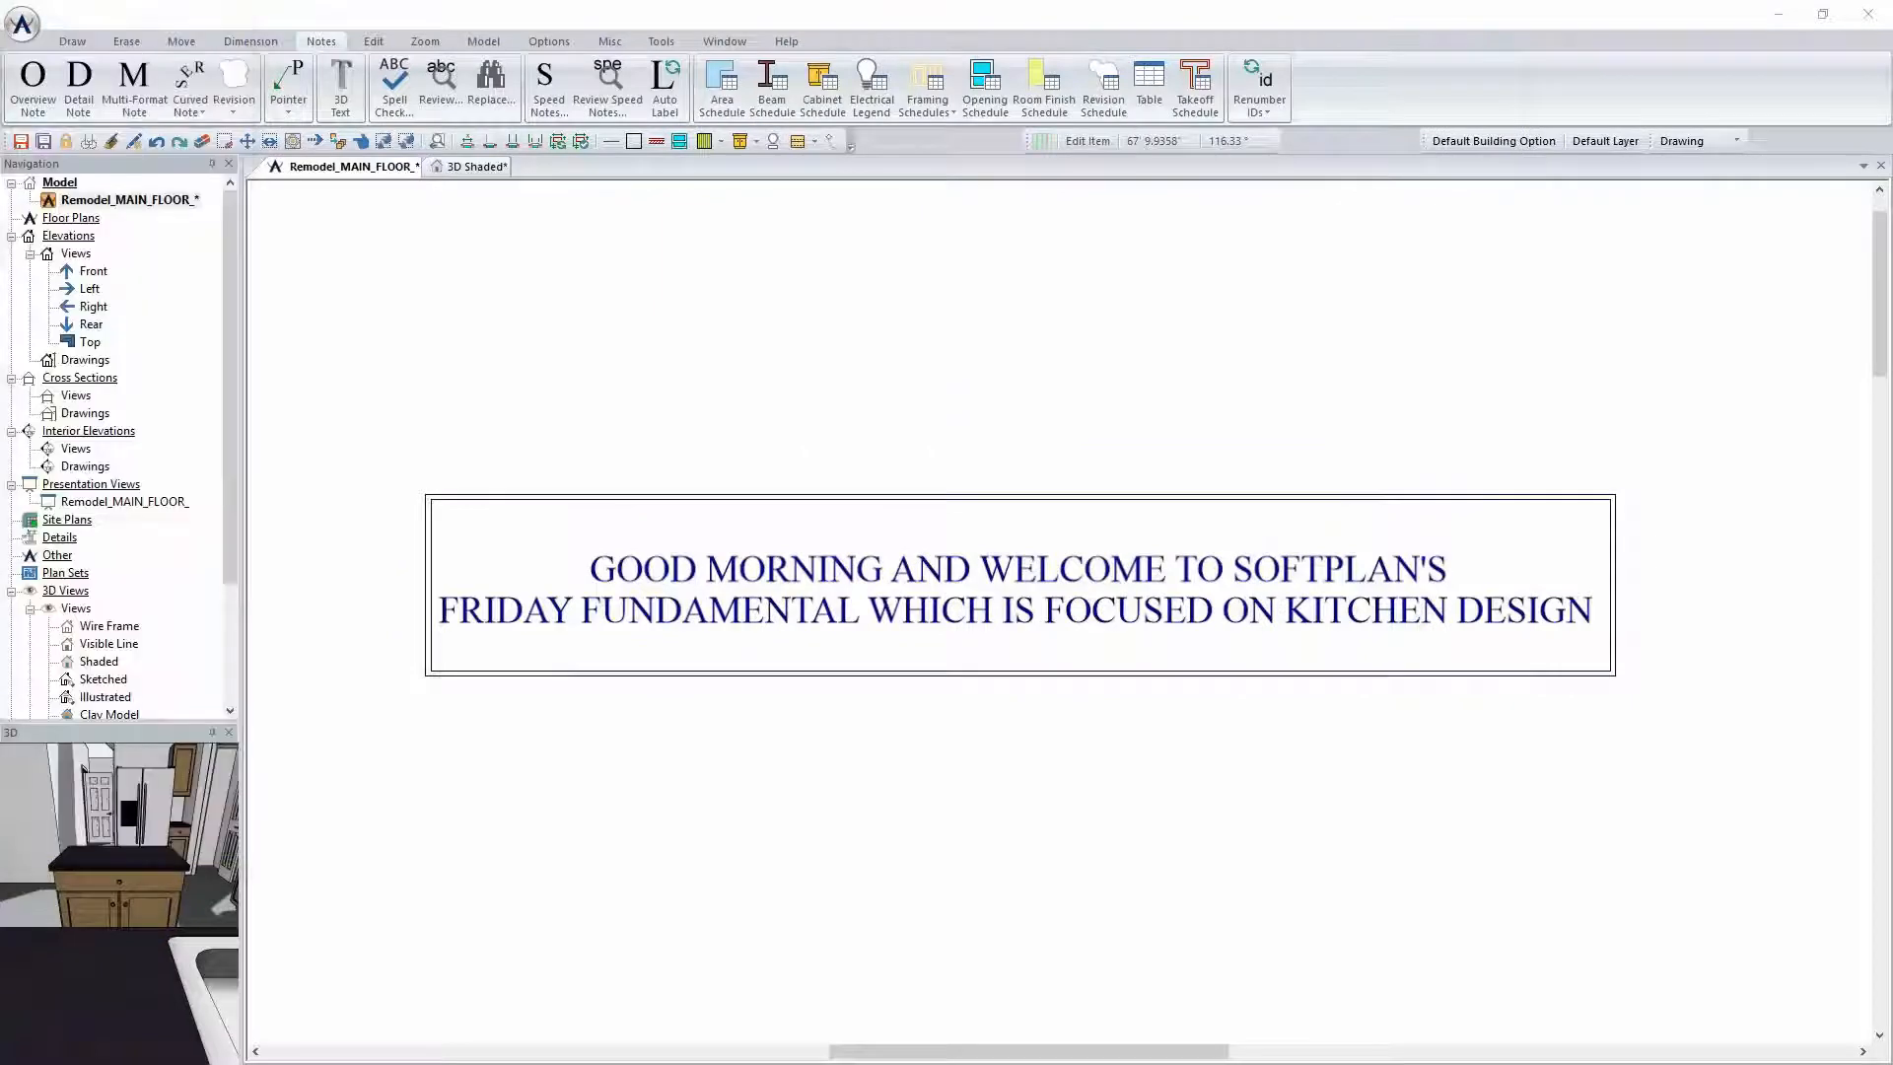
Examine the existing kitchen and dining area on the main floor plan alongside the reference kitchen photo
{"action": "scroll", "coordinate": [1022, 566], "scroll_direction": "down", "scroll_amount": 4}
{"action": "middle_click_drag", "start_coordinate": [1130, 832], "coordinate": [1133, 281]}
{"action": "scroll", "coordinate": [1059, 592], "scroll_direction": "up", "scroll_amount": 4}
{"action": "middle_click_drag", "start_coordinate": [1049, 527], "coordinate": [1067, 612]}
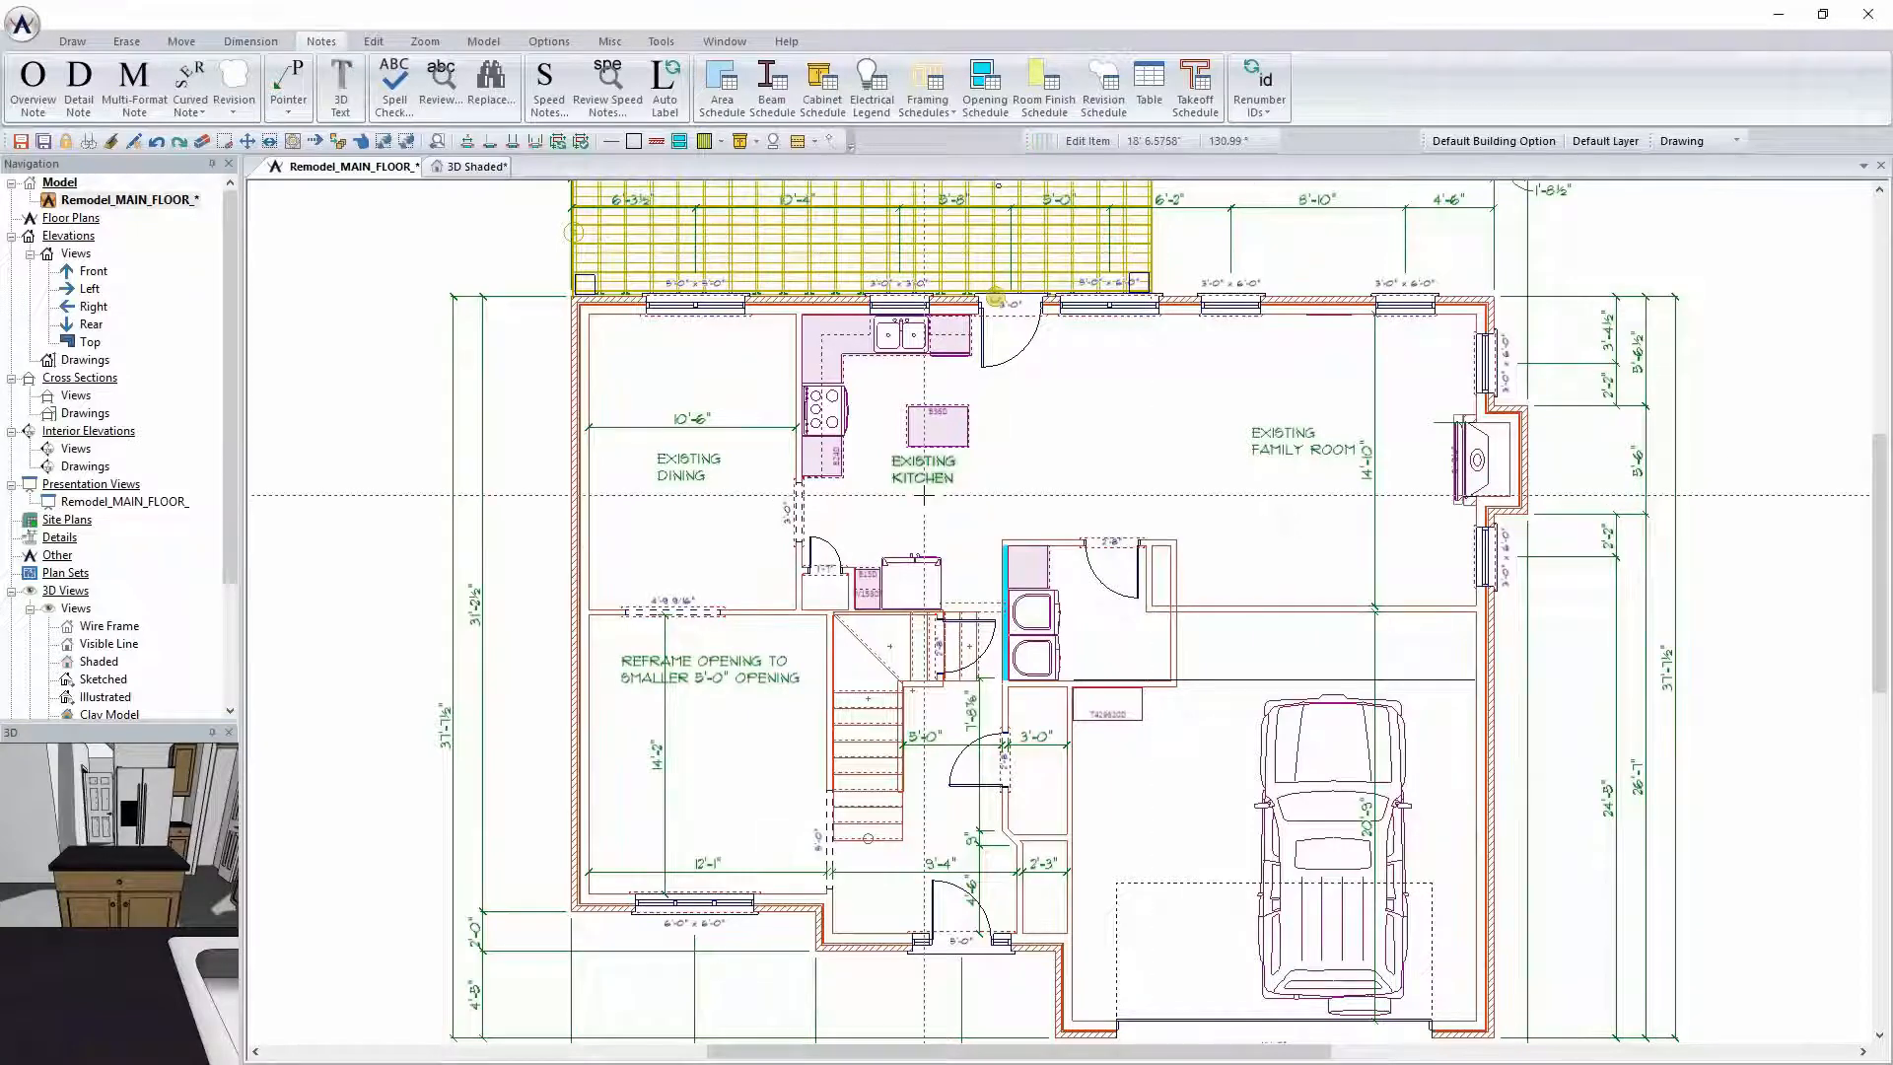
{"action": "scroll", "coordinate": [1060, 612], "scroll_direction": "up", "scroll_amount": 1}
{"action": "scroll", "coordinate": [1061, 612], "scroll_direction": "up", "scroll_amount": 2}
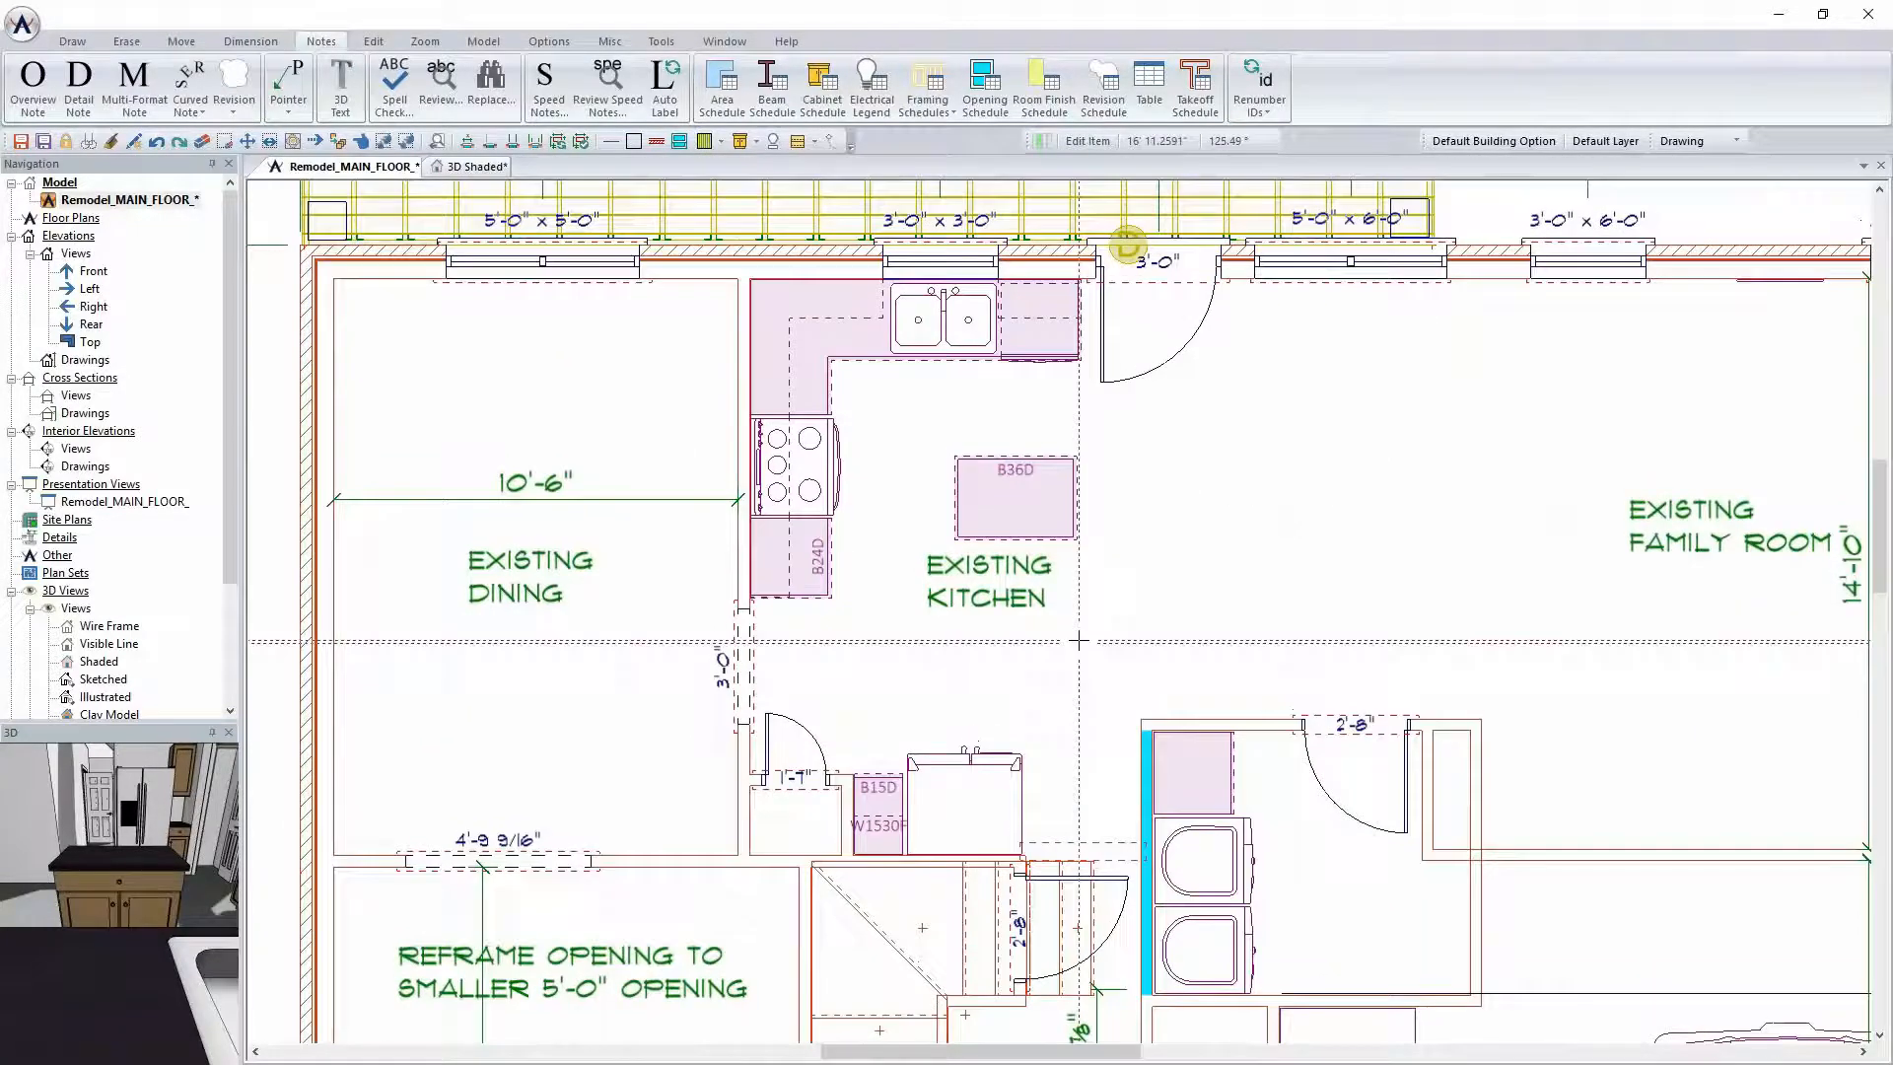
{"action": "scroll", "coordinate": [1335, 519], "scroll_direction": "down", "scroll_amount": 1}
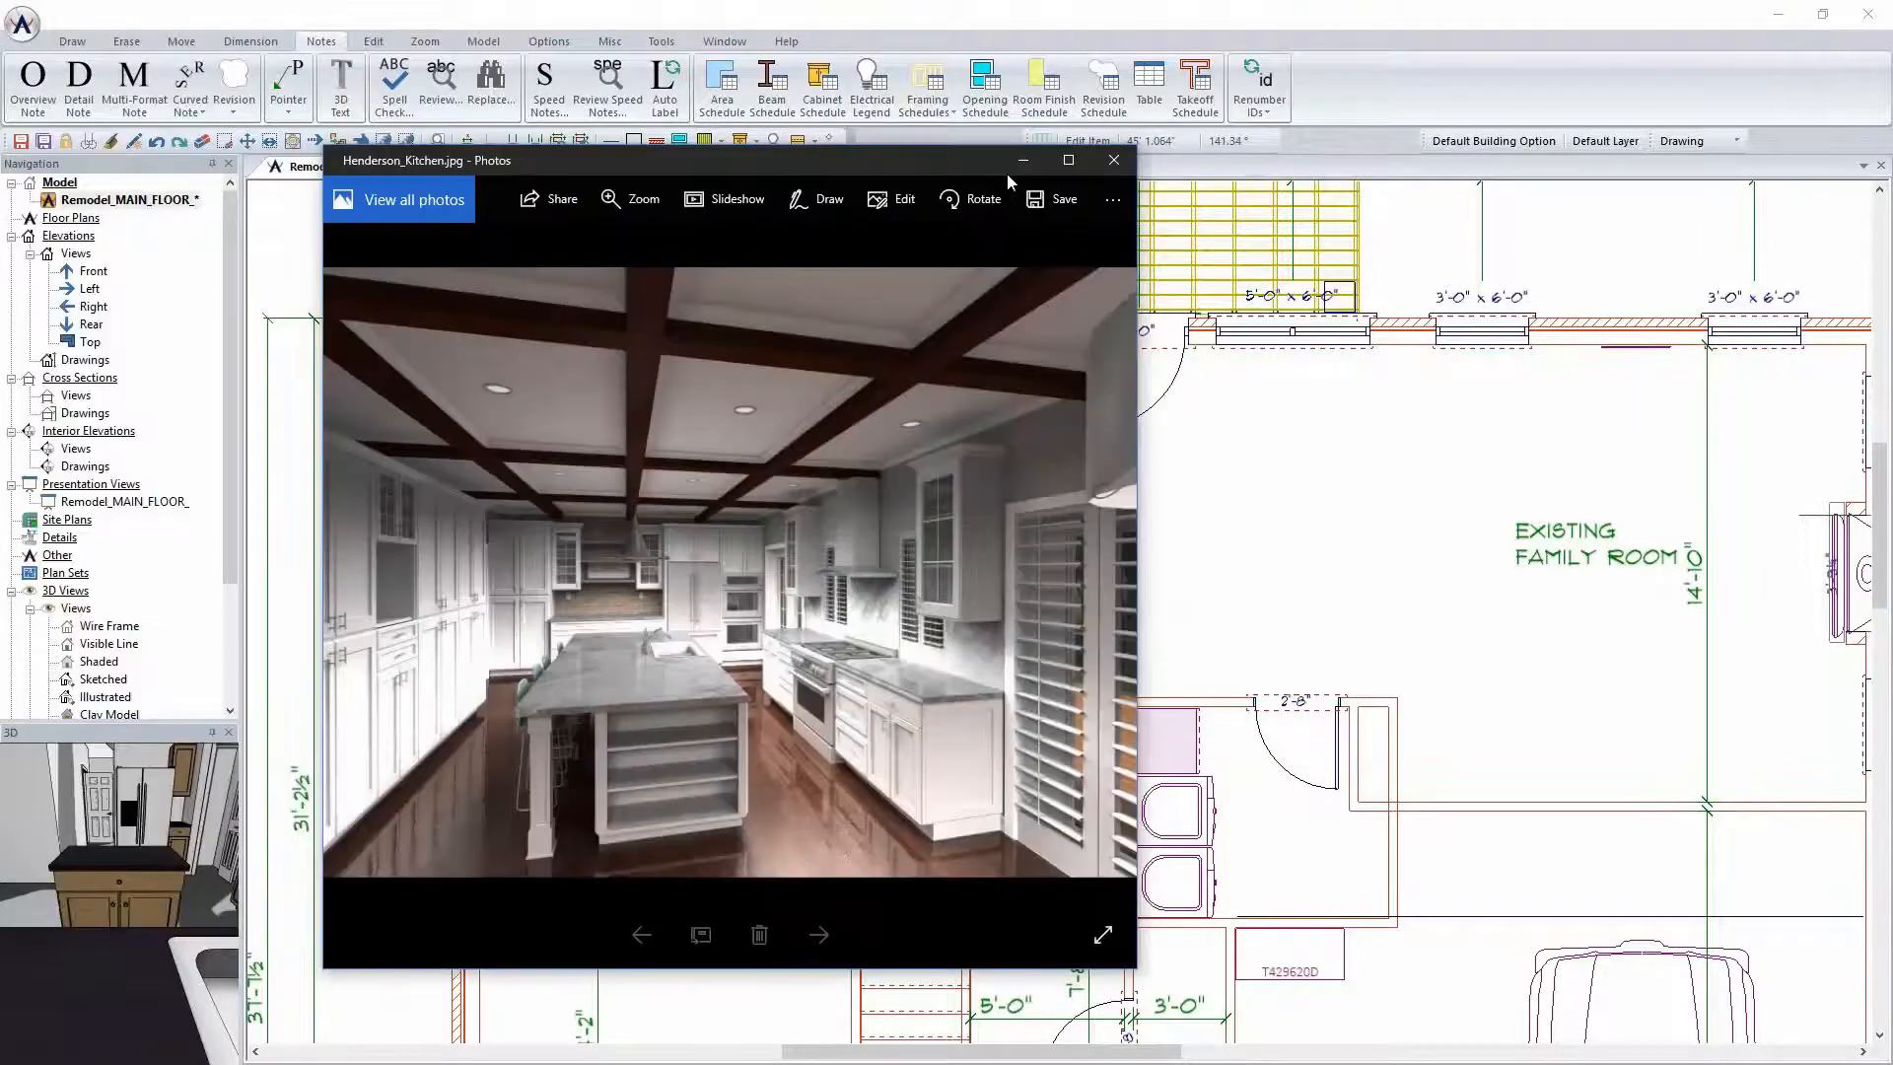
{"action": "left_click_drag", "start_coordinate": [1008, 173], "coordinate": [1626, 92]}
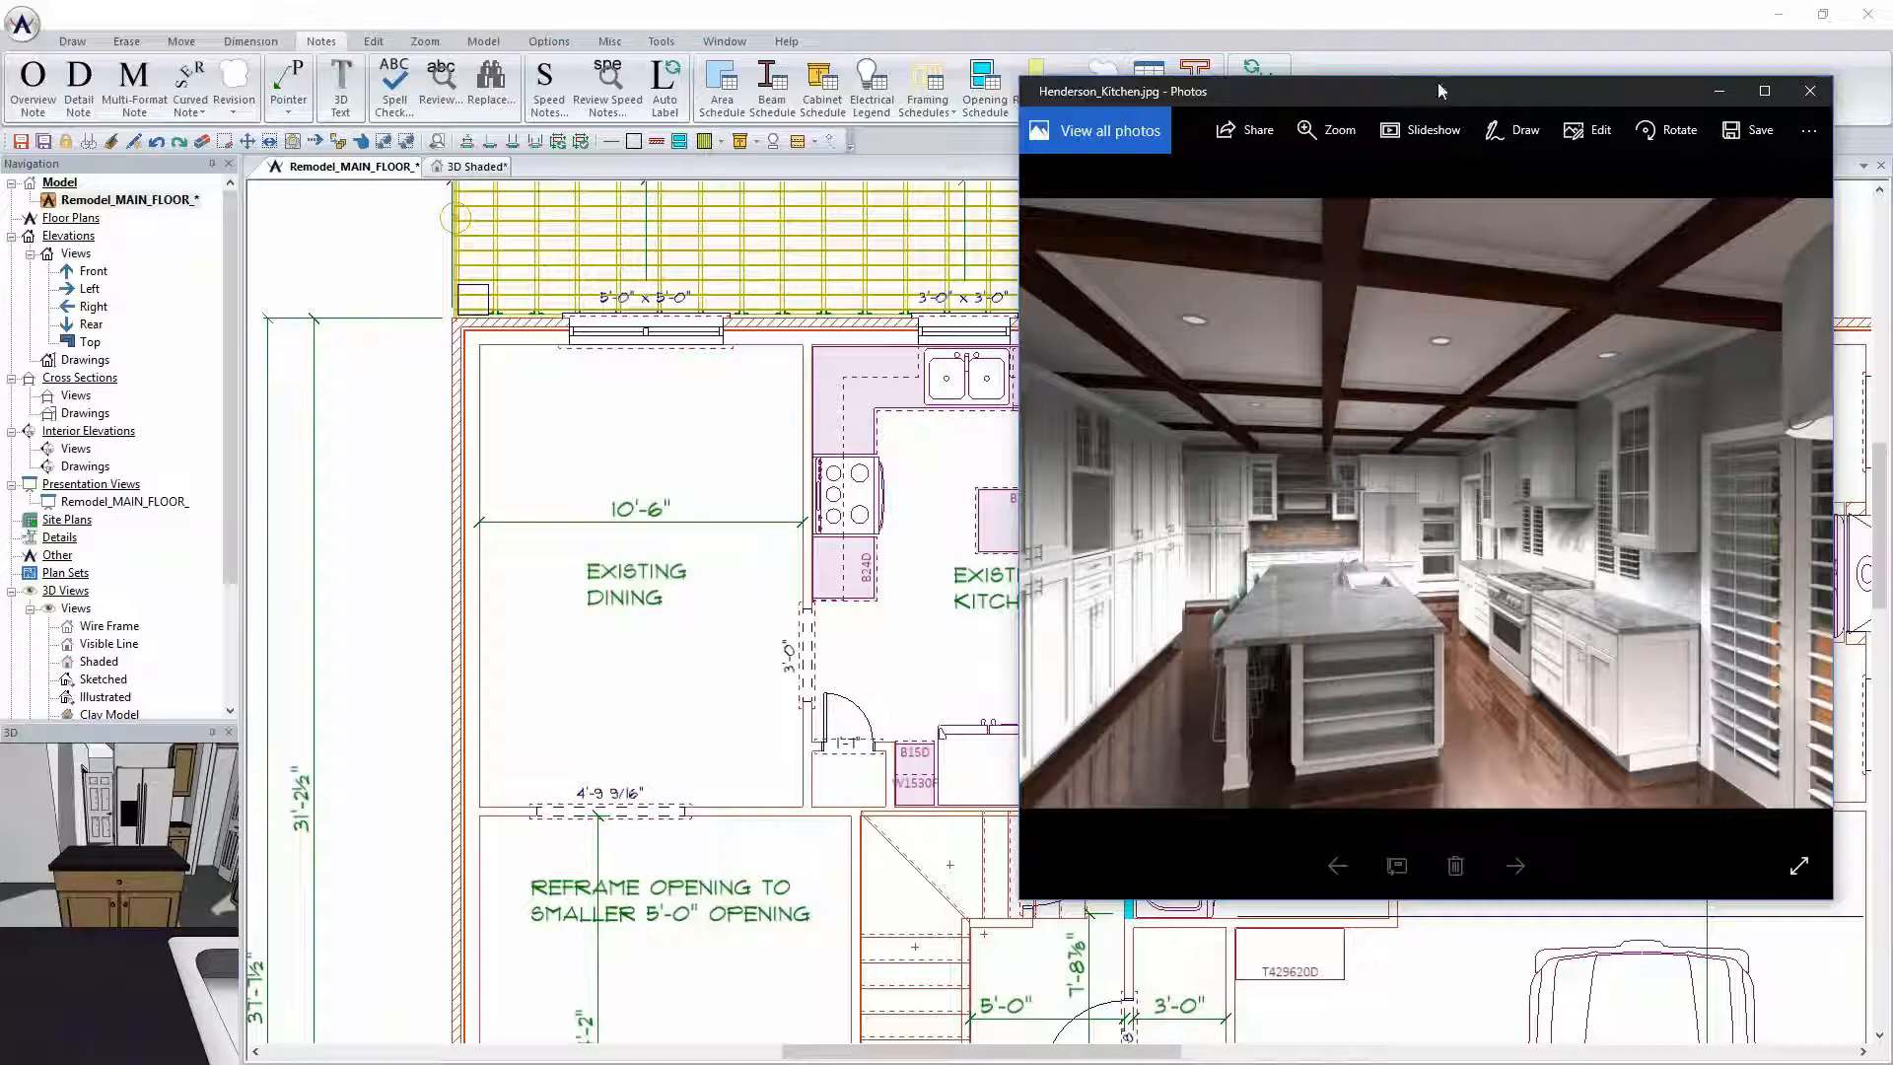
{"action": "left_click_drag", "start_coordinate": [1404, 89], "coordinate": [0, 0]}
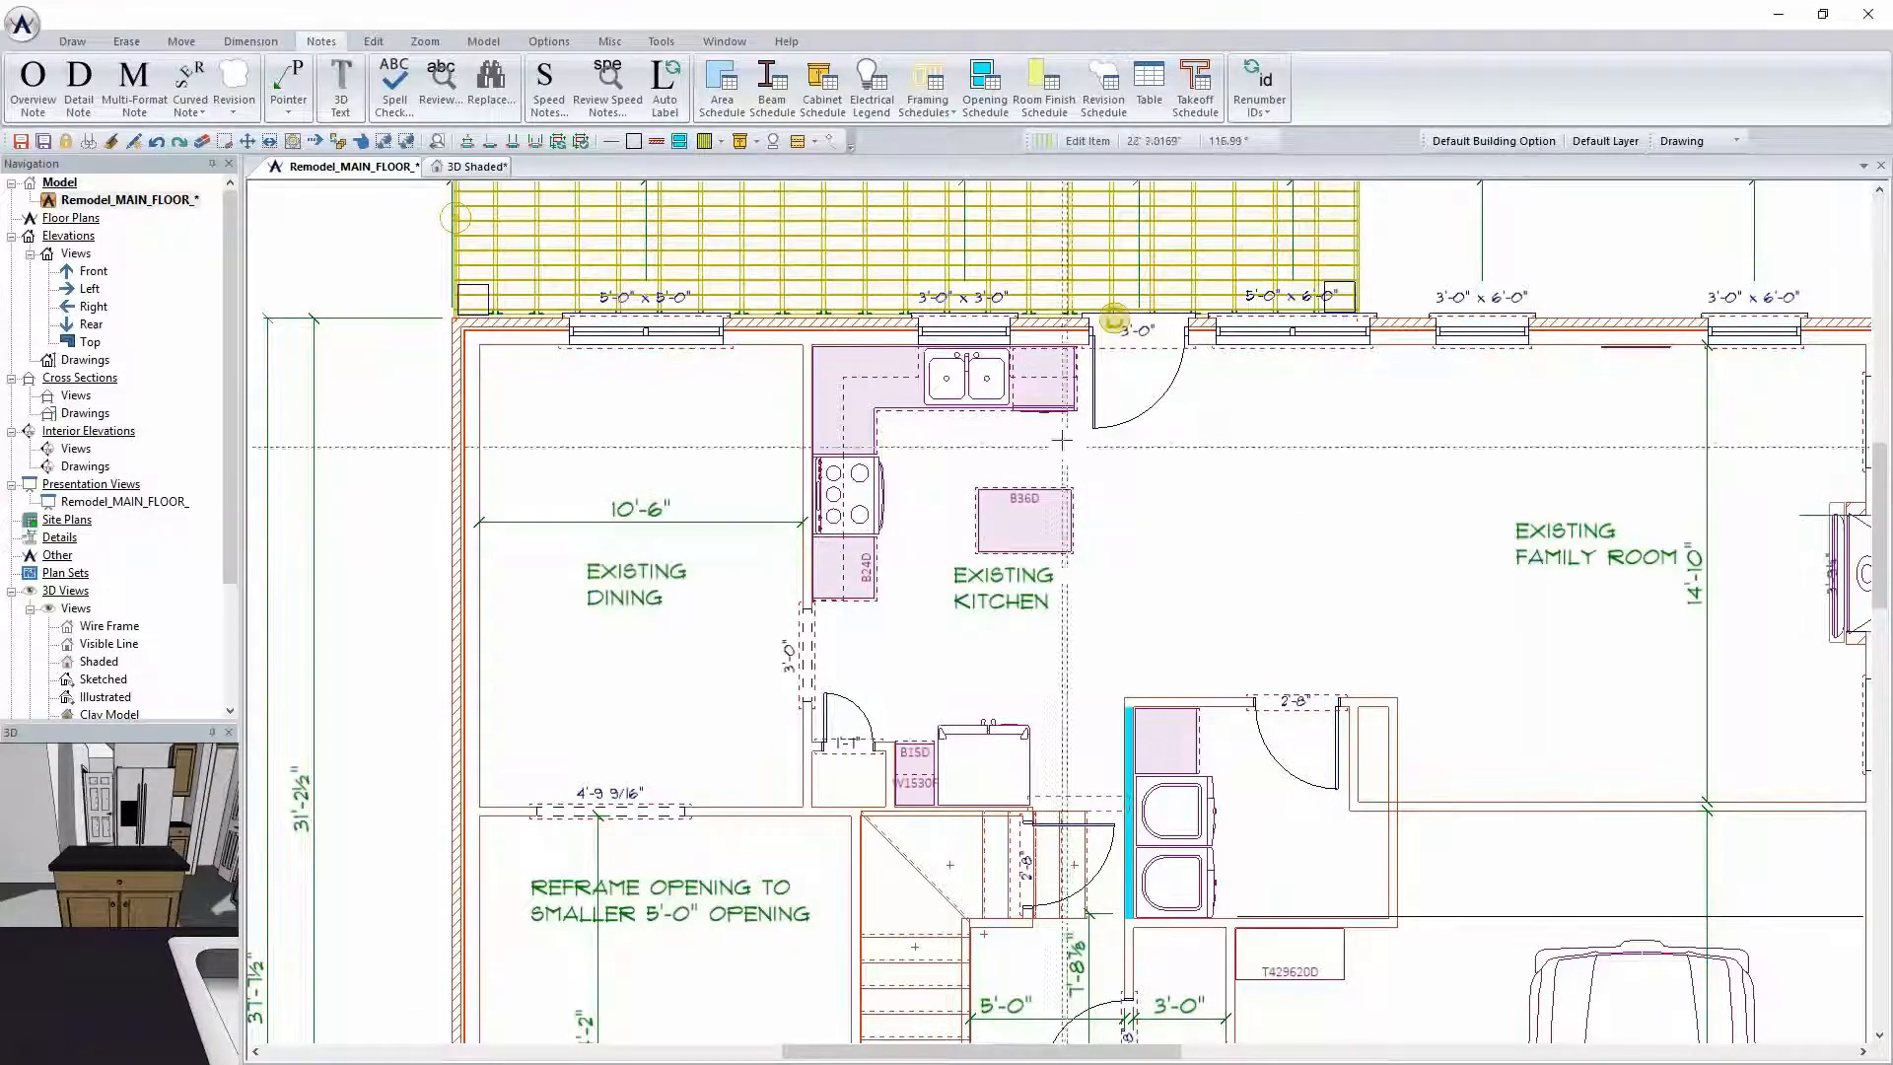
Examine the existing kitchen and adjoining dining room in the shaded 3D model, aiming the view at the kitchen
{"action": "left_click", "coordinate": [477, 167]}
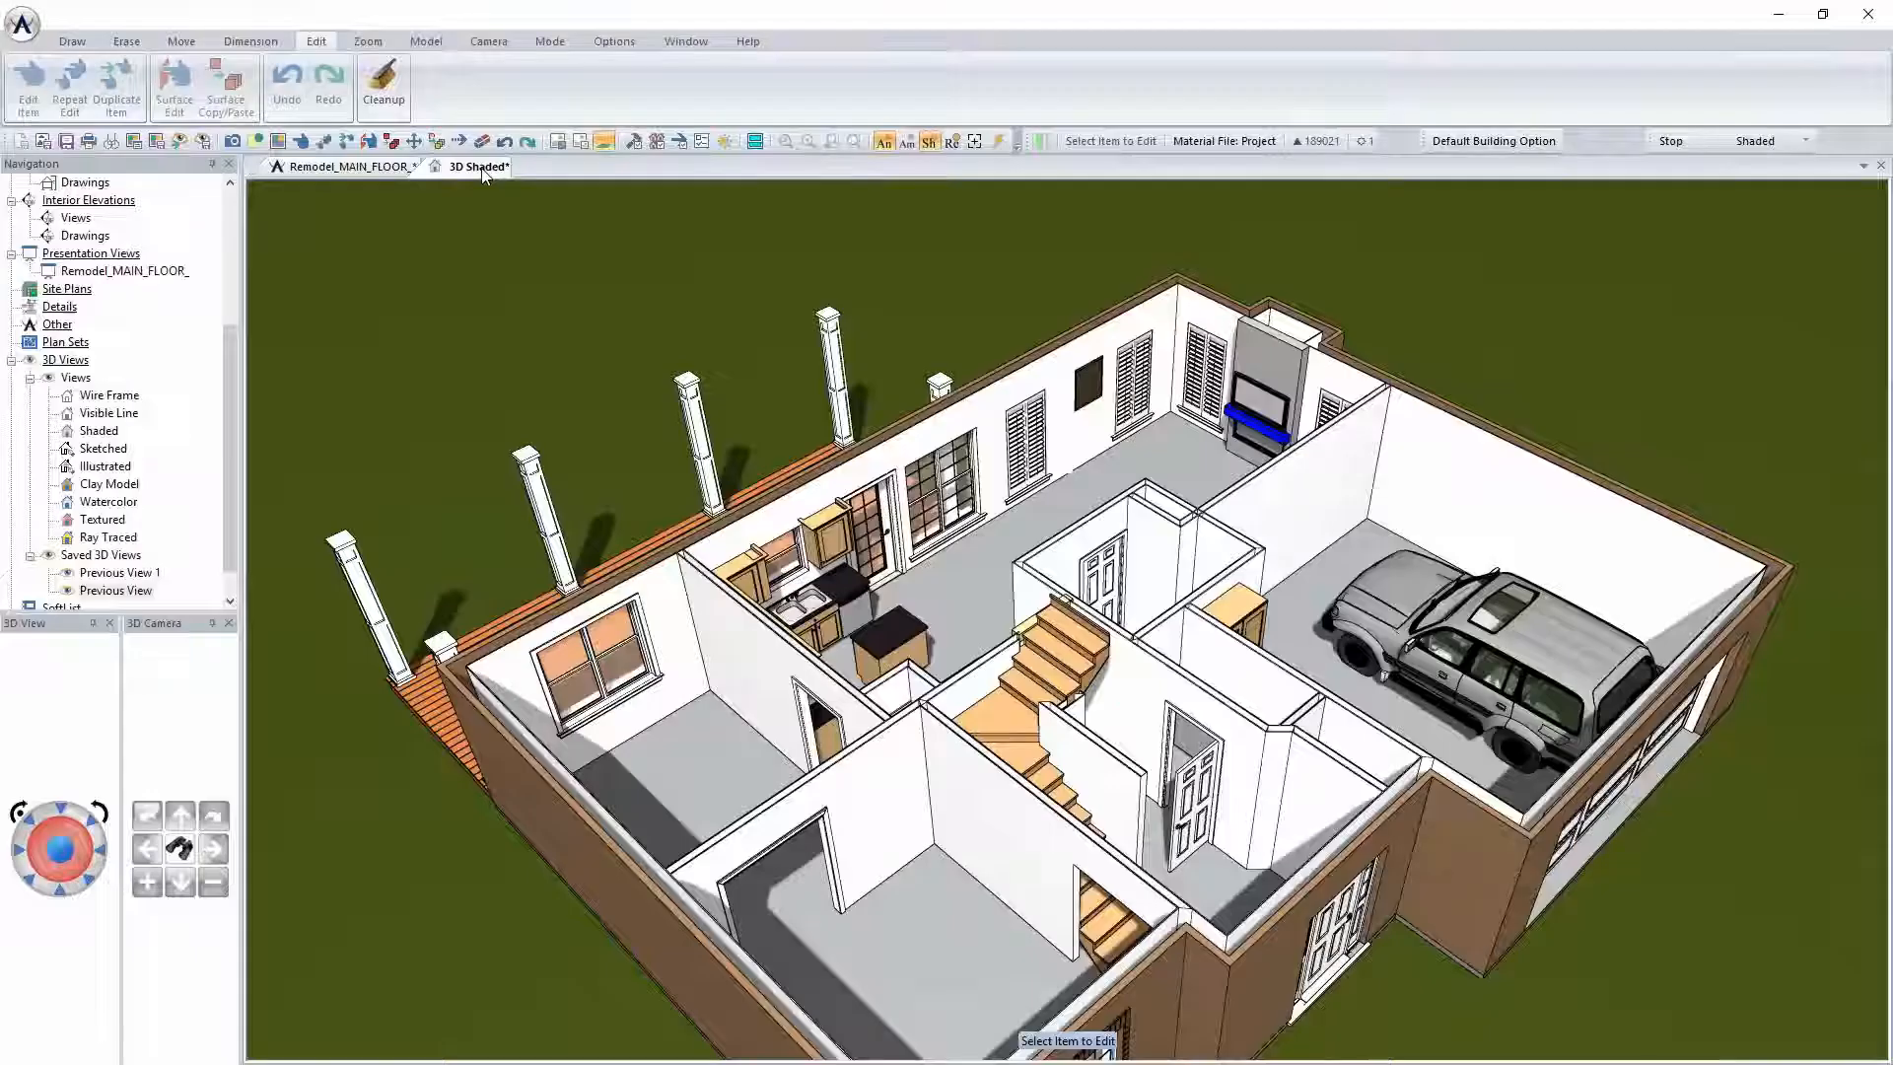
{"action": "mouse_move", "coordinate": [1046, 535]}
{"action": "middle_mouse_down"}
{"action": "mouse_move", "coordinate": [974, 572]}
{"action": "mouse_move", "coordinate": [933, 555]}
{"action": "middle_mouse_up"}
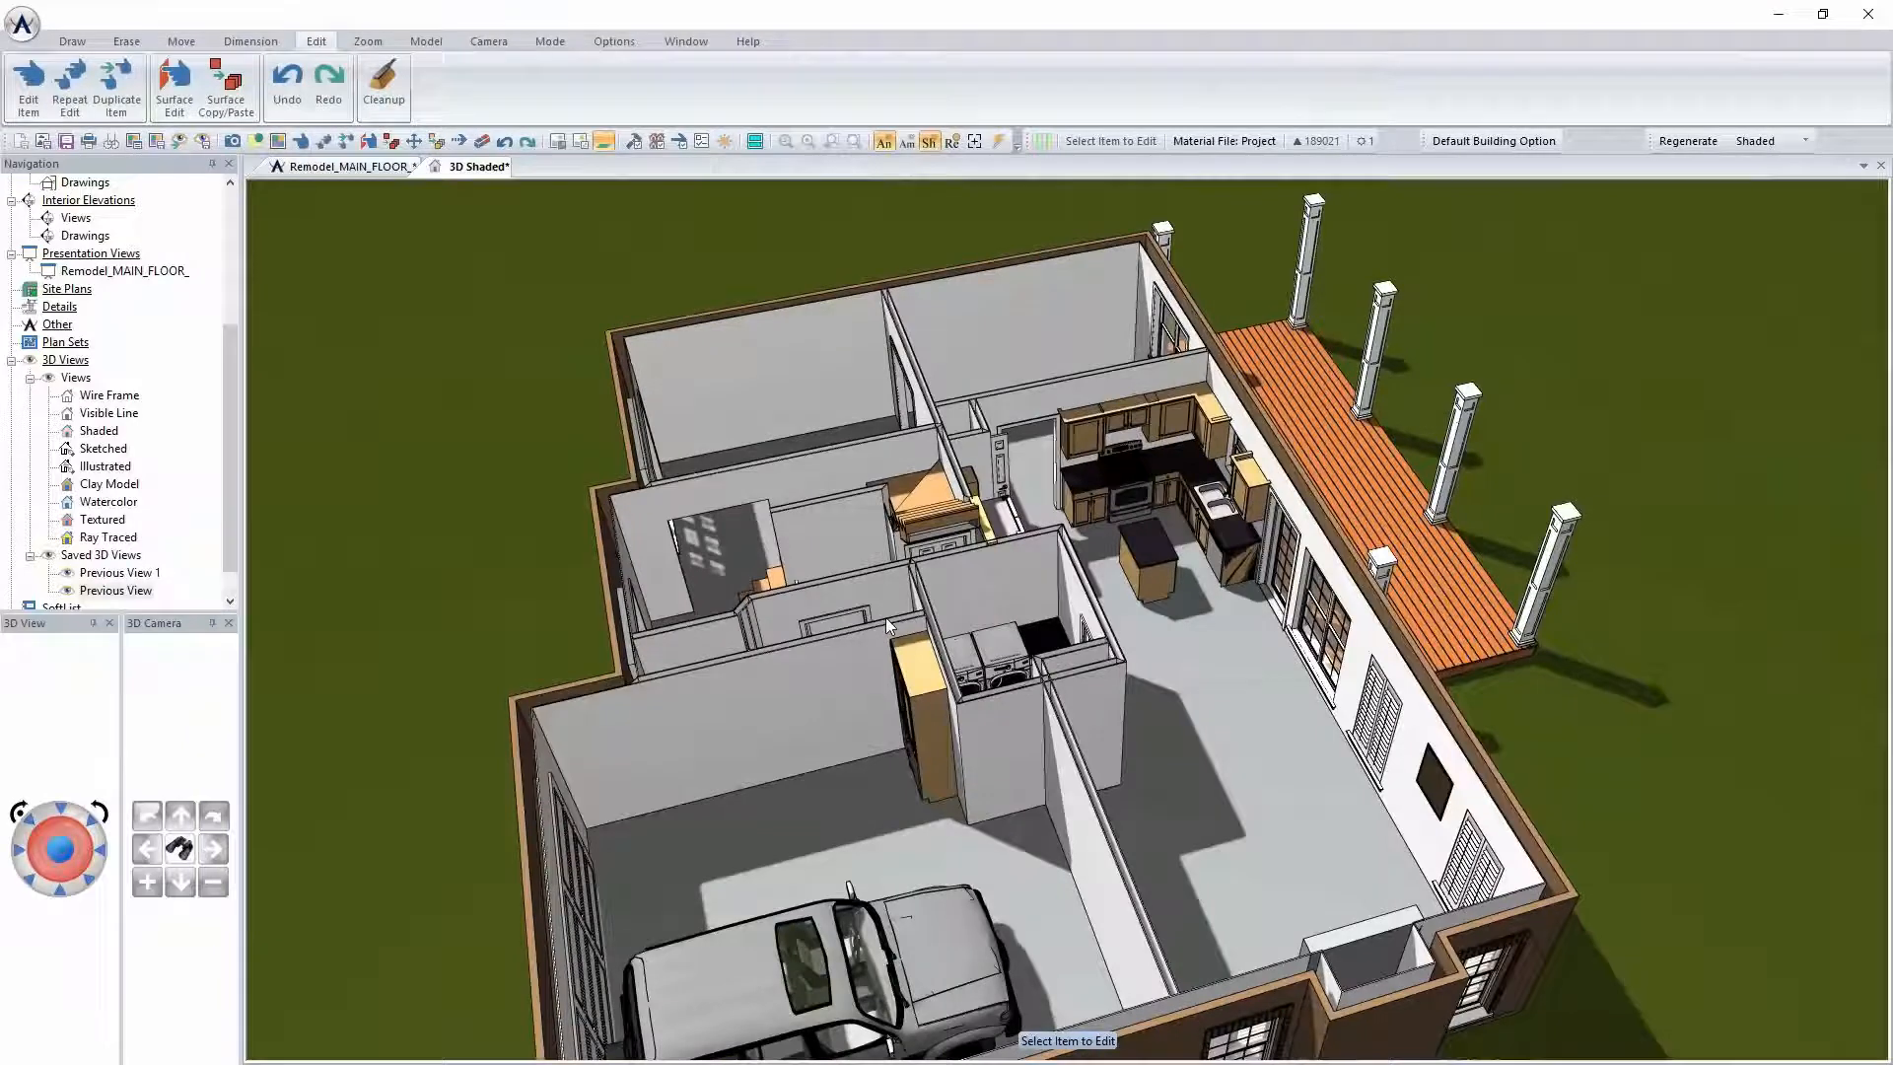
{"action": "left_click", "coordinate": [185, 850]}
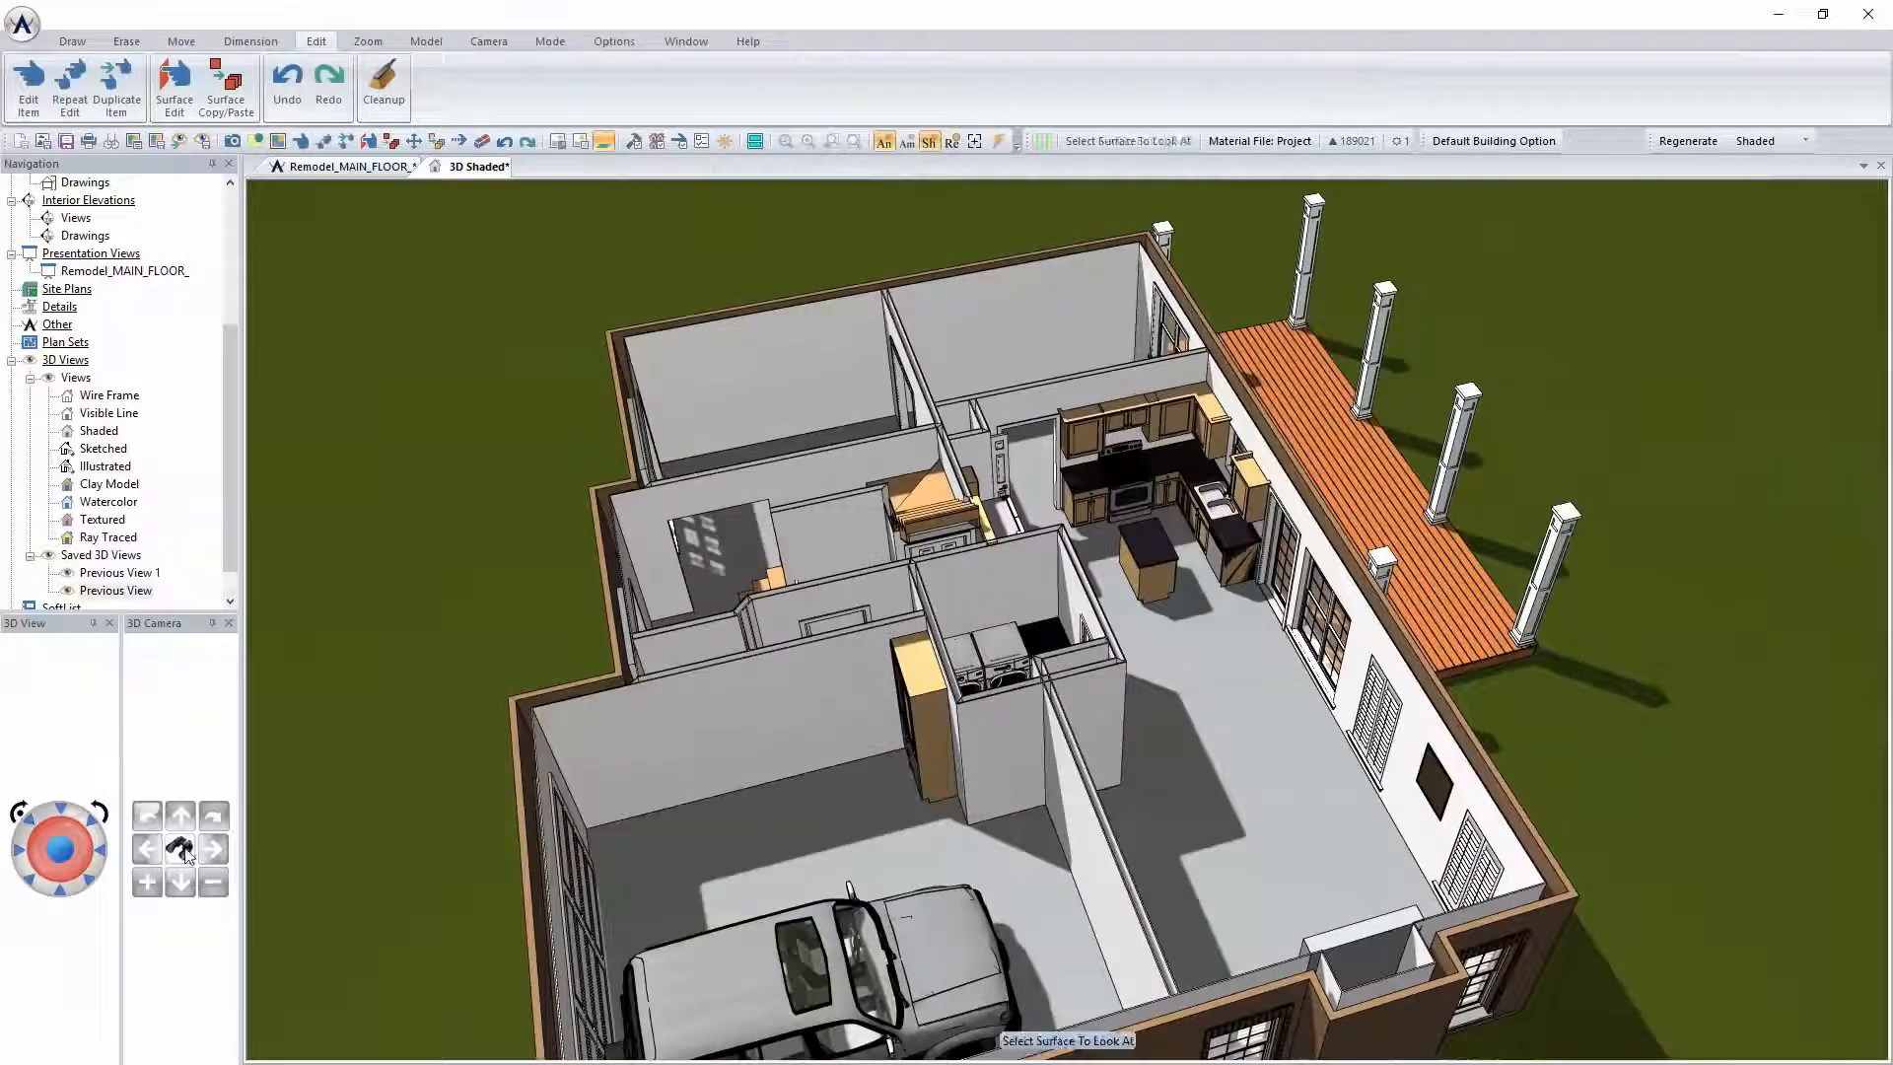
{"action": "left_click", "coordinate": [1164, 577]}
{"action": "scroll", "coordinate": [1151, 580], "scroll_direction": "down", "scroll_amount": 4}
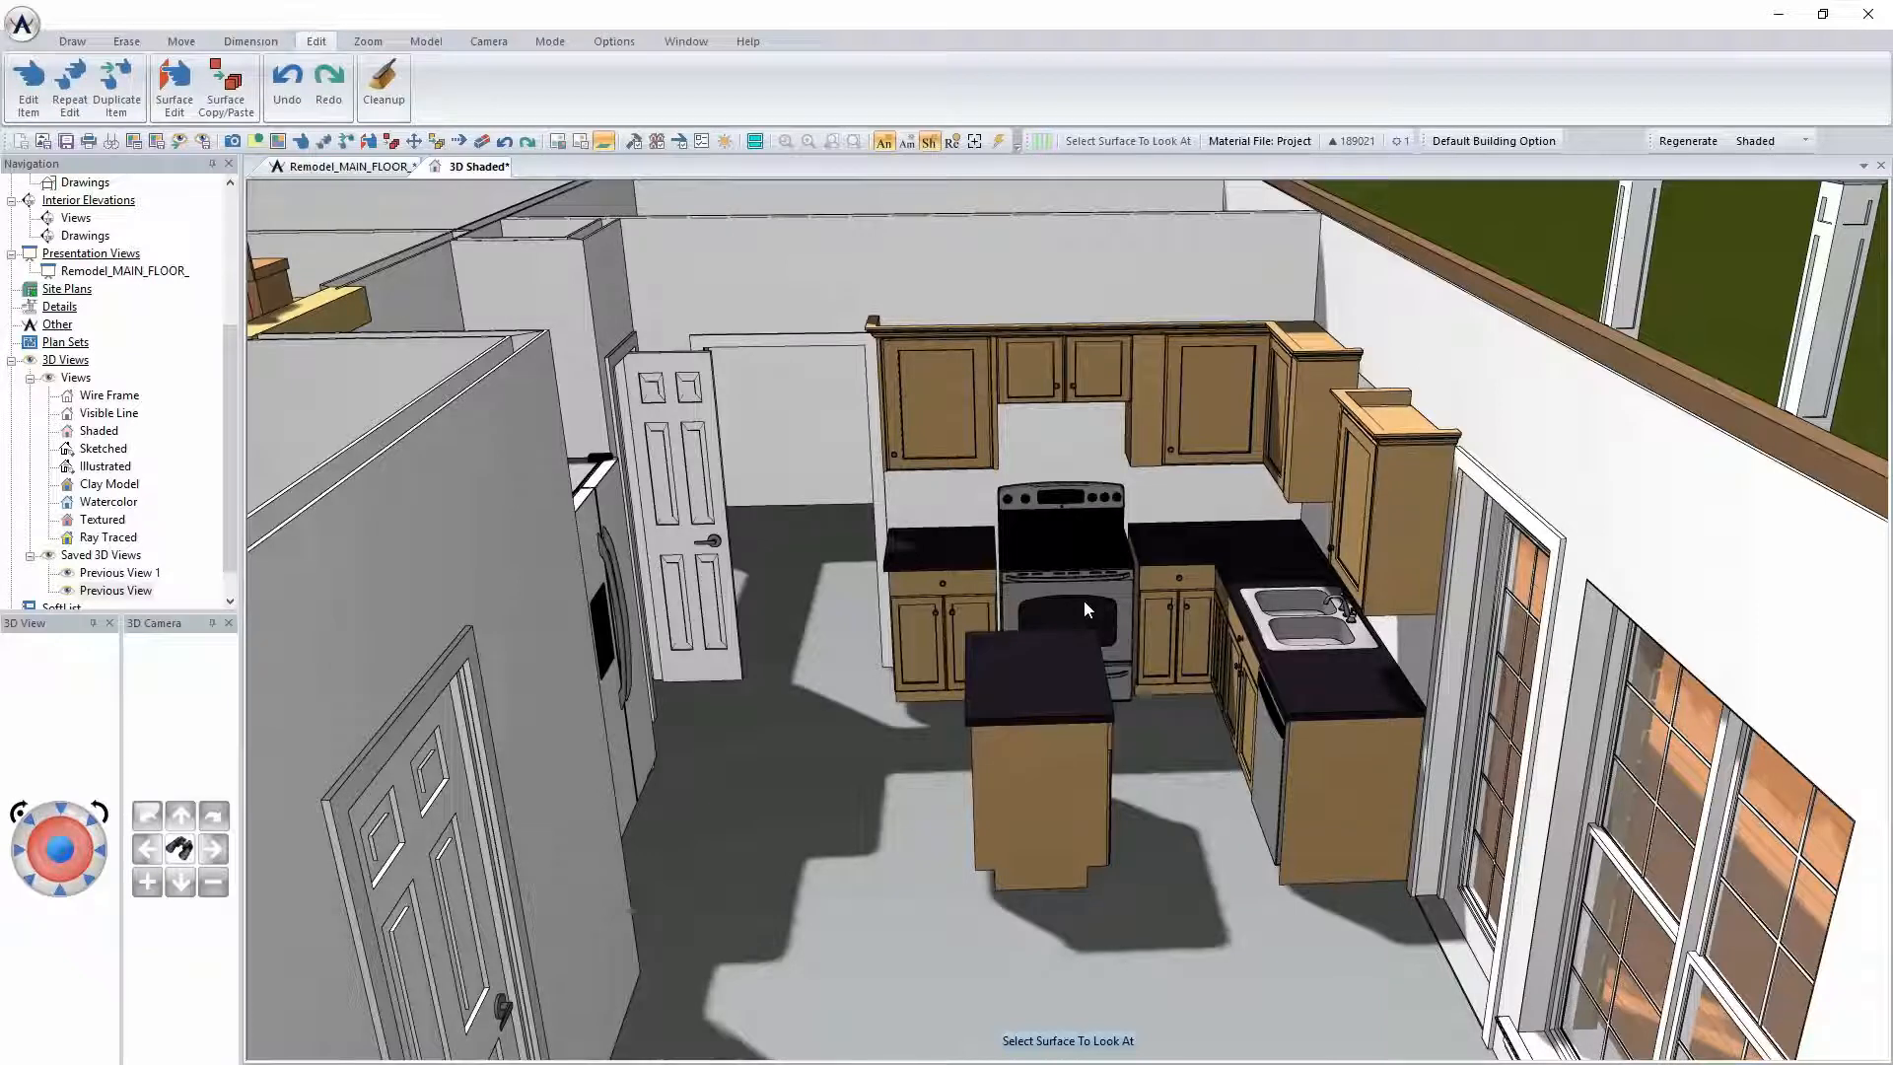
{"action": "left_click", "coordinate": [619, 316]}
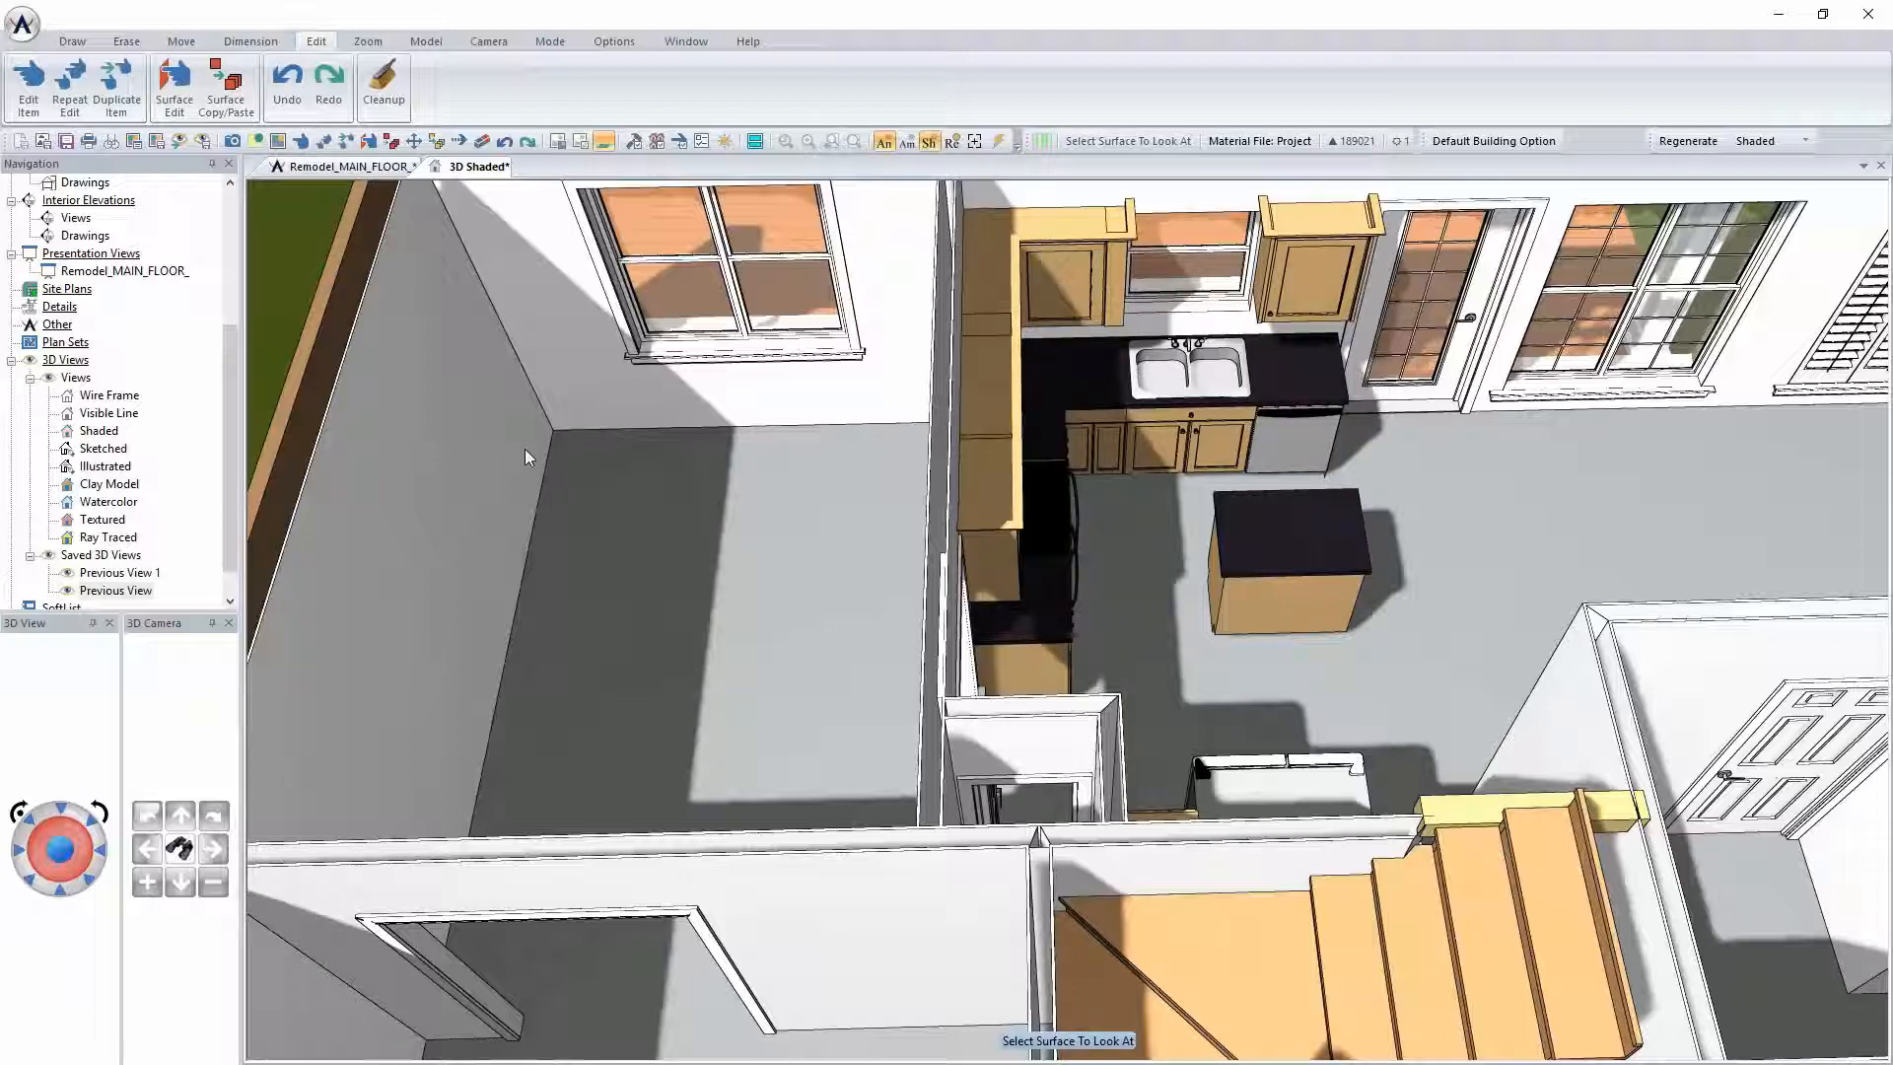
In the floor plan's building options, rename Building Option 1 as Demo and make it visible and faded
{"action": "left_click", "coordinate": [389, 165]}
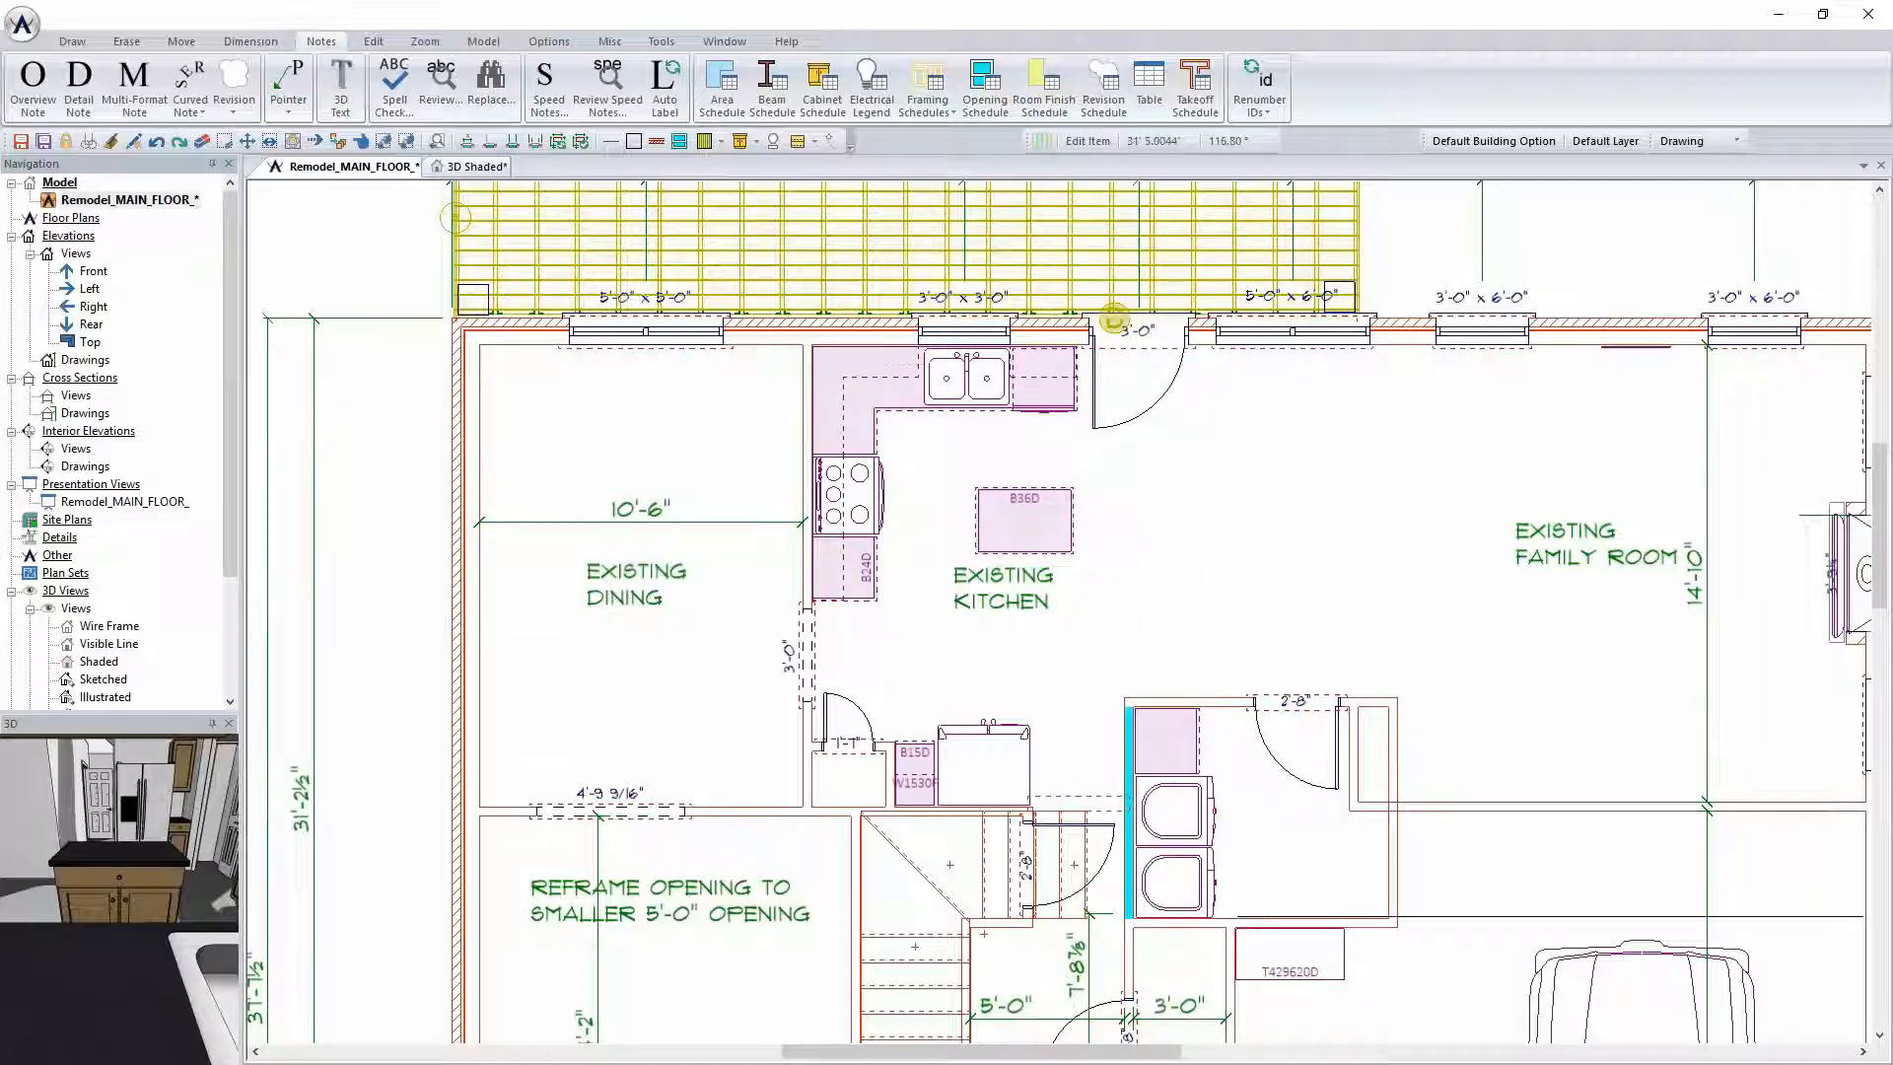
{"action": "left_click", "coordinate": [488, 42]}
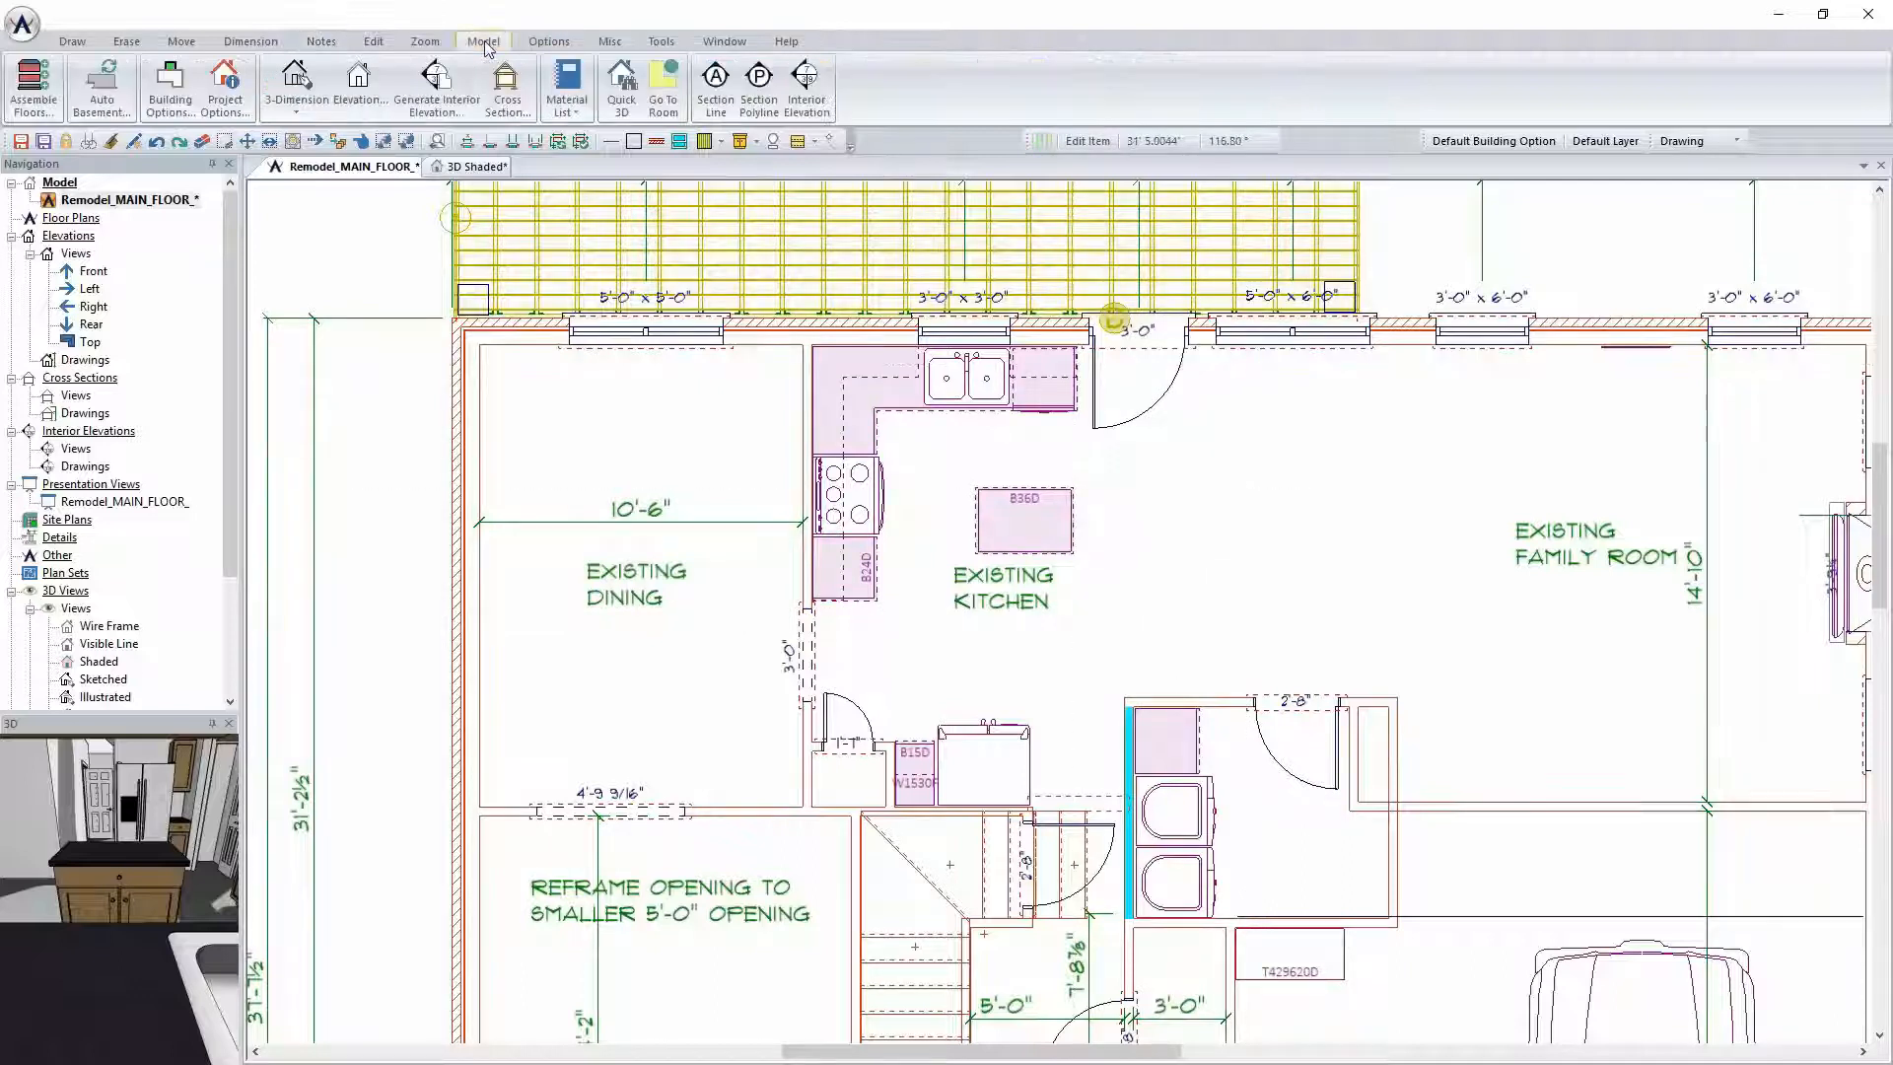
{"action": "left_click", "coordinate": [183, 105]}
{"action": "left_click_drag", "start_coordinate": [486, 15], "coordinate": [1002, 282]}
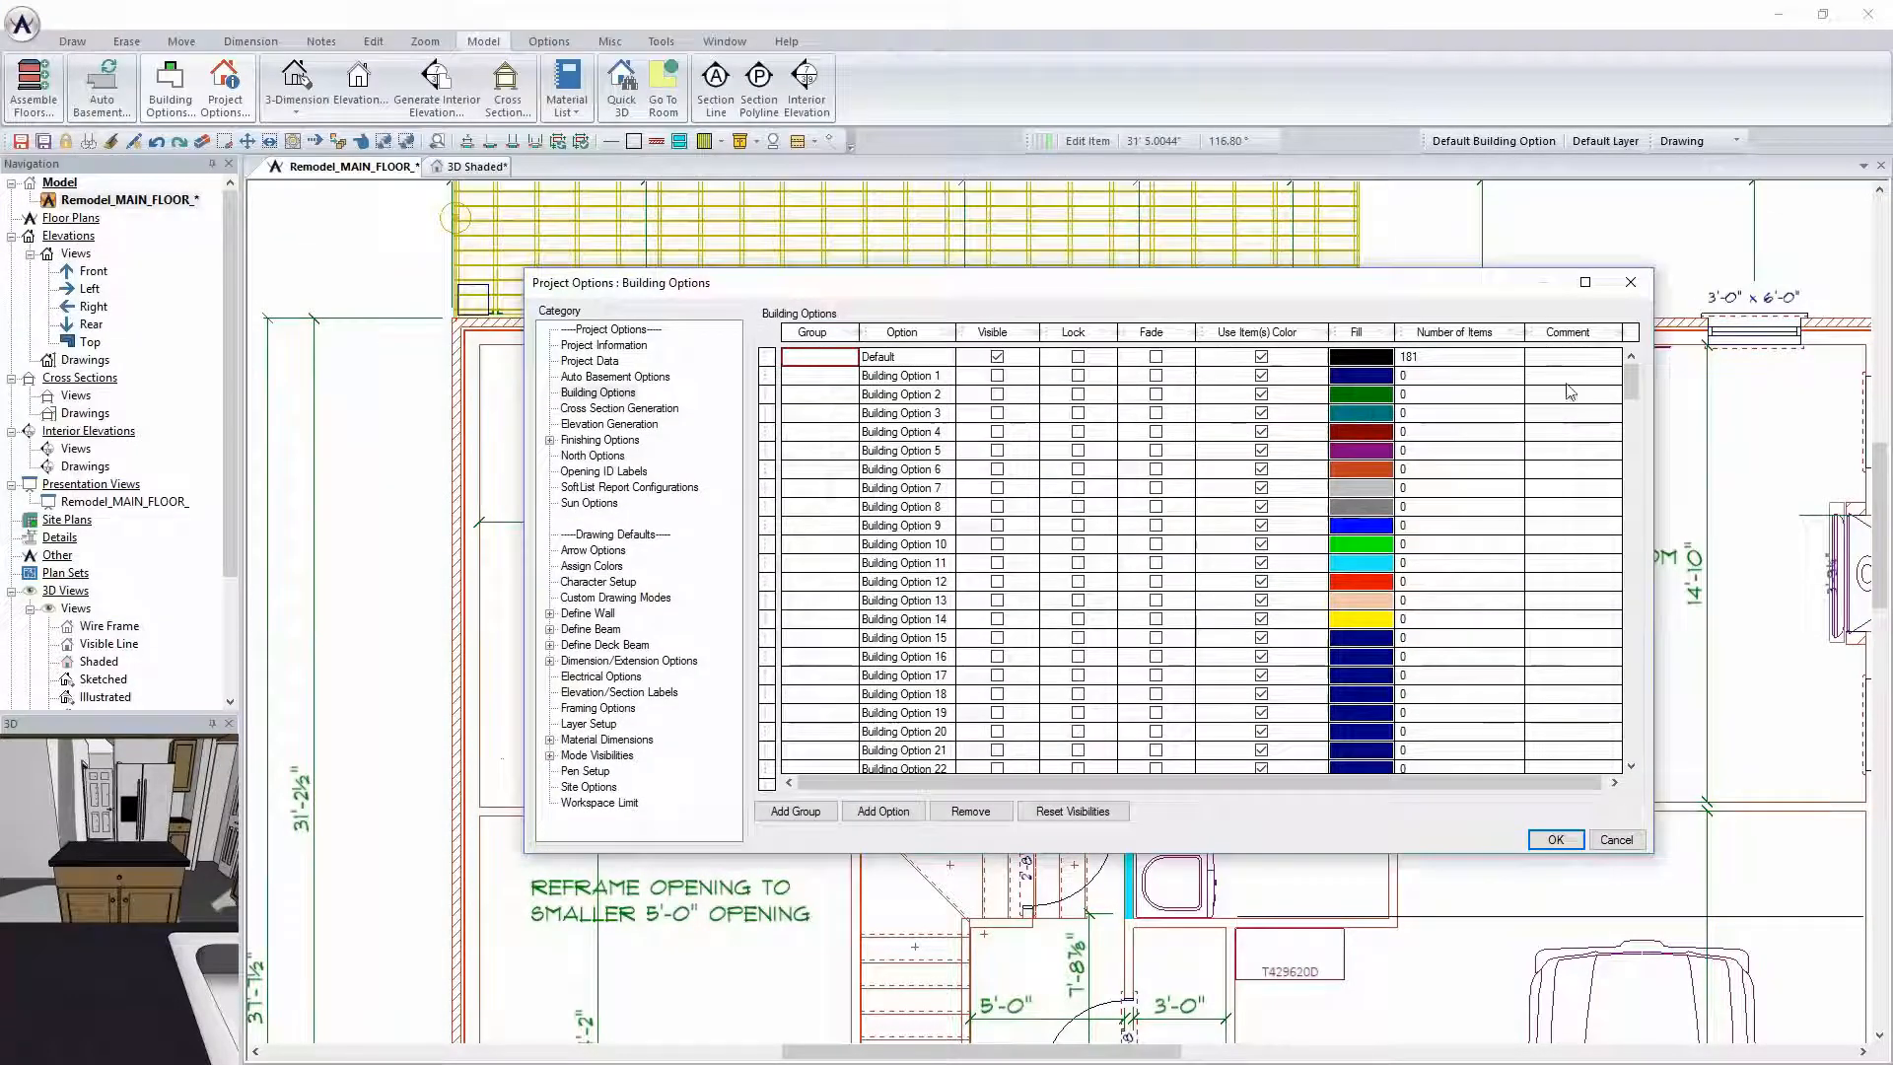
{"action": "left_click", "coordinate": [996, 376]}
{"action": "double_click", "coordinate": [936, 375]}
{"action": "key", "text": "ctrl+a"}
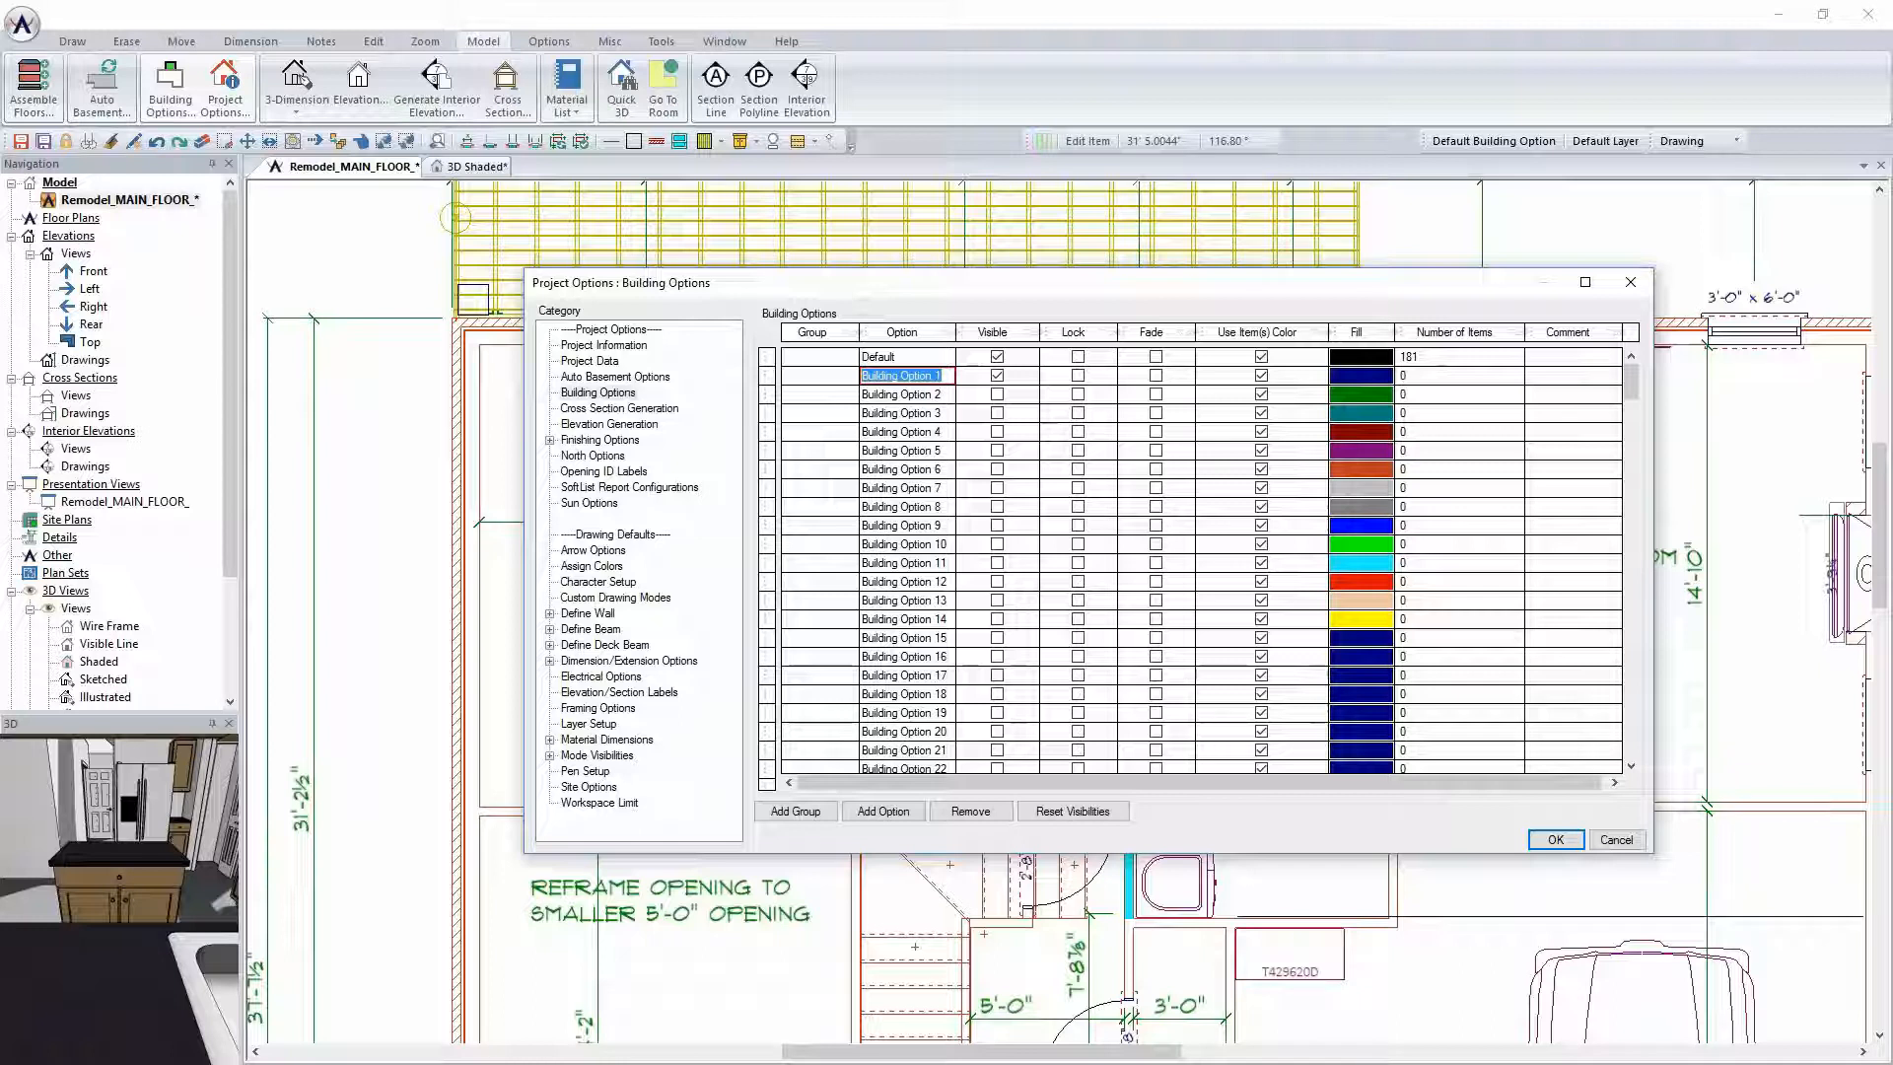
{"action": "key", "text": "BackSpace"}
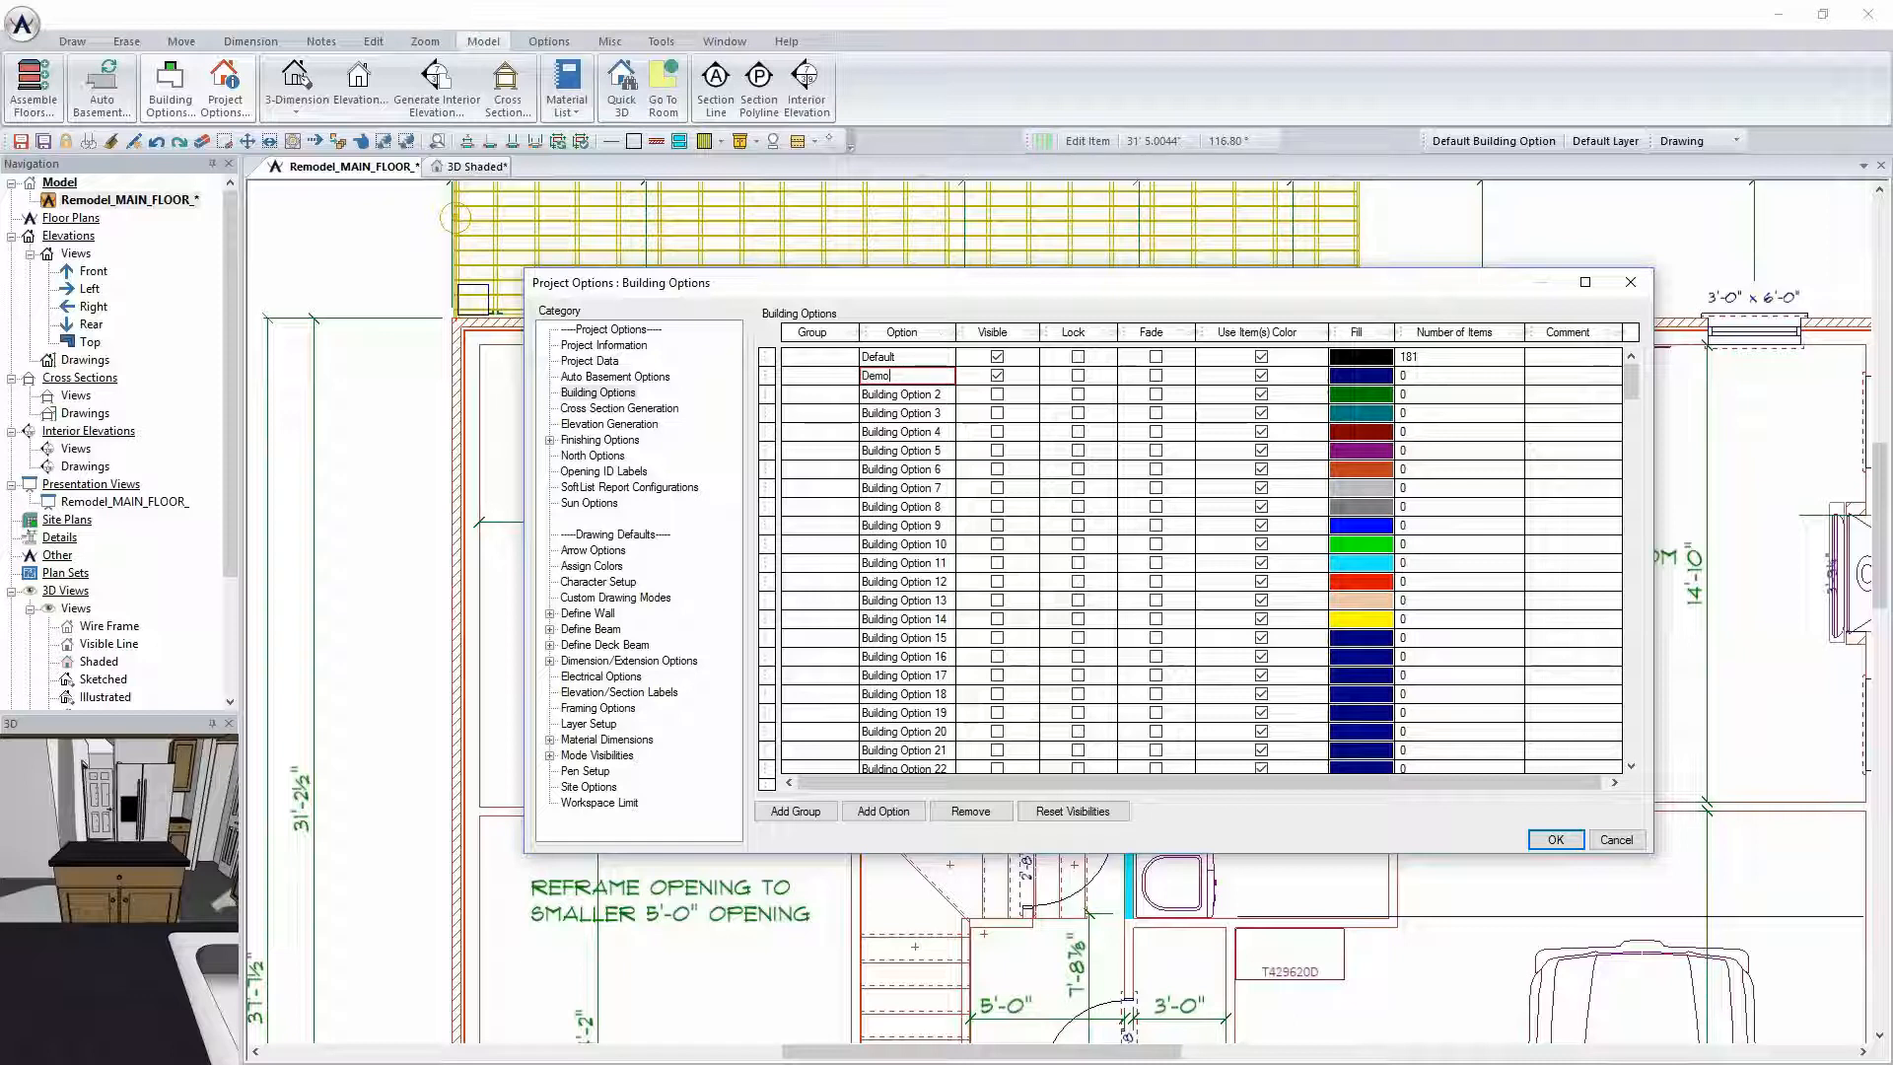
{"action": "left_click", "coordinate": [1156, 376]}
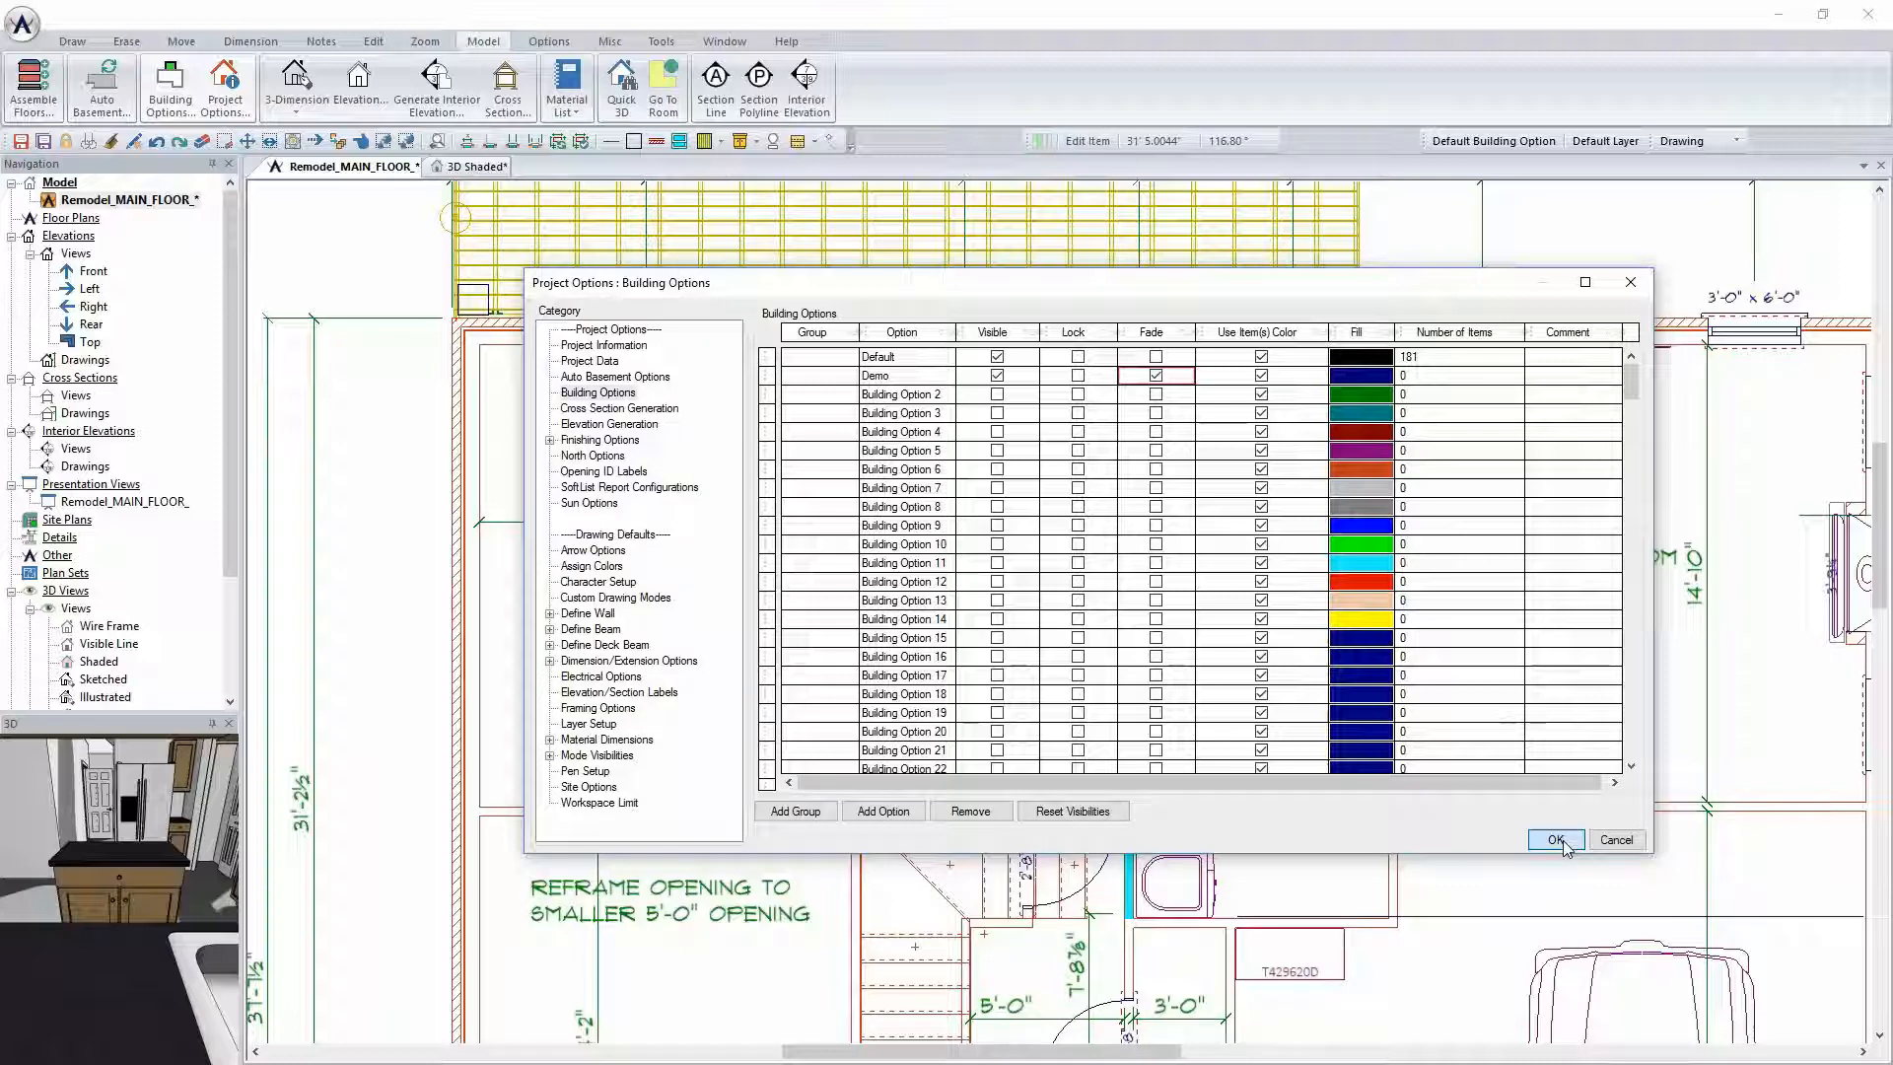
{"action": "left_click", "coordinate": [1556, 839]}
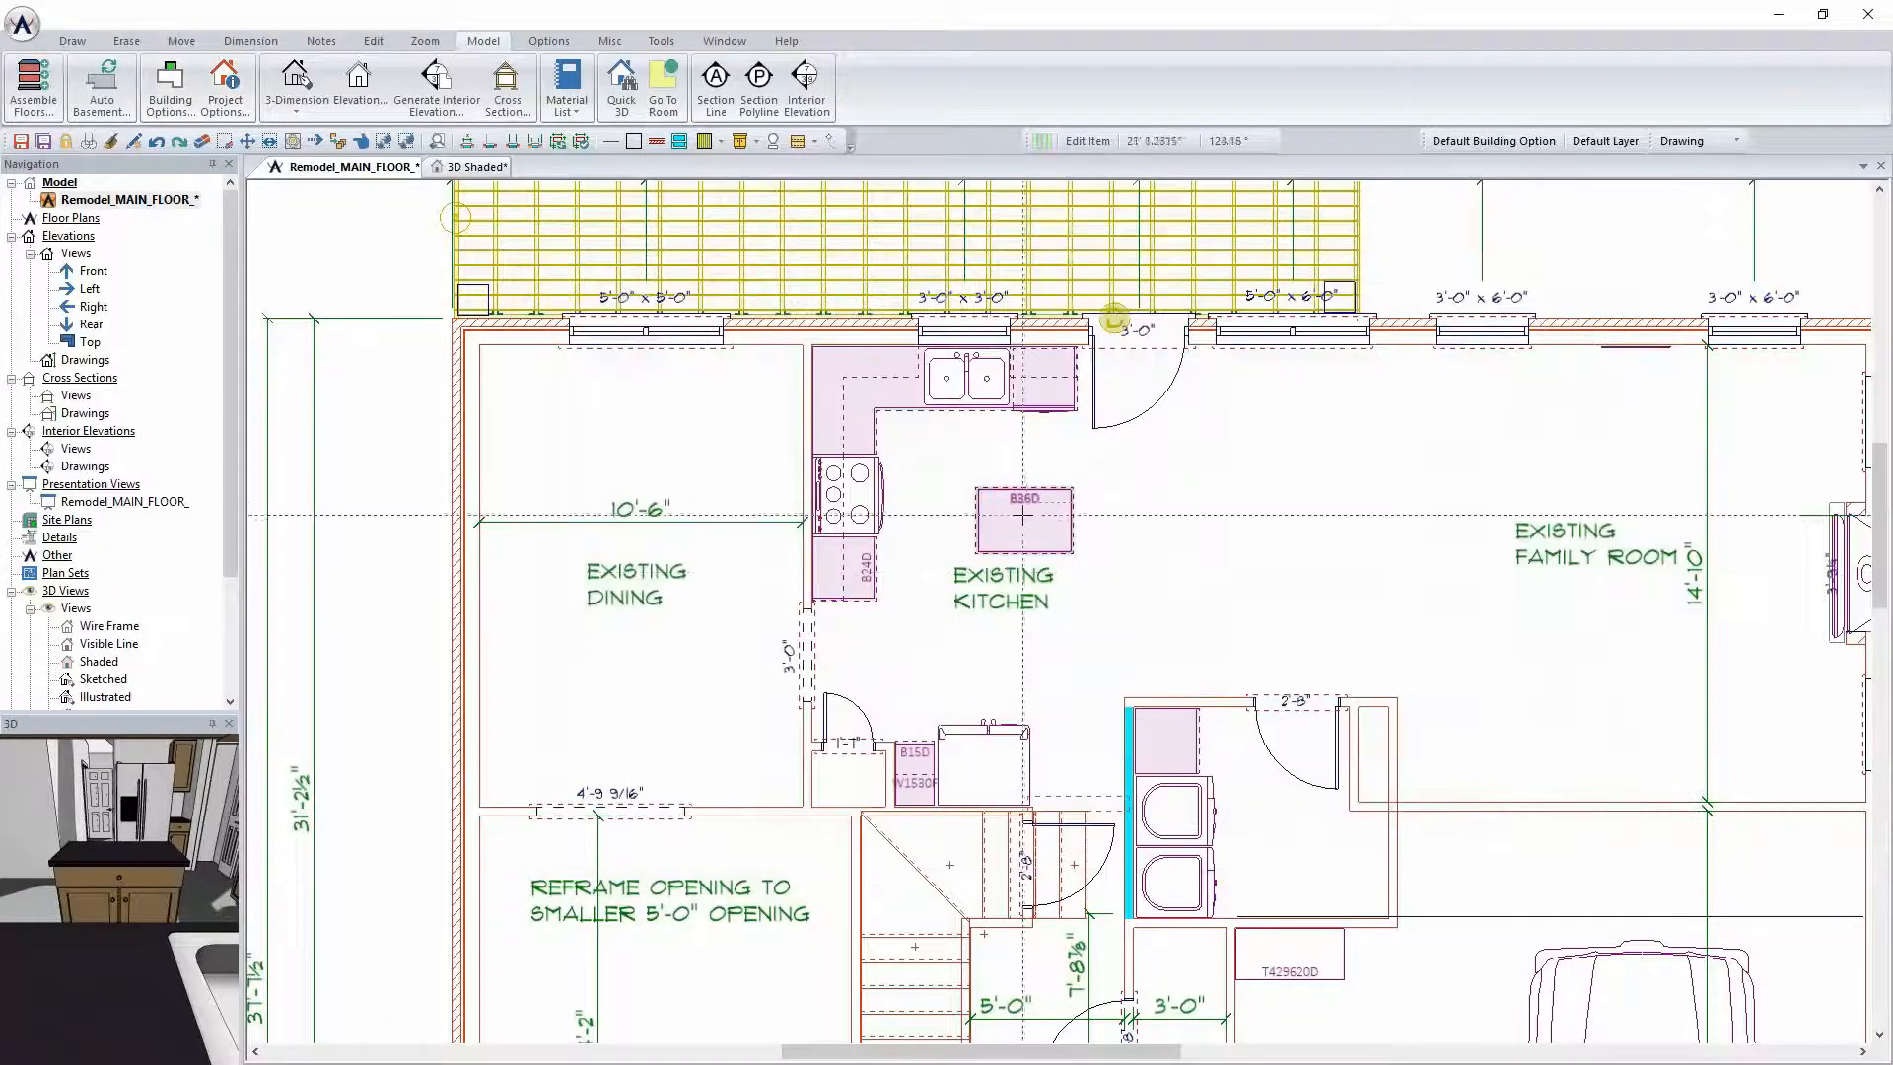
Assign the kitchen island base cabinet B36D to the Demo building option only, removing it from Default
{"action": "right_click", "coordinate": [1030, 521]}
{"action": "left_click", "coordinate": [1069, 560]}
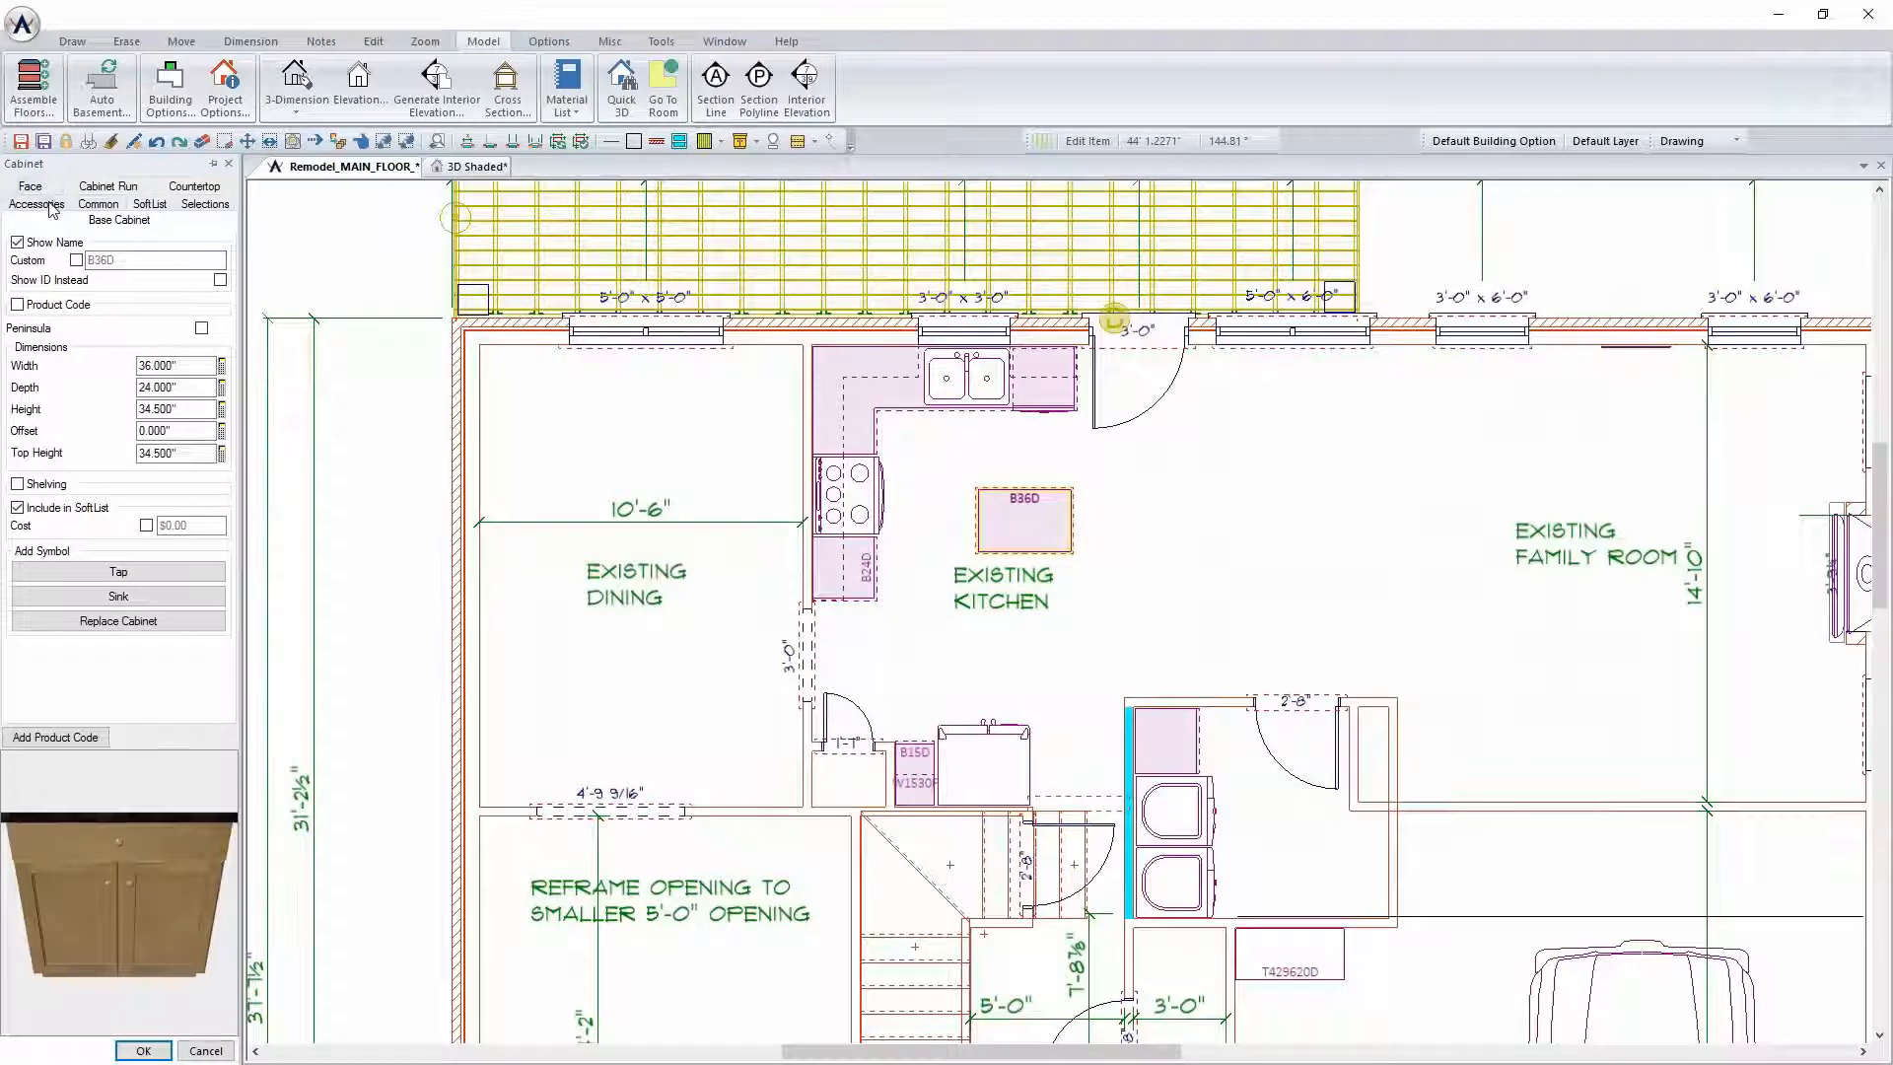
{"action": "left_click", "coordinate": [112, 205]}
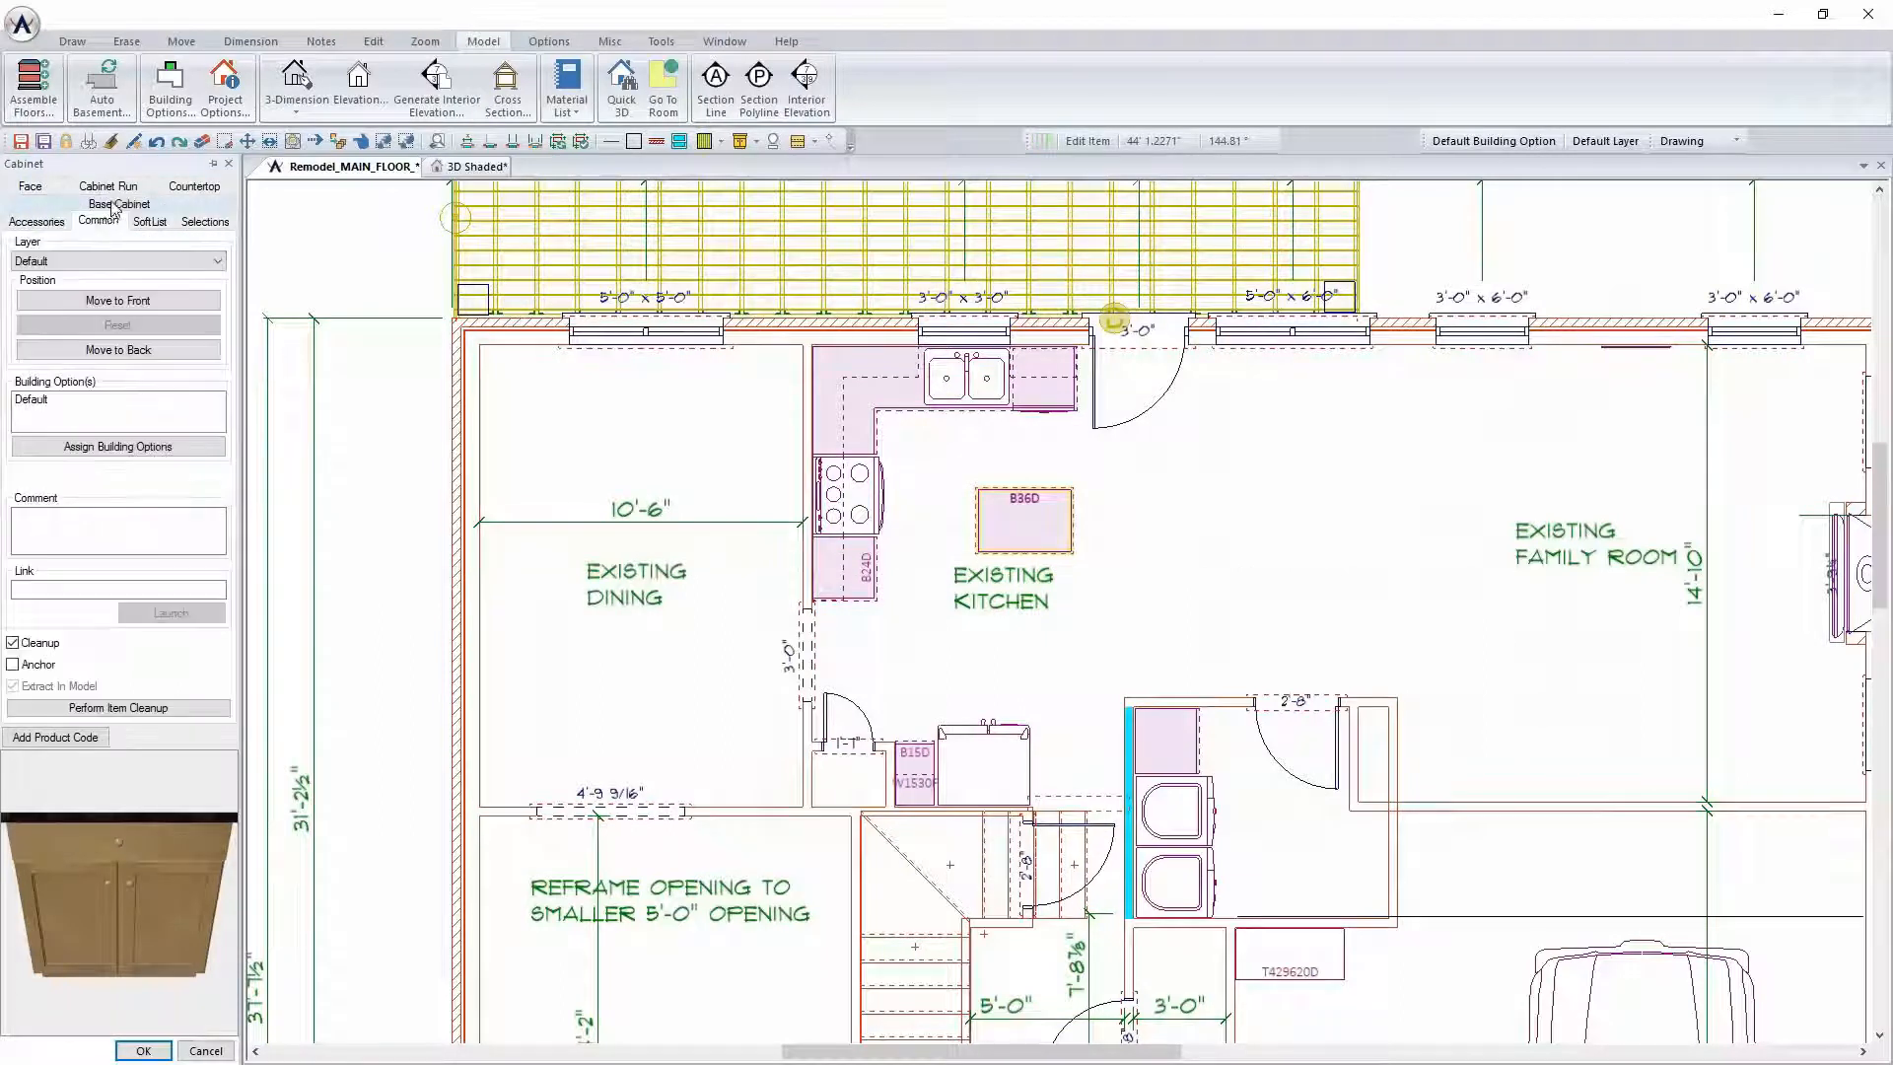
{"action": "left_click", "coordinate": [89, 448]}
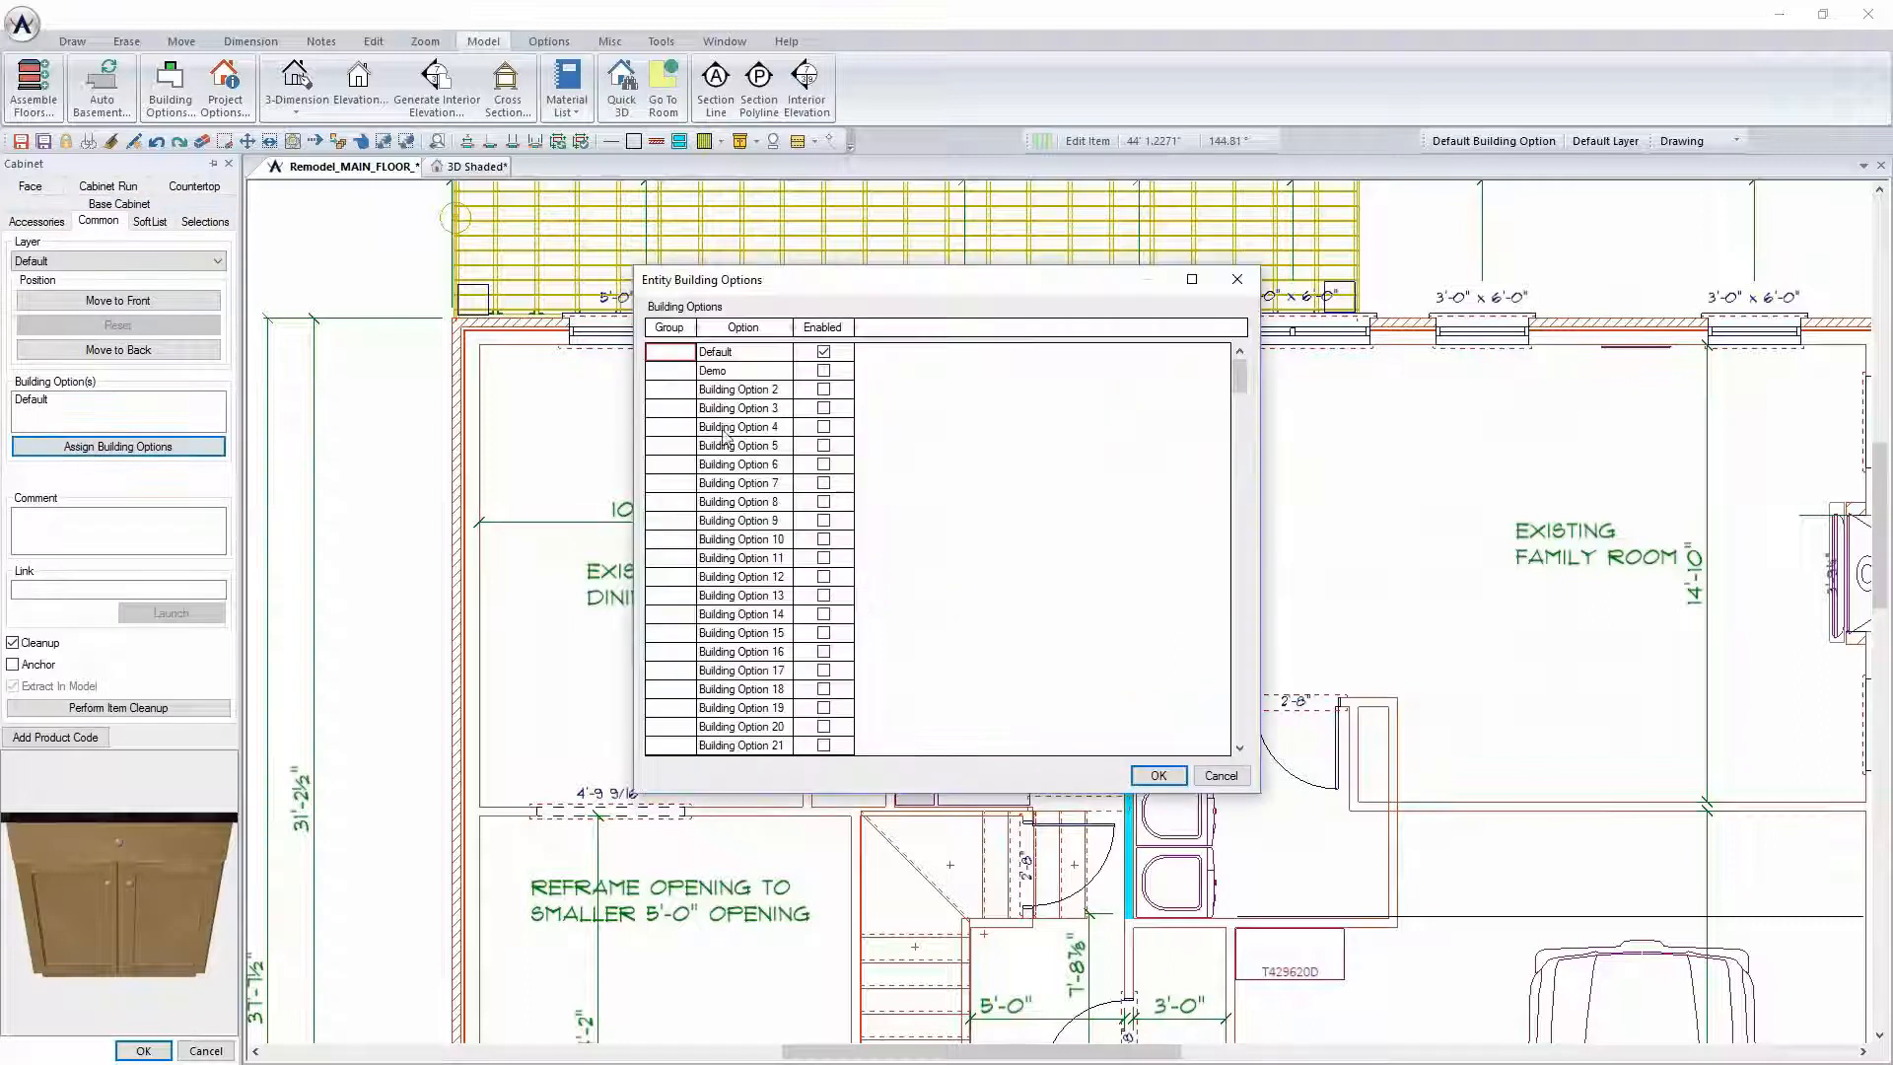
{"action": "left_click", "coordinate": [823, 371]}
{"action": "left_click", "coordinate": [823, 352]}
{"action": "left_click", "coordinate": [1159, 775]}
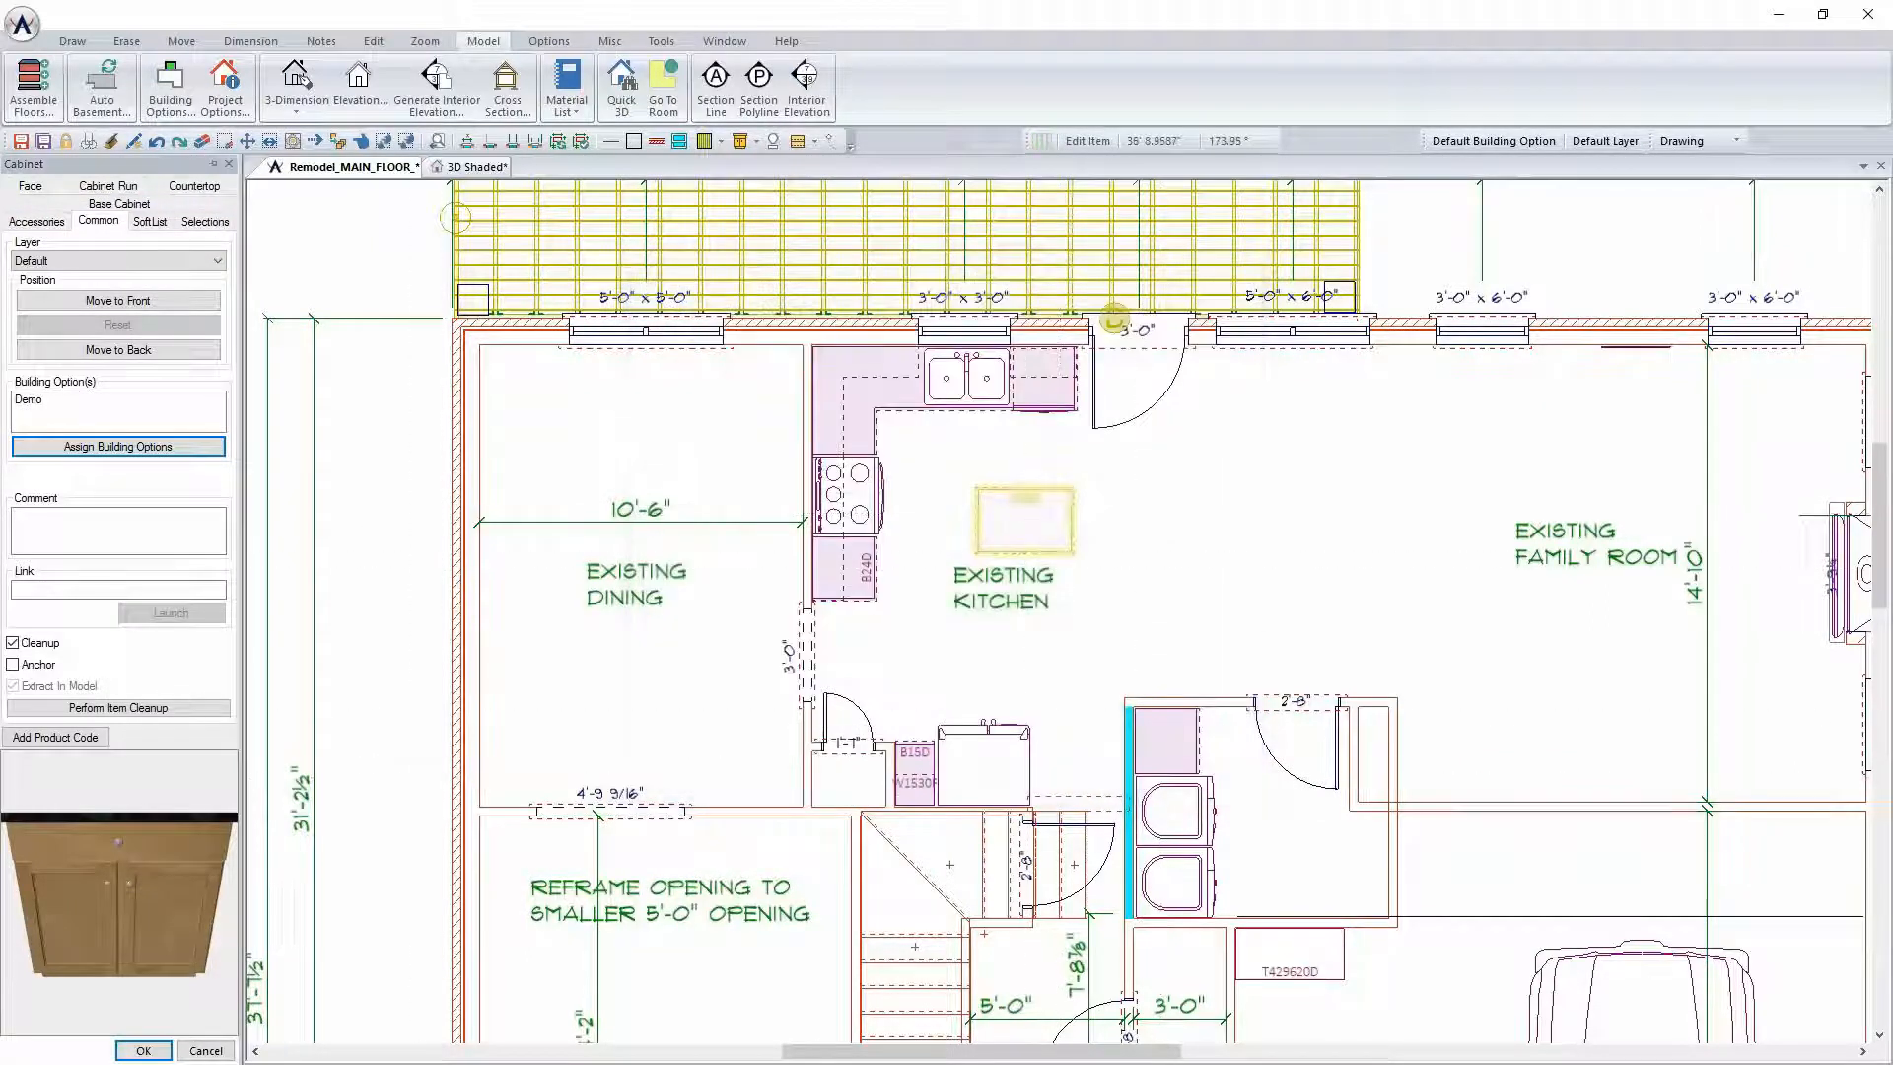
{"action": "left_click", "coordinate": [143, 1050]}
{"action": "scroll", "coordinate": [1000, 483], "scroll_direction": "up", "scroll_amount": 2}
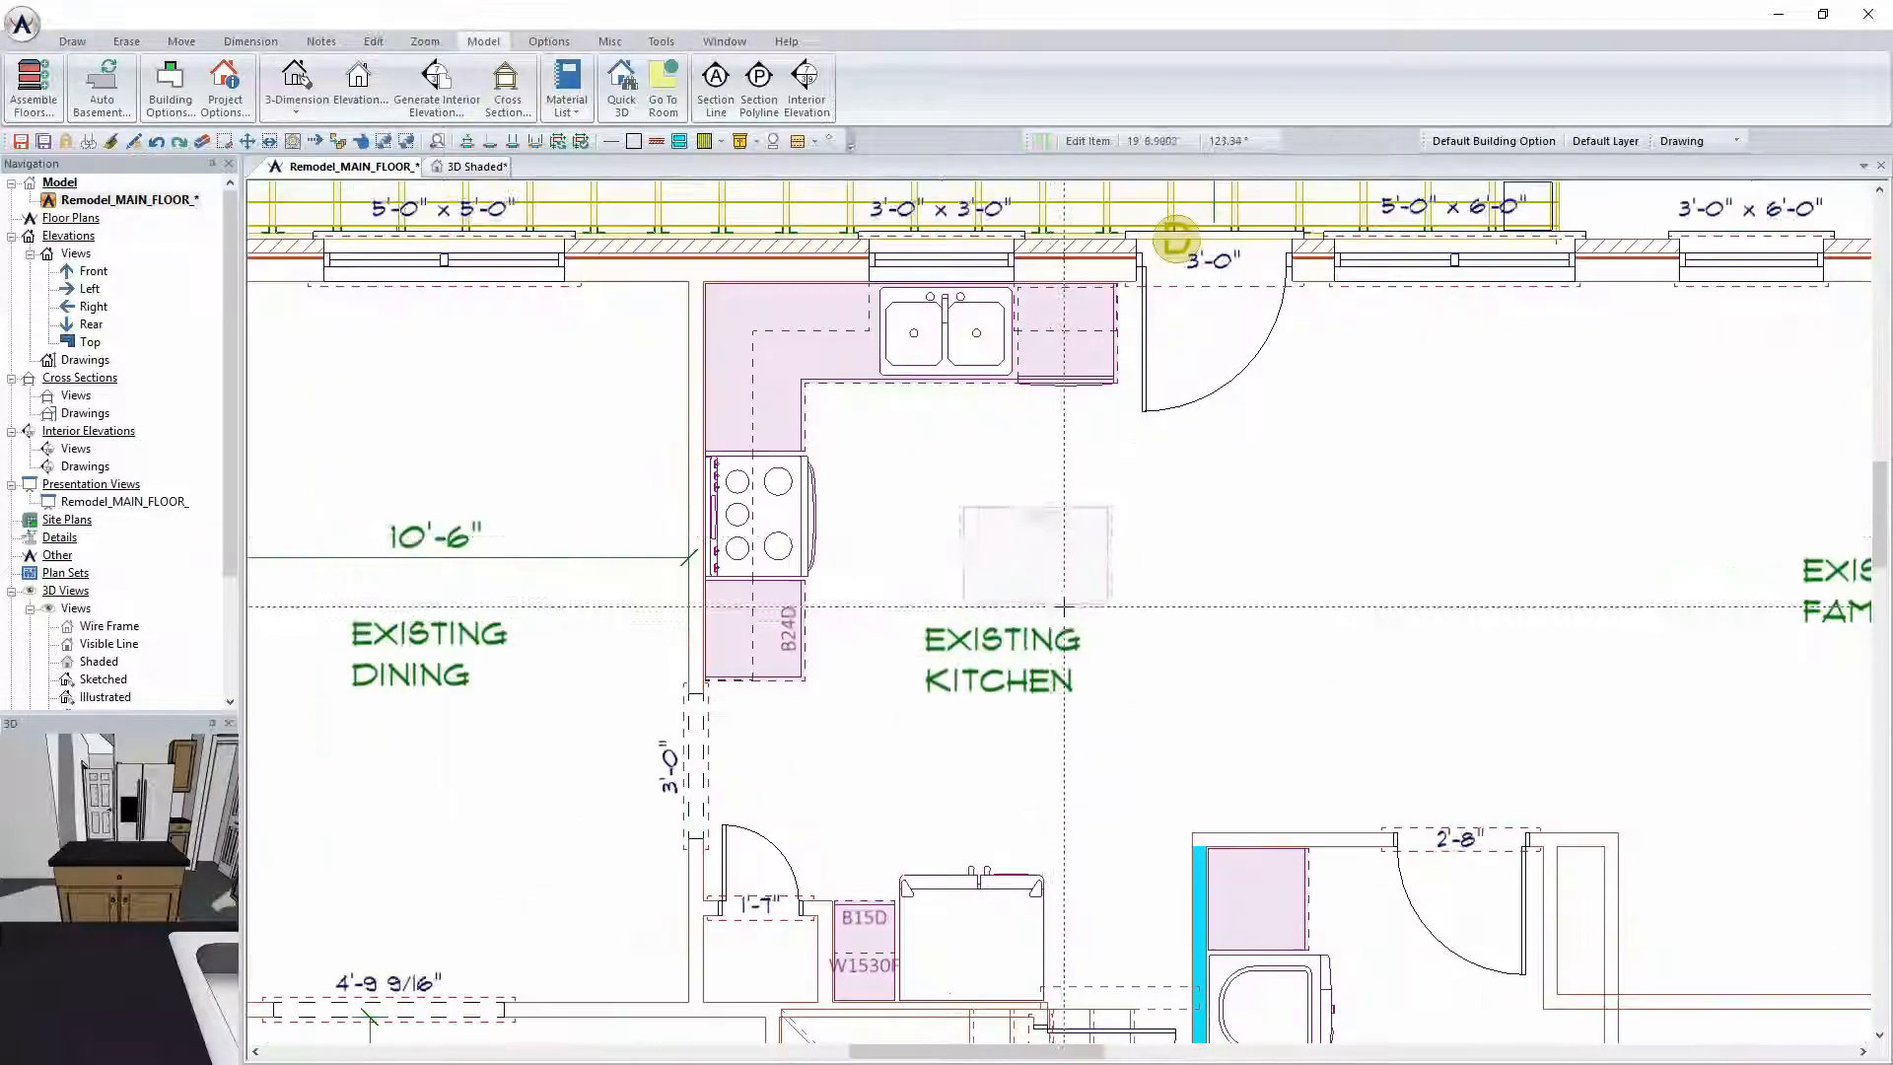
{"action": "scroll", "coordinate": [995, 503], "scroll_direction": "down", "scroll_amount": 2}
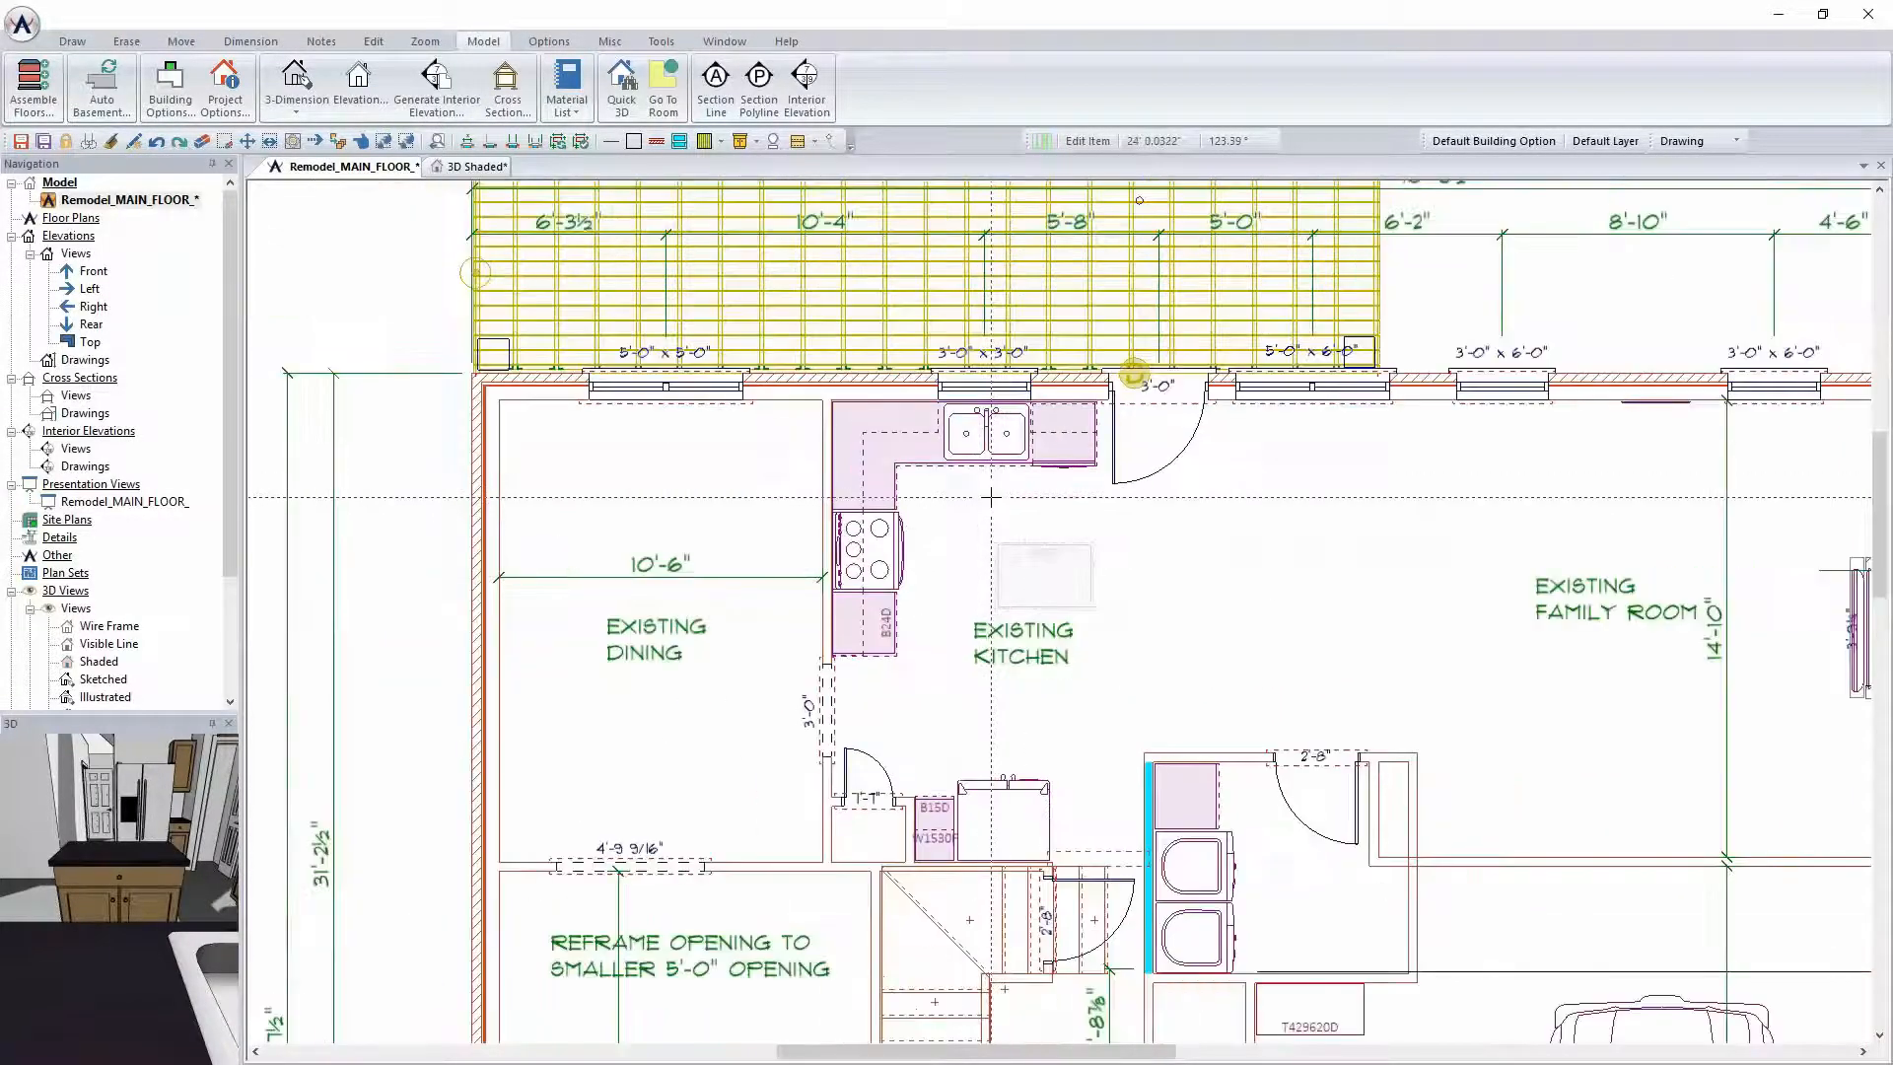
Repeat the Demo assignment by box selection on the dining-kitchen wall, its openings, and the kitchen cabinets and appliances
{"action": "left_click", "coordinate": [371, 41]}
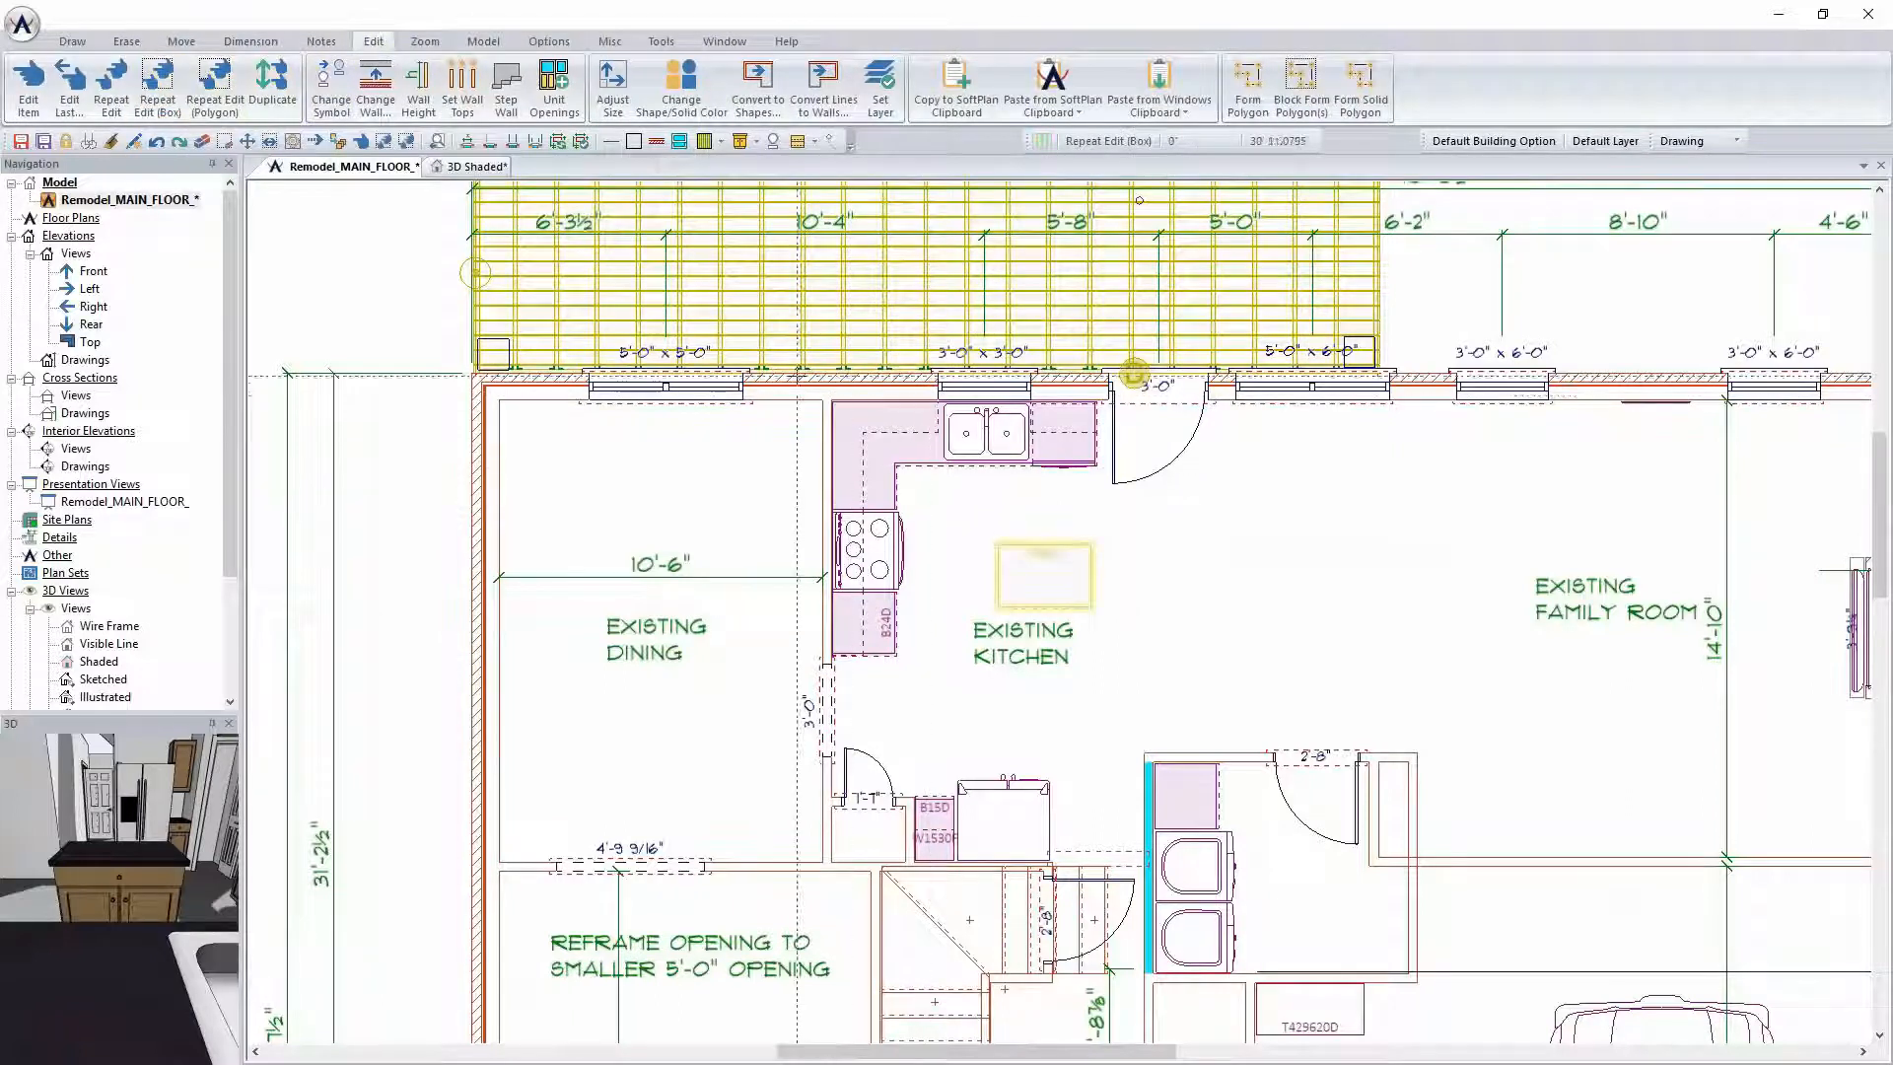
{"action": "left_click", "coordinate": [789, 352]}
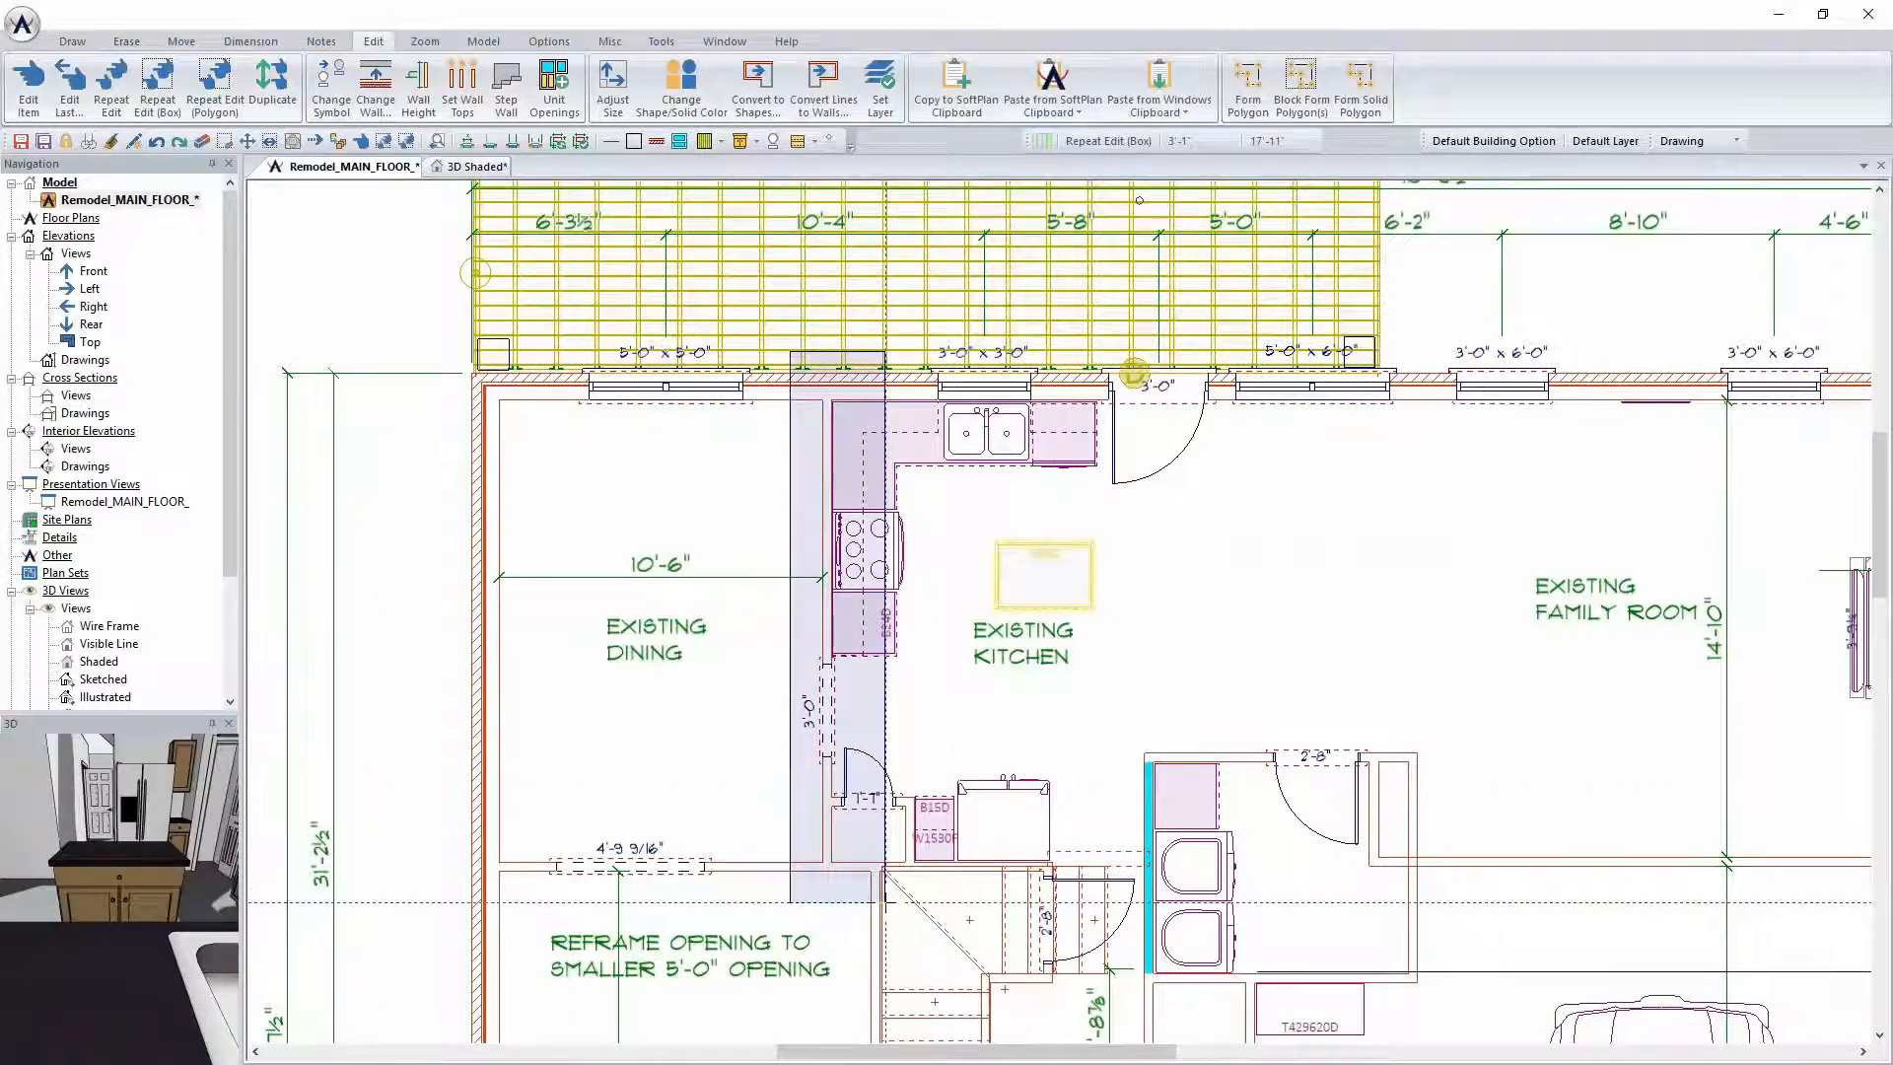
{"action": "left_click", "coordinate": [888, 725]}
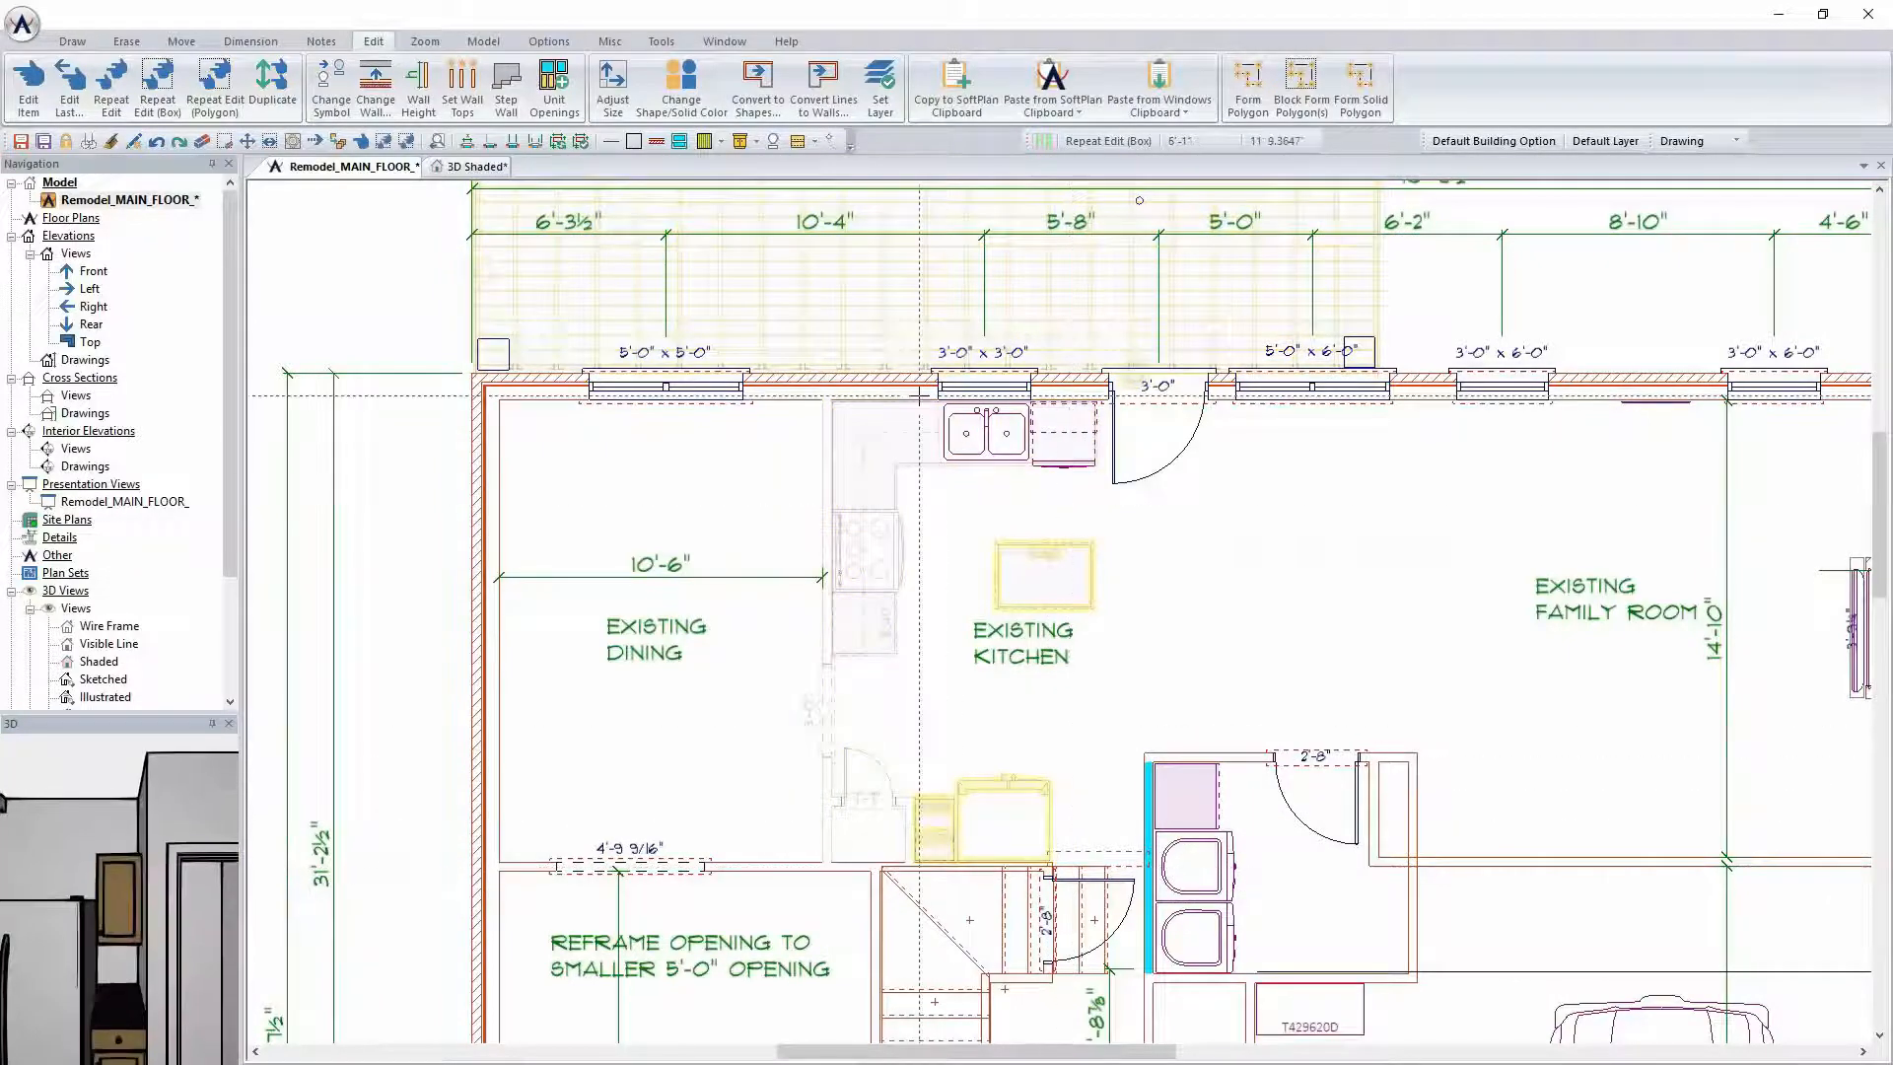
{"action": "left_click", "coordinate": [788, 372]}
{"action": "left_click", "coordinate": [1143, 529]}
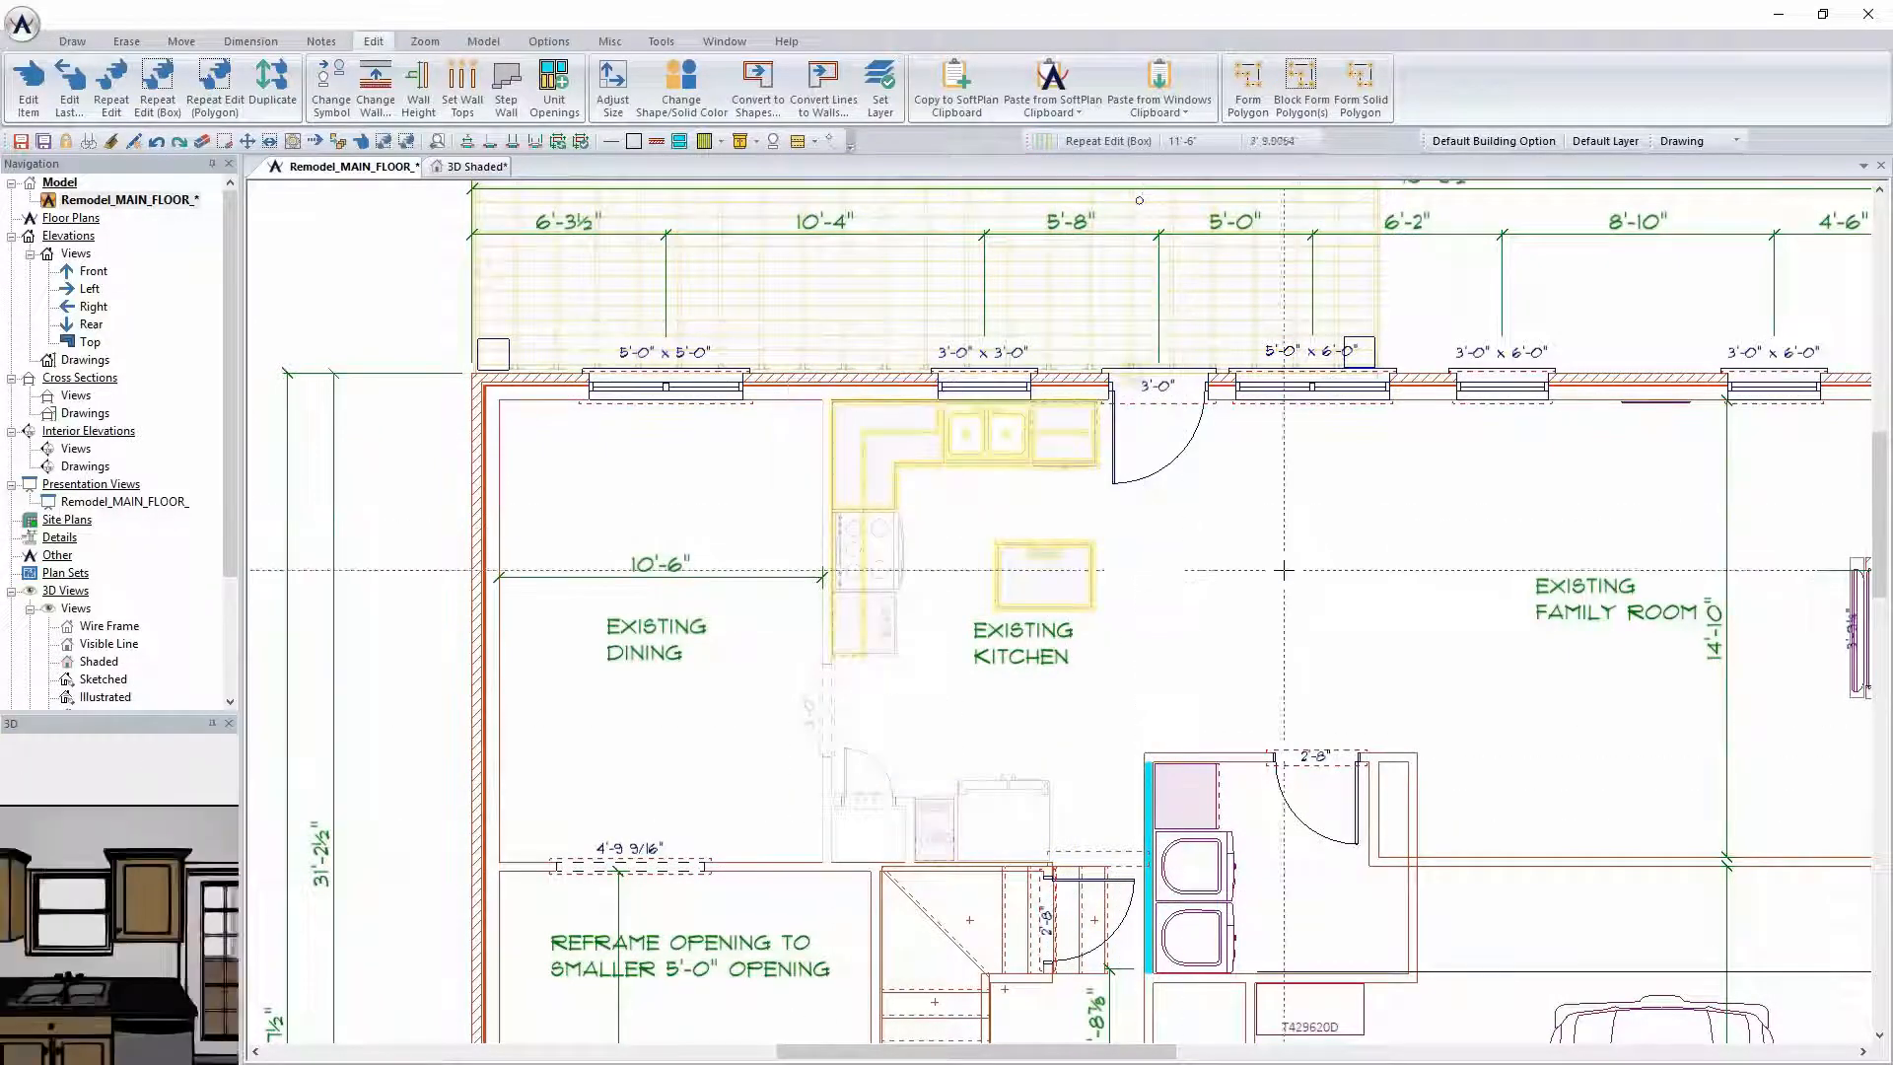
{"action": "right_click", "coordinate": [1298, 570]}
{"action": "left_click", "coordinate": [1255, 559]}
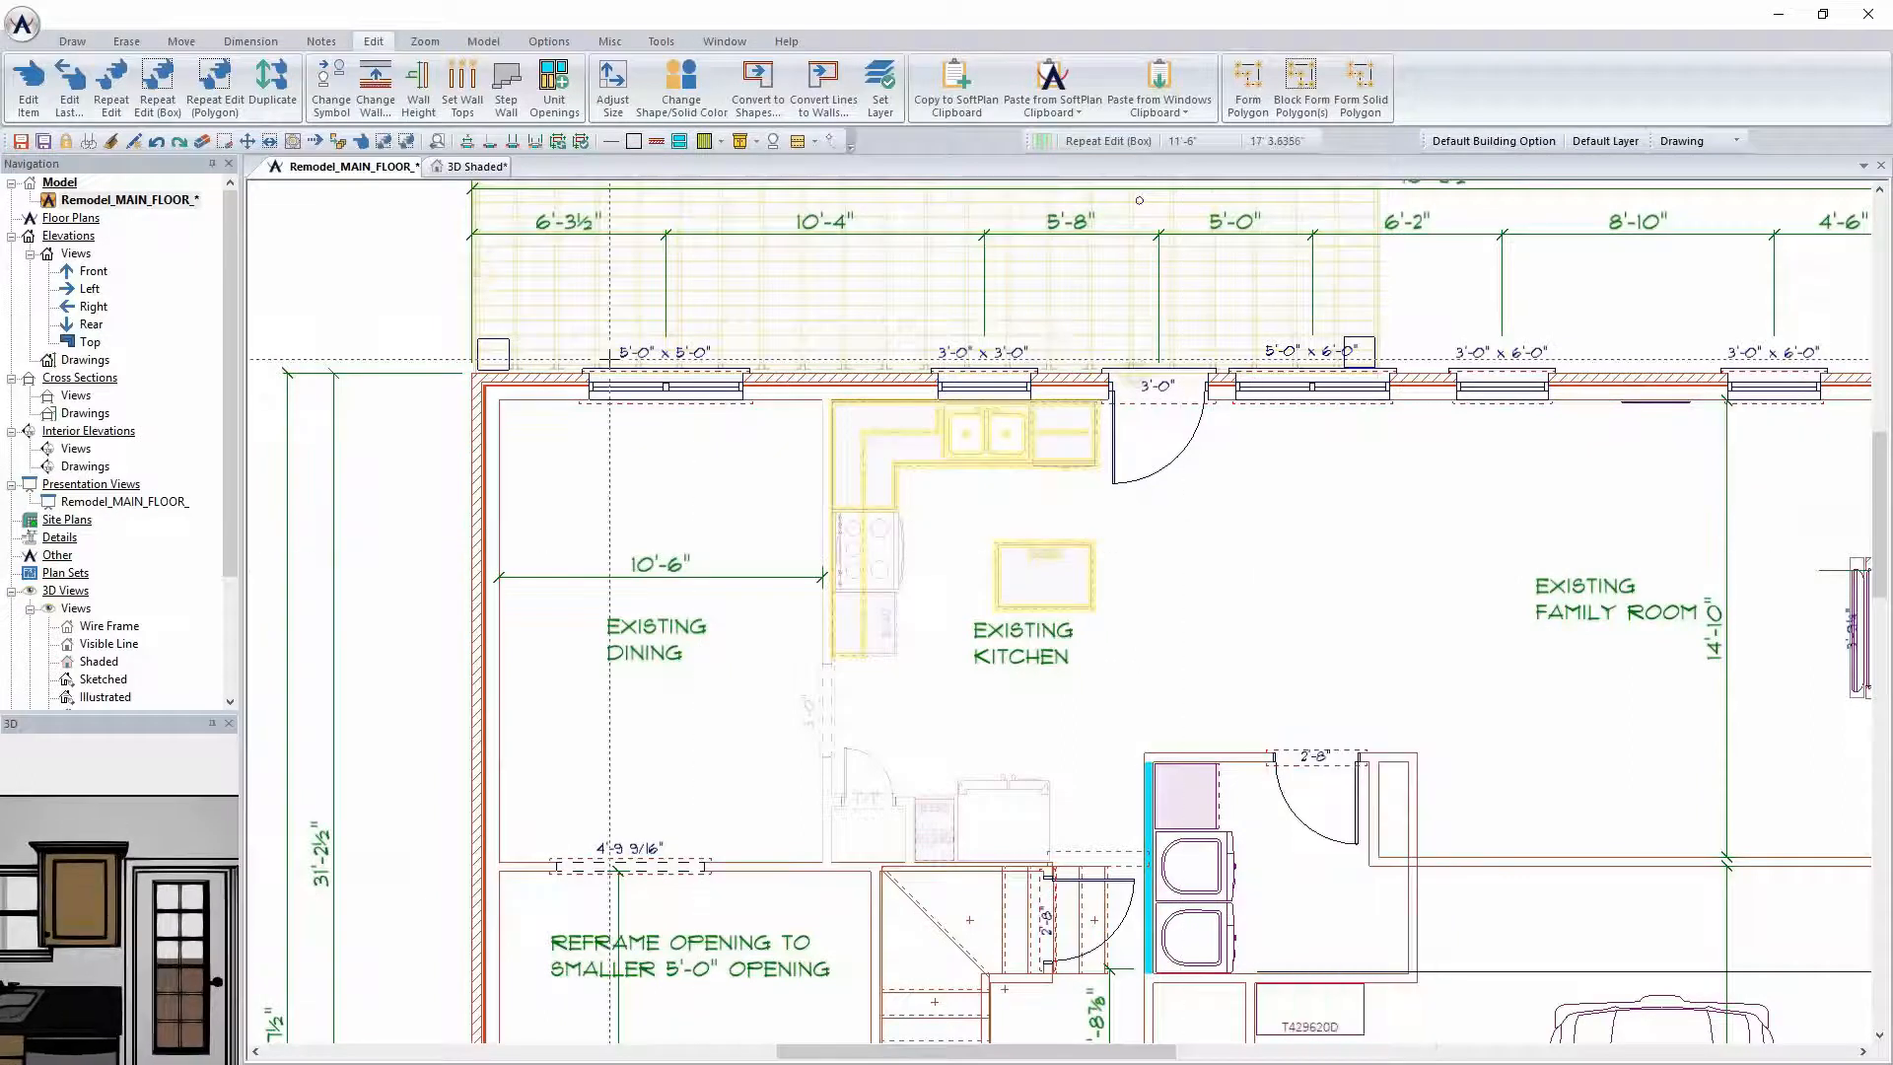
Repeat the Demo option assignment on the exterior-wall windows of the dining room and kitchen
{"action": "left_click", "coordinate": [540, 338]}
{"action": "left_click", "coordinate": [792, 446]}
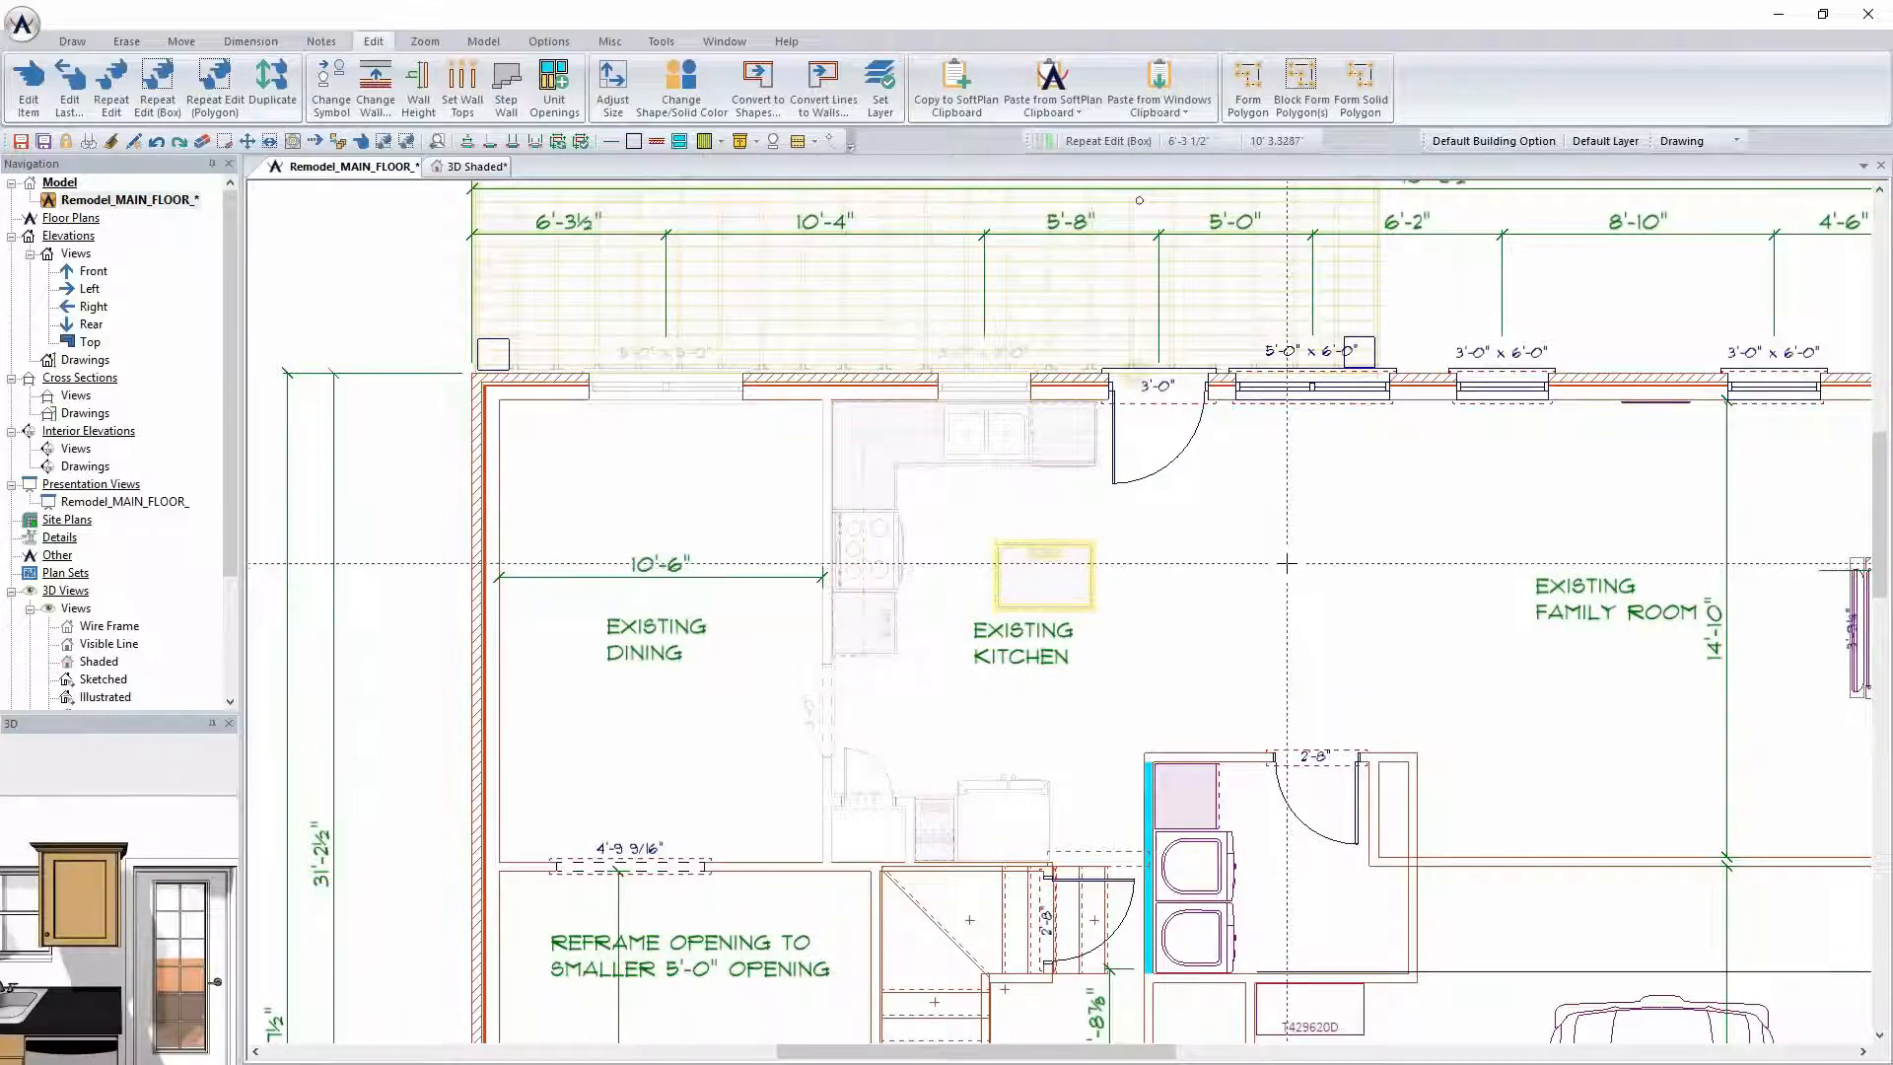
{"action": "scroll", "coordinate": [1272, 568], "scroll_direction": "down", "scroll_amount": 1}
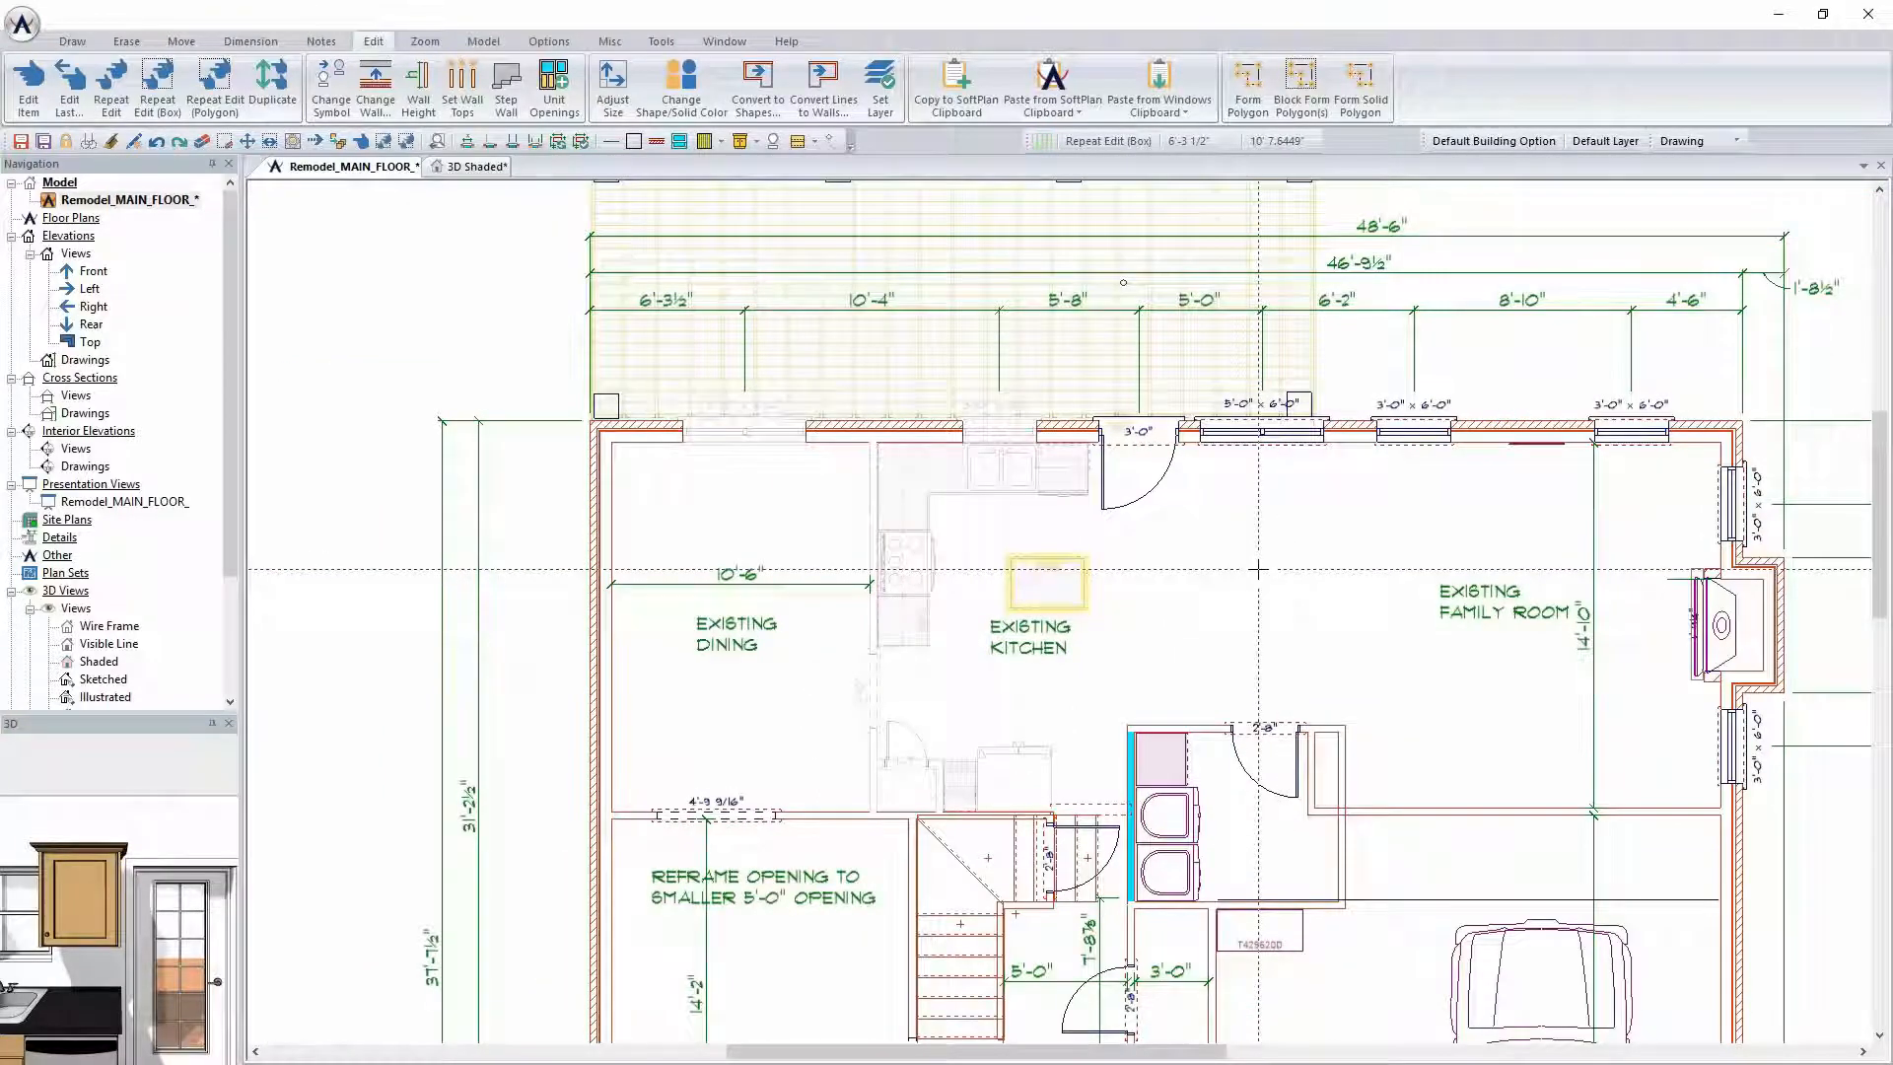
{"action": "scroll", "coordinate": [1248, 669], "scroll_direction": "up", "scroll_amount": 1}
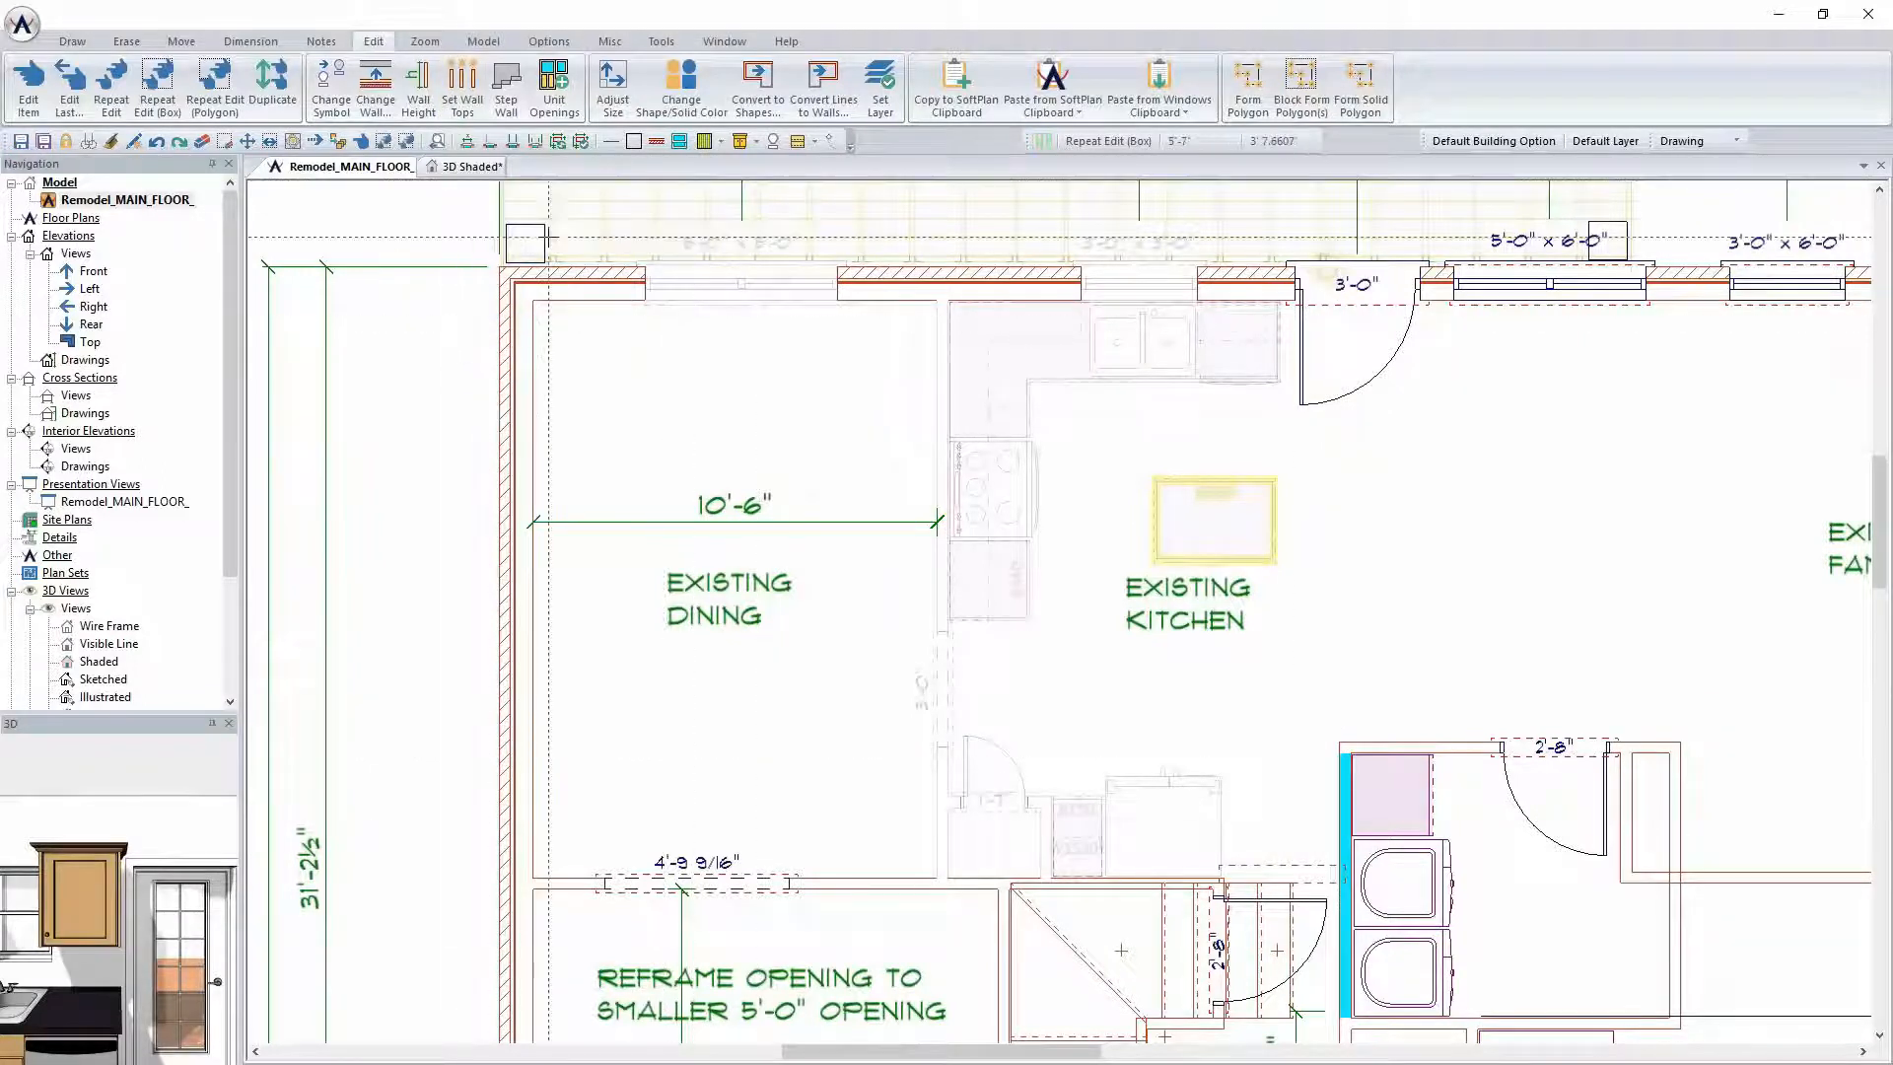
In the shaded 3D view, hide the Demo building option and inspect the cleared dining and kitchen area
{"action": "left_click", "coordinate": [473, 166]}
{"action": "left_click", "coordinate": [956, 521]}
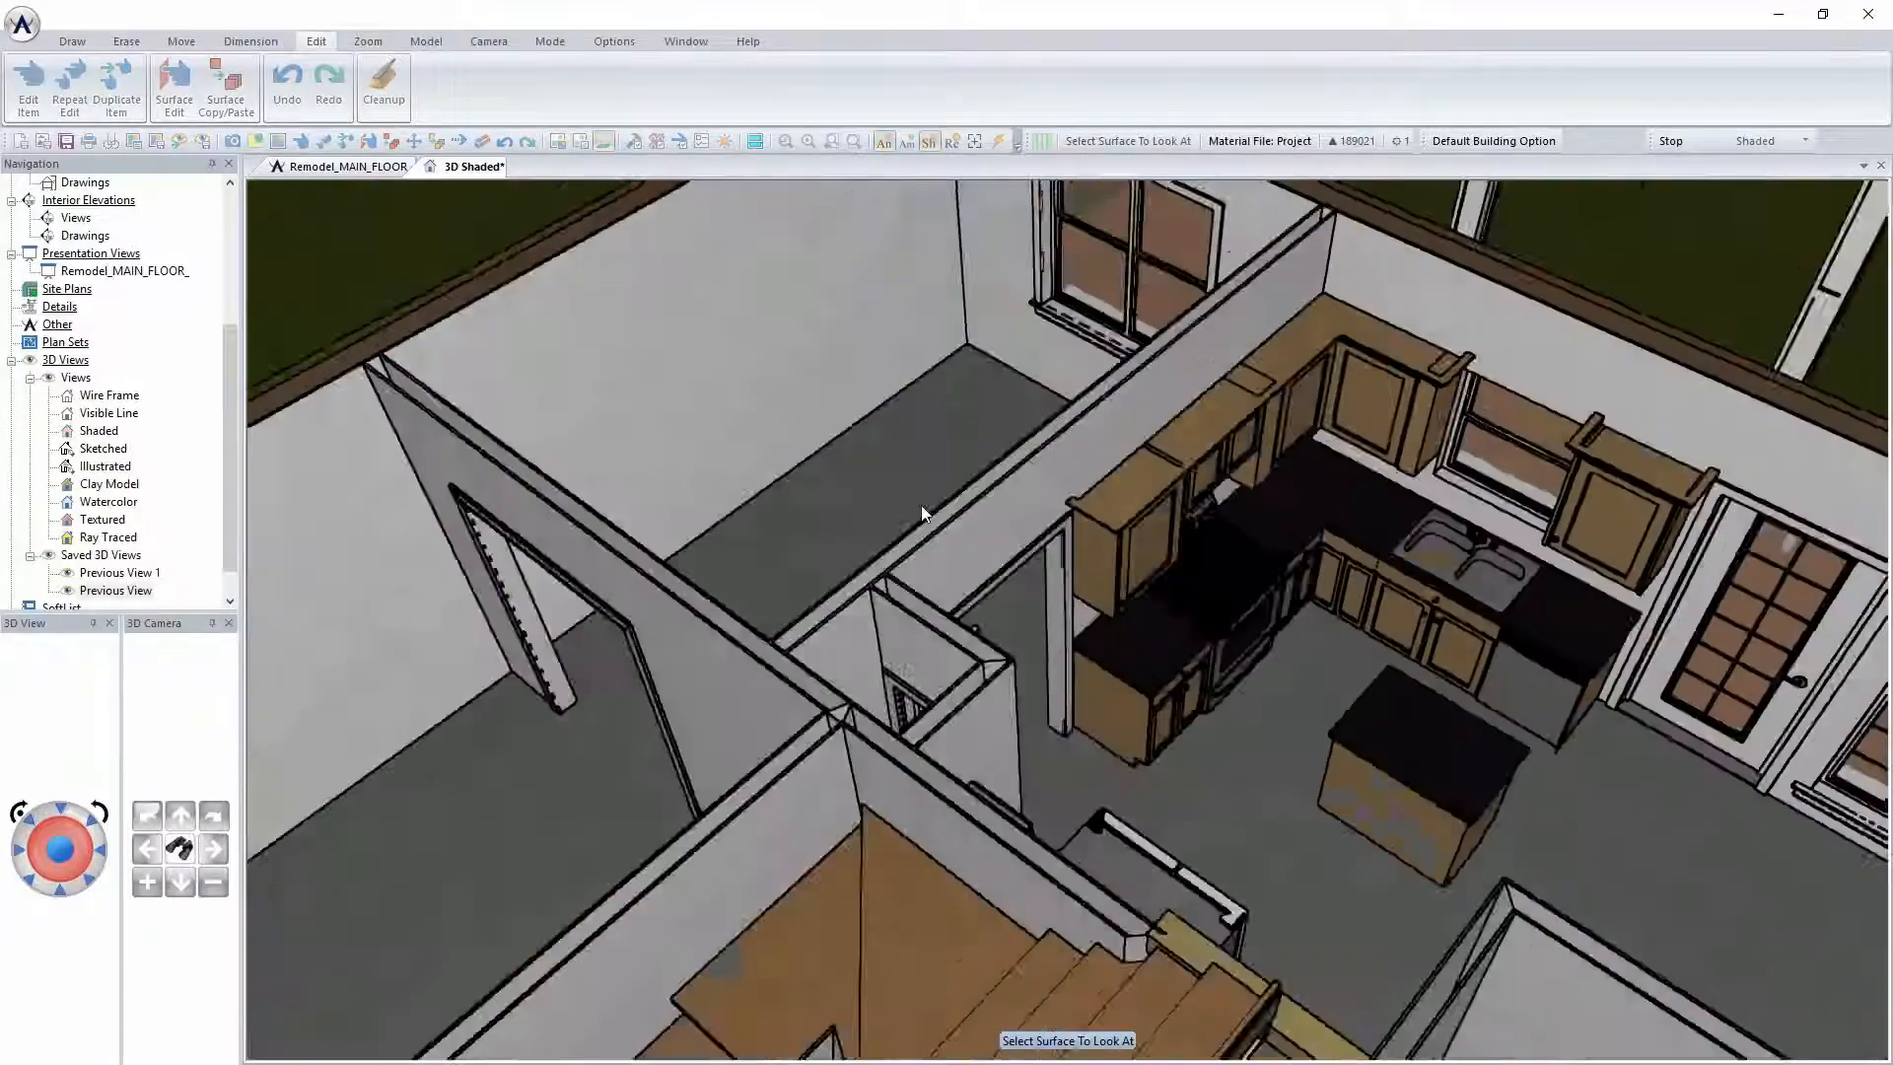
{"action": "left_click", "coordinate": [897, 503]}
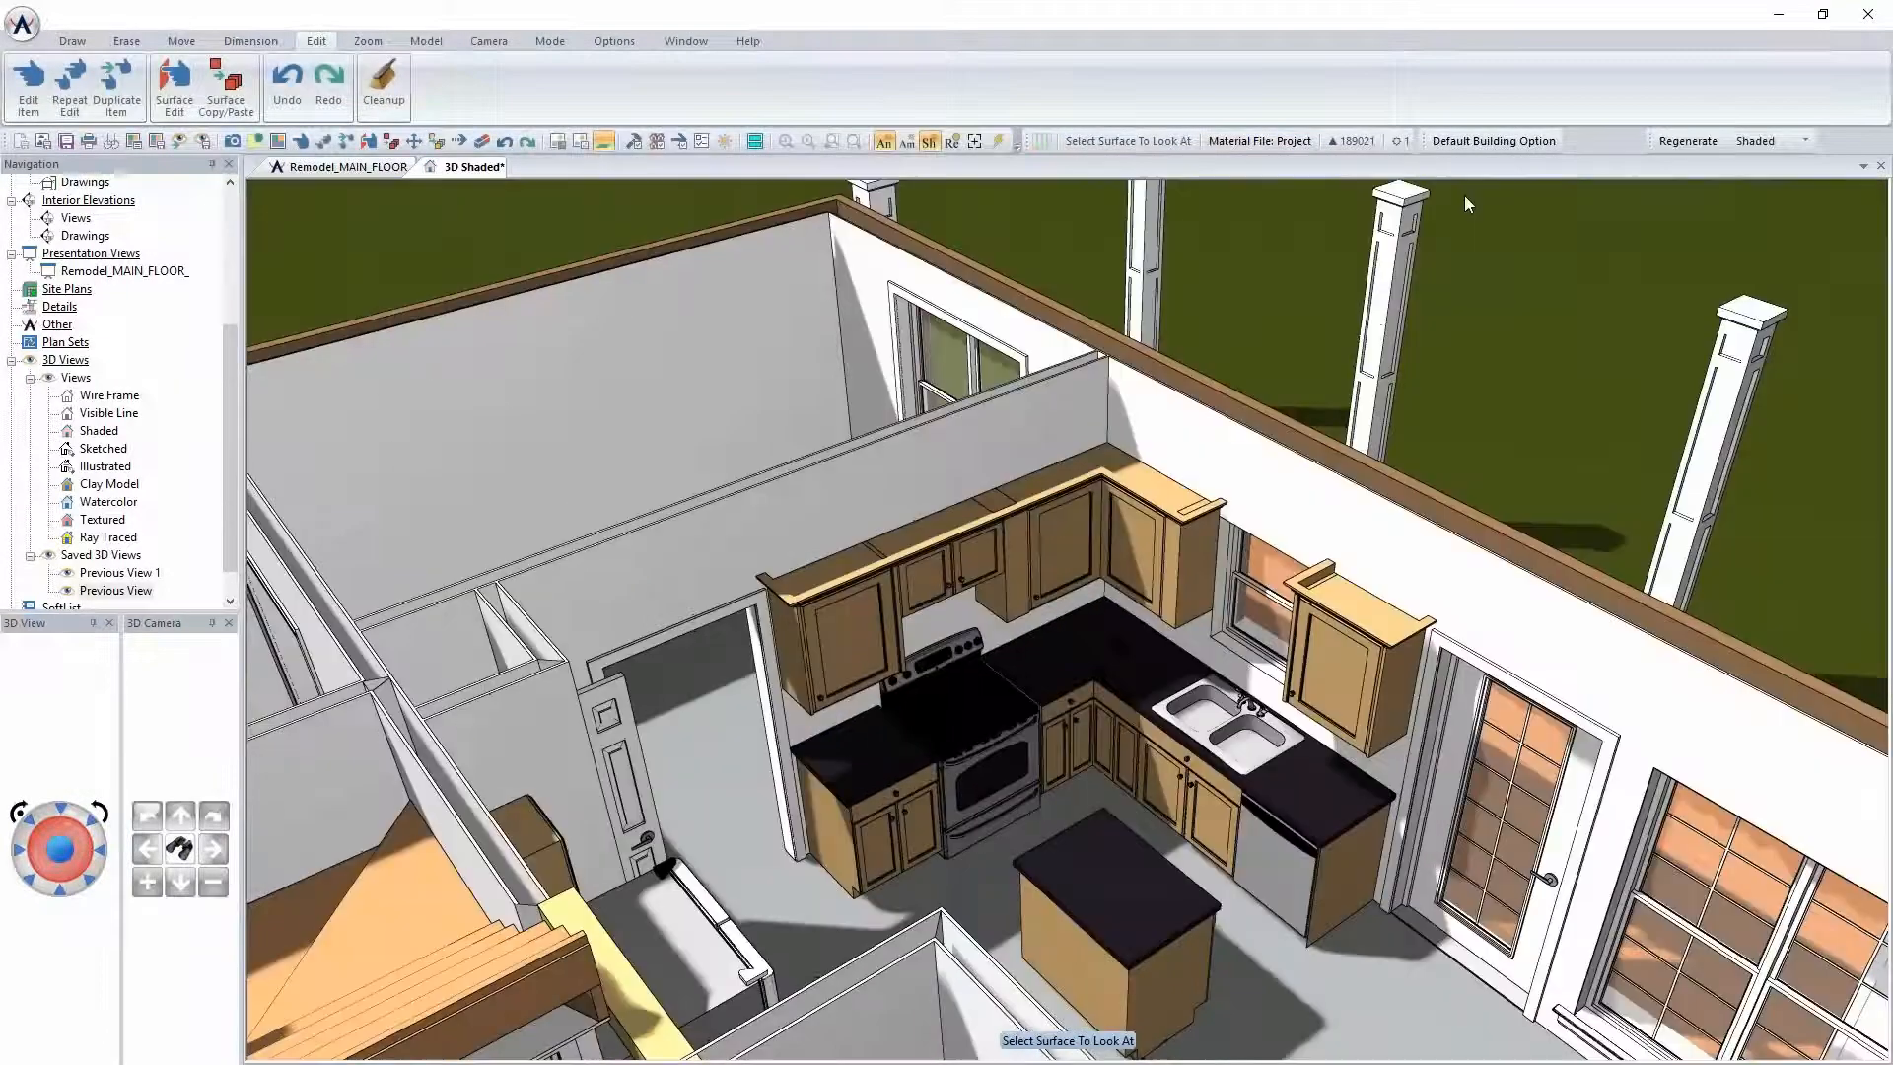
{"action": "left_click", "coordinate": [1513, 139]}
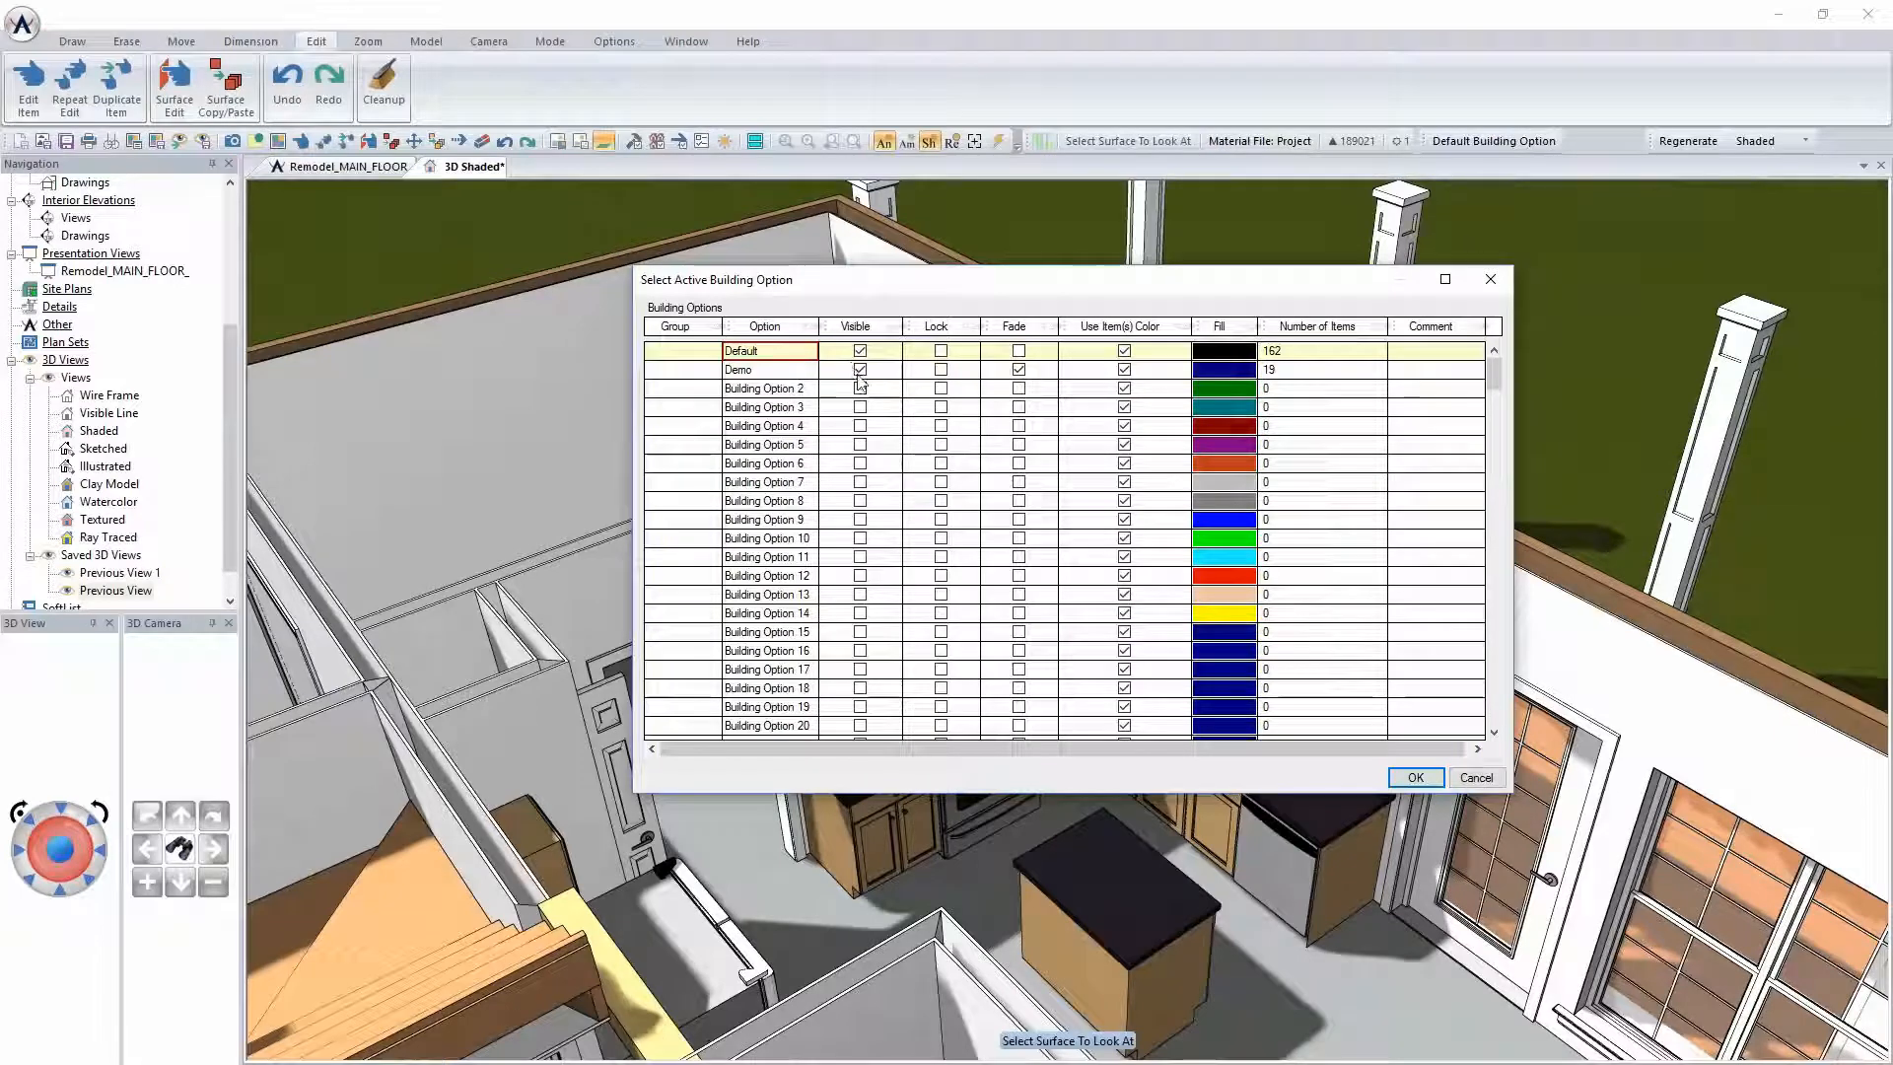
{"action": "left_click", "coordinate": [859, 371]}
{"action": "left_click", "coordinate": [1416, 777]}
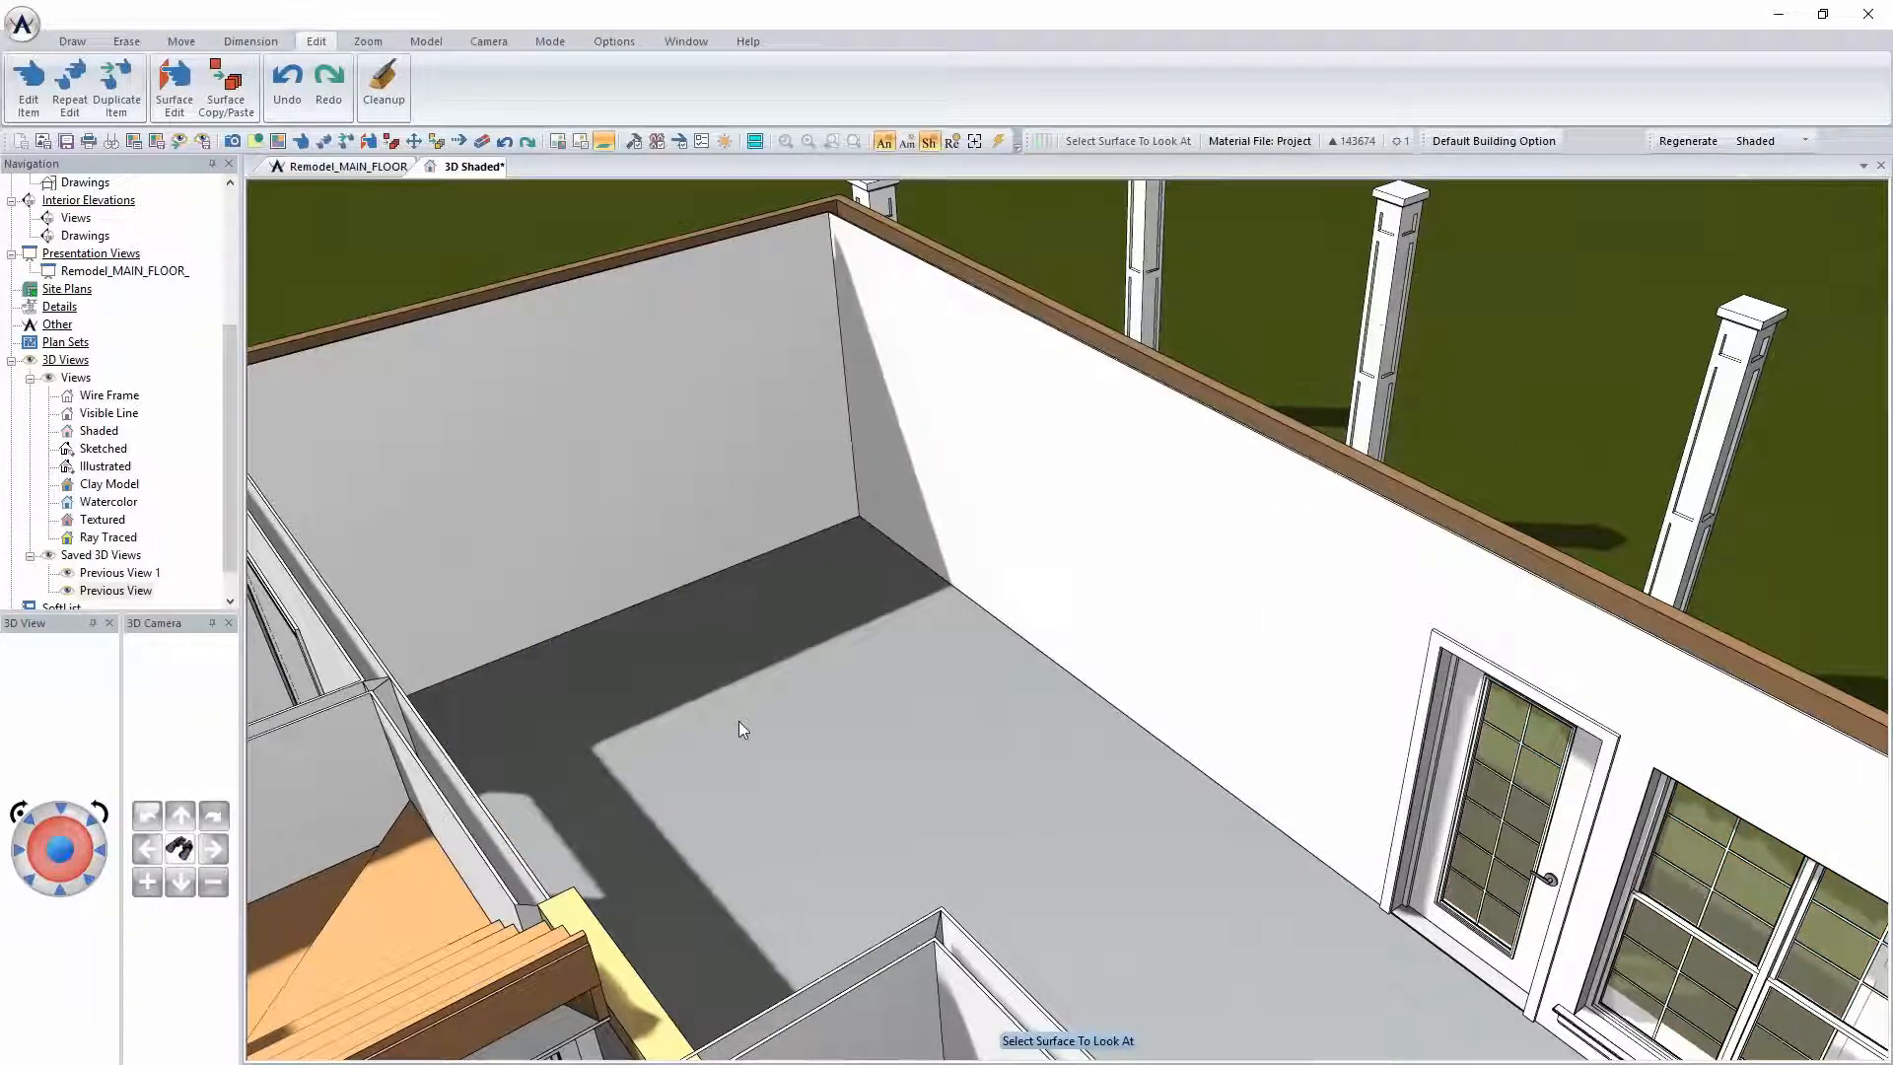
{"action": "left_click", "coordinate": [779, 766]}
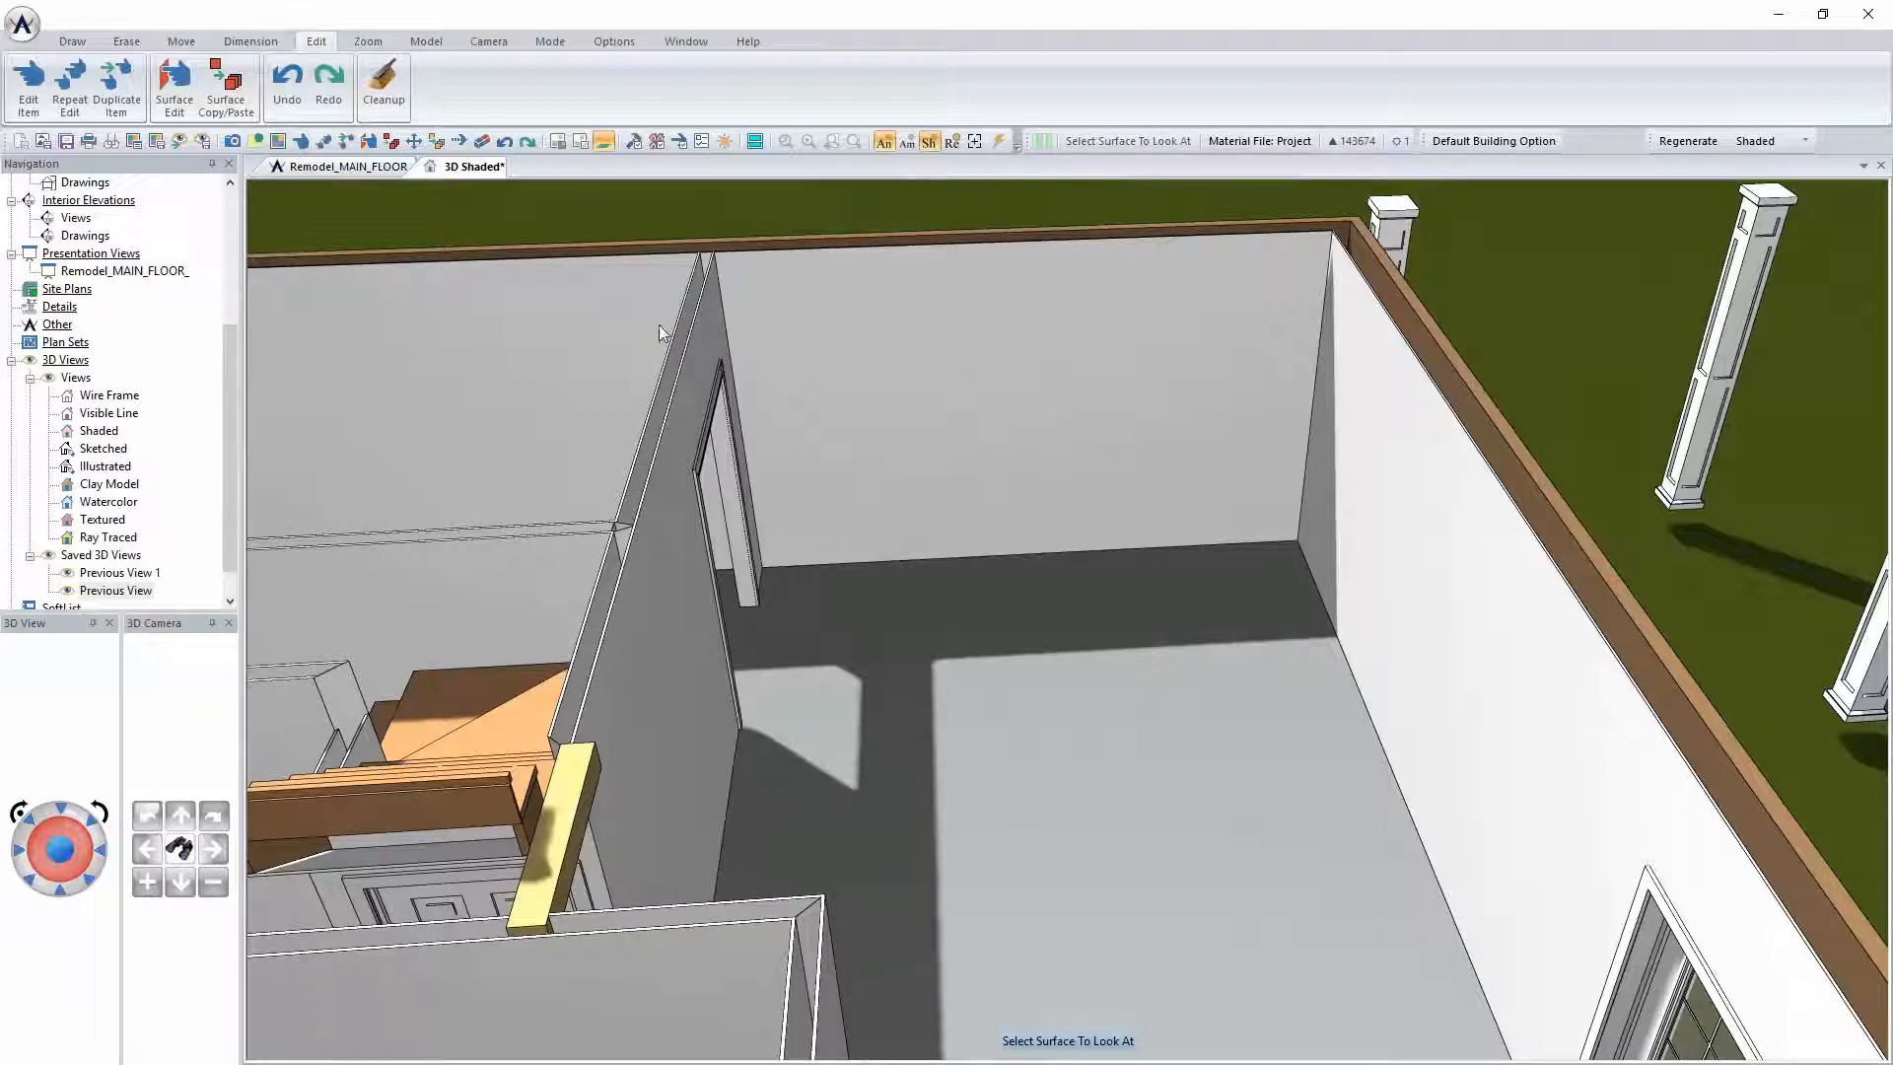
In the floor plan, exclude the 2x6/Brick exterior wall beside the dining room from SoftList, and repeat that edit on the entire plan by box selection
{"action": "left_click", "coordinate": [363, 167]}
{"action": "scroll", "coordinate": [1064, 608], "scroll_direction": "down", "scroll_amount": 5}
{"action": "middle_click_drag", "start_coordinate": [1208, 646], "coordinate": [1164, 586]}
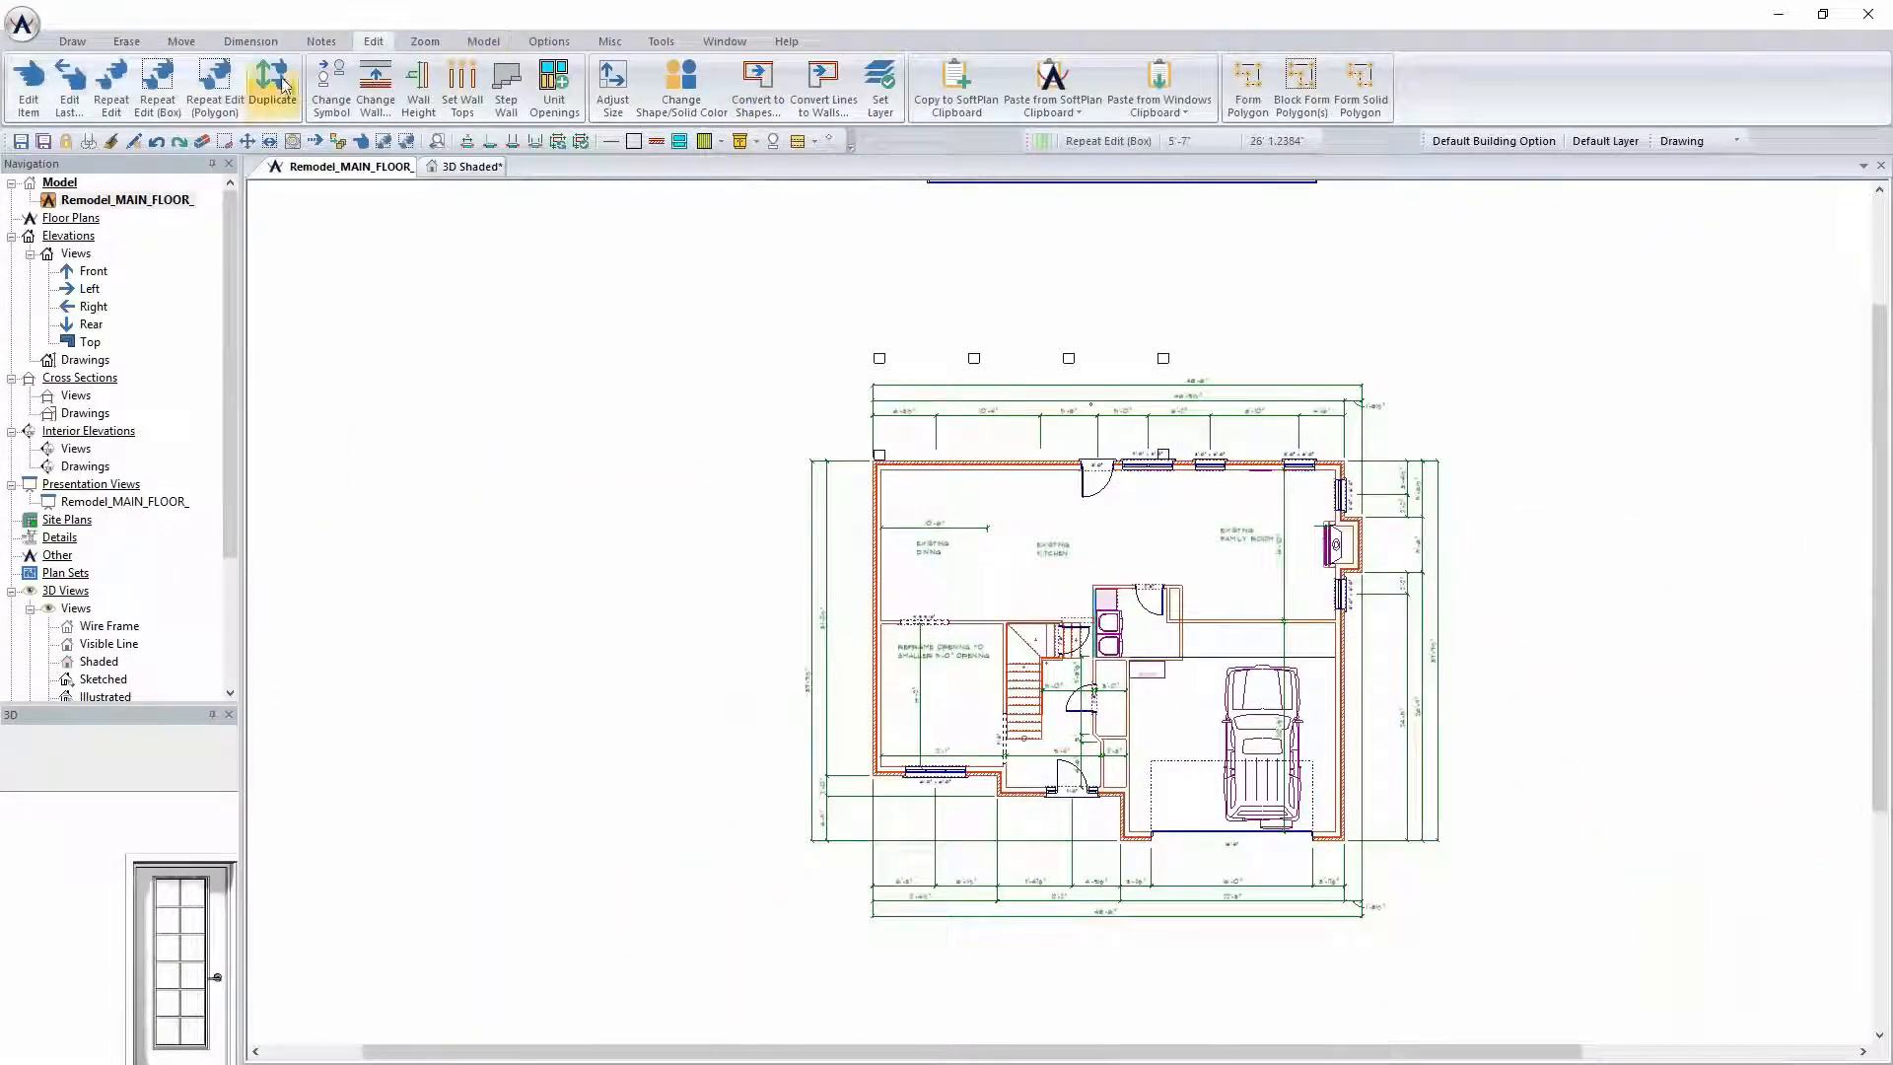
{"action": "left_click", "coordinate": [37, 100]}
{"action": "left_click", "coordinate": [876, 547]}
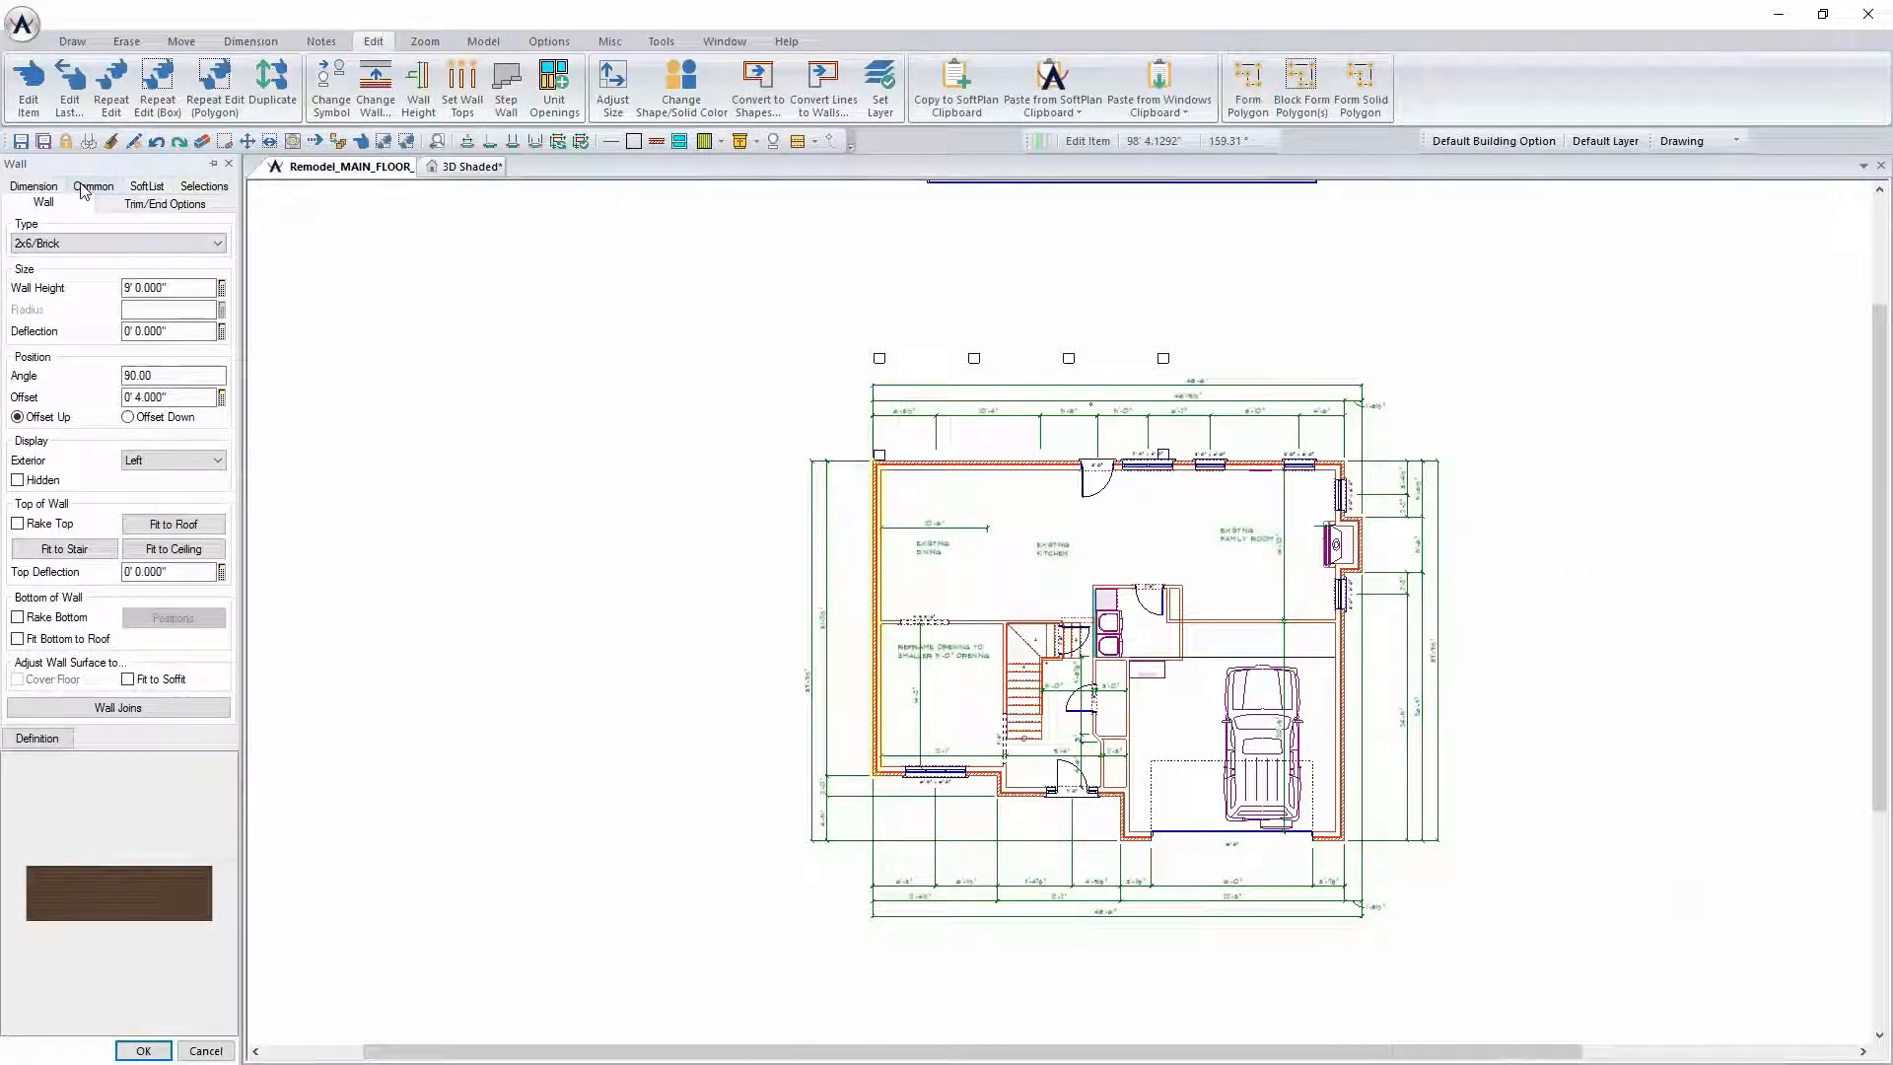
{"action": "left_click", "coordinate": [146, 186]}
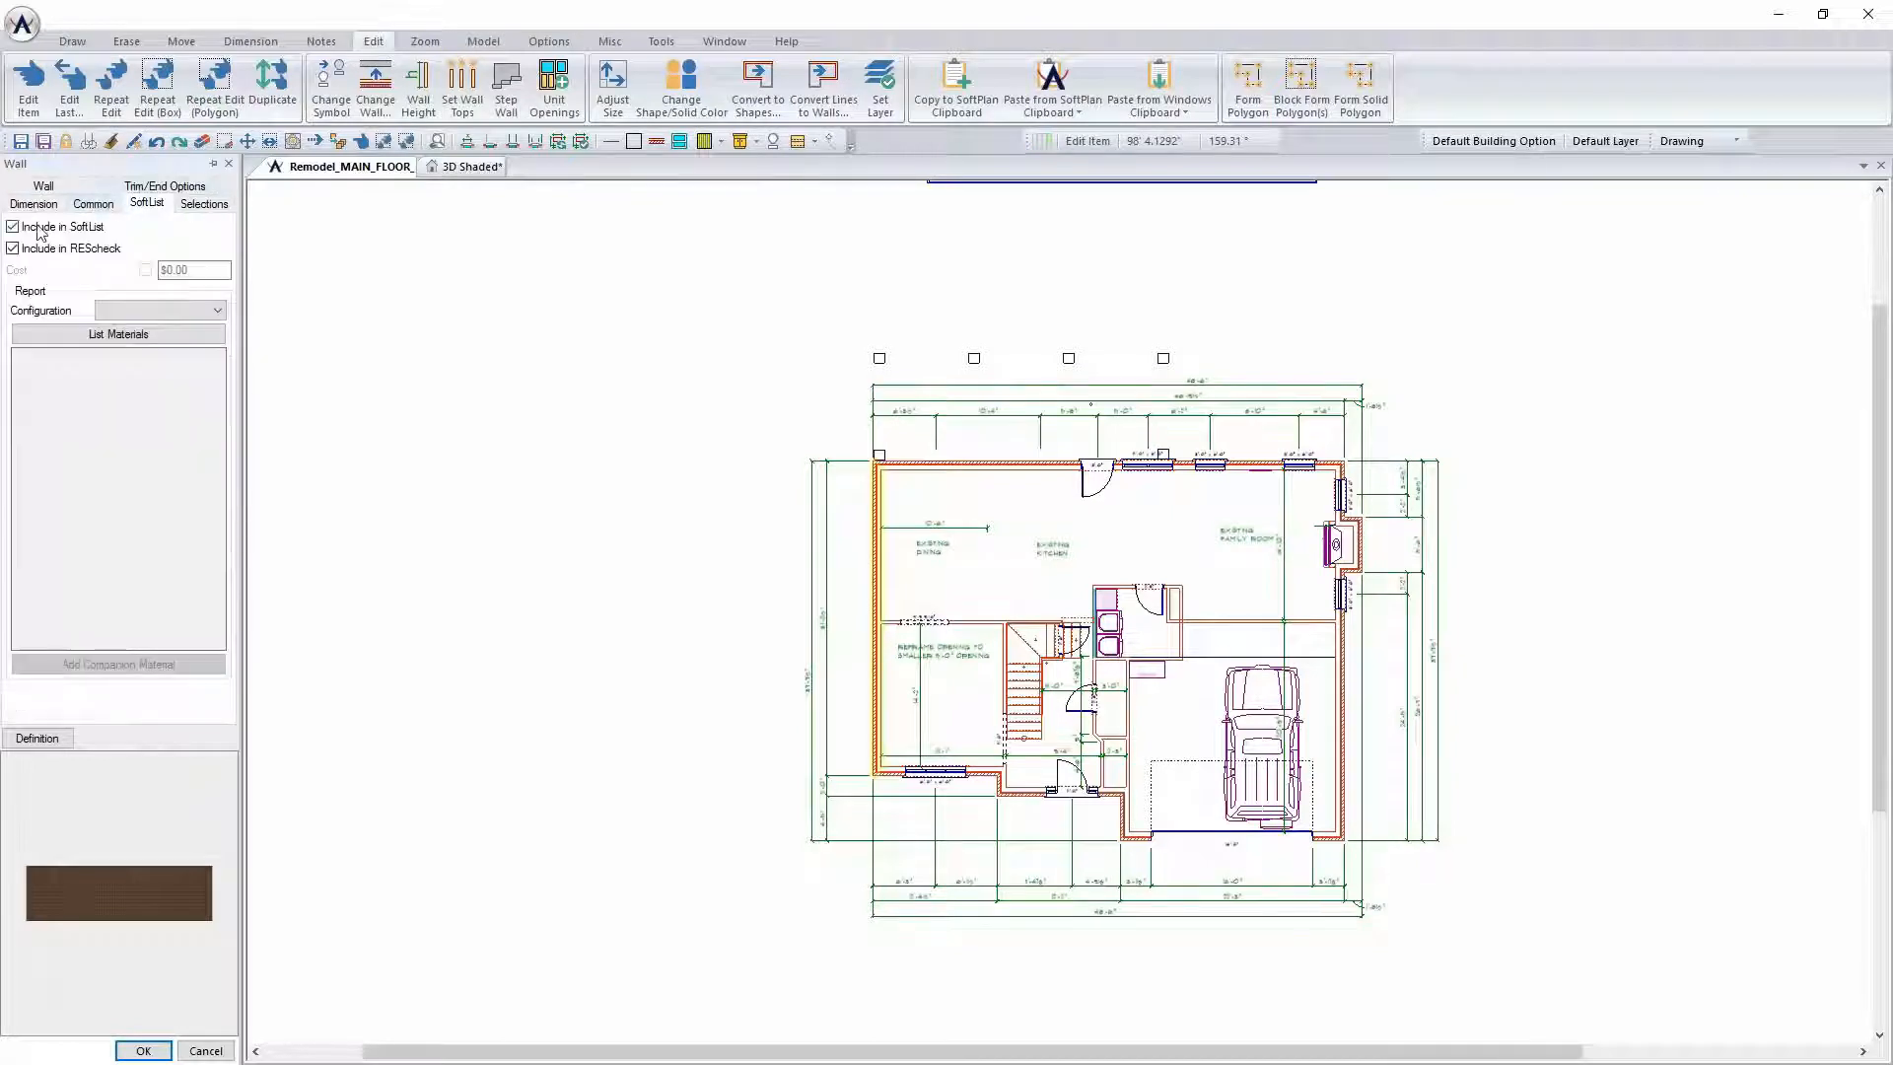
{"action": "left_click", "coordinate": [143, 1051]}
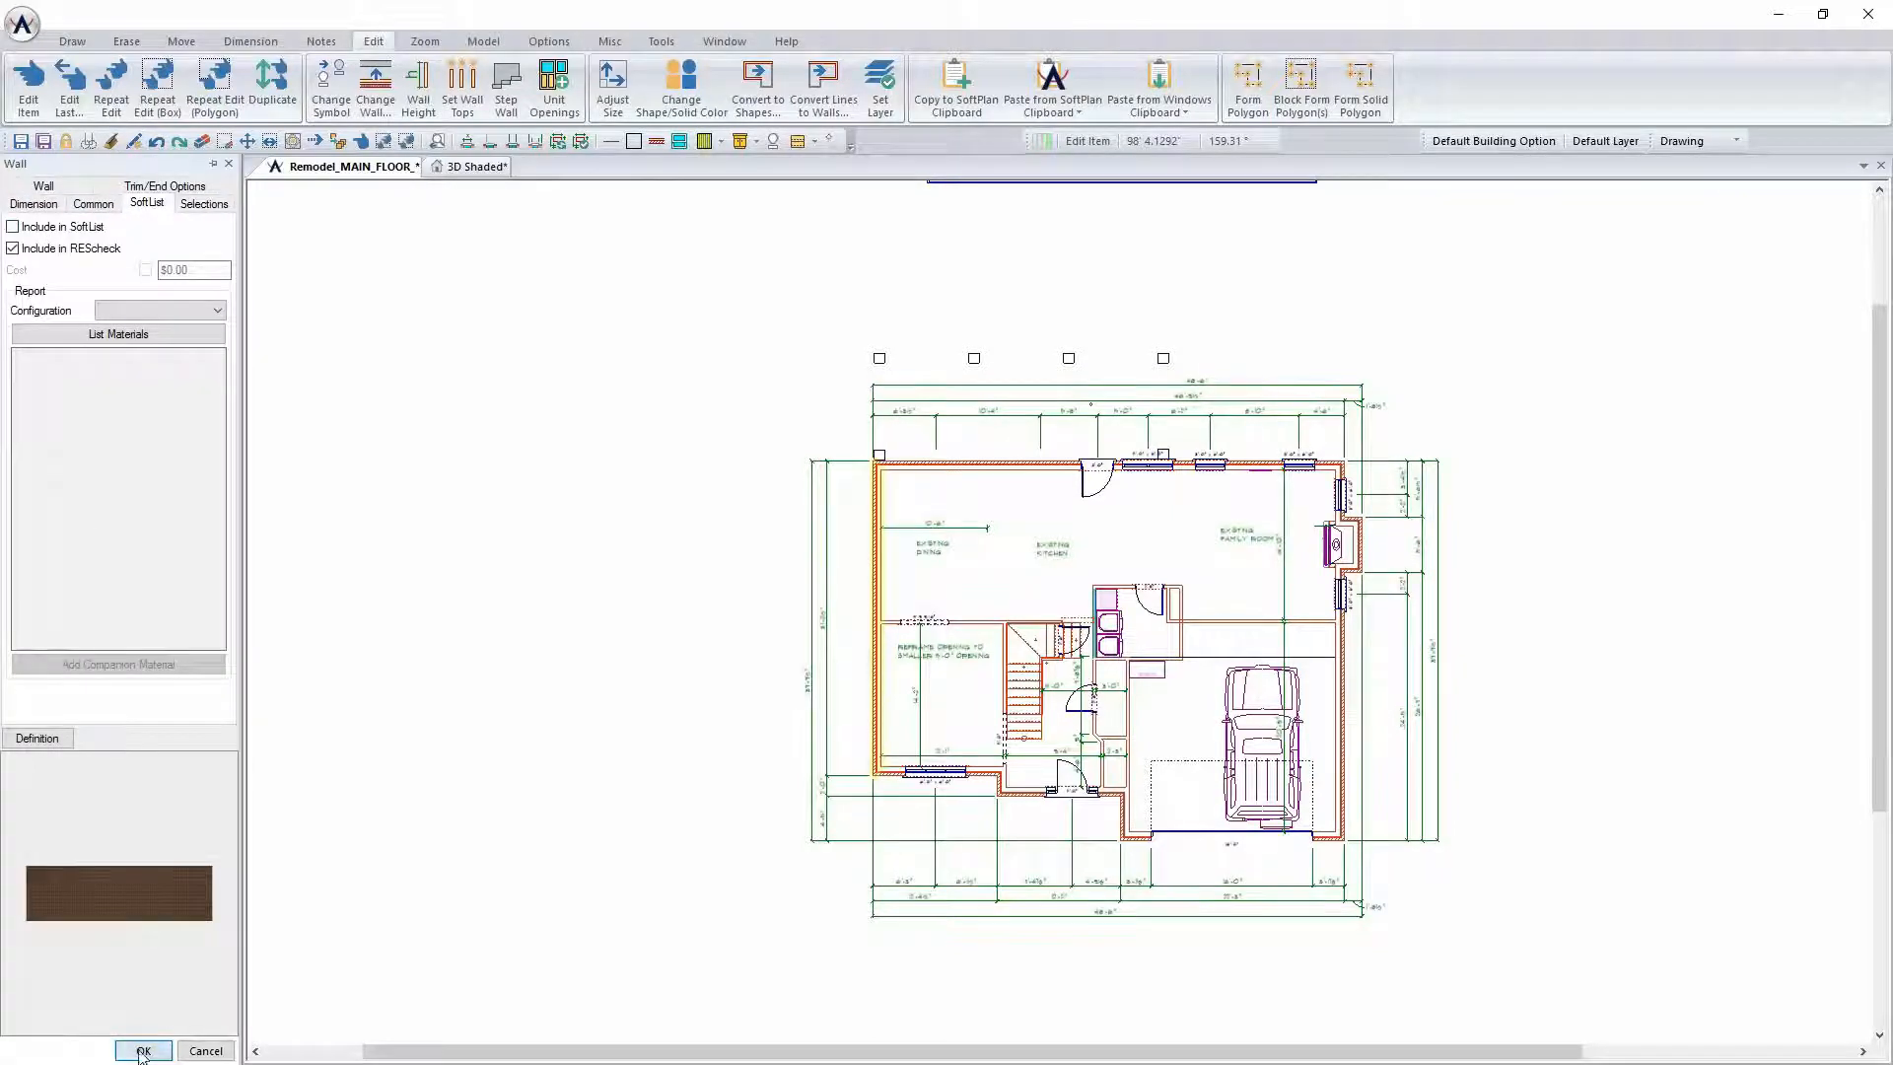
{"action": "left_click", "coordinate": [158, 86]}
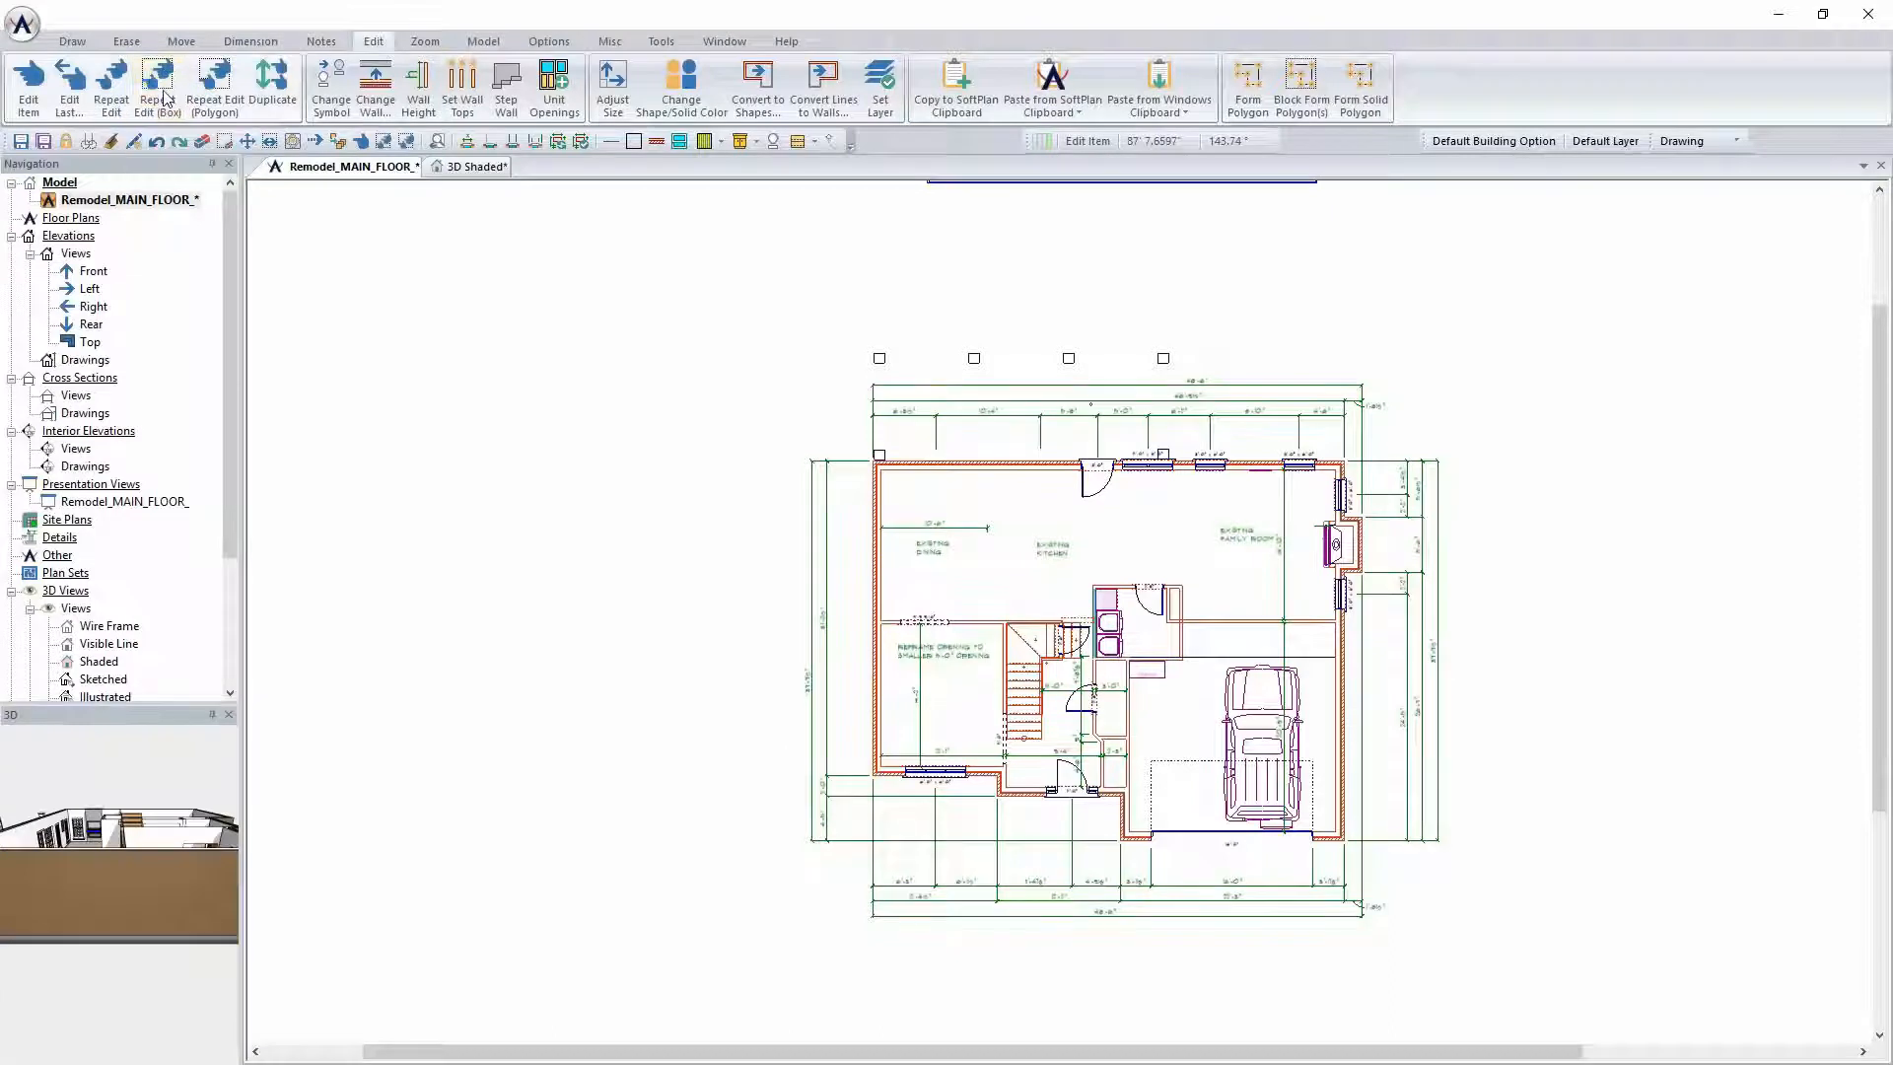
{"action": "left_click_drag", "start_coordinate": [683, 293], "coordinate": [1556, 994]}
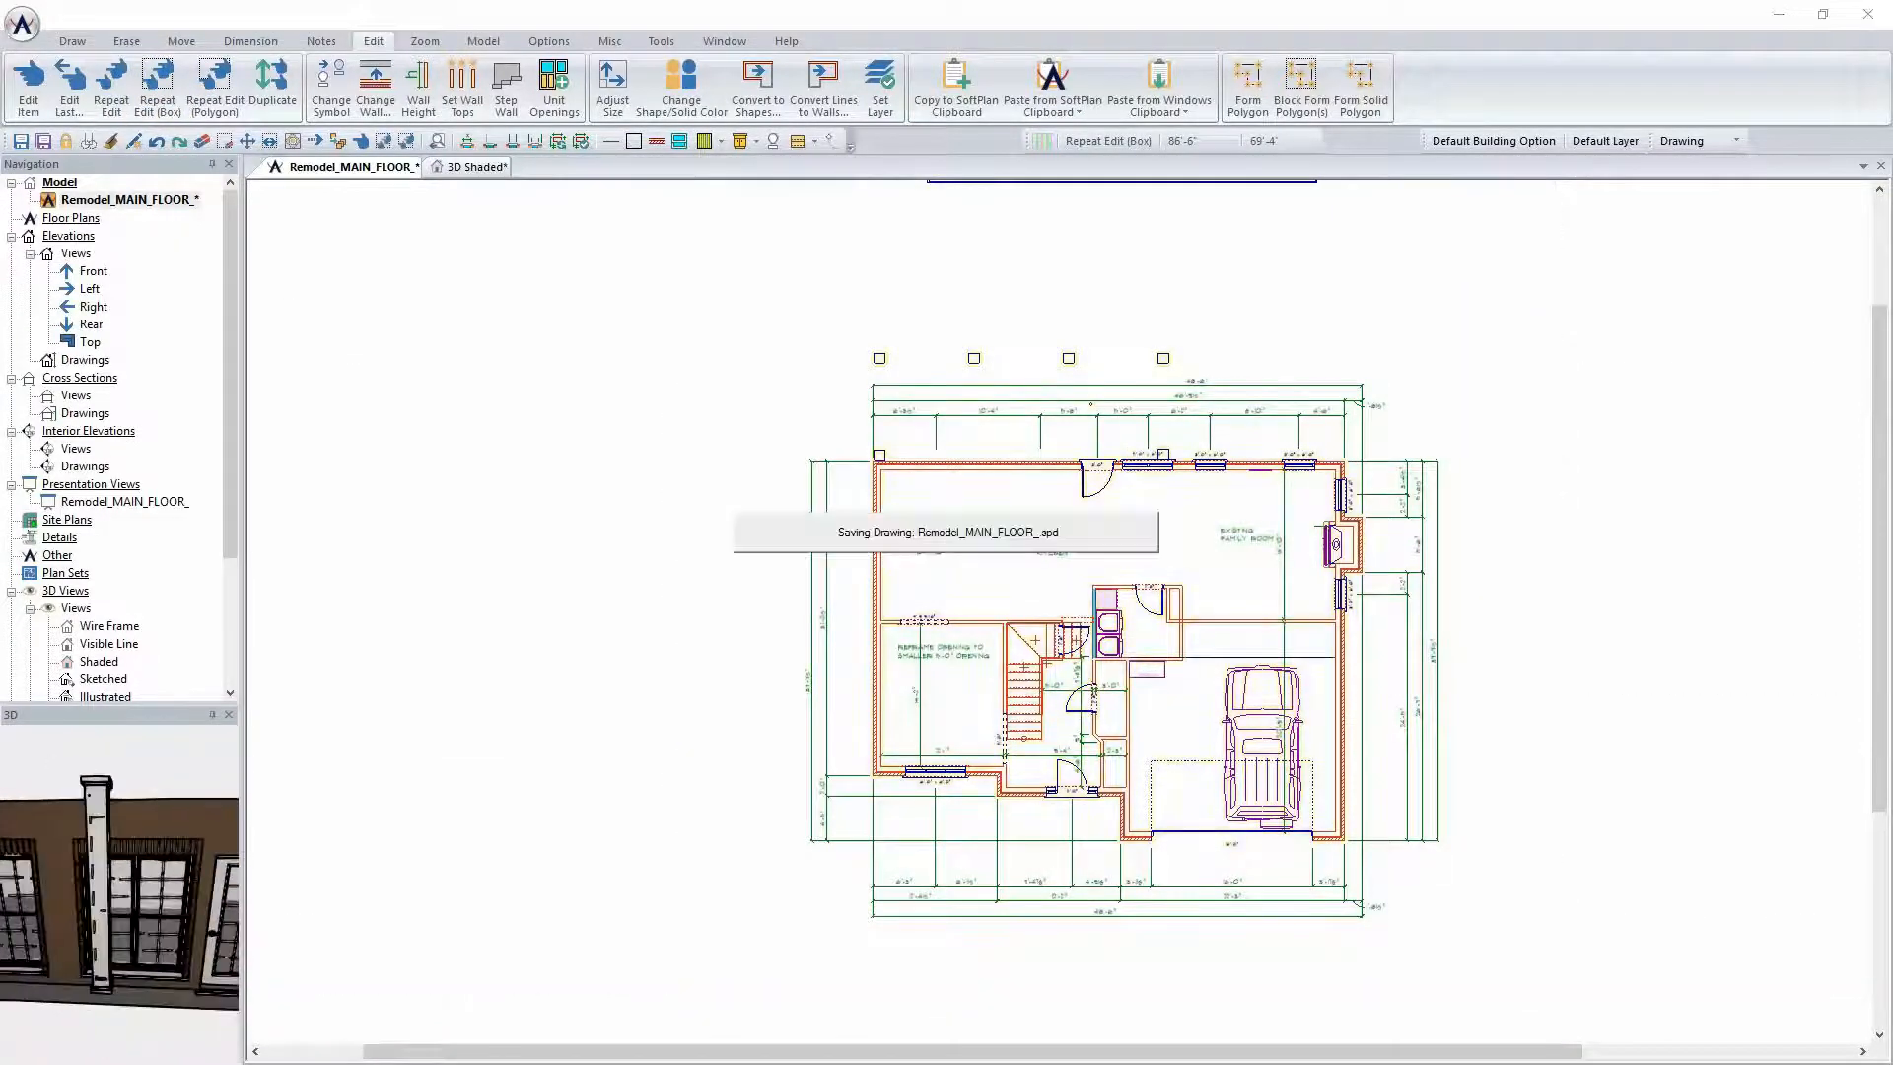
Reopen the dining room exterior wall's properties and check its SoftList inclusion setting
{"action": "right_click", "coordinate": [877, 728]}
{"action": "left_click", "coordinate": [941, 359]}
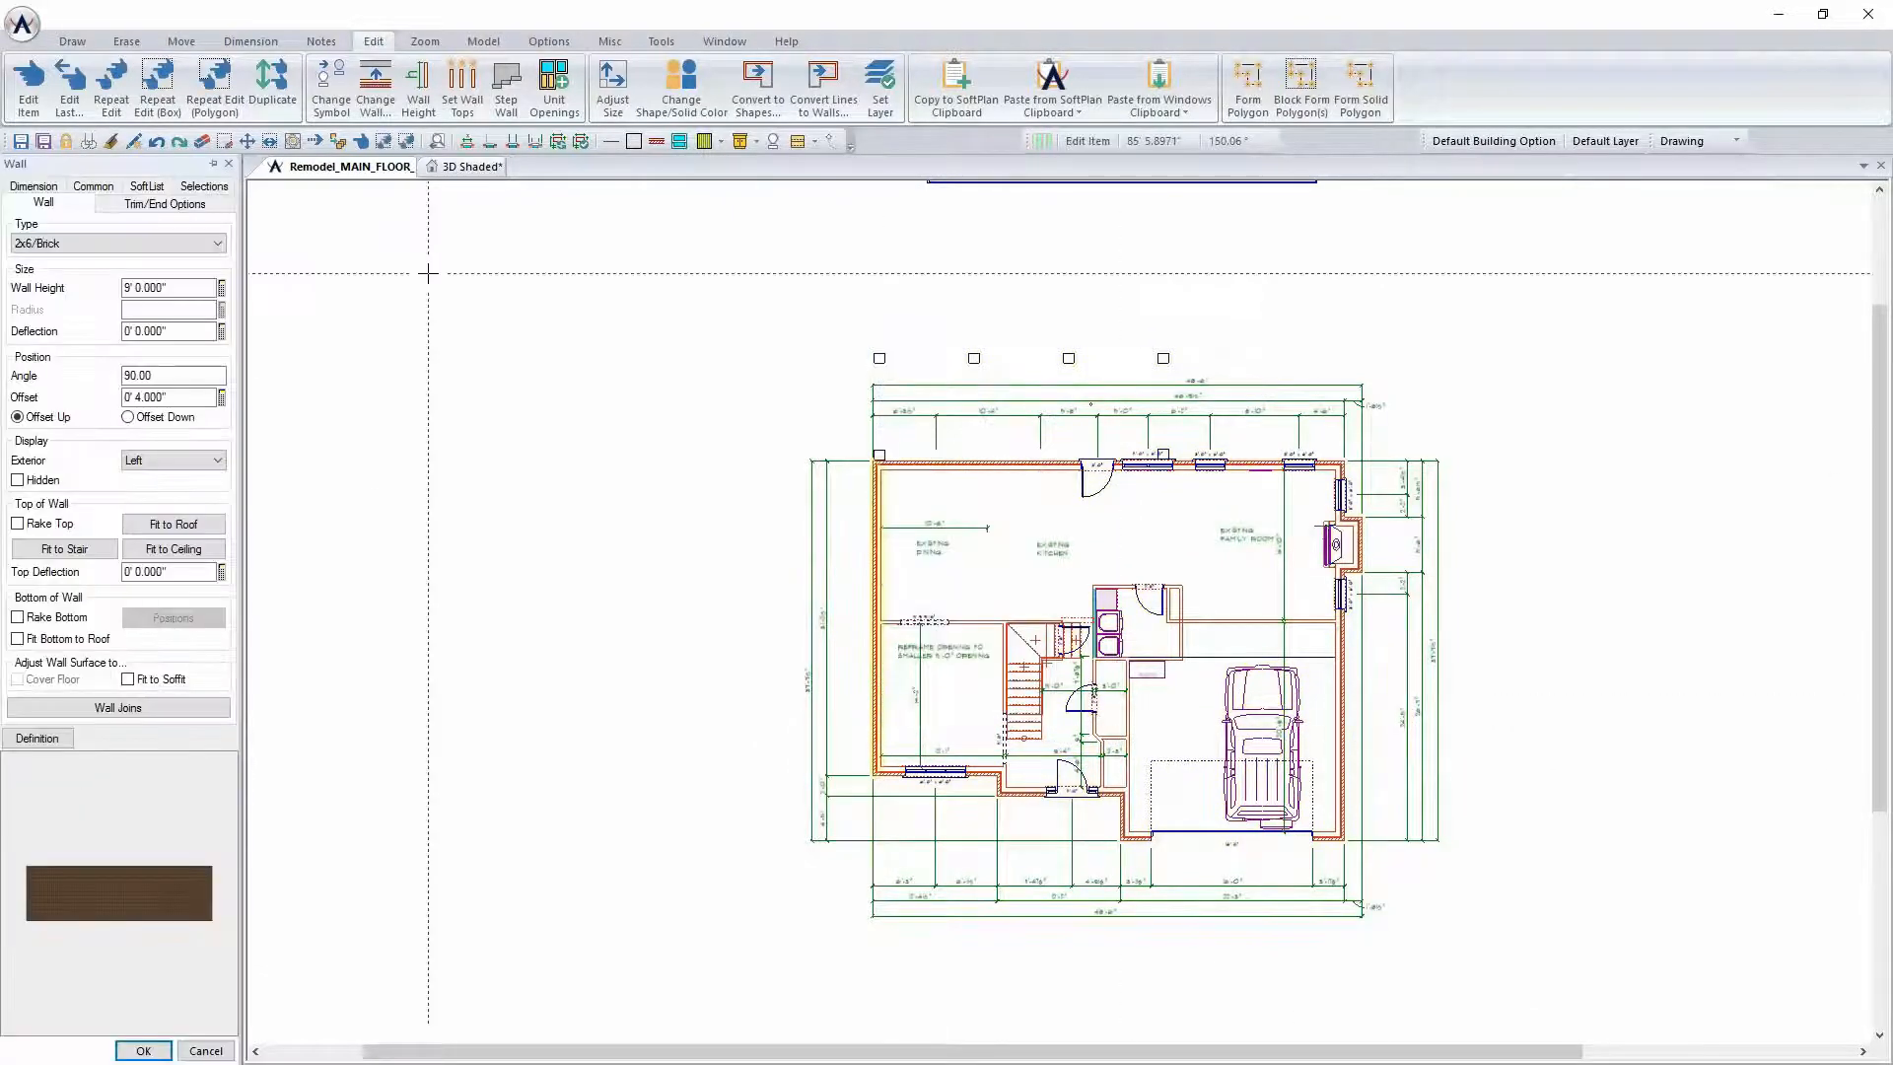
{"action": "left_click", "coordinate": [154, 191]}
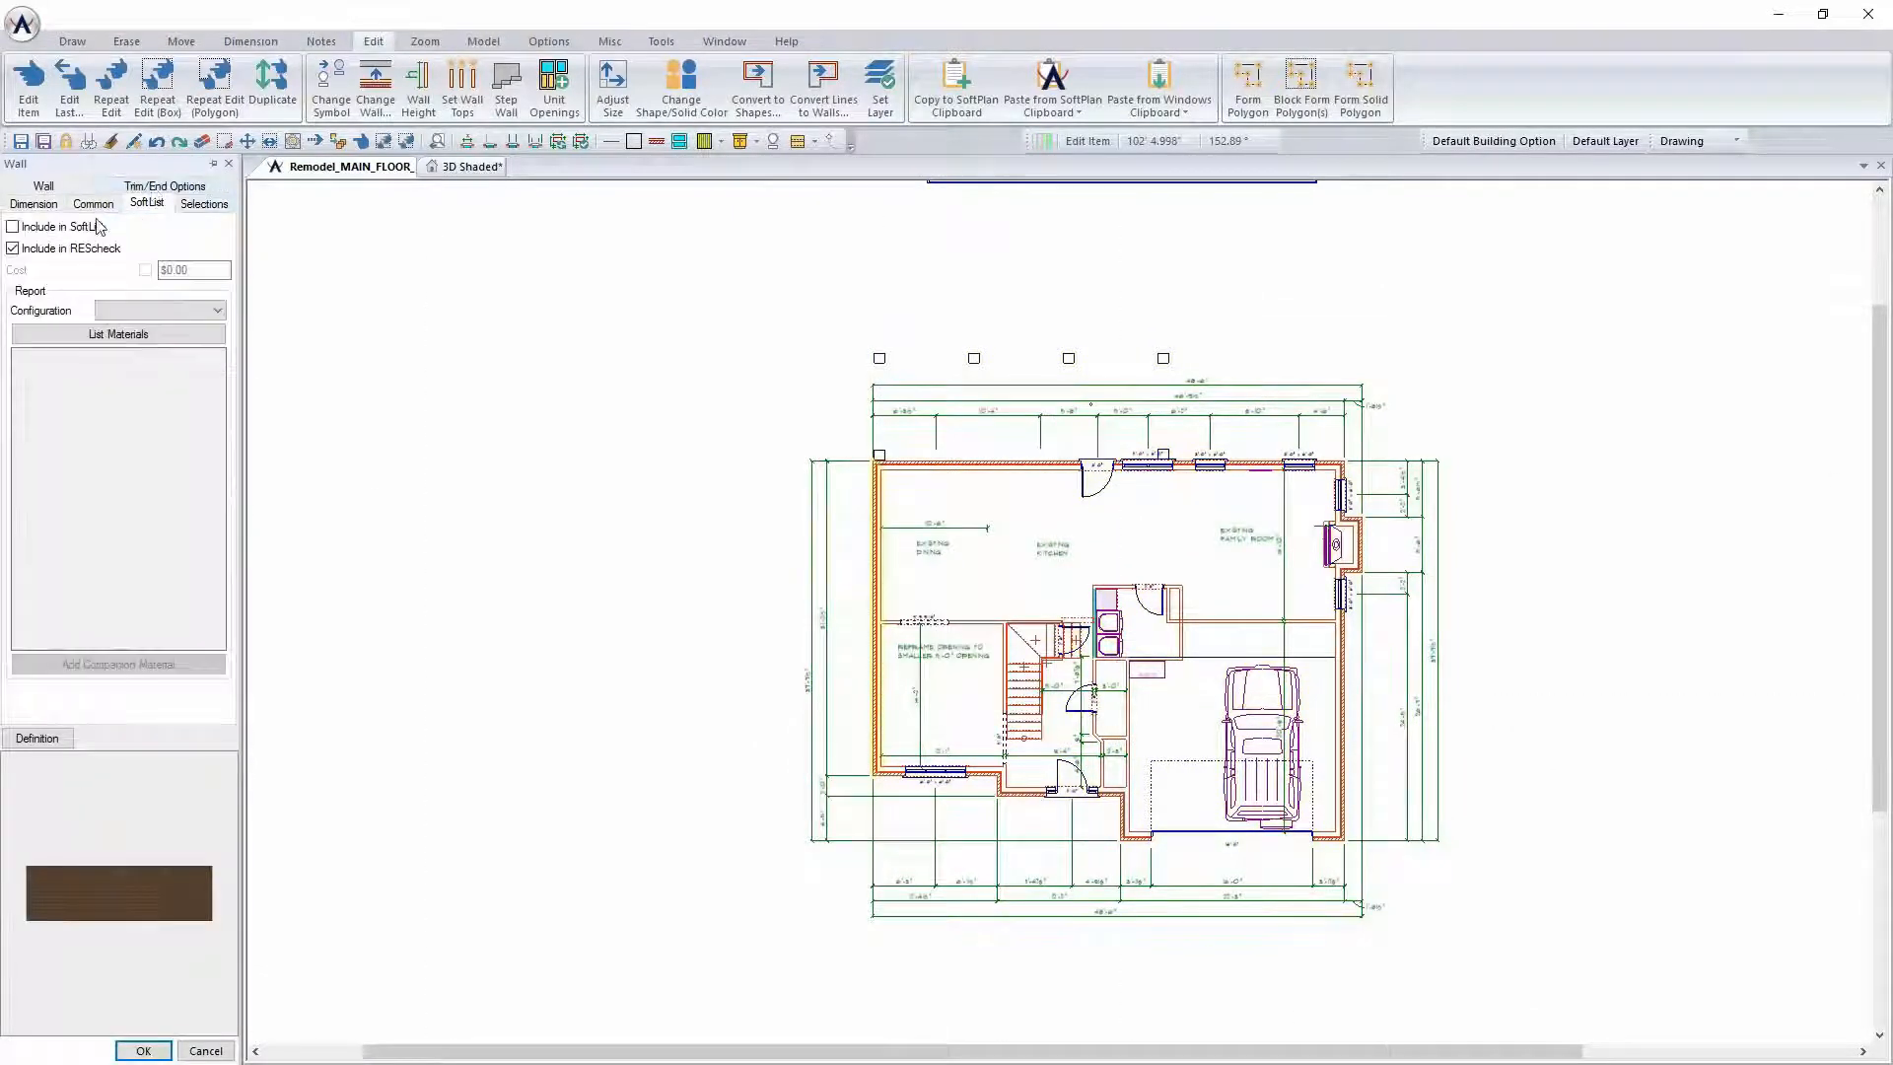
{"action": "left_click", "coordinate": [143, 1050]}
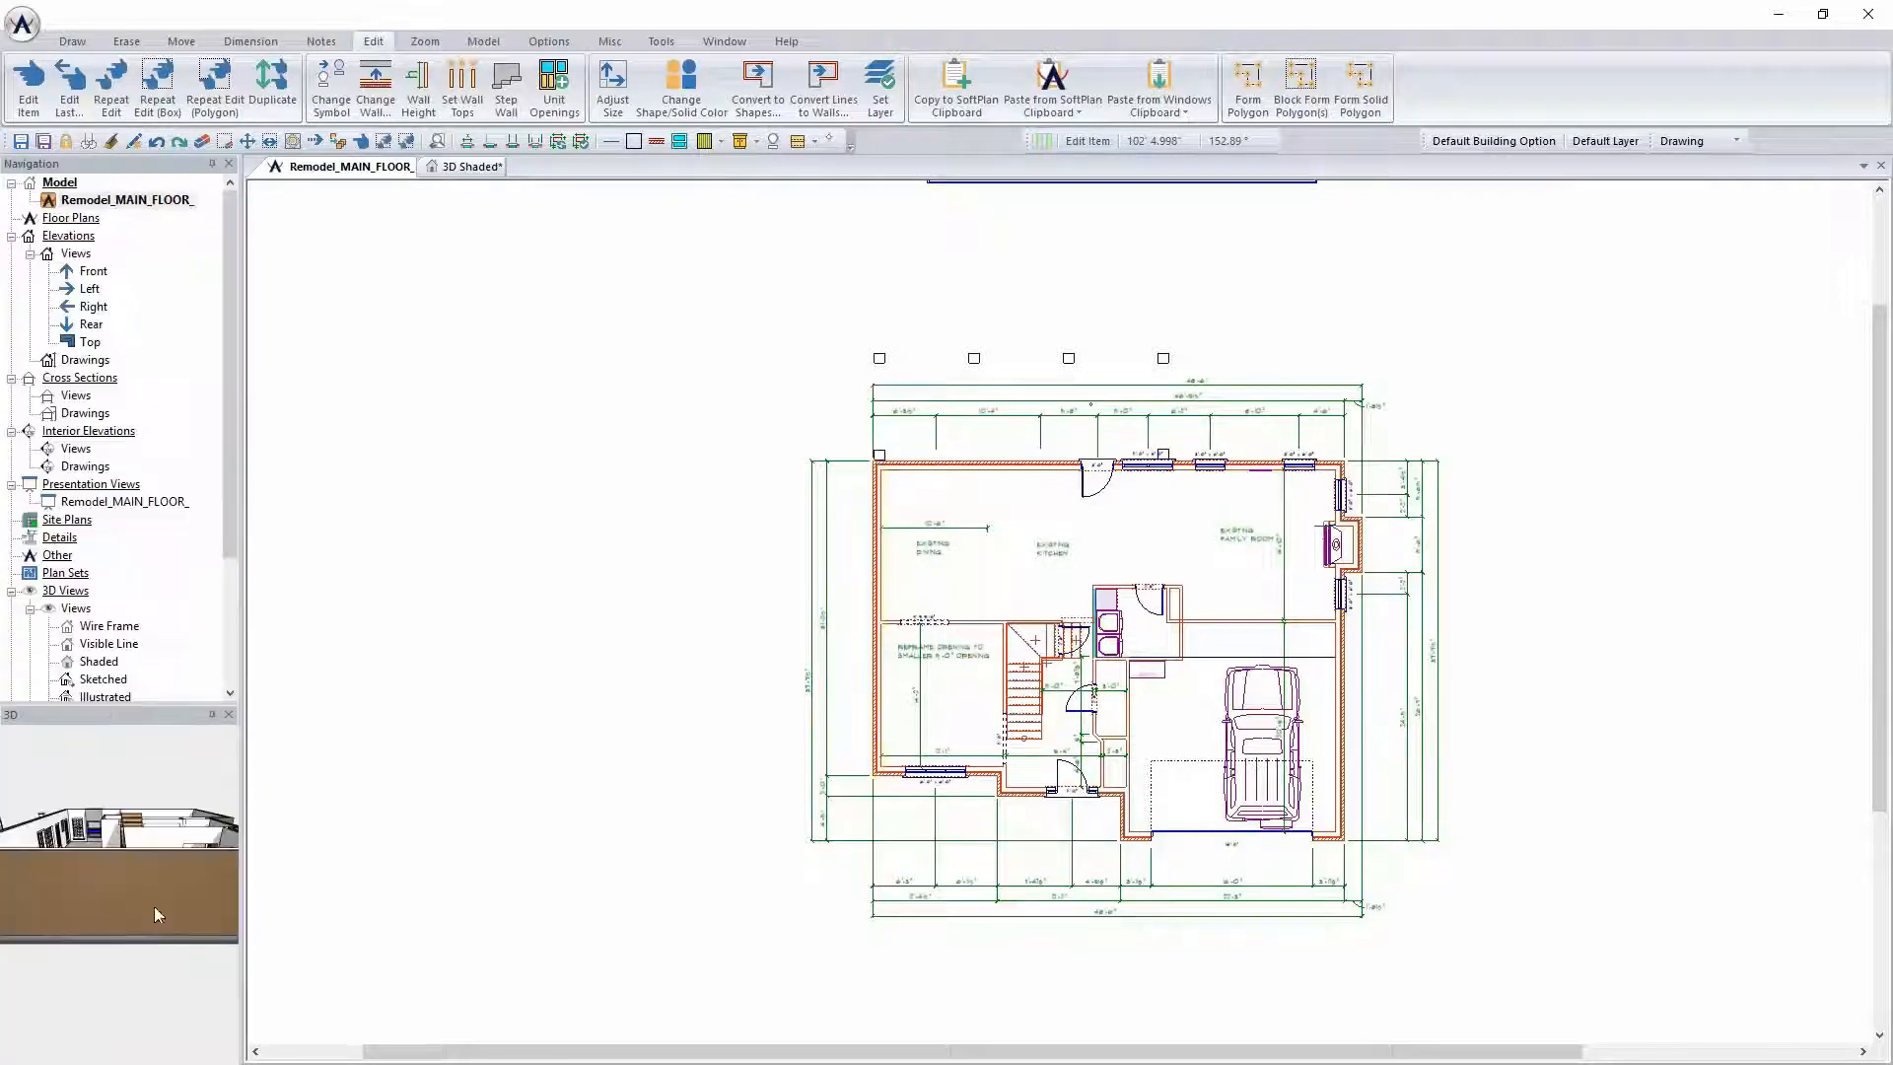
Locate the SoftList entry in the project navigation tree and look over the remaining floor plan
{"action": "left_click_drag", "start_coordinate": [234, 505], "coordinate": [225, 650]}
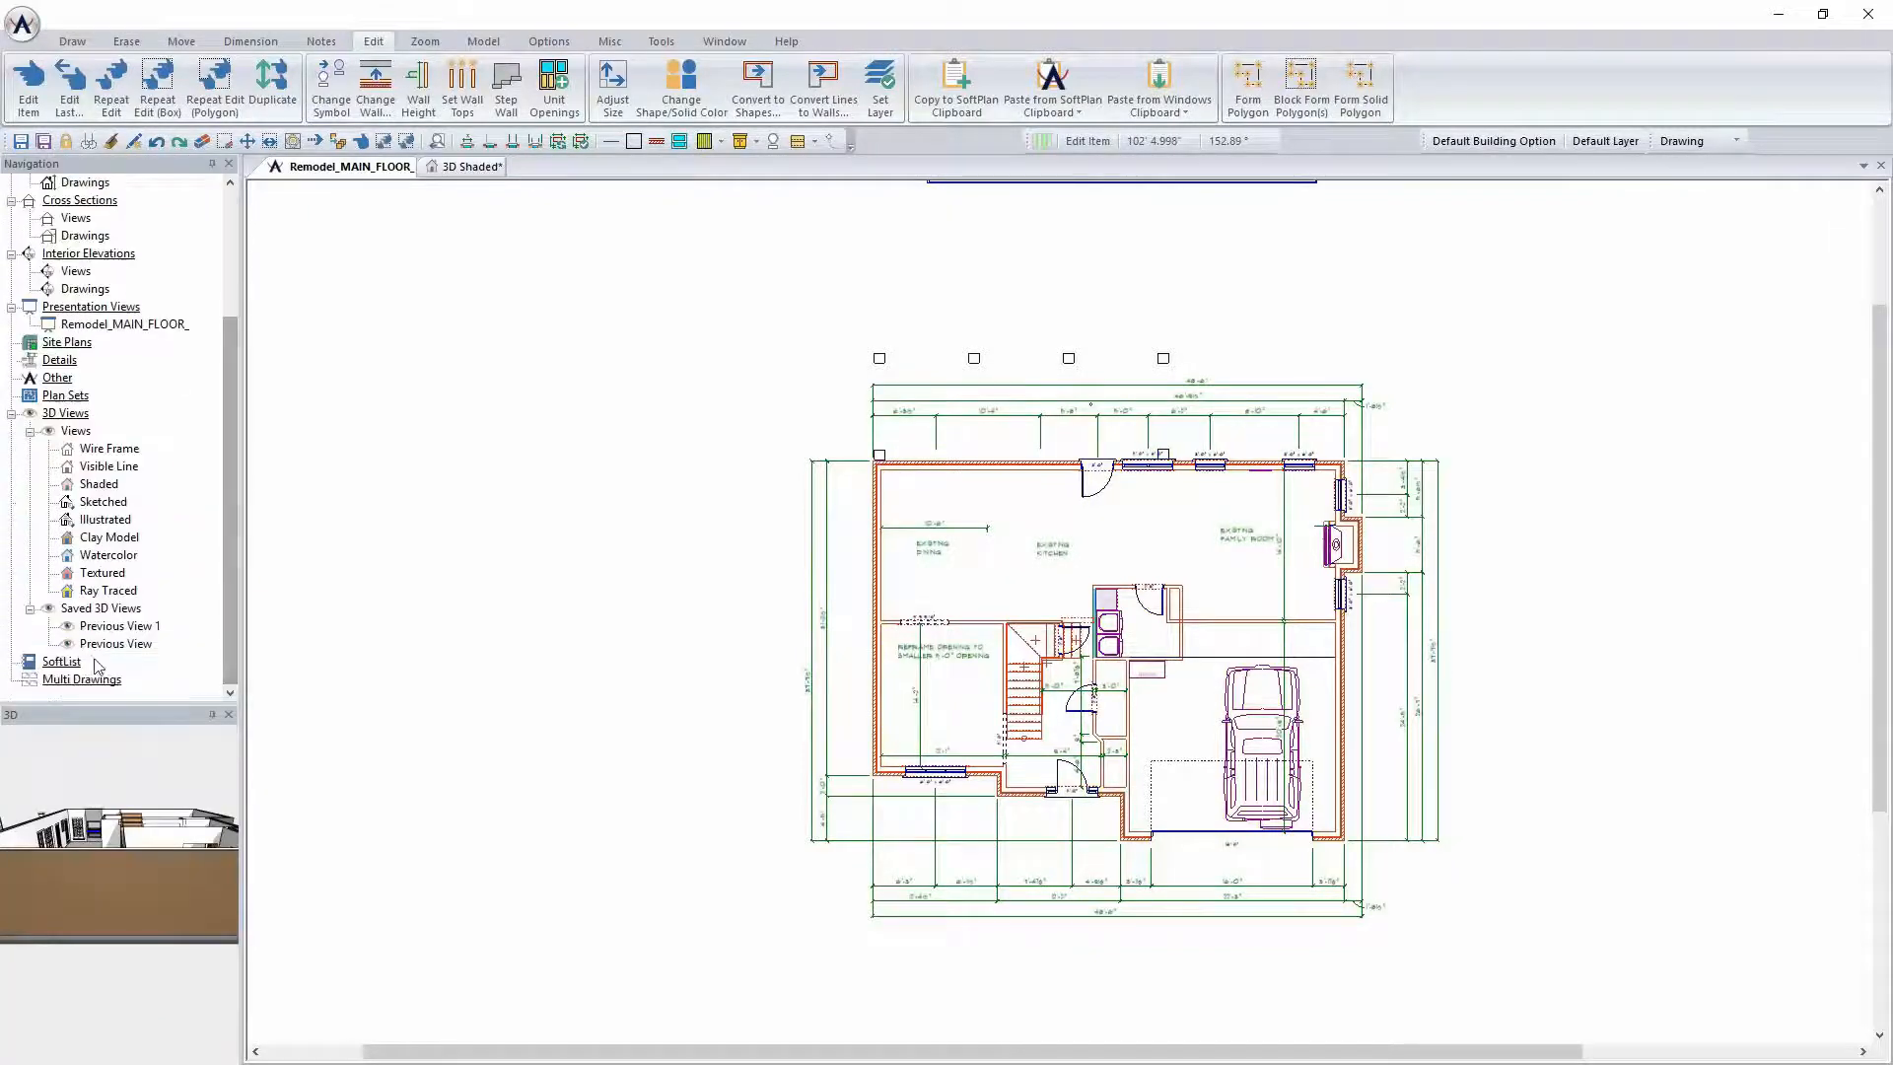
{"action": "left_click", "coordinate": [63, 664]}
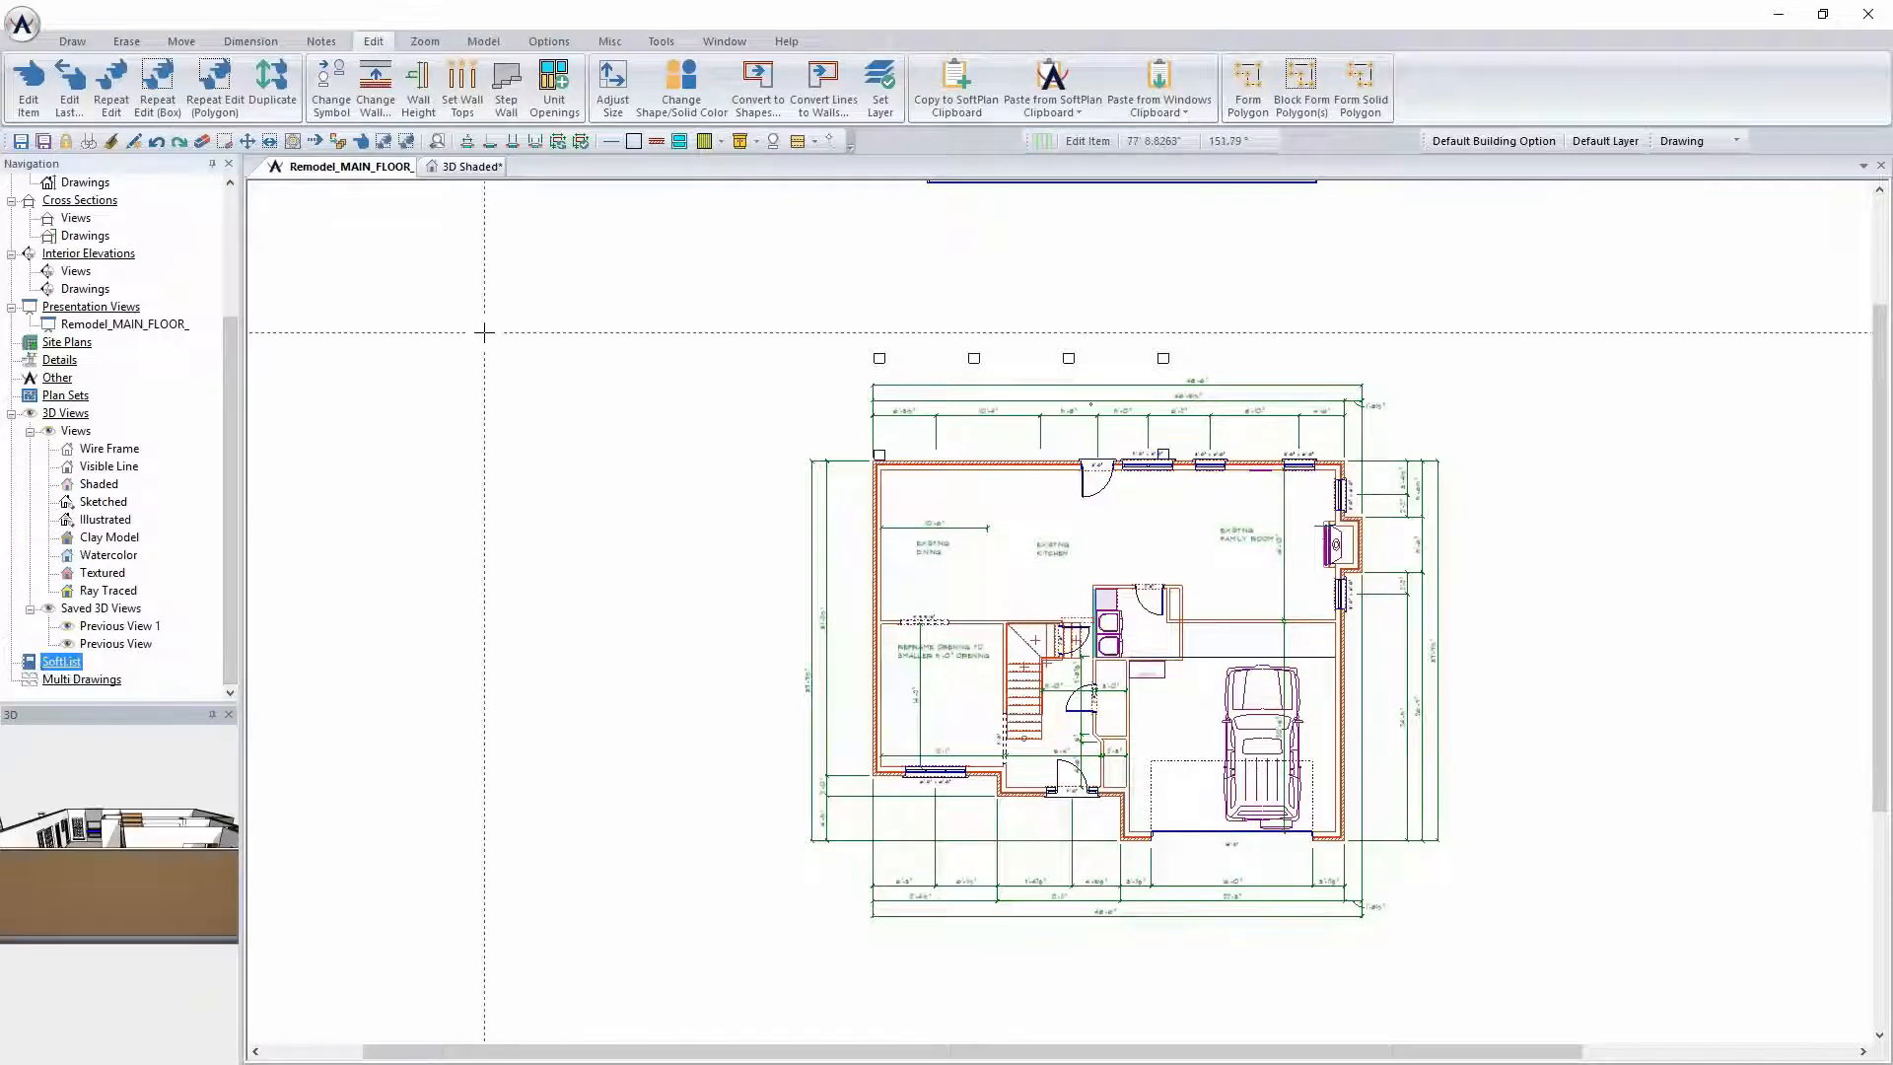
{"action": "scroll", "coordinate": [1059, 611], "scroll_direction": "up", "scroll_amount": 2}
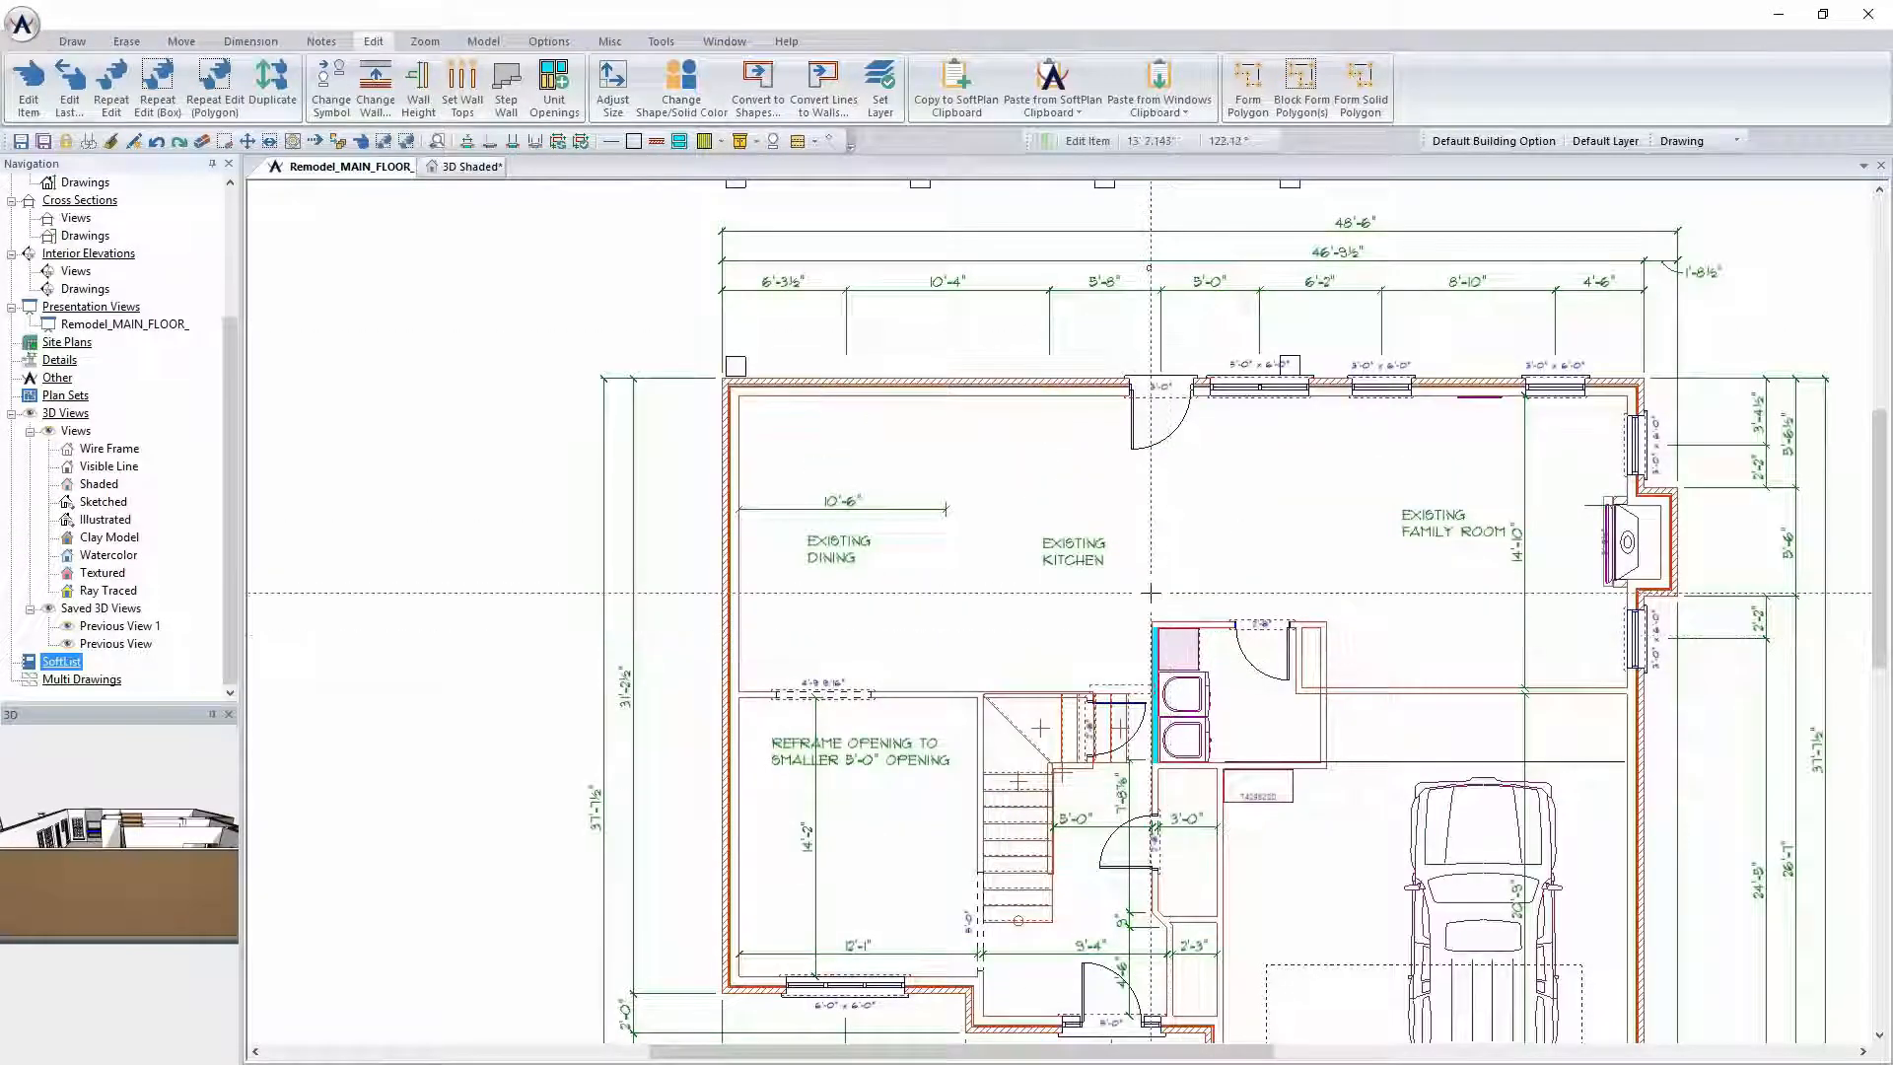
{"action": "scroll", "coordinate": [1060, 612], "scroll_direction": "down", "scroll_amount": 1}
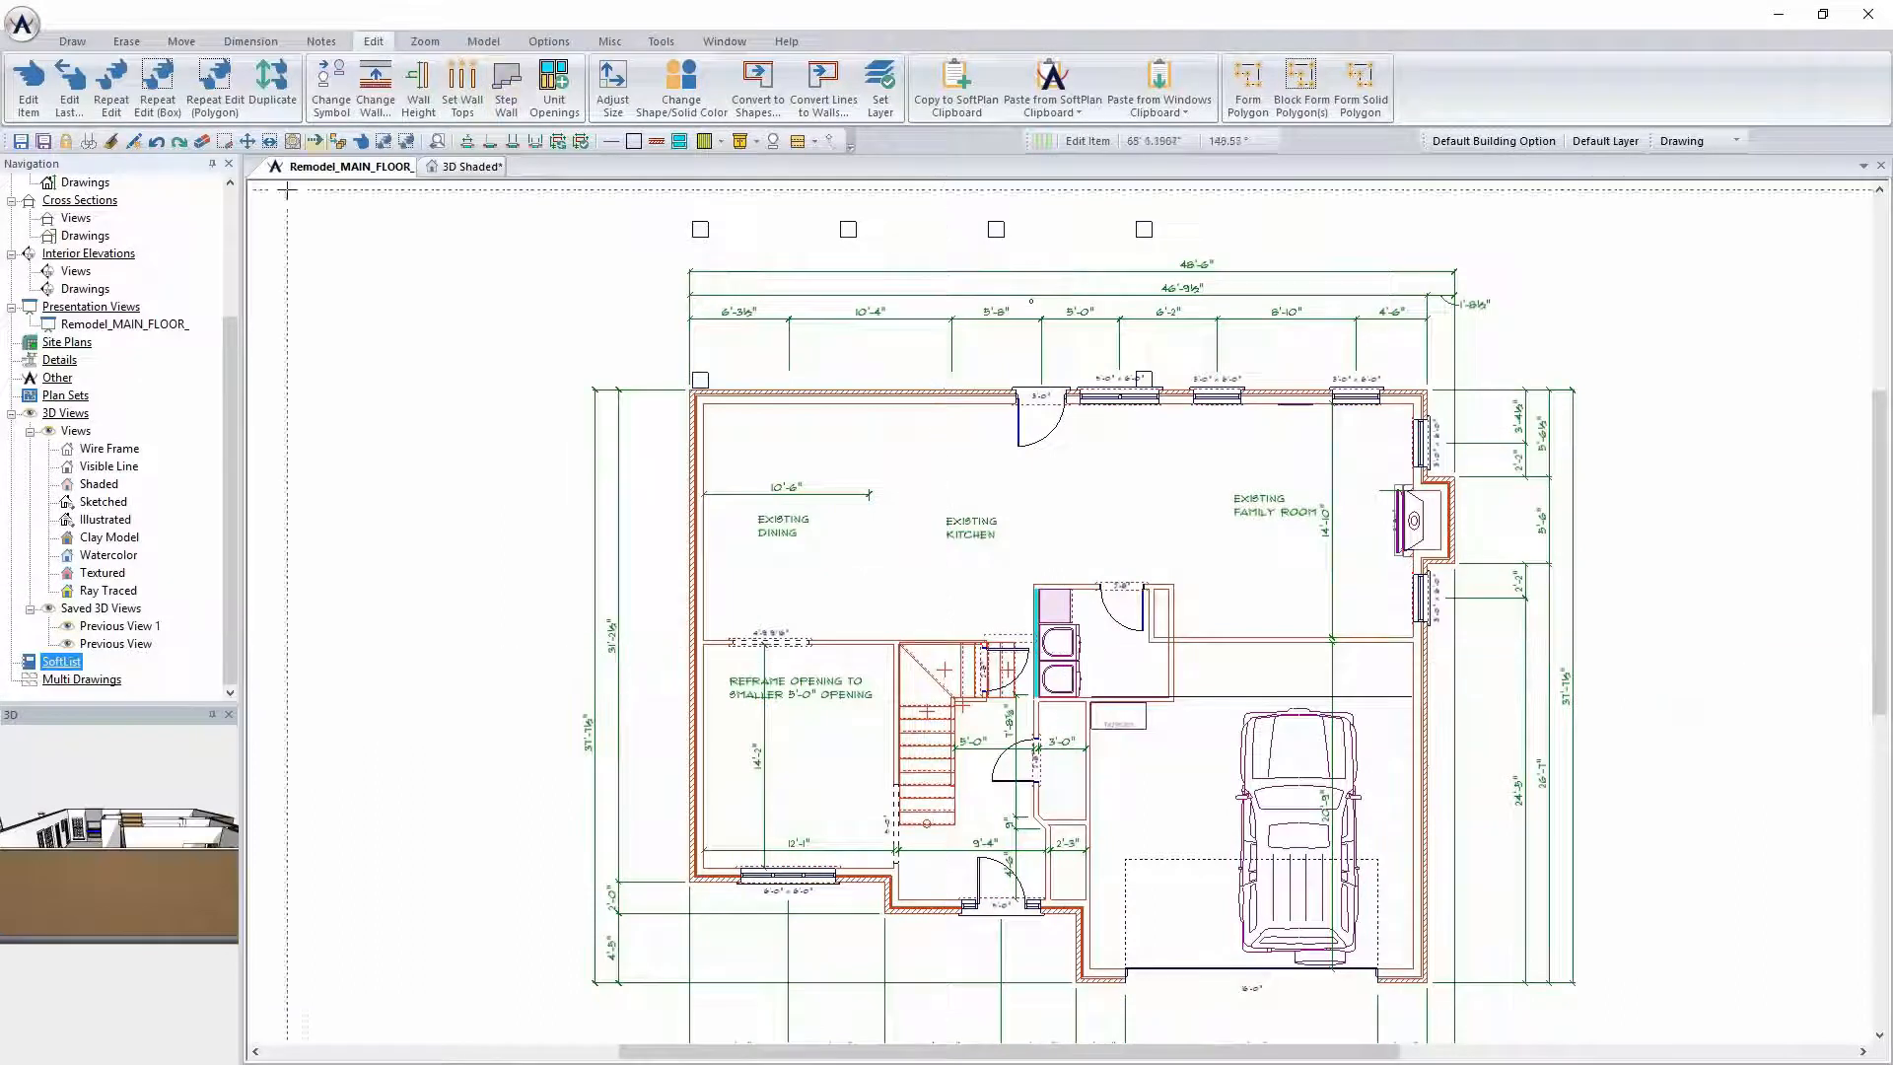
{"action": "left_click_drag", "start_coordinate": [224, 328], "coordinate": [225, 202]}
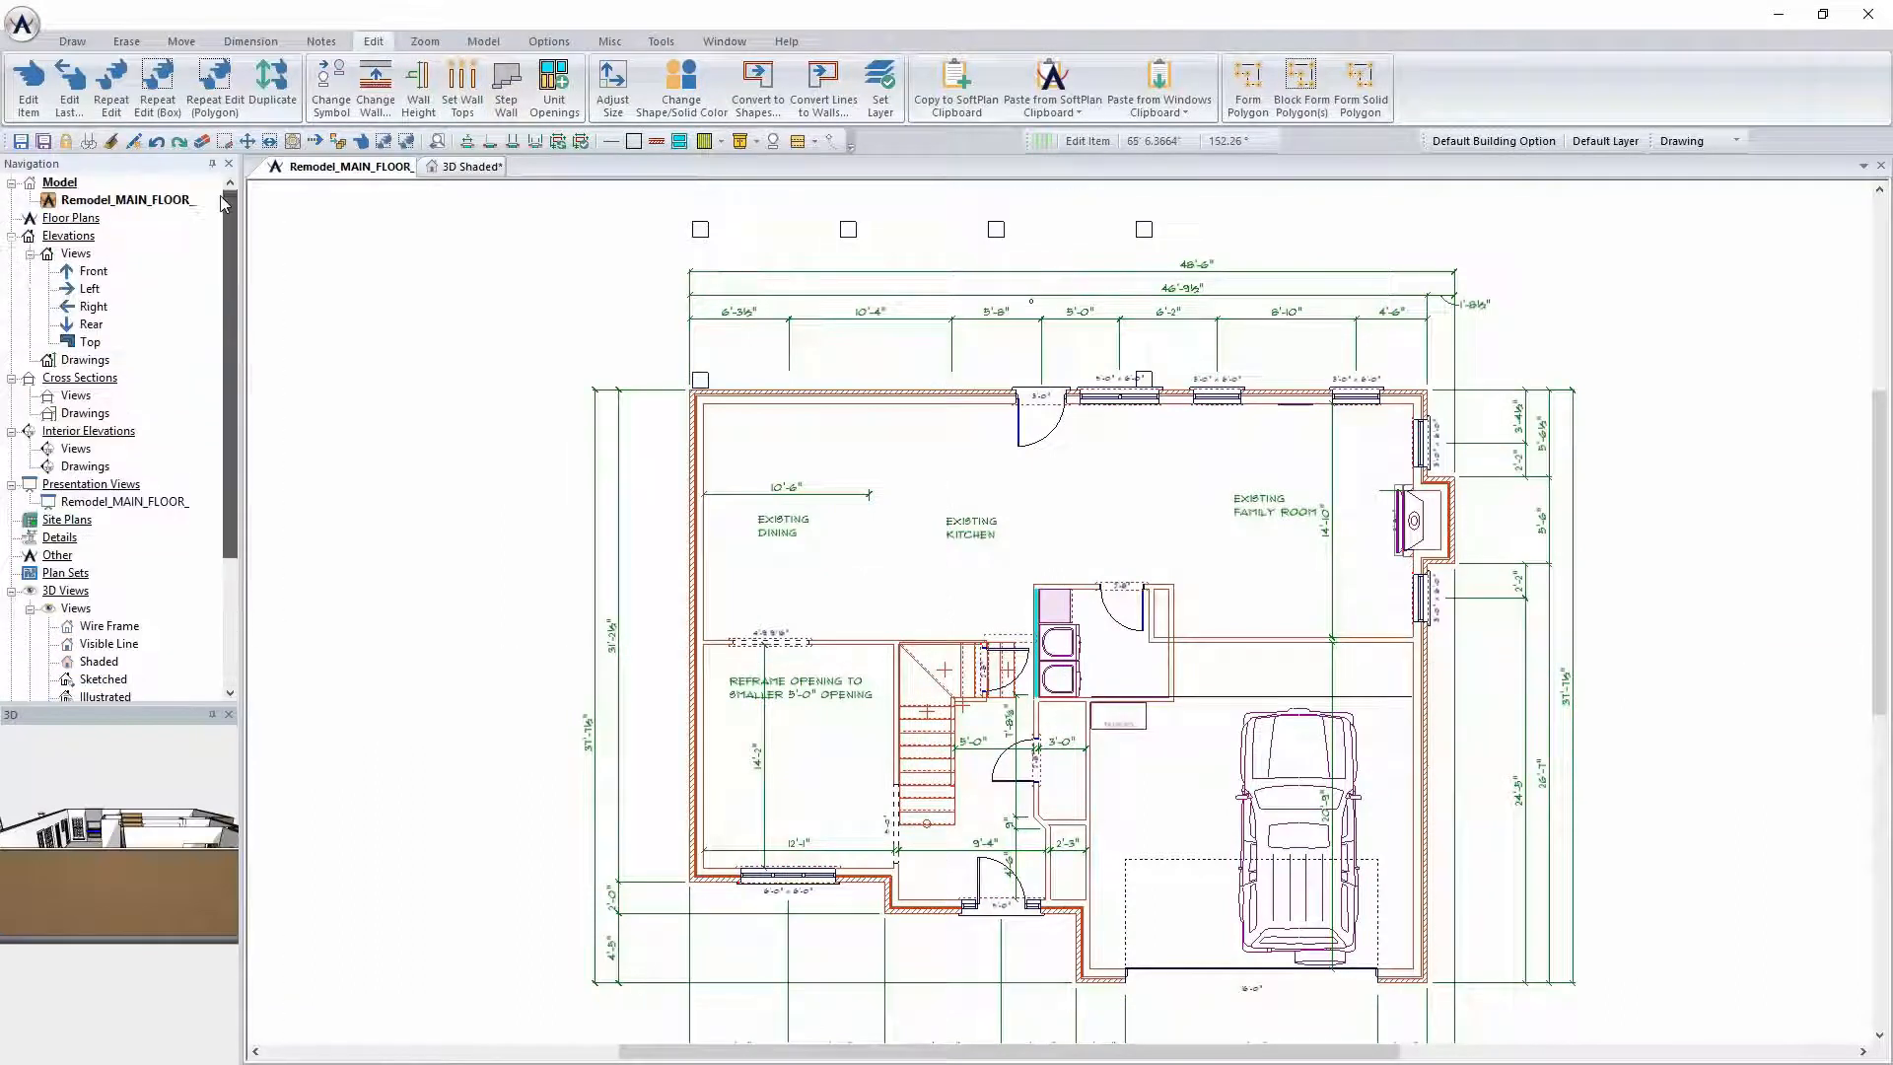
Turn off Auto Horizon in the setup options of the shaded 3D view
{"action": "left_click", "coordinate": [471, 167]}
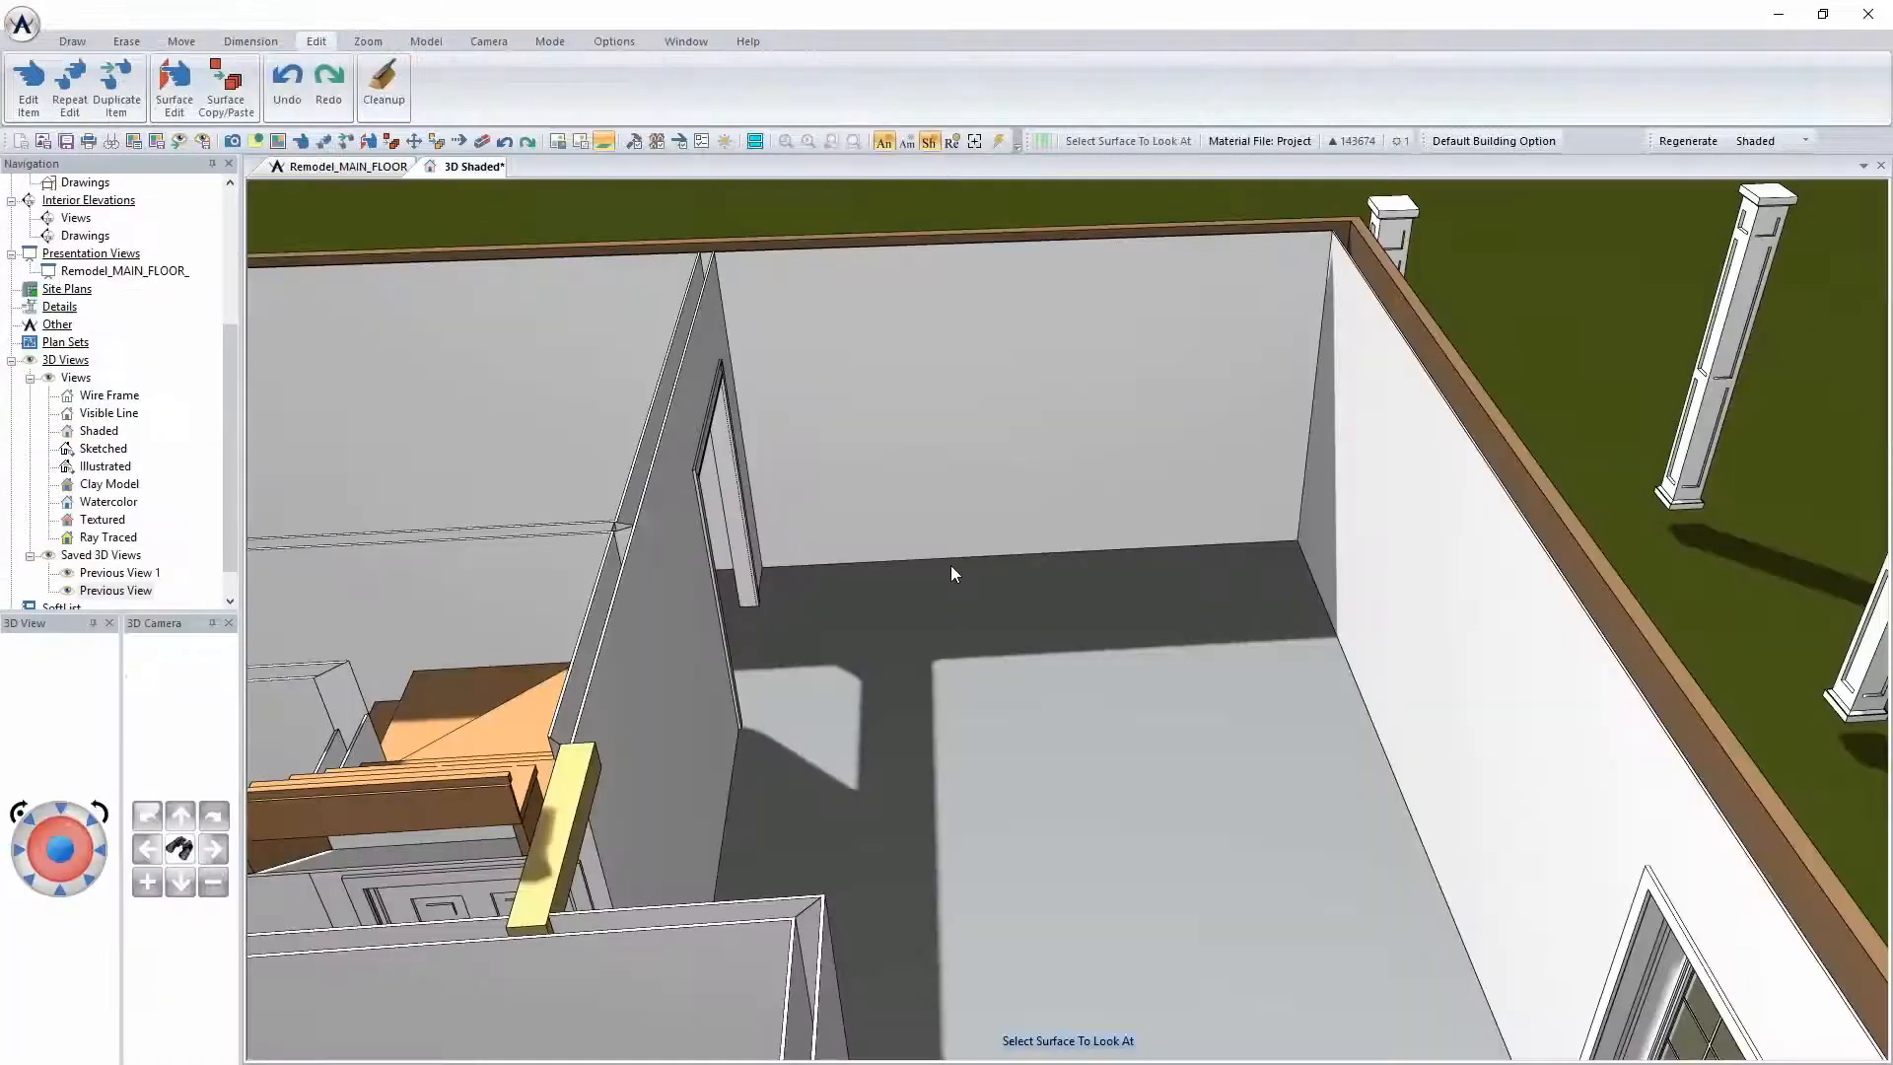
{"action": "left_click", "coordinate": [1041, 629]}
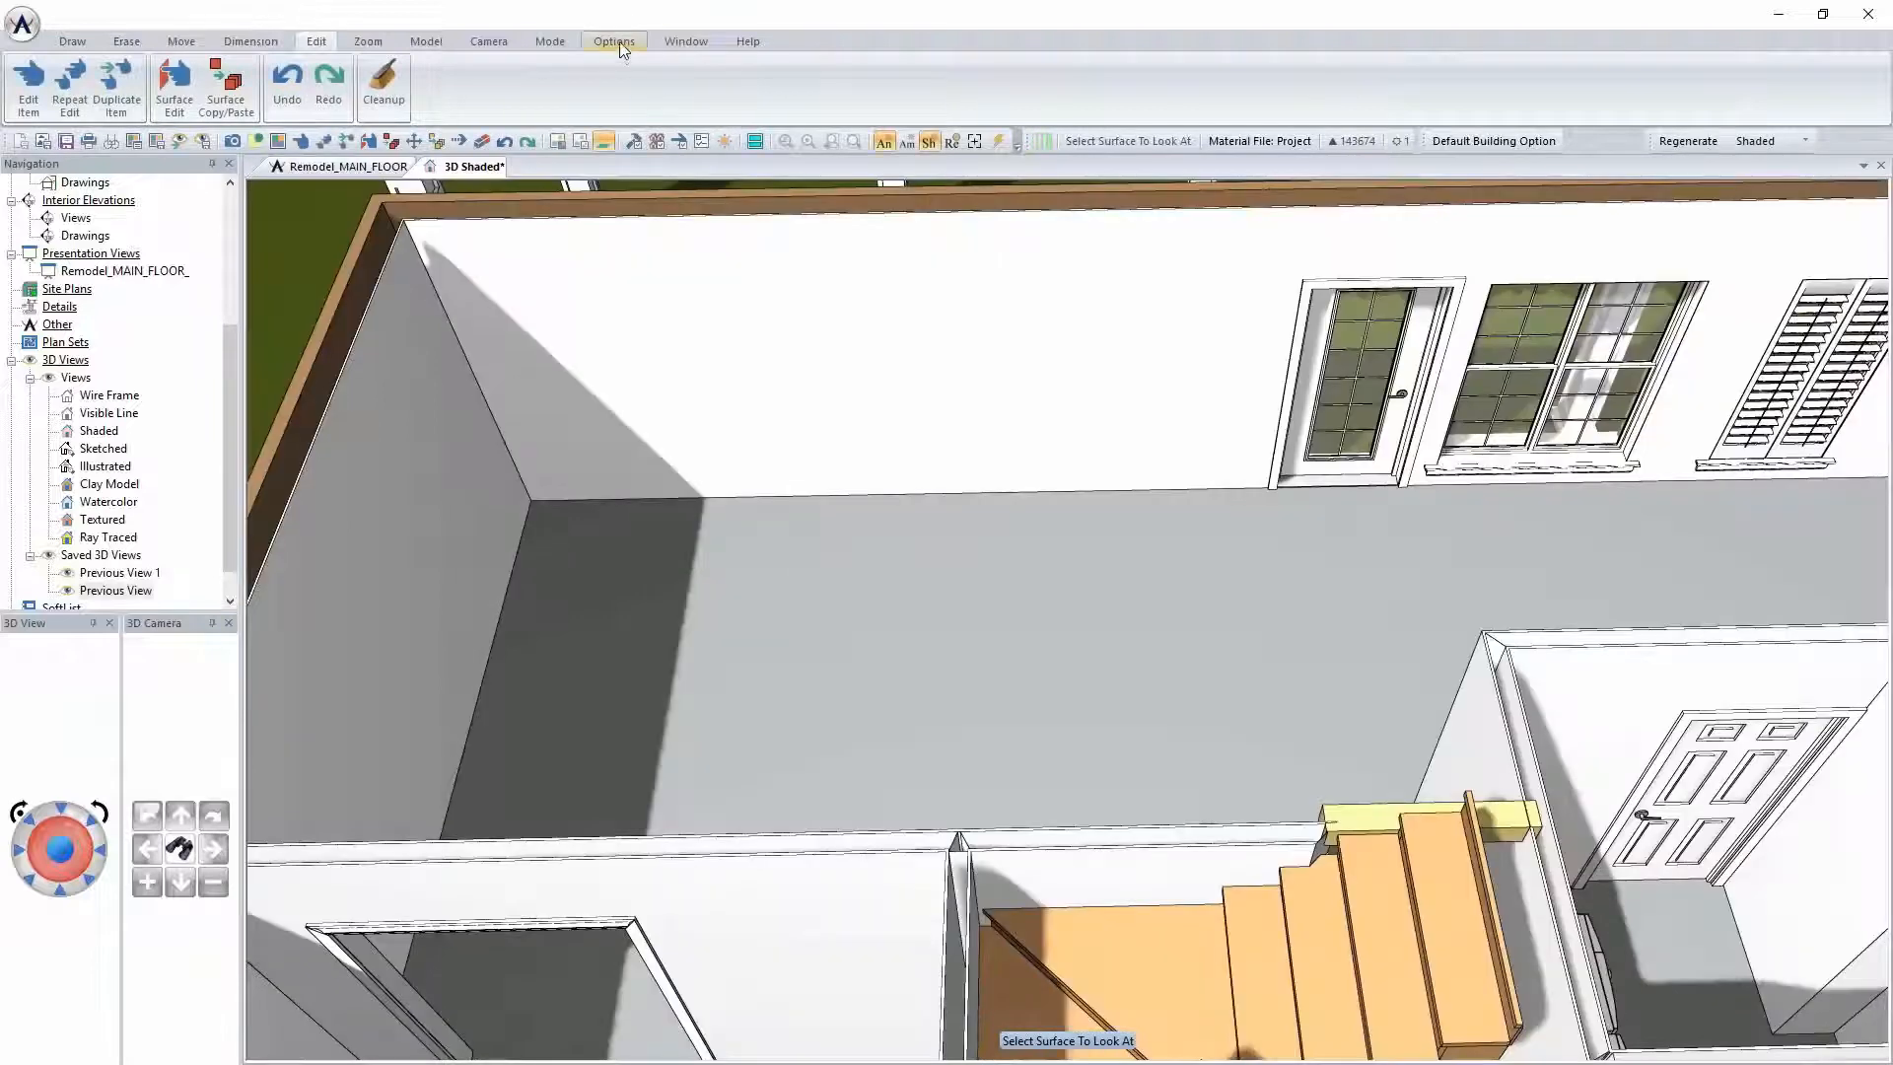
{"action": "left_click", "coordinate": [618, 45]}
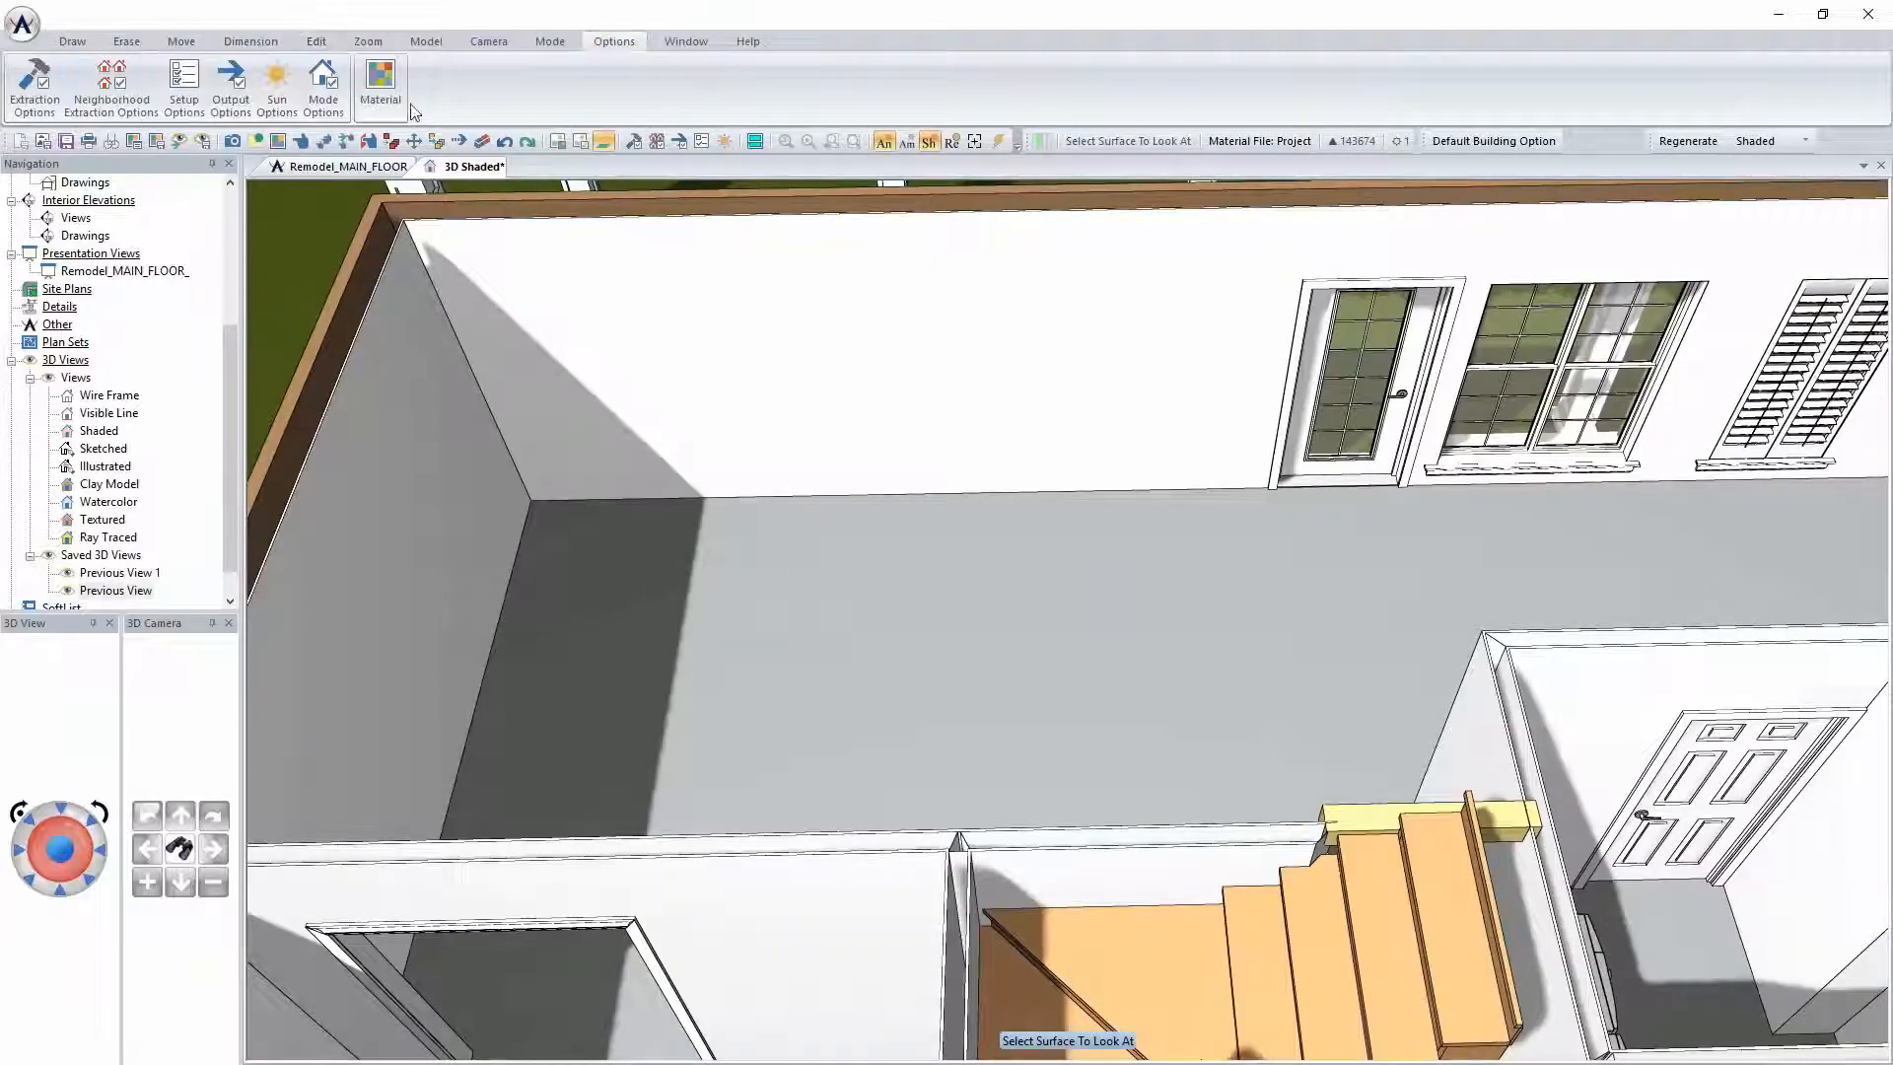
{"action": "left_click", "coordinate": [186, 94]}
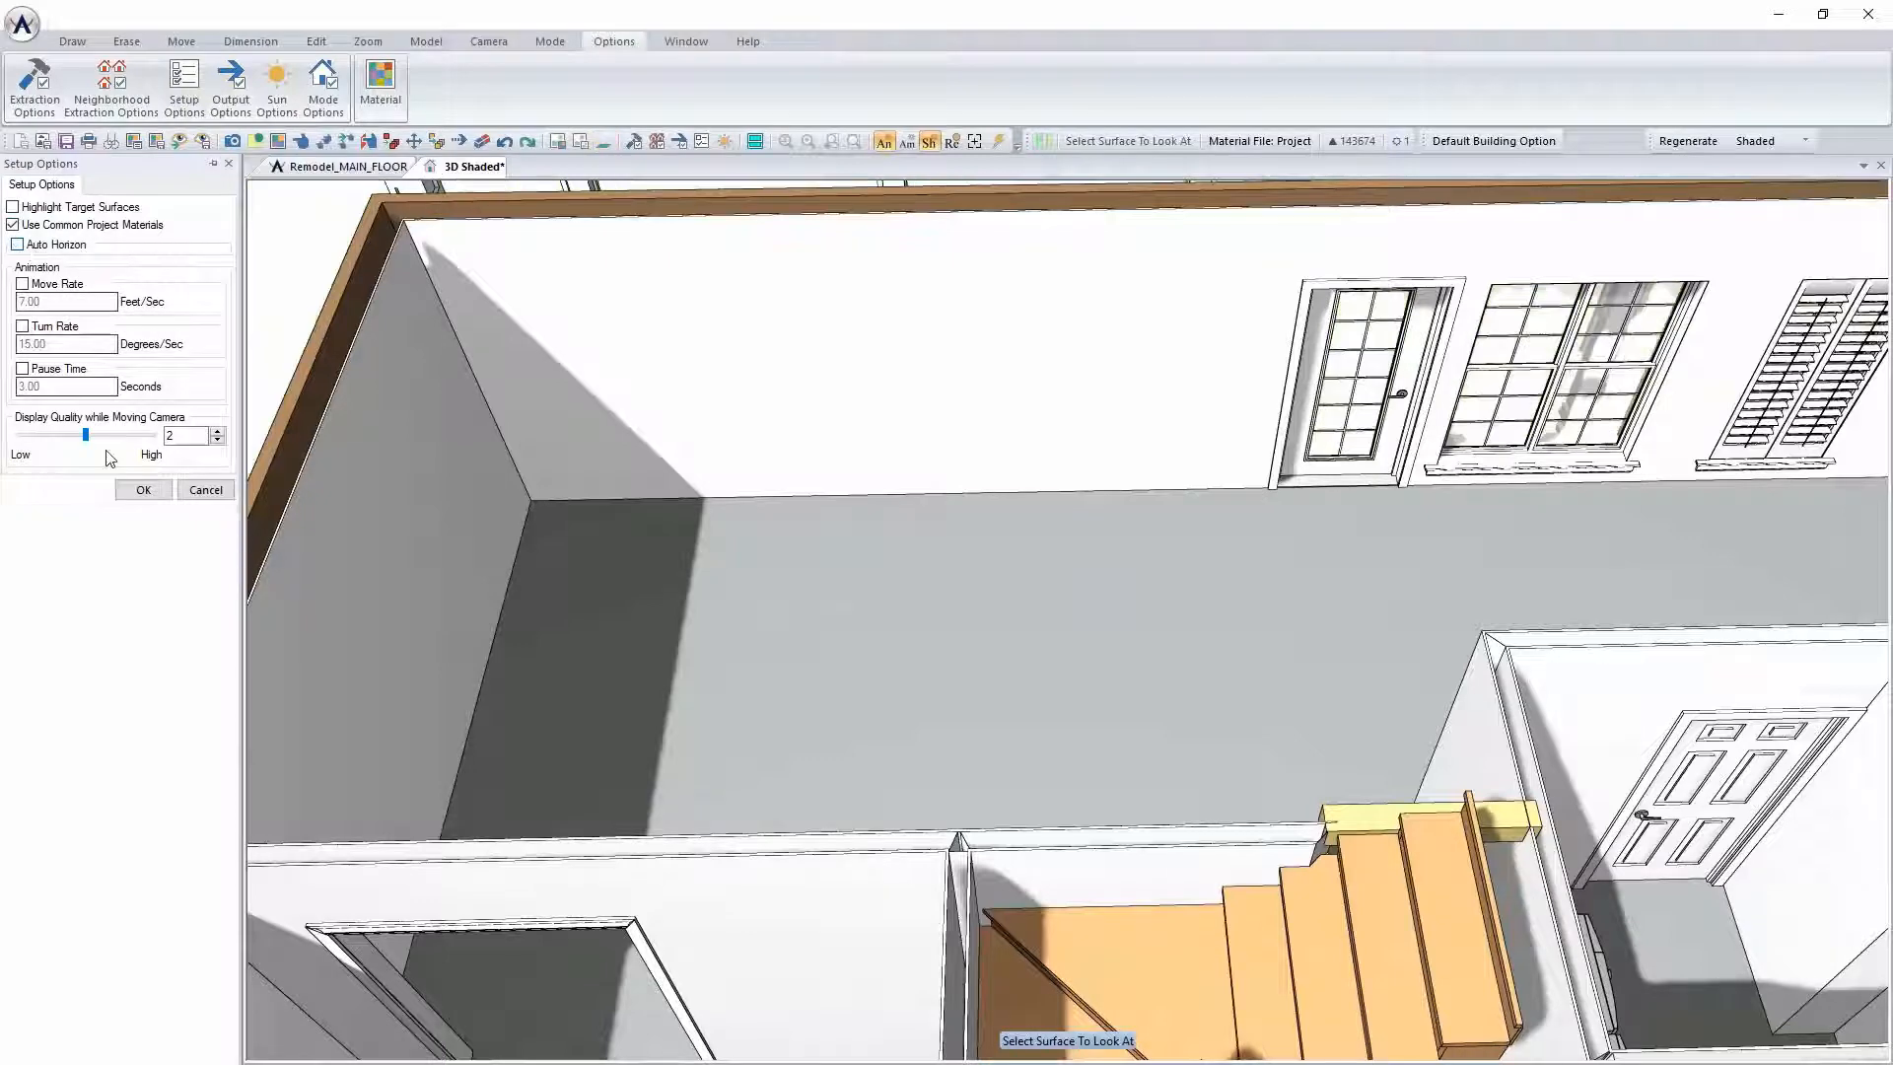
{"action": "left_click", "coordinate": [143, 527]}
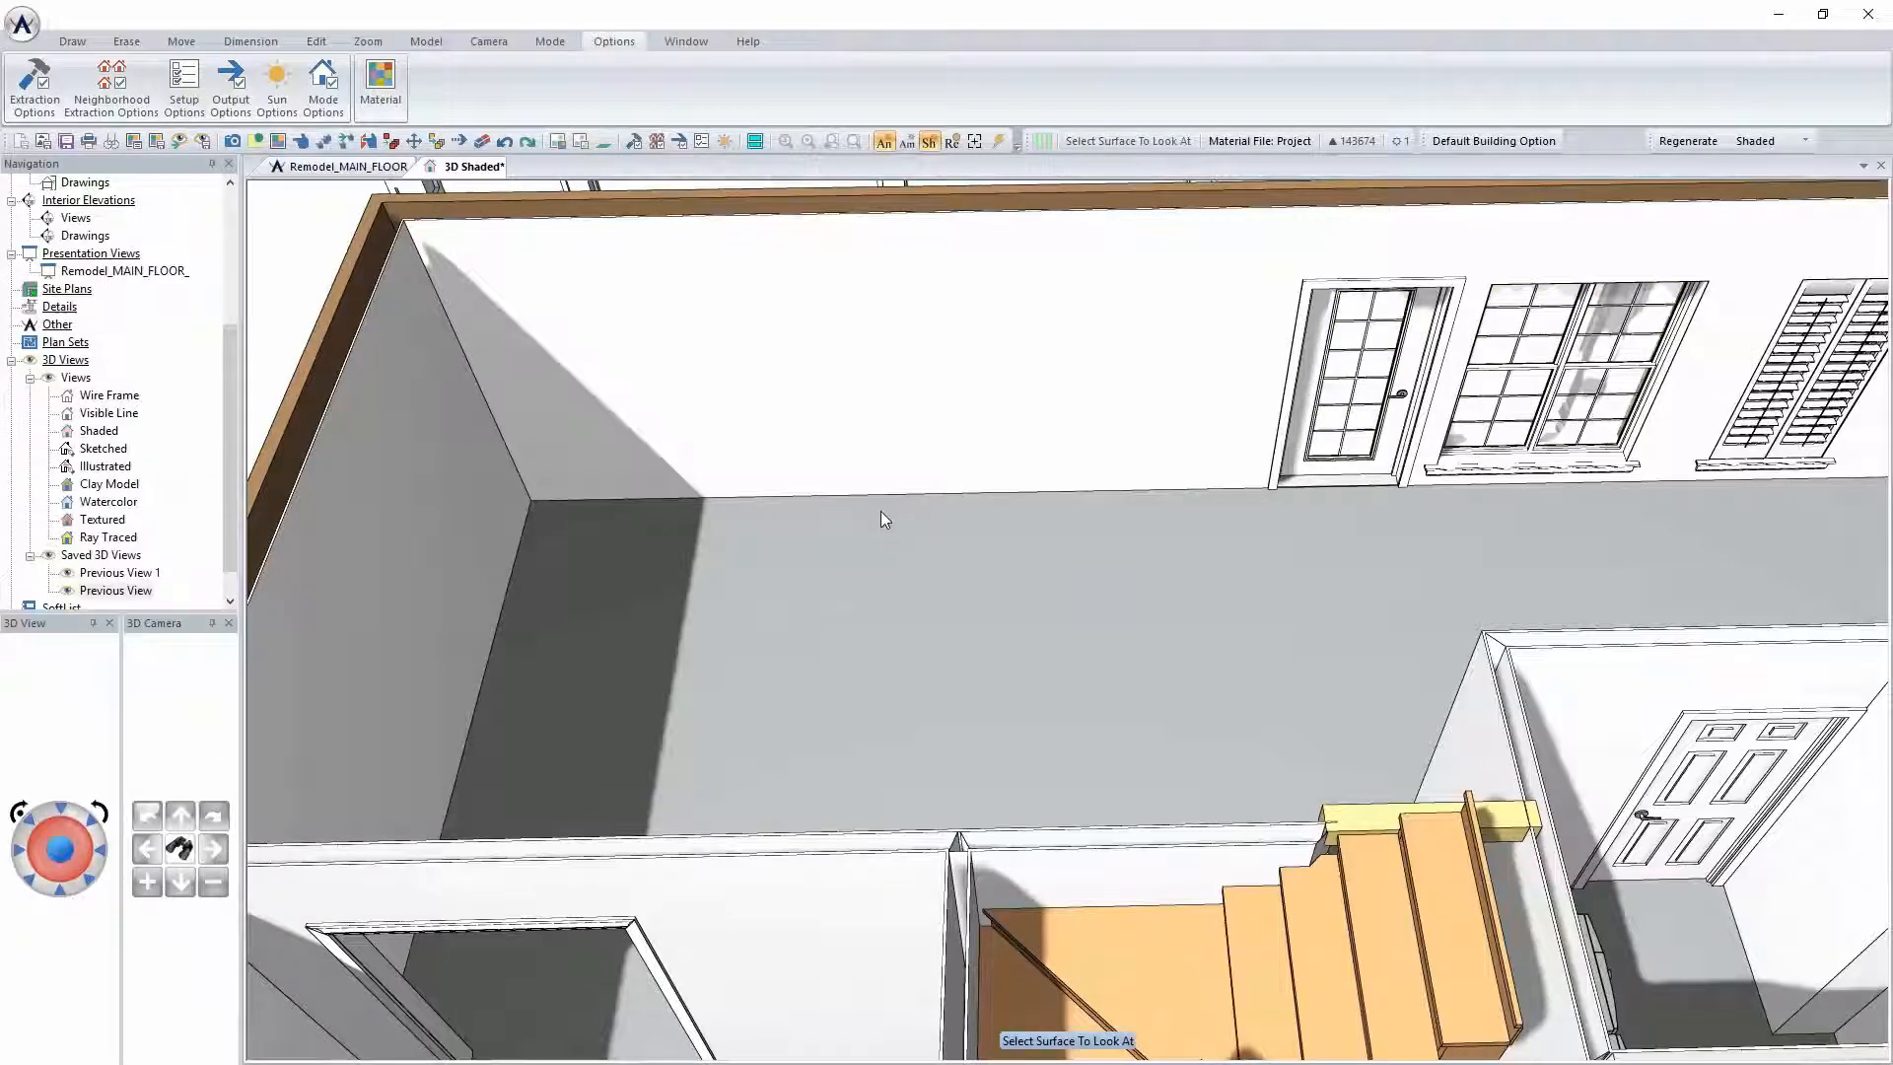
{"action": "left_click", "coordinate": [880, 513]}
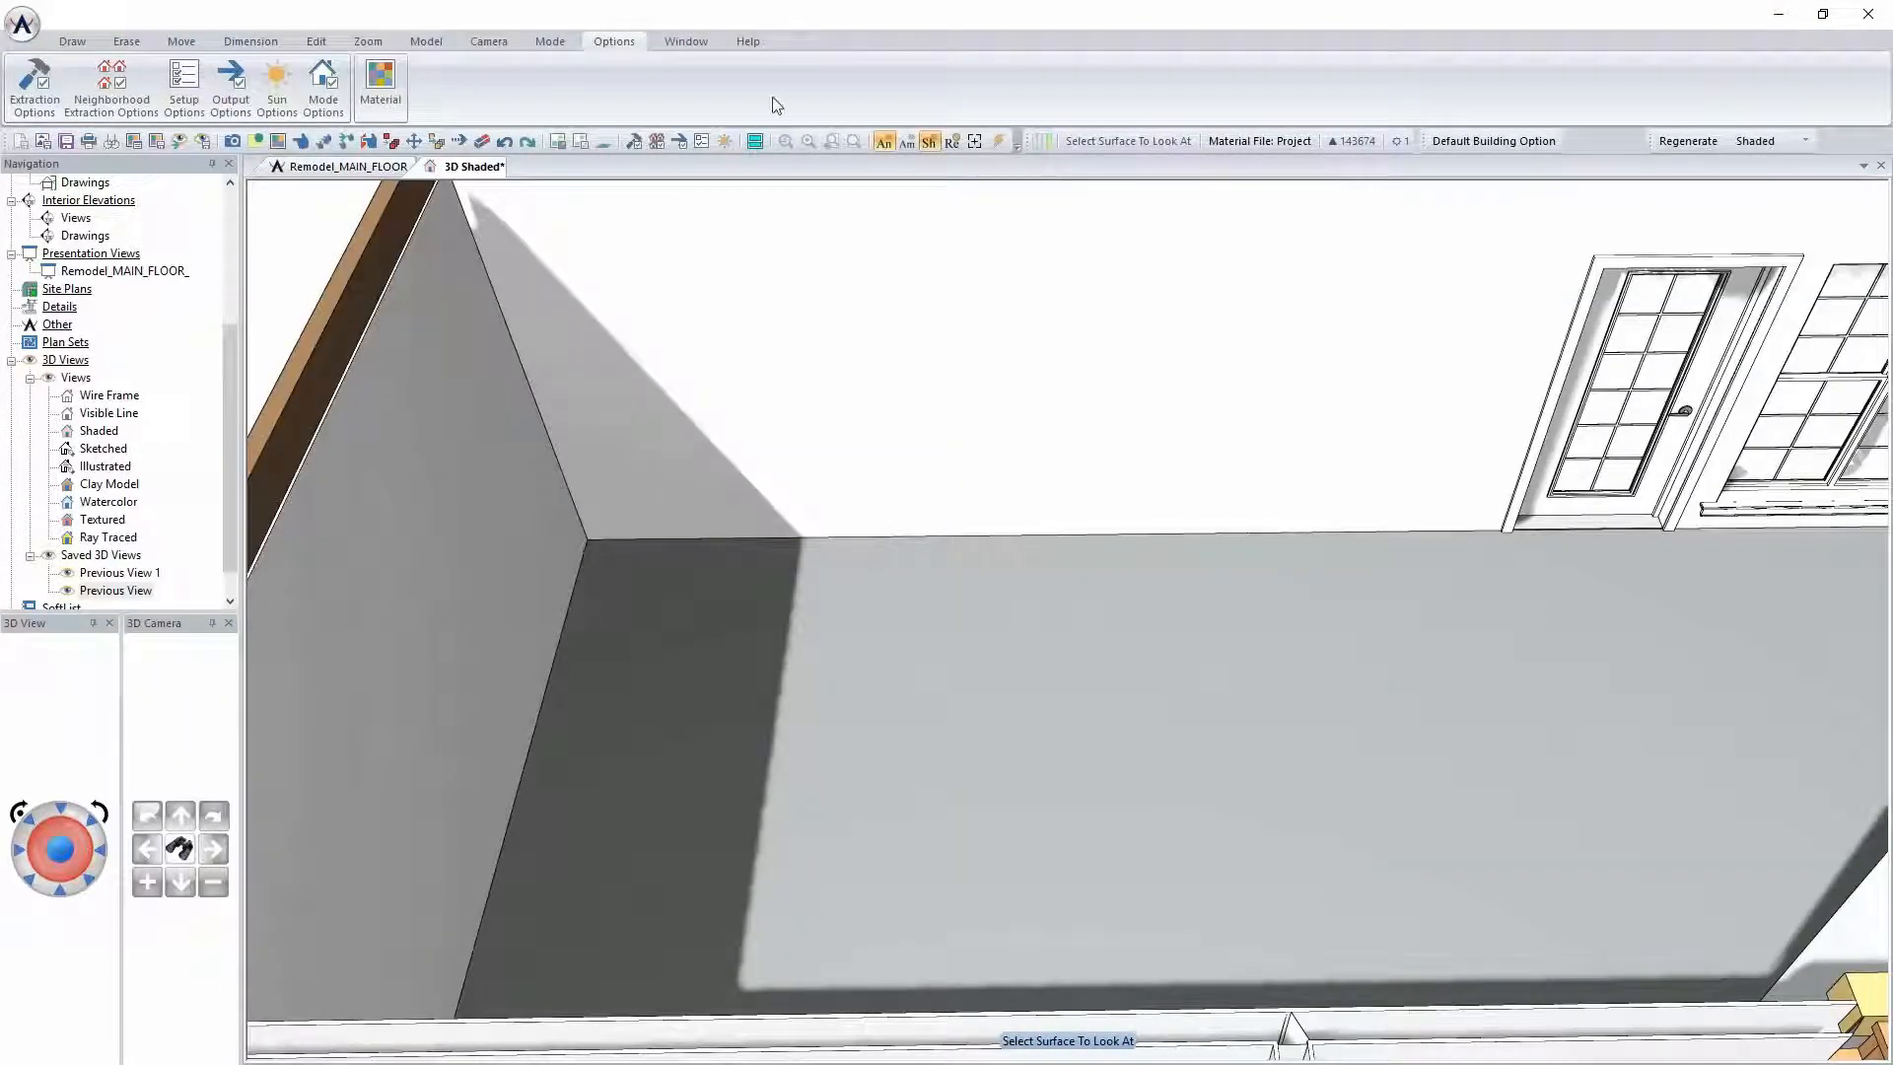
Erase the Existing Dining, Existing Kitchen and Existing Family Room labels, the reframe-opening note and the dining room's 10'-6" dimension from the floor plan
{"action": "left_click", "coordinate": [353, 177]}
{"action": "scroll", "coordinate": [1000, 524], "scroll_direction": "up", "scroll_amount": 5}
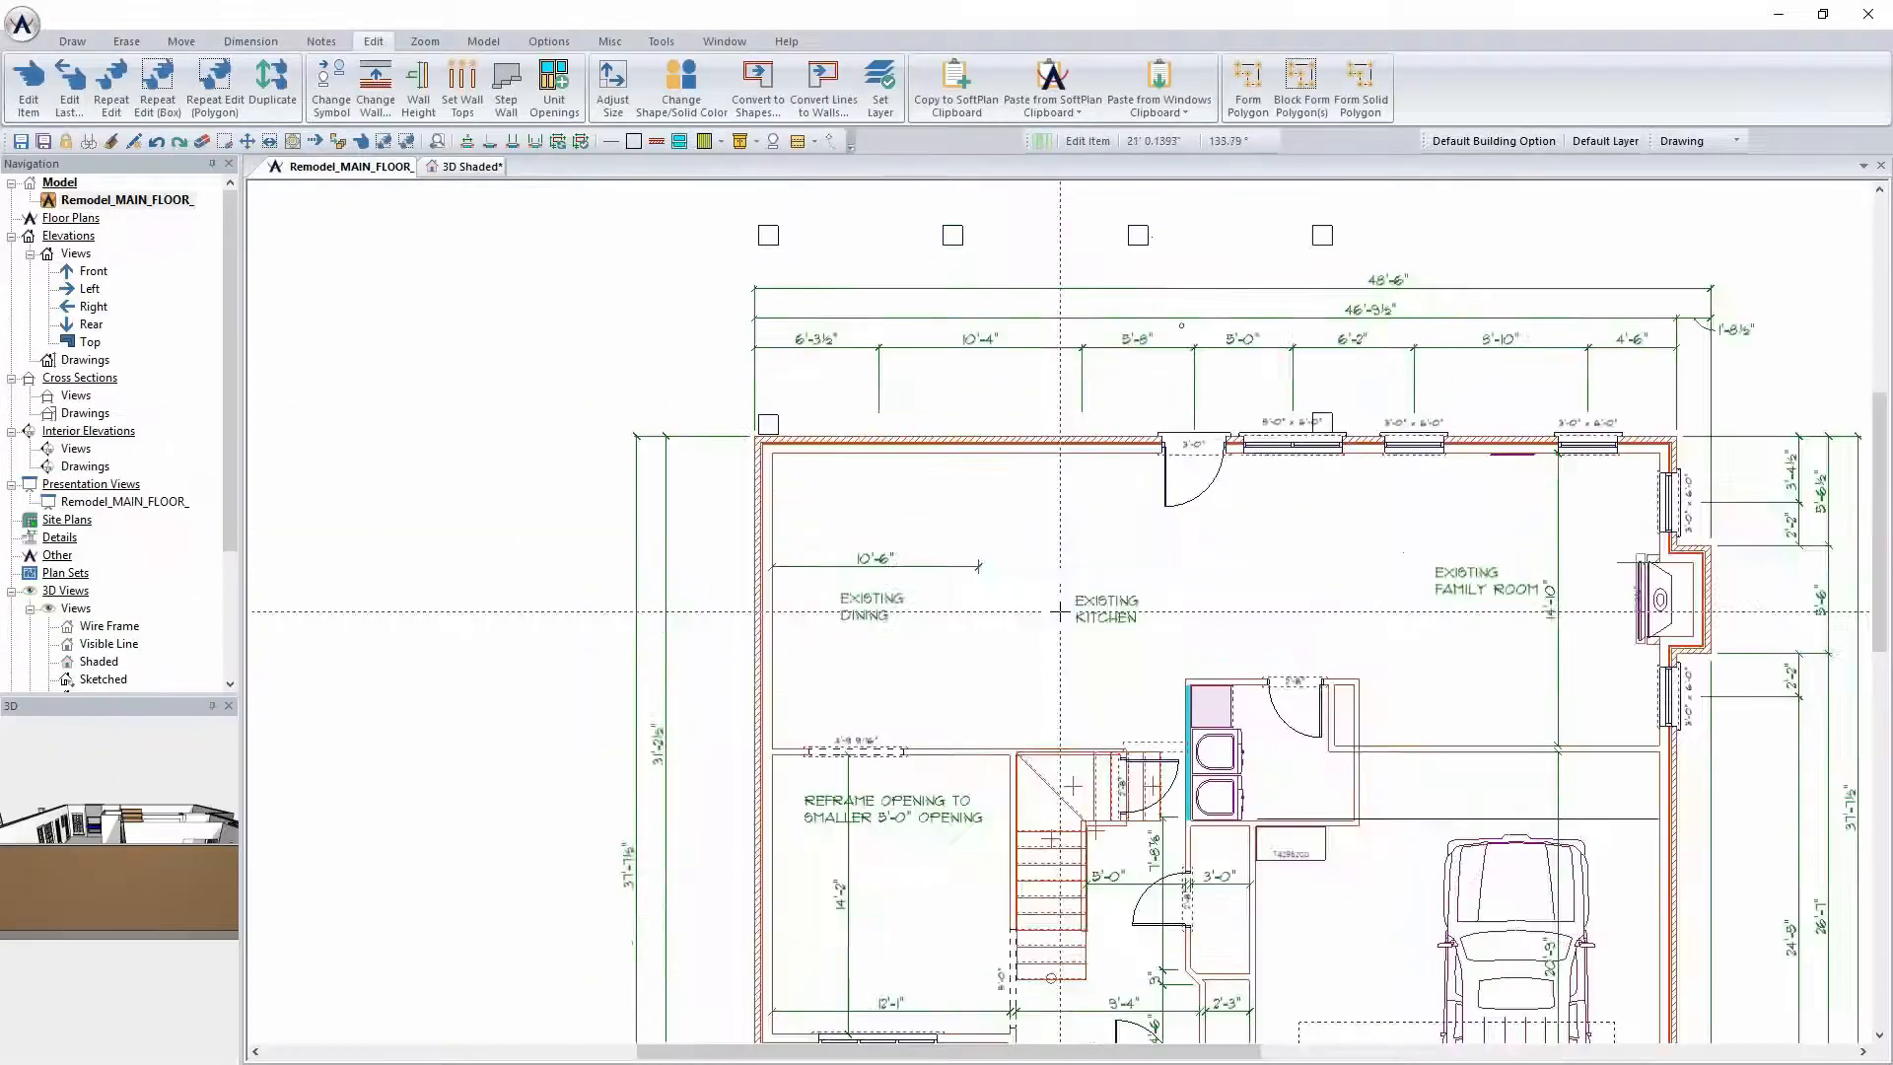
{"action": "key", "text": "Delete"}
{"action": "left_click", "coordinate": [780, 598]}
{"action": "left_click", "coordinate": [1132, 607]}
{"action": "left_click", "coordinate": [1725, 563]}
{"action": "left_click", "coordinate": [824, 908]}
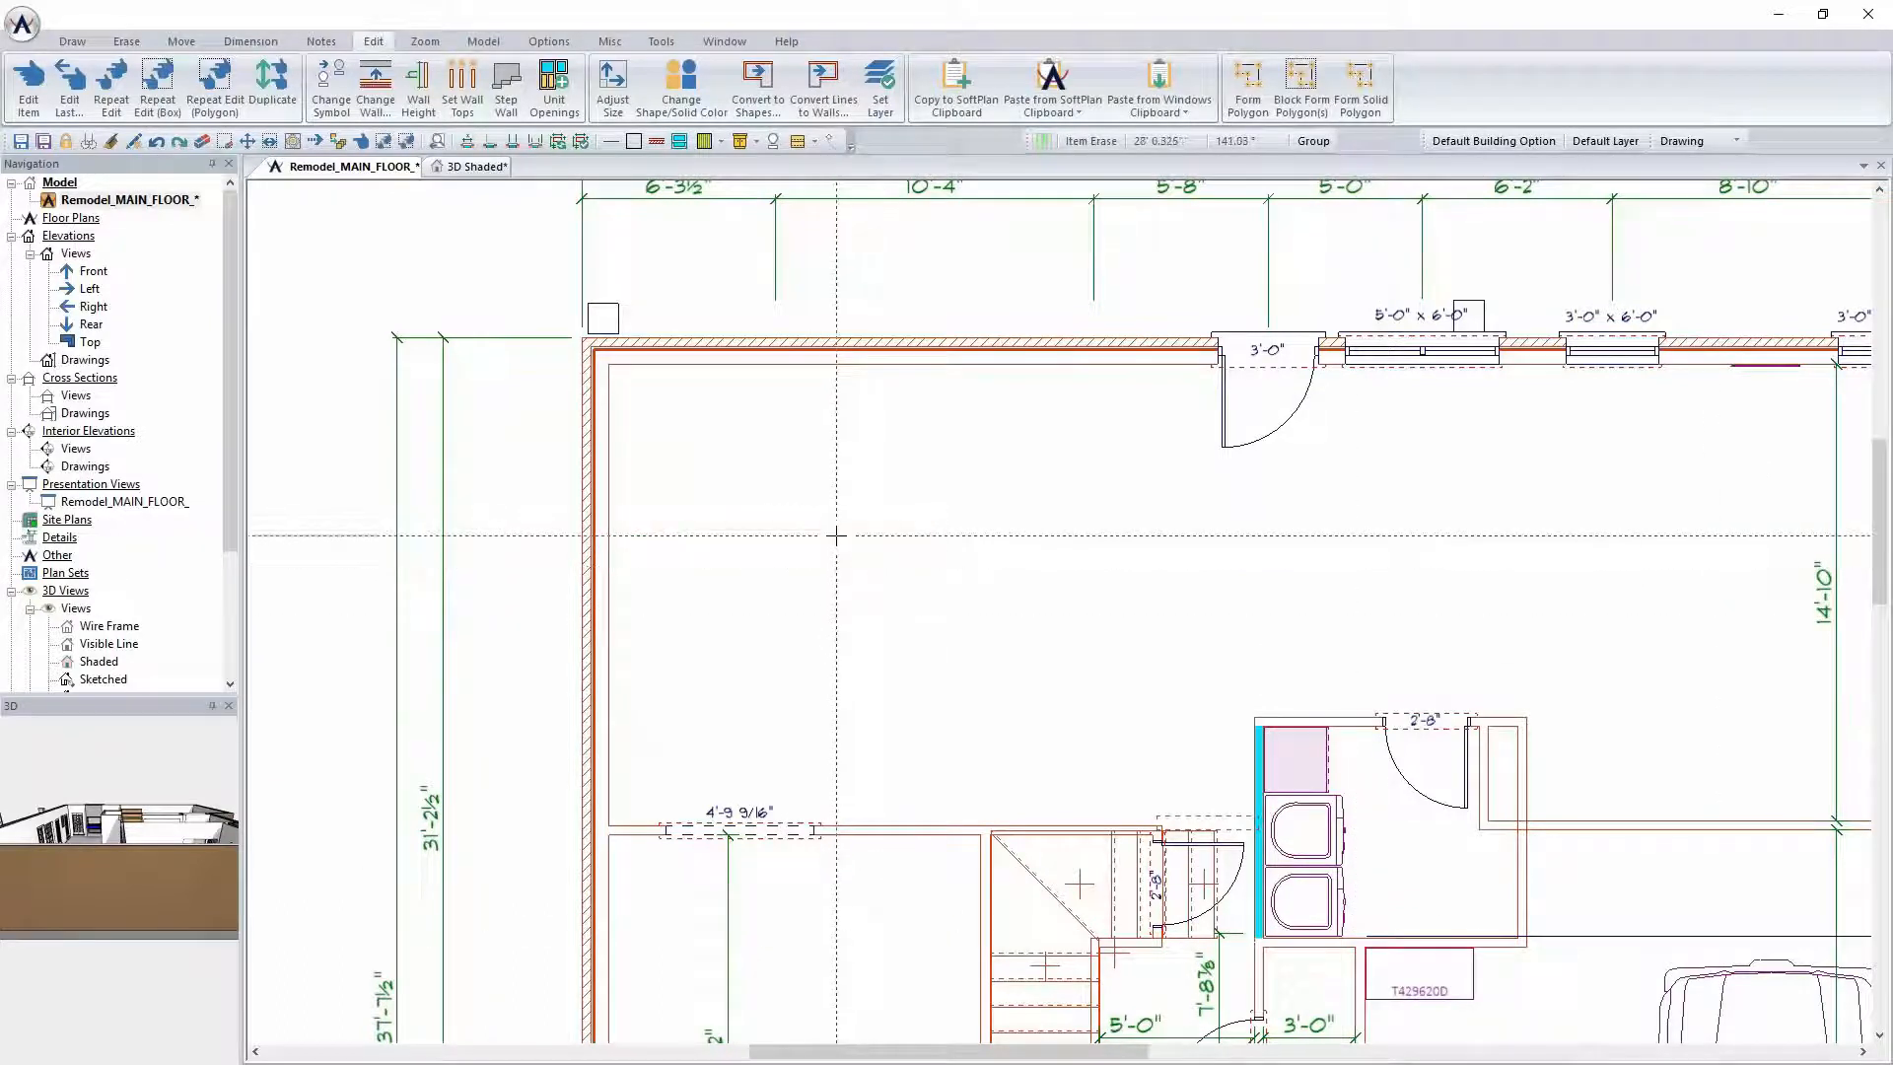
Make the Demo building option visible again in the floor plan
{"action": "scroll", "coordinate": [946, 561], "scroll_direction": "down", "scroll_amount": 2}
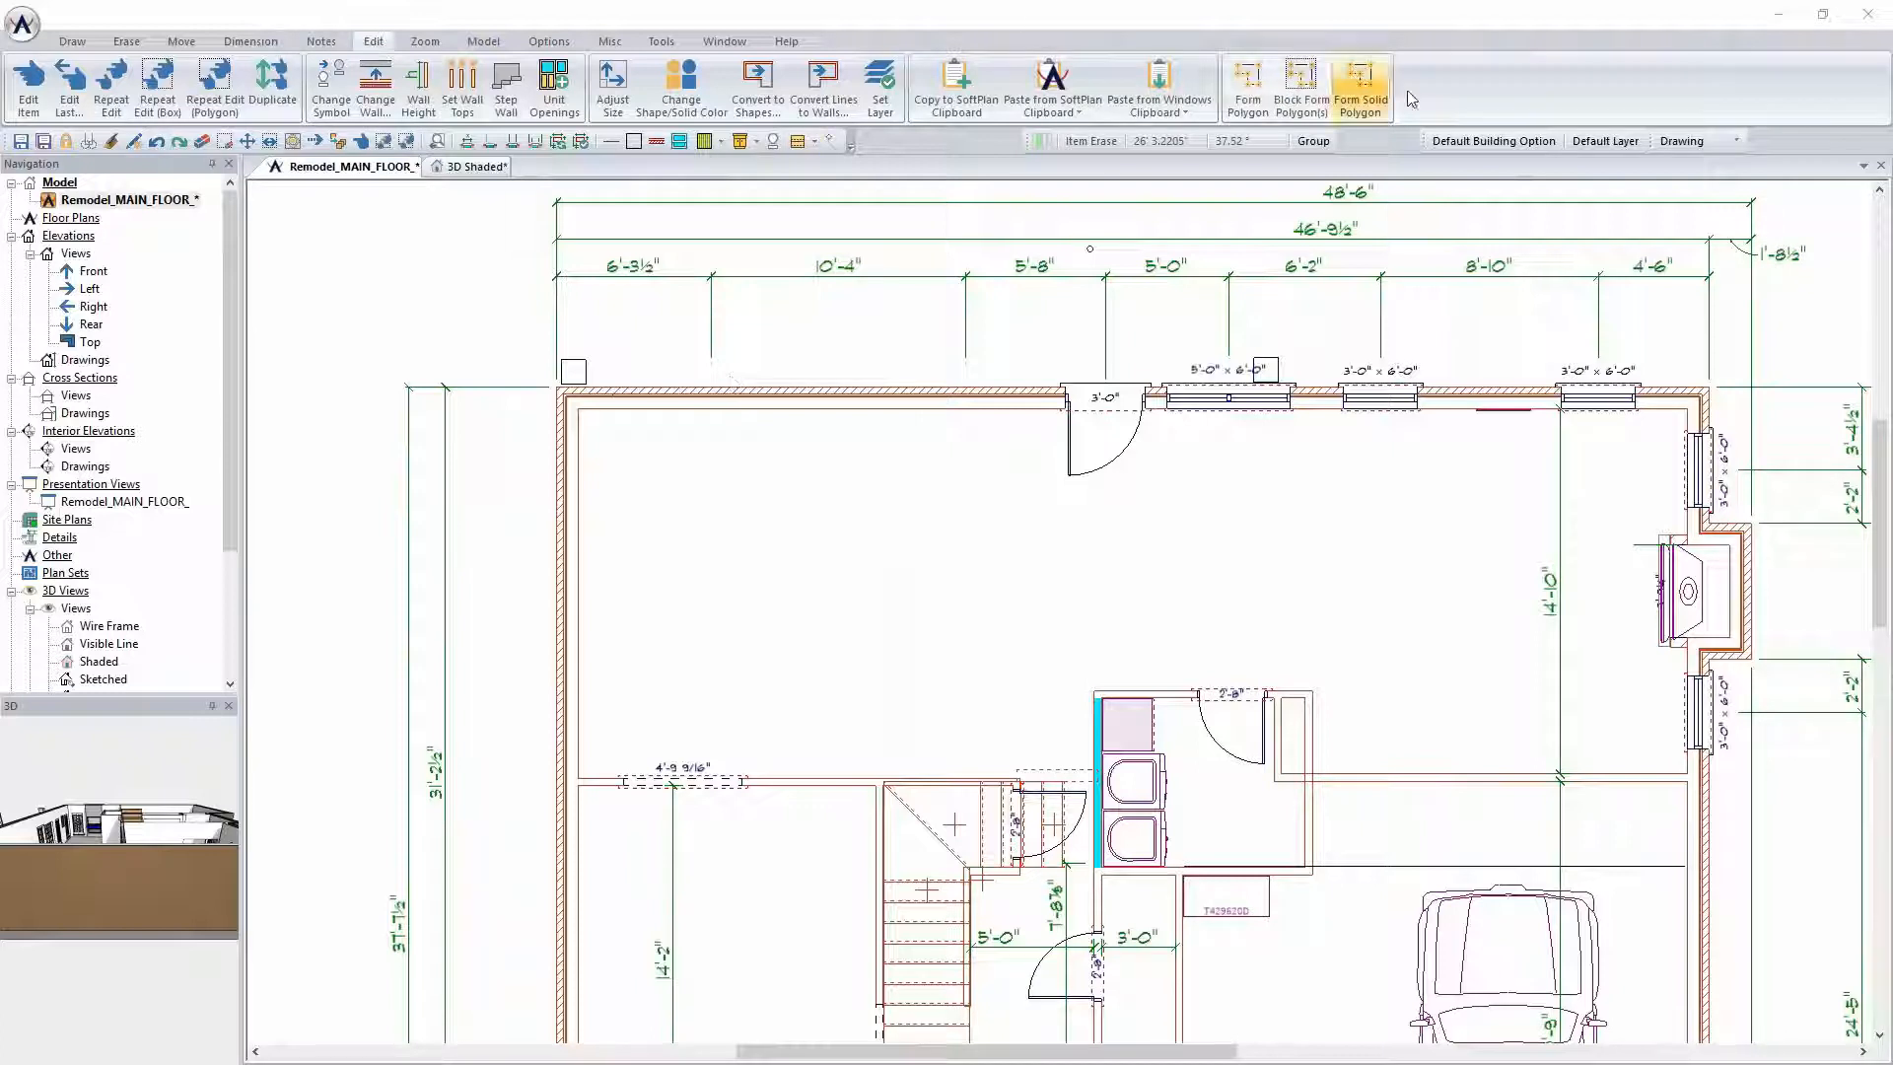
{"action": "left_click", "coordinate": [860, 370]}
{"action": "left_click", "coordinate": [1414, 778]}
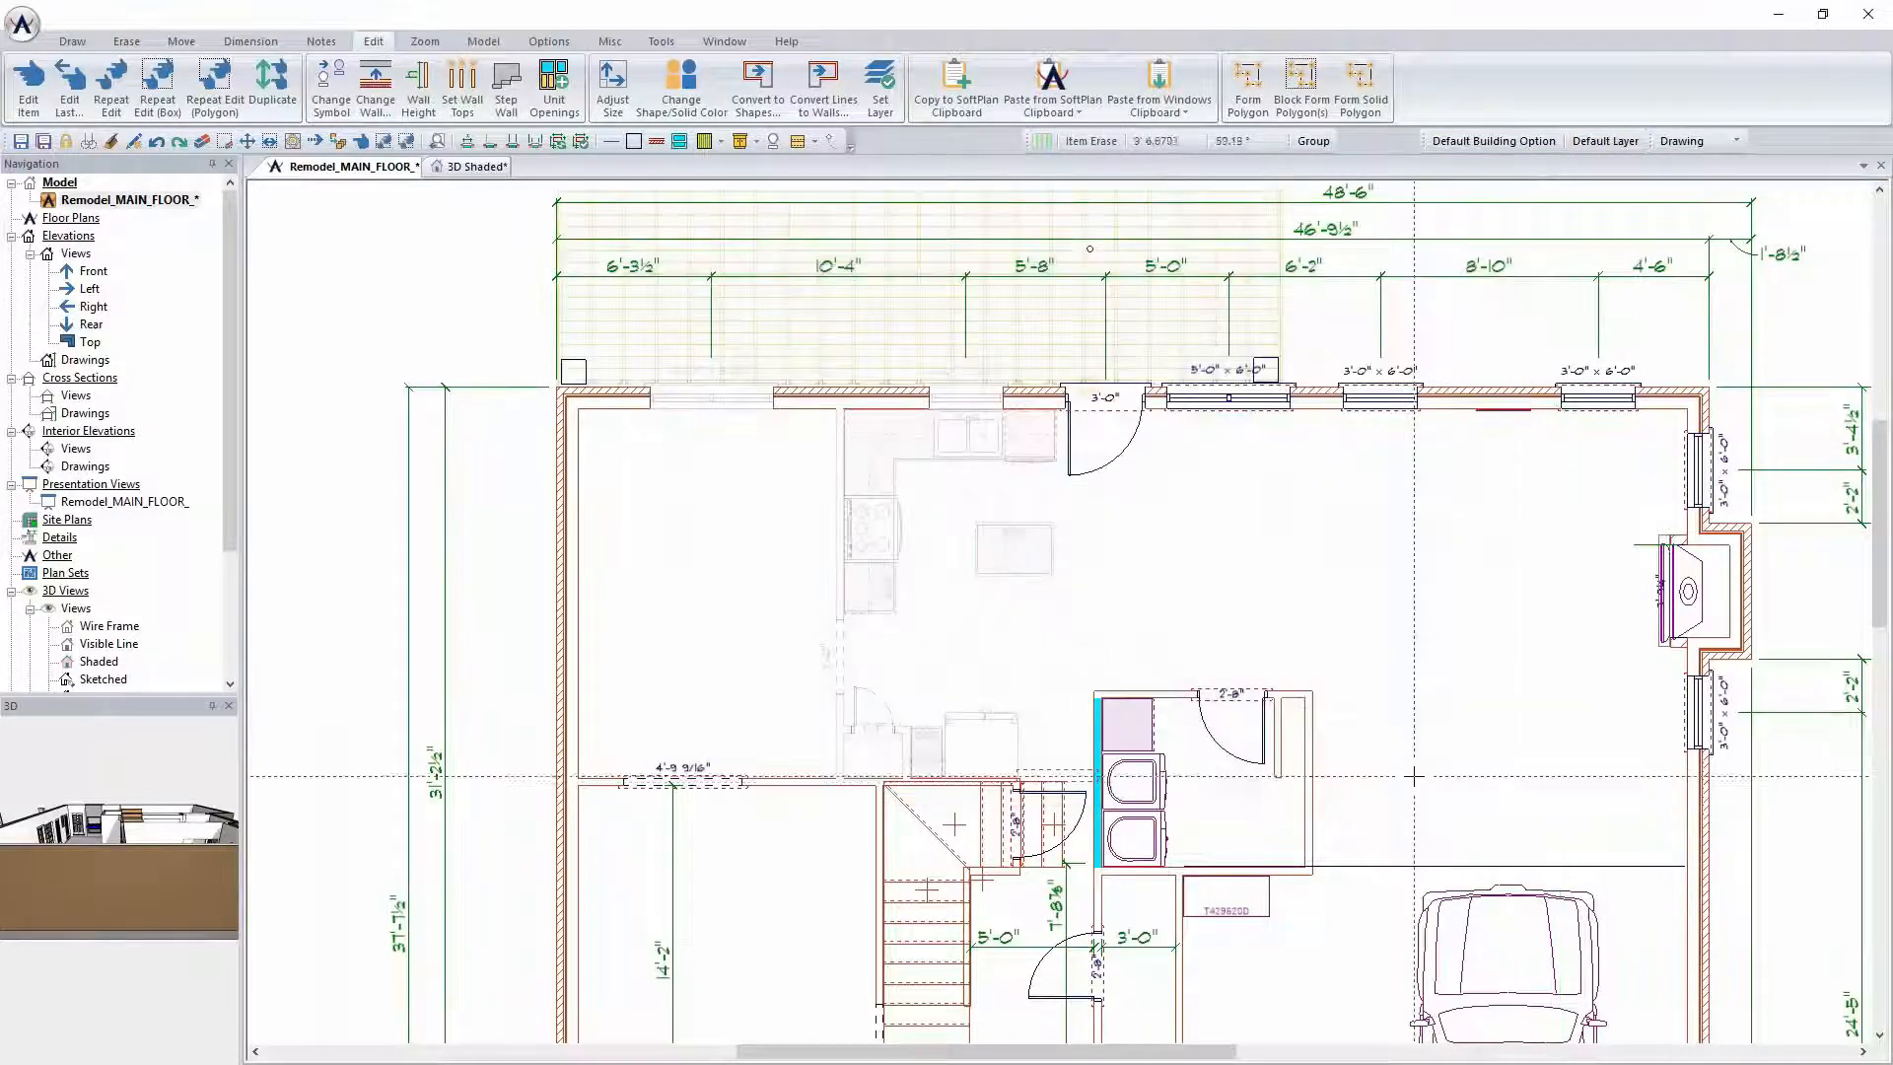
Choose the 60X80 FRENCH A 2 double door from the French exterior doors in the openings library
{"action": "scroll", "coordinate": [1020, 437], "scroll_direction": "up", "scroll_amount": 3}
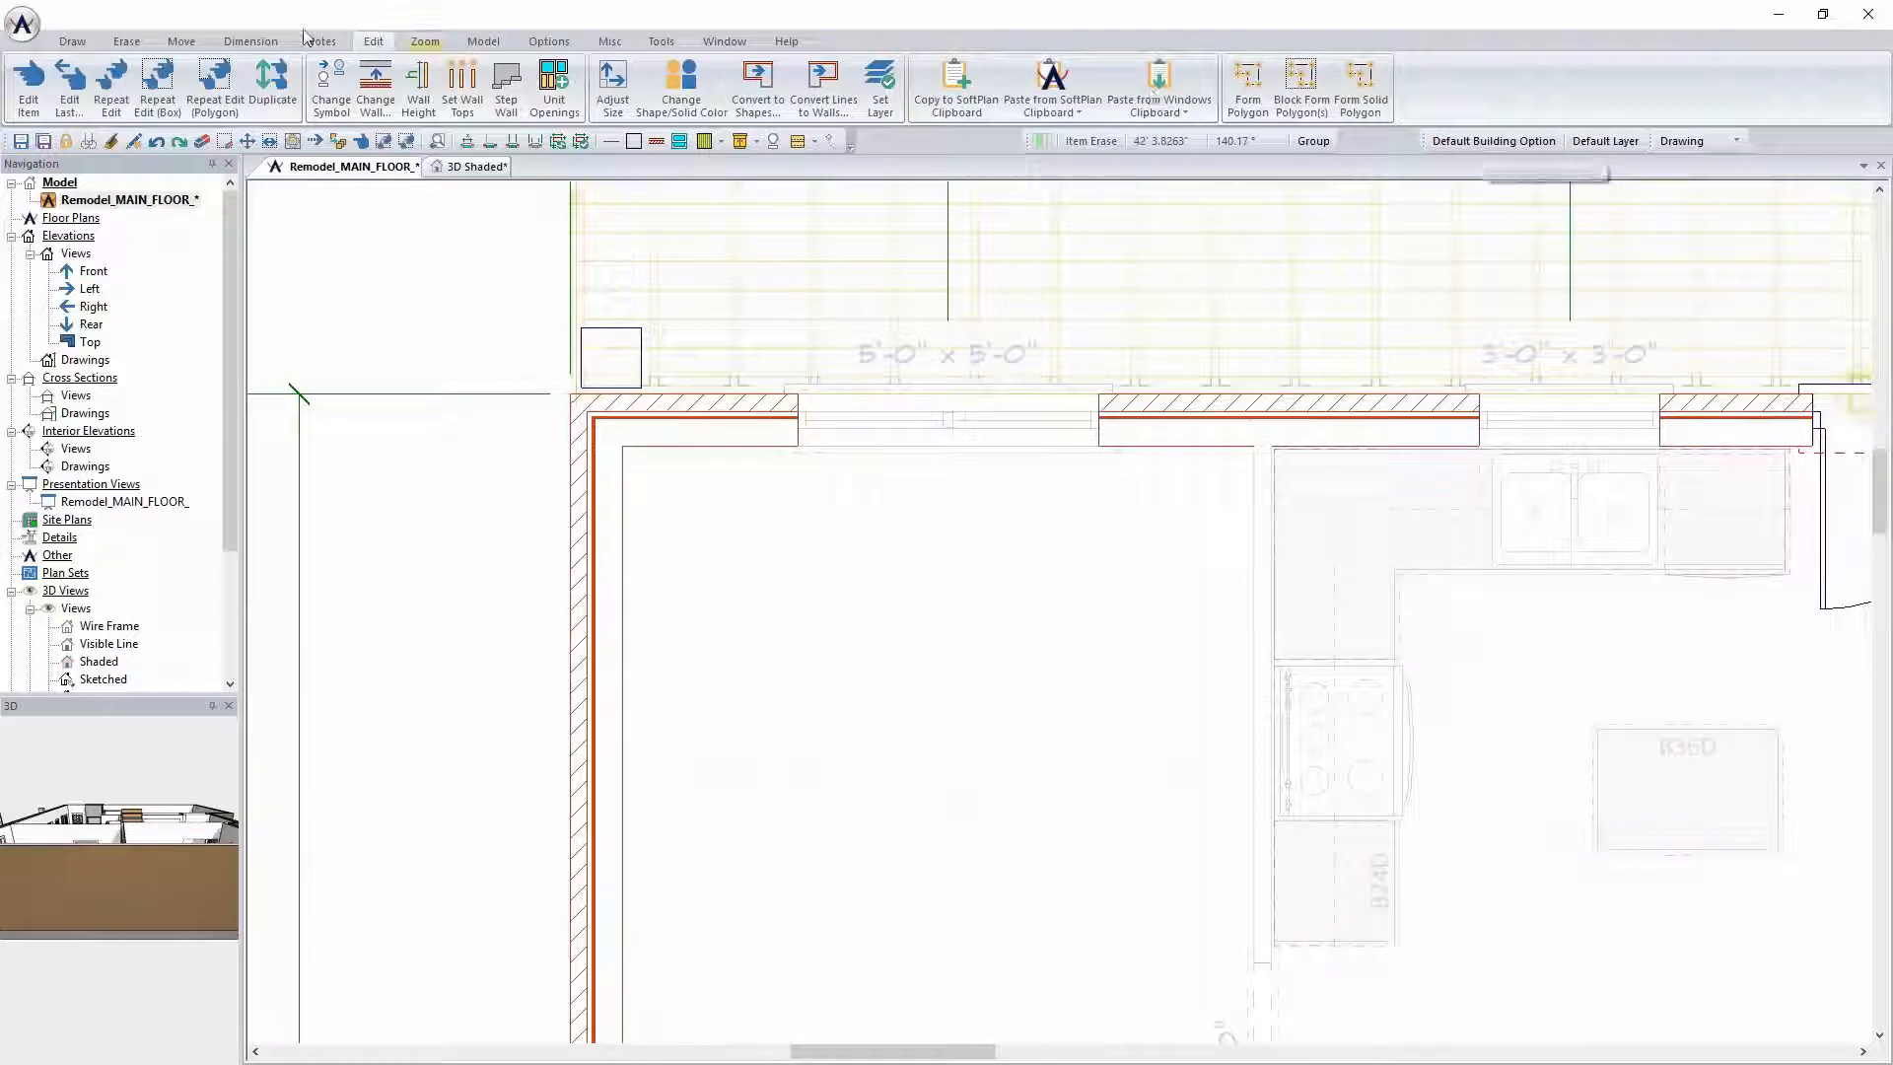
{"action": "left_click", "coordinate": [72, 40]}
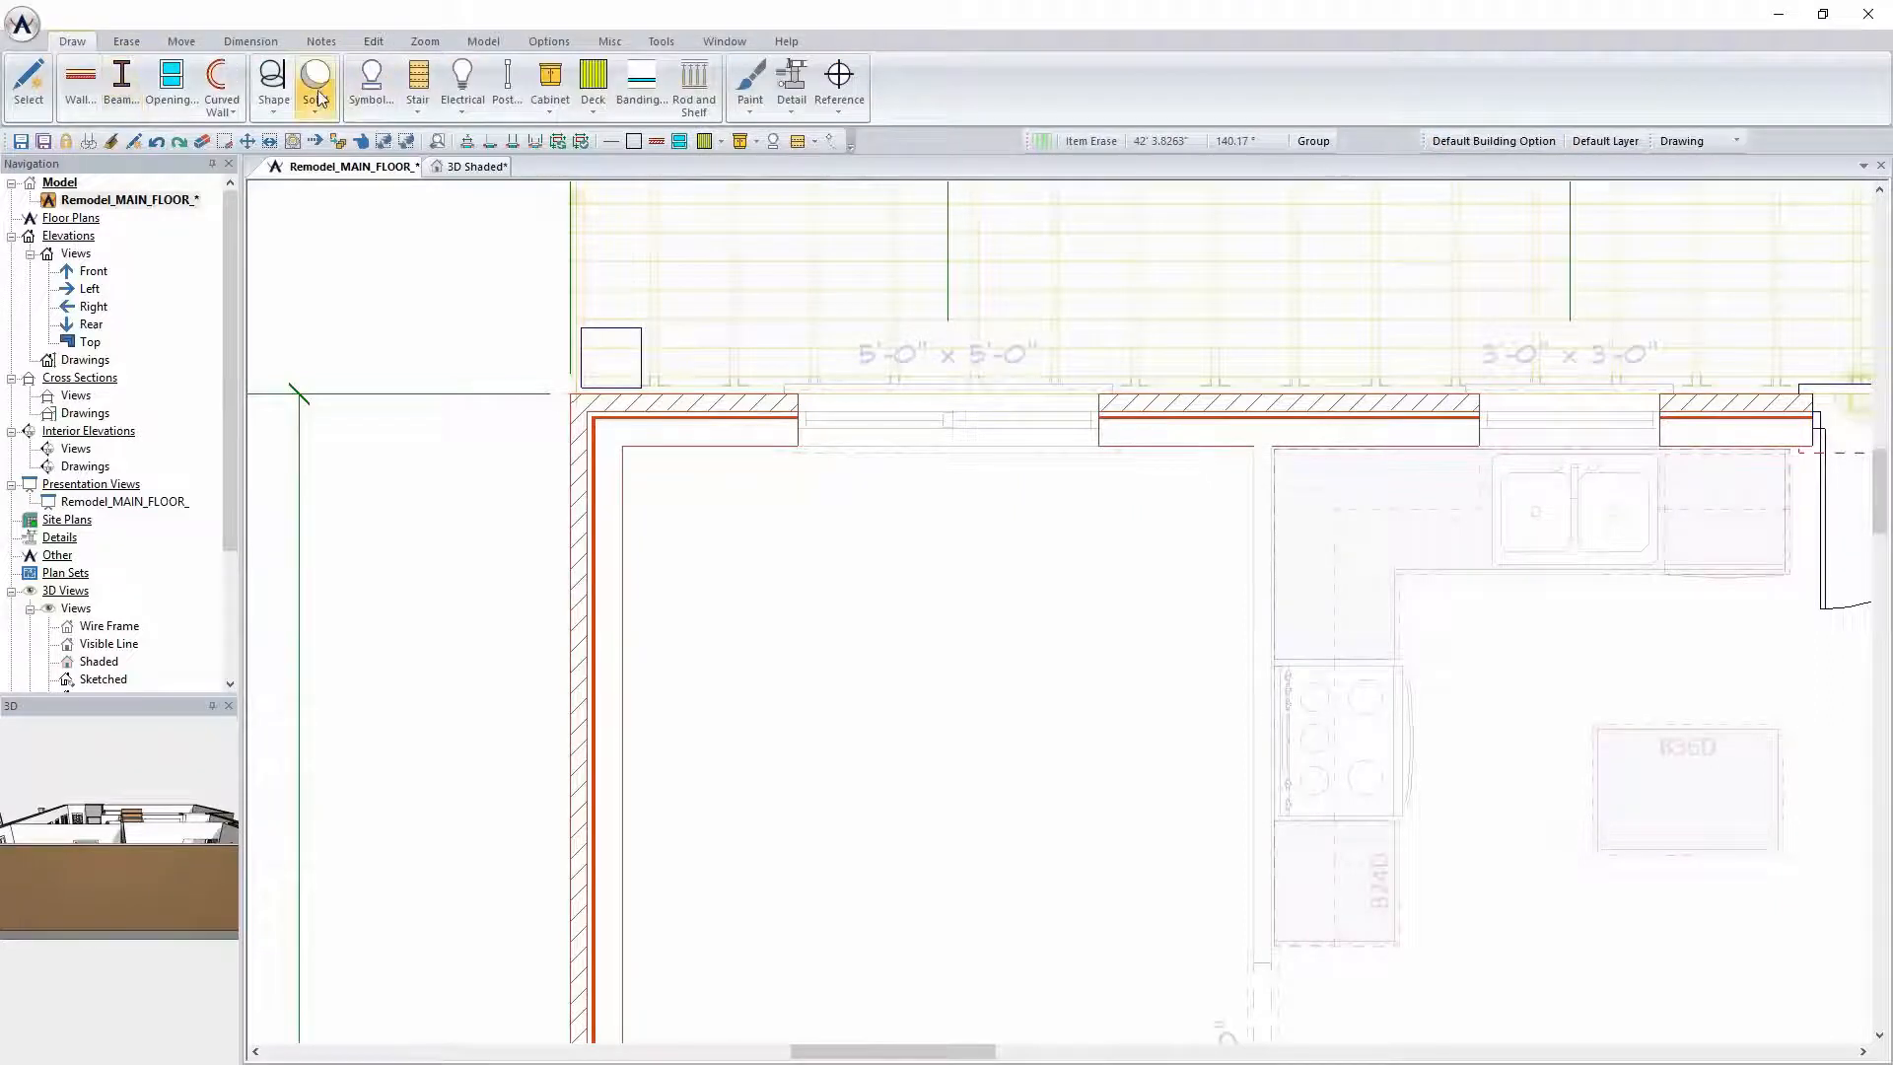
{"action": "left_click", "coordinate": [172, 80]}
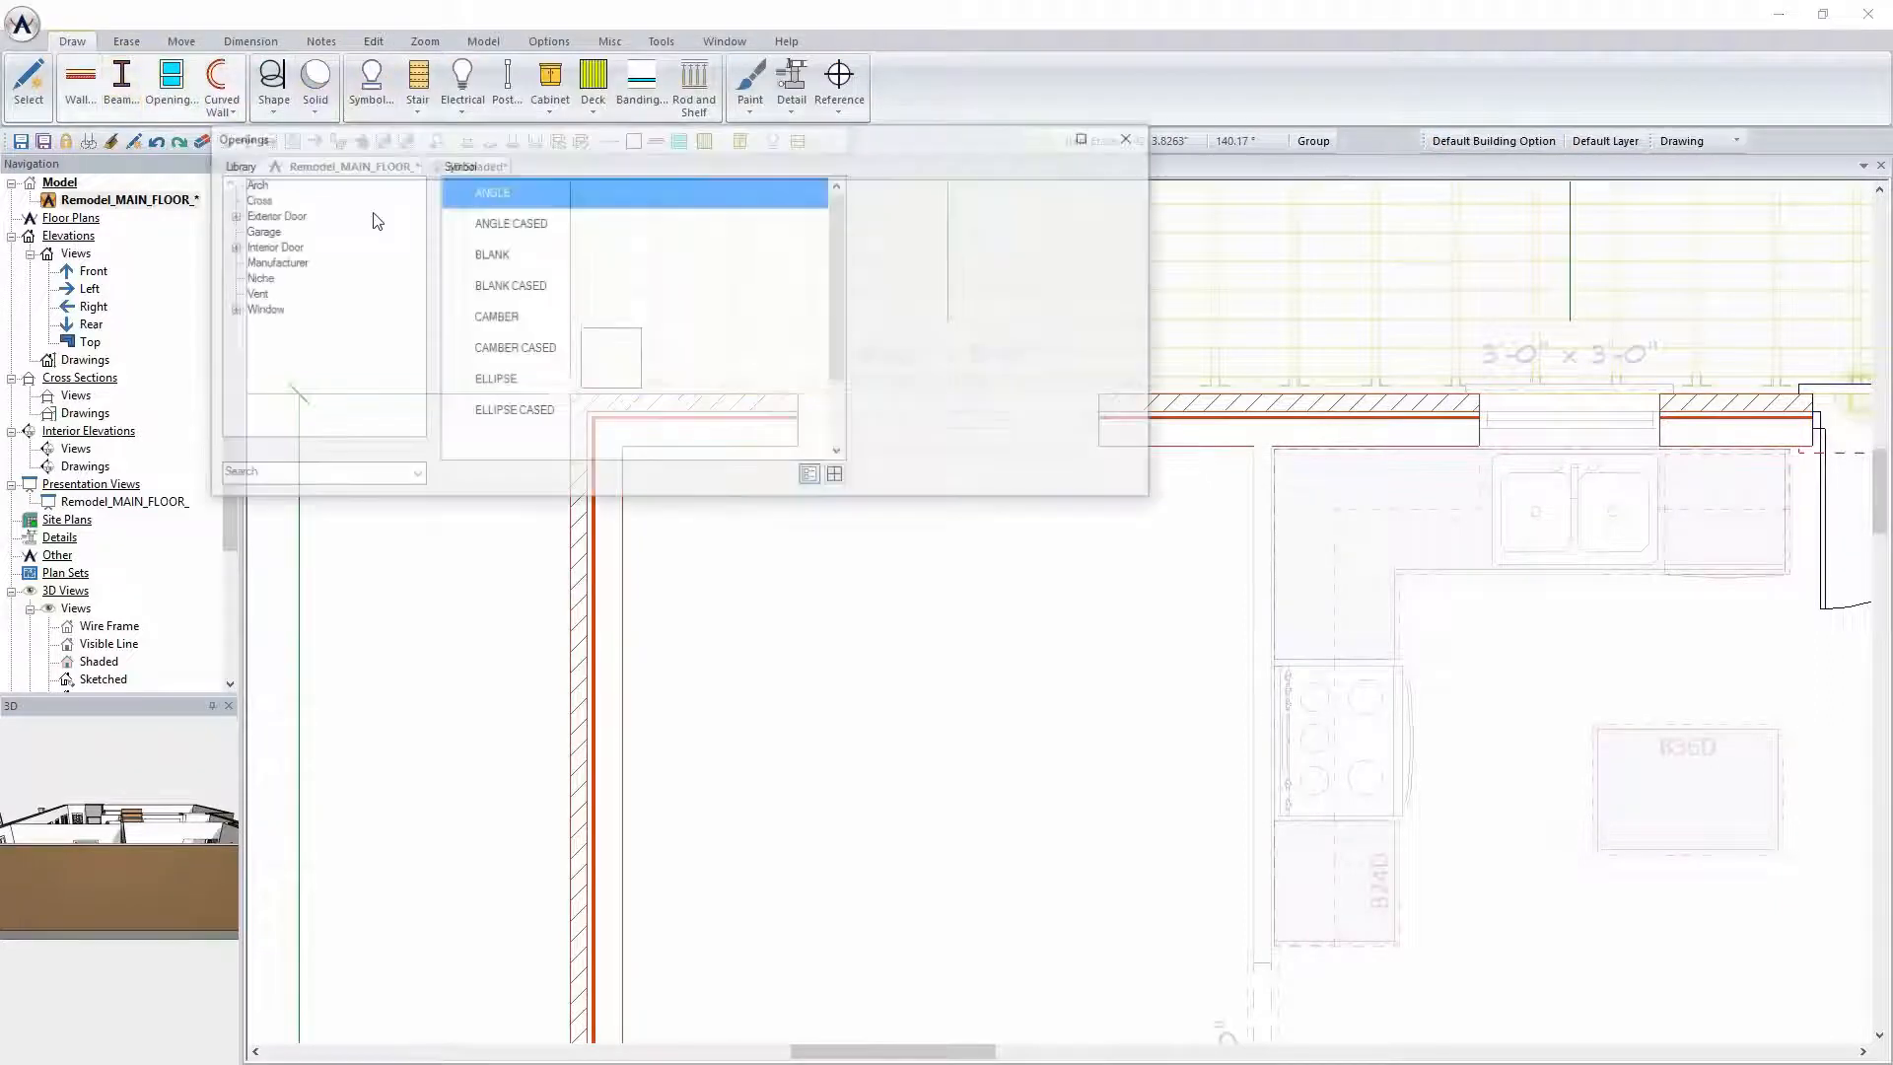
{"action": "left_click", "coordinate": [230, 215]}
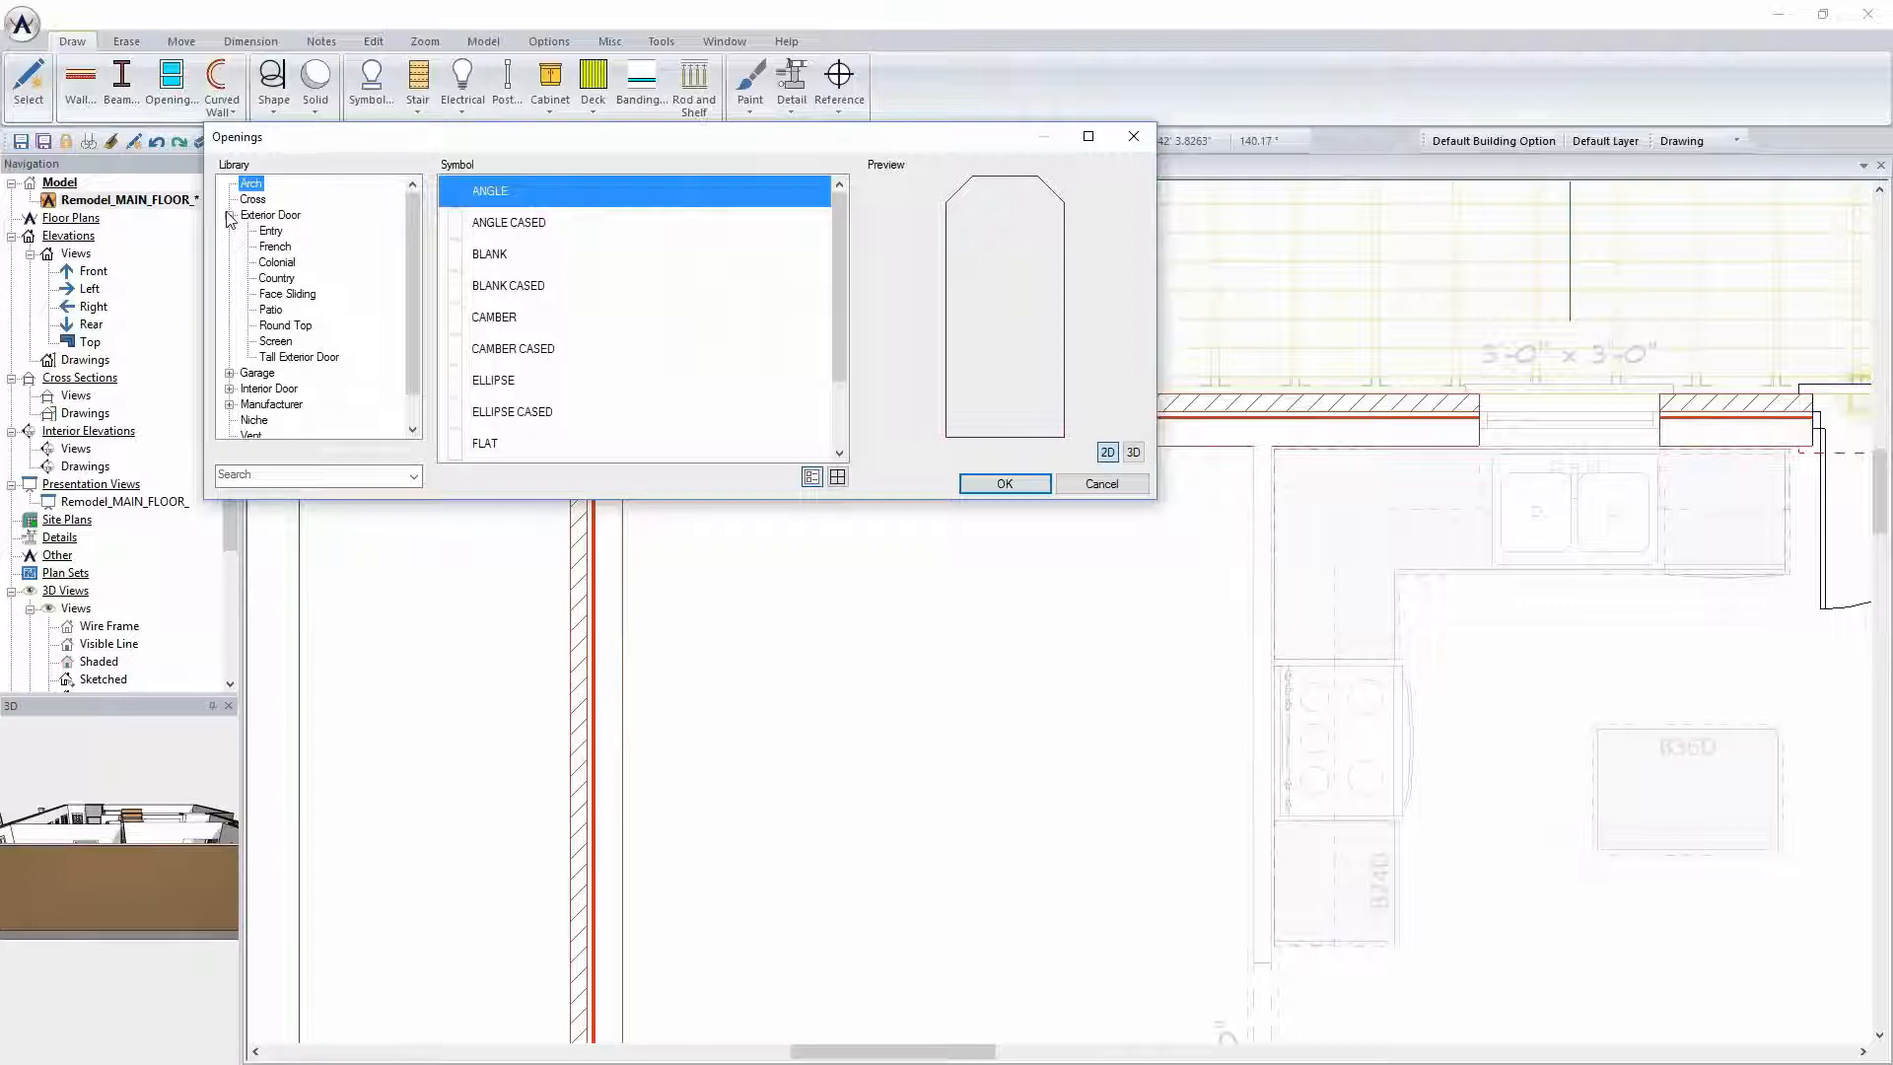
{"action": "left_click", "coordinate": [274, 247]}
{"action": "left_click", "coordinate": [547, 353]}
{"action": "scroll", "coordinate": [547, 352], "scroll_direction": "down", "scroll_amount": 1}
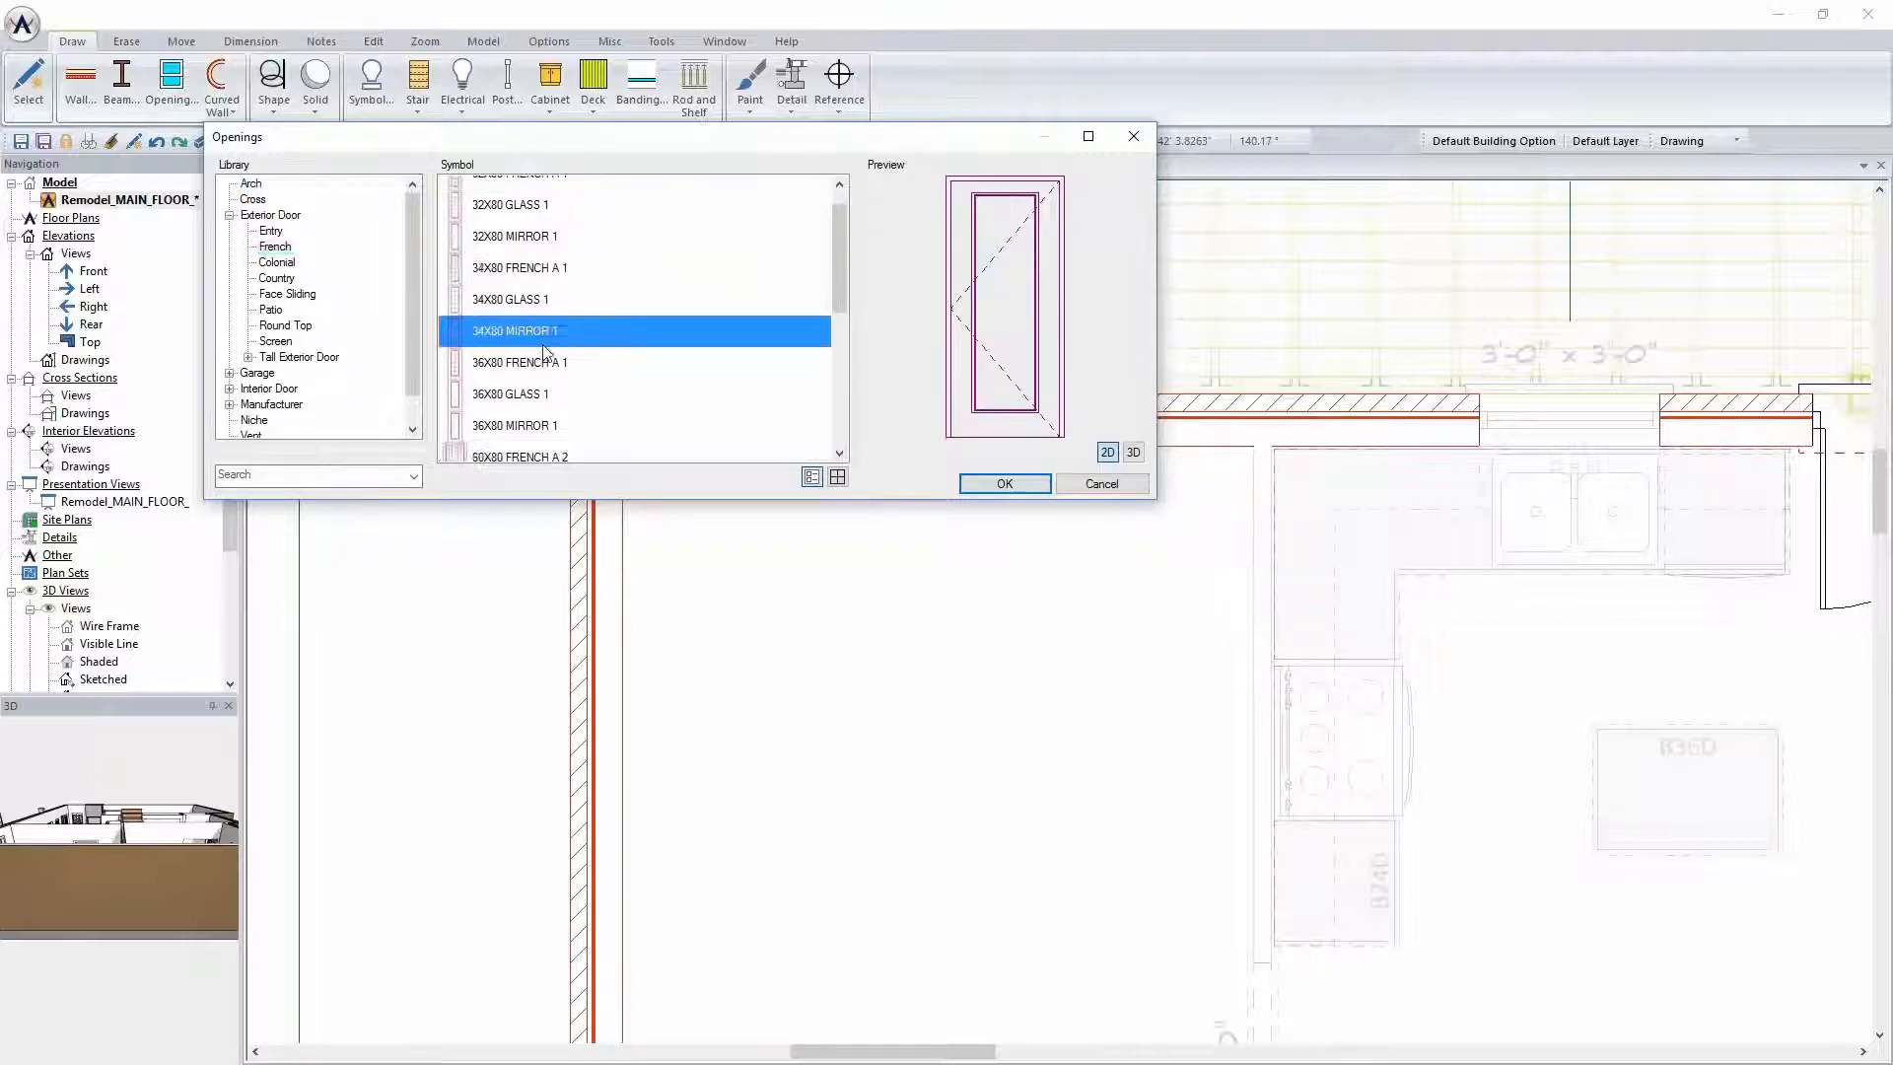
{"action": "key", "text": "Down"}
{"action": "key", "text": "Down"}
{"action": "key", "text": "Down"}
{"action": "key", "text": "Down"}
{"action": "left_click", "coordinate": [1004, 483]}
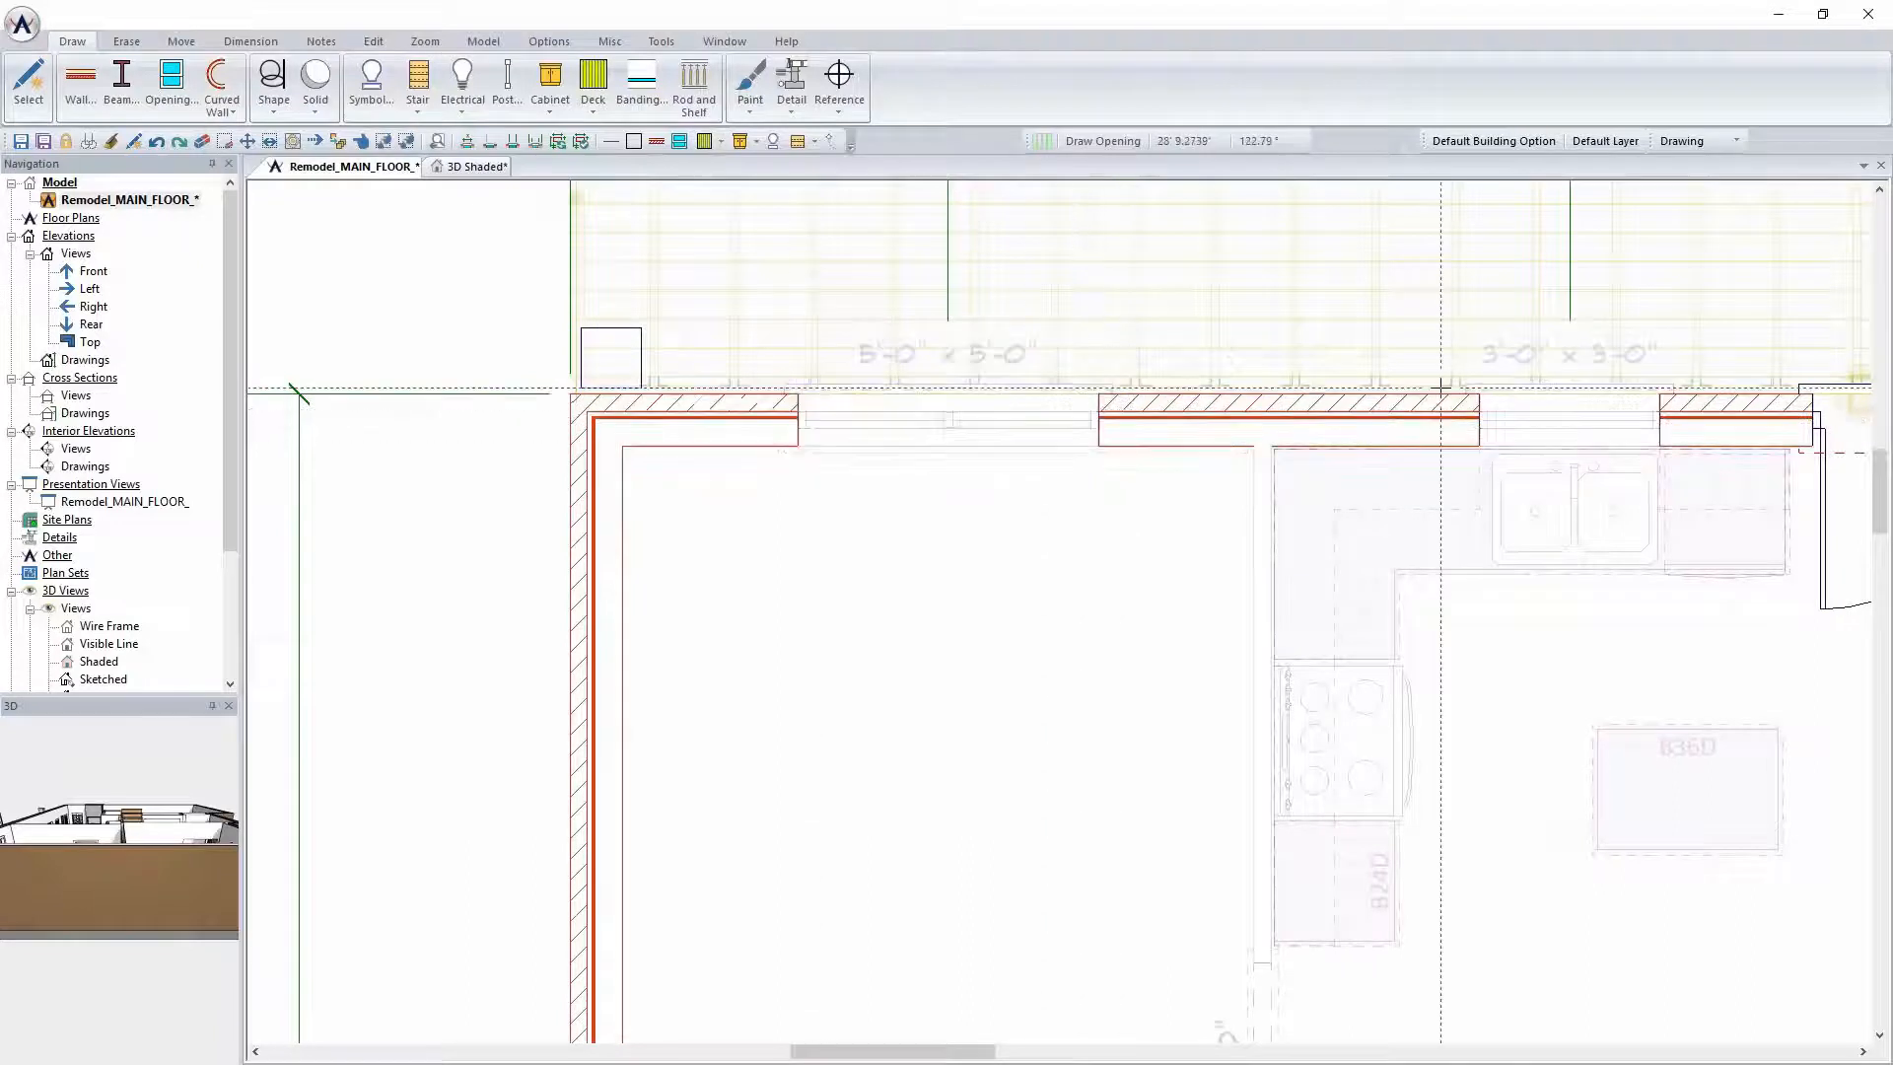
{"action": "scroll", "coordinate": [1424, 424], "scroll_direction": "down", "scroll_amount": 1}
{"action": "scroll", "coordinate": [1424, 423], "scroll_direction": "down", "scroll_amount": 1}
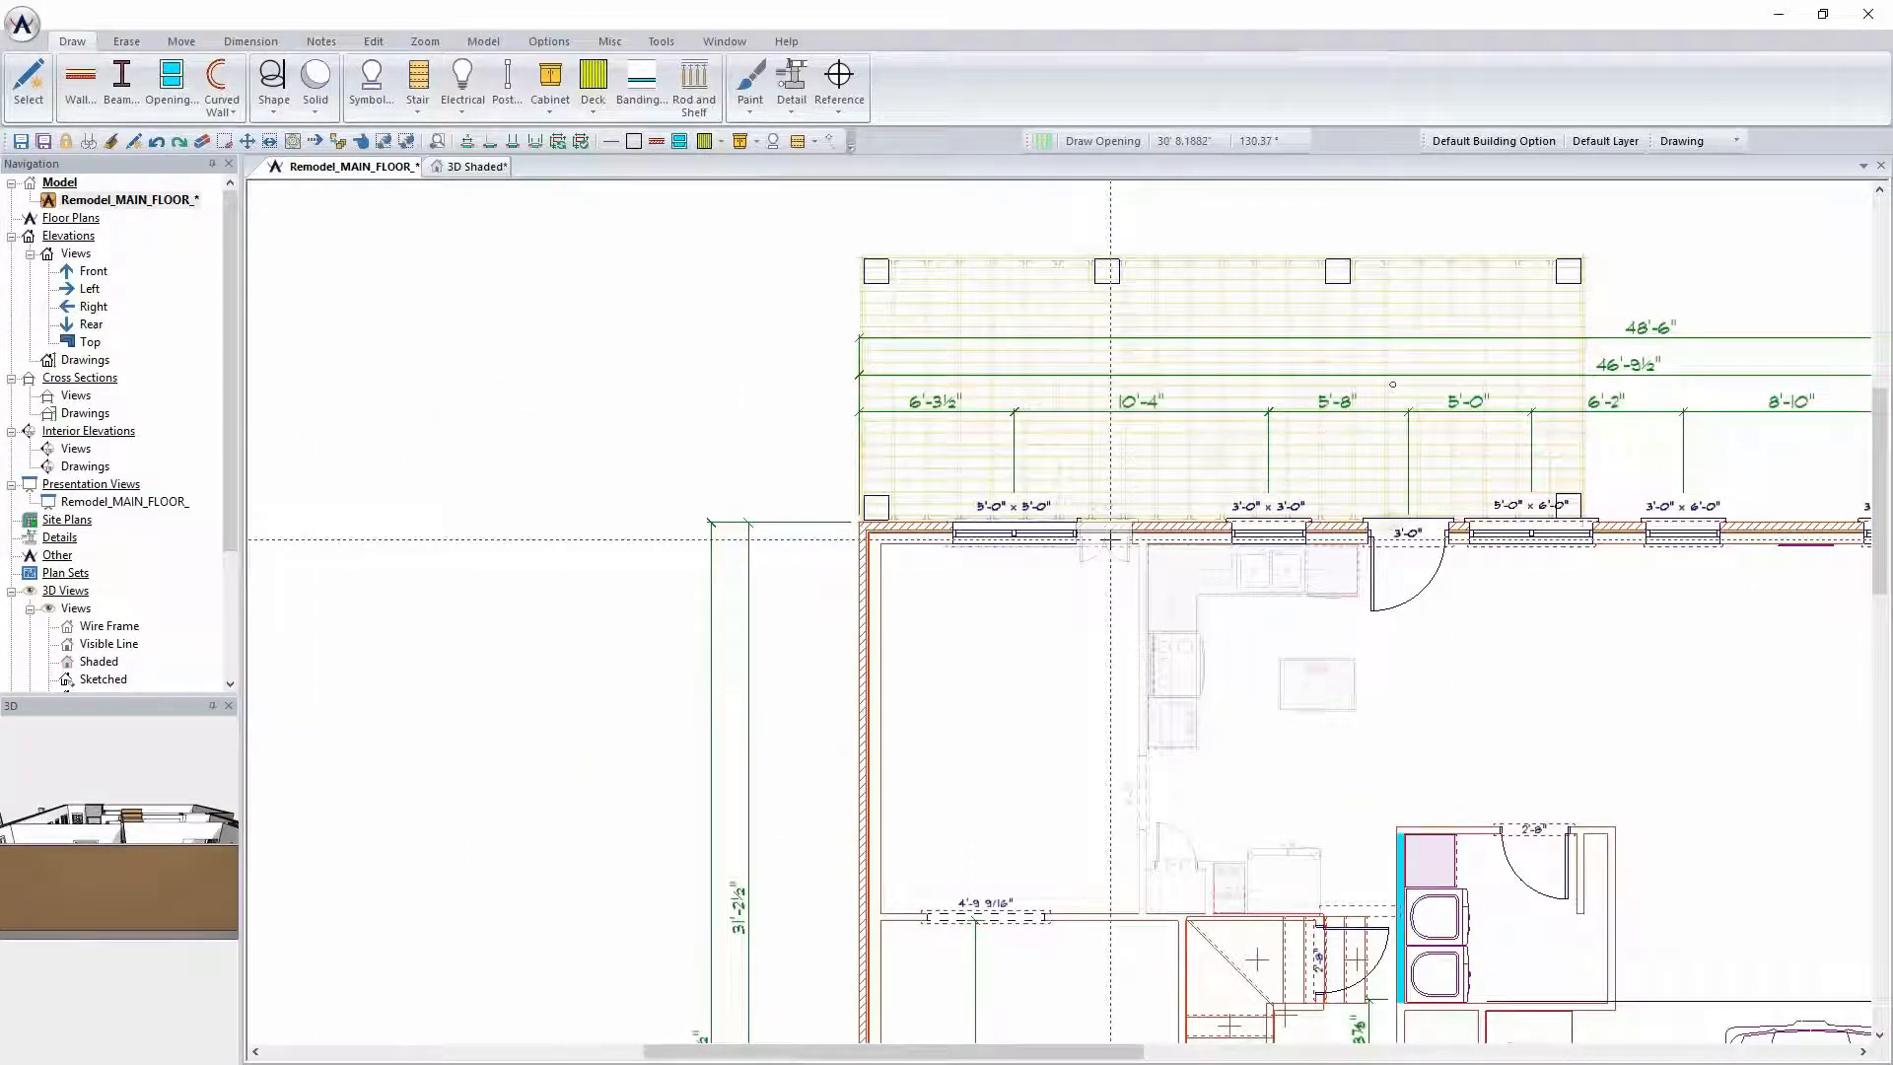
{"action": "right_click", "coordinate": [1110, 540]}
{"action": "key", "text": "Escape"}
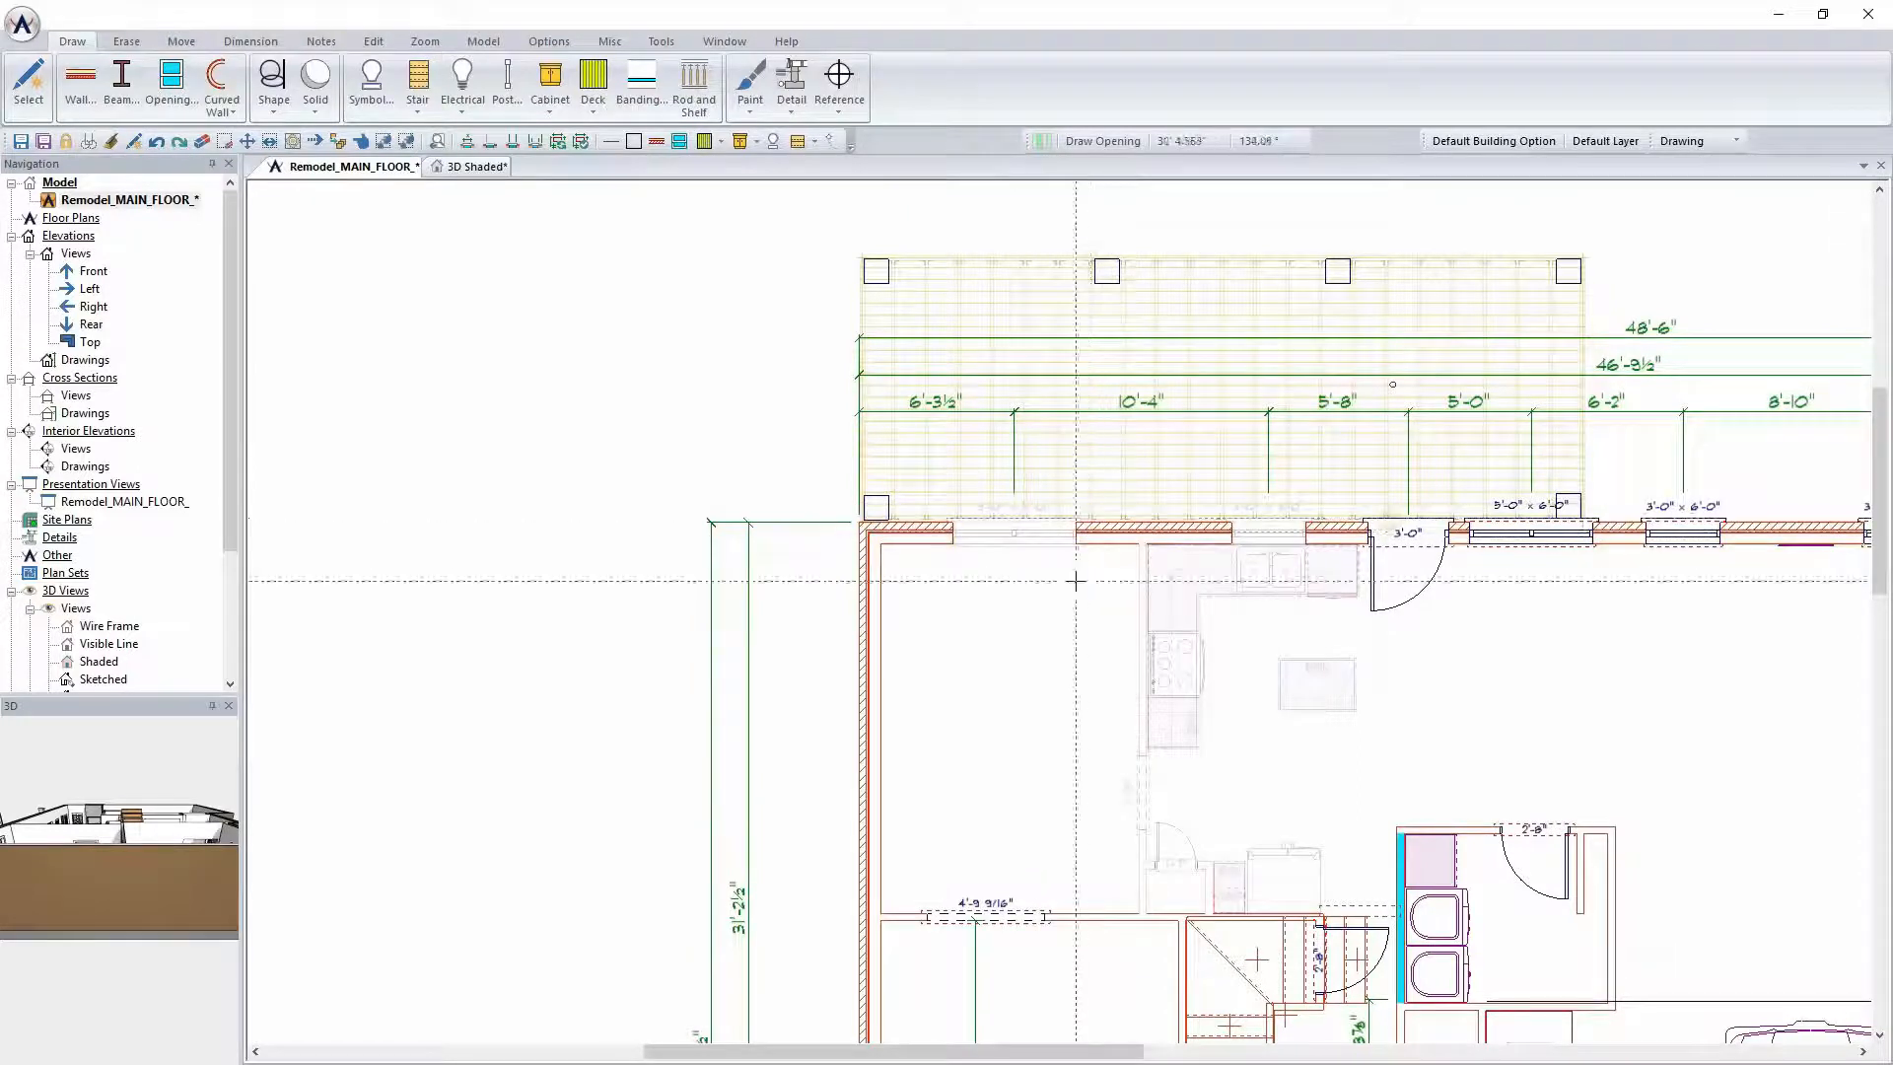
Hide the Demo building option in the floor plan while keeping Default as the active option
{"action": "left_click", "coordinate": [1511, 144]}
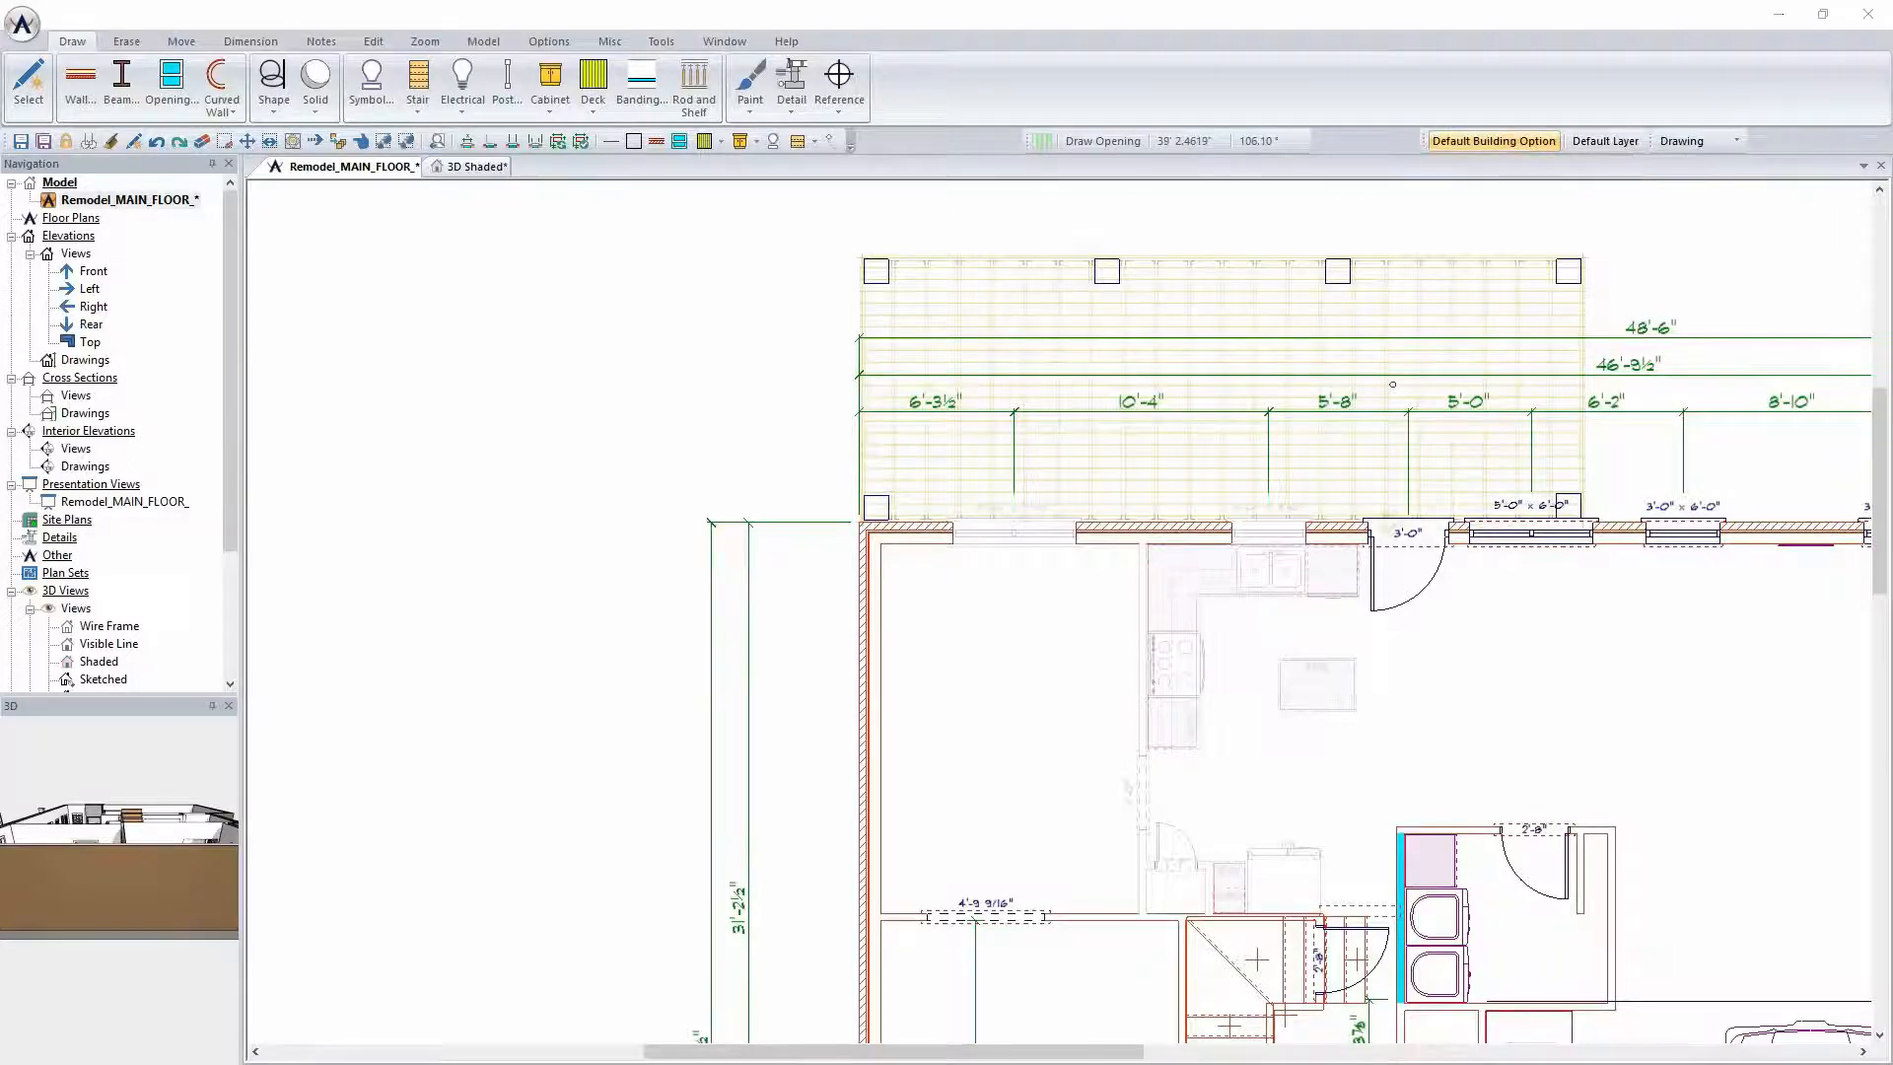
{"action": "left_click", "coordinate": [860, 370]}
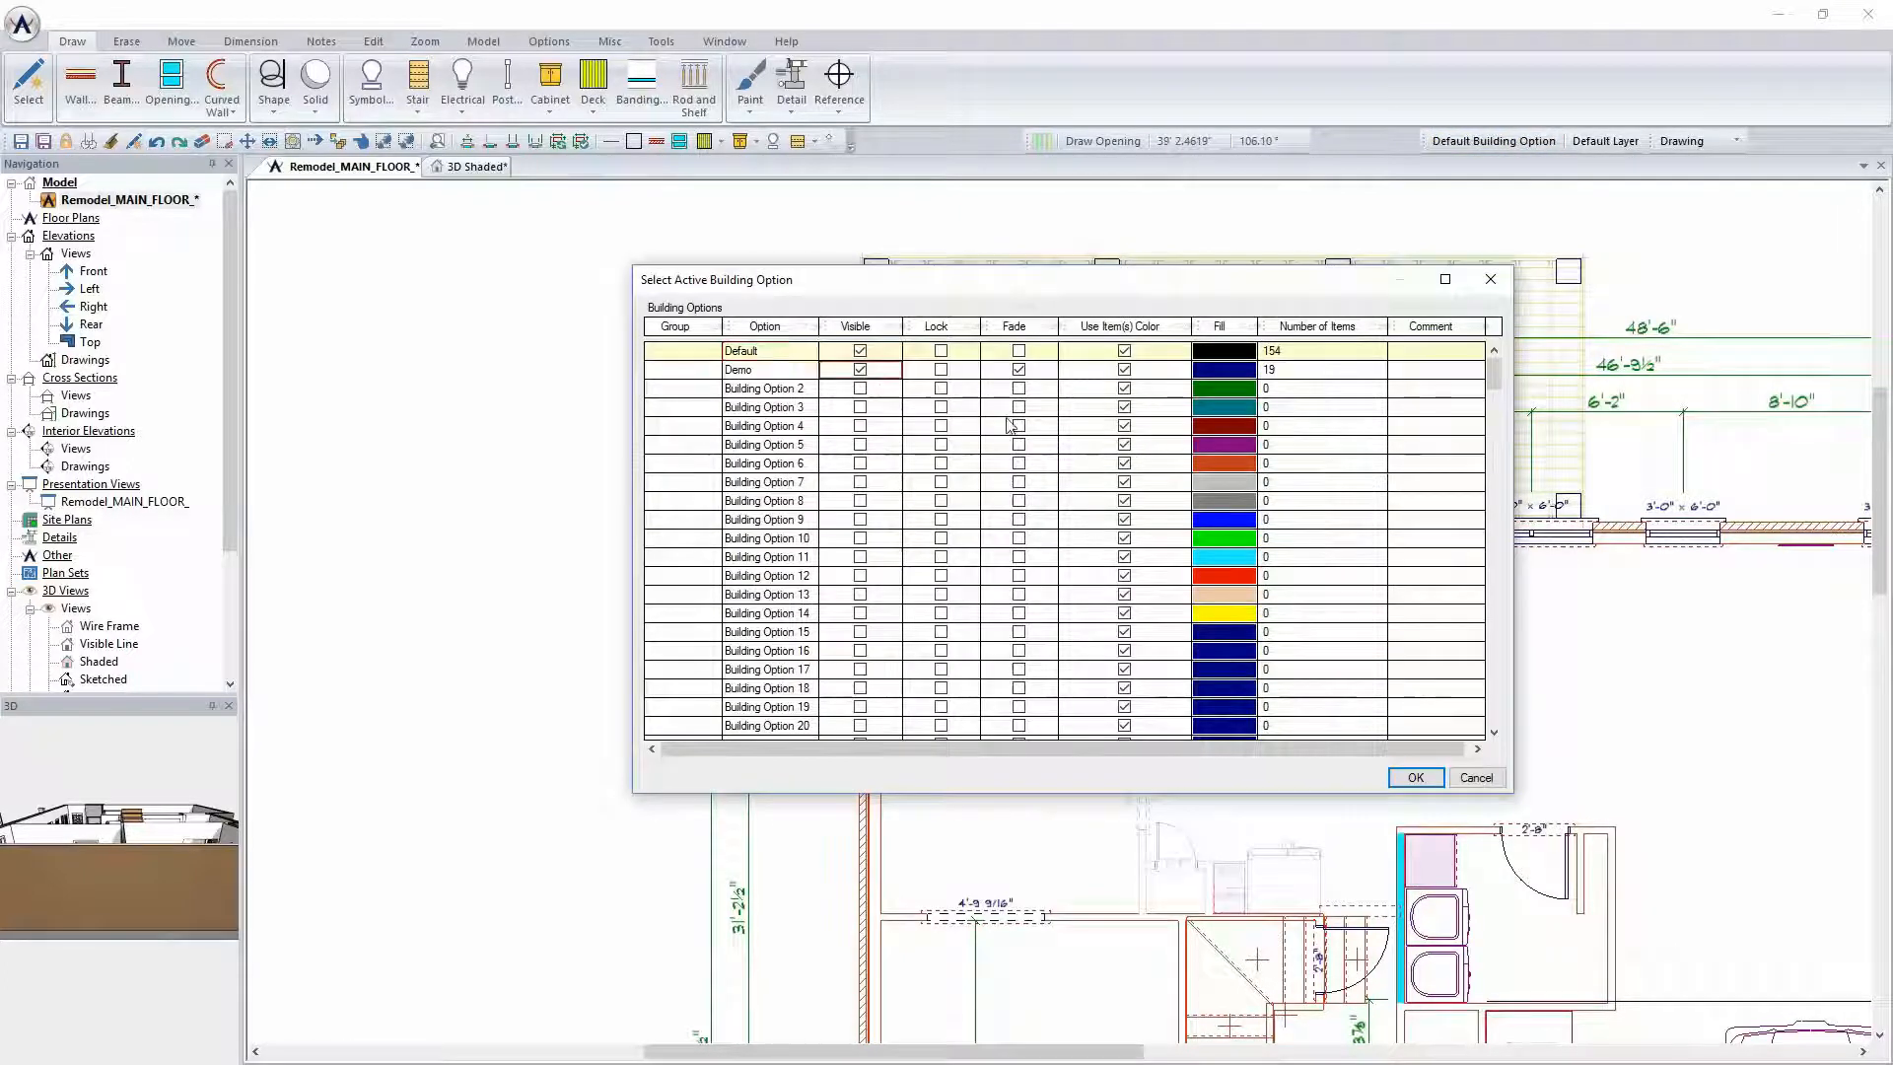
{"action": "left_click", "coordinate": [1415, 778]}
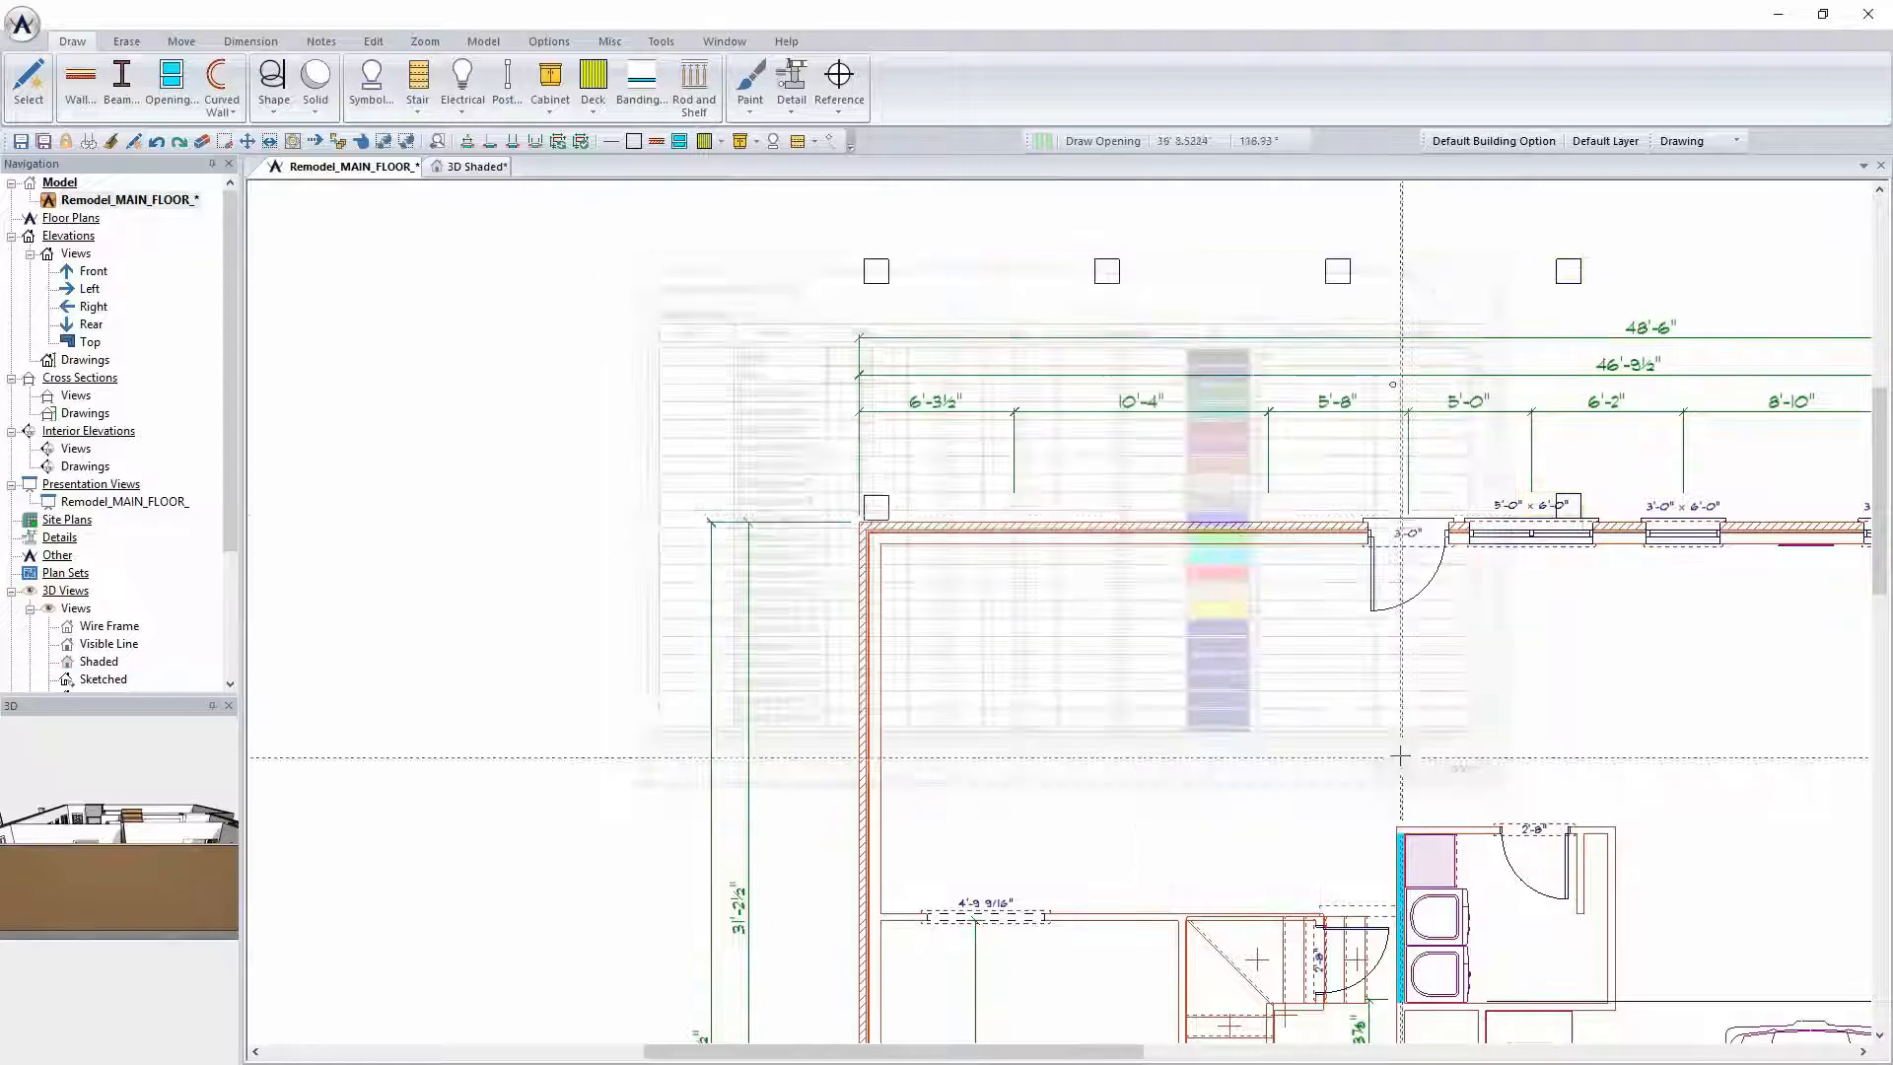
Place the 60X80 FRENCH A 2 double door in the rear exterior wall, near the corner where the dining window was
{"action": "left_click", "coordinate": [193, 98]}
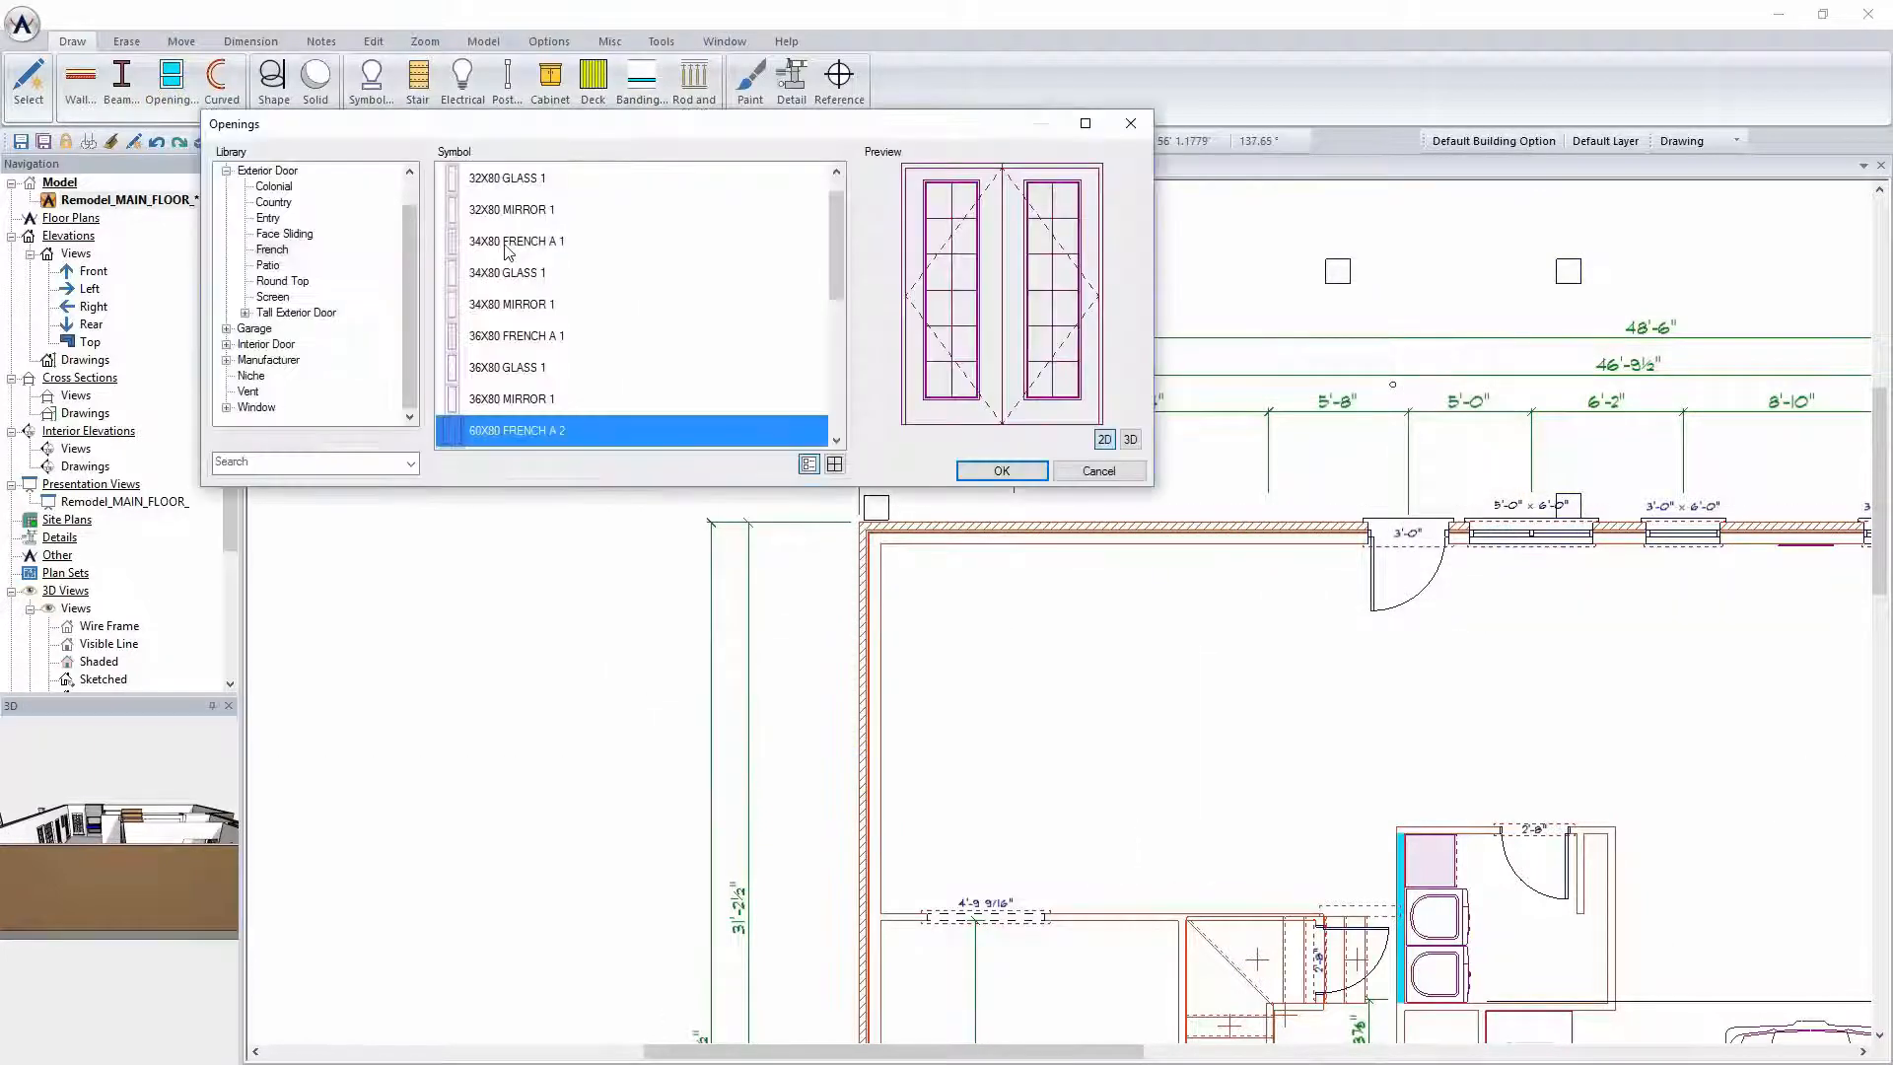
{"action": "left_click", "coordinate": [1002, 470]}
{"action": "left_click", "coordinate": [1034, 542]}
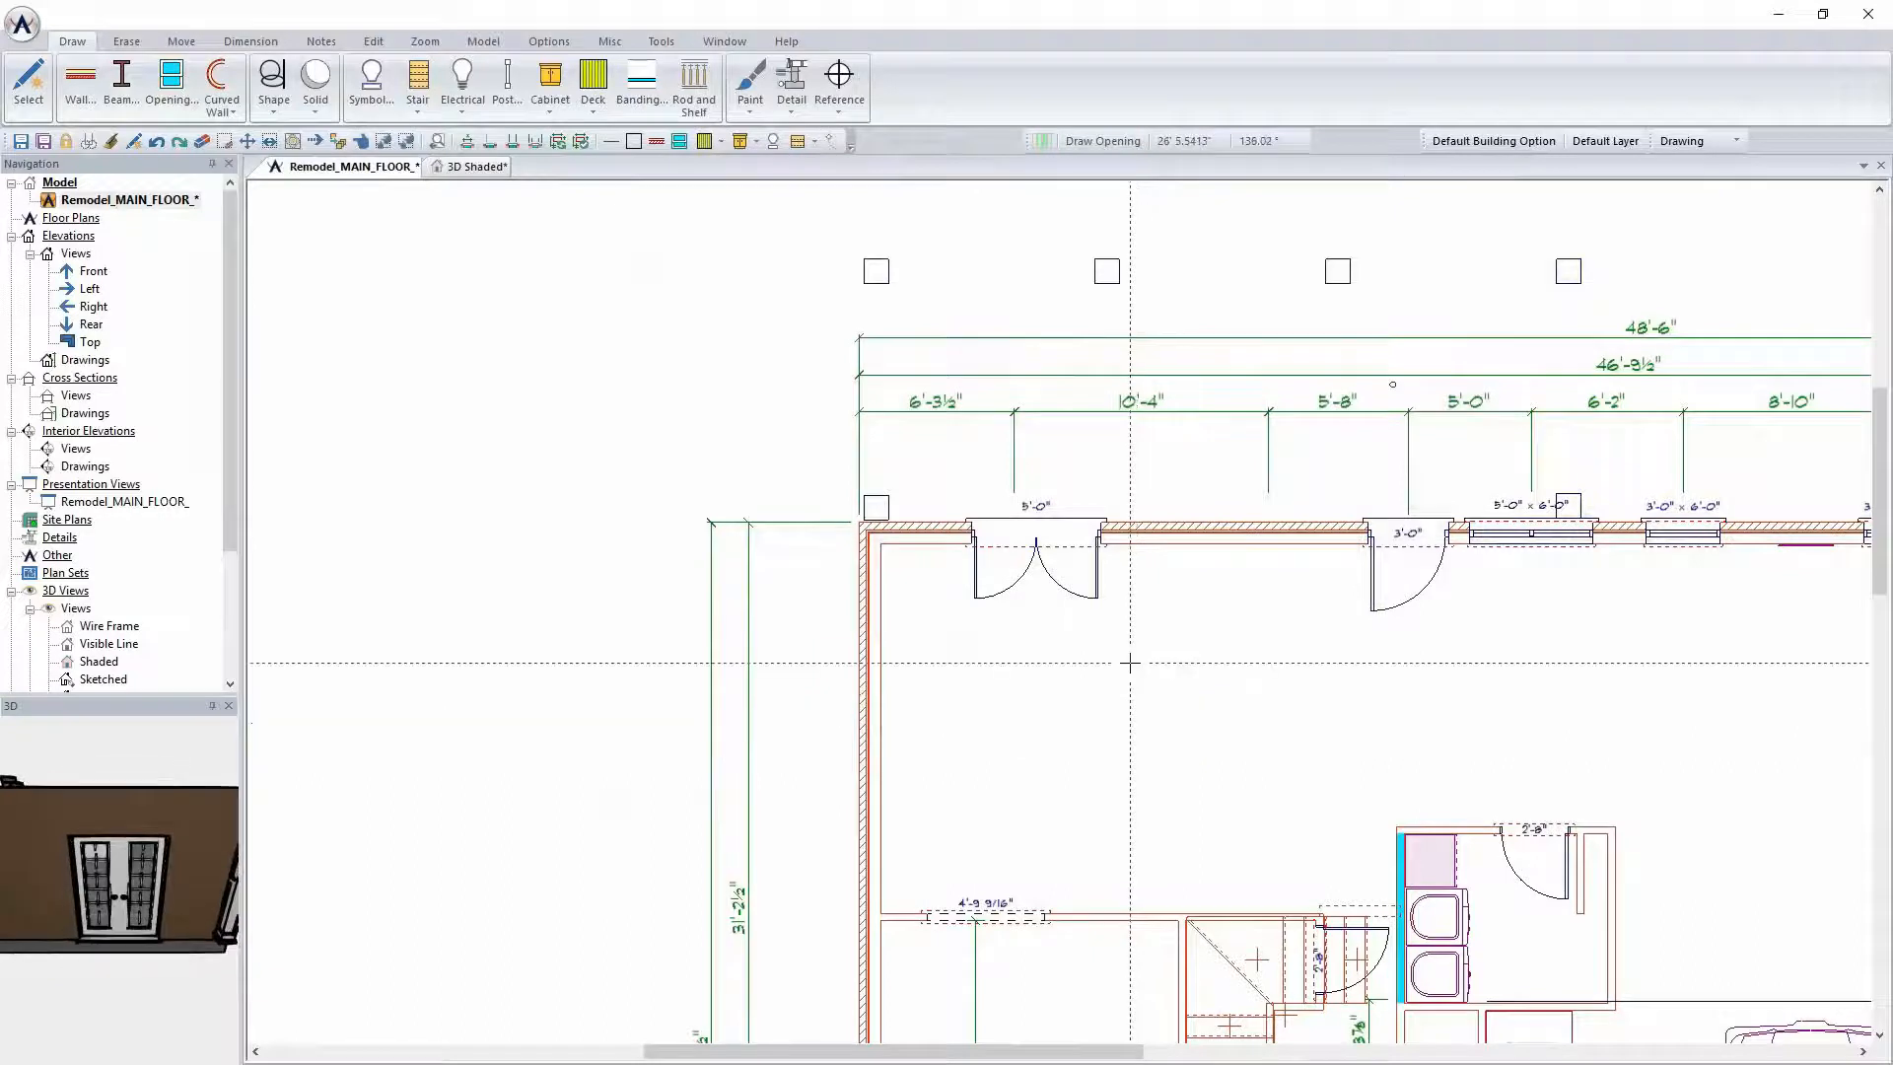
Examine the opening properties of the new French double door and keep its settings
{"action": "right_click", "coordinate": [1078, 532]}
{"action": "left_click", "coordinate": [1119, 574]}
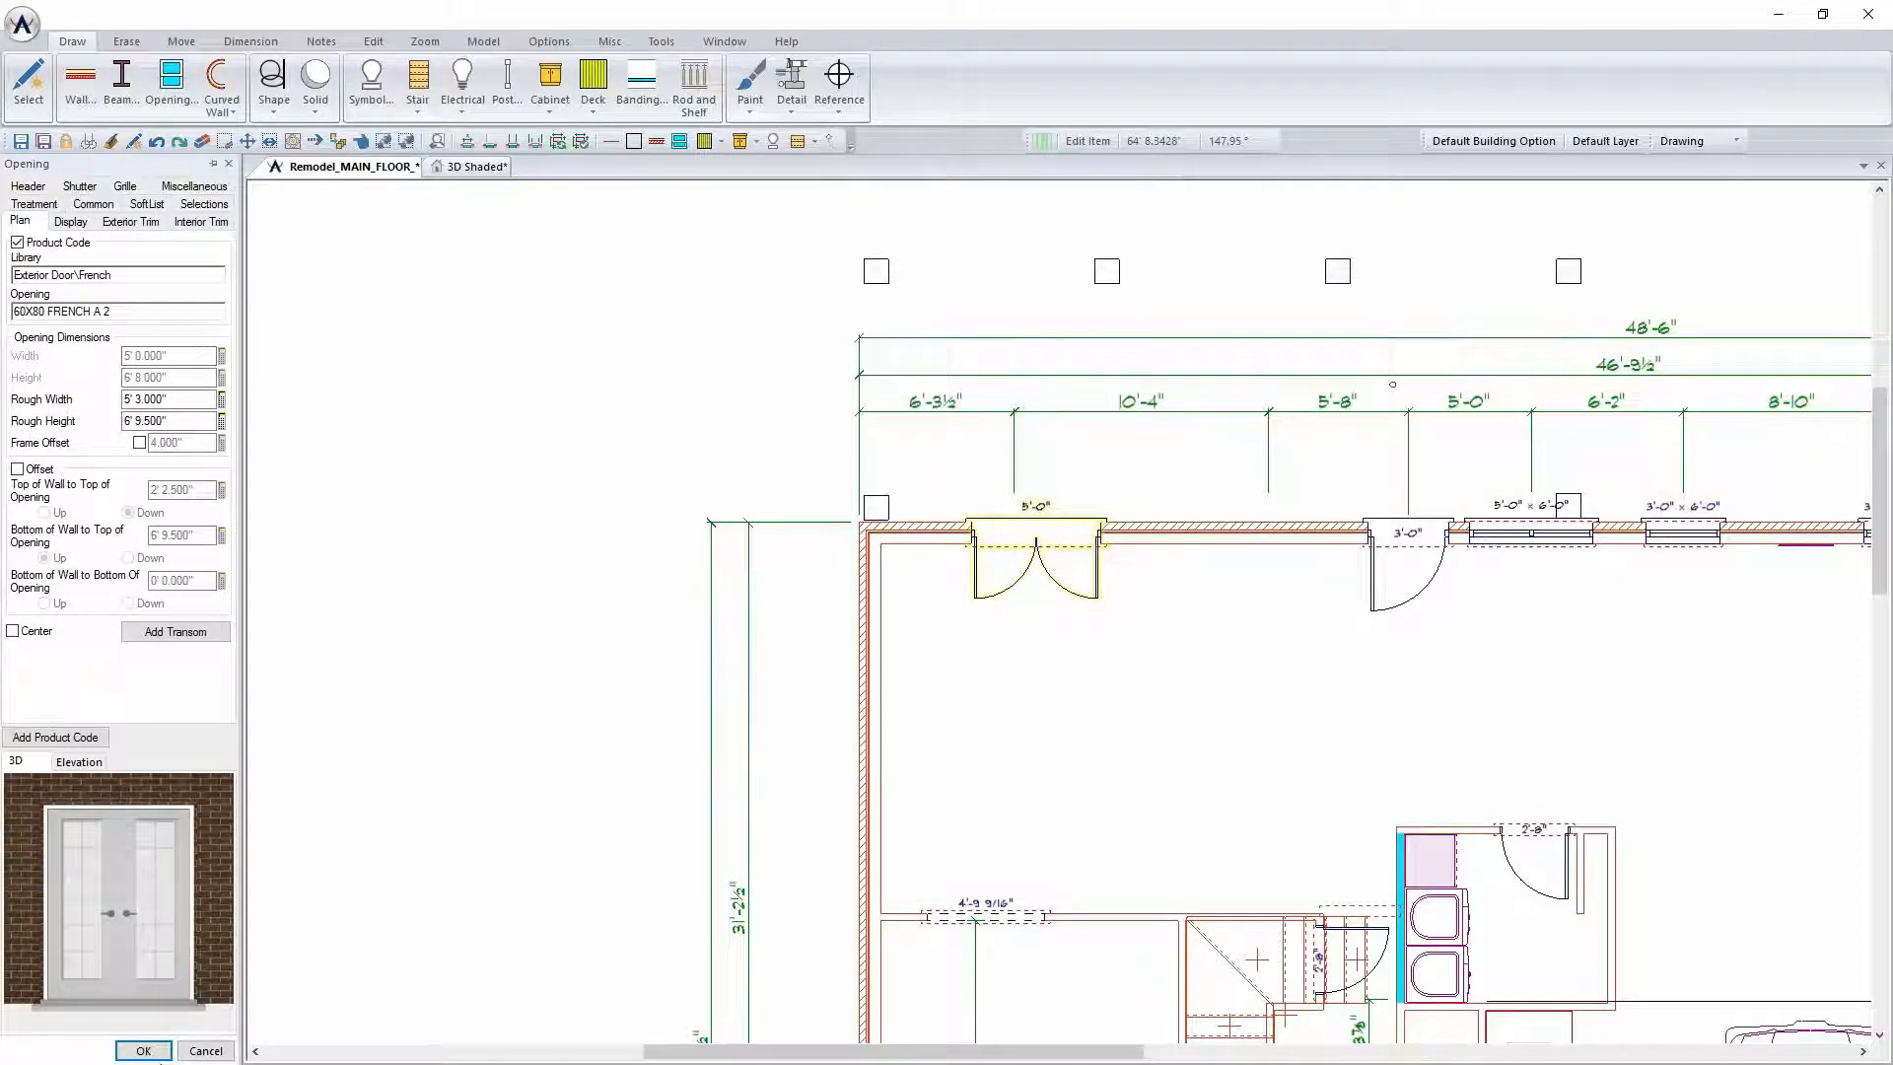
{"action": "left_click", "coordinate": [143, 1050]}
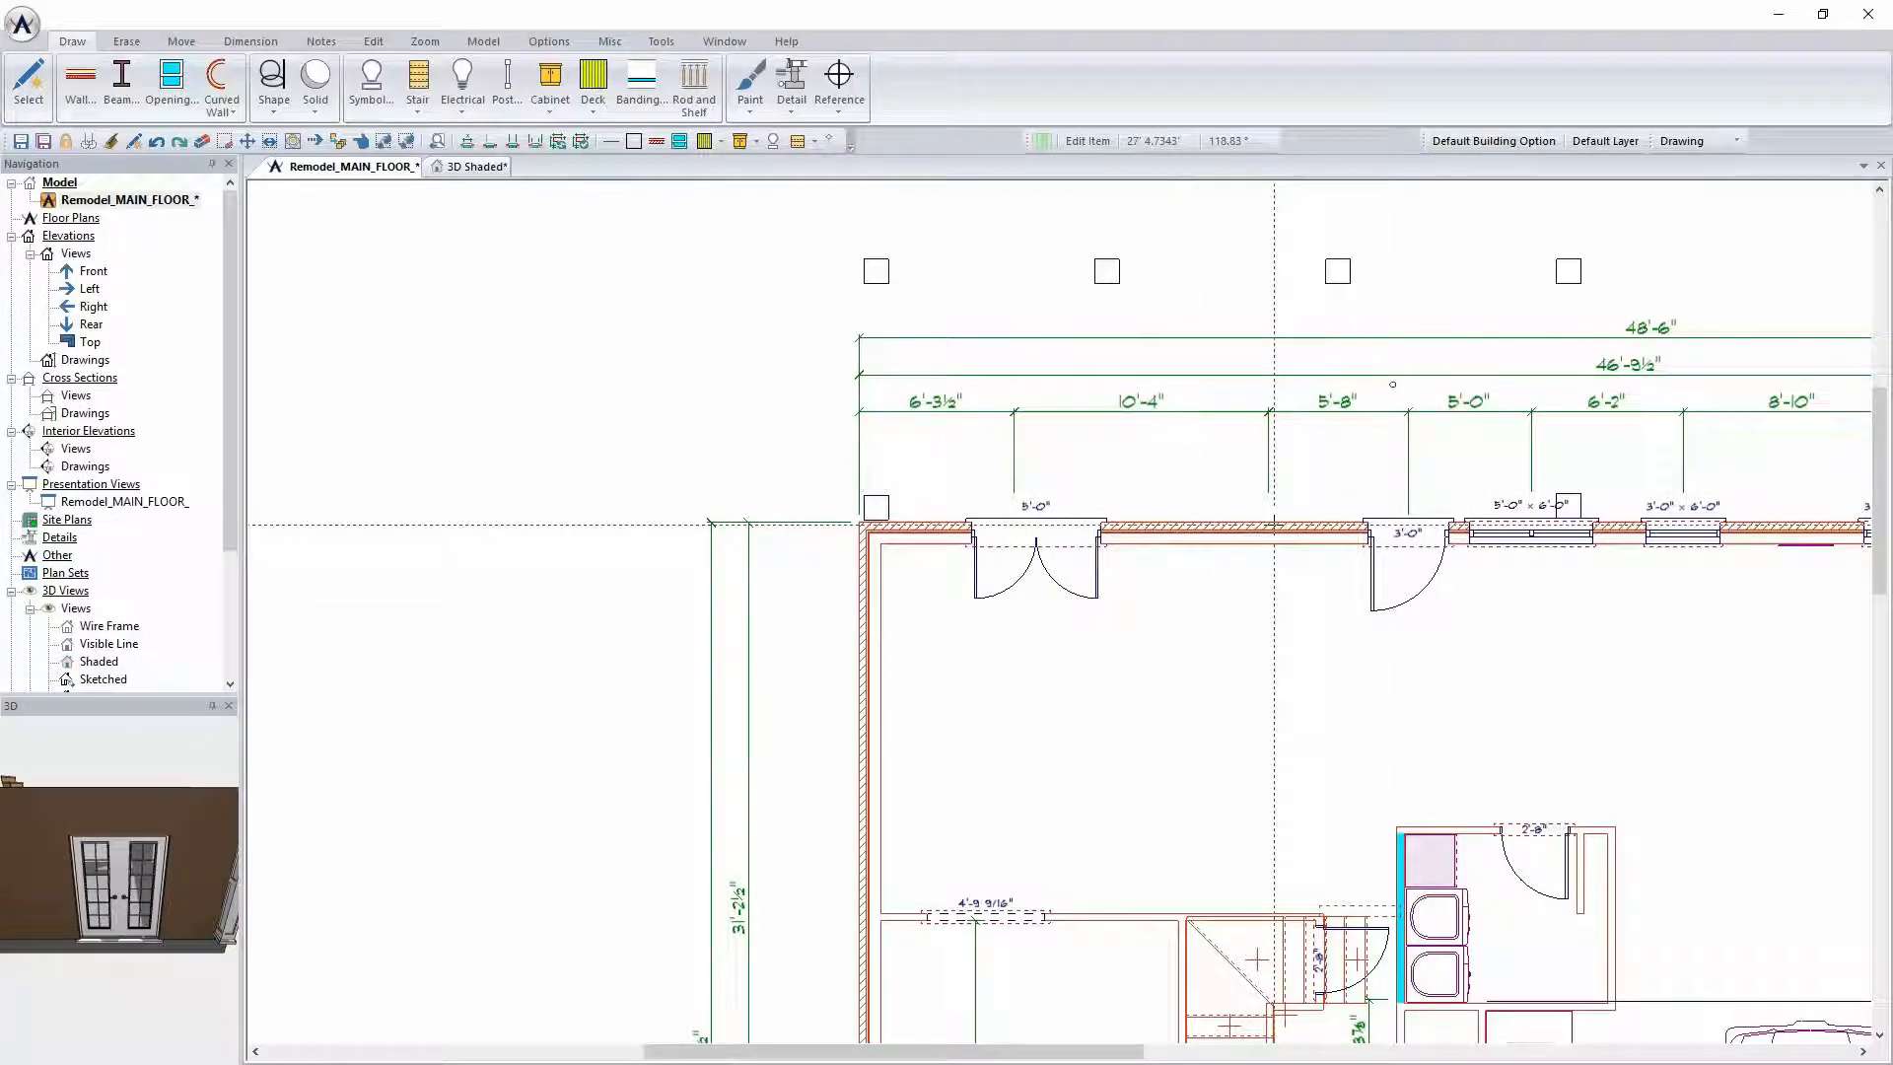
Set the dimension extension location for standard openings to Edge in the extension format
{"action": "scroll", "coordinate": [1060, 612], "scroll_direction": "up", "scroll_amount": 2}
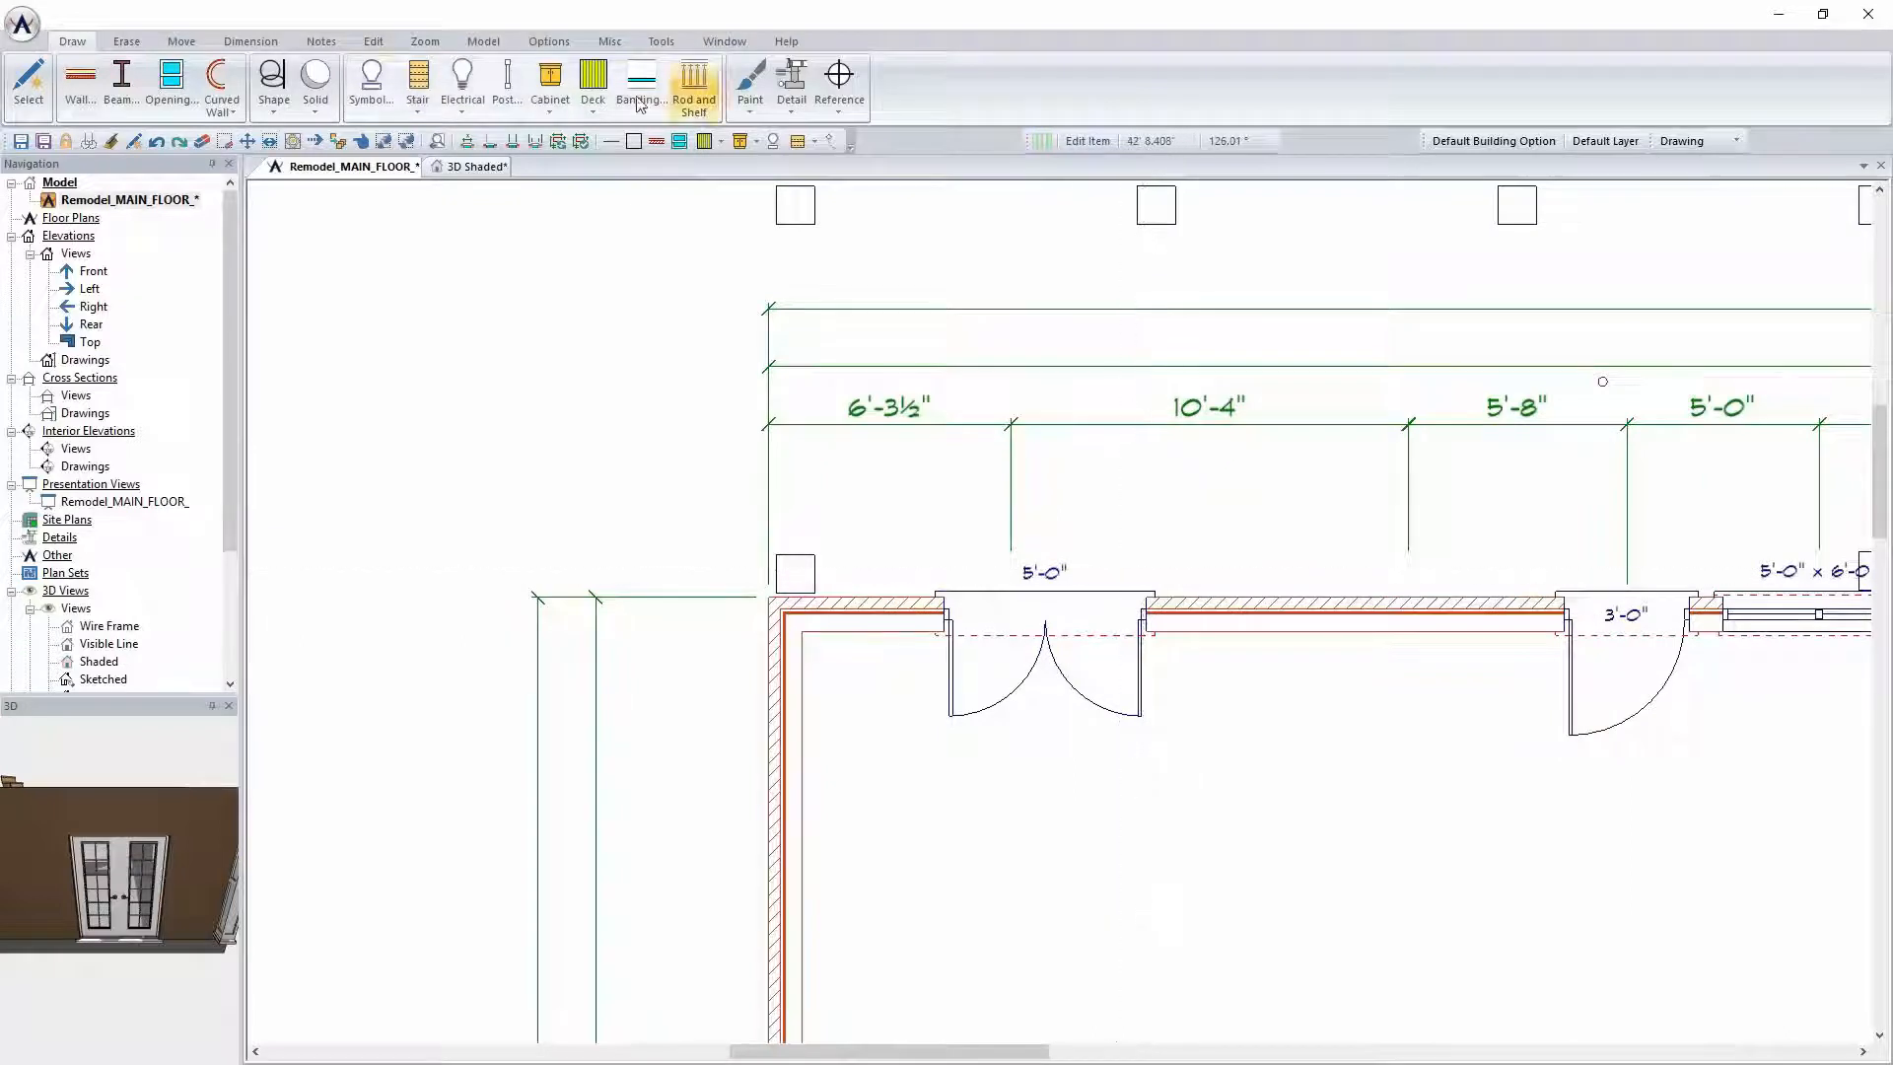
{"action": "left_click", "coordinate": [251, 41]}
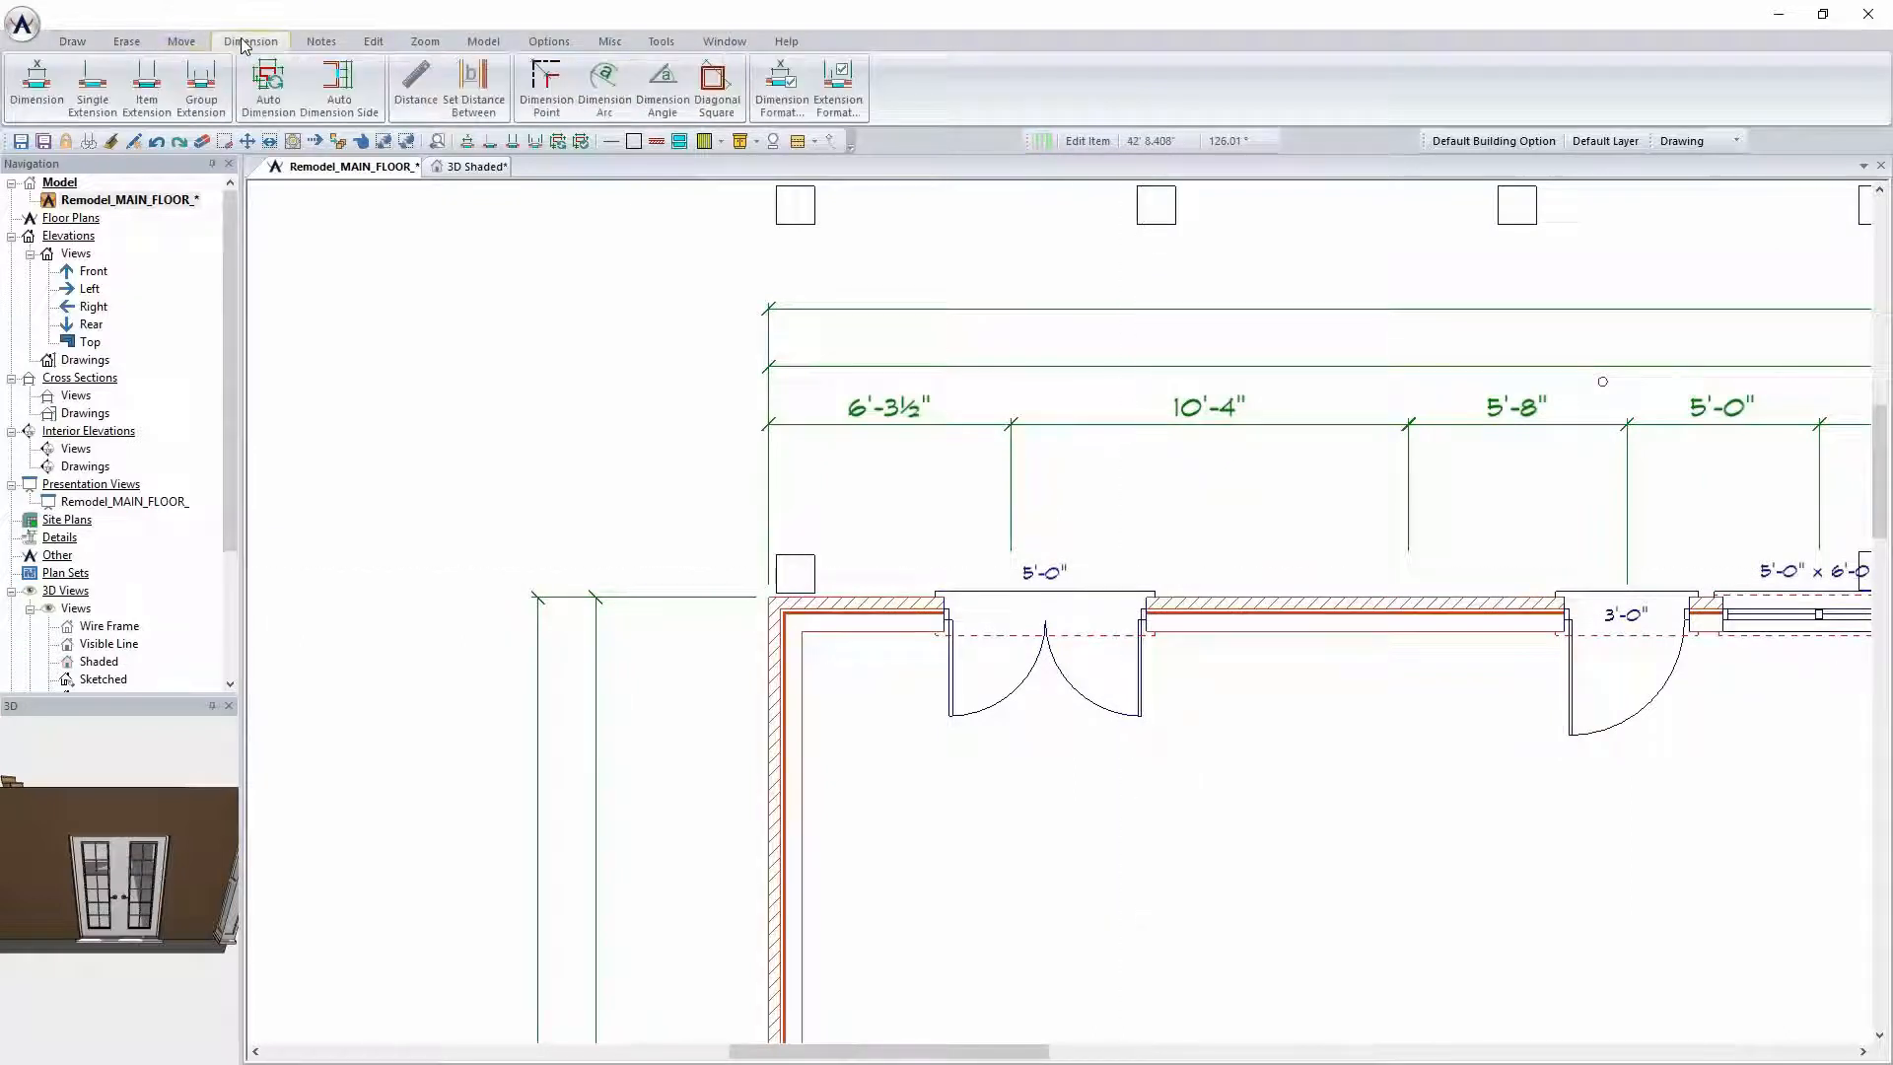
{"action": "left_click", "coordinate": [838, 83]}
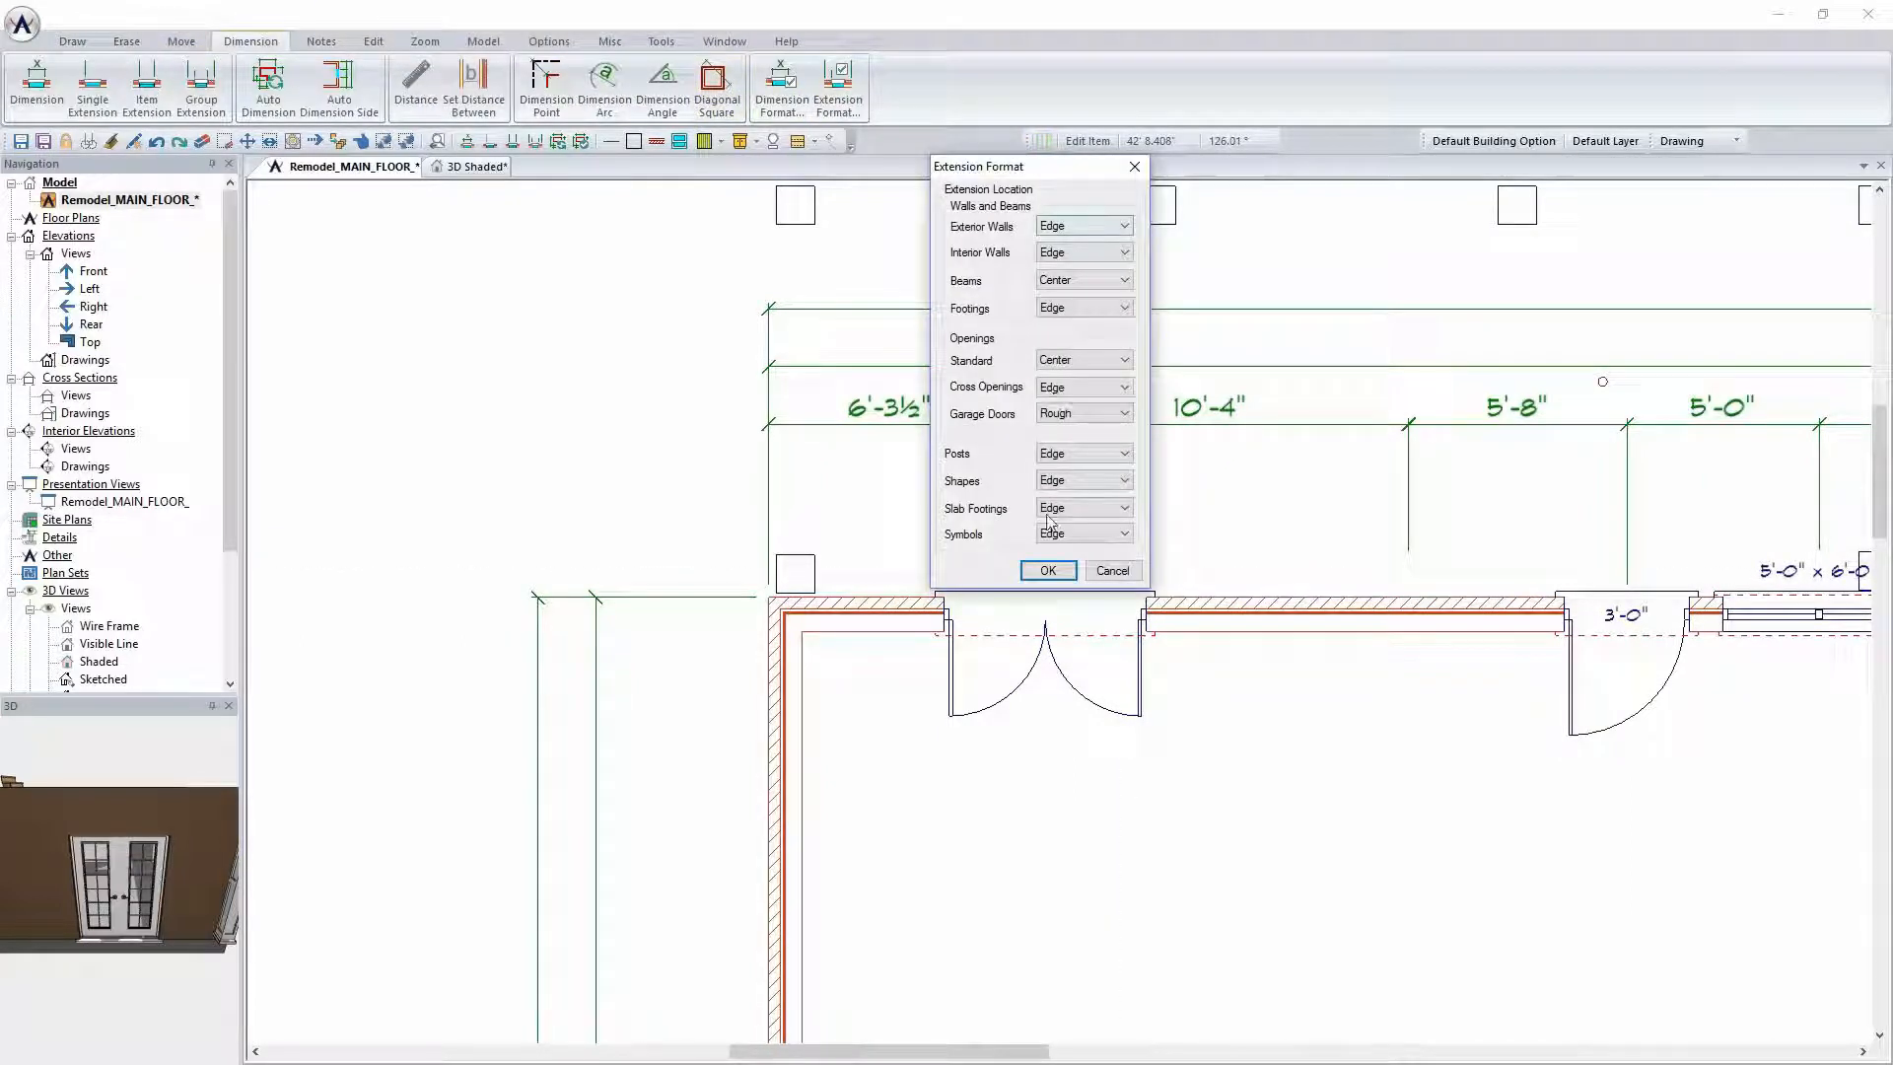
{"action": "left_click", "coordinate": [1073, 361]}
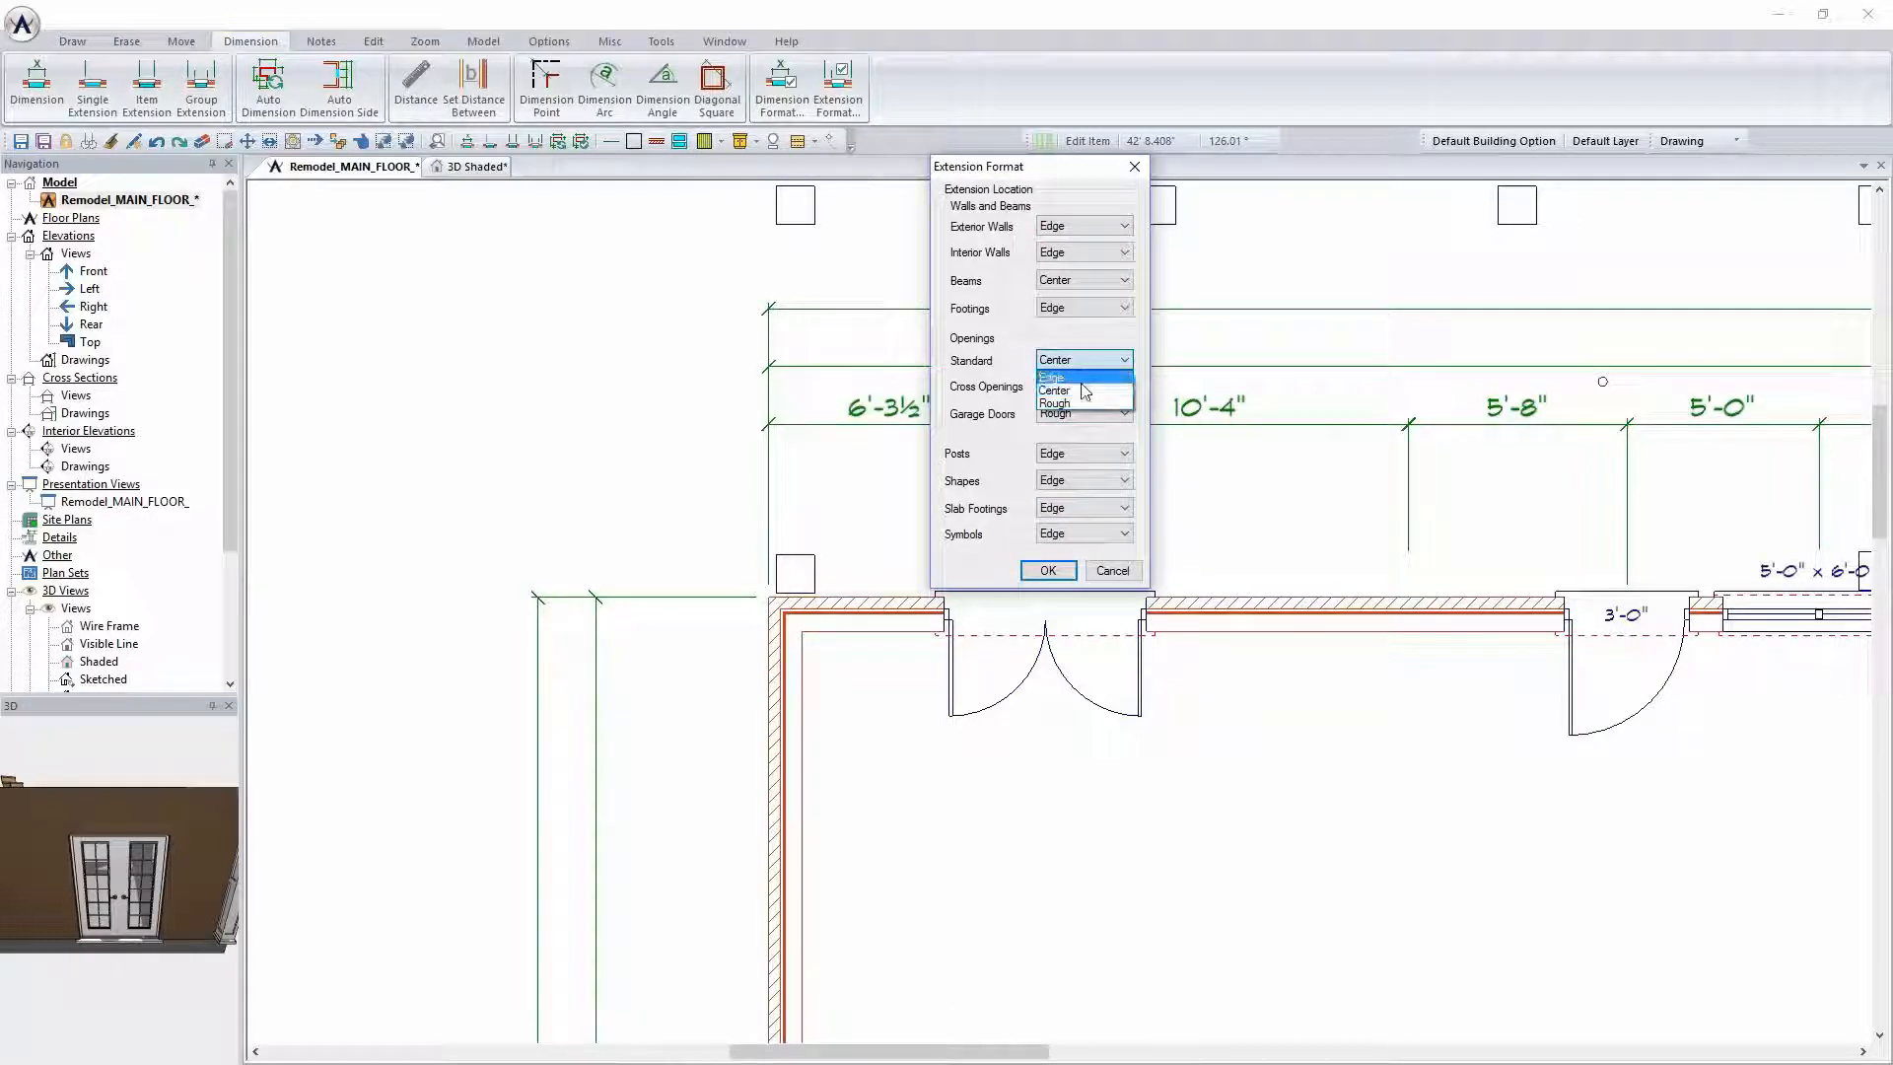
{"action": "left_click", "coordinate": [1085, 390]}
{"action": "left_click", "coordinate": [1048, 570]}
Add dimension extensions to the French door, dimension from the side wall to its near edge, and set that distance to 2'-6"
{"action": "left_click", "coordinate": [512, 141]}
{"action": "left_click", "coordinate": [1043, 680]}
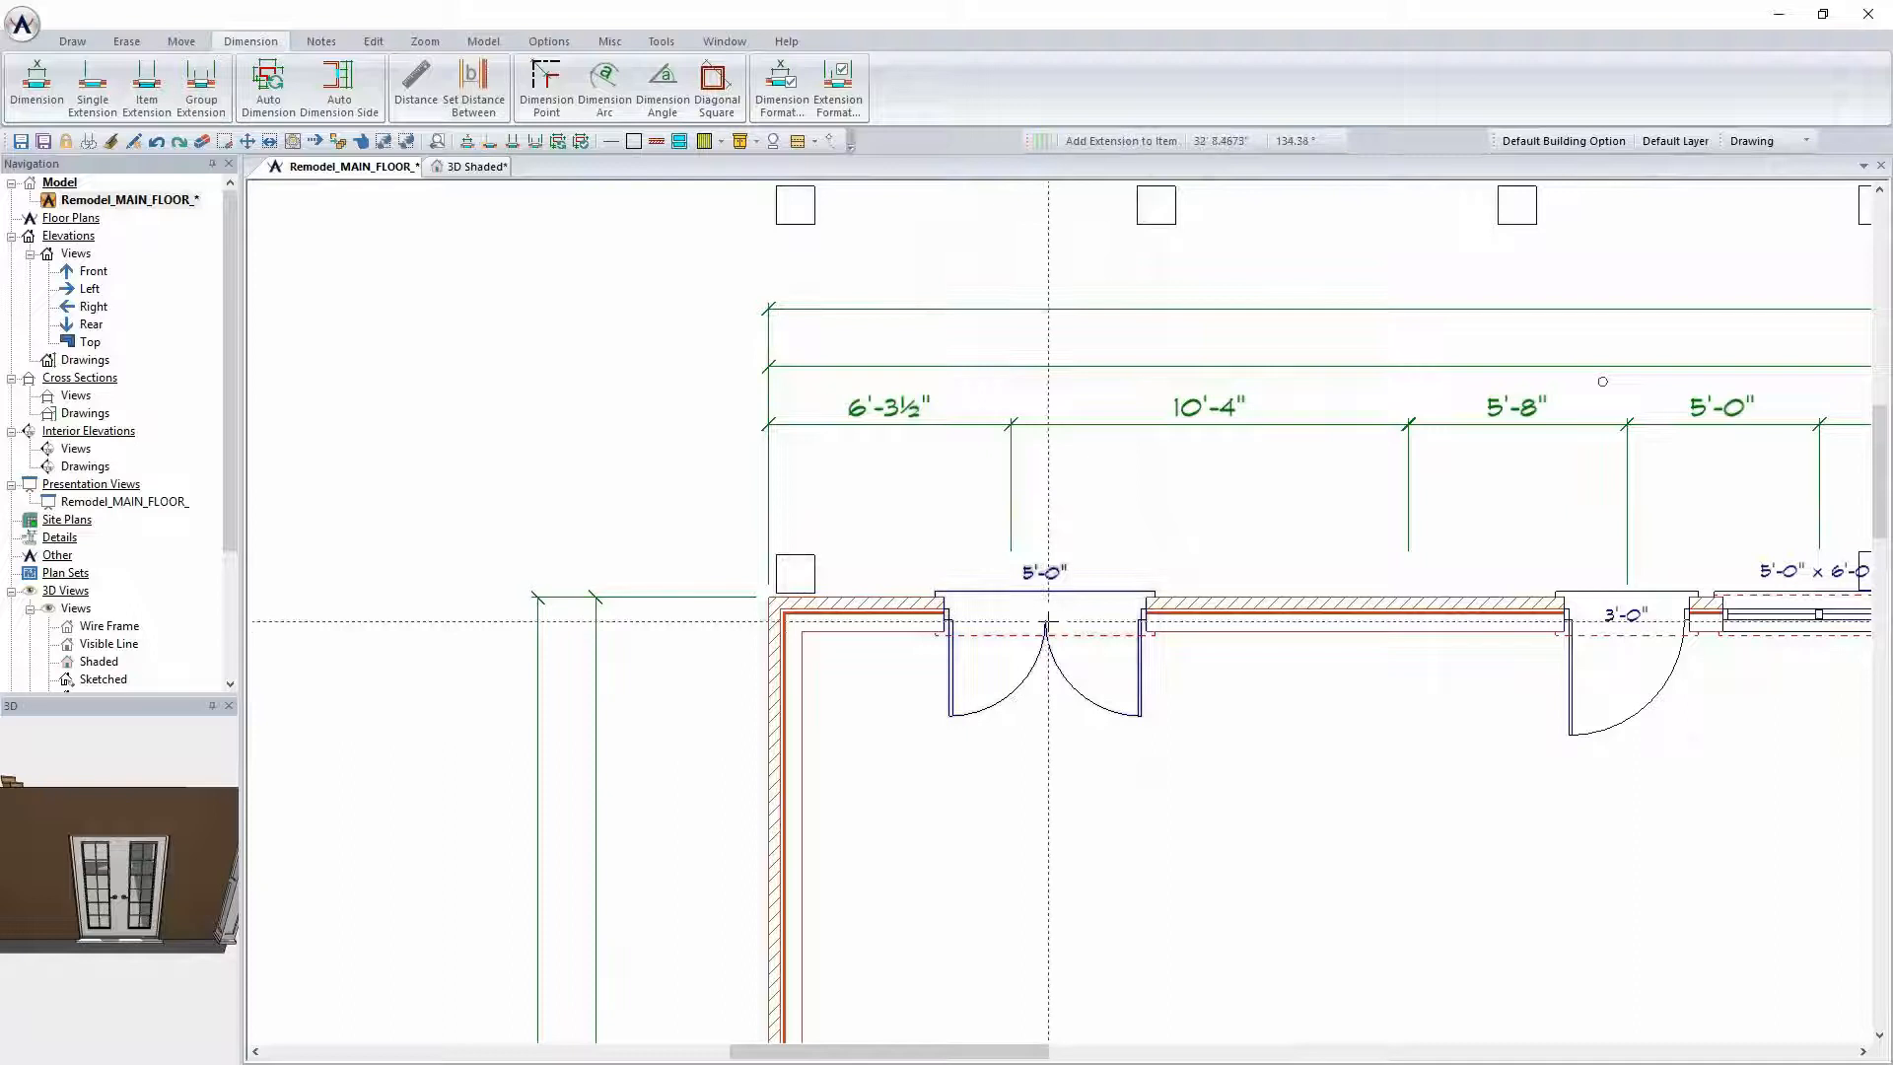
{"action": "key", "text": "d"}
{"action": "left_click", "coordinate": [787, 781]}
{"action": "left_click", "coordinate": [966, 781]}
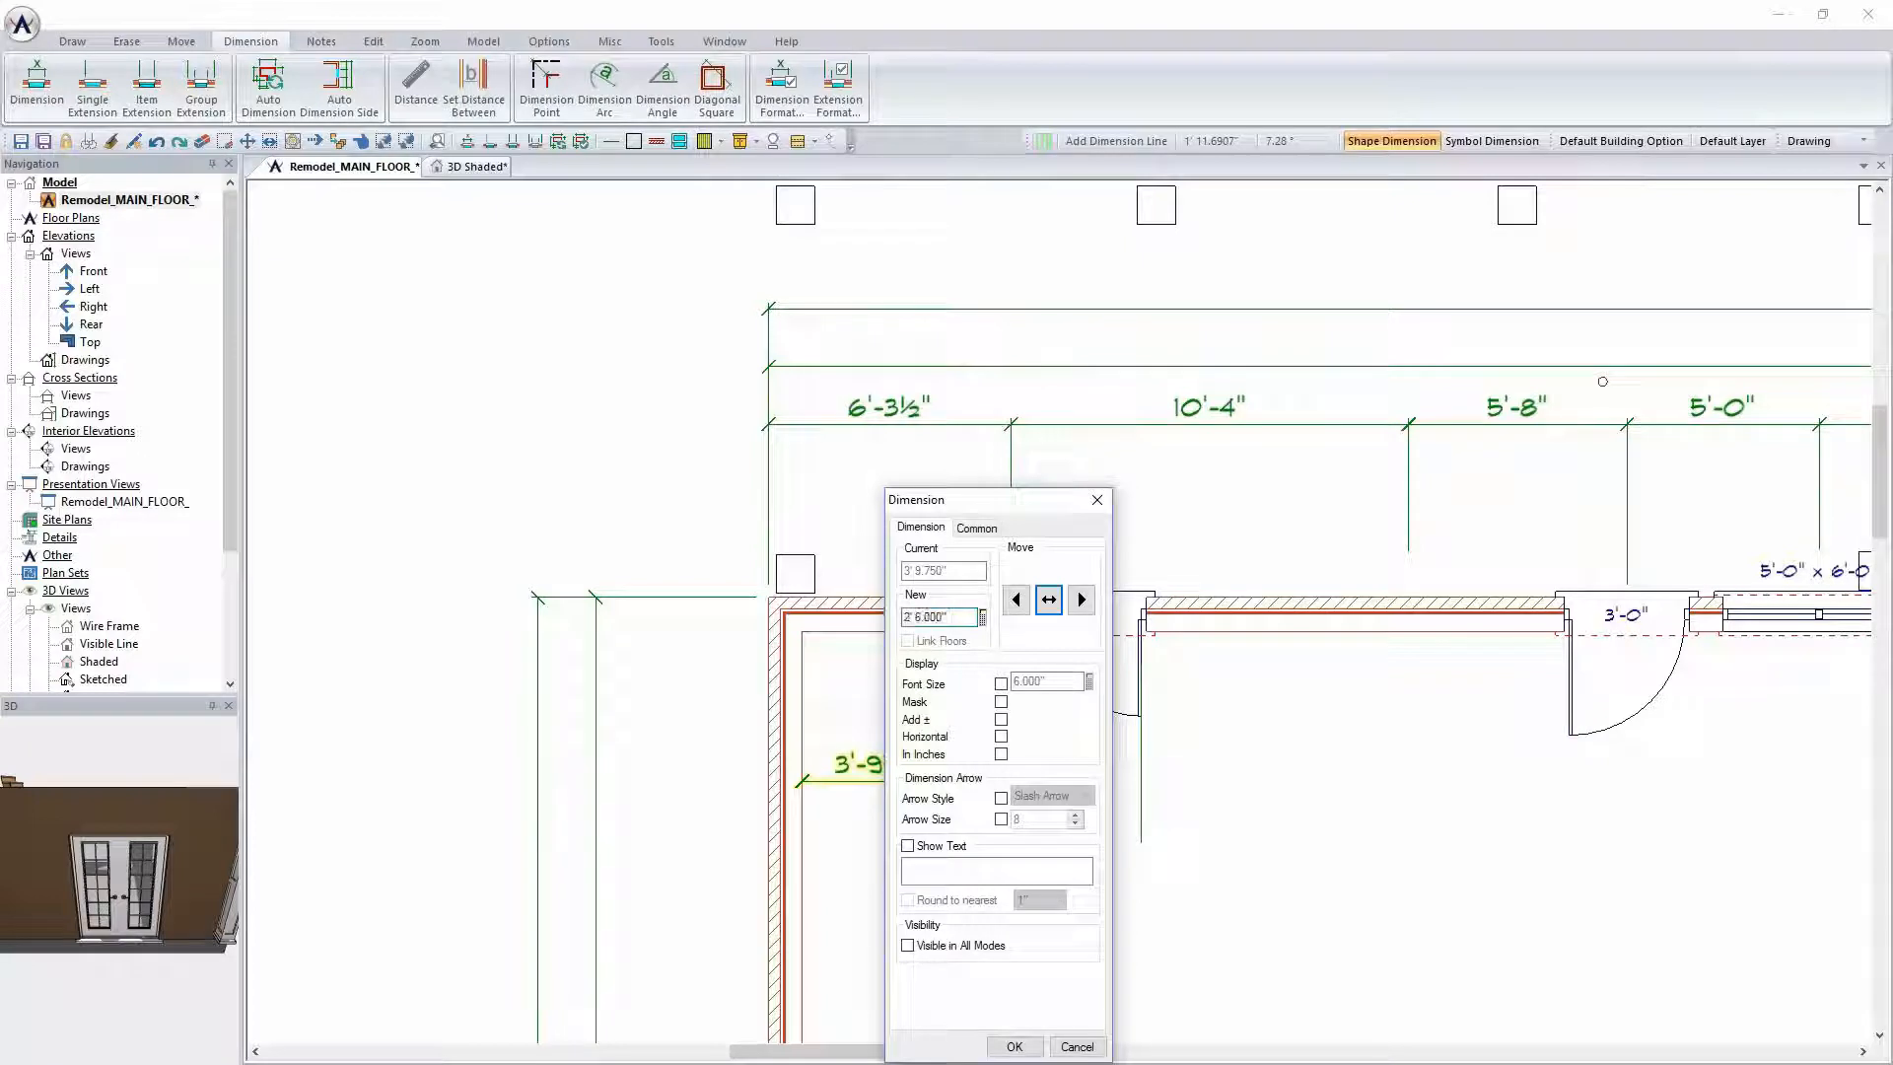
{"action": "left_click", "coordinate": [1081, 598]}
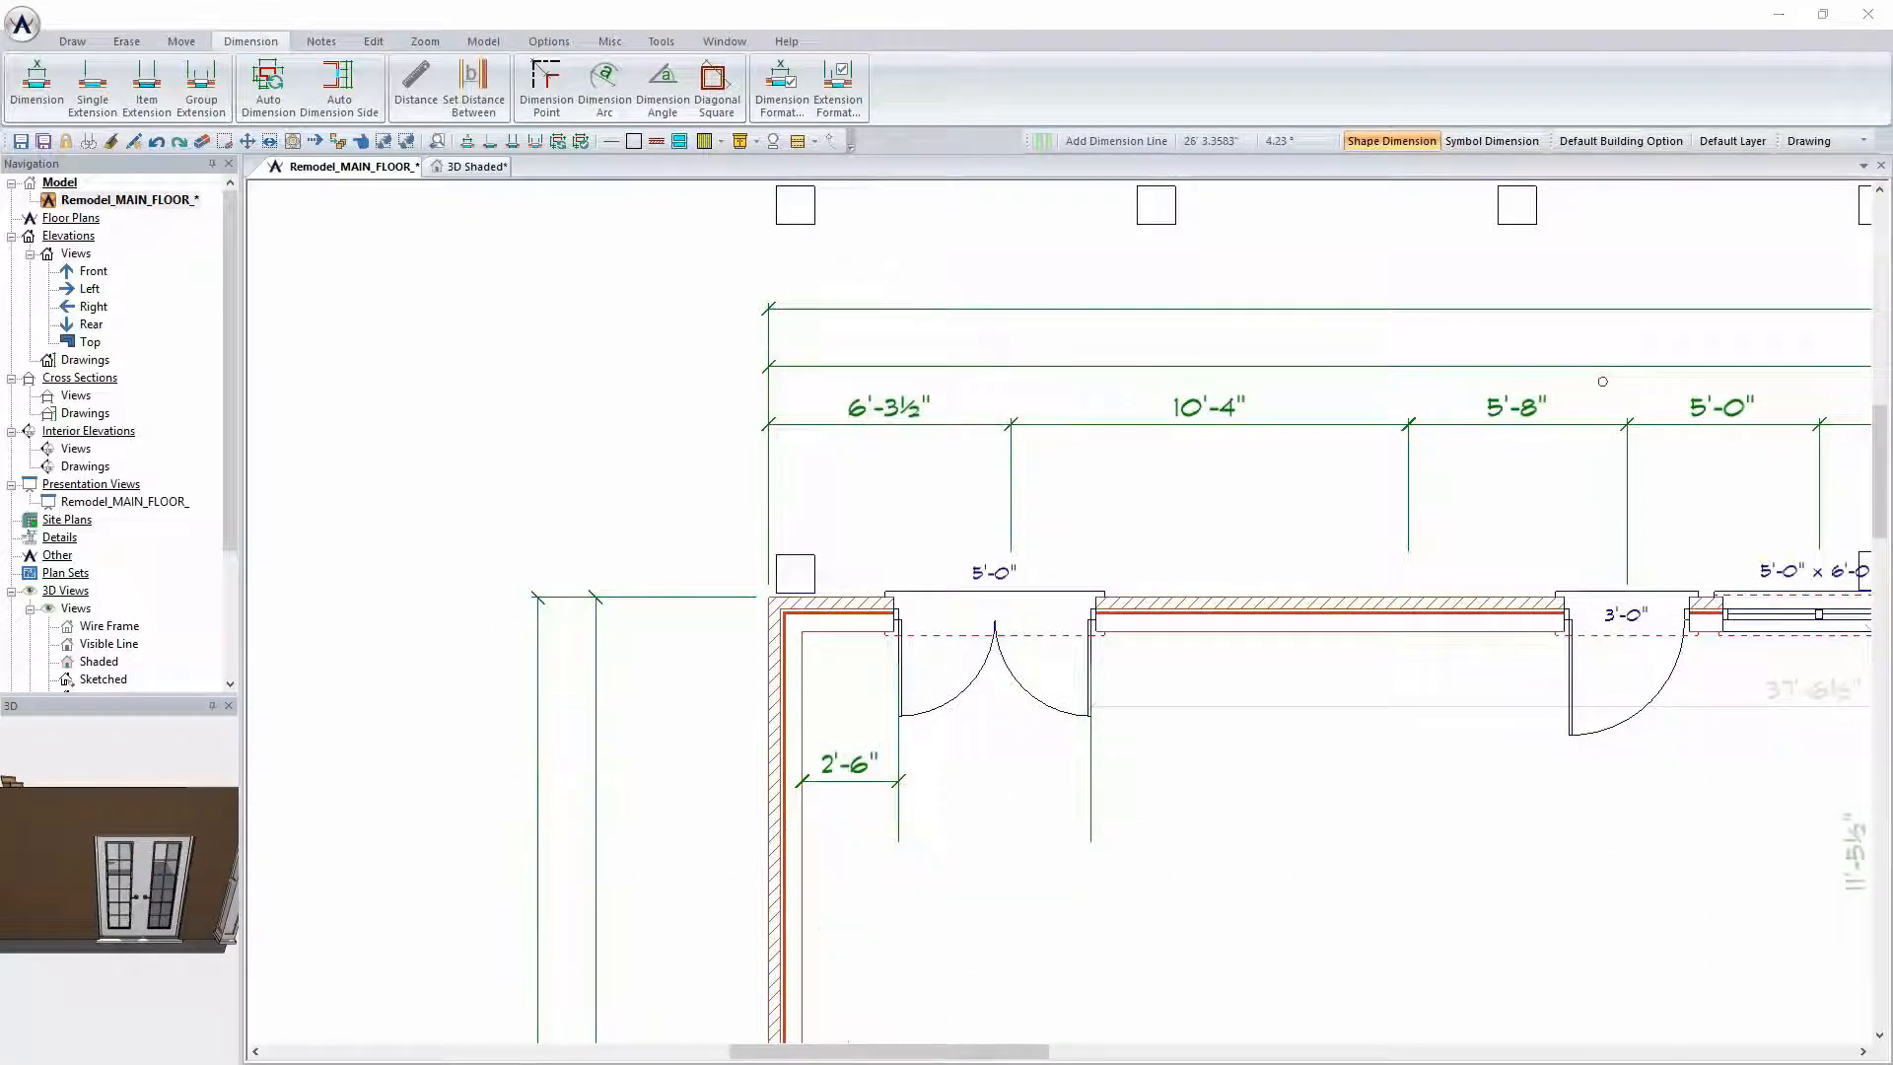
Set the French door's distance from the side wall to 3'-0" and save the plan
{"action": "double_click", "coordinate": [858, 769]}
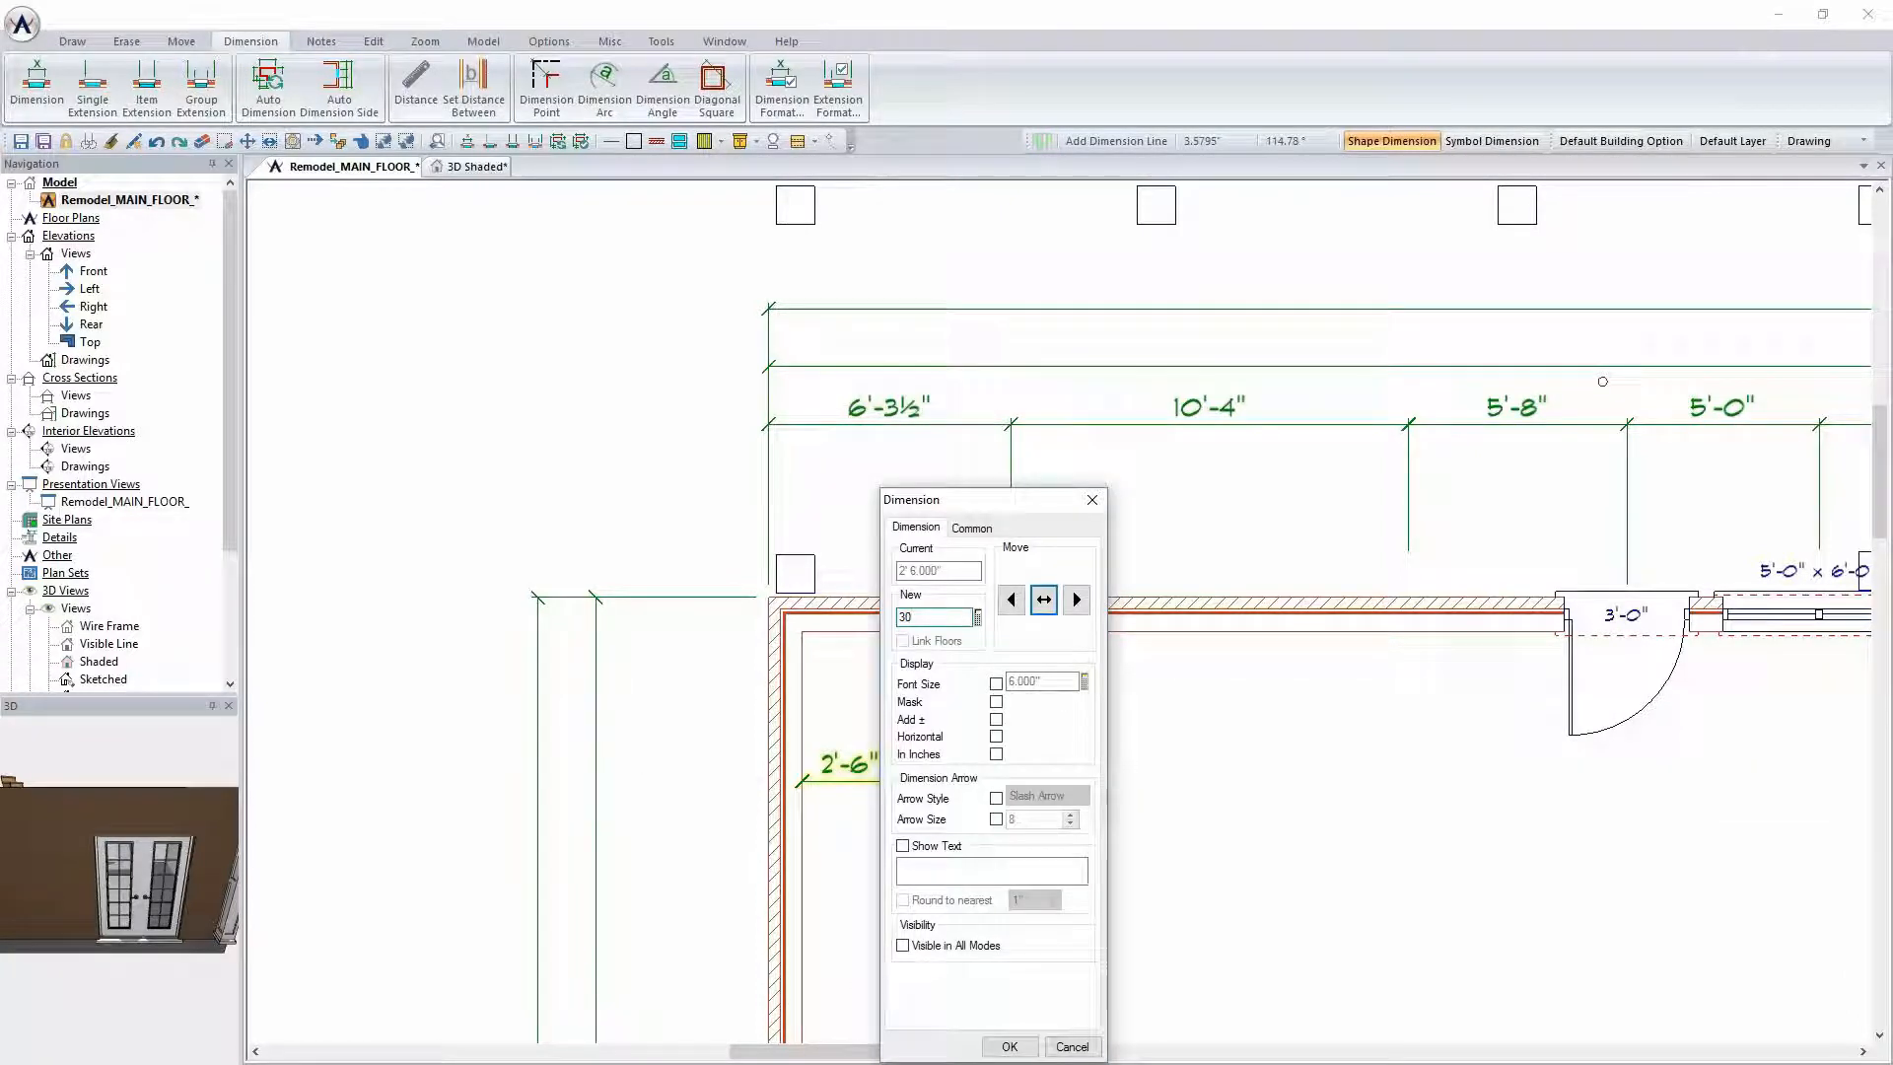
{"action": "key", "text": "Return"}
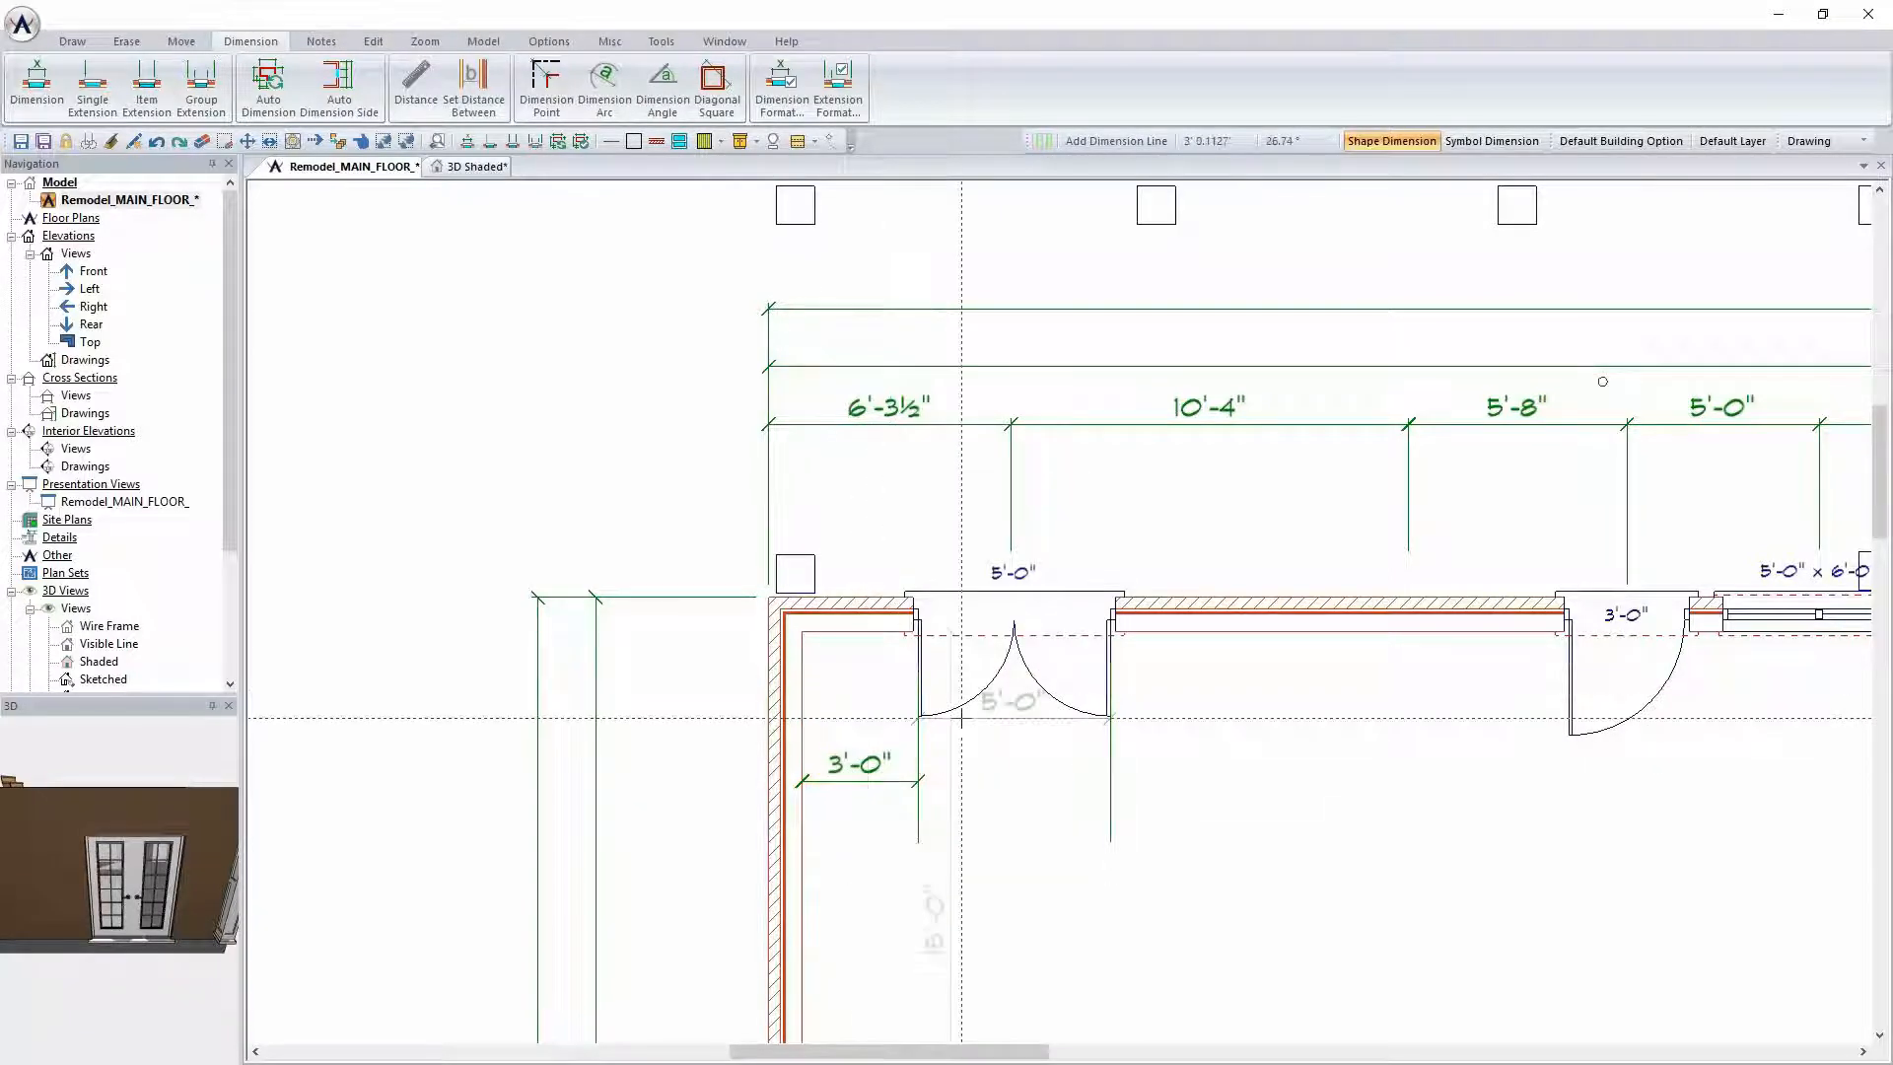
{"action": "key", "text": "ctrl+s"}
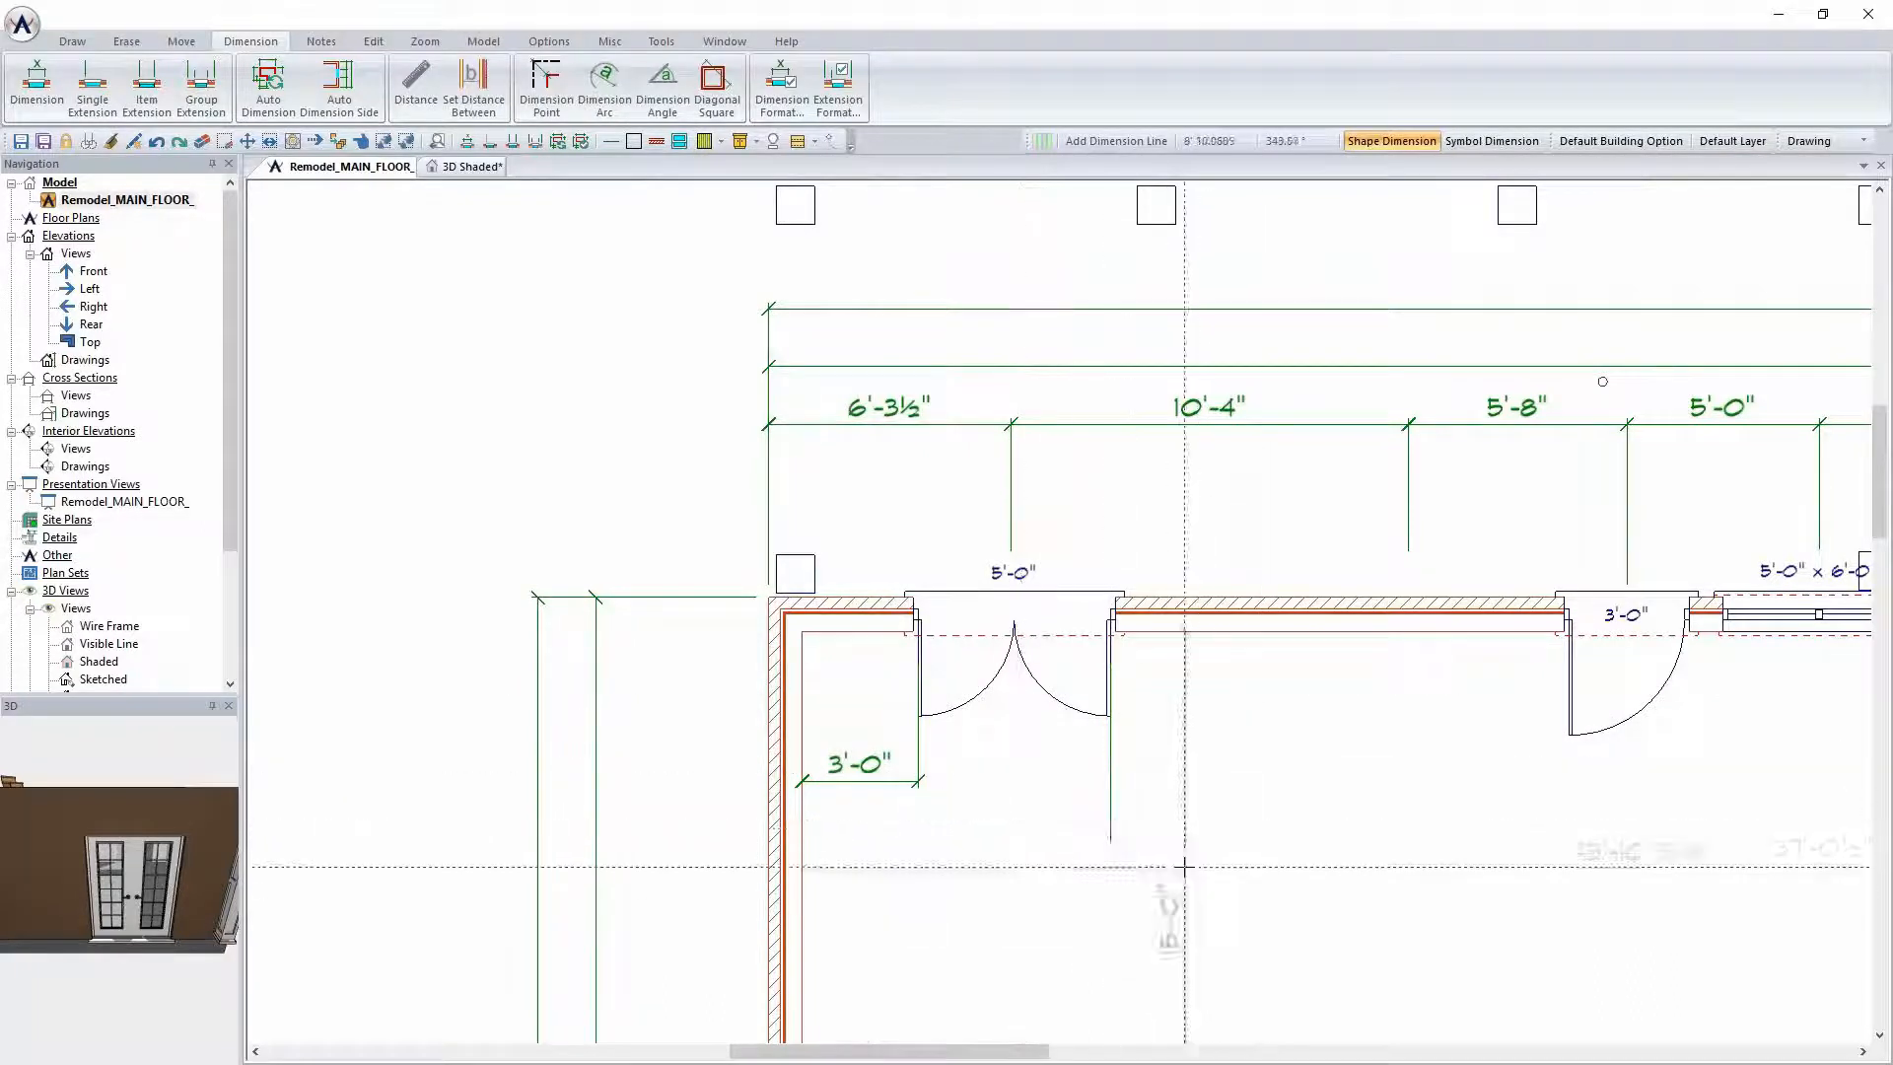
Erase the unused extension line at the far edge of the French door
{"action": "key", "text": "Escape"}
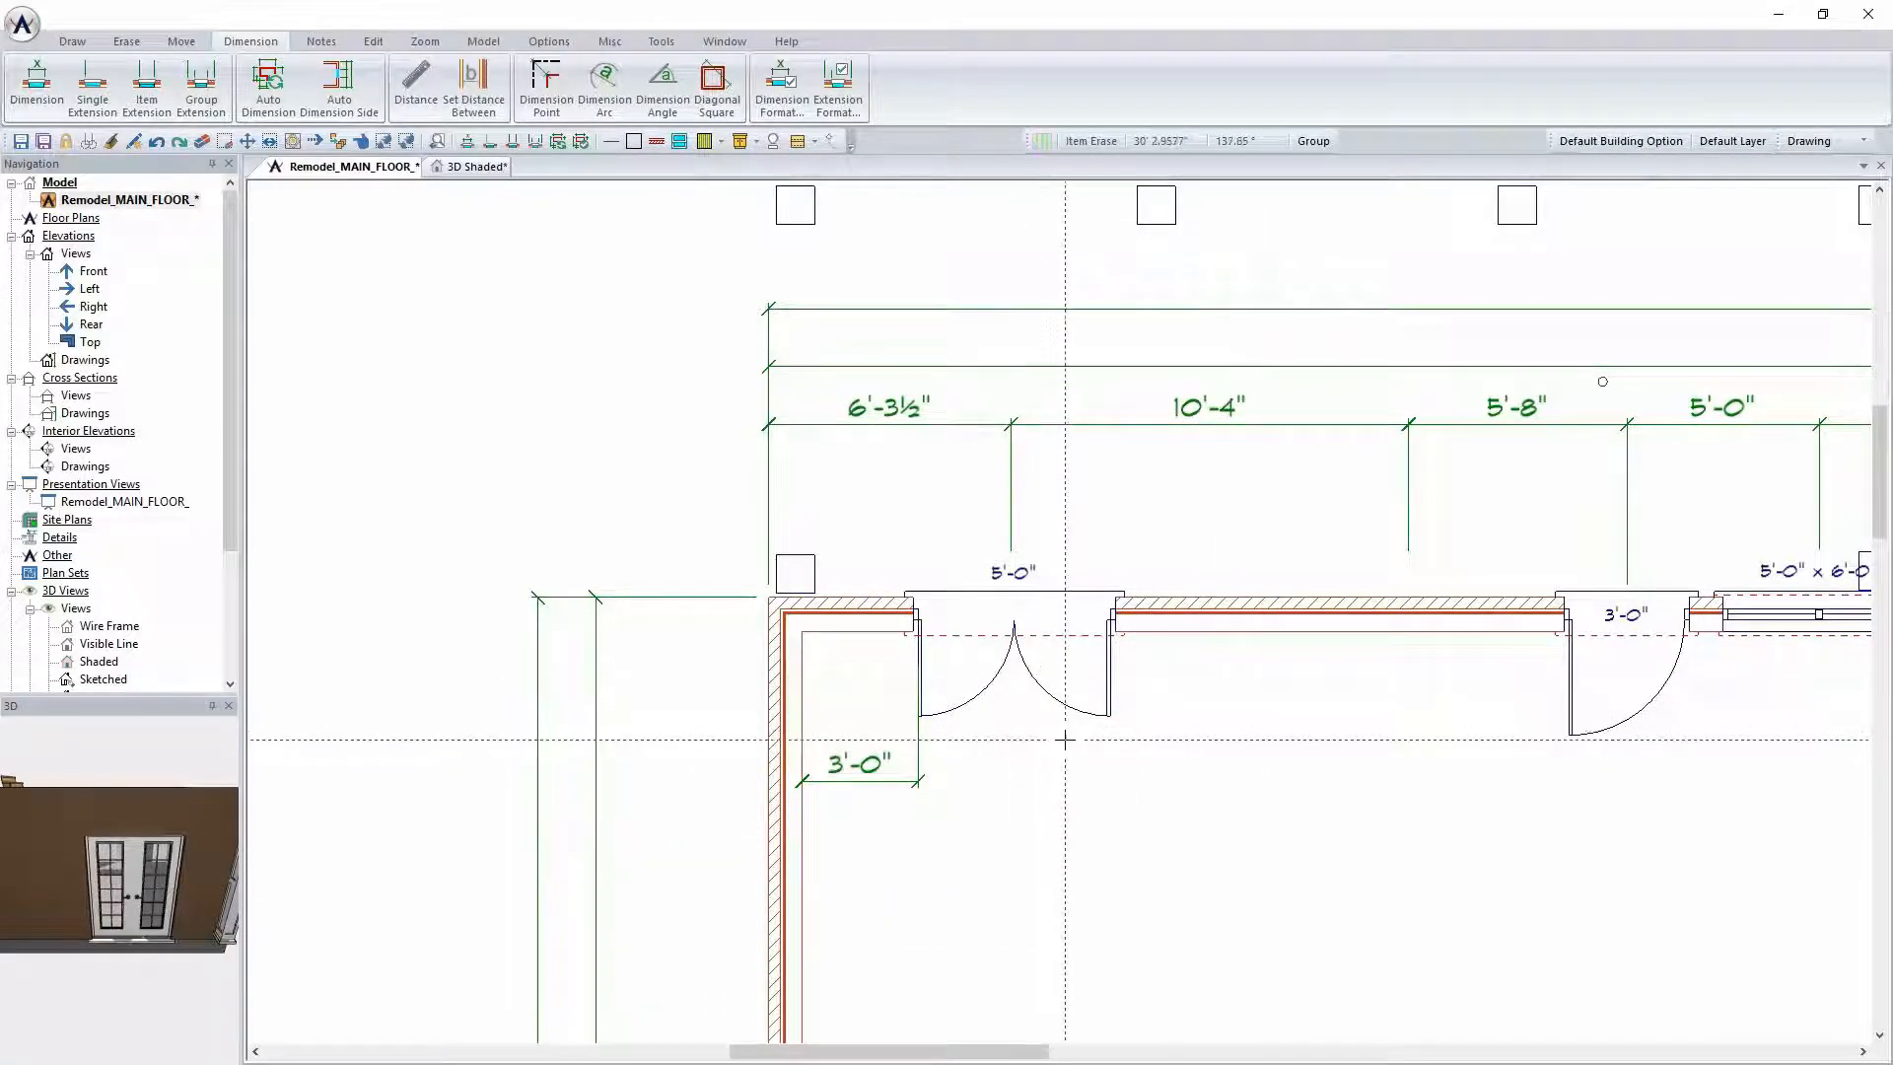
Dimension from the side wall to the near edge of the 4'-9 9/16" interior opening and set that distance to 2'-6"
{"action": "scroll", "coordinate": [1001, 625], "scroll_direction": "down", "scroll_amount": 5}
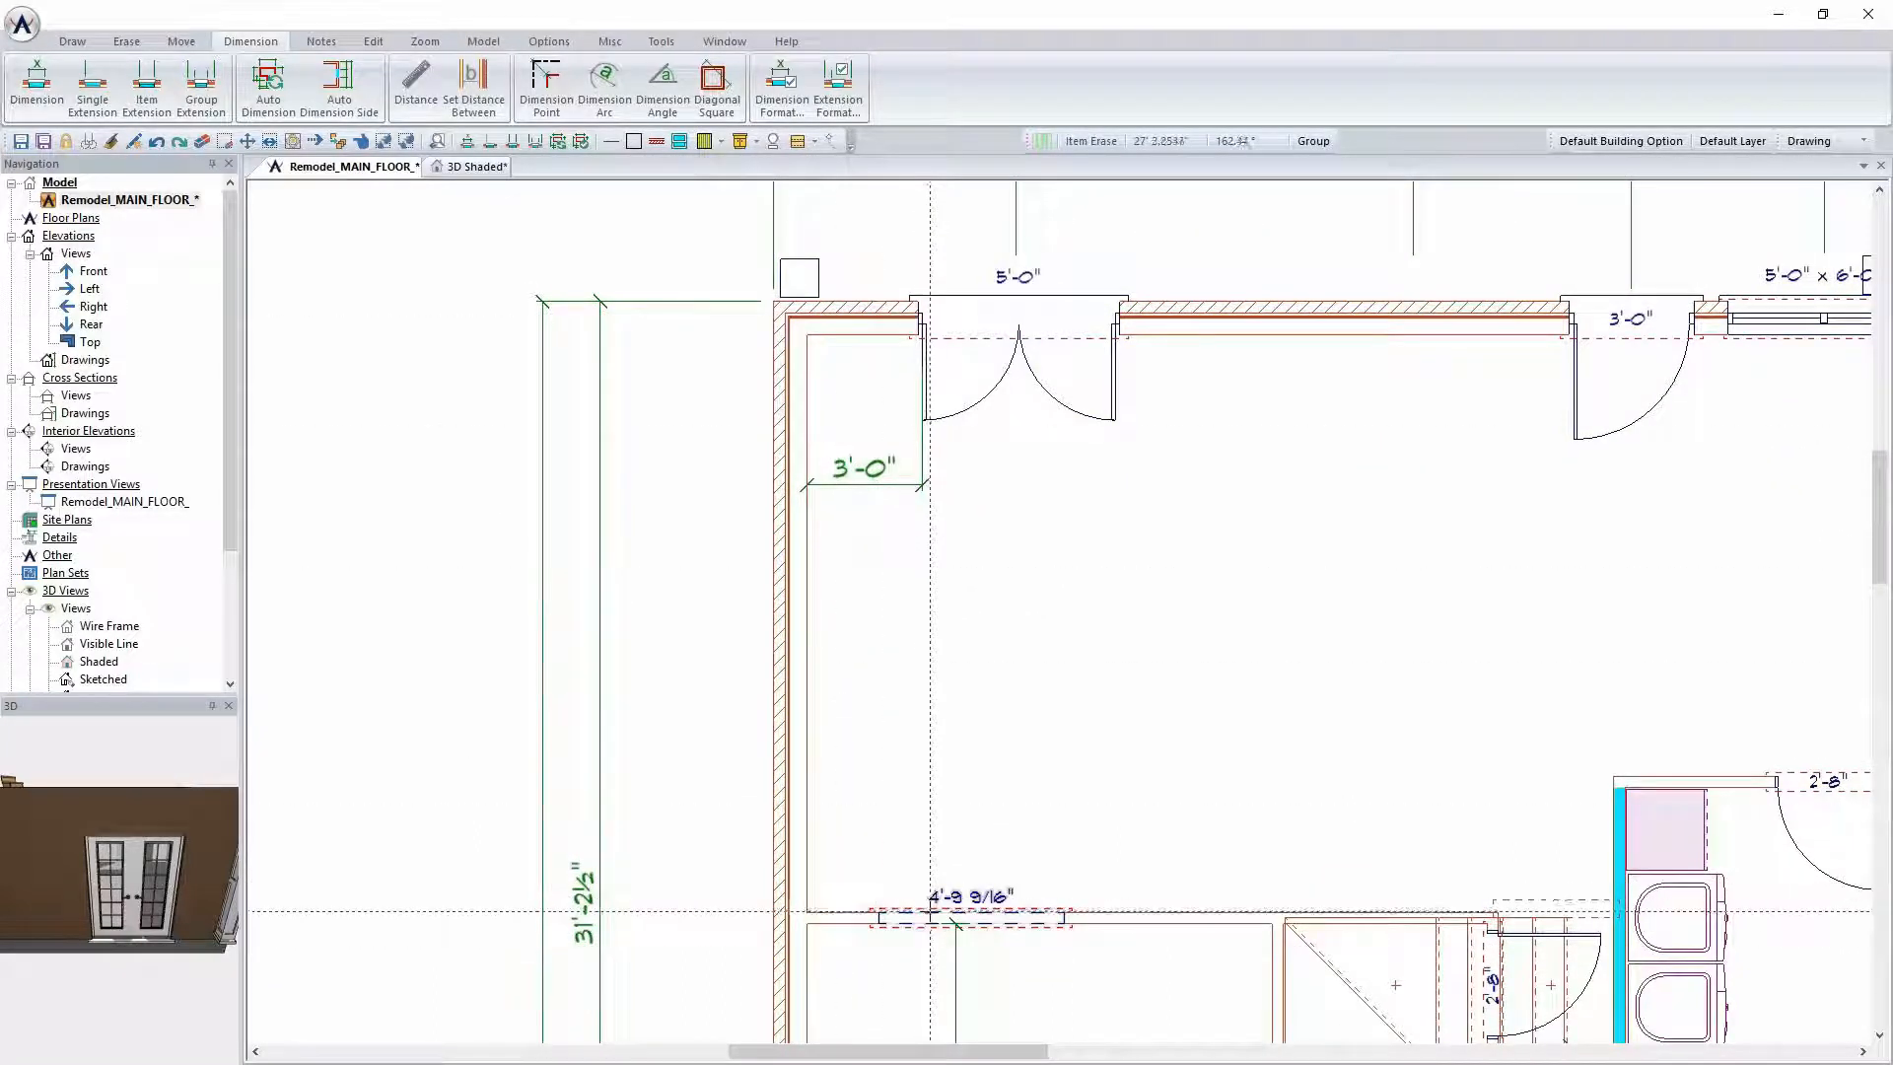
{"action": "left_click", "coordinate": [897, 791]}
{"action": "left_click", "coordinate": [794, 815]}
{"action": "left_click", "coordinate": [880, 814]}
{"action": "left_click", "coordinate": [916, 837]}
{"action": "type", "text": "30\""}
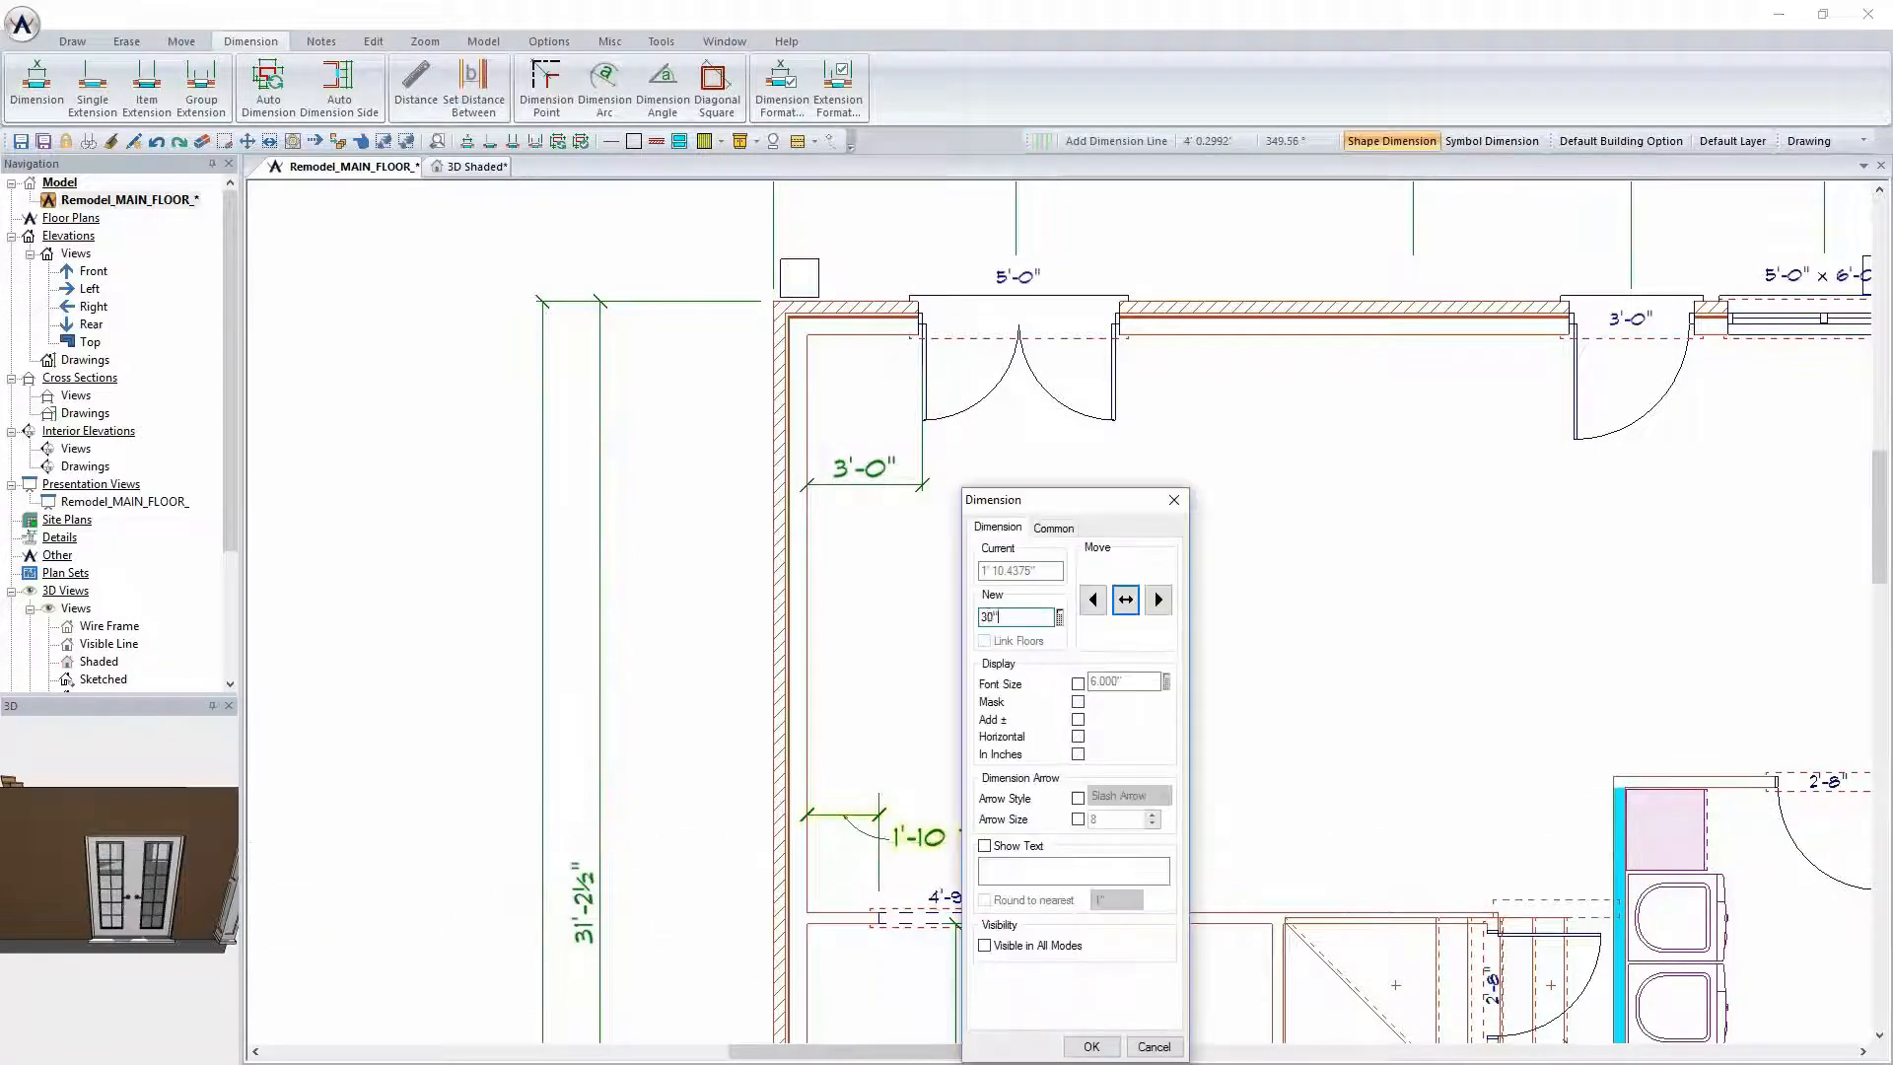
{"action": "key", "text": "Return"}
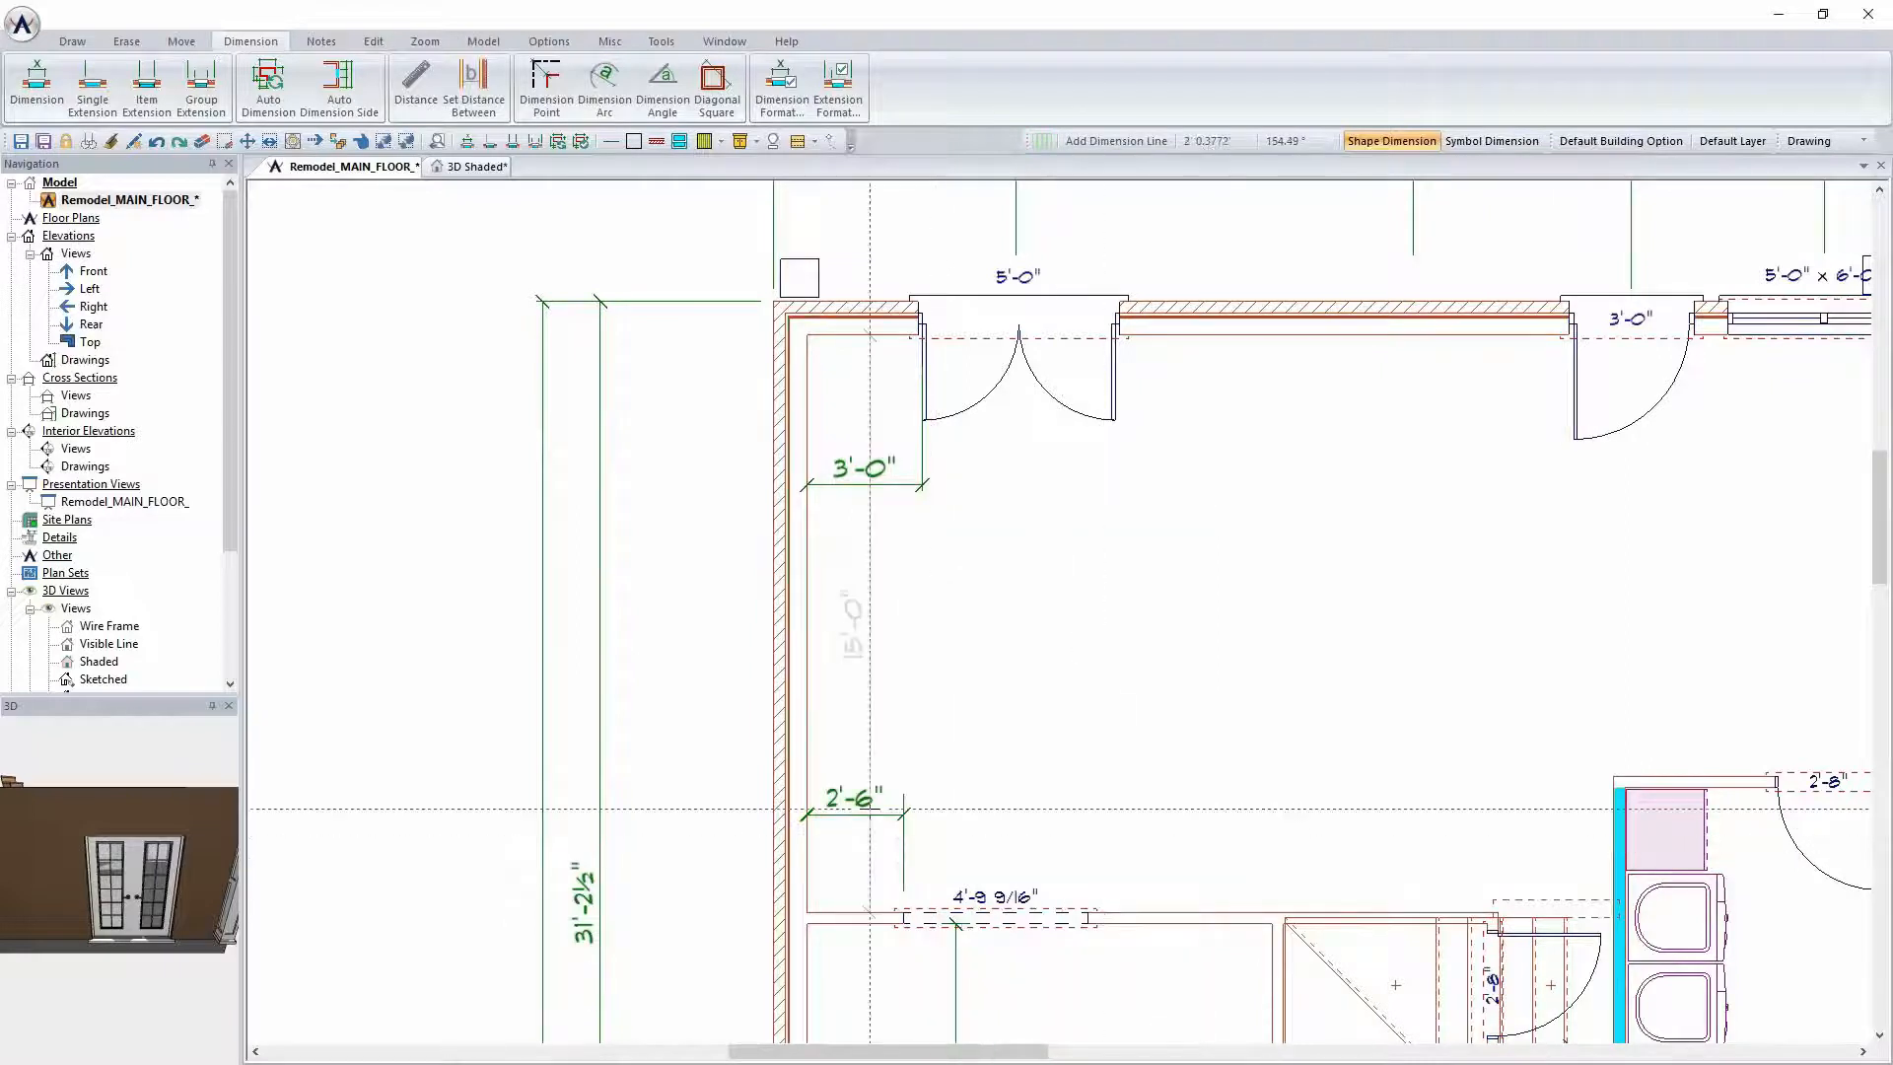
Set the interior opening's distance from the side wall to 3'-0" and save the plan
{"action": "left_click", "coordinate": [870, 809]}
{"action": "type", "text": "3' 0.000\""}
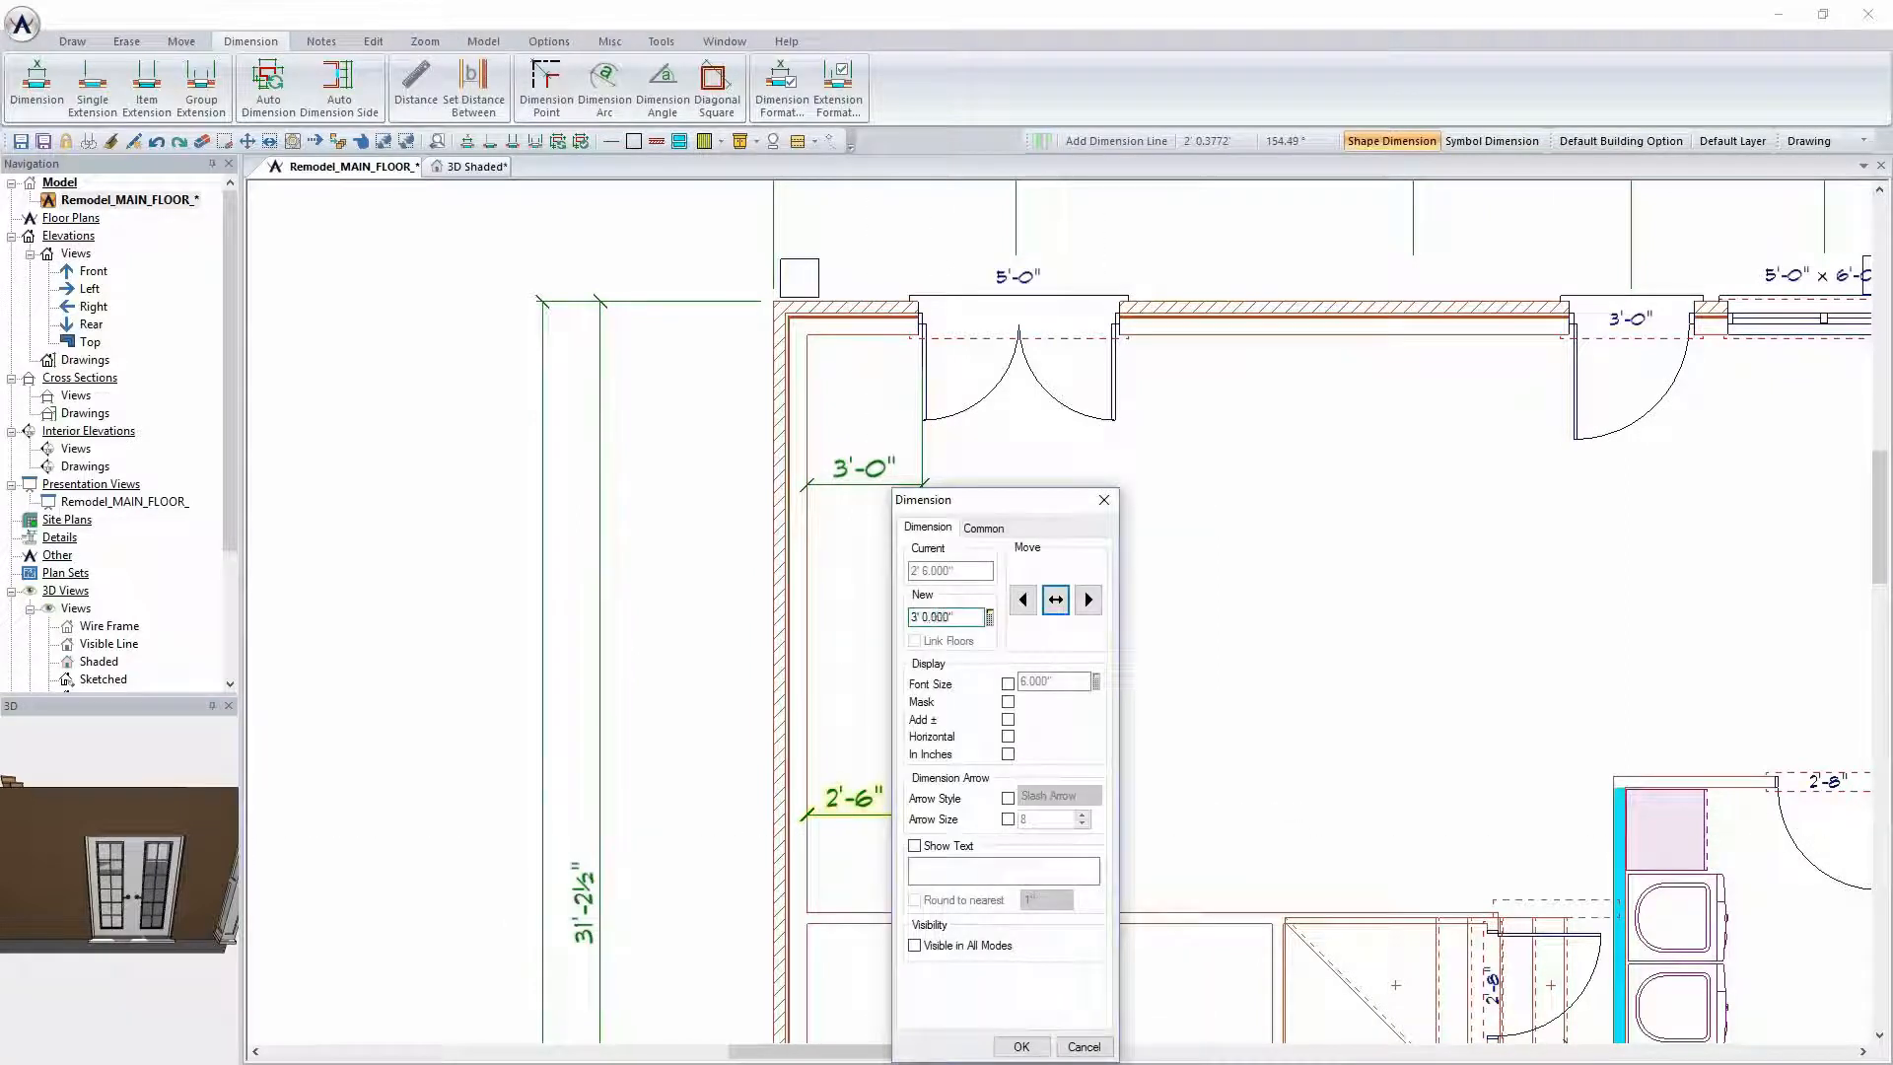
{"action": "key", "text": "Return"}
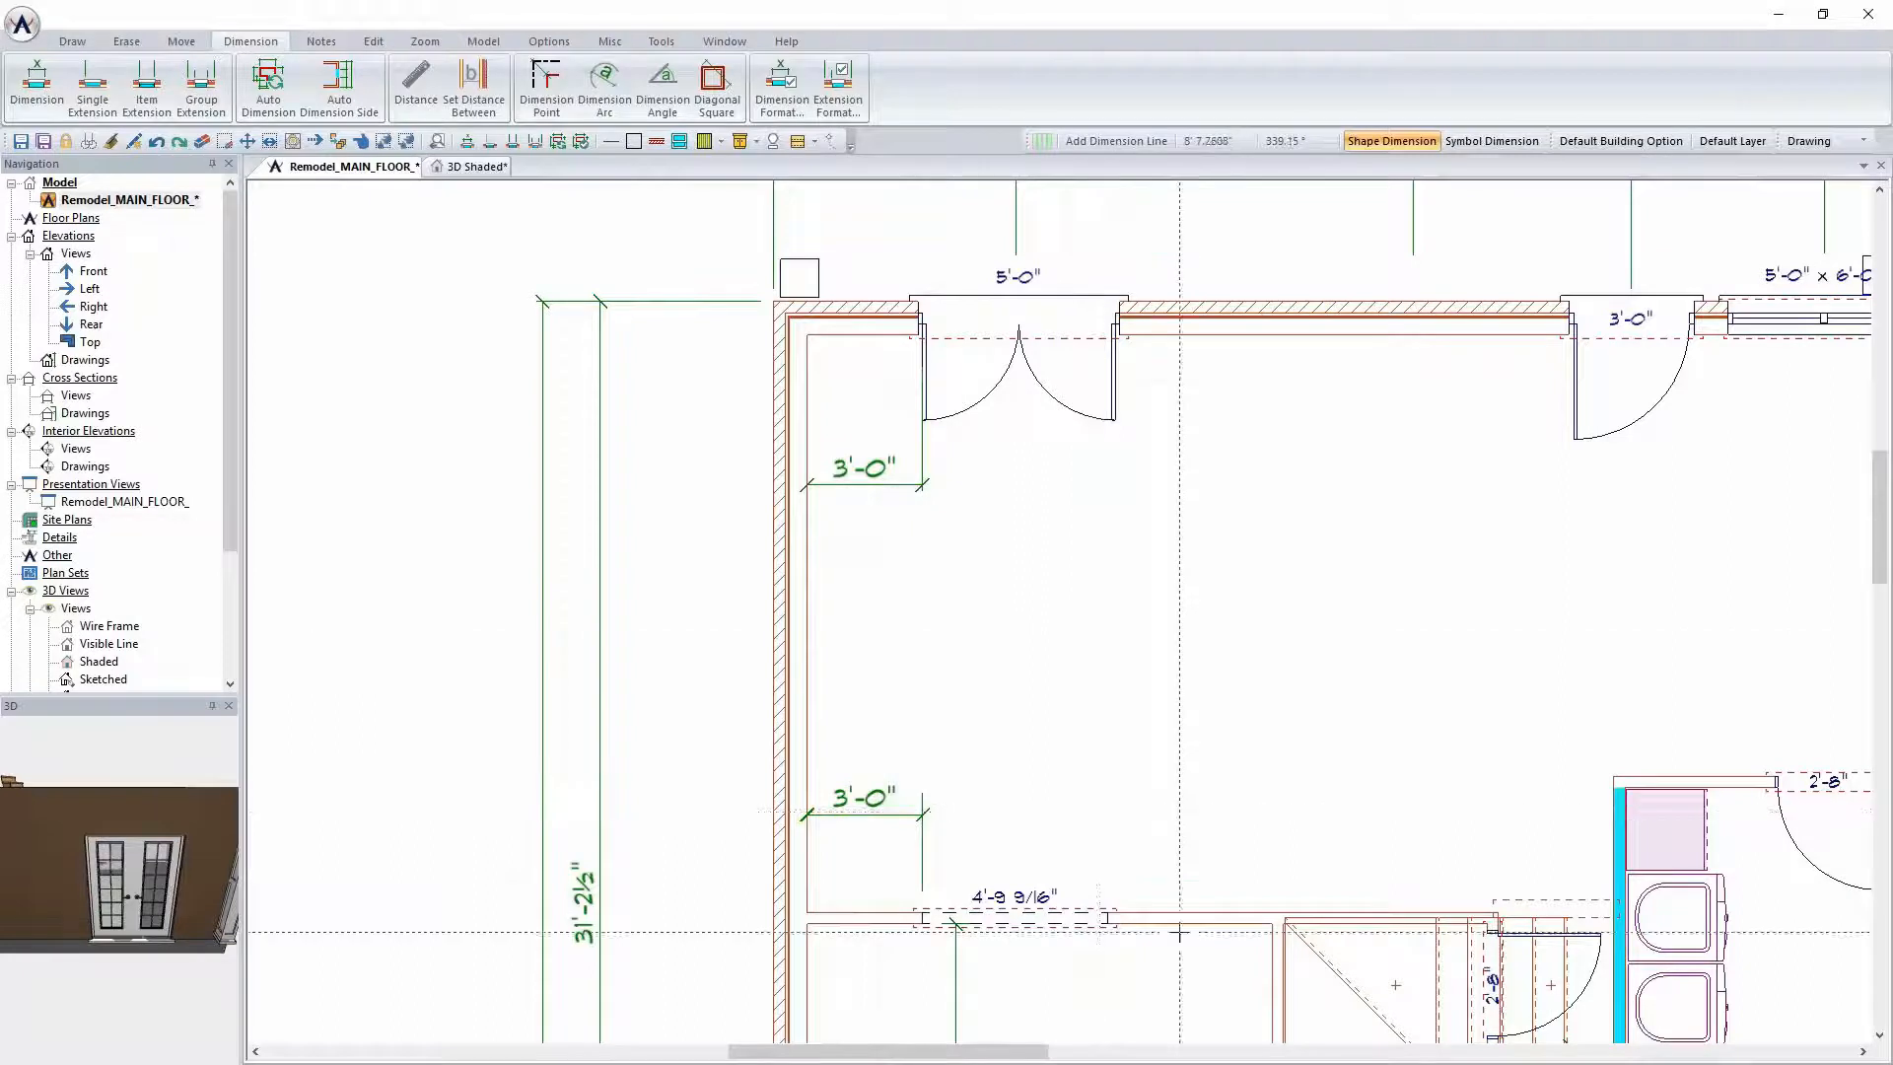
{"action": "scroll", "coordinate": [1179, 931], "scroll_direction": "down", "scroll_amount": 3}
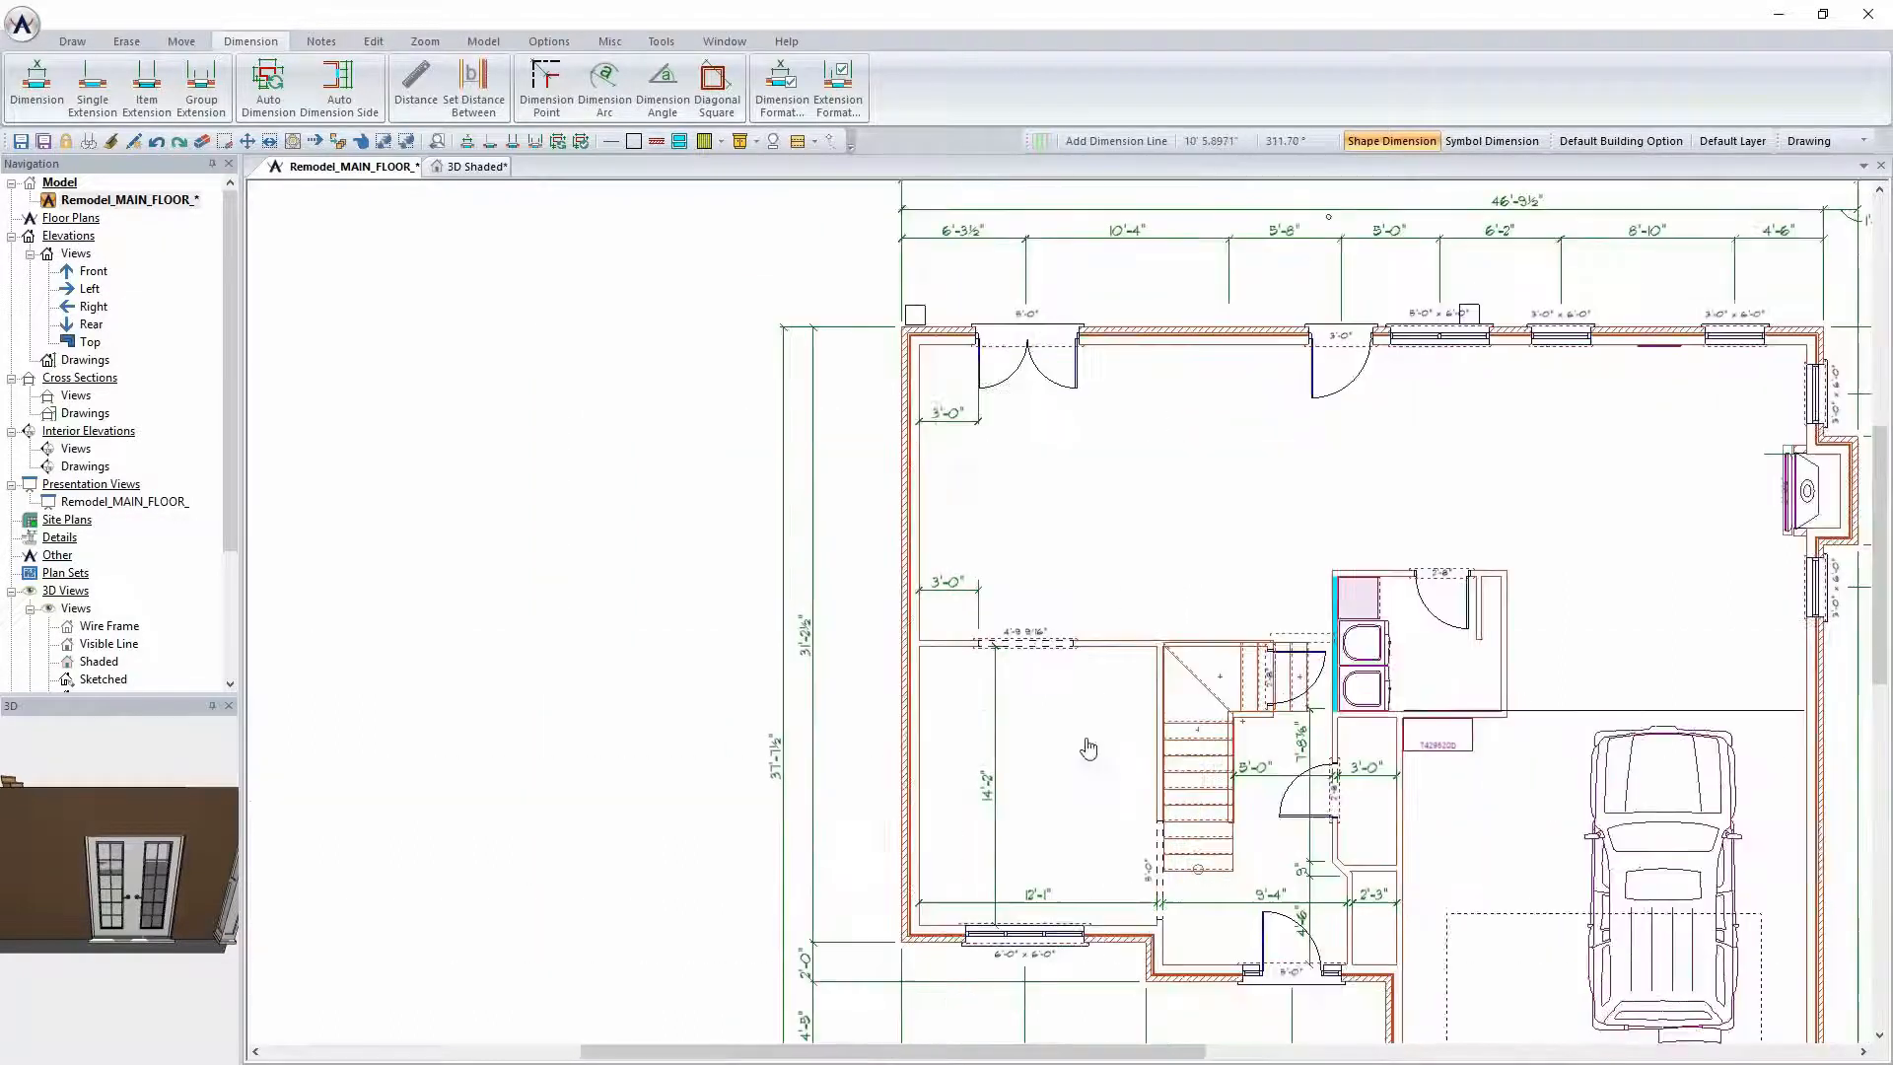
{"action": "scroll", "coordinate": [1023, 592], "scroll_direction": "up", "scroll_amount": 3}
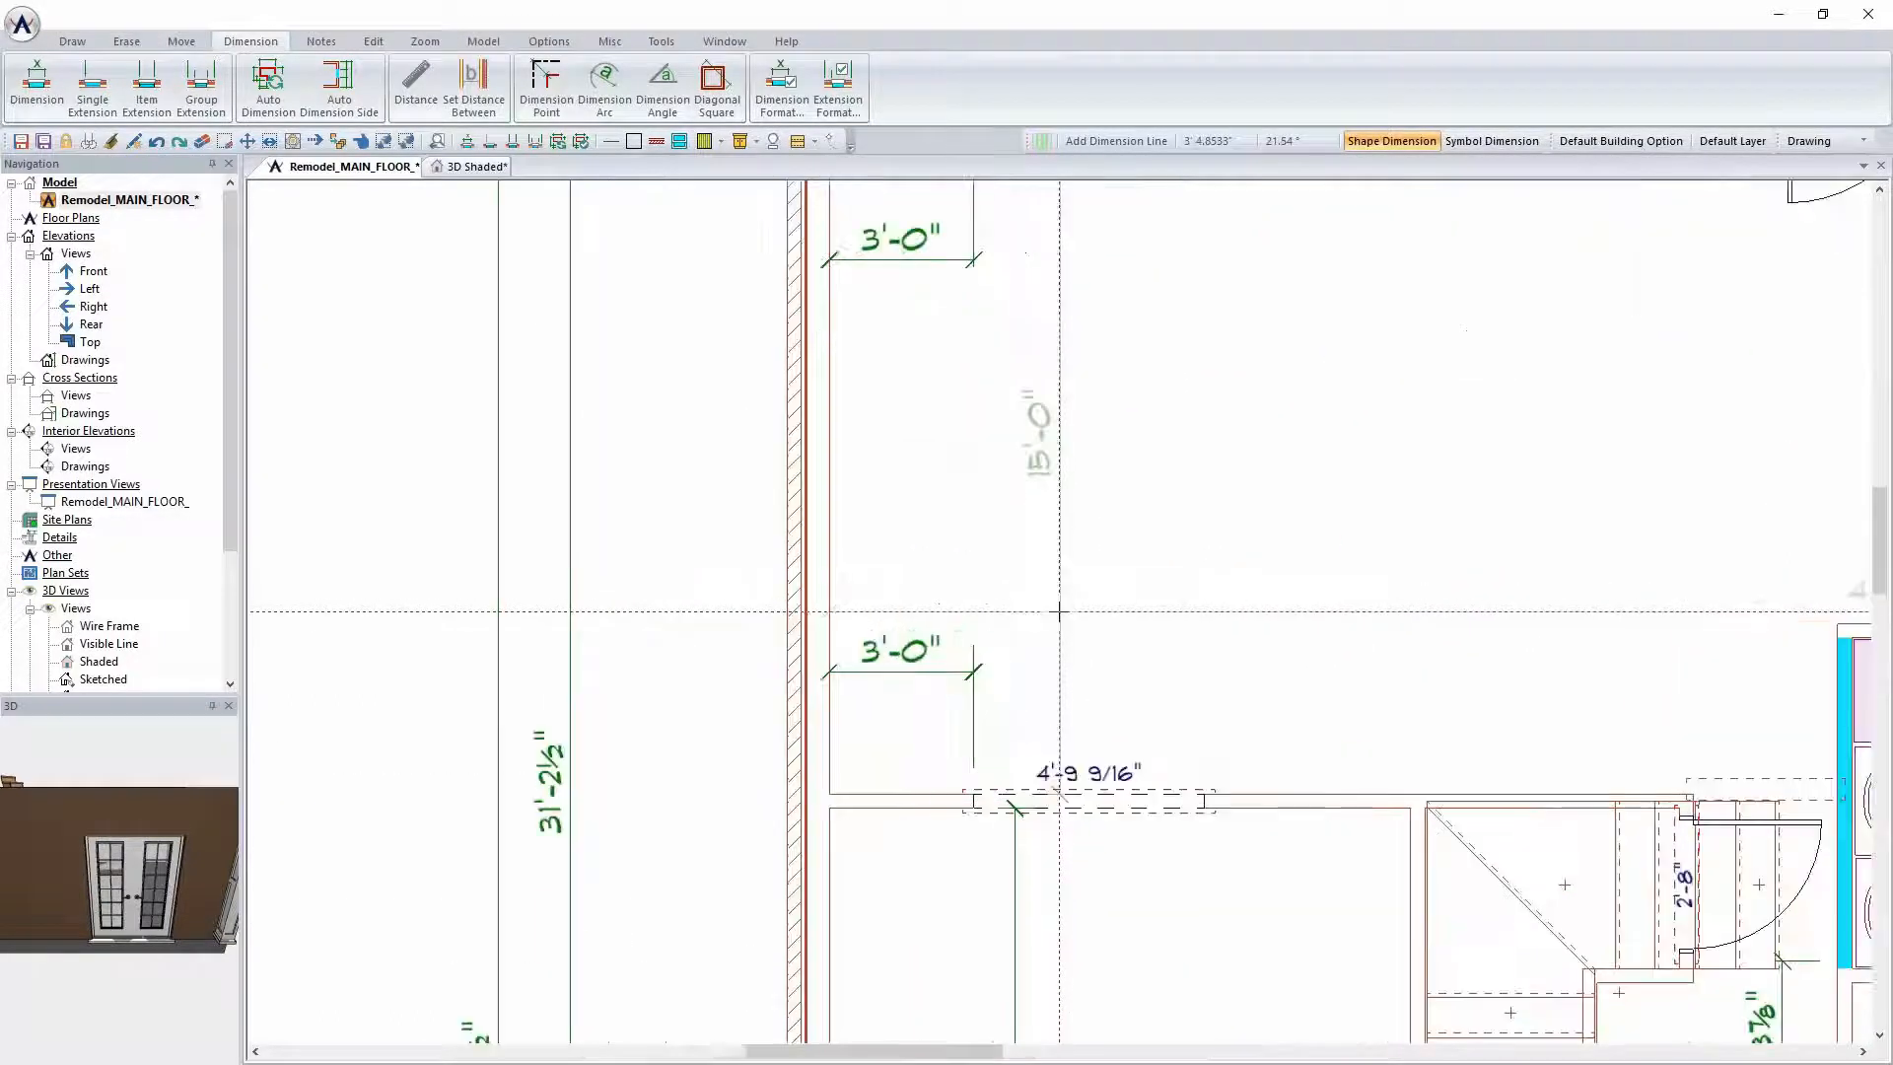
{"action": "scroll", "coordinate": [1049, 581], "scroll_direction": "down", "scroll_amount": 1}
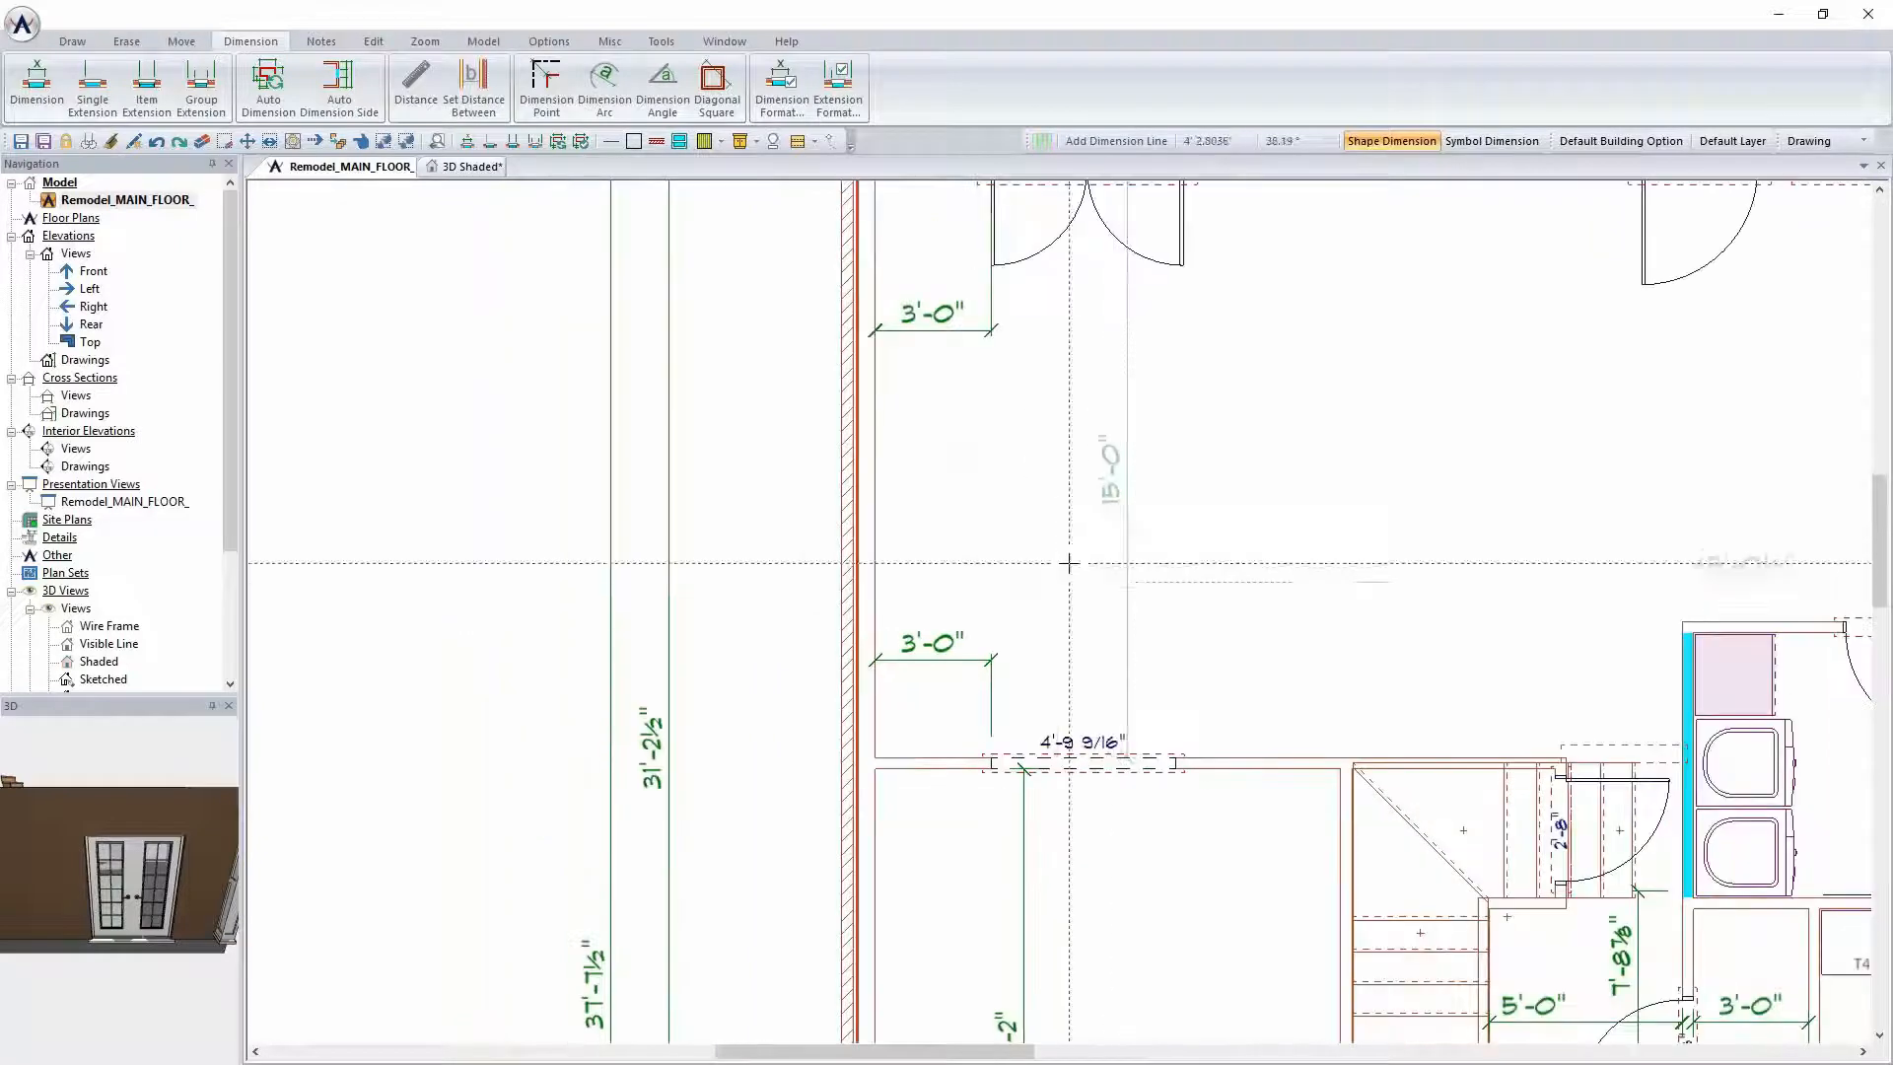
{"action": "middle_click_drag", "start_coordinate": [1016, 481], "coordinate": [961, 581]}
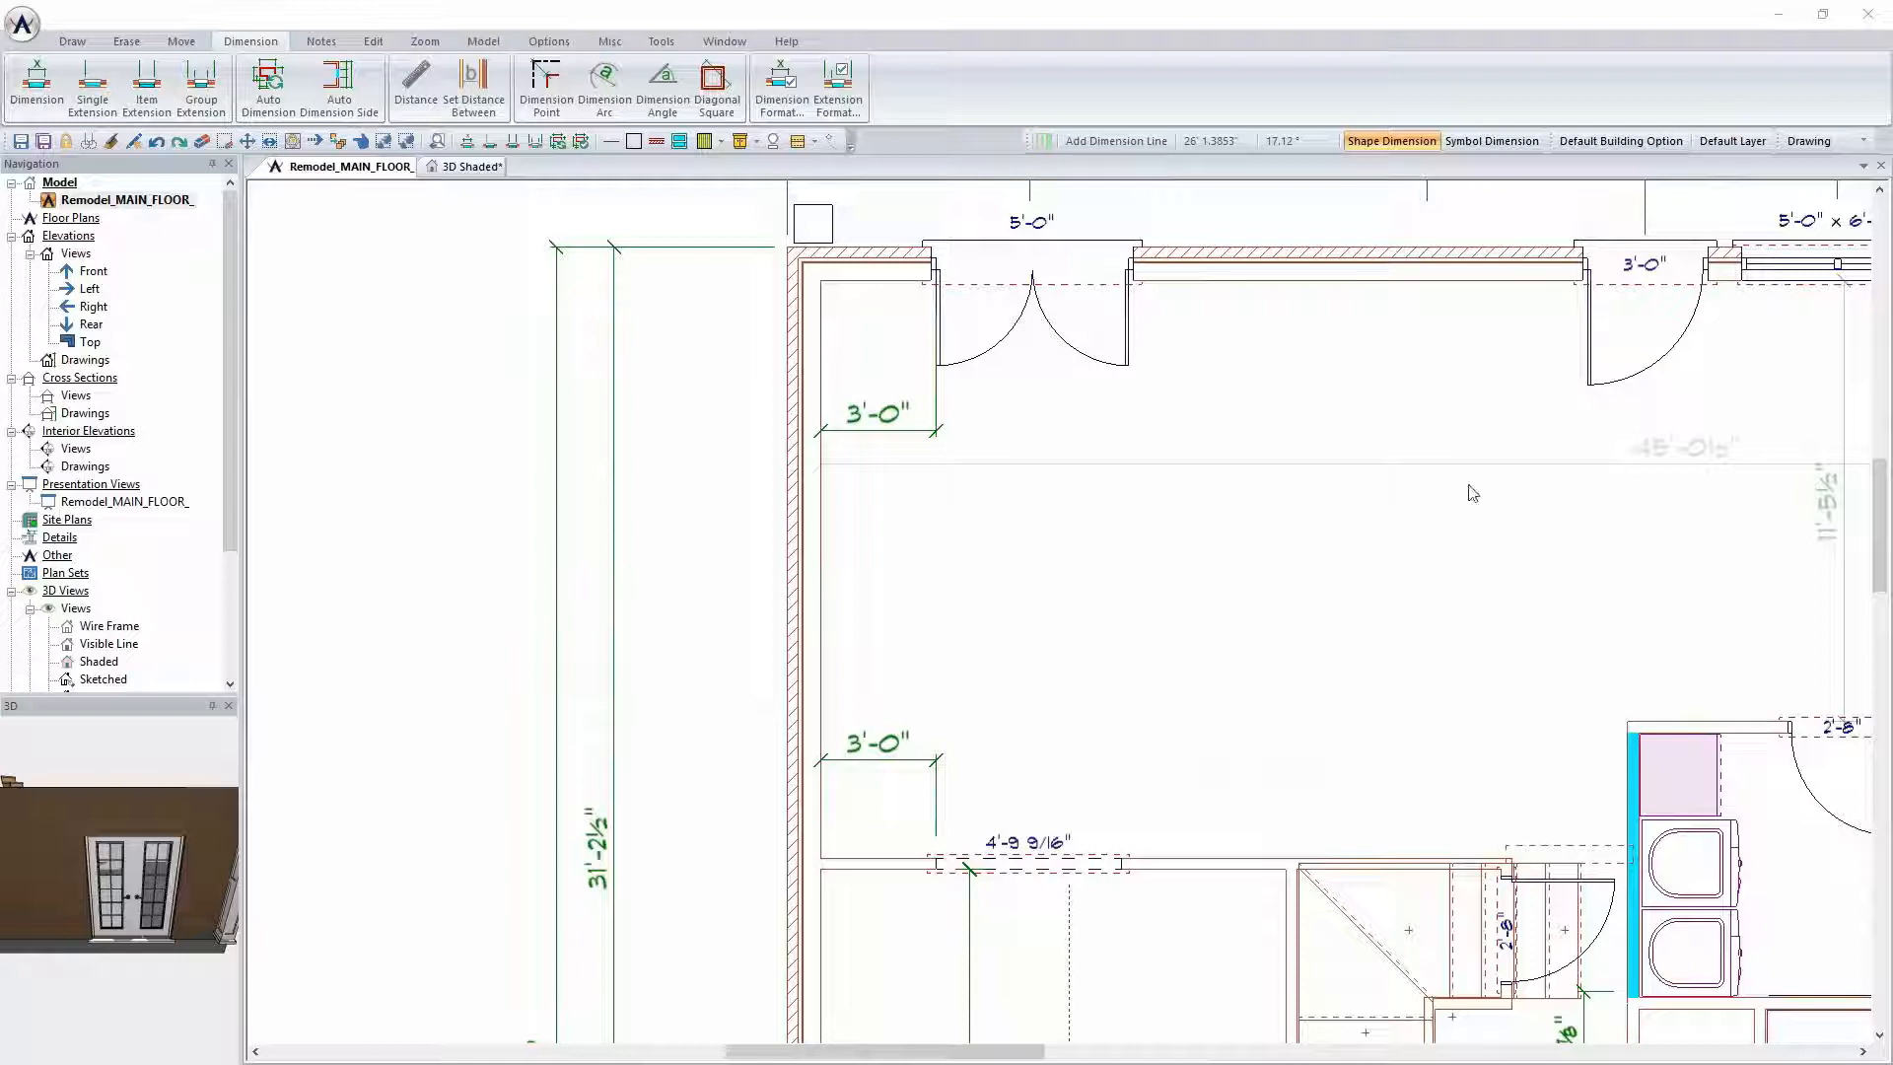
Start placing a manufacturer cabinet and open the Aristokraft Tall category of the cabinet library
{"action": "left_click", "coordinate": [72, 41]}
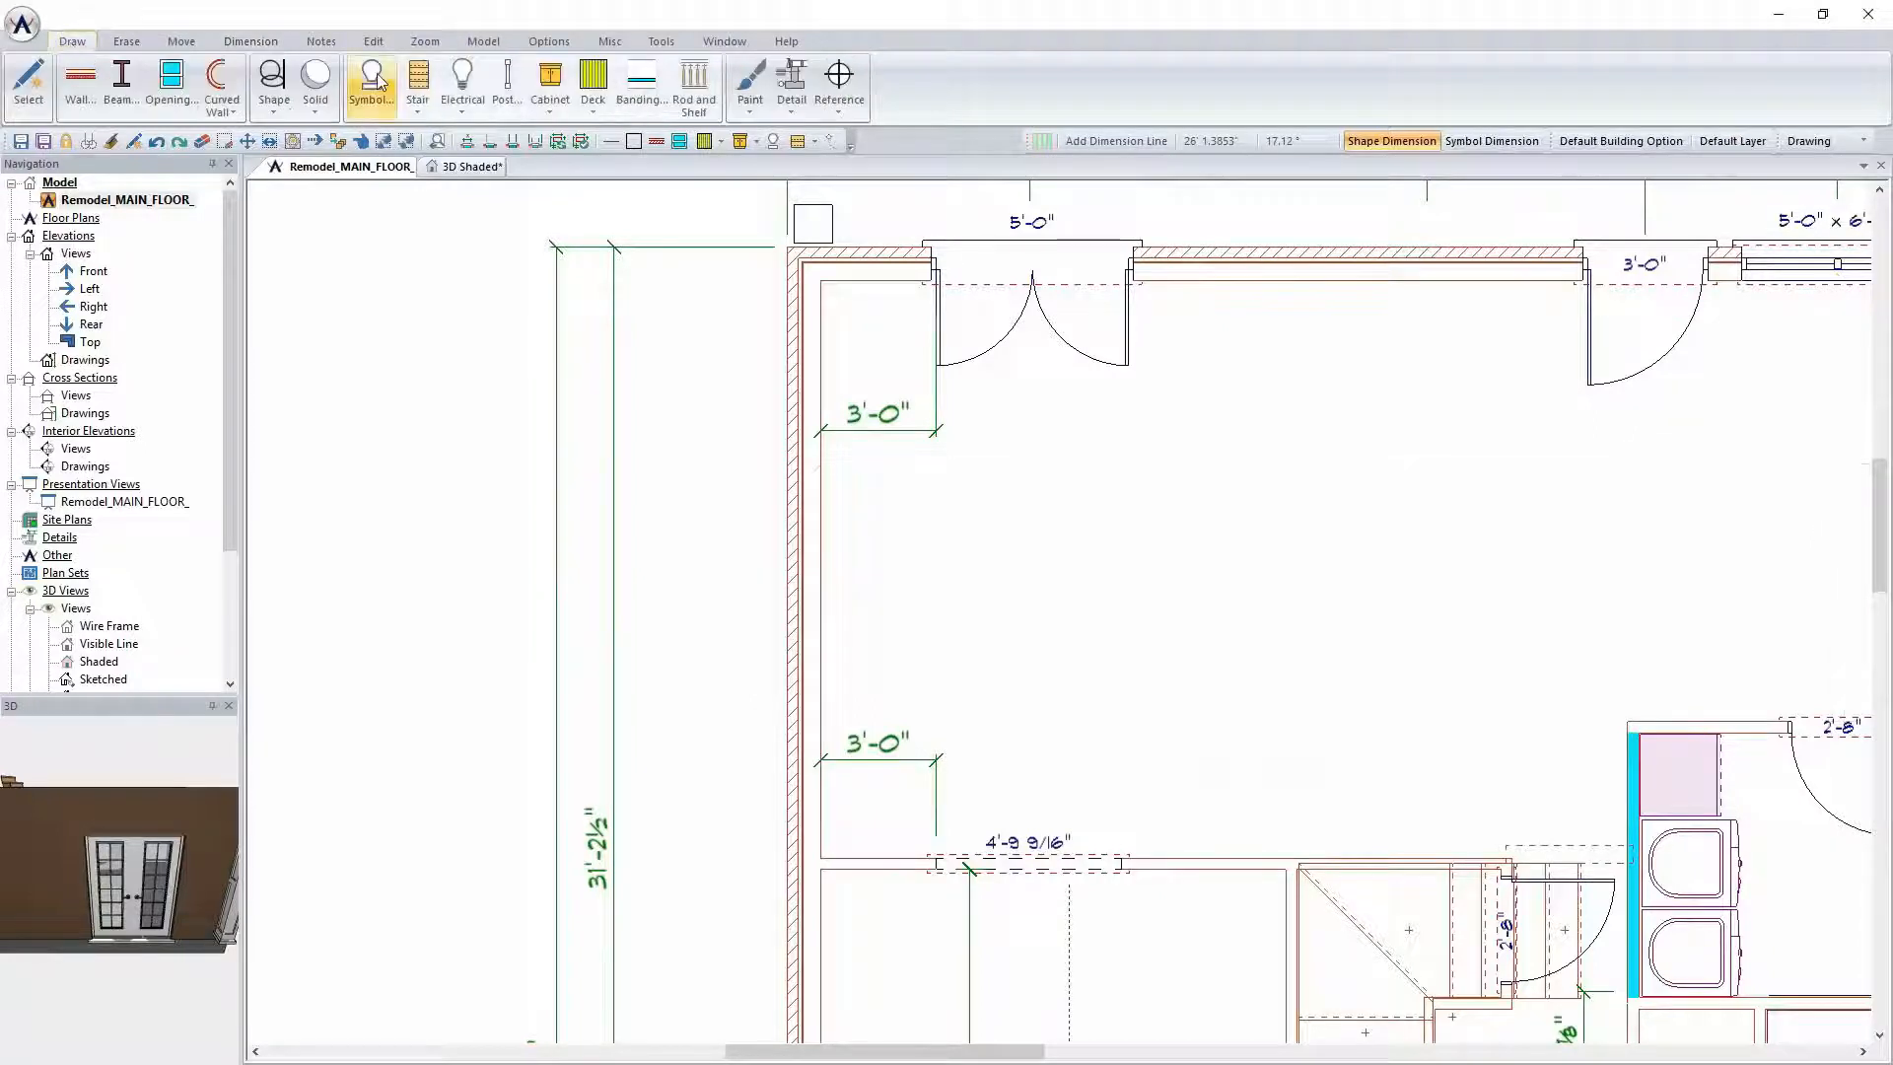
{"action": "left_click", "coordinate": [550, 87]}
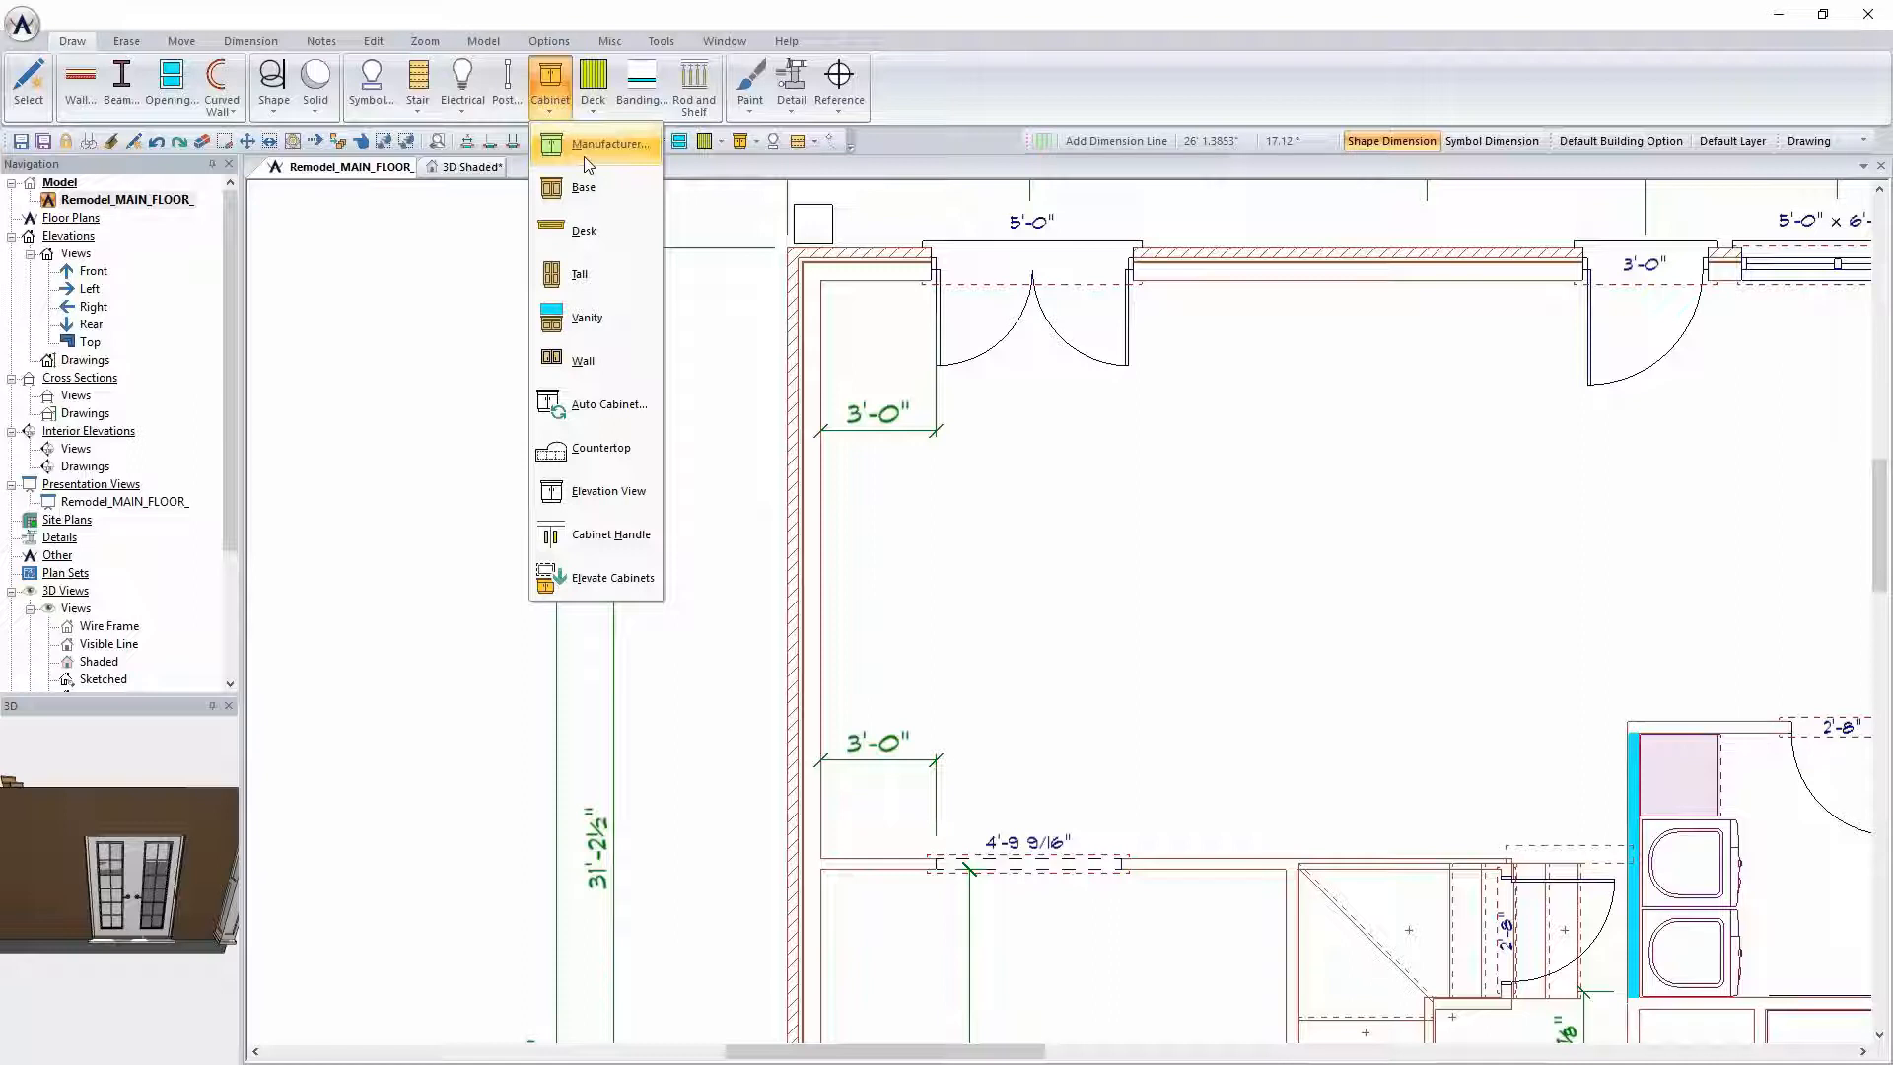
{"action": "left_click", "coordinate": [589, 164]}
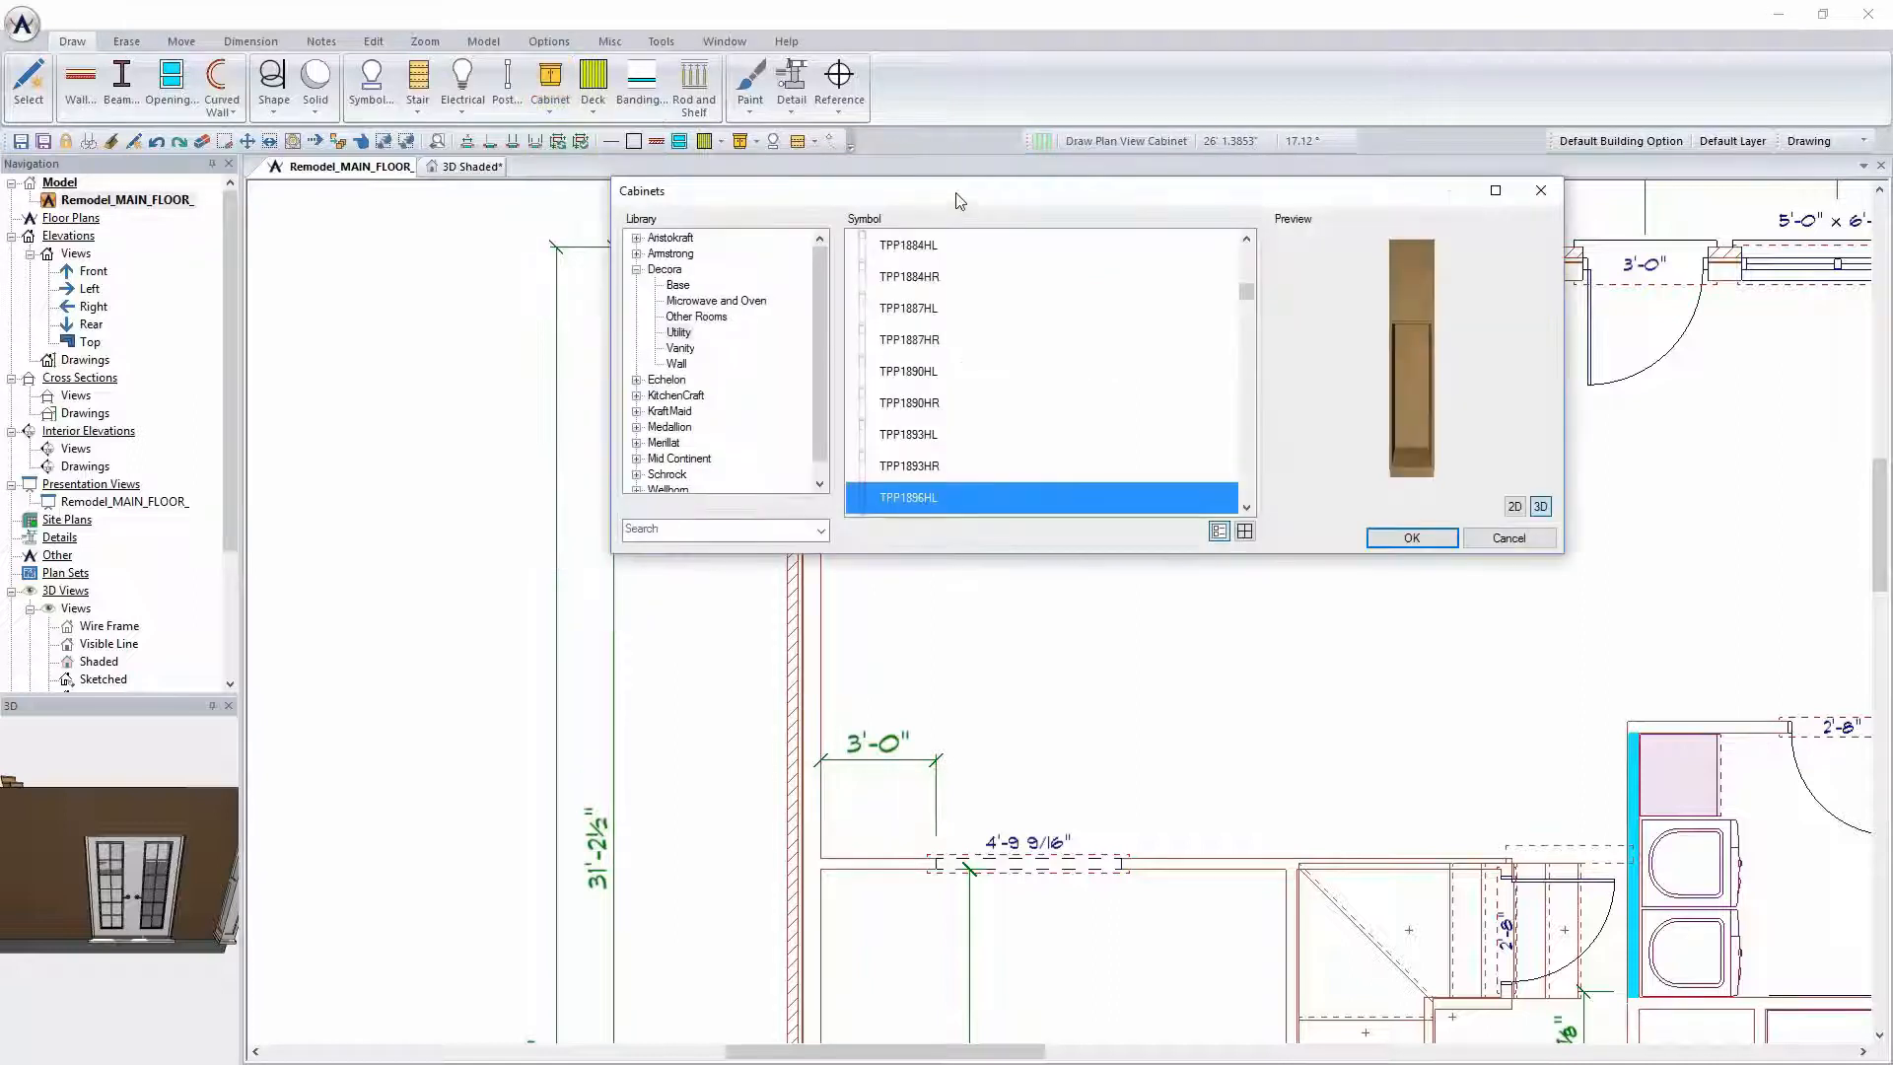
{"action": "left_click_drag", "start_coordinate": [960, 201], "coordinate": [701, 205]}
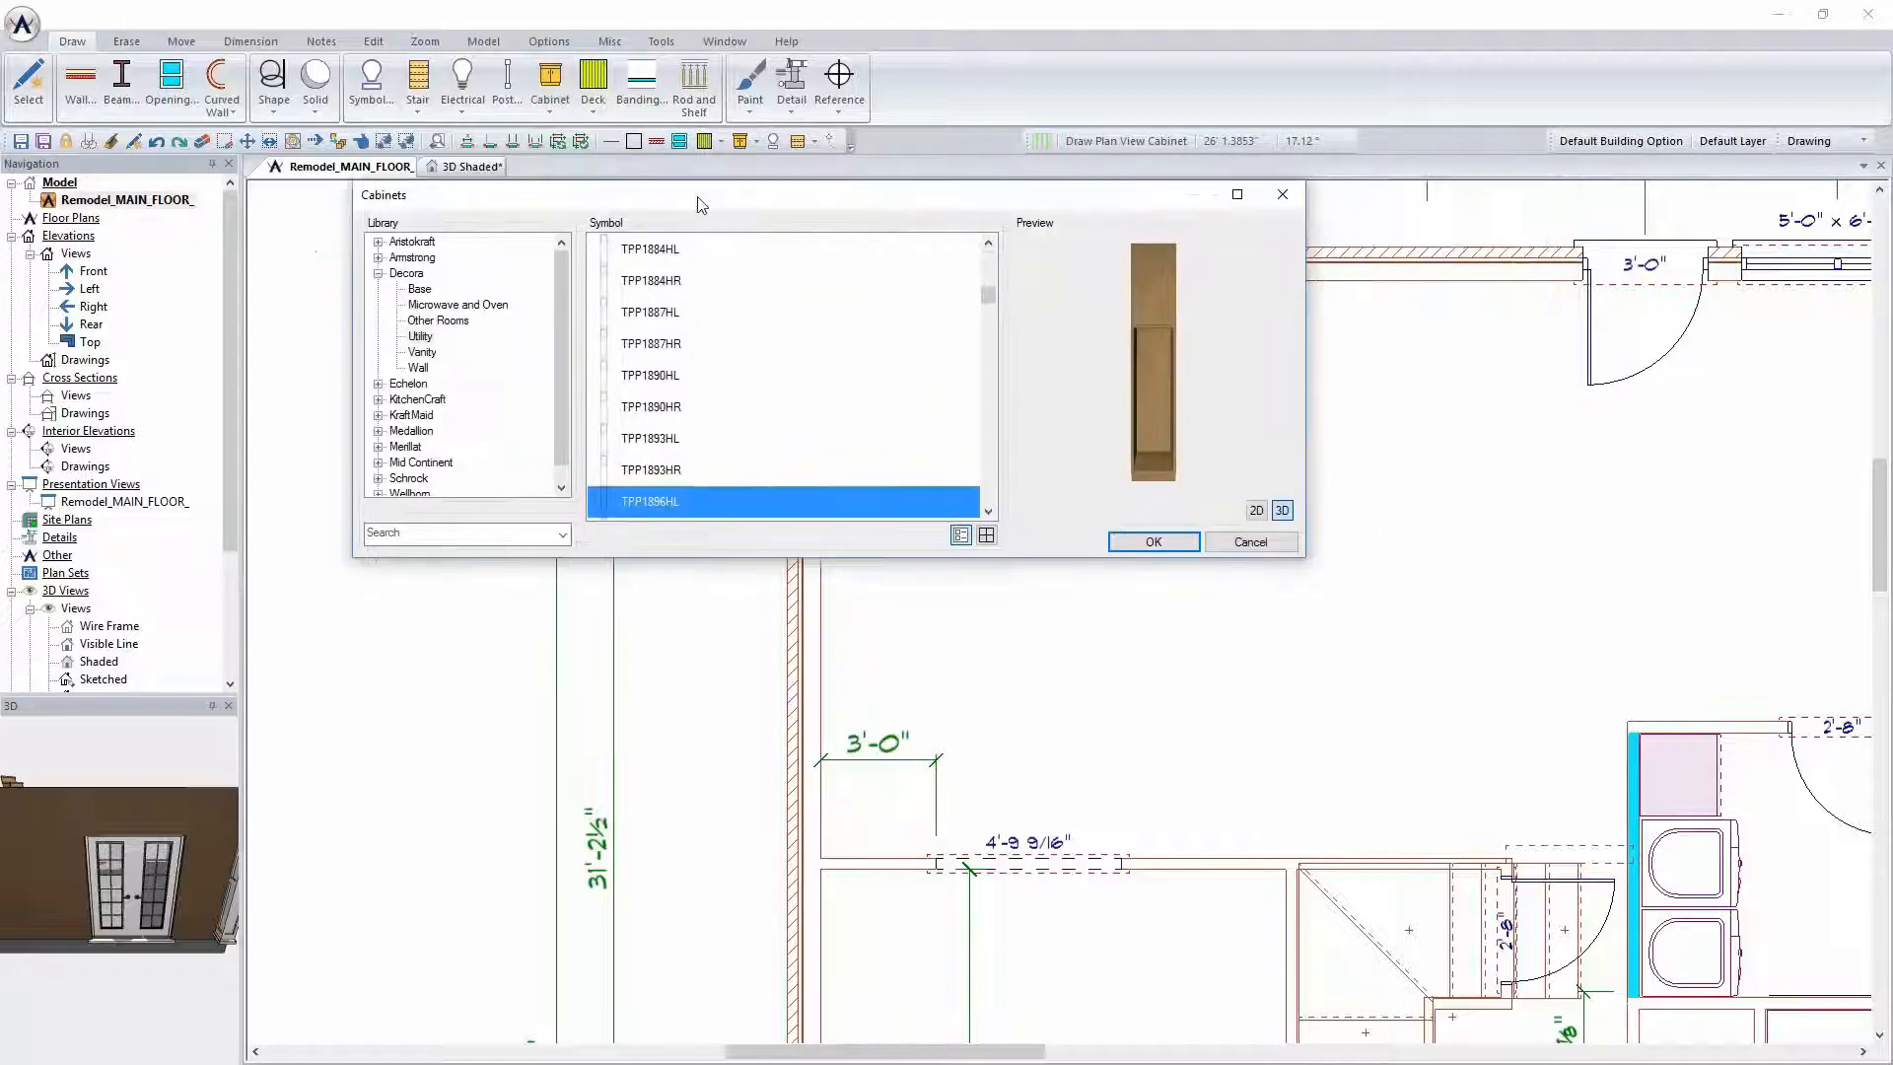
{"action": "left_click", "coordinate": [380, 279]}
{"action": "left_click", "coordinate": [379, 243]}
{"action": "left_click", "coordinate": [422, 274]}
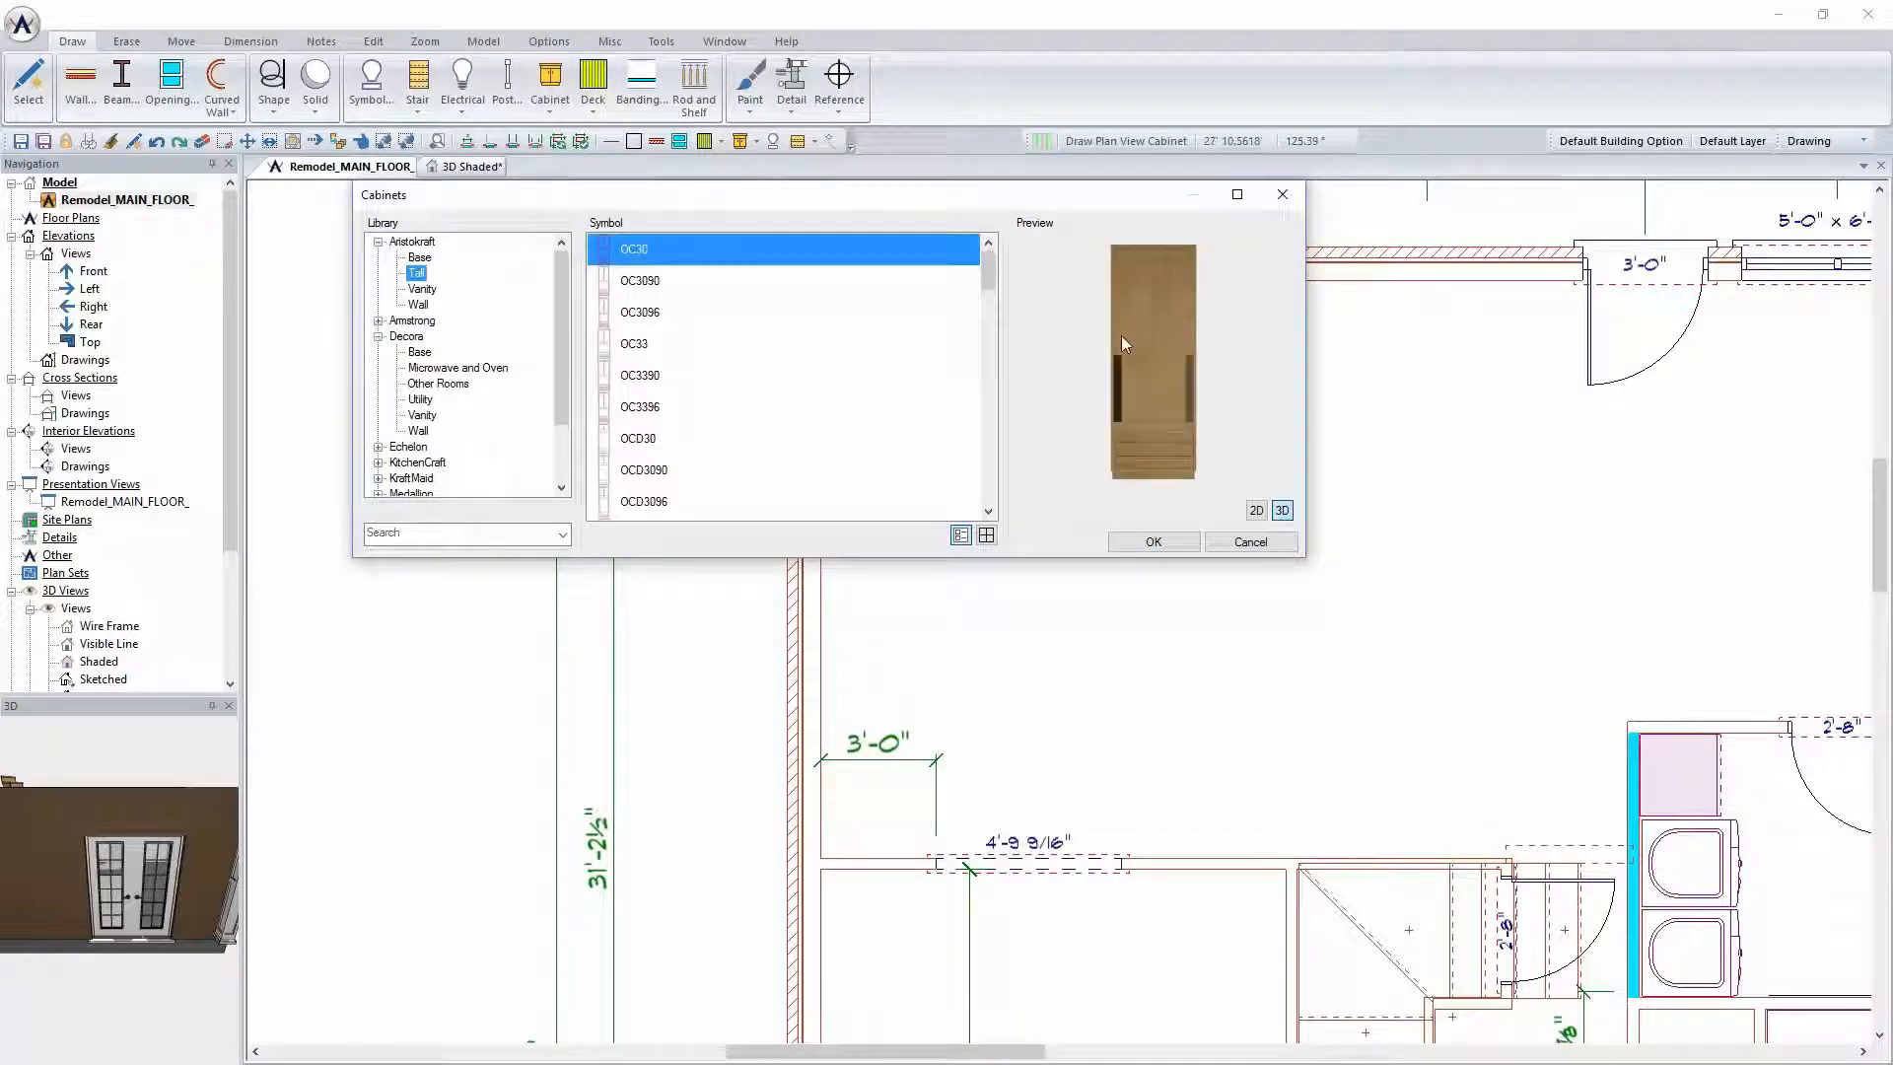
Go through the Aristokraft tall cabinet symbols and select the OCD3096 oven cabinet
{"action": "left_click", "coordinate": [633, 284]}
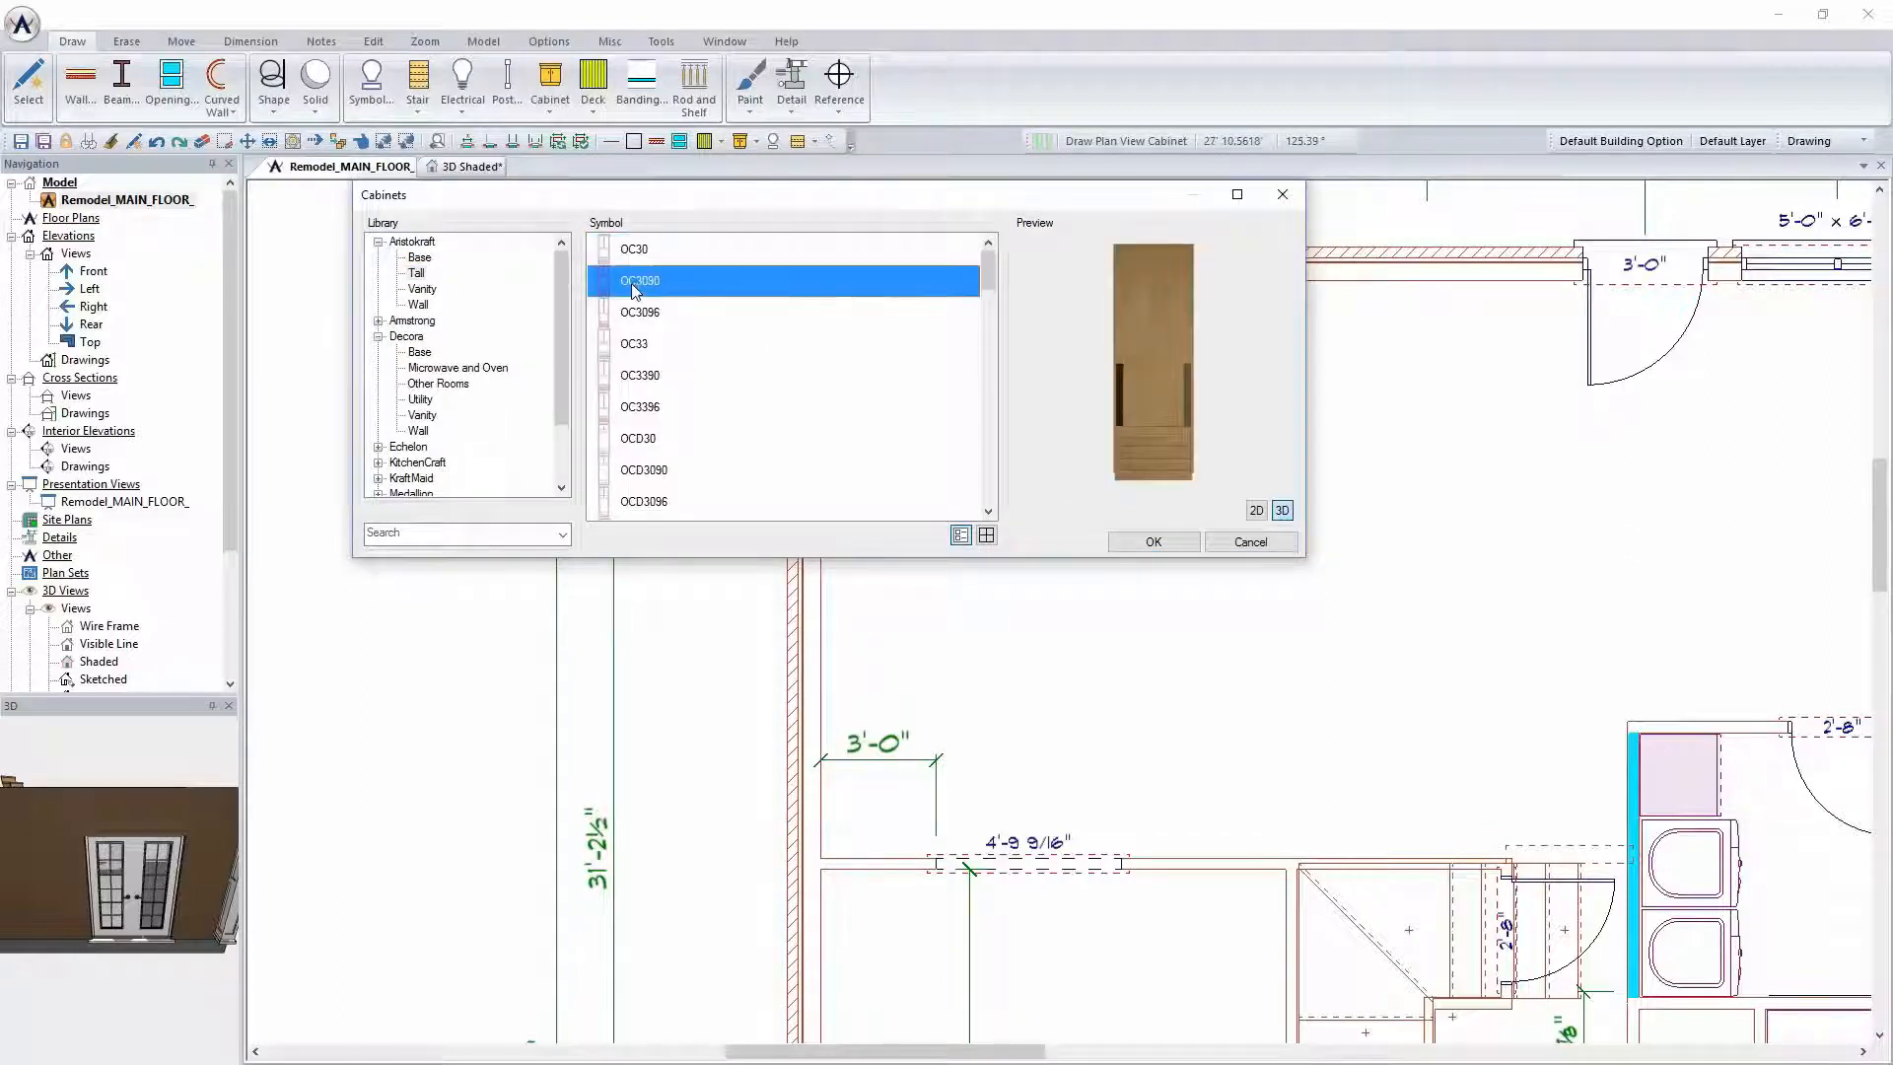
{"action": "key", "text": "Down"}
{"action": "key", "text": "Down"}
{"action": "key", "text": "Down"}
{"action": "key", "text": "Down"}
{"action": "key", "text": "Down"}
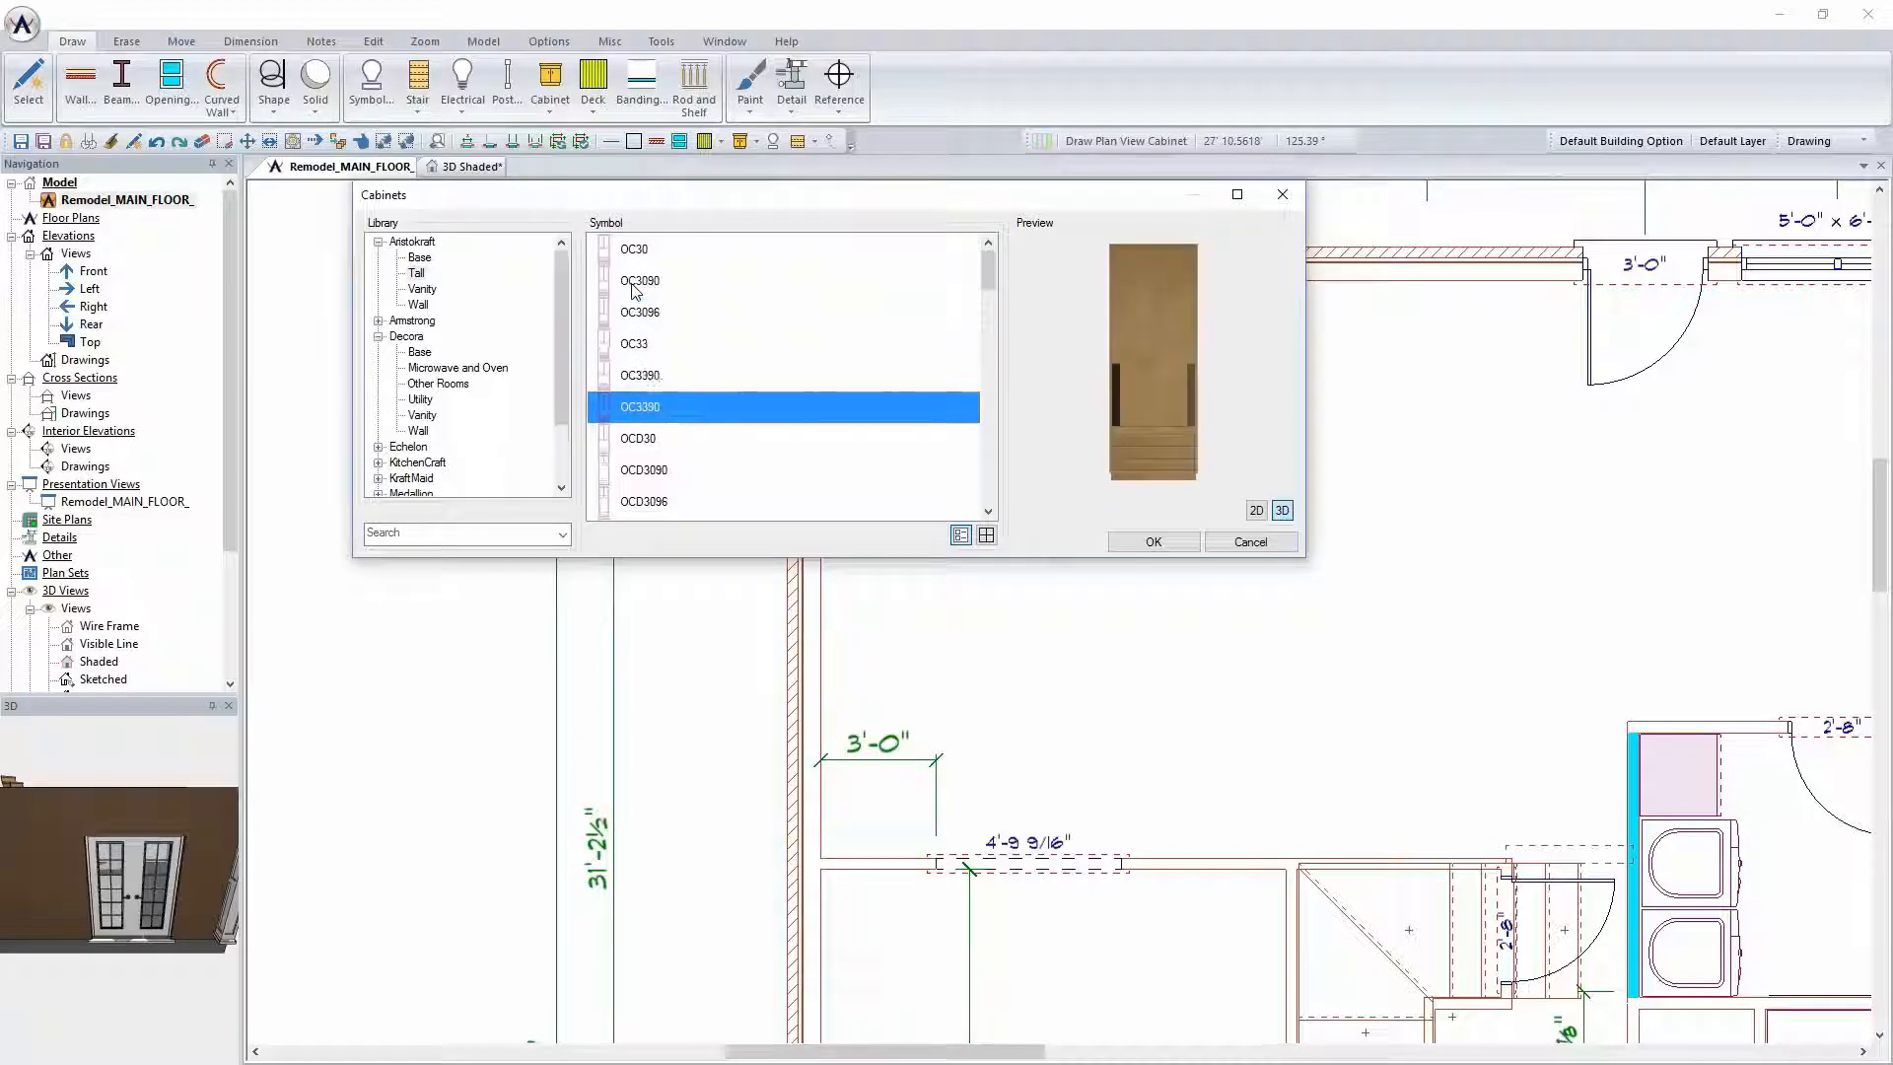
{"action": "key", "text": "Down"}
{"action": "key", "text": "Down"}
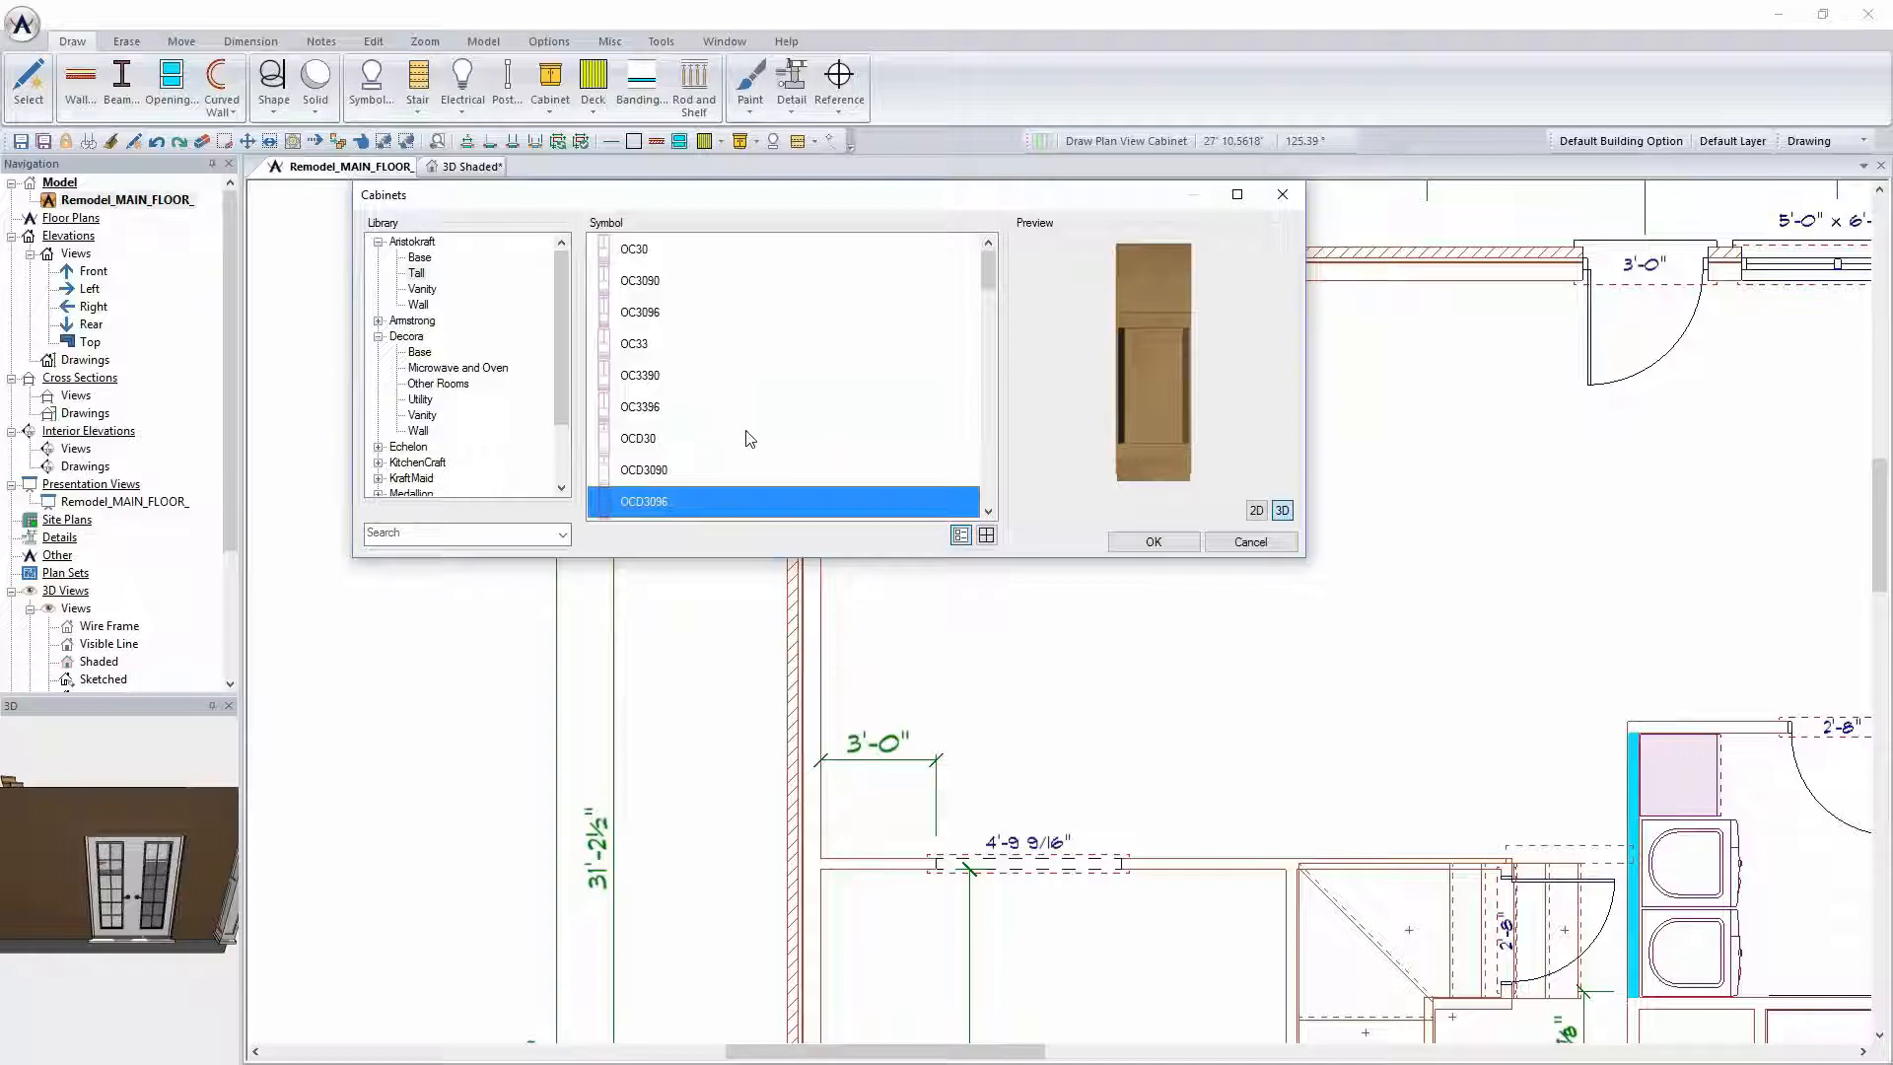
Place the OCD3096 cabinet against the side wall, in the corner beside the 5'-0" French door
{"action": "scroll", "coordinate": [749, 438], "scroll_direction": "down", "scroll_amount": 2}
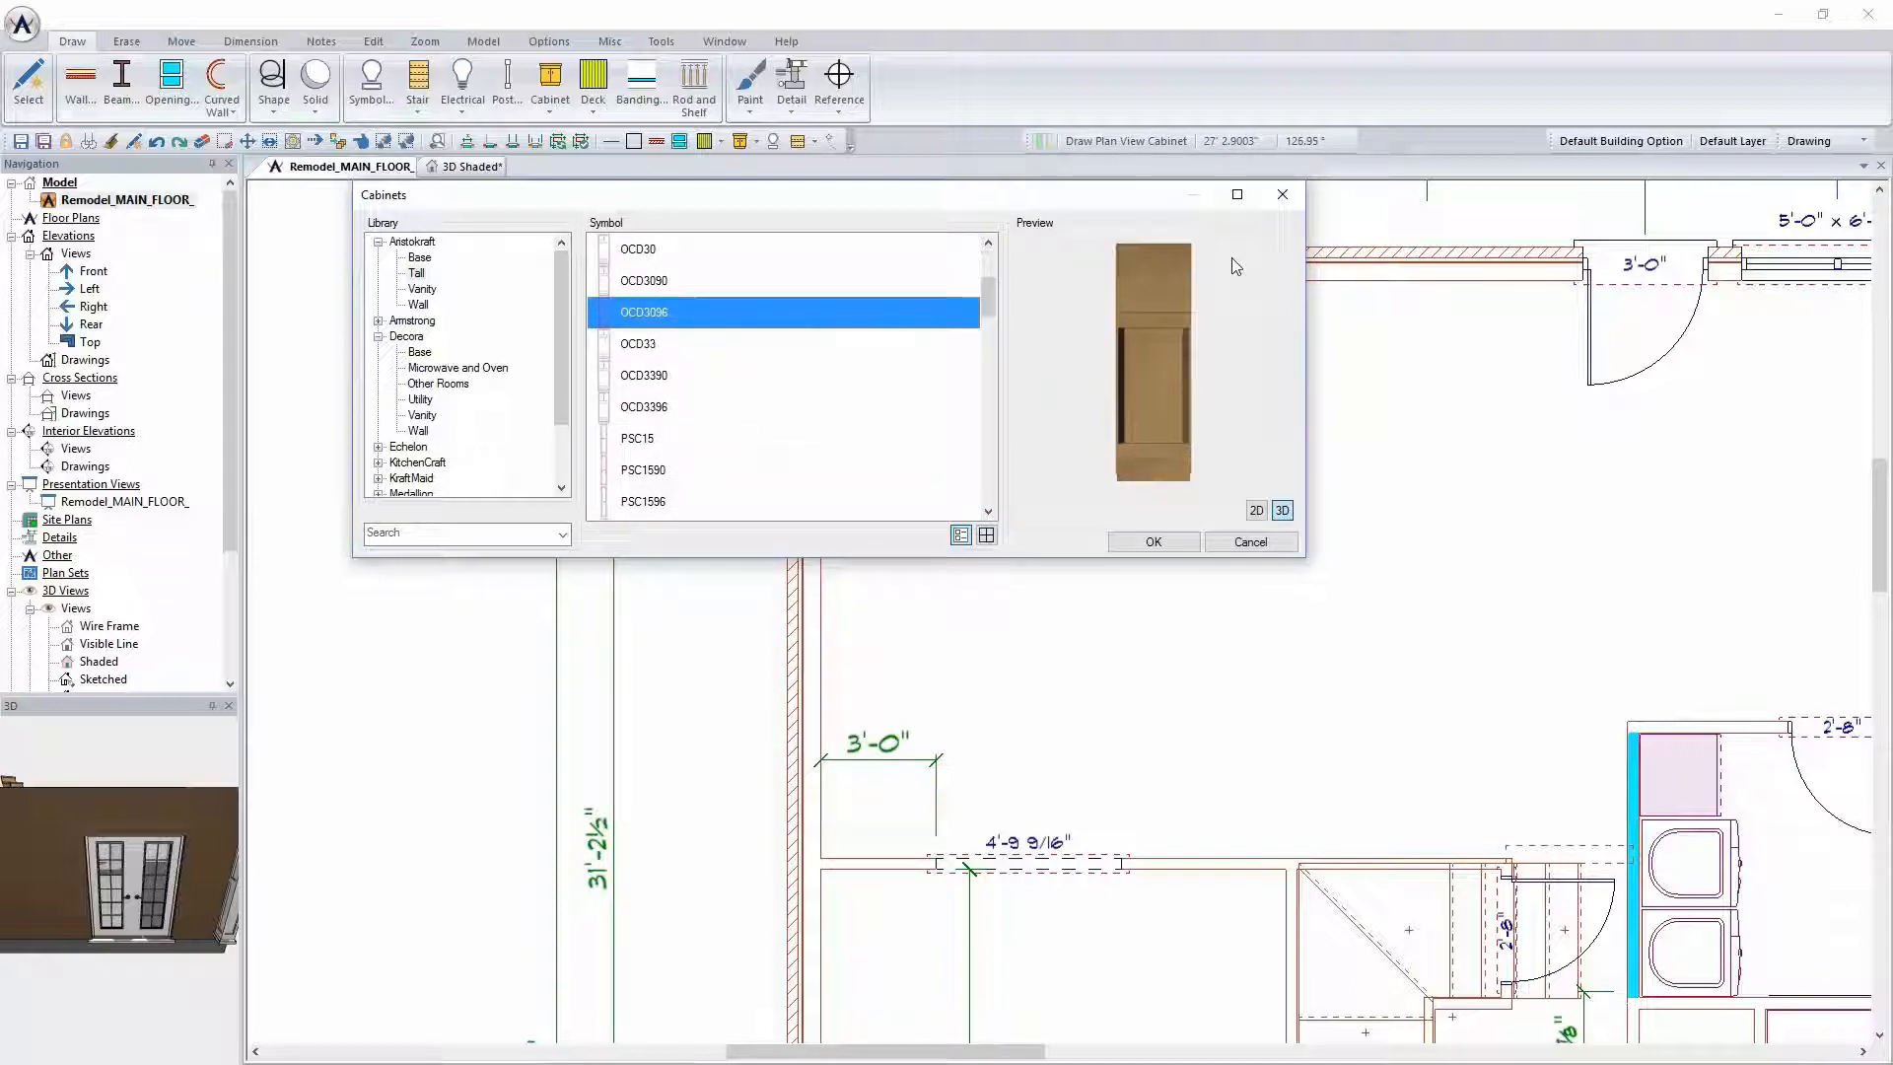
{"action": "left_click_drag", "start_coordinate": [1061, 207], "coordinate": [1066, 263]}
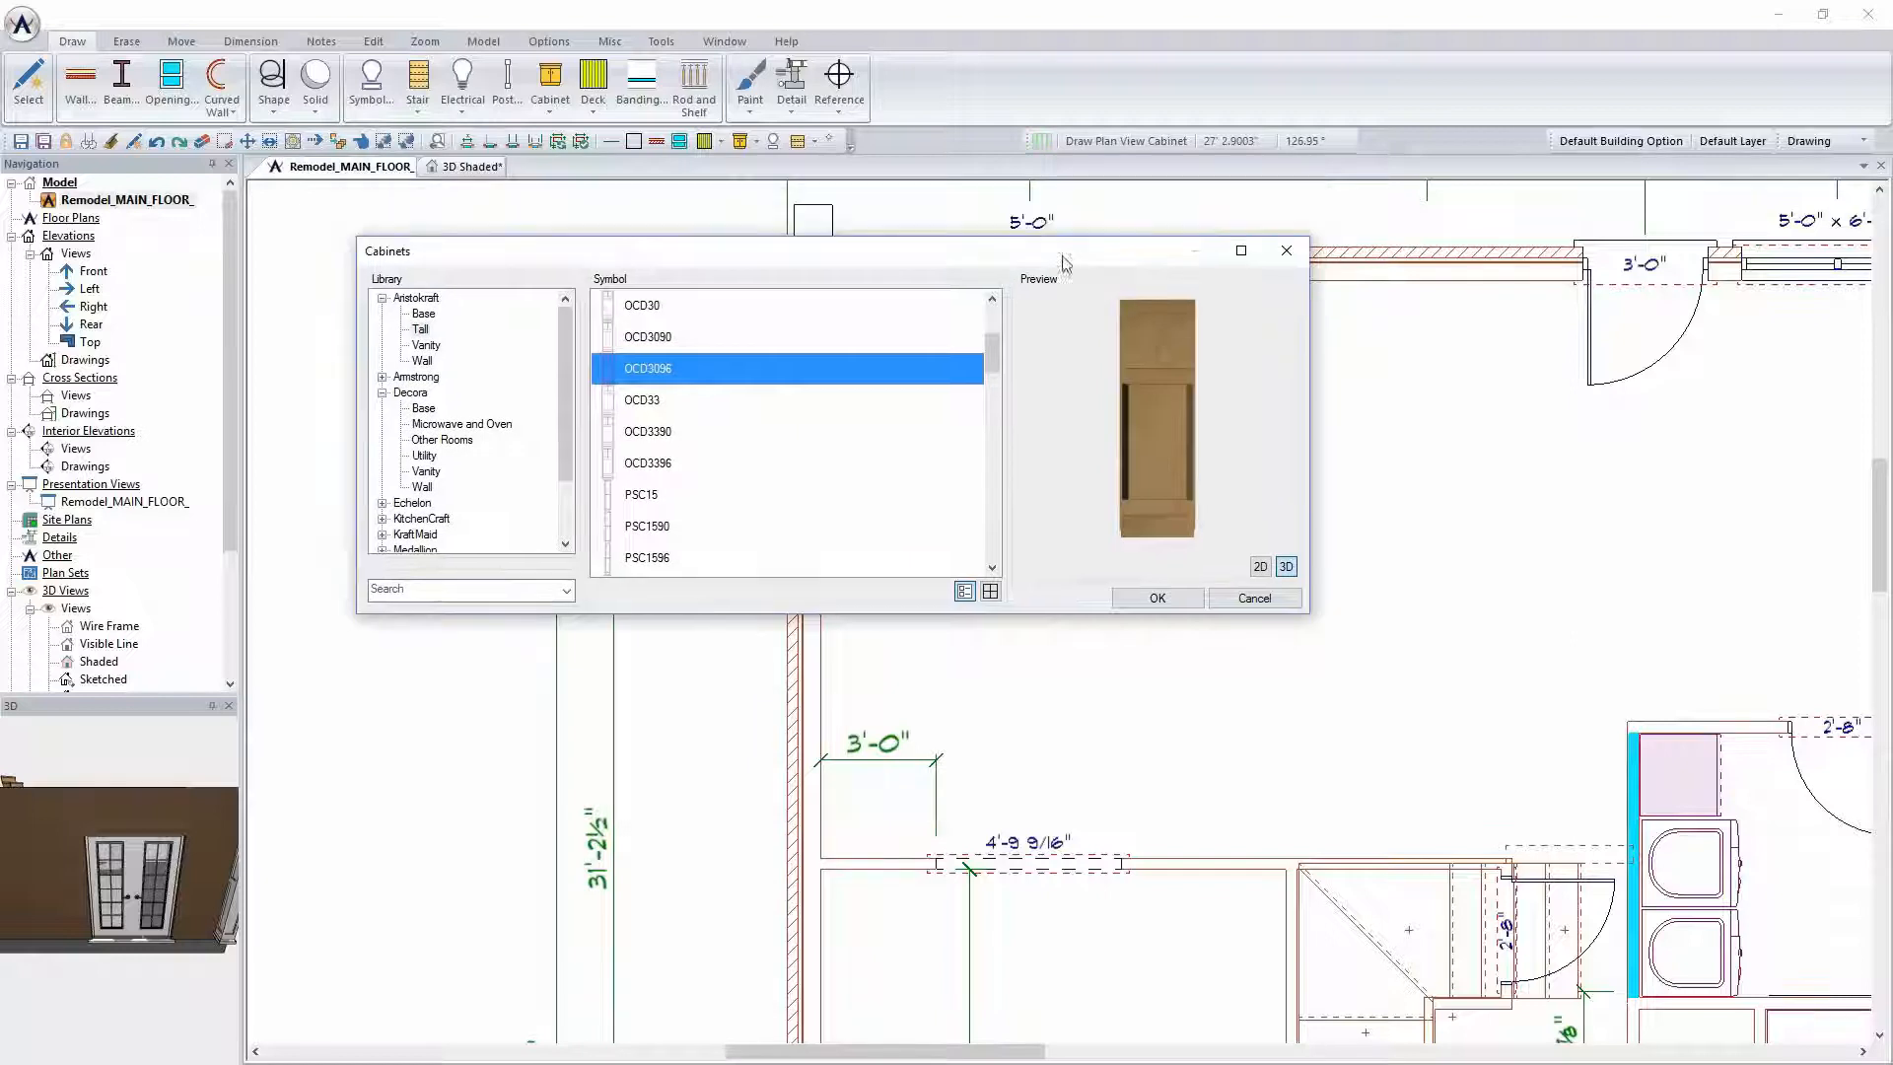
{"action": "left_click_drag", "start_coordinate": [760, 264], "coordinate": [672, 552]}
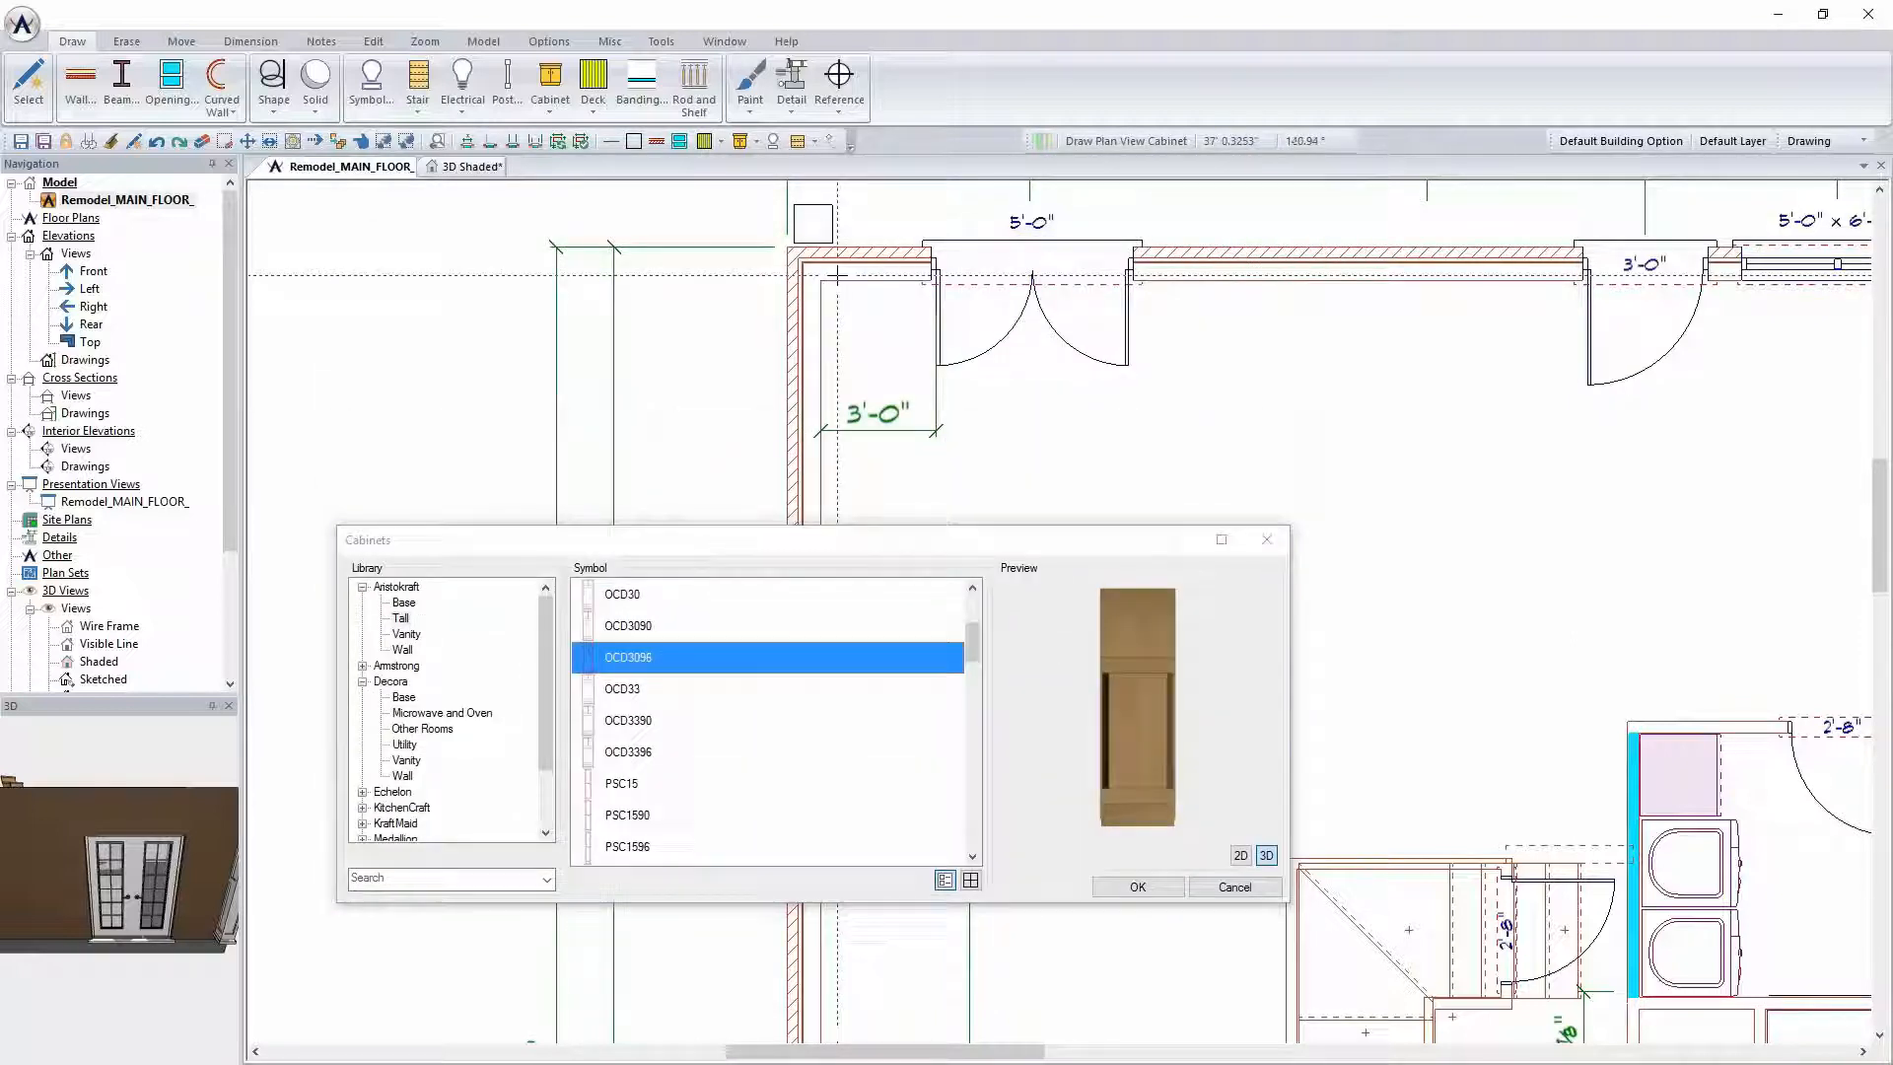
{"action": "left_click", "coordinate": [834, 340]}
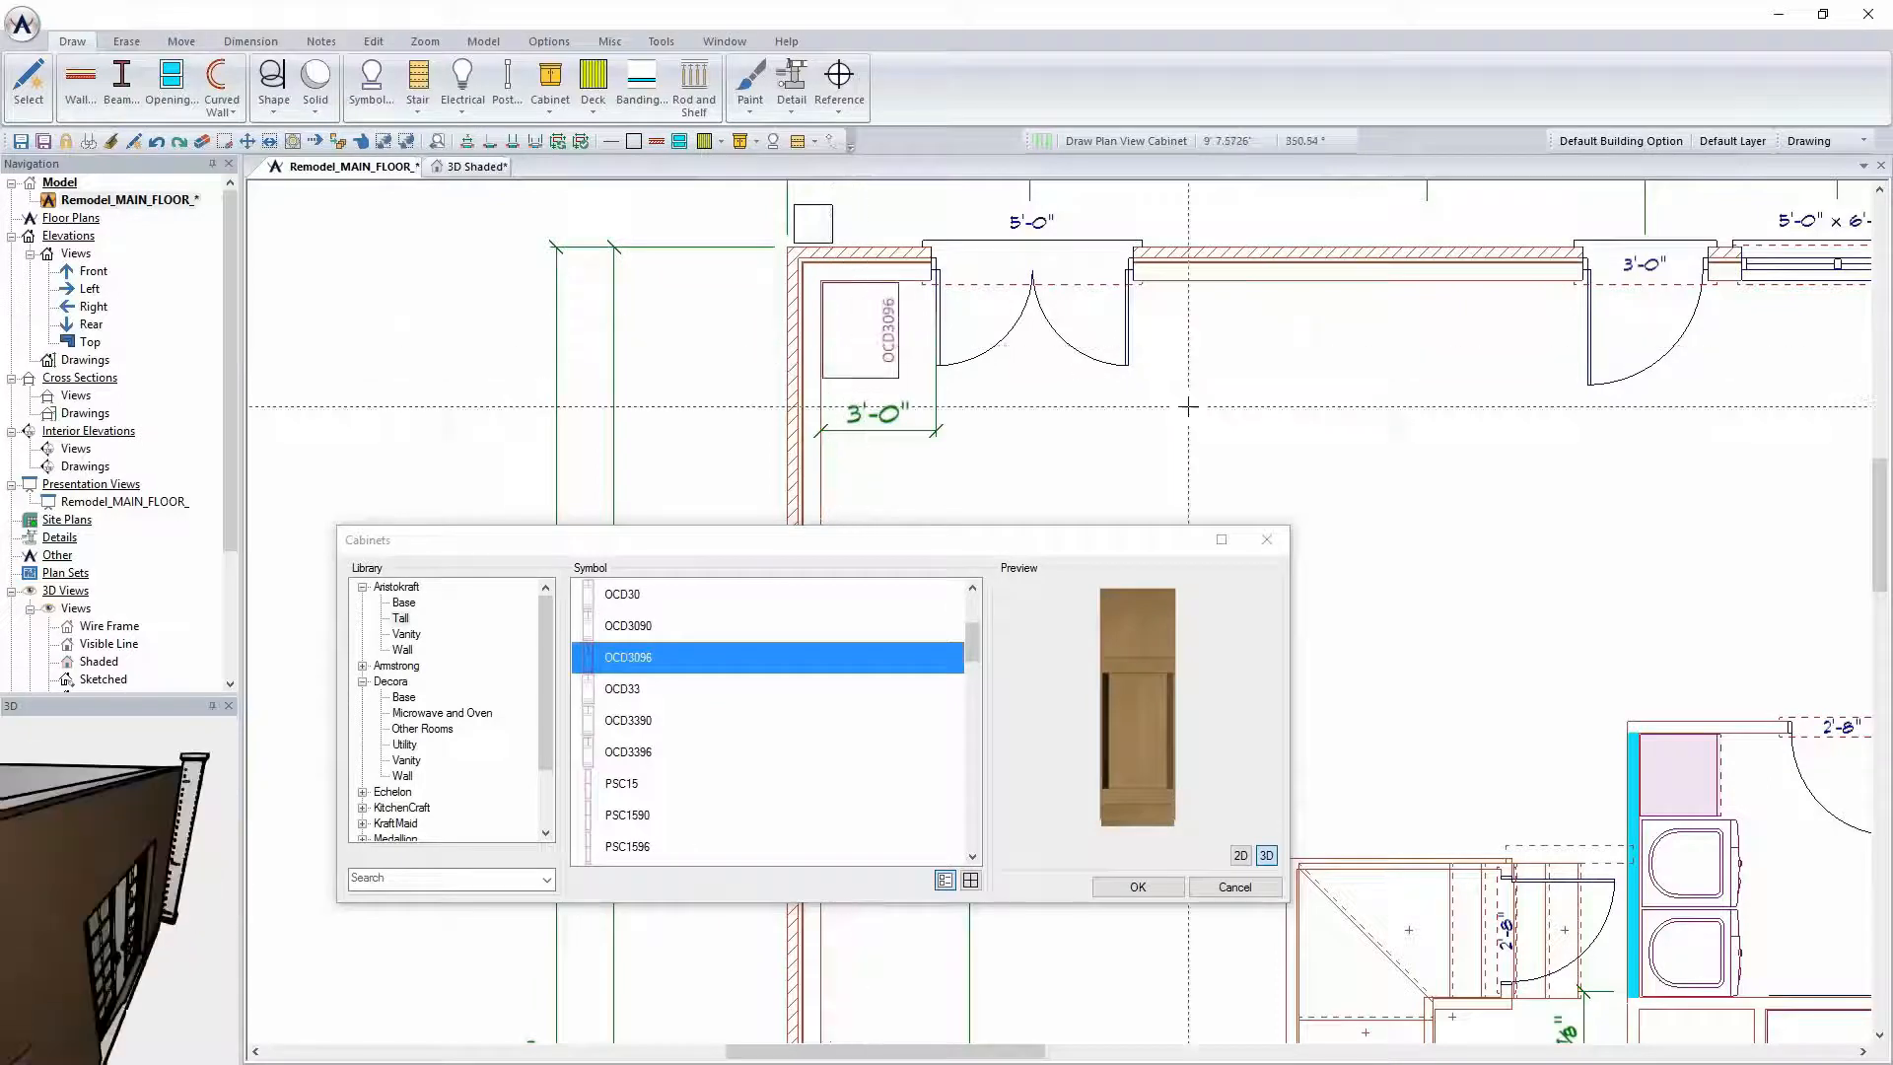
{"action": "left_click_drag", "start_coordinate": [150, 859], "coordinate": [86, 864]}
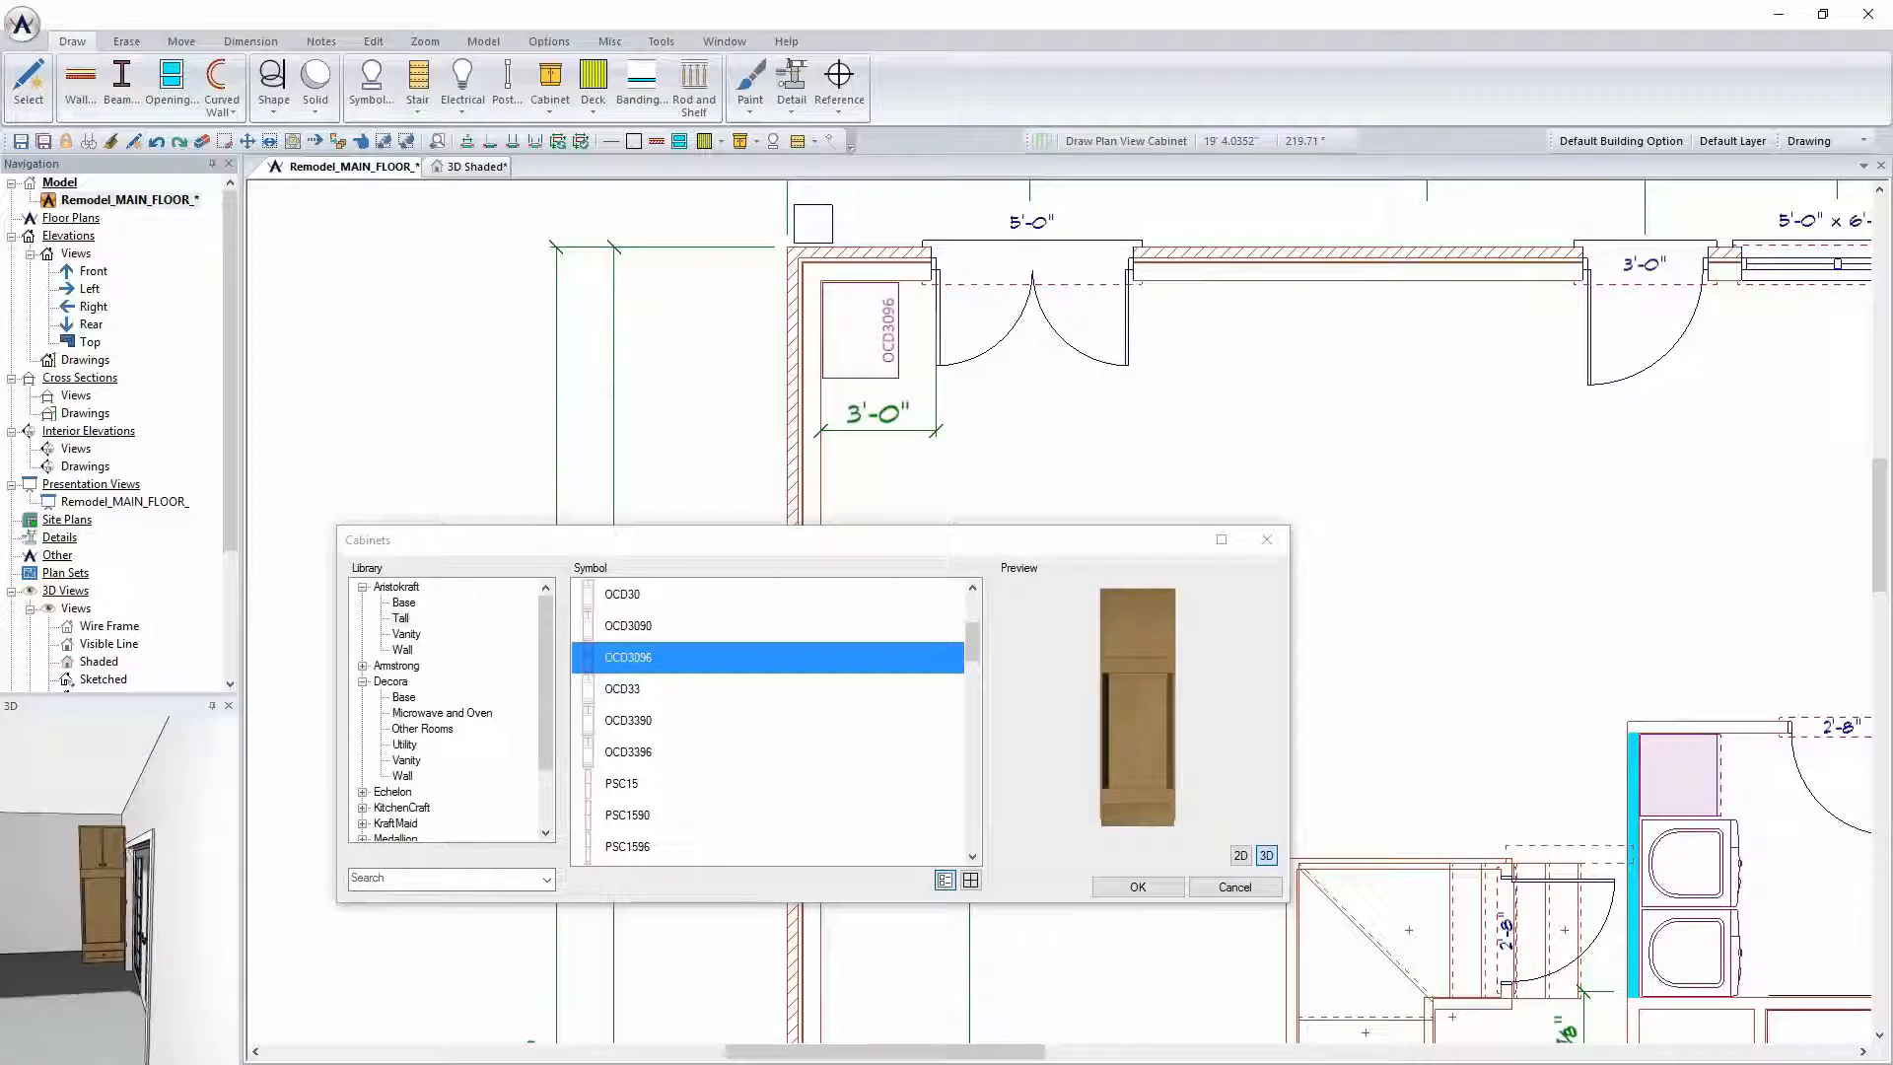
Look through the remaining Aristokraft tall cabinets, including the utility models U1812 and U36
{"action": "left_click_drag", "start_coordinate": [974, 648], "coordinate": [967, 736]}
{"action": "left_click", "coordinate": [626, 806]}
{"action": "key", "text": "Down"}
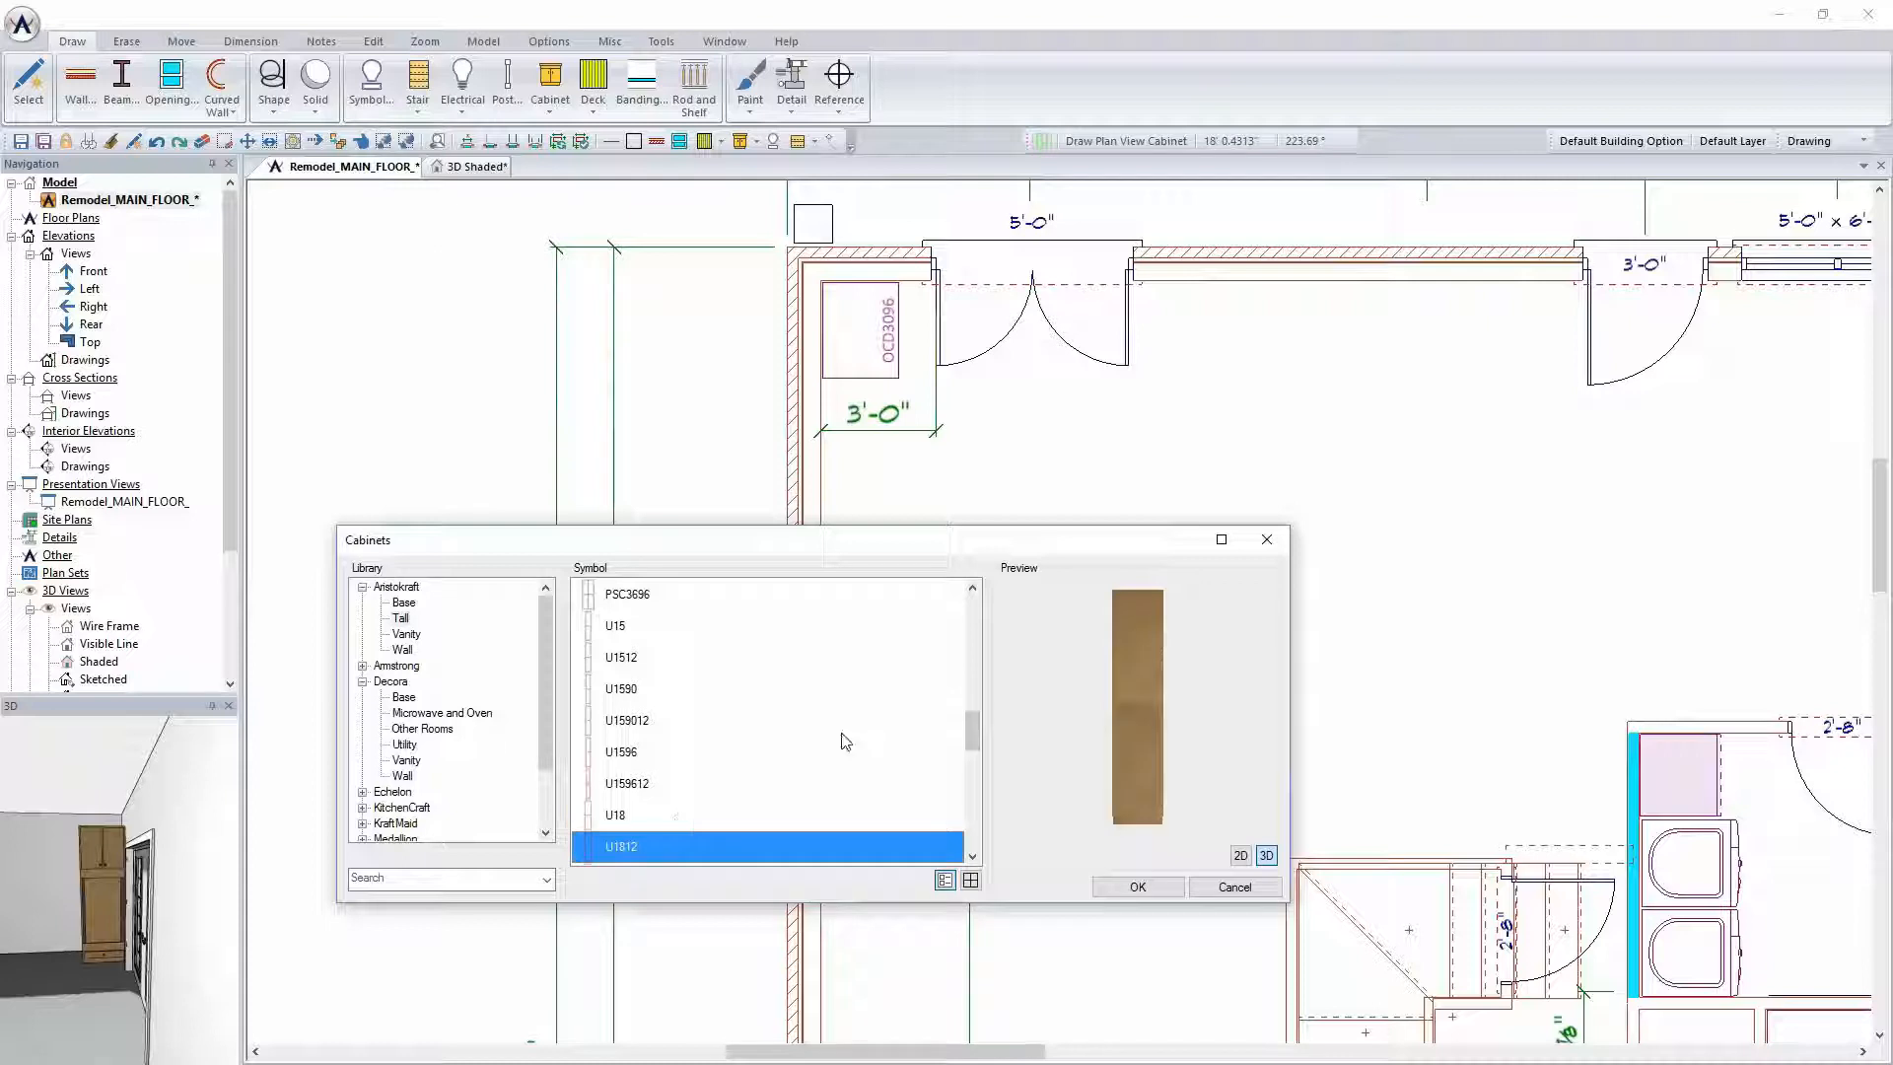
{"action": "left_click_drag", "start_coordinate": [971, 747], "coordinate": [973, 836]}
{"action": "left_click", "coordinate": [625, 817]}
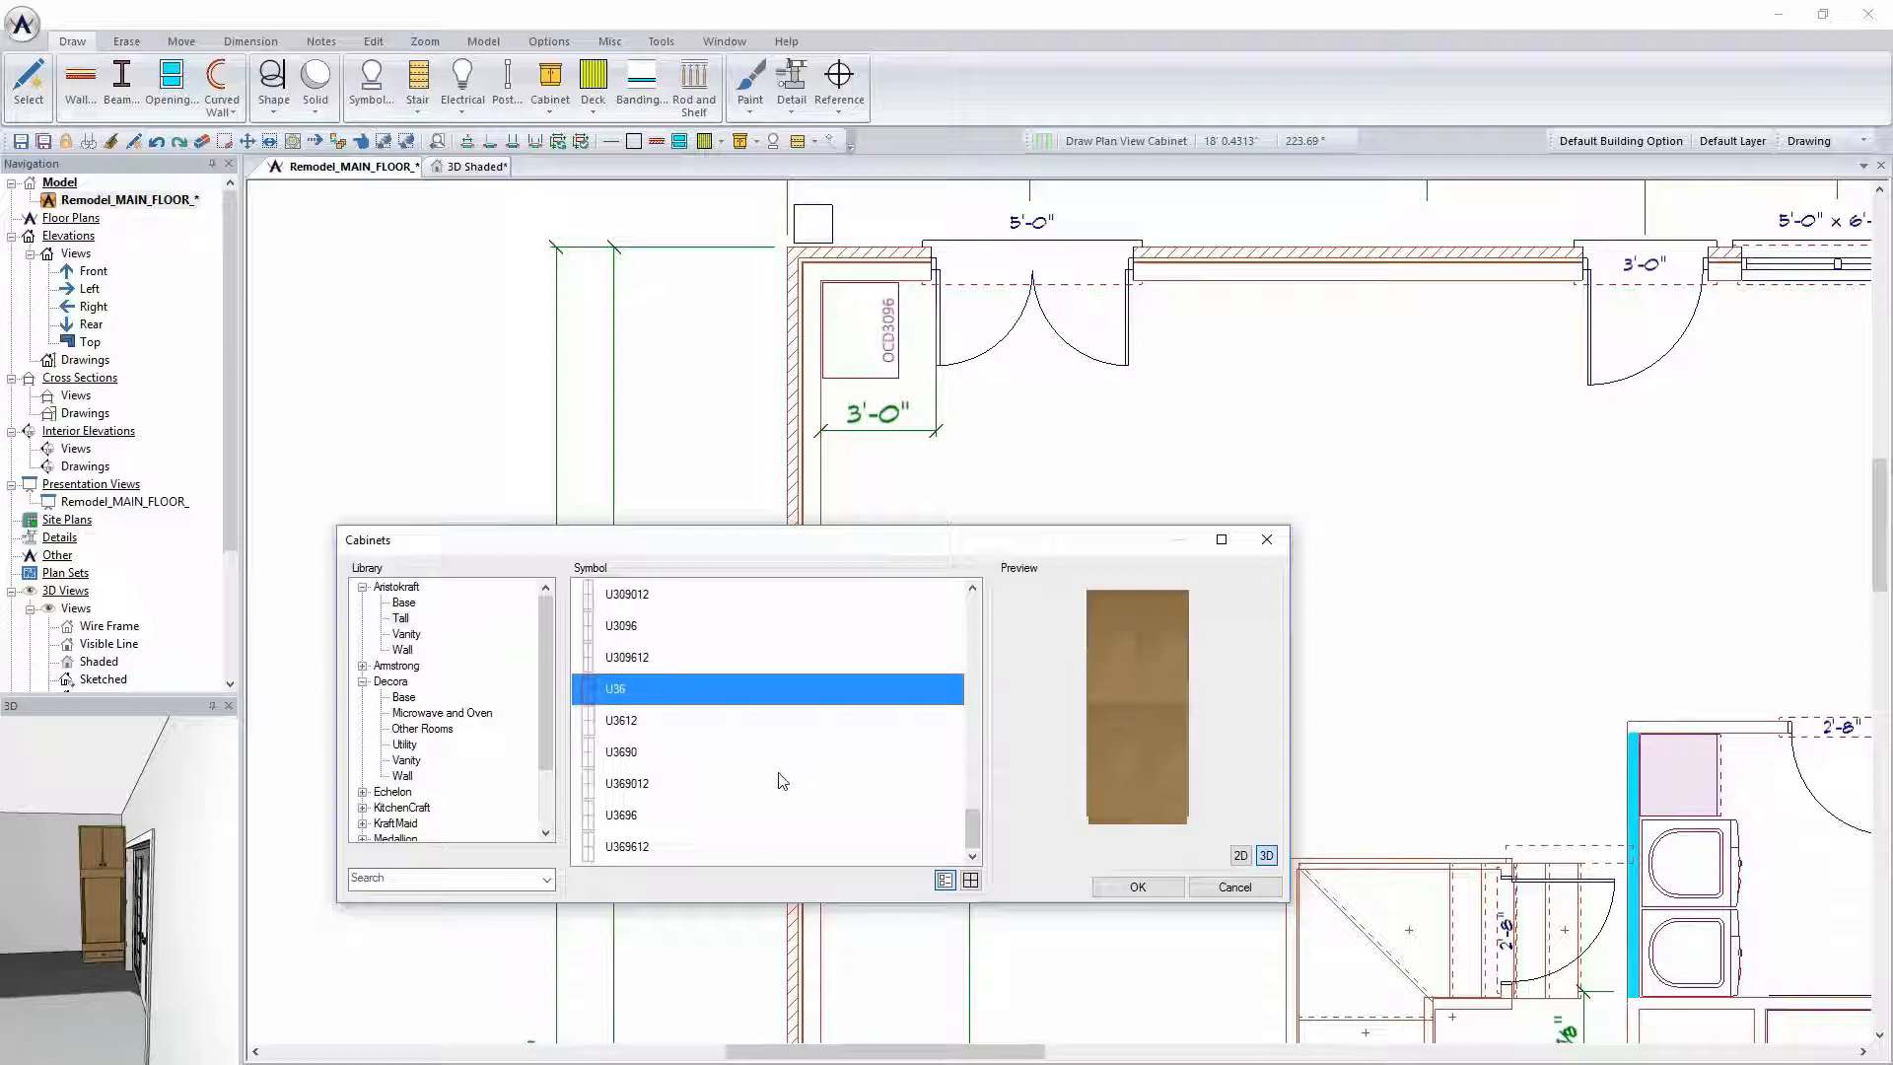
Preview several Decora Microwave and Oven cabinets, including BFOC33 and OCS2784, and close the library without choosing another cabinet
{"action": "left_click", "coordinate": [431, 715]}
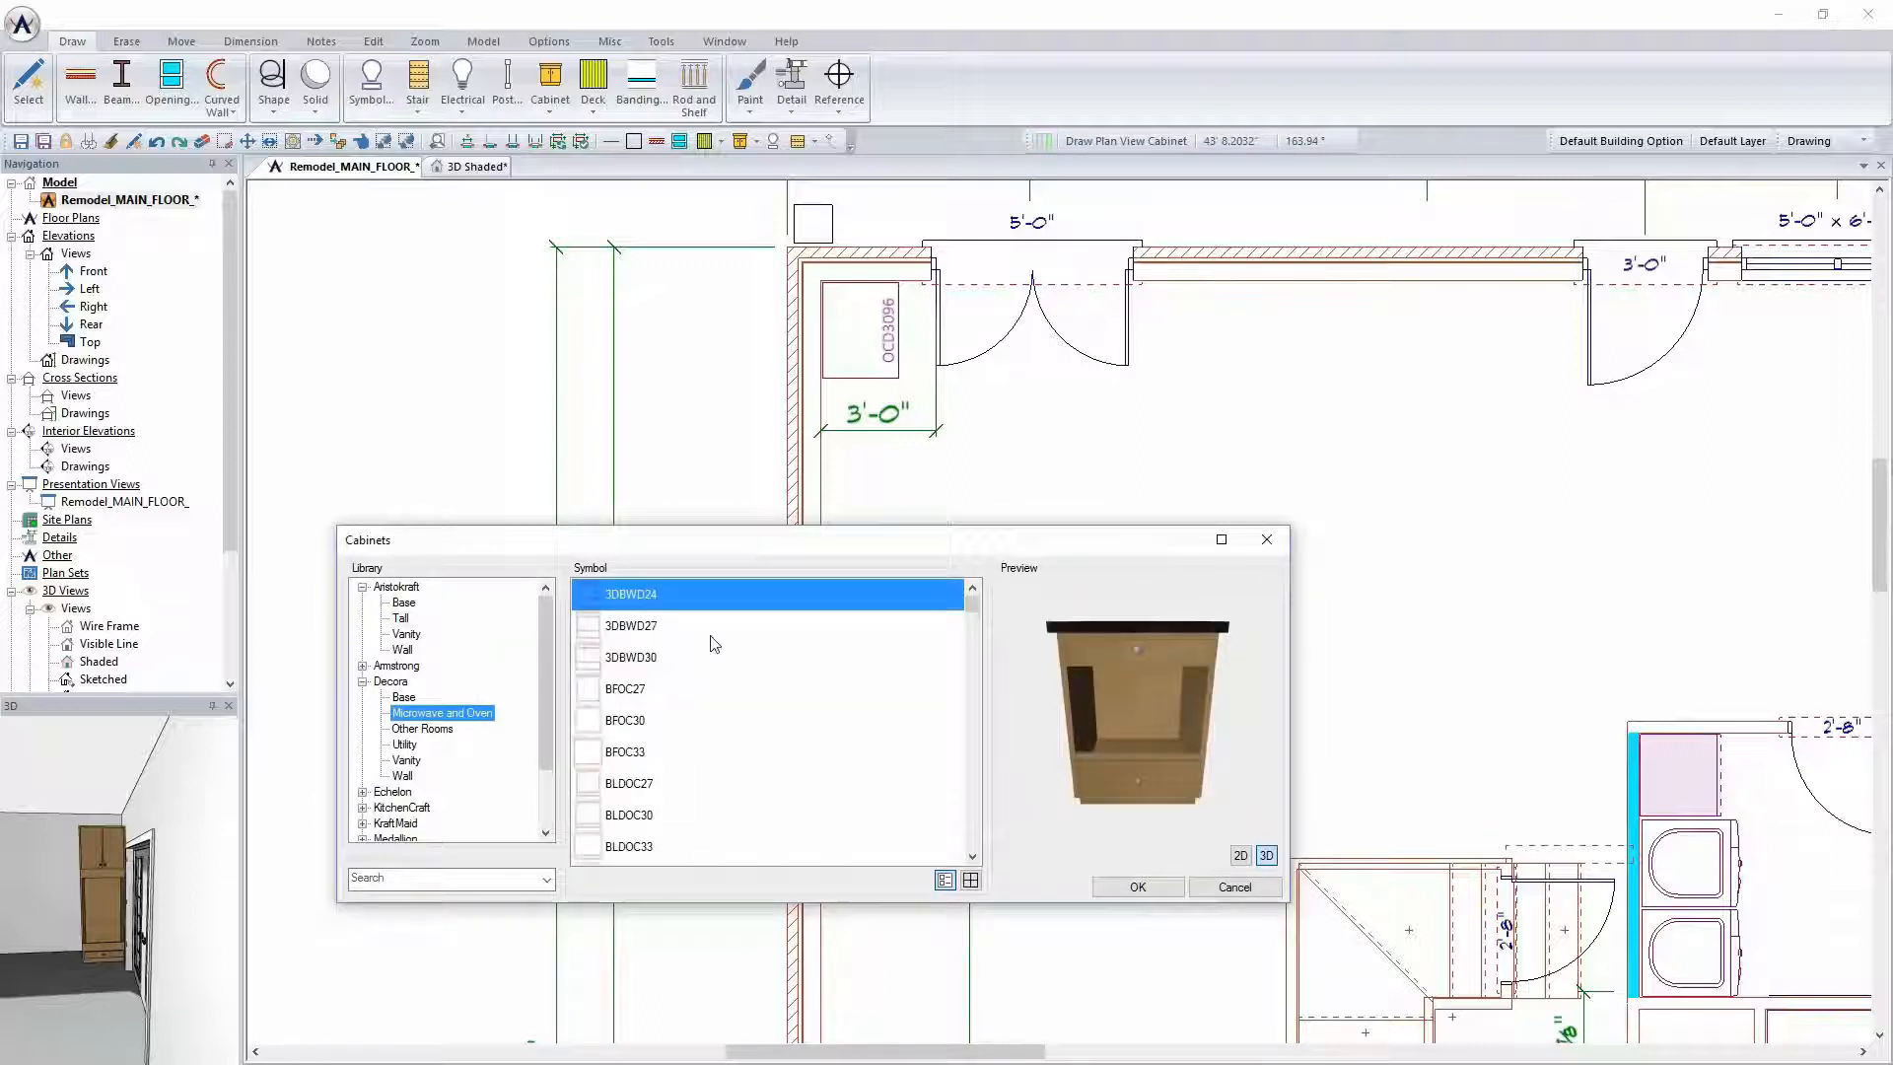
{"action": "left_click", "coordinate": [634, 625]}
{"action": "left_click", "coordinate": [636, 690]}
{"action": "left_click", "coordinate": [639, 751]}
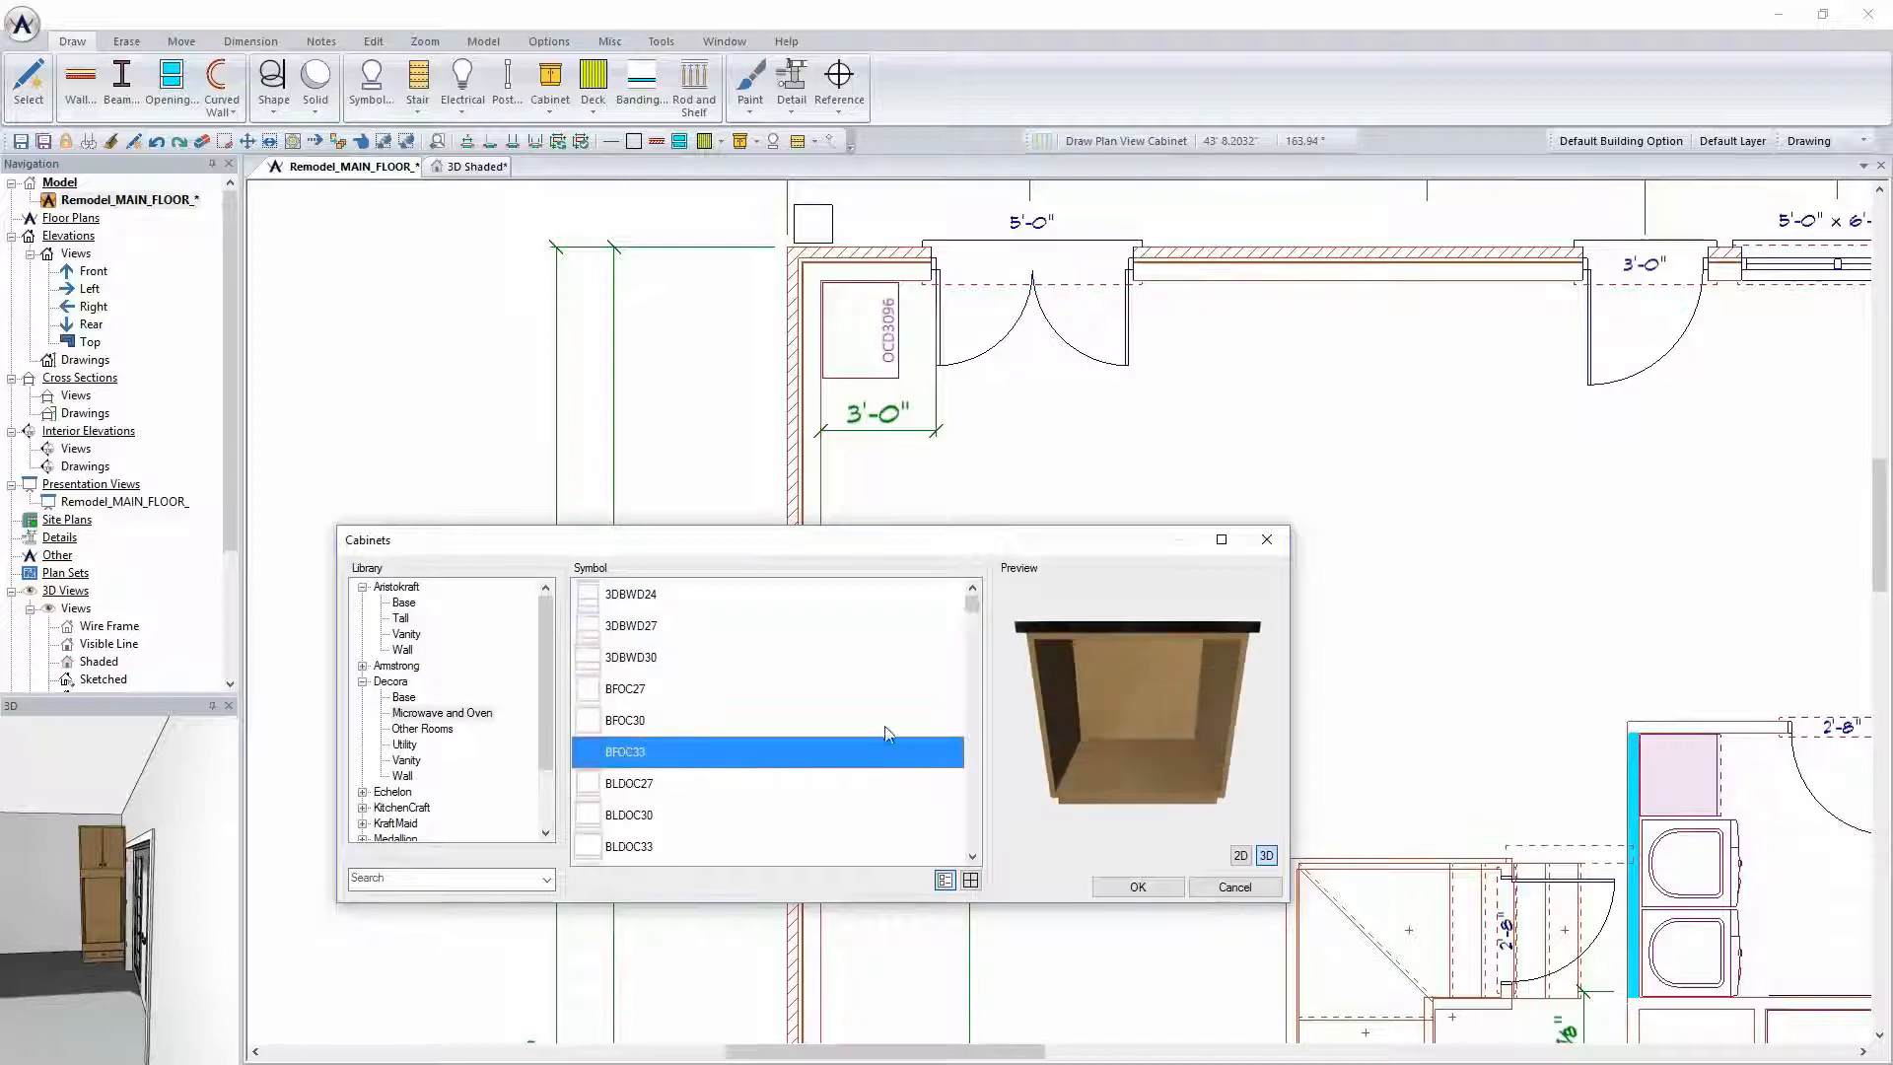
{"action": "left_click", "coordinate": [971, 768]}
{"action": "left_click", "coordinate": [971, 768]}
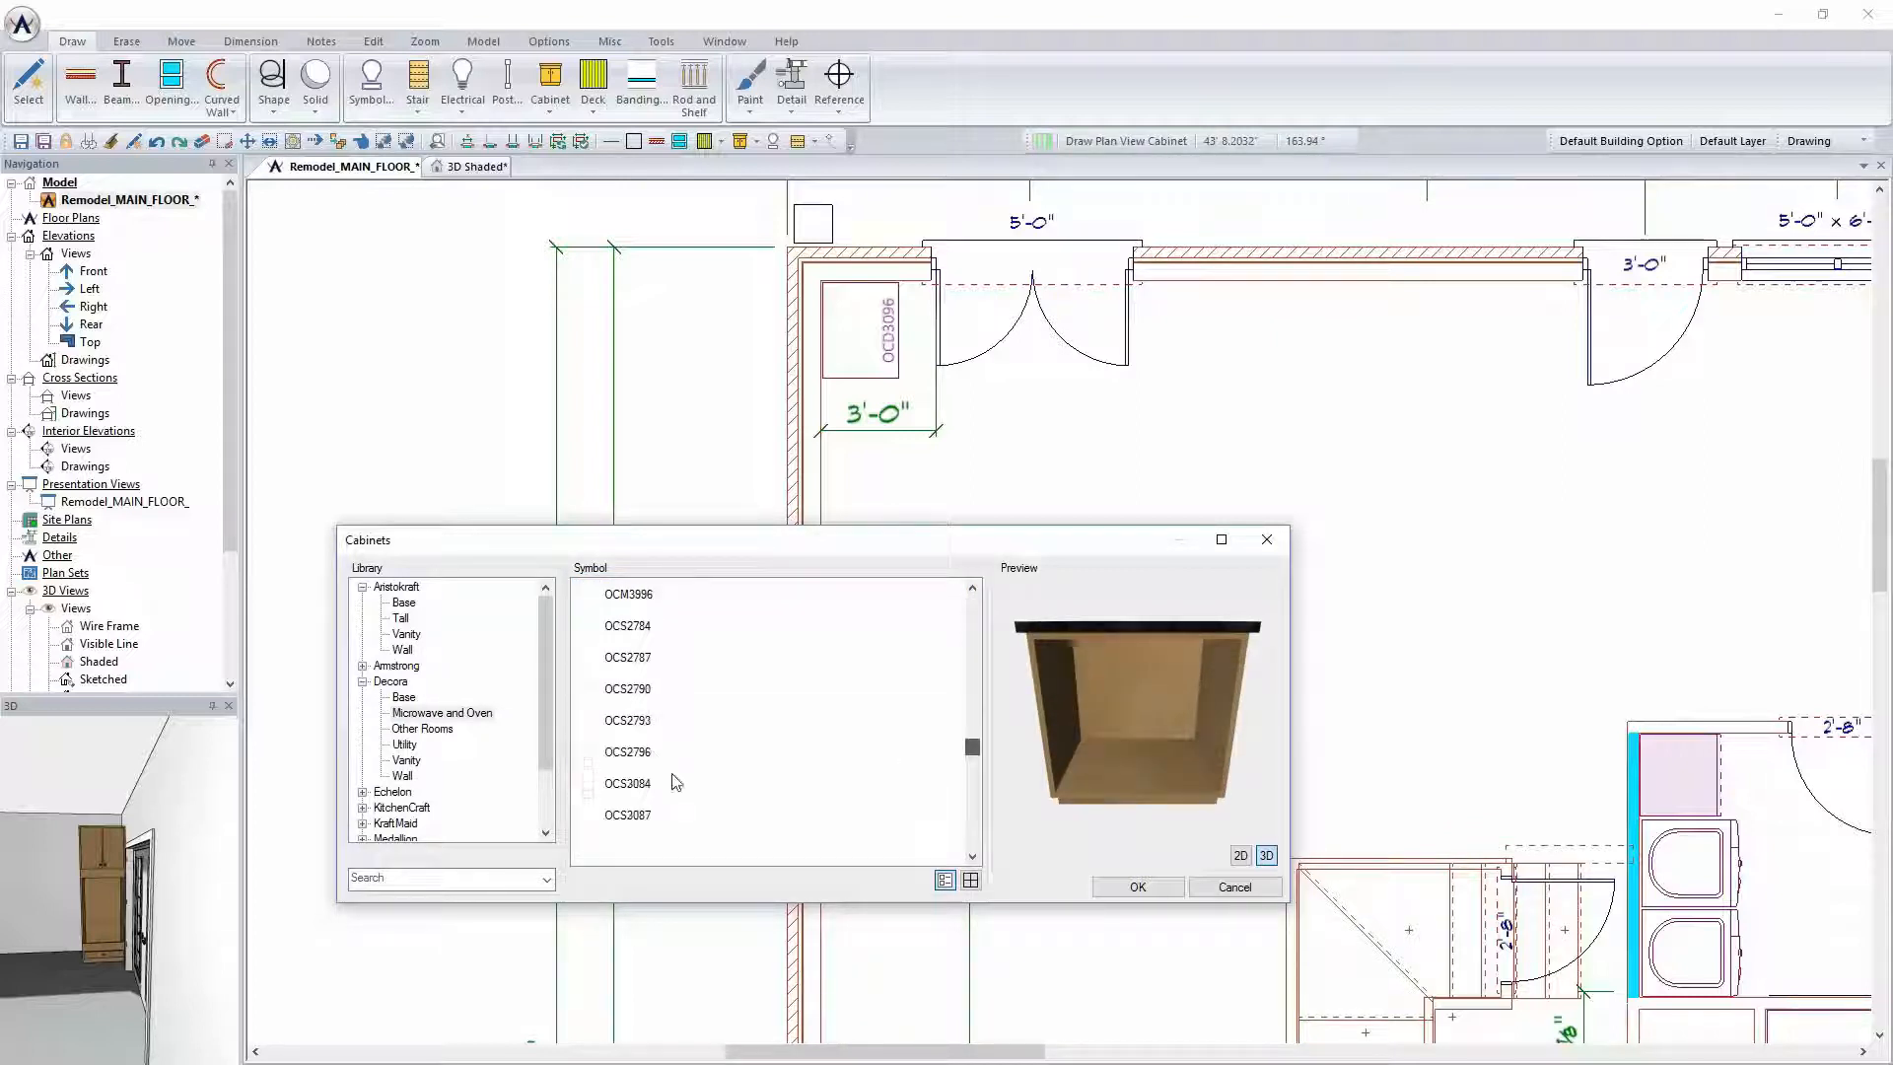
{"action": "left_click", "coordinate": [690, 752]}
{"action": "left_click", "coordinate": [621, 689]}
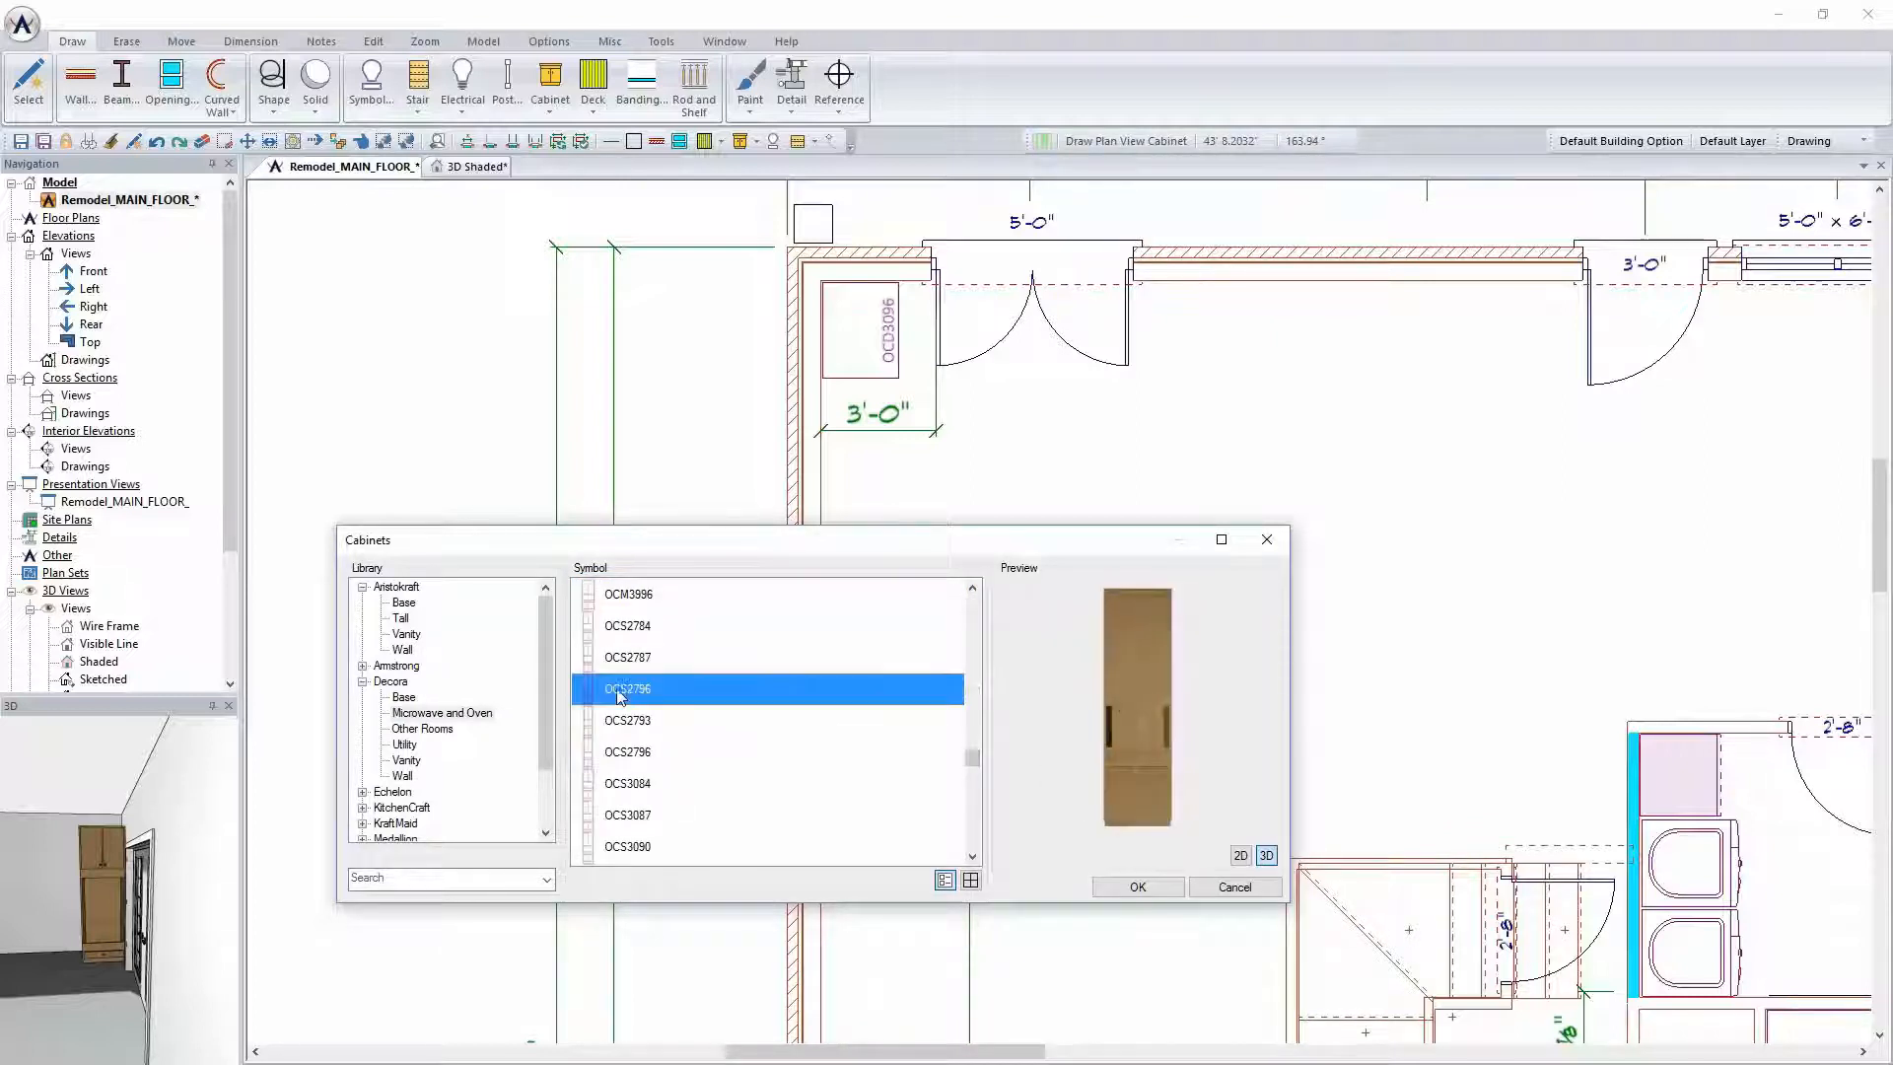
{"action": "left_click", "coordinate": [651, 657]}
{"action": "left_click", "coordinate": [641, 627]}
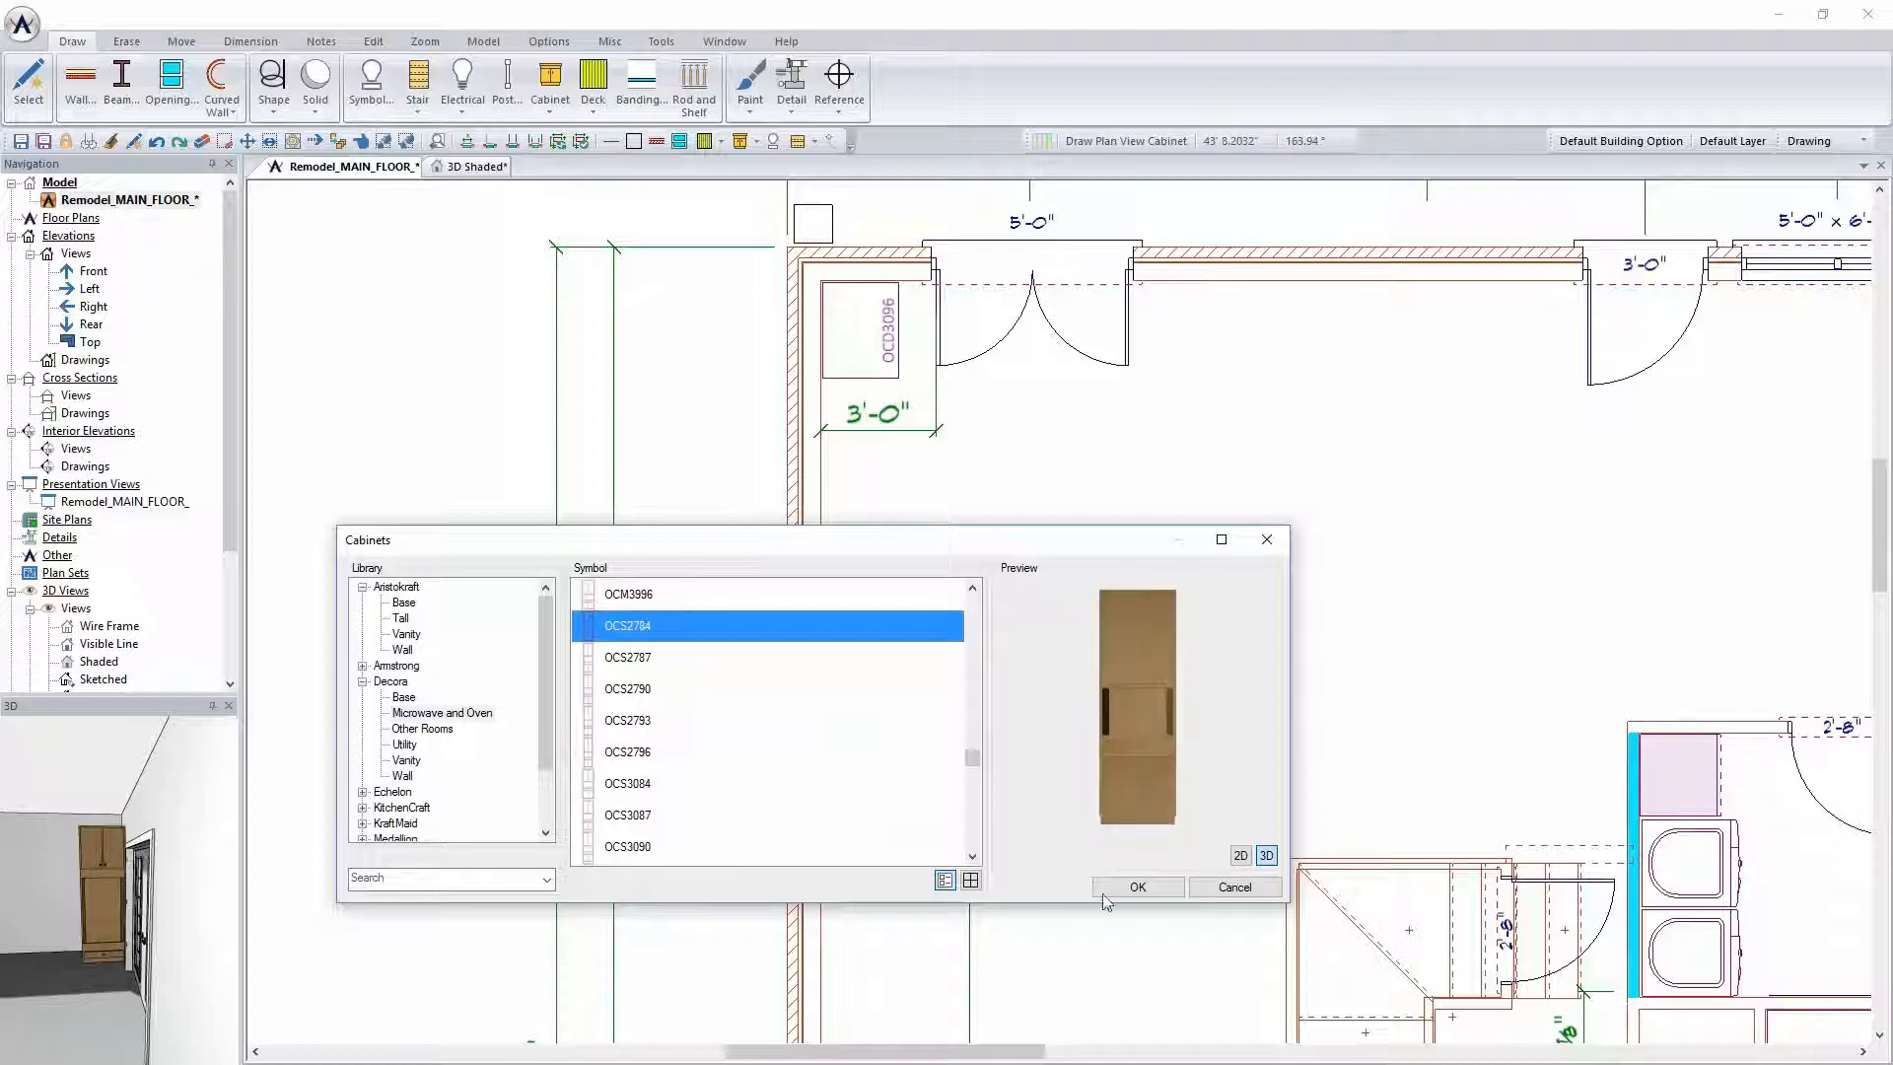
{"action": "left_click", "coordinate": [1227, 888]}
Inspect the placed oven cabinet in the 3D Shaded view and return to the floor plan
{"action": "left_click", "coordinate": [476, 166]}
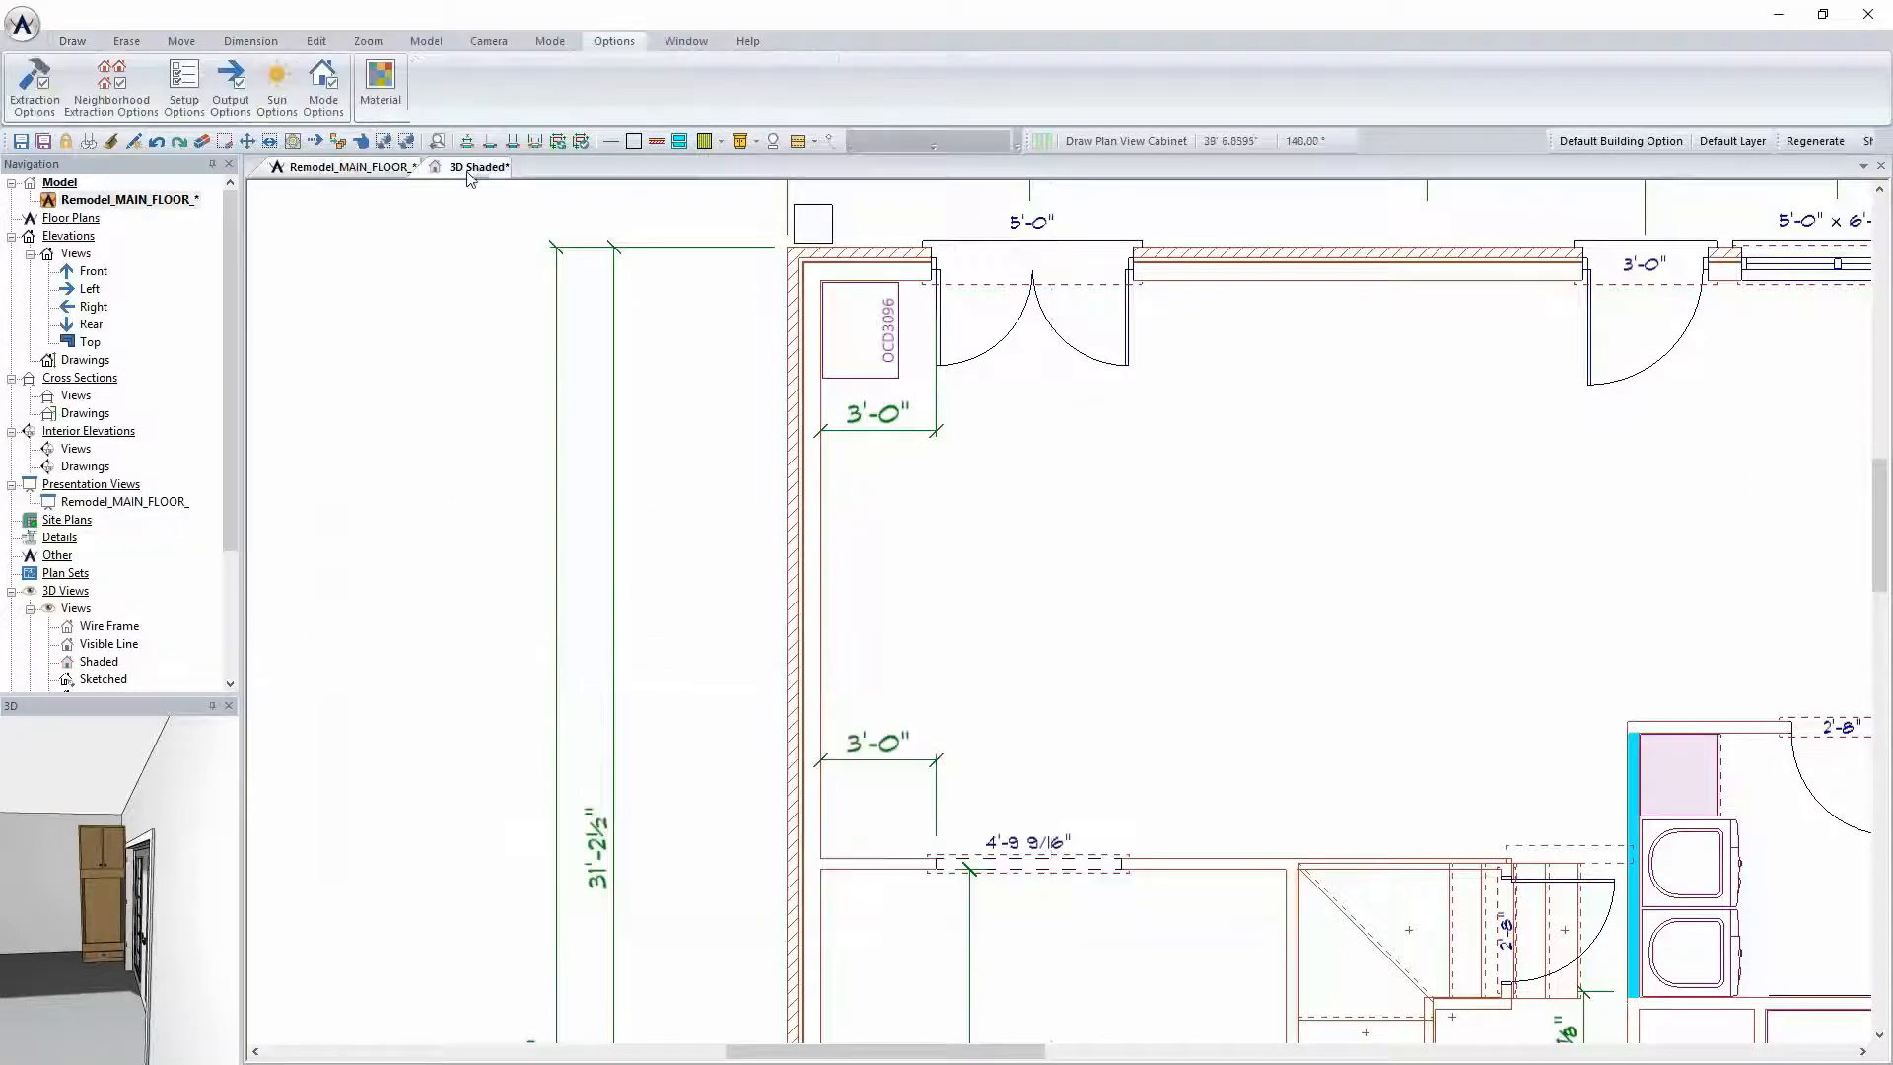
{"action": "left_click", "coordinate": [743, 558]}
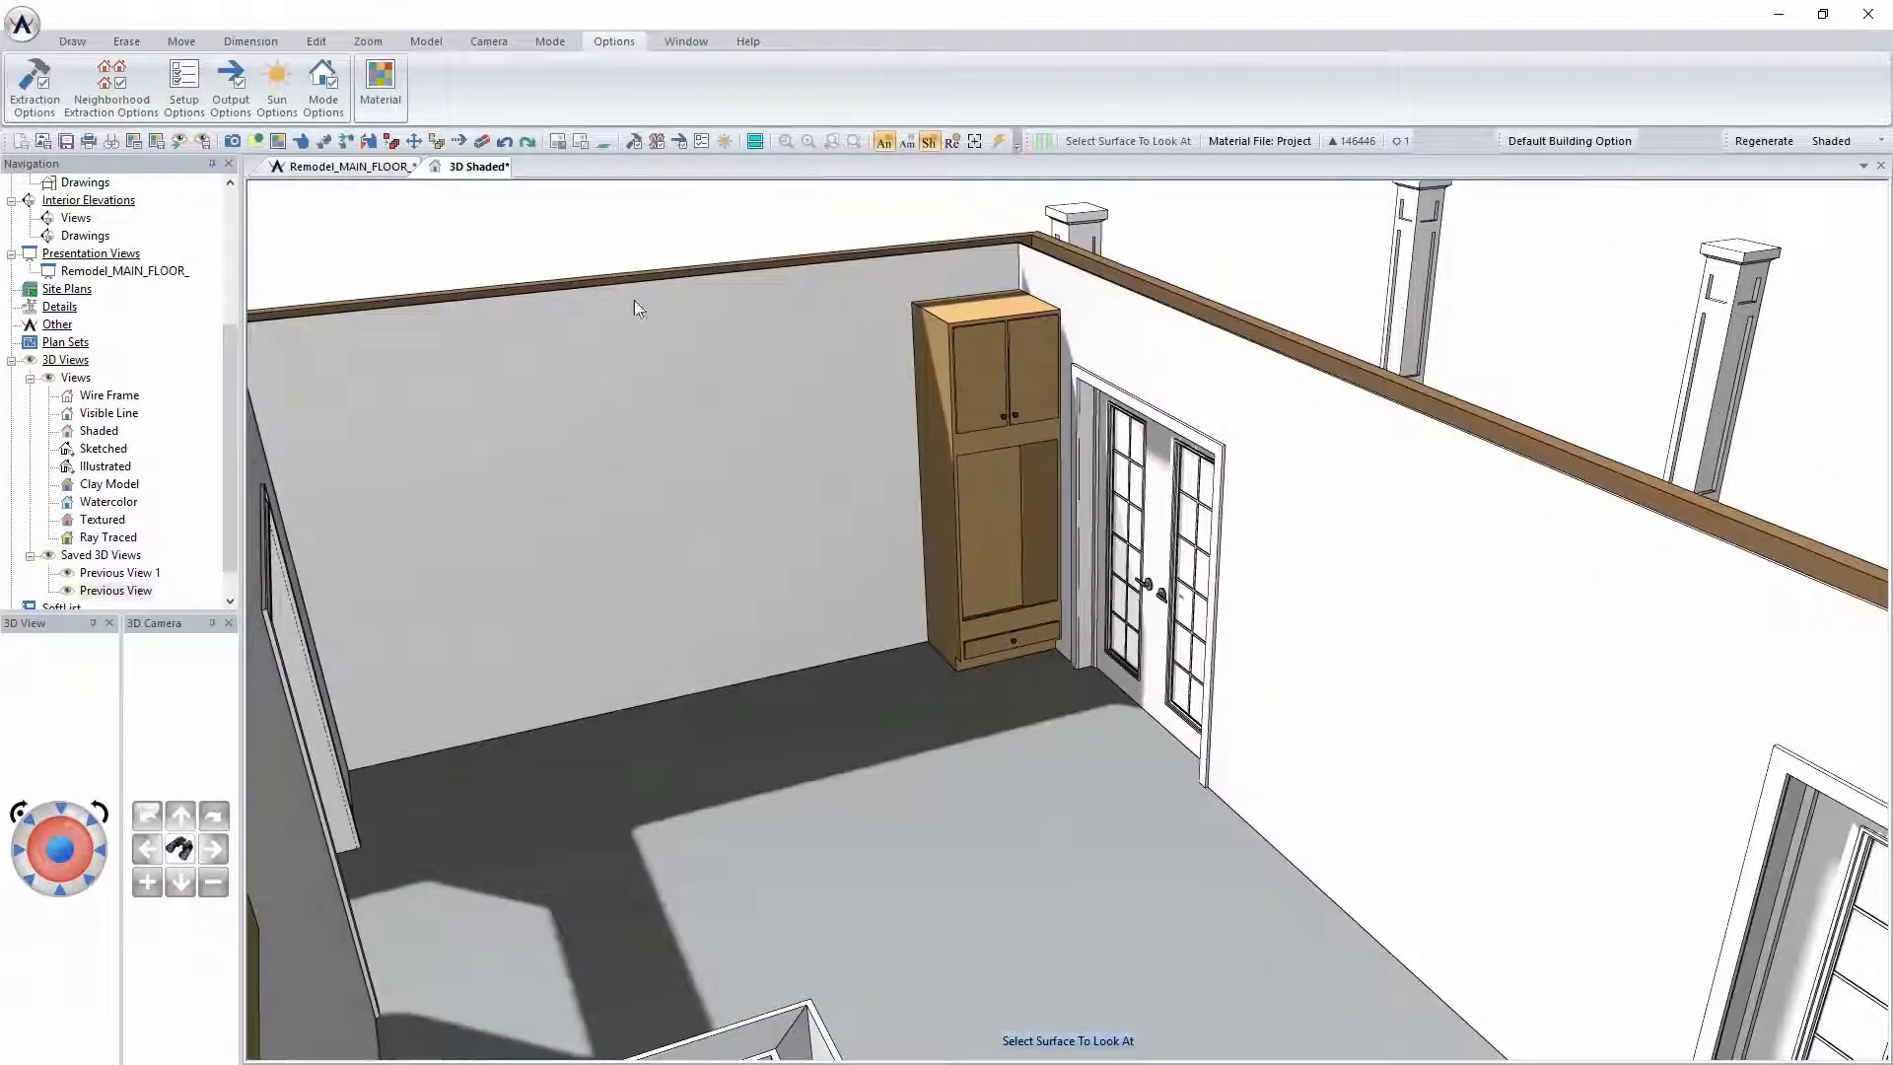
{"action": "left_click", "coordinate": [369, 167]}
Start placing a symbol and open the General Electric Profile collection in the manufacturer symbol library
{"action": "scroll", "coordinate": [1037, 513], "scroll_direction": "up", "scroll_amount": 5}
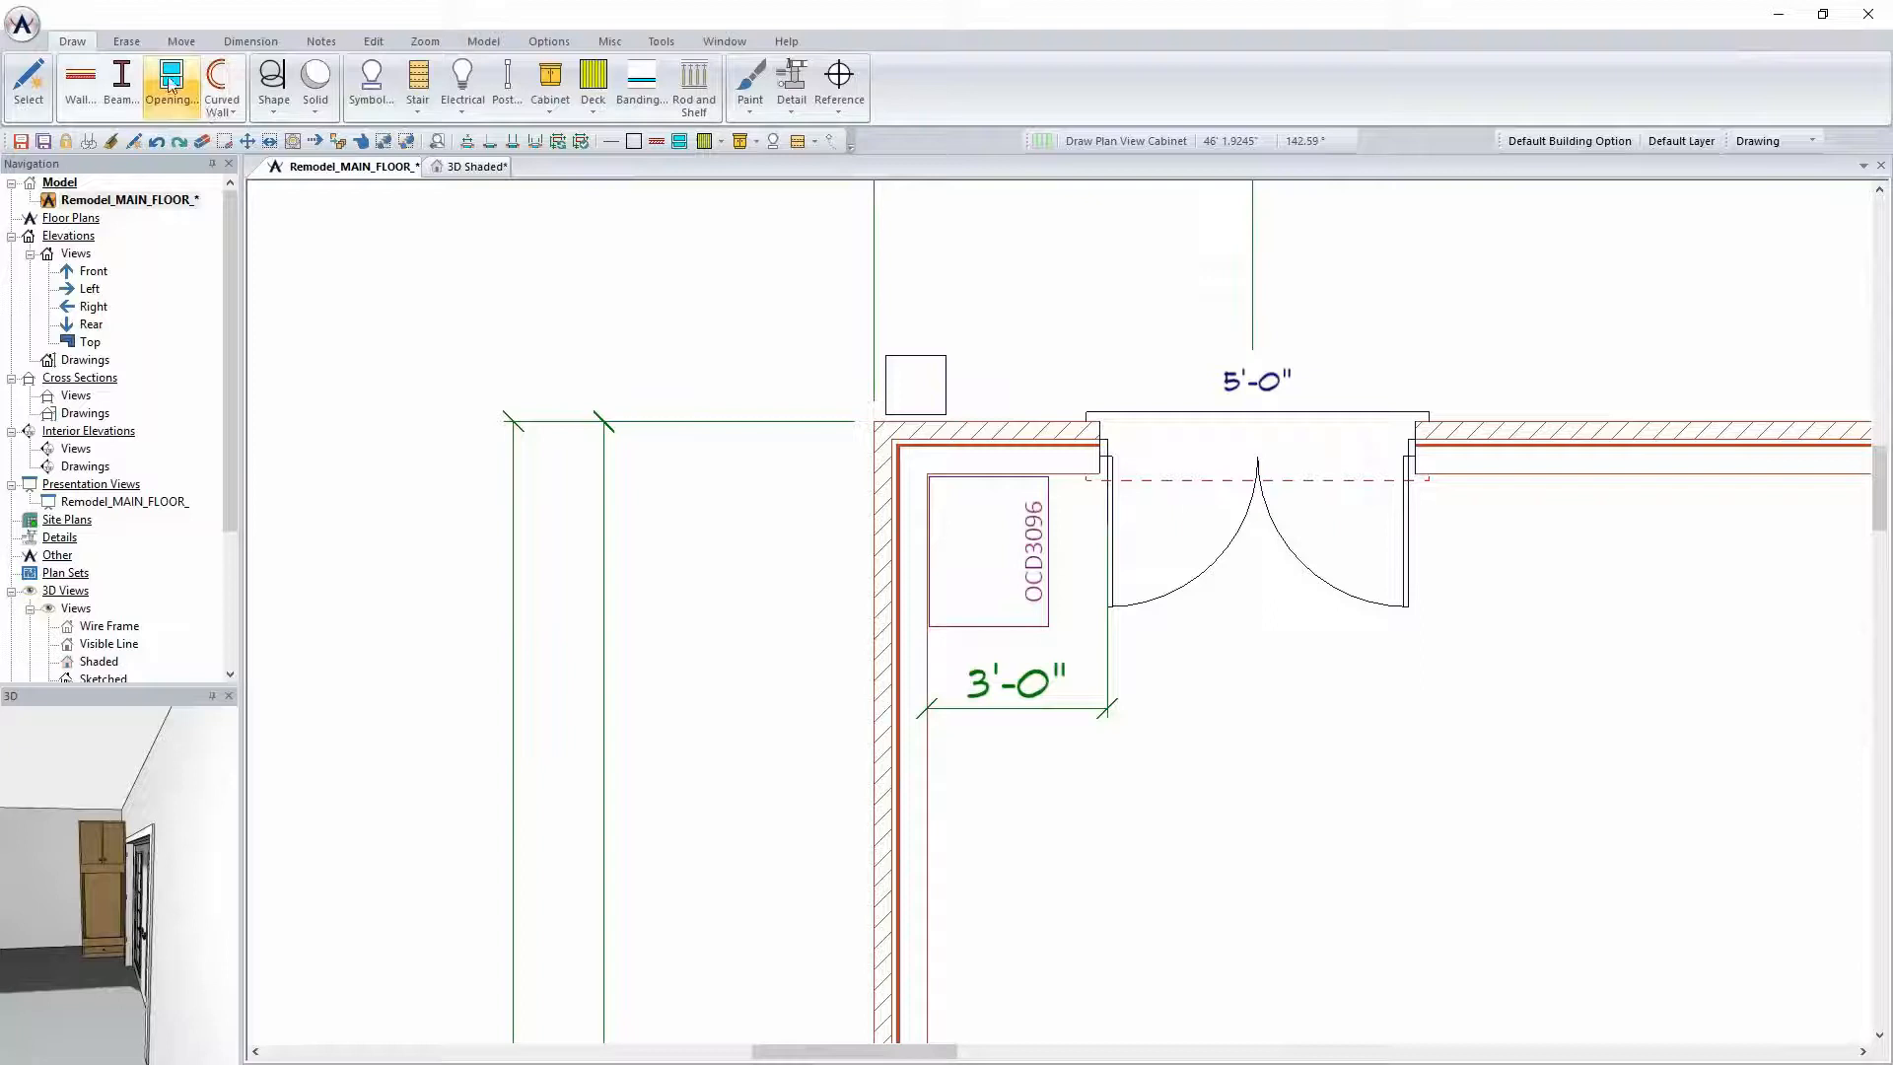
{"action": "left_click", "coordinate": [371, 79]}
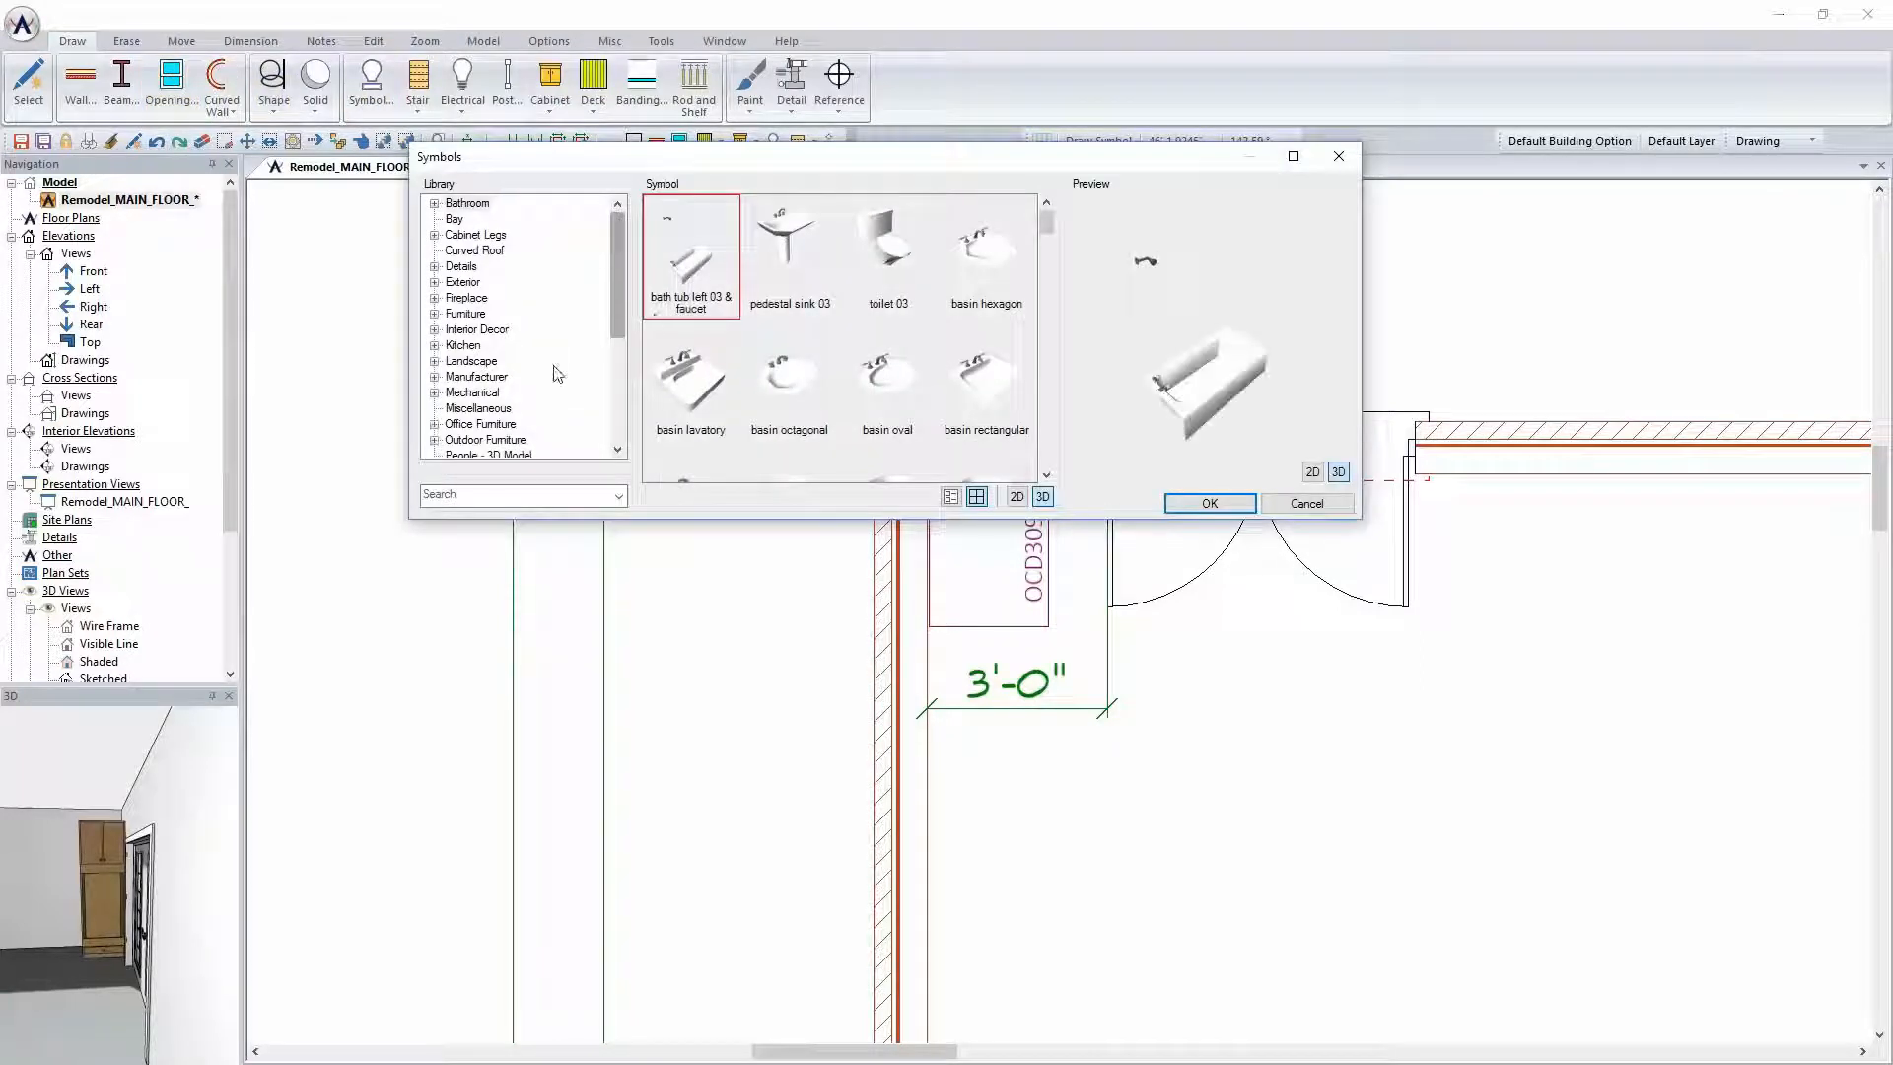
{"action": "scroll", "coordinate": [621, 318], "scroll_direction": "down", "scroll_amount": 1}
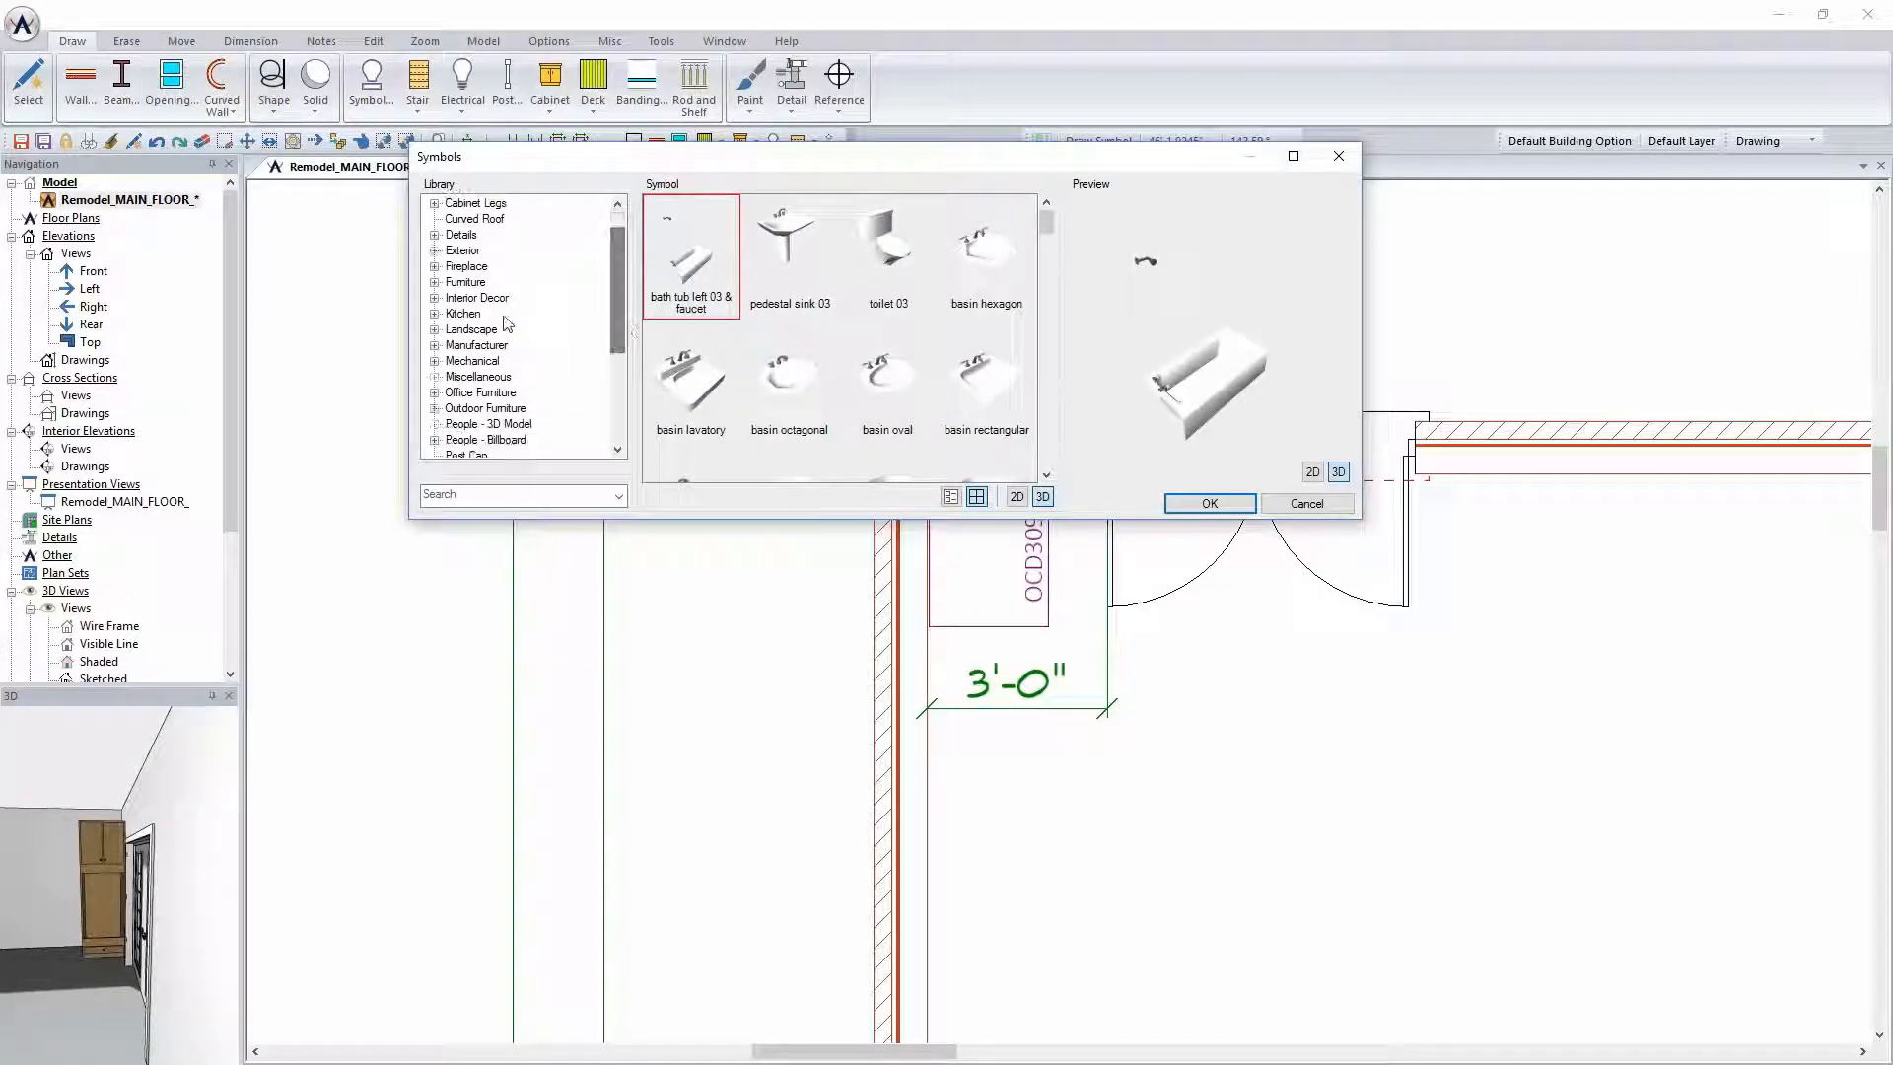
{"action": "left_click", "coordinate": [434, 345]}
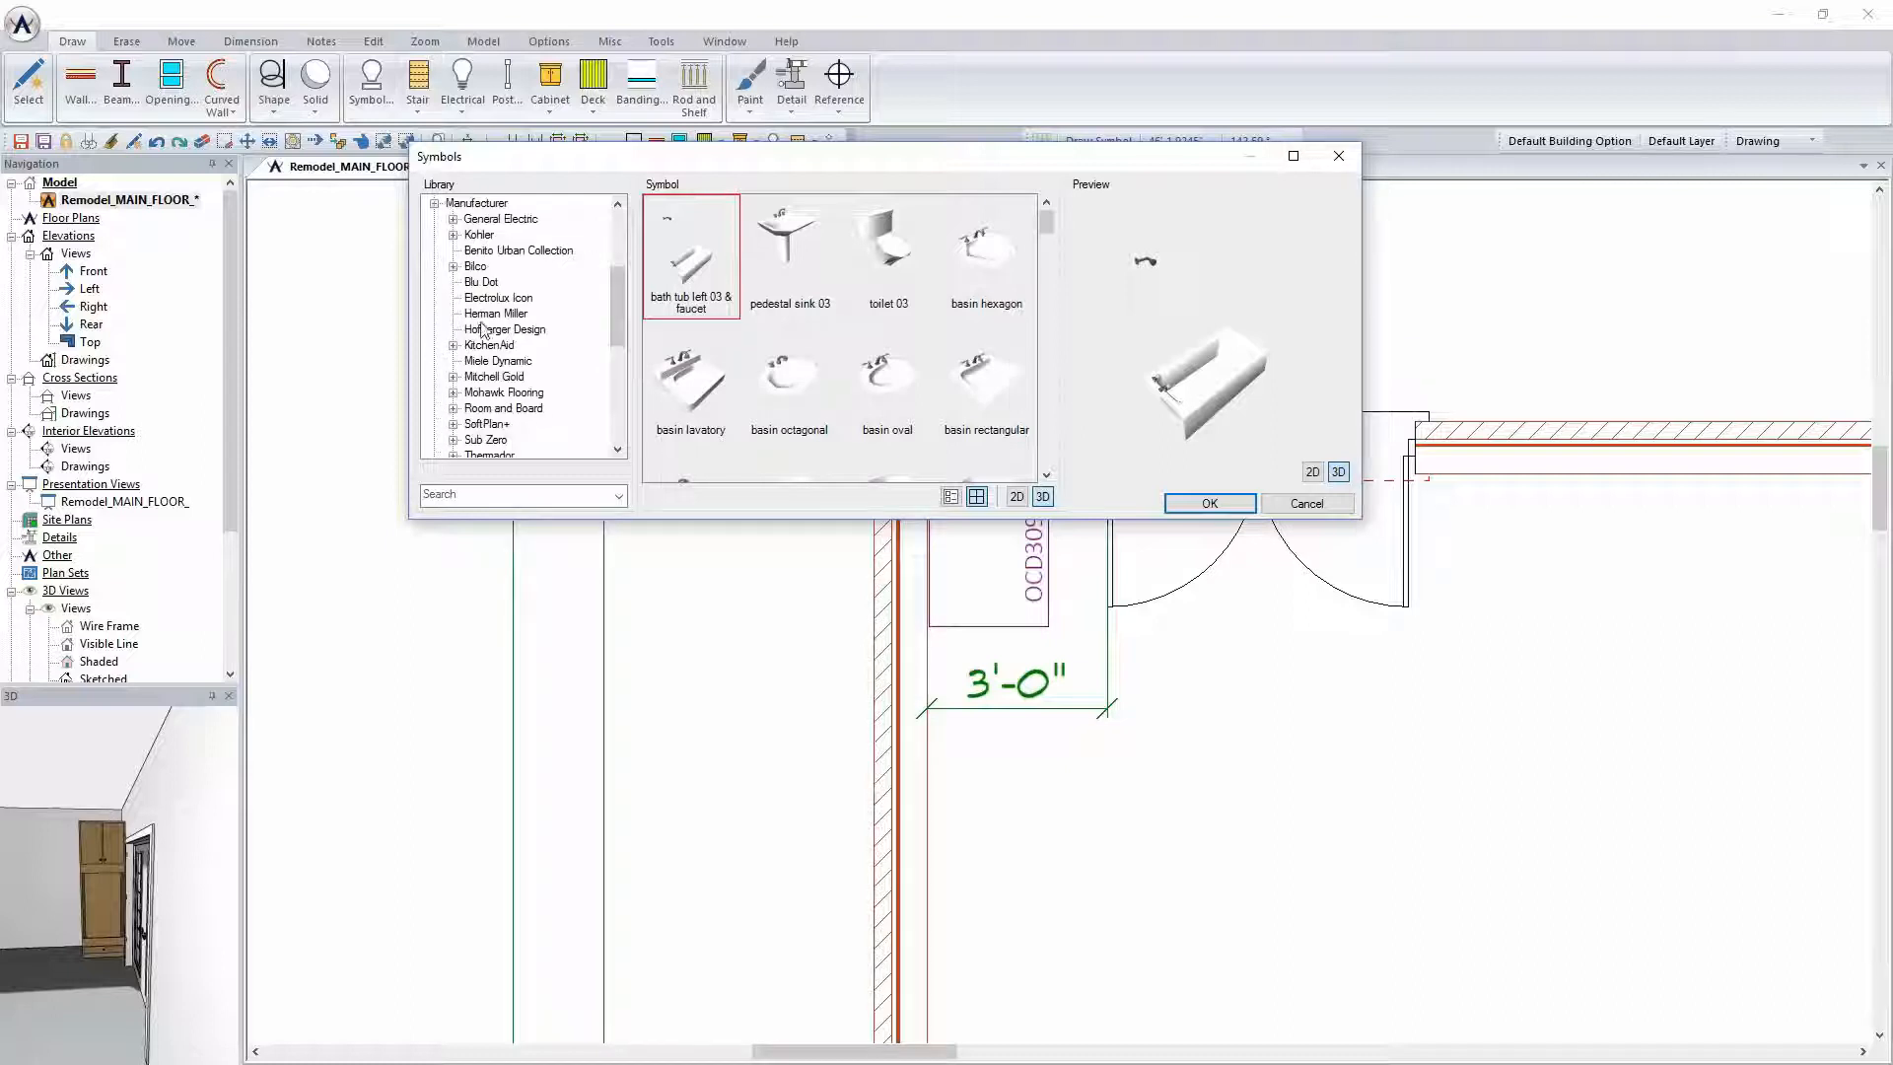
{"action": "double_click", "coordinate": [480, 223]}
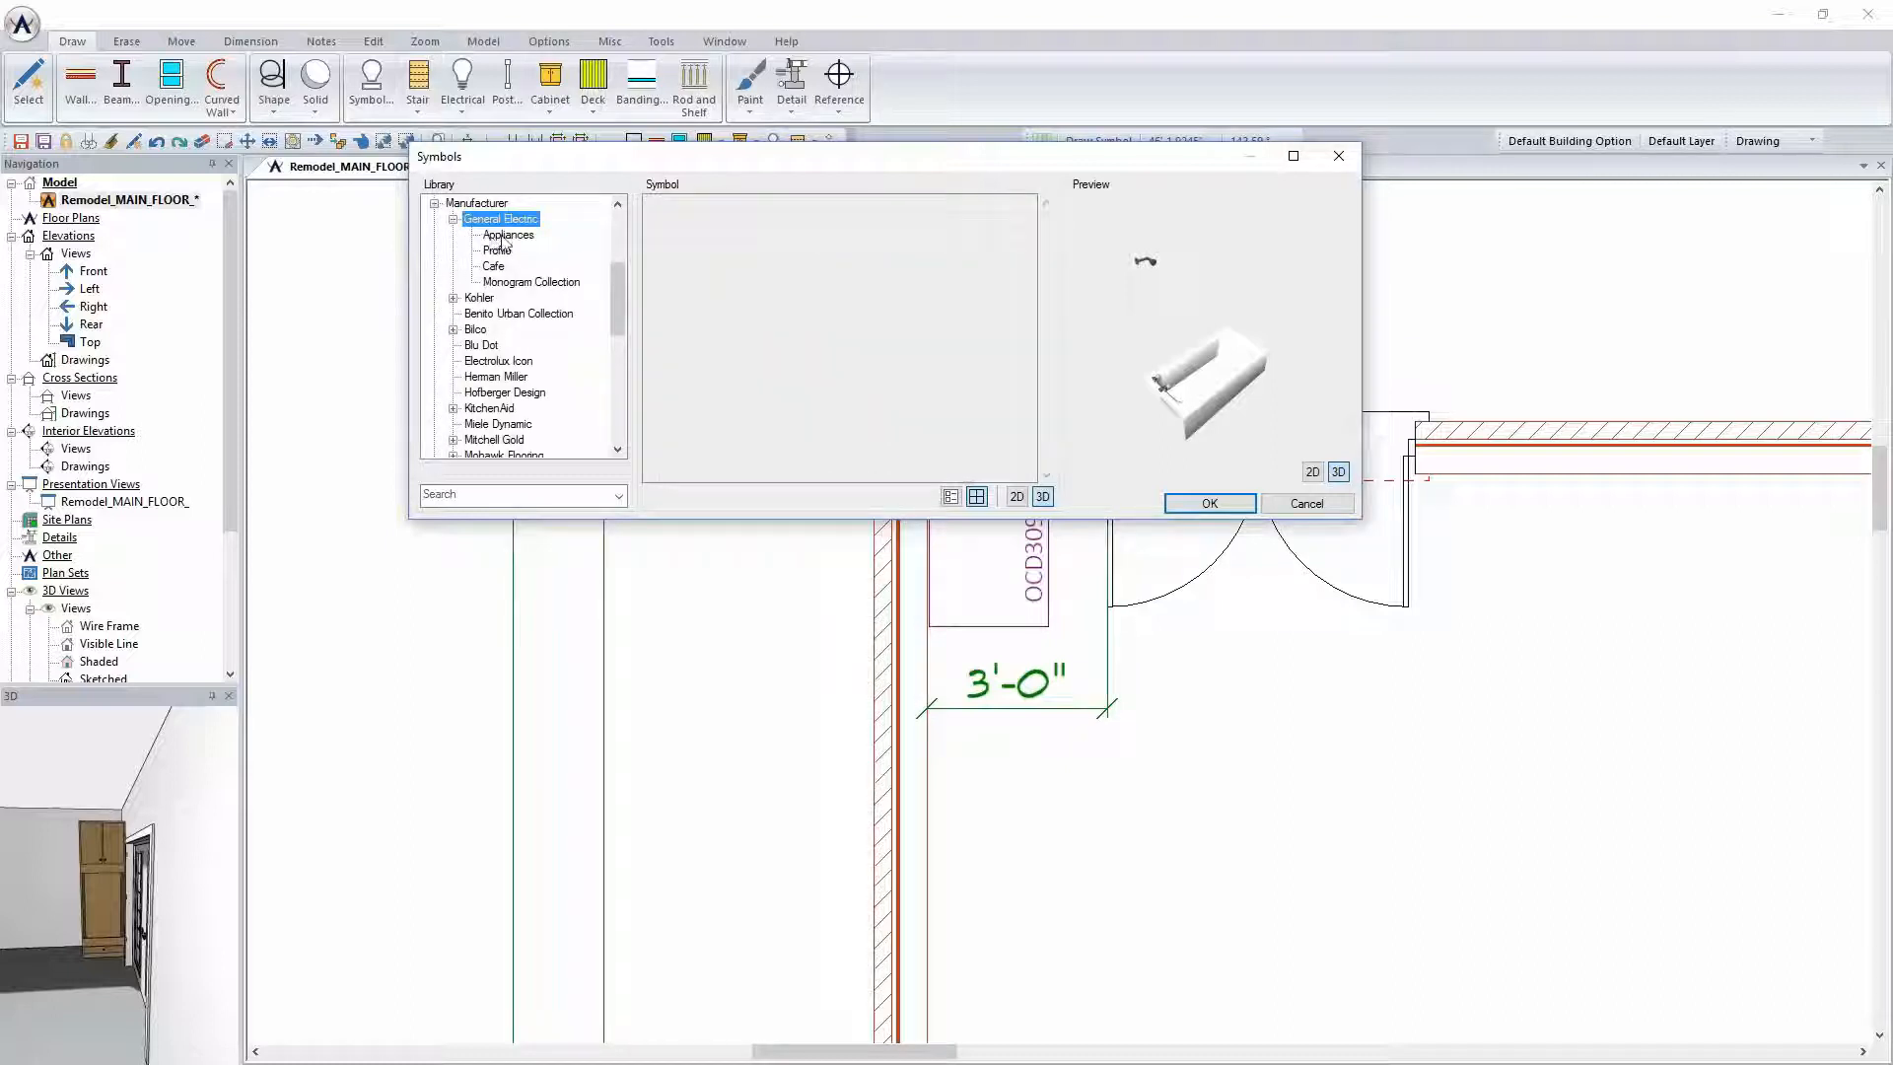
{"action": "left_click", "coordinate": [498, 250]}
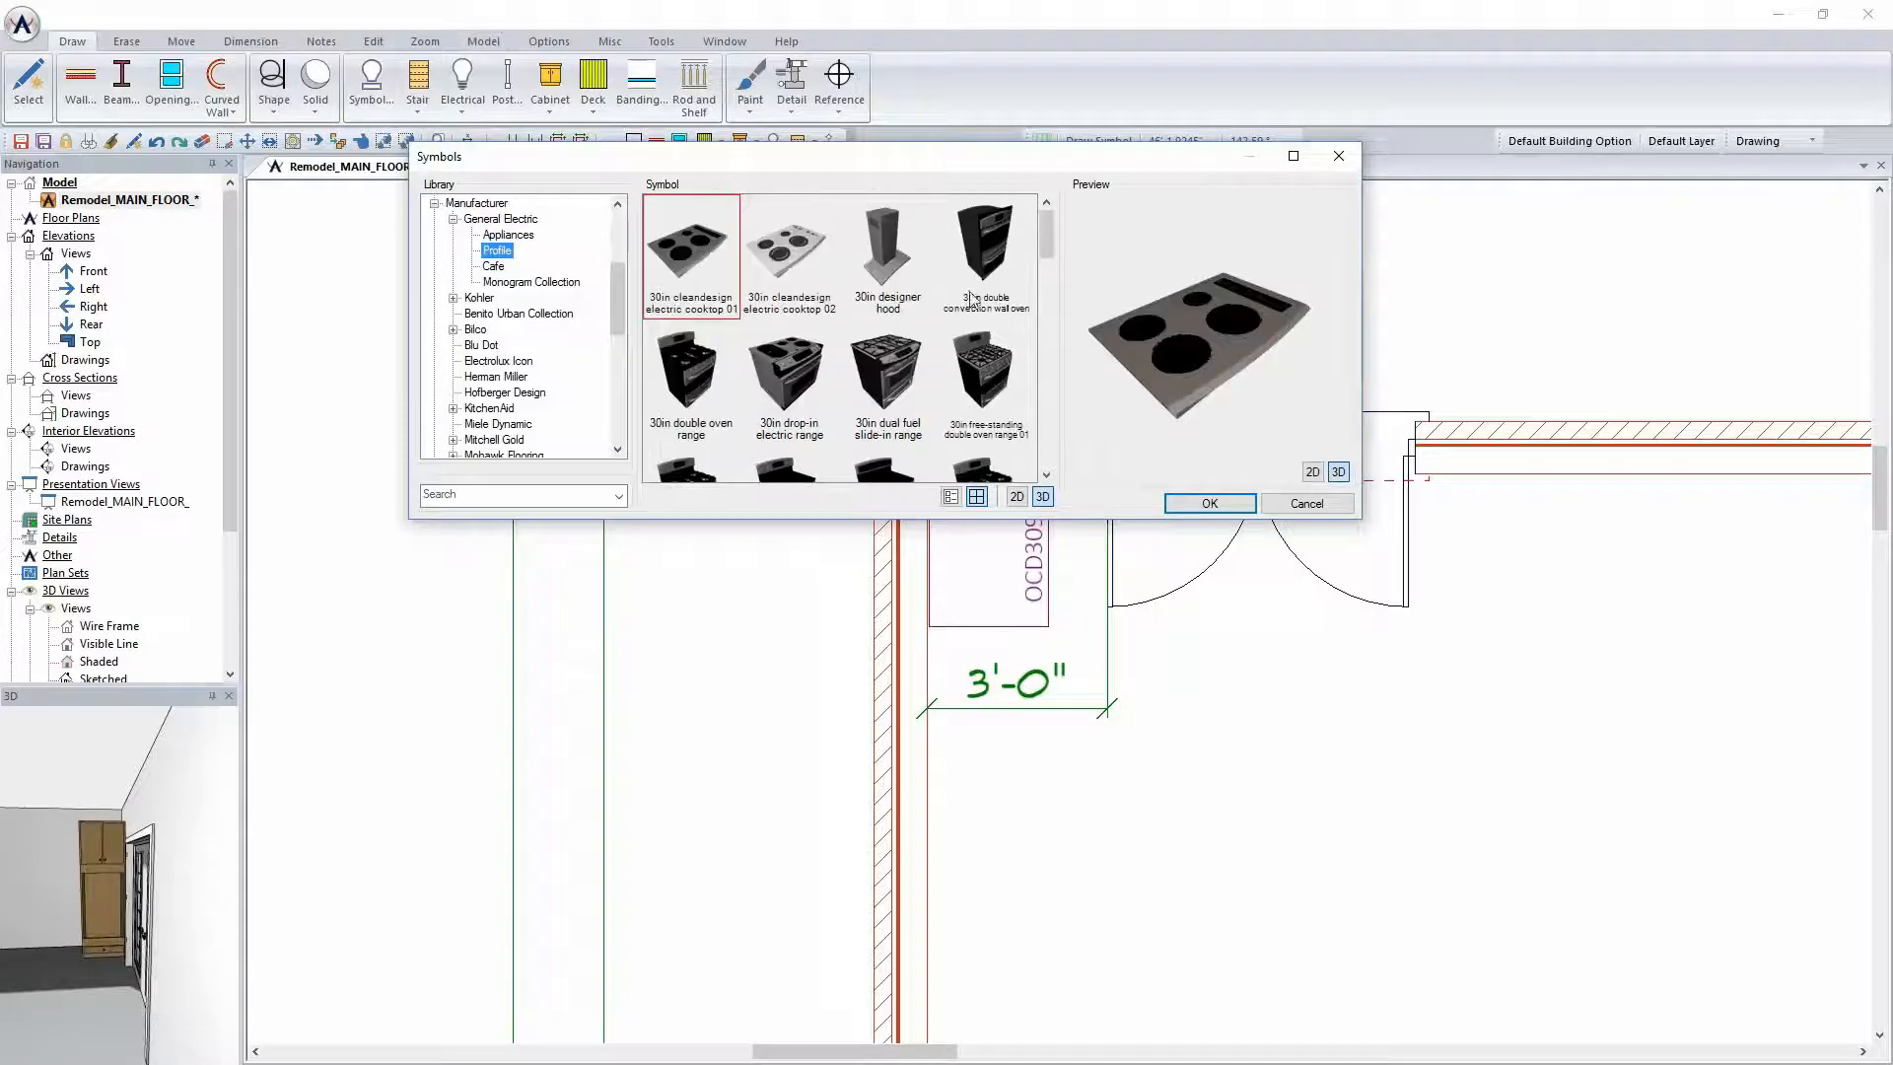
Place the 30in double convection wall oven inside the OCD3096 cabinet and close the symbol library
{"action": "left_click", "coordinate": [978, 296]}
{"action": "left_click_drag", "start_coordinate": [936, 156], "coordinate": [445, 120]}
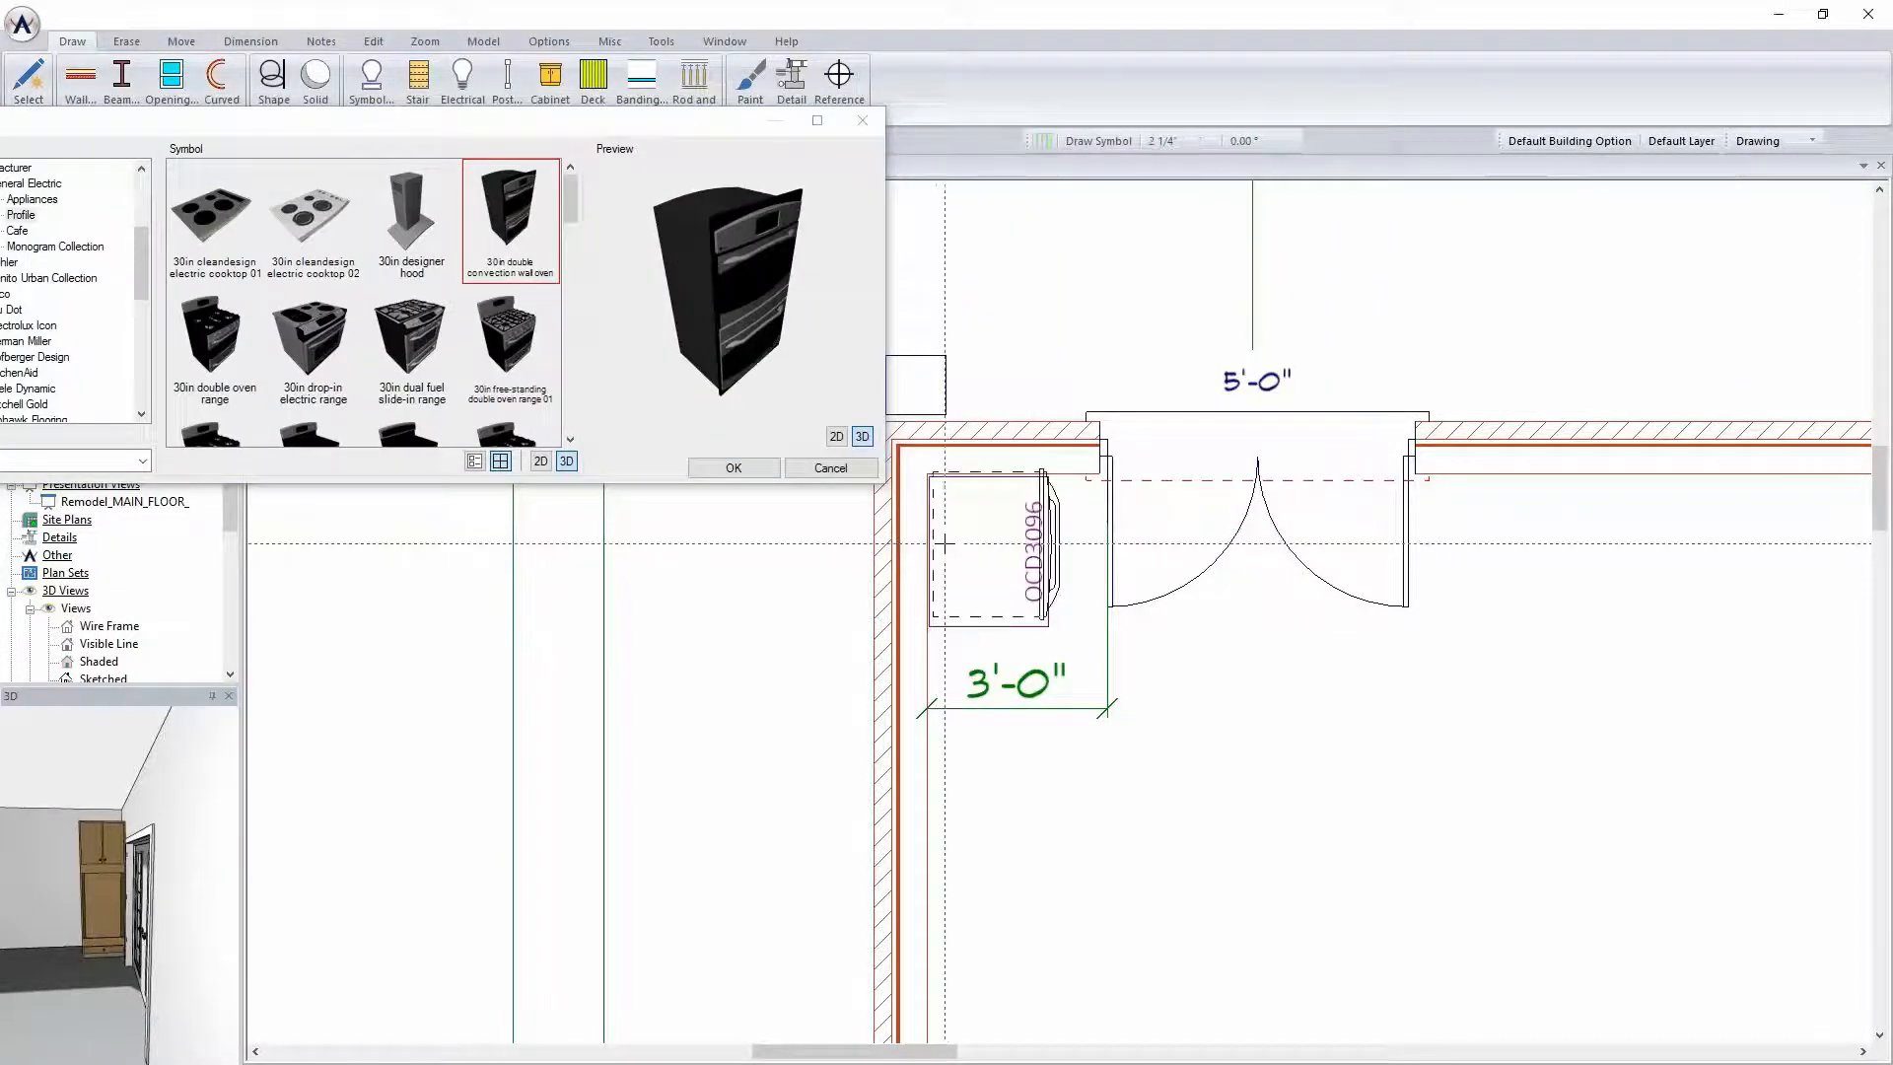
{"action": "left_click", "coordinate": [989, 550]}
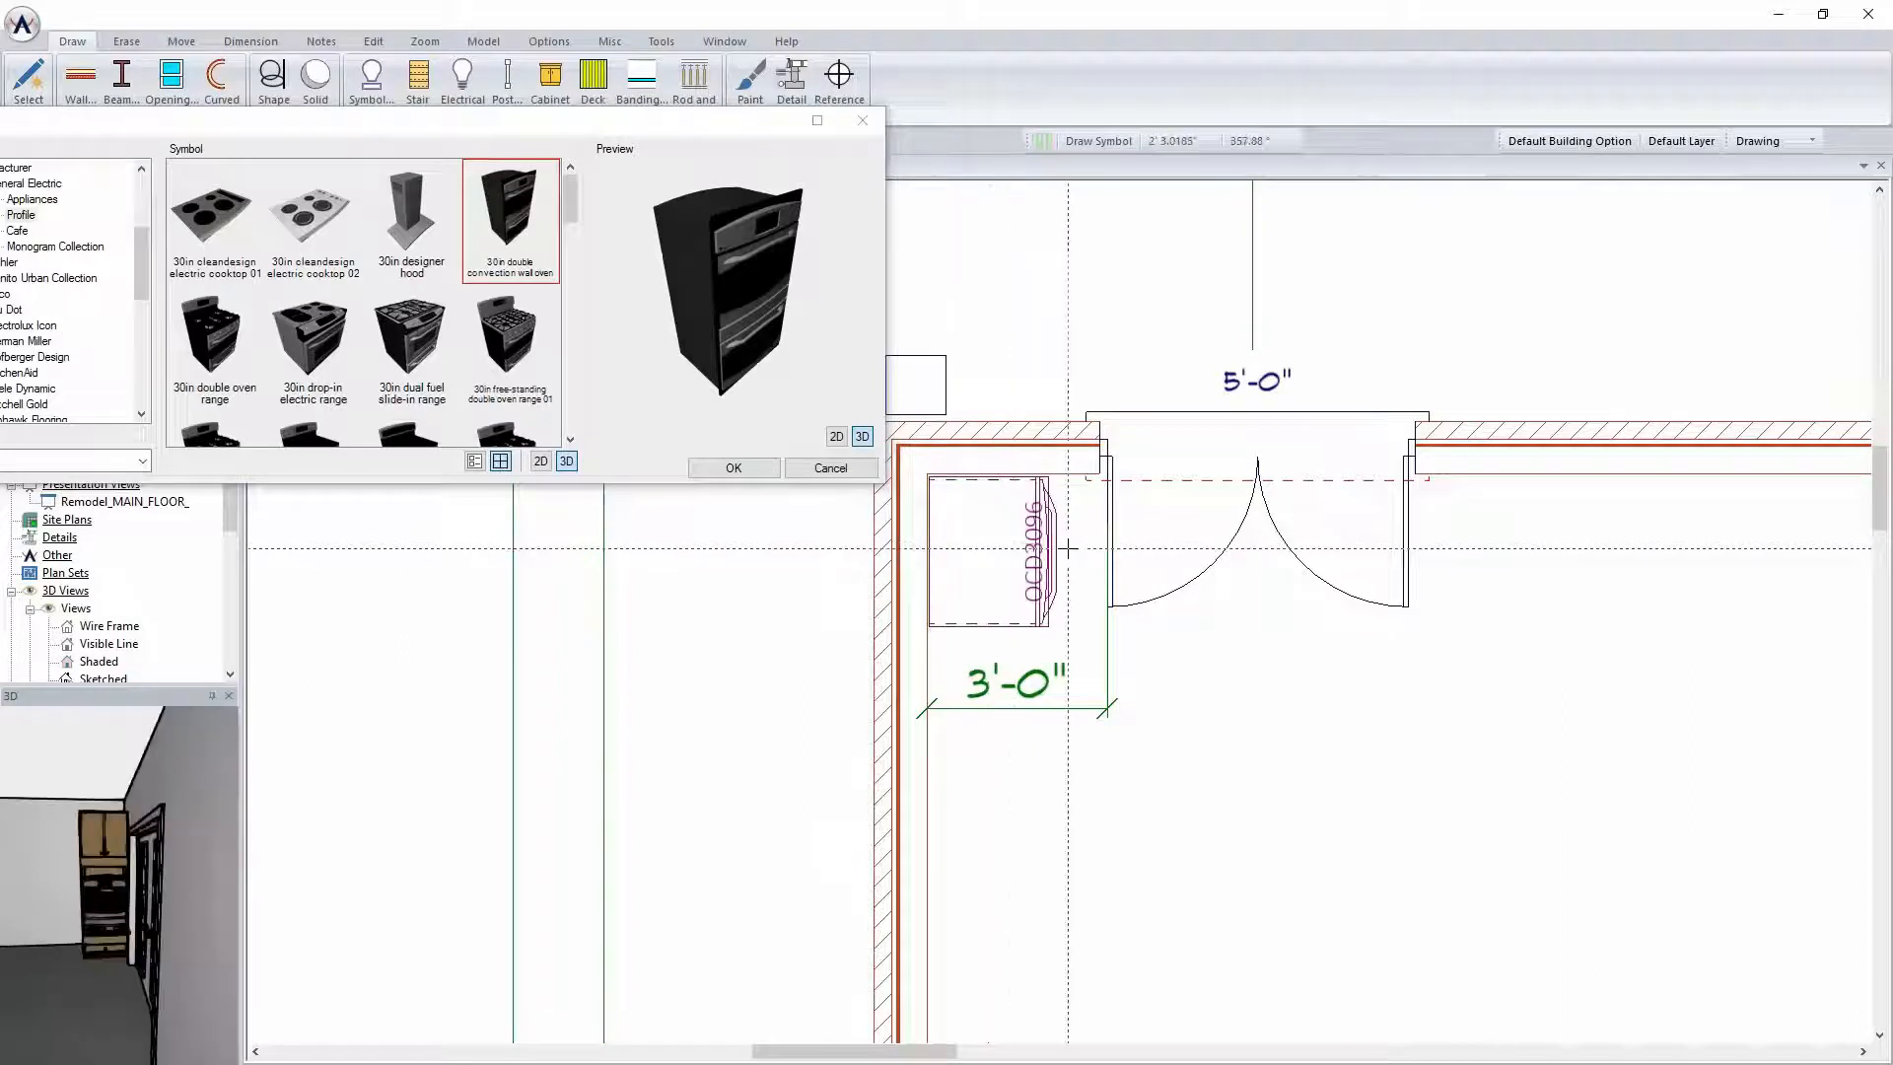
{"action": "left_click", "coordinate": [733, 468]}
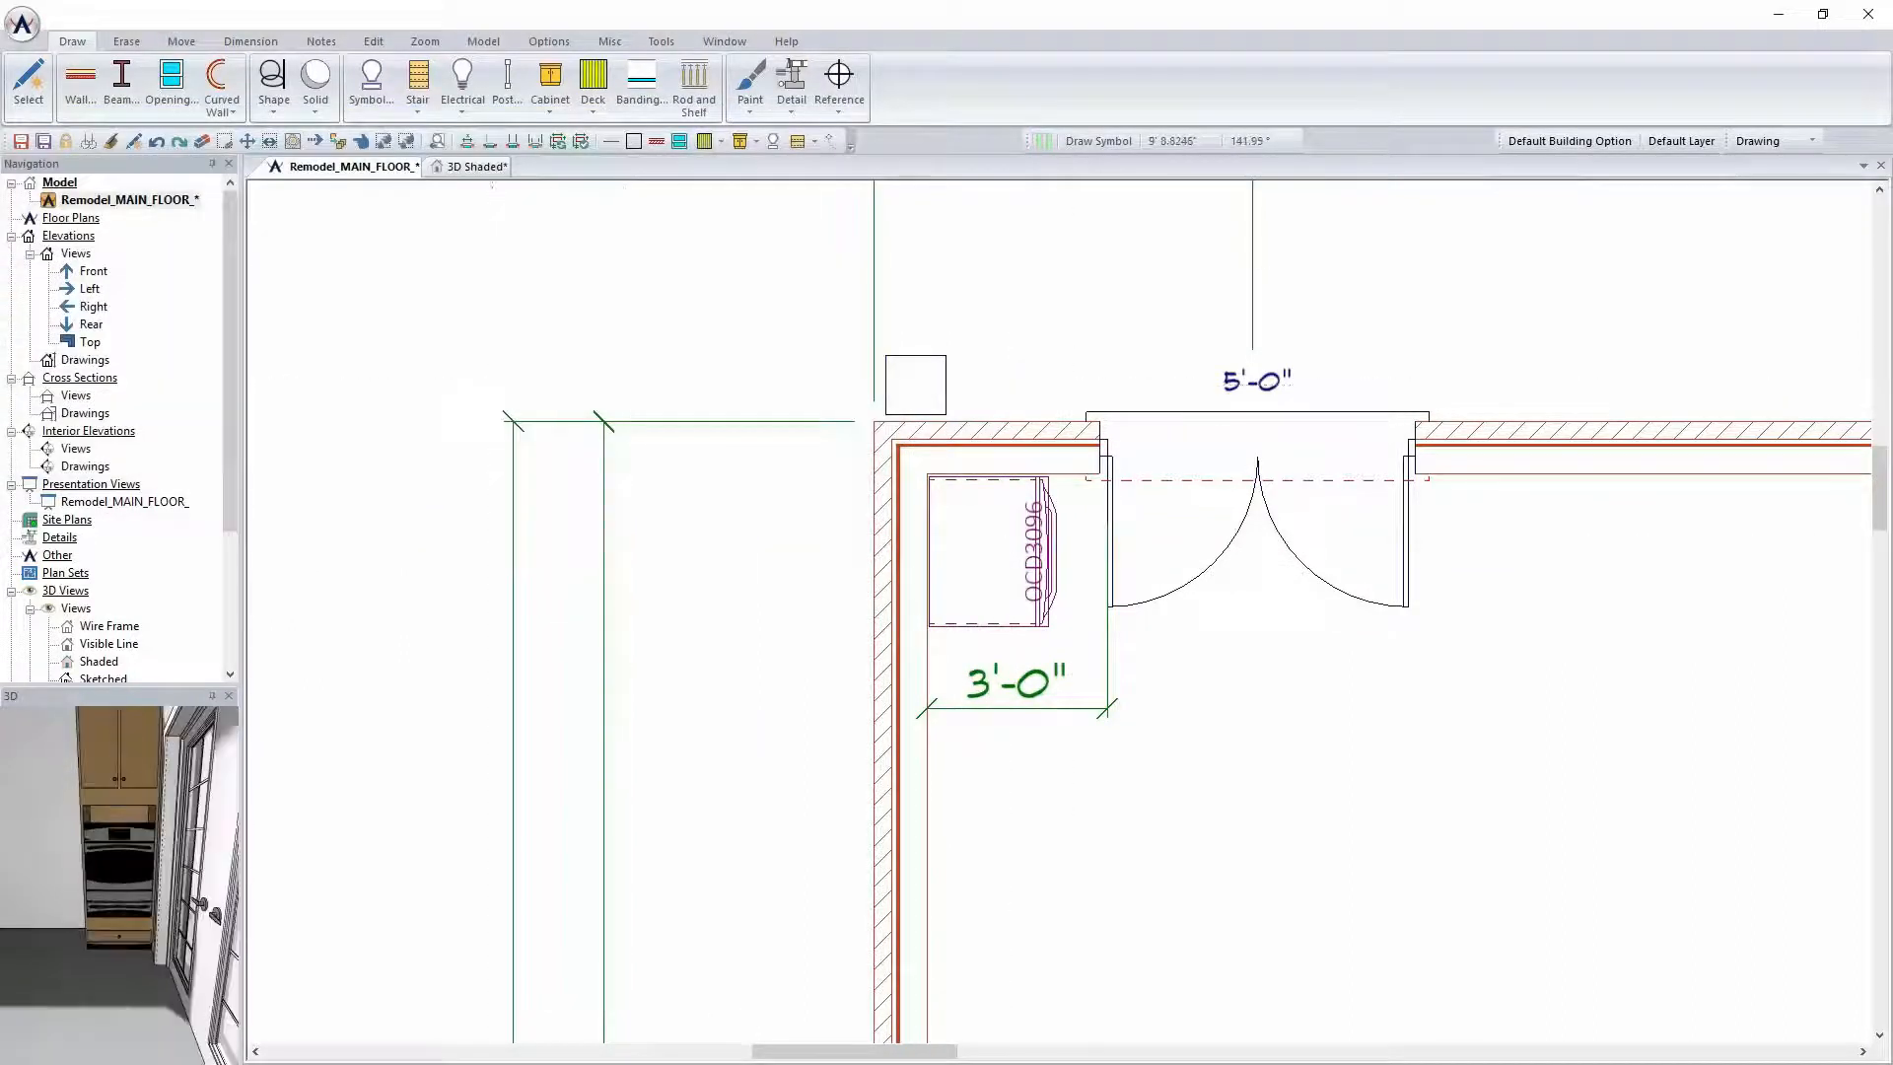
In the 3D Shaded view, move the double wall oven up within the tall cabinet to fit its opening
{"action": "left_click", "coordinate": [479, 166]}
{"action": "right_click", "coordinate": [474, 167]}
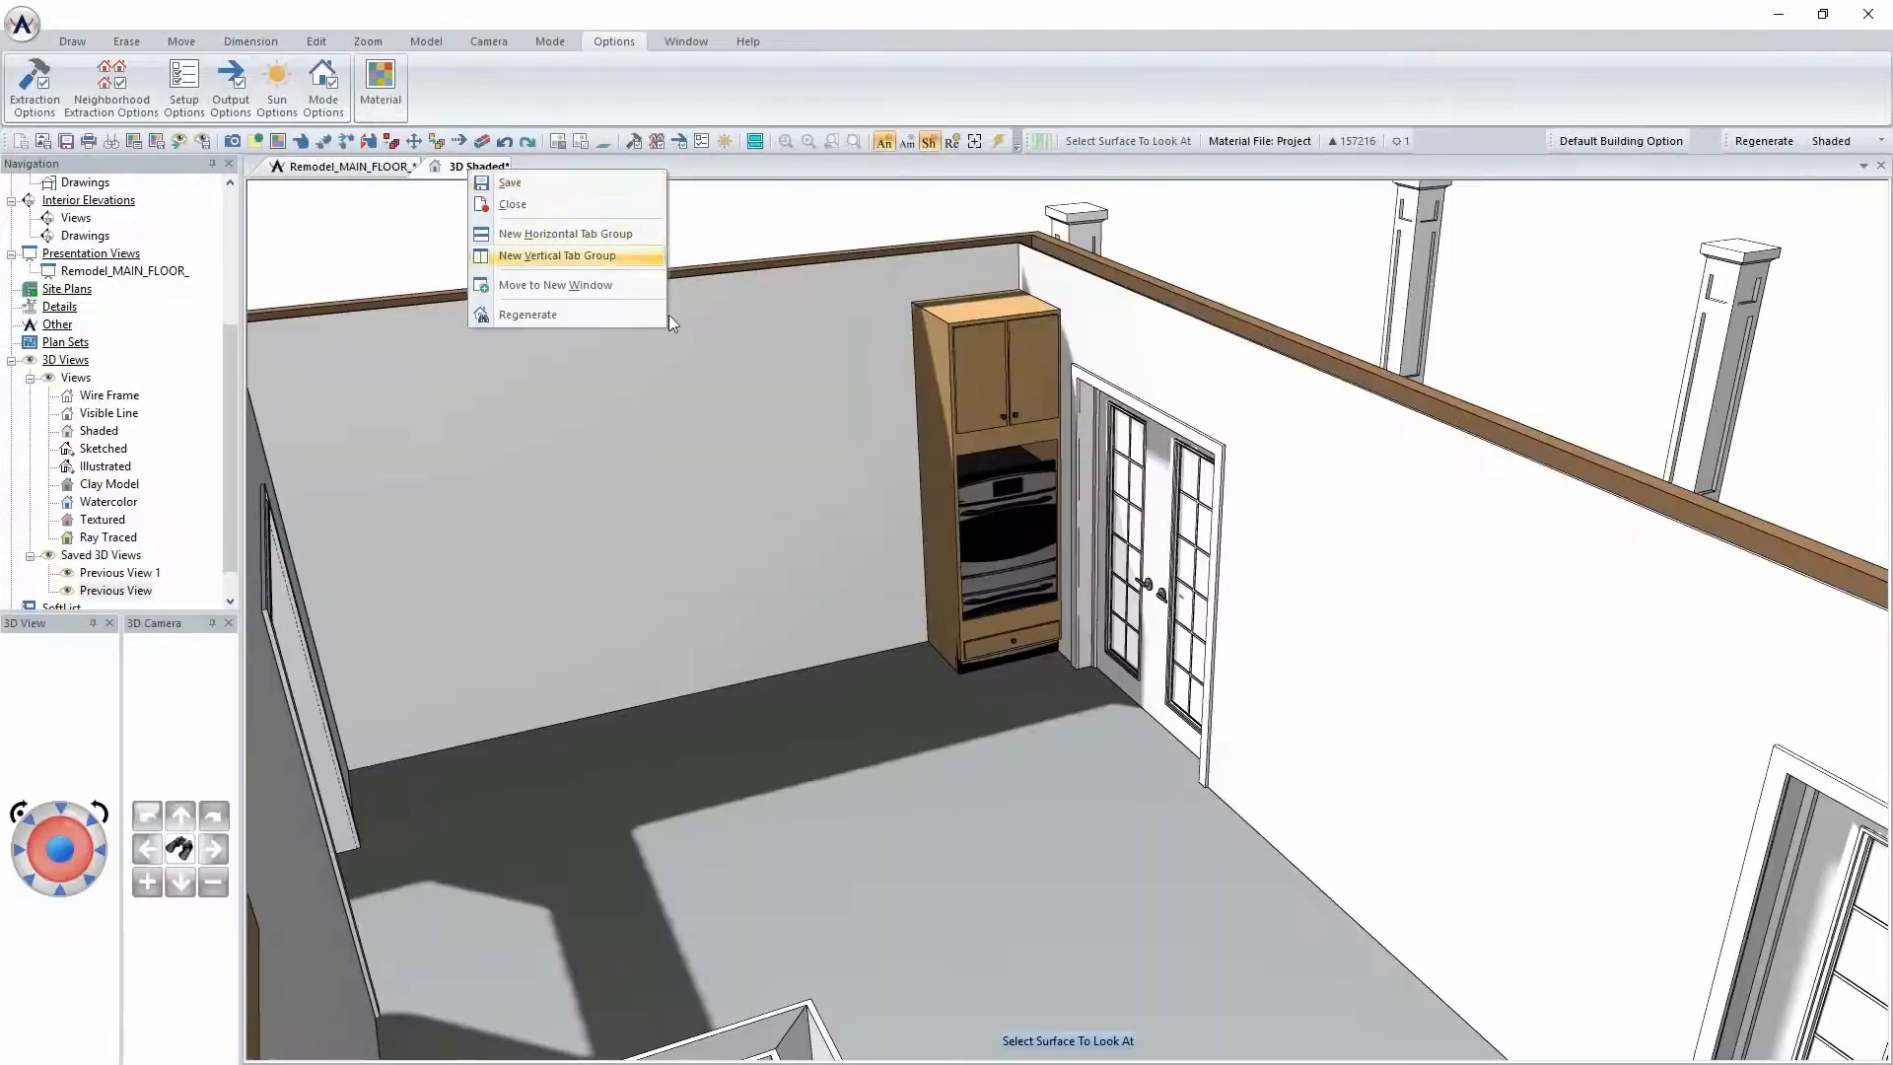
{"action": "left_click", "coordinate": [182, 41]}
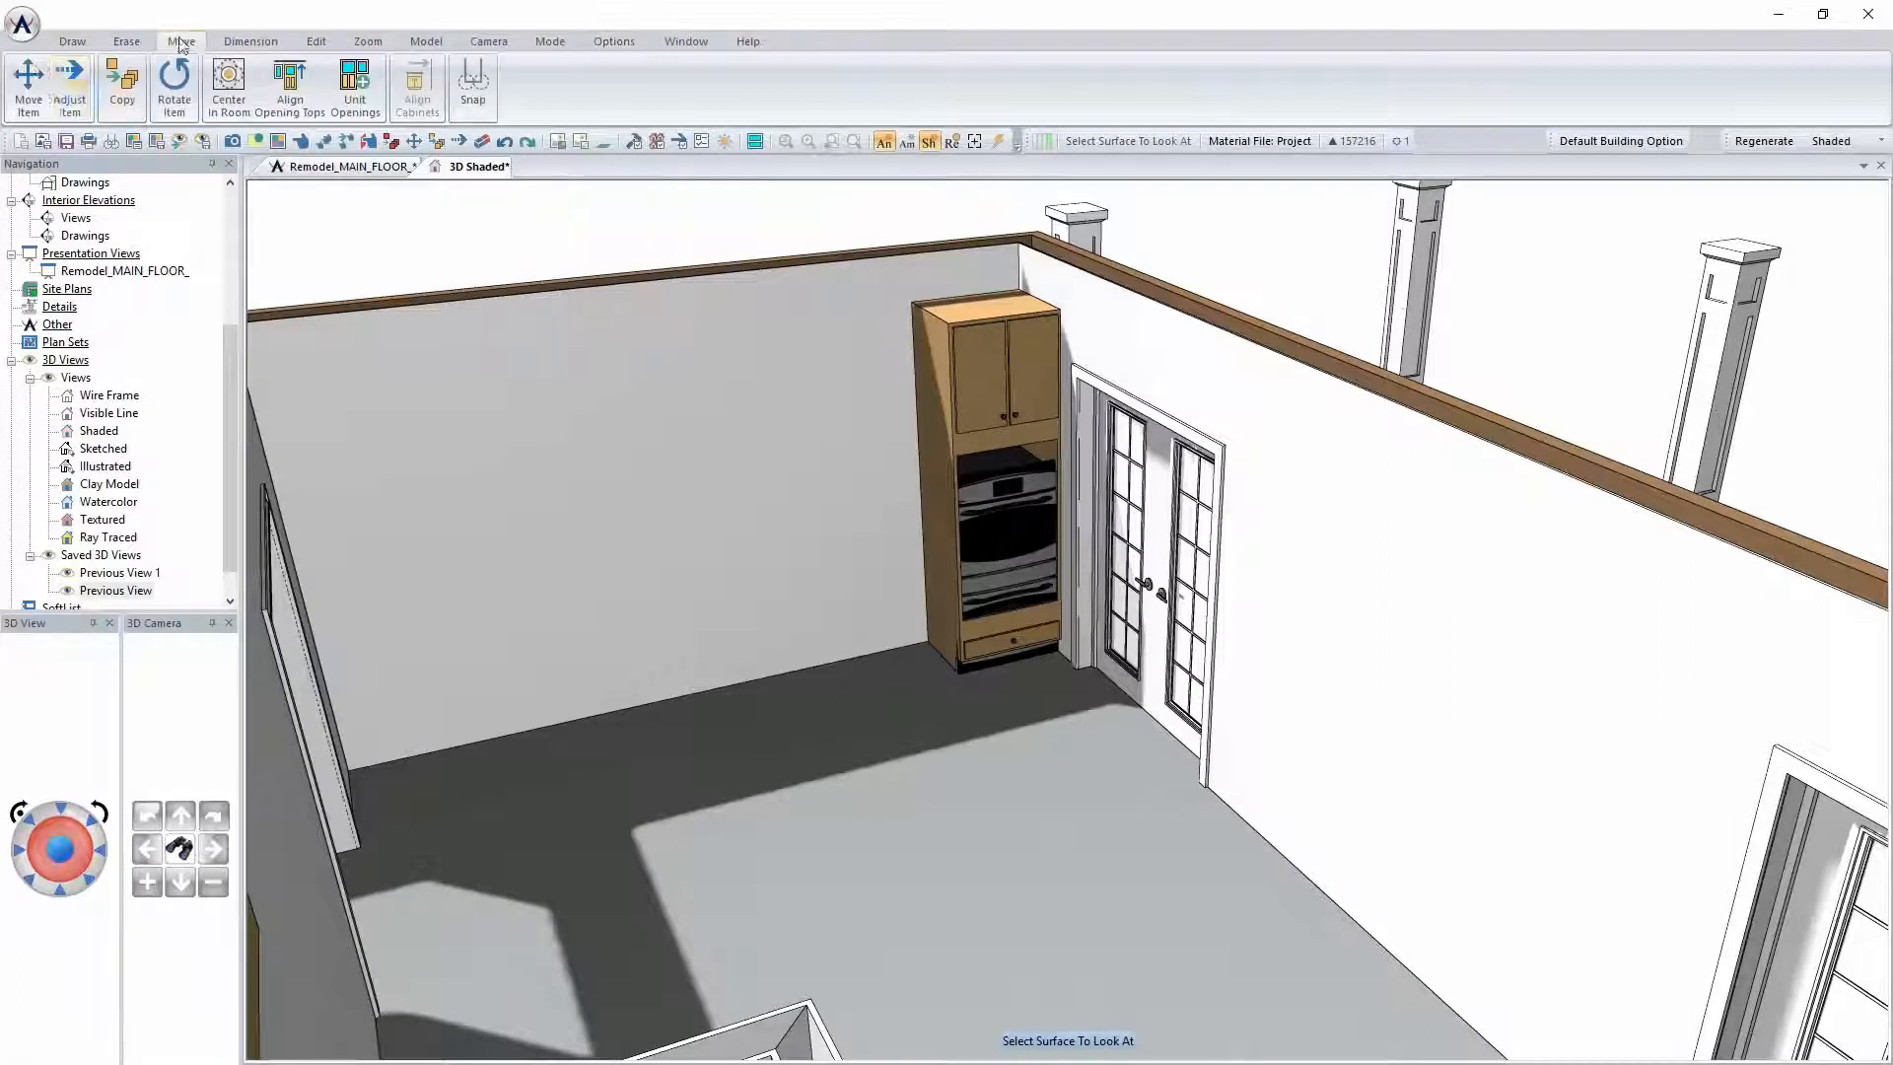
{"action": "left_click", "coordinate": [28, 84]}
{"action": "left_click", "coordinate": [1021, 562]}
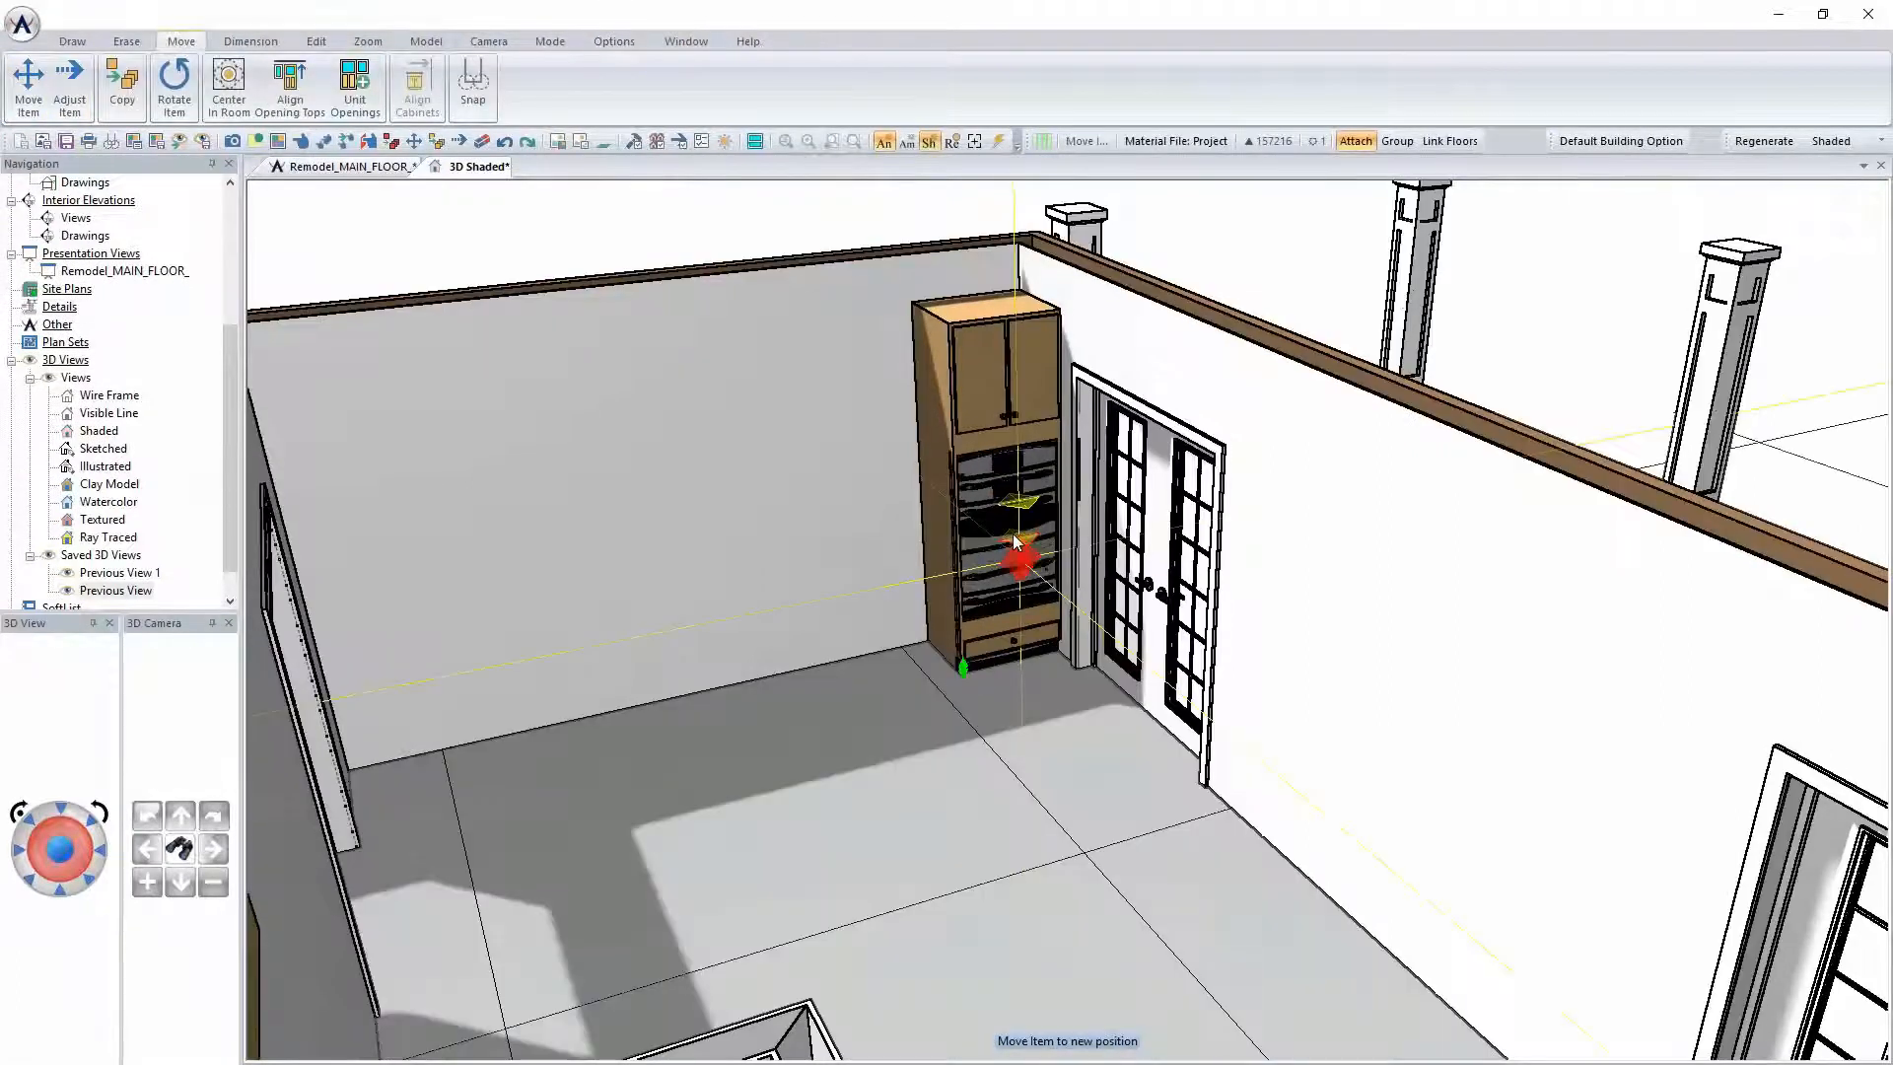
{"action": "left_click", "coordinate": [1019, 554]}
{"action": "left_click", "coordinate": [1005, 547]}
{"action": "left_click", "coordinate": [1006, 540]}
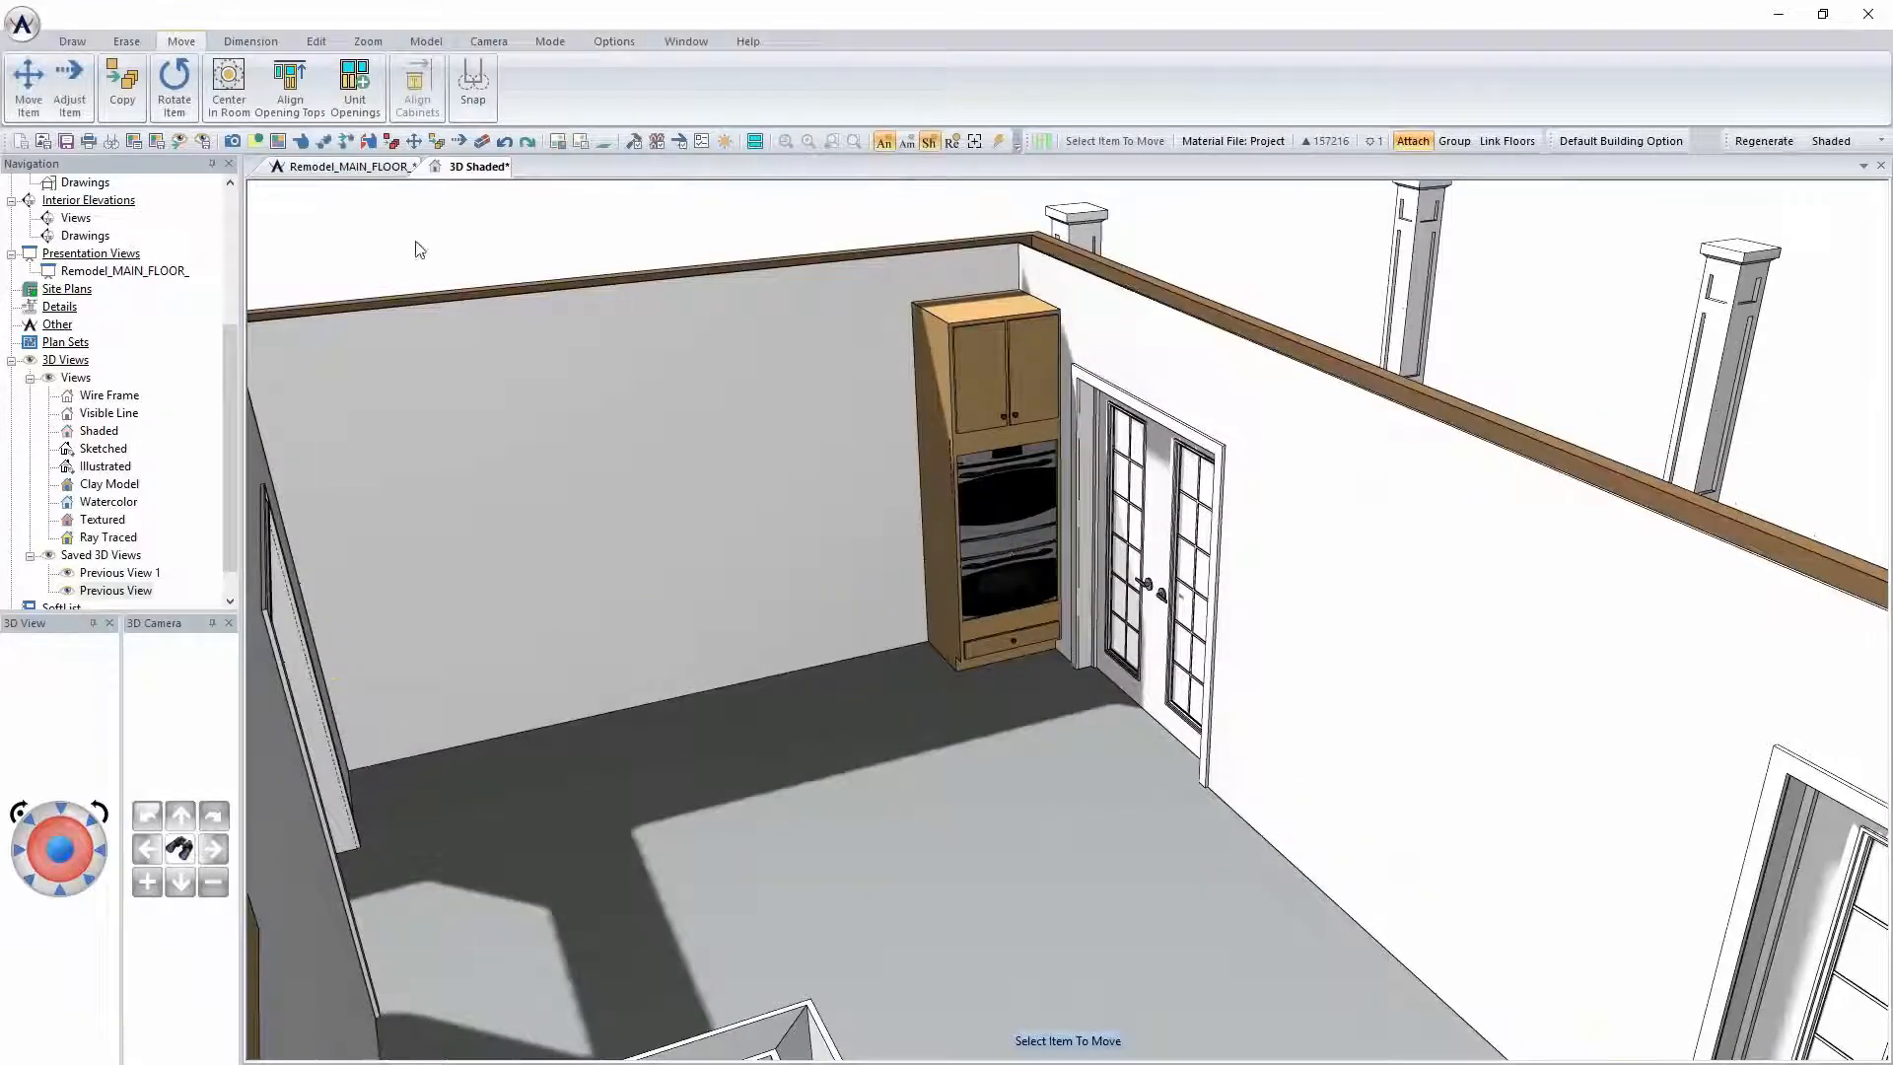
In the floor plan, move the double wall oven toward the front of the OCD3096 cabinet and check its fit in 3D Shaded
{"action": "left_click", "coordinate": [395, 167]}
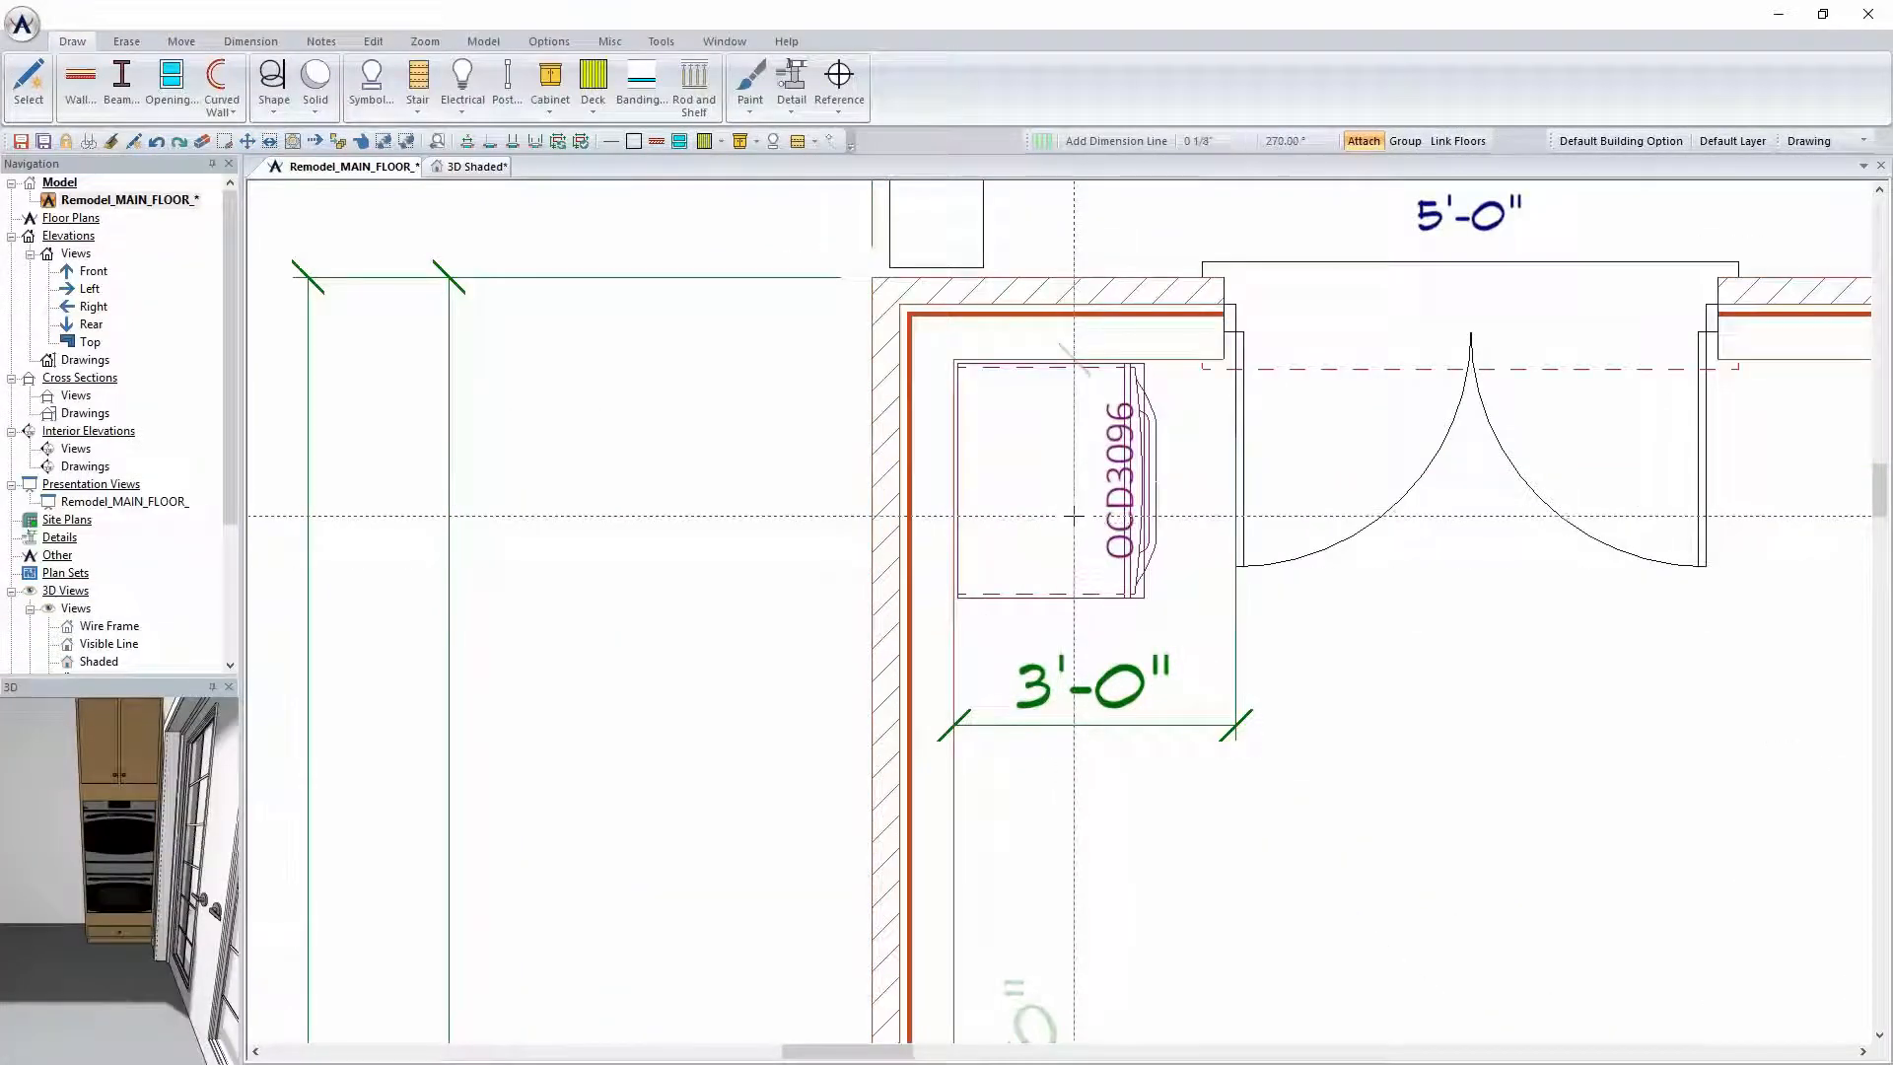
{"action": "left_click", "coordinate": [1061, 517]}
{"action": "mouse_move", "coordinate": [1232, 526]}
{"action": "left_click", "coordinate": [1386, 549]}
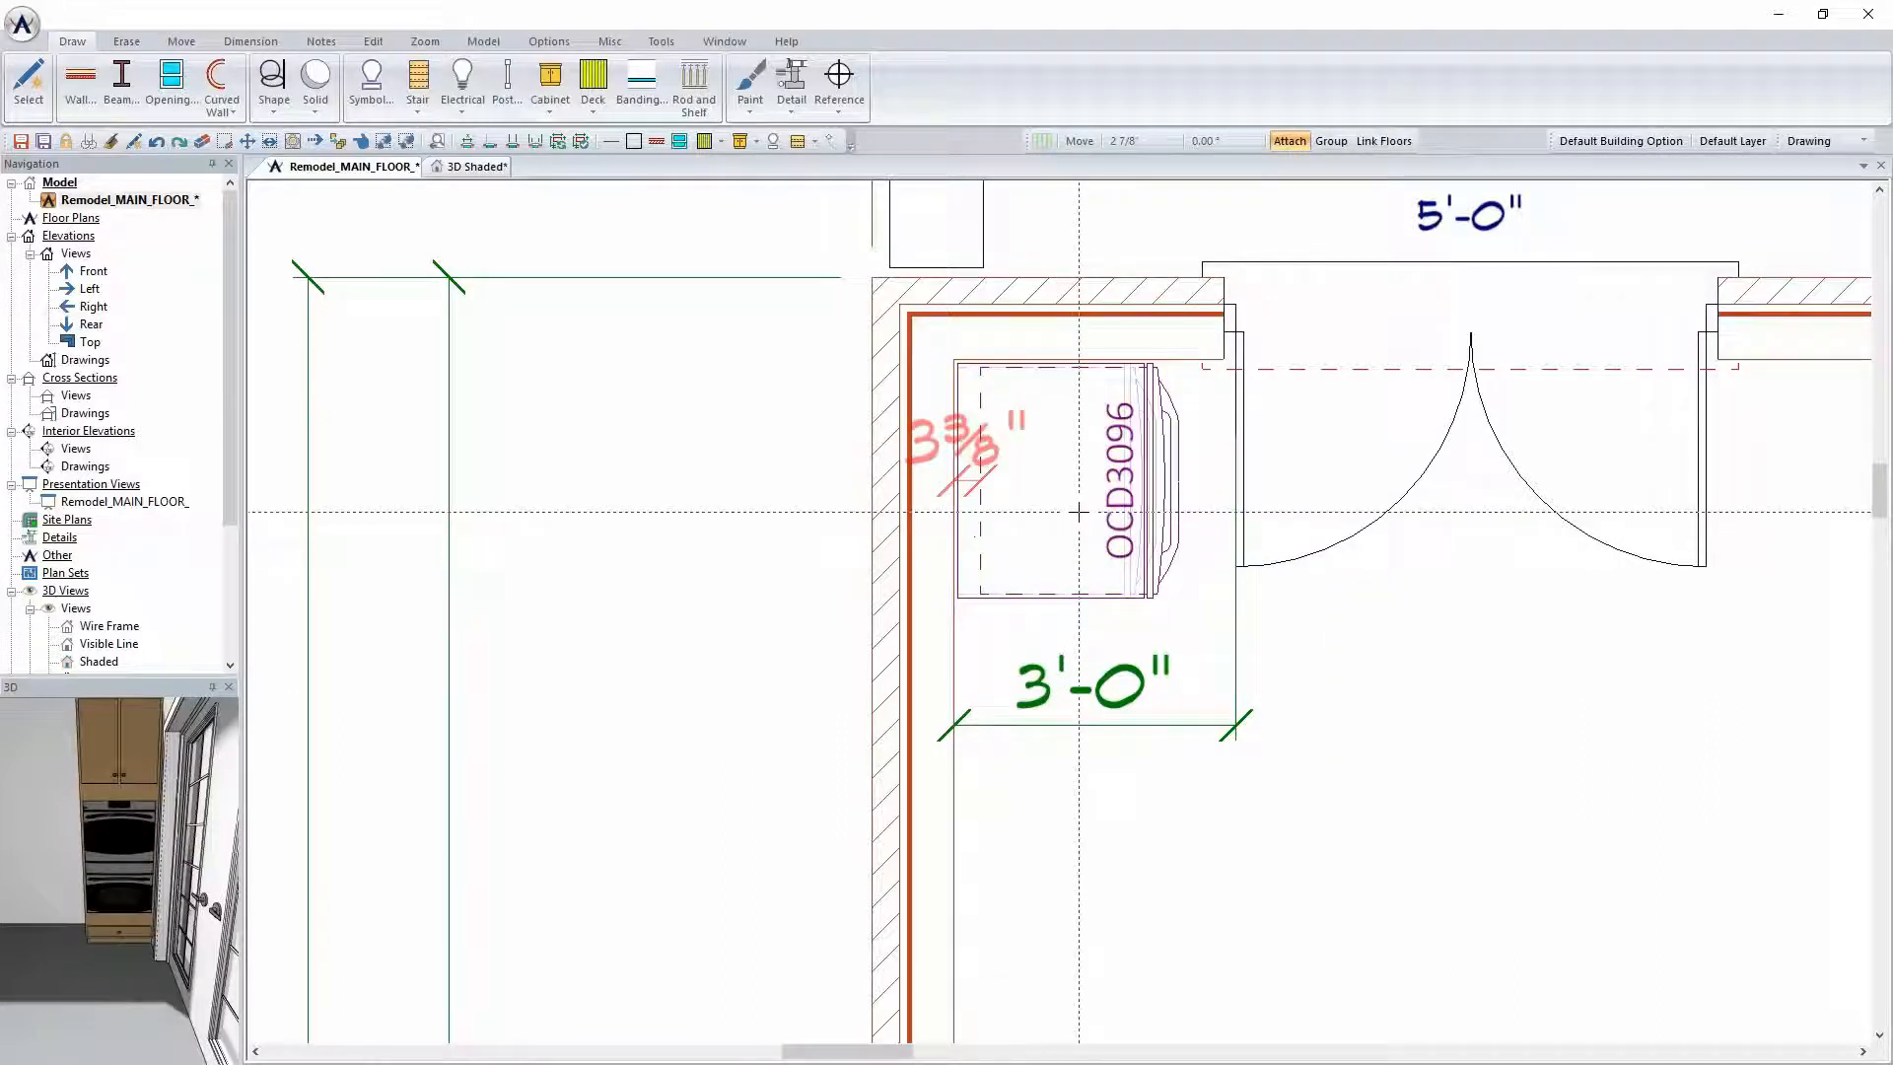
{"action": "left_click", "coordinate": [1075, 511]}
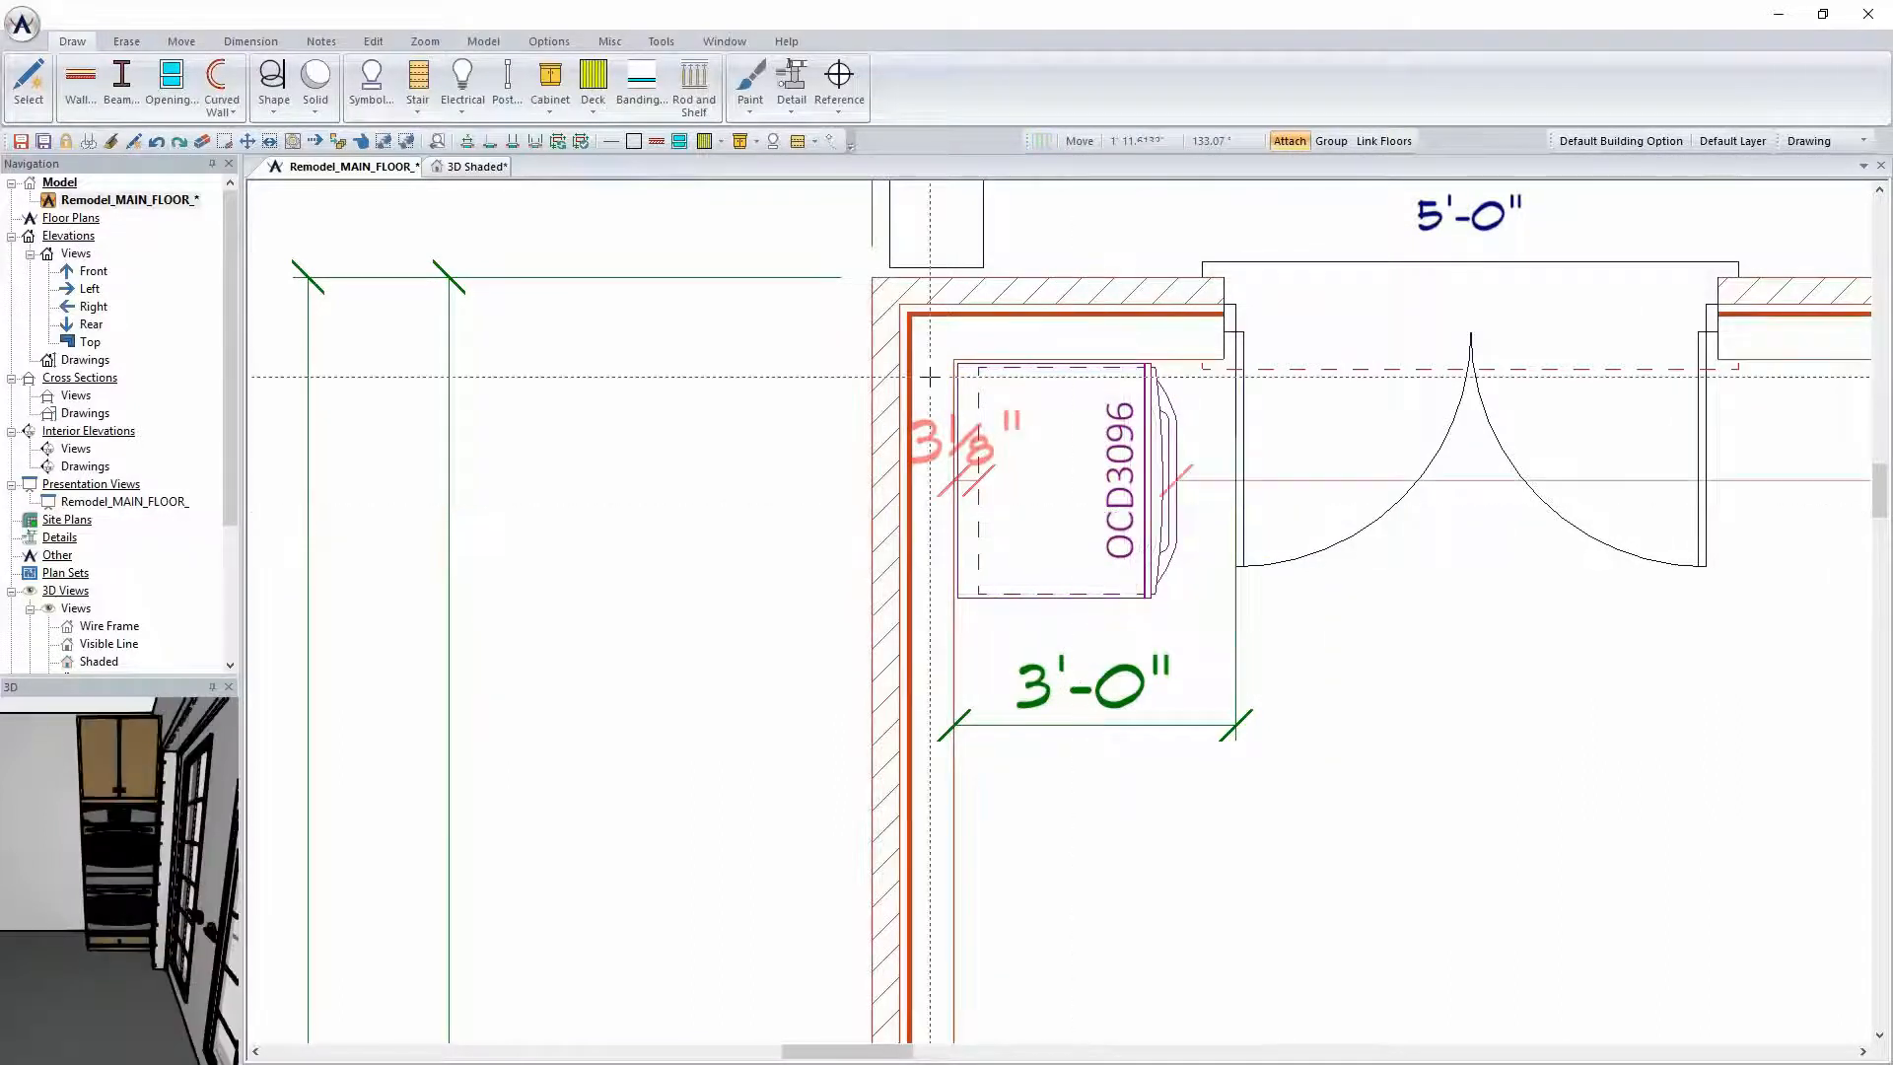
{"action": "left_click", "coordinate": [475, 166]}
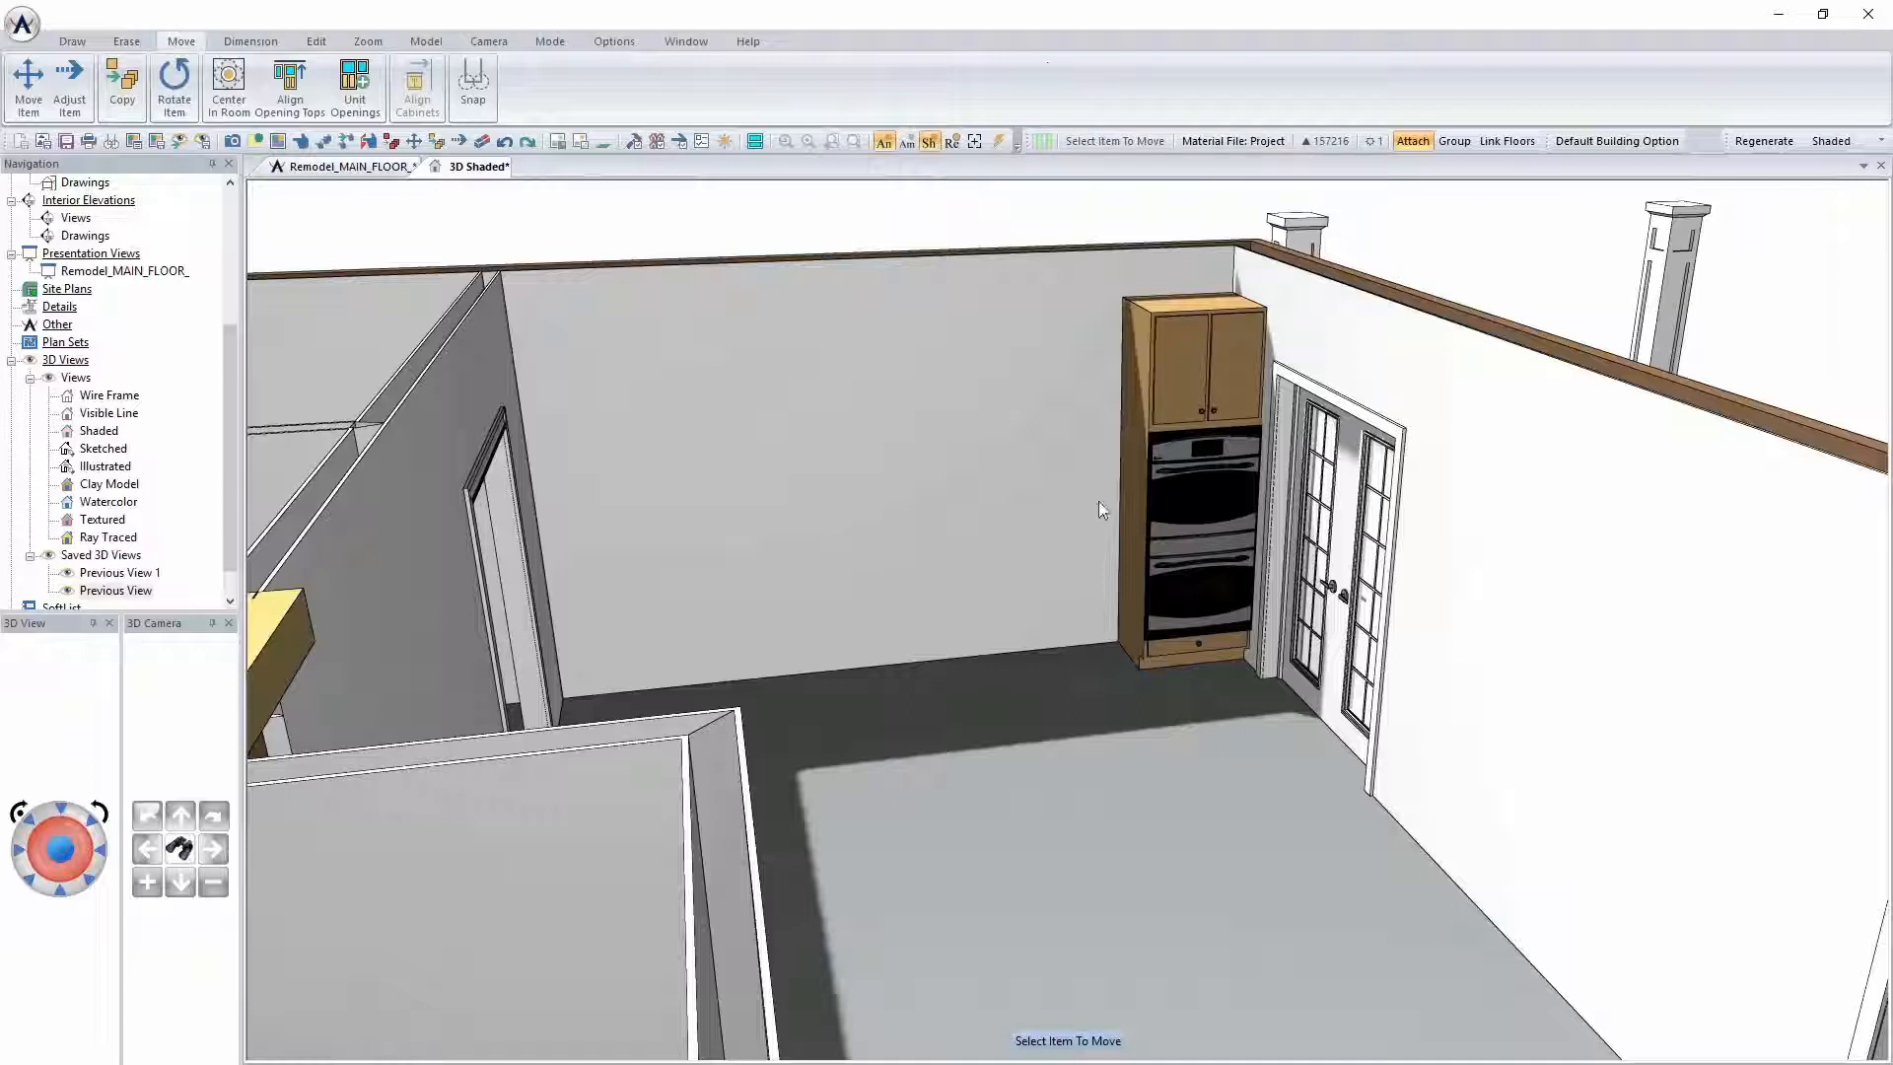
Return to the floor plan and choose the side-by-side refrigerator from the General Electric Profile symbols
{"action": "left_click", "coordinate": [353, 167]}
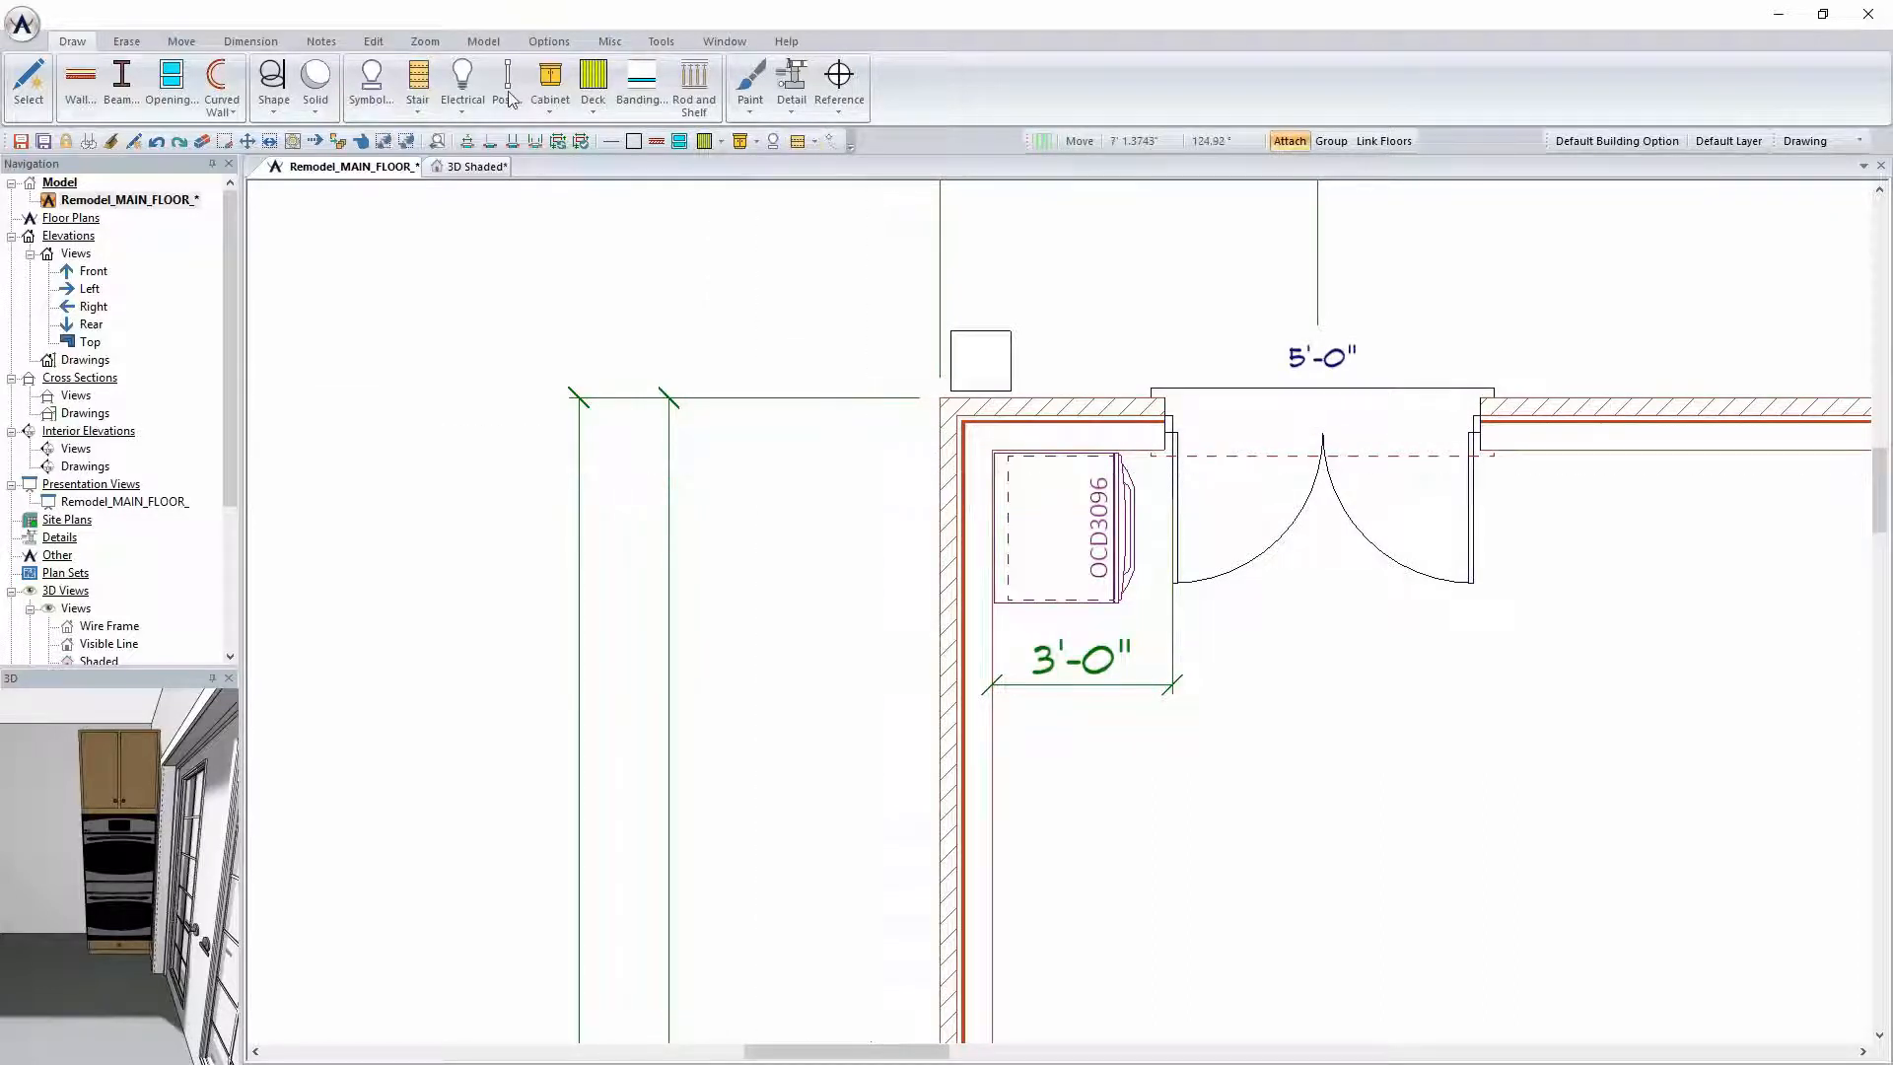
{"action": "left_click", "coordinate": [380, 107]}
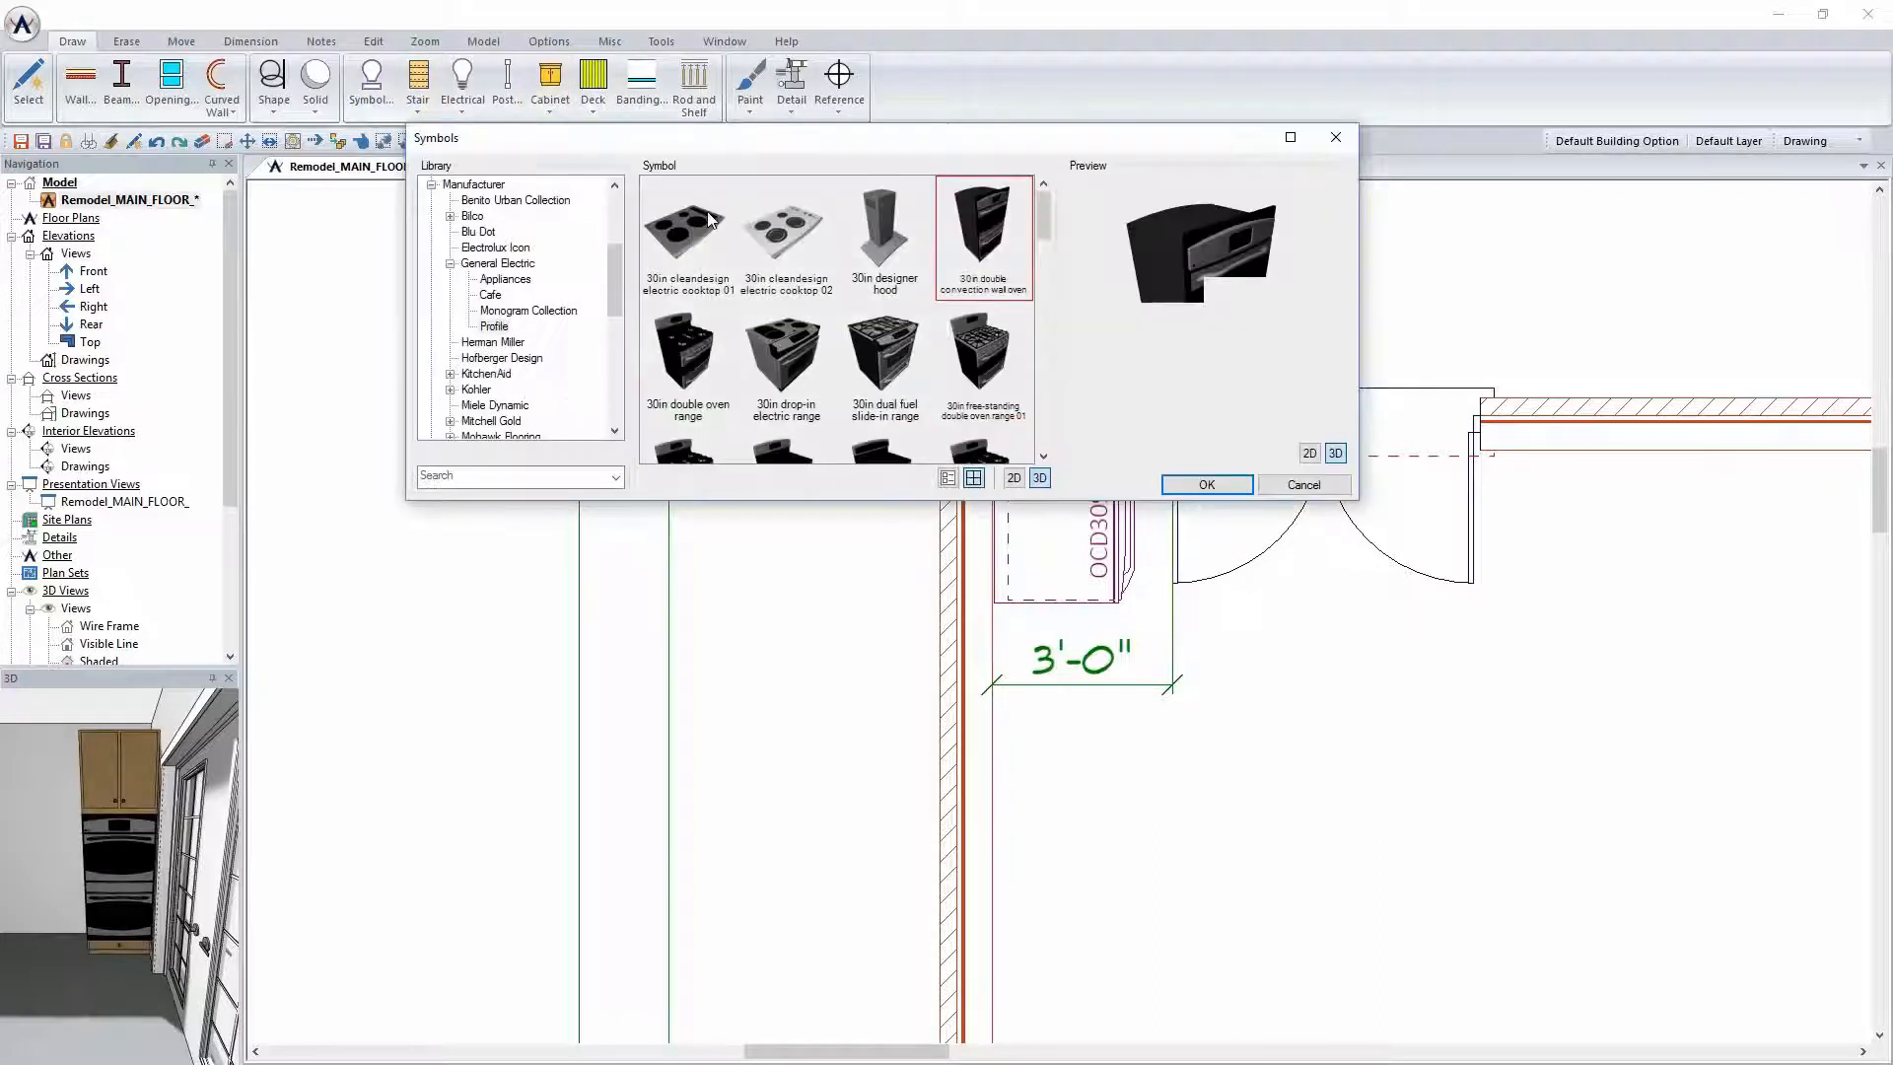
{"action": "left_click_drag", "start_coordinate": [1043, 229], "coordinate": [1027, 434]}
{"action": "left_click", "coordinate": [680, 265]}
{"action": "left_click", "coordinate": [784, 262]}
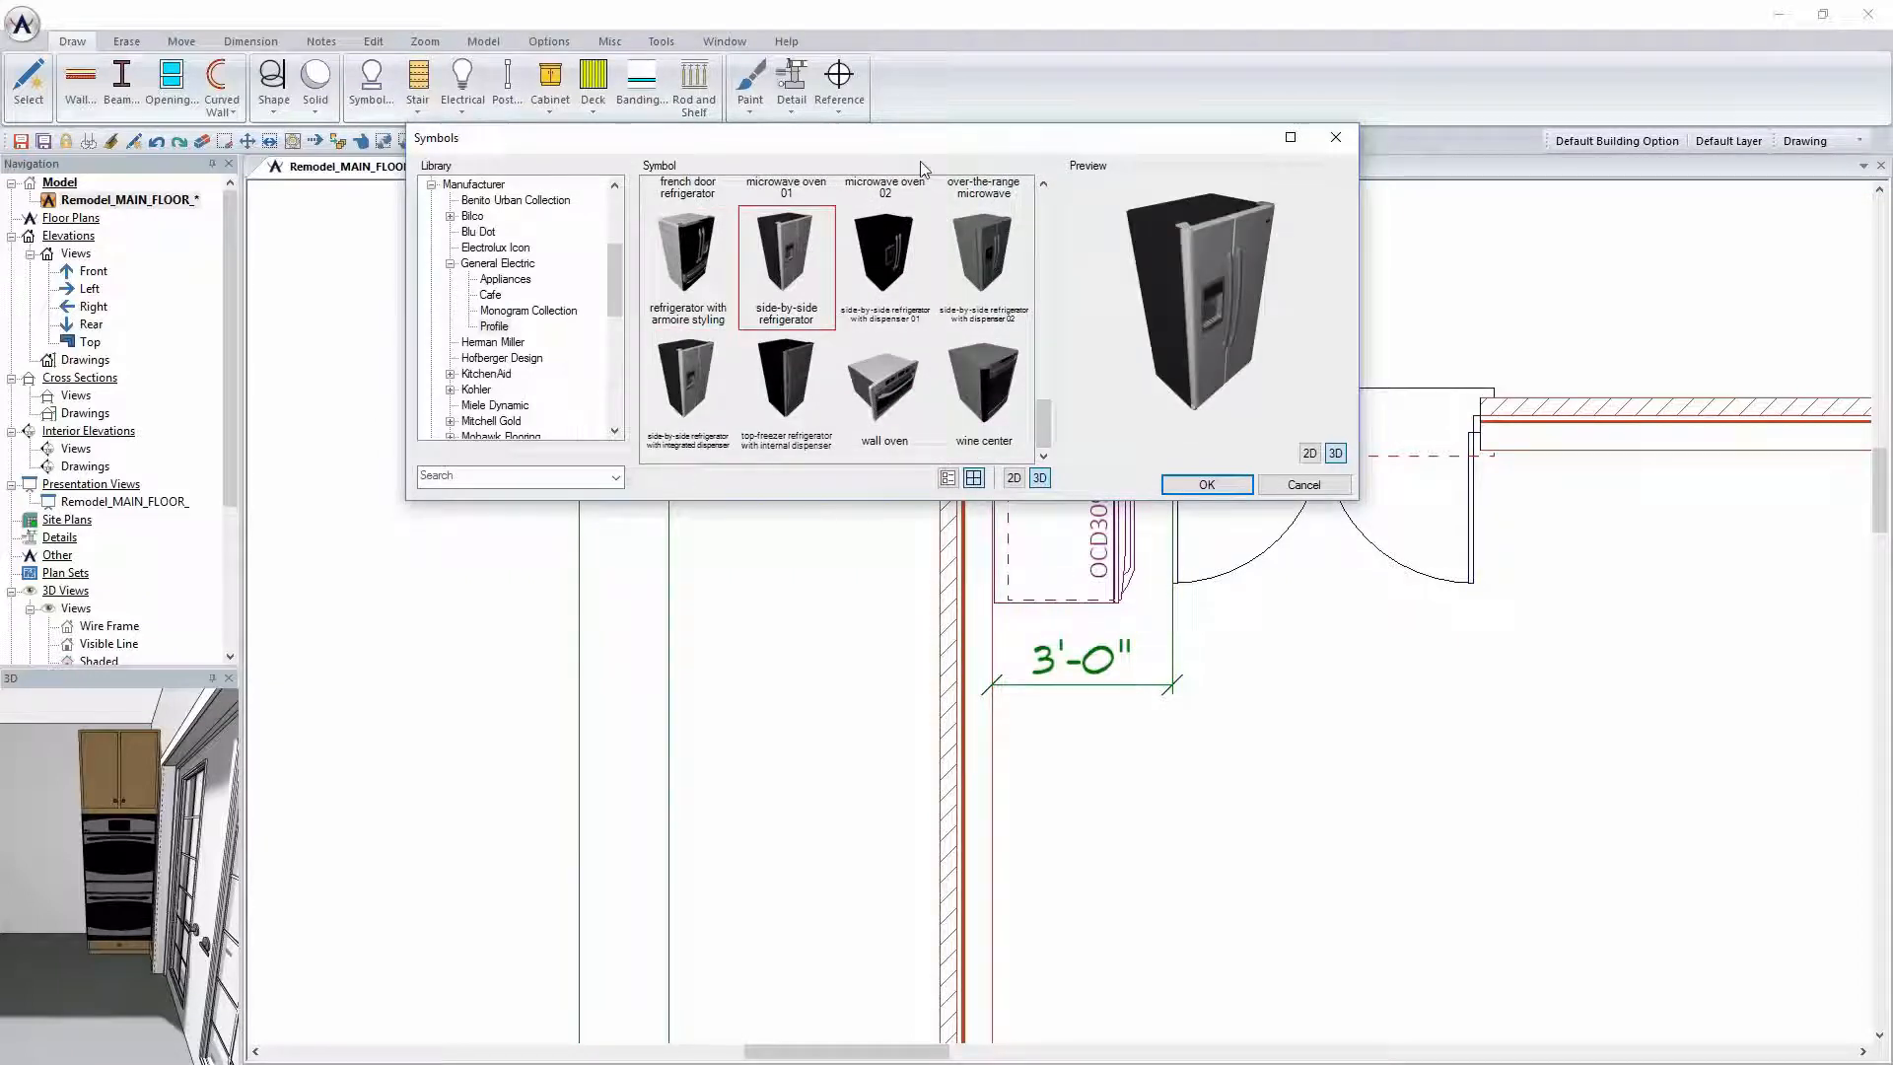
Place the side-by-side refrigerator against the exterior wall next to the OCD3096 oven cabinet and close the symbol library
{"action": "left_click_drag", "start_coordinate": [922, 168], "coordinate": [530, 70]}
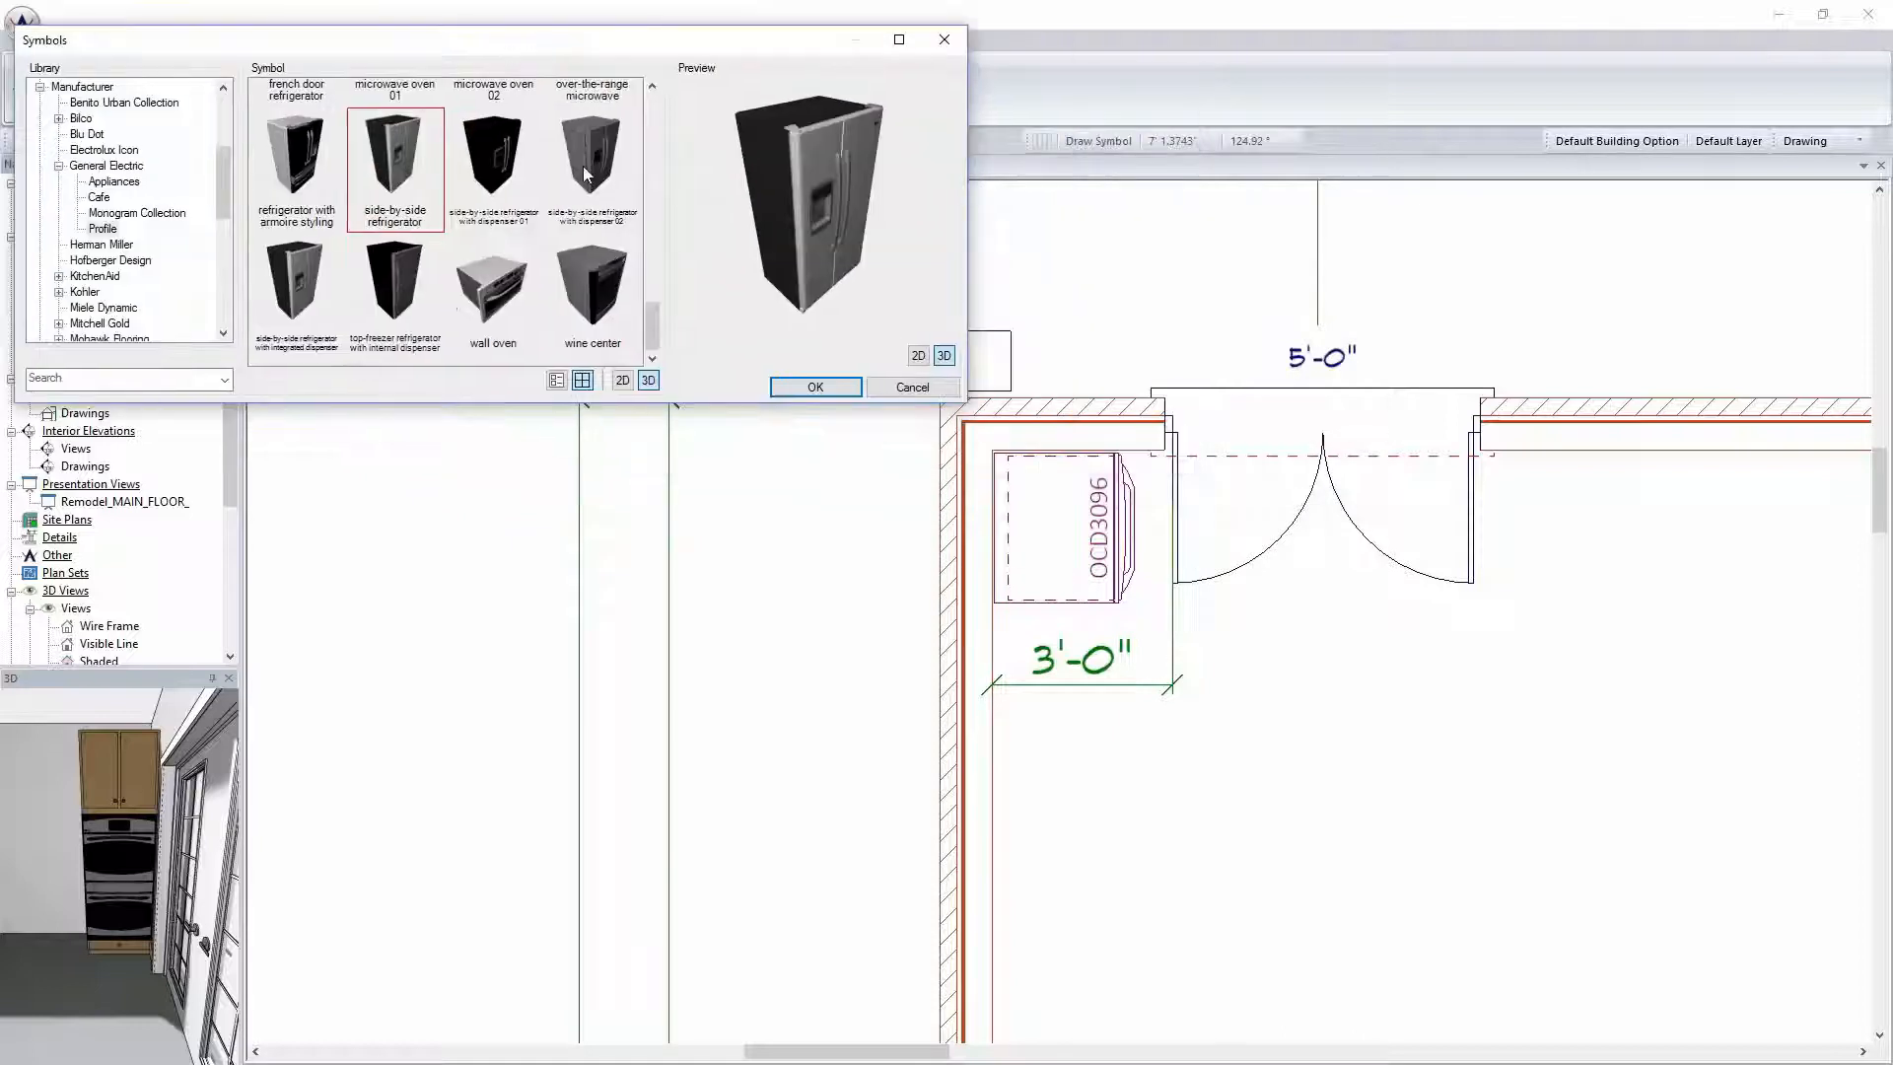
{"action": "left_click", "coordinate": [1003, 698]}
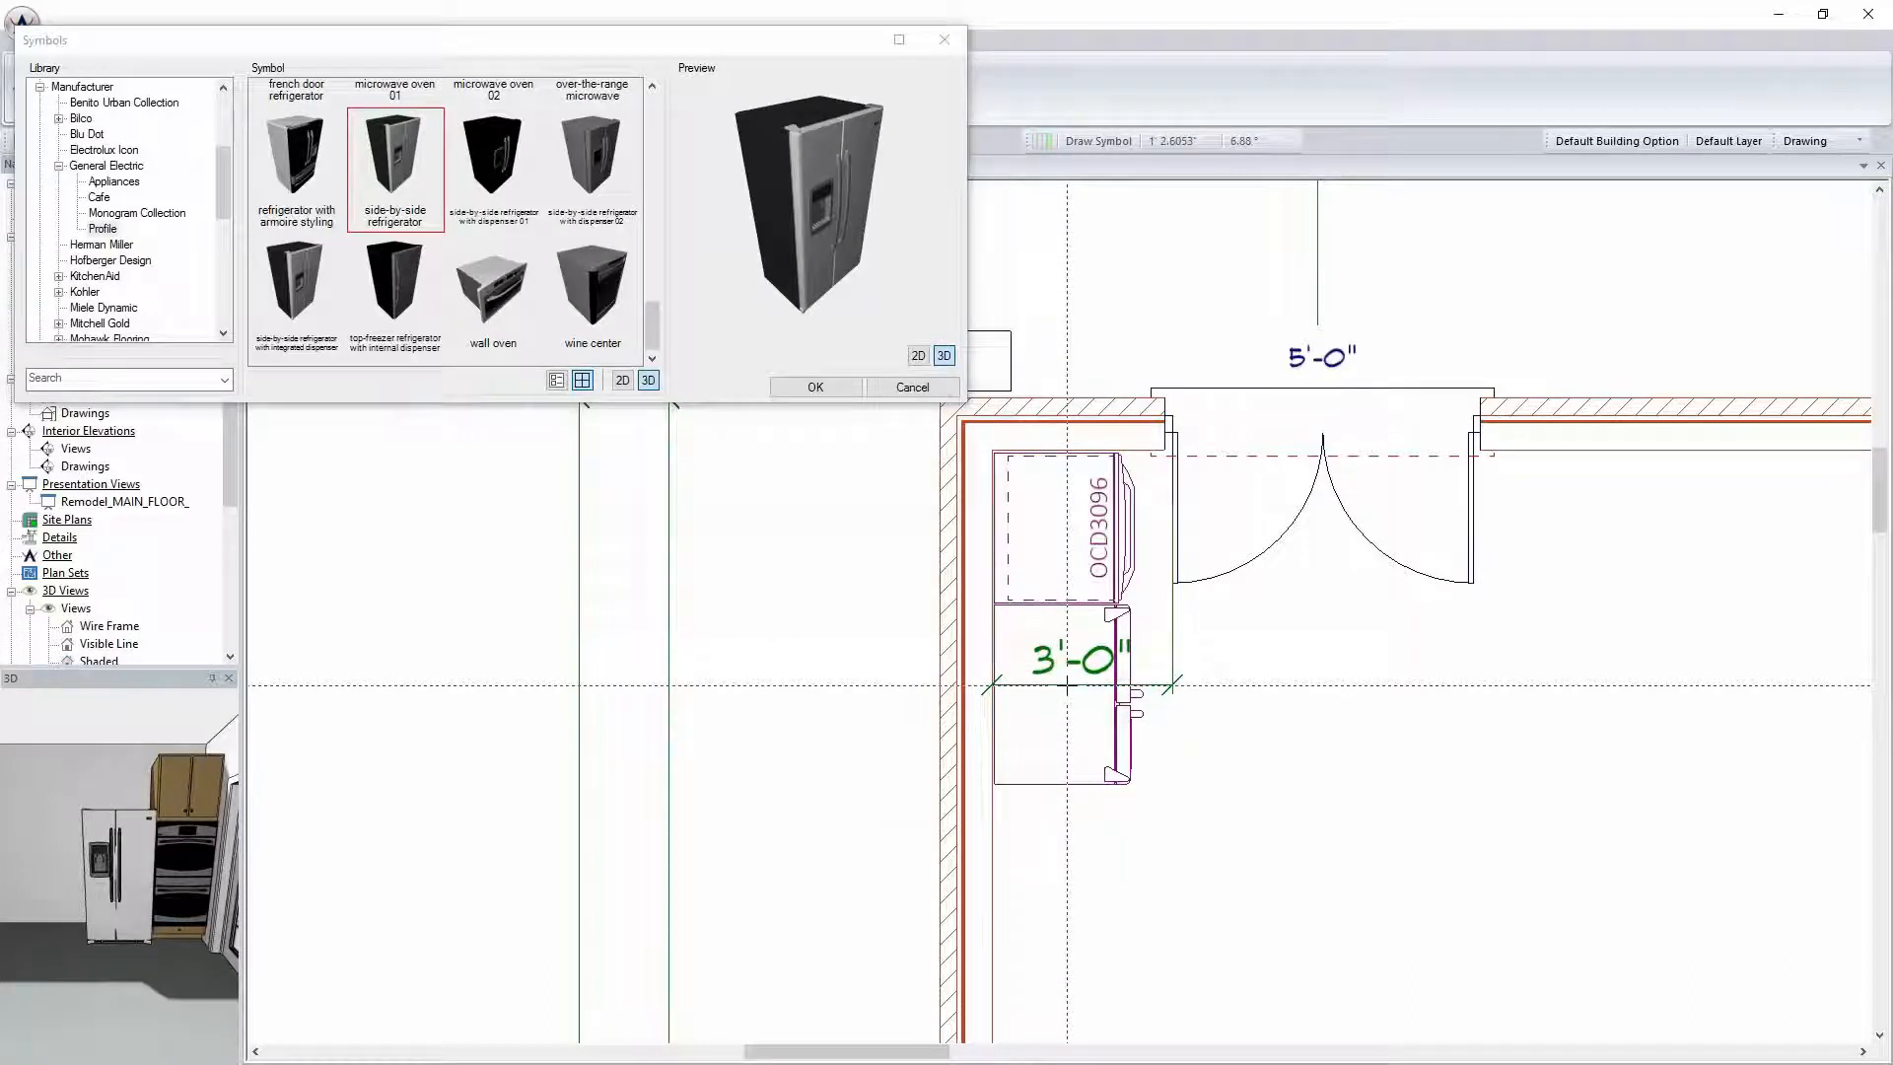
{"action": "left_click", "coordinate": [832, 386]}
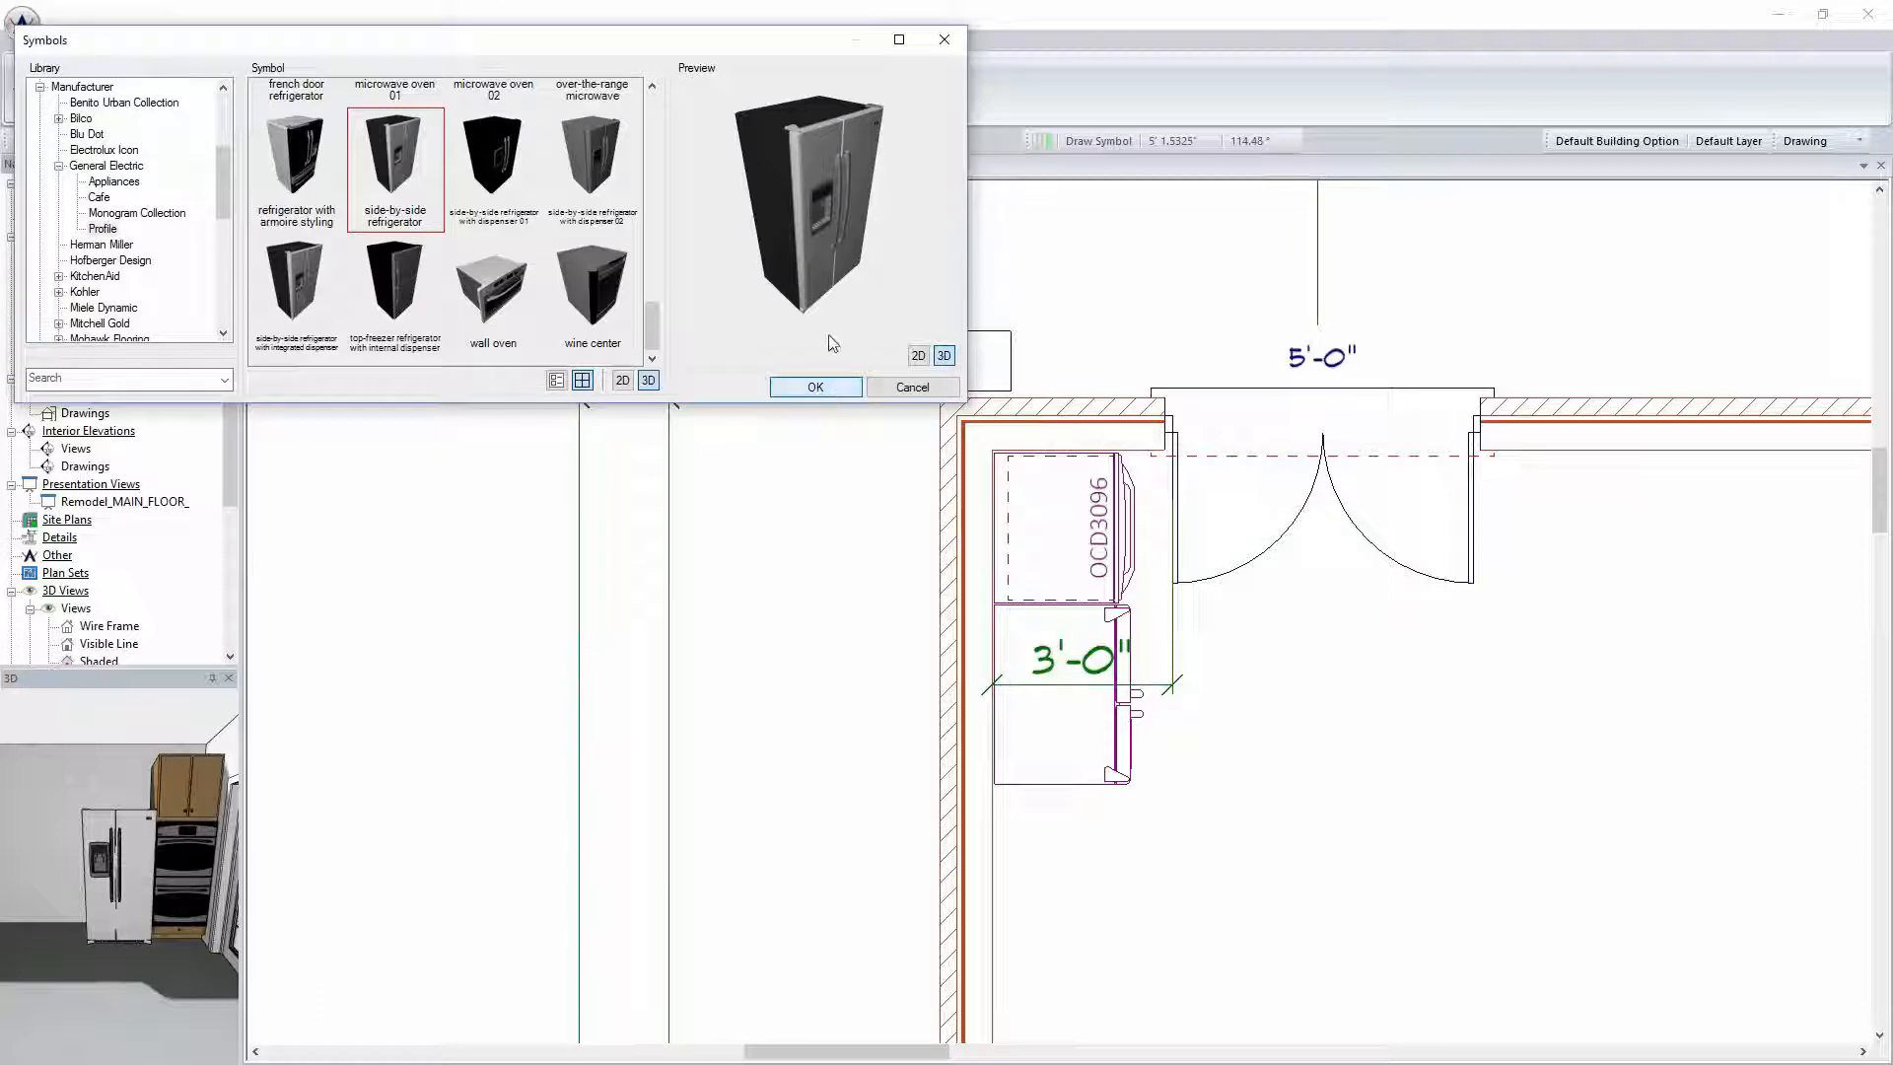
{"action": "left_click", "coordinate": [804, 386]}
Start a new base cabinet and configure it as type Base with the Standard shape
{"action": "scroll", "coordinate": [1130, 832], "scroll_direction": "down", "scroll_amount": 1}
{"action": "middle_click_drag", "start_coordinate": [1130, 832], "coordinate": [1091, 606]}
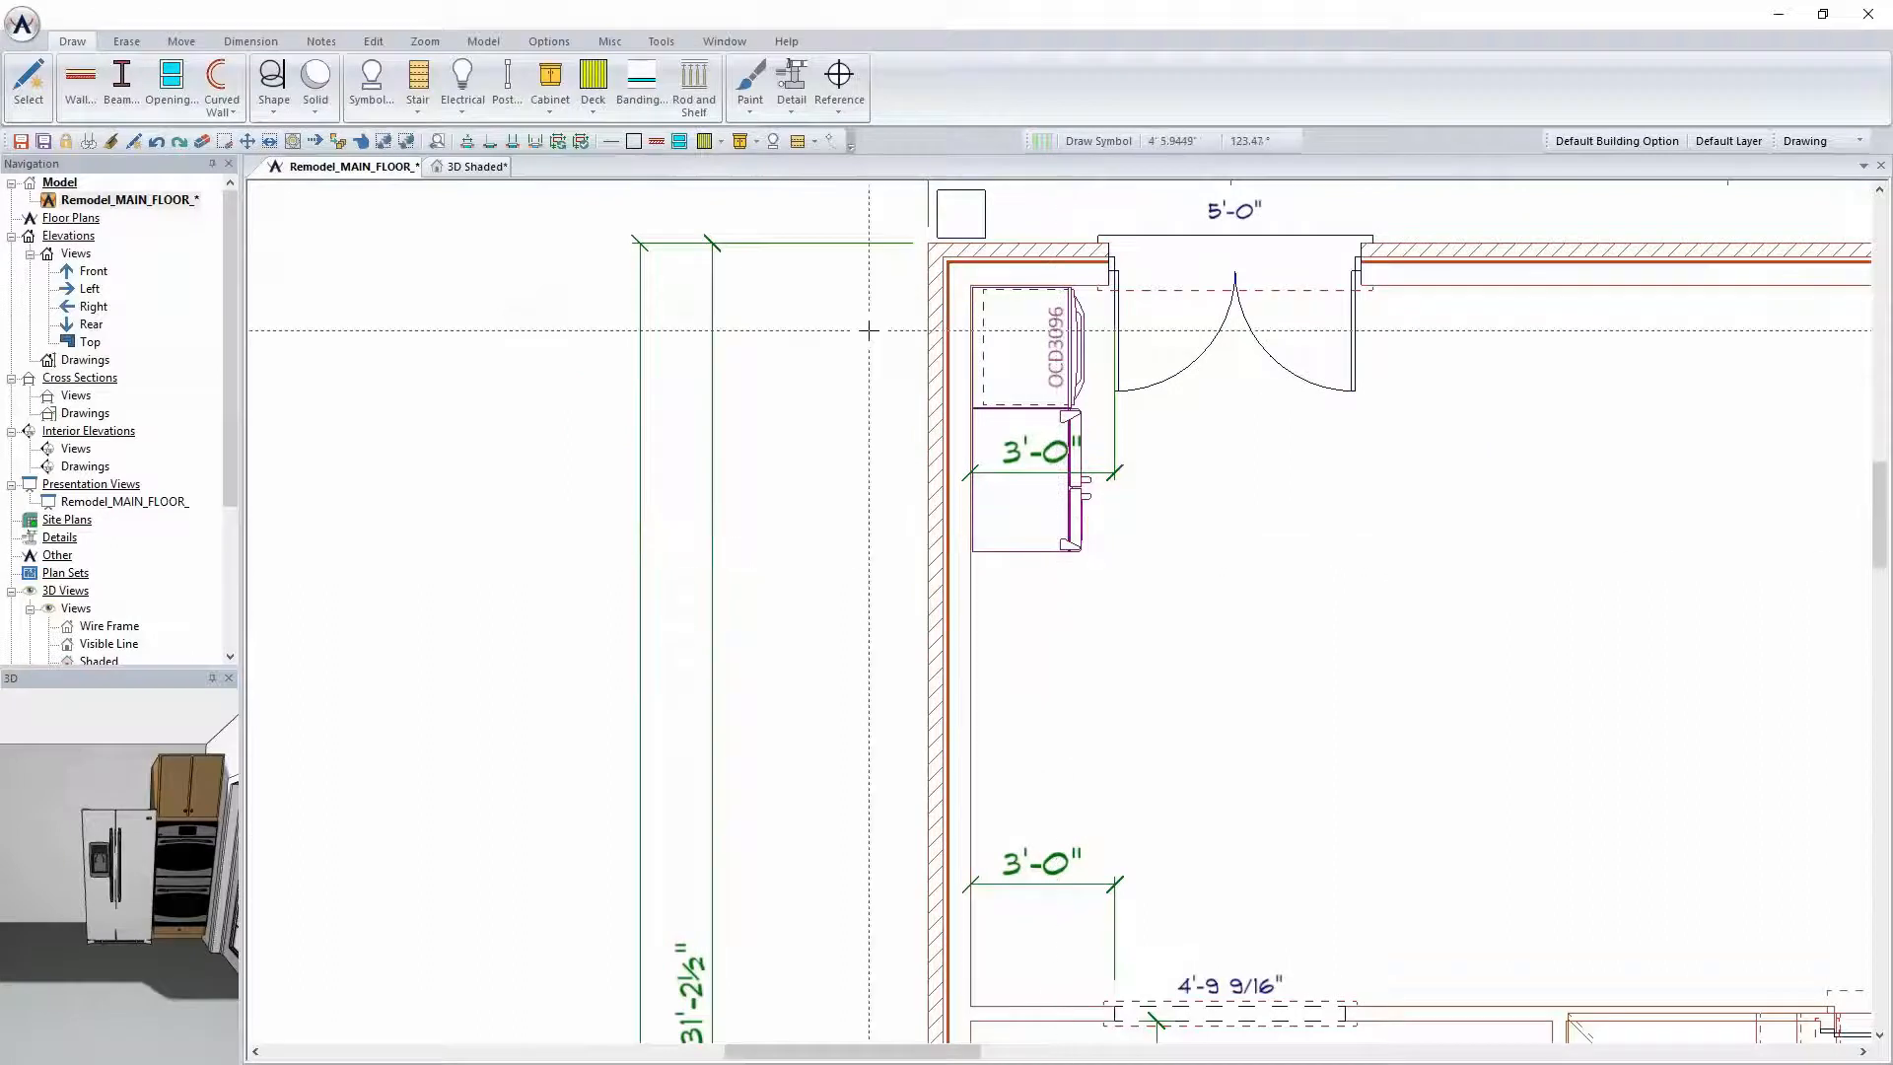
{"action": "left_click", "coordinate": [550, 84]}
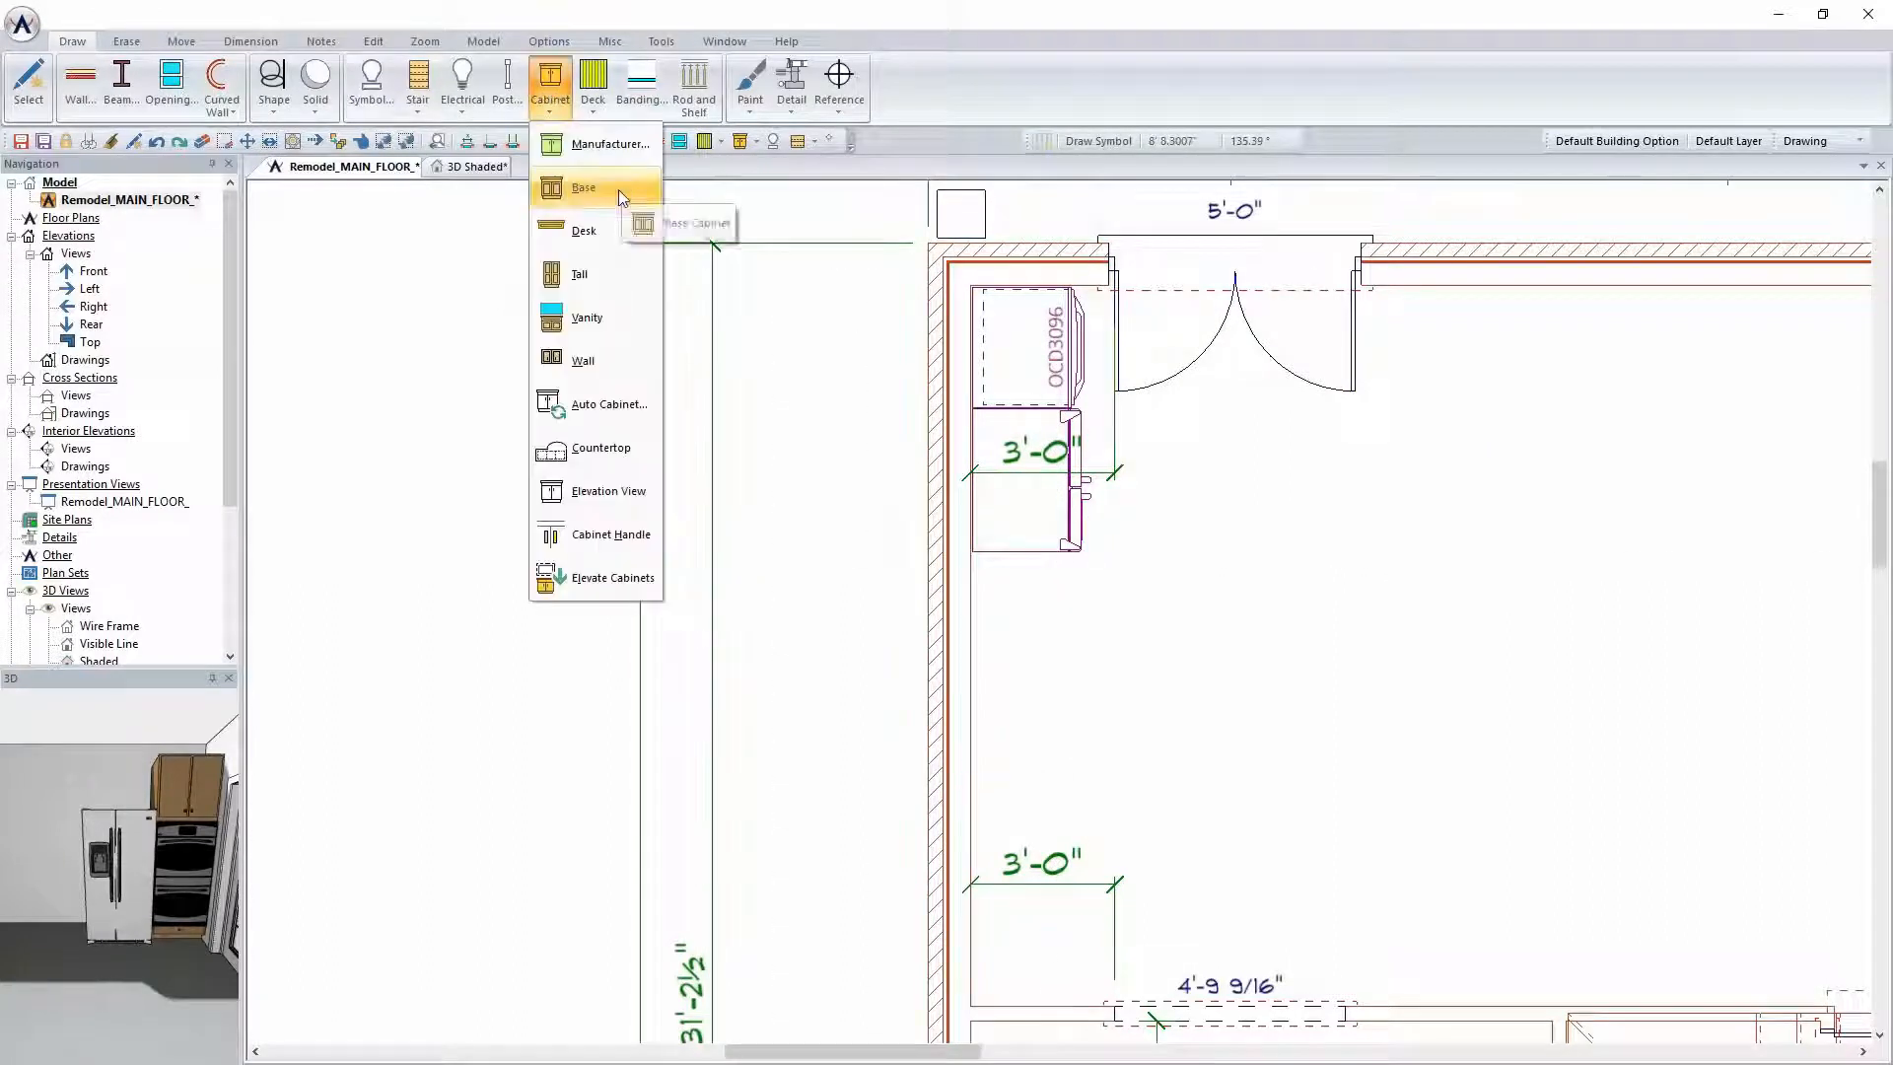
{"action": "left_click", "coordinate": [619, 189]}
{"action": "left_click_drag", "start_coordinate": [884, 228], "coordinate": [549, 226]}
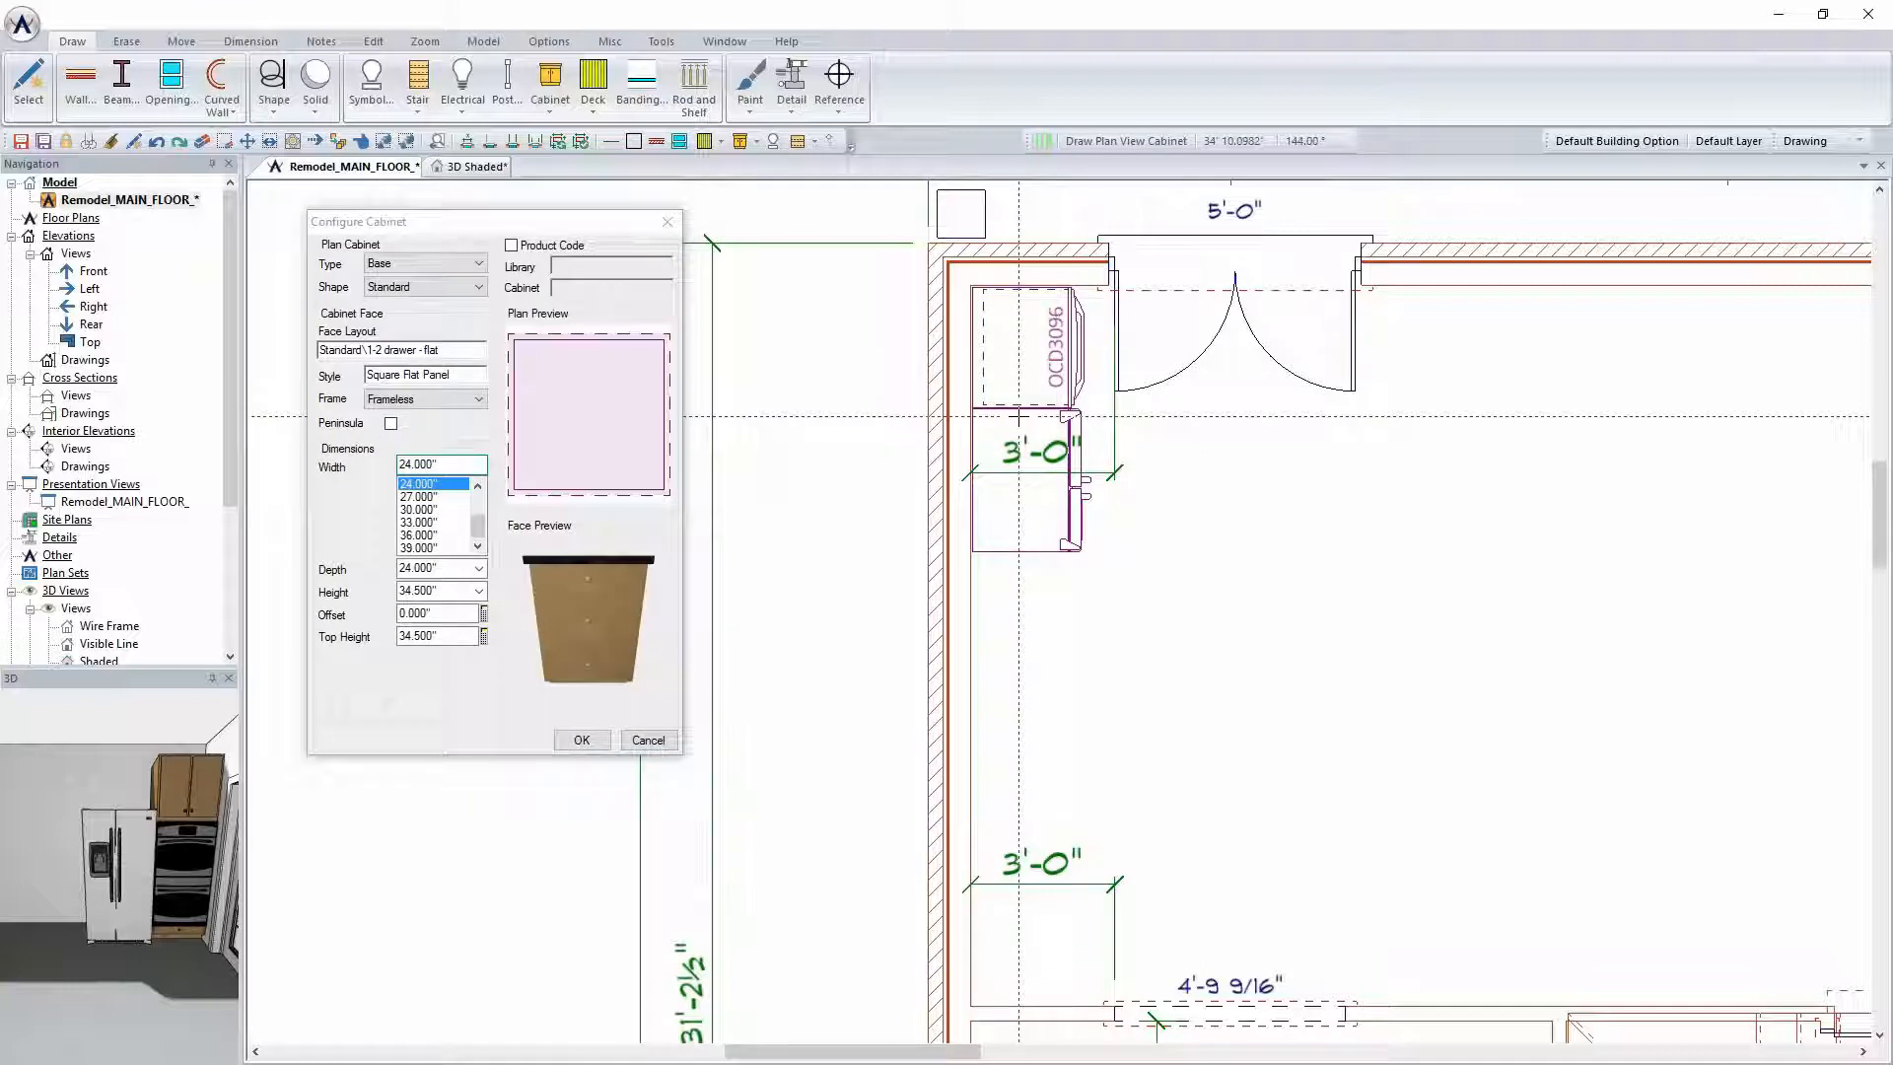
{"action": "left_click", "coordinate": [403, 266]}
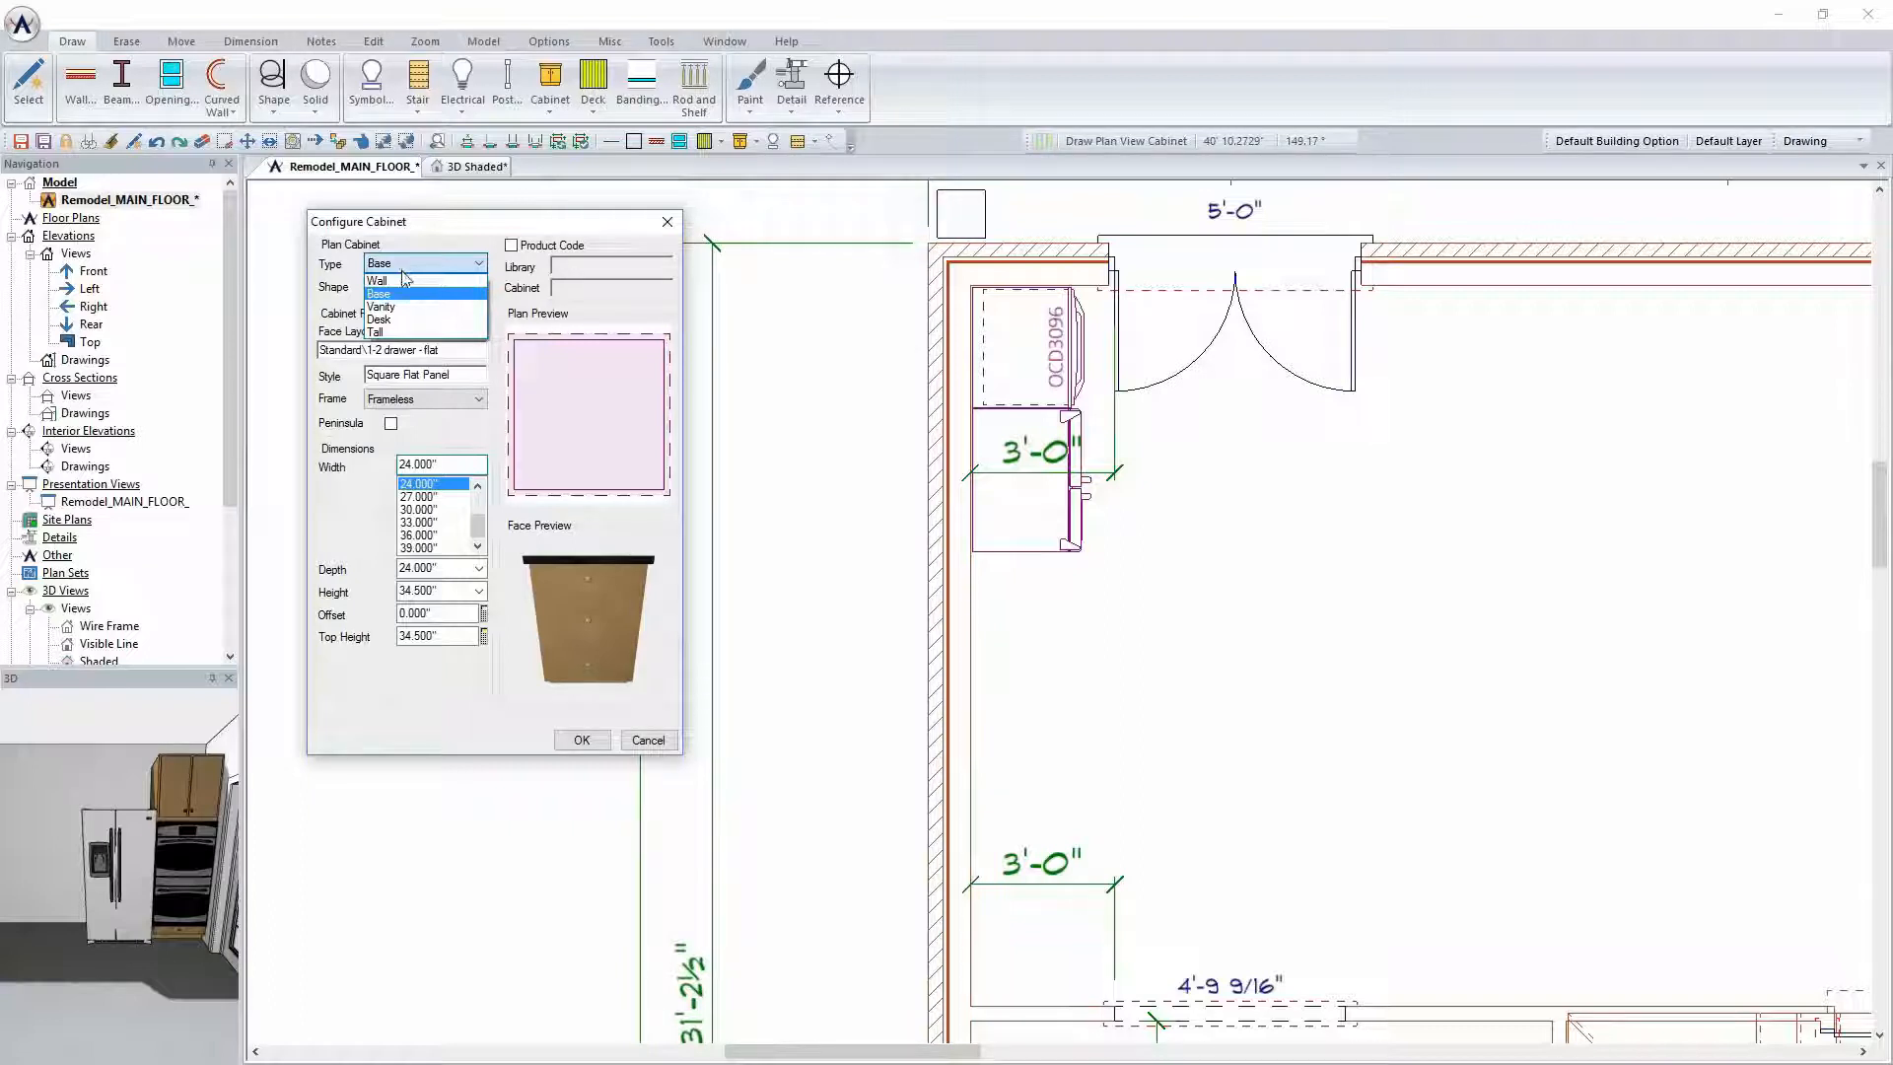
{"action": "left_click", "coordinate": [427, 293]}
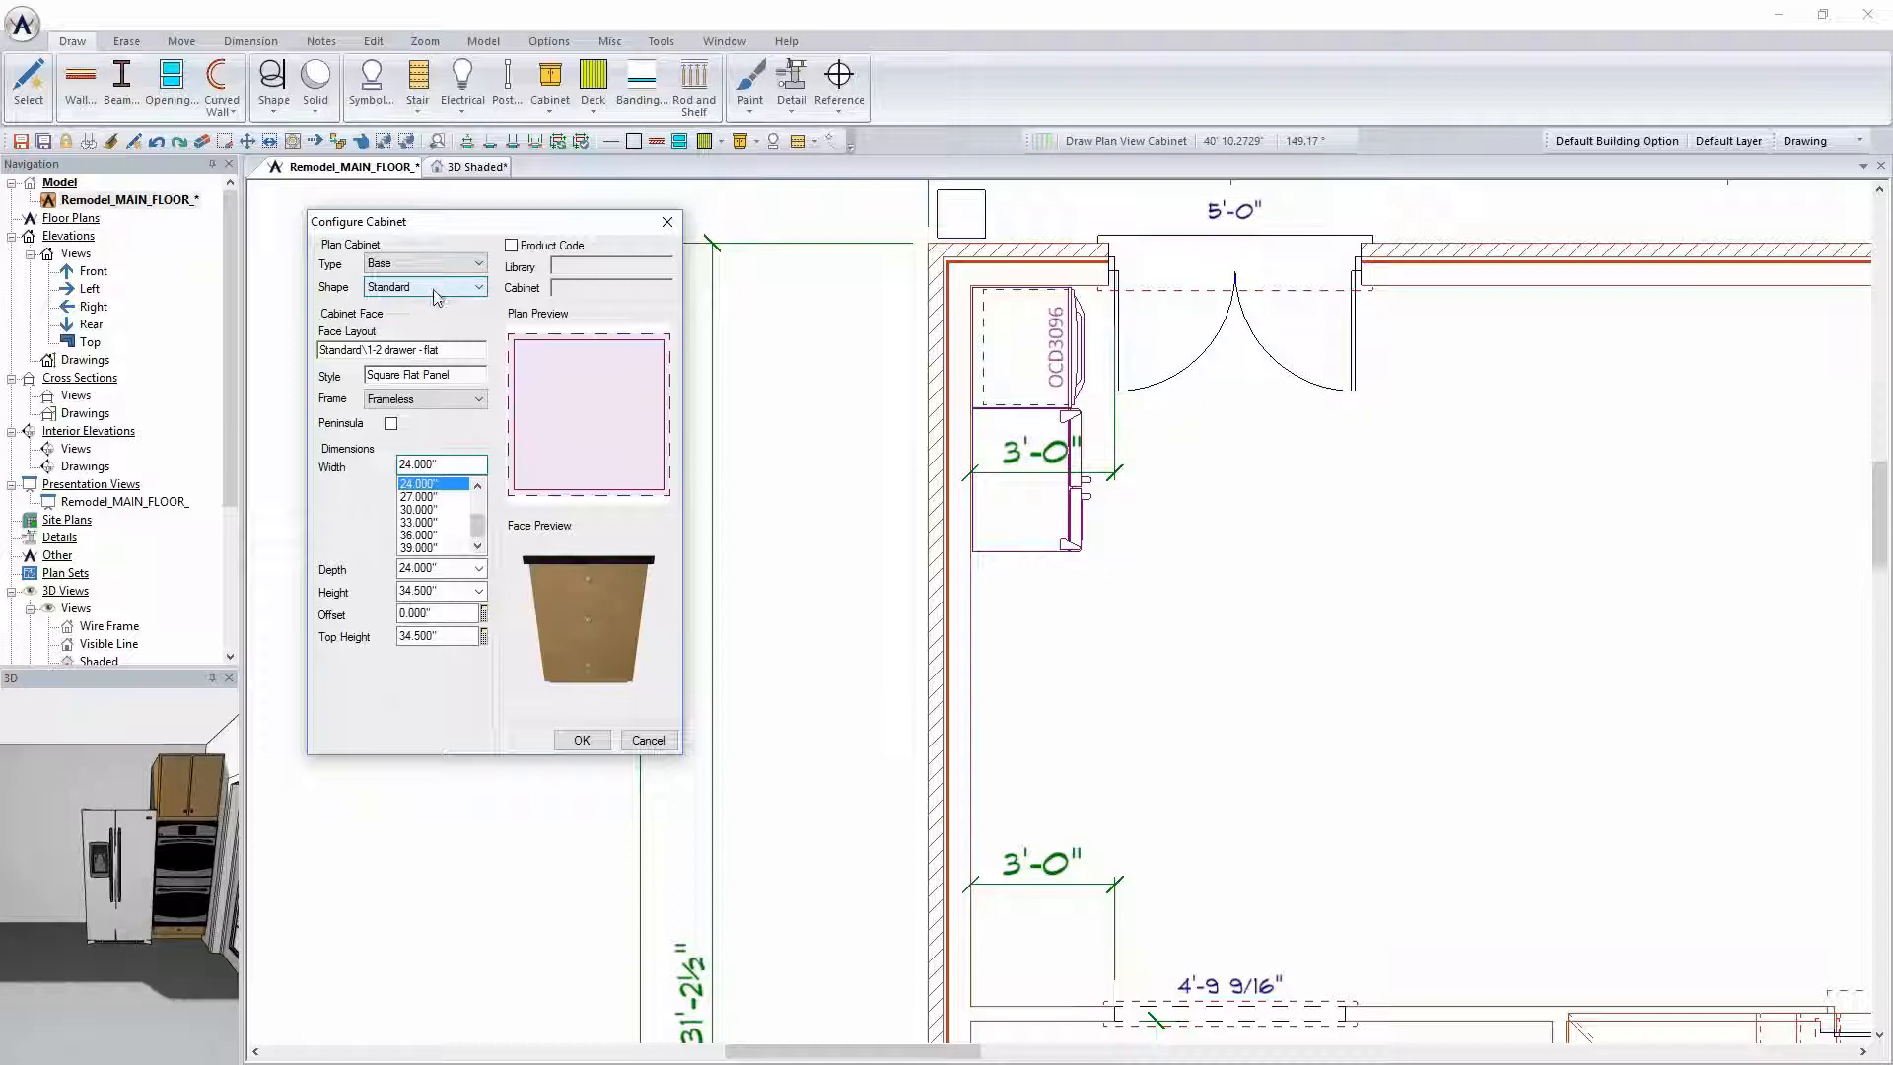
{"action": "left_click", "coordinate": [437, 294]}
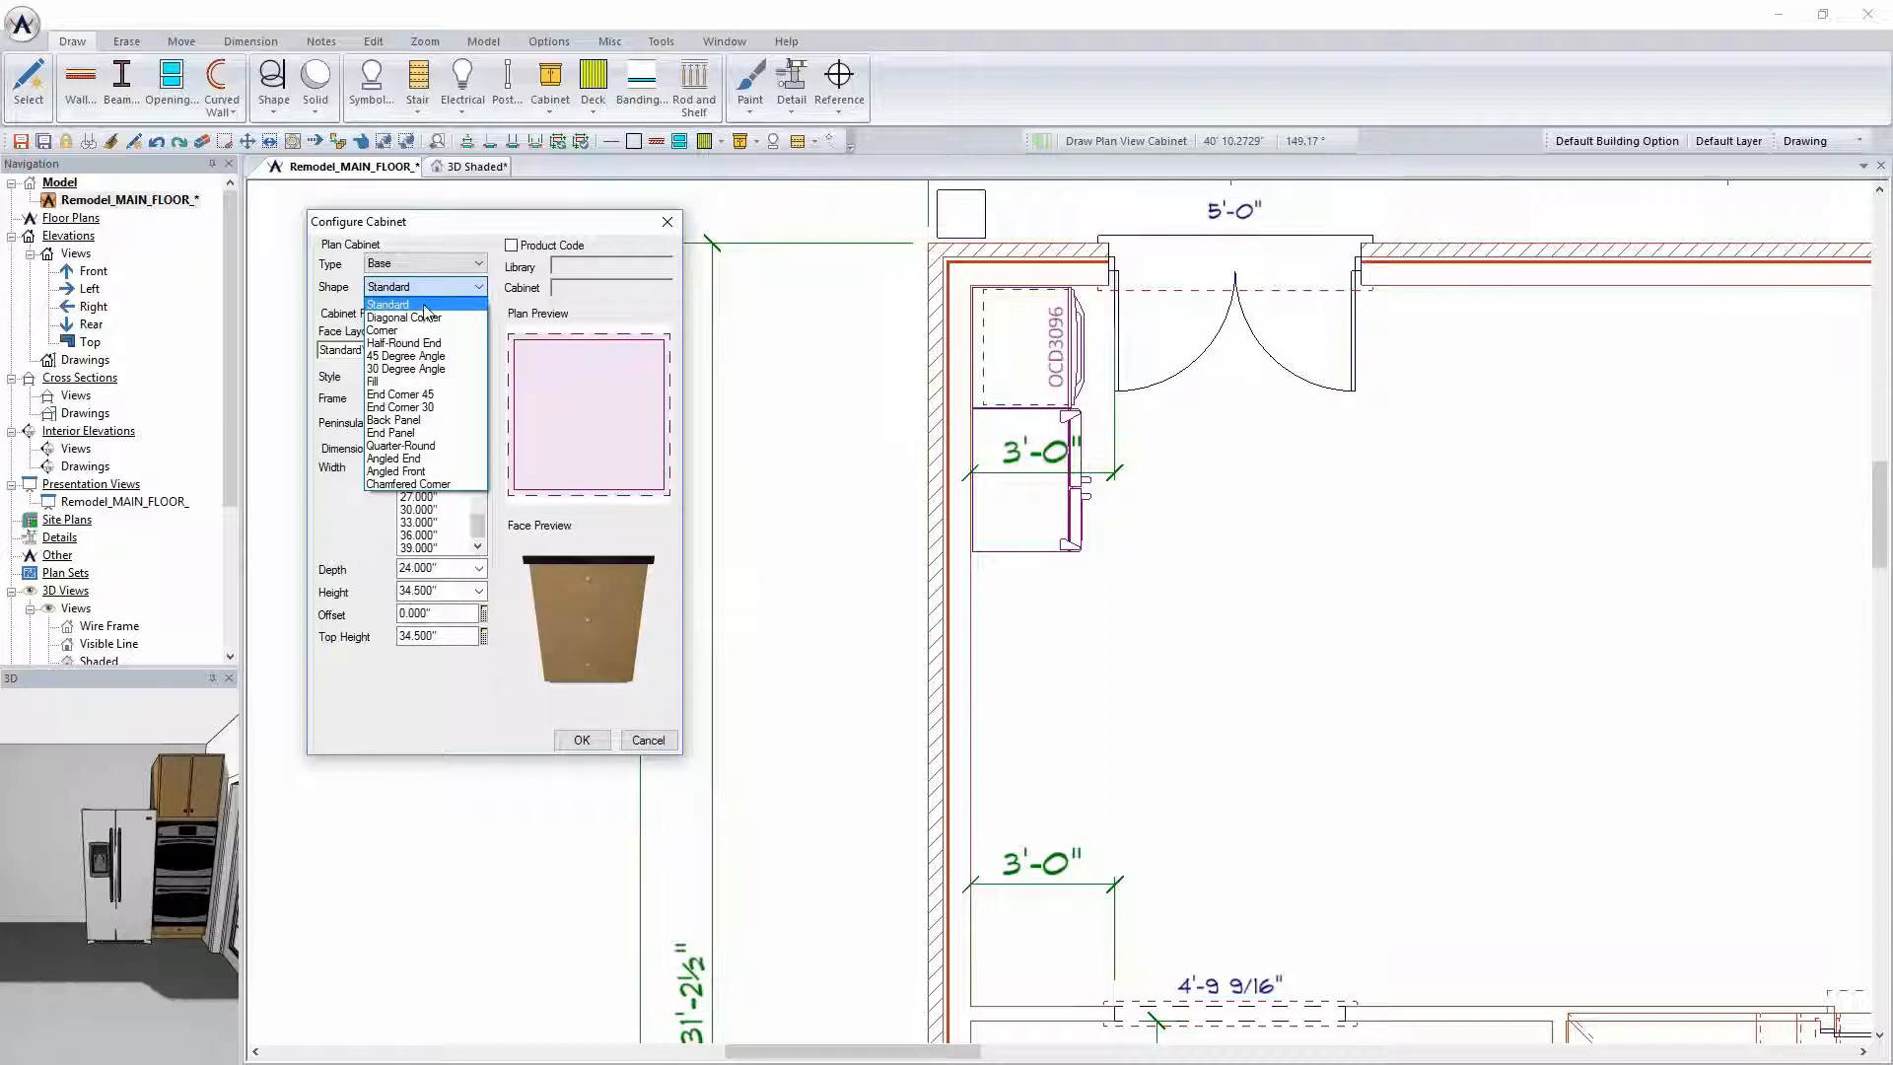
{"action": "left_click", "coordinate": [424, 304]}
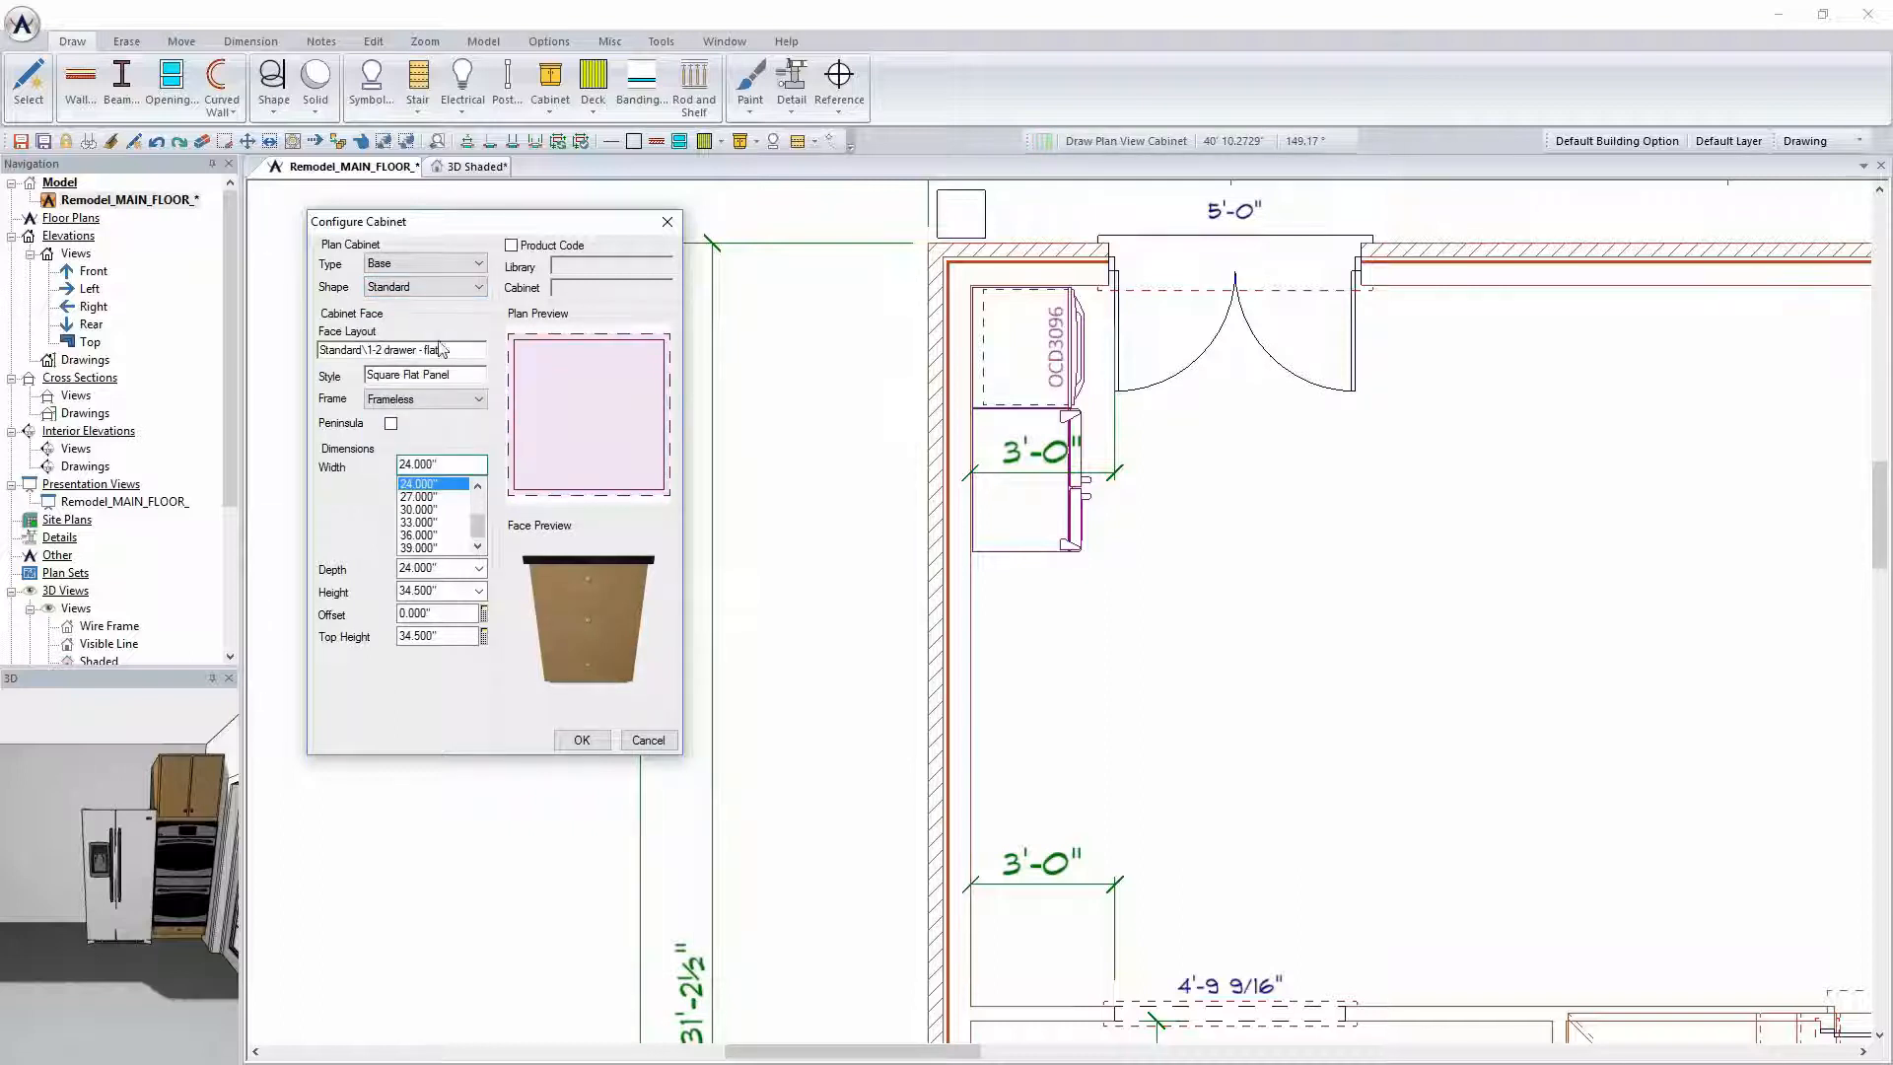
Open the base cabinet's face layout selection and exclude doors from the layout filter
{"action": "left_click", "coordinate": [441, 349]}
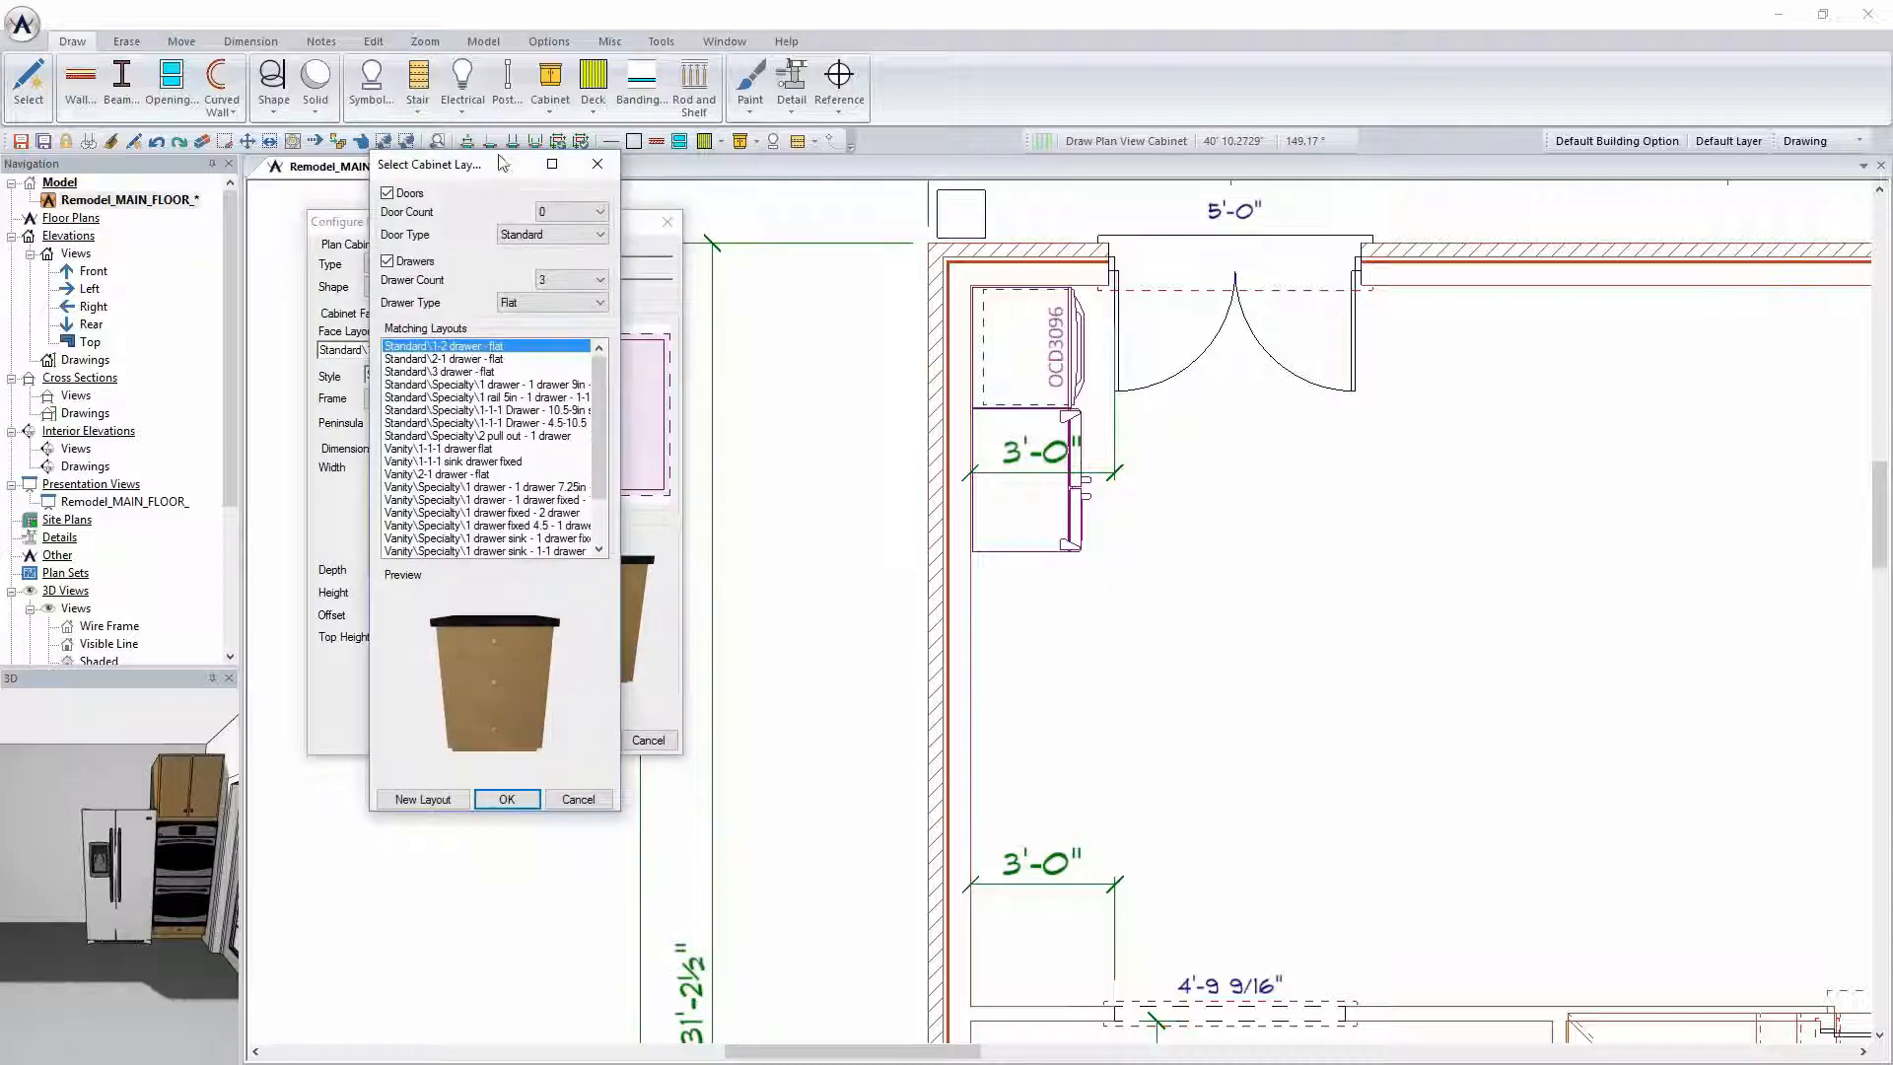
{"action": "left_click_drag", "start_coordinate": [512, 171], "coordinate": [988, 230]}
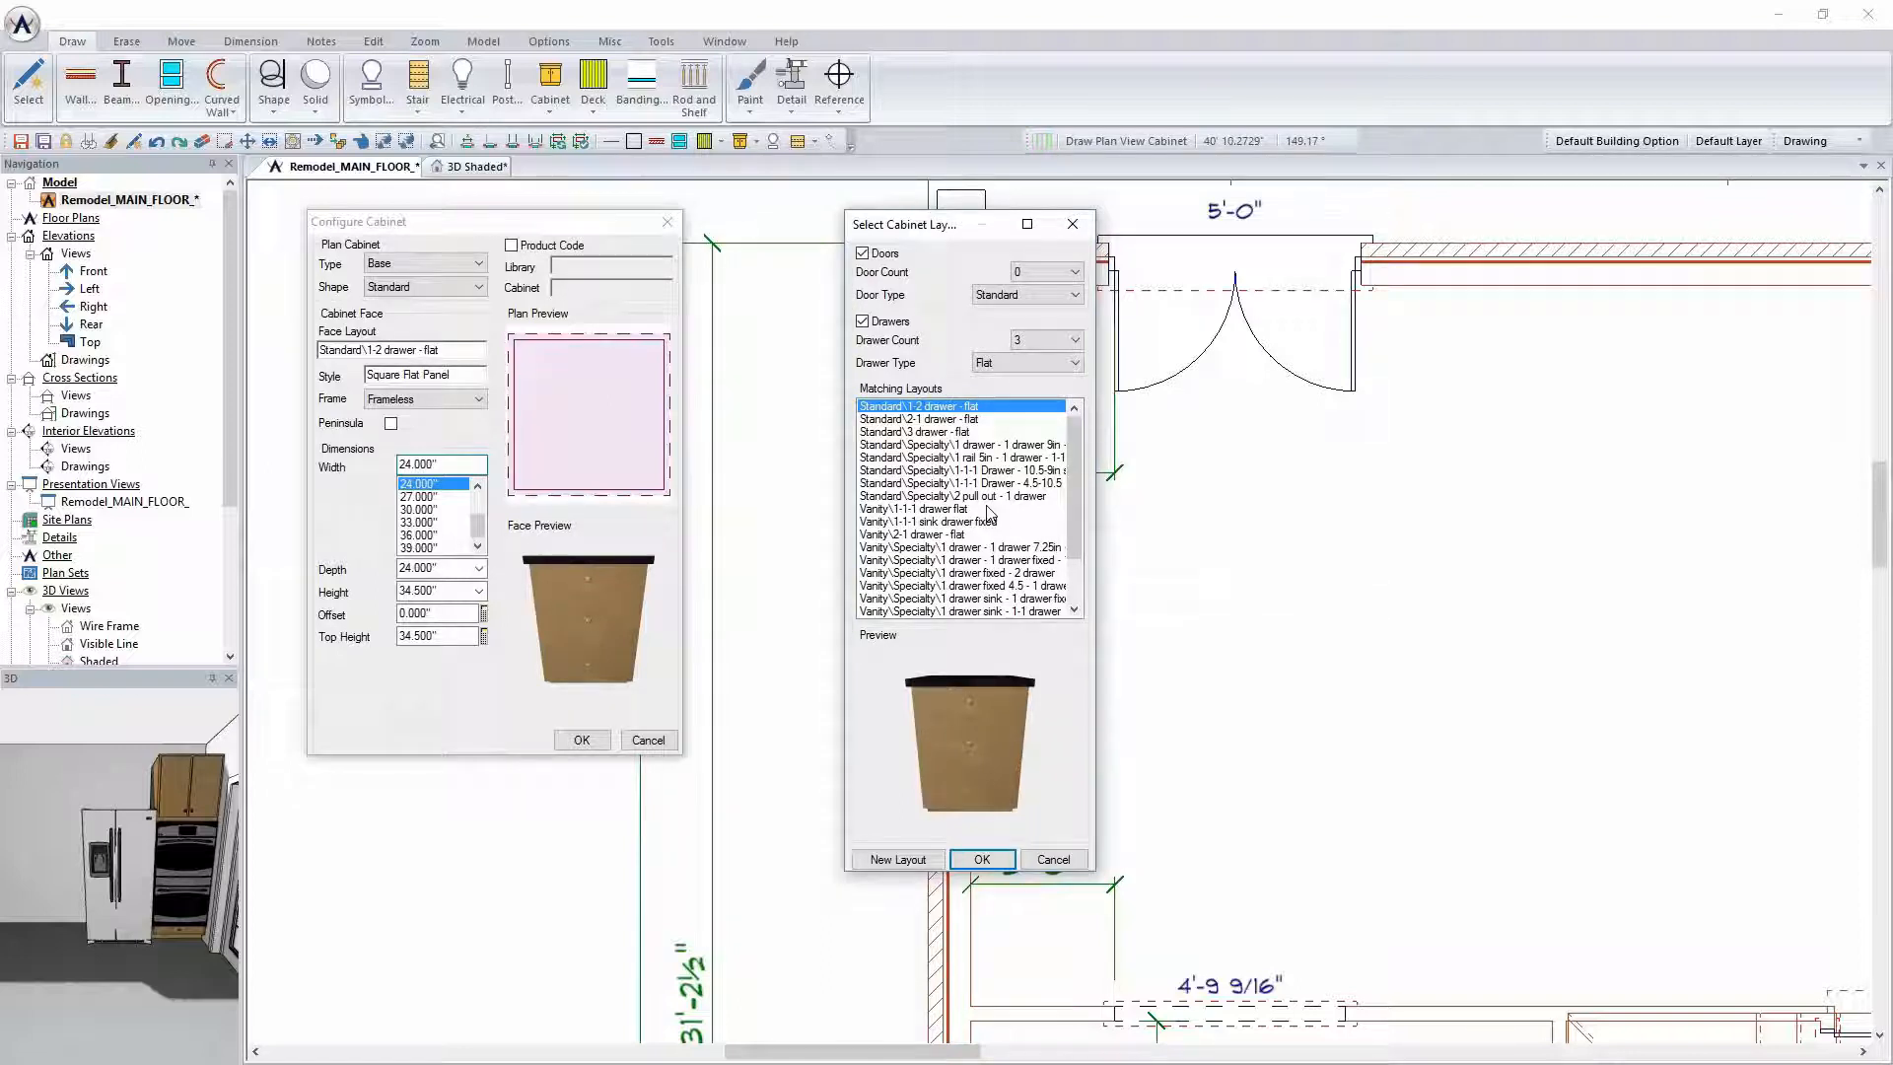
{"action": "left_click", "coordinate": [875, 255]}
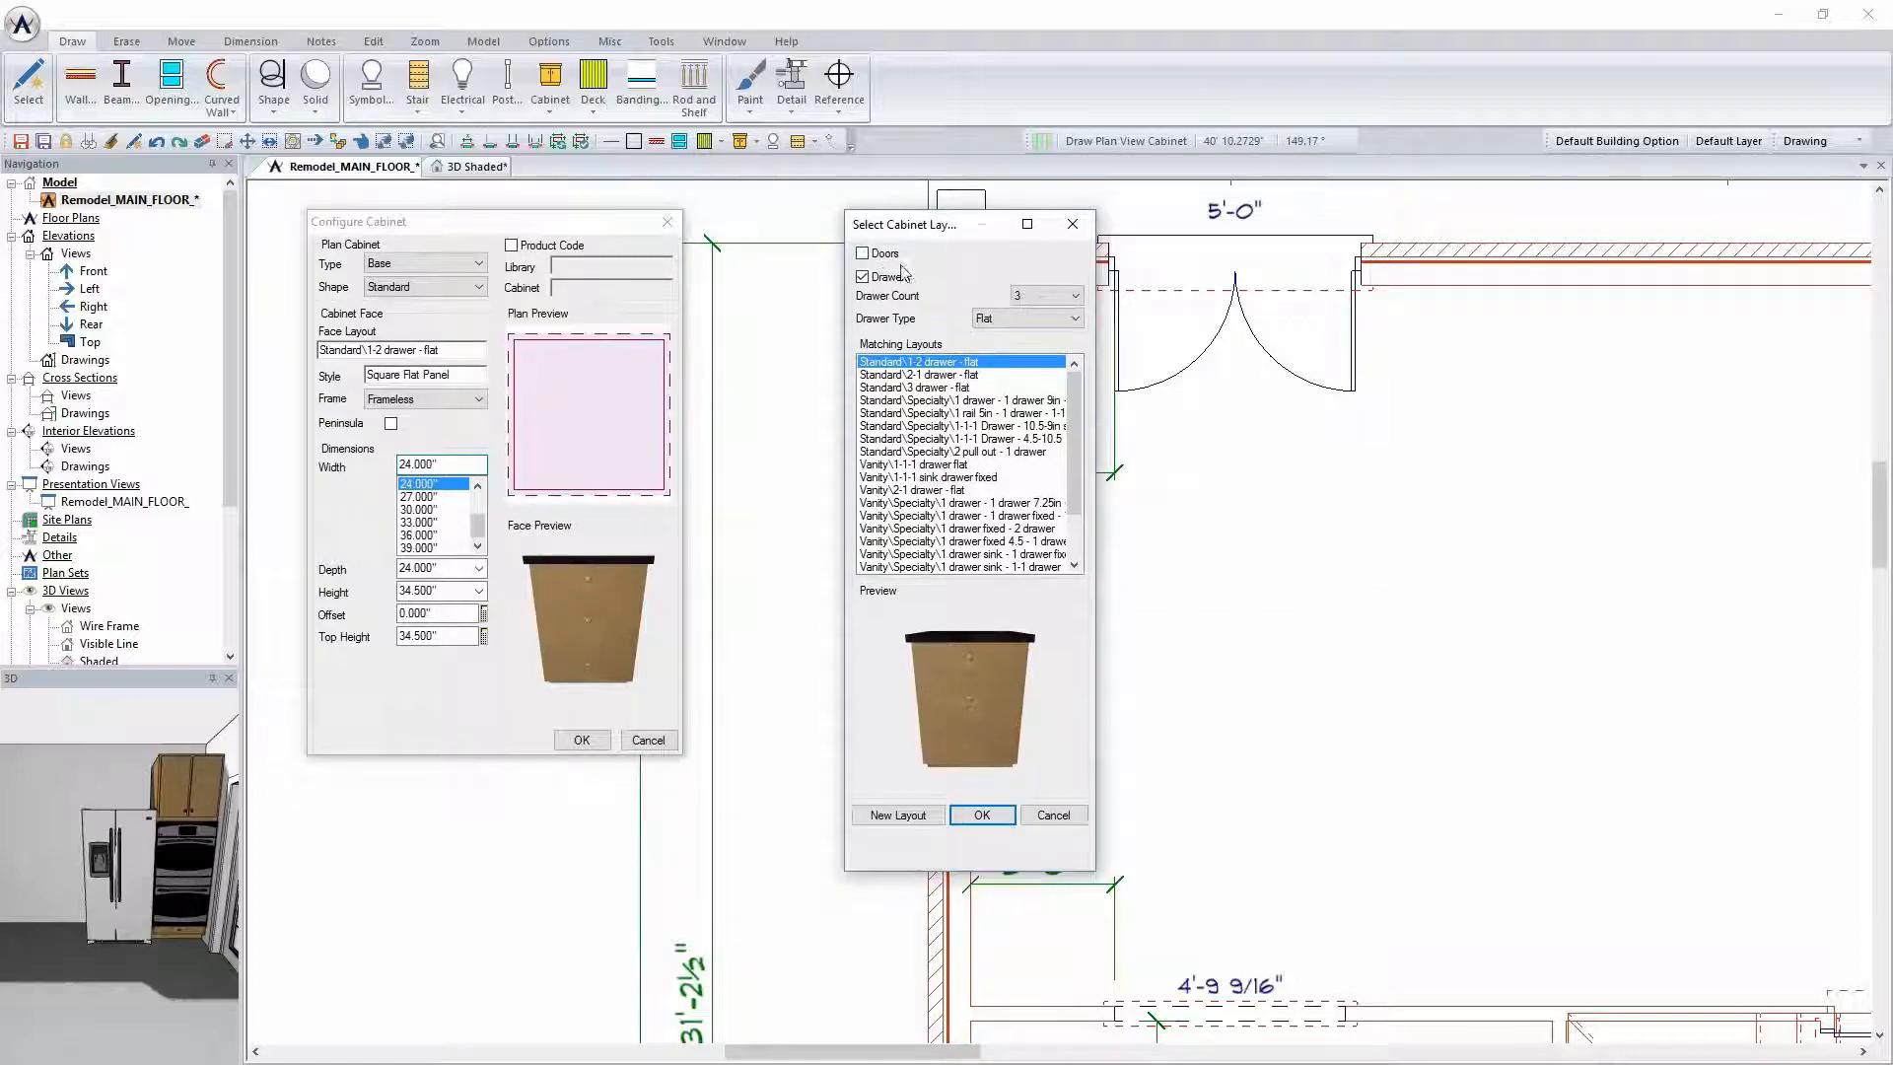
Preview the three-drawer layouts for the Recessed, Pull-Out and Flat drawer types
{"action": "left_click", "coordinate": [1025, 318]}
{"action": "left_click", "coordinate": [1025, 340]}
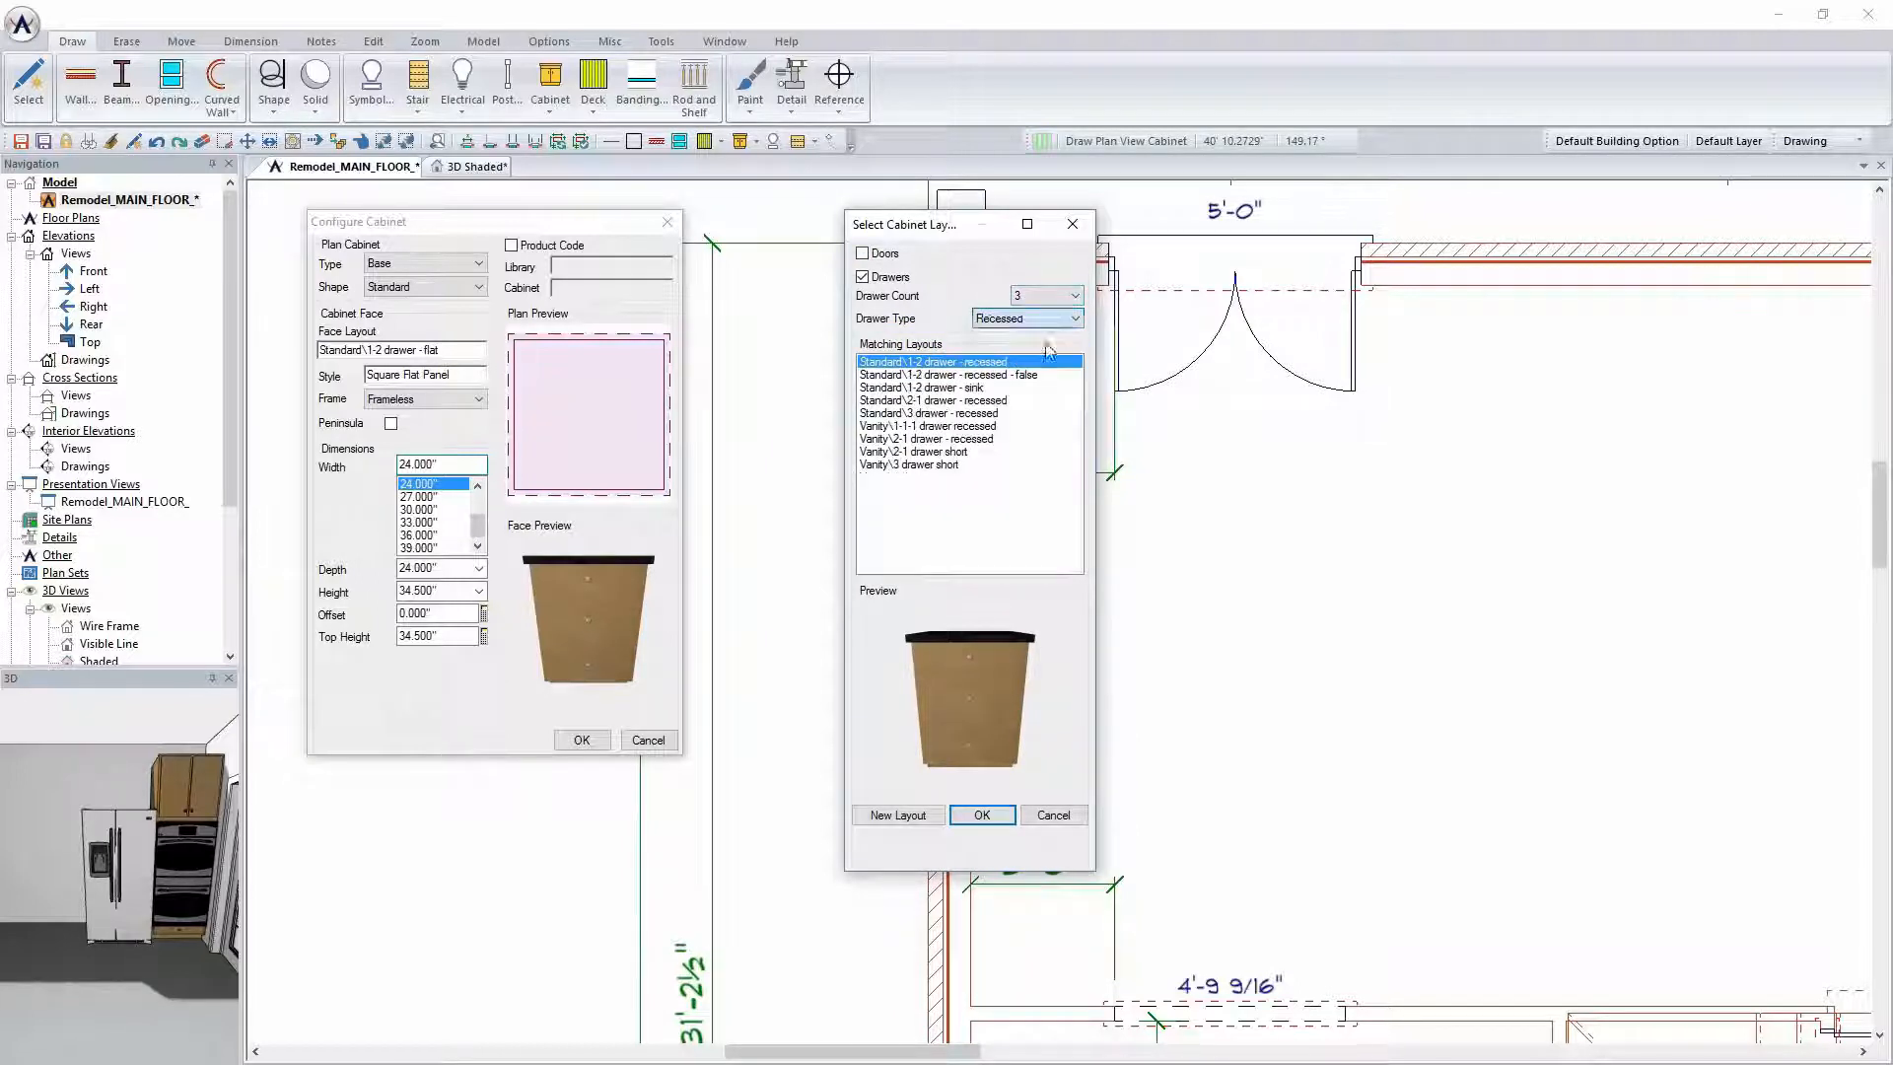
{"action": "left_click", "coordinate": [1030, 319]}
{"action": "left_click", "coordinate": [1031, 363]}
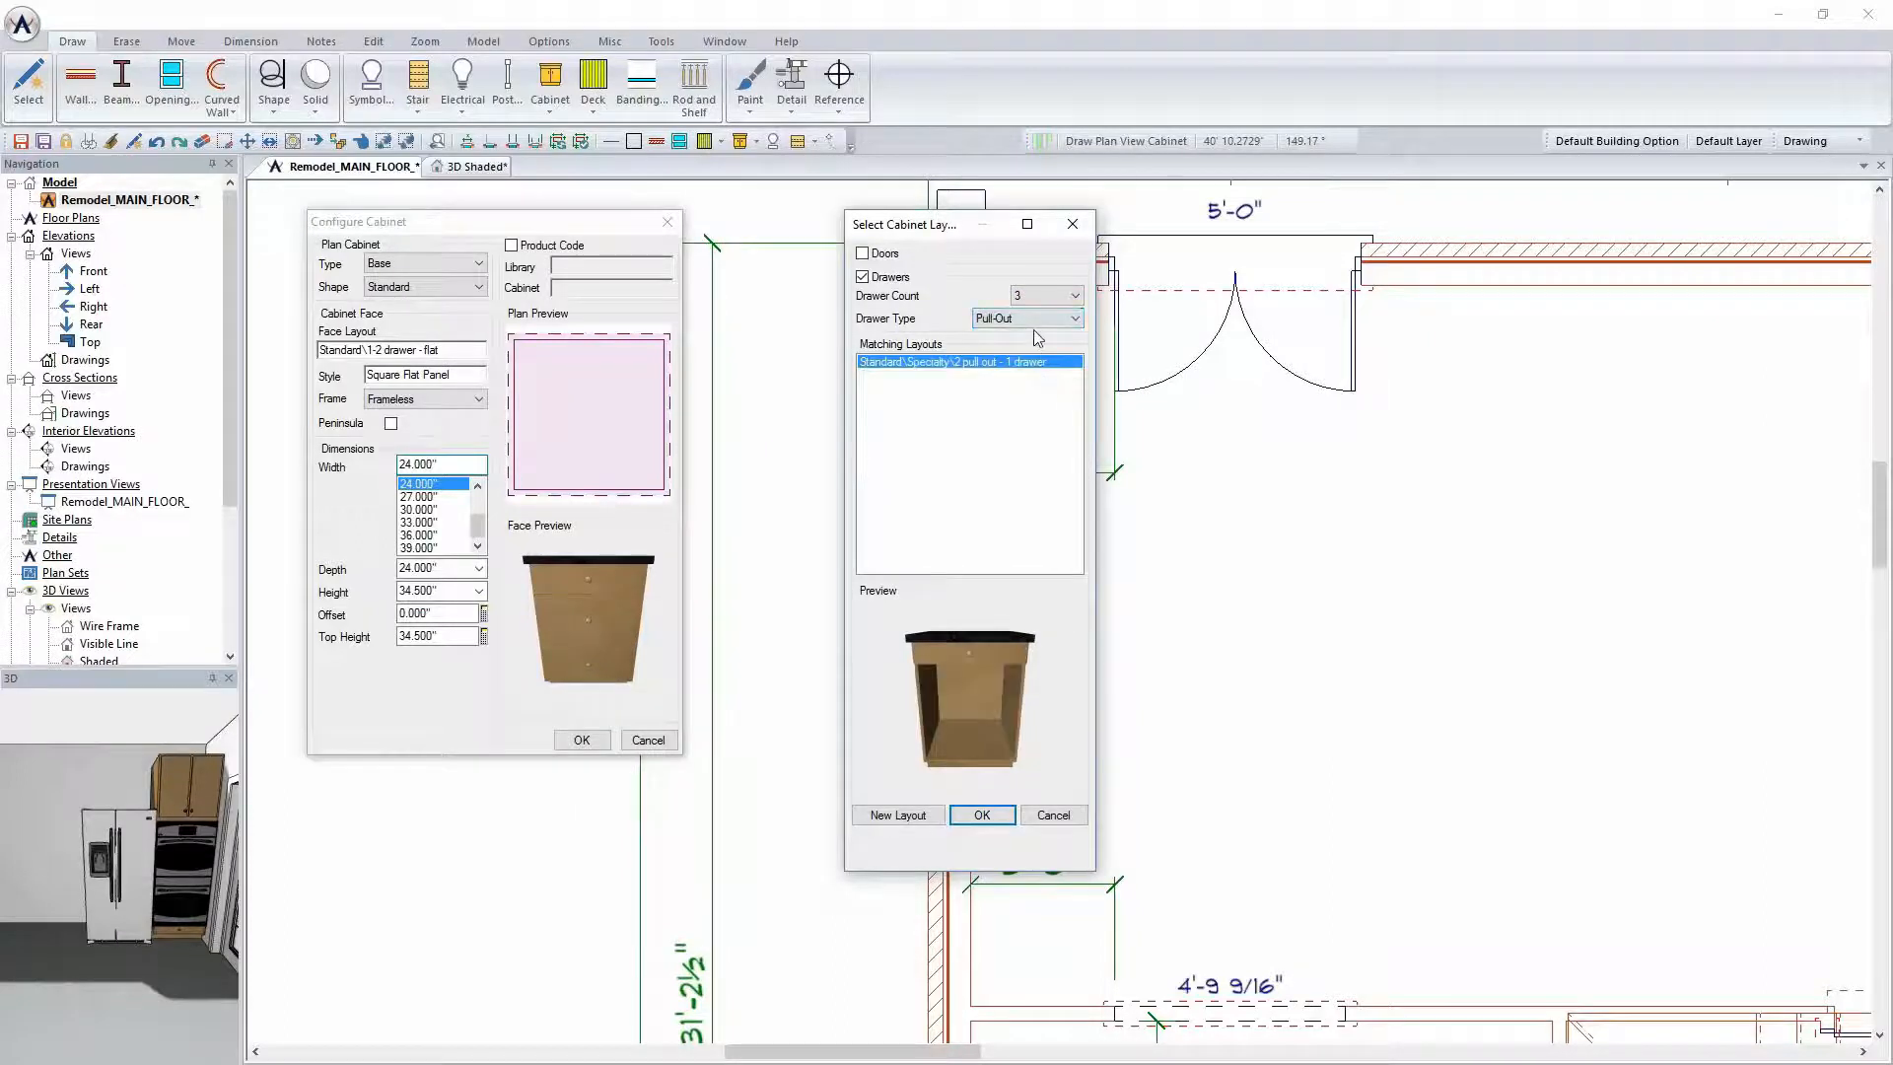
{"action": "left_click", "coordinate": [1031, 319]}
{"action": "left_click", "coordinate": [1030, 331]}
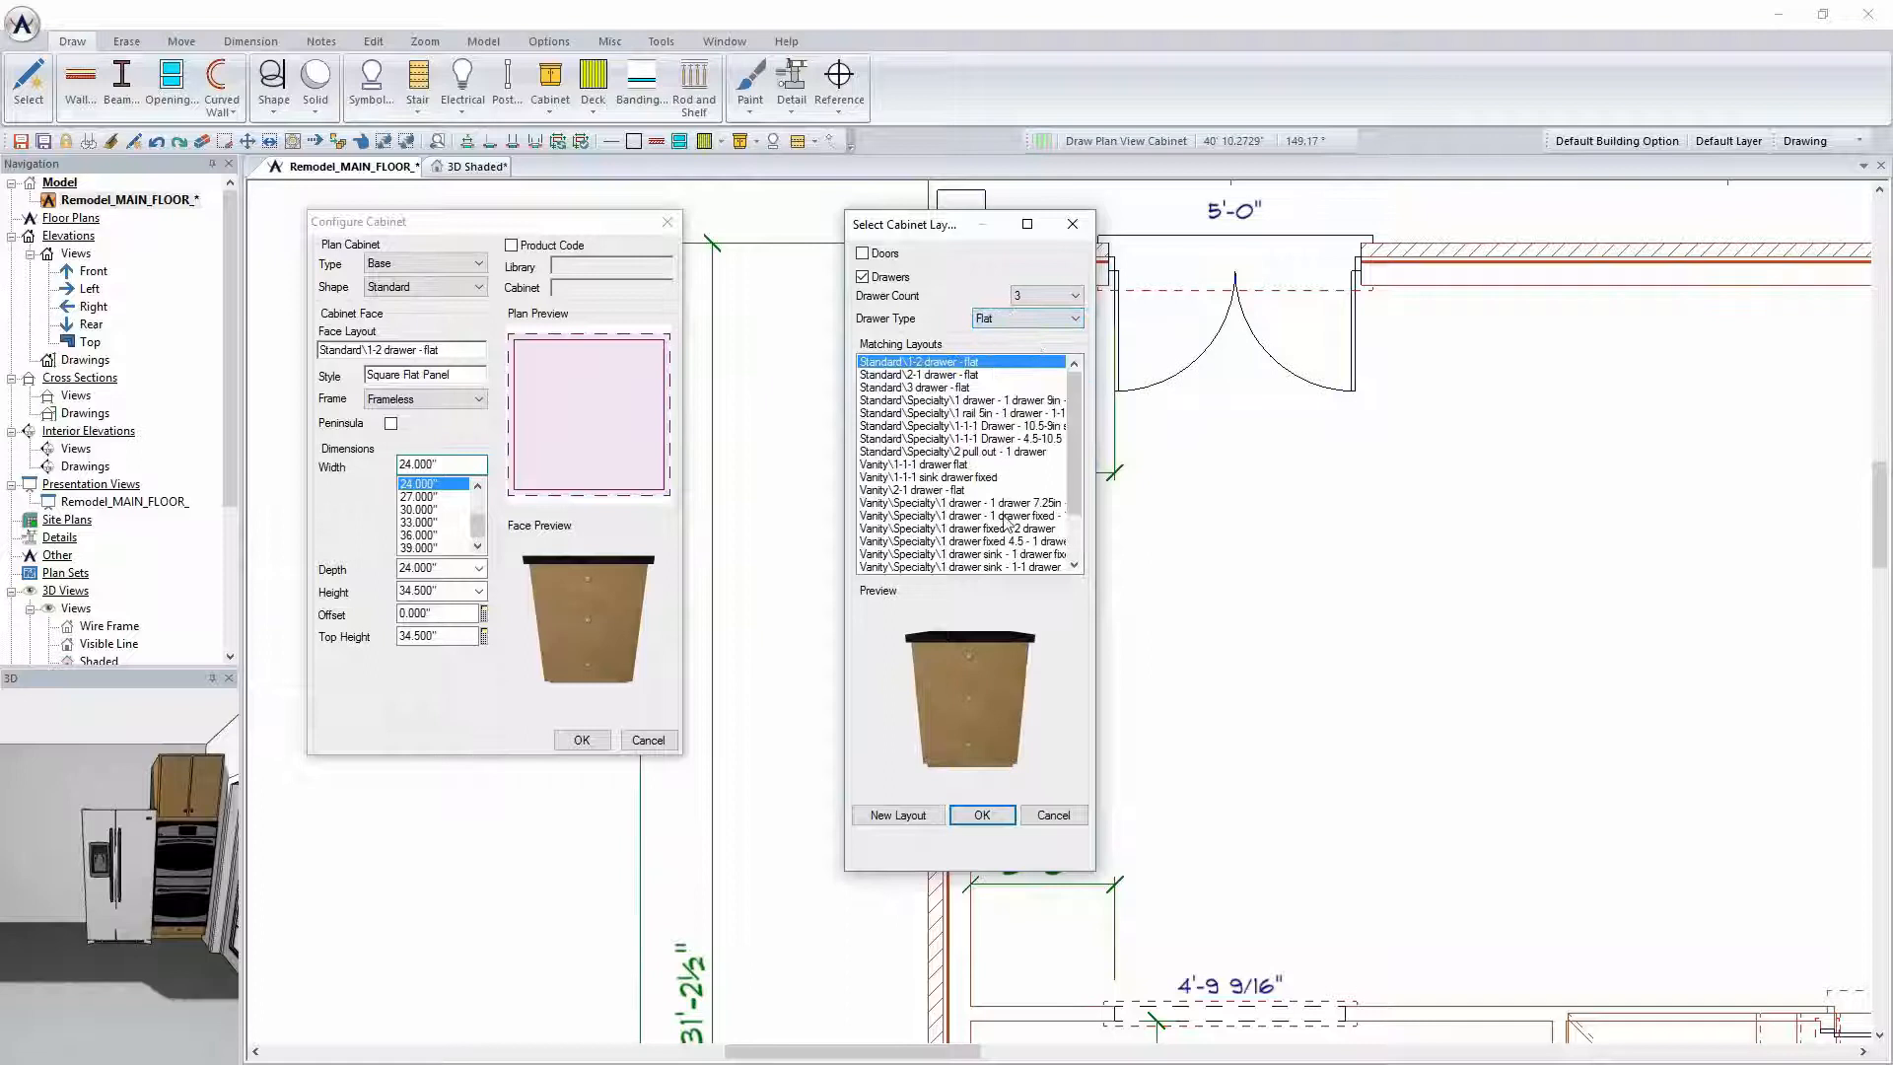
Set the drawer type to Recessed and apply the Standard\1-2 drawer - recessed layout to the cabinet
{"action": "left_click", "coordinate": [1050, 318]}
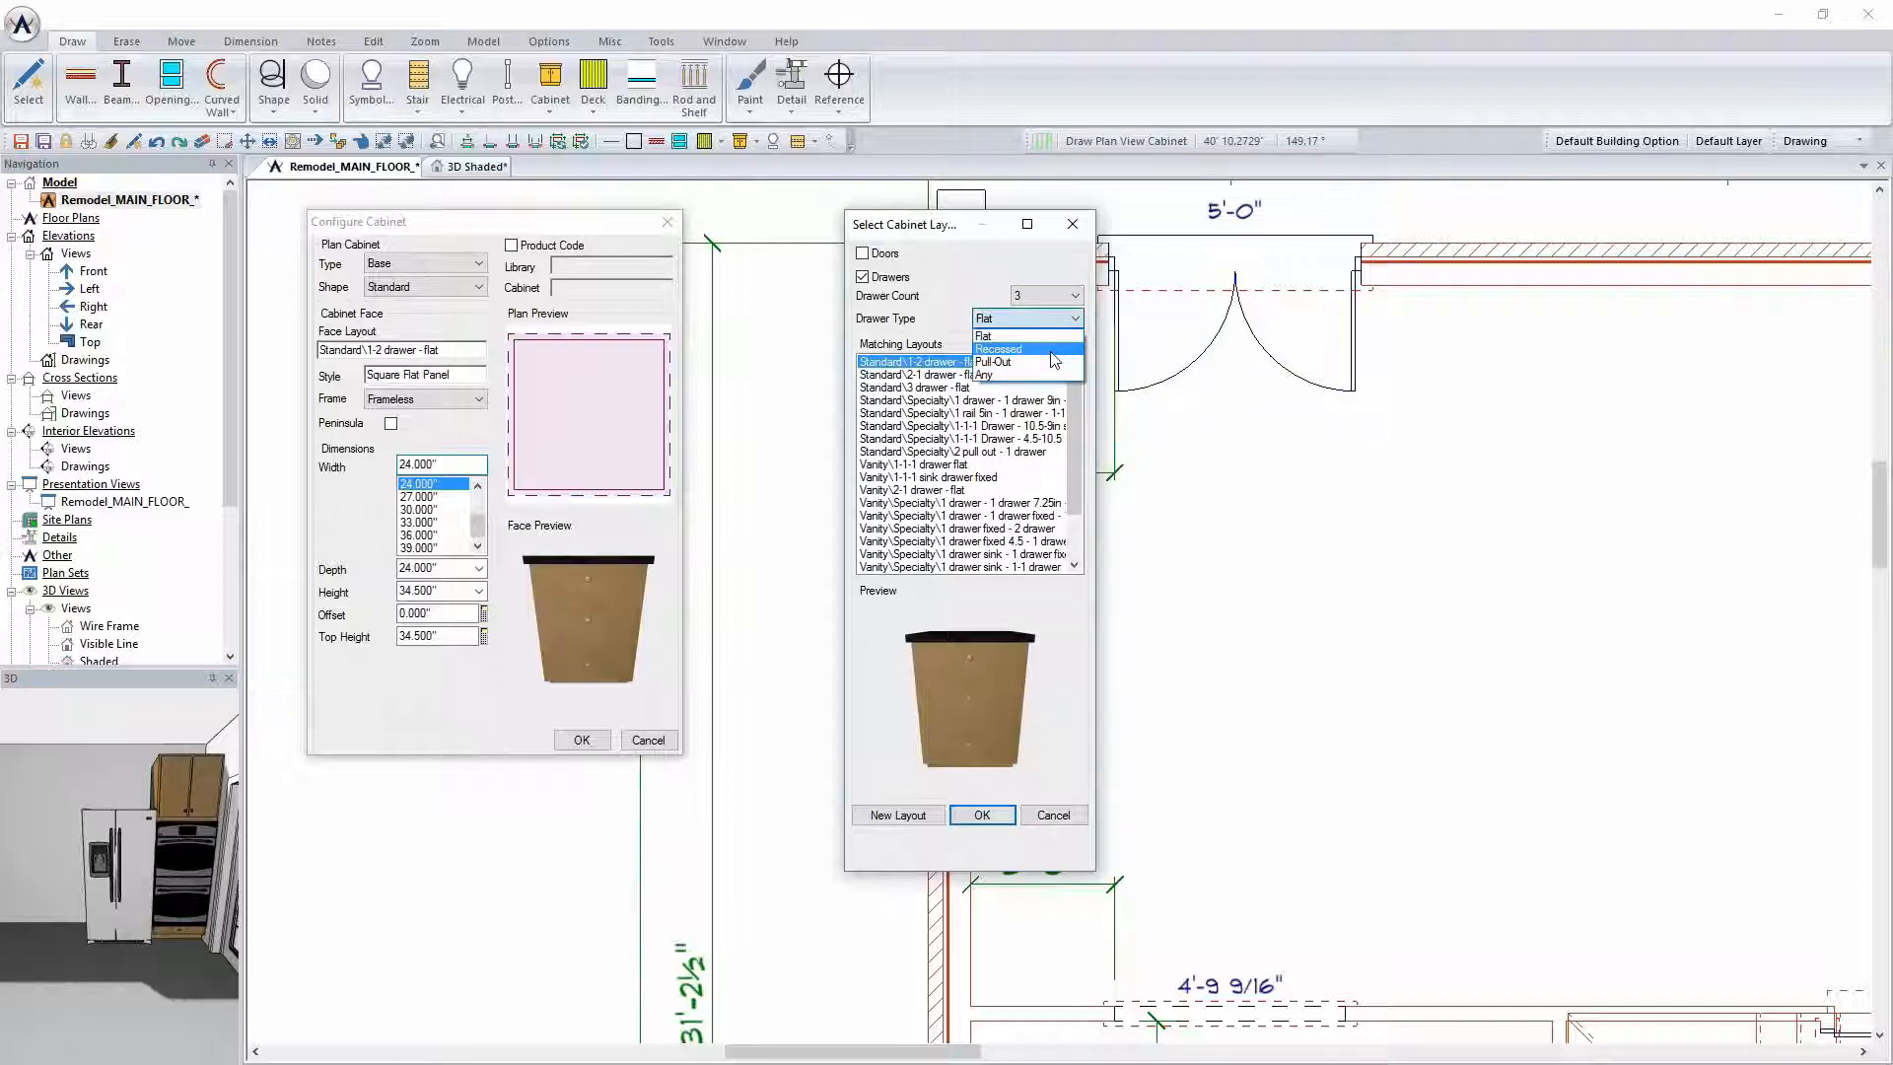
{"action": "left_click", "coordinate": [1051, 351]}
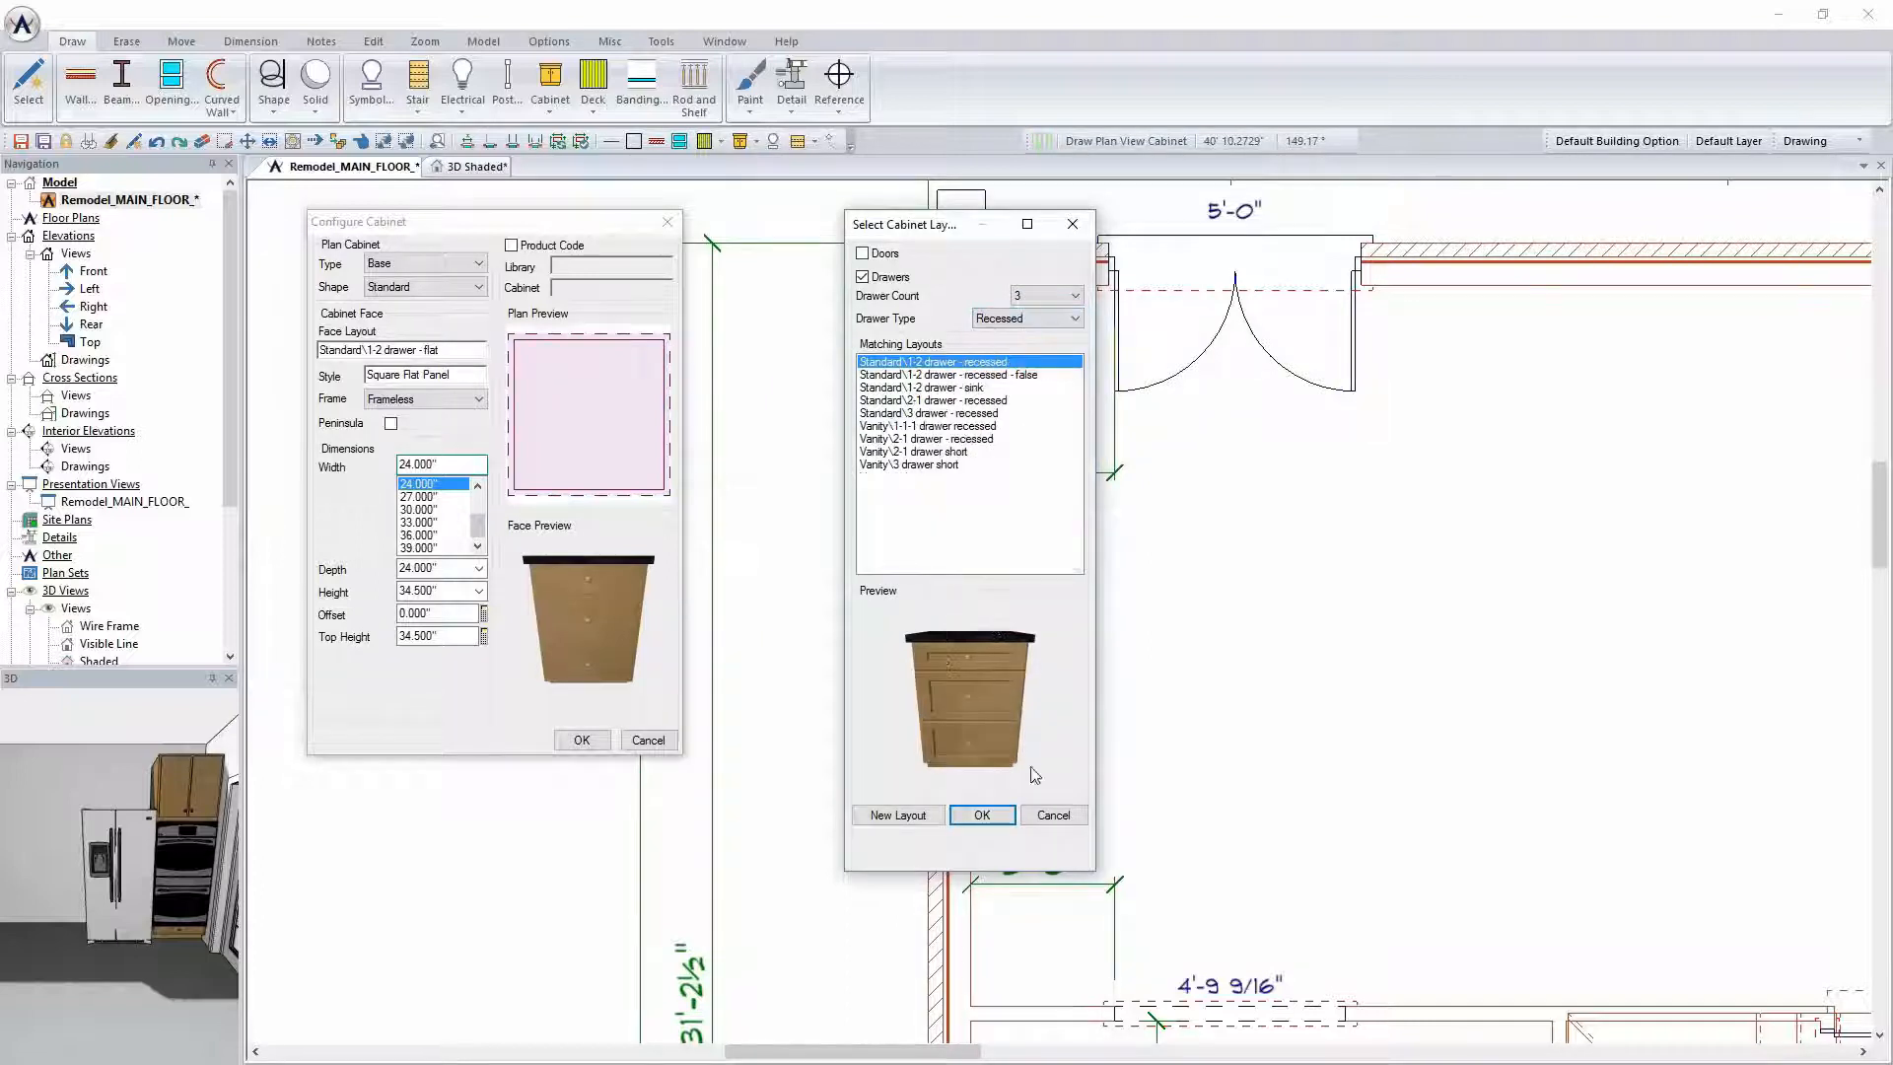
{"action": "left_click", "coordinate": [981, 815]}
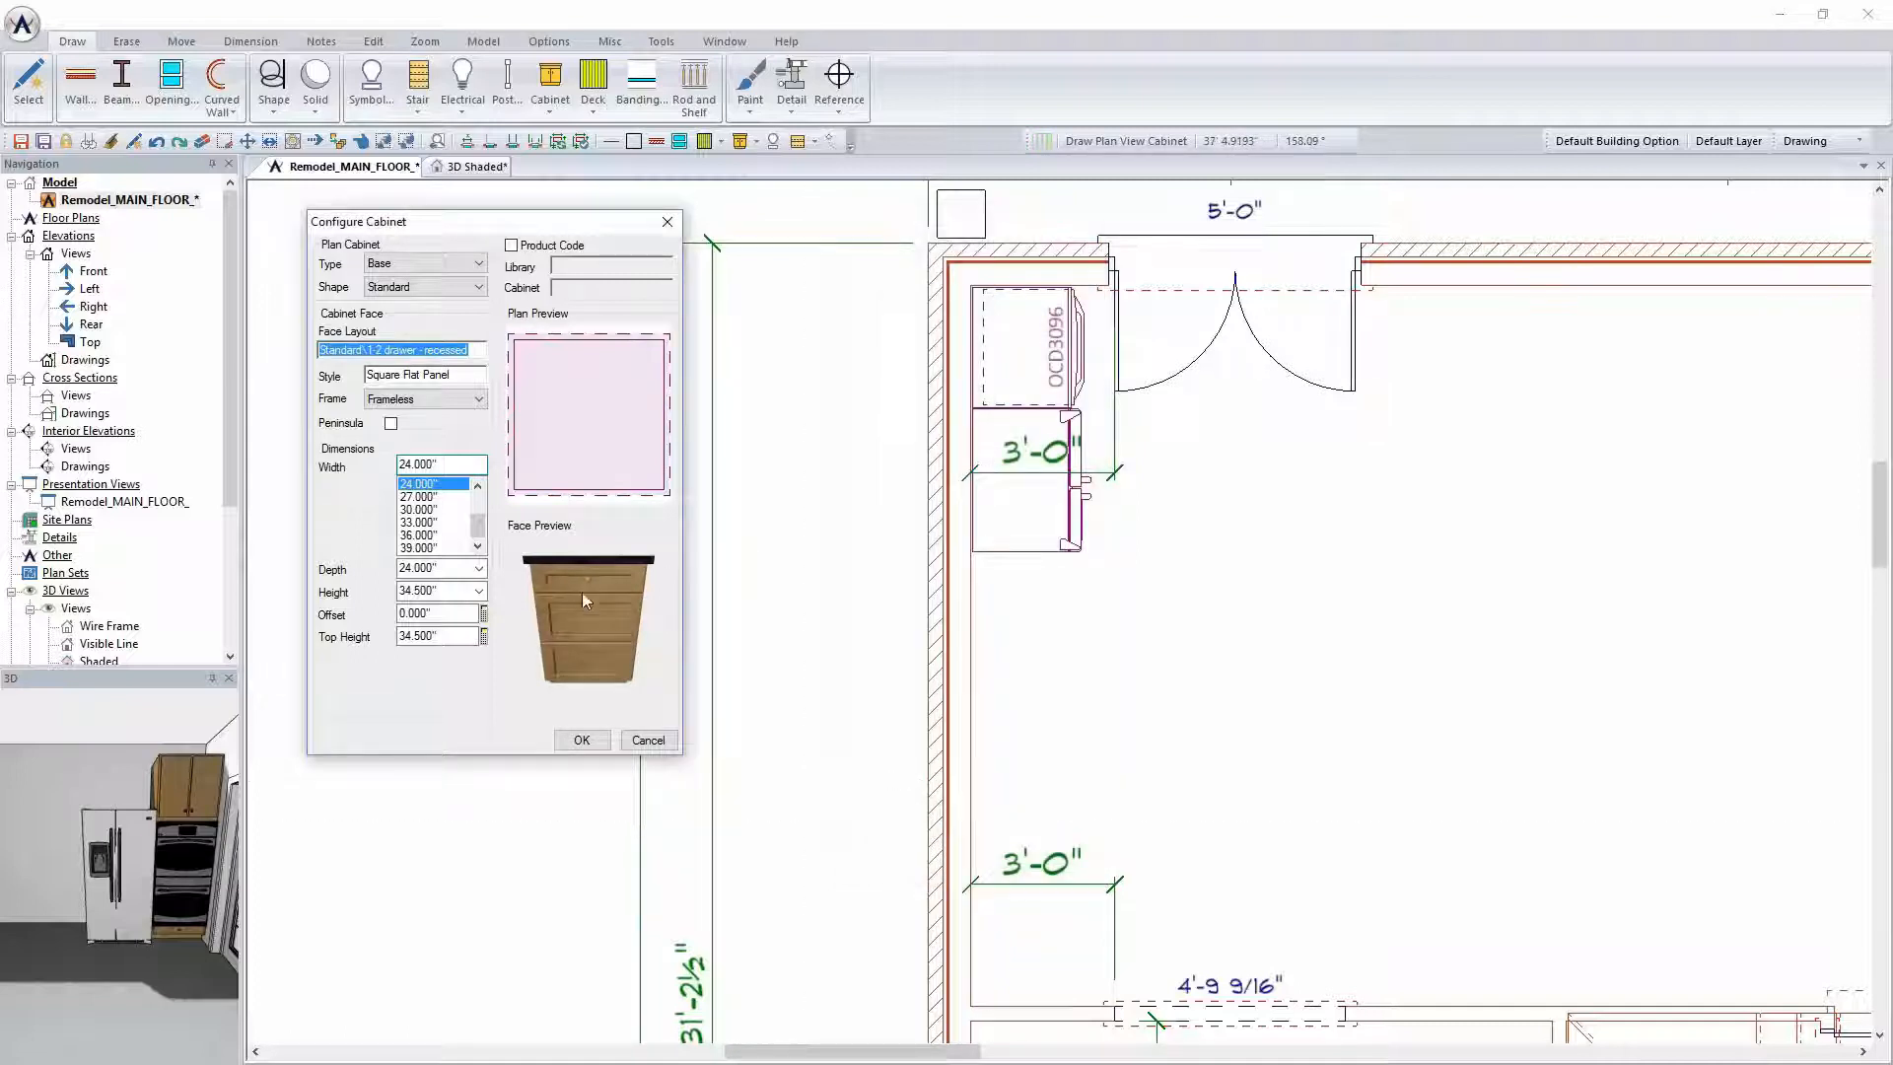
Set the base cabinet width to 39 in, place it against the wall beside the refrigerator, and save the drawing
{"action": "left_click", "coordinate": [424, 536]}
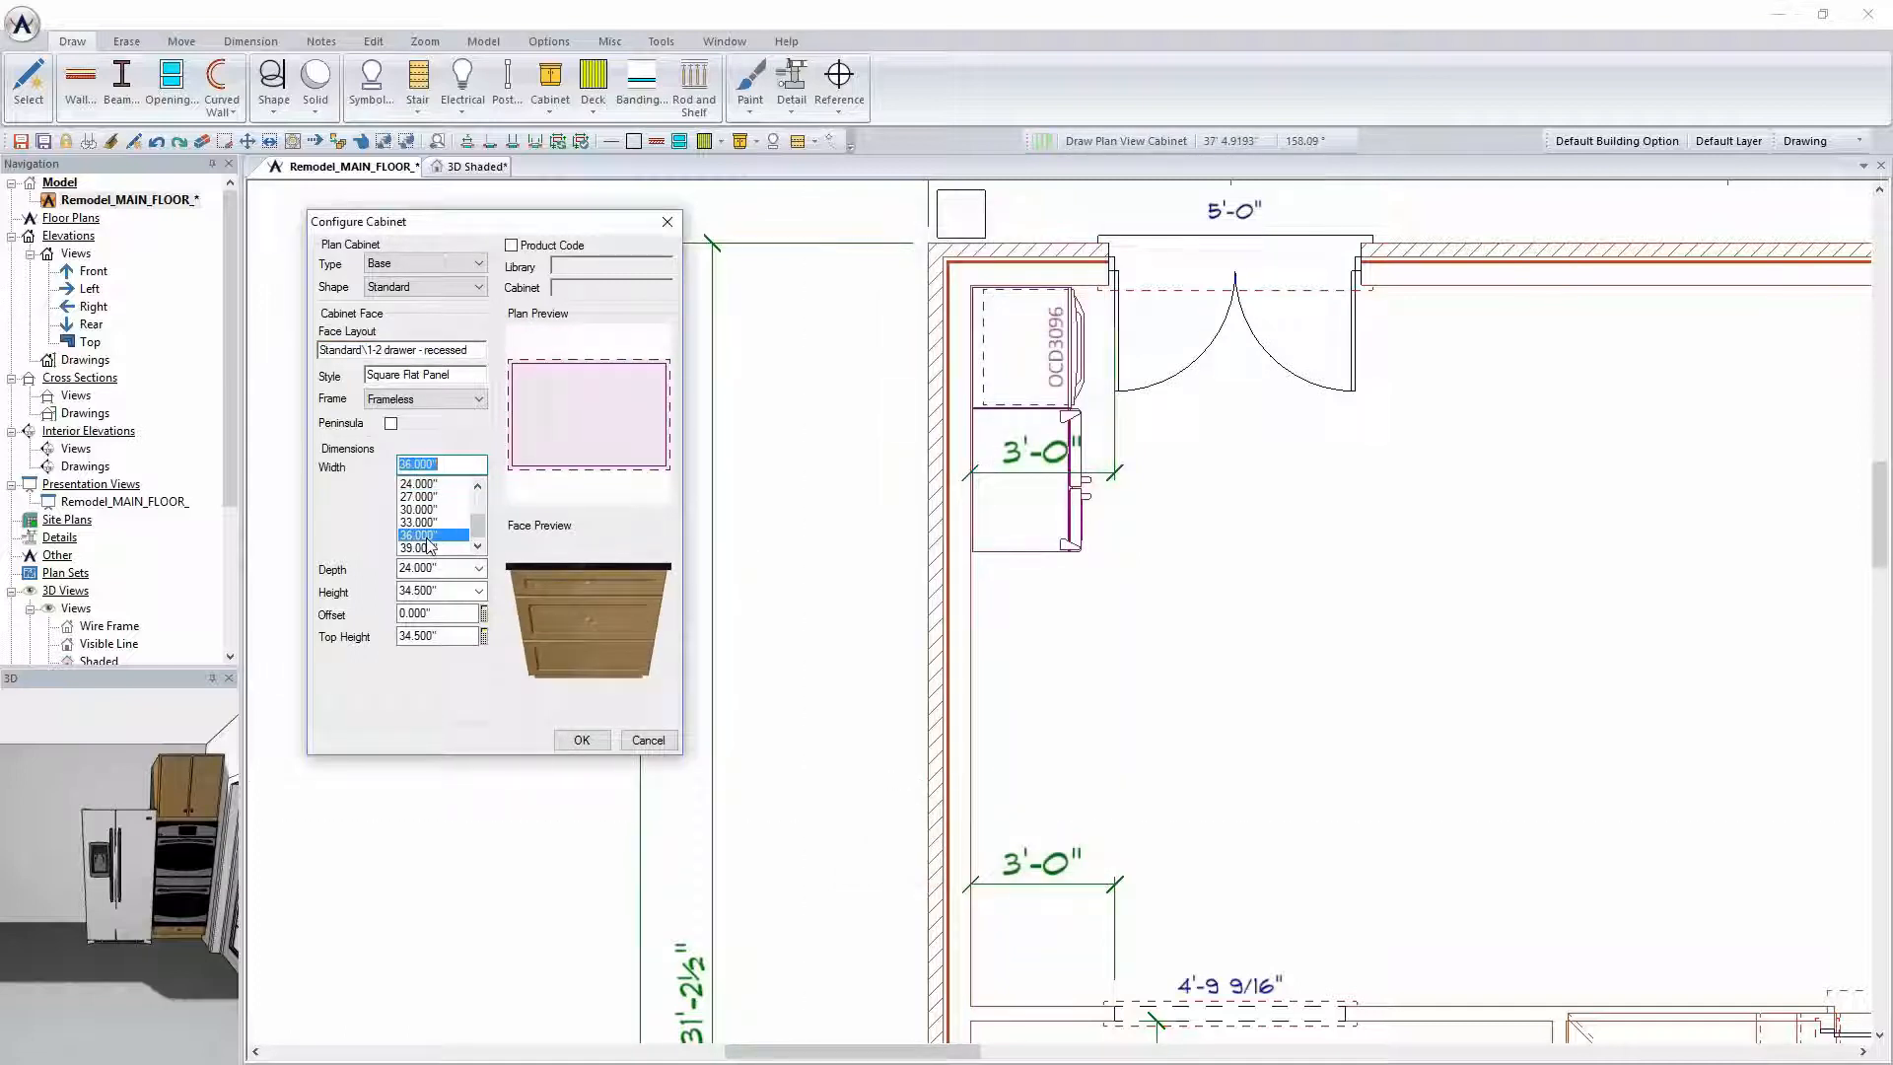
{"action": "left_click", "coordinate": [424, 548]}
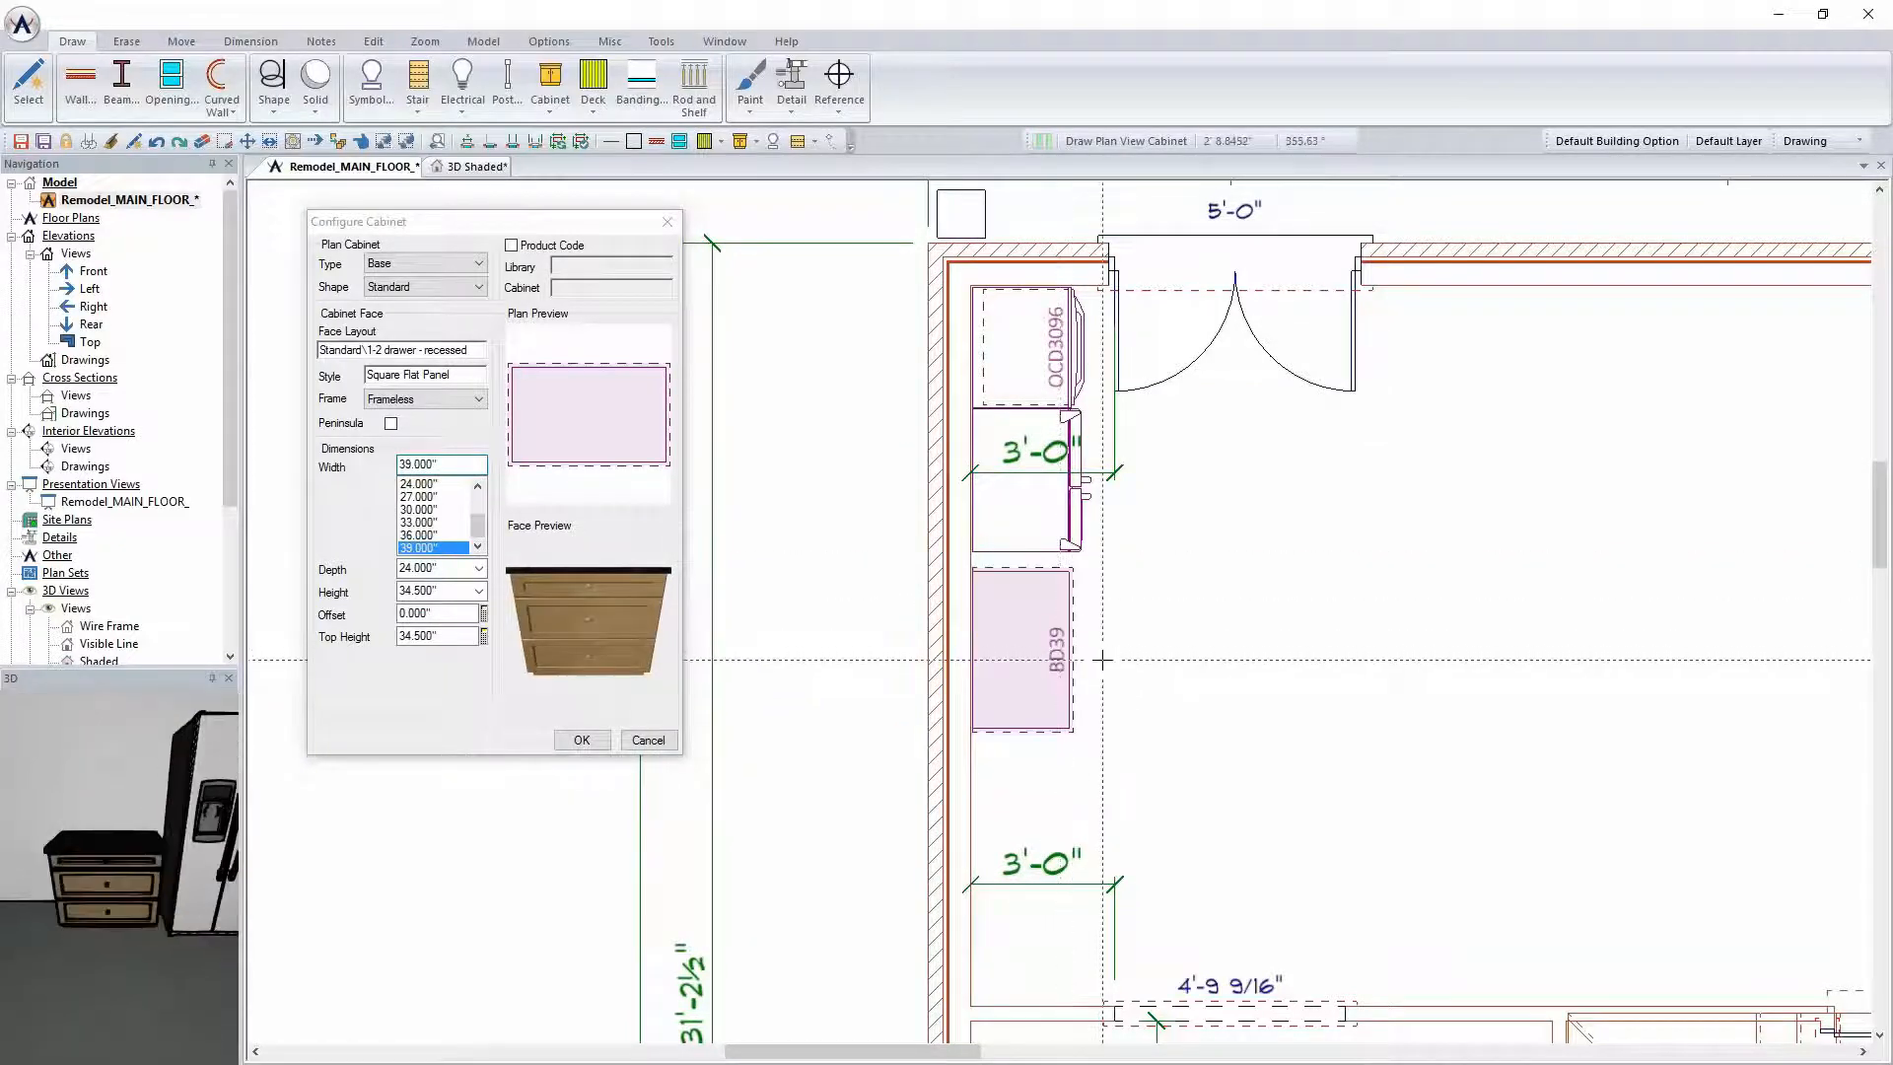
{"action": "left_click", "coordinate": [1018, 641]}
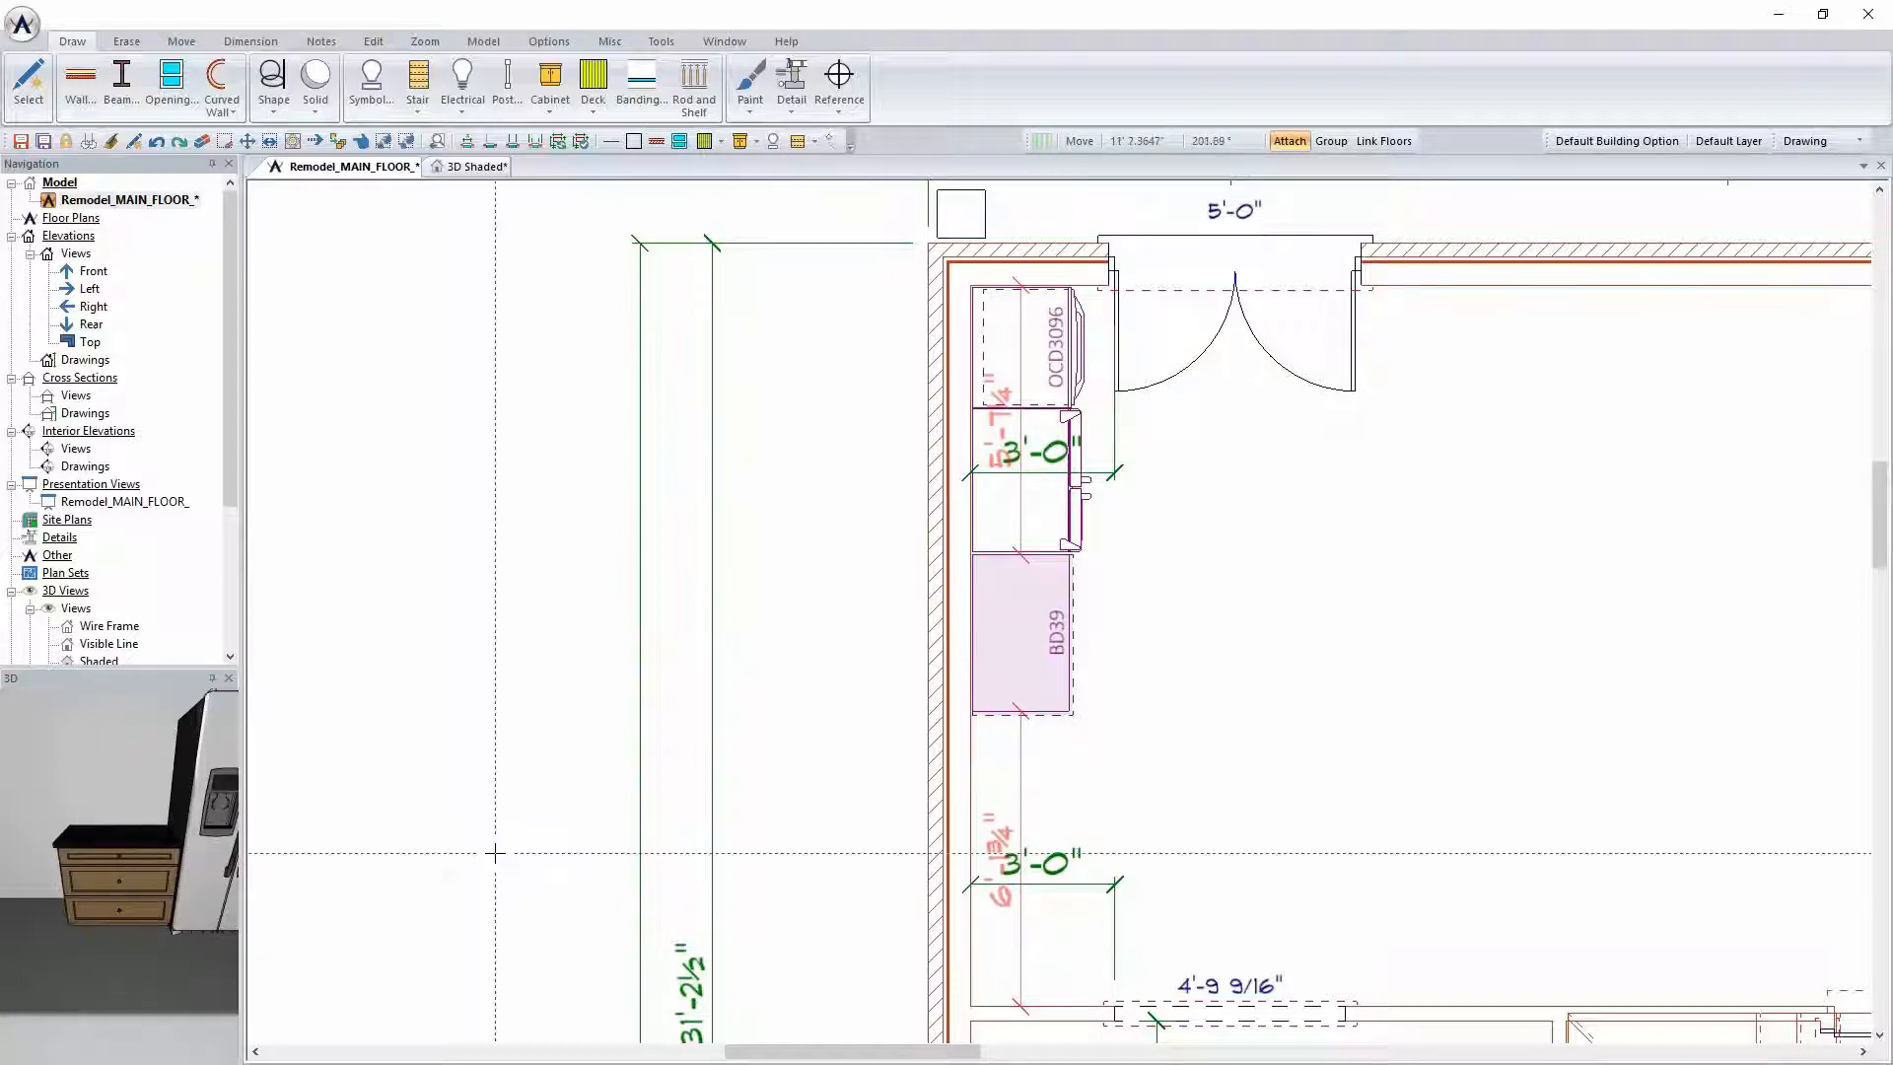
{"action": "key", "text": "ctrl+s"}
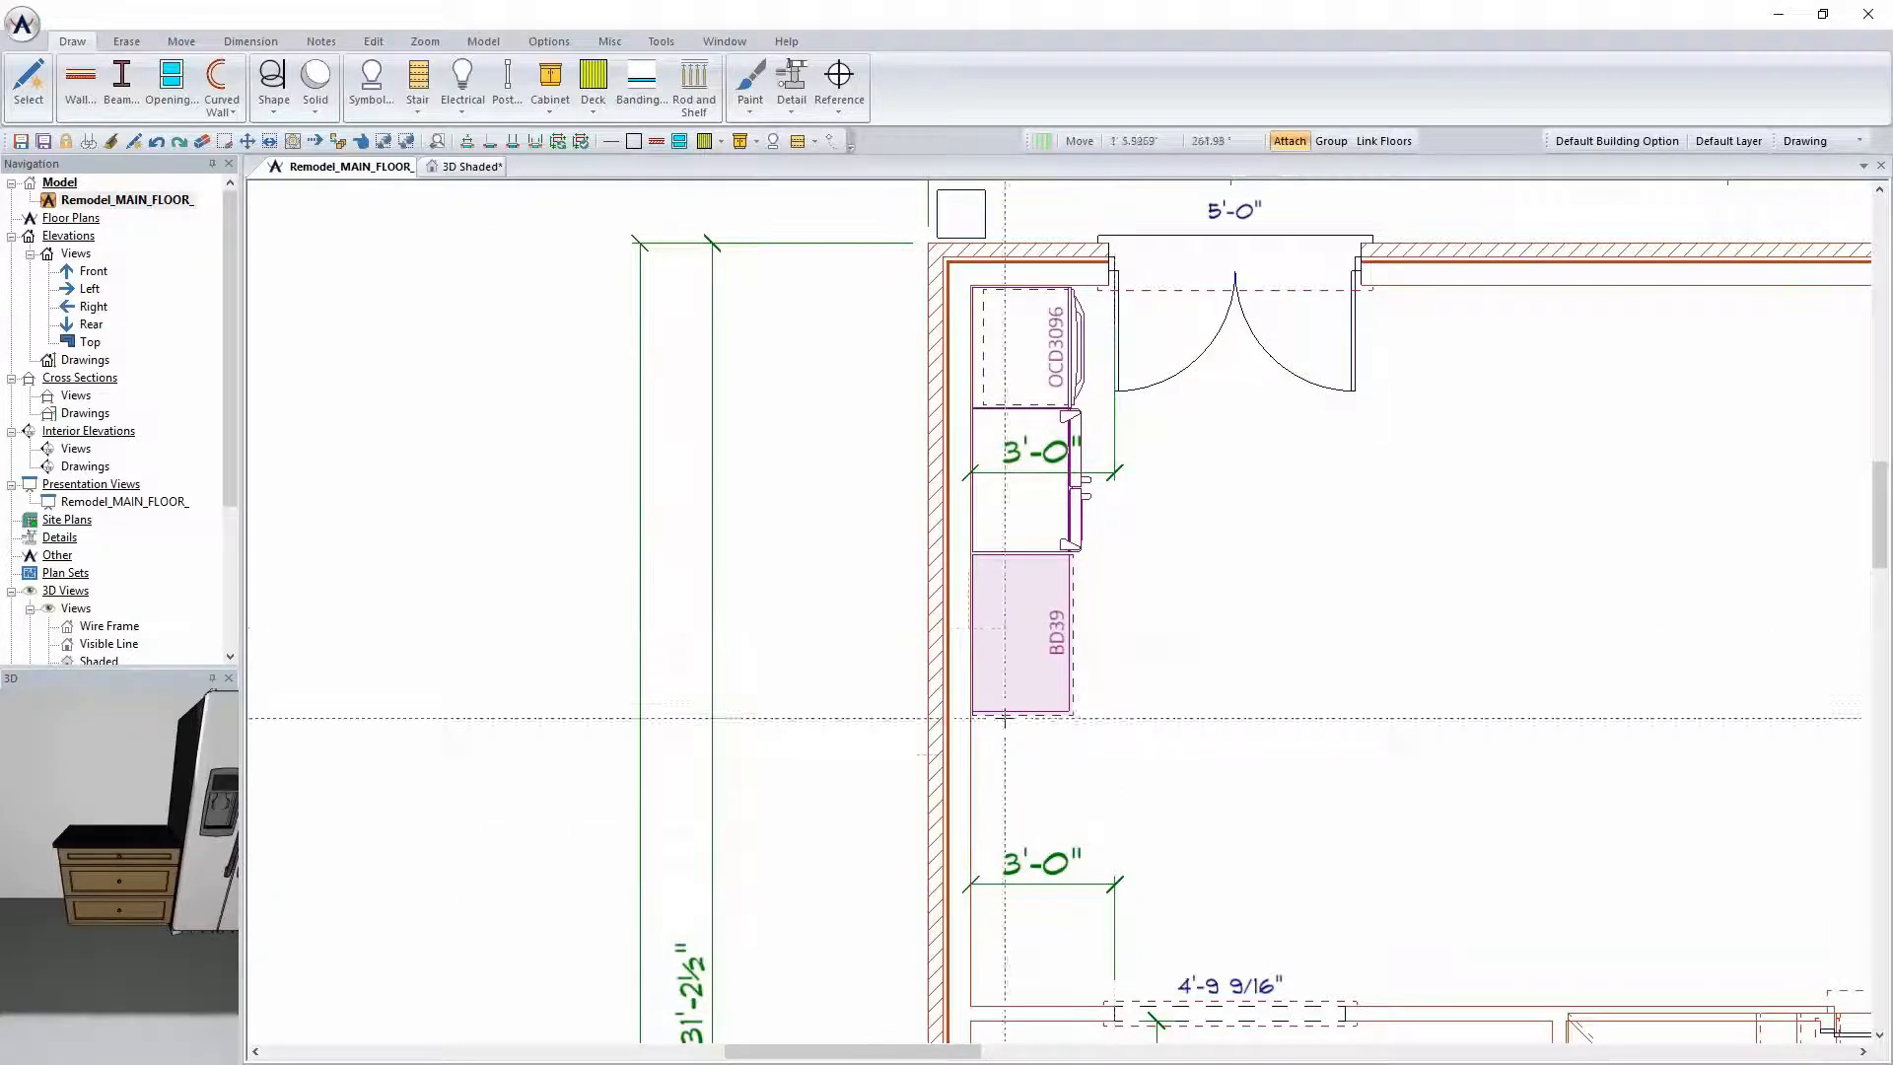
Dimension the gap between the BD39 cabinet and the interior wall, with symbols included, and erase the overlapping 3'-0" dimension near that wall
{"action": "middle_click_drag", "start_coordinate": [1053, 794], "coordinate": [941, 658]}
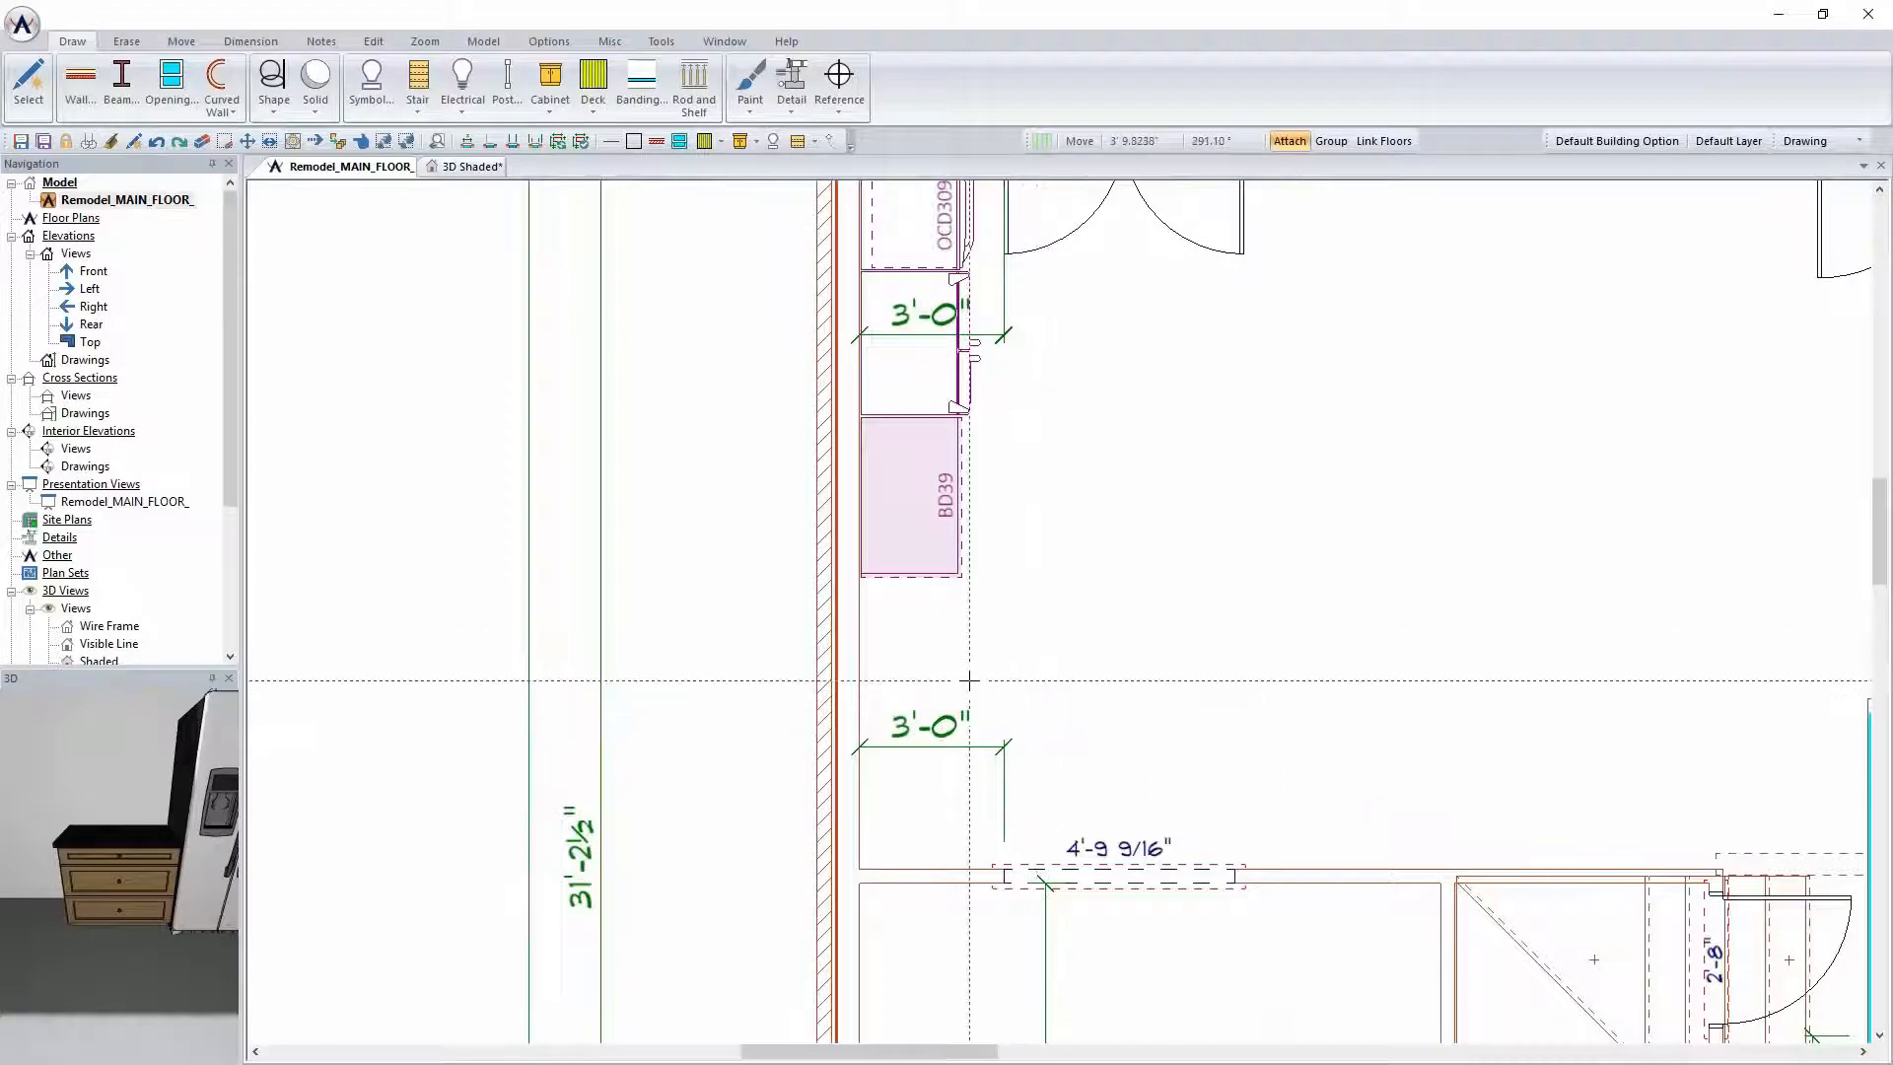
{"action": "key", "text": "d"}
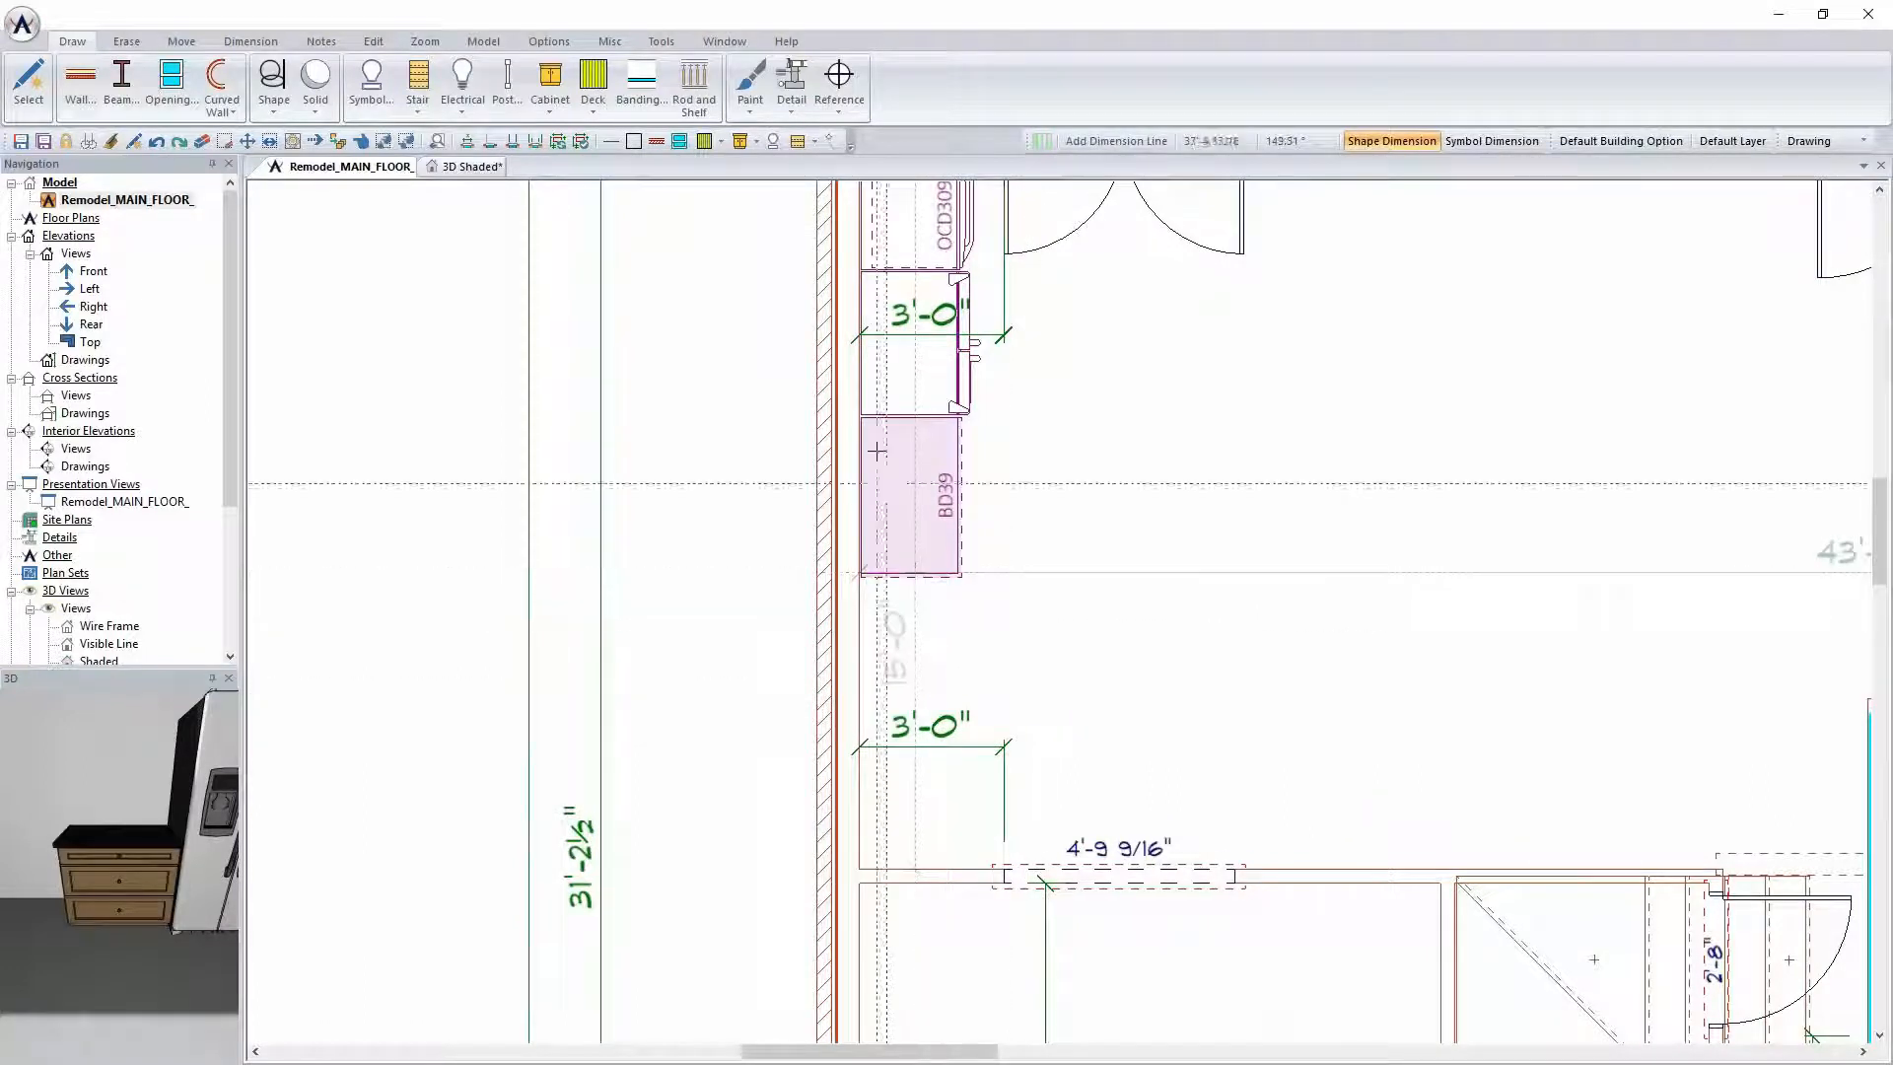
{"action": "left_click", "coordinate": [1491, 141]}
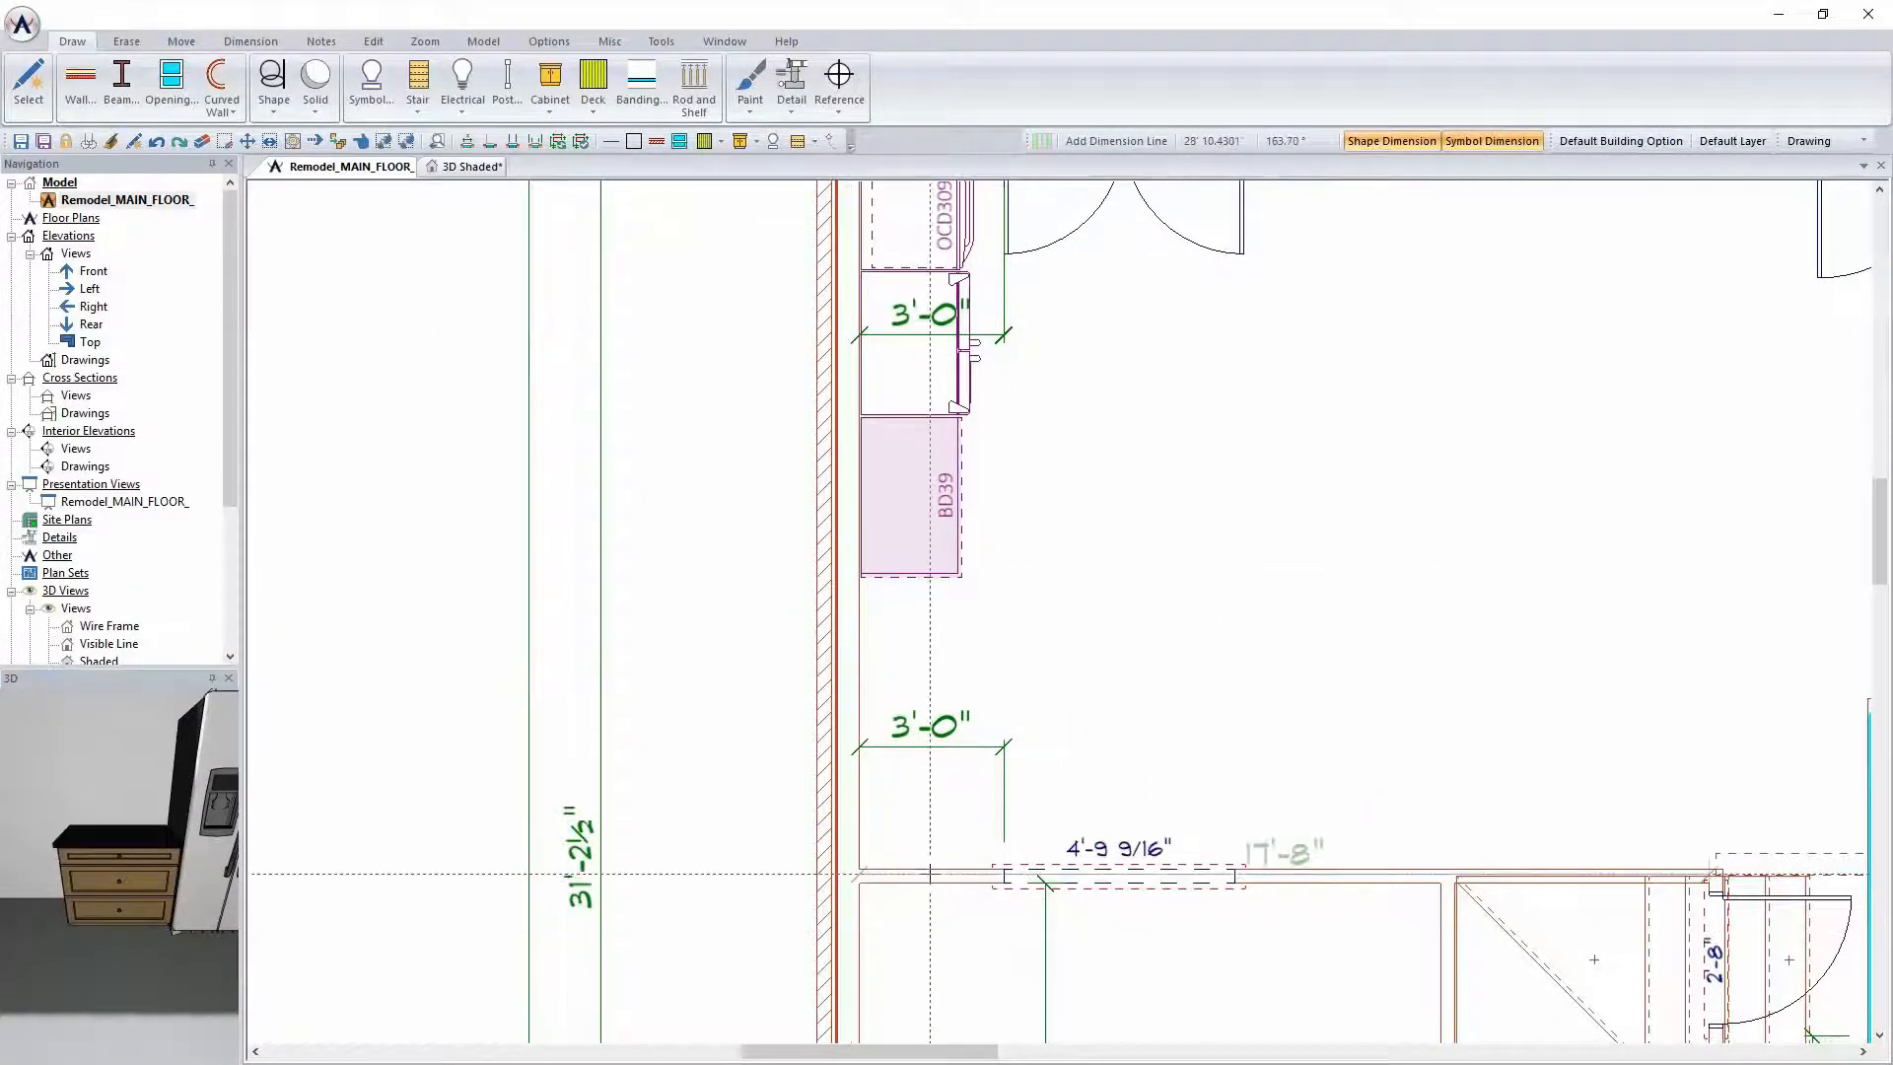
{"action": "left_click_drag", "start_coordinate": [930, 867], "coordinate": [929, 574]}
{"action": "scroll", "coordinate": [1157, 657], "scroll_direction": "down", "scroll_amount": 1}
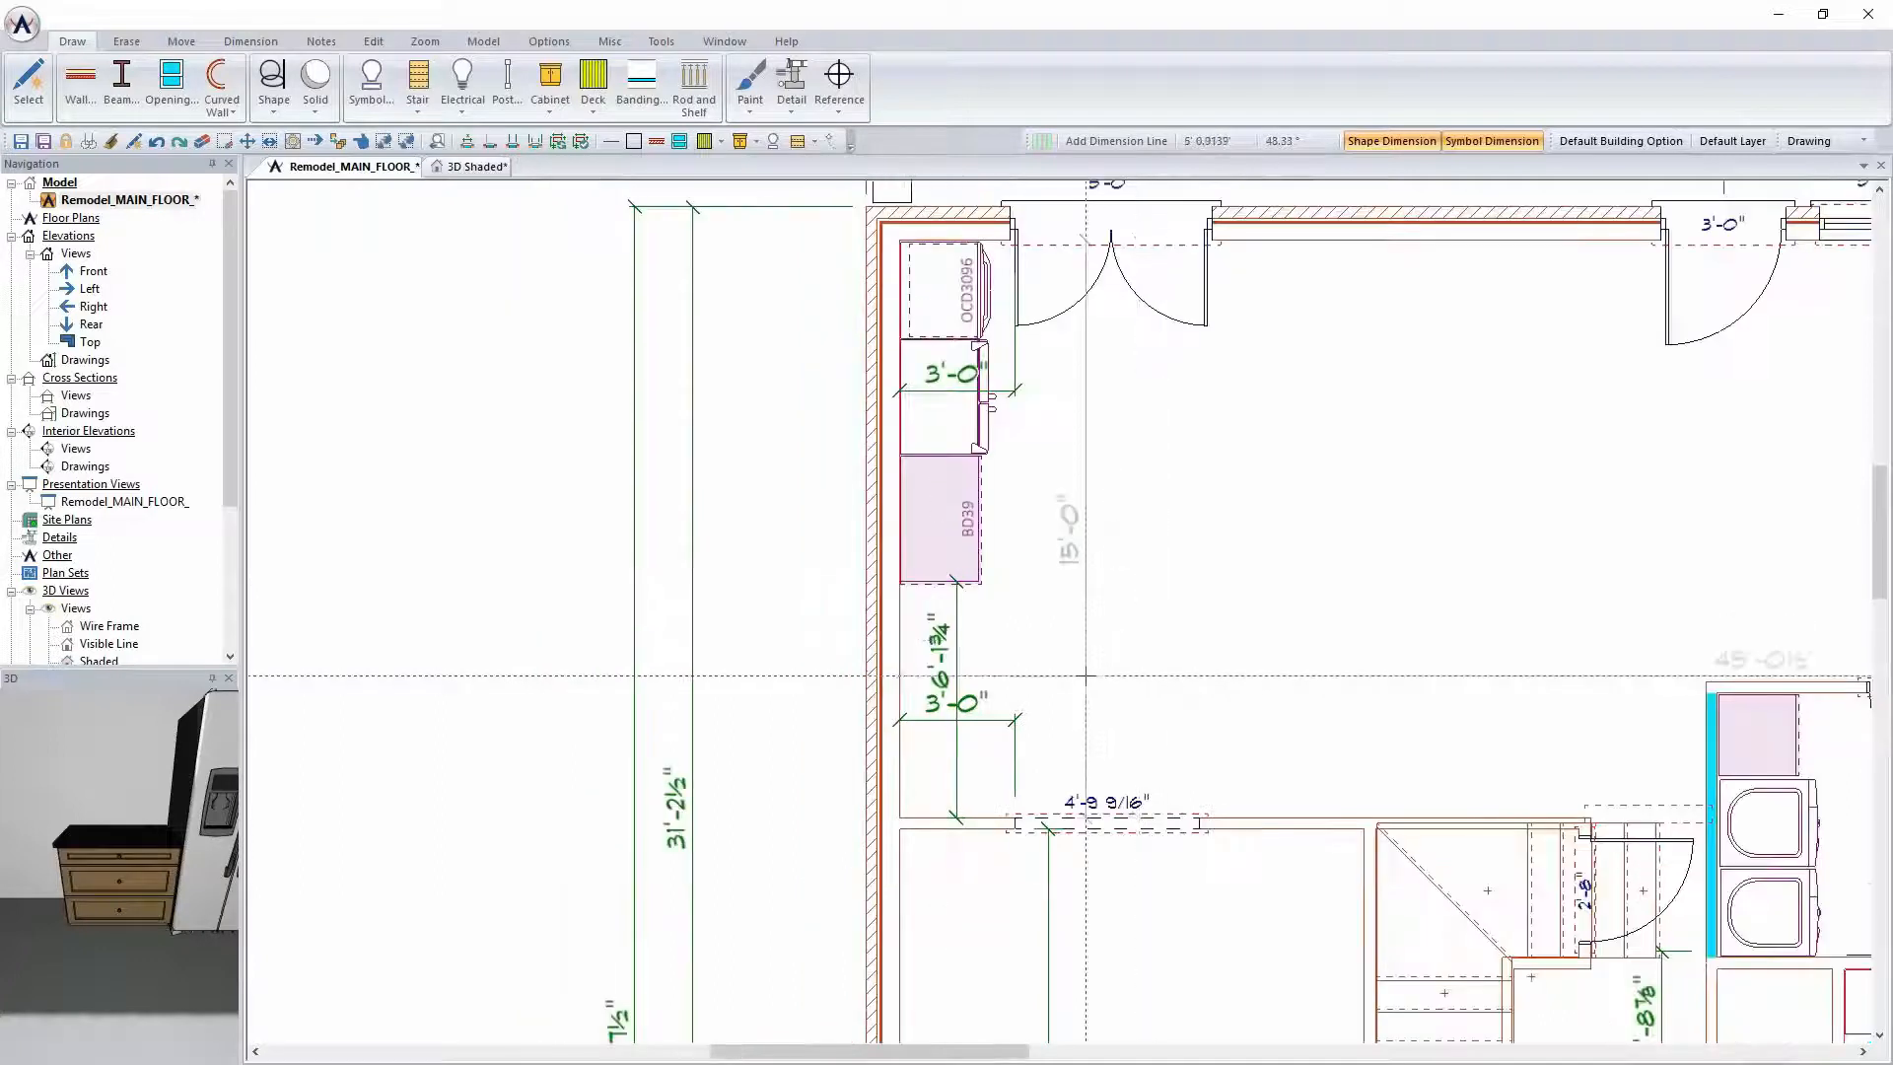
{"action": "key", "text": "Delete"}
{"action": "left_click", "coordinate": [1014, 725]}
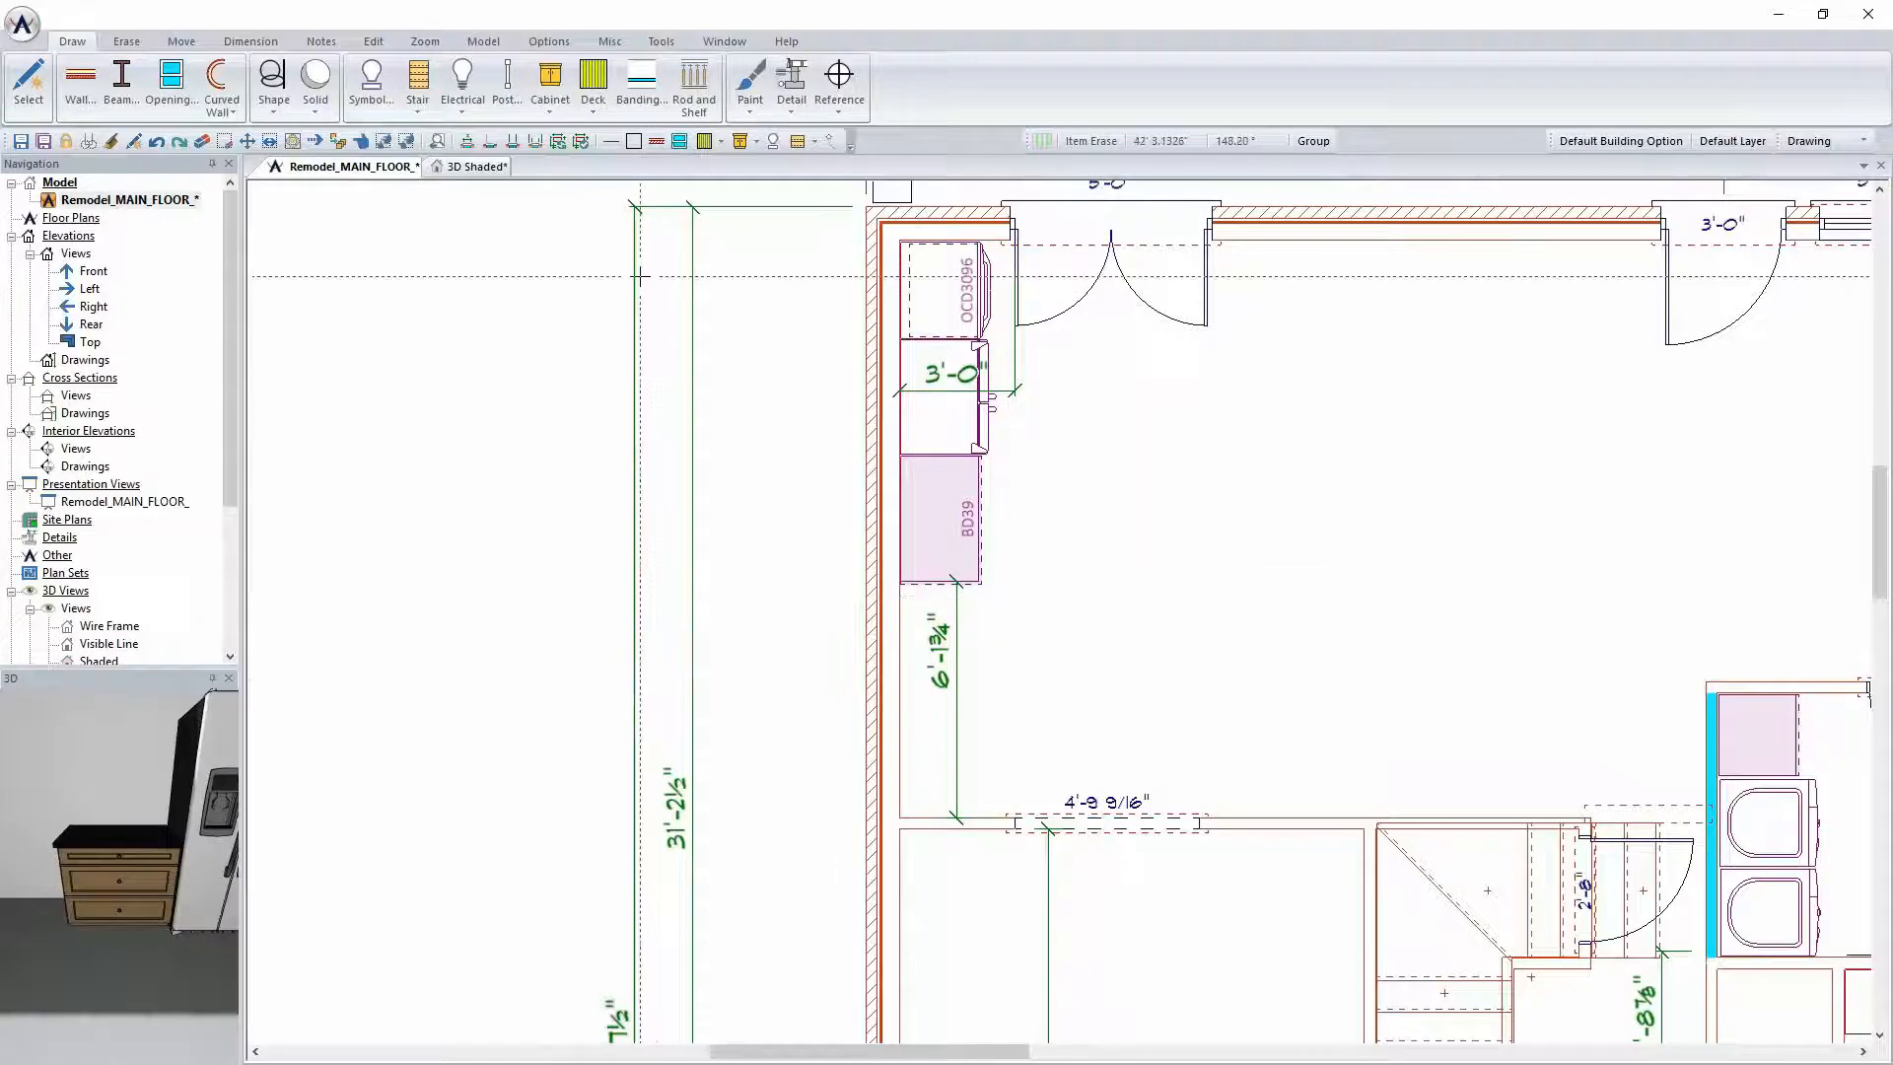
Place 36 in wide standard tall cabinets along the wall between the BD39 cabinet and the interior wall
{"action": "left_click", "coordinate": [548, 96]}
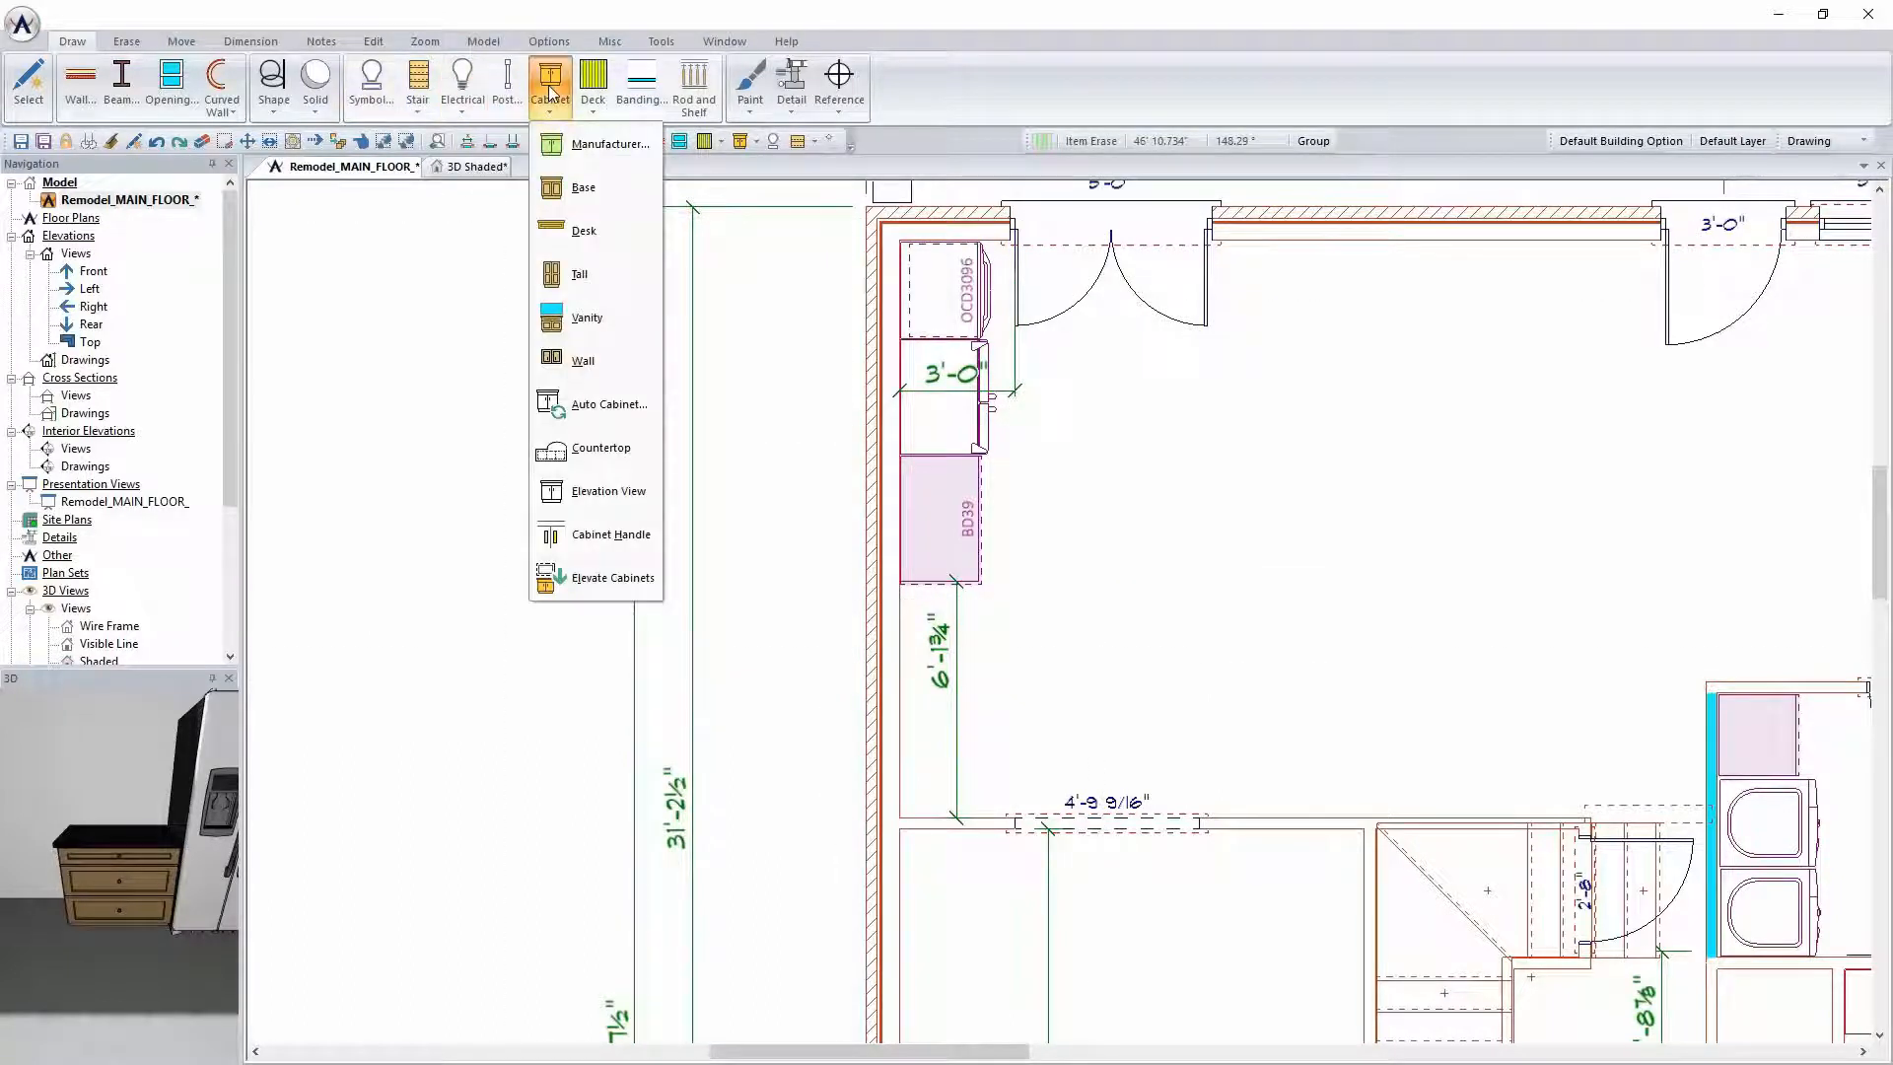
{"action": "left_click", "coordinate": [619, 271]}
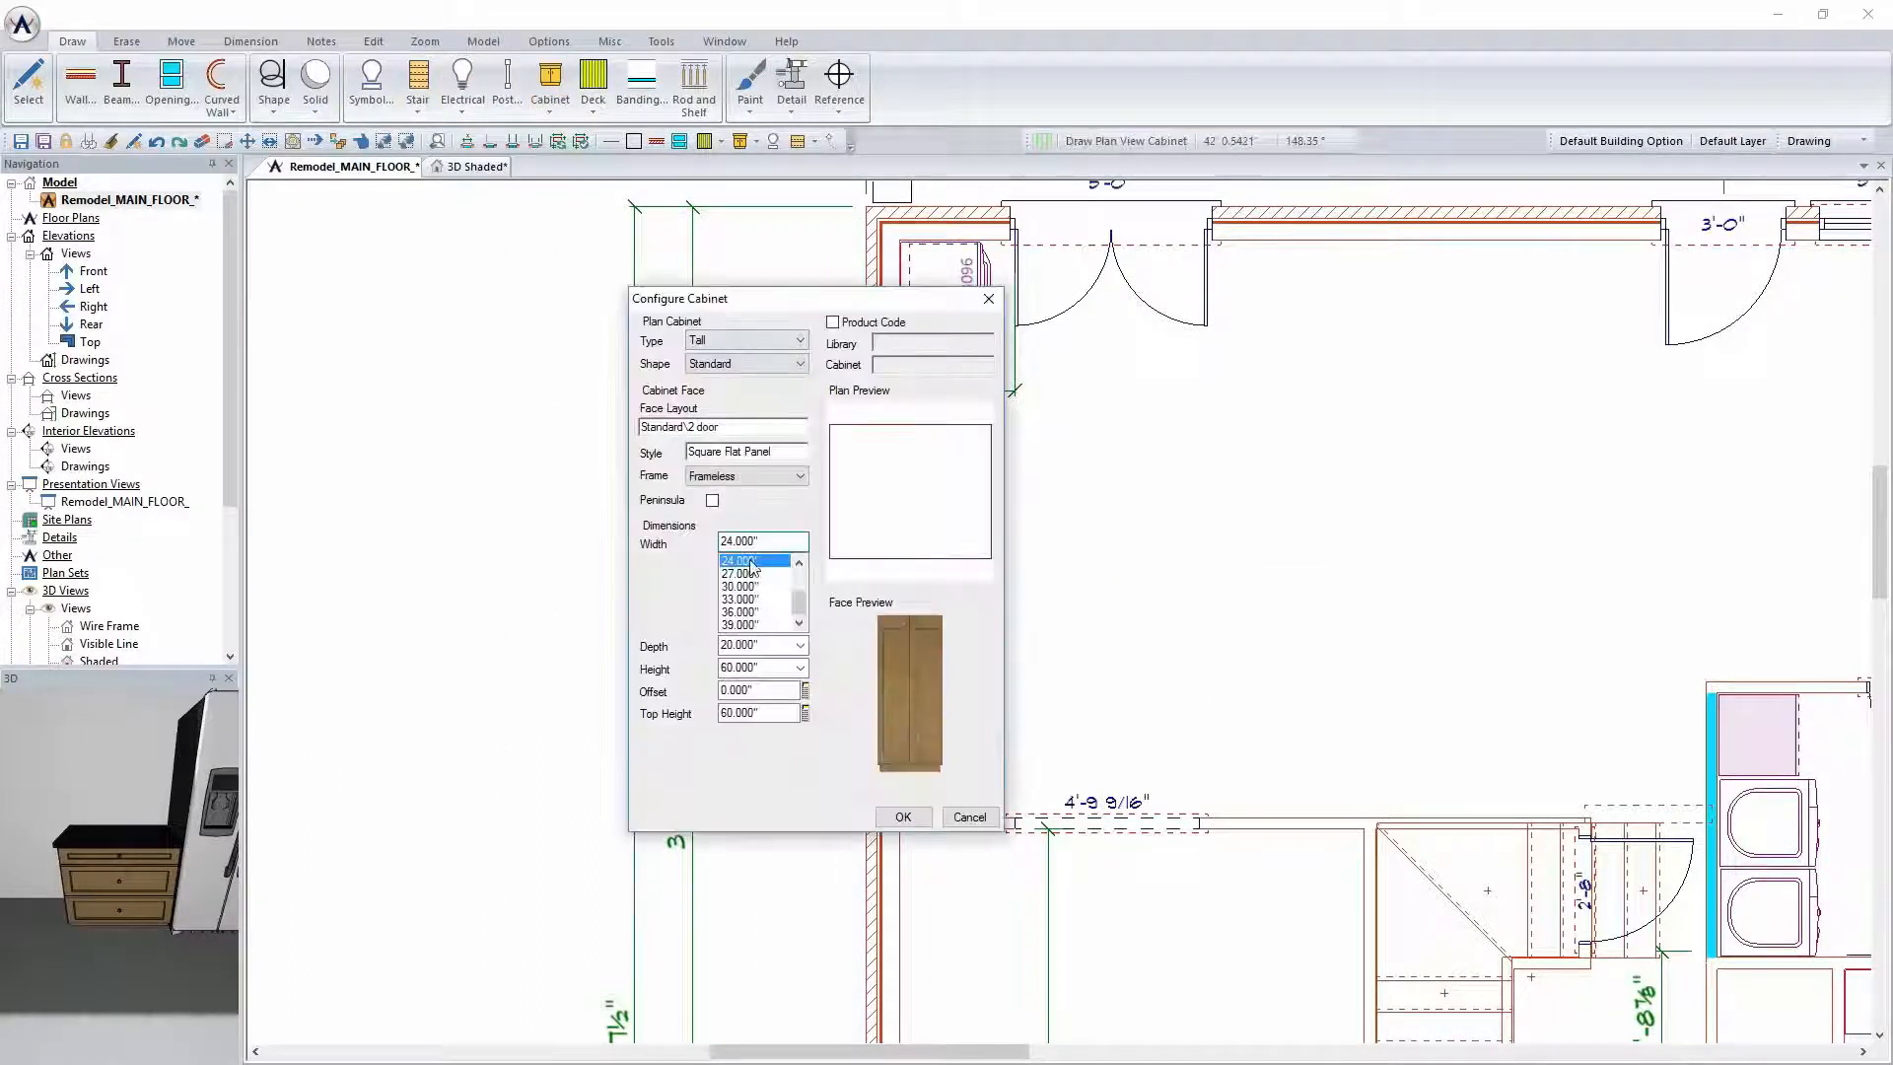
{"action": "left_click", "coordinate": [754, 613]}
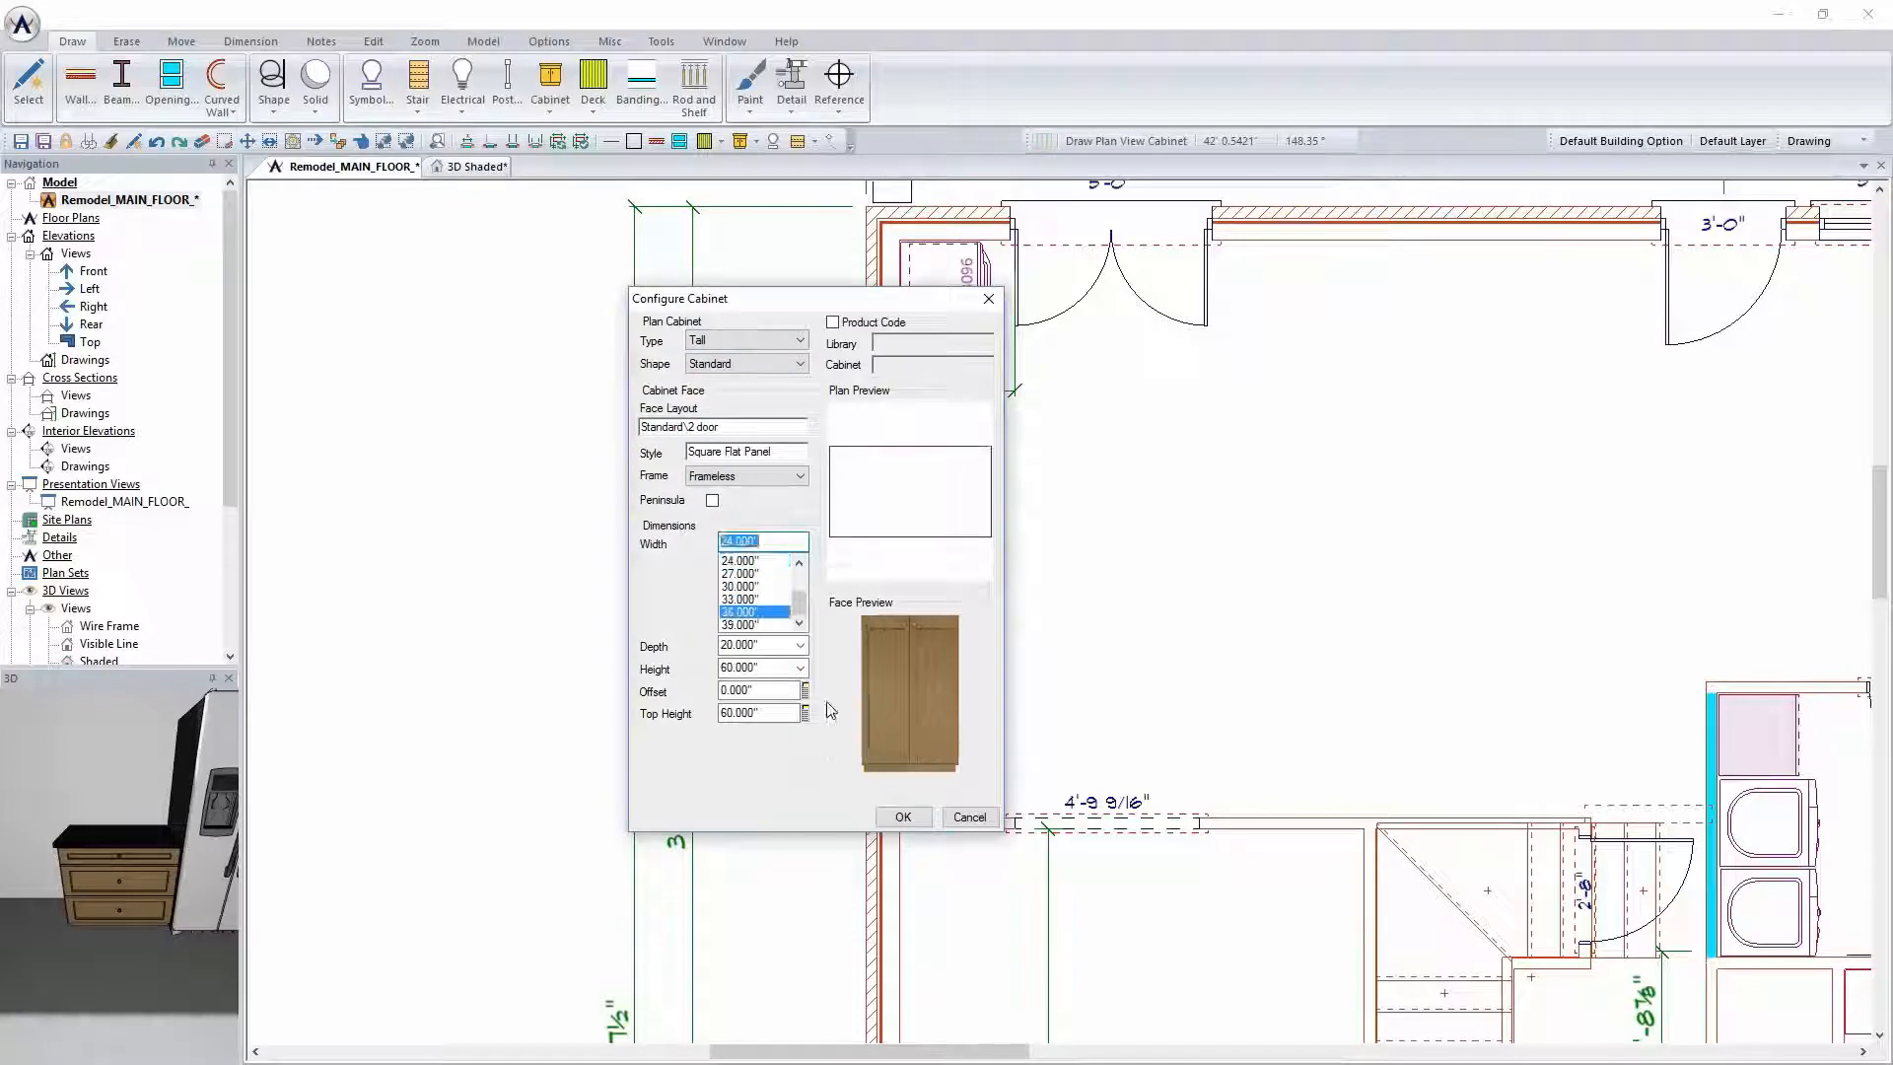
{"action": "left_click", "coordinate": [902, 816]}
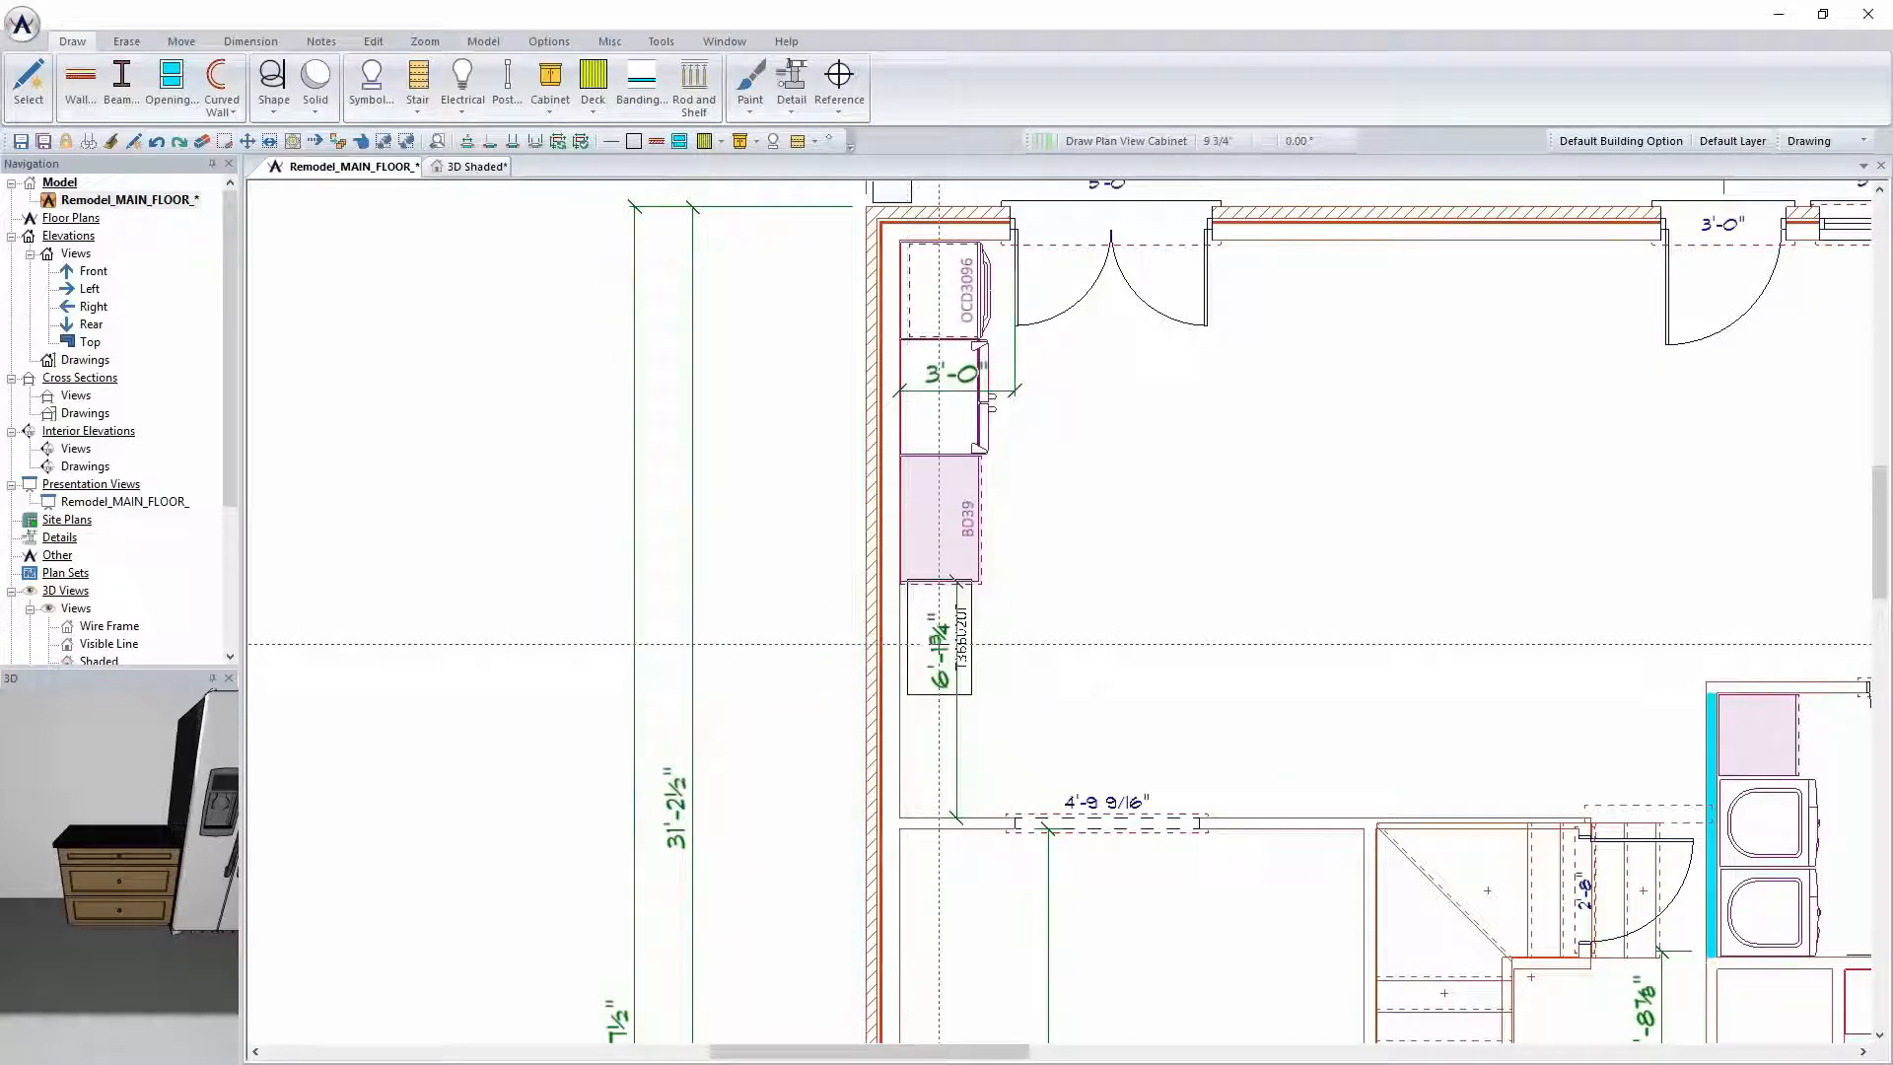
{"action": "left_click", "coordinate": [909, 639]}
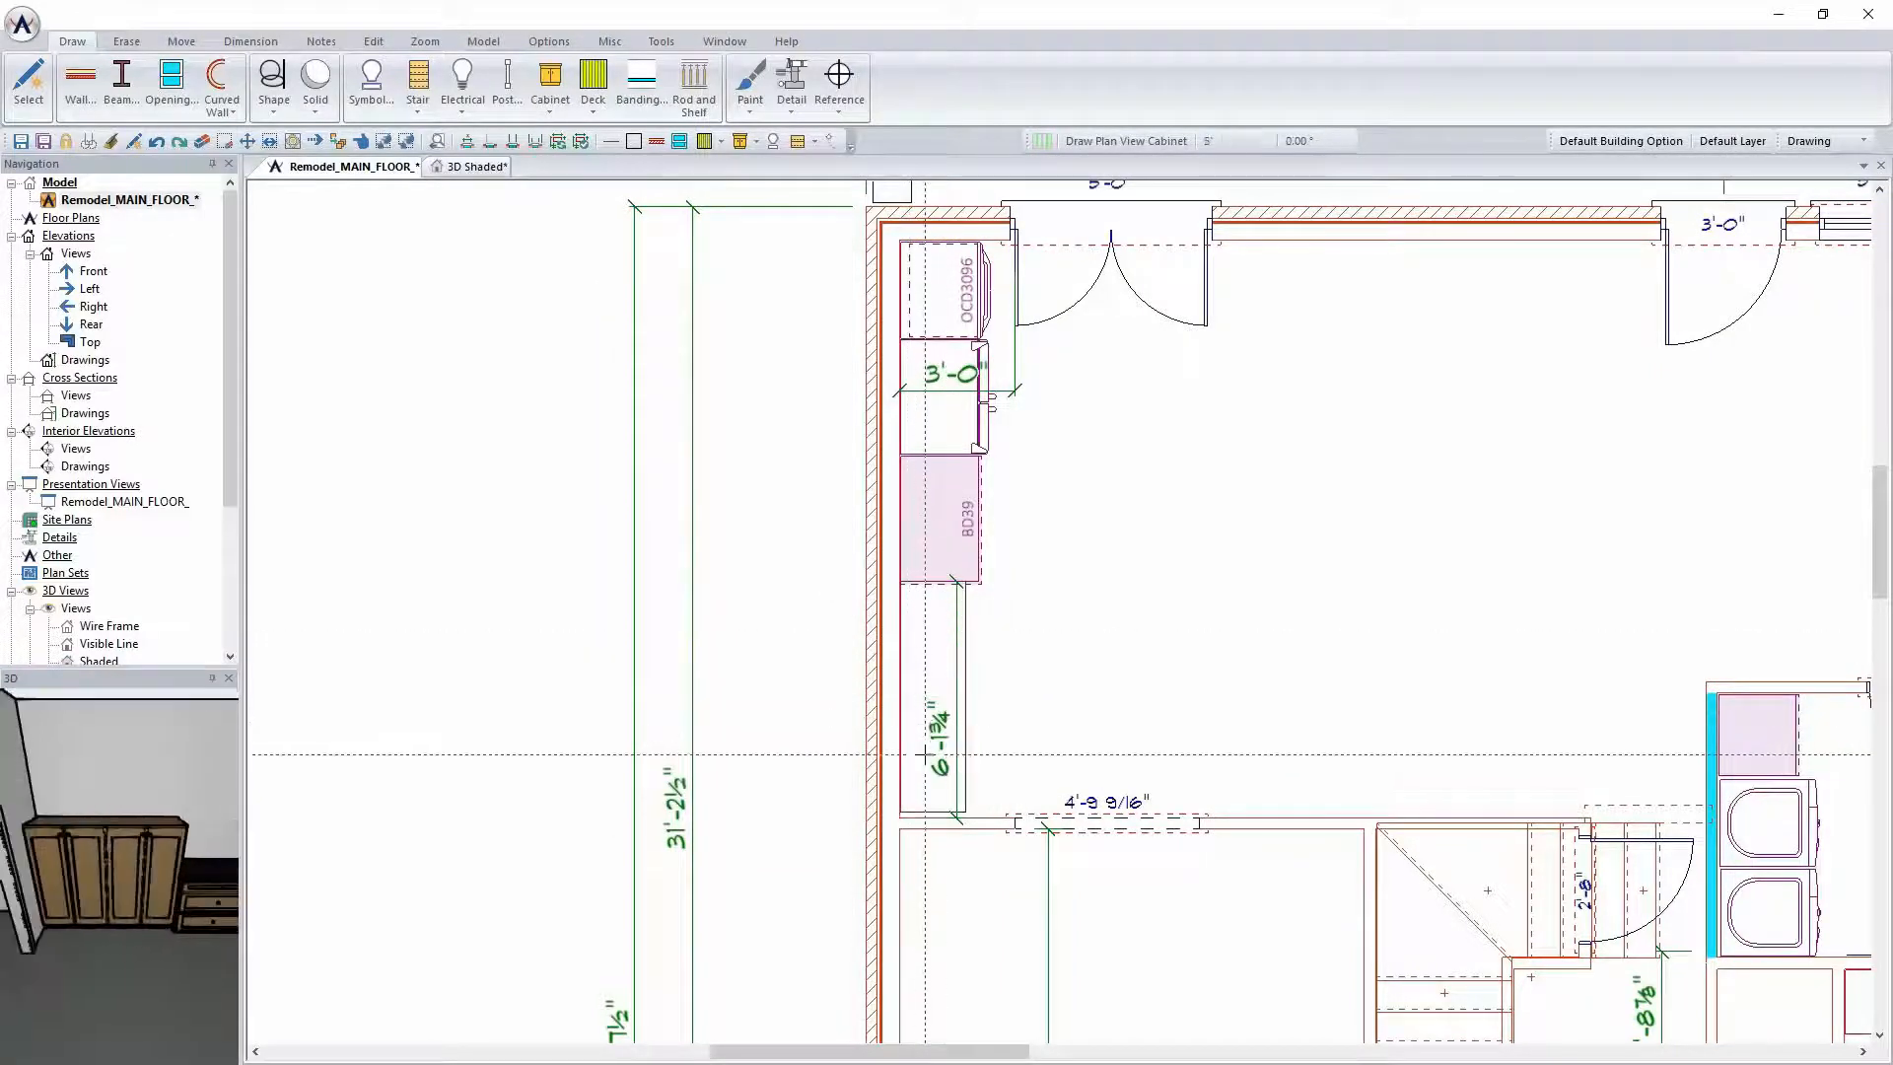
In the 3D shaded view, set the tall cabinet run's top height to 96 in
{"action": "left_click", "coordinate": [476, 166]}
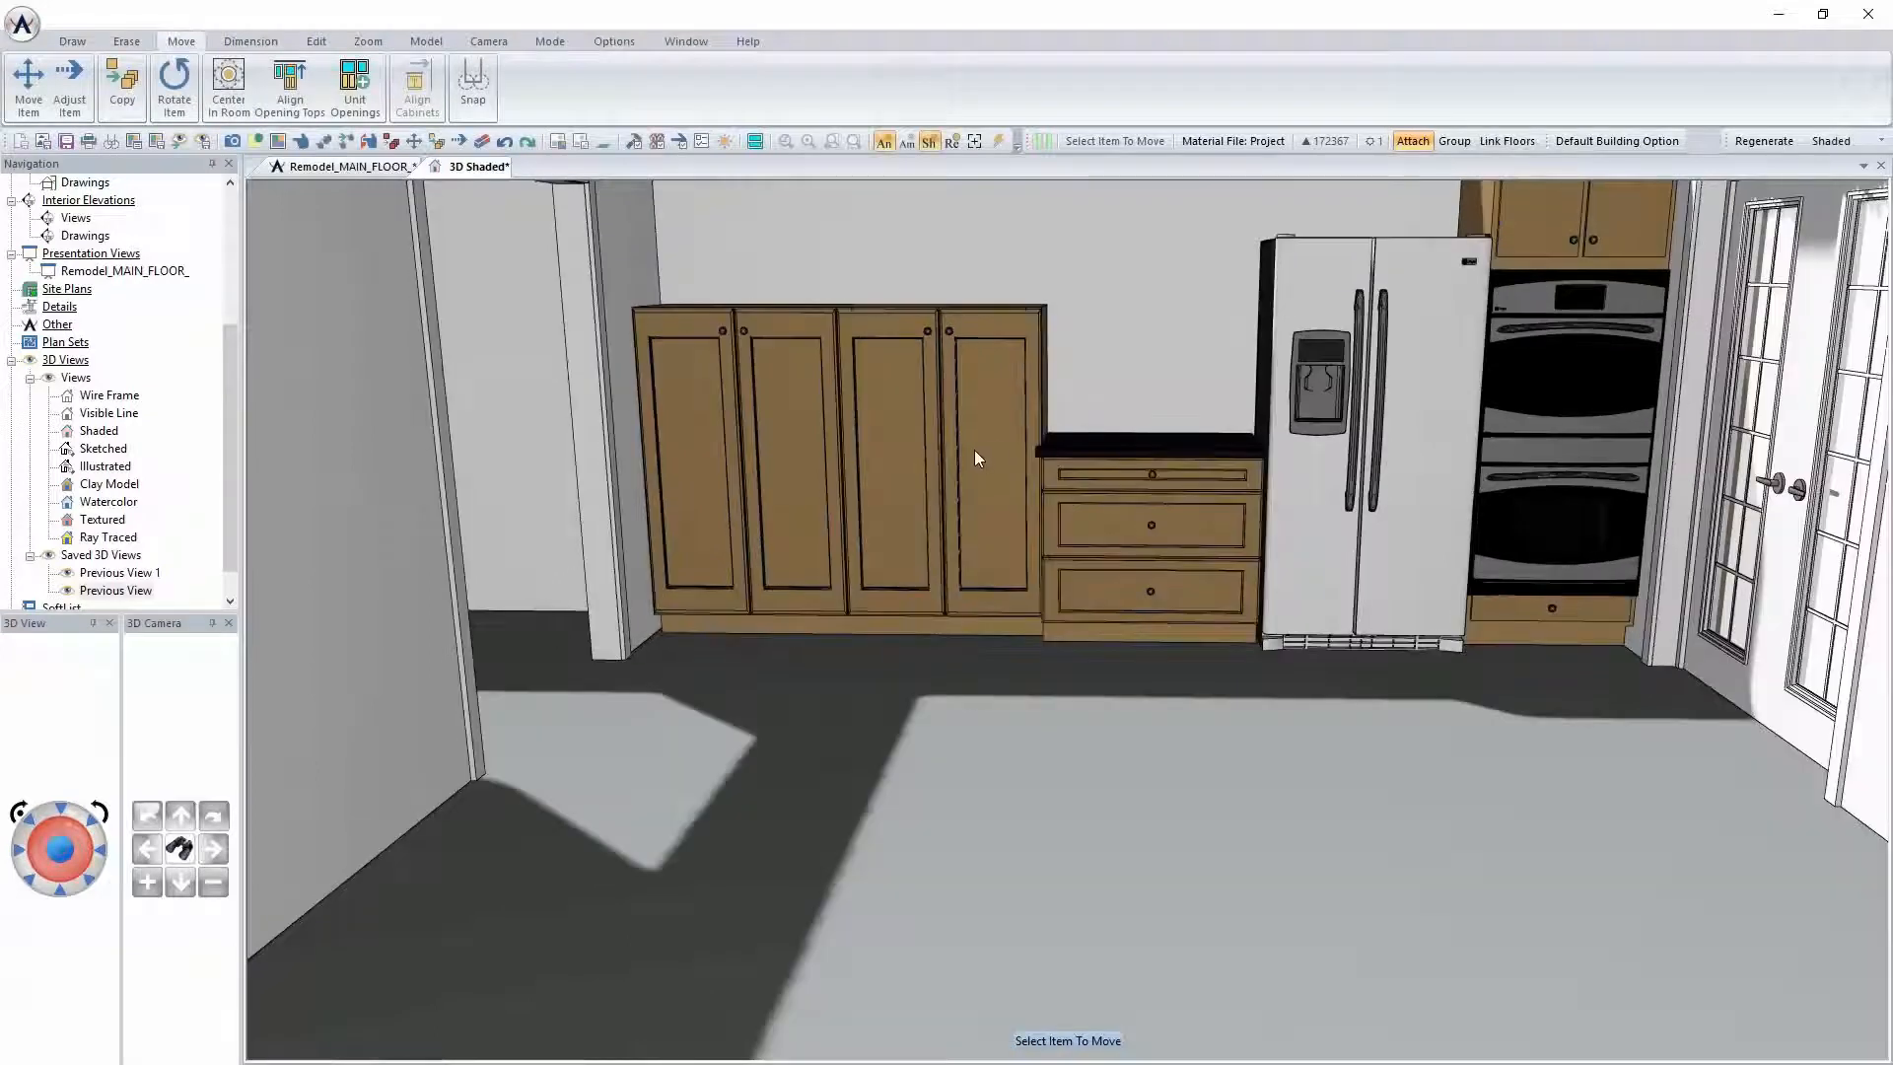
{"action": "right_click", "coordinate": [974, 450]}
{"action": "left_click", "coordinate": [1028, 493]}
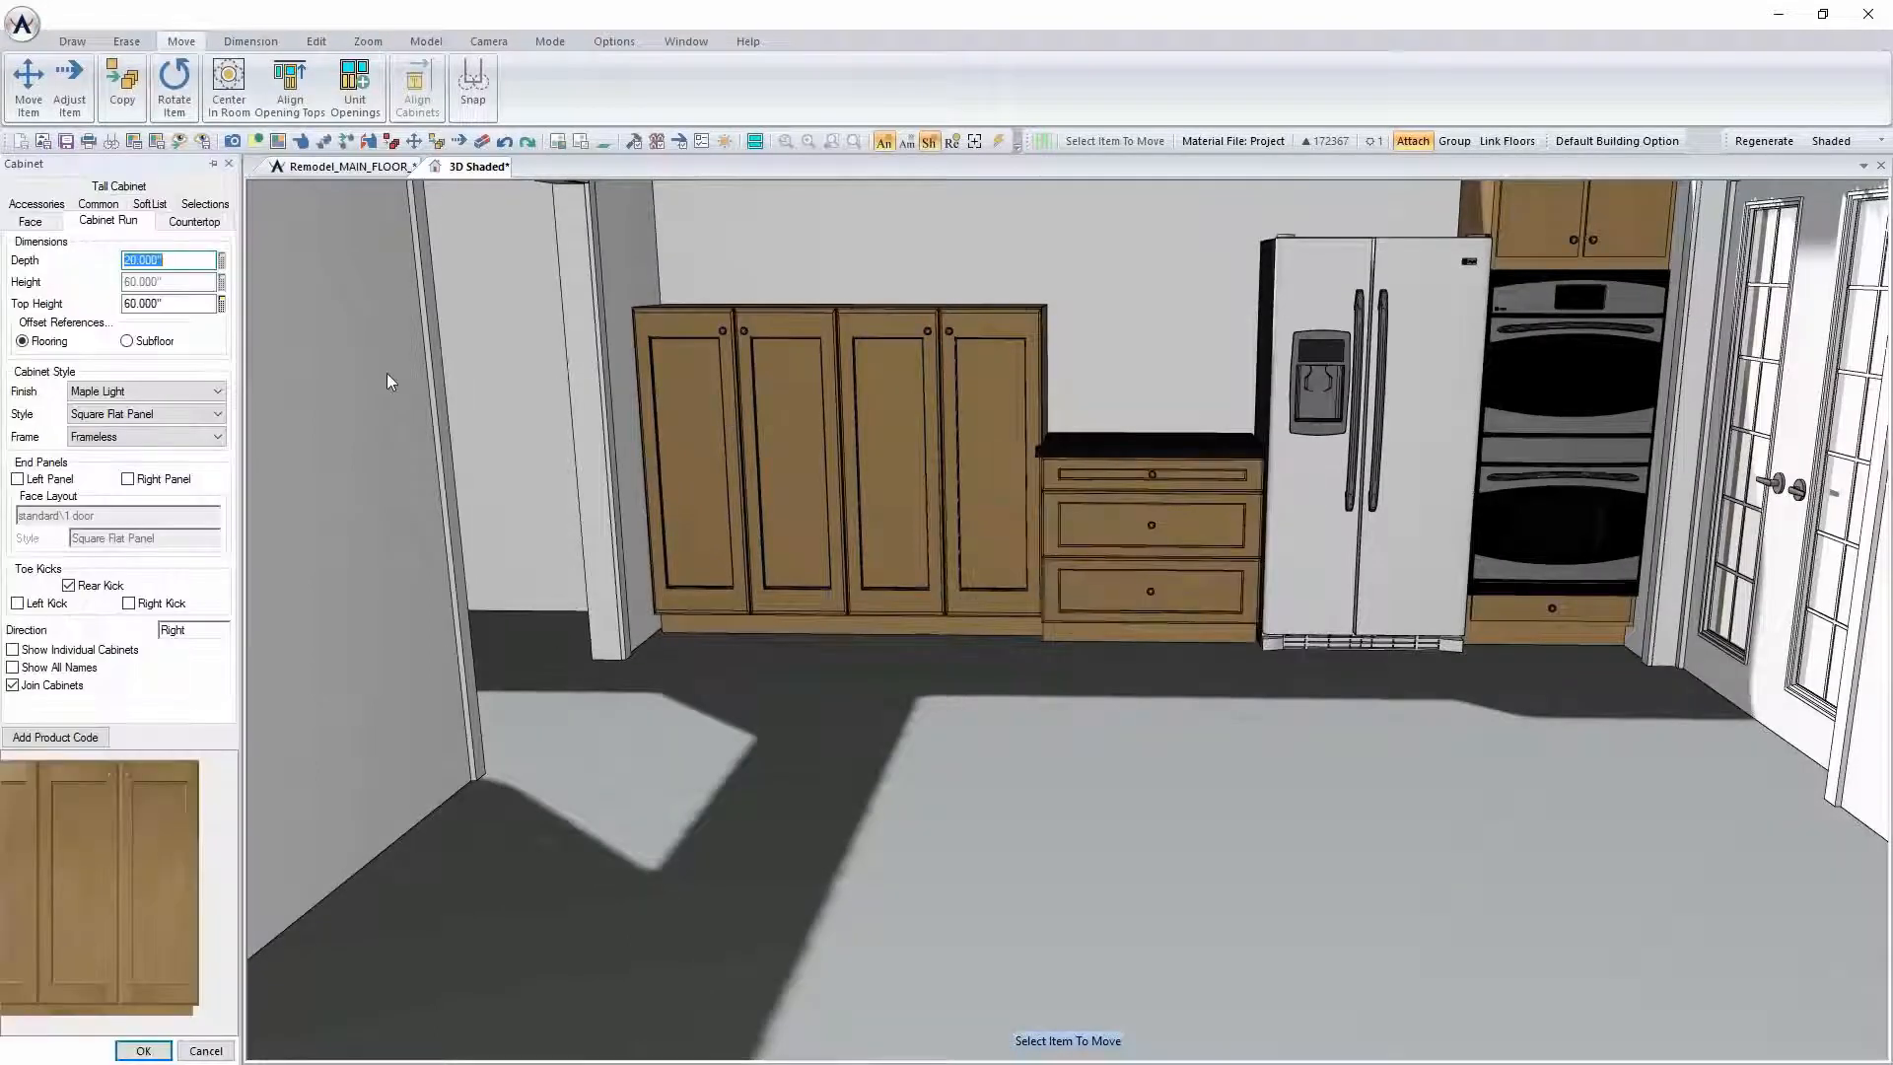
{"action": "double_click", "coordinate": [176, 307]}
{"action": "type", "text": "96"}
{"action": "key", "text": "Return"}
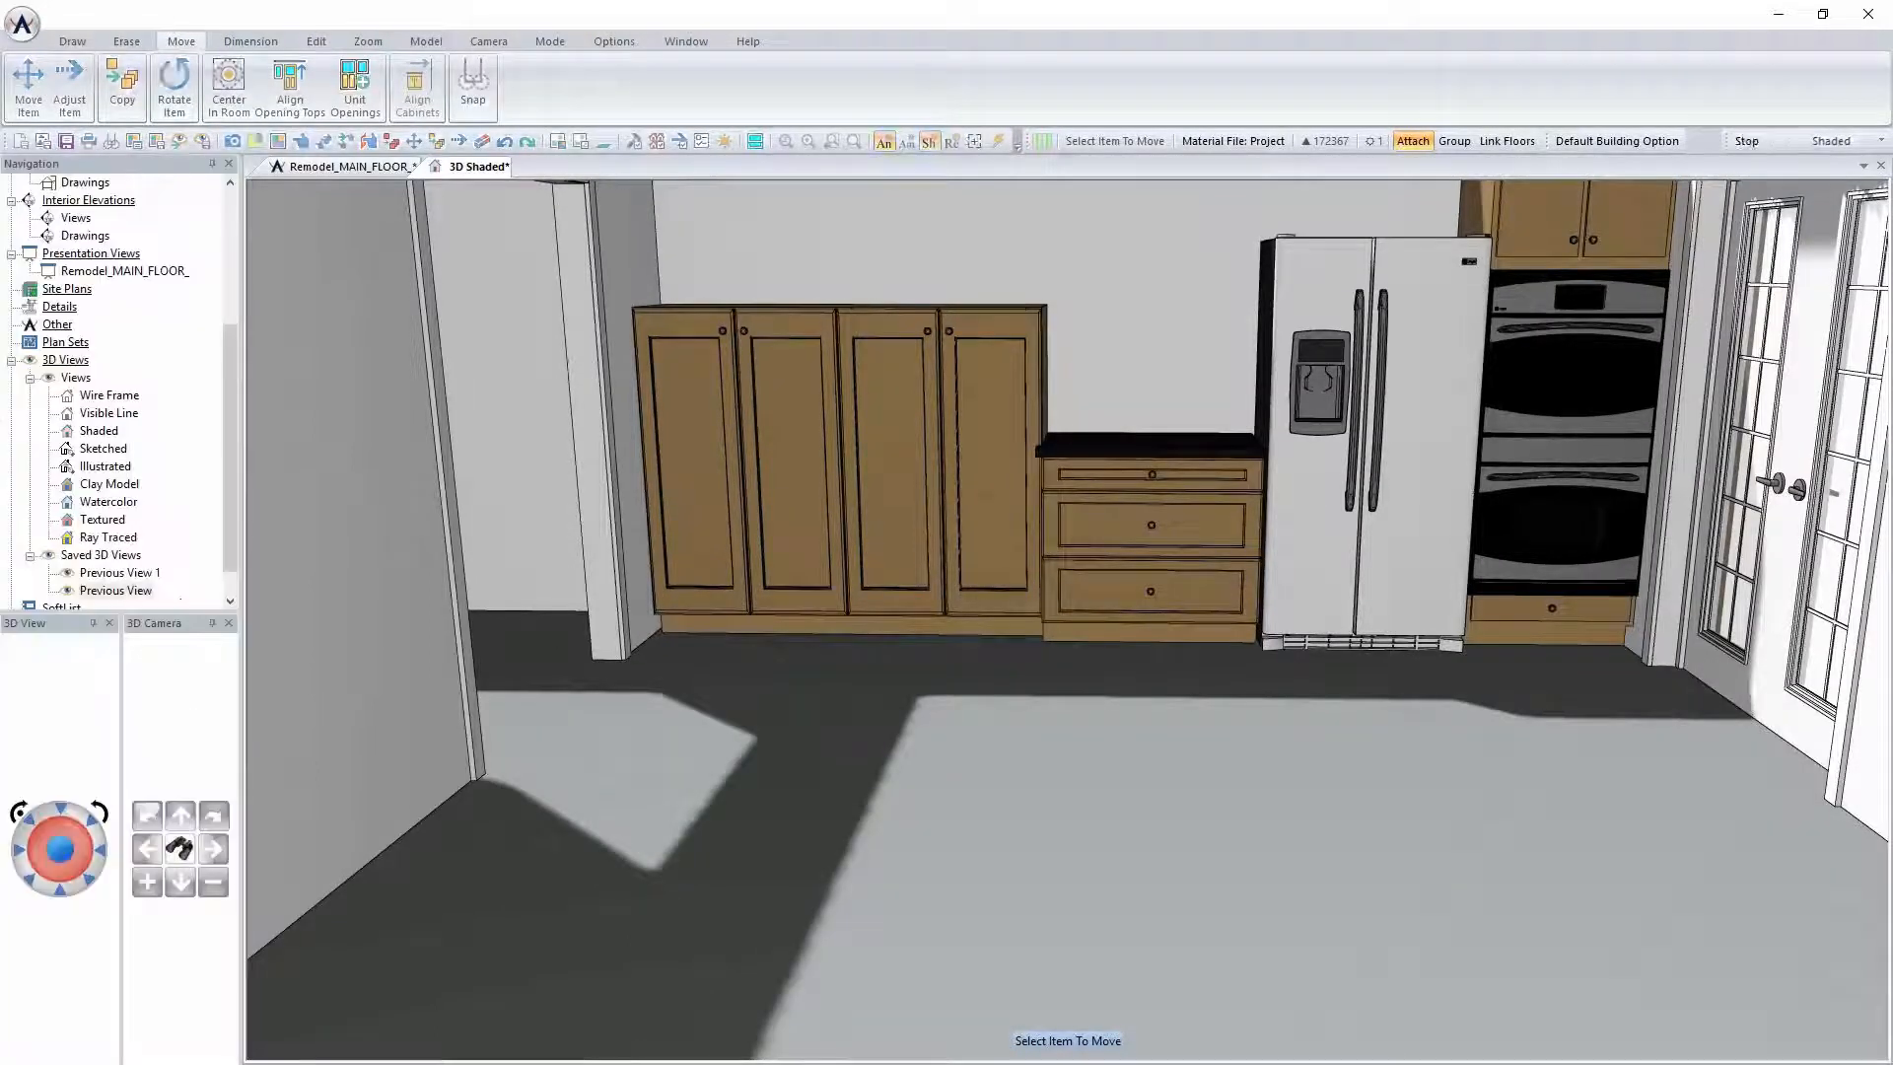
Set the offset of the tall cabinet beside the drawer base to 0 and repeat the edit on the adjoining tall cabinet
{"action": "scroll", "coordinate": [657, 380], "scroll_direction": "down", "scroll_amount": 1}
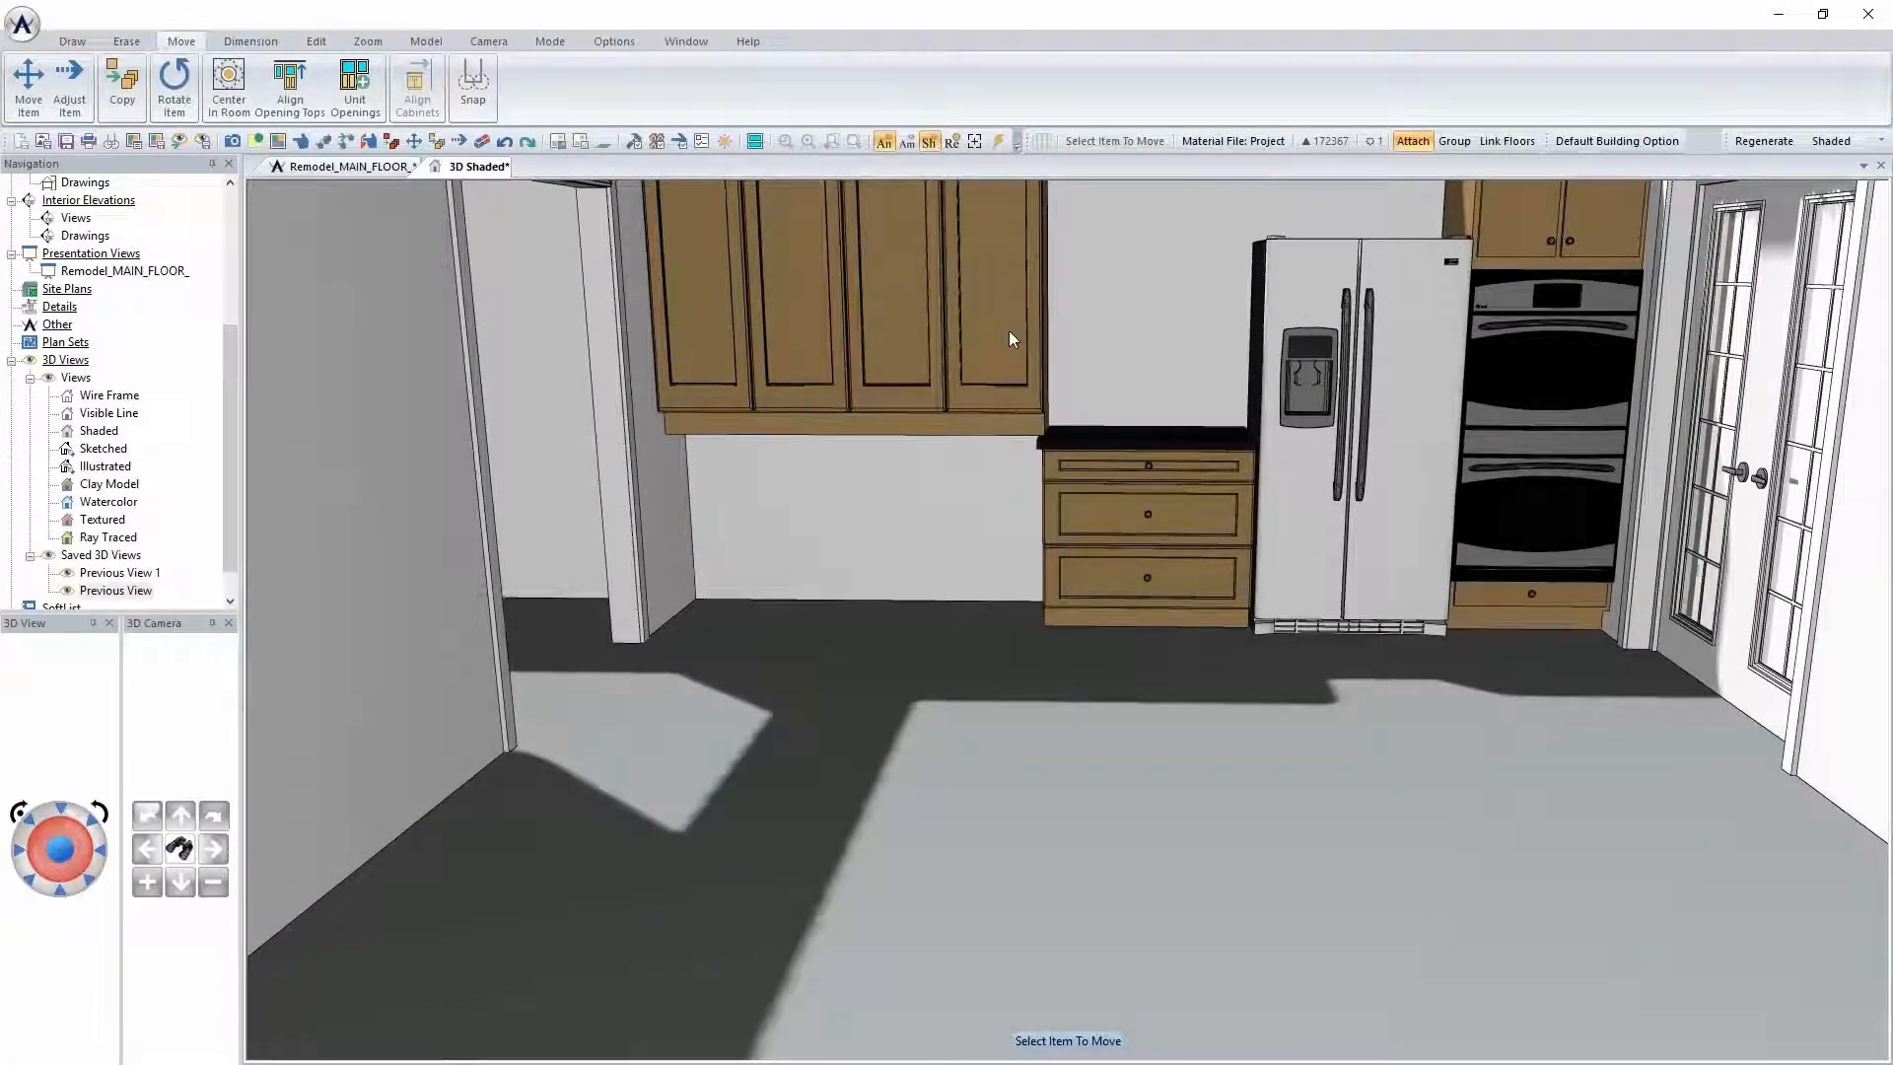
{"action": "right_click", "coordinate": [1009, 339]}
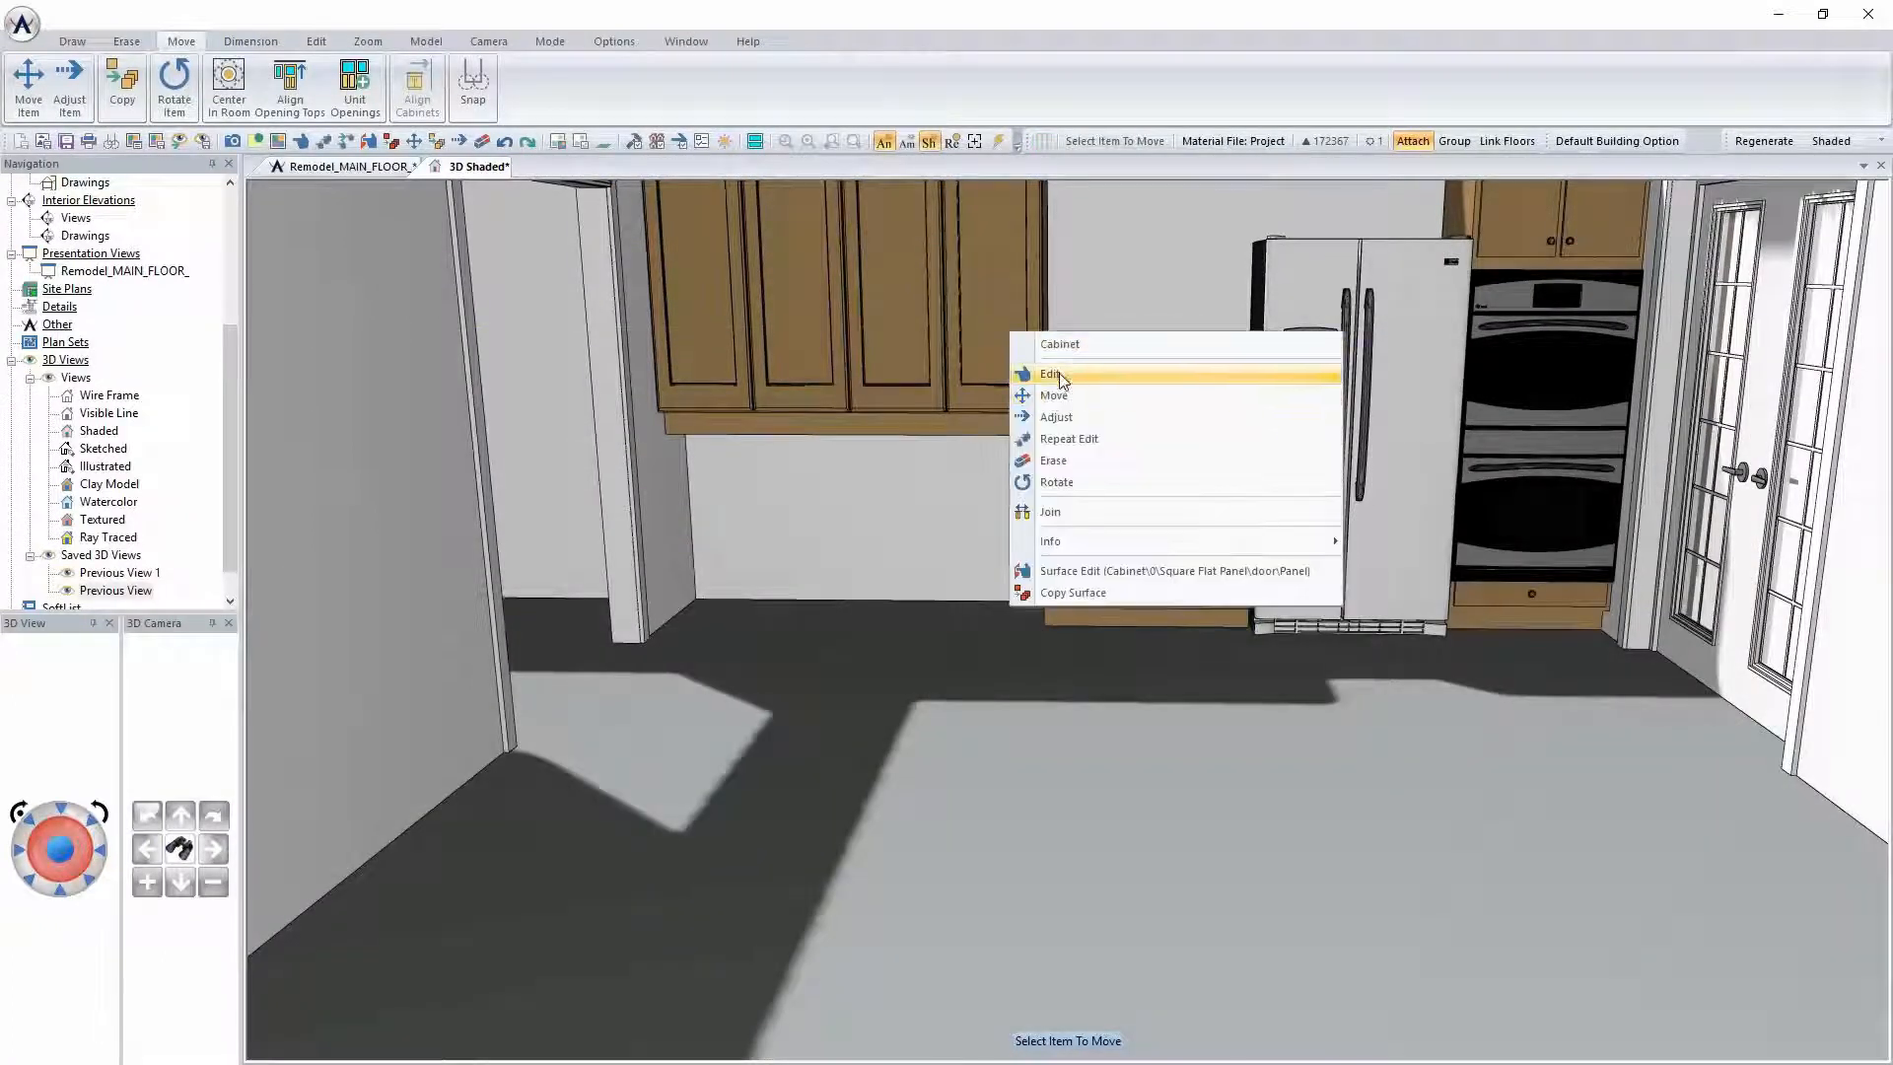
{"action": "left_click", "coordinate": [1055, 373]}
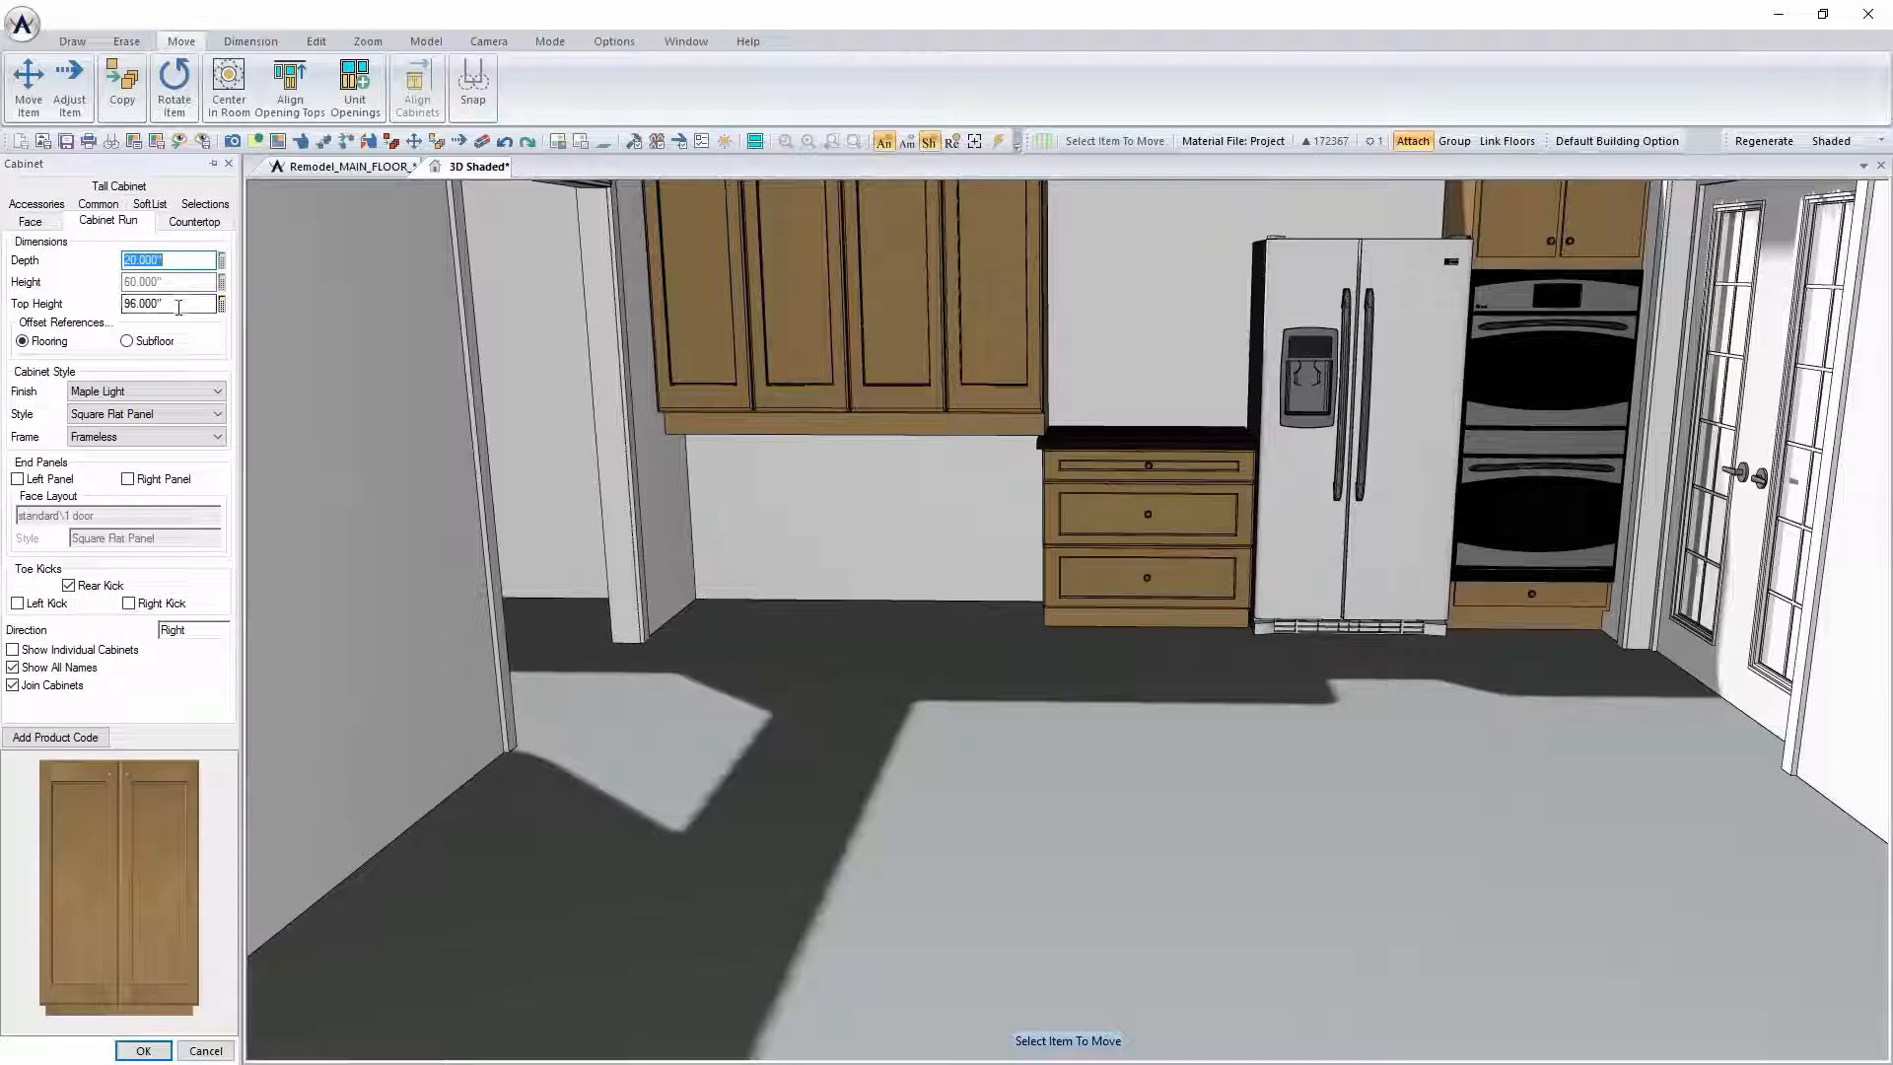
{"action": "left_click", "coordinate": [57, 221]}
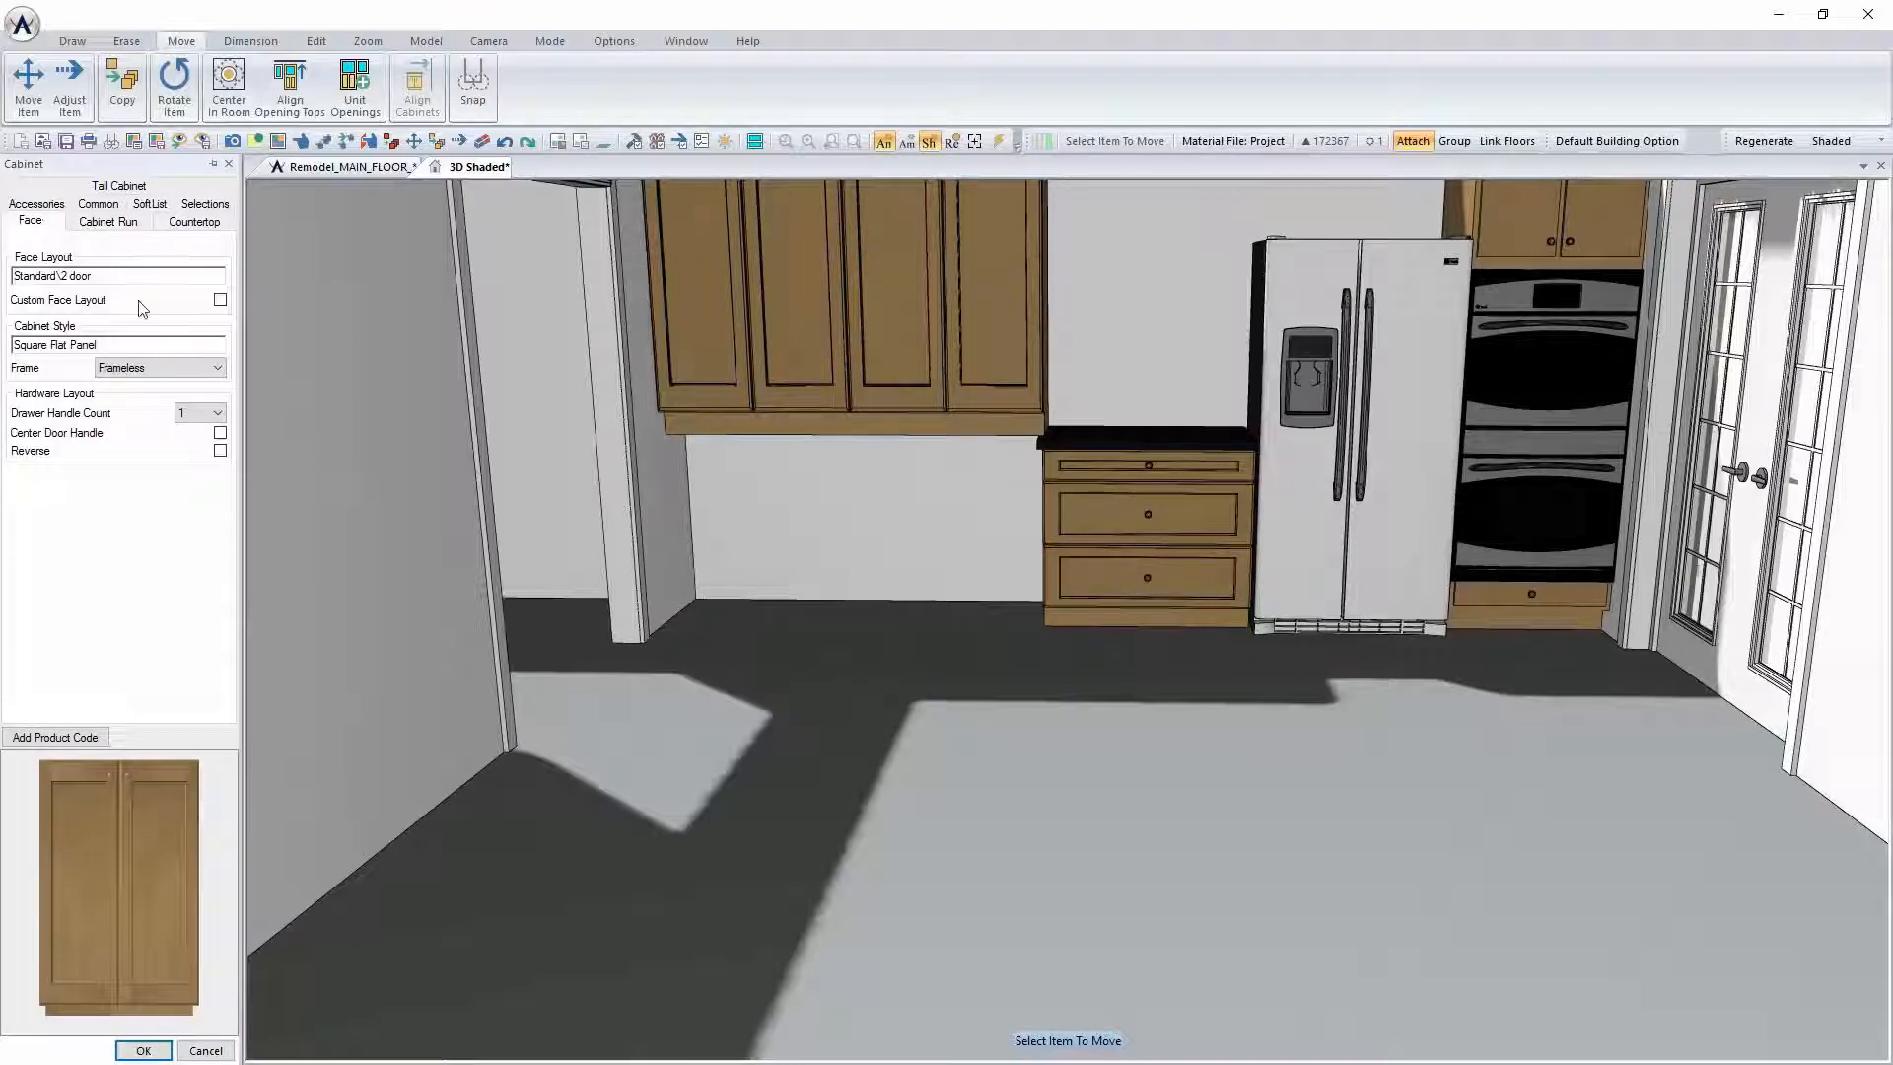
{"action": "left_click", "coordinate": [119, 187]}
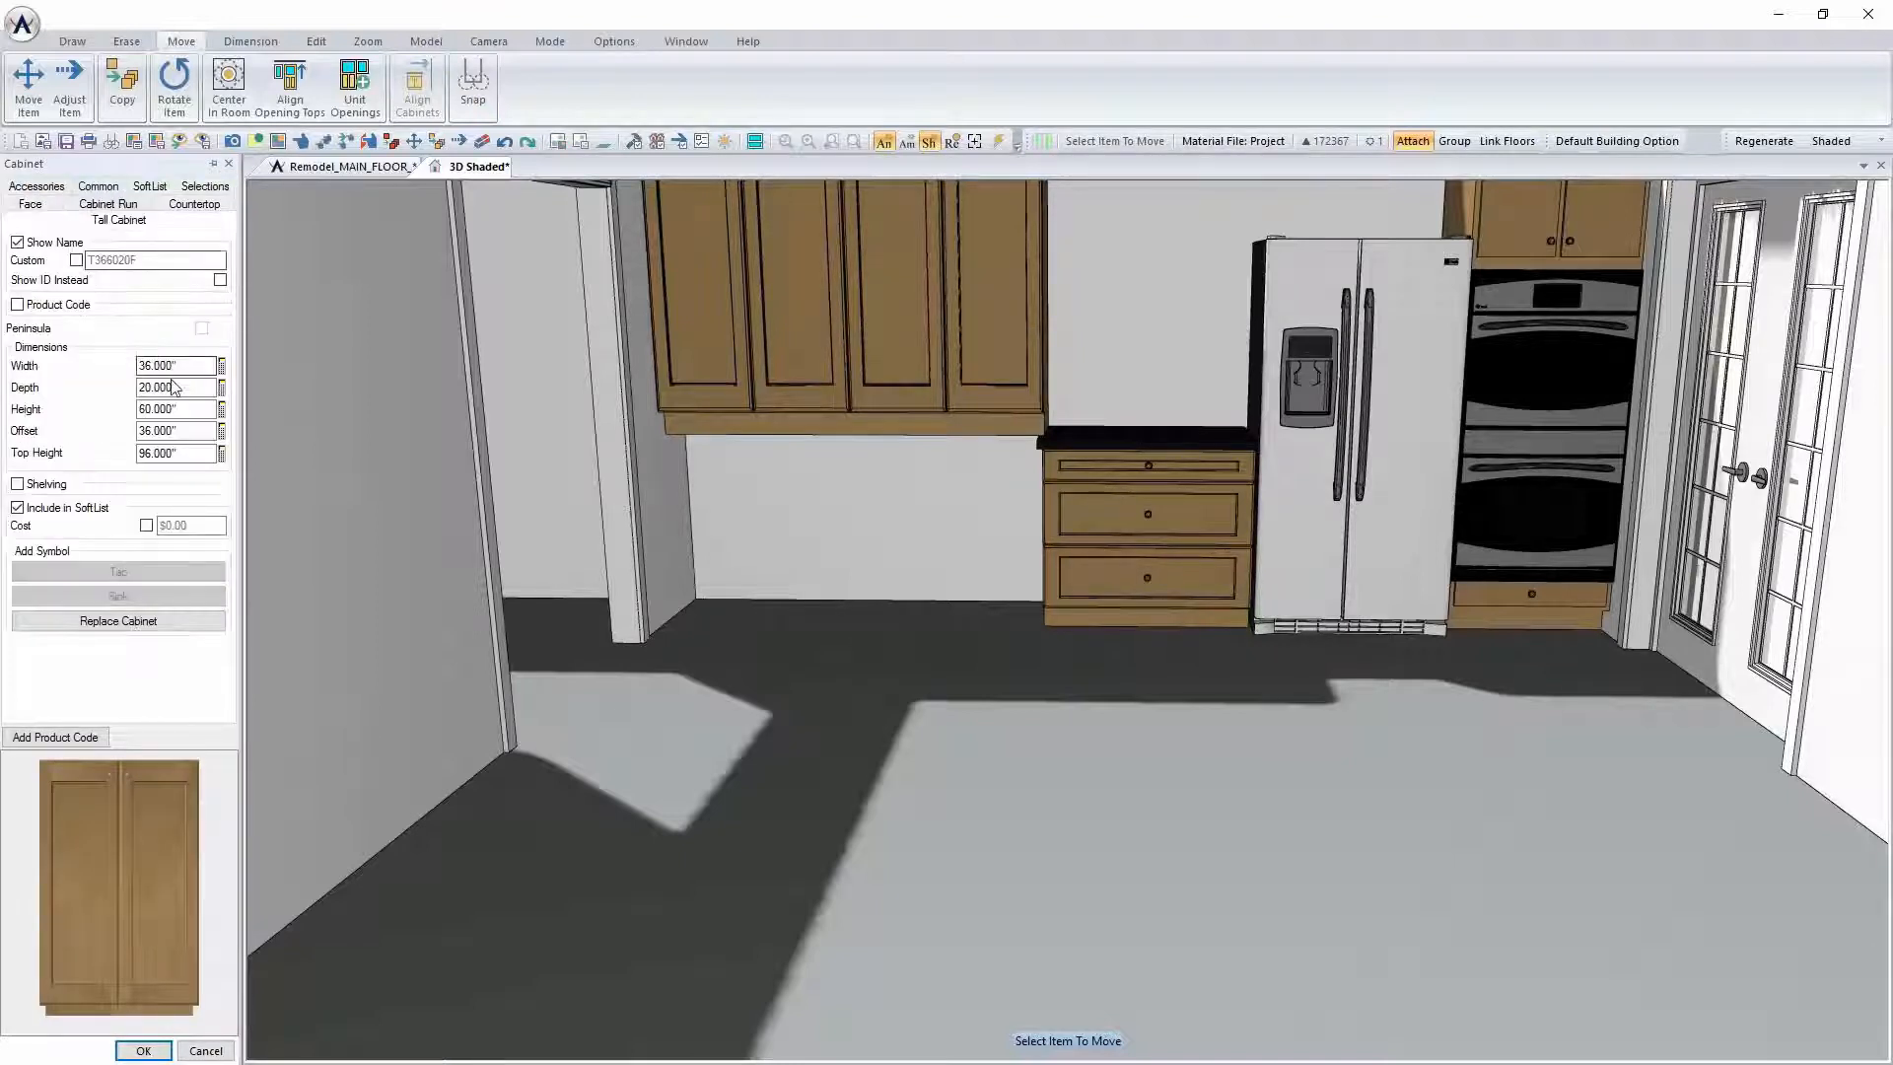
{"action": "double_click", "coordinate": [188, 431]}
{"action": "type", "text": "0"}
{"action": "key", "text": "Return"}
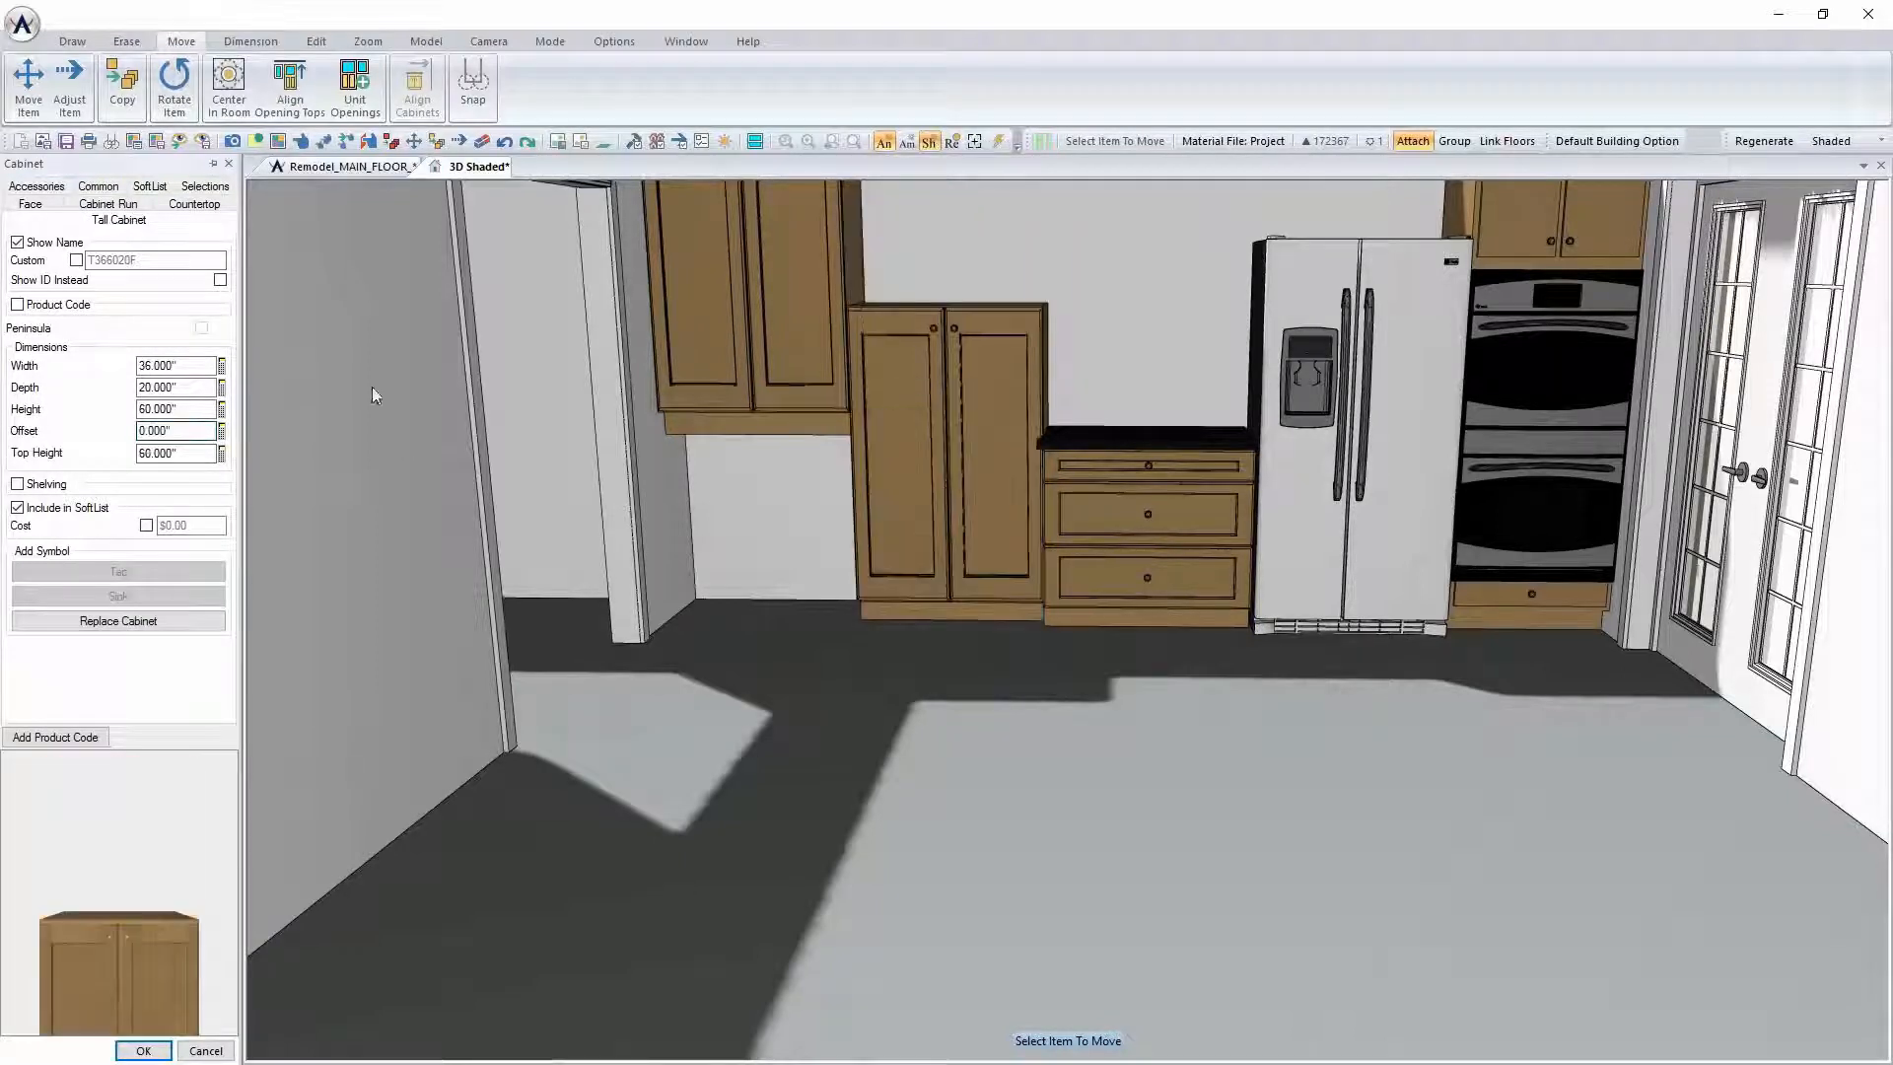
{"action": "left_click", "coordinate": [144, 1051]}
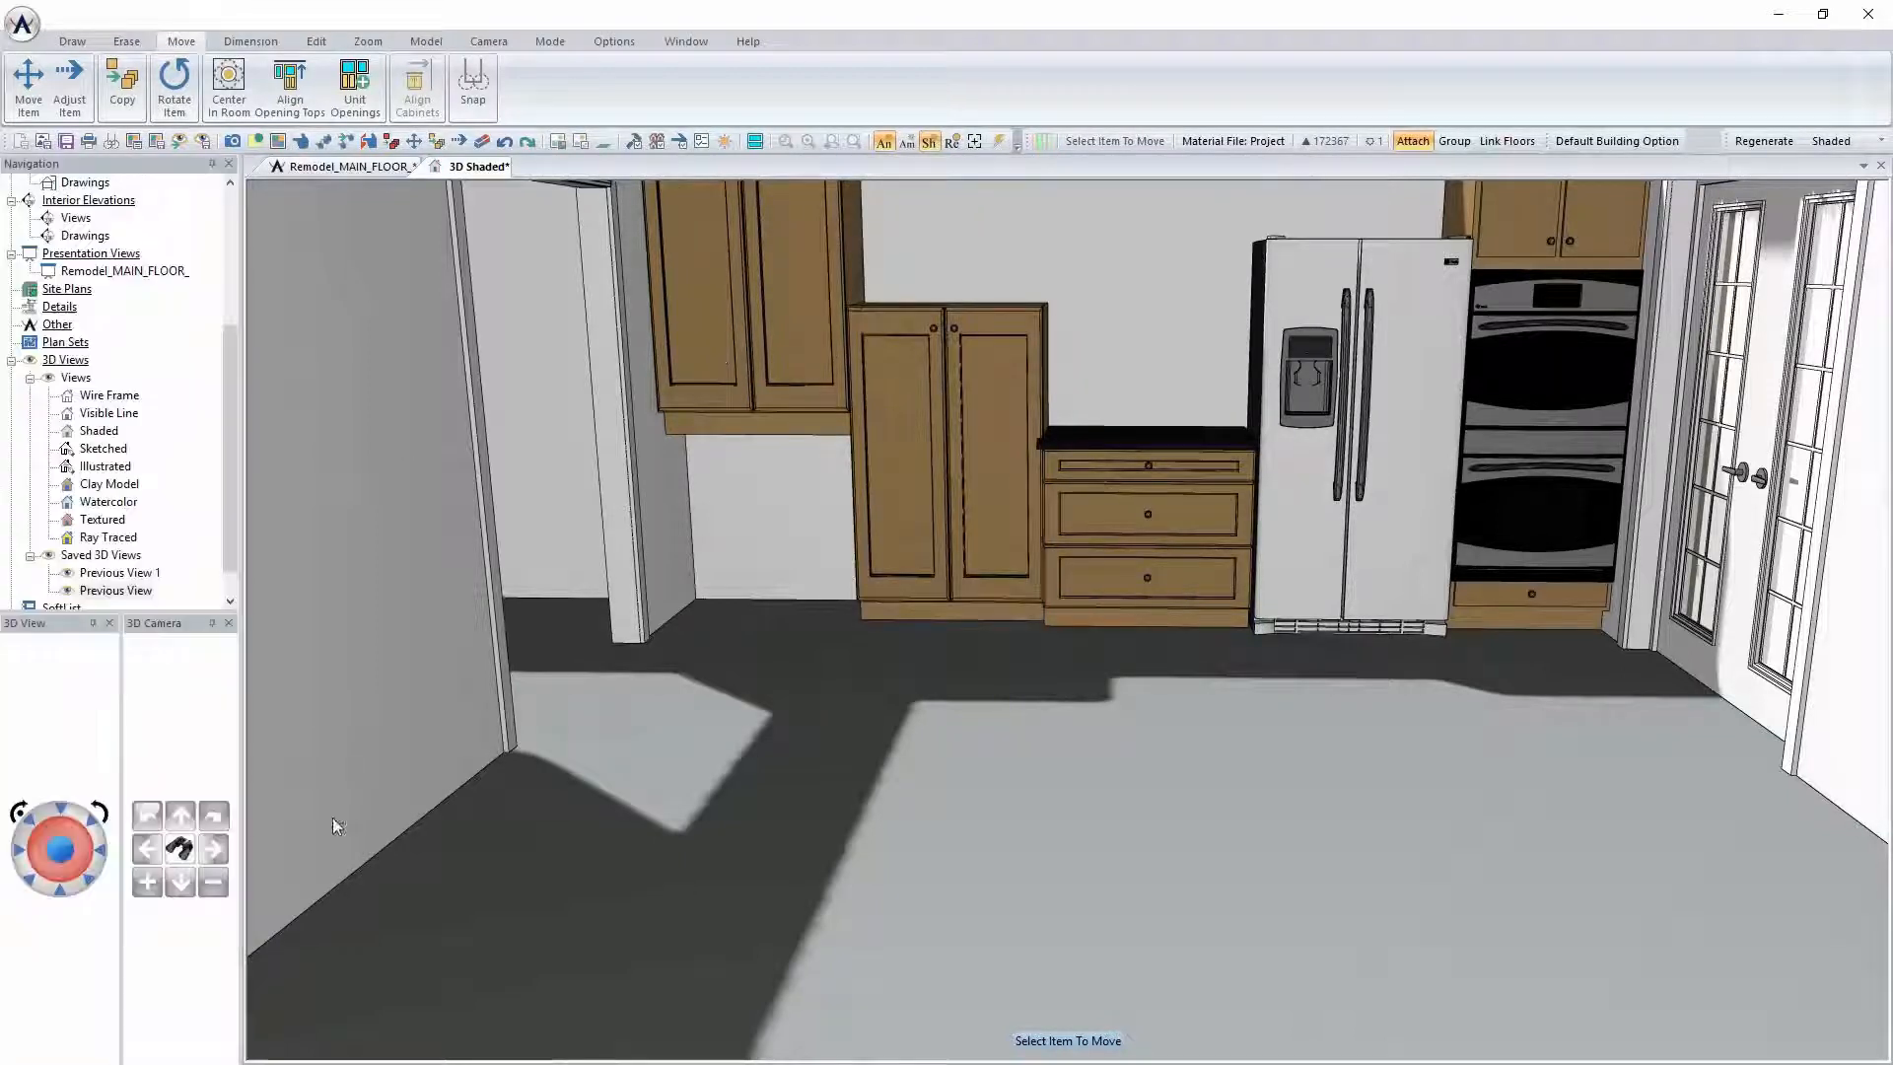
{"action": "right_click", "coordinate": [731, 251]}
{"action": "left_click", "coordinate": [832, 399]}
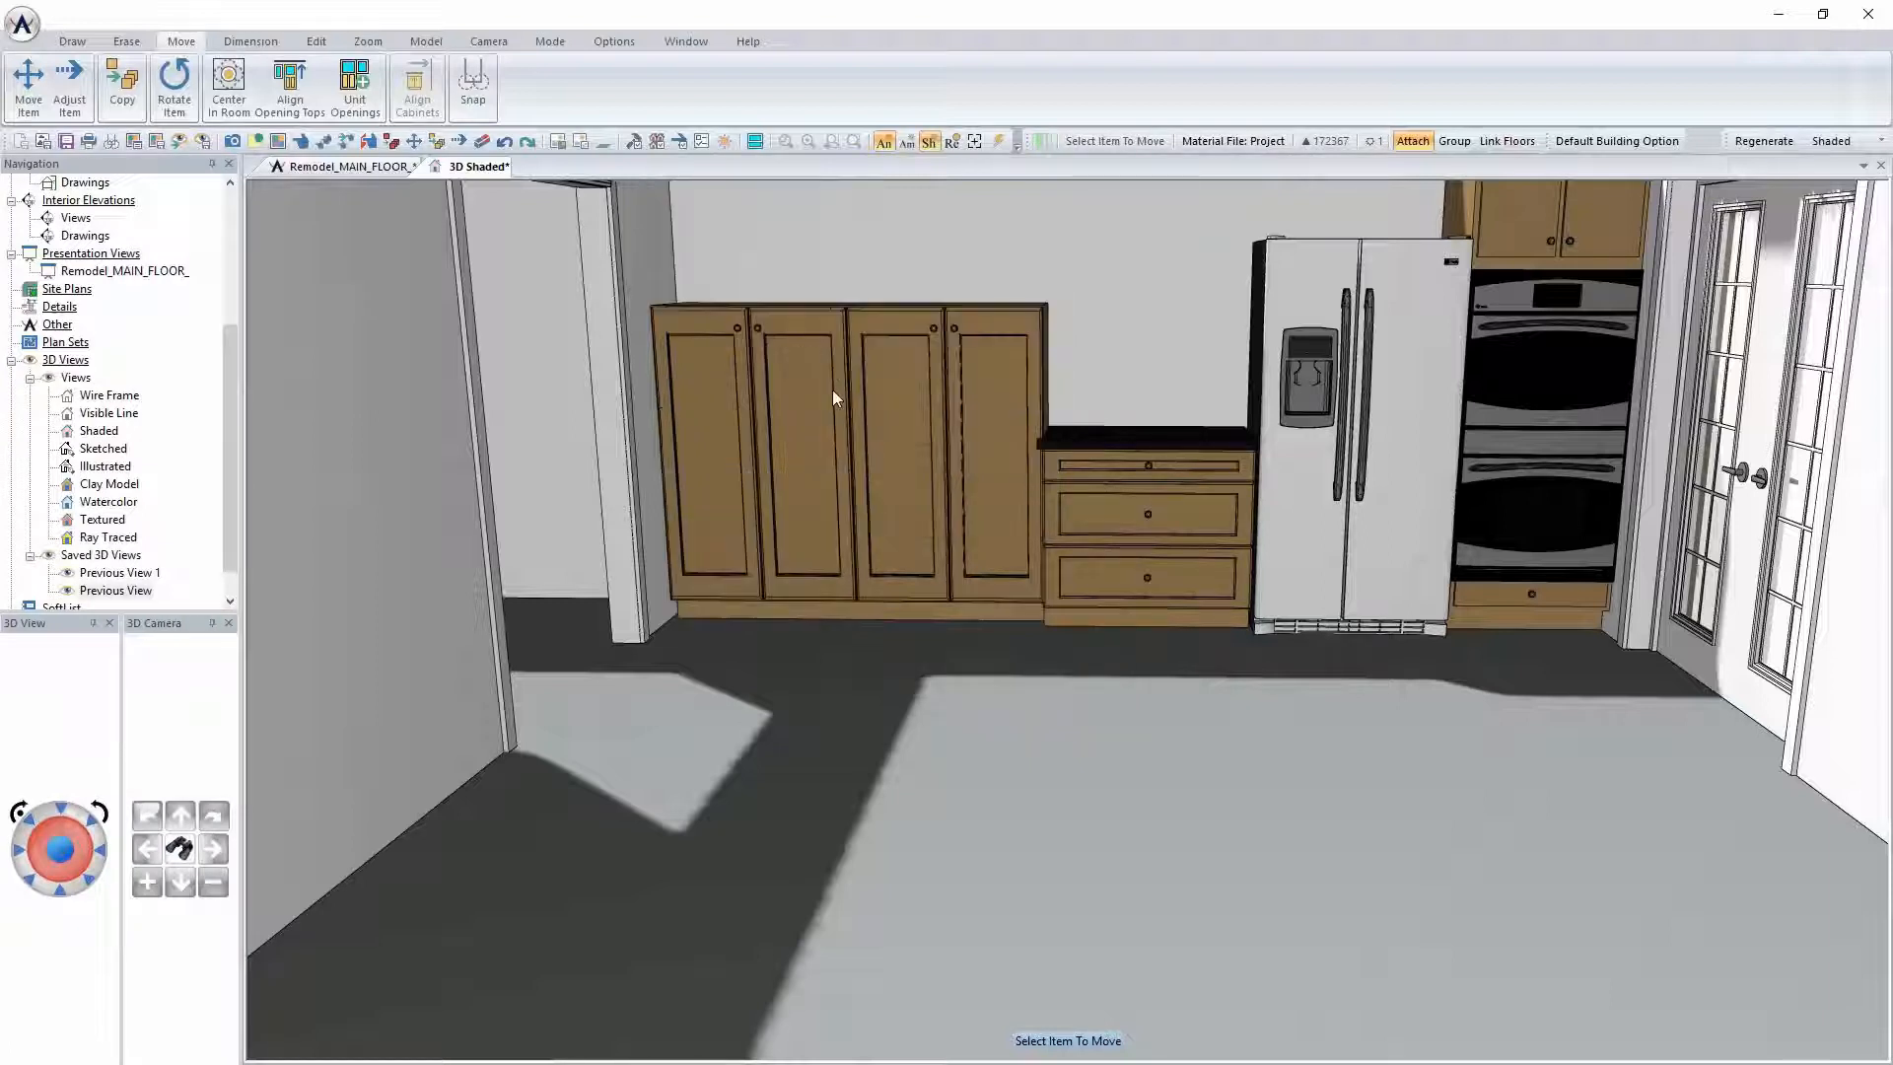
Set the height of the tall cabinet beside the drawer base to 96 in and repeat the edit on the adjoining tall cabinet
{"action": "right_click", "coordinate": [913, 379]}
{"action": "left_click", "coordinate": [952, 422]}
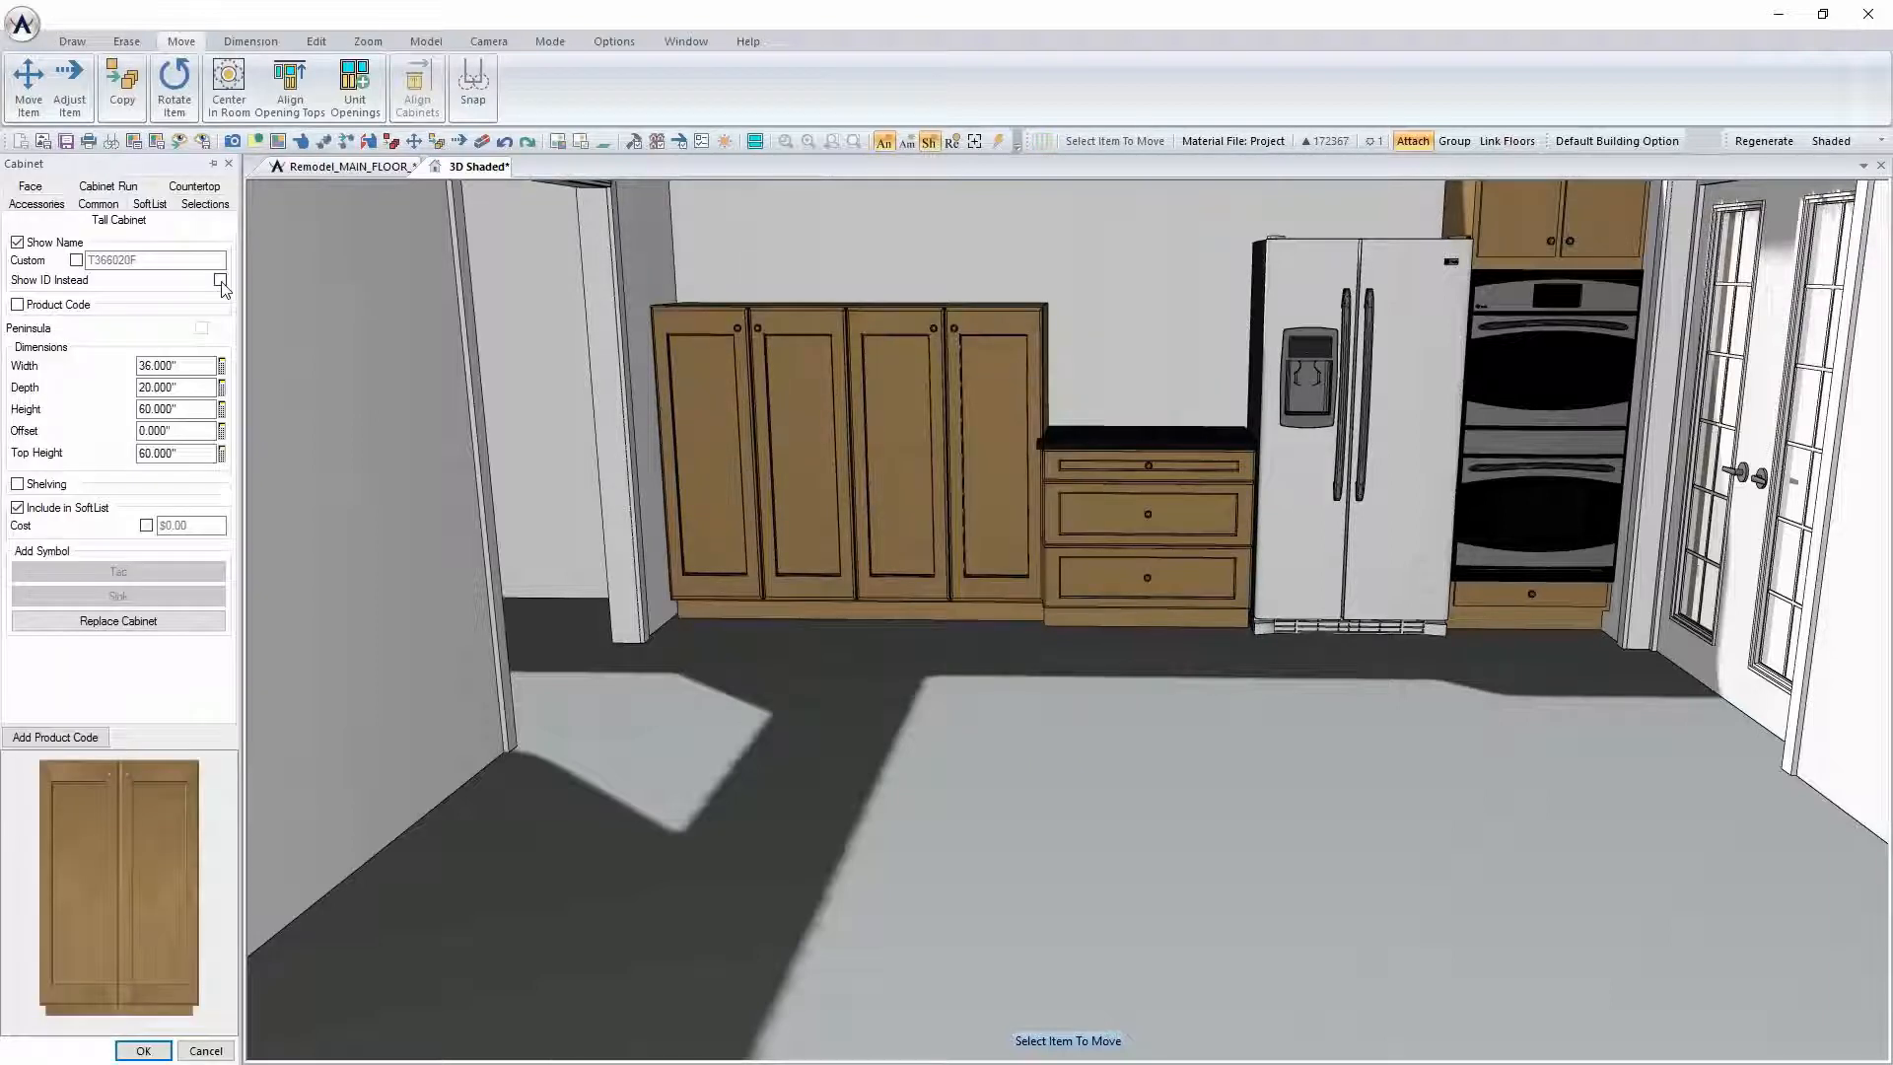
{"action": "left_click", "coordinate": [186, 409]}
{"action": "type", "text": "96"}
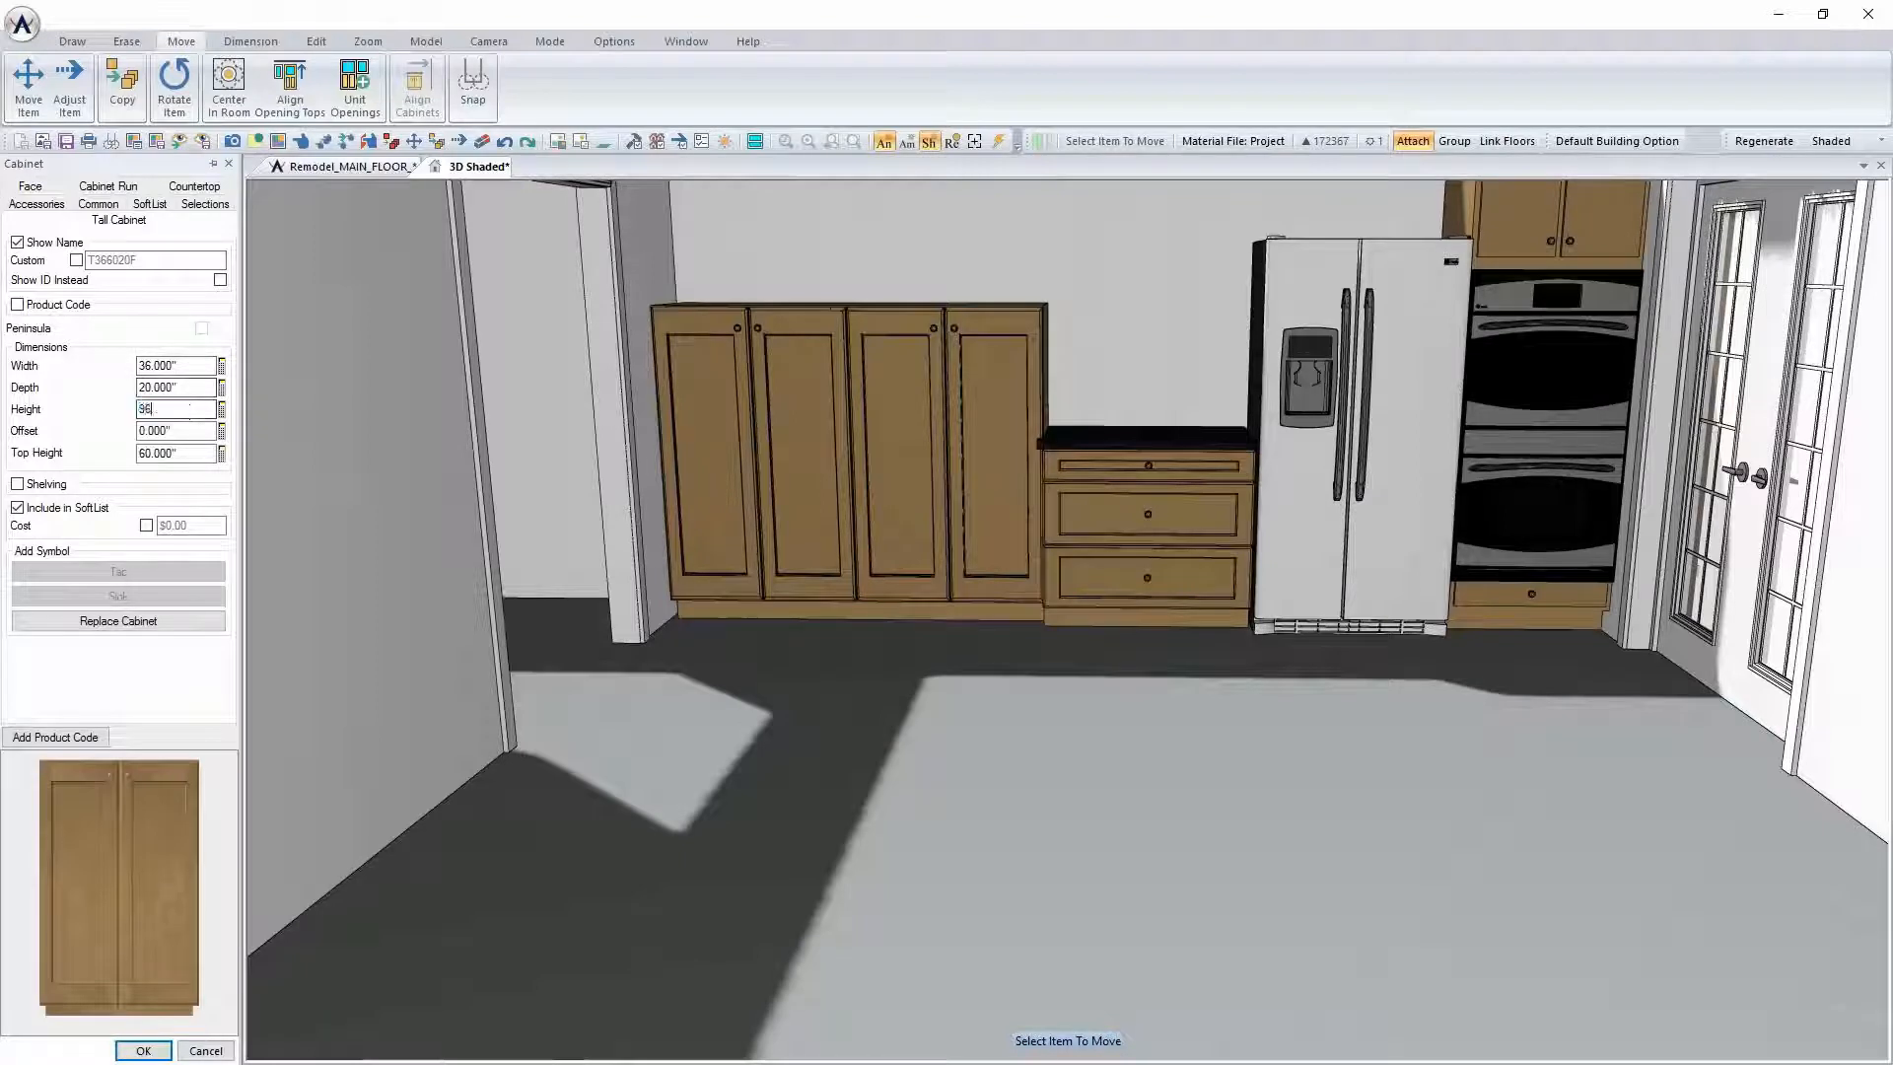
{"action": "key", "text": "Return"}
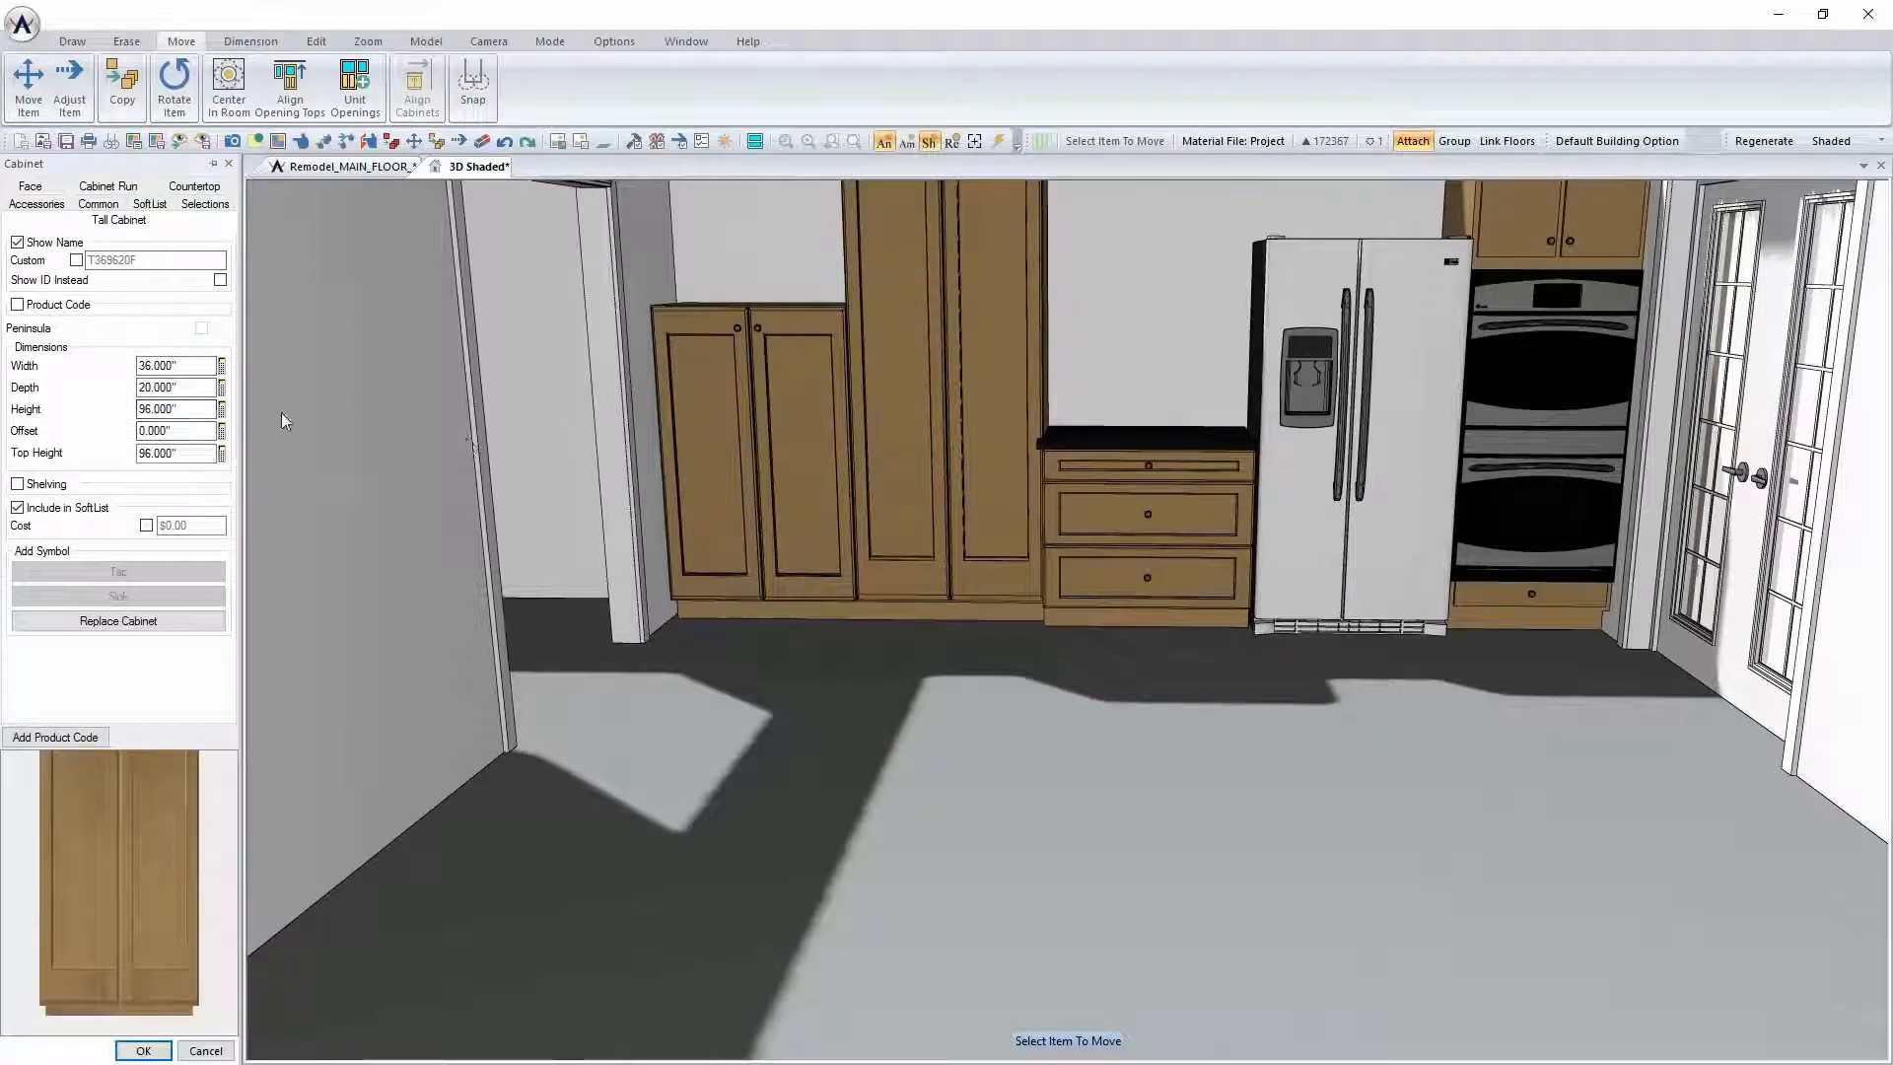
{"action": "right_click", "coordinate": [739, 454]}
{"action": "left_click", "coordinate": [824, 558]}
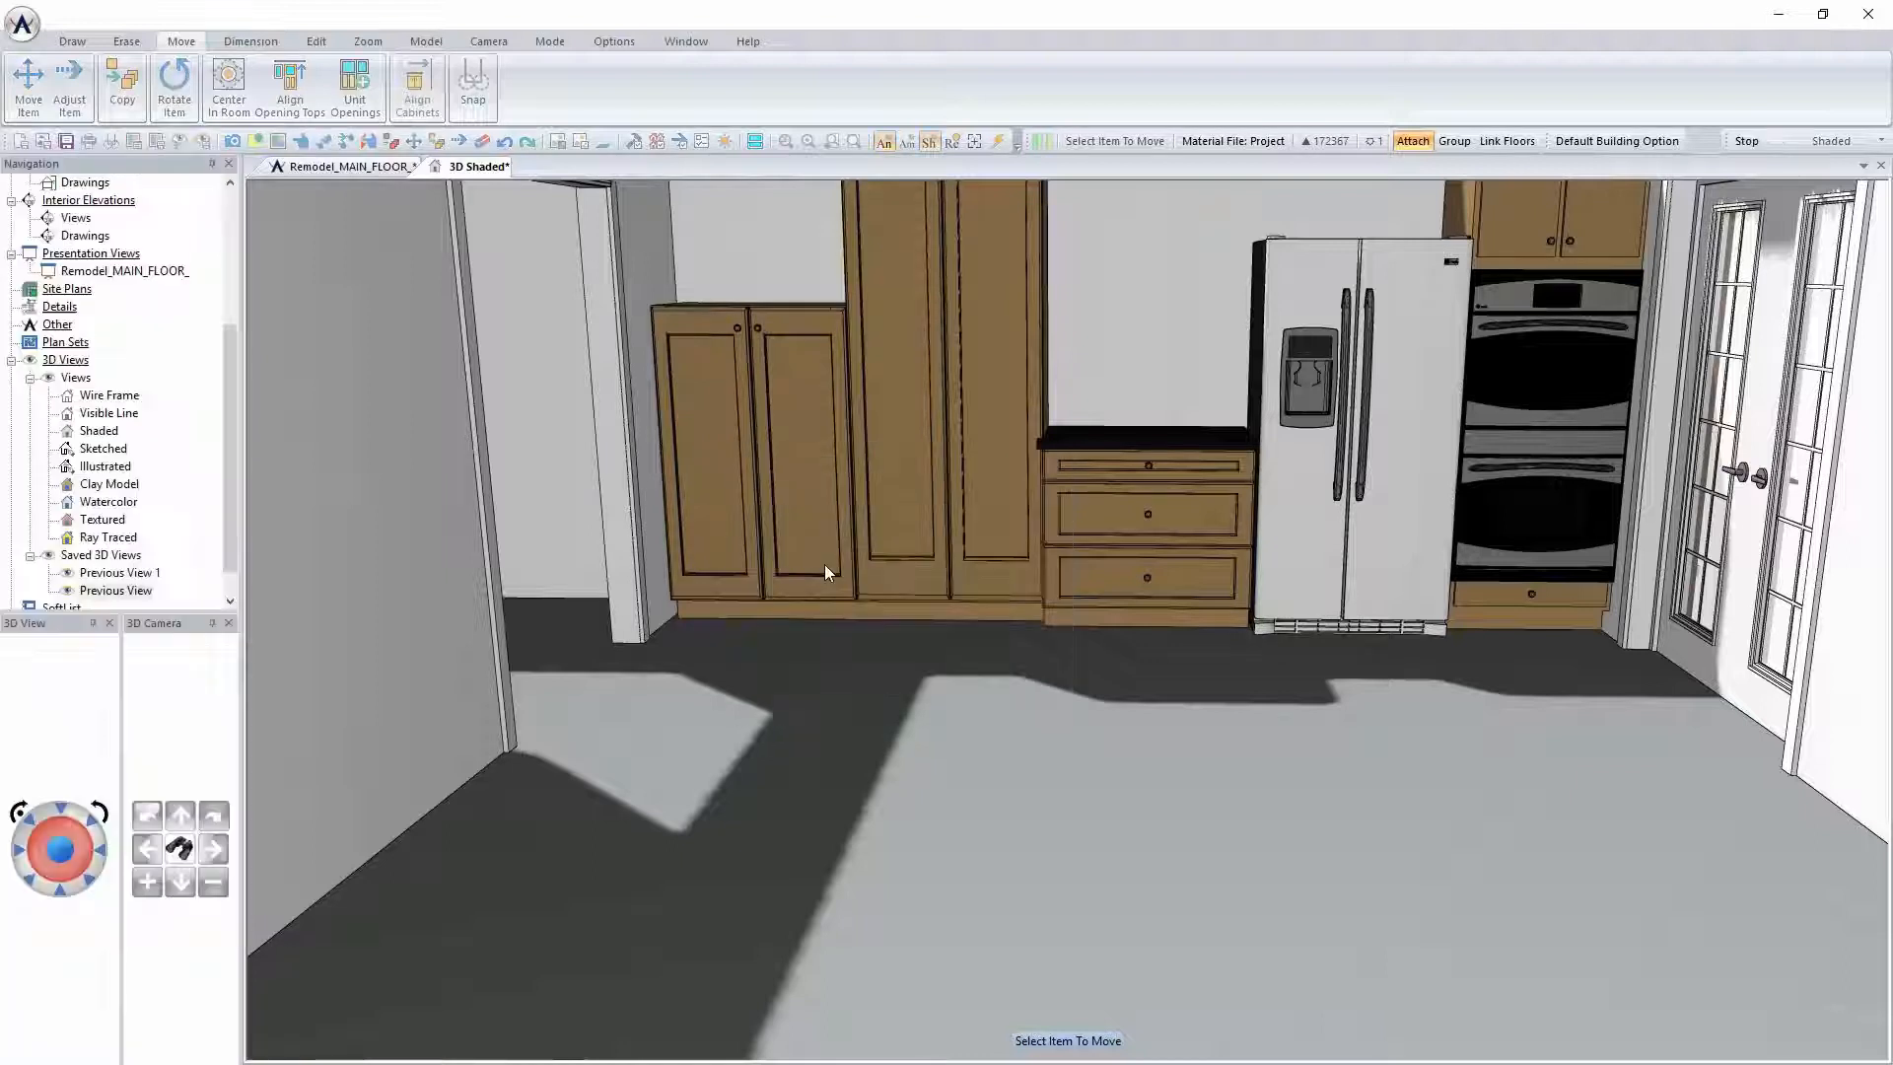
{"action": "key", "text": "Down"}
{"action": "key", "text": "Down"}
{"action": "key", "text": "Page_Up"}
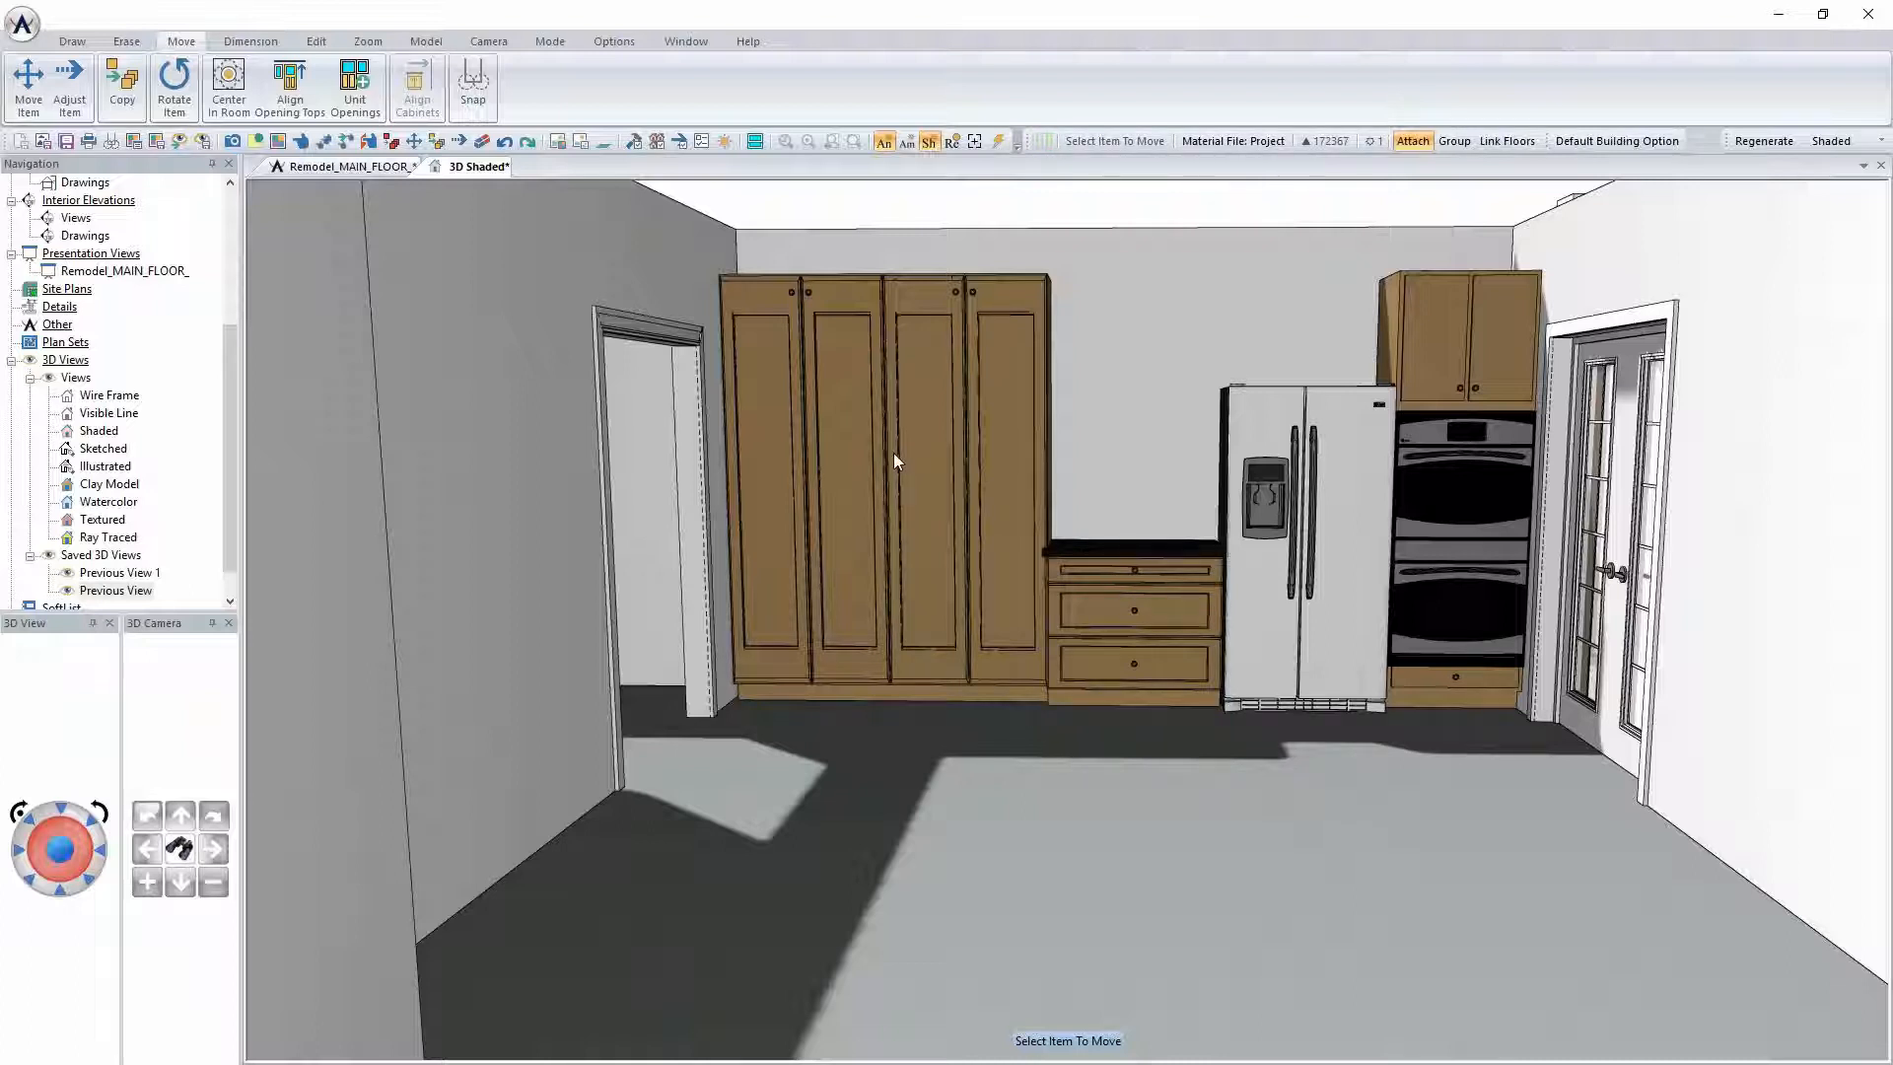
Enable a custom face layout for the tall cabinet next to the drawer base
{"action": "right_click", "coordinate": [977, 446]}
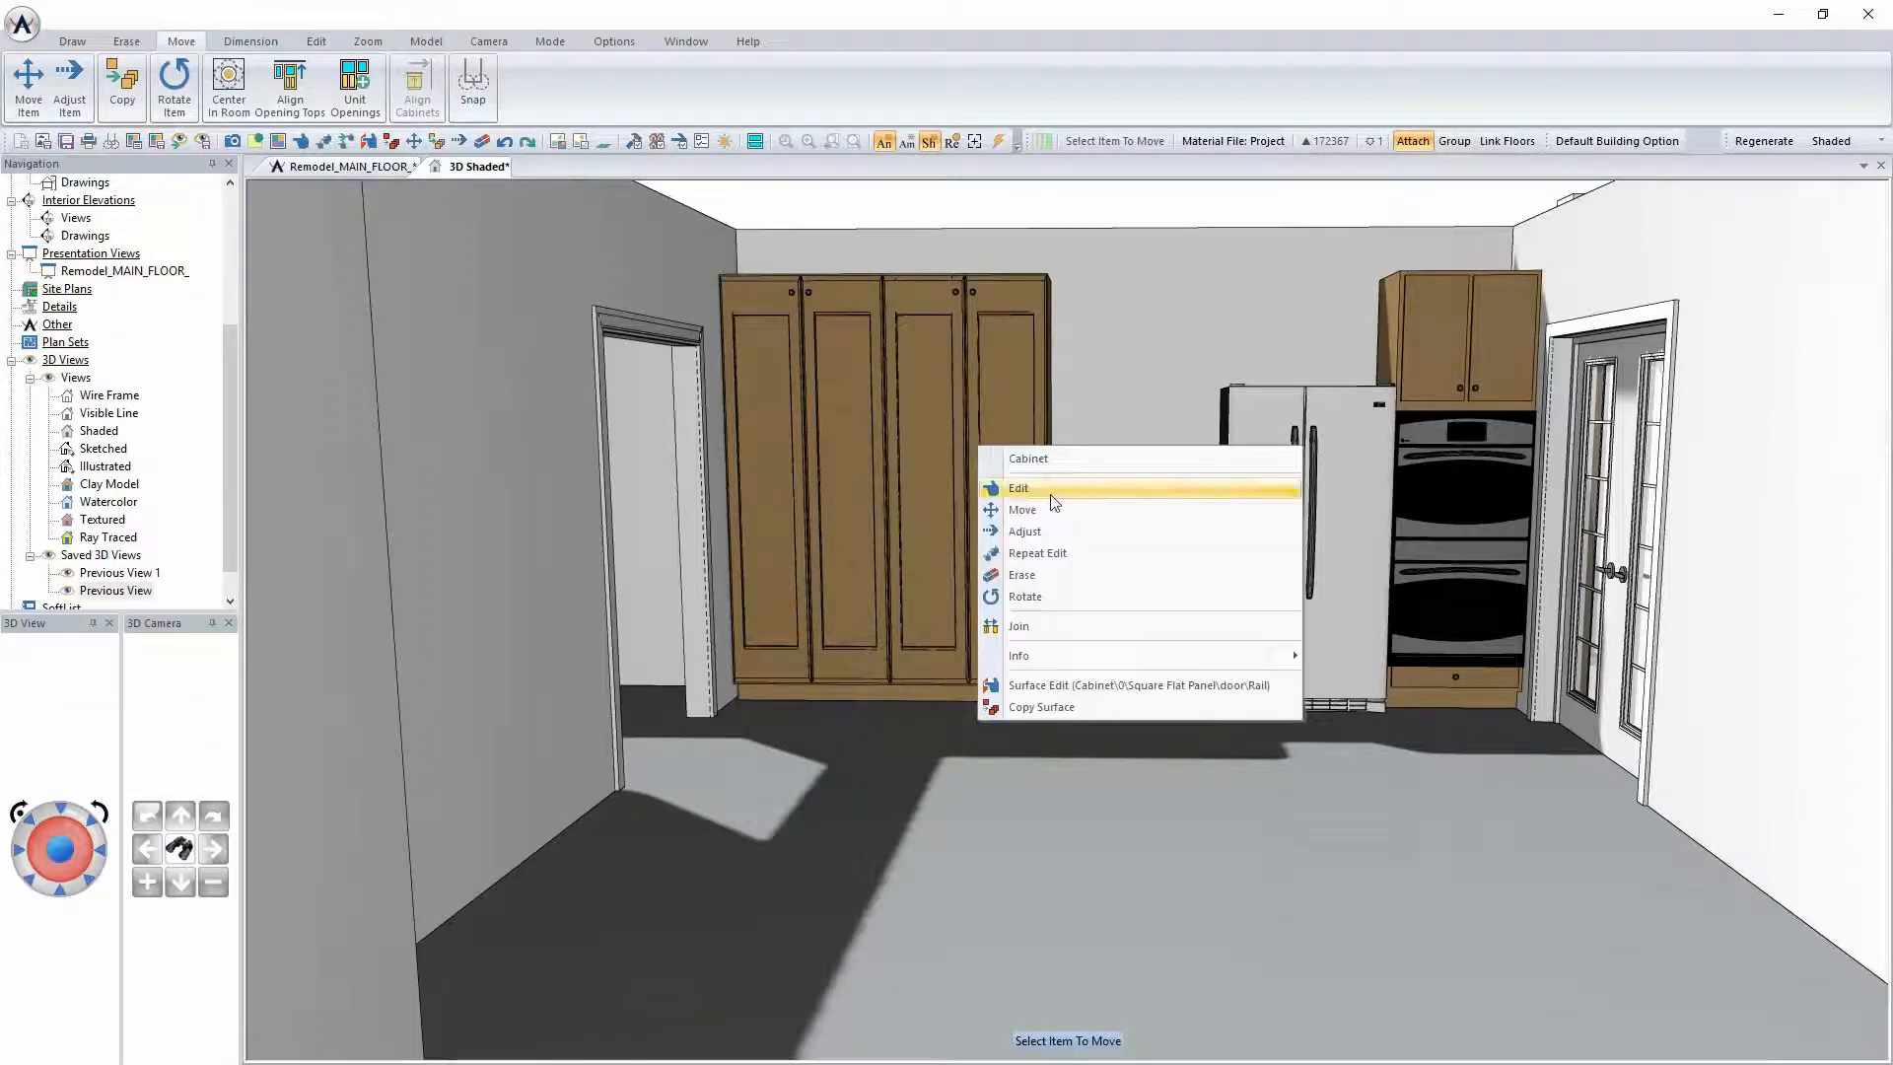
{"action": "left_click", "coordinate": [1053, 499]}
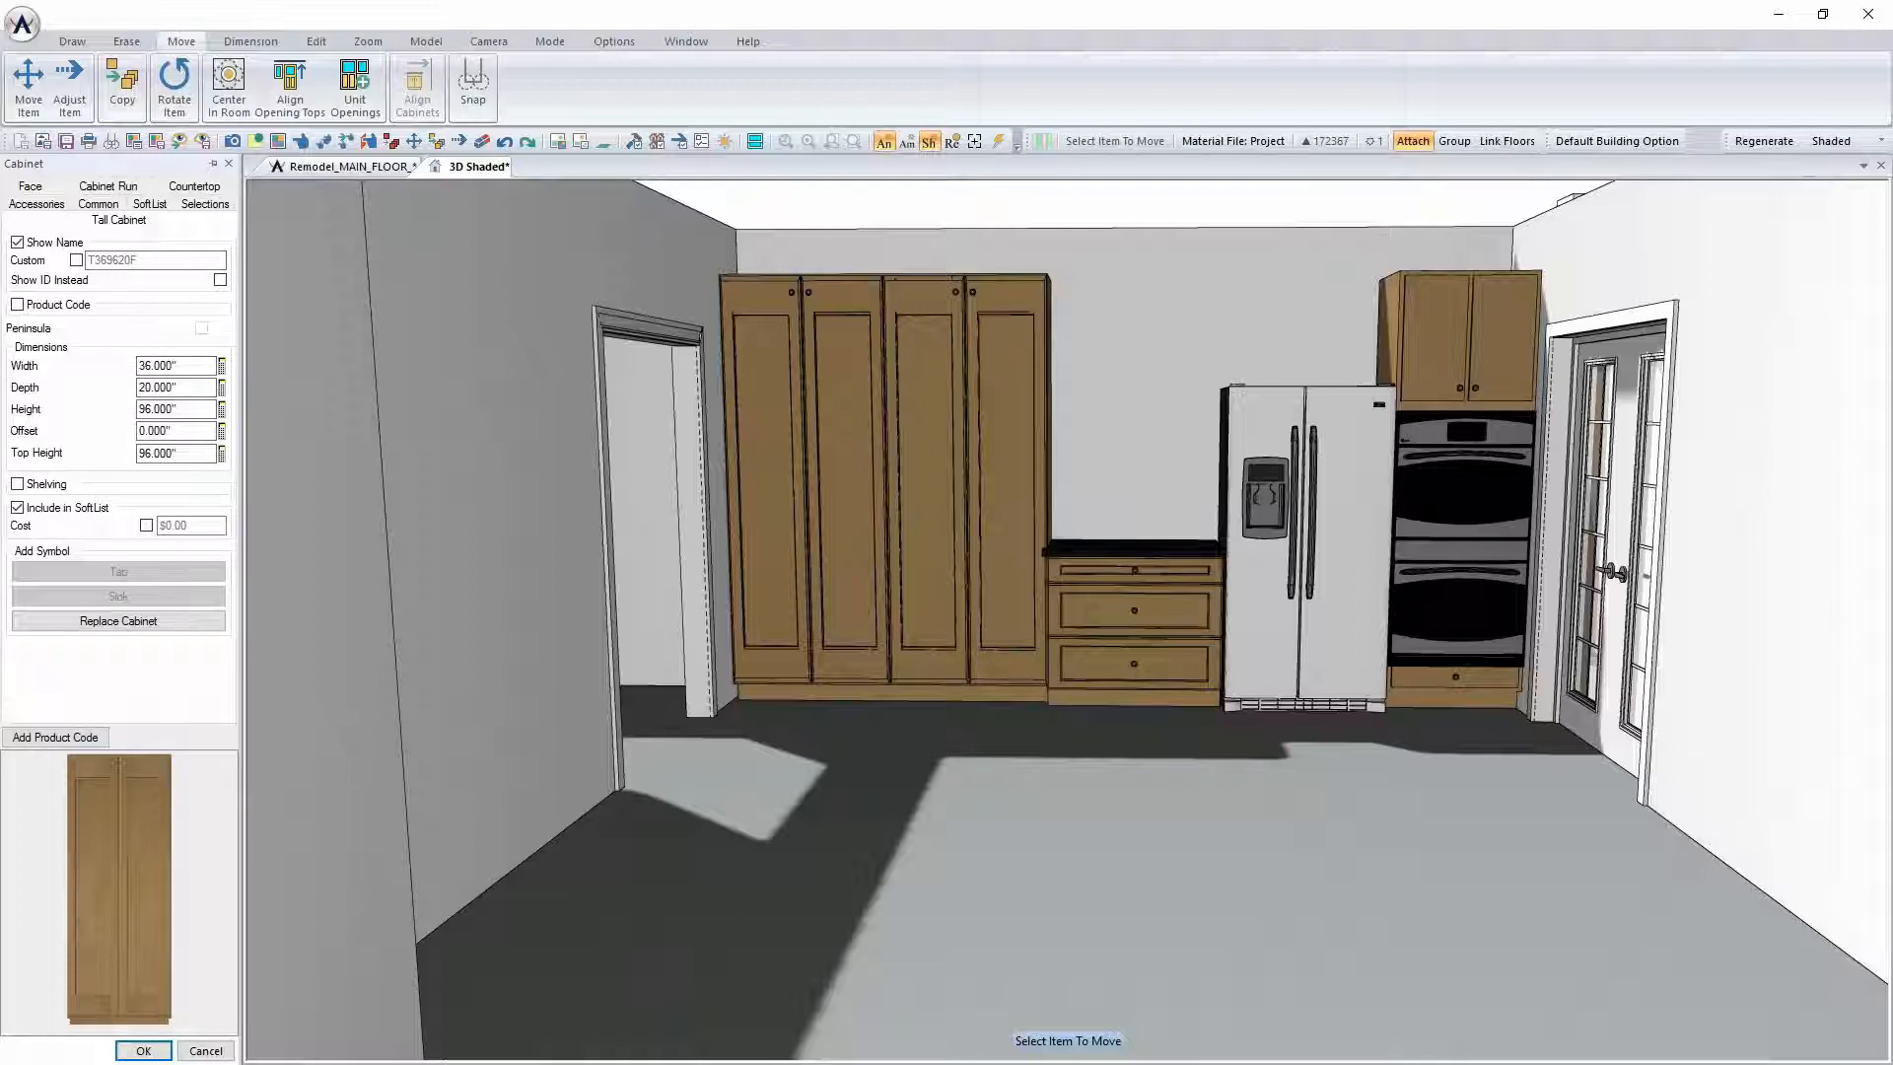
{"action": "left_click", "coordinate": [41, 186]}
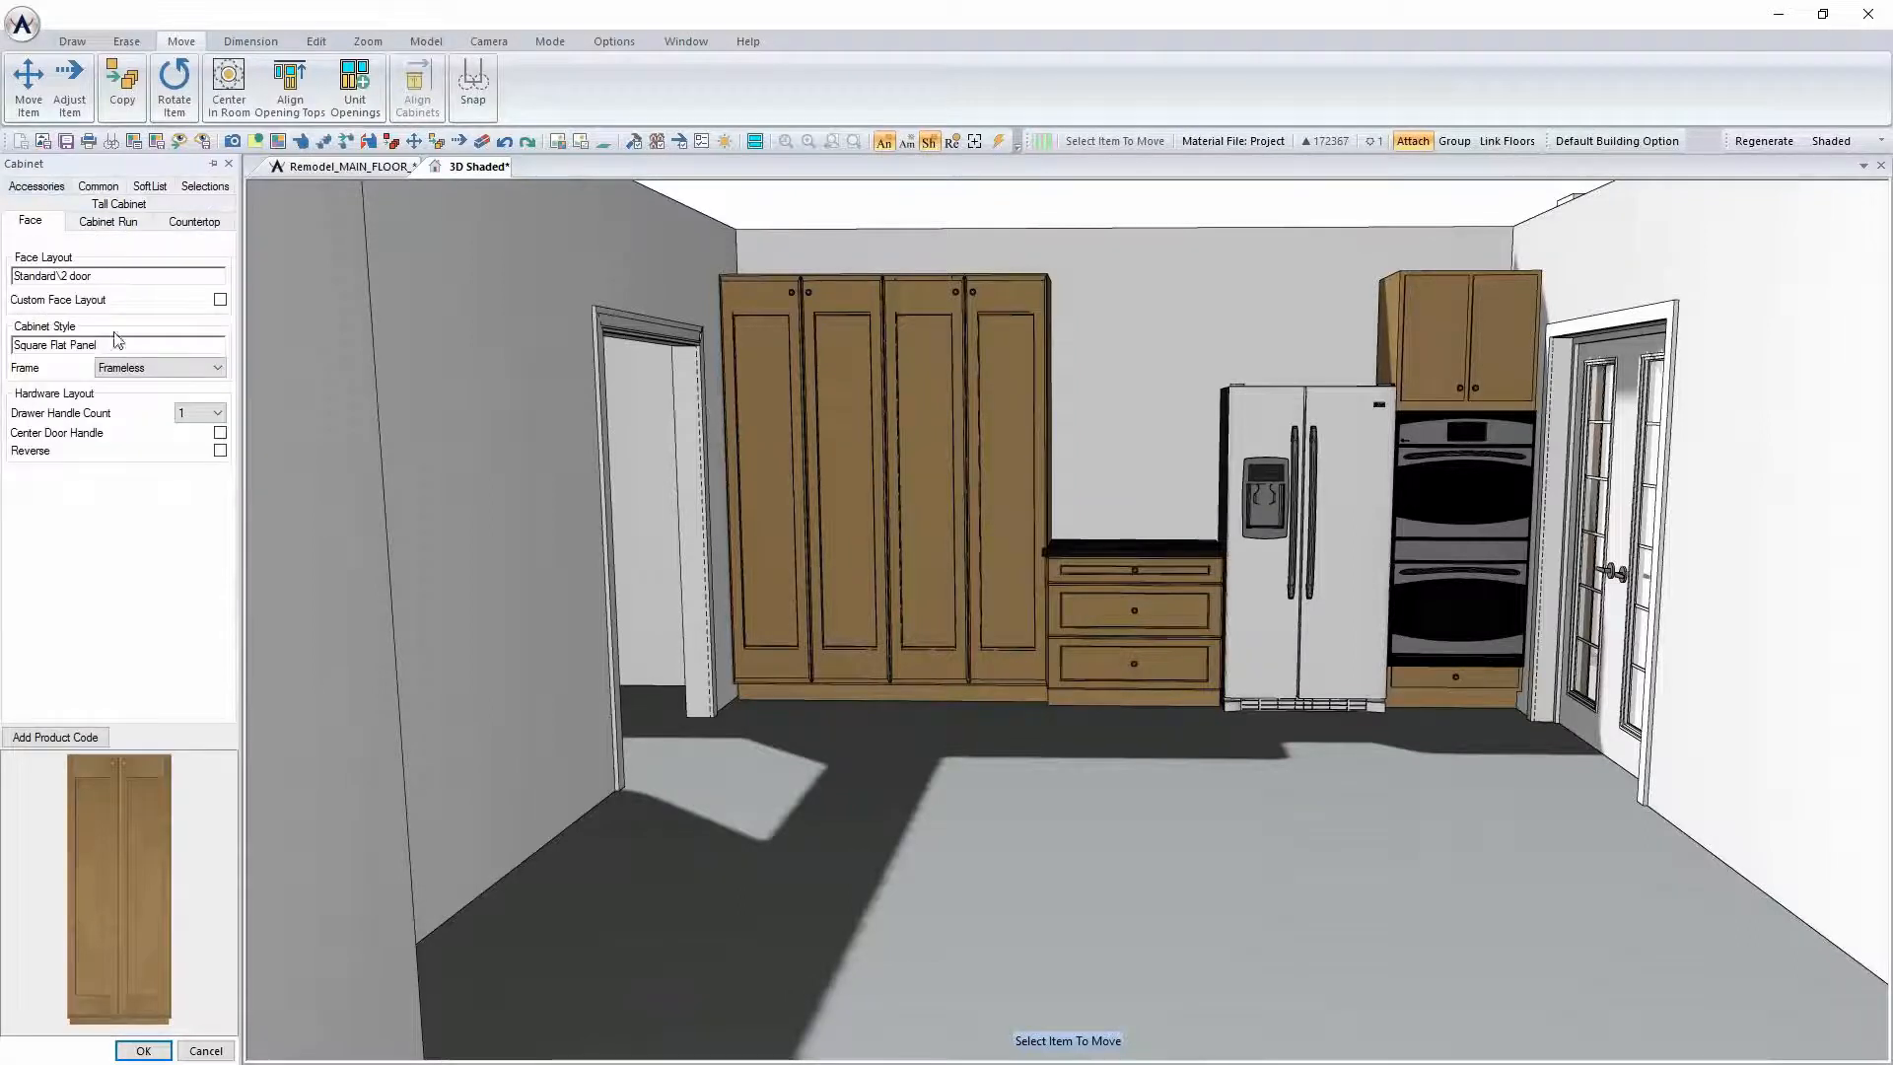
{"action": "left_click", "coordinate": [221, 301]}
{"action": "left_click_drag", "start_coordinate": [904, 266], "coordinate": [943, 313]}
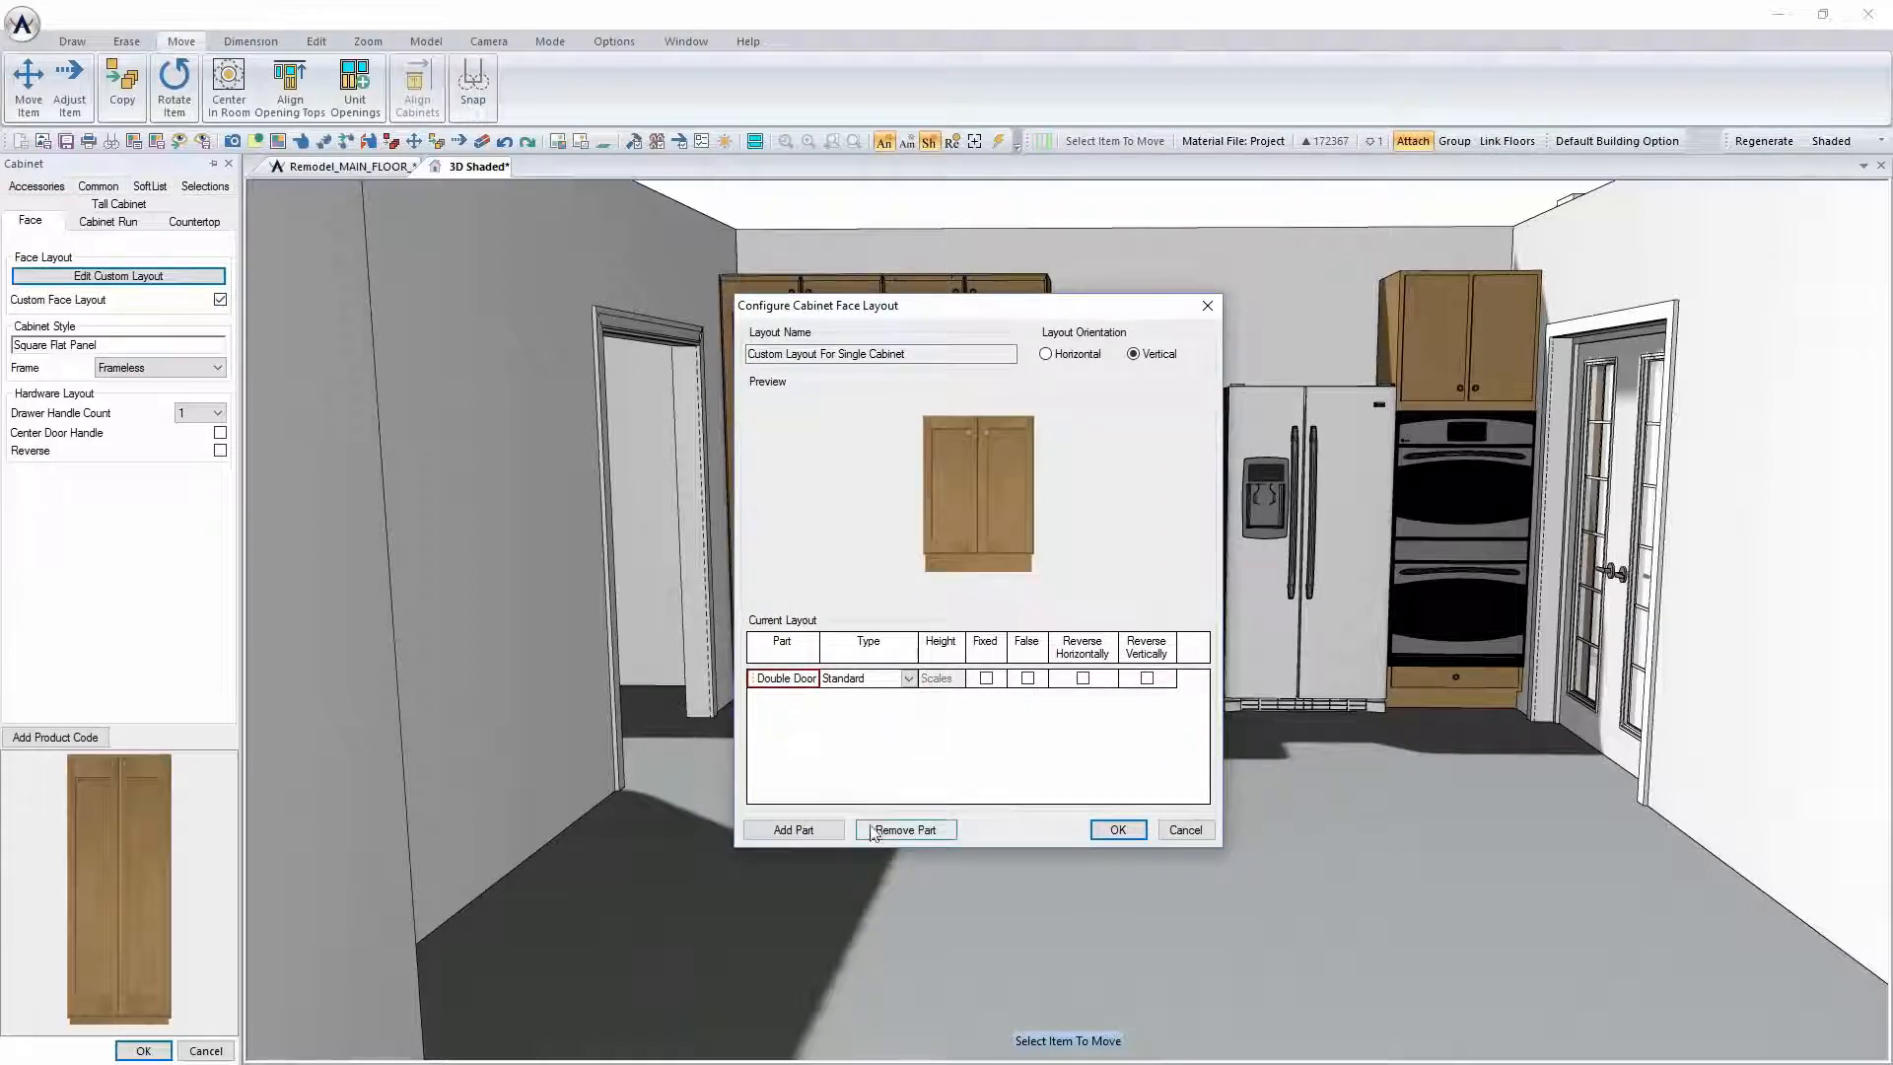
Try adding a single Door part above the double door in the custom face layout, and remove it
{"action": "left_click", "coordinate": [801, 833]}
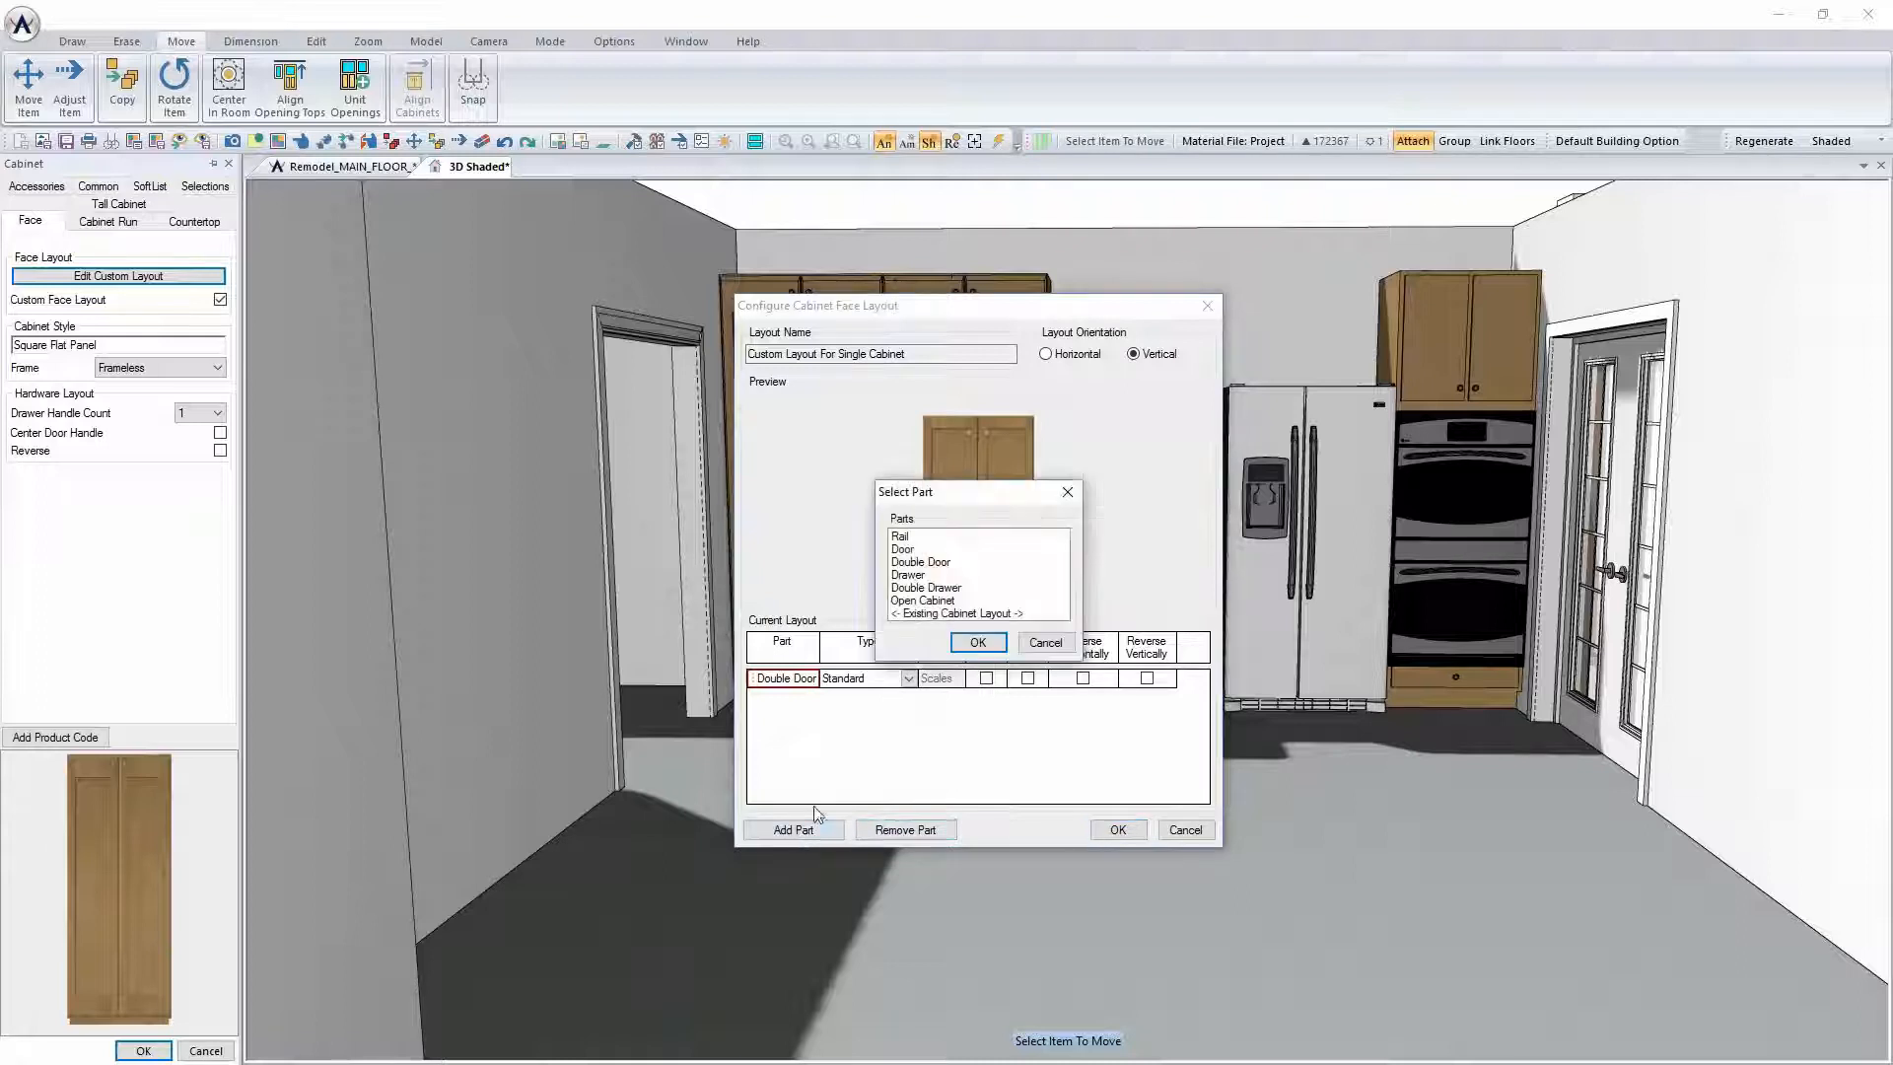
{"action": "left_click", "coordinate": [903, 549]}
{"action": "left_click", "coordinate": [978, 641]}
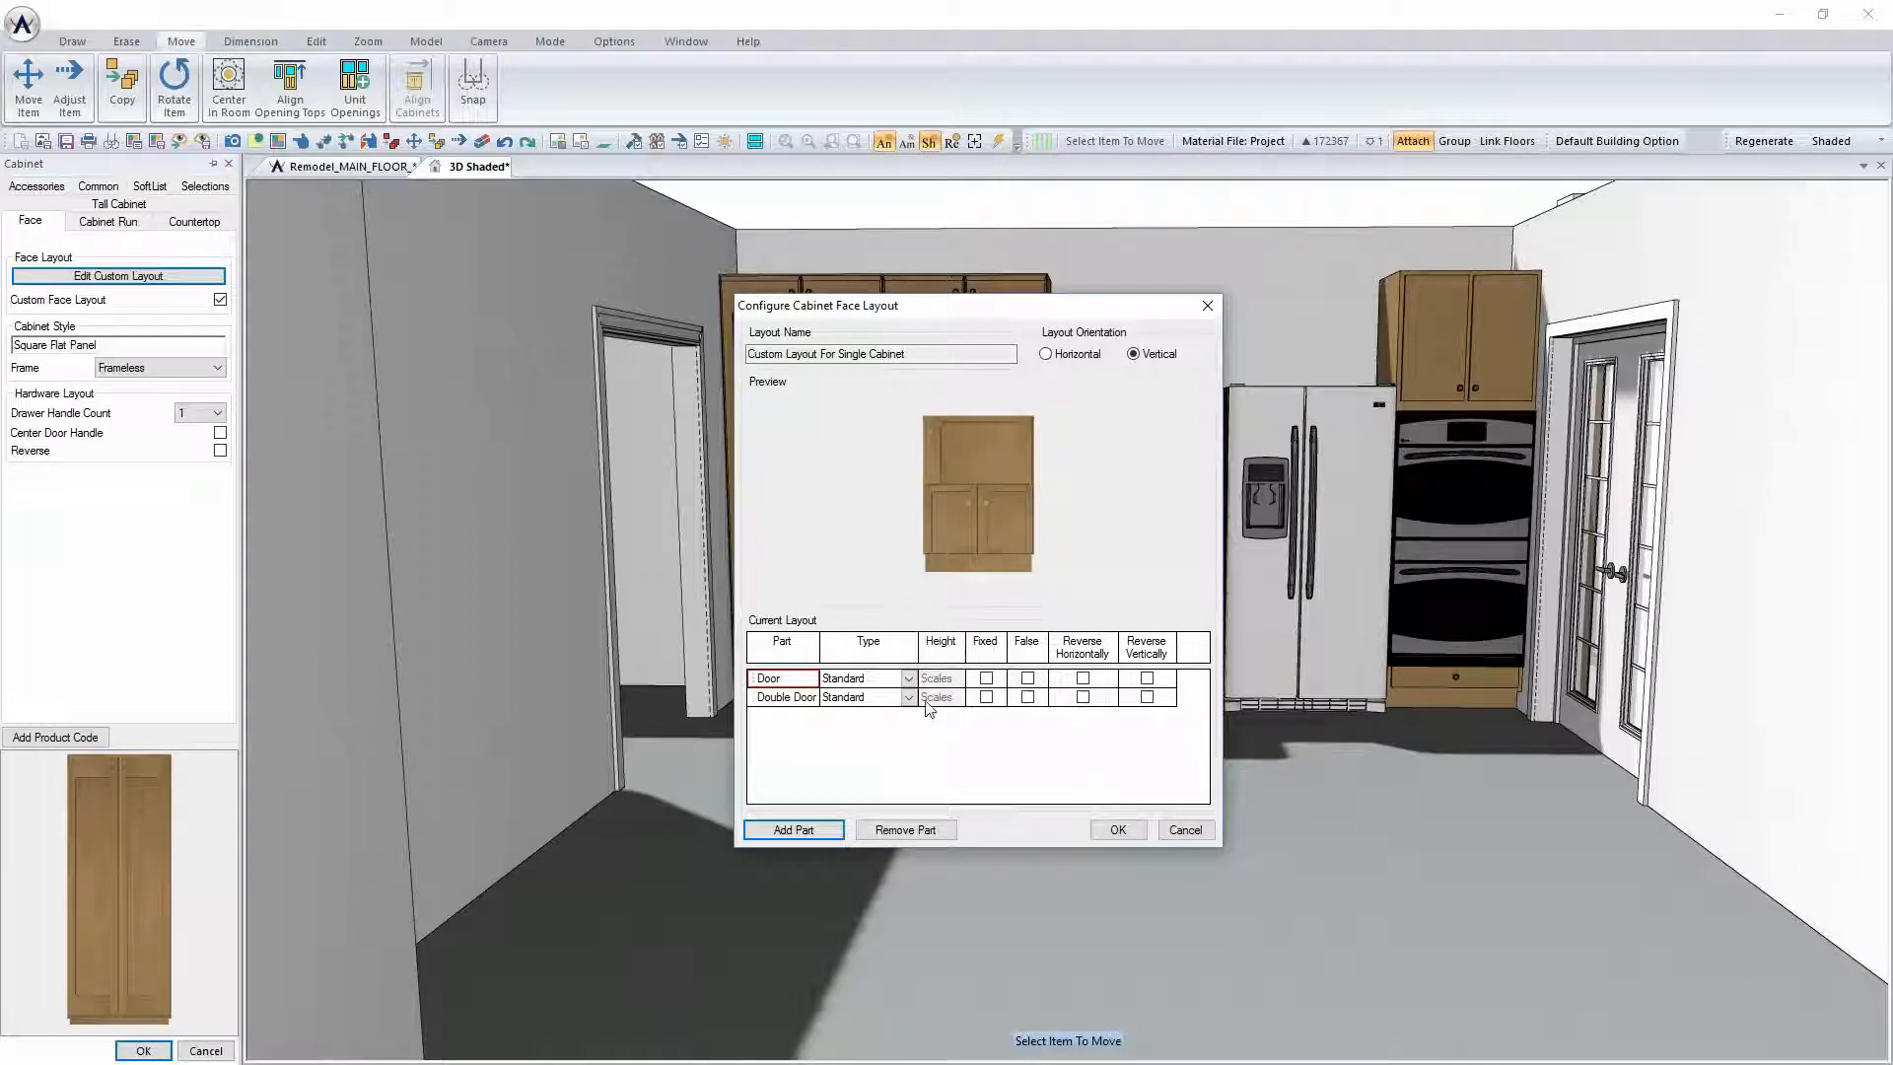
{"action": "left_click", "coordinate": [914, 834]}
Add a second Double Door part above the existing one in the custom face layout
{"action": "left_click", "coordinate": [794, 832]}
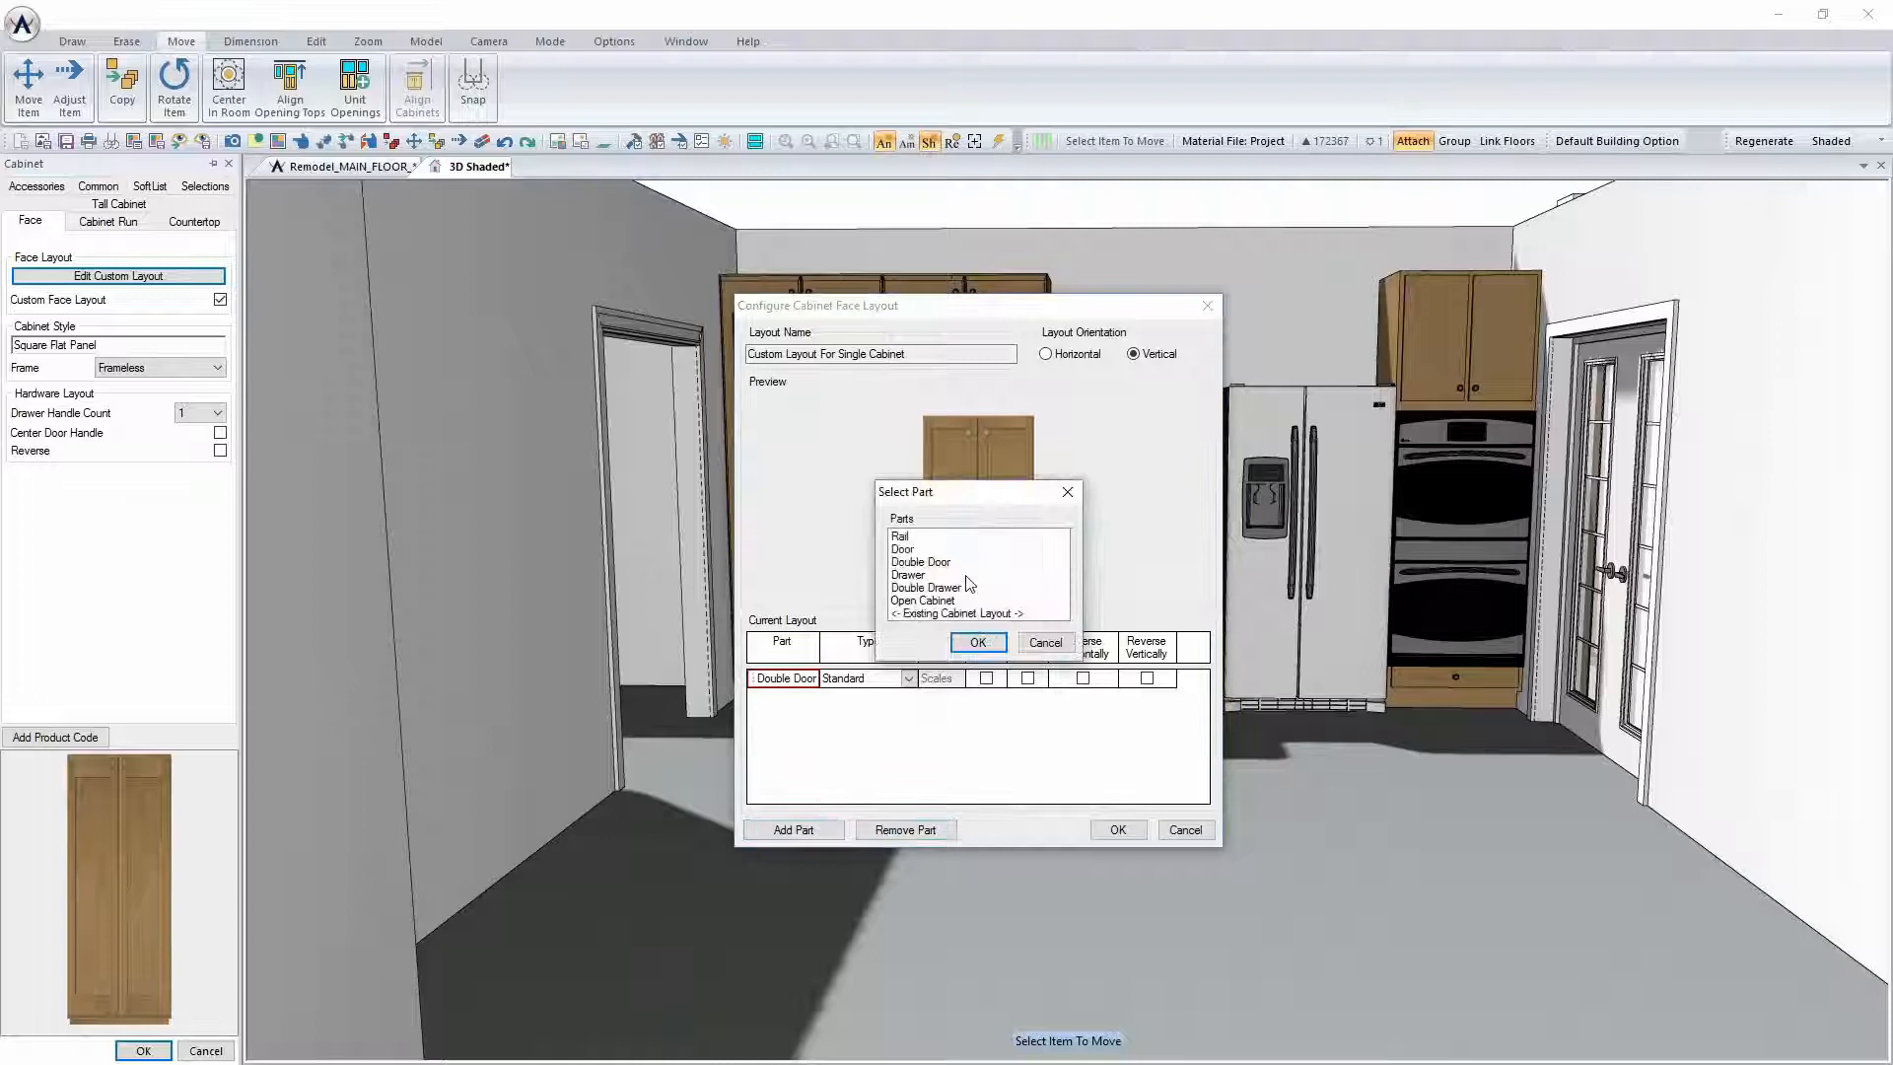
{"action": "left_click", "coordinate": [933, 563]}
{"action": "left_click", "coordinate": [978, 643]}
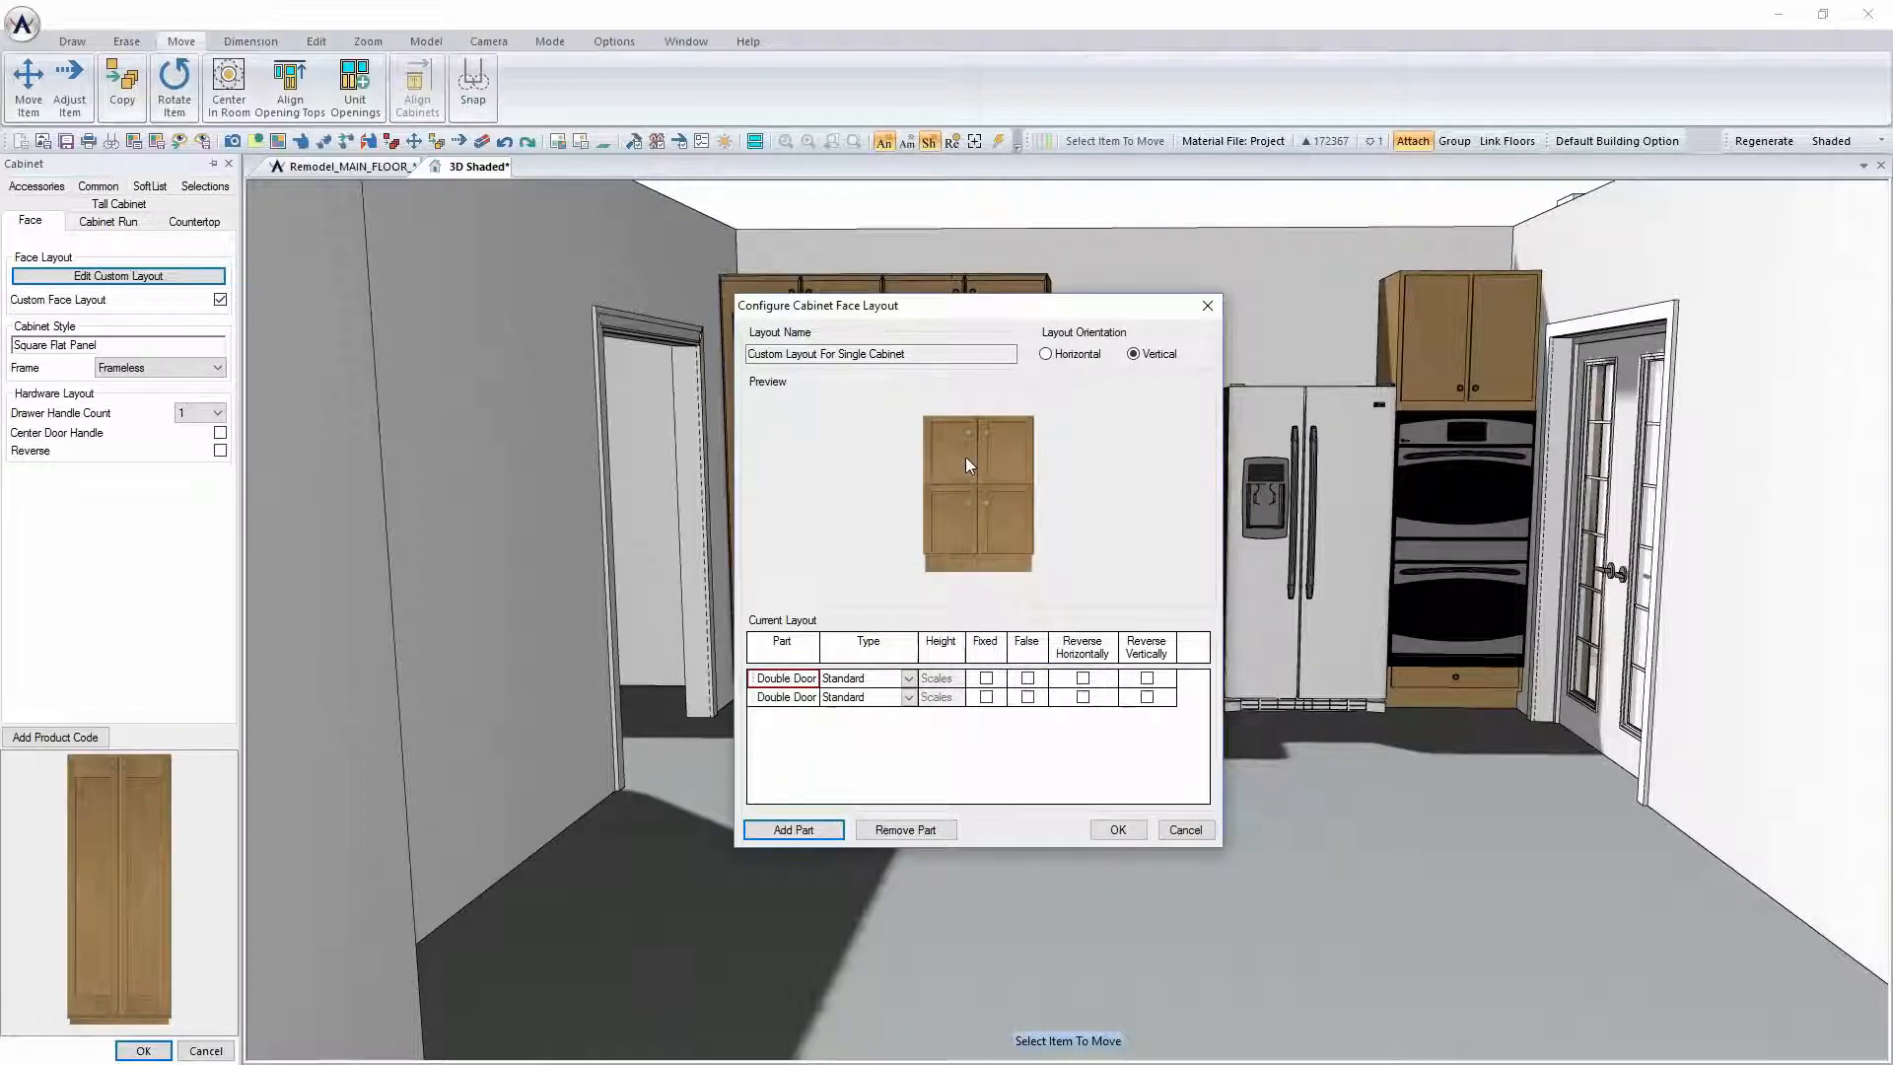
Fix only the lower Double Door part at 24 in, leave the upper one scaling, and check its door type options
{"action": "left_click", "coordinate": [986, 678]}
{"action": "left_click", "coordinate": [986, 696]}
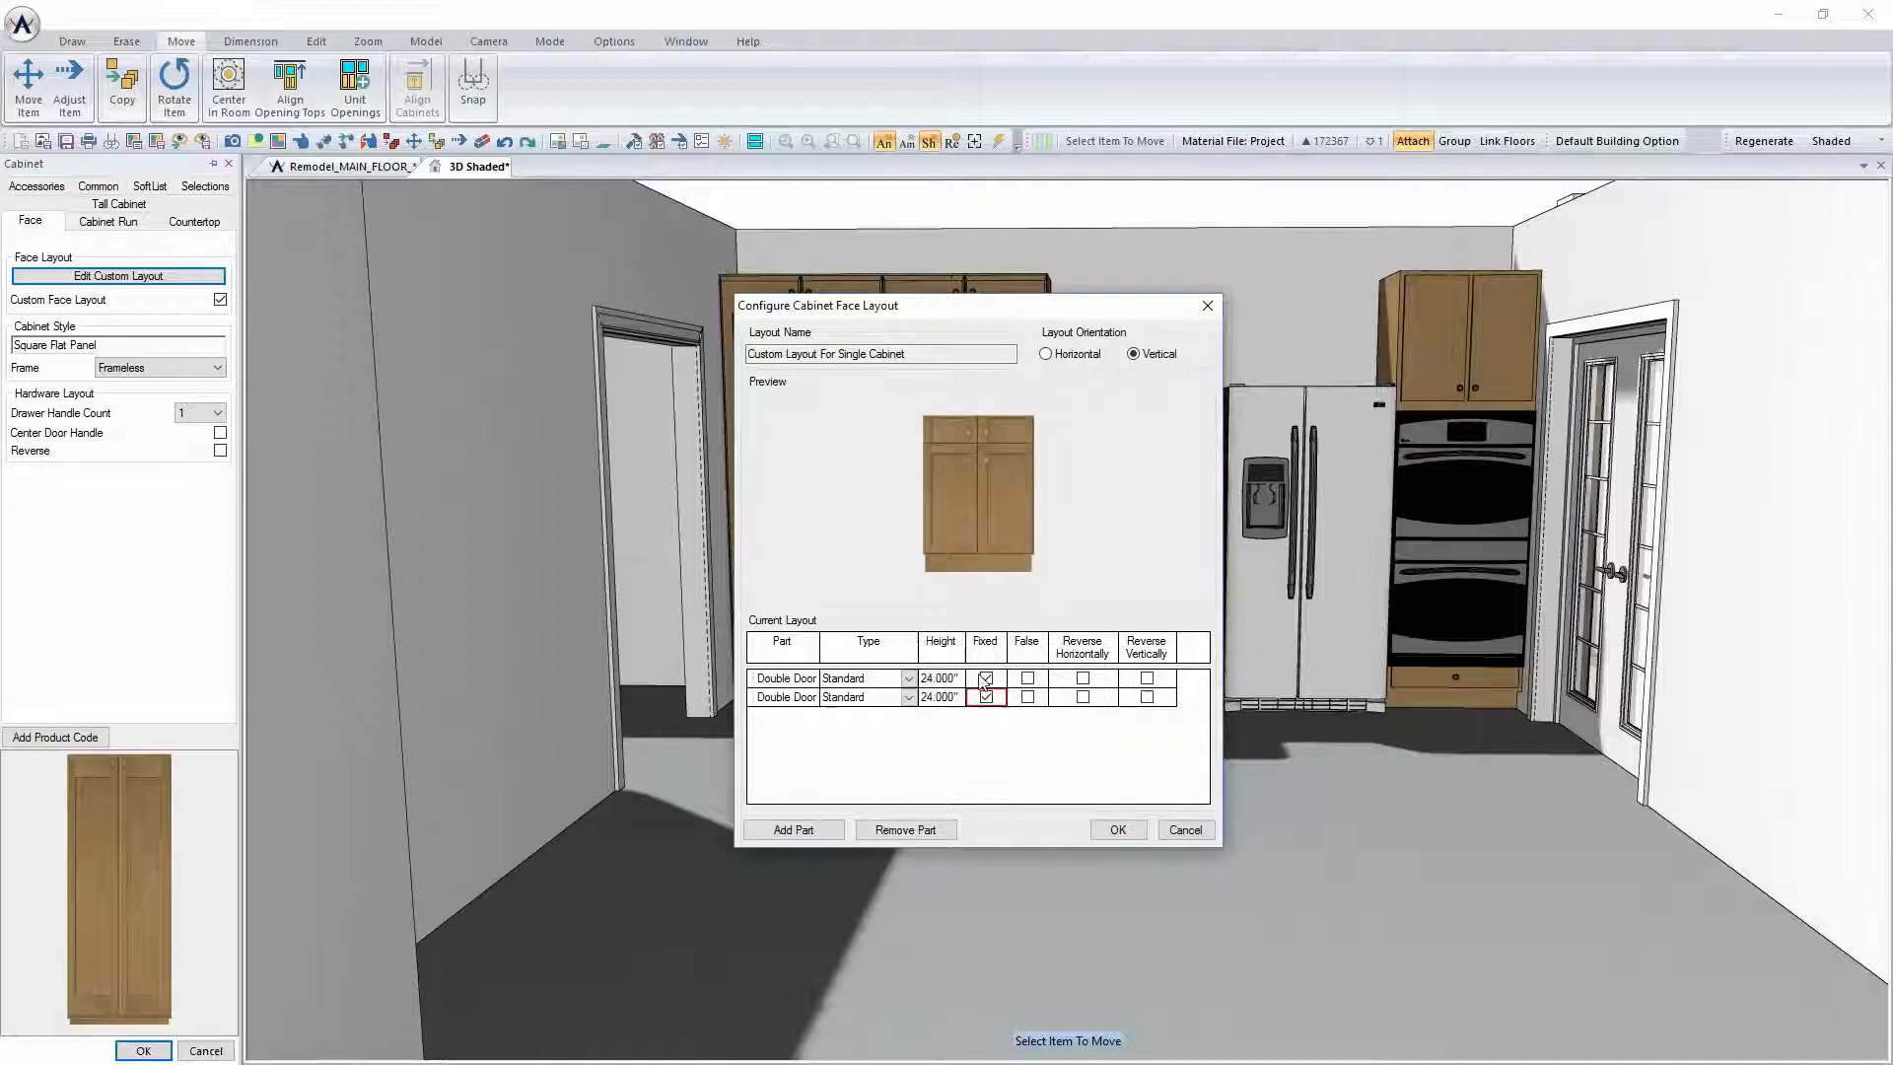
{"action": "left_click", "coordinate": [987, 679]}
{"action": "left_click", "coordinate": [789, 679]}
{"action": "left_click", "coordinate": [908, 679]}
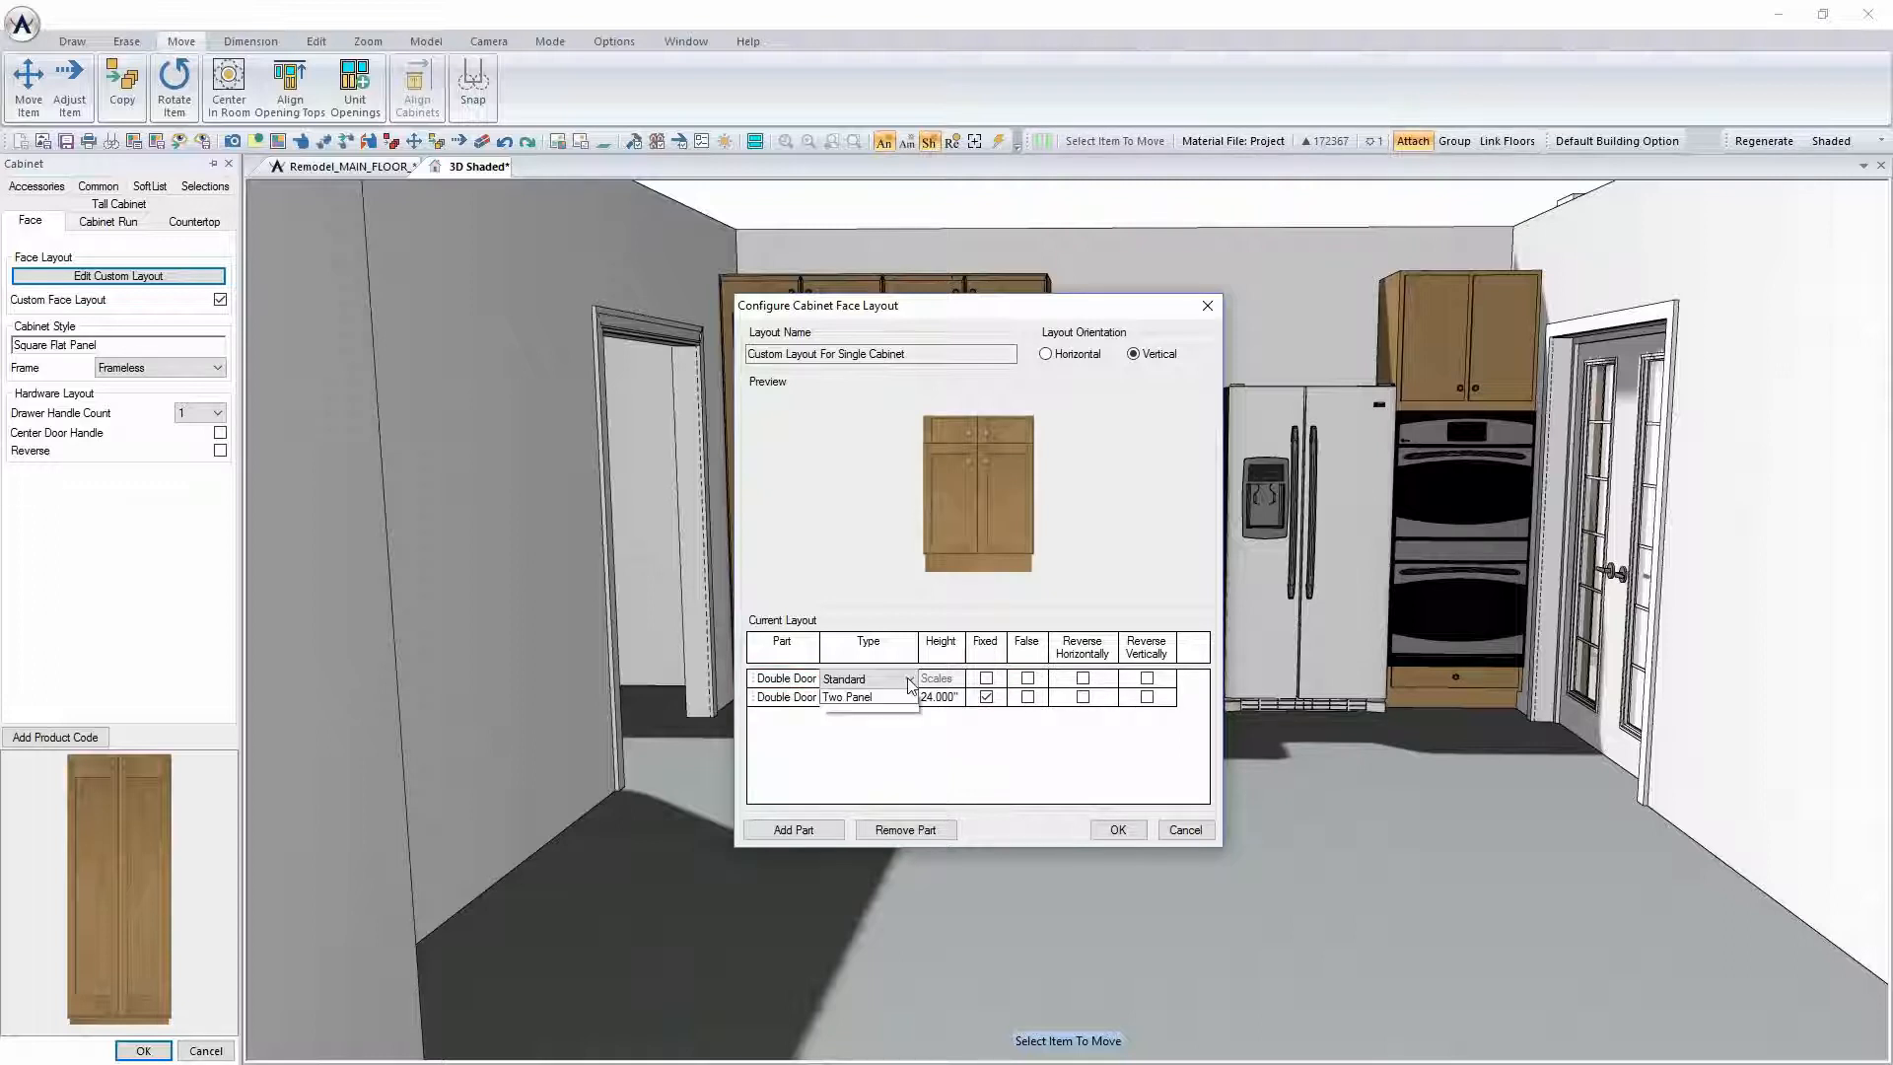
{"action": "left_click", "coordinate": [908, 679]}
{"action": "left_click", "coordinate": [795, 684]}
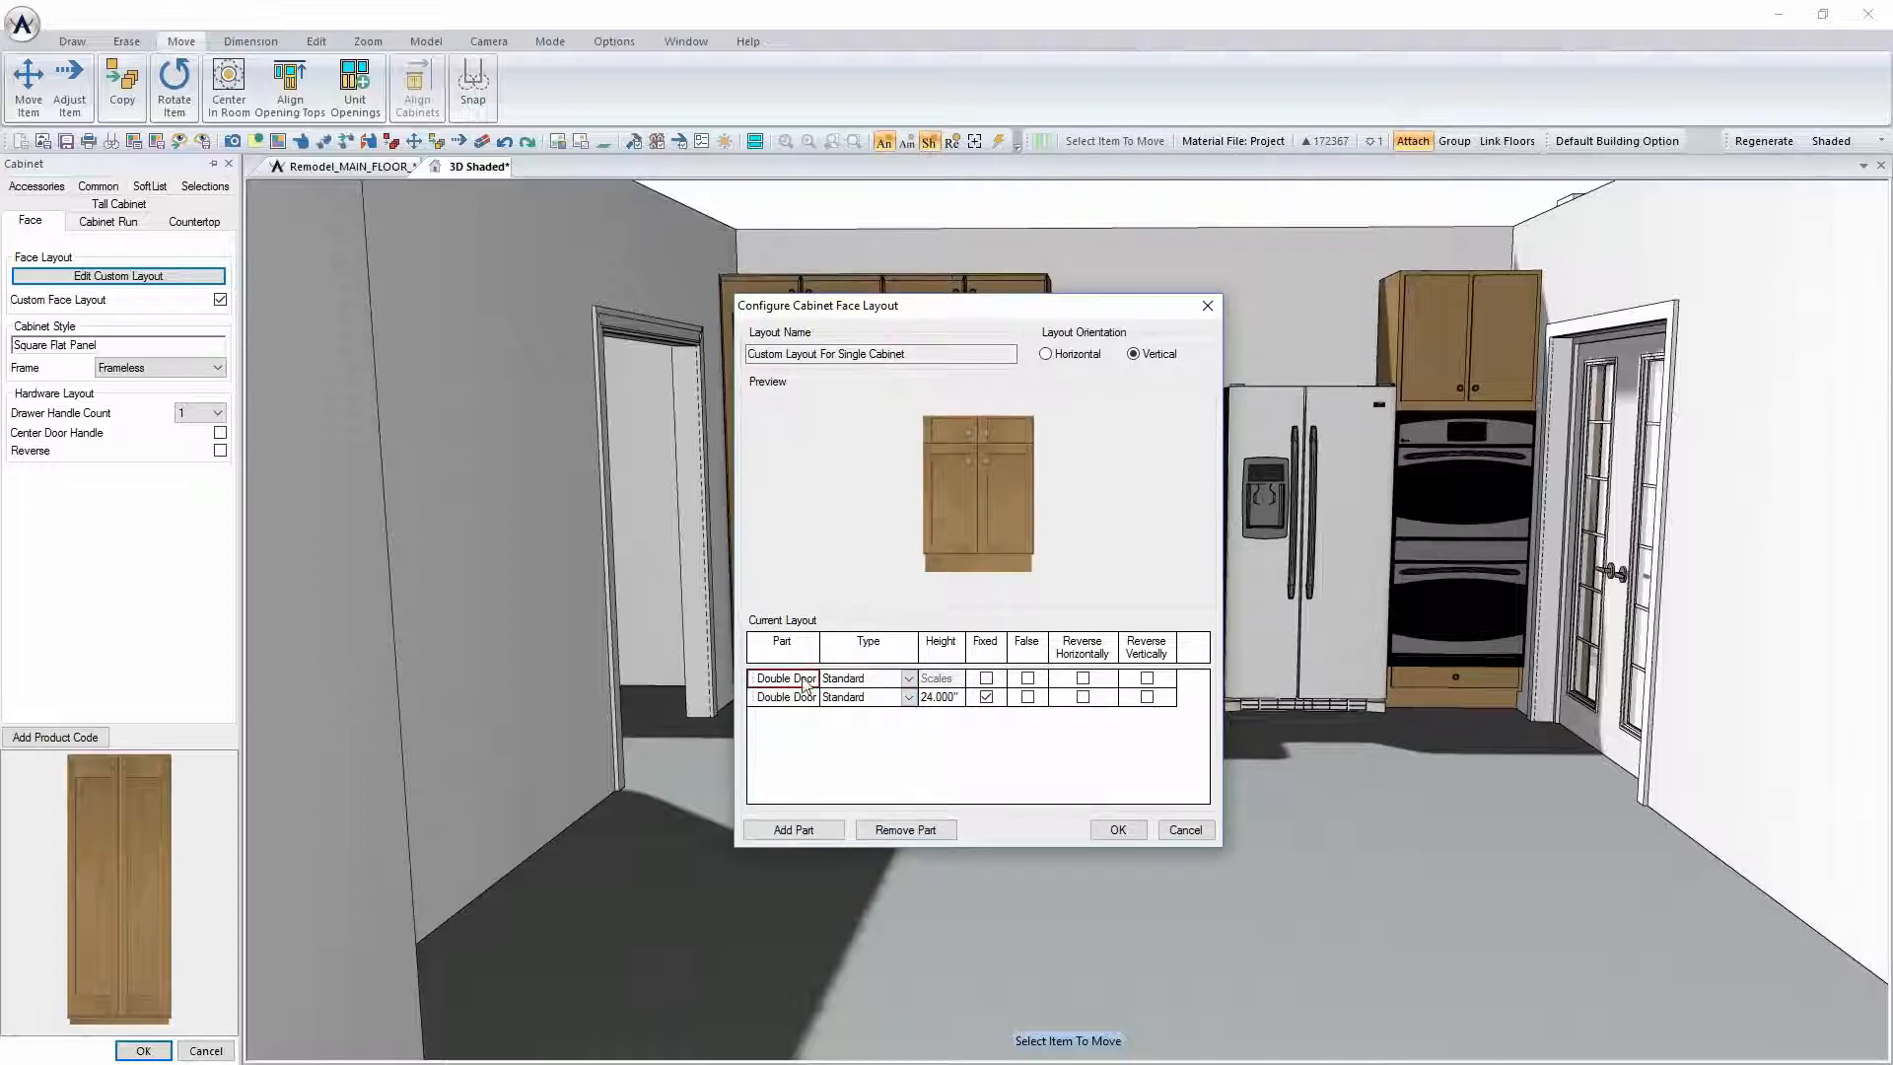
Remove both Double Door parts from the tall cabinet's custom face layout
{"action": "left_click", "coordinate": [798, 700]}
{"action": "left_click", "coordinate": [897, 833]}
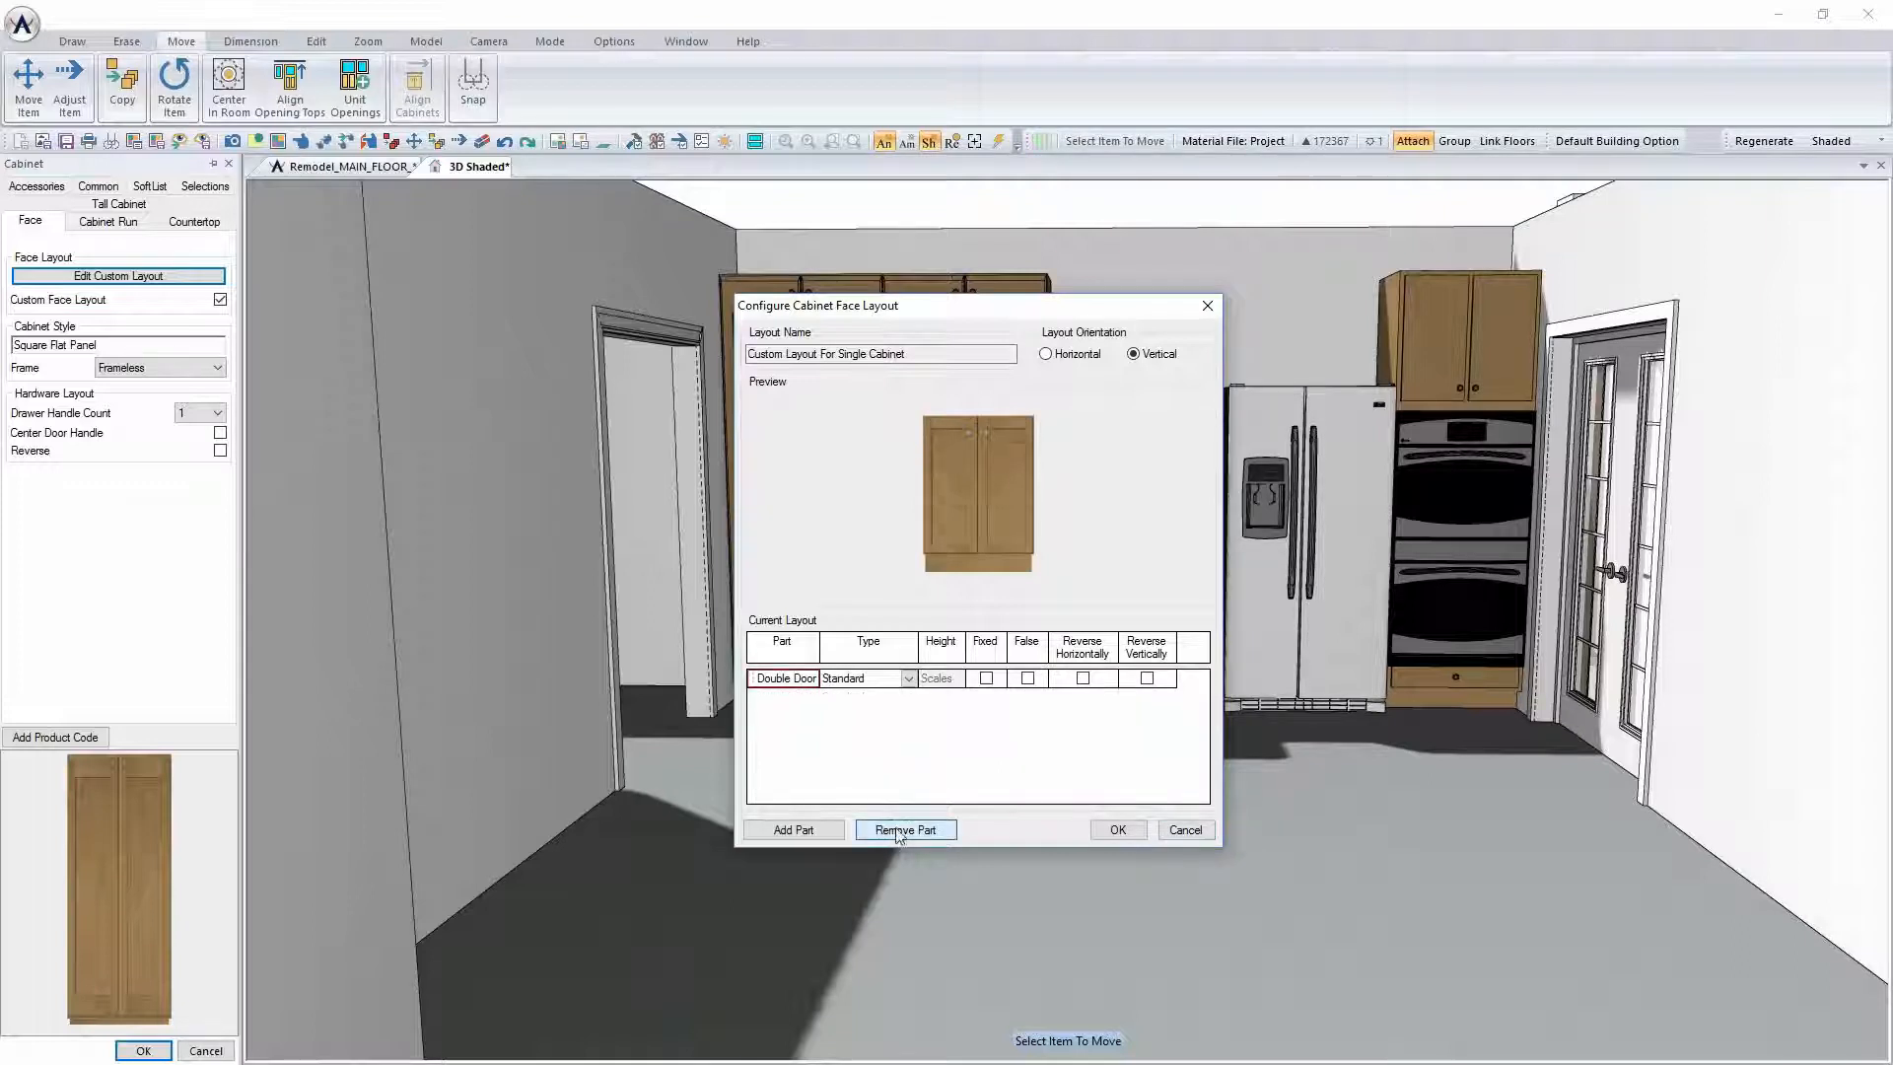
{"action": "left_click", "coordinate": [897, 833]}
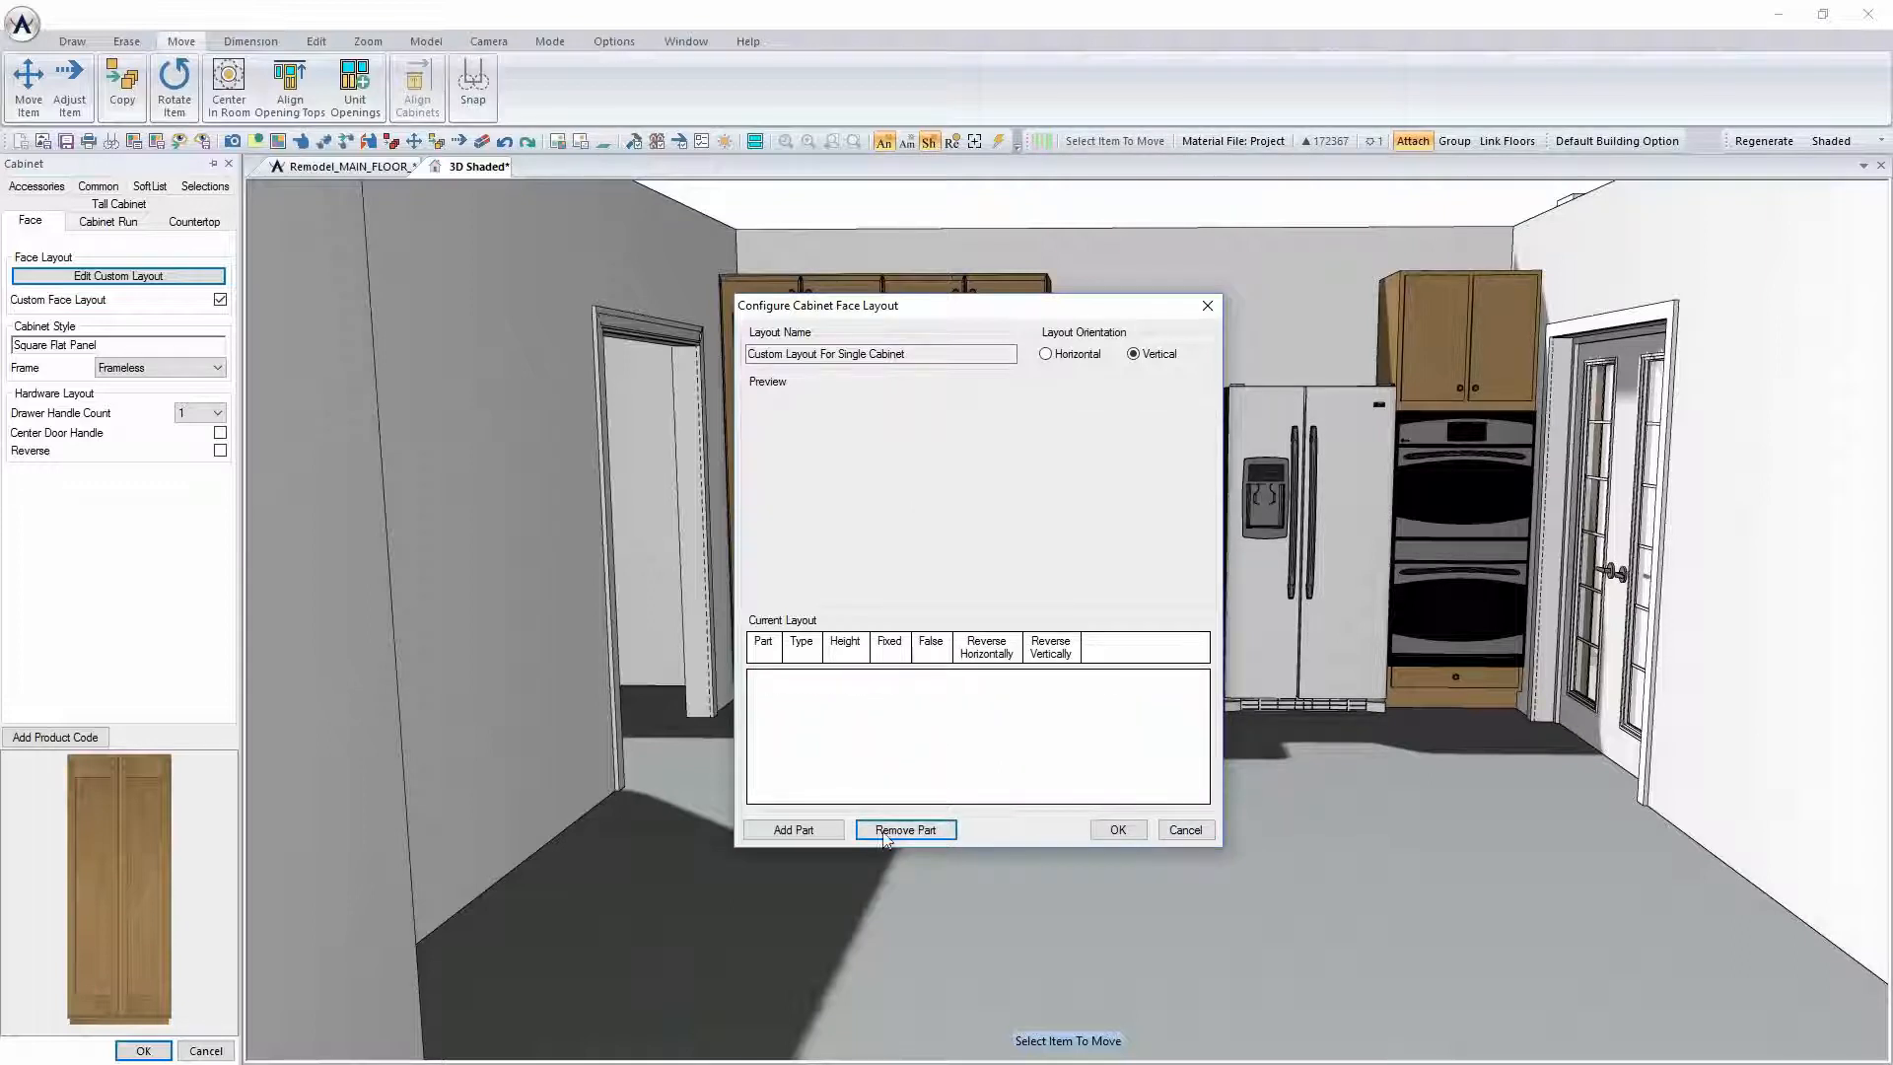
Add a Drawer part to the empty face layout, fixed at 12 in high with the Recessed type
{"action": "left_click", "coordinate": [804, 836]}
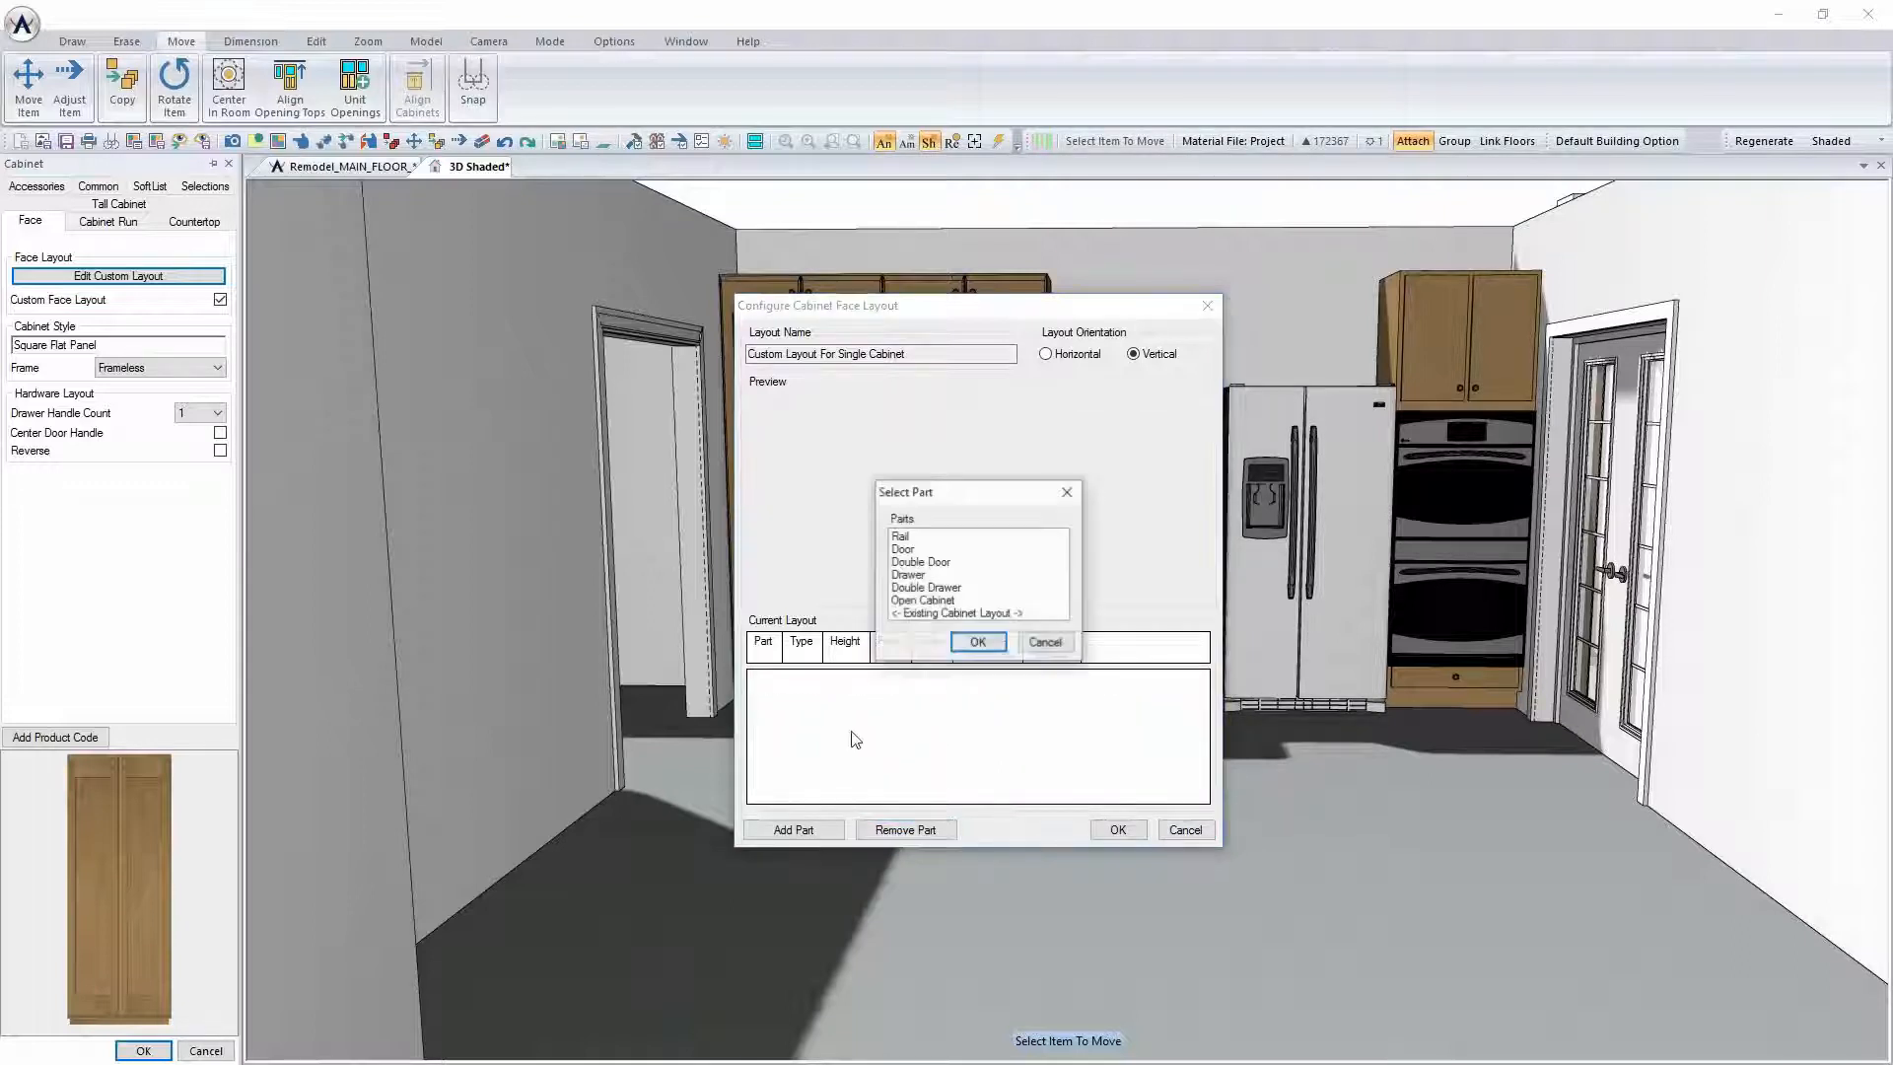
{"action": "left_click", "coordinate": [915, 575]}
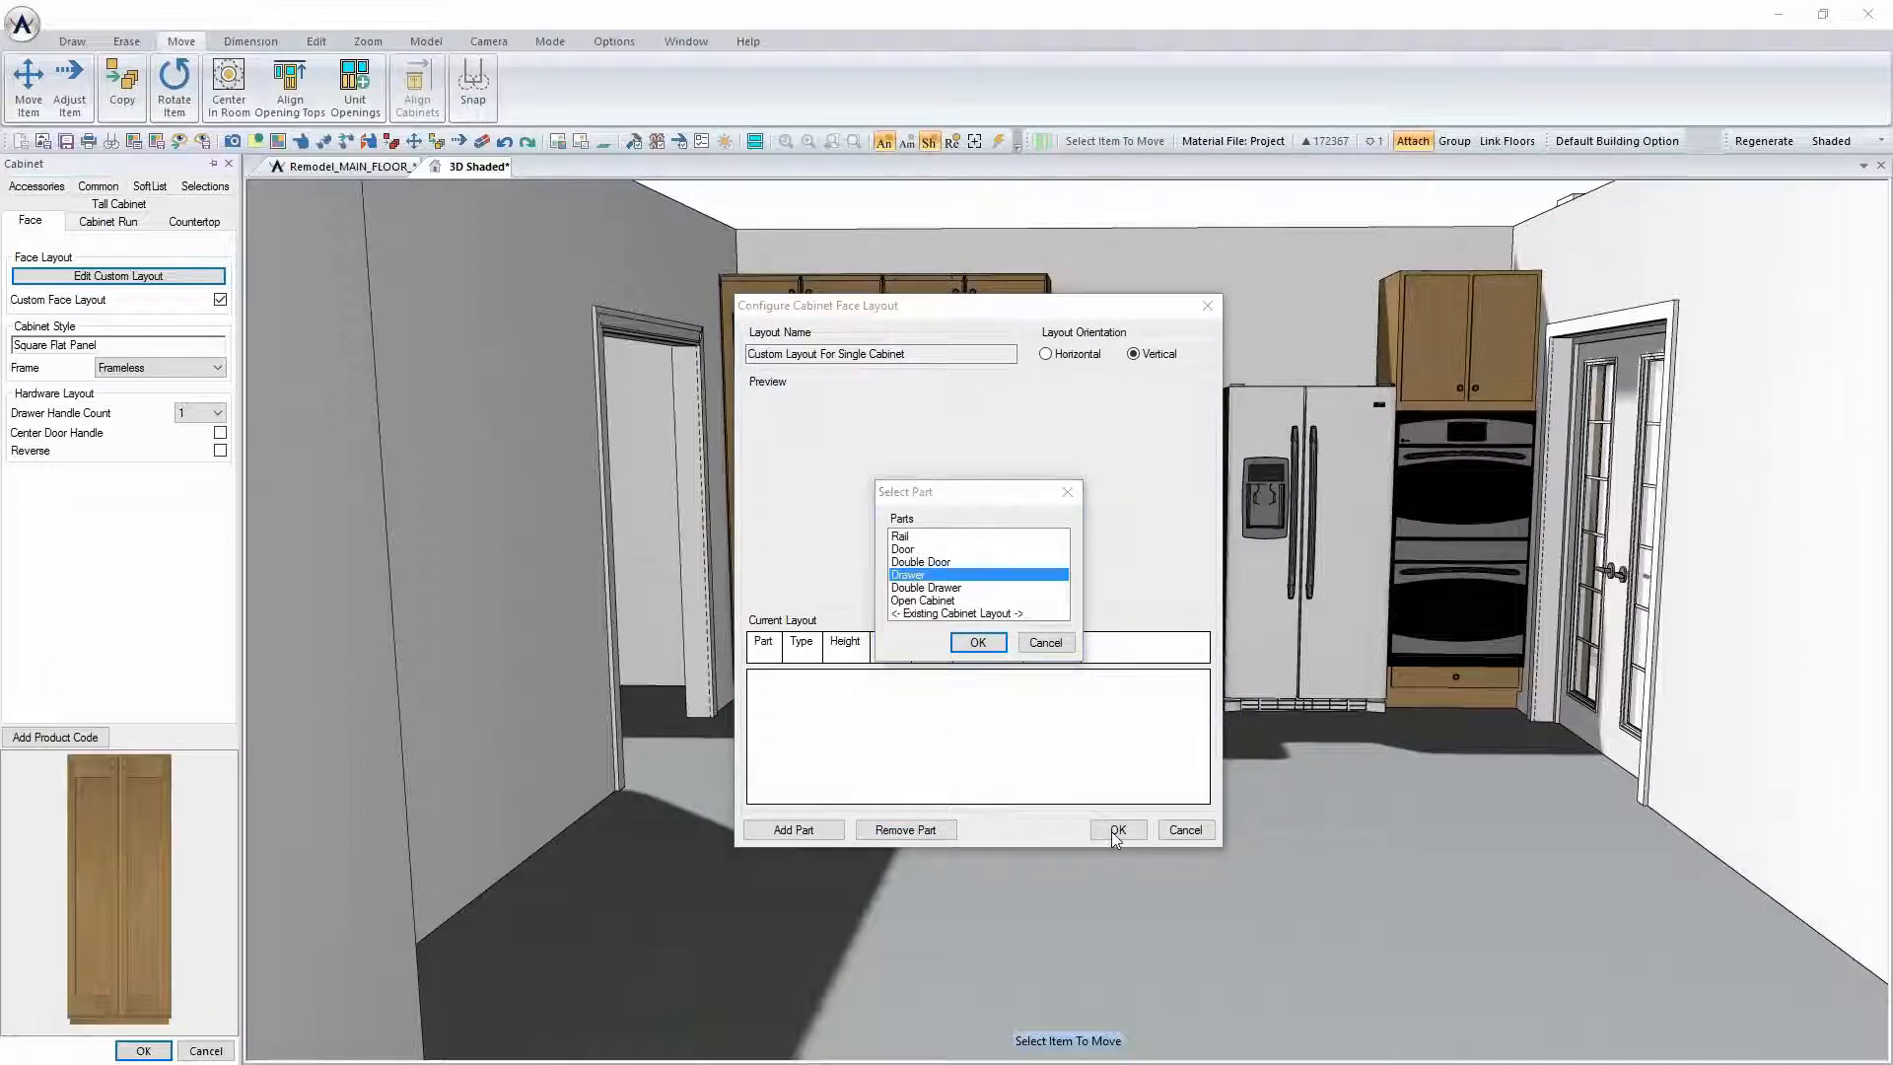
{"action": "left_click", "coordinate": [977, 643]}
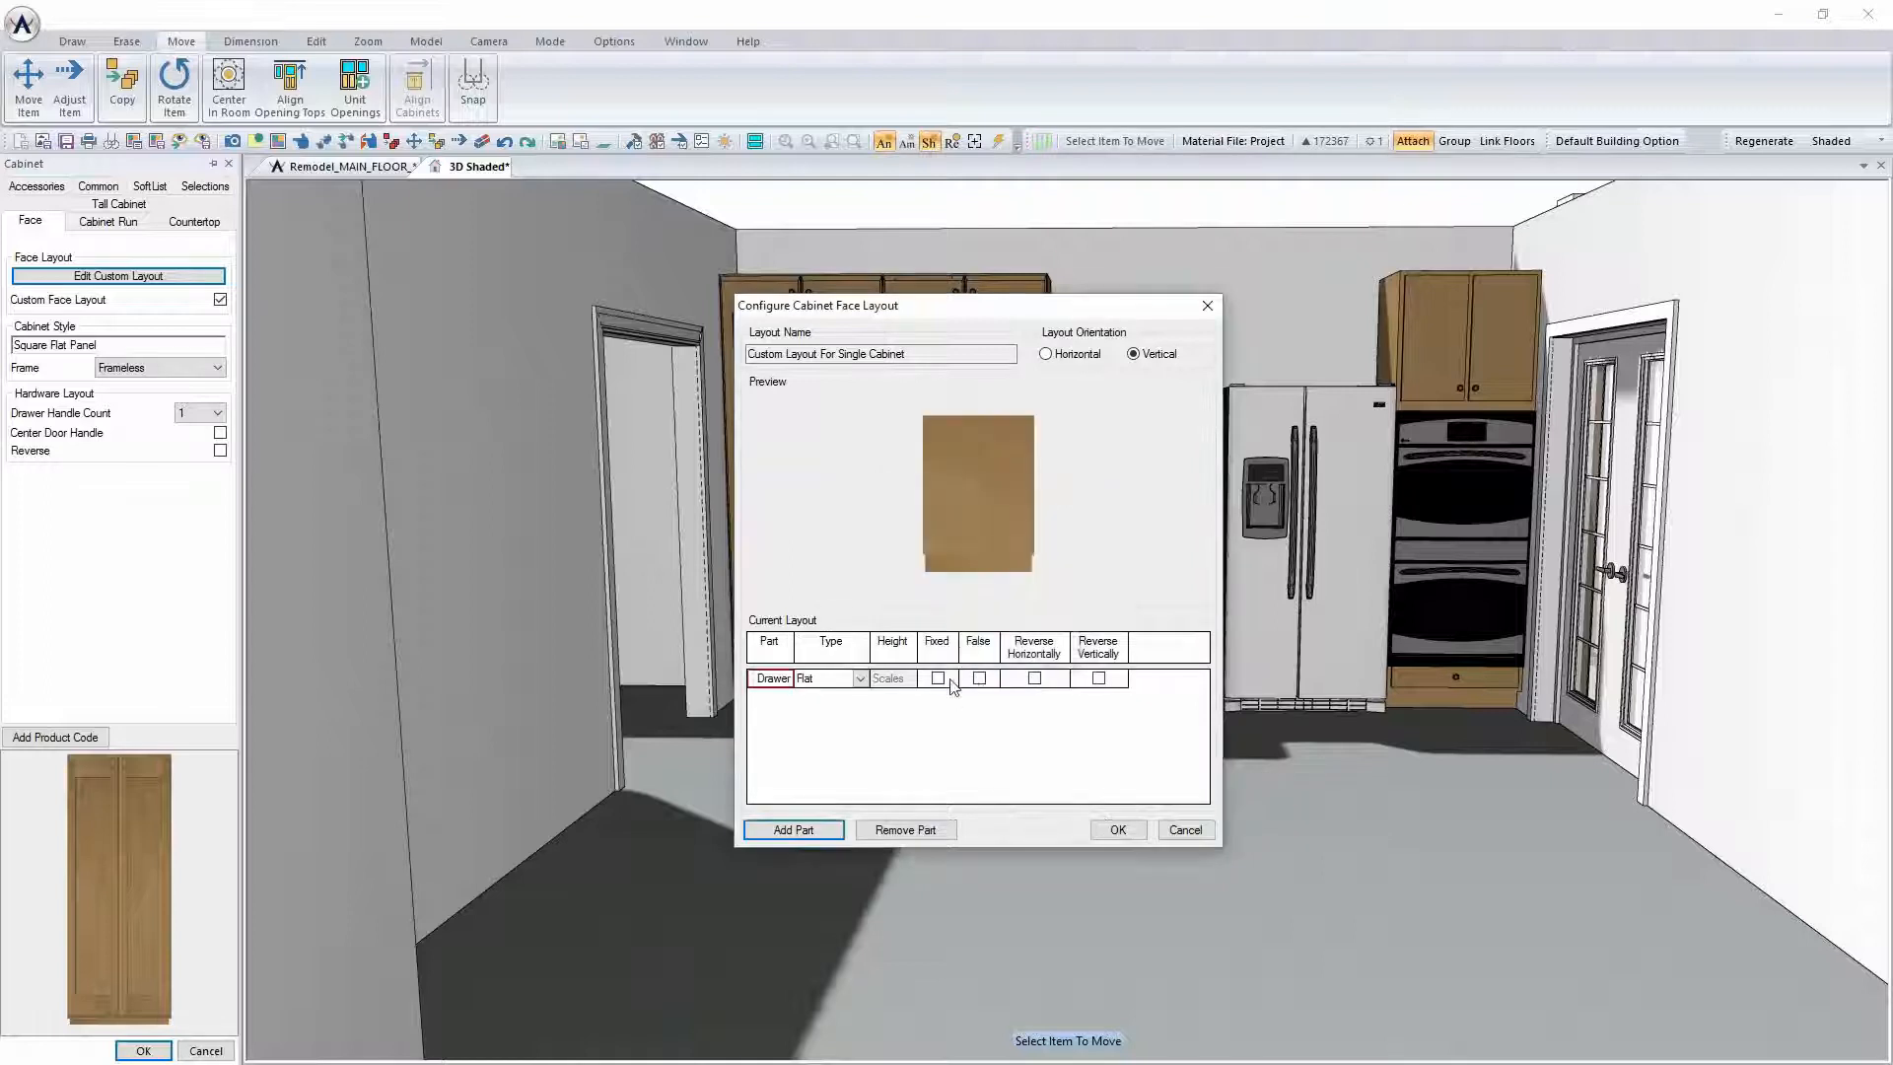
{"action": "left_click", "coordinate": [938, 677]}
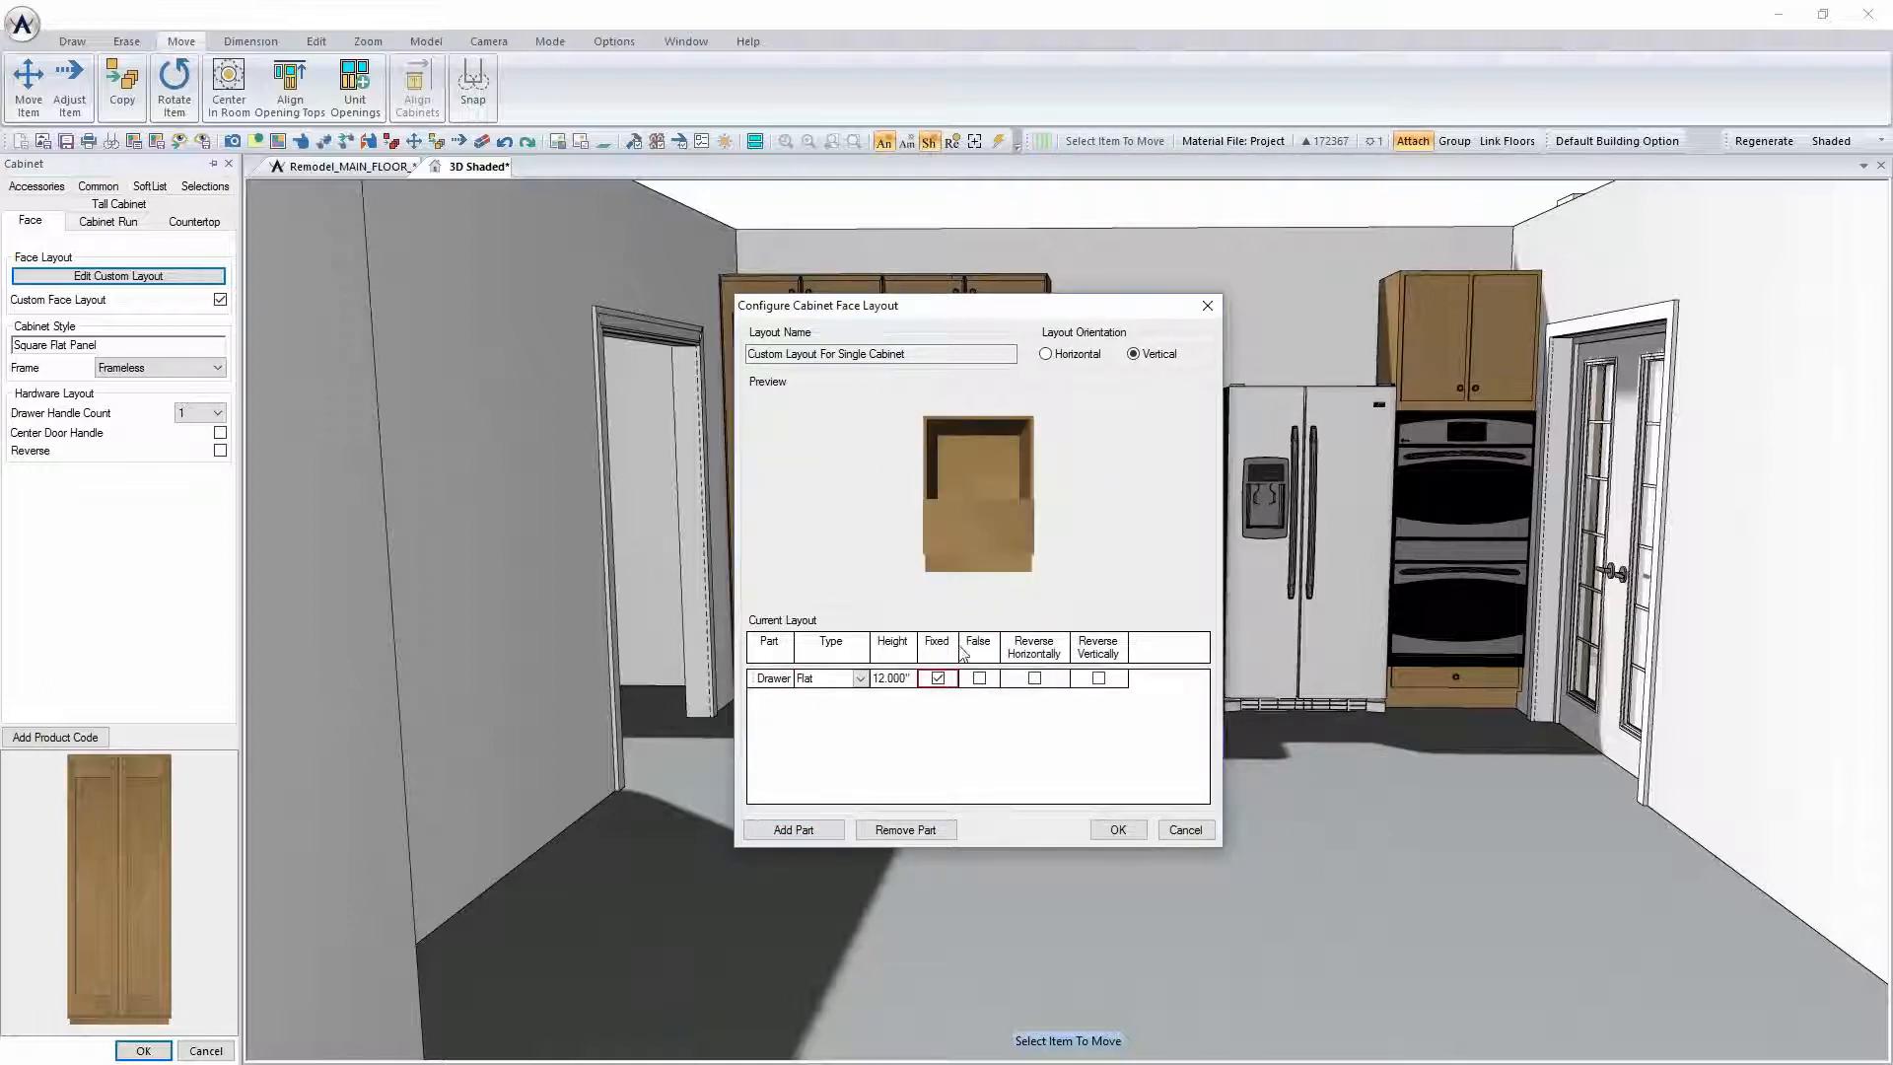
{"action": "left_click", "coordinate": [852, 684]}
{"action": "left_click", "coordinate": [852, 685]}
{"action": "left_click", "coordinate": [854, 709]}
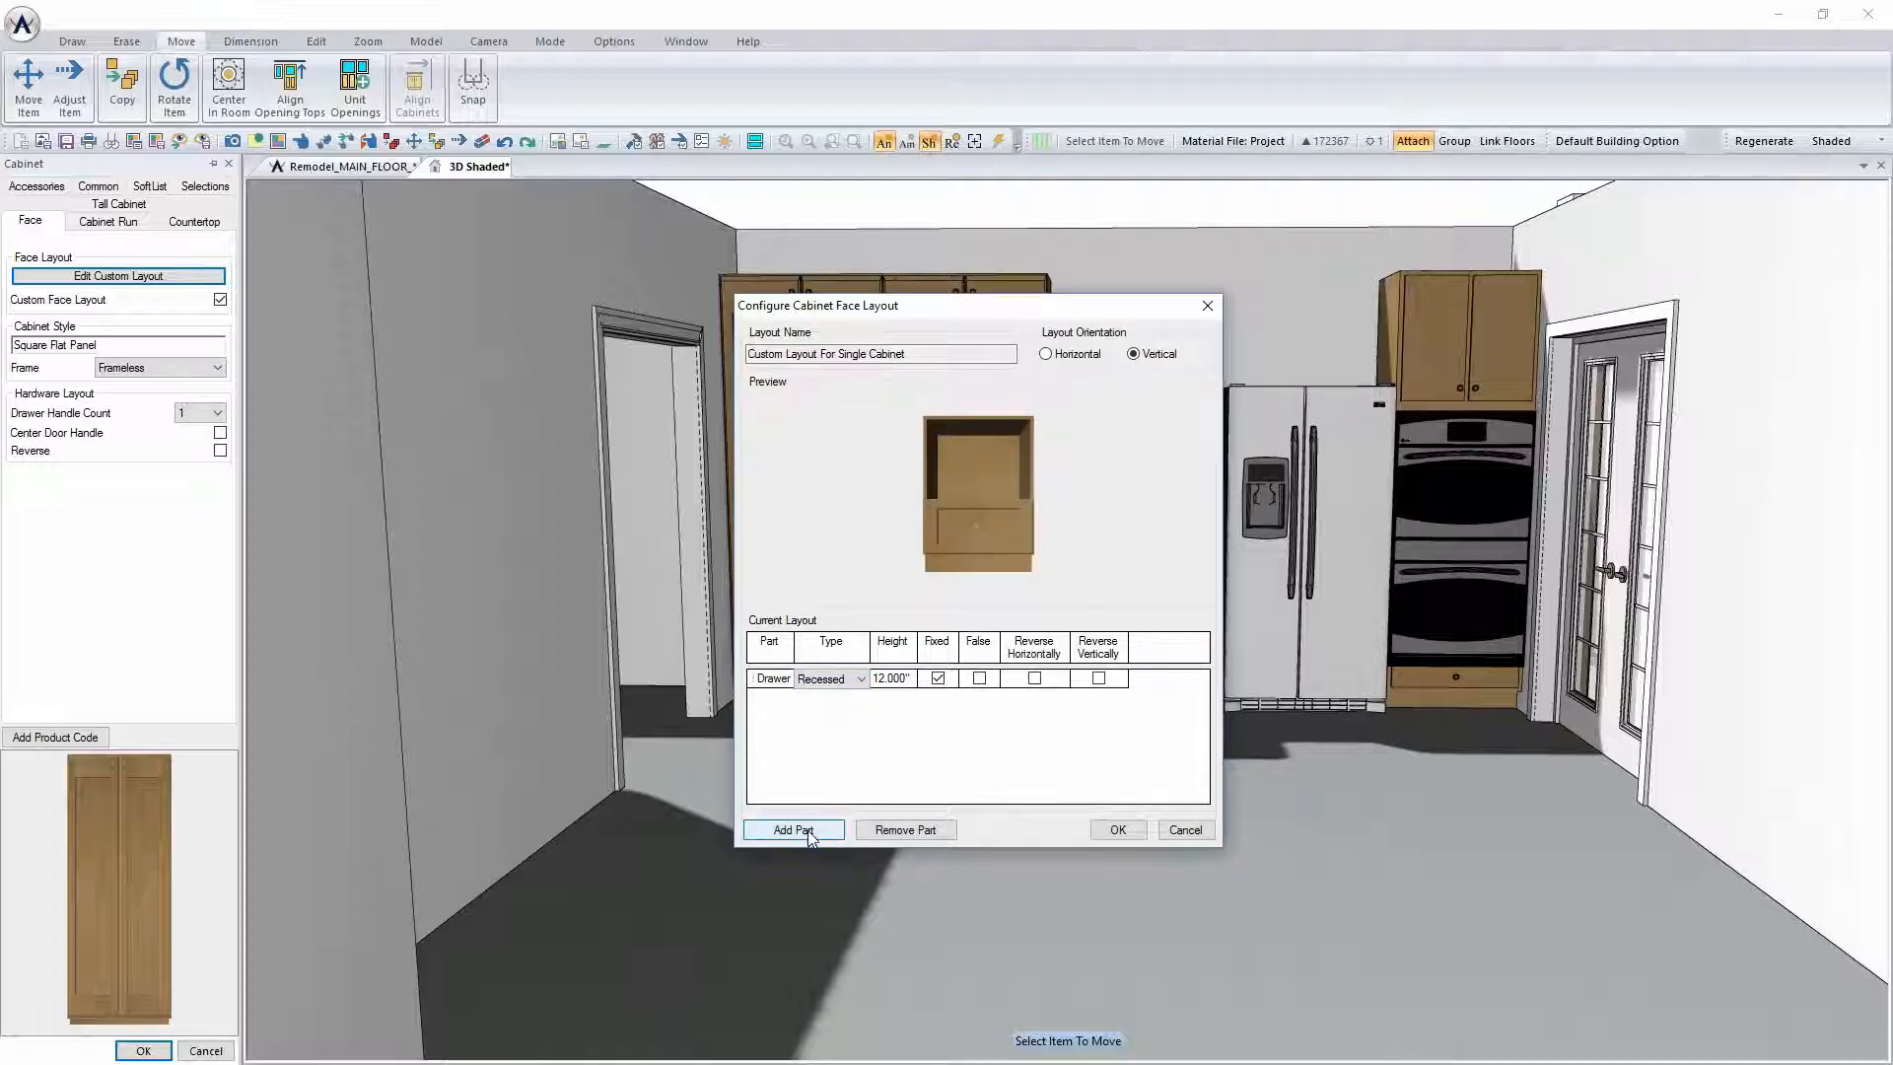
Add a second Drawer part above the first, set to Recessed and fixed at 12 in high
{"action": "left_click", "coordinate": [810, 836]}
{"action": "left_click", "coordinate": [919, 576]}
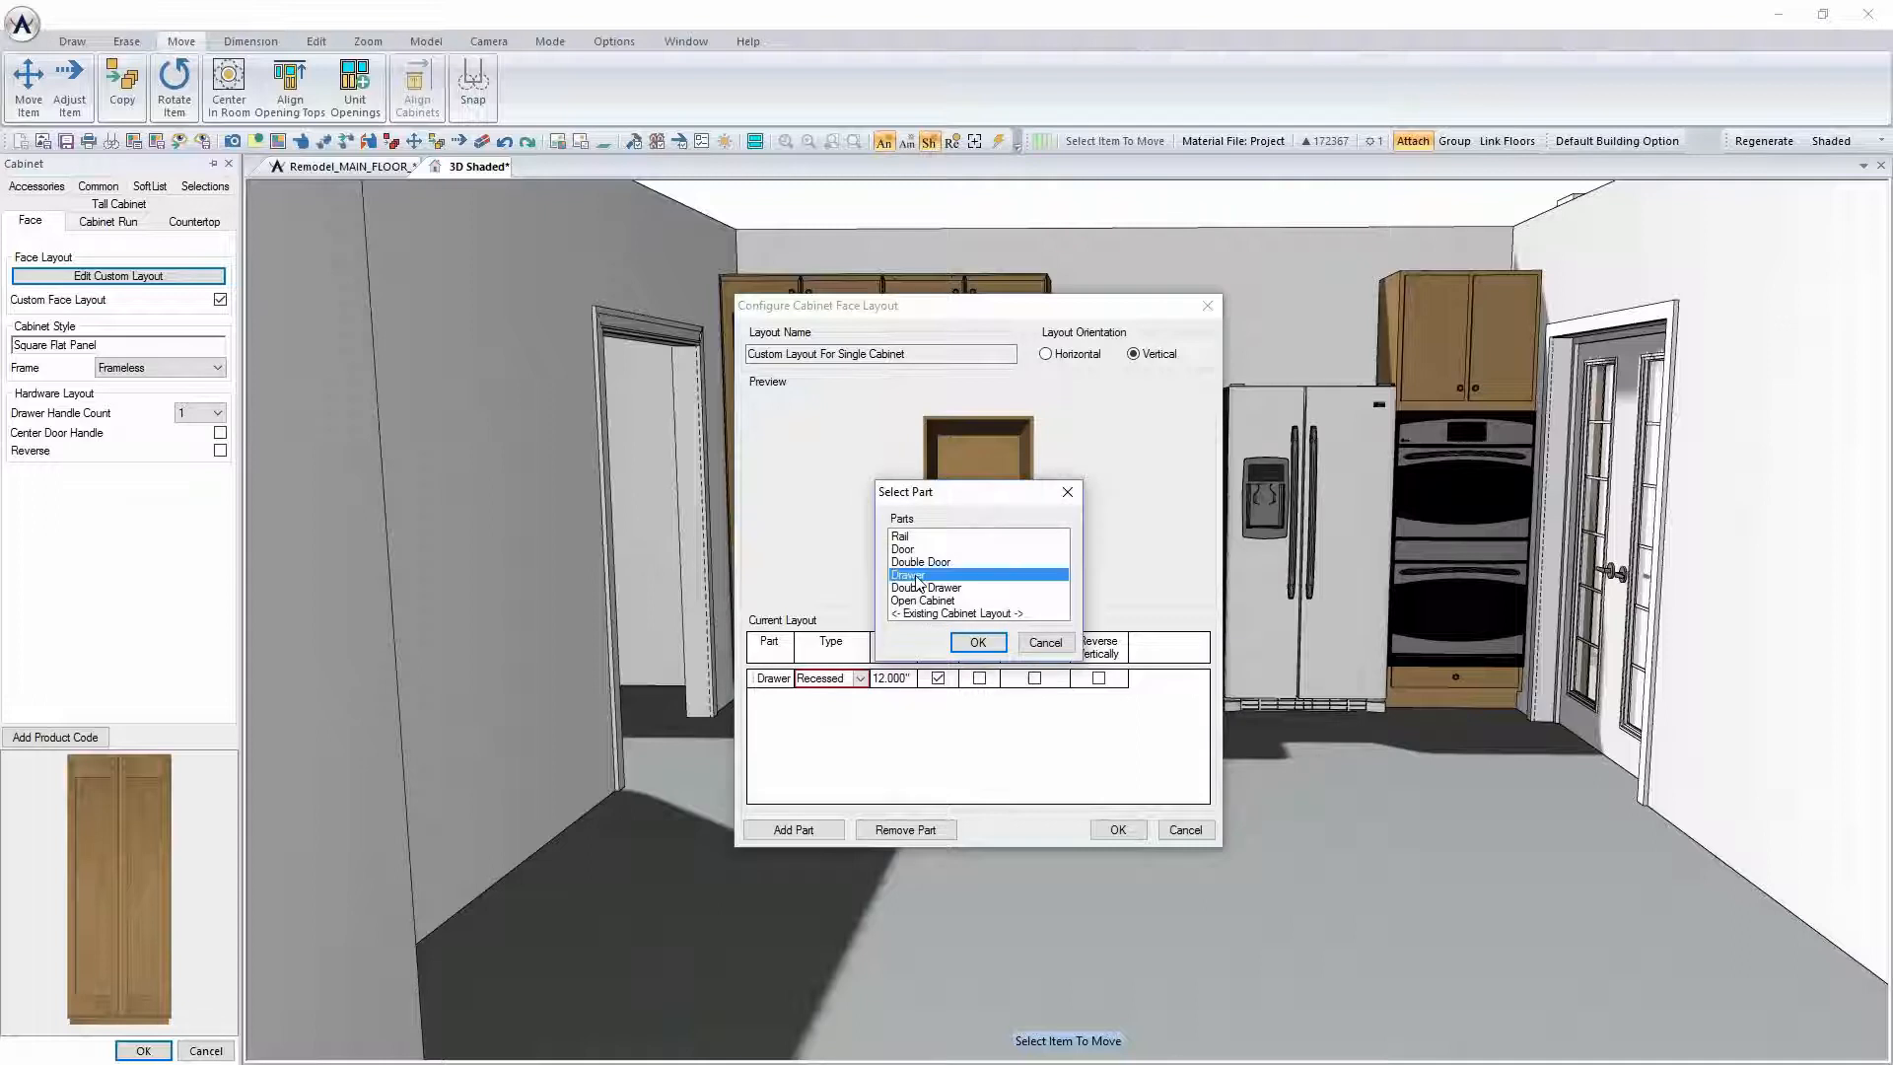
{"action": "left_click", "coordinate": [978, 643]}
{"action": "left_click", "coordinate": [861, 679]}
{"action": "left_click", "coordinate": [855, 710]}
{"action": "left_click", "coordinate": [938, 678]}
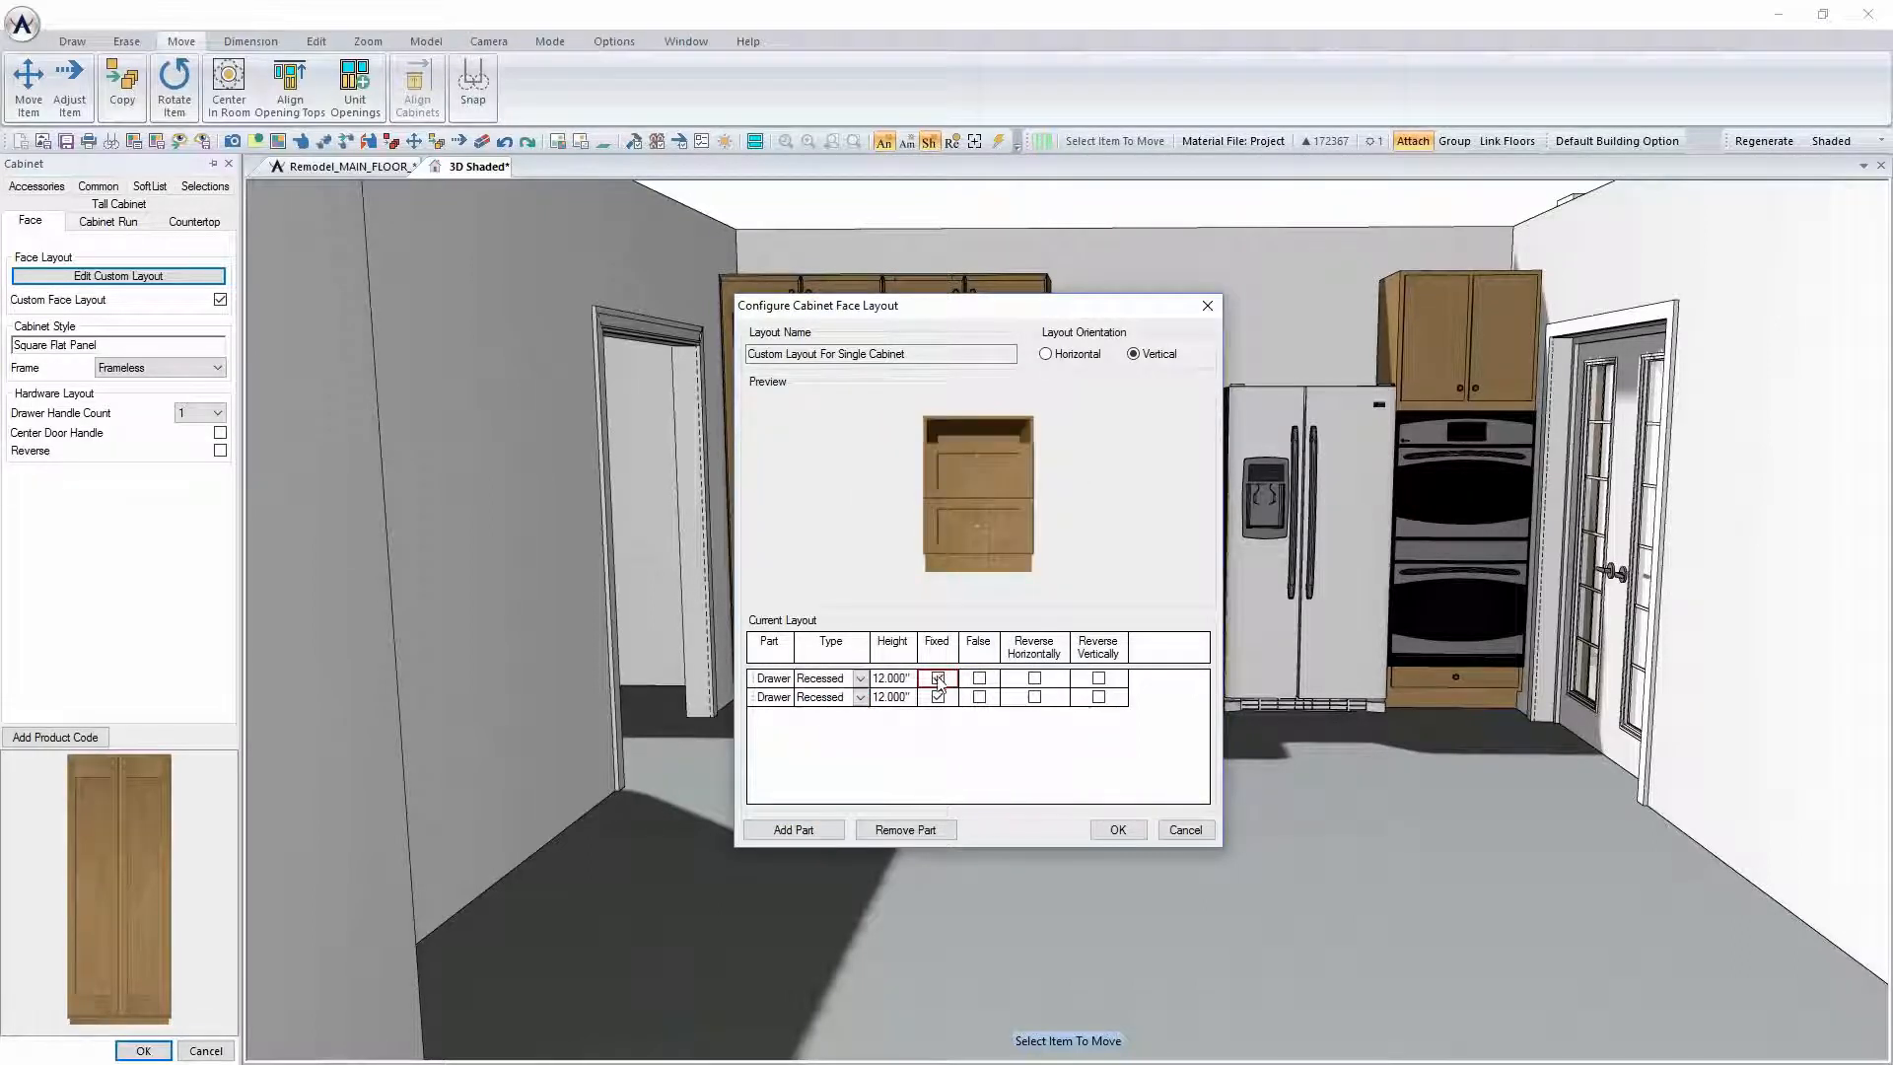
Add a third Drawer part above the other two, set to Recessed and fixed at 12 in high
{"action": "left_click", "coordinate": [794, 829]}
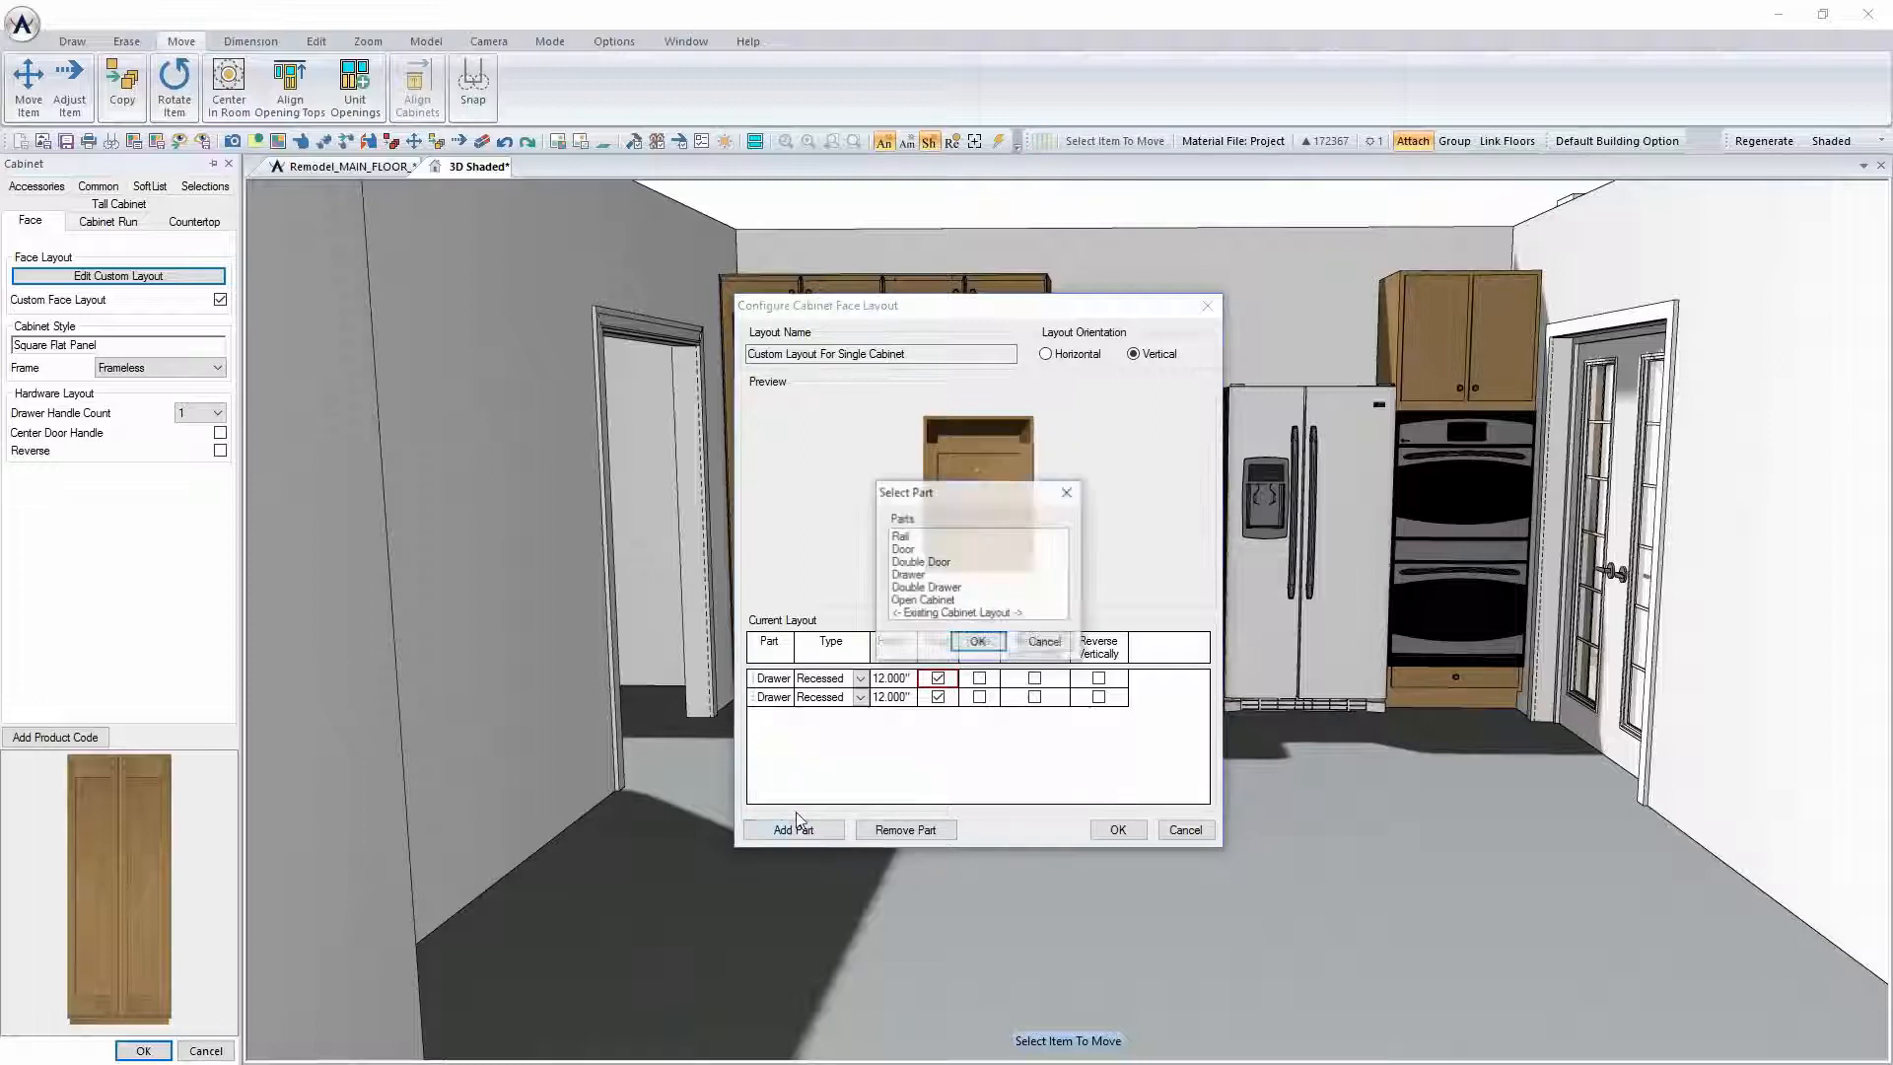
{"action": "left_click", "coordinate": [922, 574]}
{"action": "left_click", "coordinate": [973, 643]}
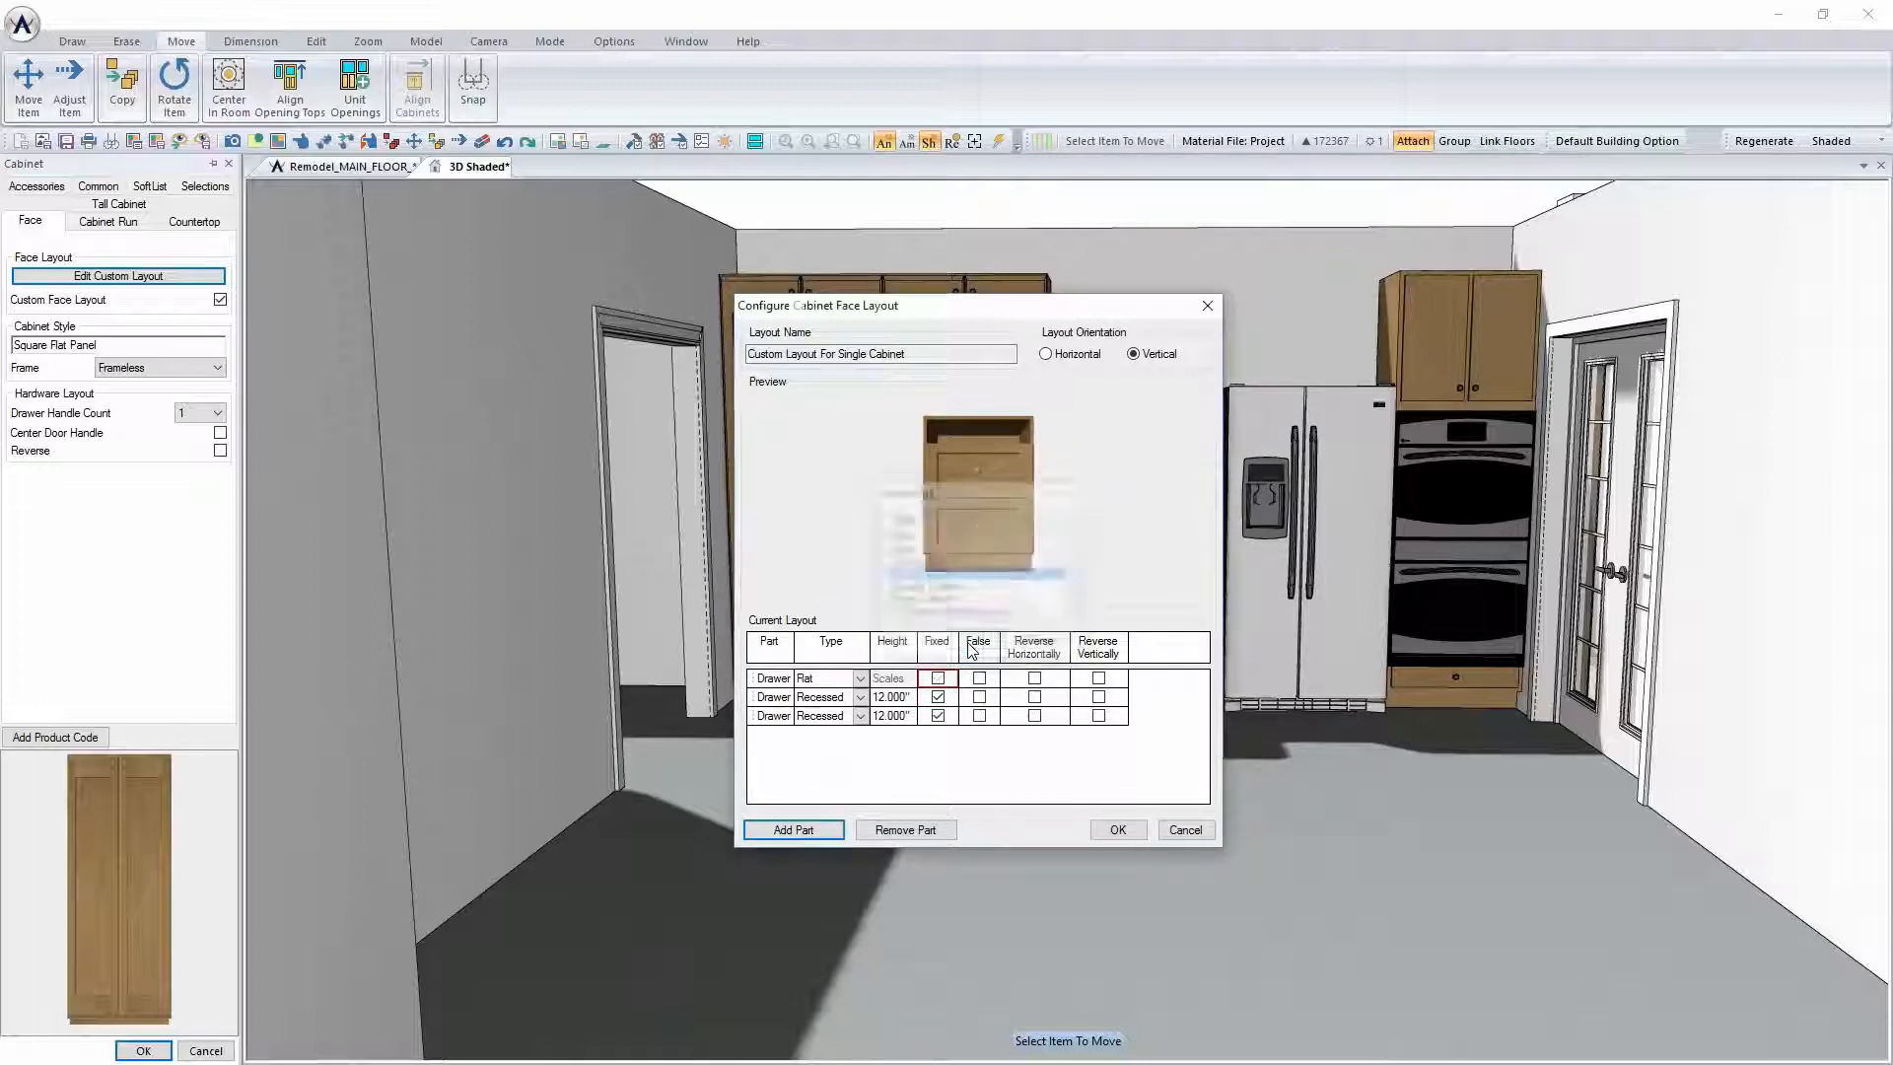
{"action": "left_click", "coordinate": [859, 684]}
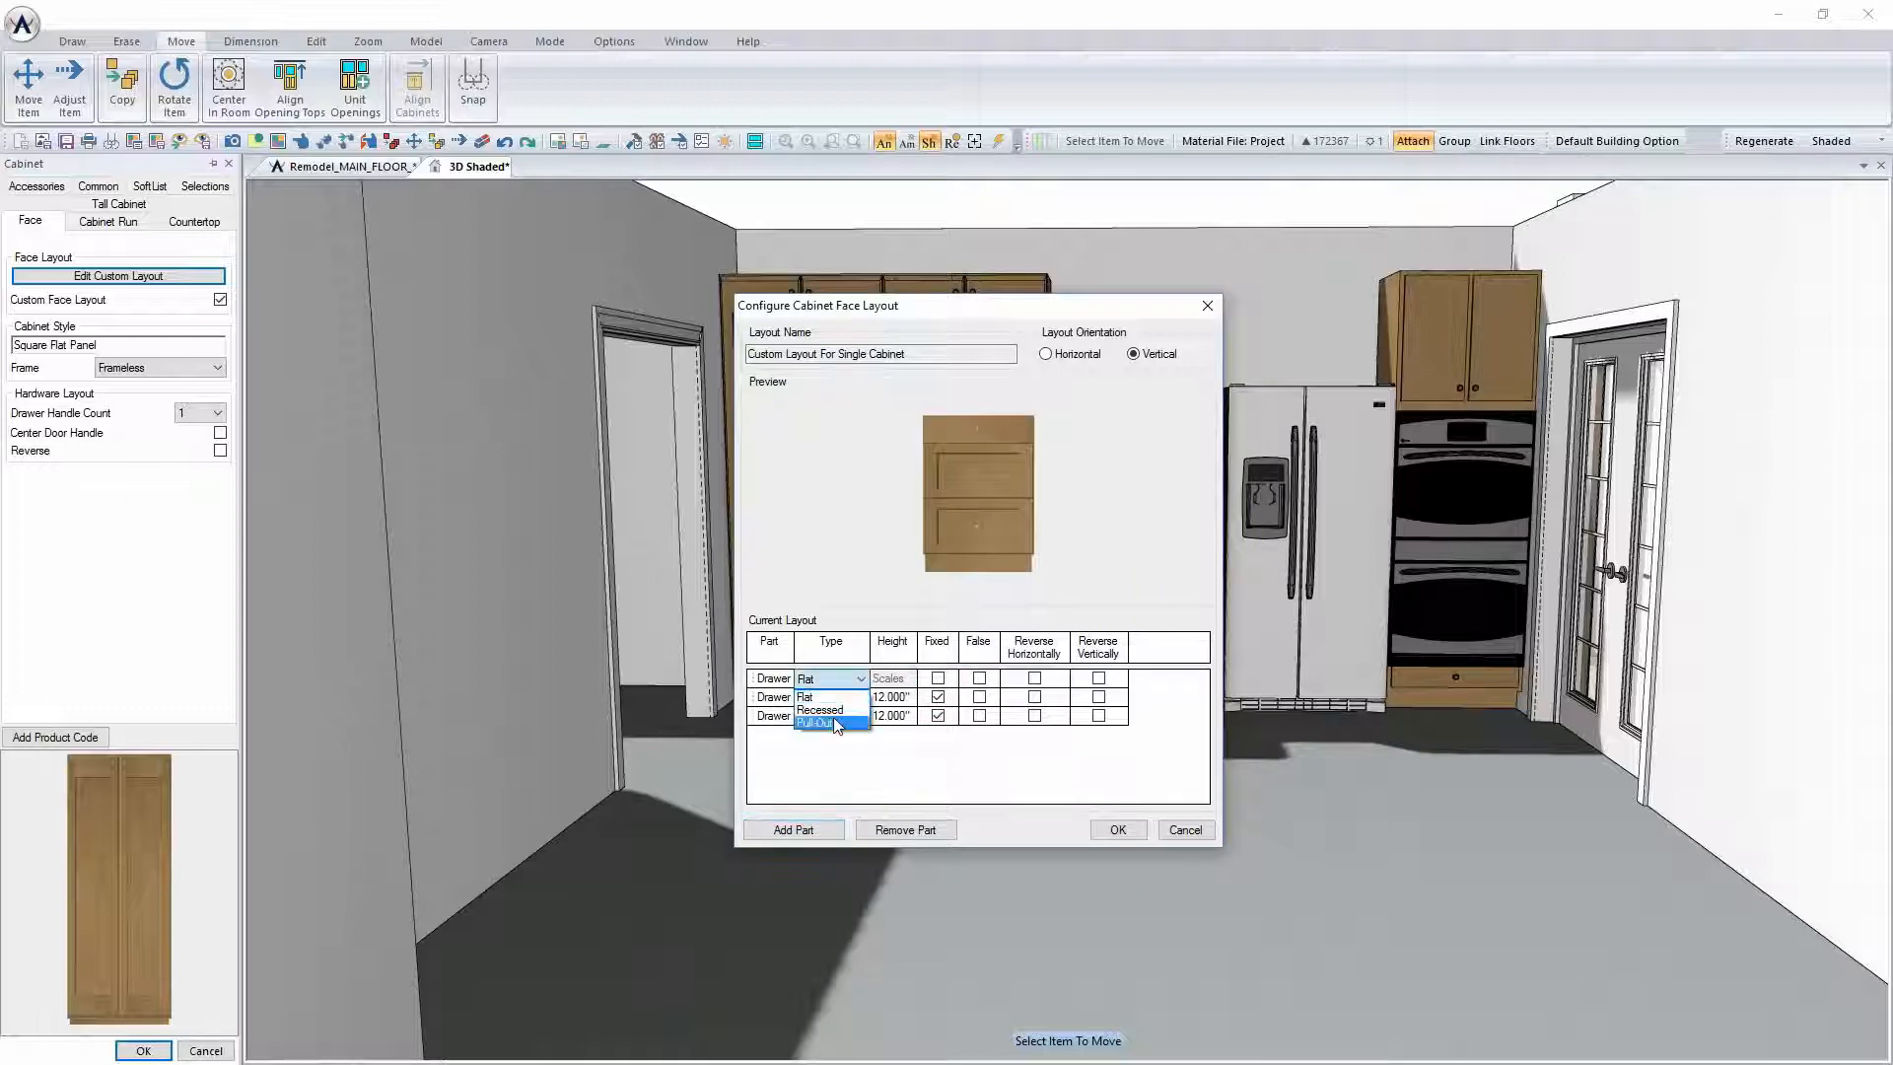
{"action": "left_click", "coordinate": [823, 710]}
{"action": "left_click", "coordinate": [937, 677]}
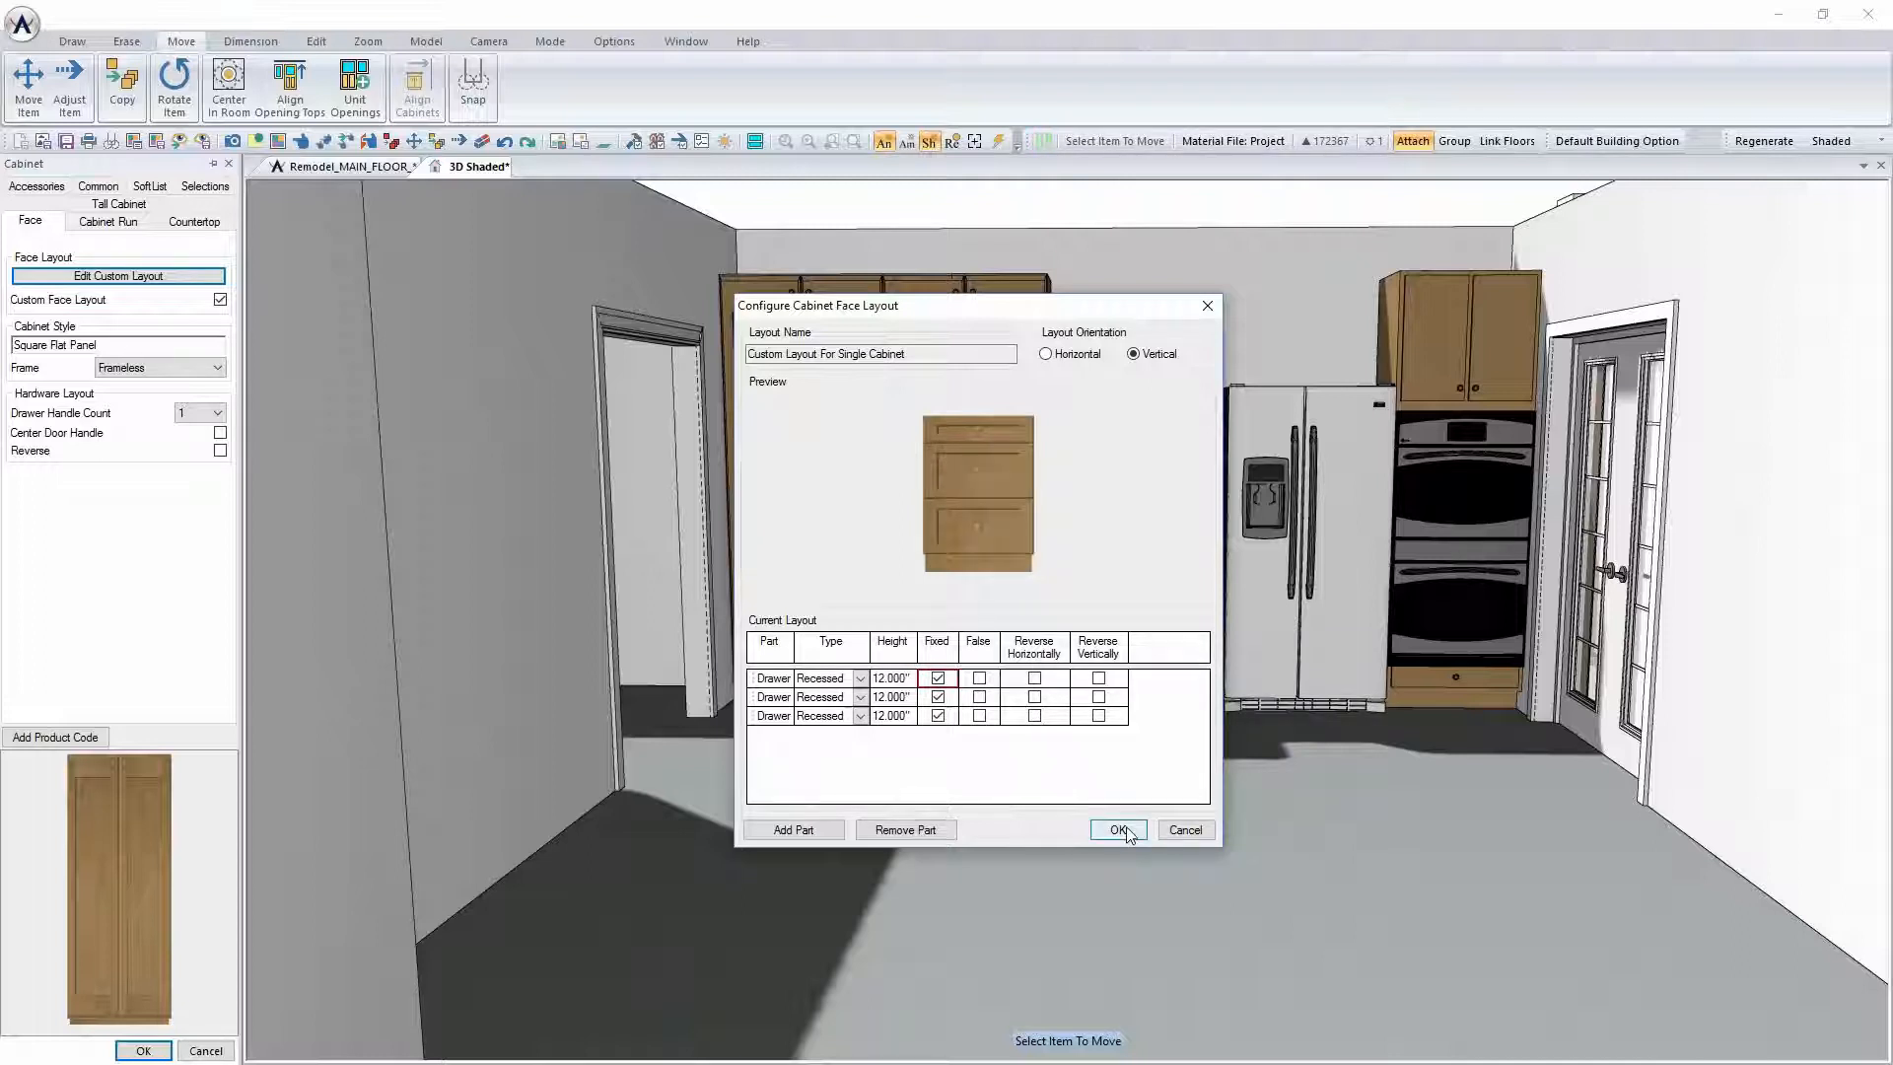
Add a Standard Double Door part with scaling height above the three drawers and apply the face layout
{"action": "left_click", "coordinate": [794, 829]}
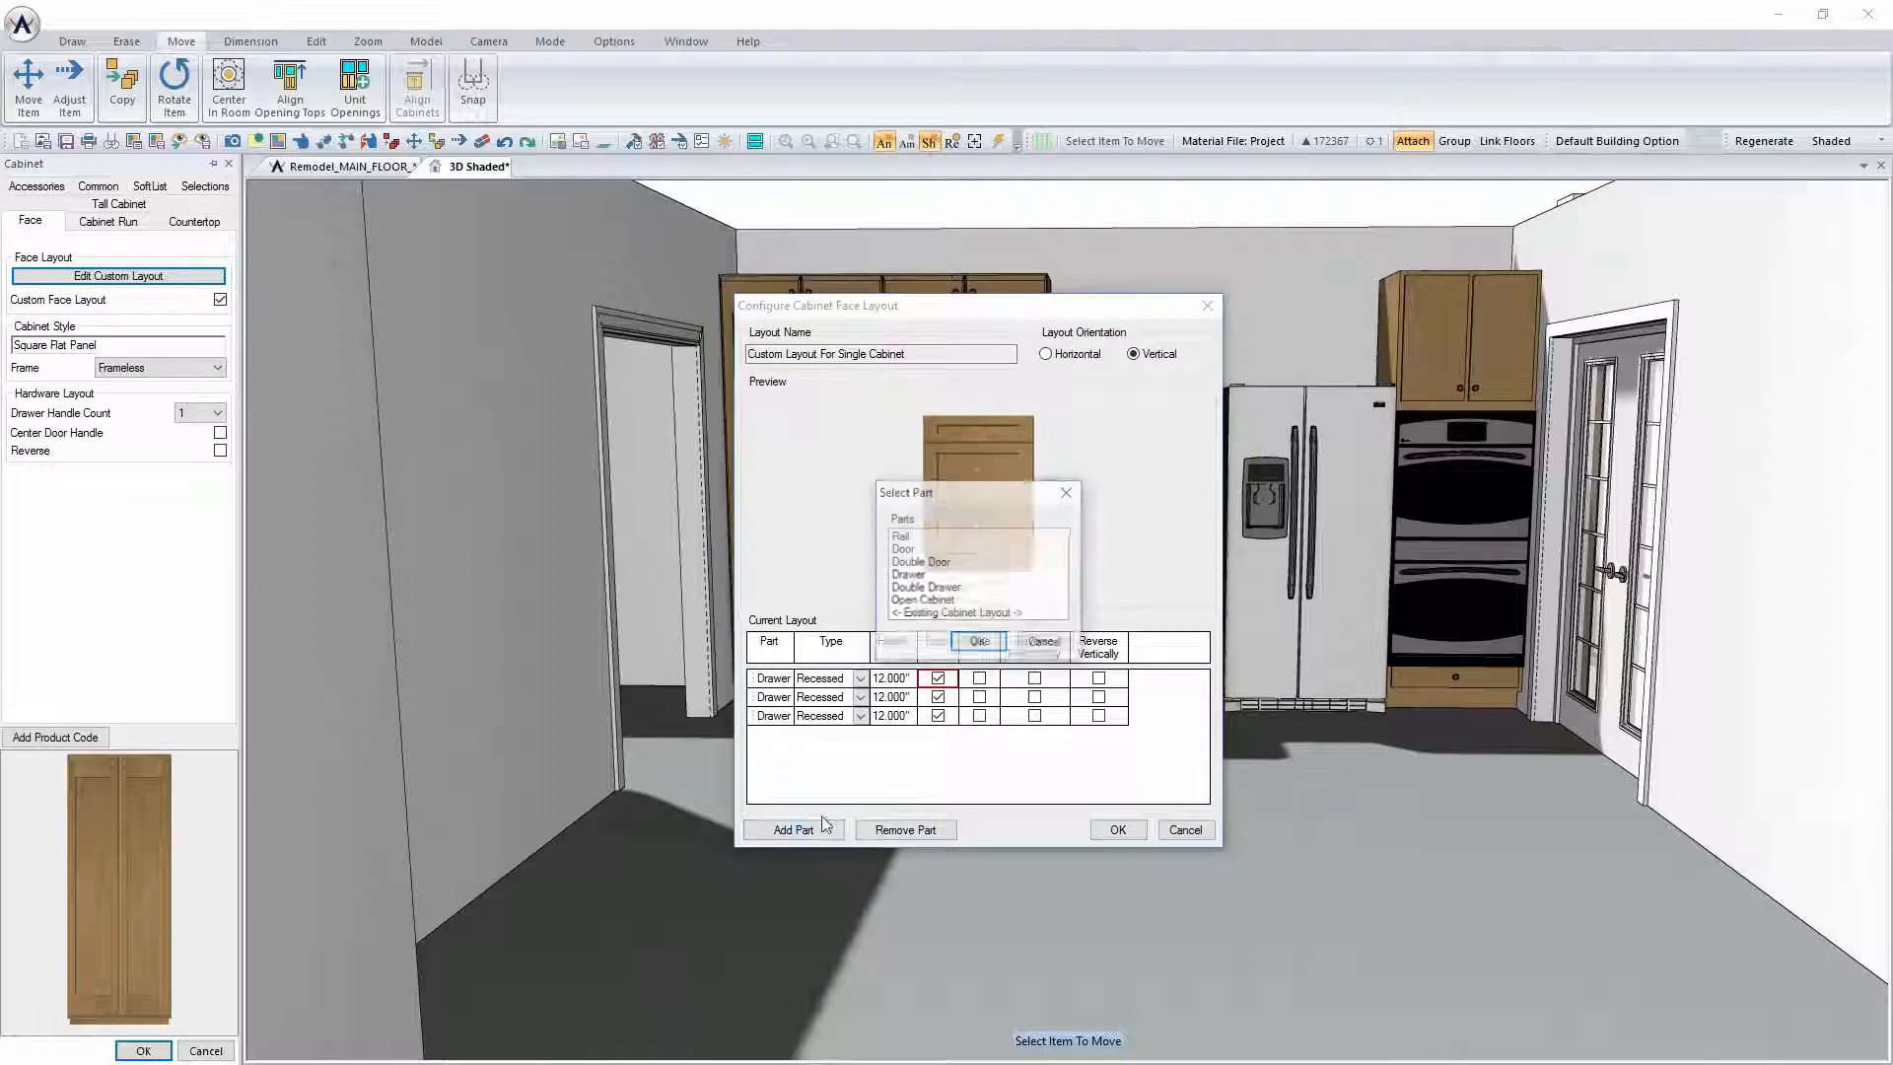
{"action": "left_click", "coordinate": [932, 562]}
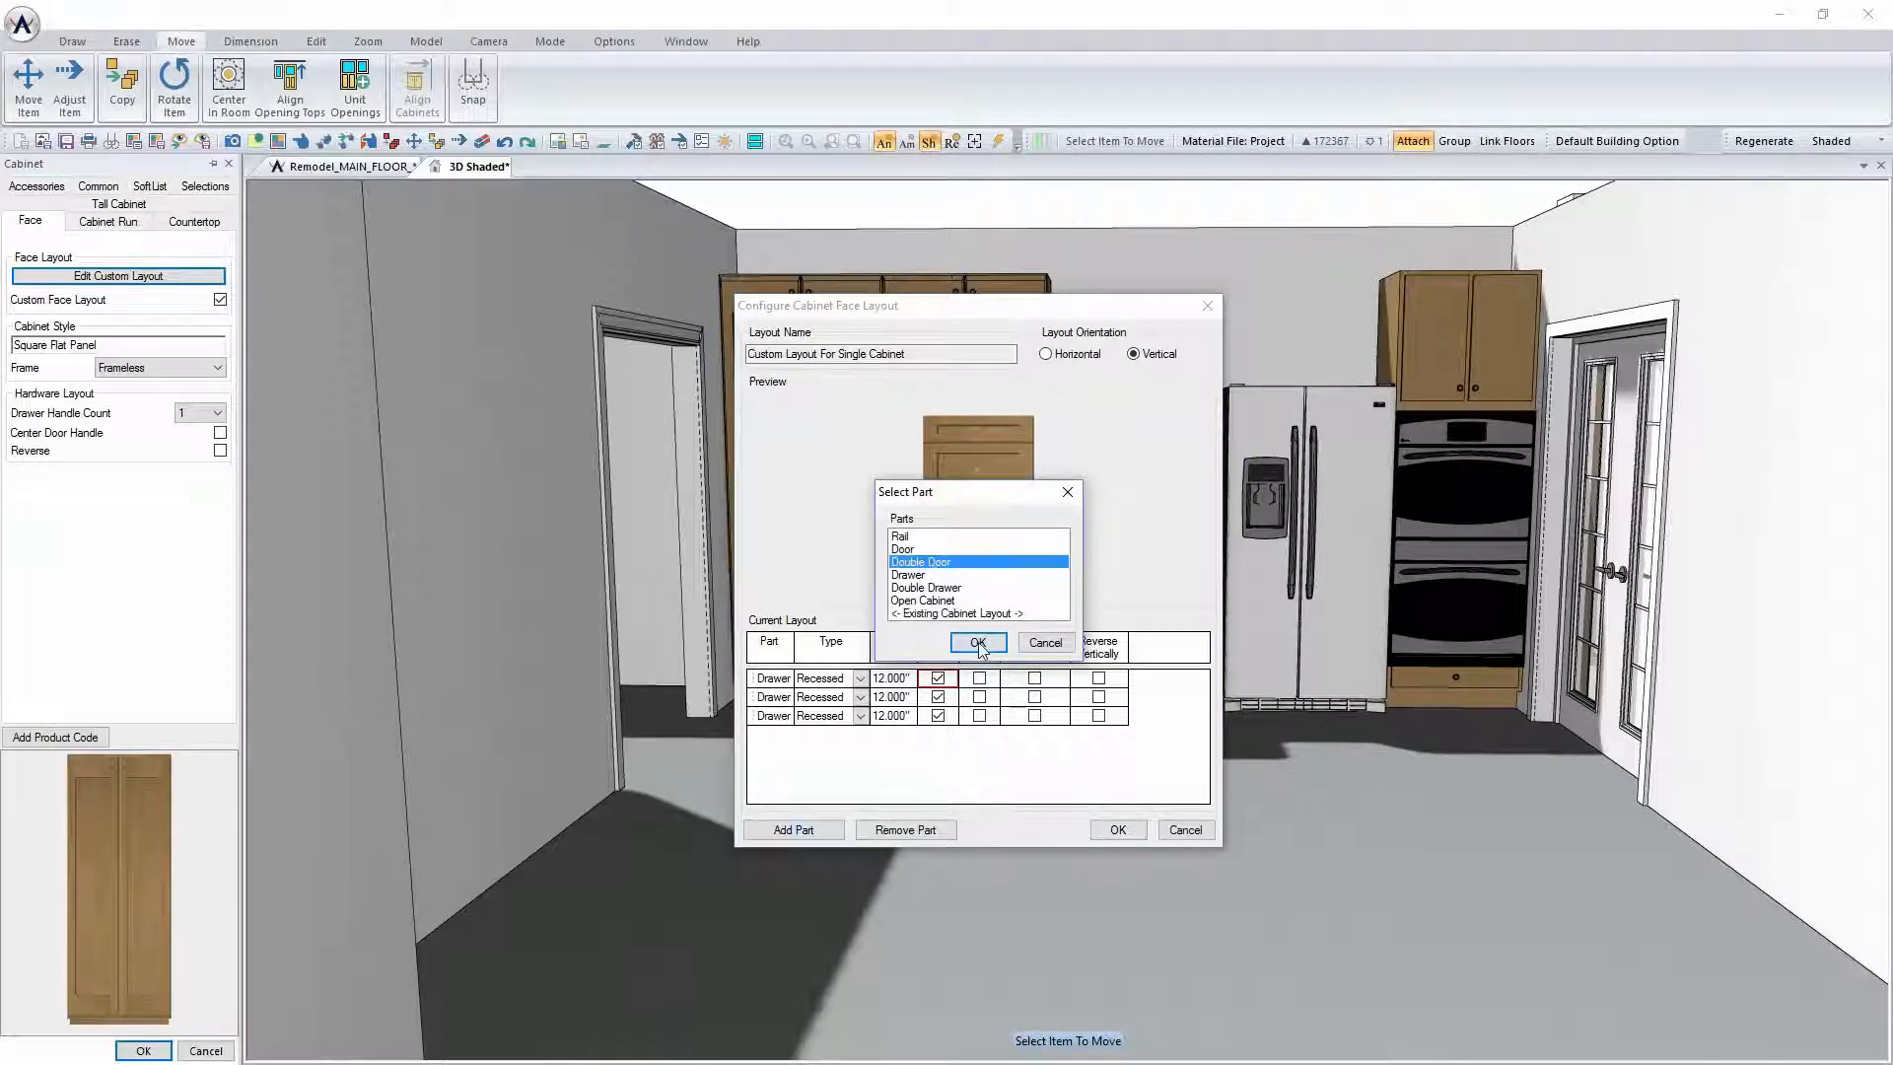
{"action": "left_click", "coordinate": [978, 642]}
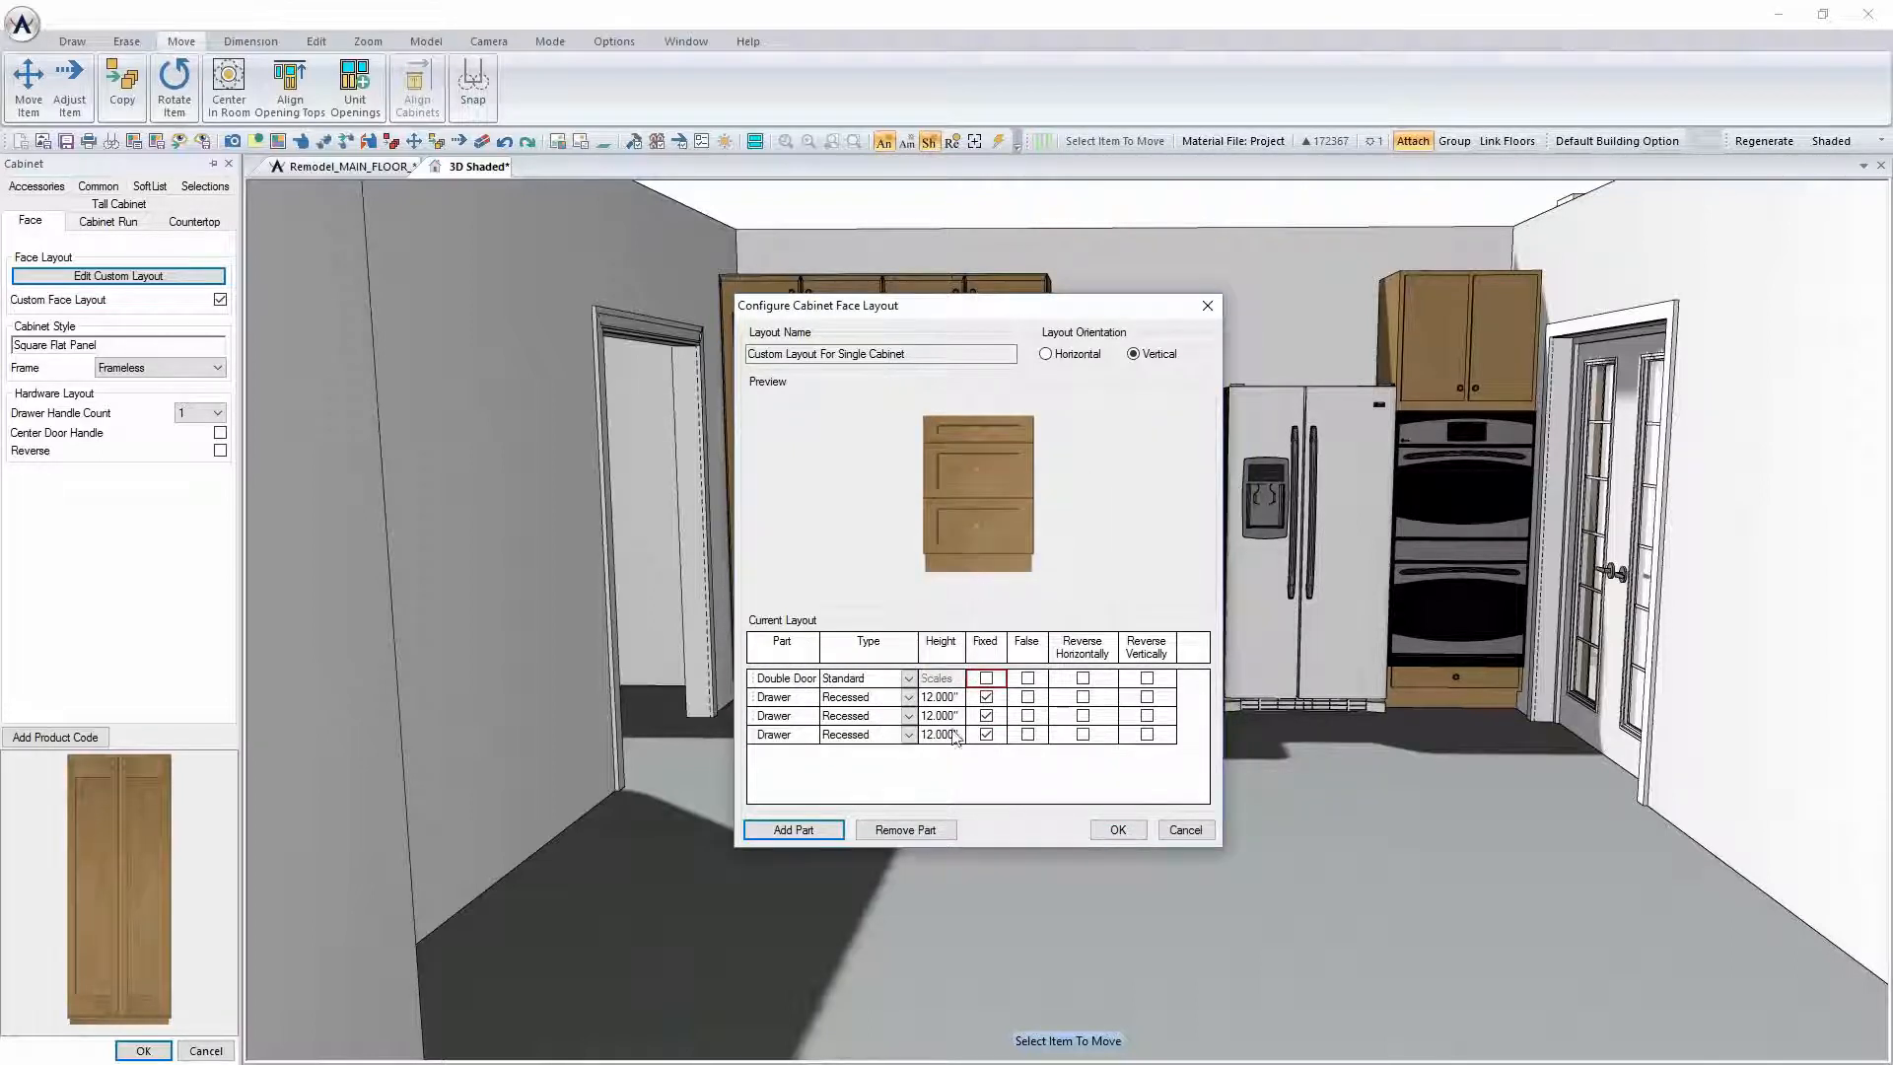
{"action": "left_click", "coordinate": [1118, 830]}
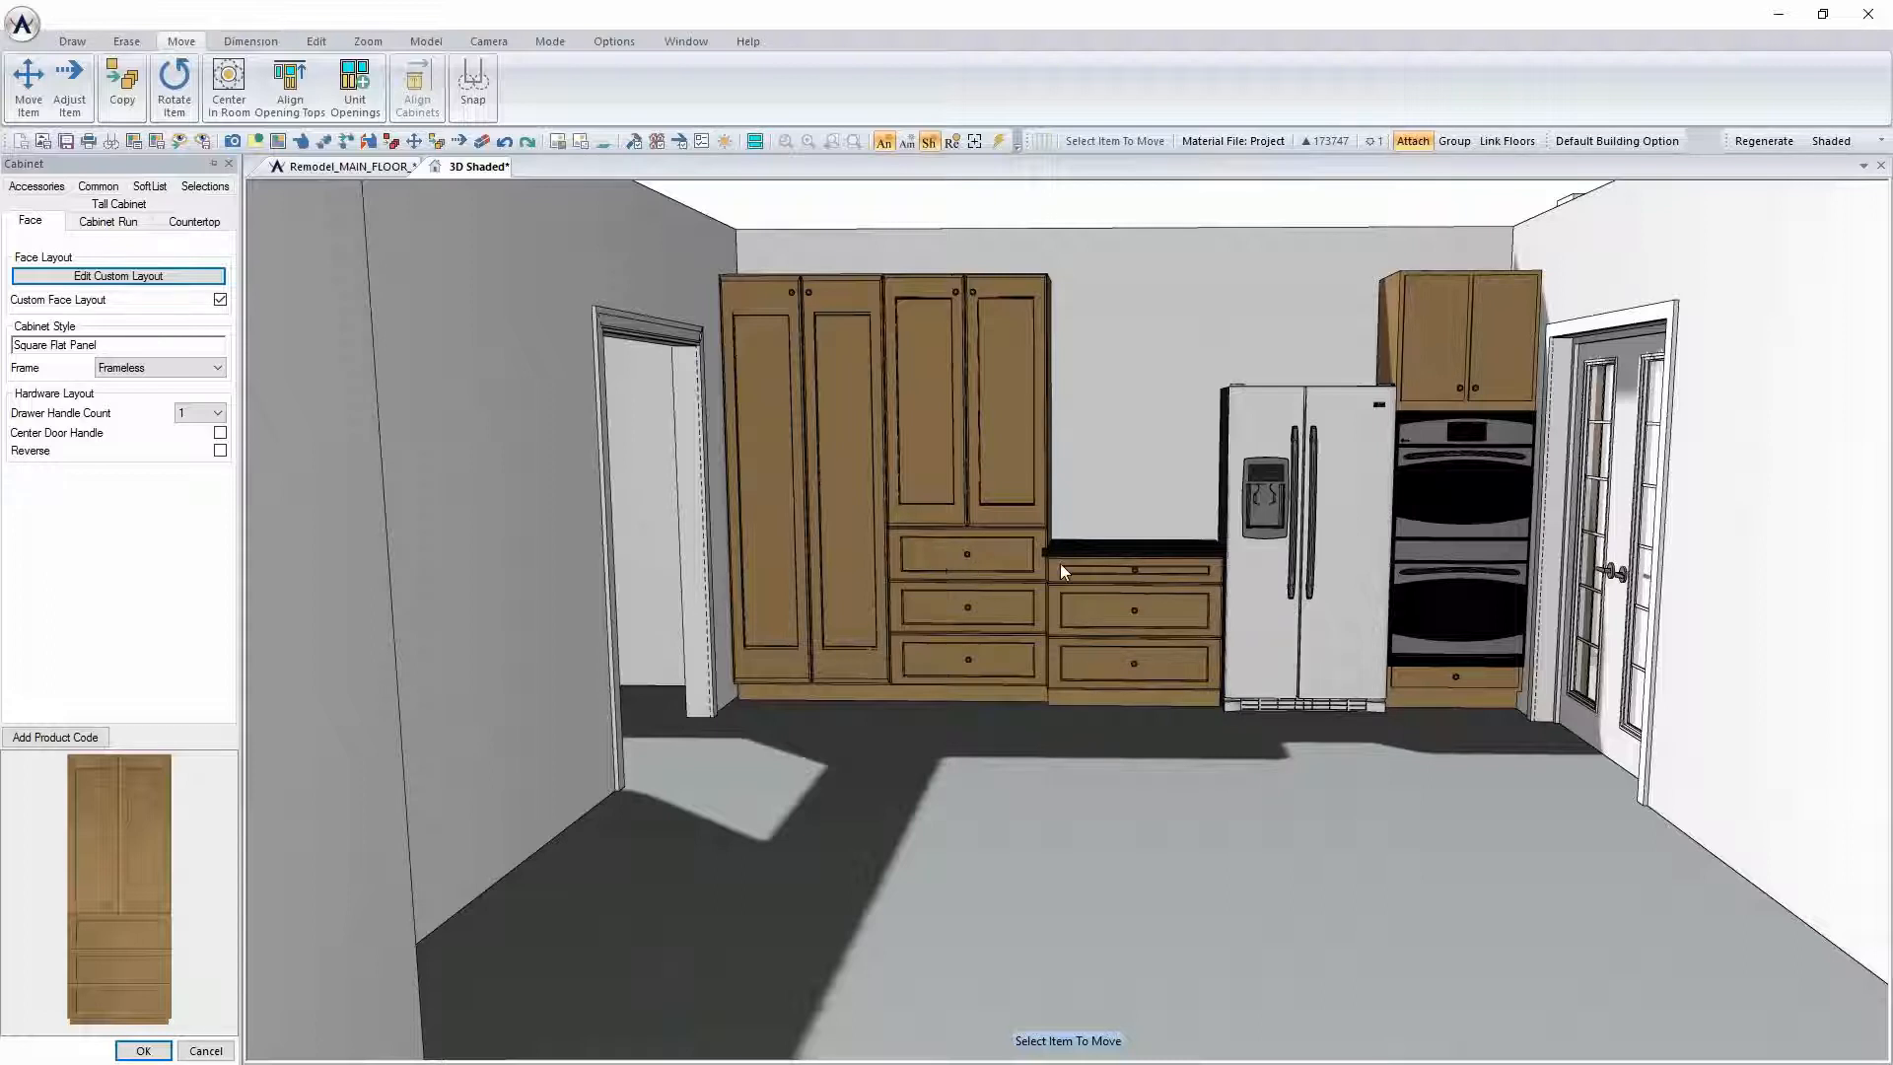
Set the uppermost drawer of the tall cabinet beside the drawer base to 10 in high in its custom layout
{"action": "right_click", "coordinate": [991, 555]}
{"action": "left_click", "coordinate": [1042, 595]}
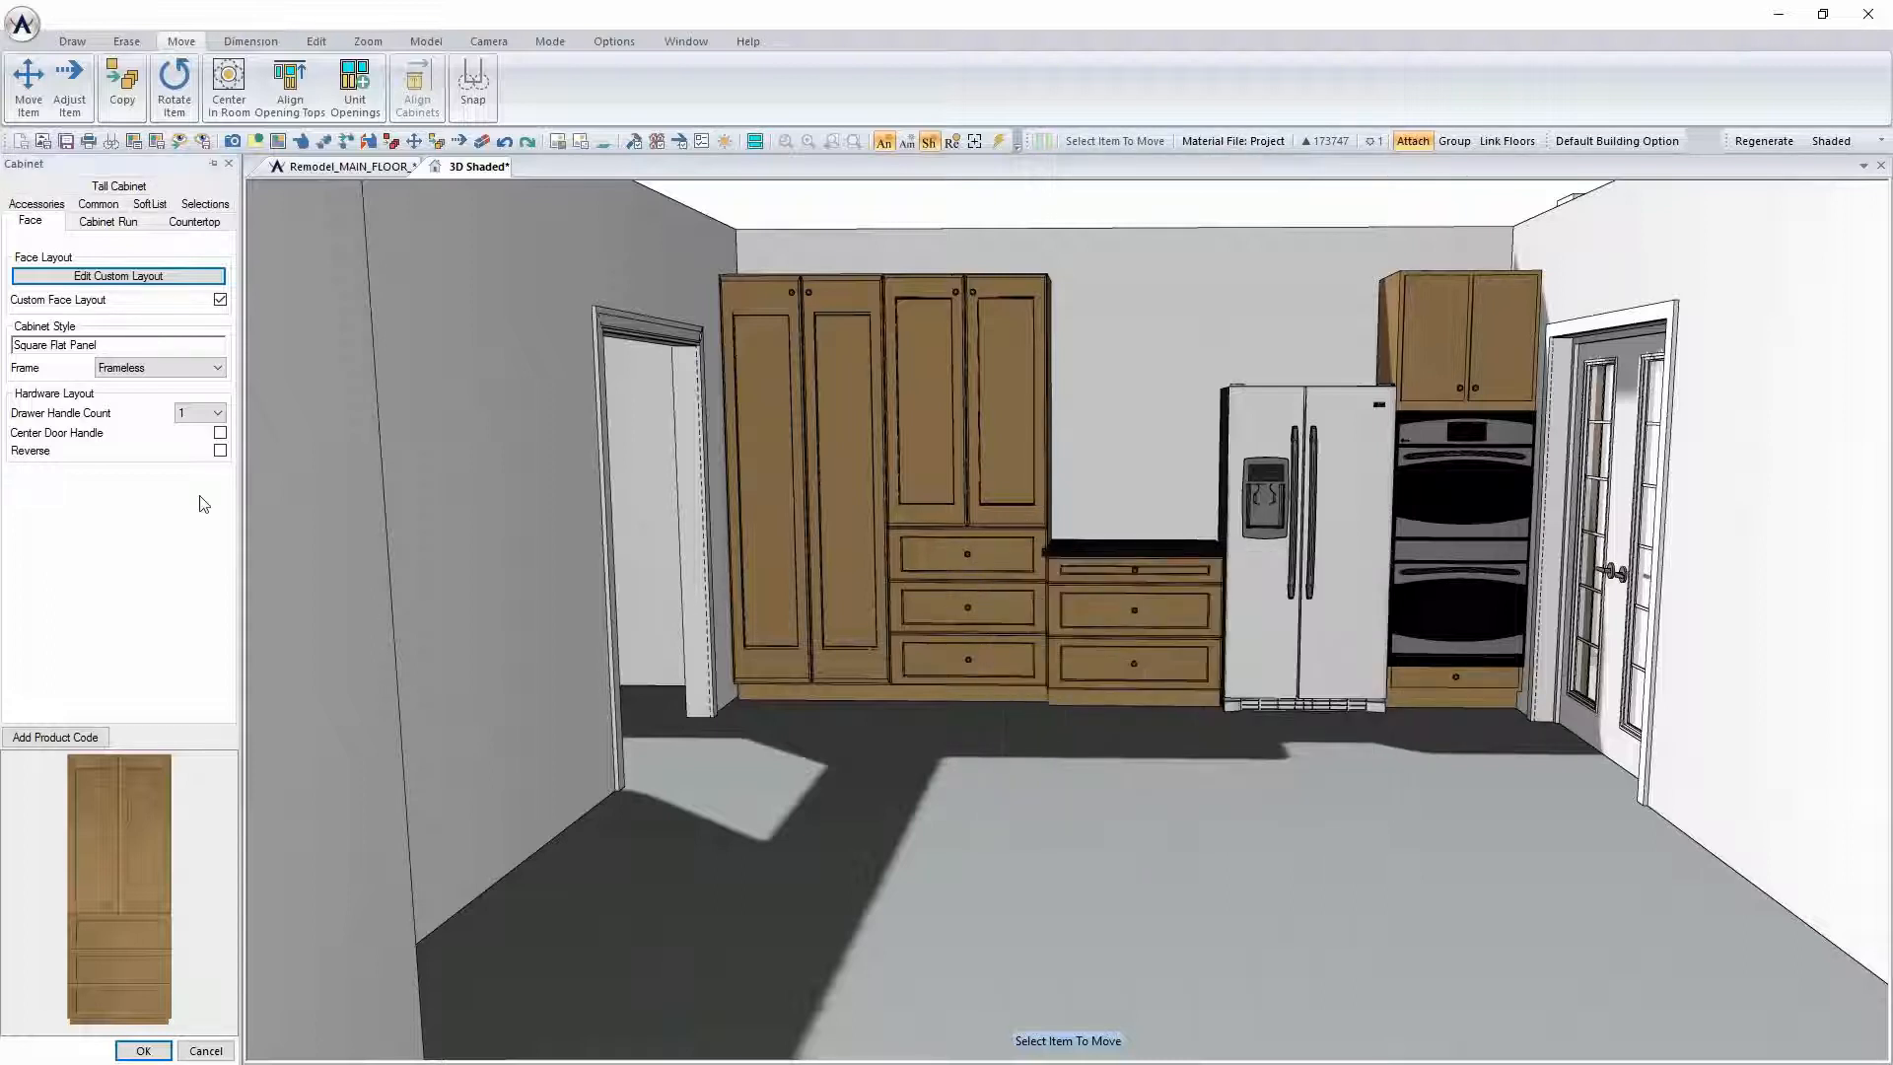
{"action": "left_click", "coordinate": [128, 277]}
{"action": "left_click", "coordinate": [929, 660]}
{"action": "left_click", "coordinate": [925, 696]}
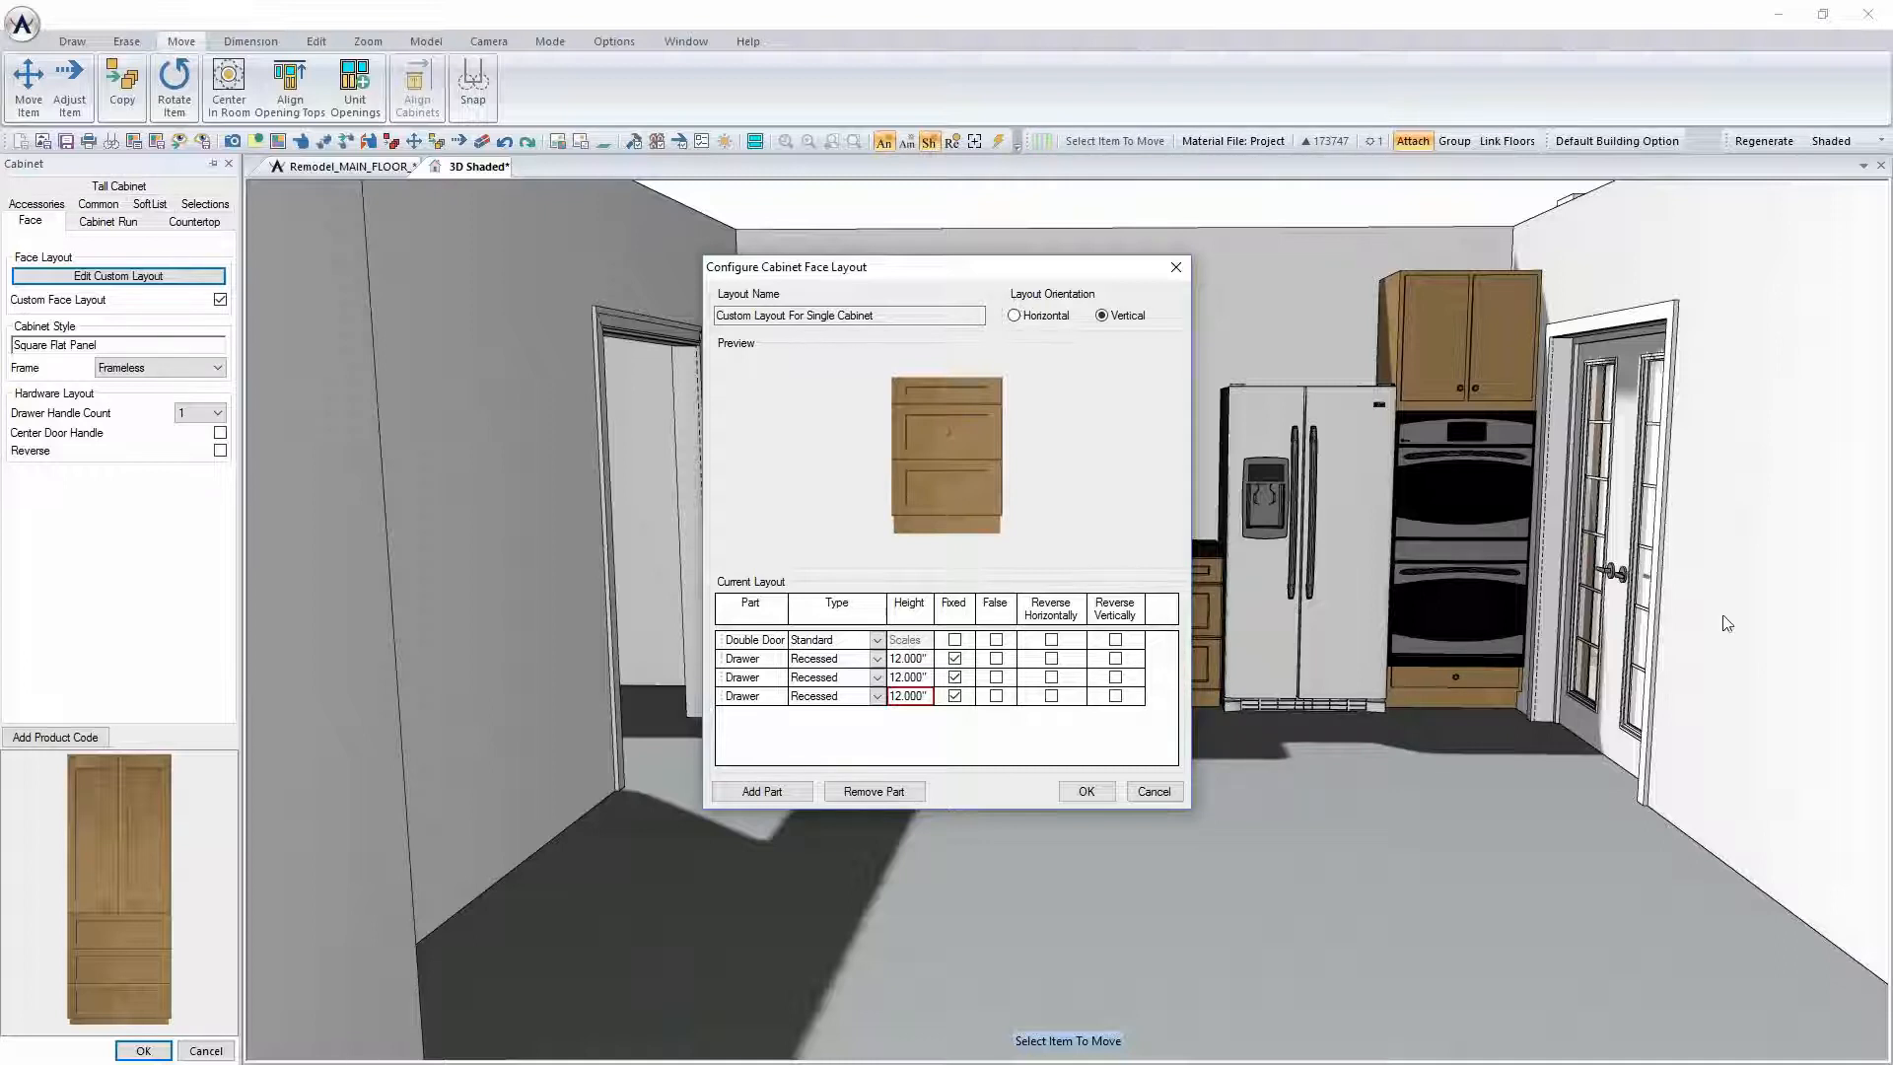
{"action": "left_click", "coordinate": [923, 659]}
{"action": "type", "text": "10"}
{"action": "key", "text": "Return"}
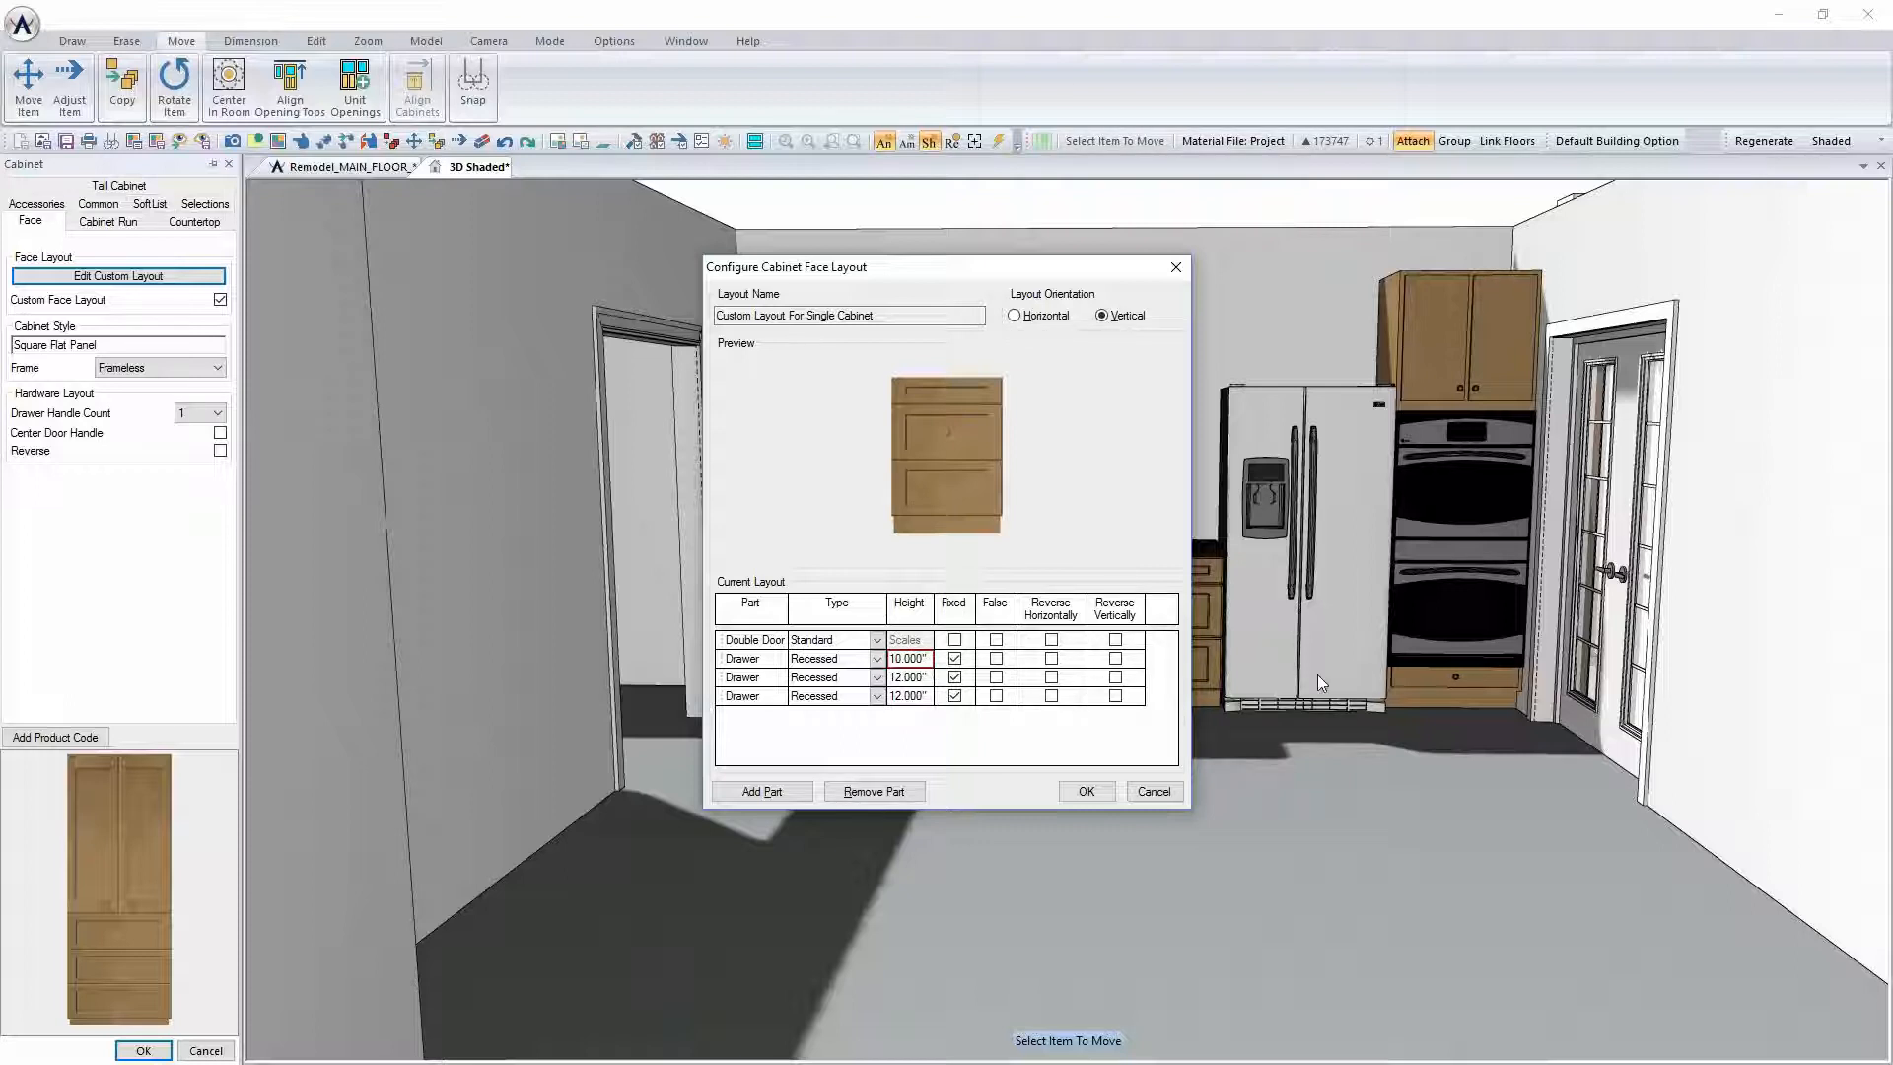
{"action": "left_click", "coordinate": [1088, 792]}
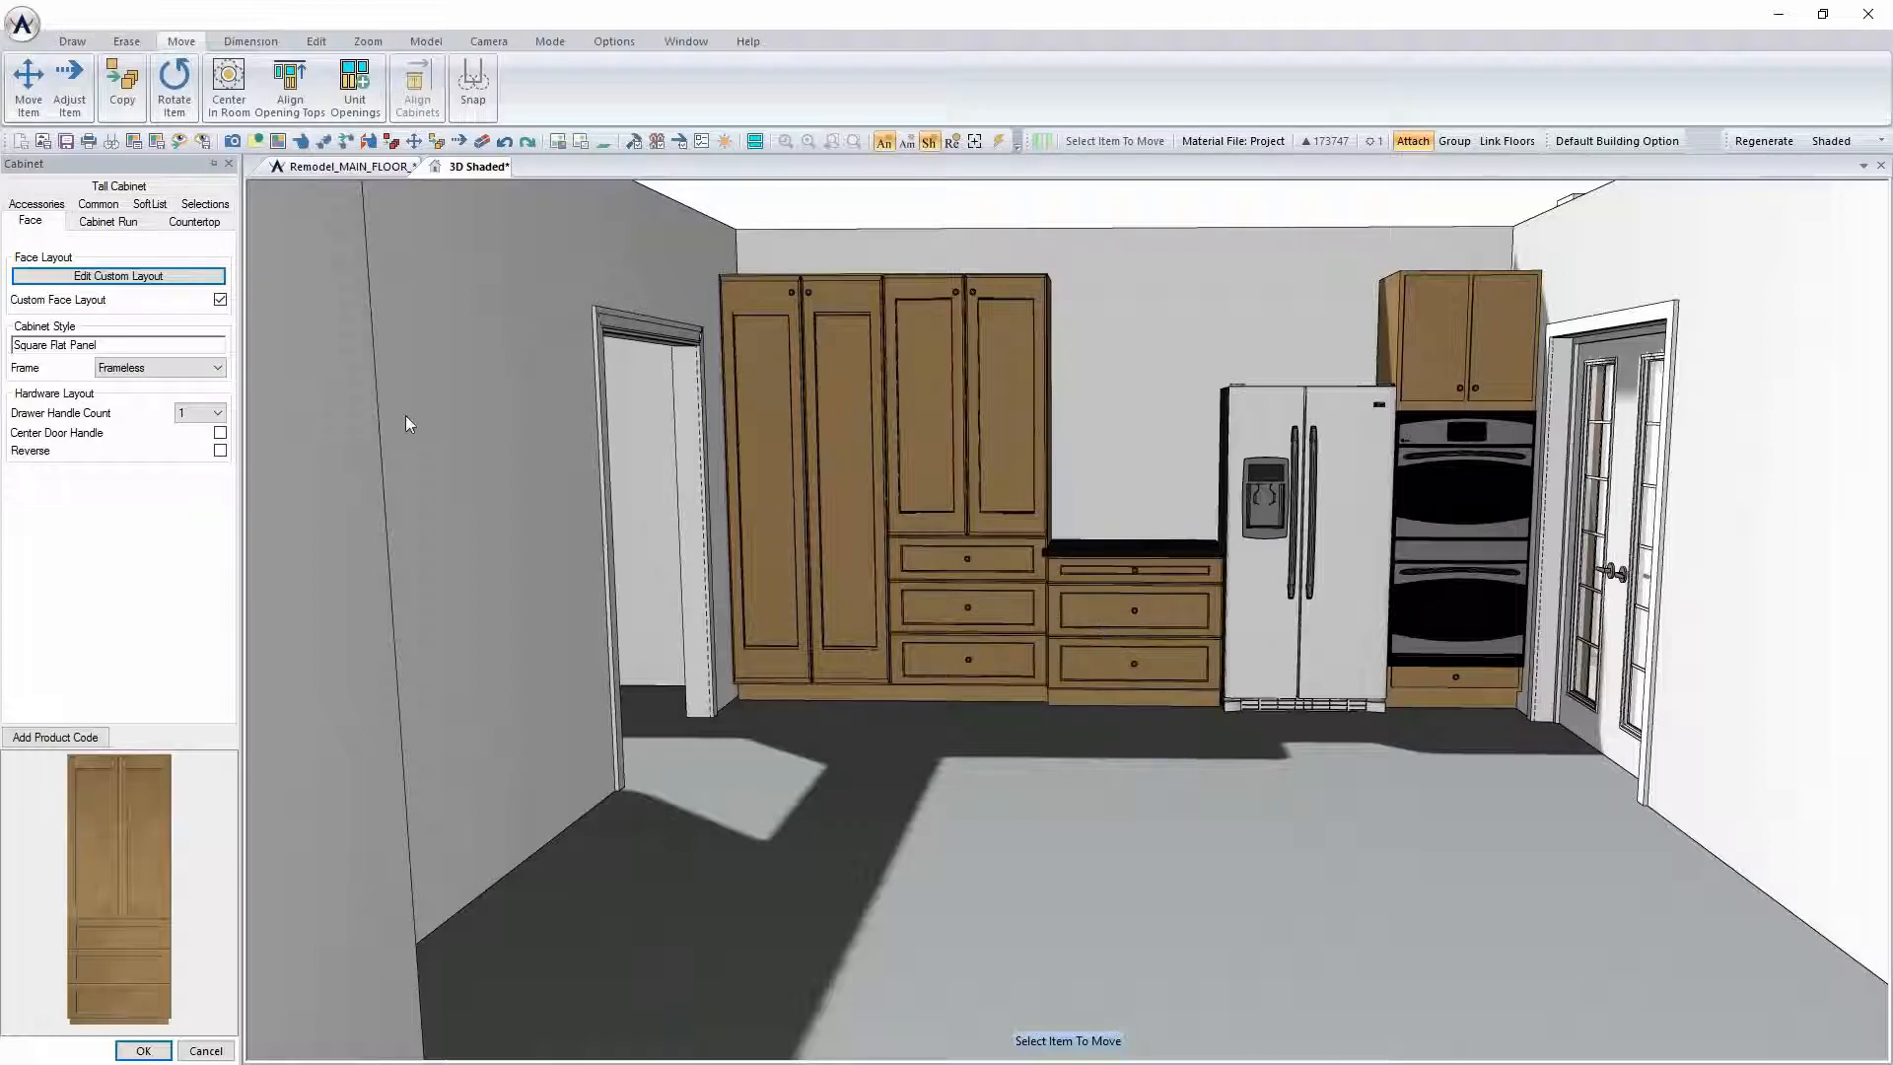
{"action": "left_click", "coordinate": [143, 1051]}
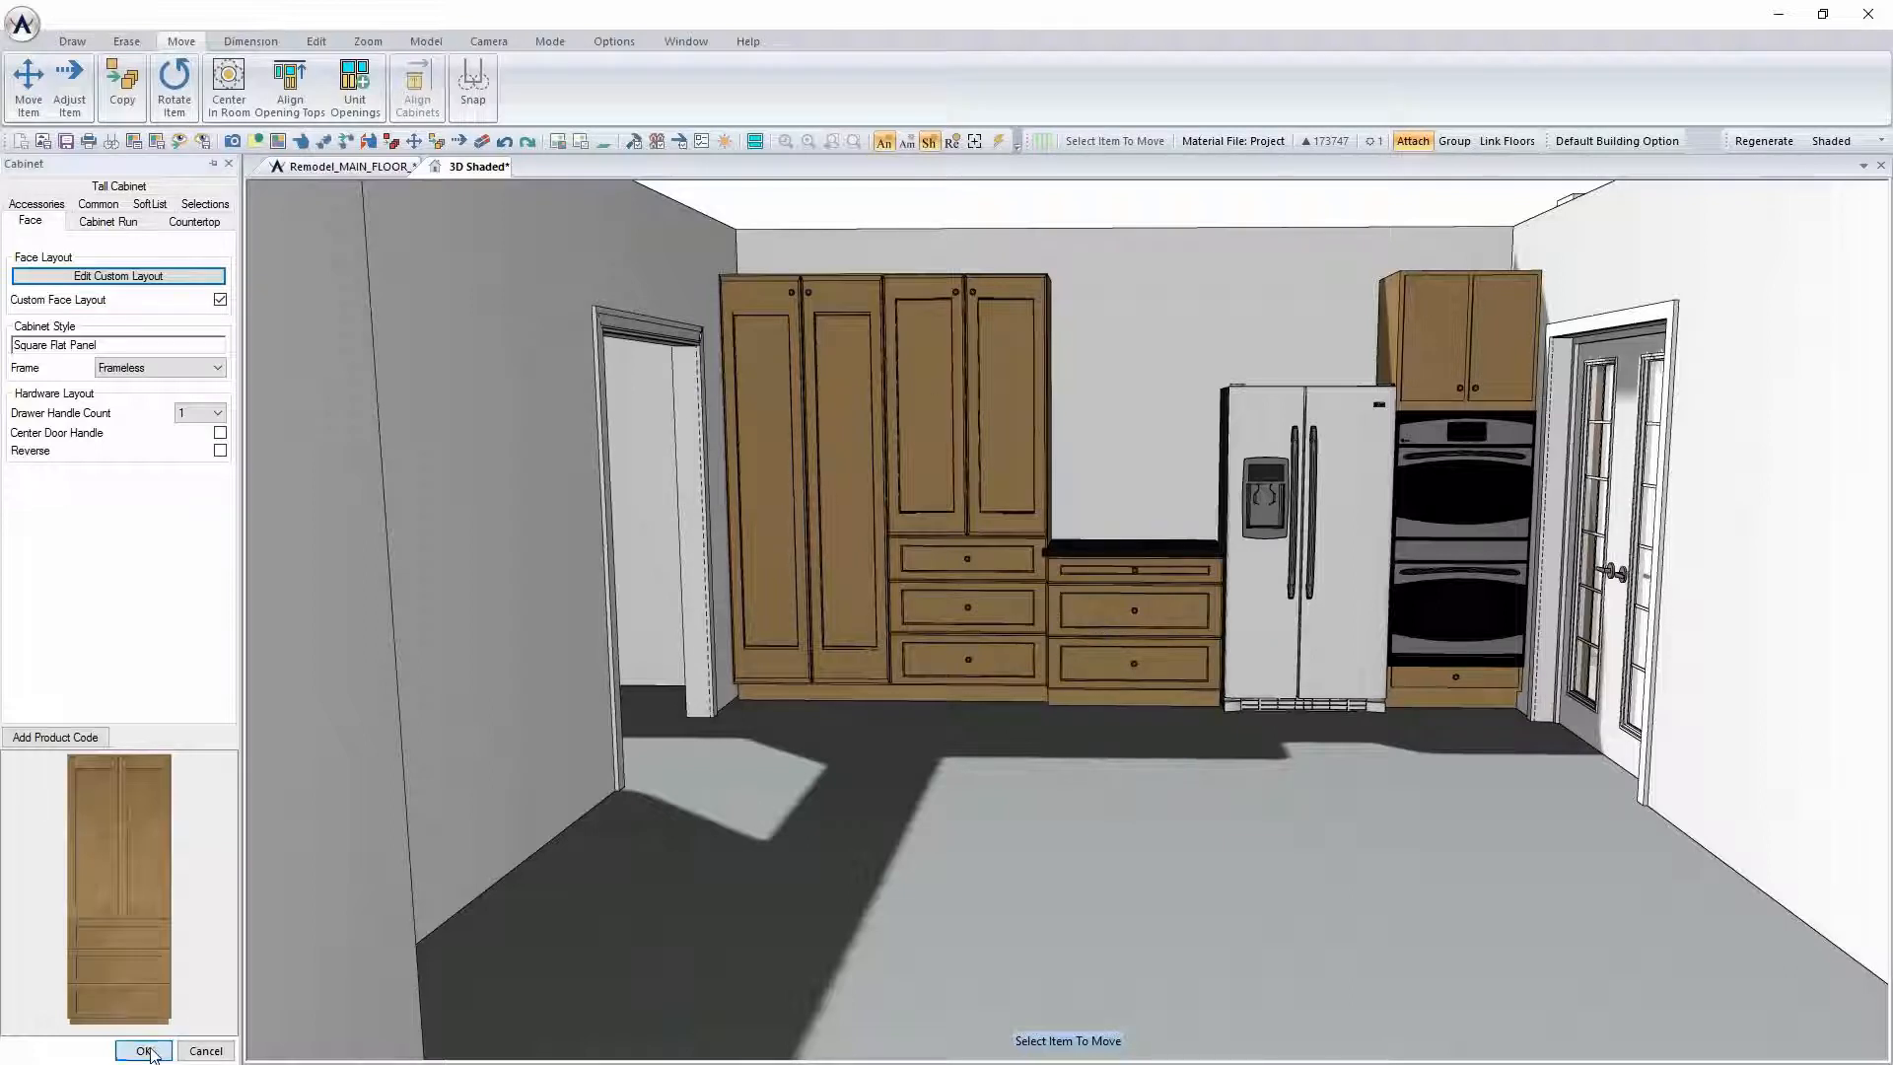
Duplicate the properties of the tall cabinet with drawers onto the tall cabinet beside the doorway
{"action": "left_click", "coordinate": [313, 41]}
{"action": "left_click", "coordinate": [116, 85]}
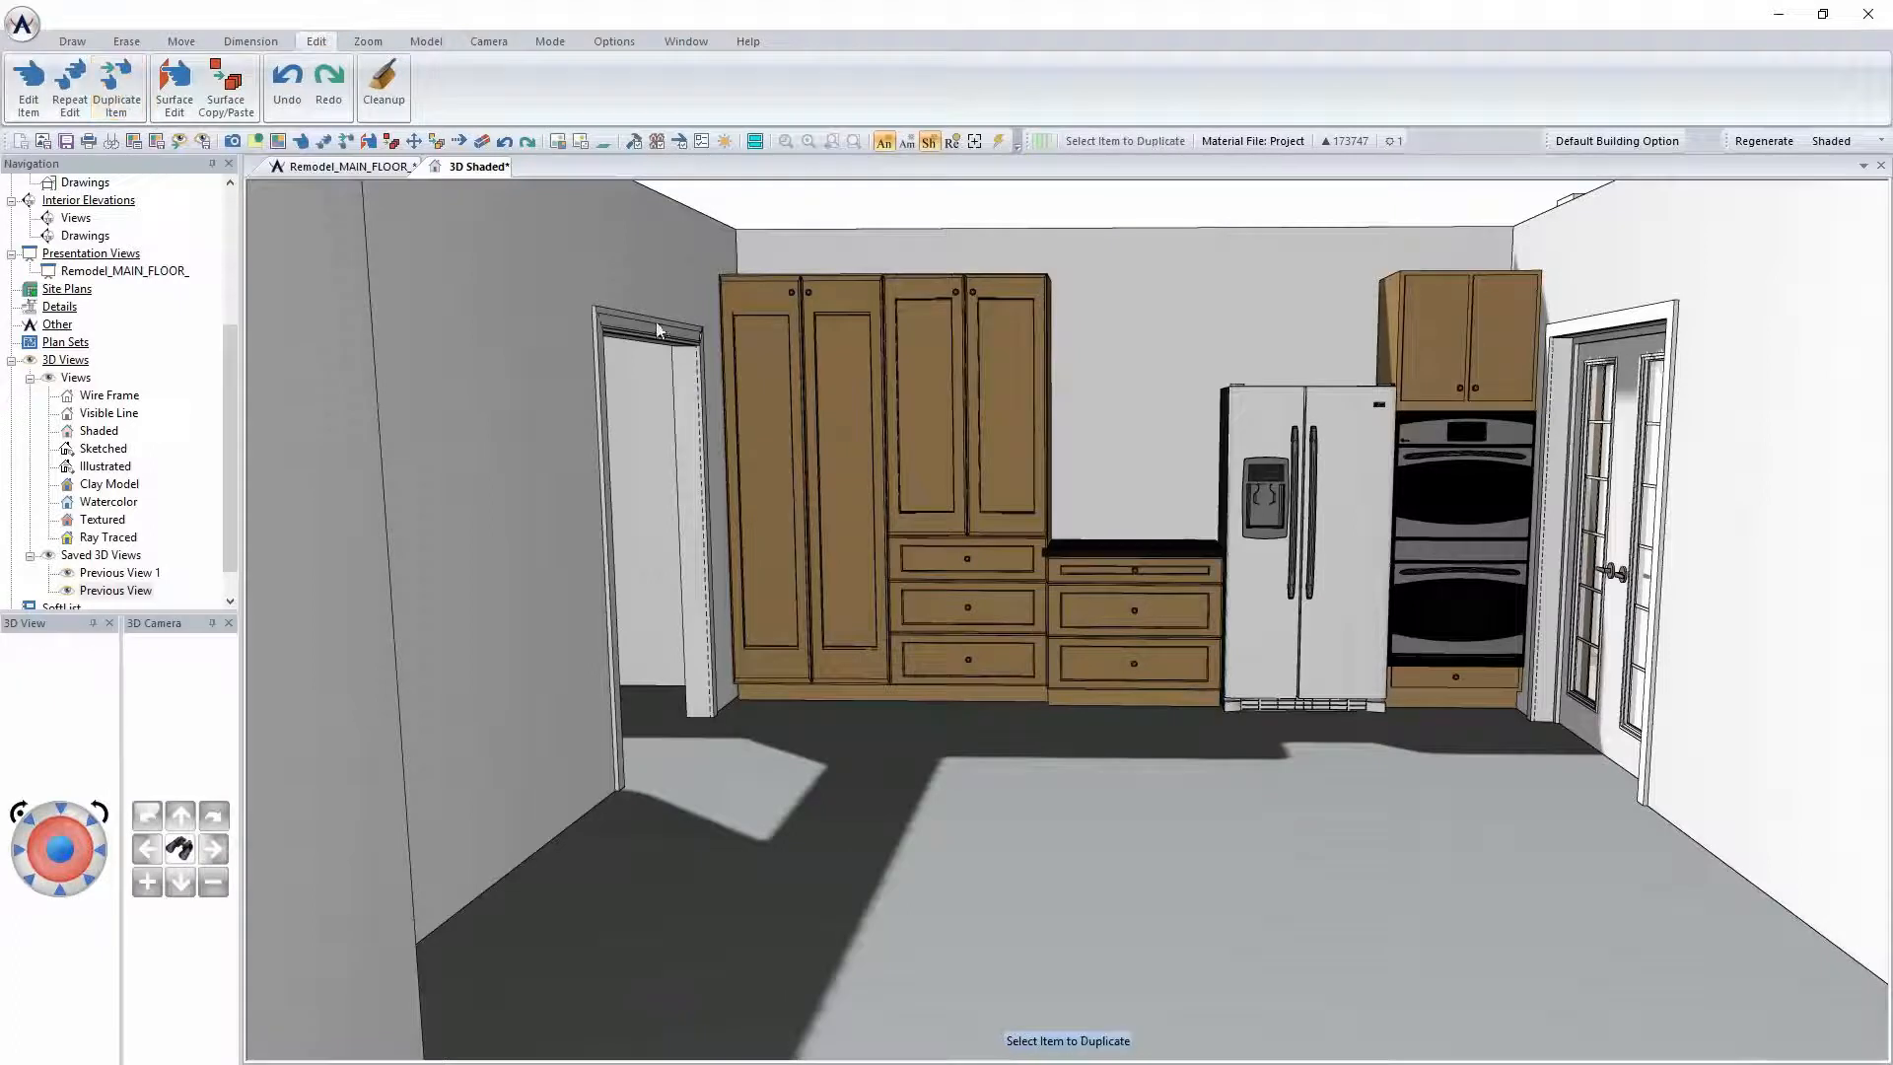
{"action": "left_click", "coordinate": [1183, 1019]}
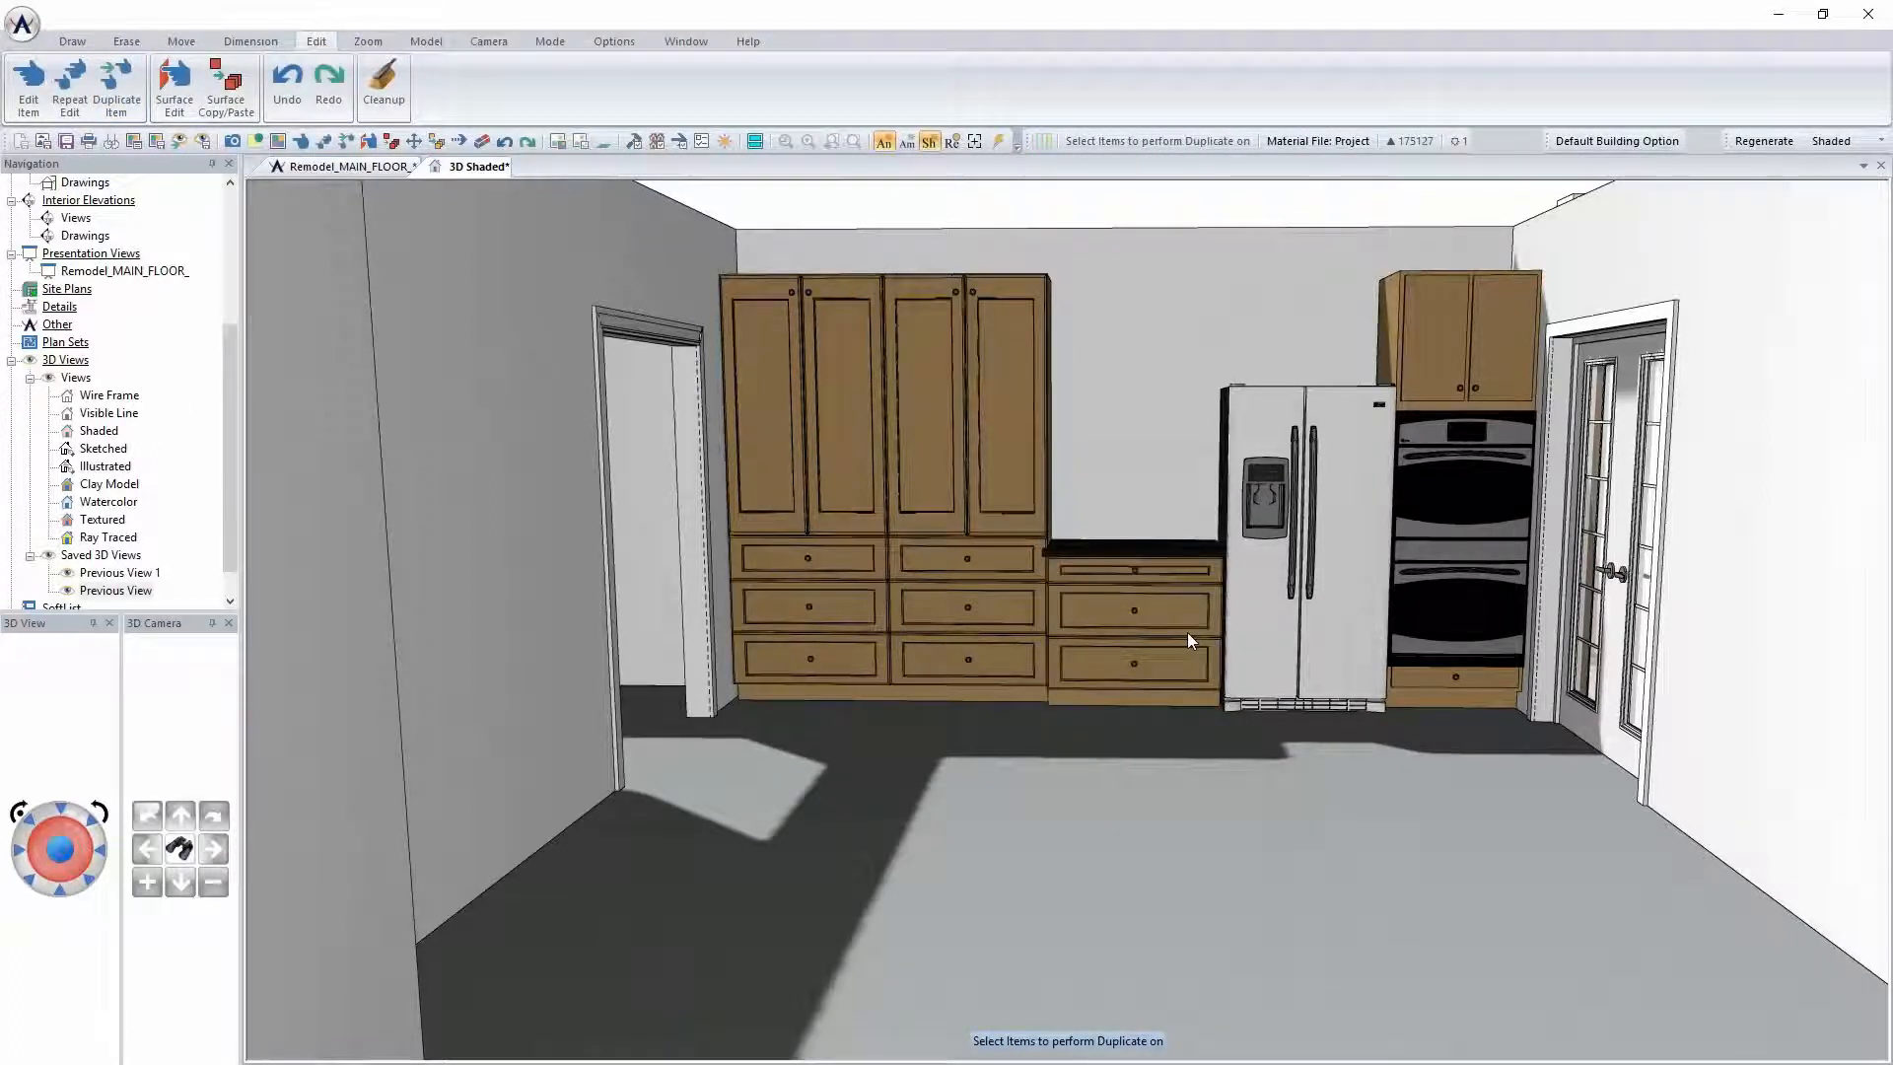
Check the double-oven tall cabinet's dimensions without changing them
{"action": "right_click", "coordinate": [1434, 332]}
{"action": "left_click", "coordinate": [1495, 387]}
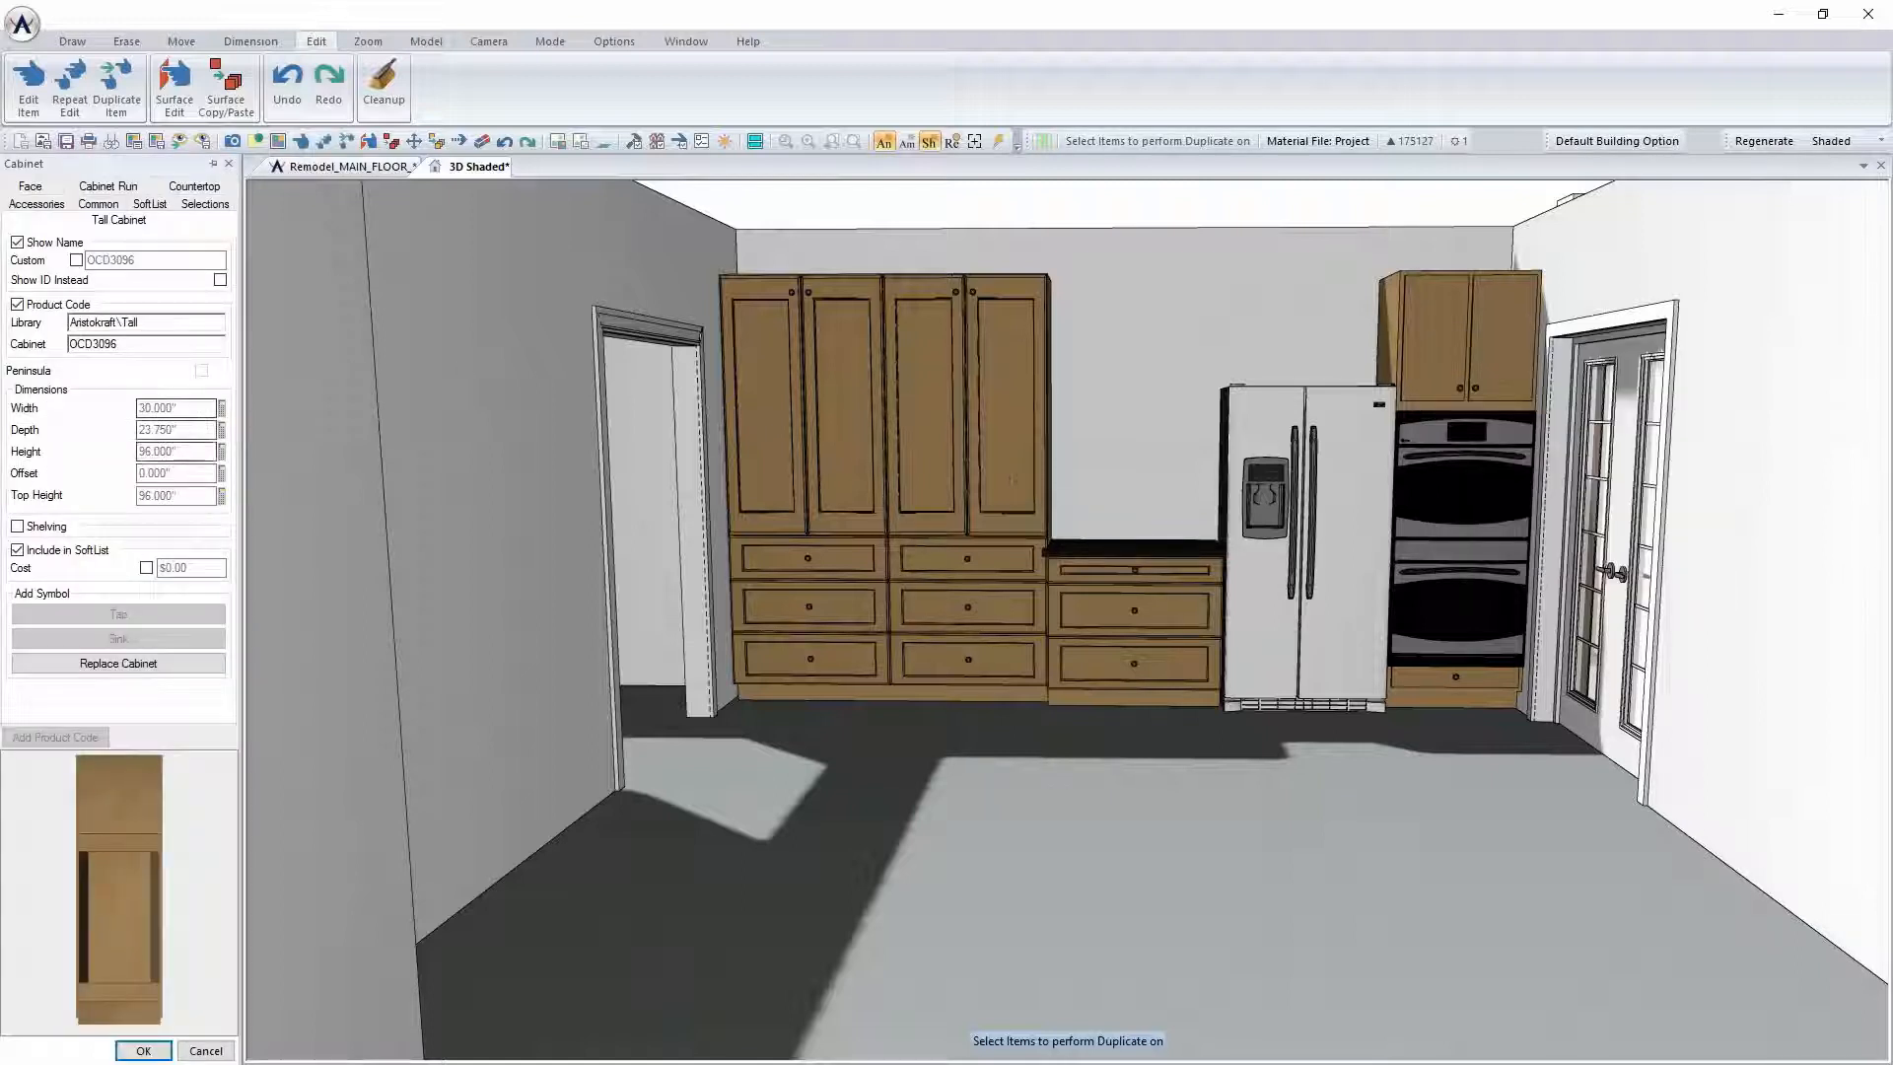
{"action": "left_click", "coordinate": [205, 1051]}
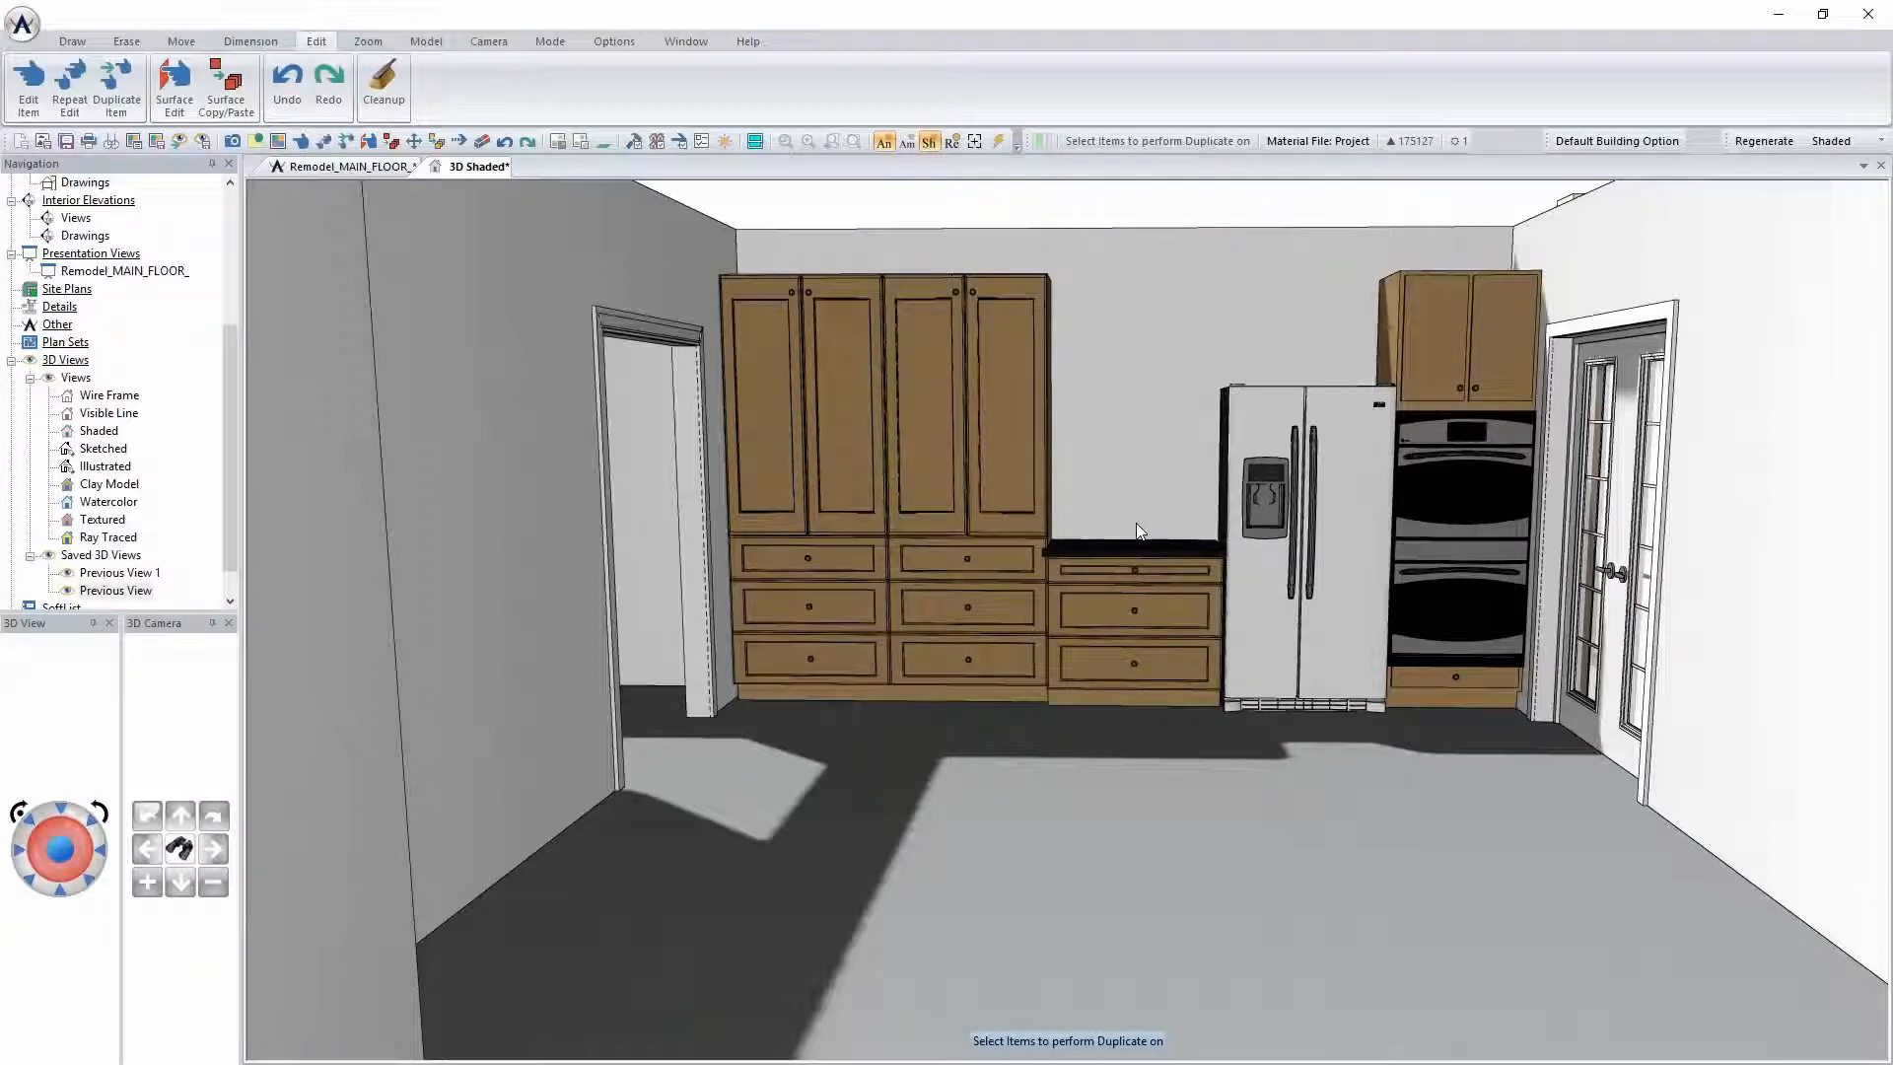
Set the depth of the tall cabinet beside the drawer base to 24 in and repeat the edit on the neighbouring tall cabinet
{"action": "middle_click_drag", "start_coordinate": [1208, 774], "coordinate": [1210, 814]}
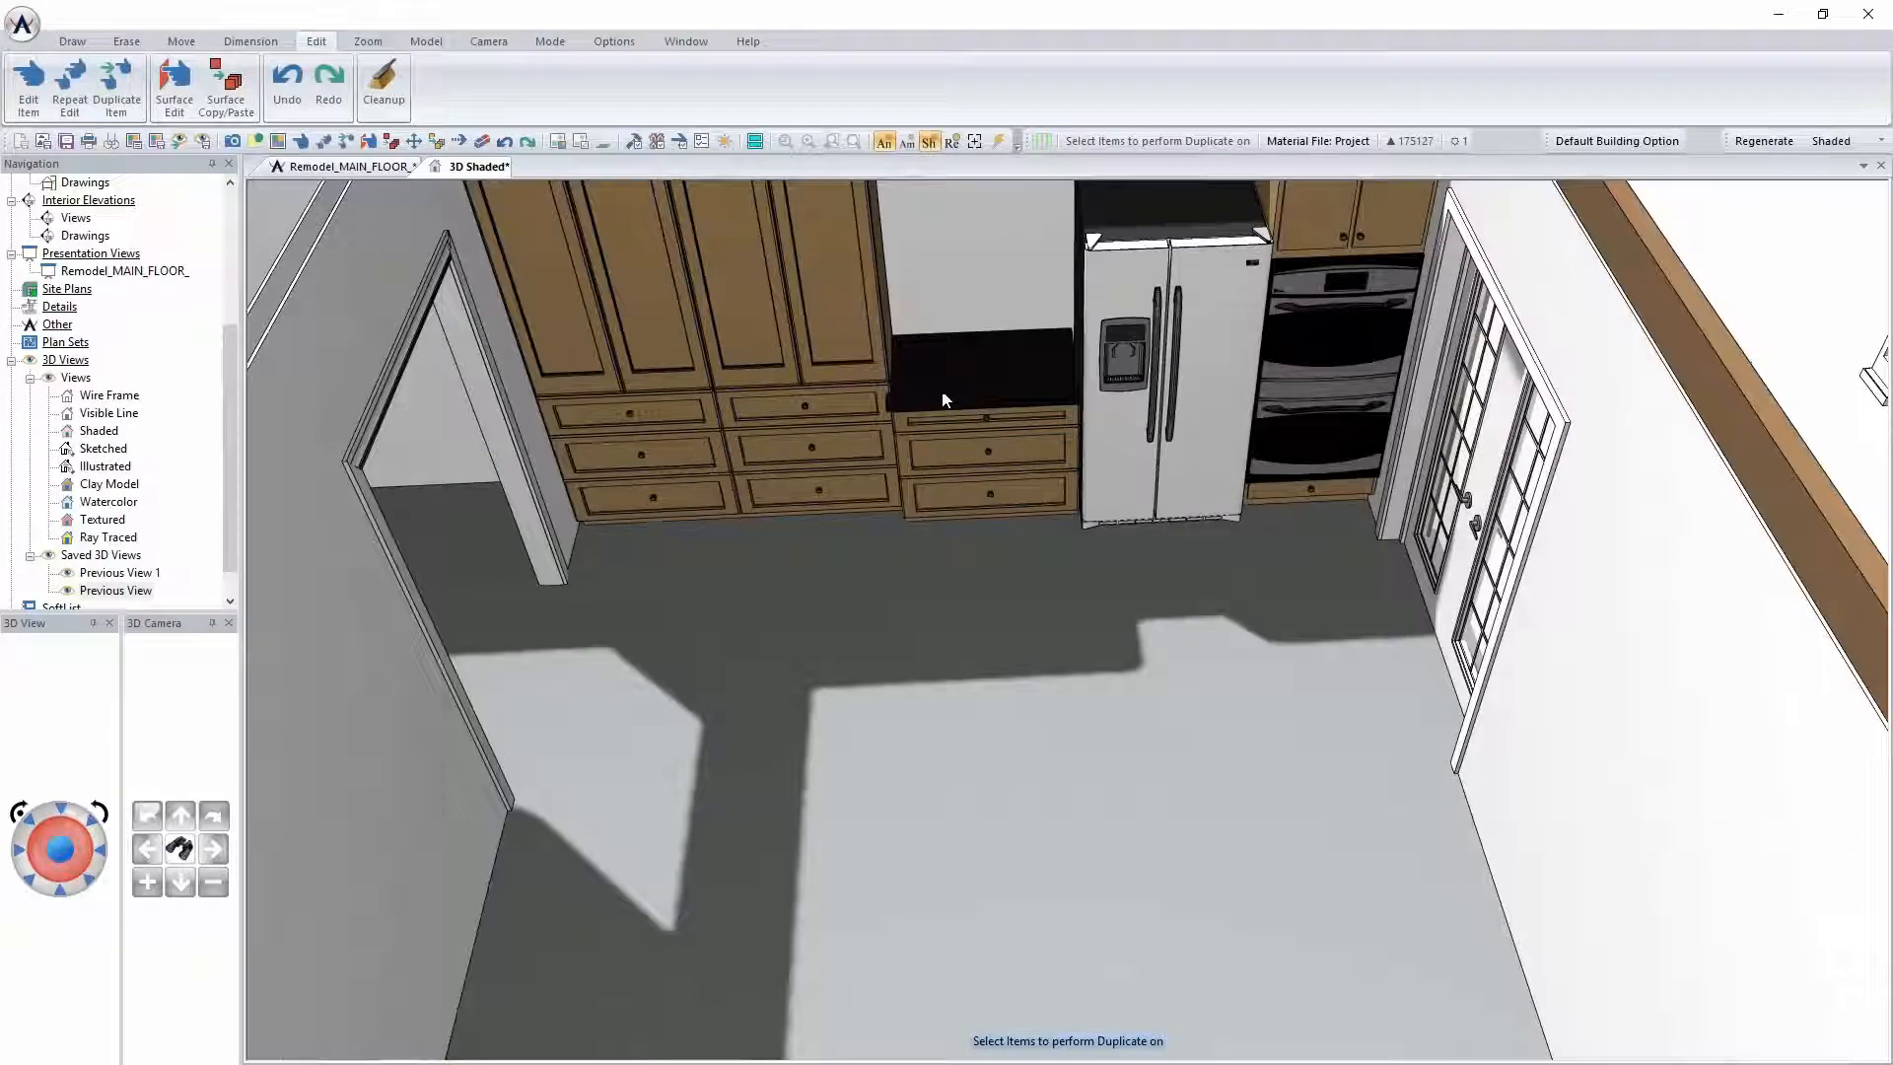
{"action": "right_click", "coordinate": [843, 367]}
{"action": "left_click", "coordinate": [873, 391]}
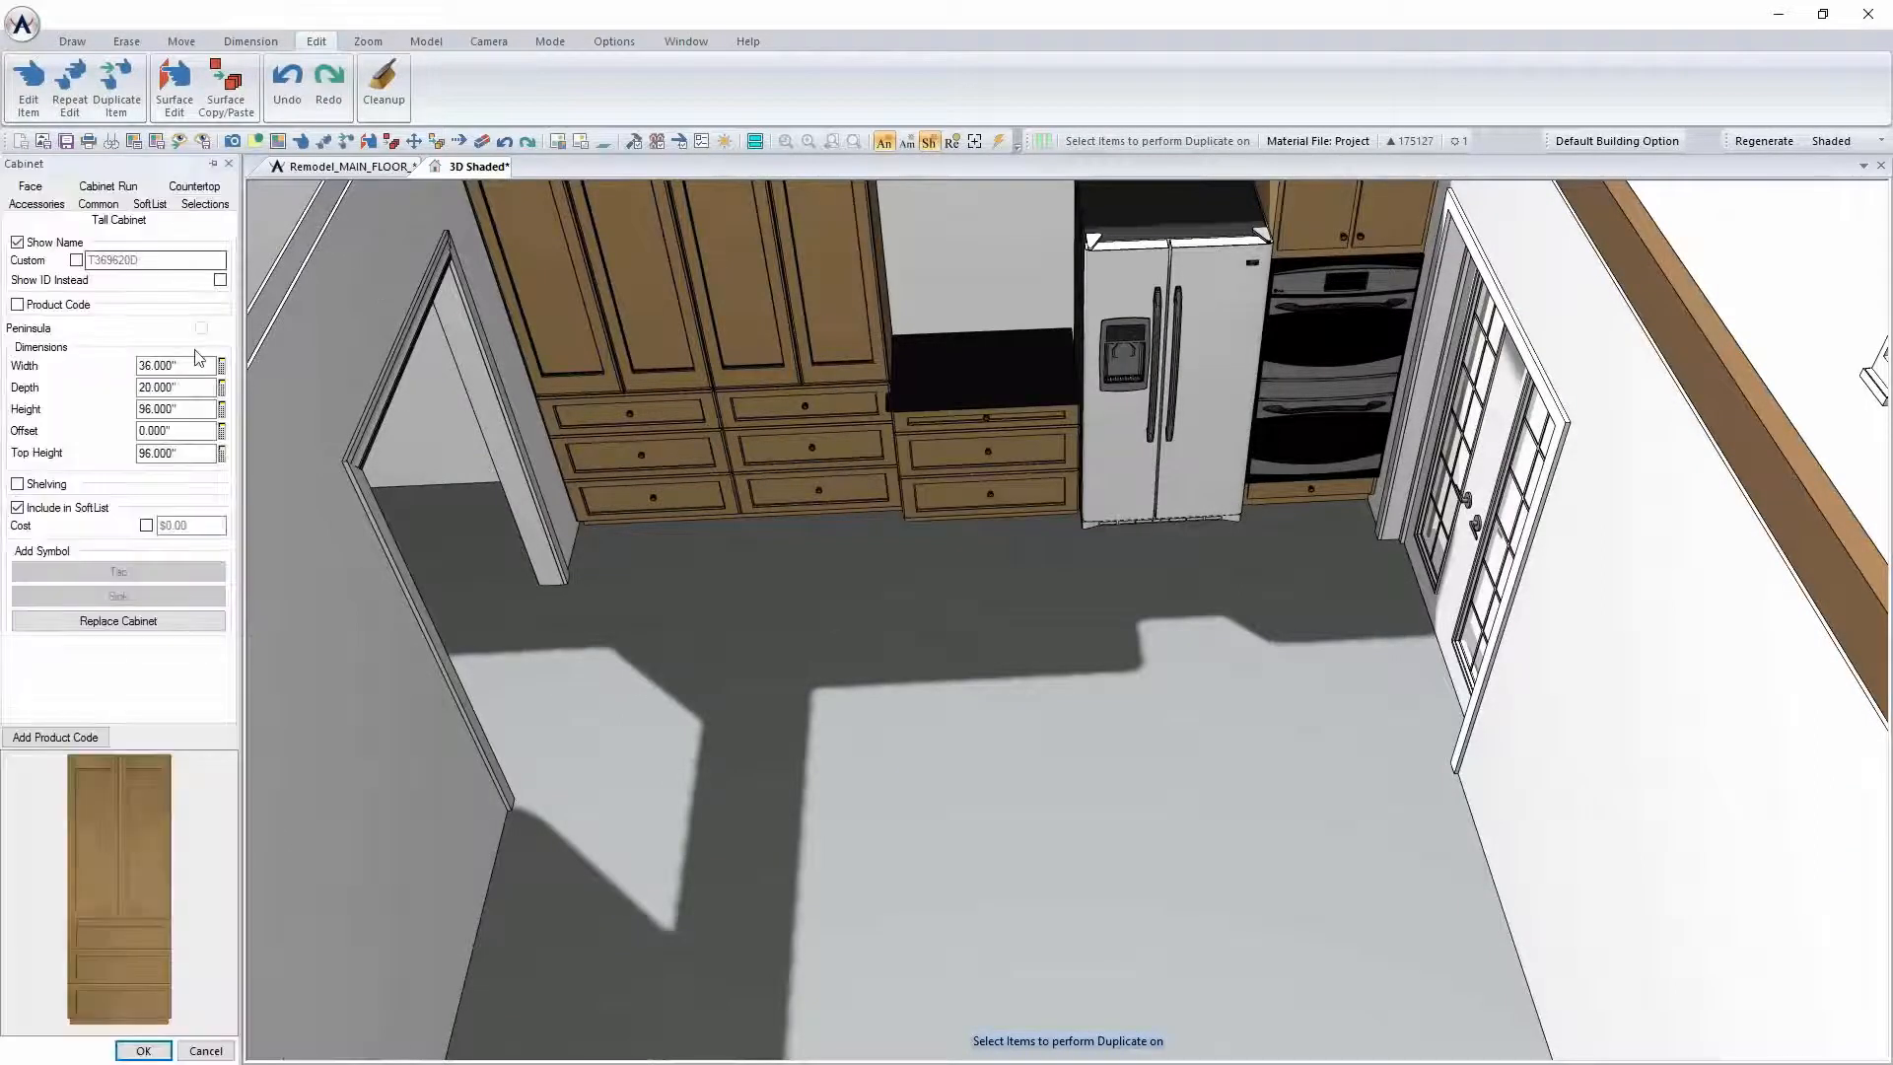
{"action": "double_click", "coordinate": [187, 388]}
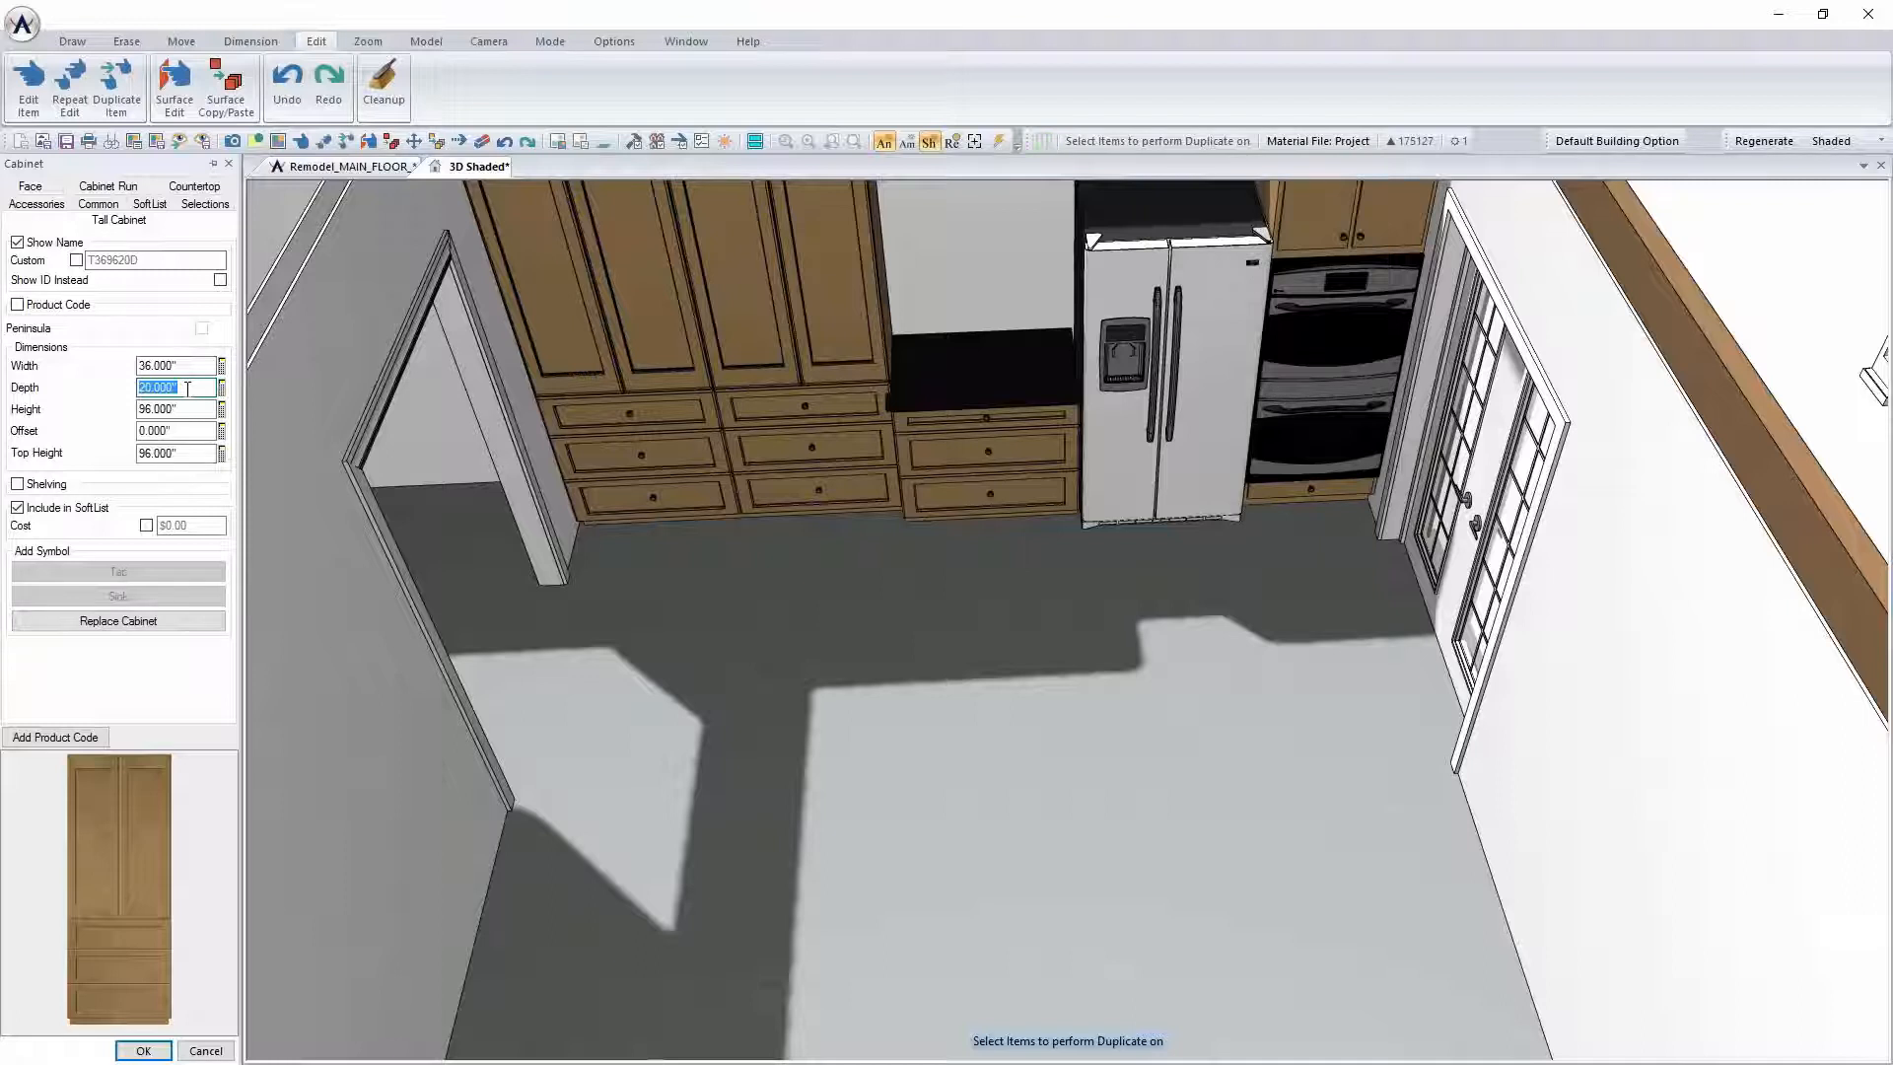
{"action": "type", "text": "24"}
{"action": "key", "text": "Tab"}
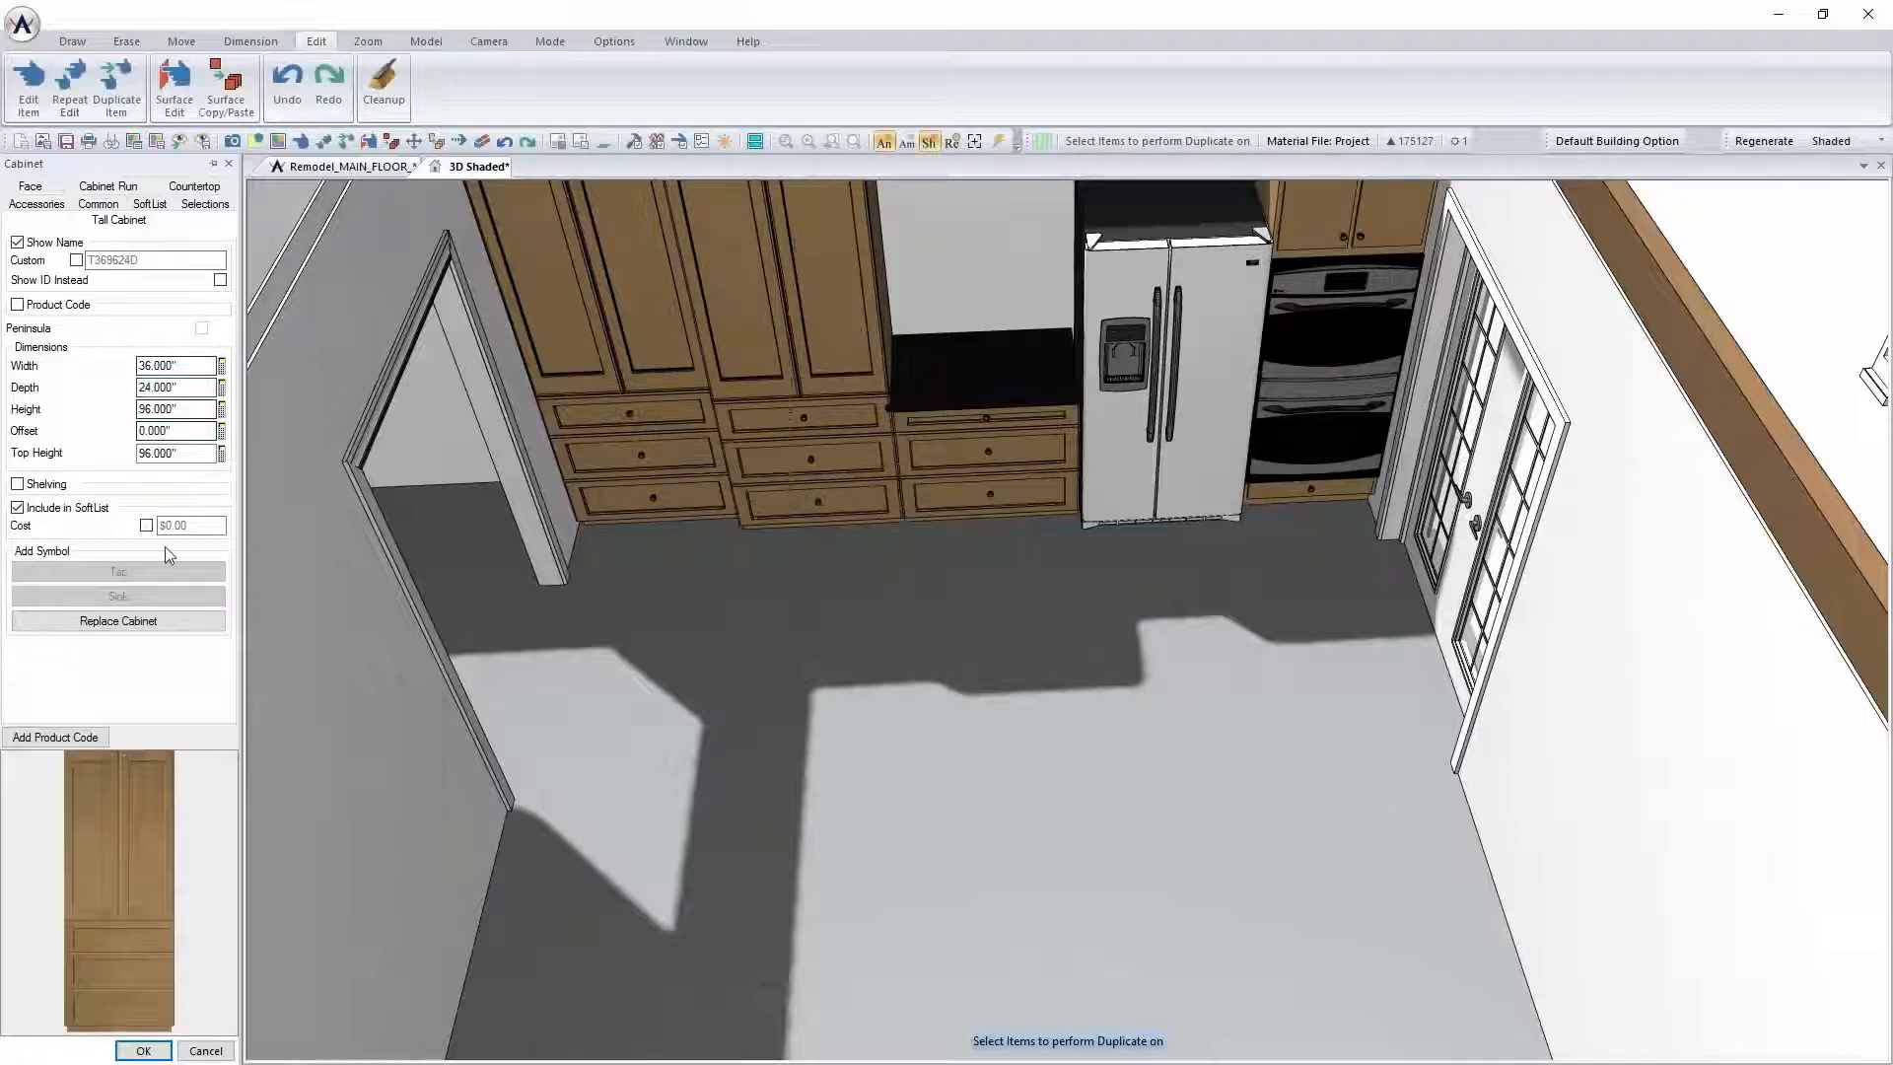
{"action": "left_click", "coordinate": [142, 1050]}
{"action": "right_click", "coordinate": [598, 422]}
{"action": "left_click", "coordinate": [656, 530]}
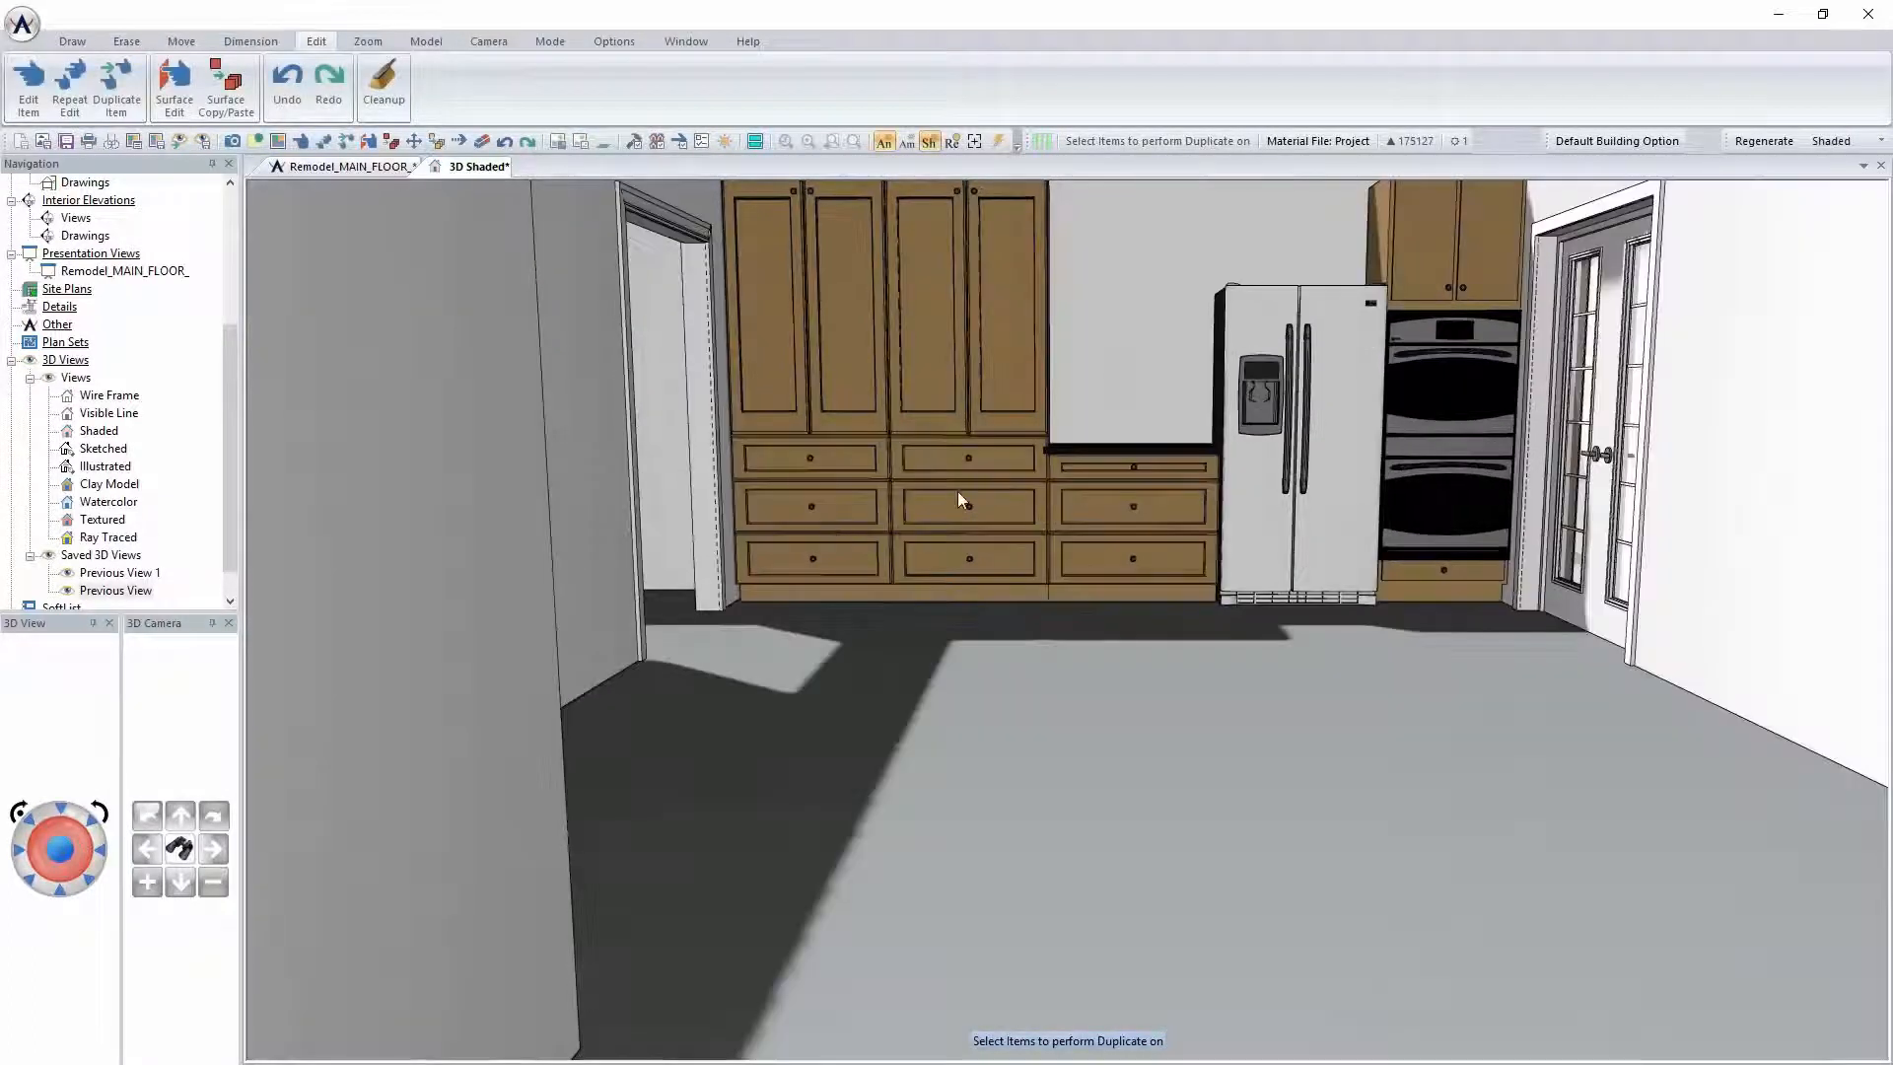
Set the two lower drawers of the tall cabinet beside the drawer base to 10 in high in its custom layout
{"action": "right_click", "coordinate": [956, 491]}
{"action": "left_click", "coordinate": [999, 536]}
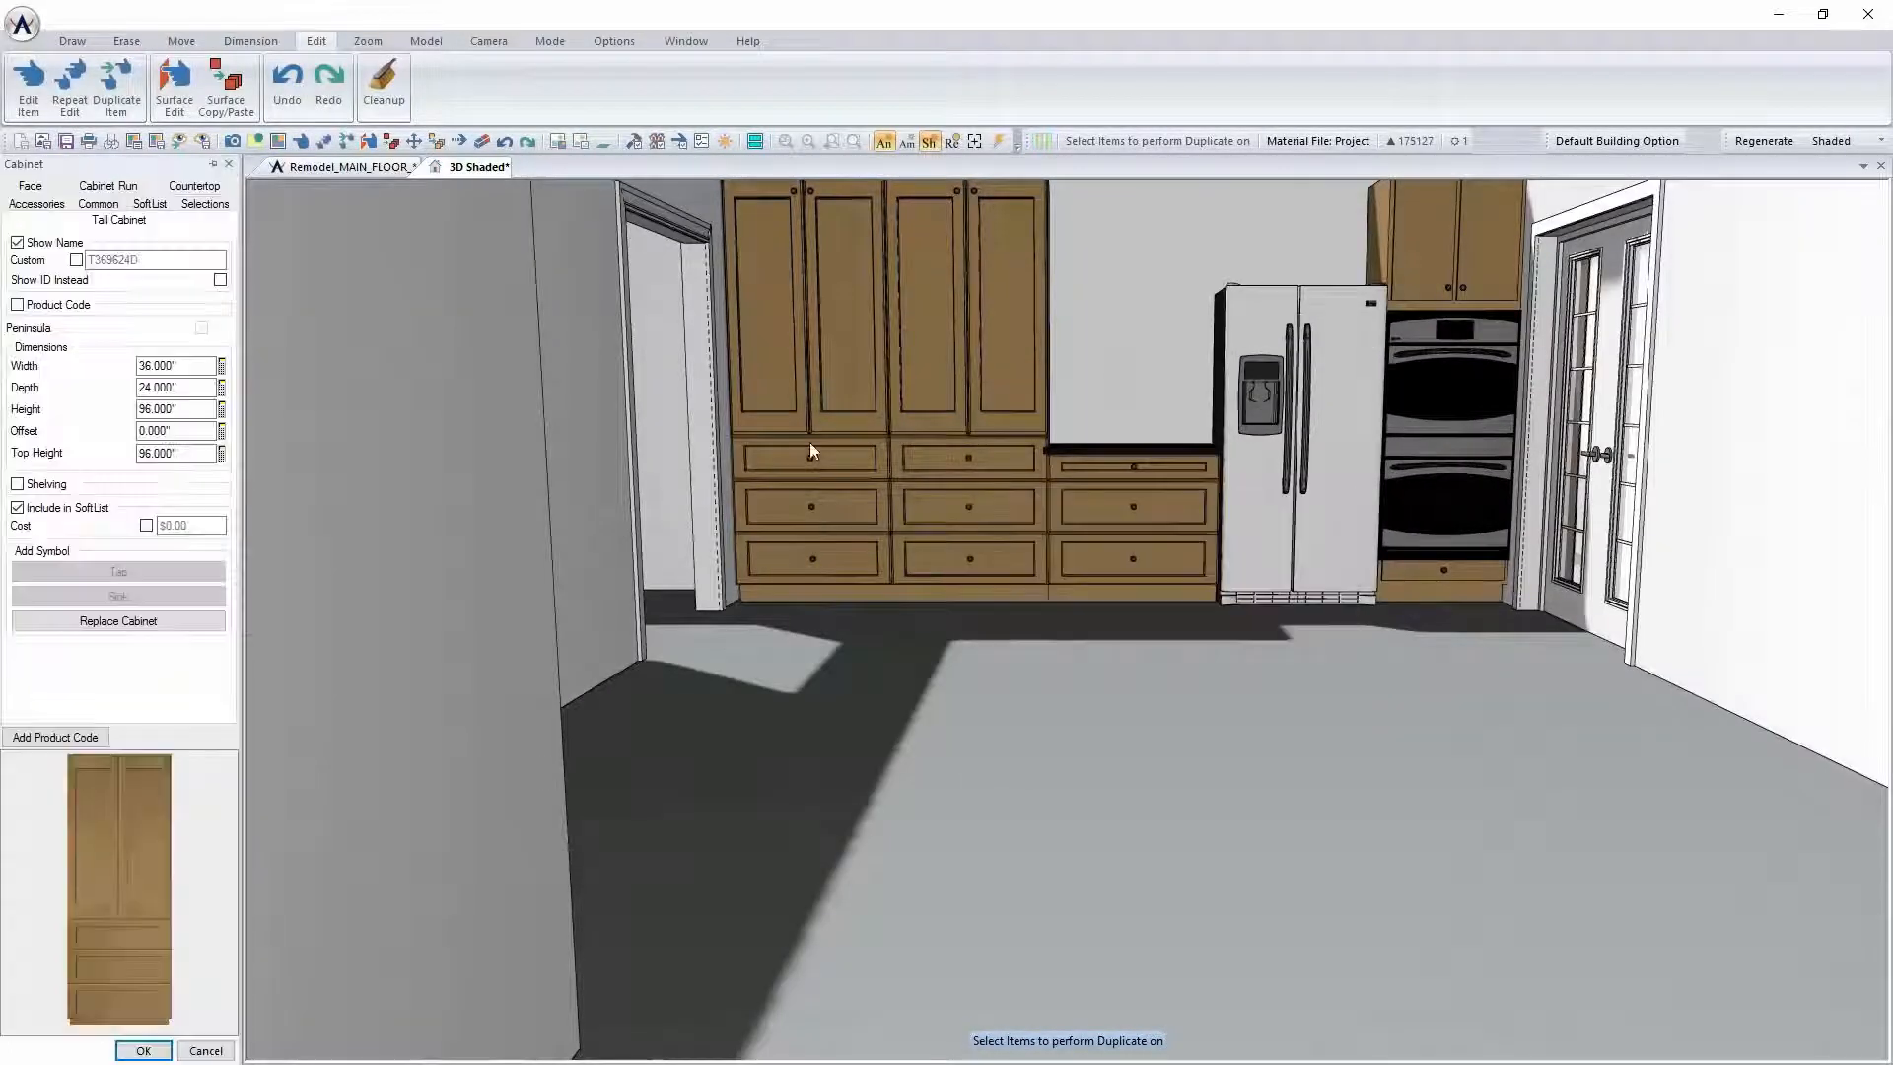
{"action": "left_click", "coordinate": [39, 187]}
{"action": "left_click", "coordinate": [165, 279]}
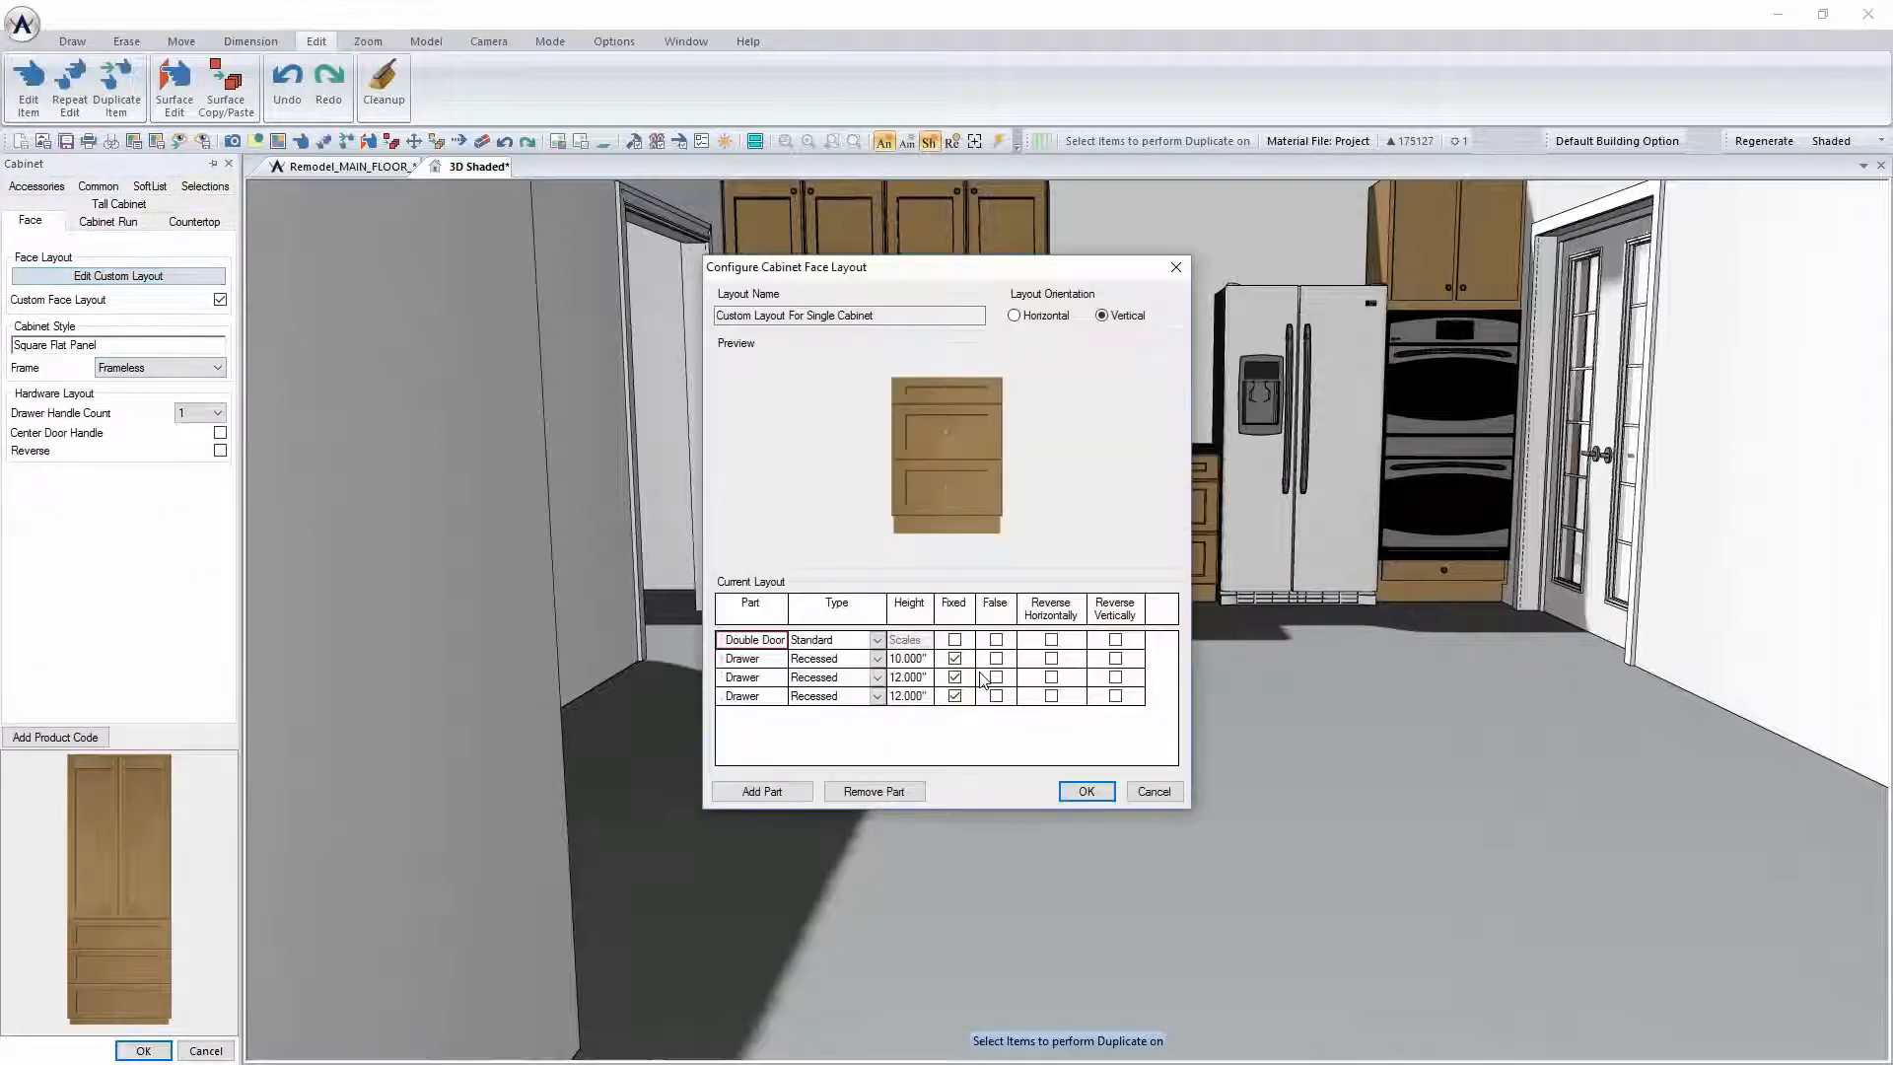
{"action": "left_click", "coordinate": [915, 696]}
{"action": "type", "text": "10"}
{"action": "key", "text": "Return"}
{"action": "left_click", "coordinate": [910, 678]}
{"action": "type", "text": "10"}
{"action": "key", "text": "Return"}
{"action": "left_click", "coordinate": [939, 659]}
{"action": "left_click", "coordinate": [1087, 792]}
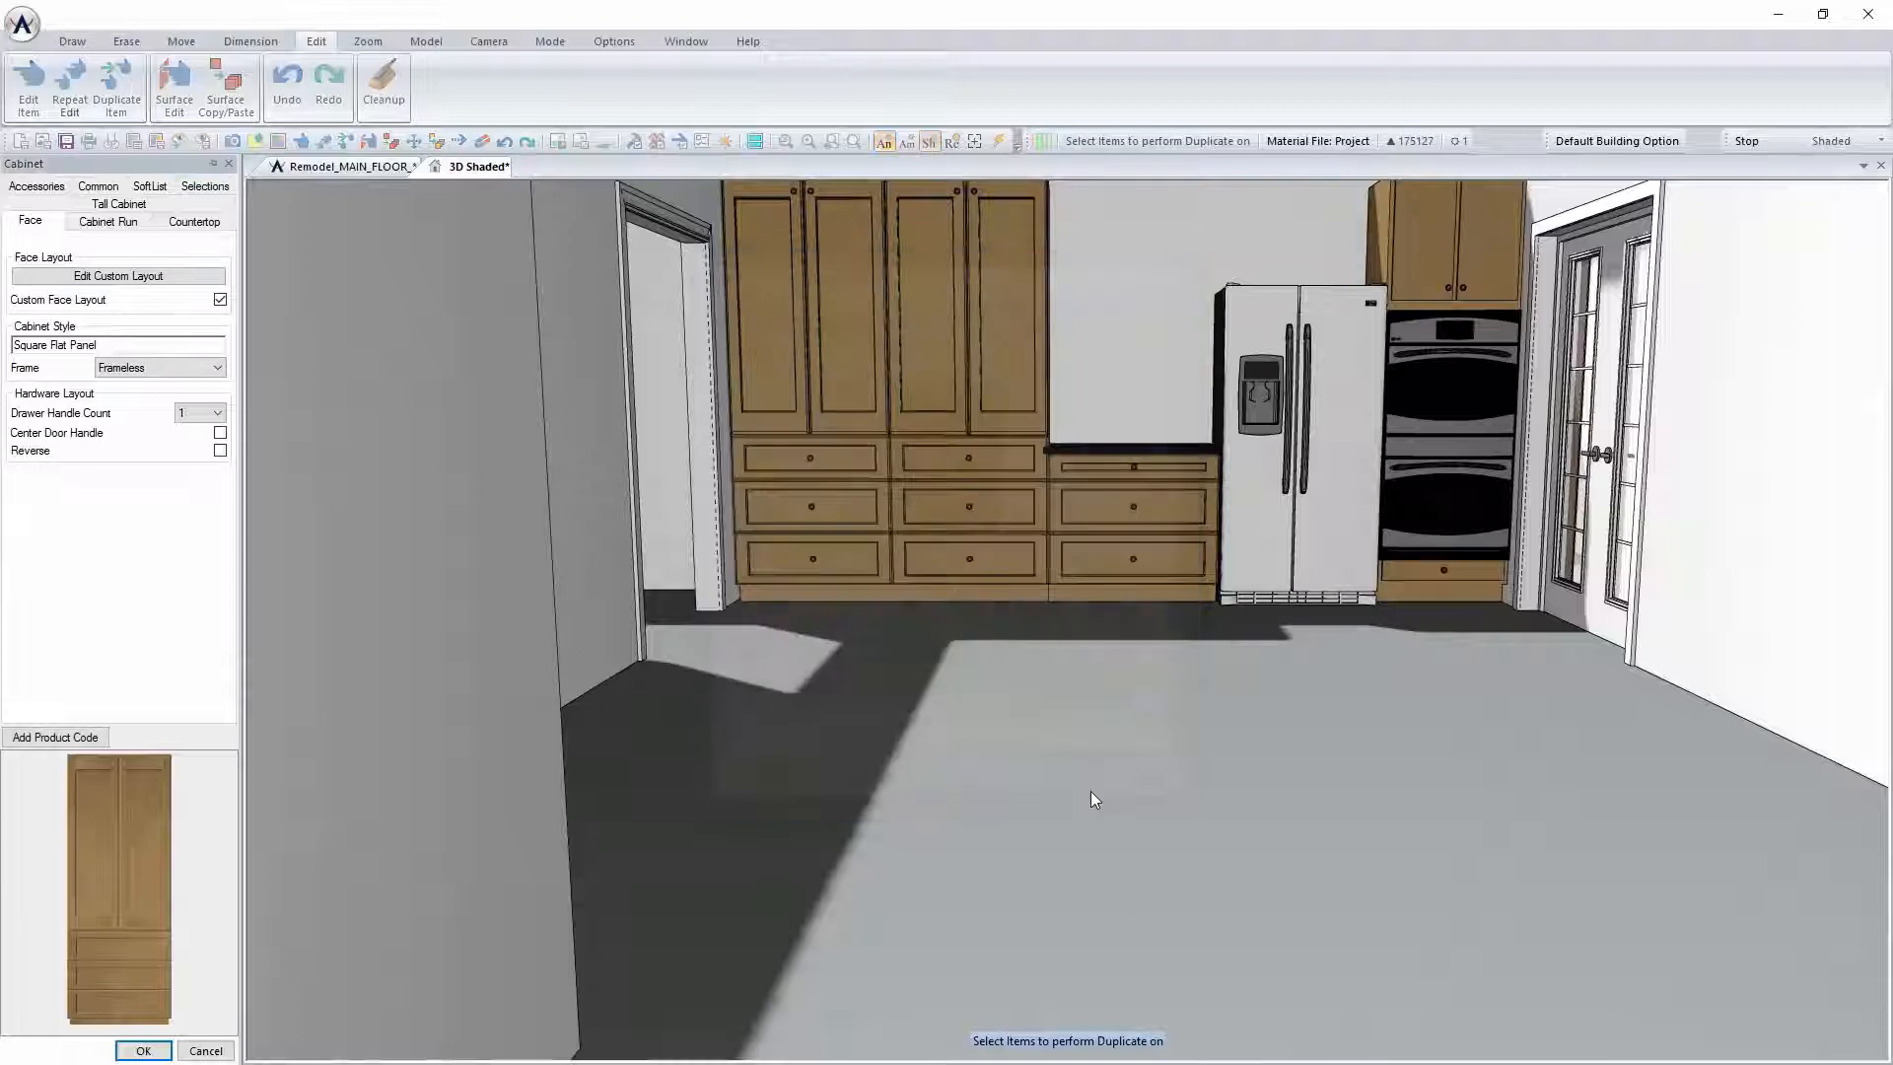
Repeat the custom drawer layout edit on the tall cabinet beside the doorway
{"action": "right_click", "coordinate": [821, 481]}
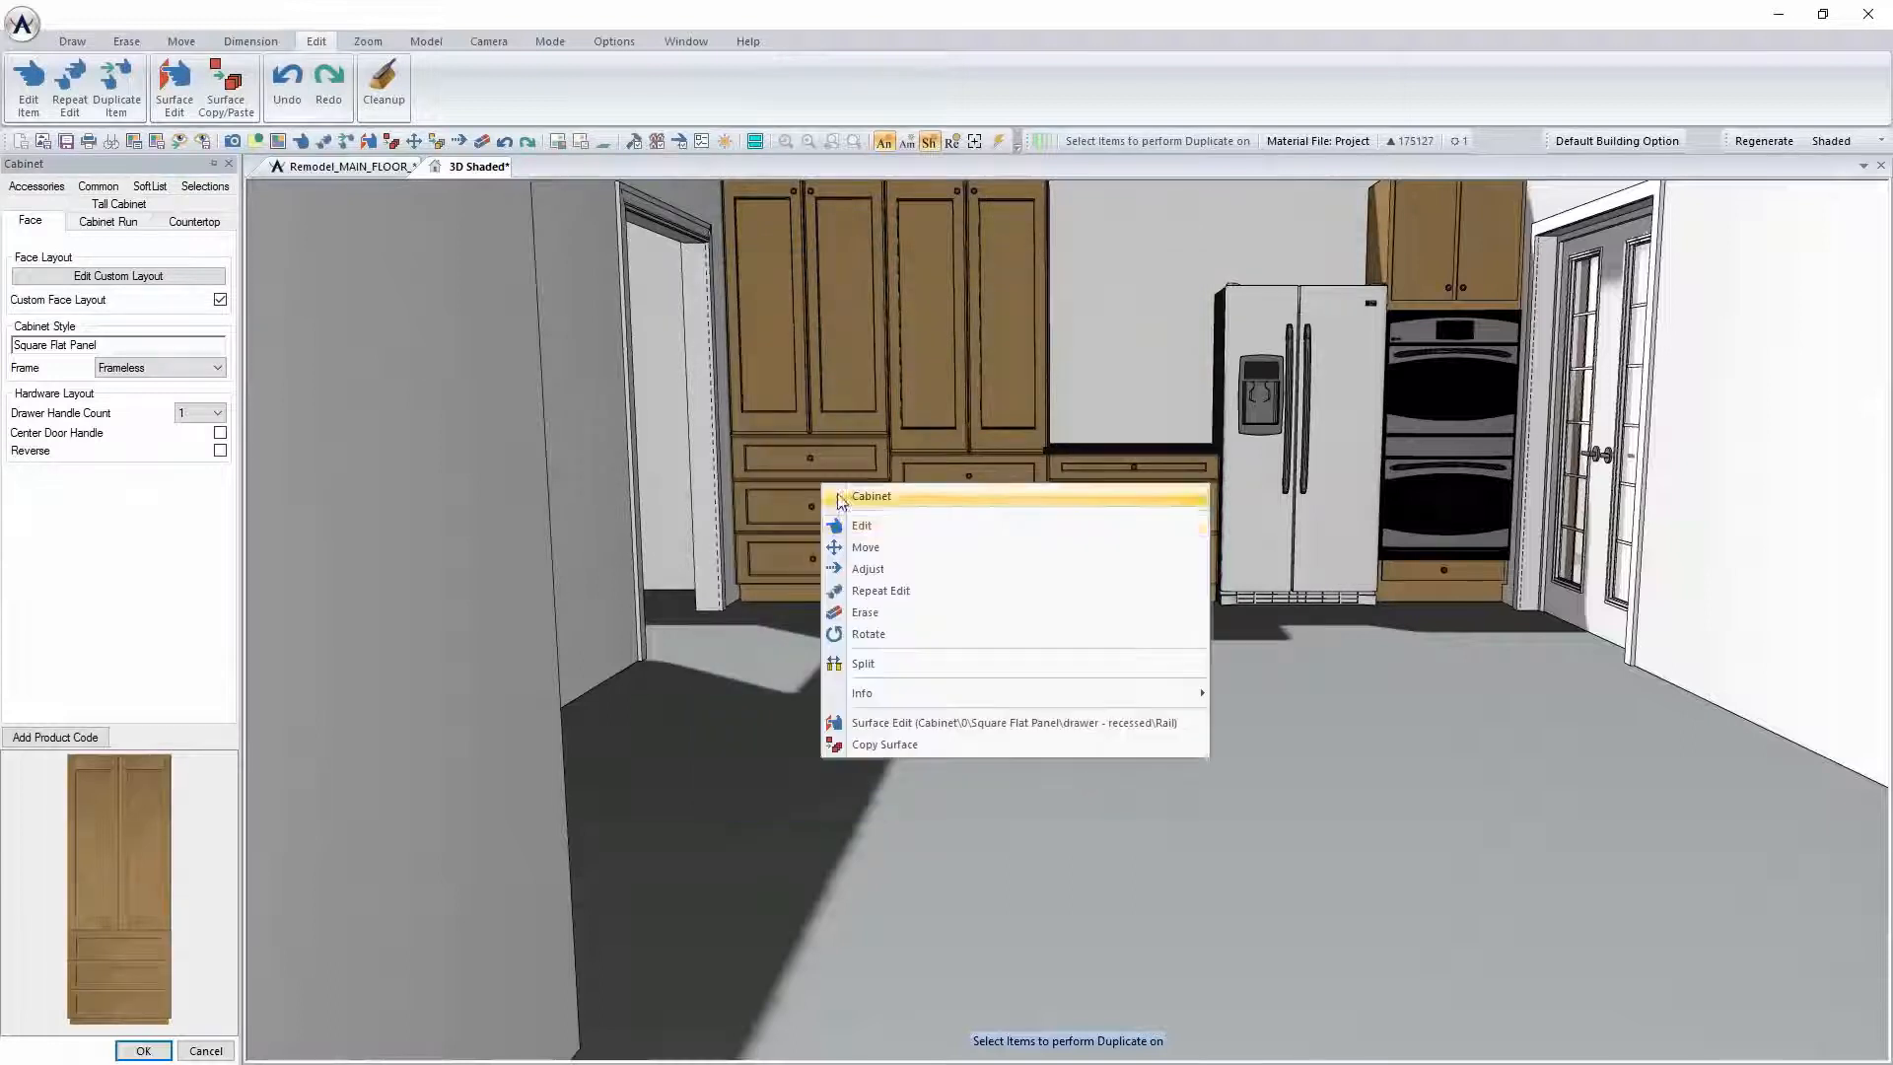
{"action": "left_click", "coordinate": [902, 589]}
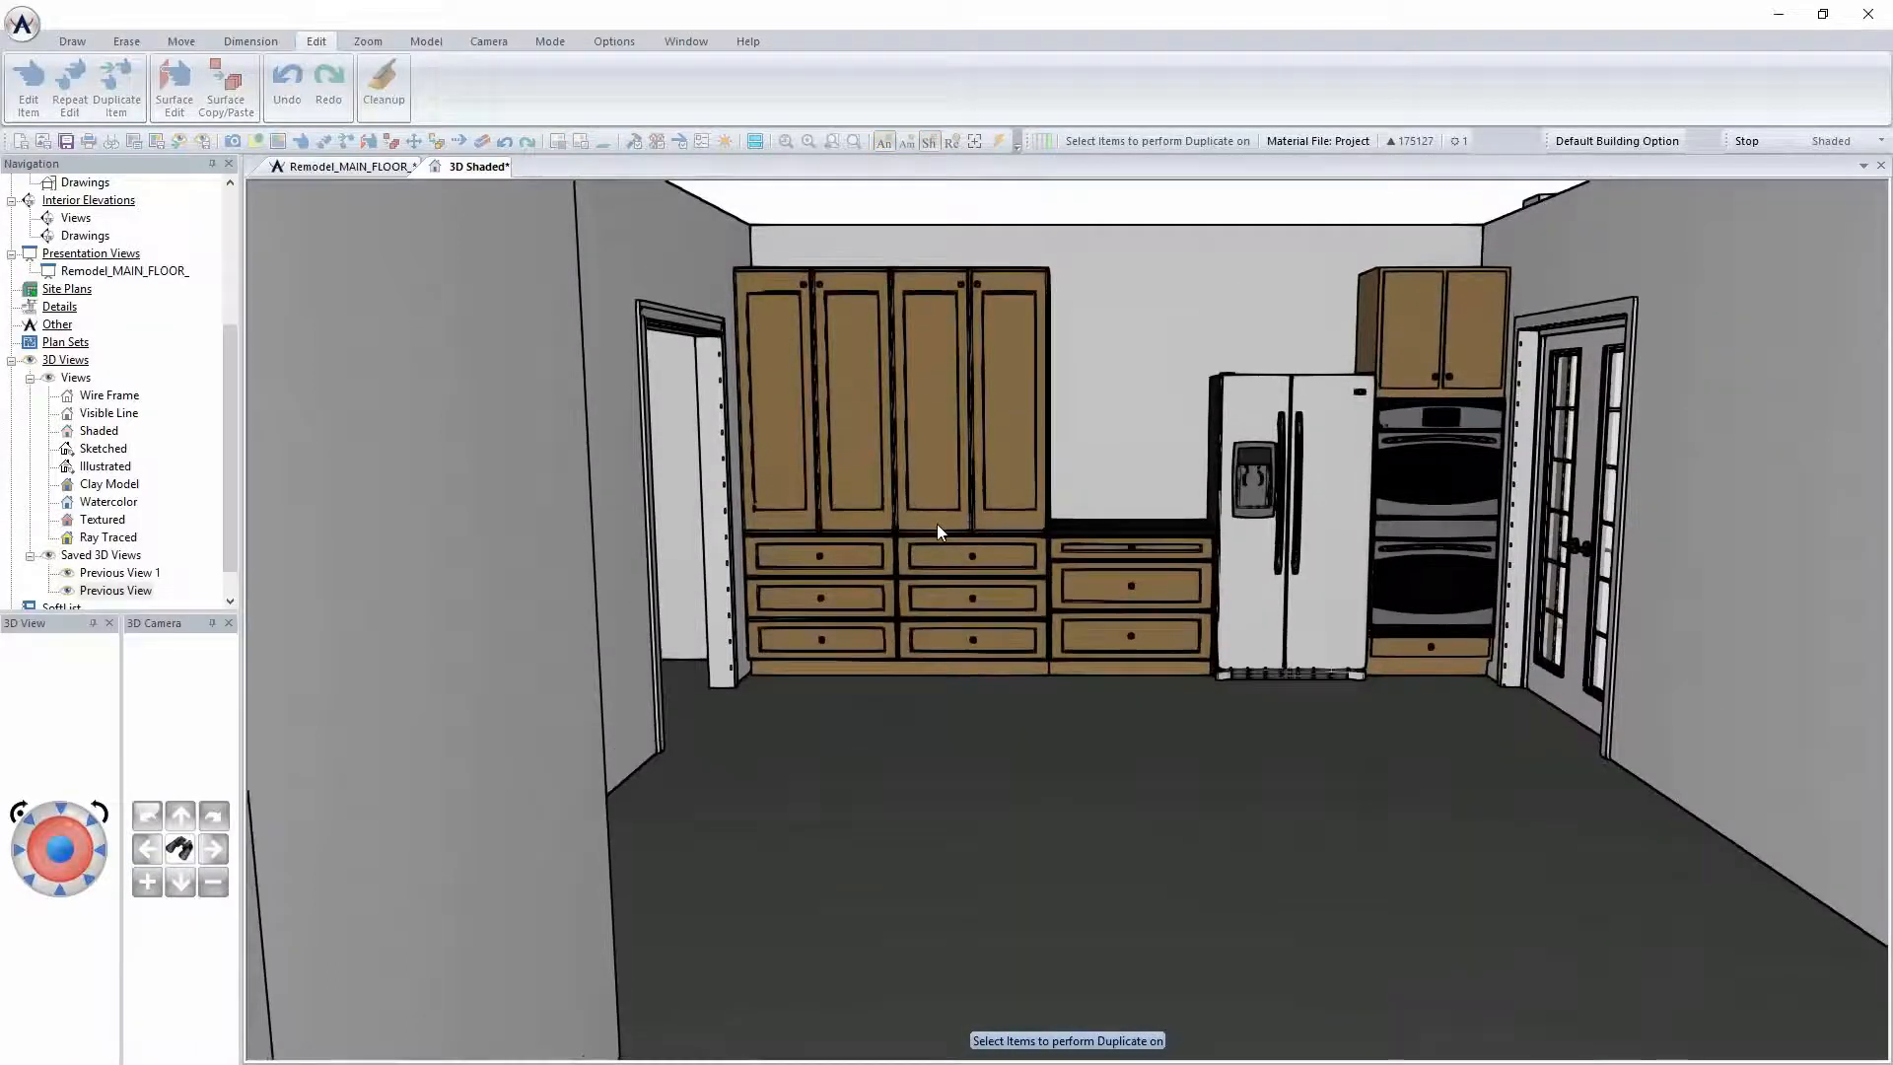
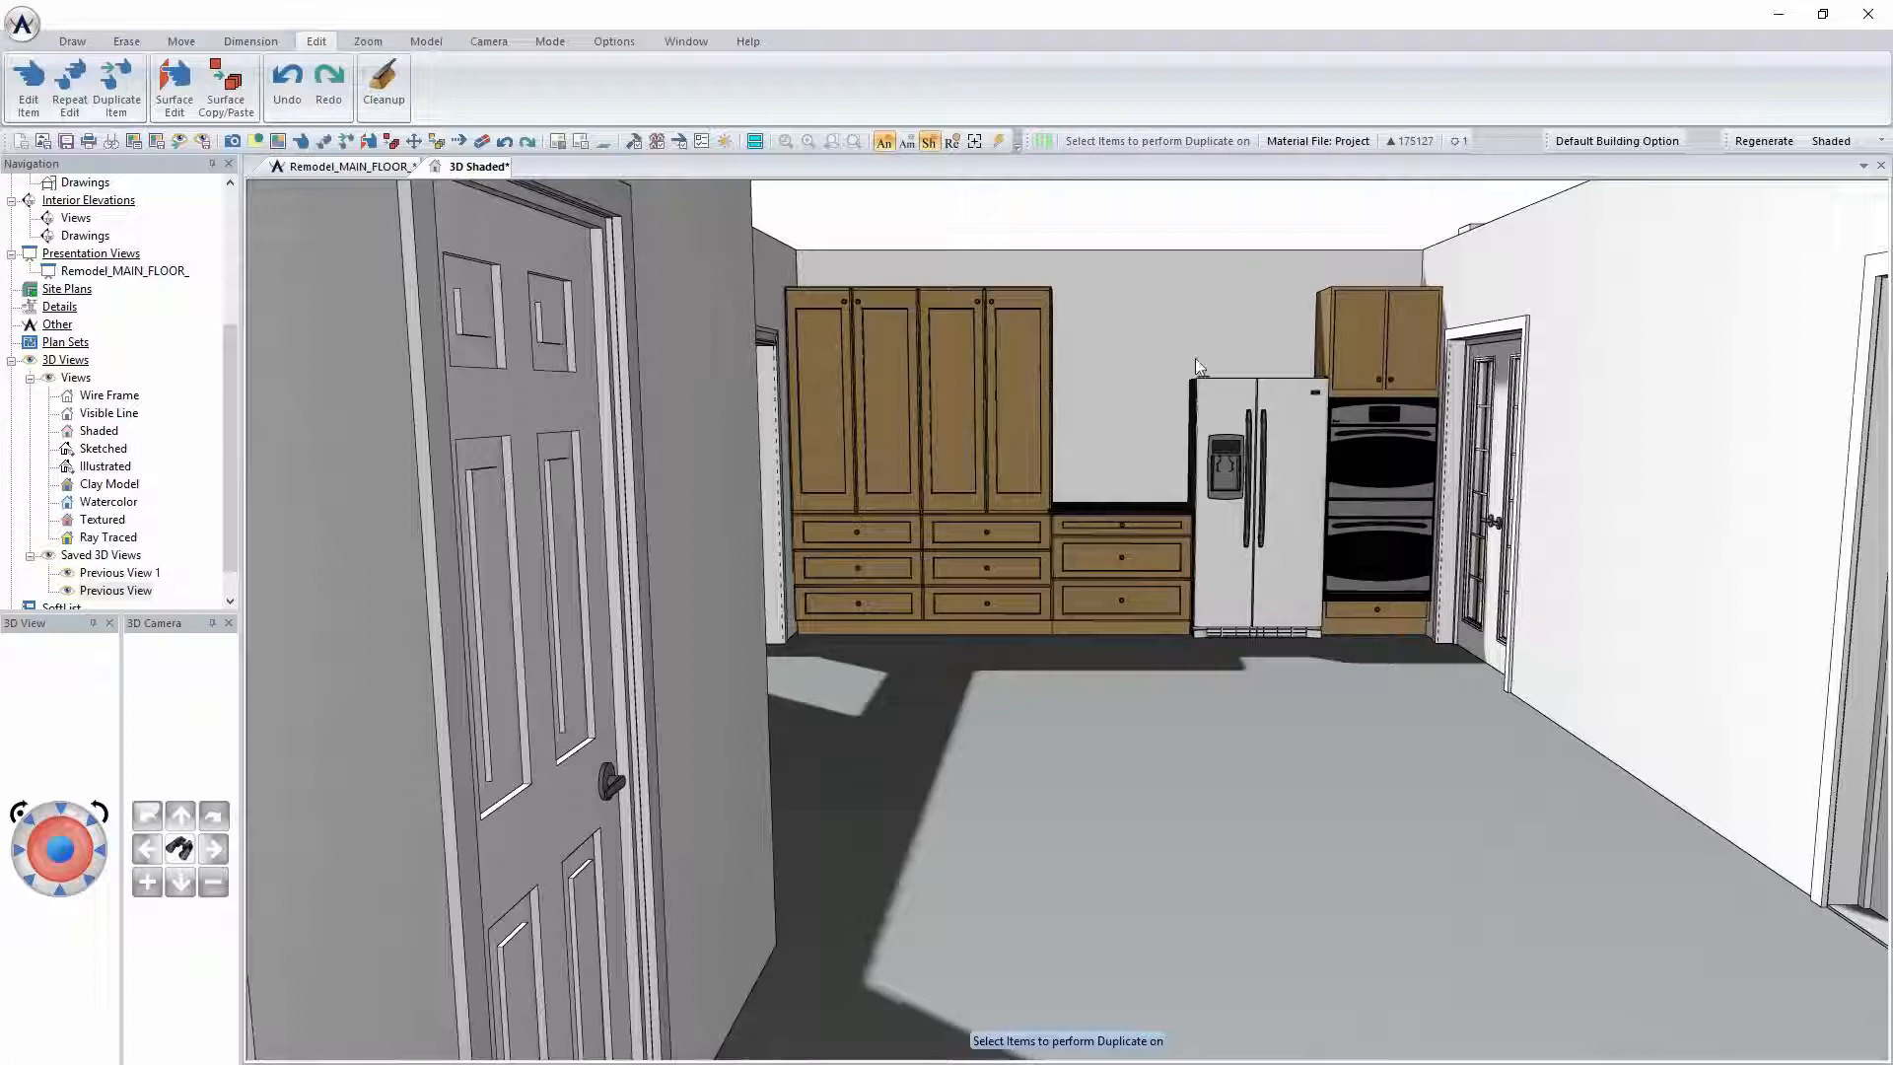
In the floor plan, turn off the name display of the drawer base cabinet beside the refrigerator
{"action": "left_click", "coordinate": [345, 166]}
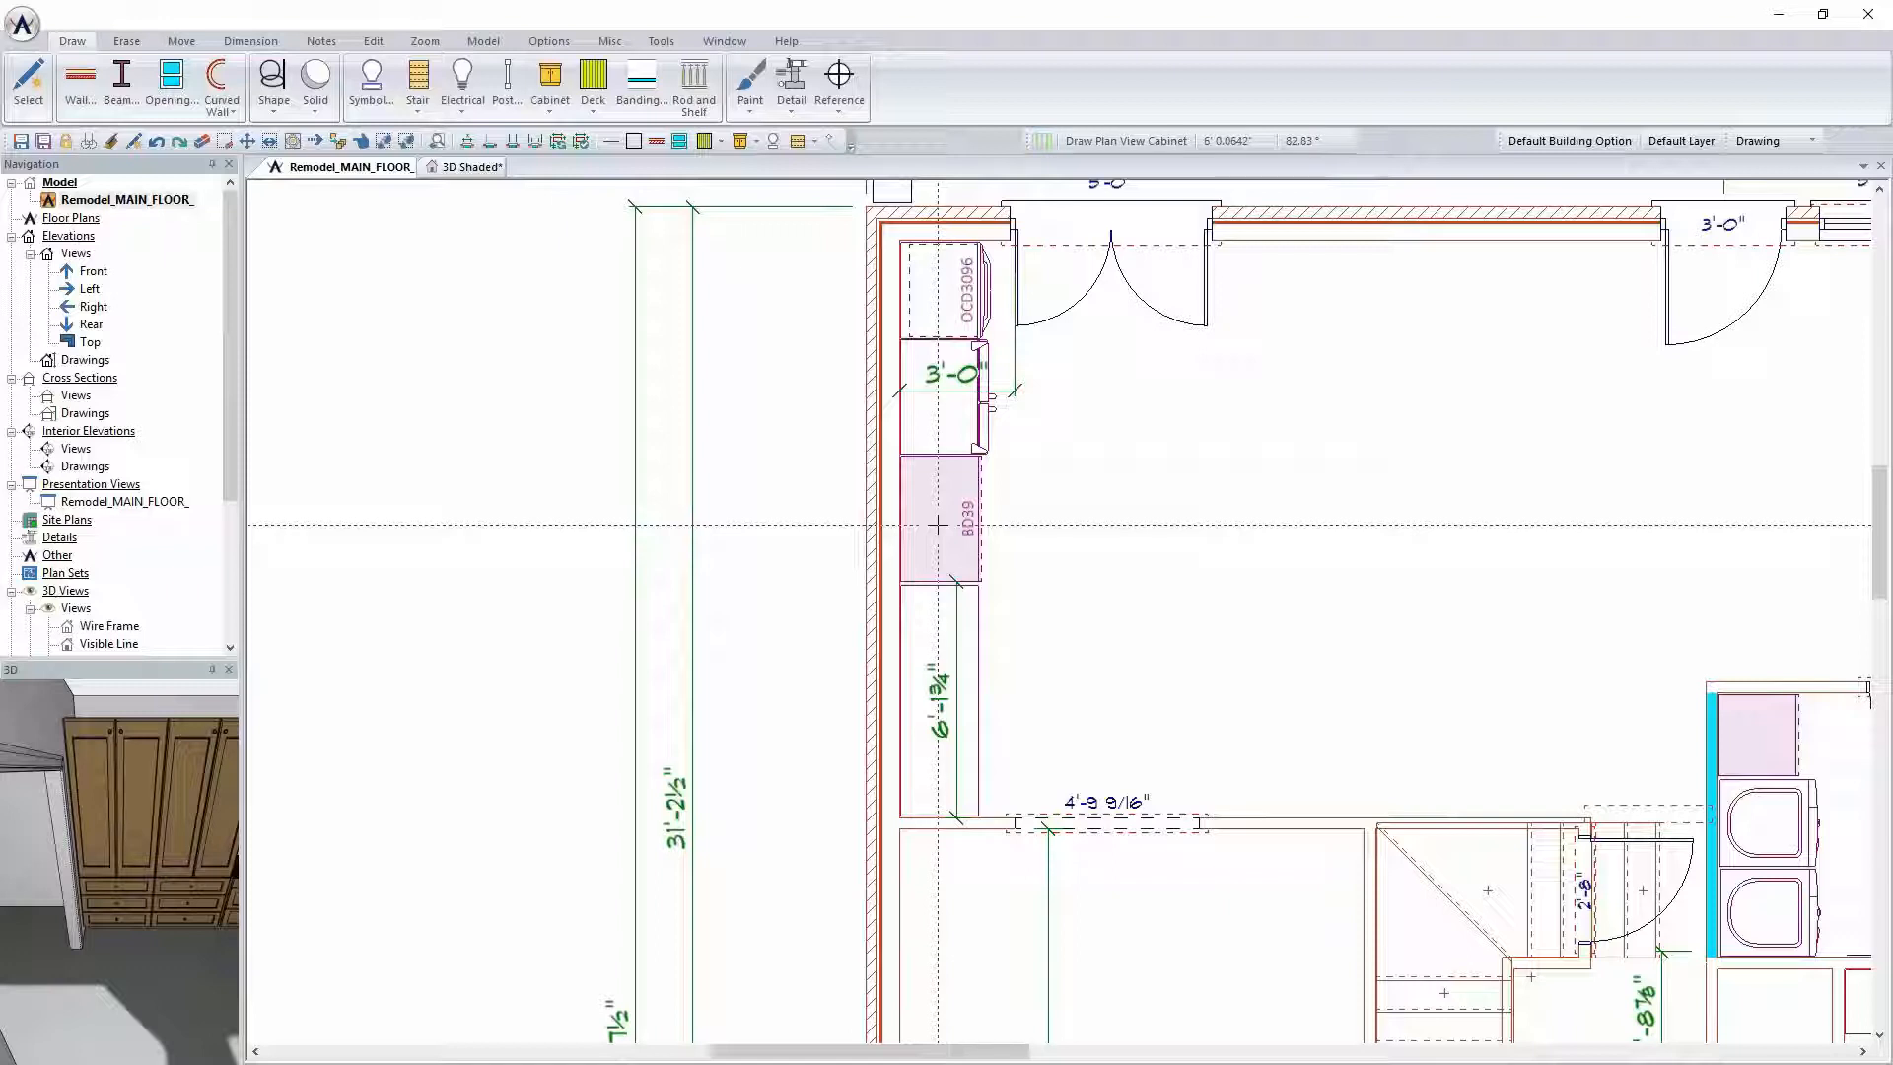
{"action": "right_click", "coordinate": [937, 525]}
{"action": "left_click", "coordinate": [976, 564]}
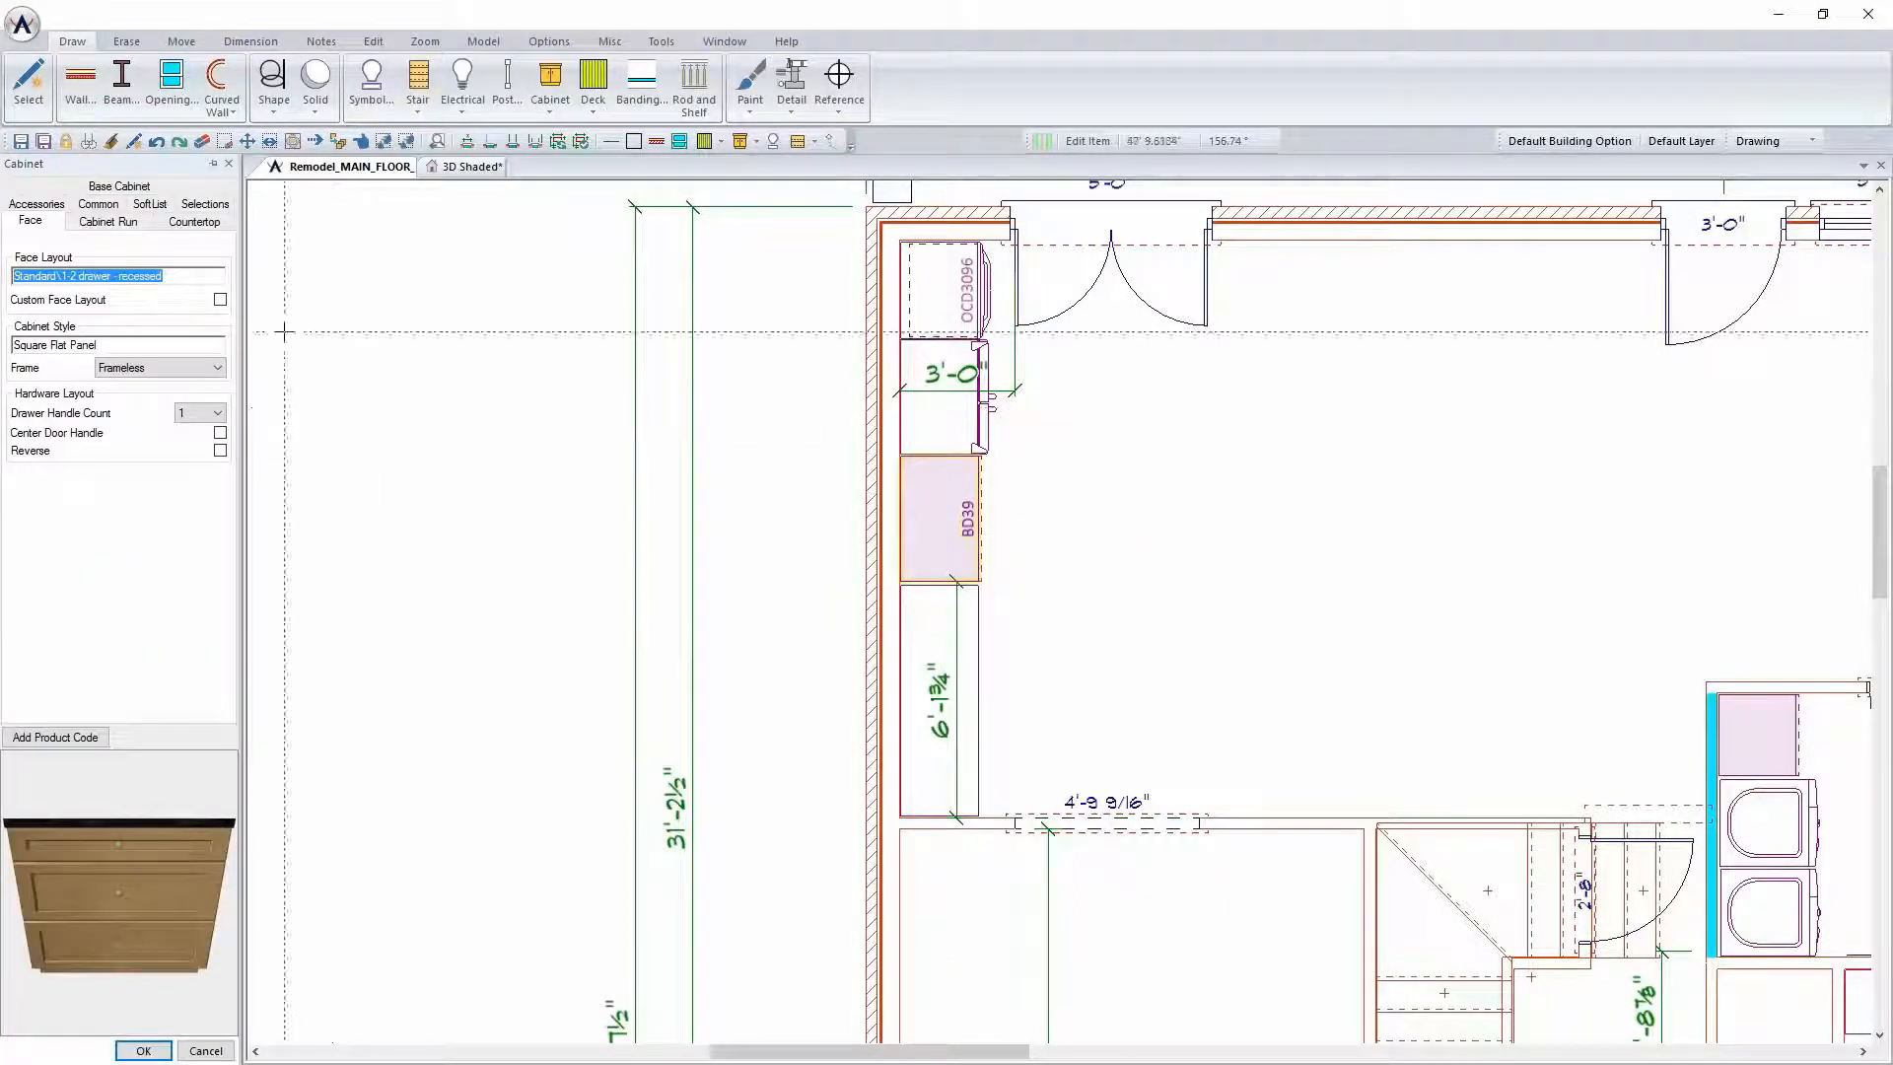
{"action": "left_click", "coordinate": [136, 188]}
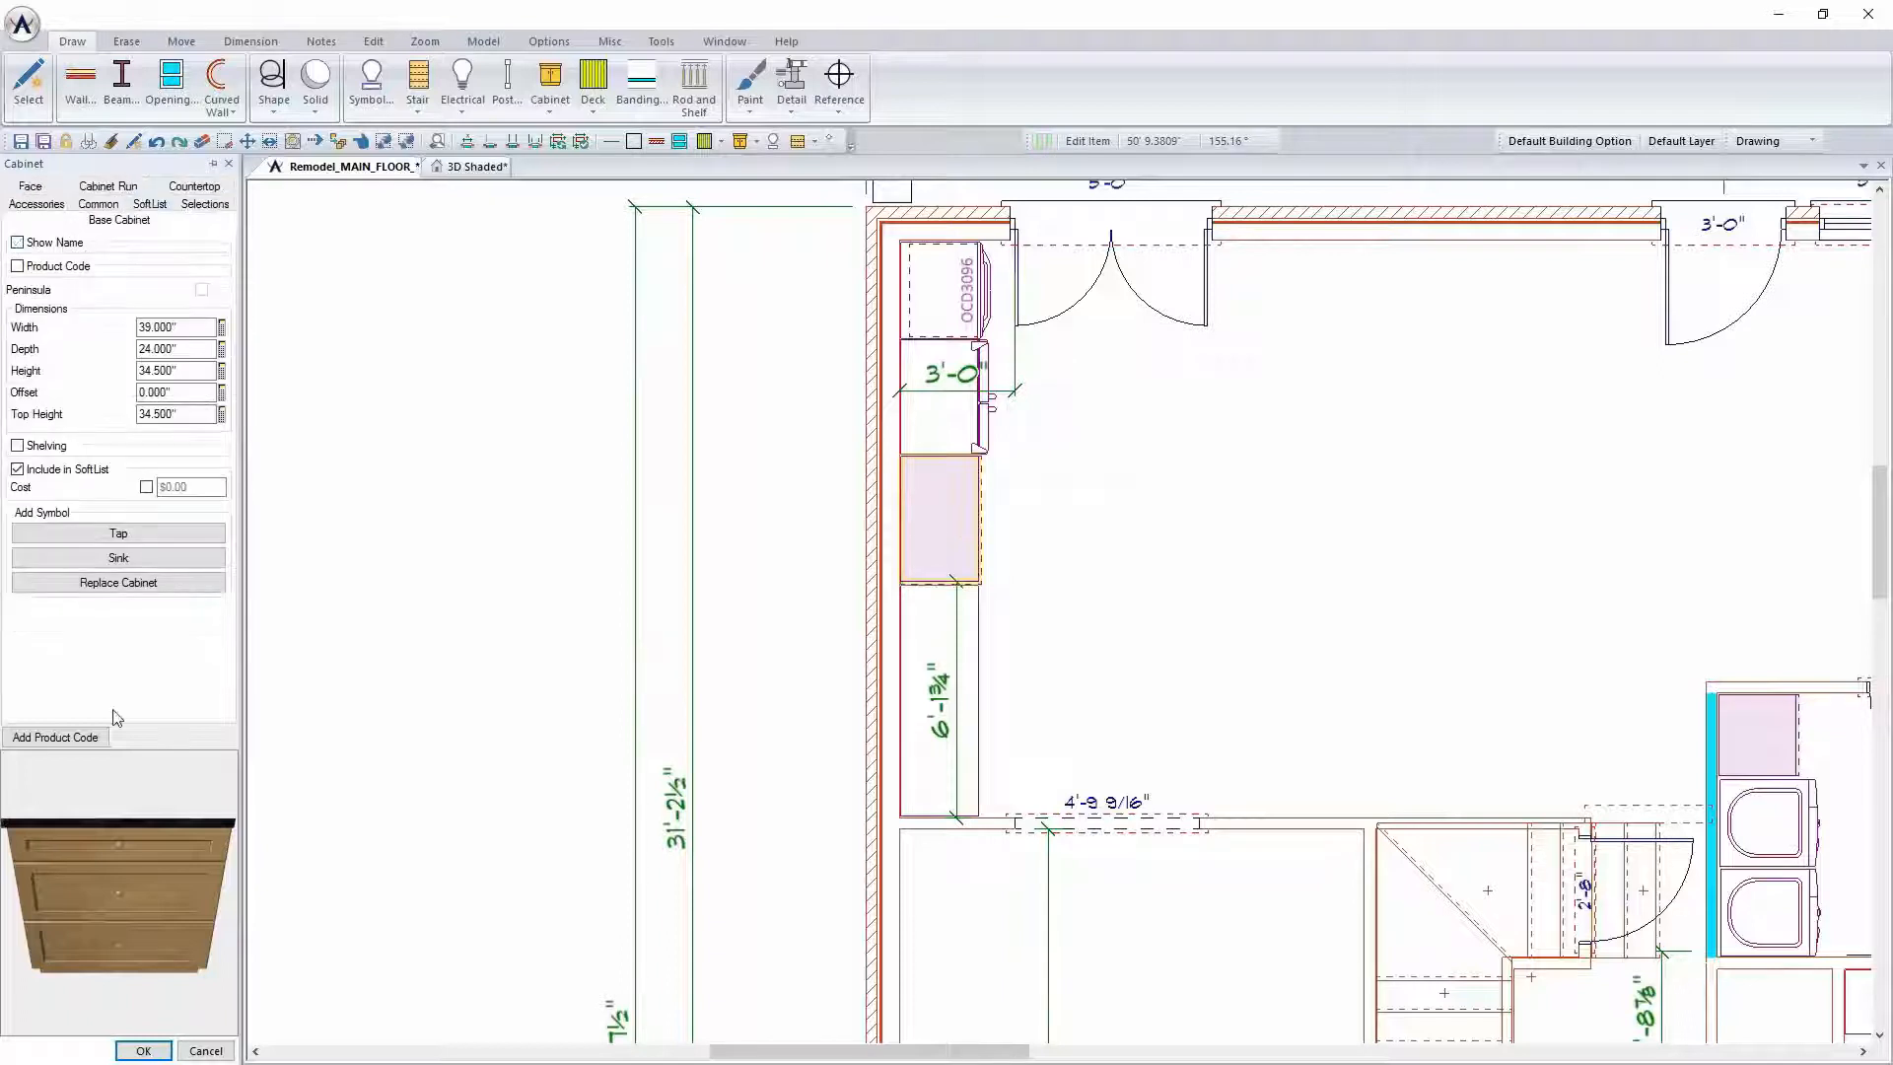
{"action": "left_click", "coordinate": [143, 1050]}
Add a standard two-door wall cabinet 36 in wide over the refrigerator in the floor plan
{"action": "scroll", "coordinate": [1026, 490], "scroll_direction": "up", "scroll_amount": 2}
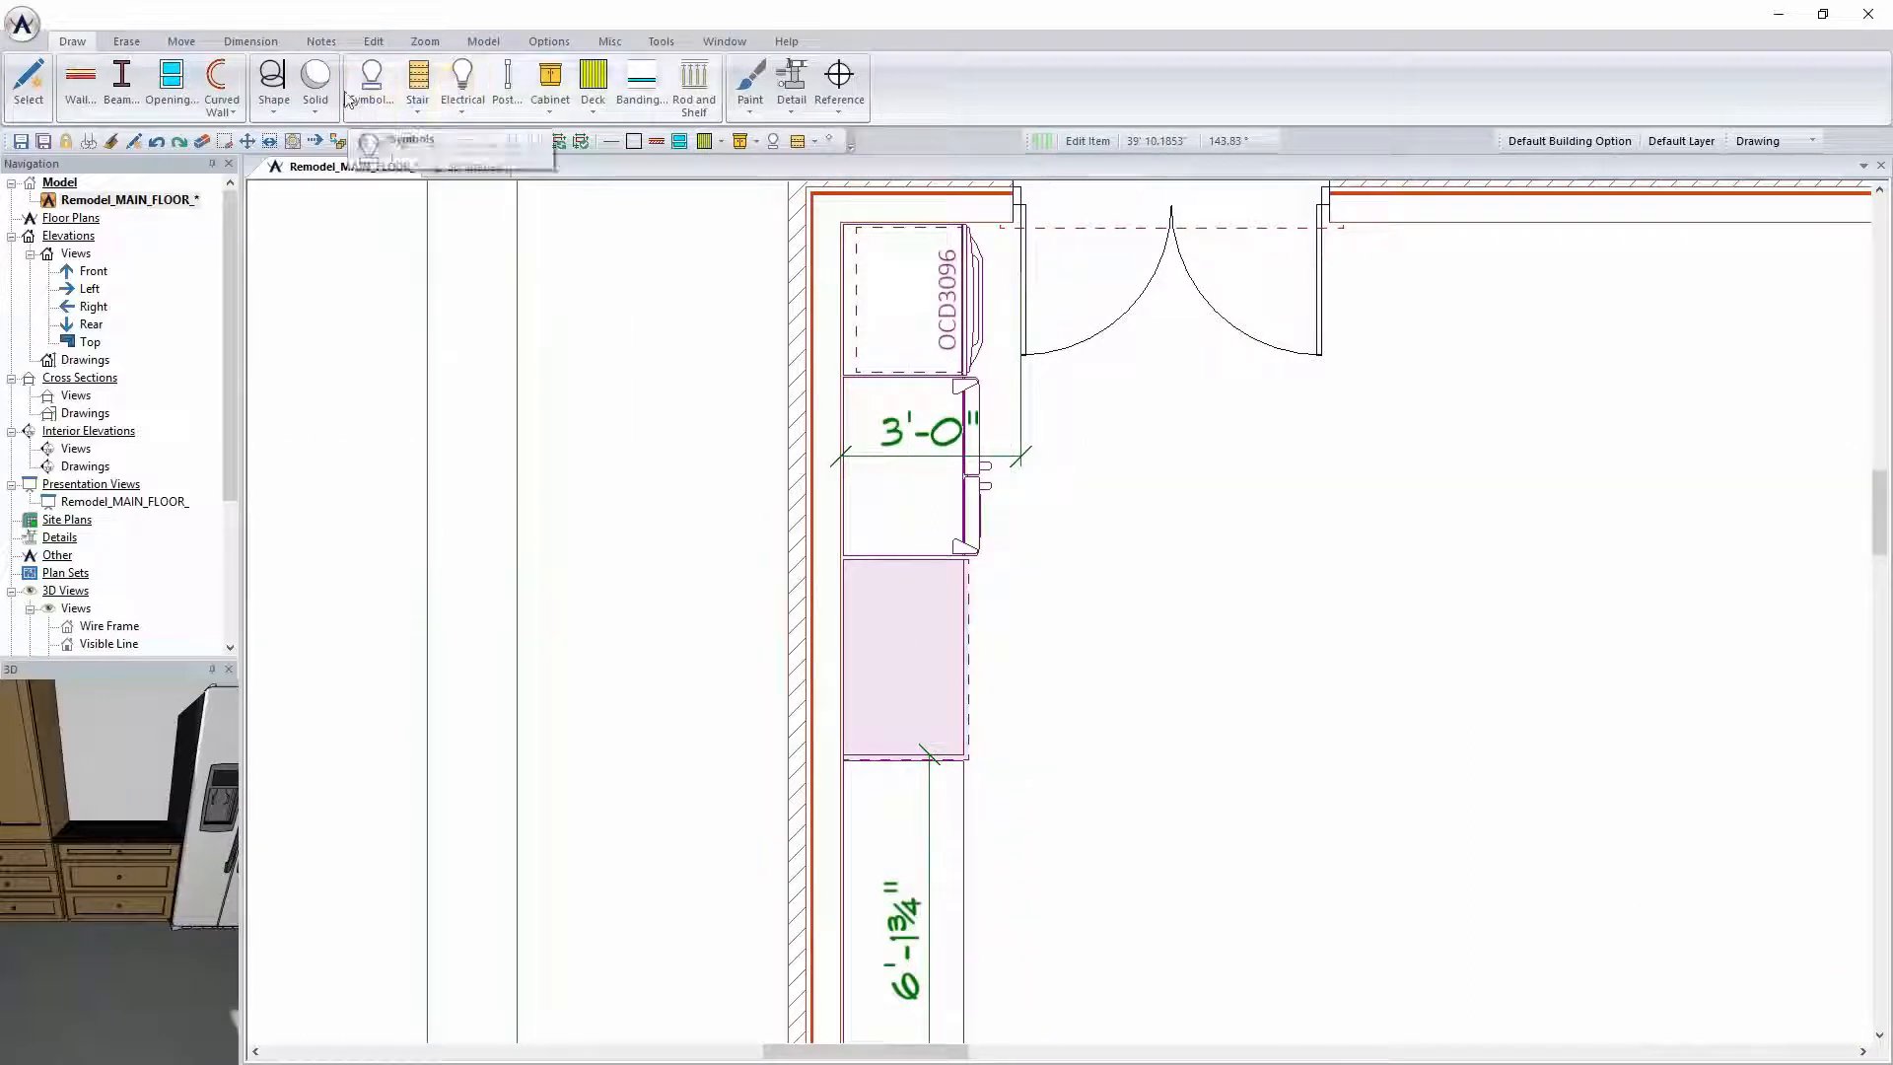
{"action": "left_click", "coordinate": [549, 96]}
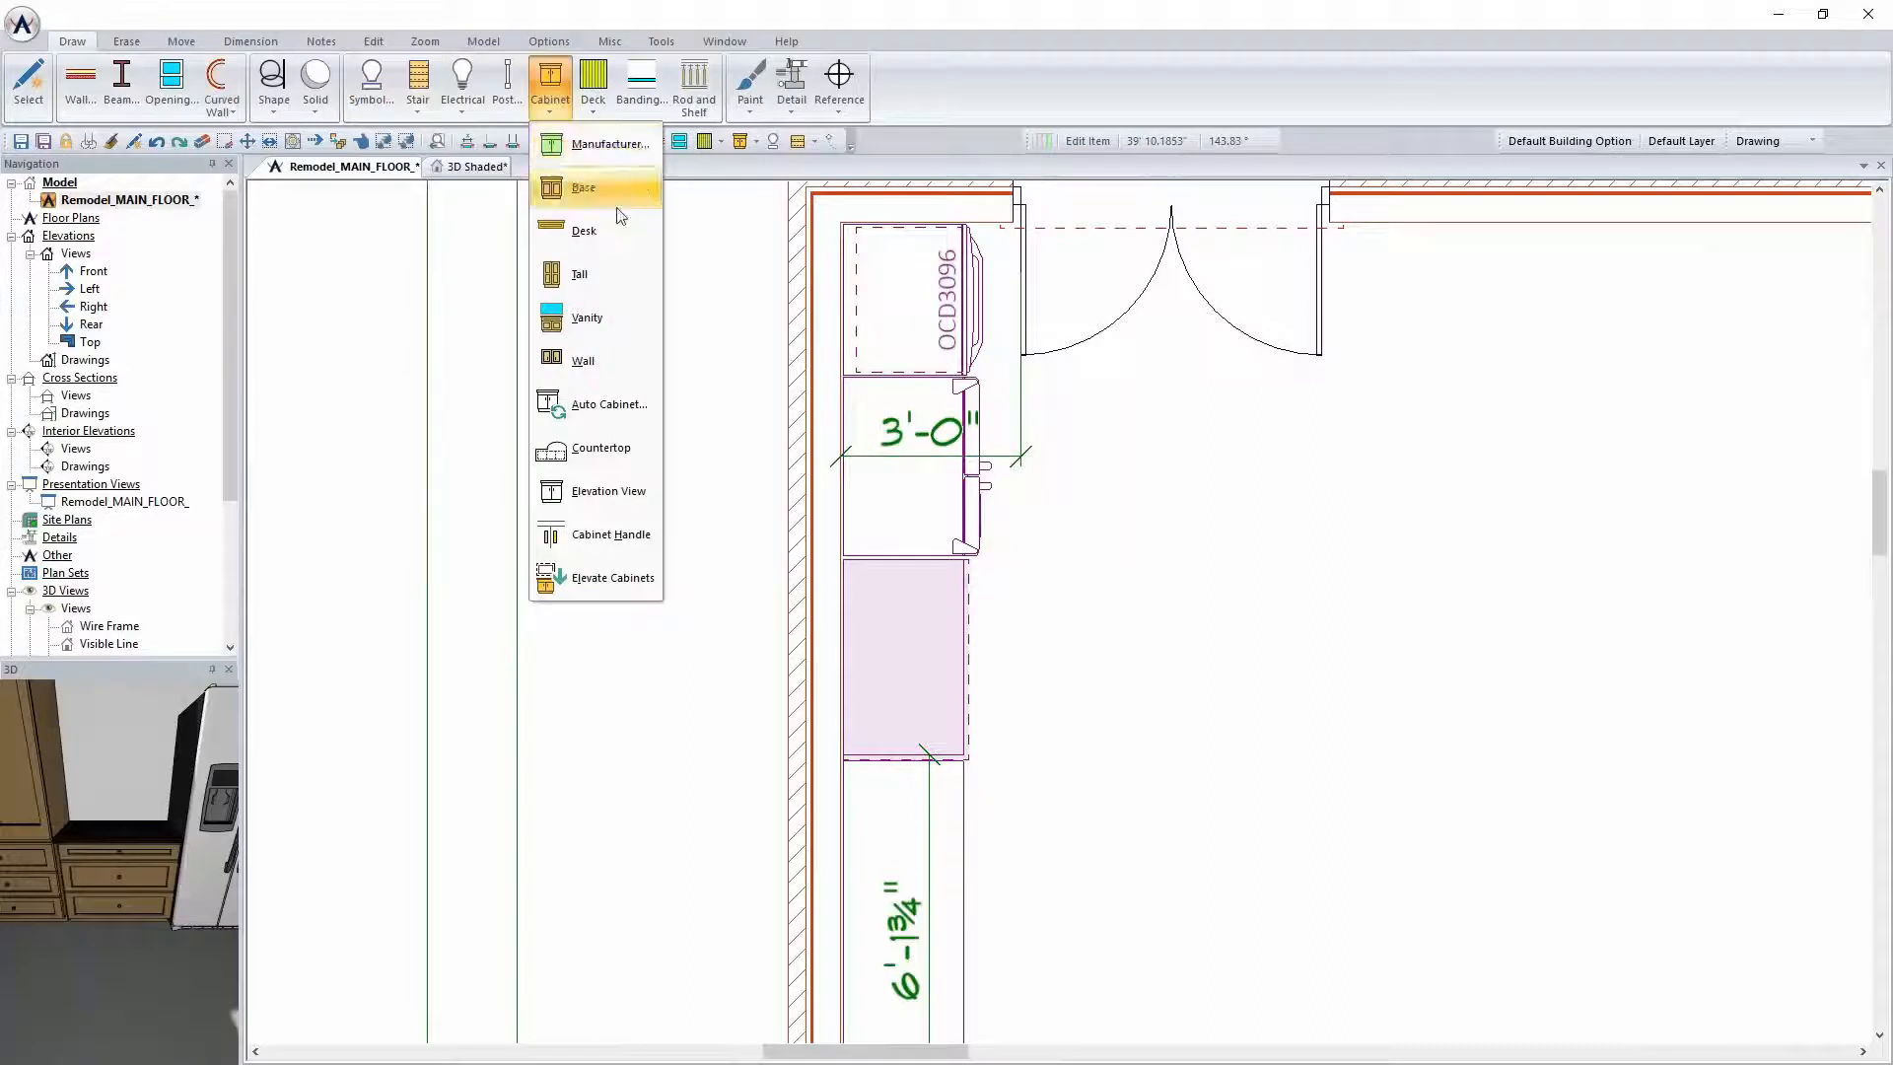
{"action": "left_click", "coordinate": [612, 367]}
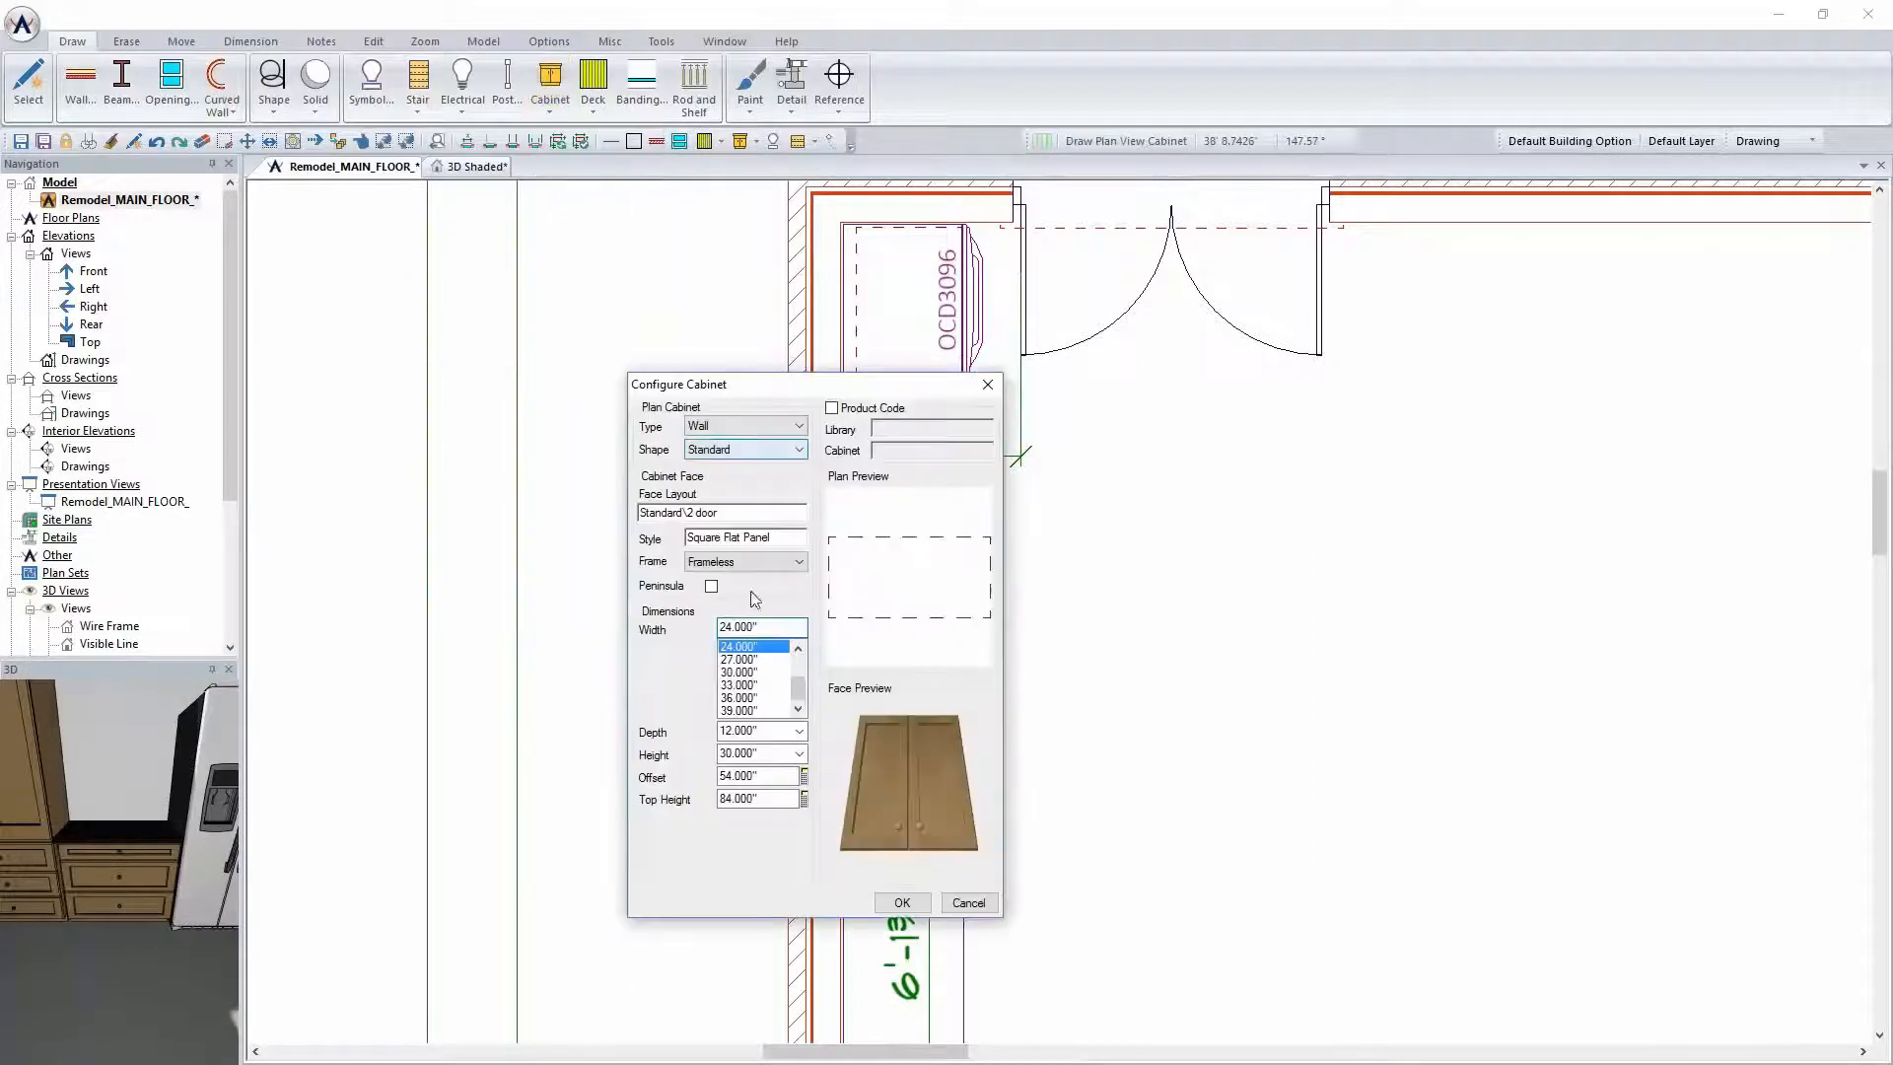
{"action": "left_click", "coordinate": [745, 698]}
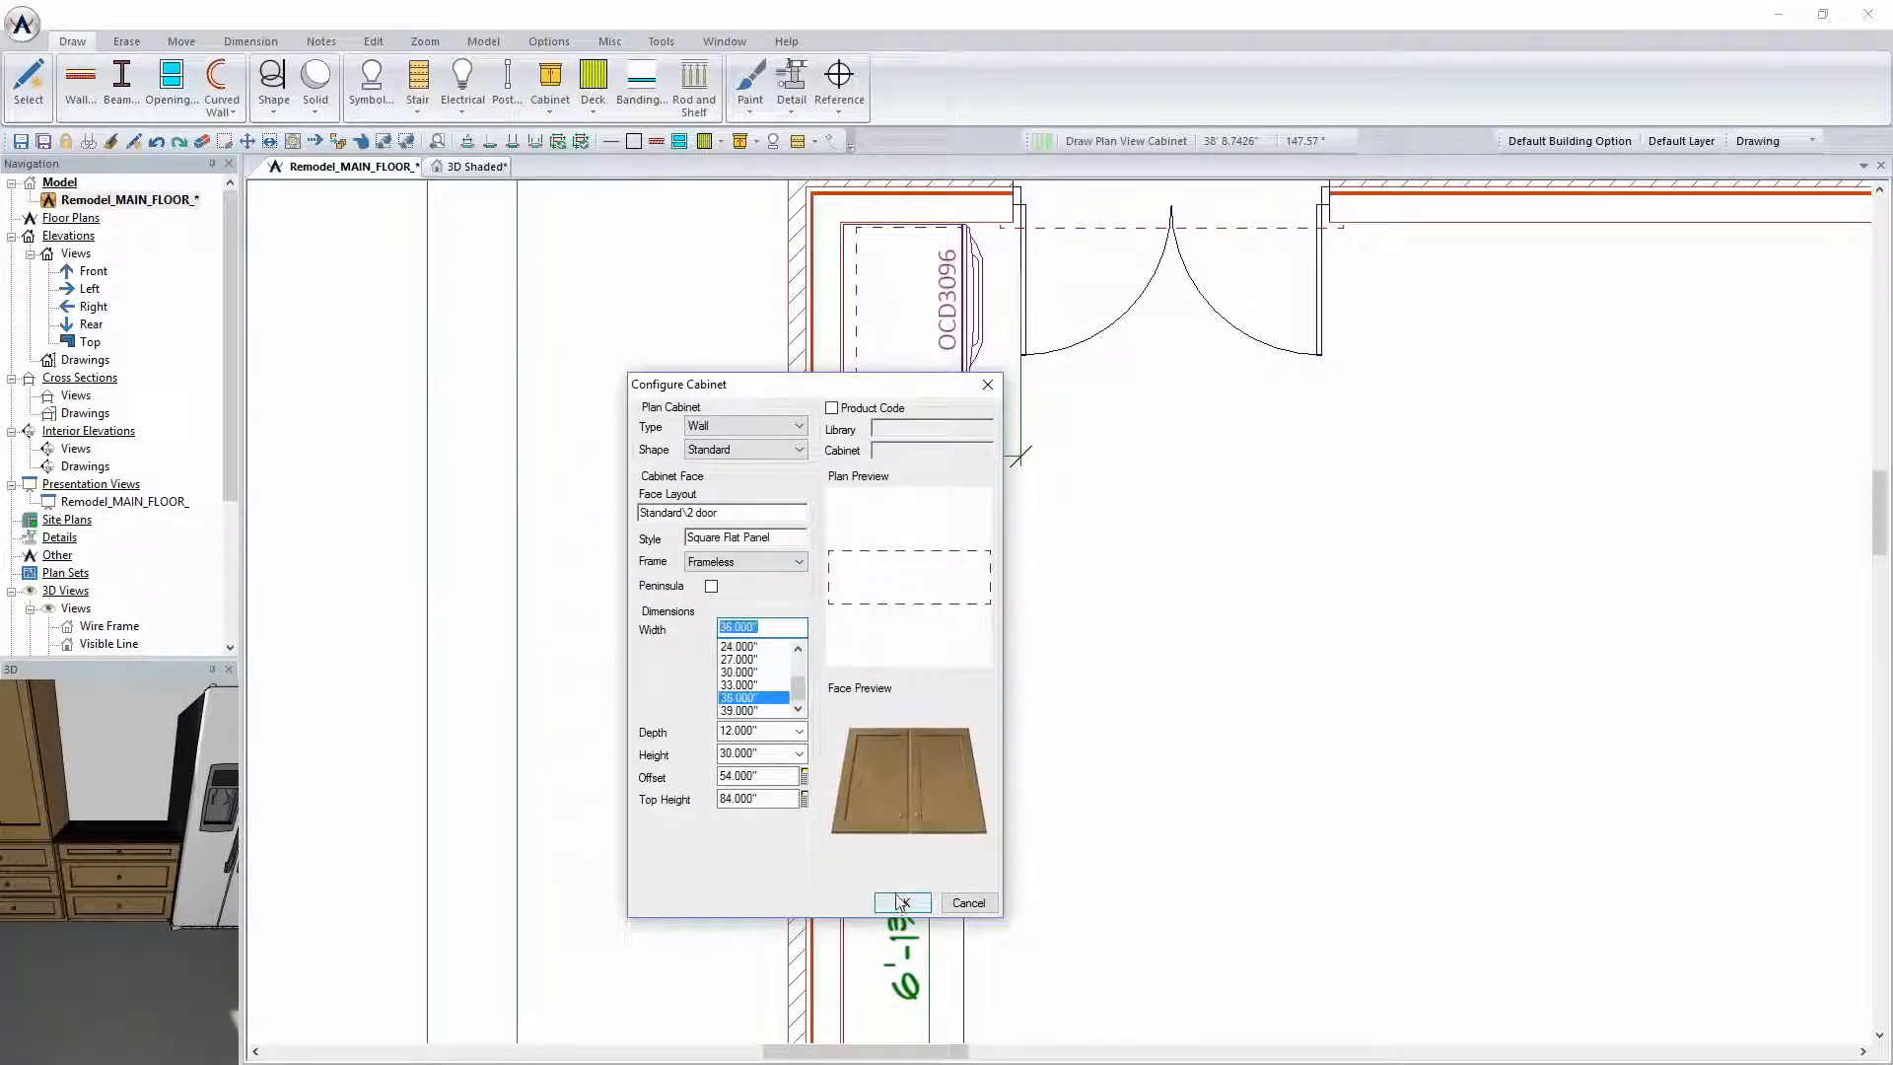
{"action": "left_click", "coordinate": [901, 903]}
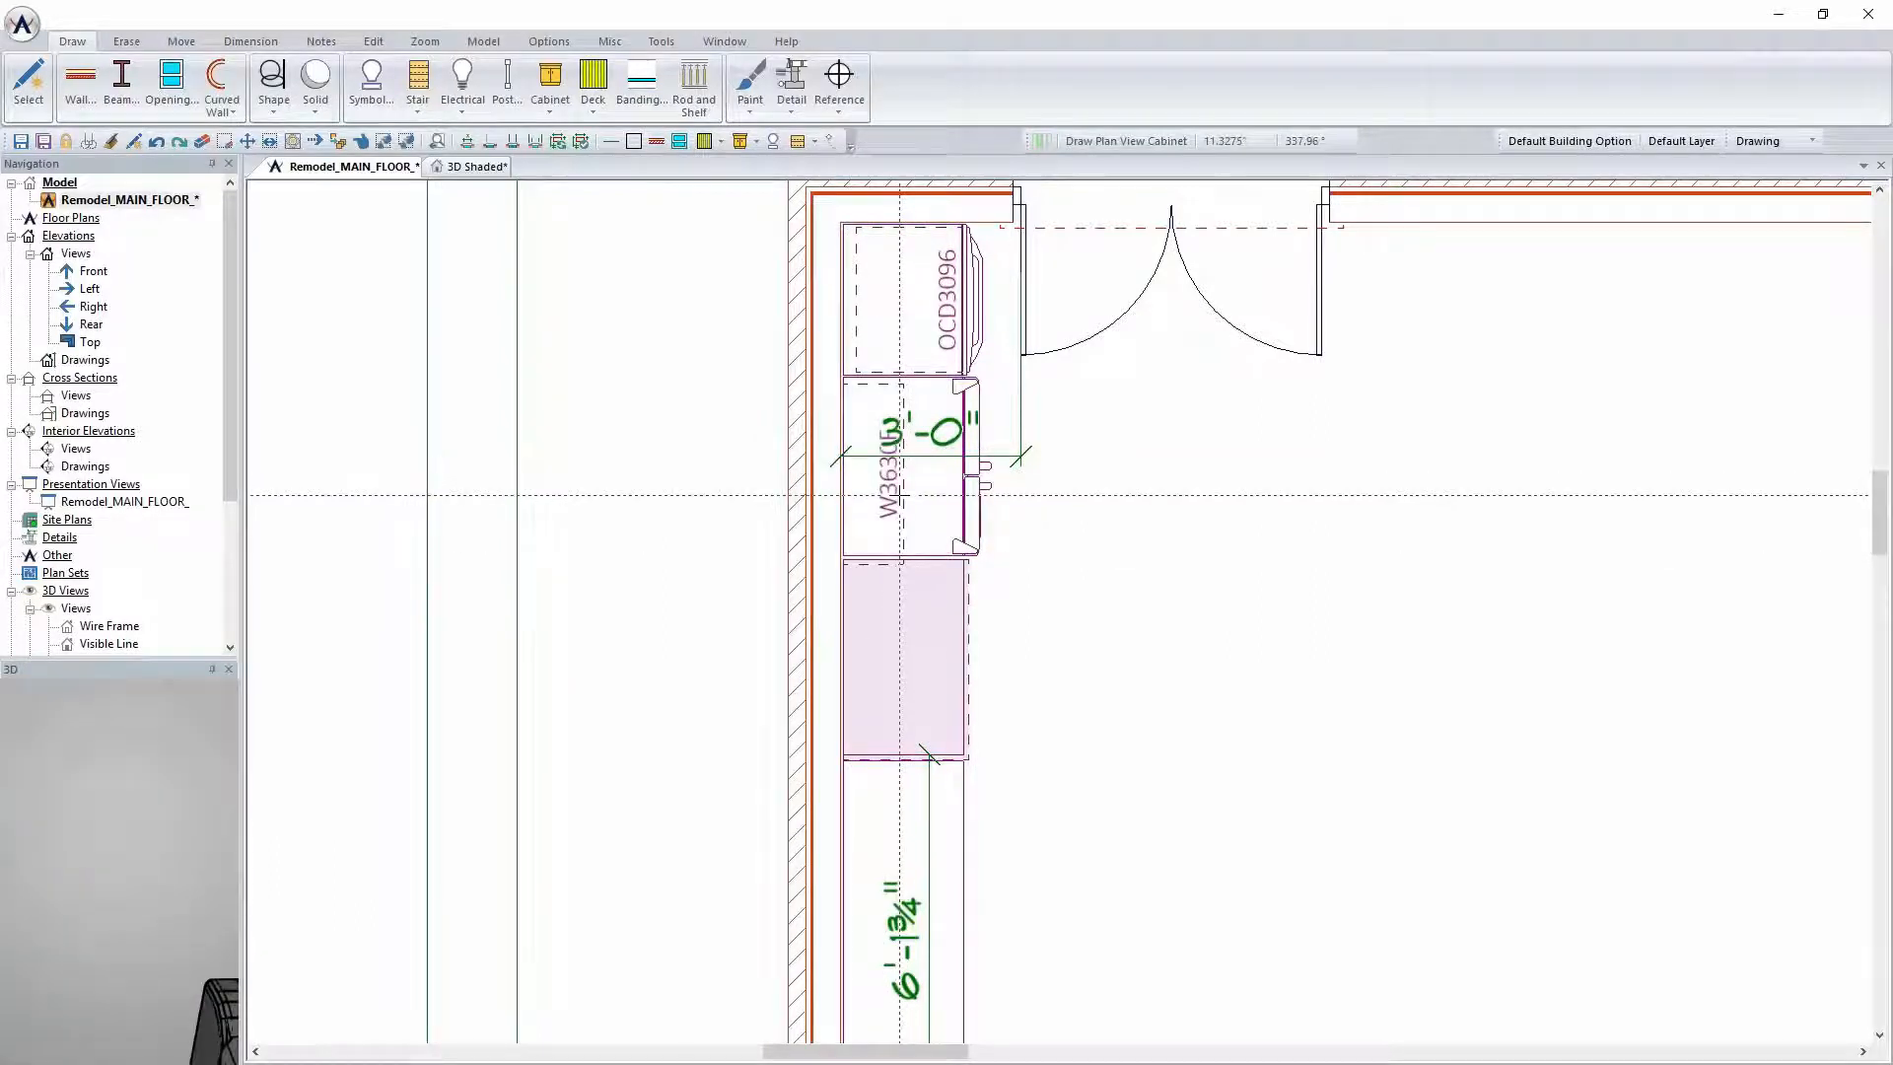
{"action": "scroll", "coordinate": [888, 493], "scroll_direction": "up", "scroll_amount": 1}
{"action": "scroll", "coordinate": [1059, 611], "scroll_direction": "up", "scroll_amount": 2}
{"action": "key", "text": "m"}
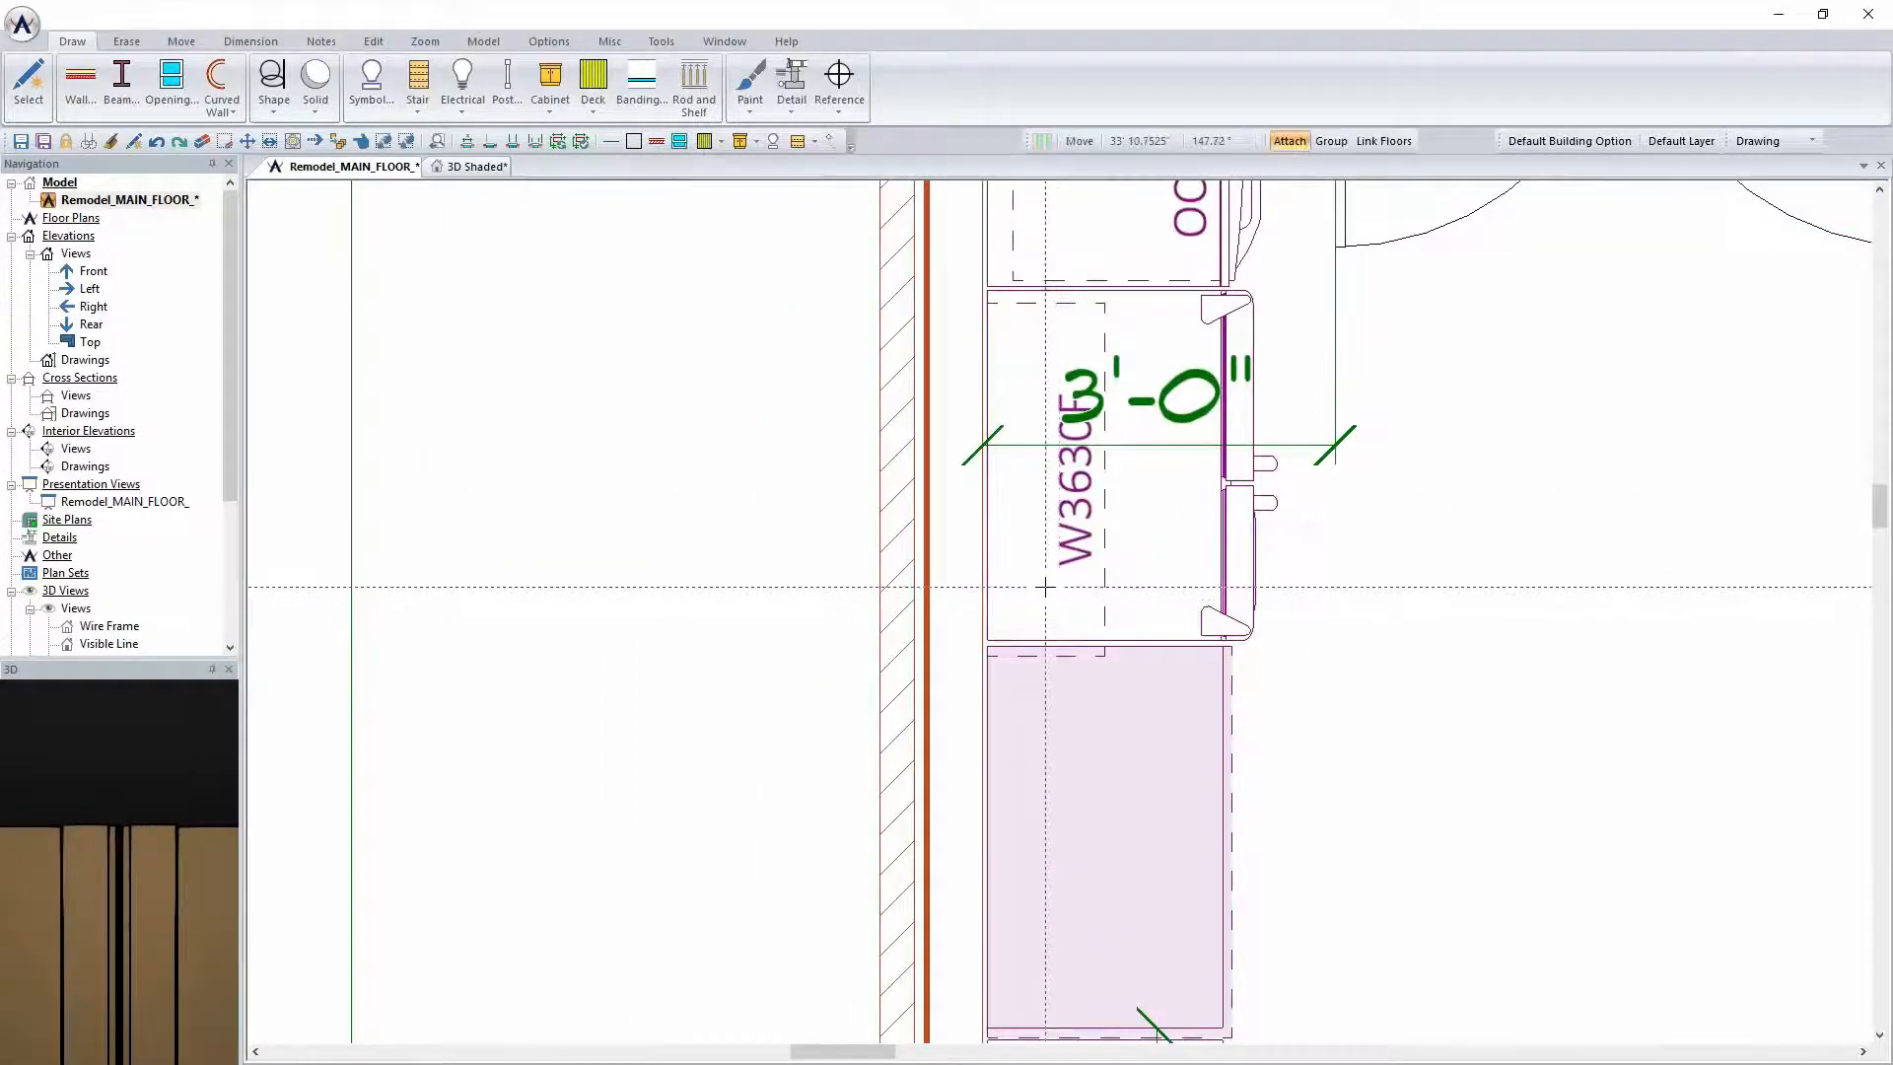
{"action": "left_click", "coordinate": [1045, 586]}
{"action": "right_click", "coordinate": [1023, 591]}
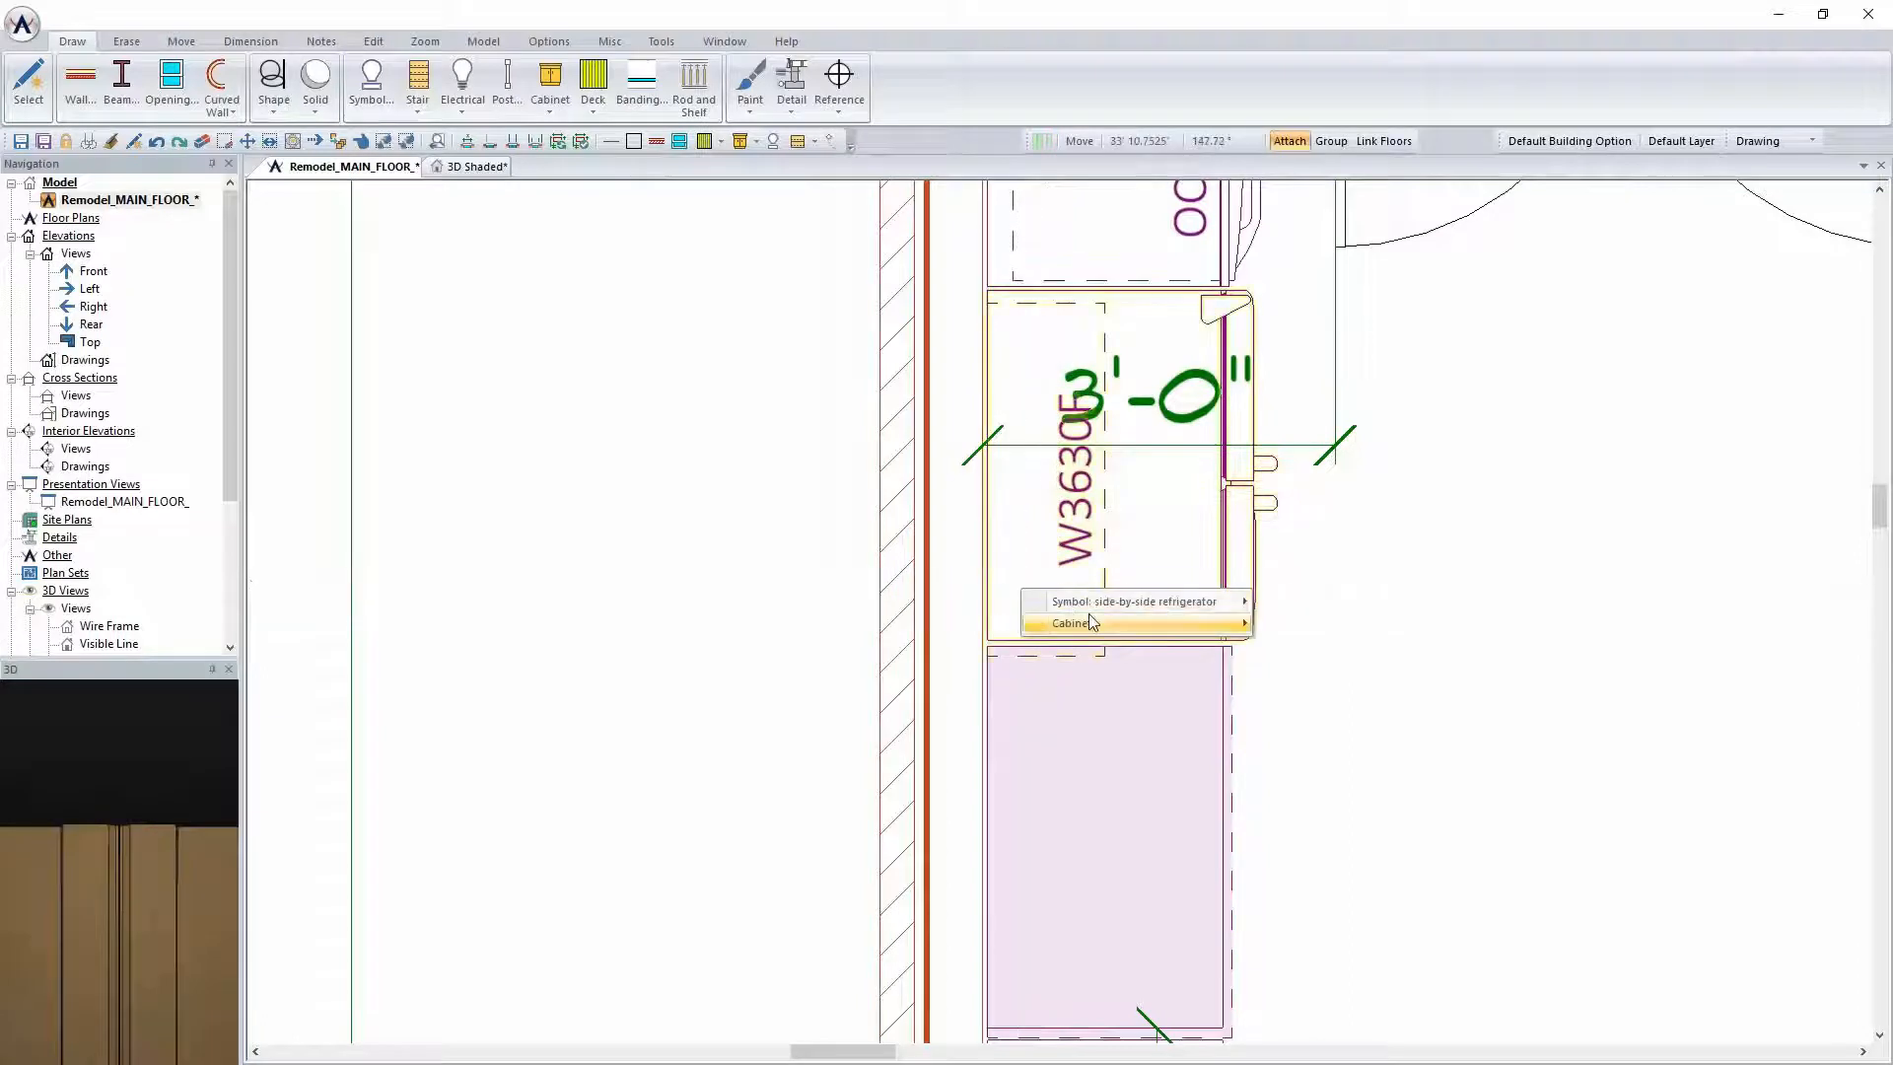
{"action": "mouse_move", "coordinate": [1245, 623]}
{"action": "left_click", "coordinate": [1296, 646]}
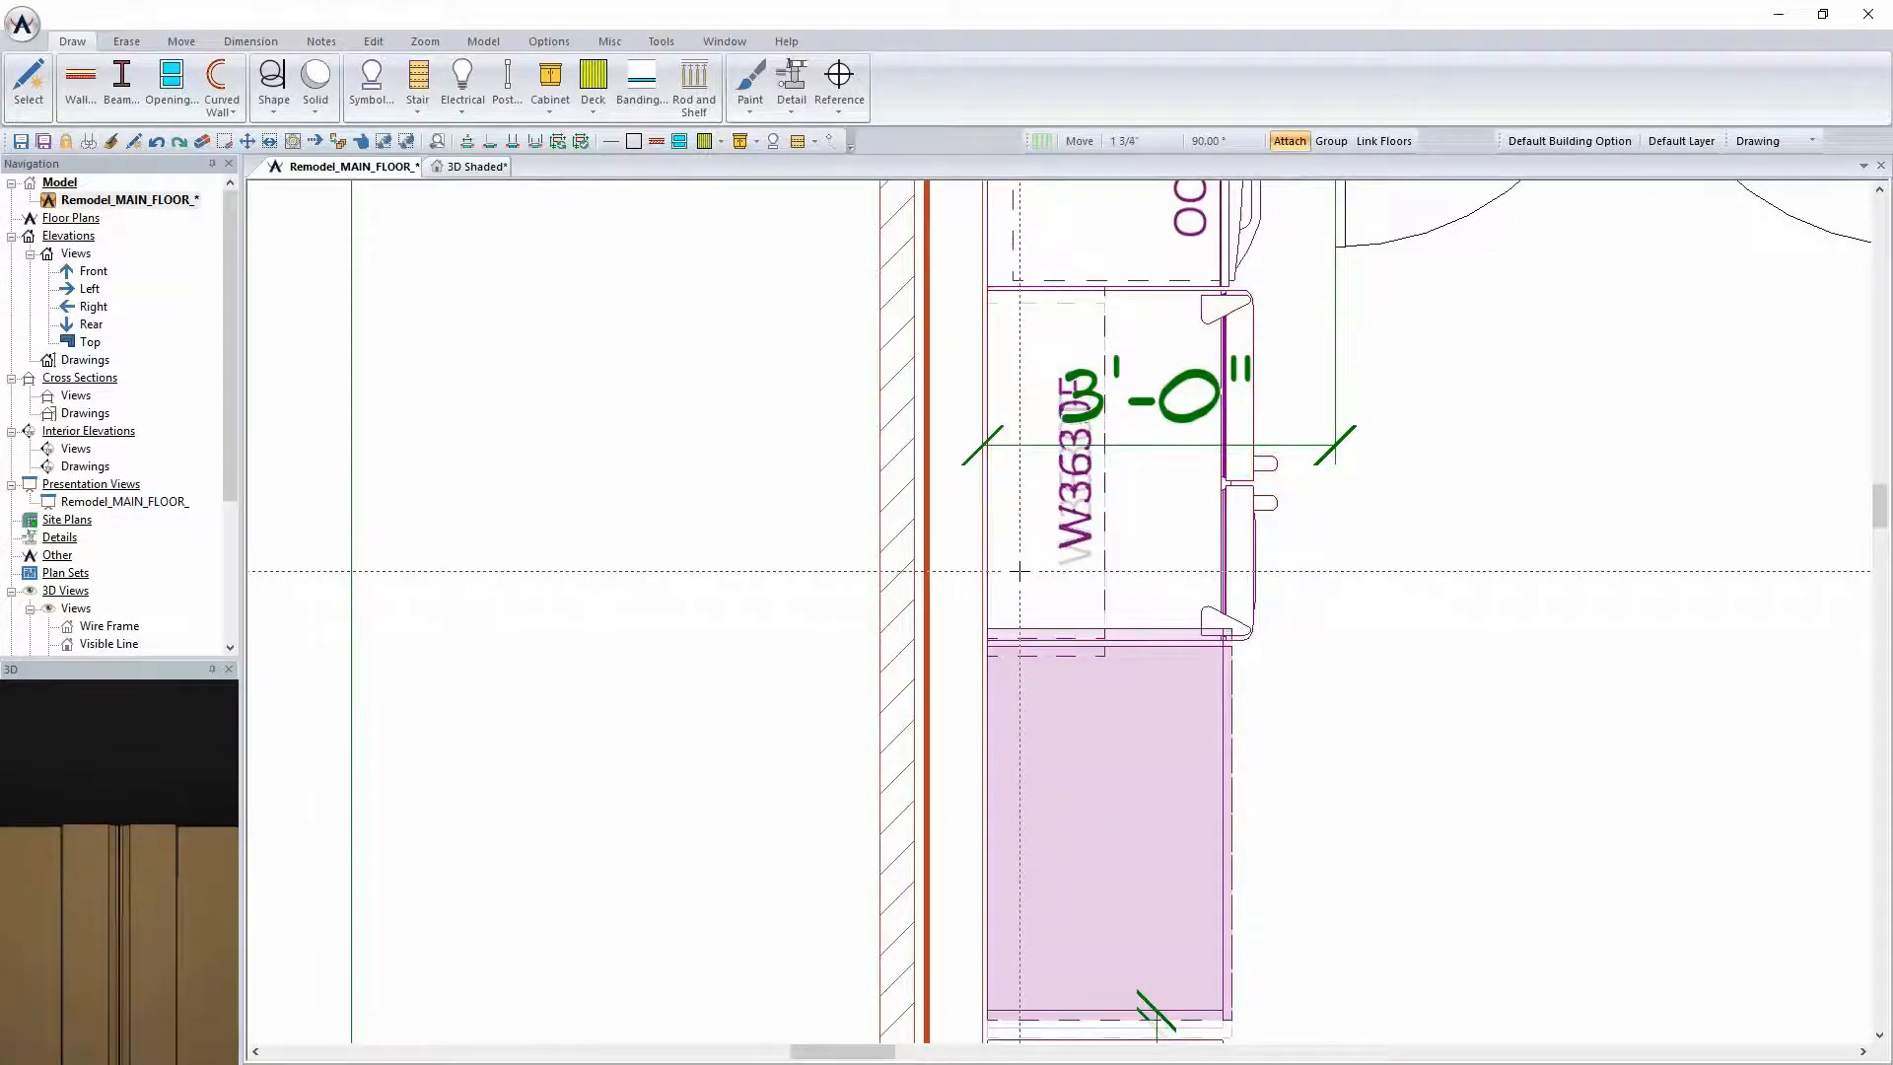
{"action": "left_click", "coordinate": [1019, 570]}
Check the side-by-side refrigerator's dimensions without changing them
{"action": "right_click", "coordinate": [1150, 576]}
{"action": "left_click", "coordinate": [1188, 613]}
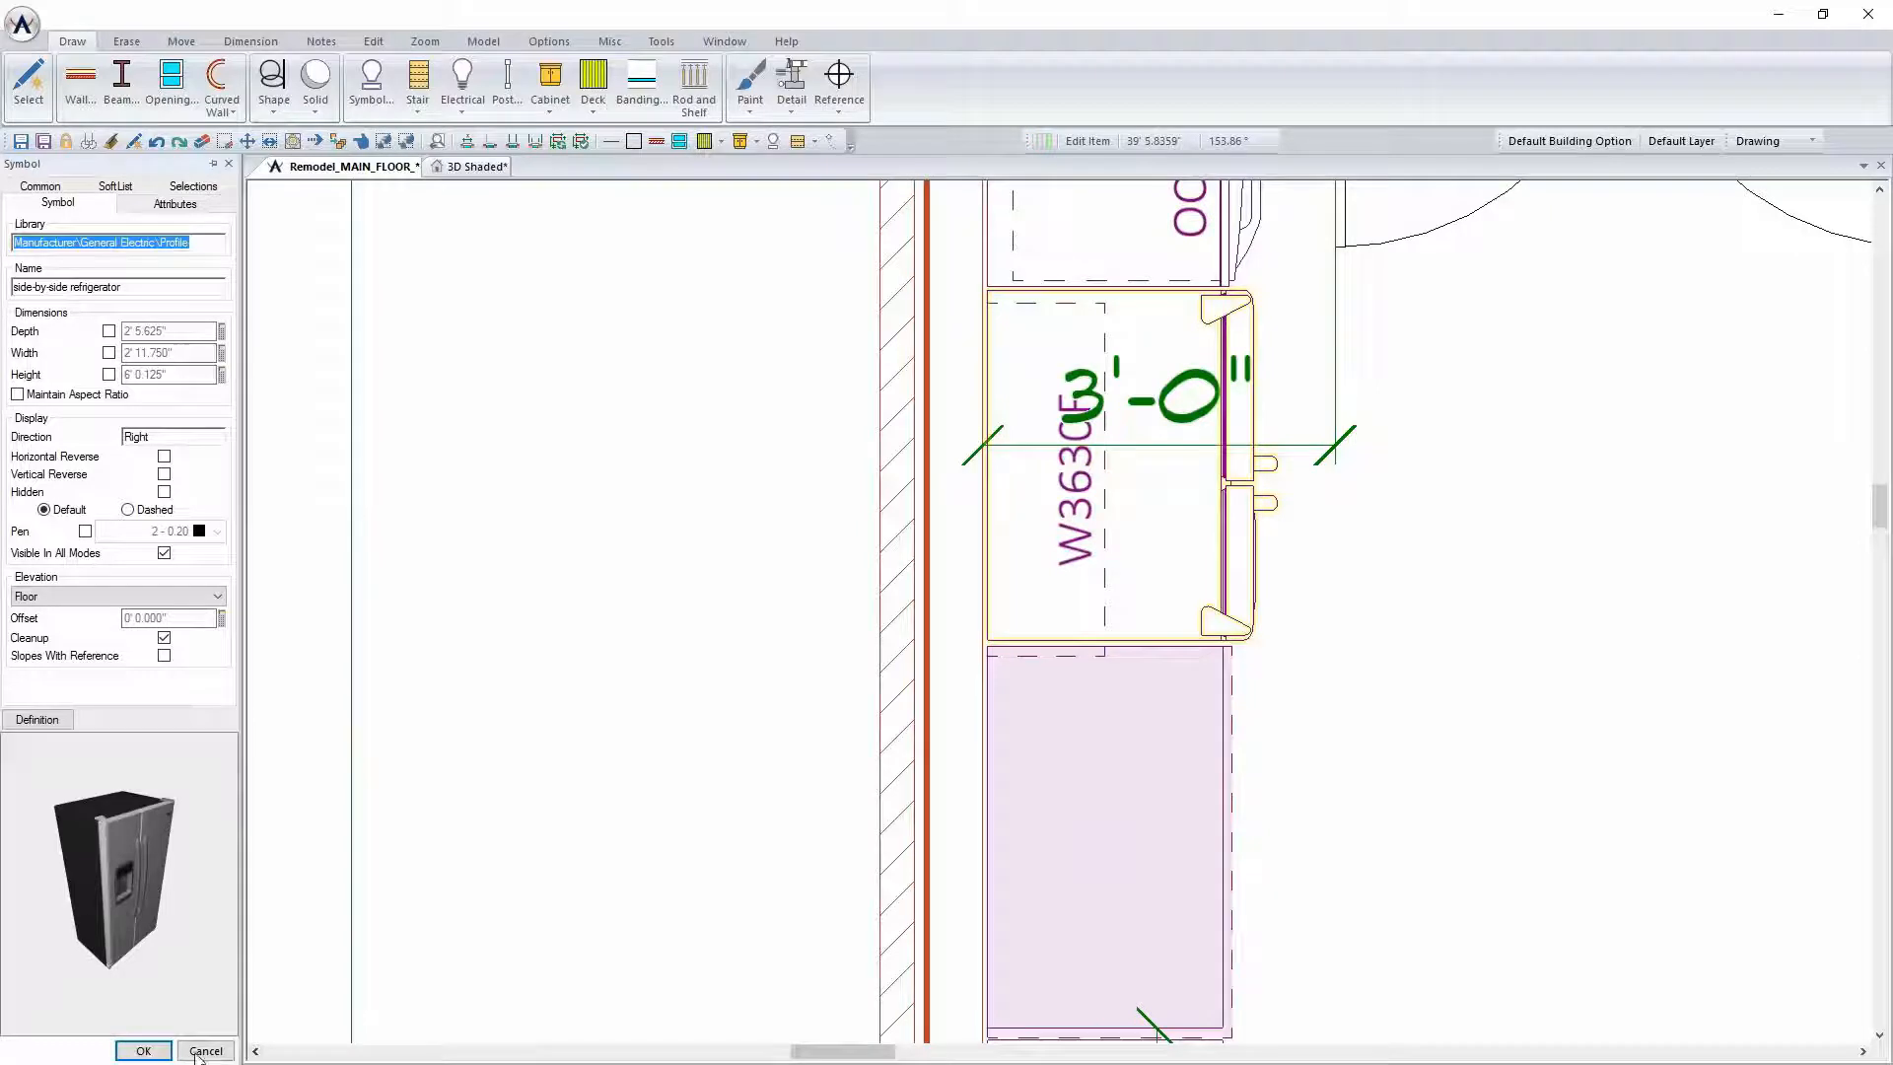
{"action": "left_click", "coordinate": [143, 1050]}
Set the width of the wall cabinet over the refrigerator to 2'11.75"
{"action": "right_click", "coordinate": [1001, 547]}
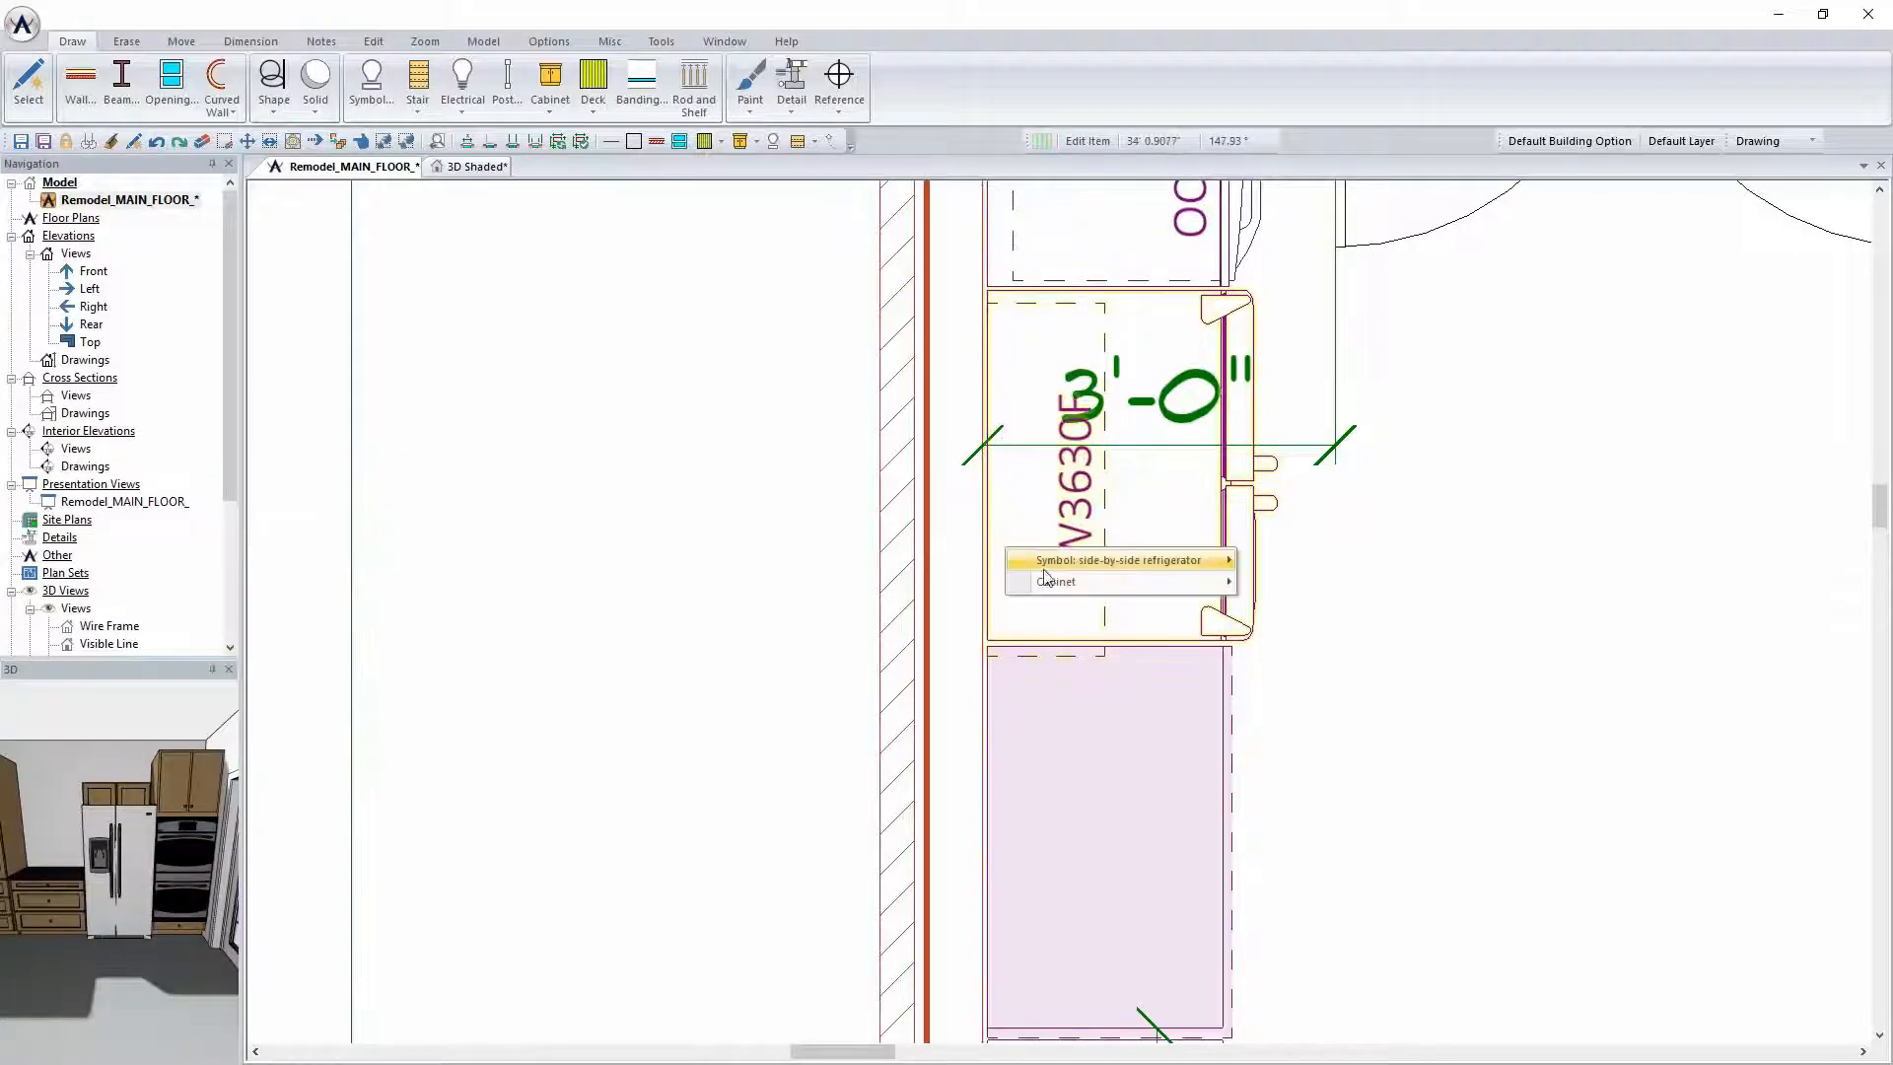
{"action": "mouse_move", "coordinate": [1124, 582]}
{"action": "left_click", "coordinate": [1281, 585]}
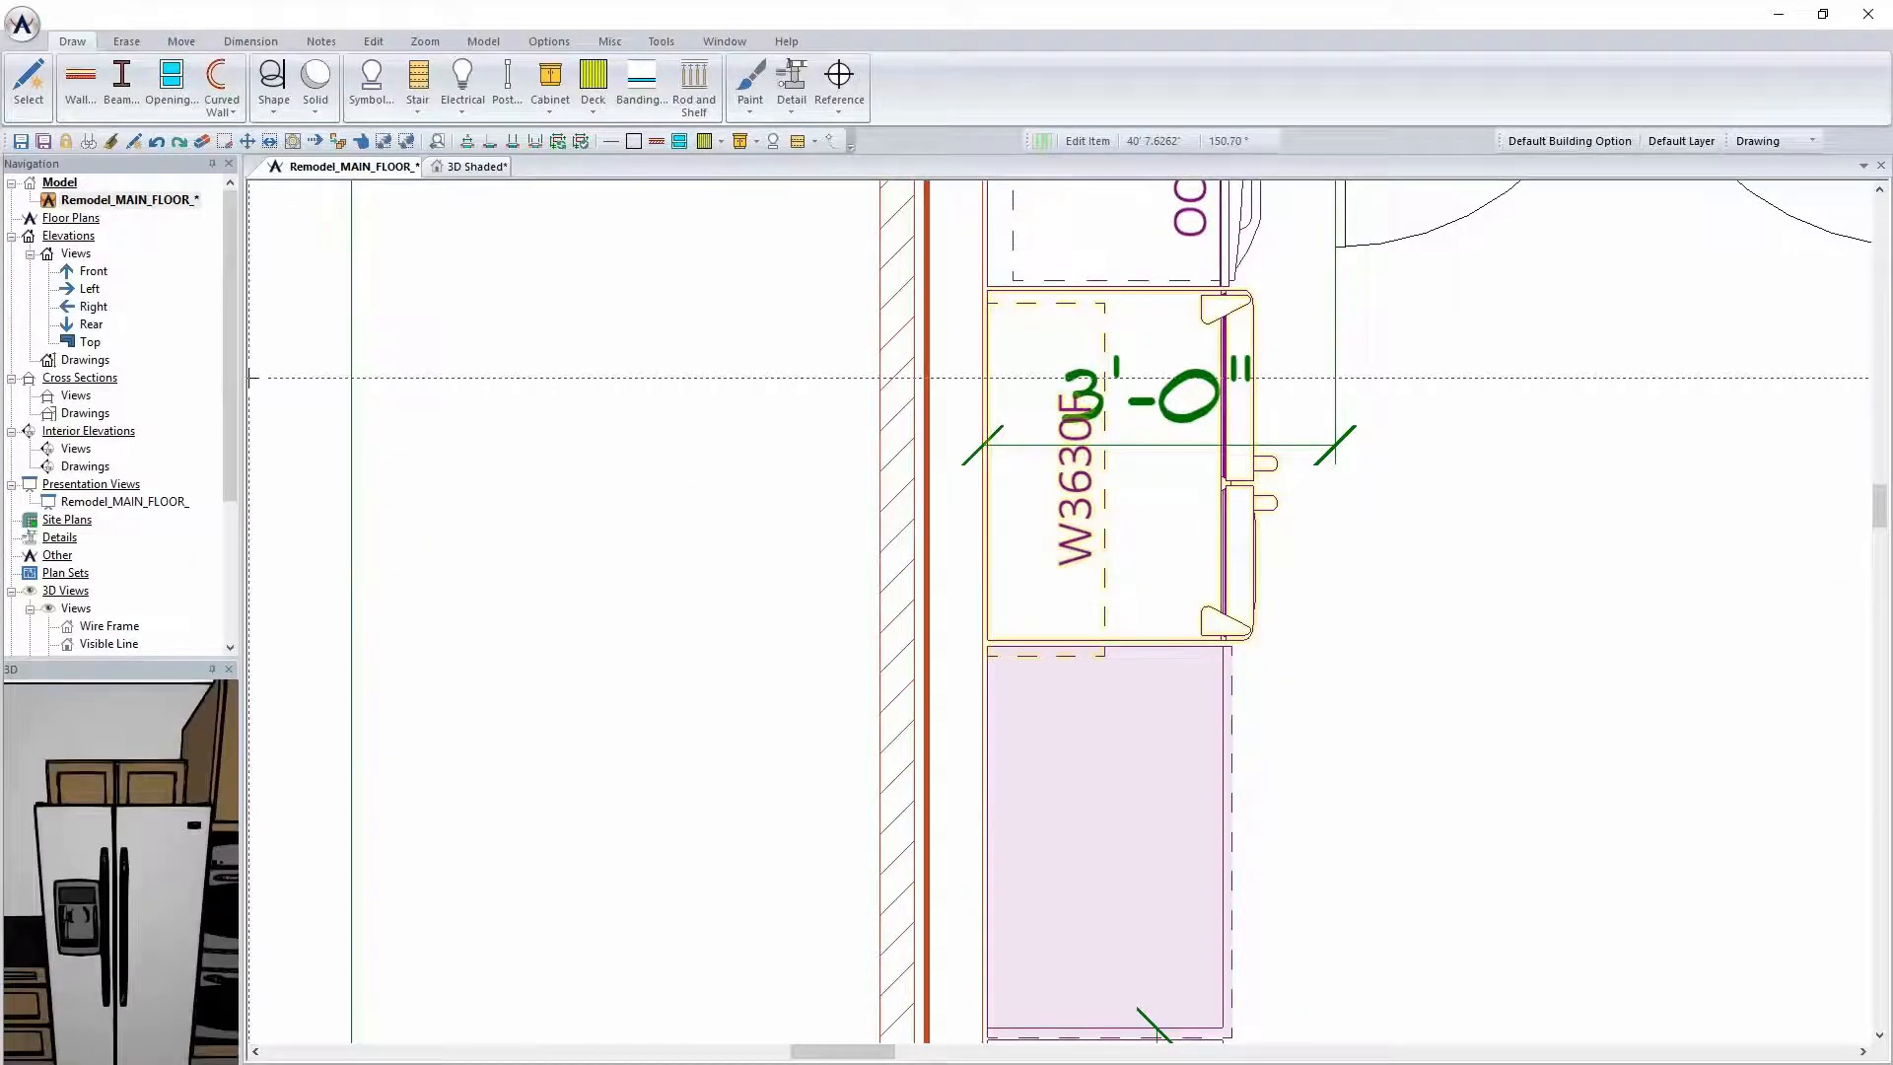
{"action": "double_click", "coordinate": [160, 366]}
{"action": "type", "text": "2'11.75\""}
{"action": "left_click", "coordinate": [143, 1050]}
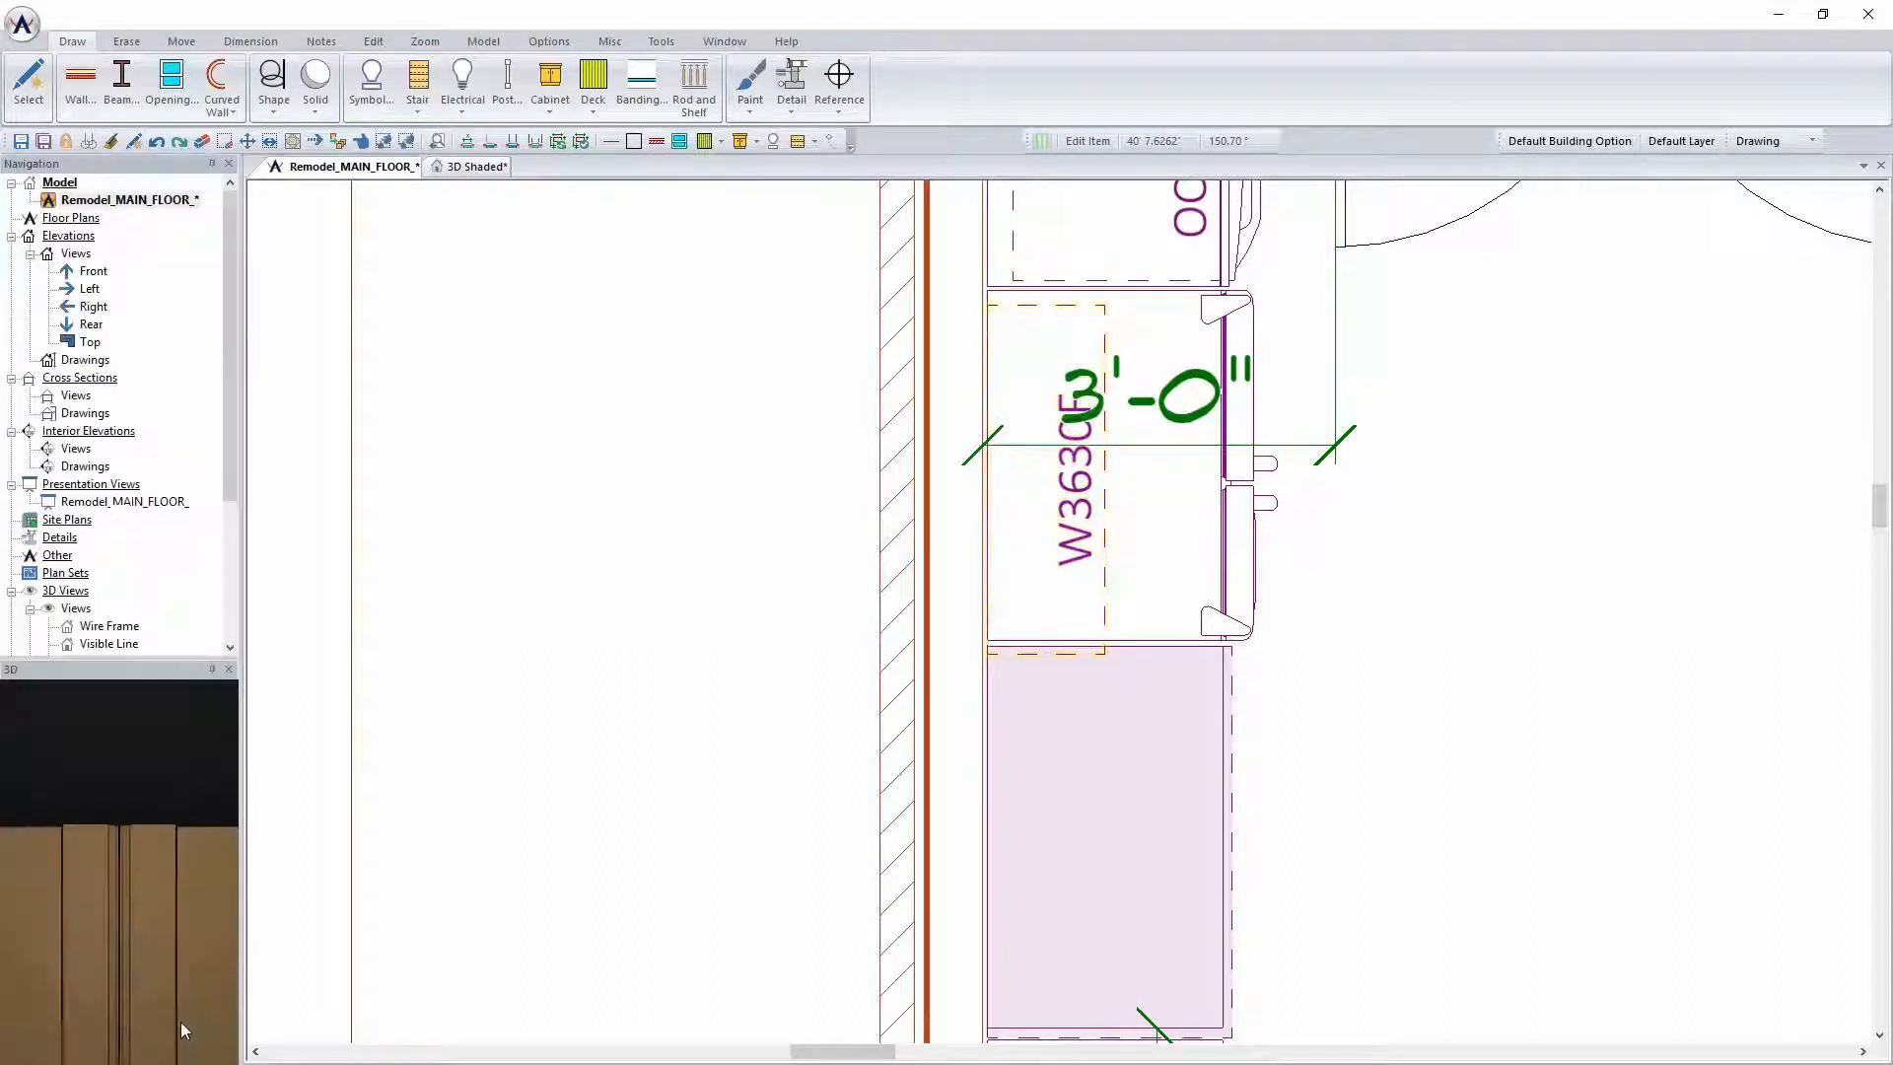
Move the wall cabinet into line with the refrigerator's sides, with Attach turned off so that neighbouring cabinets stay put
{"action": "right_click", "coordinate": [1053, 613]}
{"action": "mouse_move", "coordinate": [1188, 647]}
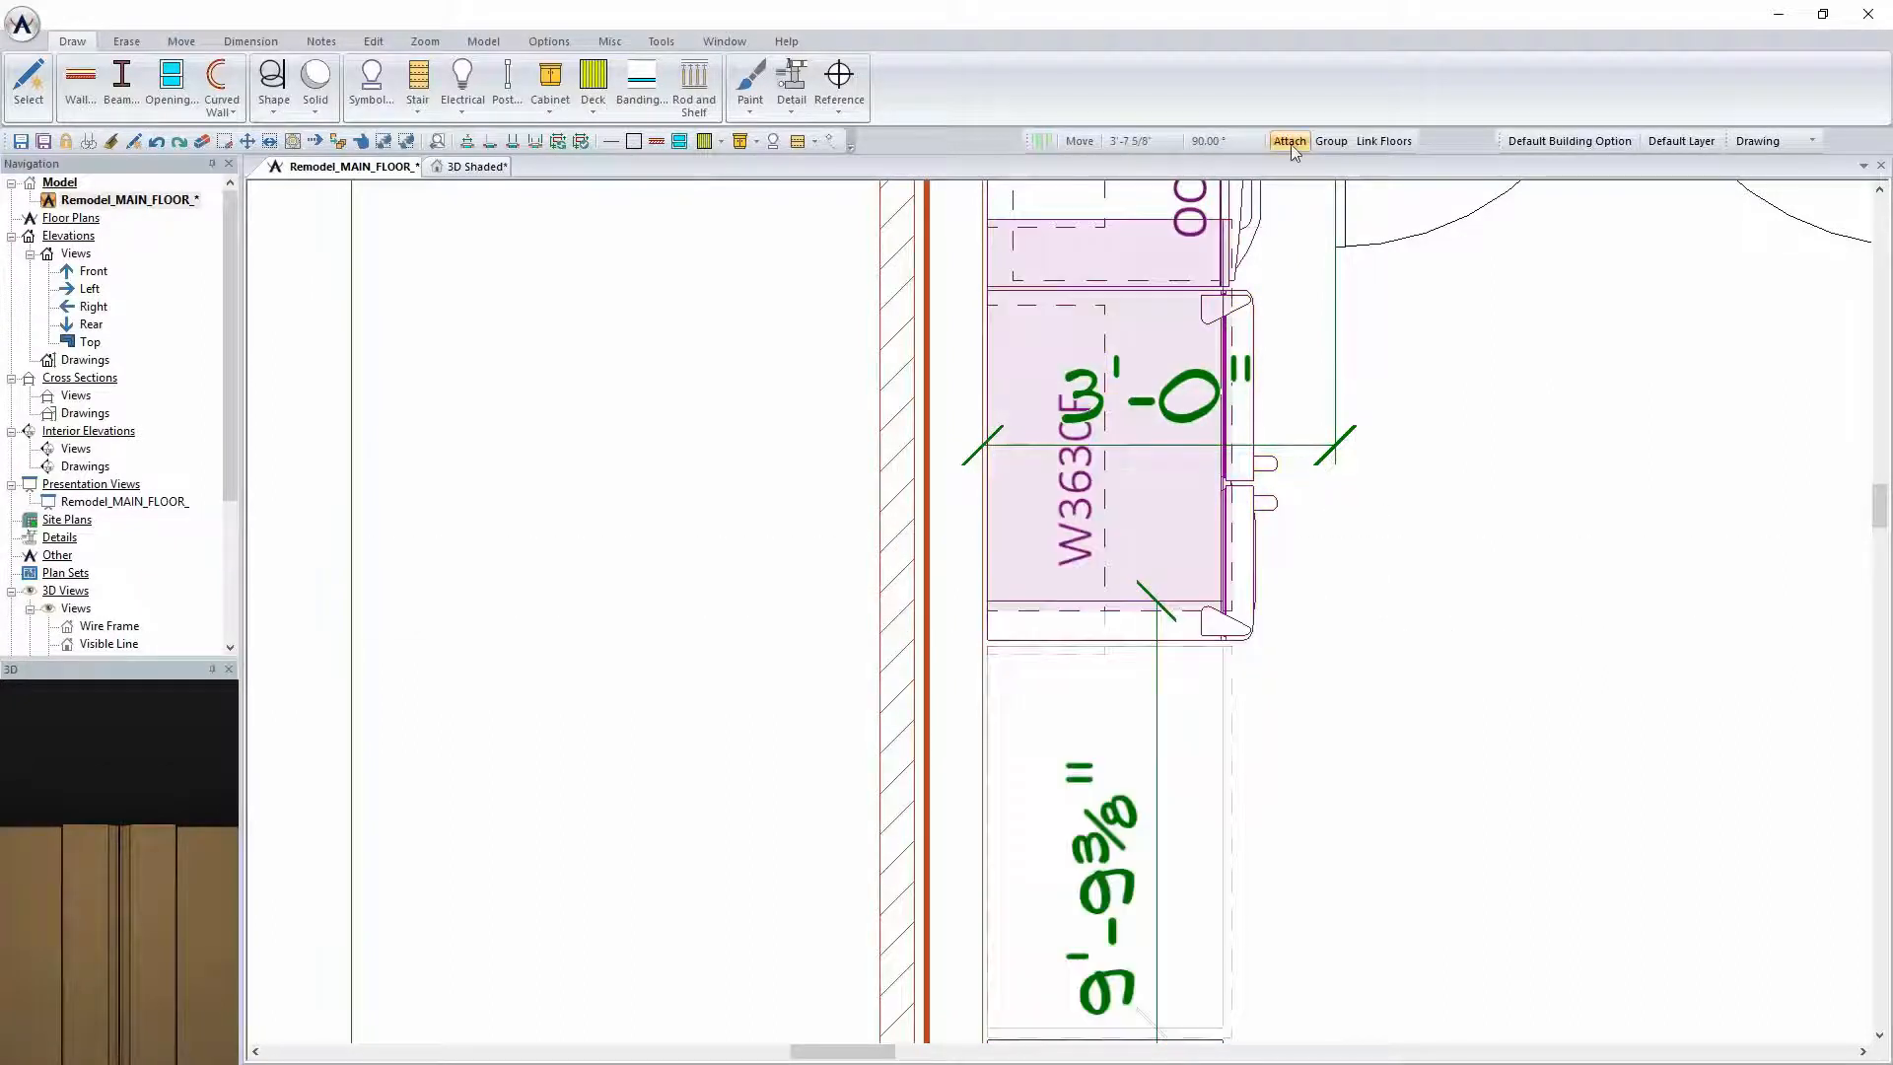
{"action": "left_click", "coordinate": [1293, 146]}
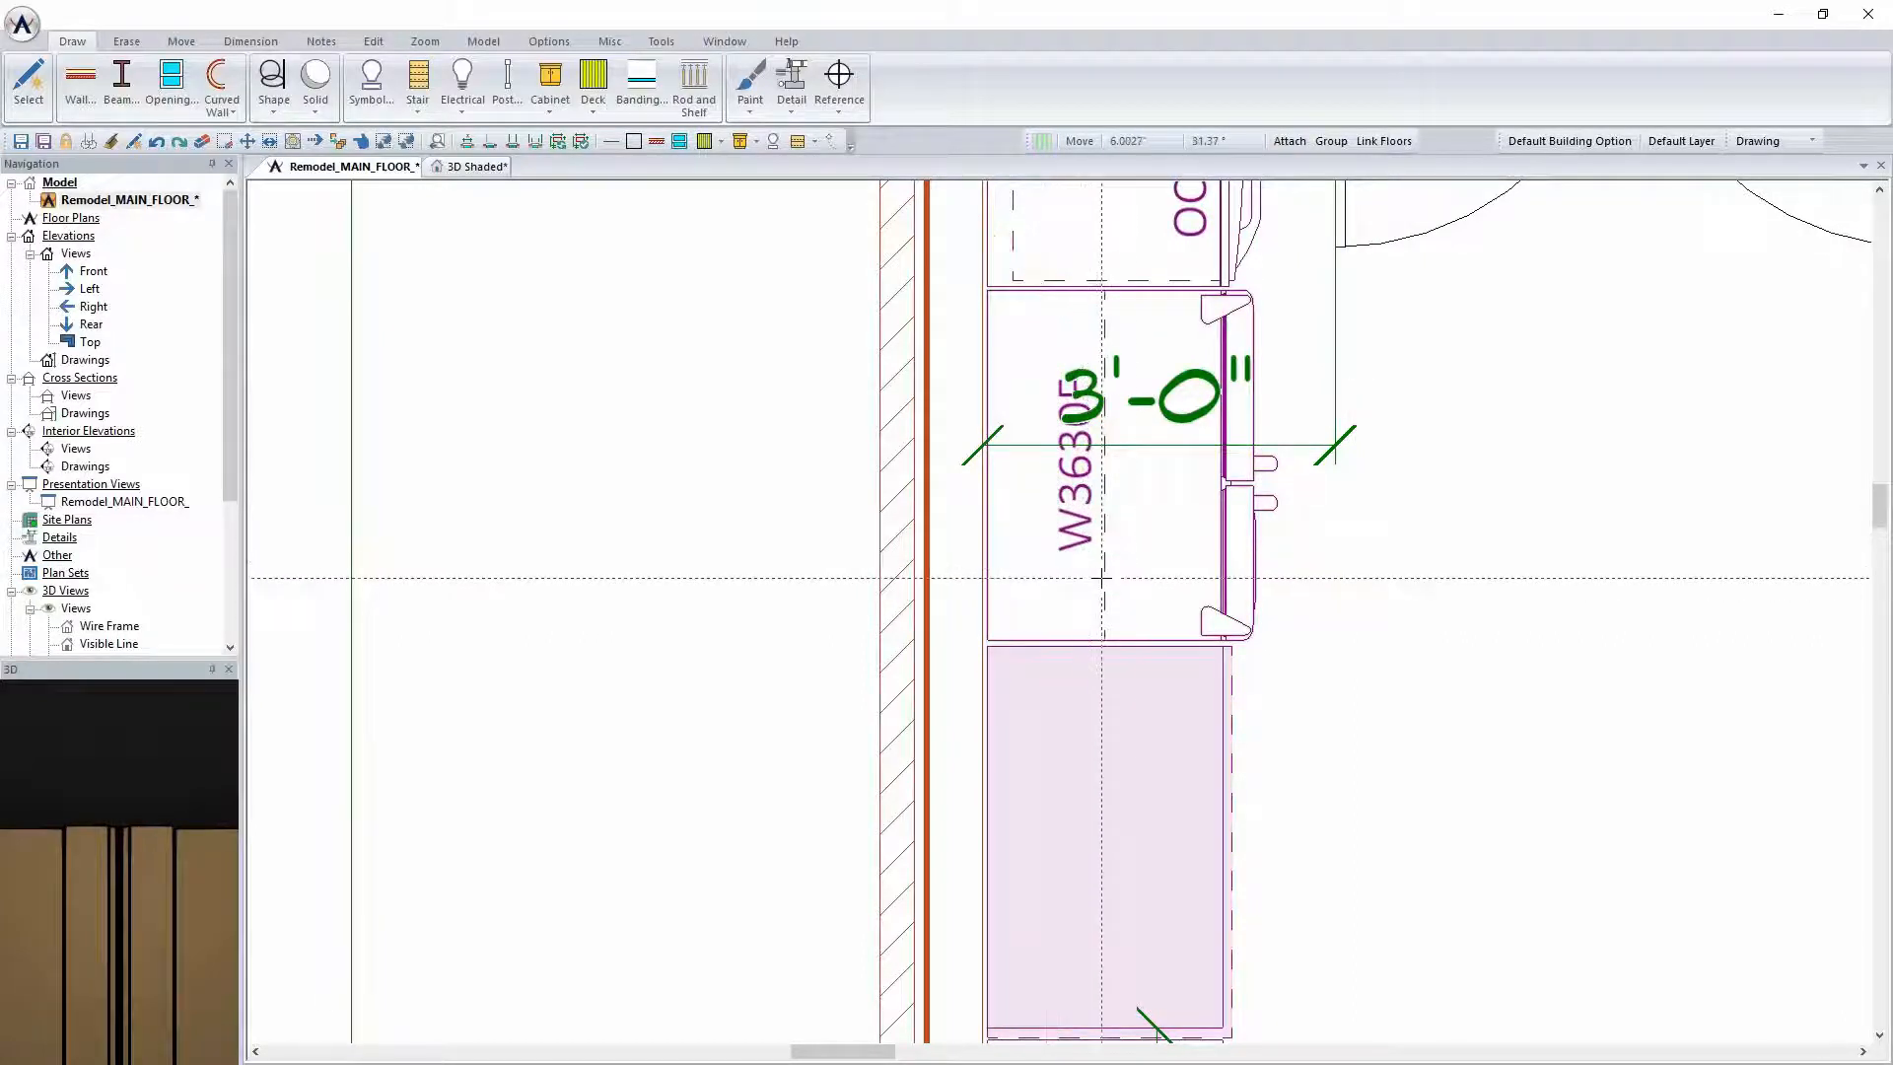
Set the depth of the wall cabinet over the refrigerator to 24 in
{"action": "right_click", "coordinate": [1053, 590]}
{"action": "mouse_move", "coordinate": [1242, 601]}
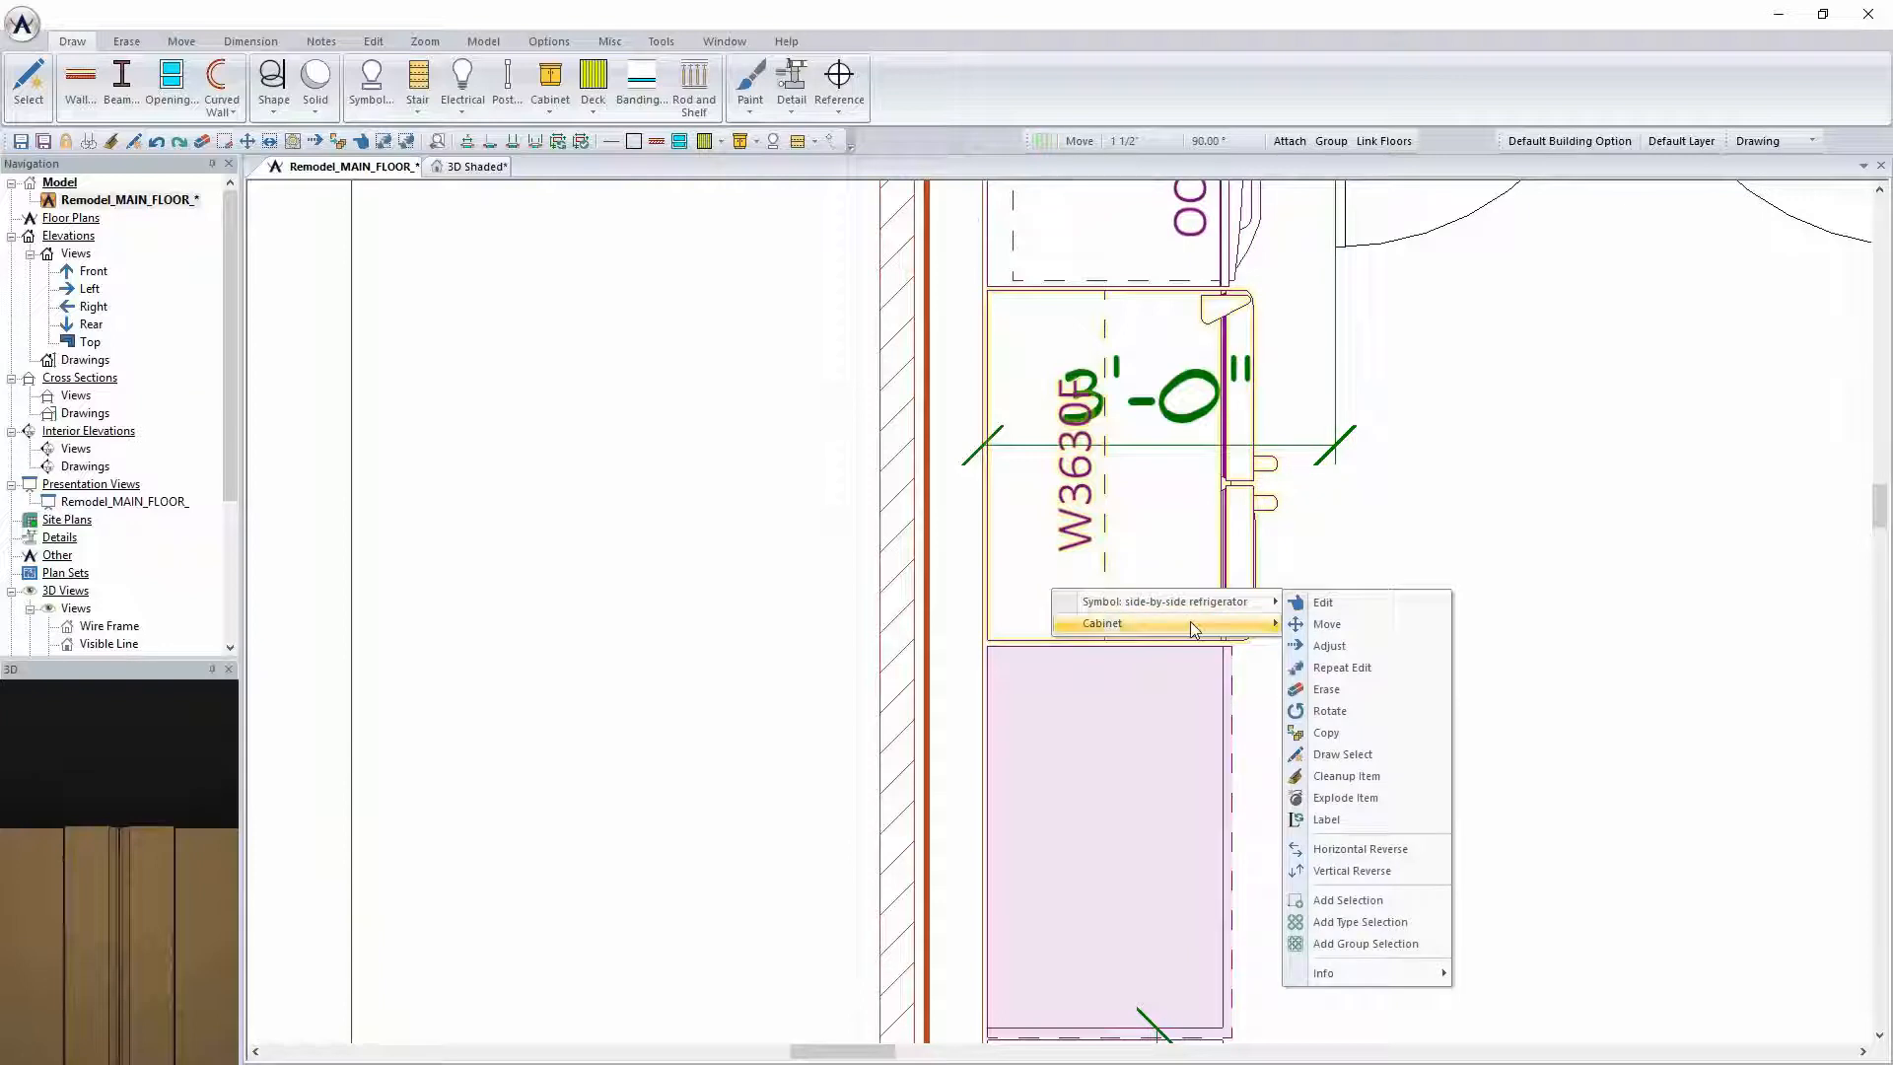
{"action": "mouse_move", "coordinate": [1191, 622]}
{"action": "left_click", "coordinate": [1326, 623]}
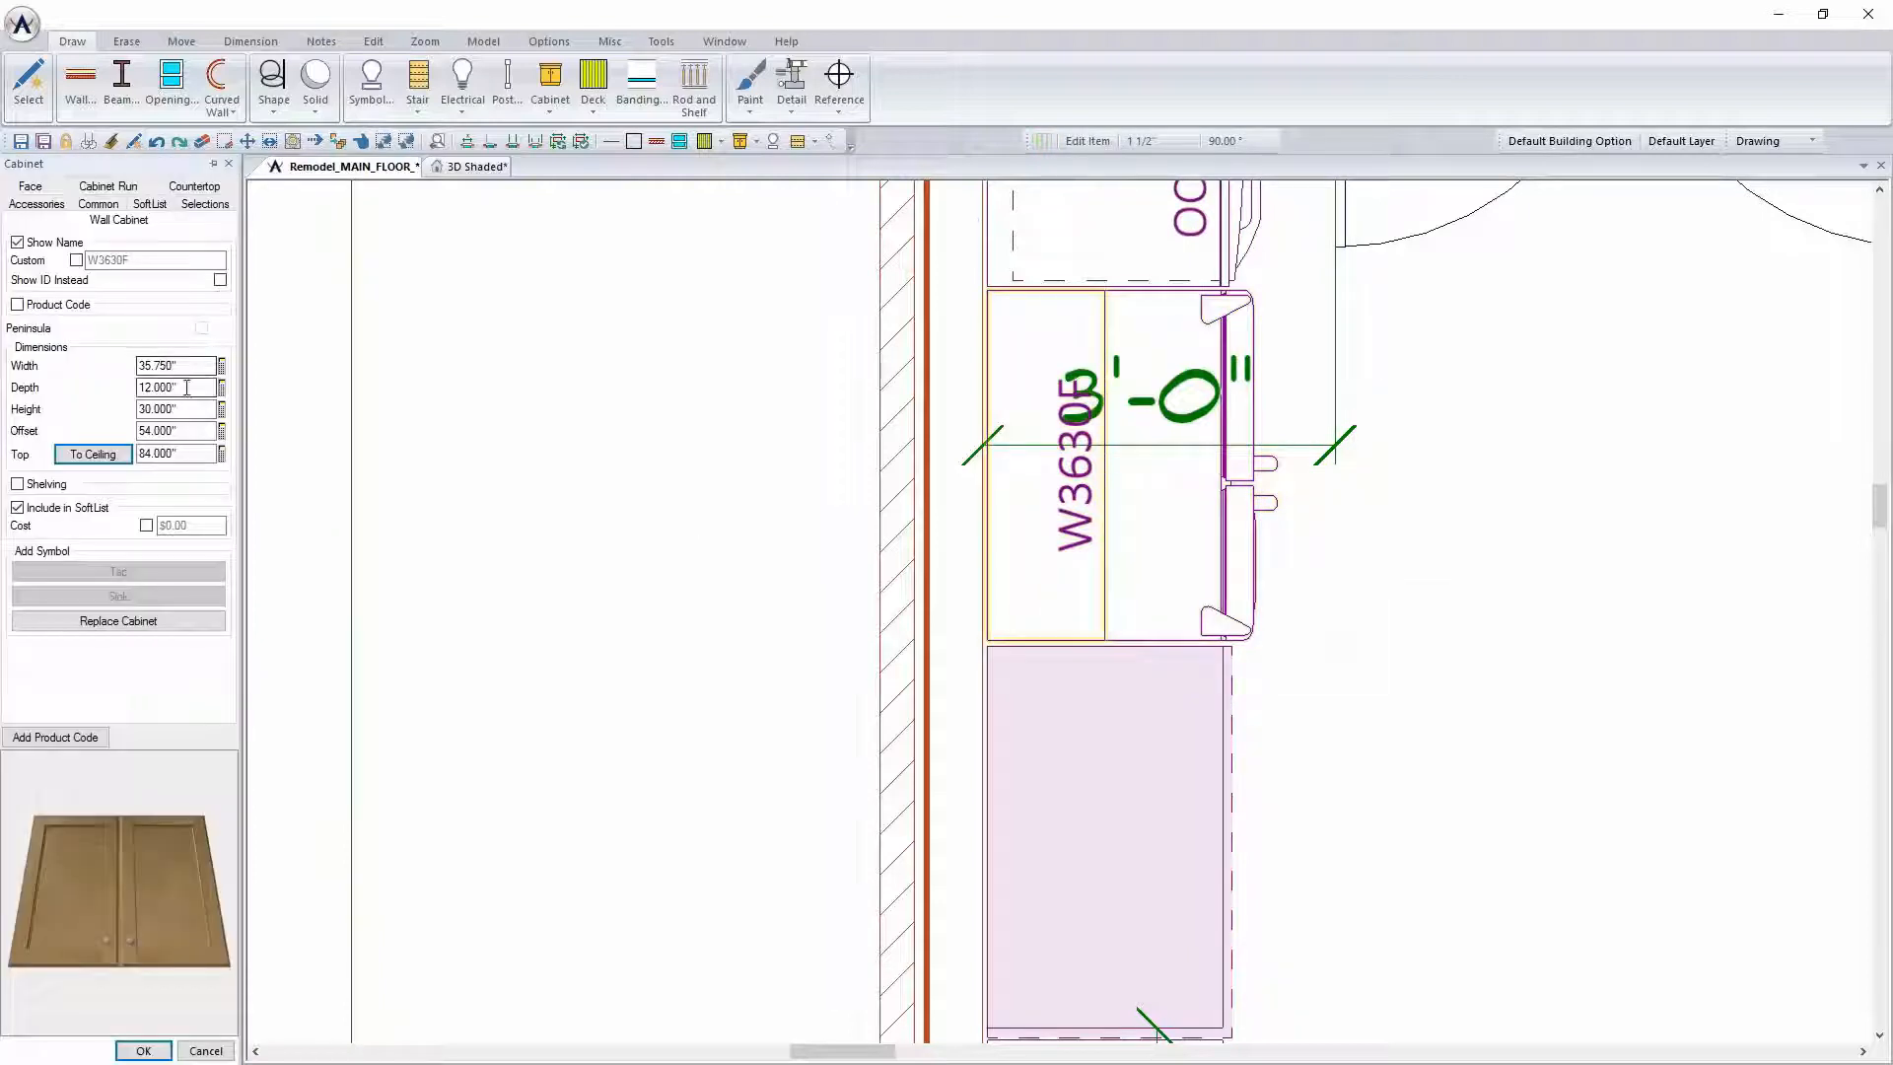
{"action": "left_click", "coordinate": [181, 366]}
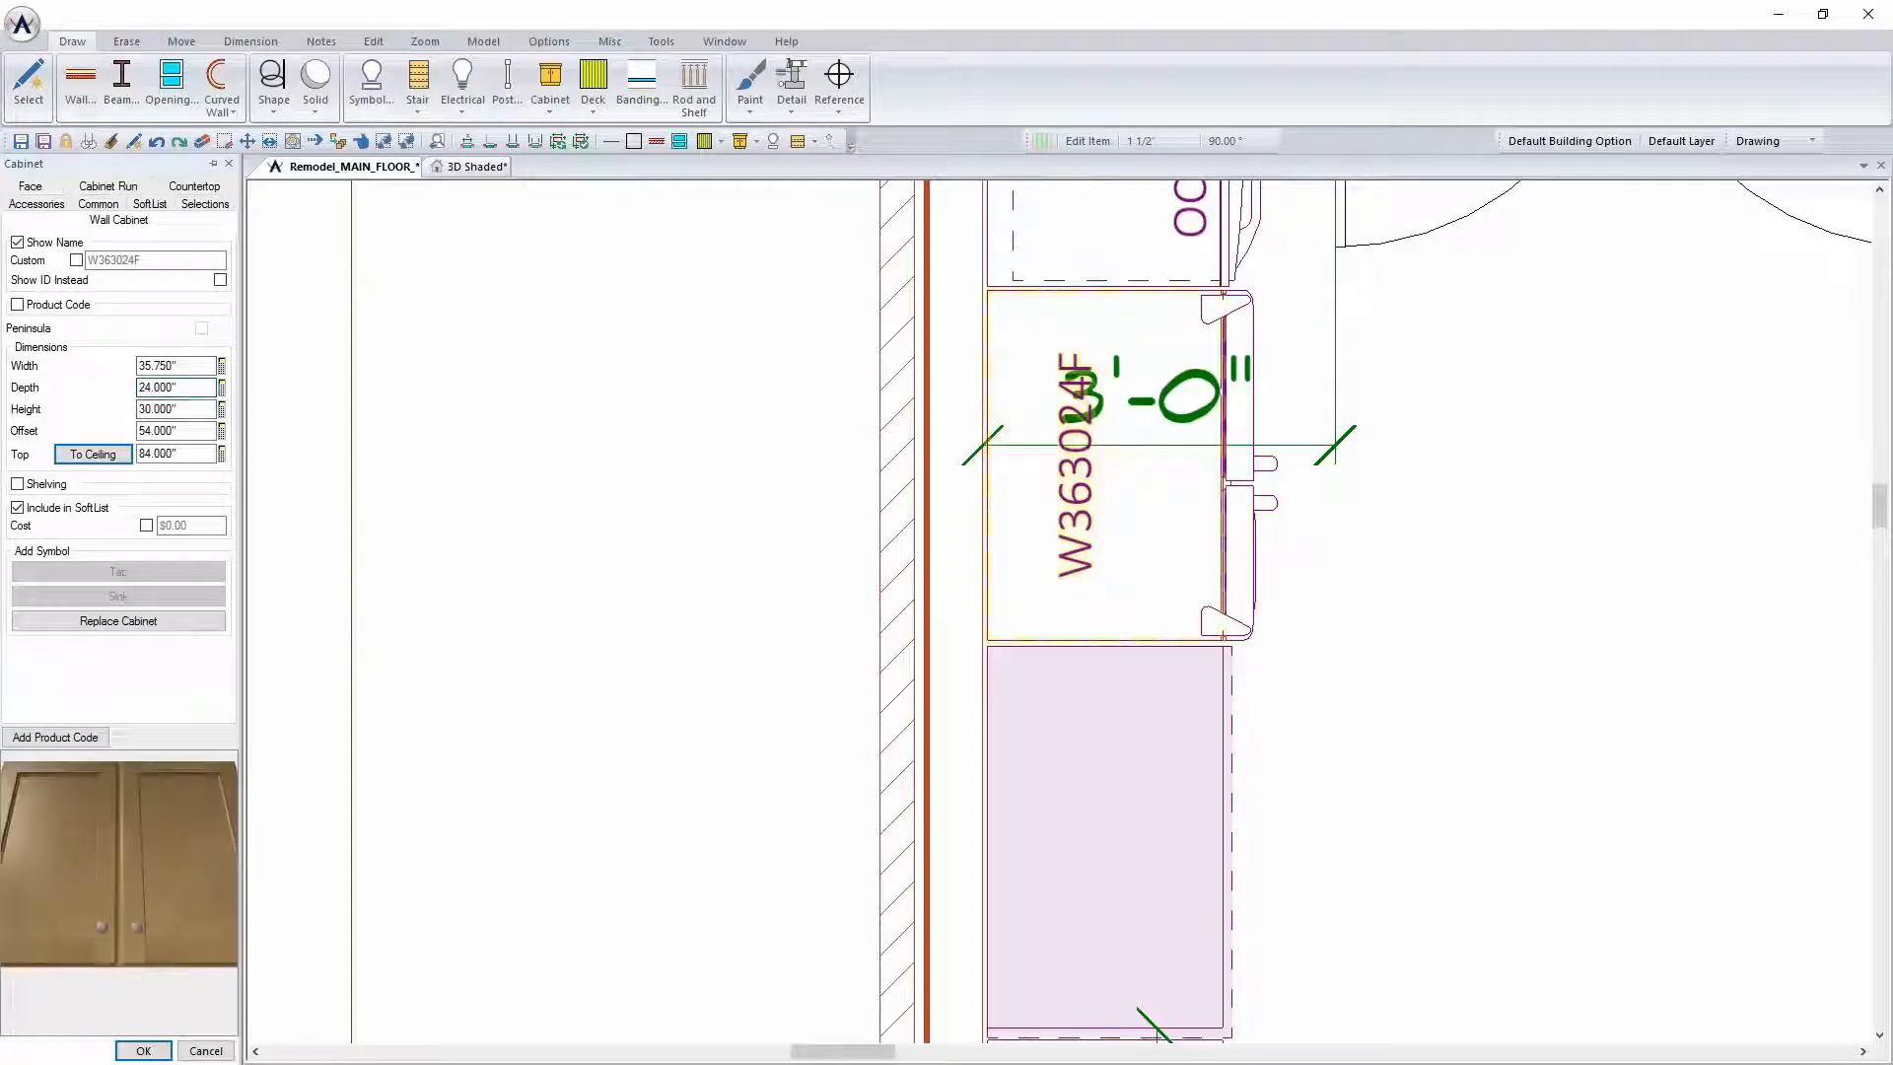
{"action": "left_click", "coordinate": [141, 1050]}
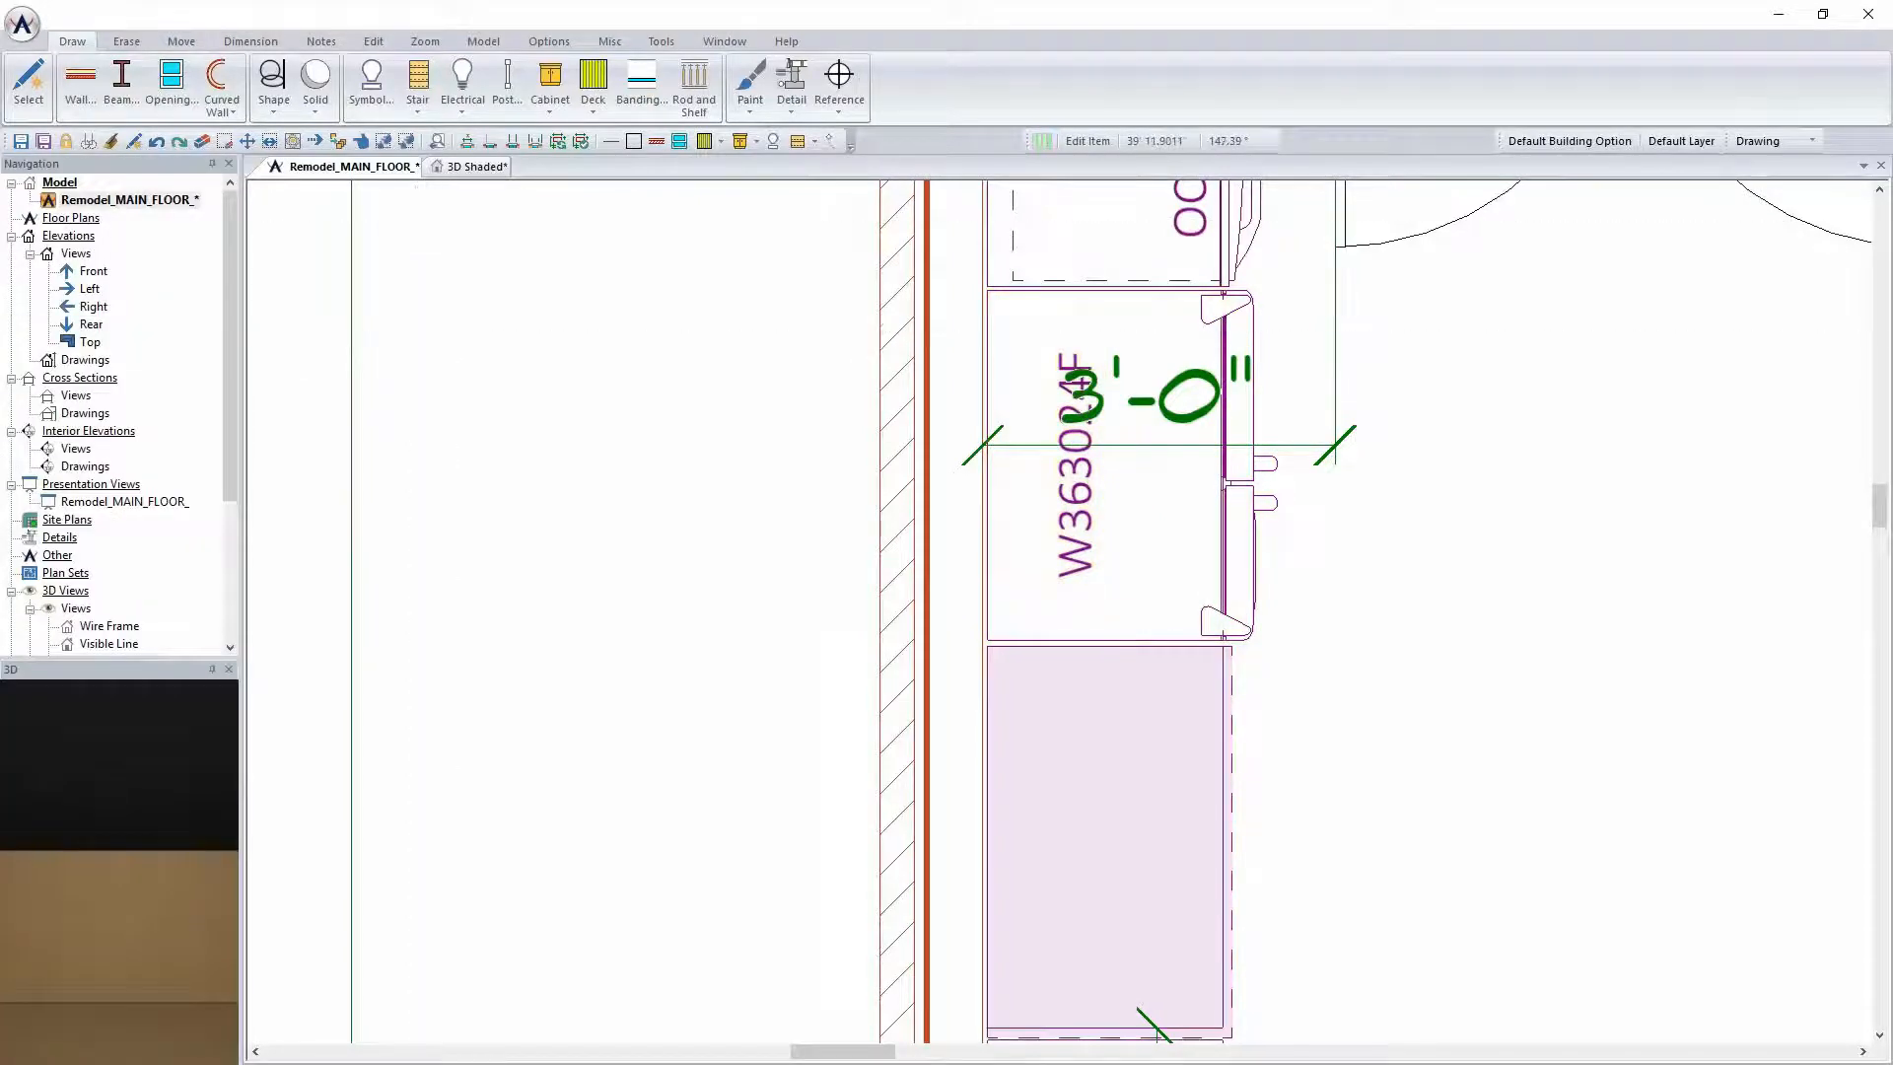
In the shaded 3D view, set the top height of the wall cabinet above the refrigerator to 96 in
{"action": "left_click", "coordinate": [473, 167]}
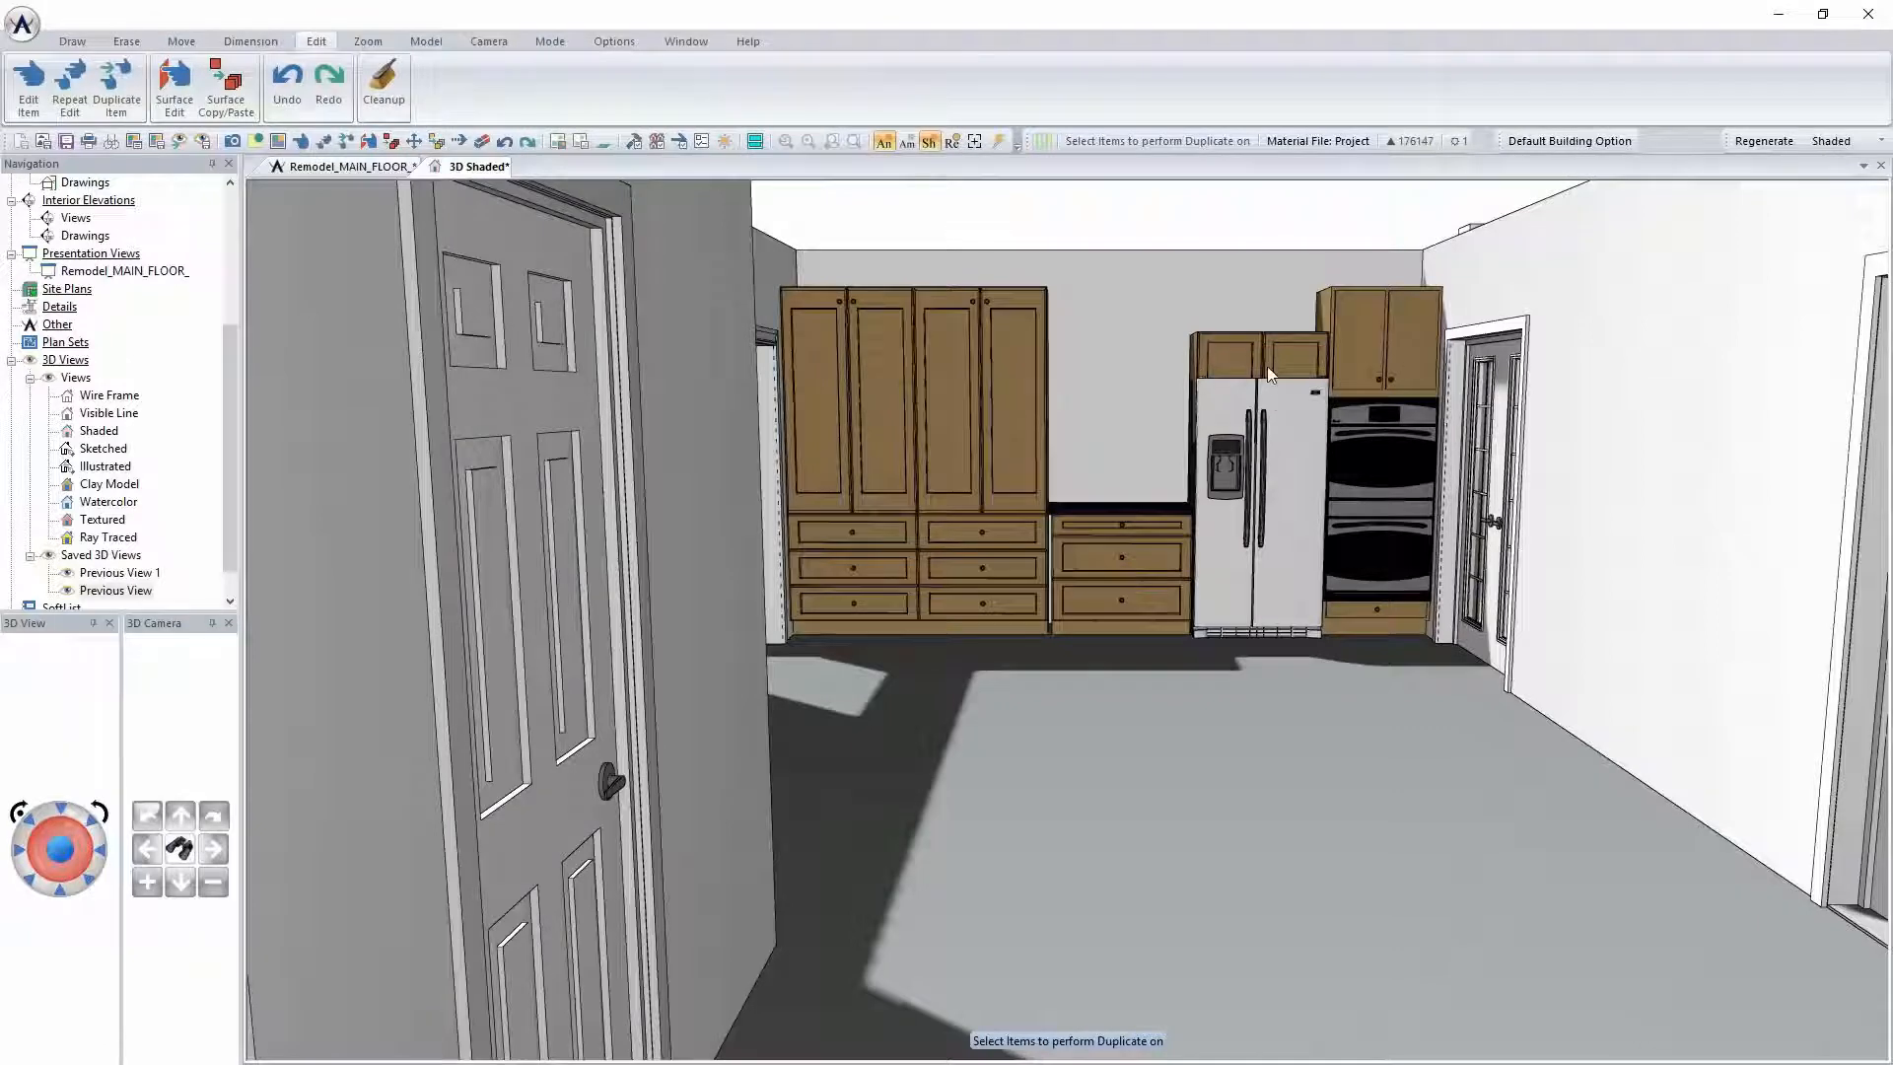
{"action": "left_click", "coordinate": [180, 850]}
{"action": "left_click", "coordinate": [1259, 398]}
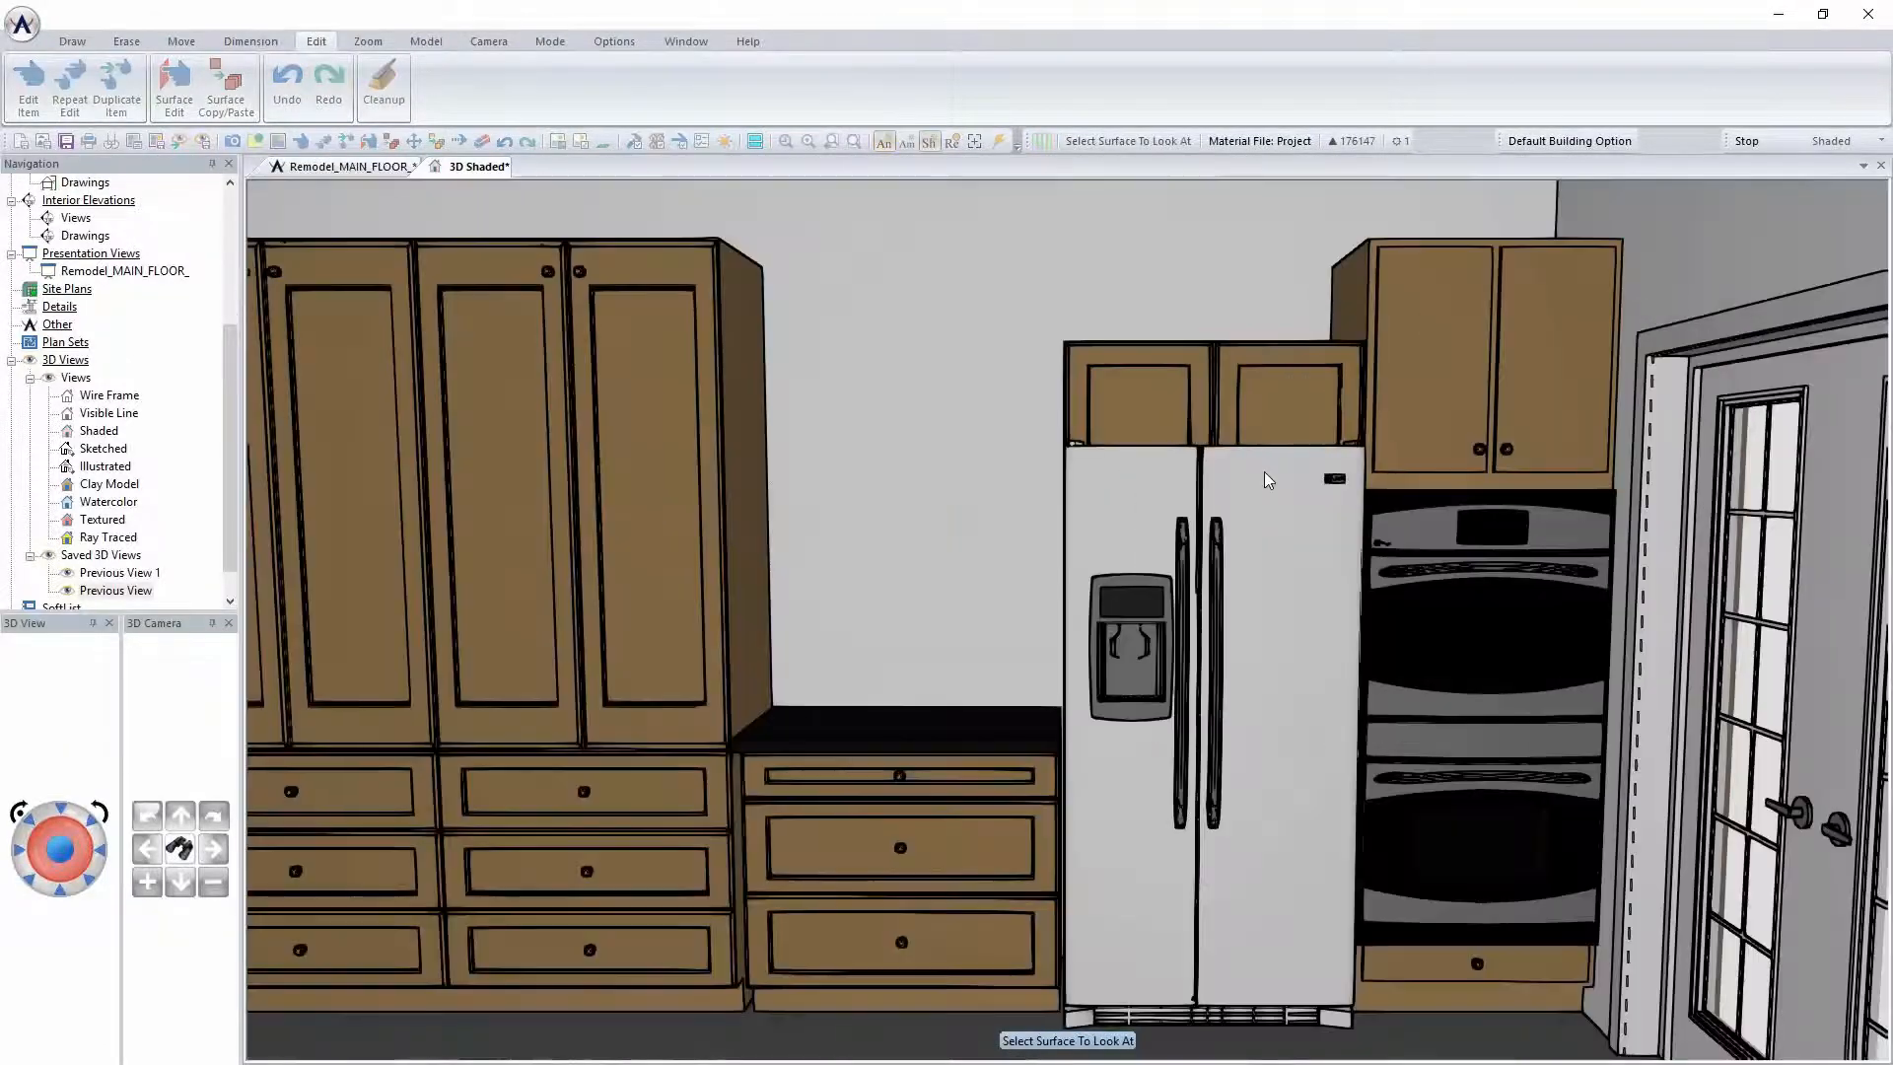
{"action": "scroll", "coordinate": [1106, 521], "scroll_direction": "down", "scroll_amount": 3}
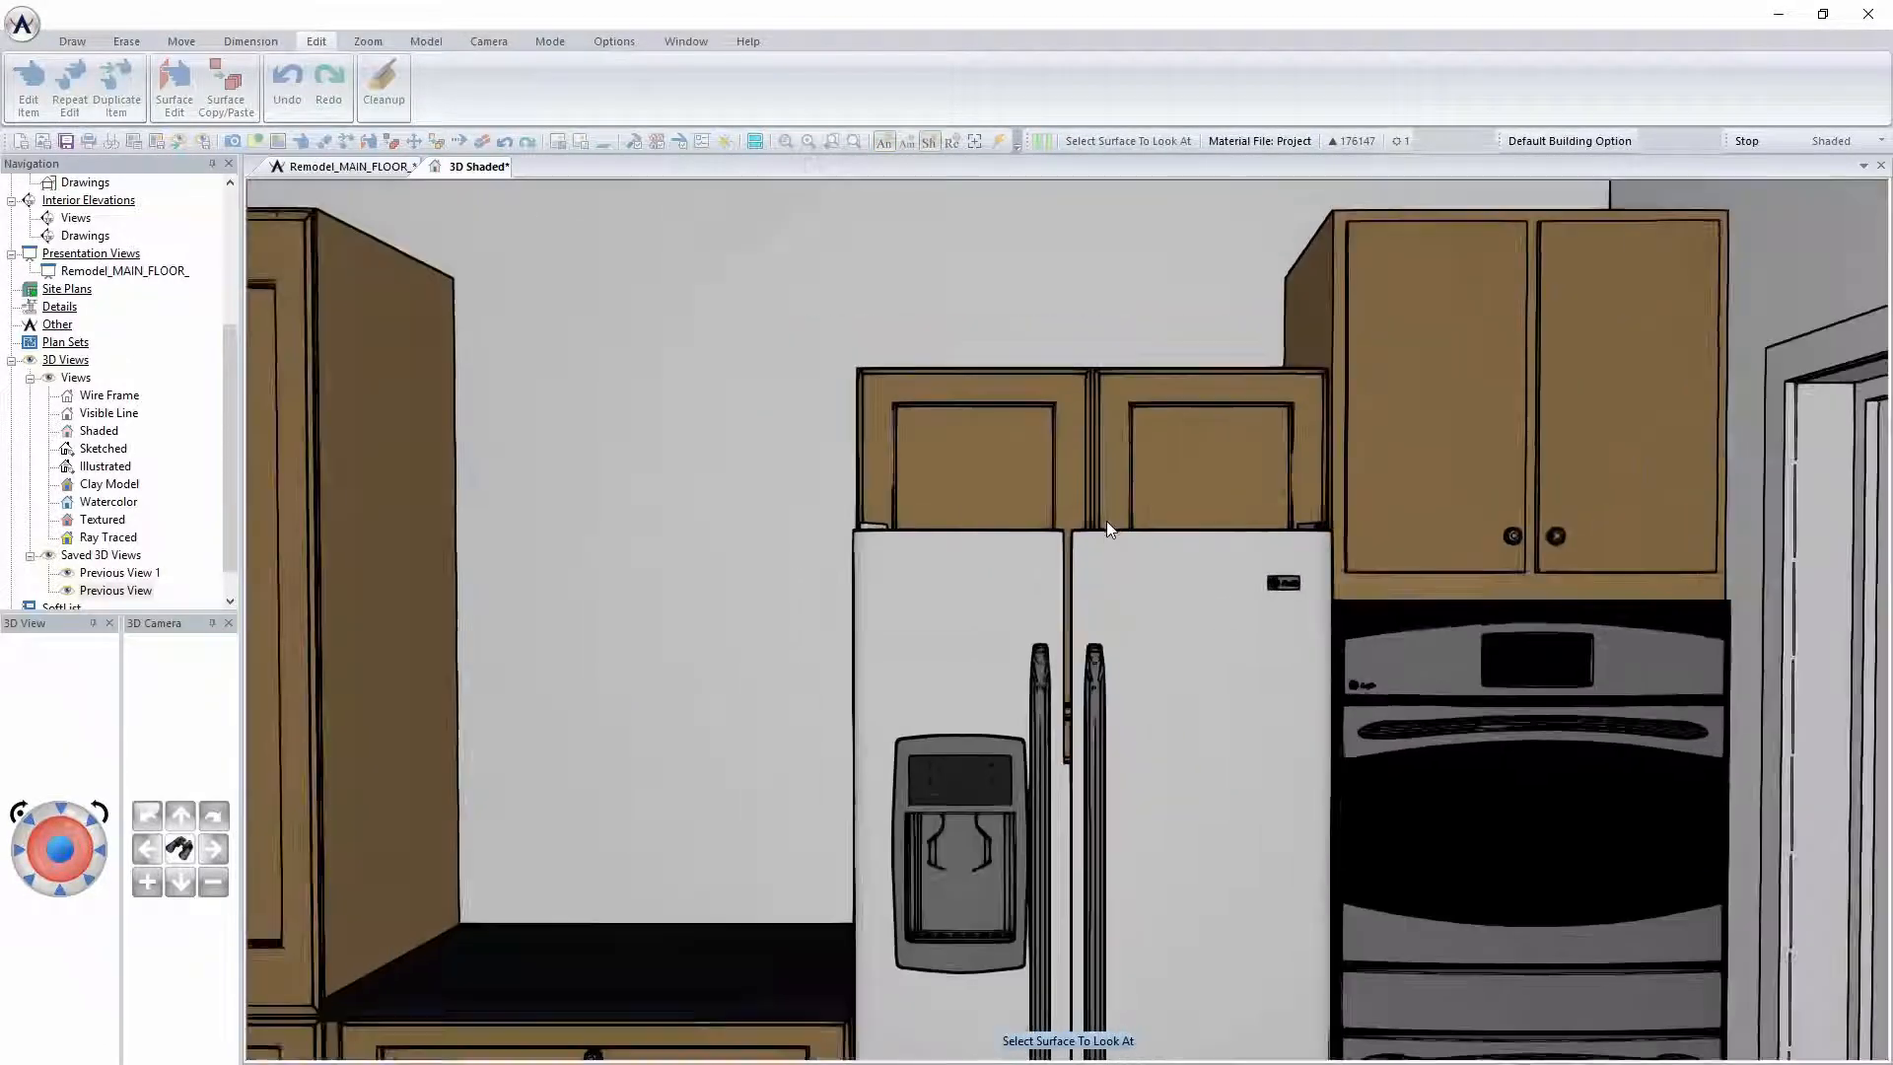
{"action": "right_click", "coordinate": [1162, 450]}
{"action": "left_click", "coordinate": [1274, 493]}
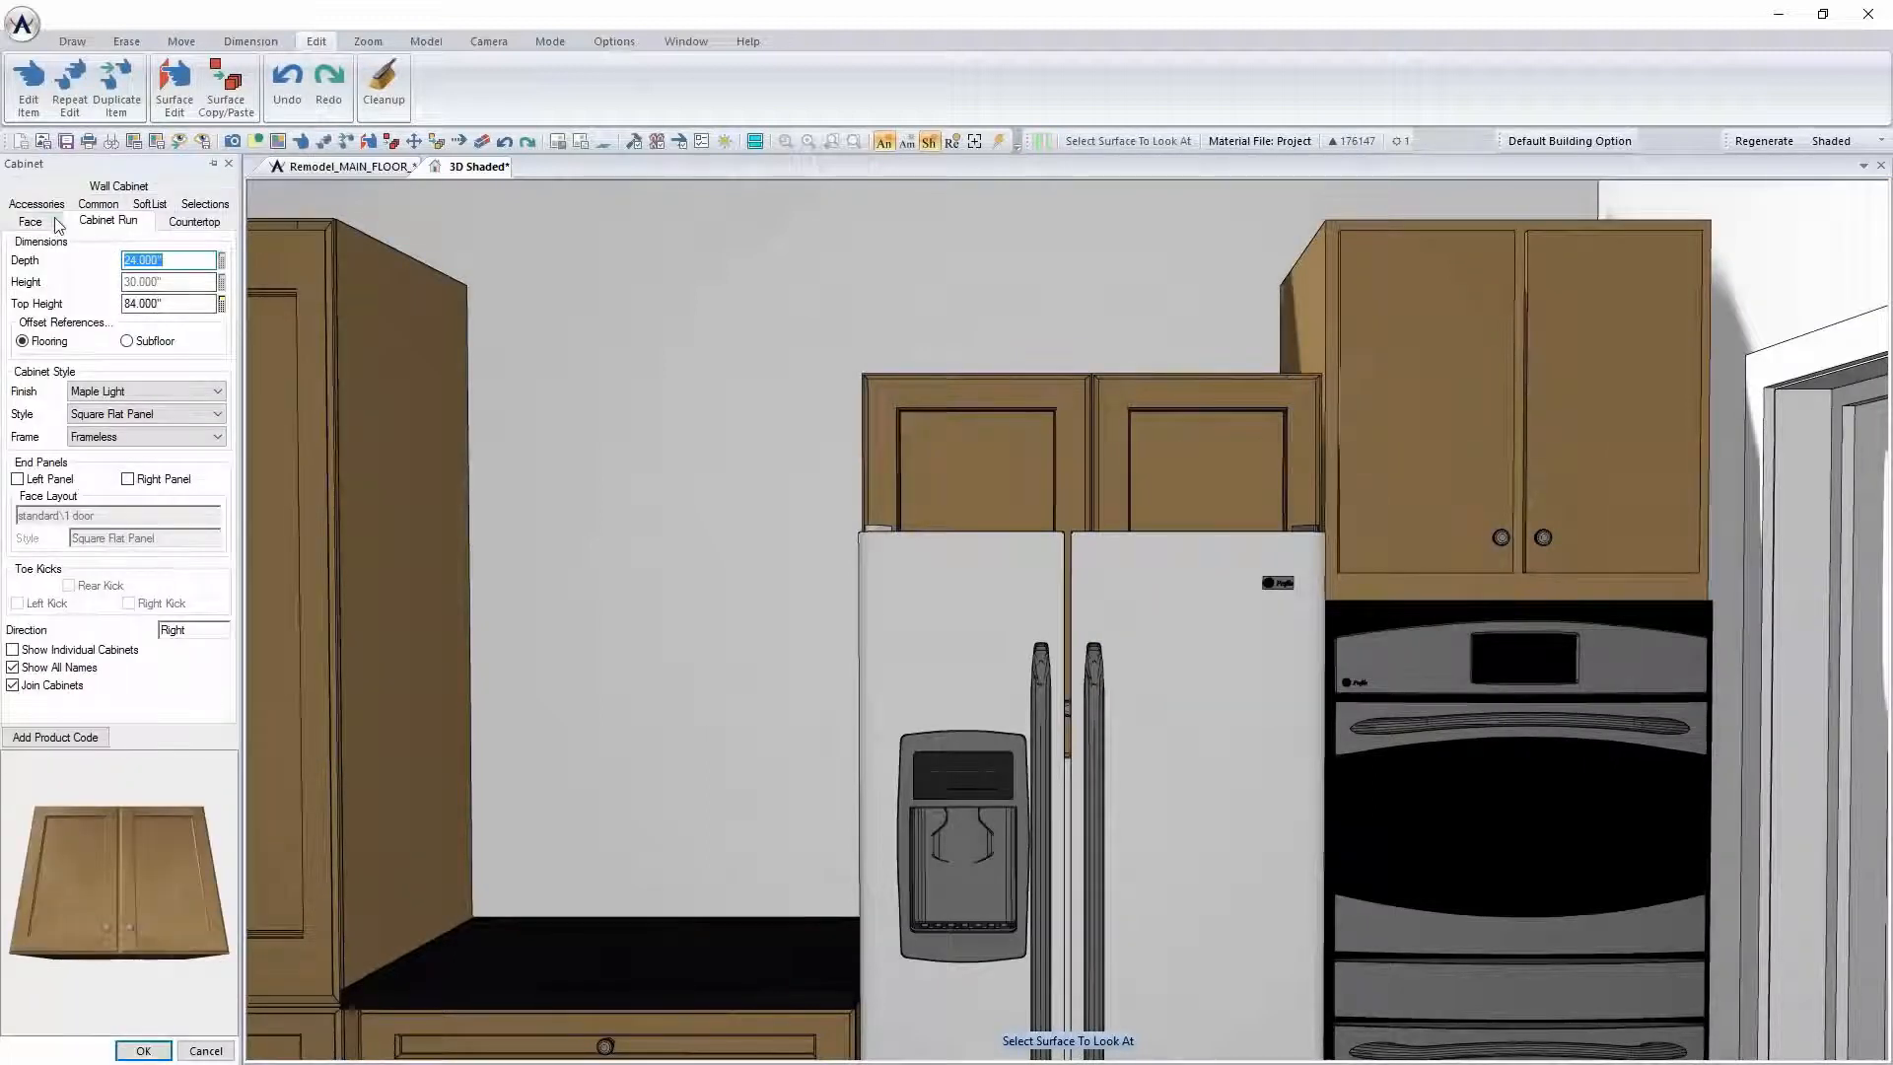
{"action": "left_click", "coordinate": [91, 187]}
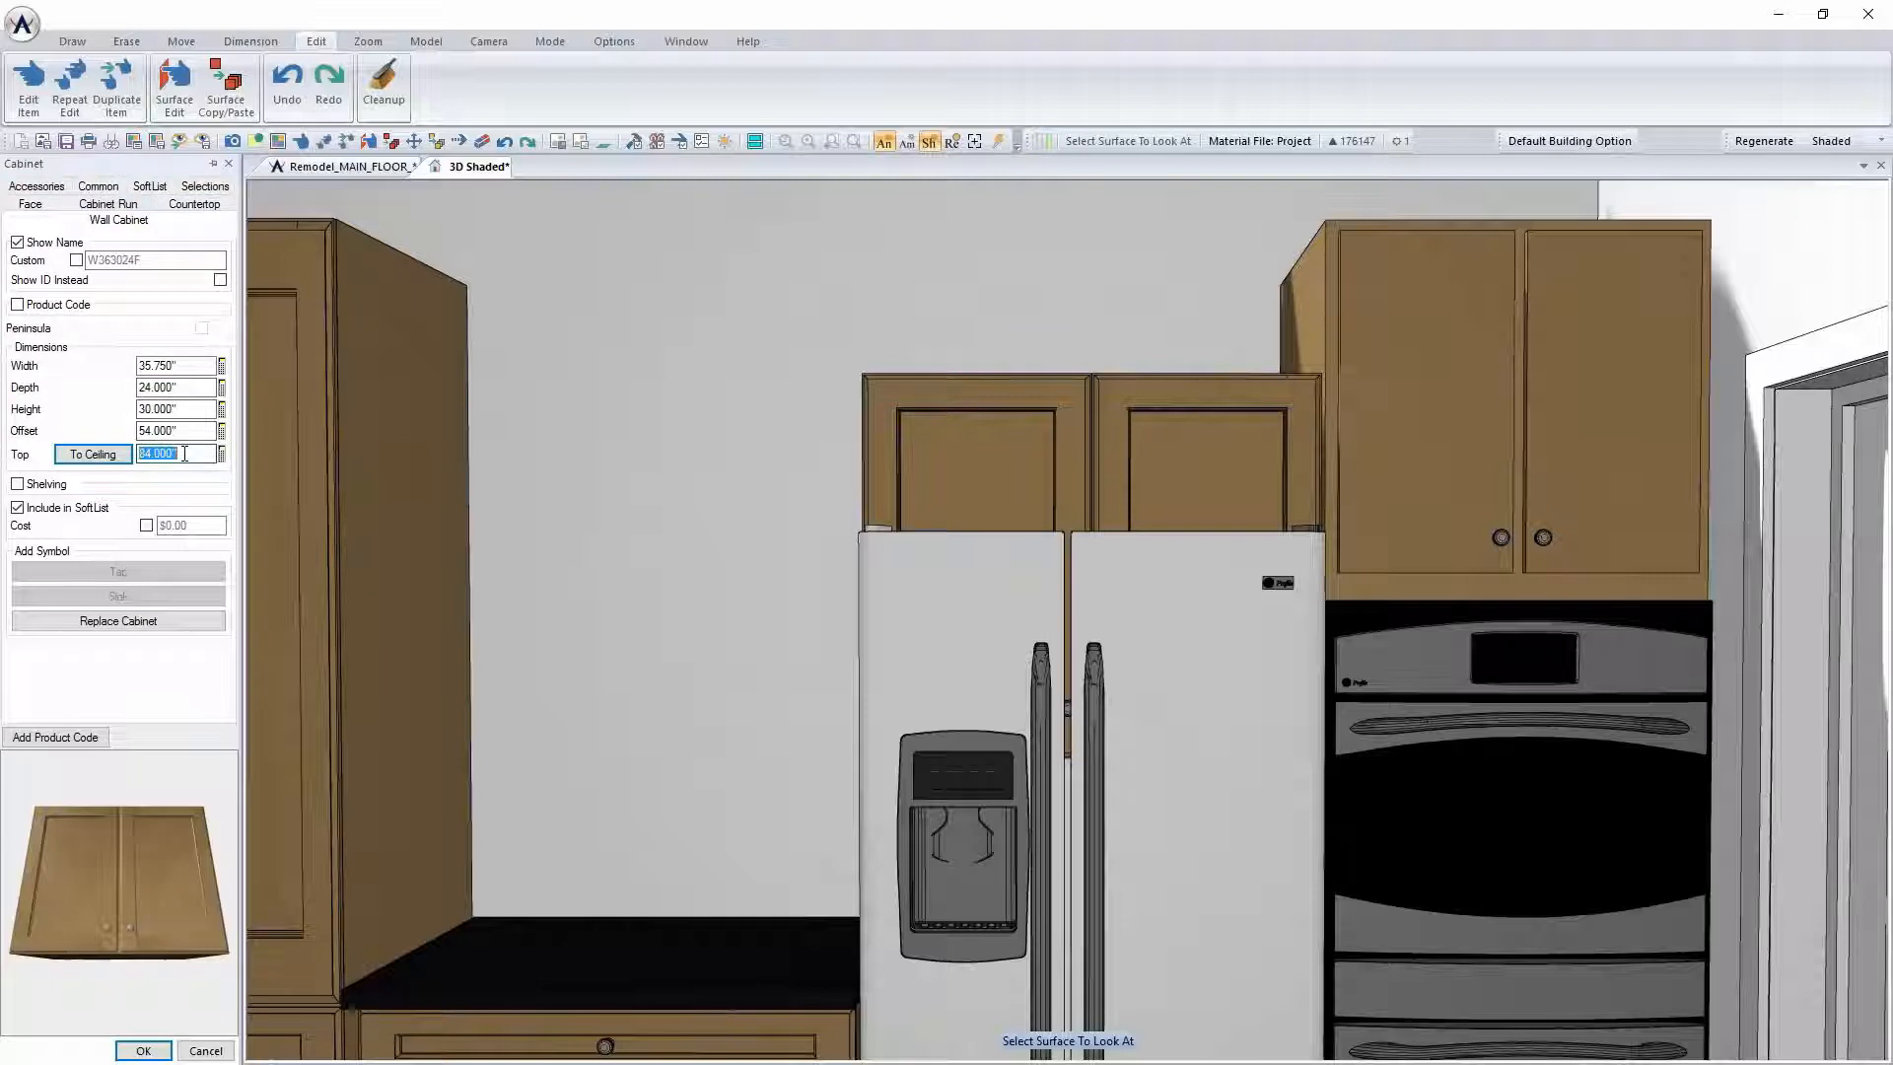
{"action": "type", "text": "96"}
{"action": "key", "text": "Tab"}
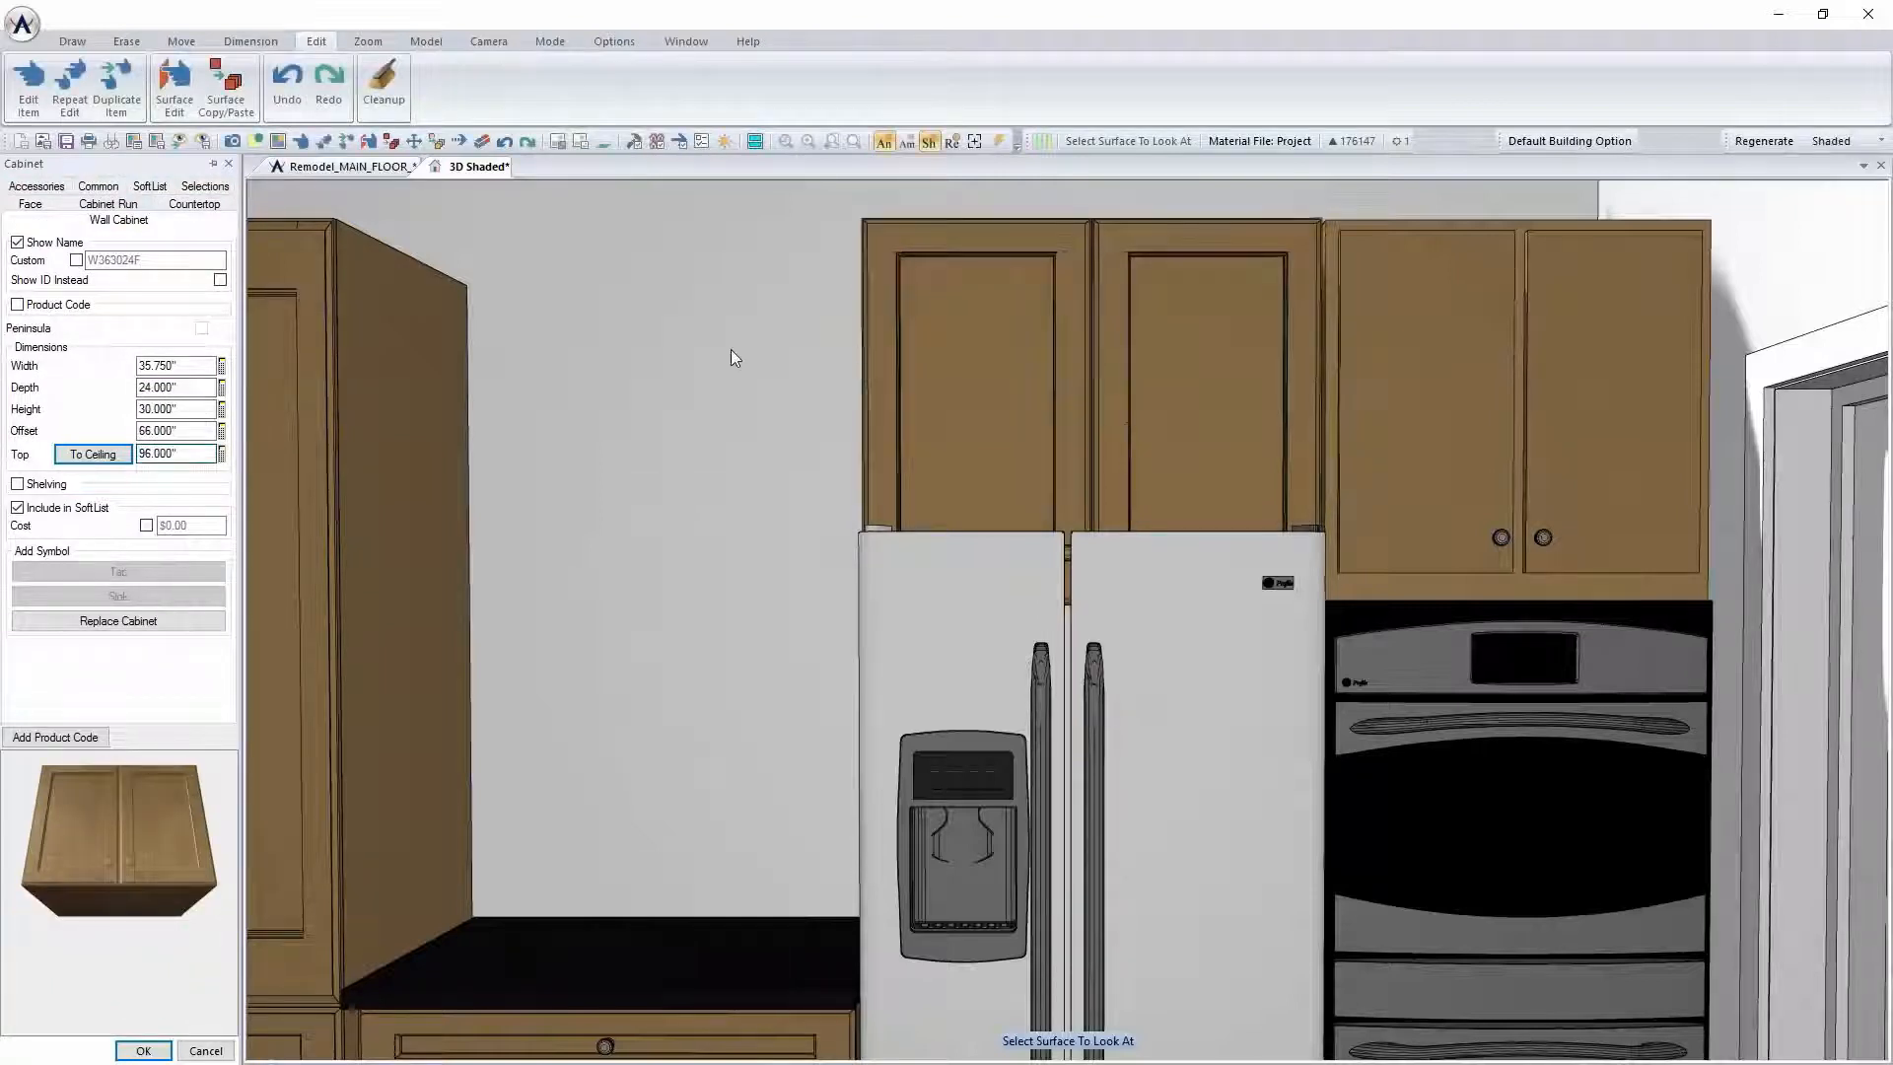
{"action": "left_click", "coordinate": [141, 1051]}
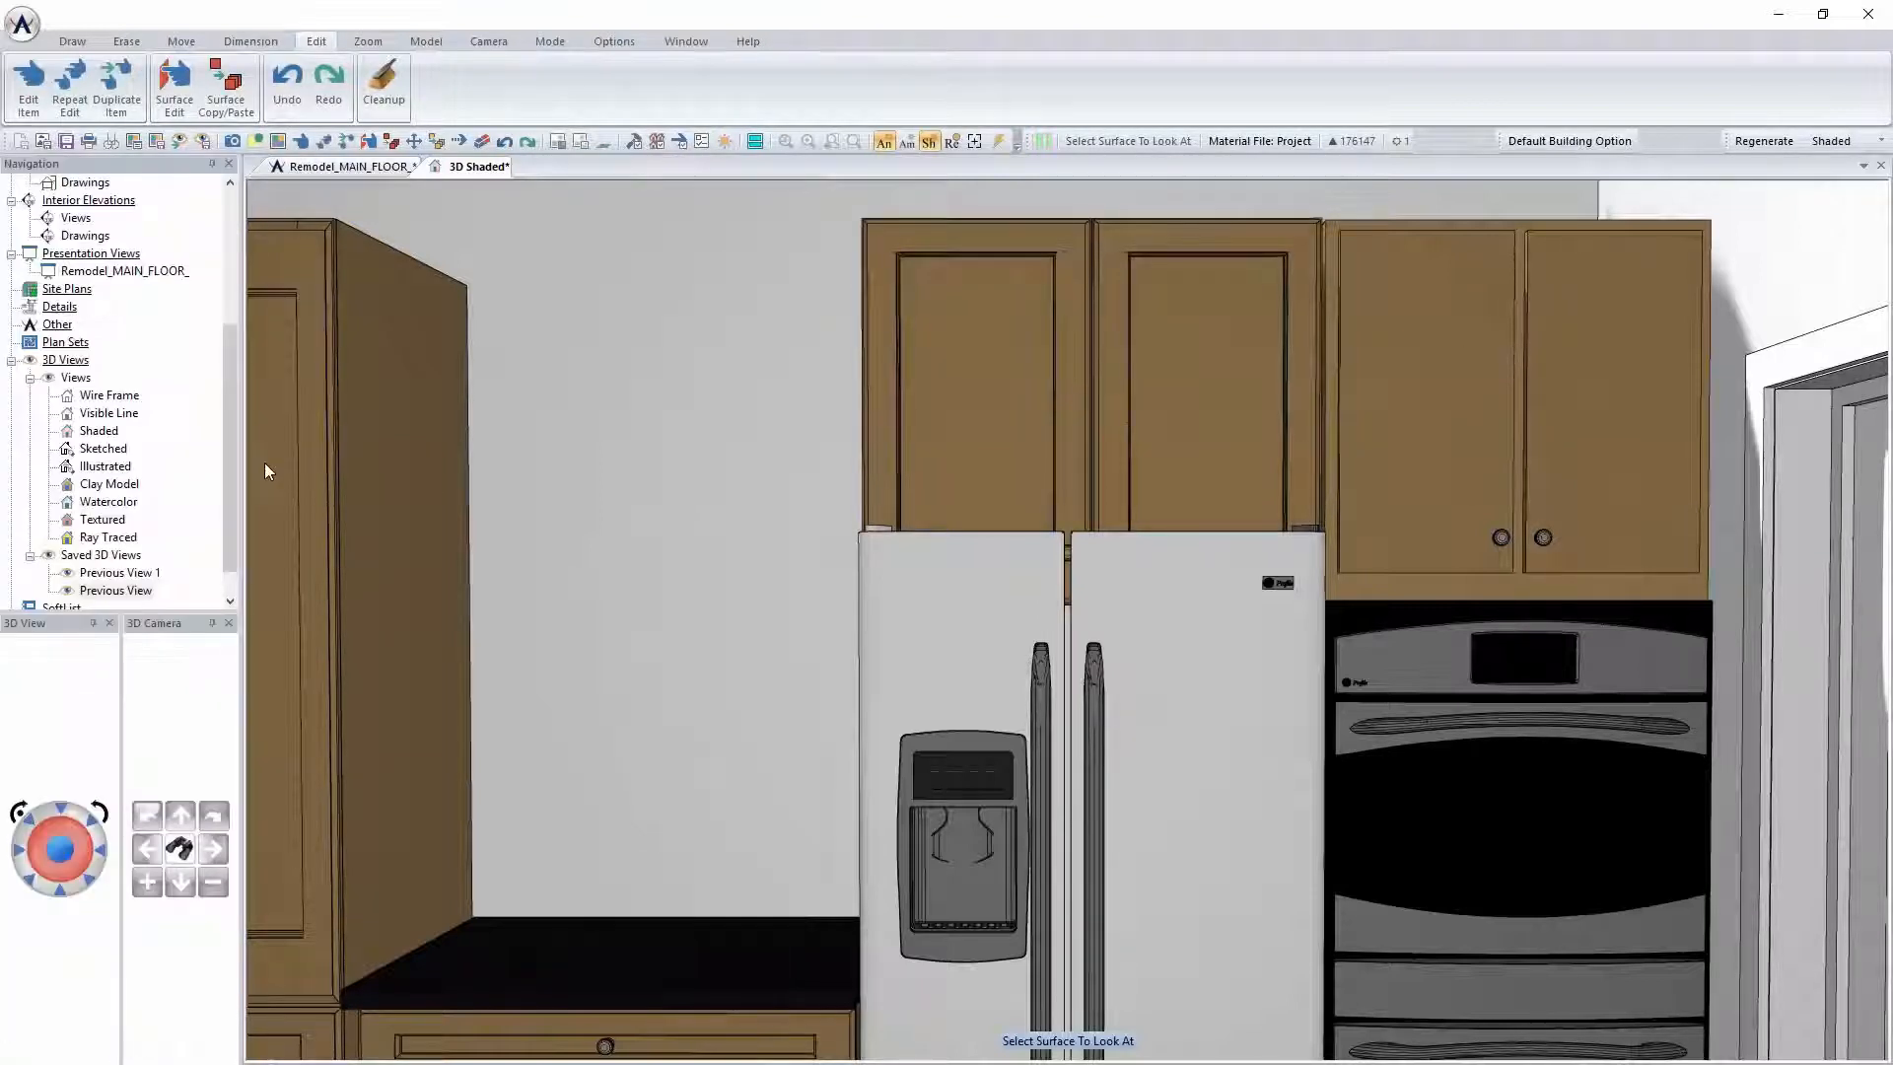
Adjust the wall cabinet's height to about 22.9 in and move it down to sit just above the refrigerator
{"action": "left_click", "coordinate": [181, 41]}
{"action": "left_click", "coordinate": [69, 84]}
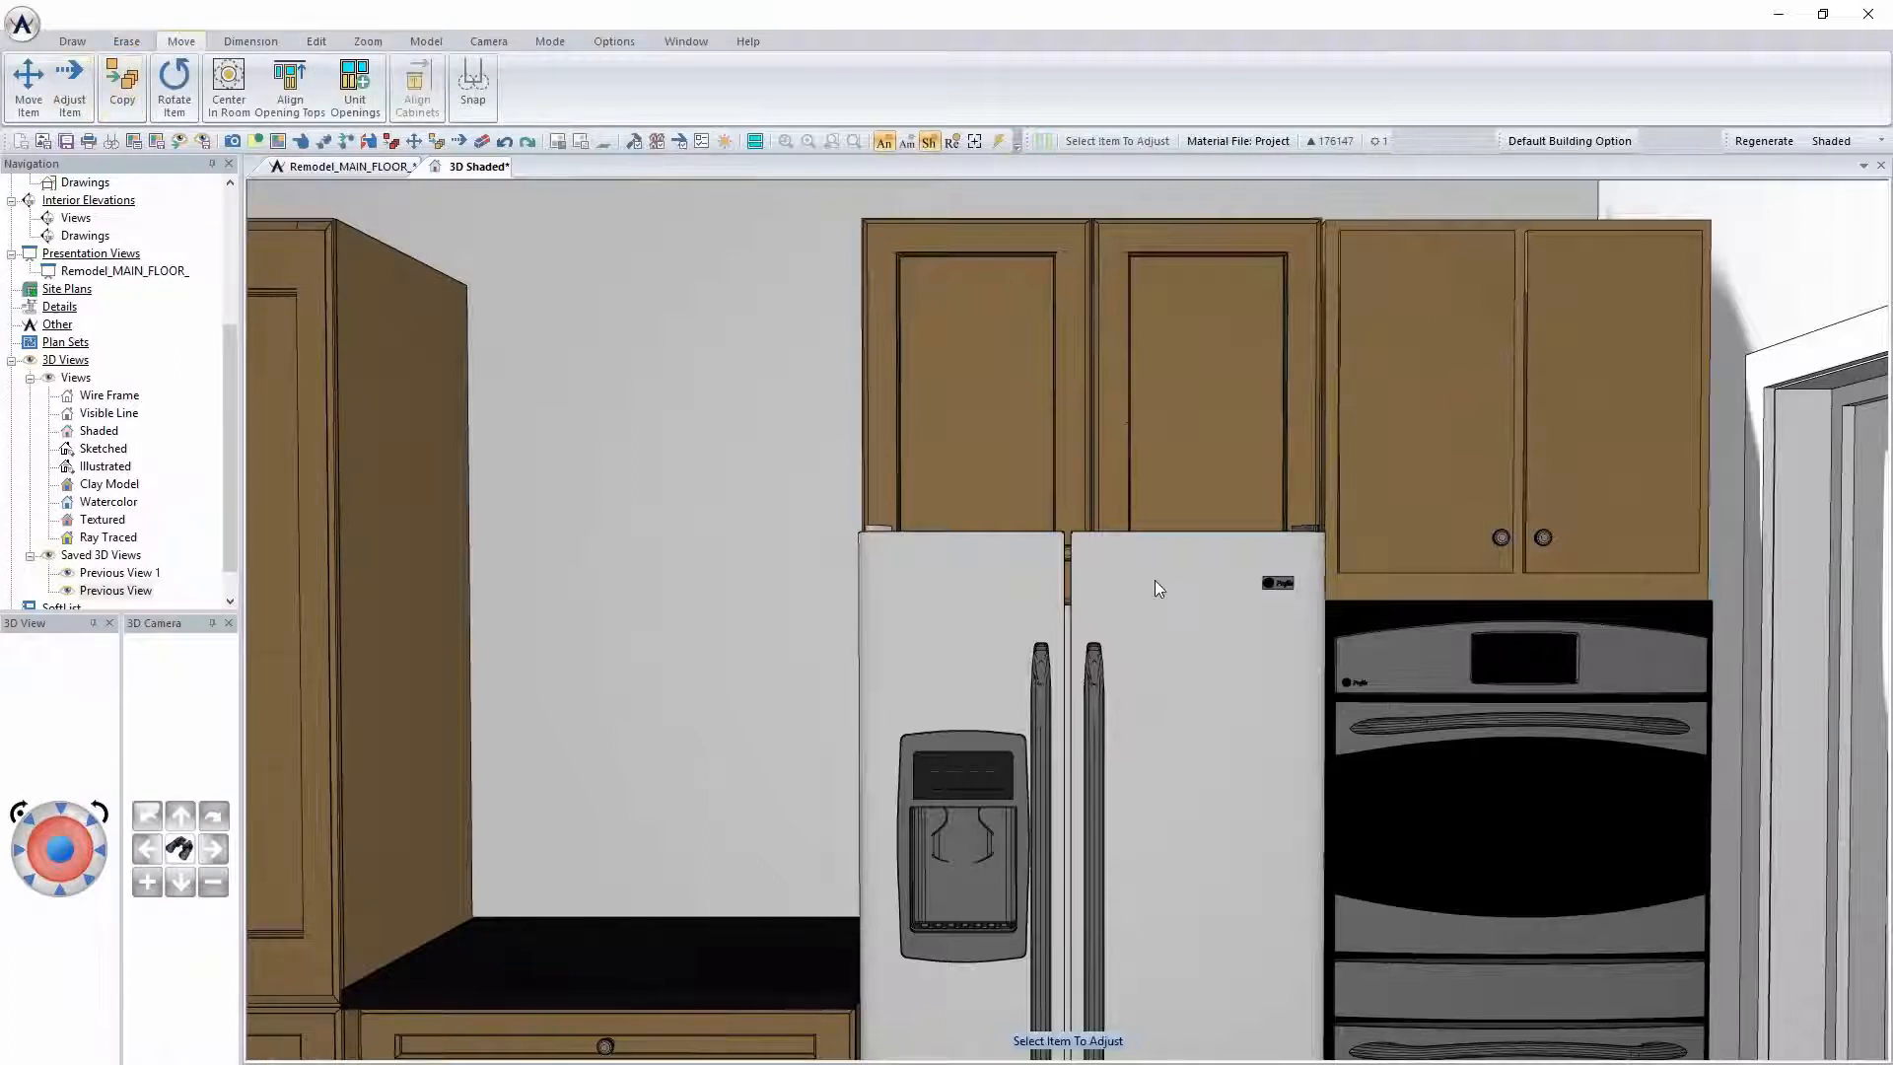
{"action": "left_click_drag", "start_coordinate": [1090, 603], "coordinate": [1079, 520]}
{"action": "left_click", "coordinate": [1090, 434]}
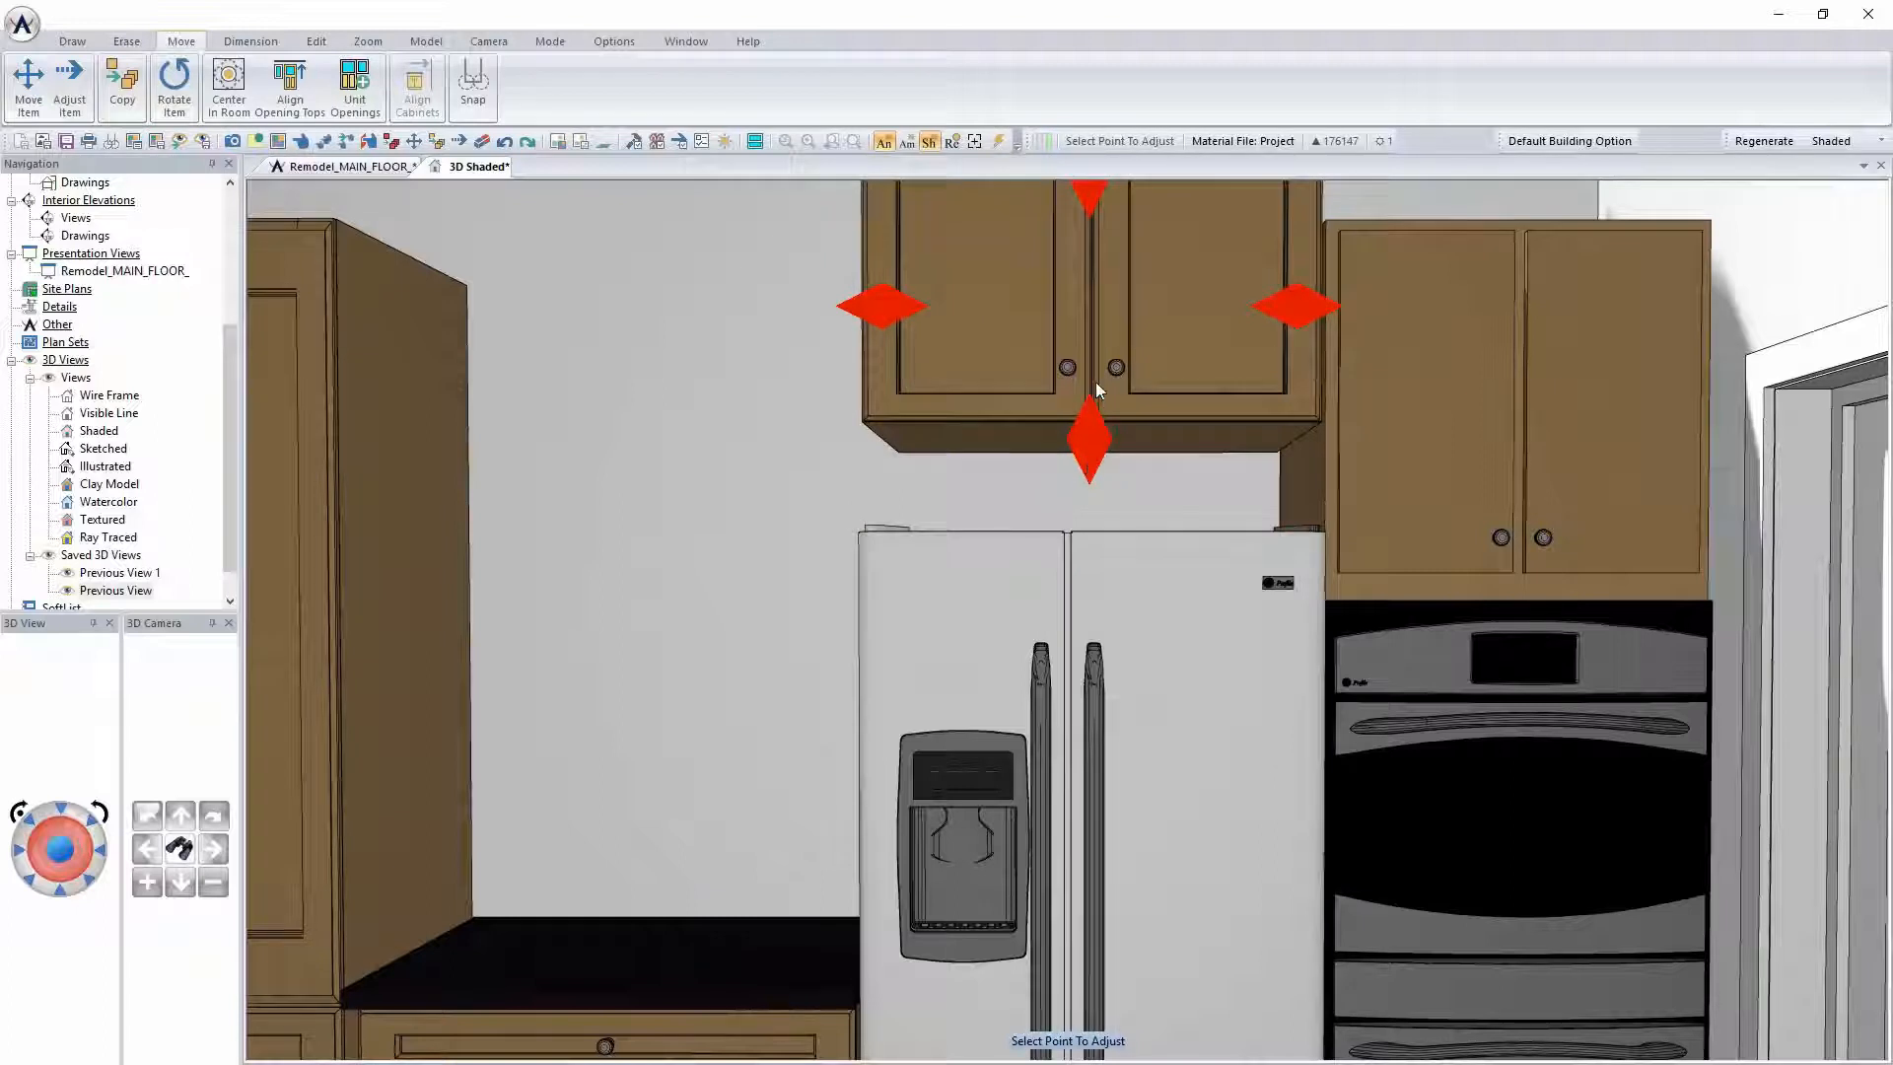
{"action": "left_click", "coordinate": [1168, 328]}
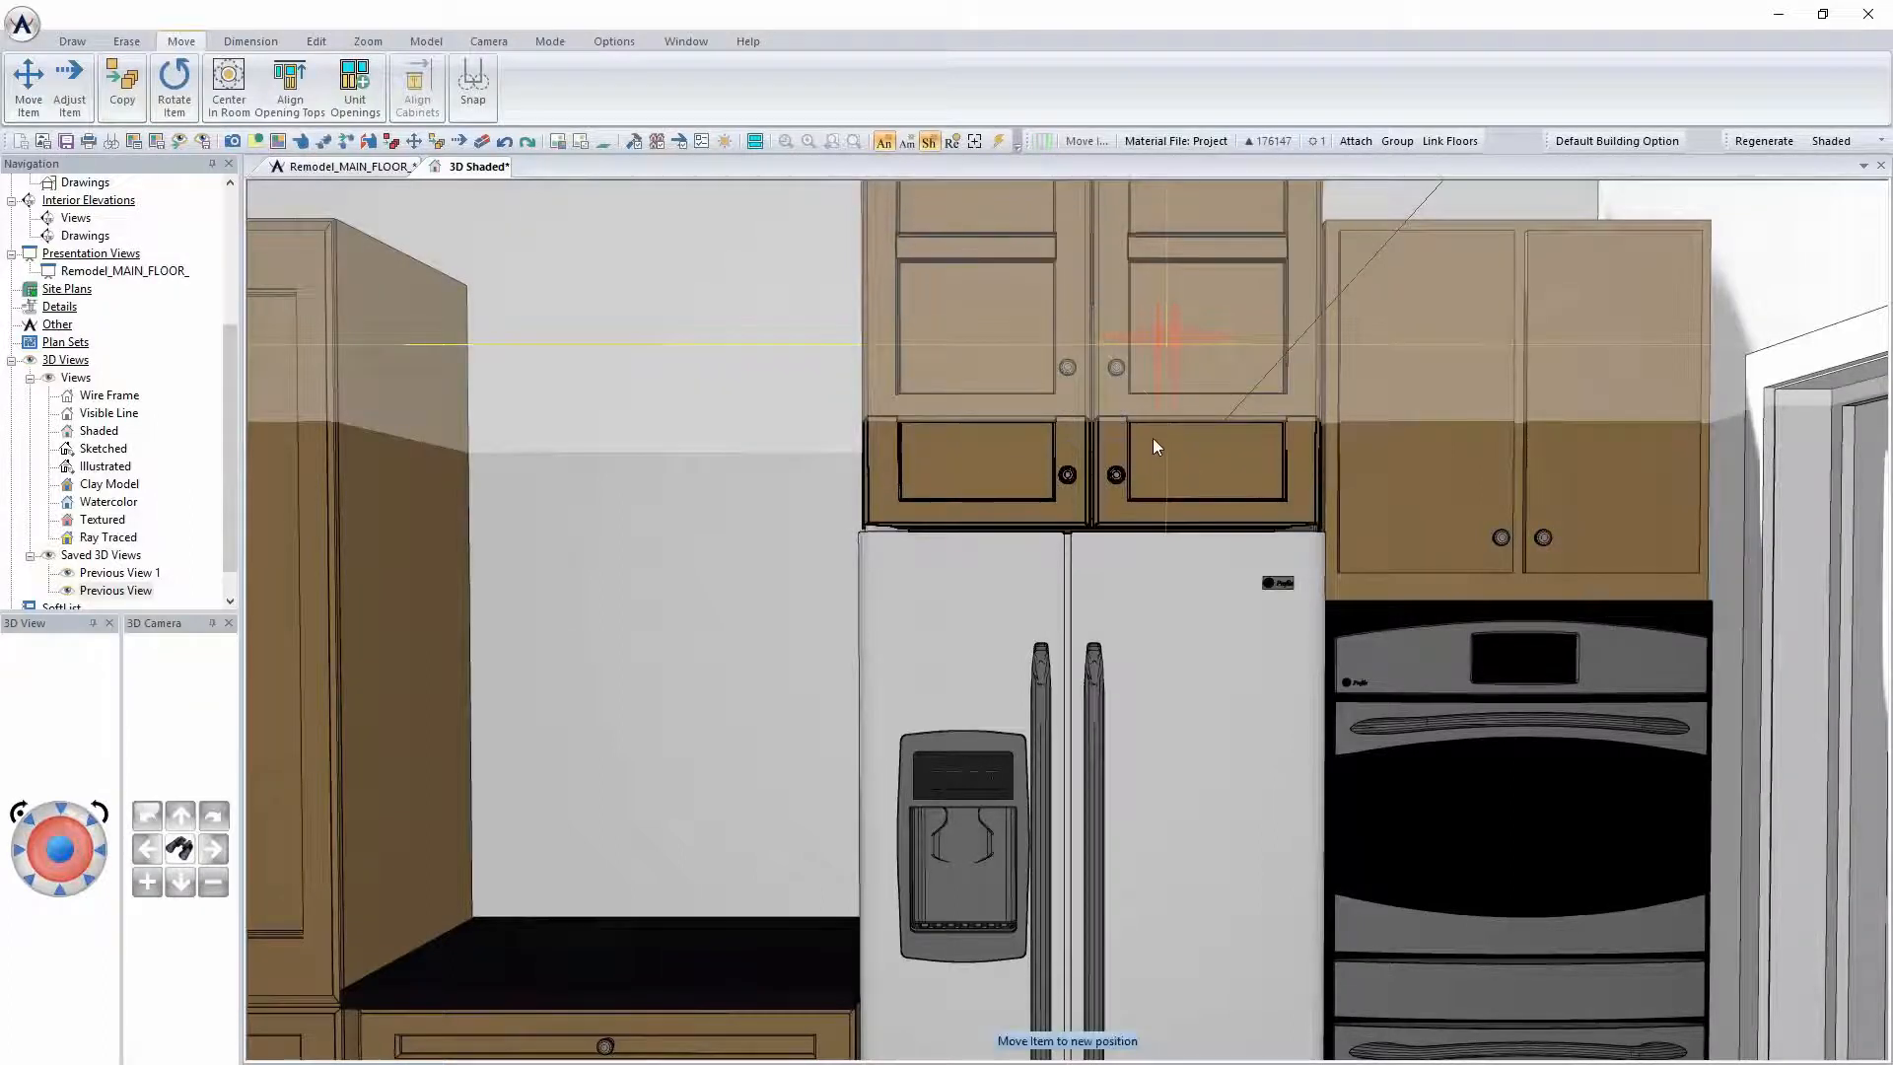
{"action": "left_click", "coordinate": [1152, 437]}
Finish moving the wall cabinet above the refrigerator and set its top height to 96 in
{"action": "right_click", "coordinate": [1156, 422]}
{"action": "left_click", "coordinate": [1222, 463]}
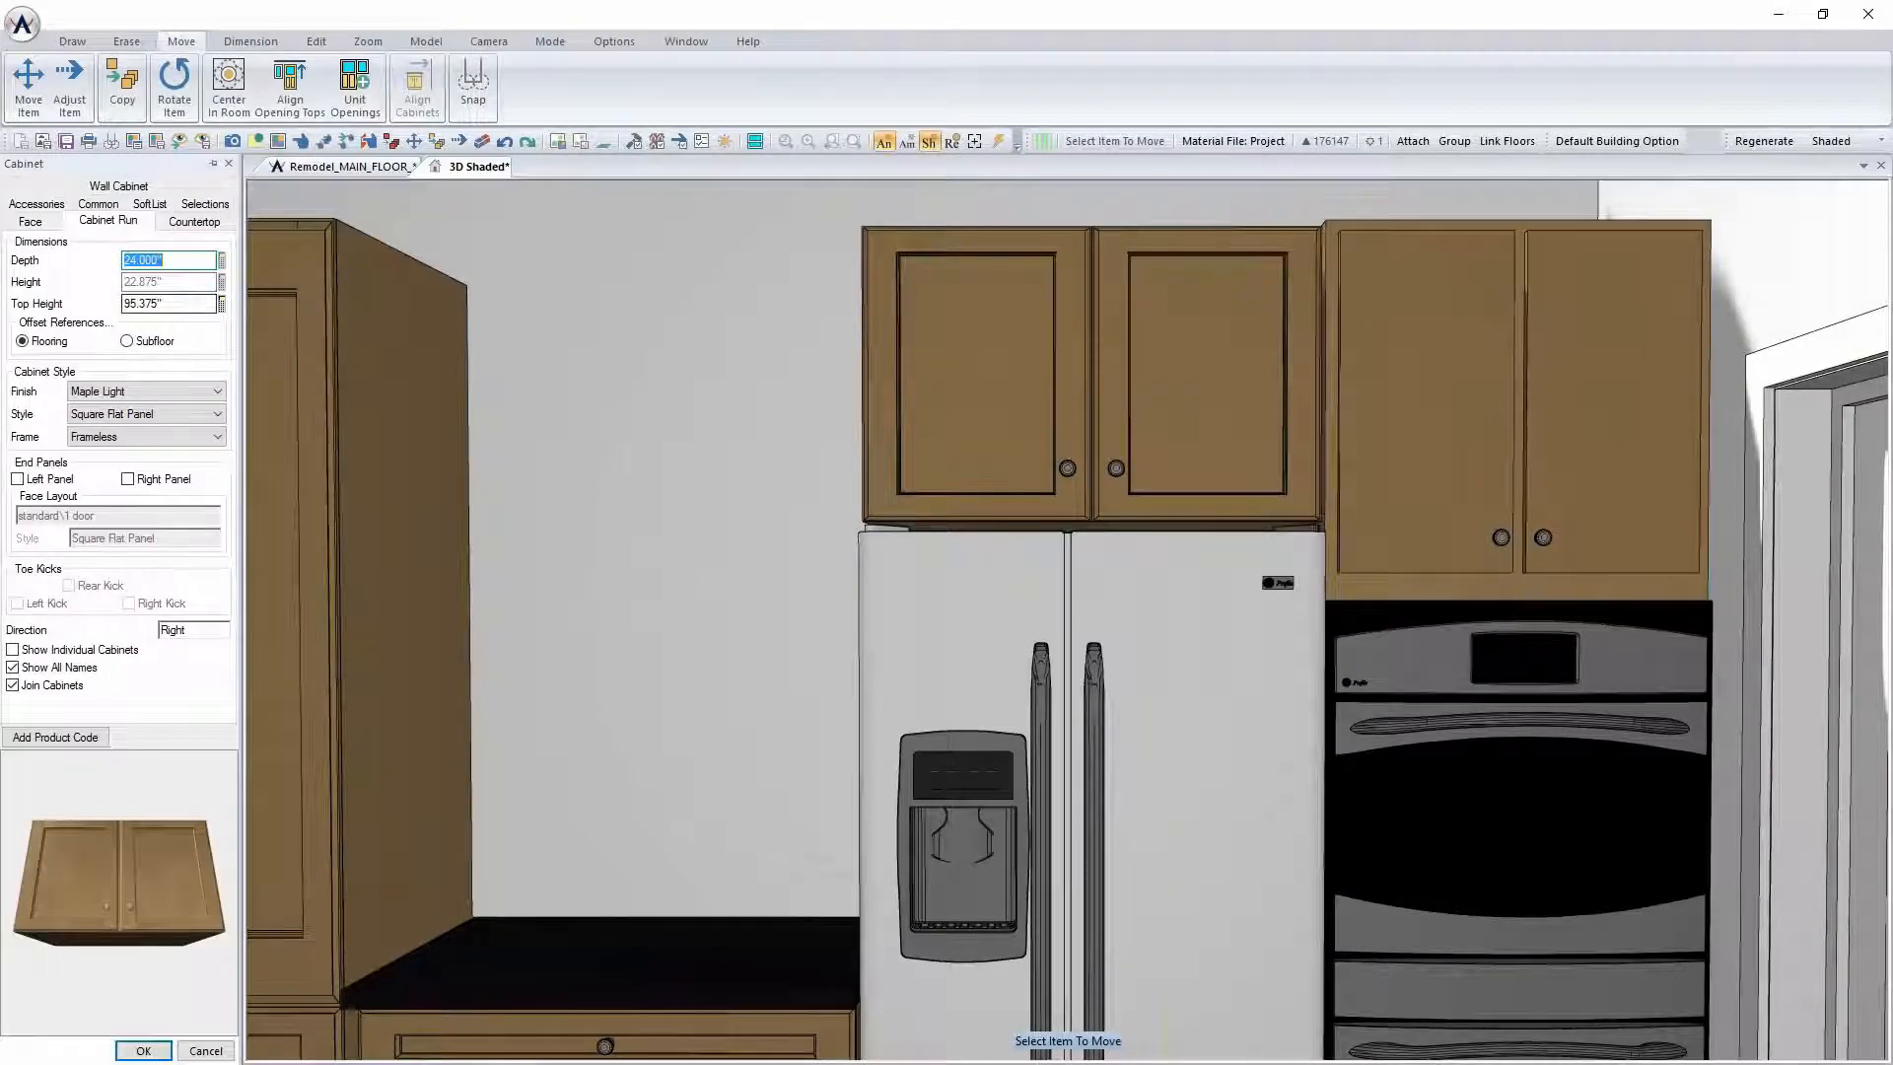
{"action": "left_click", "coordinate": [168, 304]}
{"action": "type", "text": "96\""}
{"action": "key", "text": "Return"}
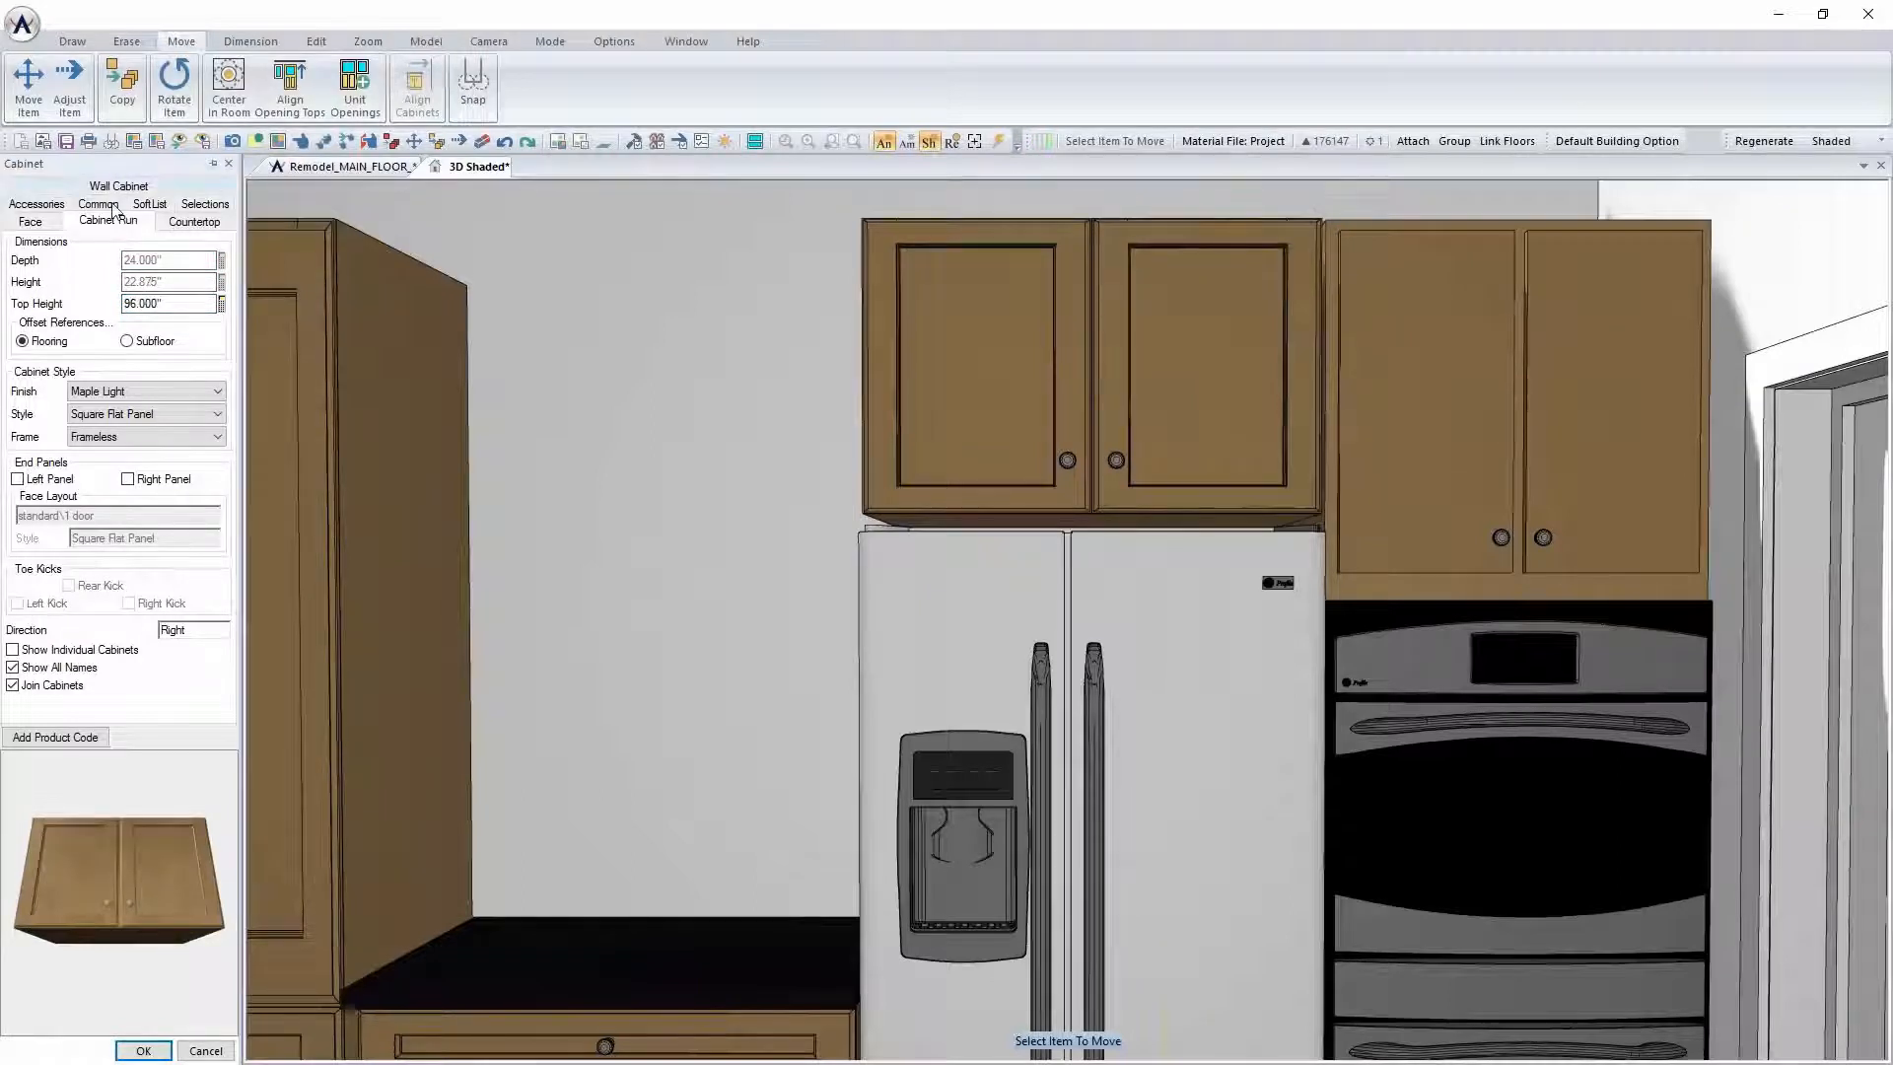
{"action": "left_click", "coordinate": [145, 1050]}
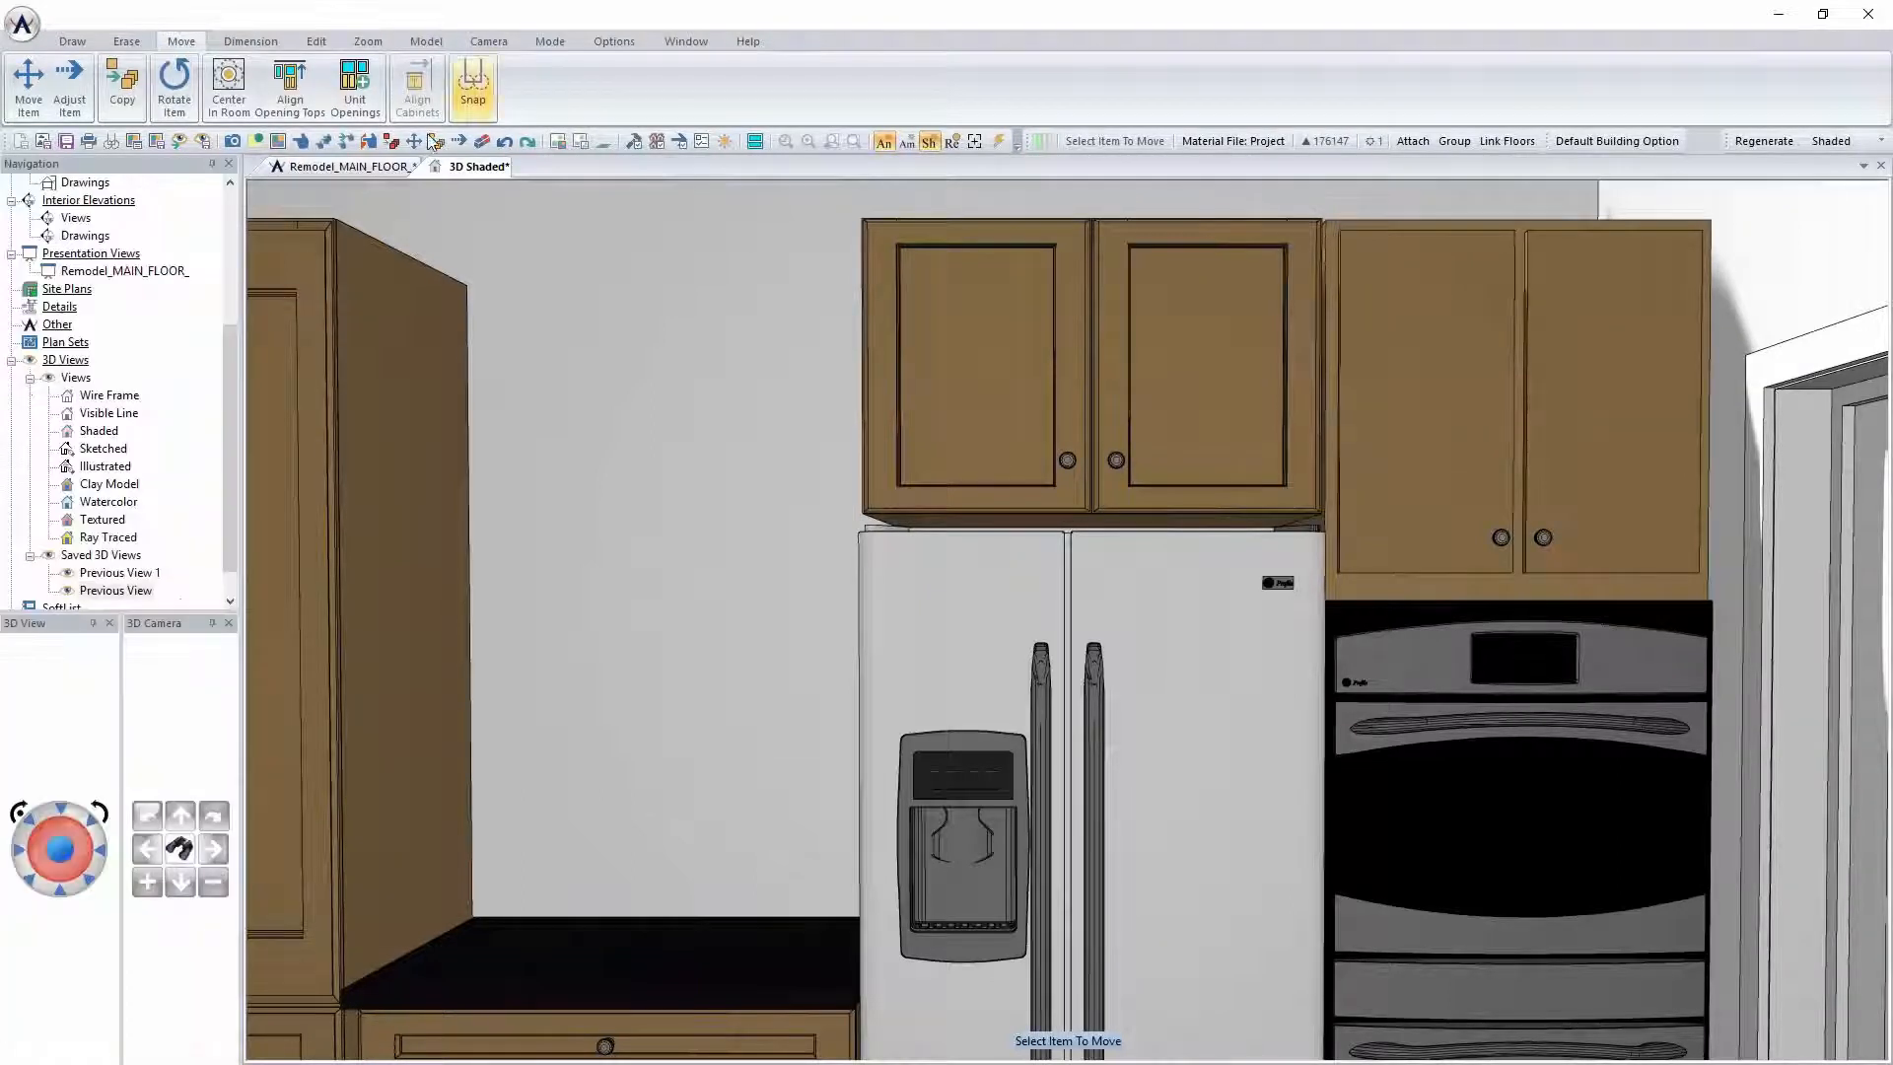
Review the cabinet and appliance wall in the plan and shaded 3D views, ending on the plan's wall section between the two doors
{"action": "left_click", "coordinate": [372, 169]}
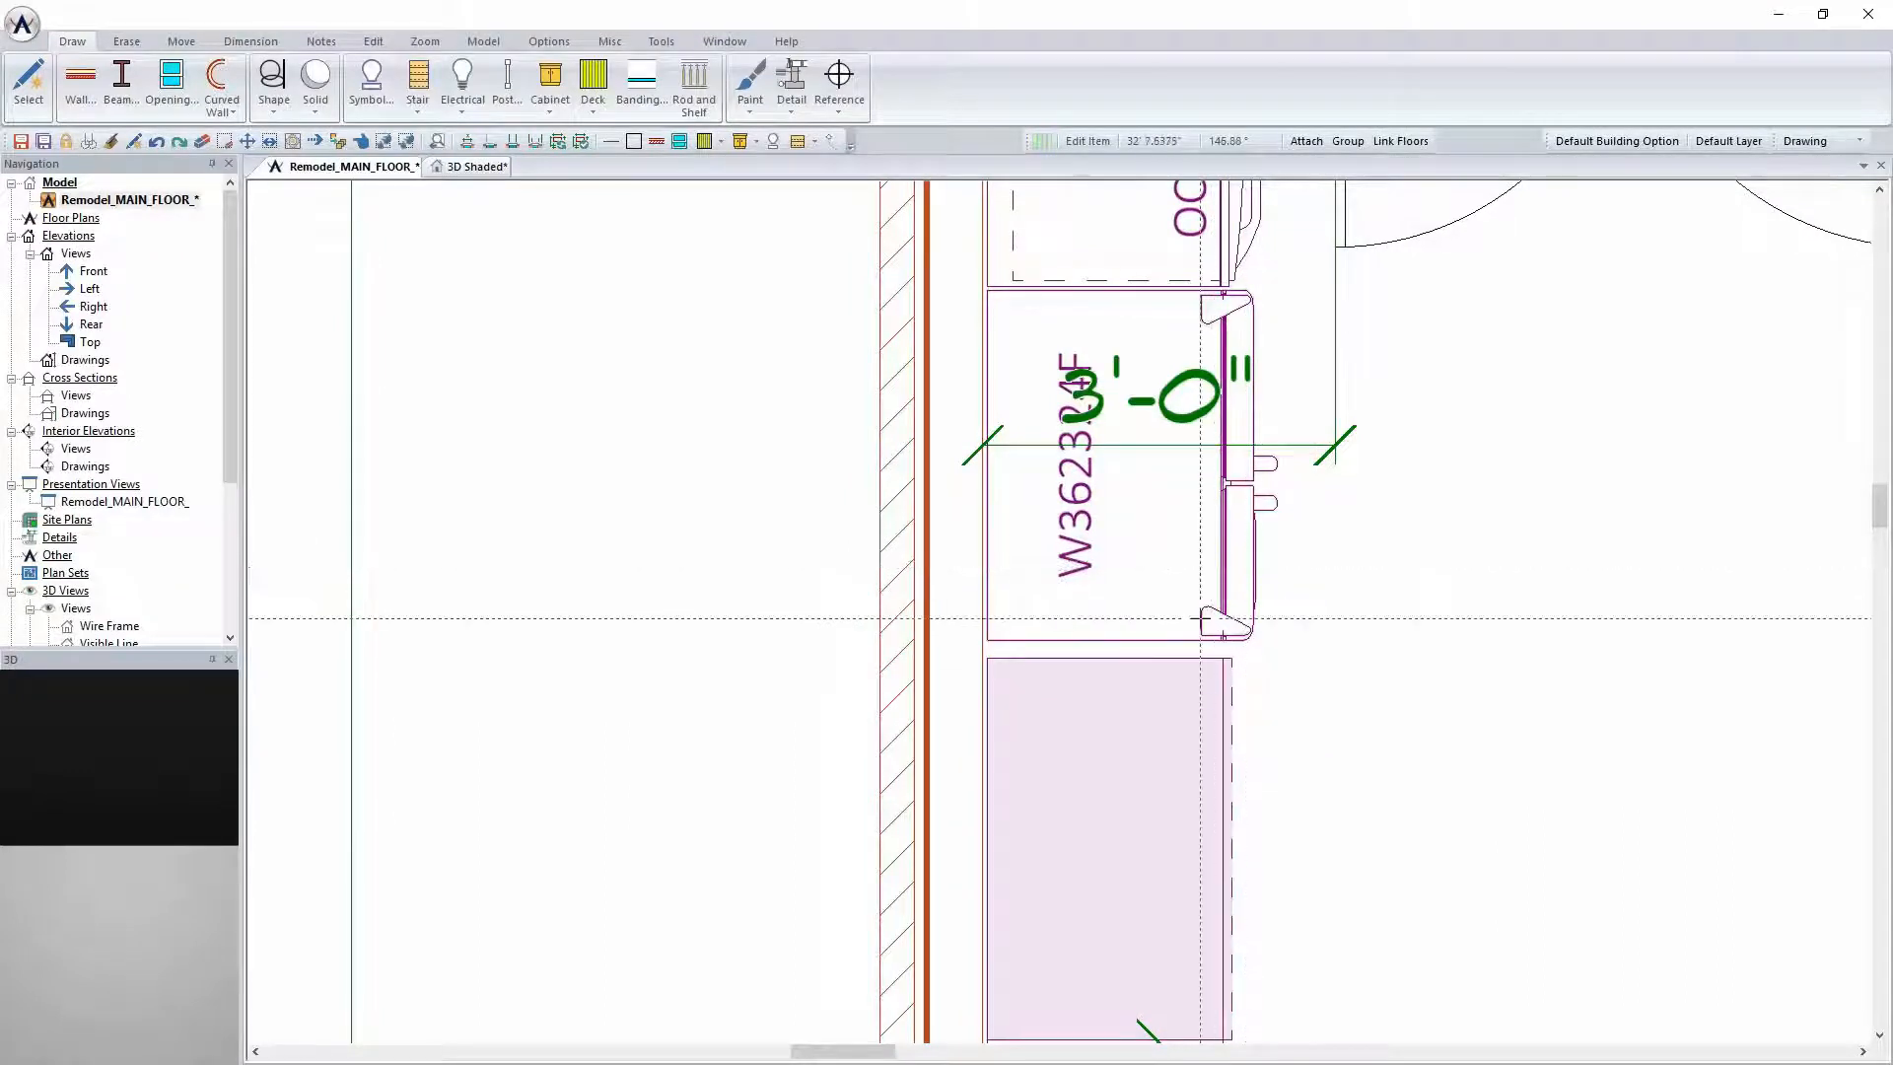
{"action": "scroll", "coordinate": [1187, 706], "scroll_direction": "down", "scroll_amount": 6}
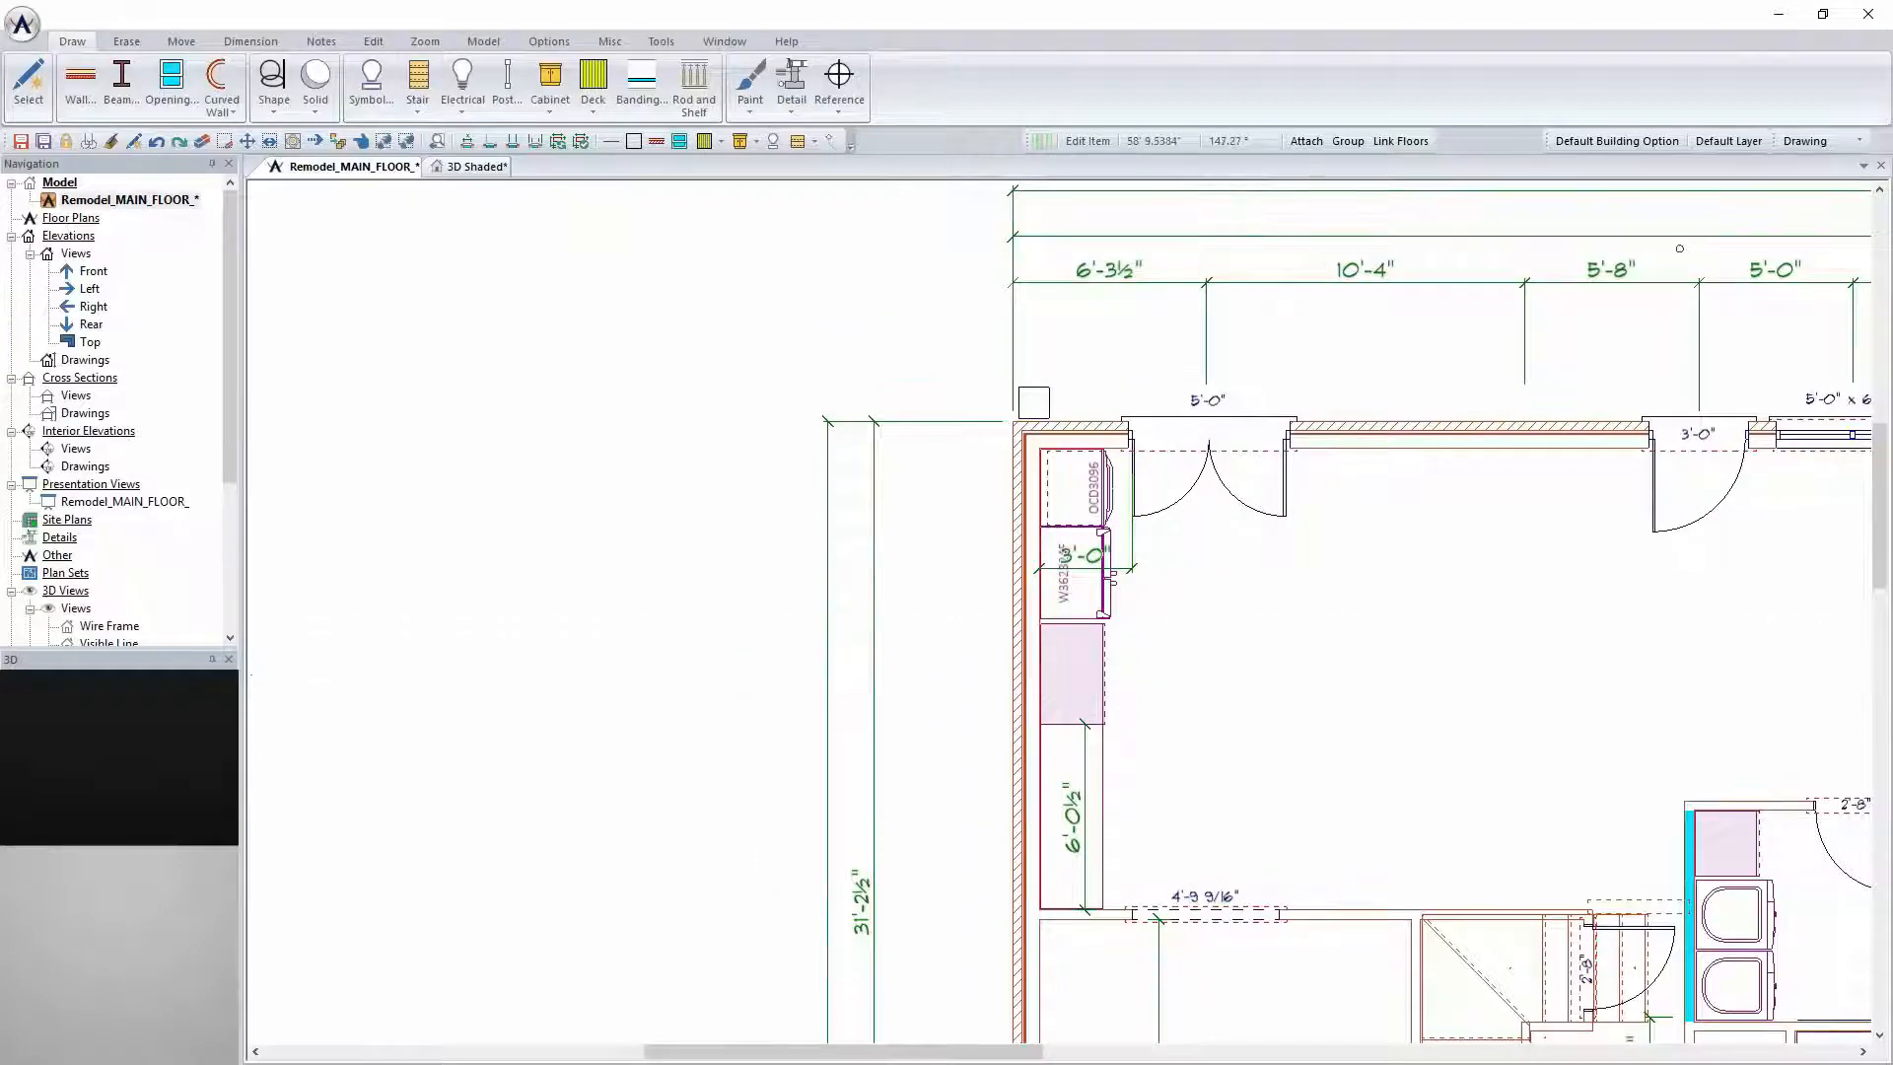
{"action": "left_click", "coordinate": [464, 169]}
{"action": "scroll", "coordinate": [1248, 625], "scroll_direction": "down", "scroll_amount": 3}
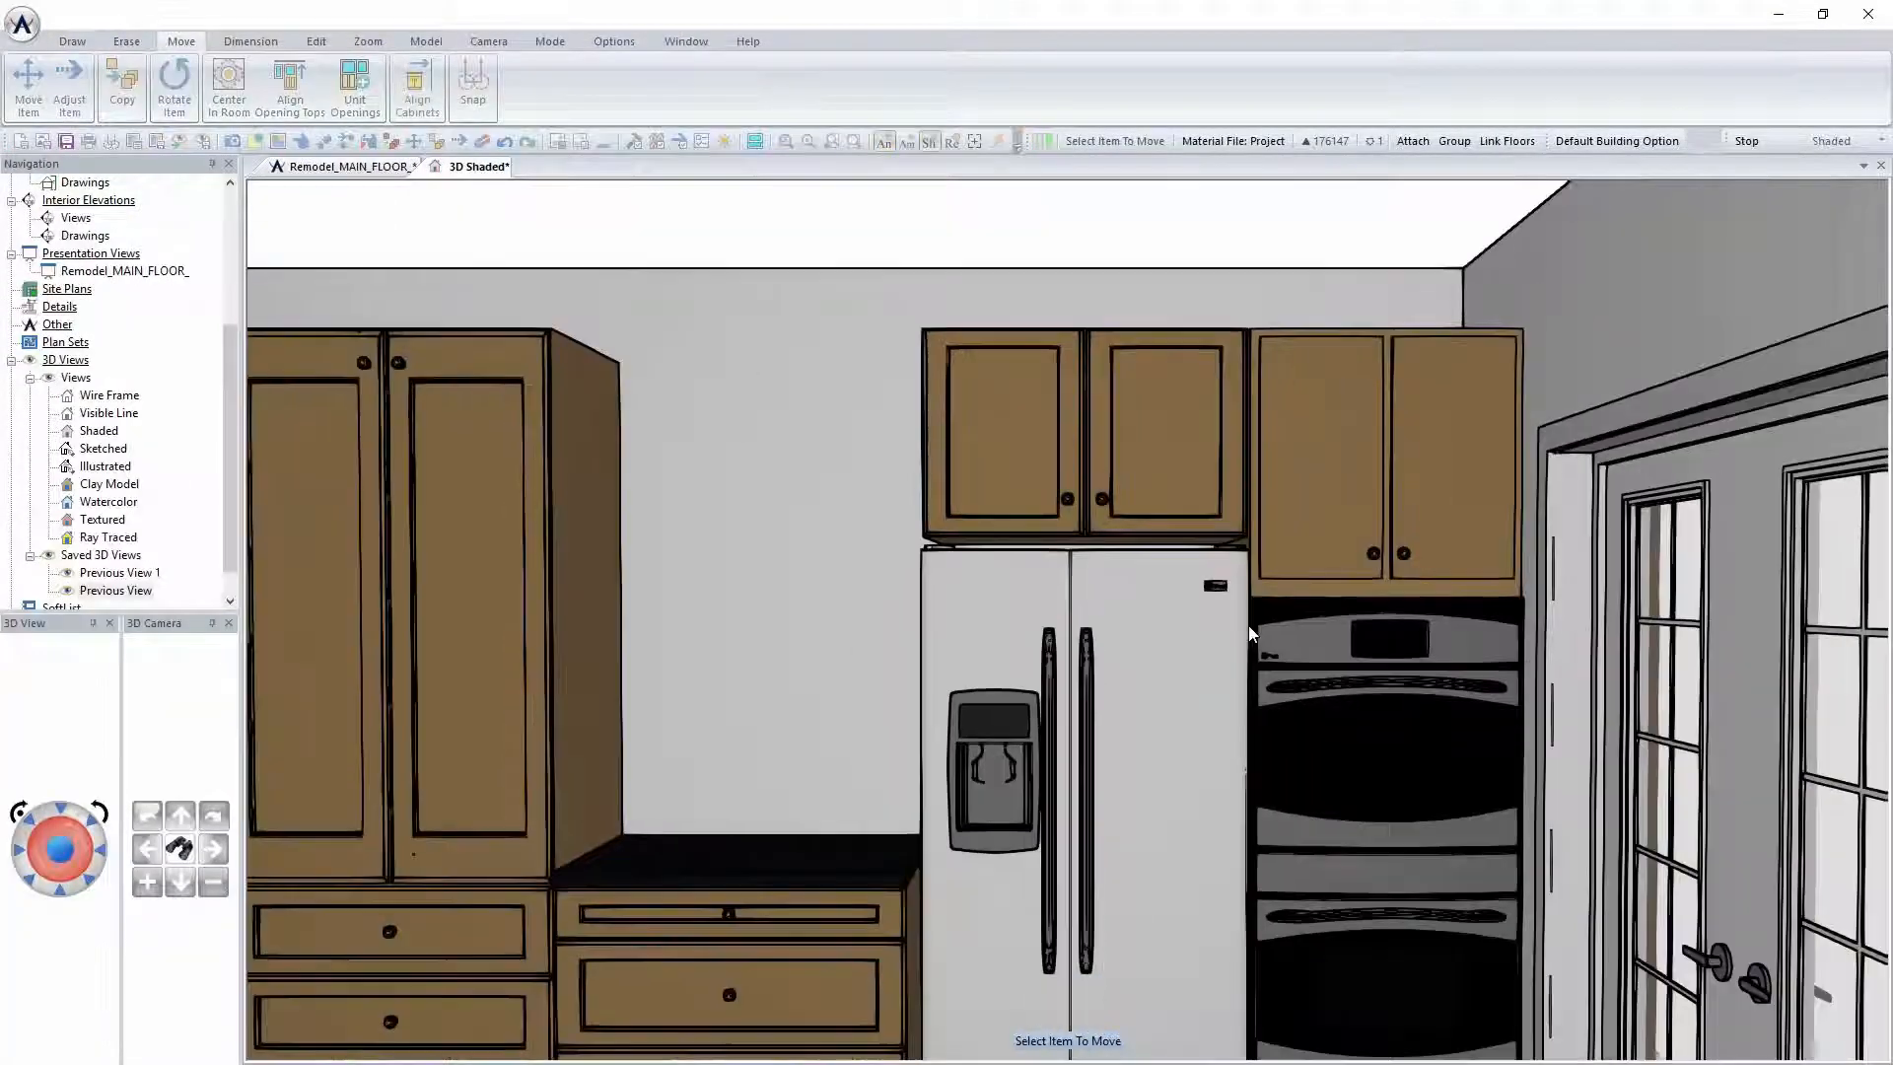
{"action": "scroll", "coordinate": [1248, 625], "scroll_direction": "down", "scroll_amount": 5}
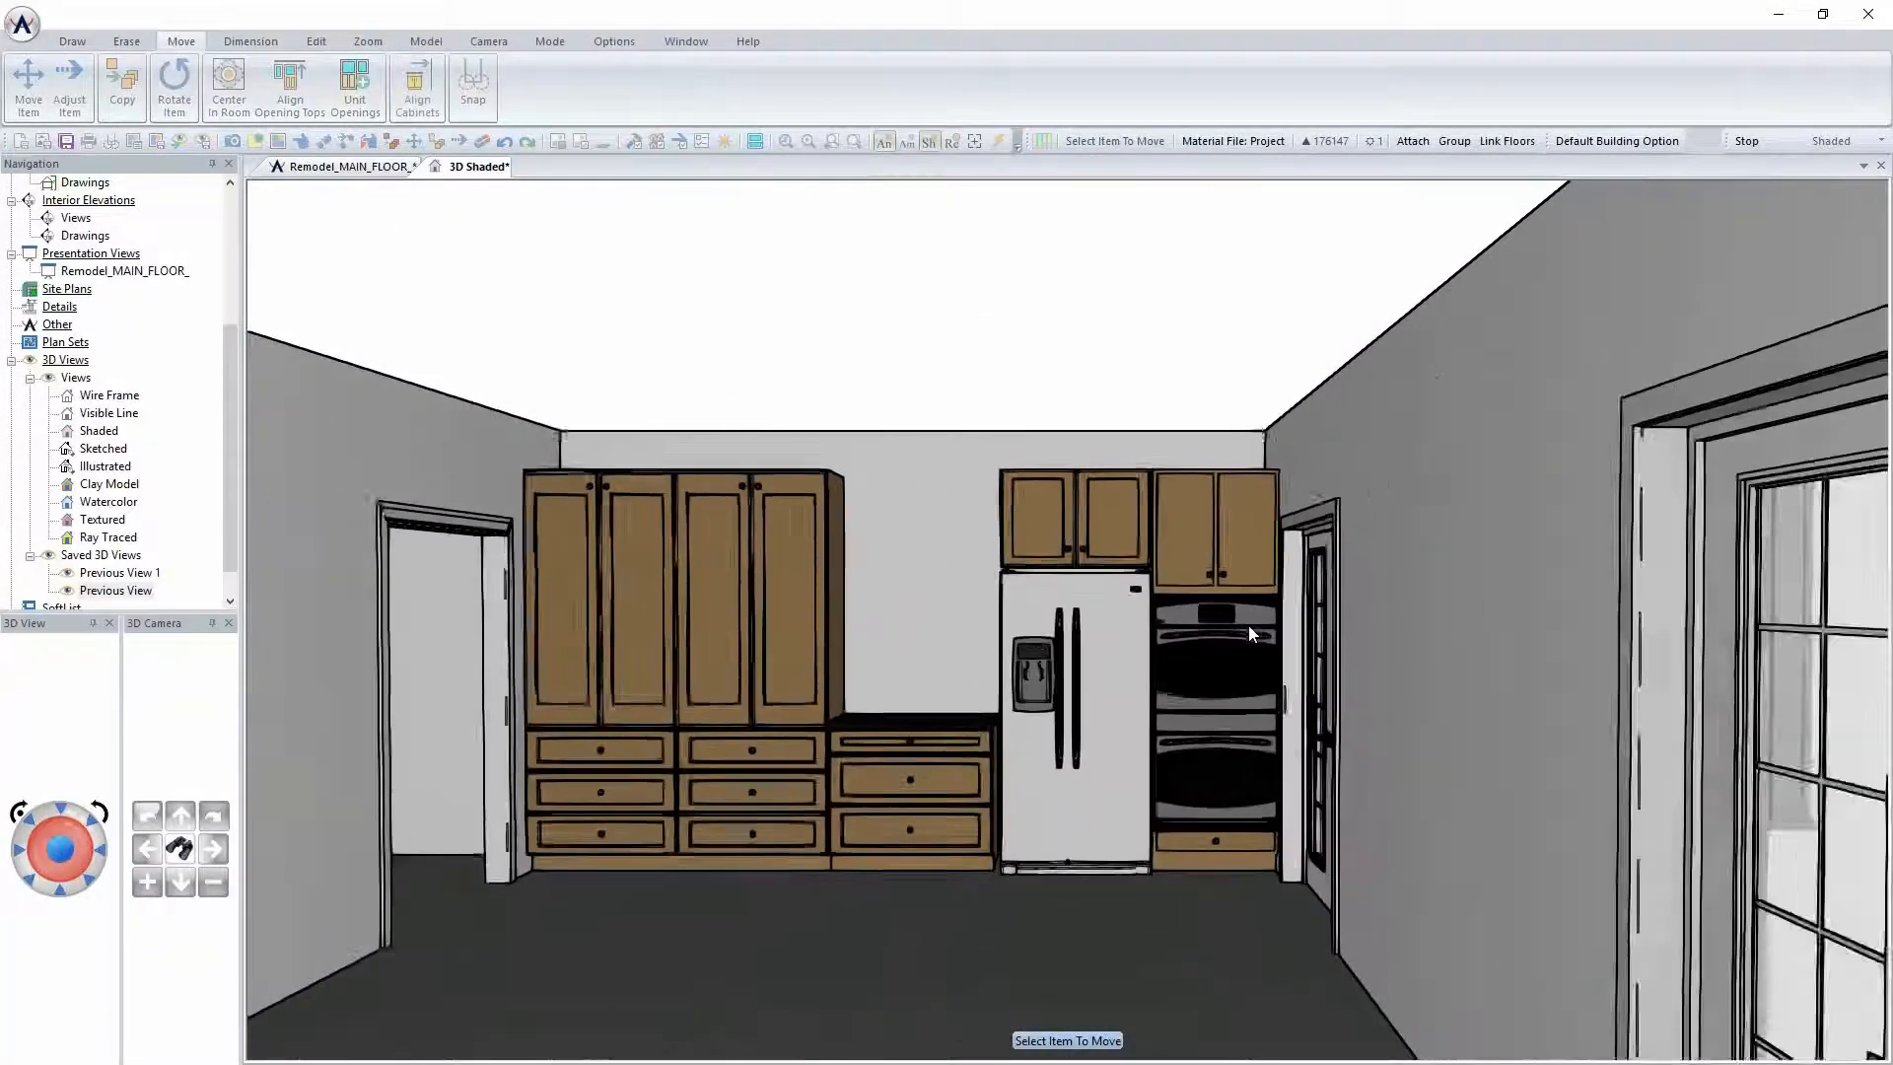
{"action": "scroll", "coordinate": [1249, 625], "scroll_direction": "down", "scroll_amount": 5}
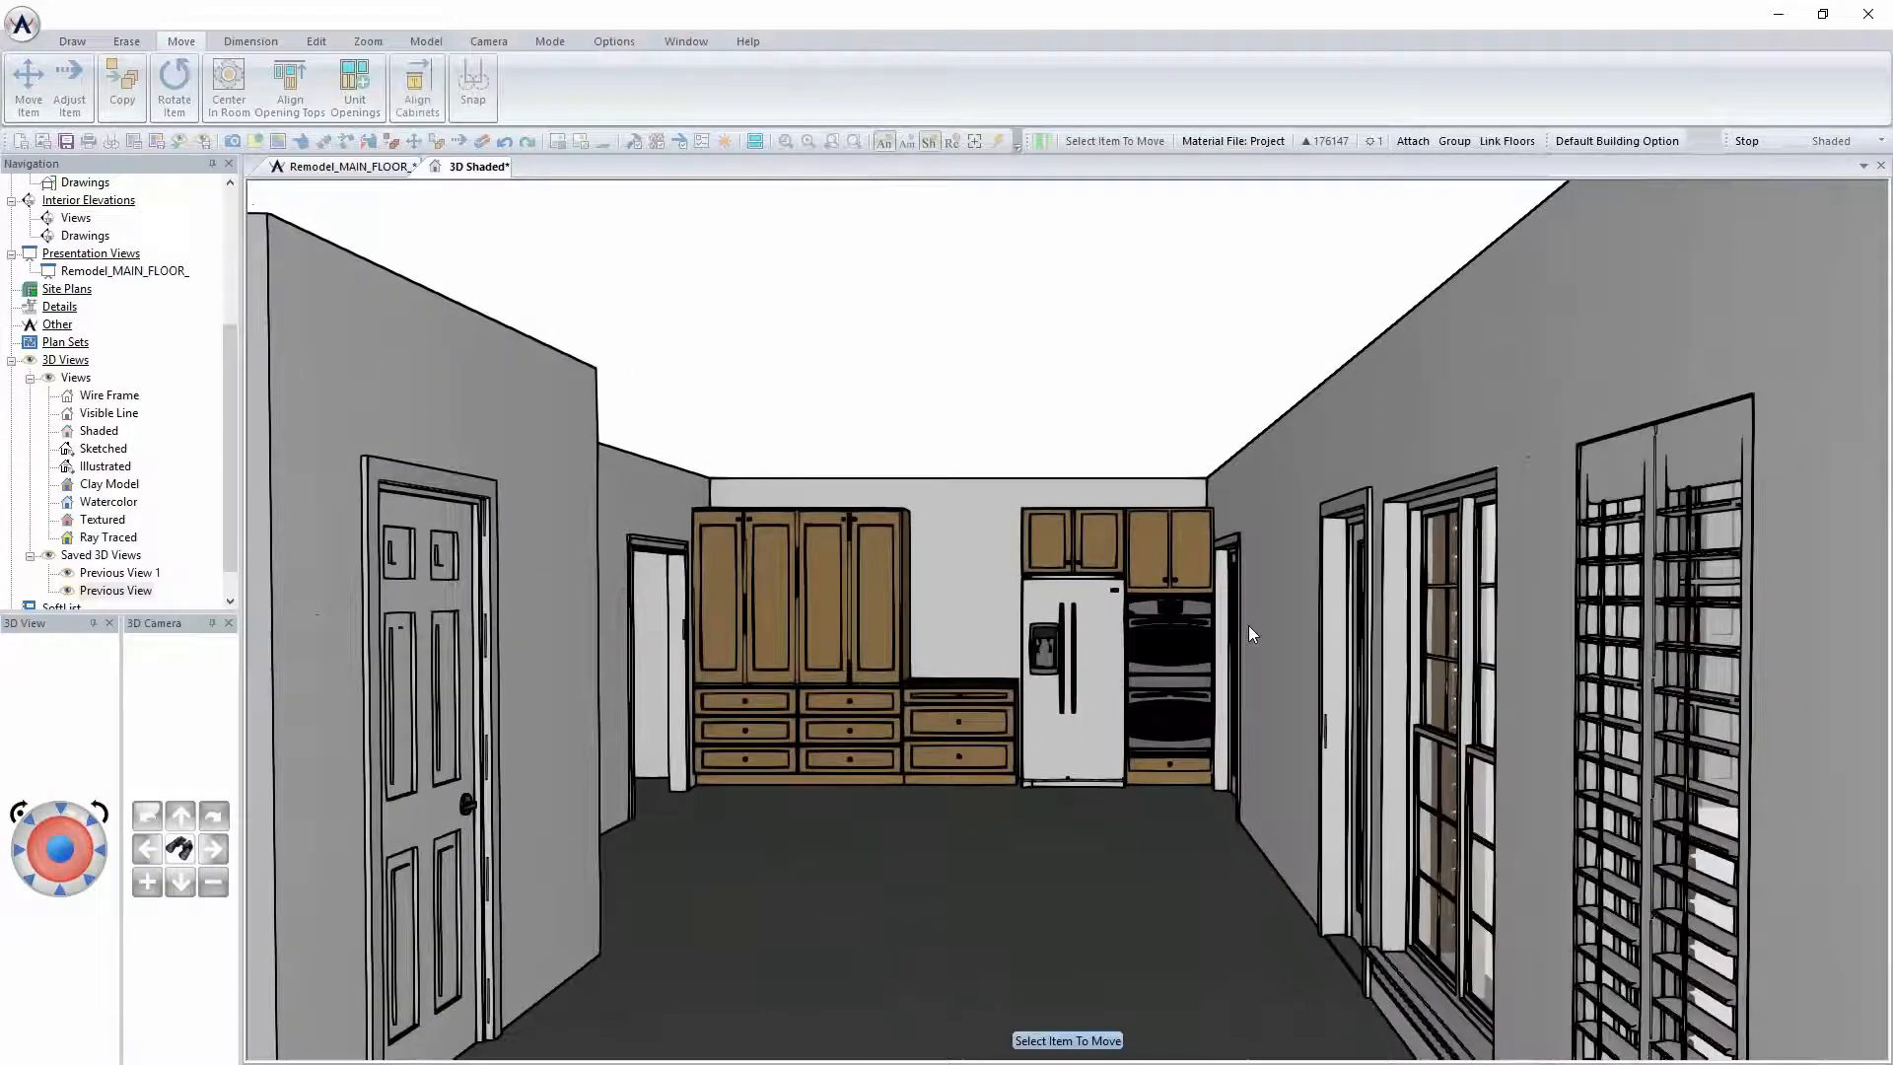
{"action": "scroll", "coordinate": [1248, 625], "scroll_direction": "up", "scroll_amount": 2}
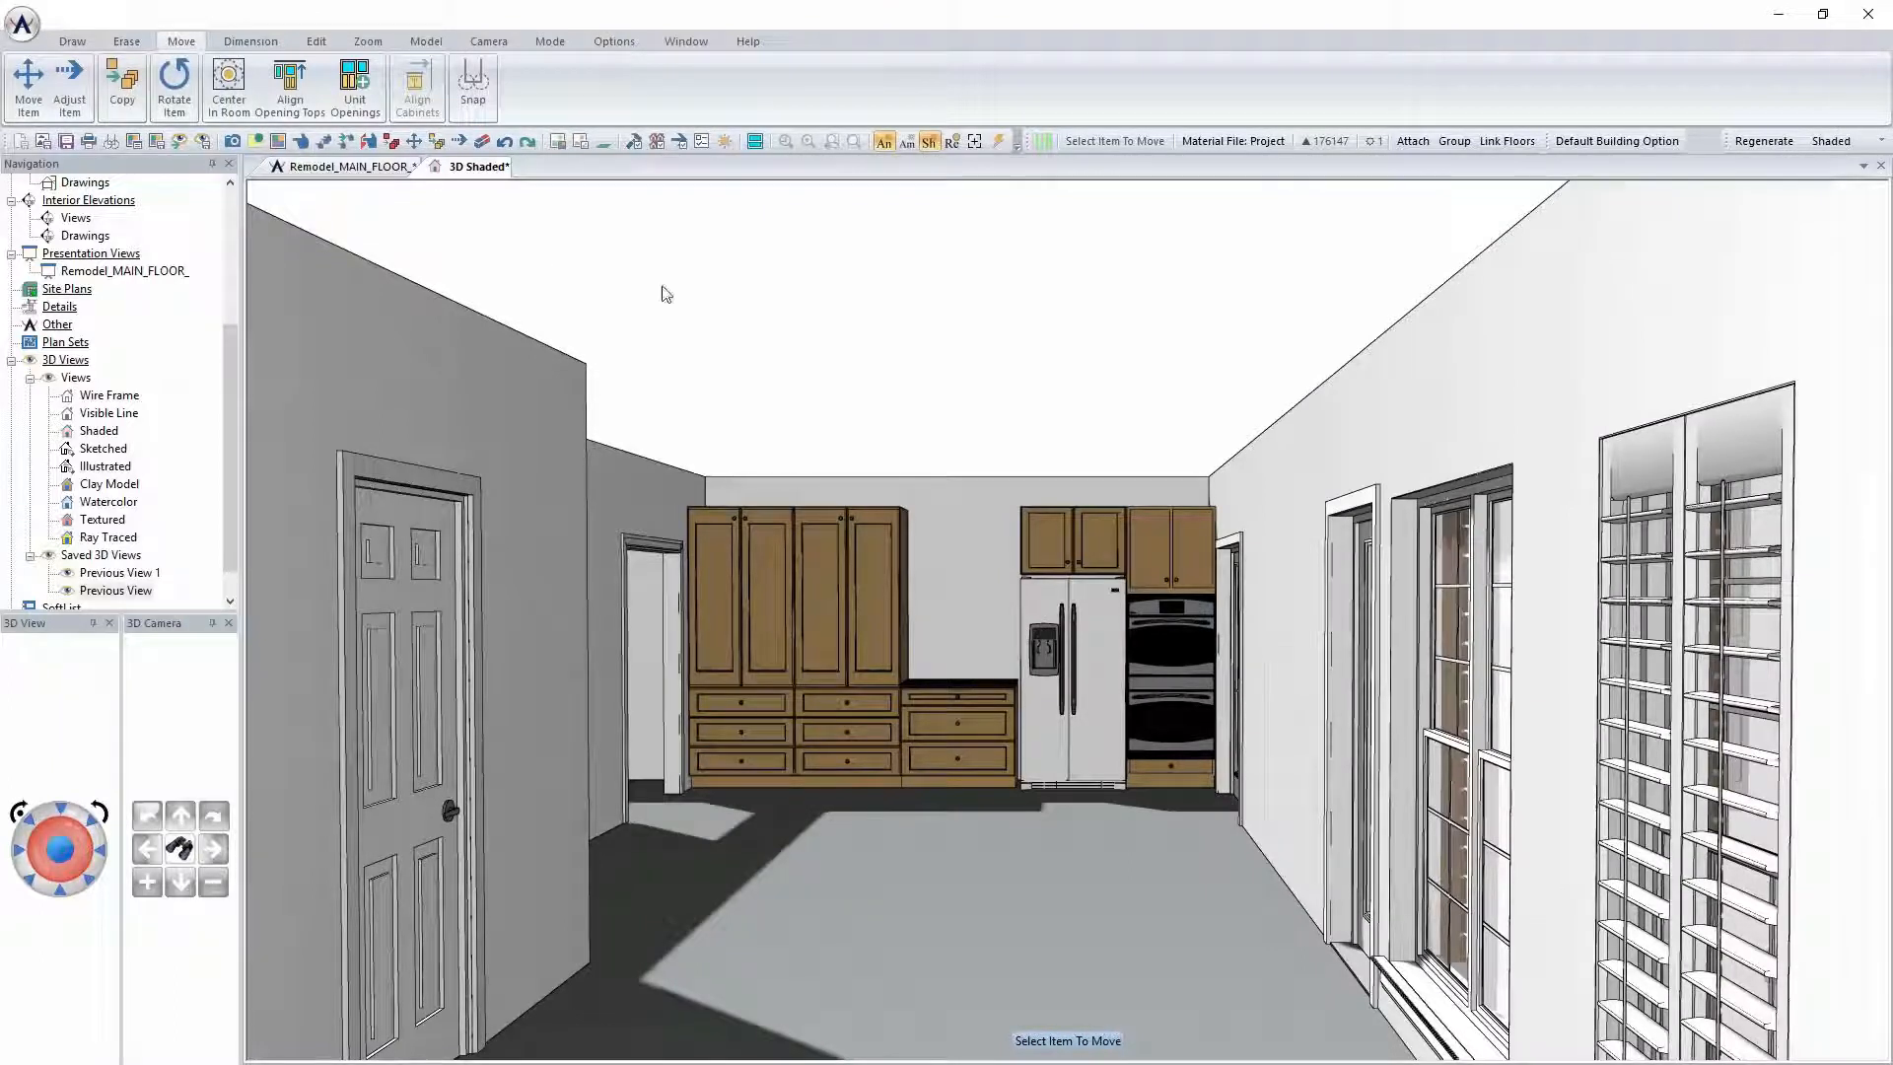
{"action": "left_click", "coordinate": [347, 166]}
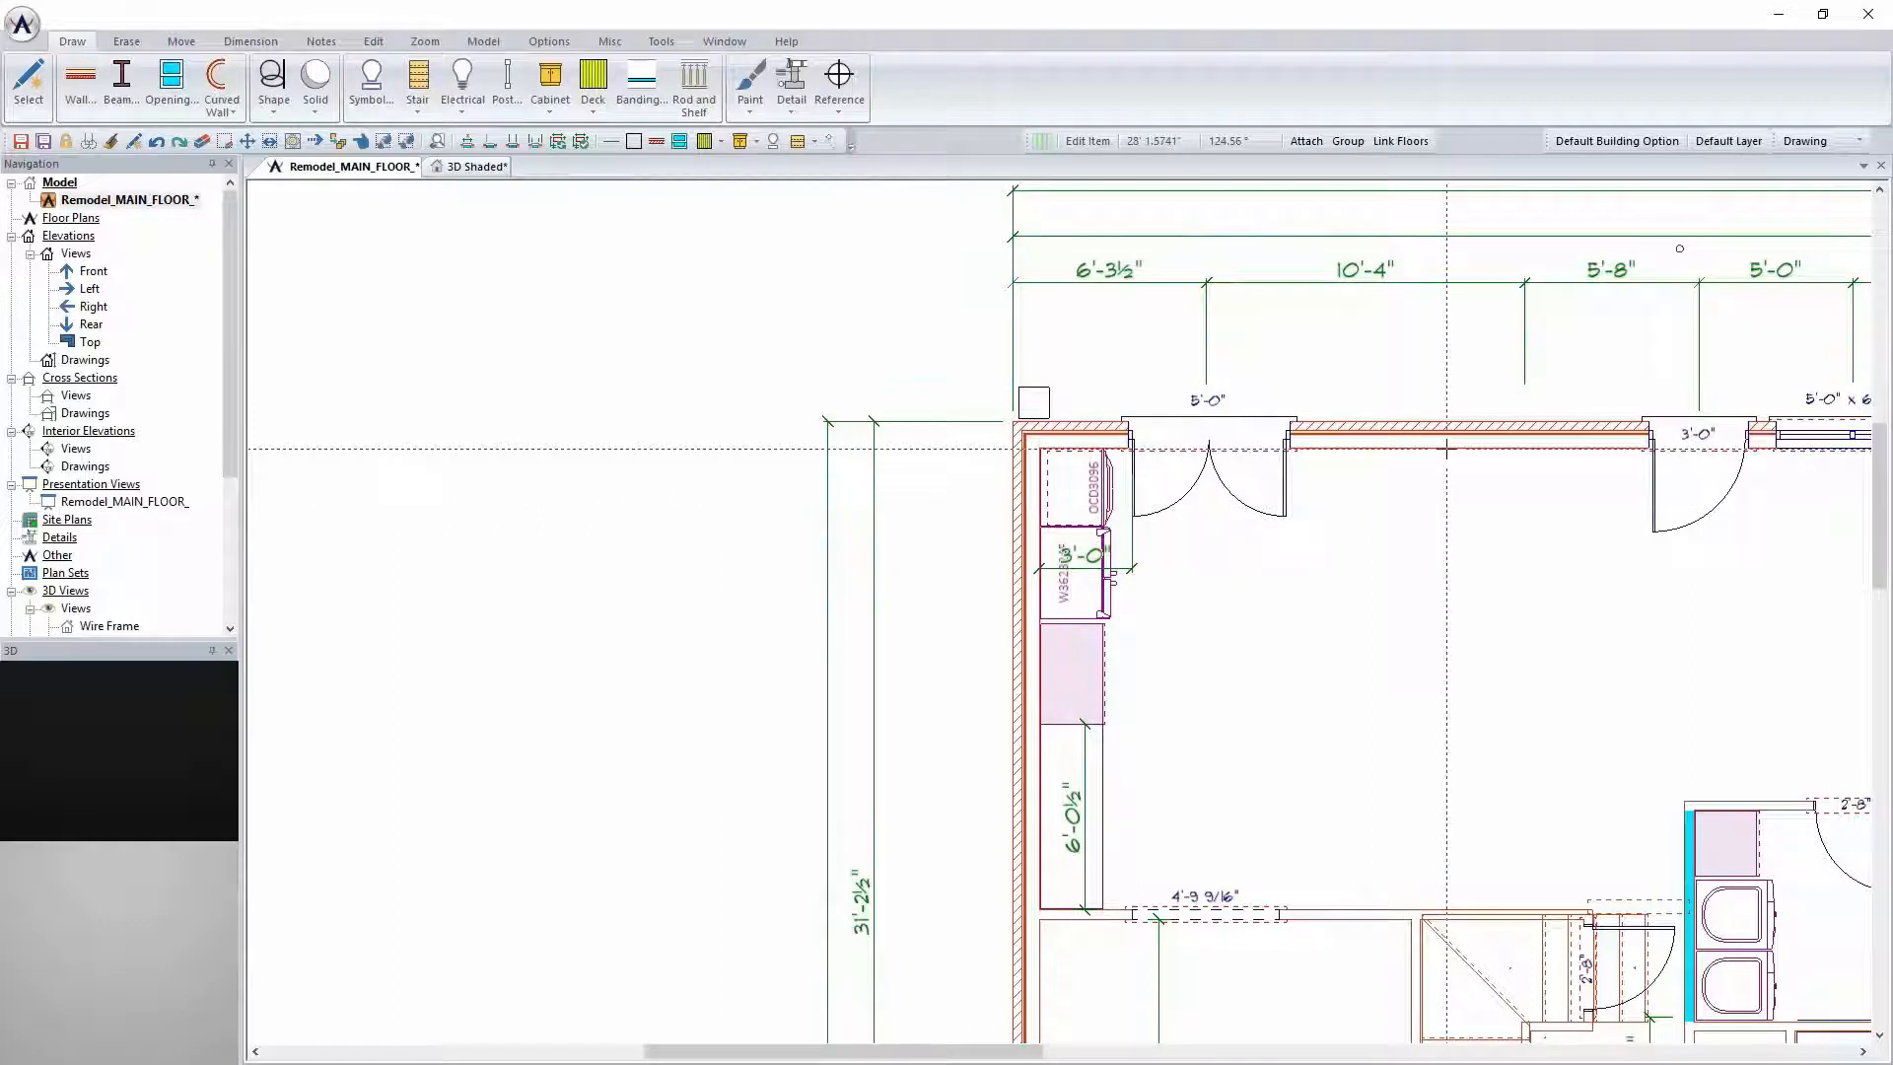
{"action": "scroll", "coordinate": [1048, 554], "scroll_direction": "up", "scroll_amount": 3}
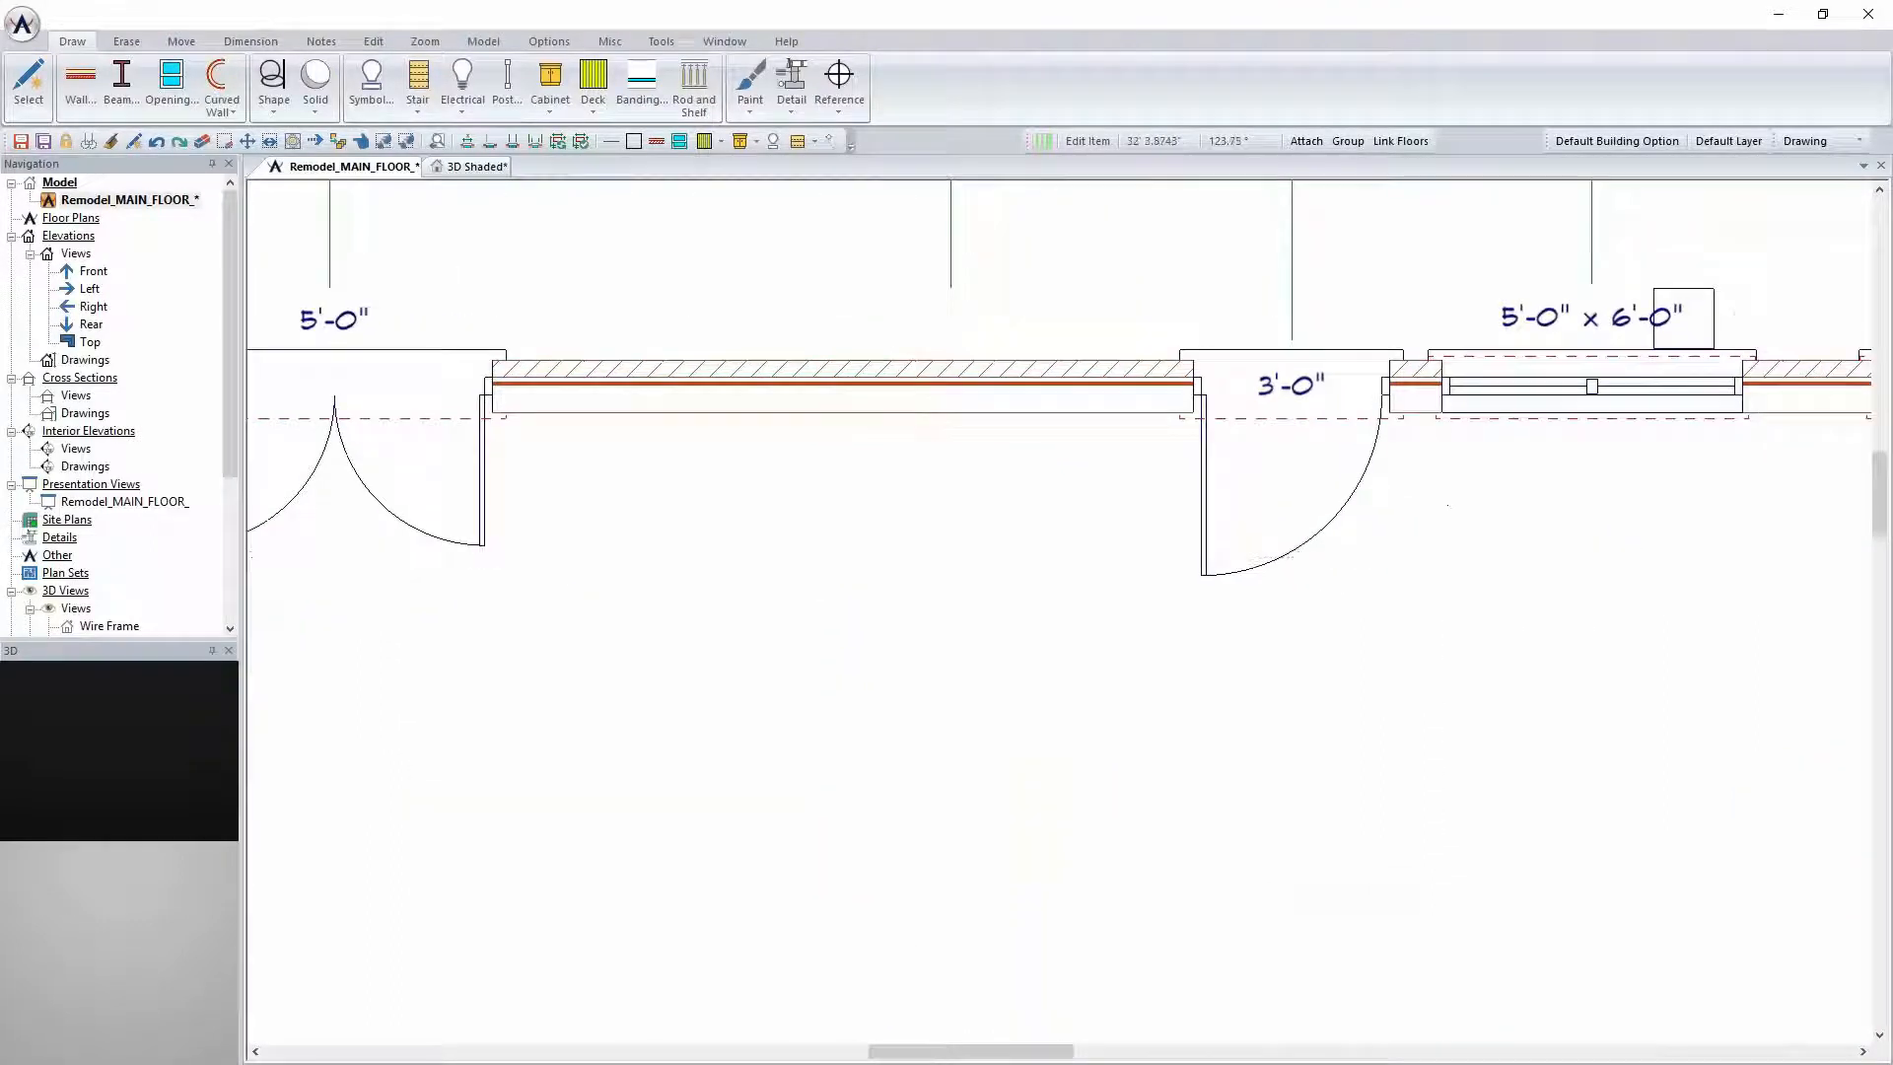
{"action": "left_click", "coordinate": [550, 84]}
{"action": "left_click", "coordinate": [582, 190]}
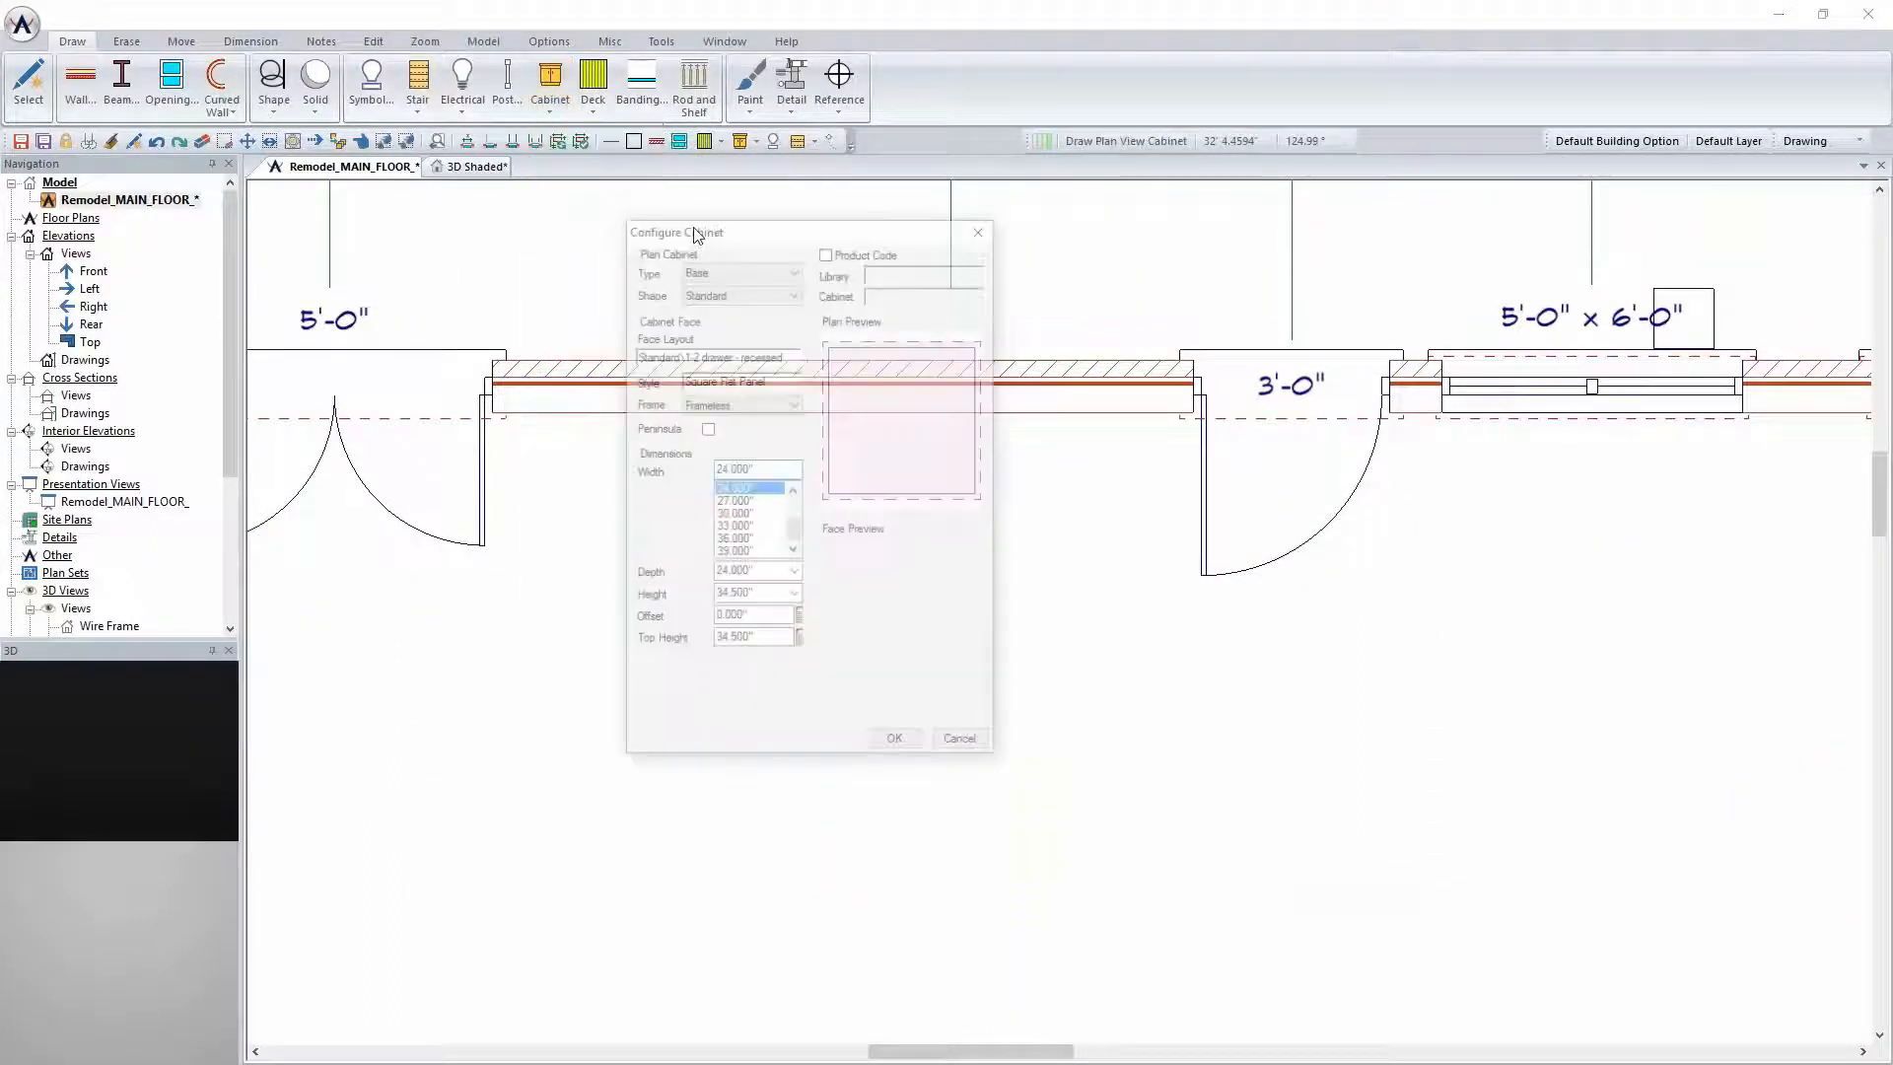
{"action": "left_click_drag", "start_coordinate": [695, 234], "coordinate": [1520, 166]}
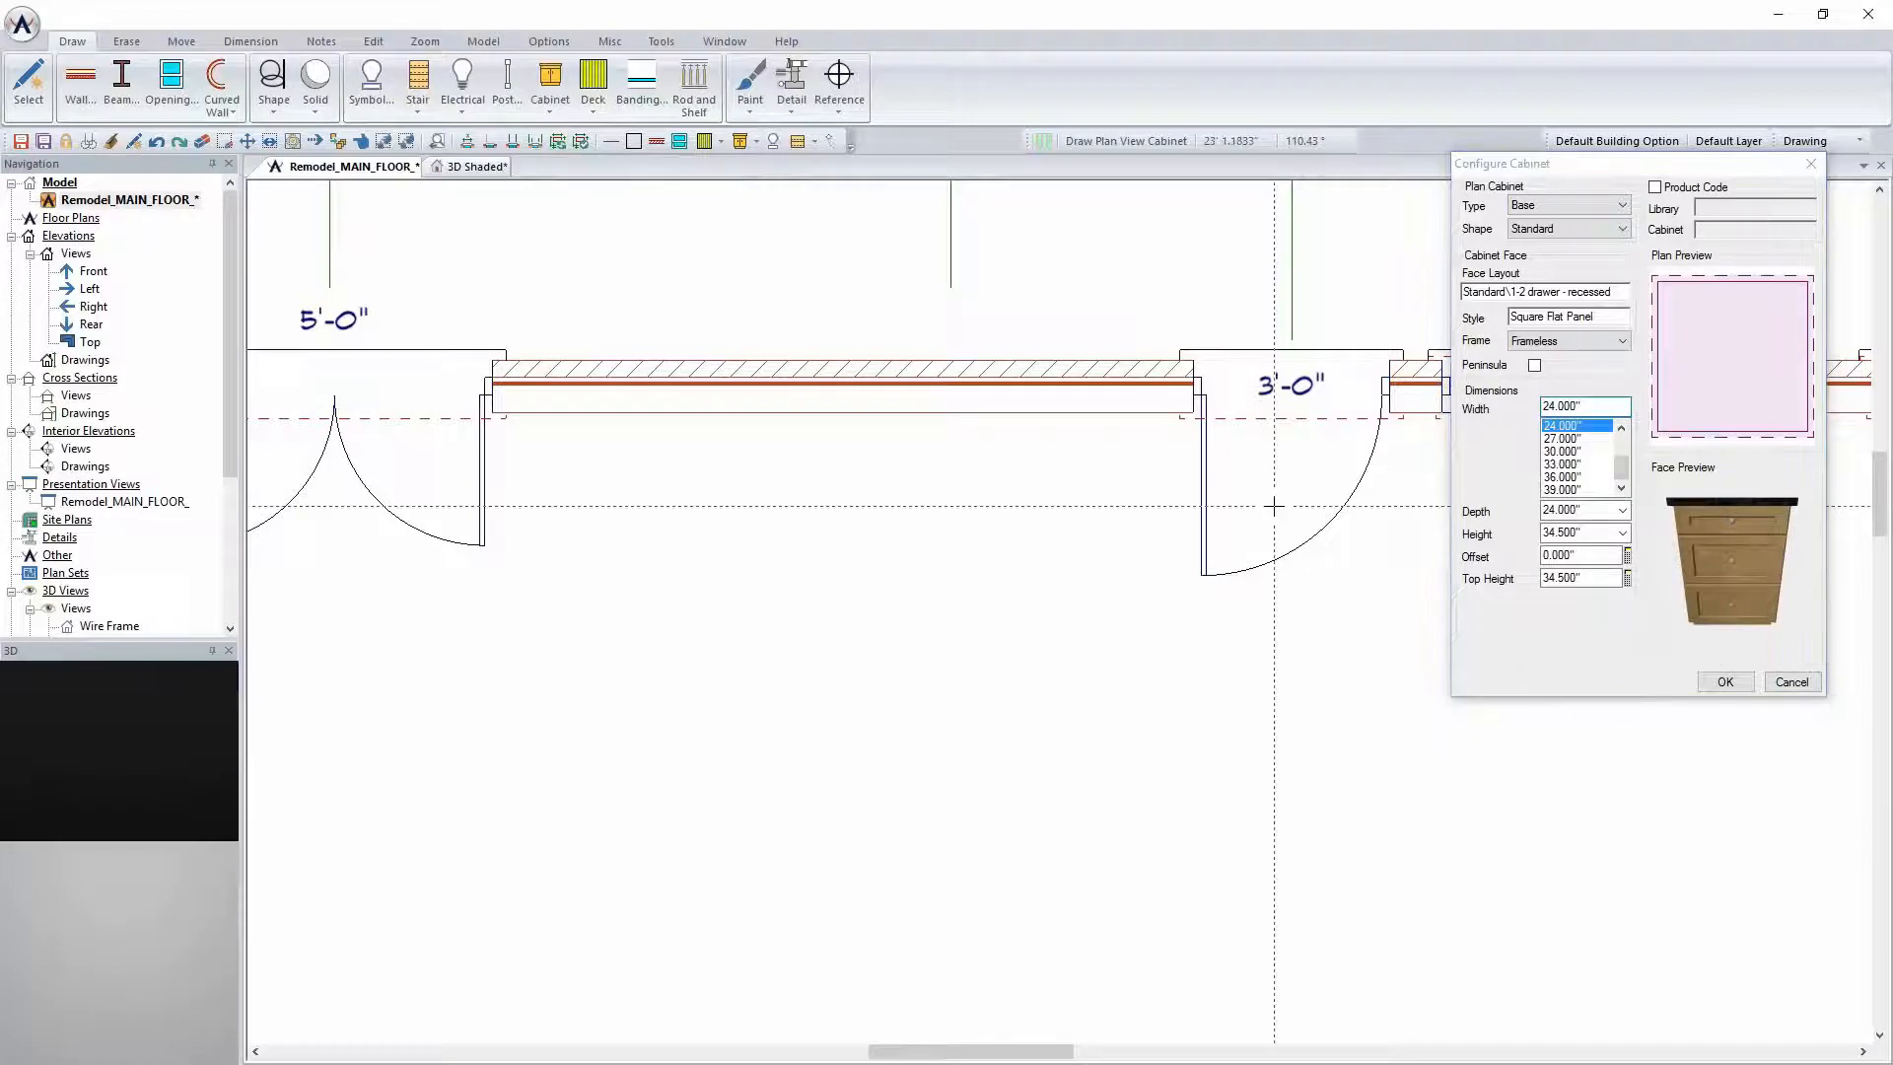
{"action": "left_click", "coordinate": [1792, 682]}
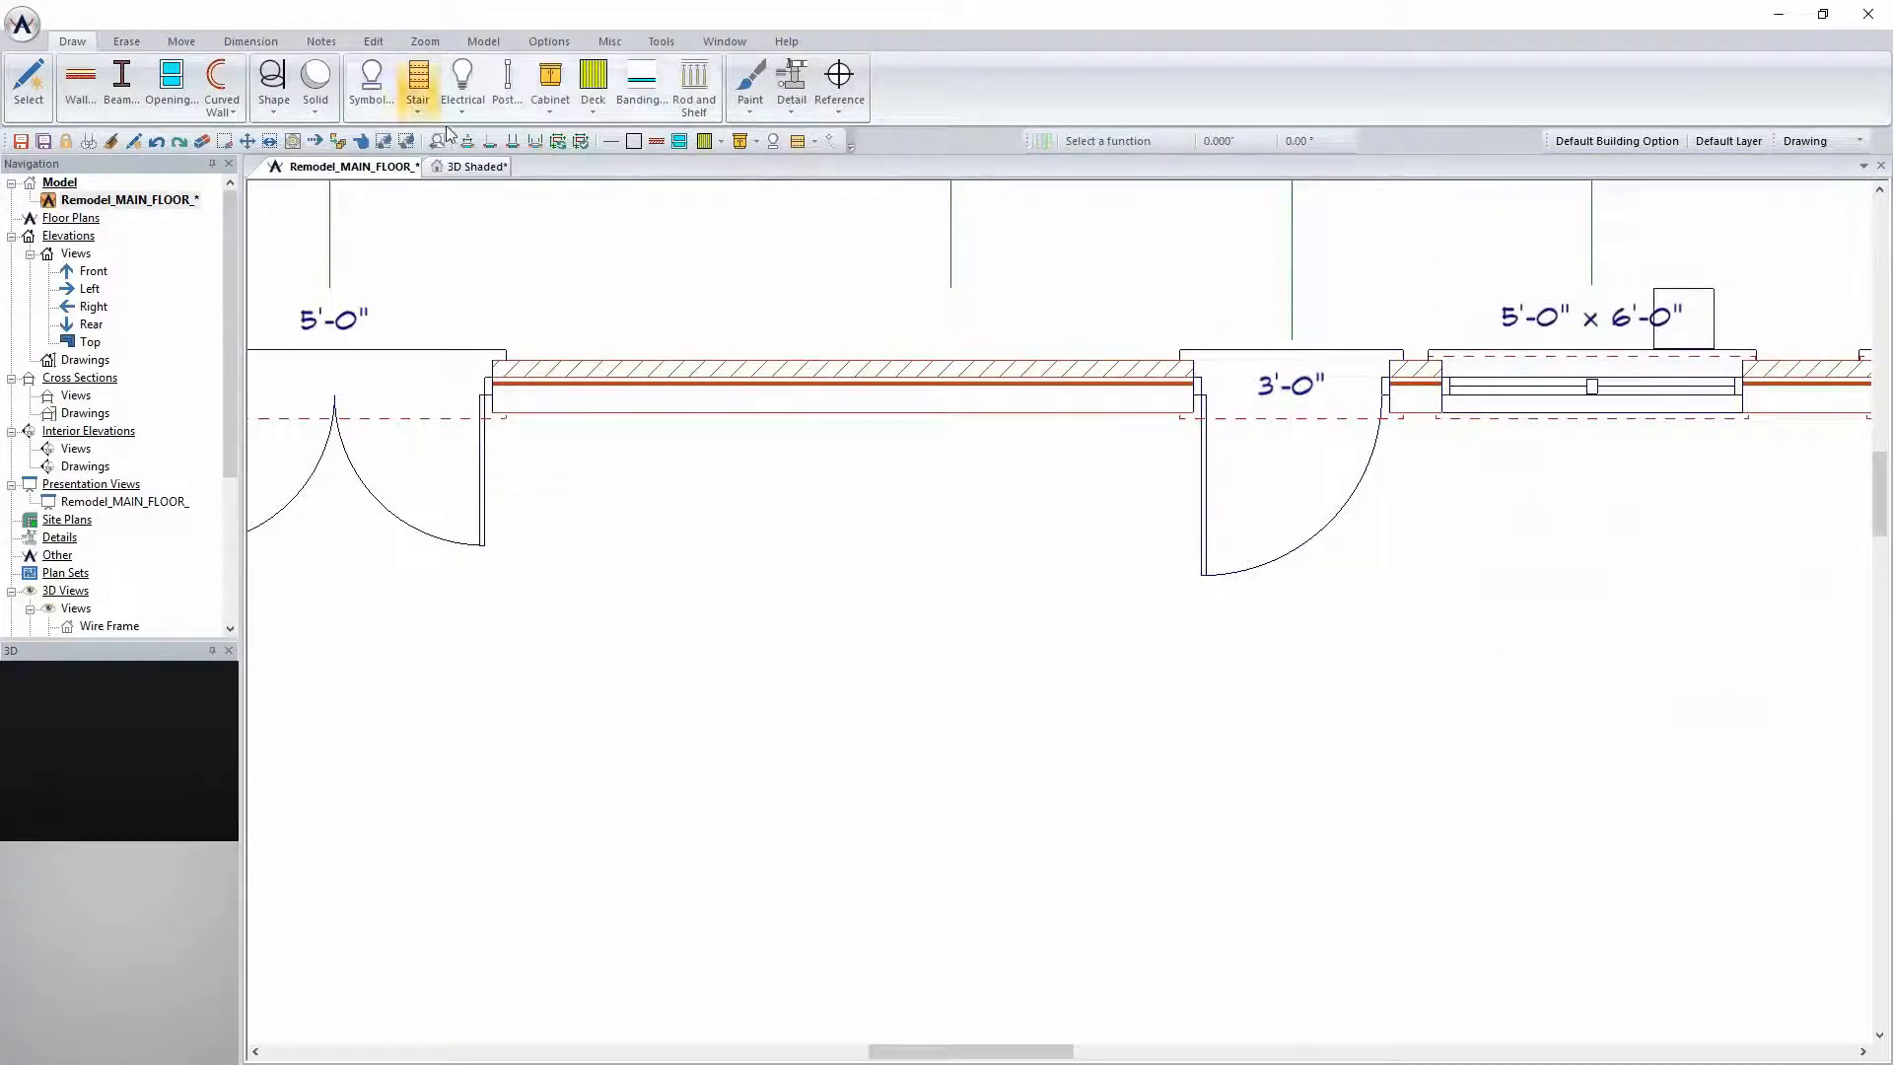
Dimension the wall space between the 5'-0" double door and the 3'-0" door, using an extension line at each door edge
{"action": "left_click", "coordinate": [511, 141]}
{"action": "left_click", "coordinate": [486, 392]}
{"action": "left_click", "coordinate": [484, 754]}
{"action": "left_click", "coordinate": [1252, 828]}
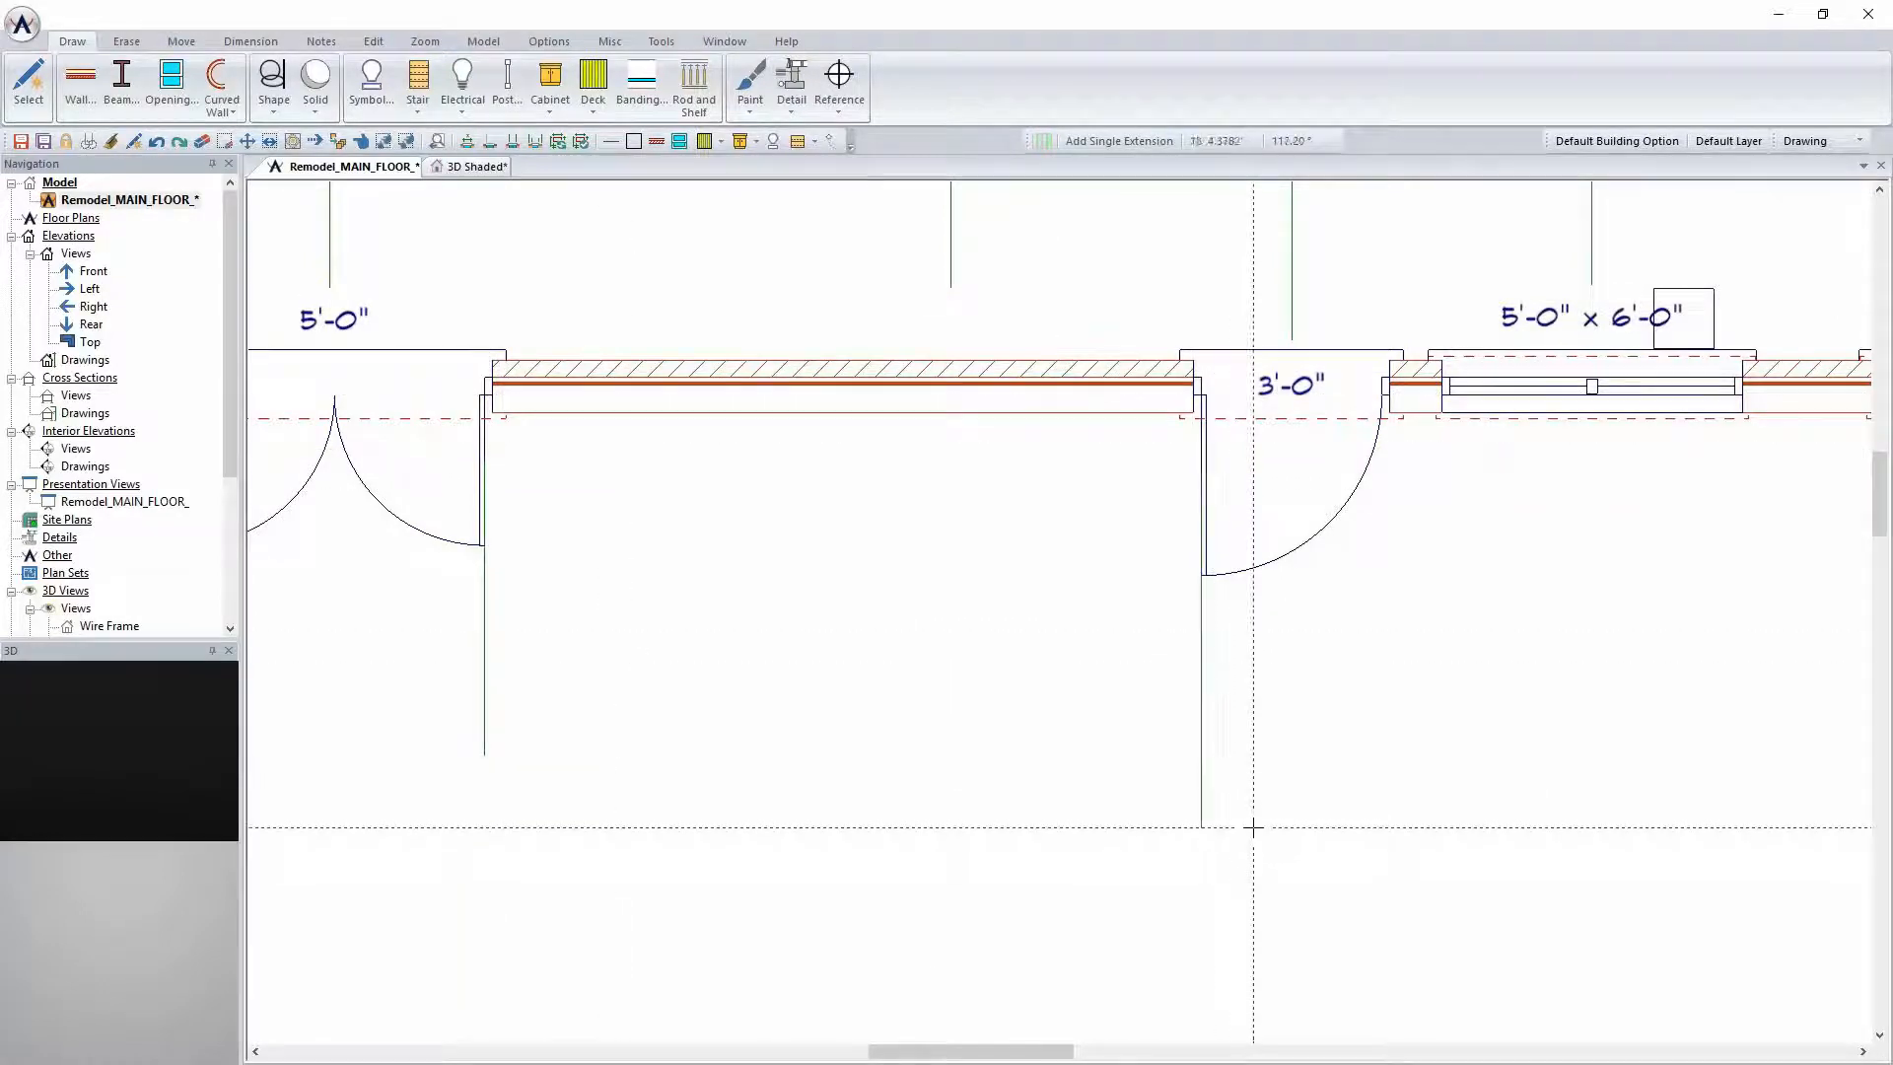
{"action": "left_click", "coordinate": [608, 657]}
{"action": "scroll", "coordinate": [1061, 613], "scroll_direction": "down", "scroll_amount": 3}
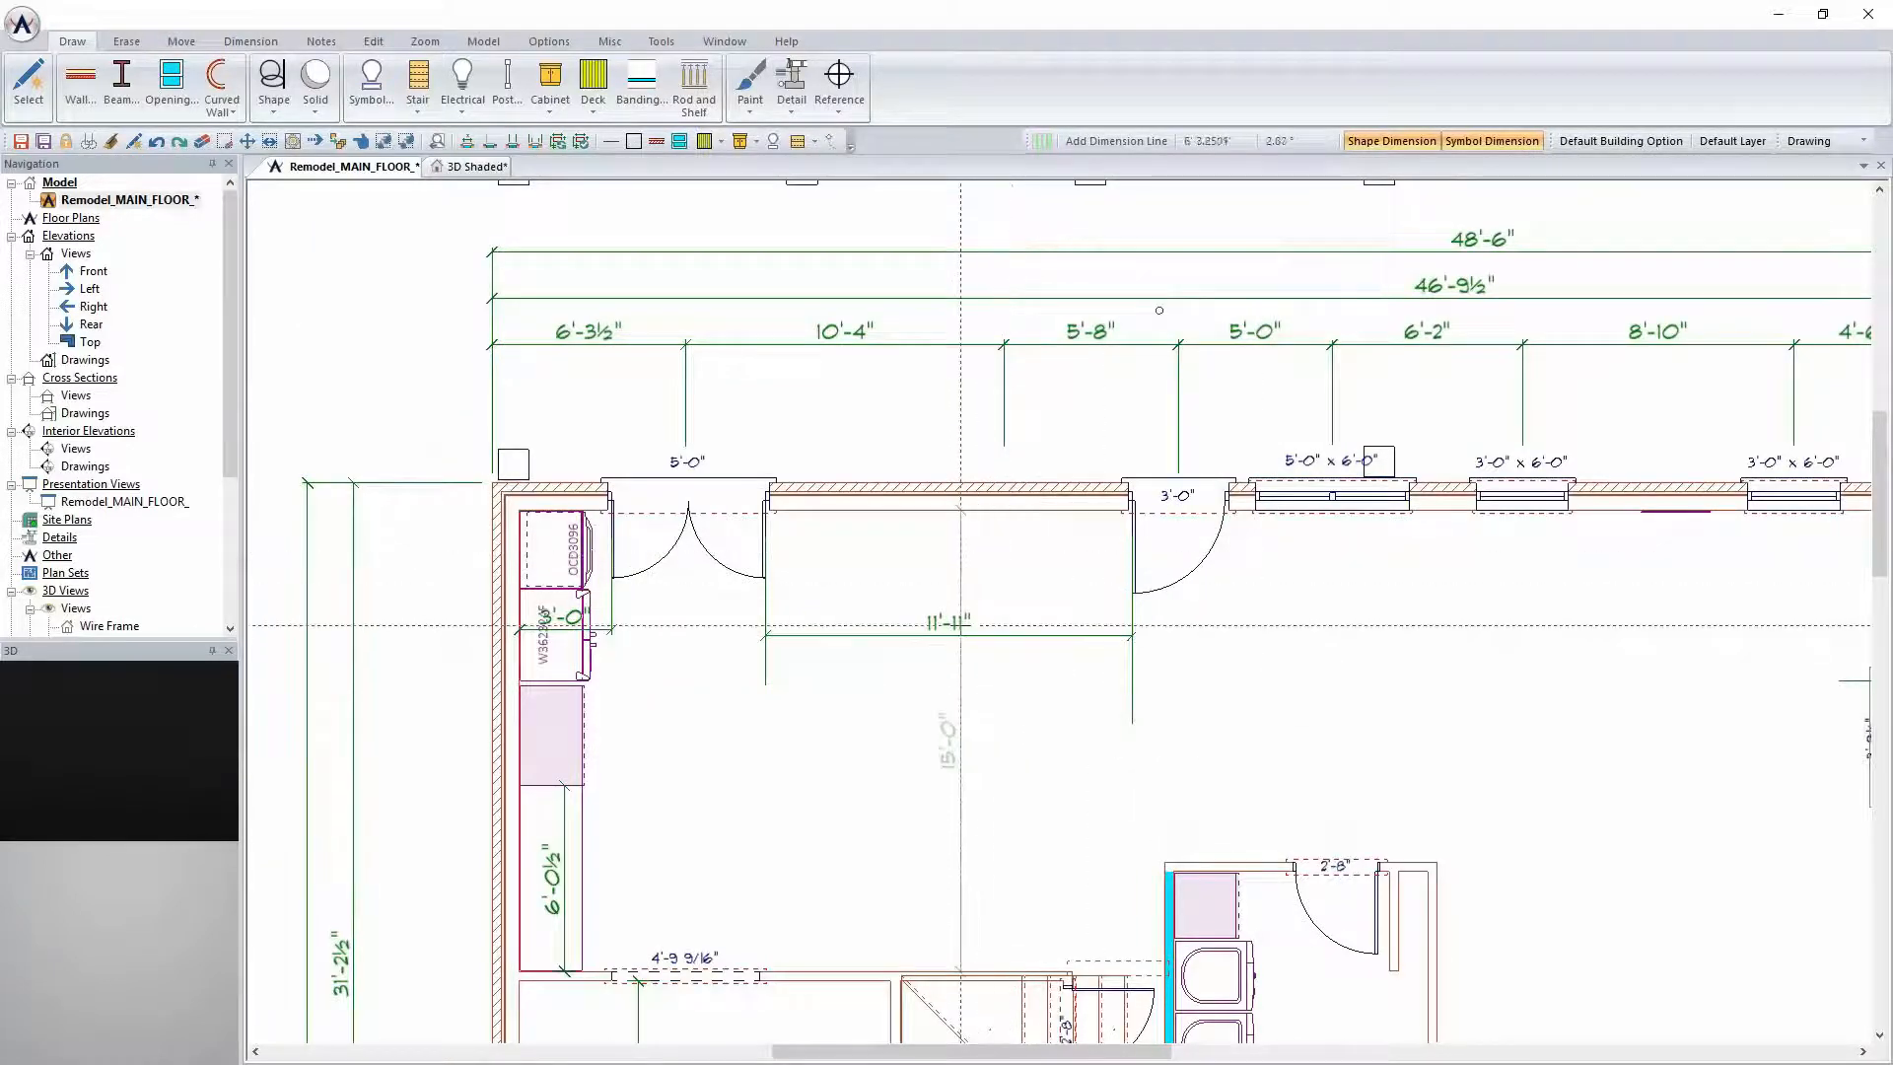
Set the distance between the double door and the 3'-0" door to 12 ft
{"action": "right_click", "coordinate": [962, 633]}
{"action": "left_click", "coordinate": [988, 662]}
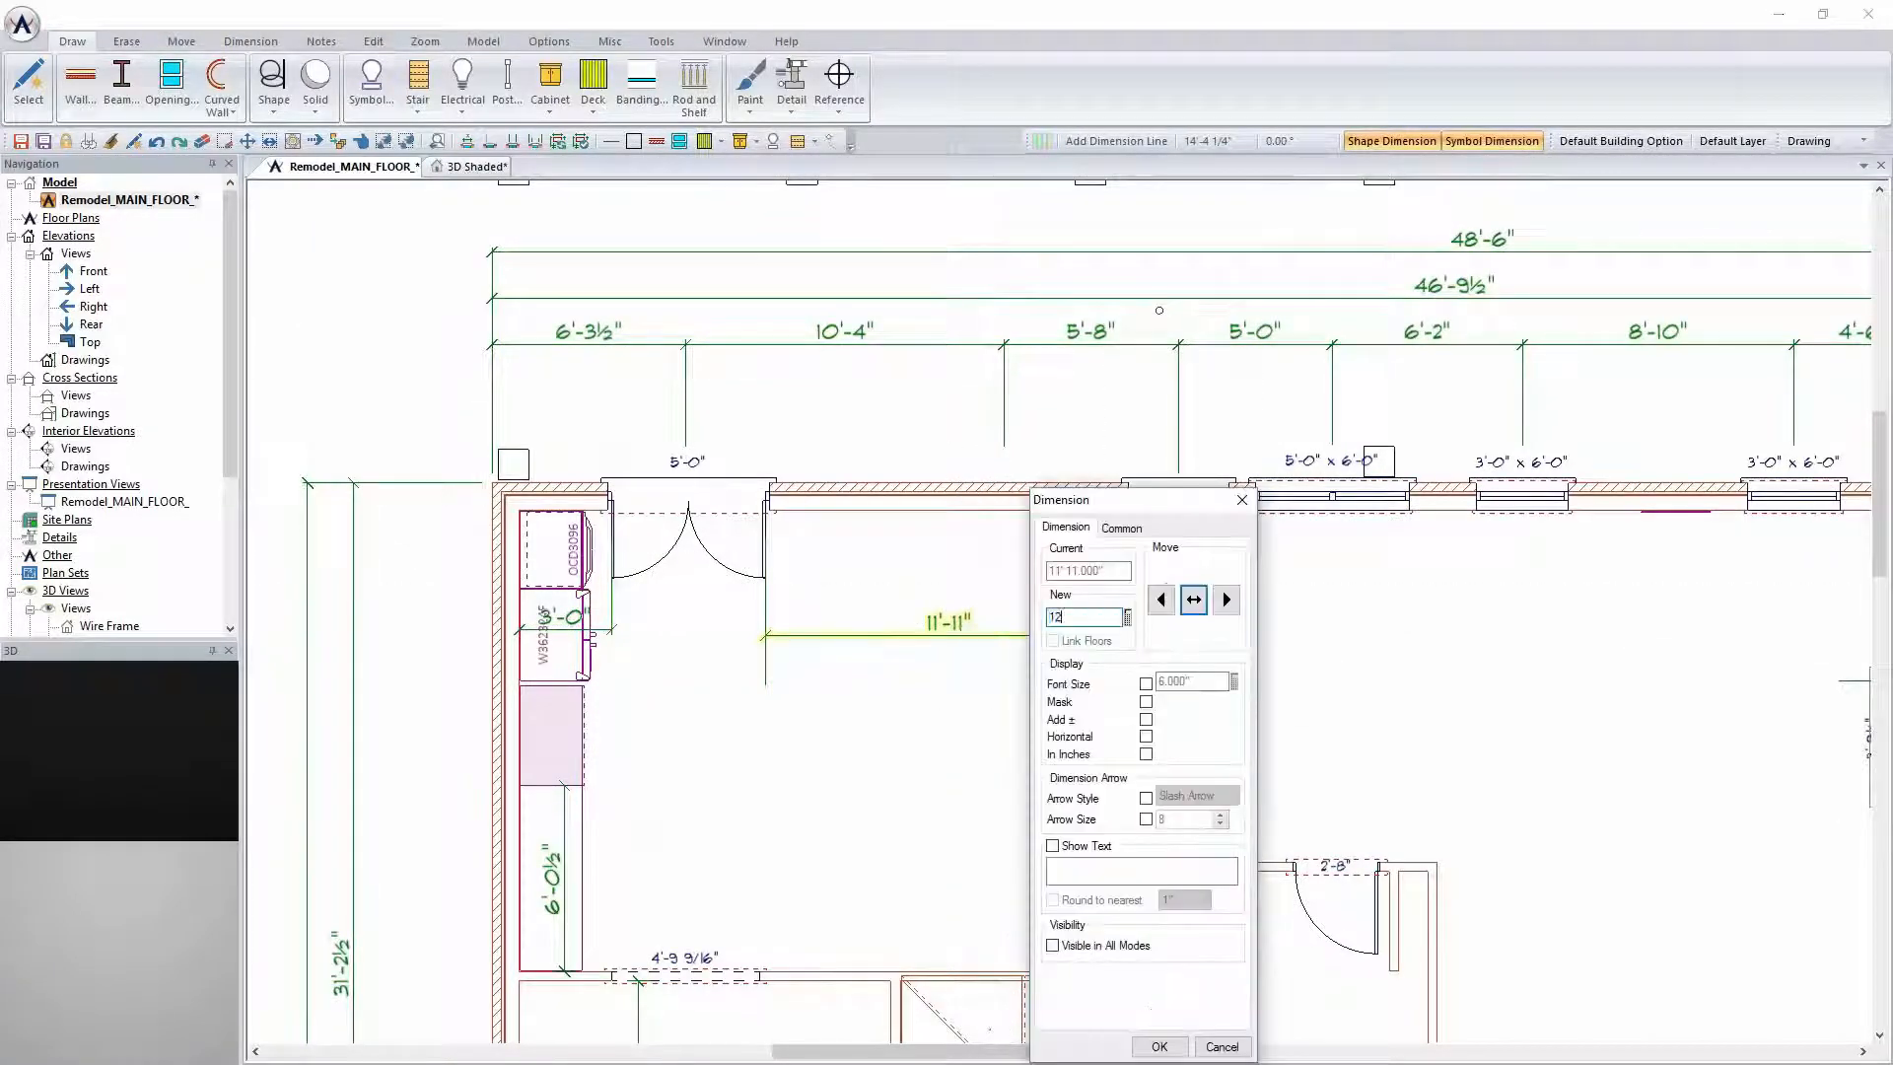
{"action": "type", "text": "12' 0.000\""}
{"action": "key", "text": "Return"}
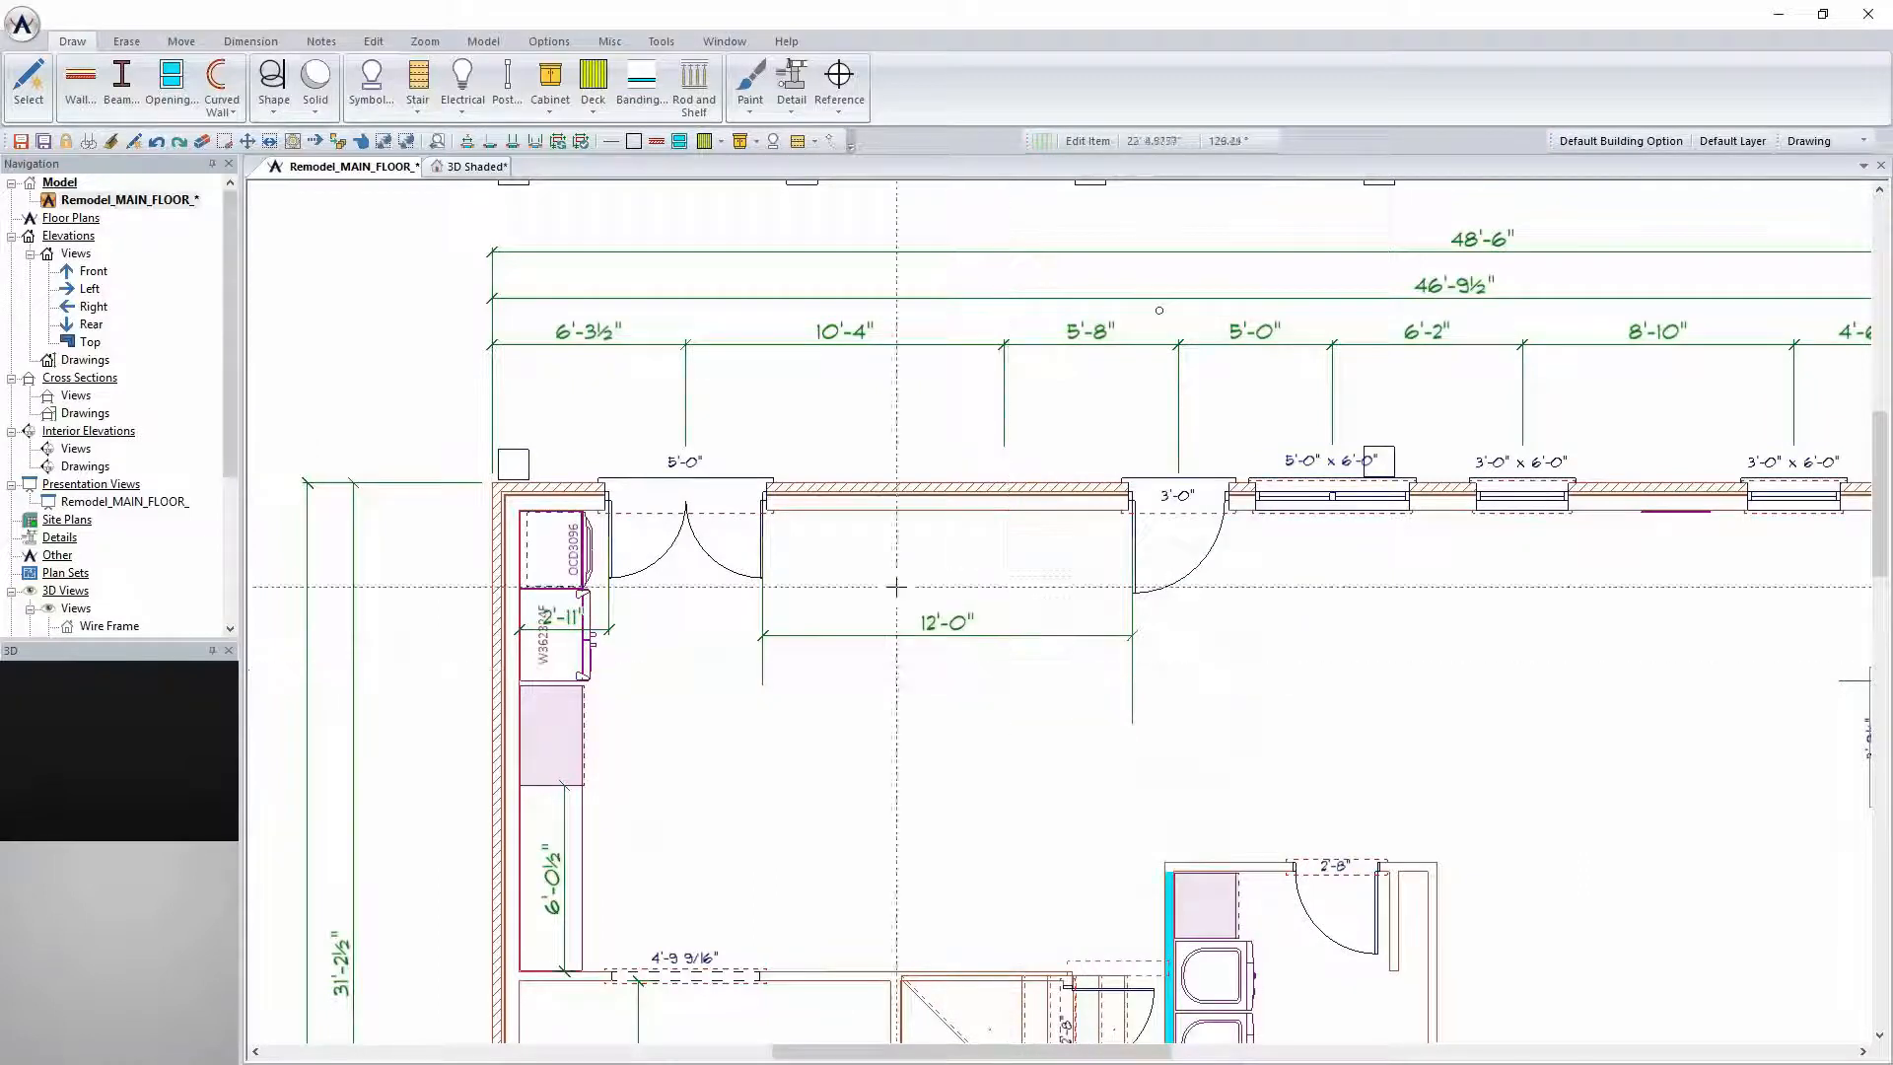
{"action": "scroll", "coordinate": [813, 675], "scroll_direction": "up", "scroll_amount": 3}
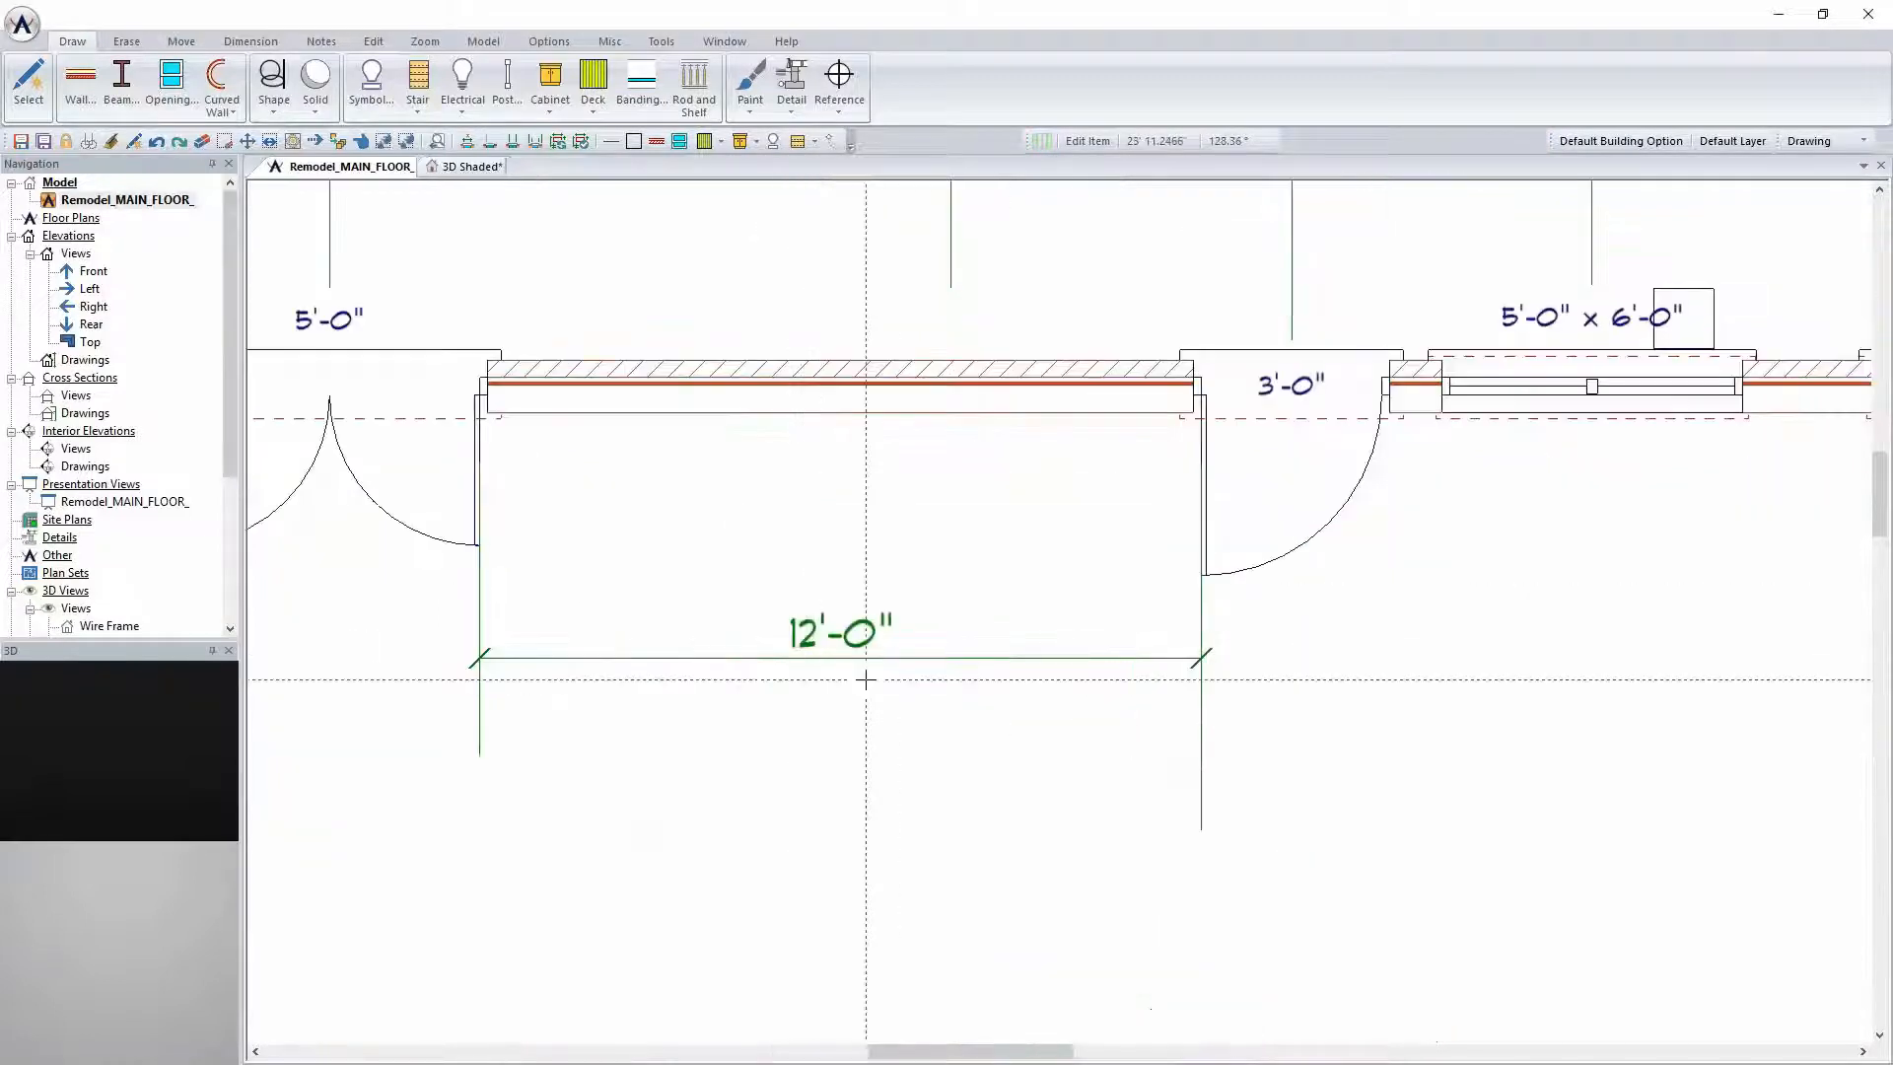
Place a 24 in wide base cabinet with the Standard\1 door - 1 drawer recessed layout against the wall beside the 3'-0" door
{"action": "scroll", "coordinate": [868, 676], "scroll_direction": "down", "scroll_amount": 2}
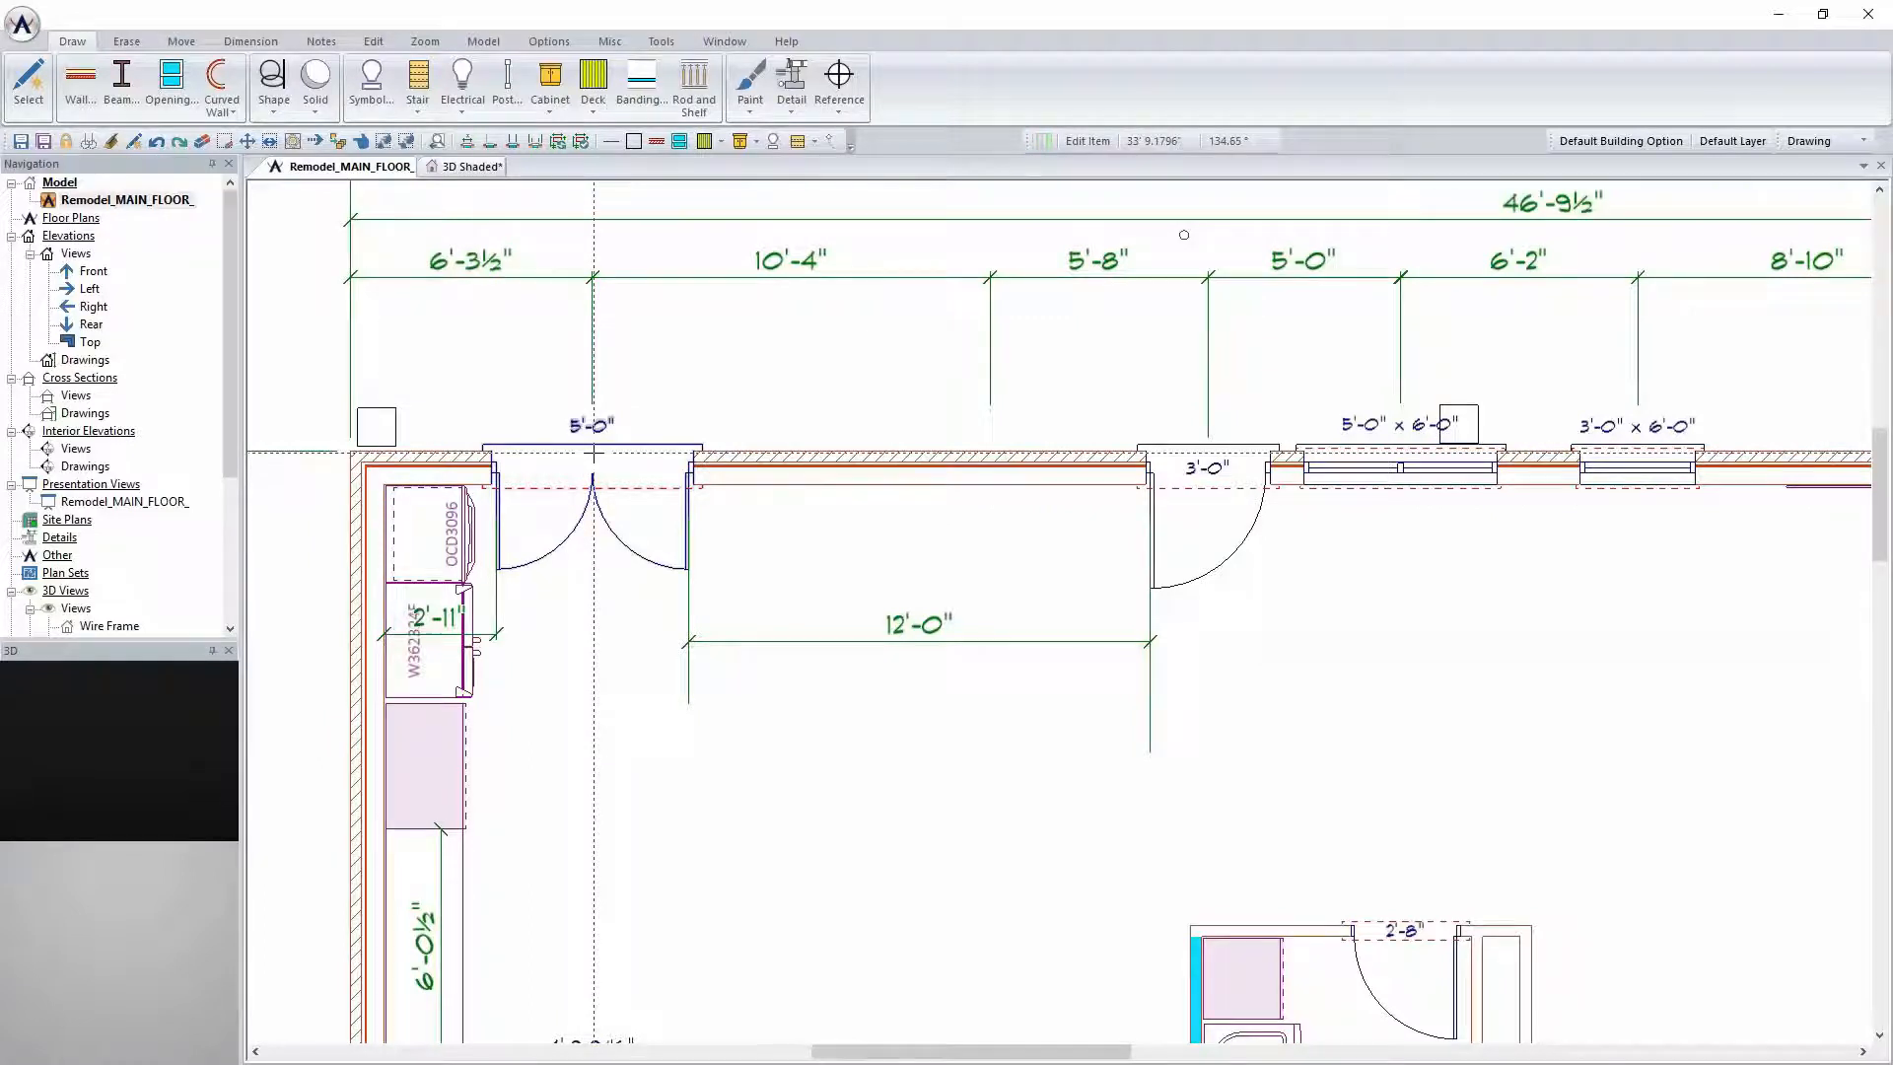
{"action": "left_click", "coordinate": [550, 107]}
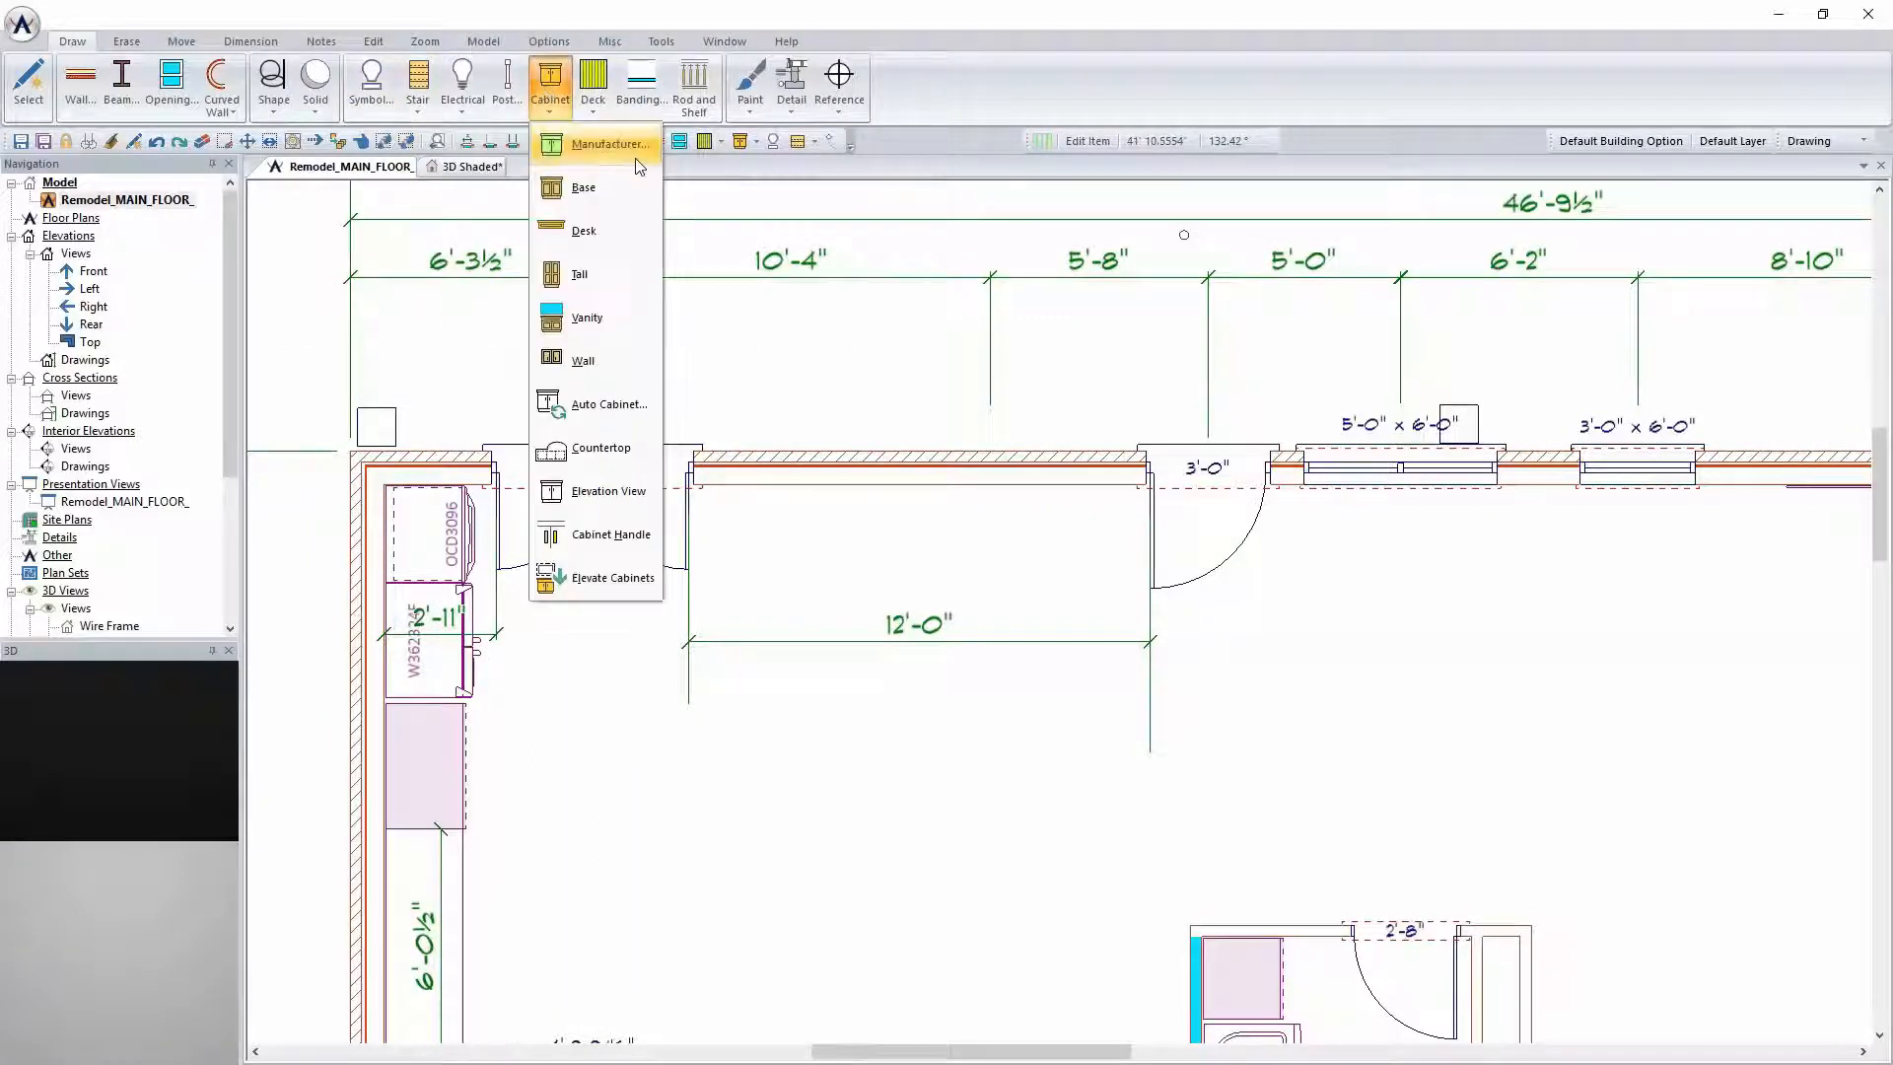
{"action": "left_click", "coordinate": [621, 187]}
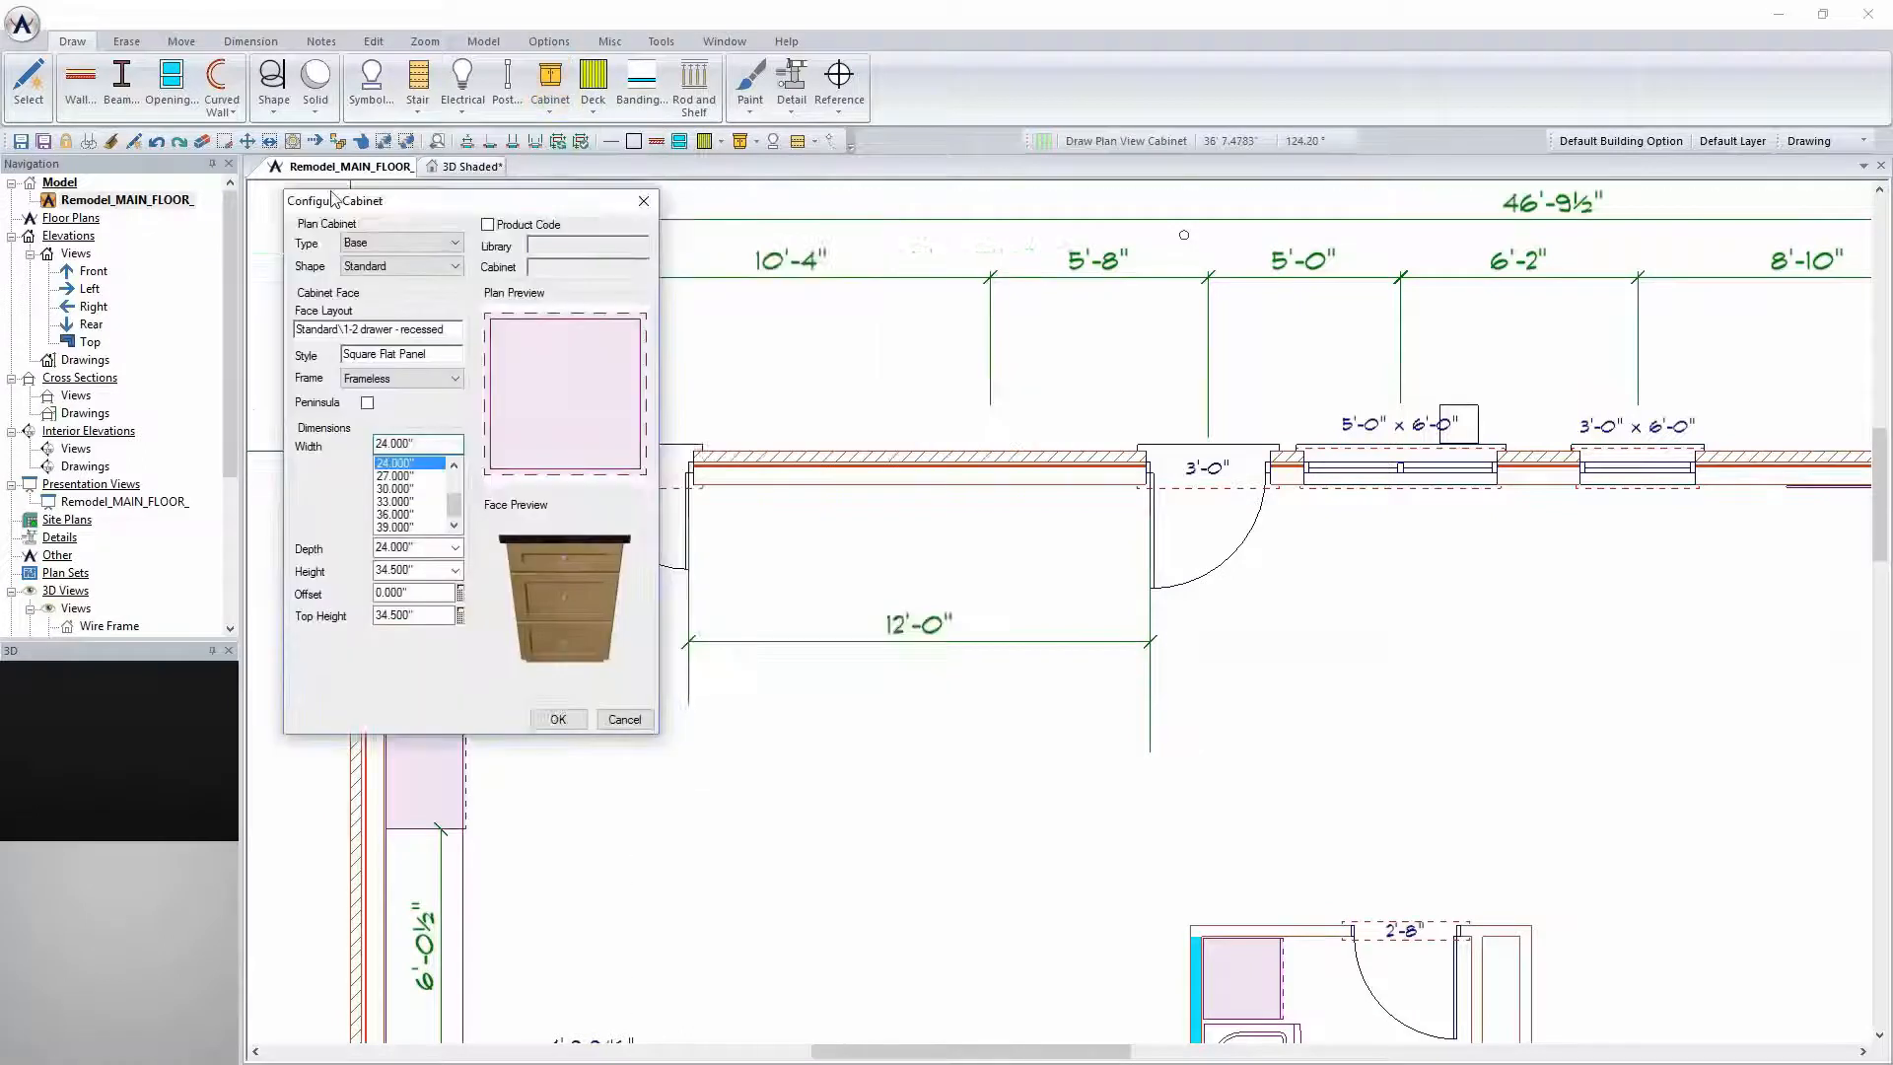
{"action": "left_click_drag", "start_coordinate": [333, 200], "coordinate": [217, 185]}
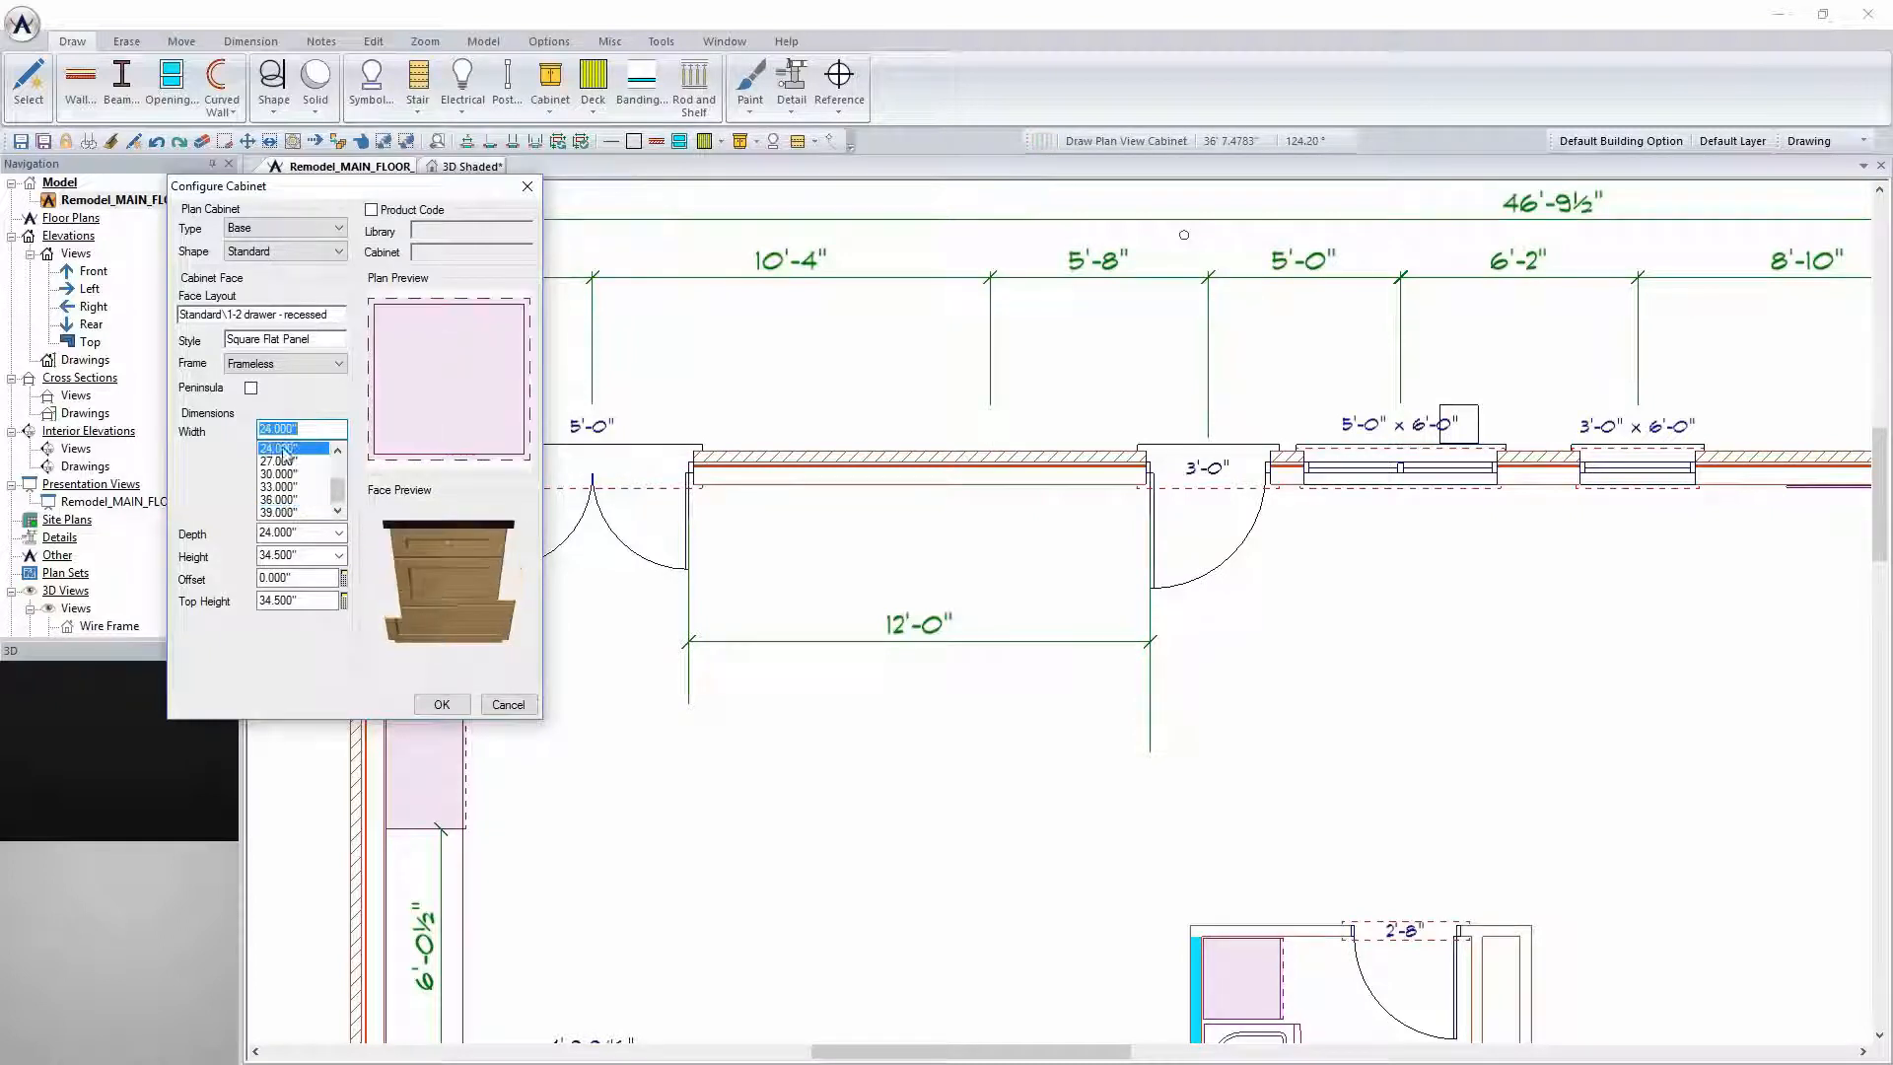
{"action": "left_click", "coordinate": [263, 318]}
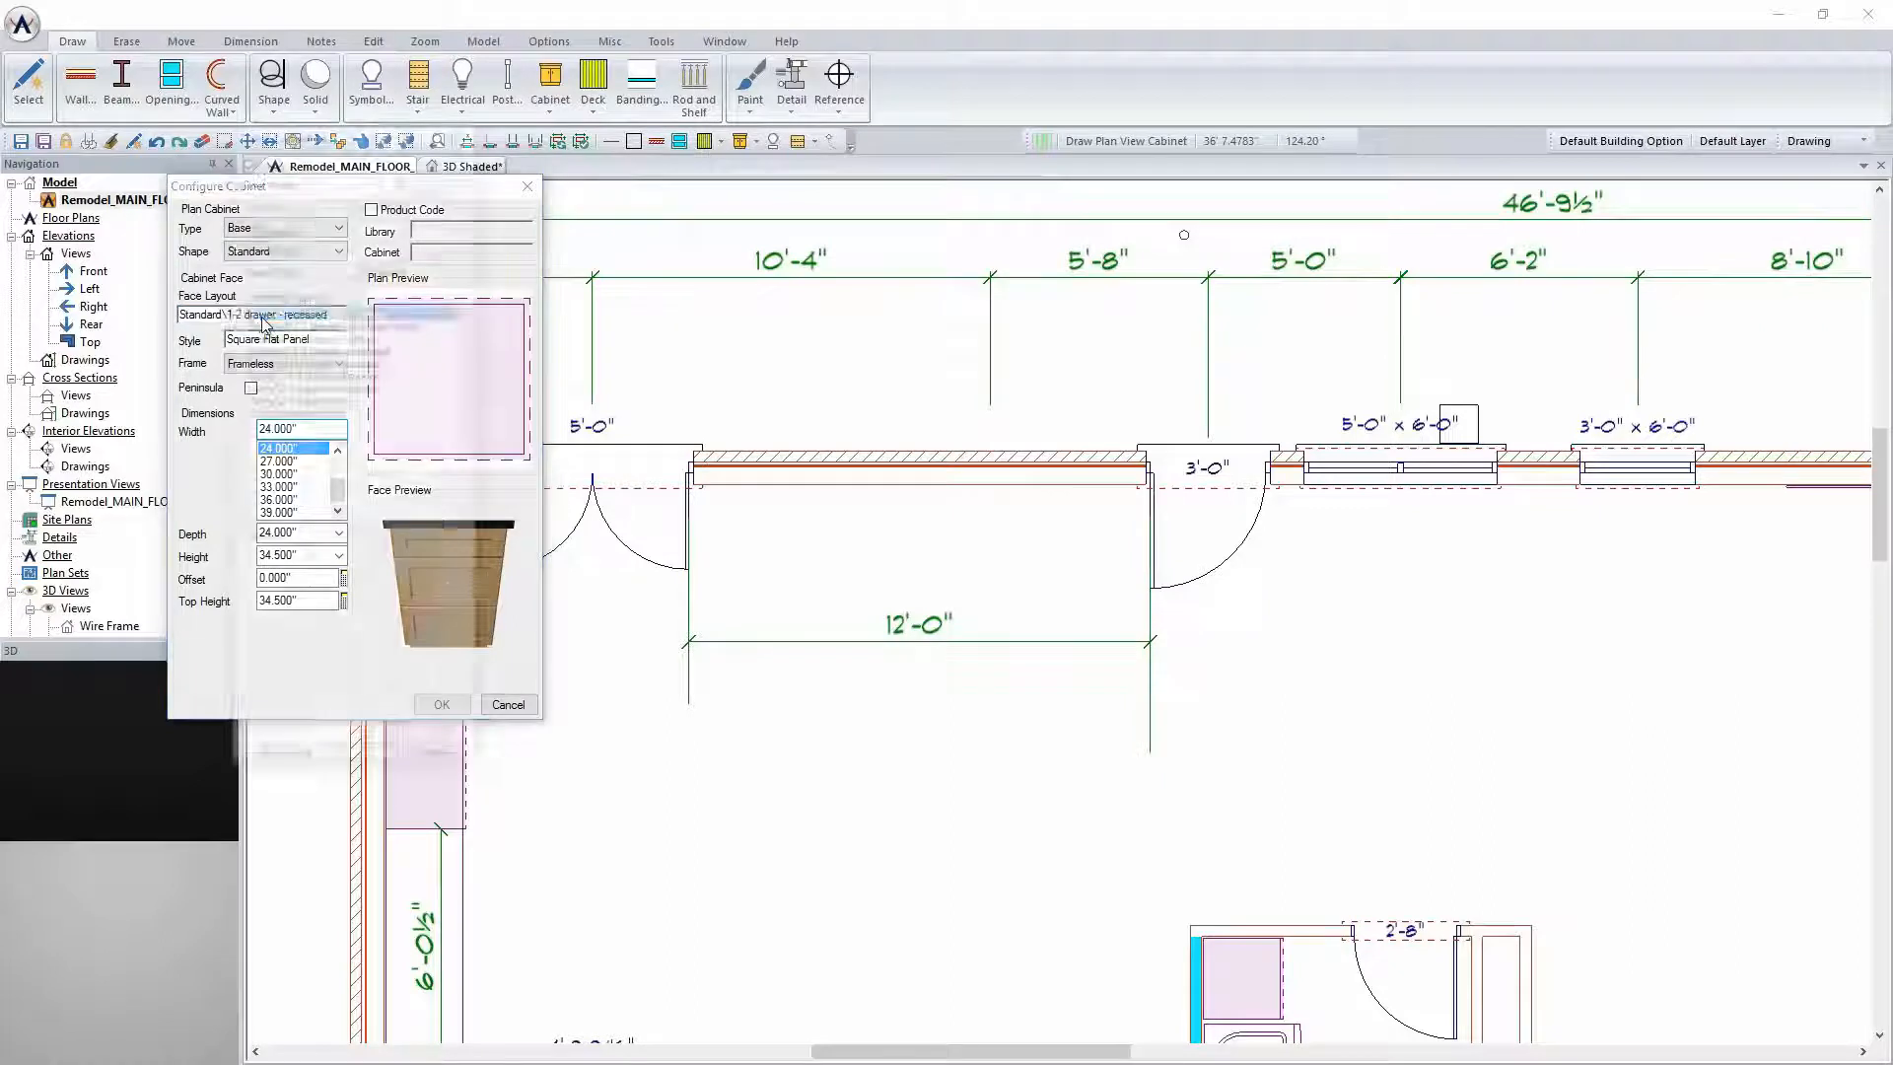
{"action": "left_click", "coordinate": [429, 179]}
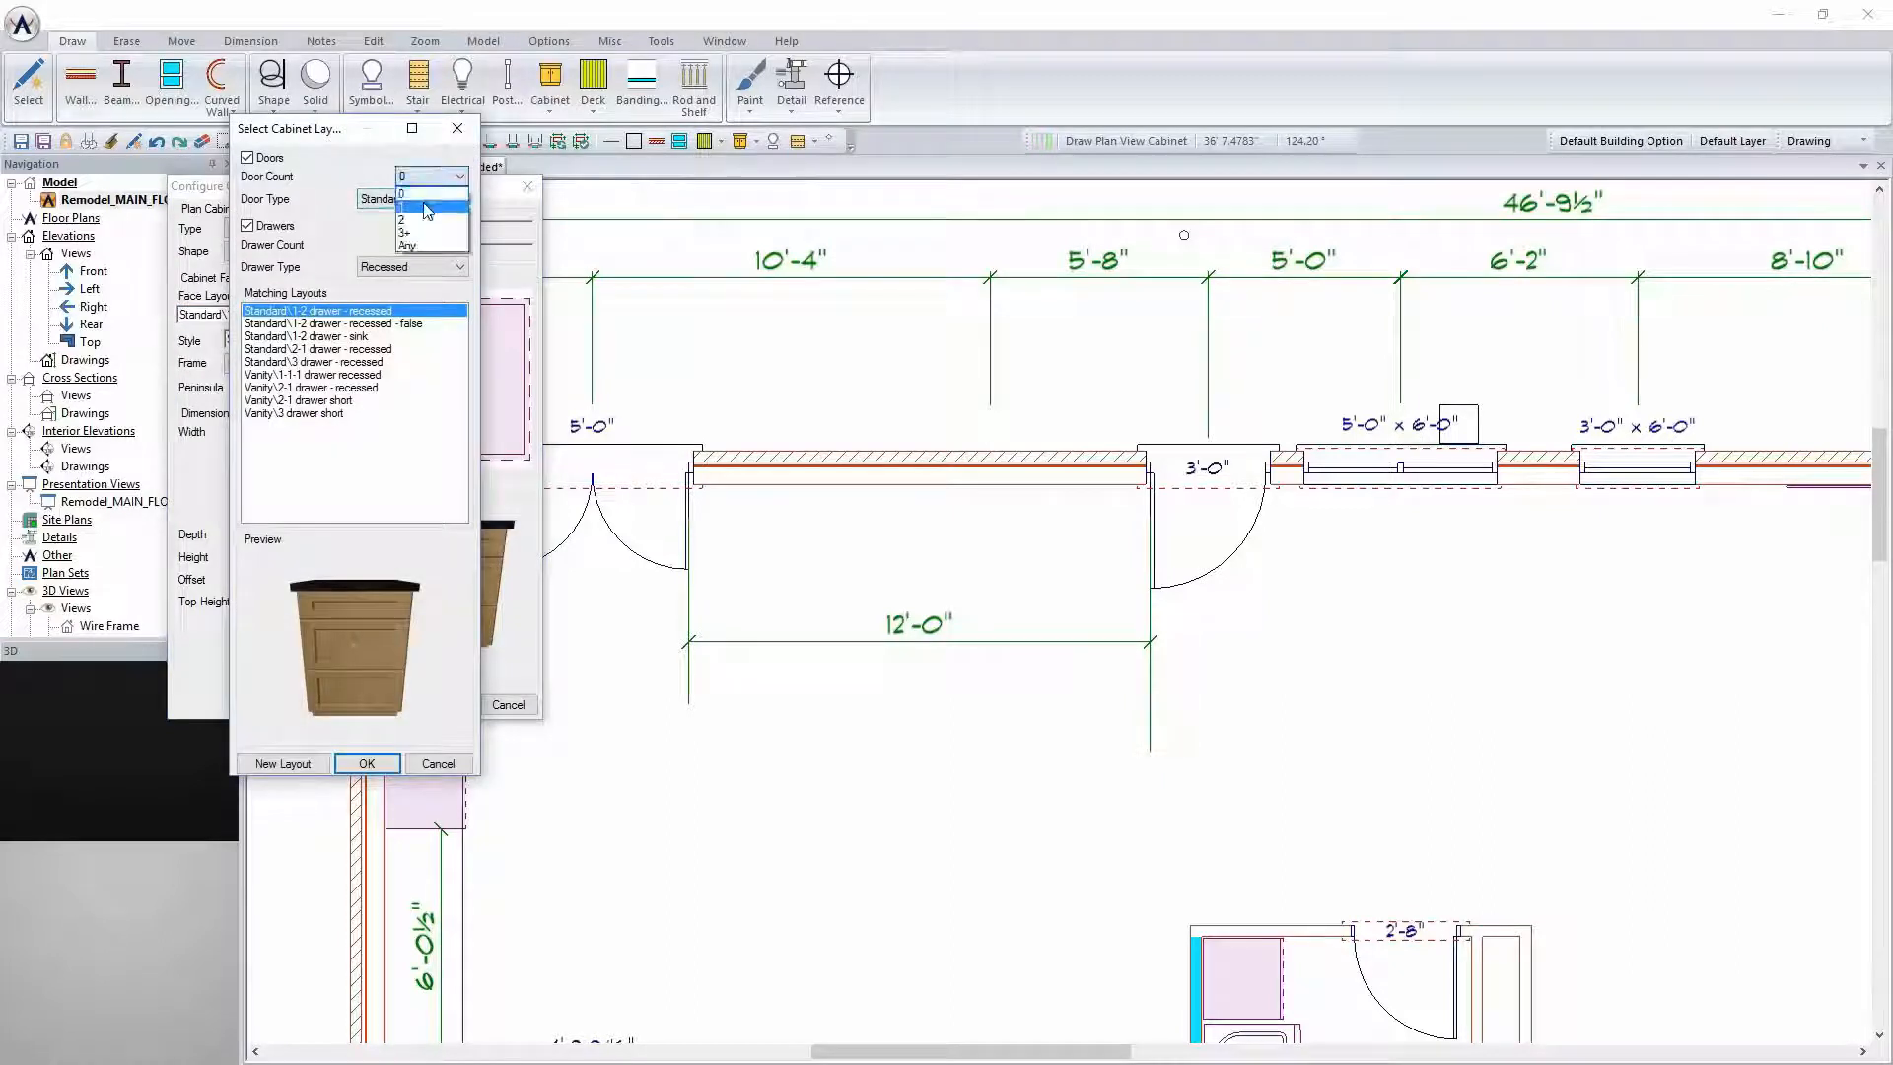
{"action": "left_click", "coordinate": [427, 202]}
{"action": "left_click", "coordinate": [418, 249]}
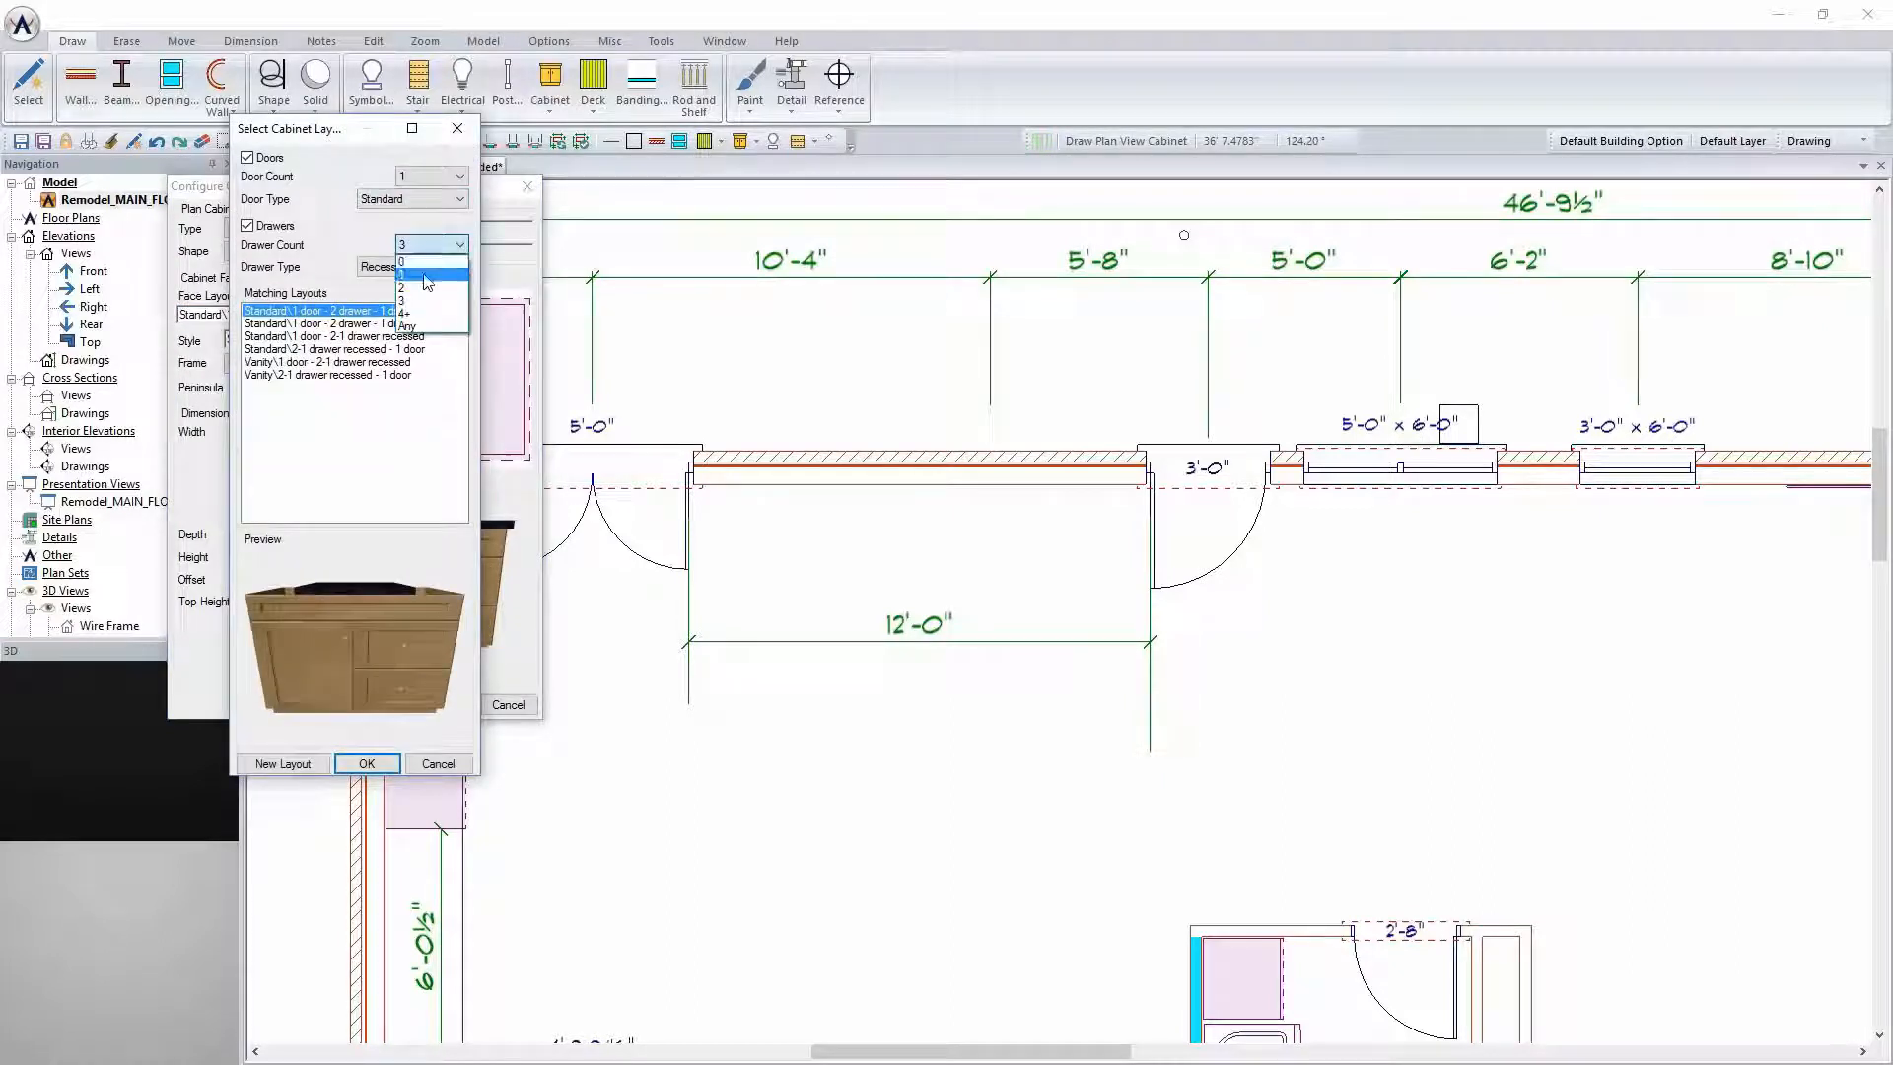
{"action": "left_click", "coordinate": [426, 276]}
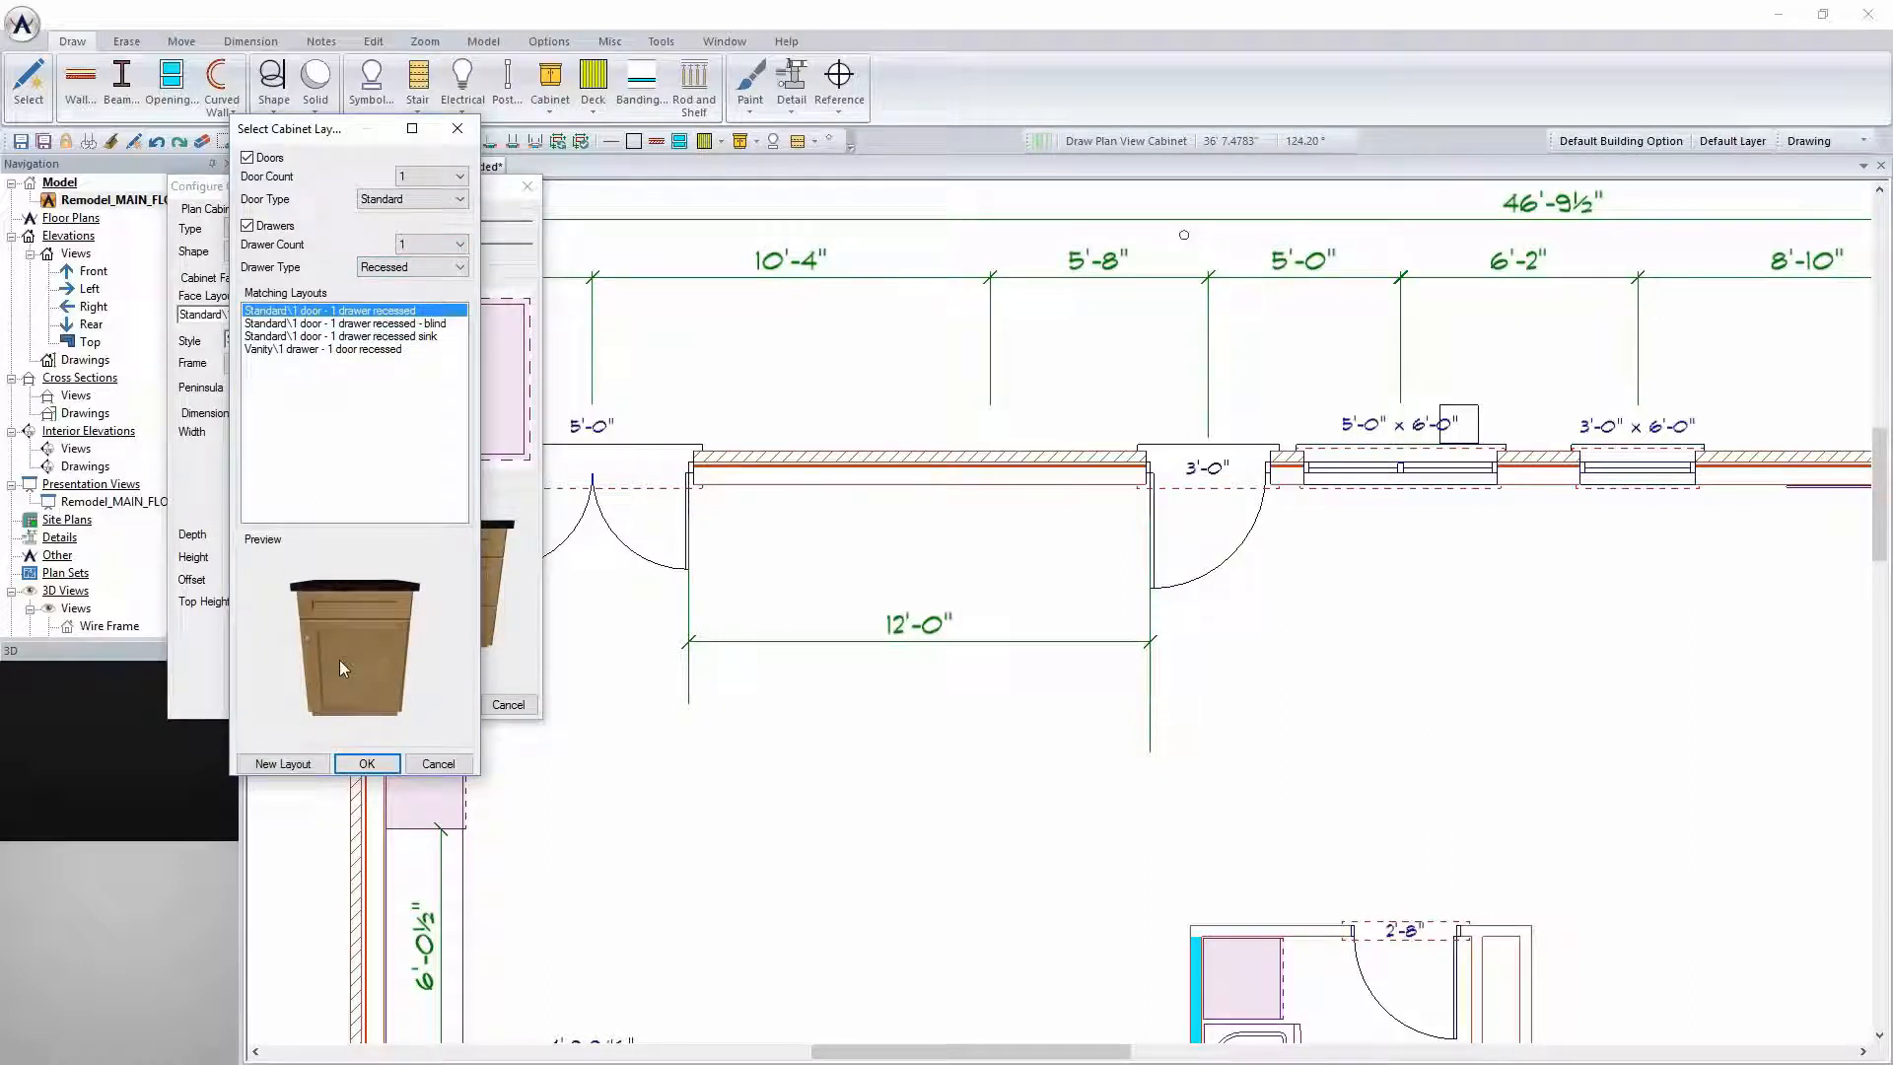
{"action": "left_click", "coordinate": [366, 764]}
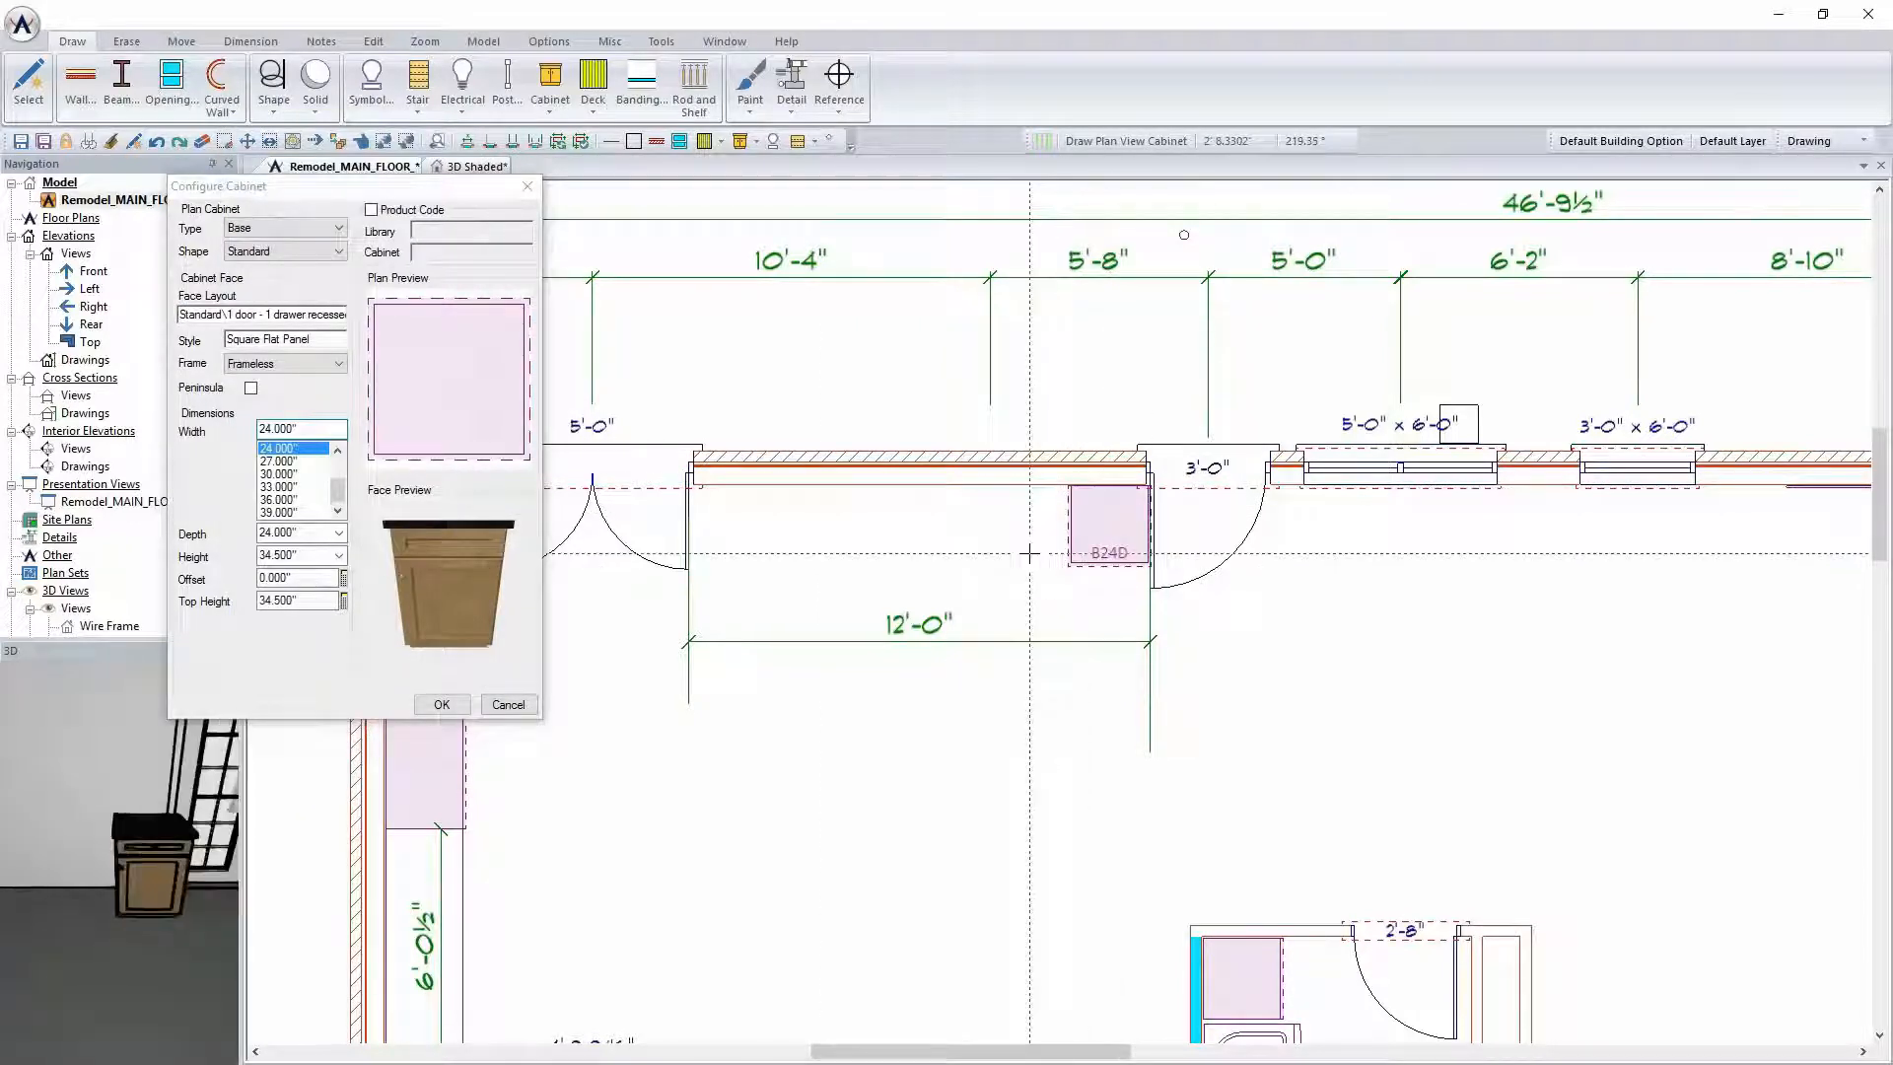
{"action": "left_click", "coordinate": [262, 315]}
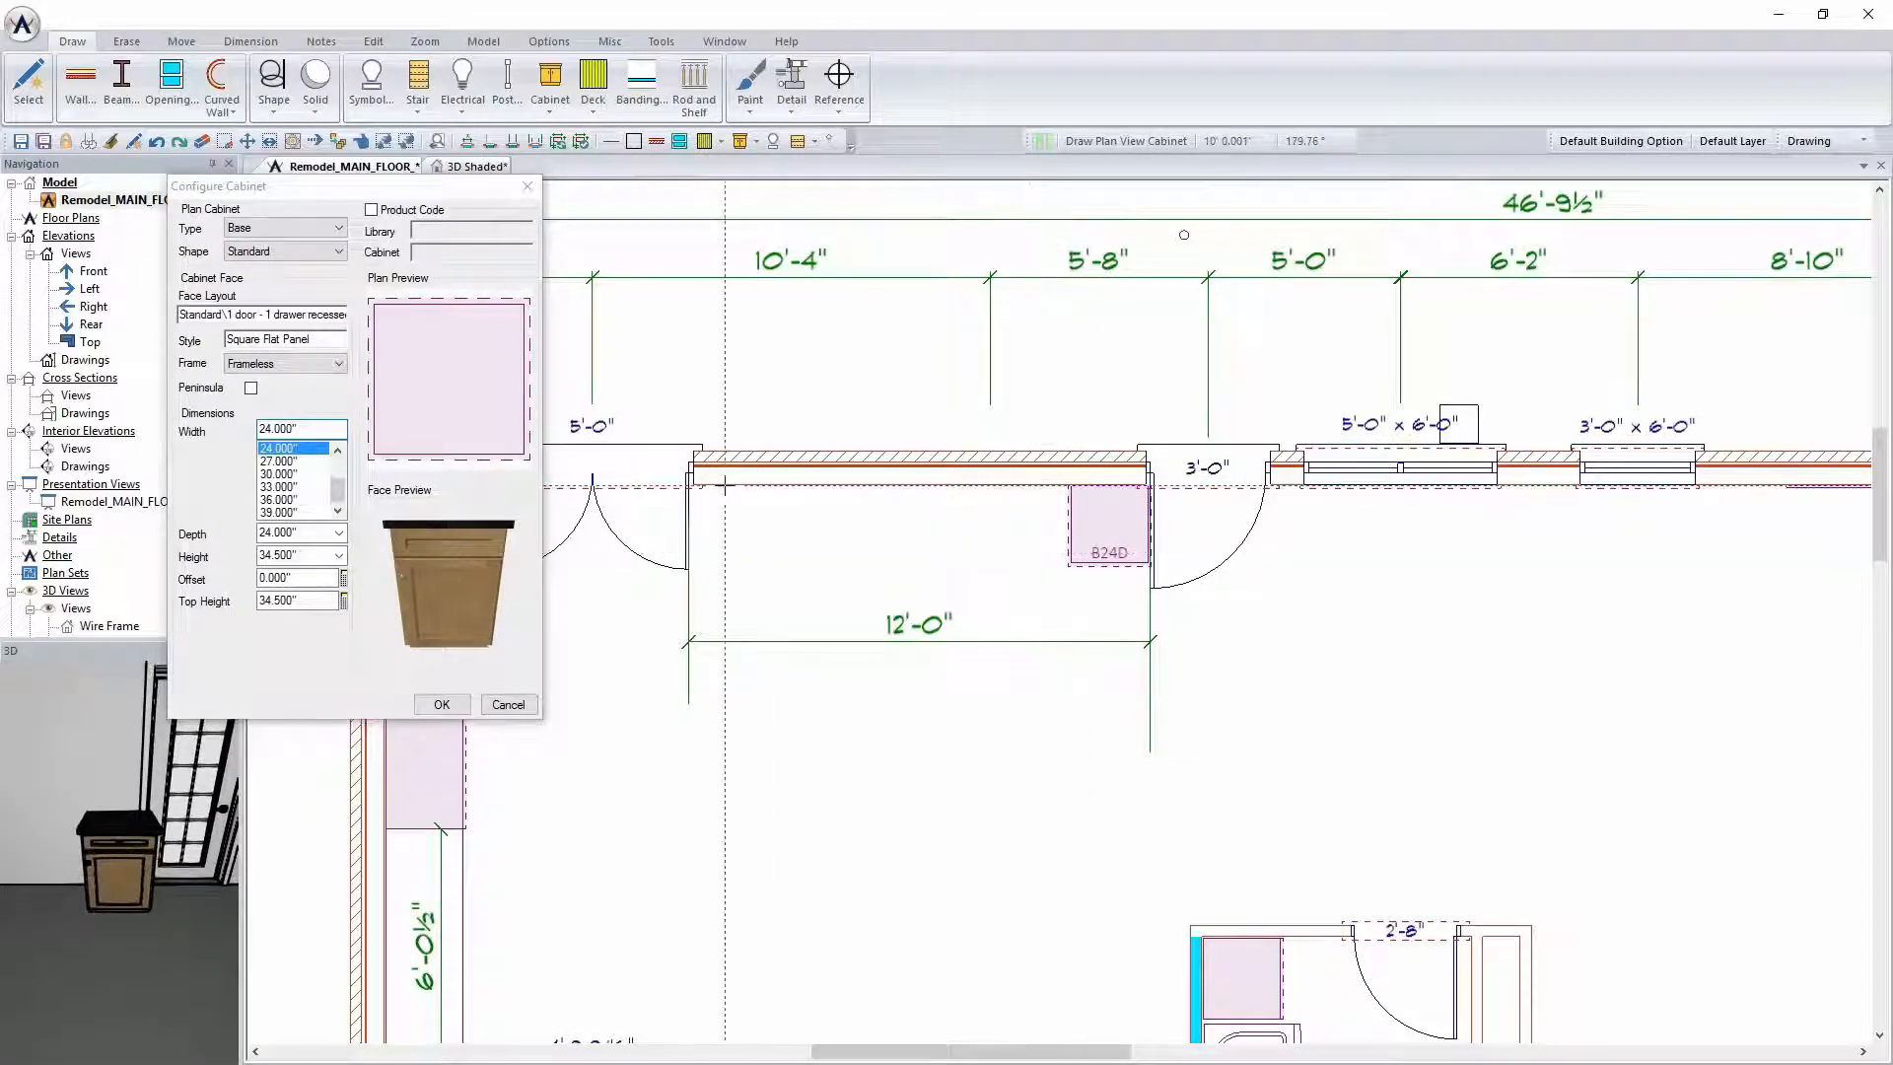
{"action": "left_click", "coordinate": [507, 704]}
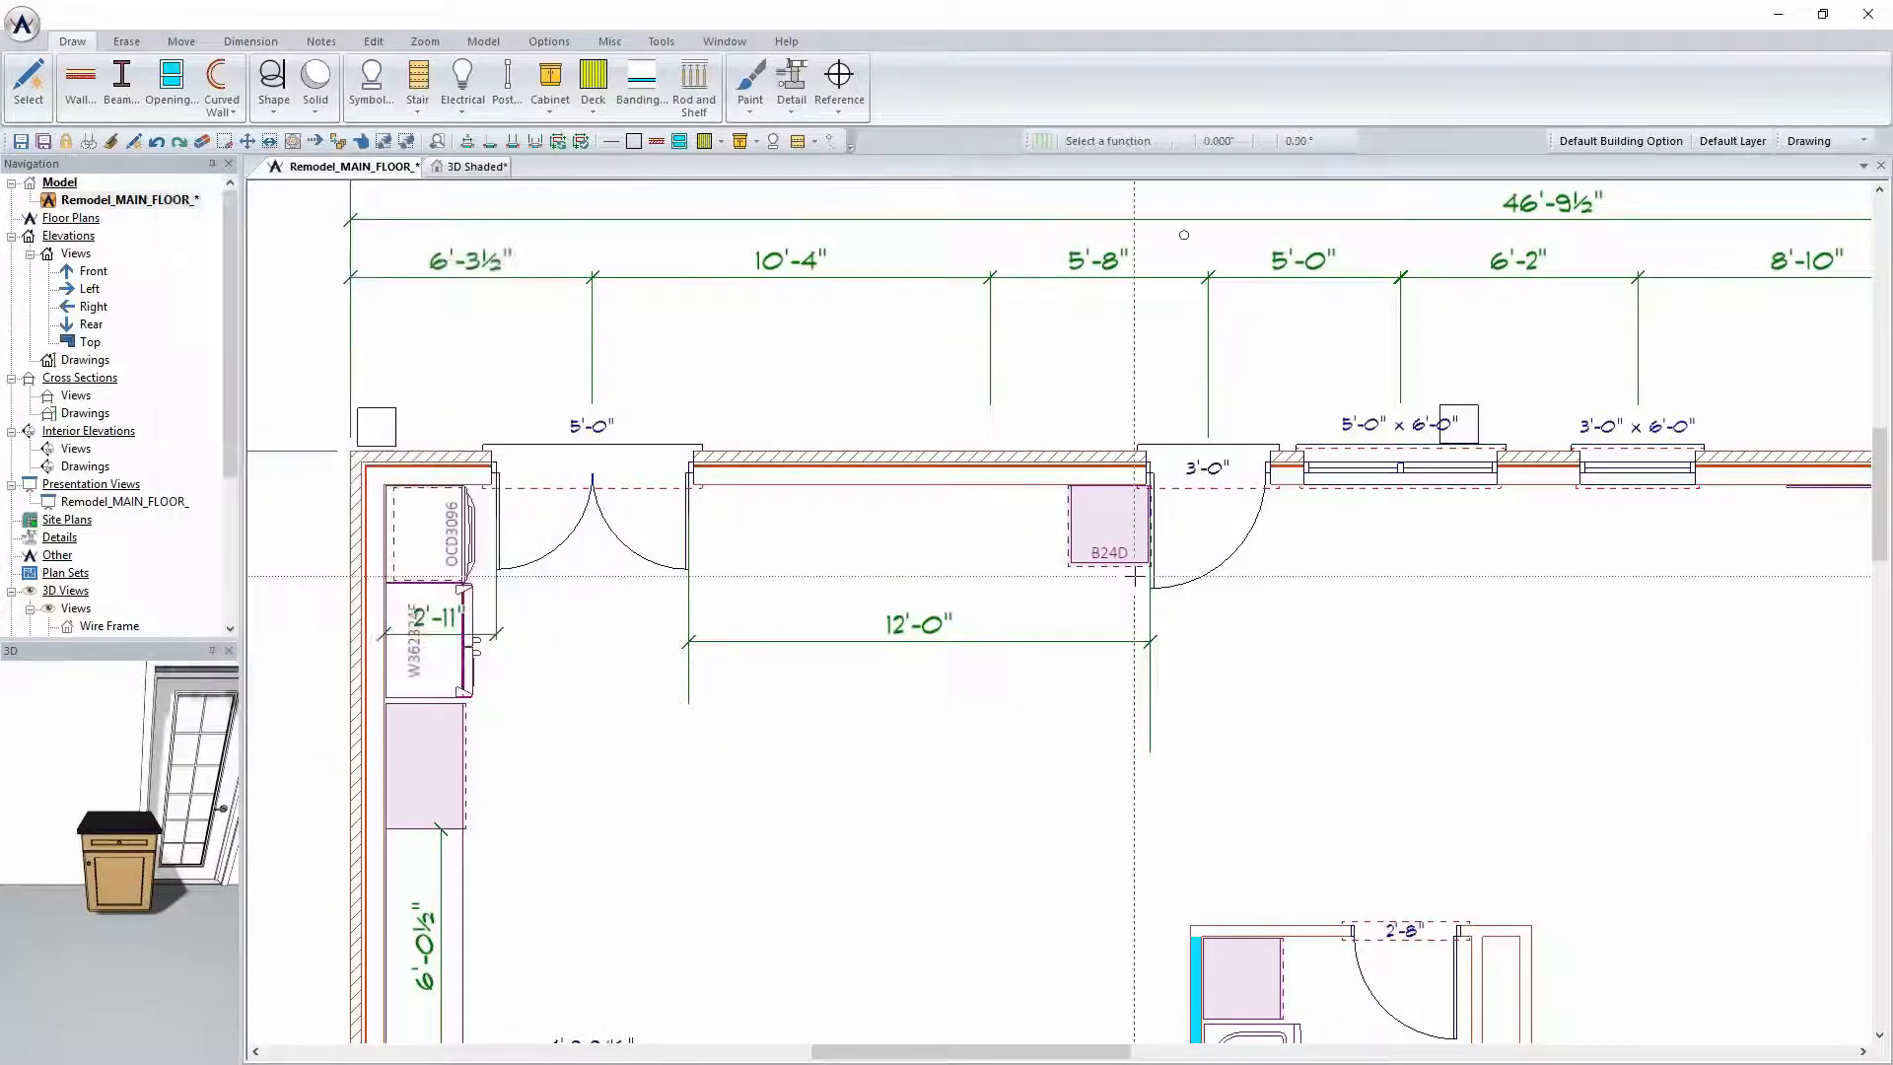
Move the base cabinet beside the 3'-0" door
{"action": "scroll", "coordinate": [1191, 547], "scroll_direction": "up", "scroll_amount": 3}
{"action": "left_click", "coordinate": [1019, 537]}
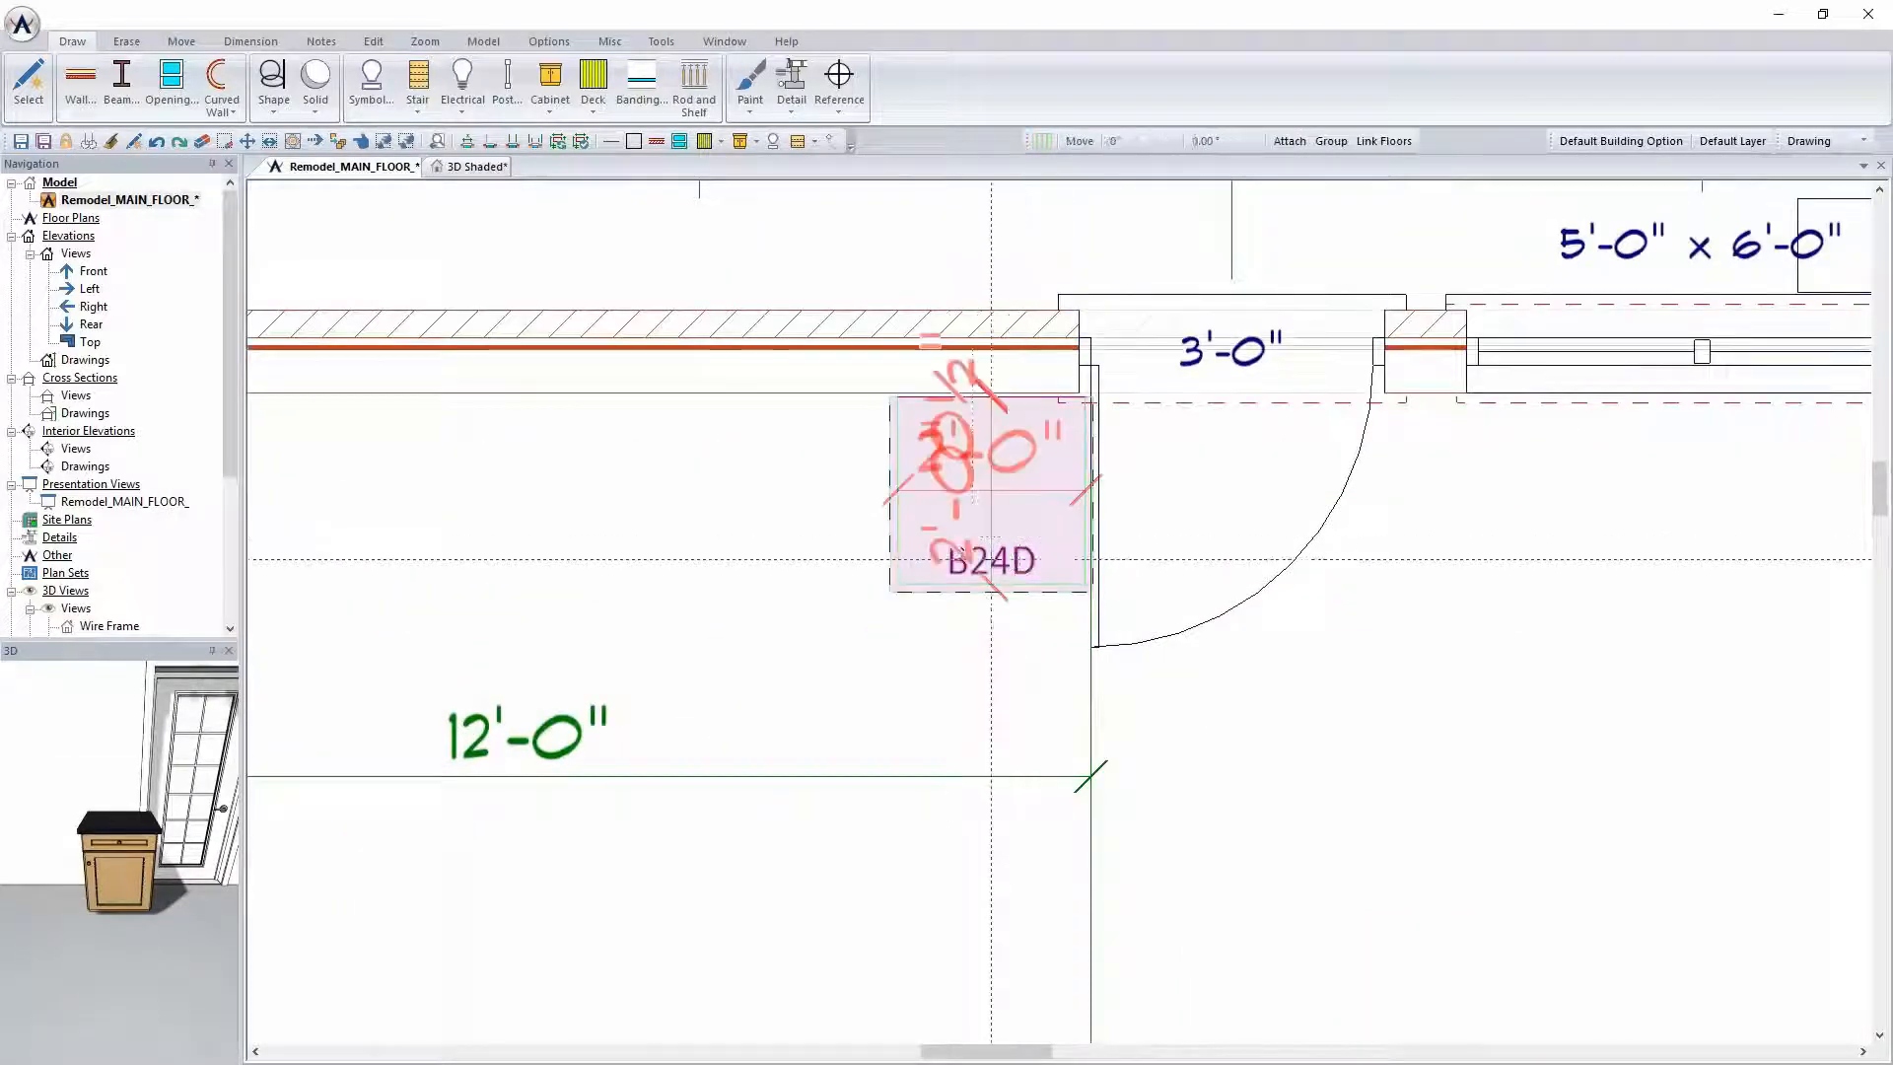
Move the 24-inch base cabinet along the wall so it clears the casing of the 3'-0" door
{"action": "left_click_drag", "start_coordinate": [1019, 459], "coordinate": [1016, 552]}
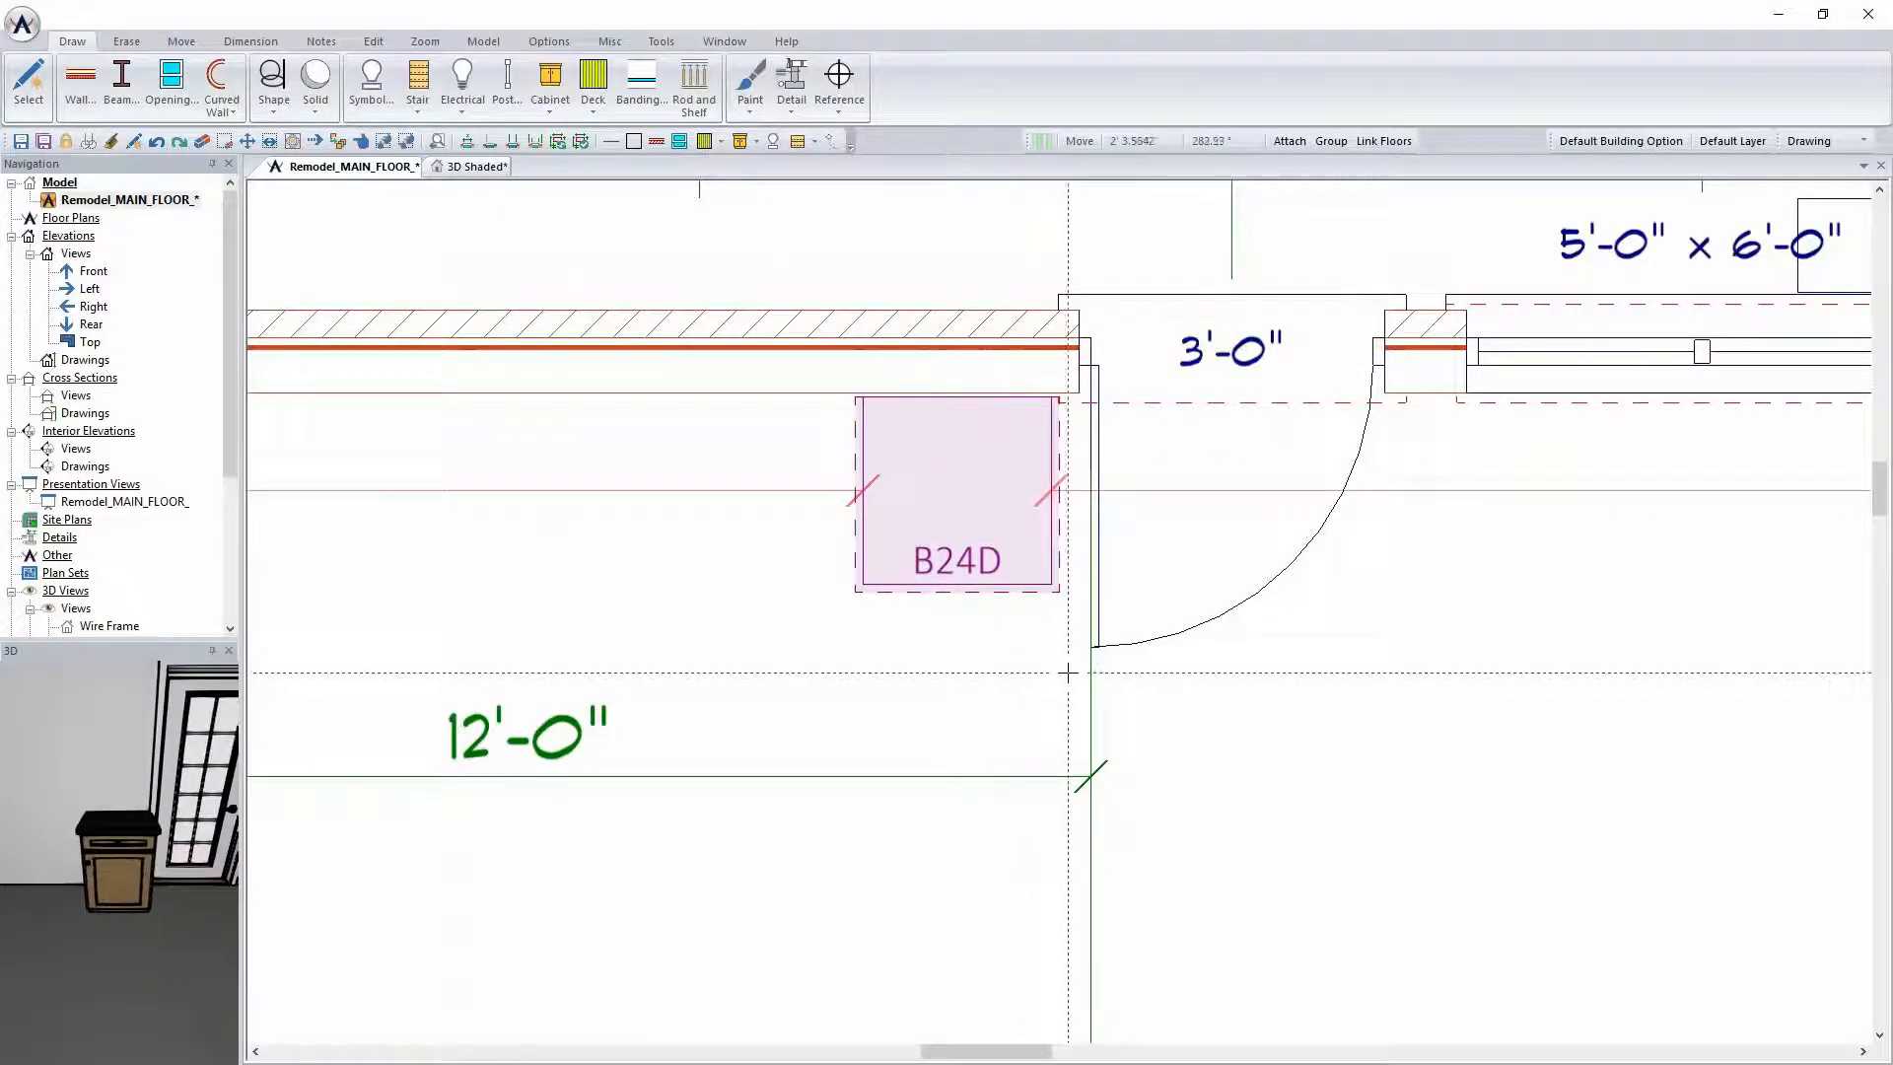
{"action": "scroll", "coordinate": [1108, 671], "scroll_direction": "down", "scroll_amount": 3}
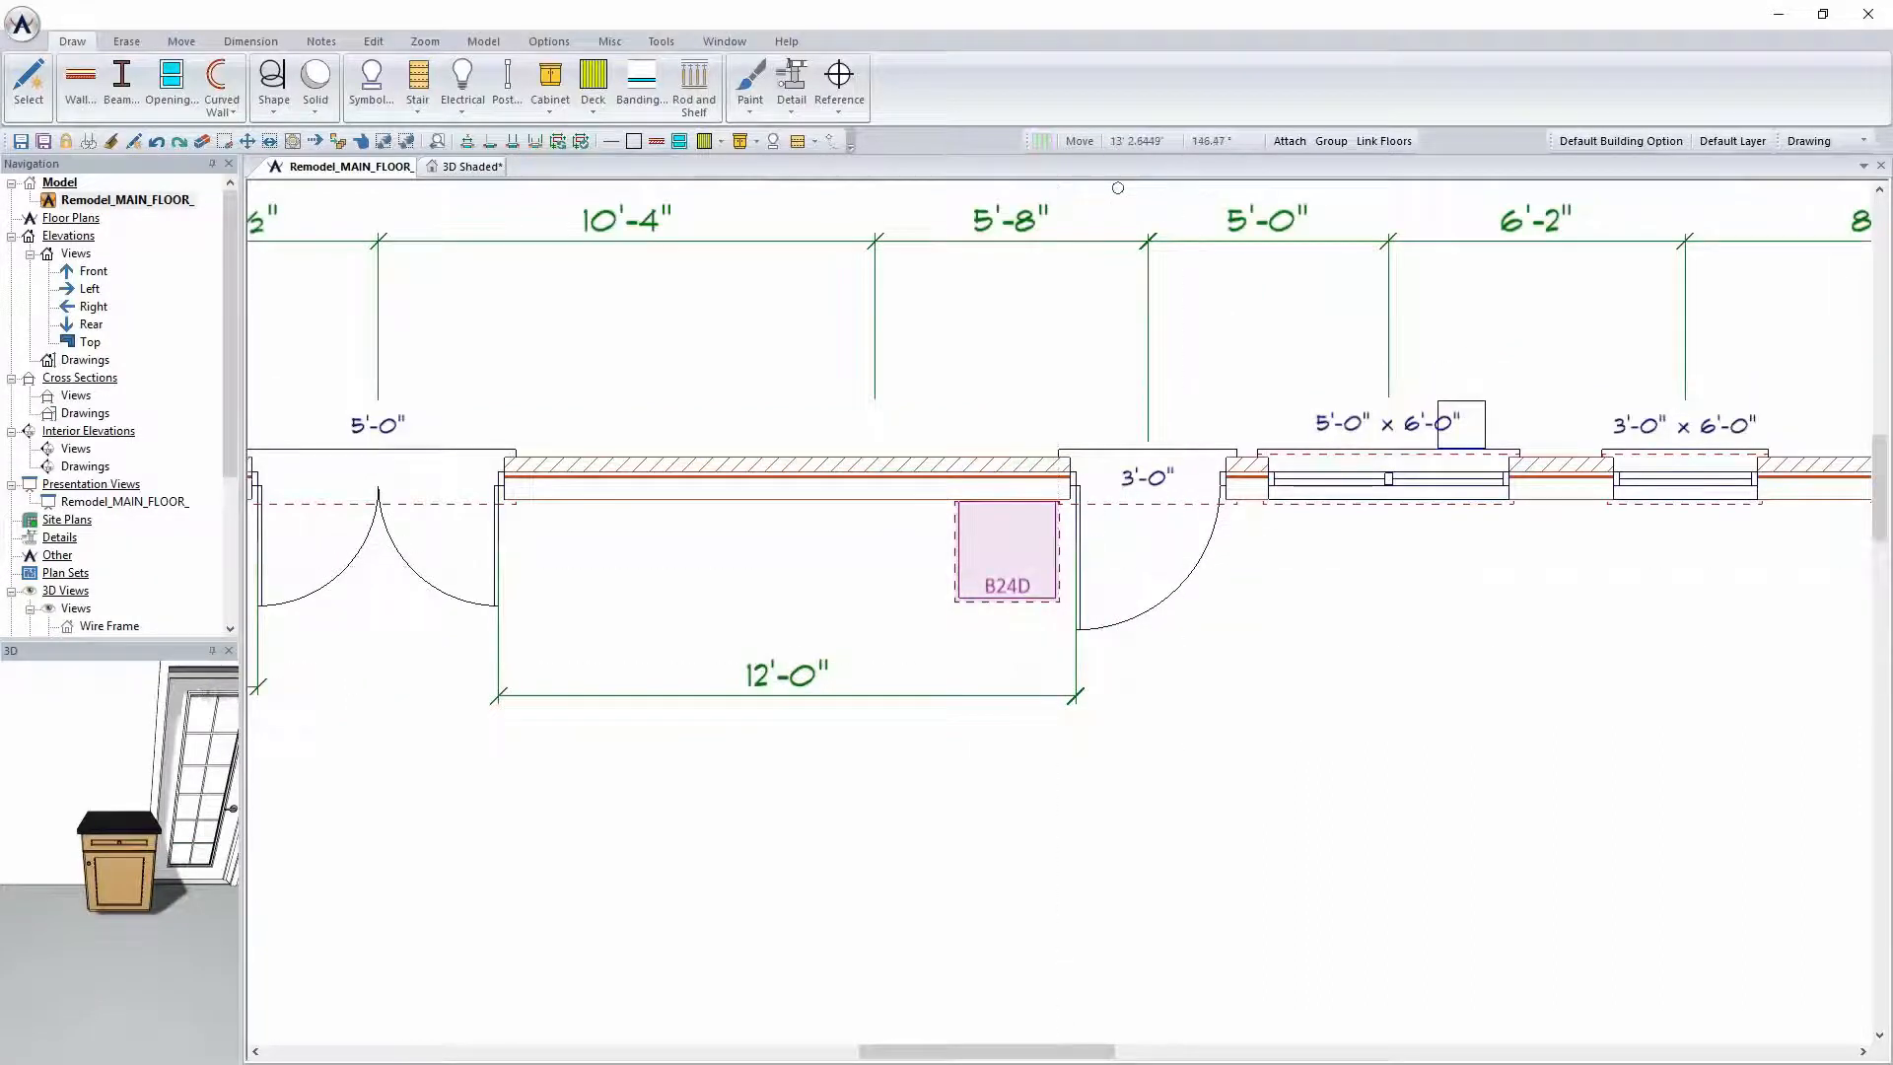
Start a new base cabinet with no doors and three drawers, using the Standard\1-2 drawer - recessed face layout
{"action": "left_click", "coordinate": [555, 98]}
{"action": "left_click", "coordinate": [612, 189]}
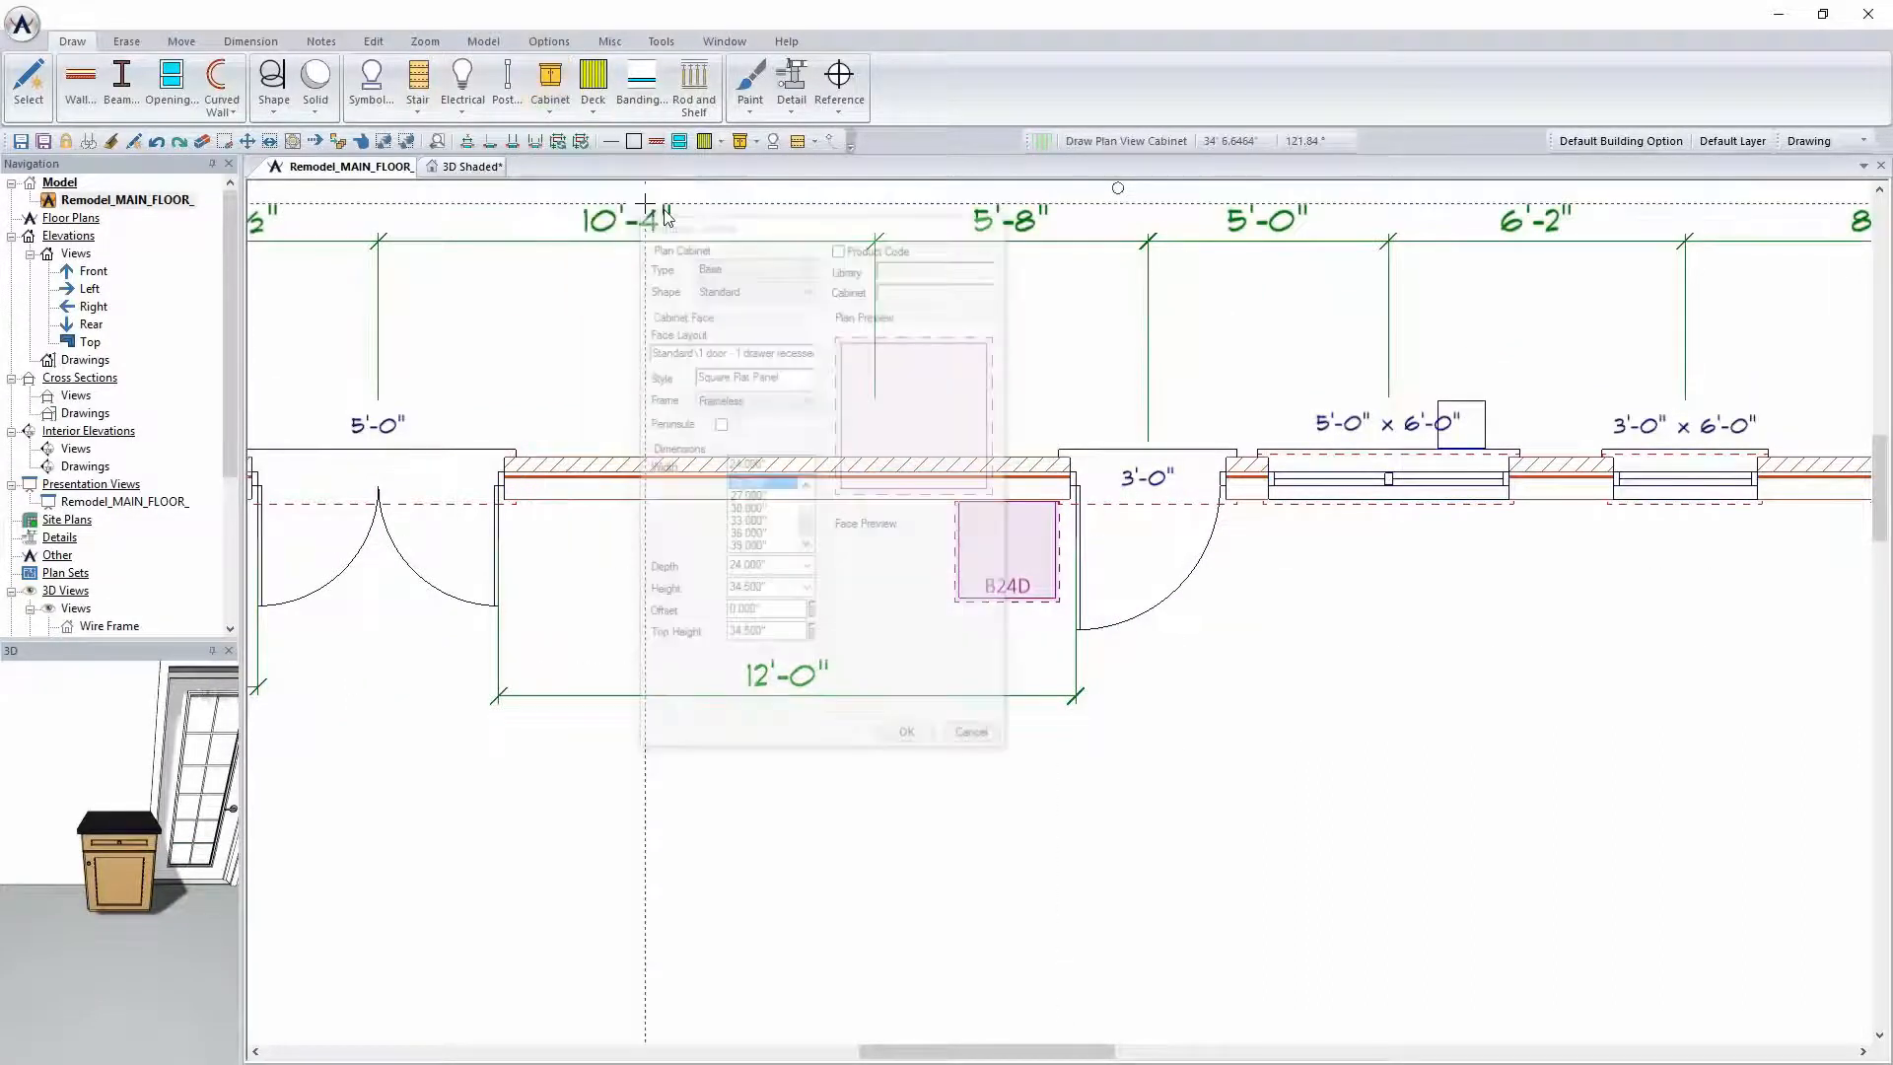
{"action": "left_click", "coordinate": [755, 351]}
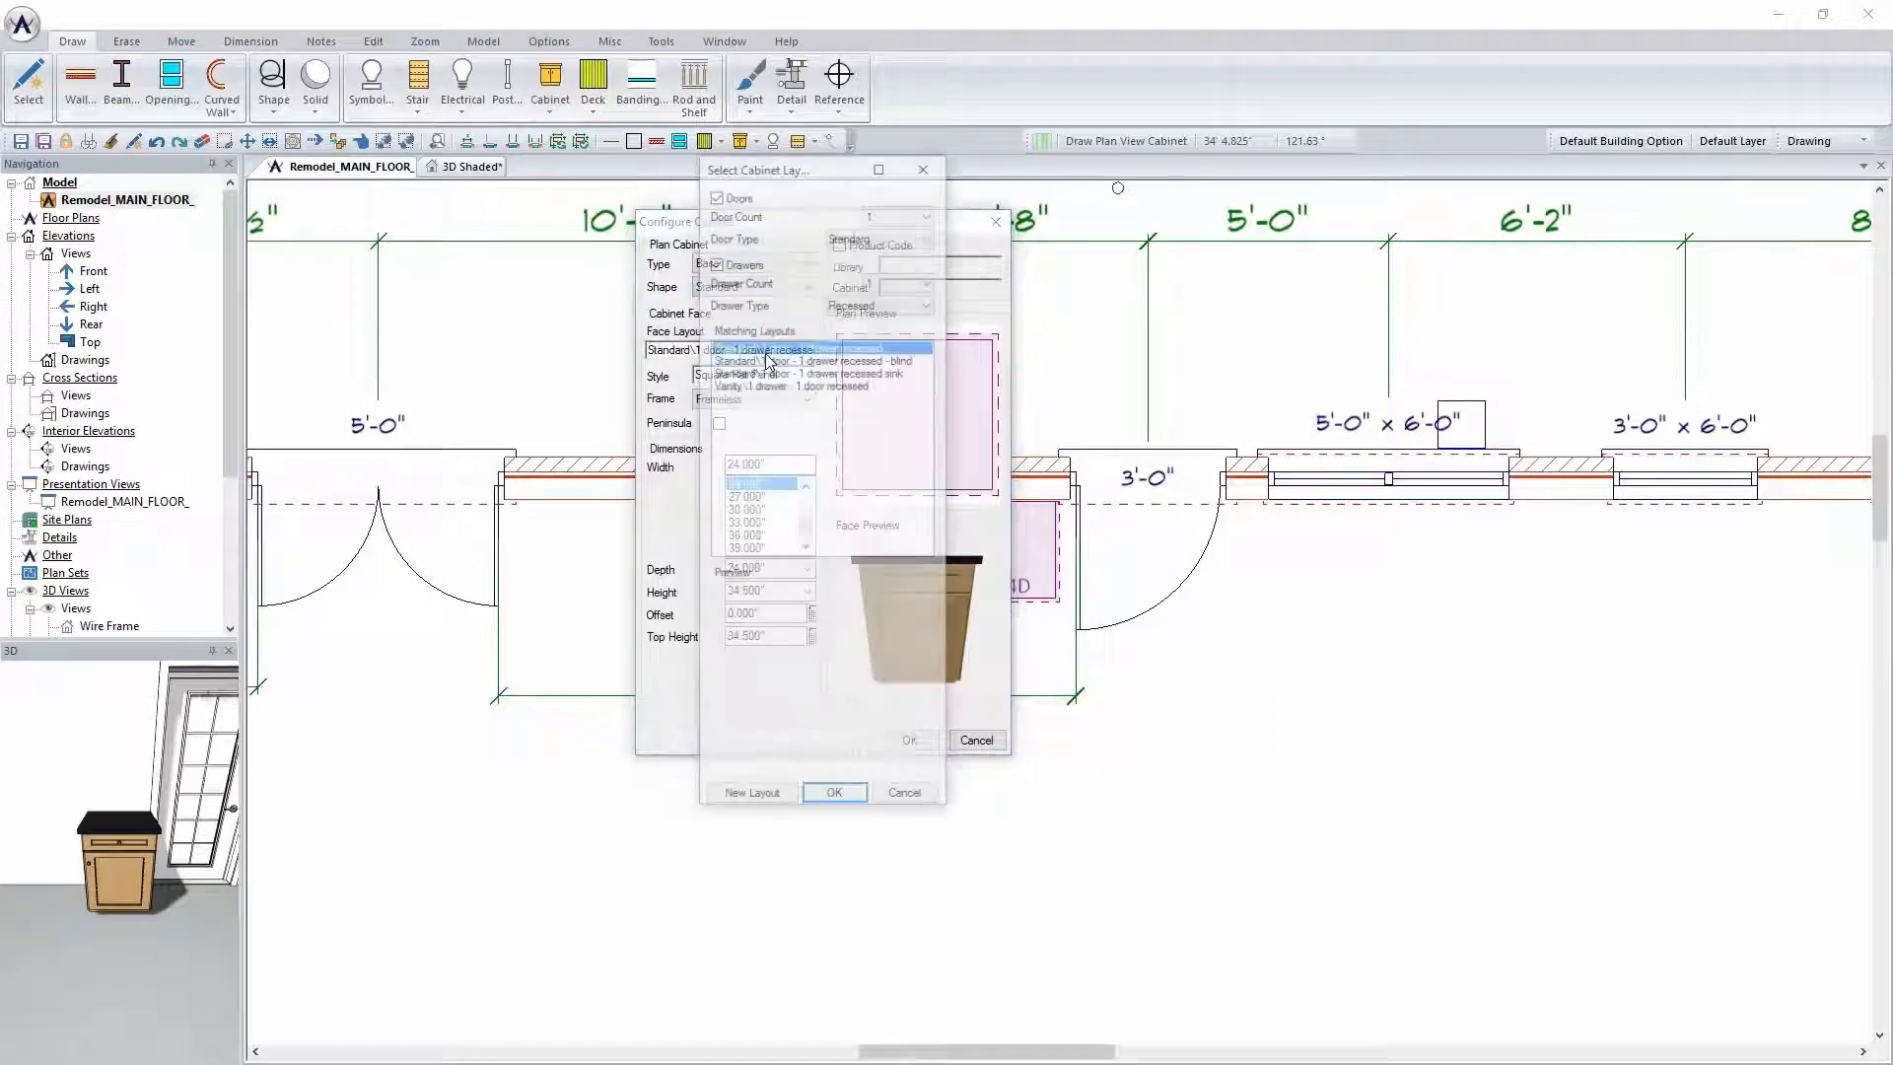
{"action": "left_click", "coordinate": [896, 217]}
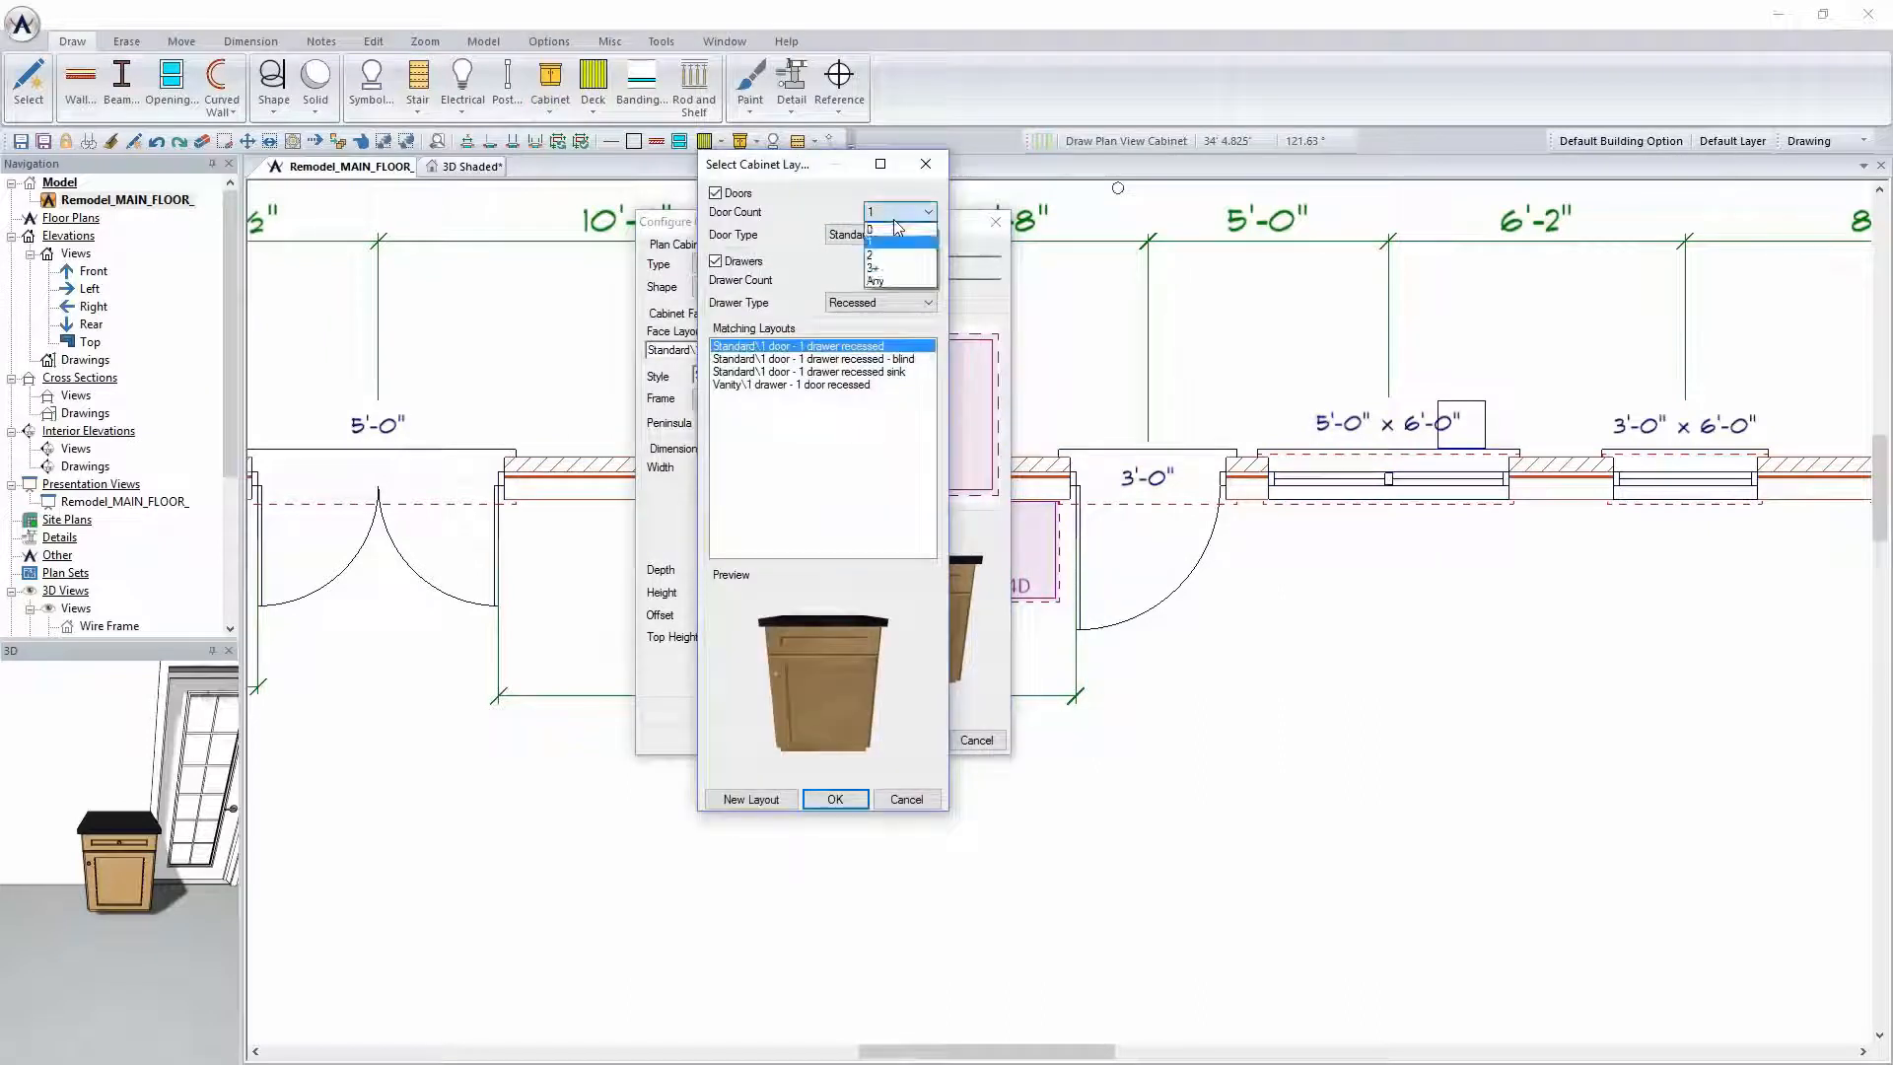
{"action": "left_click", "coordinate": [897, 228]}
{"action": "left_click", "coordinate": [897, 280]}
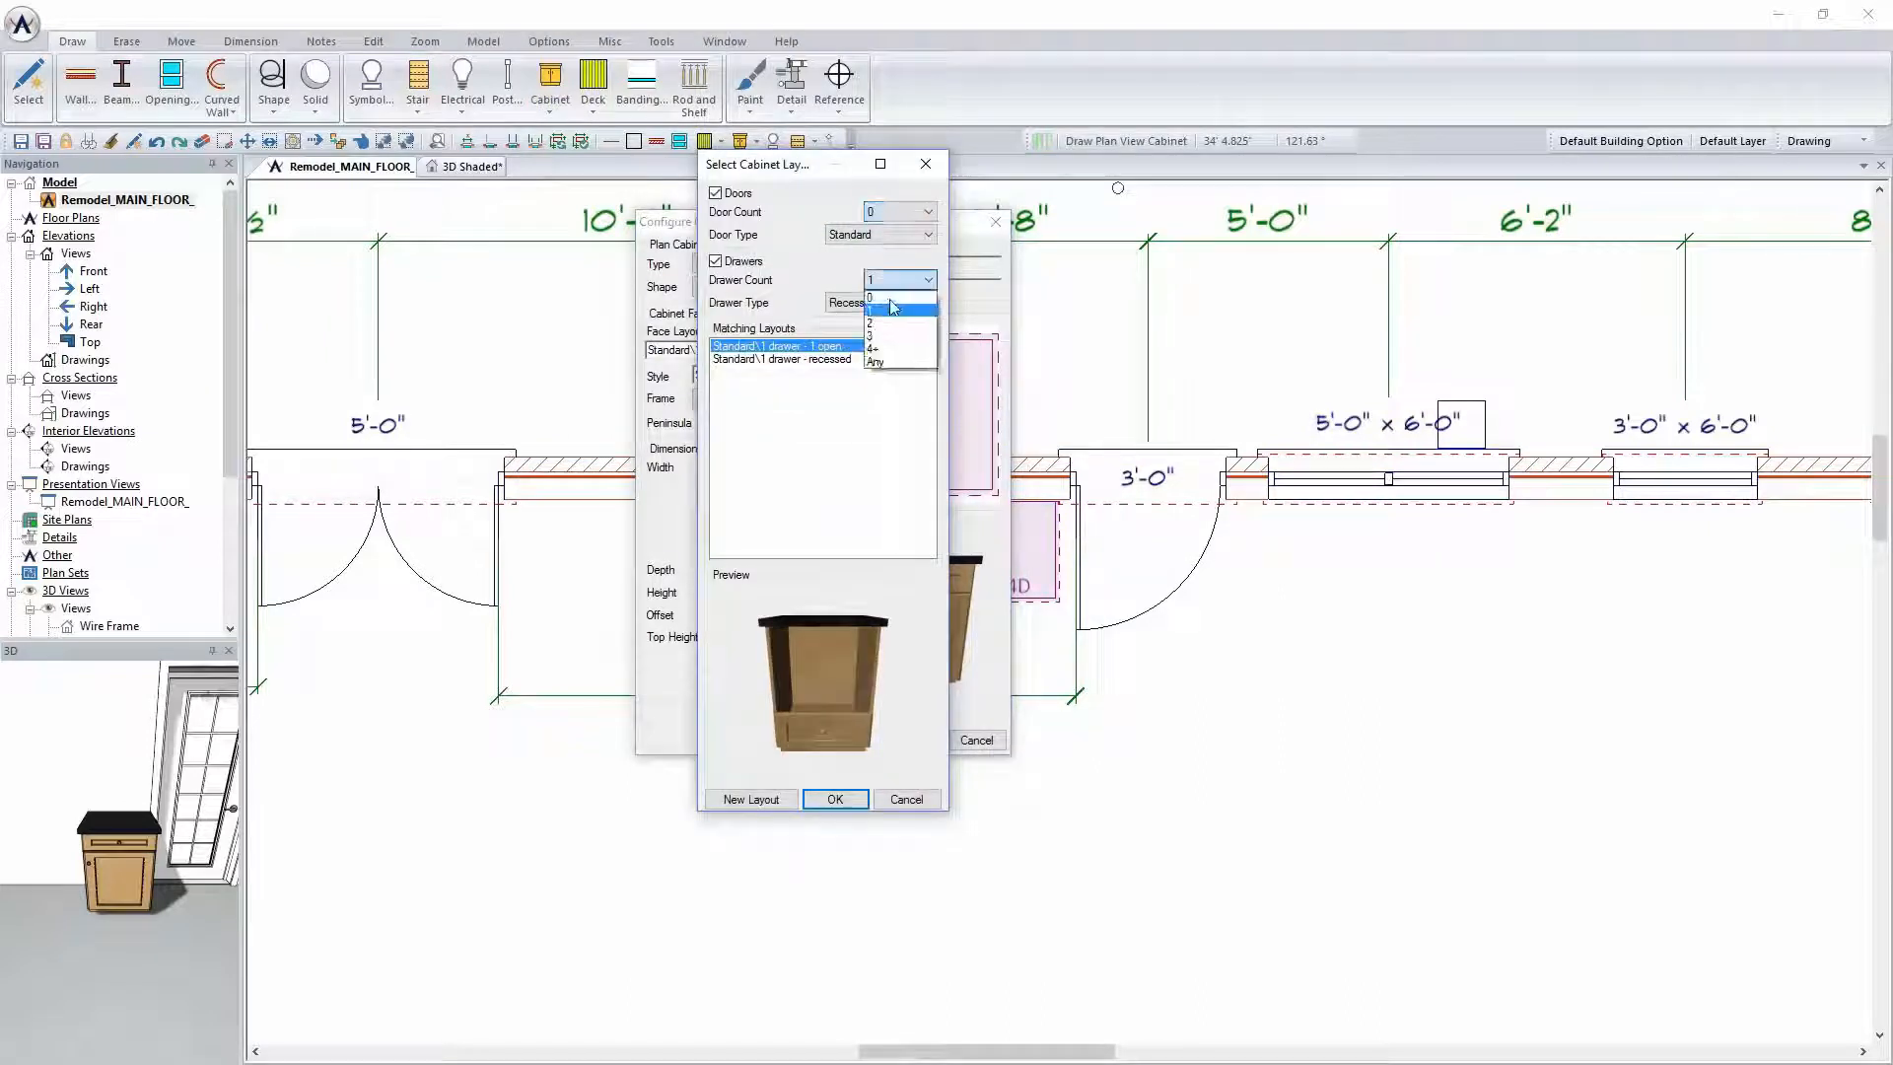
{"action": "left_click", "coordinate": [892, 331]}
{"action": "left_click", "coordinate": [836, 358]}
{"action": "left_click", "coordinate": [835, 371]}
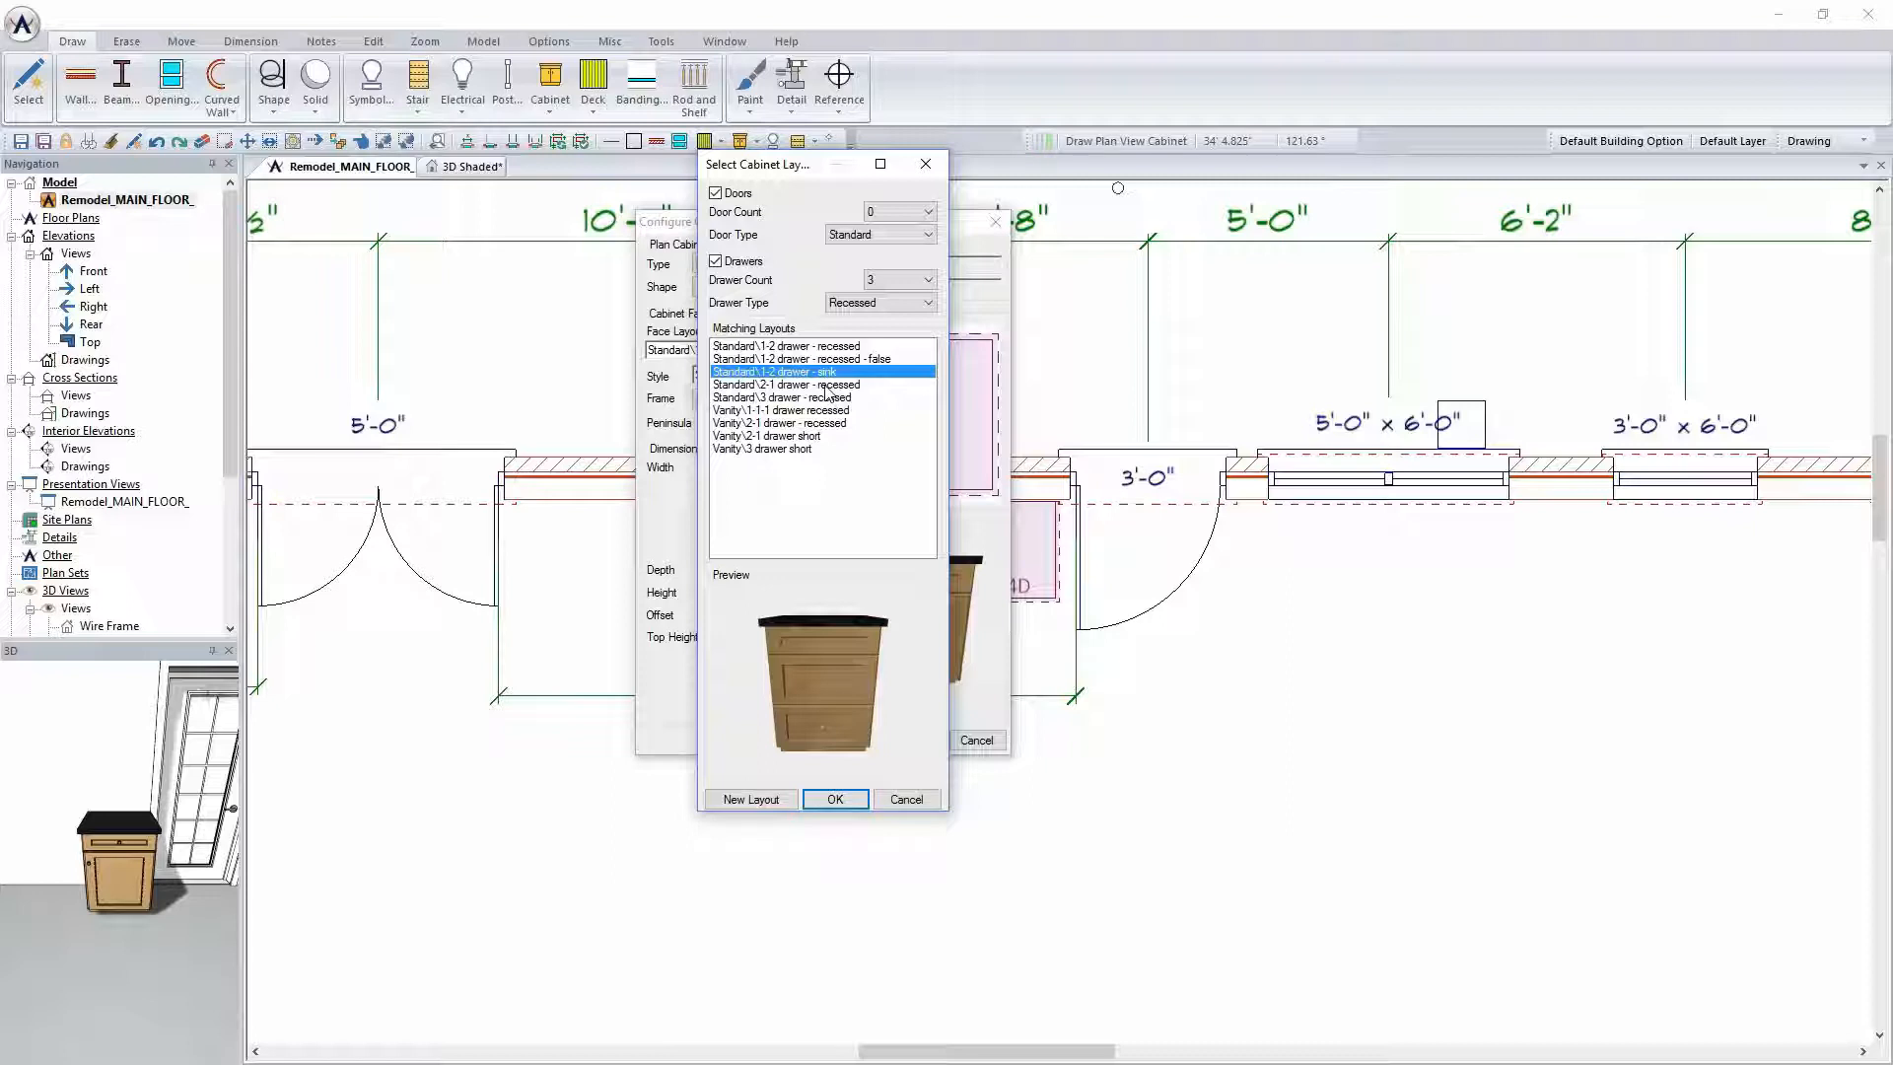
{"action": "left_click", "coordinate": [827, 347]}
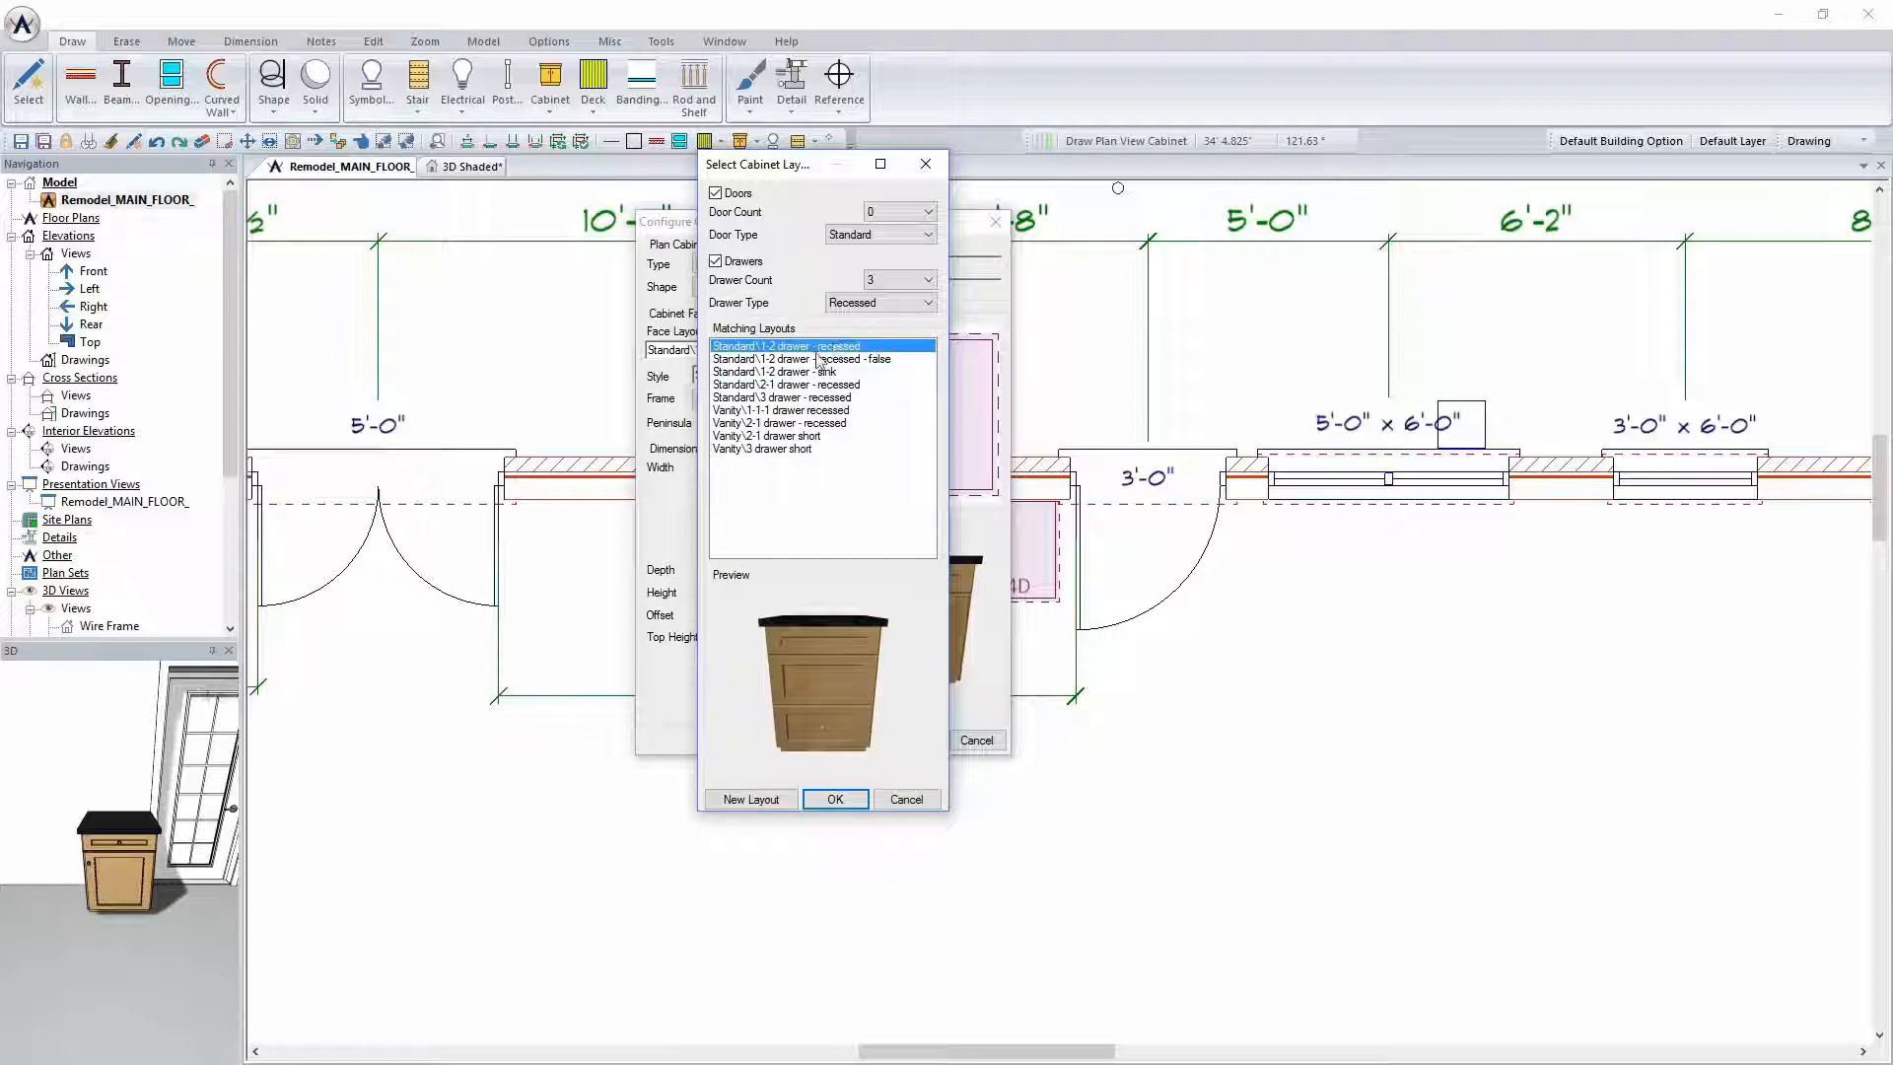
{"action": "left_click", "coordinate": [835, 799]}
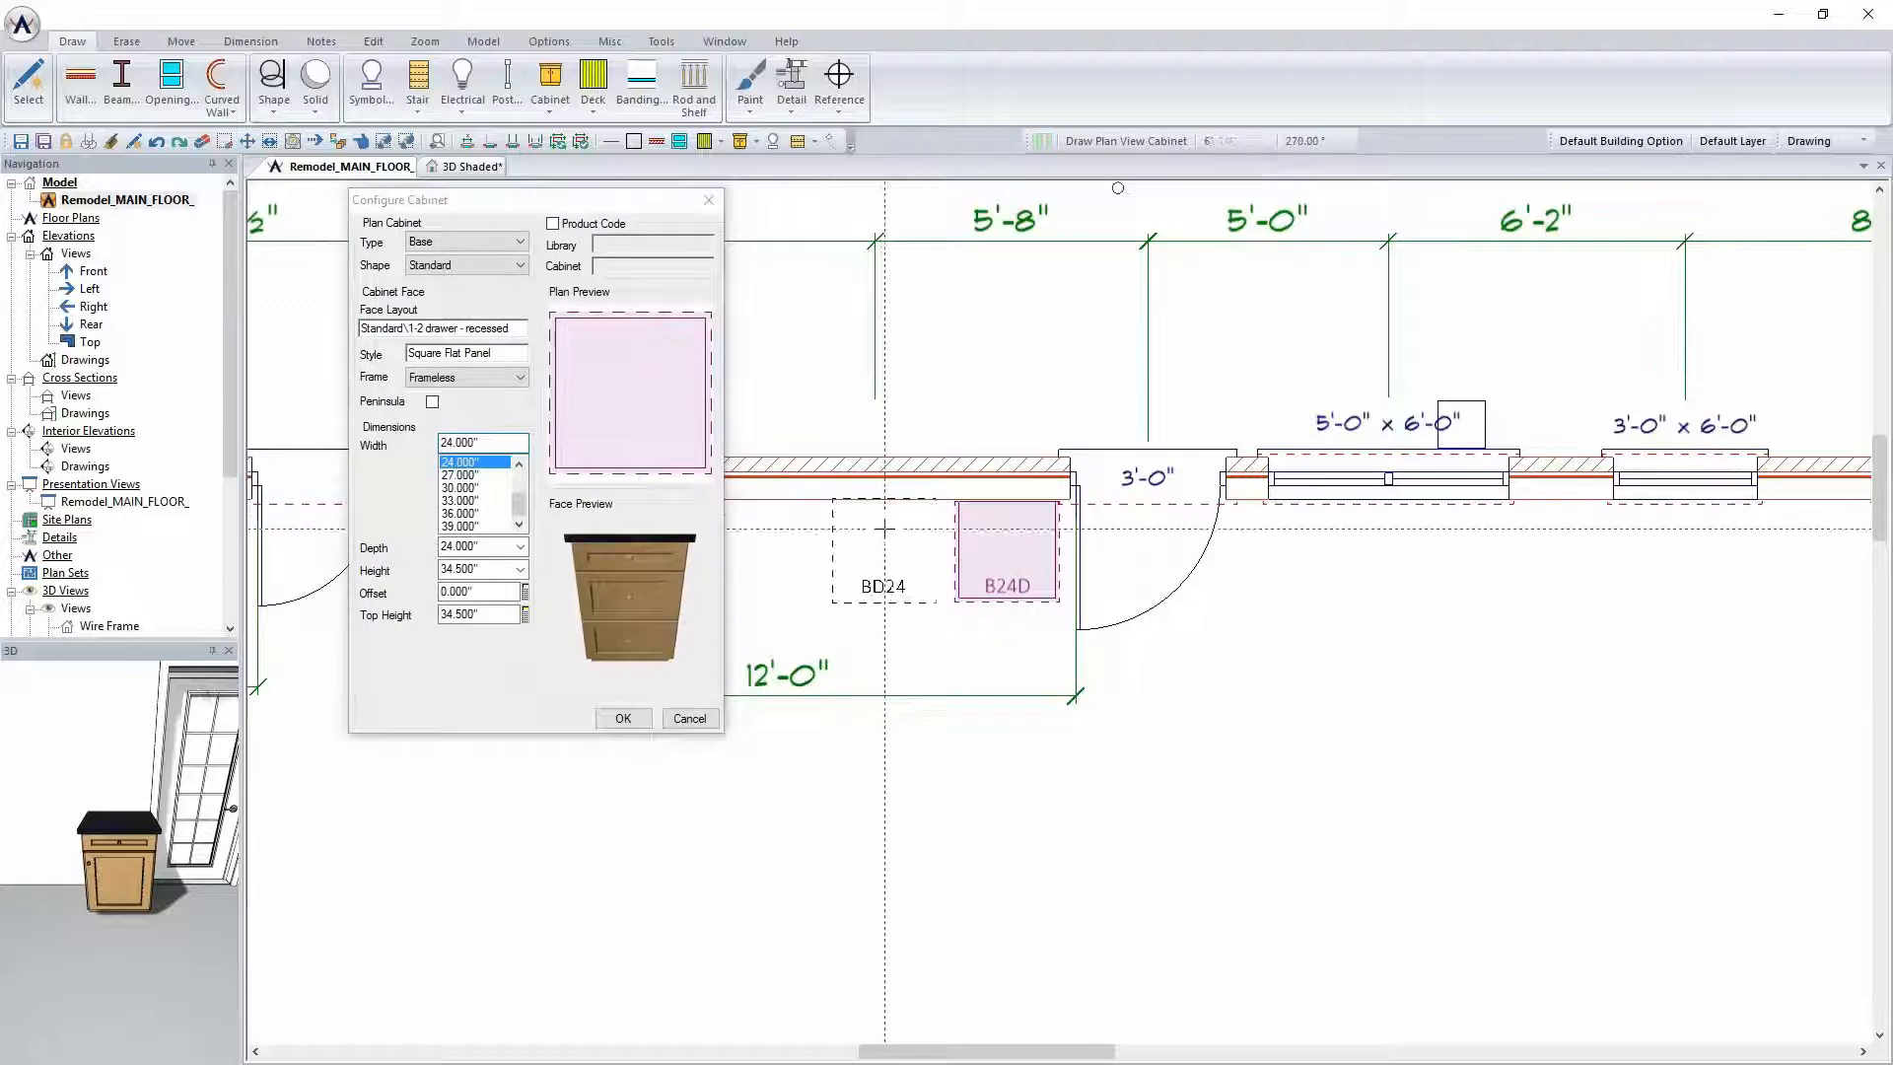
Set the drawer base cabinet's width to 30 inches and place it on the wall against the 24-inch cabinet
{"action": "left_click", "coordinate": [465, 512]}
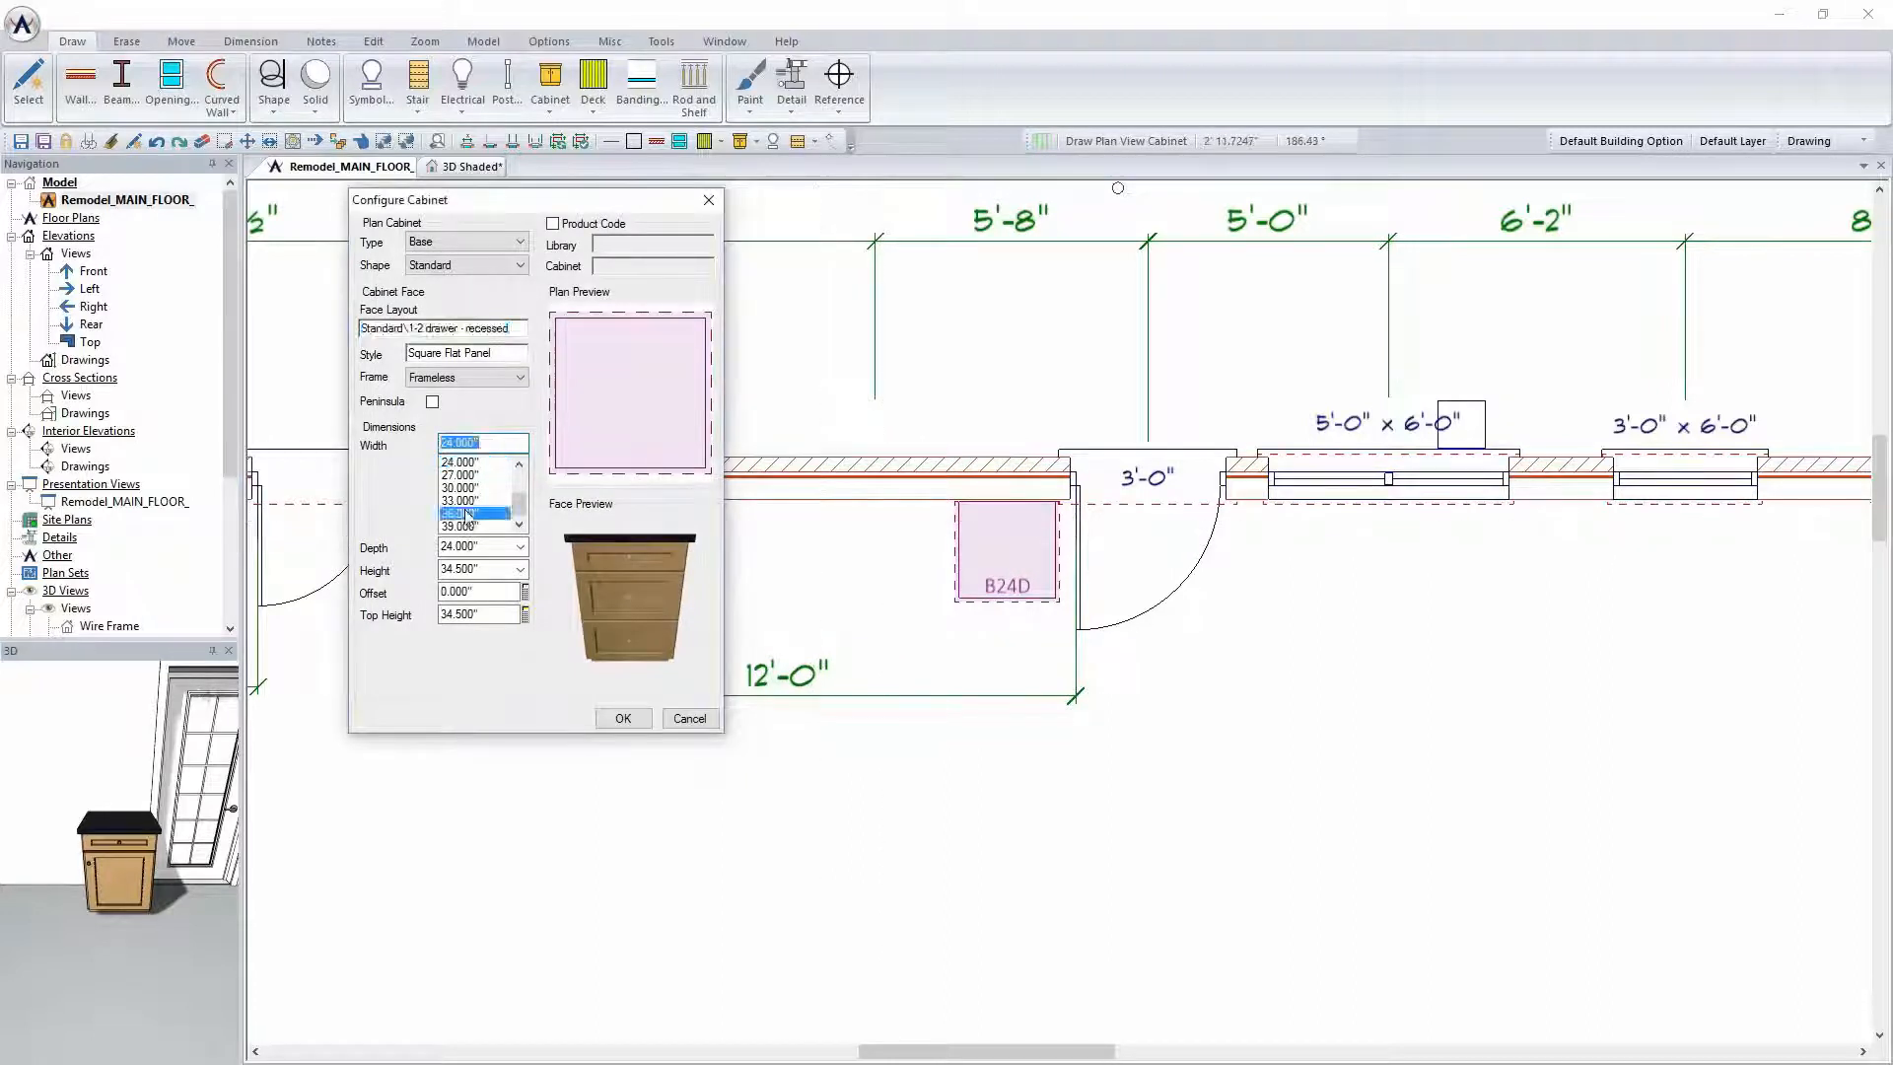
{"action": "left_click_drag", "start_coordinate": [493, 199], "coordinate": [114, 190]}
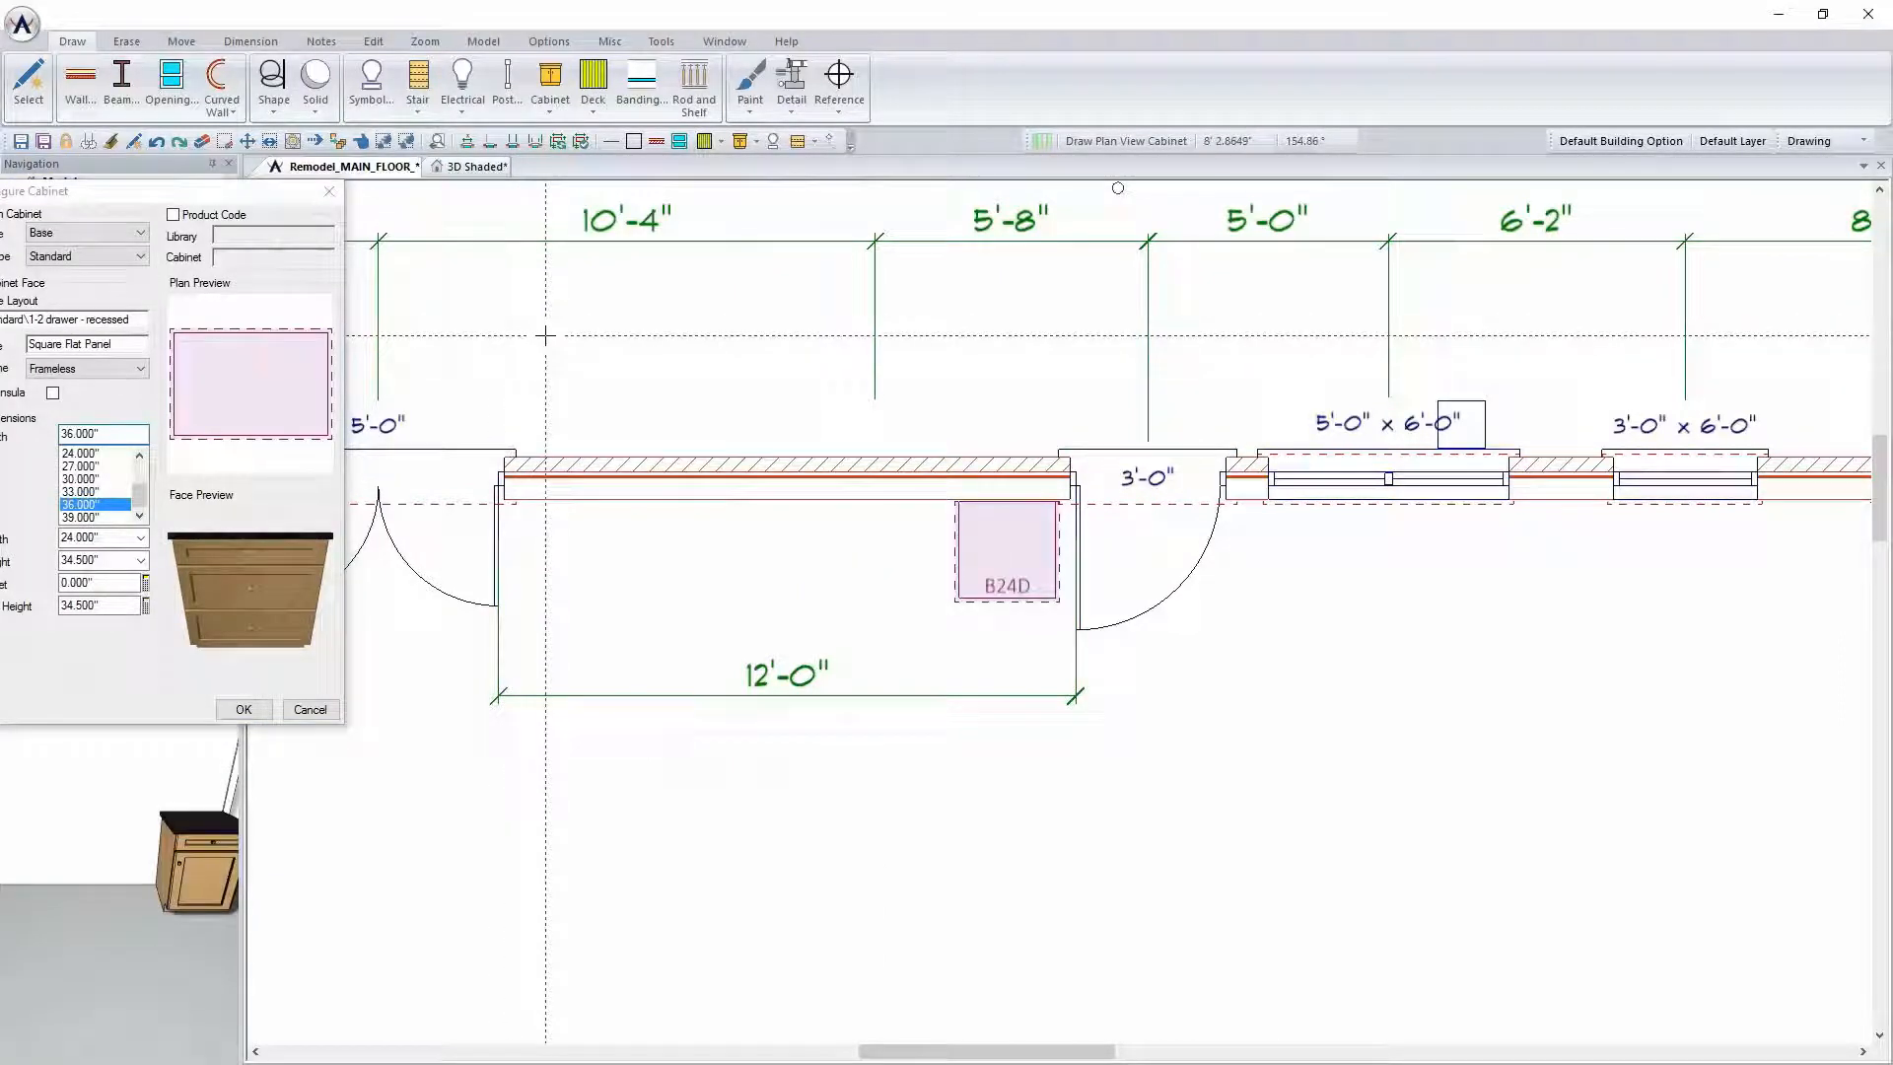
{"action": "left_click", "coordinate": [98, 479]}
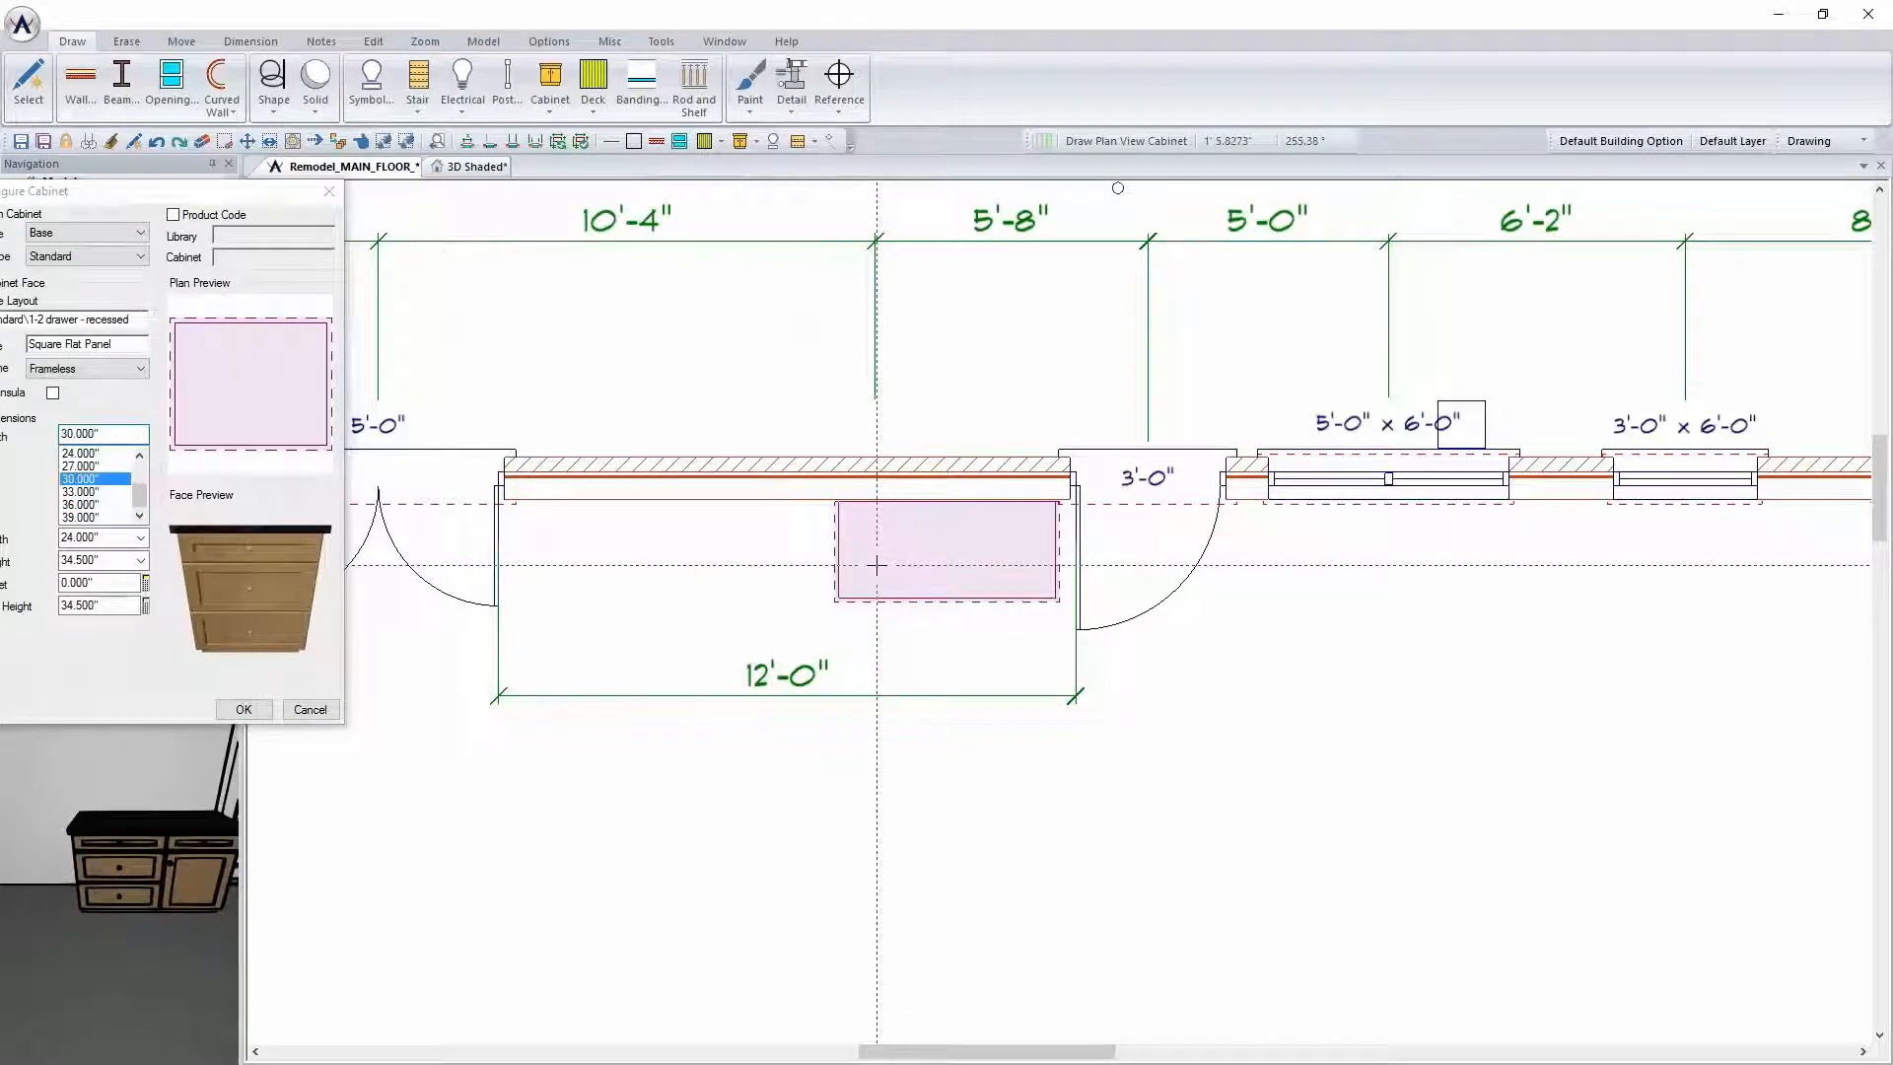
{"action": "left_click", "coordinate": [932, 567]}
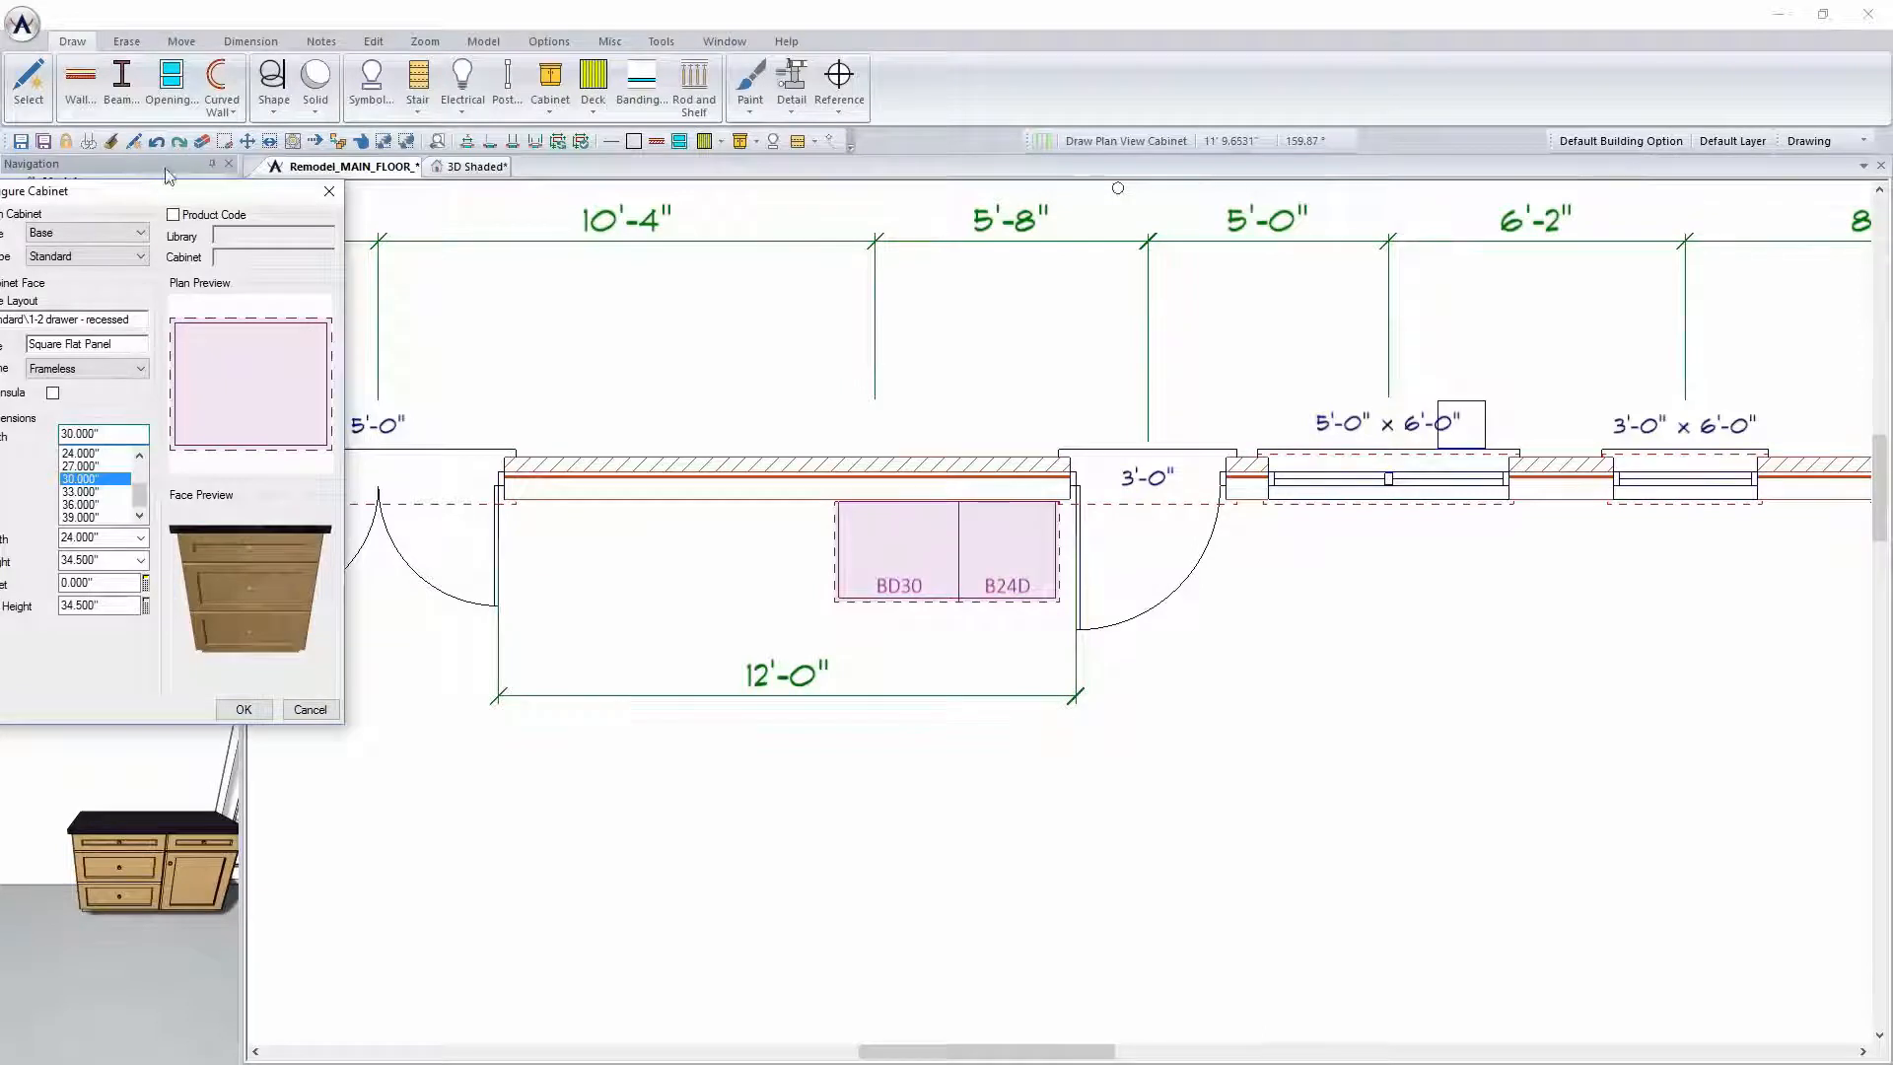
Set the cabinet width to 36 inches and filter the face layouts to two doors and zero drawers
{"action": "left_click_drag", "start_coordinate": [138, 187], "coordinate": [282, 99]}
{"action": "left_click", "coordinate": [233, 418]}
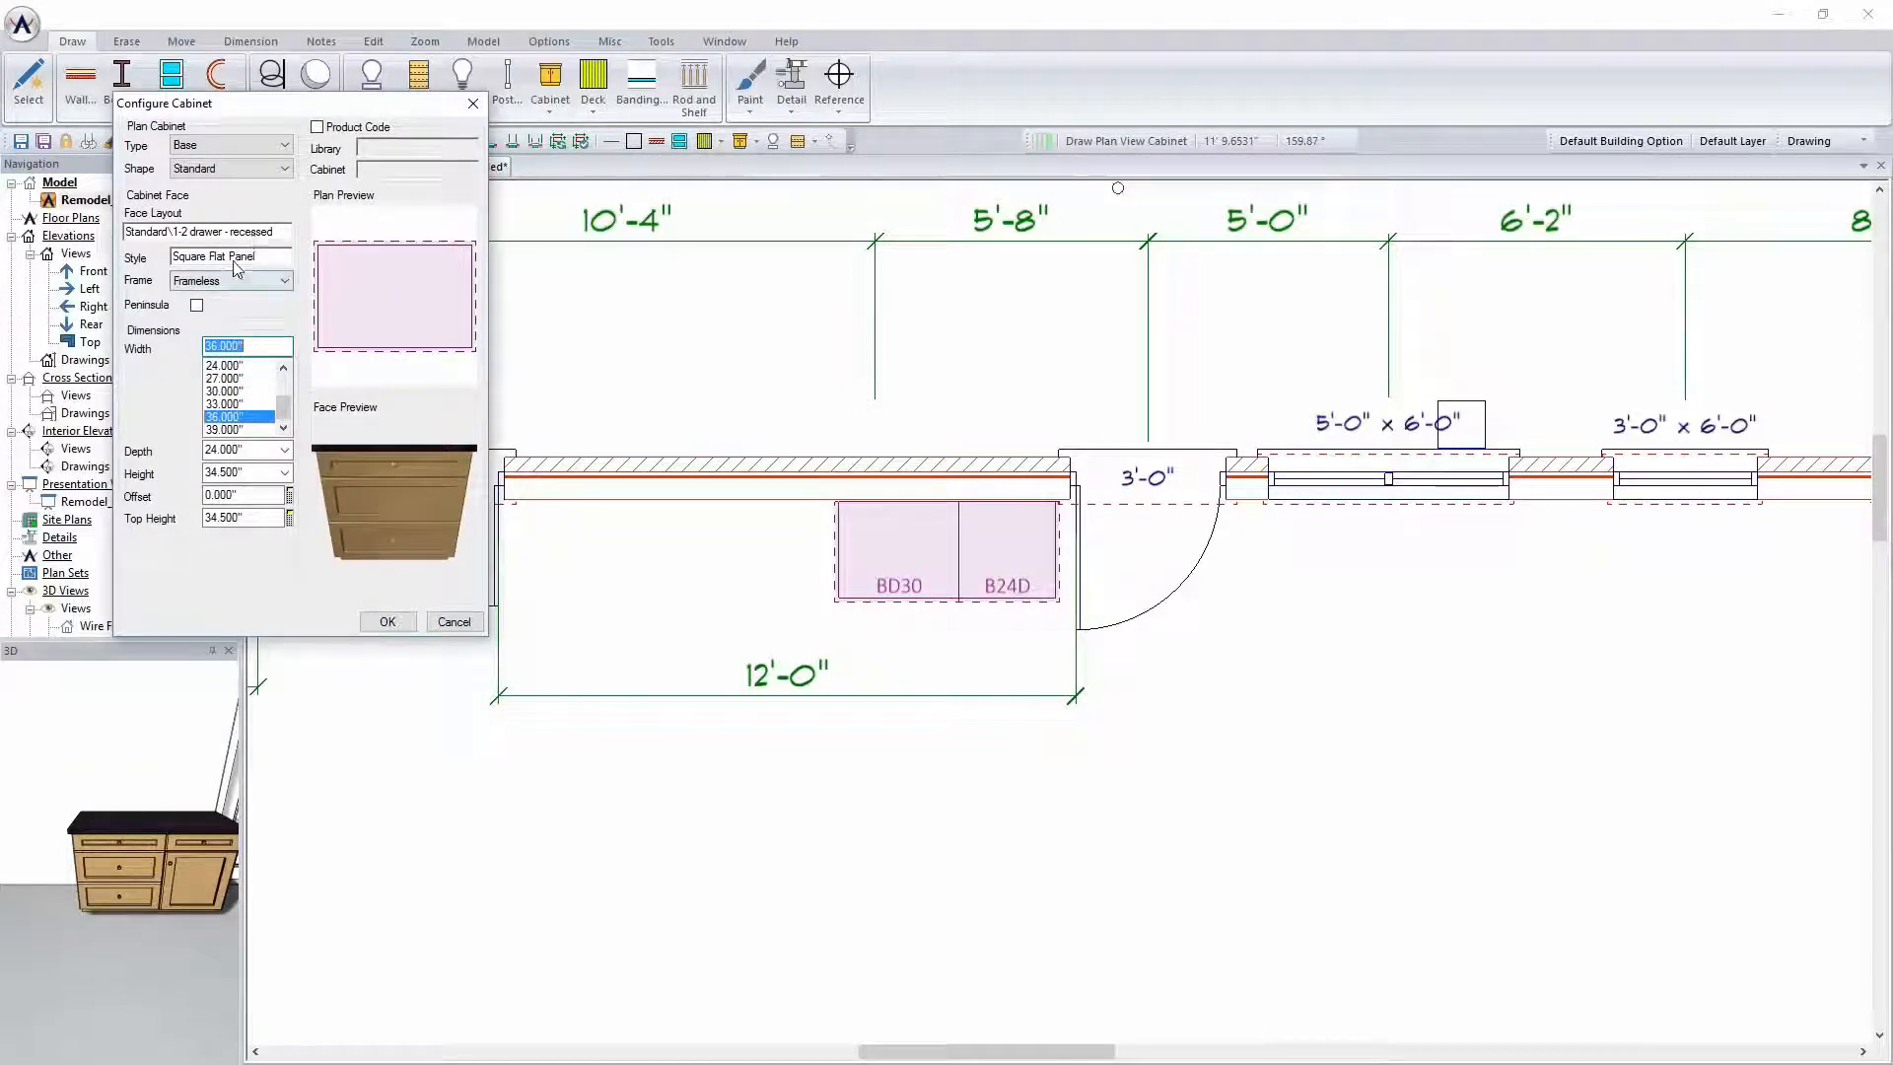
{"action": "left_click", "coordinate": [234, 232]}
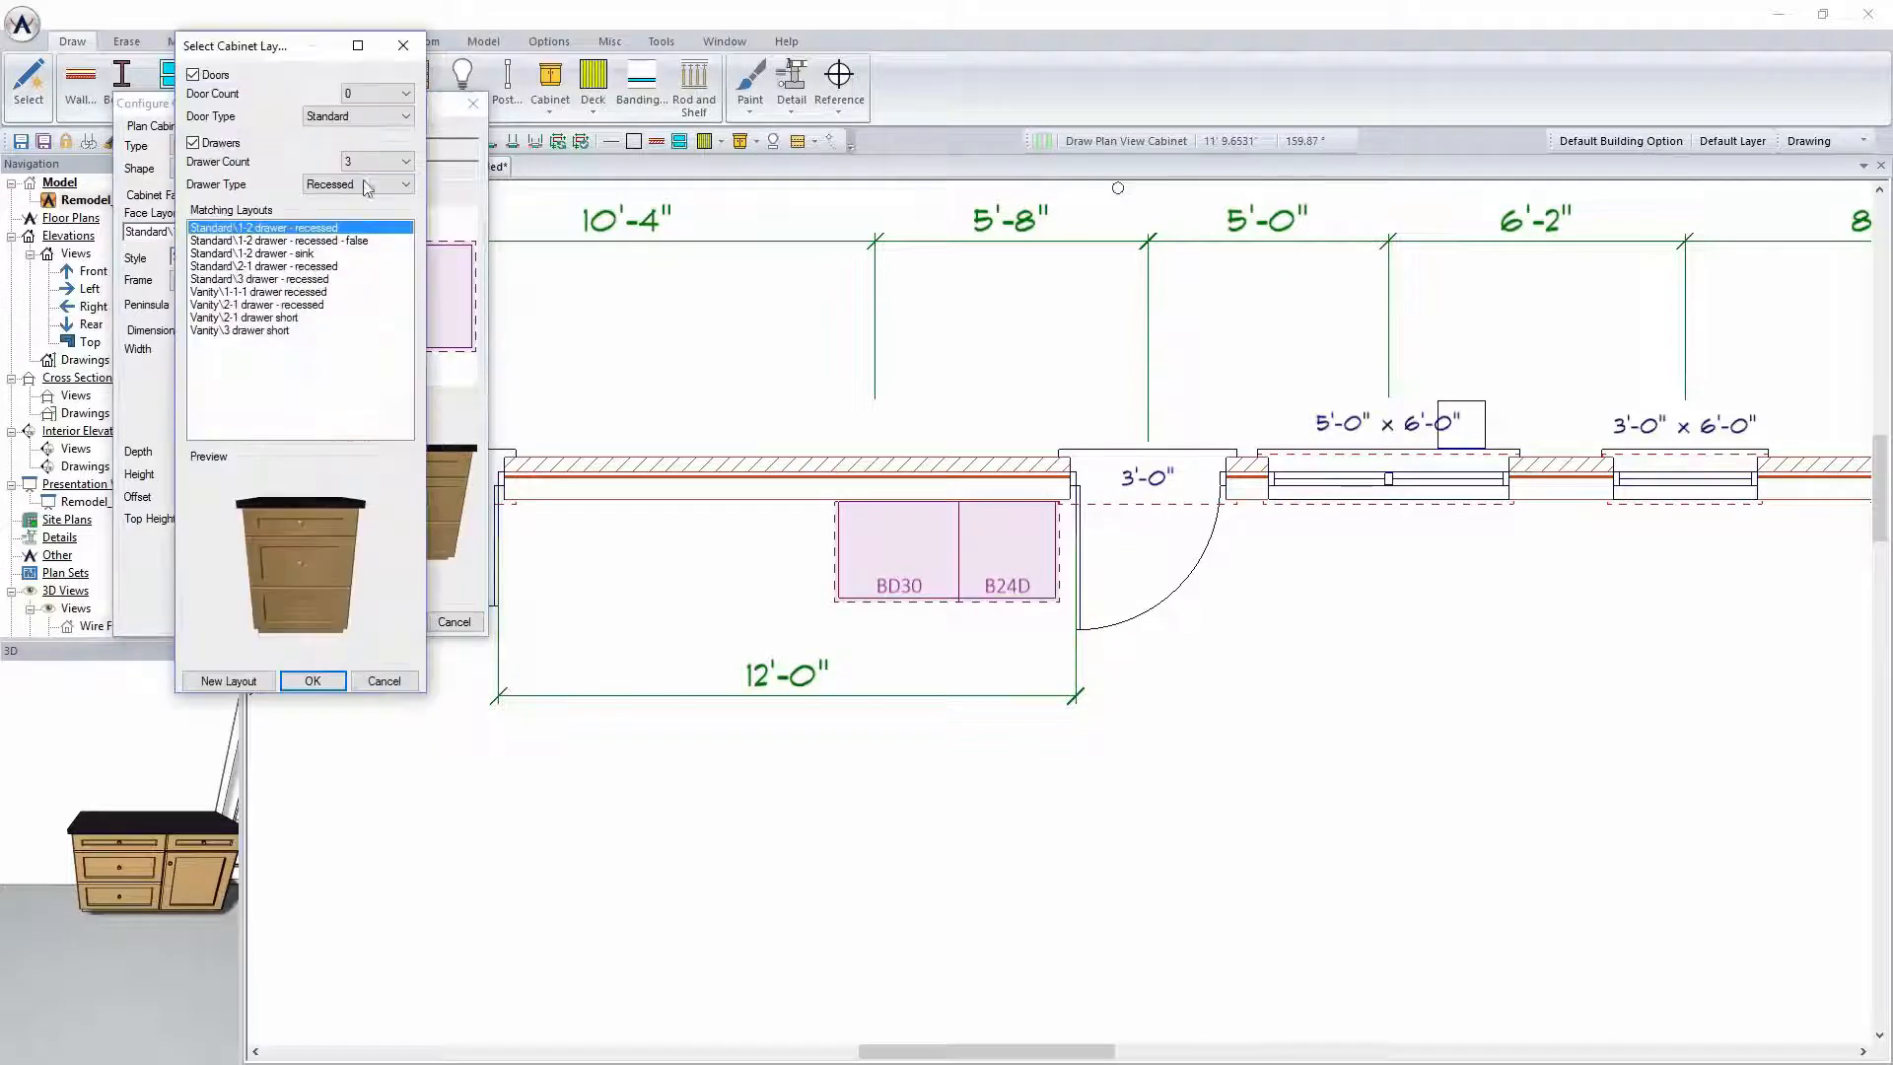
{"action": "left_click", "coordinate": [375, 94]}
{"action": "left_click", "coordinate": [365, 136]}
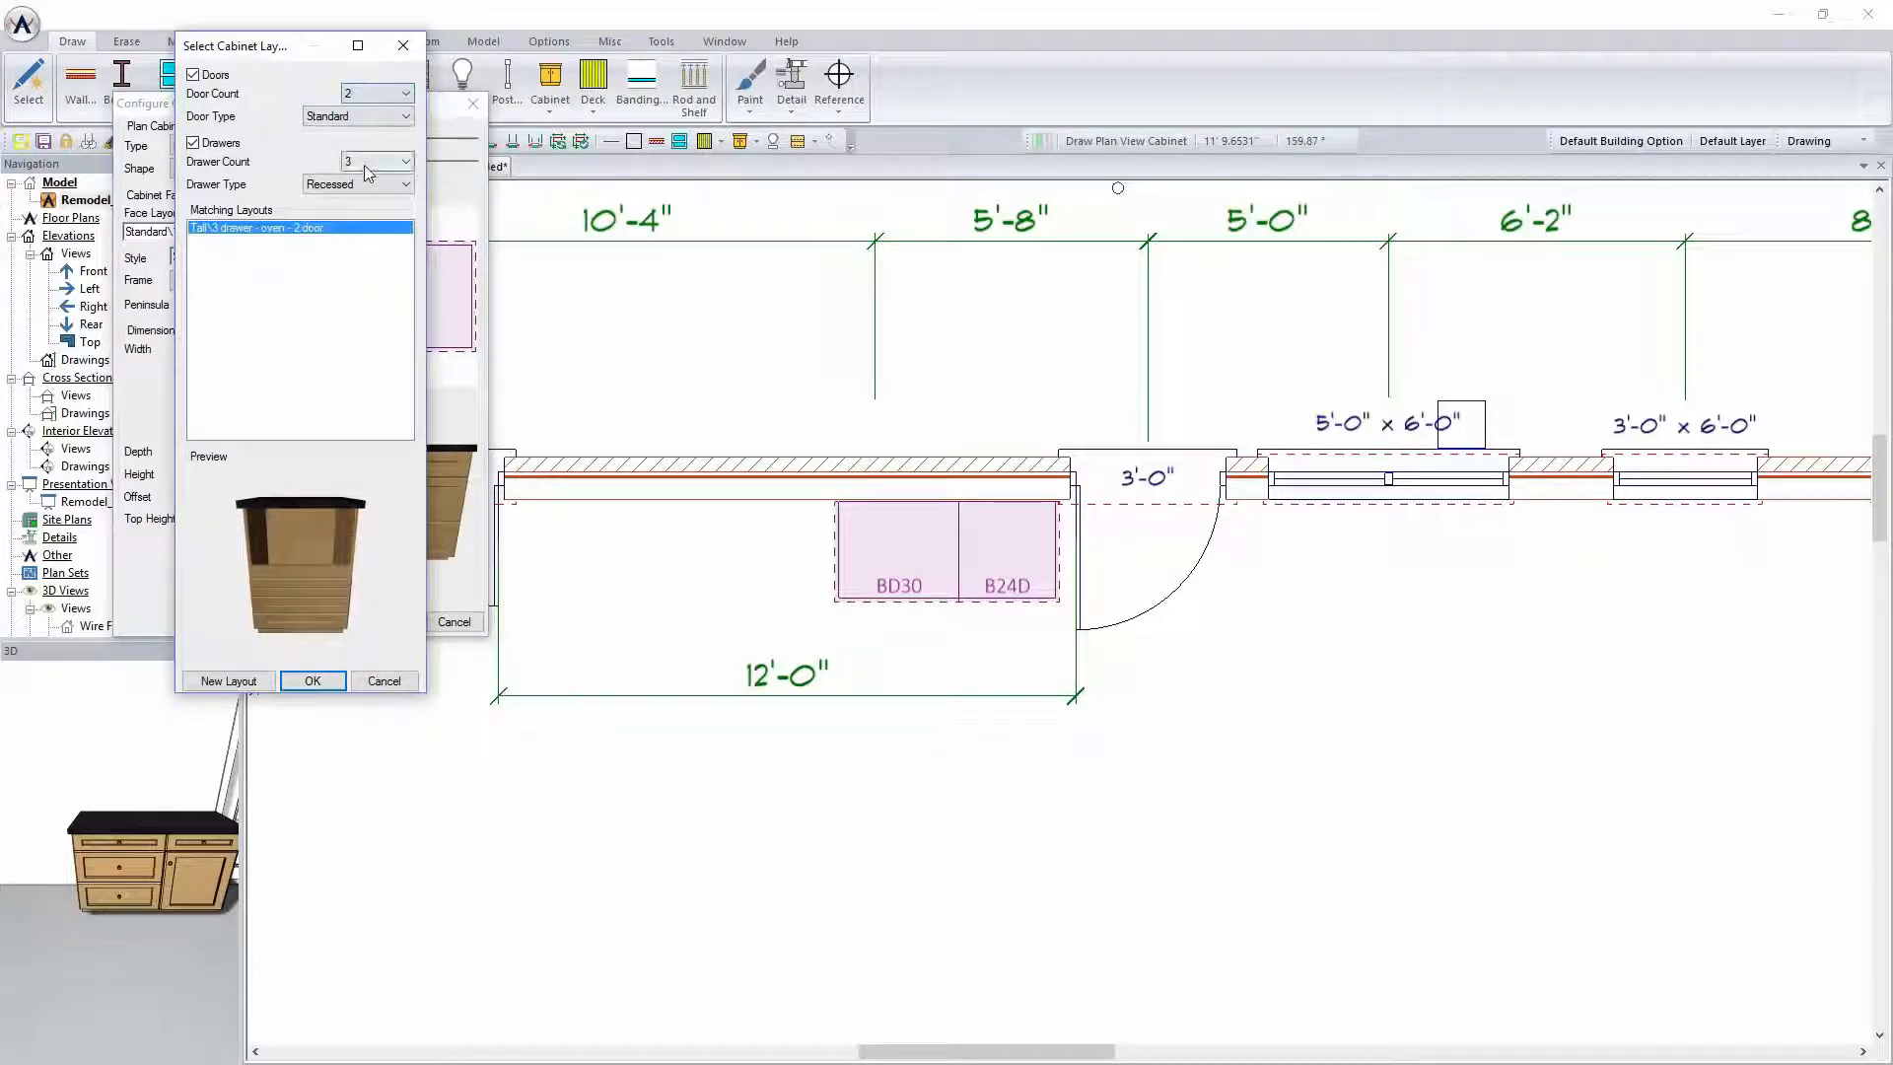
{"action": "left_click", "coordinate": [373, 160]}
{"action": "left_click", "coordinate": [367, 180]}
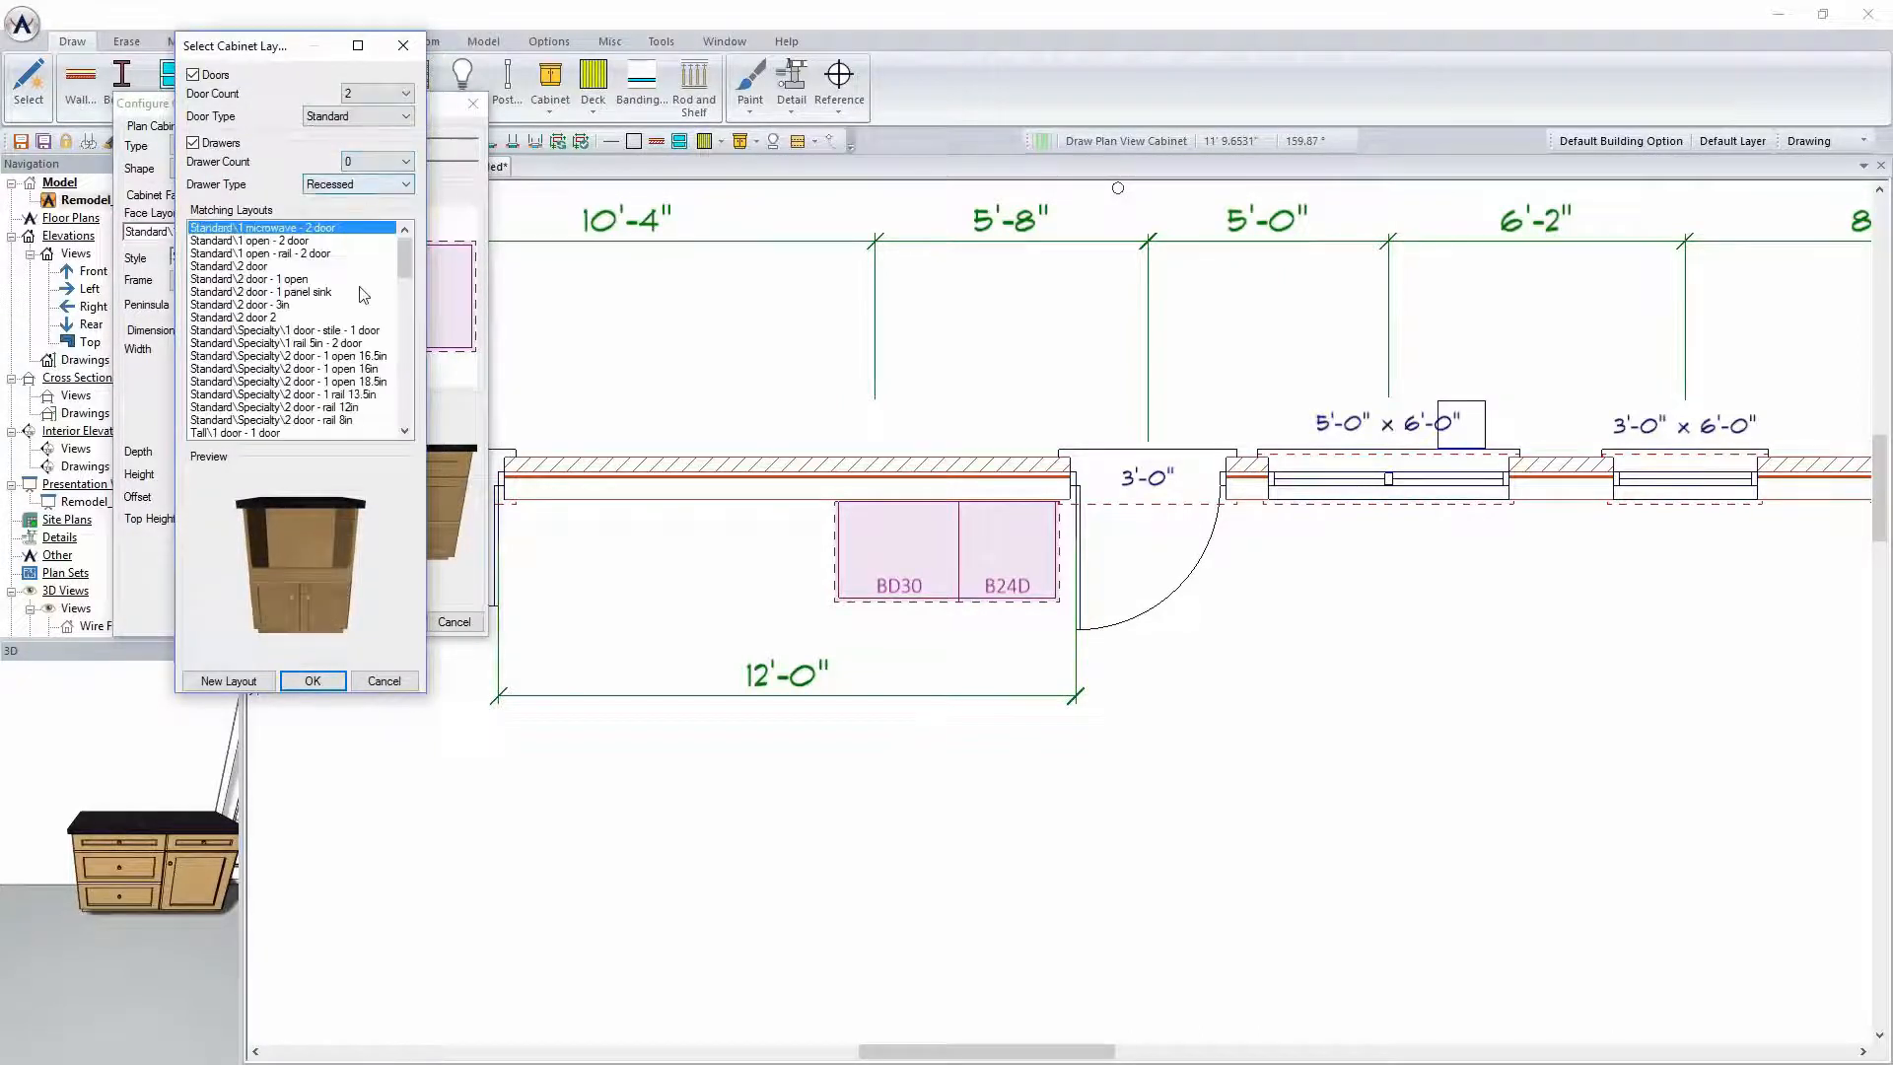
Apply the Standard\2 door 2 face layout and place the 36-inch cabinet against the 30-inch drawer cabinet
{"action": "key", "text": "Down"}
{"action": "key", "text": "Down"}
{"action": "key", "text": "Down"}
{"action": "key", "text": "Down"}
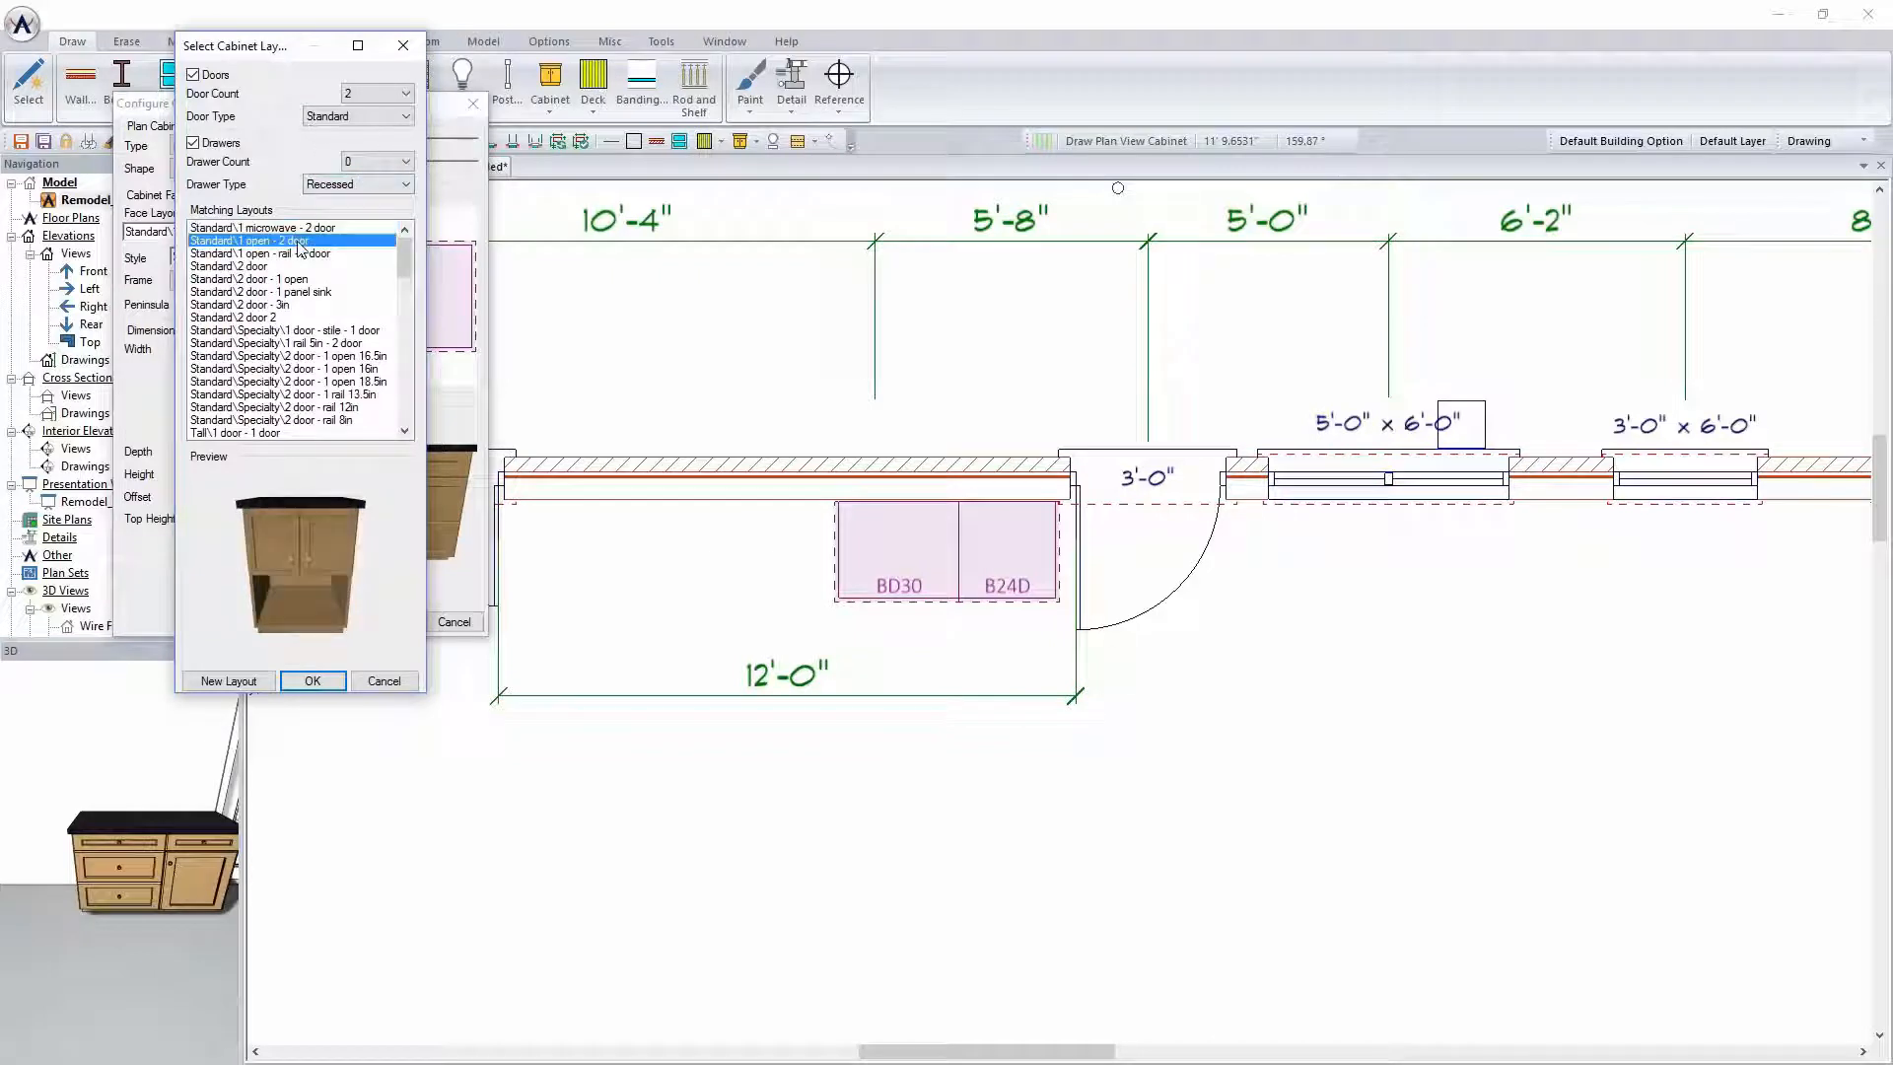
{"action": "key", "text": "Up"}
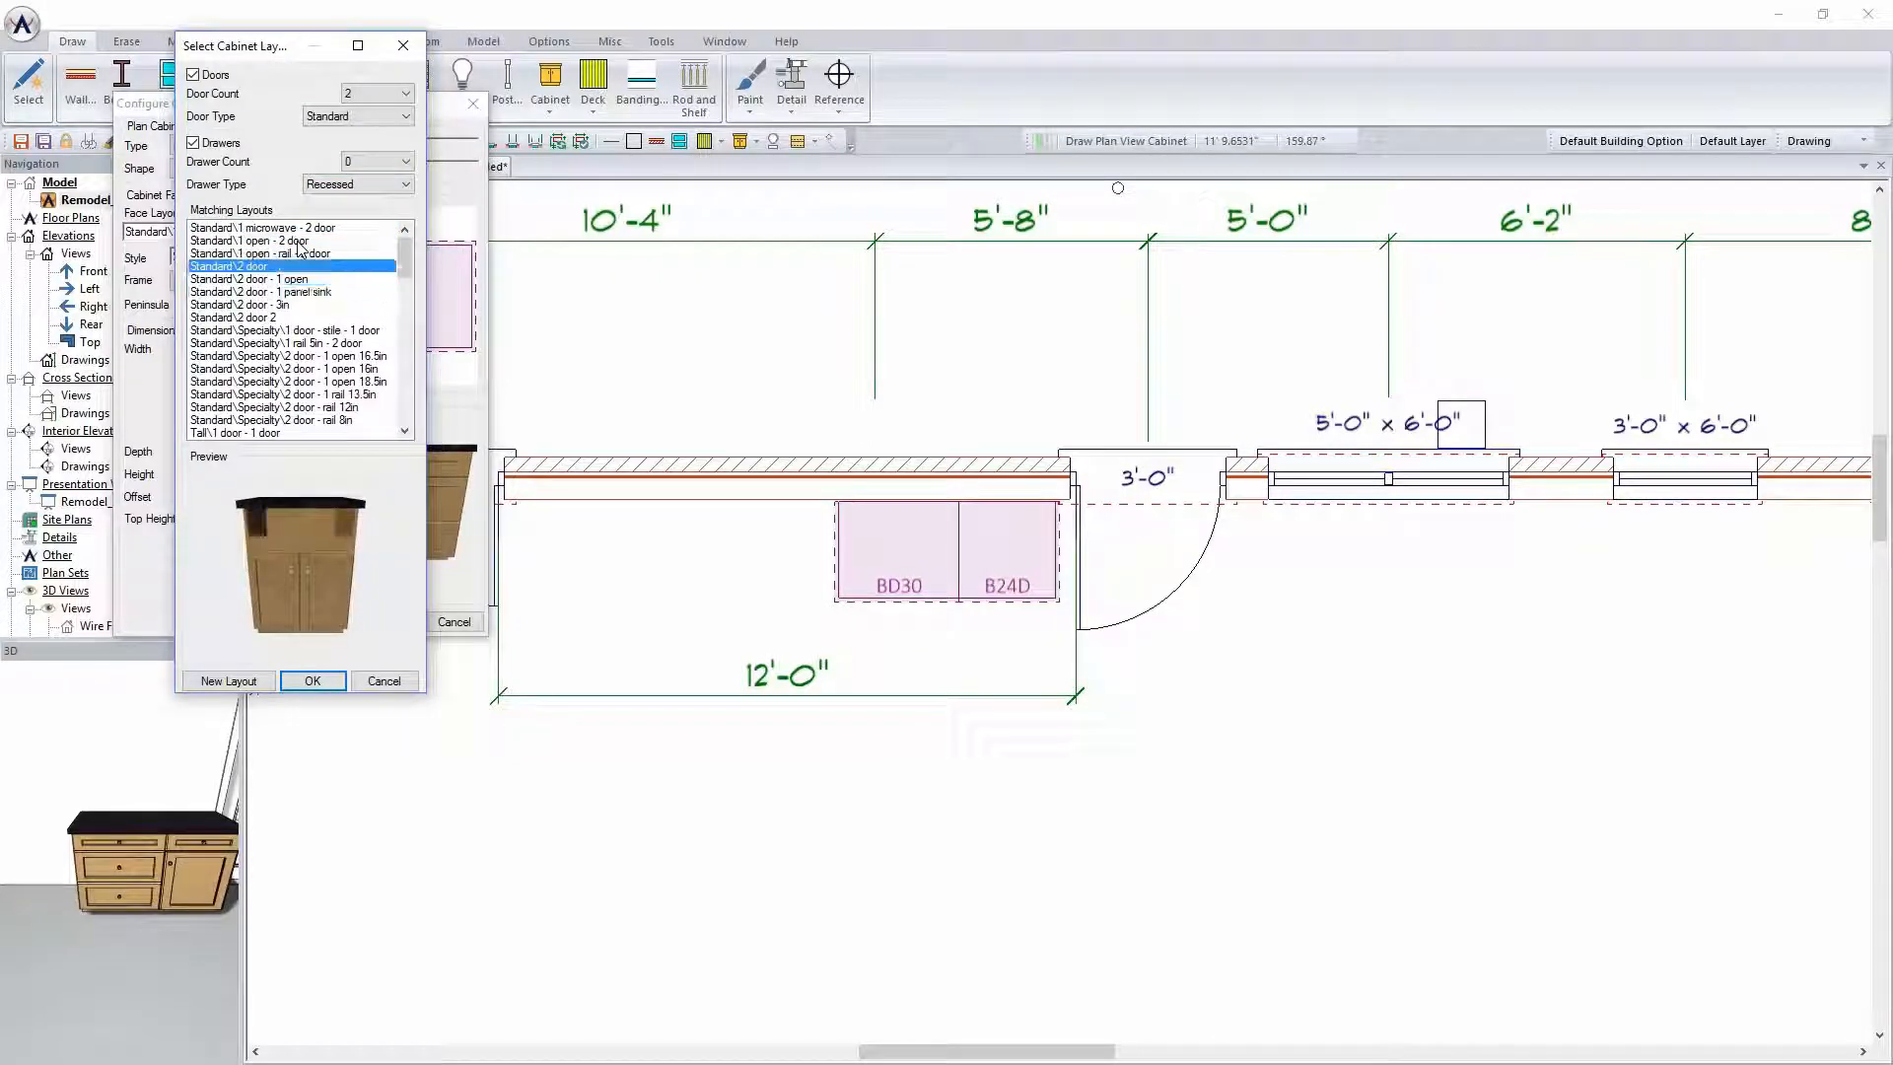
{"action": "key", "text": "Down"}
{"action": "key", "text": "Down"}
{"action": "key", "text": "Down"}
{"action": "key", "text": "Down"}
{"action": "key", "text": "Down"}
{"action": "key", "text": "Down"}
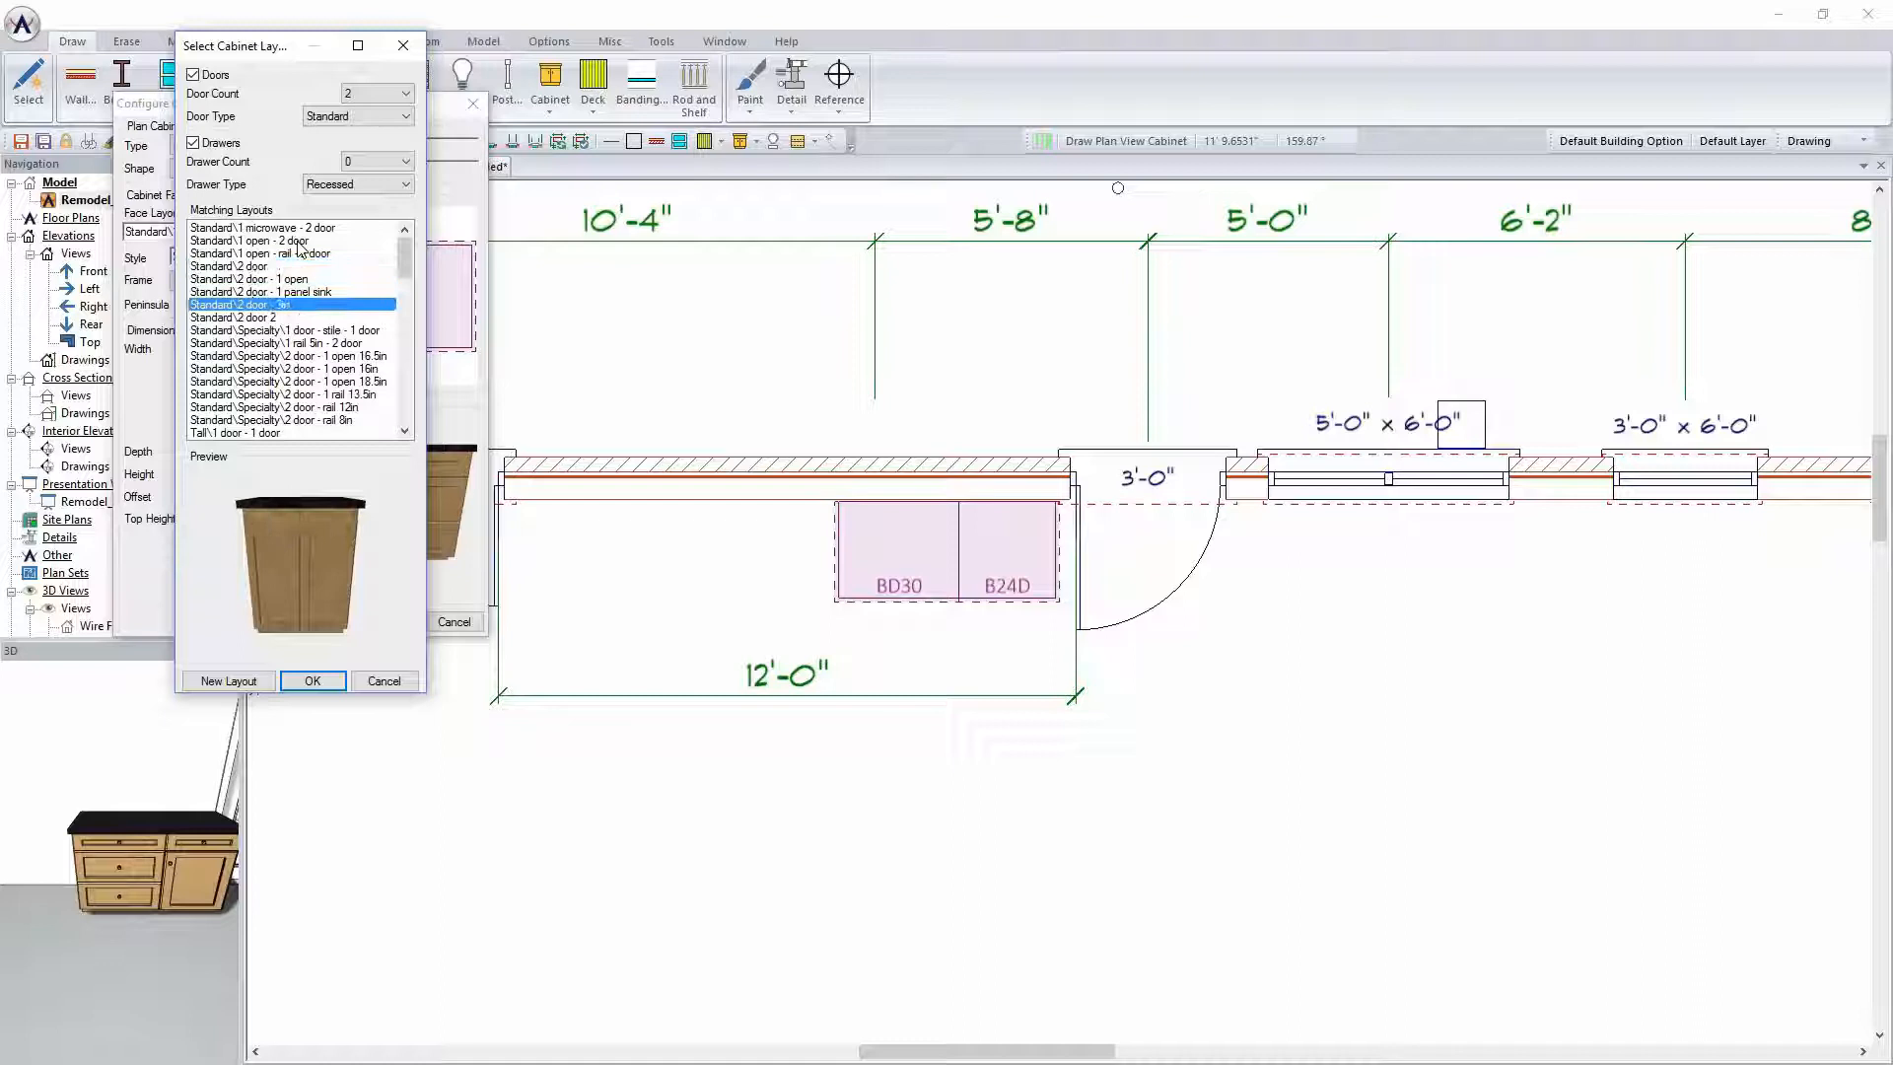
{"action": "key", "text": "Up"}
{"action": "key", "text": "Up"}
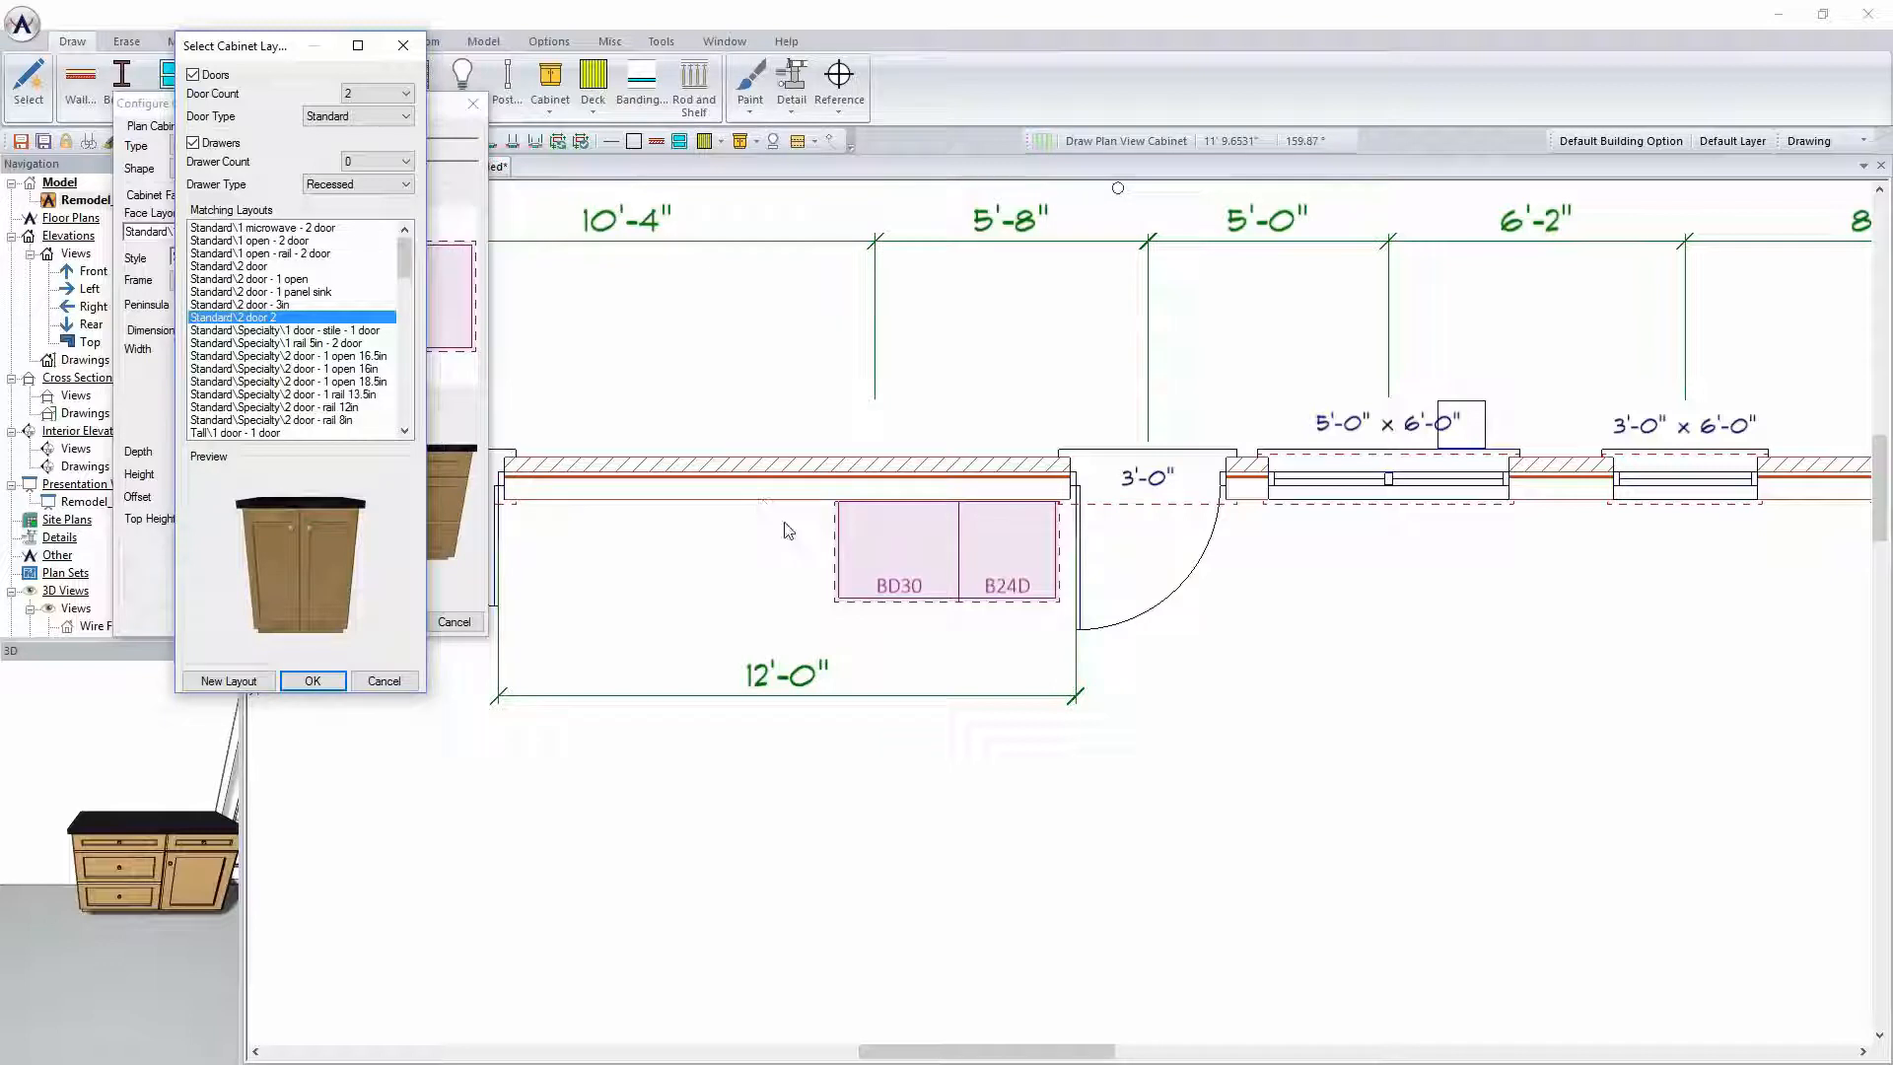
{"action": "left_click", "coordinate": [312, 680]}
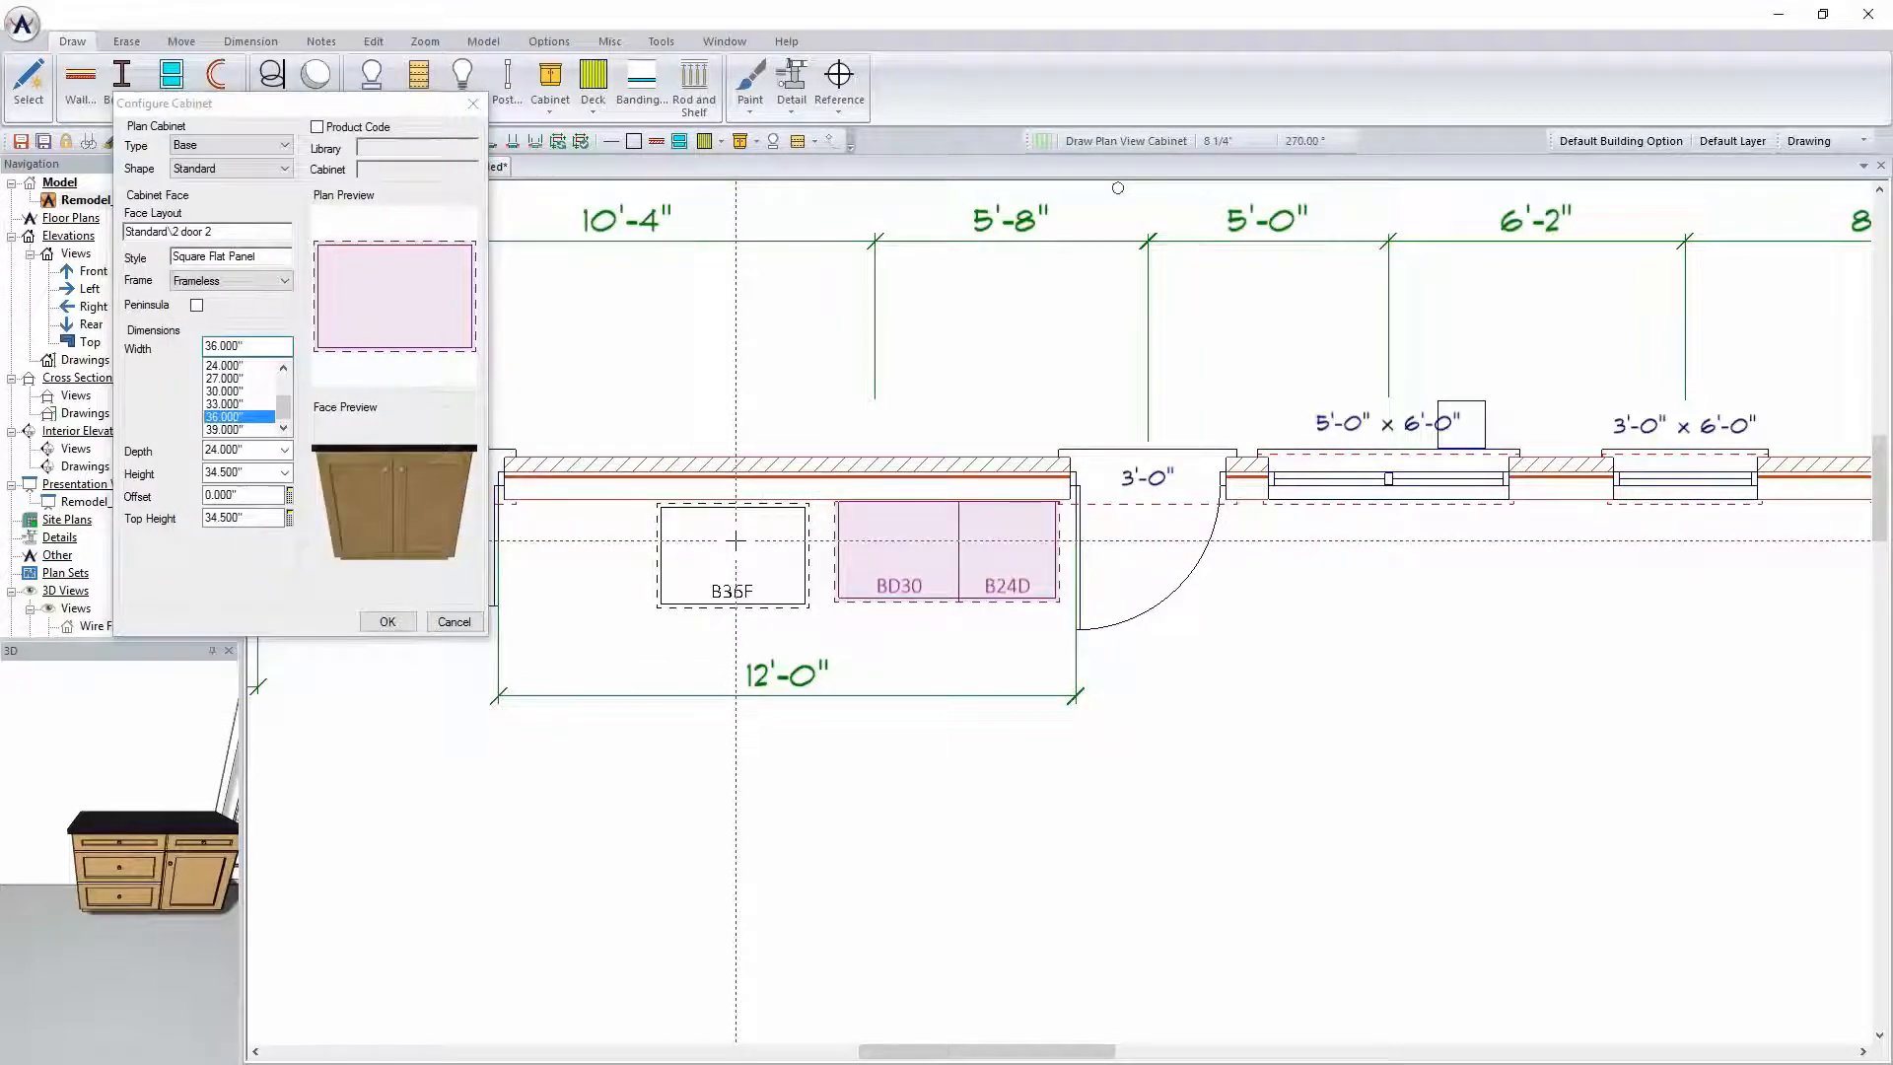
{"action": "left_click", "coordinate": [726, 553]}
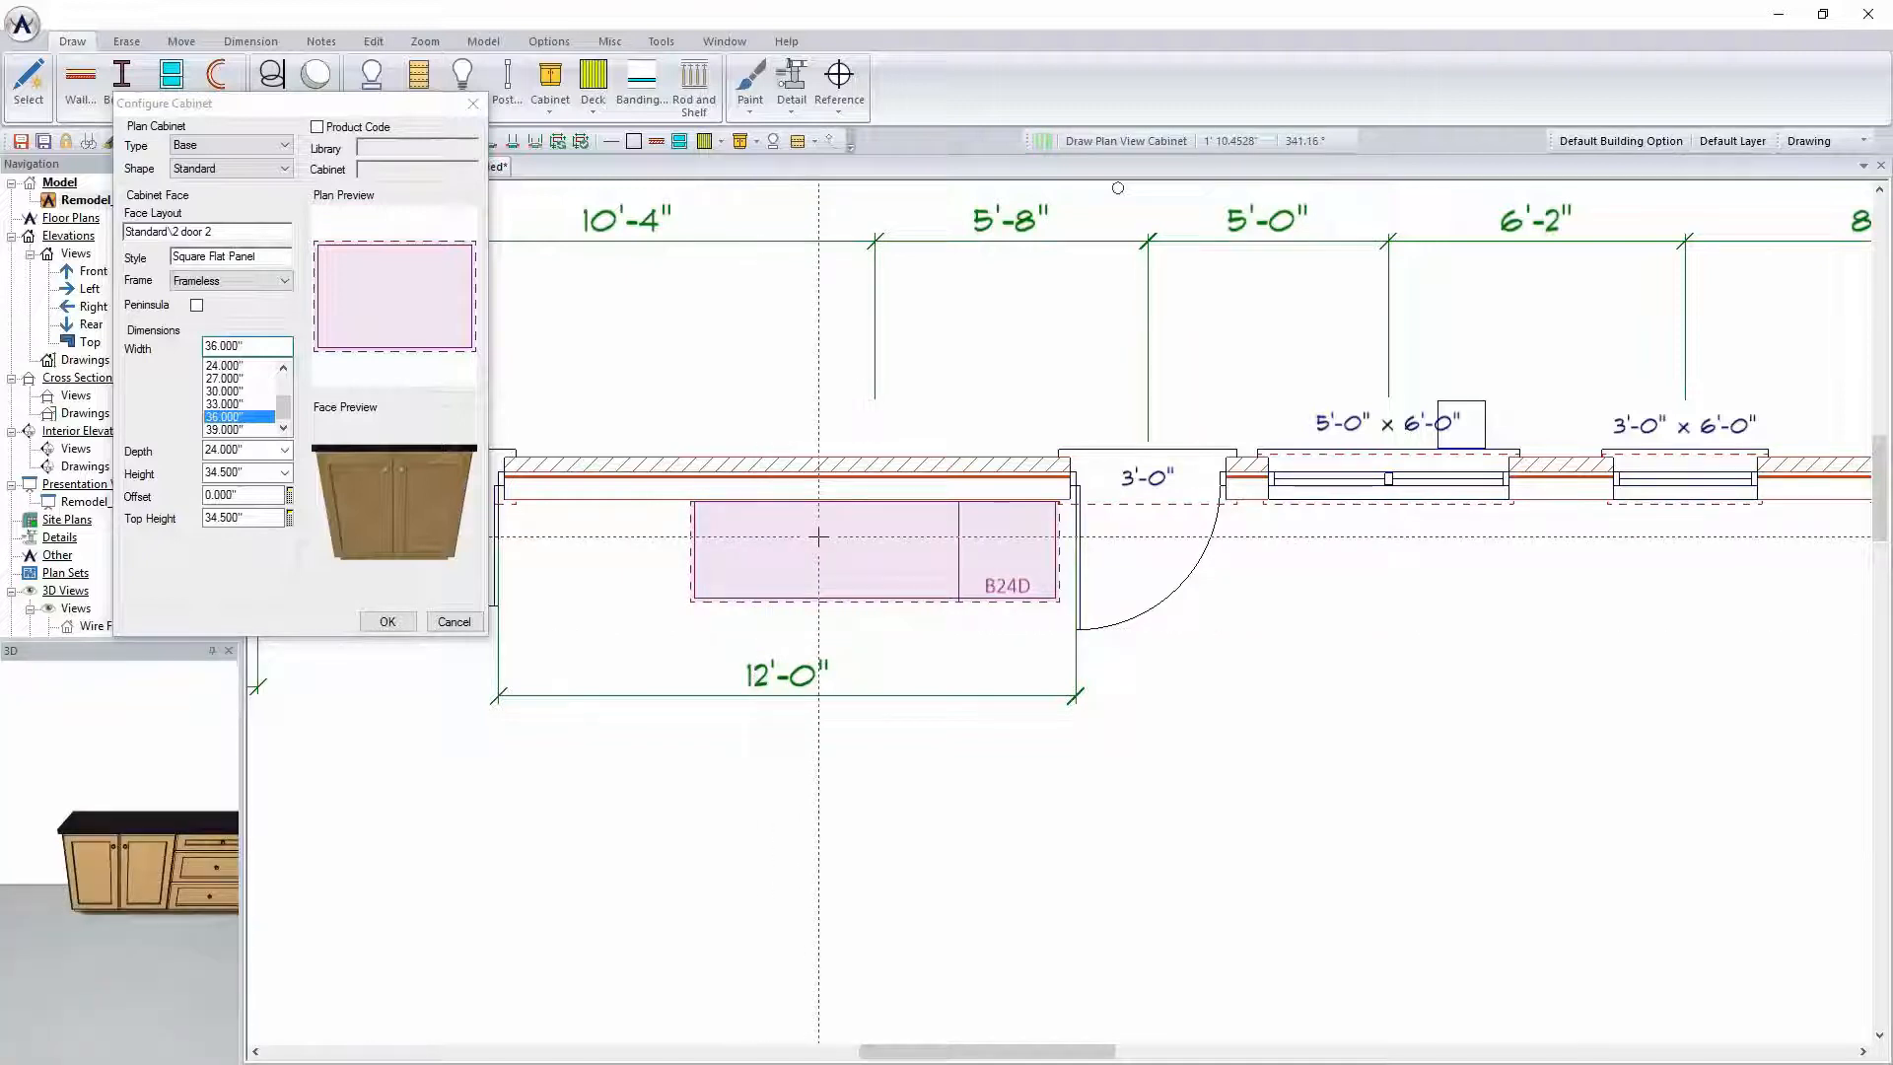
{"action": "key", "text": "Escape"}
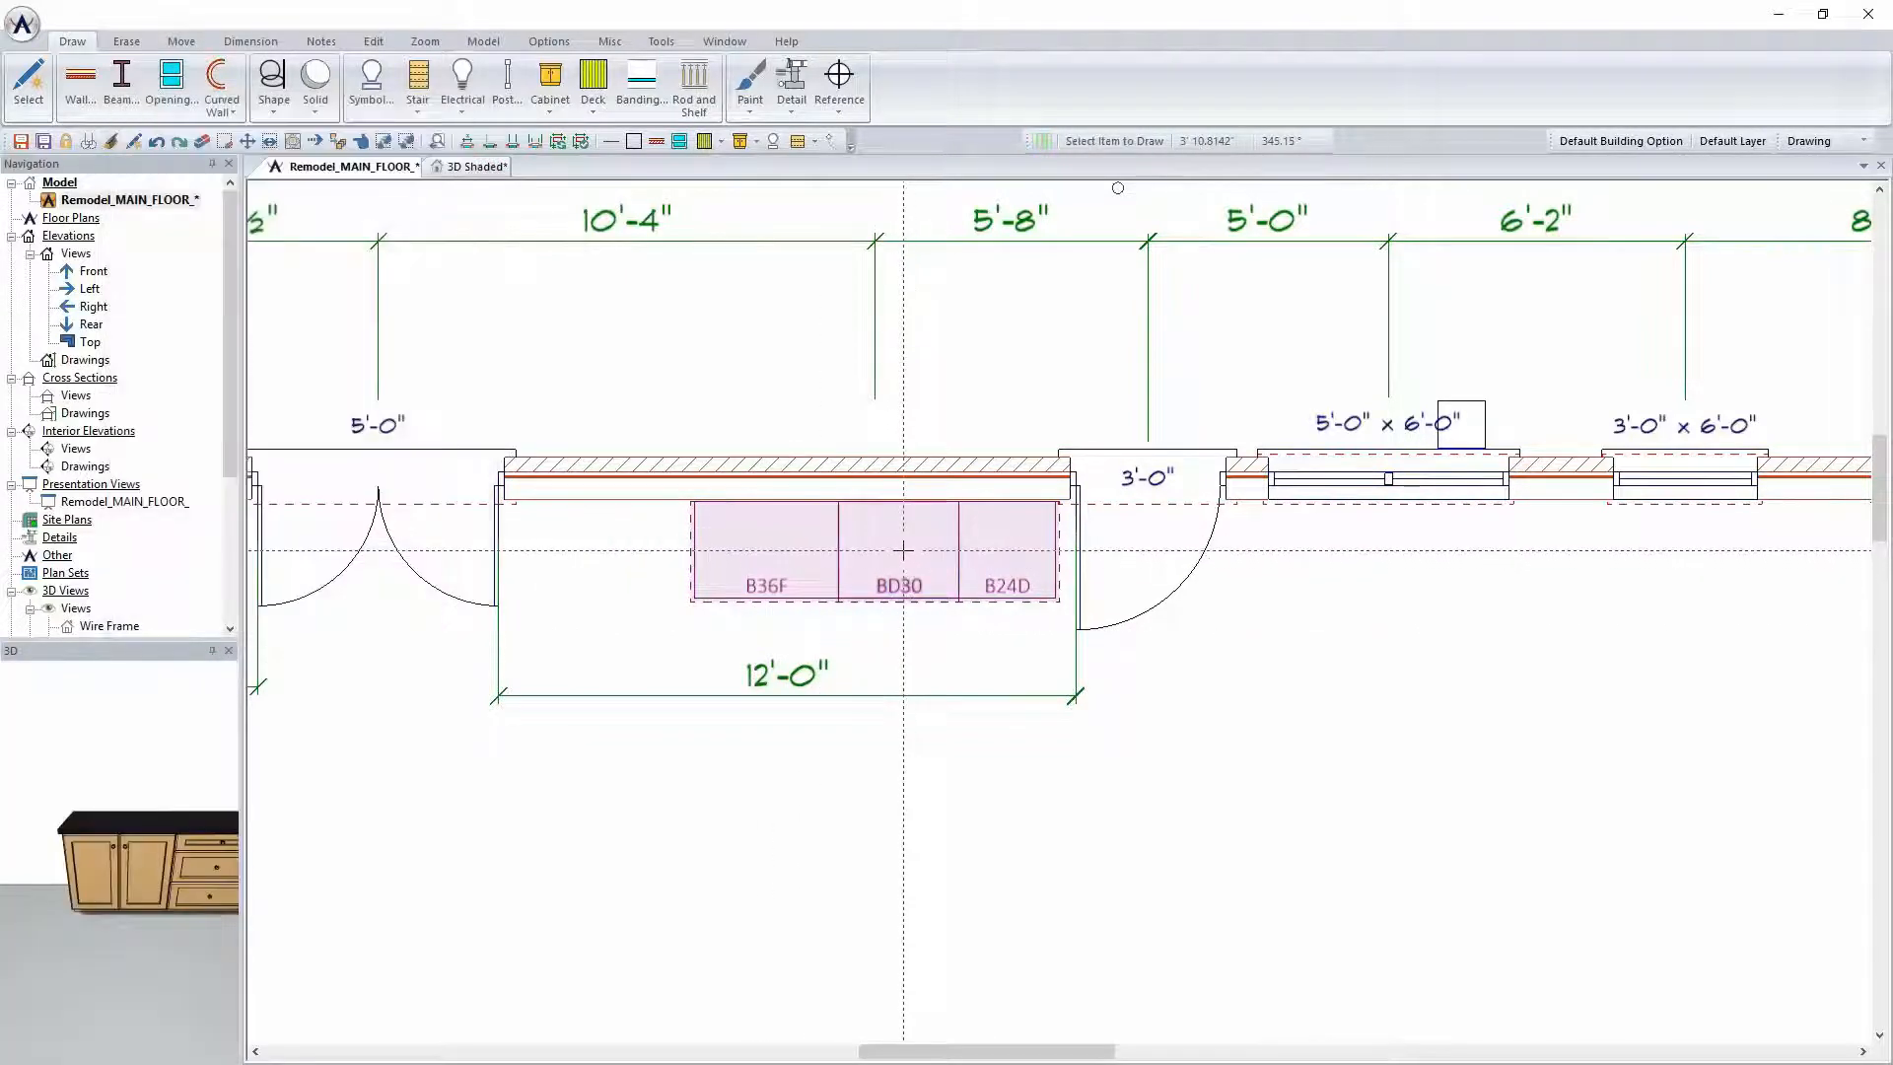
Extend the run toward the double doors with a matching 30-inch drawer cabinet and a matching 24-inch door cabinet
{"action": "left_click", "coordinate": [647, 583]}
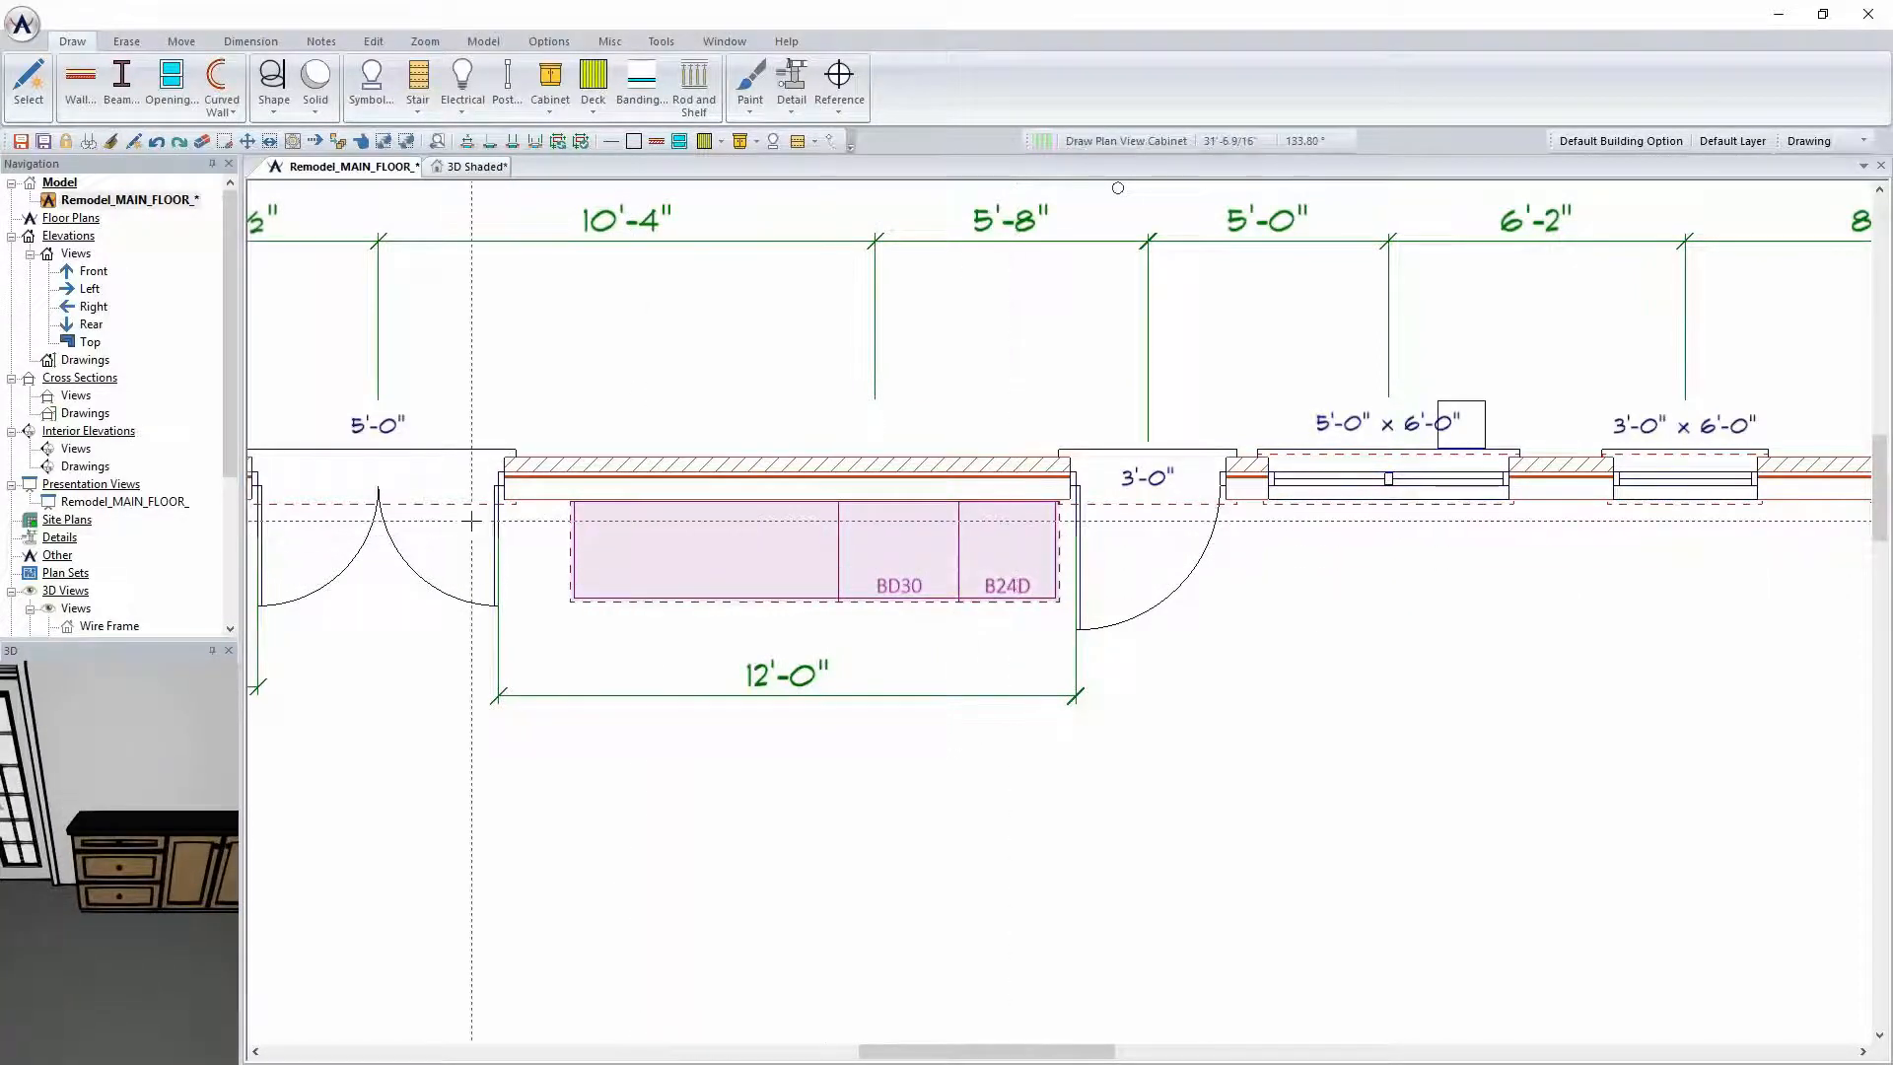
{"action": "left_click", "coordinate": [533, 517]}
{"action": "scroll", "coordinate": [587, 552], "scroll_direction": "down", "scroll_amount": 2}
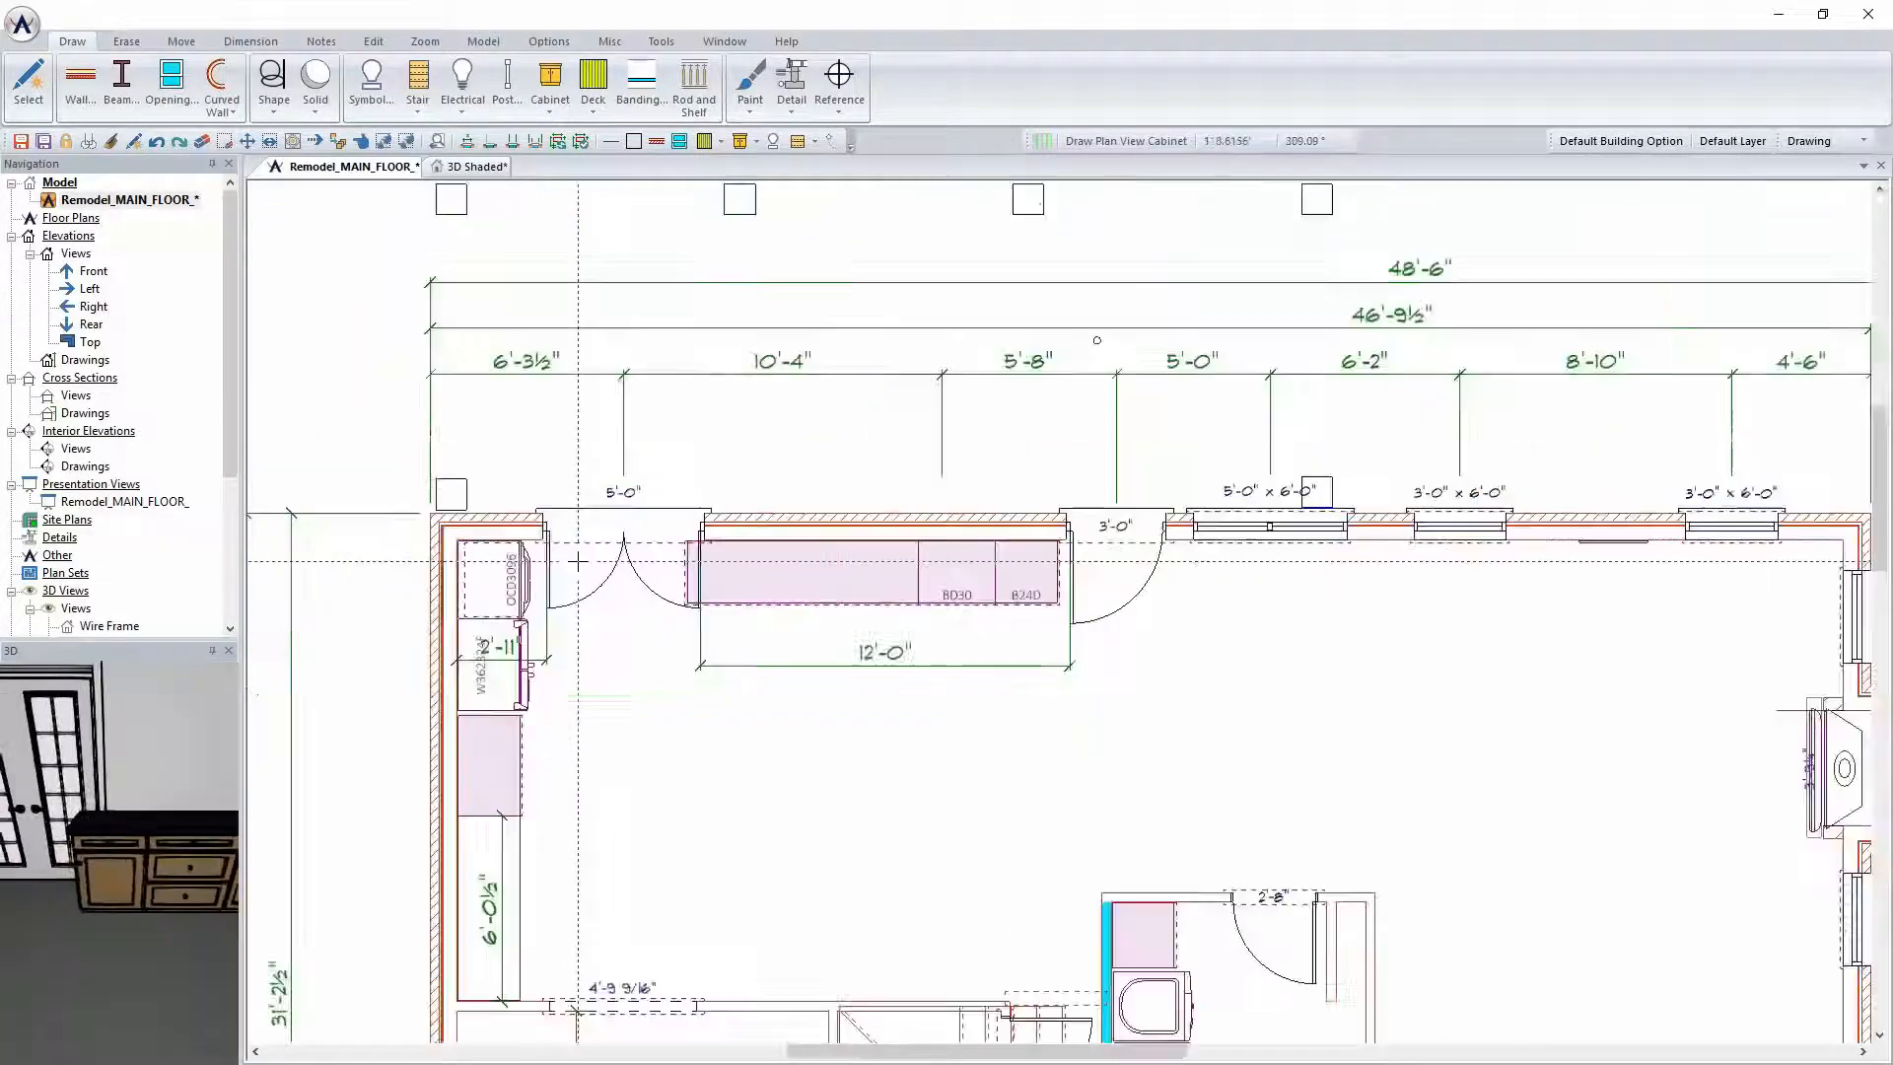
{"action": "scroll", "coordinate": [588, 552], "scroll_direction": "up", "scroll_amount": 2}
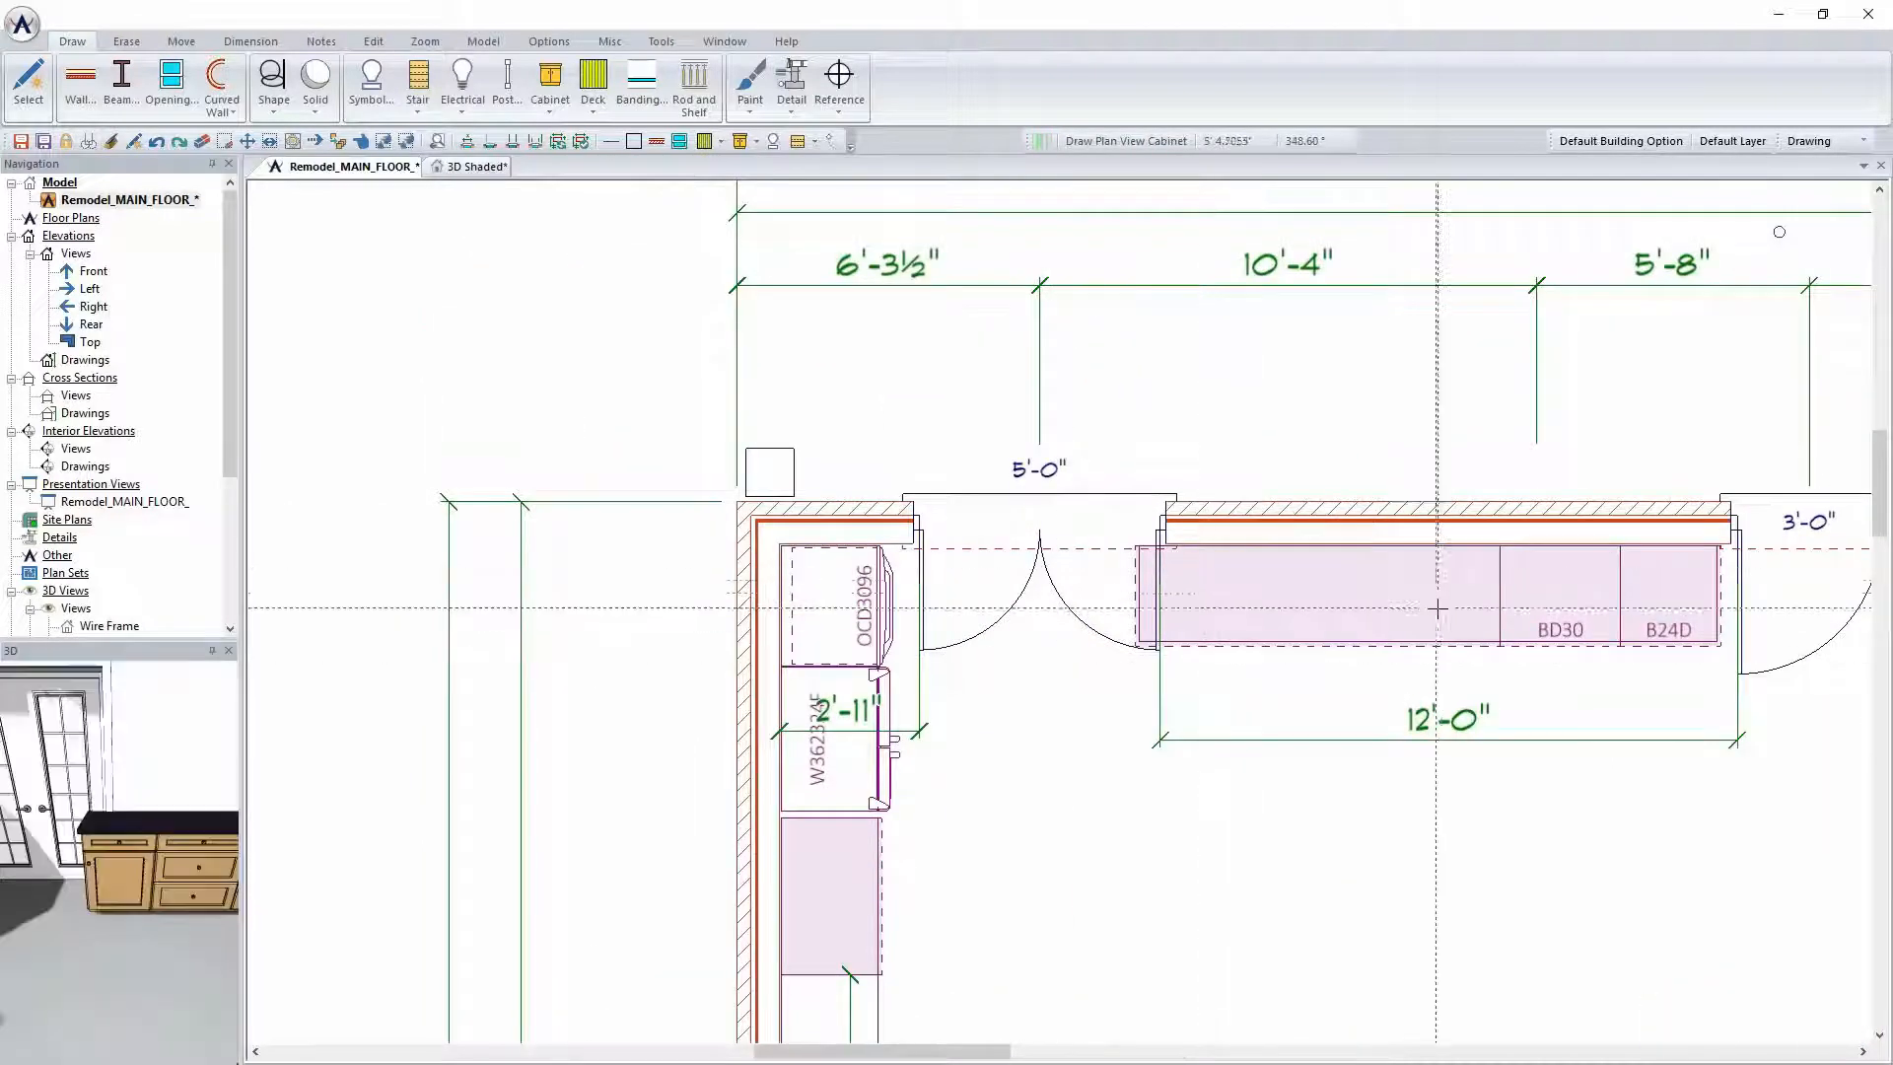
{"action": "left_click", "coordinate": [1353, 589]}
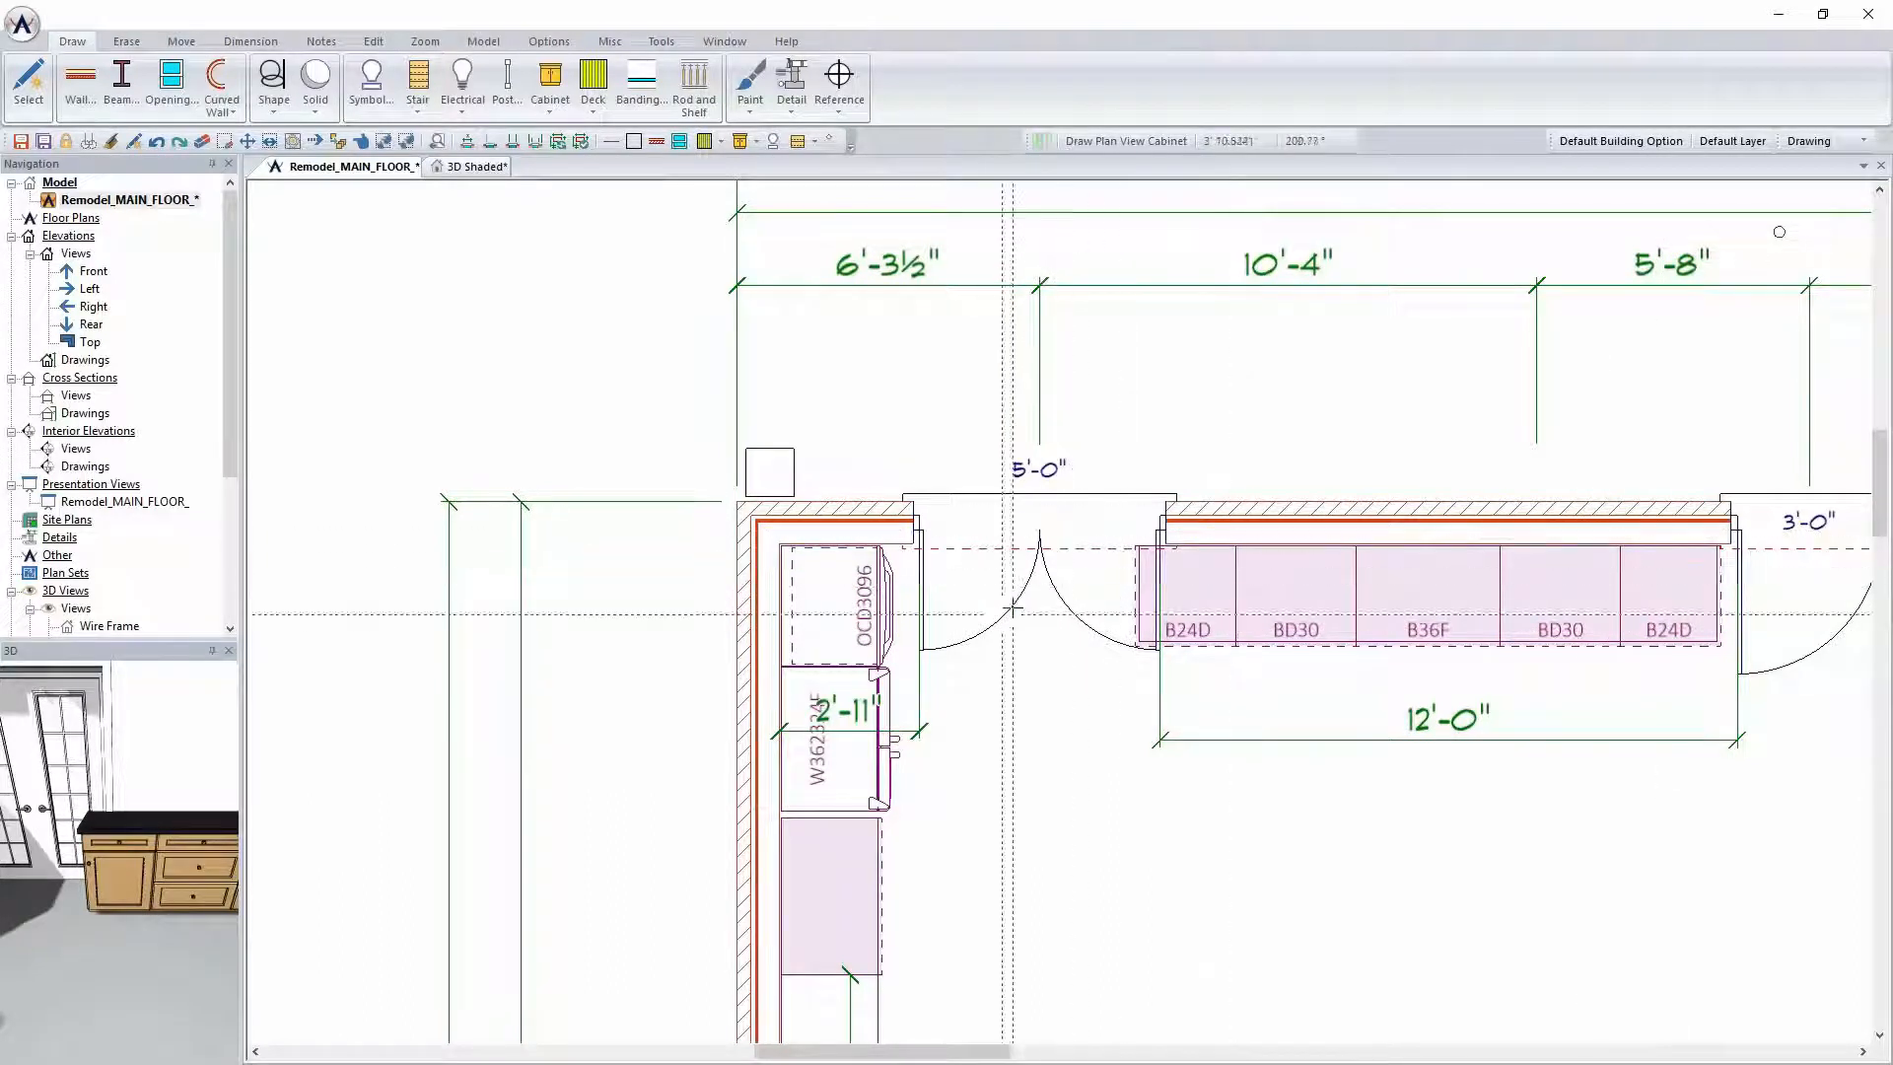
Set the width of both 24-inch end cabinets to 18 inches and shift the joined run to sit between the two door openings
{"action": "right_click", "coordinate": [1163, 582]}
{"action": "left_click", "coordinate": [1212, 643]}
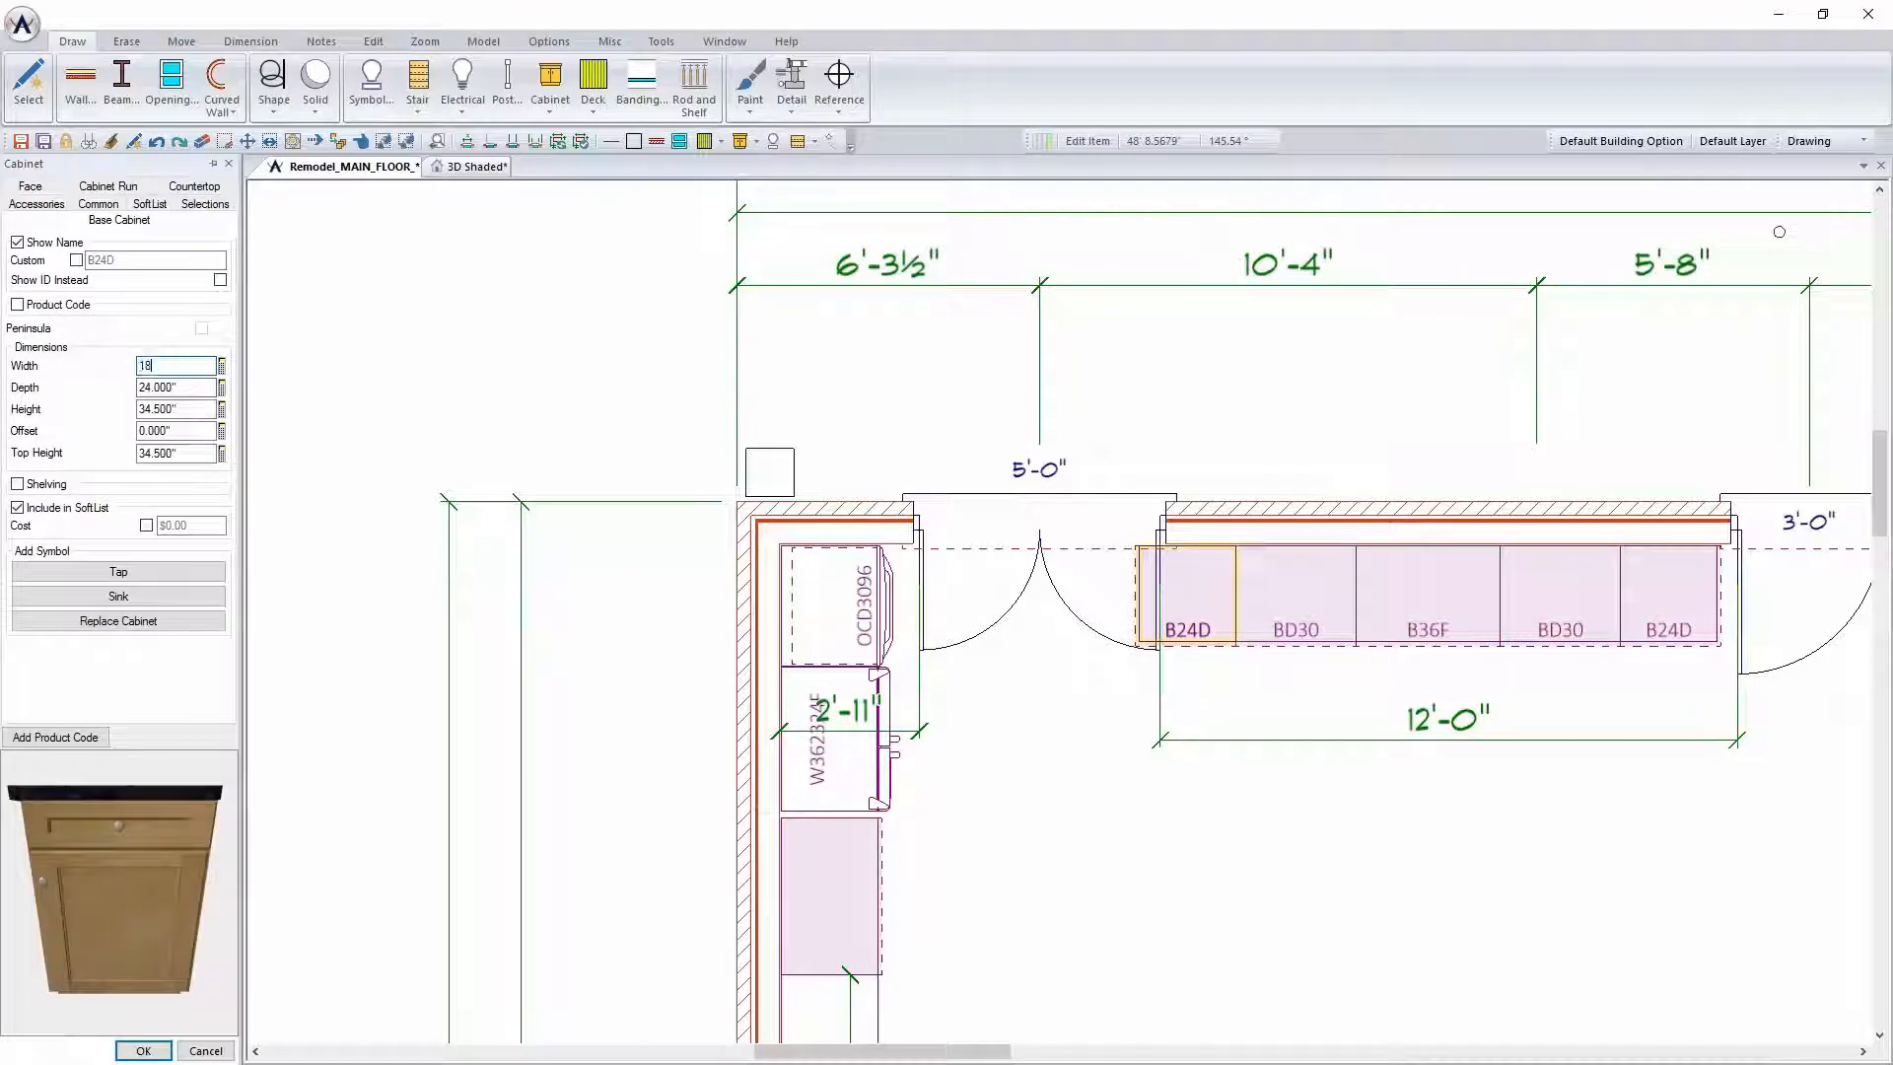
{"action": "type", "text": "18"}
{"action": "left_click", "coordinate": [143, 1049]}
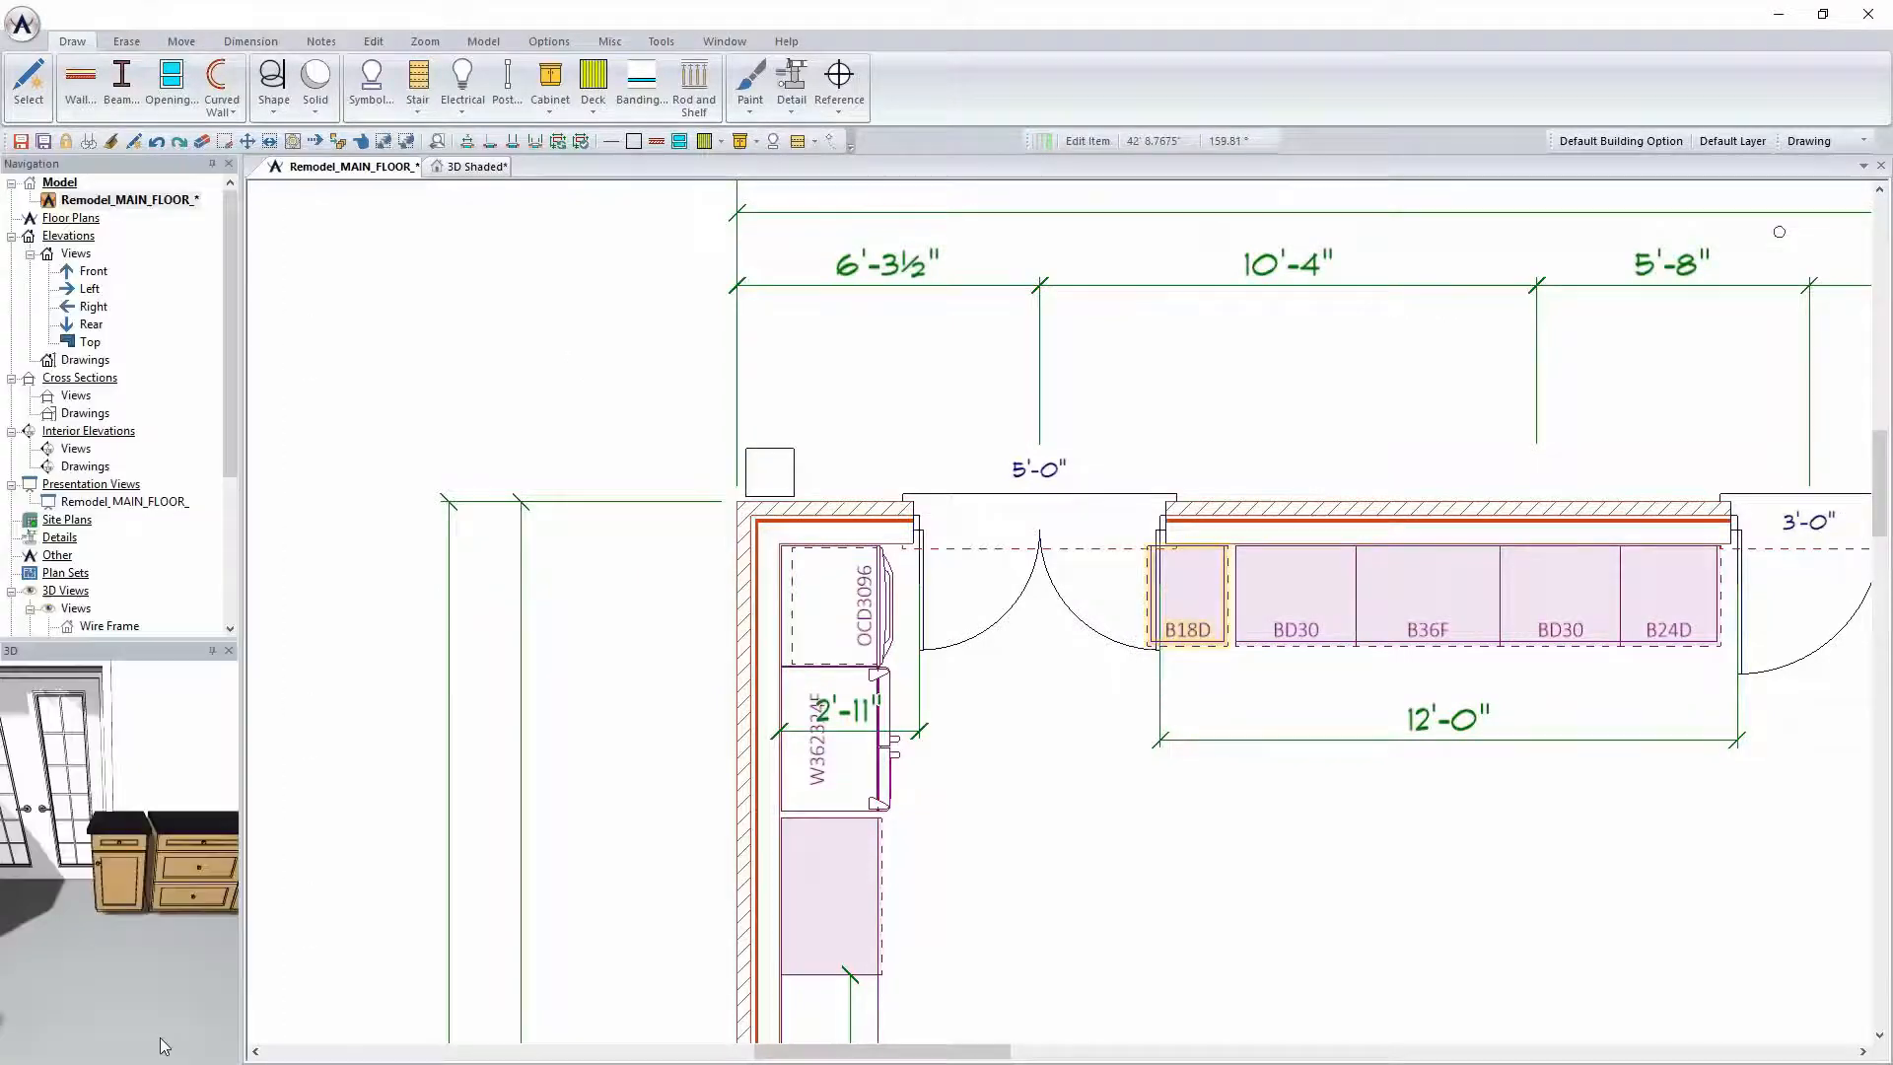
{"action": "right_click", "coordinate": [1656, 584]}
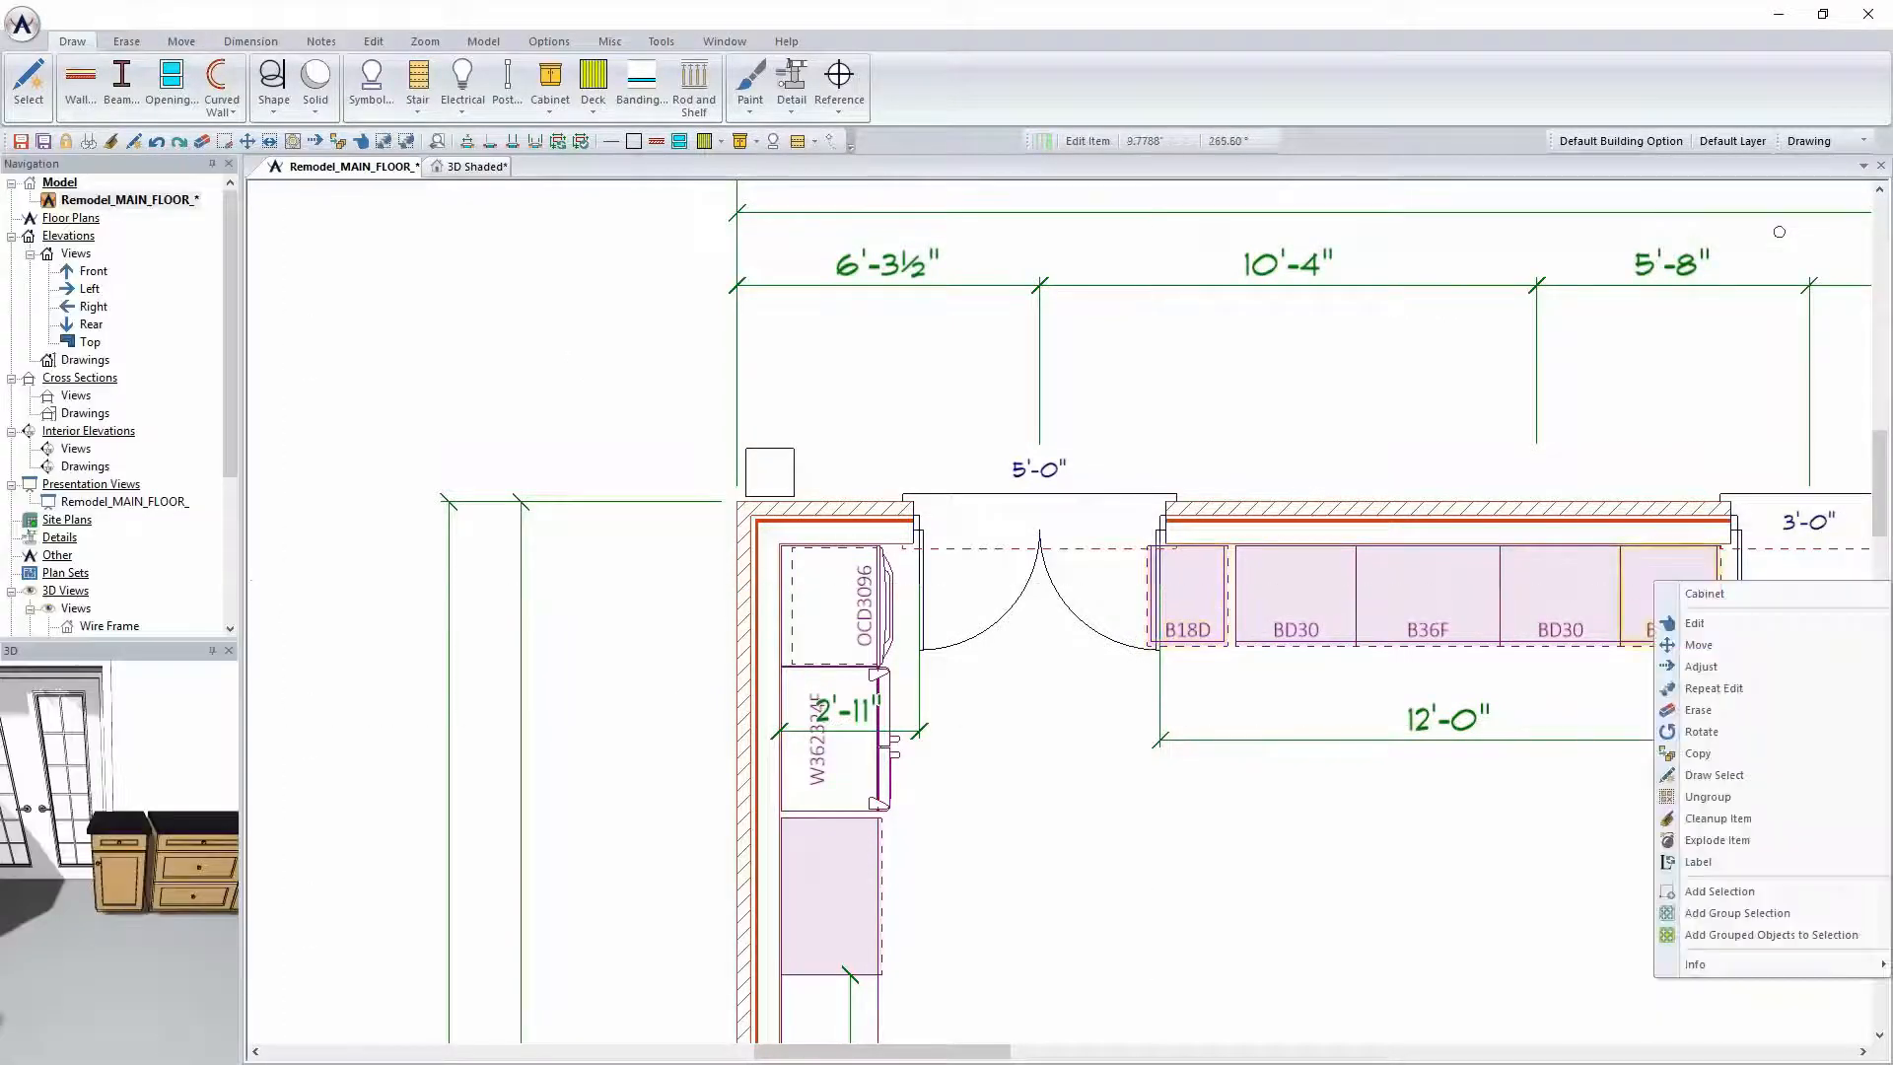
{"action": "left_click", "coordinate": [1723, 690]}
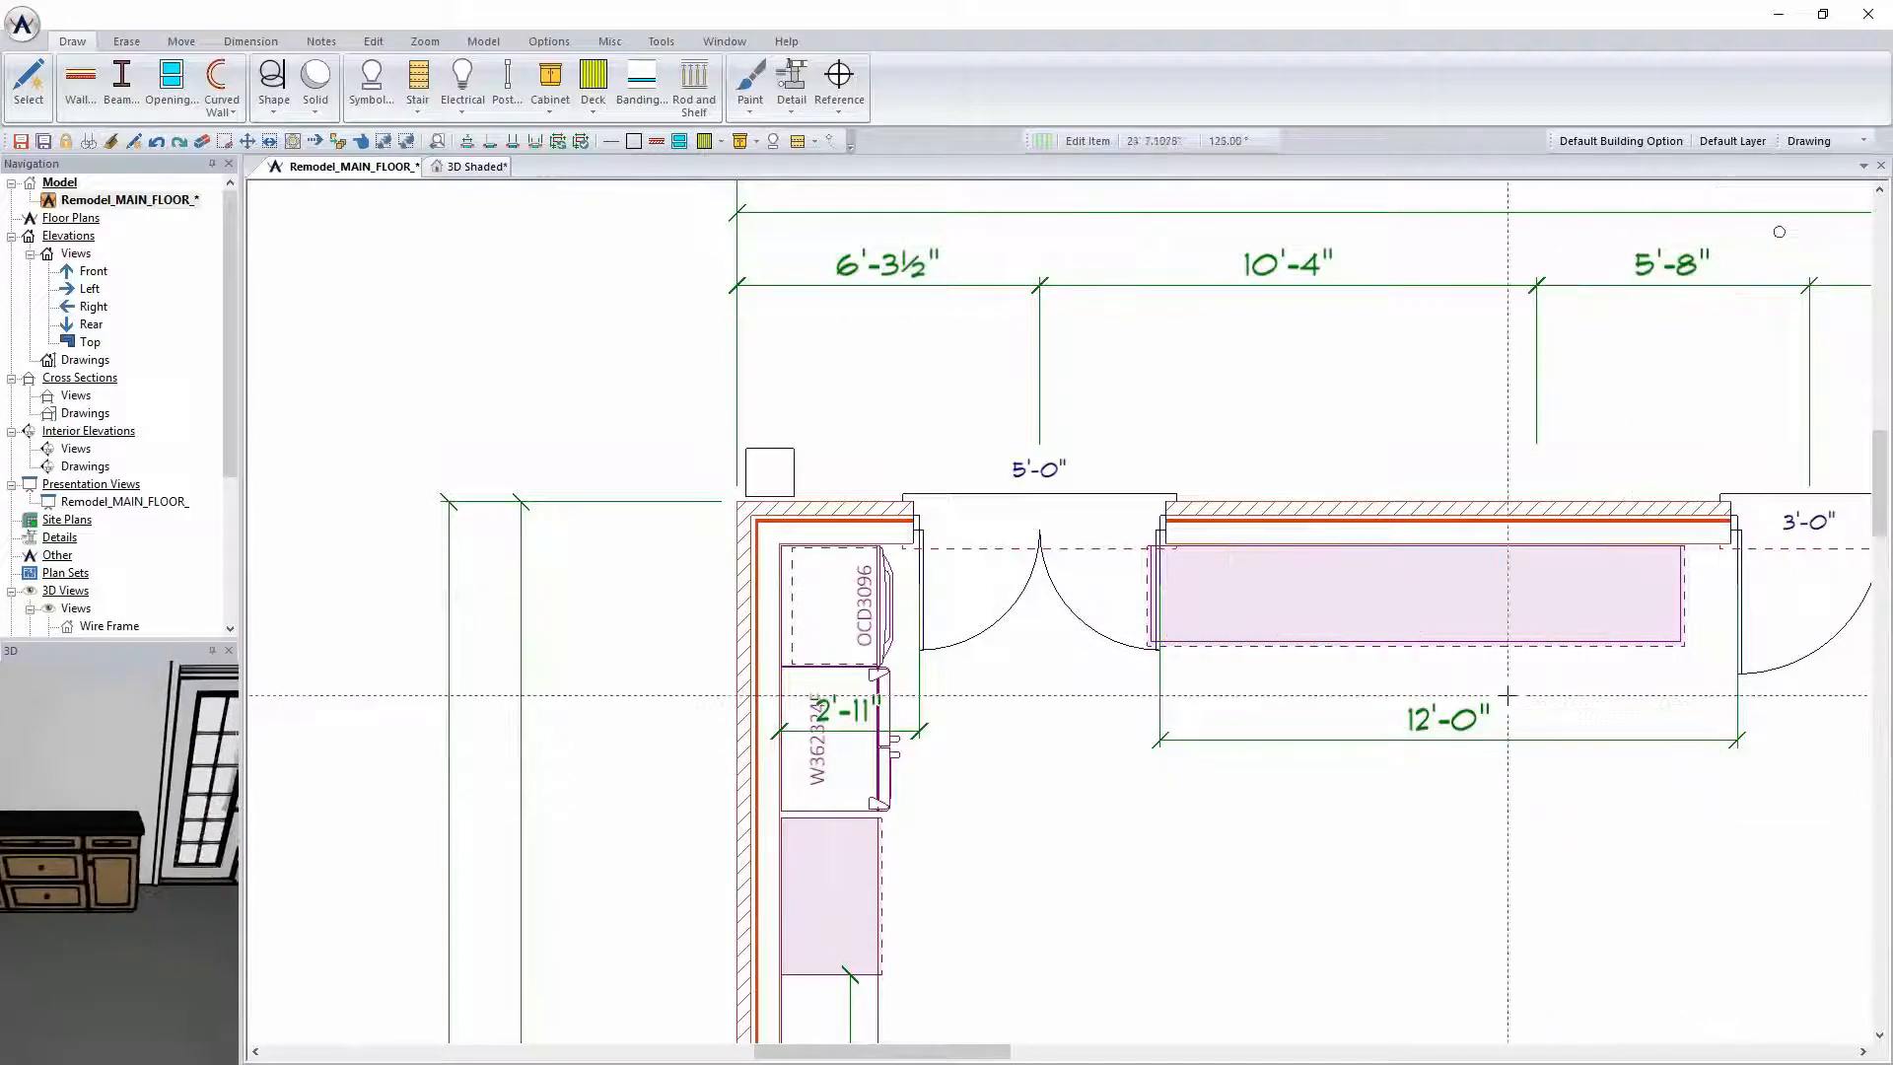
{"action": "left_click_drag", "start_coordinate": [1416, 593], "coordinate": [1445, 592]}
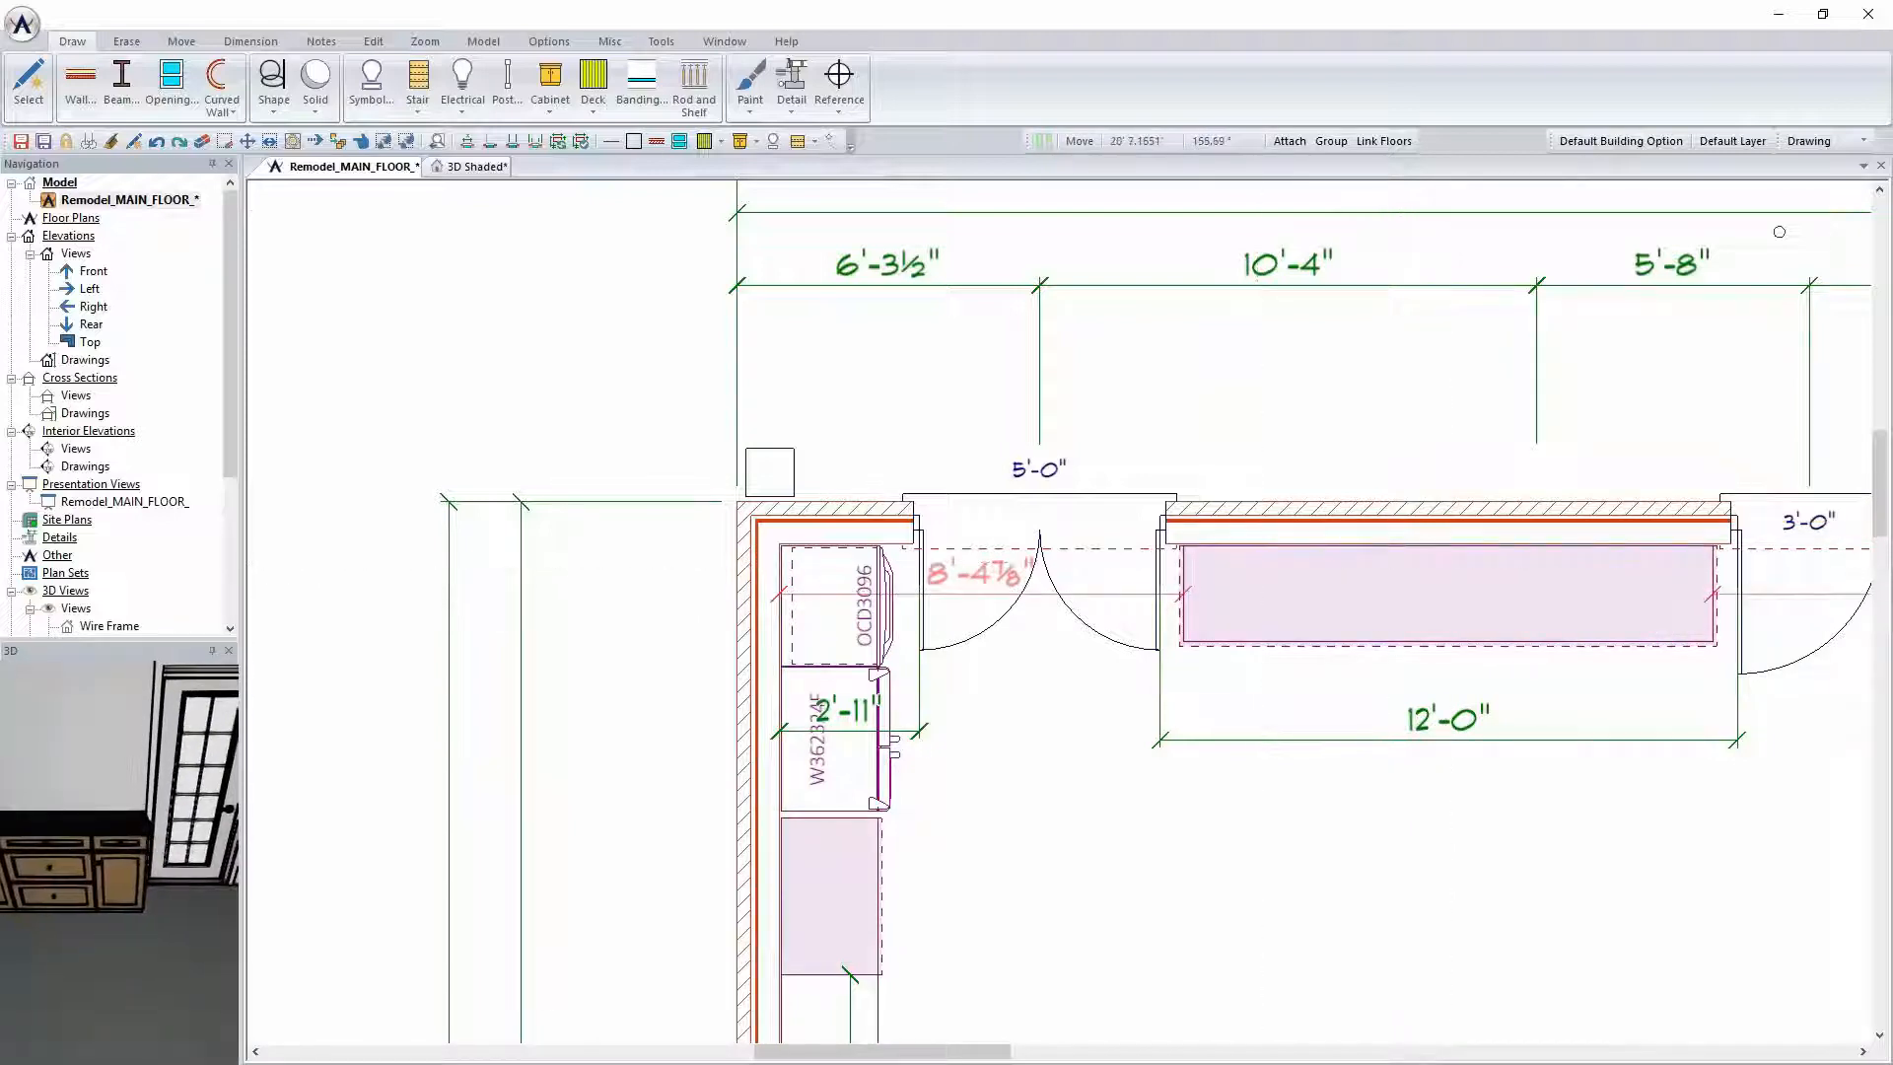
View the base cabinet run in 3D, framed from the front between the two door openings
{"action": "left_click", "coordinate": [477, 166]}
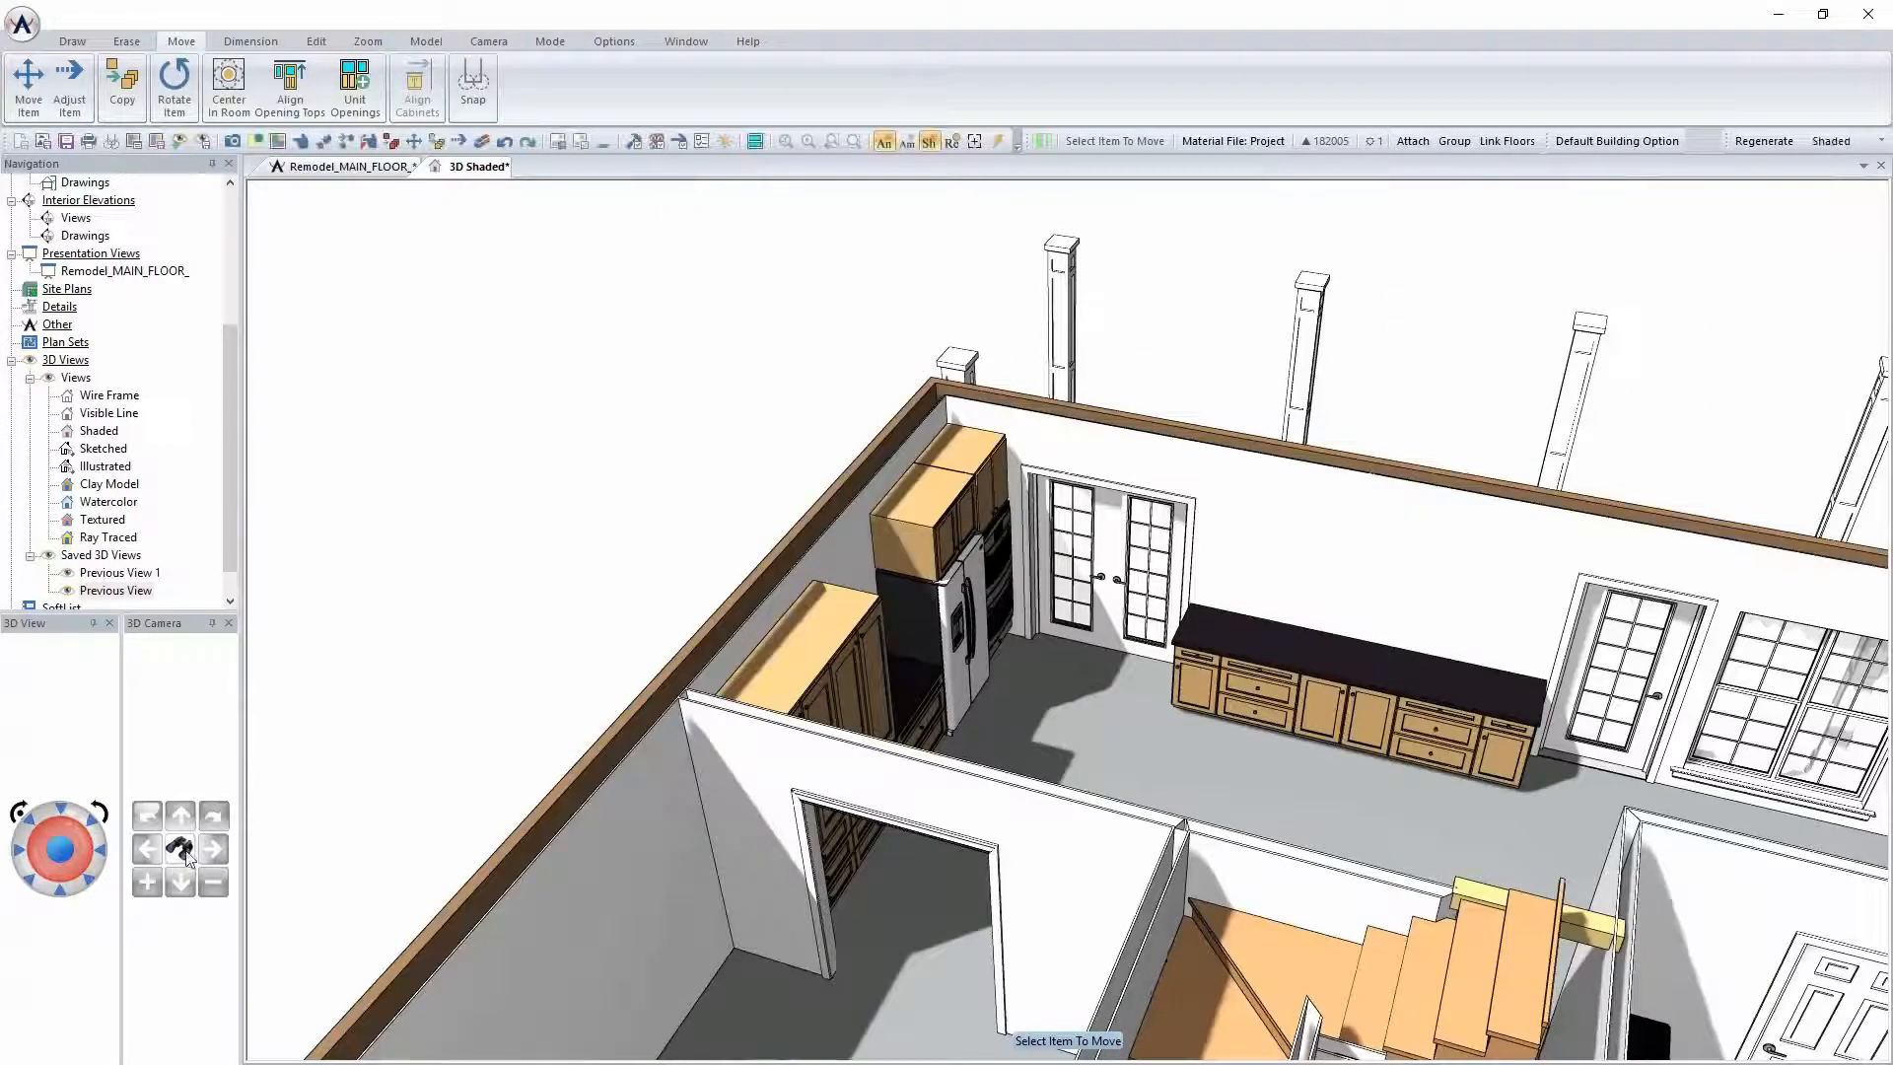
{"action": "left_click", "coordinate": [177, 852]}
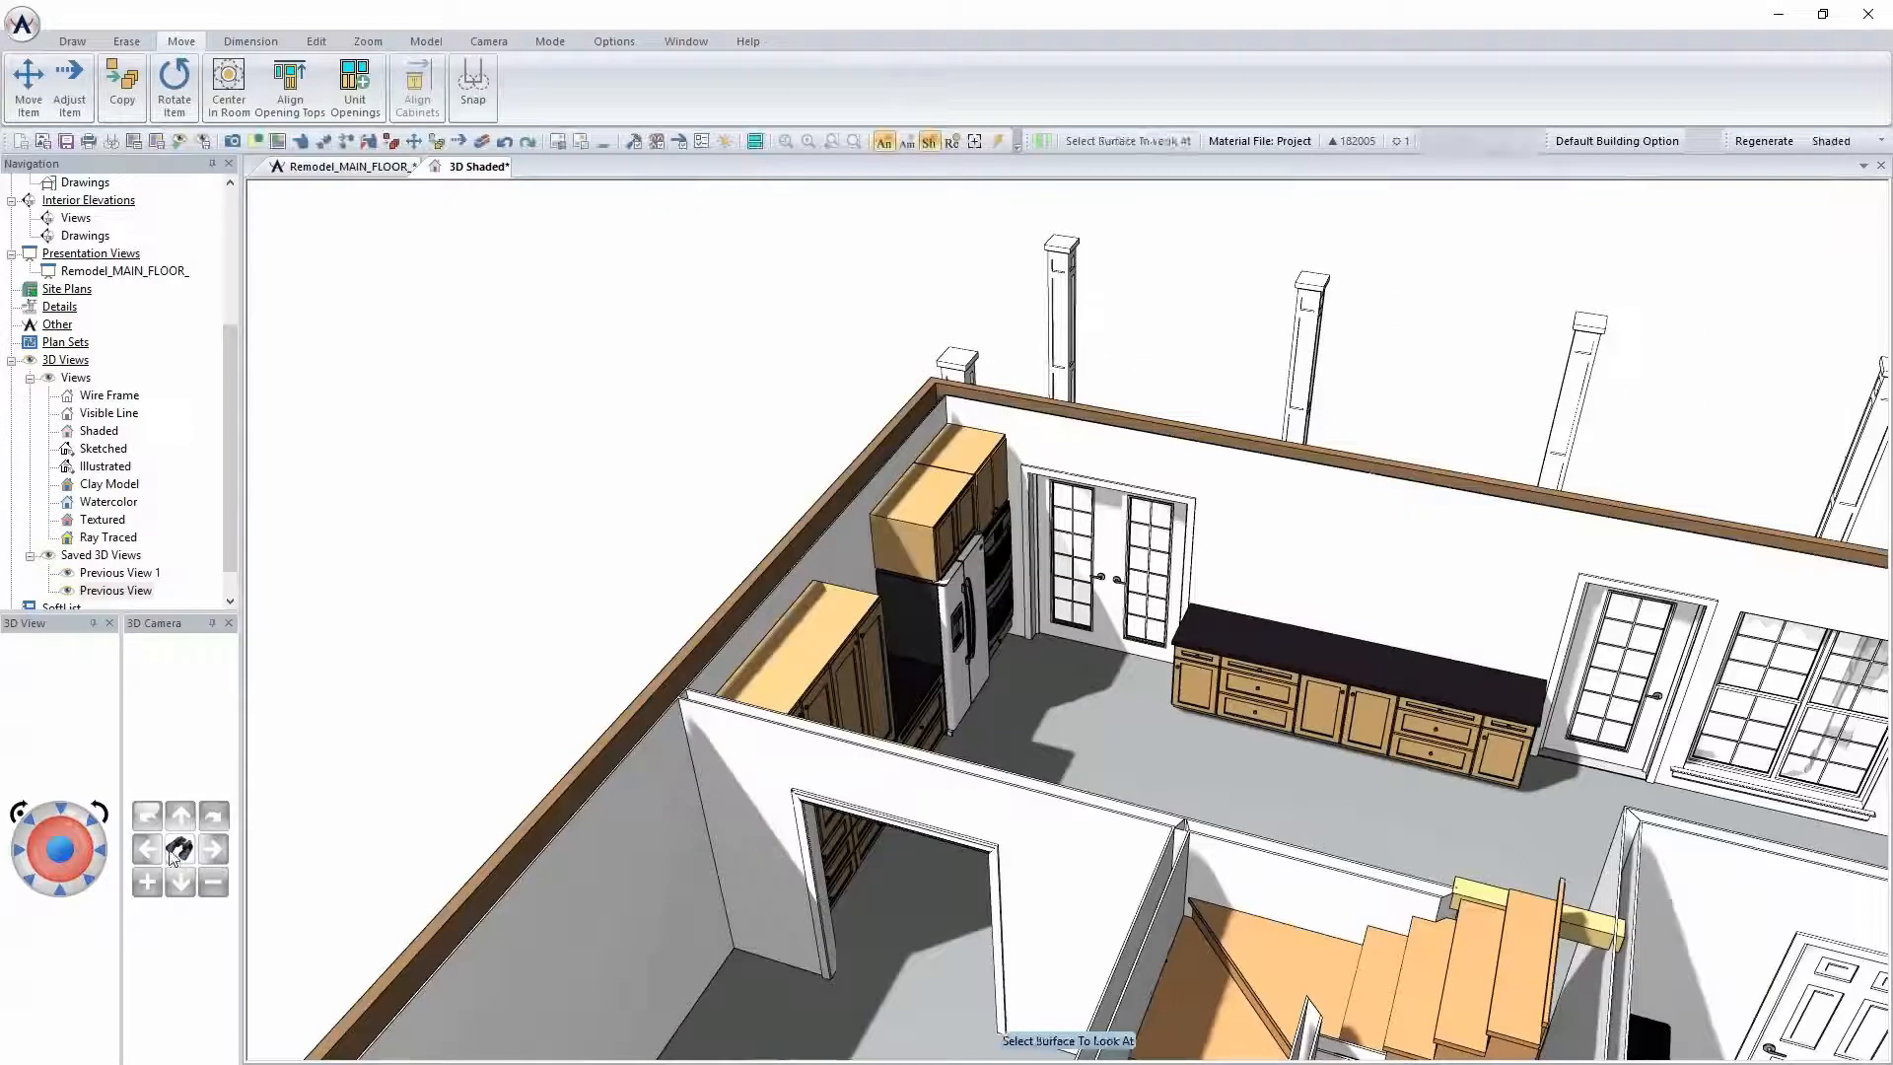
{"action": "left_click", "coordinate": [1384, 704]}
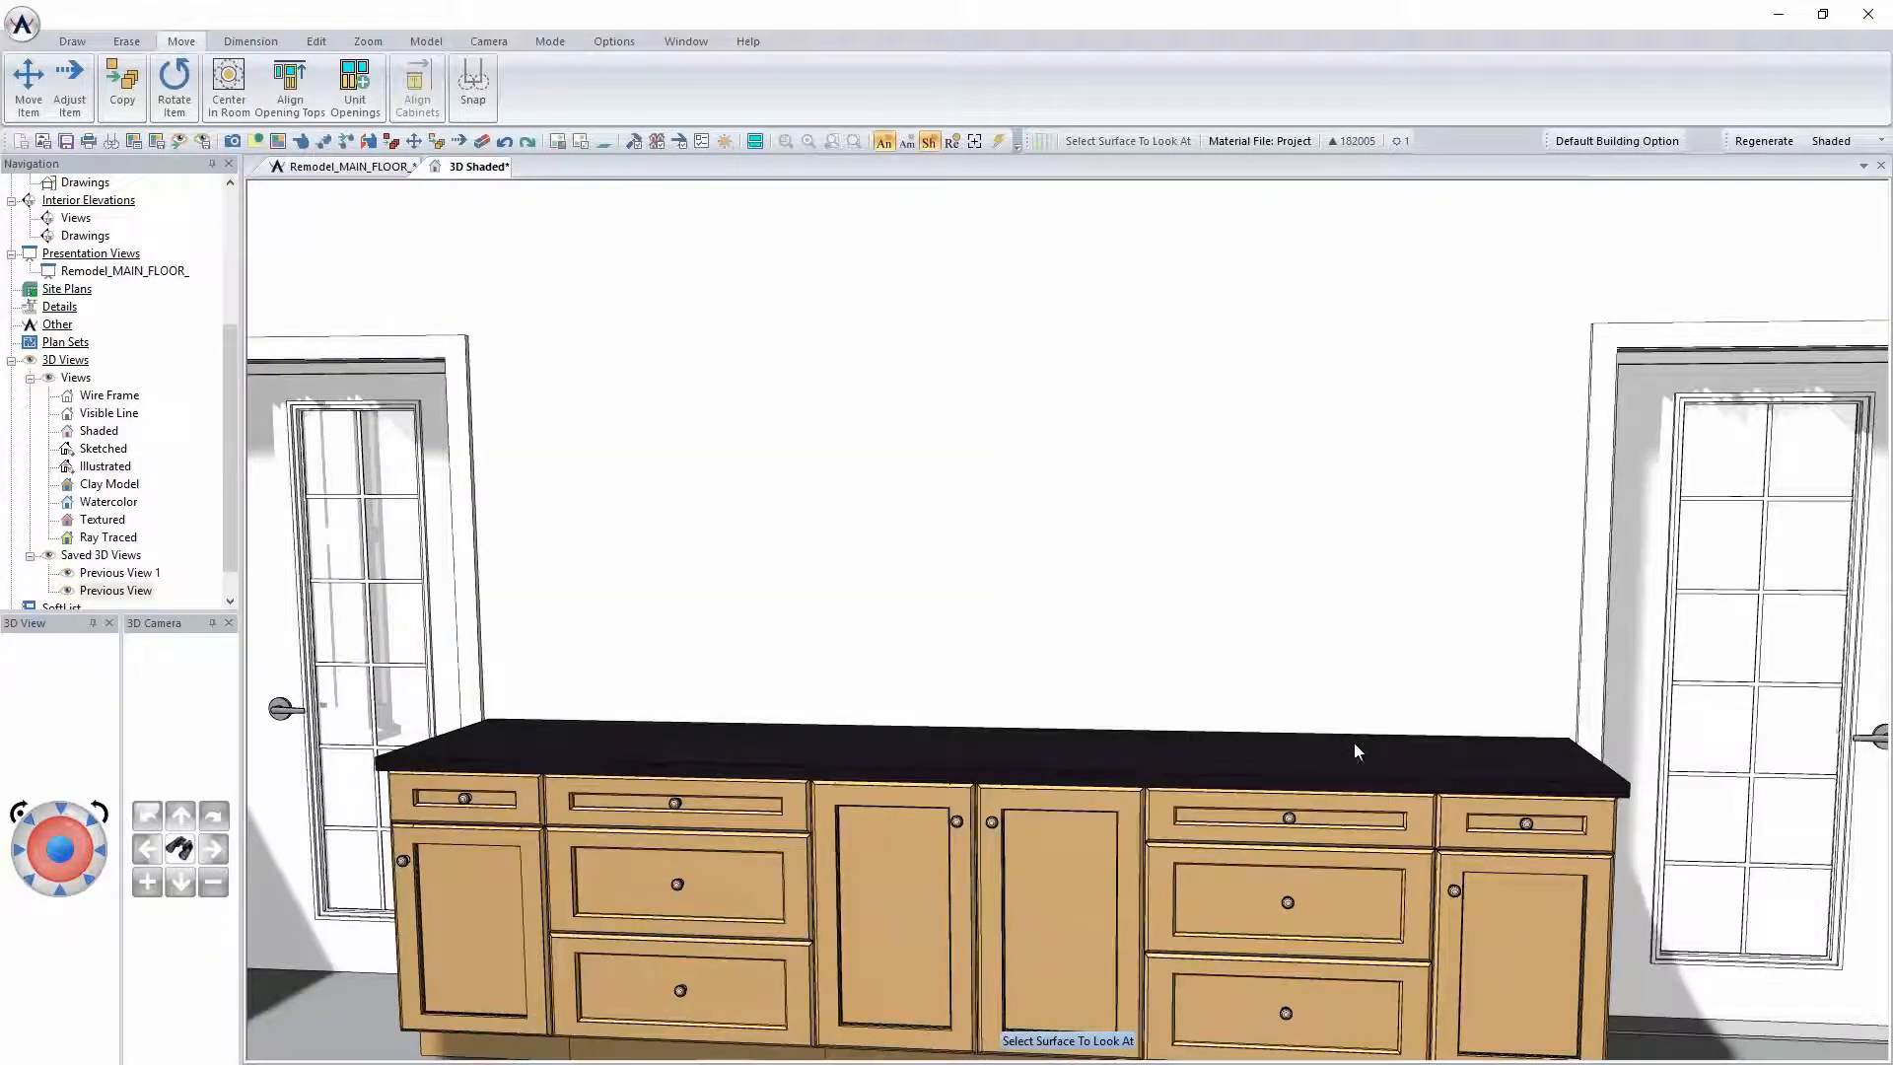
{"action": "left_click", "coordinate": [1355, 746]}
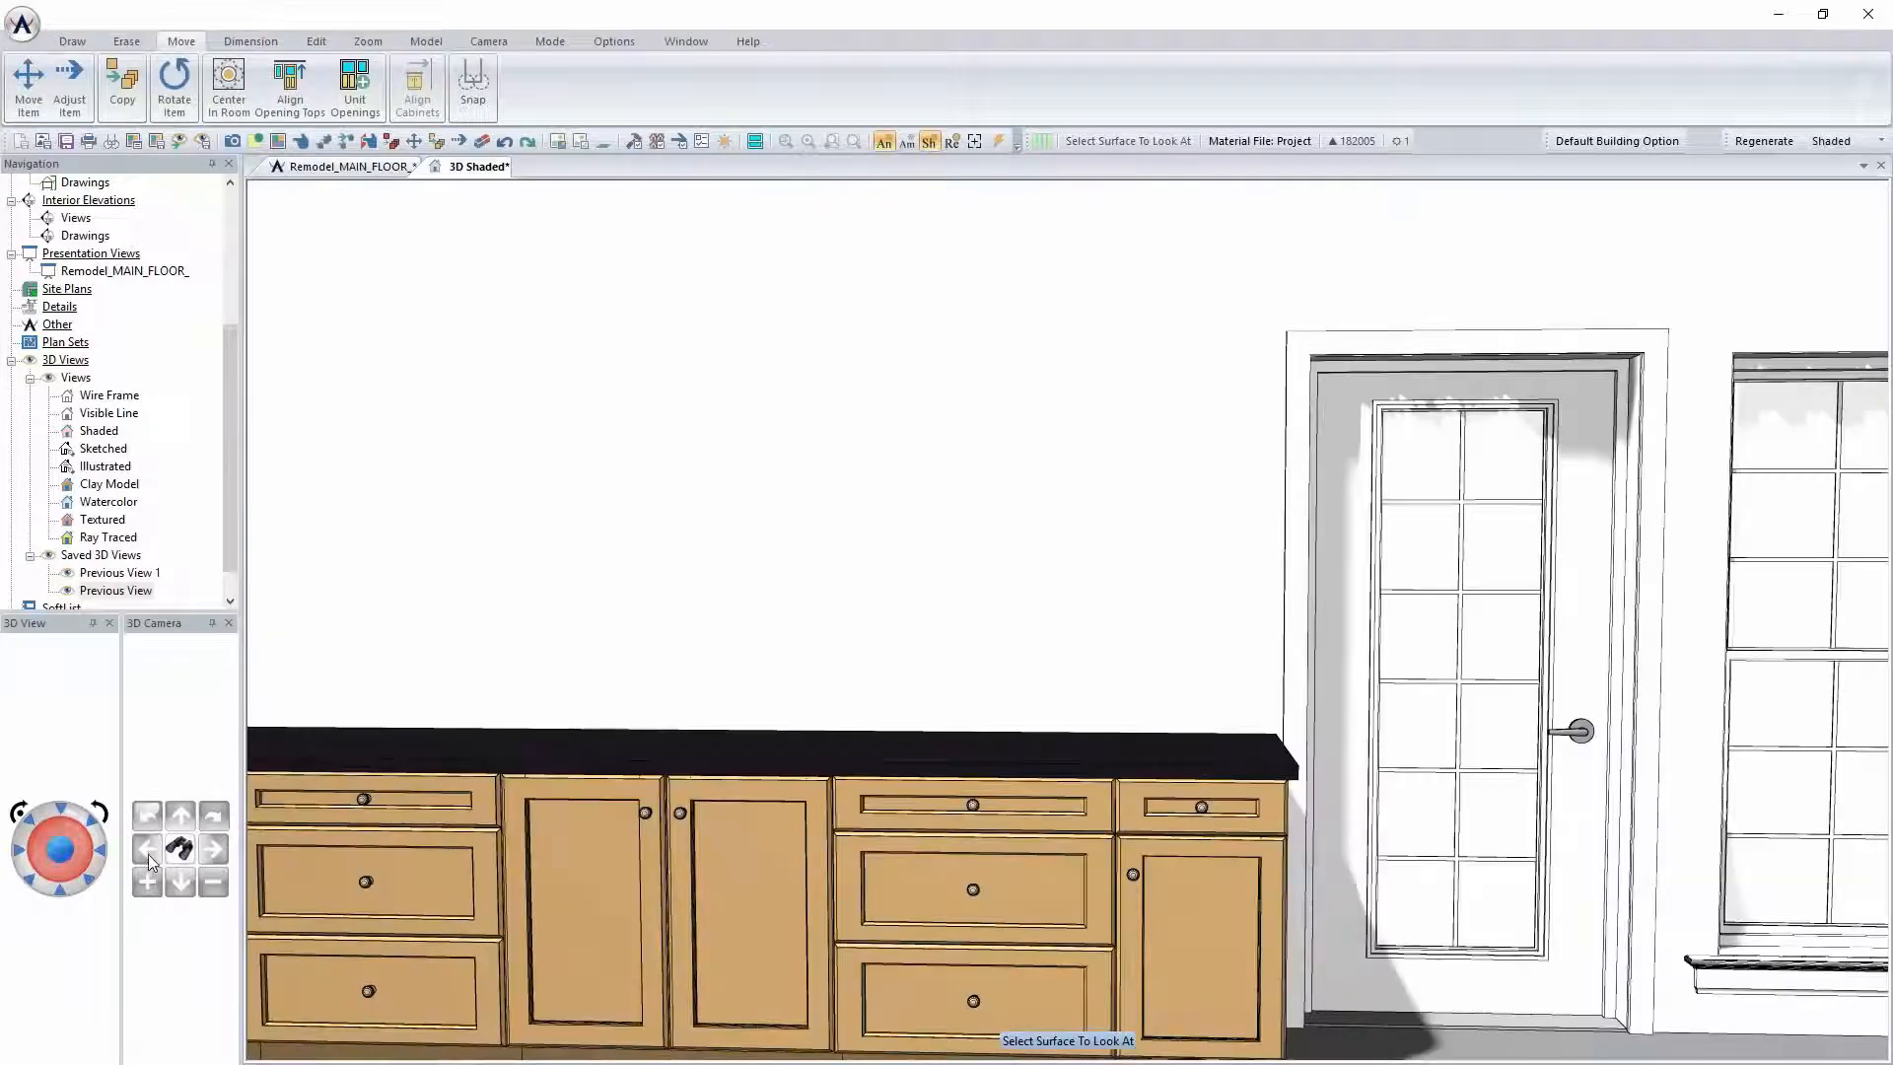
{"action": "left_click", "coordinate": [148, 852]}
{"action": "left_click", "coordinate": [153, 854]}
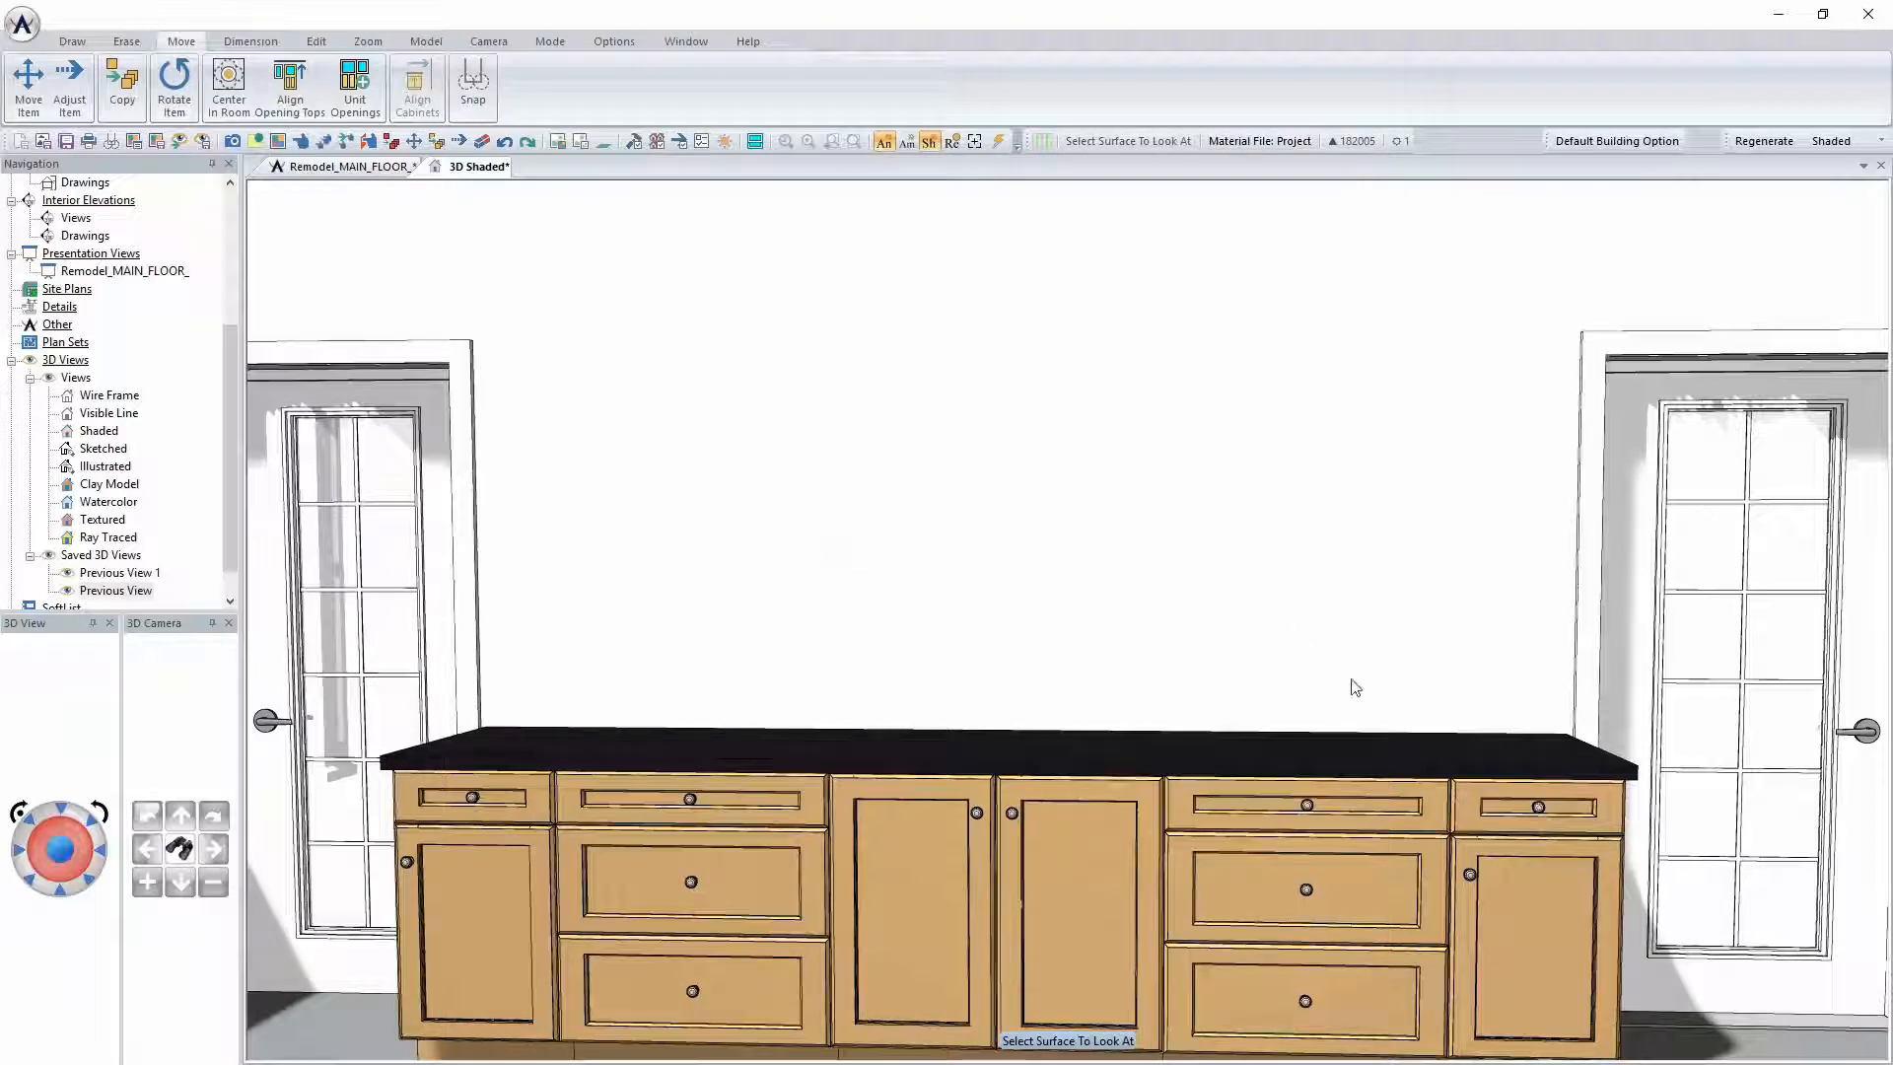
In the floor plan, start a wall cabinet with the Standard\1 door - glass grilled face layout, filtered to one door of the Glass Grille type
{"action": "left_click", "coordinate": [362, 171]}
{"action": "scroll", "coordinate": [1495, 616], "scroll_direction": "up", "scroll_amount": 2}
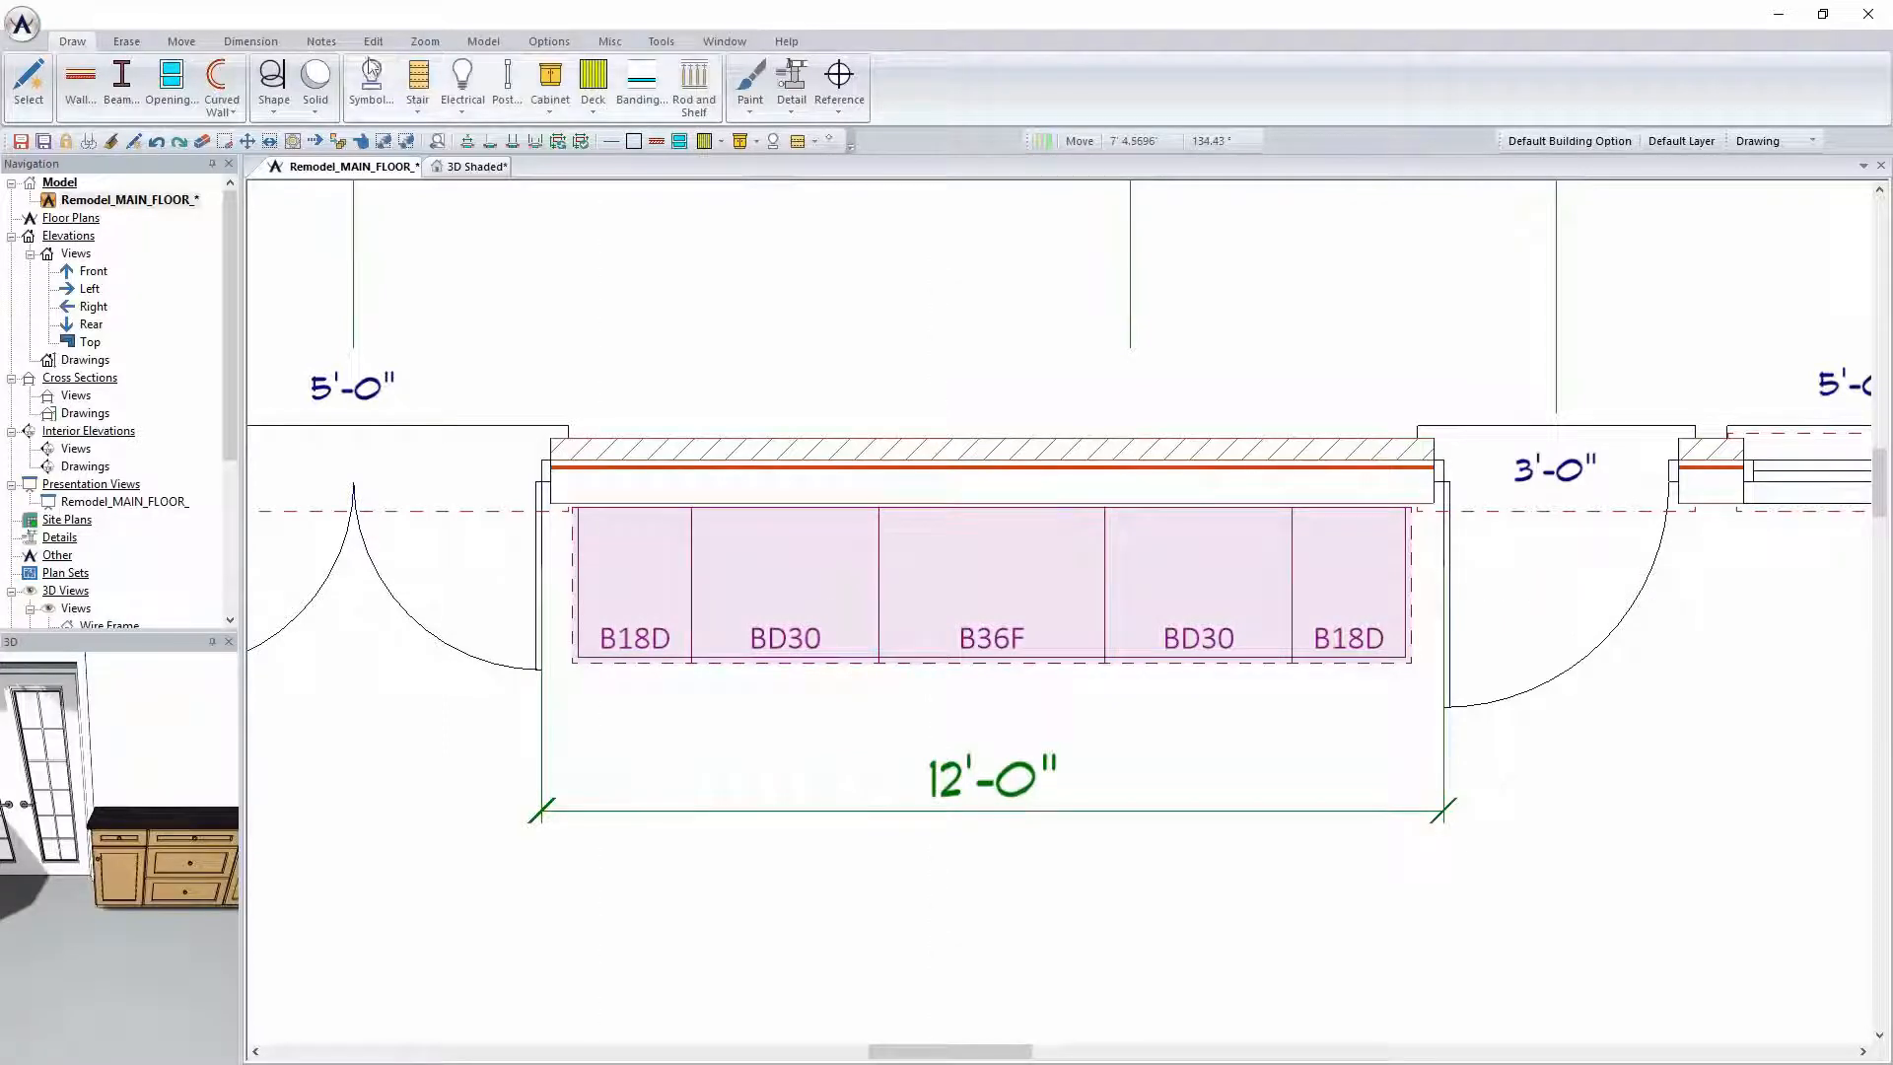
{"action": "left_click", "coordinate": [549, 84]}
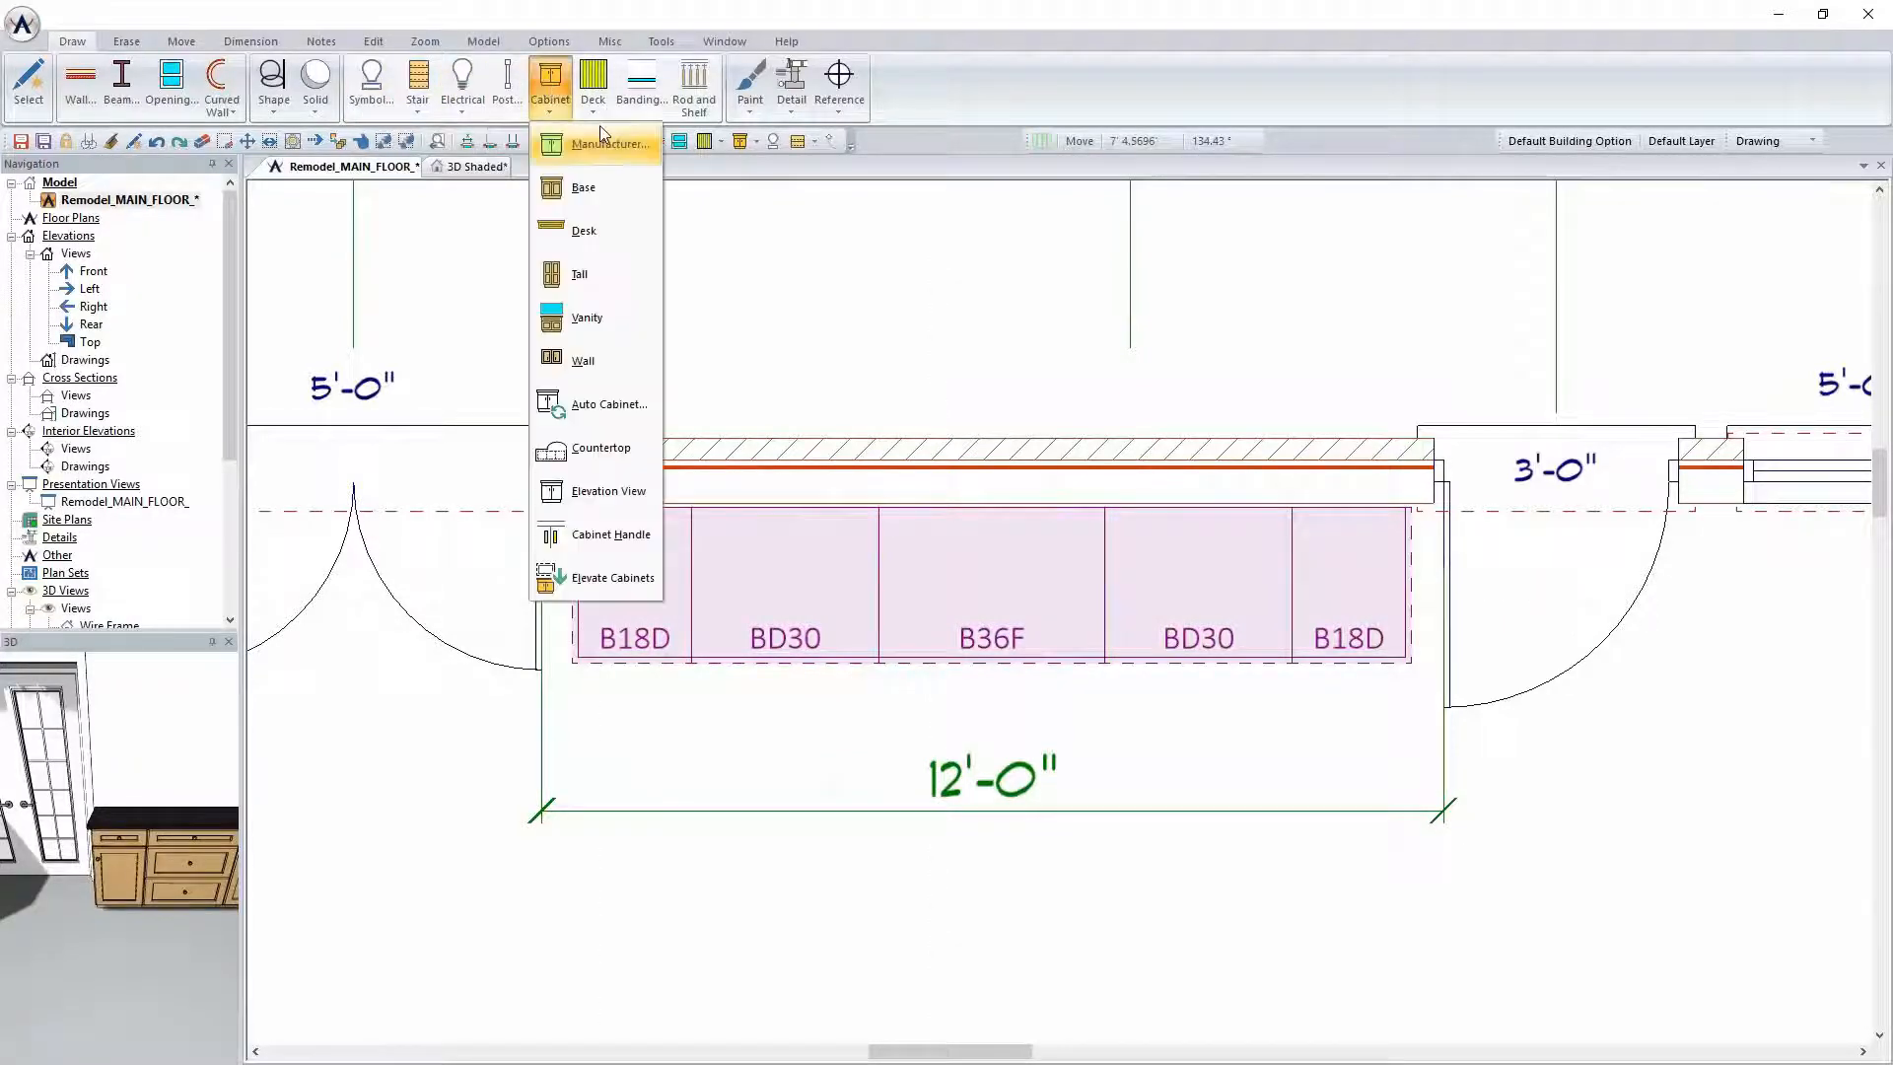
{"action": "mouse_move", "coordinate": [601, 131]}
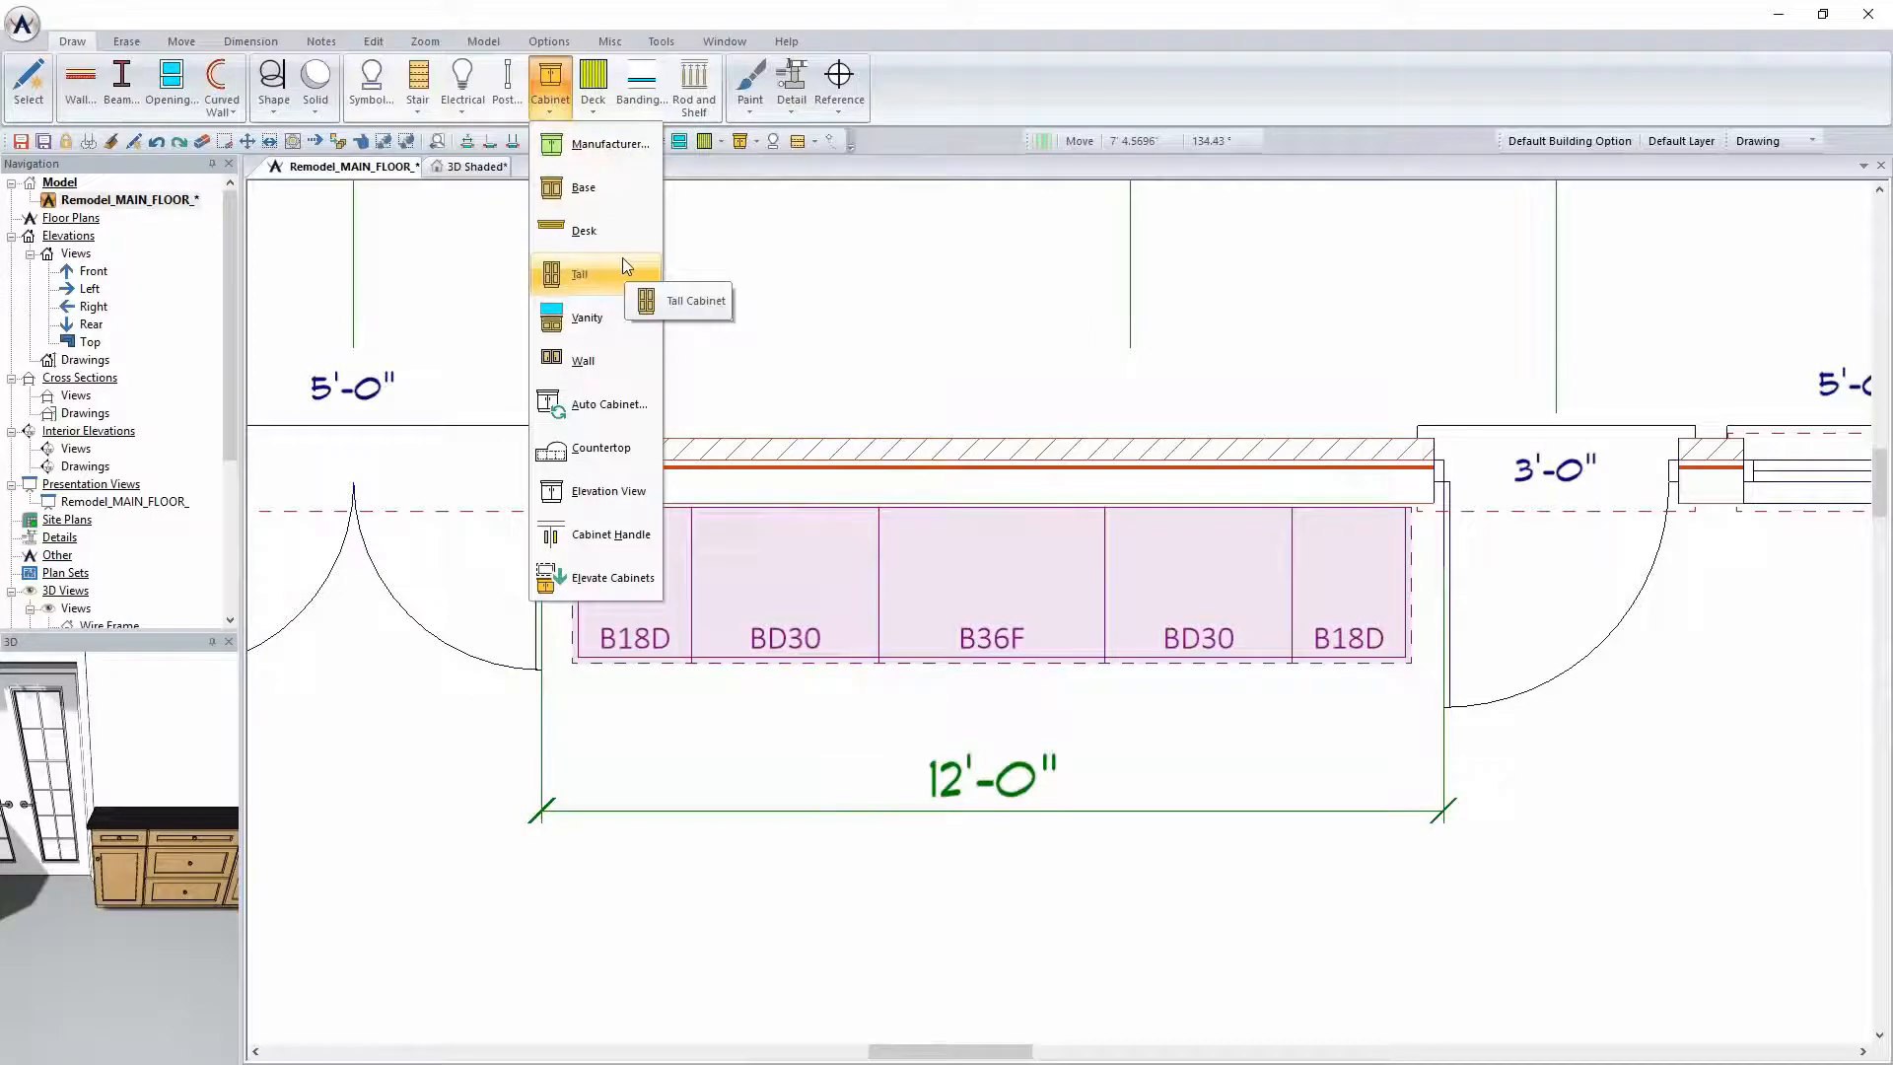
{"action": "left_click", "coordinate": [605, 369]}
{"action": "left_click_drag", "start_coordinate": [824, 398], "coordinate": [449, 119]}
{"action": "left_click", "coordinate": [381, 247]}
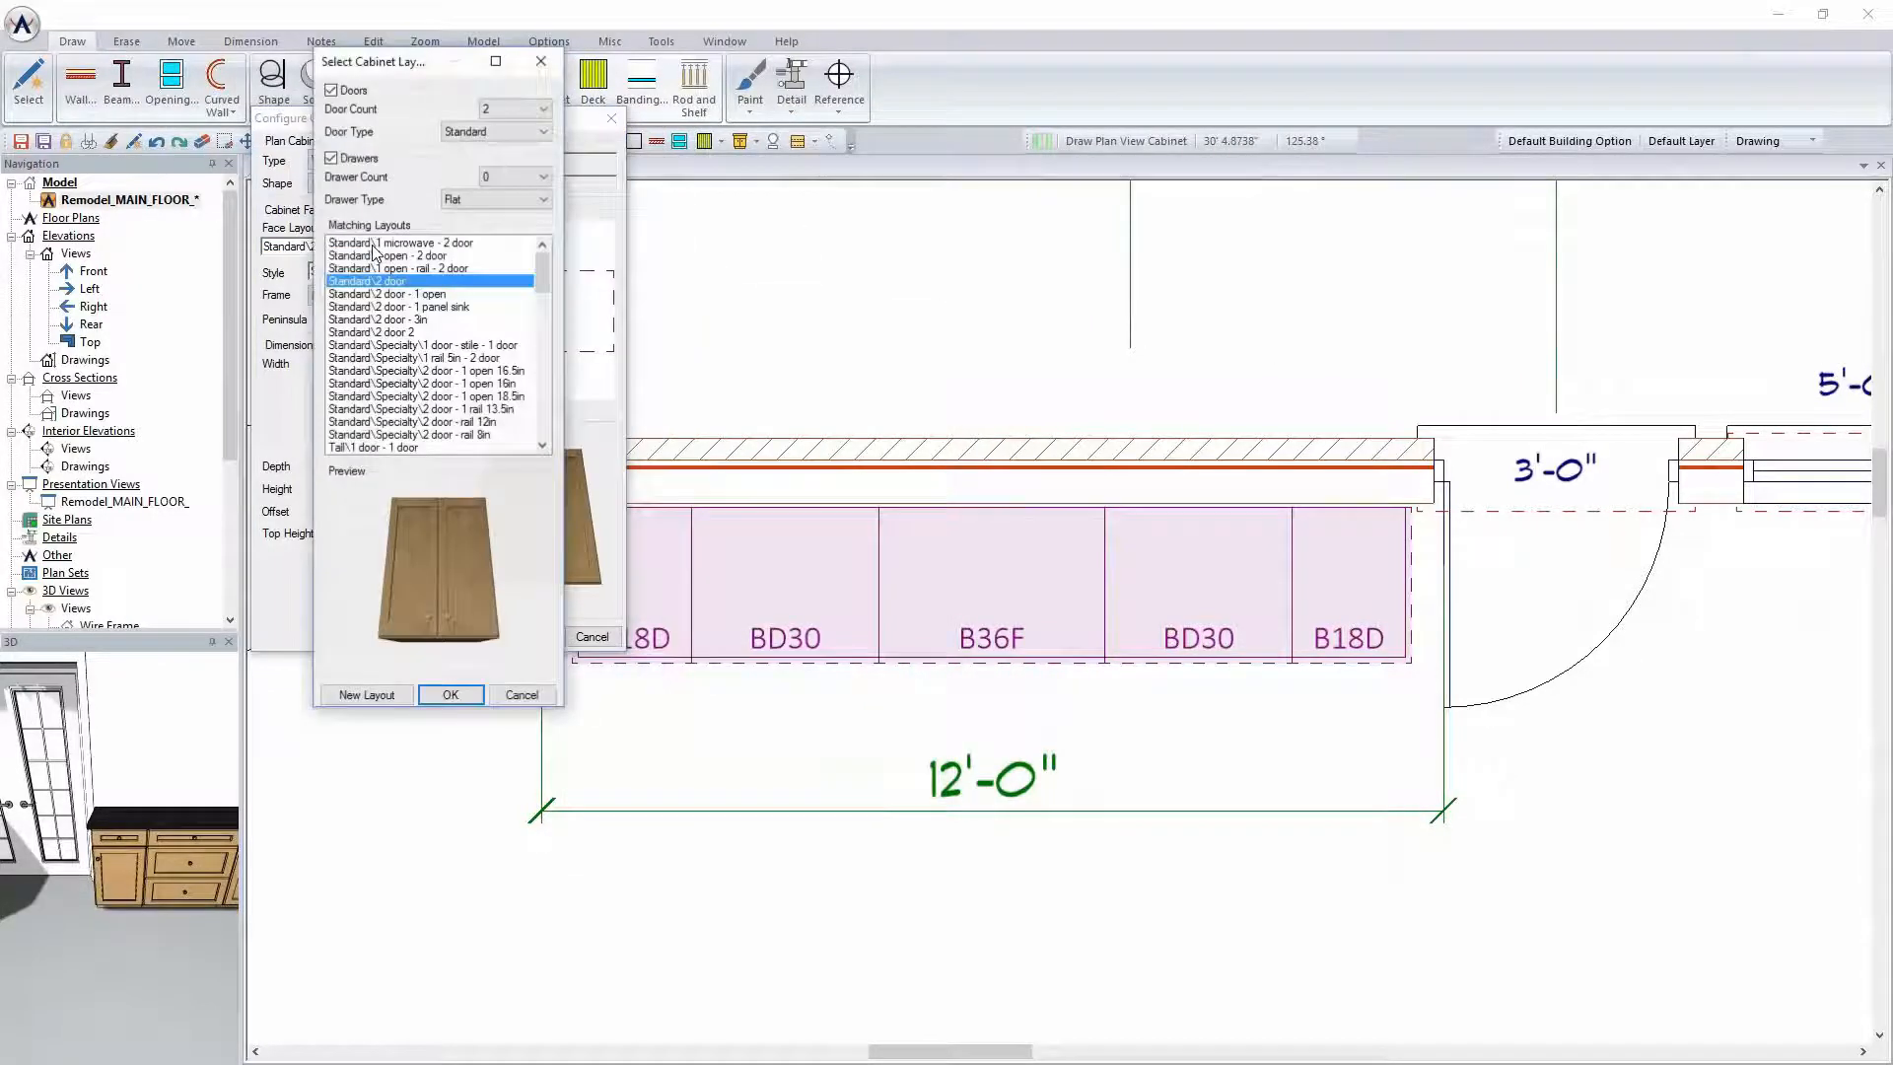
{"action": "left_click", "coordinate": [515, 109]}
{"action": "left_click", "coordinate": [497, 138]}
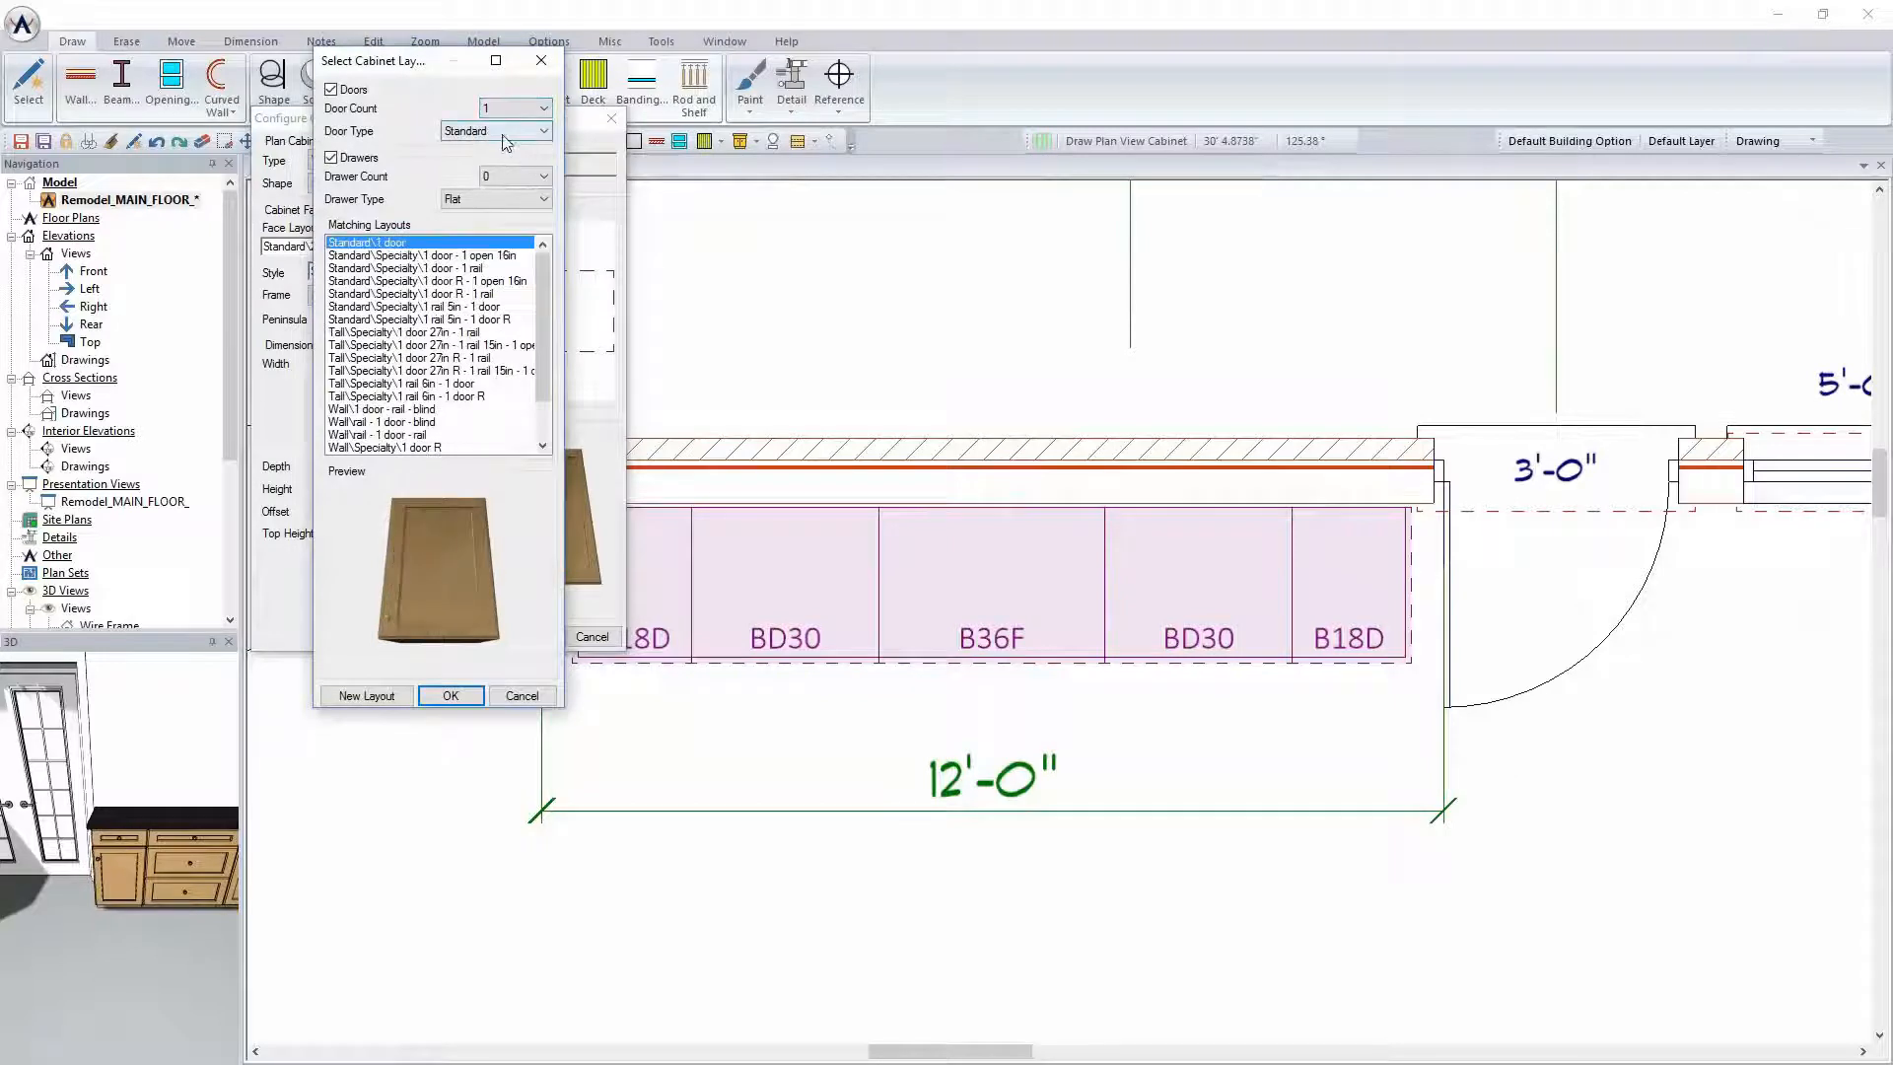
{"action": "left_click", "coordinate": [513, 131]}
{"action": "left_click", "coordinate": [499, 176]}
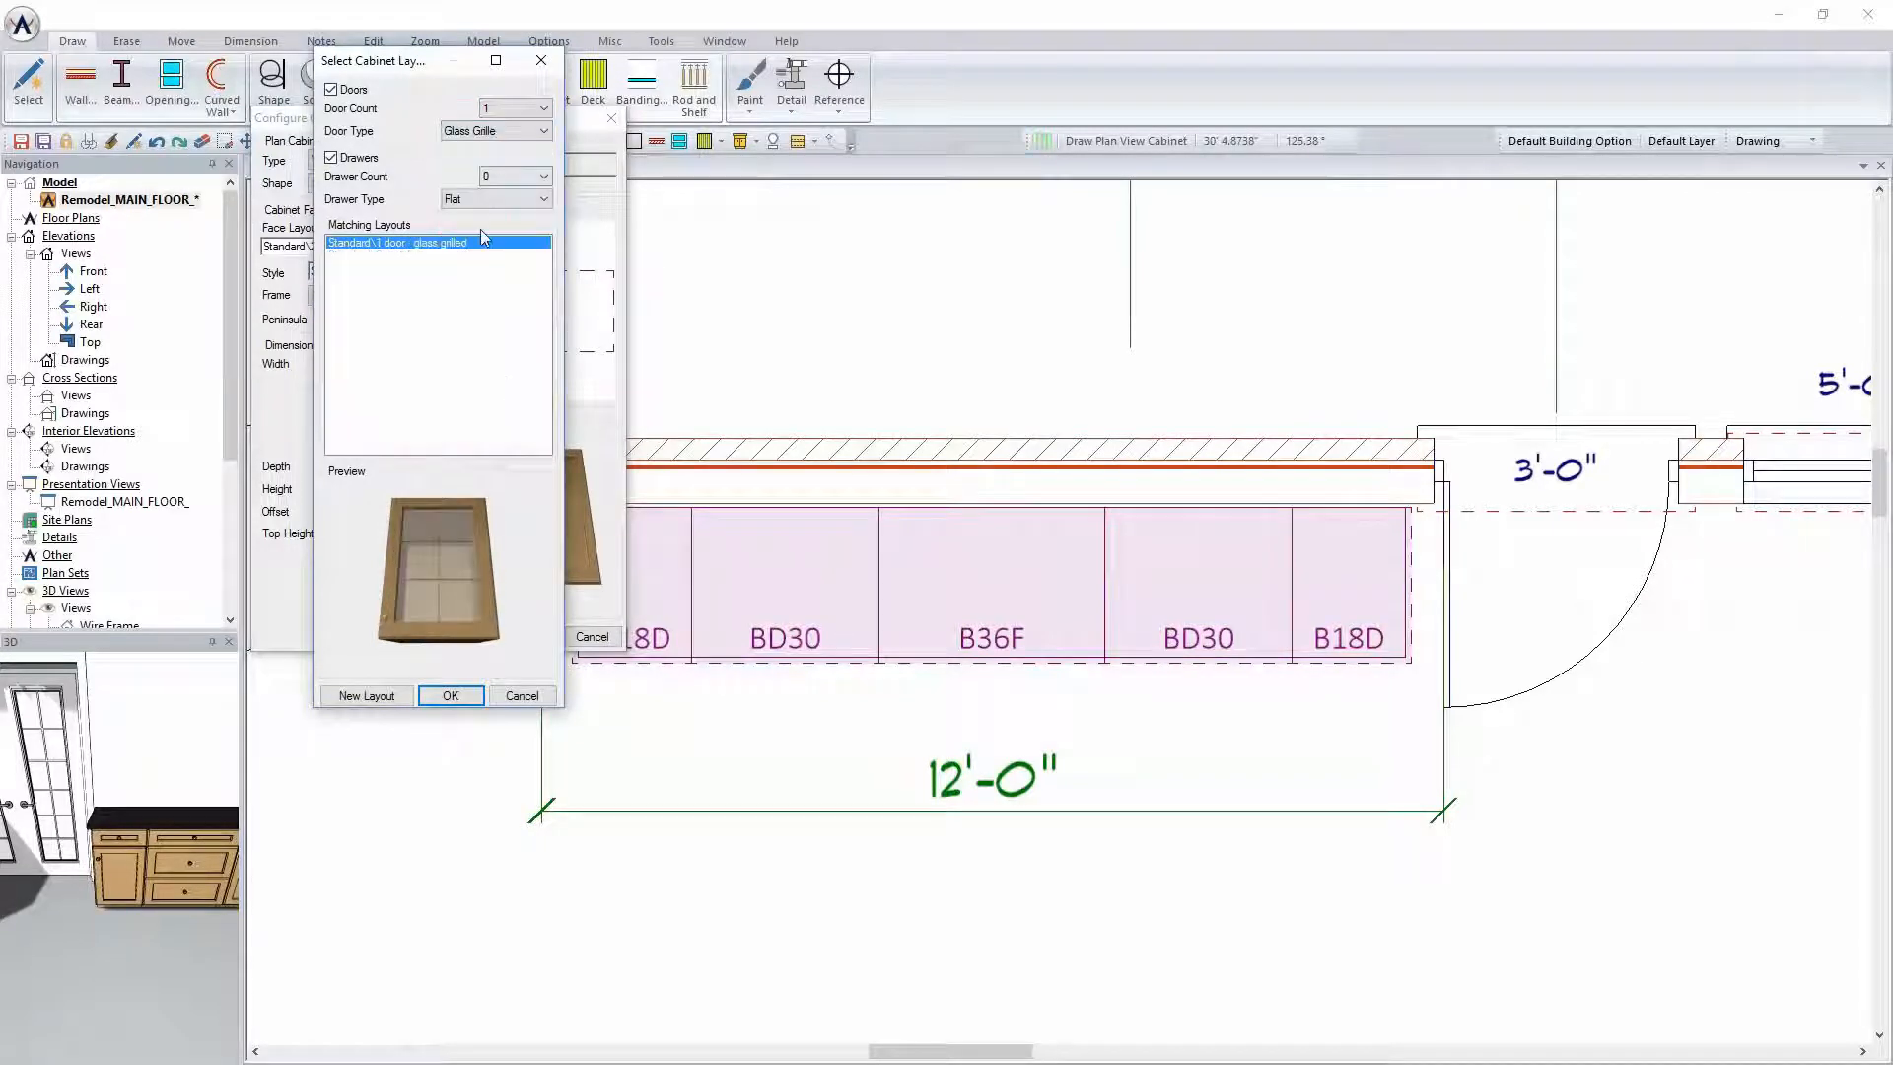
{"action": "left_click", "coordinate": [449, 695]}
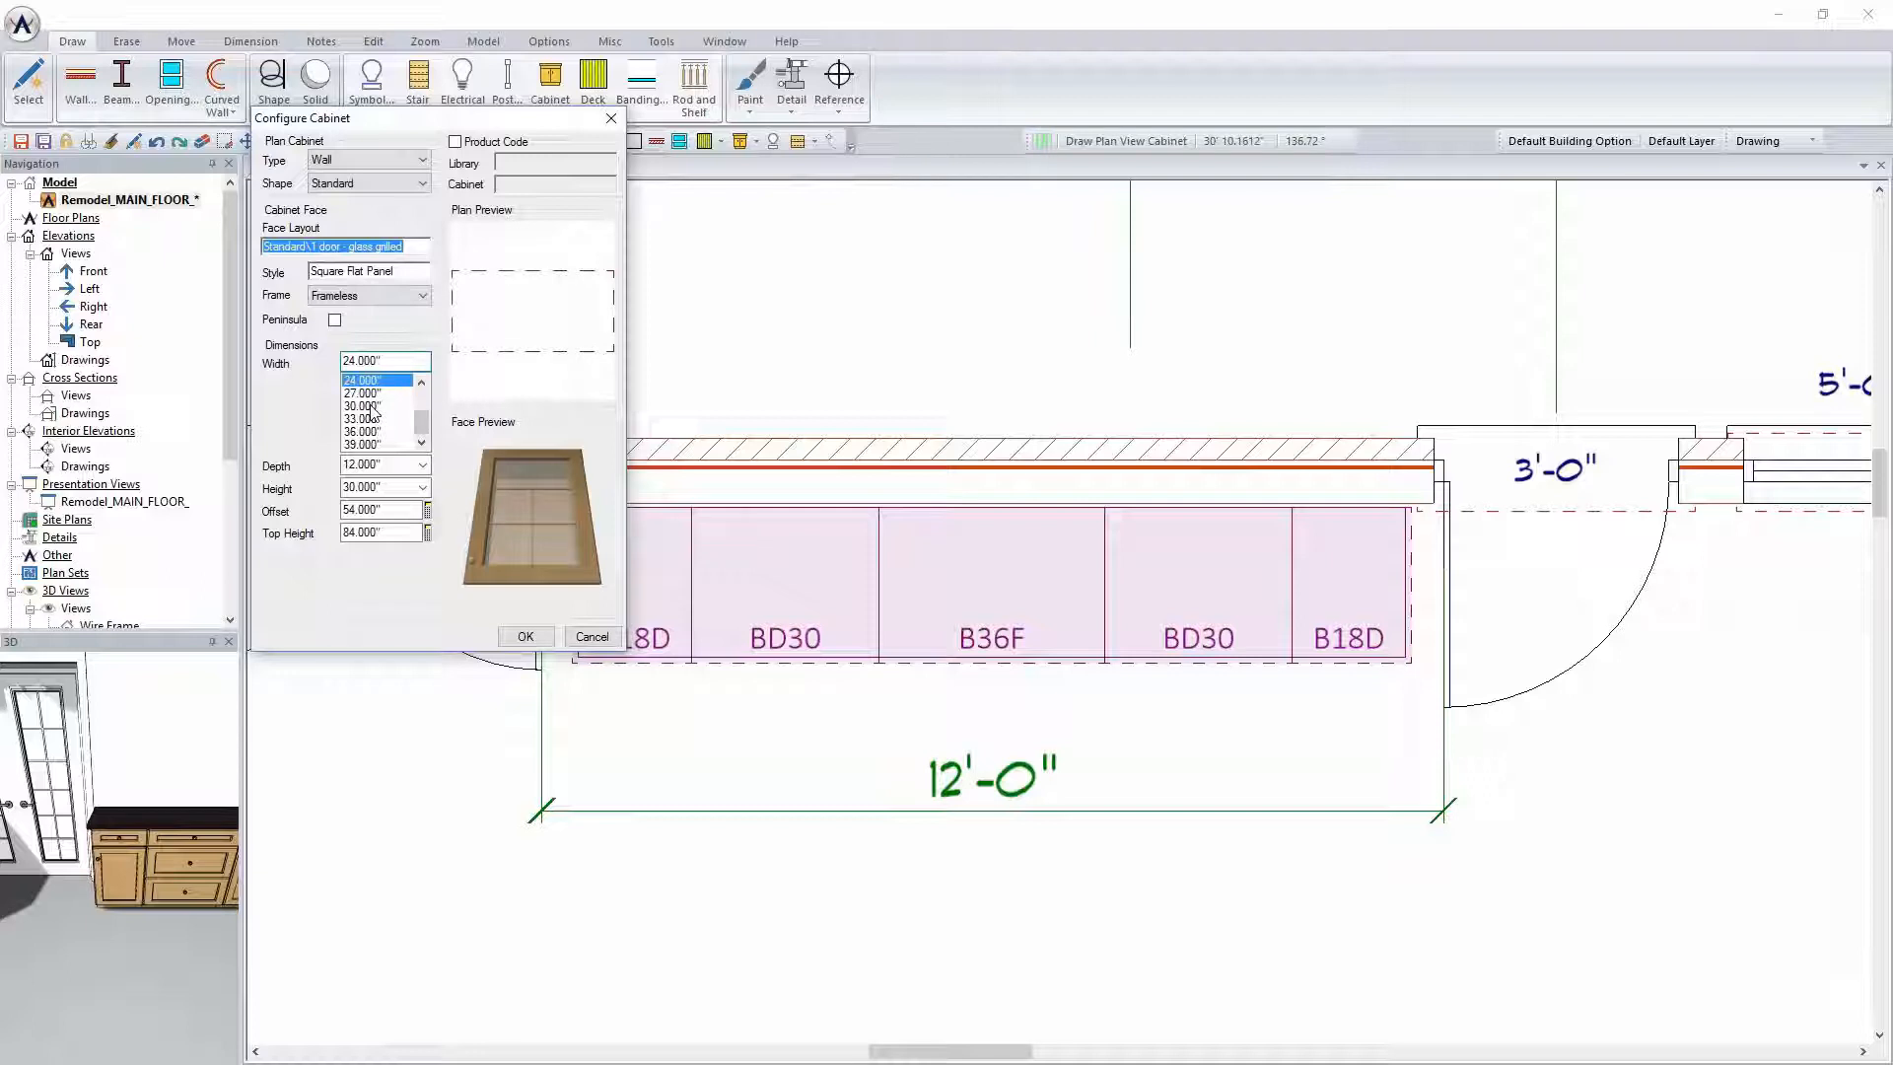
Set the wall cabinet width to 27 inches and place one cabinet above each end of the base run
{"action": "left_click", "coordinate": [372, 393]}
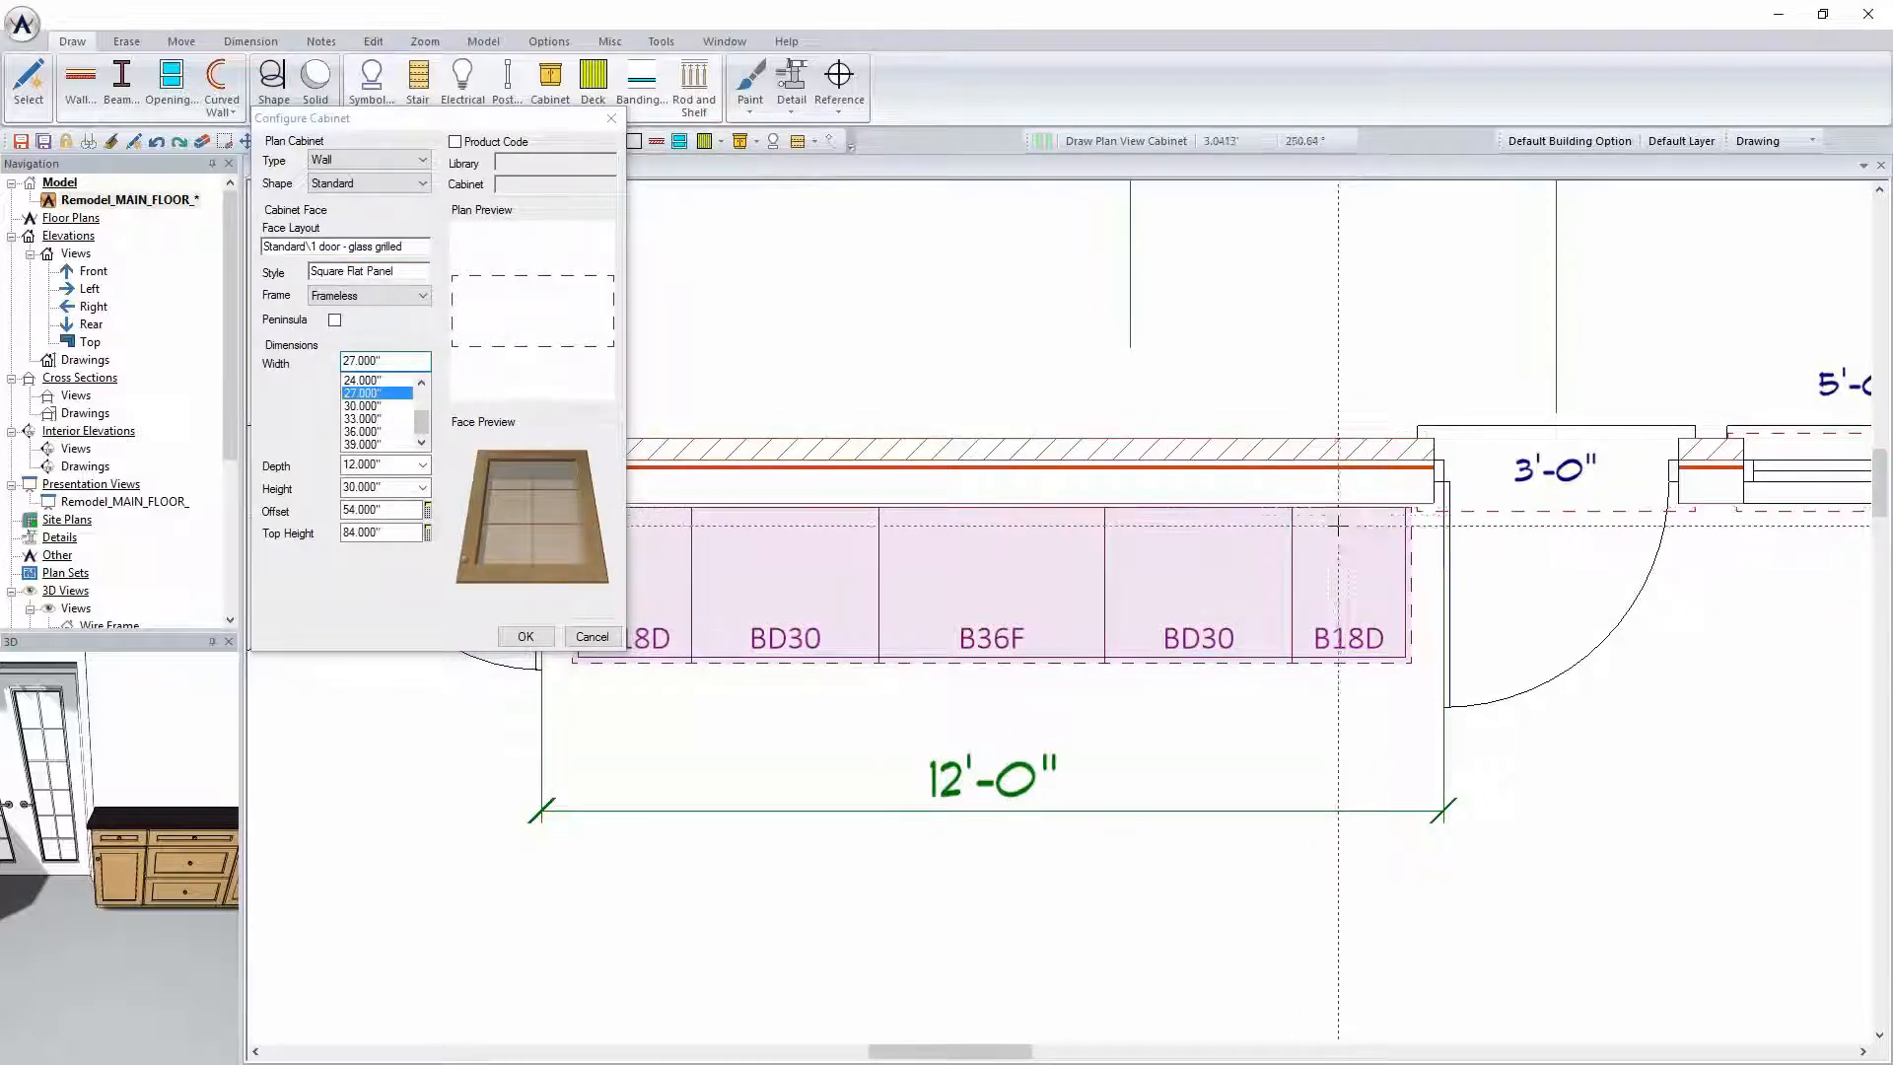
{"action": "left_click", "coordinate": [1319, 528]}
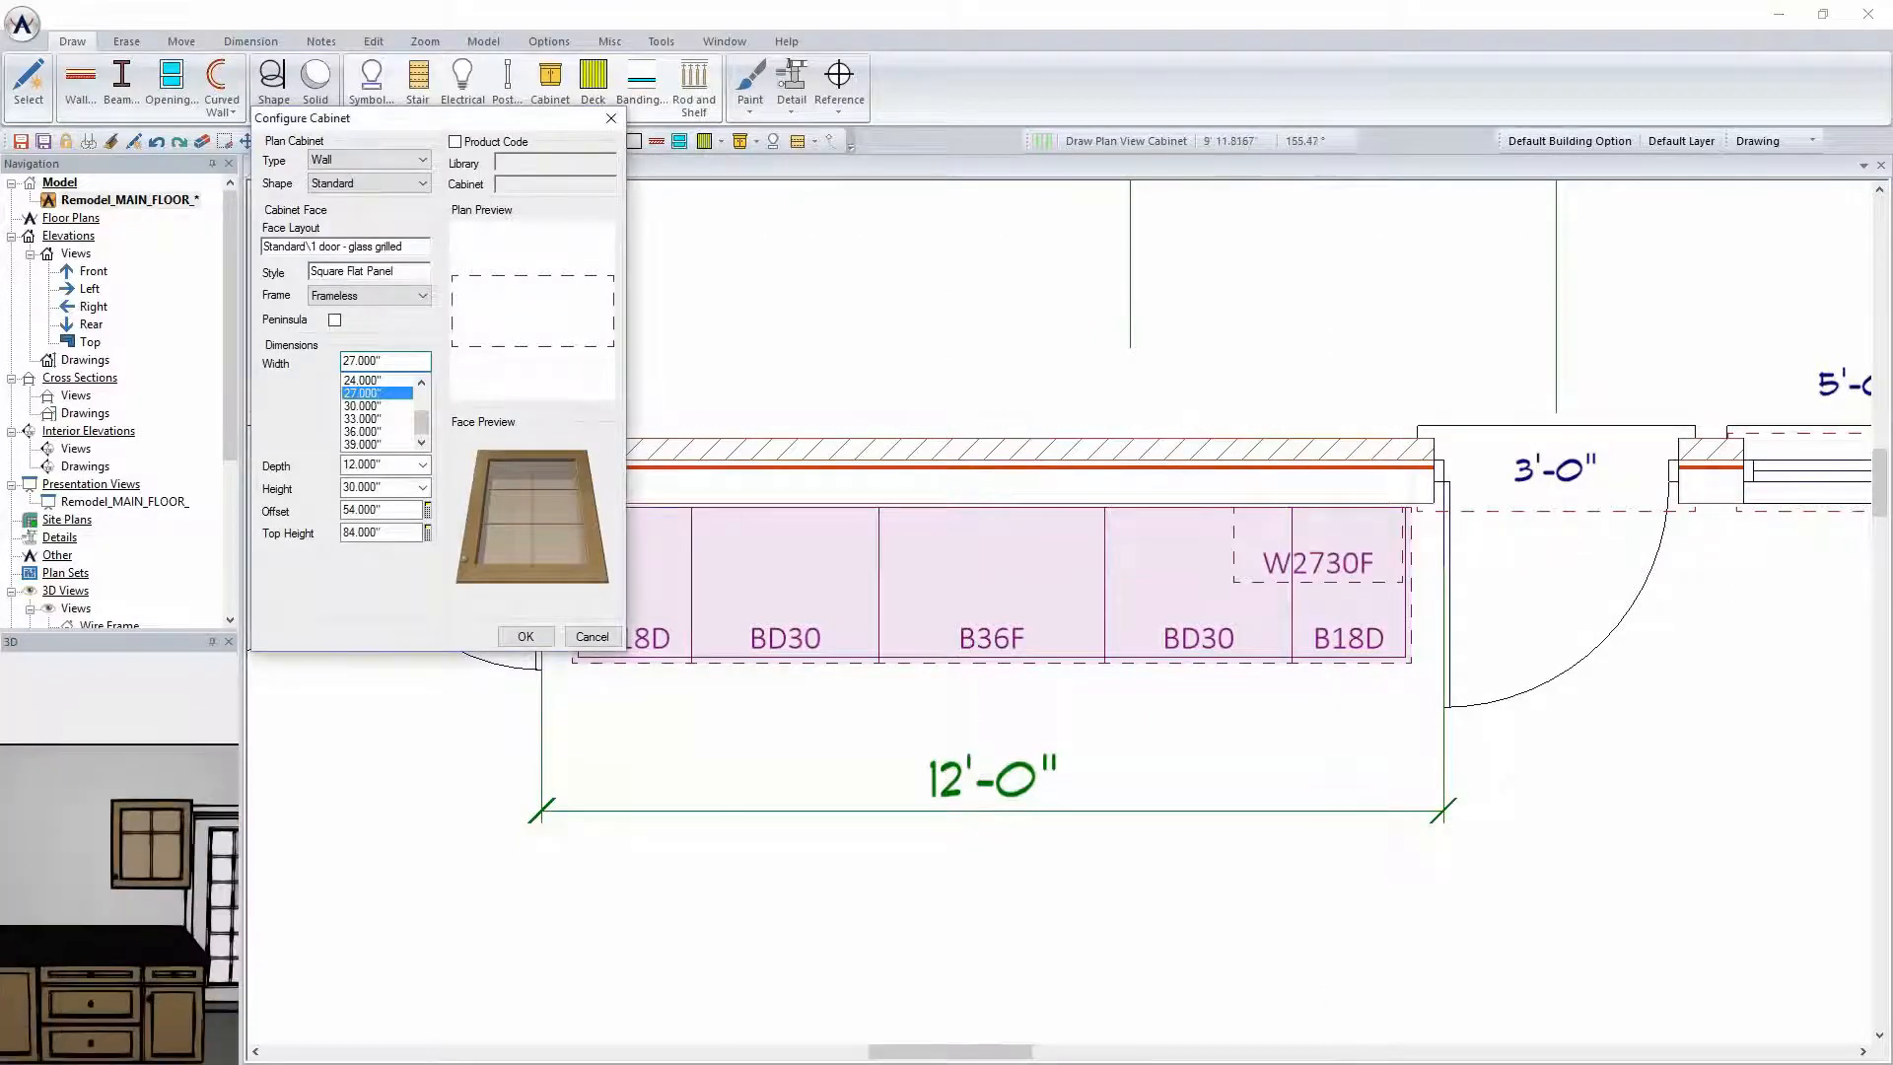
{"action": "left_click", "coordinate": [664, 542]}
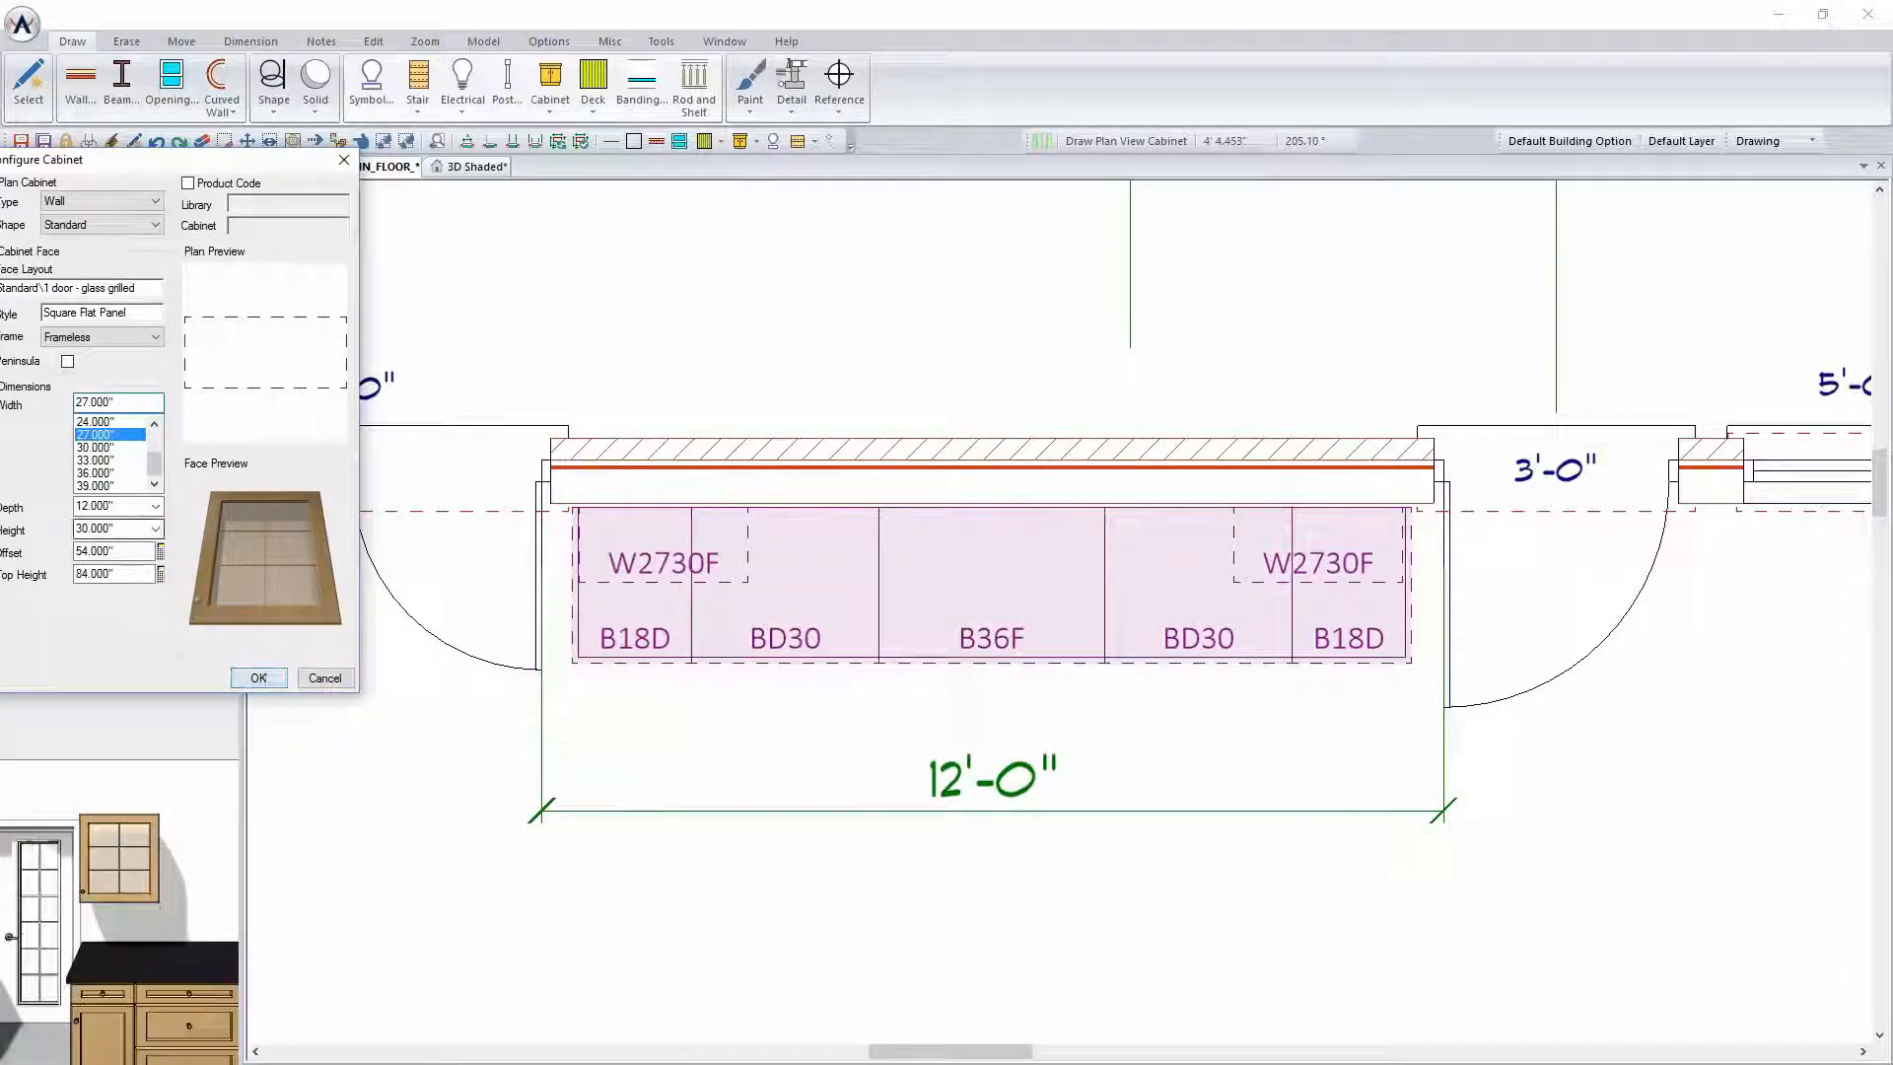
{"action": "left_click_drag", "start_coordinate": [215, 164], "coordinate": [311, 155]}
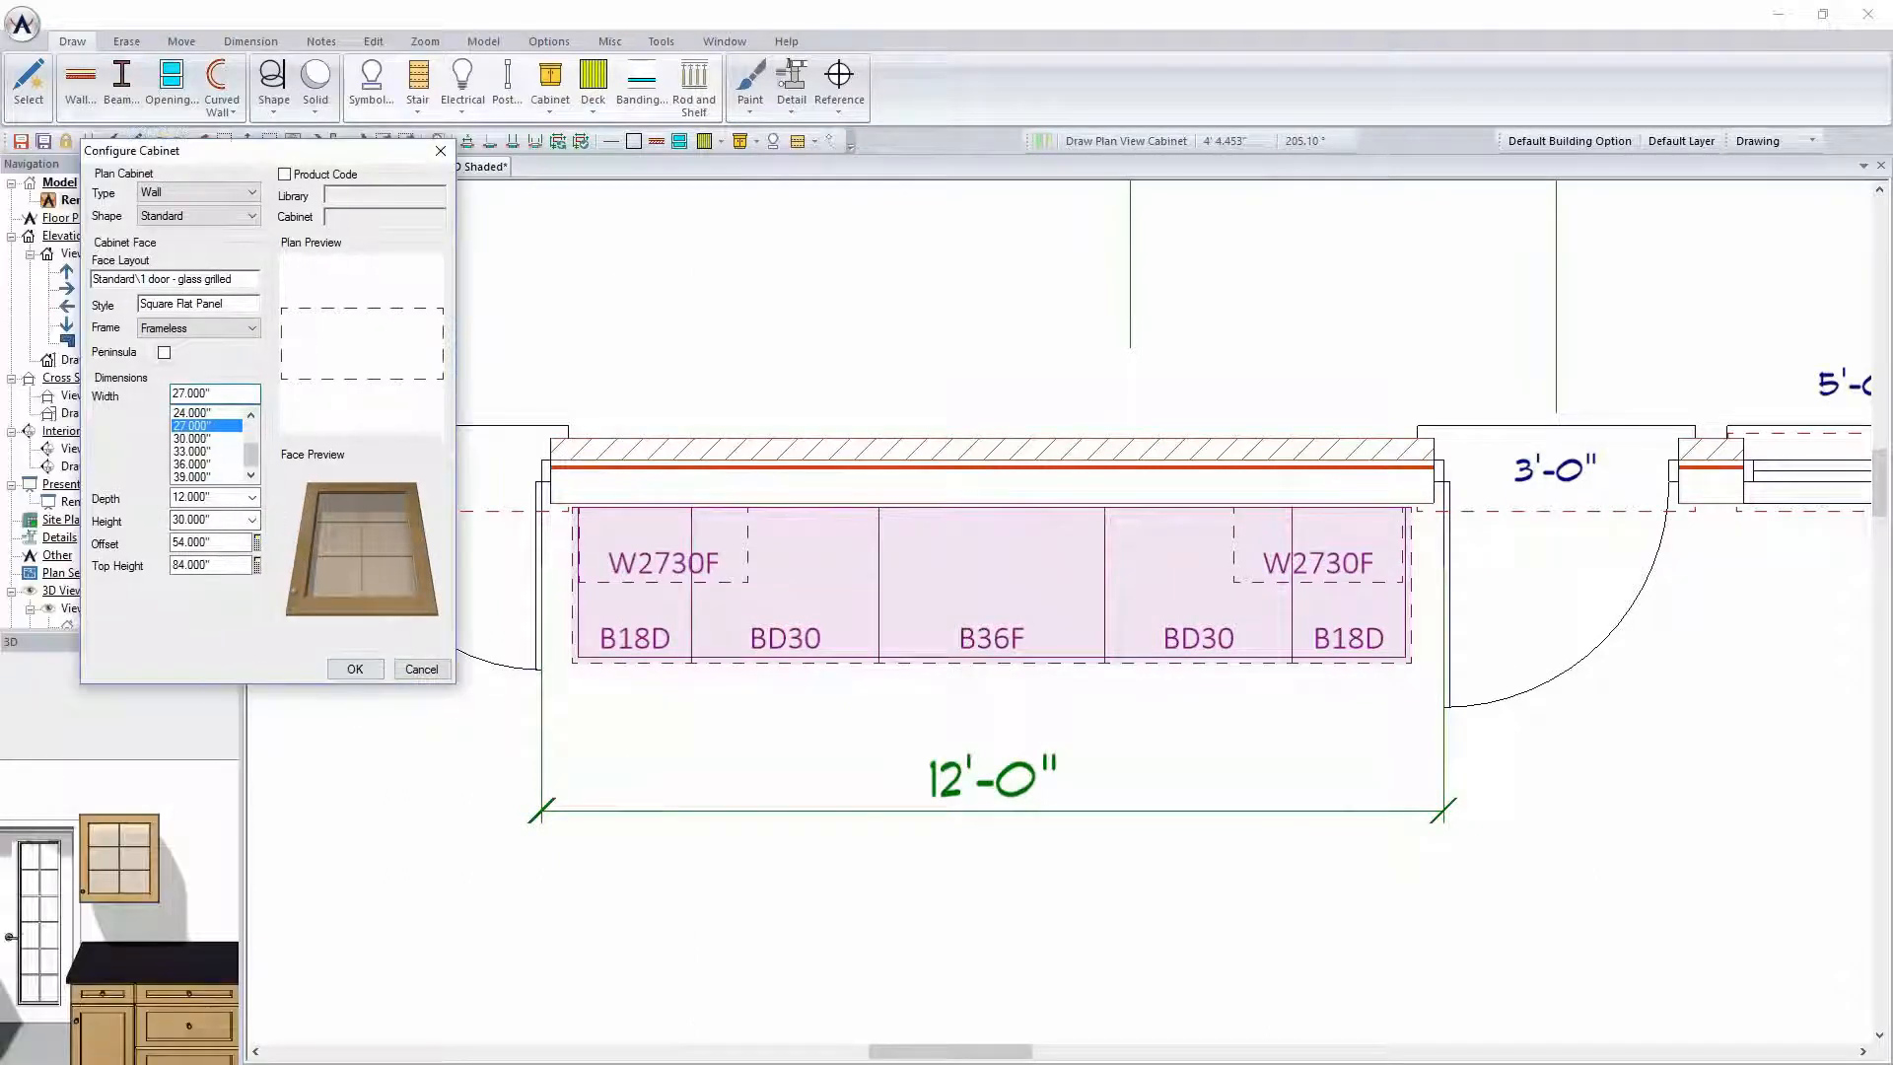
{"action": "left_click", "coordinate": [355, 669]}
In the 3D view, edit the wall cabinet beside the single door and set its width to 21 inches
{"action": "left_click", "coordinate": [488, 167]}
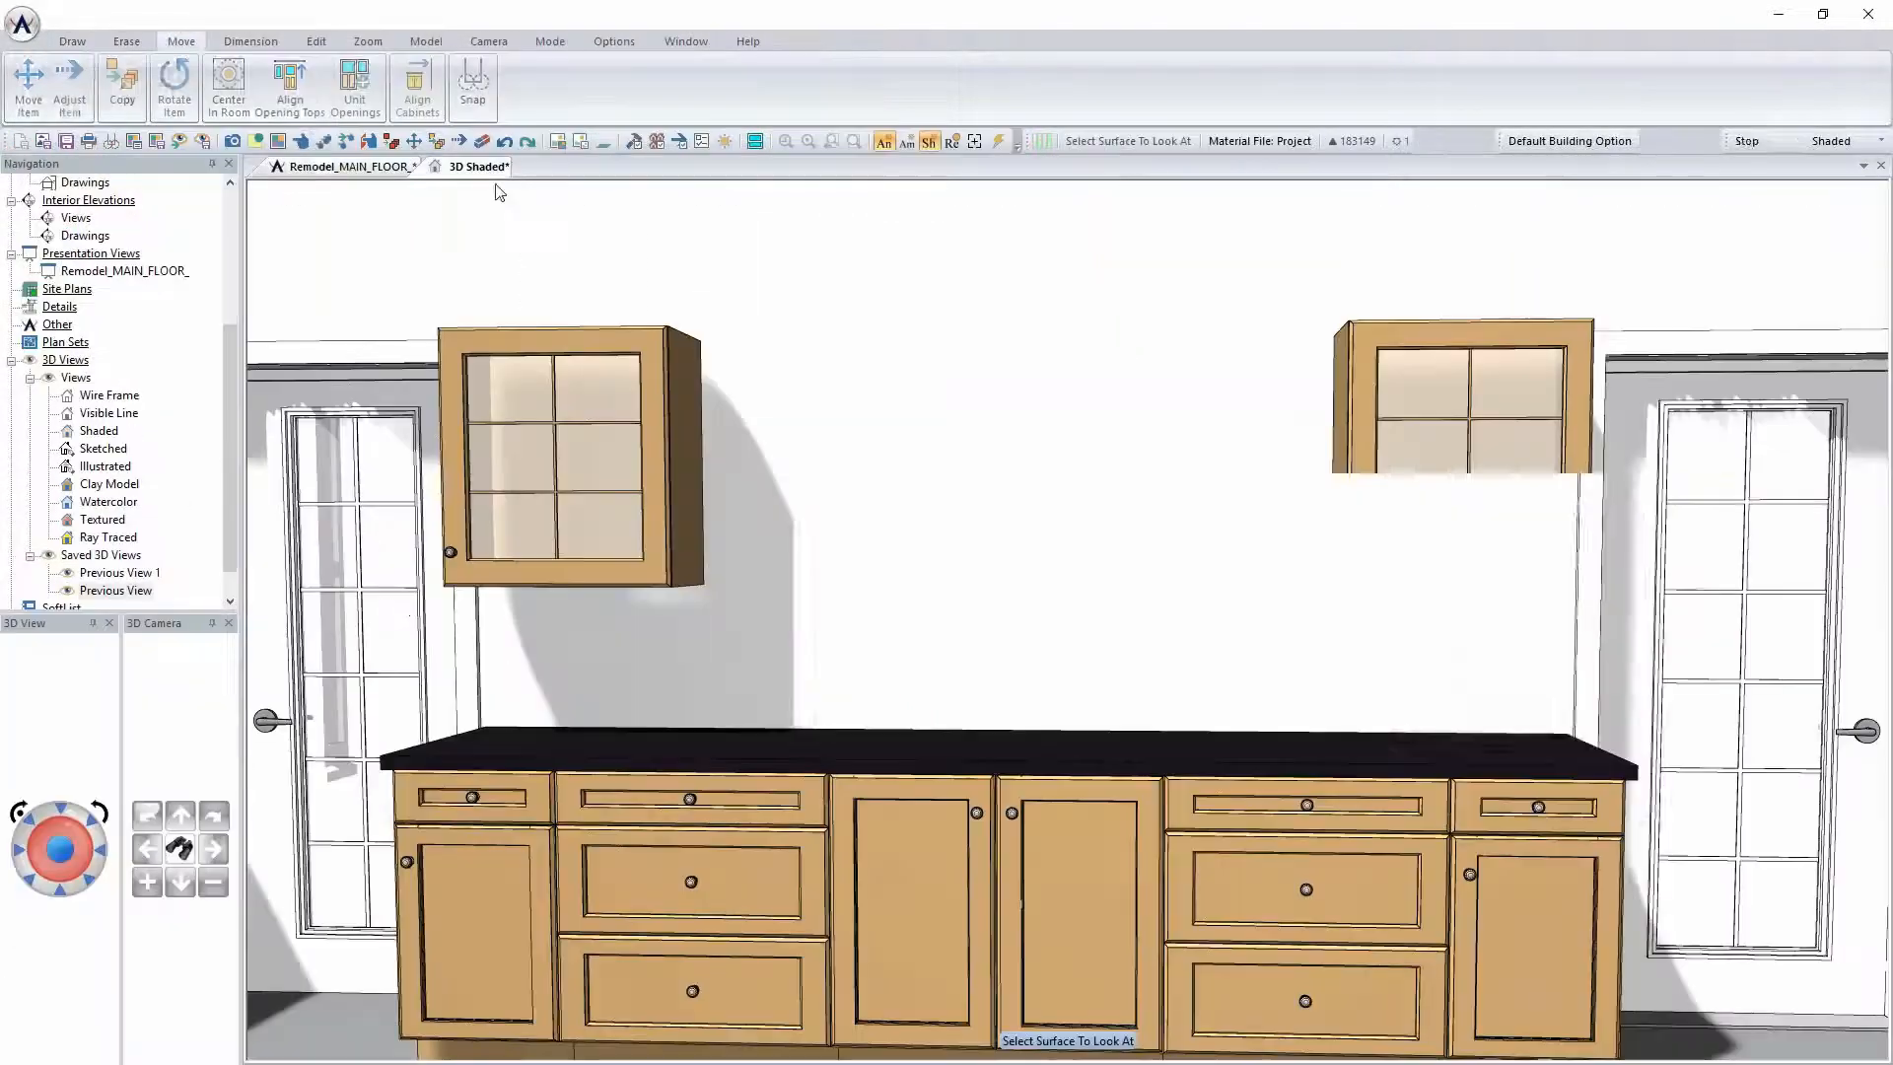
{"action": "right_click", "coordinate": [1436, 523]}
{"action": "left_click", "coordinate": [1459, 549]}
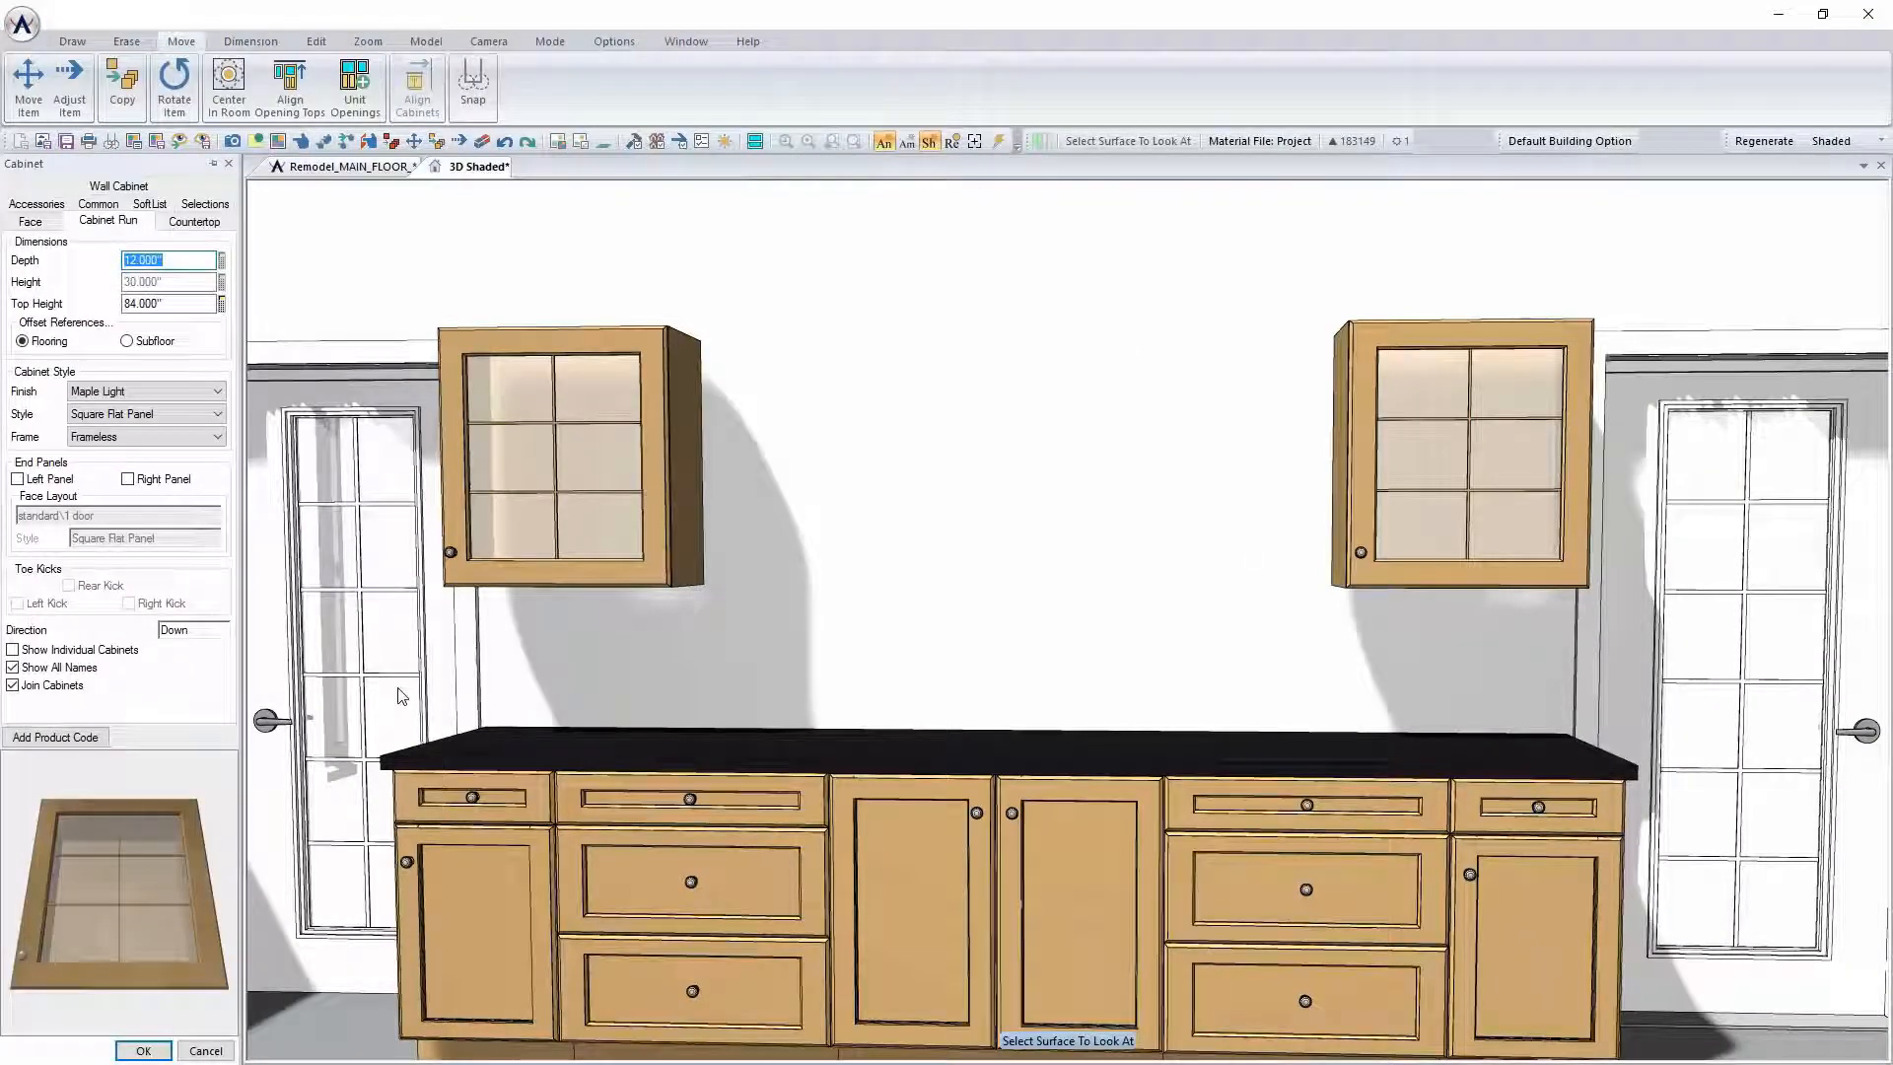
{"action": "left_click", "coordinate": [40, 225]}
{"action": "left_click", "coordinate": [123, 187]}
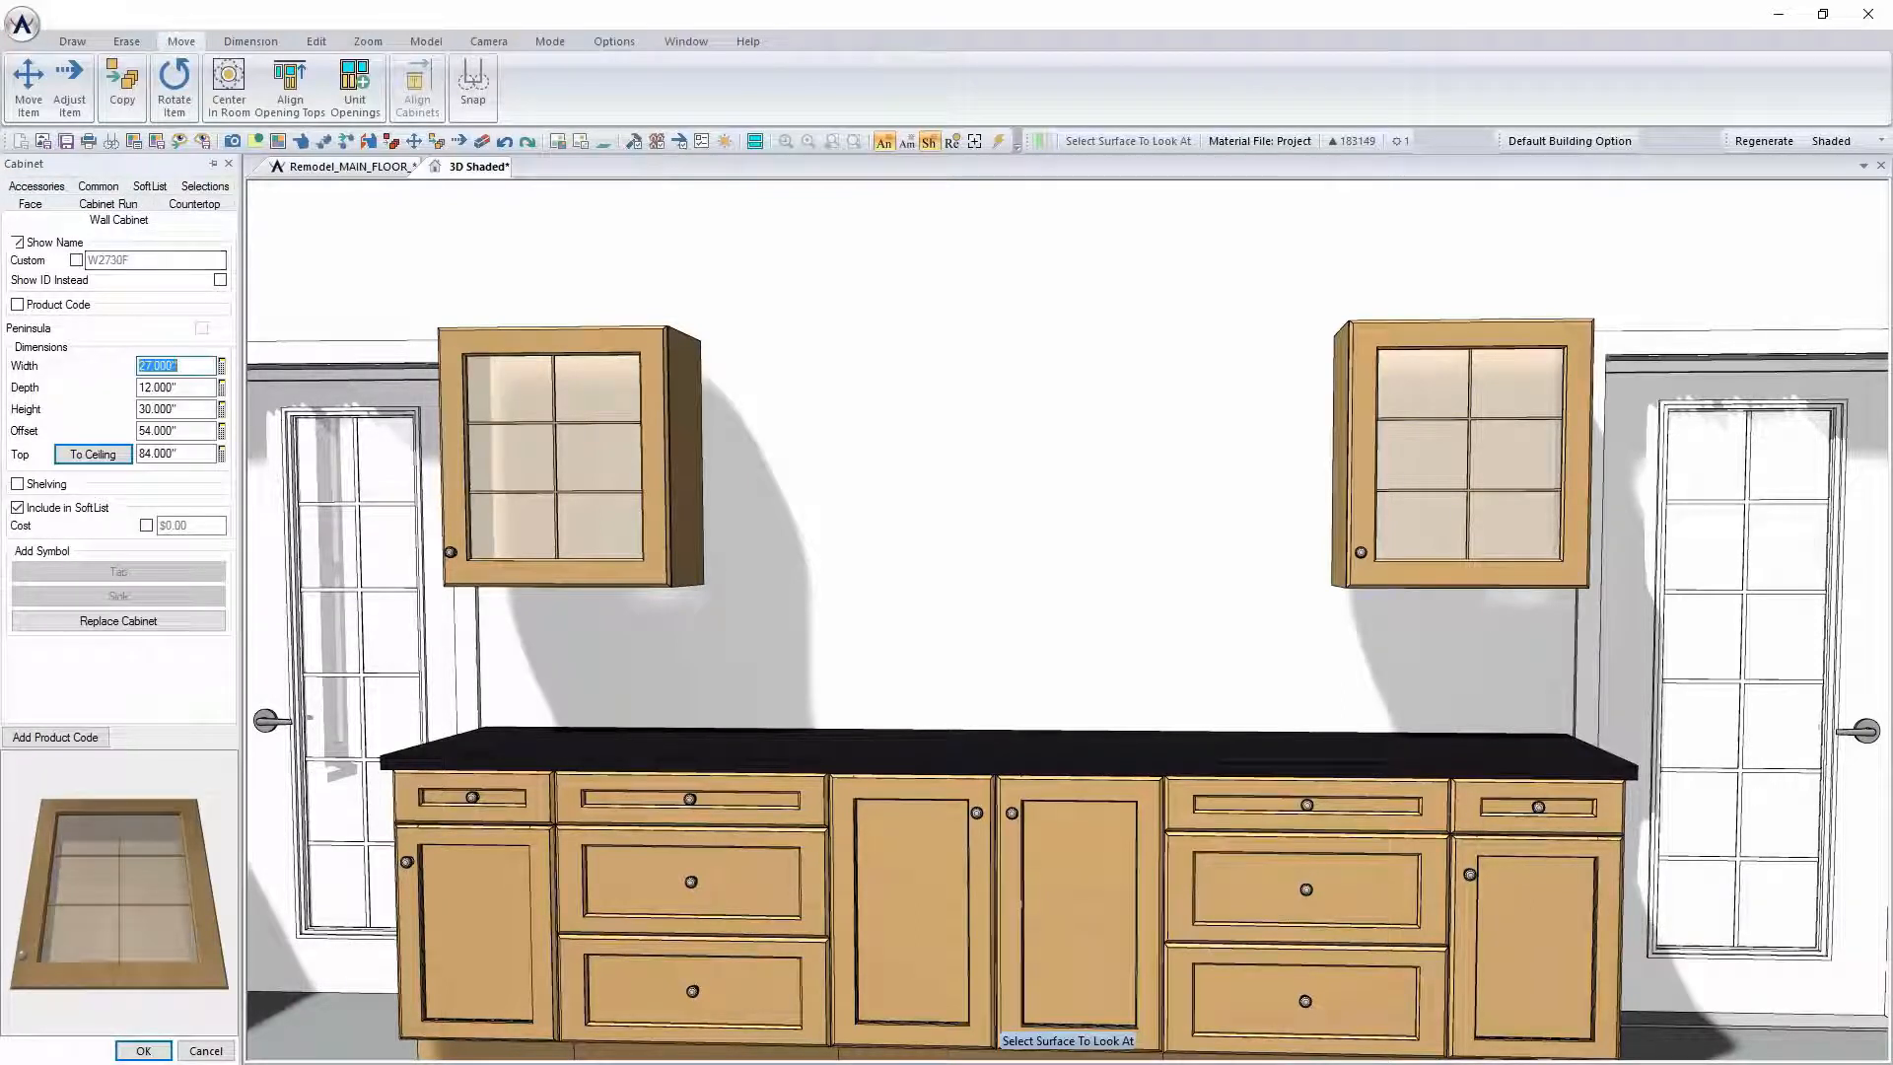
{"action": "type", "text": "21"}
{"action": "key", "text": "Return"}
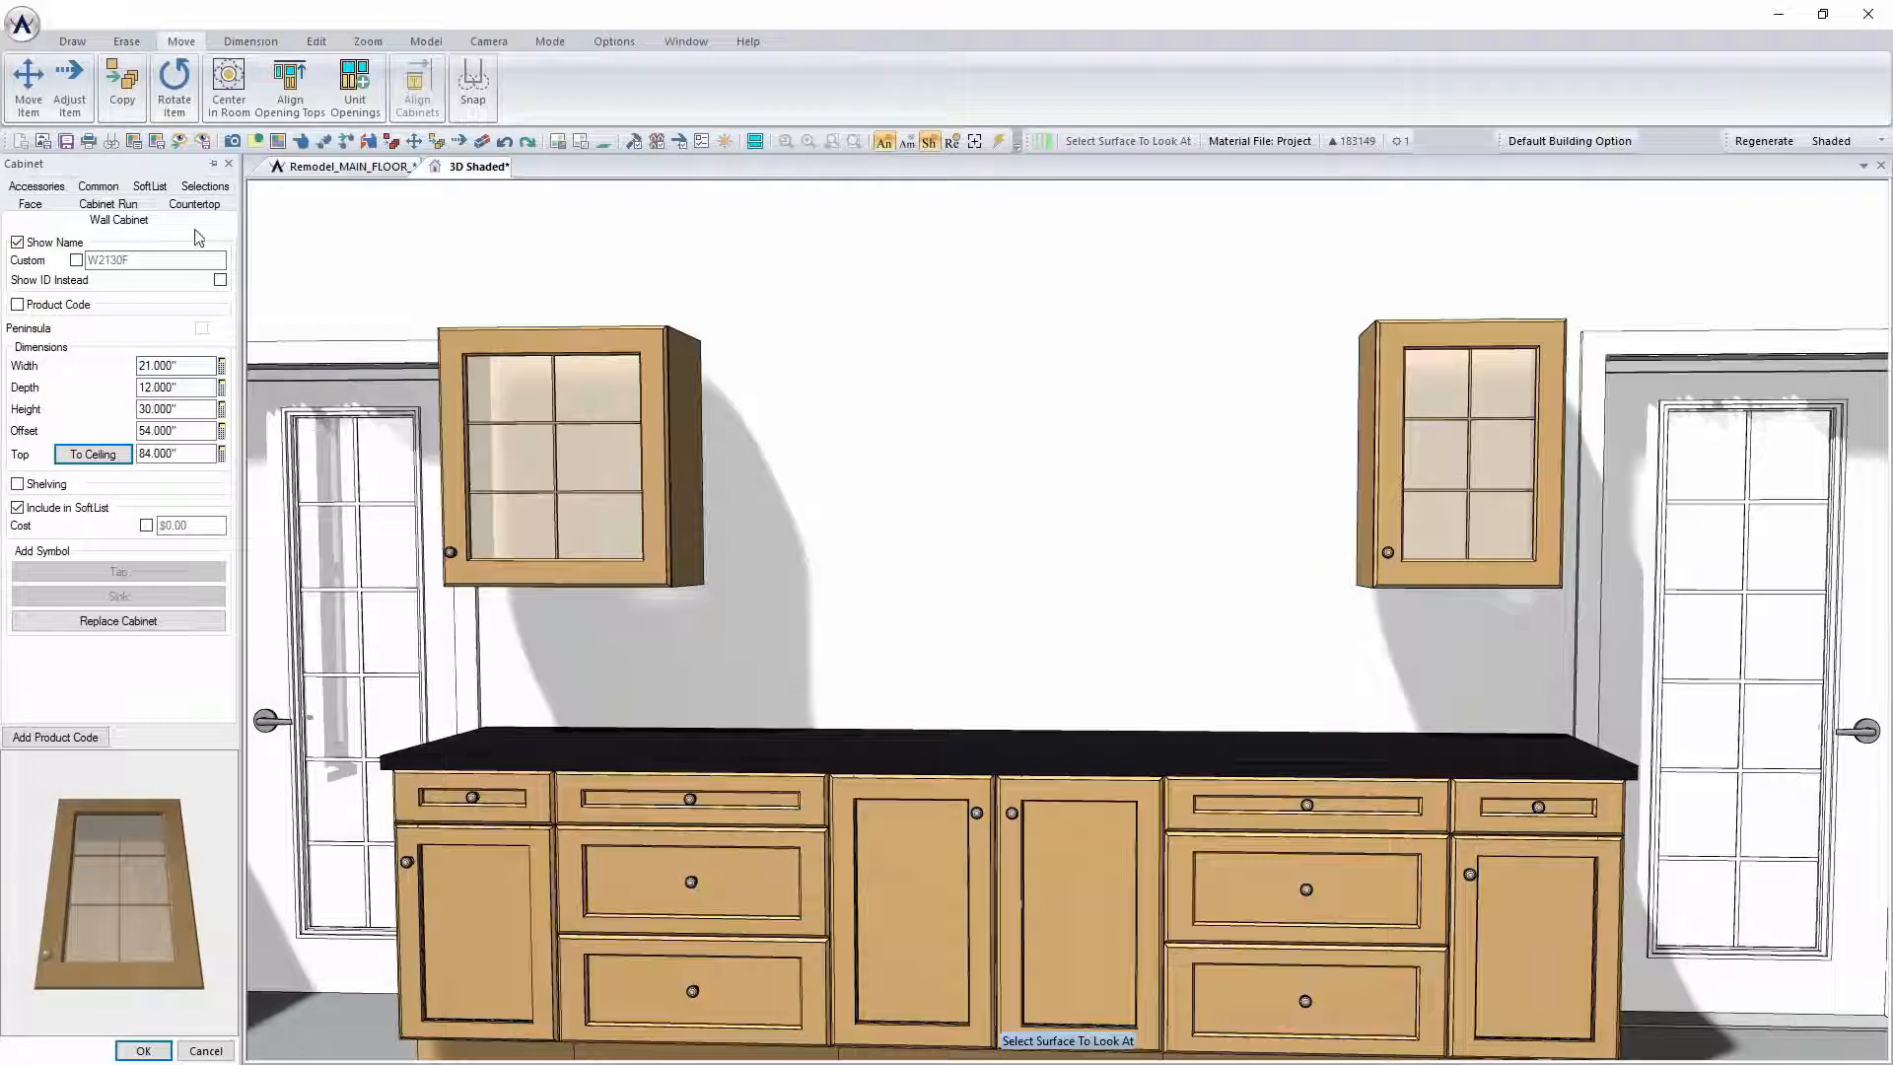
Set the same wall cabinet's height to 42 inches and its top to 96 inches
{"action": "double_click", "coordinate": [188, 410]}
{"action": "type", "text": "42"}
{"action": "key", "text": "Return"}
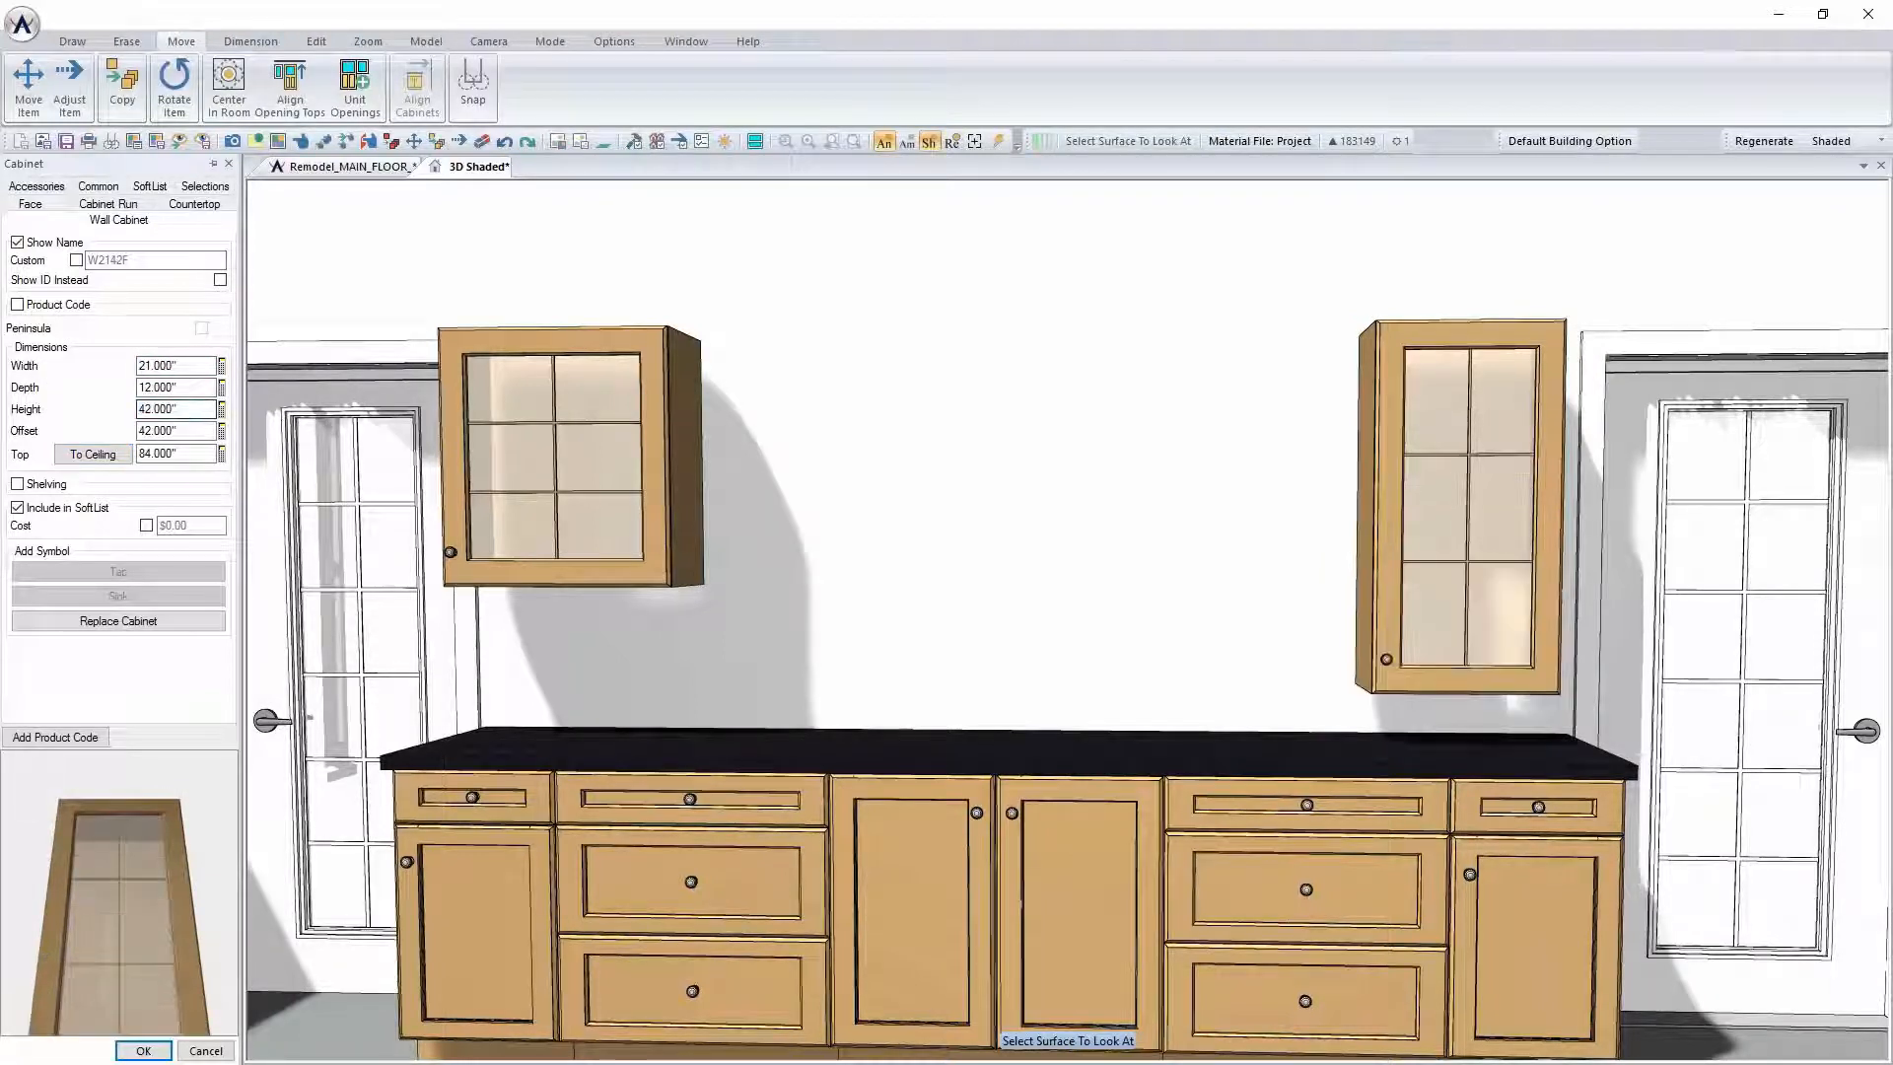
{"action": "double_click", "coordinate": [187, 455]}
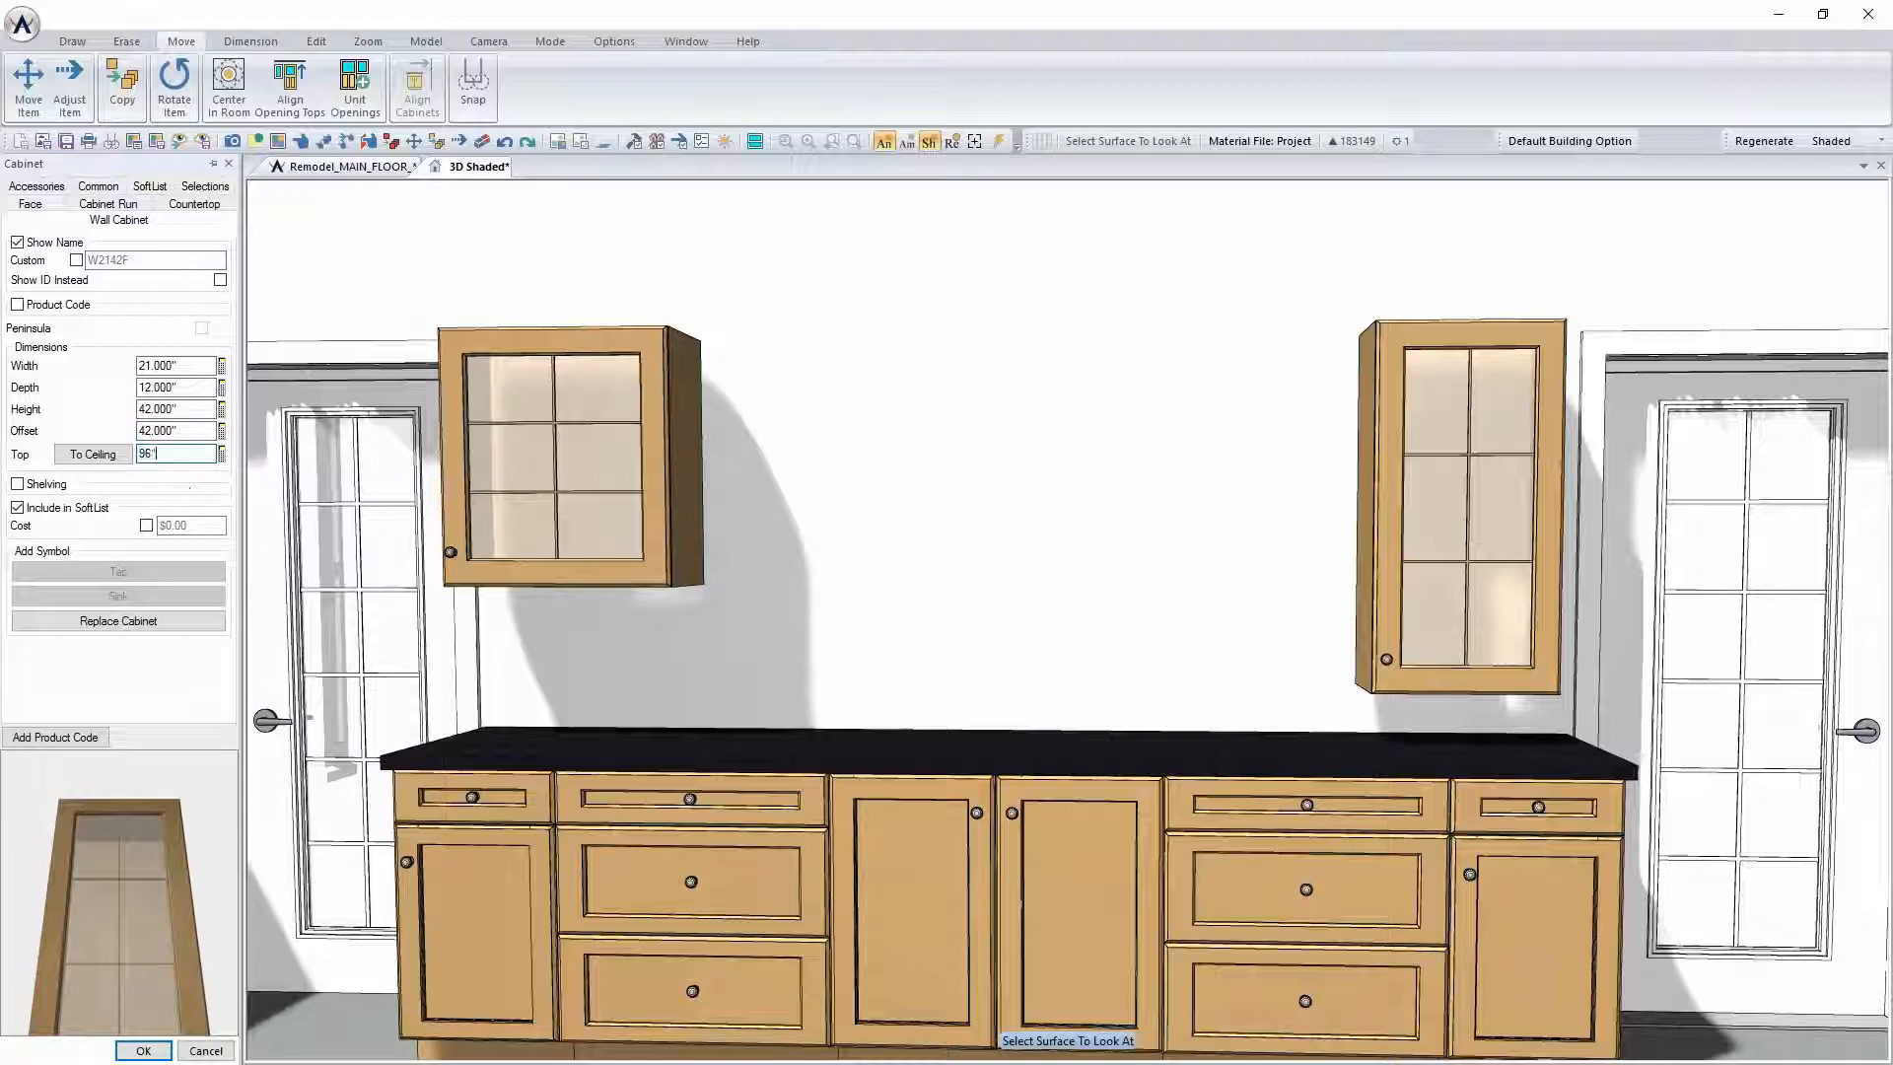
{"action": "type", "text": "96"}
{"action": "key", "text": "Return"}
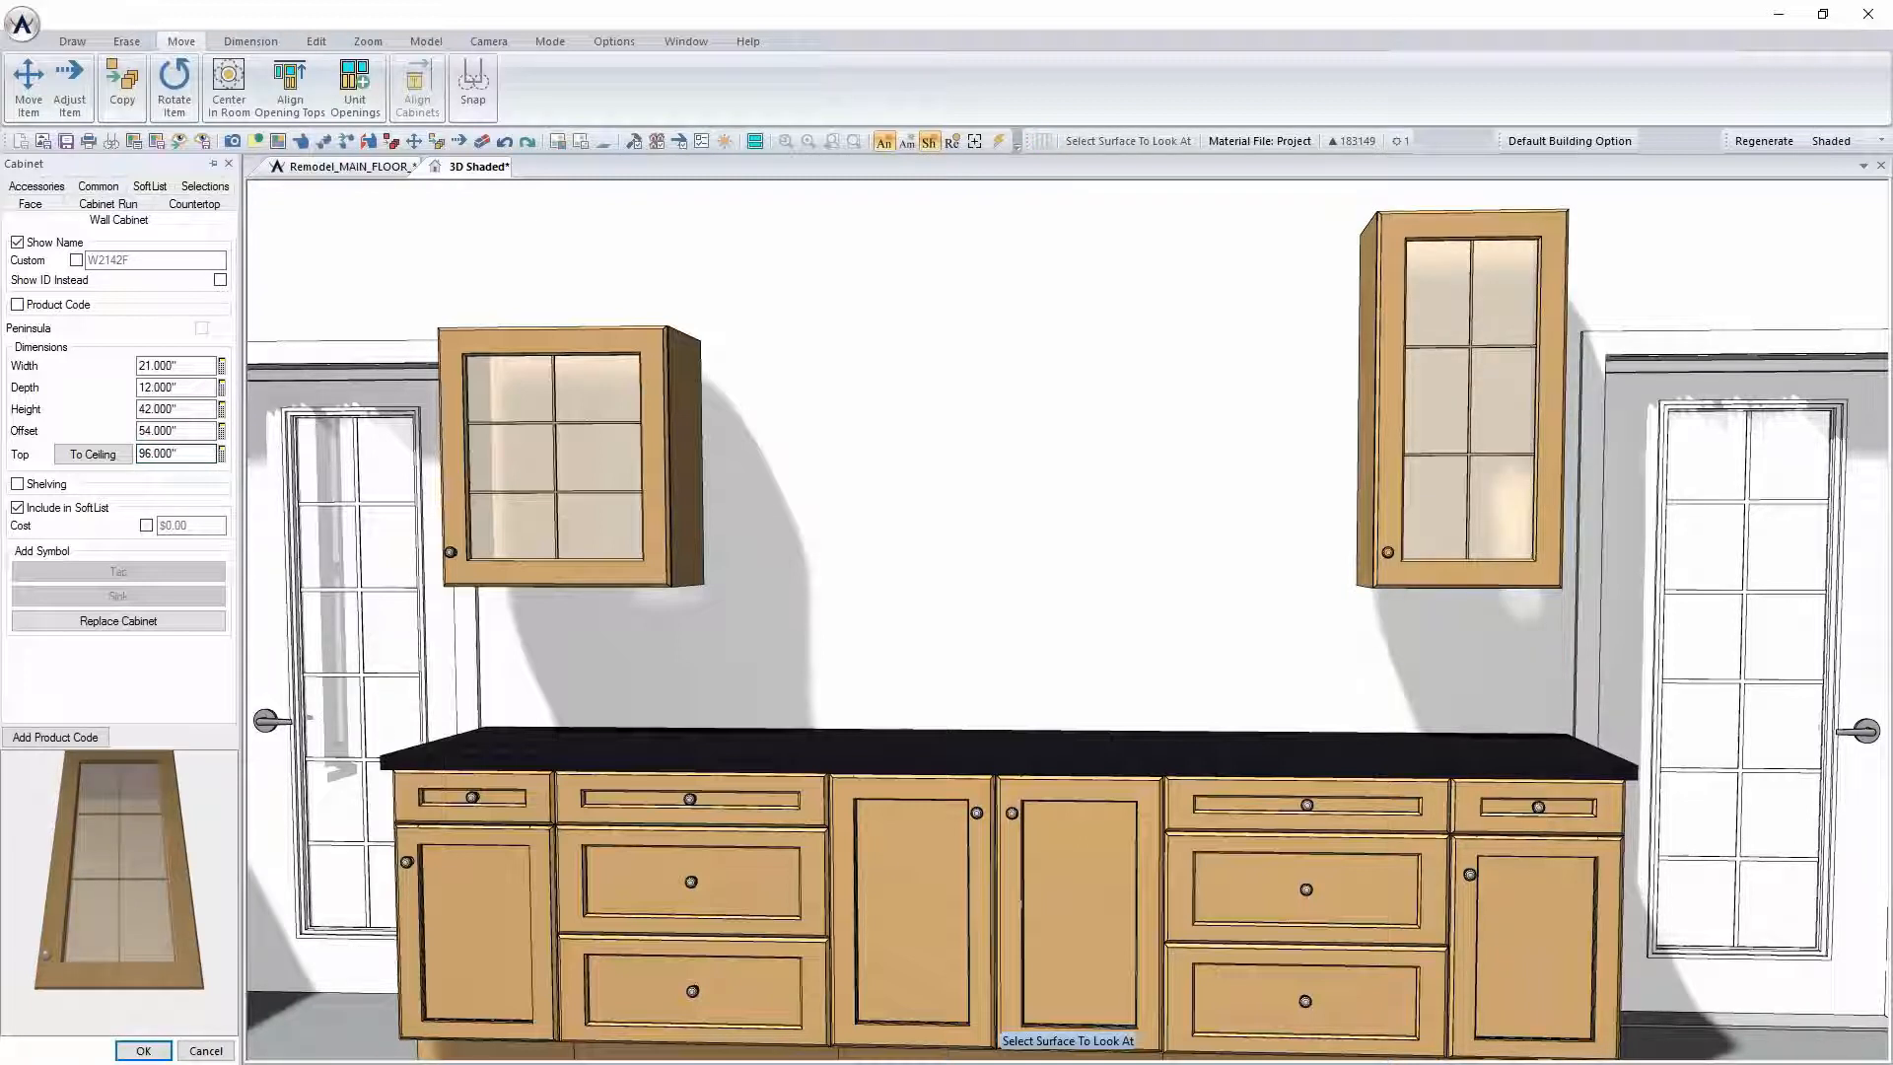
Add three standard shelves and the american crown molding profile to the wall cabinet beside the single door
{"action": "left_click", "coordinate": [17, 484]}
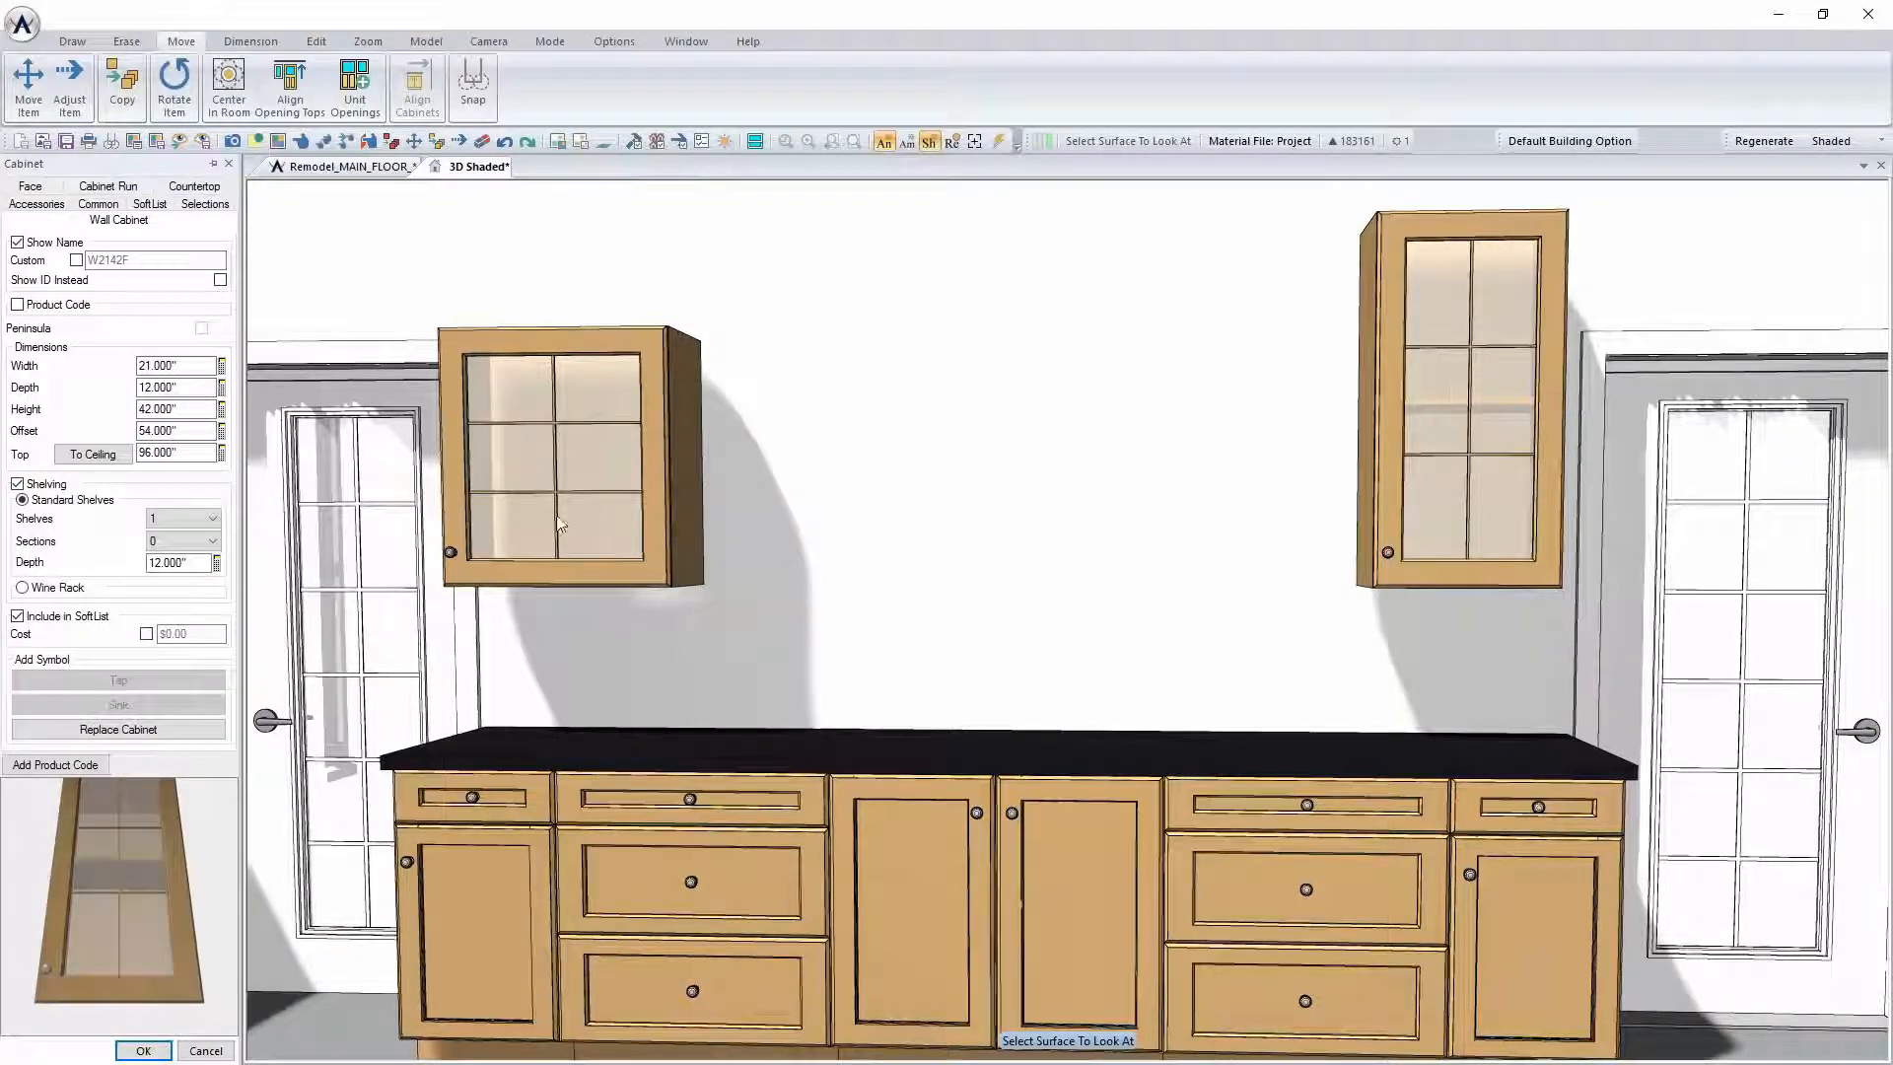
{"action": "left_click", "coordinate": [178, 519]}
{"action": "left_click", "coordinate": [182, 577]}
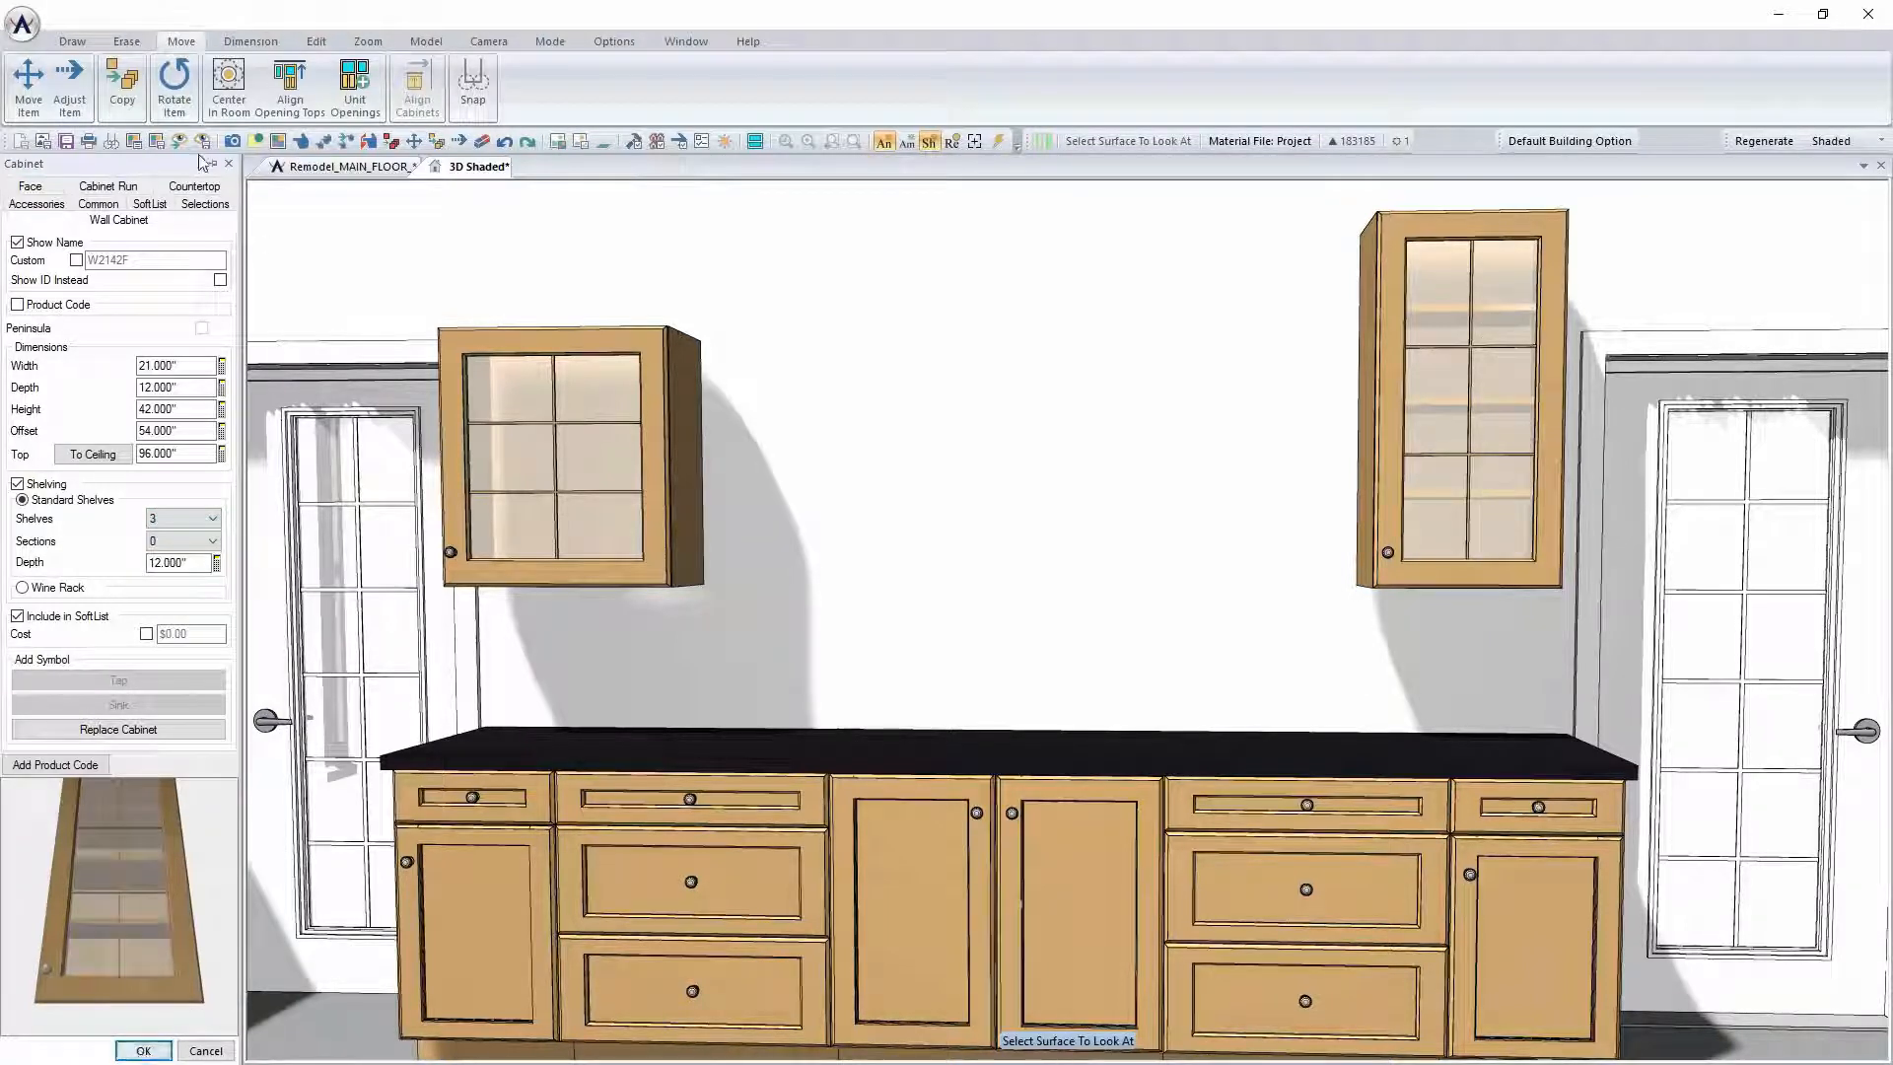
{"action": "left_click", "coordinate": [45, 206]}
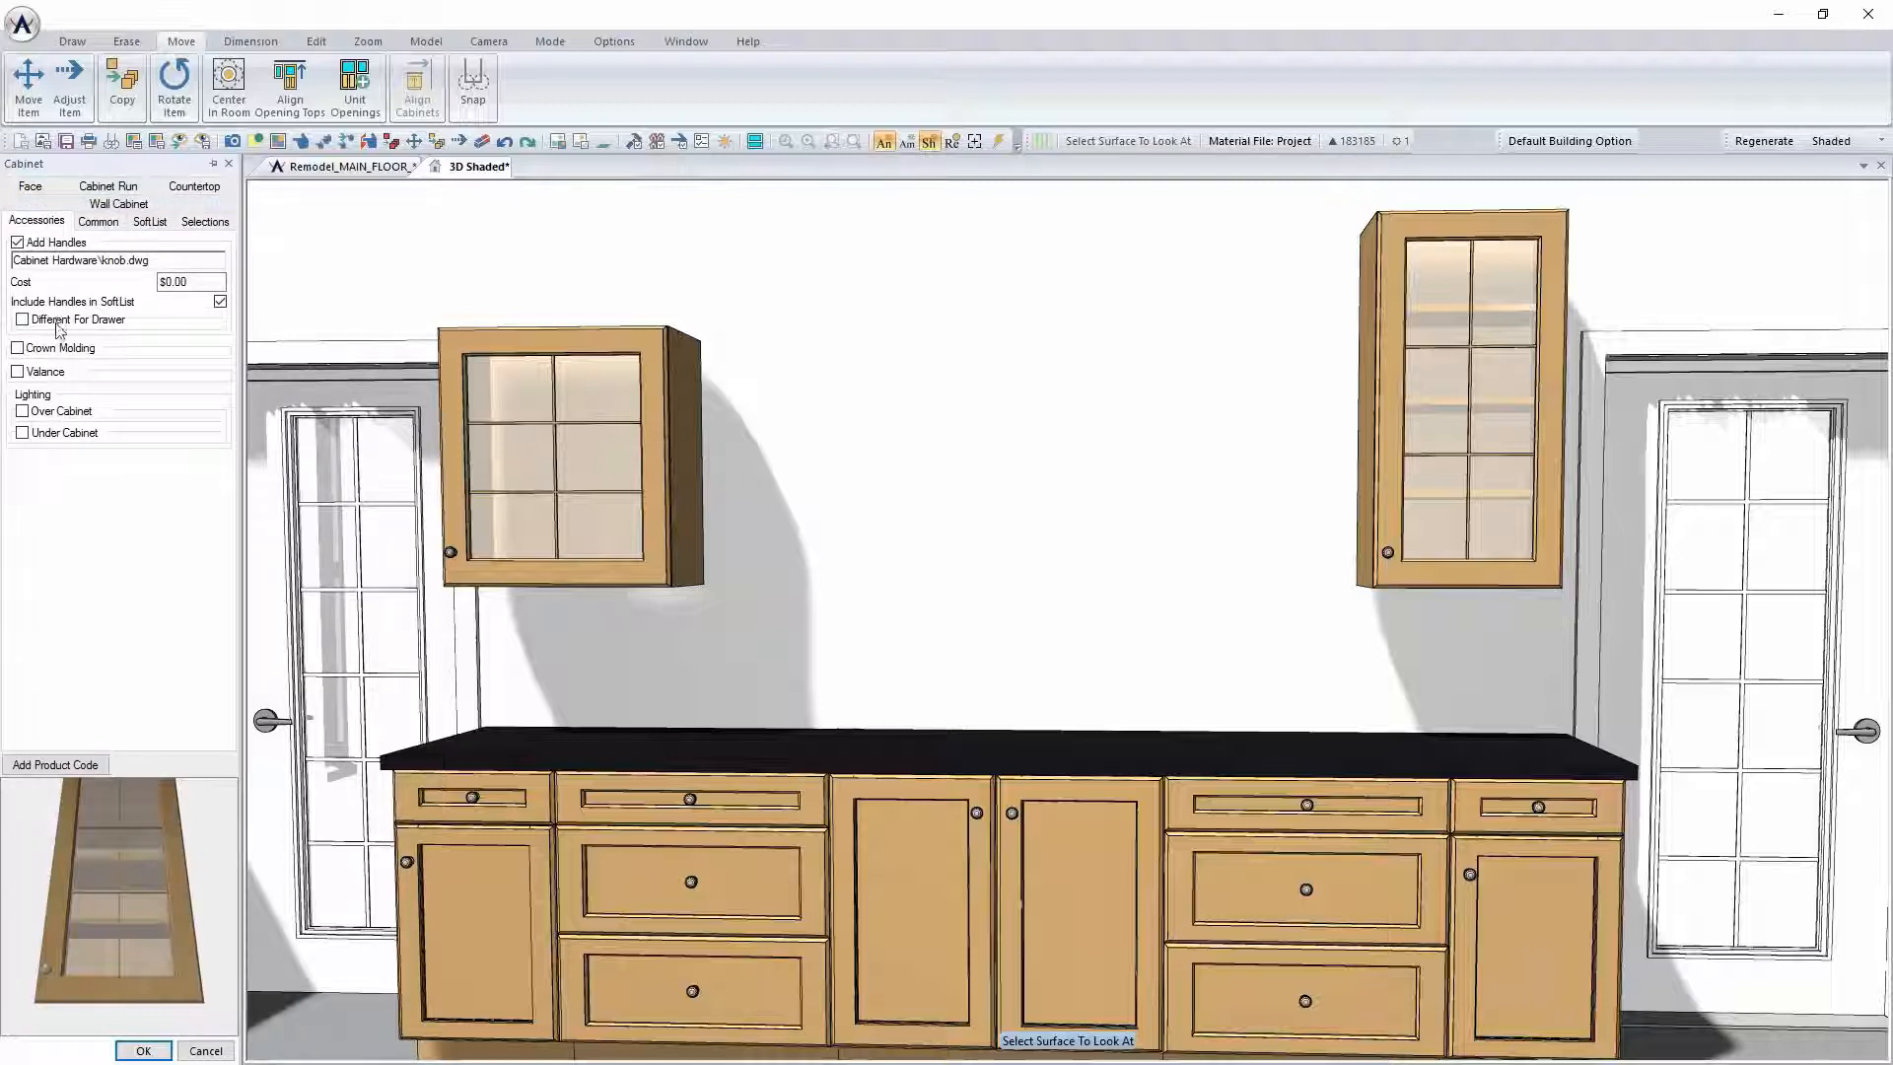
{"action": "left_click", "coordinate": [57, 349]}
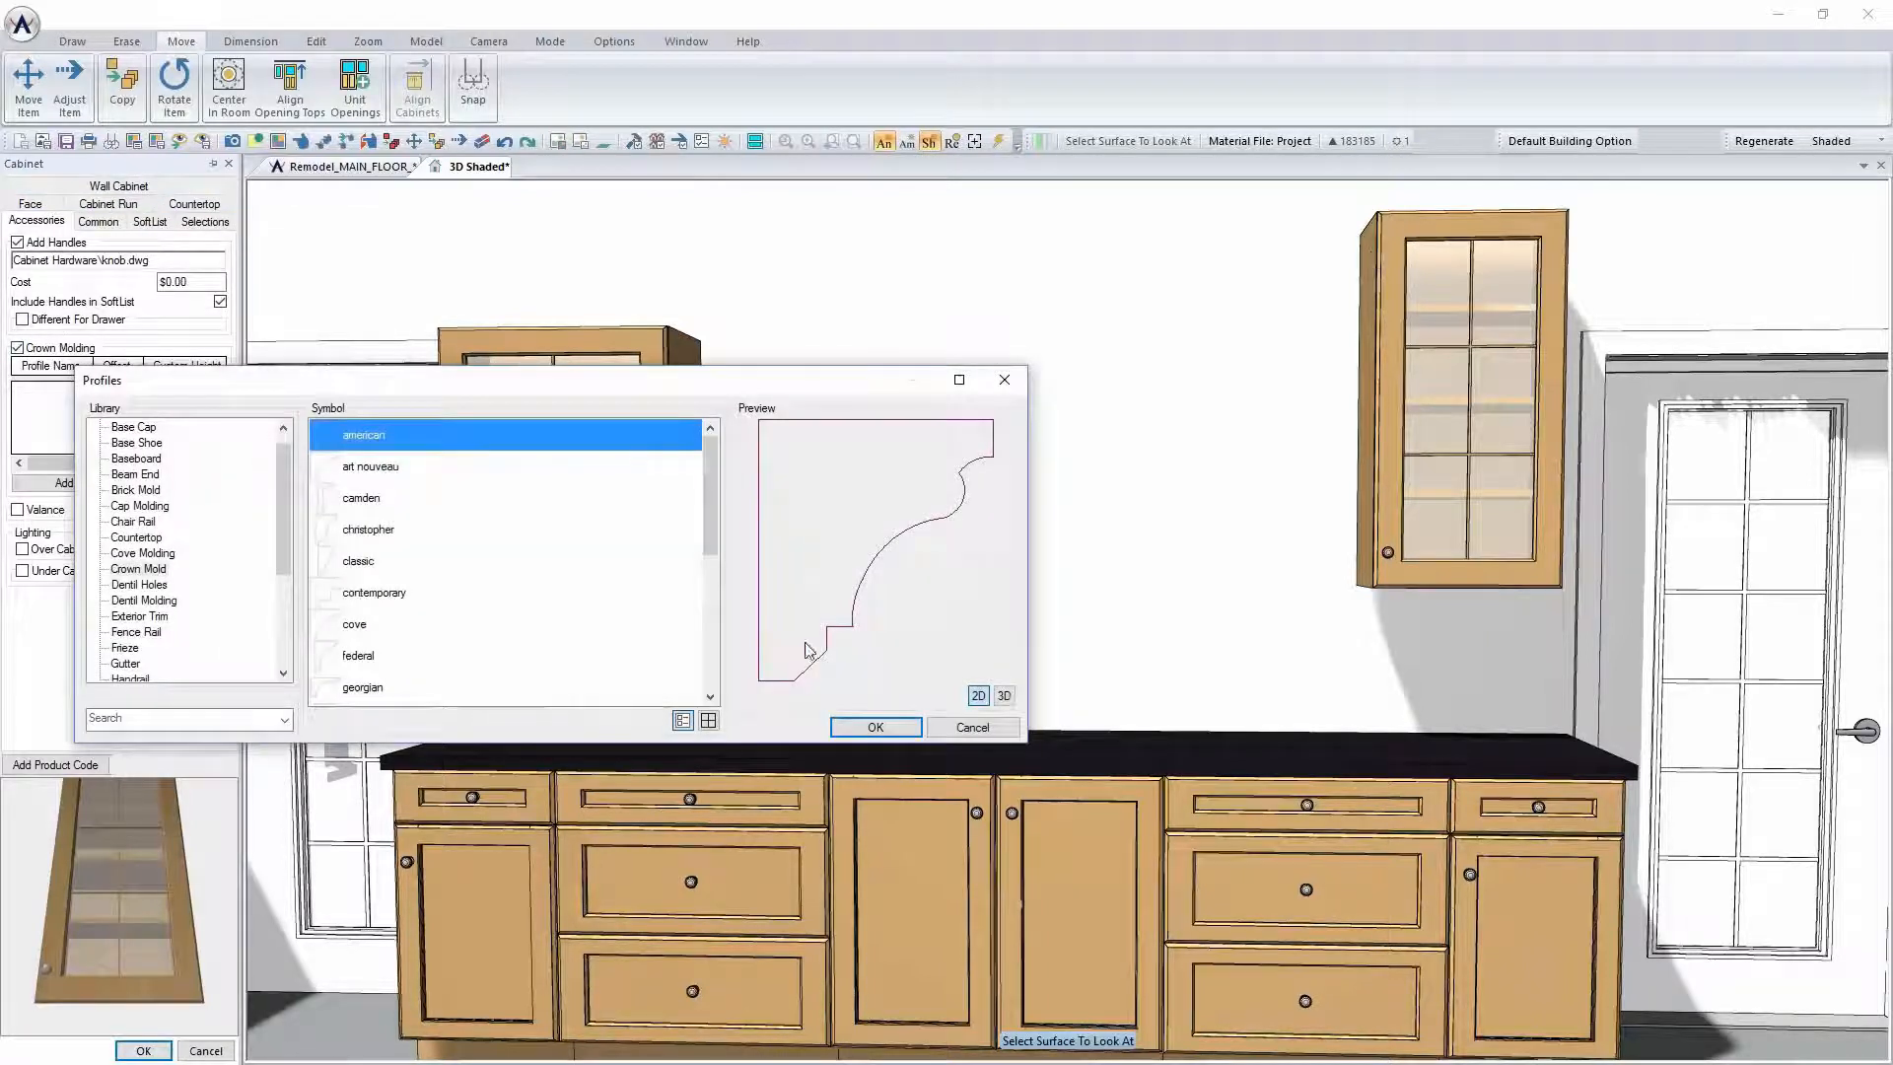
{"action": "left_click", "coordinate": [877, 727]}
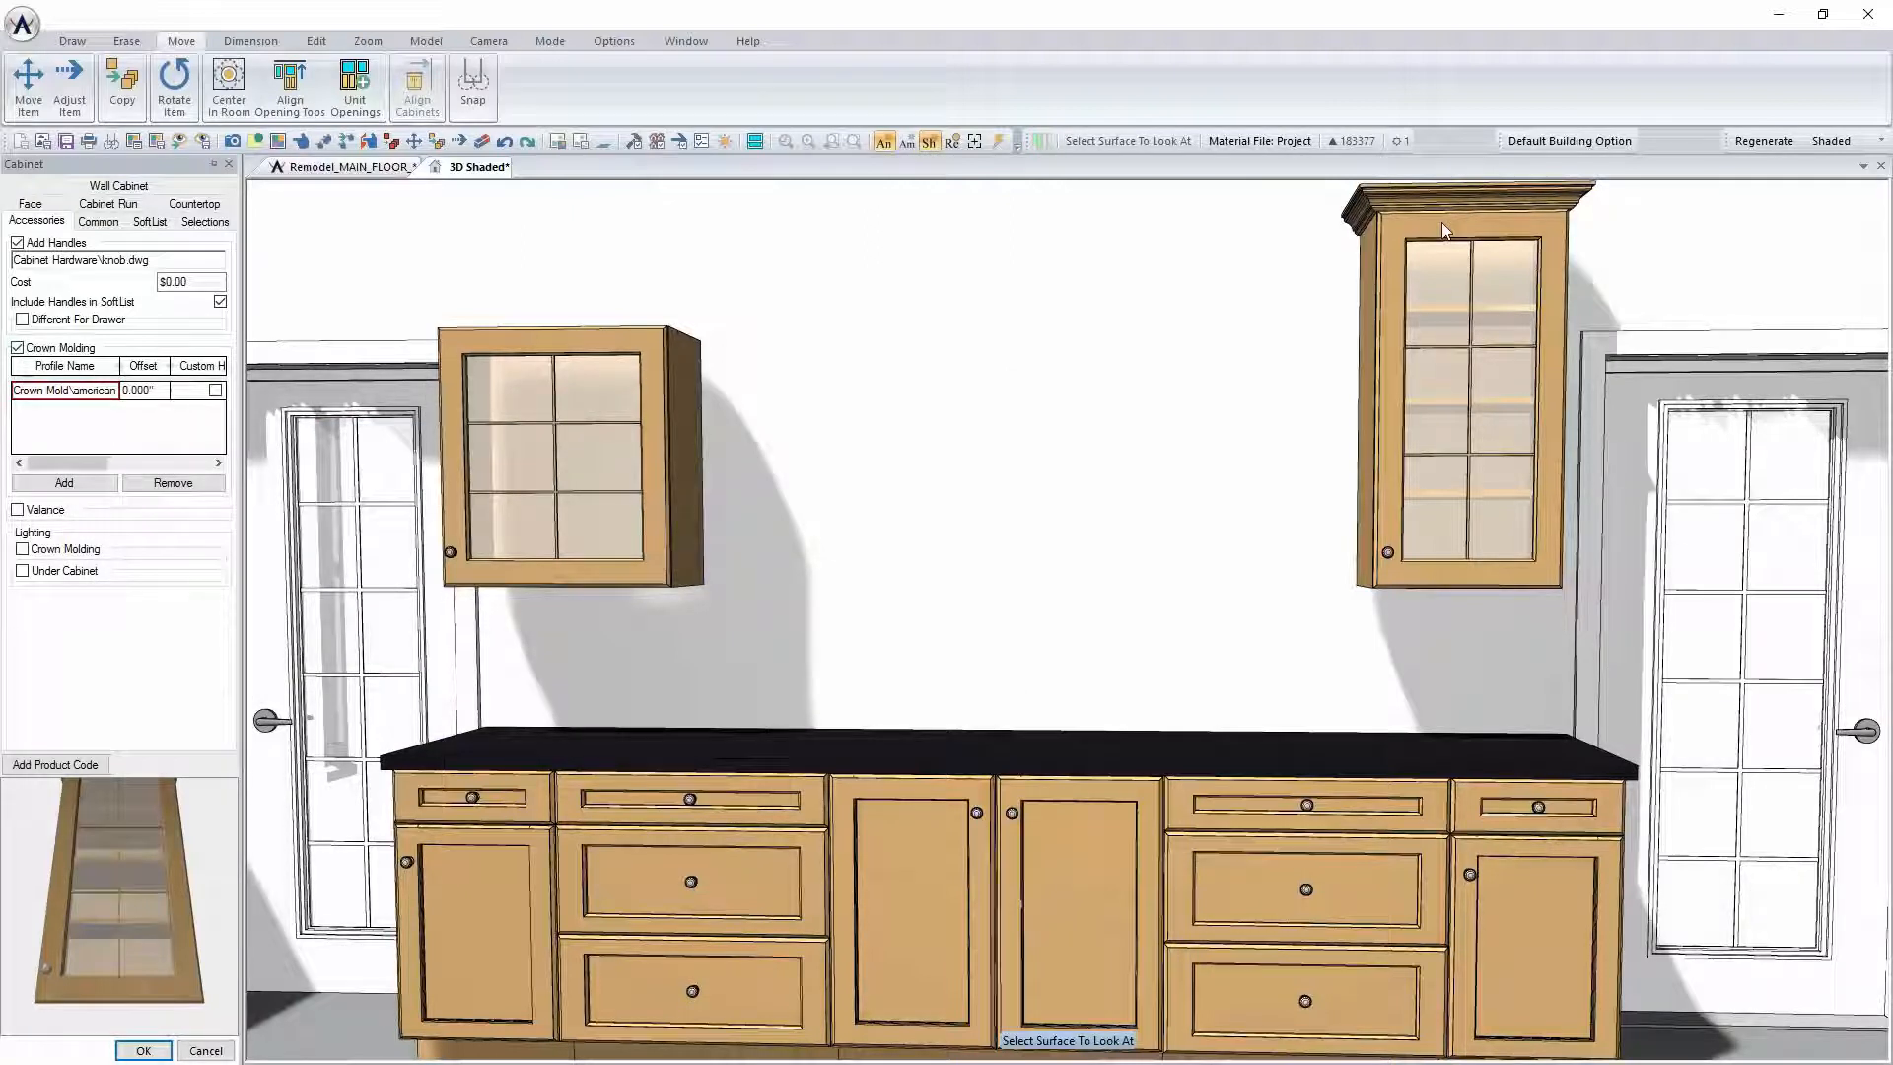
Add continuous under-cabinet lighting, apply the edits, and repeat them on the wall cabinet beside the double doors
{"action": "left_click", "coordinate": [44, 573]}
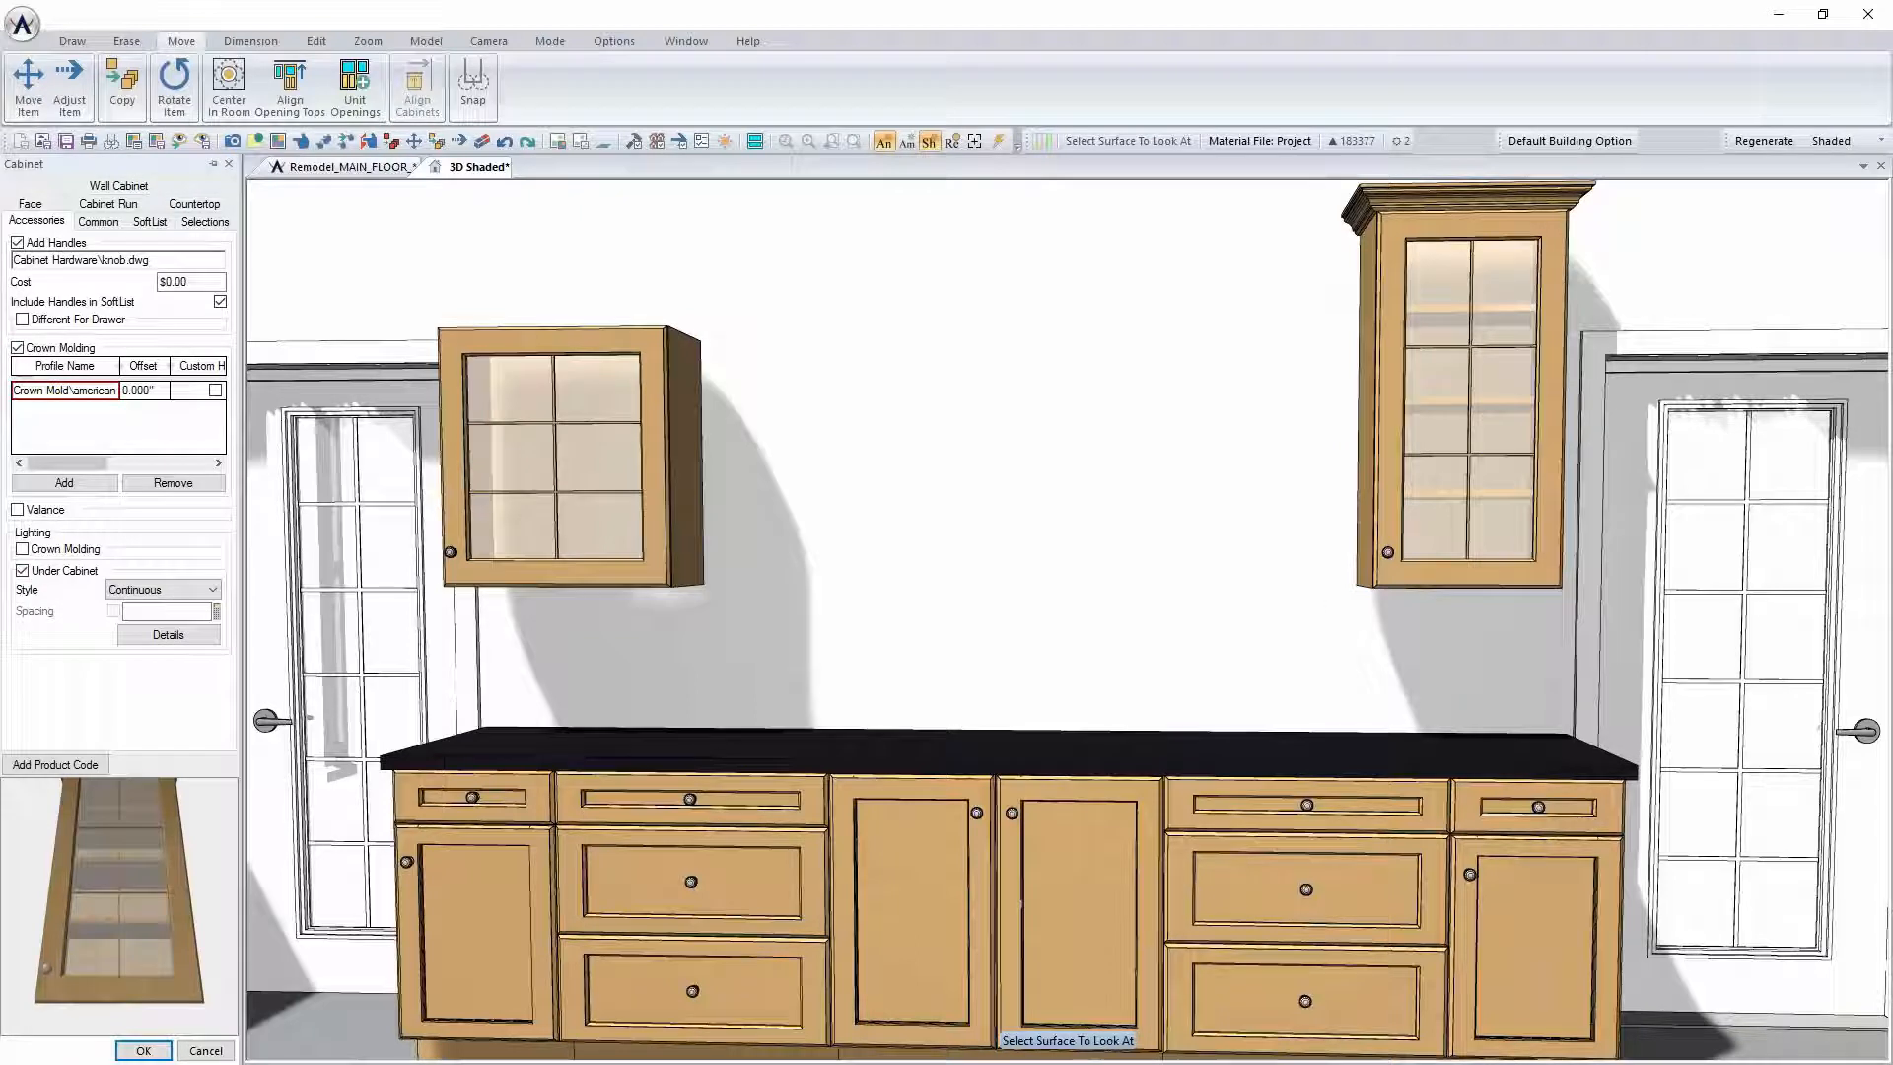
{"action": "left_click", "coordinate": [168, 589]}
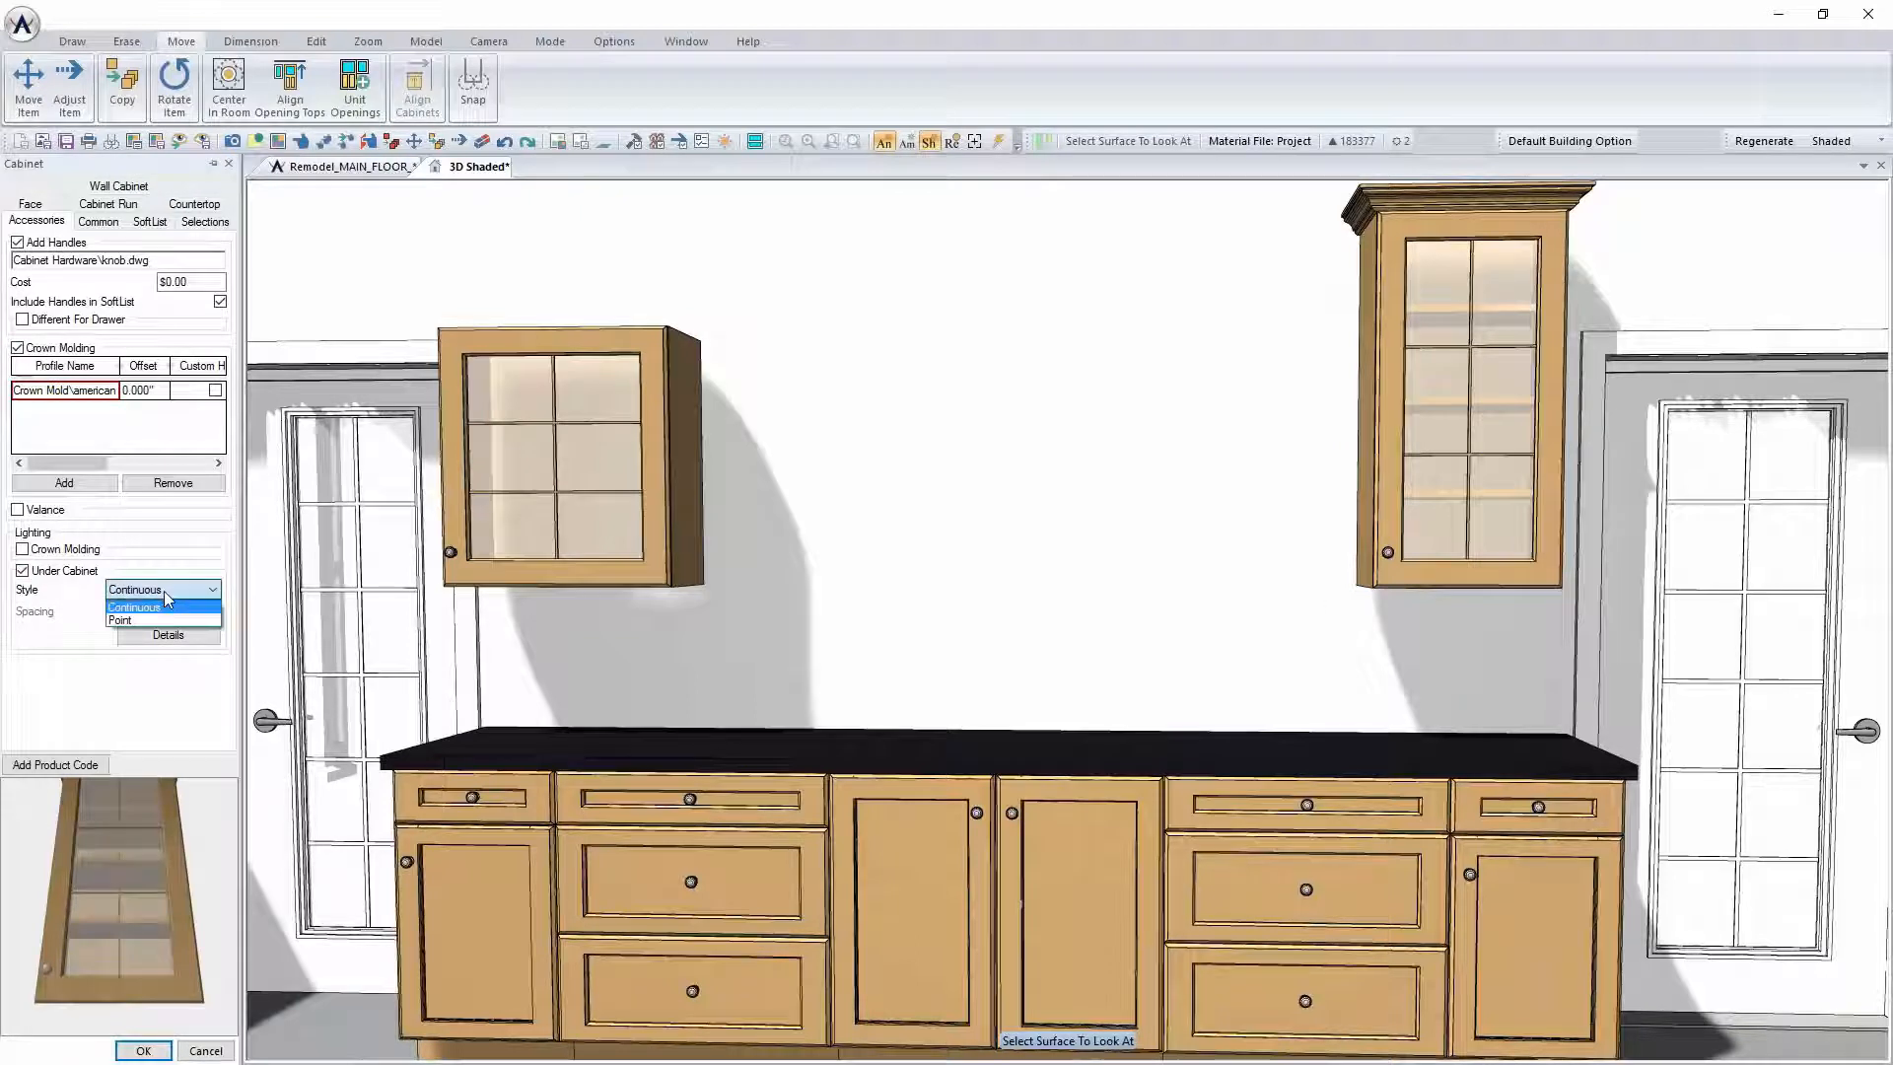
{"action": "left_click", "coordinate": [165, 595]}
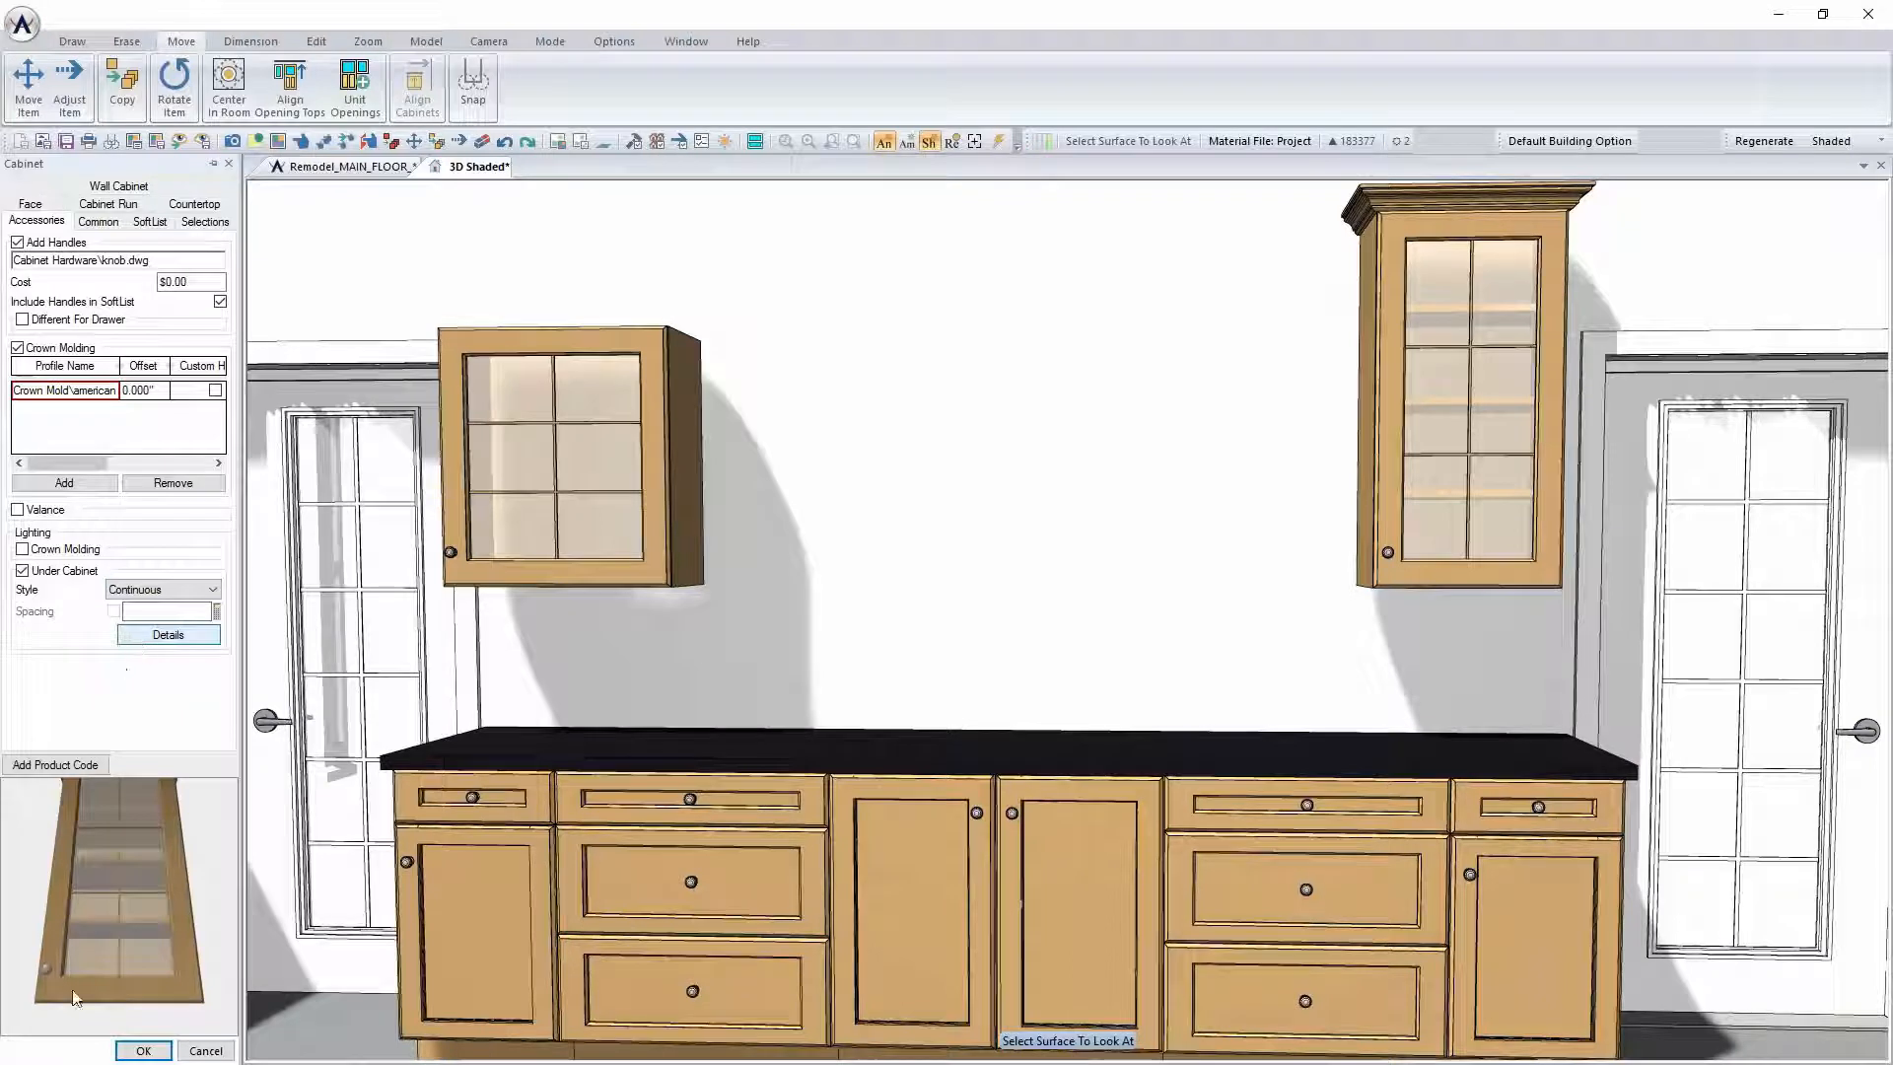
{"action": "left_click", "coordinate": [145, 1051]}
{"action": "right_click", "coordinate": [605, 470]}
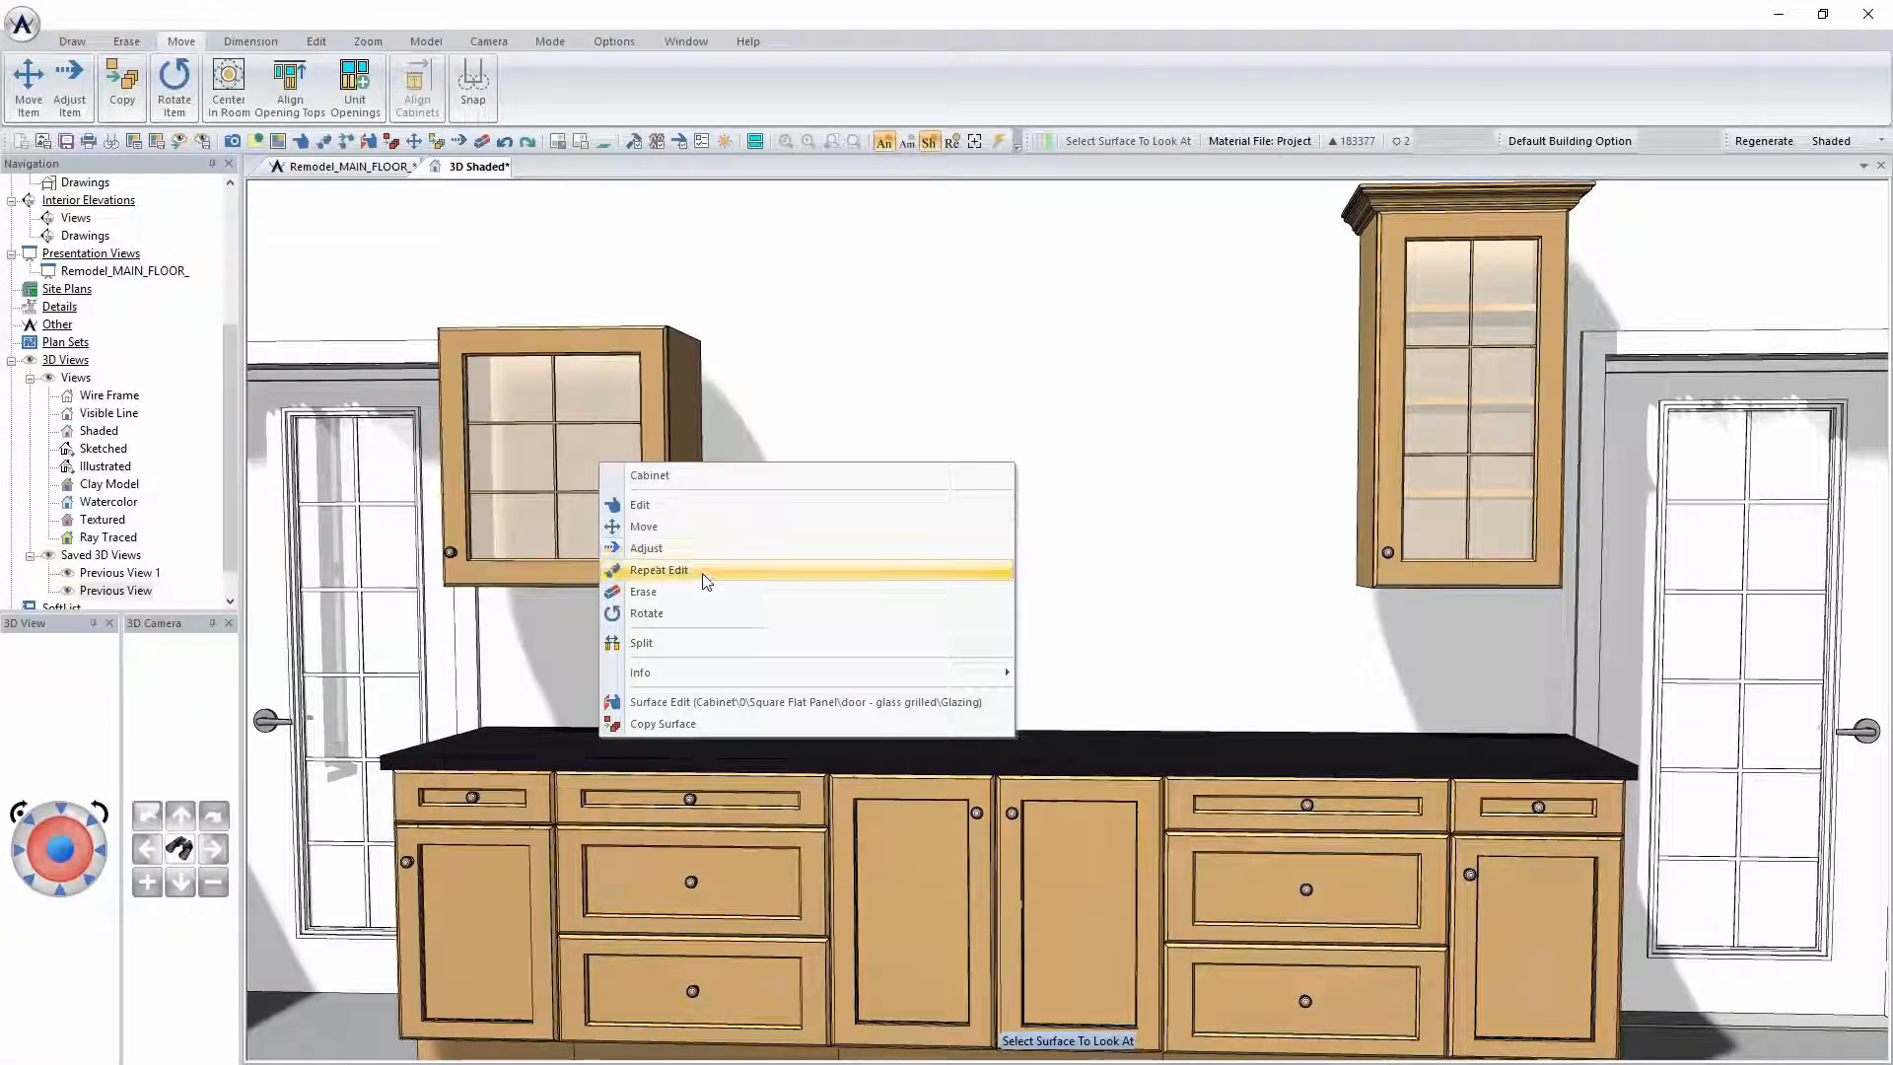
{"action": "left_click", "coordinate": [699, 574]}
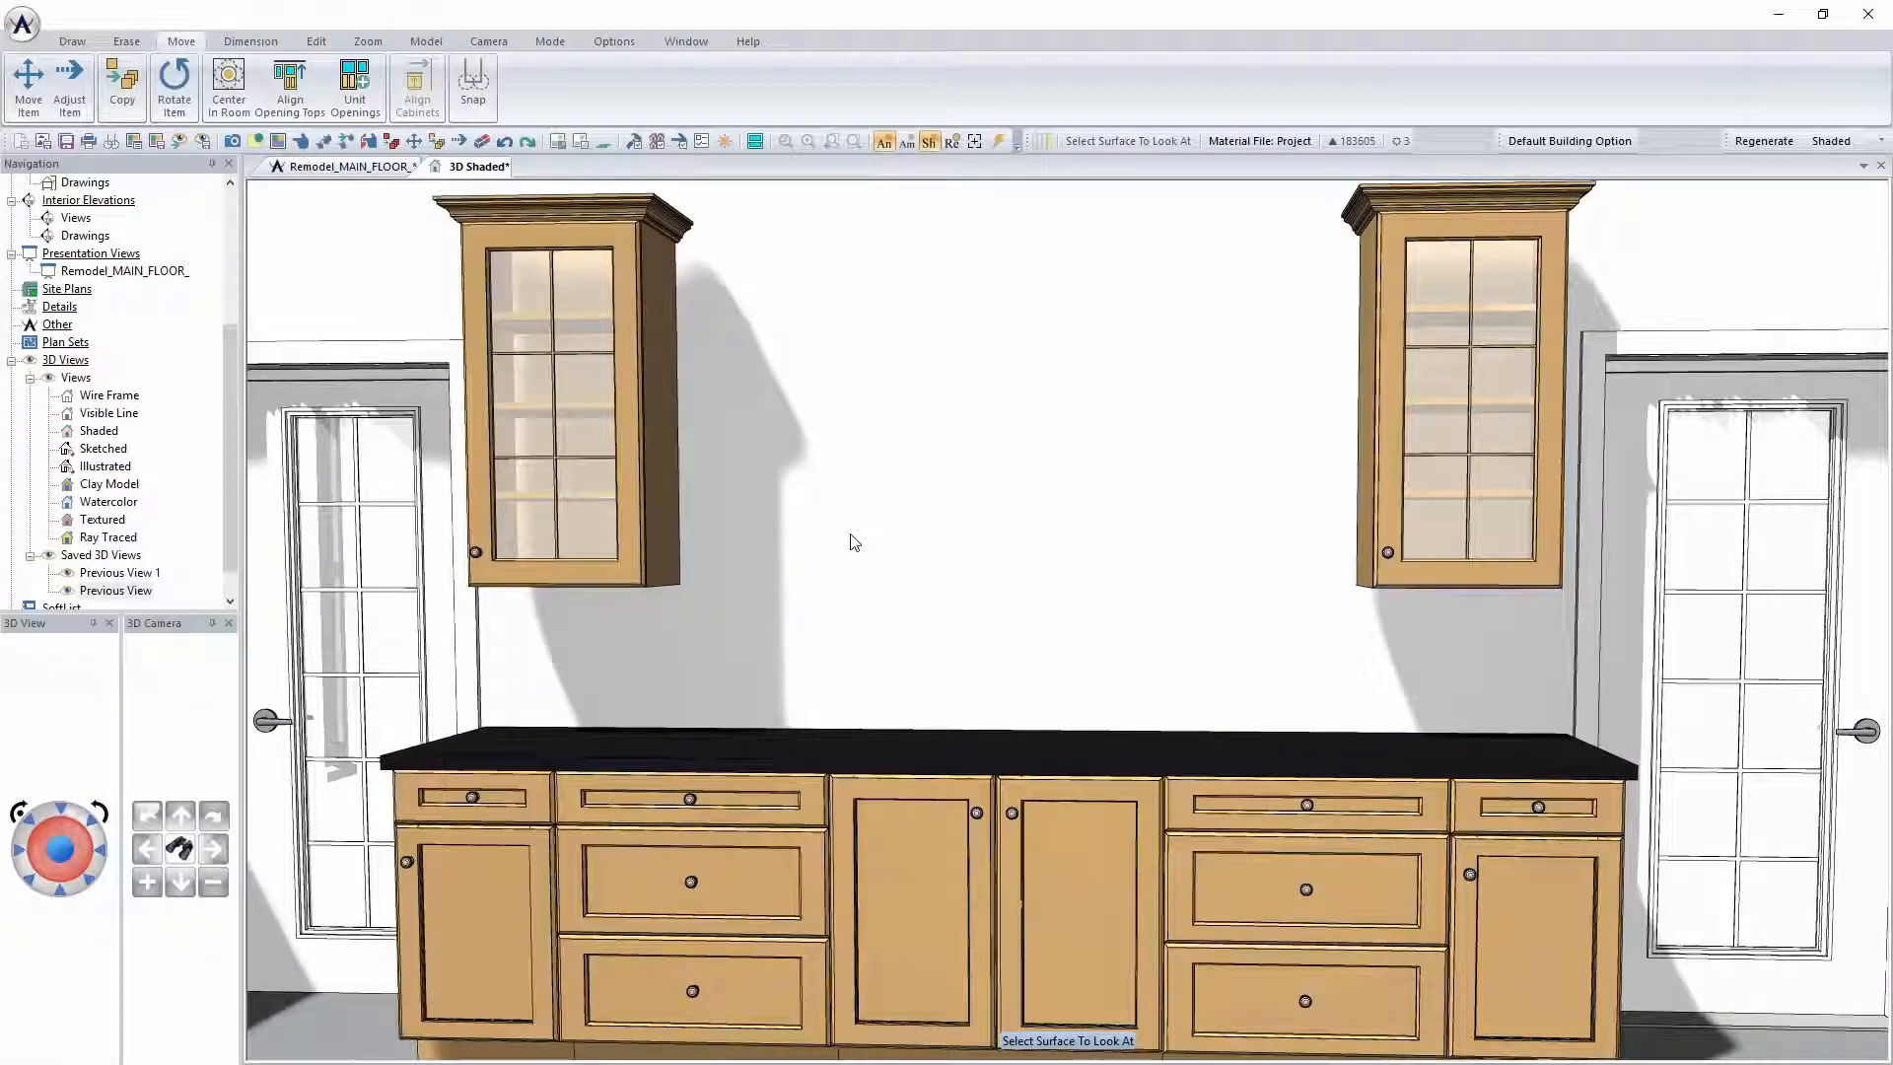
In the floor plan, move the wall cabinet beside the double doors until its outer edge lines up with the end of the base cabinets
{"action": "left_click", "coordinate": [354, 173]}
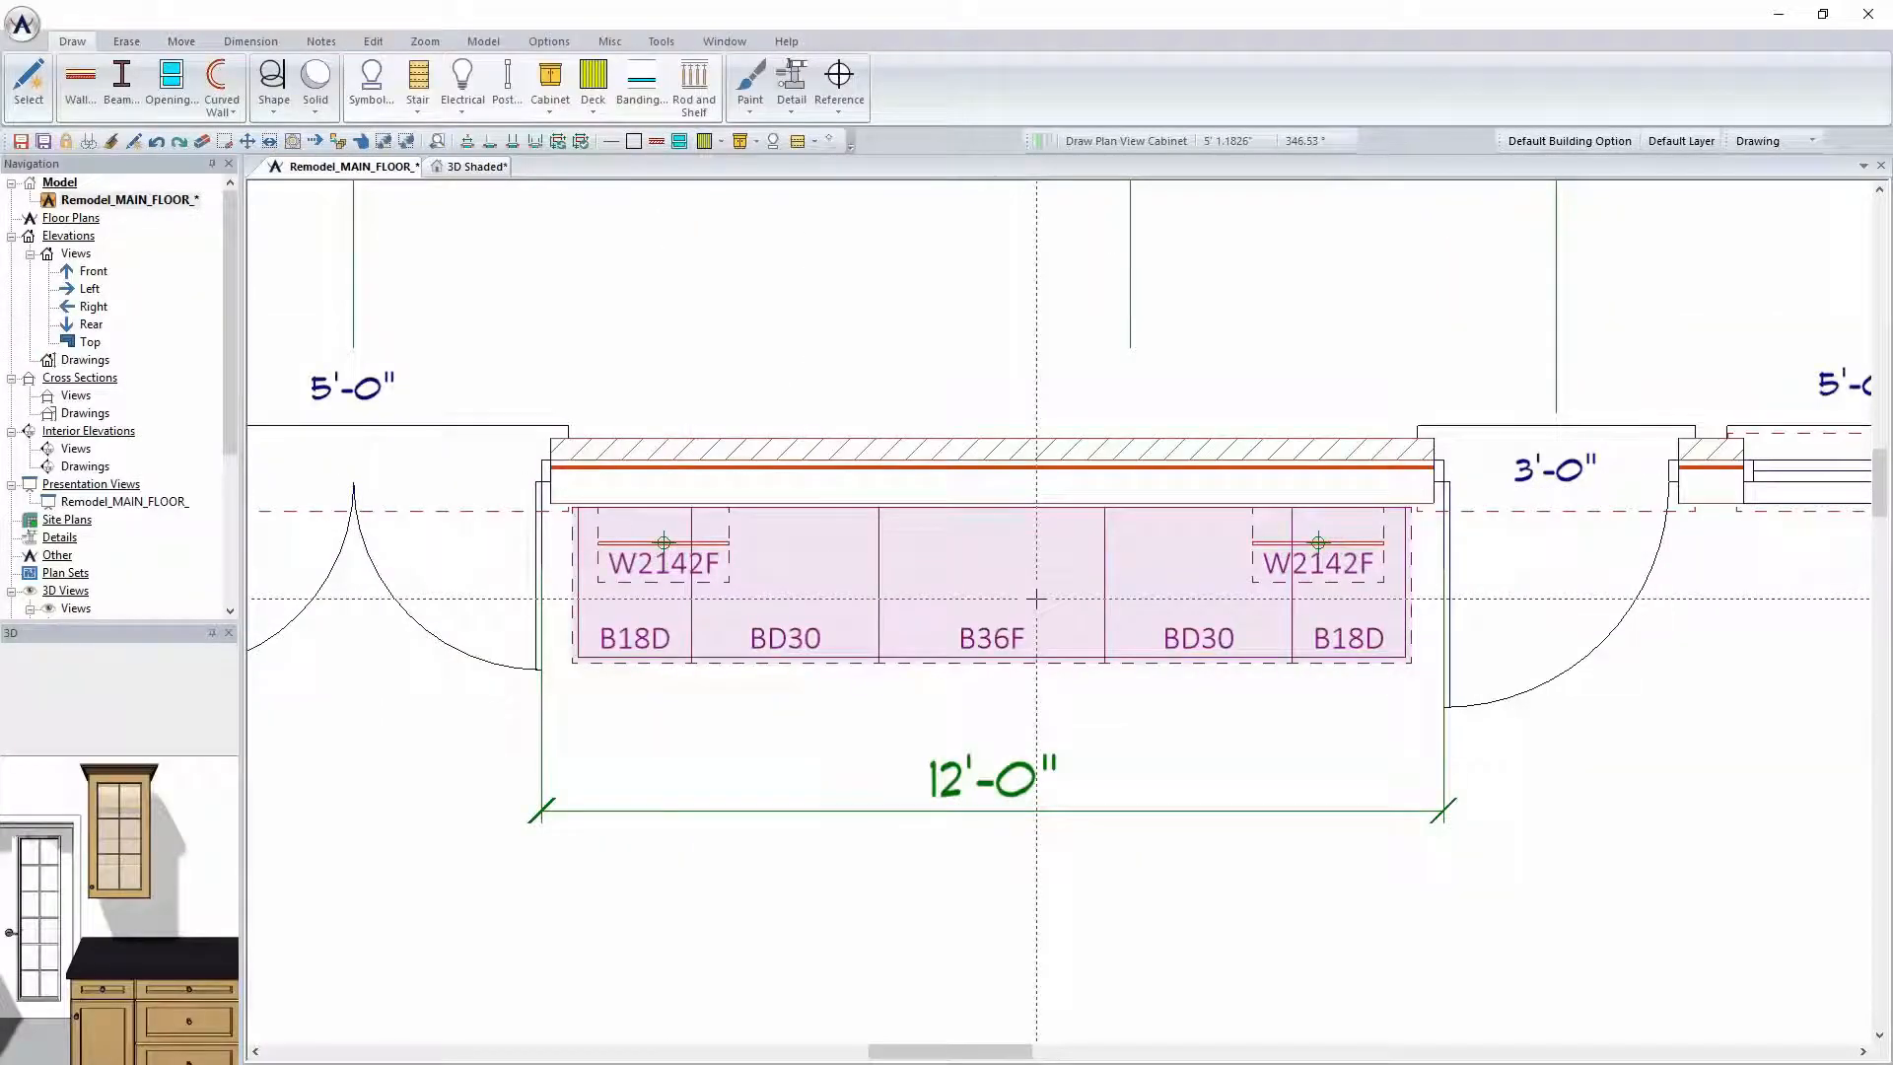
{"action": "scroll", "coordinate": [779, 503], "scroll_direction": "up", "scroll_amount": 2}
{"action": "left_click", "coordinate": [558, 671]}
{"action": "left_click_drag", "start_coordinate": [559, 671], "coordinate": [487, 634]}
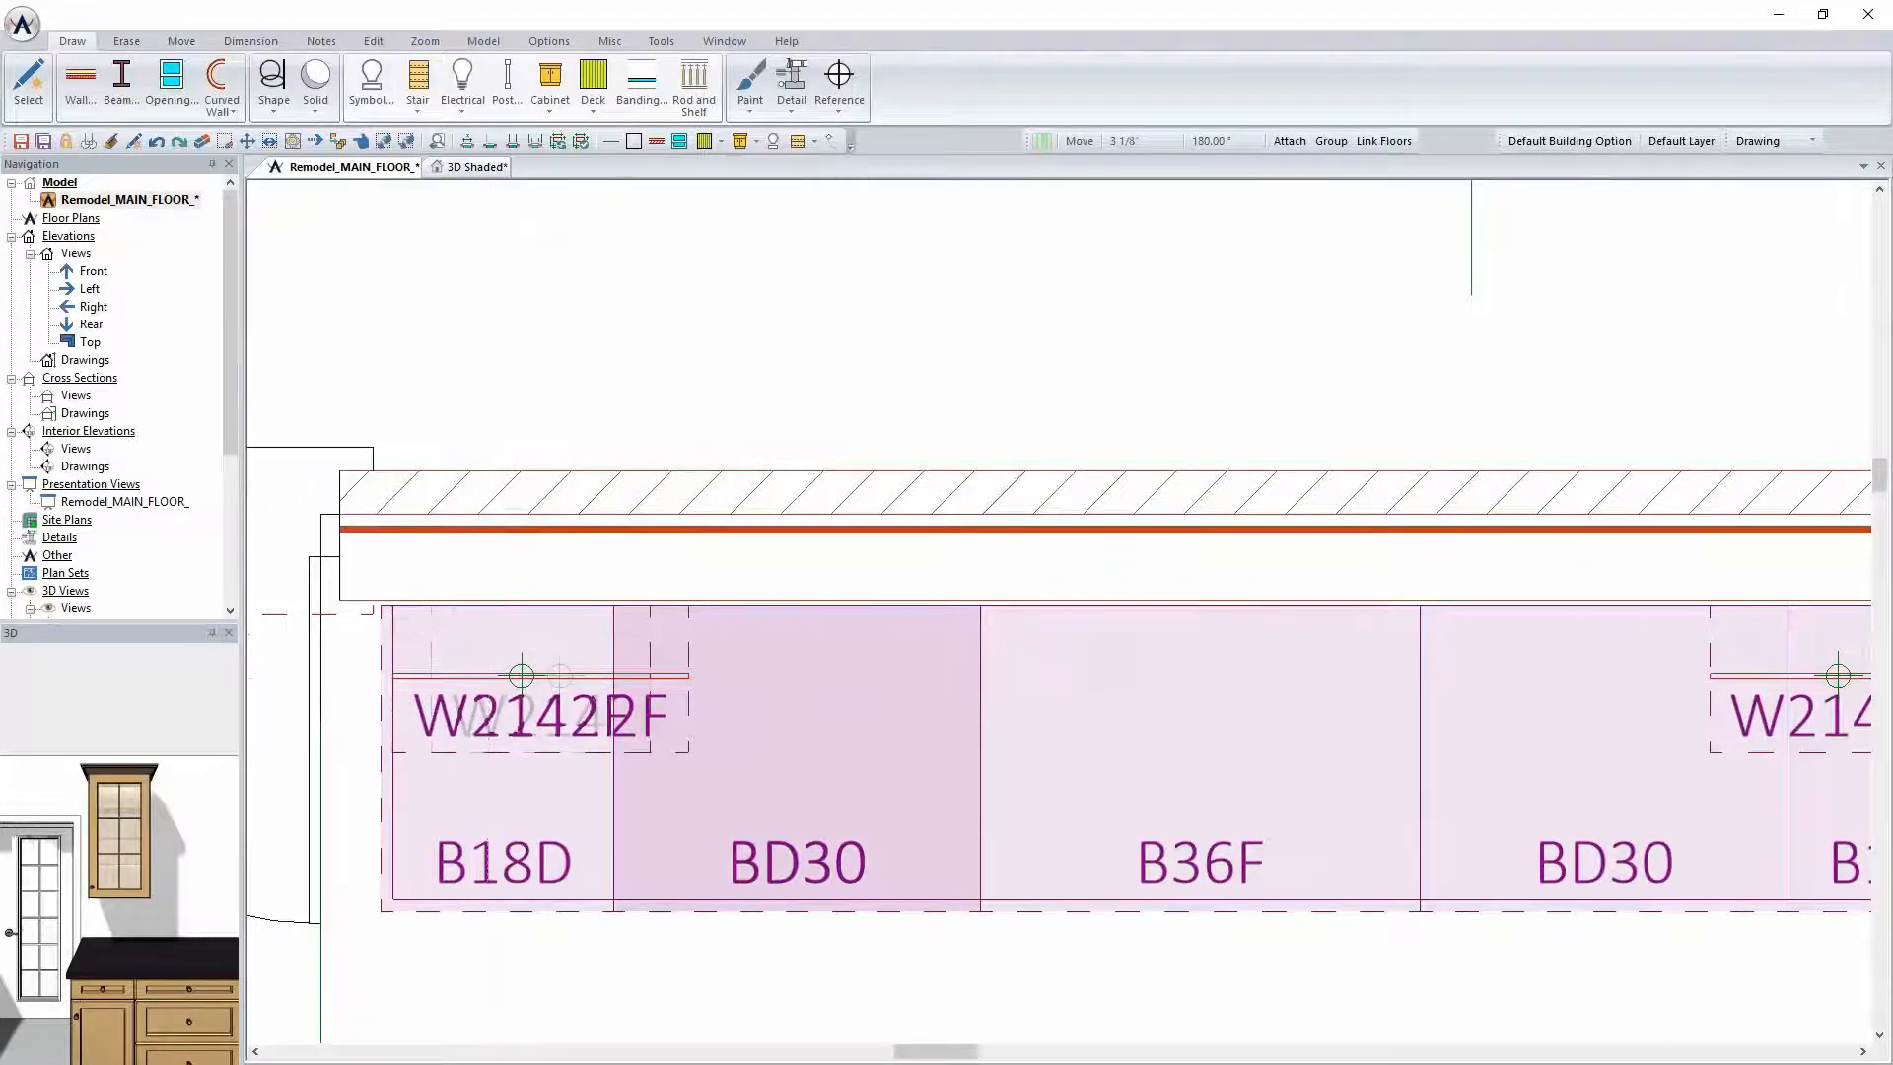
Align the outer edge of the wall cabinet beside the single door to the outer edge of the base cabinet beneath it
{"action": "middle_click_drag", "start_coordinate": [1457, 680], "coordinate": [875, 629]}
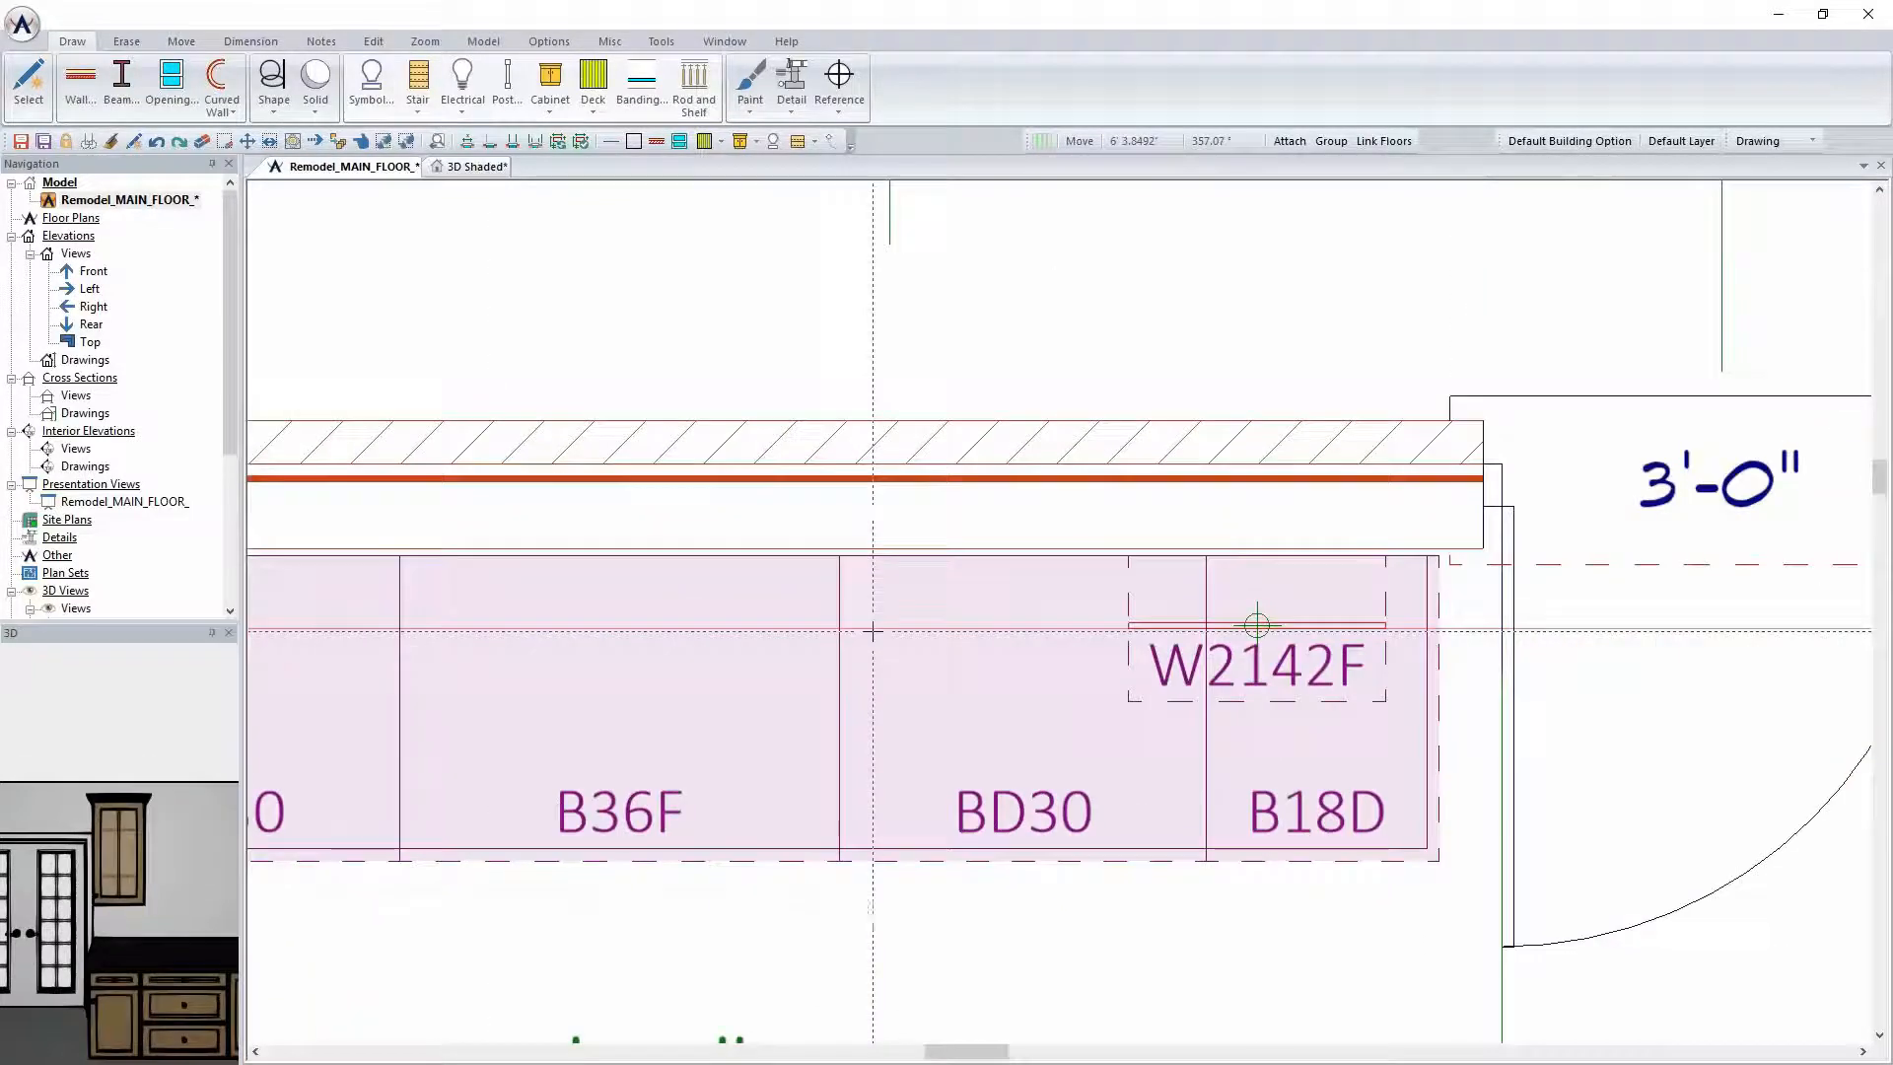
{"action": "left_click", "coordinate": [183, 43]}
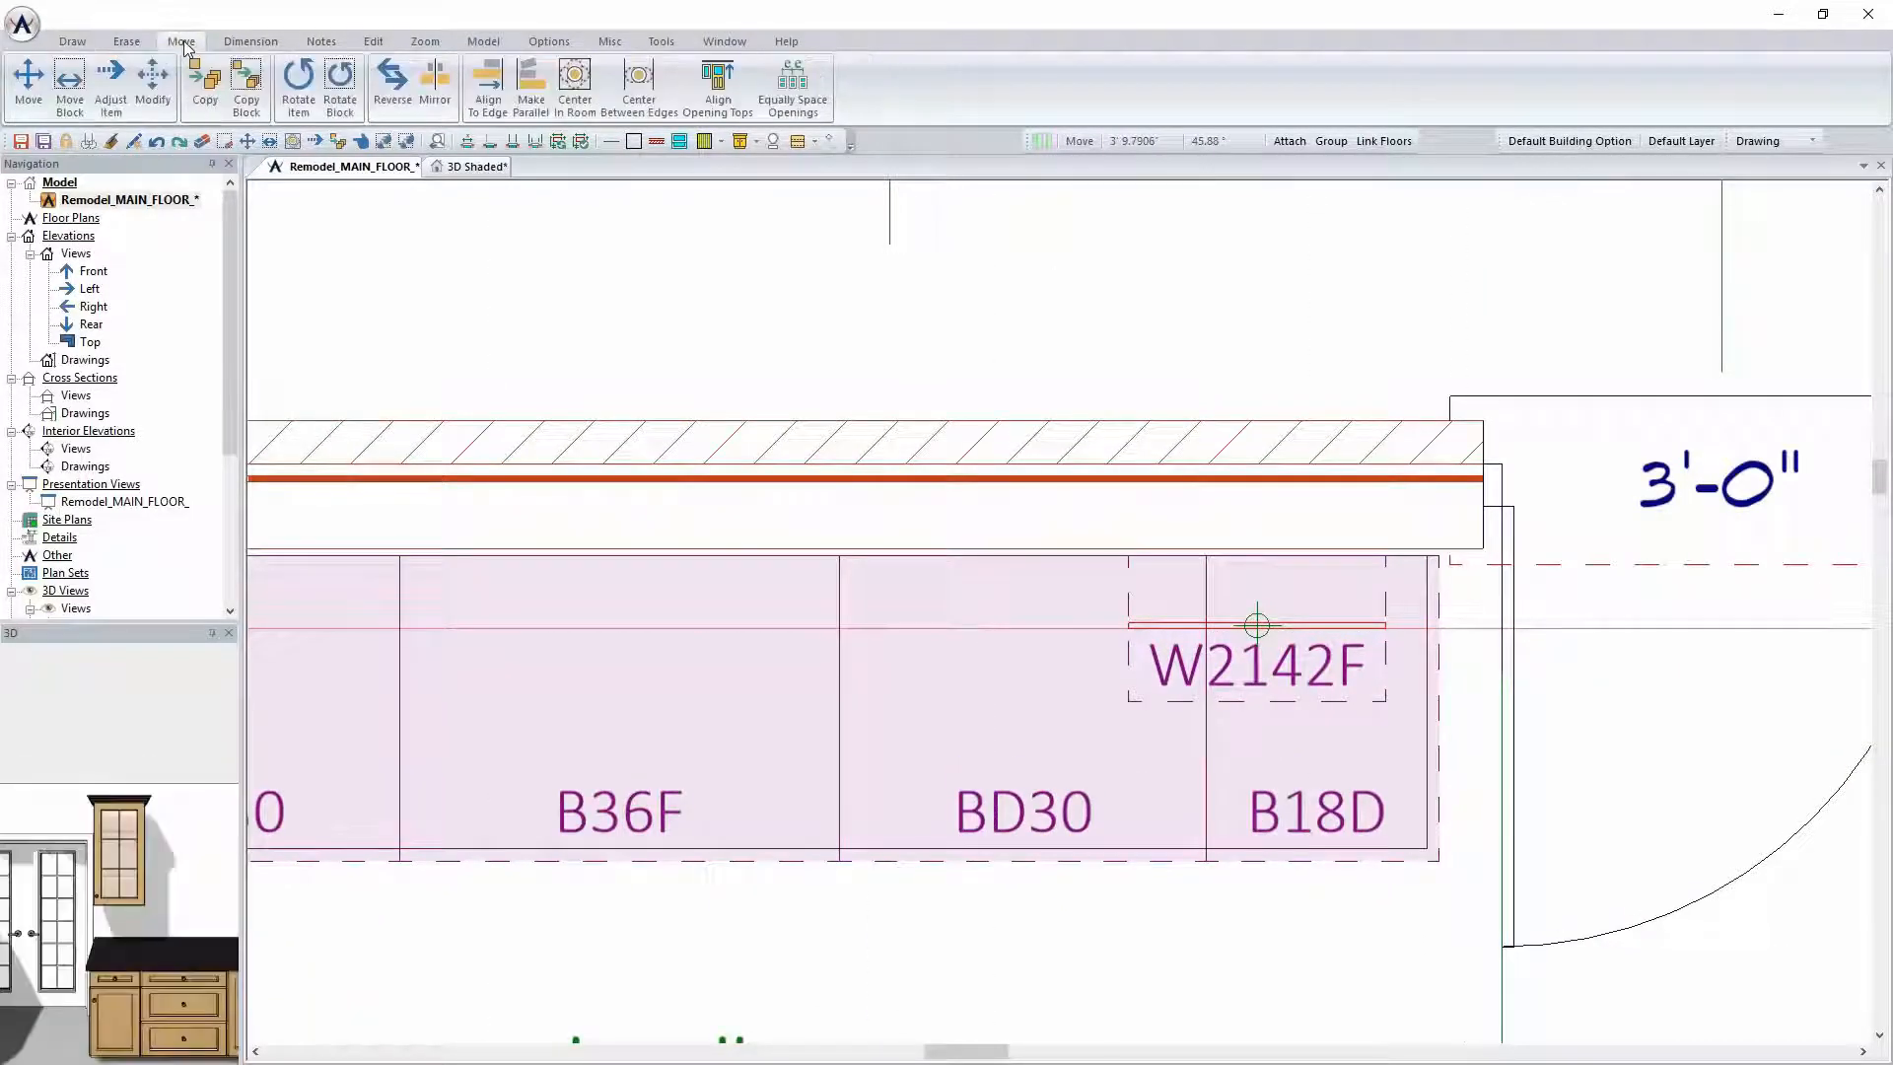
{"action": "left_click", "coordinate": [487, 87]}
{"action": "left_click", "coordinate": [1388, 659]}
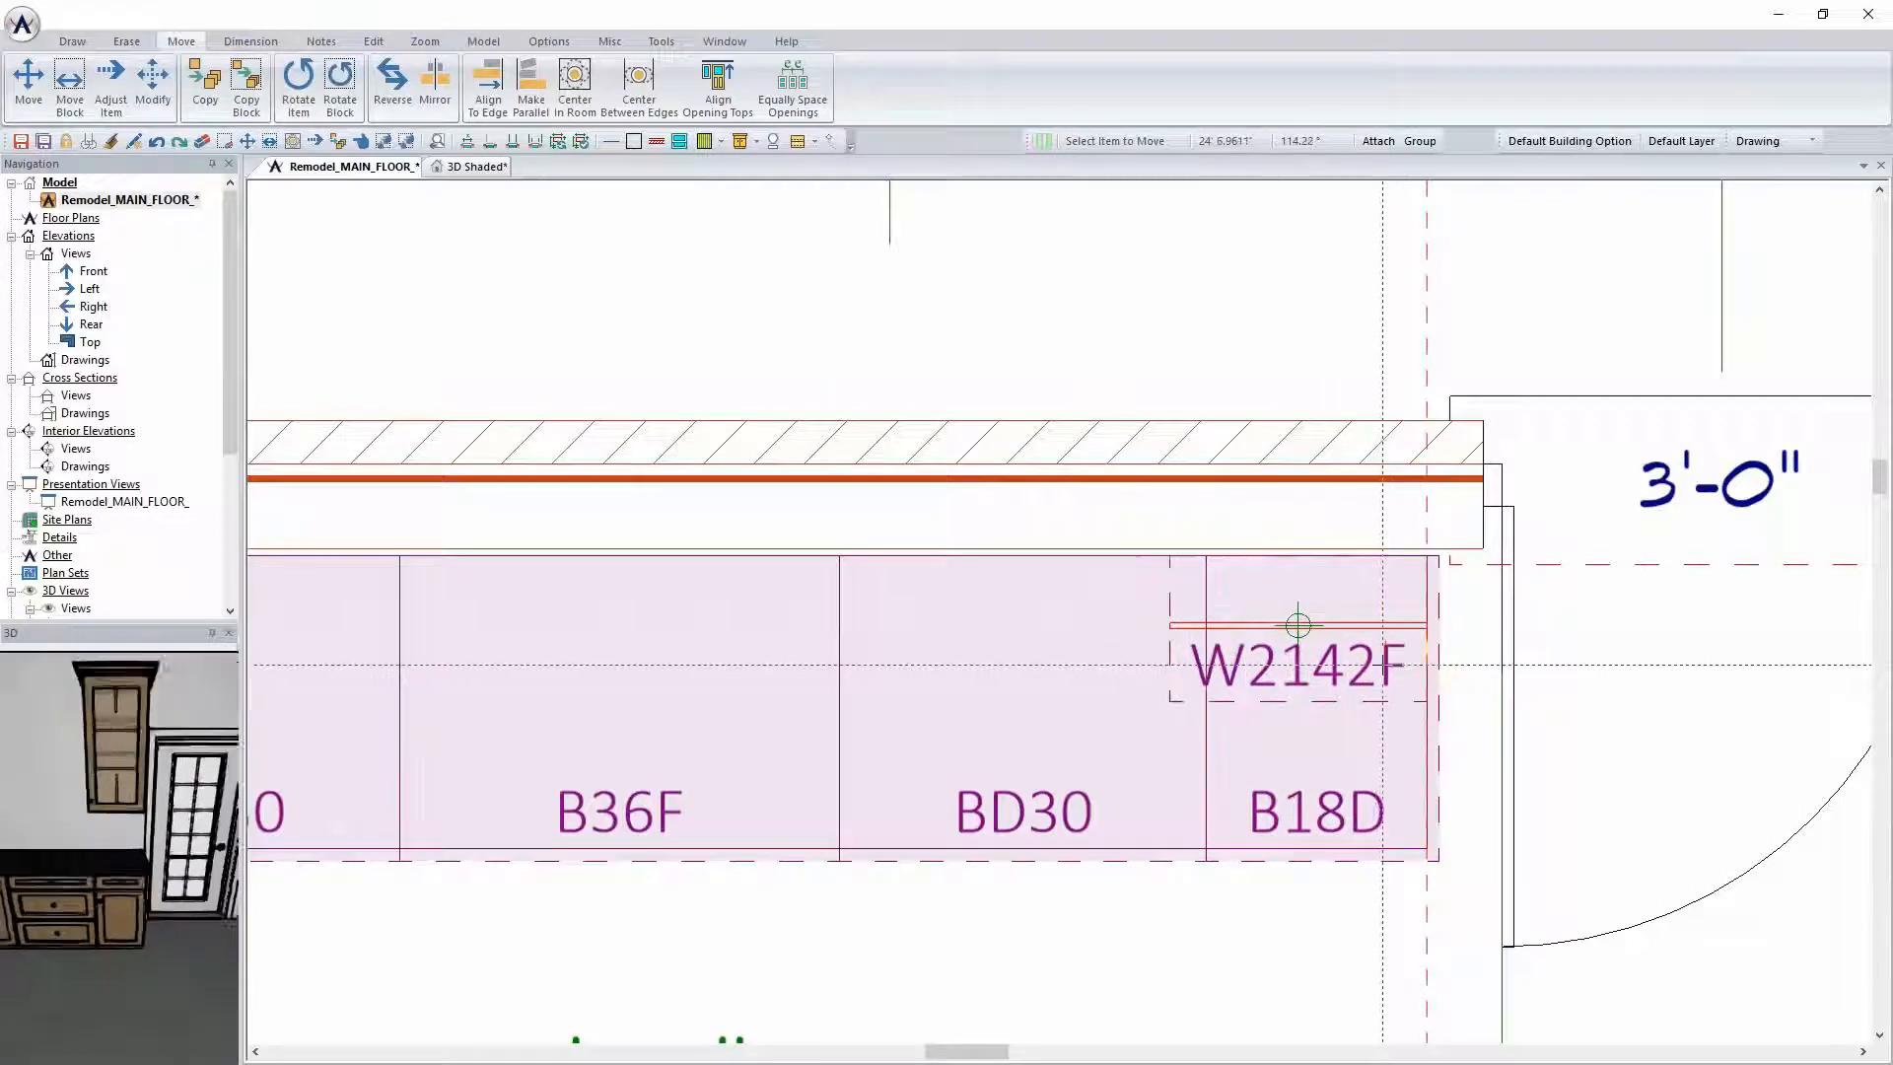
{"action": "scroll", "coordinate": [1297, 621], "scroll_direction": "down", "scroll_amount": 3}
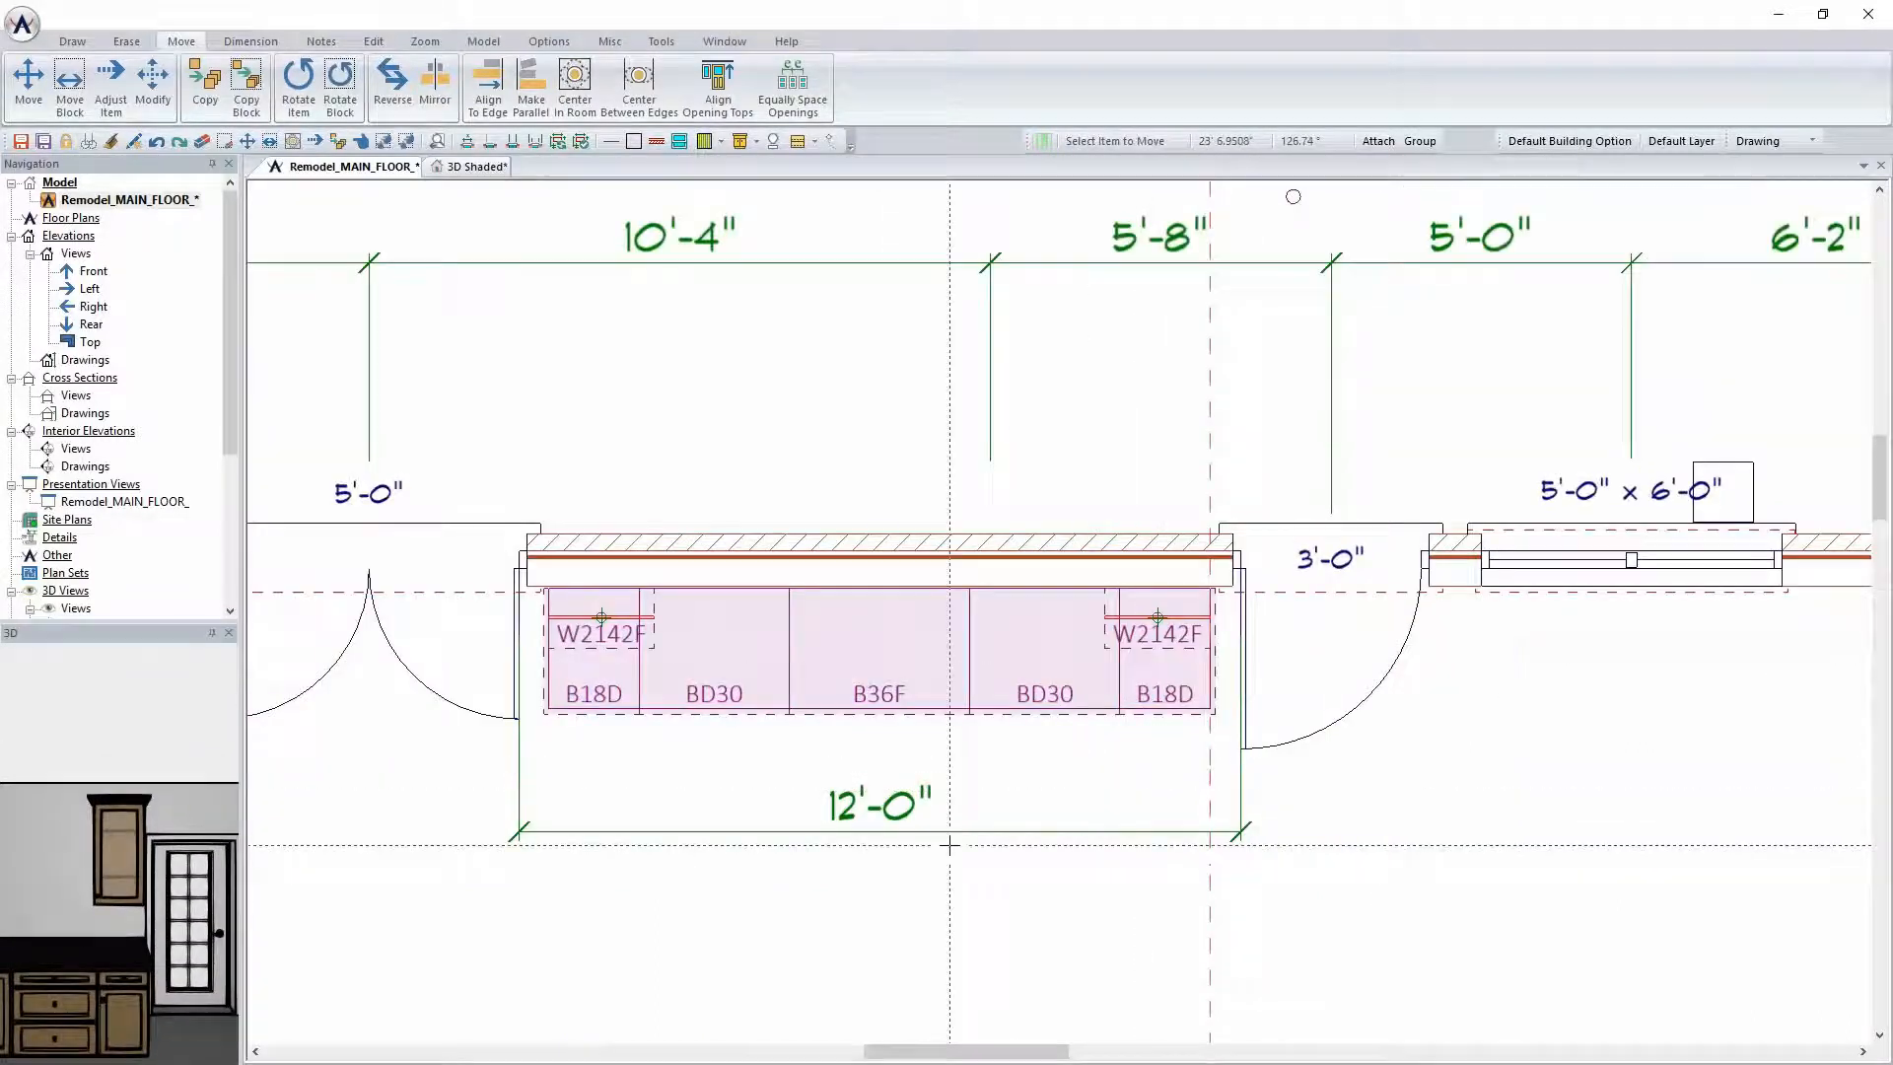
{"action": "left_click", "coordinate": [920, 668]}
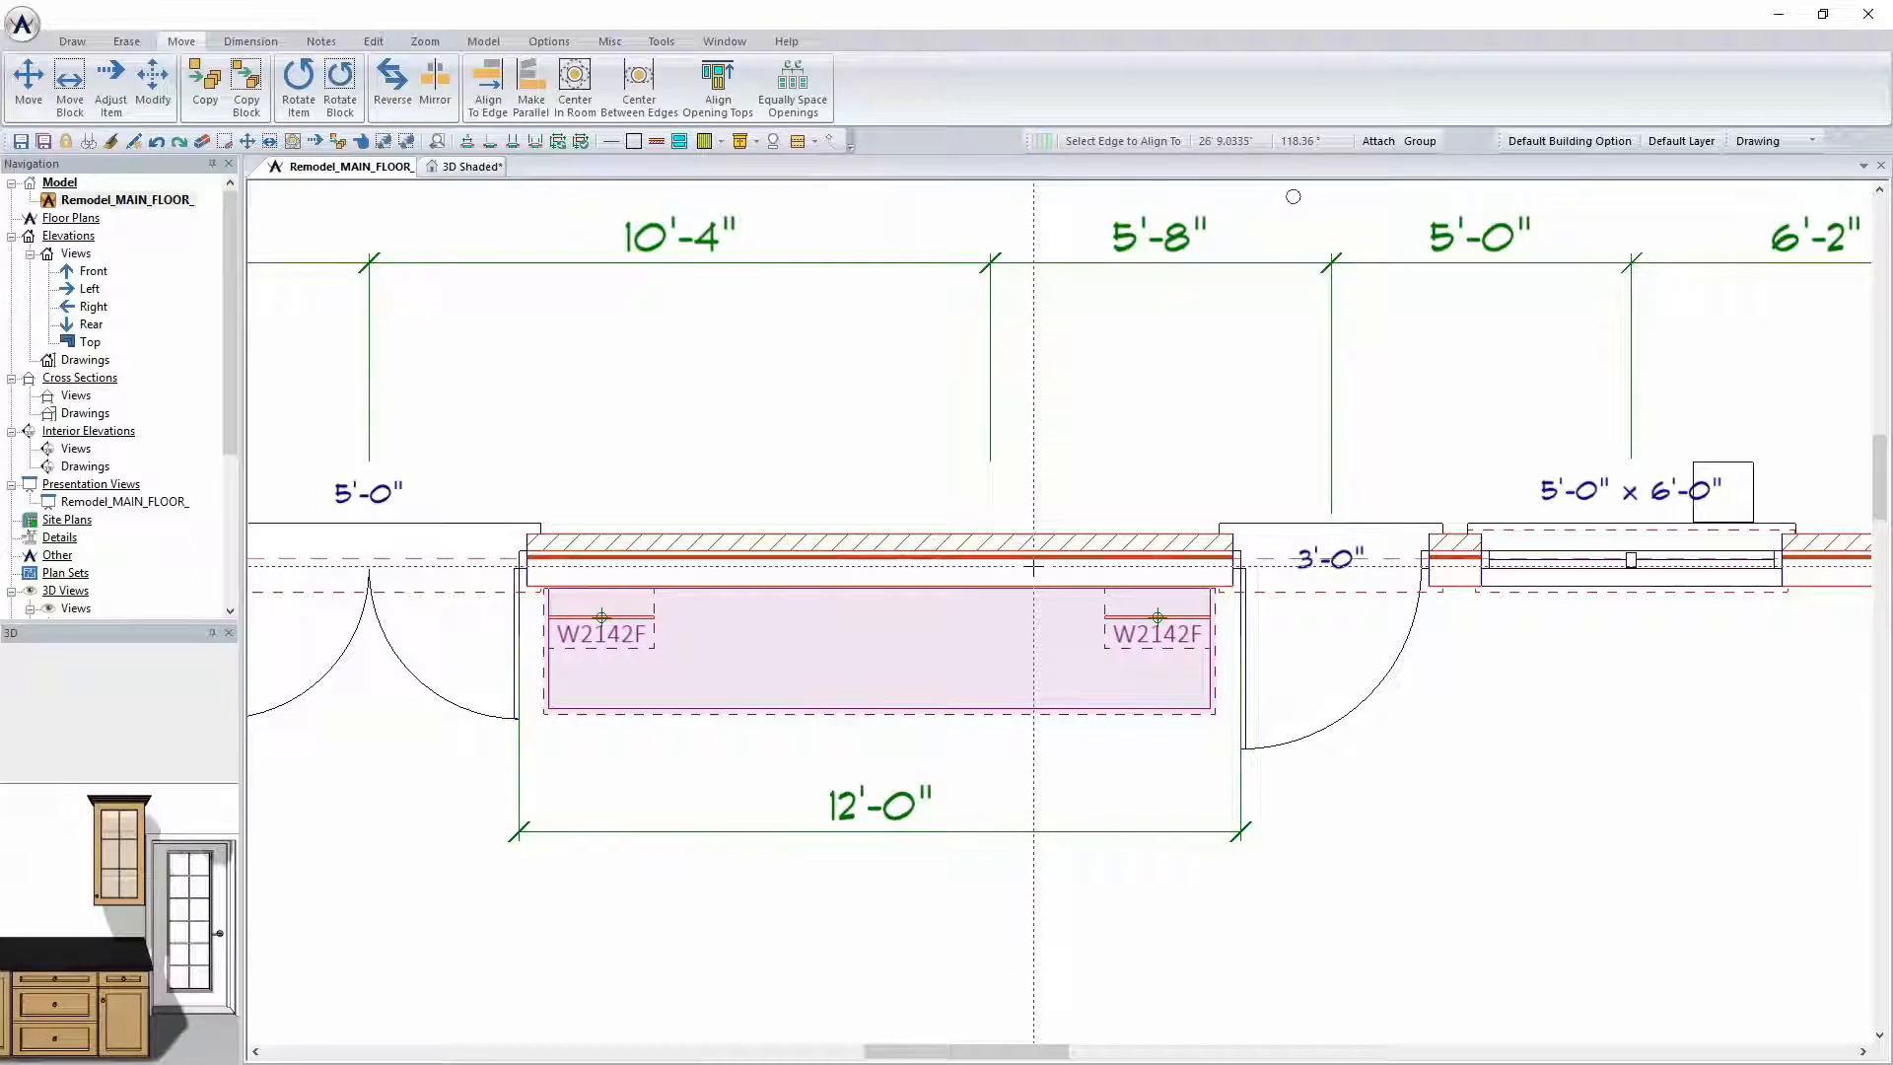
Place the General Electric Profile 36in designer hood against the wall, centered over the B36F base cabinet
{"action": "left_click", "coordinate": [72, 41]}
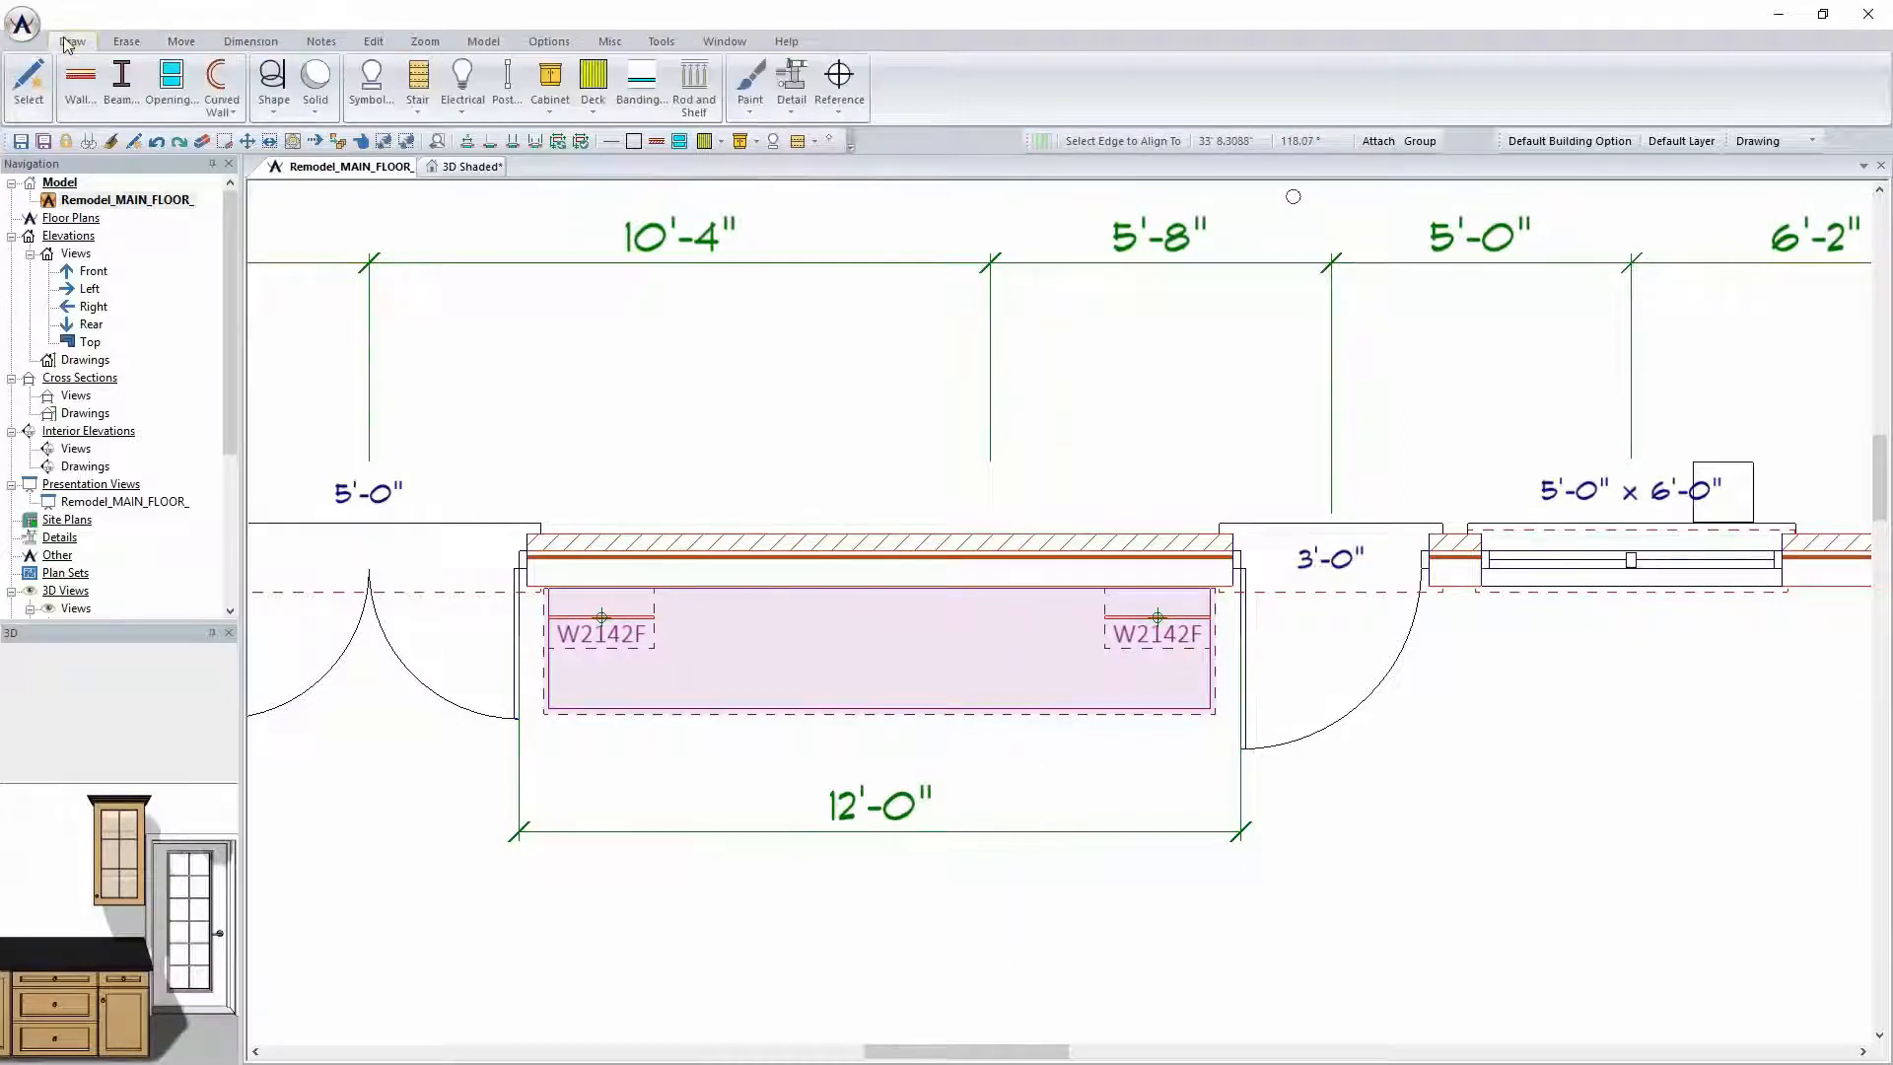
{"action": "left_click", "coordinate": [370, 83]}
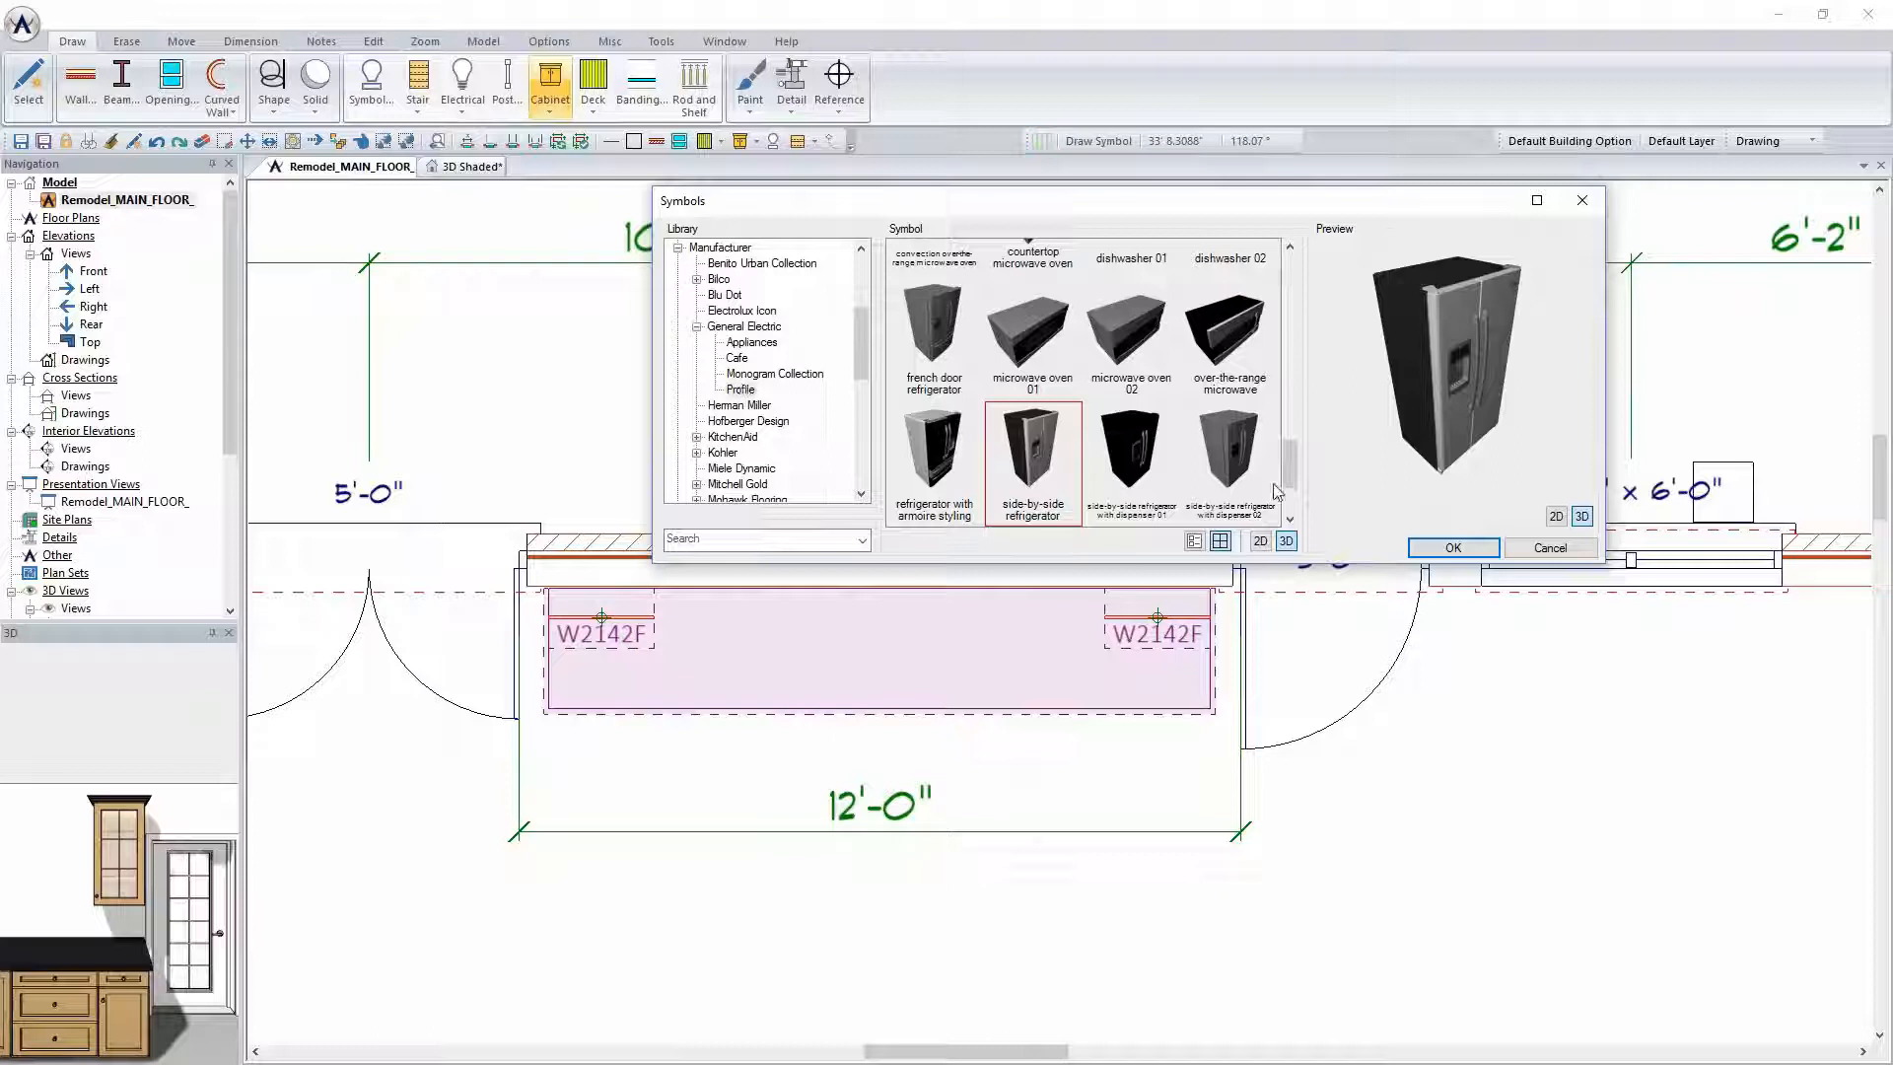
{"action": "left_click_drag", "start_coordinate": [1298, 478], "coordinate": [1287, 376]}
{"action": "left_click", "coordinate": [933, 426]}
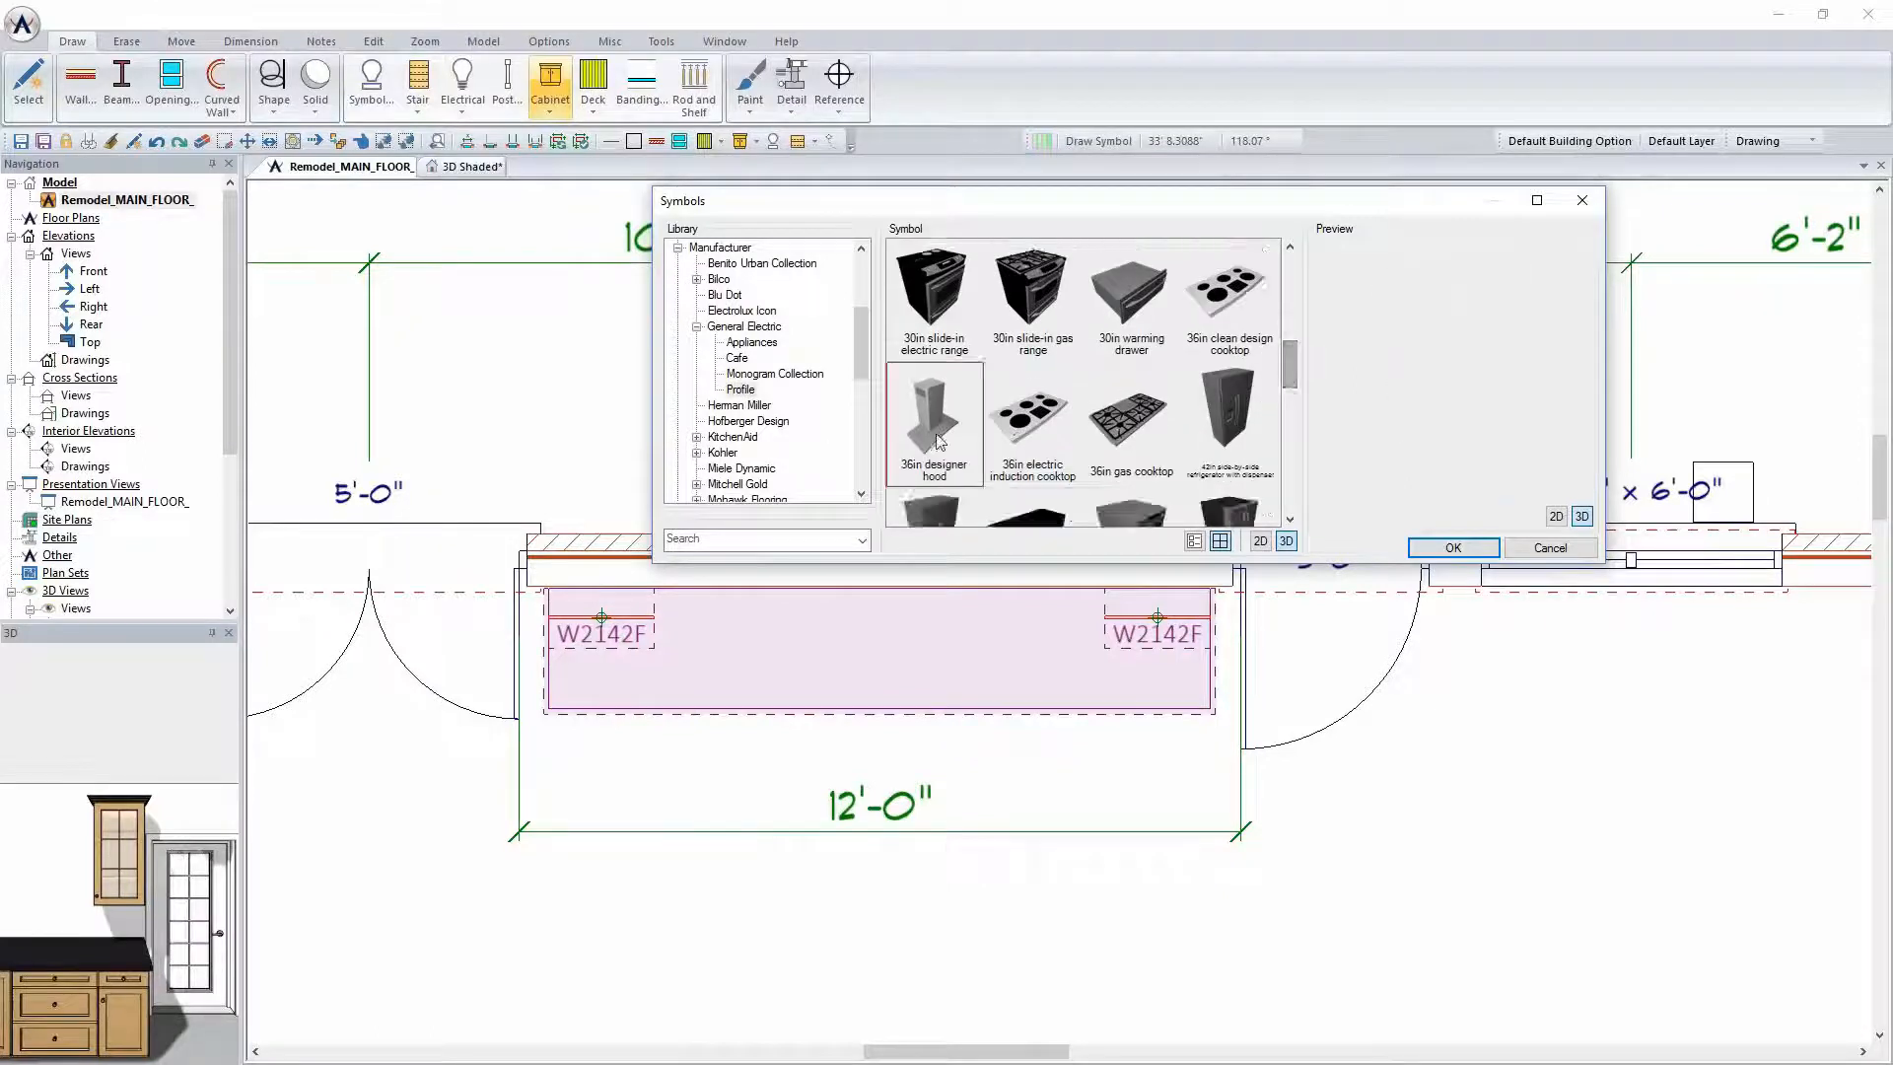
{"action": "mouse_move", "coordinate": [1174, 207]}
{"action": "left_mouse_down"}
{"action": "mouse_move", "coordinate": [1096, 84]}
{"action": "mouse_move", "coordinate": [1022, 79]}
{"action": "left_mouse_up"}
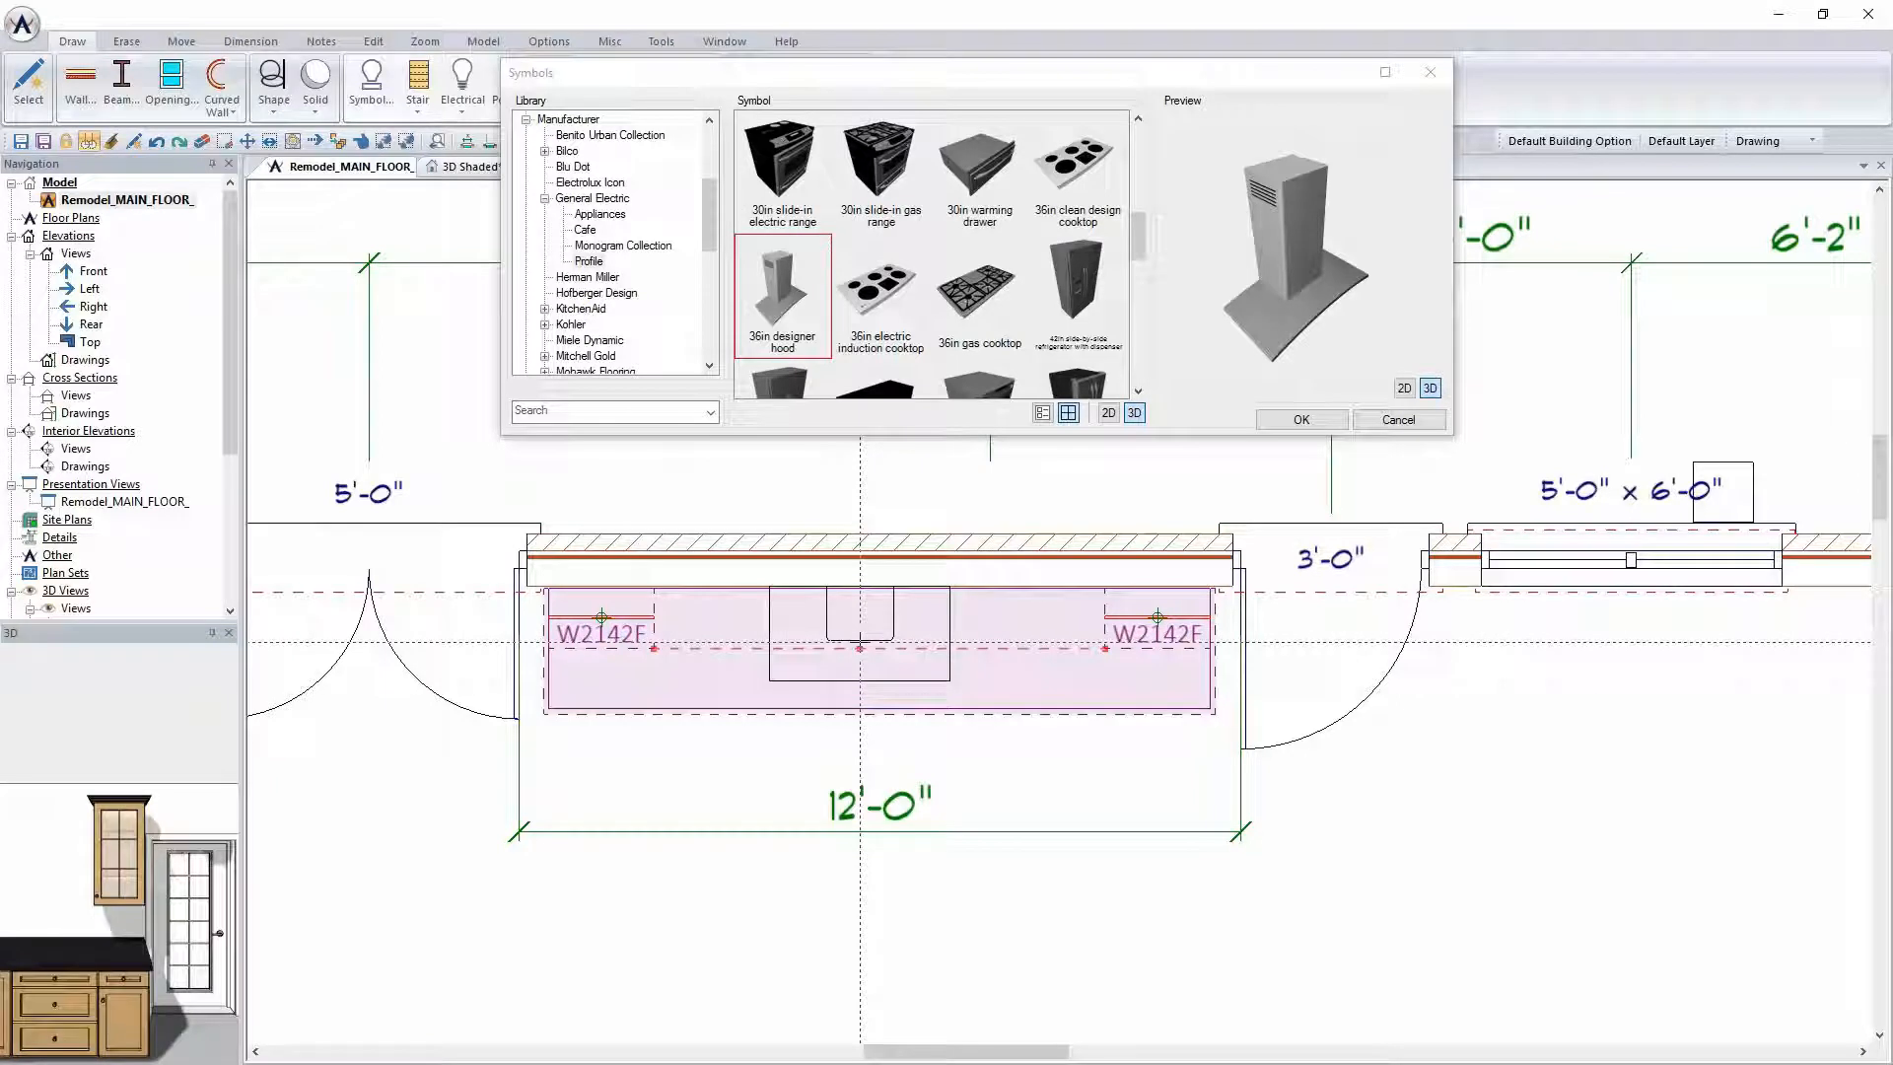
{"action": "left_click", "coordinate": [859, 645]}
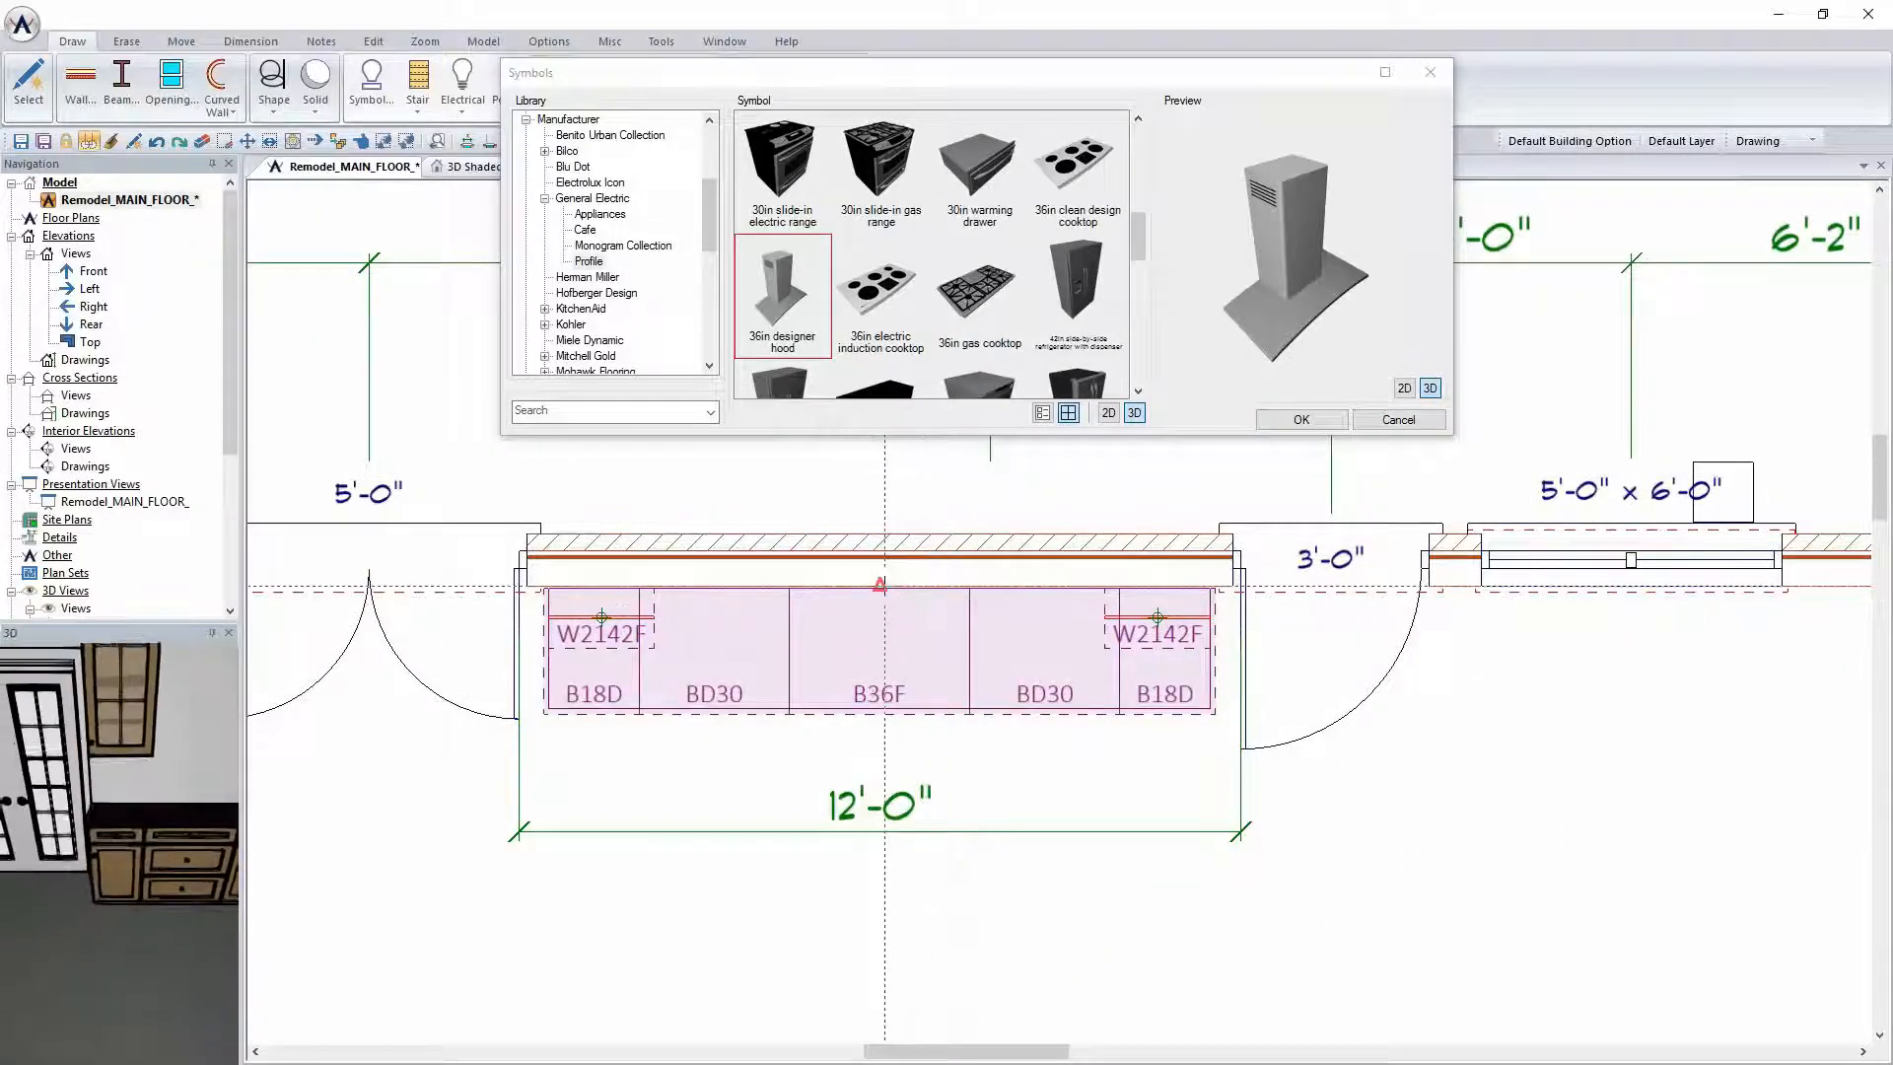
{"action": "left_click", "coordinate": [880, 586]}
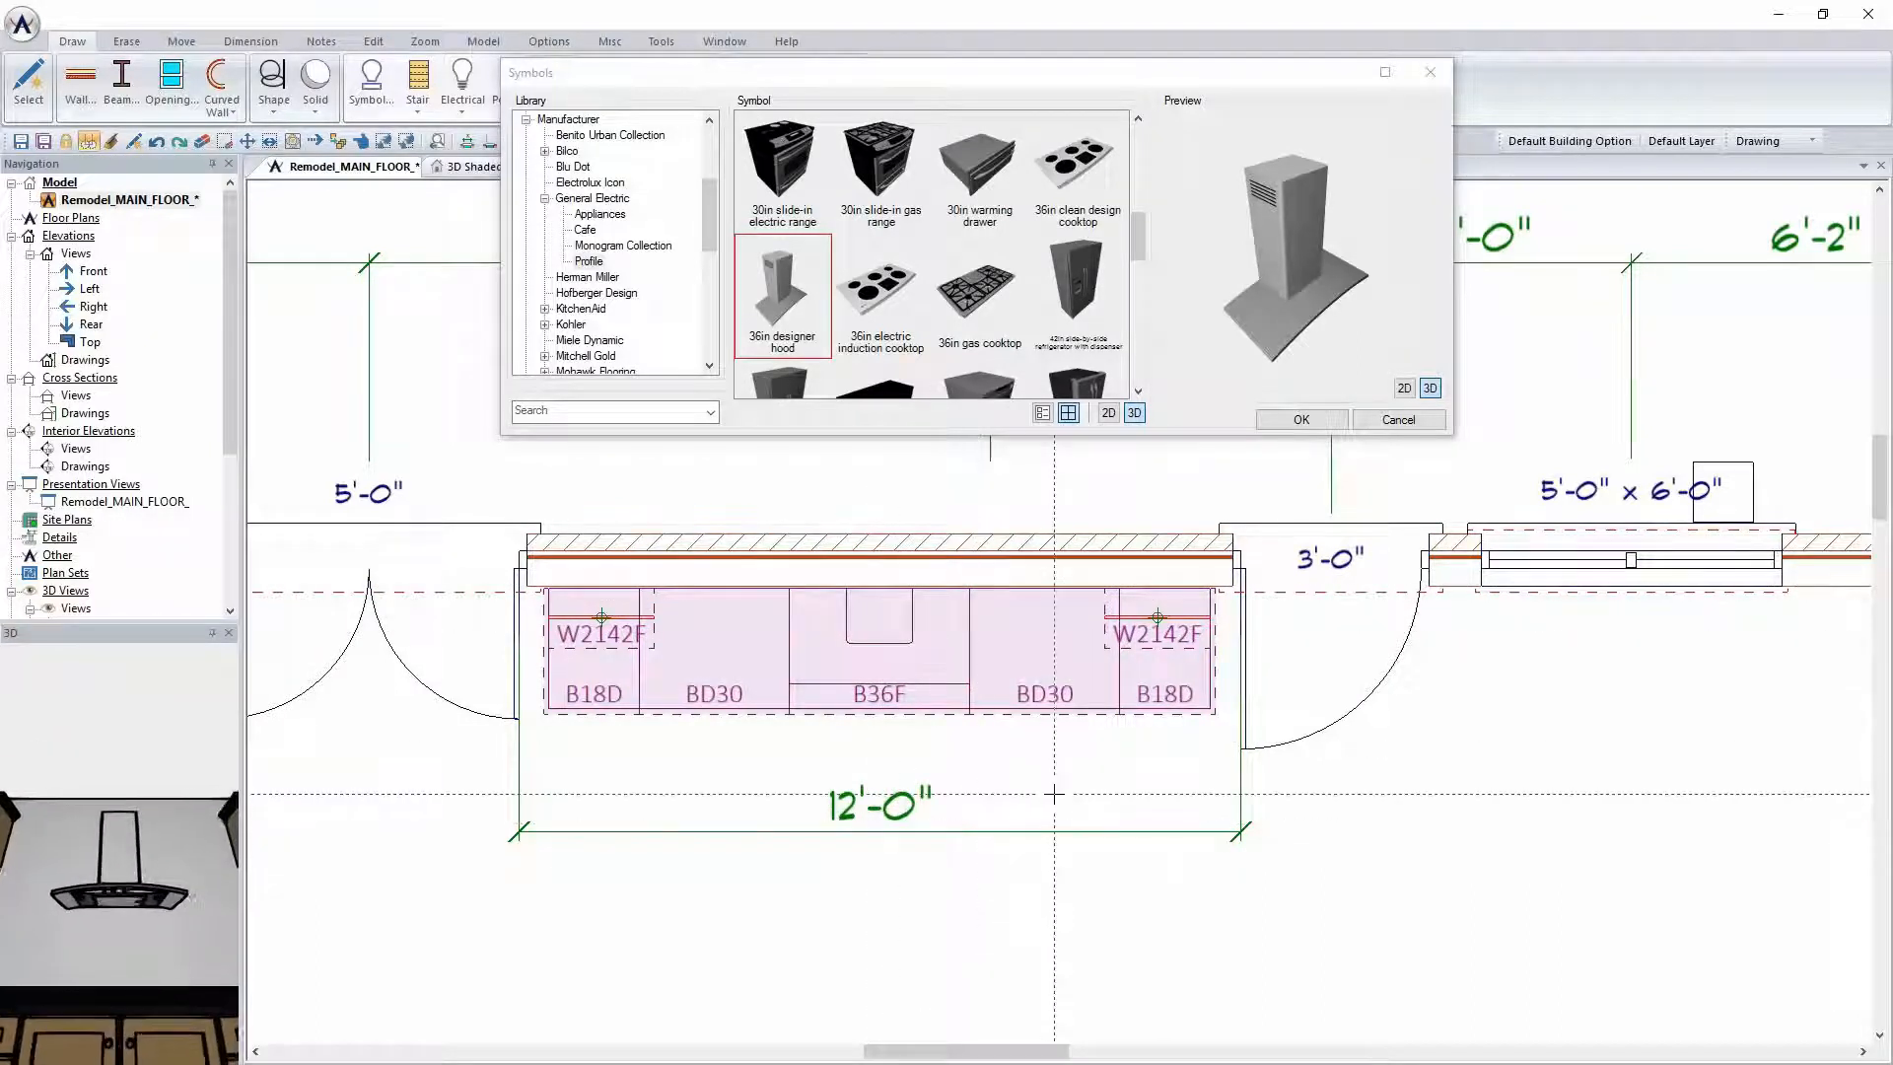
Search the symbol library for "vent hood" and preview the Gaggenau hoods AI400720, AI280720 and AI200702
{"action": "left_click", "coordinate": [833, 338]}
{"action": "left_click", "coordinate": [515, 411]}
{"action": "type", "text": "vent hood"}
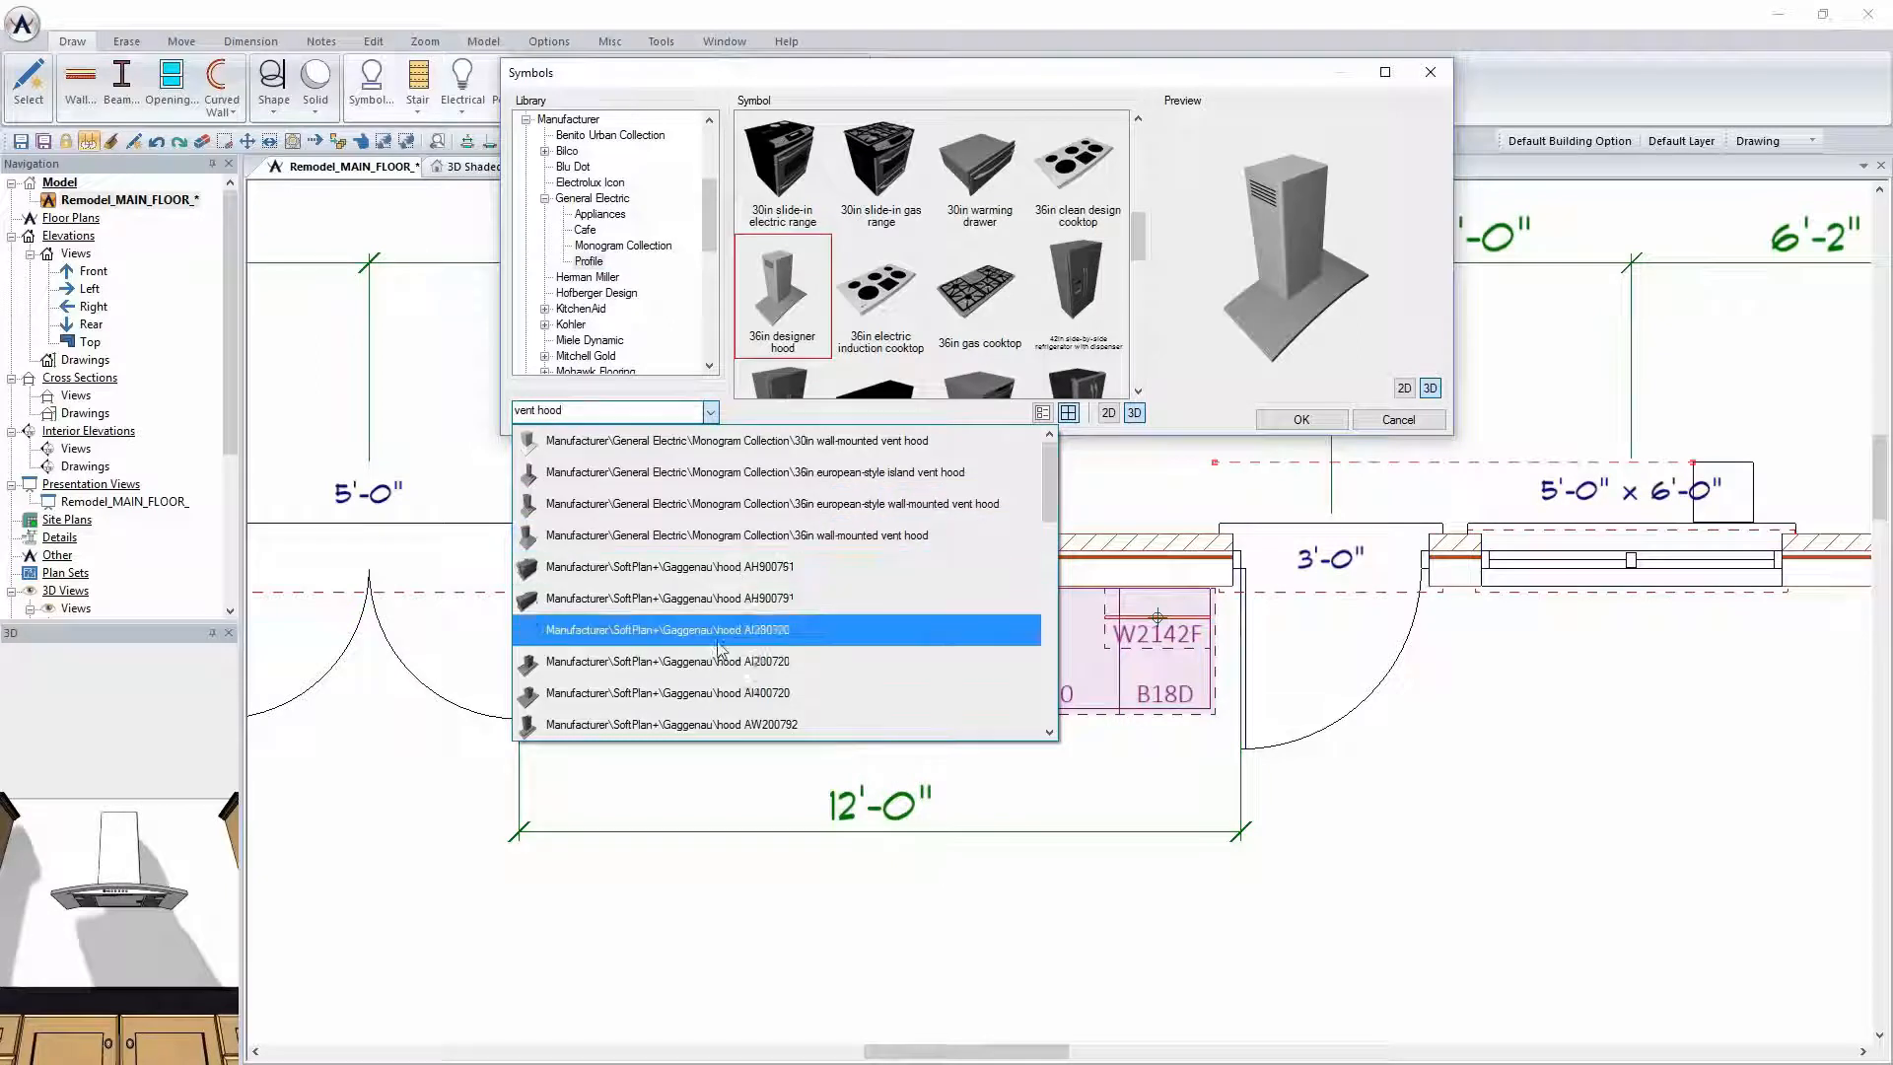
{"action": "left_click", "coordinate": [770, 694]}
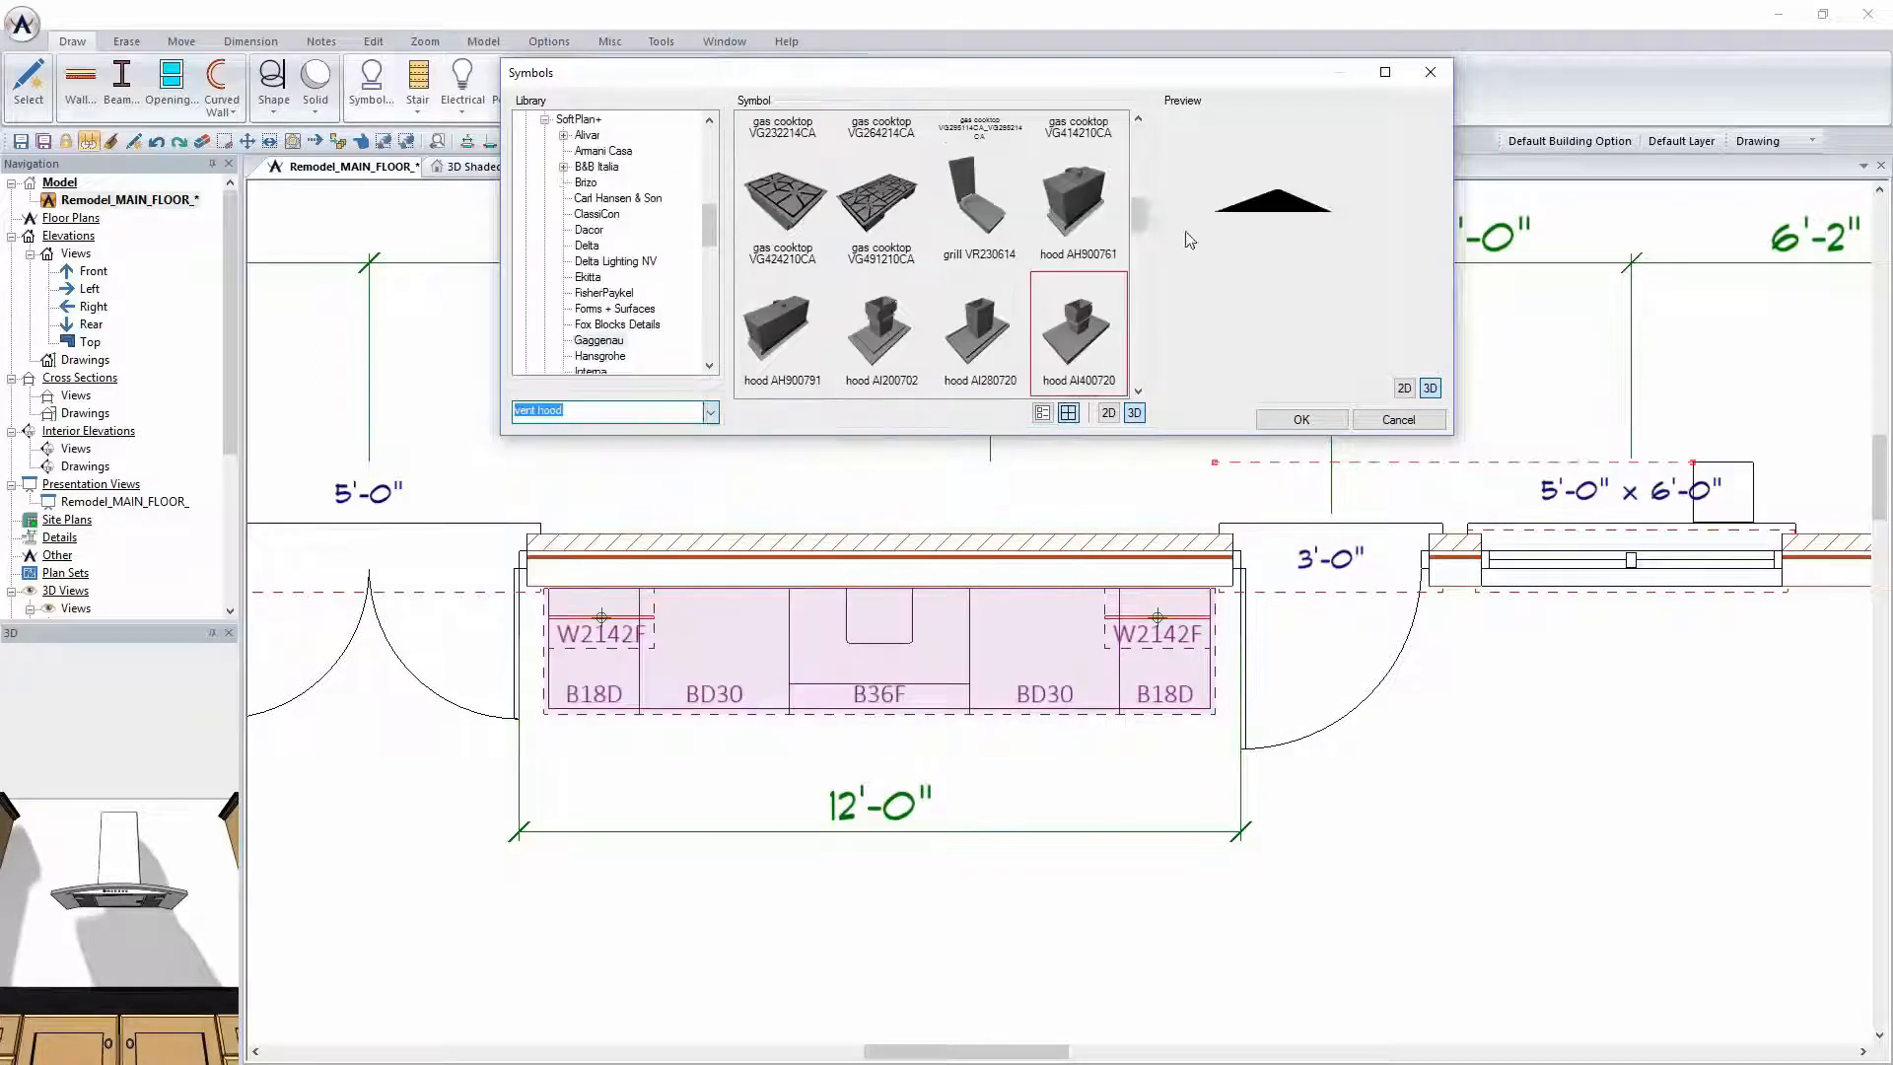
{"action": "left_click", "coordinate": [976, 343]}
{"action": "left_click_drag", "start_coordinate": [1257, 296], "coordinate": [1300, 347]}
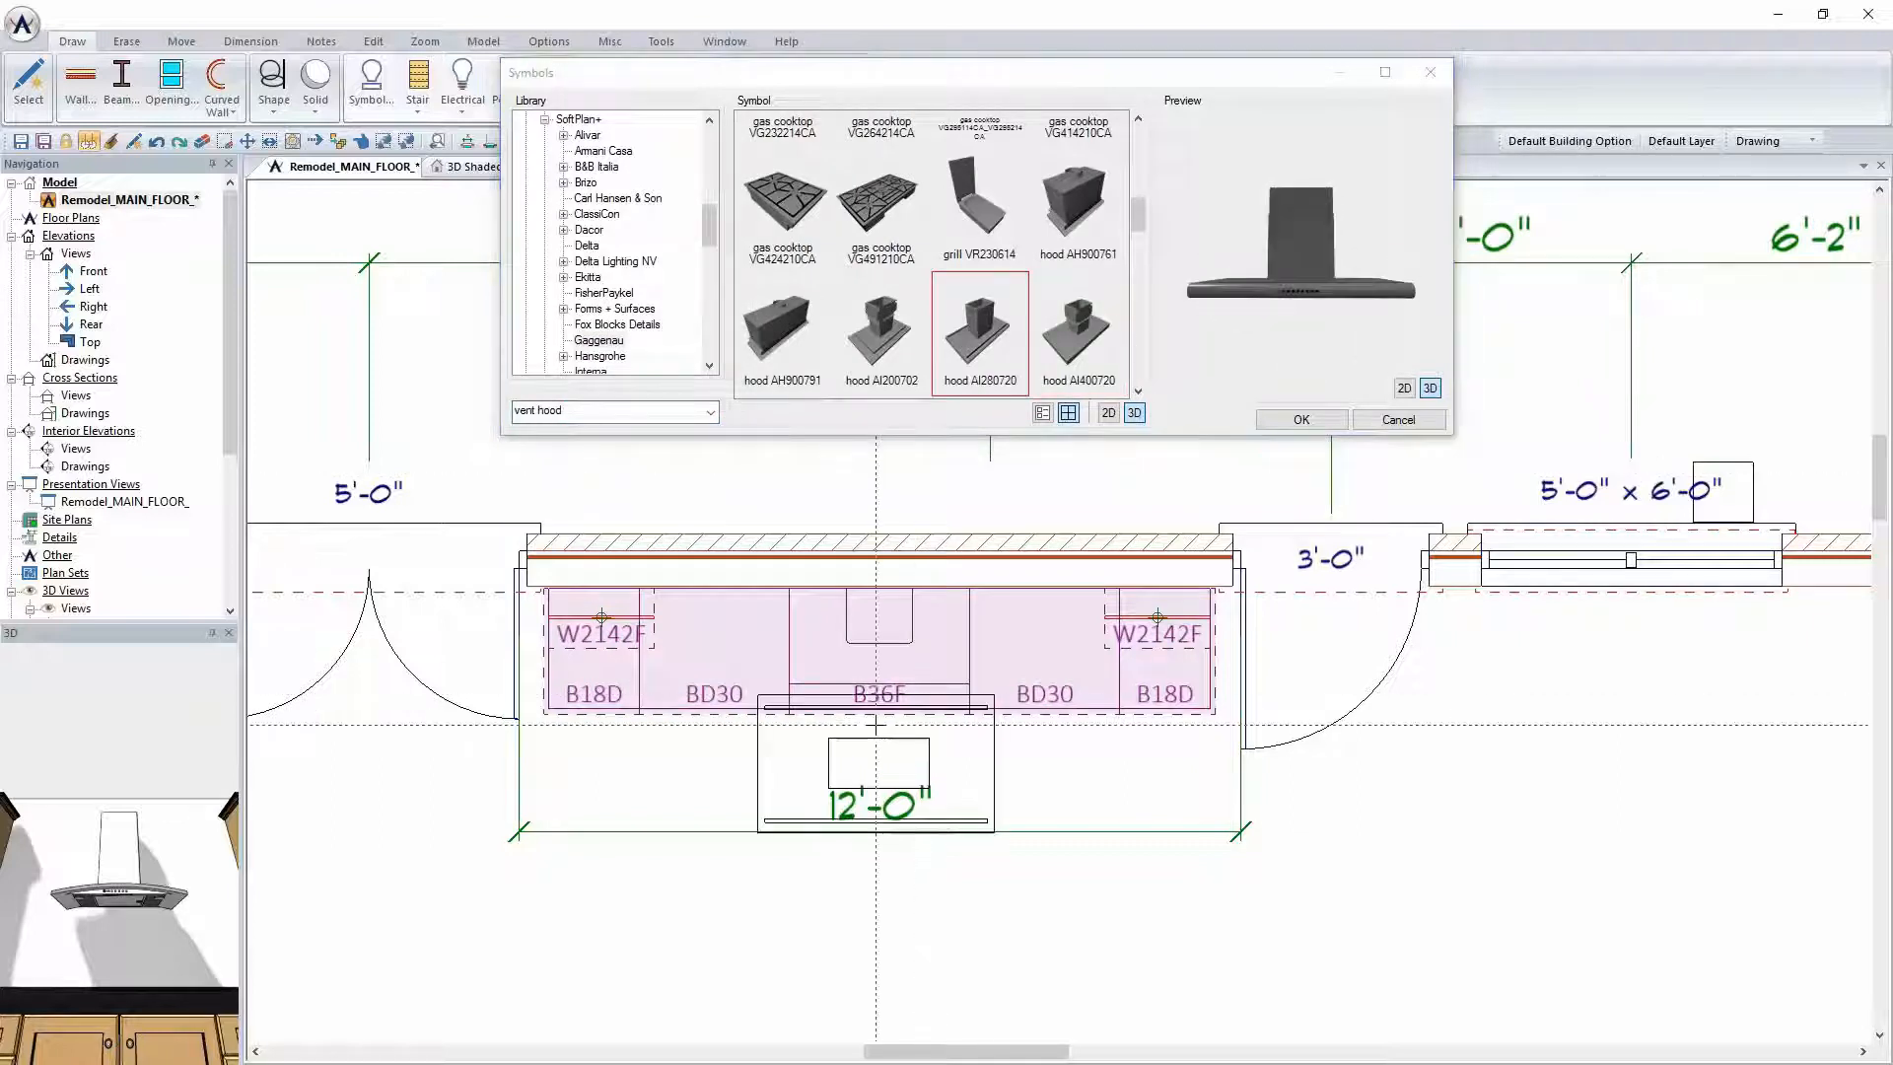
{"action": "left_click", "coordinate": [883, 325]}
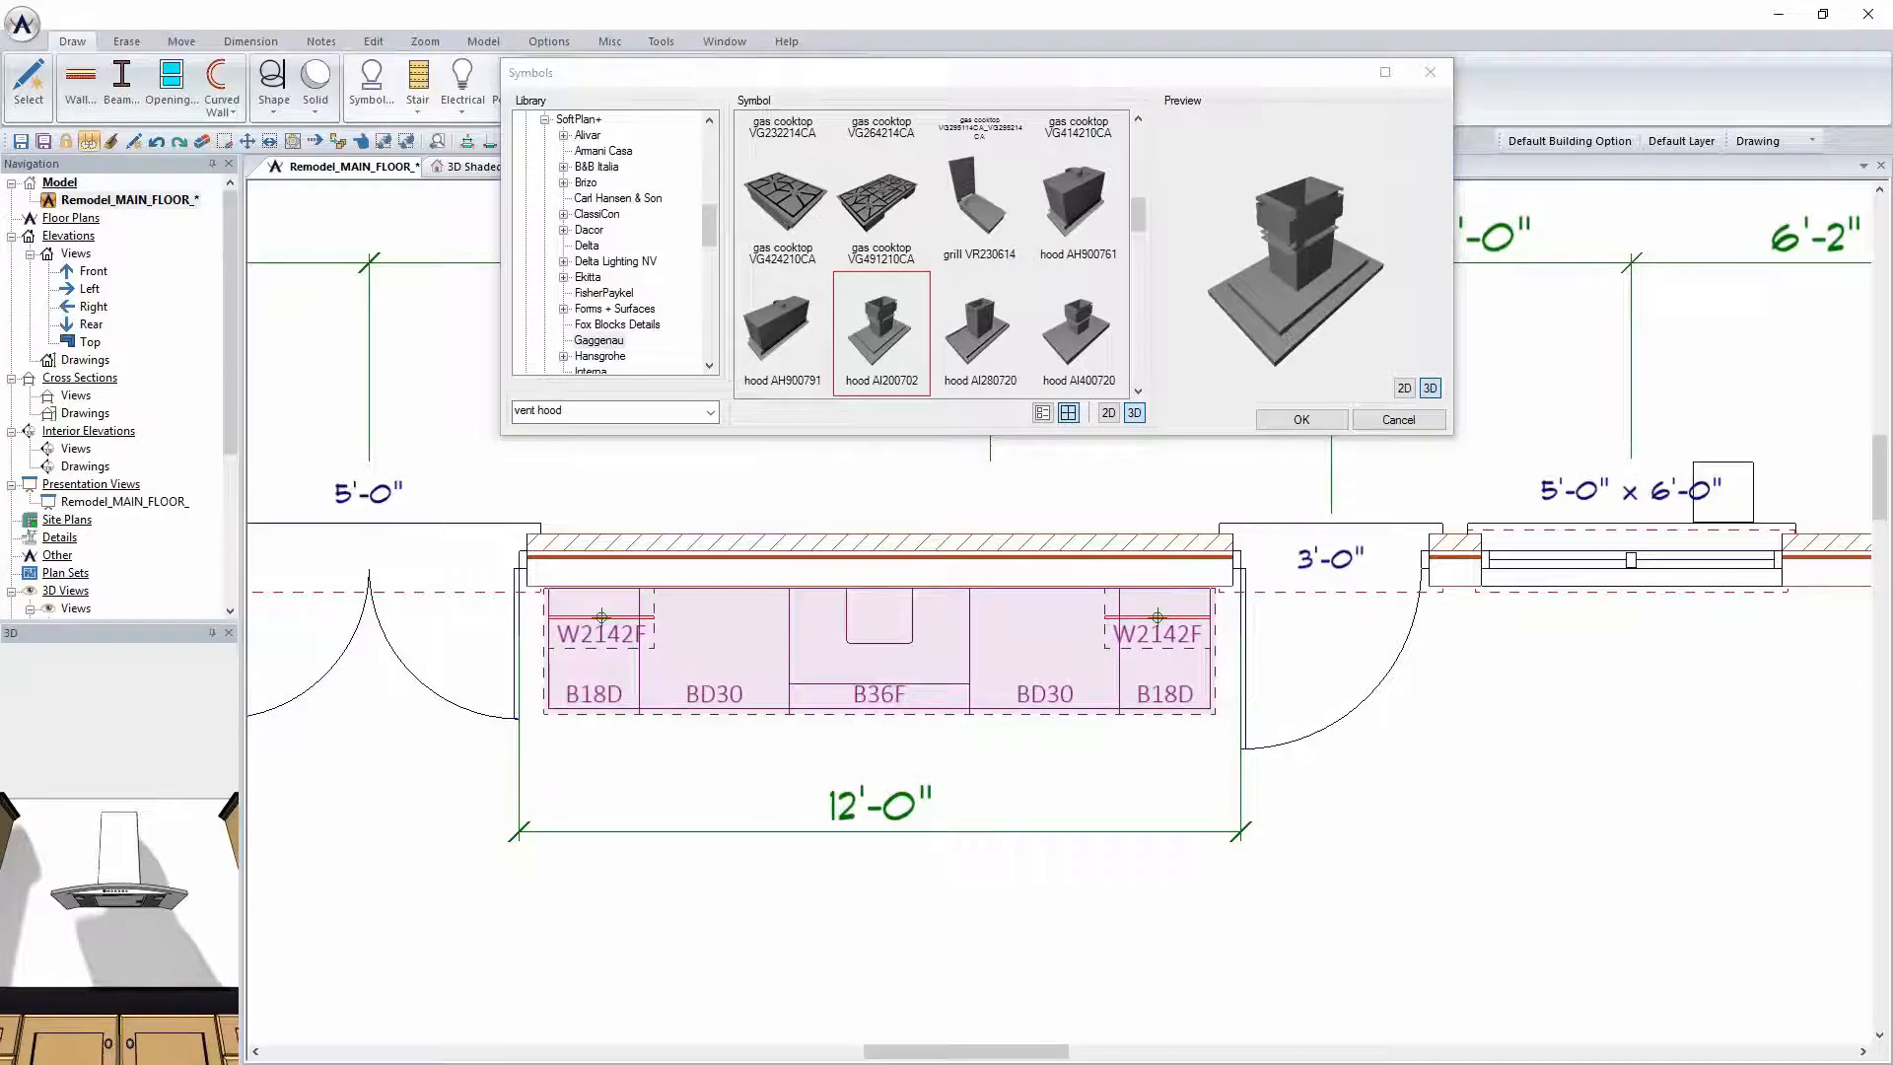
{"action": "left_click", "coordinate": [1301, 419]}
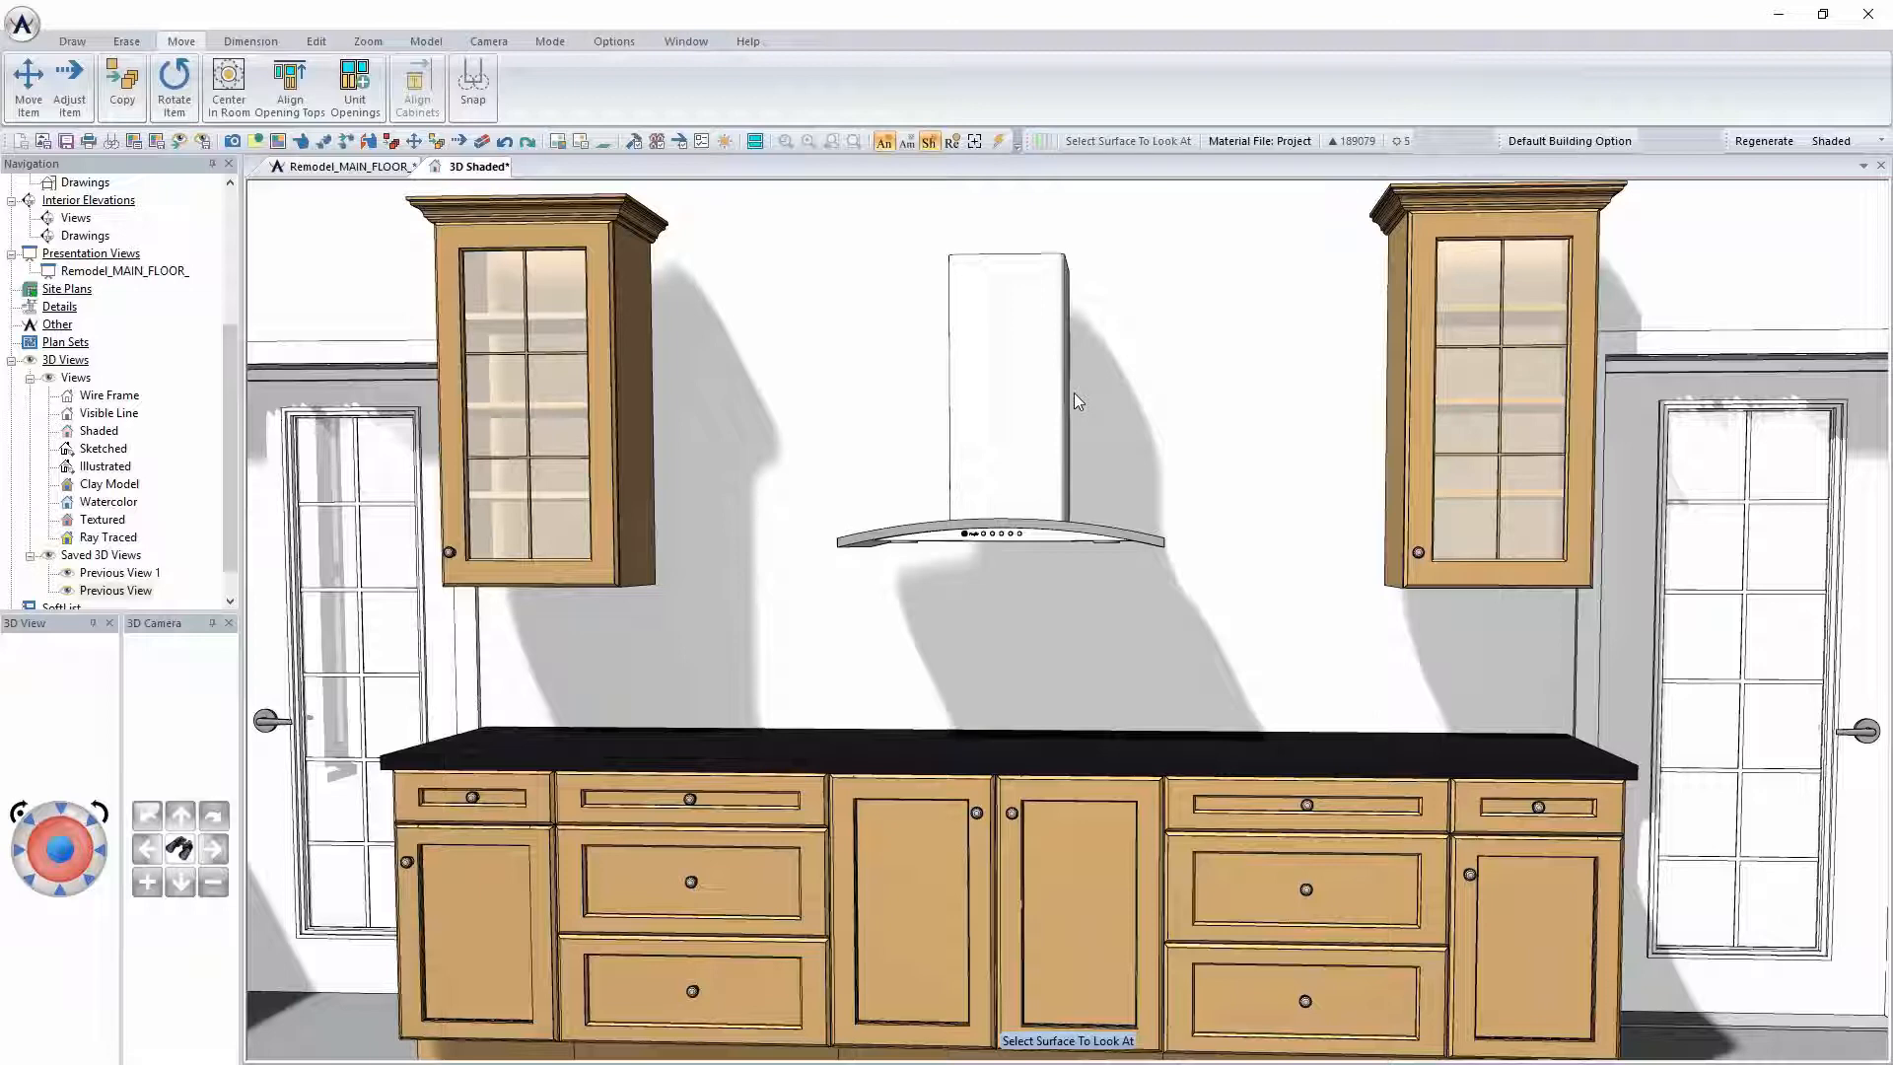
In the 3D view, edit the 36in designer hood and turn off its elevation Cleanup option
{"action": "left_click", "coordinate": [1061, 428]}
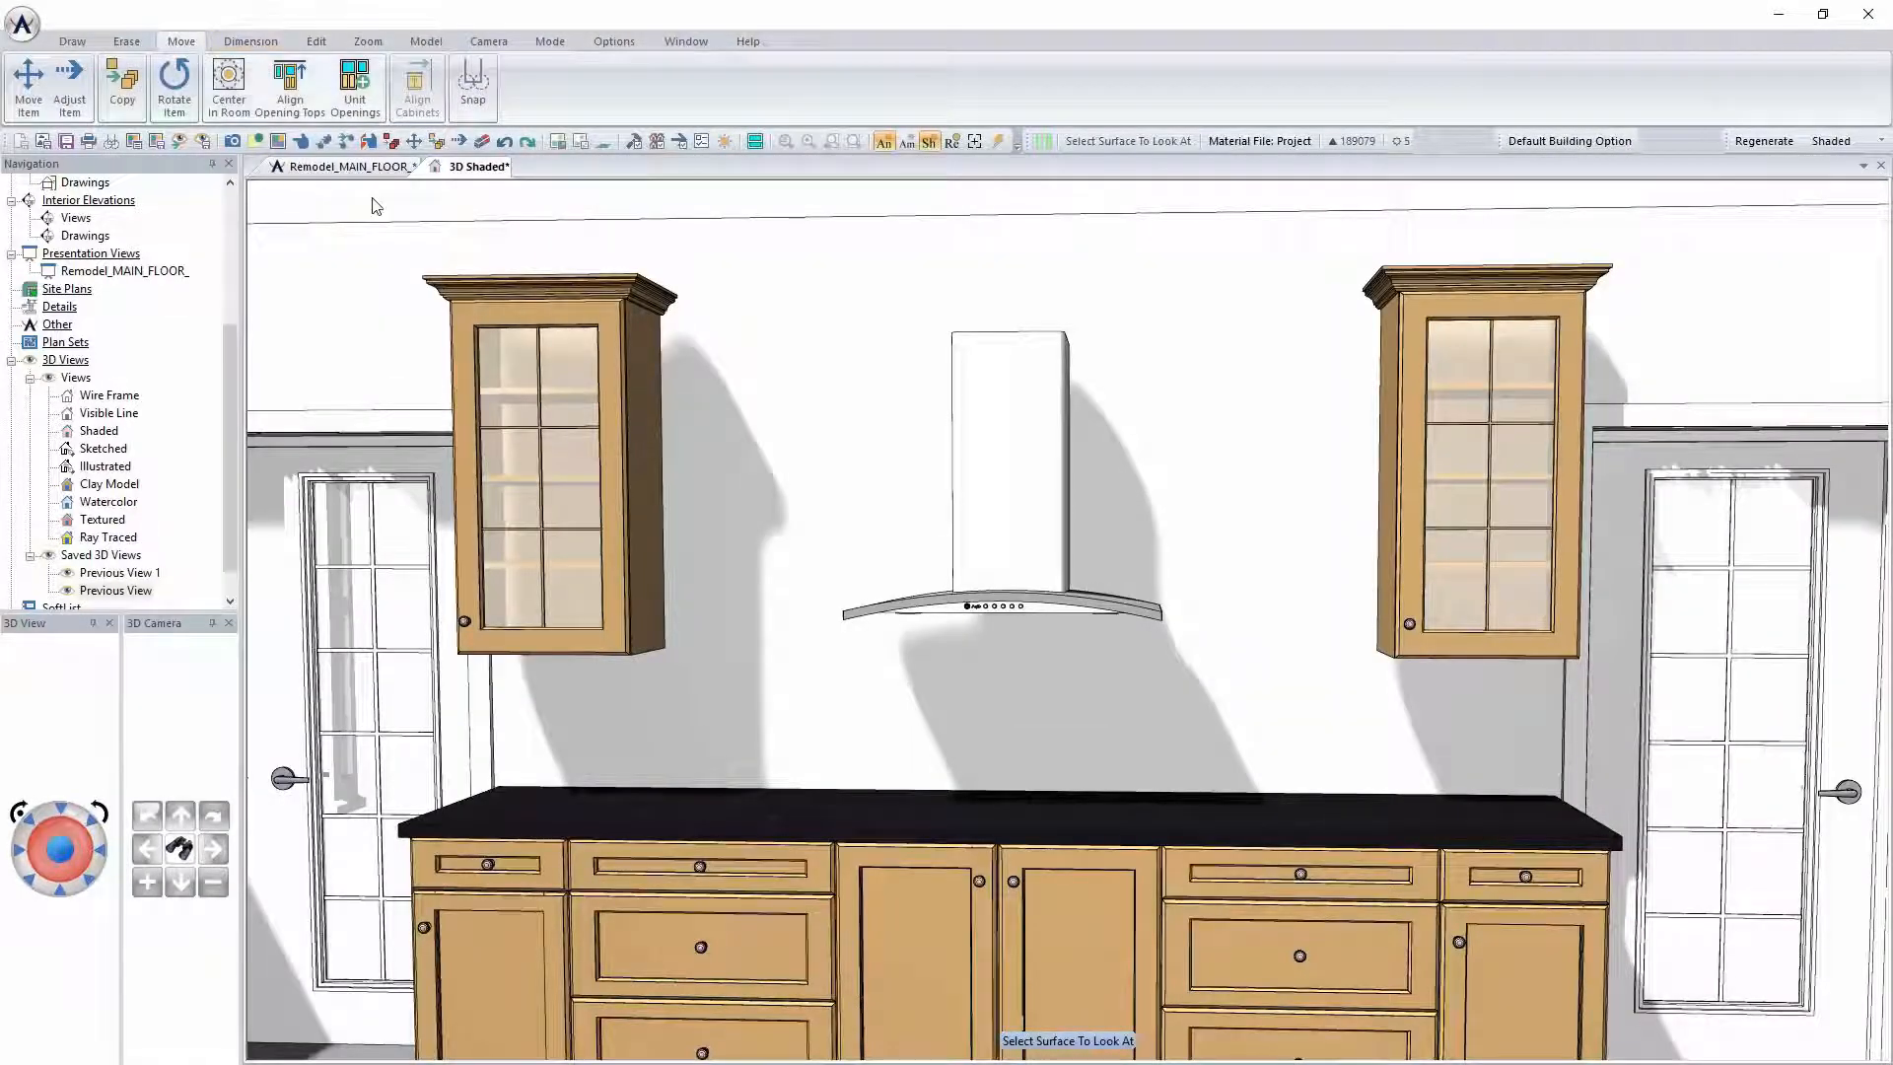
{"action": "right_click", "coordinate": [1010, 533]}
{"action": "left_click", "coordinate": [1049, 571]}
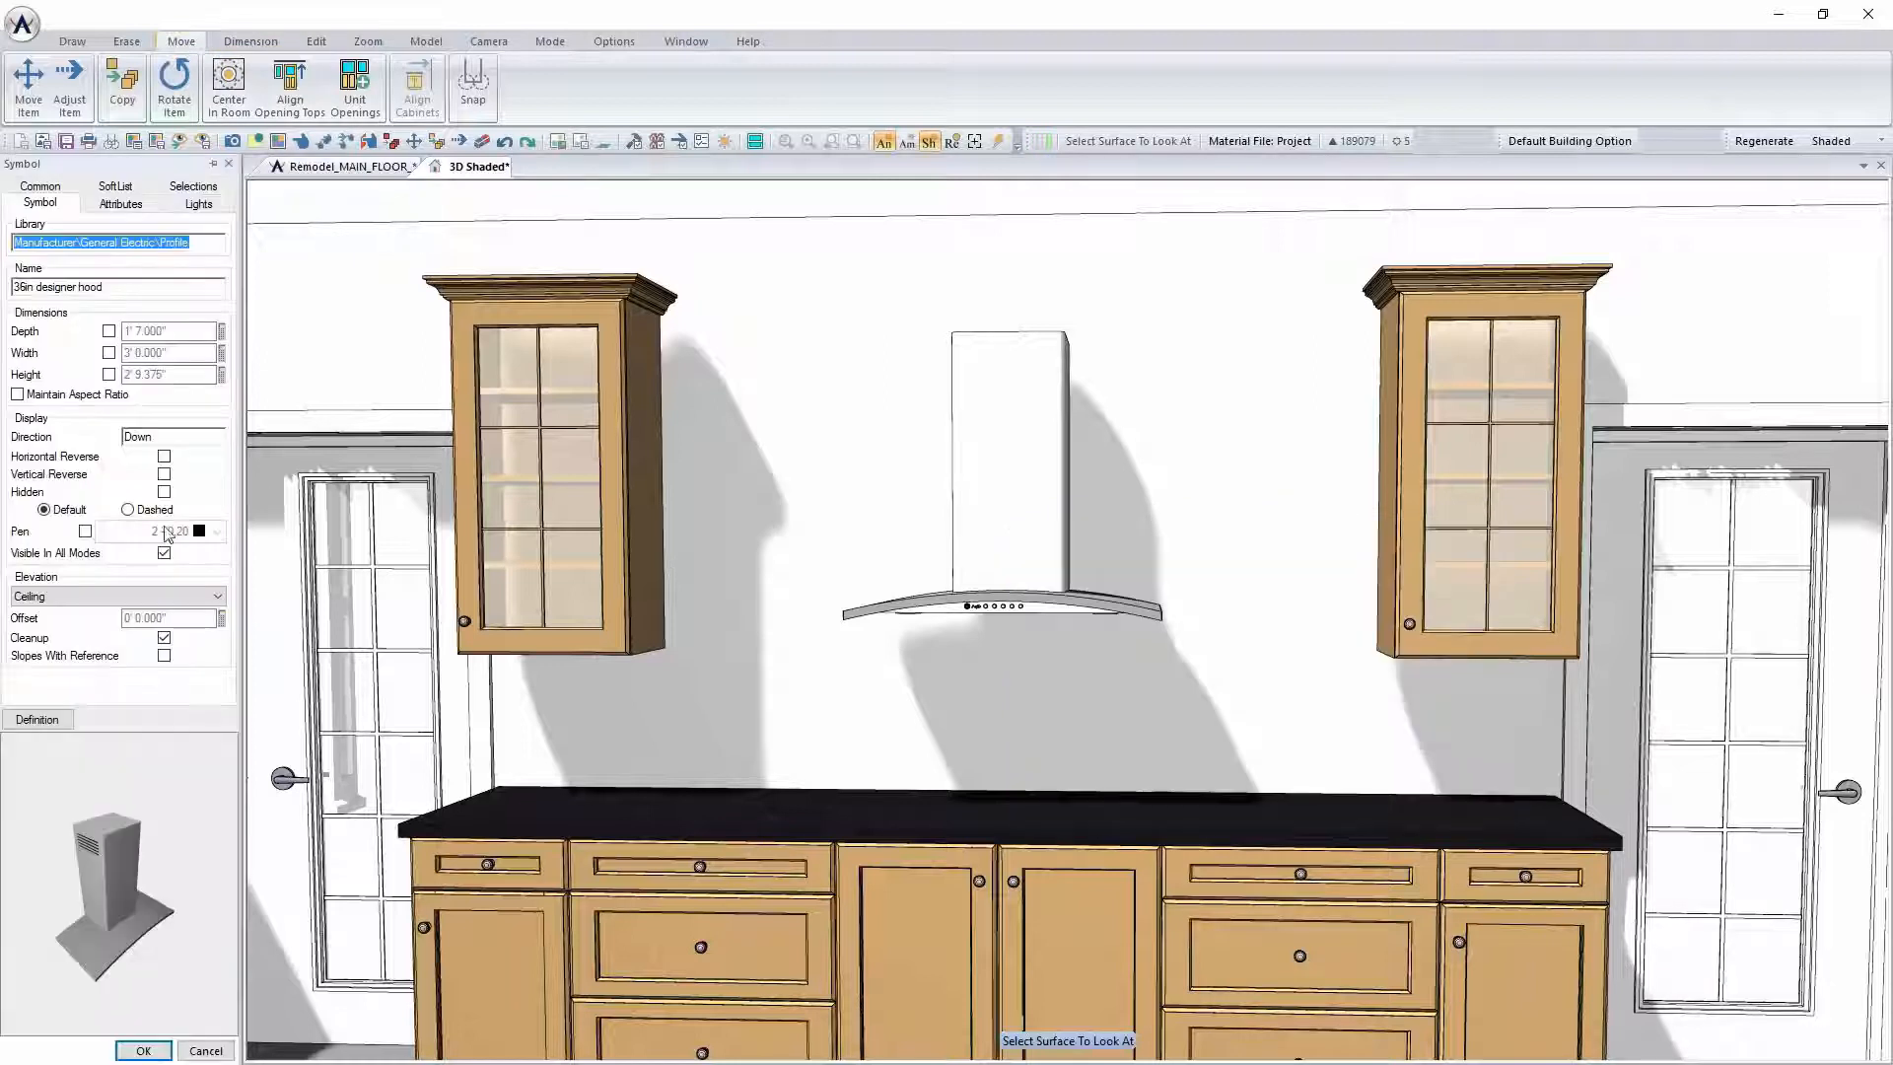
{"action": "left_click", "coordinate": [164, 638]}
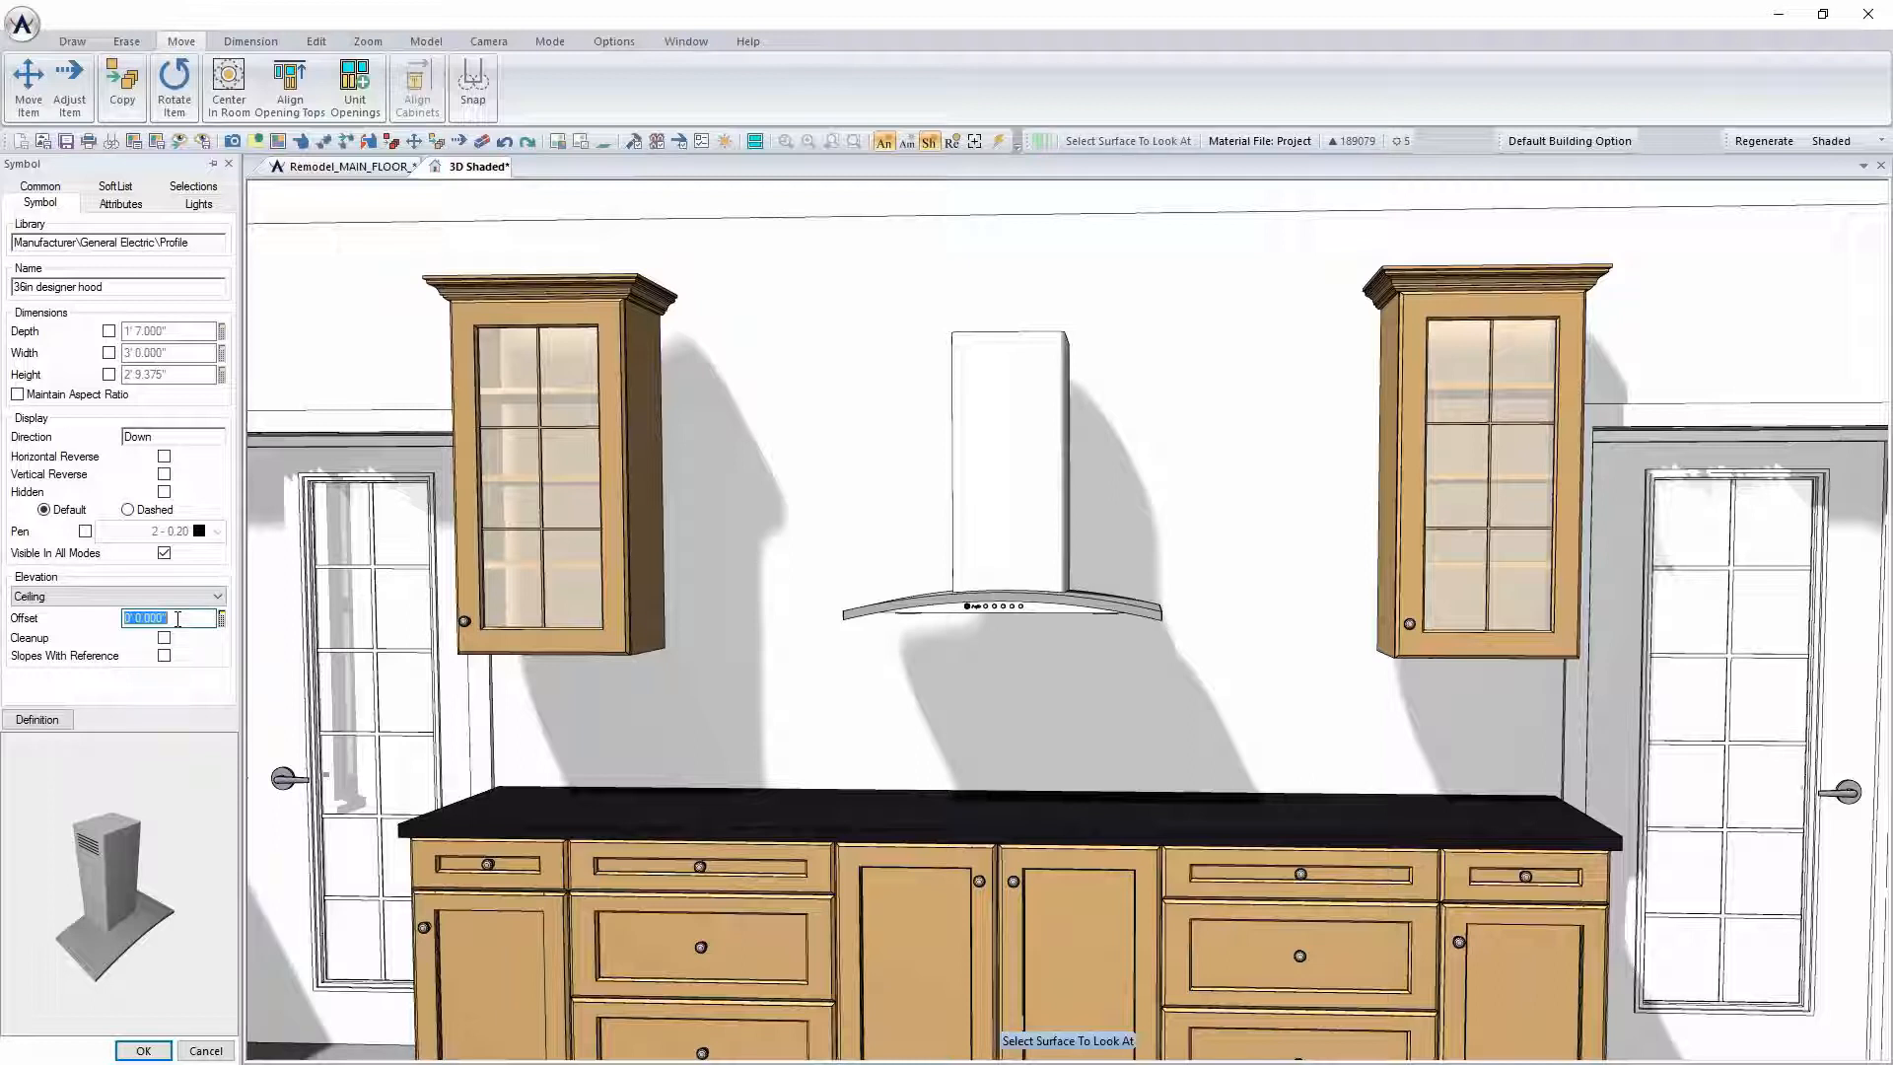
{"action": "left_click", "coordinate": [165, 1047]}
Move the hood straight up the wall until the top of its chimney meets the ceiling
{"action": "left_click", "coordinate": [29, 84]}
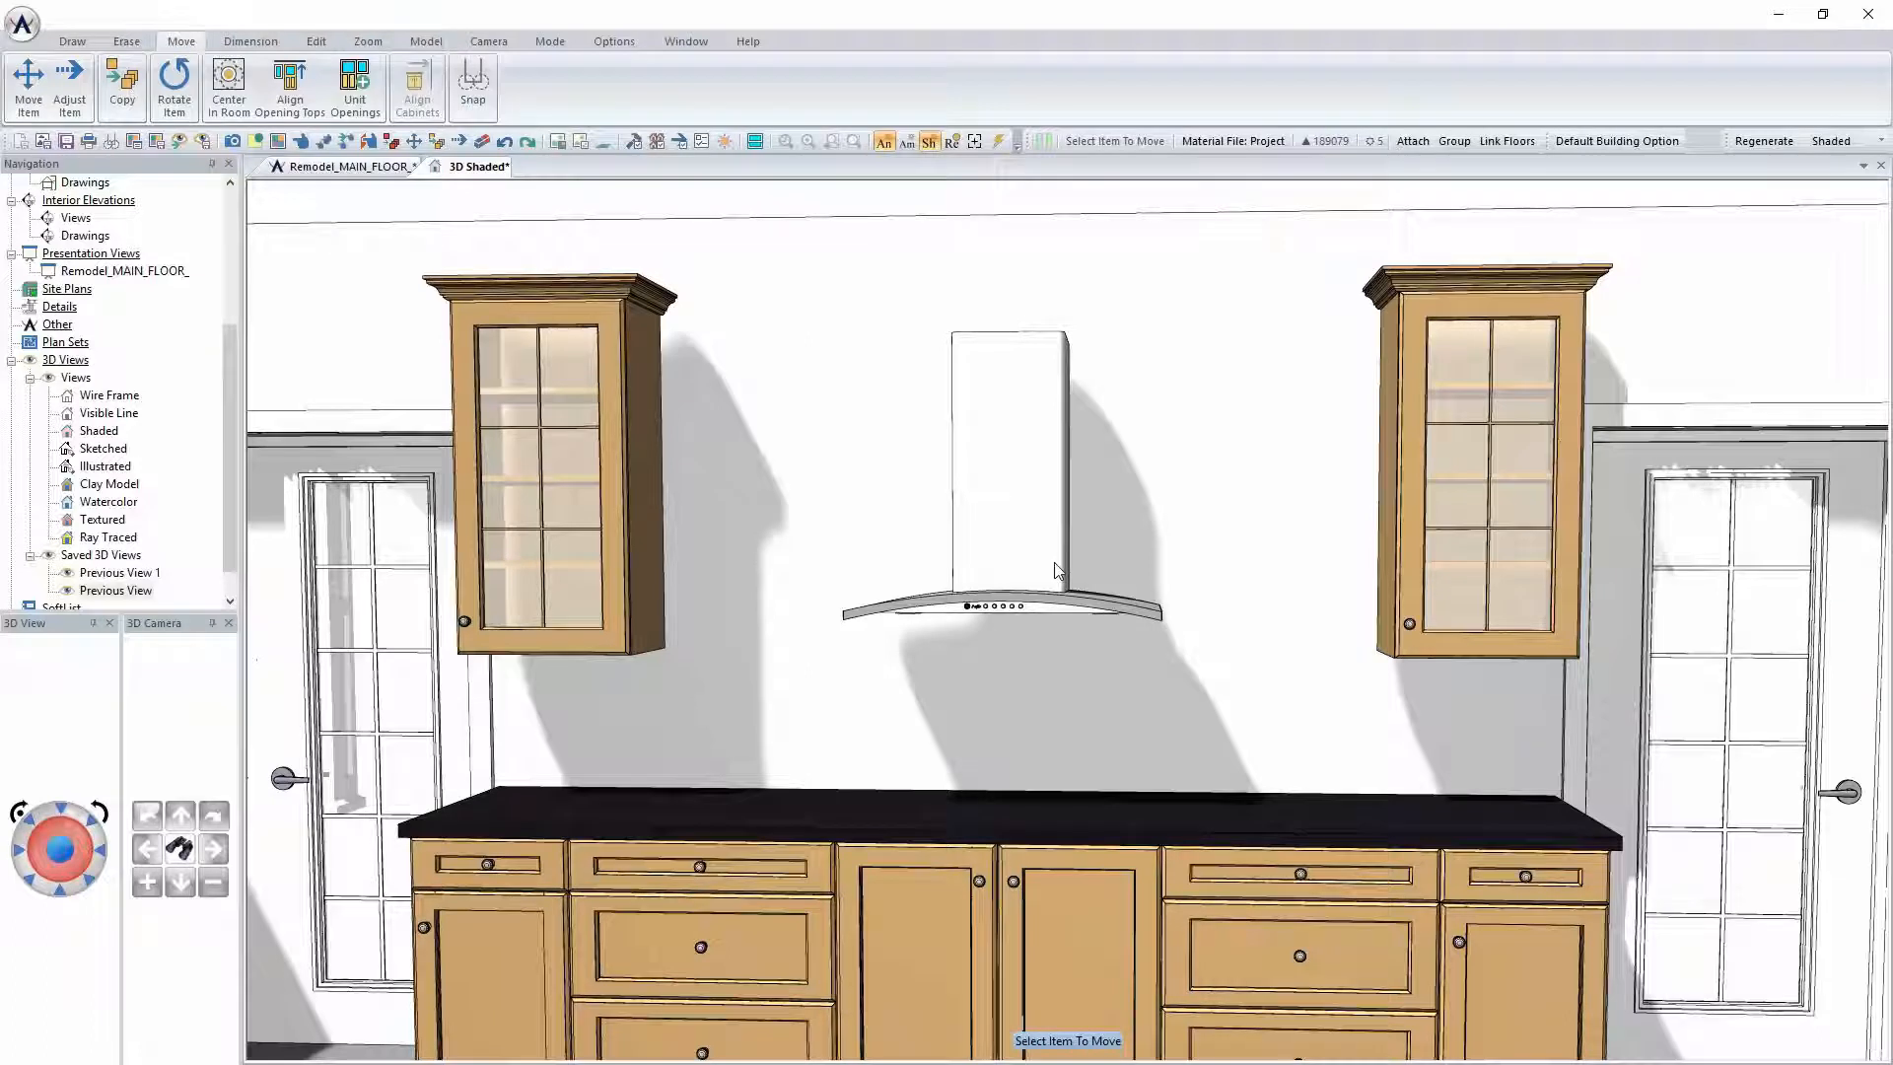
{"action": "left_click", "coordinate": [1057, 570]}
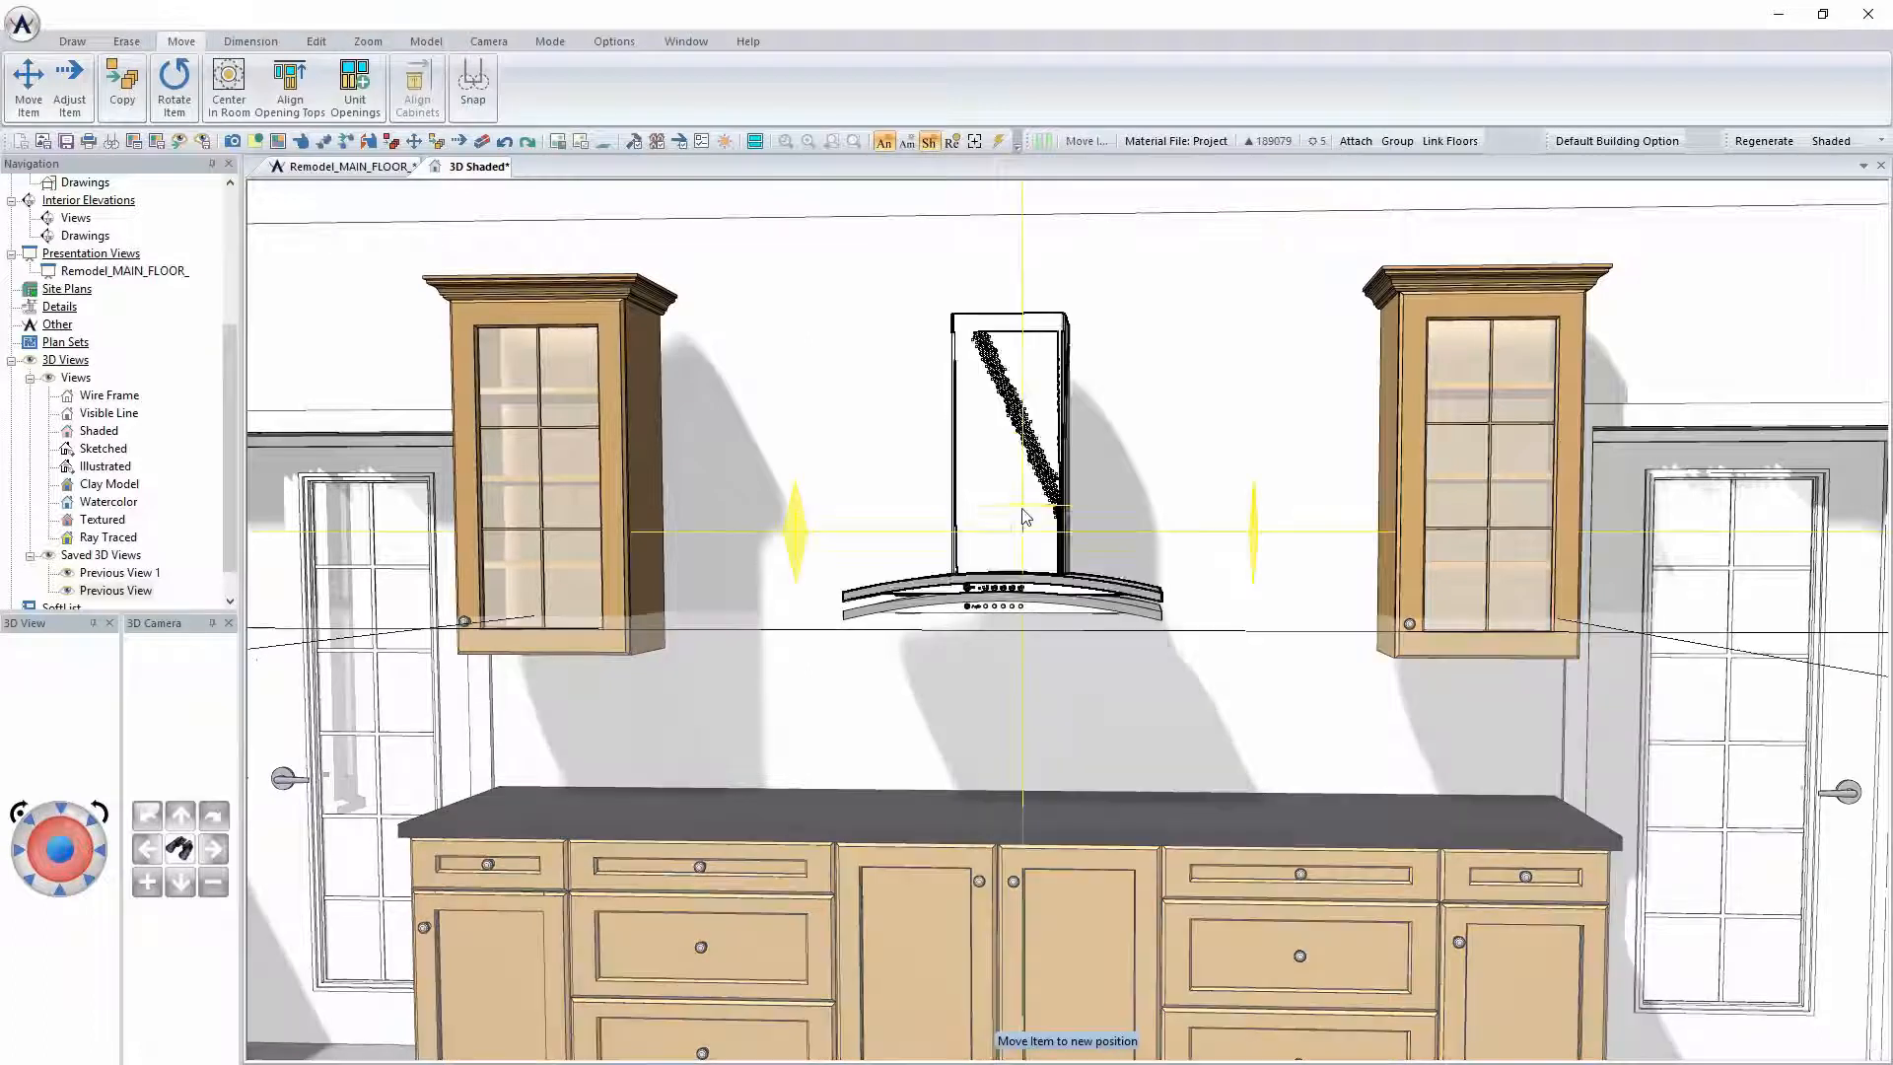
{"action": "left_click", "coordinate": [1026, 412]}
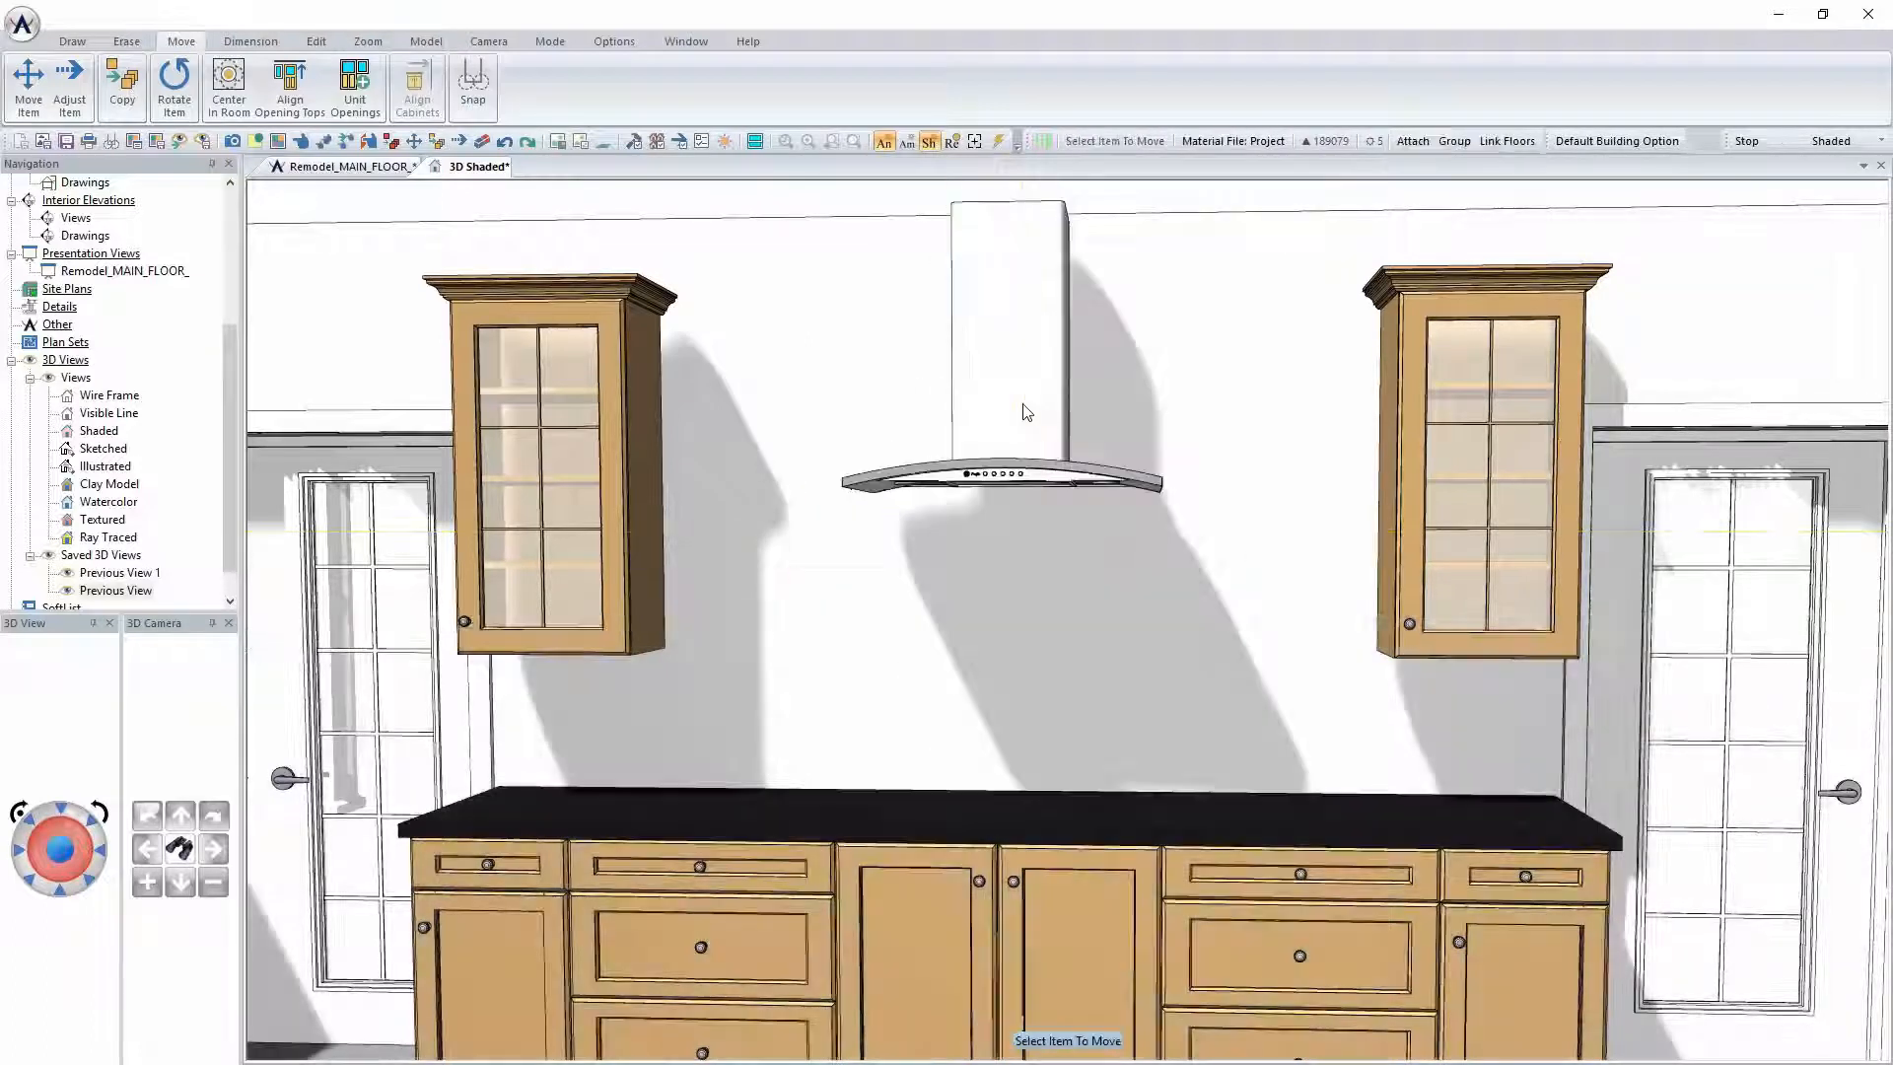
{"action": "left_click", "coordinate": [1045, 385]}
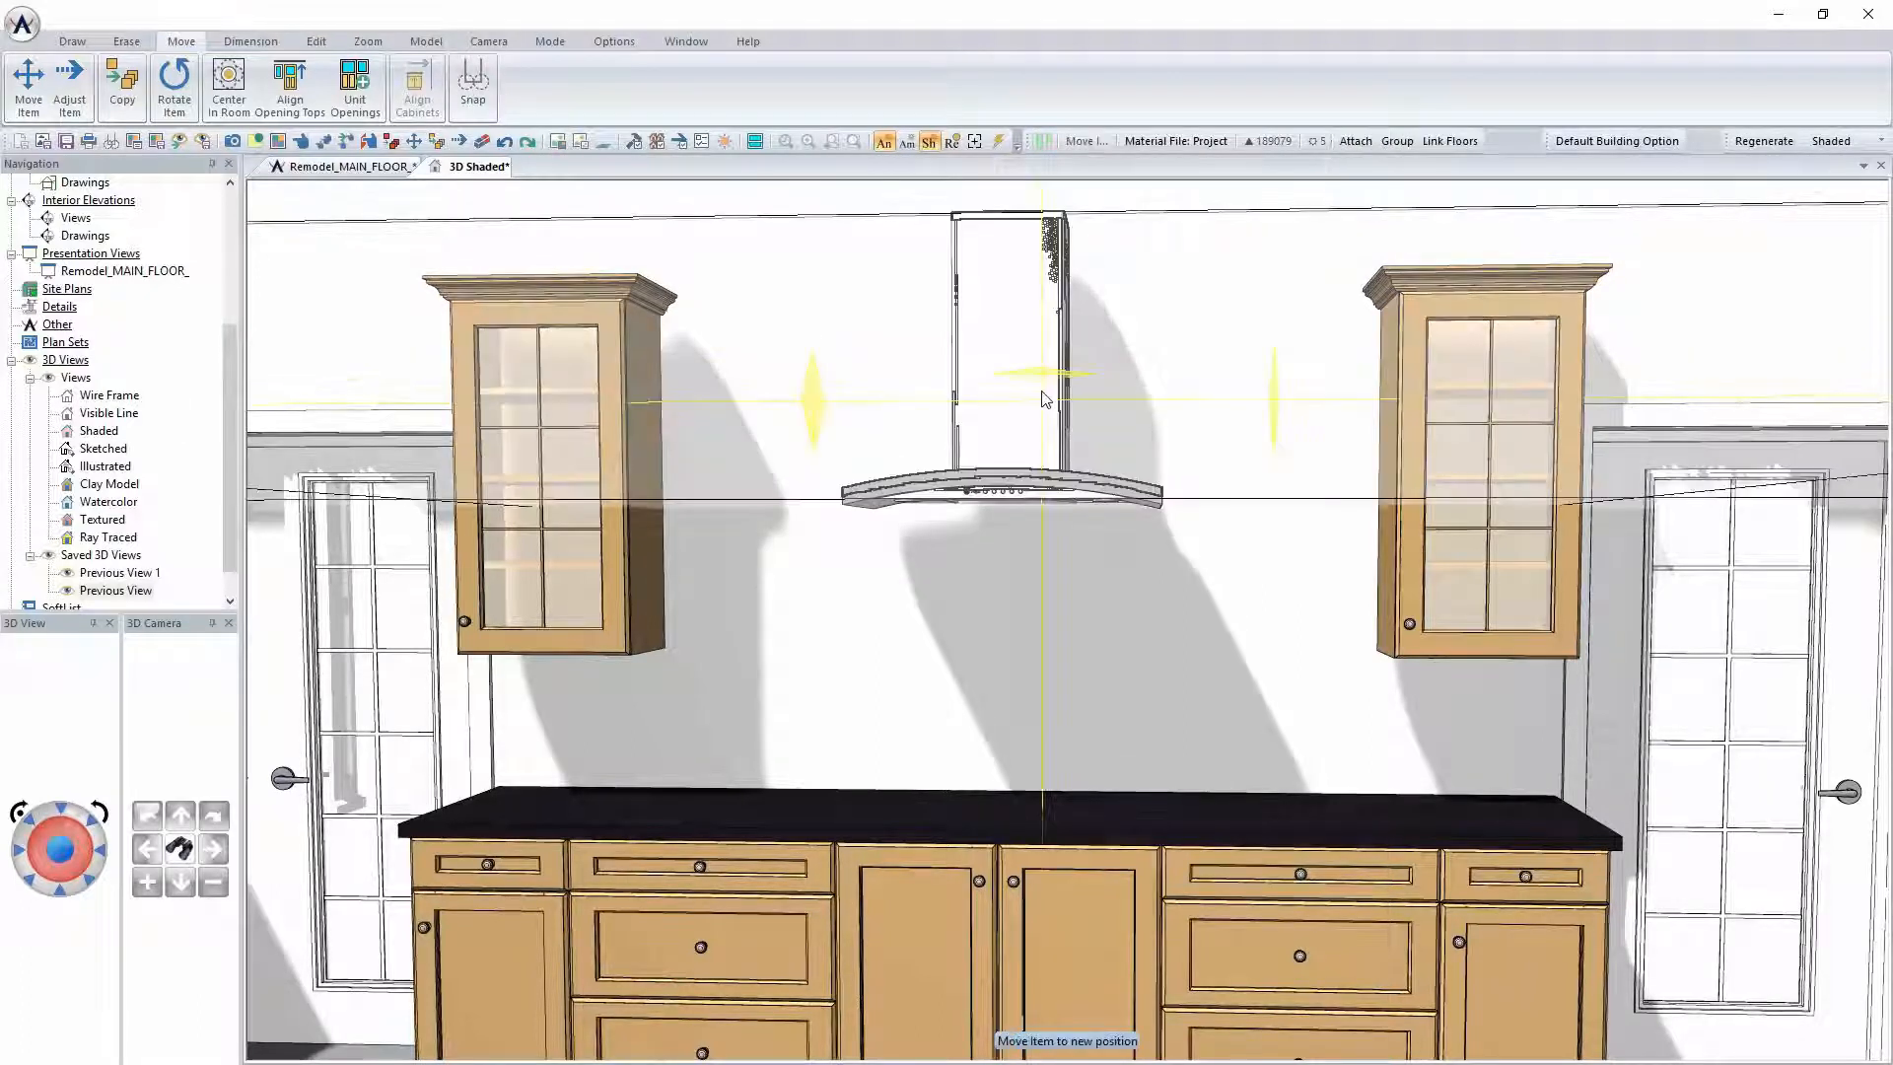
{"action": "left_click", "coordinate": [1043, 394]}
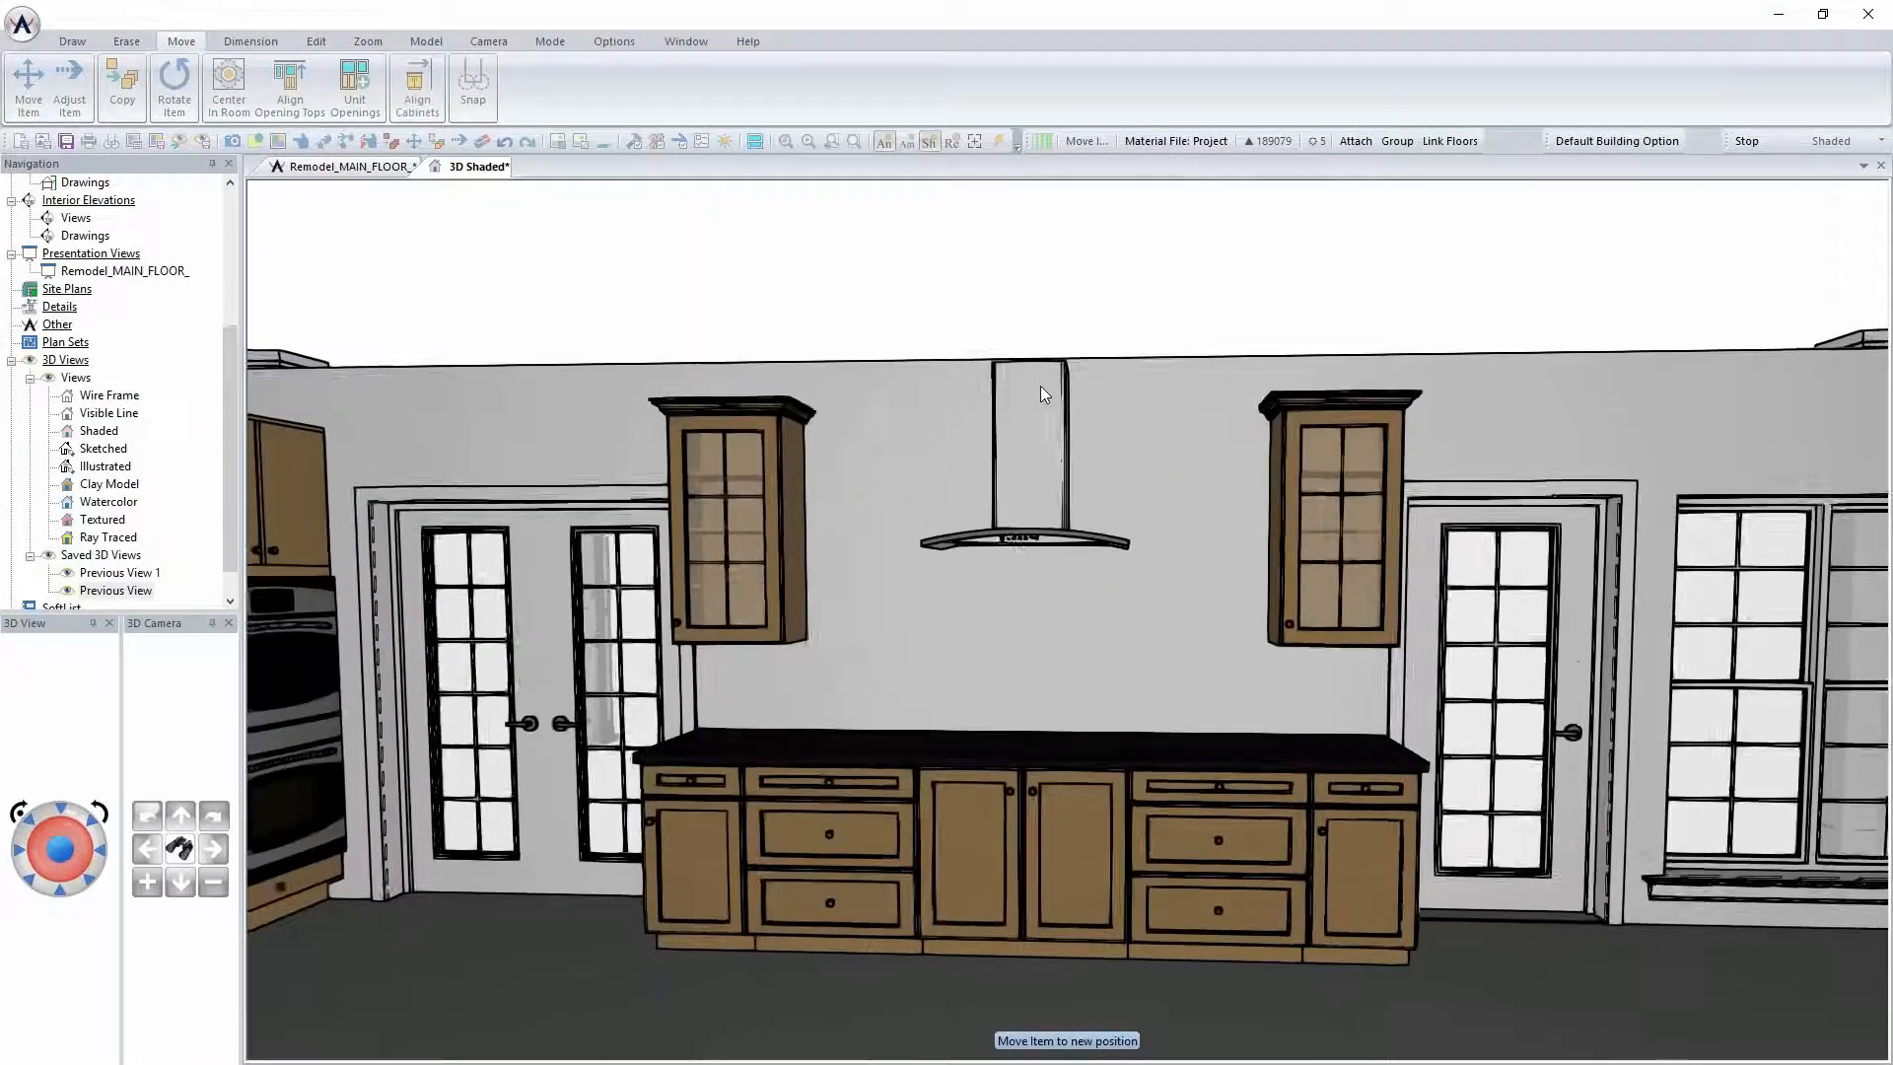
{"action": "scroll", "coordinate": [1047, 453], "scroll_direction": "up", "scroll_amount": 4}
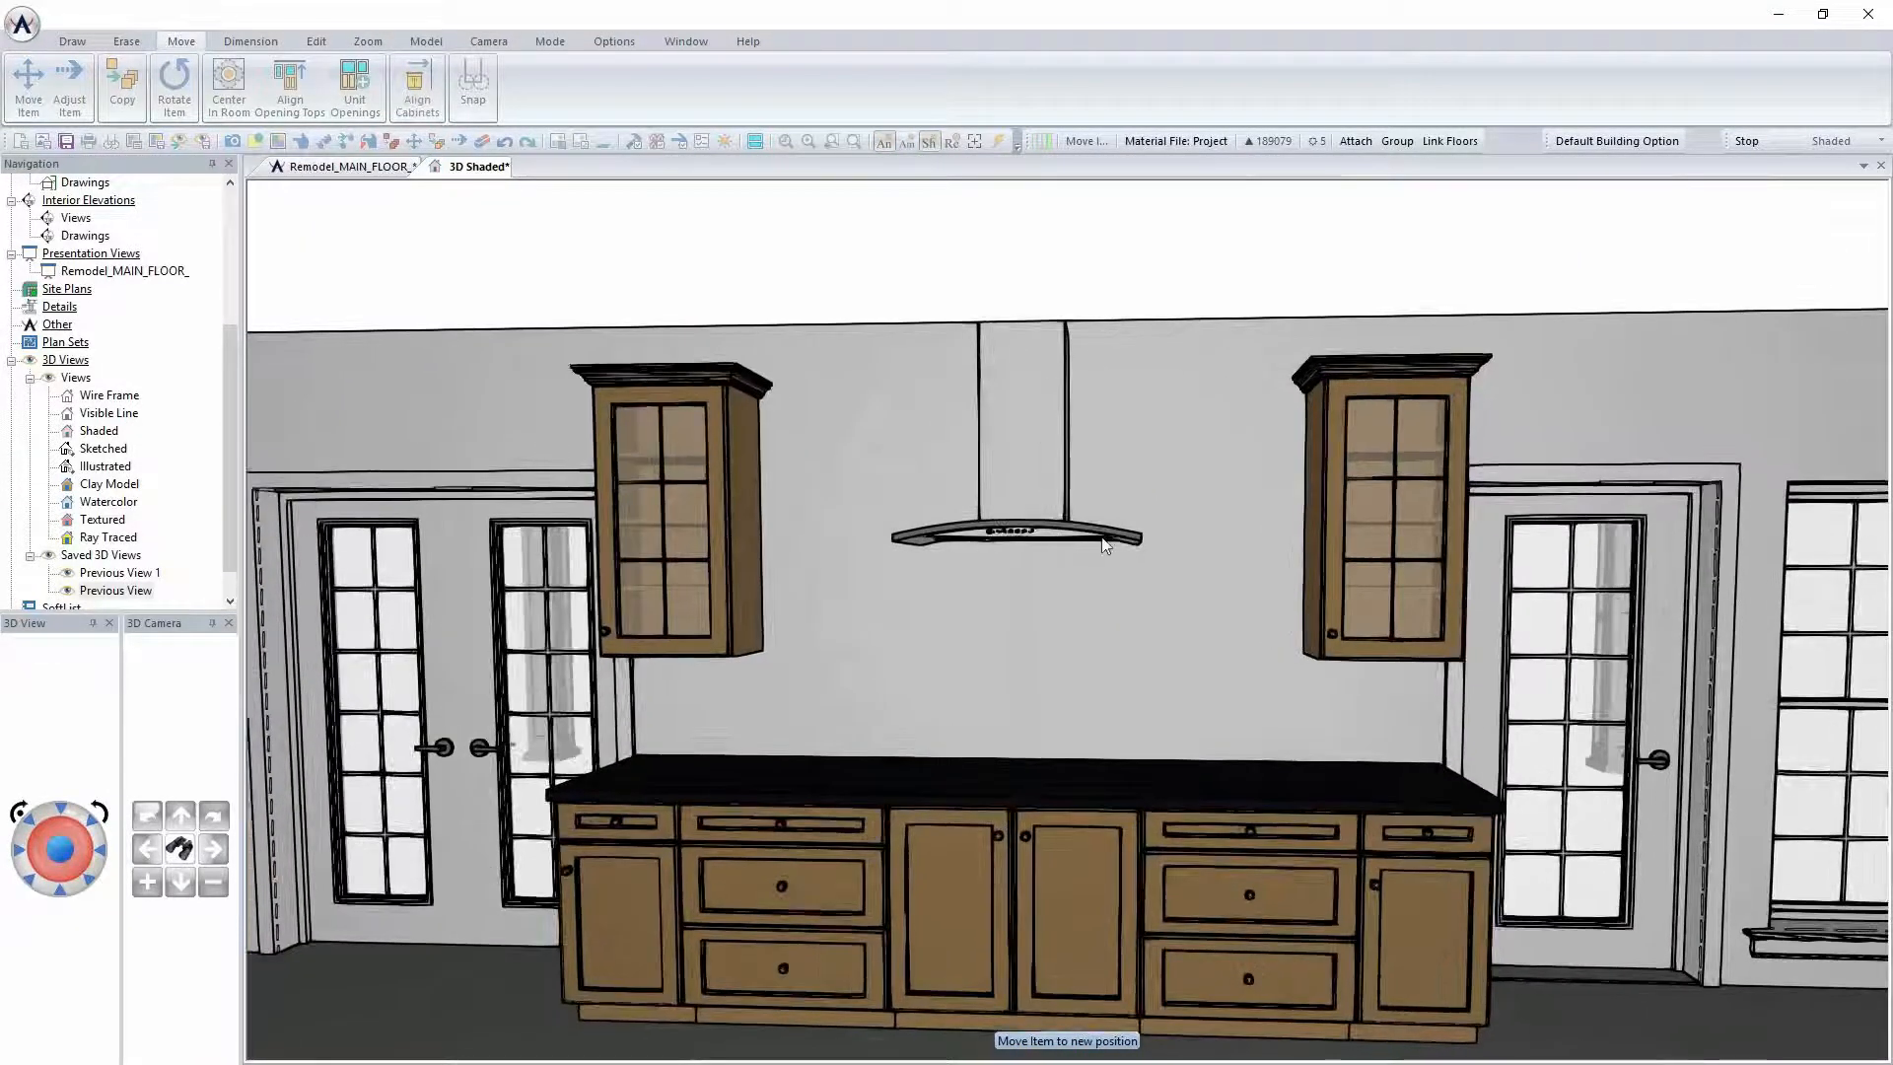
{"action": "scroll", "coordinate": [1105, 544], "scroll_direction": "up", "scroll_amount": 5}
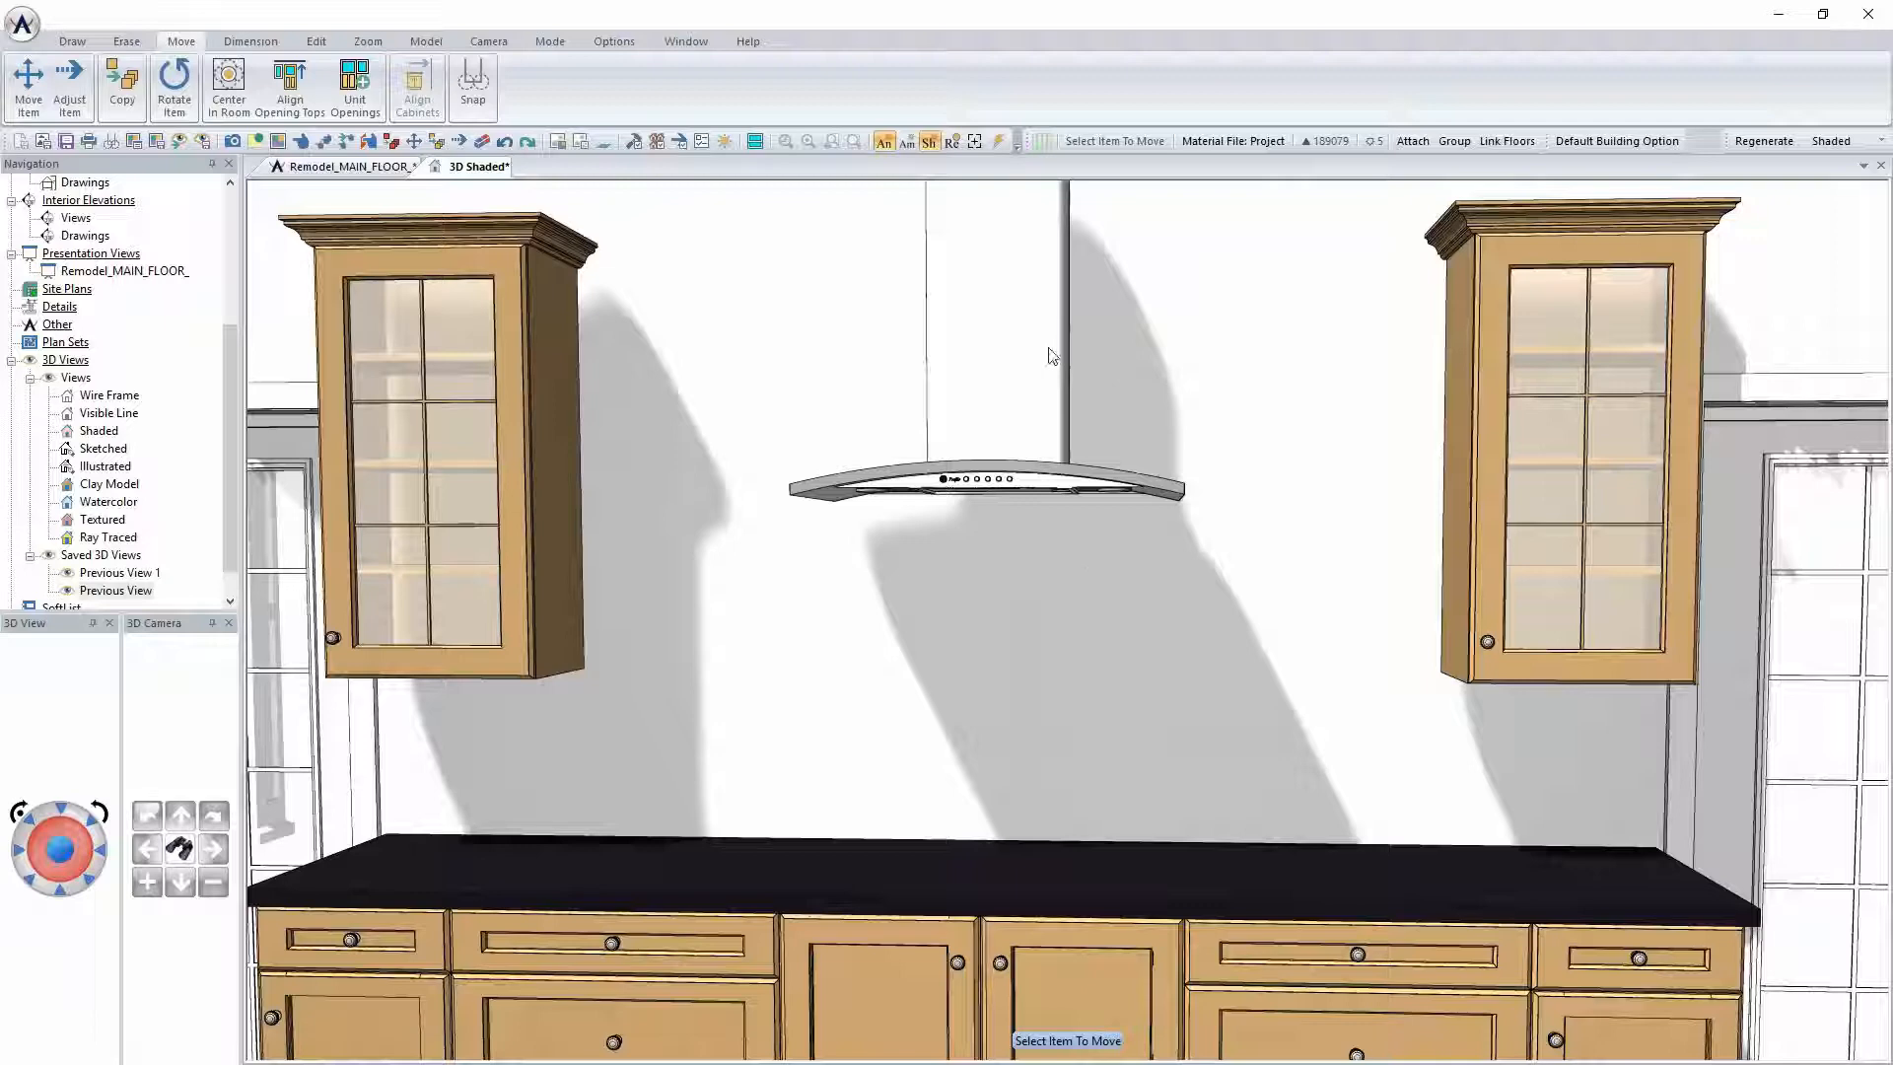
{"action": "scroll", "coordinate": [1052, 357], "scroll_direction": "down", "scroll_amount": 5}
Return to the floor plan, open the symbol library and look through the Gaggenau appliances for a cooktop
{"action": "left_click", "coordinate": [347, 166]}
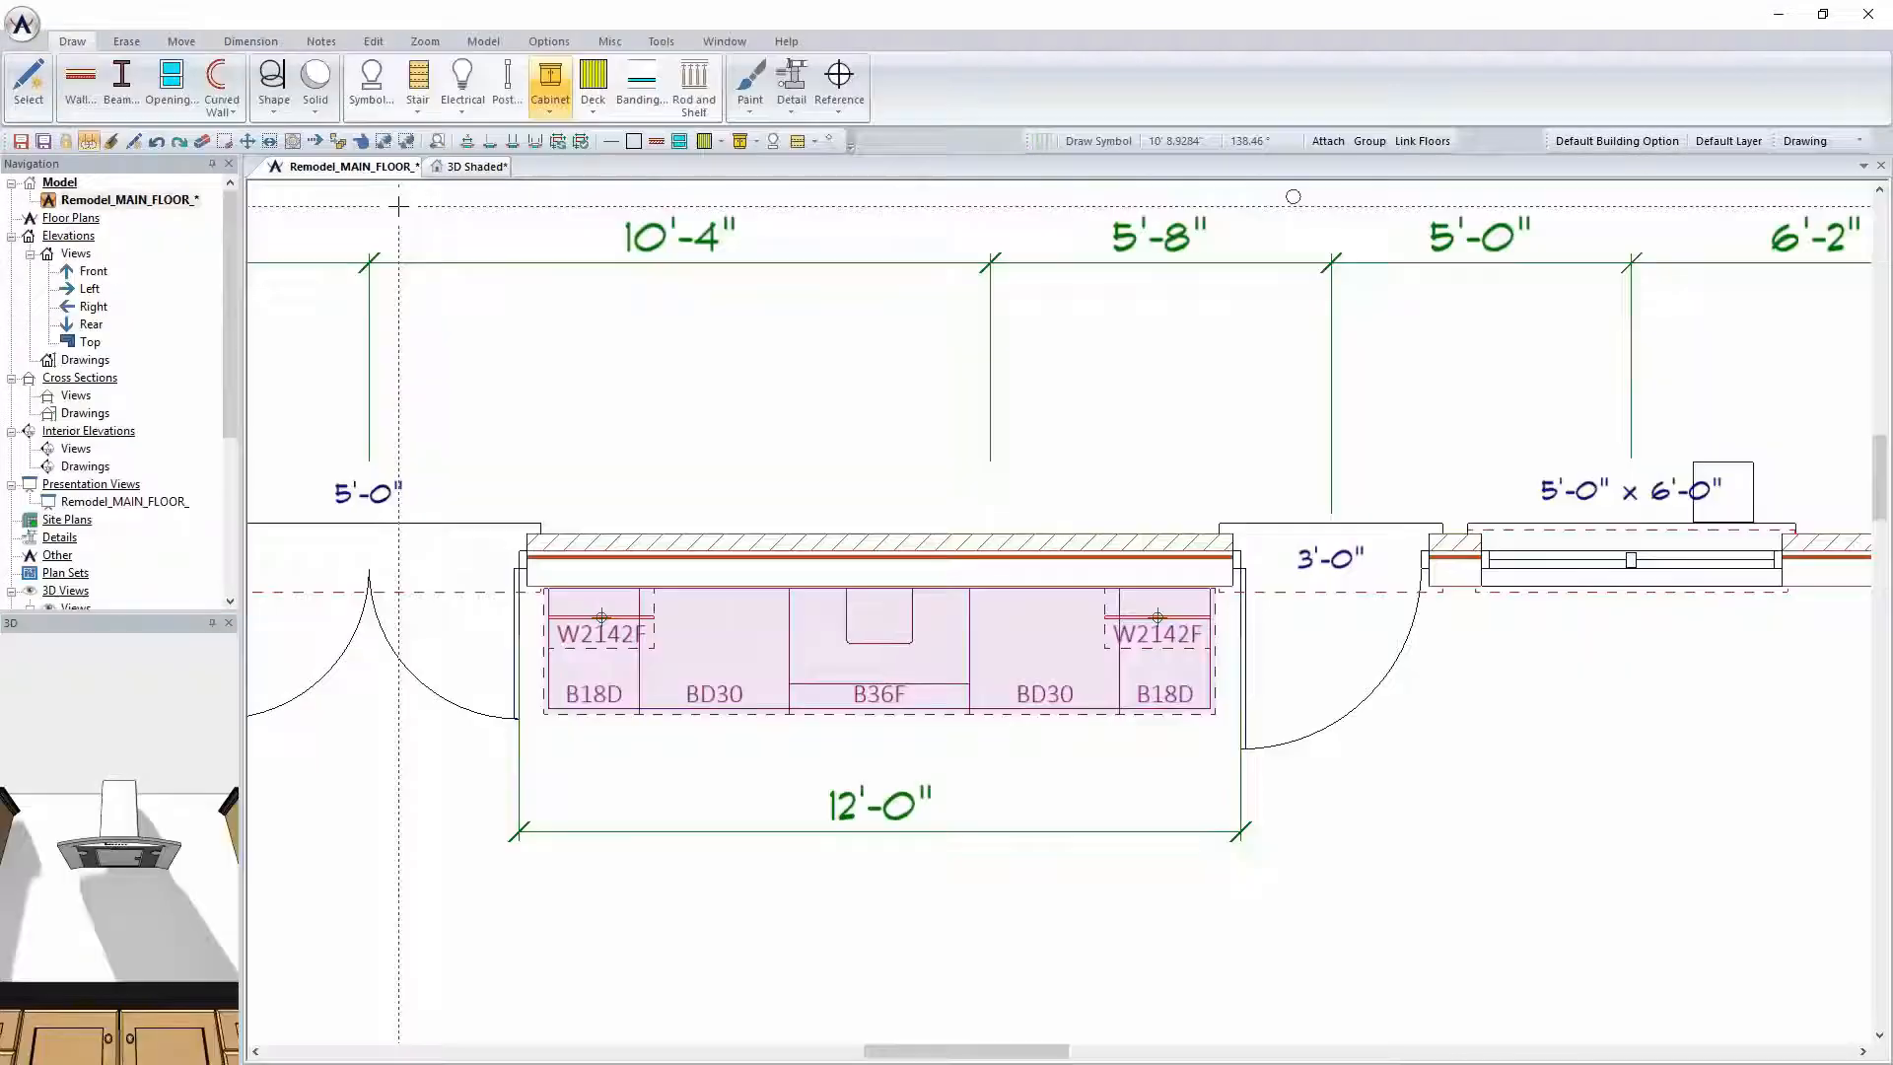
{"action": "left_click", "coordinate": [384, 94]}
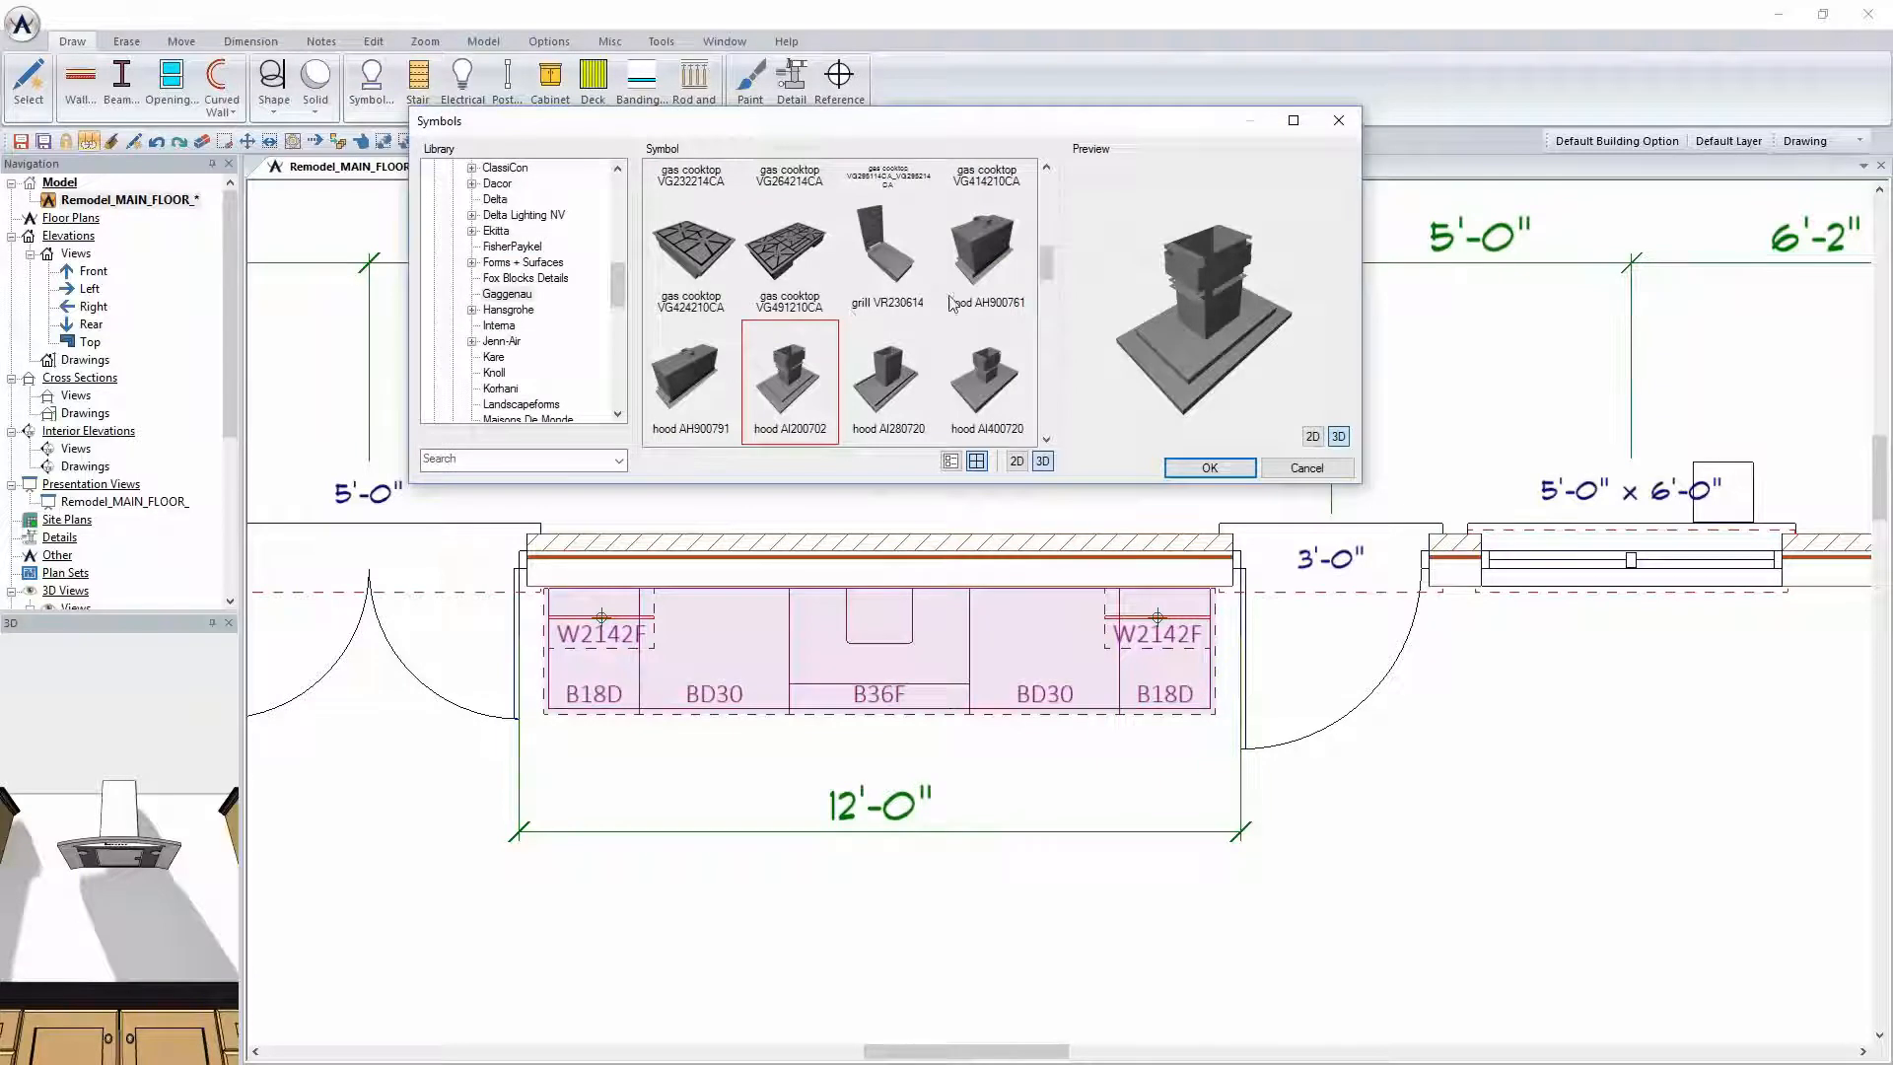
{"action": "scroll", "coordinate": [957, 300], "scroll_direction": "up", "scroll_amount": 2}
{"action": "scroll", "coordinate": [968, 294], "scroll_direction": "down", "scroll_amount": 8}
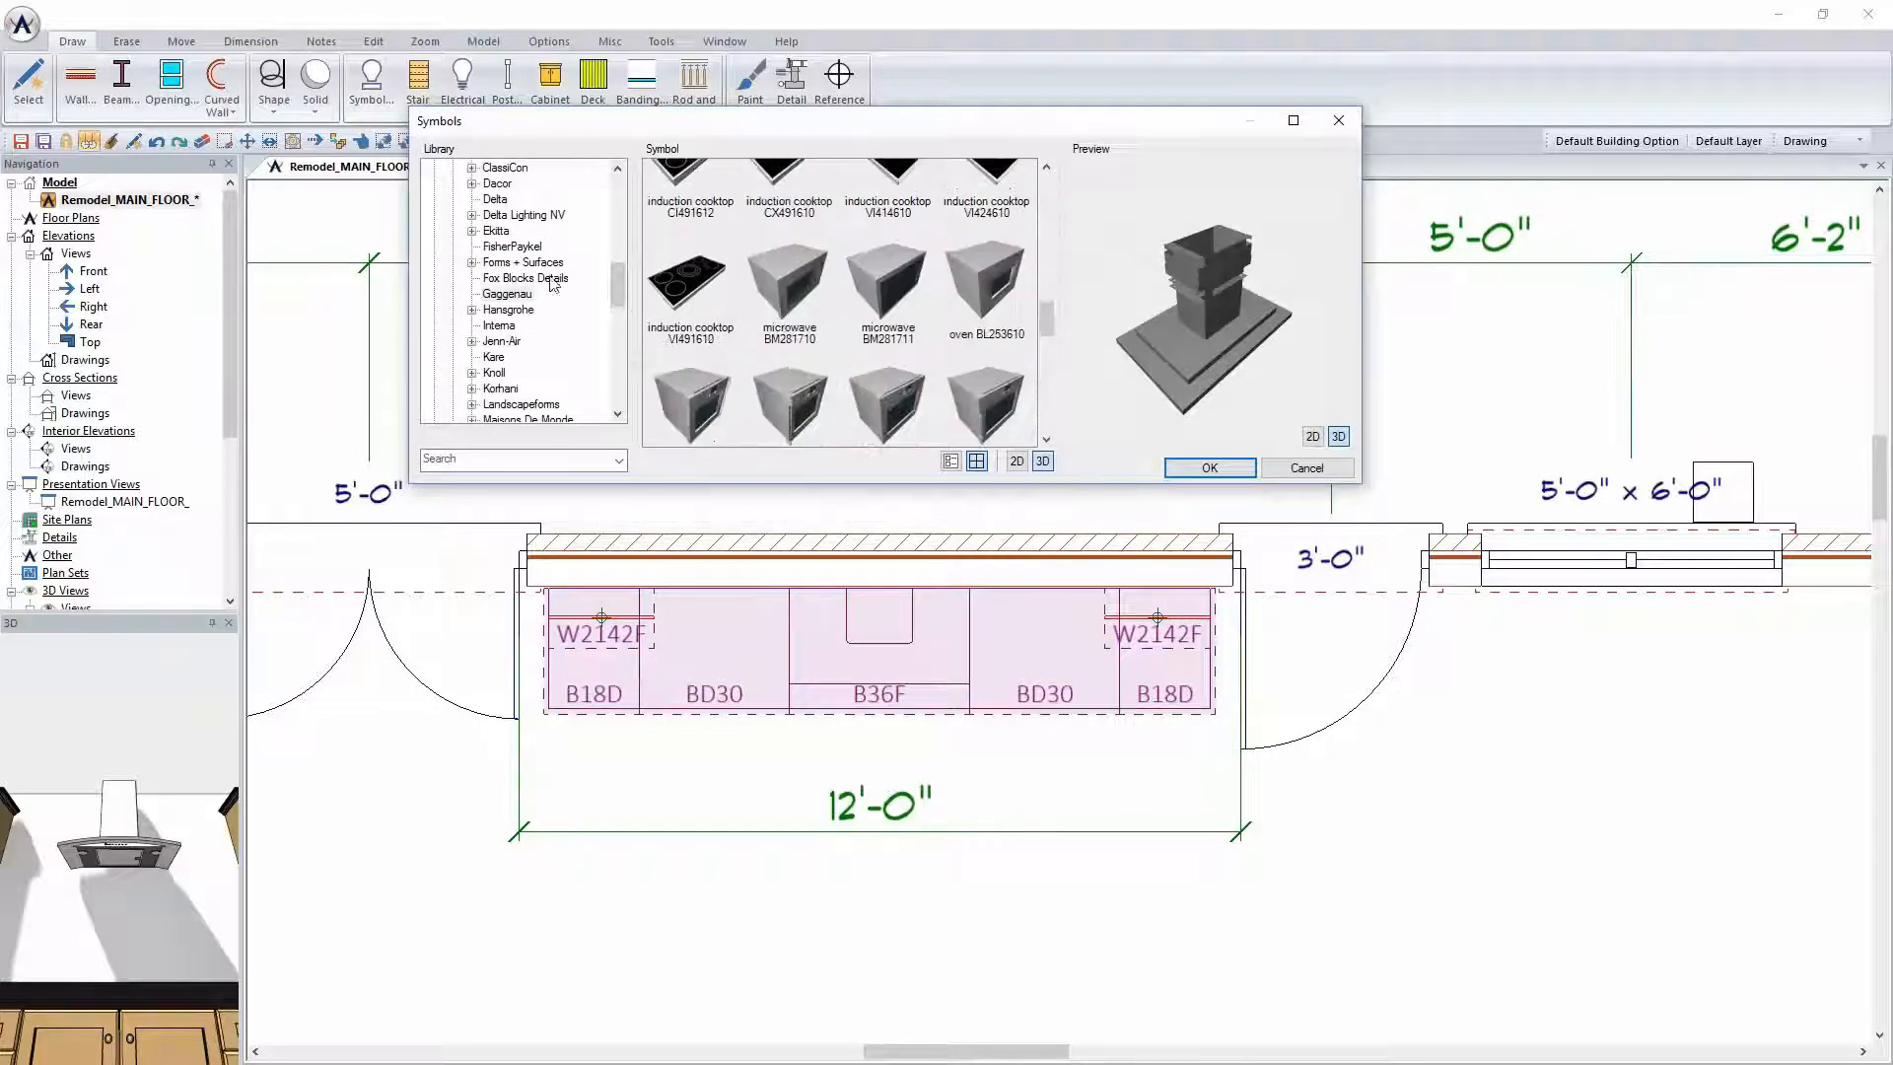
Browse the General Electric Profile appliances in the symbol library and preview a gas cooktop
{"action": "left_click_drag", "start_coordinate": [620, 285], "coordinate": [605, 223]}
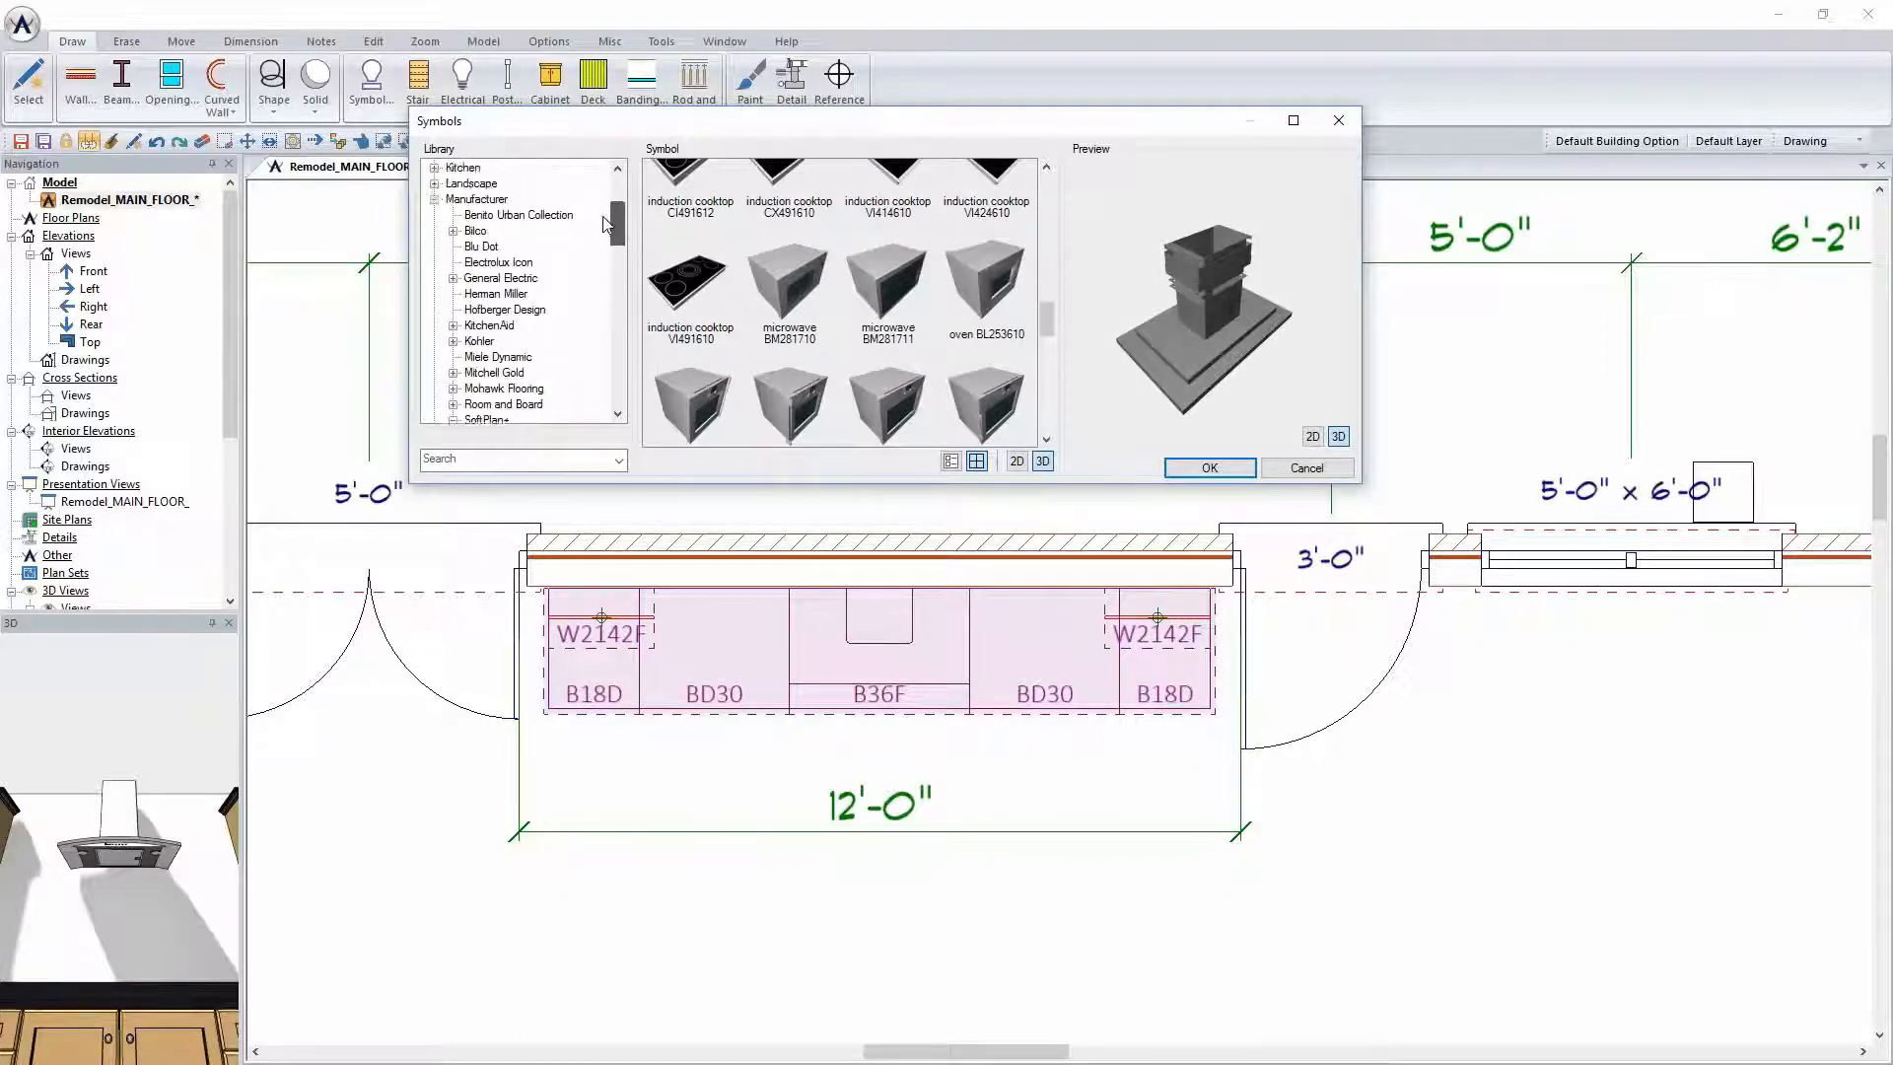
{"action": "double_click", "coordinate": [490, 281]}
{"action": "left_click", "coordinate": [497, 310]}
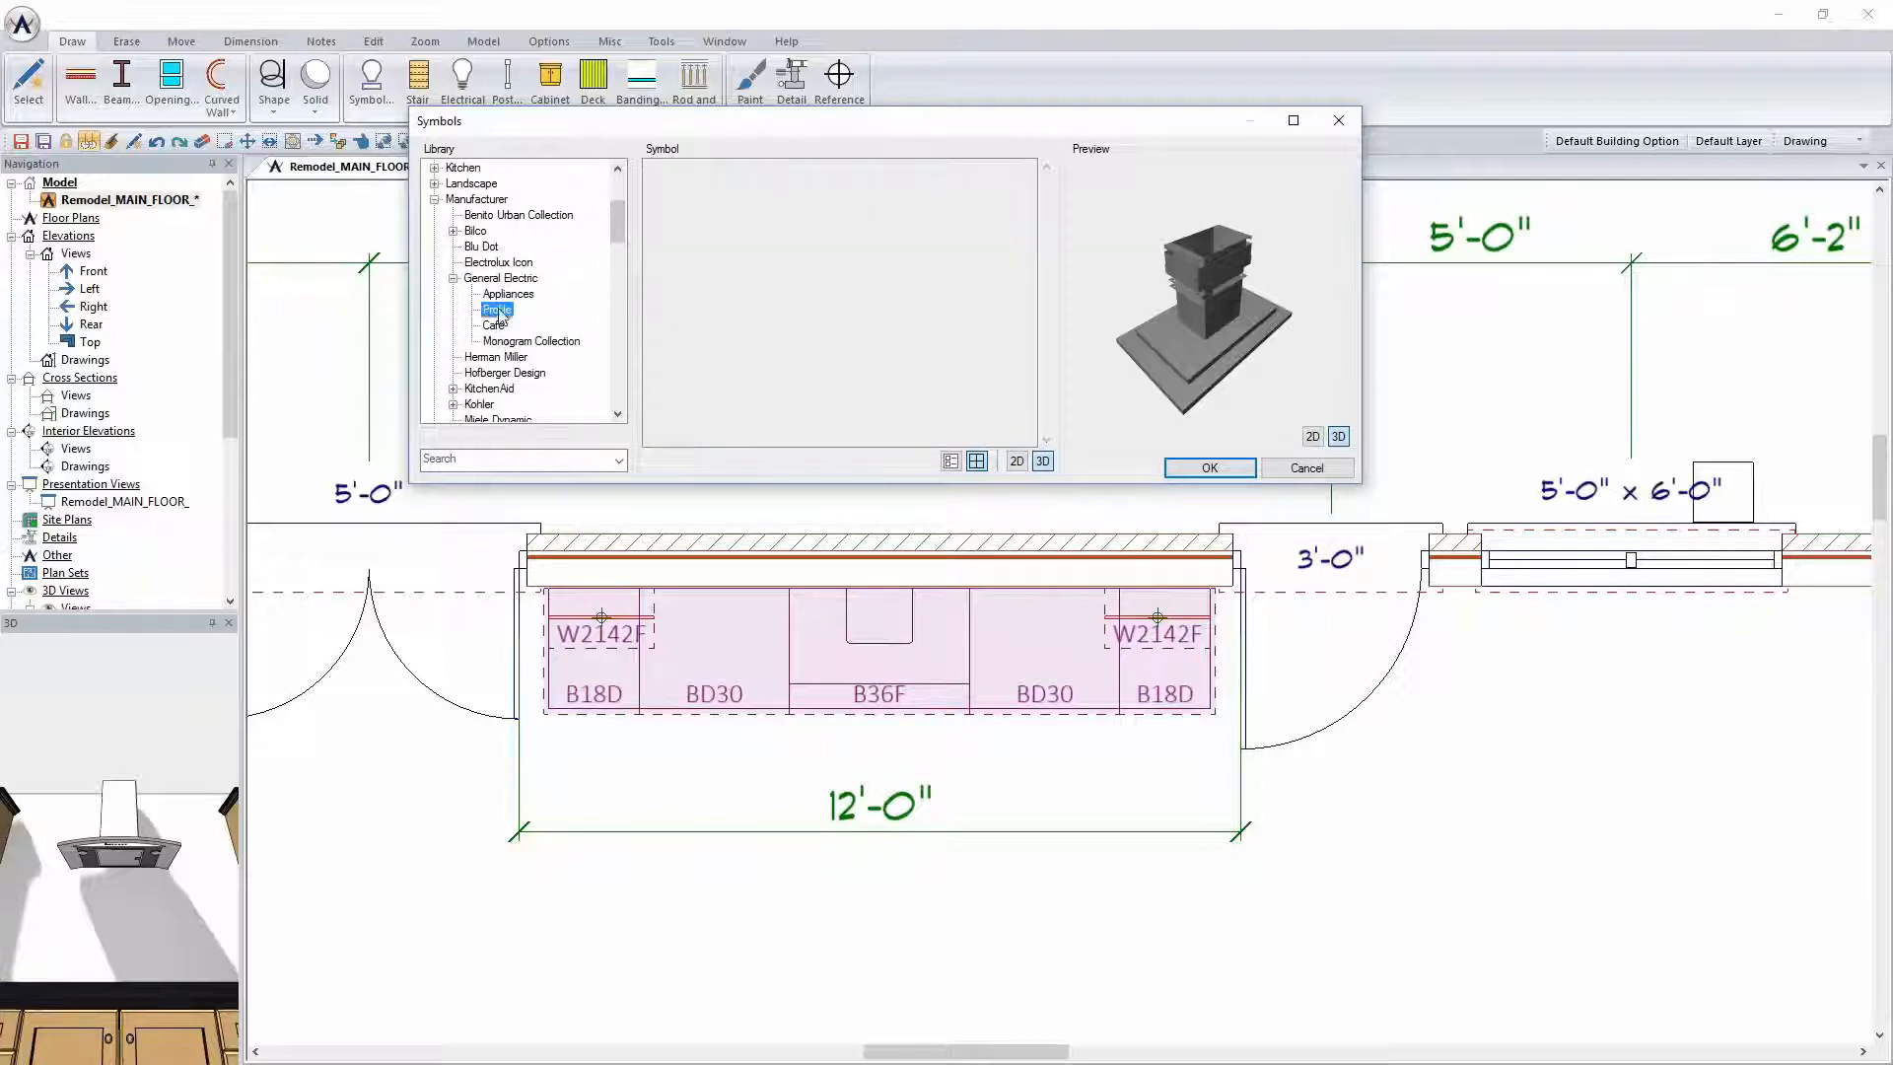
{"action": "left_click_drag", "start_coordinate": [1049, 219], "coordinate": [1023, 185]}
{"action": "left_click", "coordinate": [891, 284]}
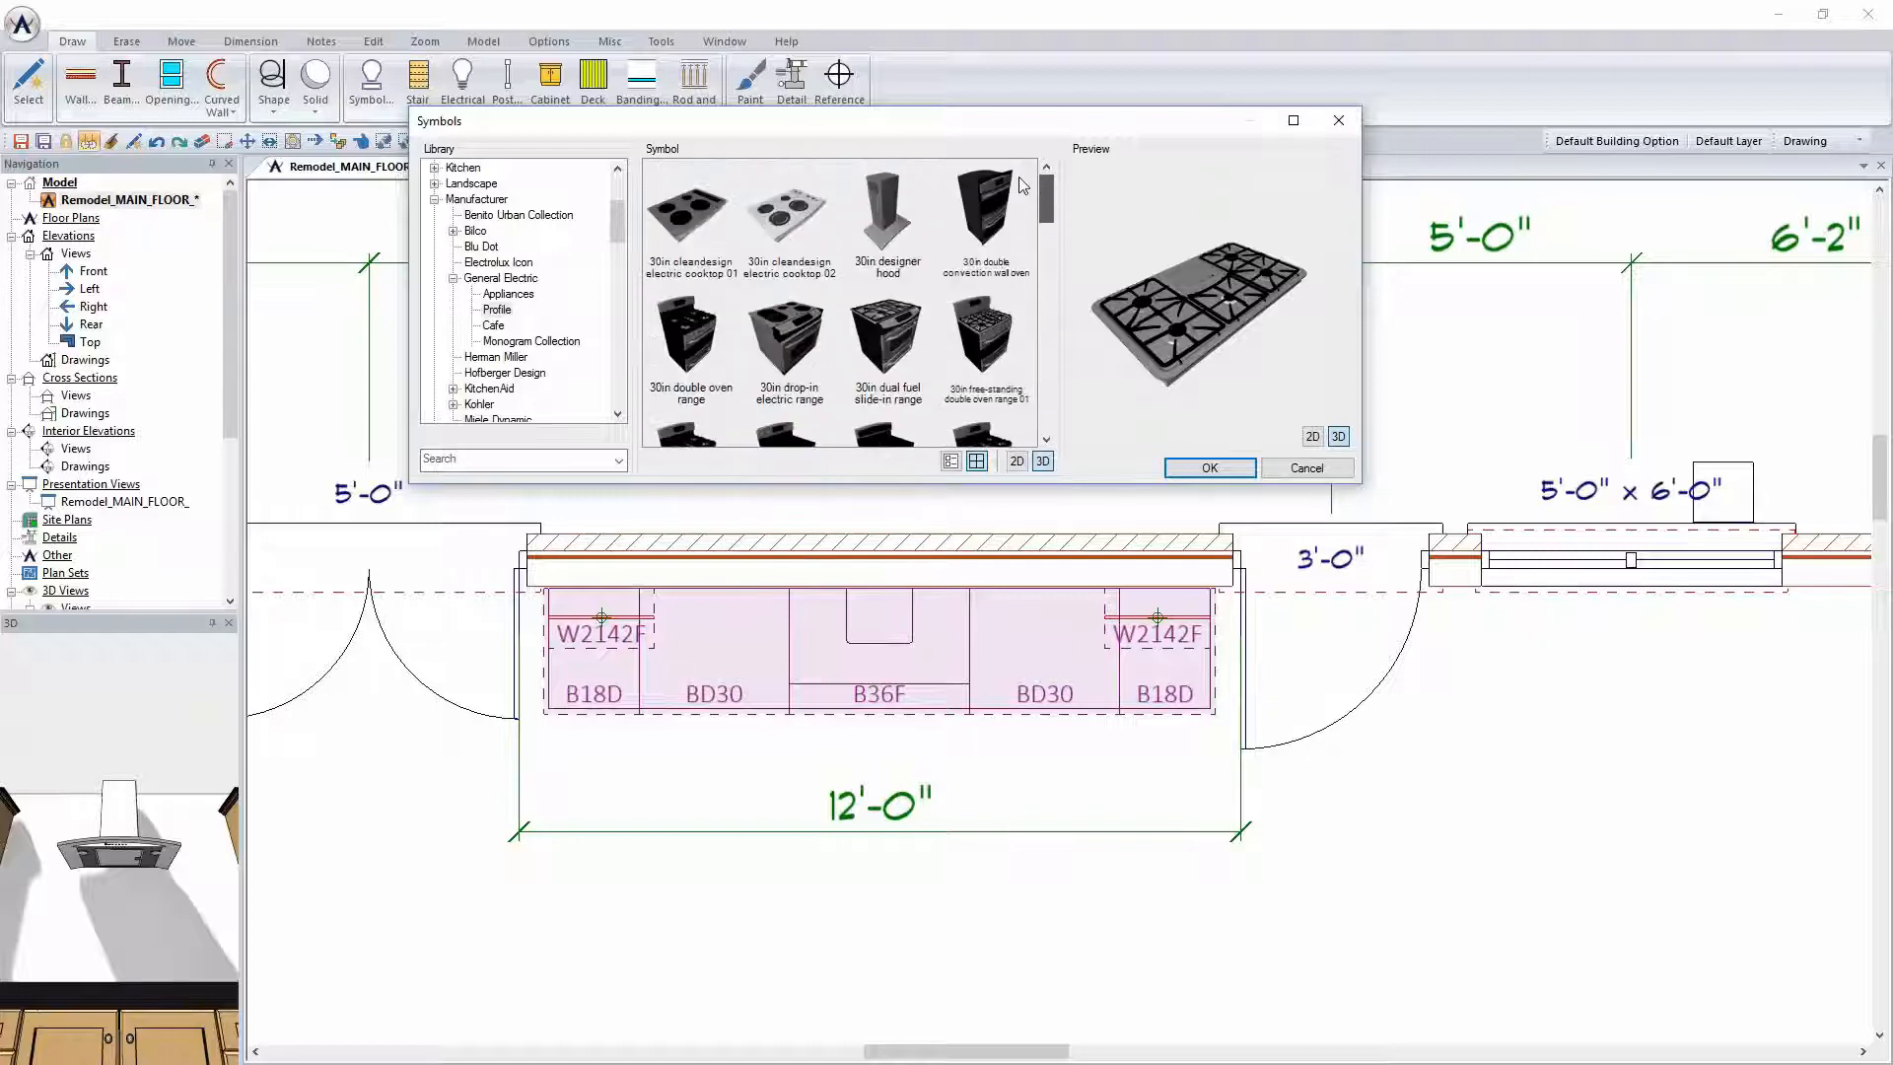
Search the symbol library for "gas cooktop" and preview the KitchenAid 30 Gas Cooktop White KGCC506G from several angles
{"action": "type", "text": "gas cooktop"}
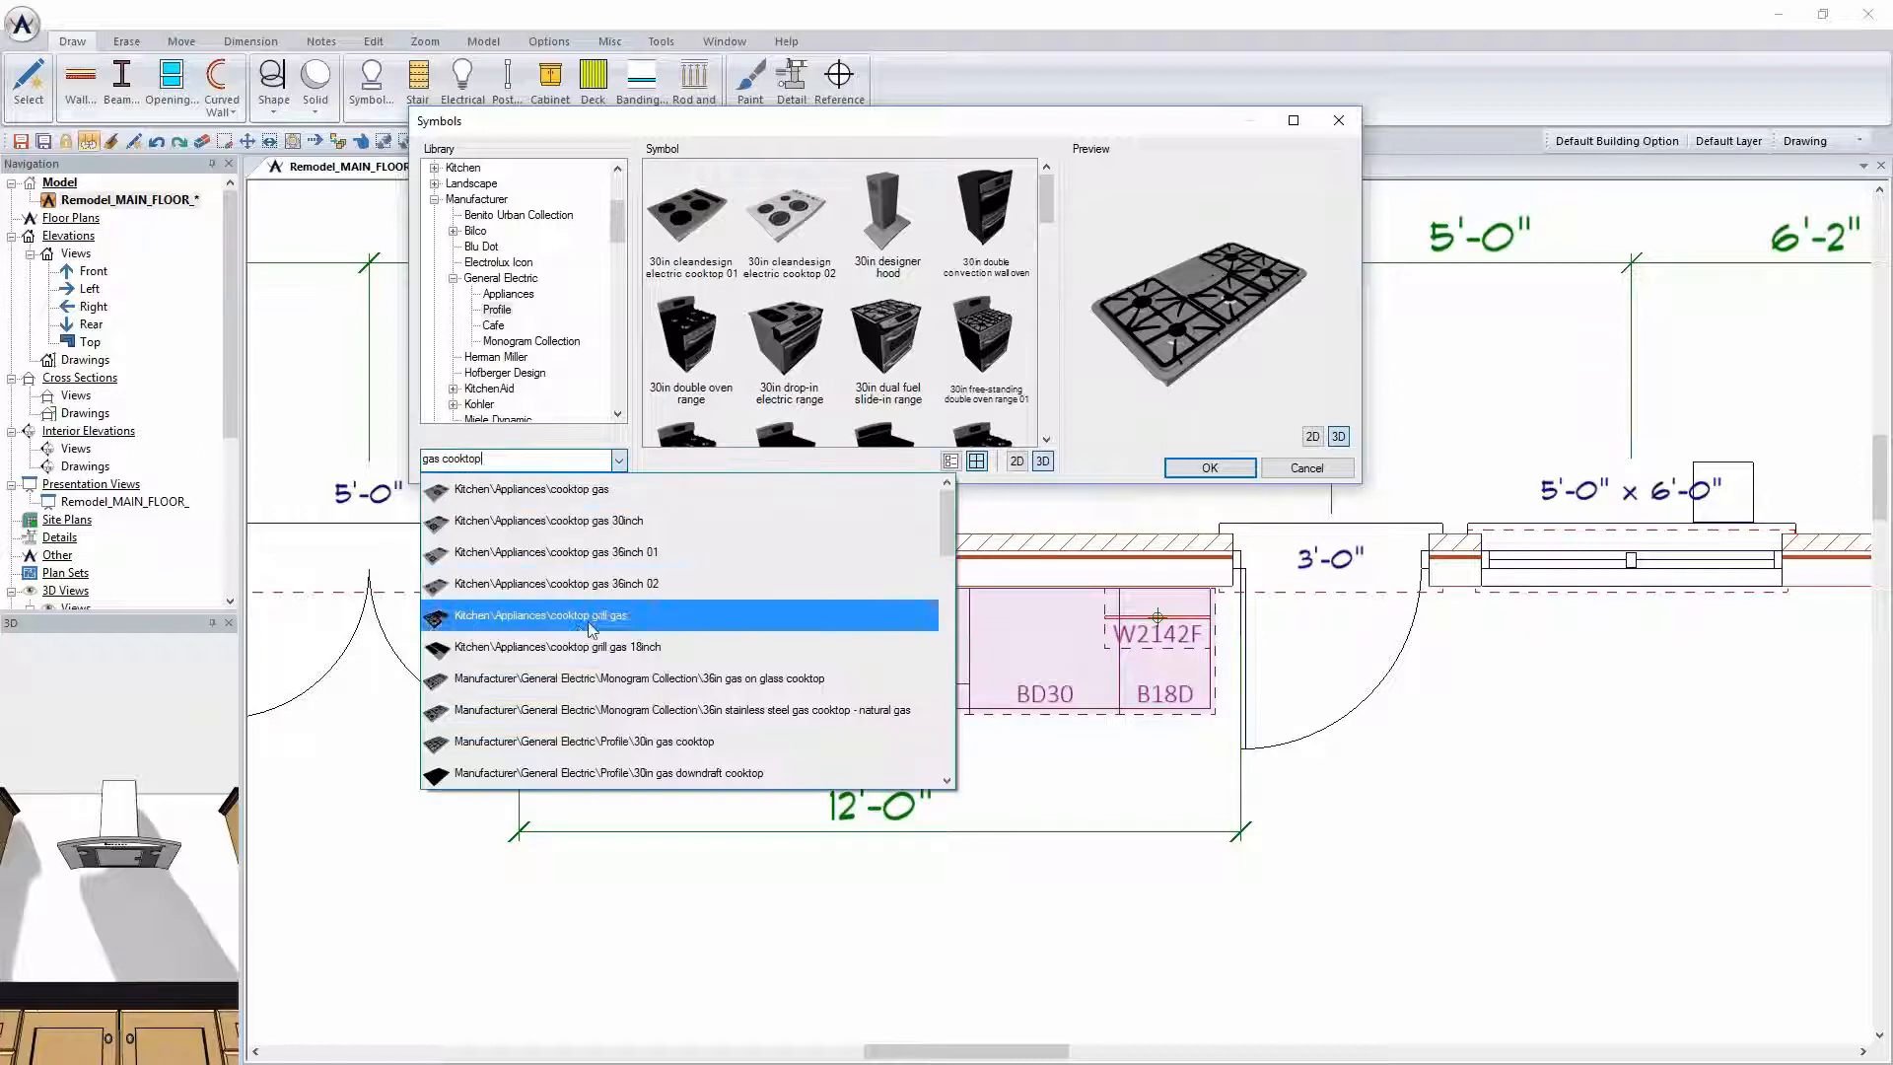
{"action": "scroll", "coordinate": [603, 659], "scroll_direction": "down", "scroll_amount": 2}
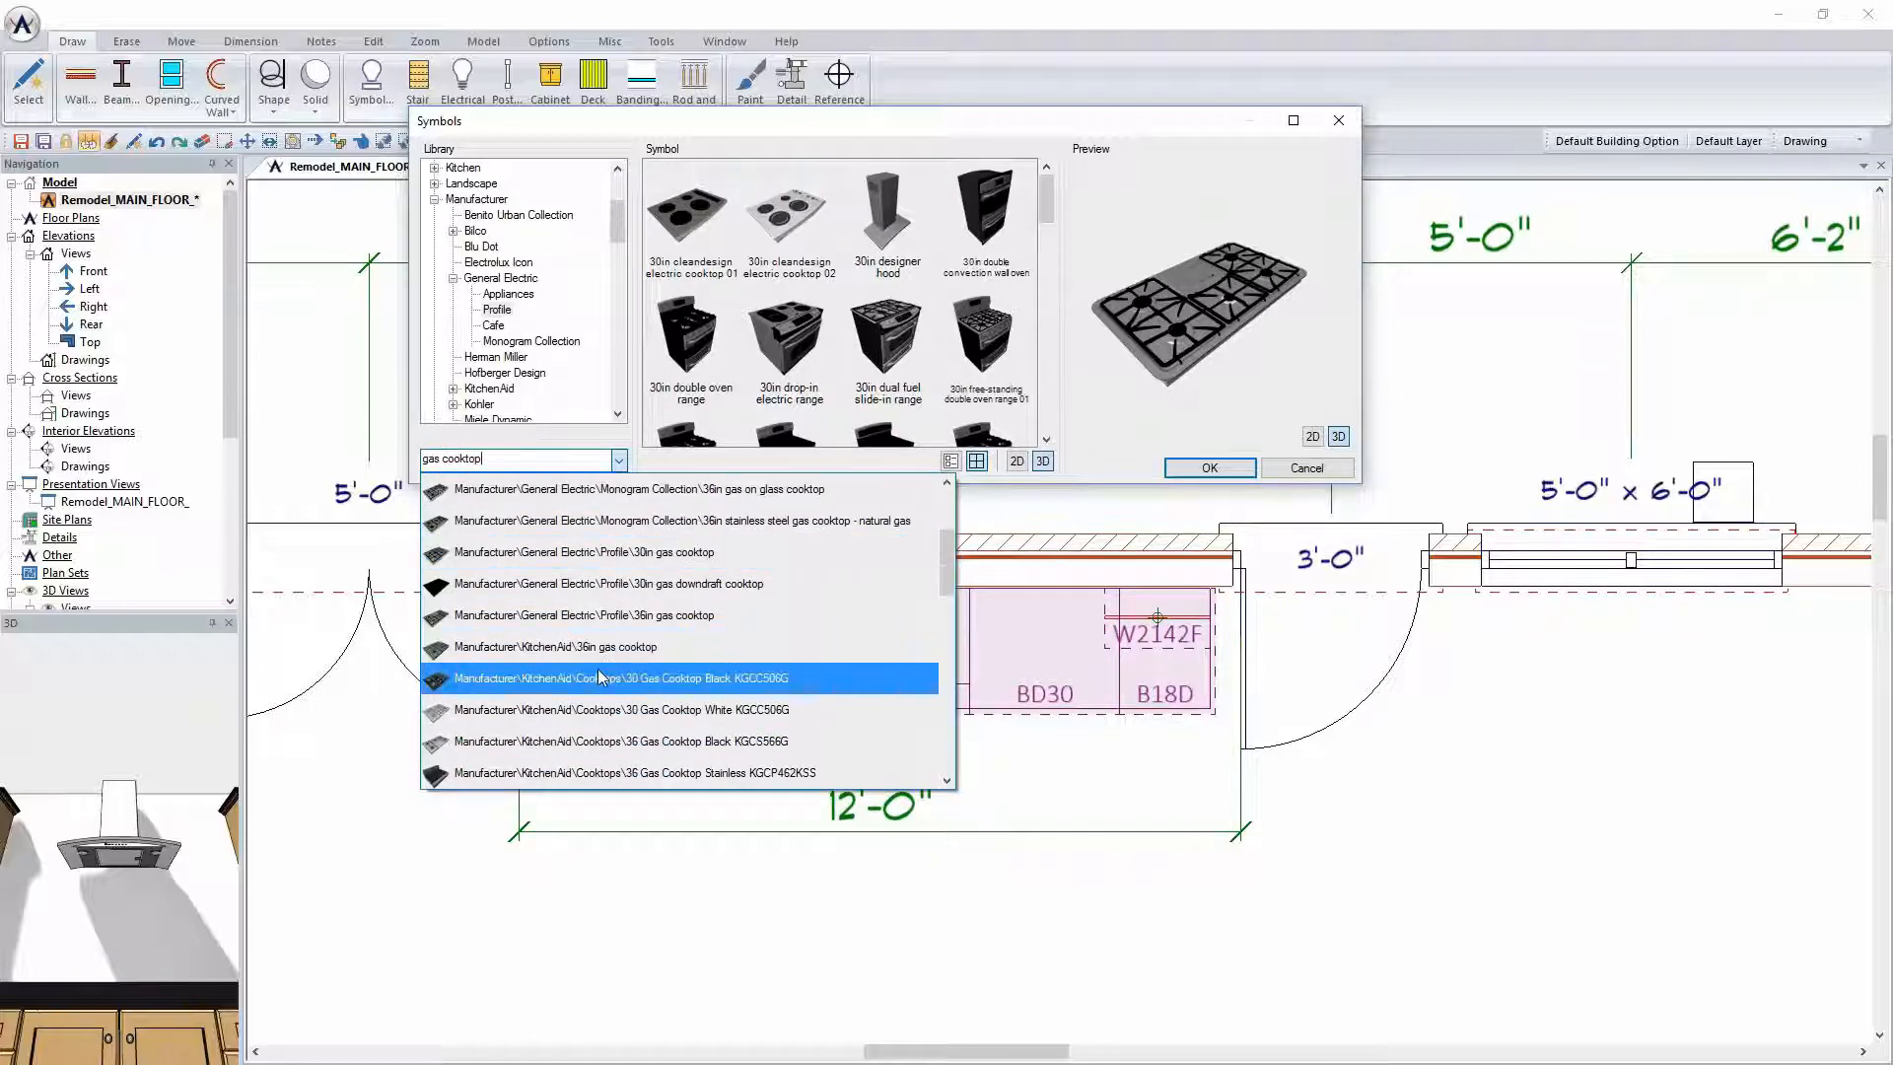
{"action": "left_click", "coordinate": [639, 713]}
{"action": "left_click", "coordinate": [1183, 339]}
{"action": "left_click_drag", "start_coordinate": [1186, 338], "coordinate": [1167, 309]}
{"action": "scroll", "coordinate": [1045, 379], "scroll_direction": "down", "scroll_amount": 3}
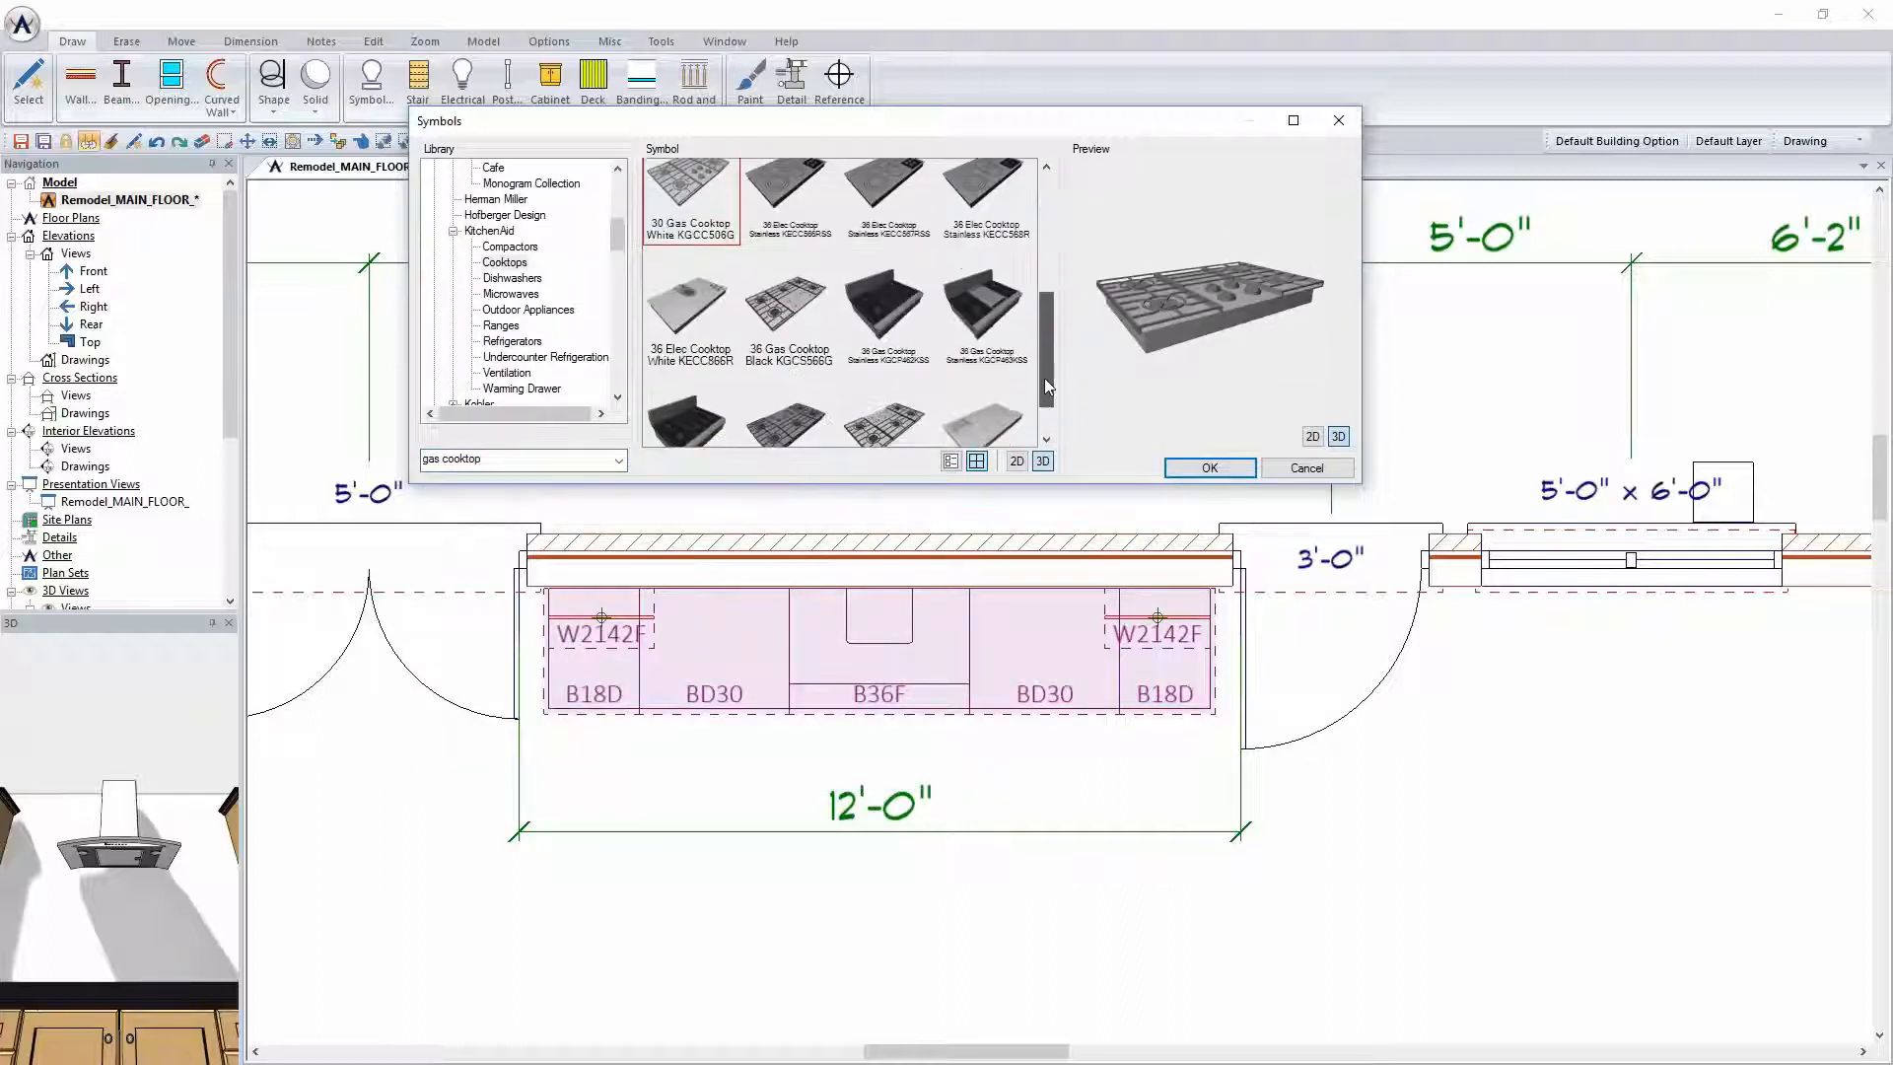
{"action": "scroll", "coordinate": [1028, 388], "scroll_direction": "up", "scroll_amount": 3}
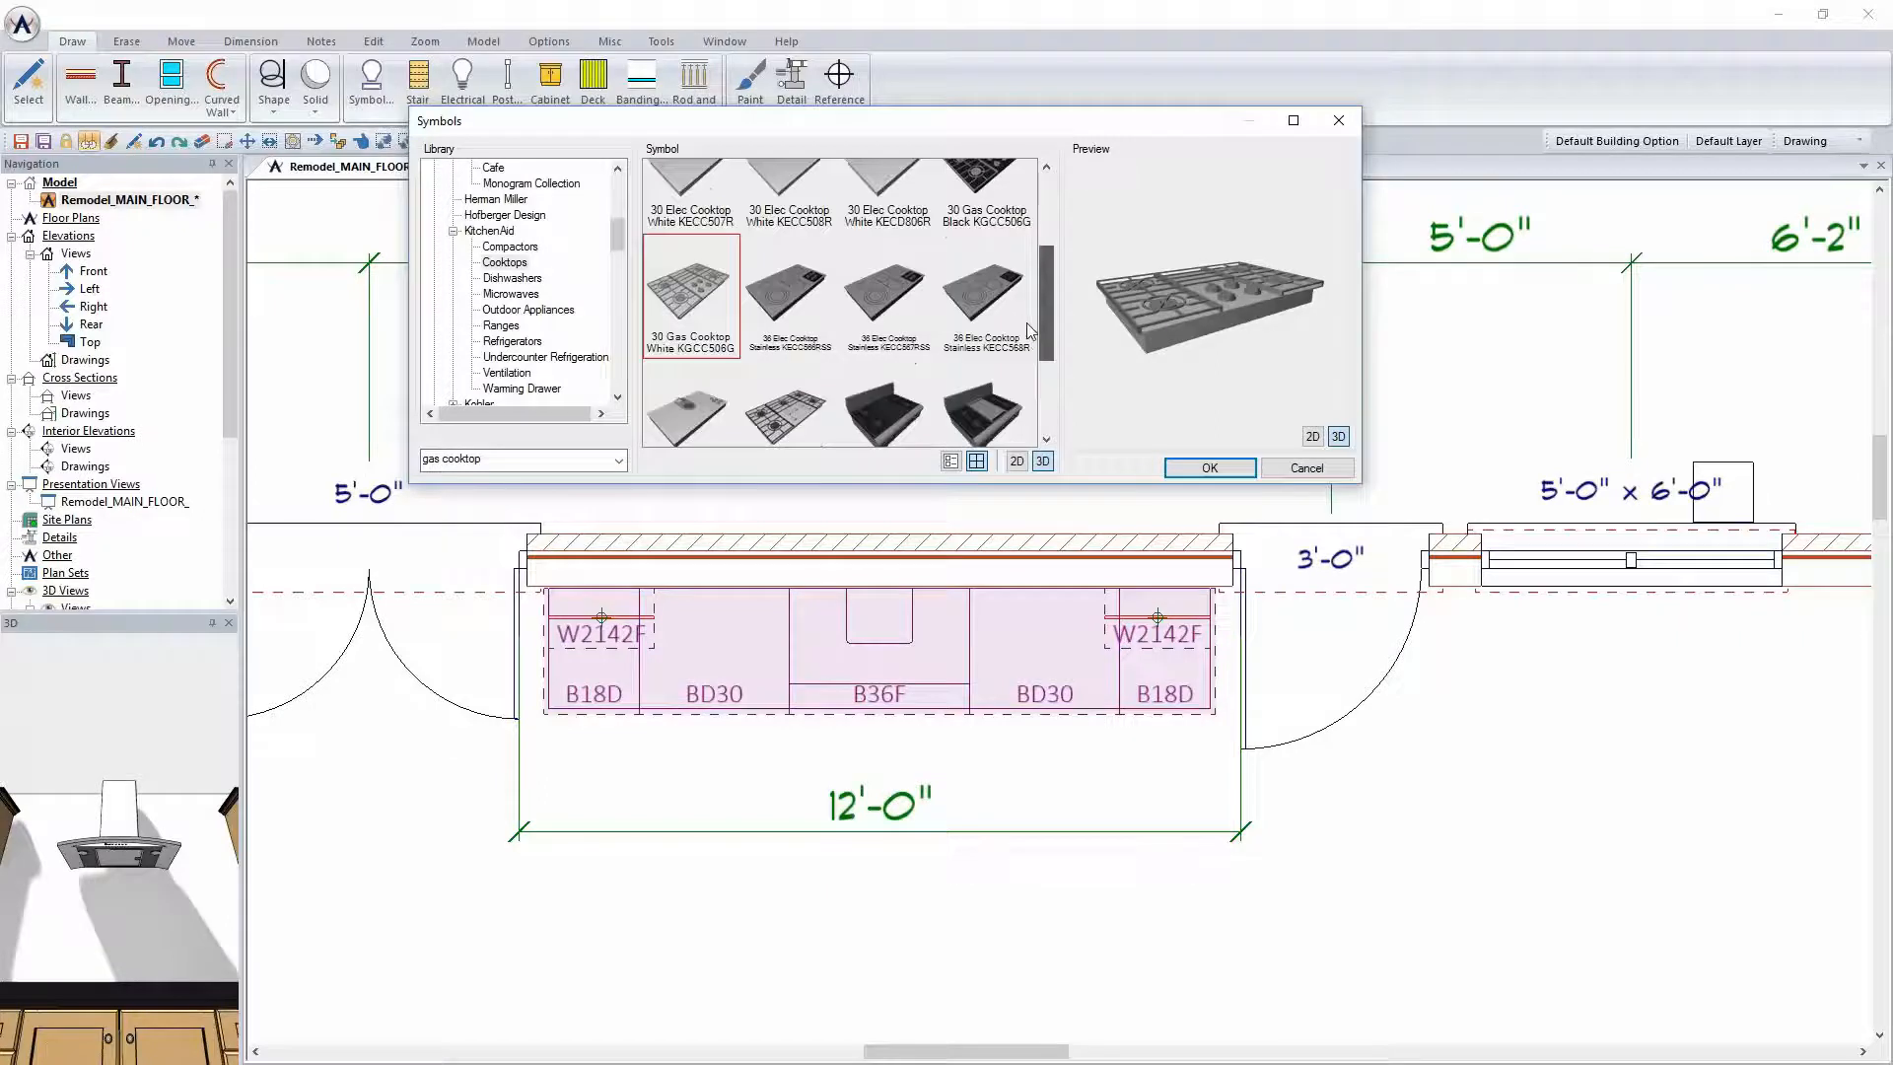
From the gas cooktop results, choose the Jenn-Air 36in Pro-Style Gas Cooktop with Griddle and place it centered on the B36F base cabinet
{"action": "triple_click", "coordinate": [503, 460]}
{"action": "left_click", "coordinate": [618, 461]}
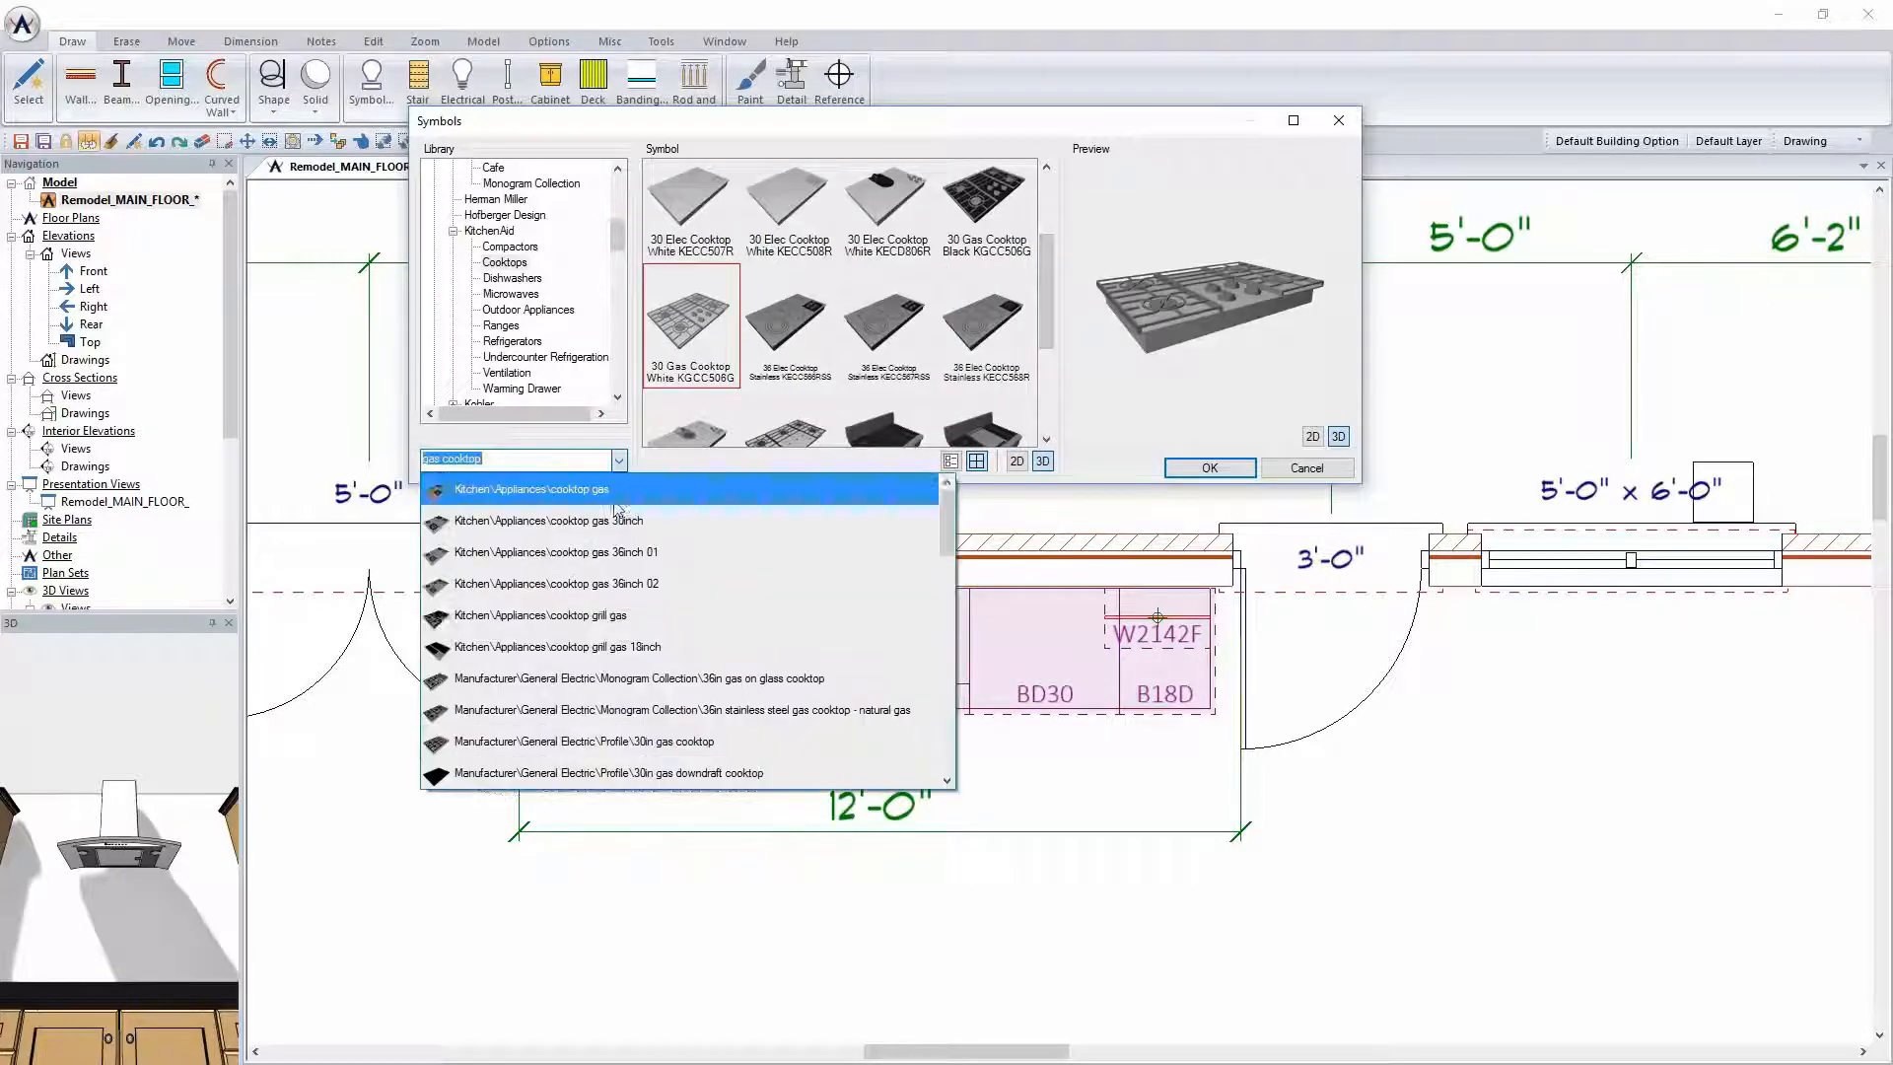
{"action": "scroll", "coordinate": [601, 744], "scroll_direction": "down", "scroll_amount": 2}
{"action": "scroll", "coordinate": [600, 747], "scroll_direction": "down", "scroll_amount": 1}
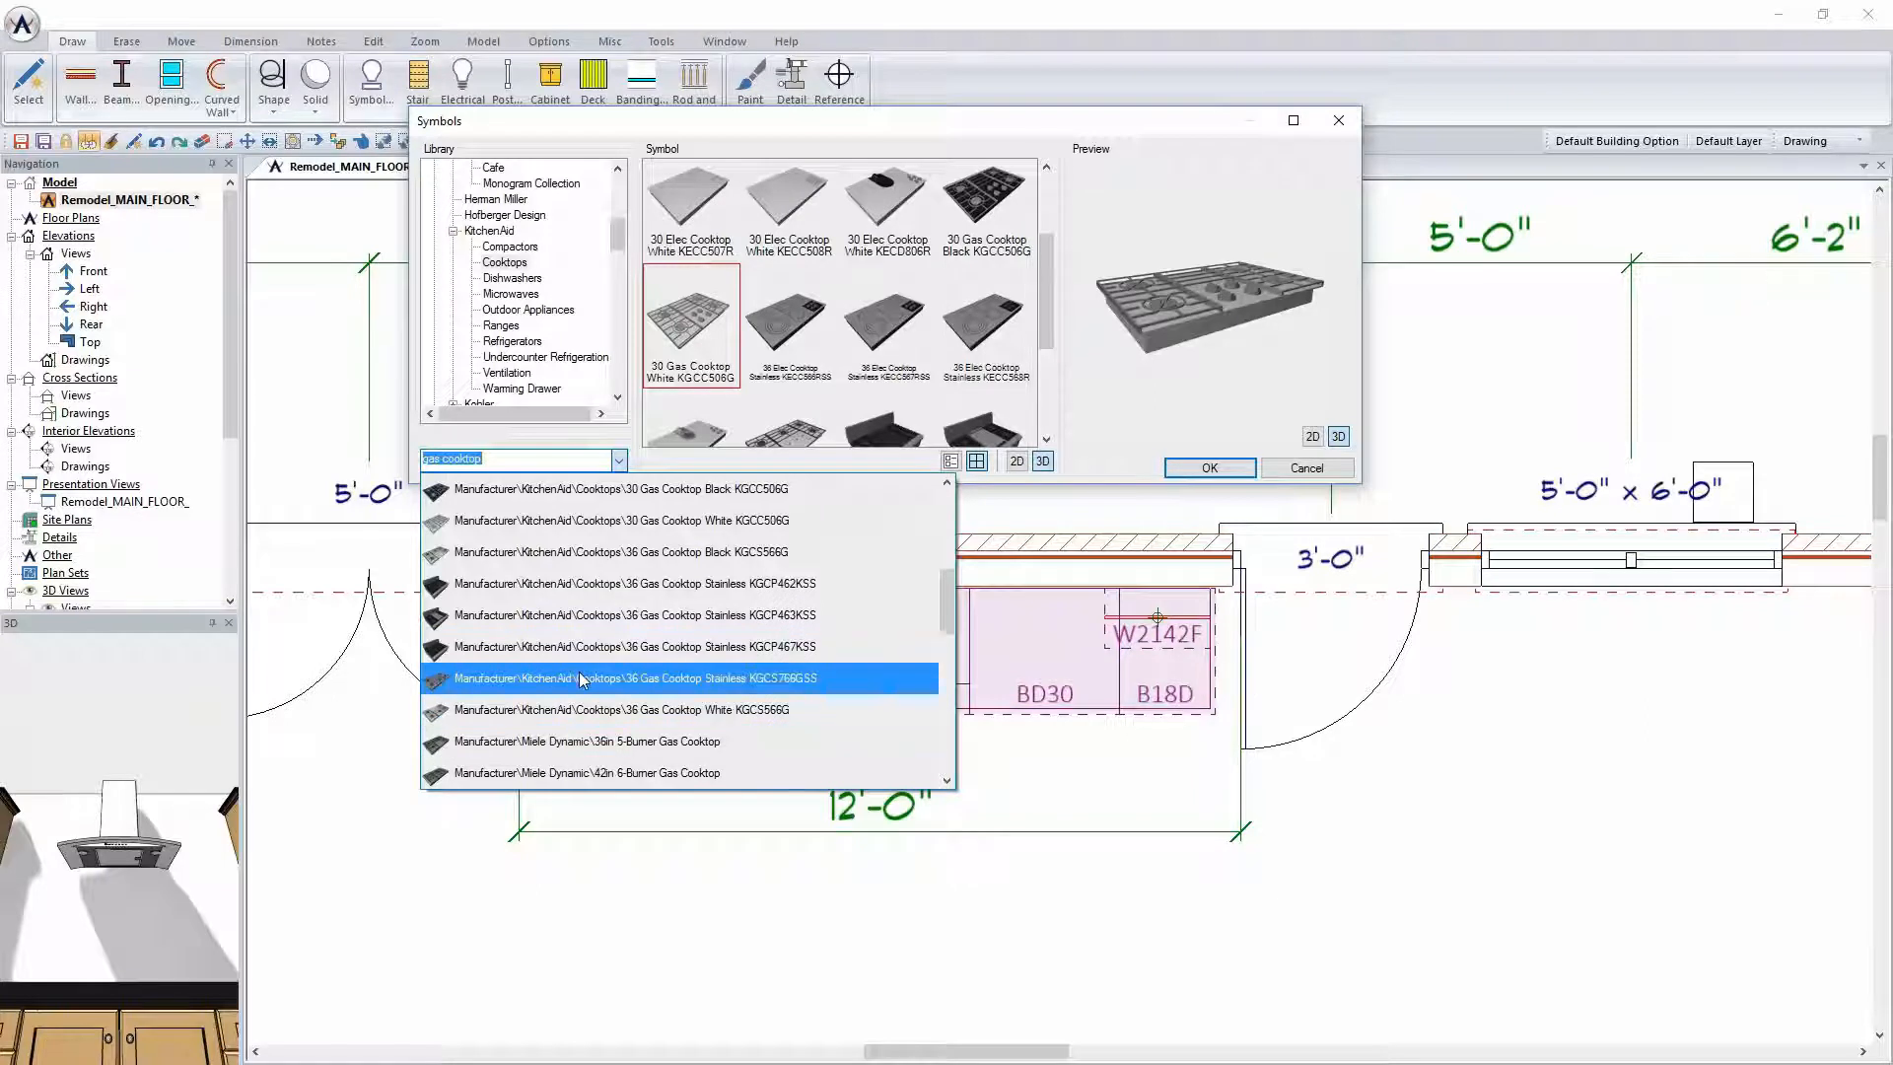
{"action": "scroll", "coordinate": [584, 659], "scroll_direction": "down", "scroll_amount": 4}
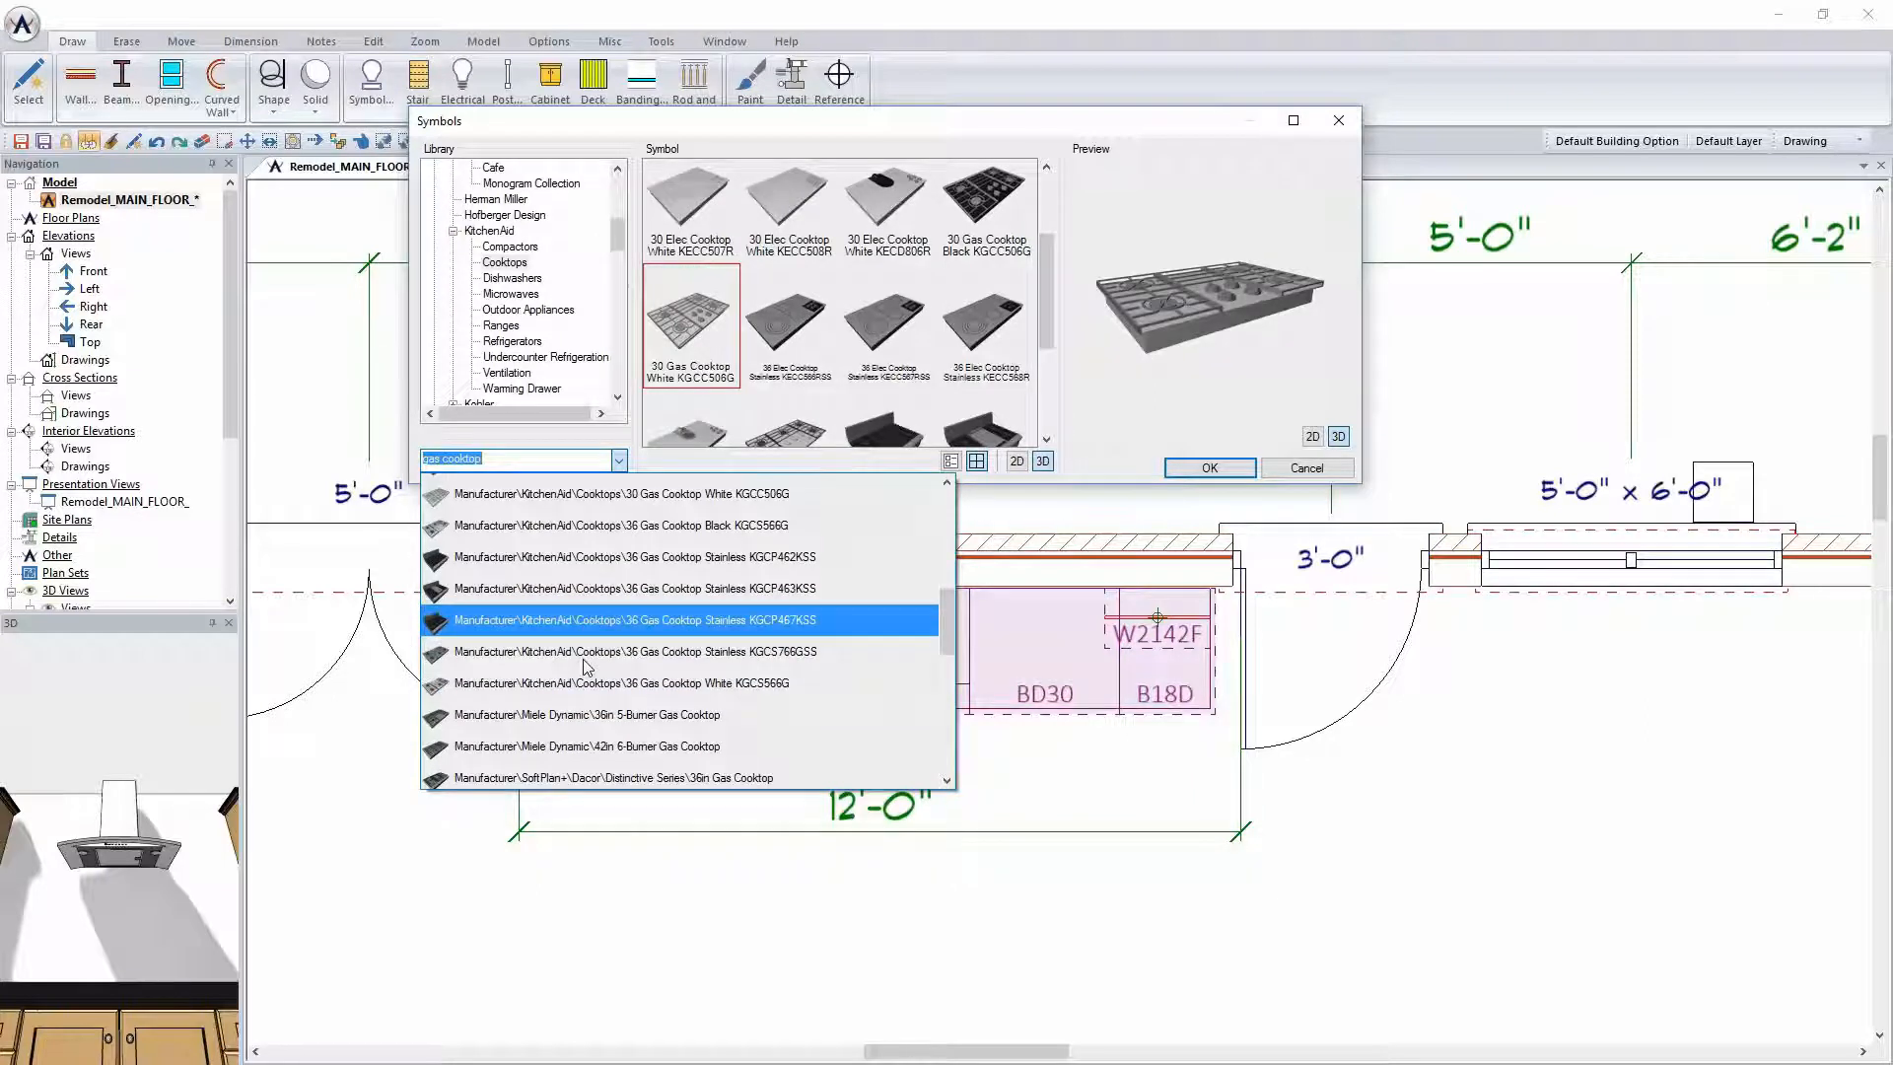
{"action": "scroll", "coordinate": [587, 653], "scroll_direction": "down", "scroll_amount": 3}
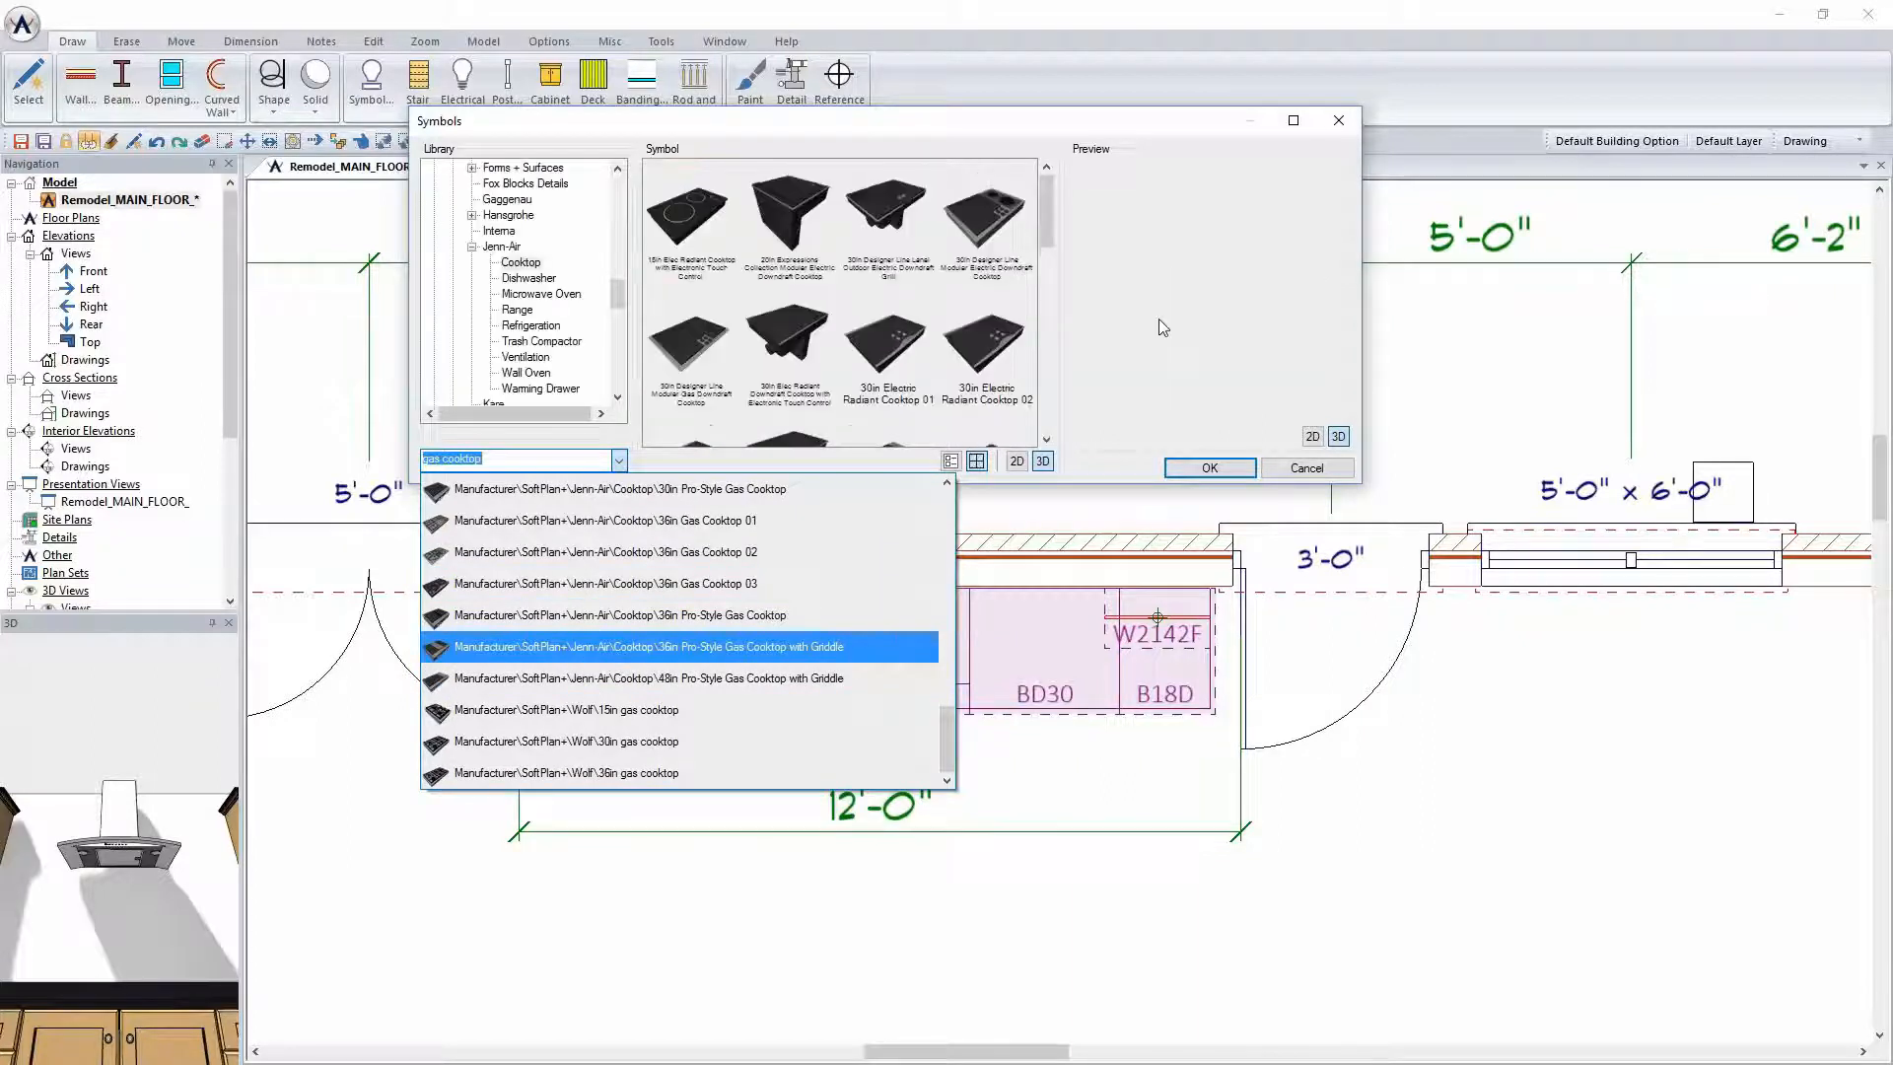
{"action": "left_click", "coordinate": [598, 648]}
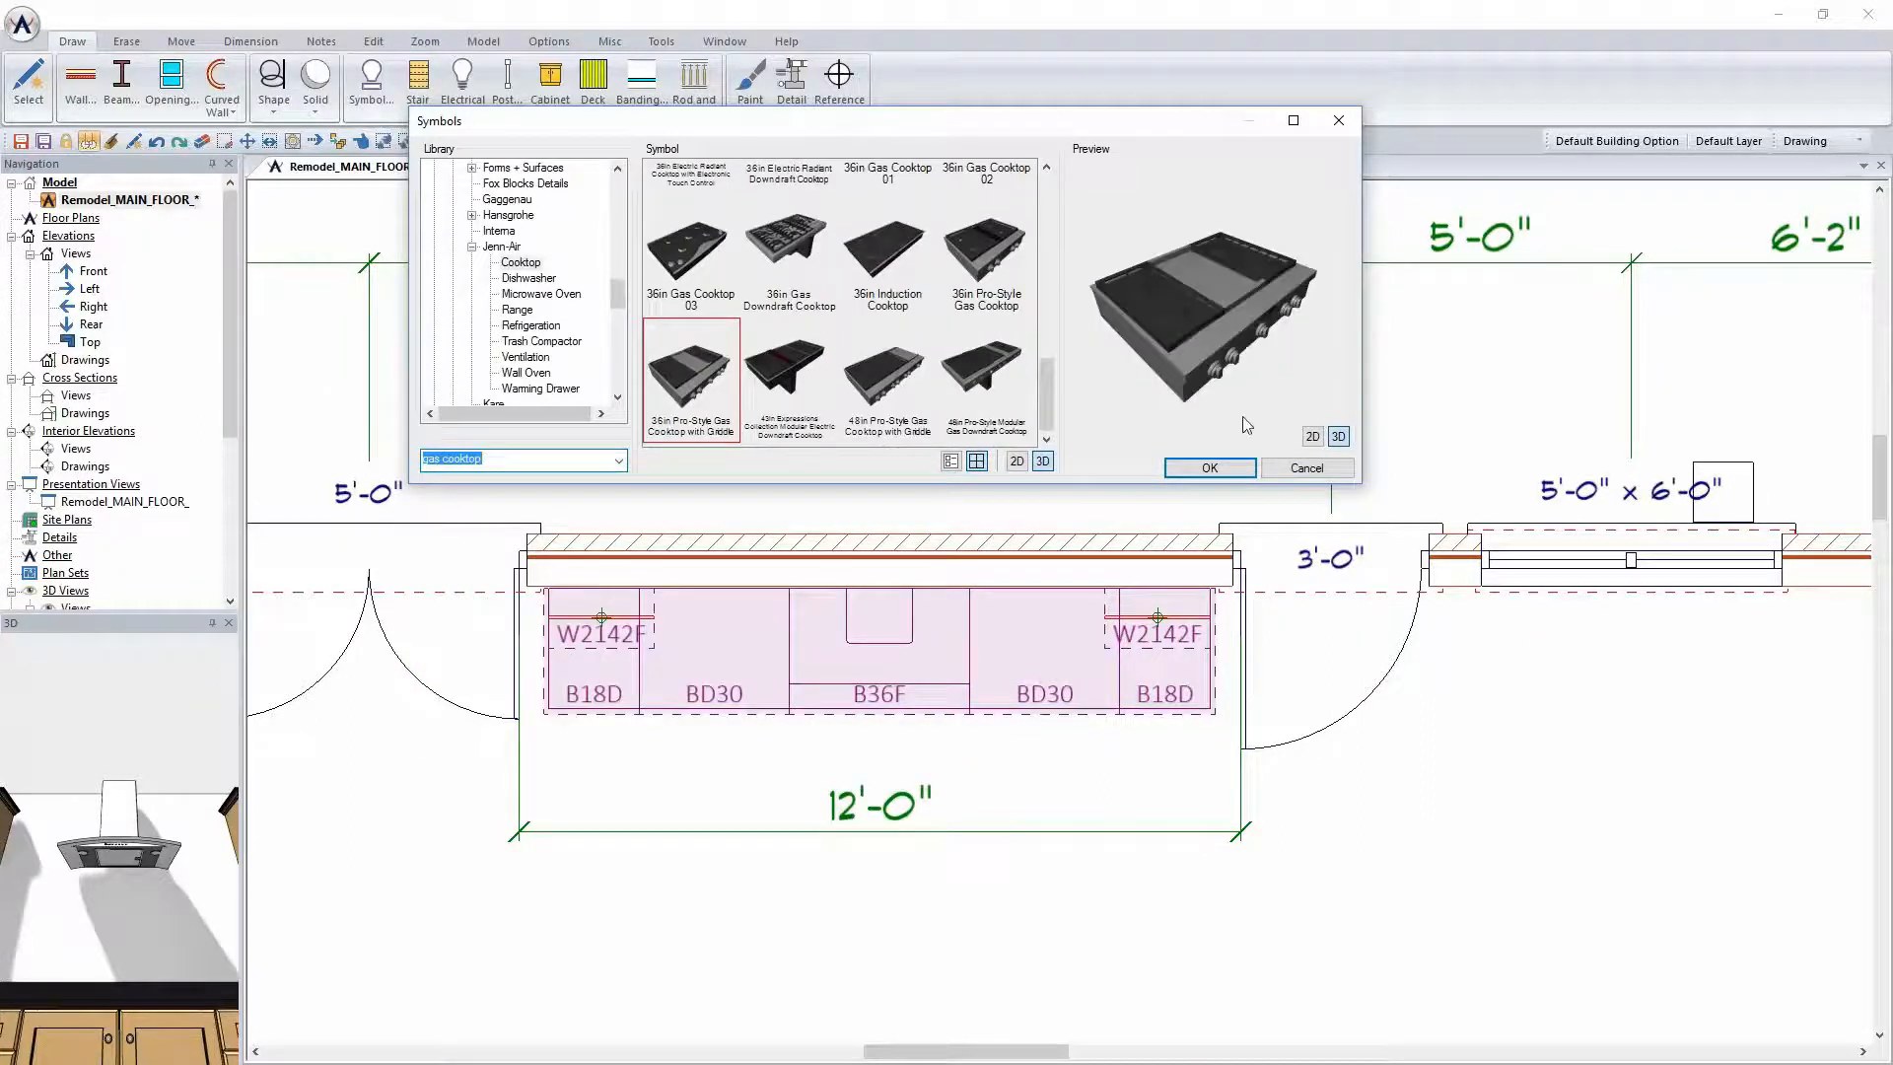
{"action": "left_click_drag", "start_coordinate": [1245, 424], "coordinate": [1104, 337]}
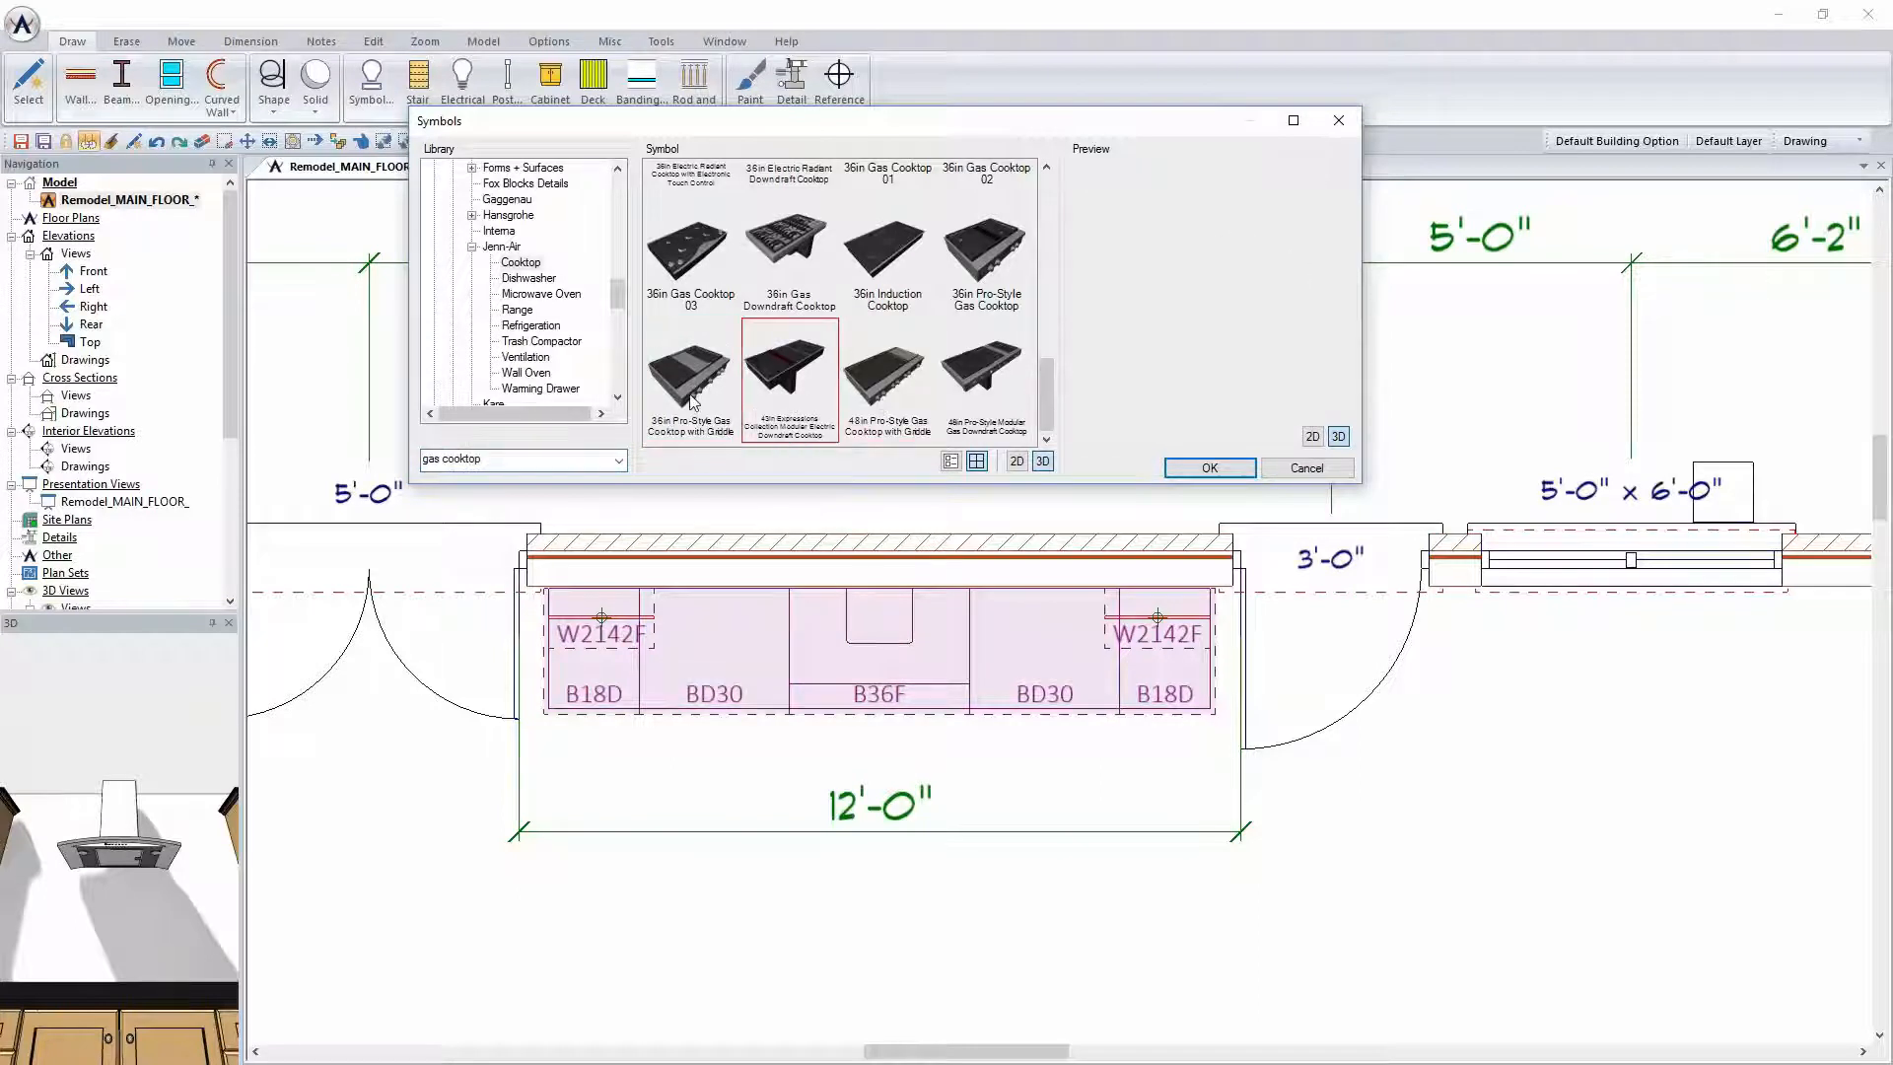
{"action": "left_click", "coordinate": [1209, 467]}
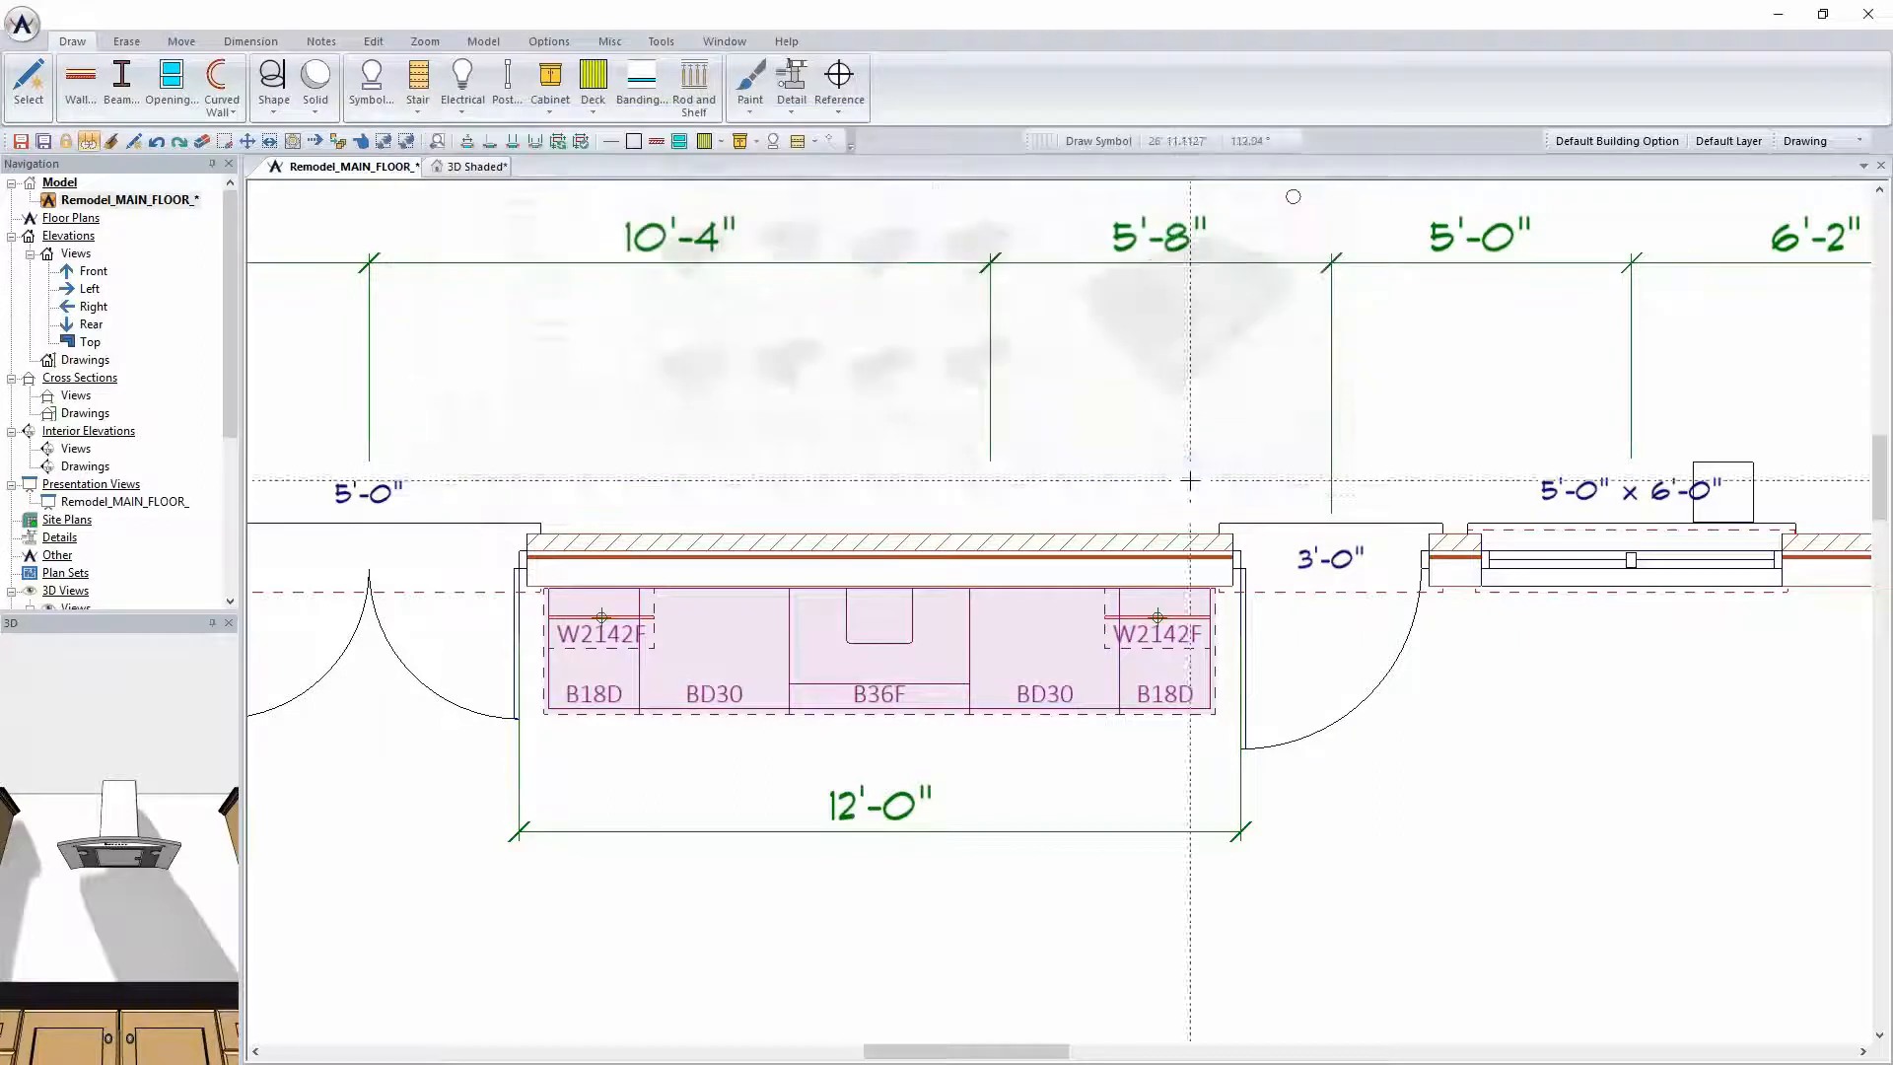
{"action": "left_click", "coordinate": [879, 591]}
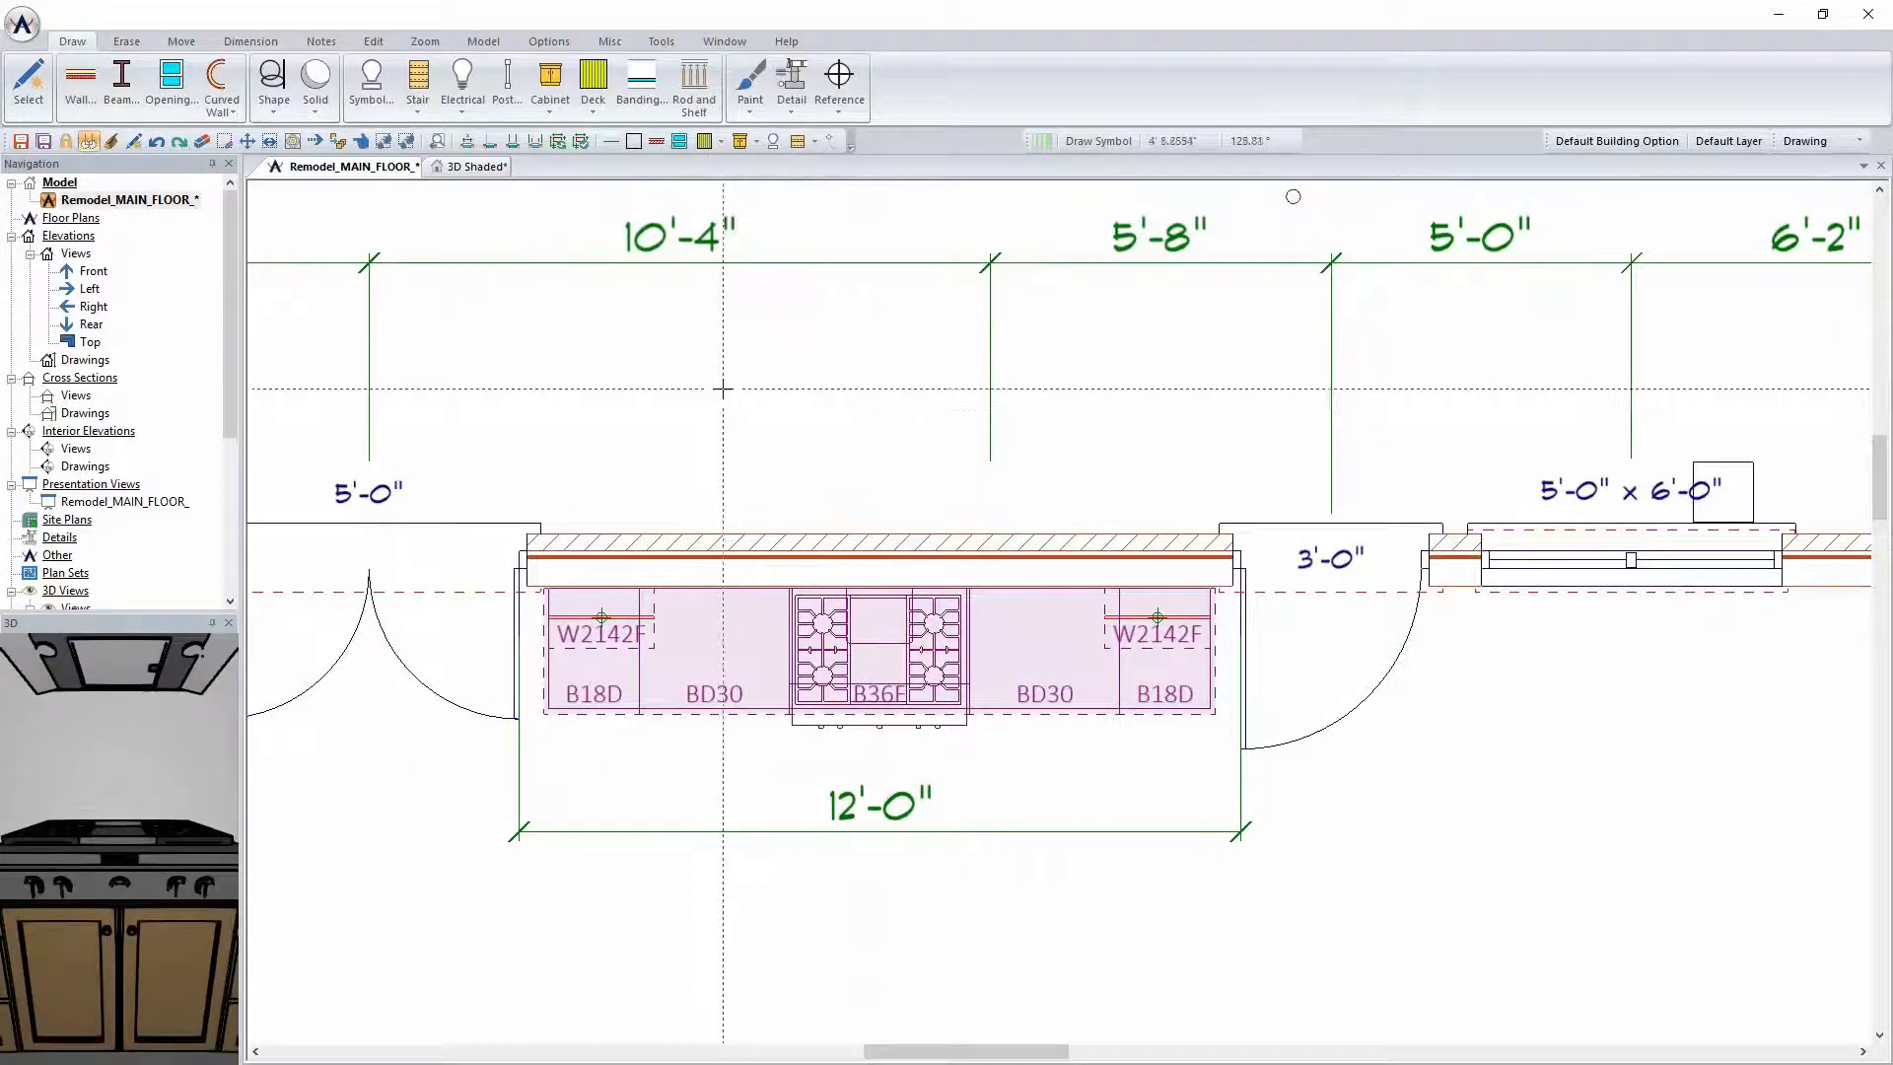
Switch to the 3D view and open the base cabinet settings of the two-door cabinet under the cooktop
{"action": "left_click", "coordinate": [454, 167]}
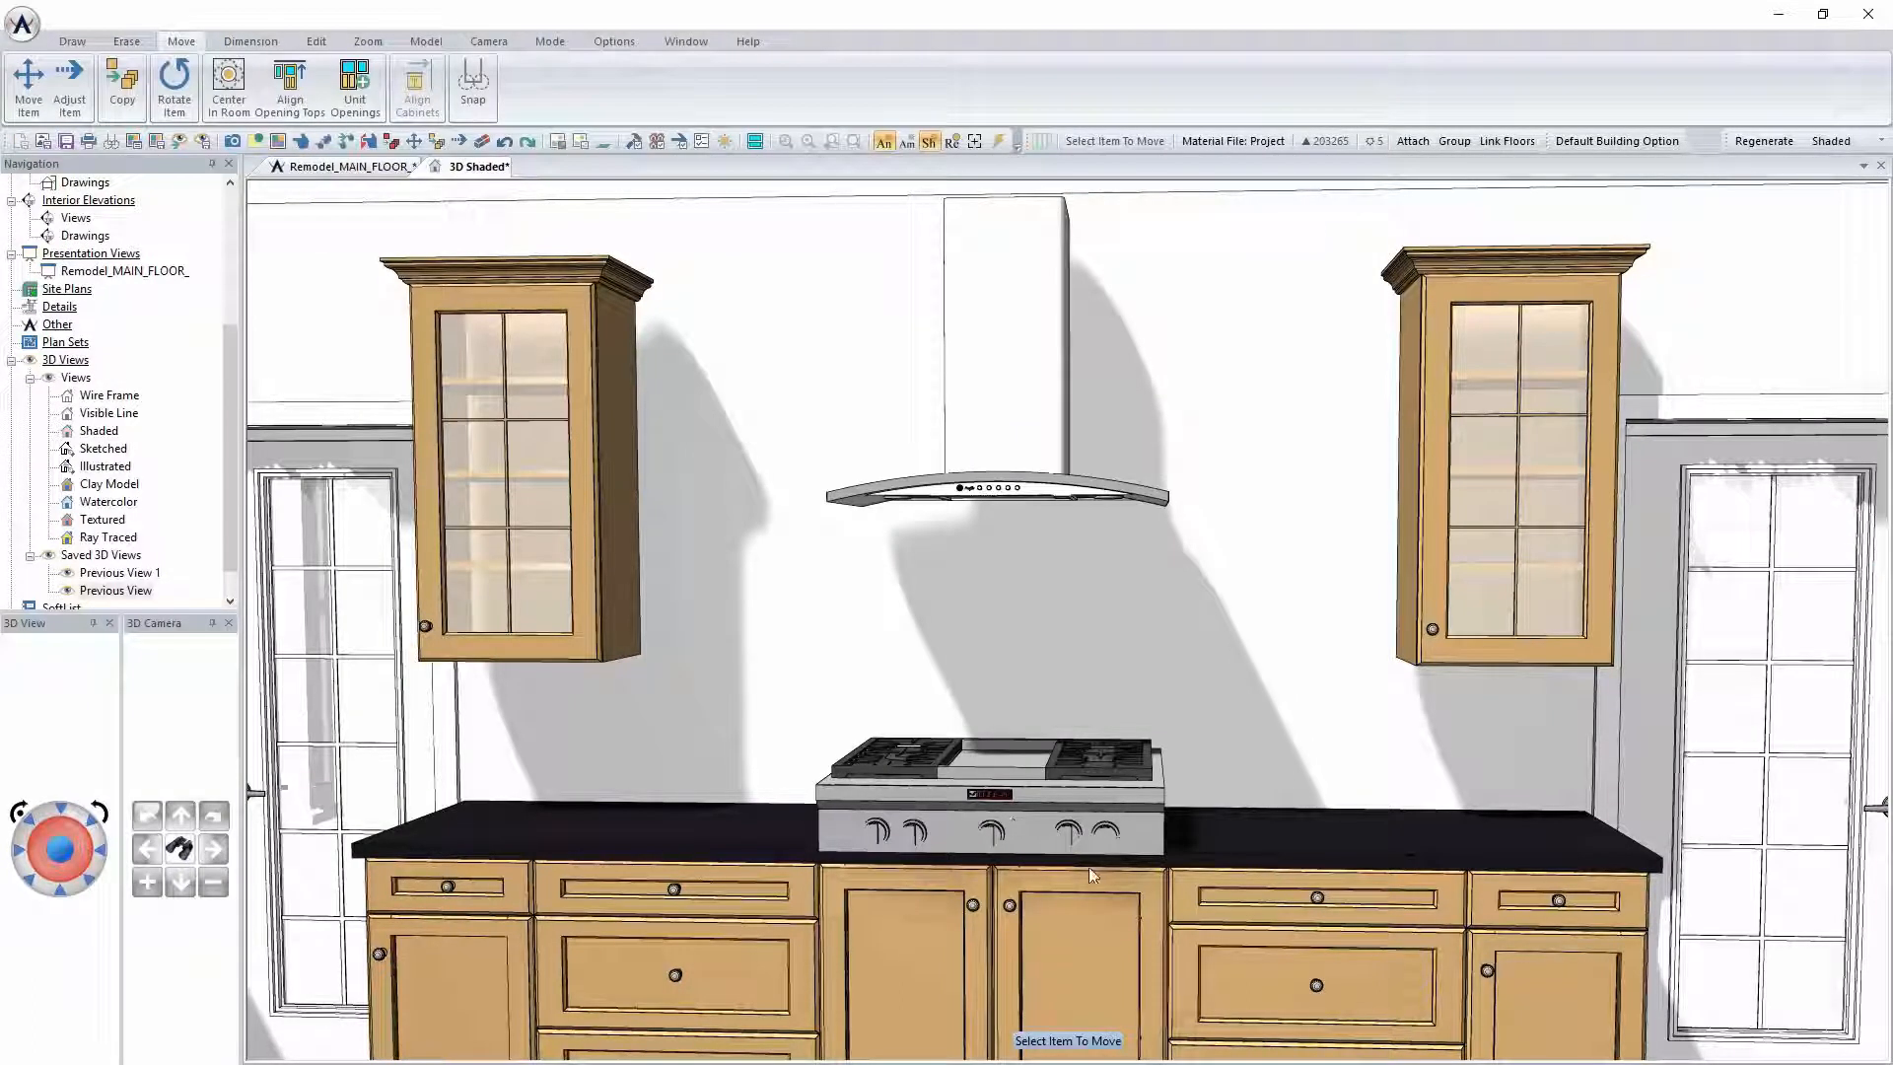
{"action": "right_click", "coordinate": [991, 989]}
{"action": "left_click", "coordinate": [1072, 749]}
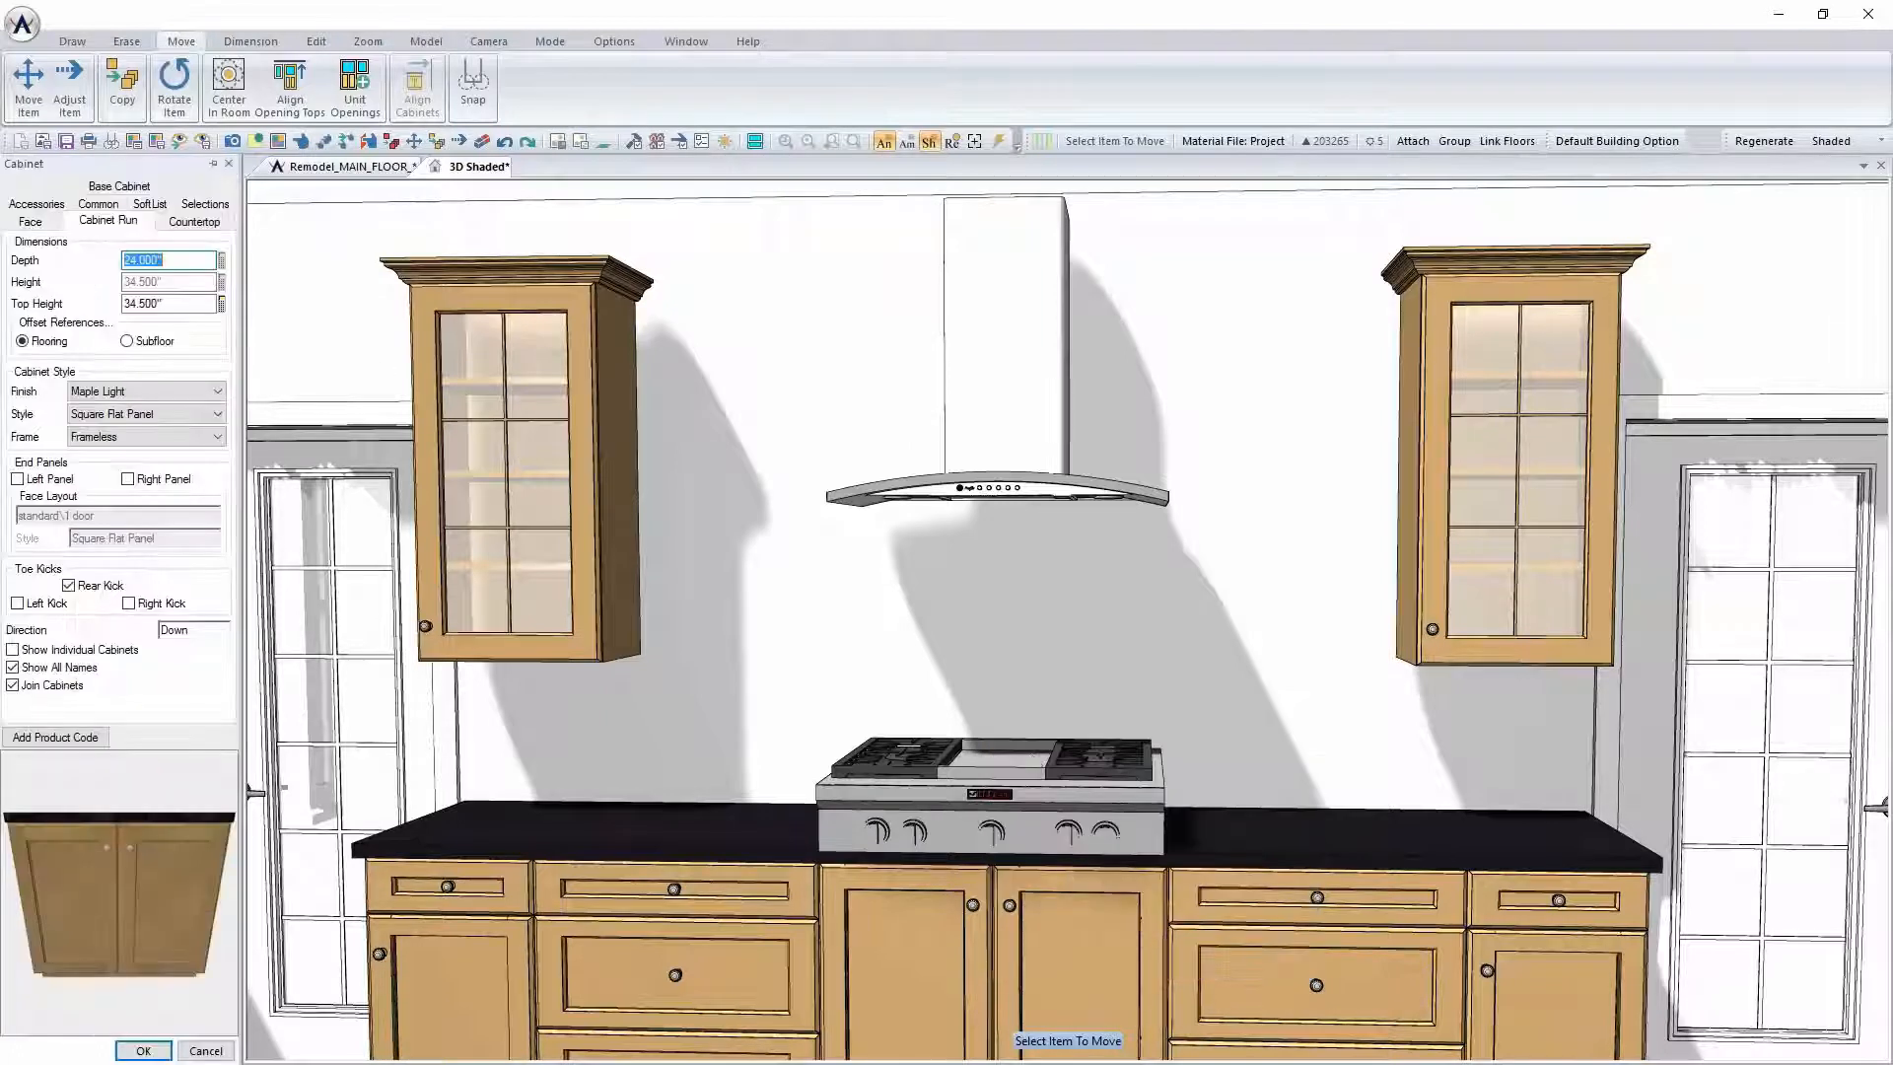
{"action": "left_click", "coordinate": [119, 186]}
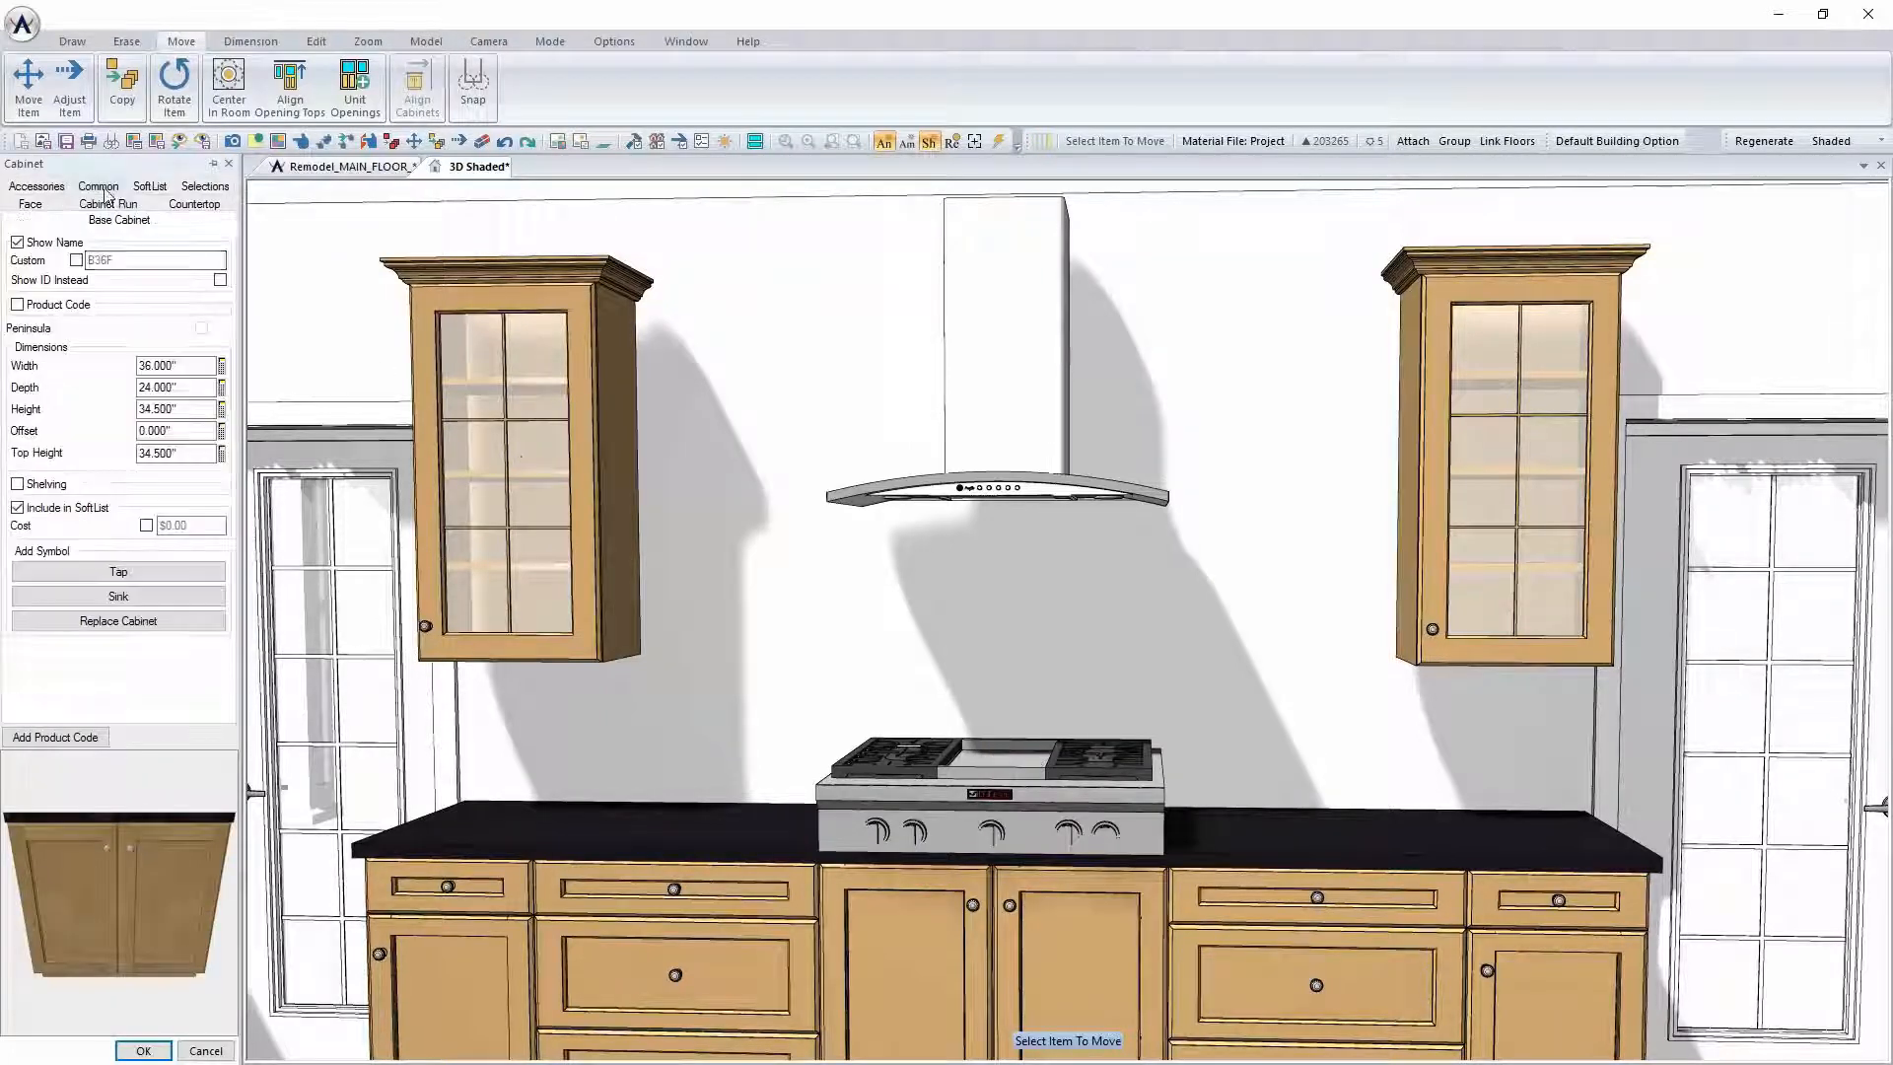
{"action": "double_click", "coordinate": [191, 369]}
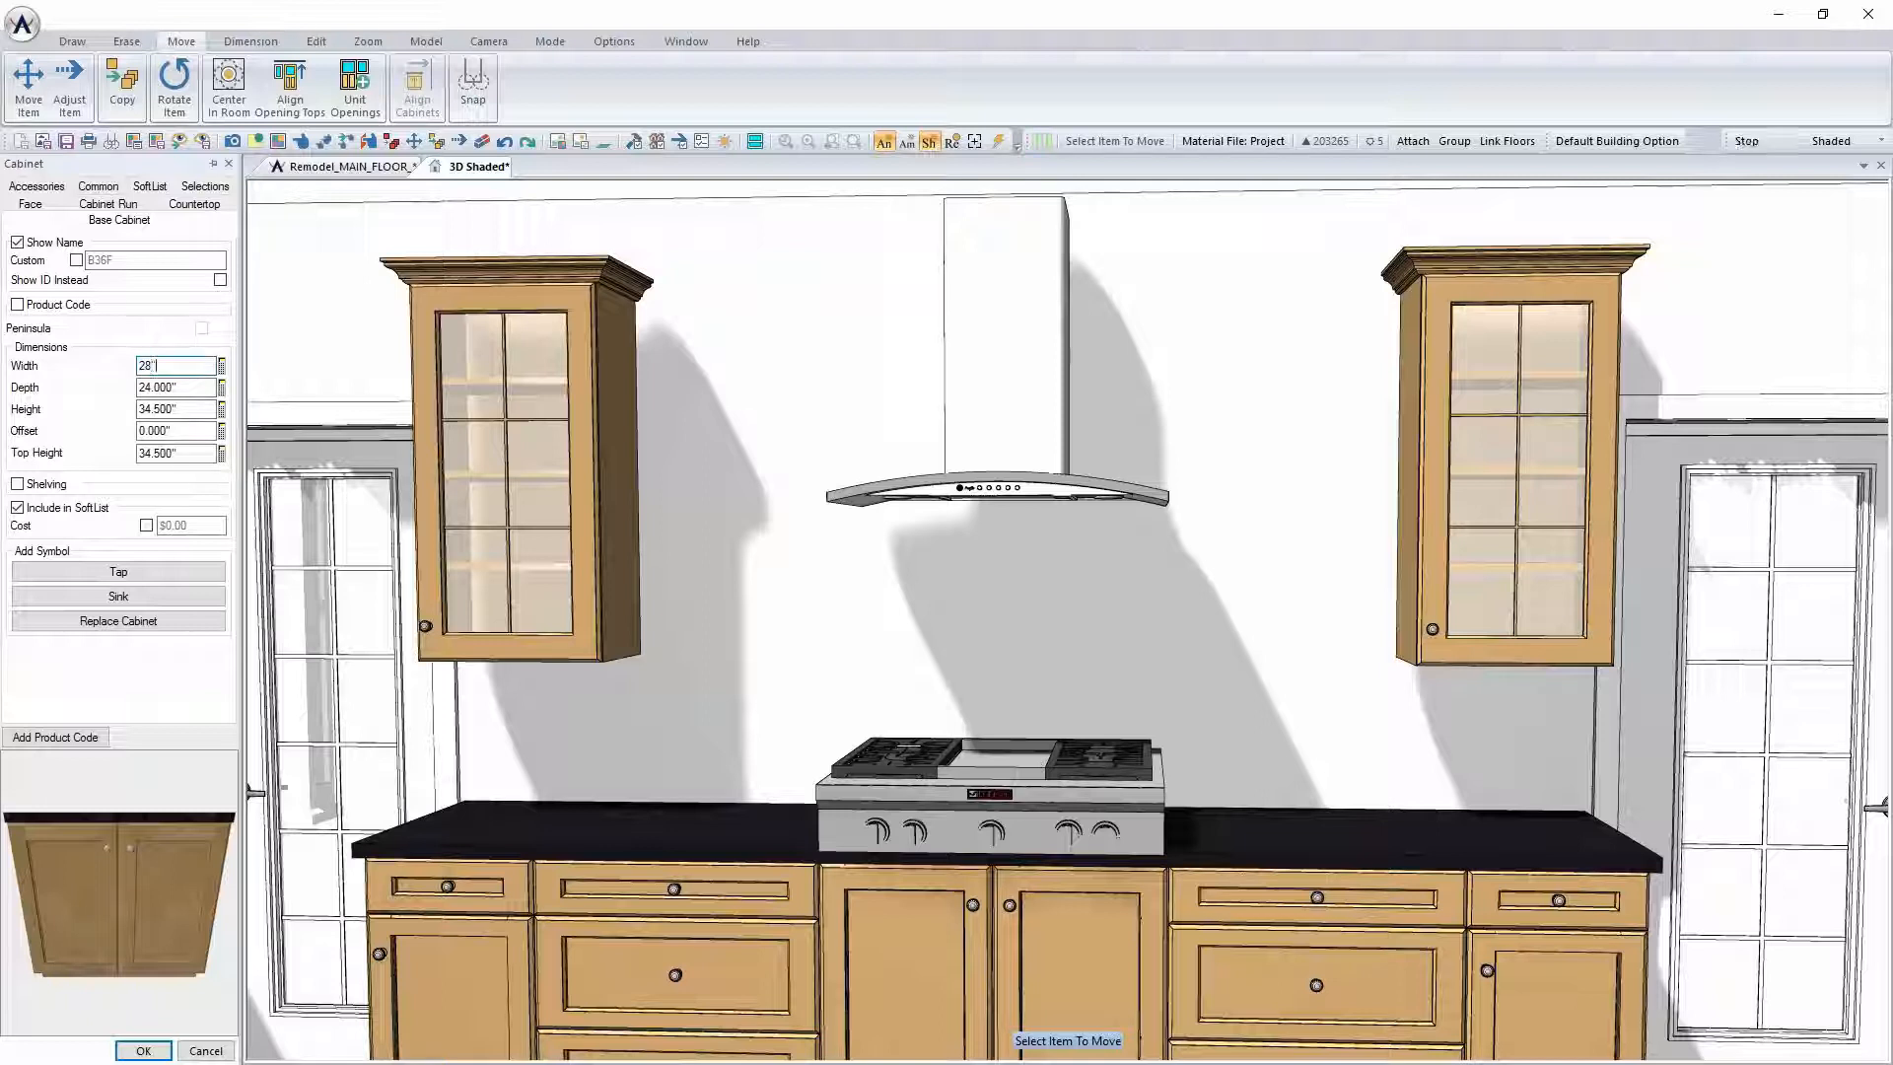
{"action": "type", "text": "28\""}
{"action": "key", "text": "Tab"}
{"action": "double_click", "coordinate": [187, 366]}
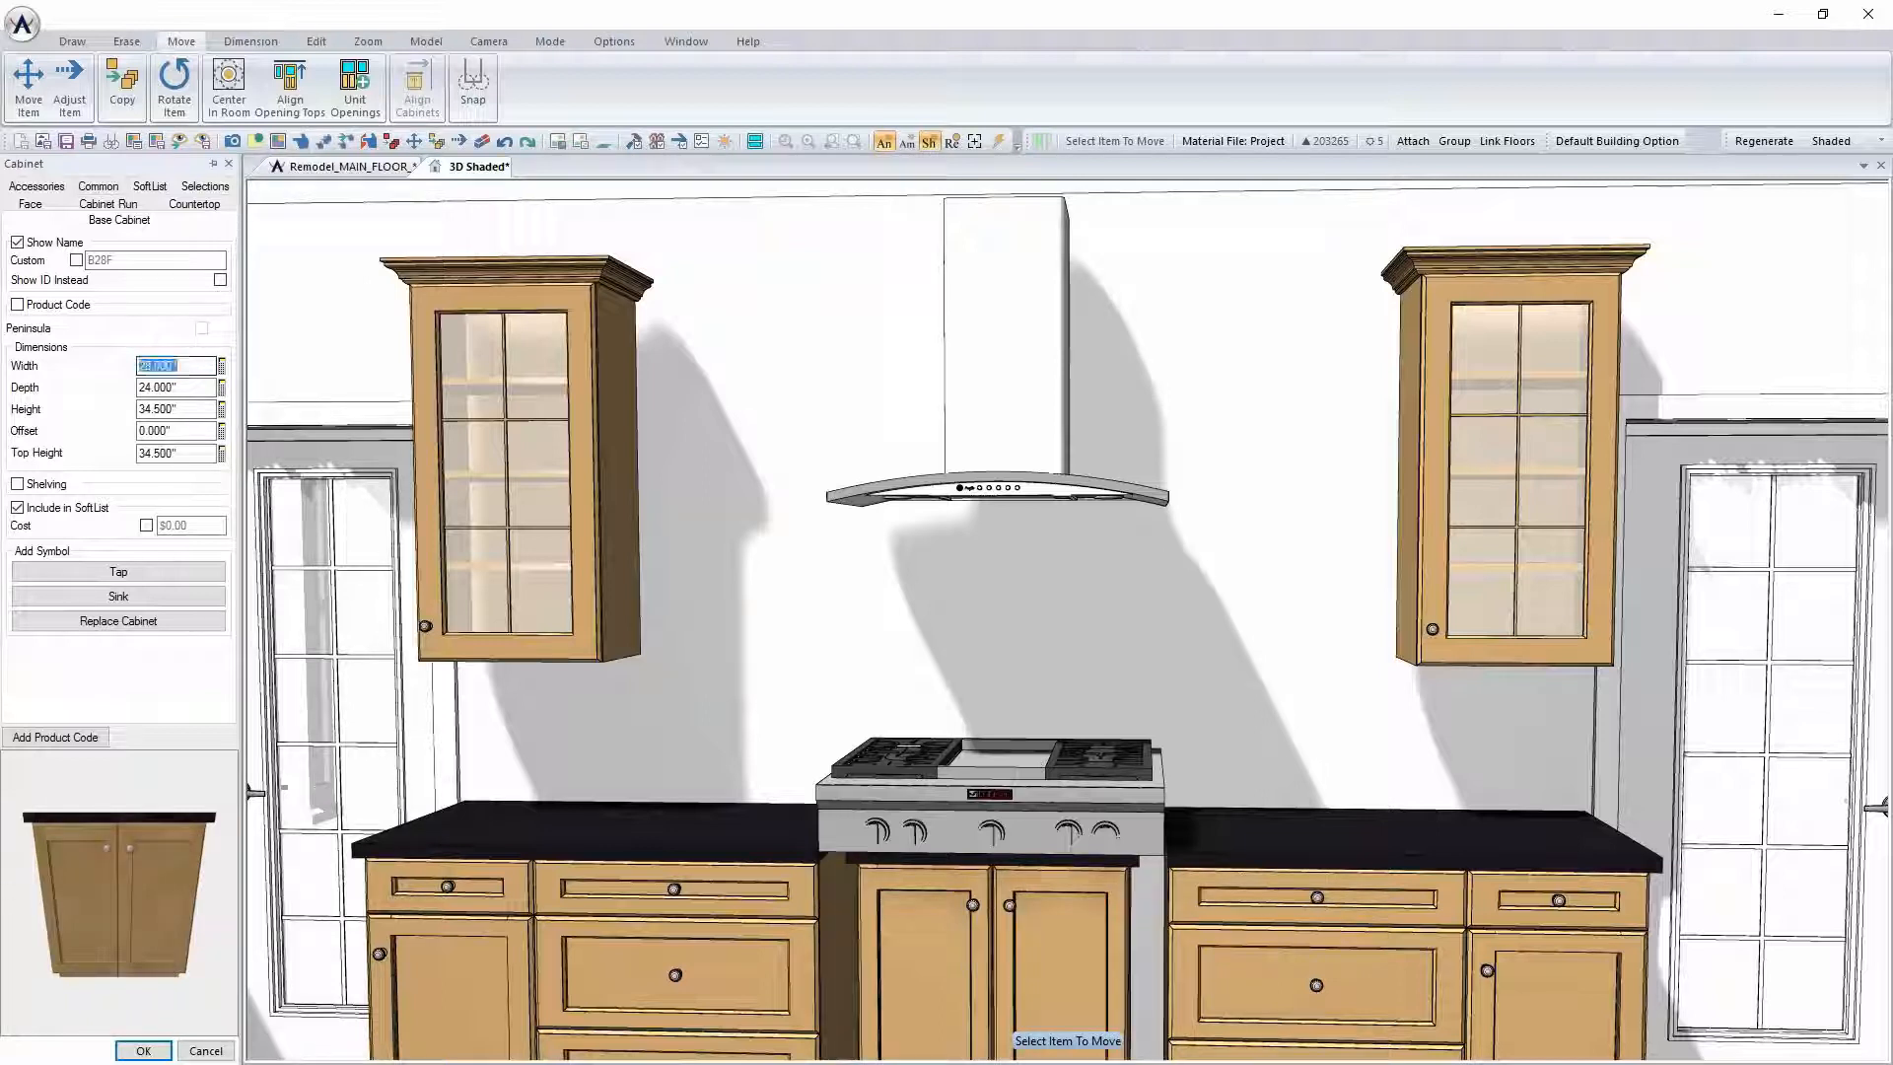
{"action": "type", "text": "36\""}
{"action": "key", "text": "Tab"}
Set the height of the base cabinet under the cooktop to 28" and exclude its countertop
{"action": "double_click", "coordinate": [199, 412]}
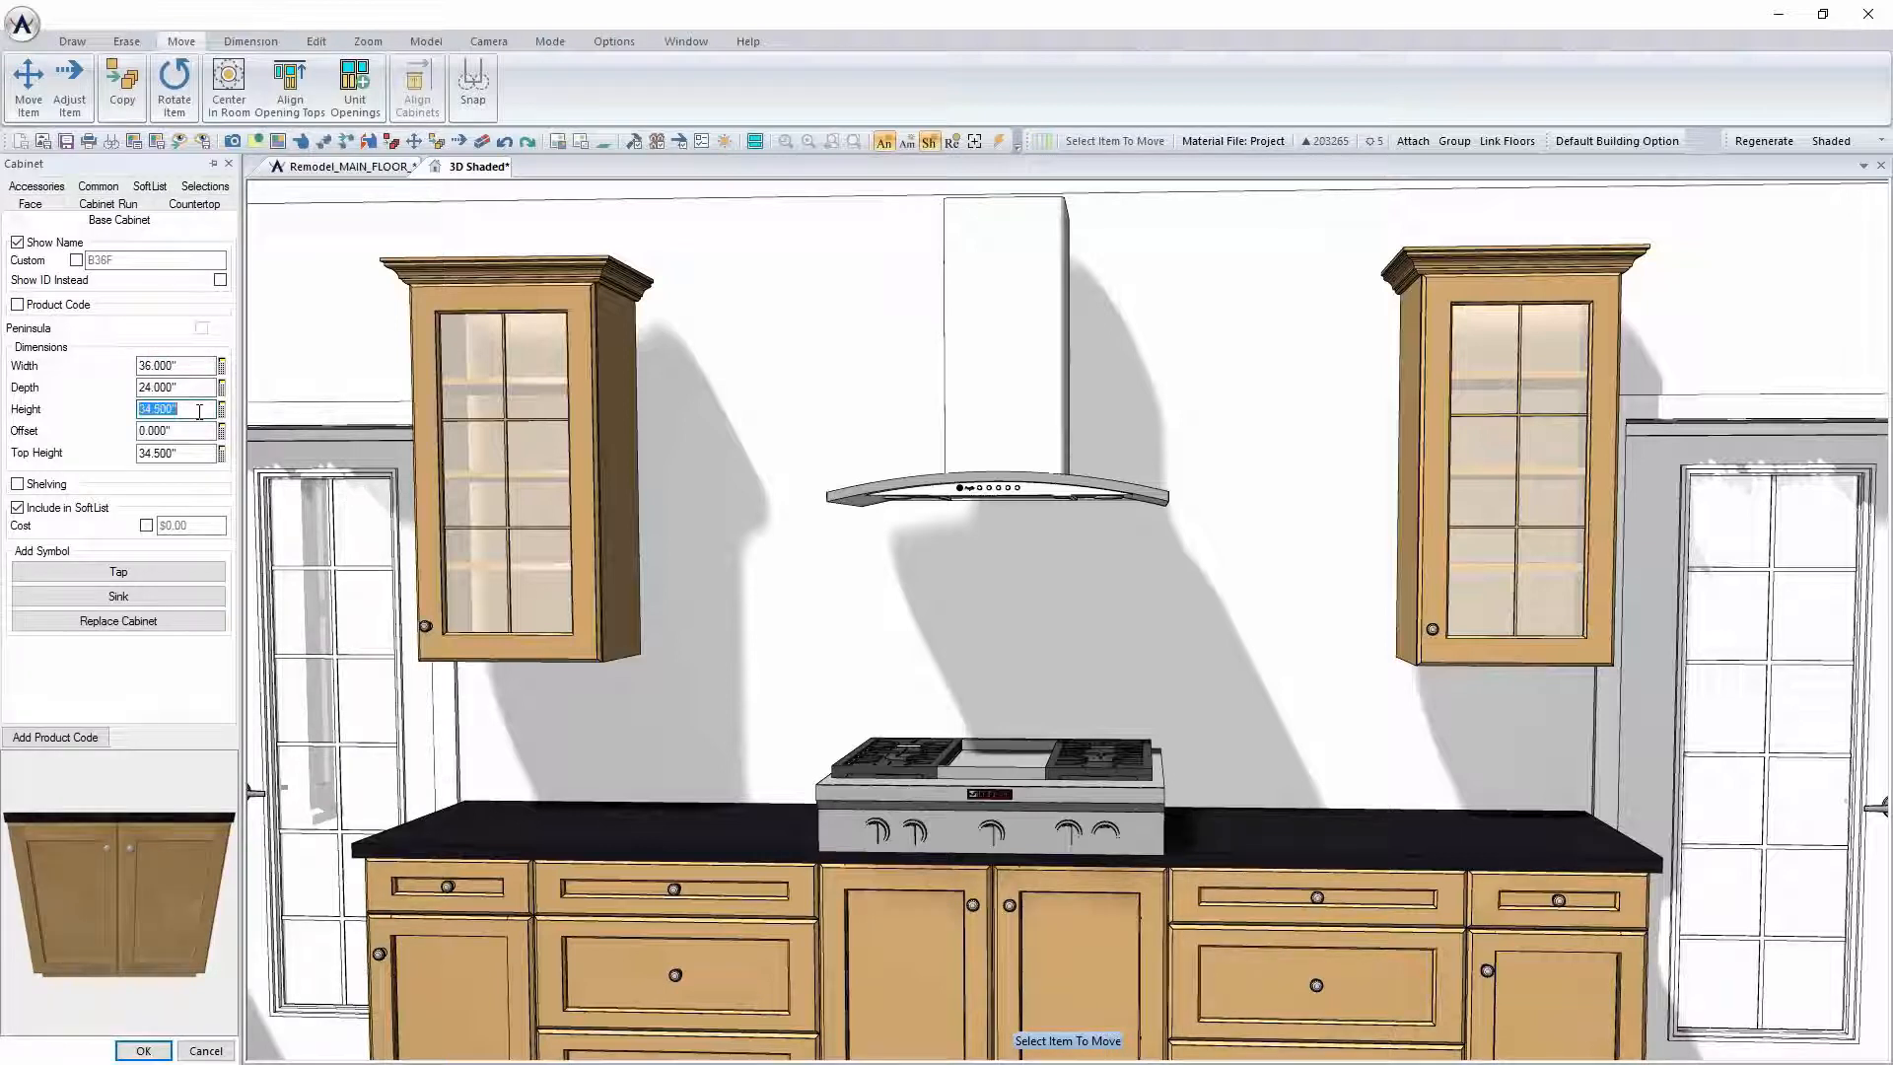
{"action": "type", "text": "2"}
{"action": "type", "text": "8.000\""}
{"action": "key", "text": "Tab"}
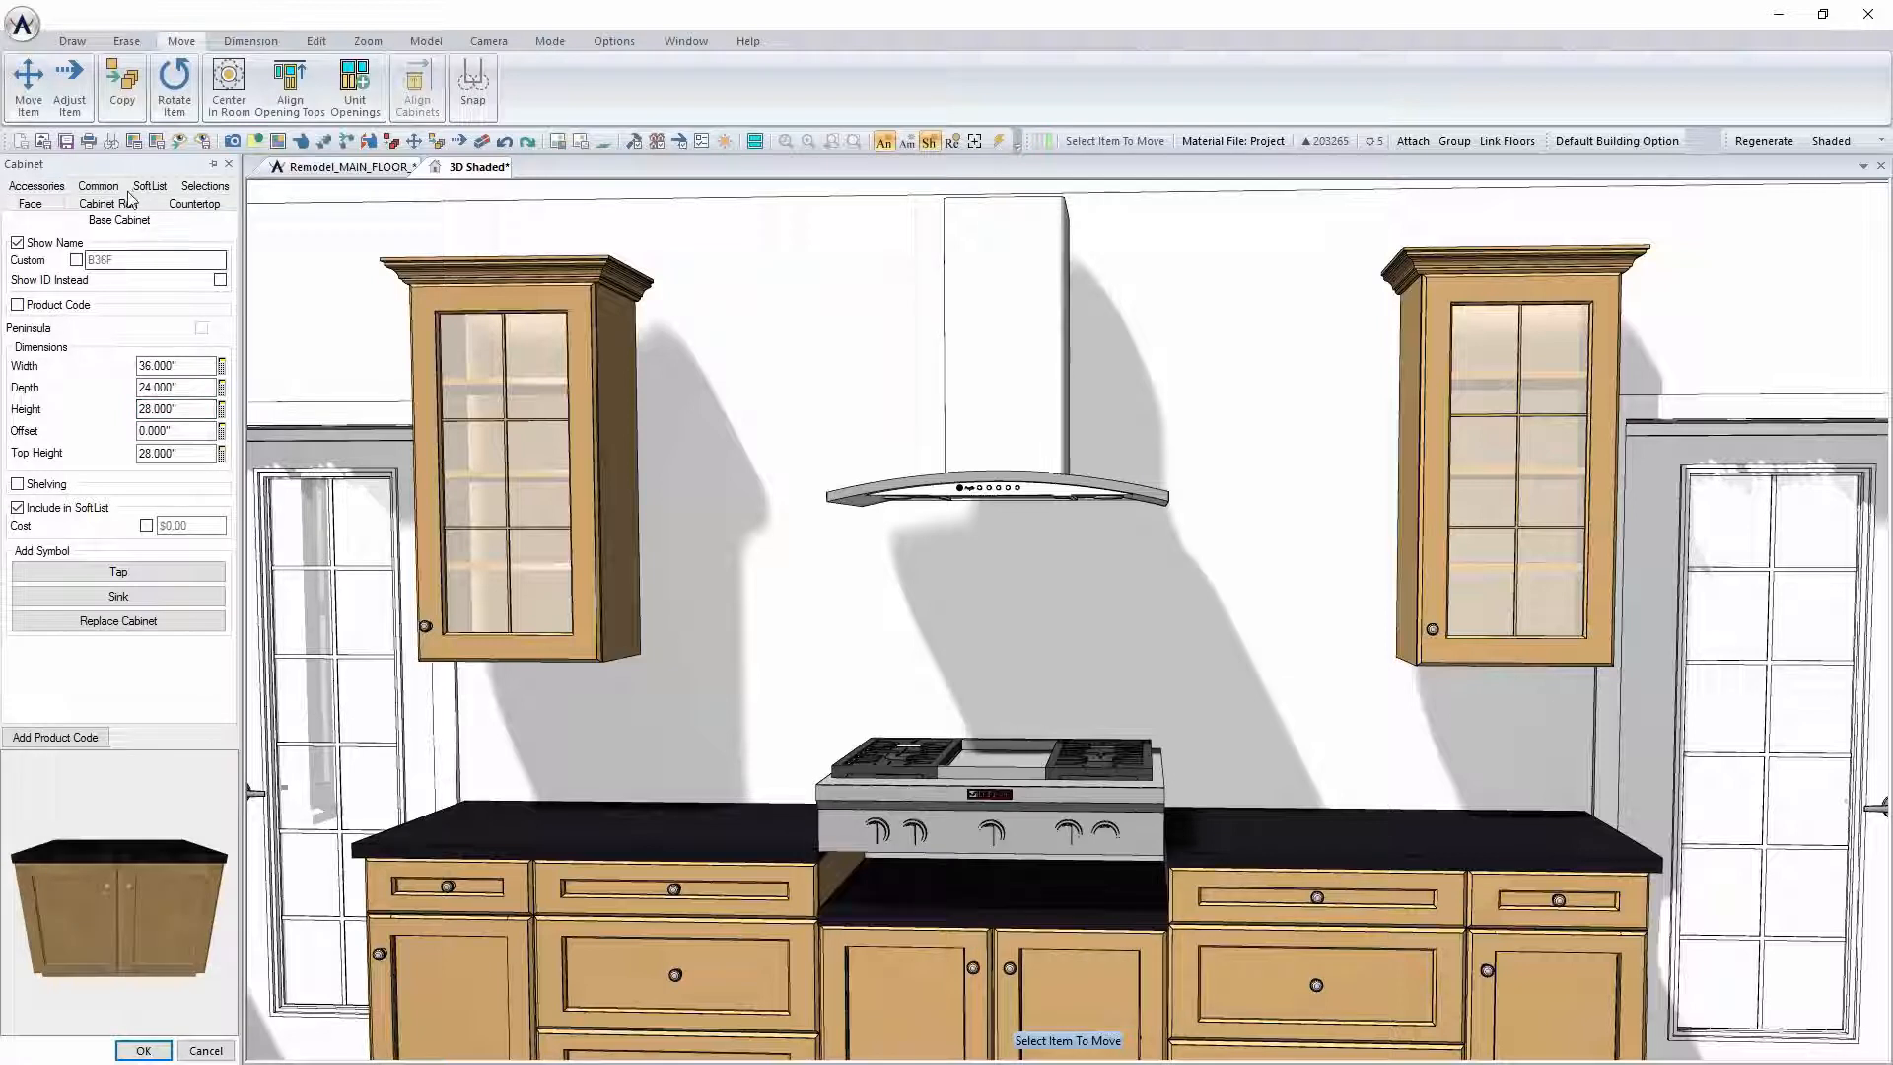
{"action": "left_click", "coordinate": [188, 211]}
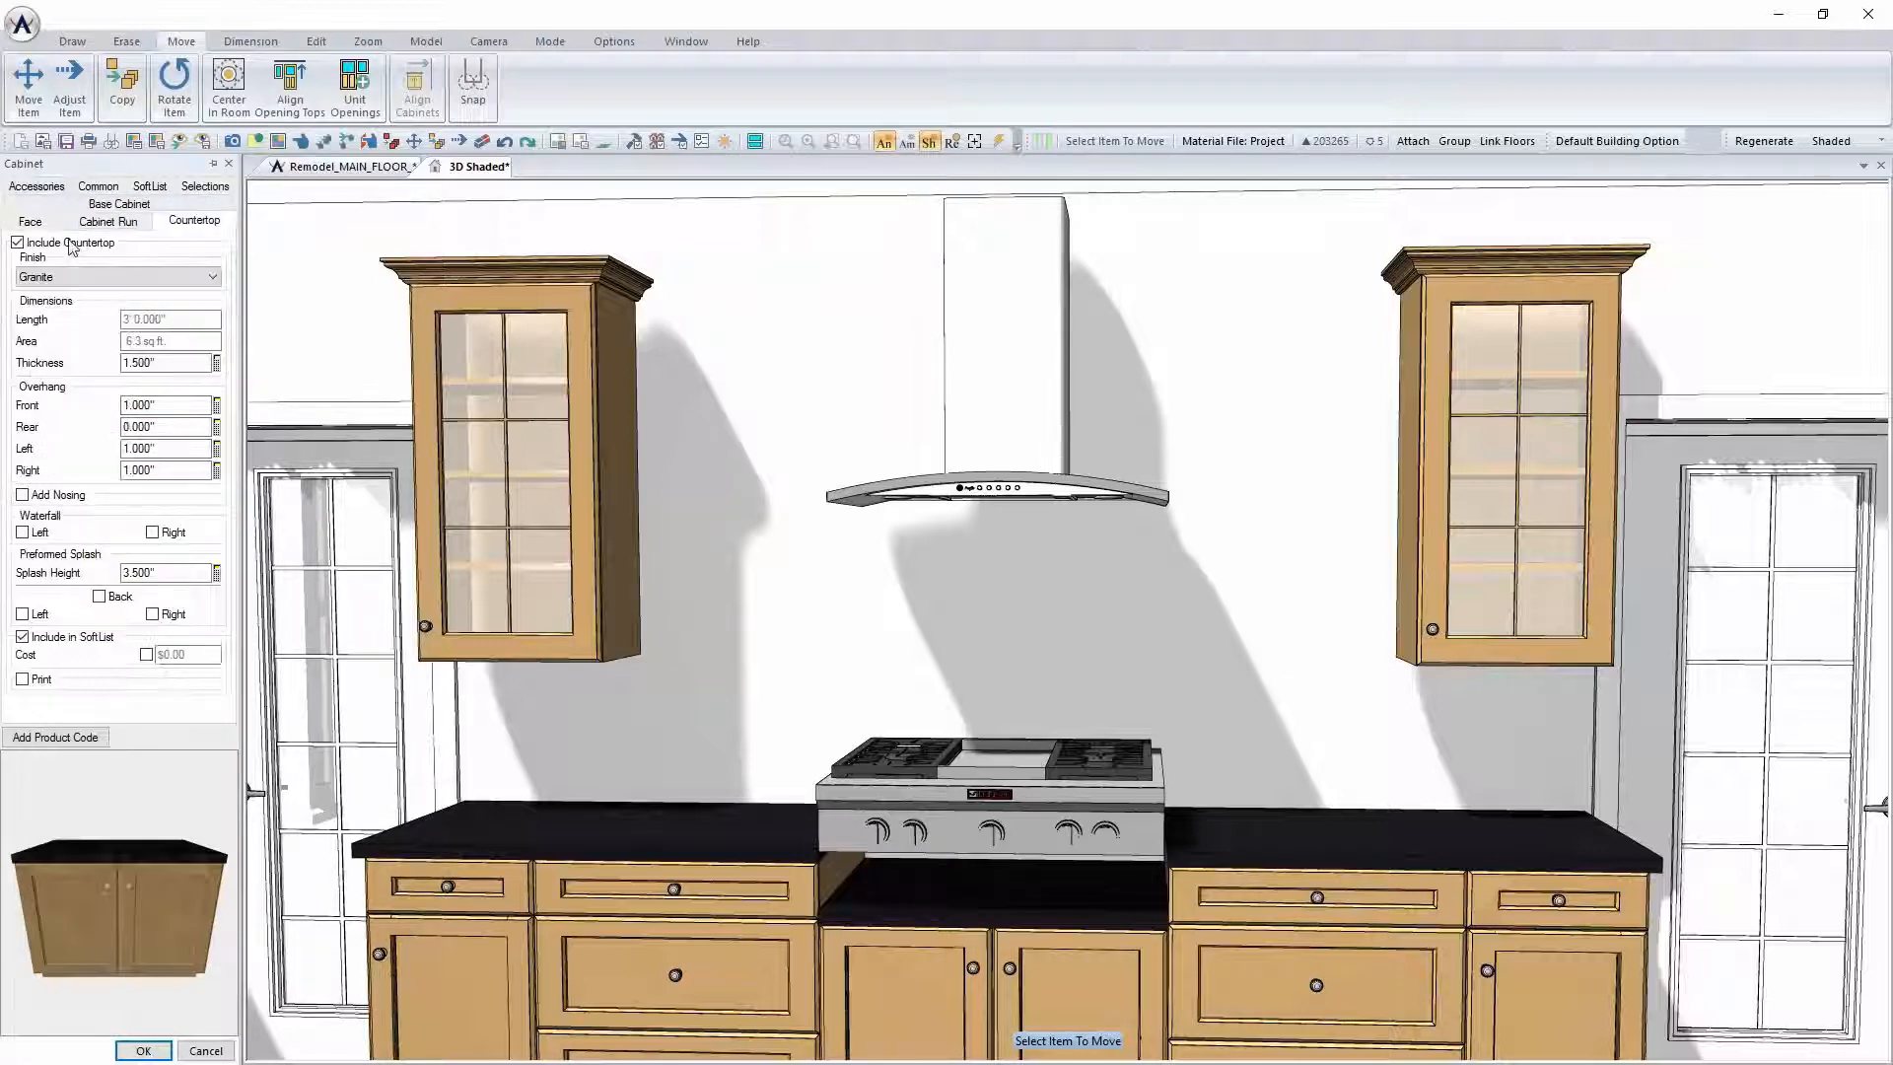
{"action": "left_click", "coordinate": [75, 244]}
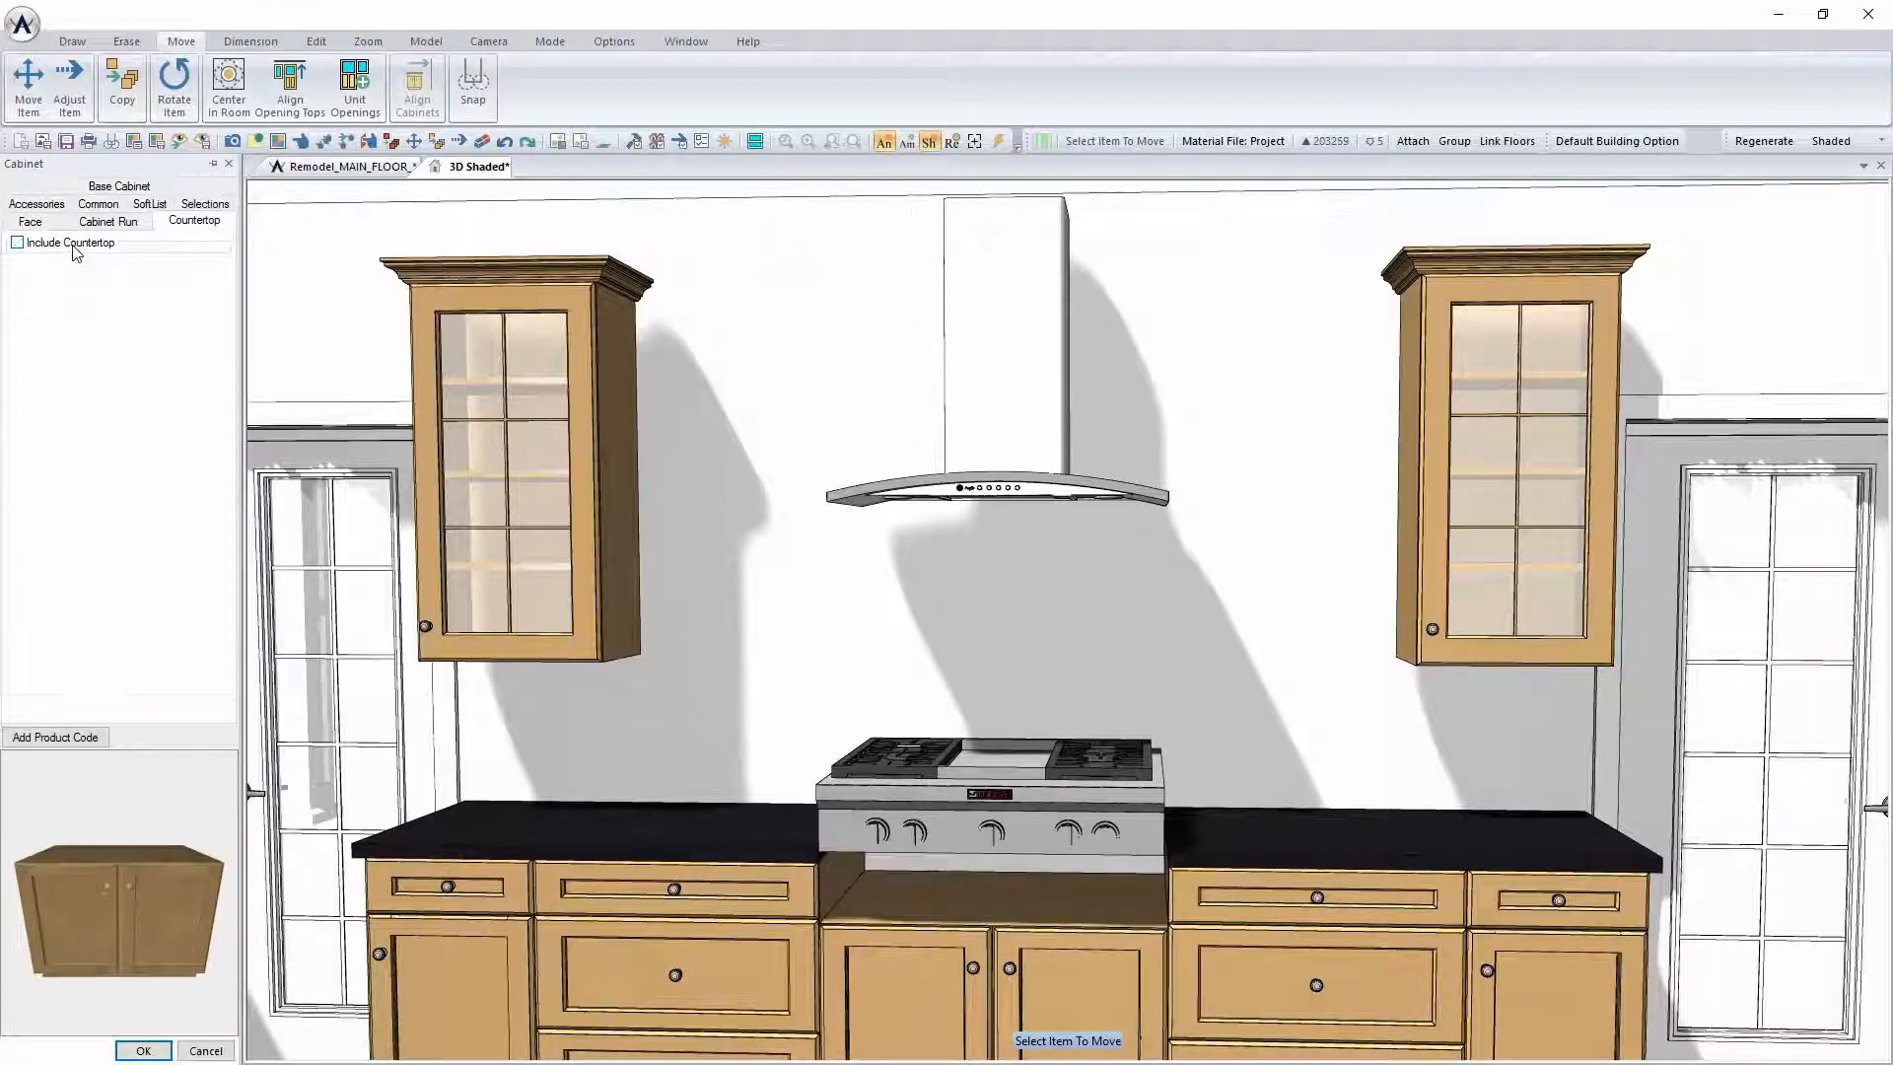
{"action": "left_click", "coordinate": [143, 1050]}
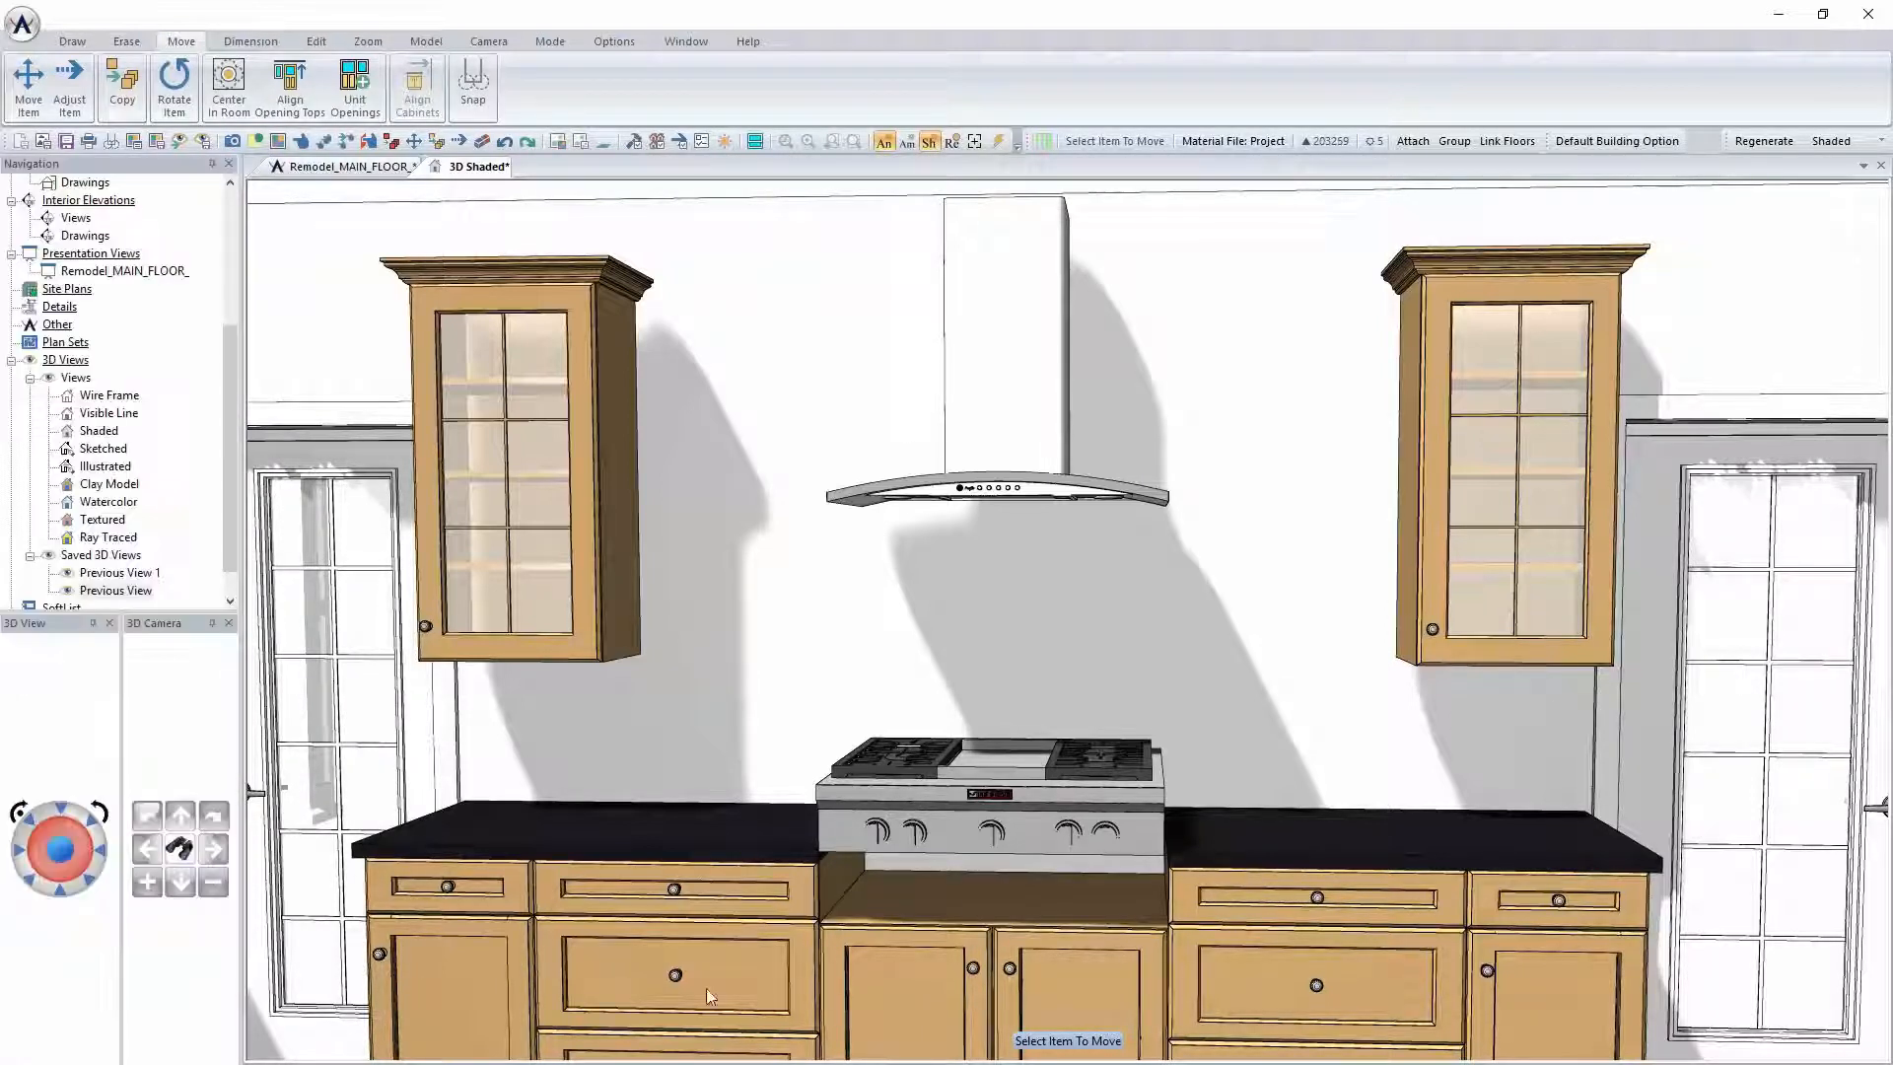
Move the cooktop straight down until it rests on the lowered base cabinet
{"action": "right_click", "coordinate": [991, 823]}
{"action": "left_click", "coordinate": [1062, 589]}
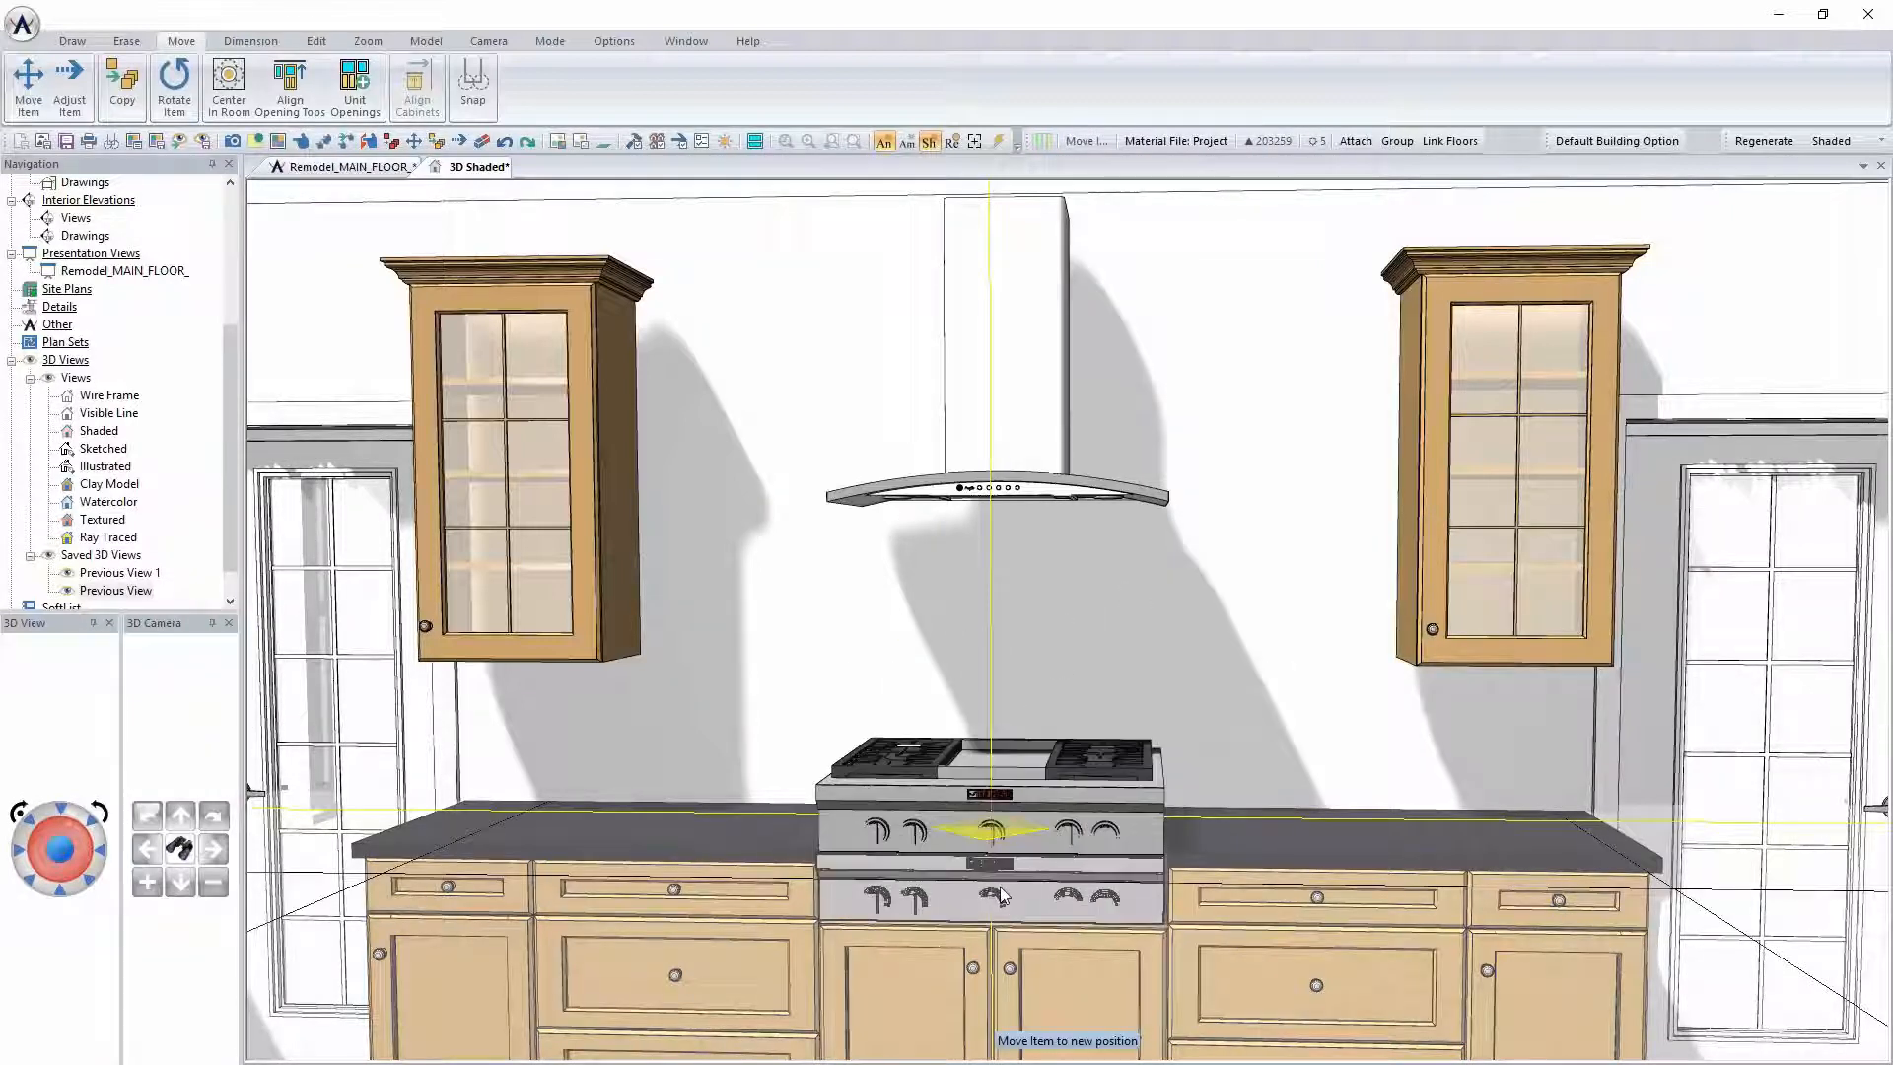
{"action": "left_click", "coordinate": [1005, 893]}
Examine the cooktop, vent hood and cabinet run in 3D from both sides, above and the front
{"action": "mouse_move", "coordinate": [1100, 864]}
{"action": "middle_mouse_down"}
{"action": "mouse_move", "coordinate": [1099, 887]}
{"action": "mouse_move", "coordinate": [1067, 856]}
{"action": "middle_mouse_up"}
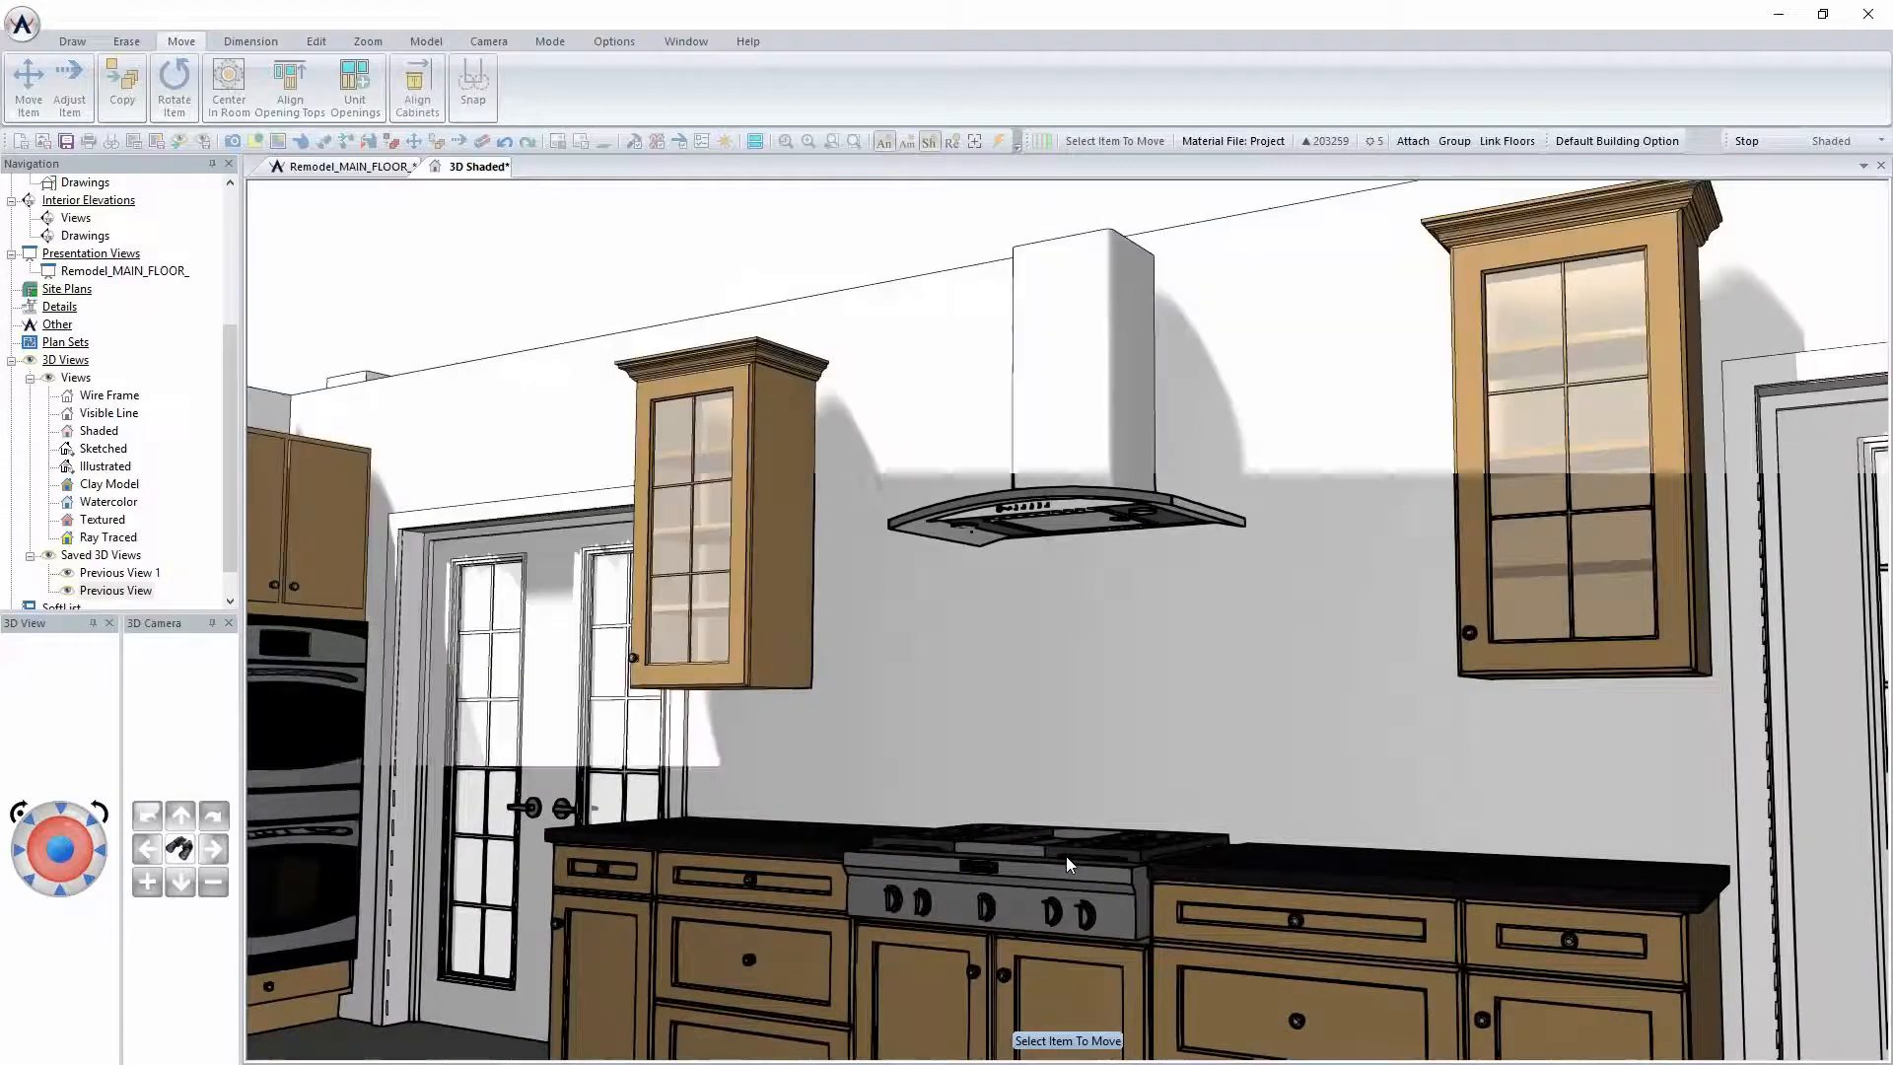
{"action": "scroll", "coordinate": [1067, 856], "scroll_direction": "down", "scroll_amount": 2}
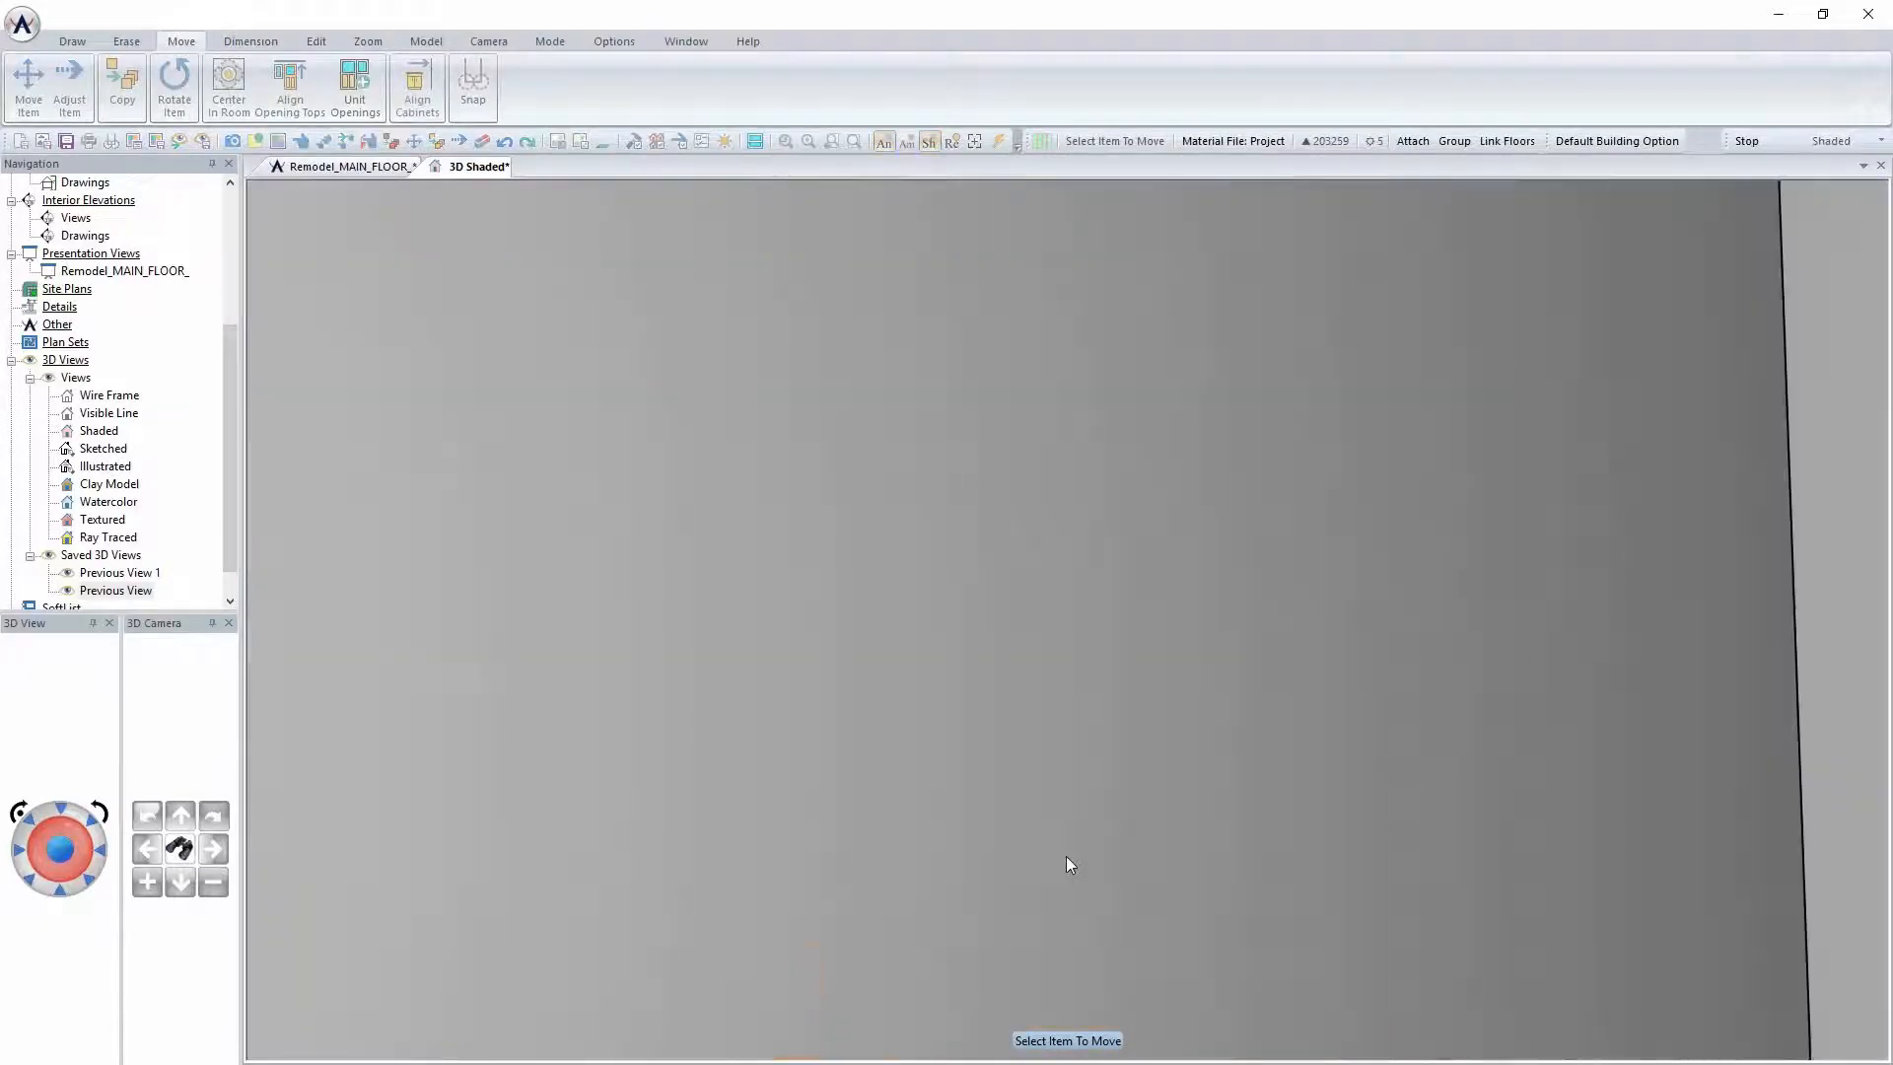
{"action": "scroll", "coordinate": [1067, 856], "scroll_direction": "up", "scroll_amount": 2}
{"action": "scroll", "coordinate": [1062, 903], "scroll_direction": "down", "scroll_amount": 3}
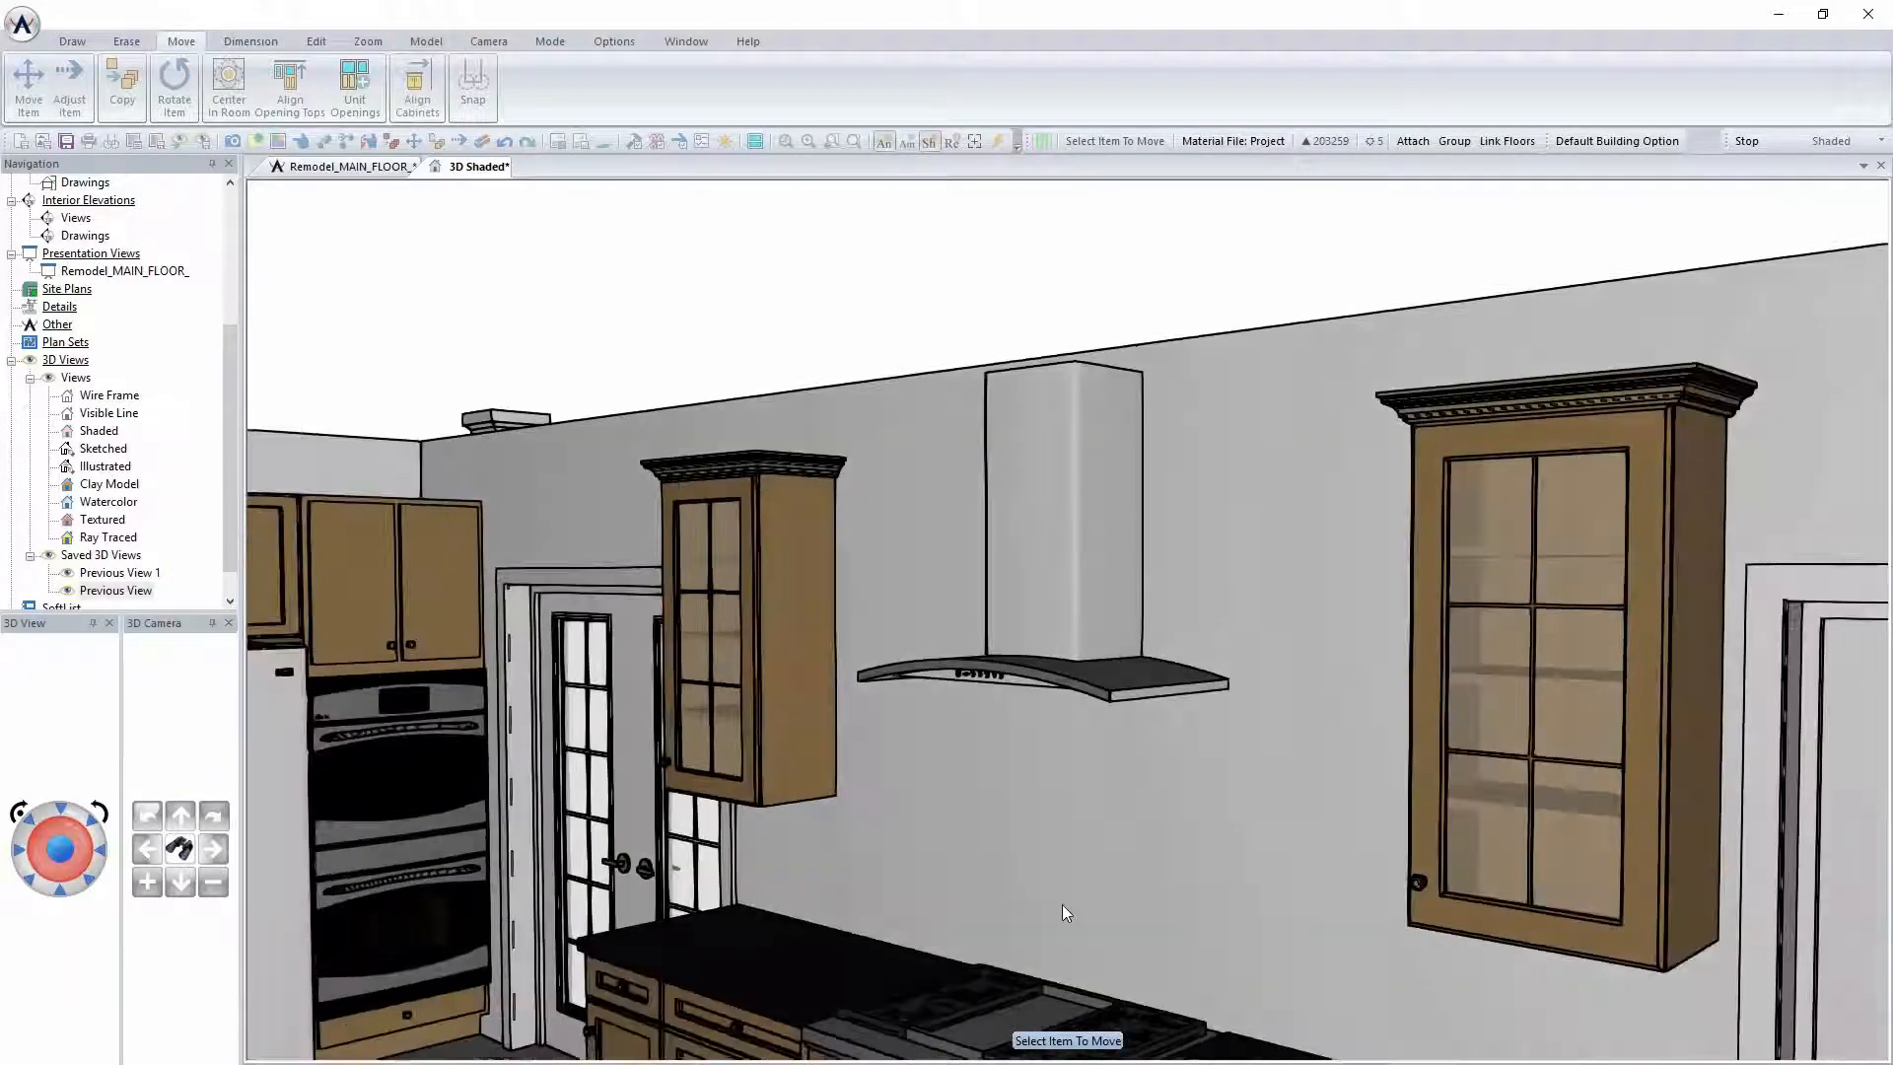
{"action": "scroll", "coordinate": [1032, 897], "scroll_direction": "down", "scroll_amount": 1}
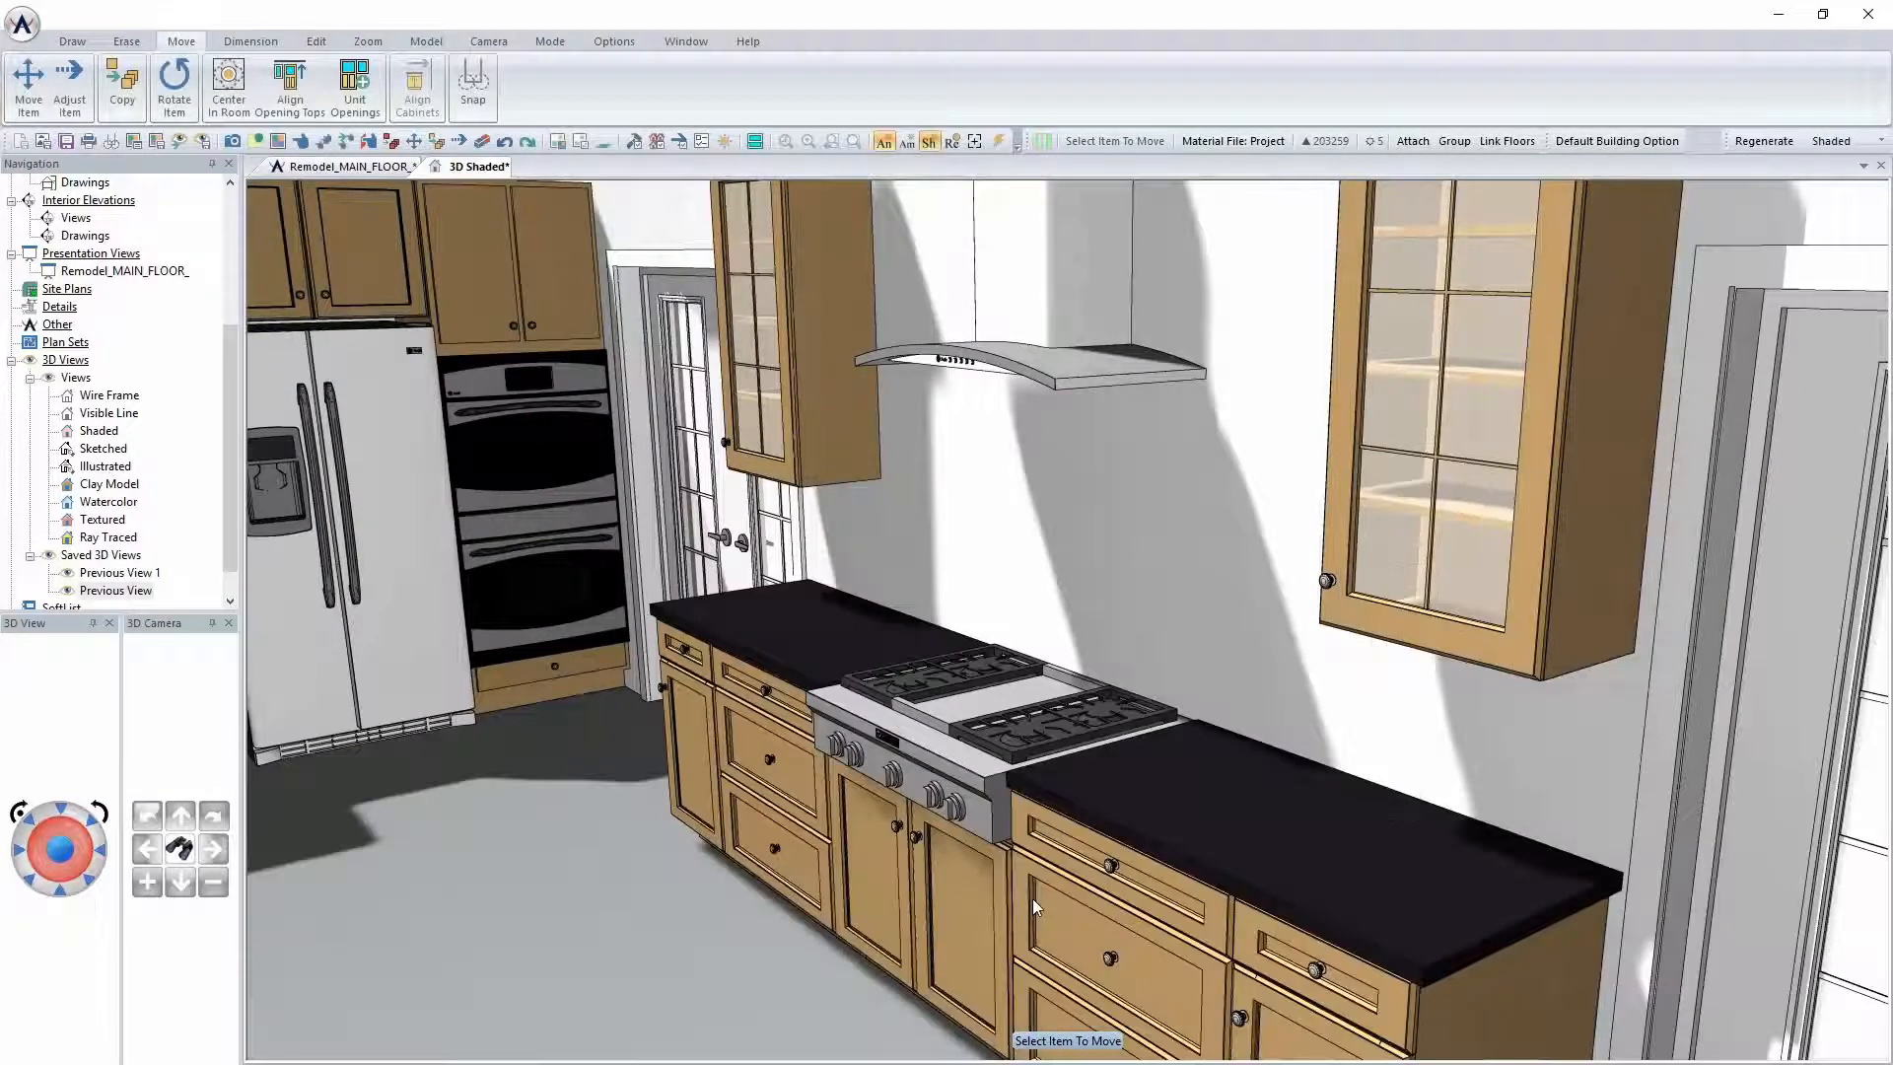
{"action": "scroll", "coordinate": [872, 450], "scroll_direction": "down", "scroll_amount": 3}
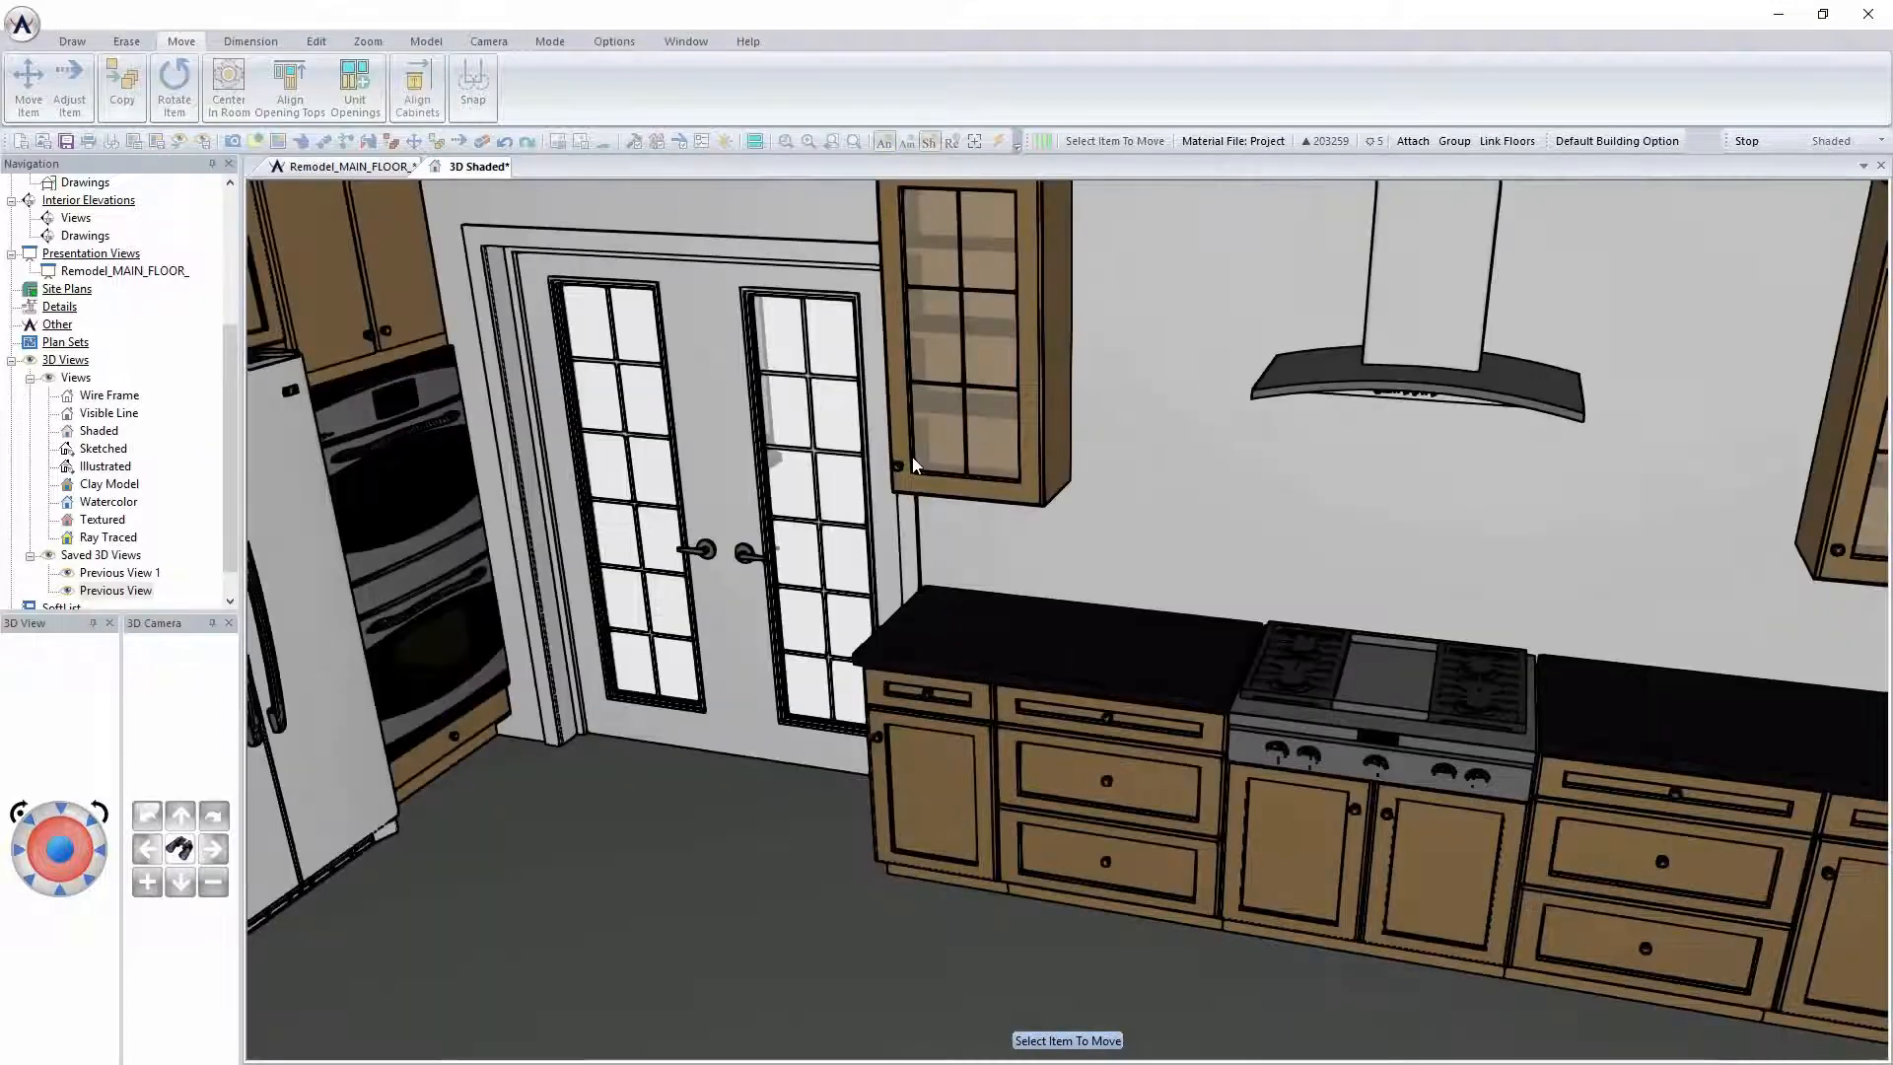
{"action": "scroll", "coordinate": [913, 462], "scroll_direction": "up", "scroll_amount": 3}
{"action": "middle_click_drag", "start_coordinate": [913, 458], "coordinate": [913, 459]}
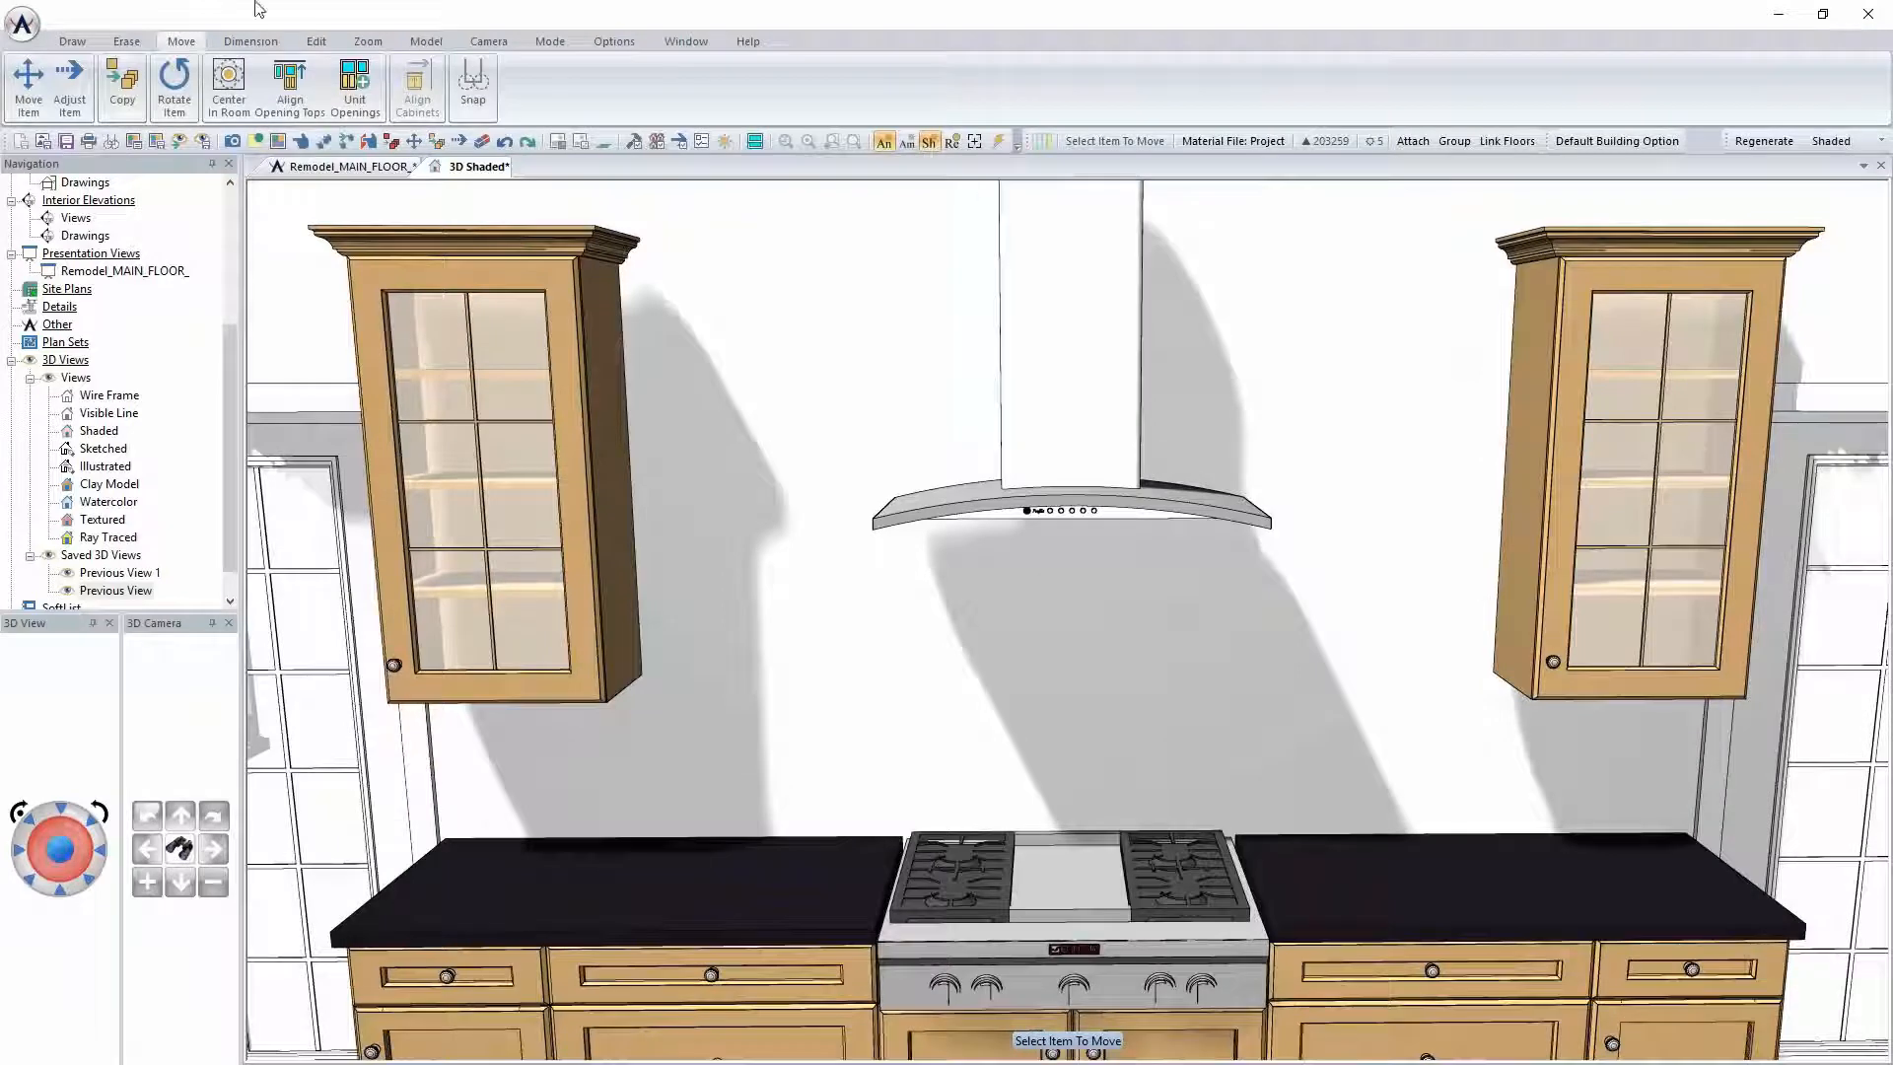
Place an 18X42 CASEMENT 1 window on the wall on each side of the vent hood
{"action": "left_click", "coordinate": [72, 40]}
{"action": "left_click", "coordinate": [171, 83]}
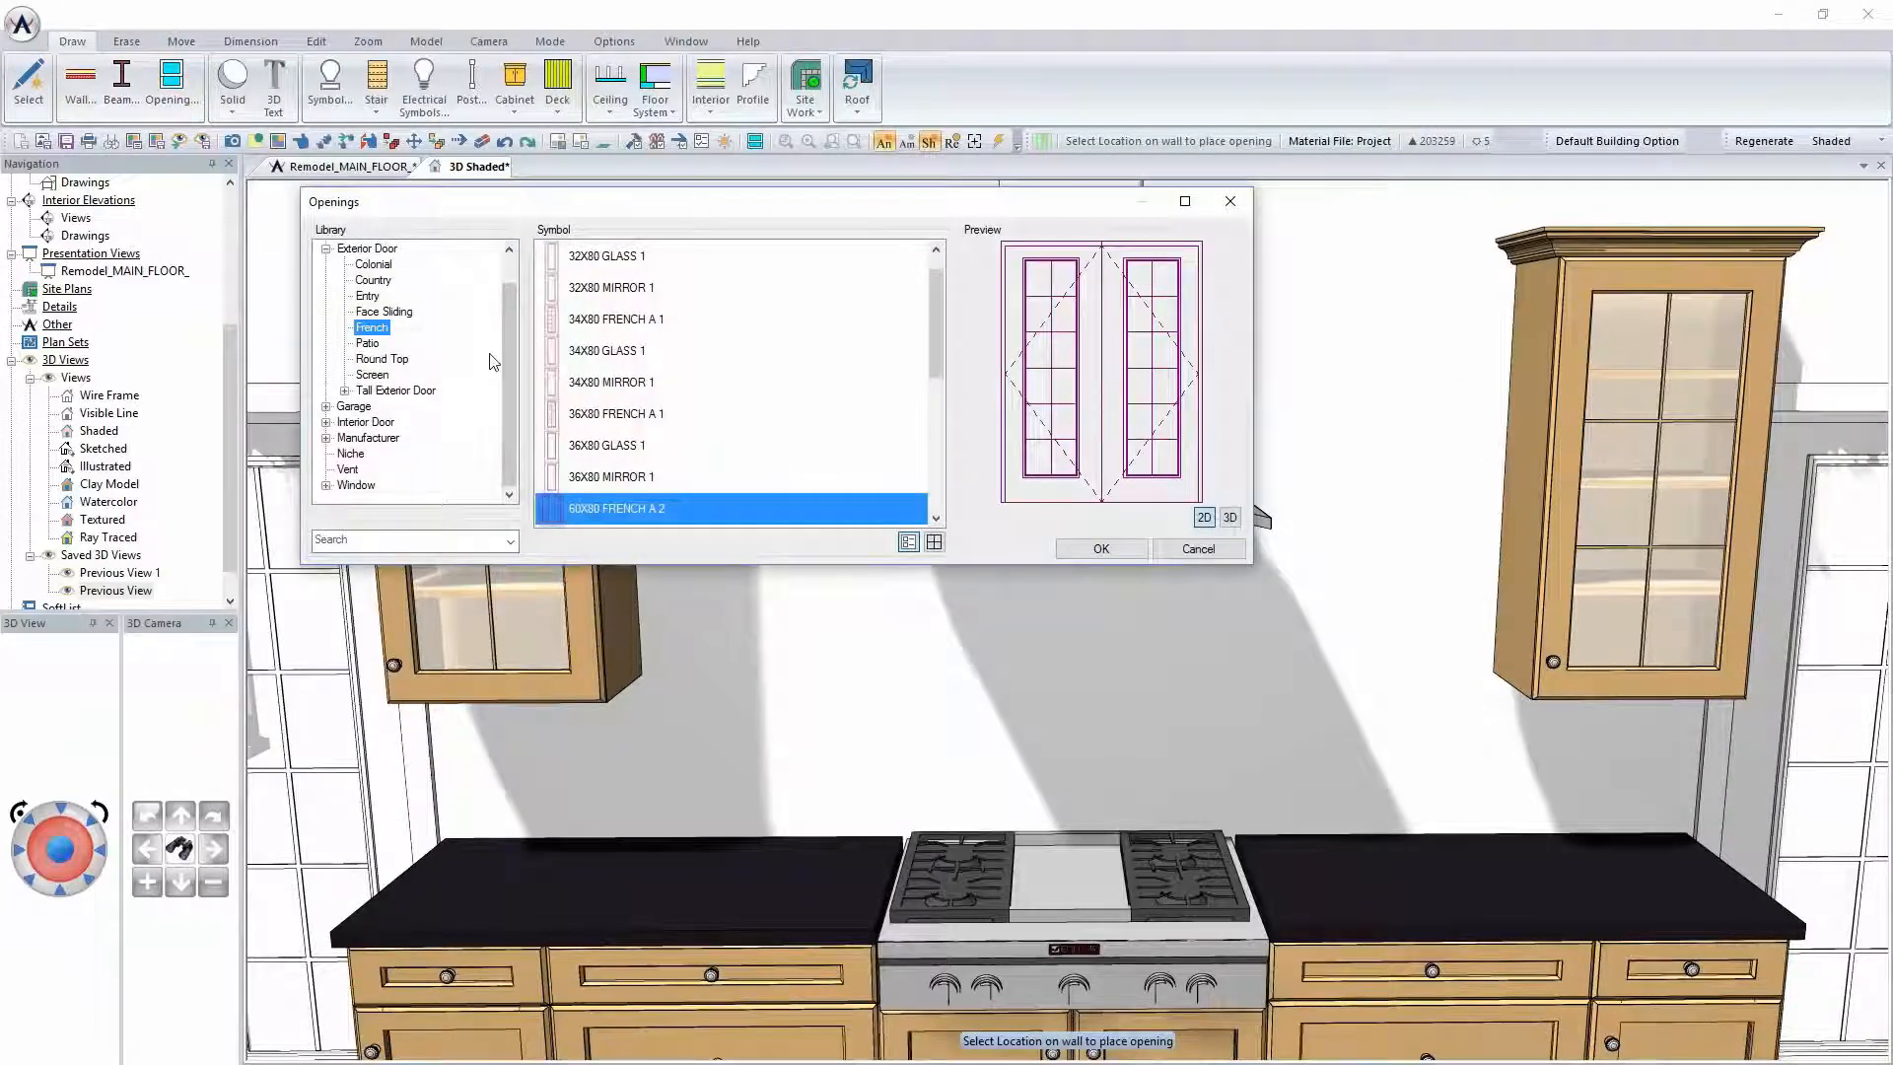
{"action": "left_click", "coordinate": [326, 485]}
{"action": "left_click", "coordinate": [384, 296]}
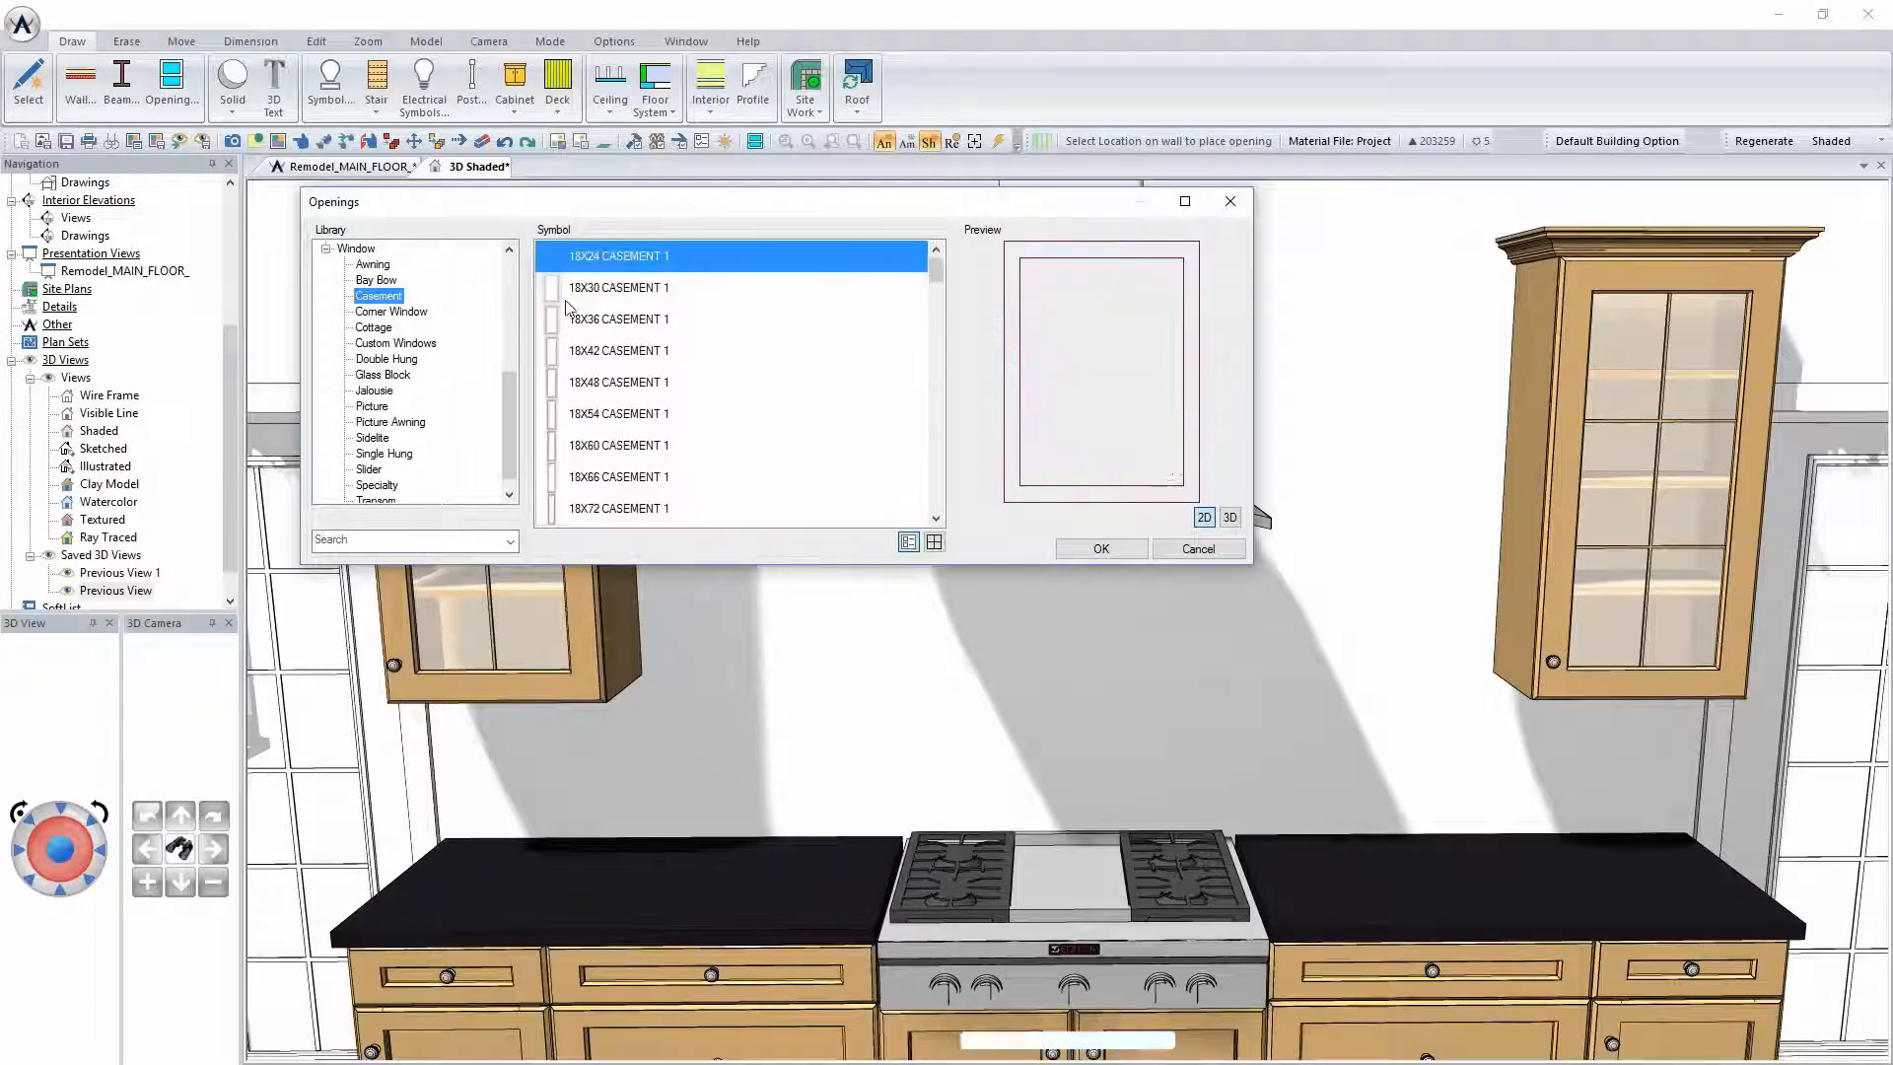
{"action": "left_click", "coordinate": [615, 357]}
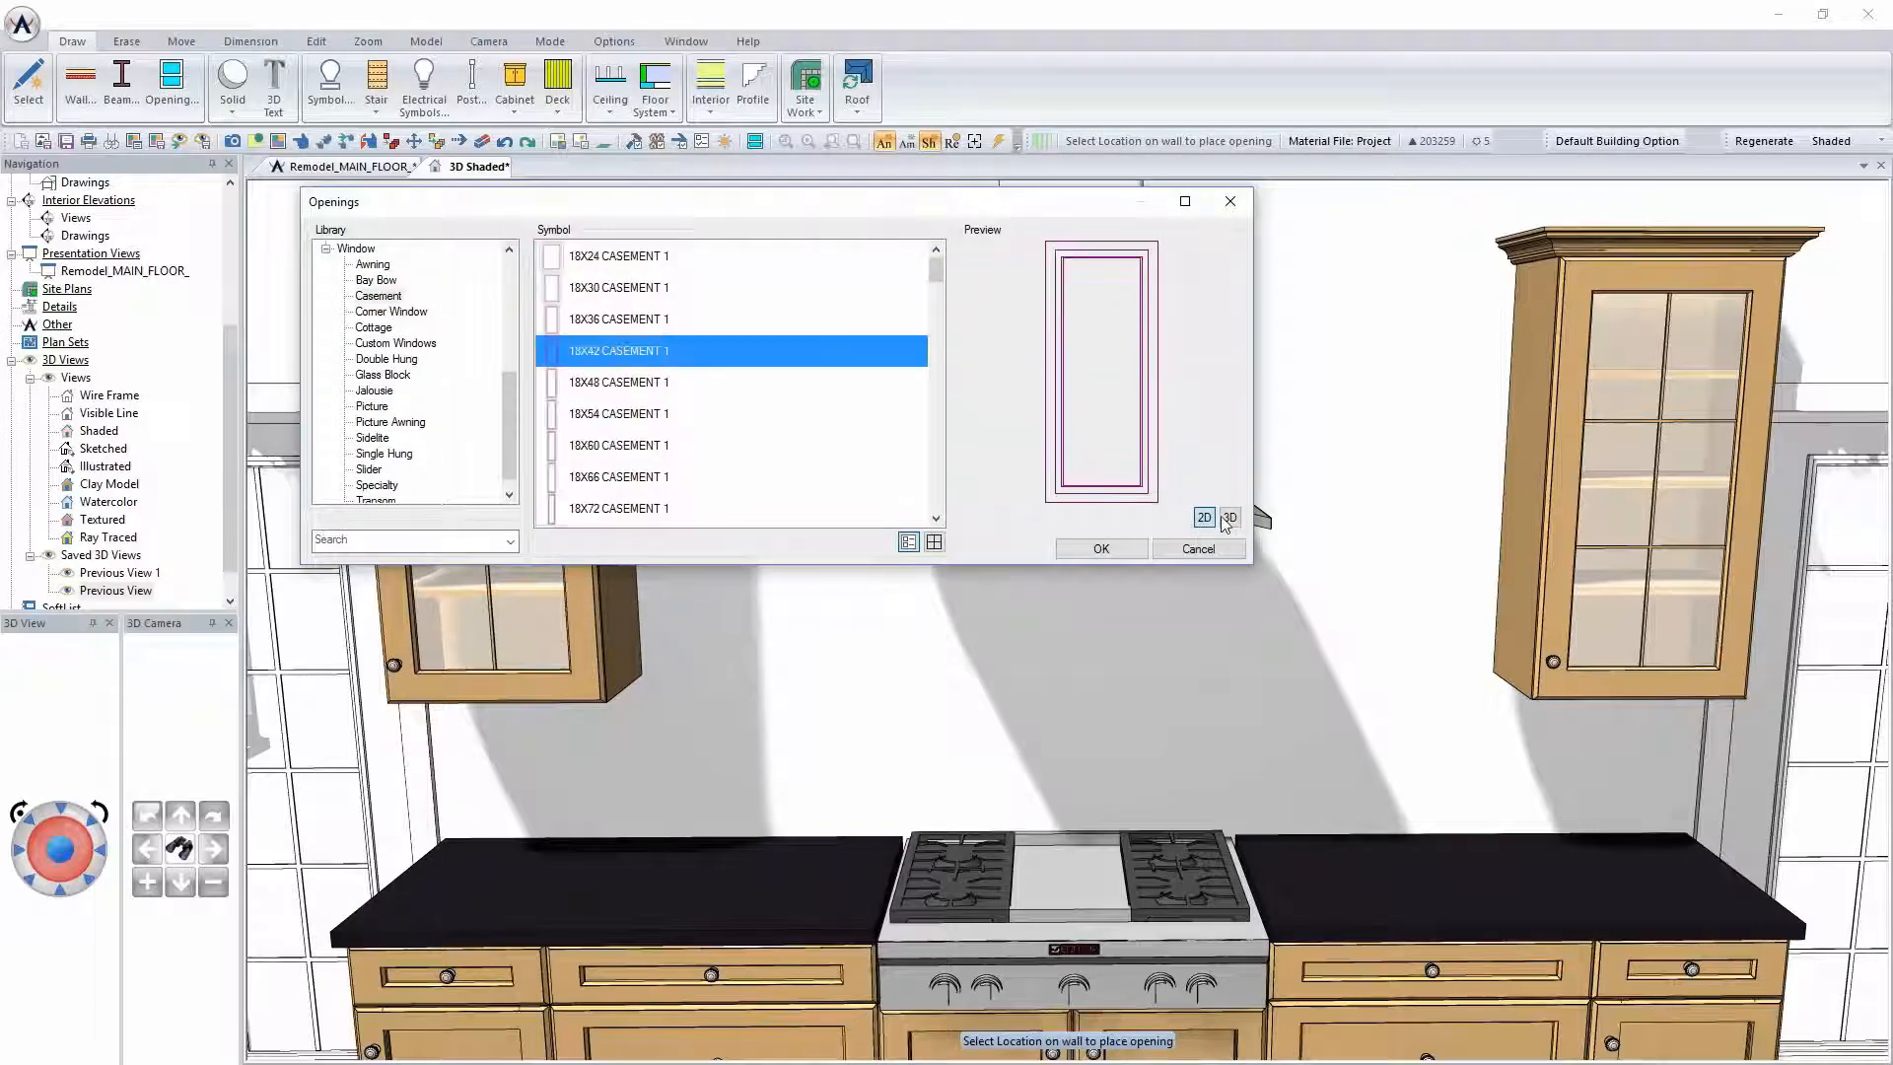
{"action": "left_click_drag", "start_coordinate": [965, 204], "coordinate": [622, 185]}
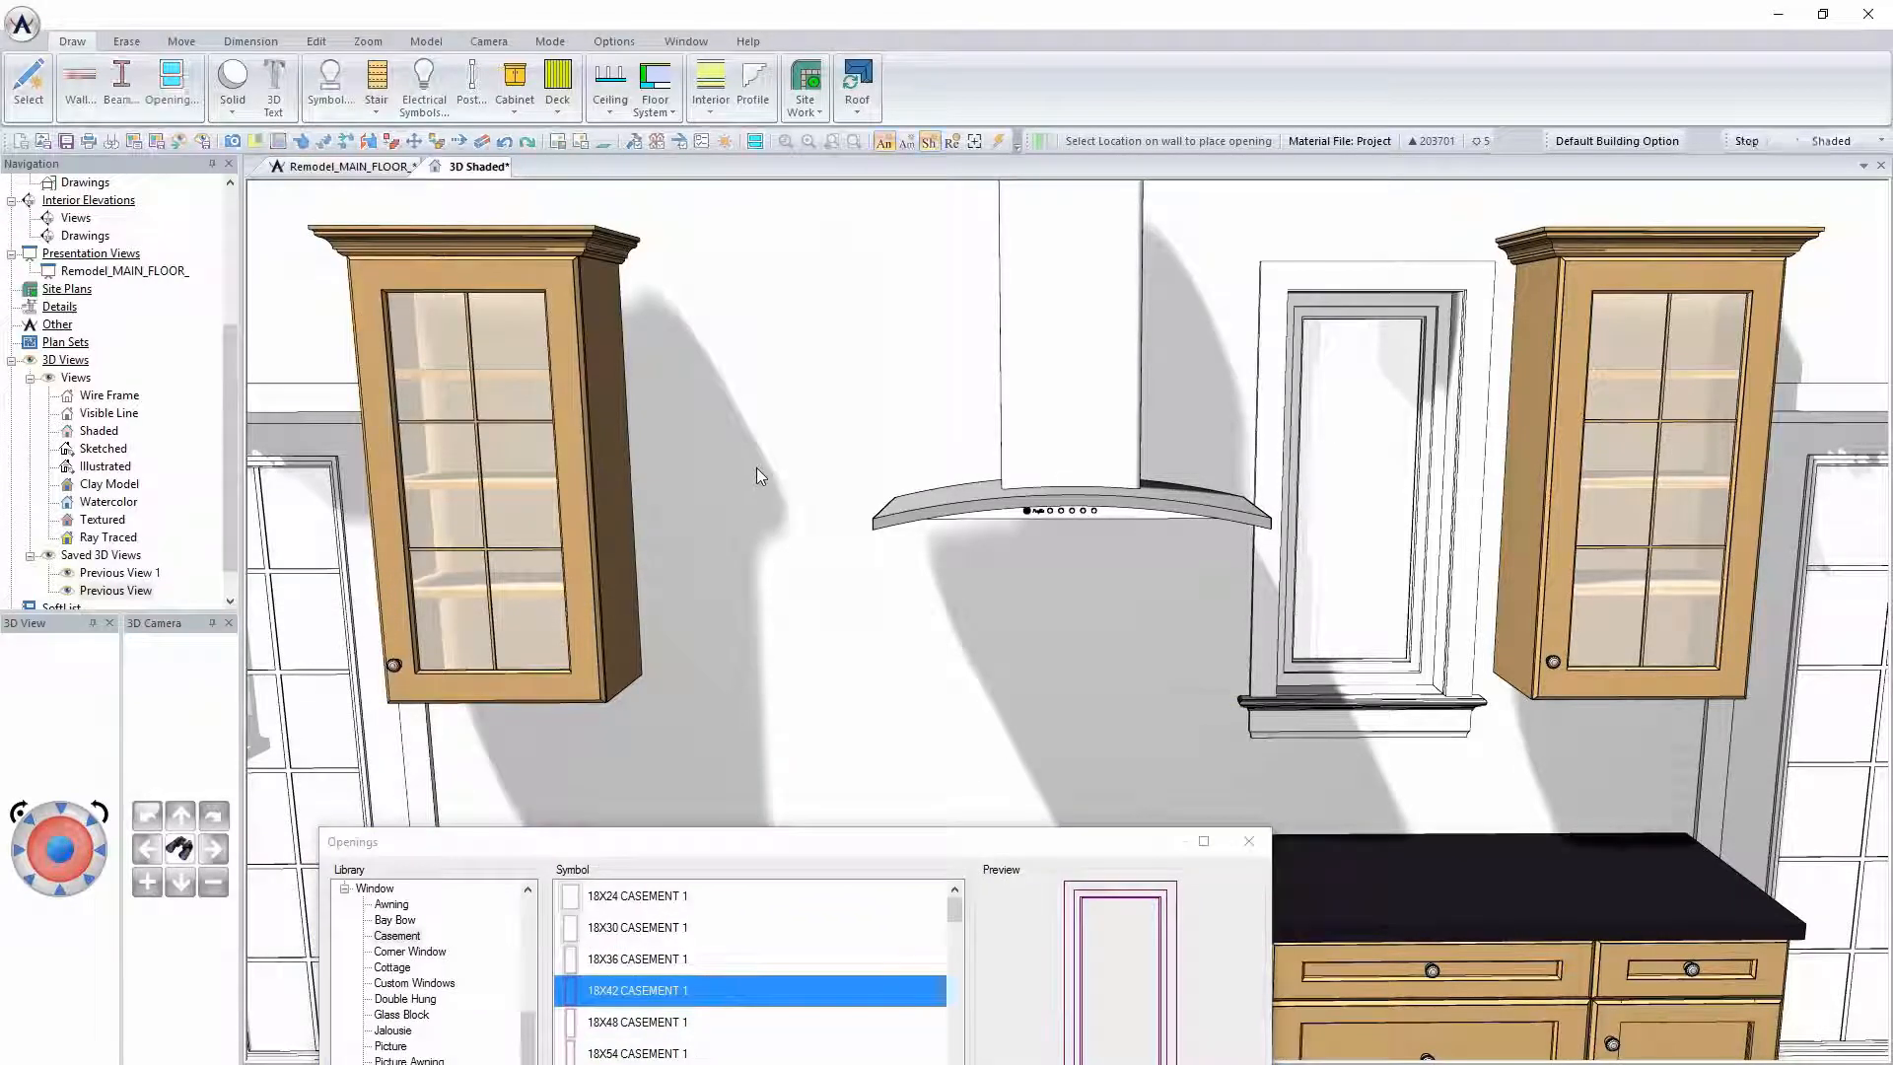
{"action": "left_click", "coordinate": [755, 471]}
{"action": "left_click", "coordinate": [1249, 843]}
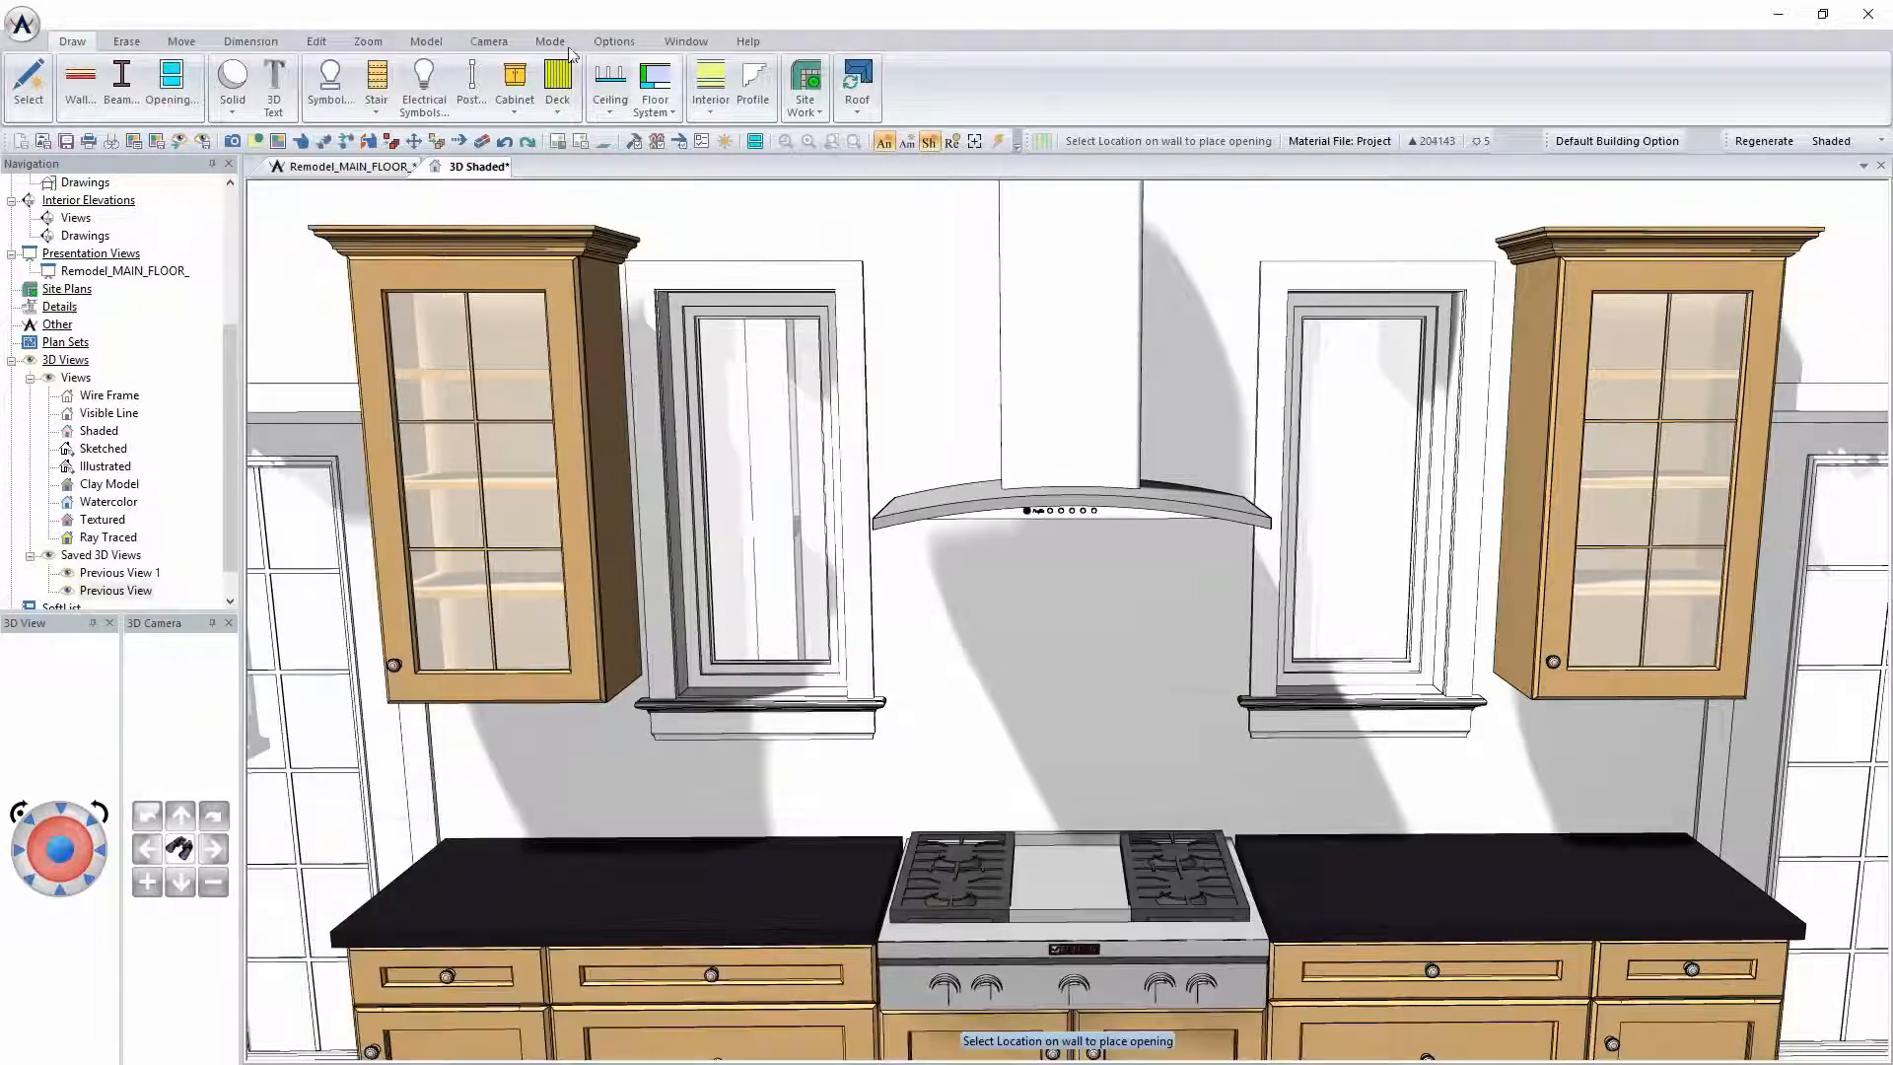
Move both casement windows slightly sideways to balance them between the wall cabinets and the vent hood
{"action": "left_click", "coordinate": [181, 42]}
{"action": "left_click", "coordinate": [30, 84]}
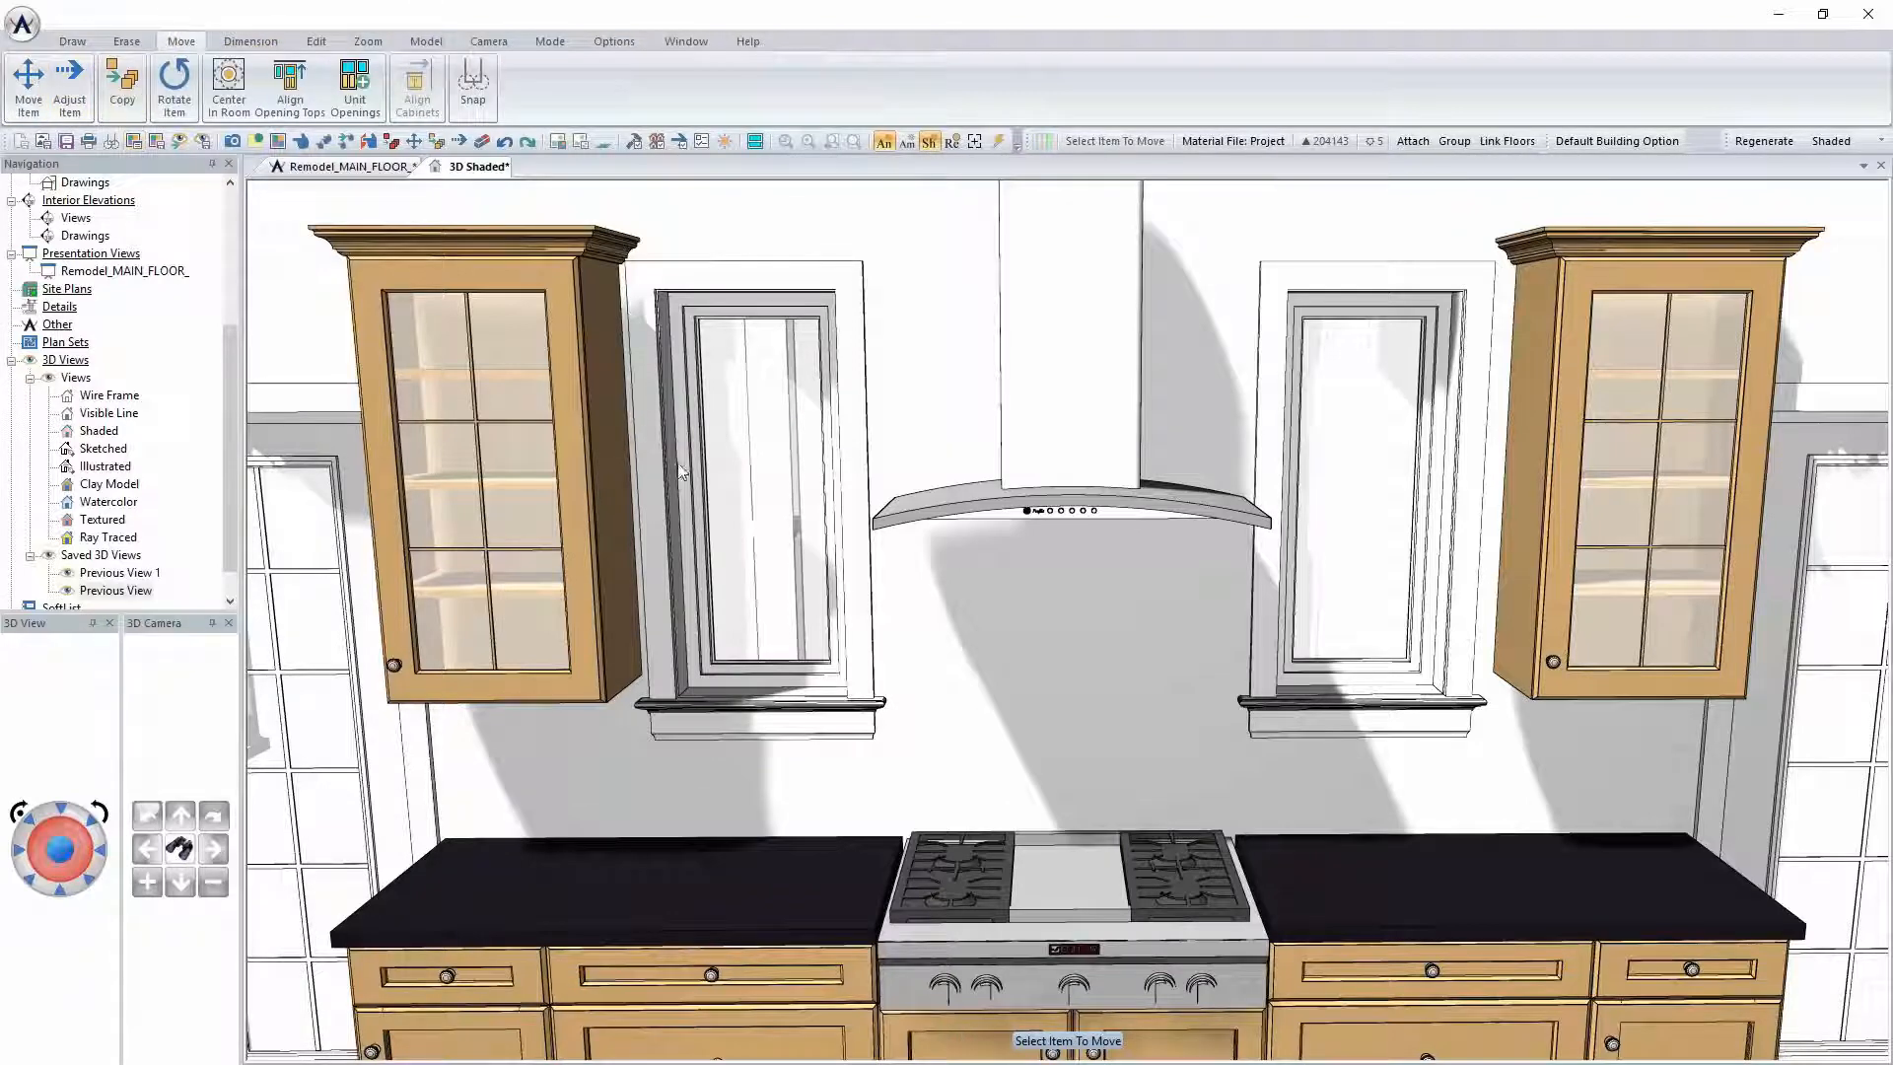
{"action": "left_click", "coordinate": [684, 464]}
{"action": "left_click", "coordinate": [694, 456]}
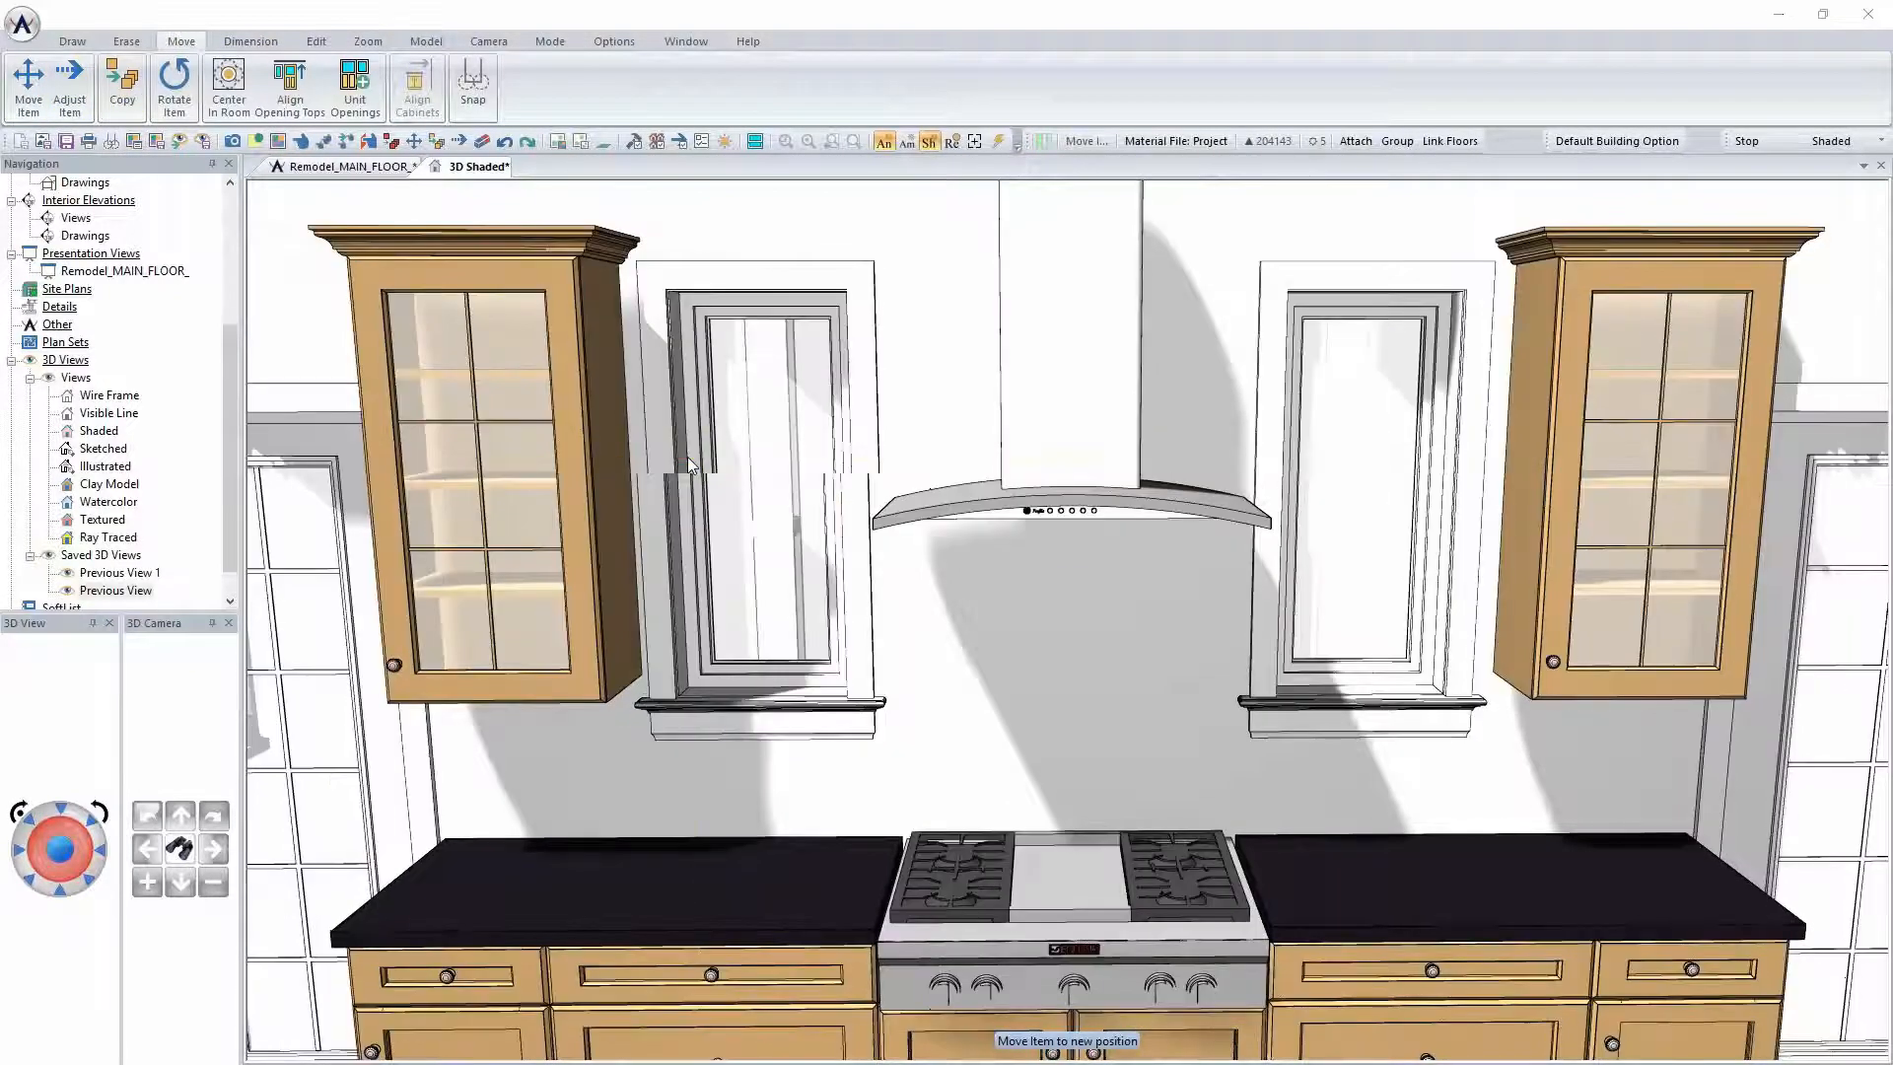
{"action": "left_click", "coordinate": [684, 457]}
{"action": "left_click", "coordinate": [676, 458]}
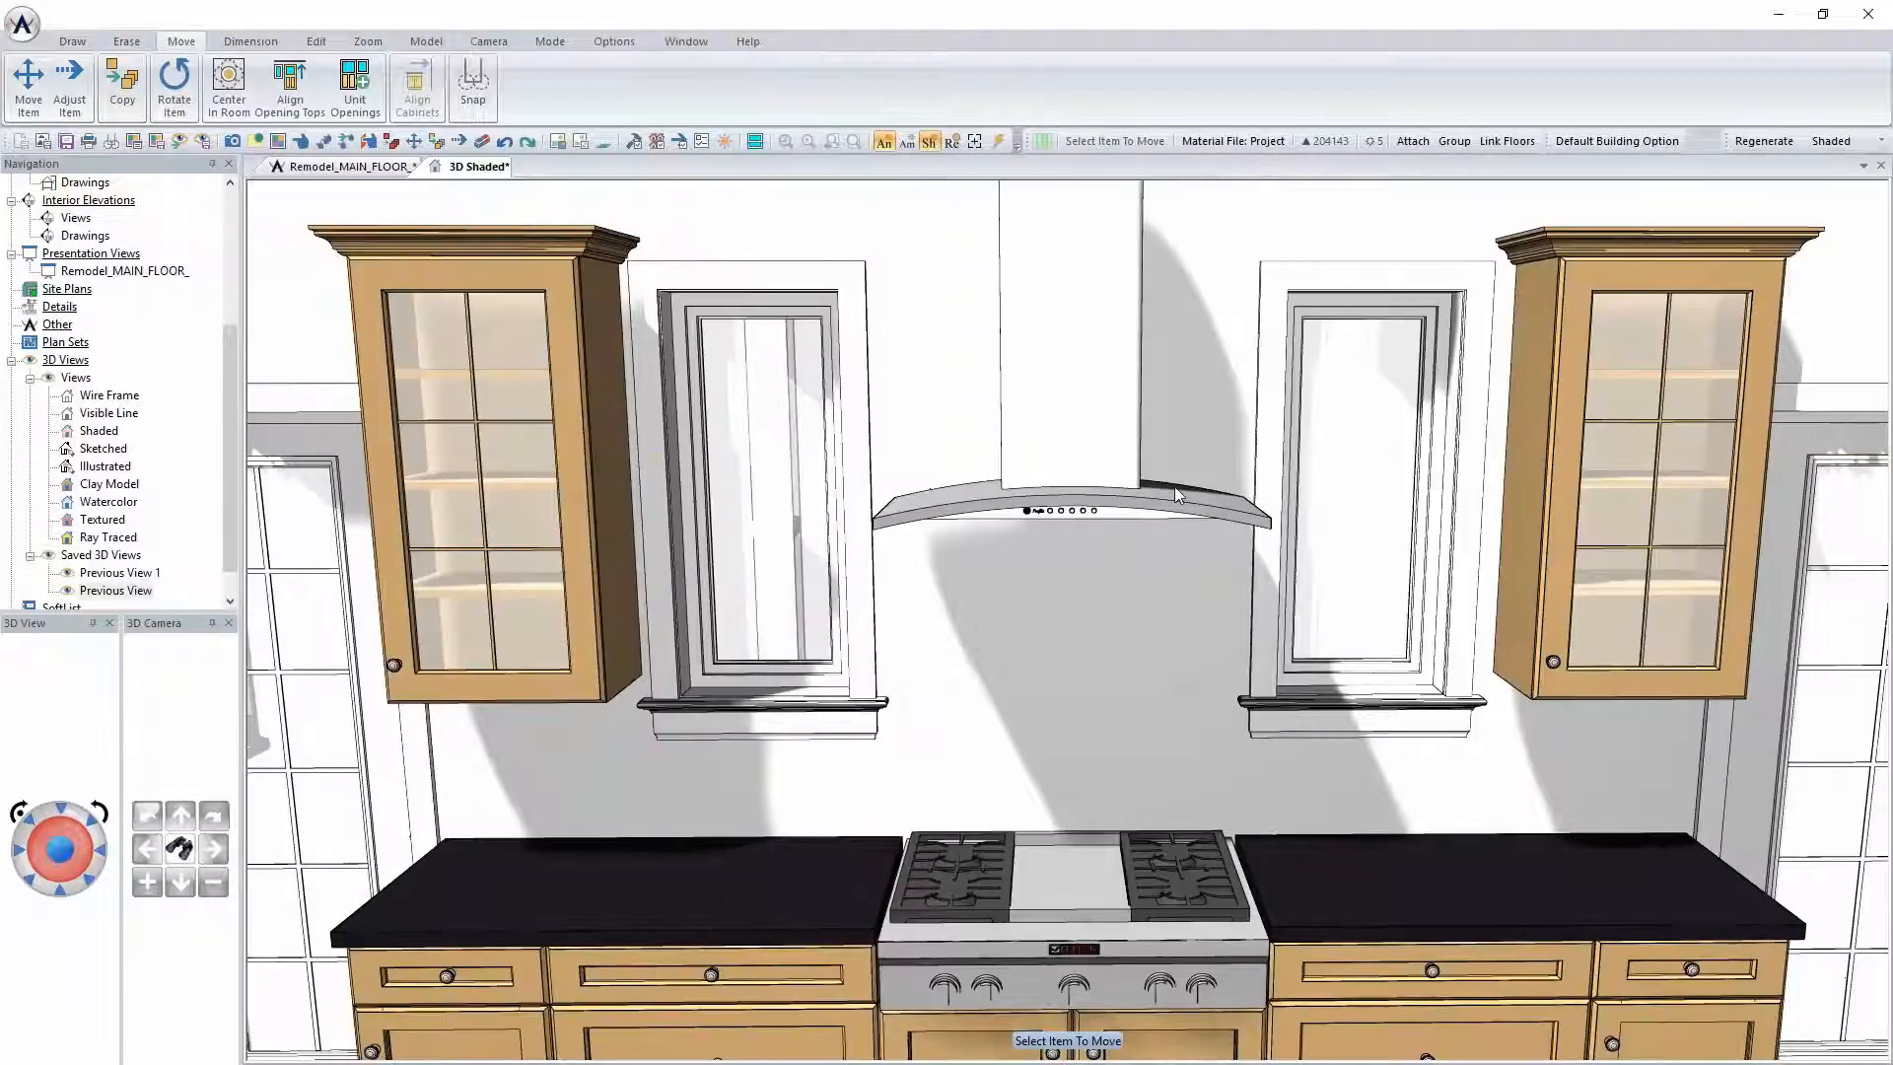
{"action": "left_click", "coordinate": [1288, 469]}
{"action": "left_click", "coordinate": [1296, 470]}
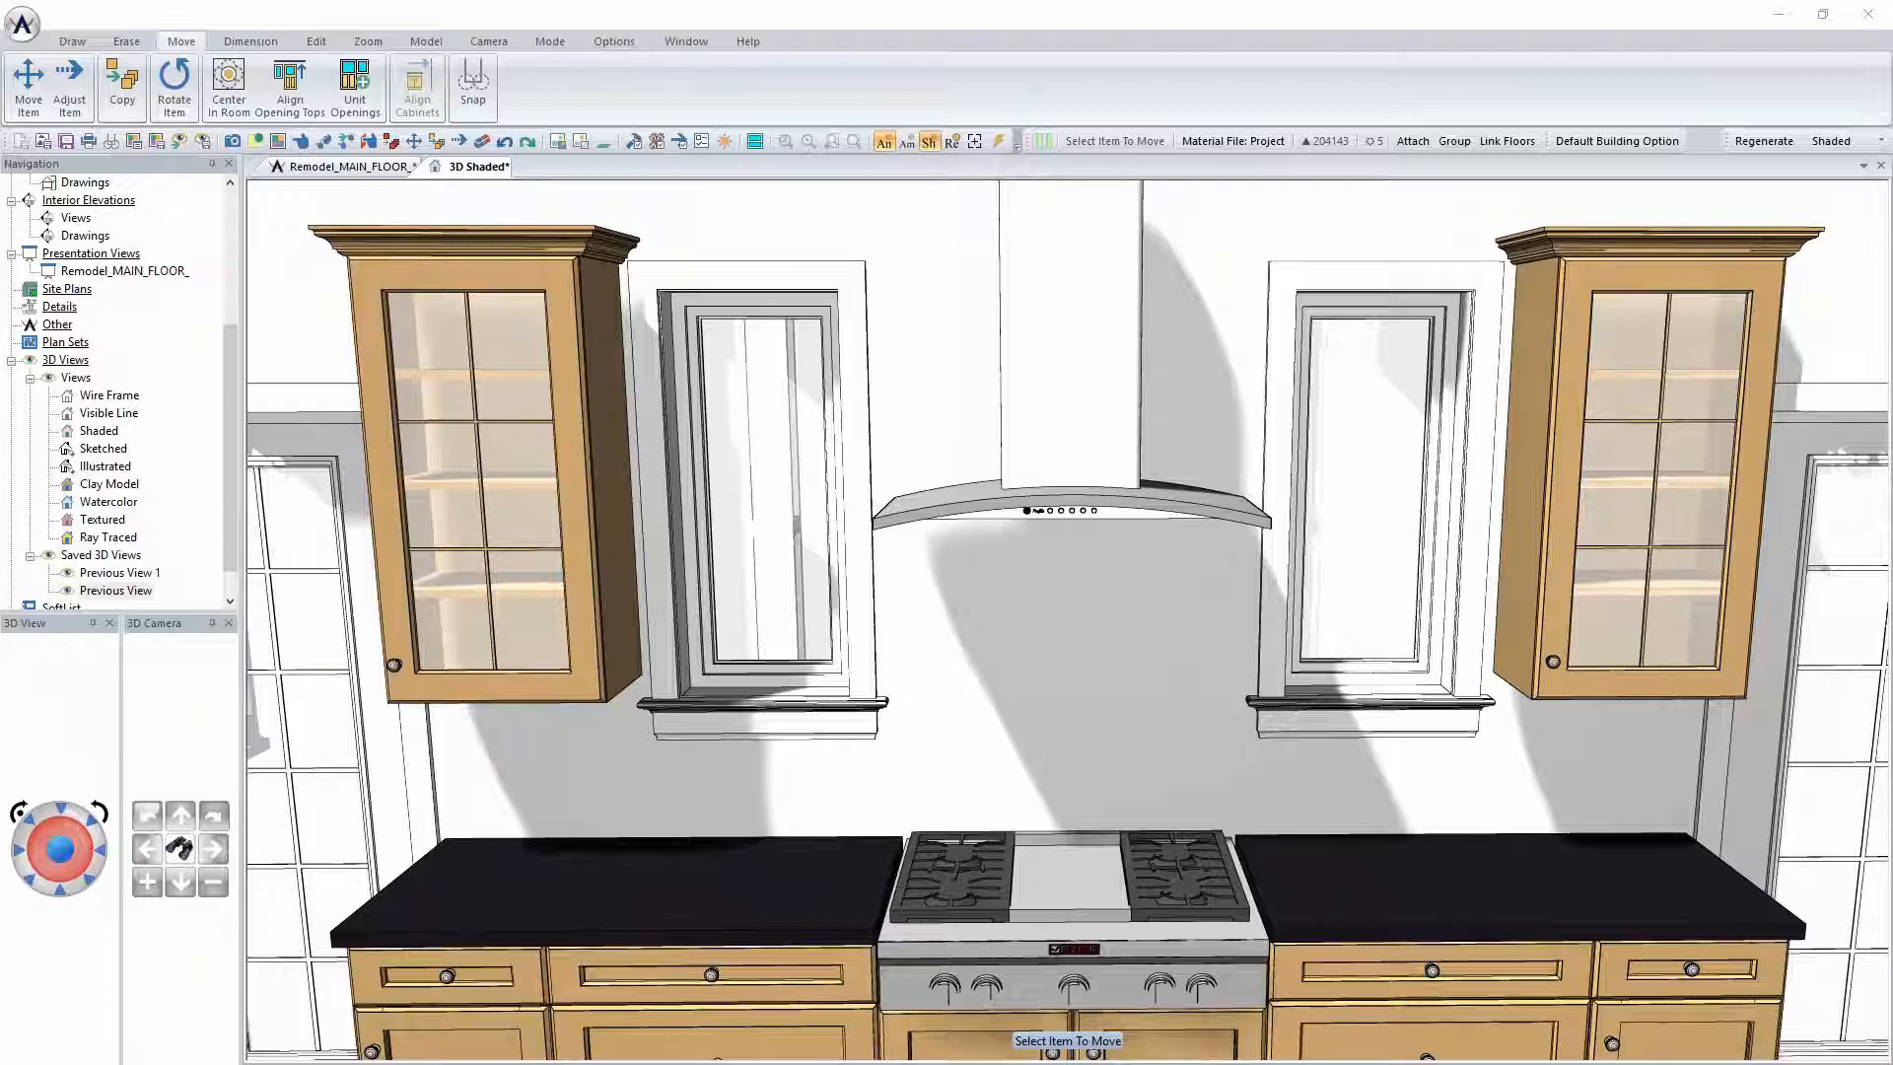
Turn off the default interior trim on both casement windows beside the vent hood
{"action": "right_click", "coordinate": [1464, 419]}
{"action": "left_click", "coordinate": [1475, 460]}
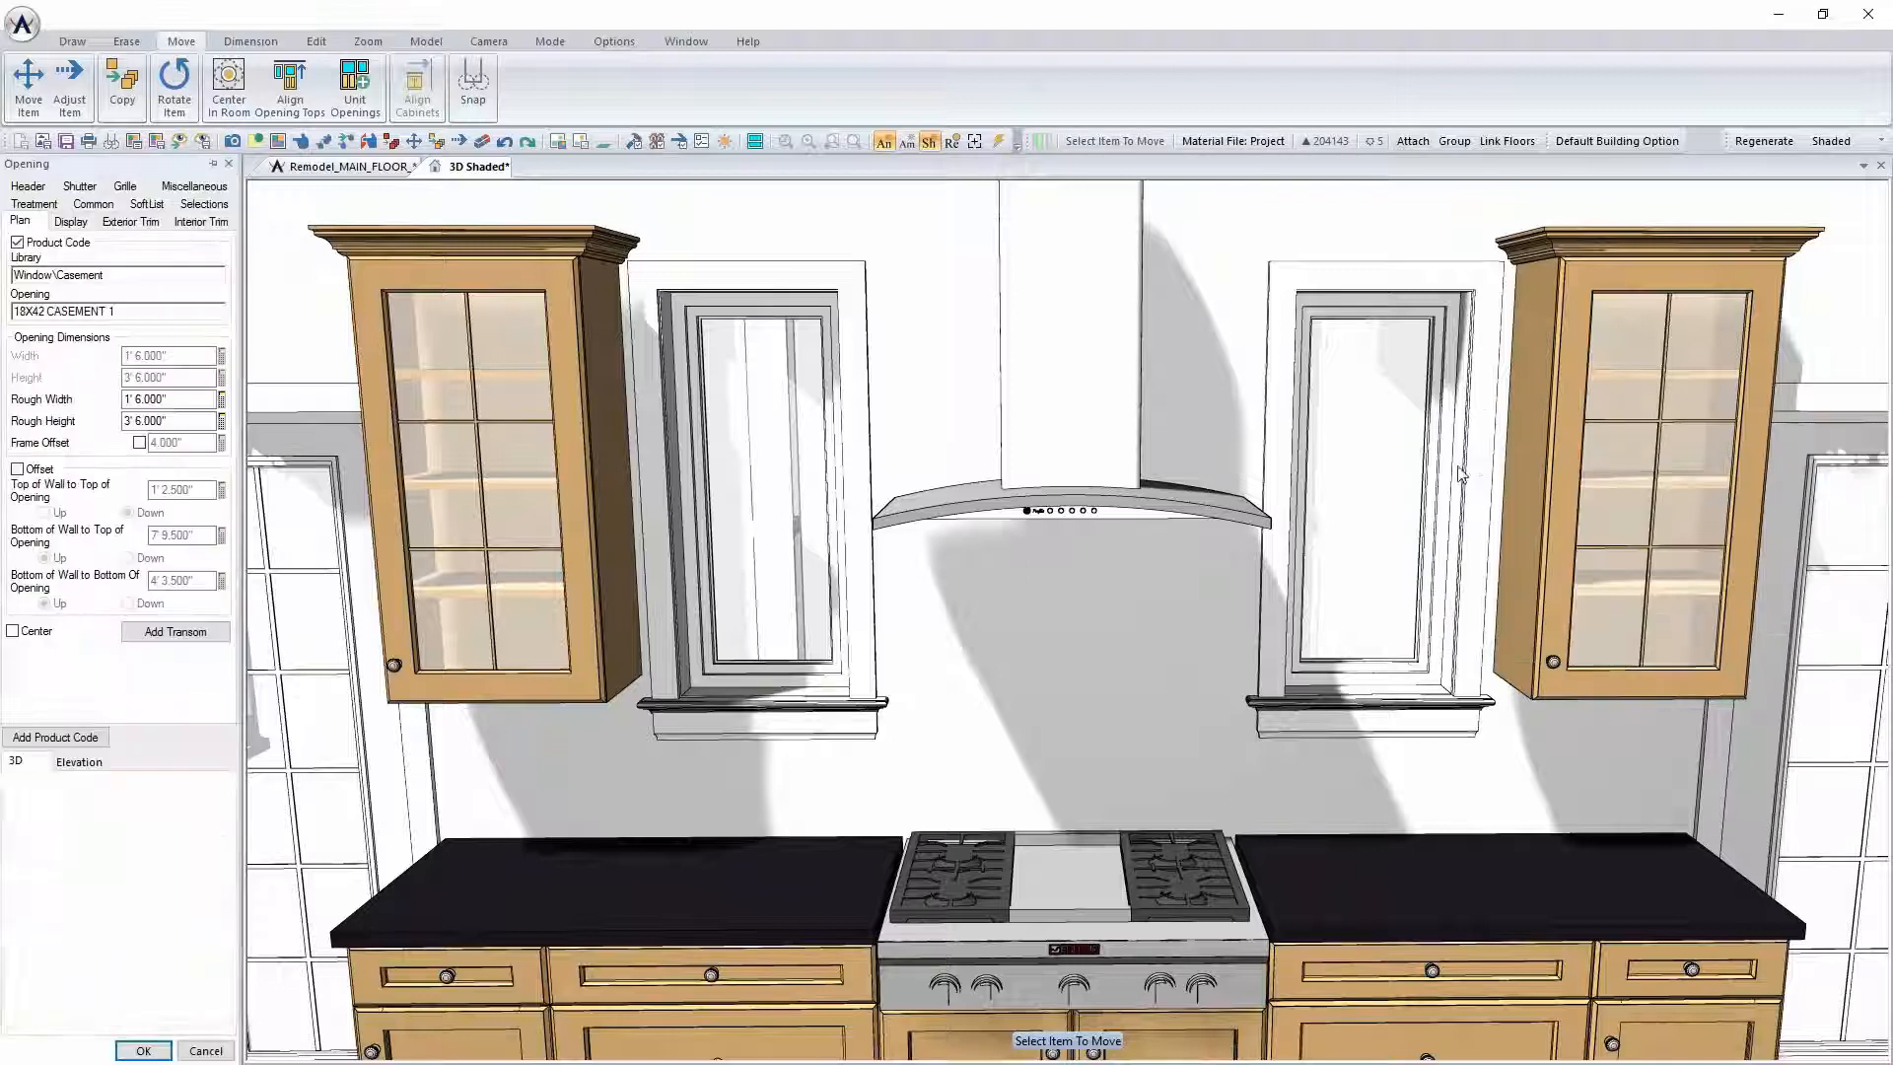
{"action": "left_click", "coordinate": [195, 223]}
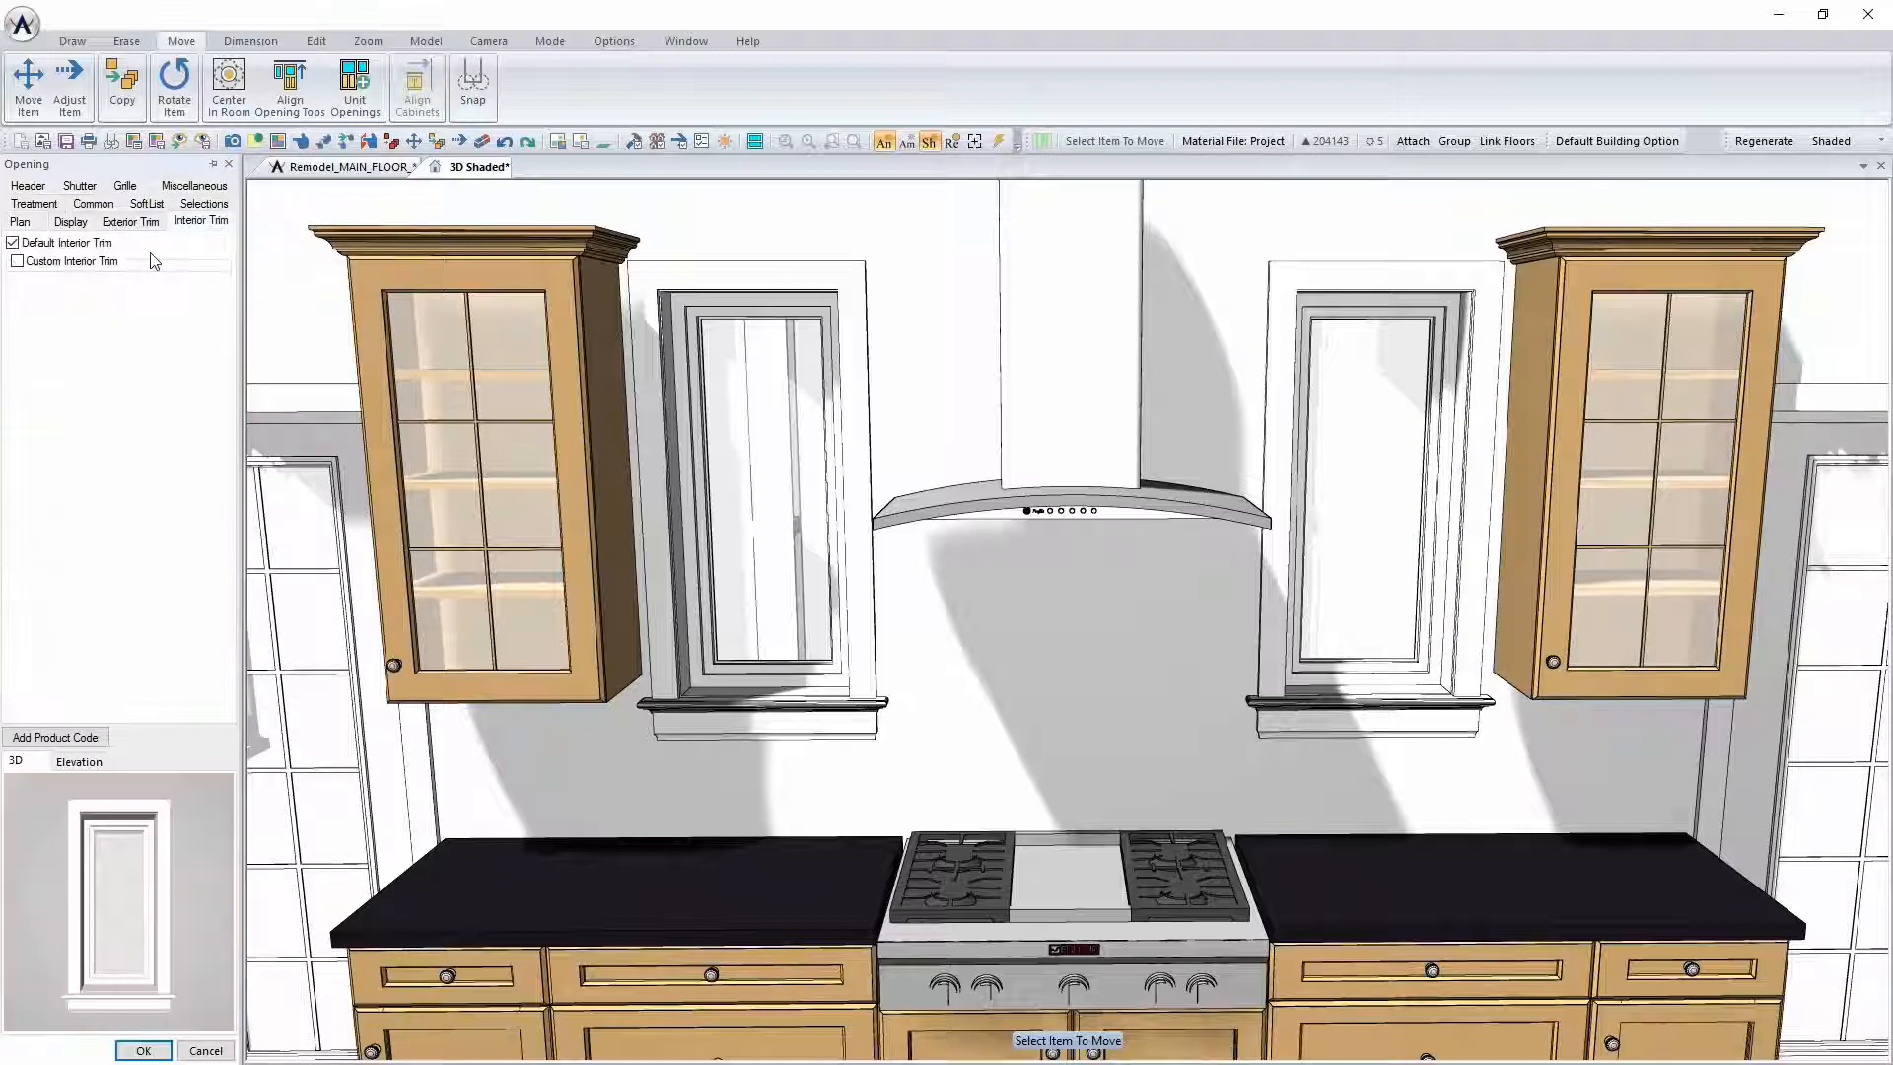
{"action": "left_click", "coordinate": [68, 244]}
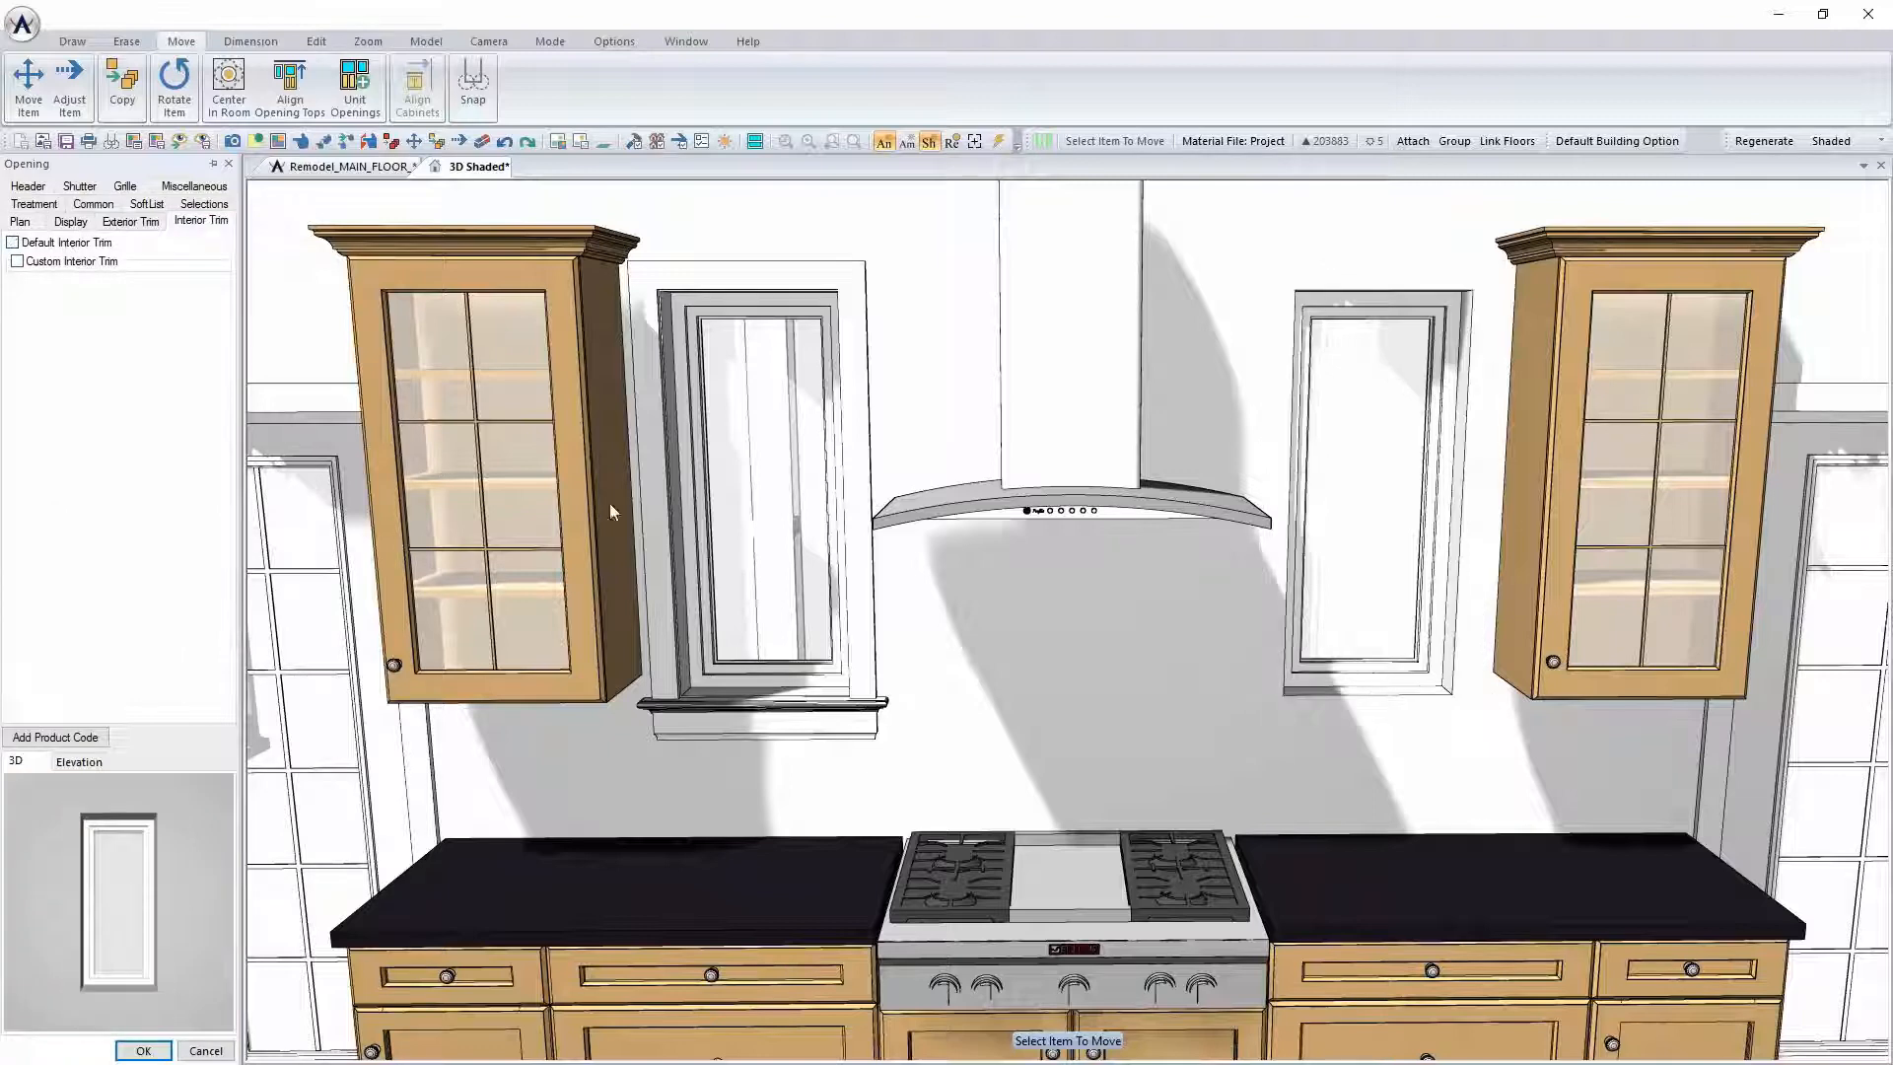
{"action": "right_click", "coordinate": [800, 476]}
{"action": "left_click", "coordinate": [880, 585]}
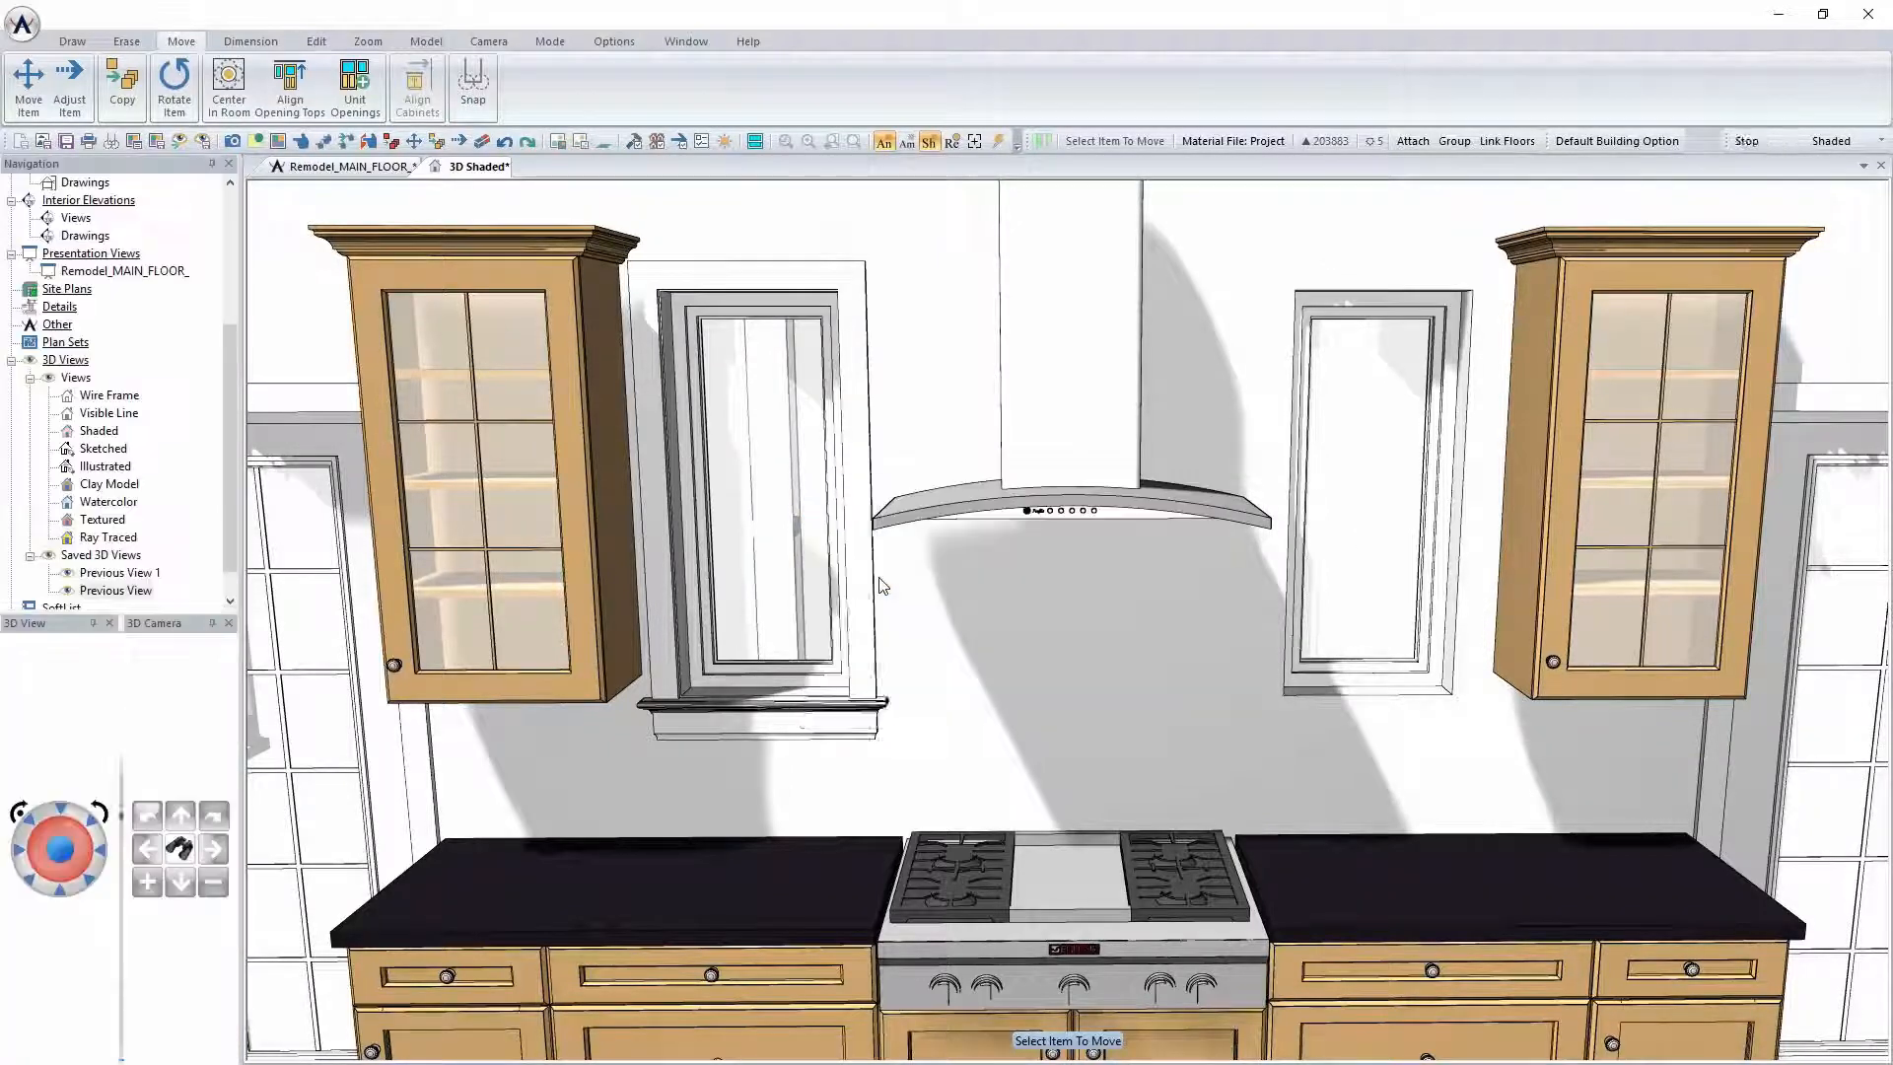
Examine the untrimmed windows, the cooktop run and the adjoining appliance and tall cabinet wall in 3D
{"action": "mouse_move", "coordinate": [1146, 633]}
{"action": "middle_mouse_down"}
{"action": "mouse_move", "coordinate": [1124, 641]}
{"action": "mouse_move", "coordinate": [1170, 647]}
{"action": "middle_mouse_up"}
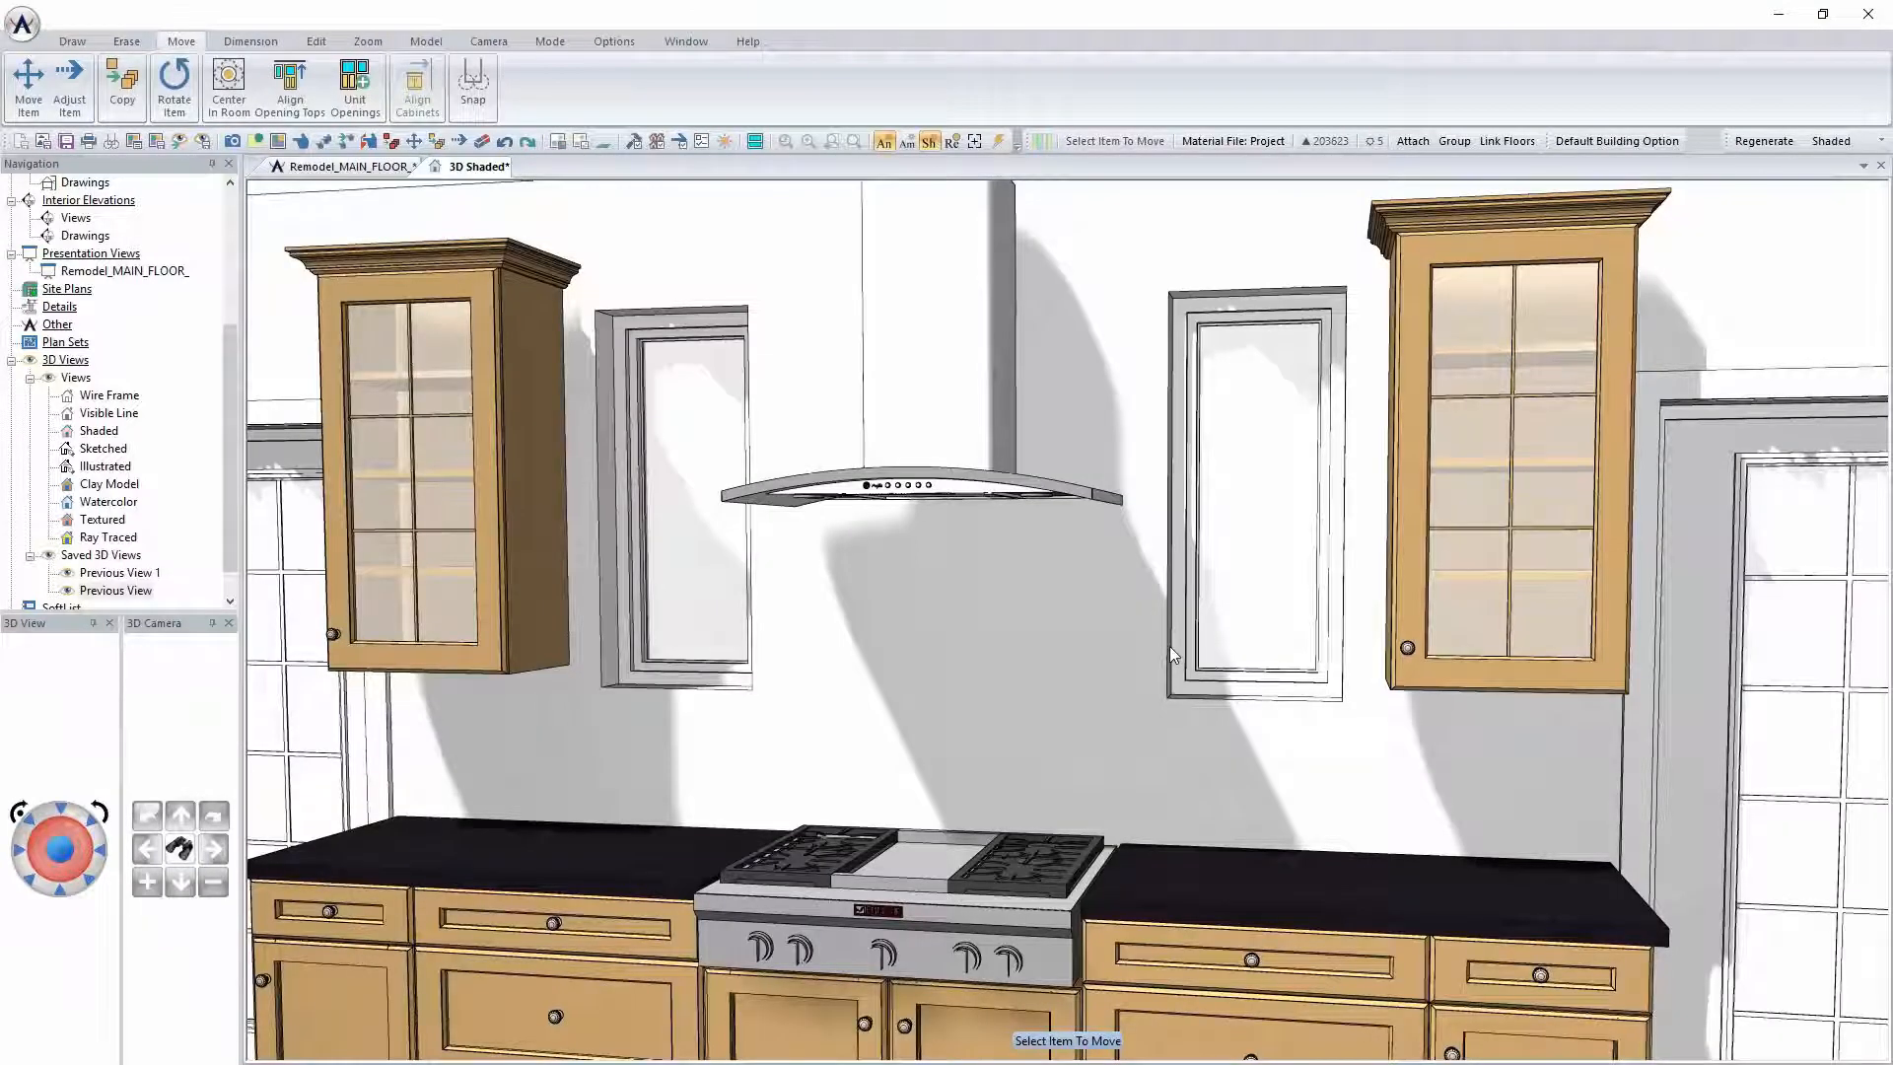
{"action": "middle_click_drag", "start_coordinate": [1228, 712], "coordinate": [1177, 727]}
{"action": "scroll", "coordinate": [1174, 718], "scroll_direction": "down", "scroll_amount": 3}
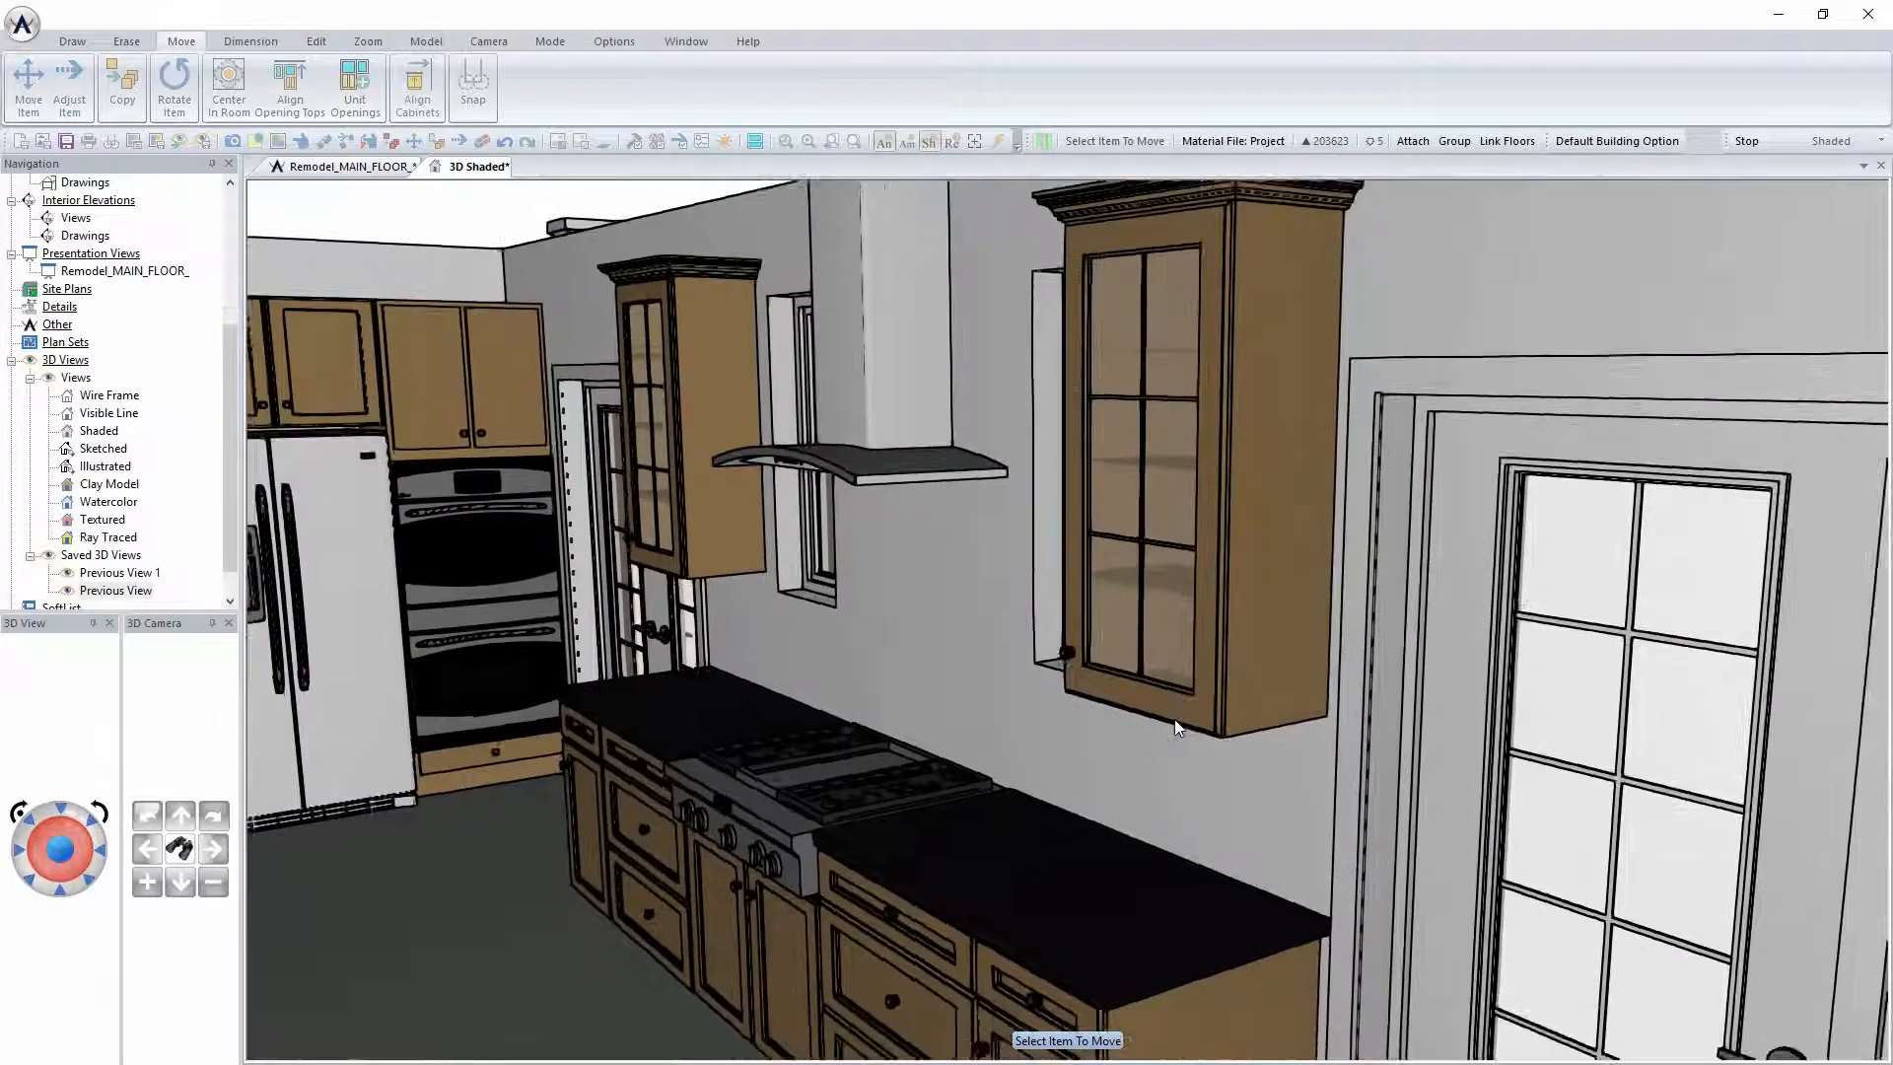
{"action": "key", "text": "Left"}
{"action": "key", "text": "Left"}
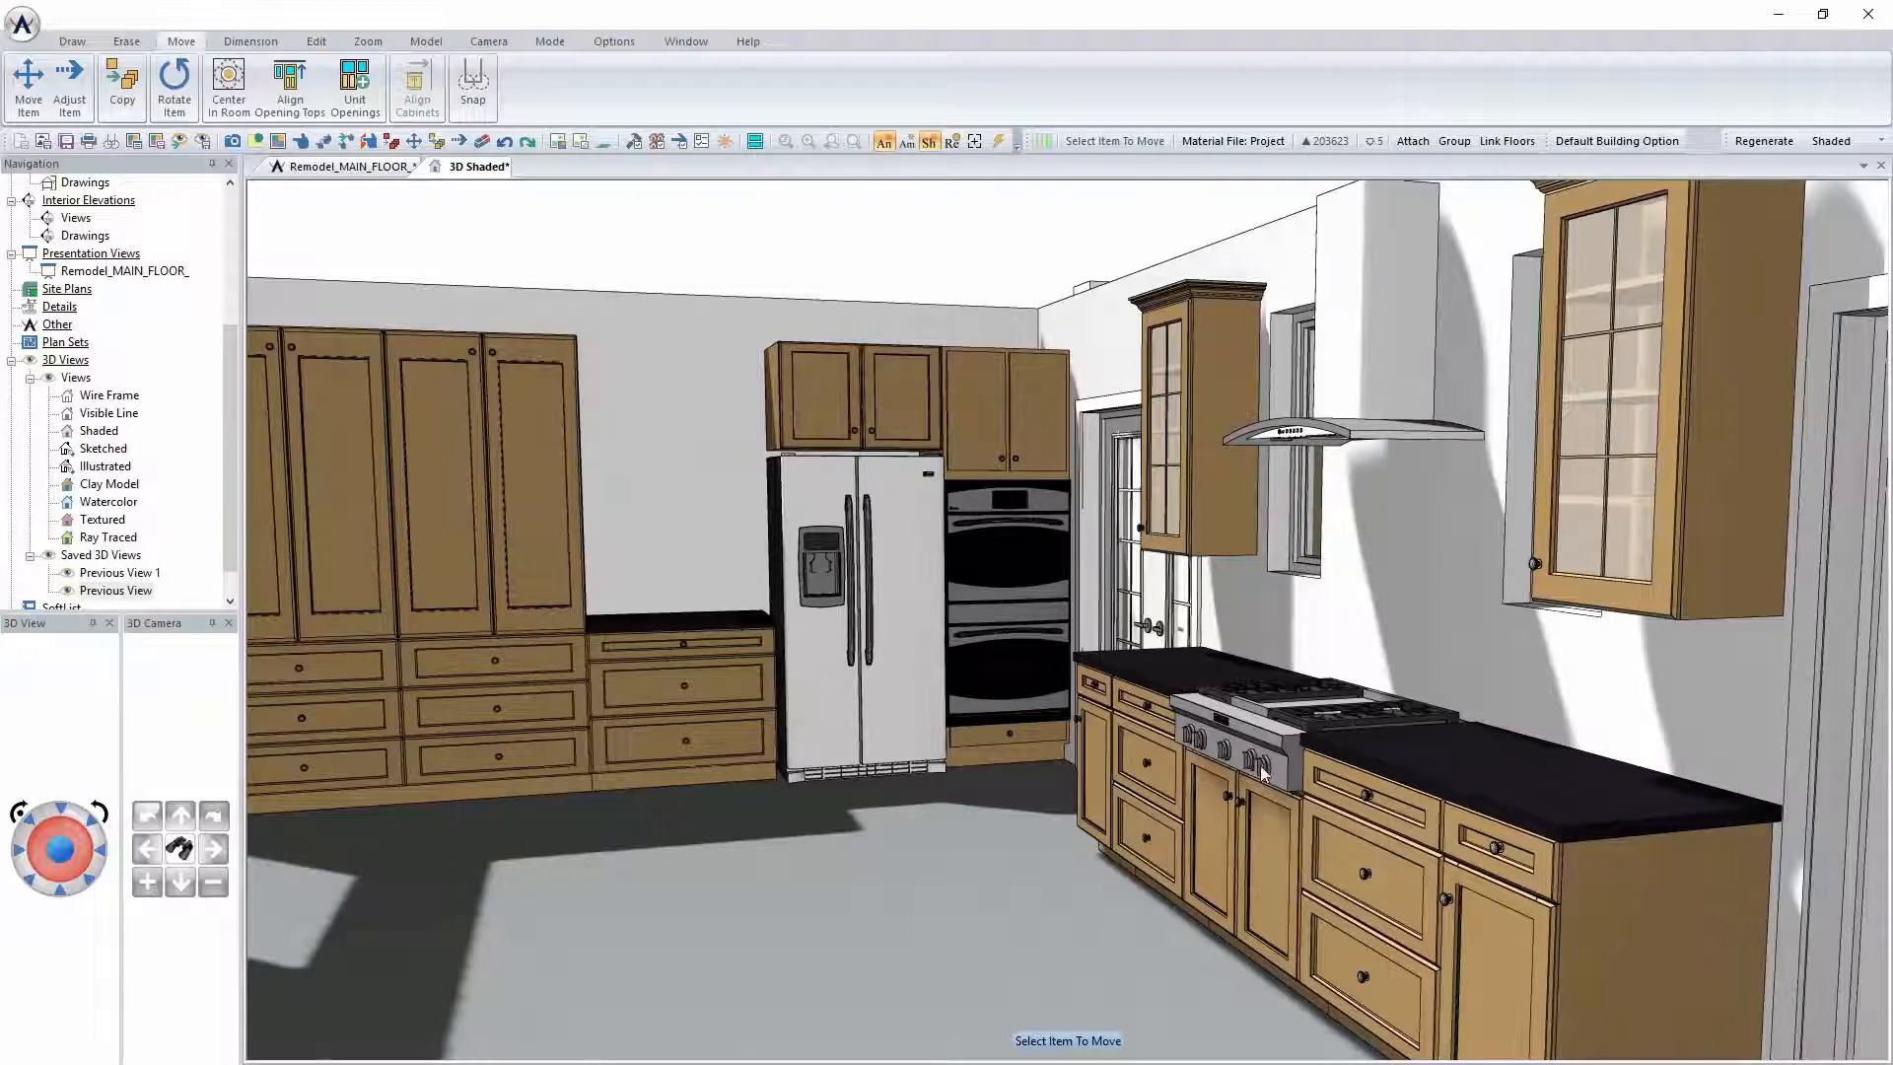
Place three T369624D tall cabinets side by side along the stair wall in the floor plan and check them in 3D
{"action": "left_click", "coordinate": [347, 167]}
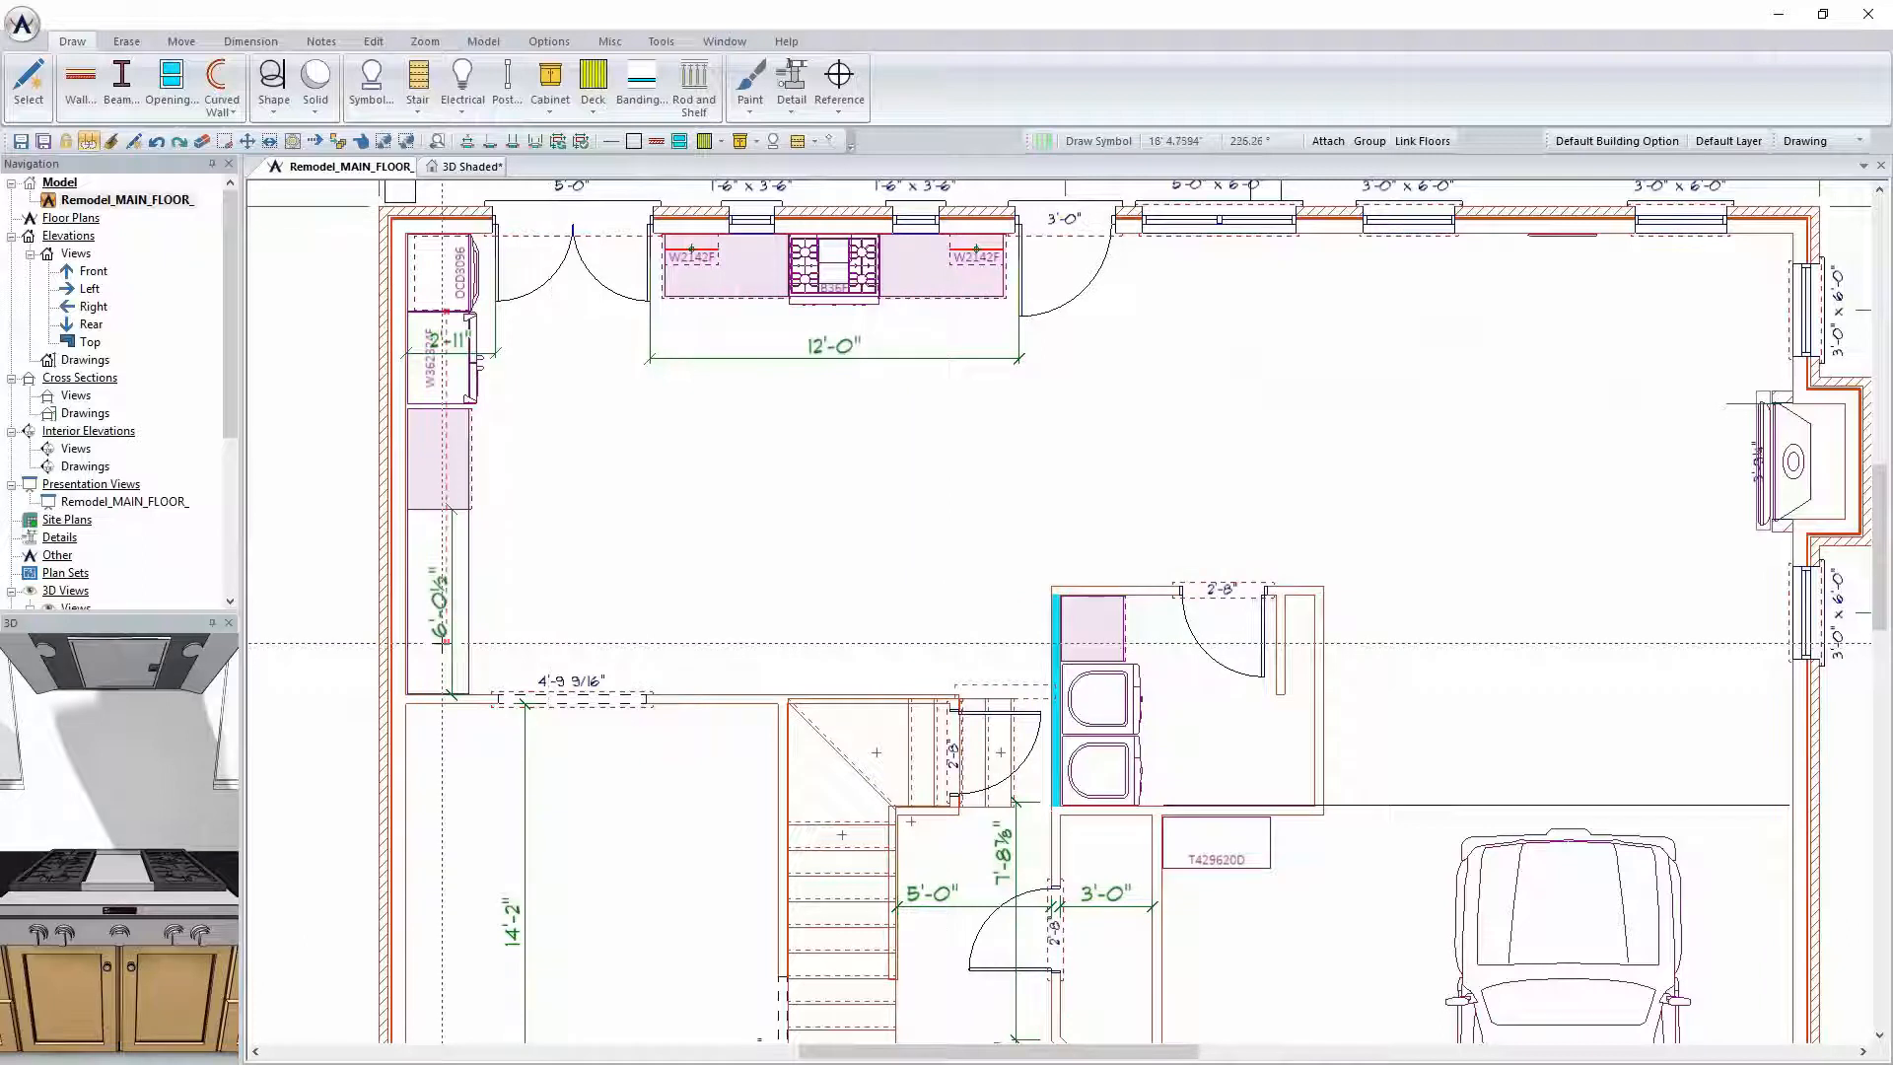
{"action": "left_click", "coordinate": [439, 668]}
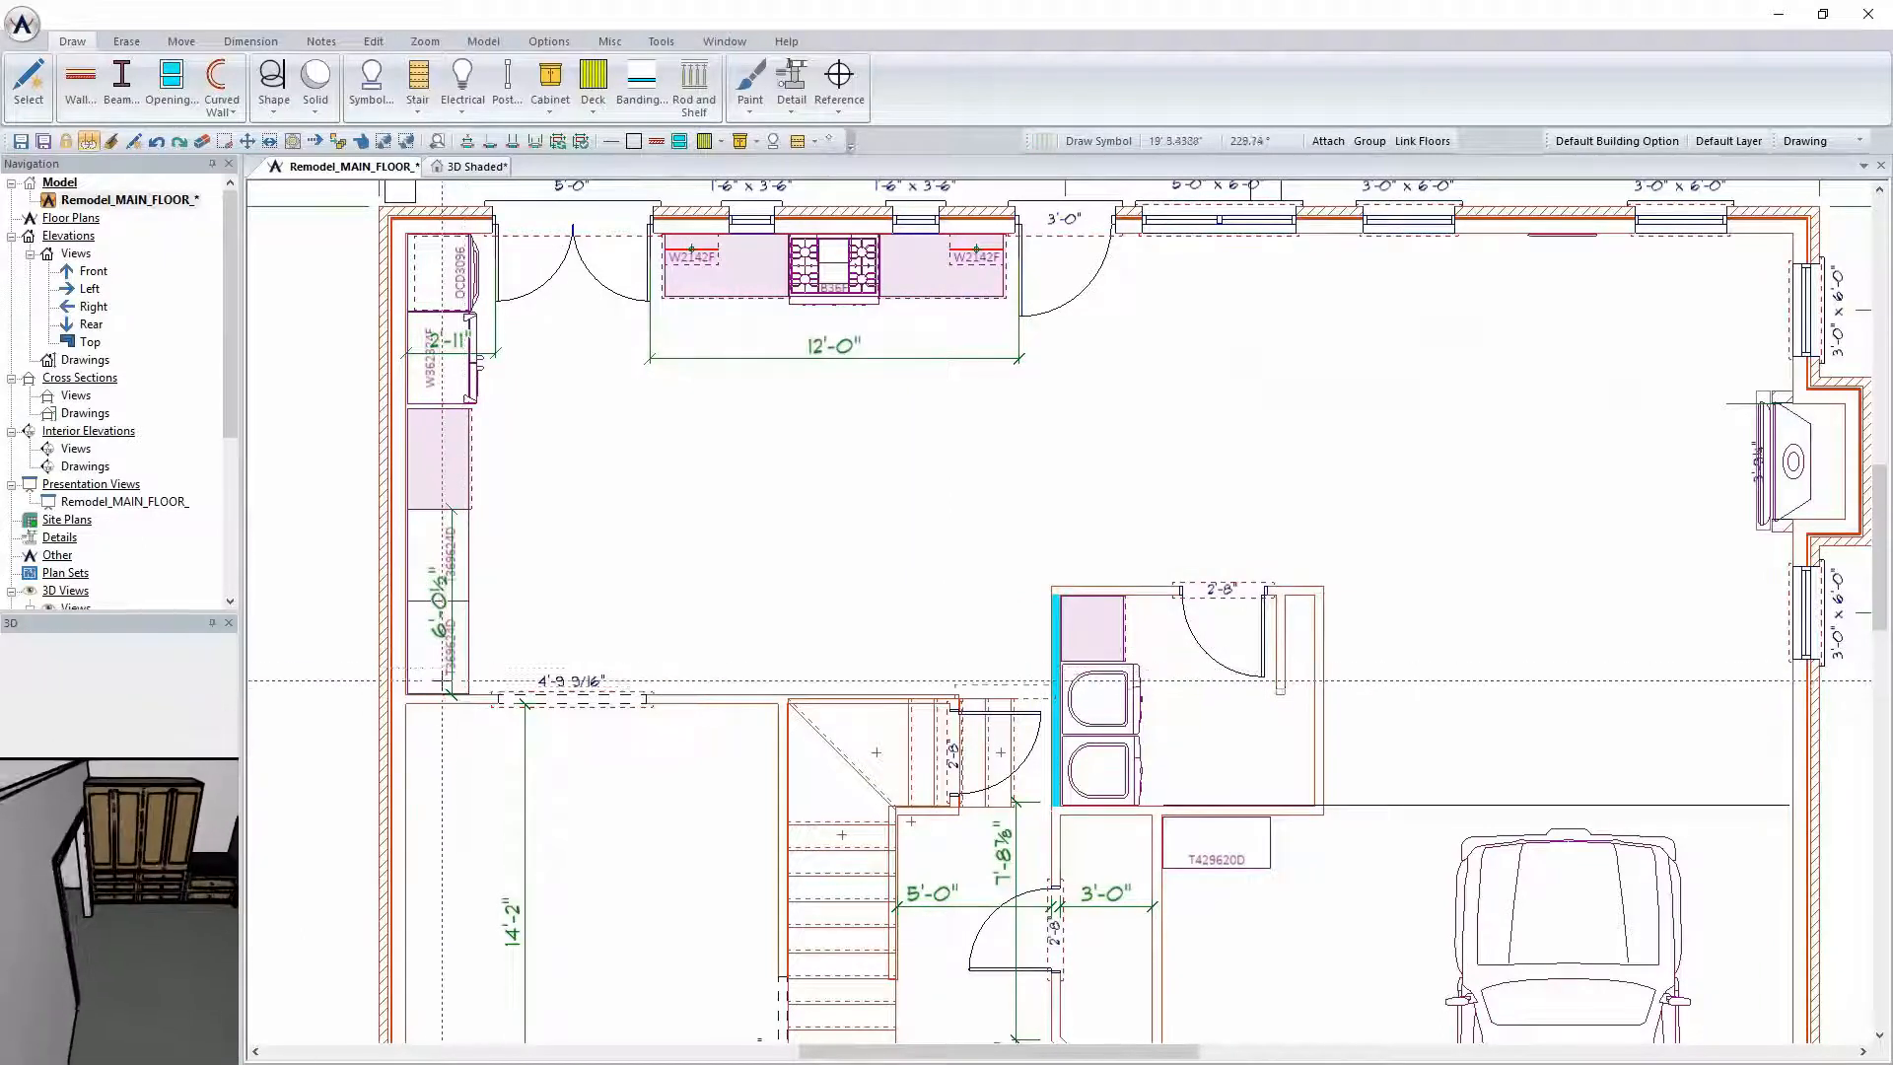
{"action": "scroll", "coordinate": [439, 668], "scroll_direction": "up", "scroll_amount": 3}
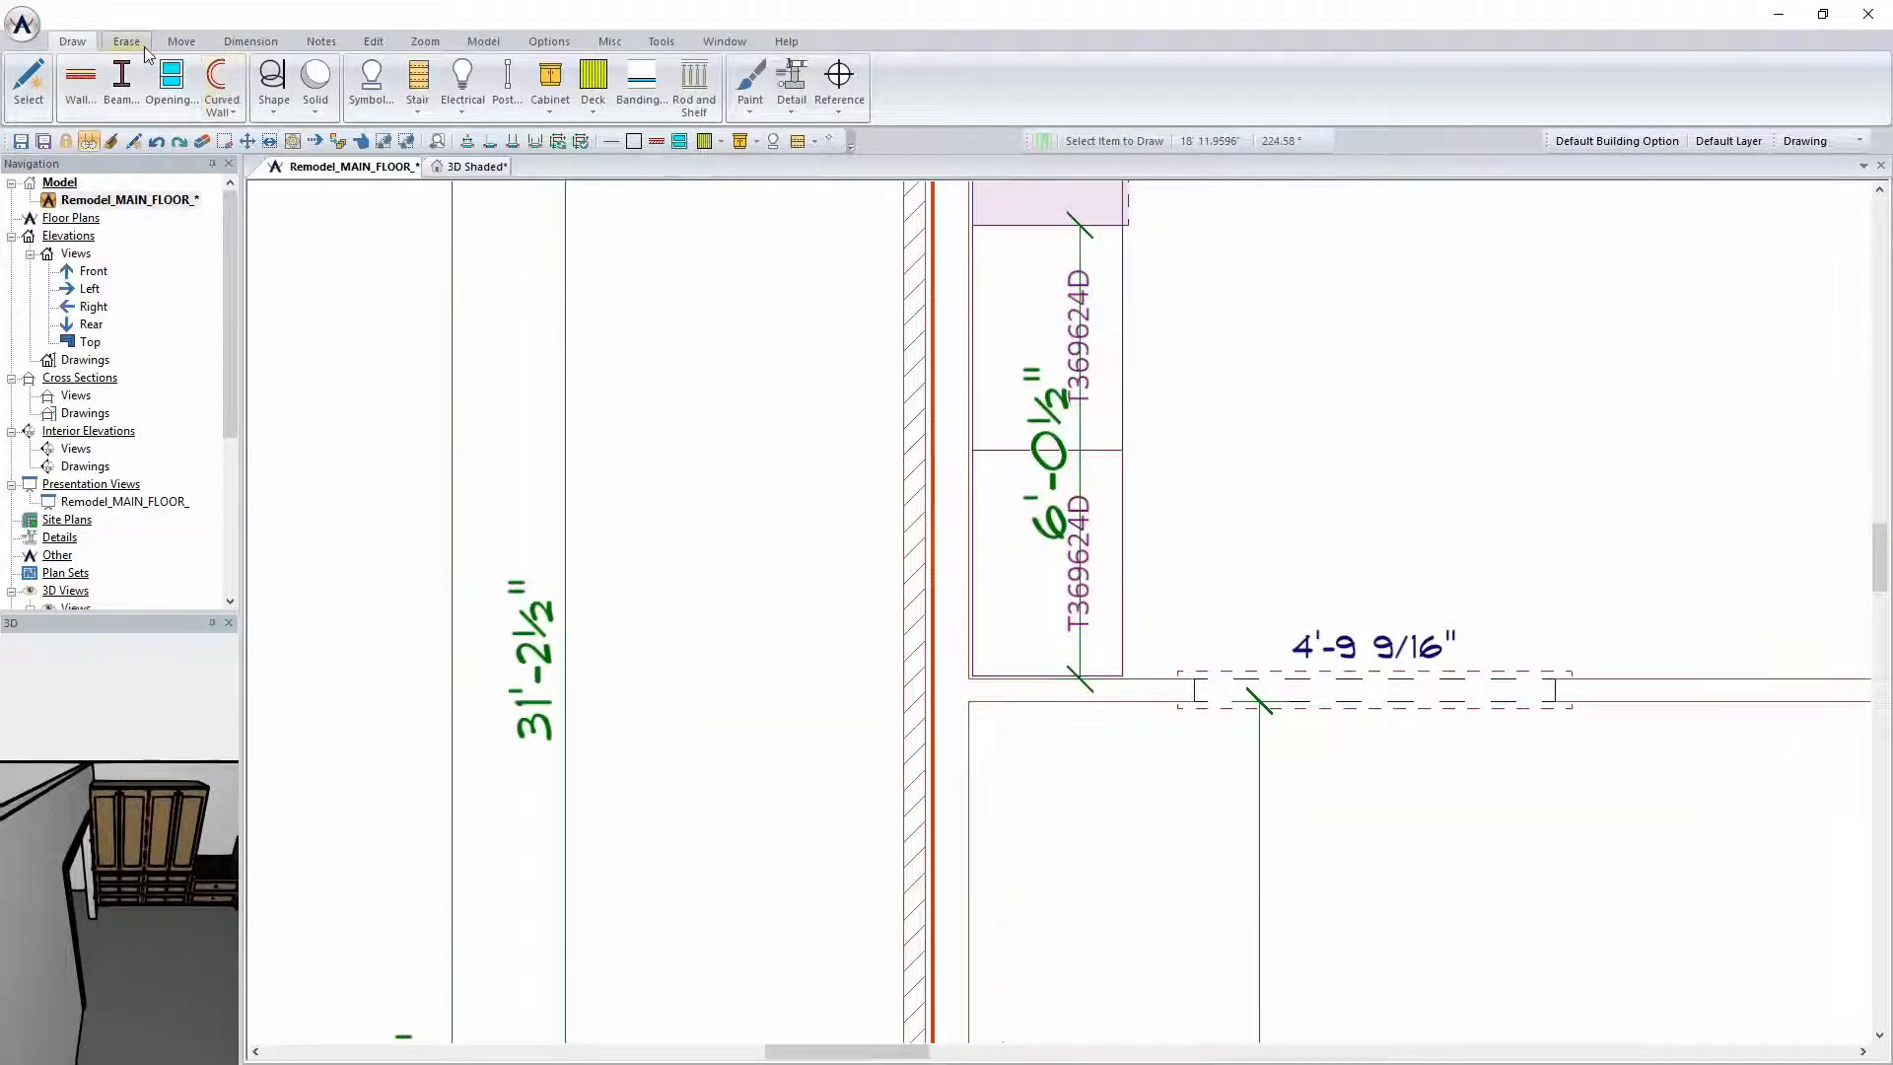
{"action": "scroll", "coordinate": [1183, 691], "scroll_direction": "down", "scroll_amount": 2}
{"action": "middle_click_drag", "start_coordinate": [1802, 640], "coordinate": [1540, 695]}
{"action": "scroll", "coordinate": [1540, 695], "scroll_direction": "up", "scroll_amount": 3}
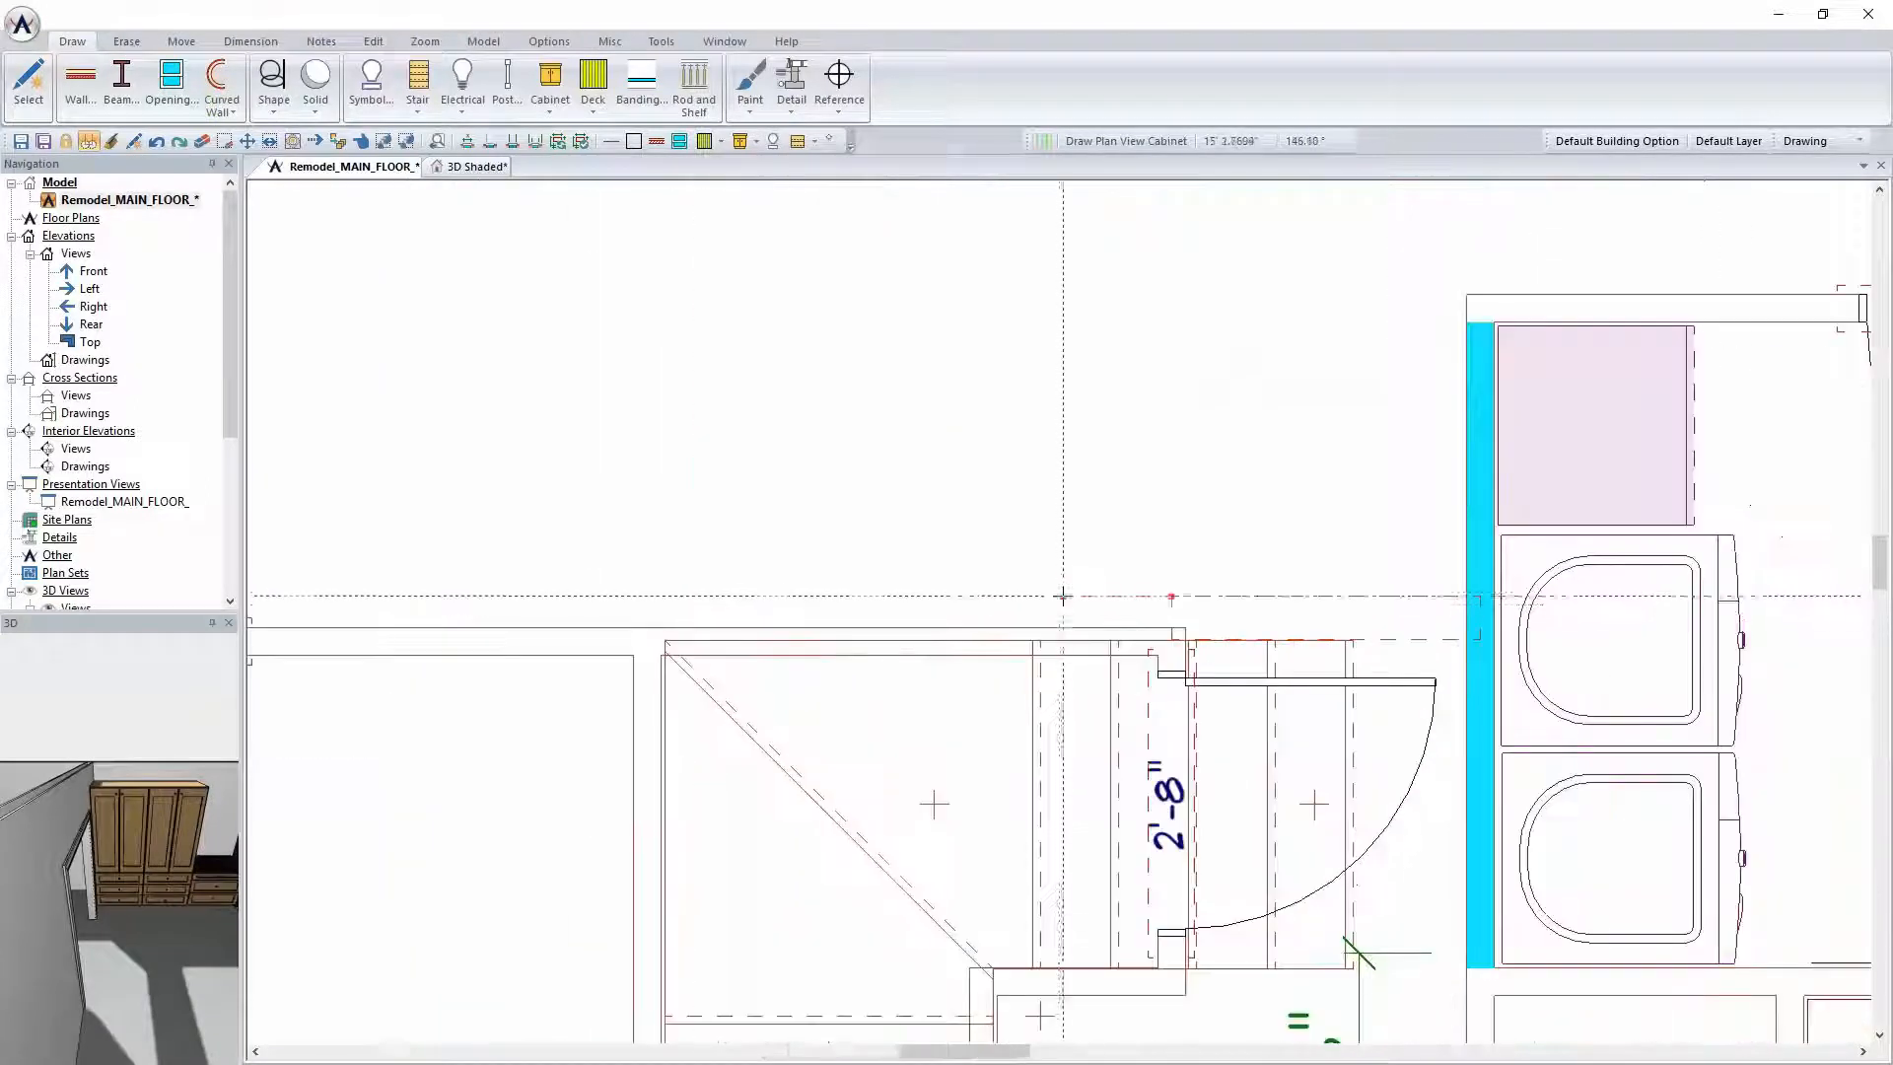
{"action": "left_click", "coordinate": [1014, 622]}
{"action": "scroll", "coordinate": [841, 619], "scroll_direction": "down", "scroll_amount": 2}
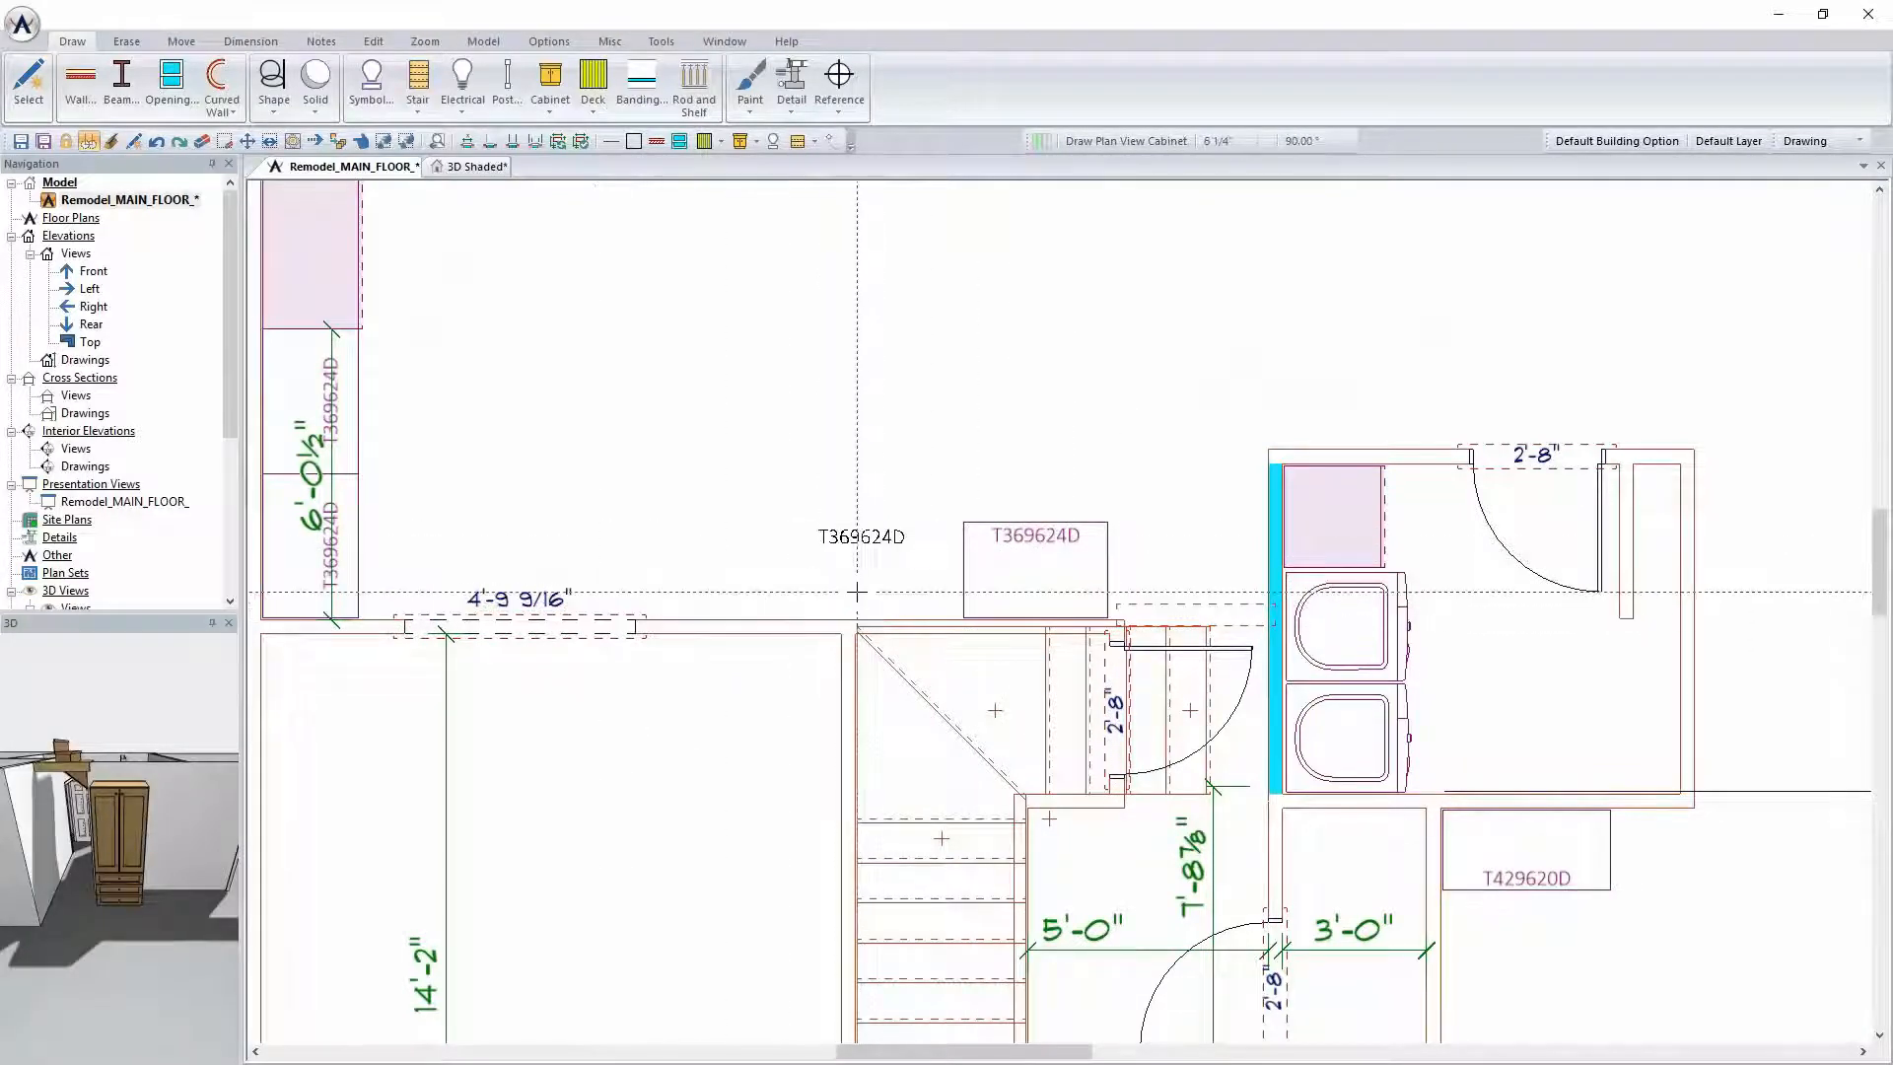
{"action": "left_click", "coordinate": [900, 581]}
{"action": "left_click", "coordinate": [723, 597]}
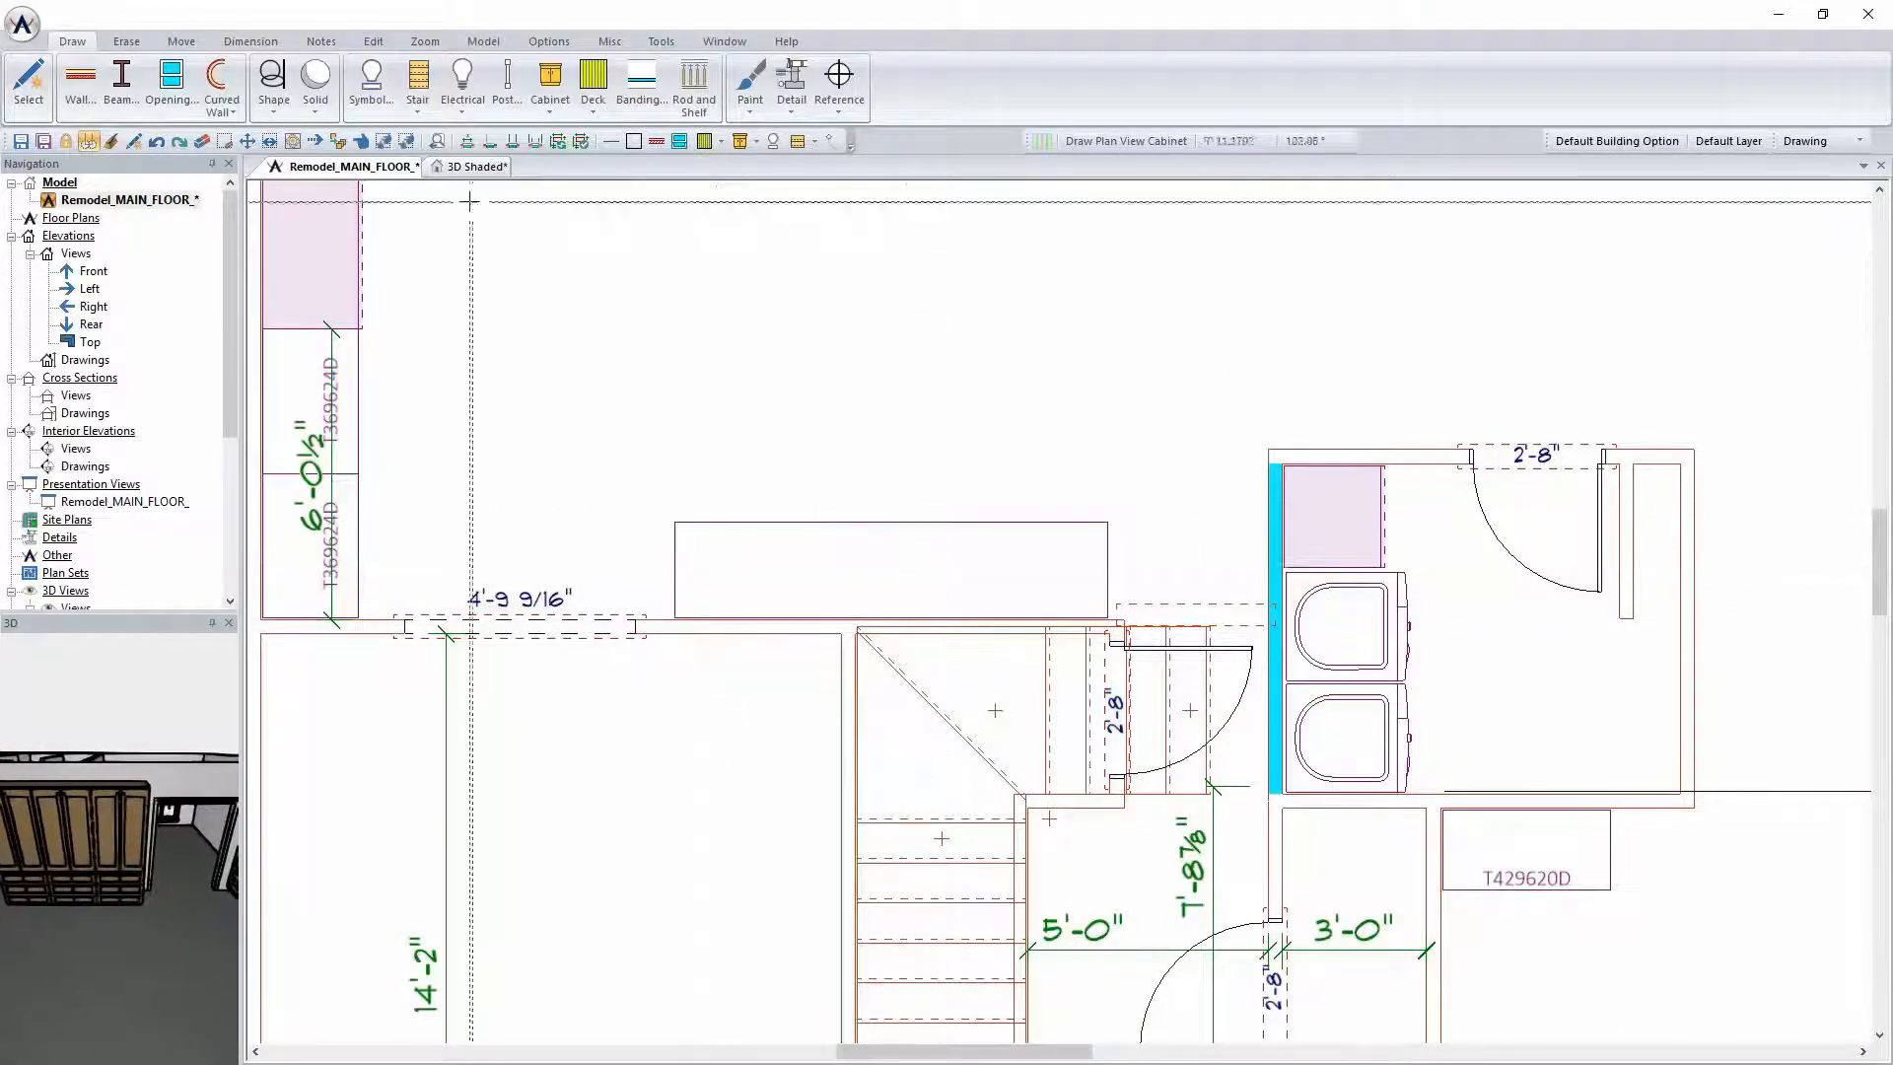
{"action": "left_click", "coordinate": [478, 167]}
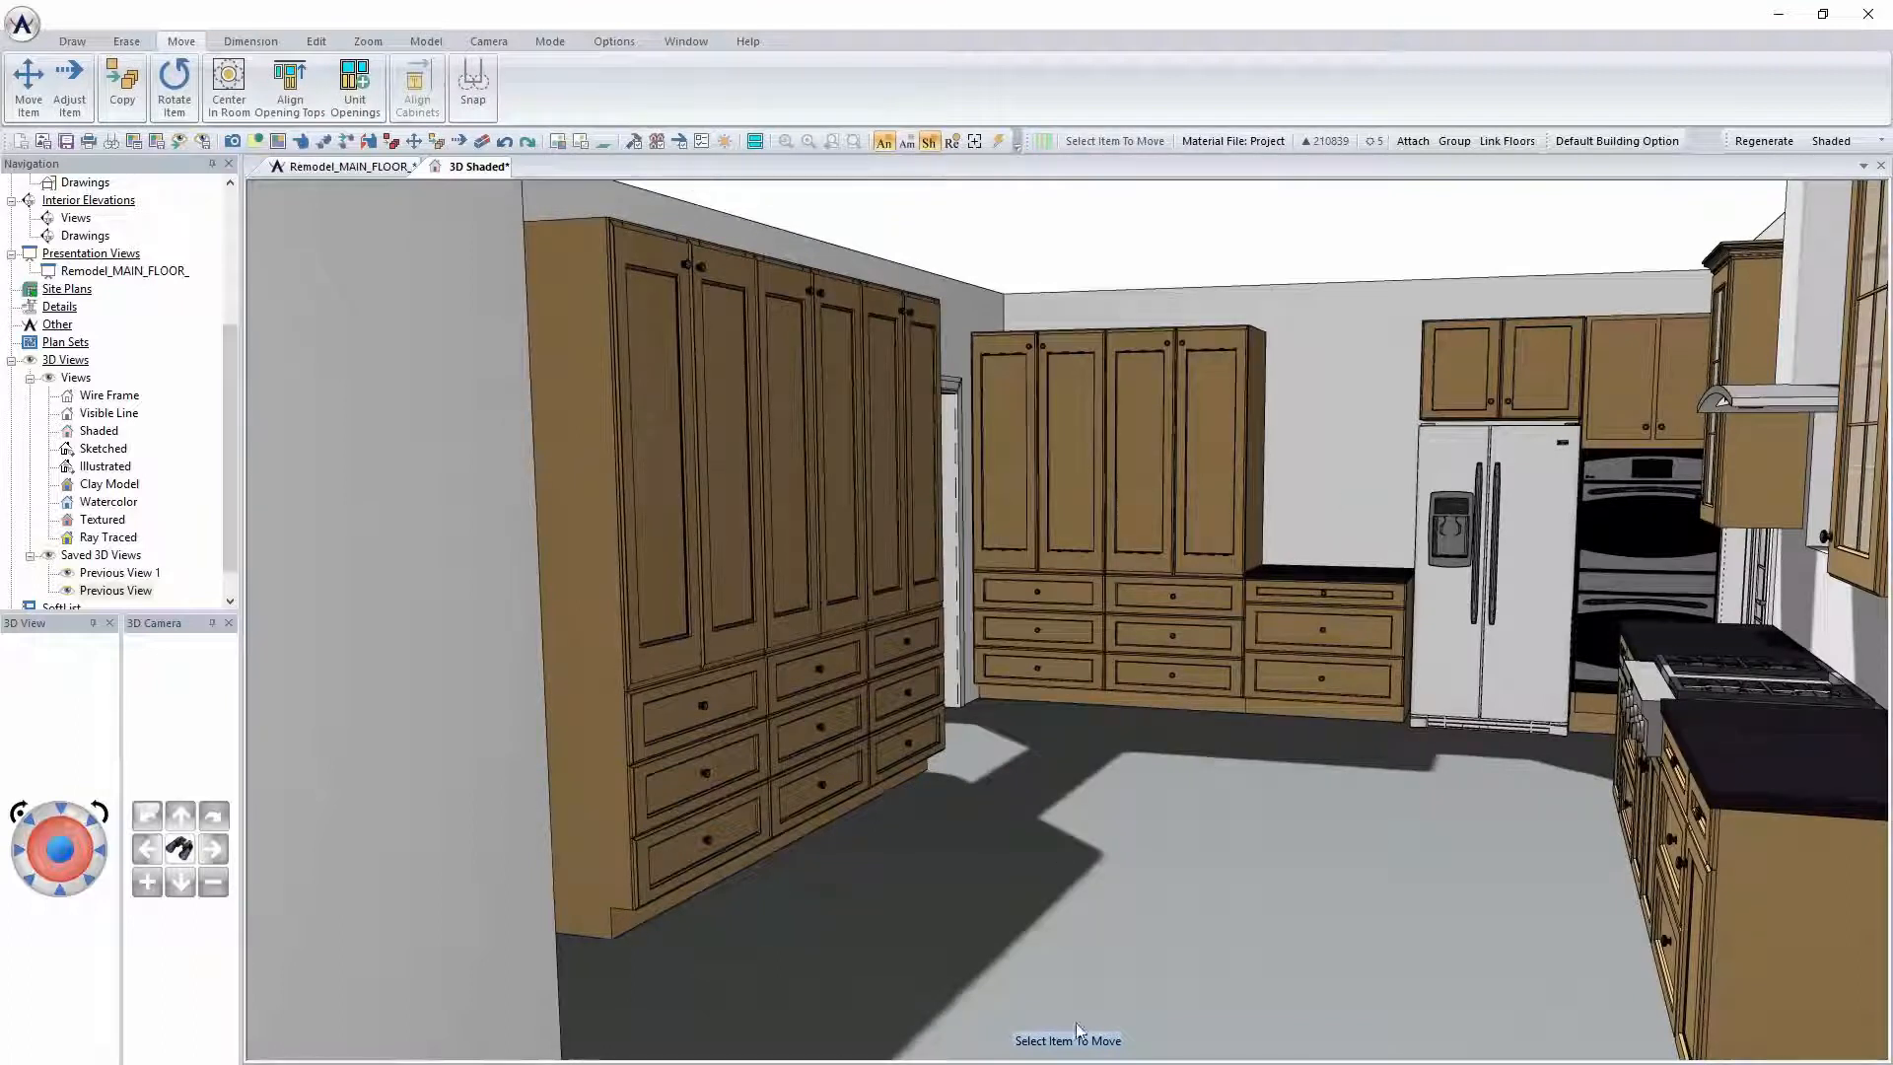
Return to the floor plan and set up a standard two-door base cabinet 36" wide
{"action": "left_click", "coordinate": [325, 167]}
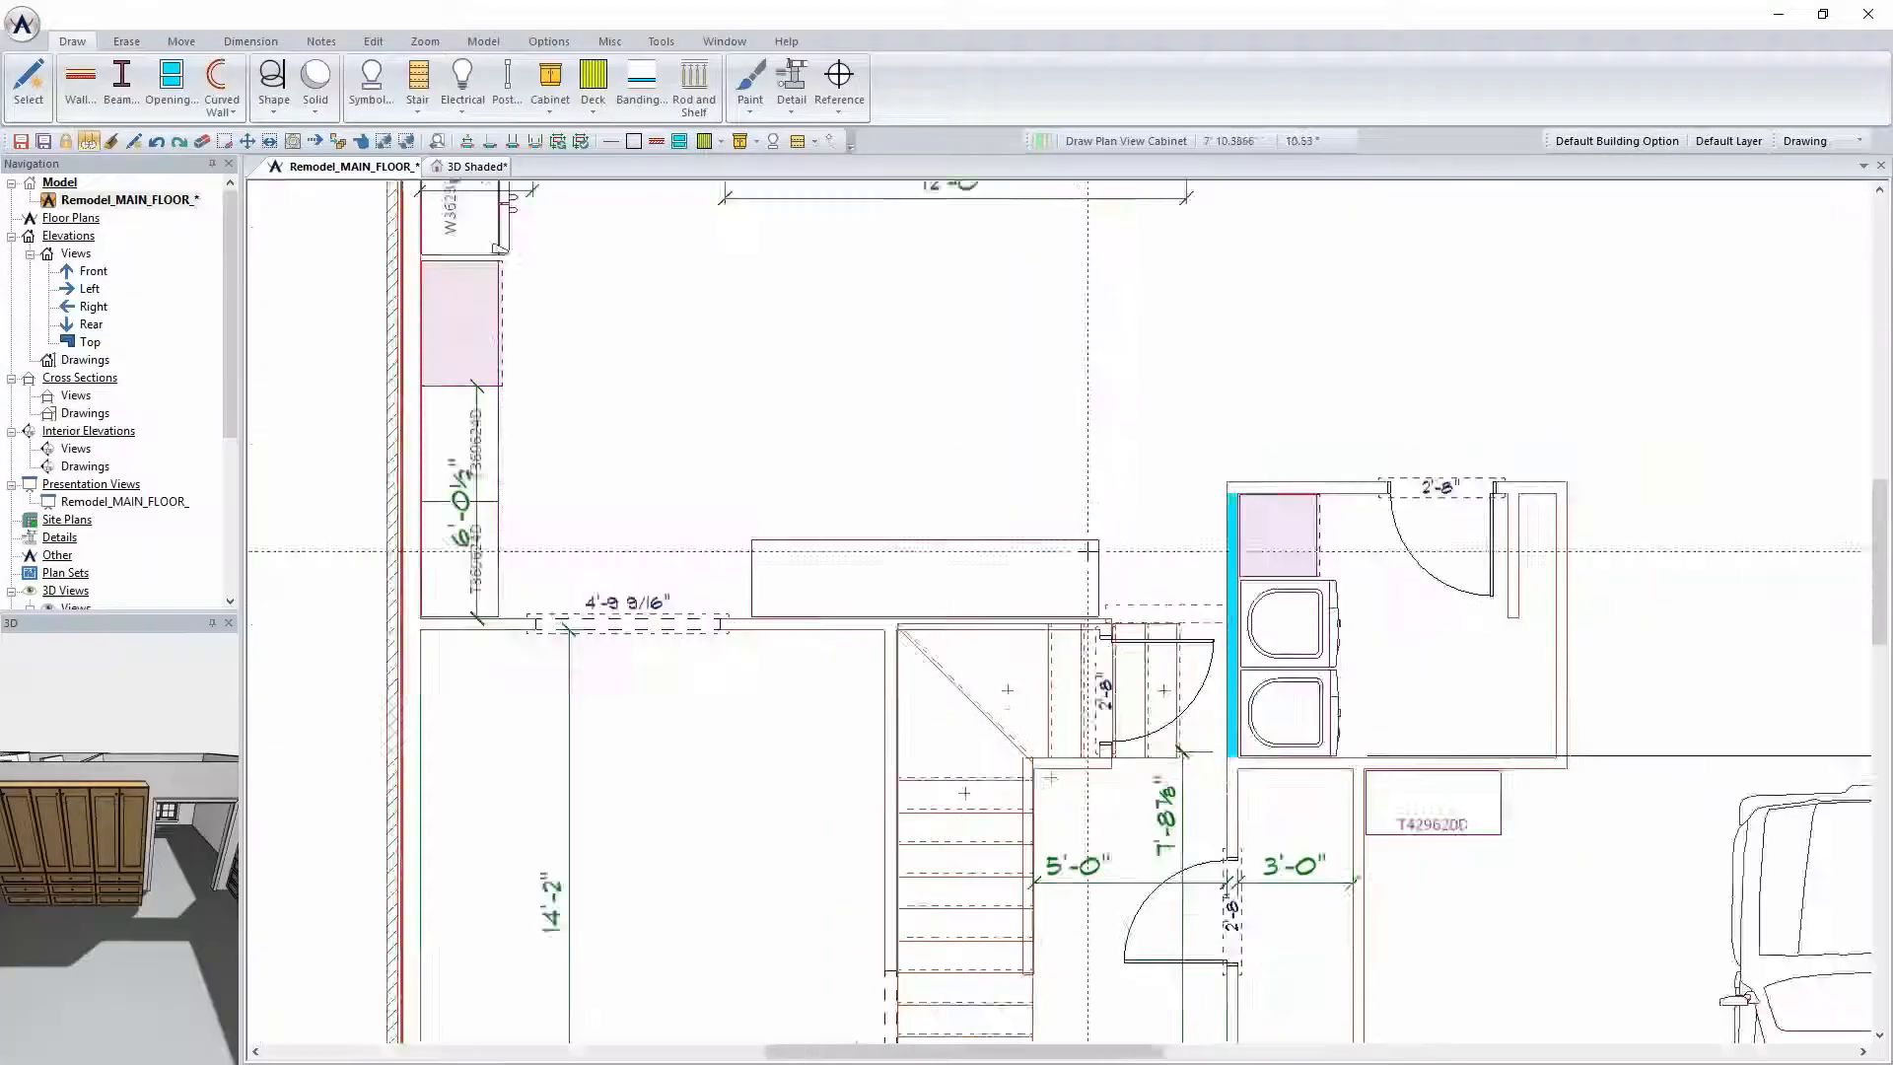
{"action": "scroll", "coordinate": [1087, 553], "scroll_direction": "down", "scroll_amount": 2}
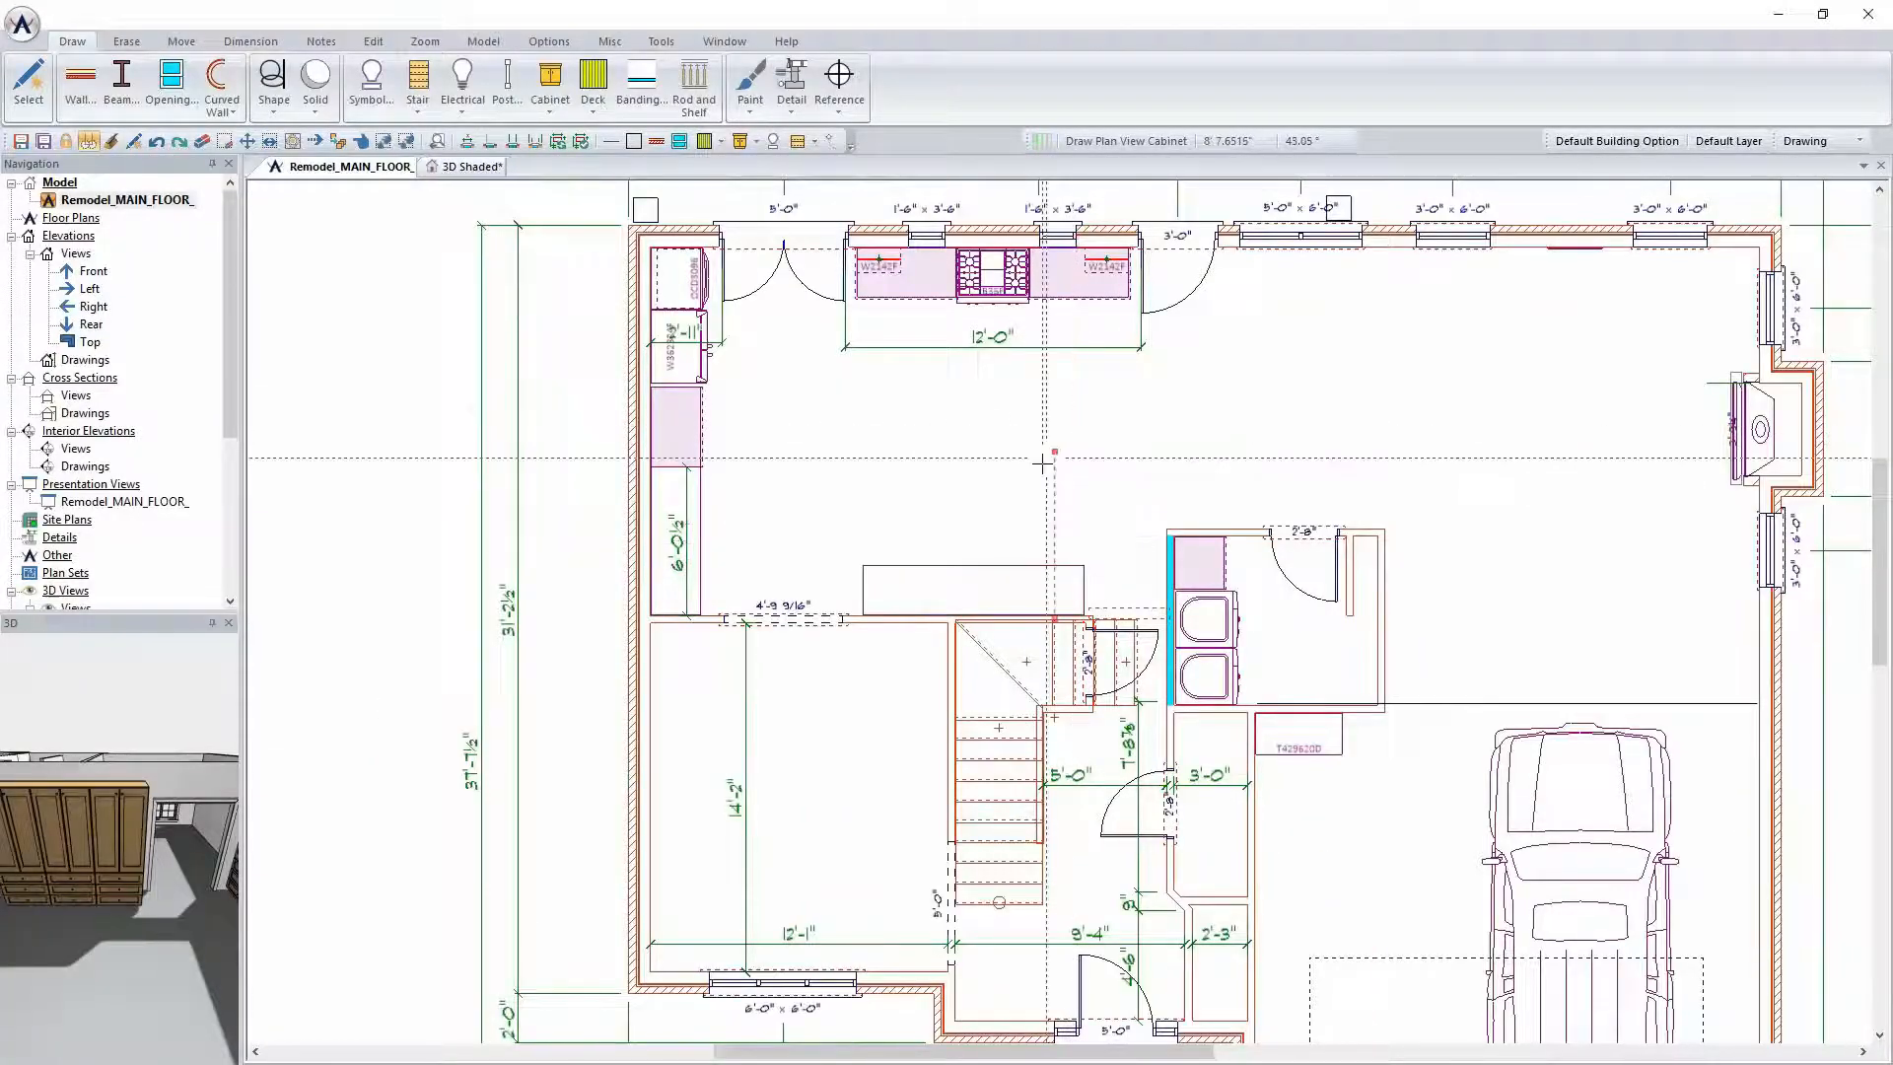
{"action": "scroll", "coordinate": [1075, 427], "scroll_direction": "up", "scroll_amount": 3}
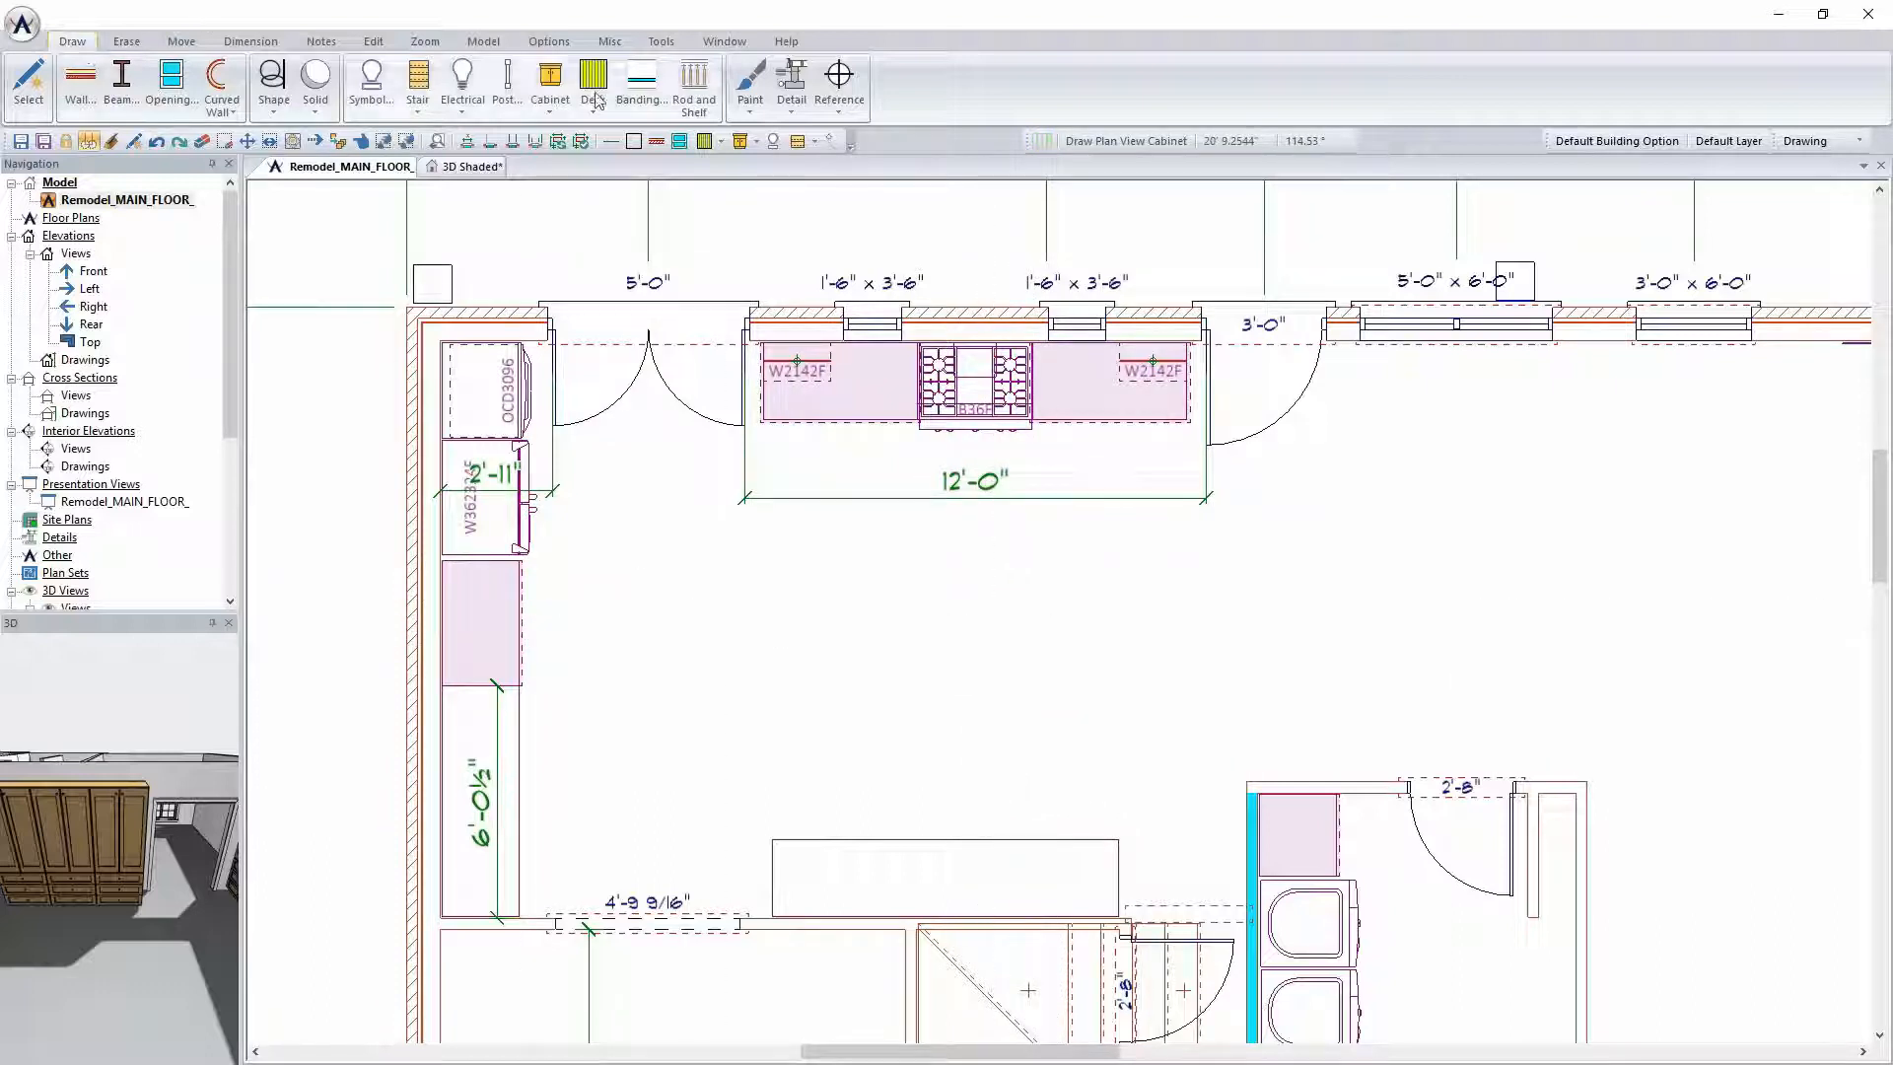
{"action": "left_click", "coordinate": [540, 85]}
{"action": "left_click", "coordinate": [592, 187]}
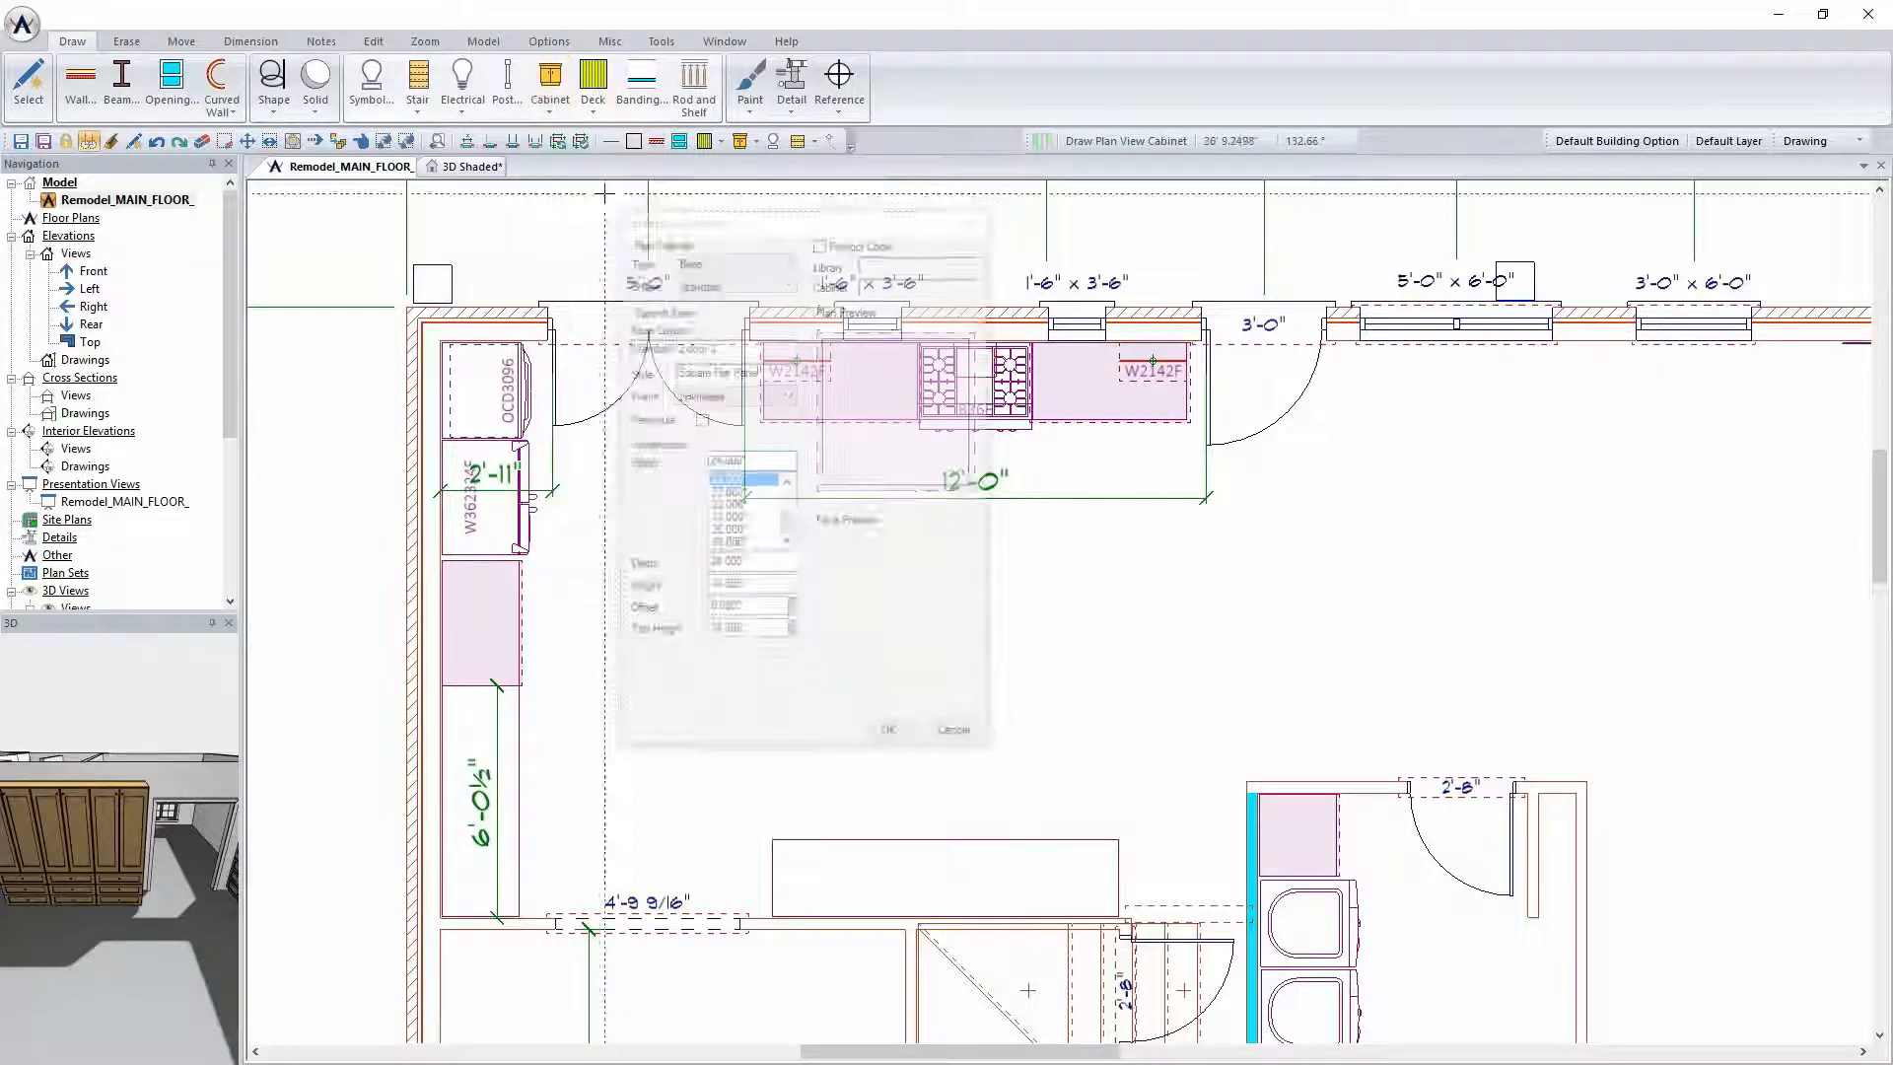
{"action": "left_click", "coordinate": [734, 532]}
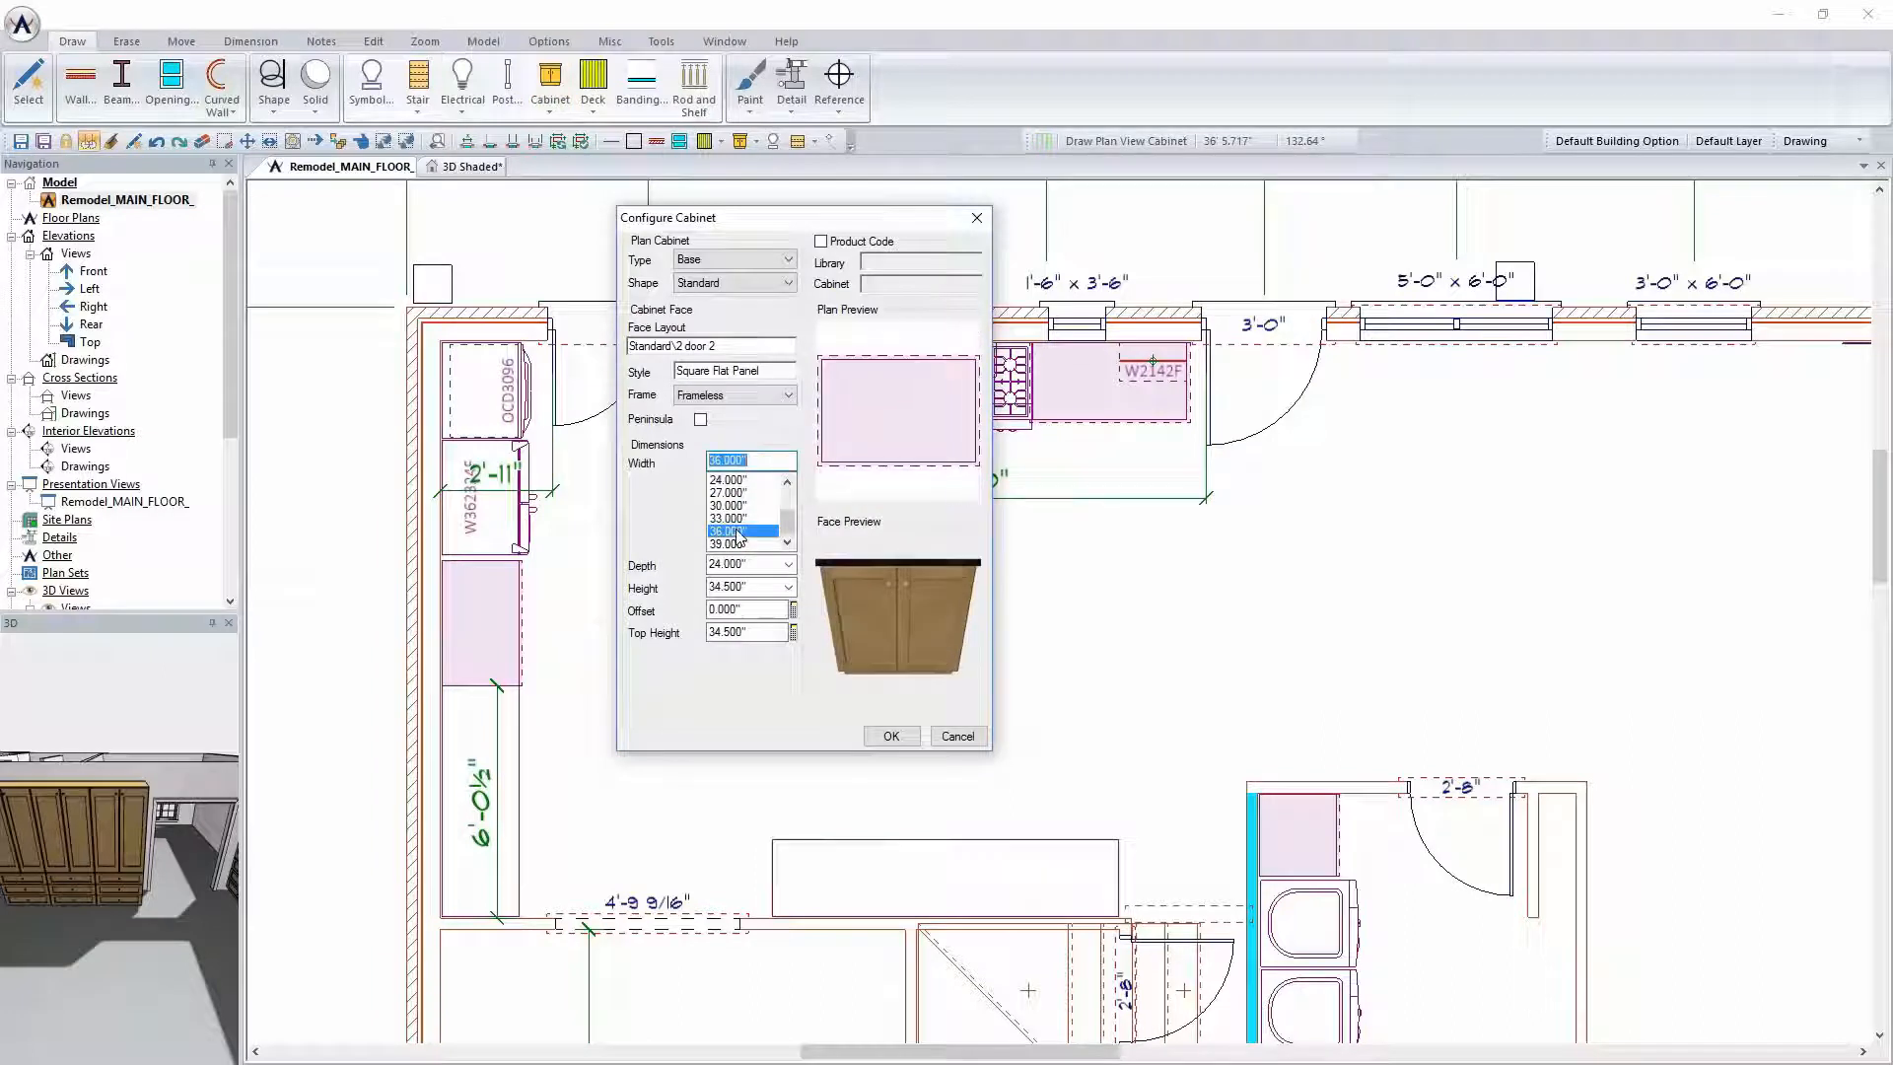
{"action": "left_click_drag", "start_coordinate": [847, 223], "coordinate": [356, 196]}
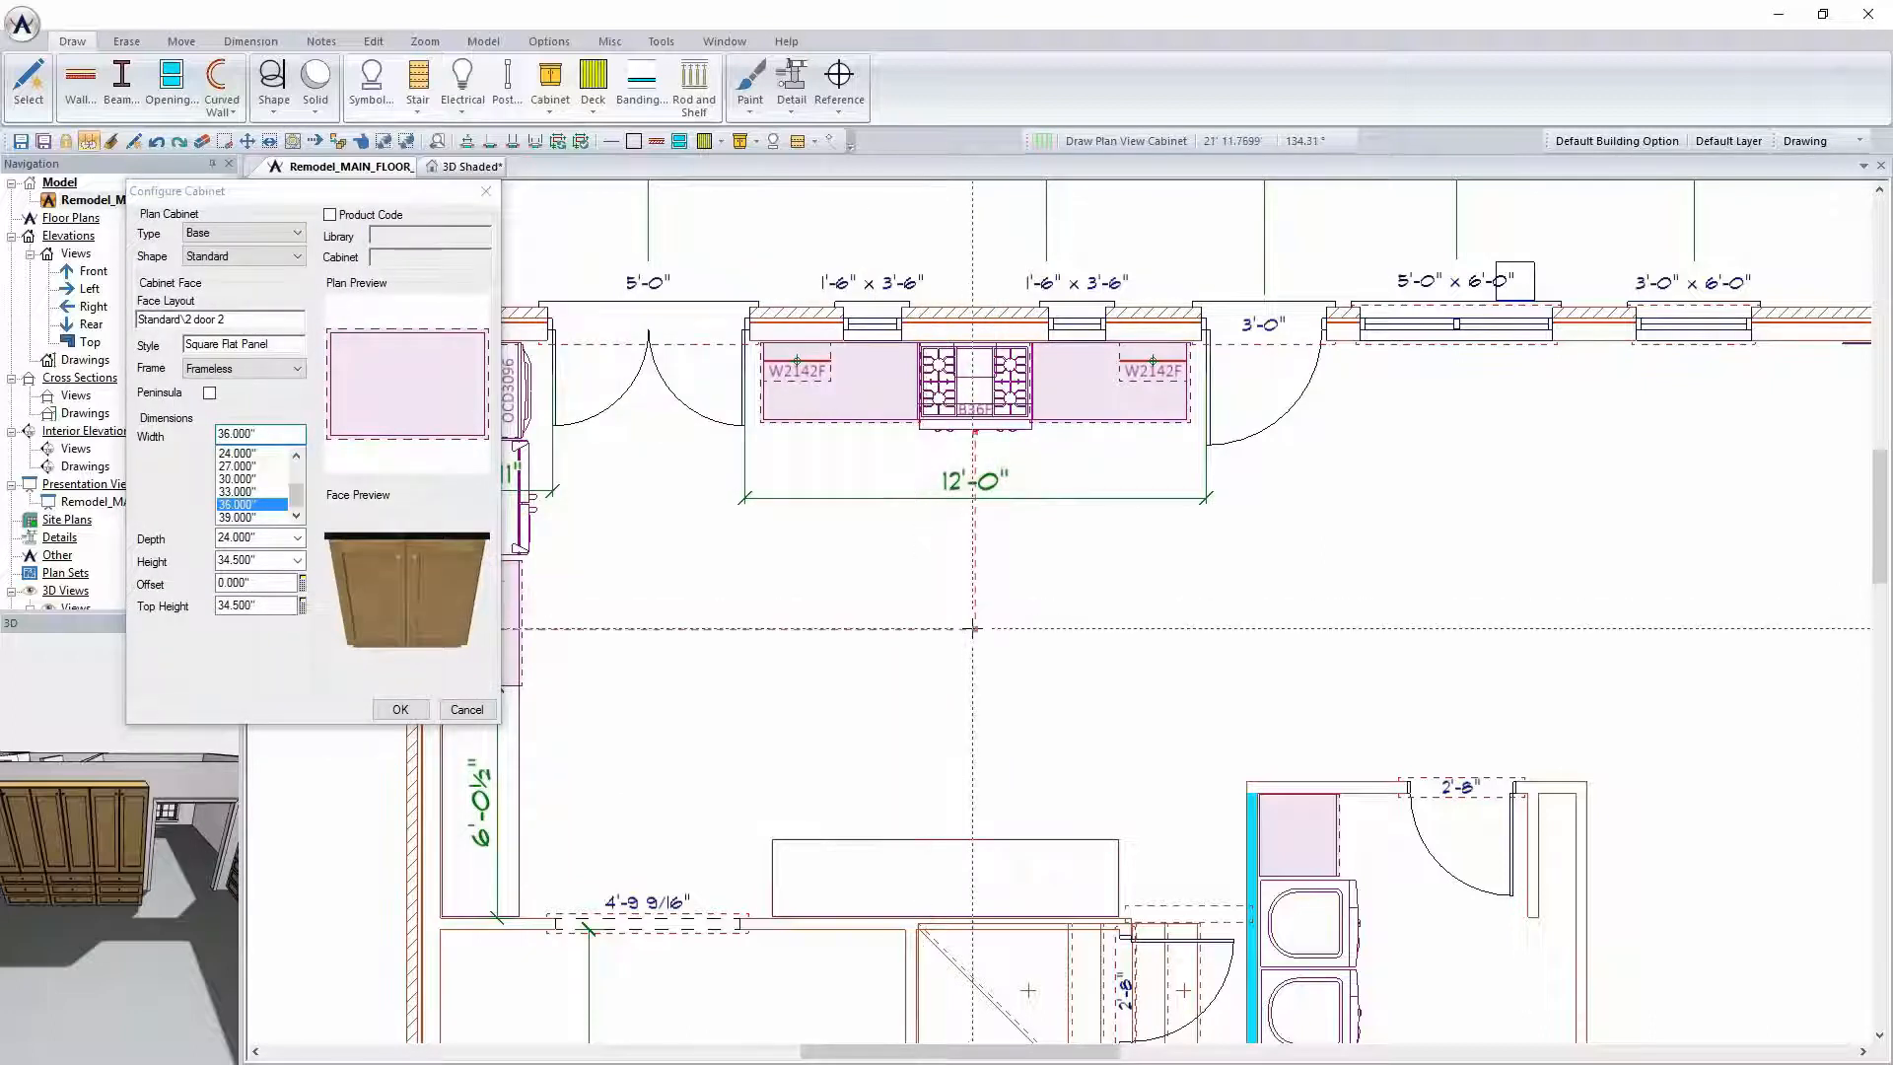
Place the 36" wide base cabinet freestanding in front of the cooktop, centered on it, as the island
{"action": "left_click", "coordinate": [975, 549]}
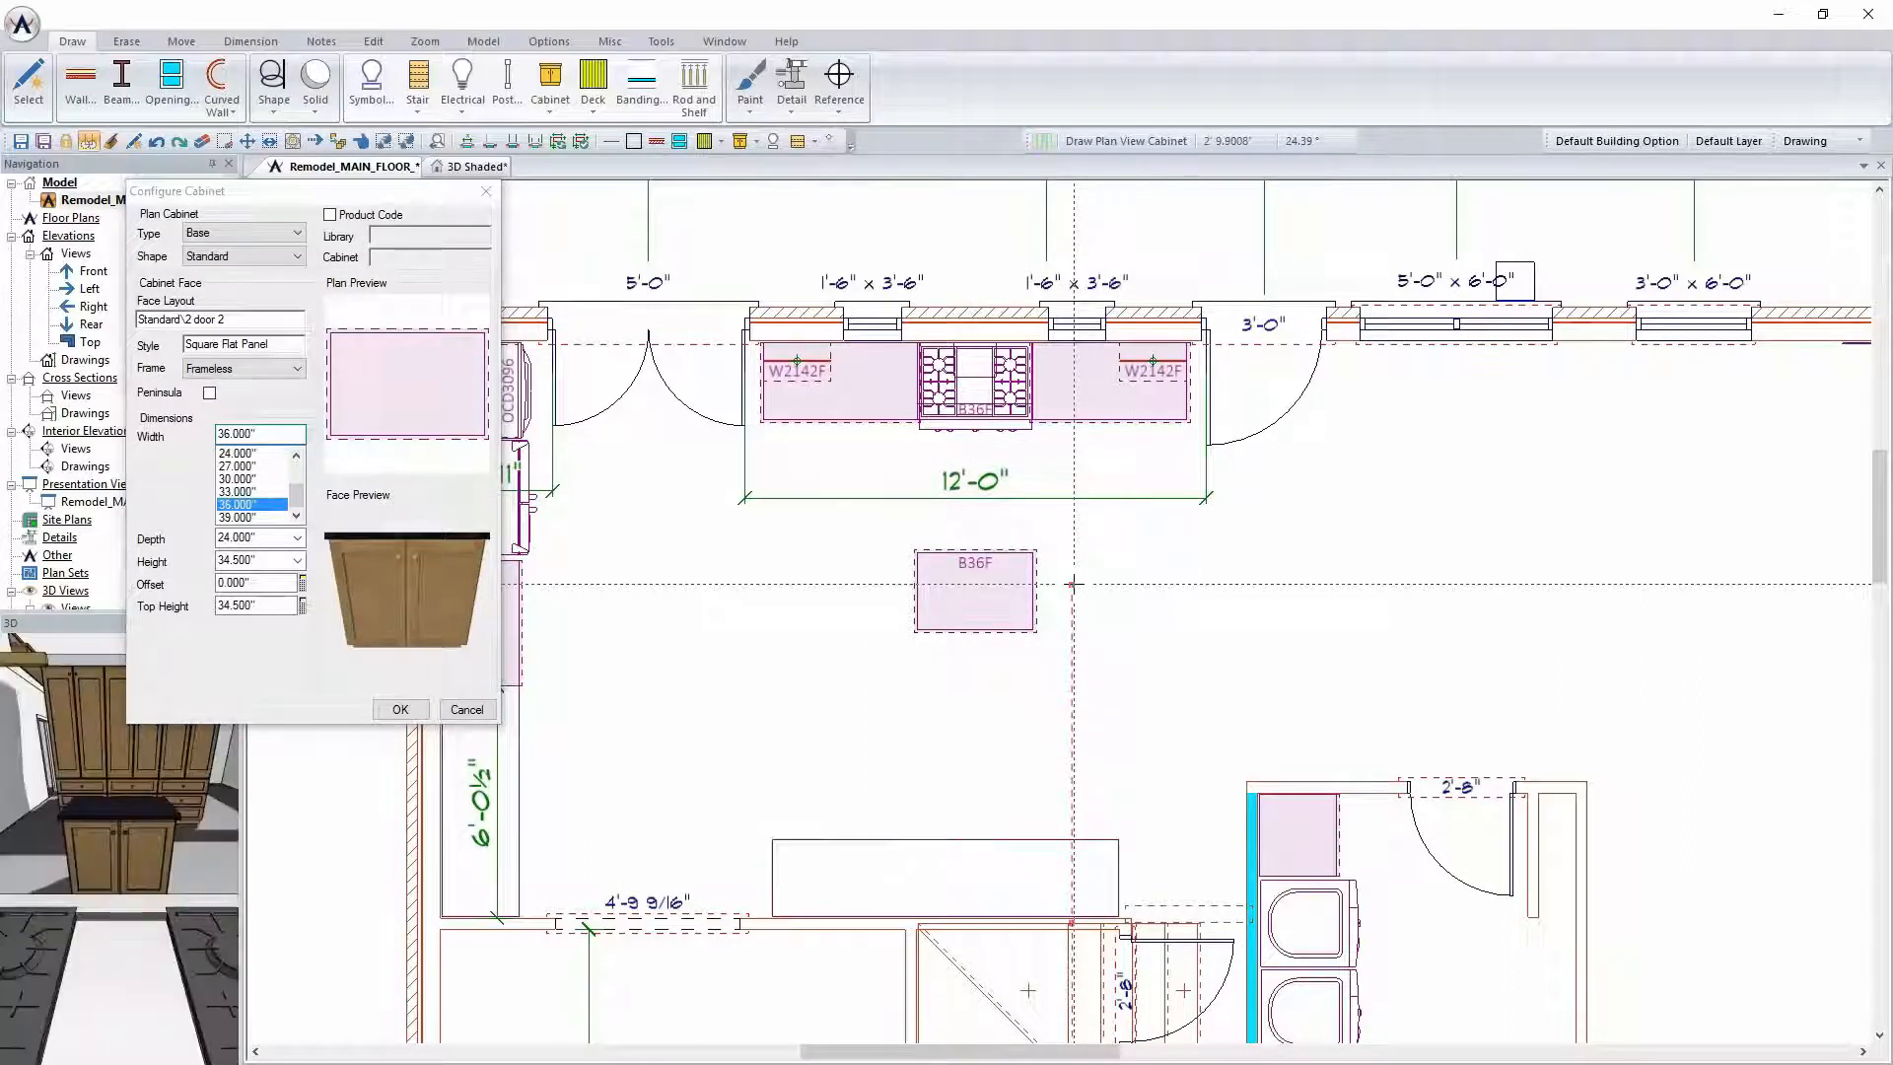
{"action": "left_click", "coordinate": [239, 453]}
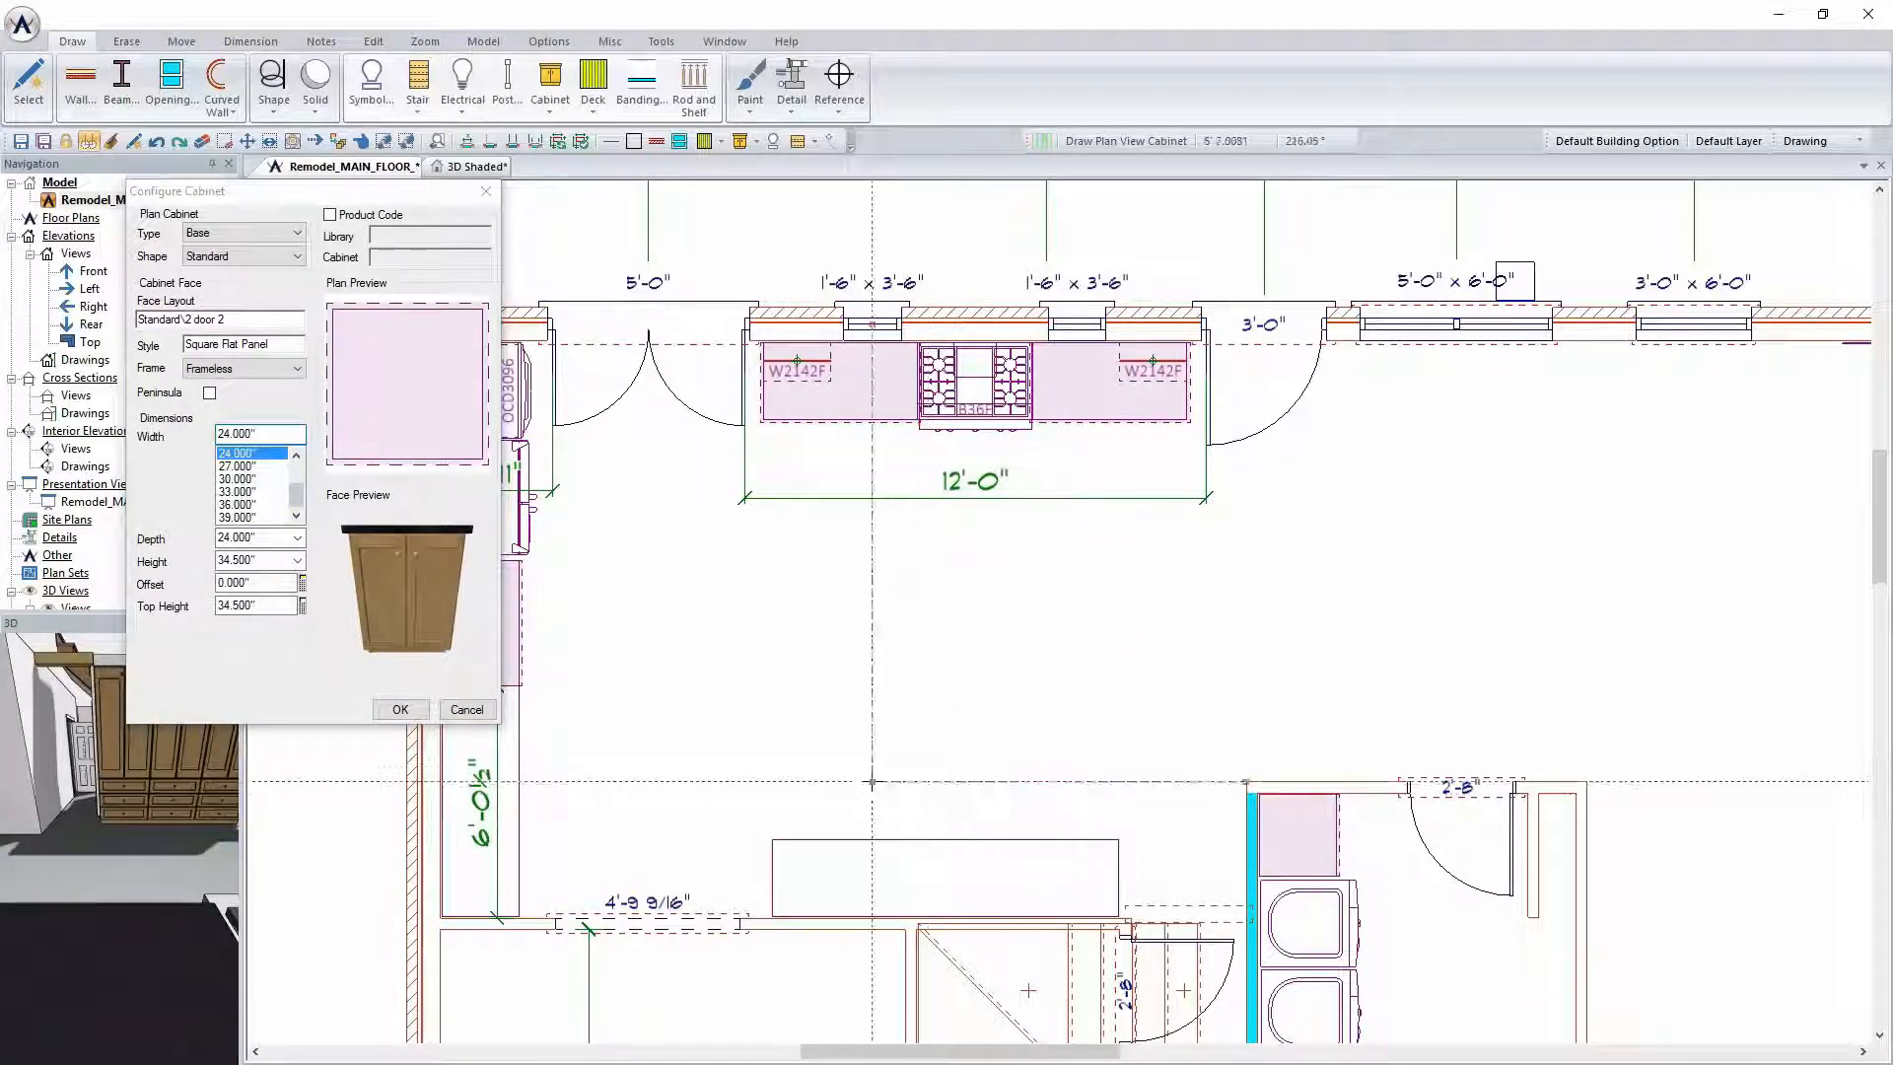
{"action": "left_click", "coordinate": [240, 503]}
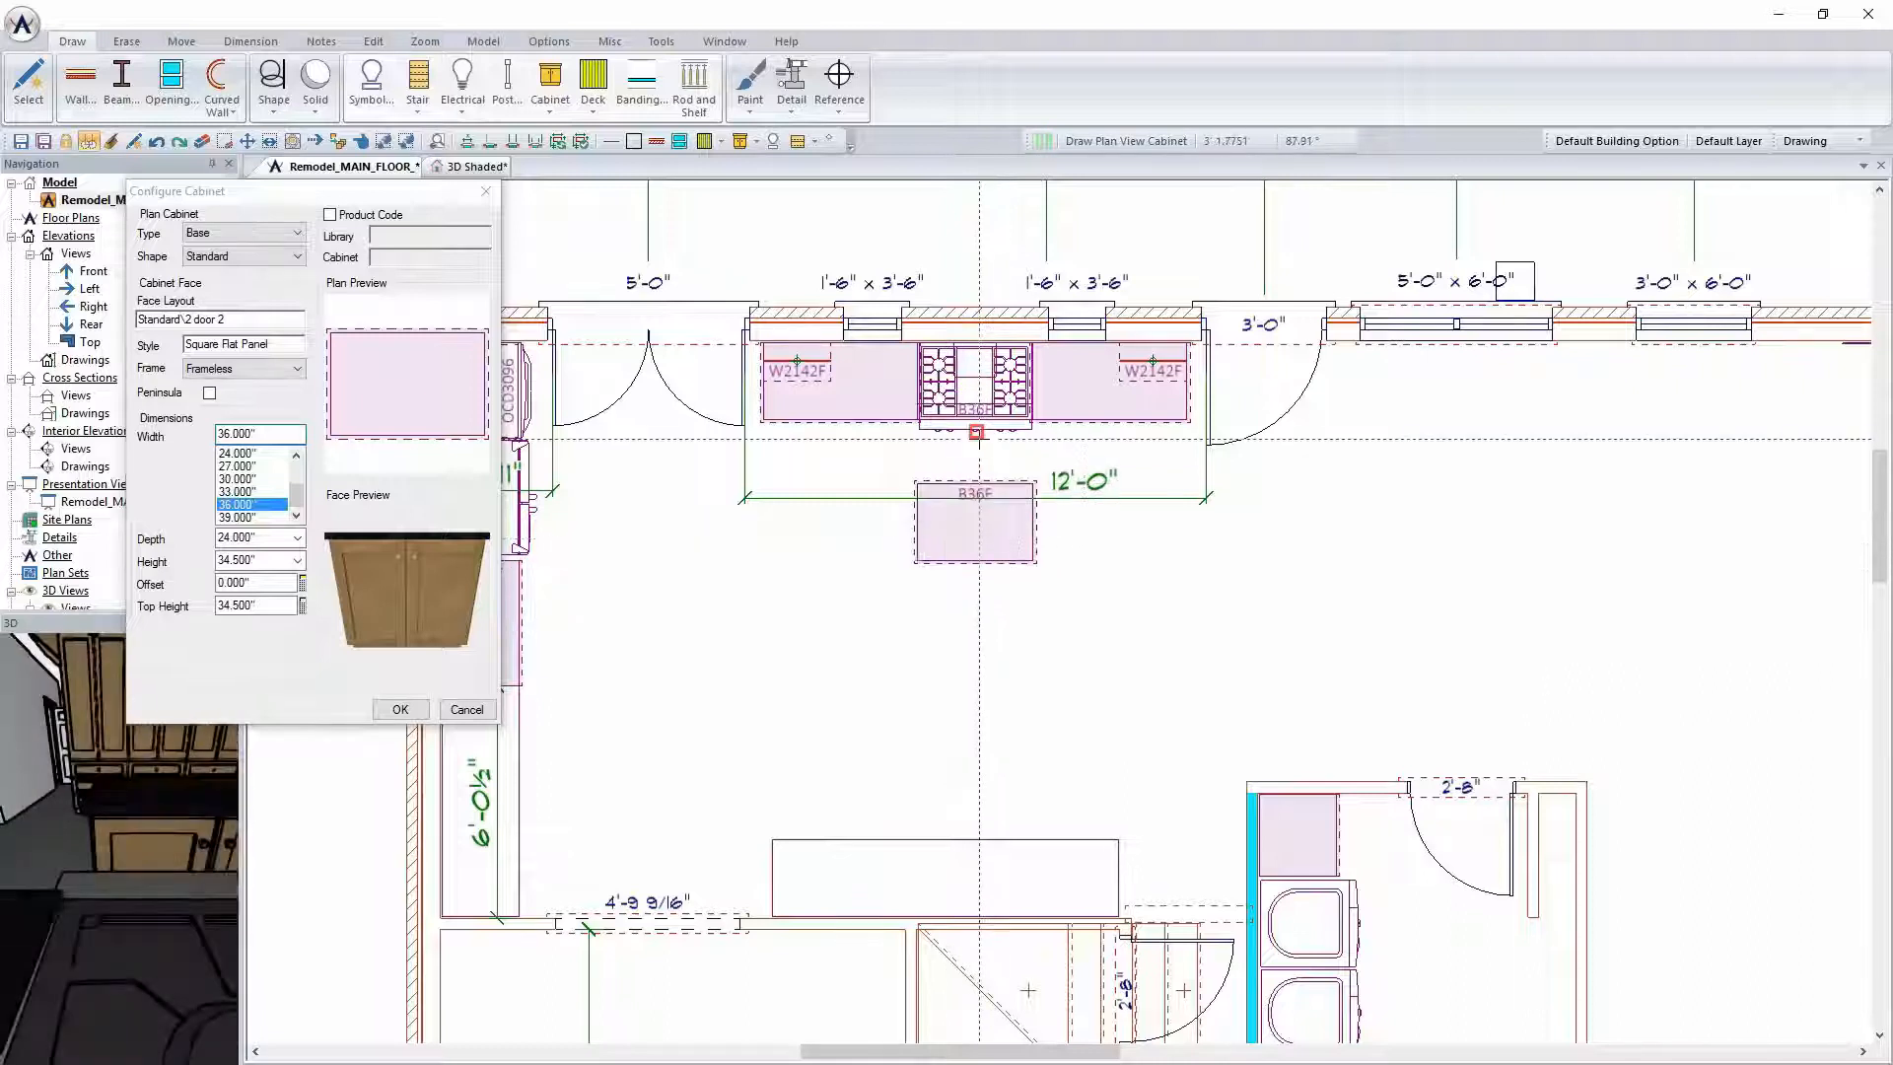
{"action": "left_click", "coordinate": [976, 474]}
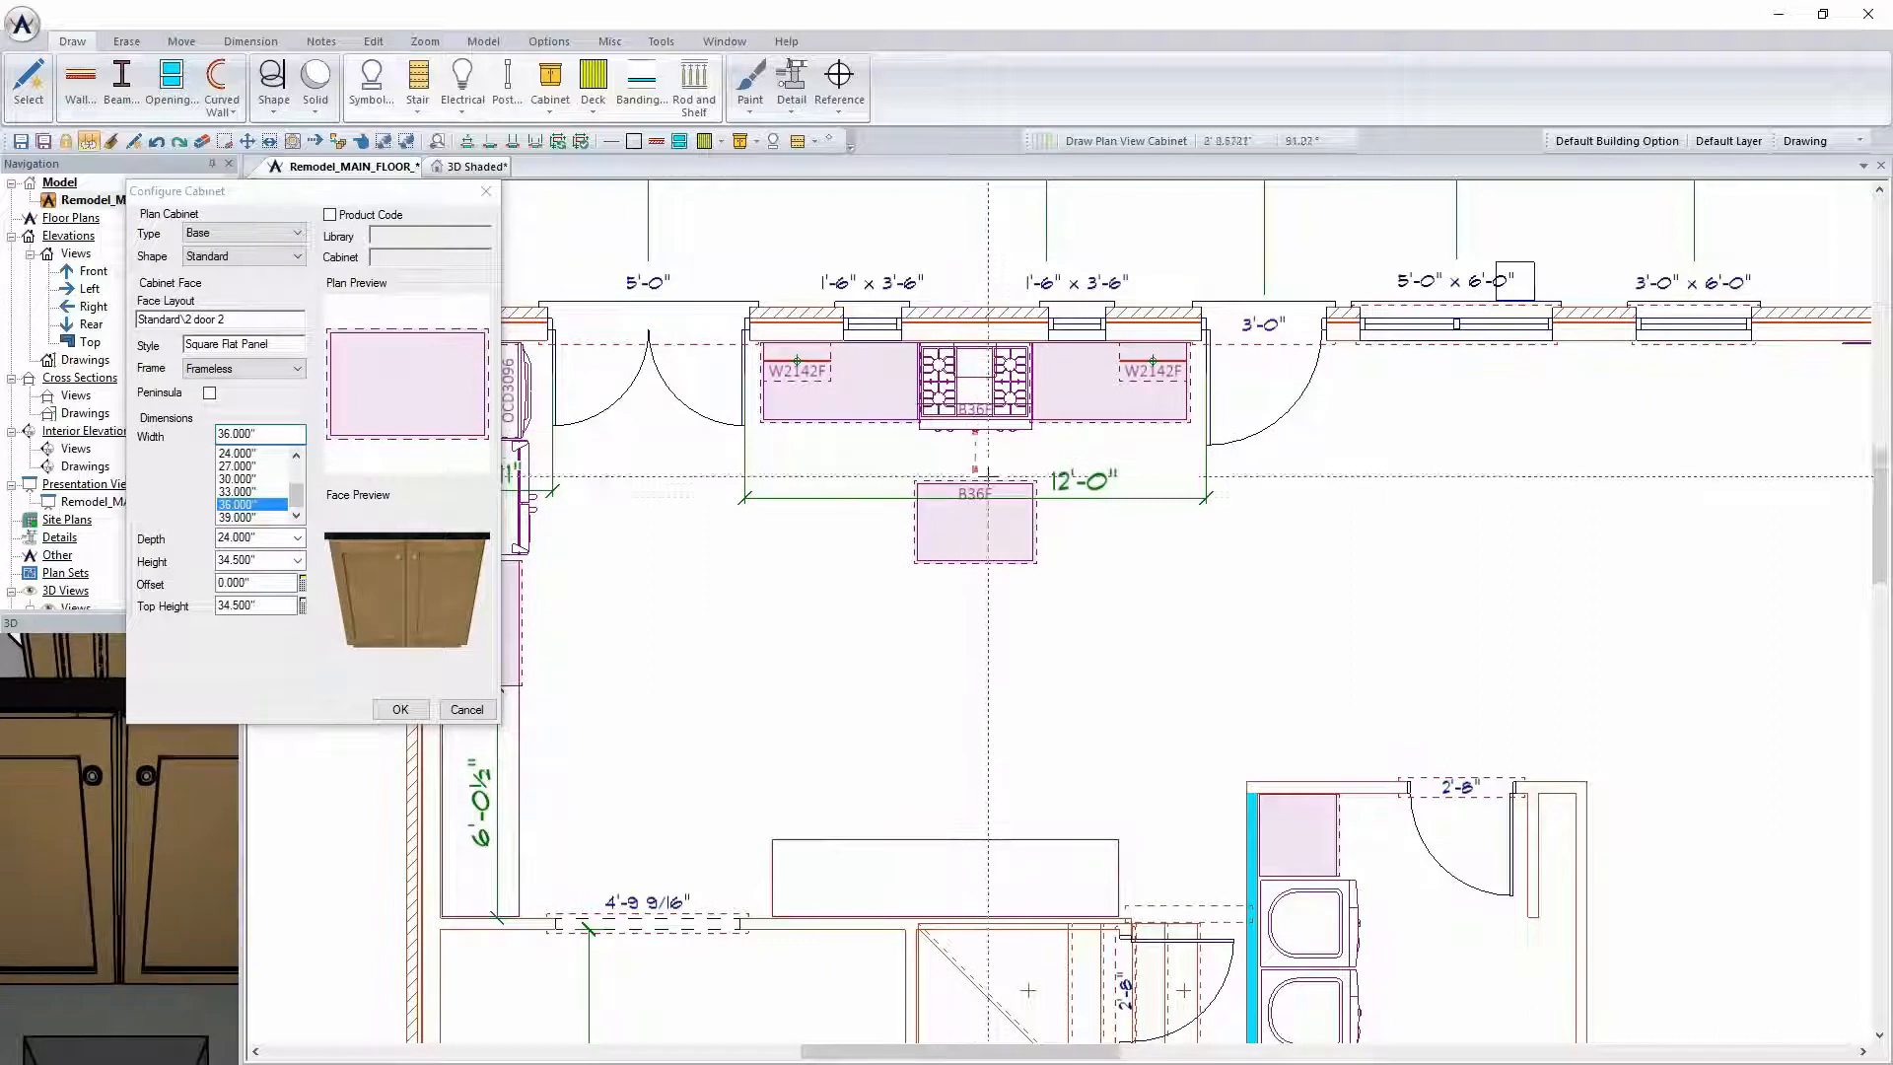
Add a dimension line between the cooktop's front edge and the 36" island cabinet
{"action": "left_click", "coordinate": [251, 41]}
{"action": "left_click", "coordinate": [37, 84]}
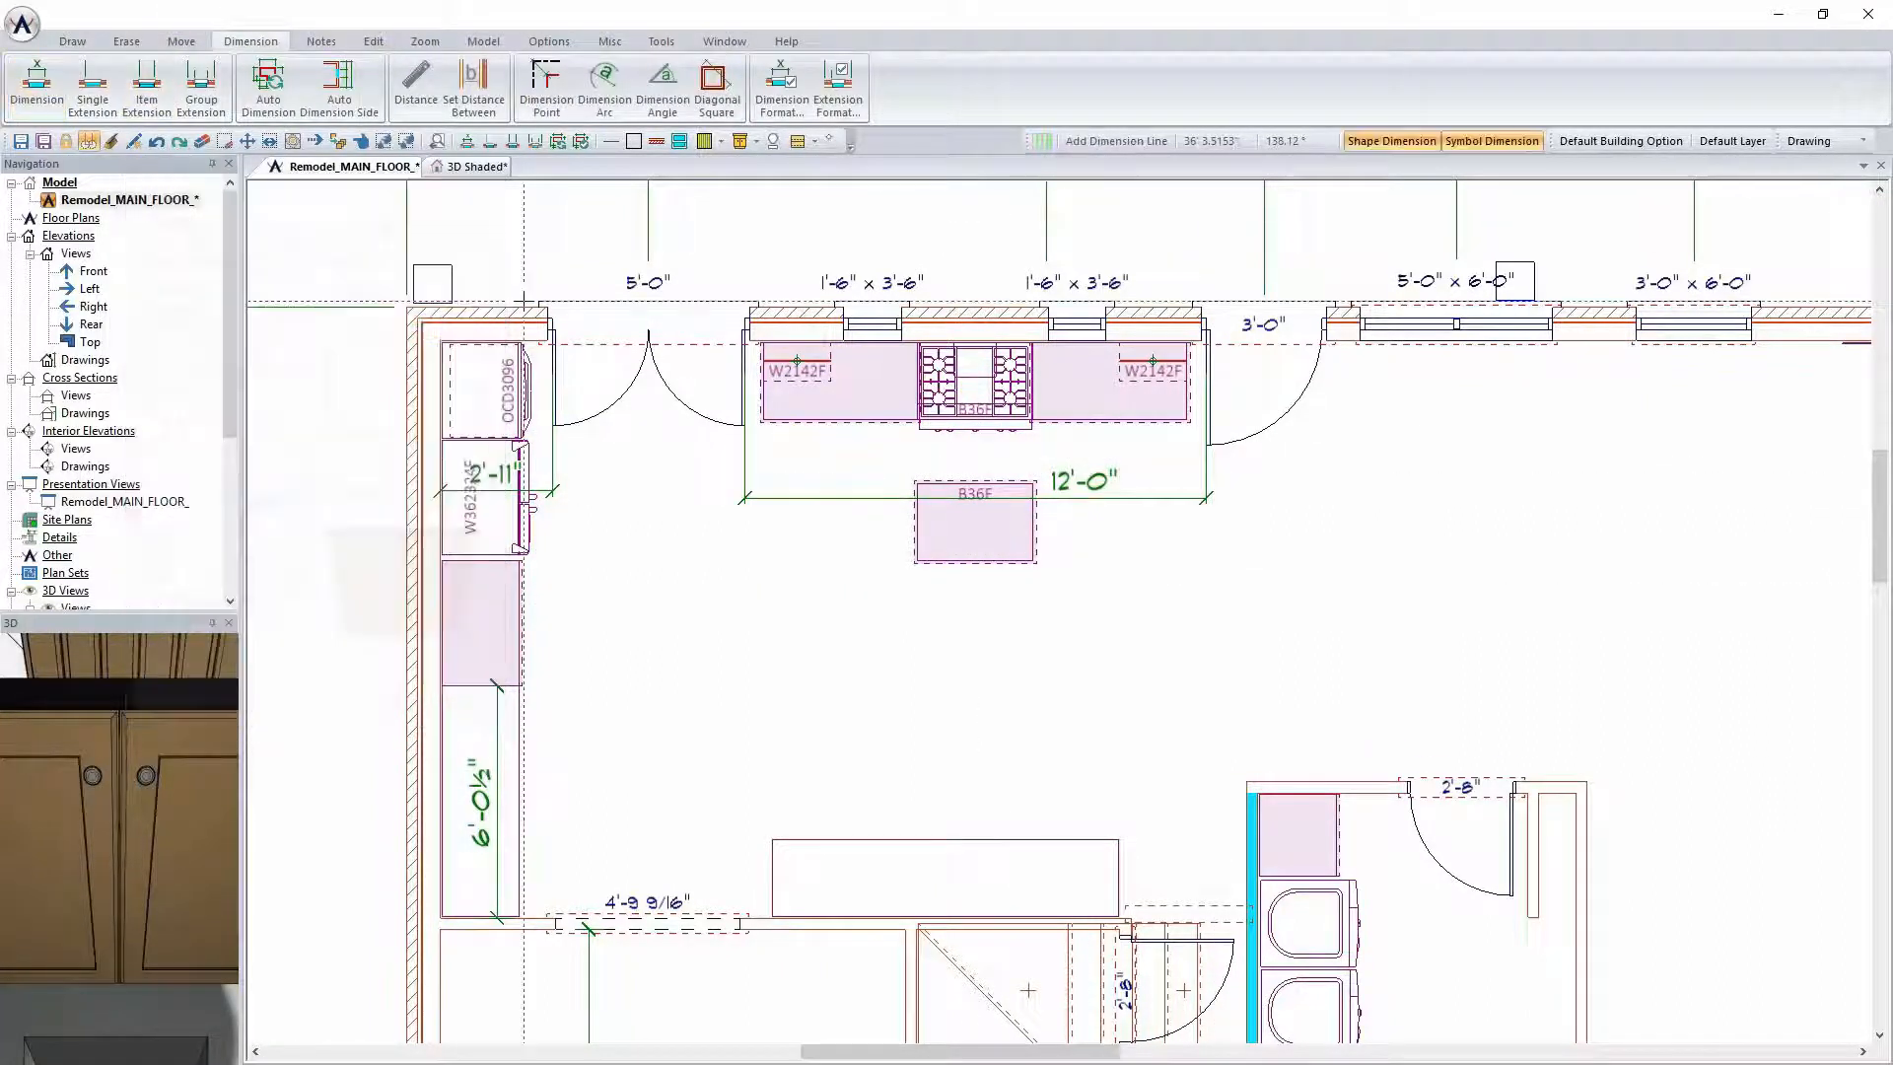
{"action": "scroll", "coordinate": [974, 453], "scroll_direction": "up", "scroll_amount": 3}
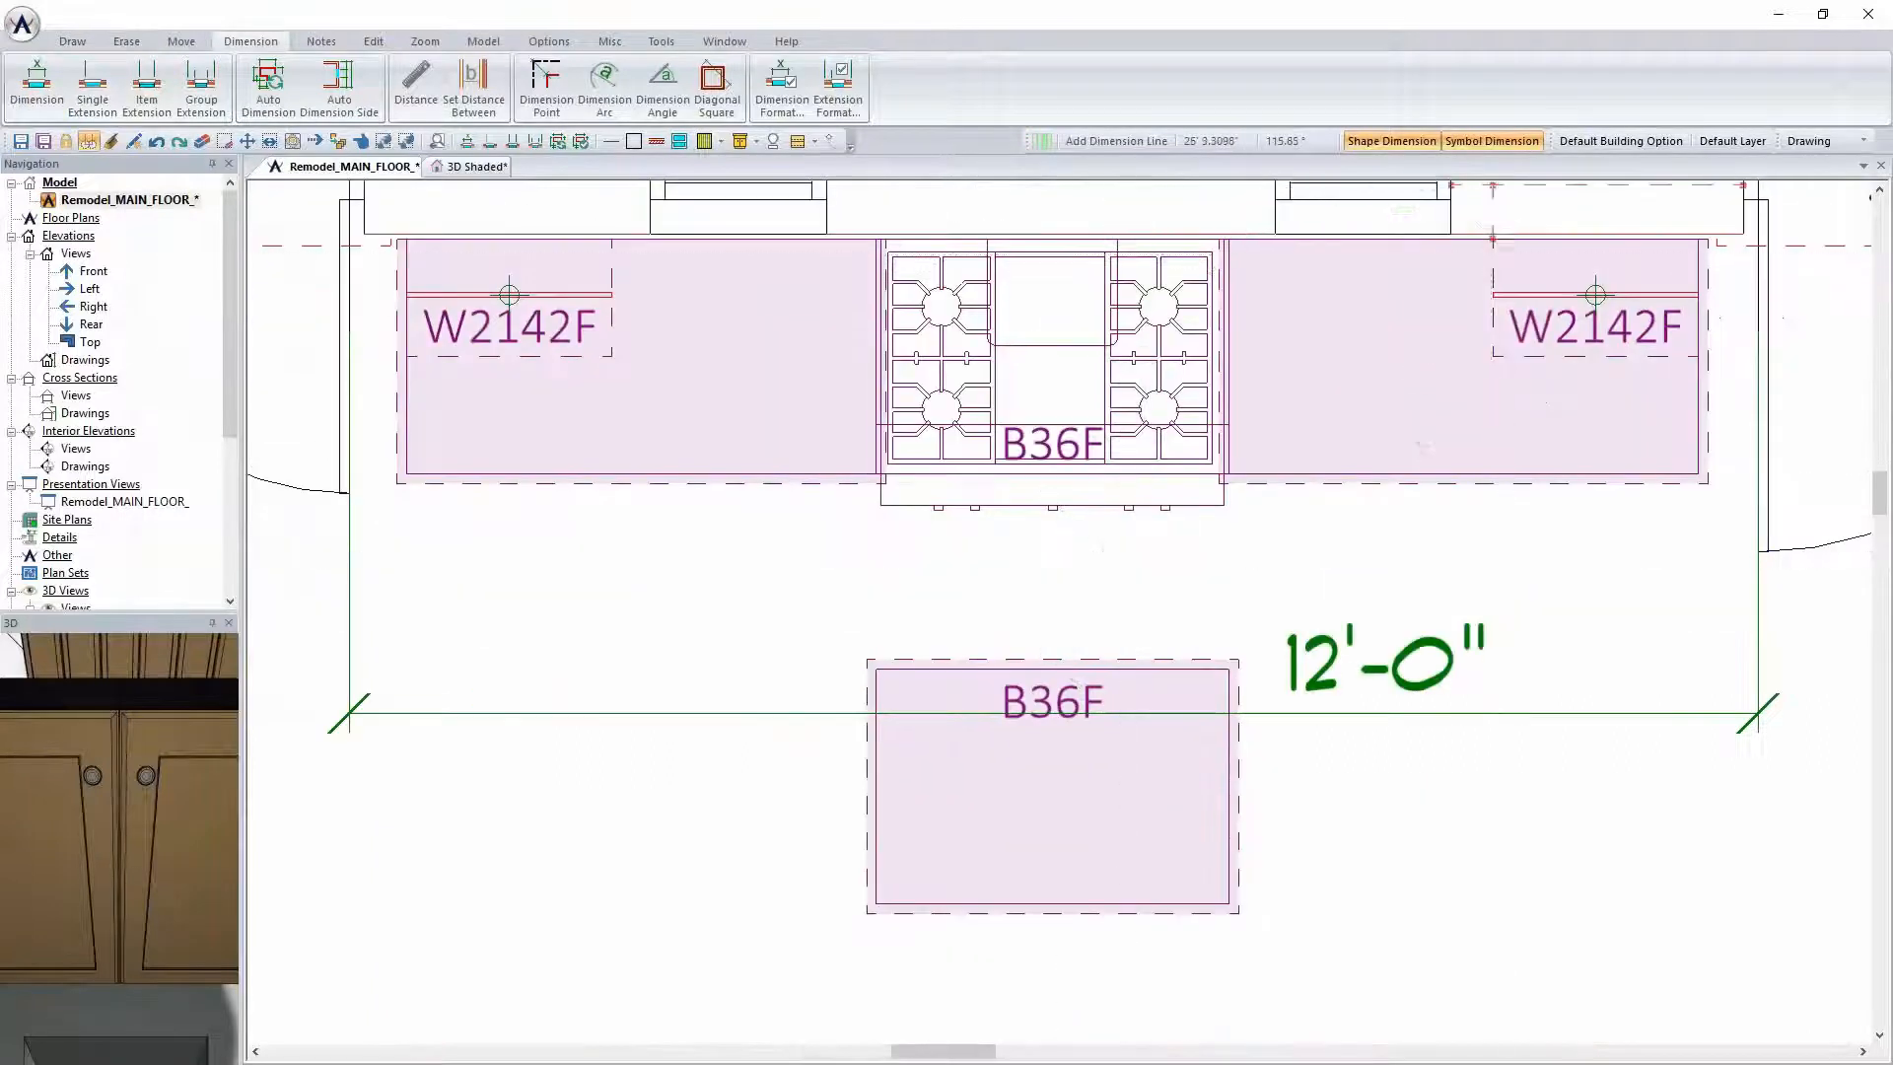
{"action": "left_click", "coordinate": [1086, 523]}
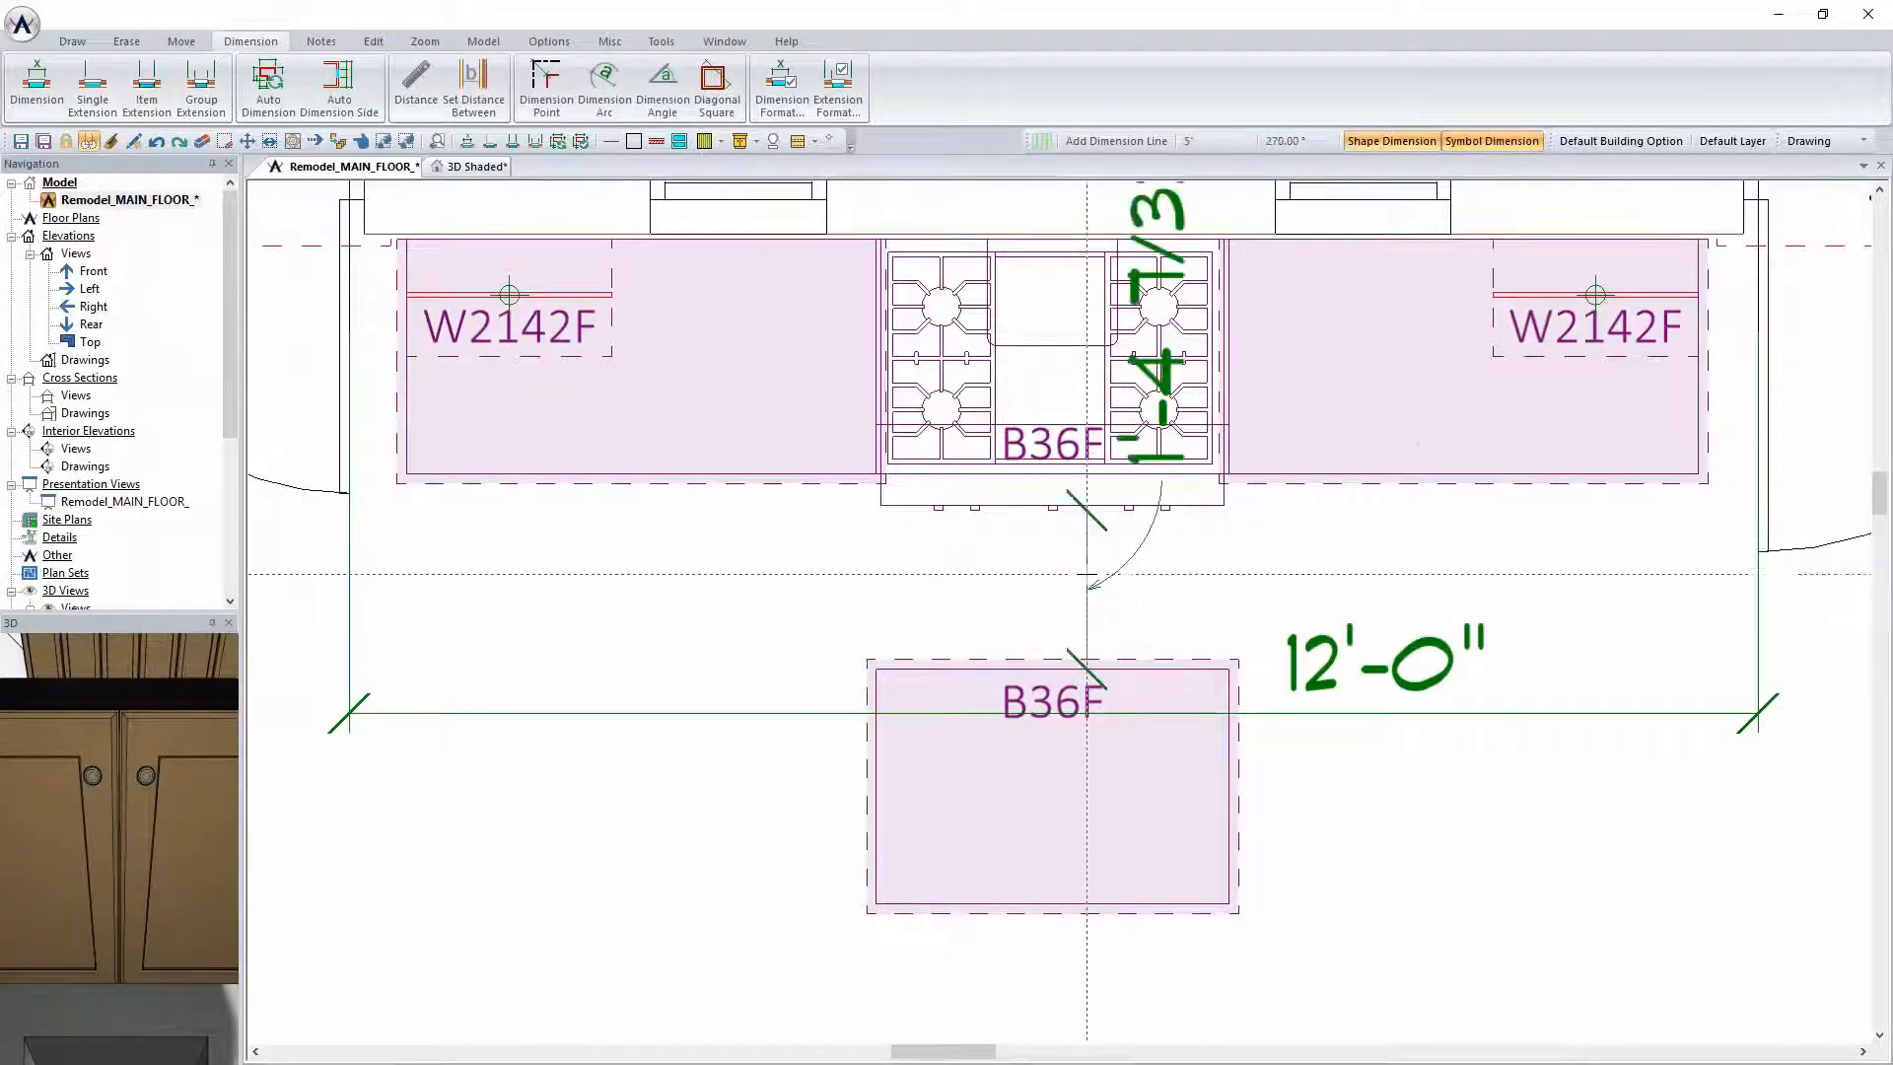
Set the cooktop-to-island dimension to 3'-6", moving the island cabinet away from the cooktop
{"action": "right_click", "coordinate": [1082, 590]}
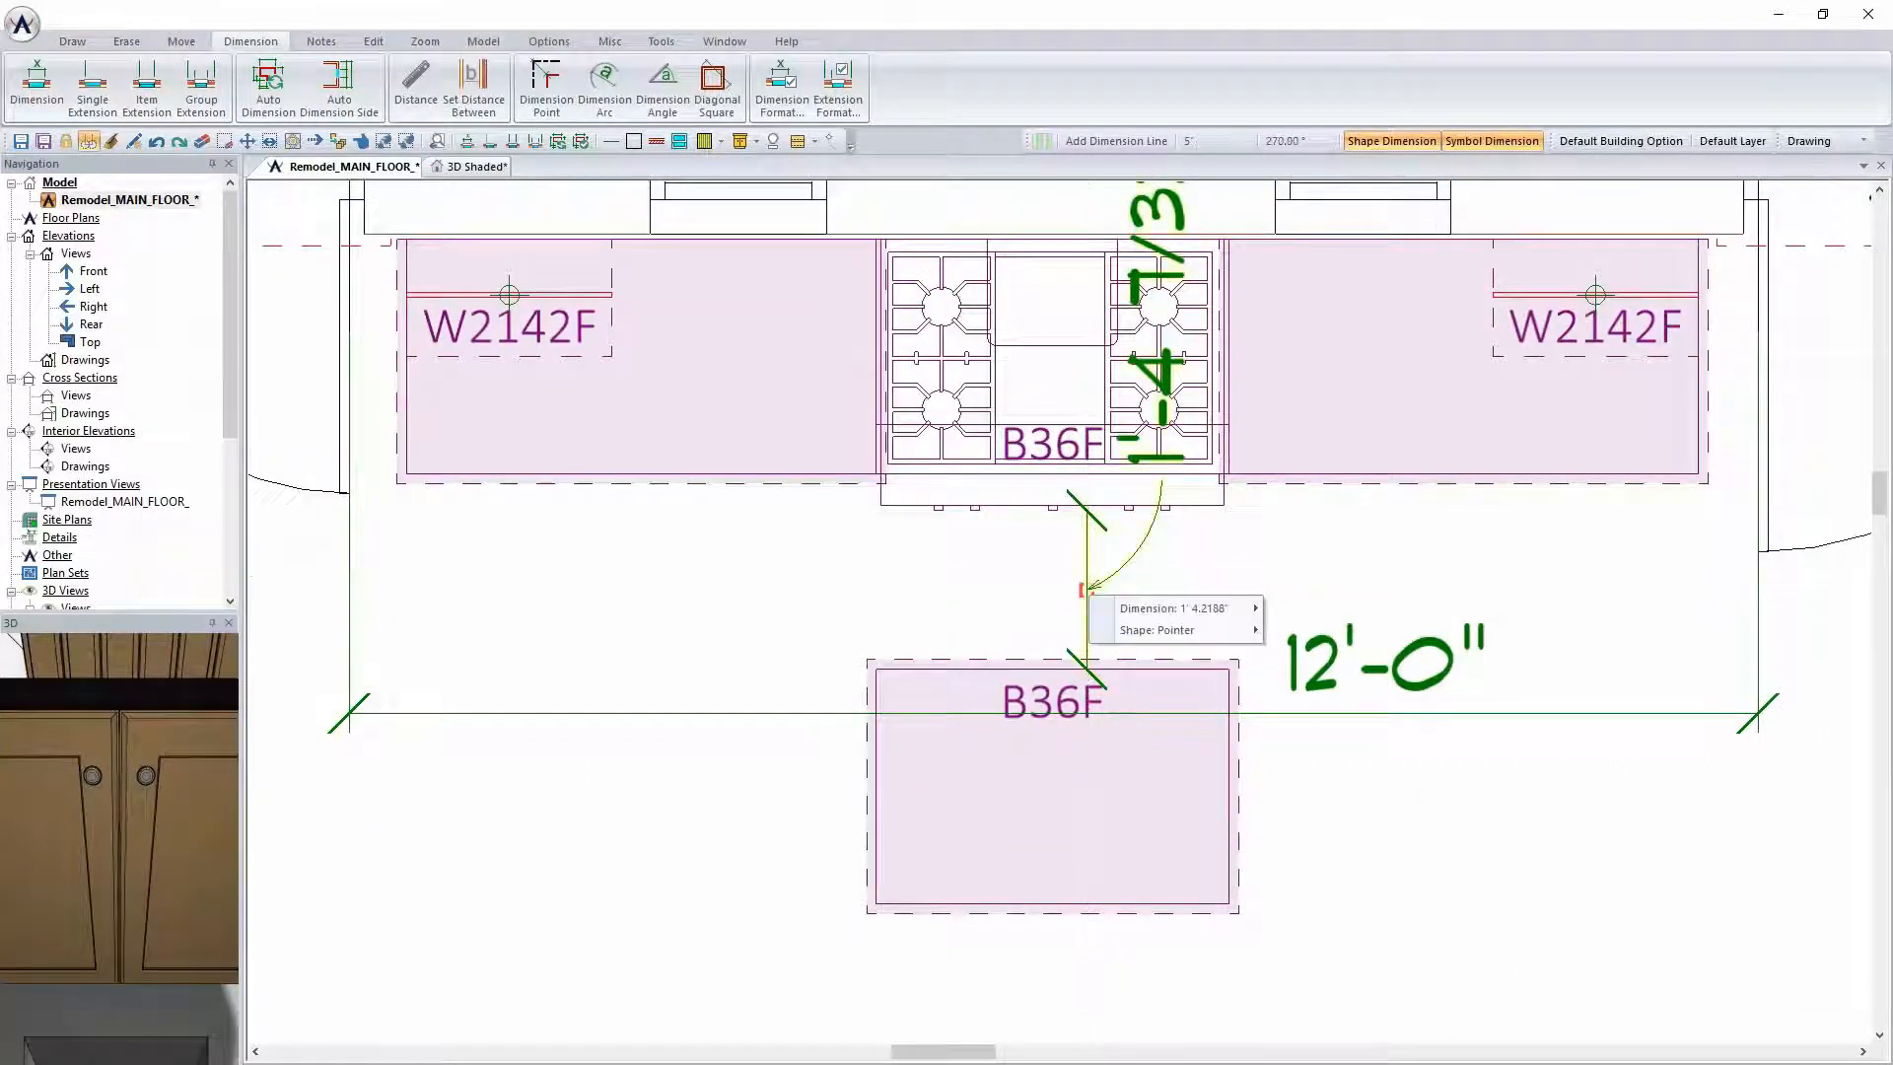
{"action": "mouse_move", "coordinate": [1183, 609]}
{"action": "left_click", "coordinate": [1301, 609]}
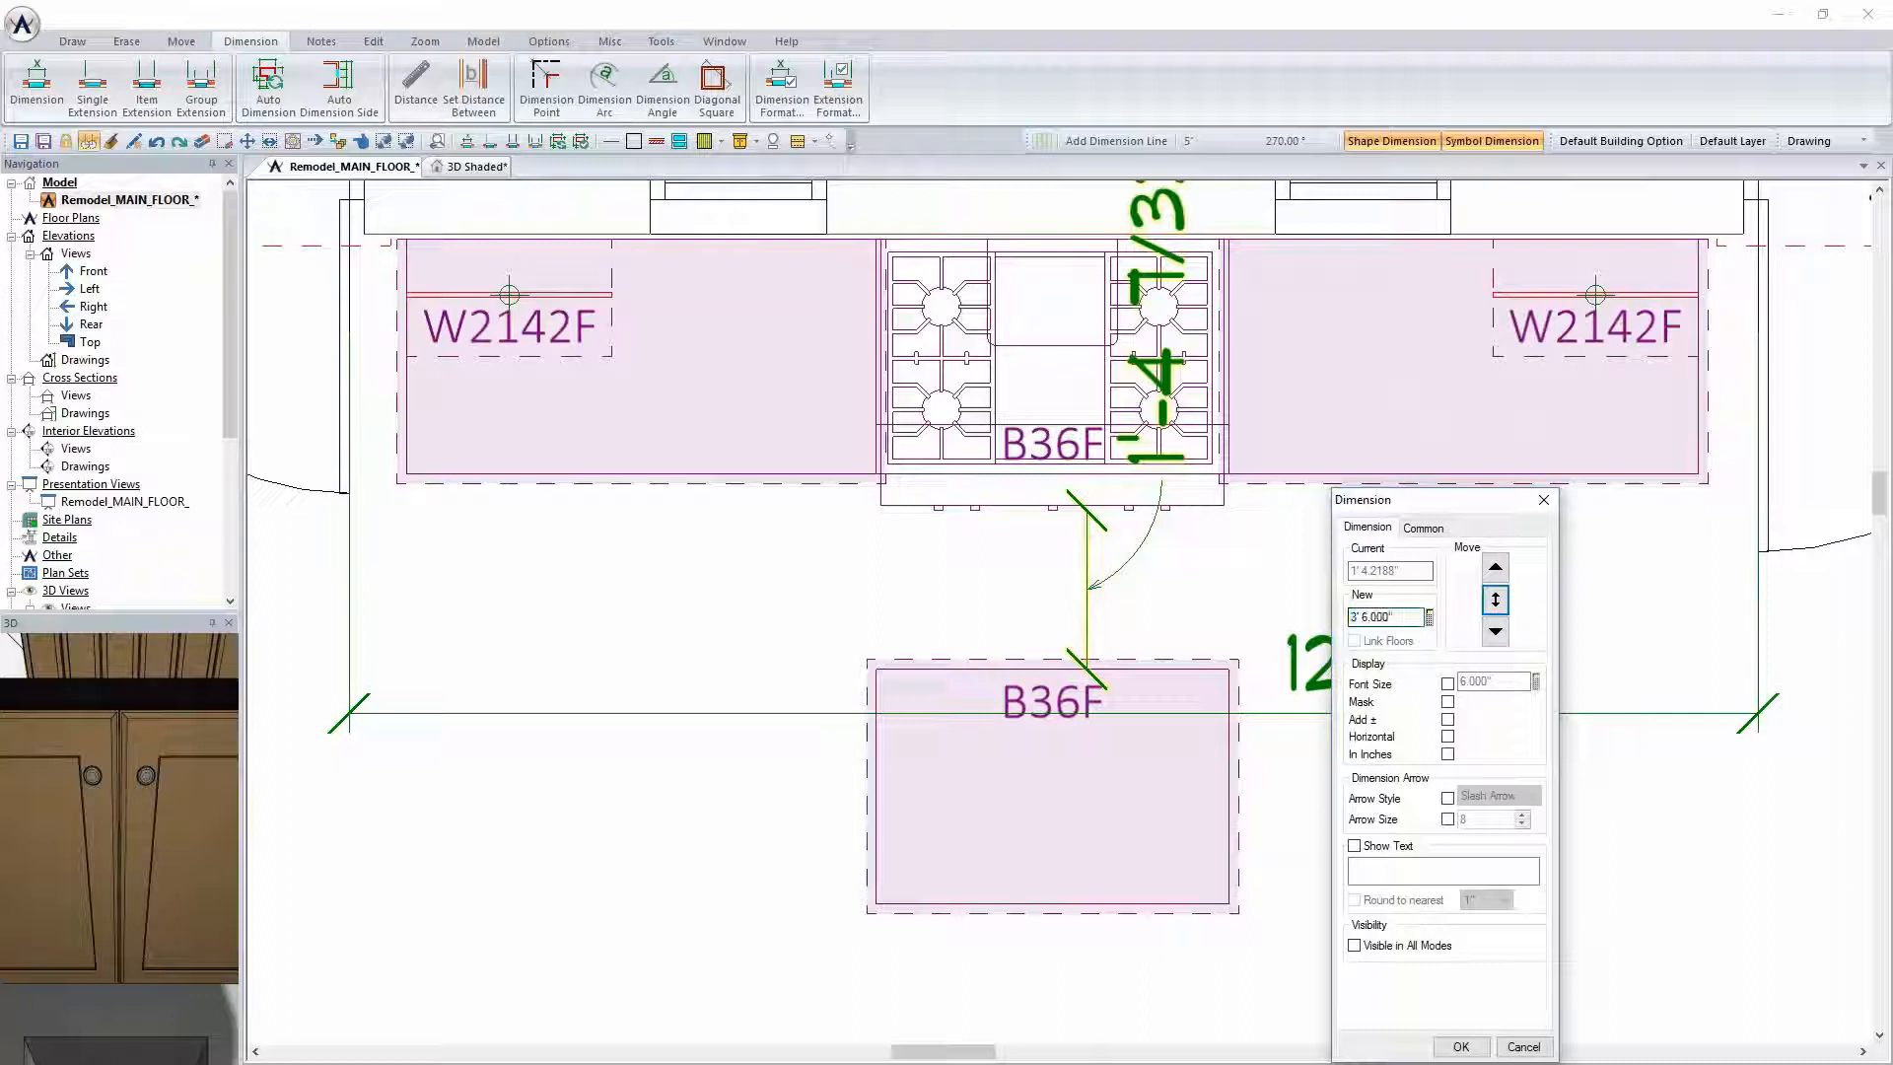
{"action": "left_click", "coordinate": [1495, 632]}
{"action": "scroll", "coordinate": [1176, 753], "scroll_direction": "down", "scroll_amount": 3}
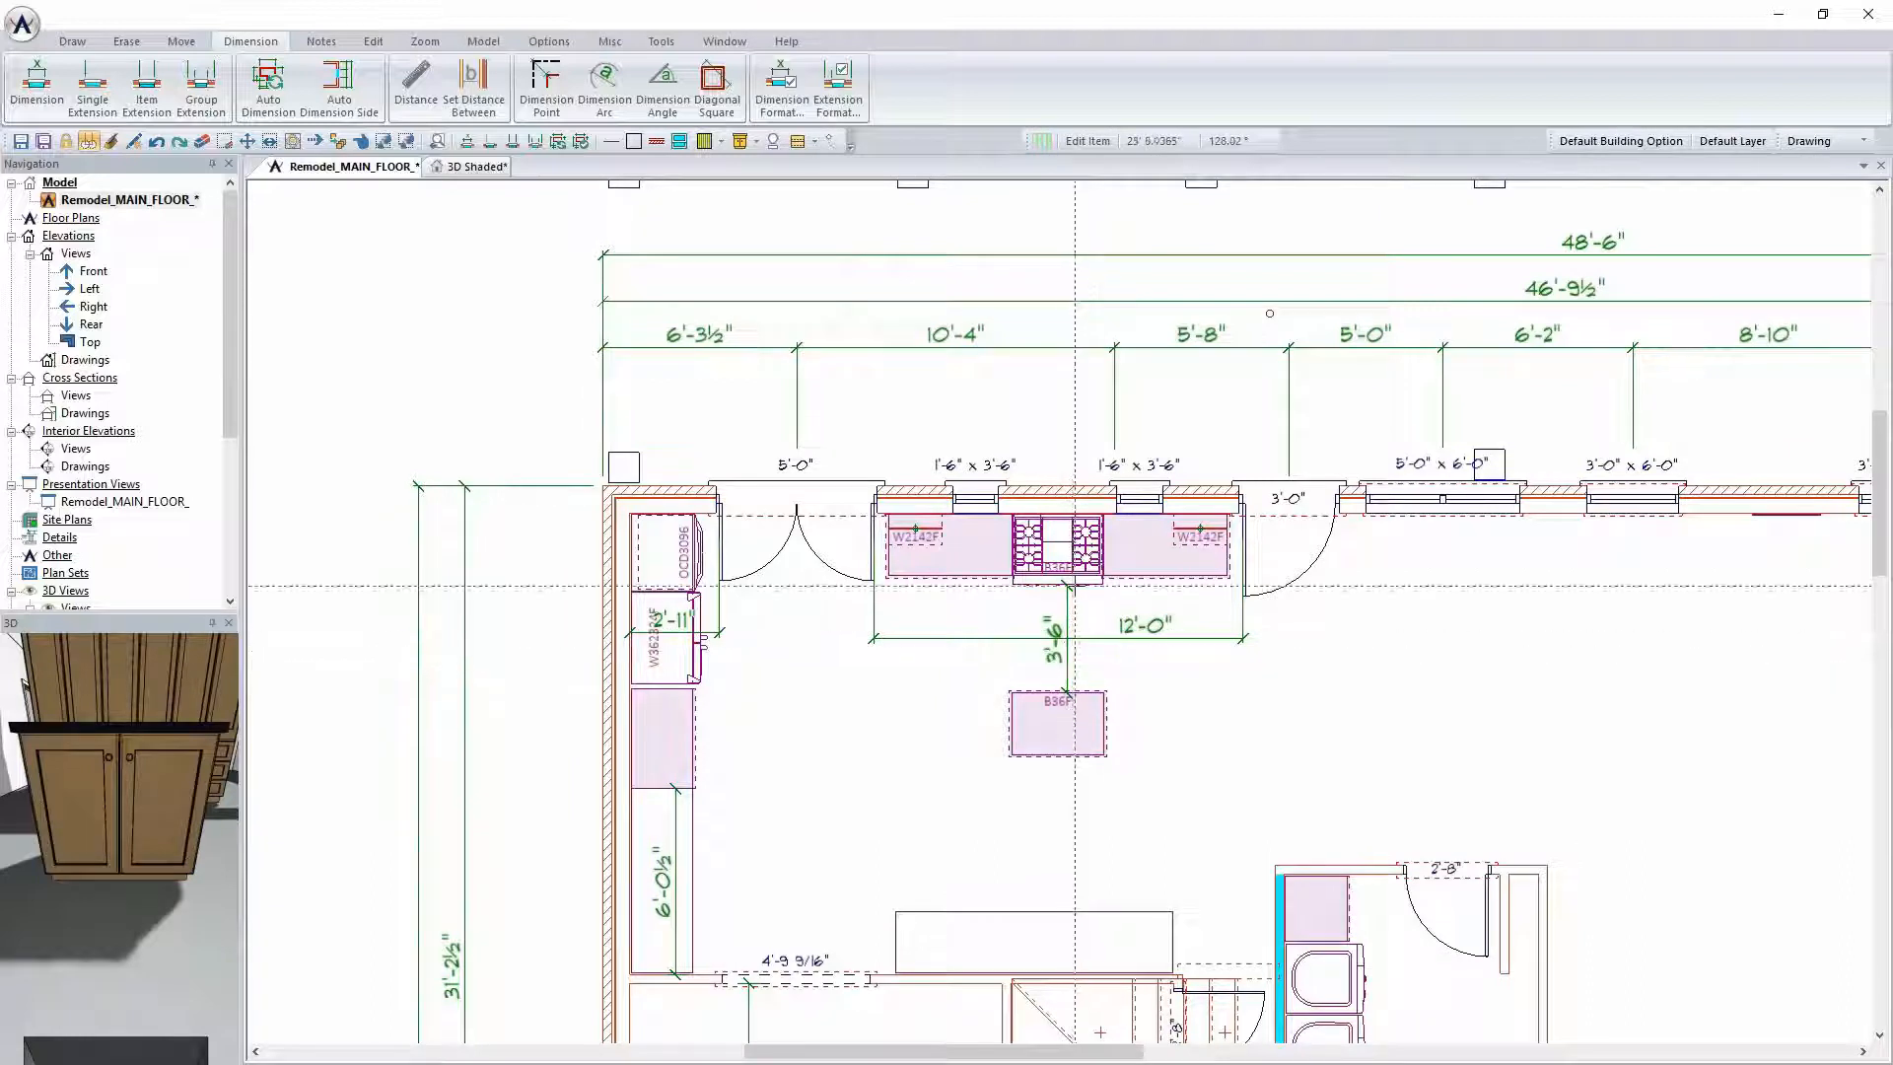
Place two 24" wide two-door base cabinets, one on each side of the 36" island cabinet
{"action": "scroll", "coordinate": [1074, 586], "scroll_direction": "up", "scroll_amount": 3}
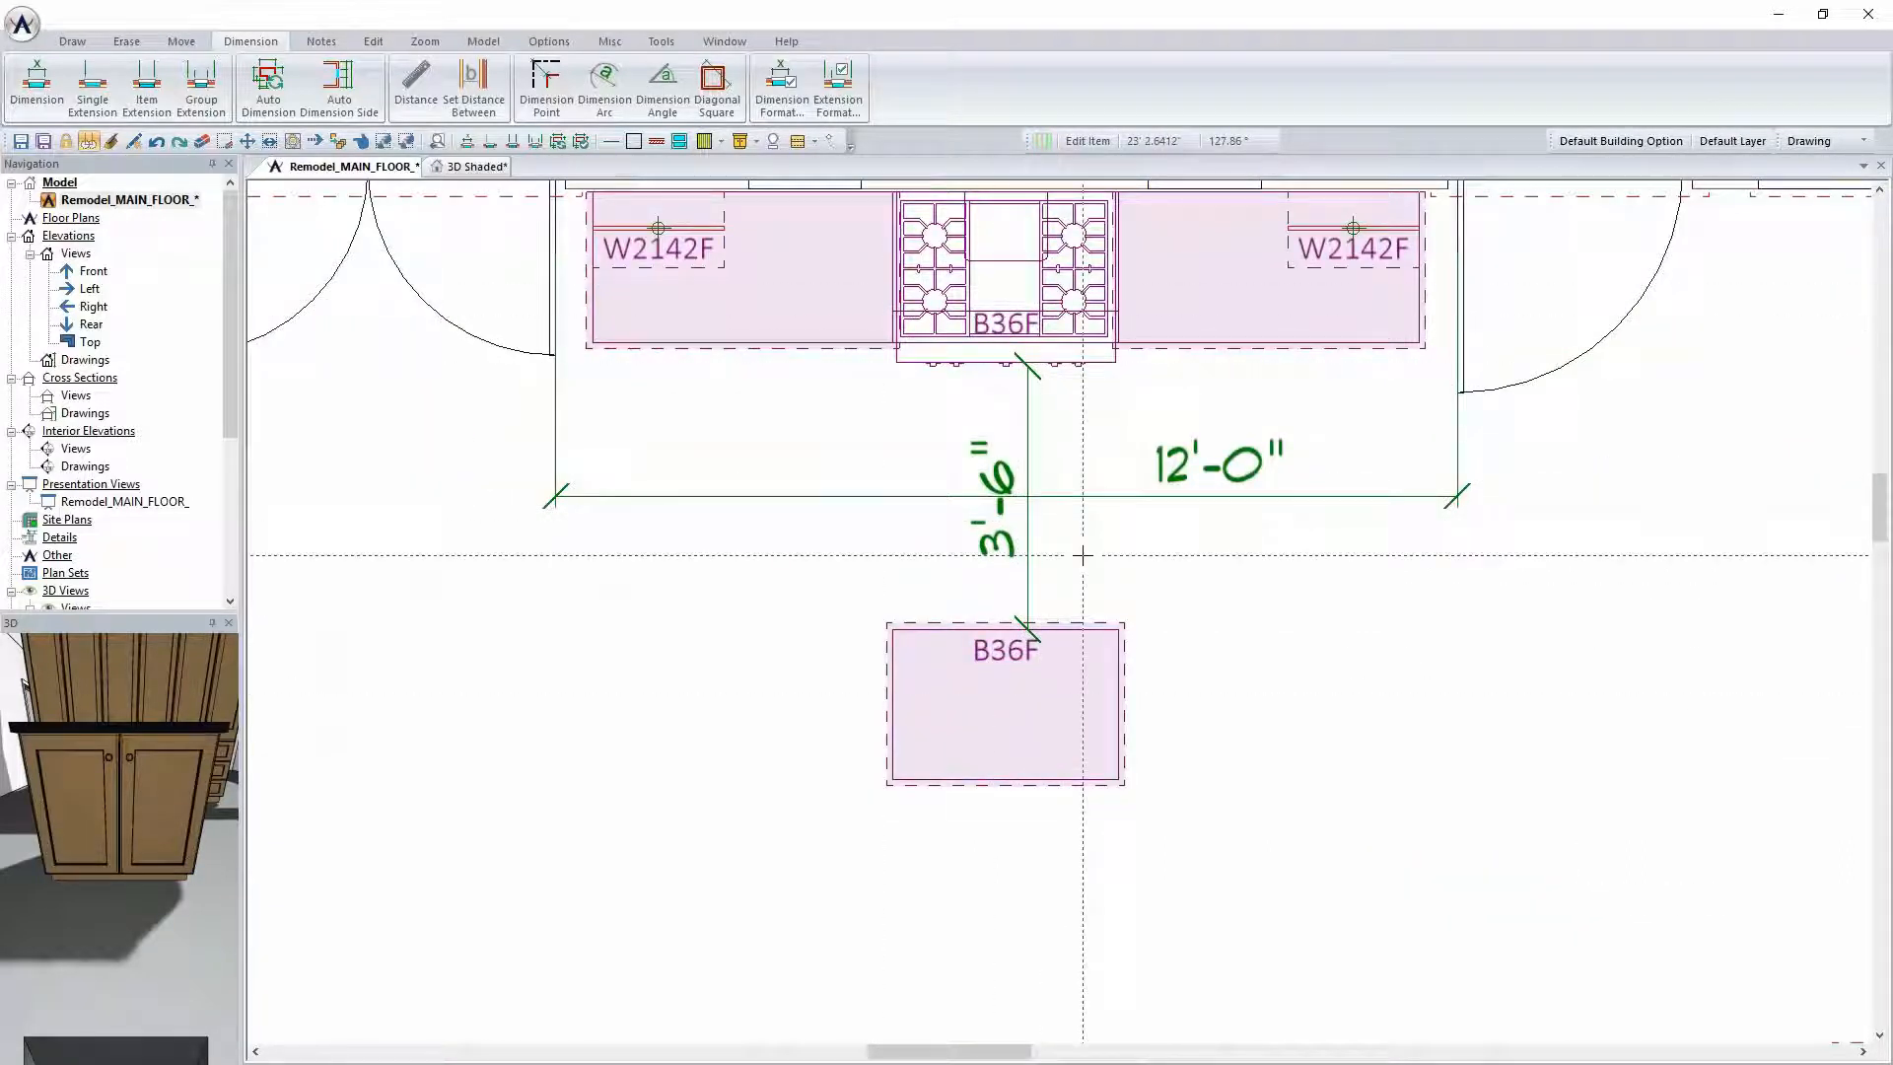
{"action": "left_click", "coordinate": [92, 43]}
{"action": "left_click", "coordinate": [551, 84]}
{"action": "left_click", "coordinate": [634, 191]}
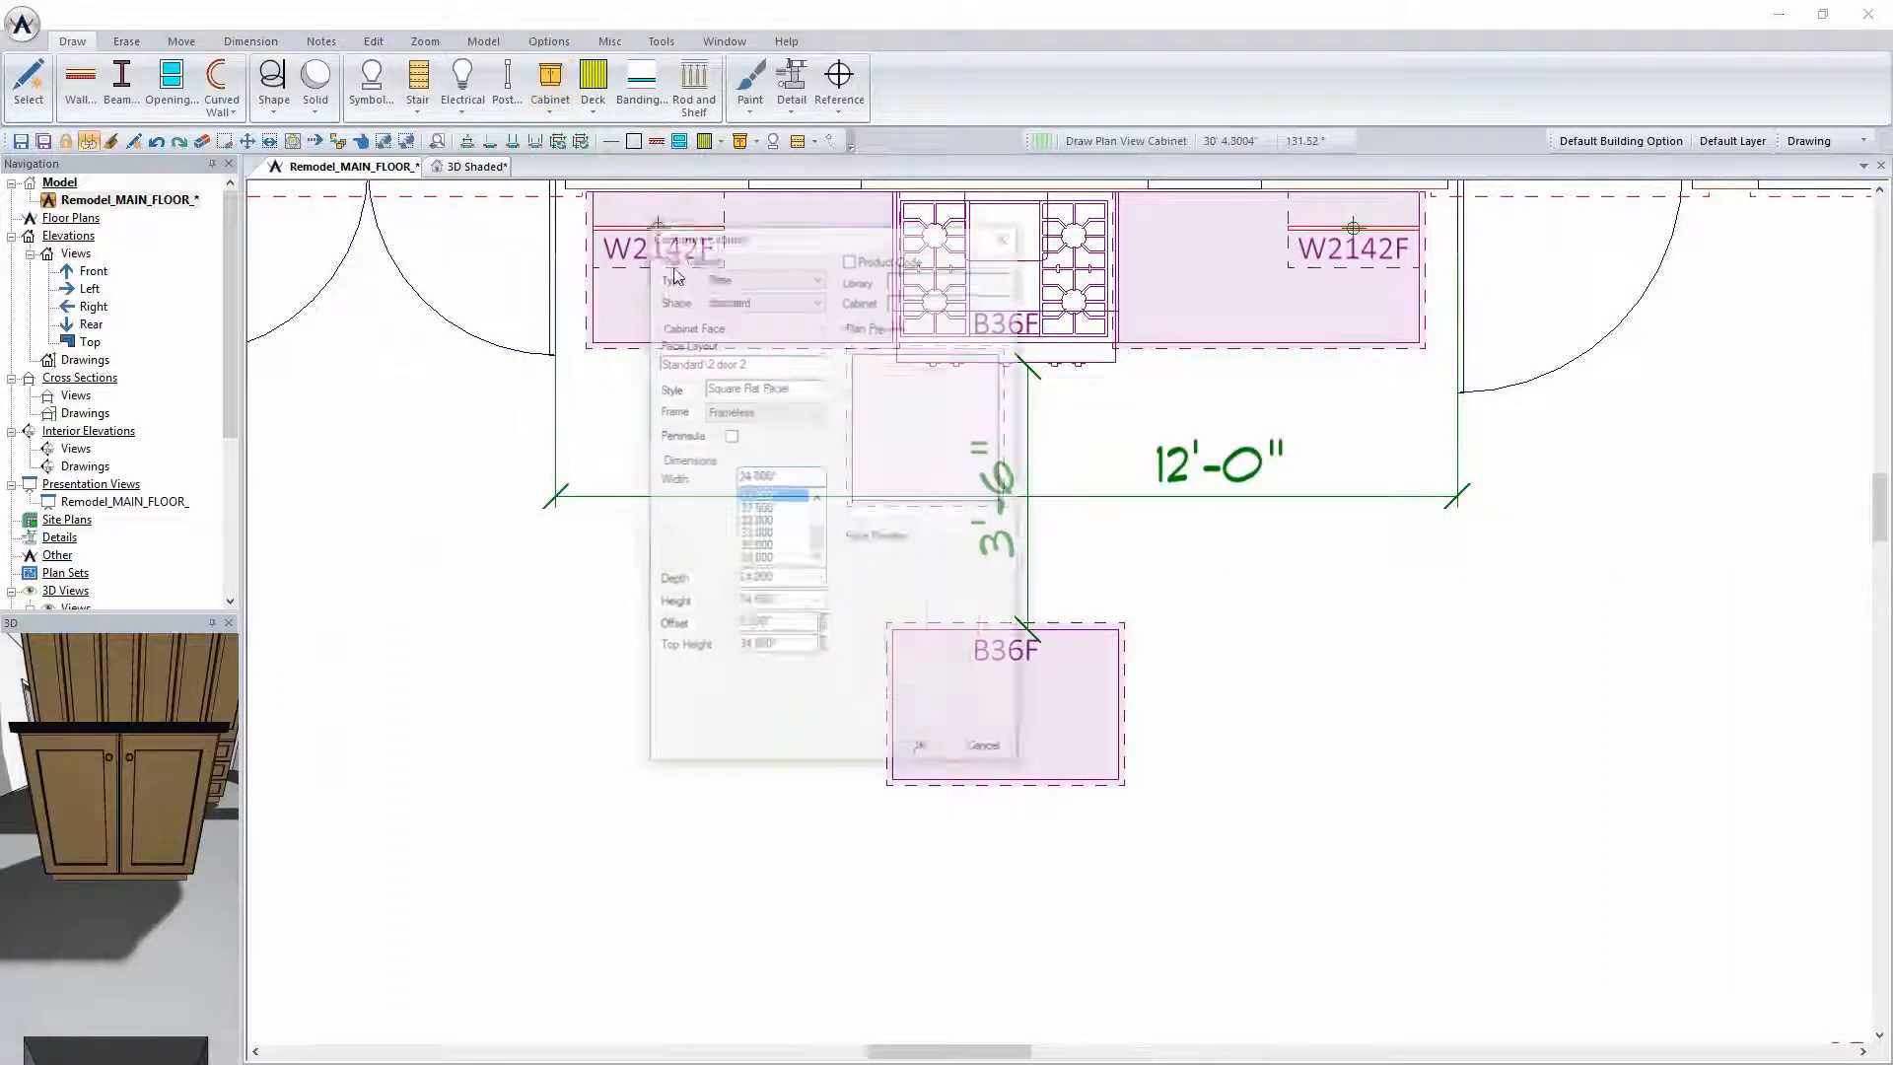
{"action": "left_click_drag", "start_coordinate": [836, 233], "coordinate": [430, 265]}
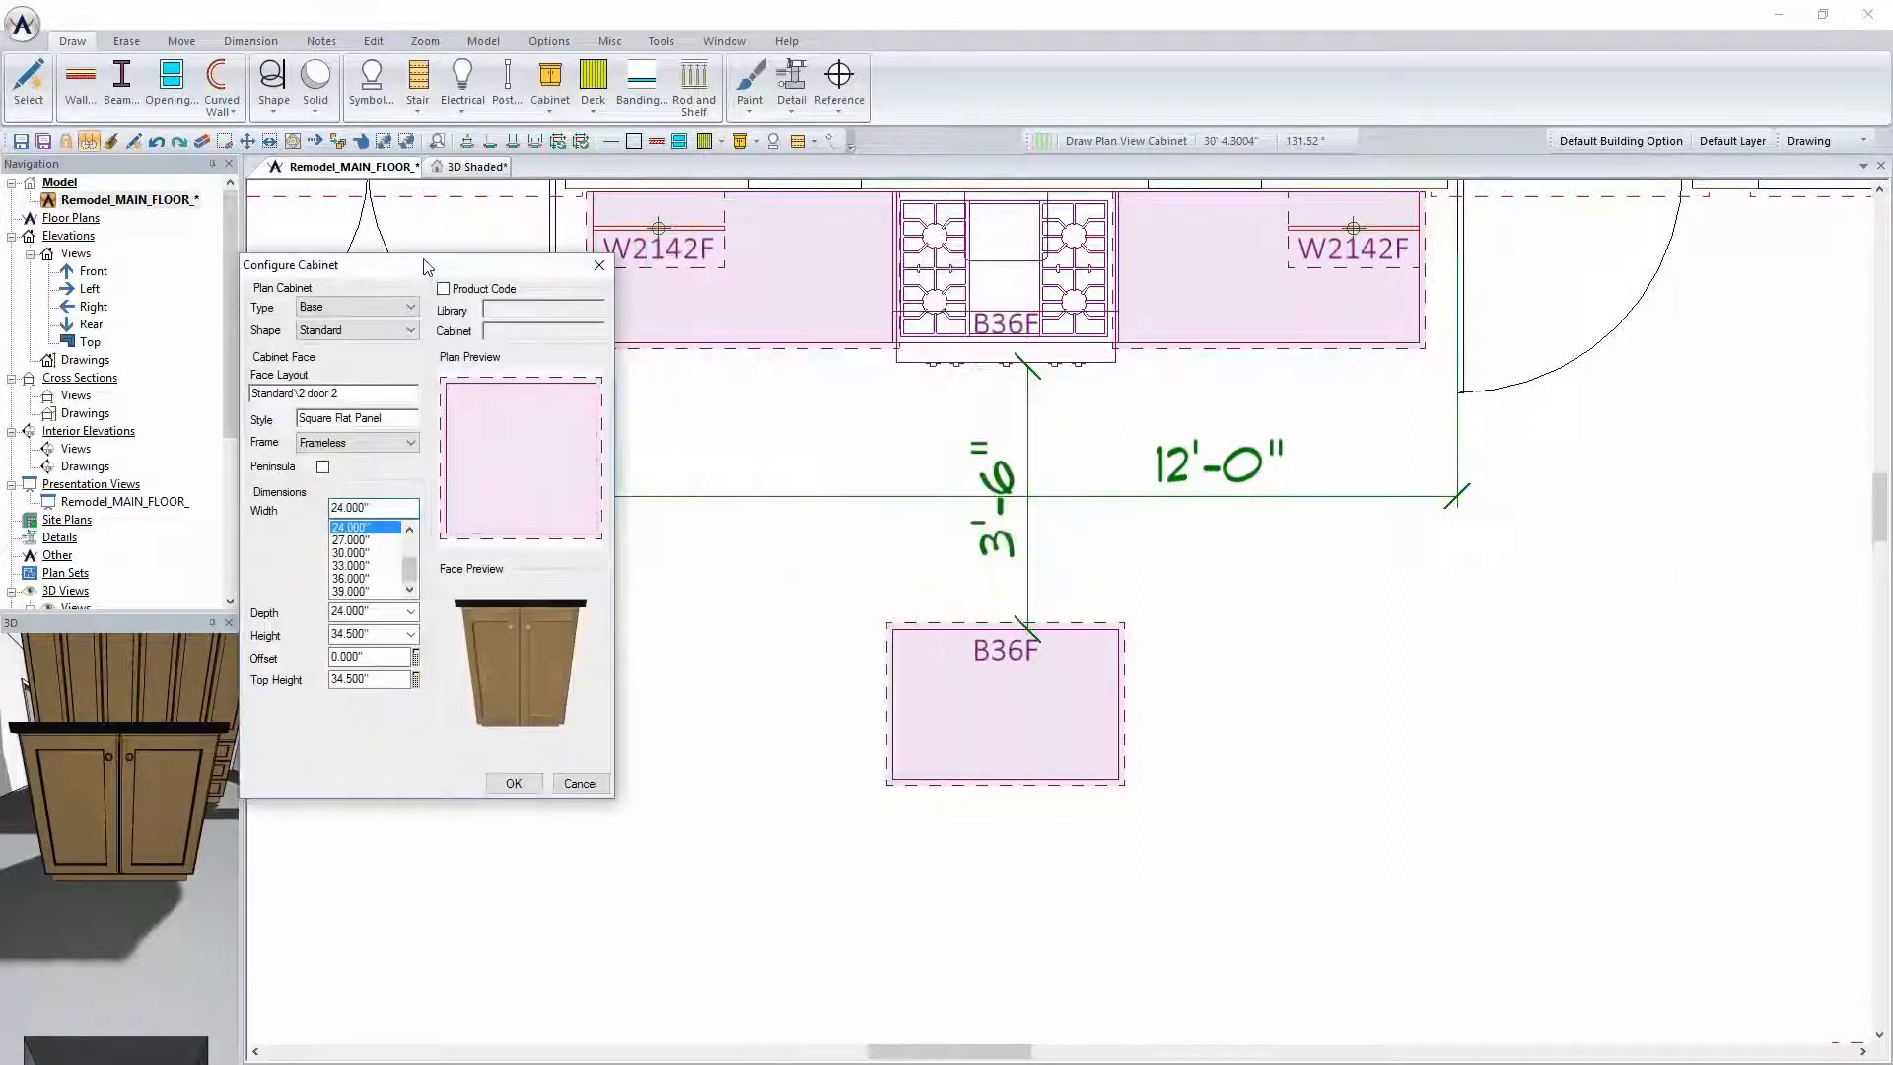
{"action": "left_click", "coordinate": [1196, 731]}
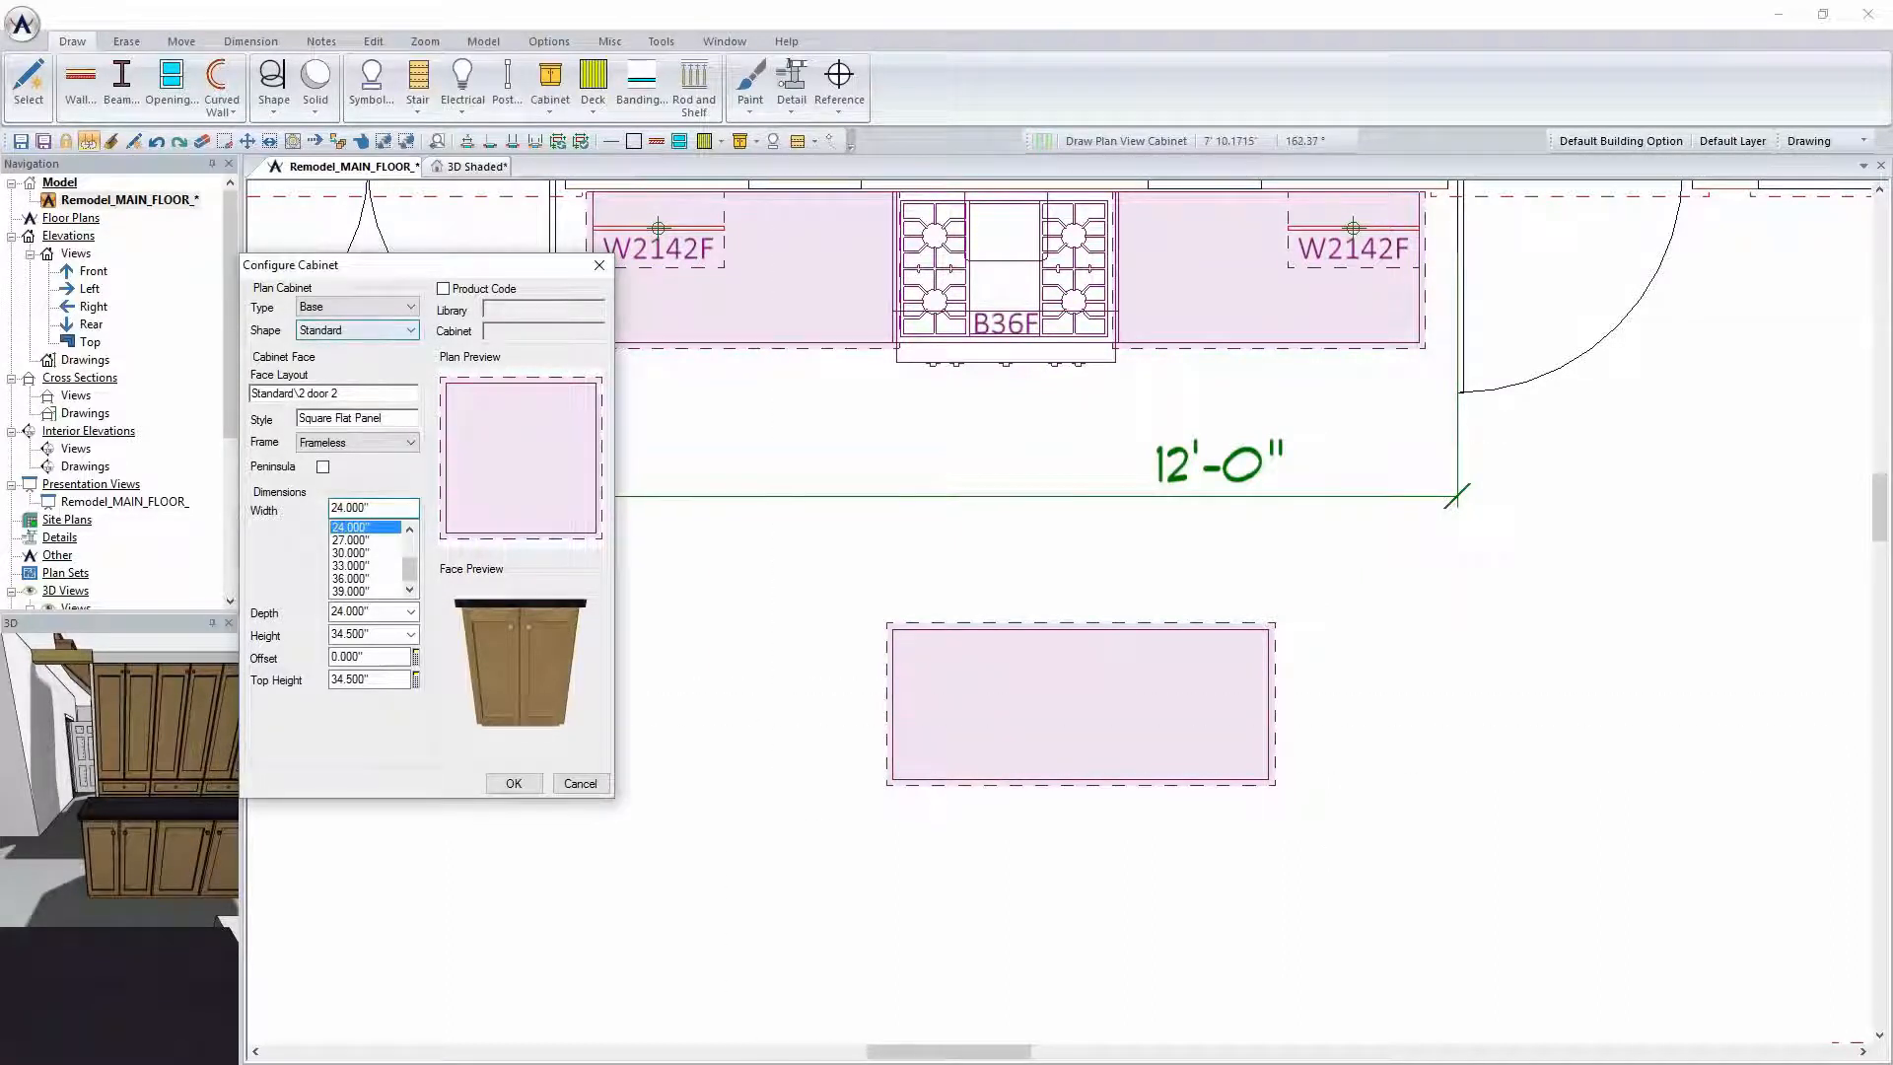
{"action": "left_click", "coordinate": [779, 712]}
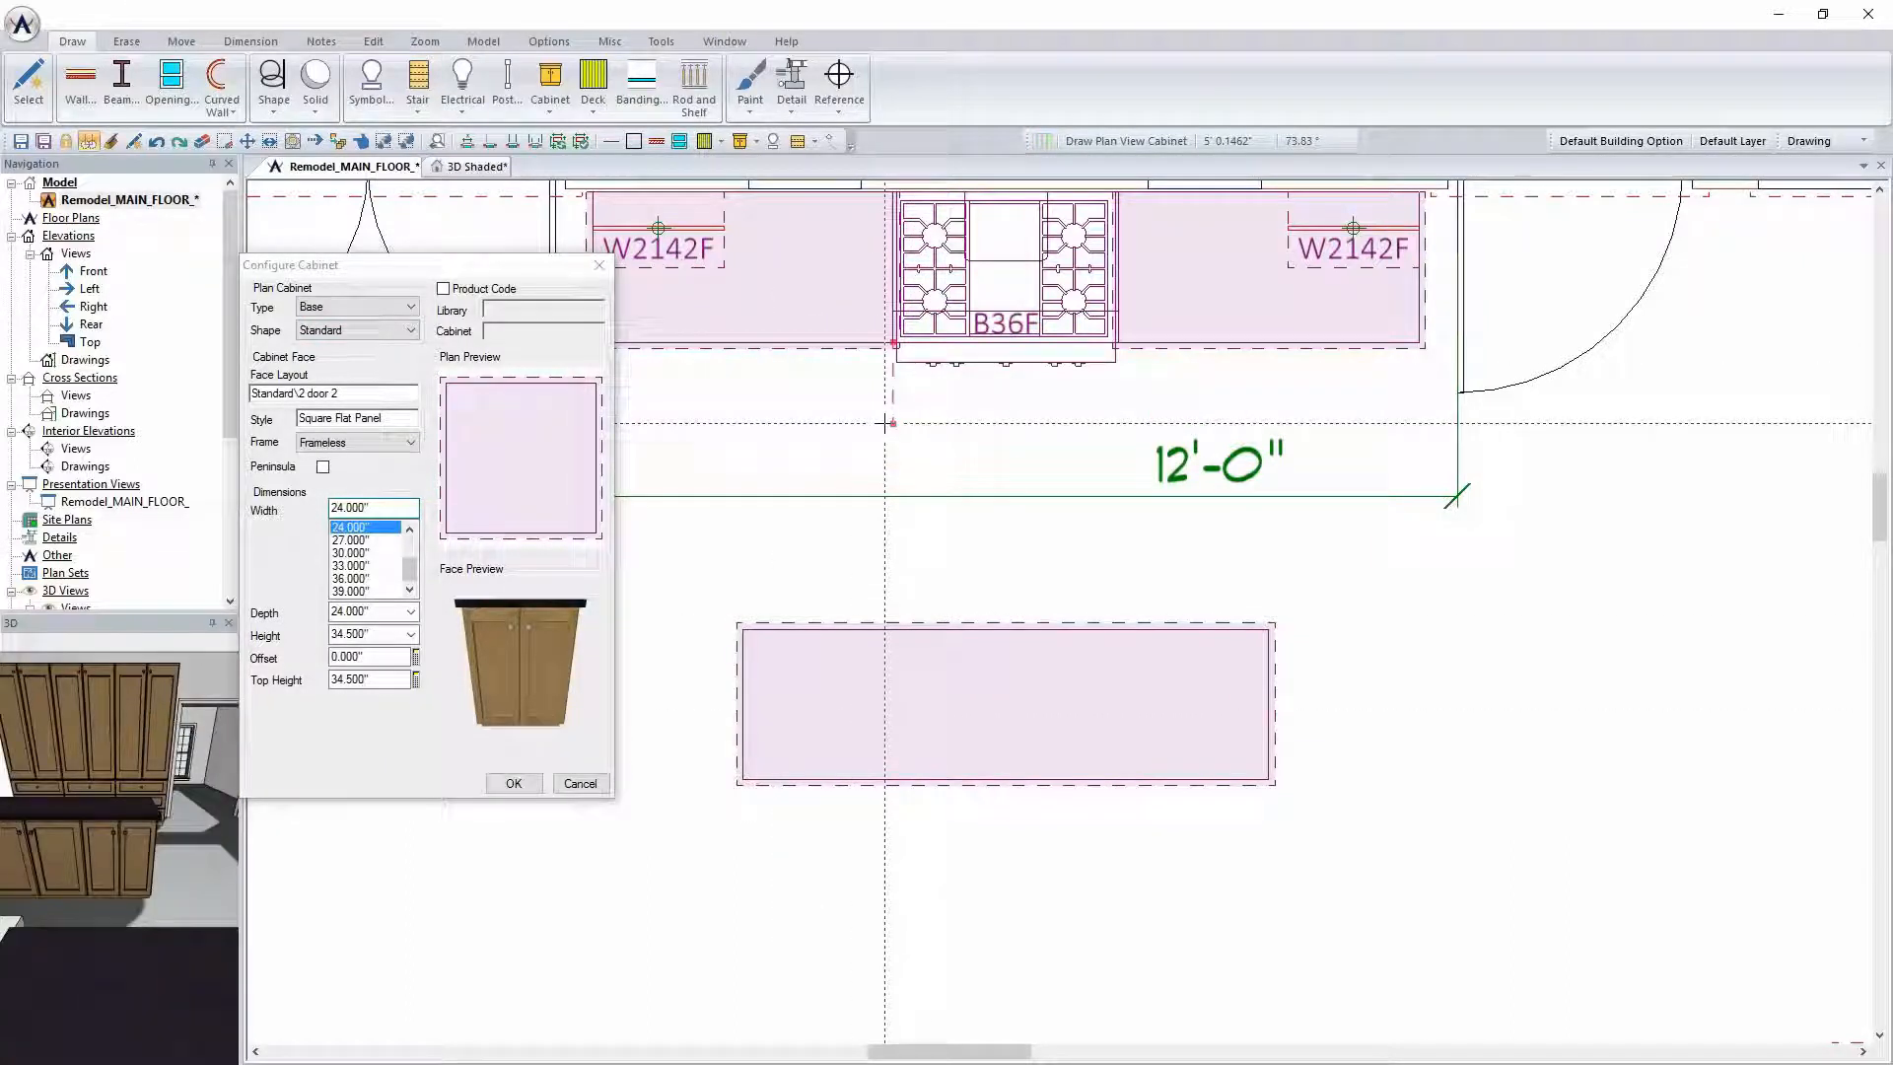
Add a 9" wide base cabinet with the Standard\1 door face layout to the right end of the island
{"action": "left_click_drag", "start_coordinate": [410, 578], "coordinate": [410, 537]}
{"action": "left_click", "coordinate": [352, 527]}
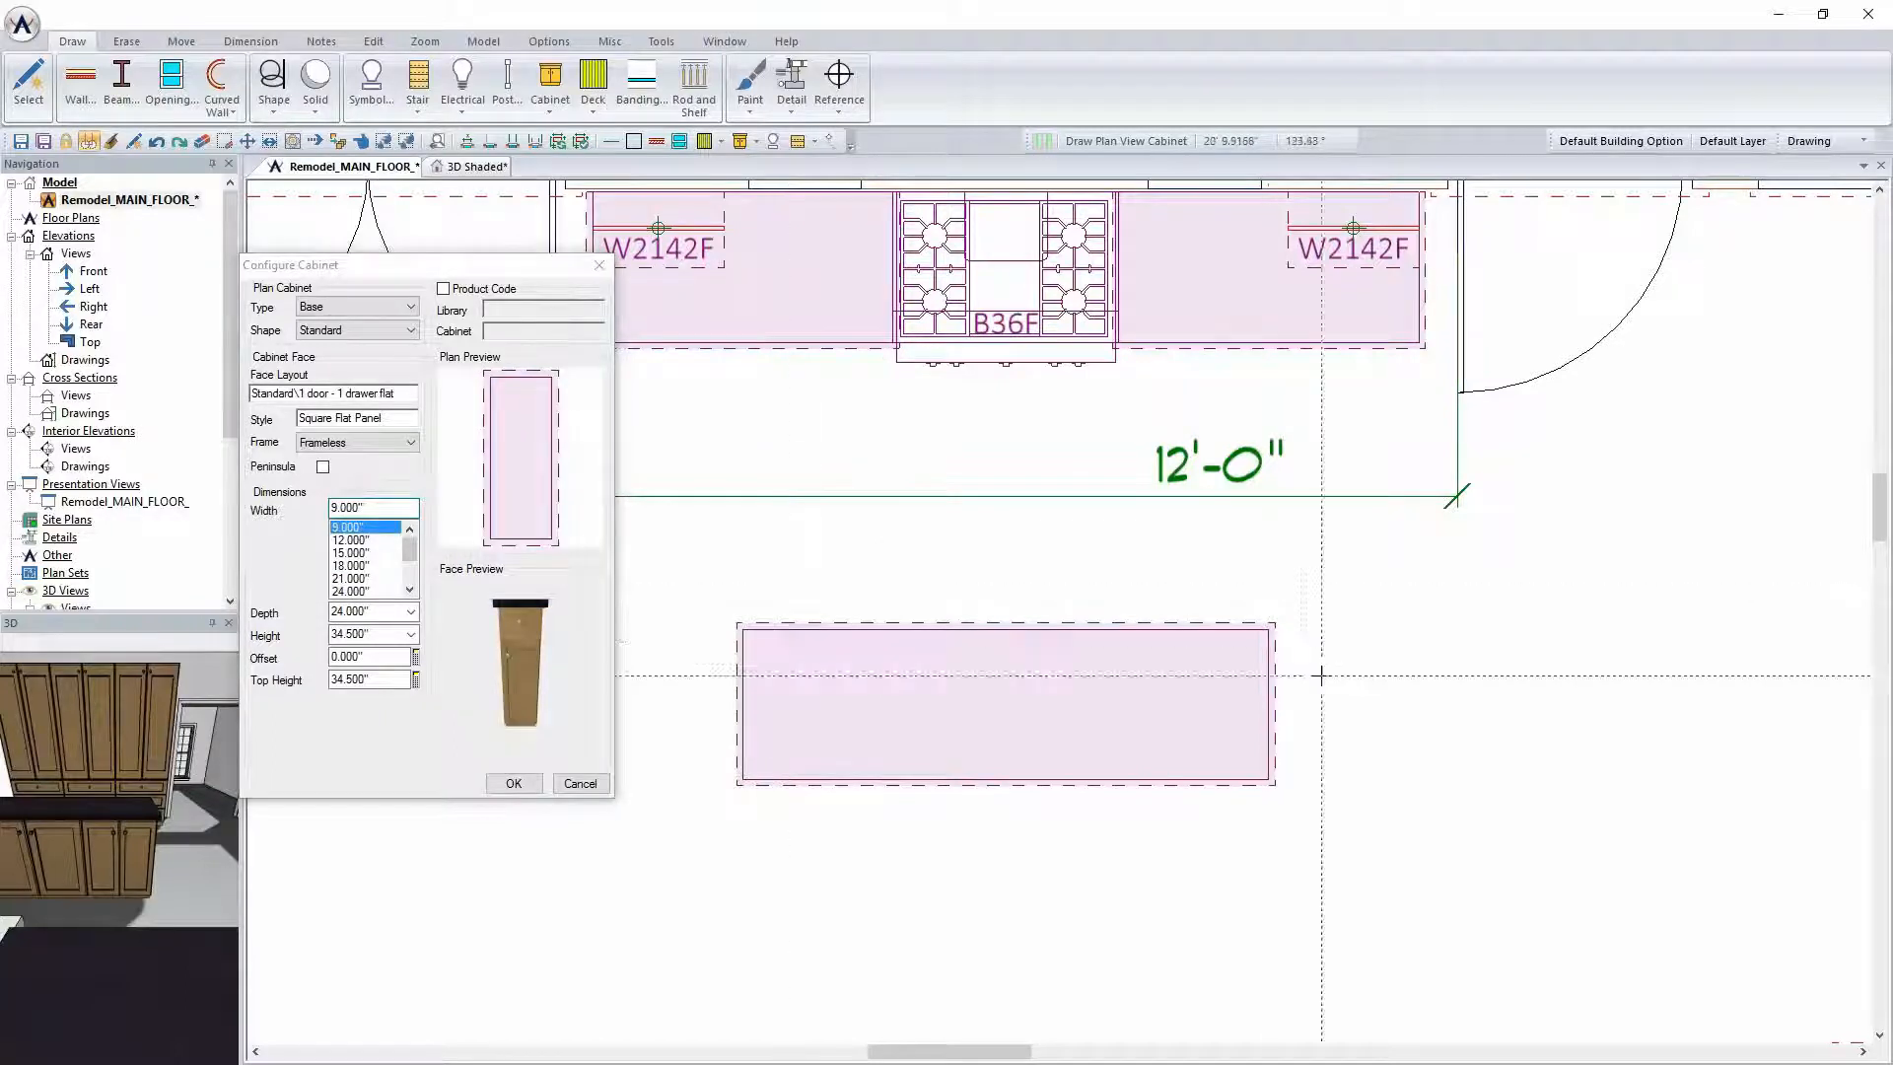
{"action": "left_click", "coordinate": [375, 395]}
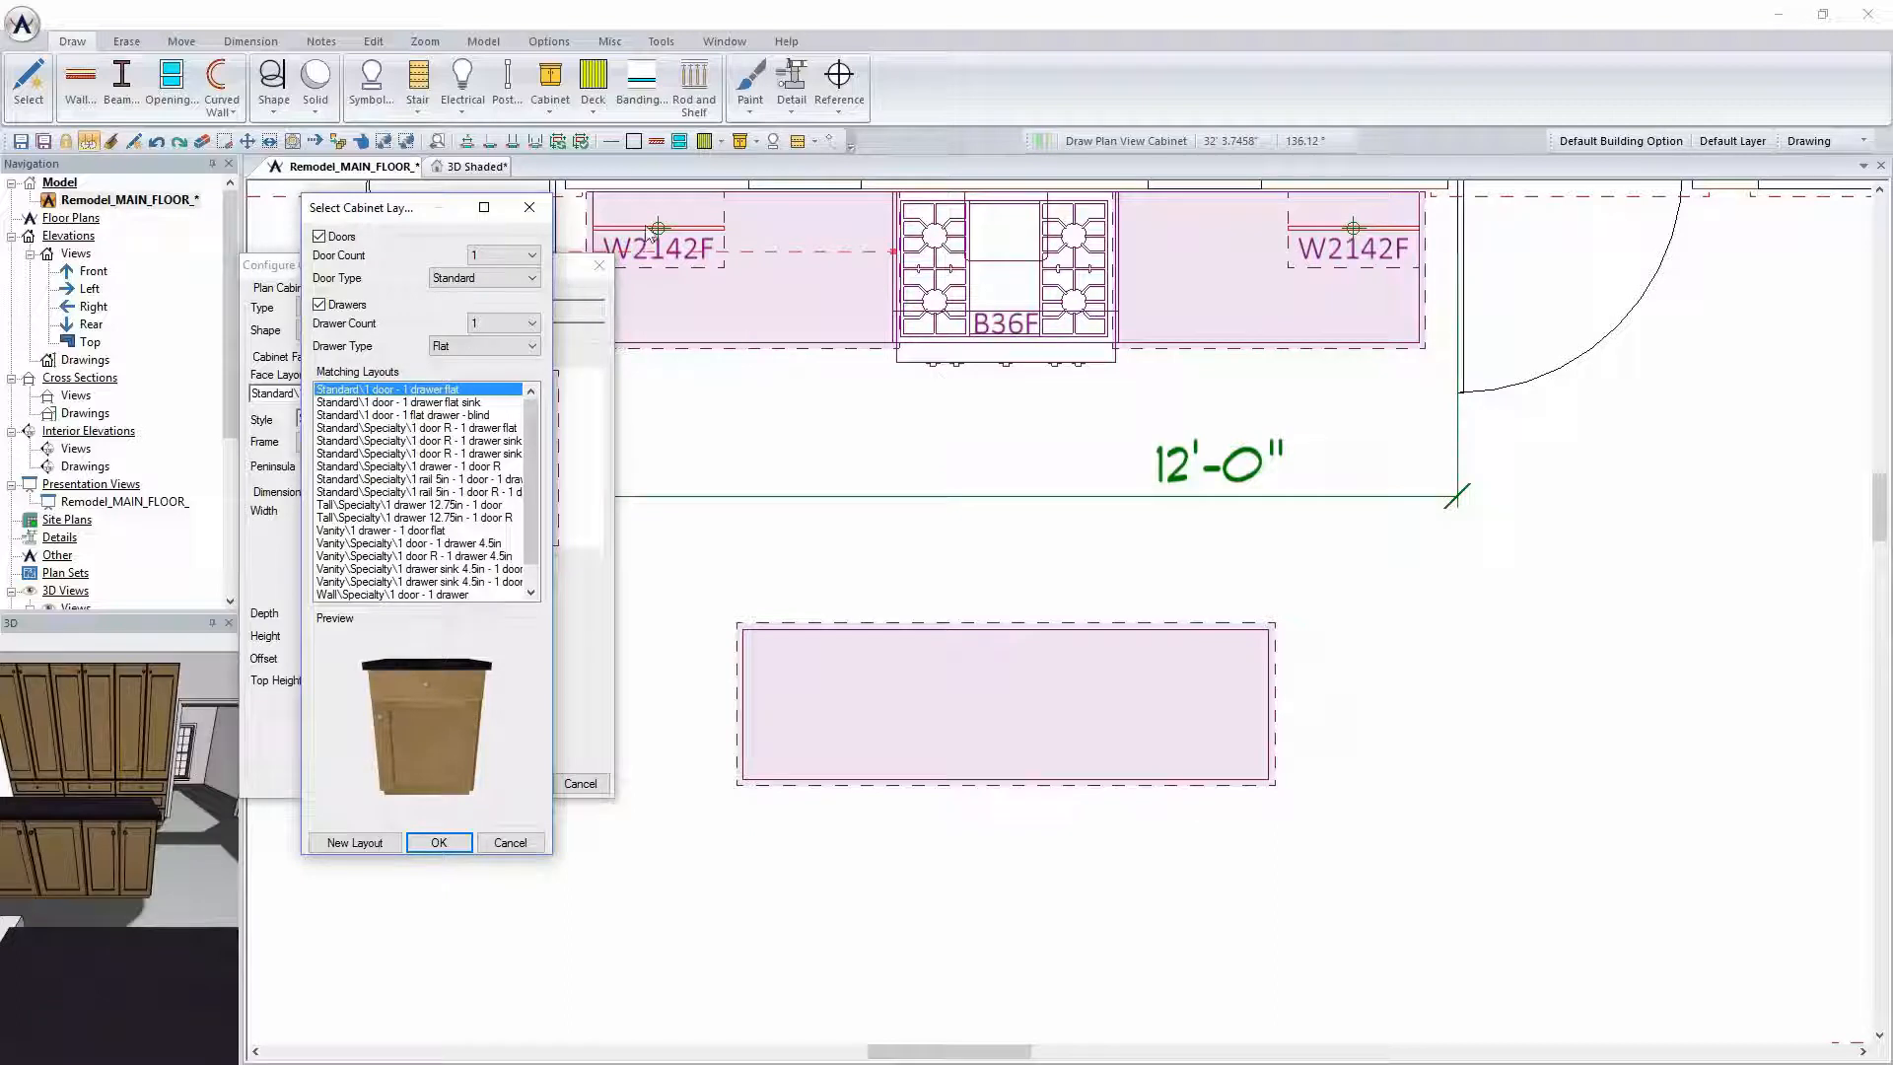
{"action": "left_click", "coordinate": [514, 331]}
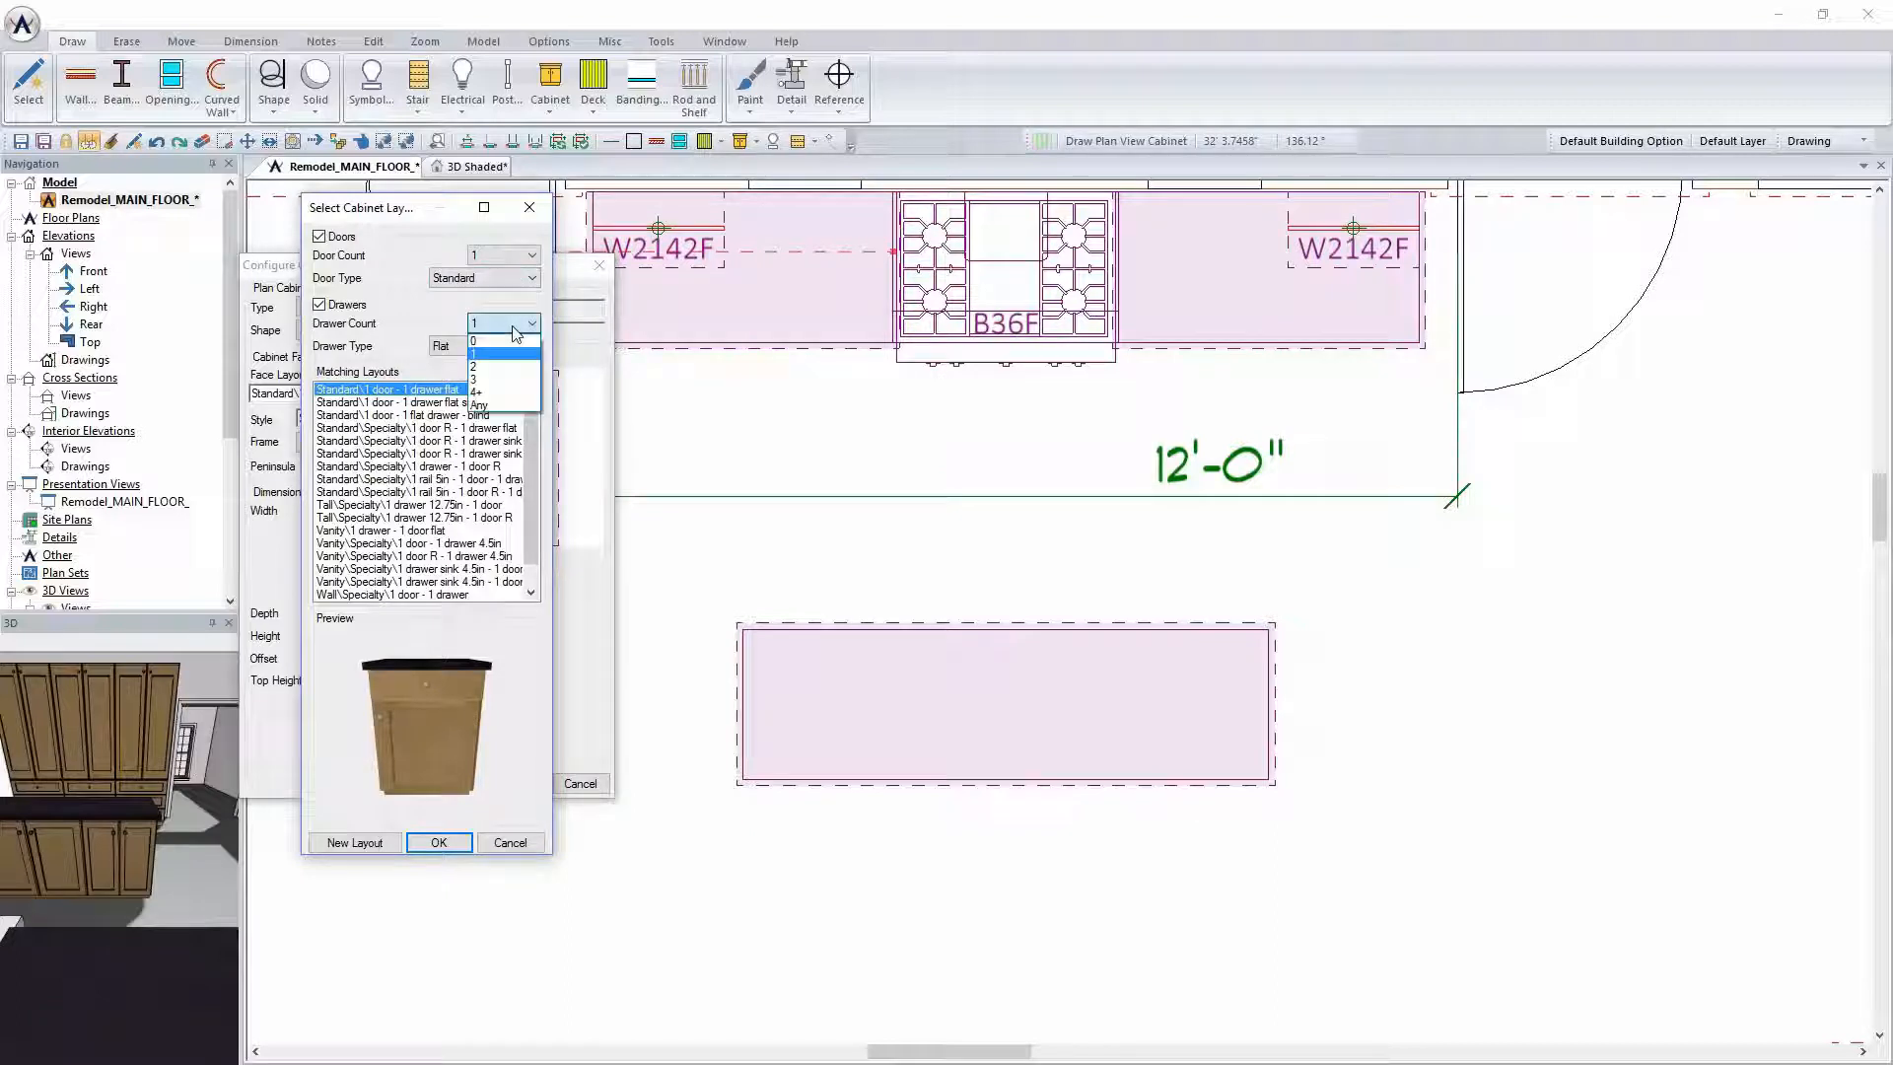
{"action": "left_click", "coordinate": [513, 341]}
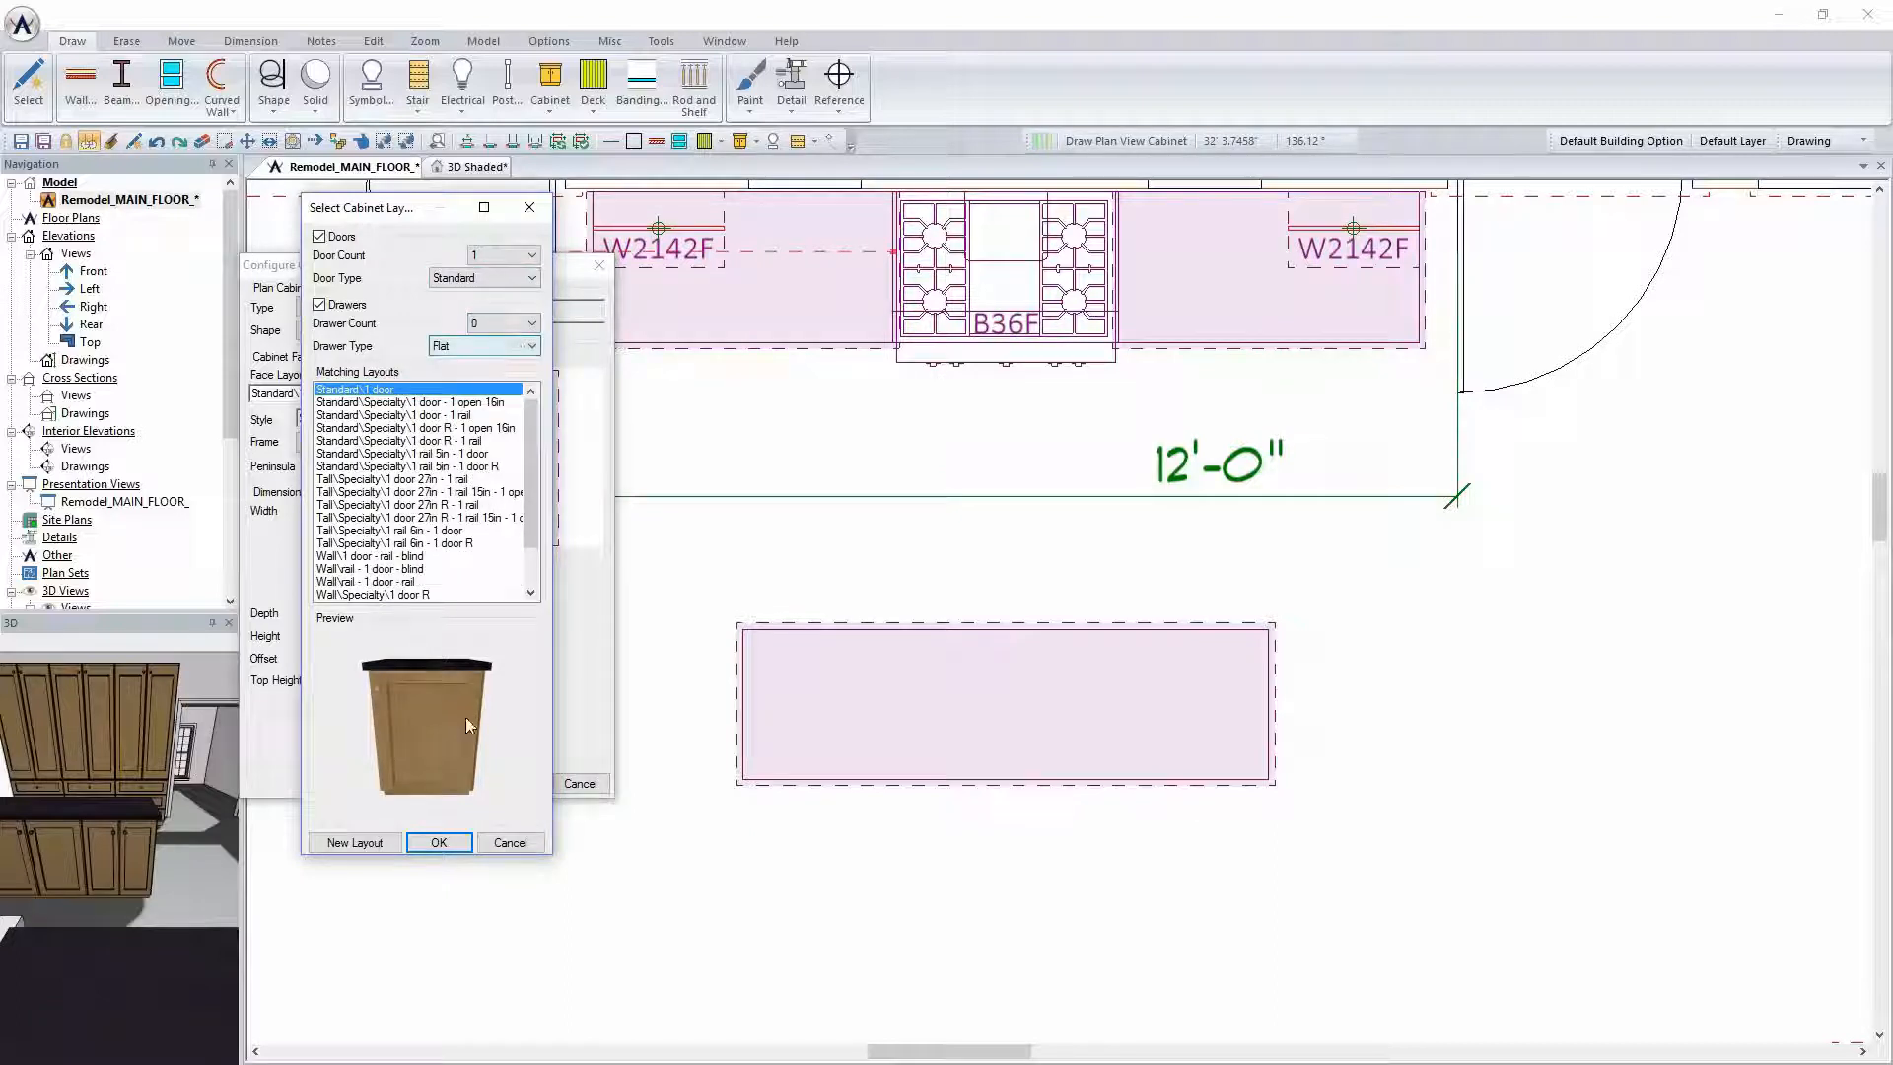
{"action": "left_click", "coordinate": [439, 844]}
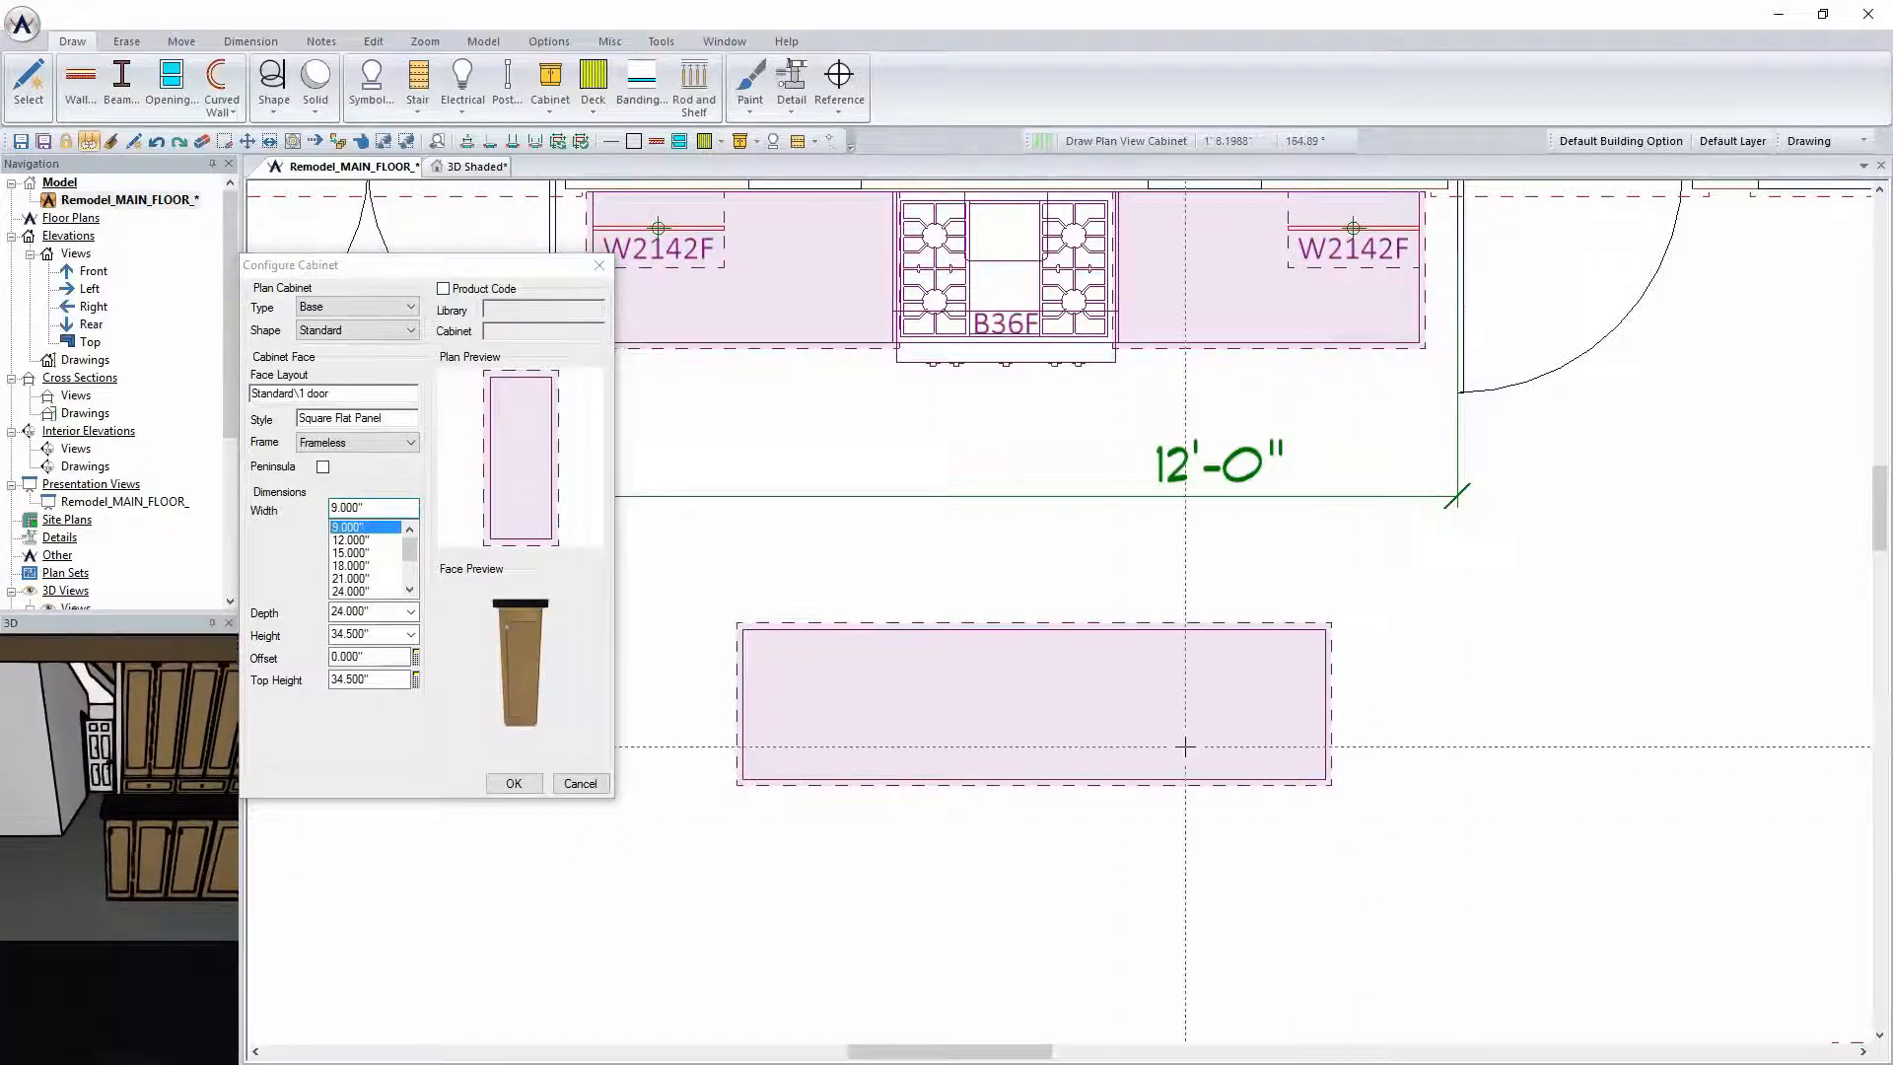
{"action": "scroll", "coordinate": [1263, 687], "scroll_direction": "down", "scroll_amount": 2}
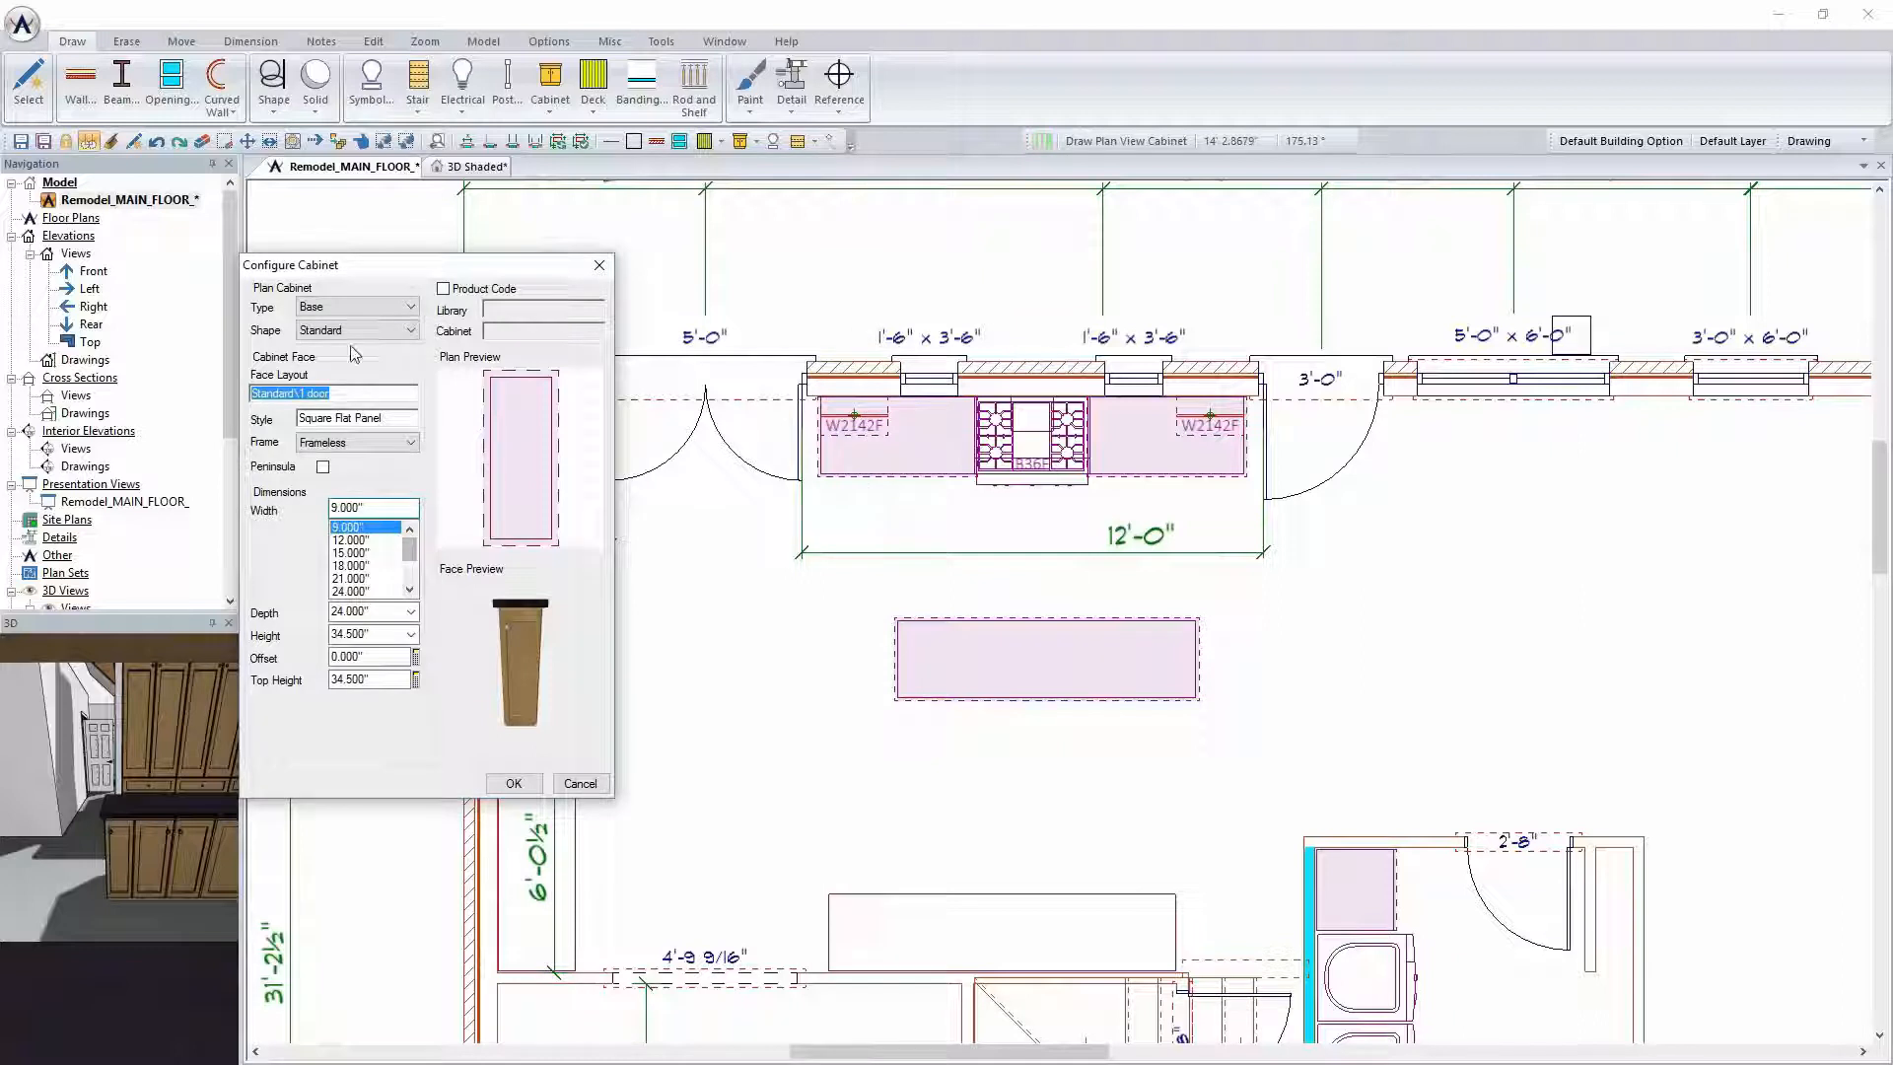
Choose a face layout with no doors and three recessed drawers, Standard\1-2 drawer - recessed, for the next base cabinet
{"action": "left_click", "coordinate": [342, 401]}
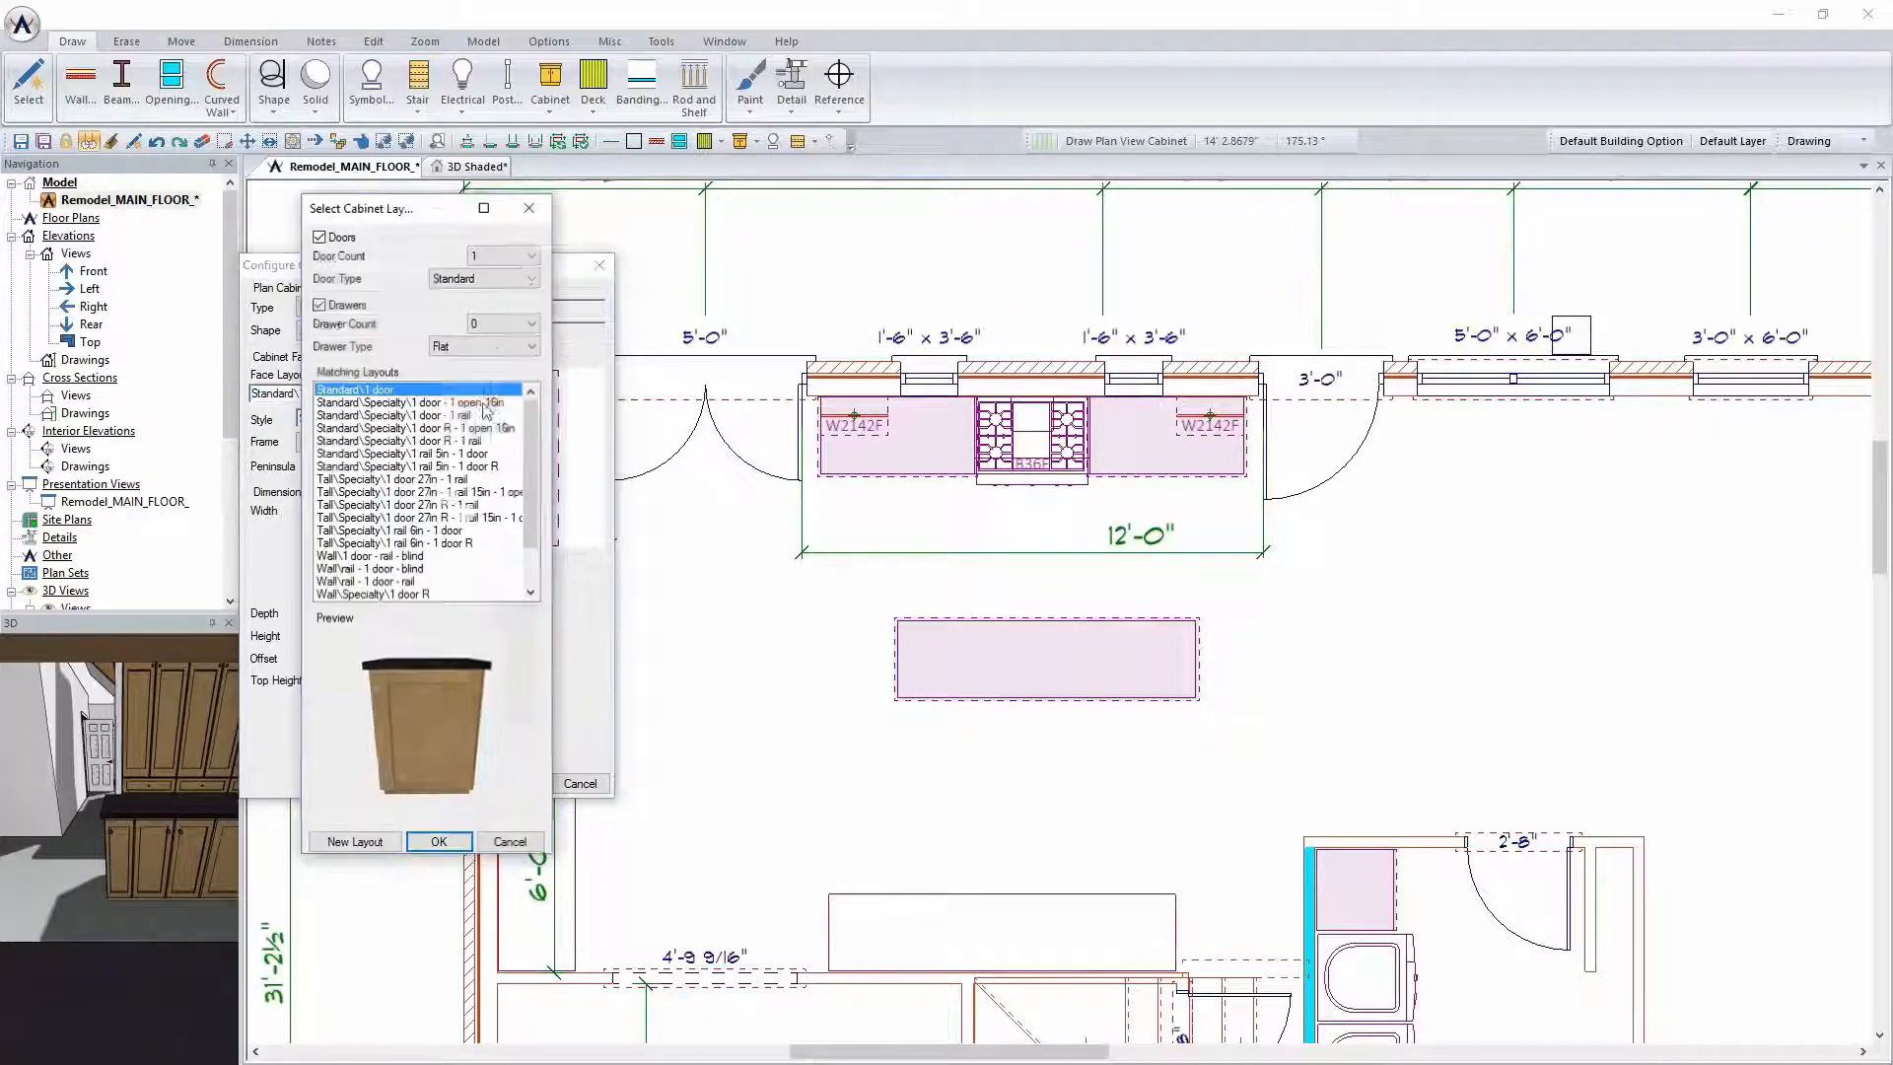
{"action": "left_click", "coordinate": [505, 254]}
{"action": "left_click", "coordinate": [503, 298]}
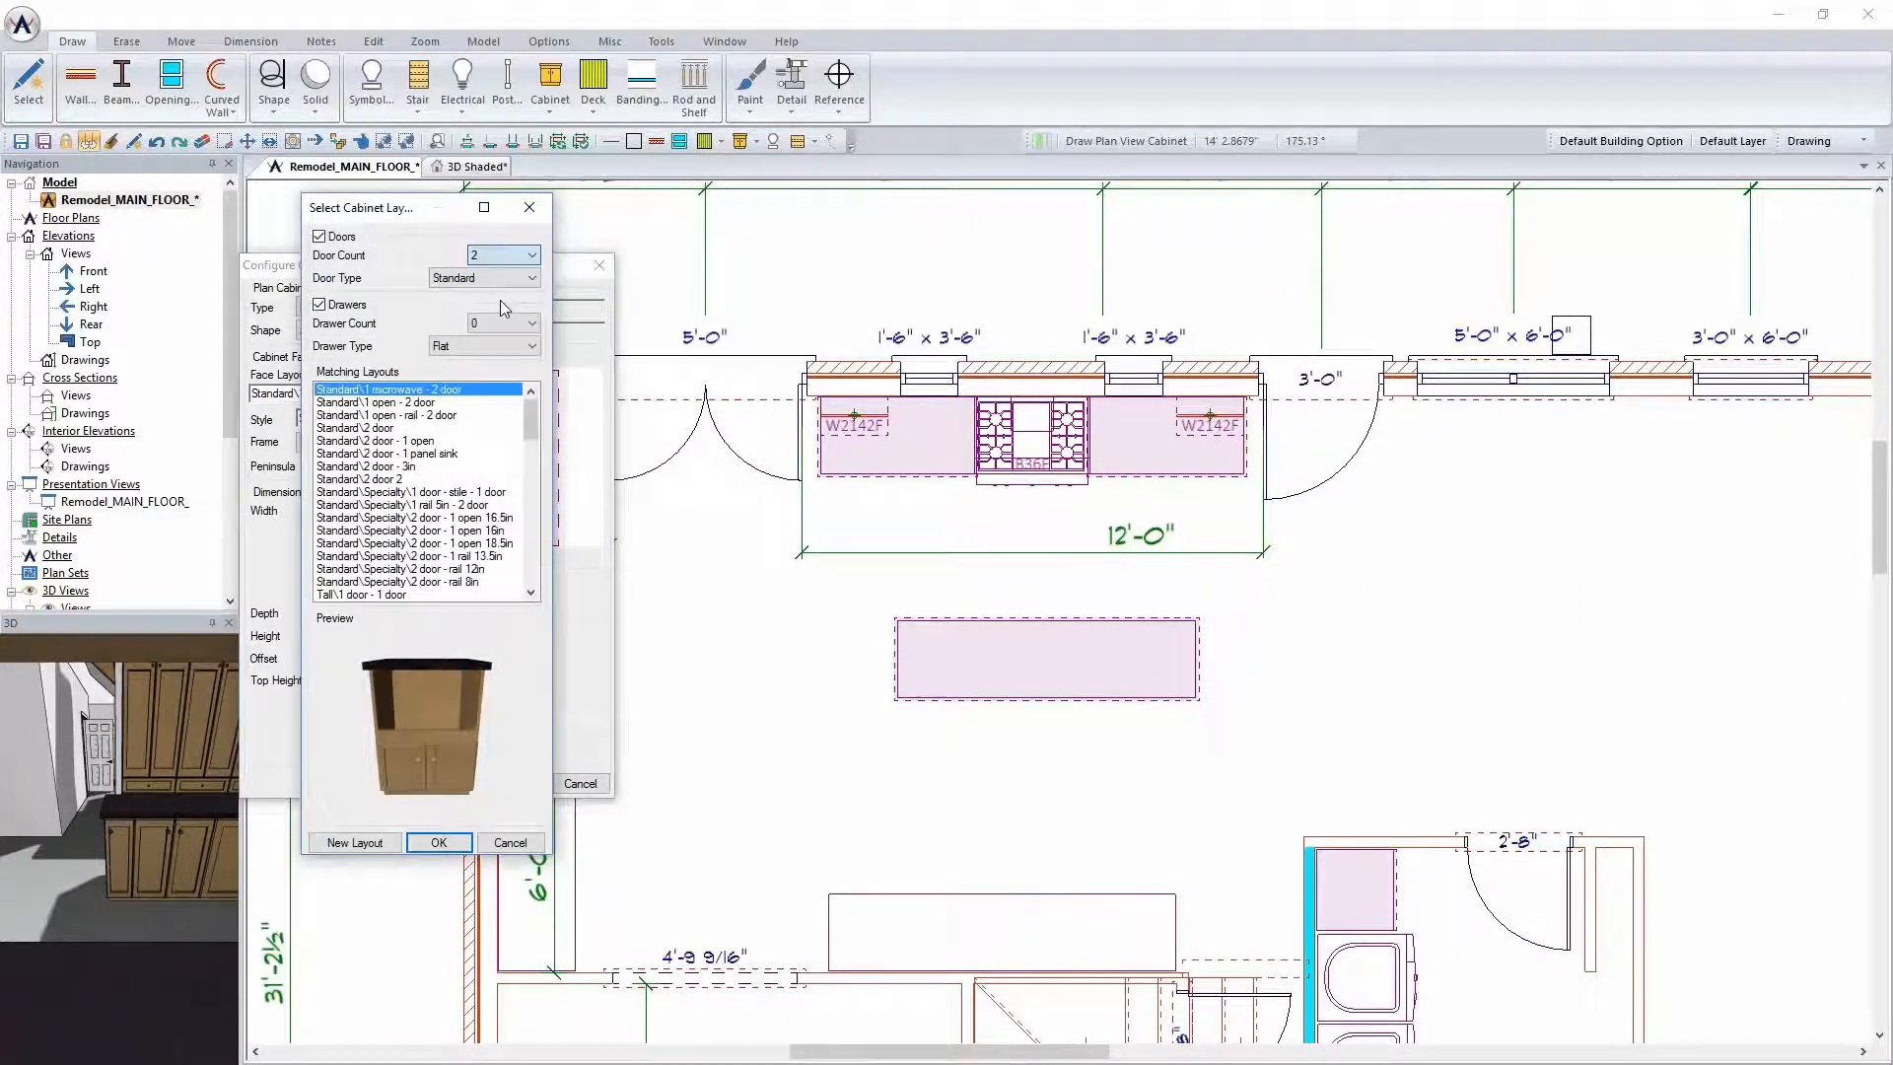
{"action": "left_click", "coordinate": [503, 323]}
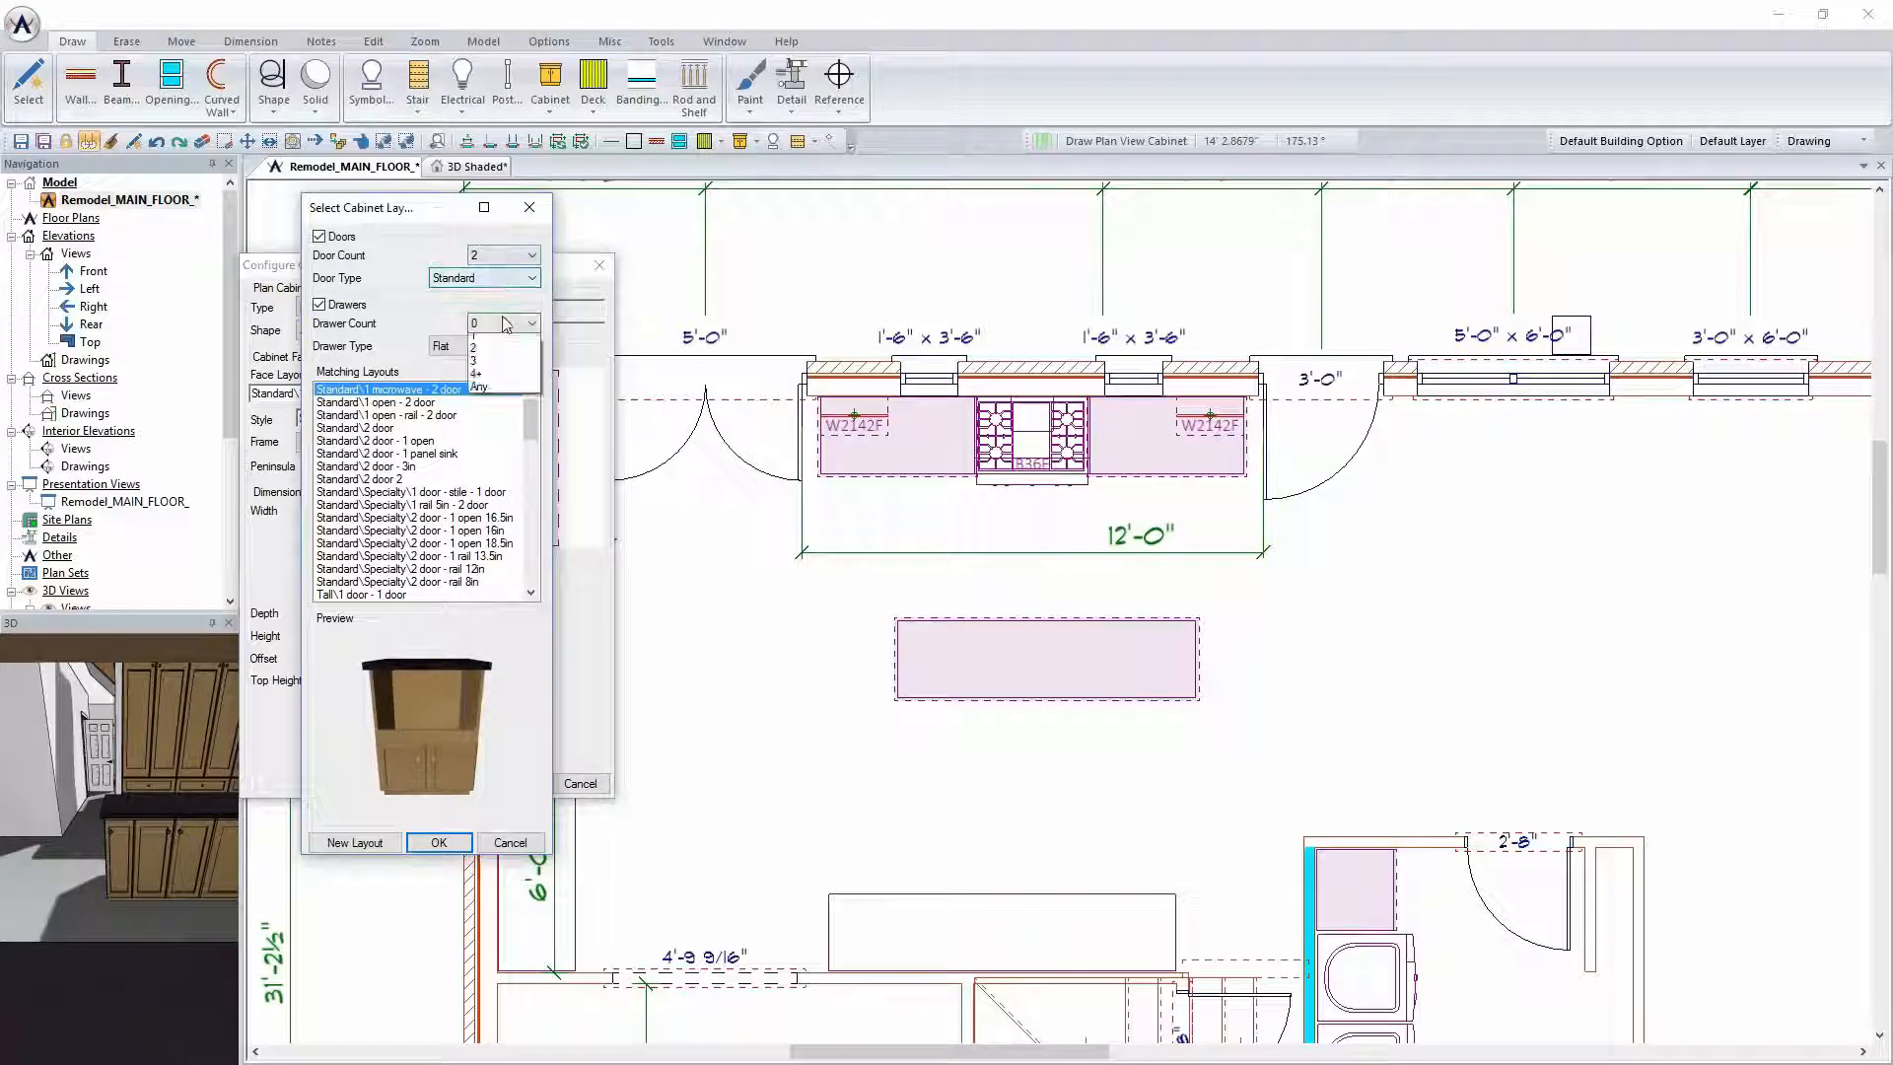
{"action": "left_click", "coordinate": [496, 381]}
{"action": "left_click", "coordinate": [503, 254]}
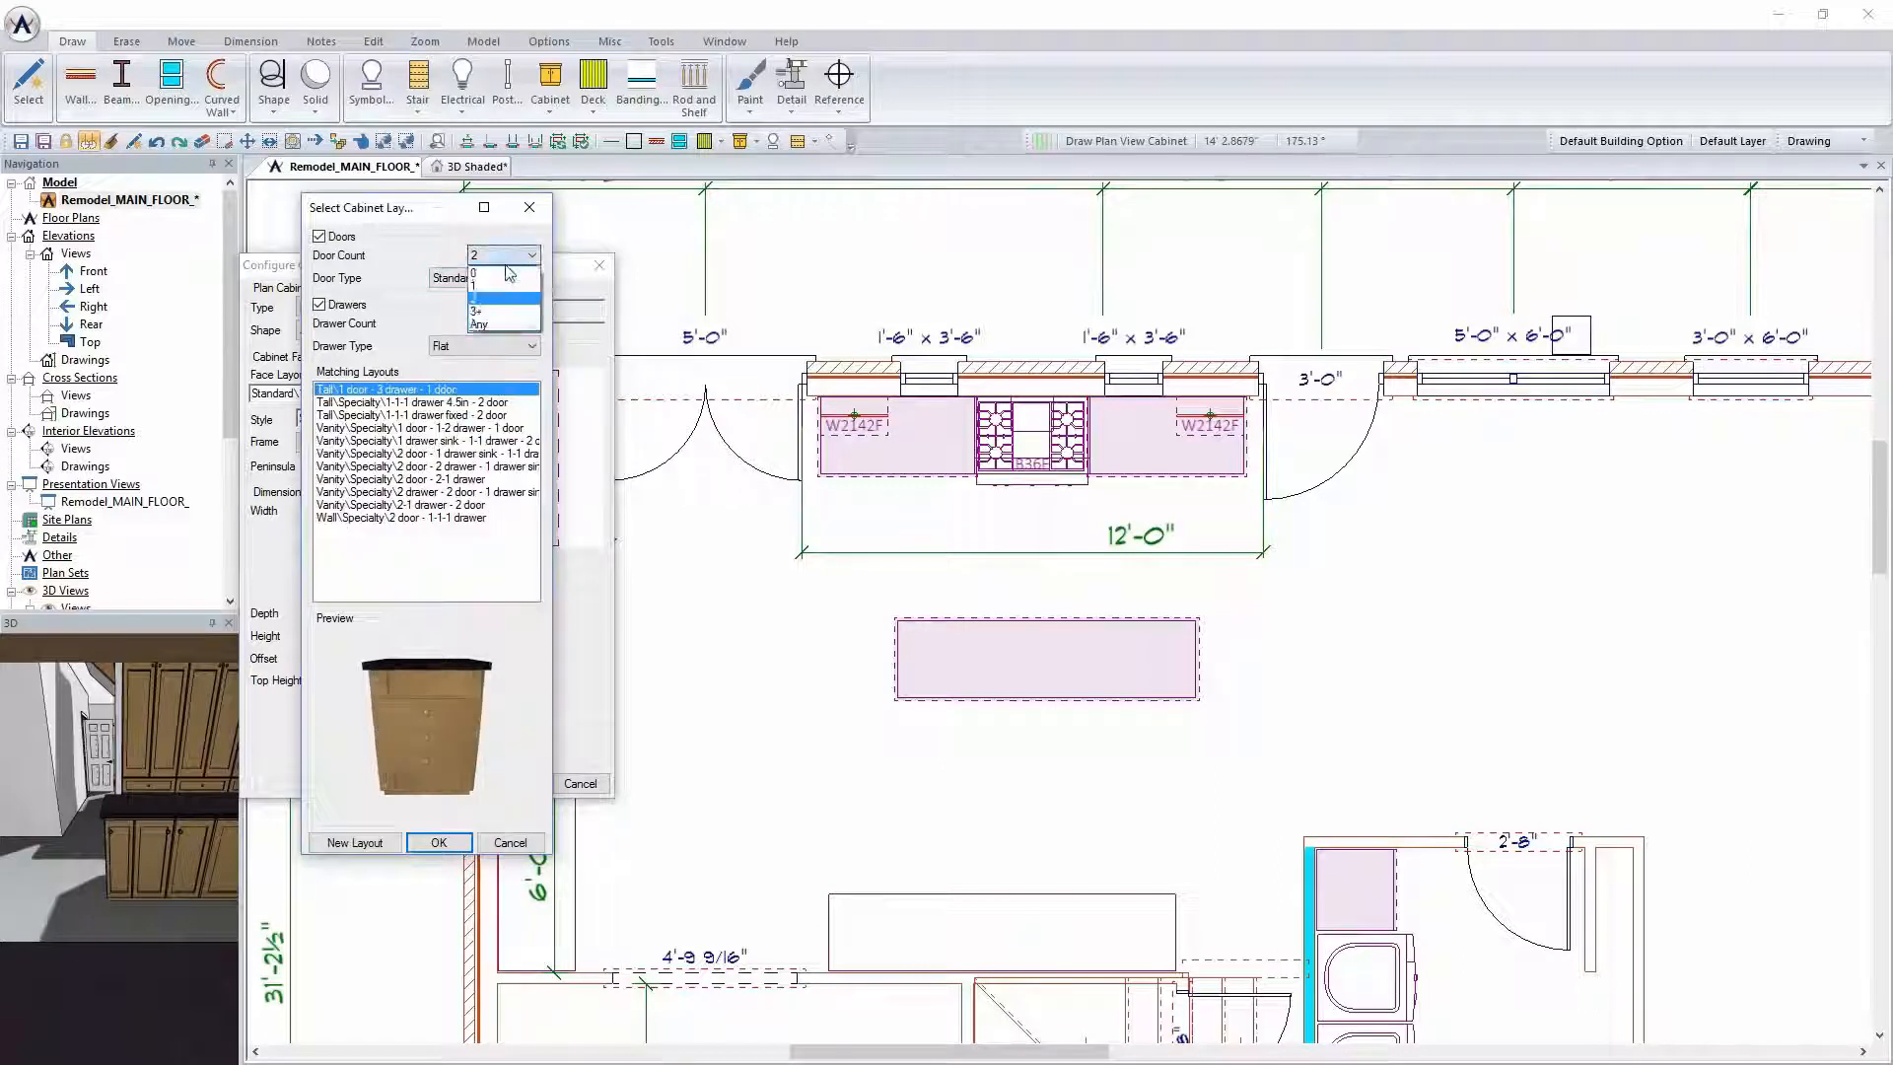
{"action": "left_click", "coordinate": [501, 271]}
{"action": "left_click", "coordinate": [485, 346]}
{"action": "left_click", "coordinate": [481, 377]}
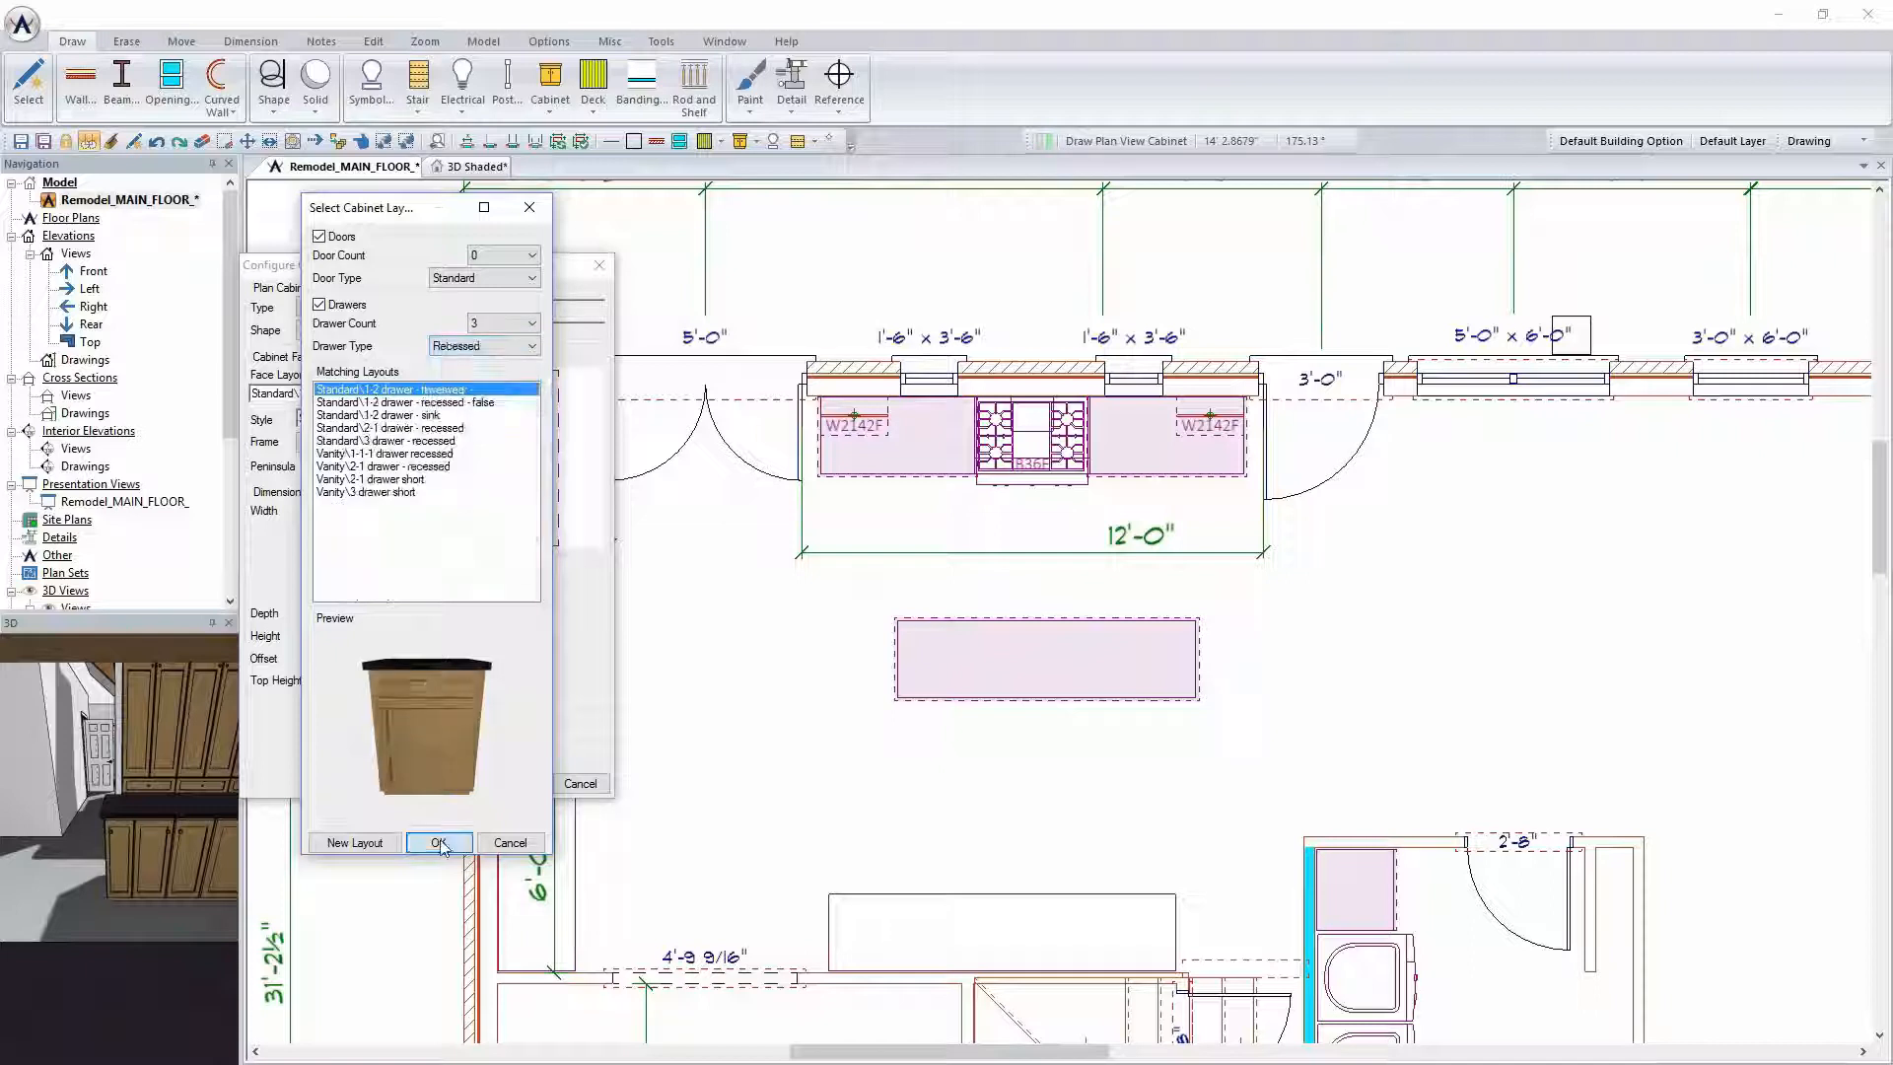
{"action": "left_click", "coordinate": [439, 843]}
Place the recessed-drawer base cabinet 21" wide at the left end of the island and save the plan
{"action": "left_click", "coordinate": [353, 589]}
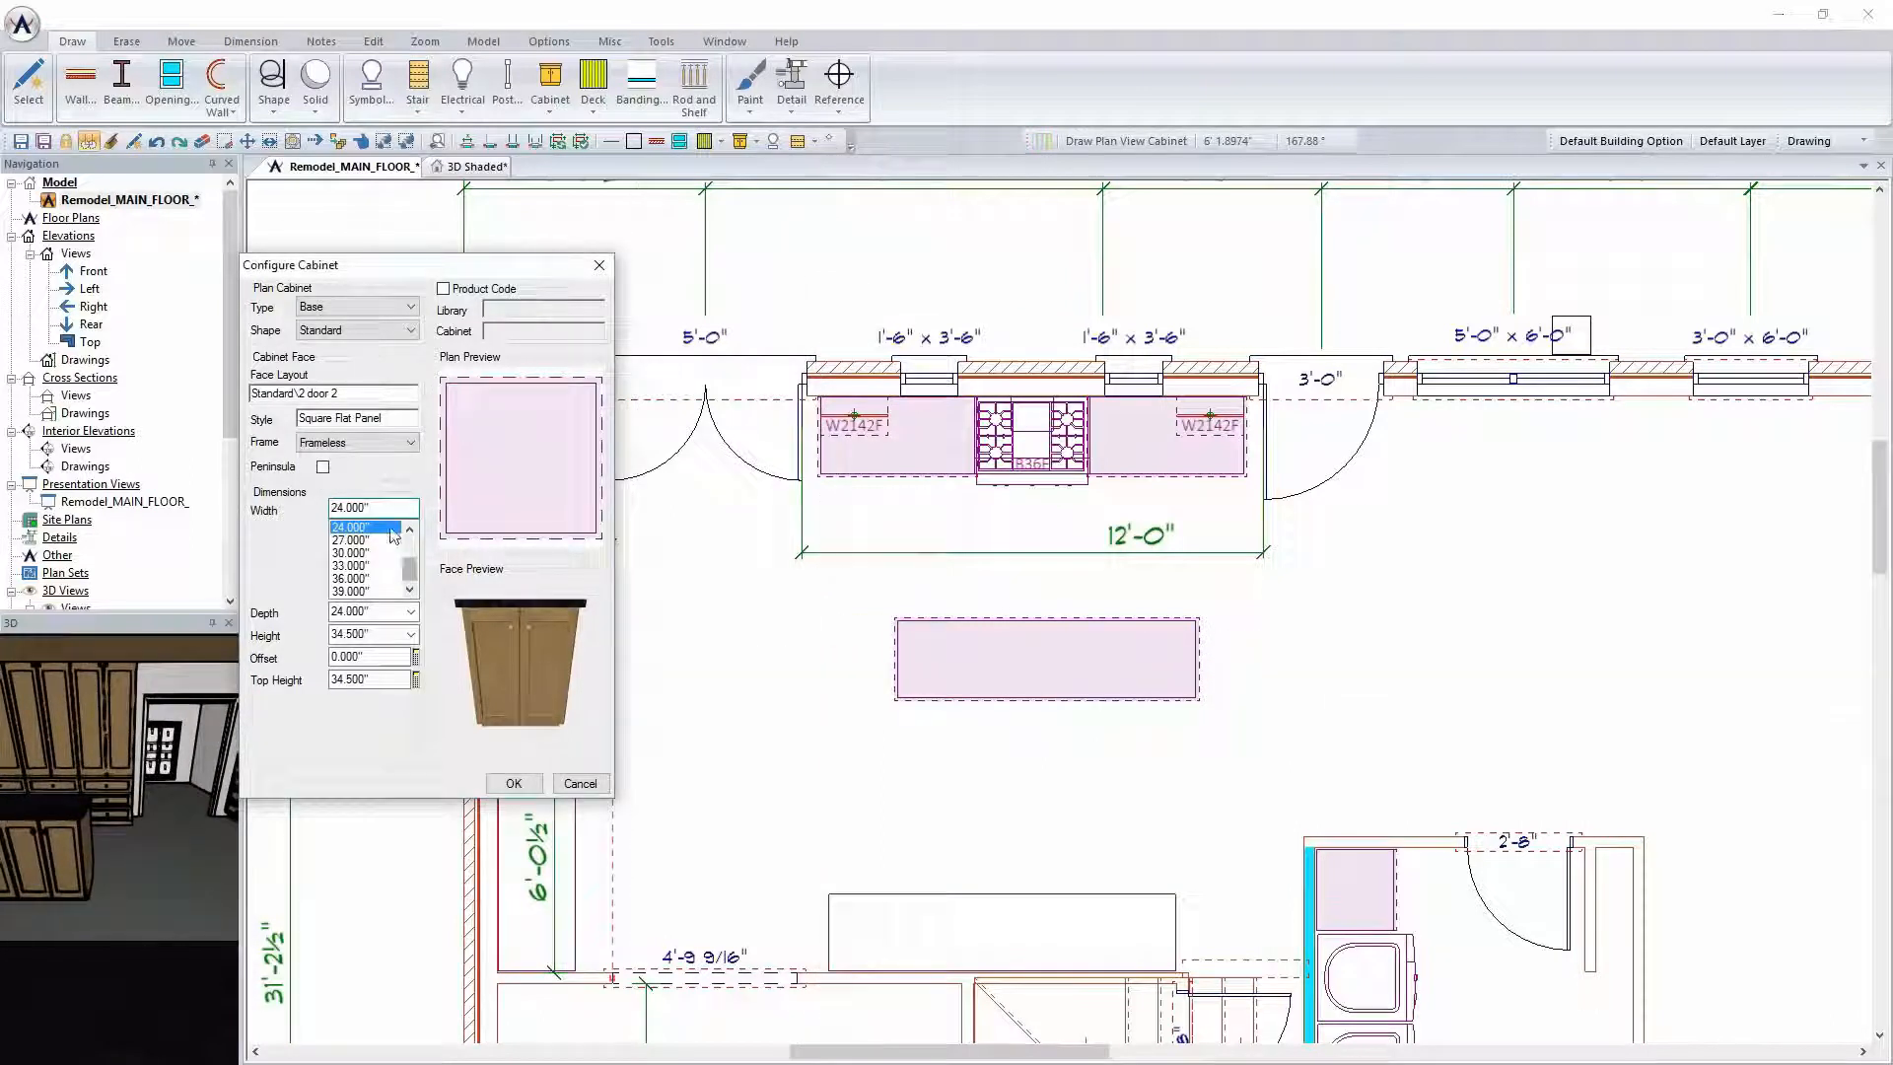
{"action": "scroll", "coordinate": [390, 535], "scroll_direction": "up", "scroll_amount": 1}
{"action": "left_click", "coordinate": [354, 554]}
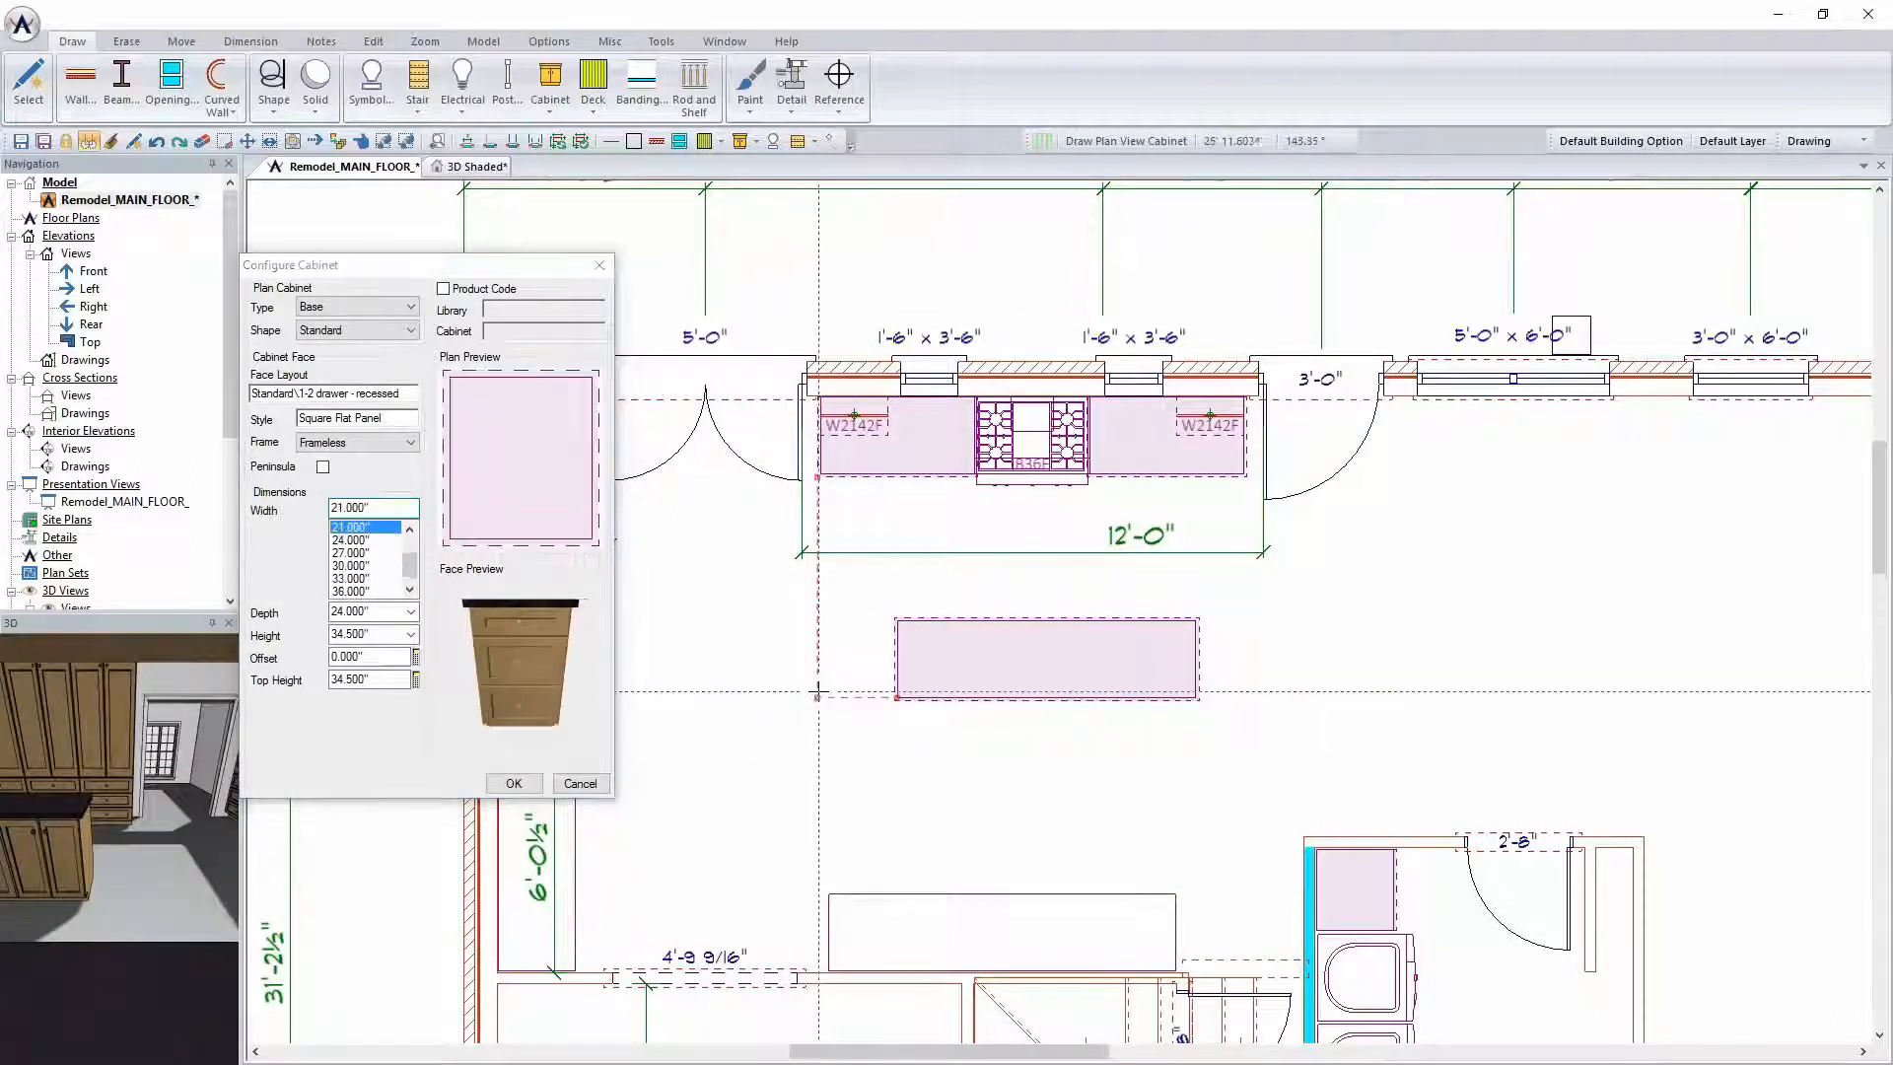
{"action": "left_click", "coordinate": [862, 676]}
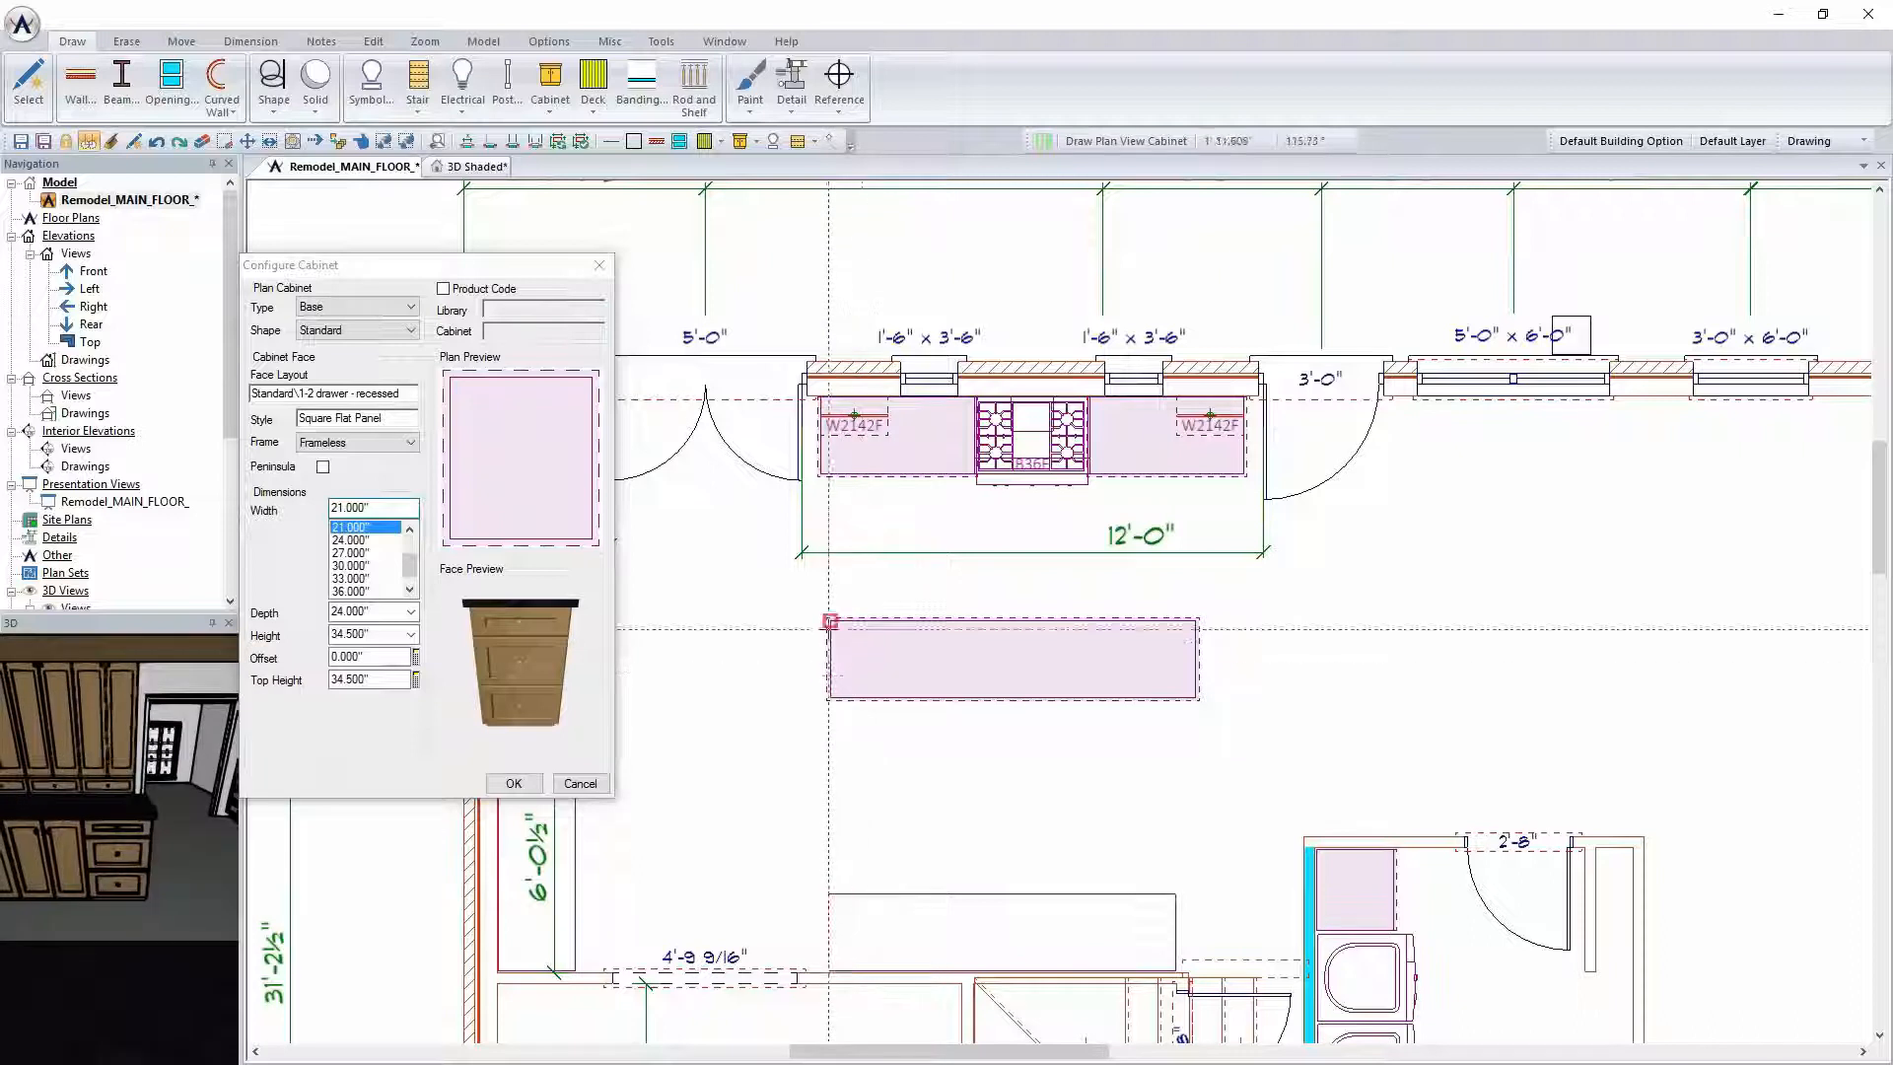
{"action": "key", "text": "ctrl+s"}
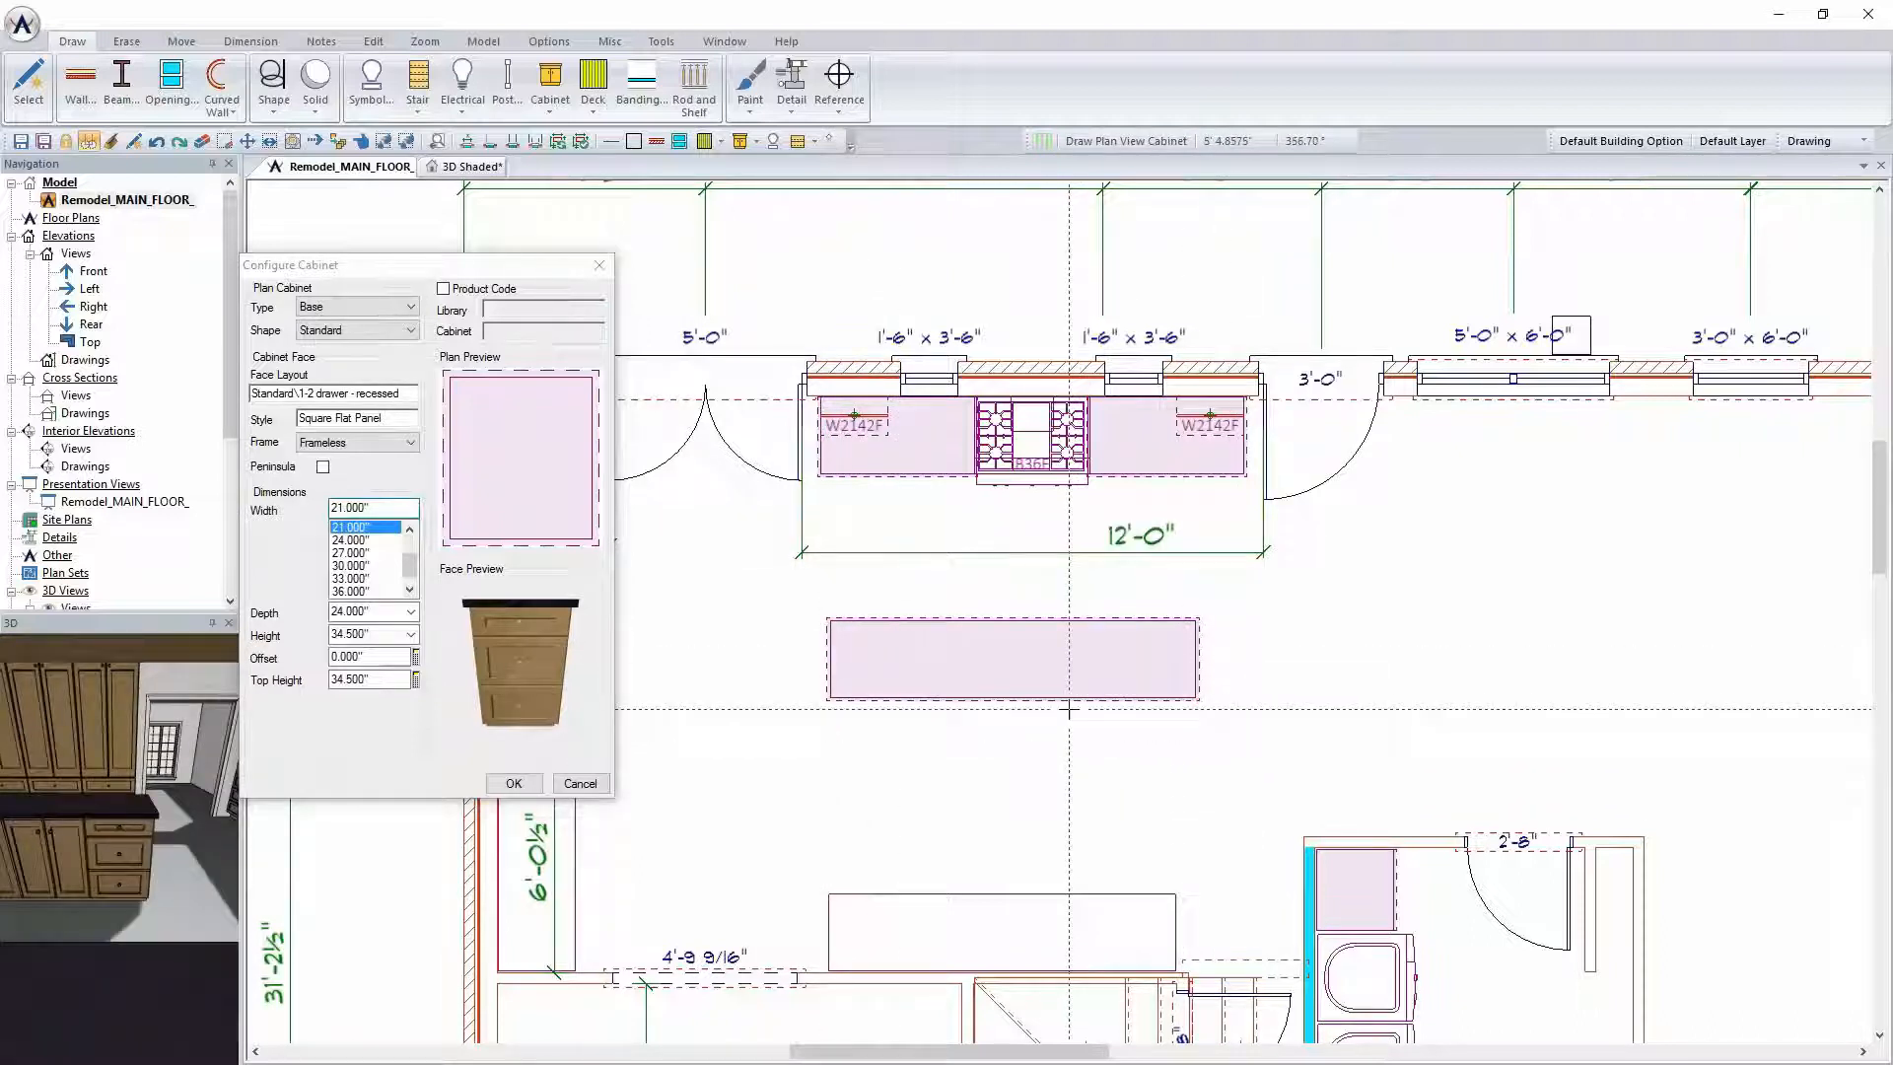
{"action": "middle_click_drag", "start_coordinate": [1110, 754], "coordinate": [1090, 744]}
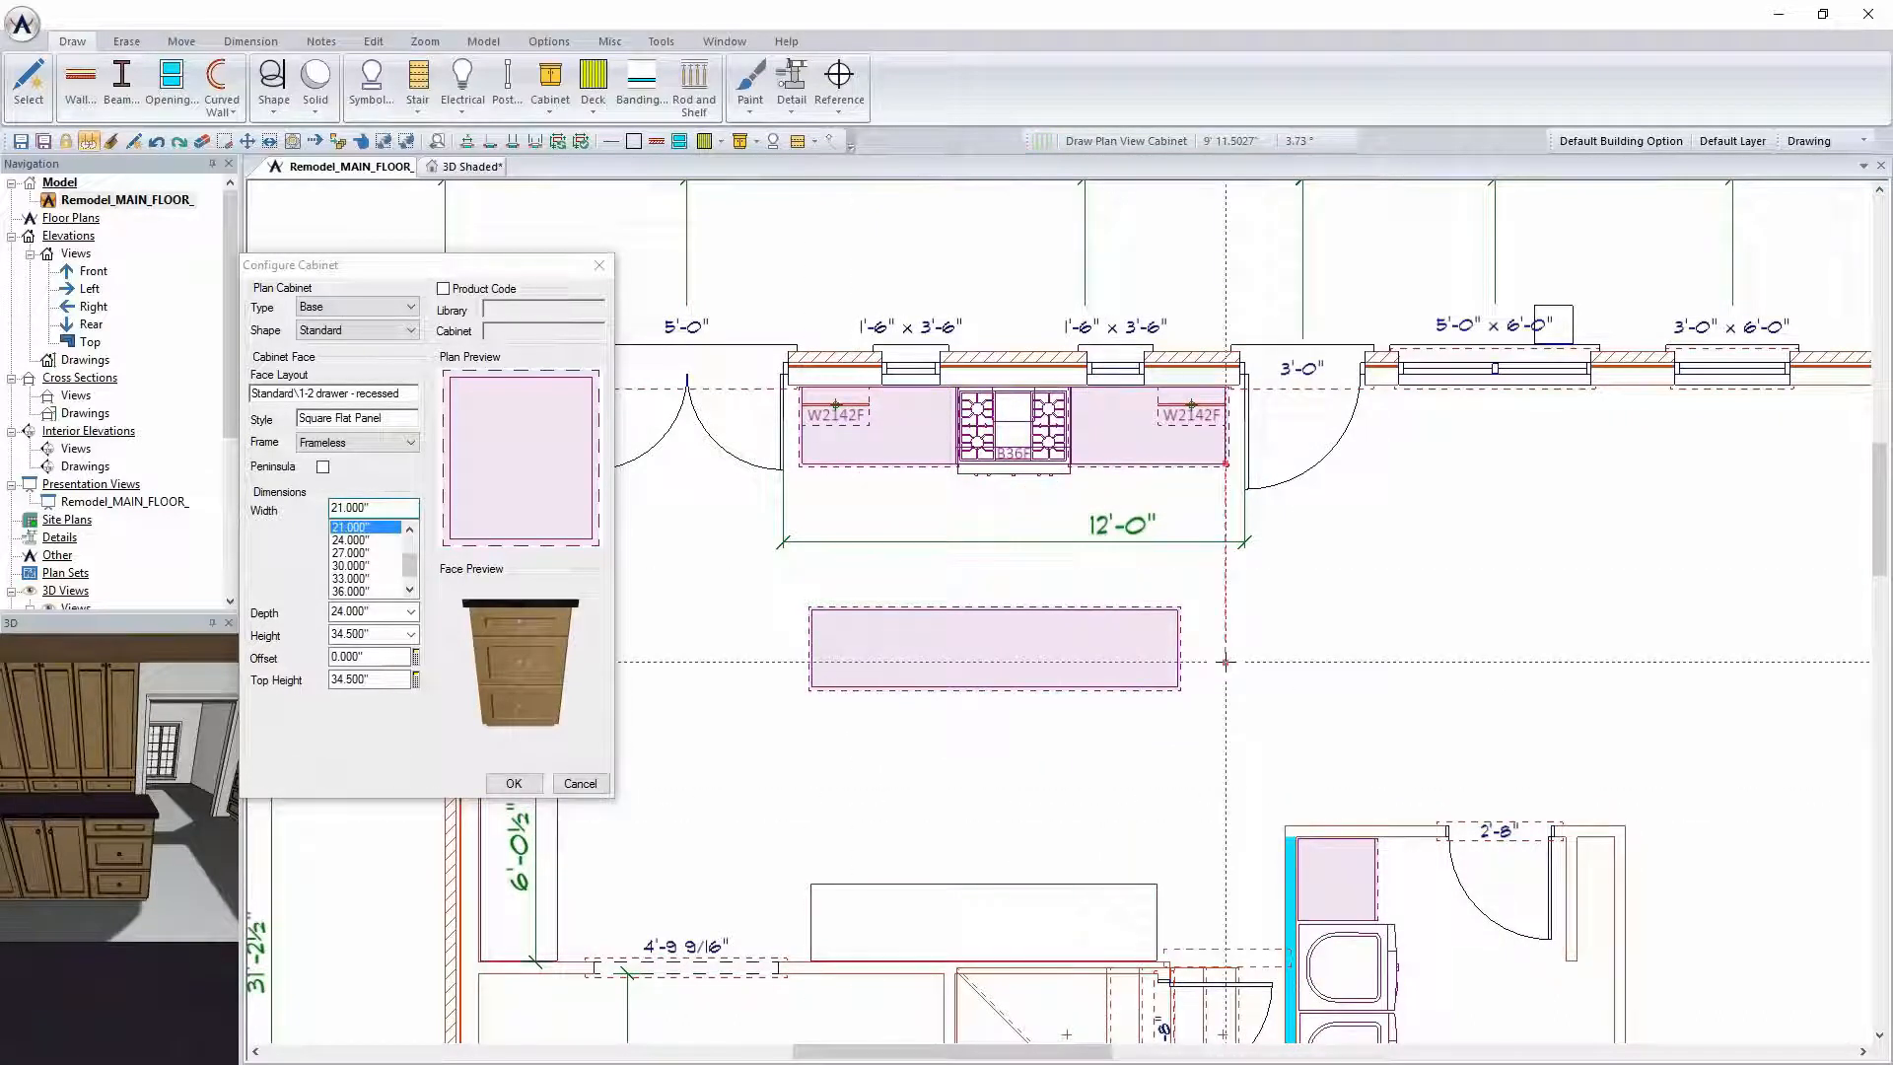
Examine the extended island and its clearances to the cooktop run and tall cabinets in the 3D shaded view
{"action": "left_click", "coordinate": [451, 164]}
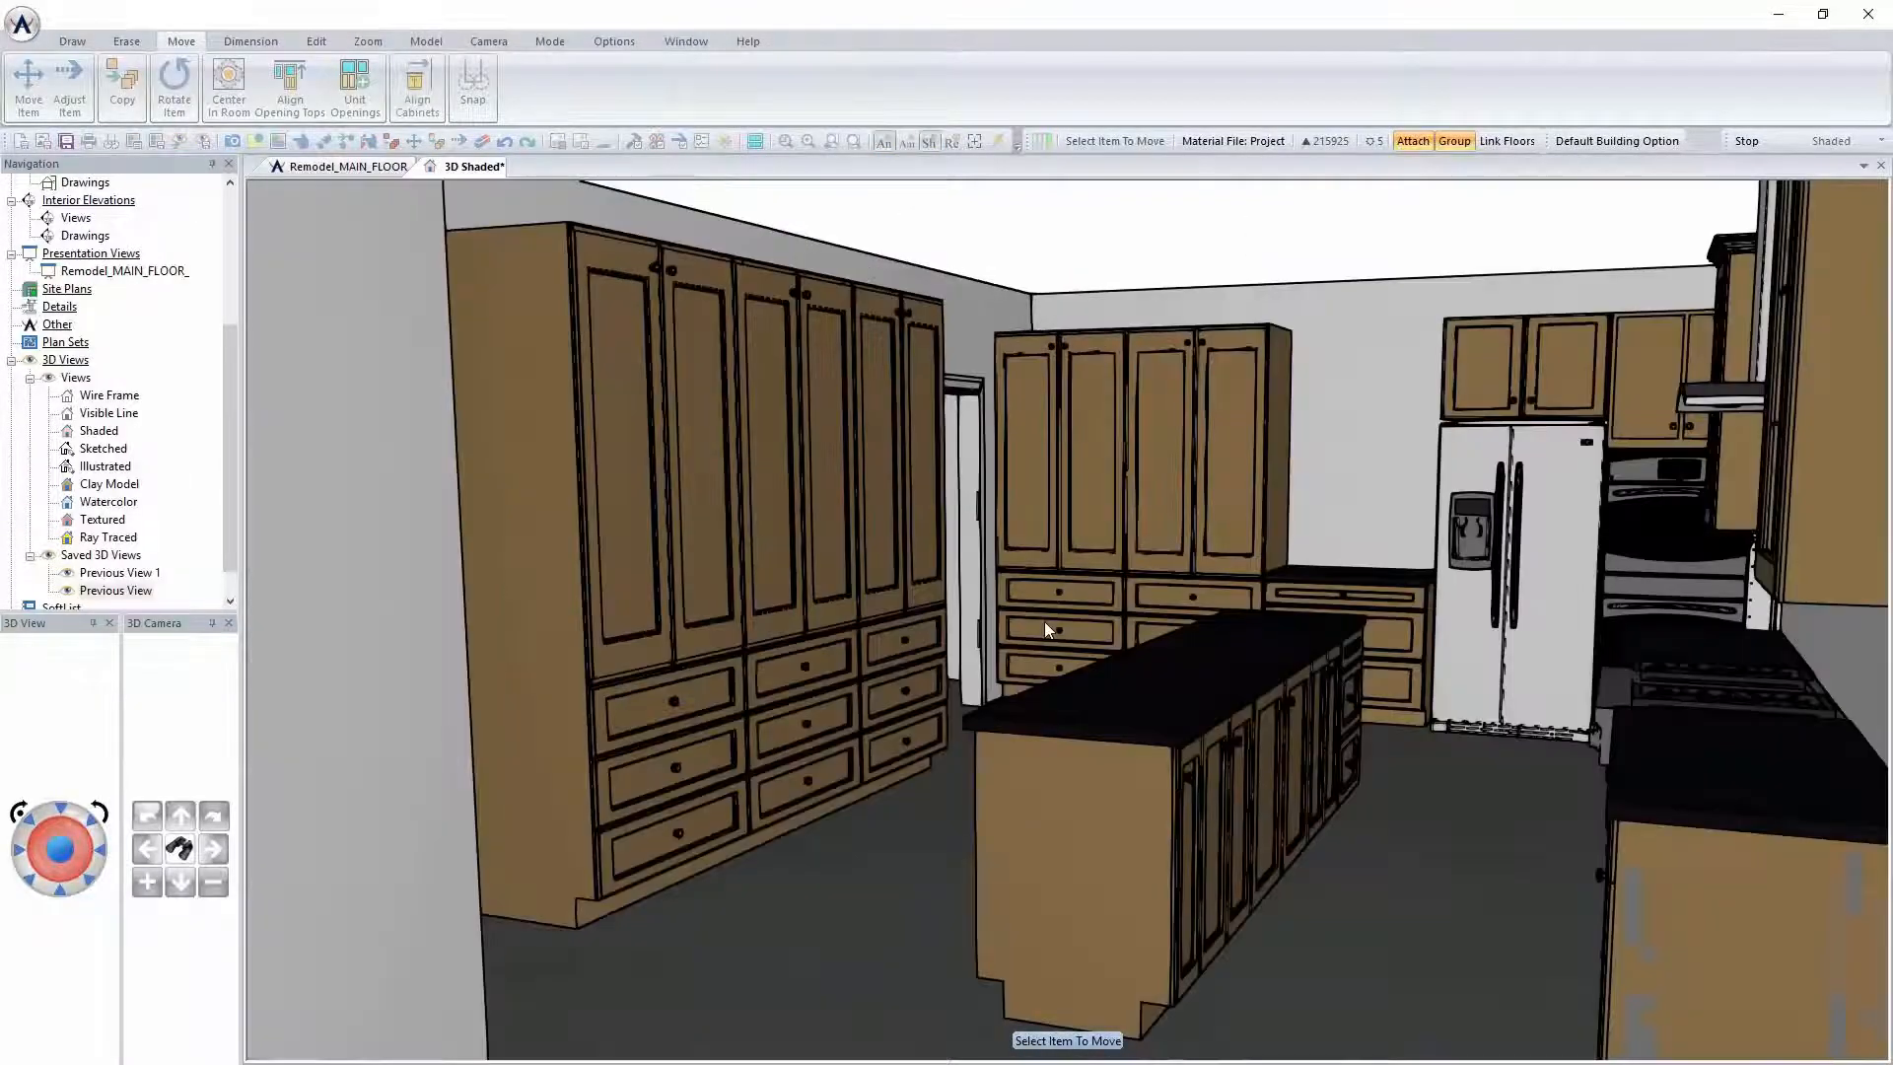
{"action": "middle_click_drag", "start_coordinate": [1044, 621], "coordinate": [1050, 619]}
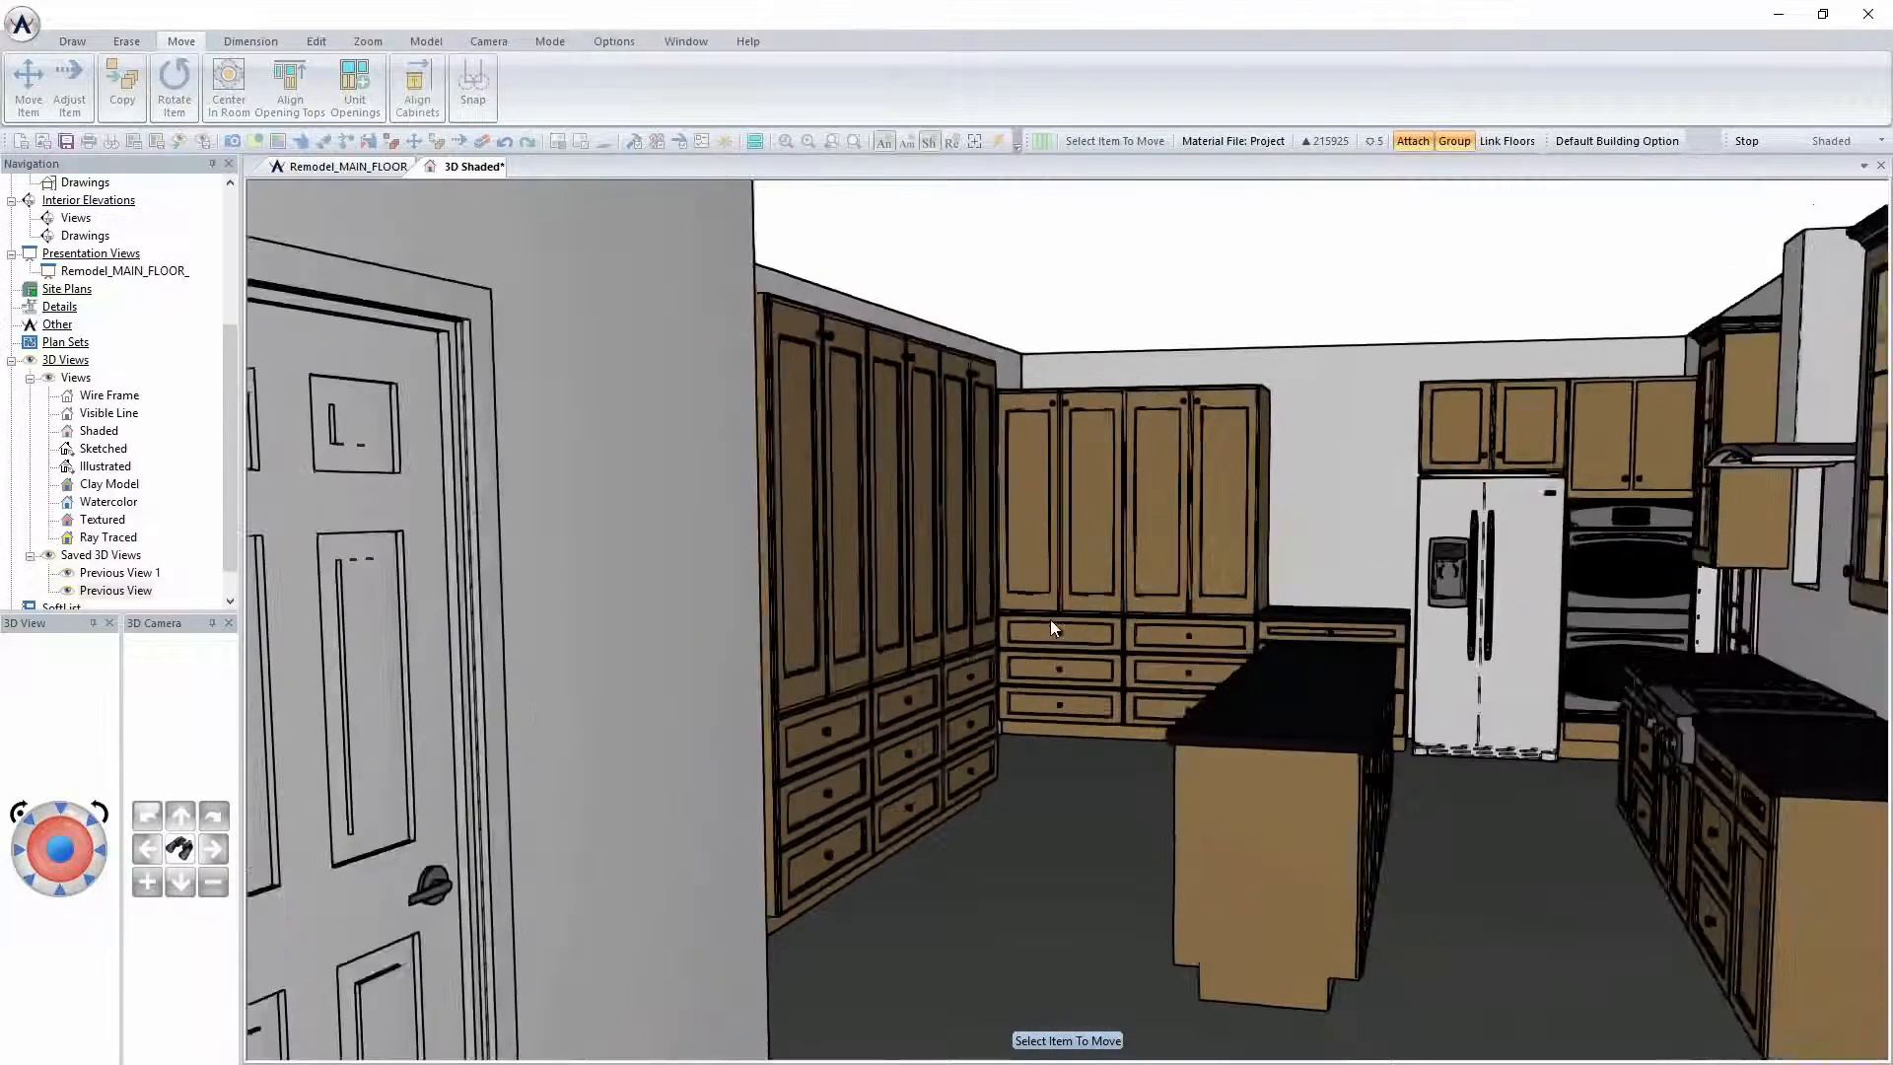
{"action": "key", "text": "Down"}
{"action": "key", "text": "Down"}
{"action": "key", "text": "Down"}
{"action": "key", "text": "Down"}
{"action": "key", "text": "Down"}
{"action": "key", "text": "Right"}
{"action": "key", "text": "Right"}
{"action": "key", "text": "Right"}
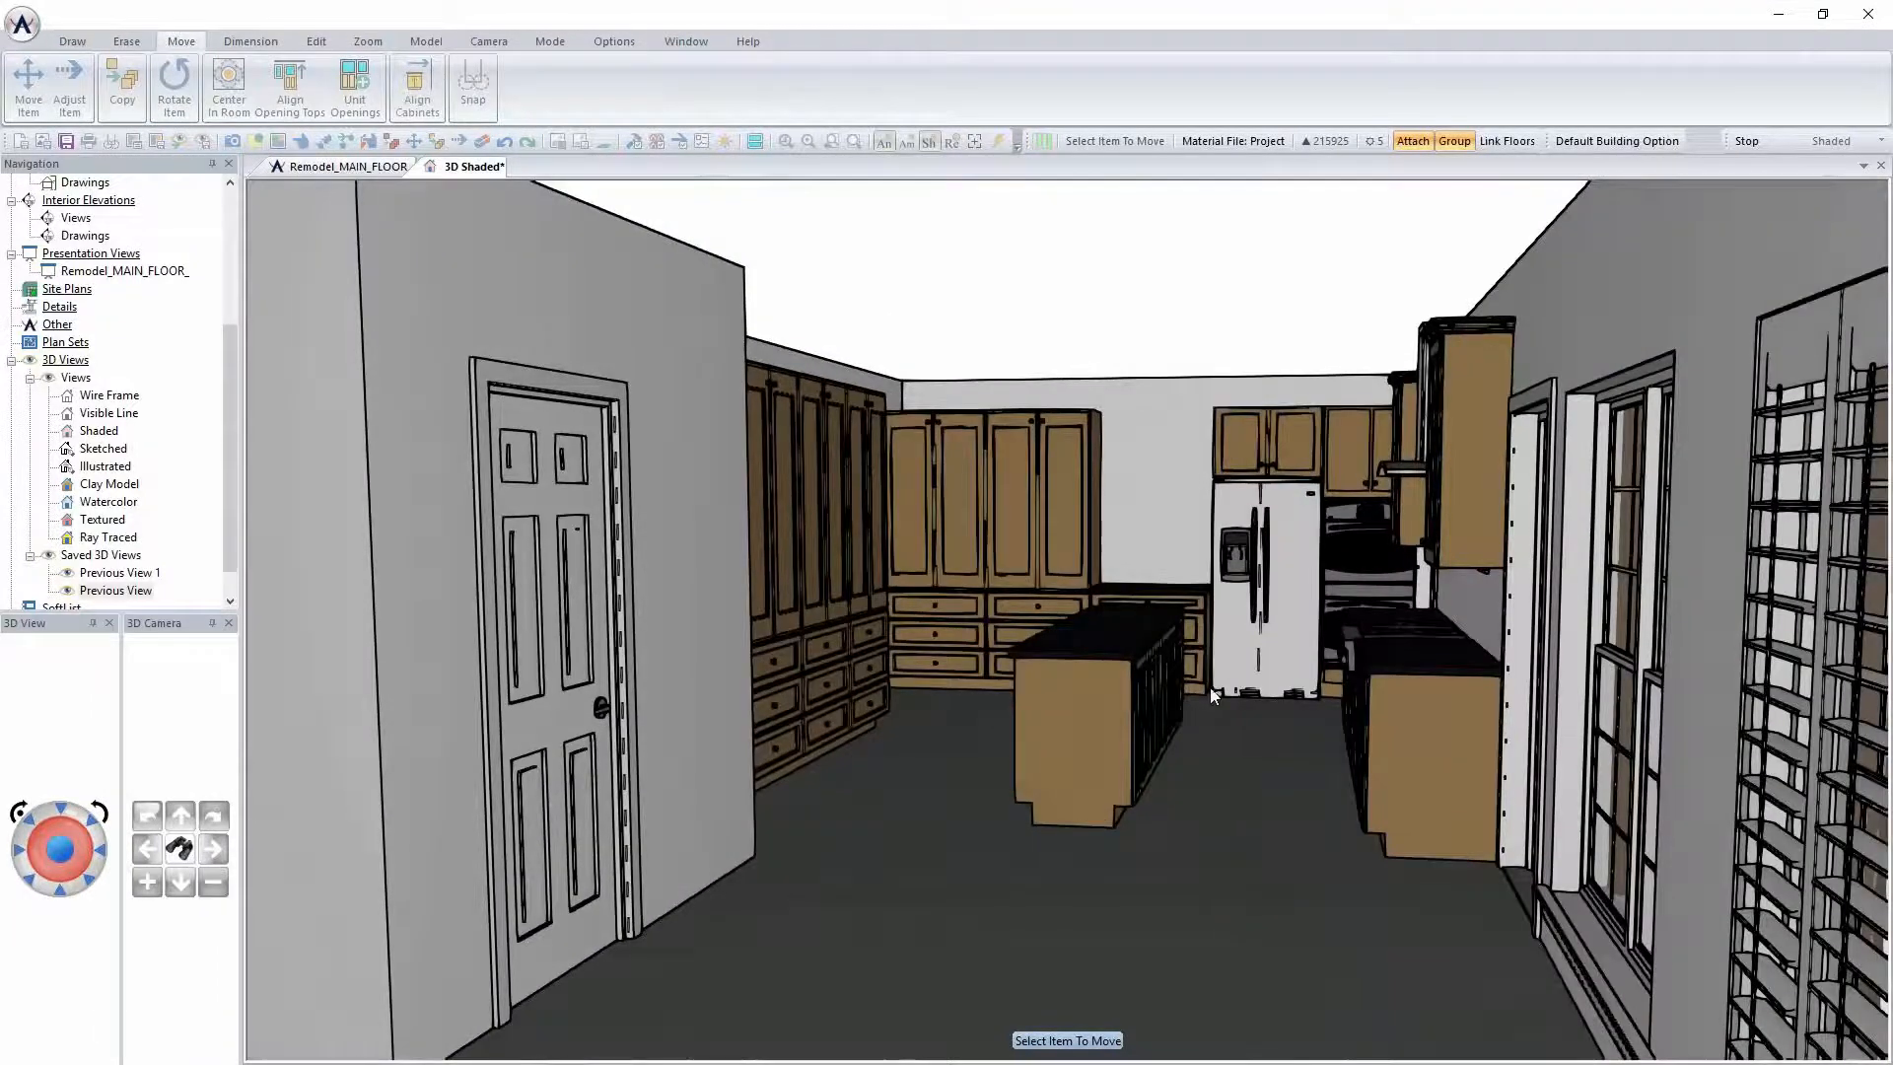
{"action": "middle_click_drag", "start_coordinate": [1168, 706], "coordinate": [1176, 706]}
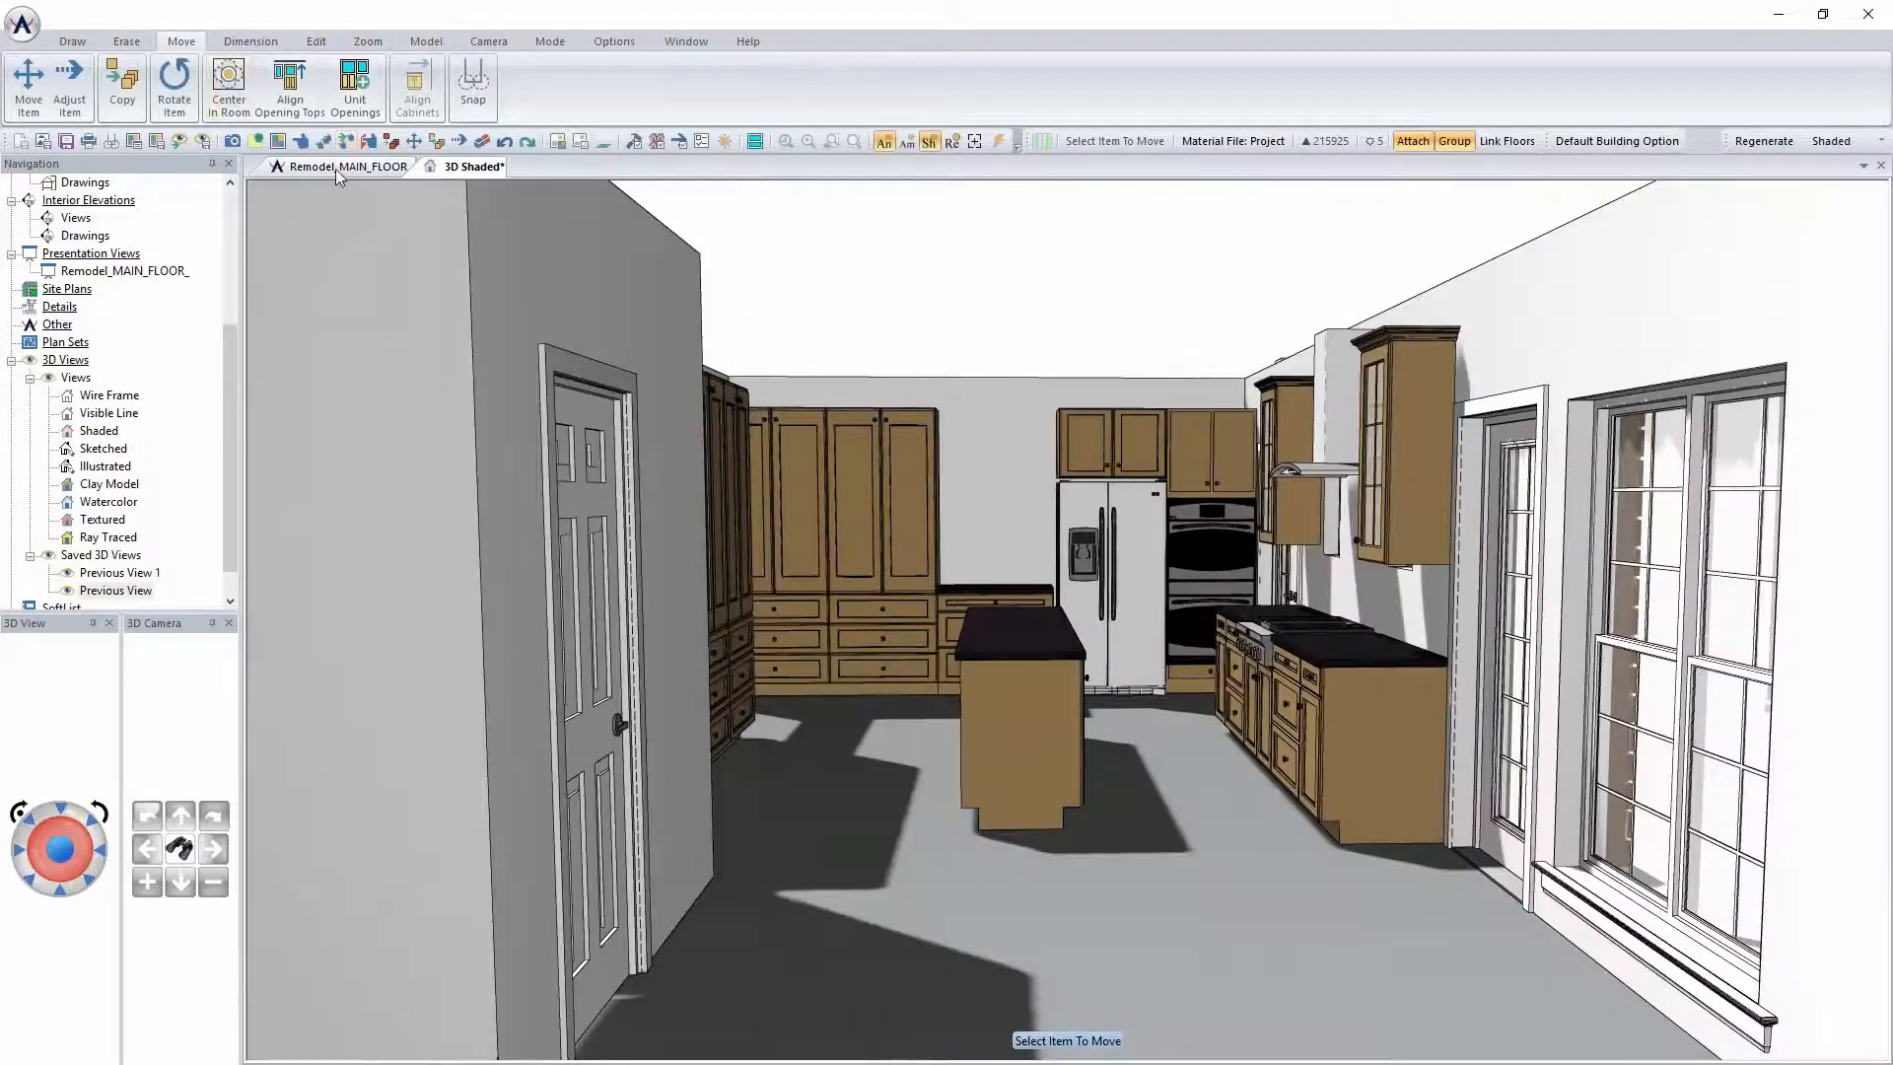
Start a new standard-shape base cabinet in the main floor plan and open its face layout selection
{"action": "left_click", "coordinate": [335, 168]}
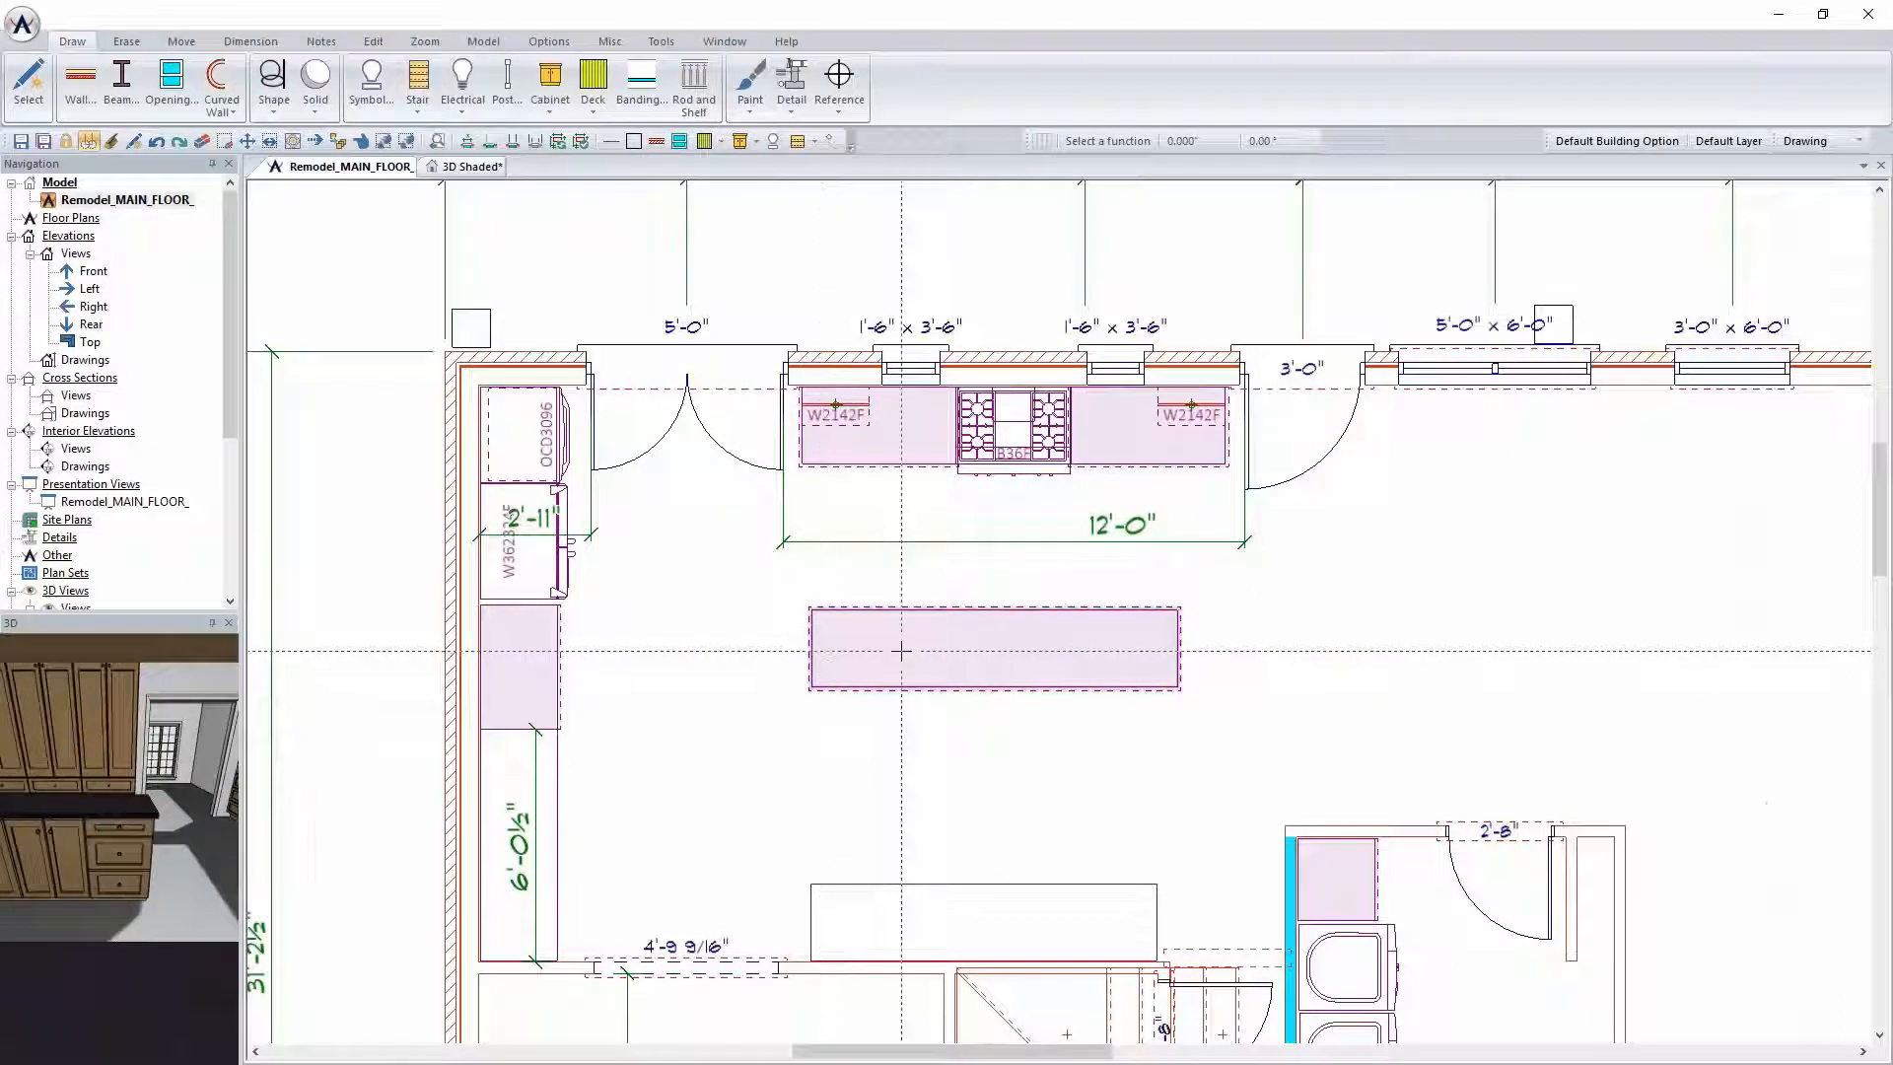
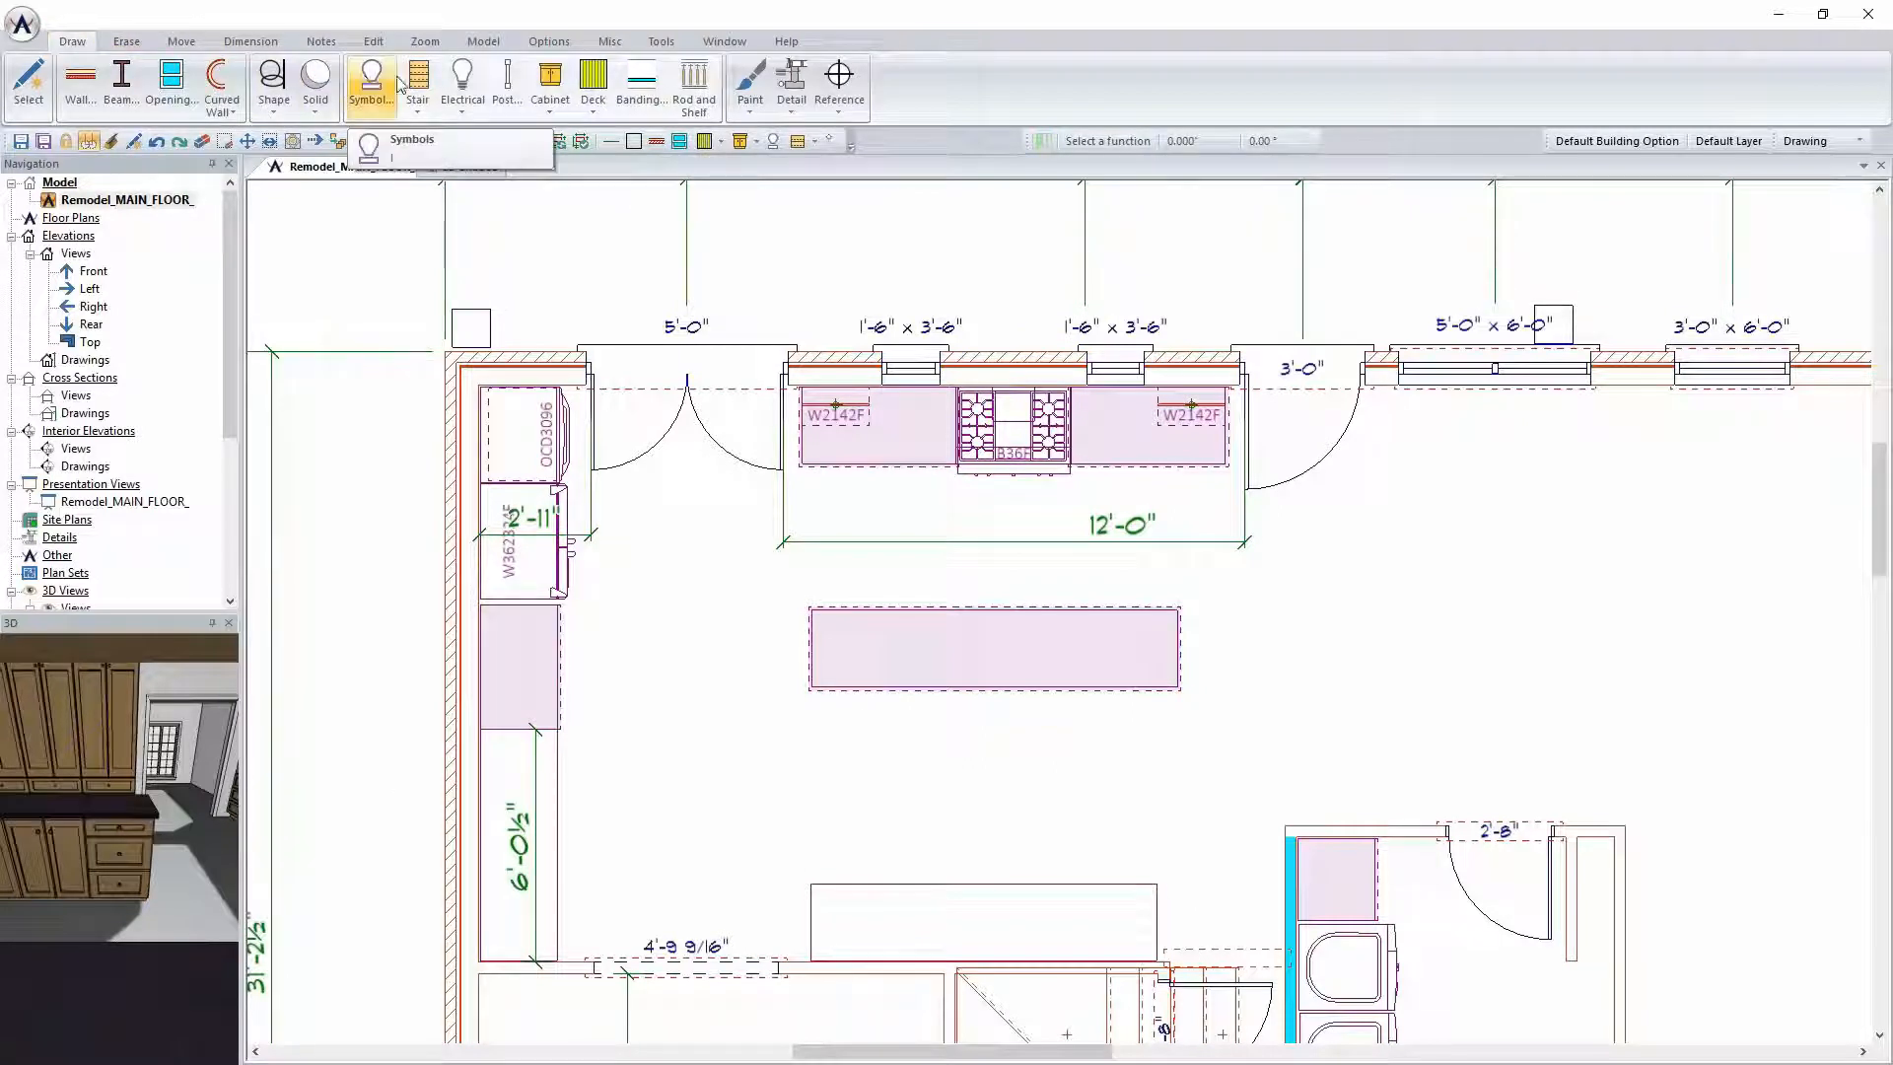
{"action": "left_click", "coordinate": [550, 83]}
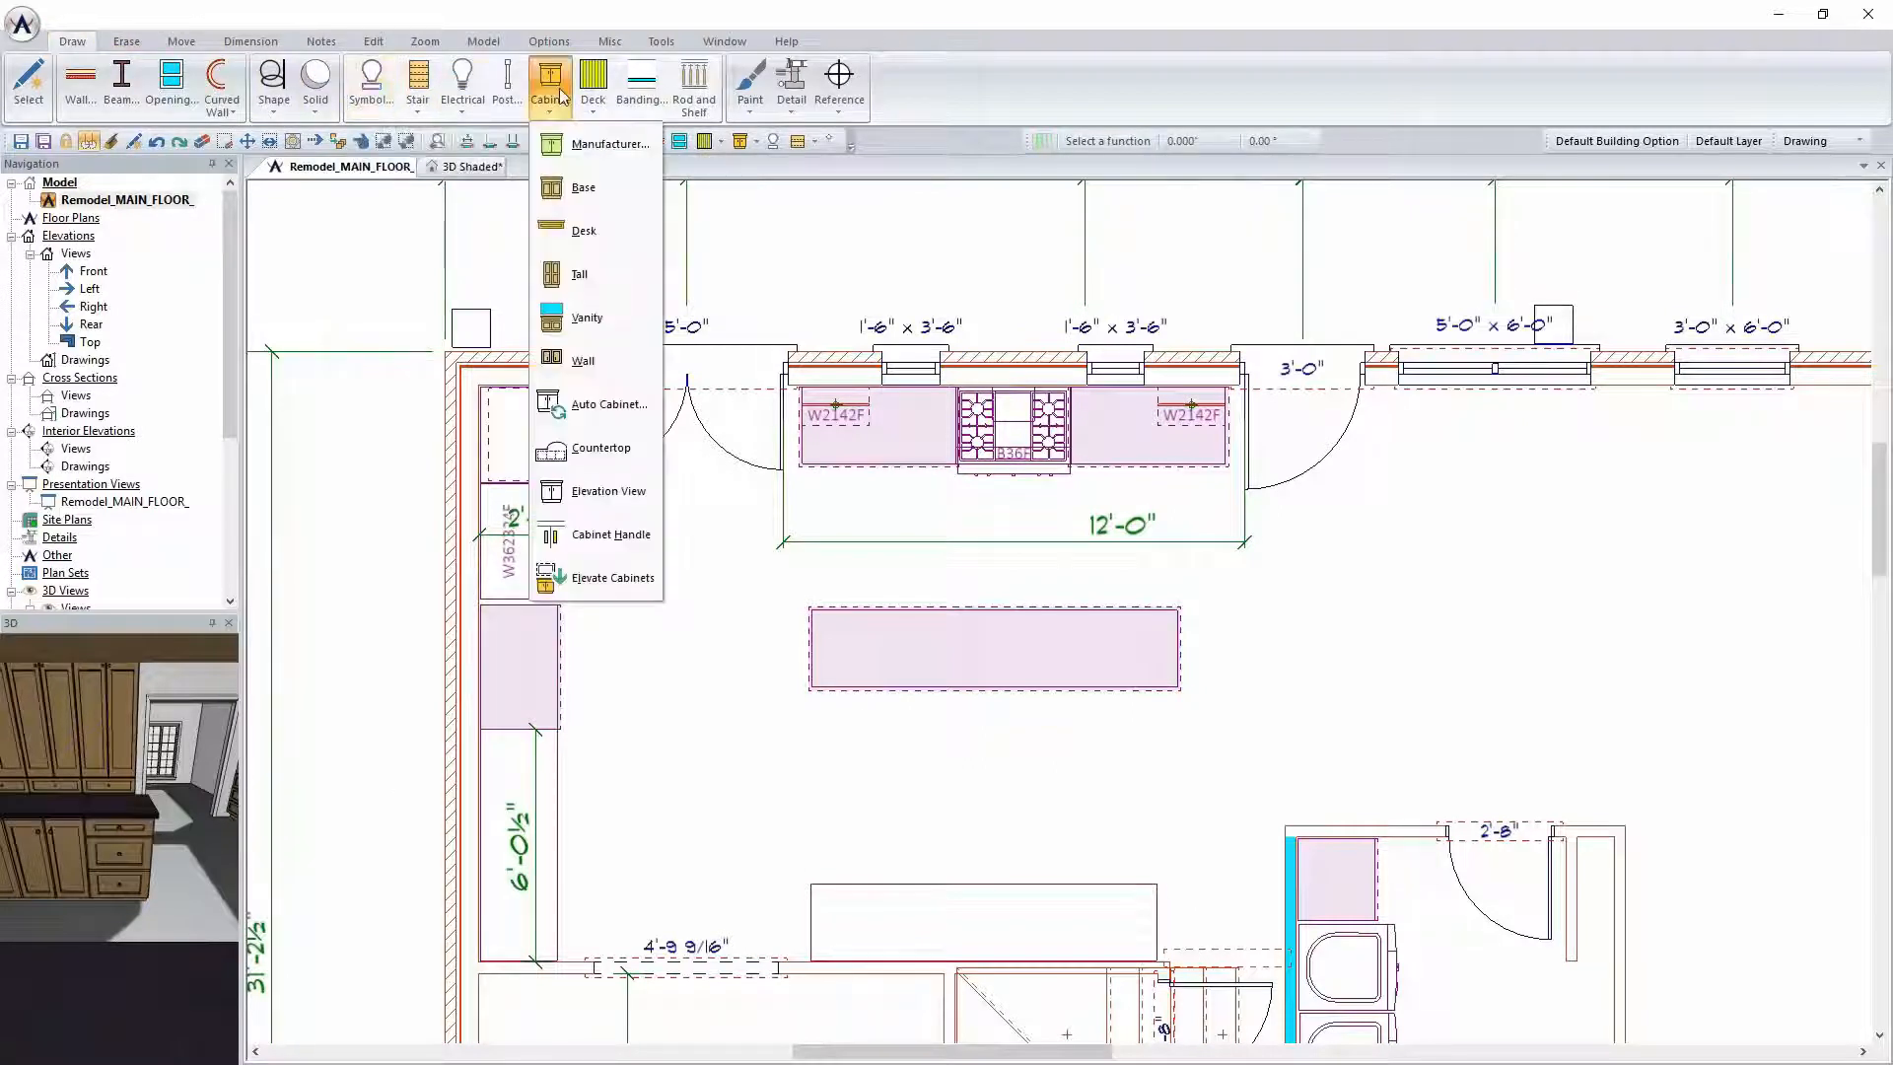
{"action": "left_click", "coordinate": [601, 189]}
{"action": "left_click", "coordinate": [730, 263]}
{"action": "left_click", "coordinate": [729, 267]}
{"action": "left_click", "coordinate": [729, 286]}
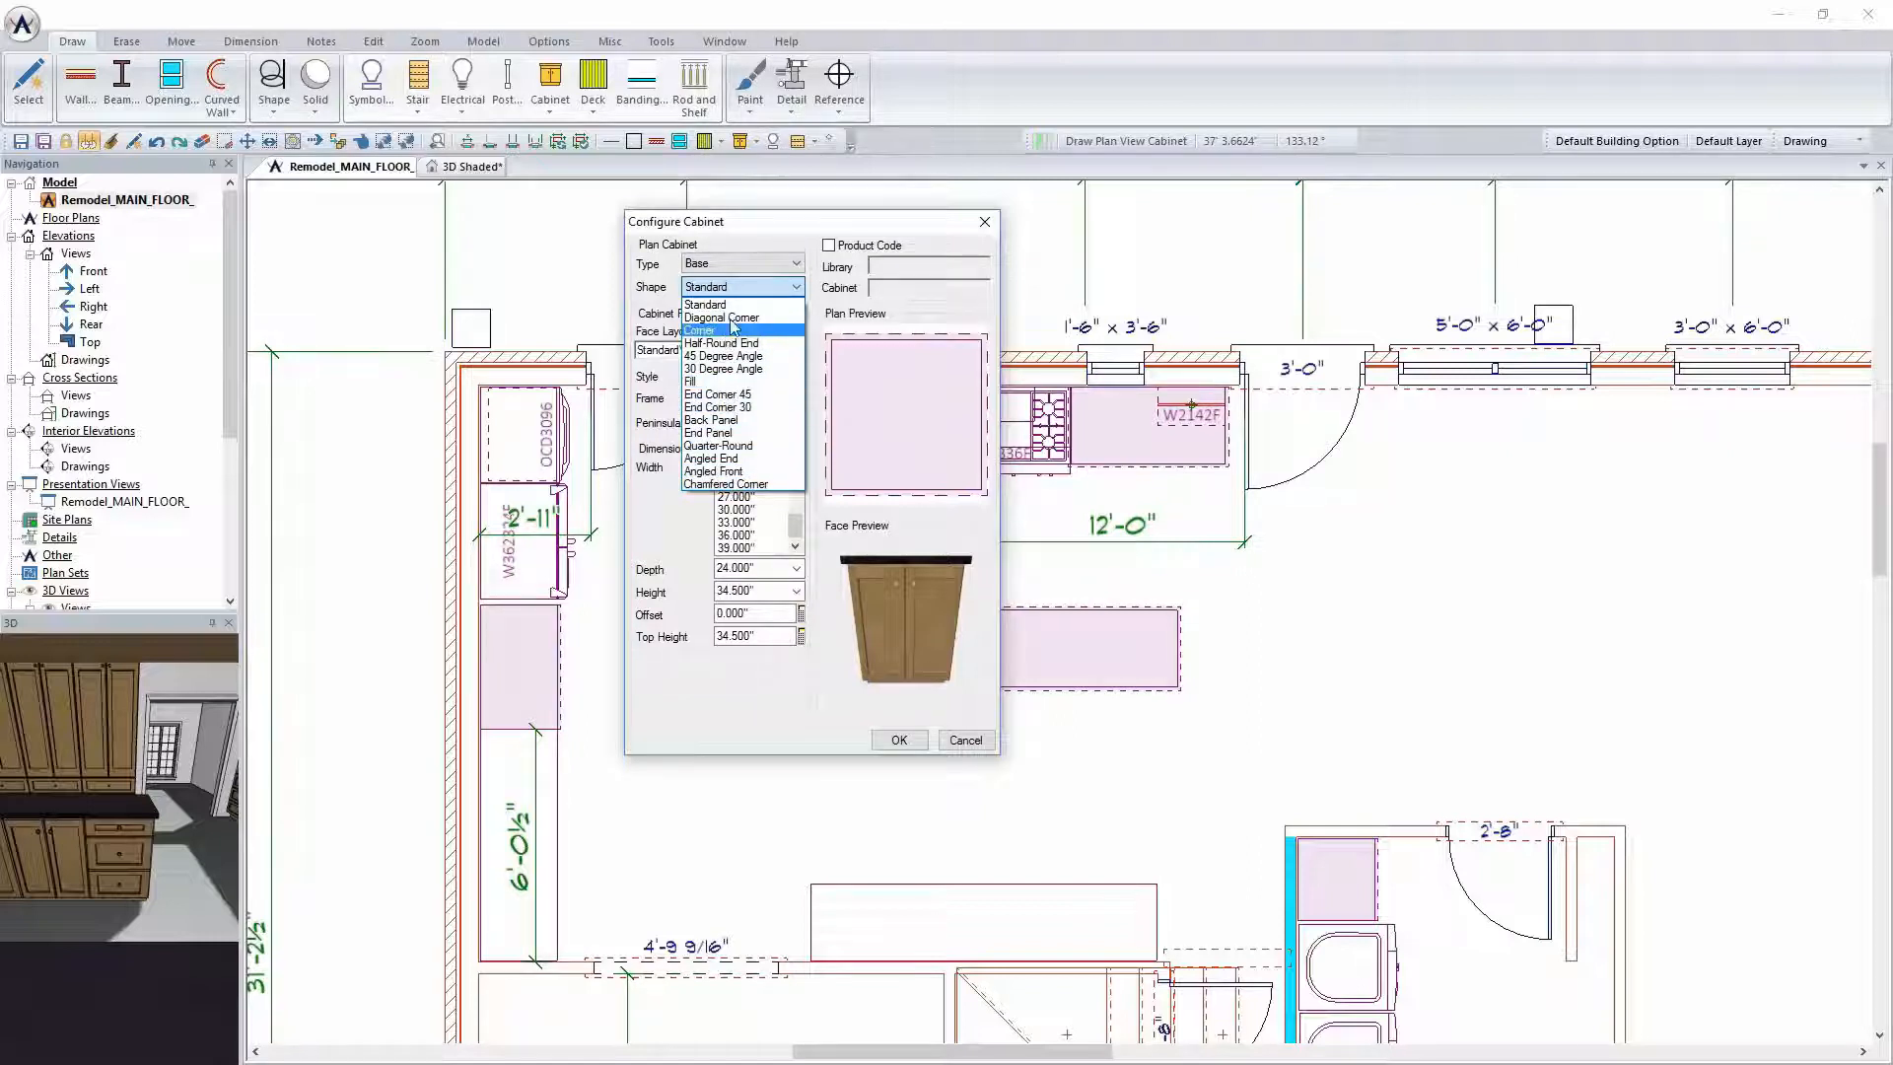
{"action": "left_click", "coordinate": [678, 357]}
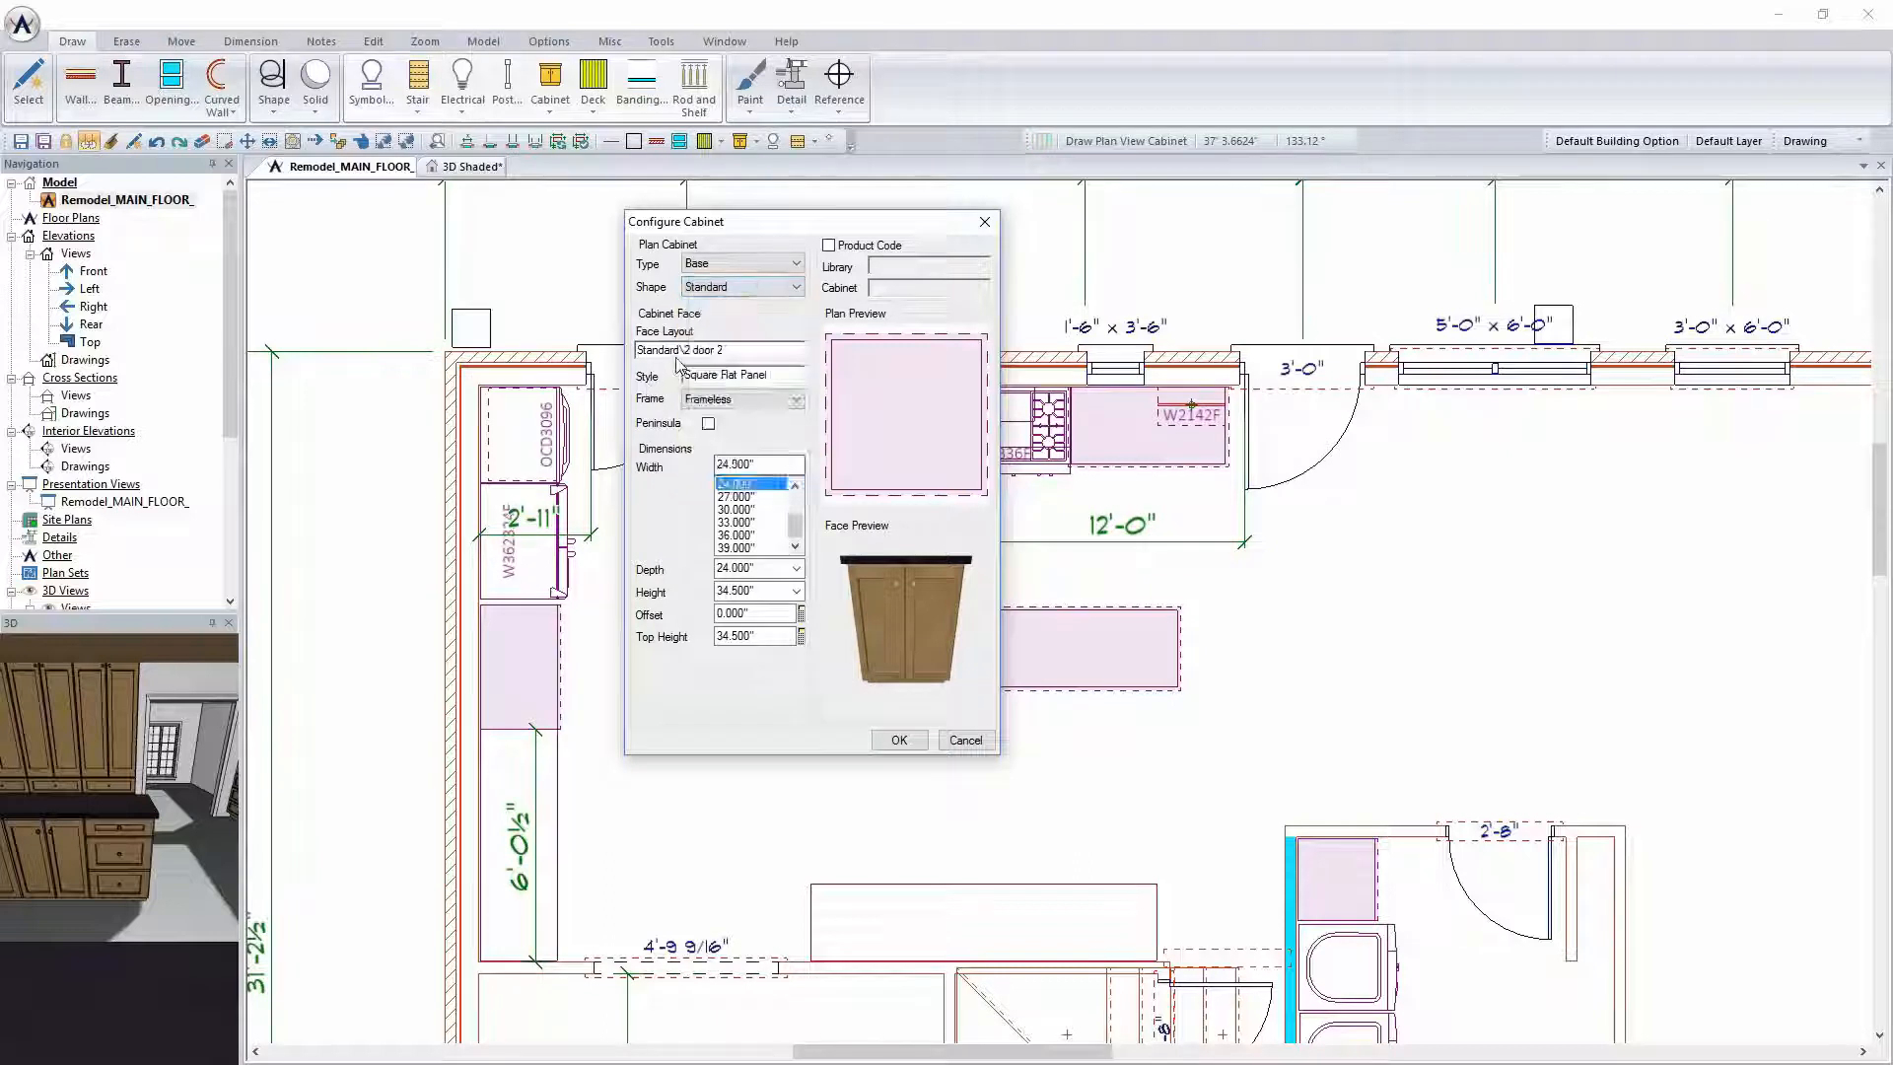
{"action": "left_click", "coordinate": [679, 357]}
Examine the two-door, no-drawer face layouts with the Standard door type, including the Standard\Specialty variants
{"action": "left_click", "coordinate": [844, 241]}
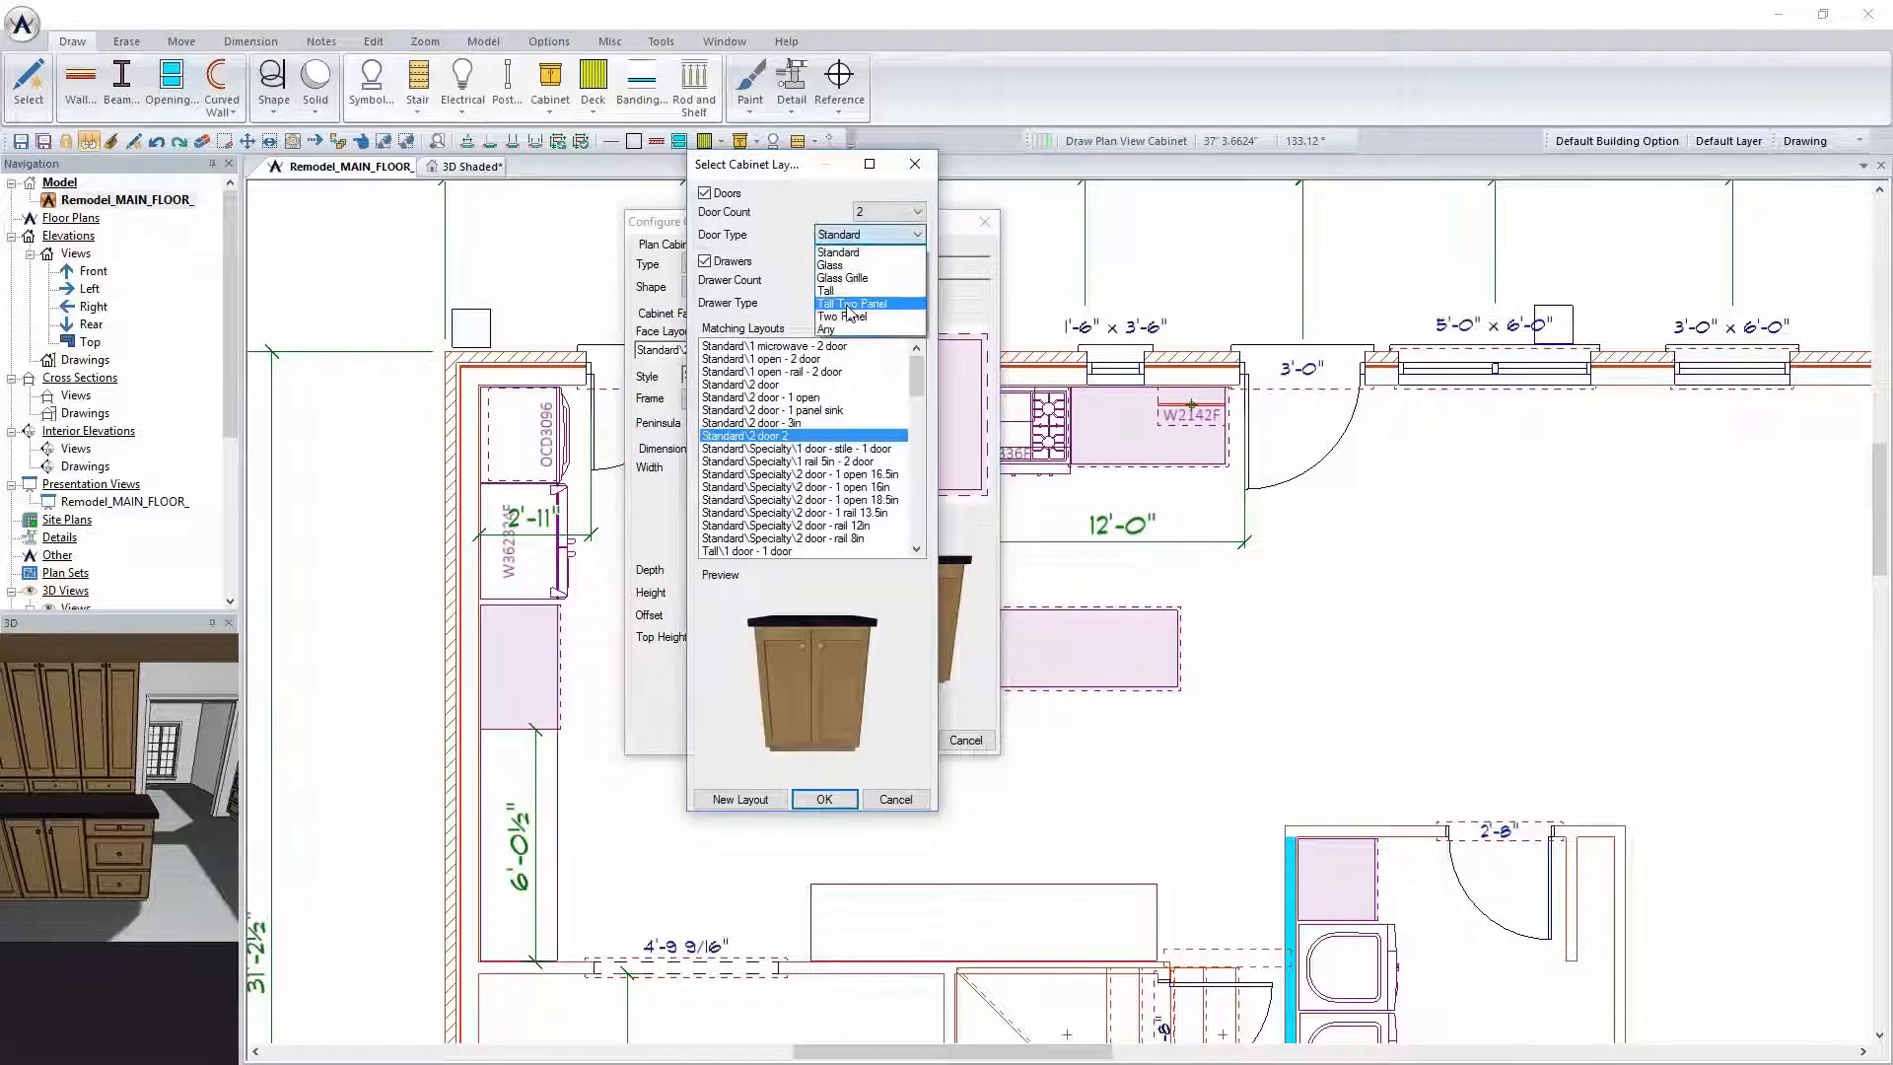
{"action": "left_click", "coordinate": [838, 252]}
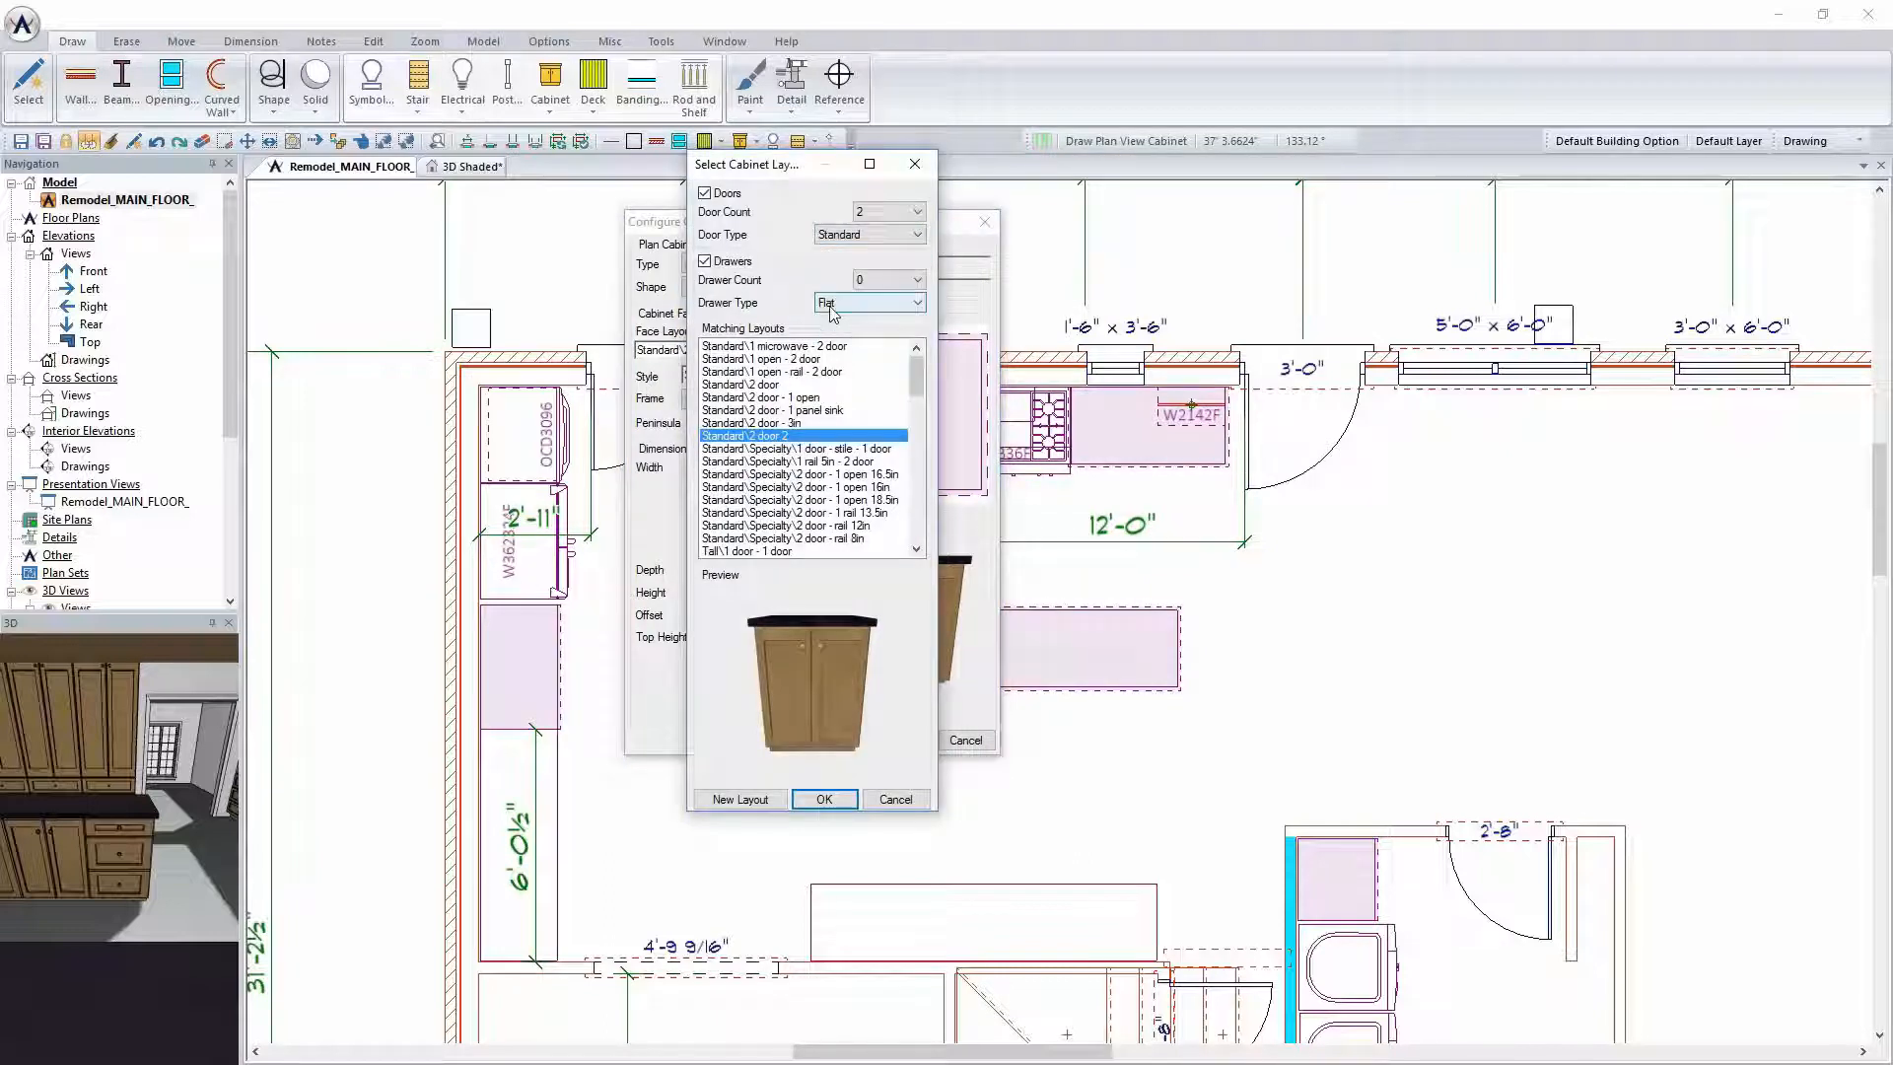
{"action": "left_click", "coordinate": [769, 384]}
{"action": "left_click", "coordinate": [771, 409]}
{"action": "left_click", "coordinate": [774, 422]}
{"action": "key", "text": "Down"}
{"action": "key", "text": "Down"}
{"action": "key", "text": "Down"}
{"action": "key", "text": "Down"}
{"action": "key", "text": "Down"}
{"action": "key", "text": "Down"}
{"action": "key", "text": "Down"}
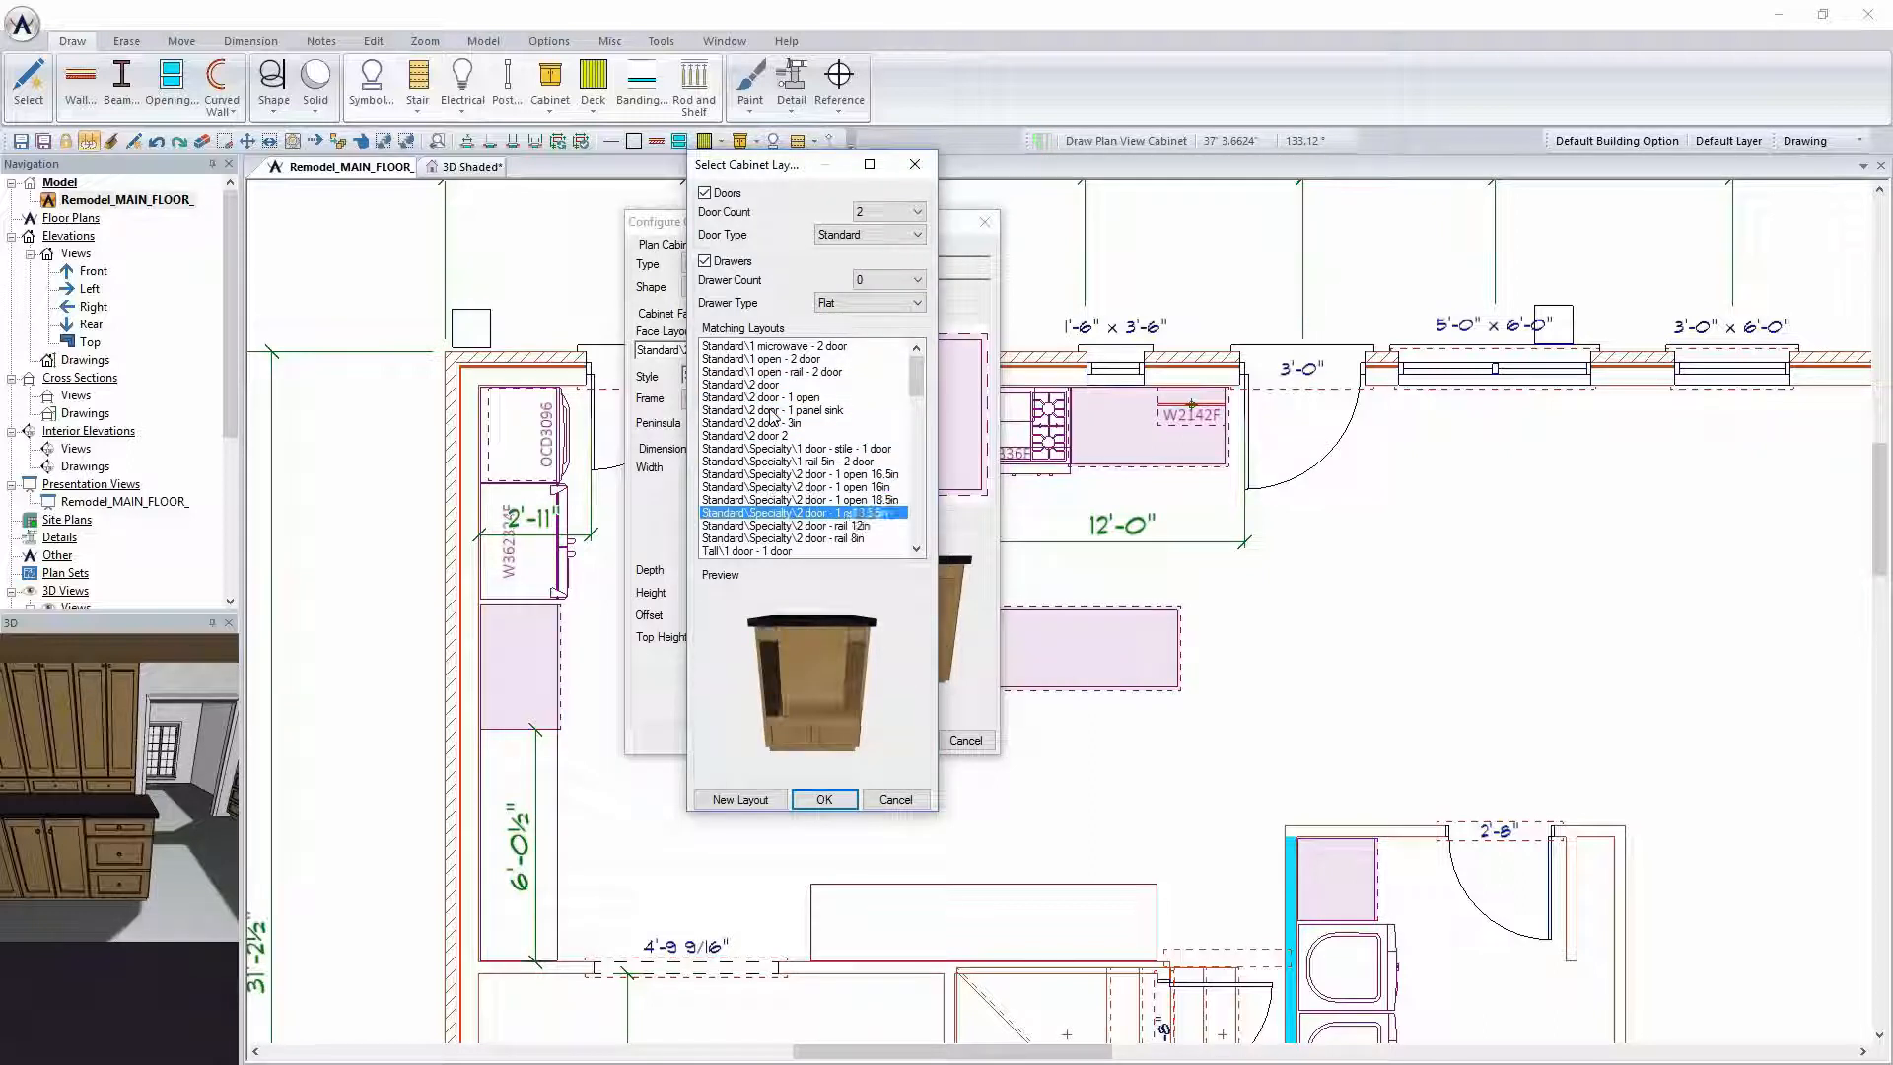
{"action": "key", "text": "Up"}
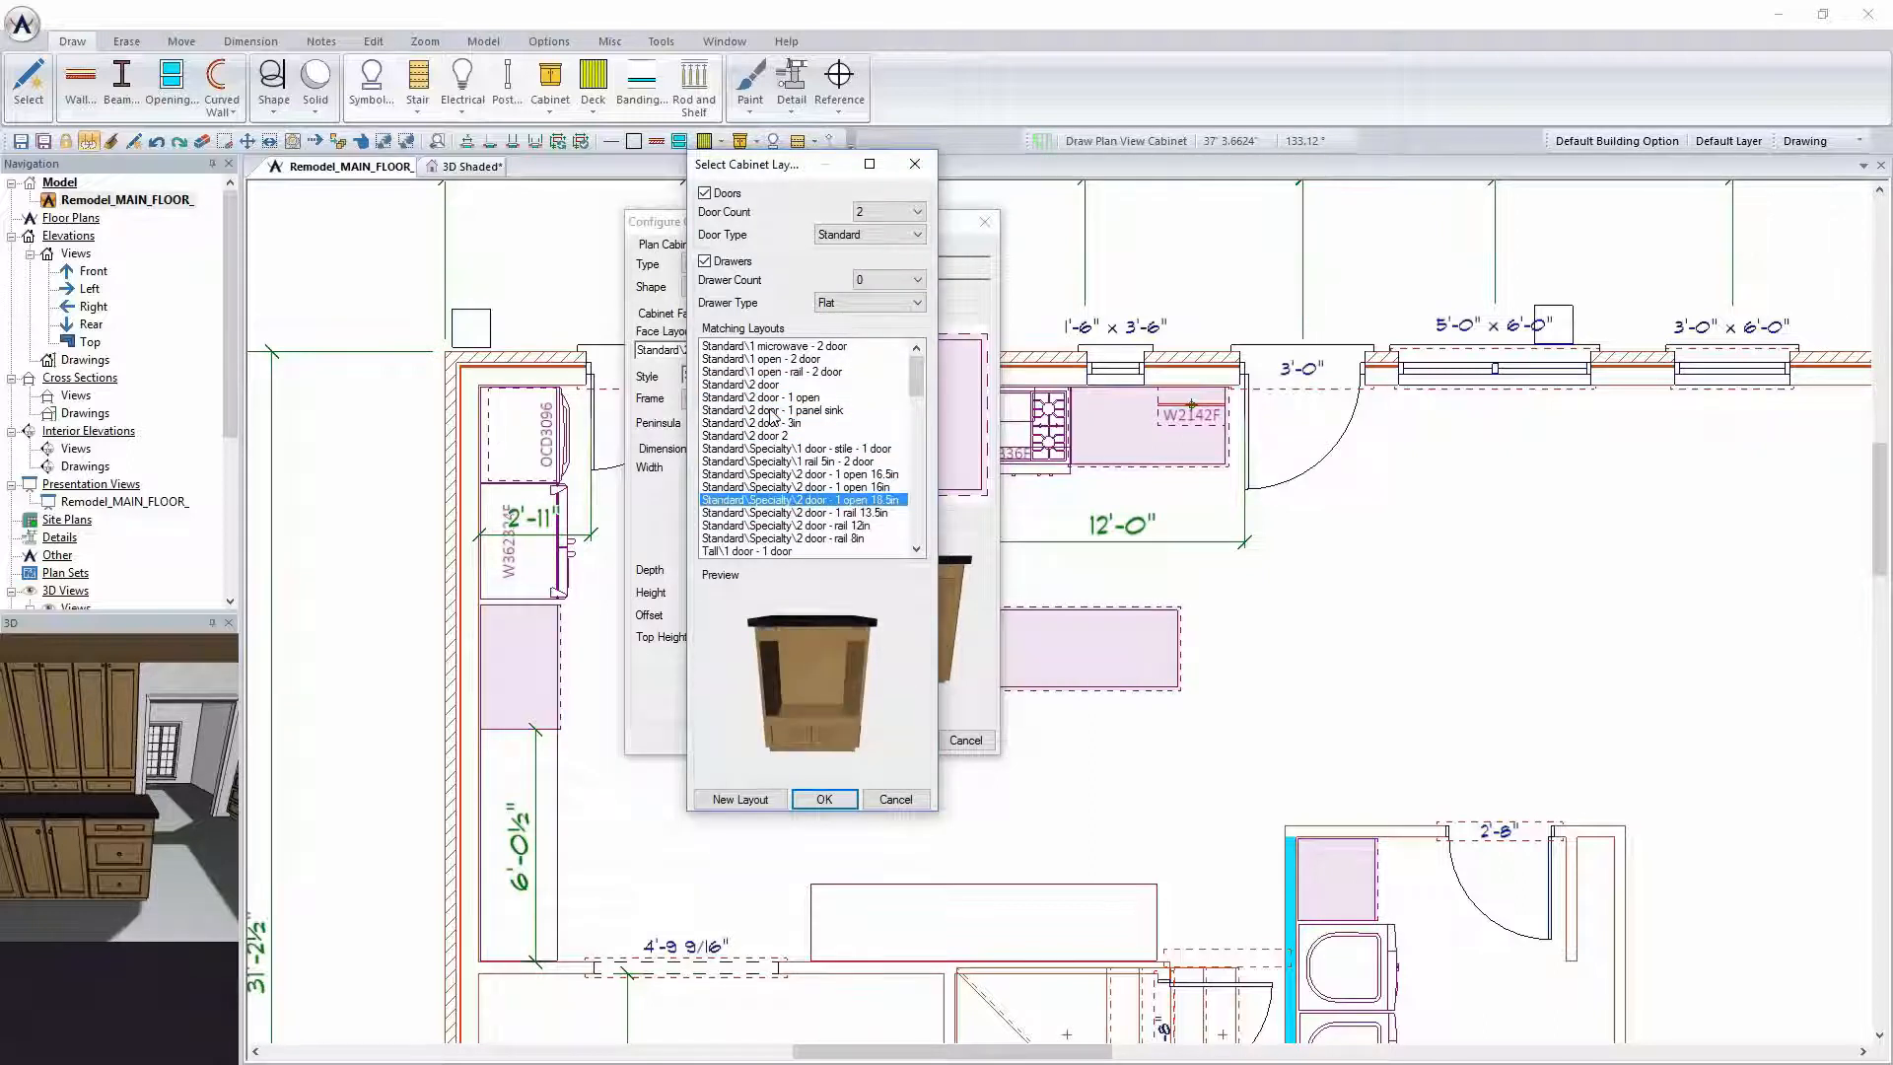
Set the door count to 0 and choose the Standard\1 open face layout for the base cabinet
{"action": "left_click", "coordinate": [888, 212]}
{"action": "left_click", "coordinate": [880, 230]}
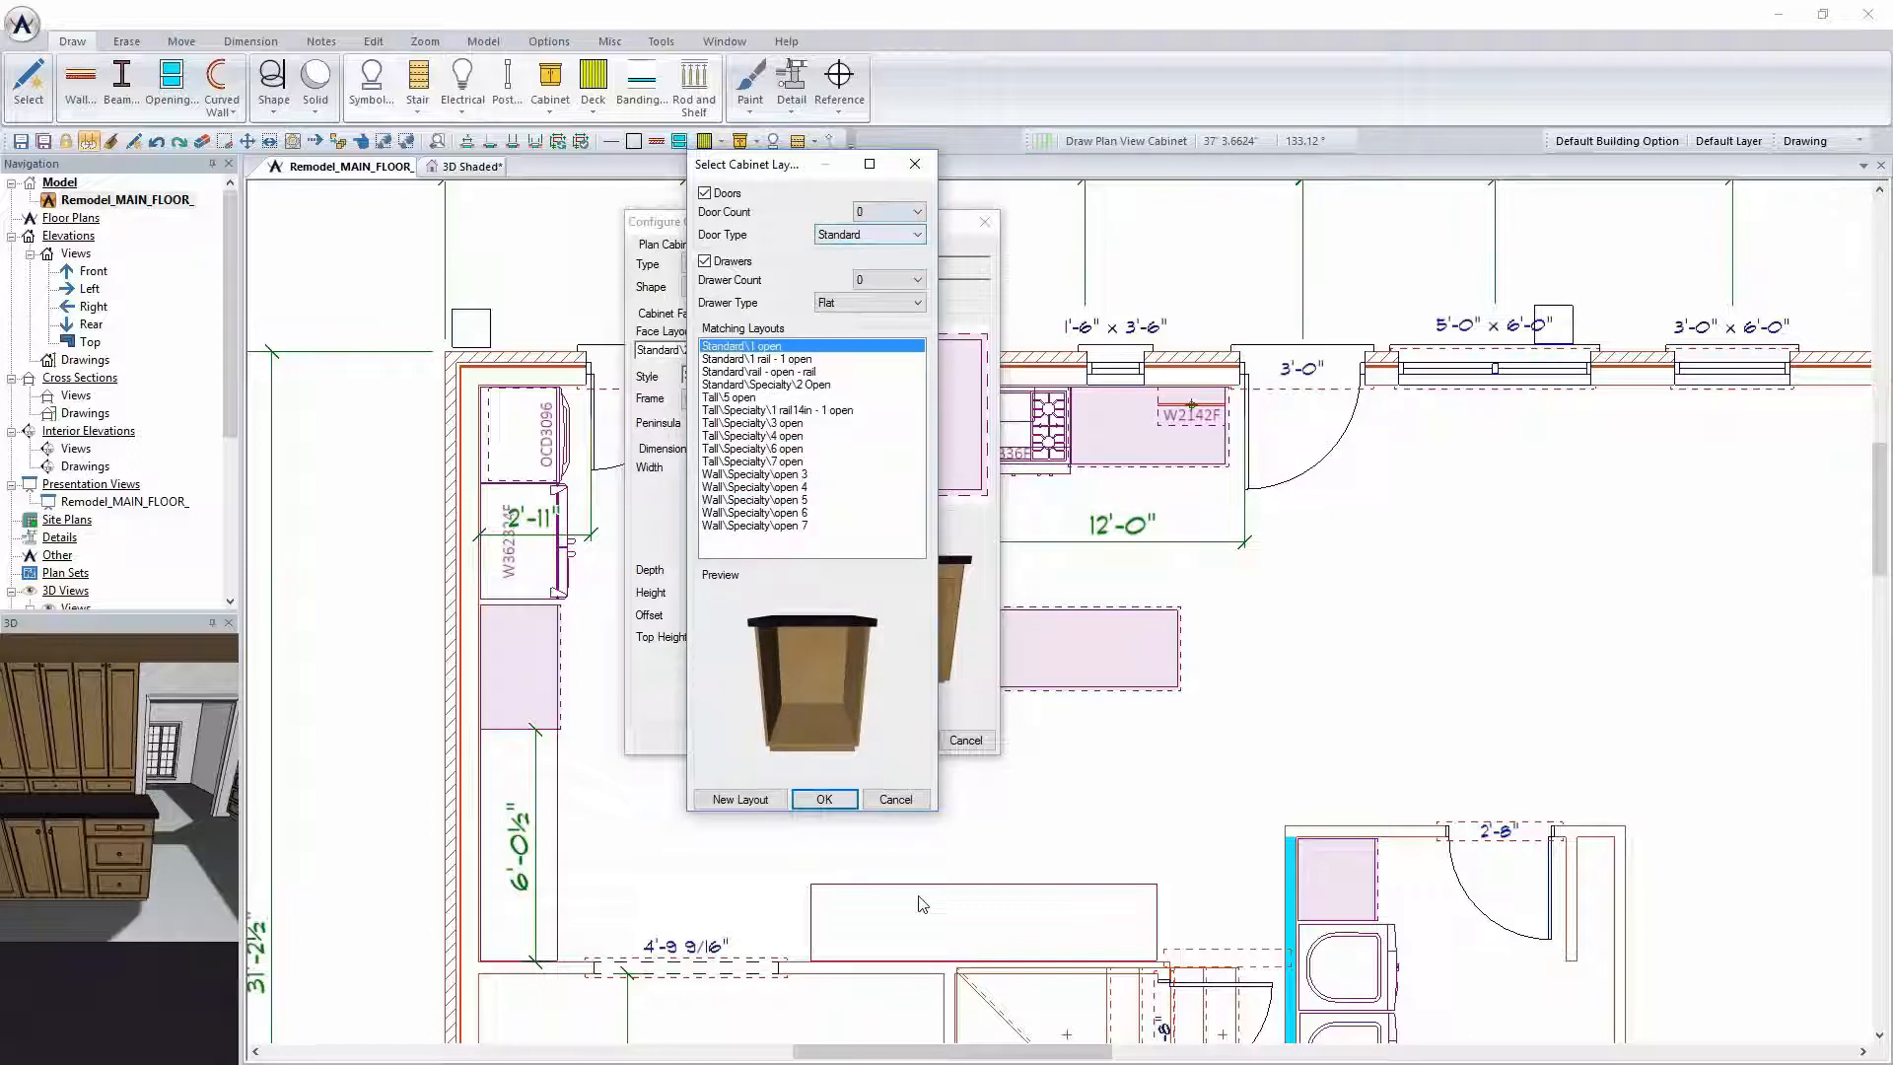
{"action": "left_click", "coordinate": [826, 800]}
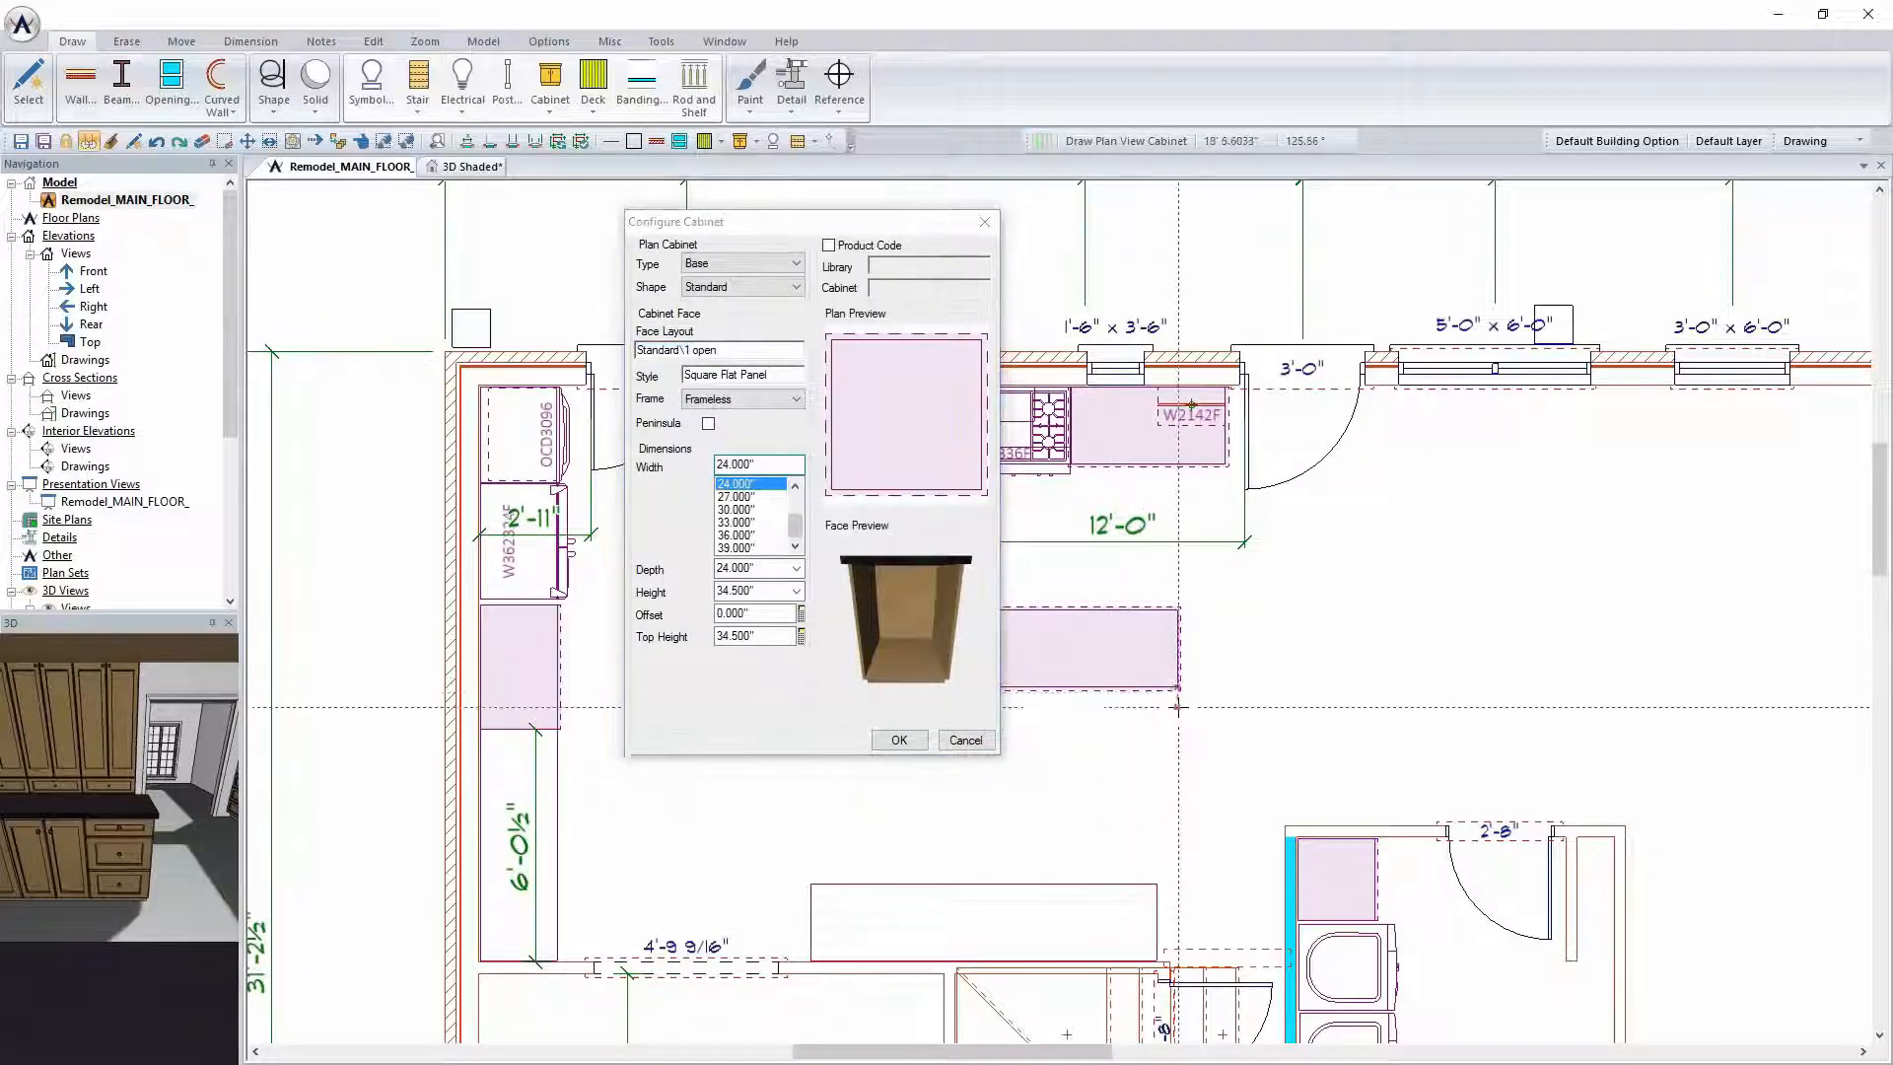
Place the open base cabinet 30" wide at the island's right end and move it flush with the island's end and cooktop-side edge
{"action": "left_click", "coordinate": [741, 510]}
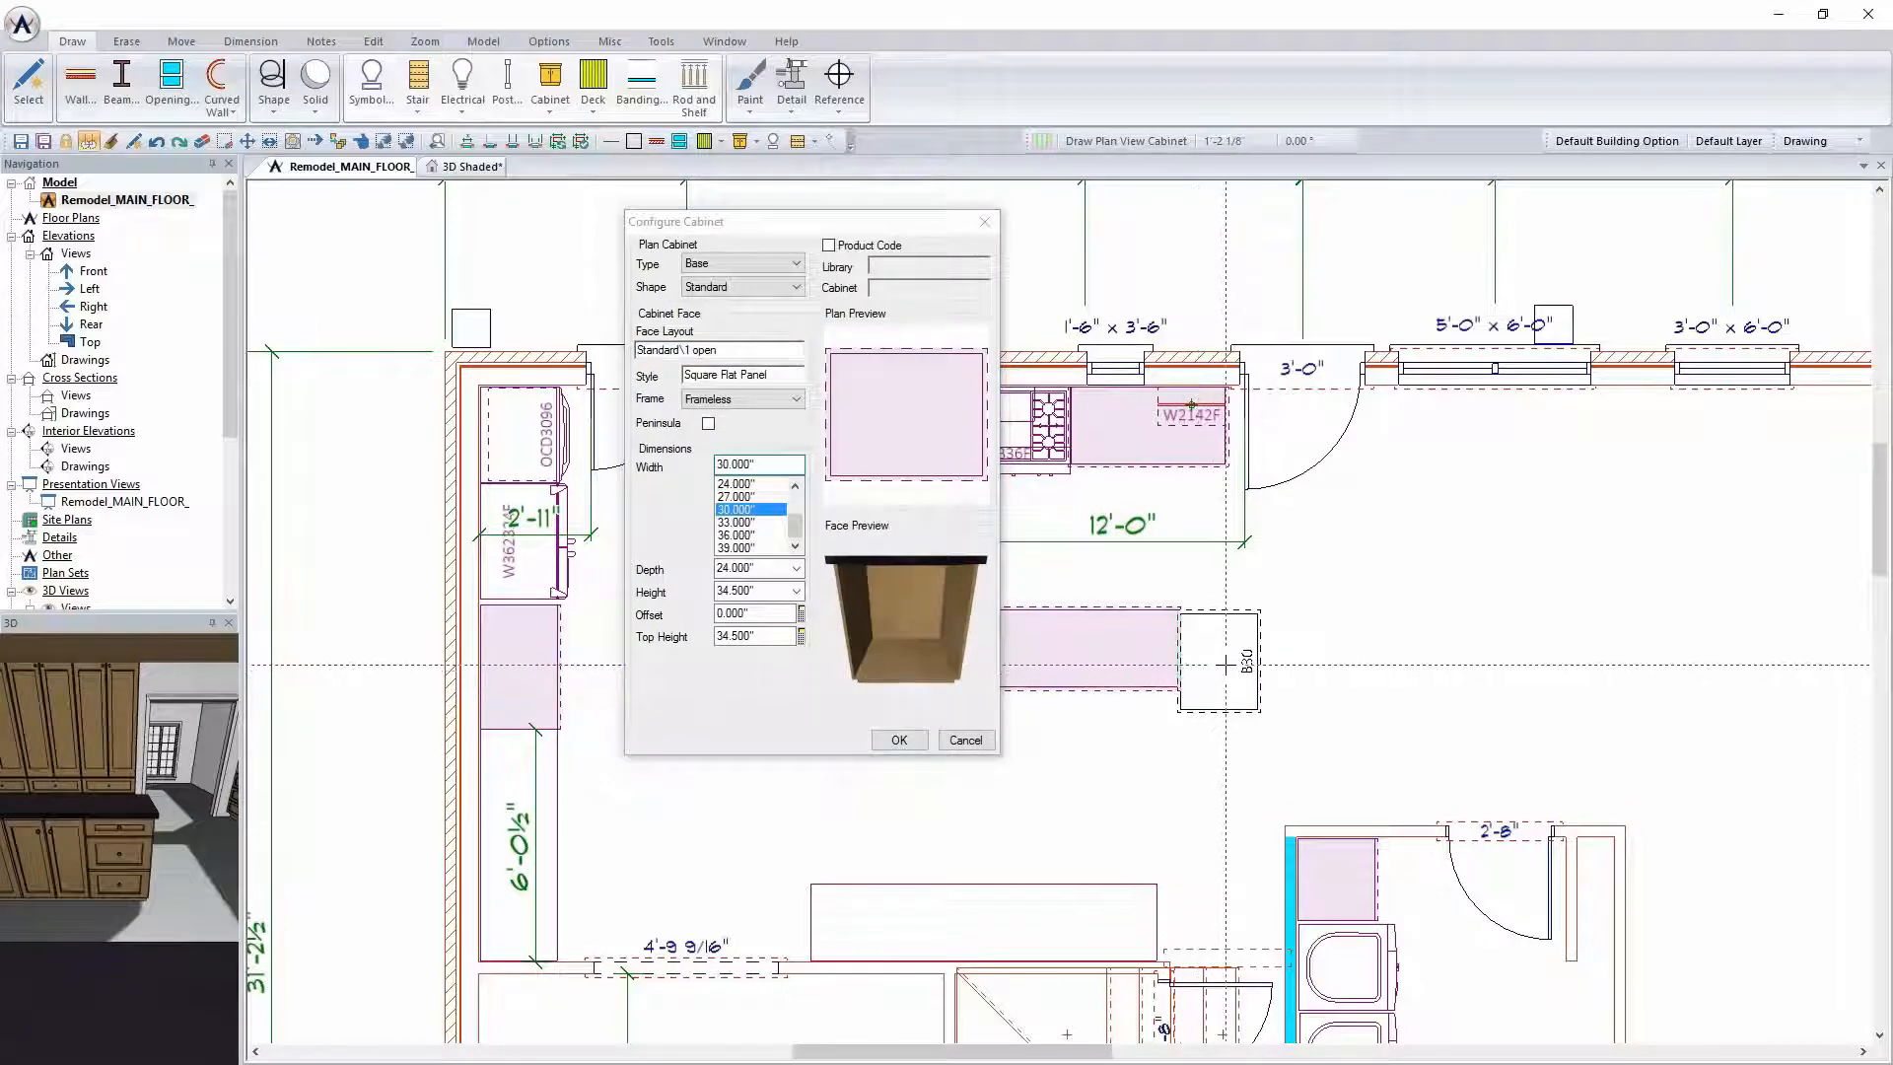
{"action": "left_click", "coordinate": [1225, 663]}
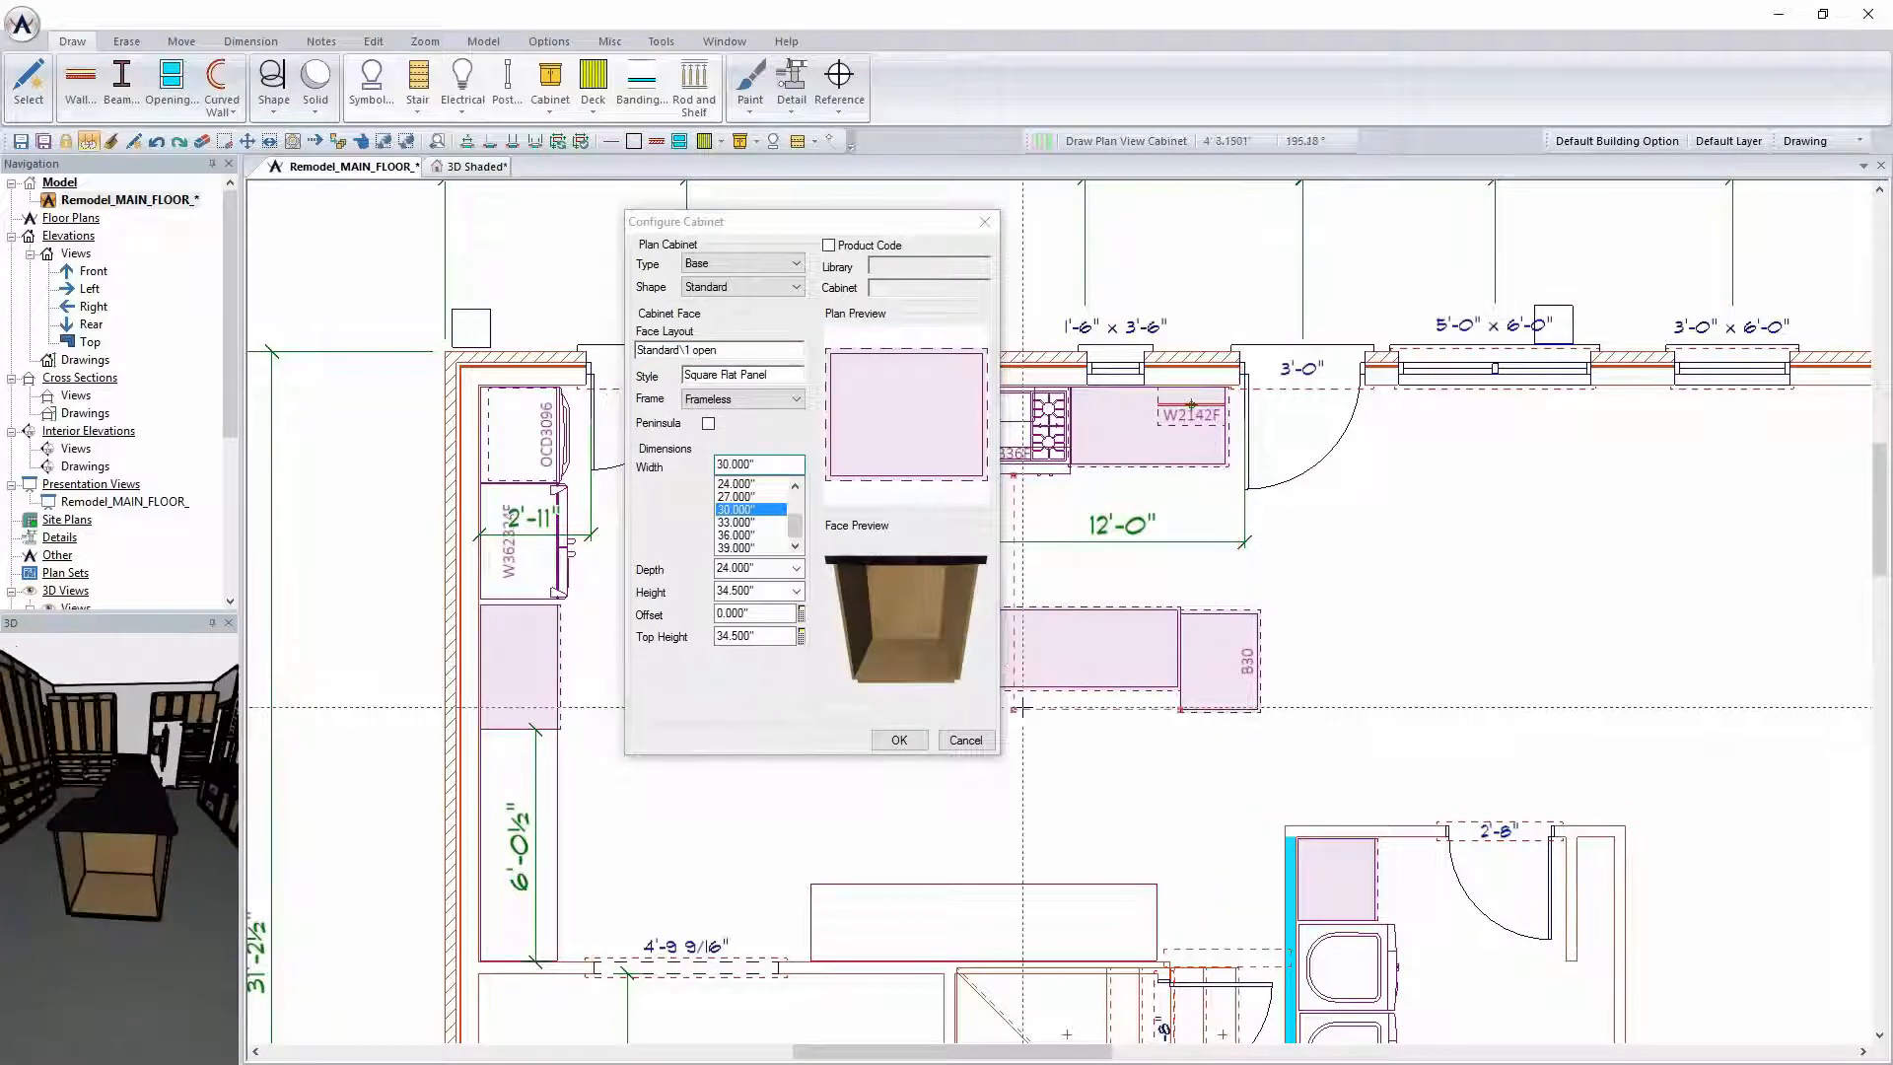
{"action": "scroll", "coordinate": [1127, 716], "scroll_direction": "up", "scroll_amount": 3}
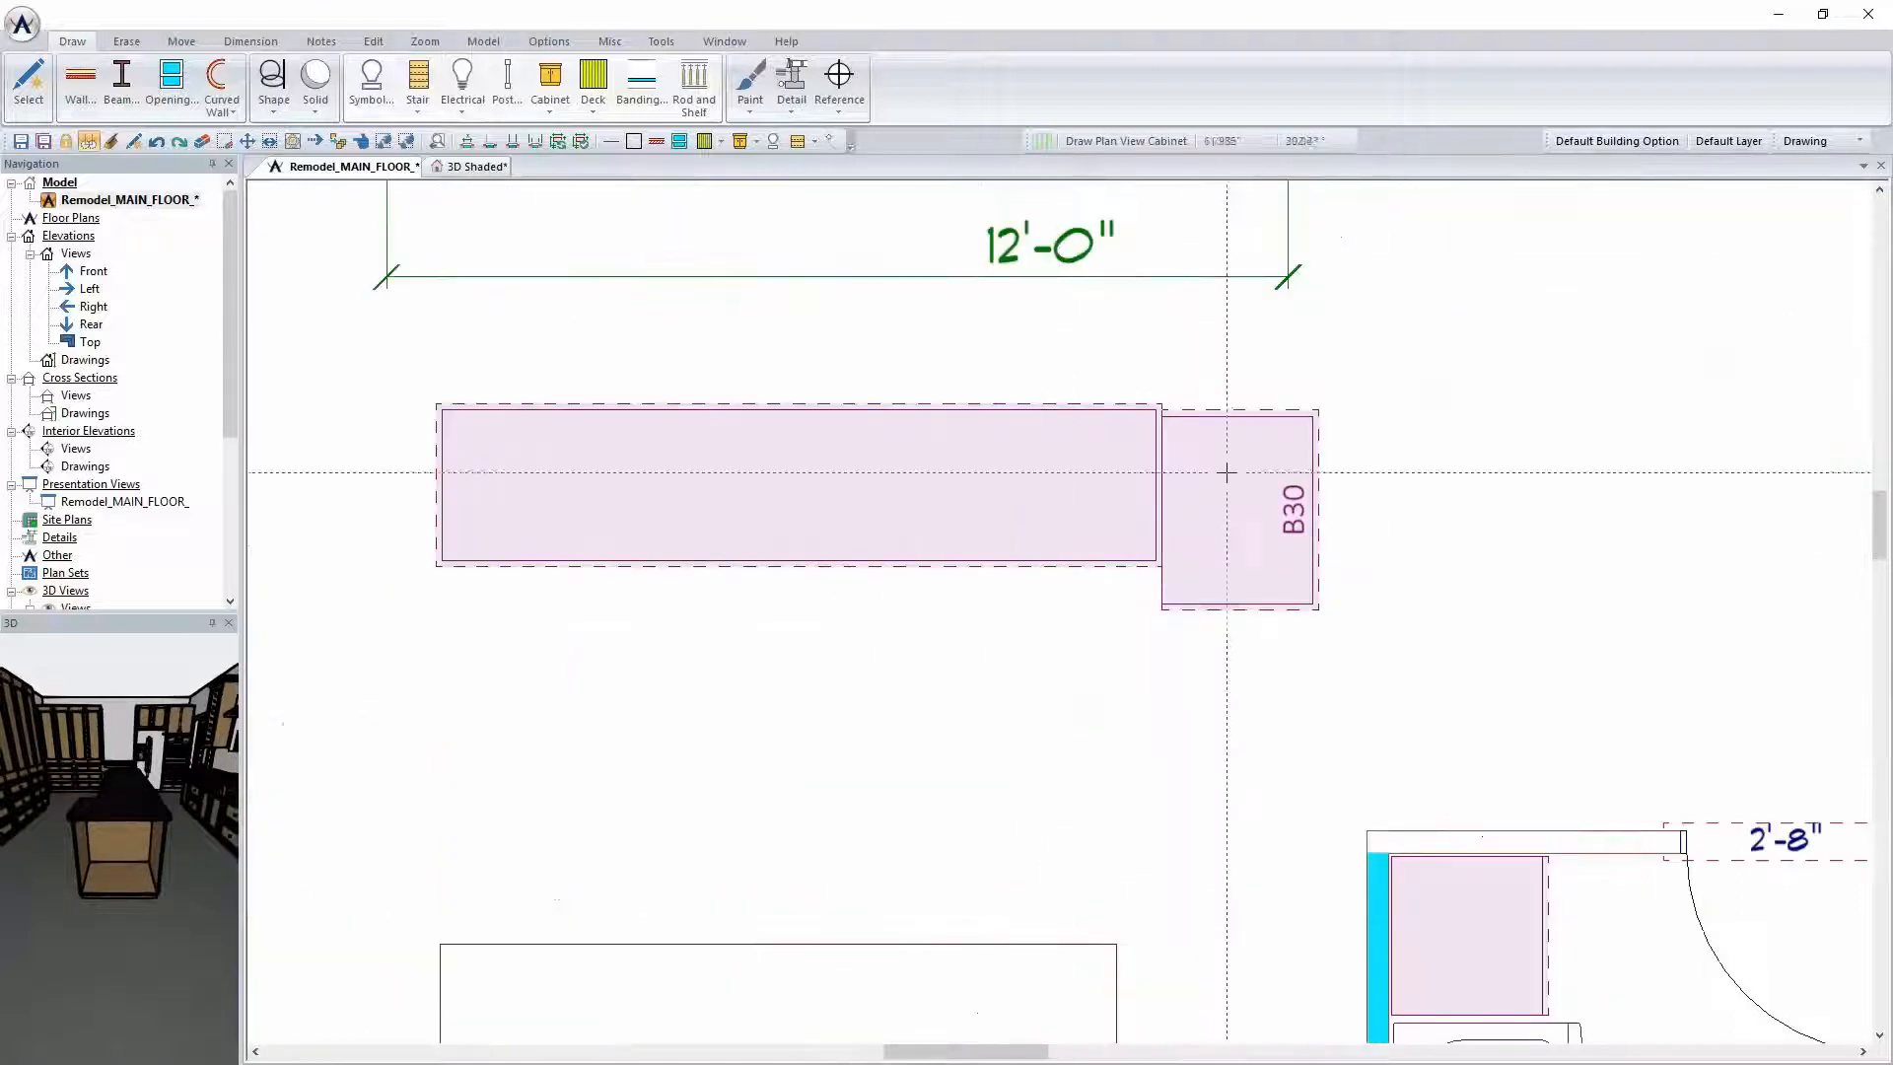
{"action": "key", "text": "m"}
{"action": "left_click", "coordinate": [1235, 472]}
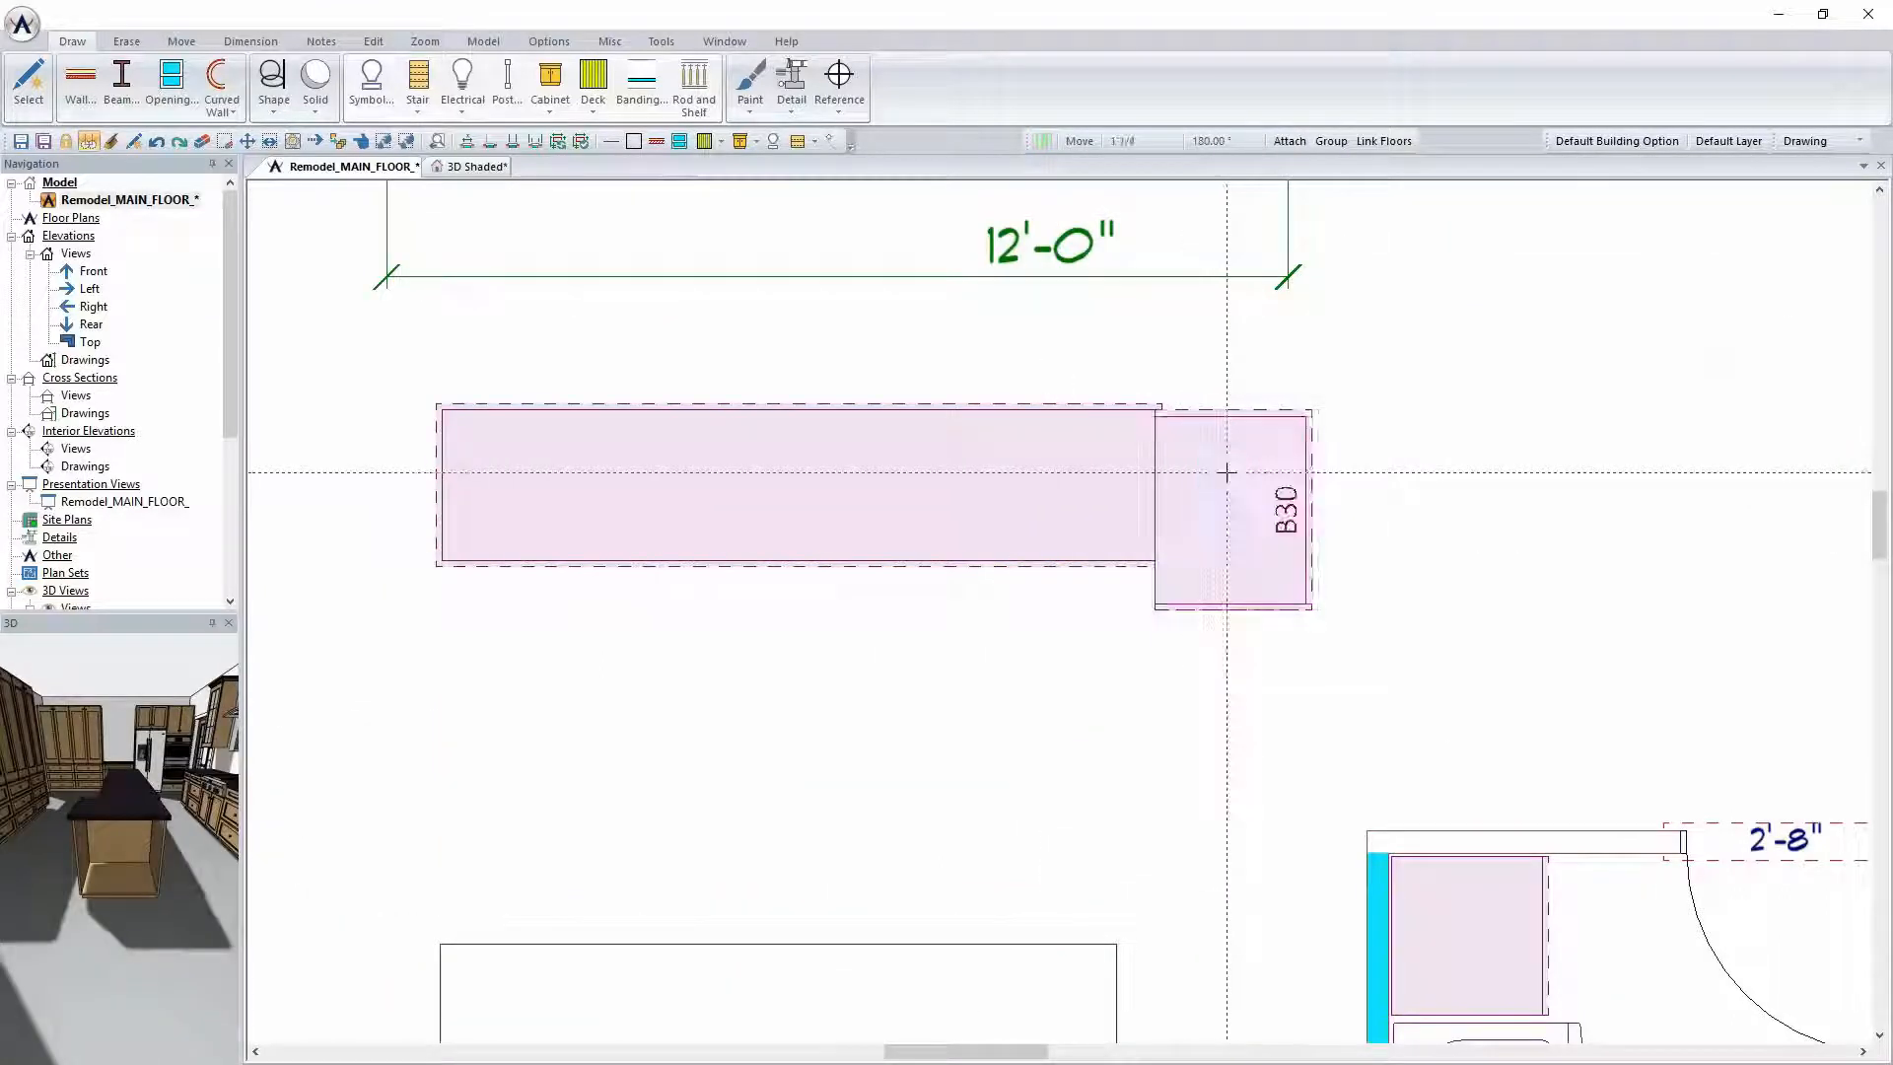
{"action": "scroll", "coordinate": [998, 584], "scroll_direction": "up", "scroll_amount": 3}
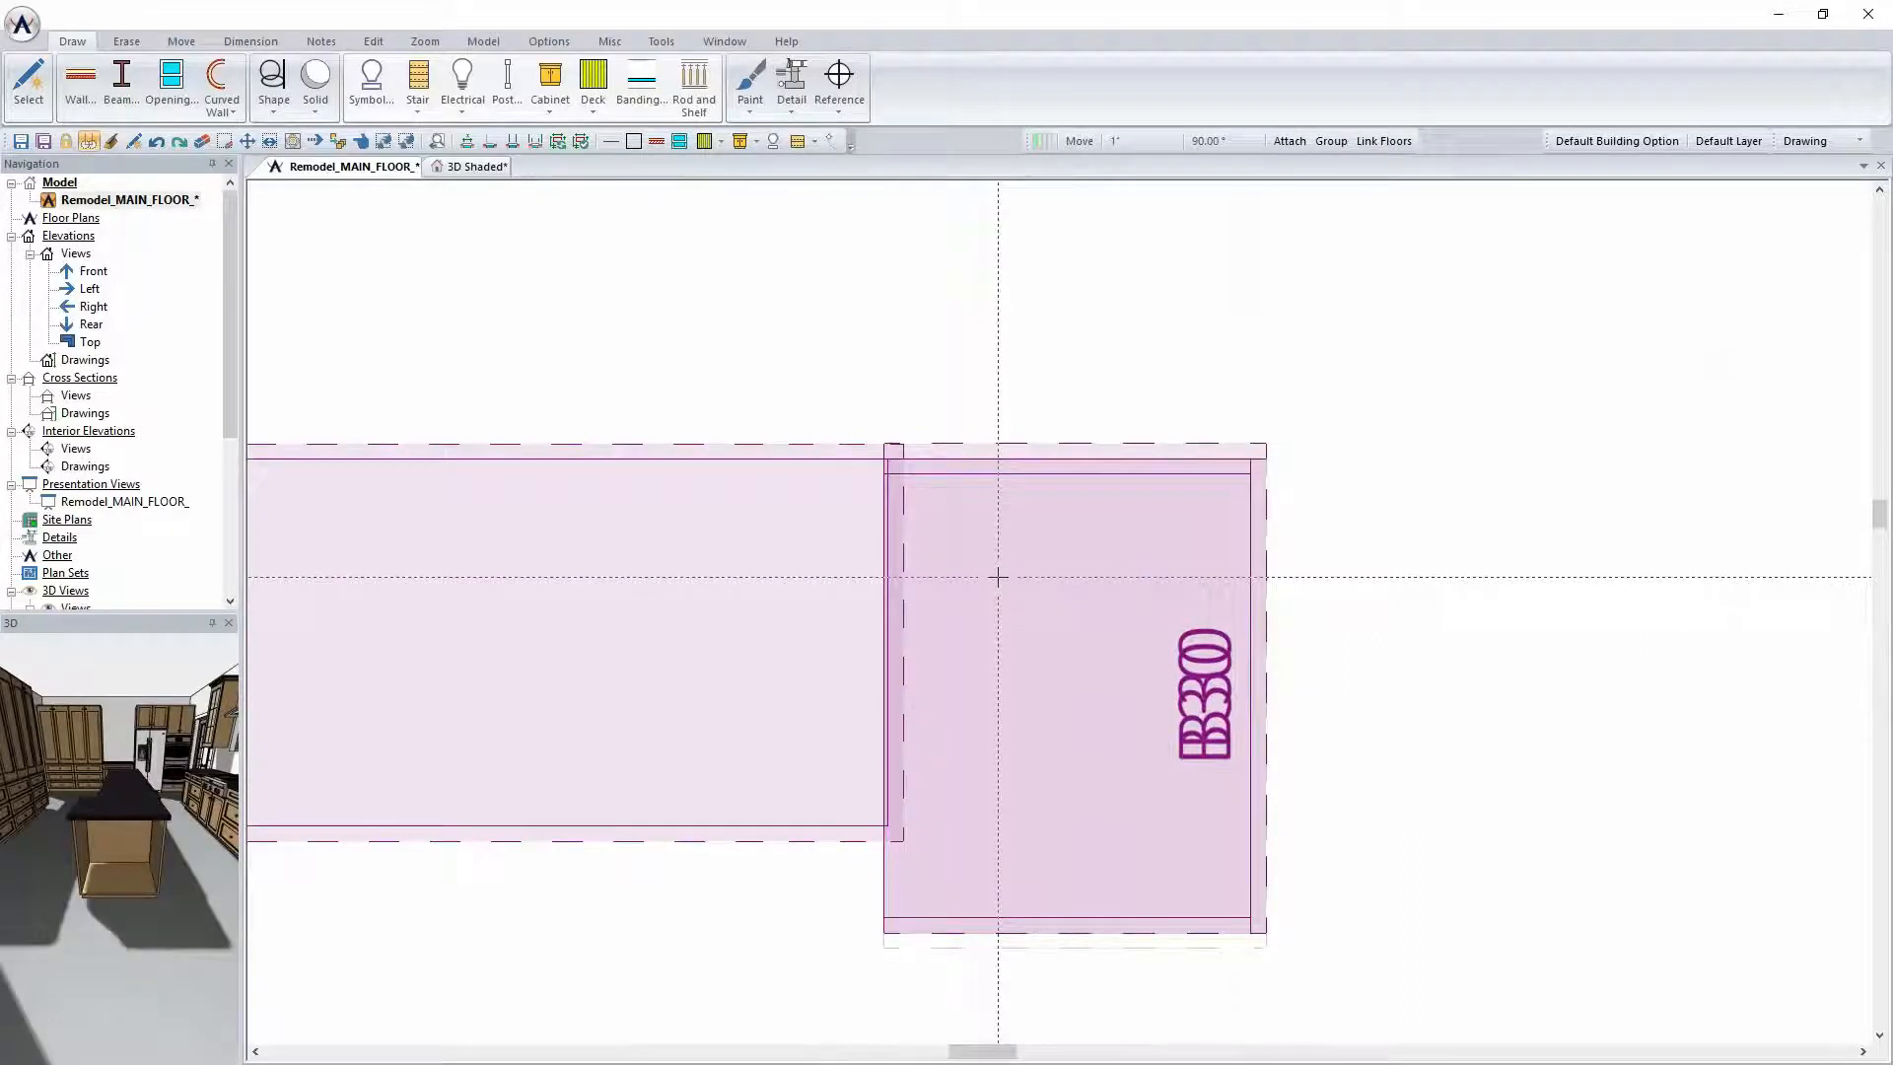
{"action": "left_click", "coordinate": [998, 592]}
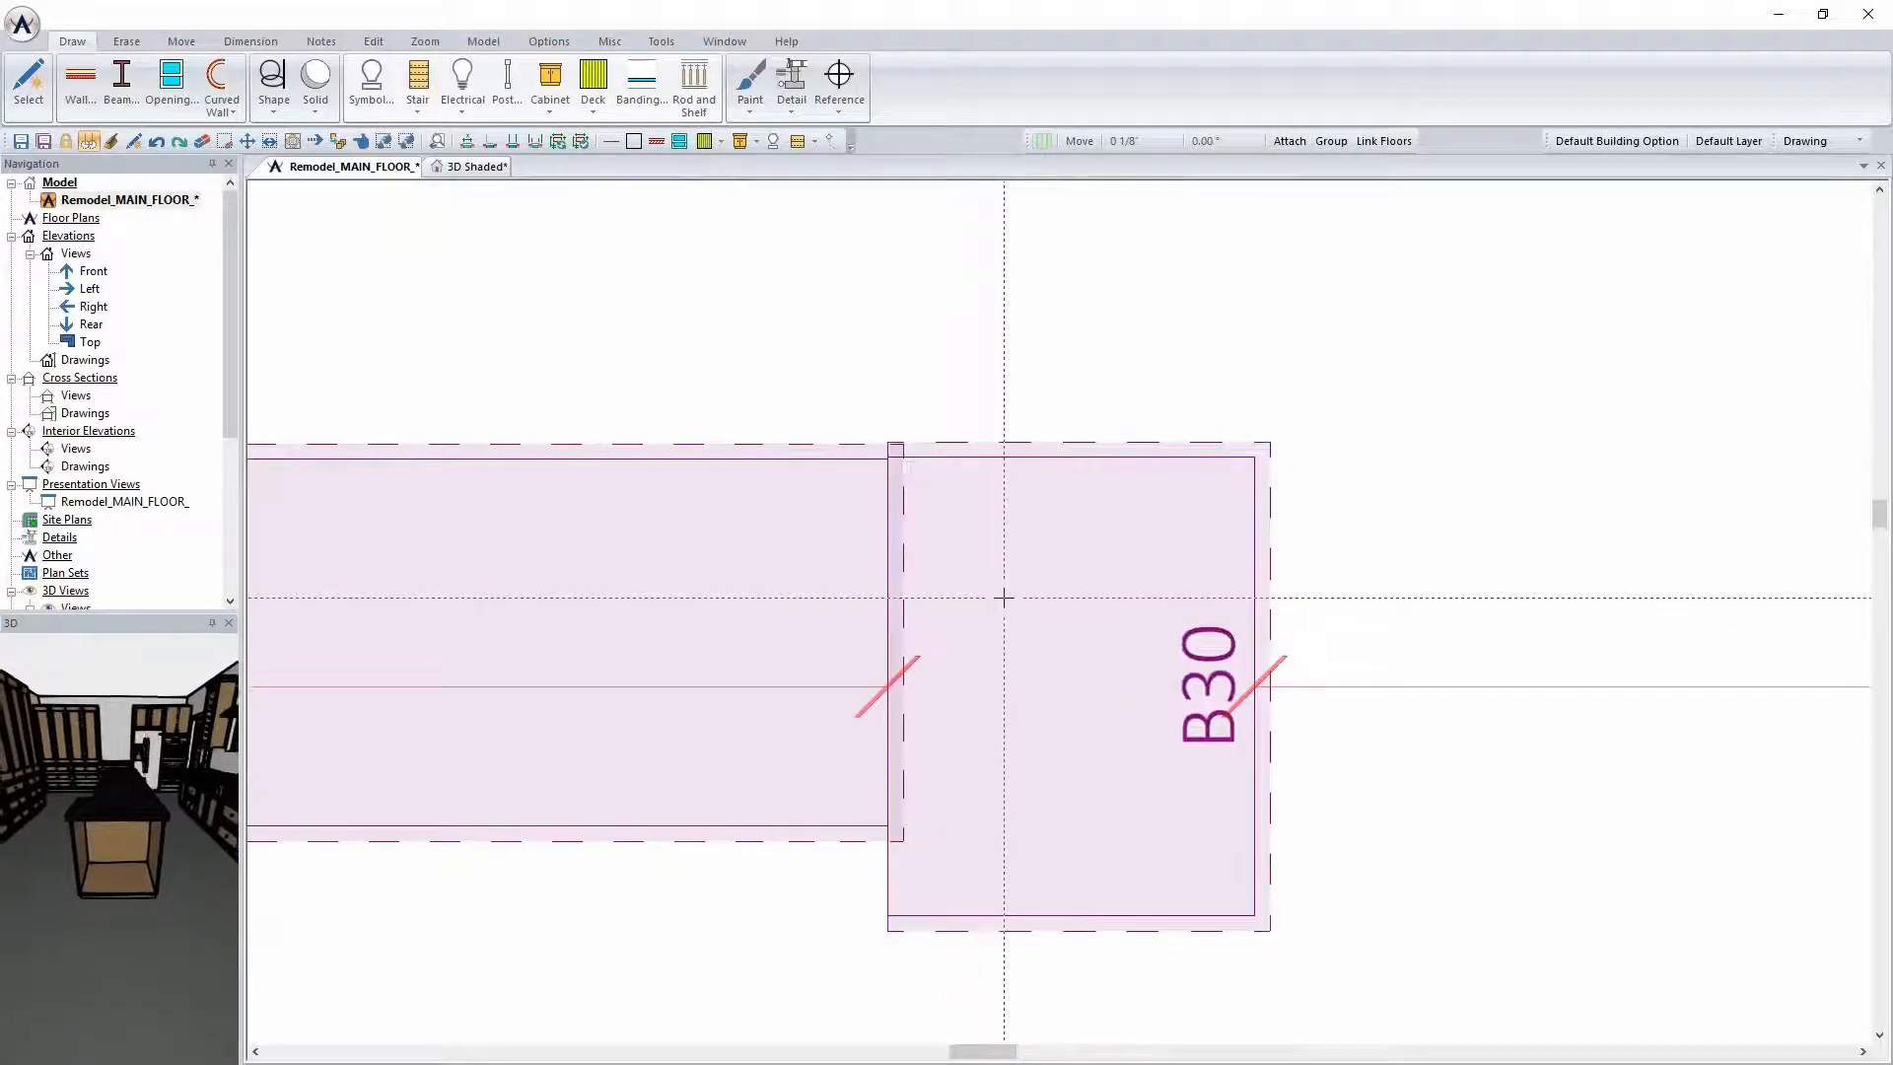
Set the depth of the open cabinet at the island's right end to 12"
{"action": "right_click", "coordinate": [1035, 663]}
{"action": "left_click", "coordinate": [1073, 702]}
{"action": "double_click", "coordinate": [194, 385]}
{"action": "type", "text": "12"}
{"action": "key", "text": "Return"}
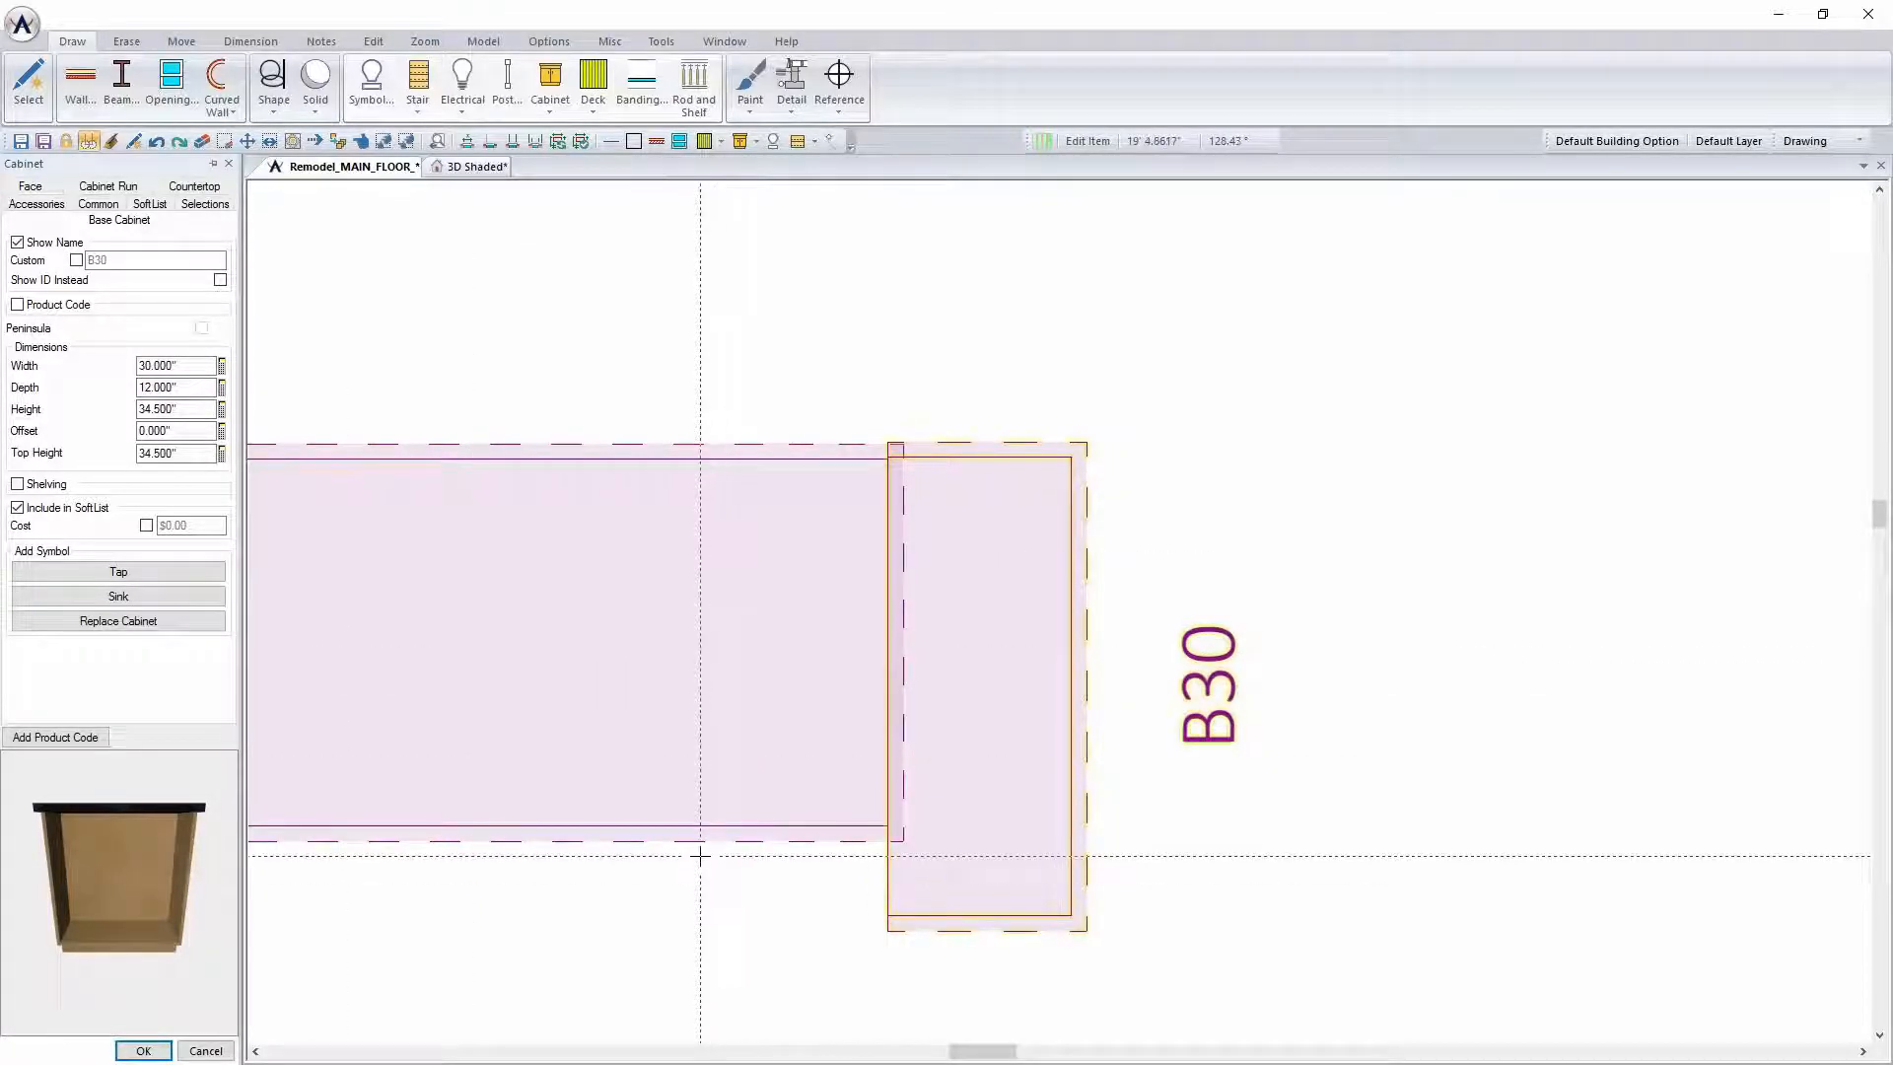
{"action": "key", "text": "Return"}
{"action": "scroll", "coordinate": [359, 725], "scroll_direction": "down", "scroll_amount": 2}
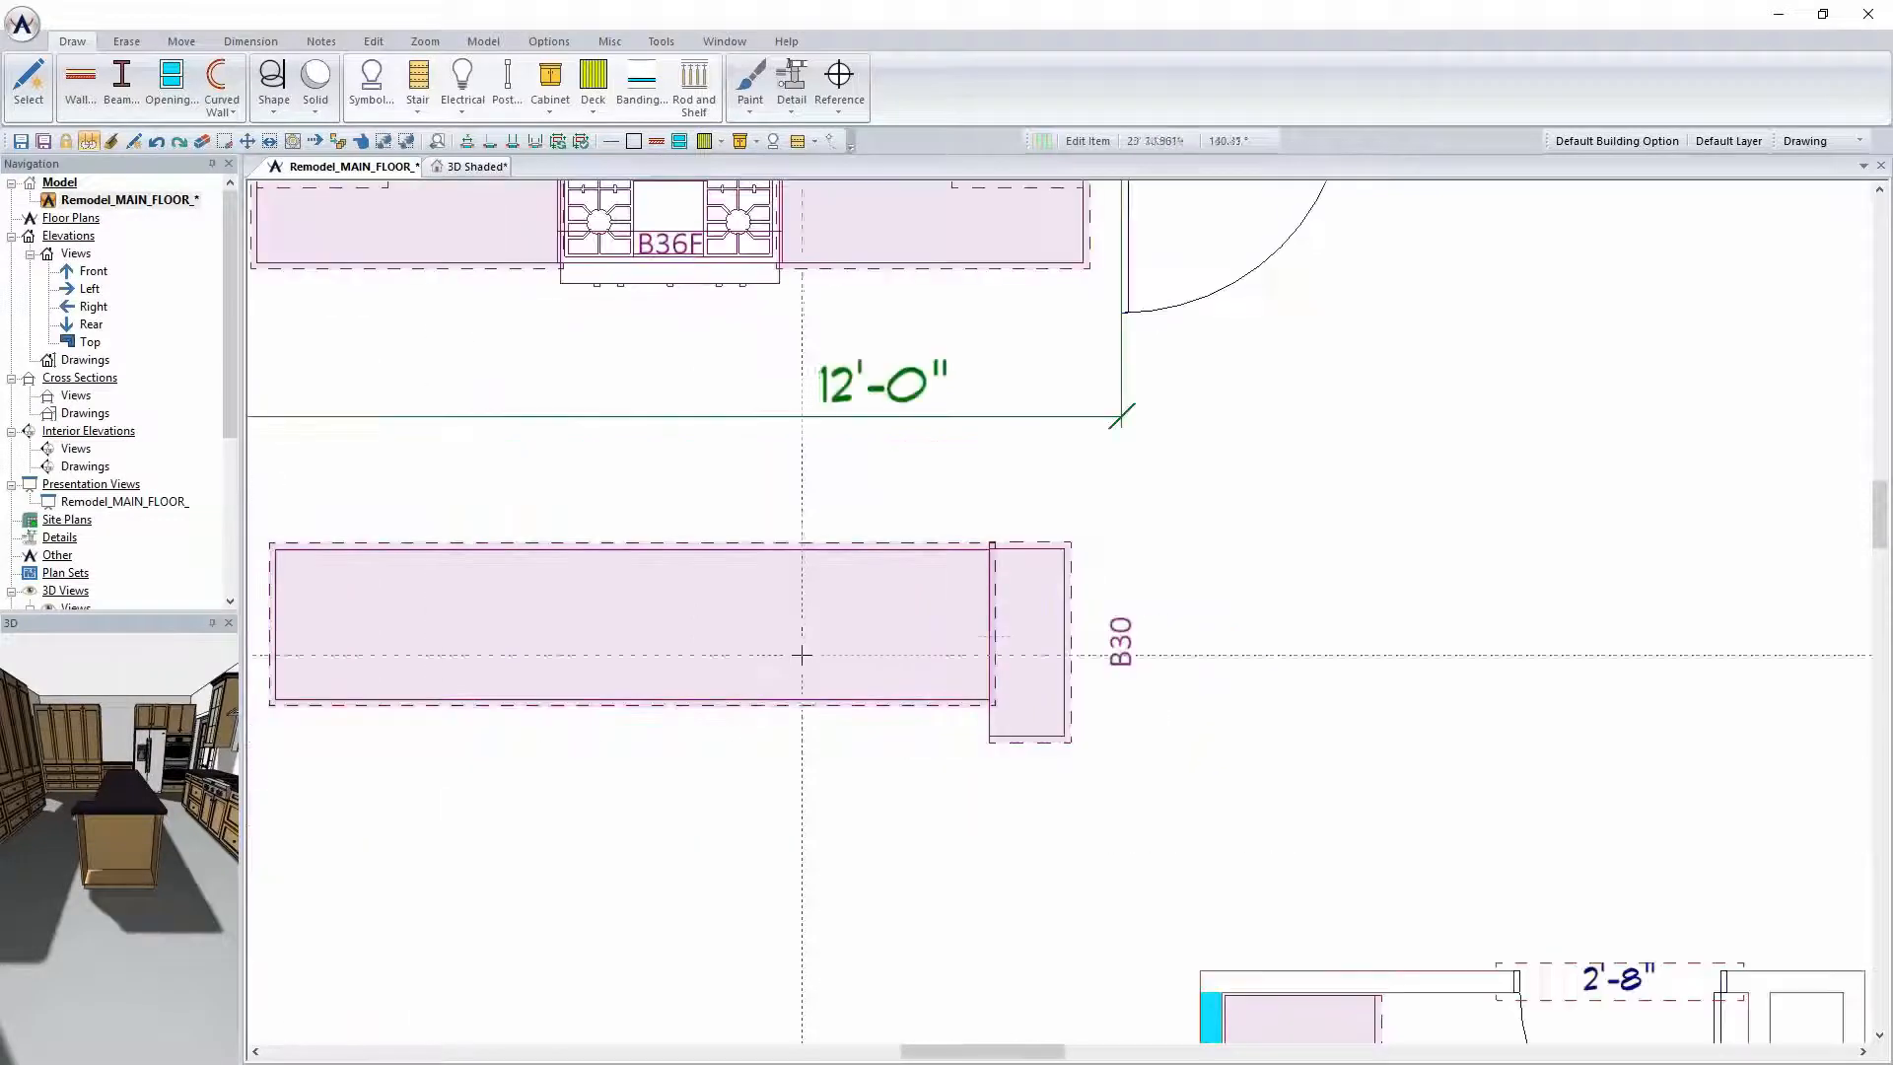
{"action": "right_click", "coordinate": [806, 639]}
{"action": "left_click", "coordinate": [865, 723]}
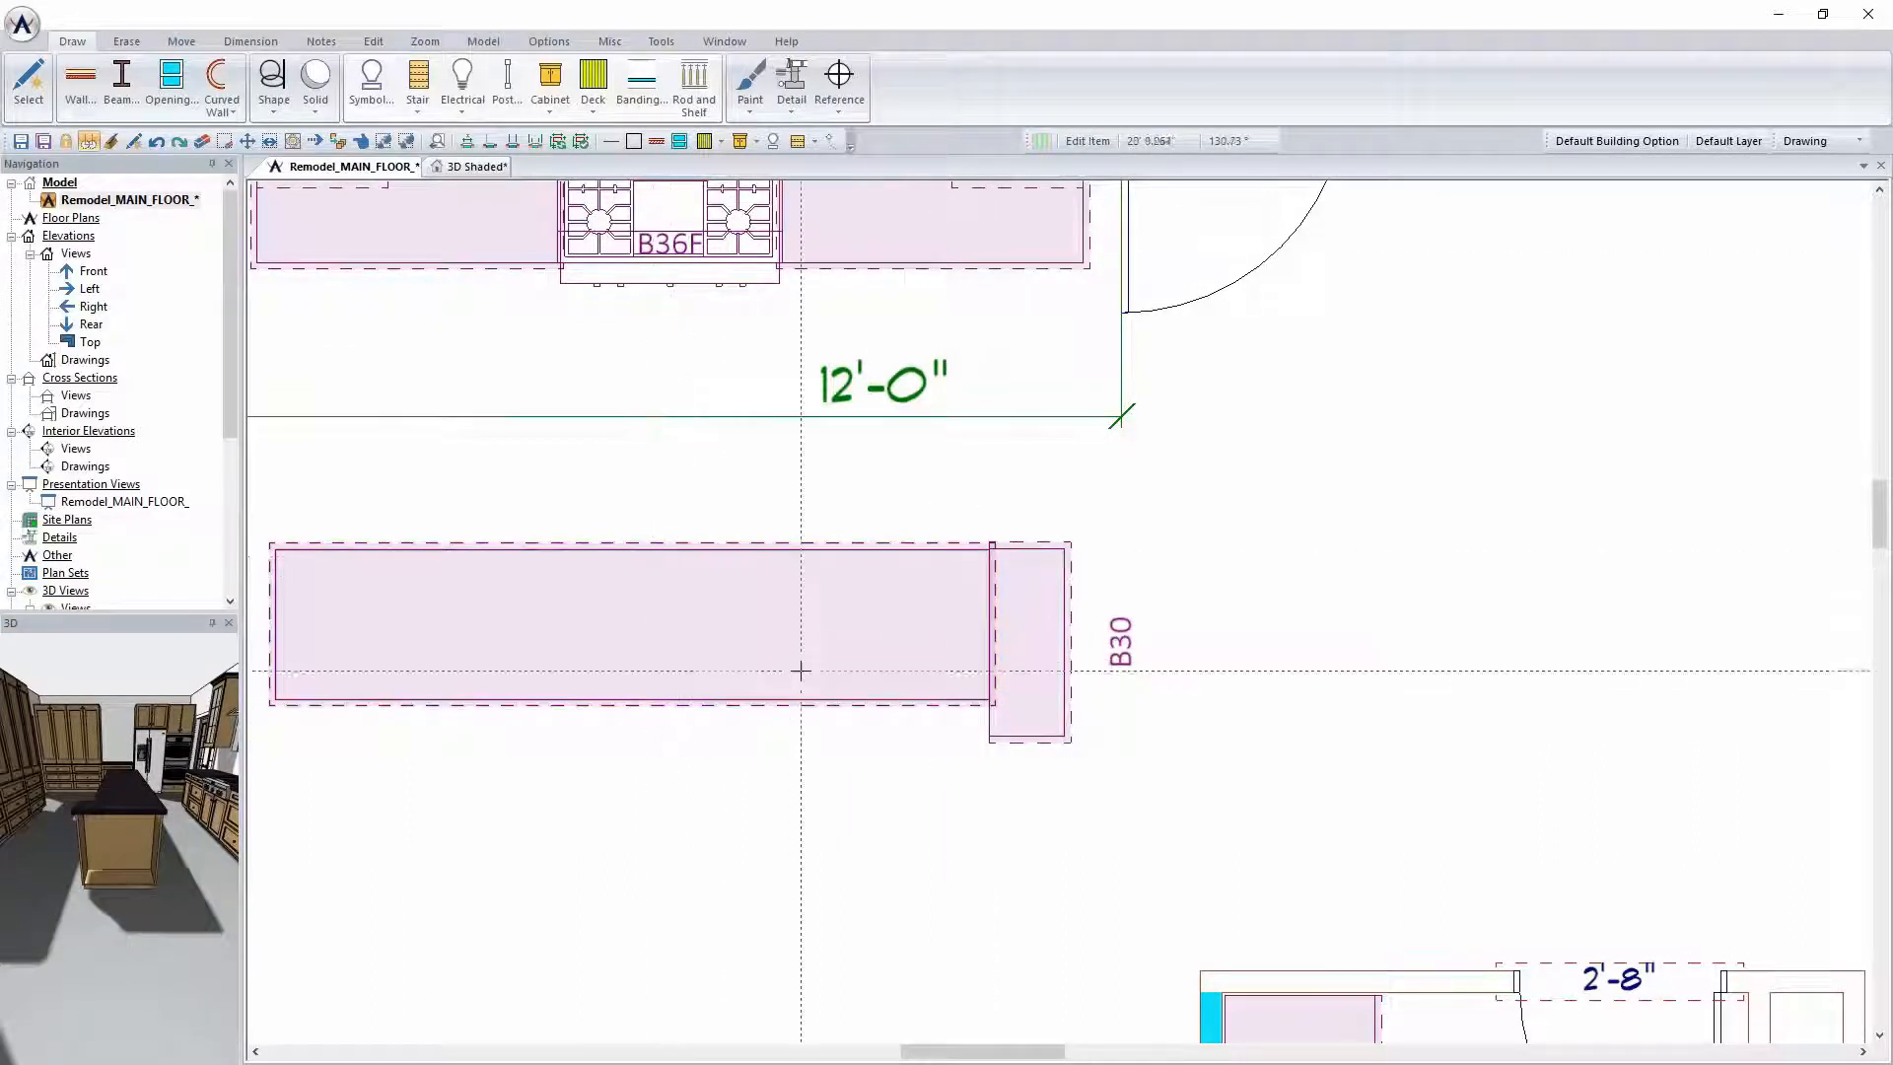
{"action": "left_click_drag", "start_coordinate": [781, 699], "coordinate": [786, 697]}
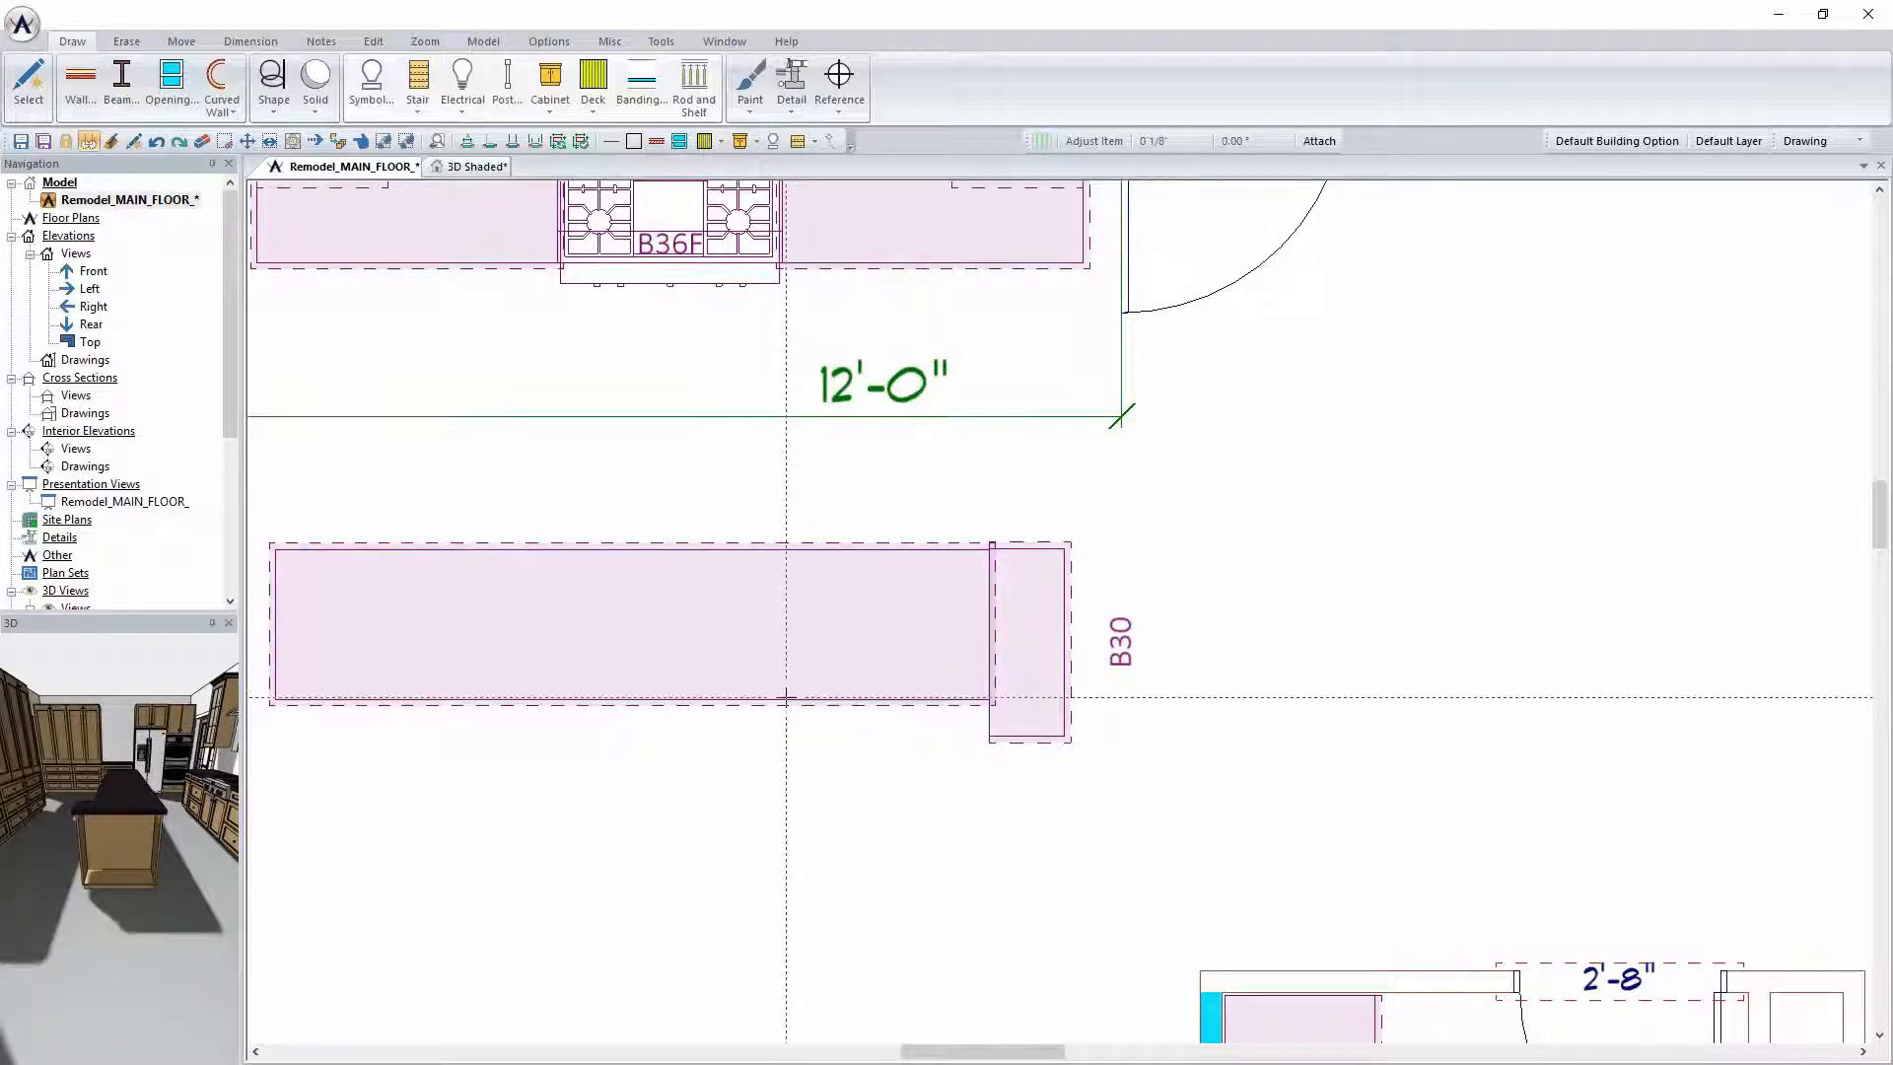
{"action": "right_click", "coordinate": [786, 697]}
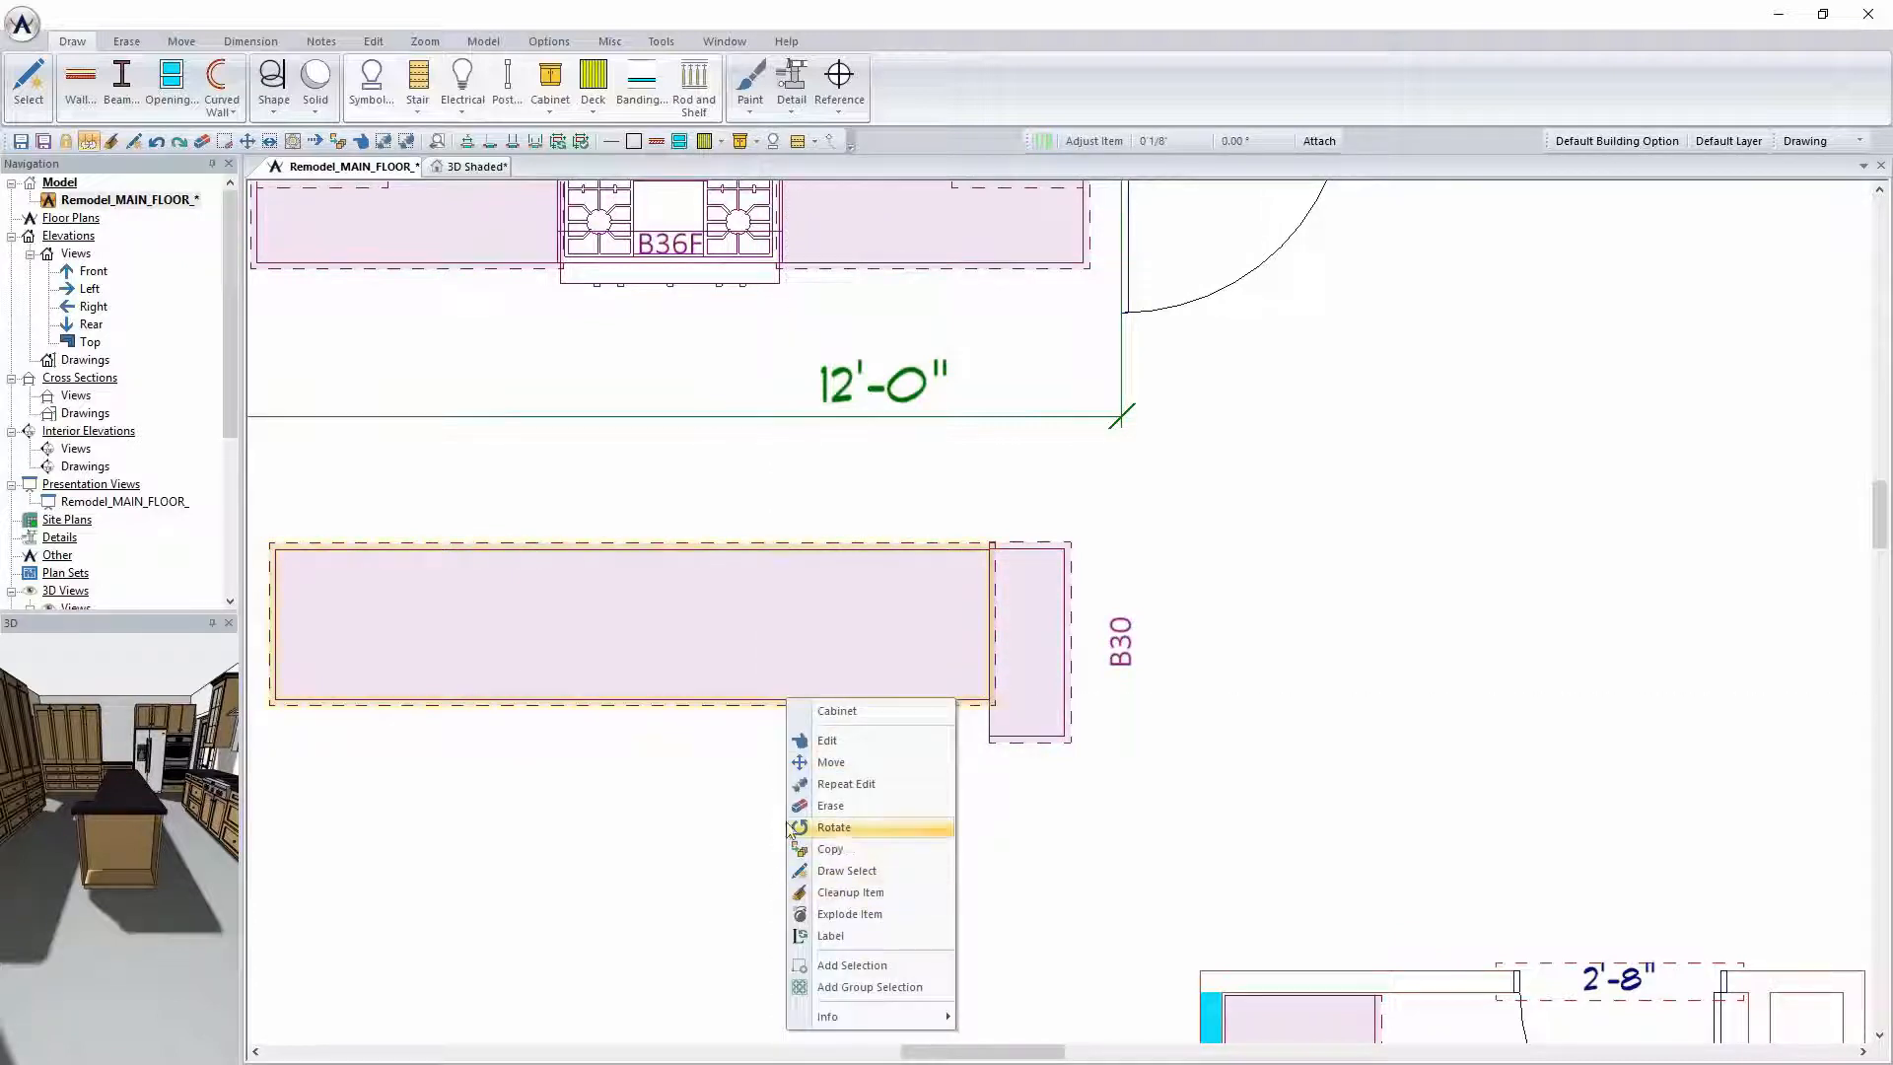
{"action": "left_click", "coordinate": [435, 456]}
Set the depth of the 24" wide two-door cabinet in the island to 30"
{"action": "right_click", "coordinate": [831, 623]}
{"action": "left_click", "coordinate": [906, 669]}
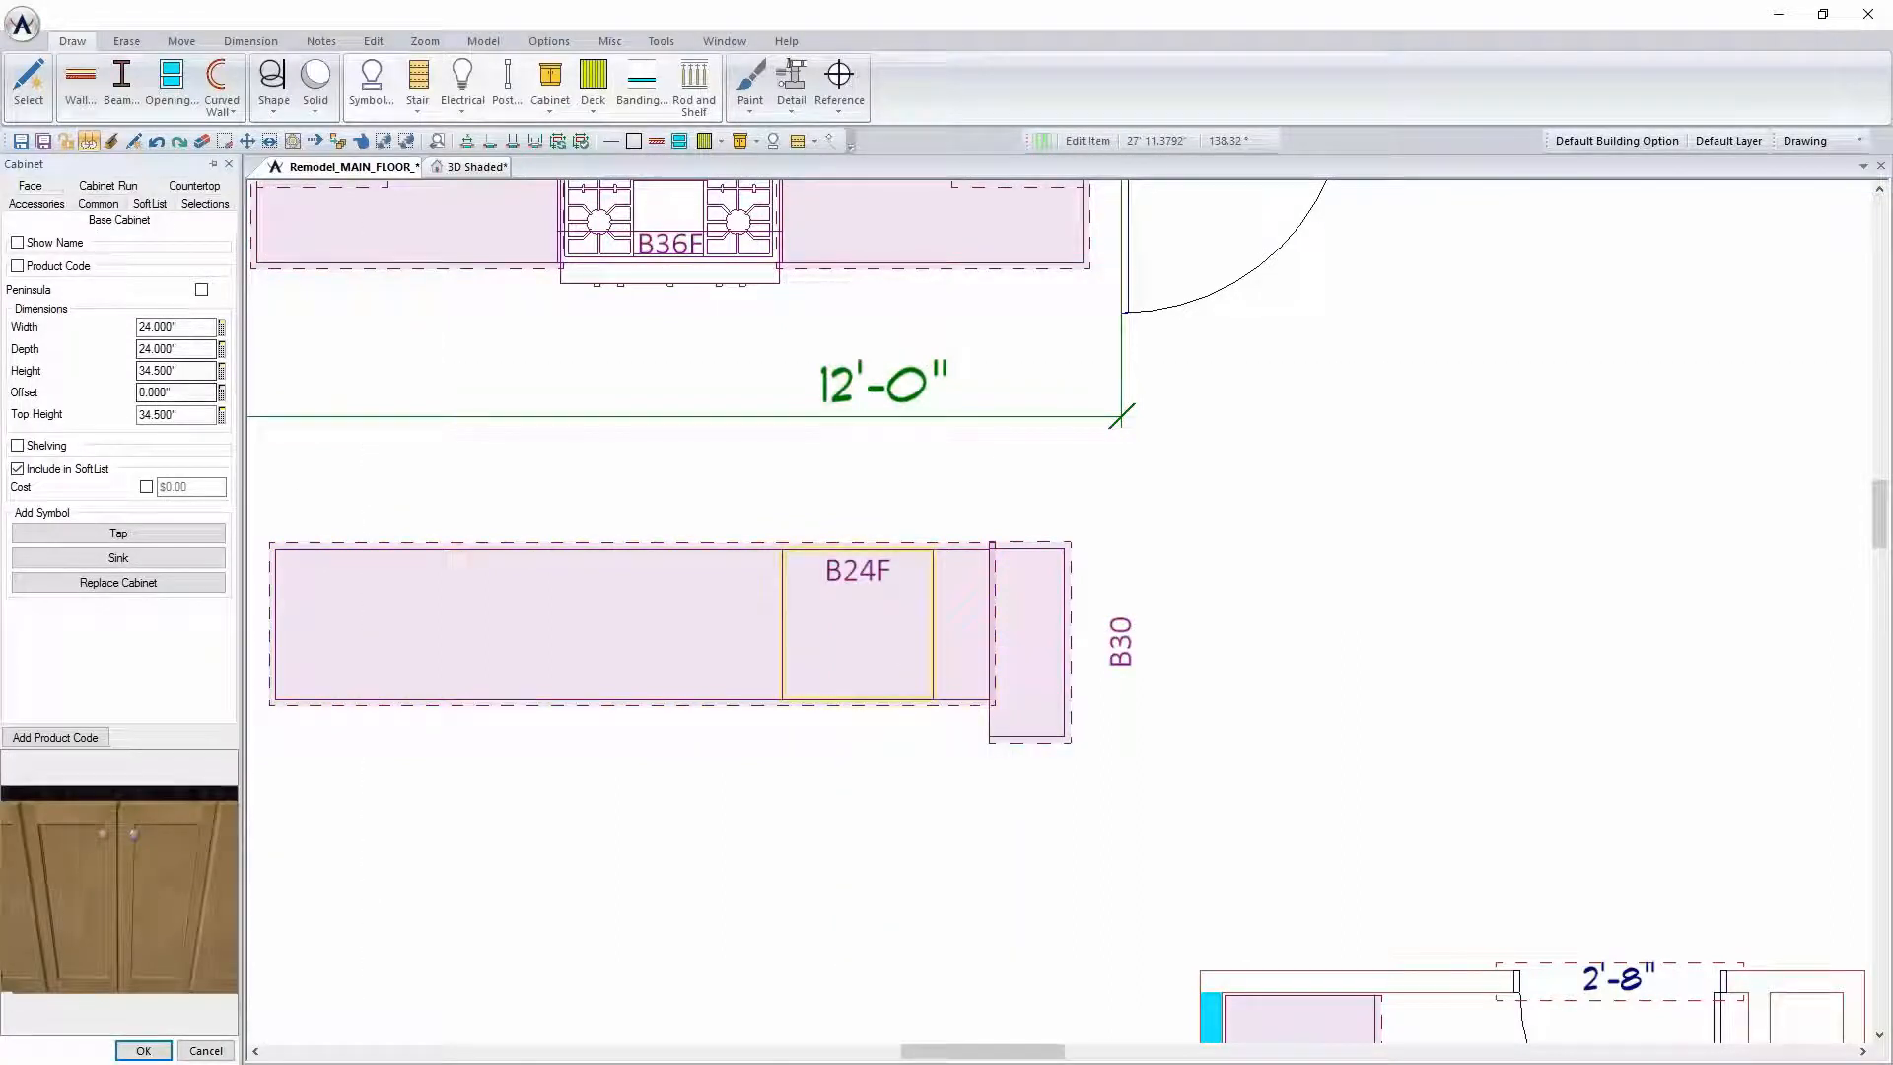
{"action": "left_click", "coordinate": [174, 349]}
{"action": "type", "text": "30"}
{"action": "key", "text": "Tab"}
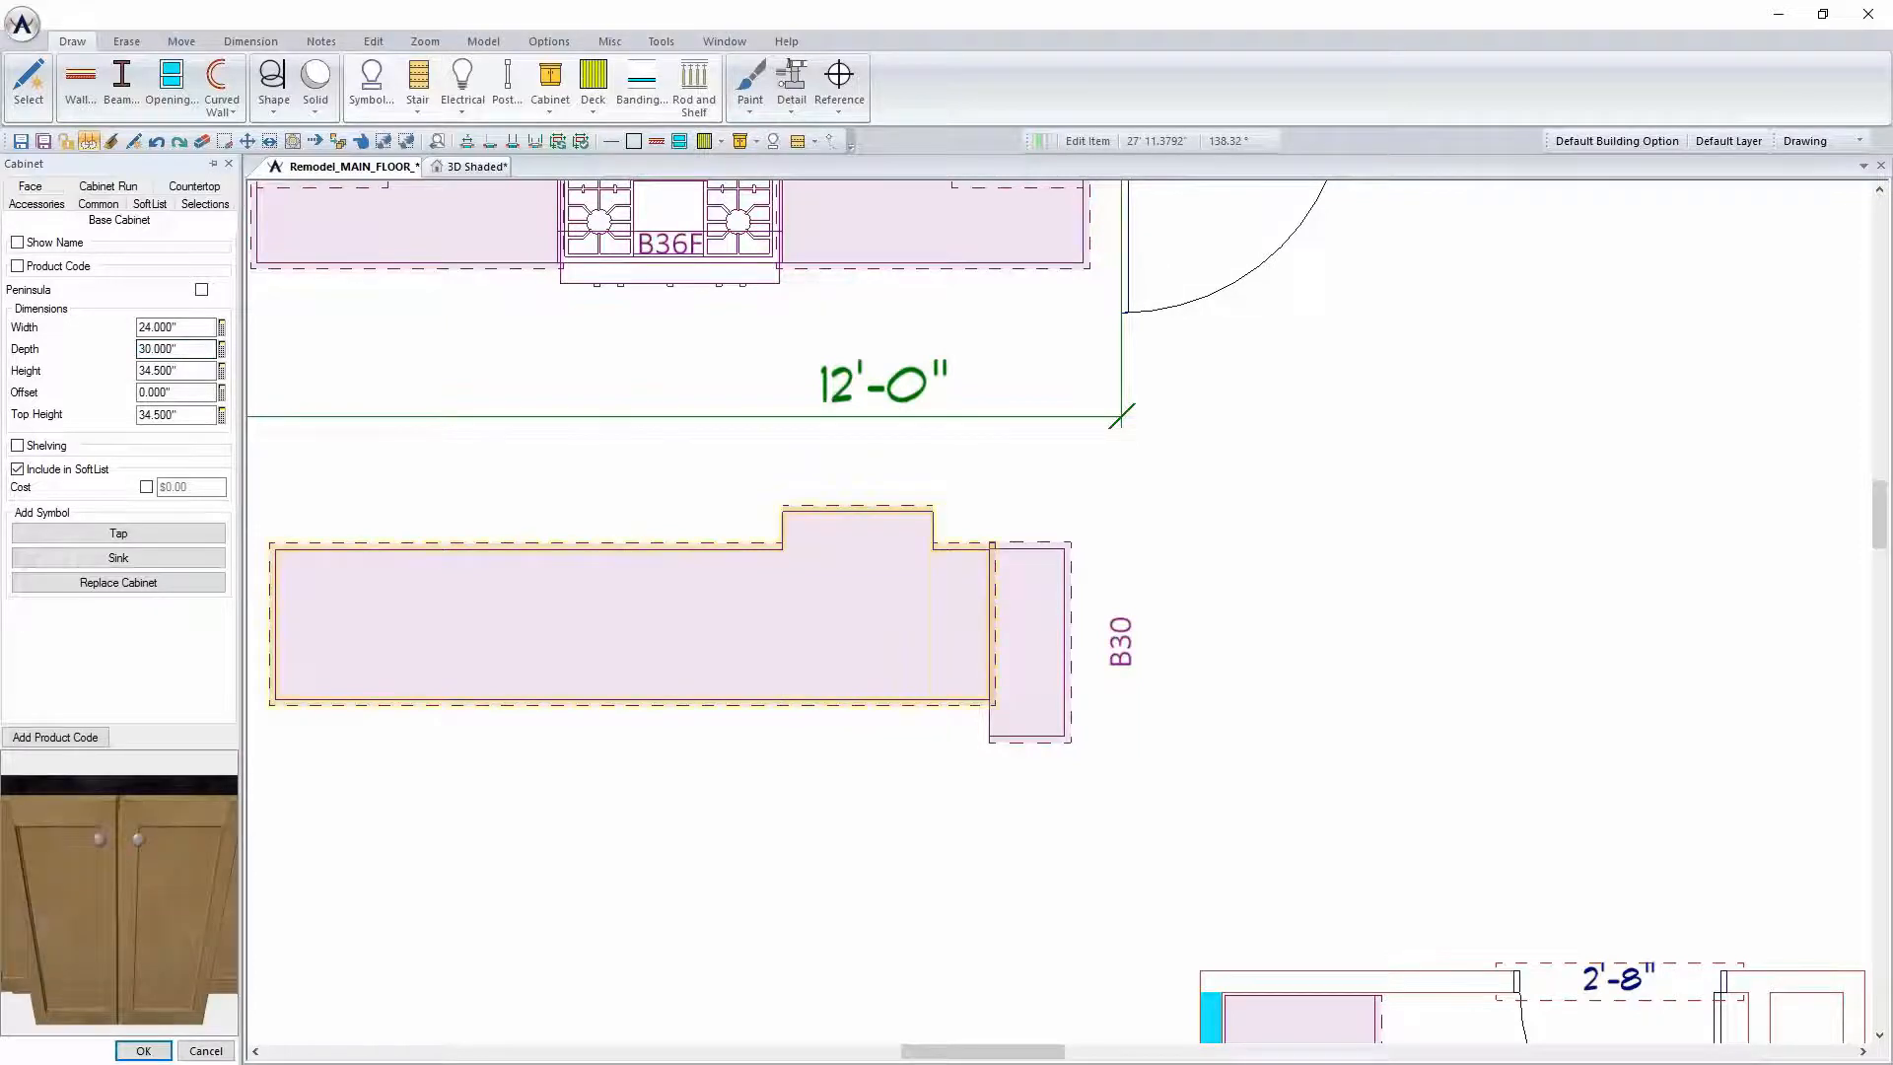
{"action": "left_click", "coordinate": [143, 1050]}
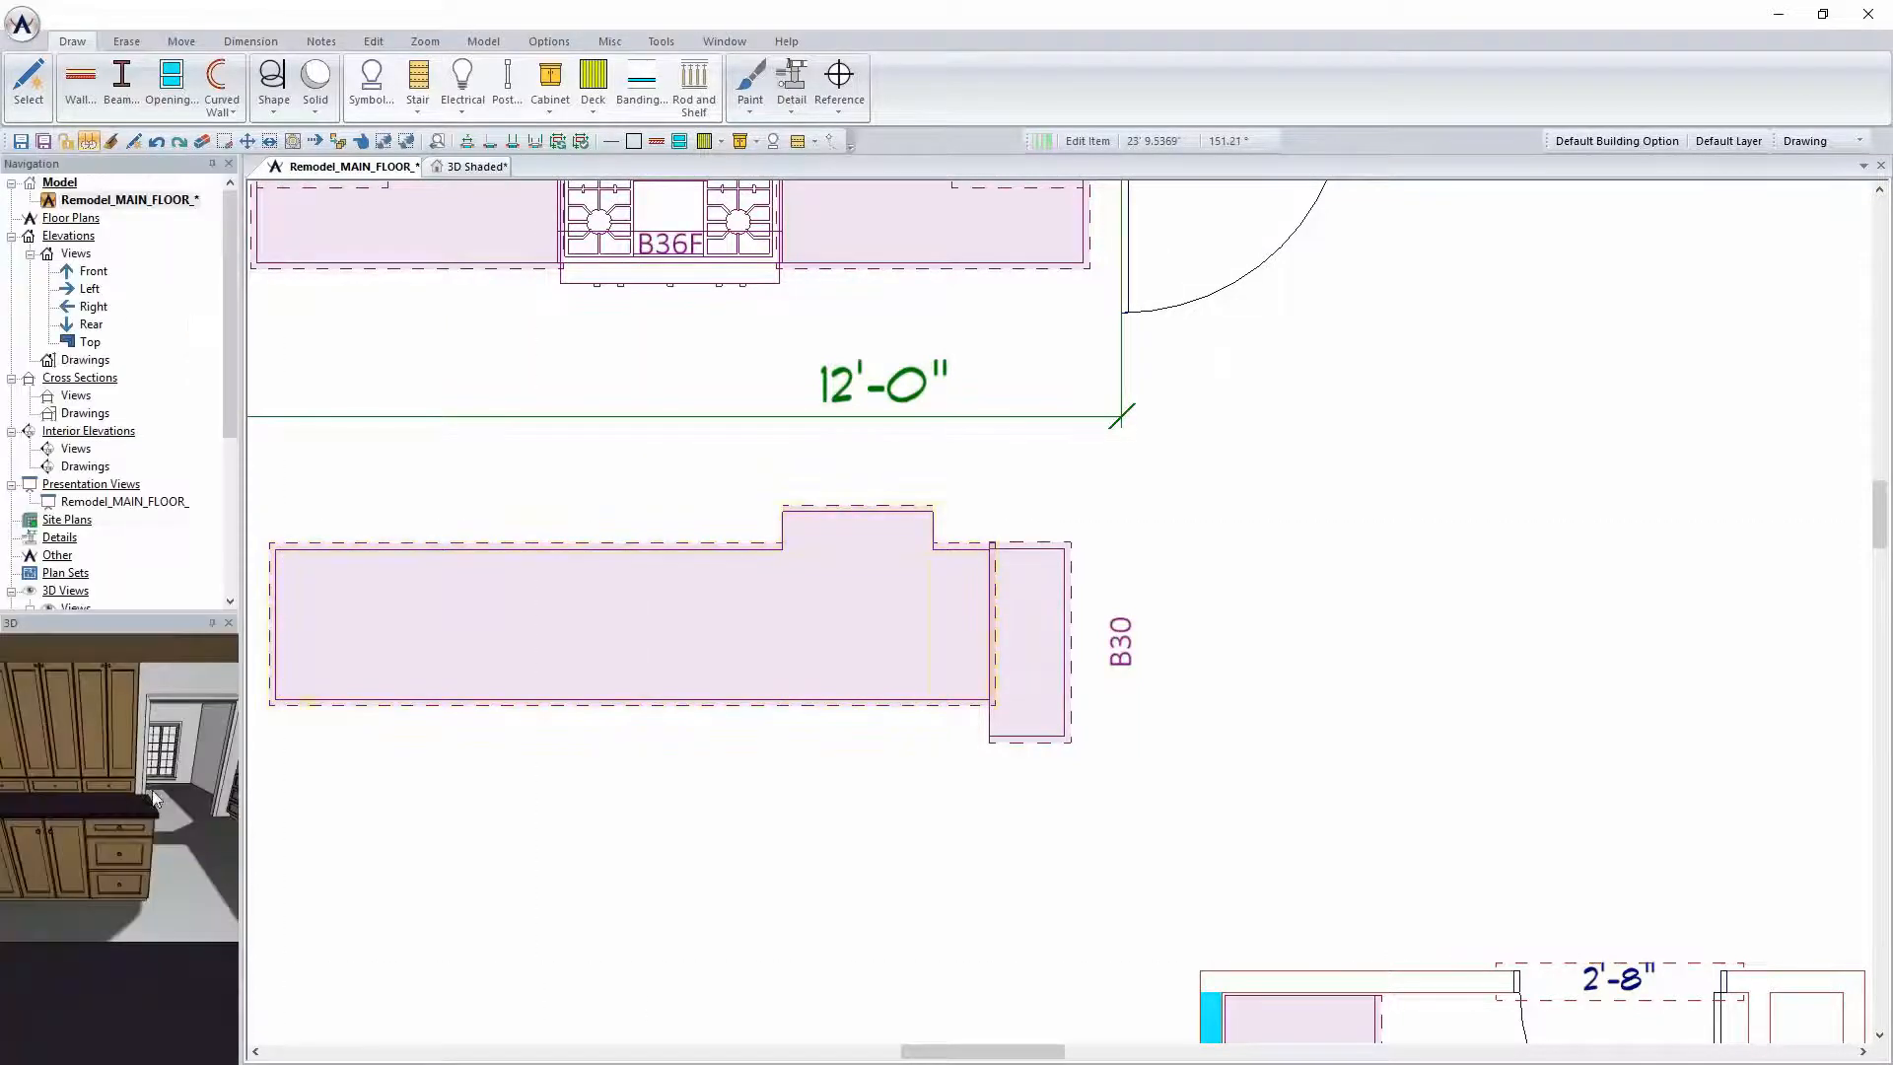
Repeat the 30" depth edit on the remaining cabinets of the island run by boxing the island
{"action": "left_click", "coordinate": [181, 42]}
{"action": "left_click", "coordinate": [111, 103]}
{"action": "left_click", "coordinate": [372, 41]}
{"action": "left_click", "coordinate": [157, 99]}
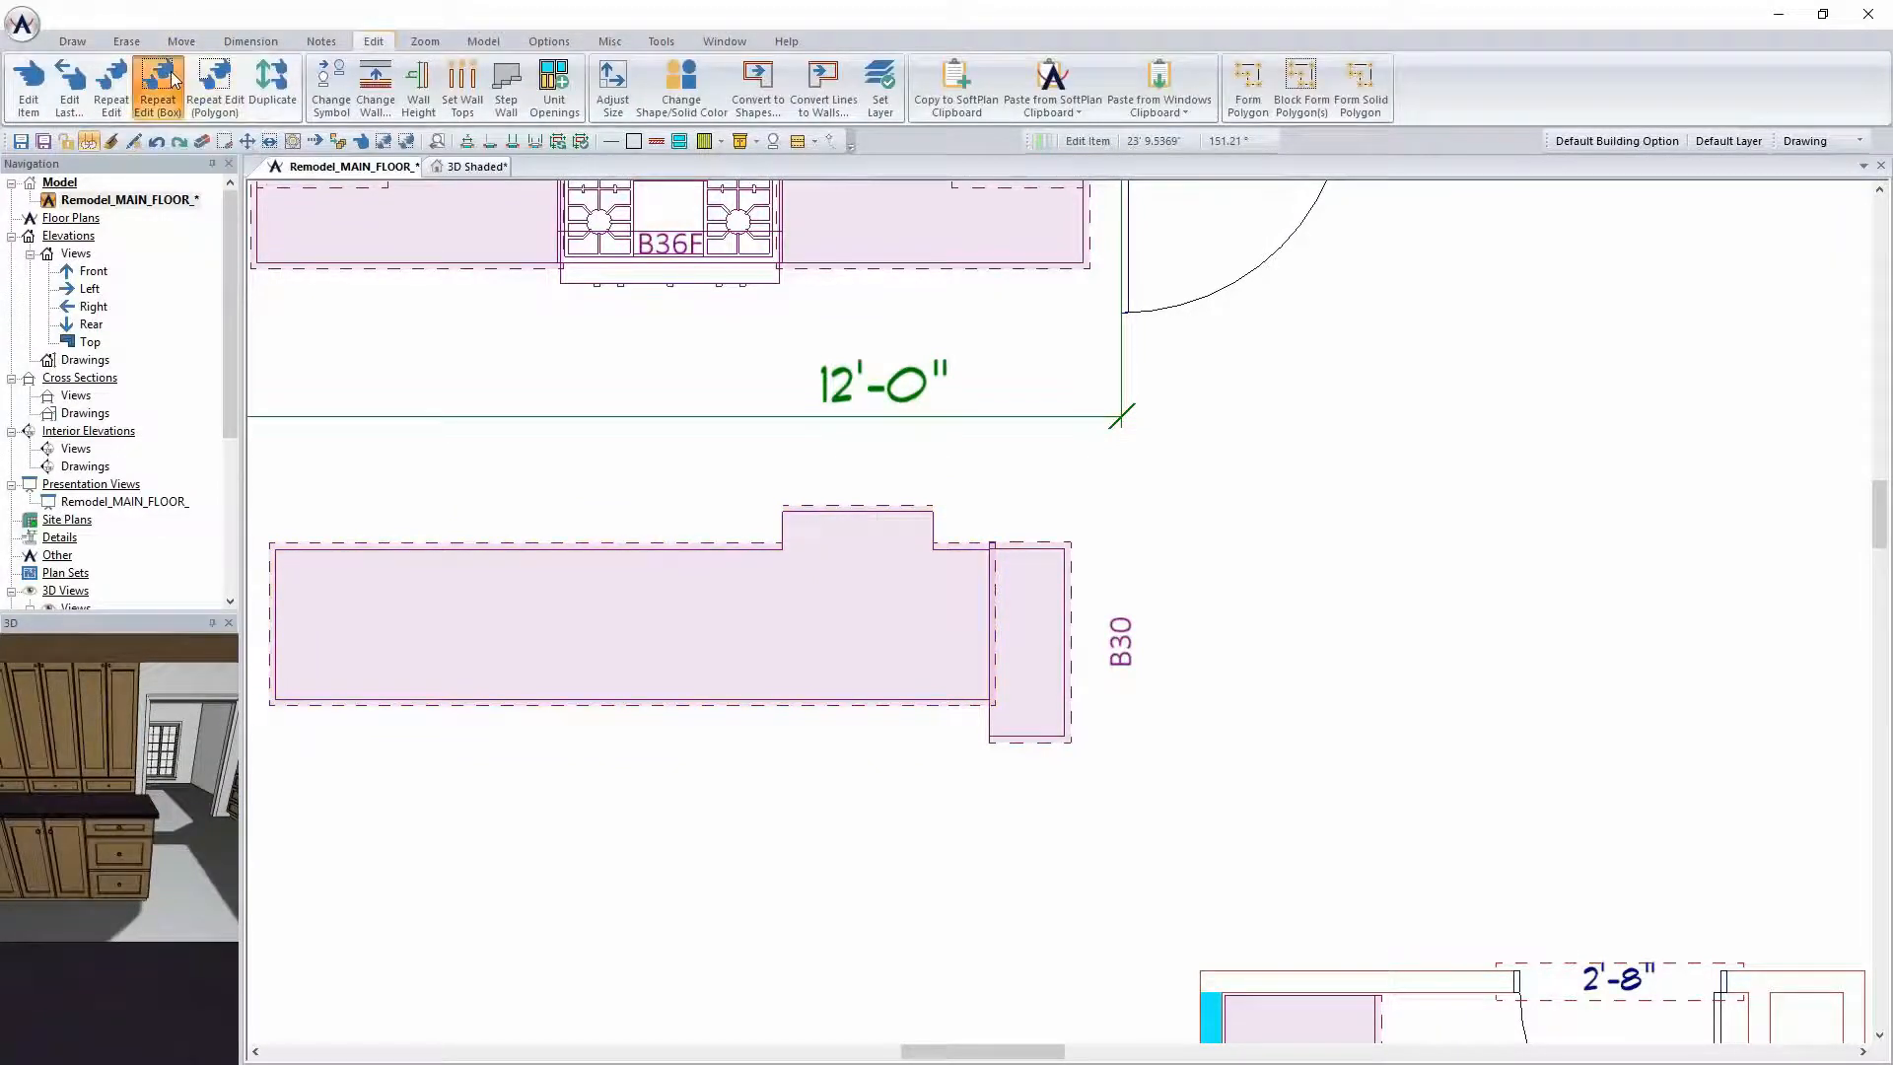
{"action": "scroll", "coordinate": [477, 477], "scroll_direction": "down", "scroll_amount": 2}
{"action": "left_click_drag", "start_coordinate": [477, 477], "coordinate": [1039, 1035]}
{"action": "scroll", "coordinate": [958, 632], "scroll_direction": "up", "scroll_amount": 1}
{"action": "left_click_drag", "start_coordinate": [1052, 613], "coordinate": [1052, 627]}
{"action": "key", "text": "Escape"}
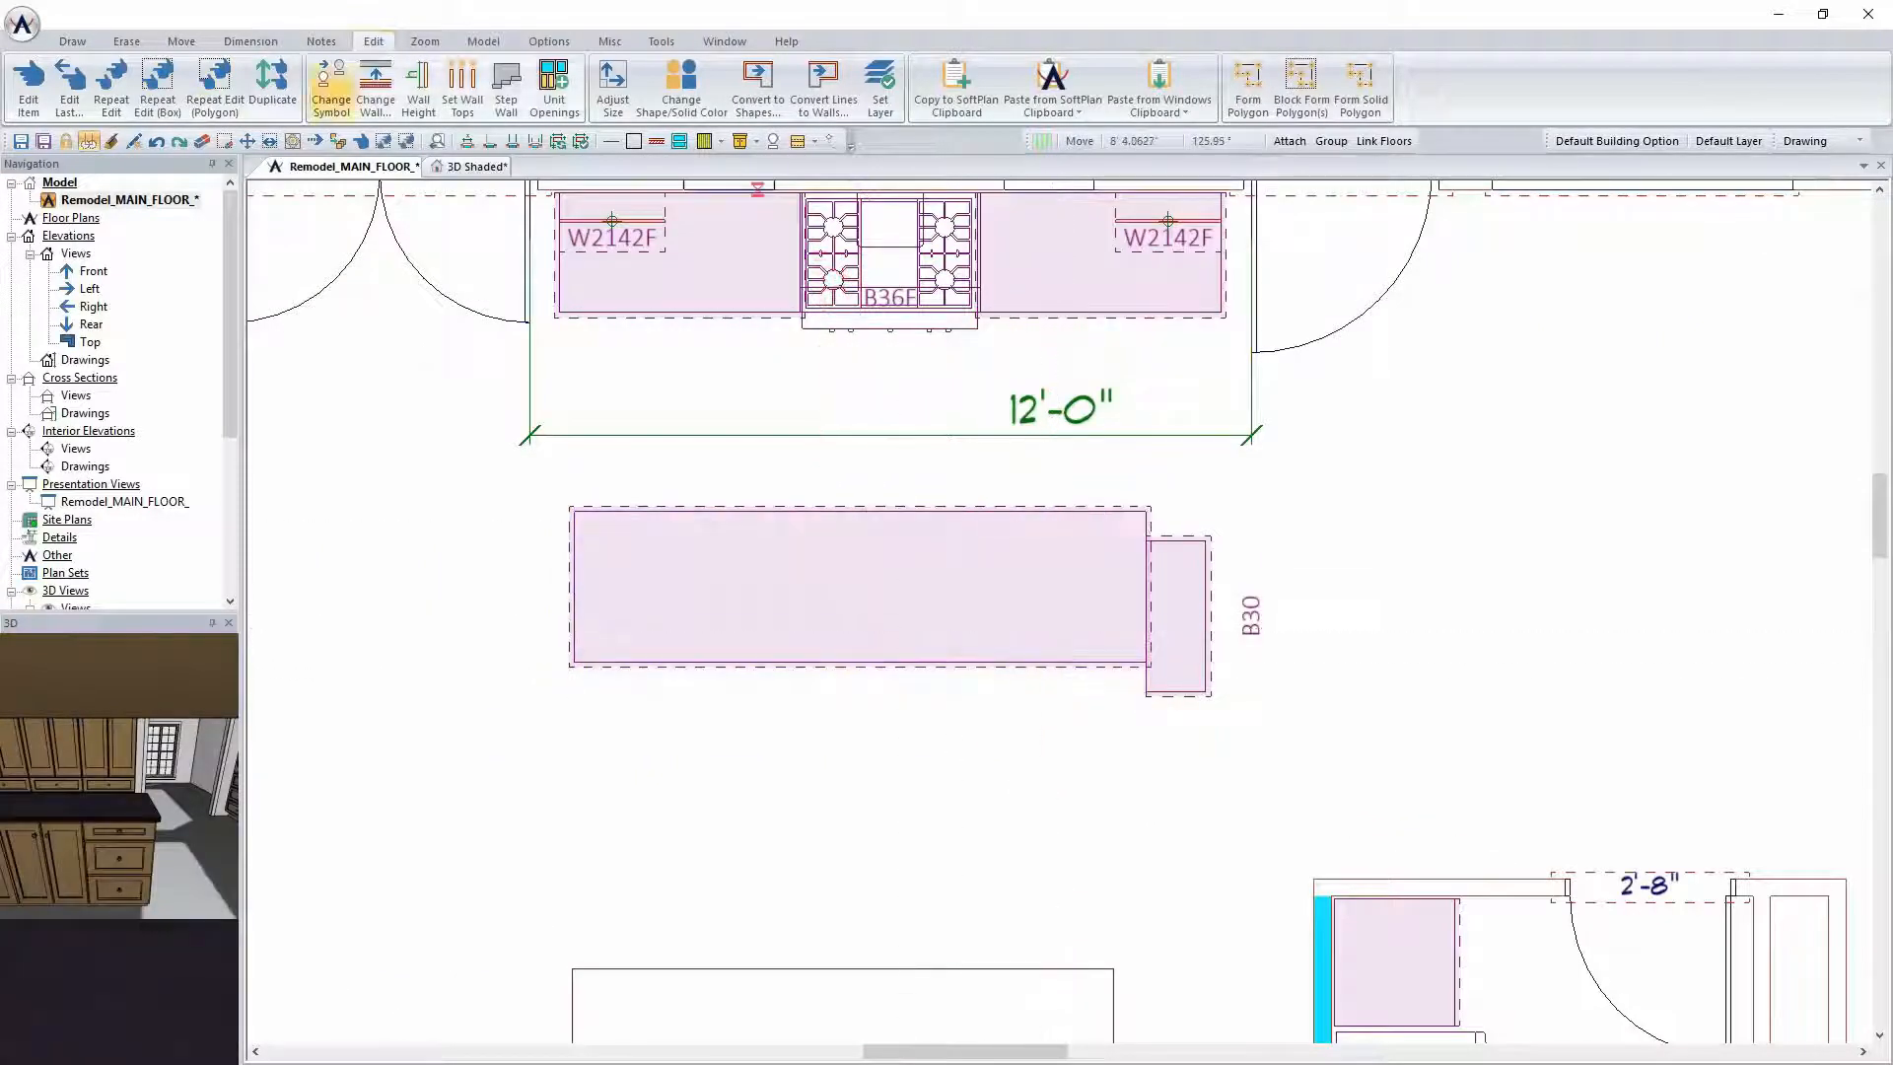
Align the island run's cooktop-side edge with the matching edge of the open end cabinet
{"action": "left_click", "coordinate": [183, 41]}
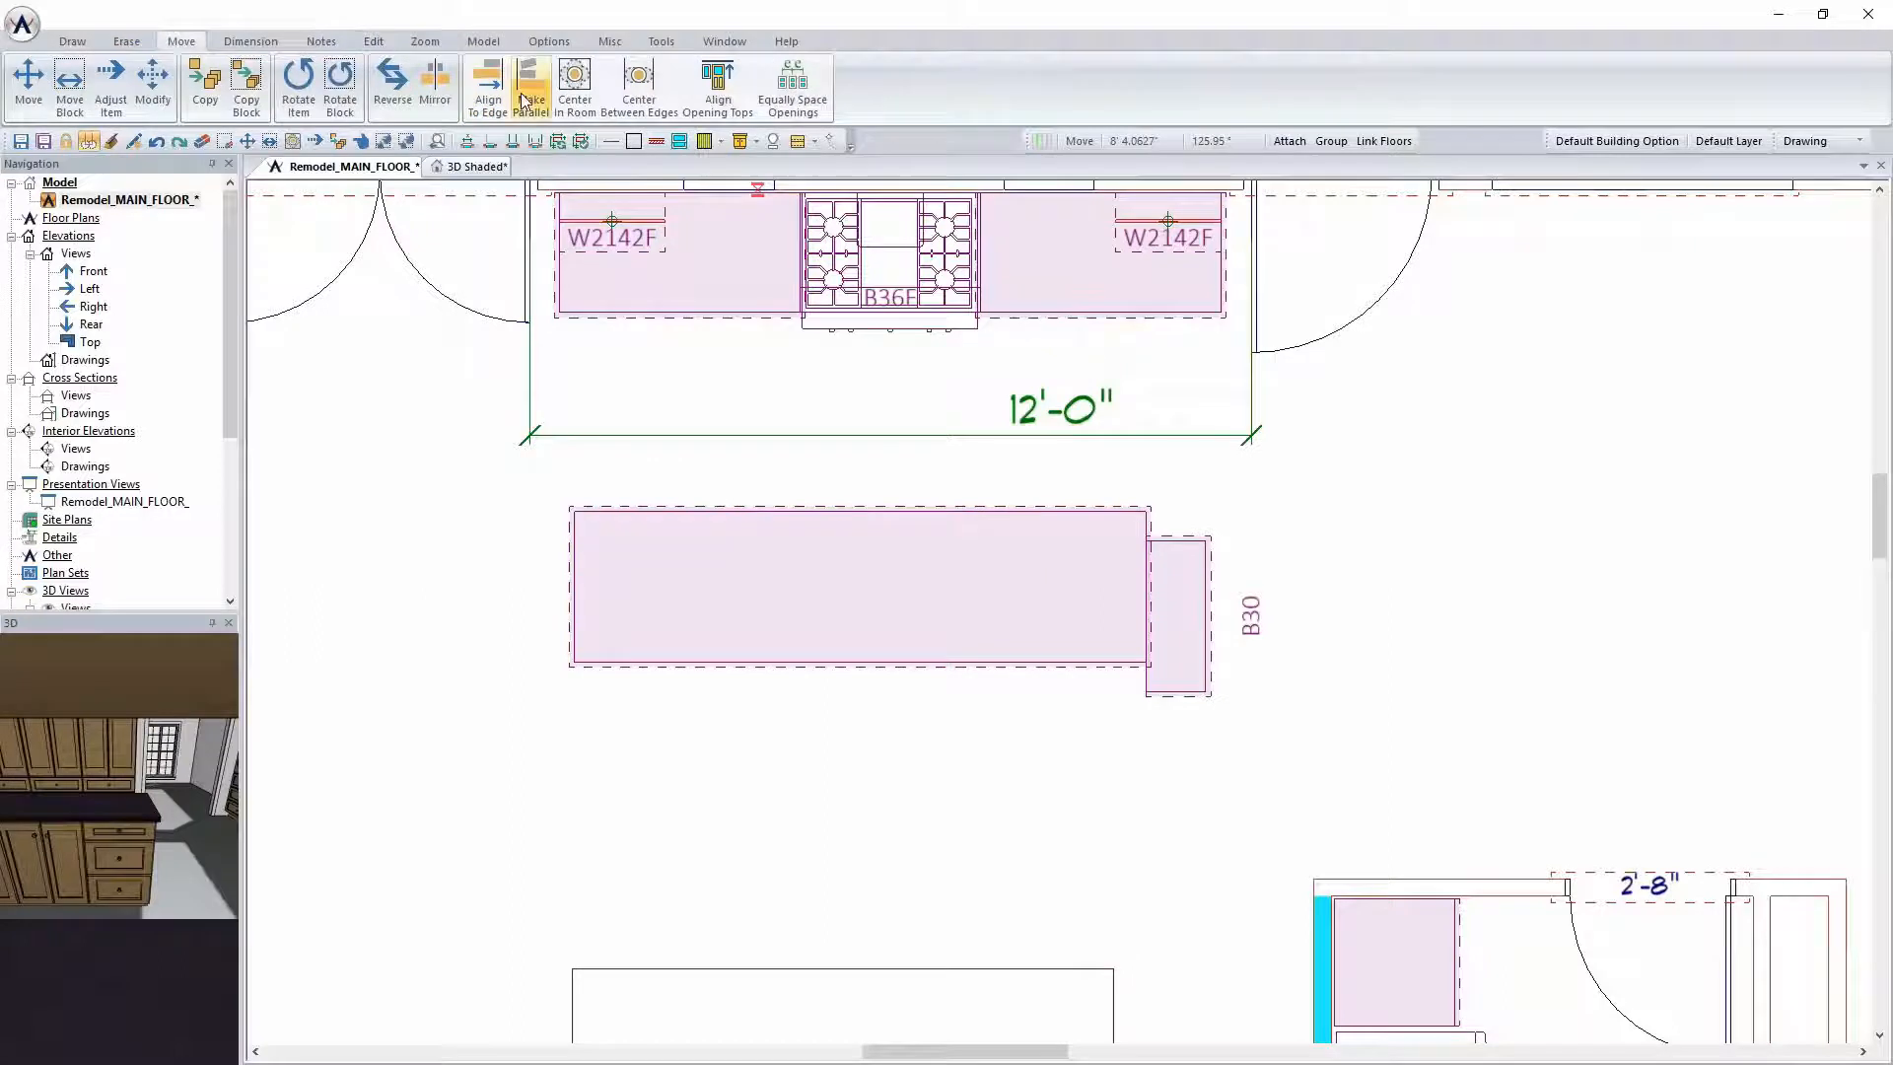
{"action": "left_click", "coordinate": [488, 84]}
{"action": "scroll", "coordinate": [1075, 552], "scroll_direction": "up", "scroll_amount": 2}
{"action": "scroll", "coordinate": [1059, 612], "scroll_direction": "up", "scroll_amount": 1}
{"action": "left_click", "coordinate": [1322, 529]}
{"action": "left_click", "coordinate": [1108, 459]}
{"action": "scroll", "coordinate": [1183, 464], "scroll_direction": "down", "scroll_amount": 1}
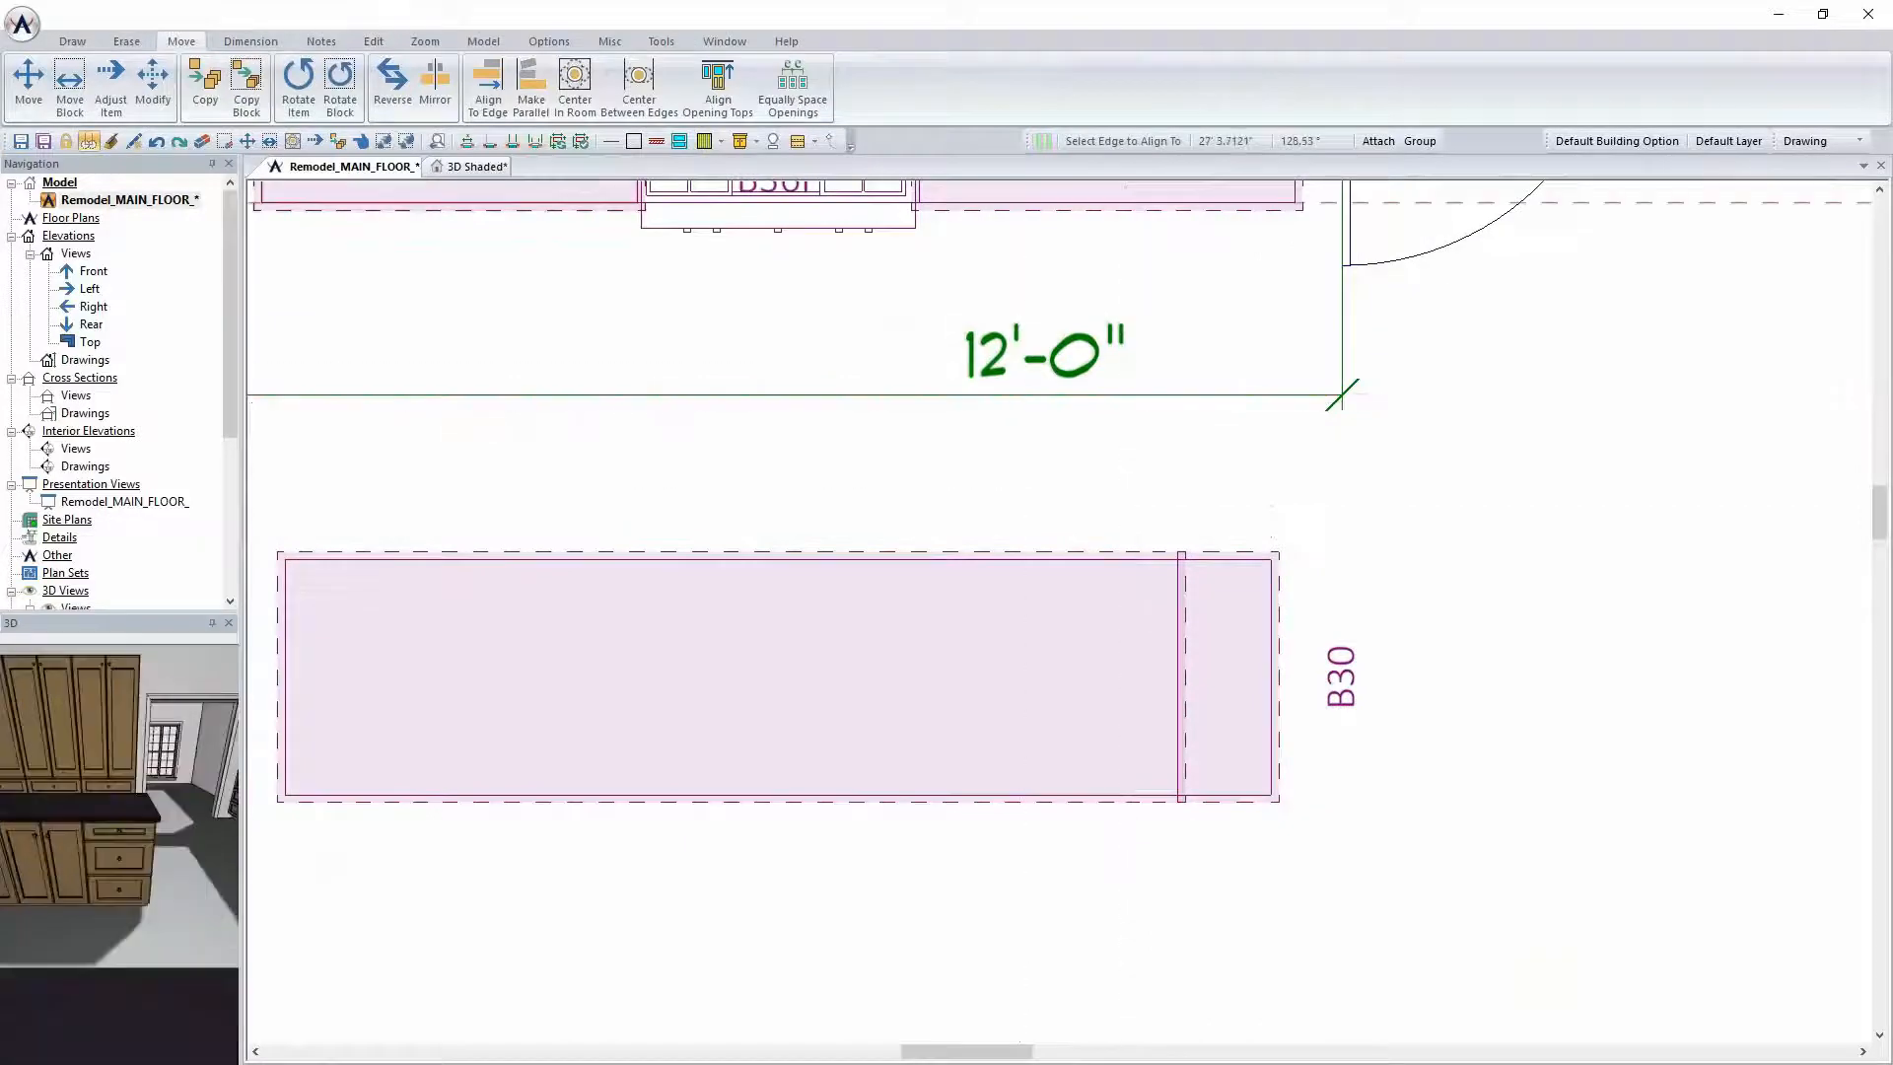
Add three standard shelves to the open cabinet at the island's end, working in the 3D shaded view
{"action": "left_click", "coordinate": [473, 166]}
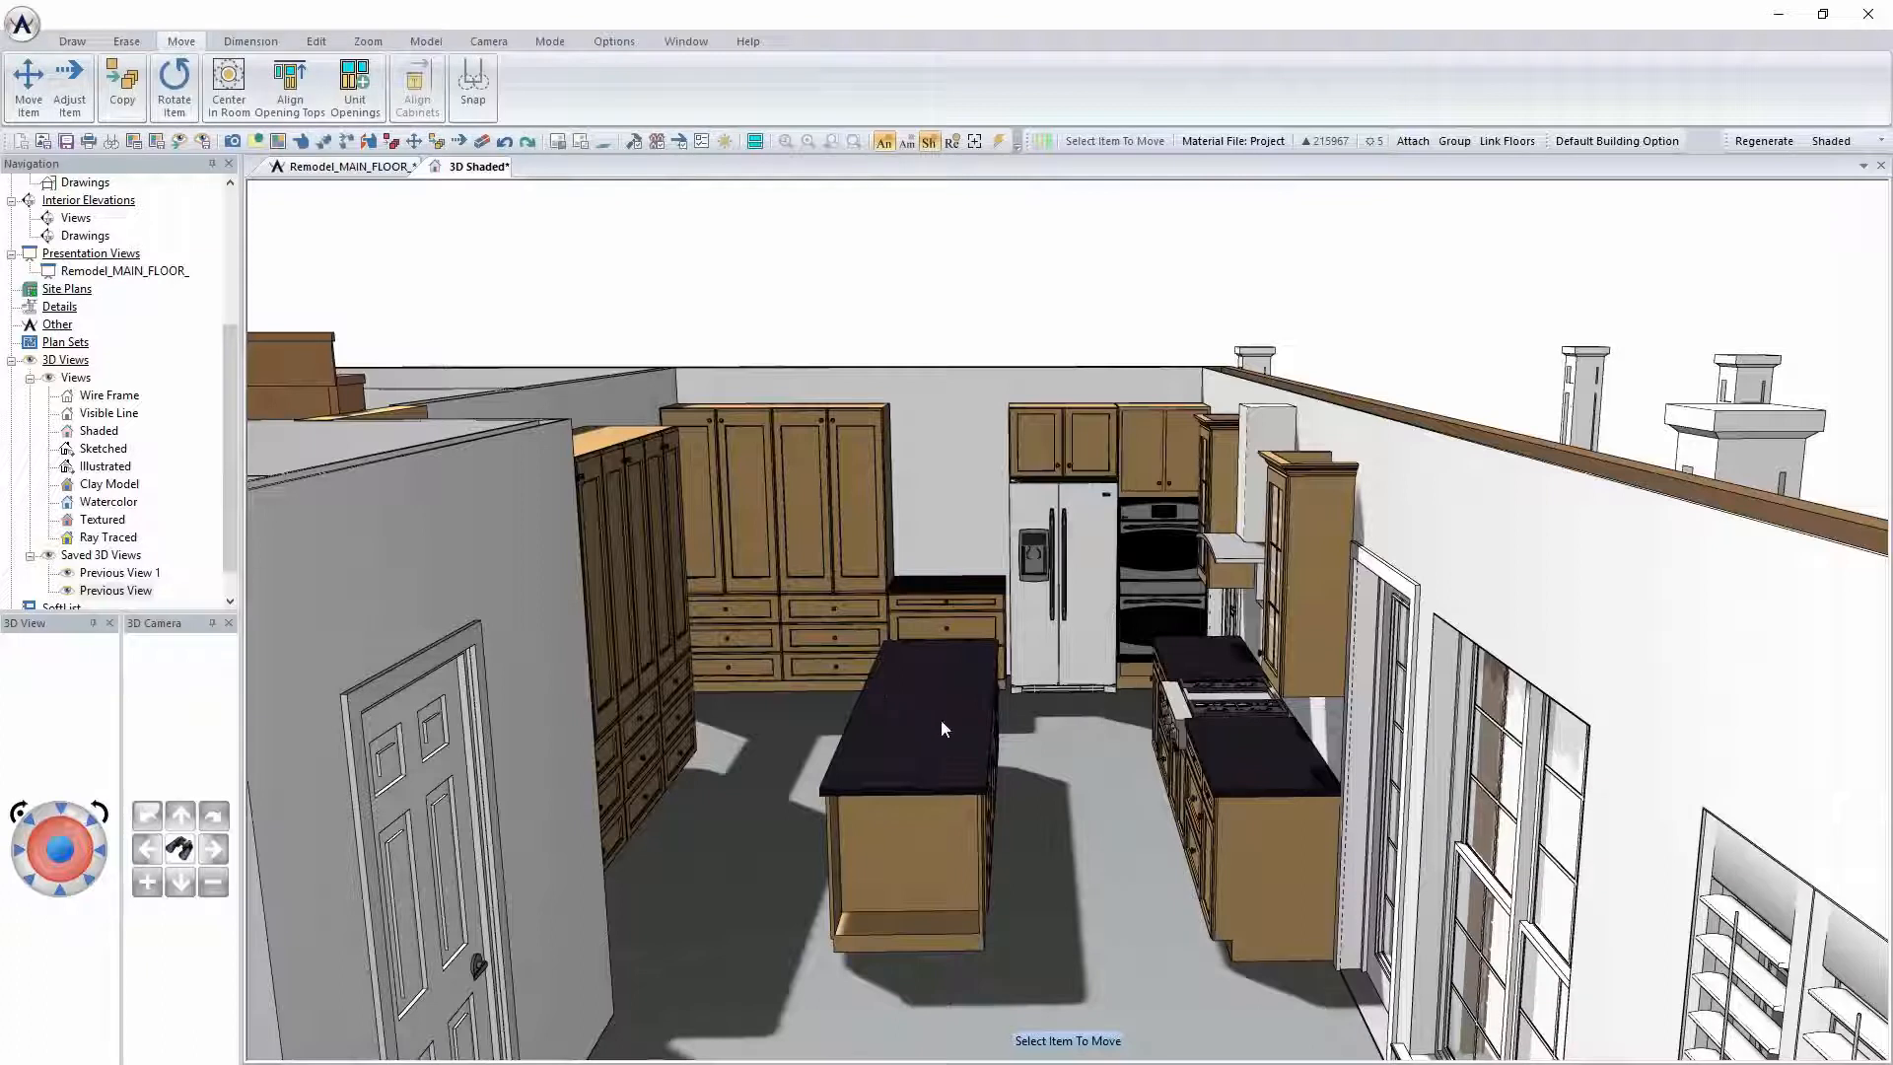
{"action": "right_click", "coordinate": [907, 862]}
{"action": "left_click", "coordinate": [938, 661]}
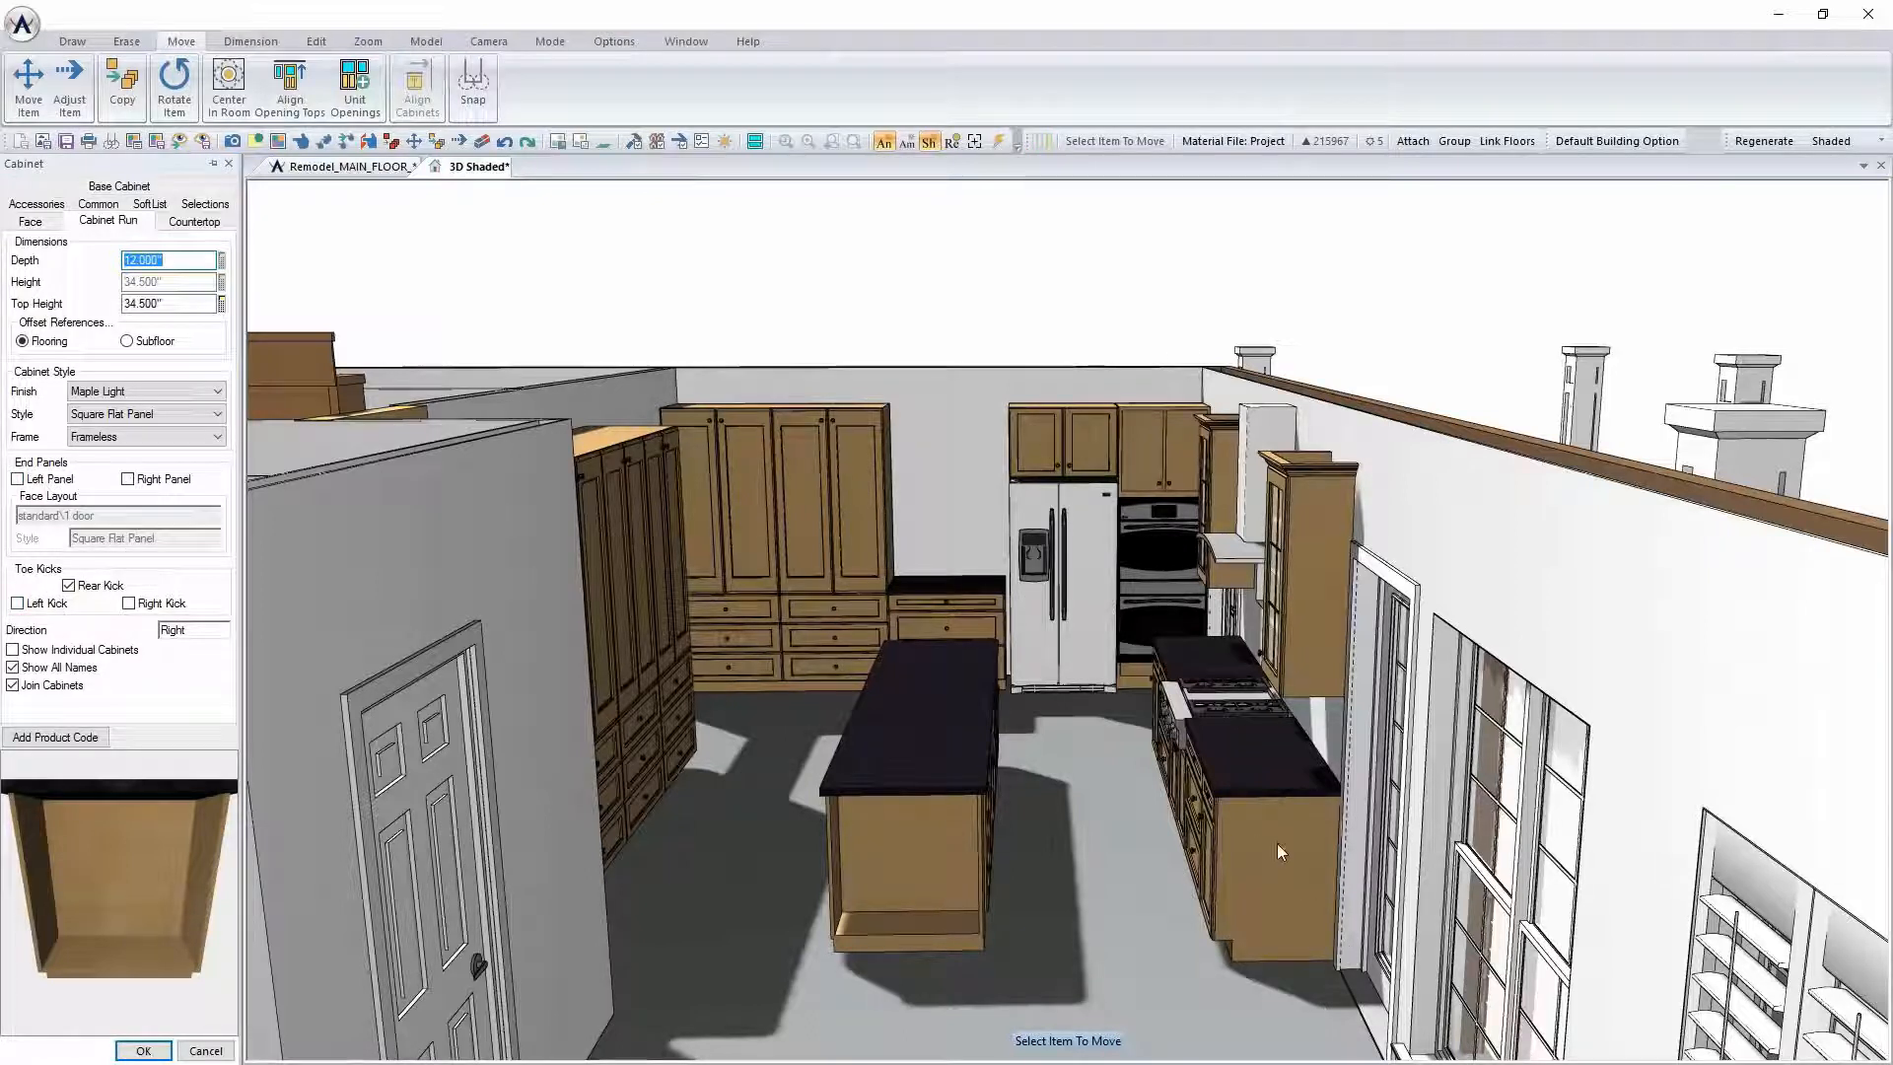
{"action": "left_click", "coordinate": [151, 185]}
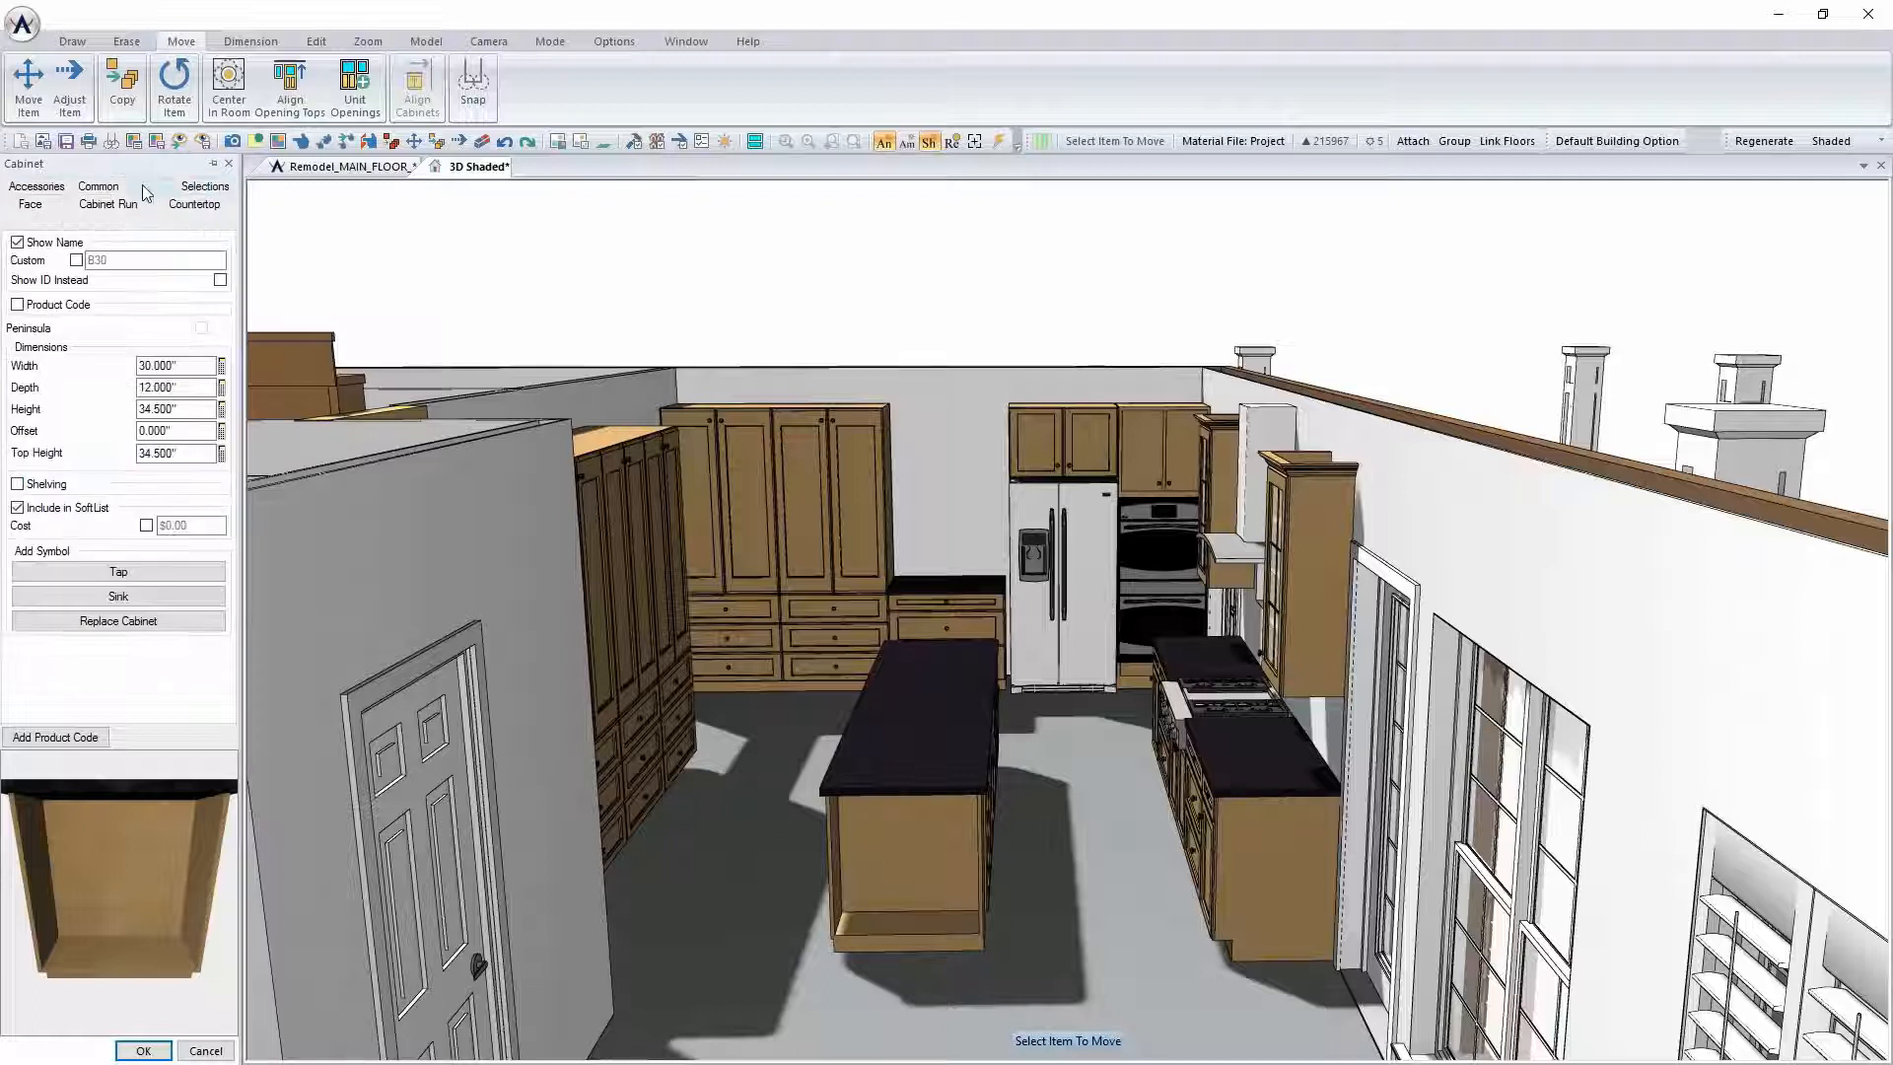
{"action": "left_click", "coordinate": [18, 484]}
{"action": "left_click", "coordinate": [174, 521]}
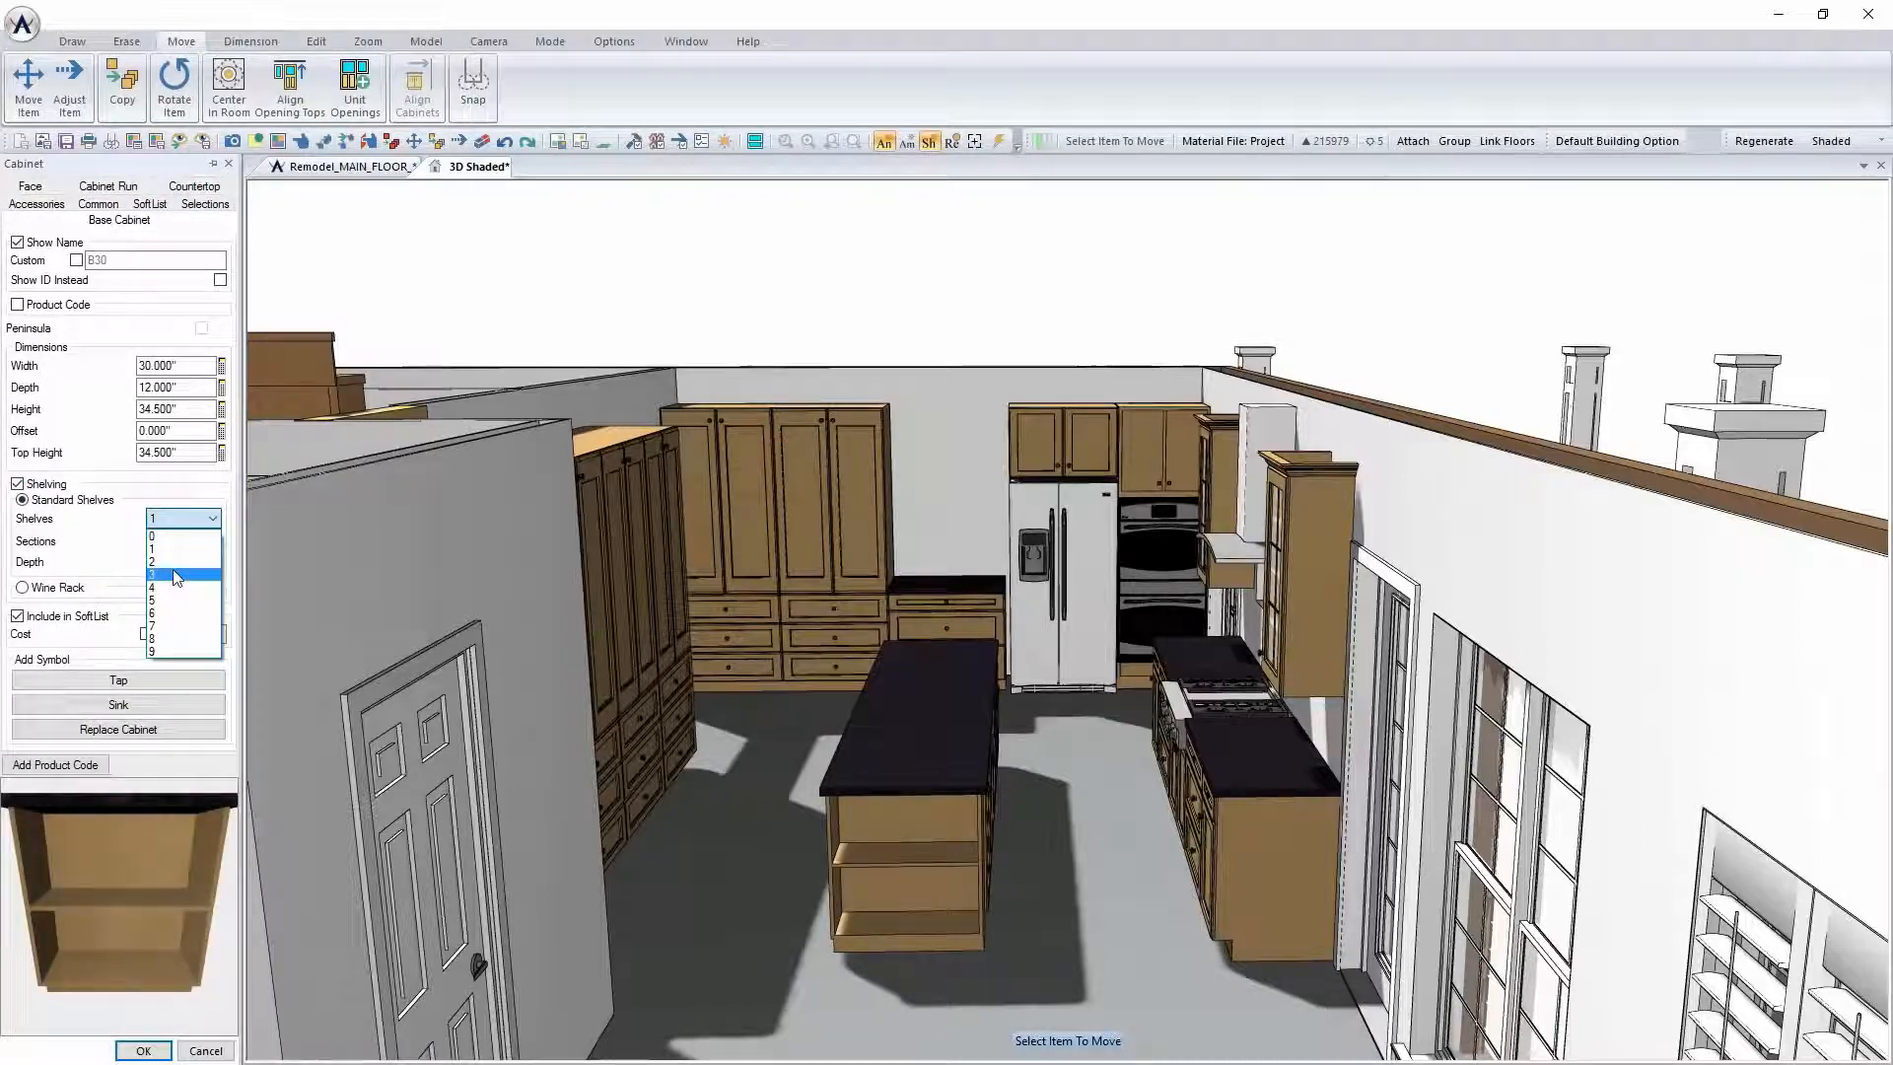
{"action": "left_click", "coordinate": [173, 571]}
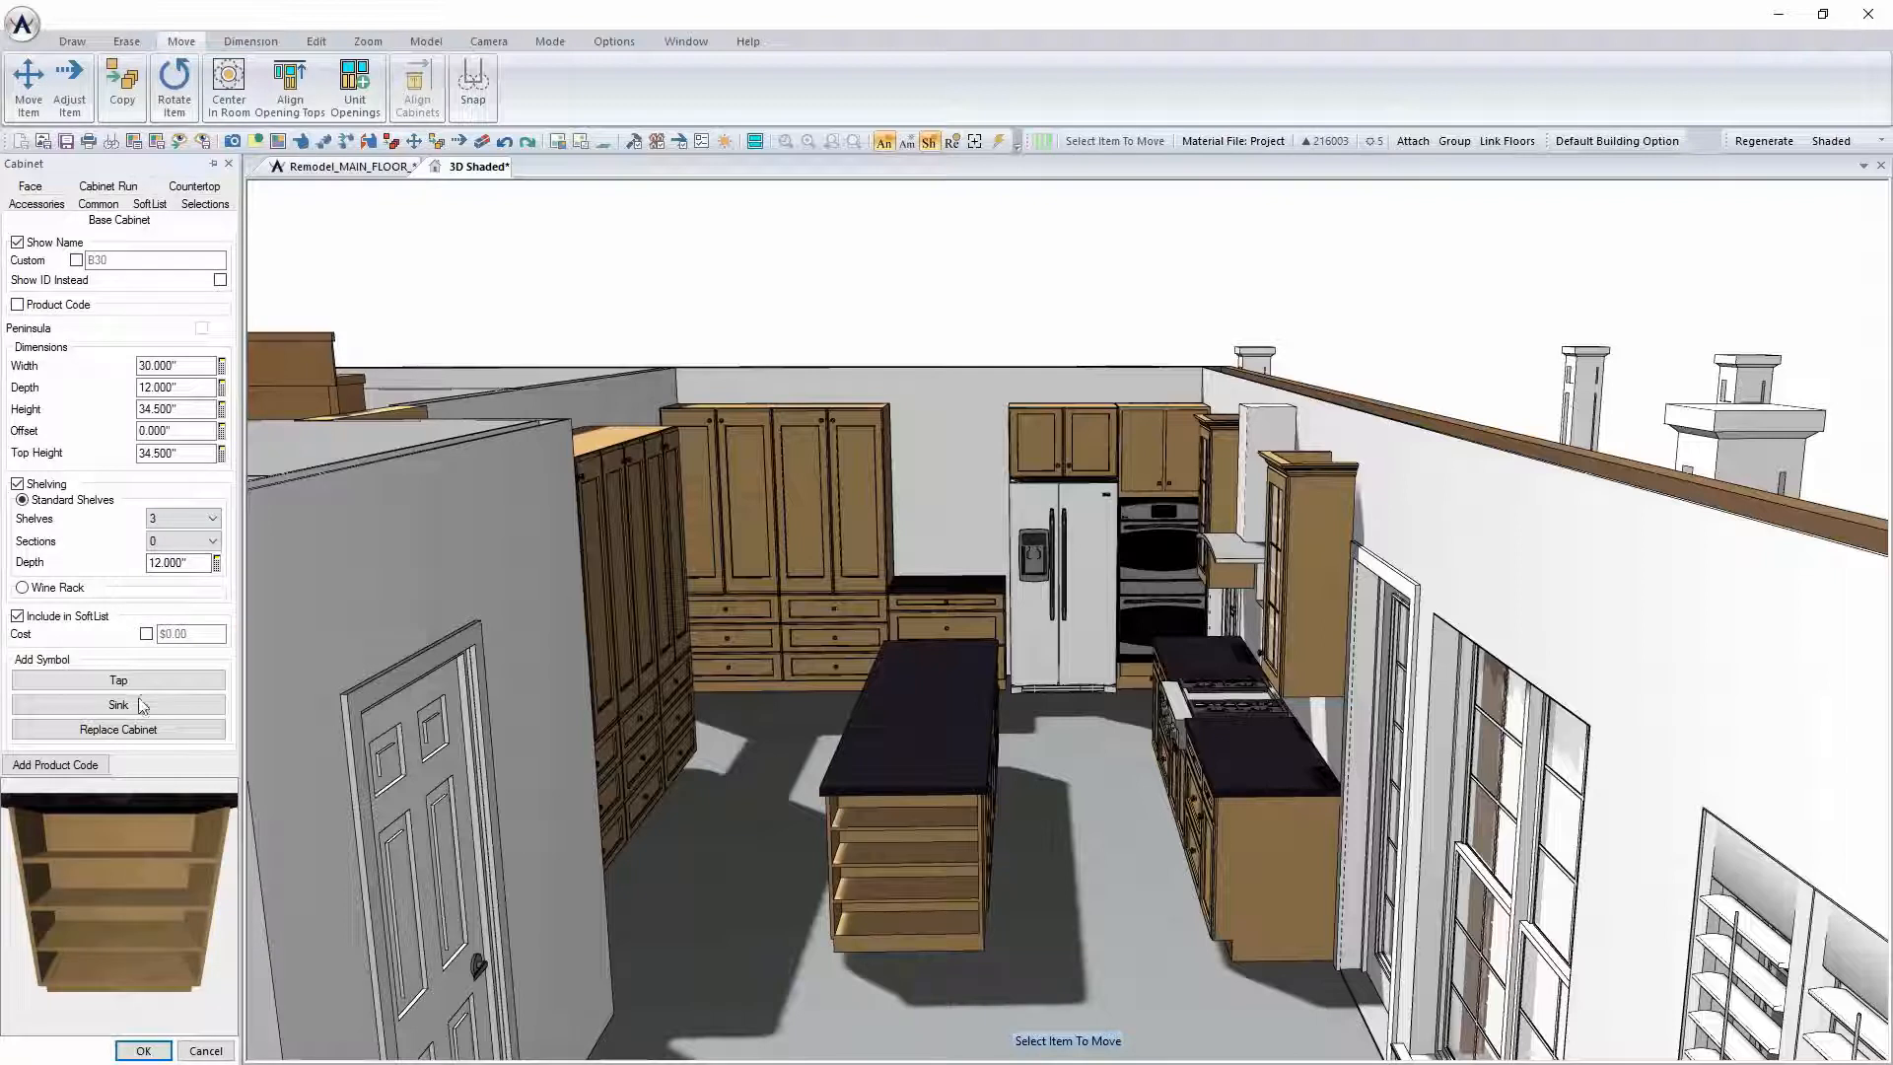
{"action": "left_click", "coordinate": [143, 1051]}
Add a right end panel to the cooktop base cabinet run at its exposed end
{"action": "right_click", "coordinate": [1287, 878]}
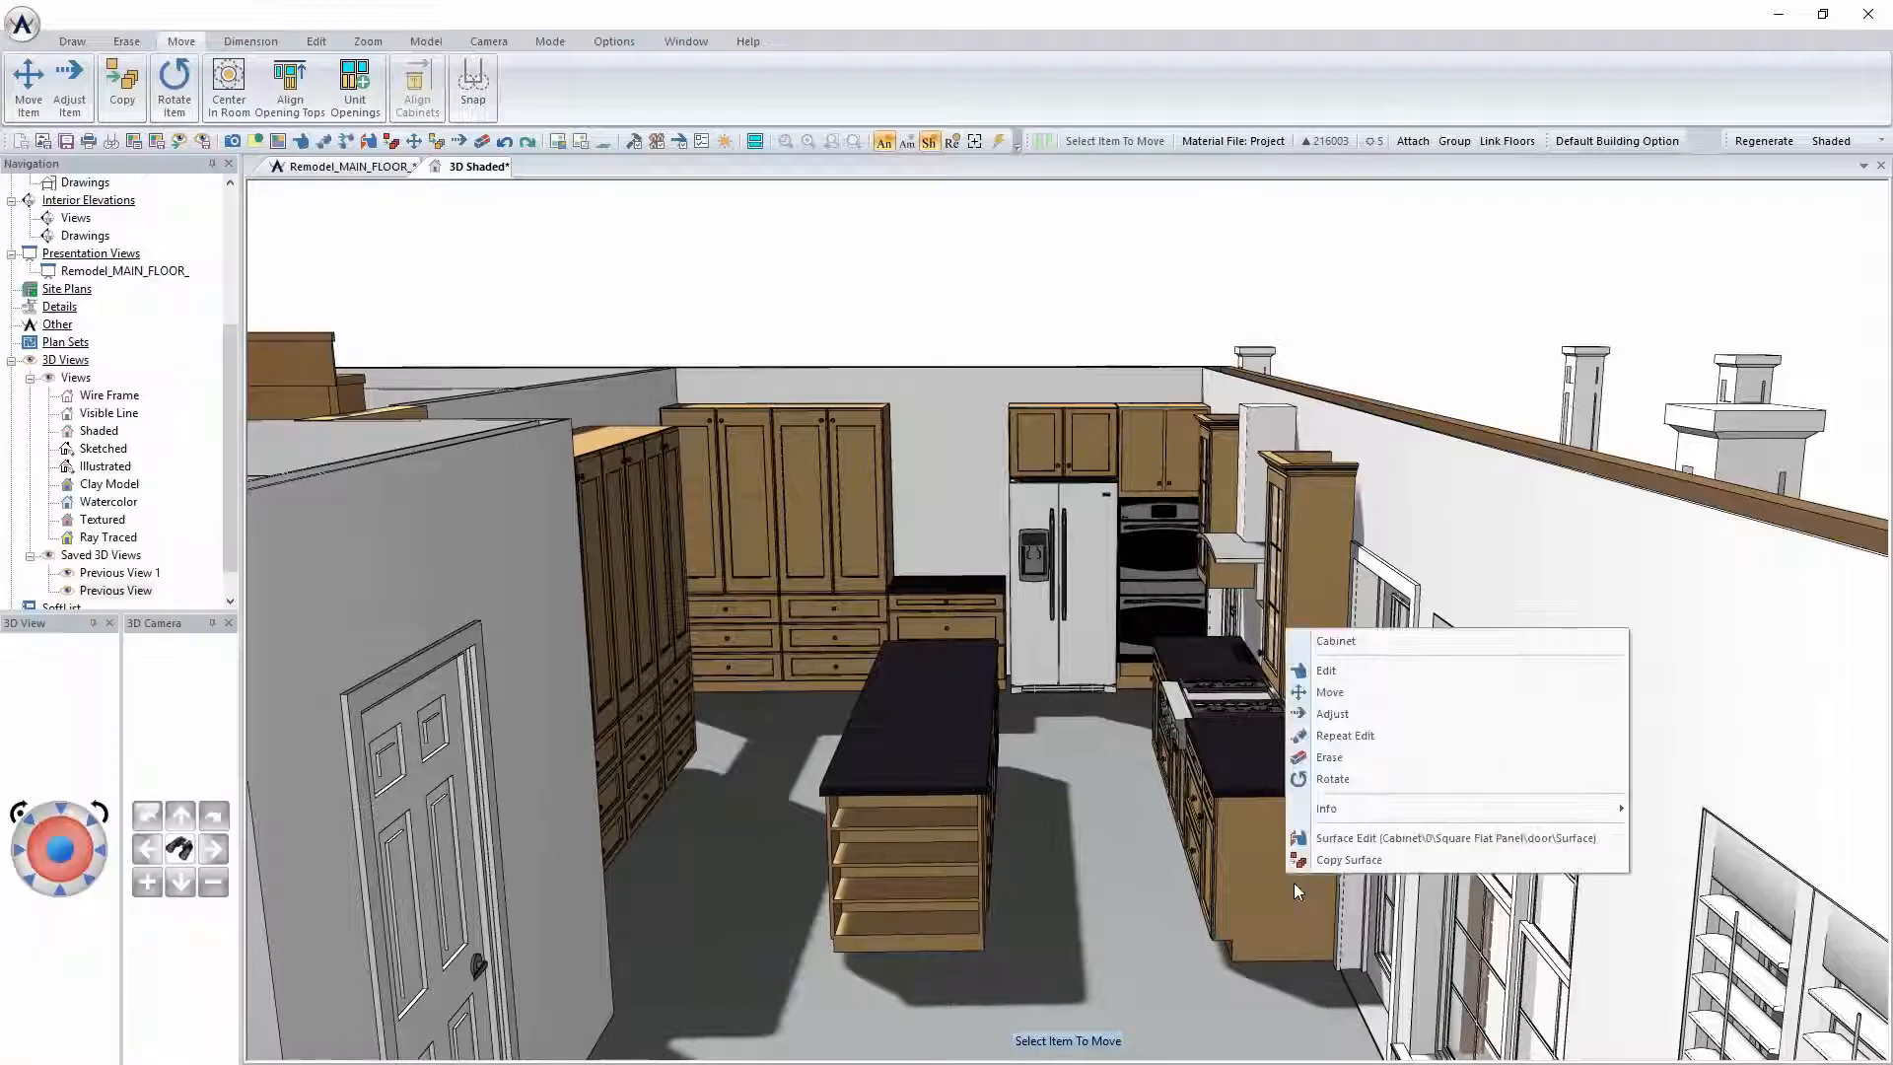
{"action": "left_click", "coordinate": [1321, 675]}
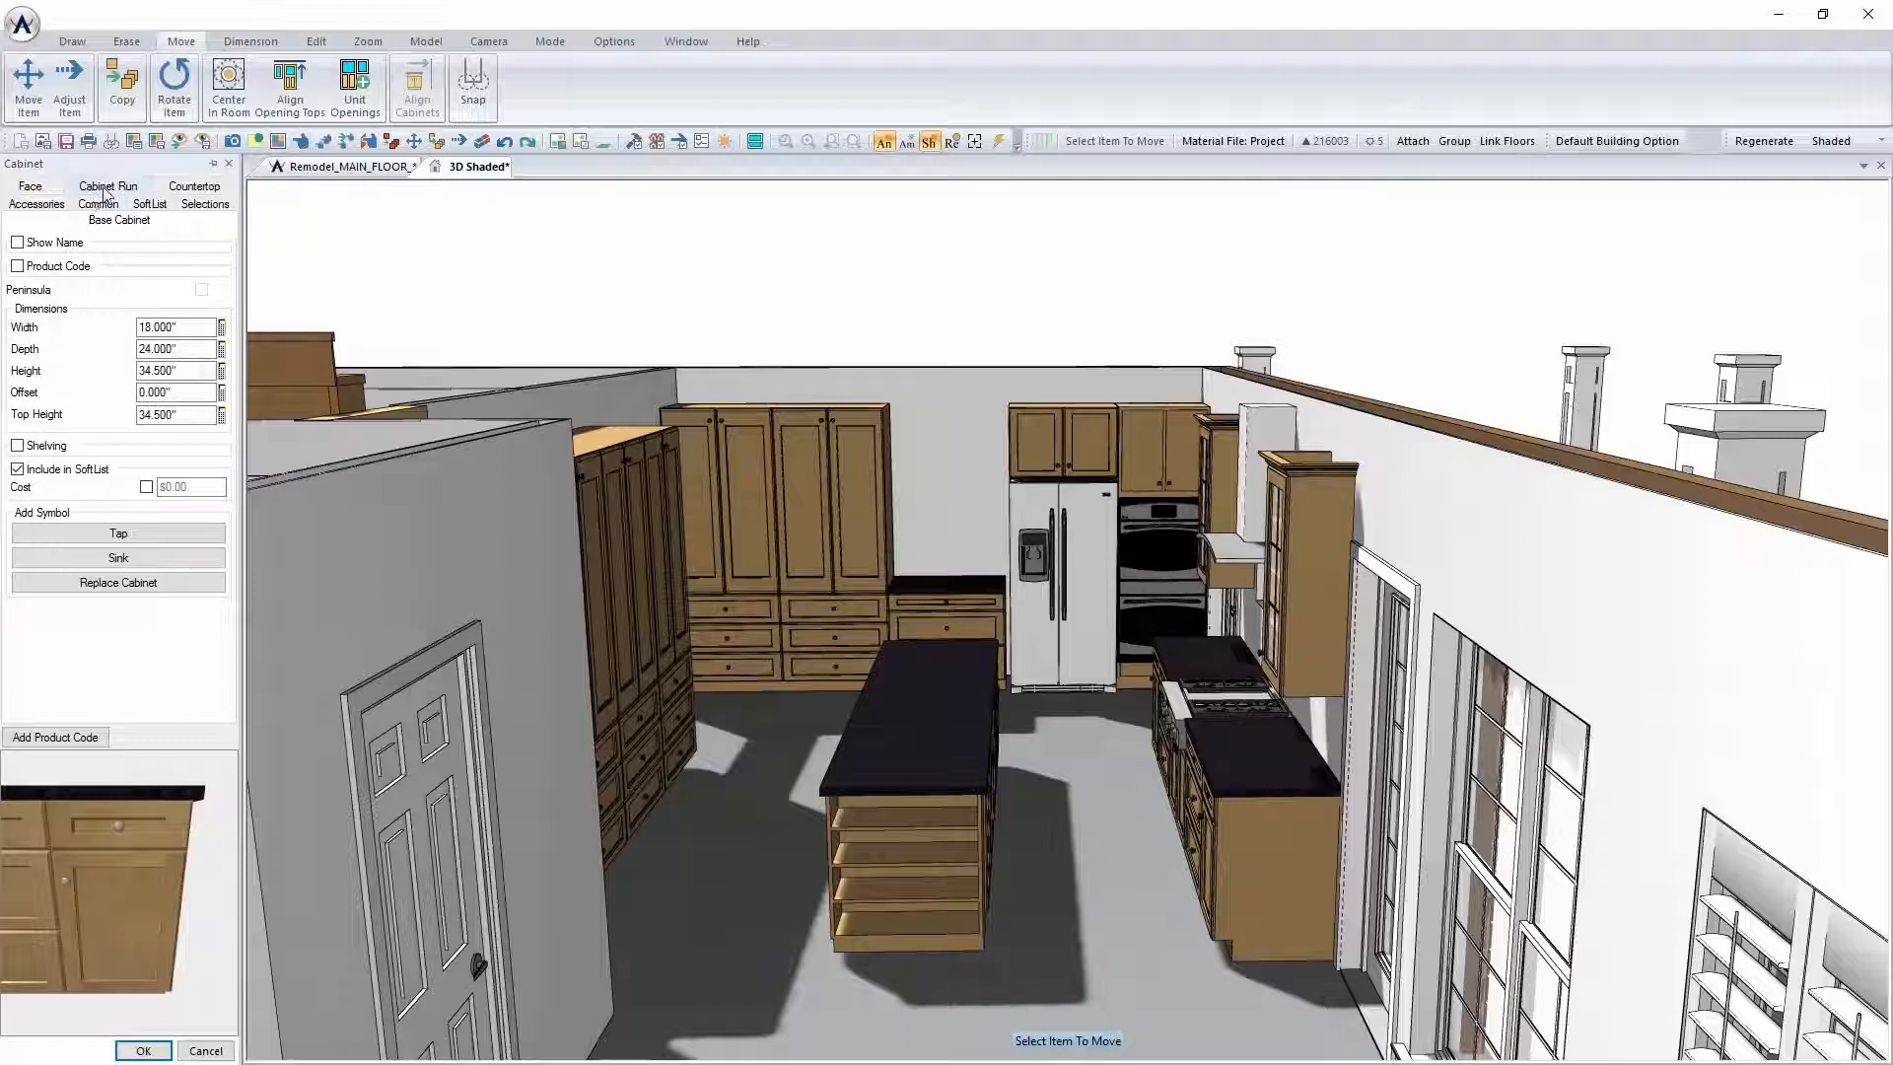
{"action": "left_click", "coordinate": [32, 193]}
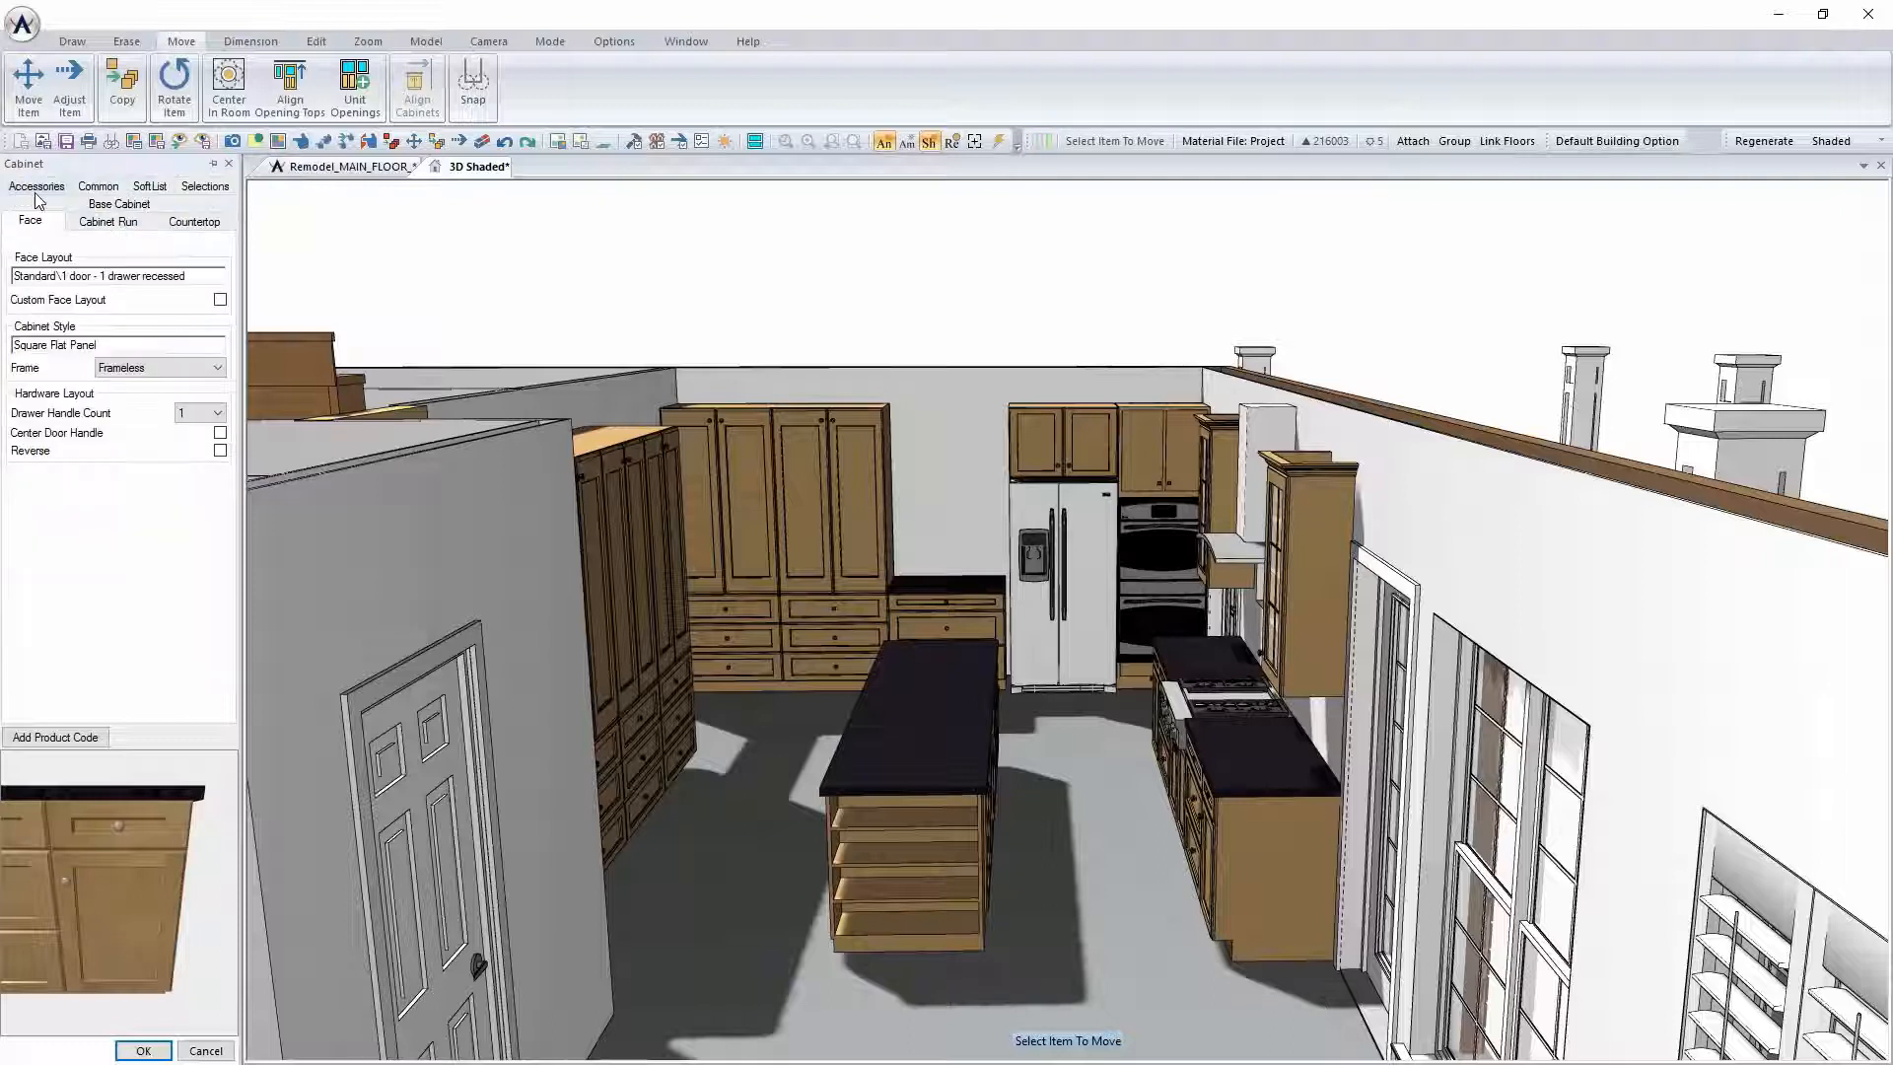
{"action": "left_click", "coordinate": [110, 204]}
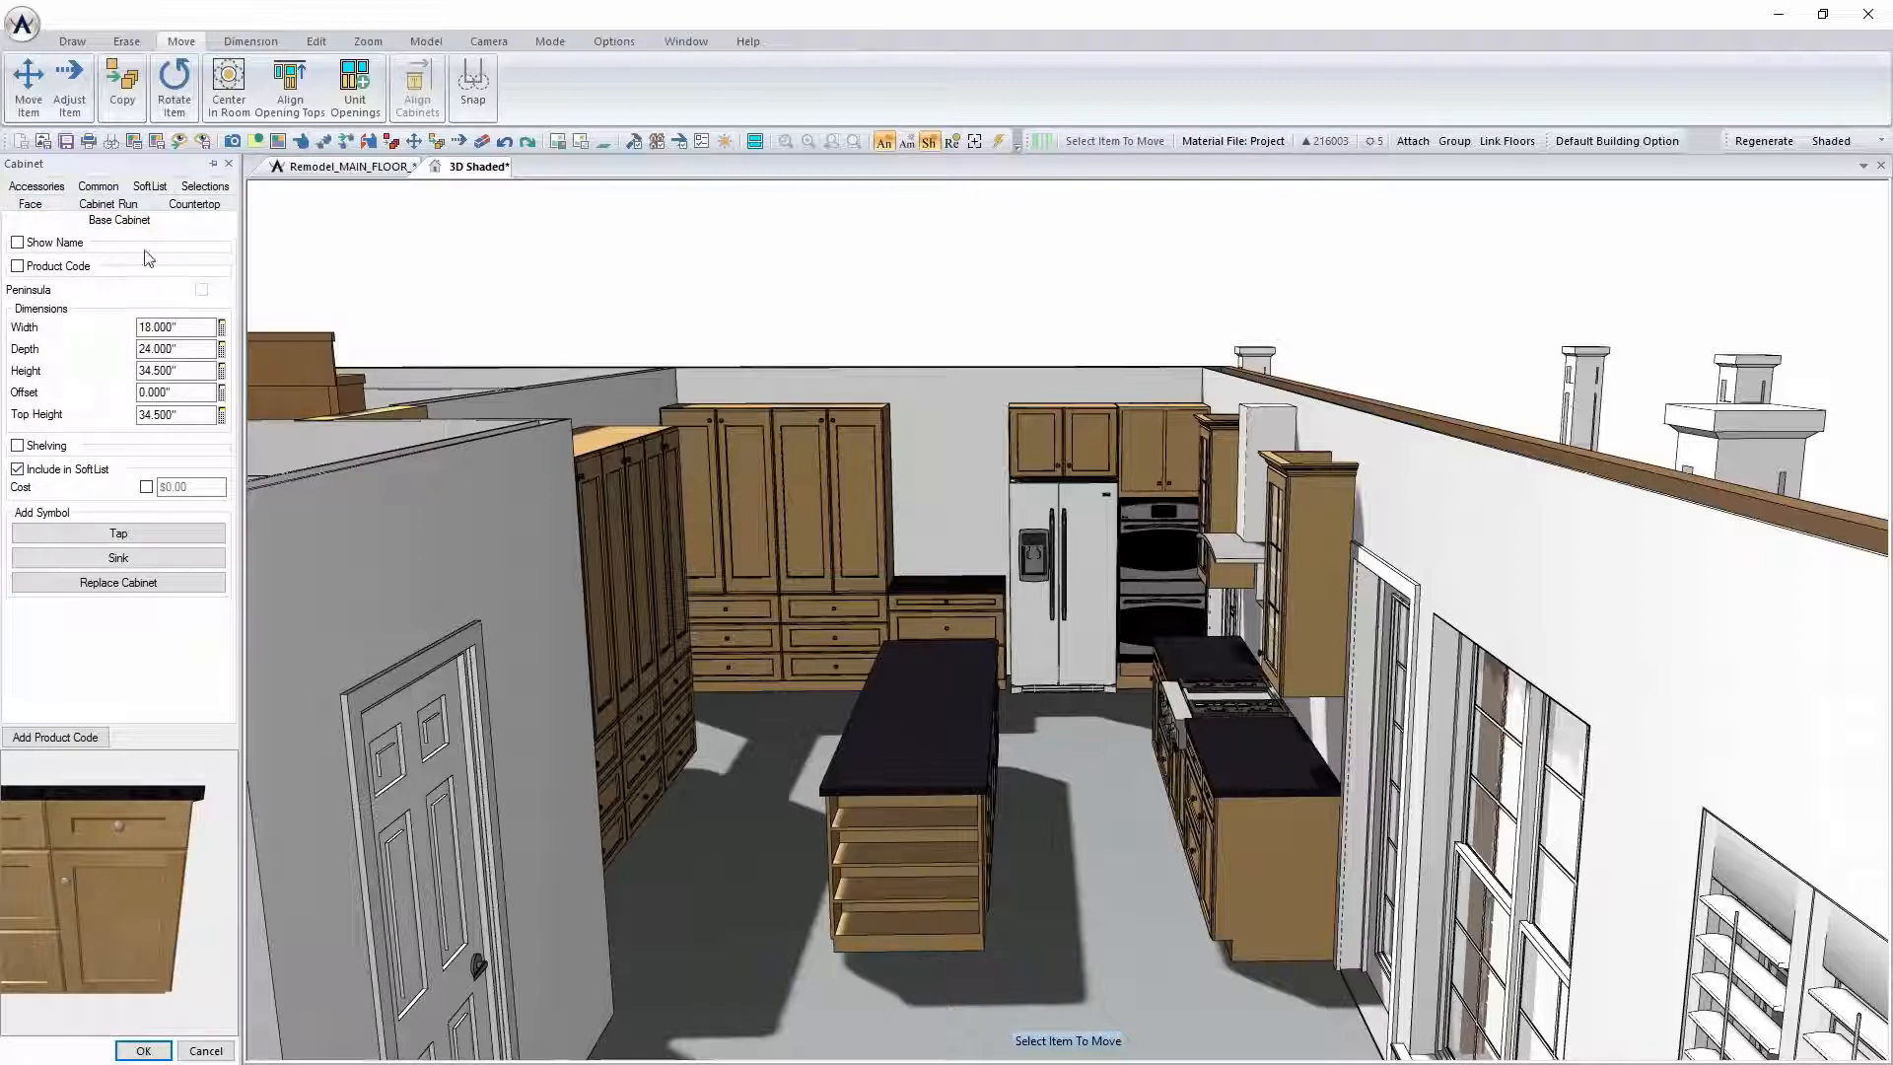
{"action": "left_click", "coordinate": [110, 205]}
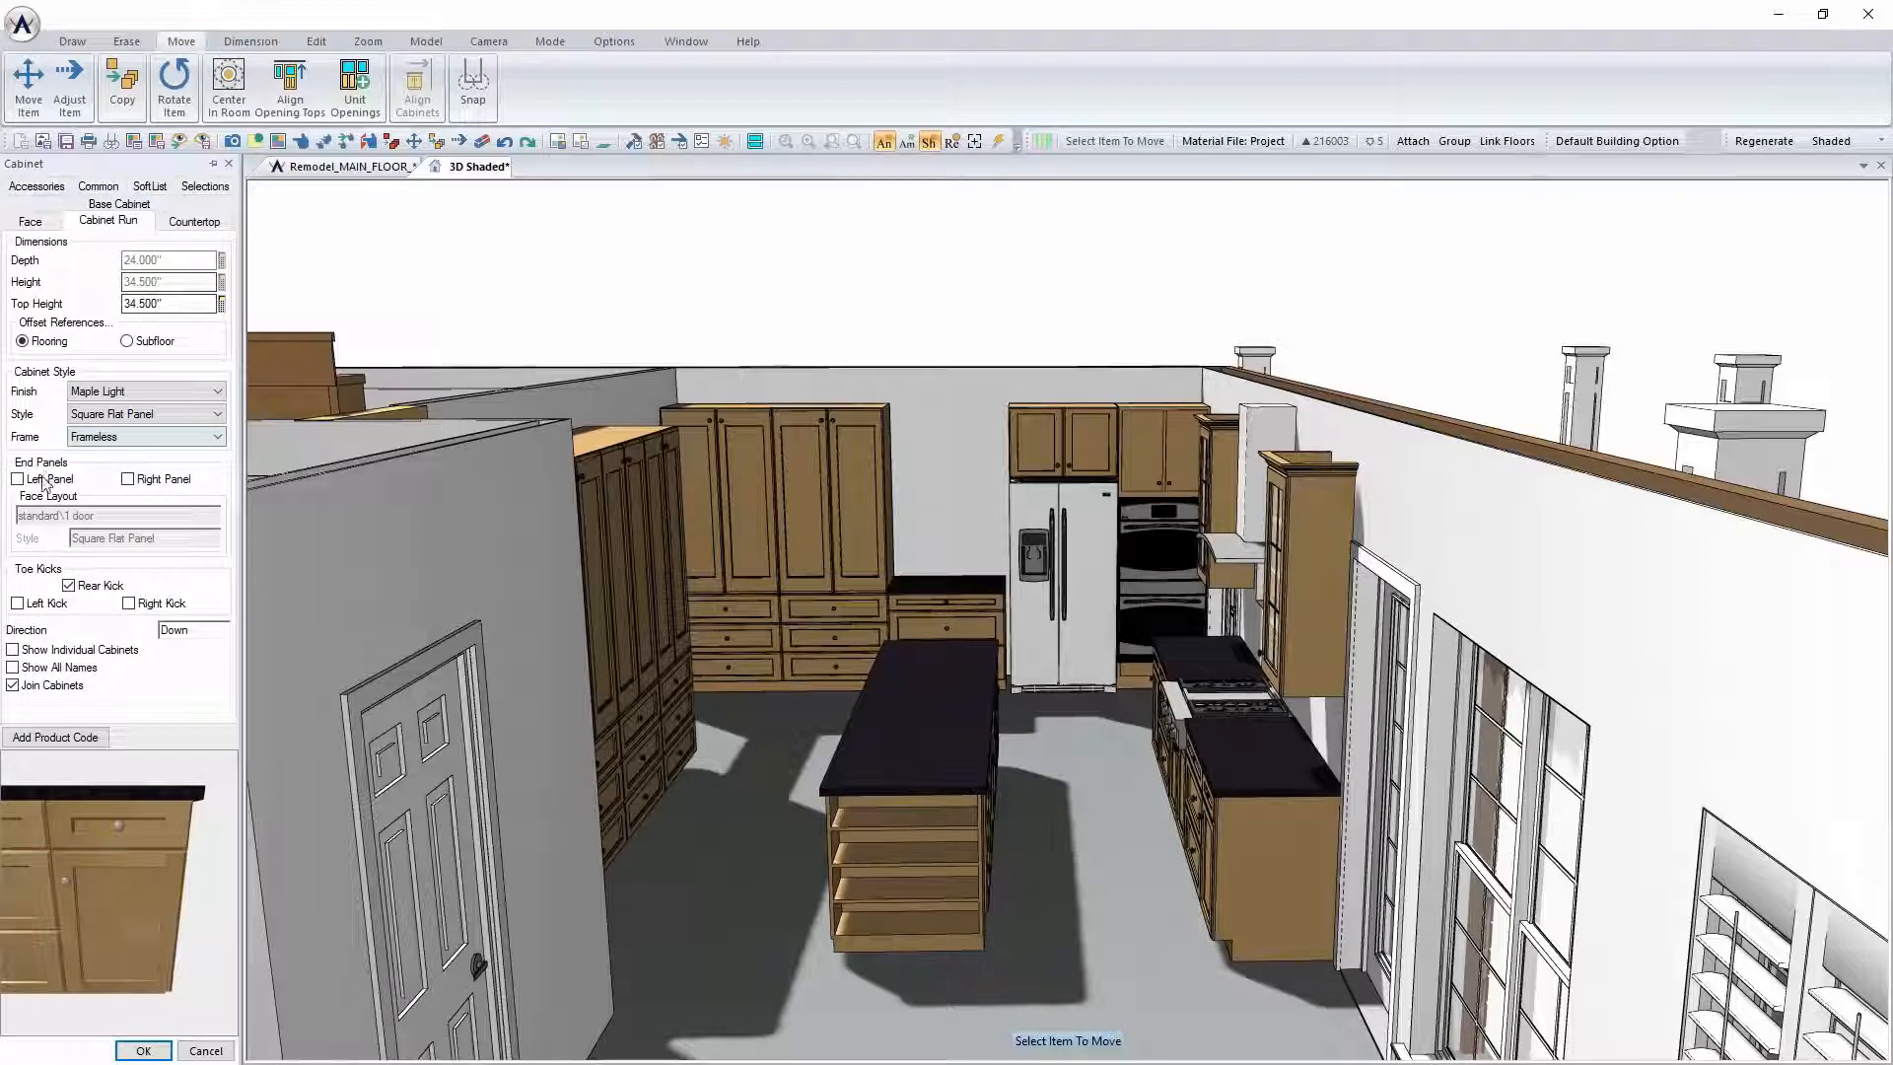
{"action": "left_click", "coordinate": [127, 480]}
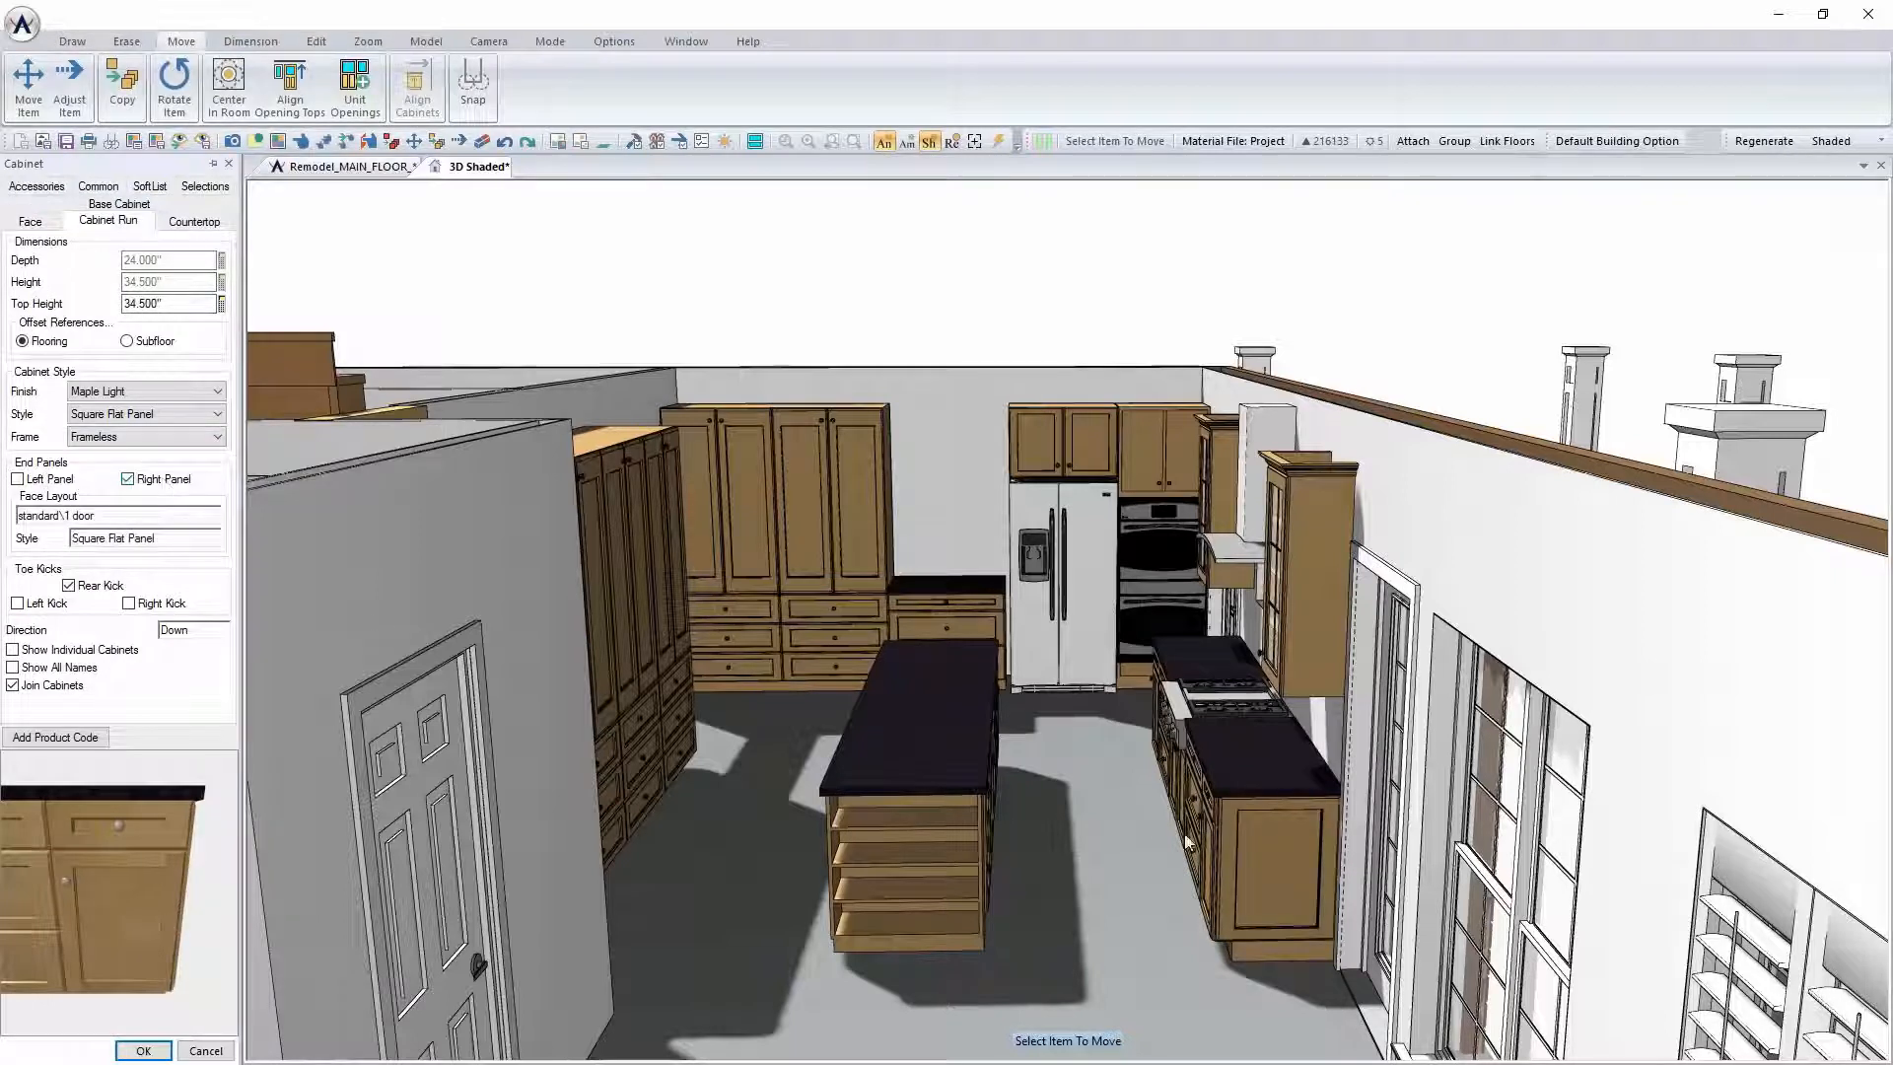
{"action": "left_click", "coordinate": [144, 1050]}
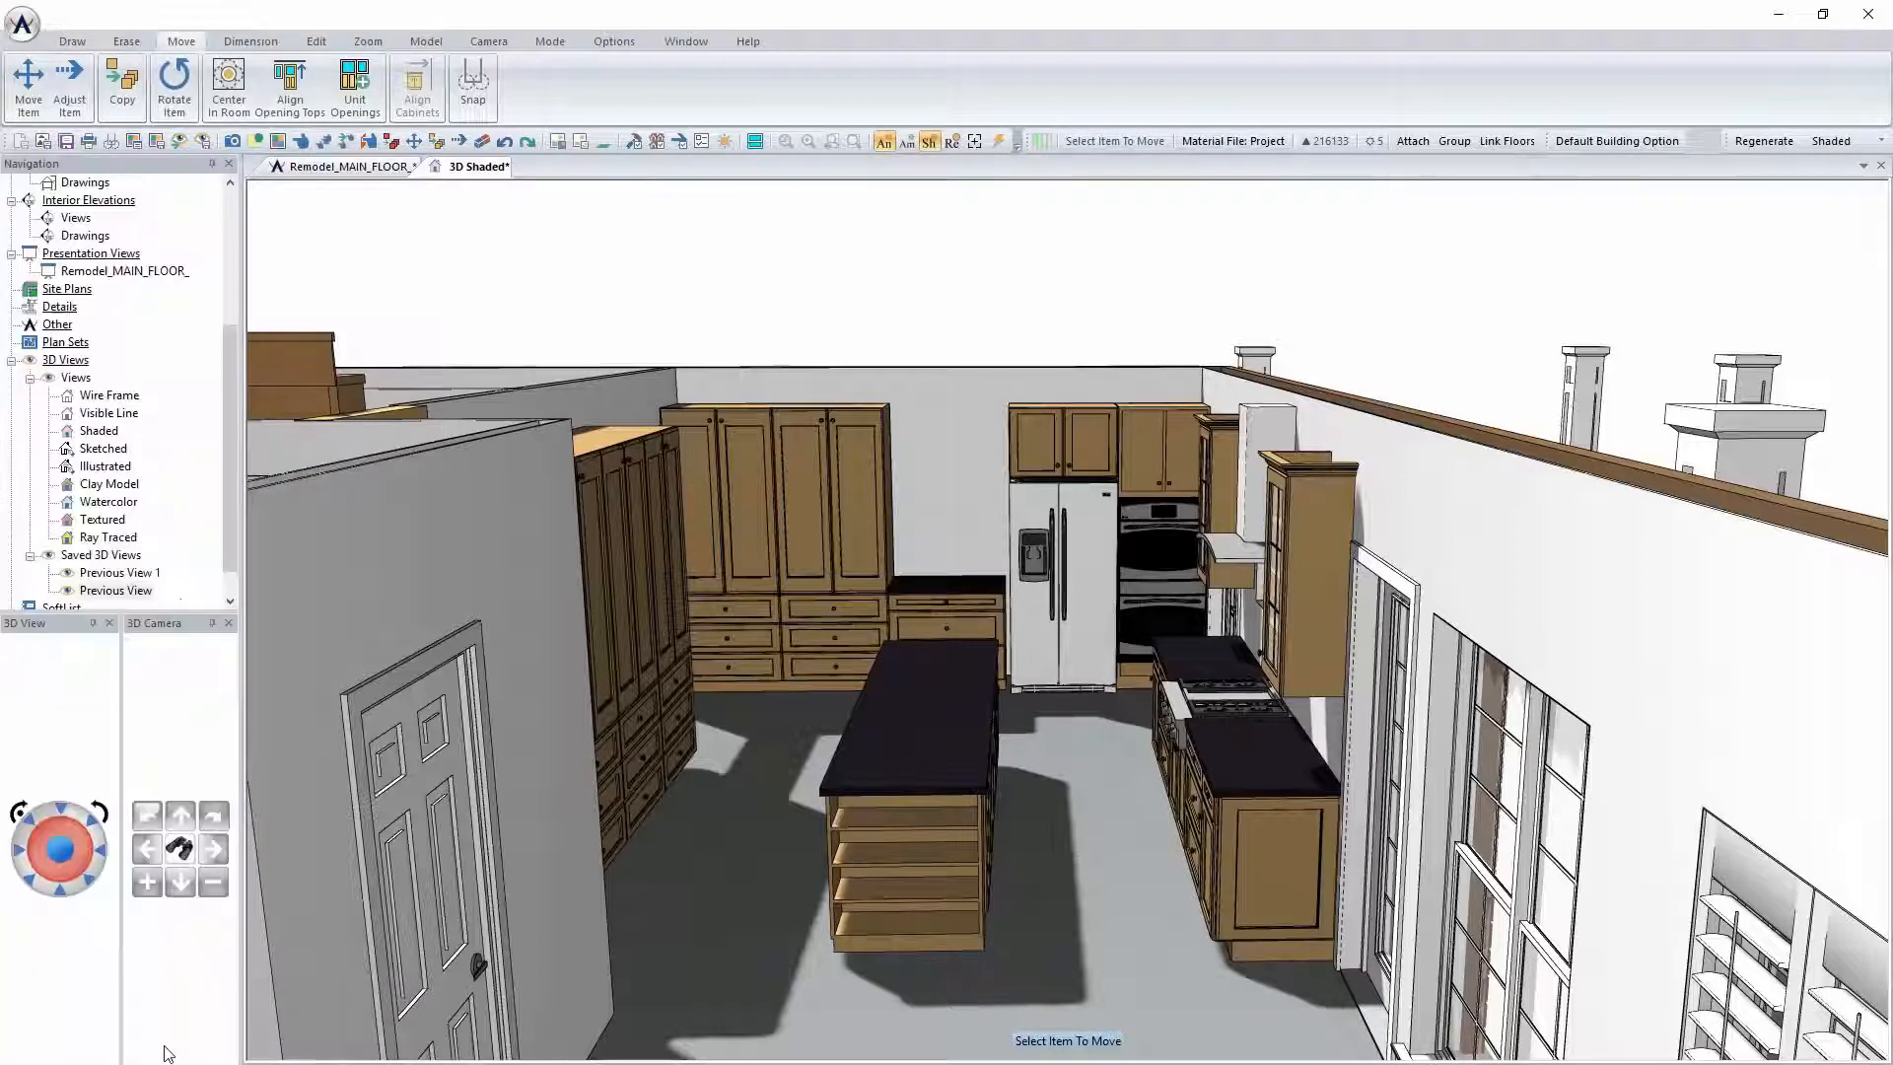
Repeat the right end panel edit on the two glass-door wall cabinets flanking the range hood
{"action": "right_click", "coordinate": [1338, 620]}
{"action": "left_click", "coordinate": [1373, 710]}
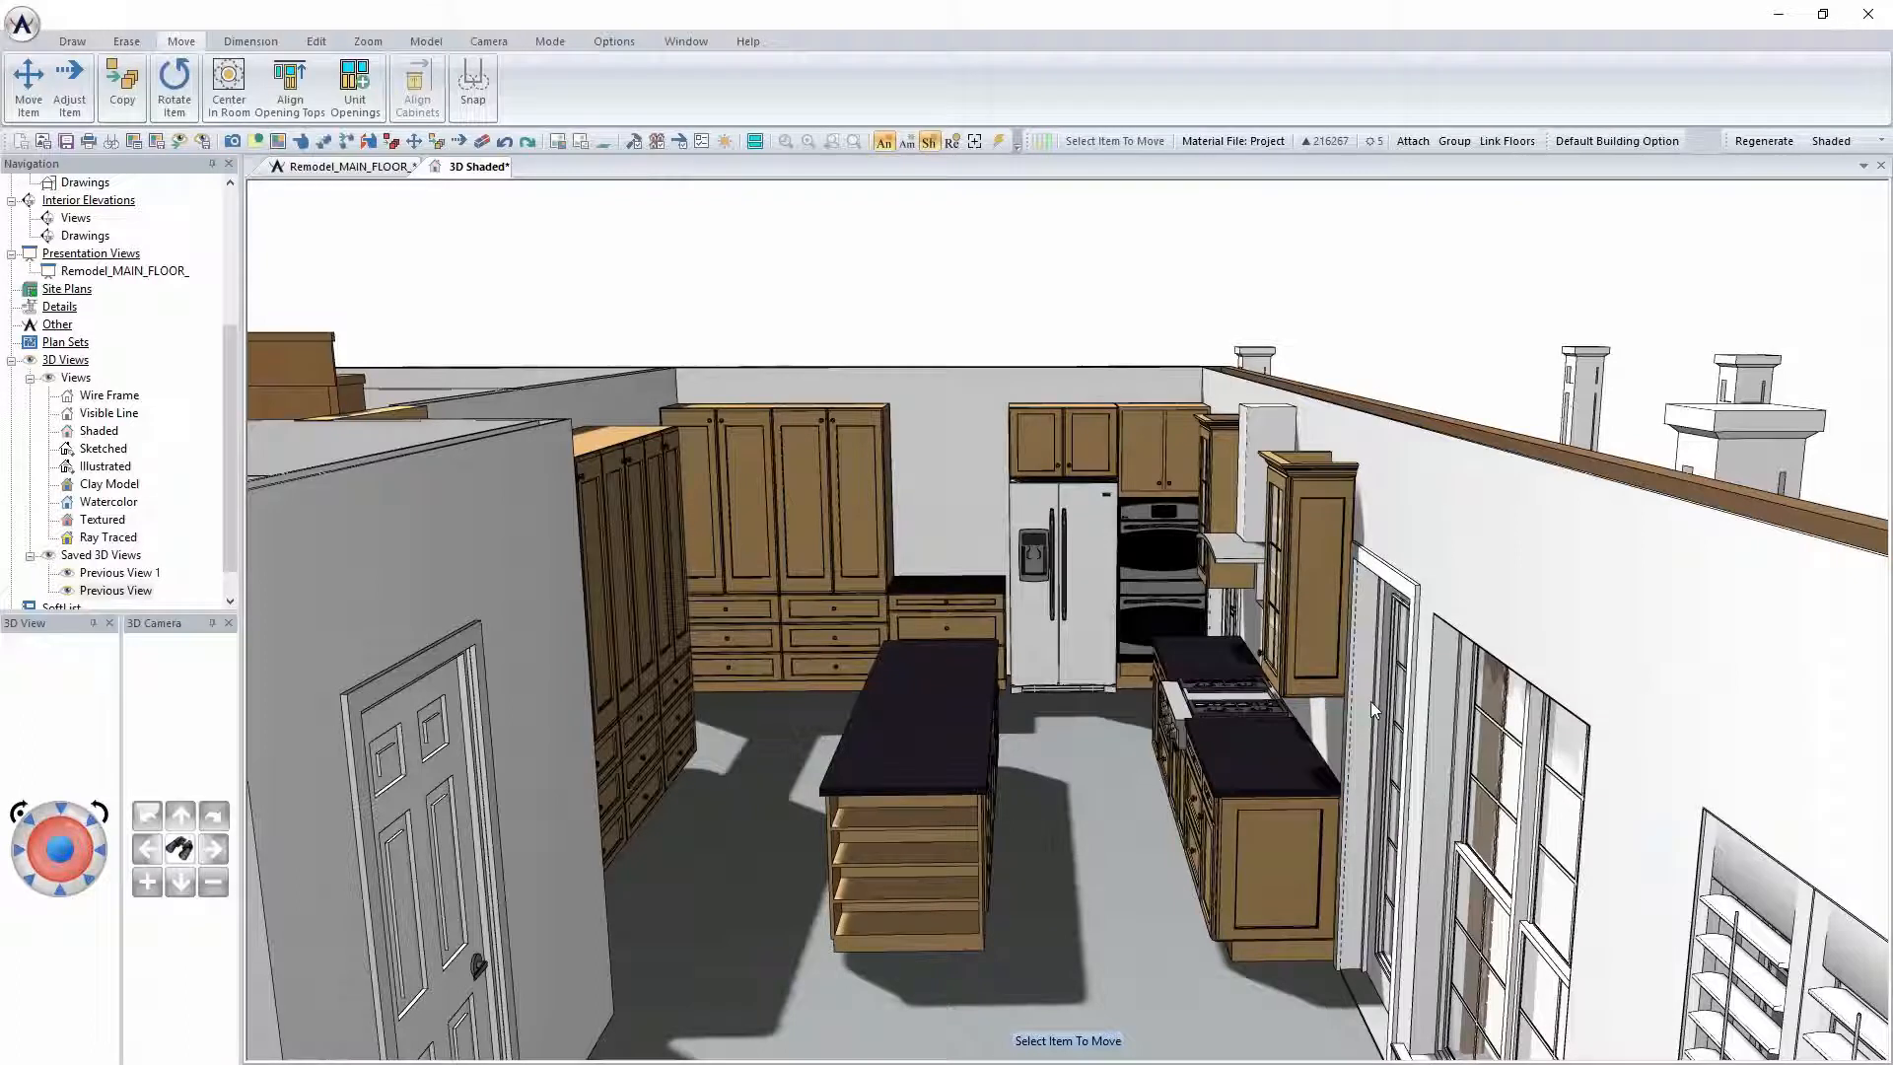
{"action": "right_click", "coordinate": [1225, 487]}
{"action": "left_click", "coordinate": [1252, 587]}
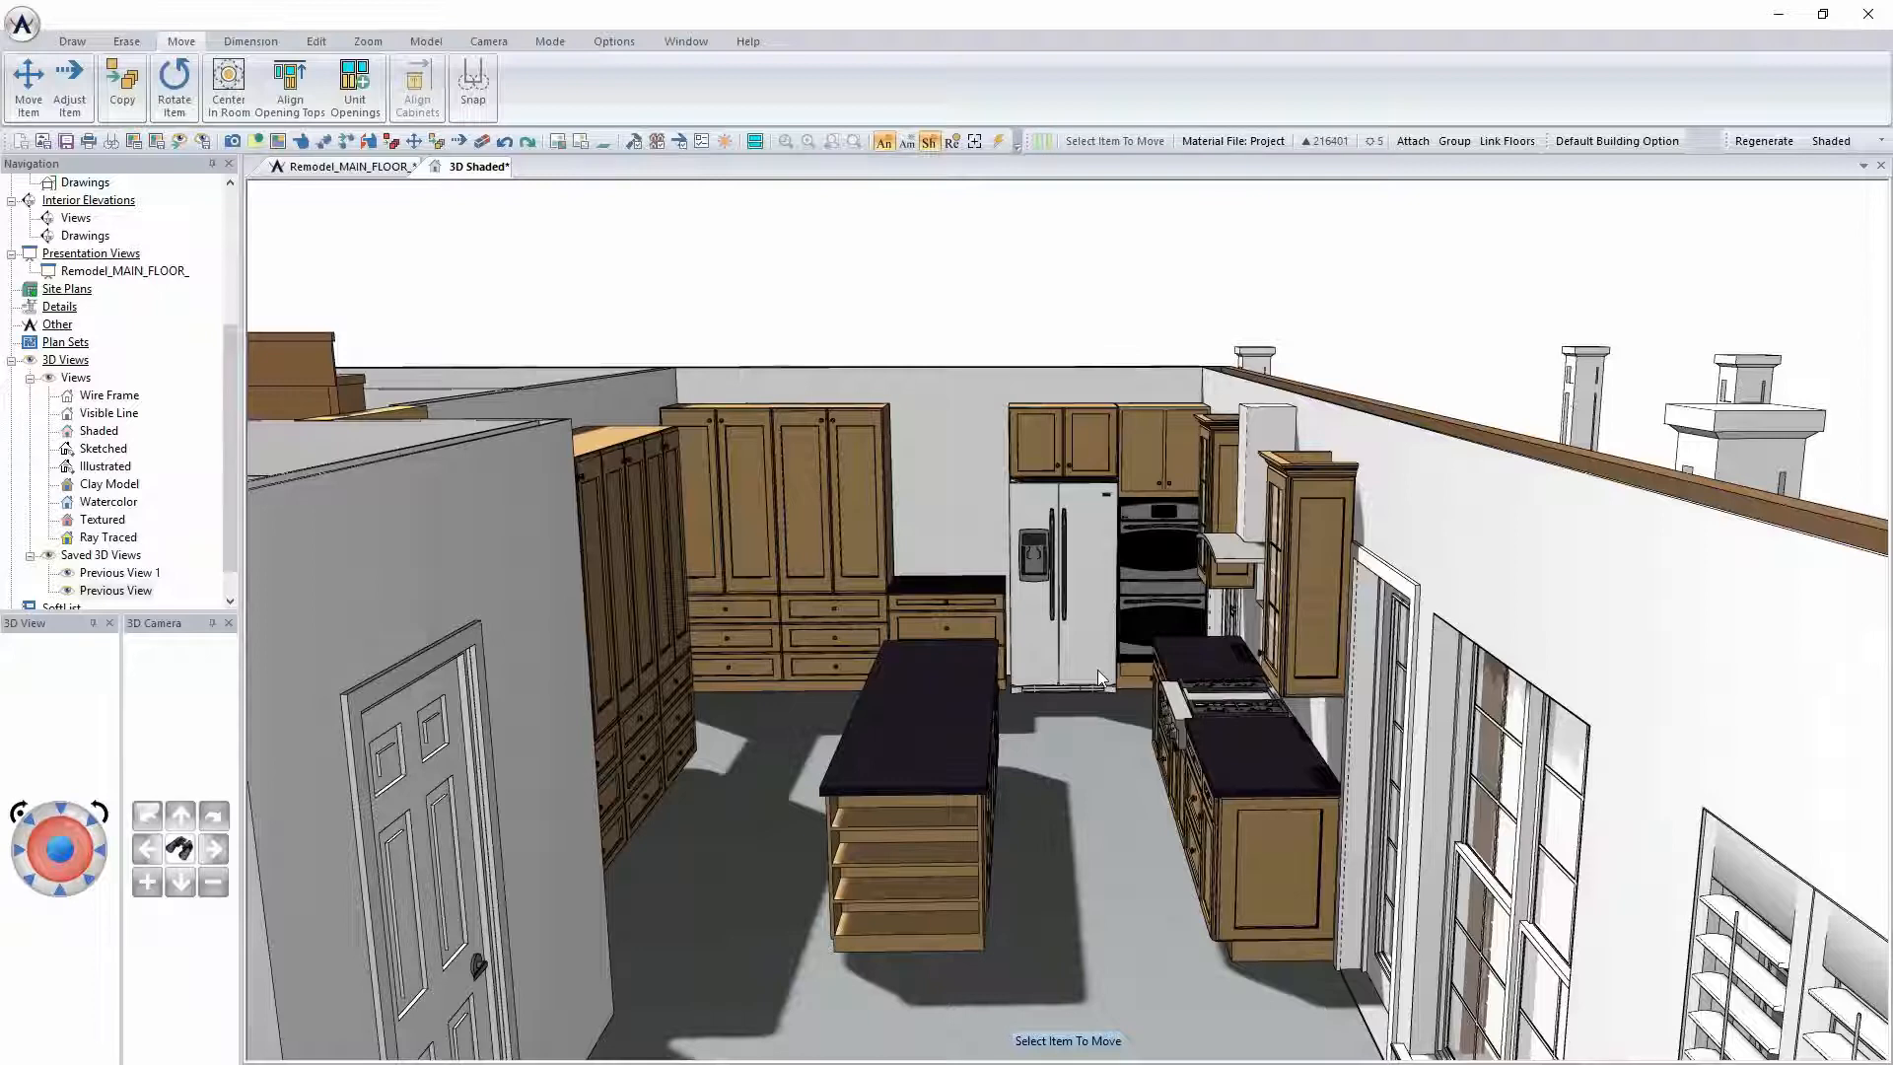
Add a left end panel to the glass-door wall cabinet on the window side of the range hood
{"action": "middle_click_drag", "start_coordinate": [1127, 601], "coordinate": [1297, 631]}
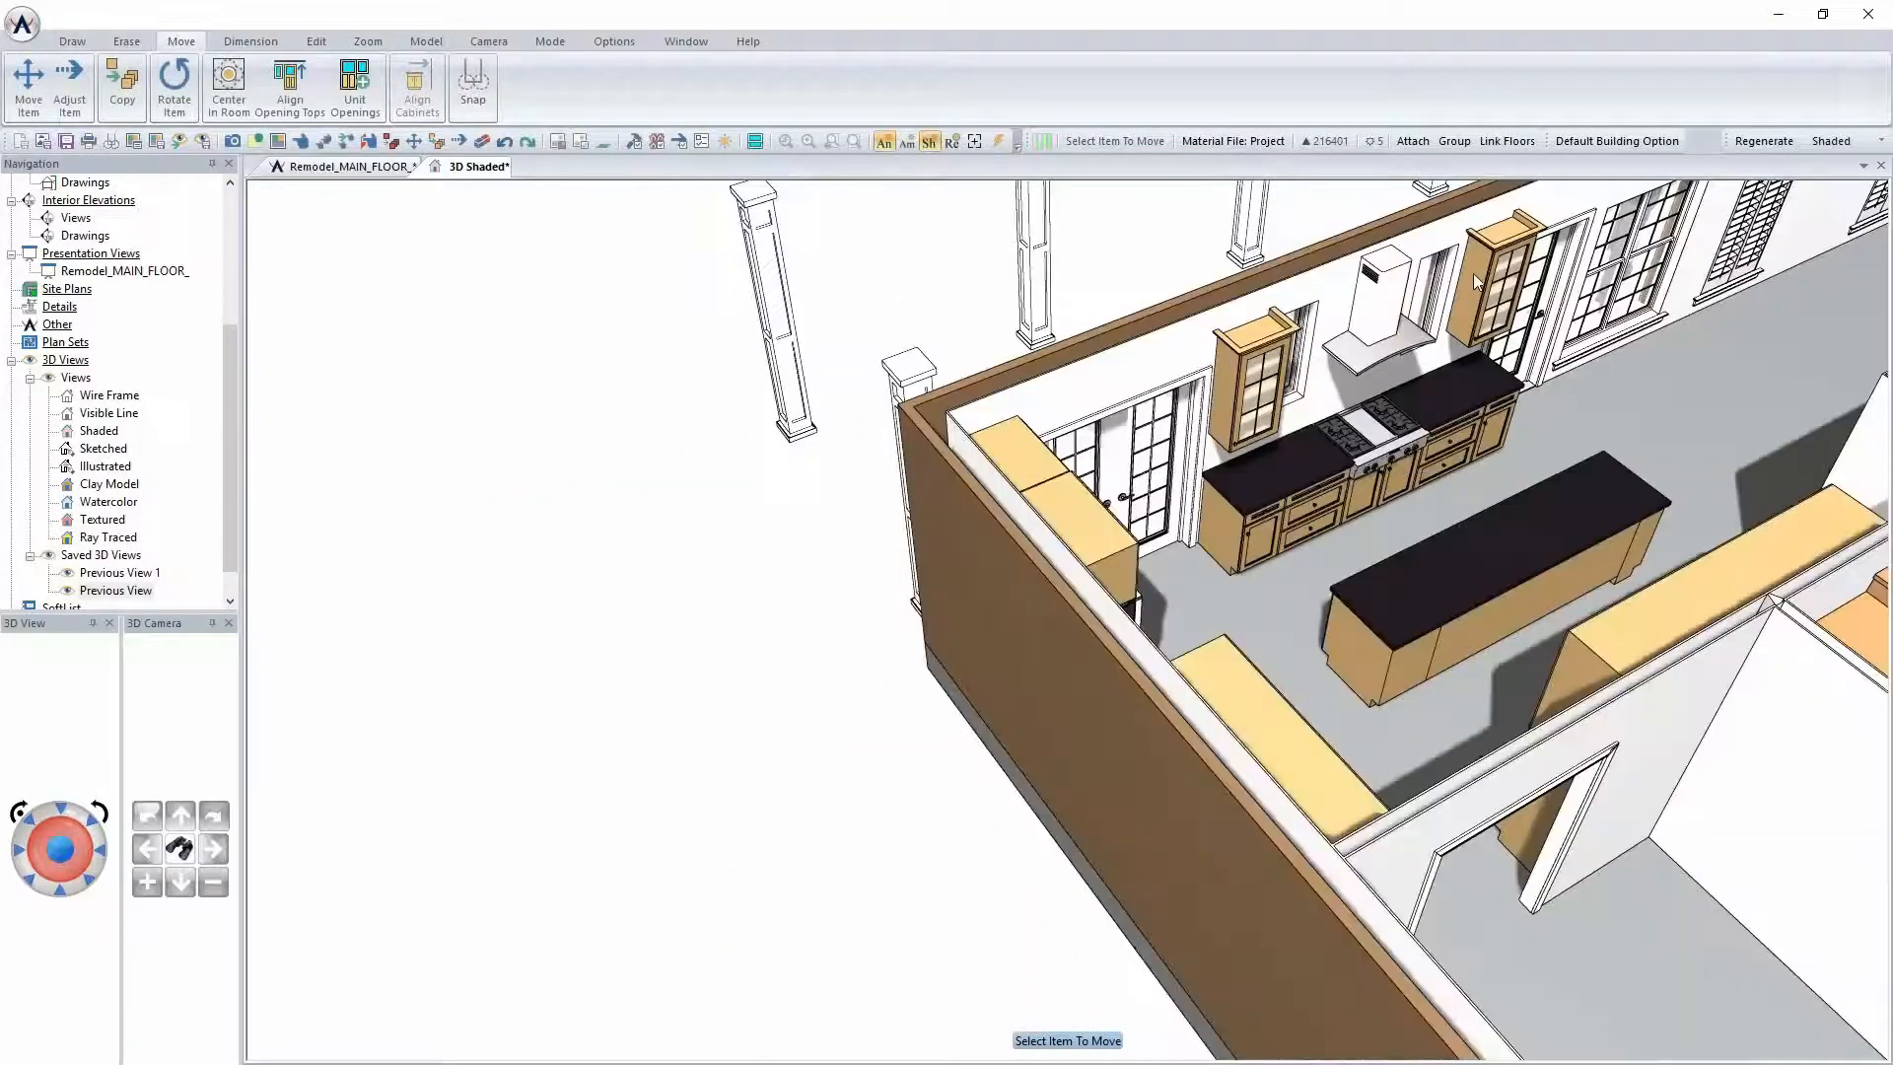
{"action": "right_click", "coordinate": [1472, 271]}
{"action": "left_click", "coordinate": [1506, 326]}
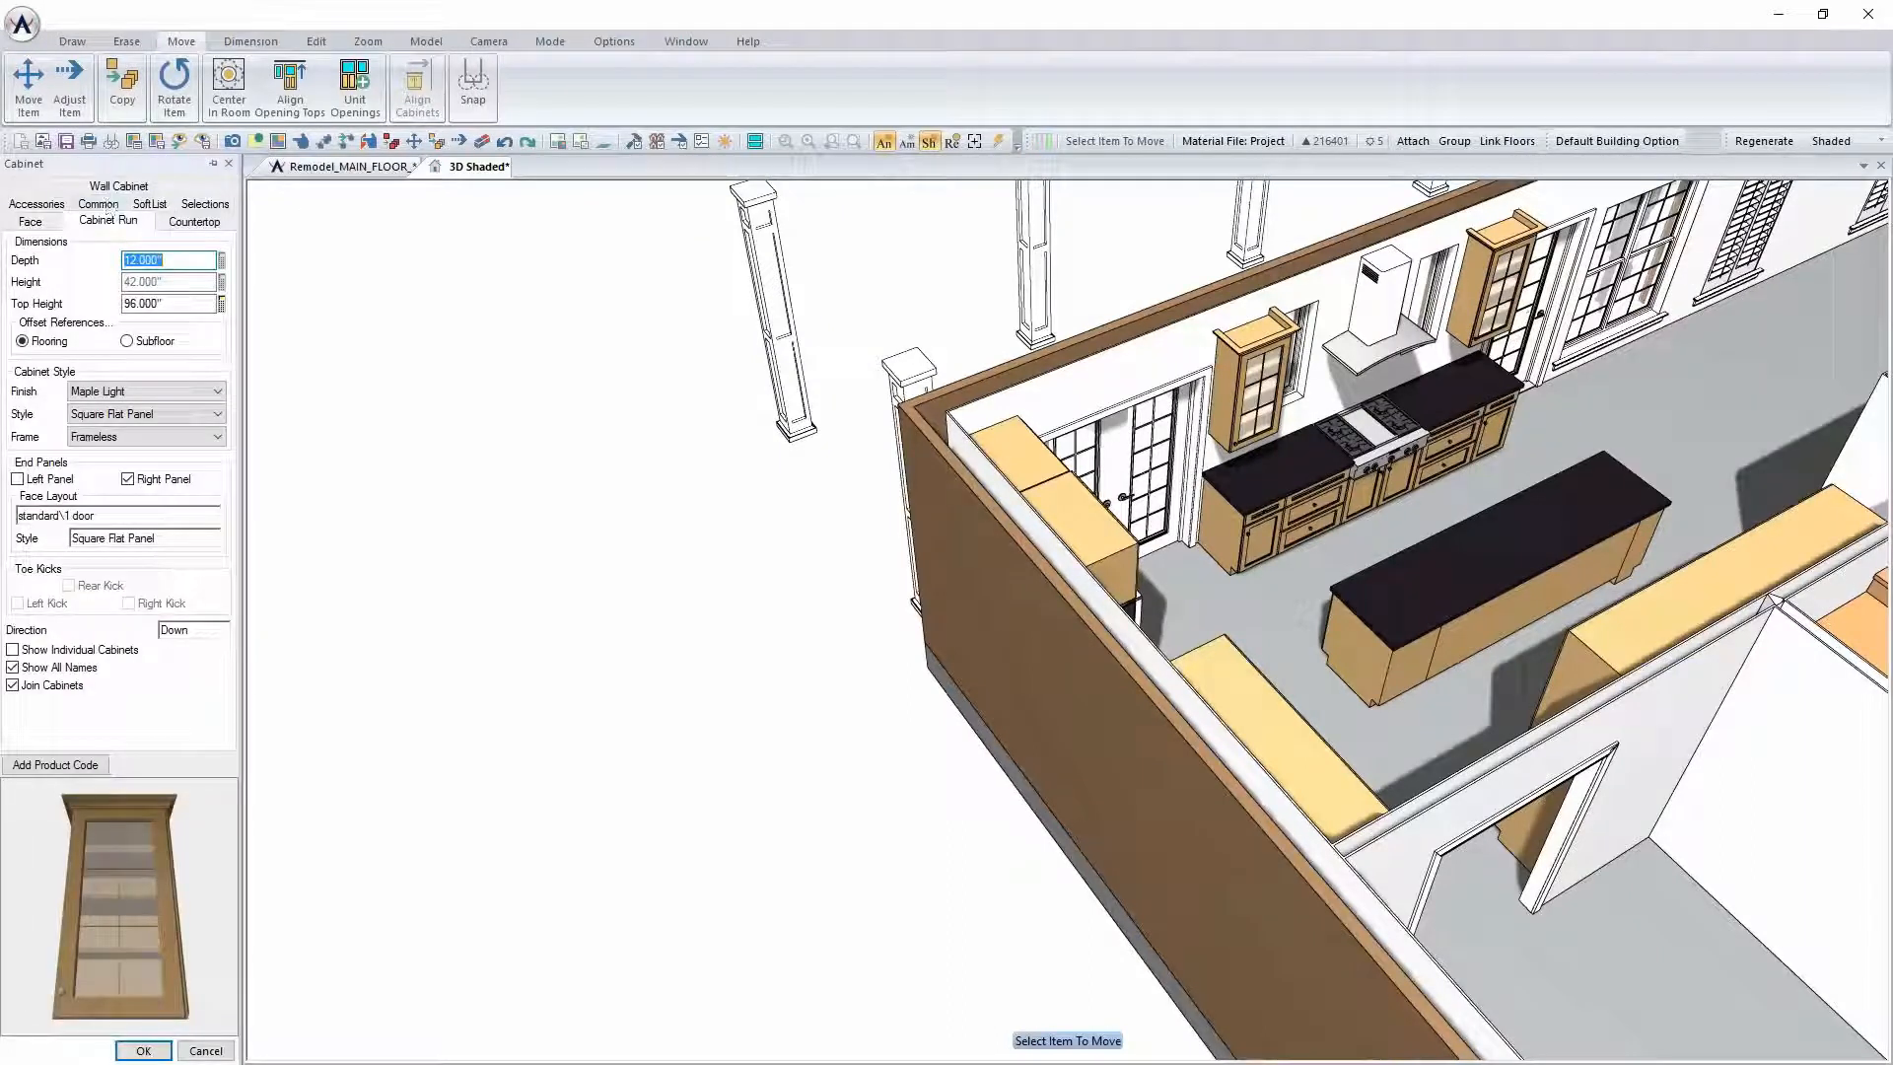
{"action": "left_click", "coordinate": [141, 193]}
{"action": "left_click", "coordinate": [107, 204]}
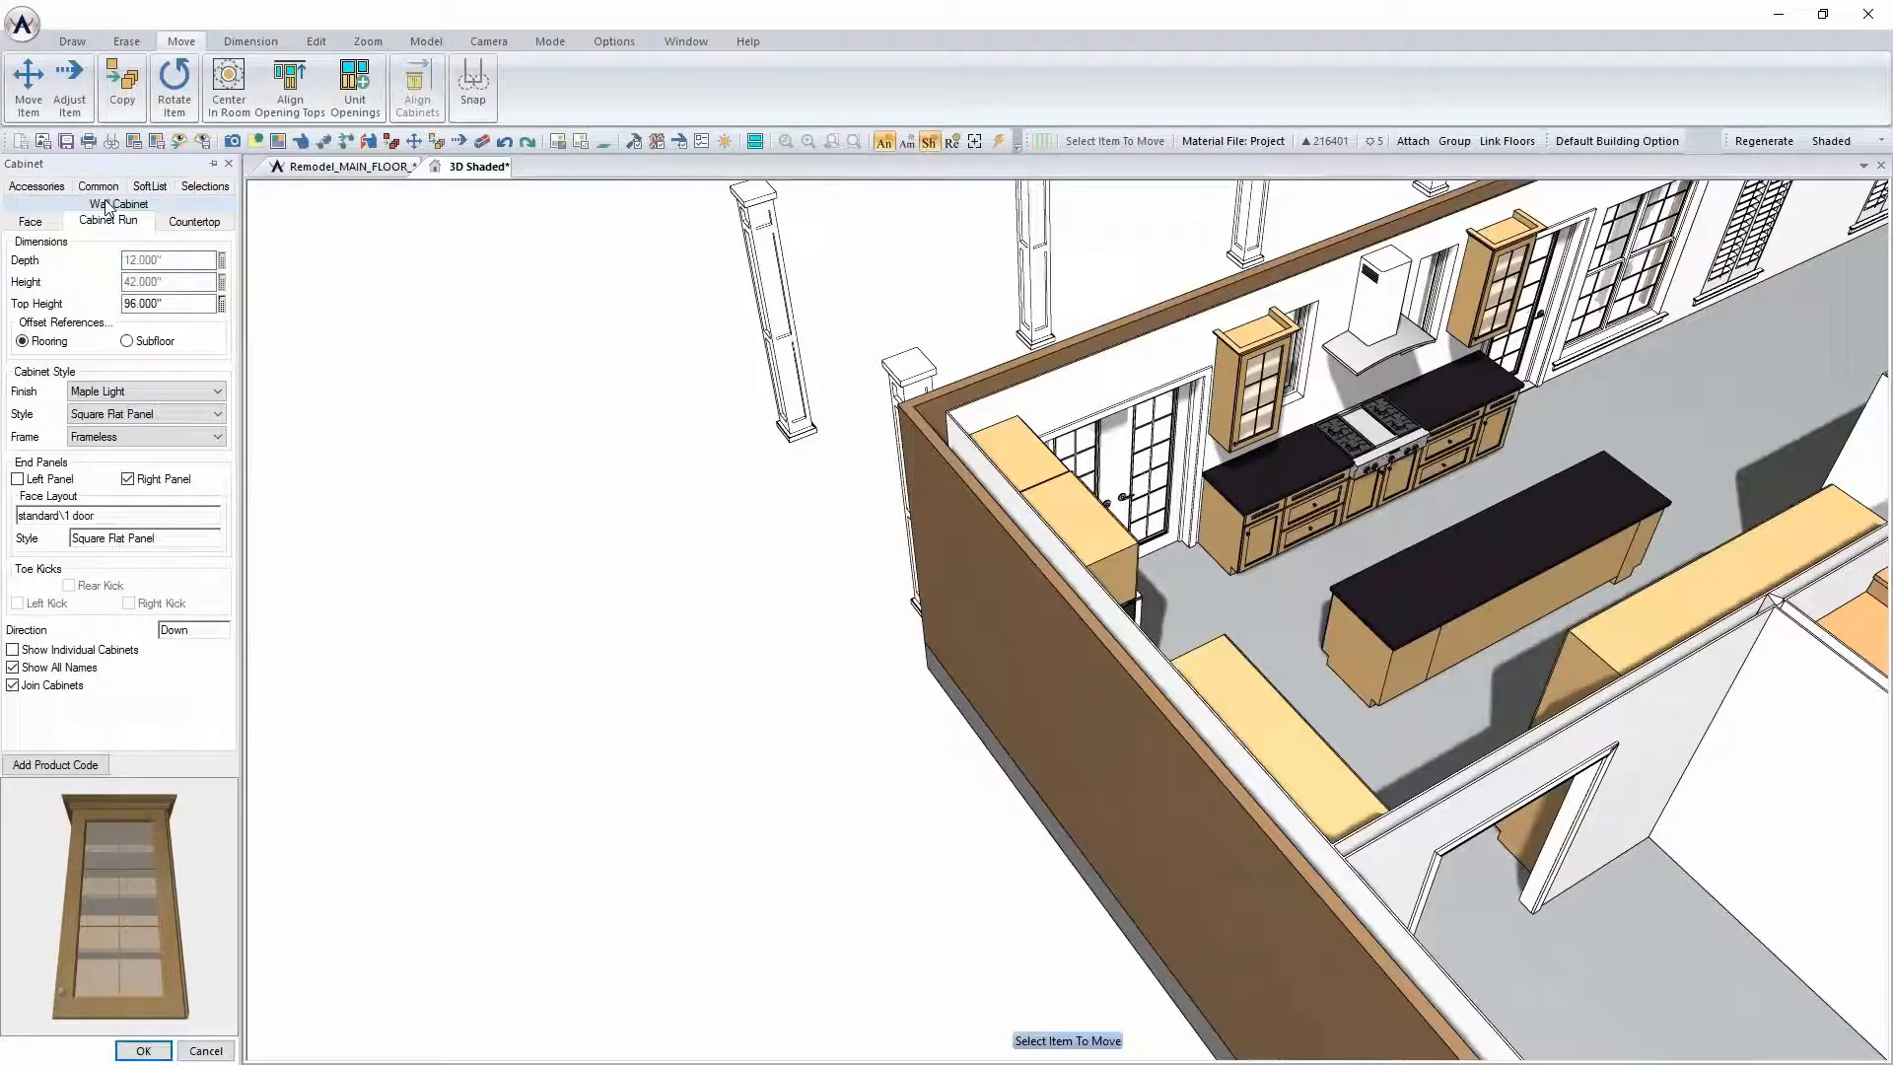
{"action": "left_click", "coordinate": [40, 481]}
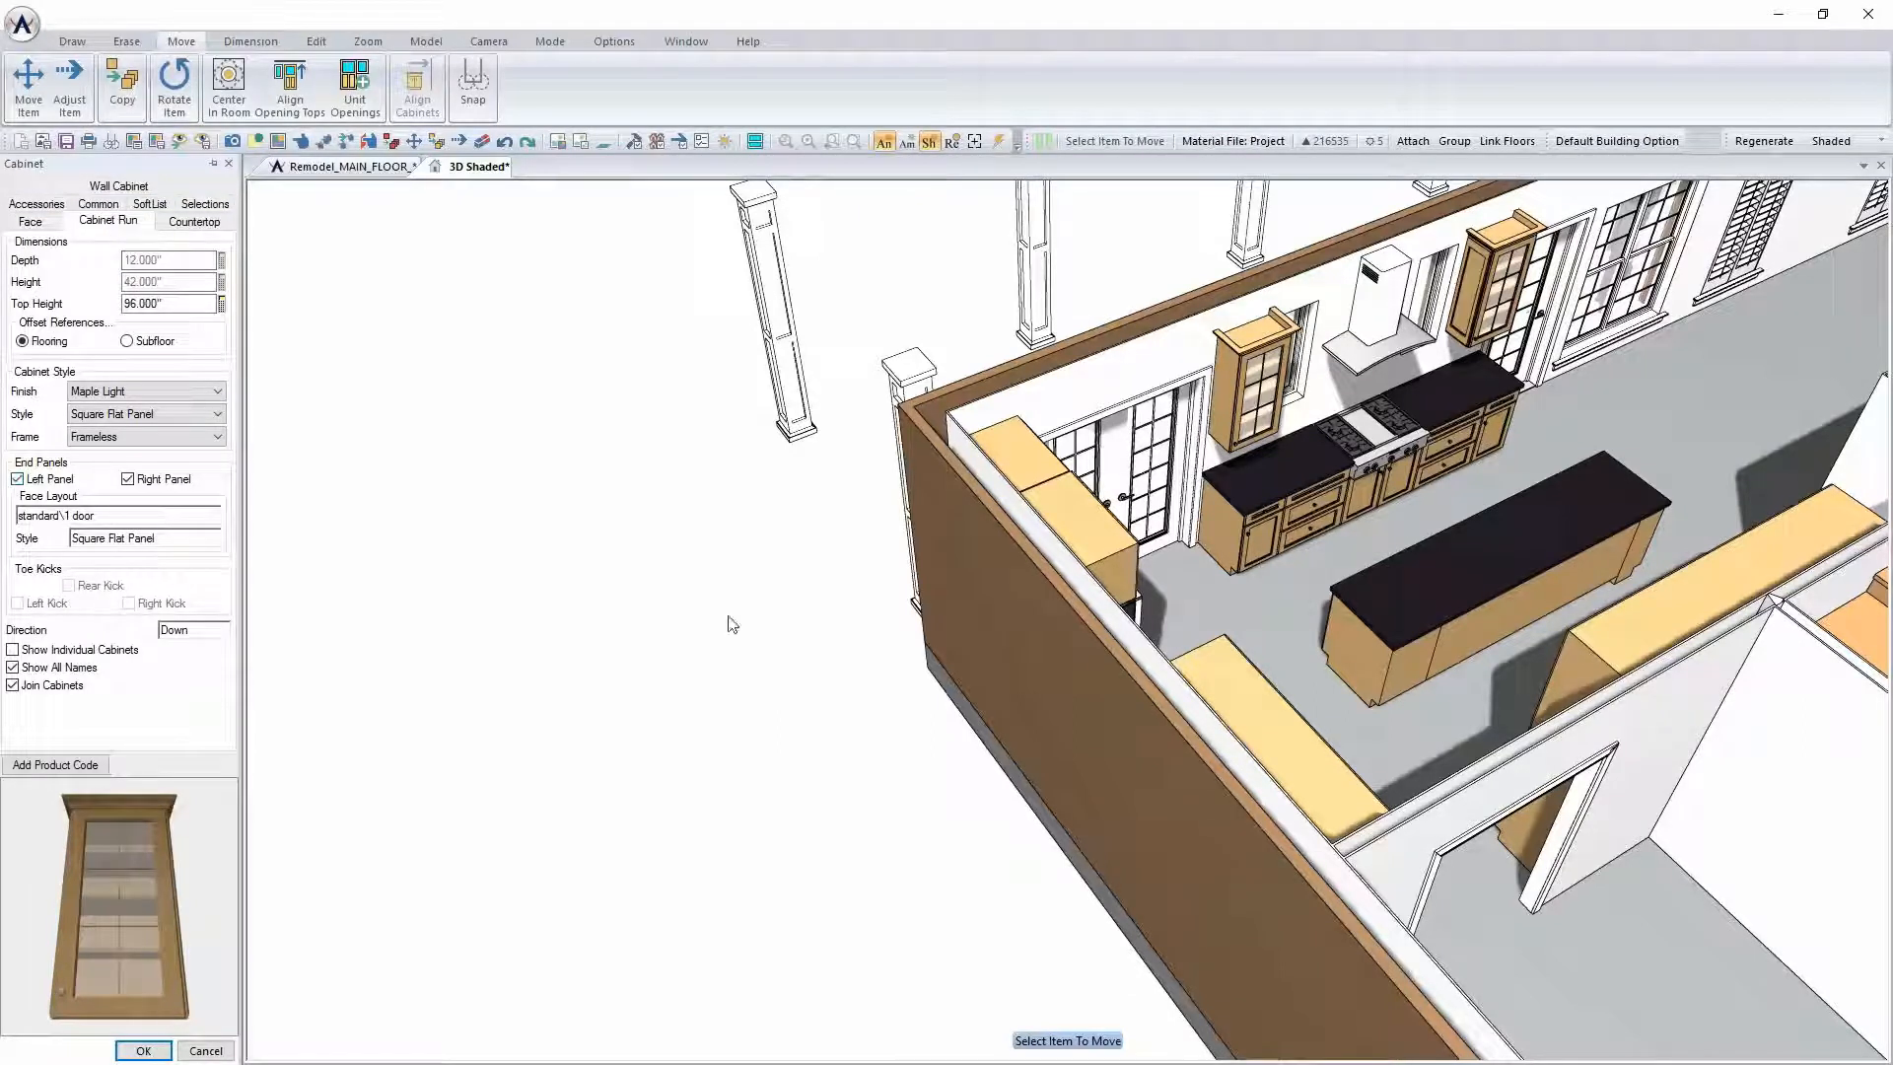
Repeat the left end panel edit on the other glass-door wall cabinet and the cooktop base run
{"action": "right_click", "coordinate": [1227, 396]}
{"action": "left_click", "coordinate": [1292, 505]}
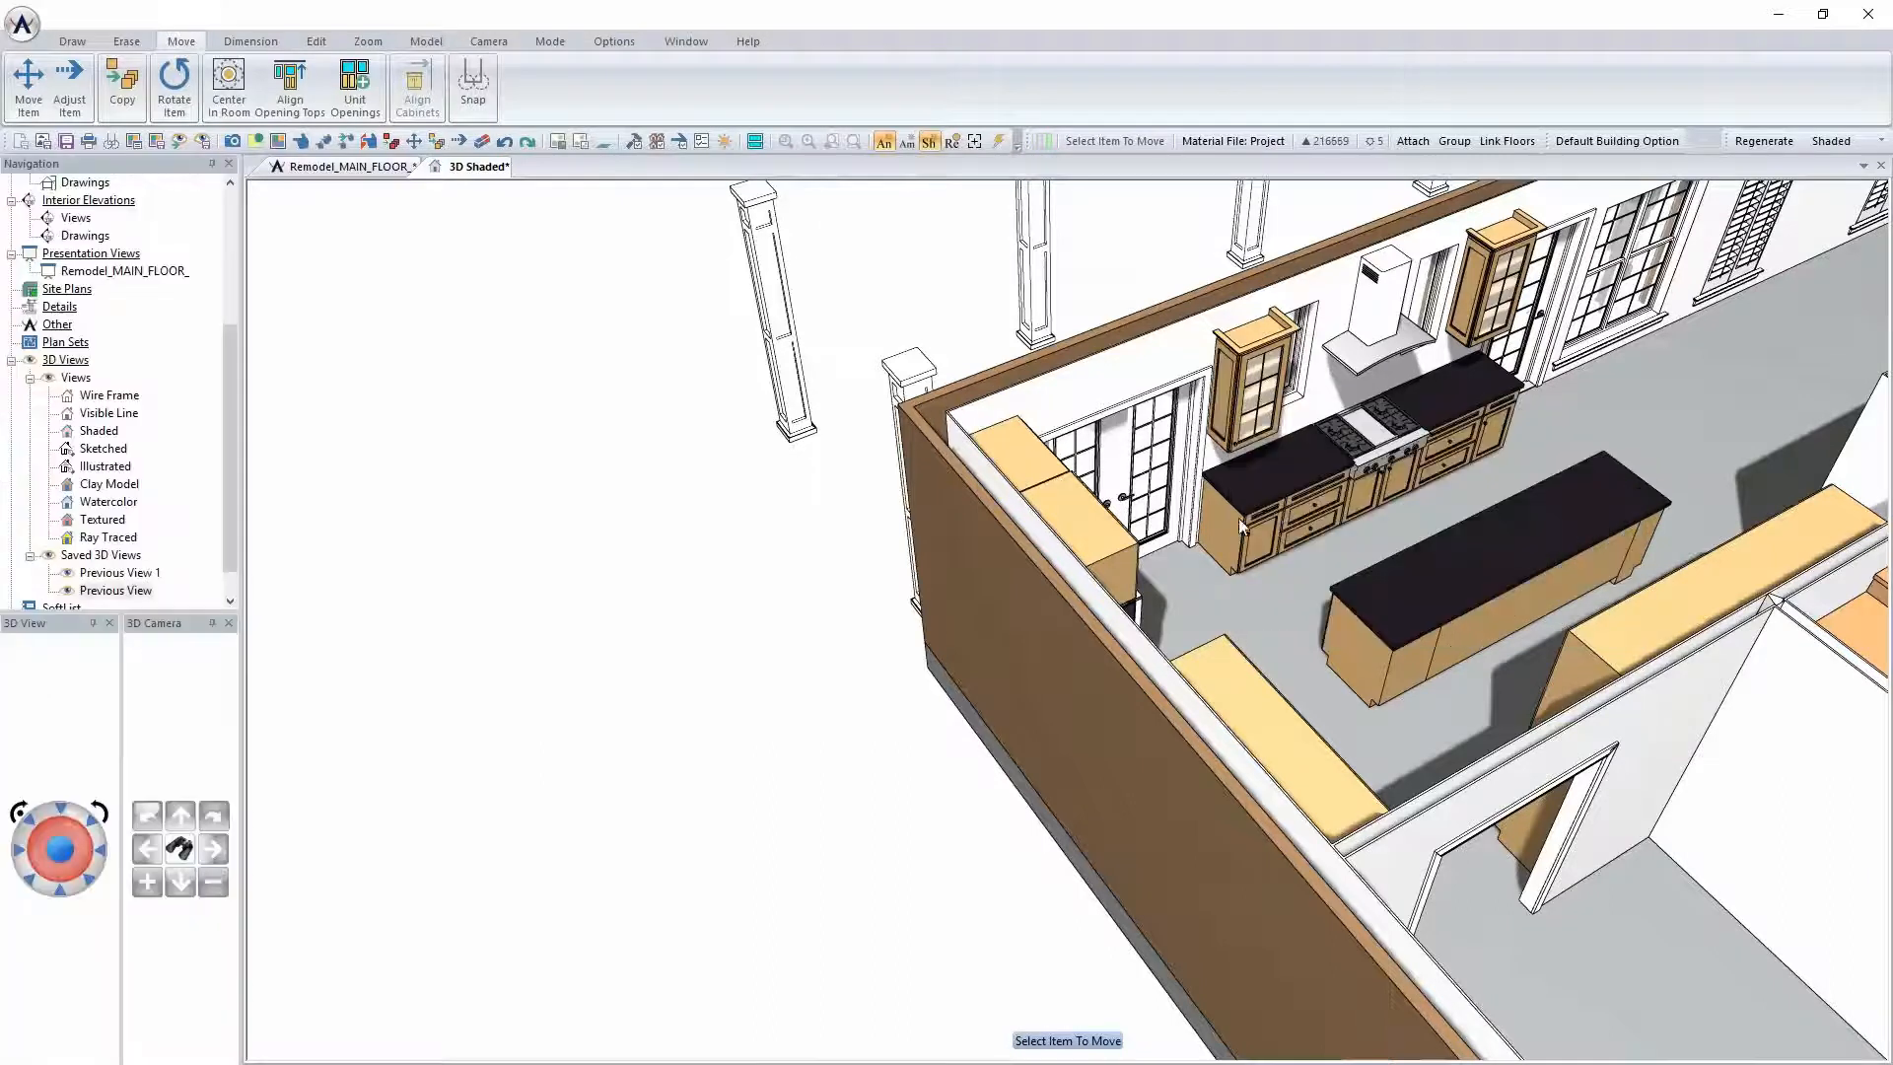
{"action": "right_click", "coordinate": [1223, 529]}
{"action": "left_click", "coordinate": [1307, 634]}
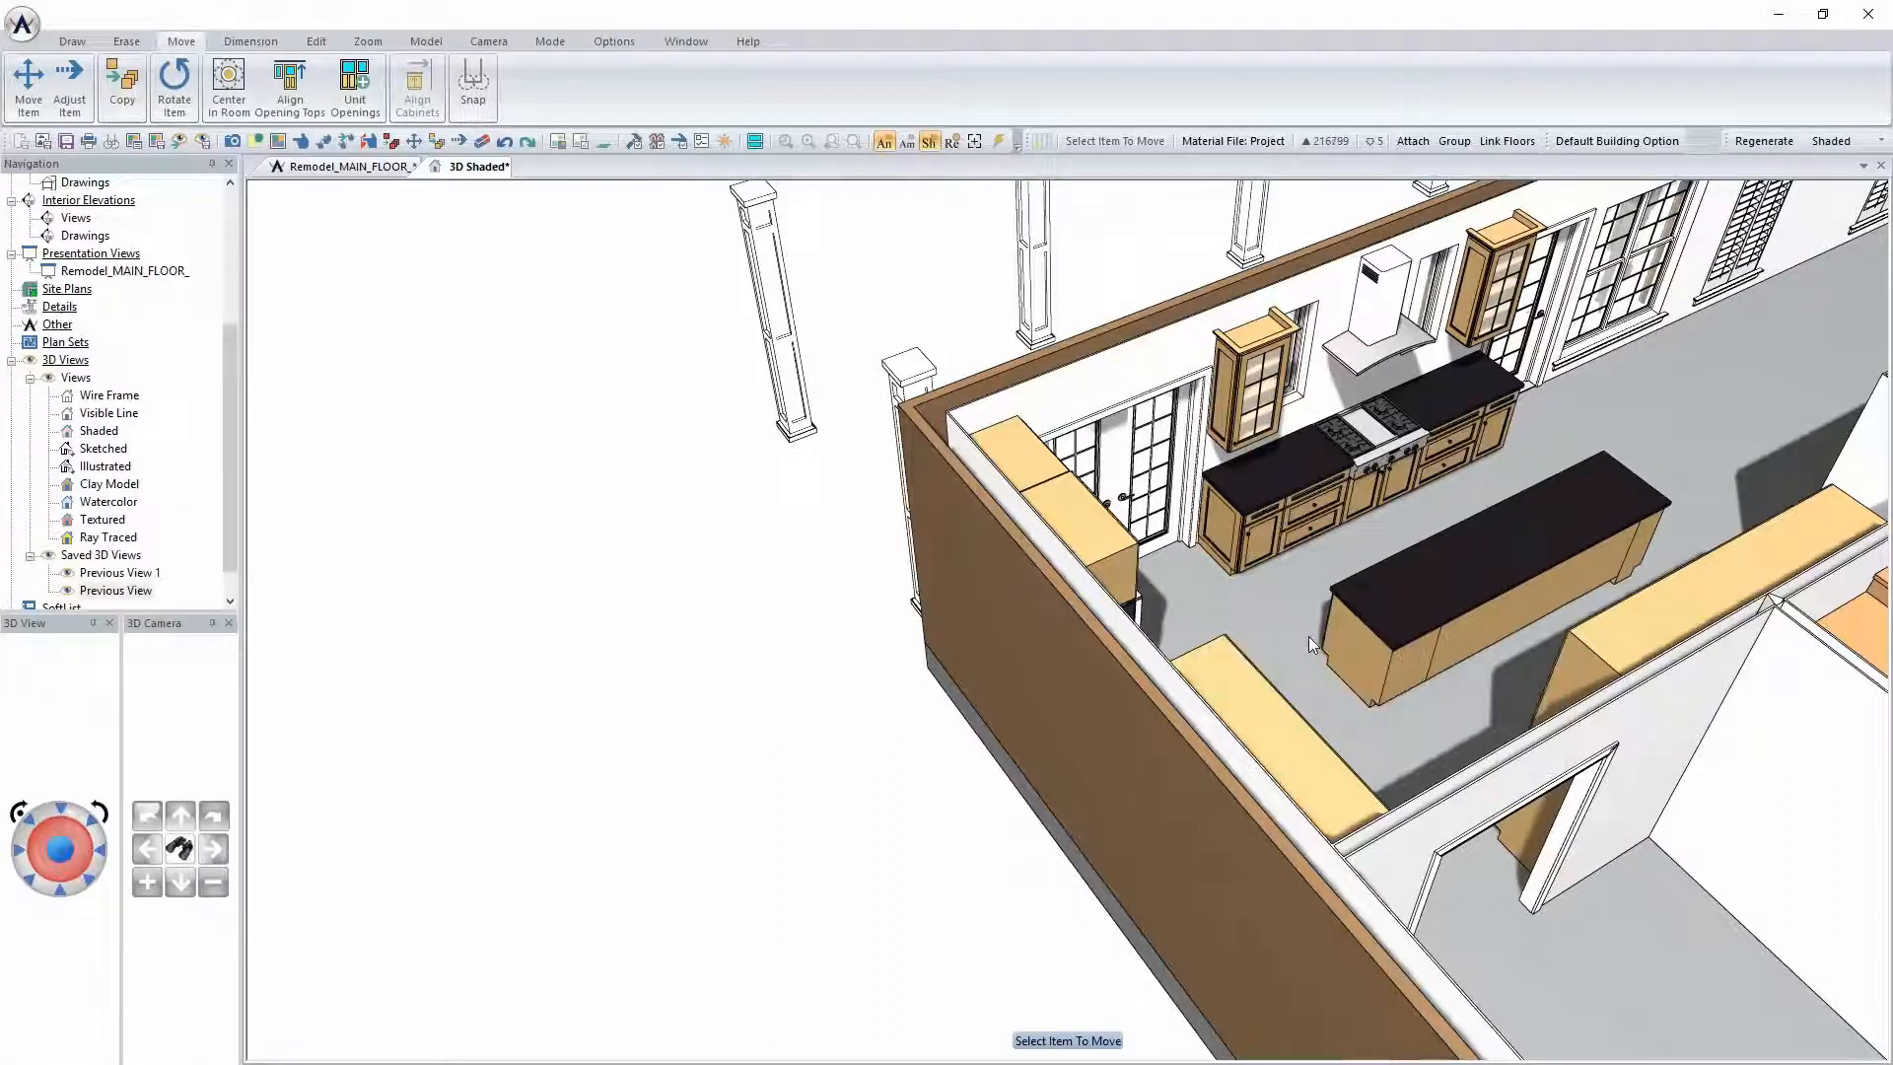
Repeat the end panel edit on the island run and switch its end panel from left to right
{"action": "right_click", "coordinate": [1374, 661]}
{"action": "left_click", "coordinate": [1410, 769]}
{"action": "right_click", "coordinate": [1368, 653]}
{"action": "left_click", "coordinate": [1422, 698]}
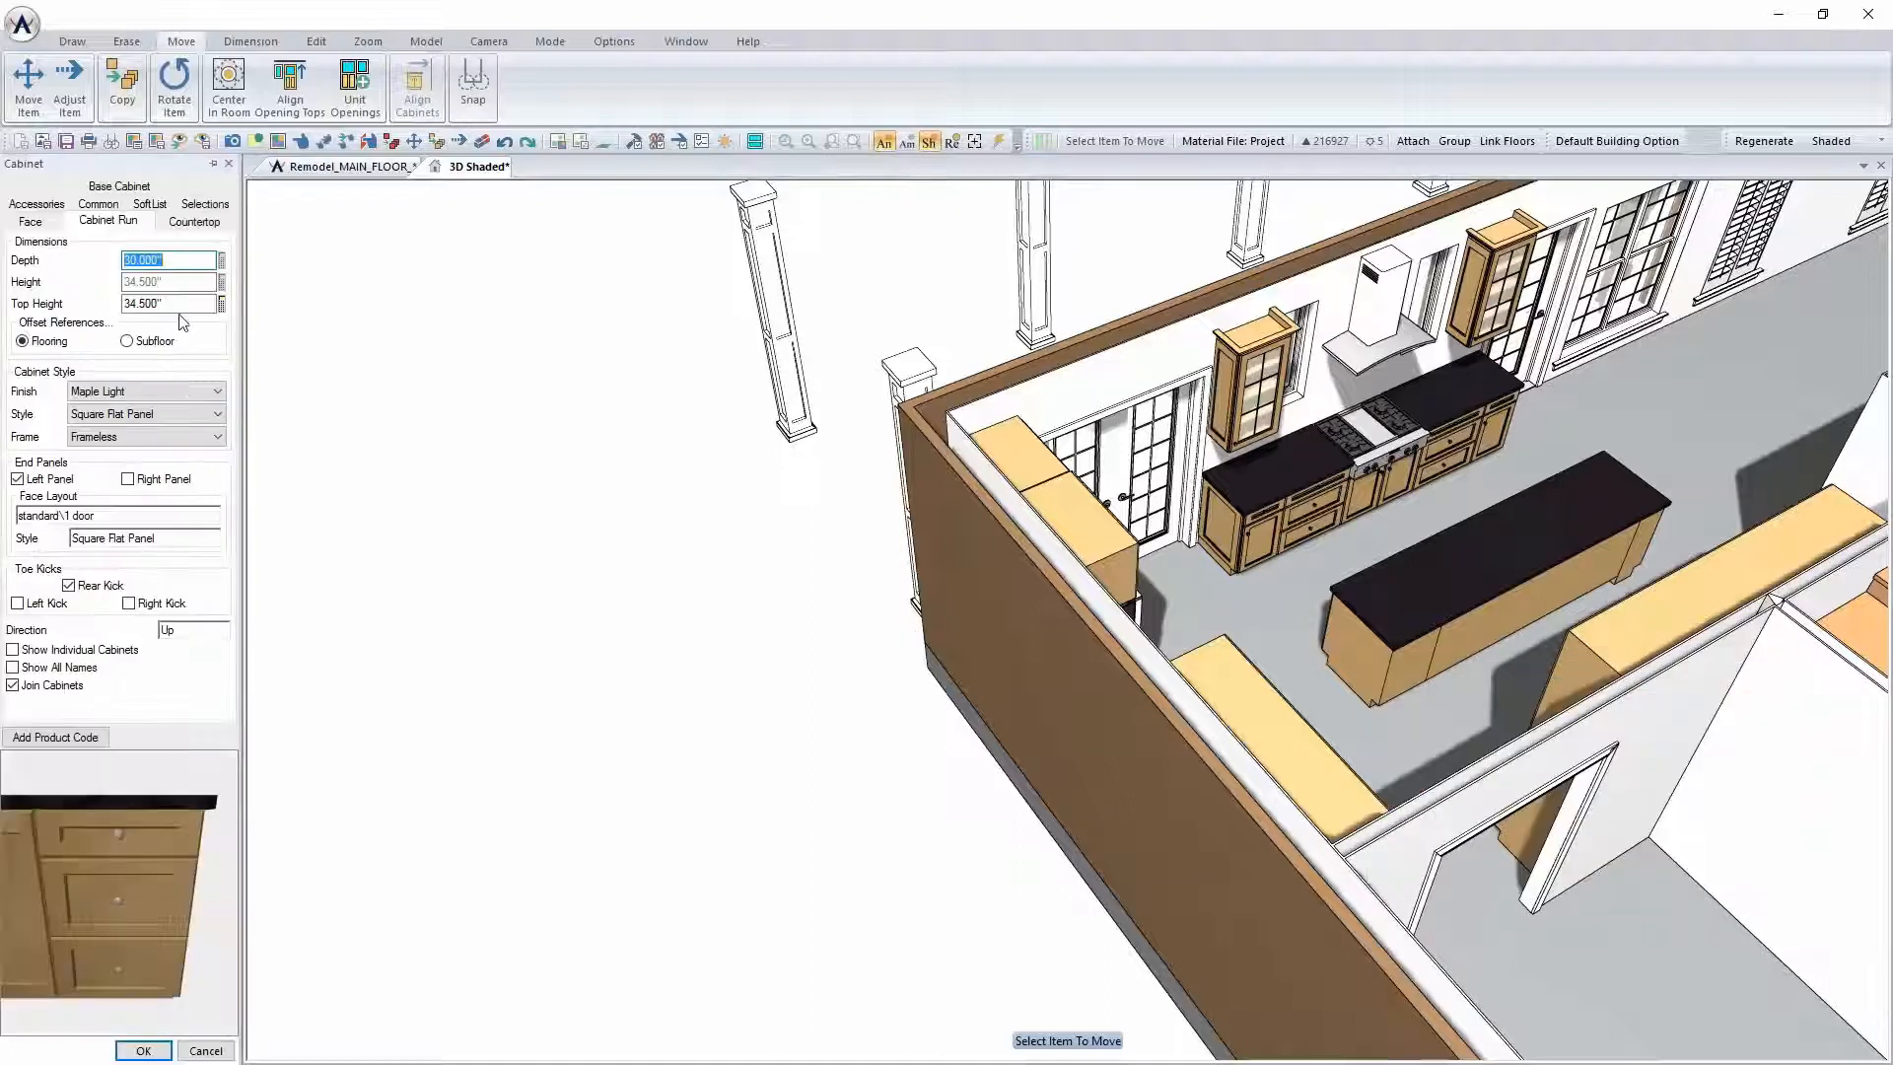
{"action": "left_click", "coordinate": [111, 201]}
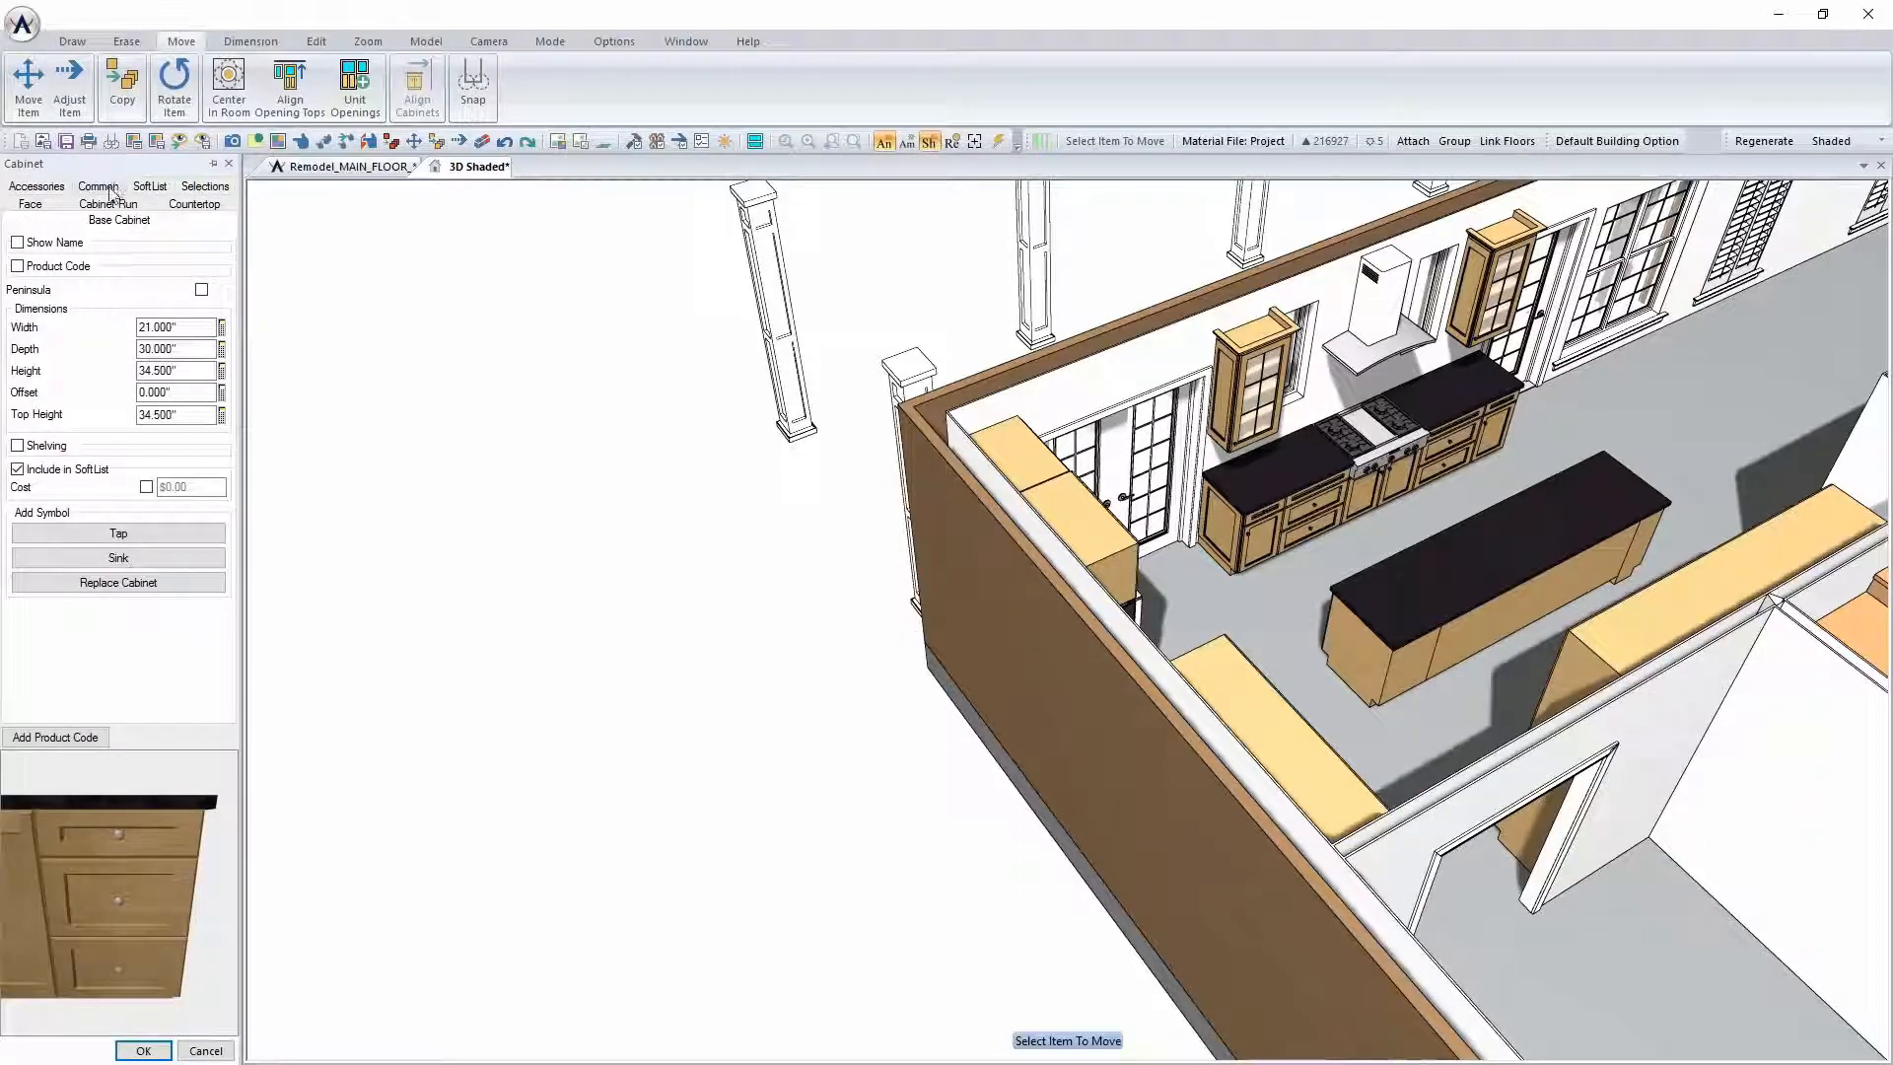
{"action": "left_click", "coordinate": [108, 203]}
{"action": "left_click", "coordinate": [127, 479]}
{"action": "left_click", "coordinate": [73, 480]}
{"action": "left_click", "coordinate": [143, 1050]}
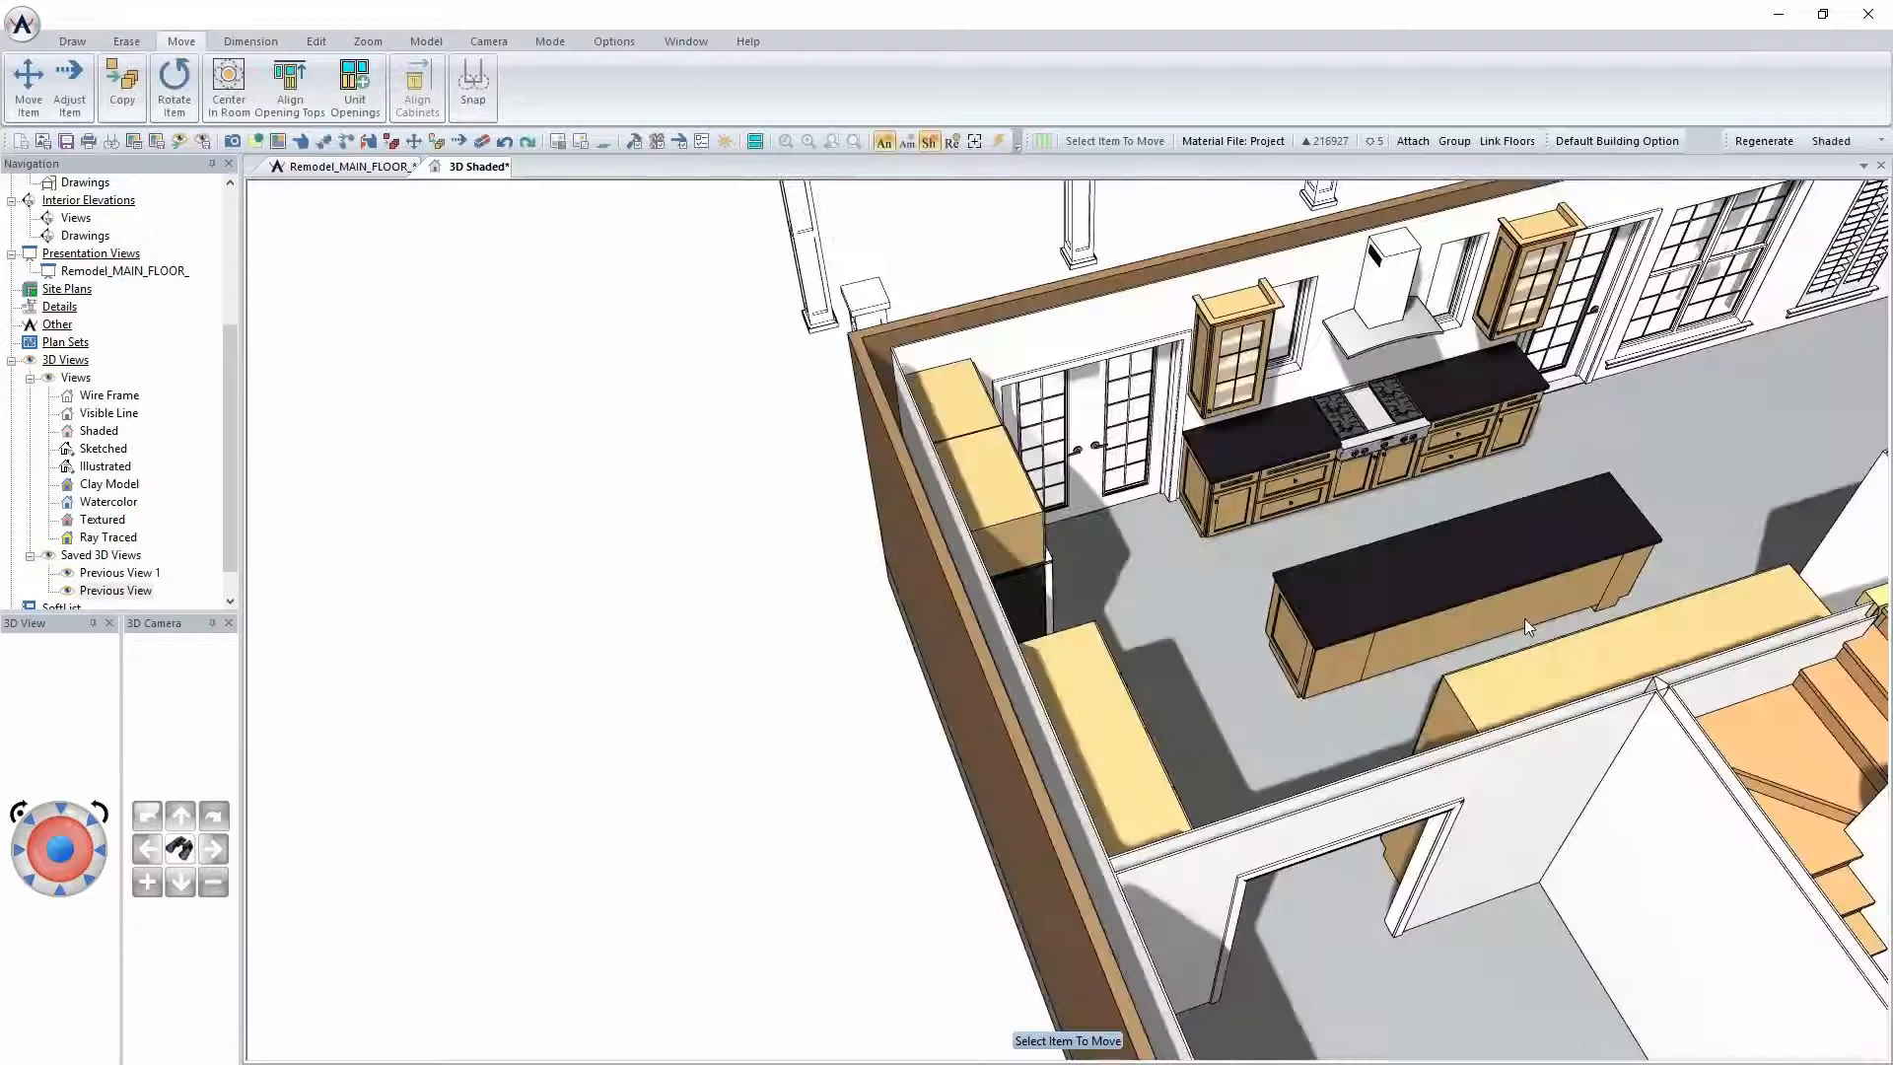
Turn on the Peninsula option for the 24" wide two-door island cabinet nearest the paneled end
{"action": "right_click", "coordinate": [1369, 648]}
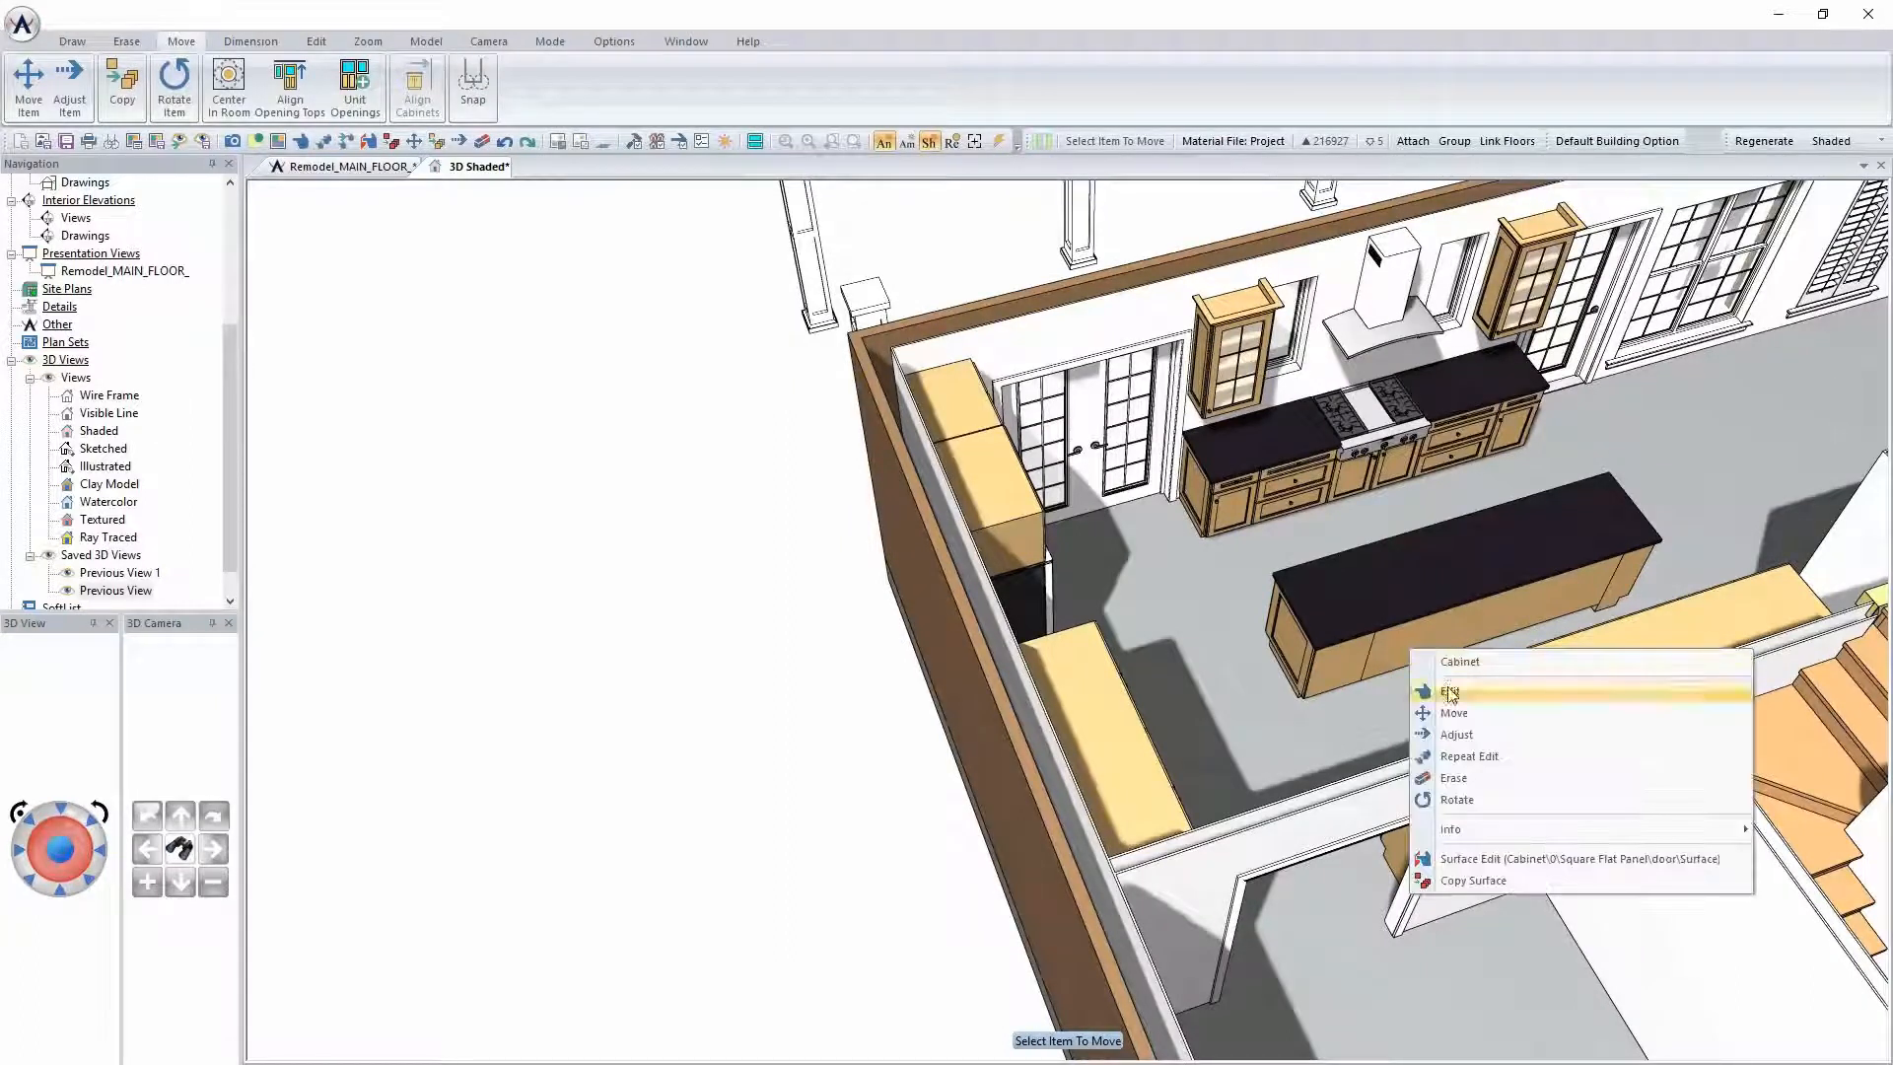
{"action": "left_click", "coordinate": [1449, 689]}
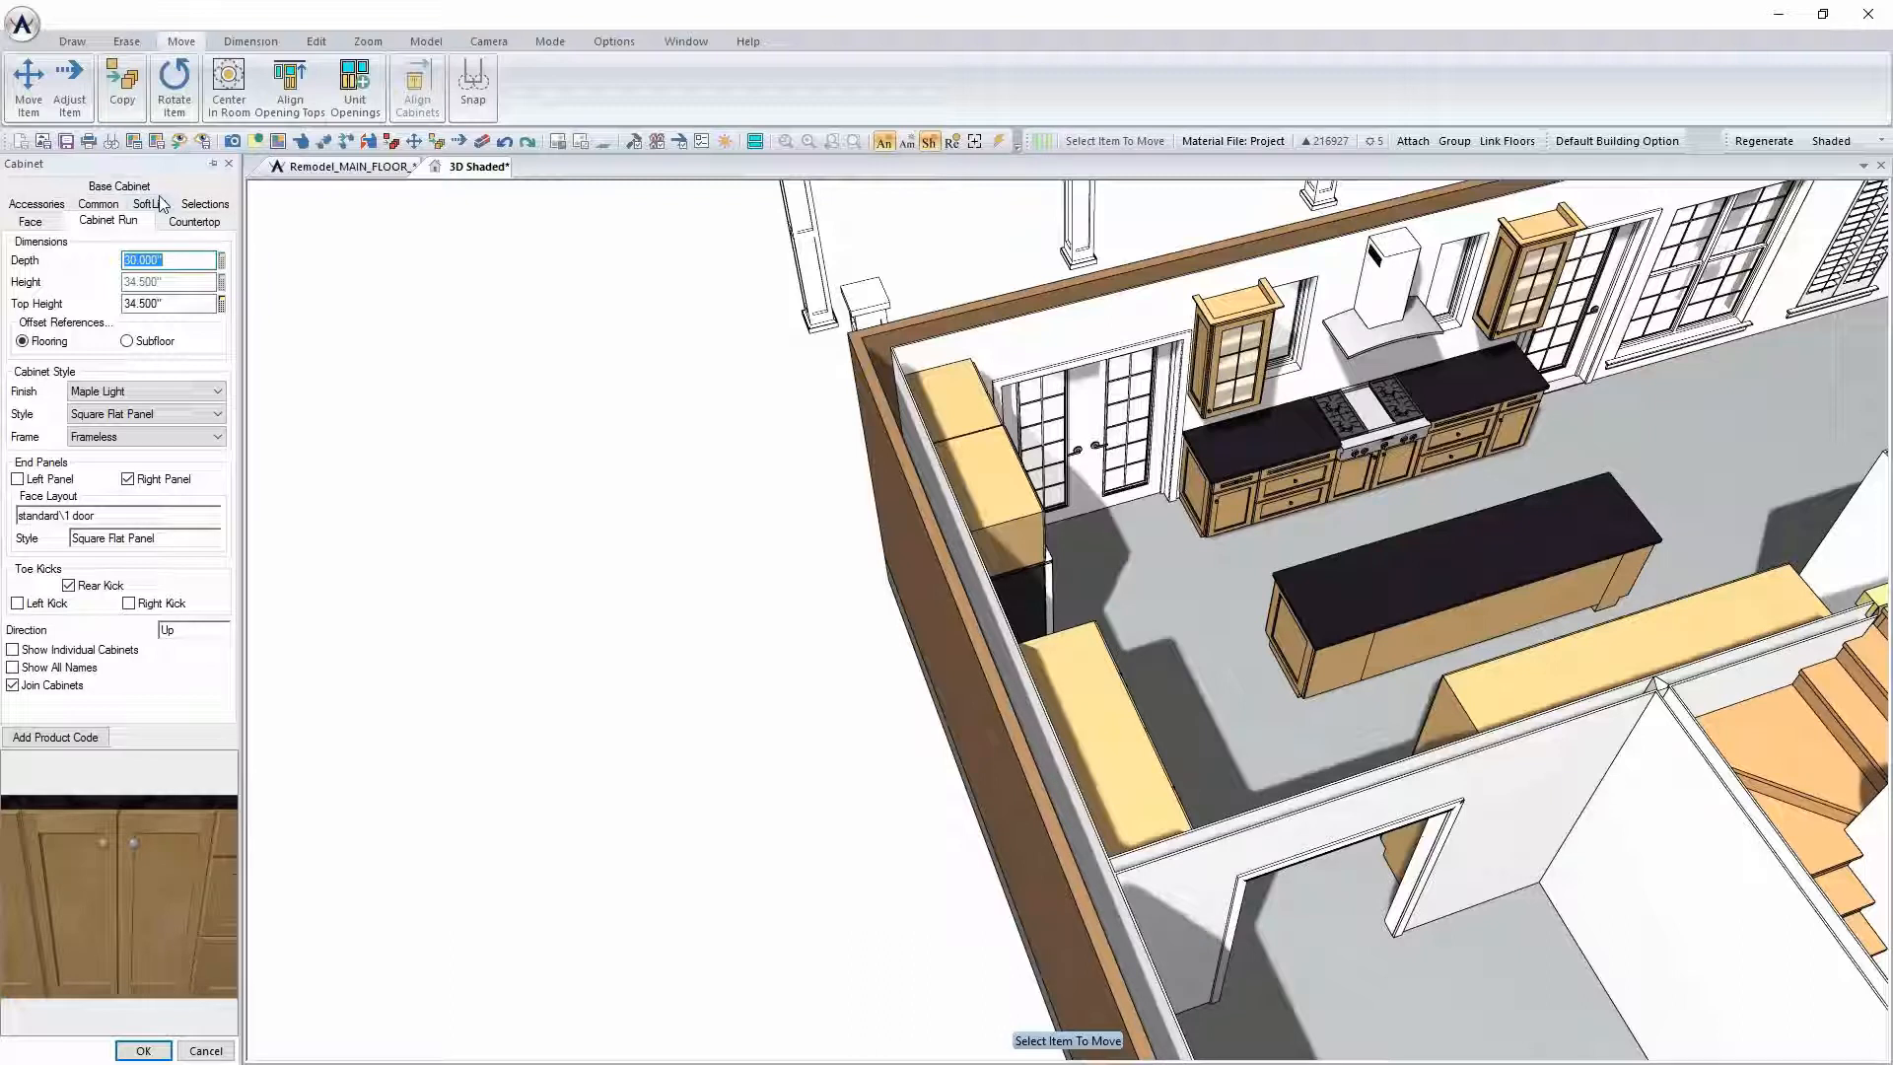
{"action": "left_click", "coordinate": [130, 187]}
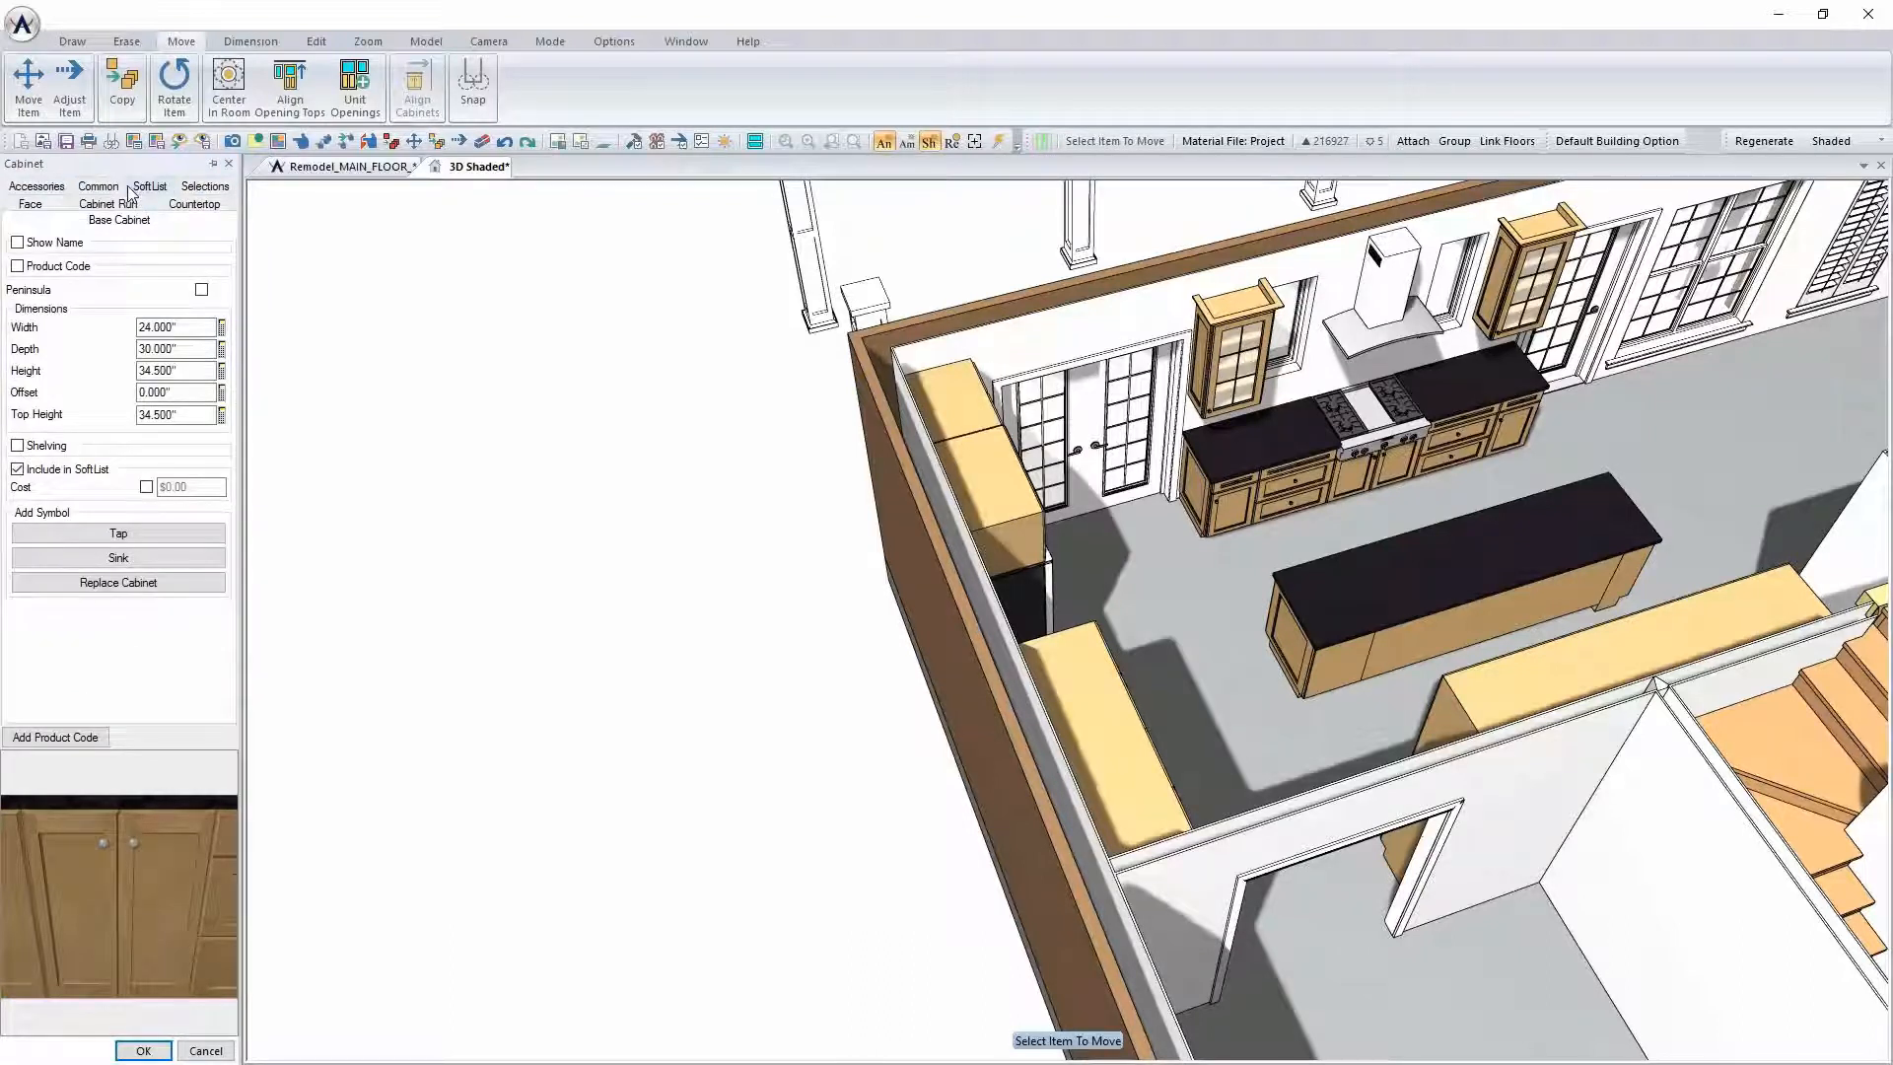
{"action": "left_click", "coordinate": [108, 205]}
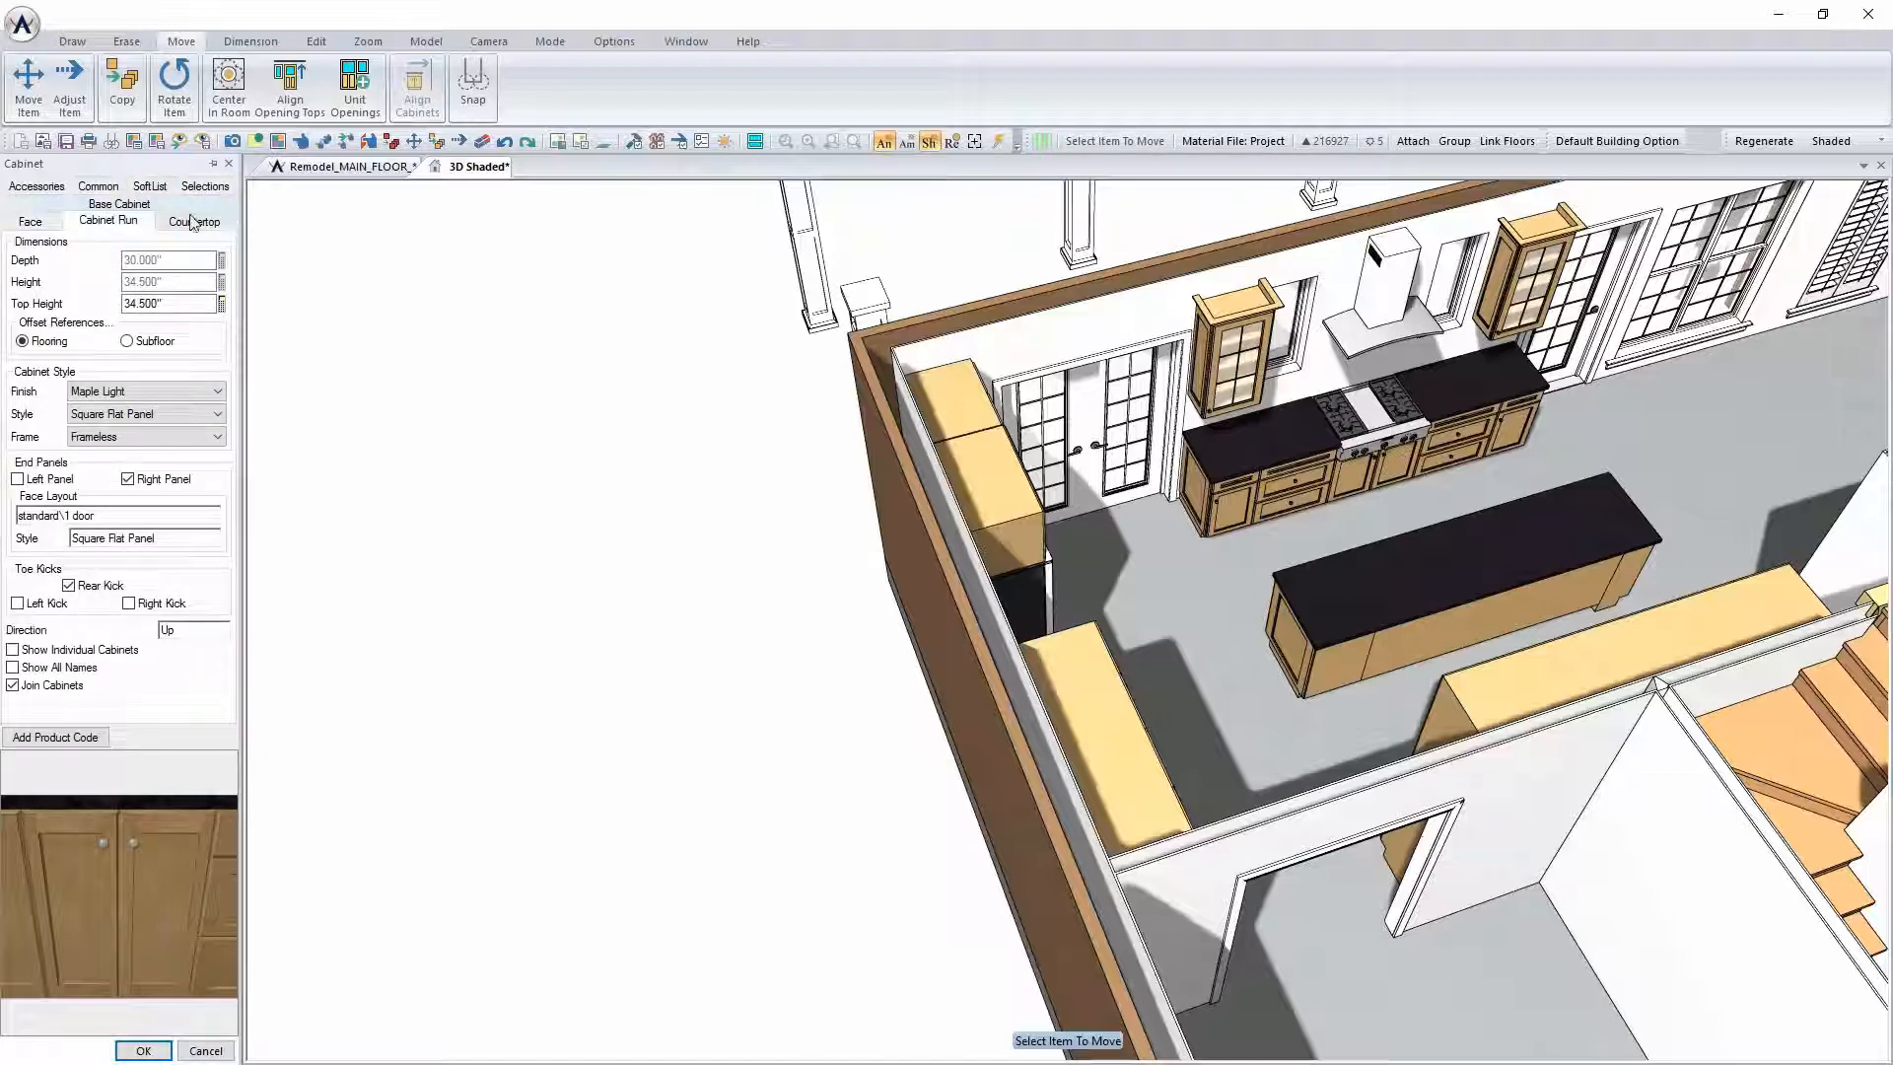
{"action": "left_click", "coordinate": [31, 223]}
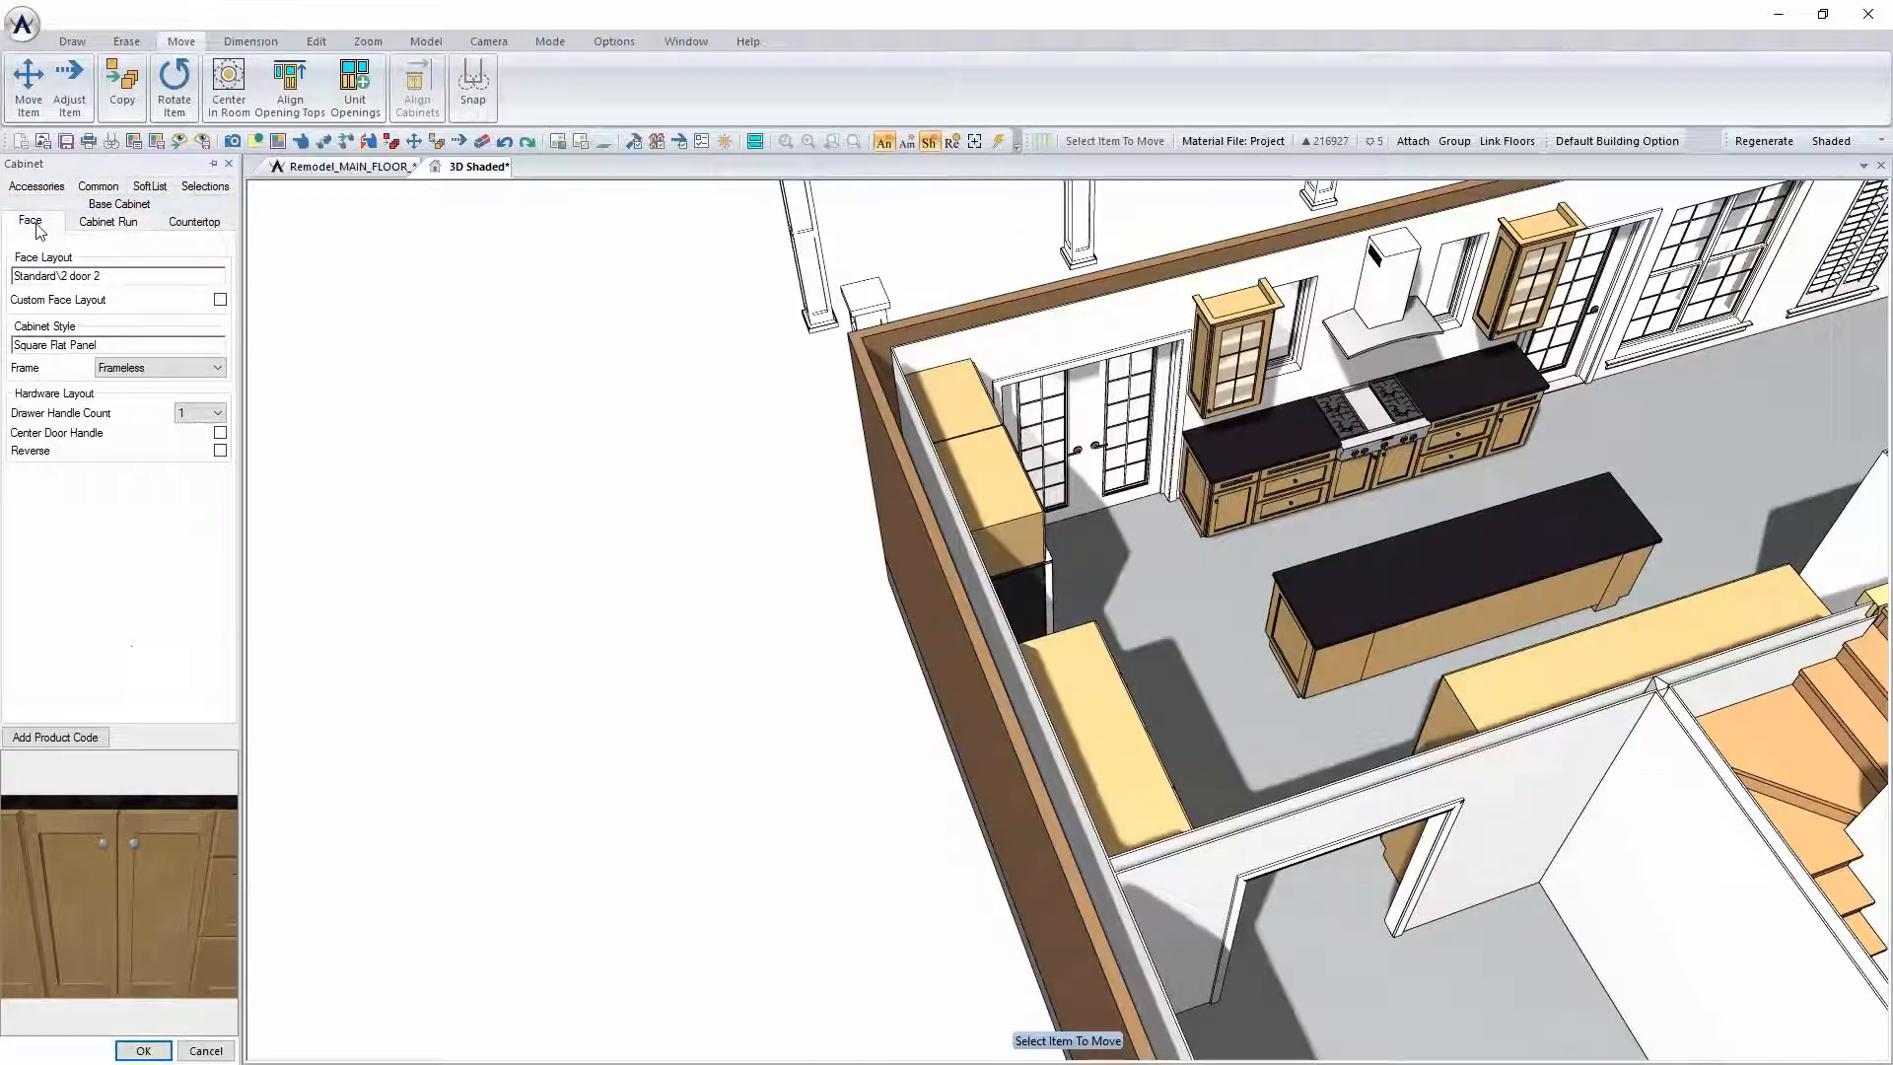
{"action": "left_click", "coordinate": [99, 222]}
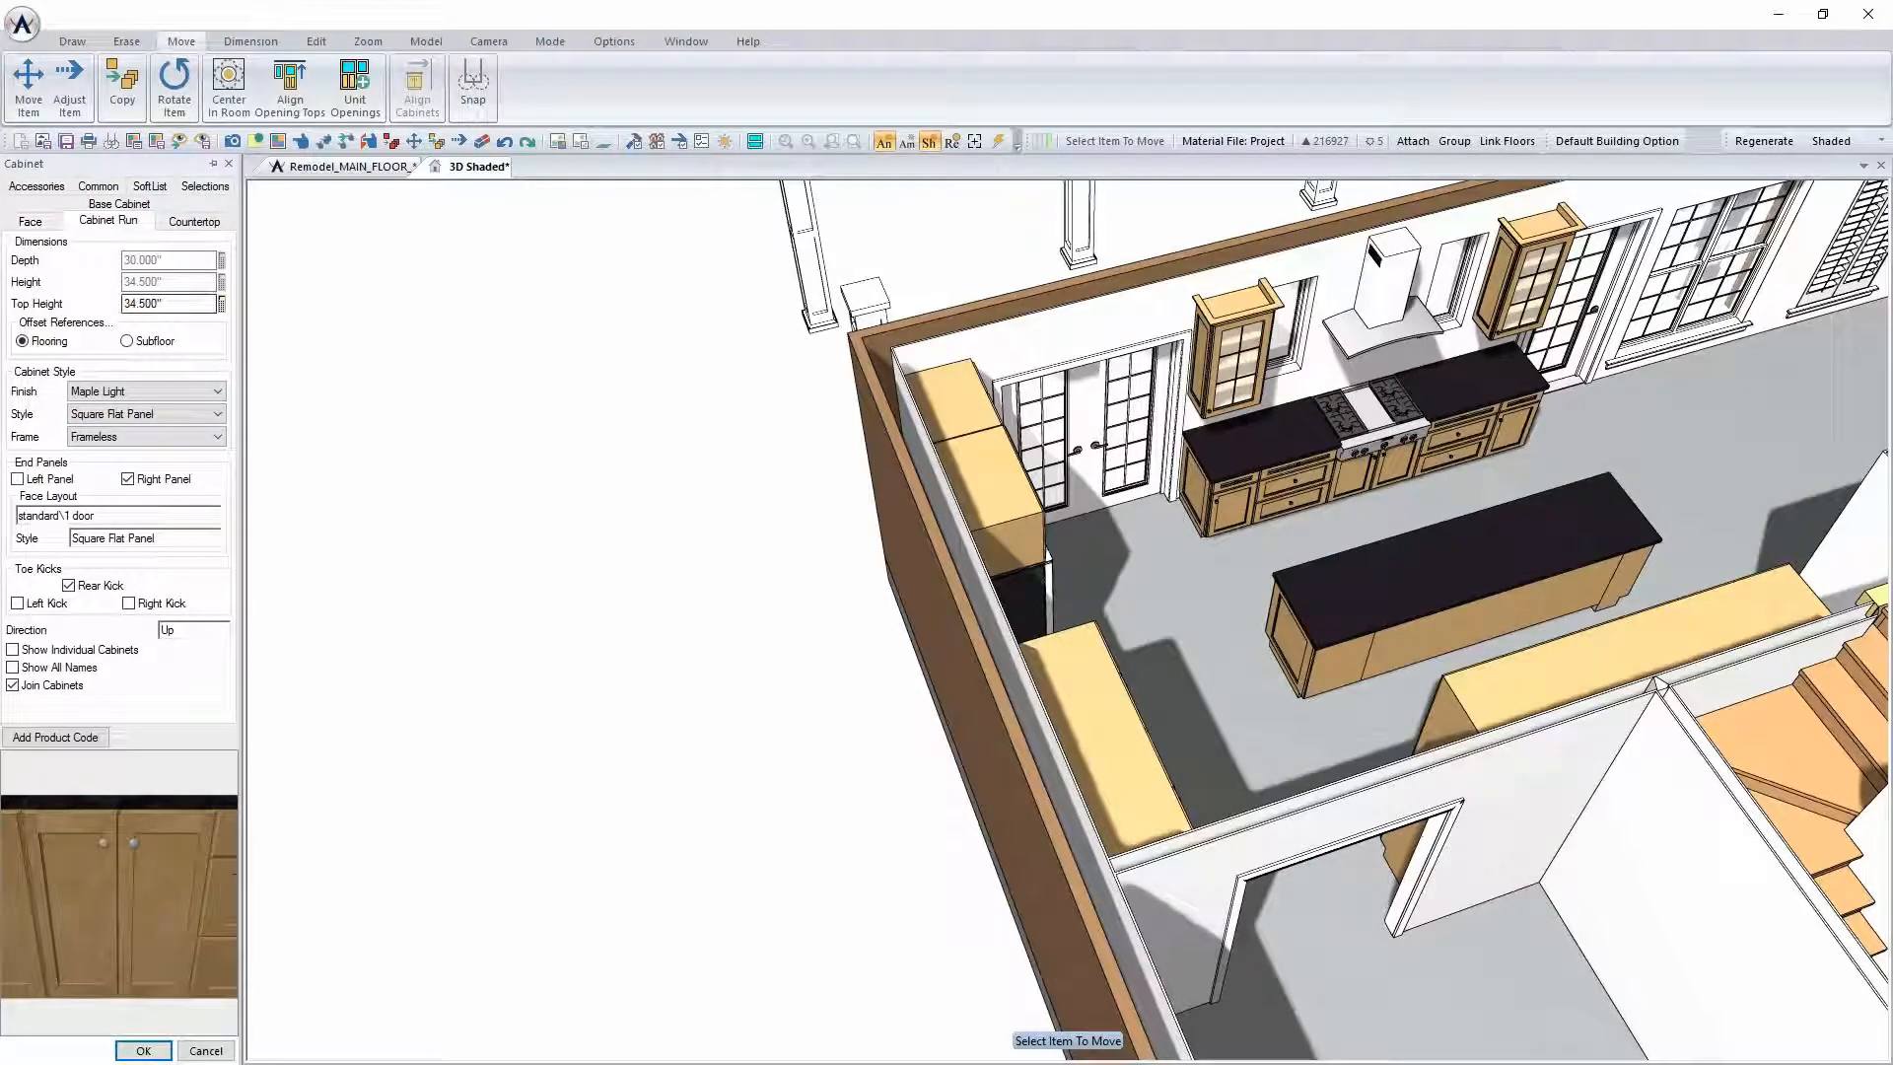
{"action": "left_click", "coordinate": [128, 205]}
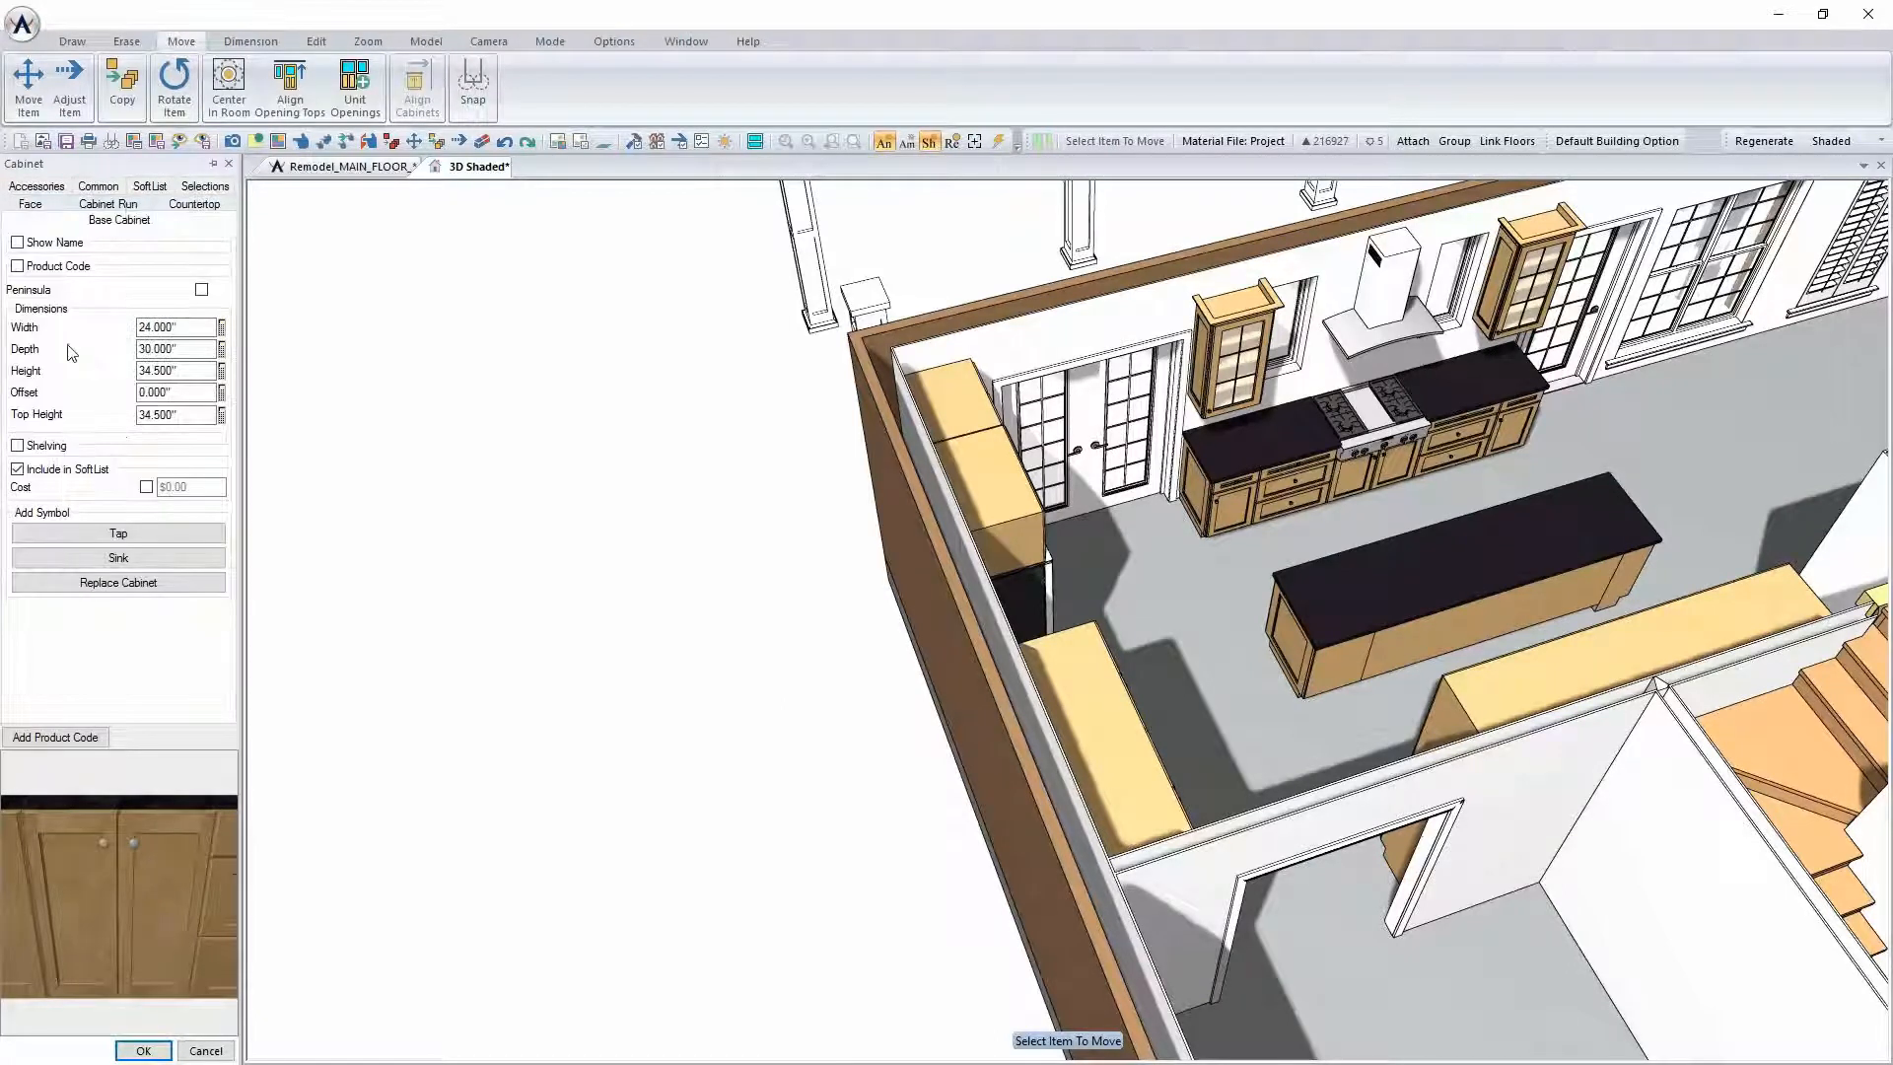
{"action": "left_click", "coordinate": [203, 291]}
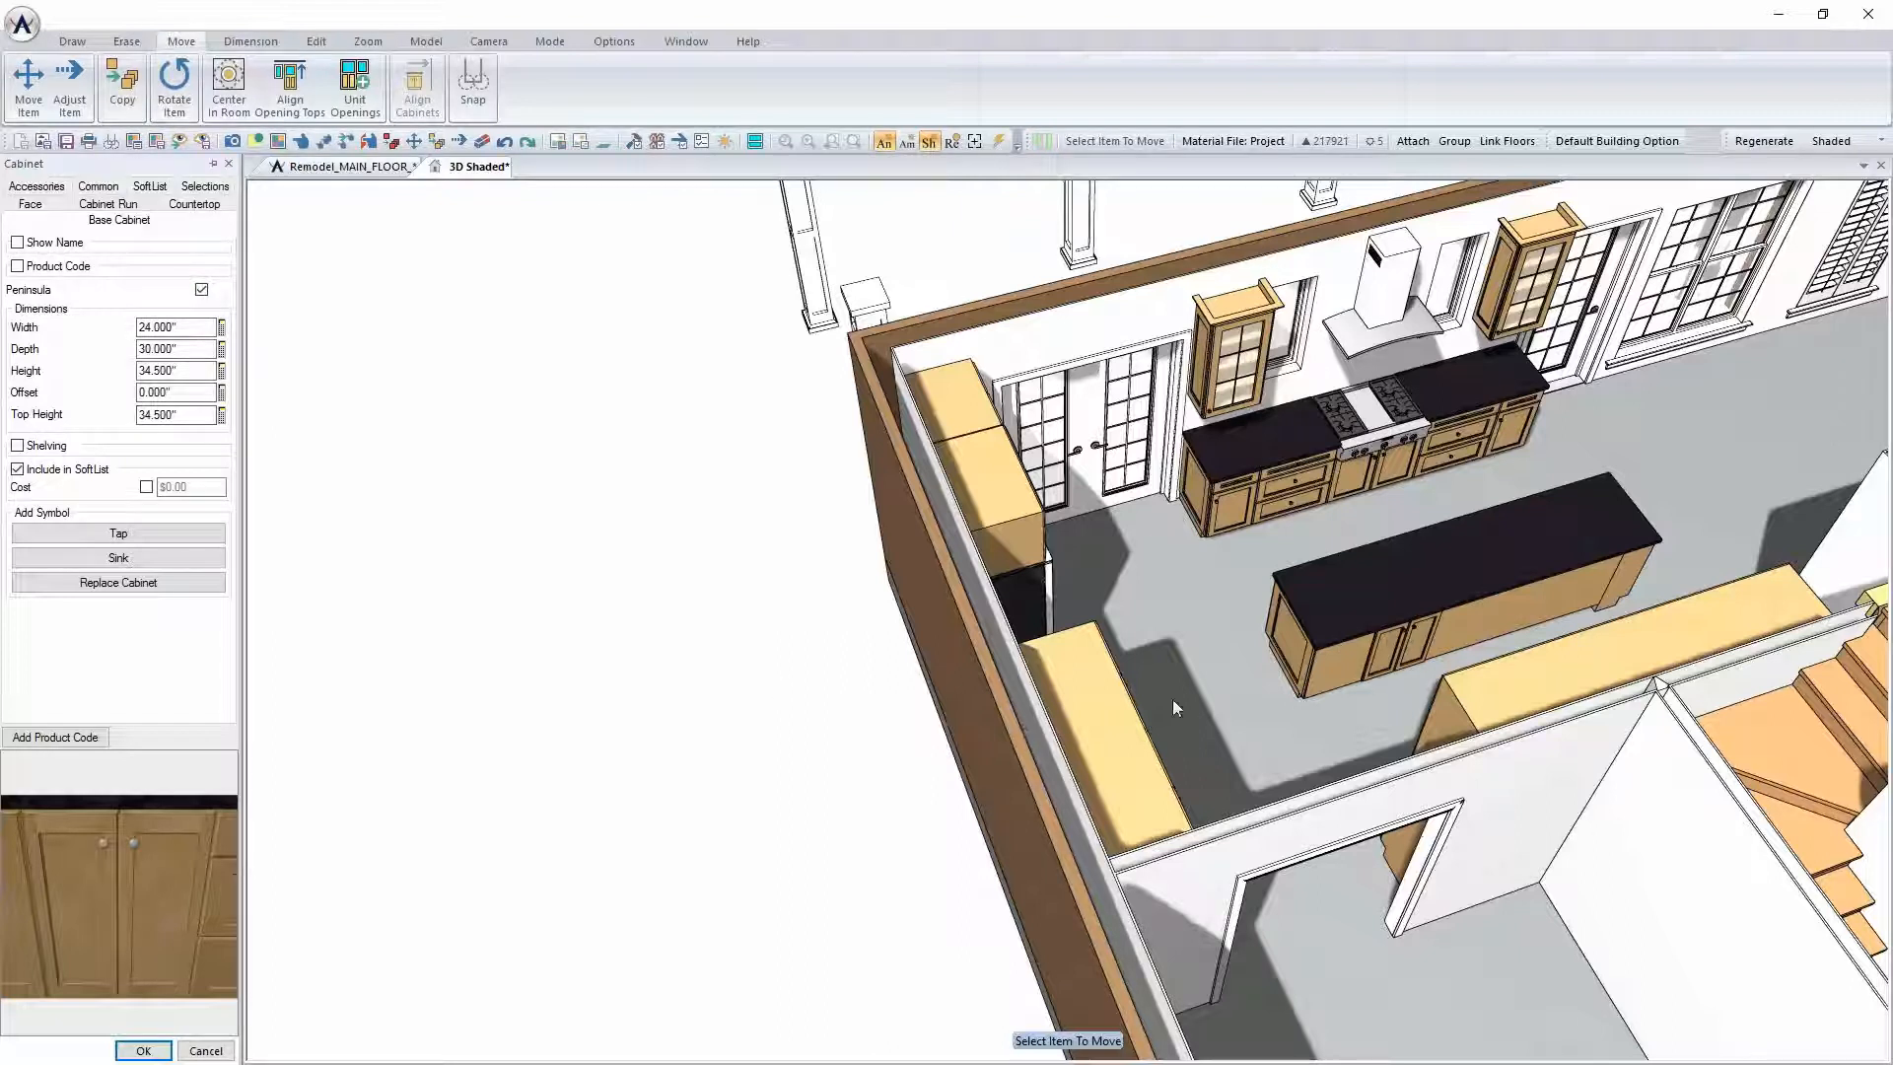
{"action": "left_click", "coordinate": [170, 1051]}
Repeat the Peninsula edit on the island's end drawer cabinet and the remaining cabinets of the run
{"action": "right_click", "coordinate": [1327, 659]}
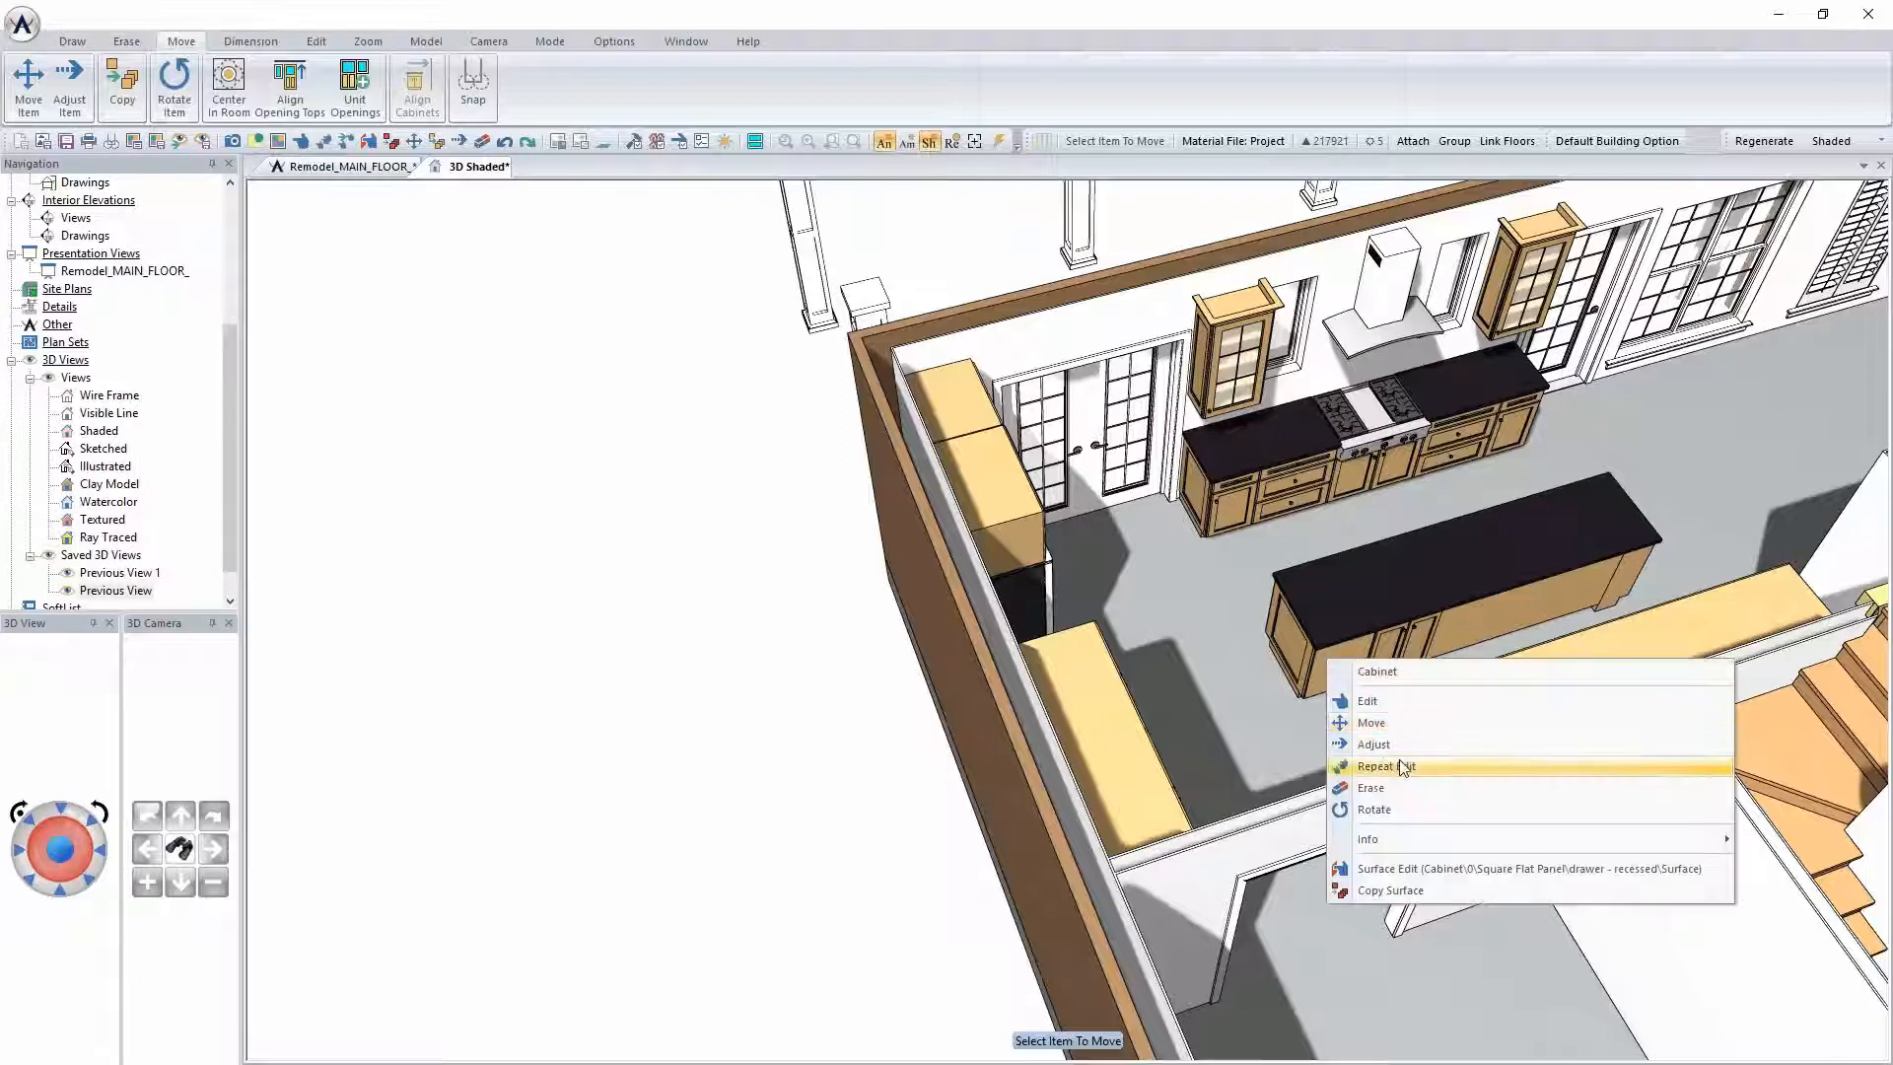
{"action": "left_click", "coordinate": [1400, 767]}
{"action": "right_click", "coordinate": [1475, 617]}
{"action": "left_click", "coordinate": [1538, 726]}
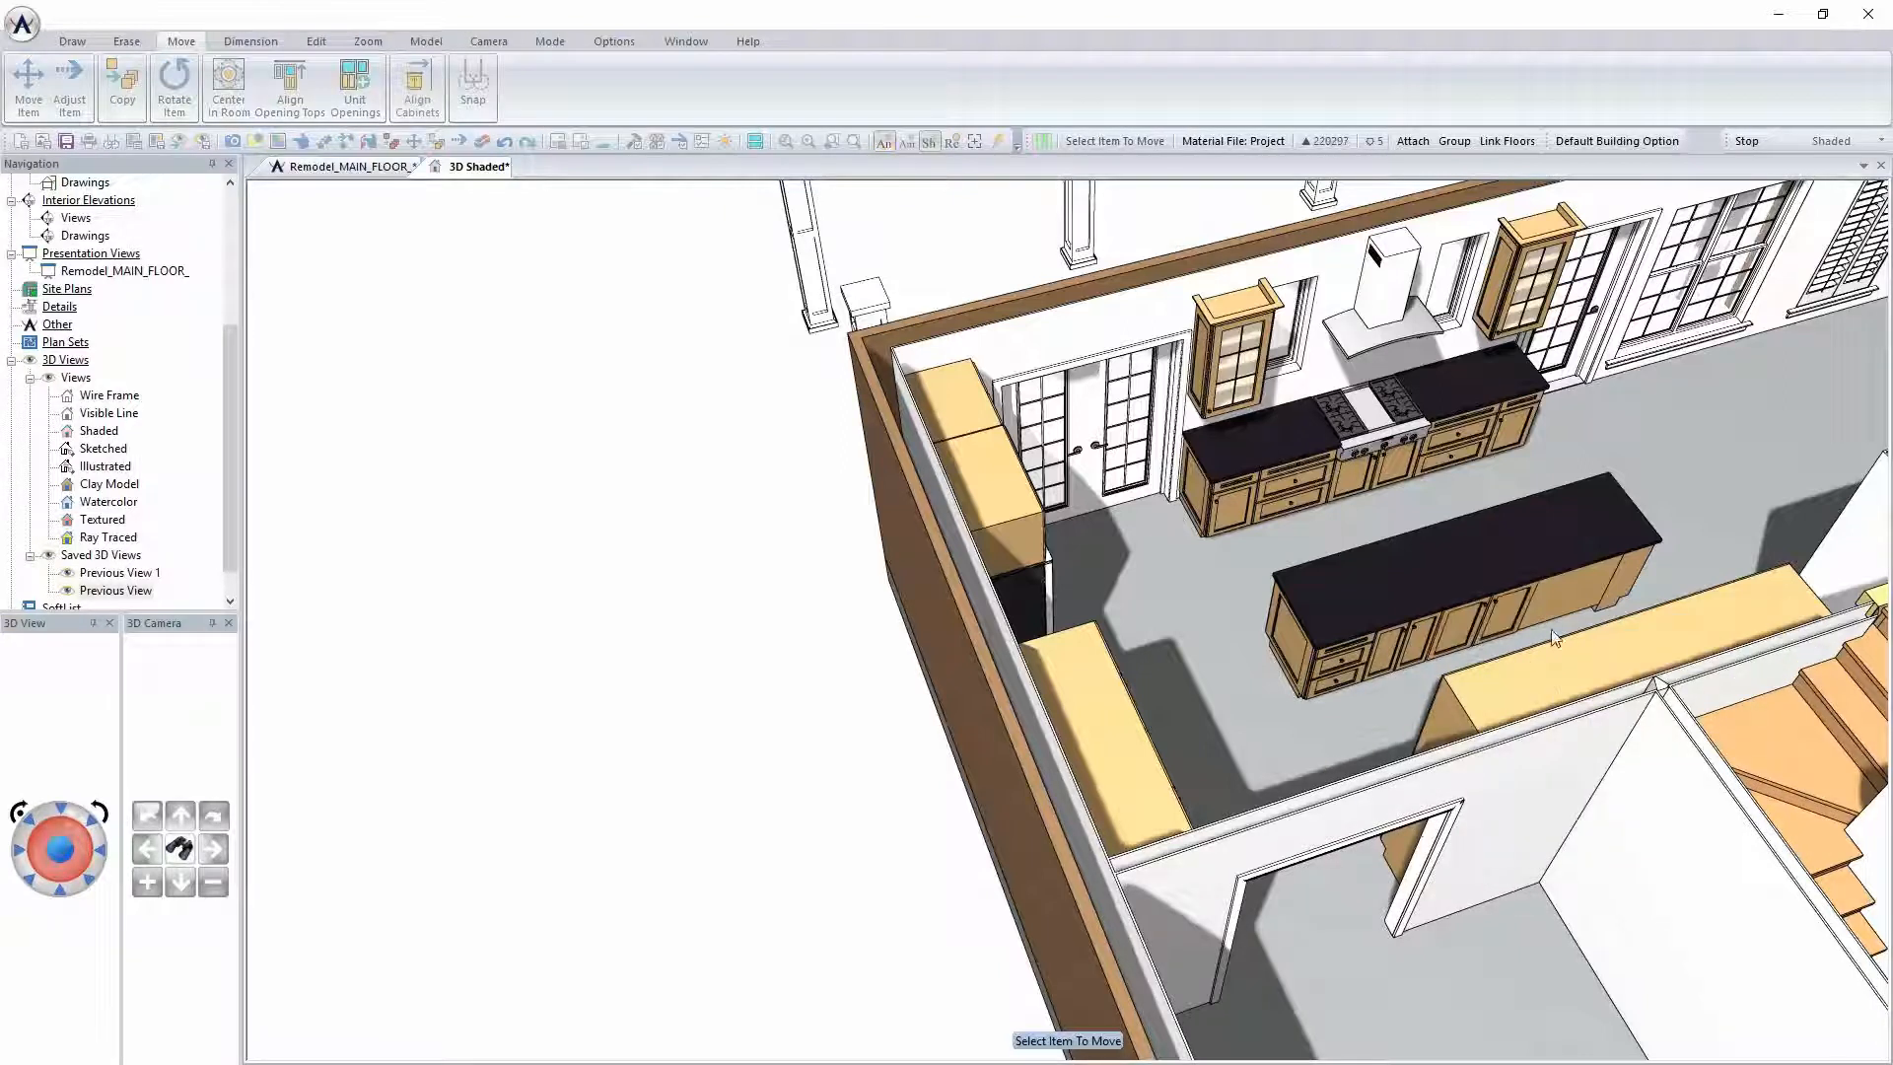
{"action": "right_click", "coordinate": [1554, 599]}
{"action": "left_click", "coordinate": [1644, 674]}
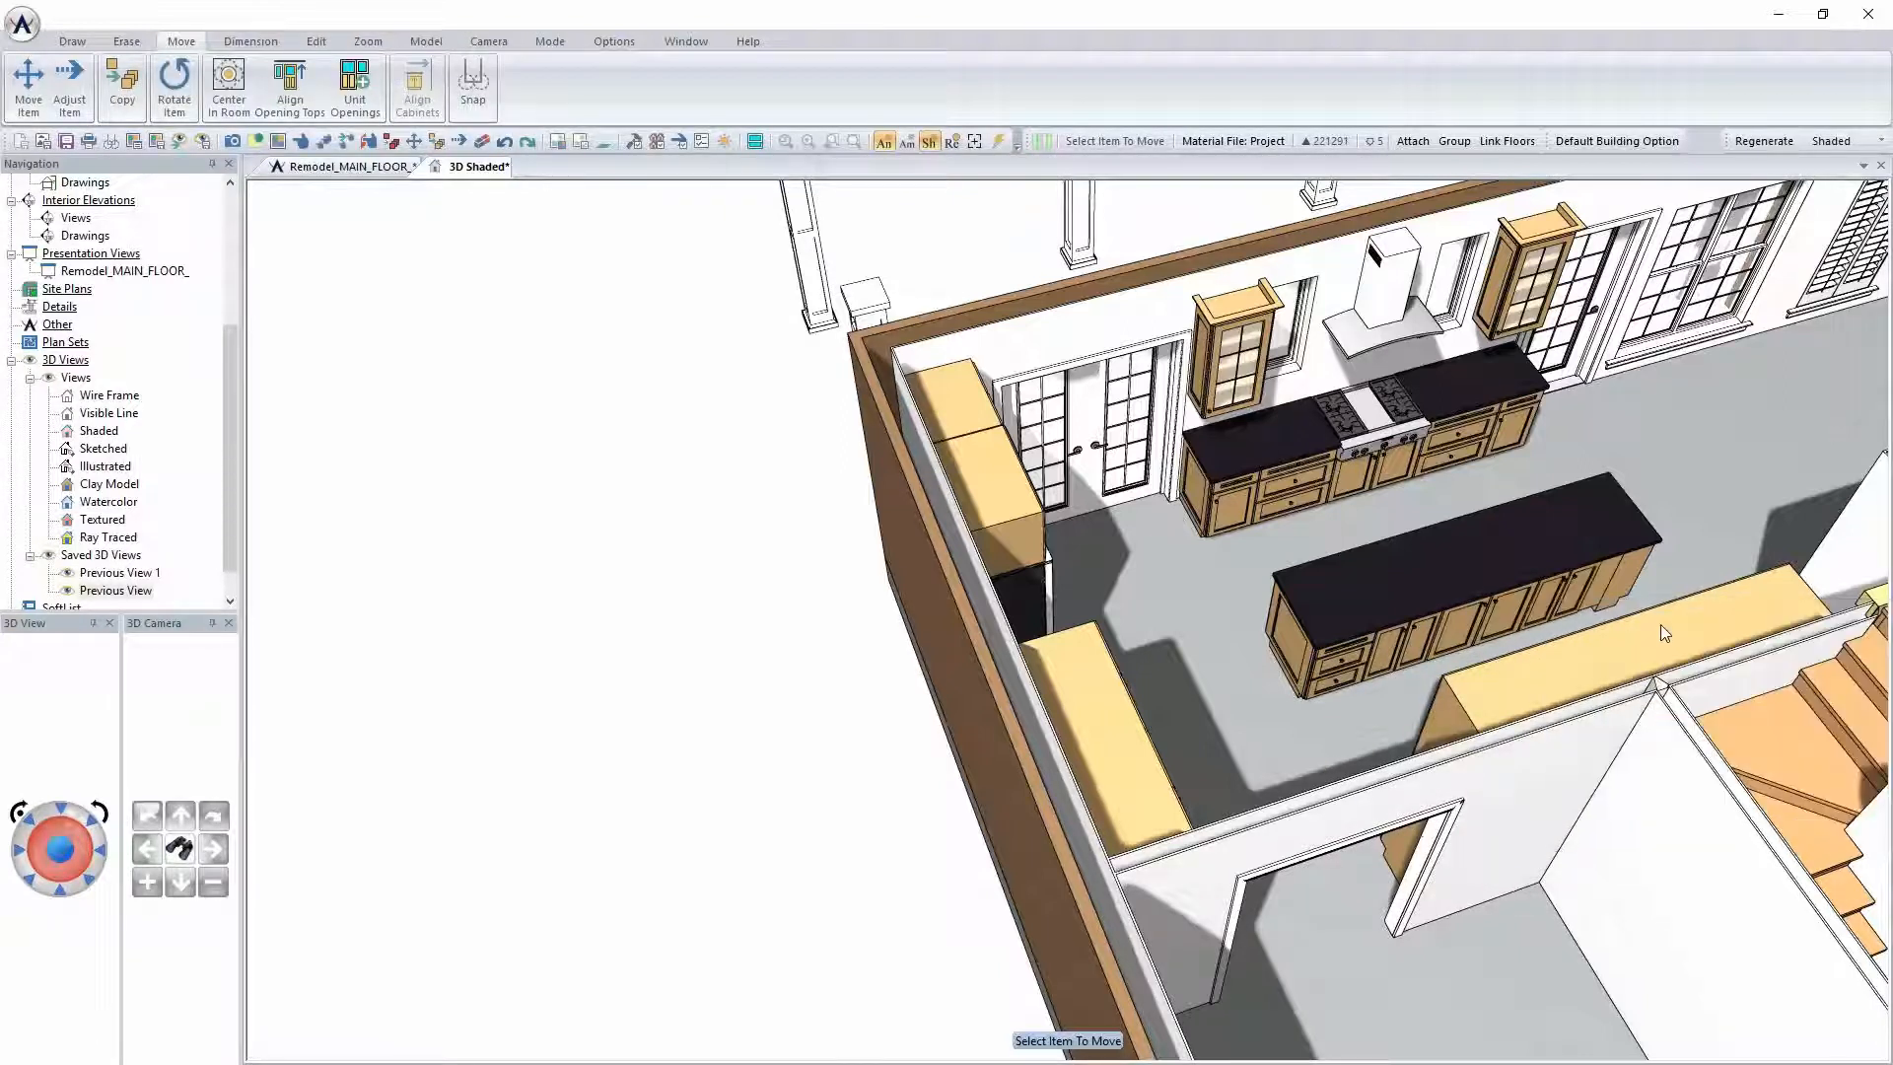
Undo all the Peninsula edits made to the island cabinets
{"action": "key", "text": "ctrl+z"}
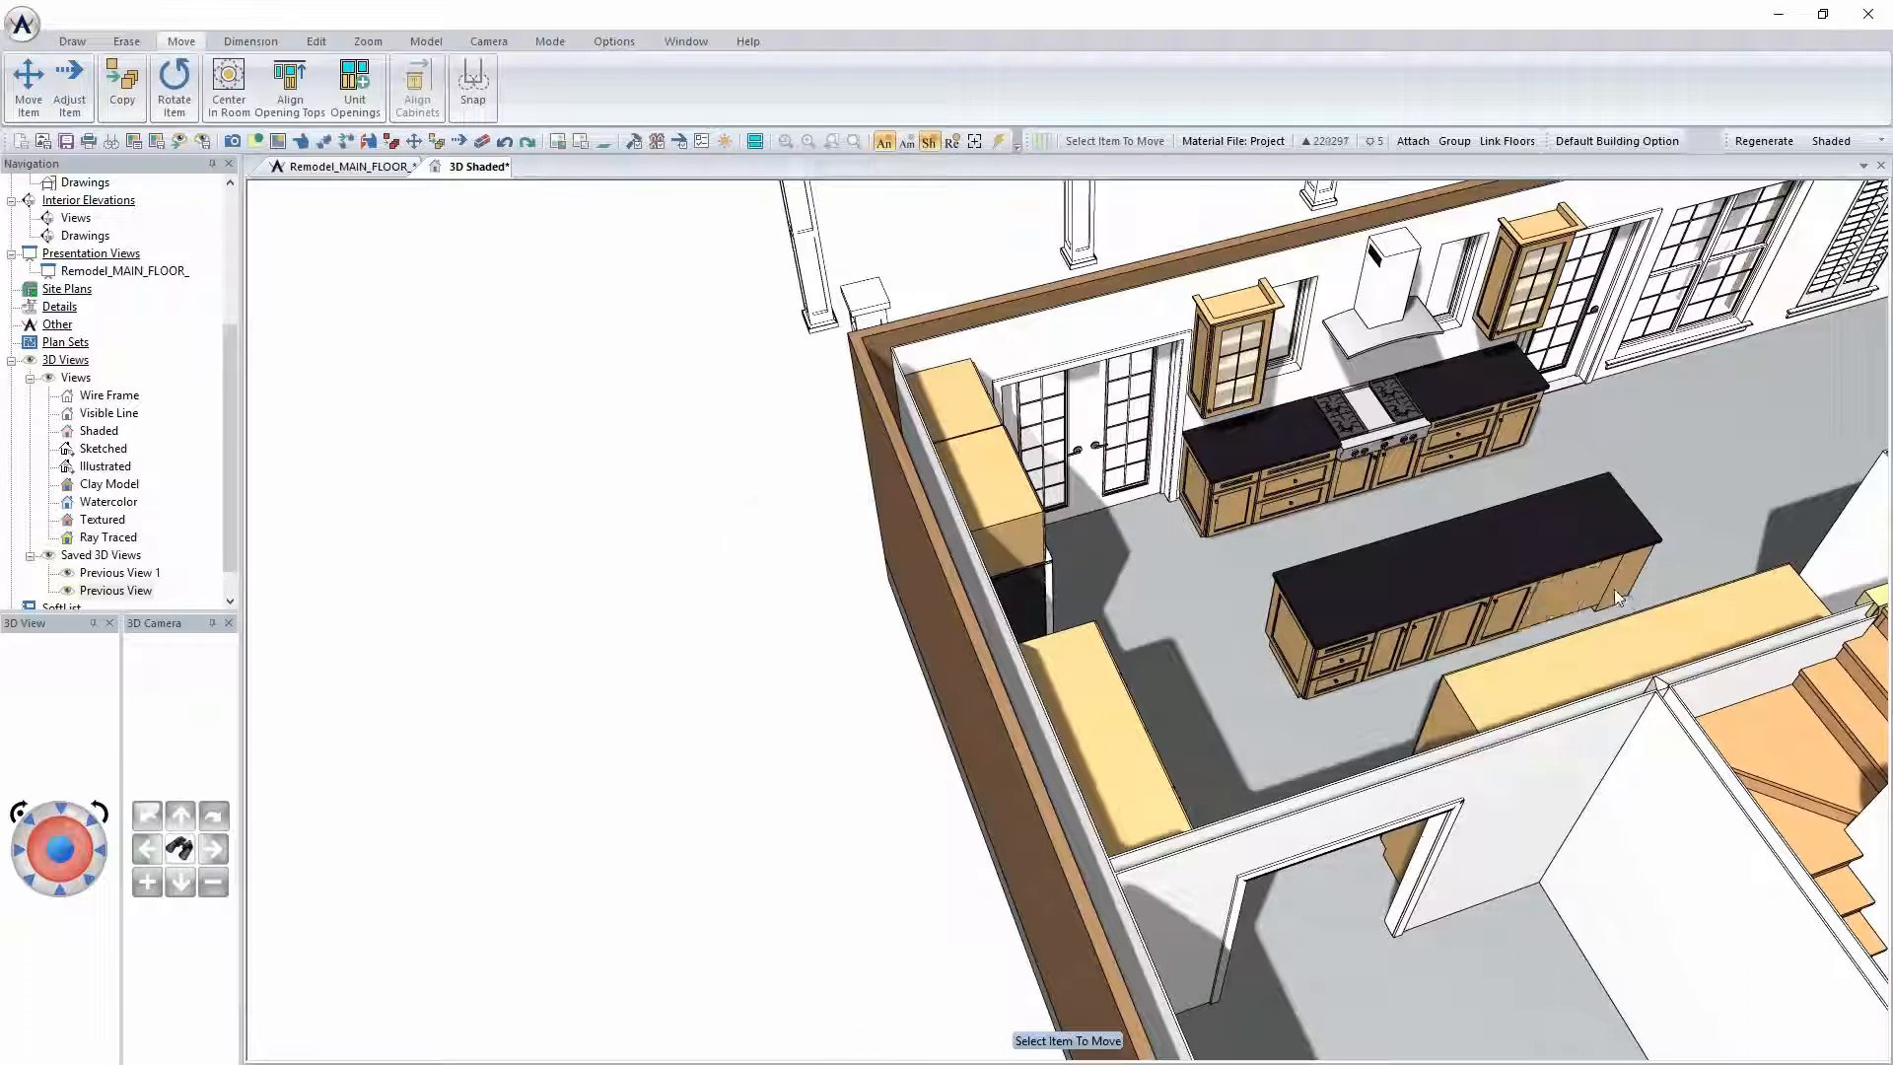
{"action": "key", "text": "ctrl+z"}
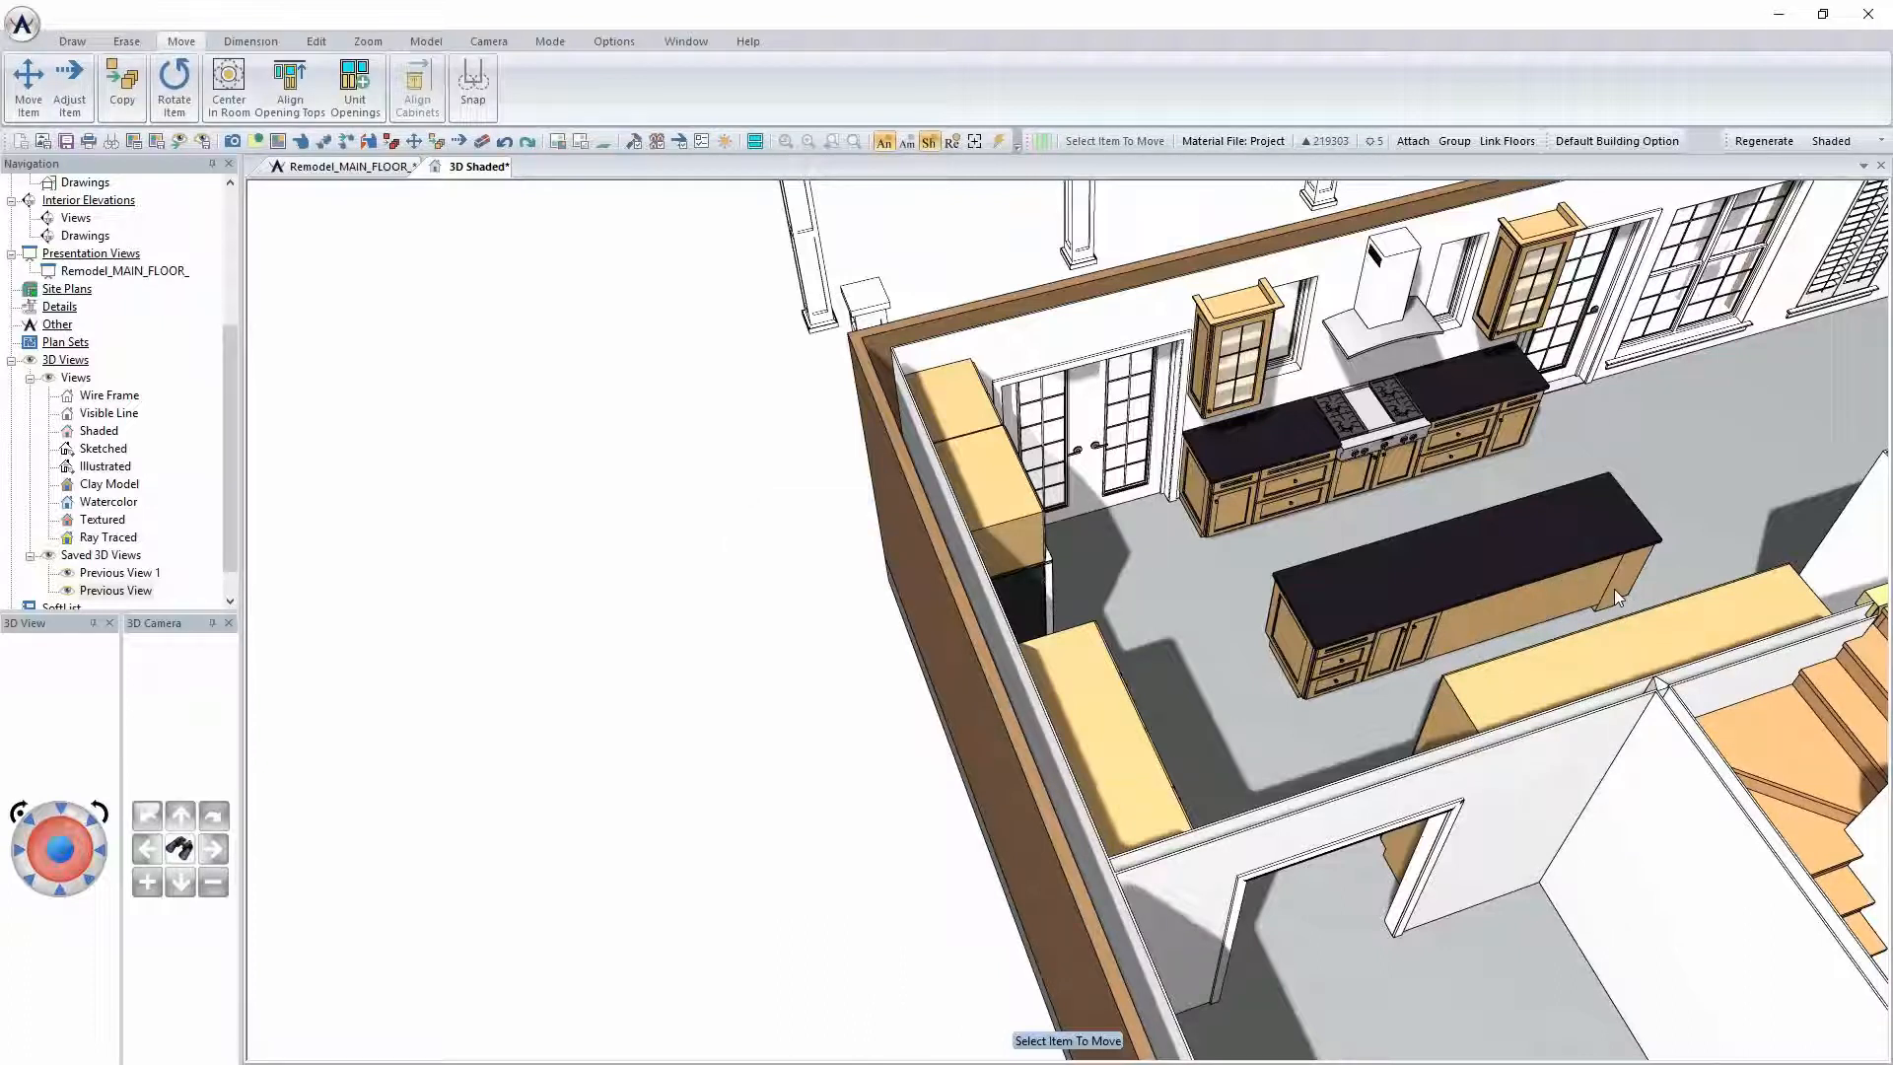
{"action": "key", "text": "ctrl+z"}
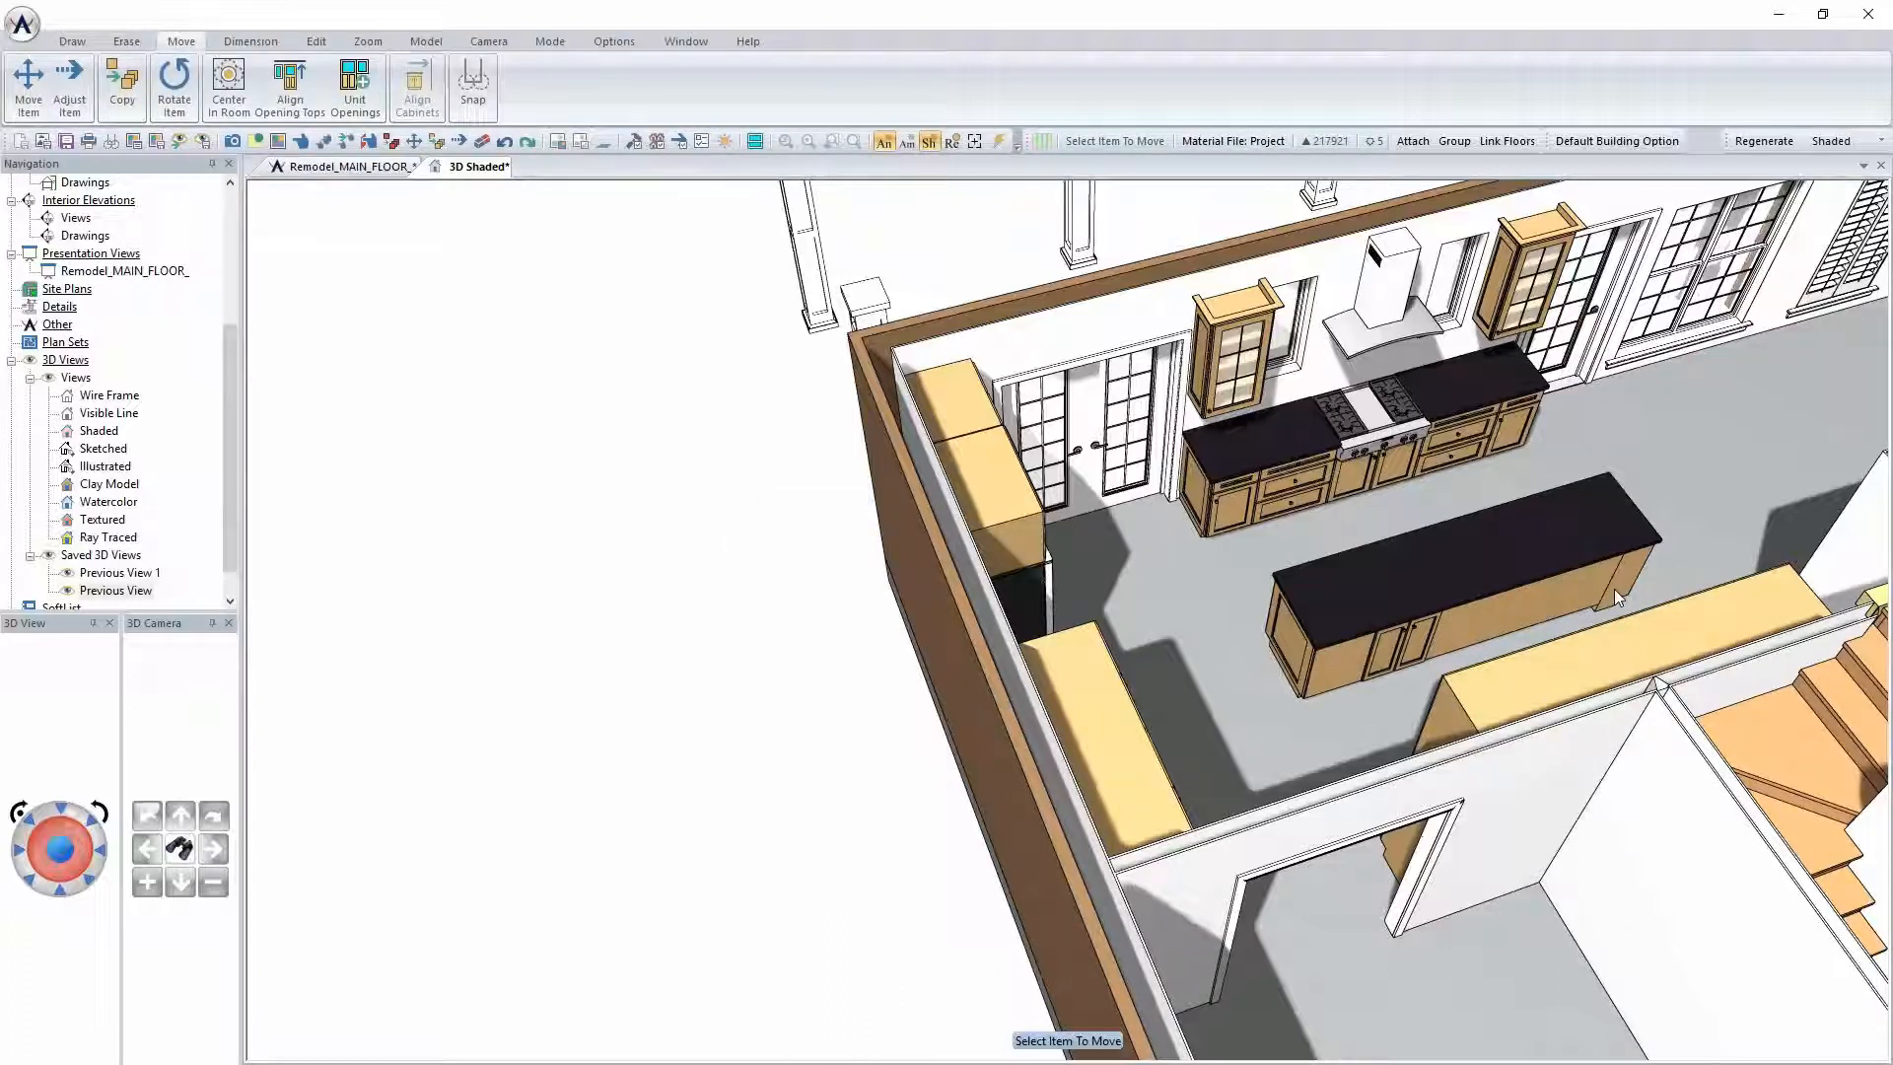
{"action": "key", "text": "ctrl+z"}
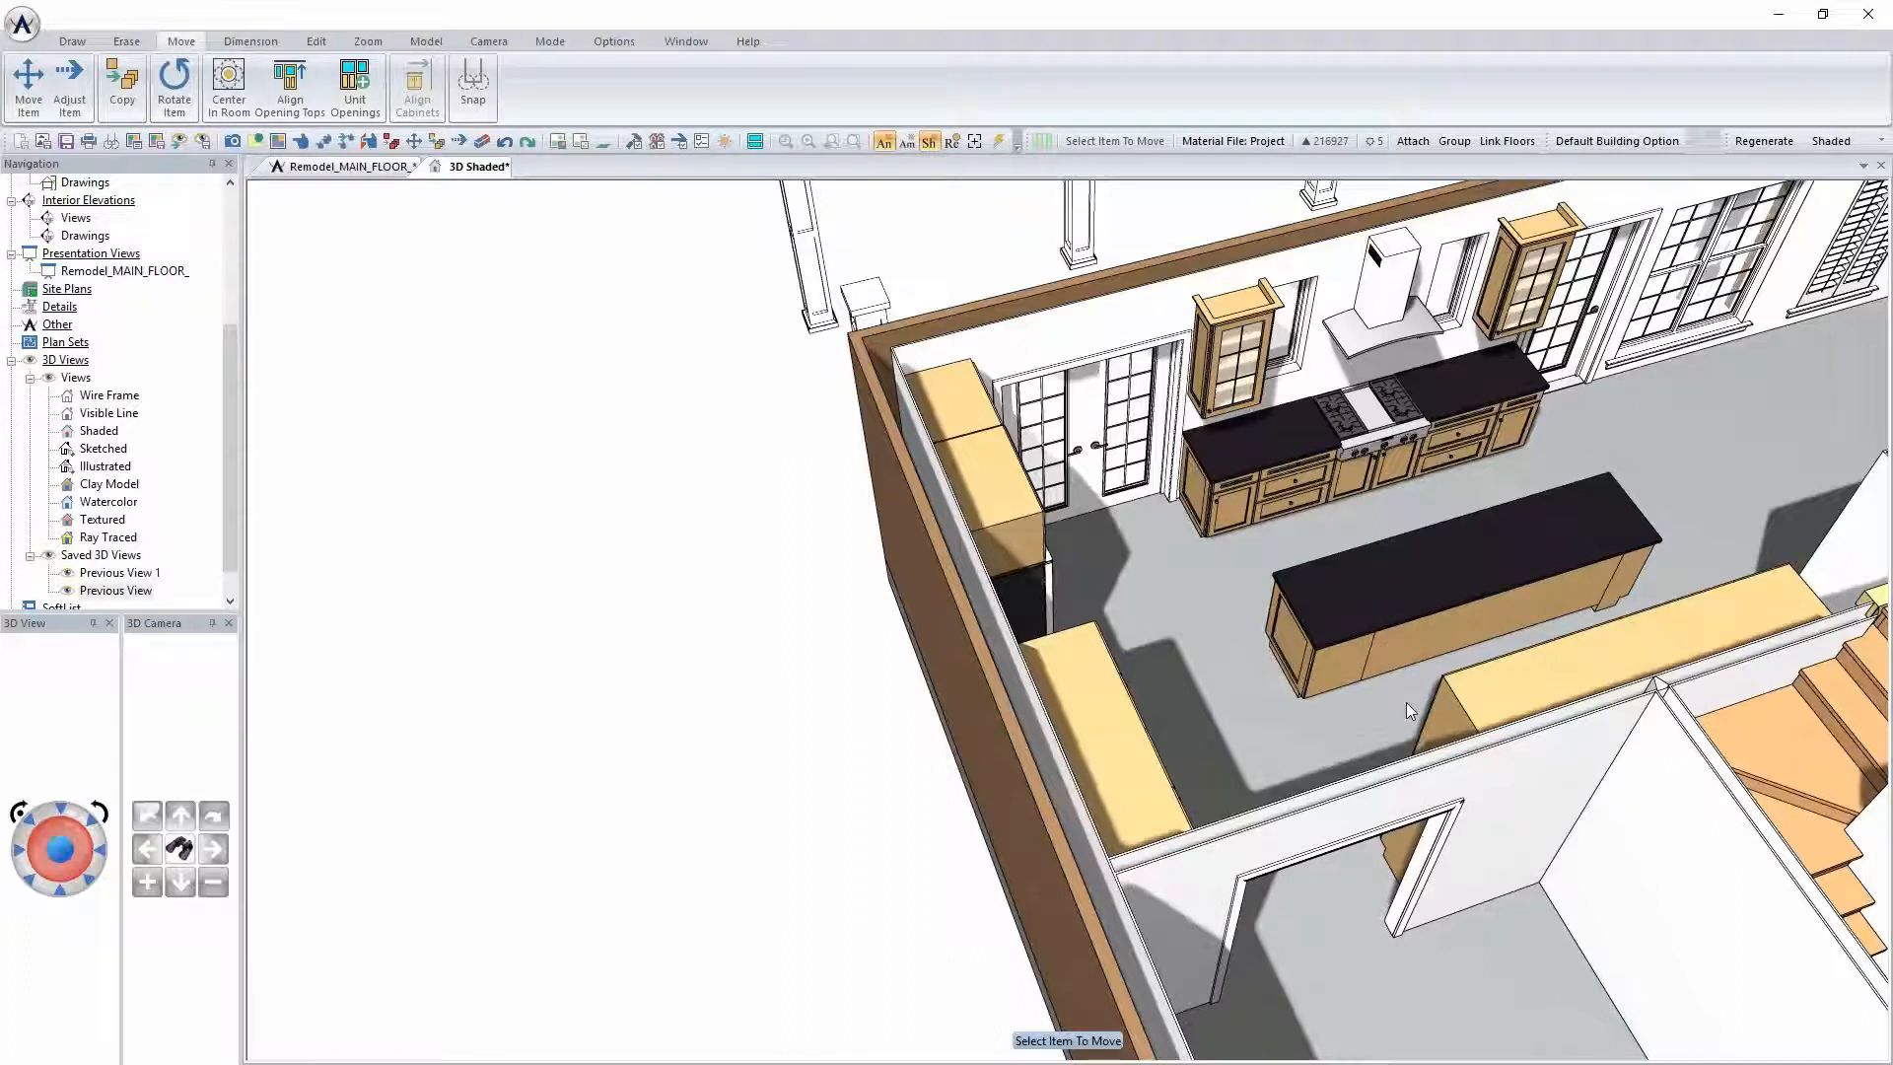
Remove the built-in countertop from the island's main cabinet run in the floor plan
{"action": "left_click", "coordinate": [323, 170]}
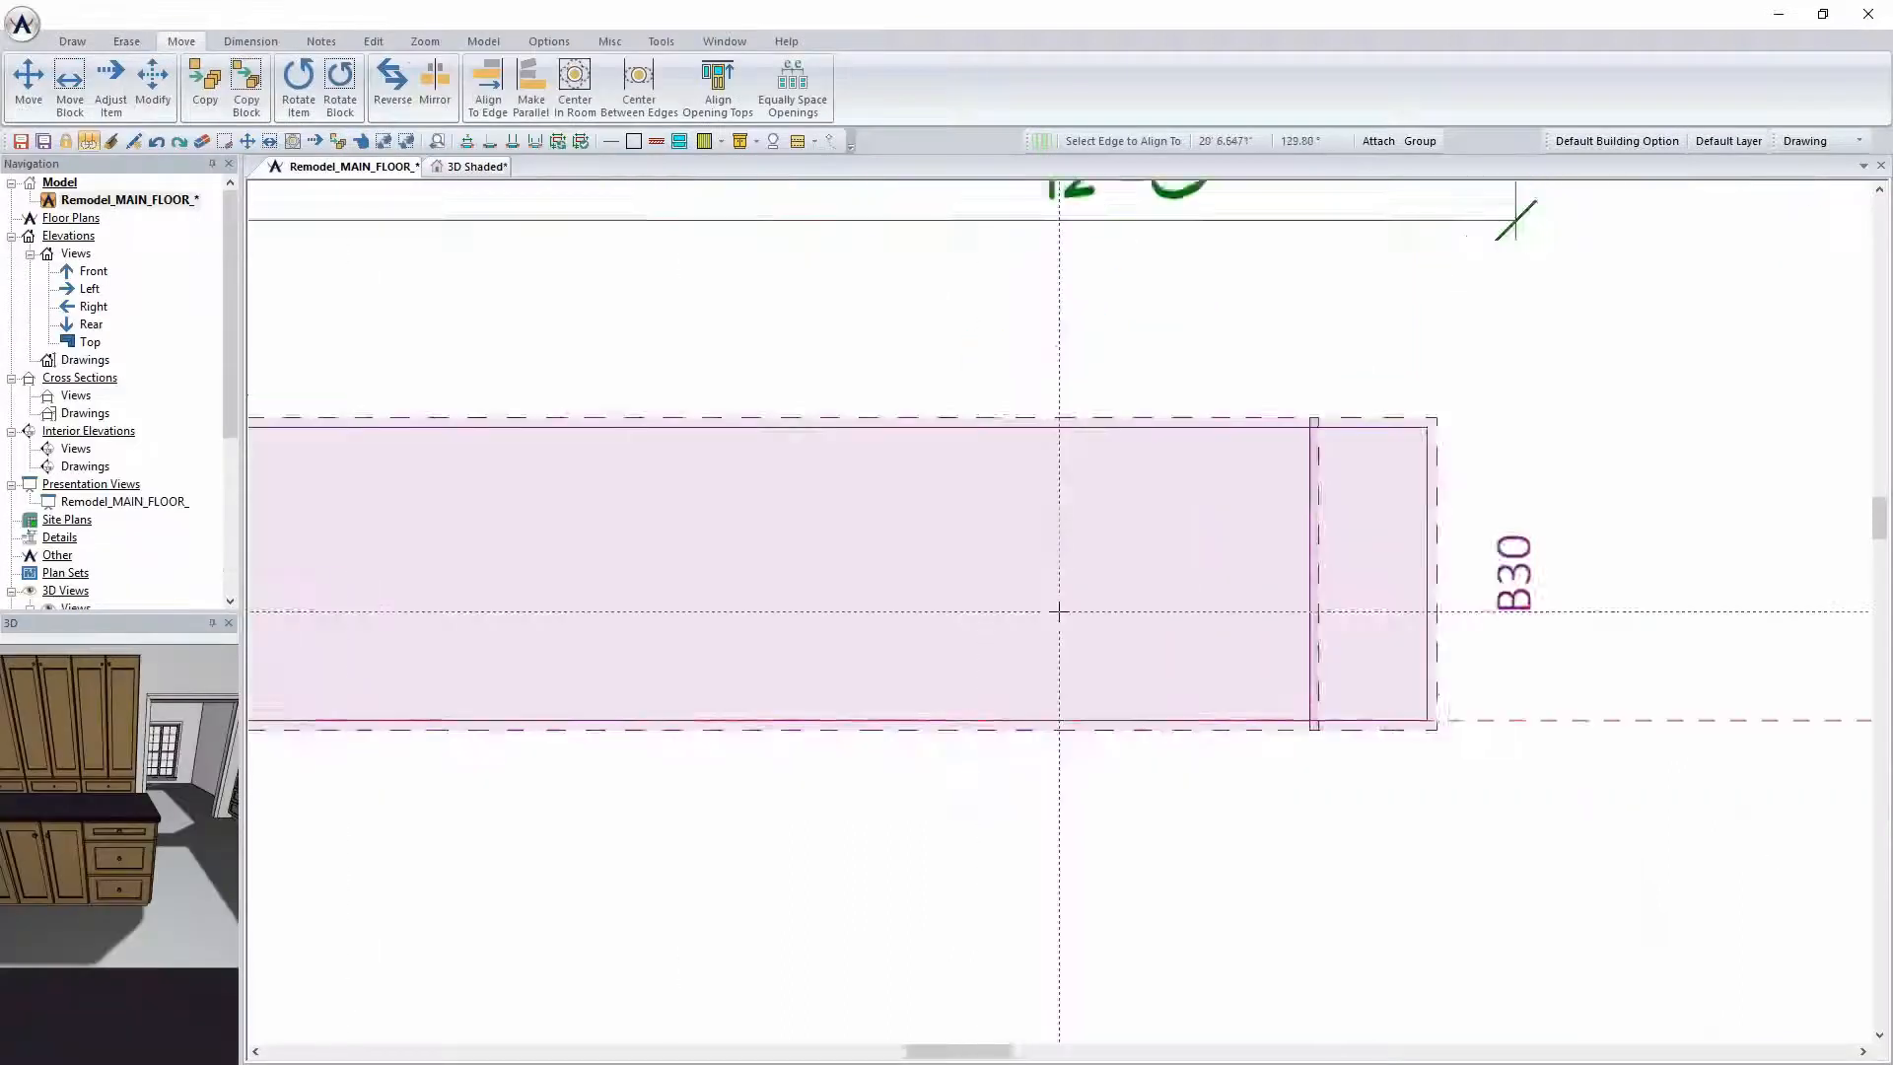
{"action": "scroll", "coordinate": [1032, 583], "scroll_direction": "up", "scroll_amount": 1}
{"action": "scroll", "coordinate": [997, 721], "scroll_direction": "down", "scroll_amount": 2}
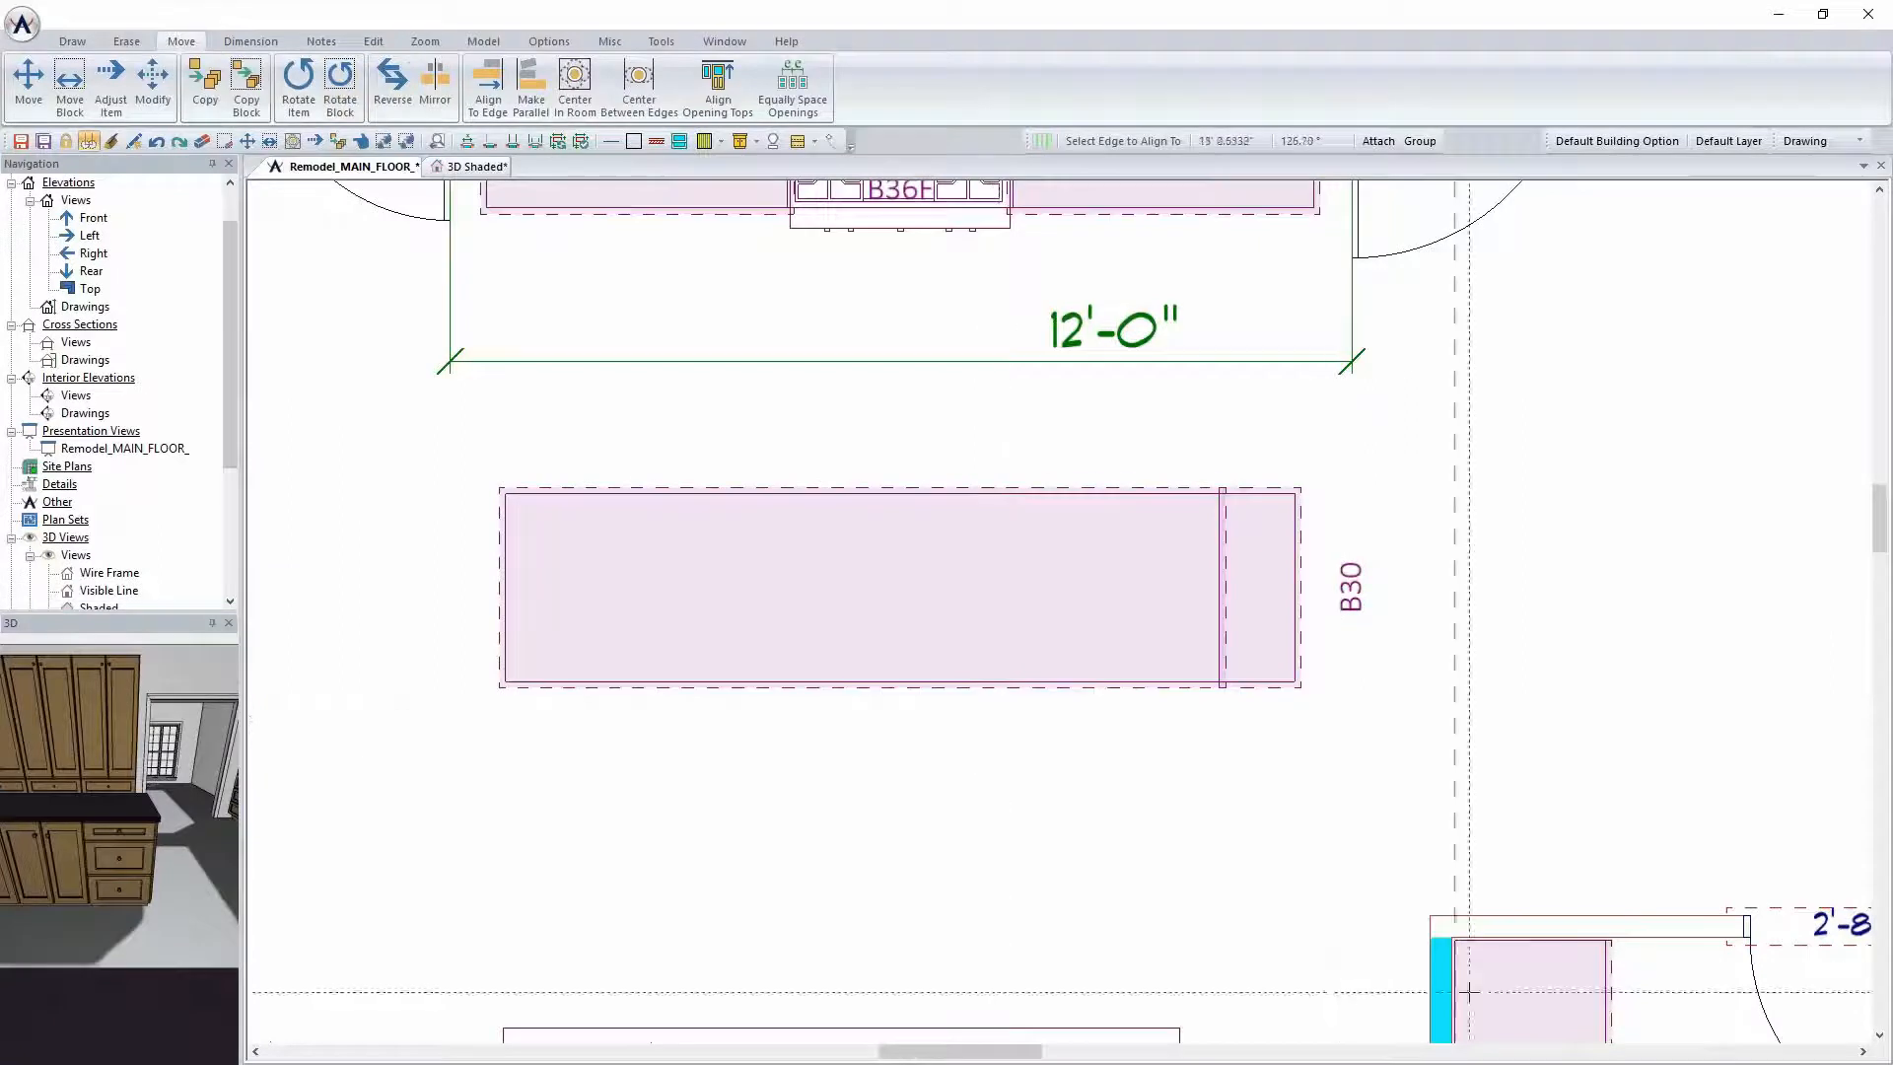
{"action": "right_click", "coordinate": [801, 422]}
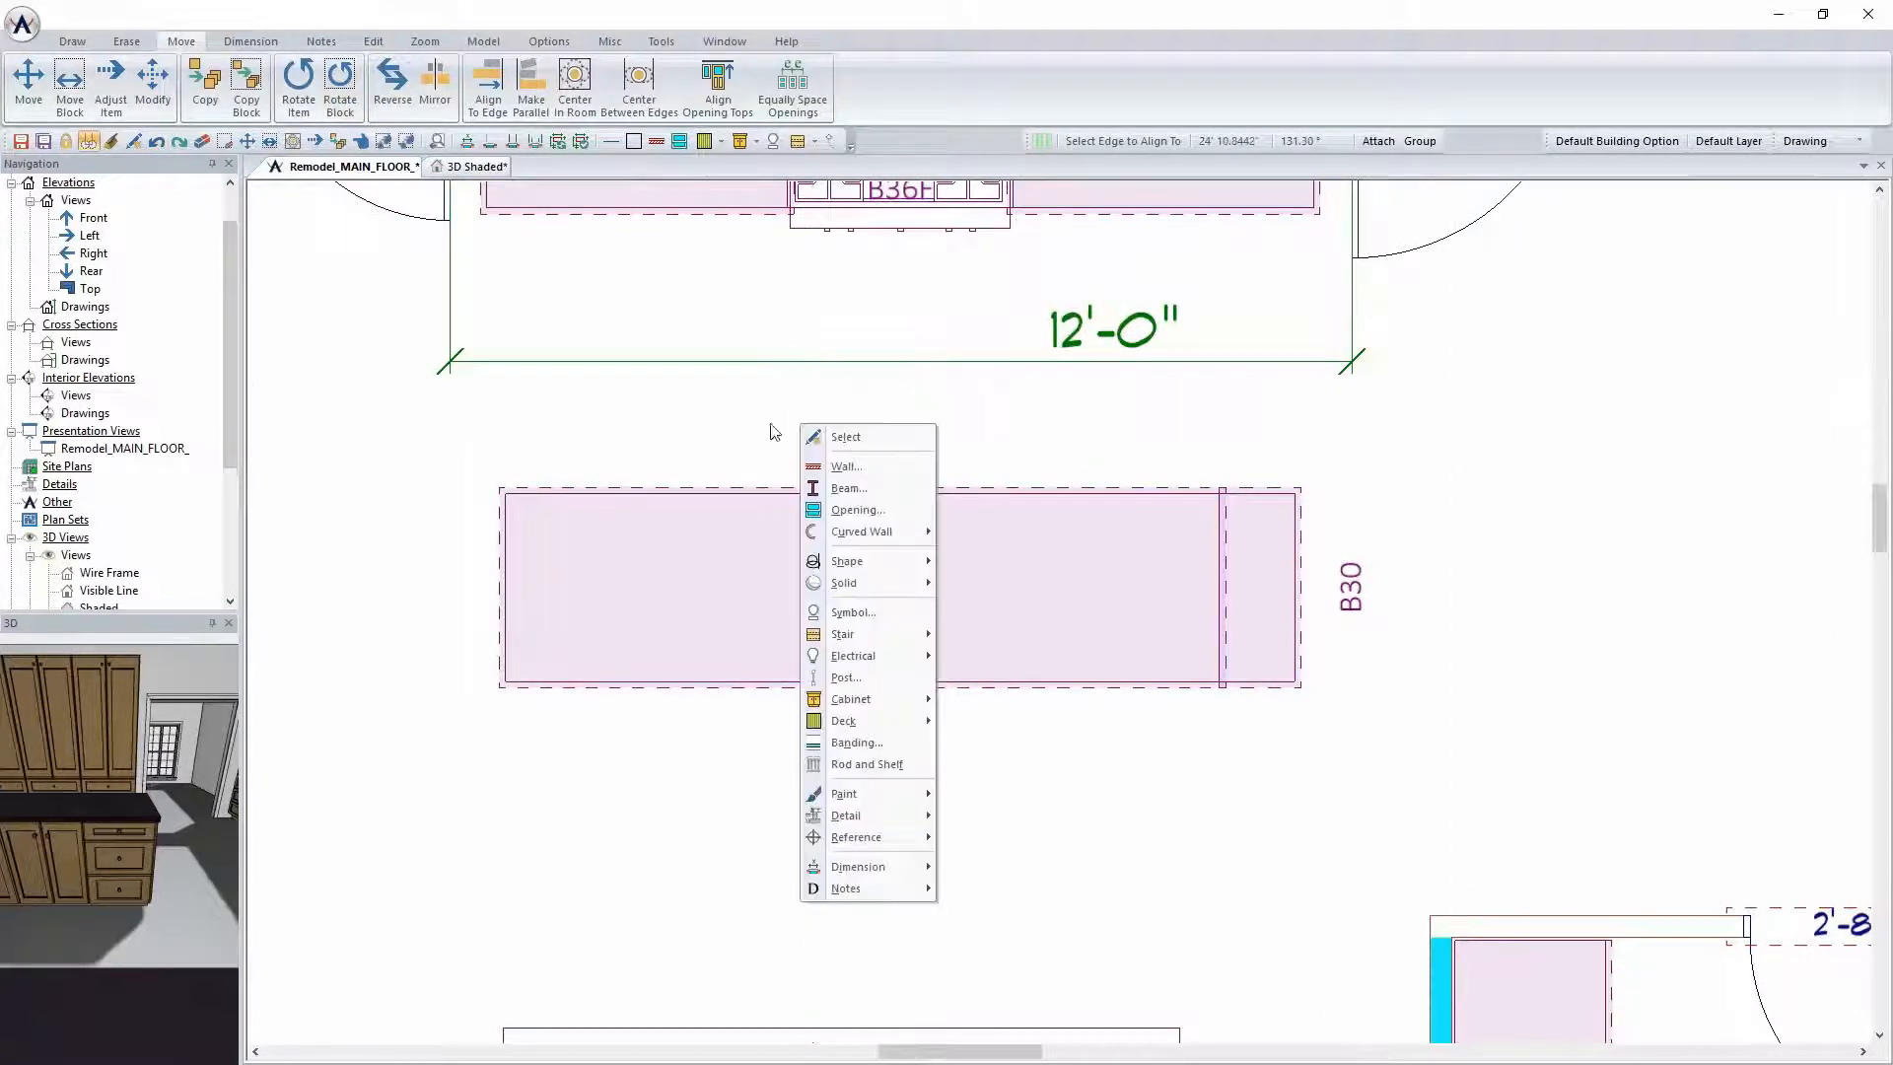
{"action": "left_click", "coordinate": [772, 430]}
{"action": "right_click", "coordinate": [760, 520]}
{"action": "left_click", "coordinate": [815, 579]}
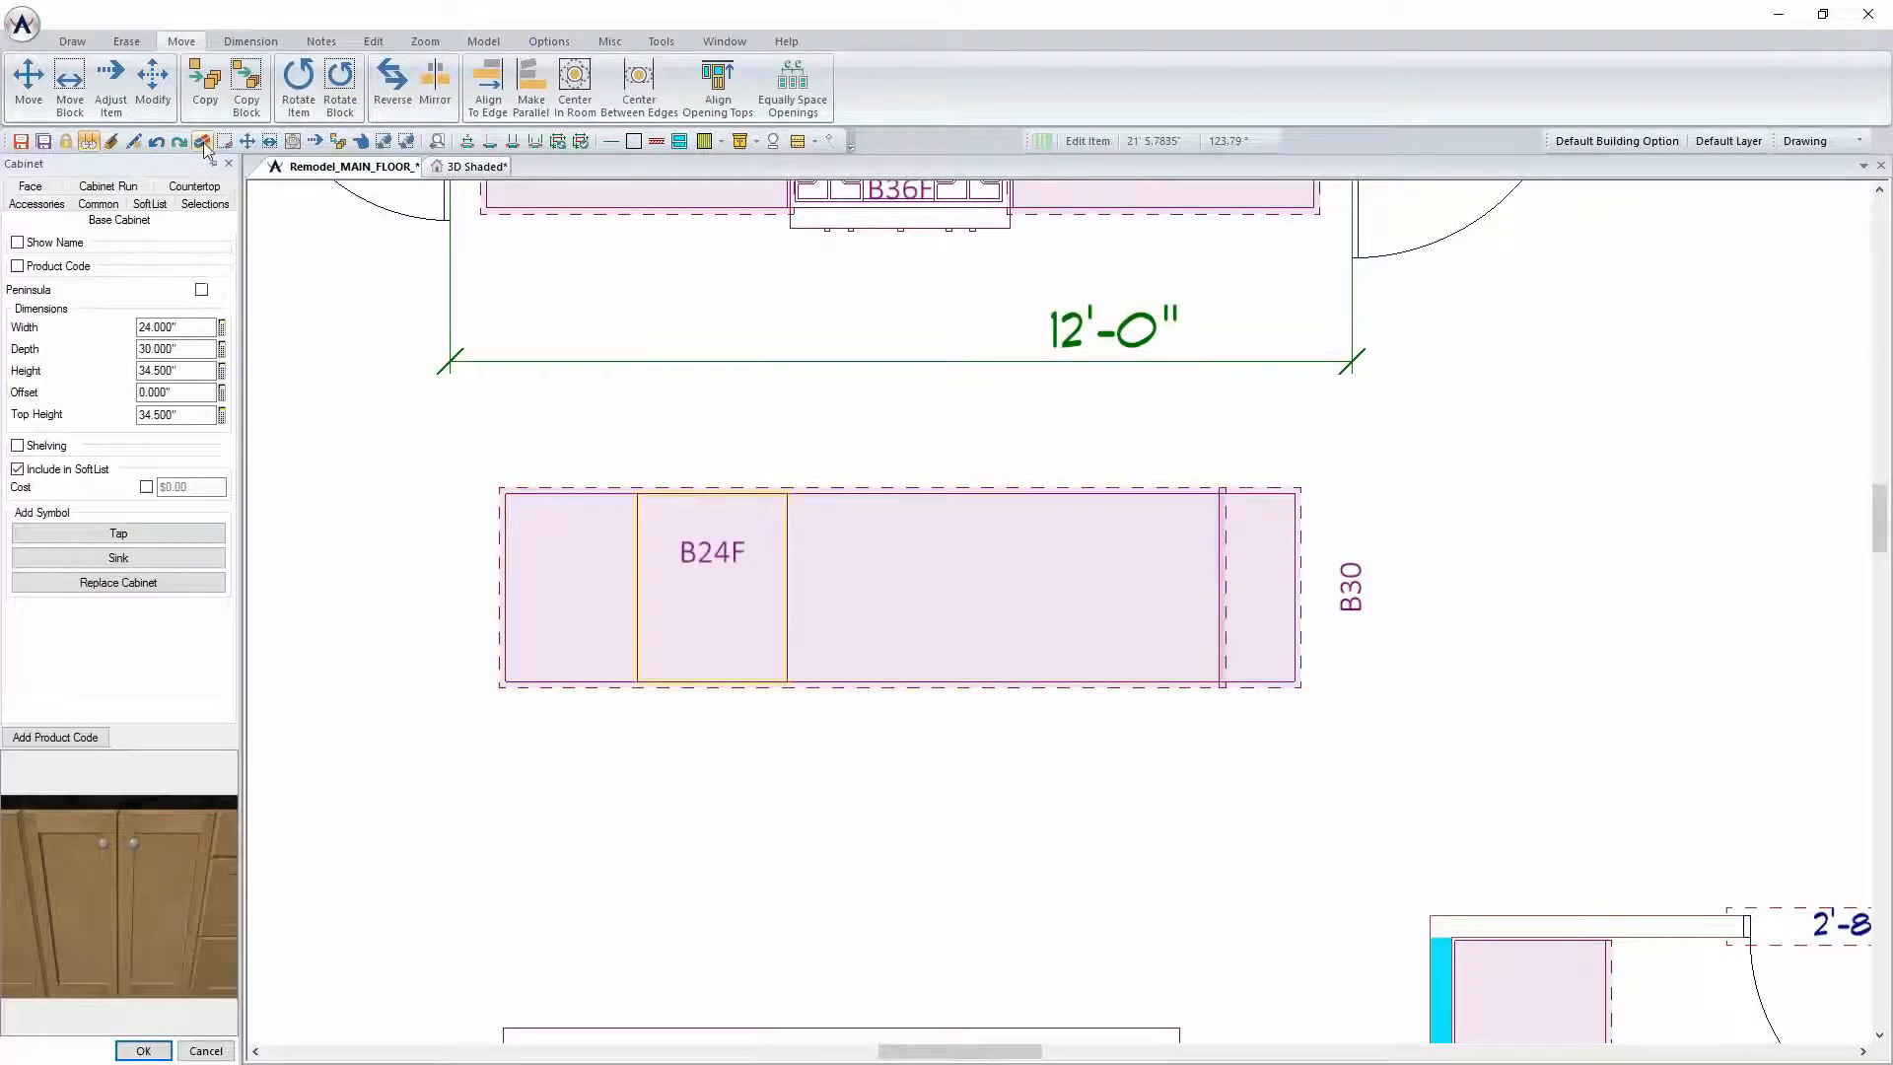
{"action": "left_click", "coordinate": [188, 186]}
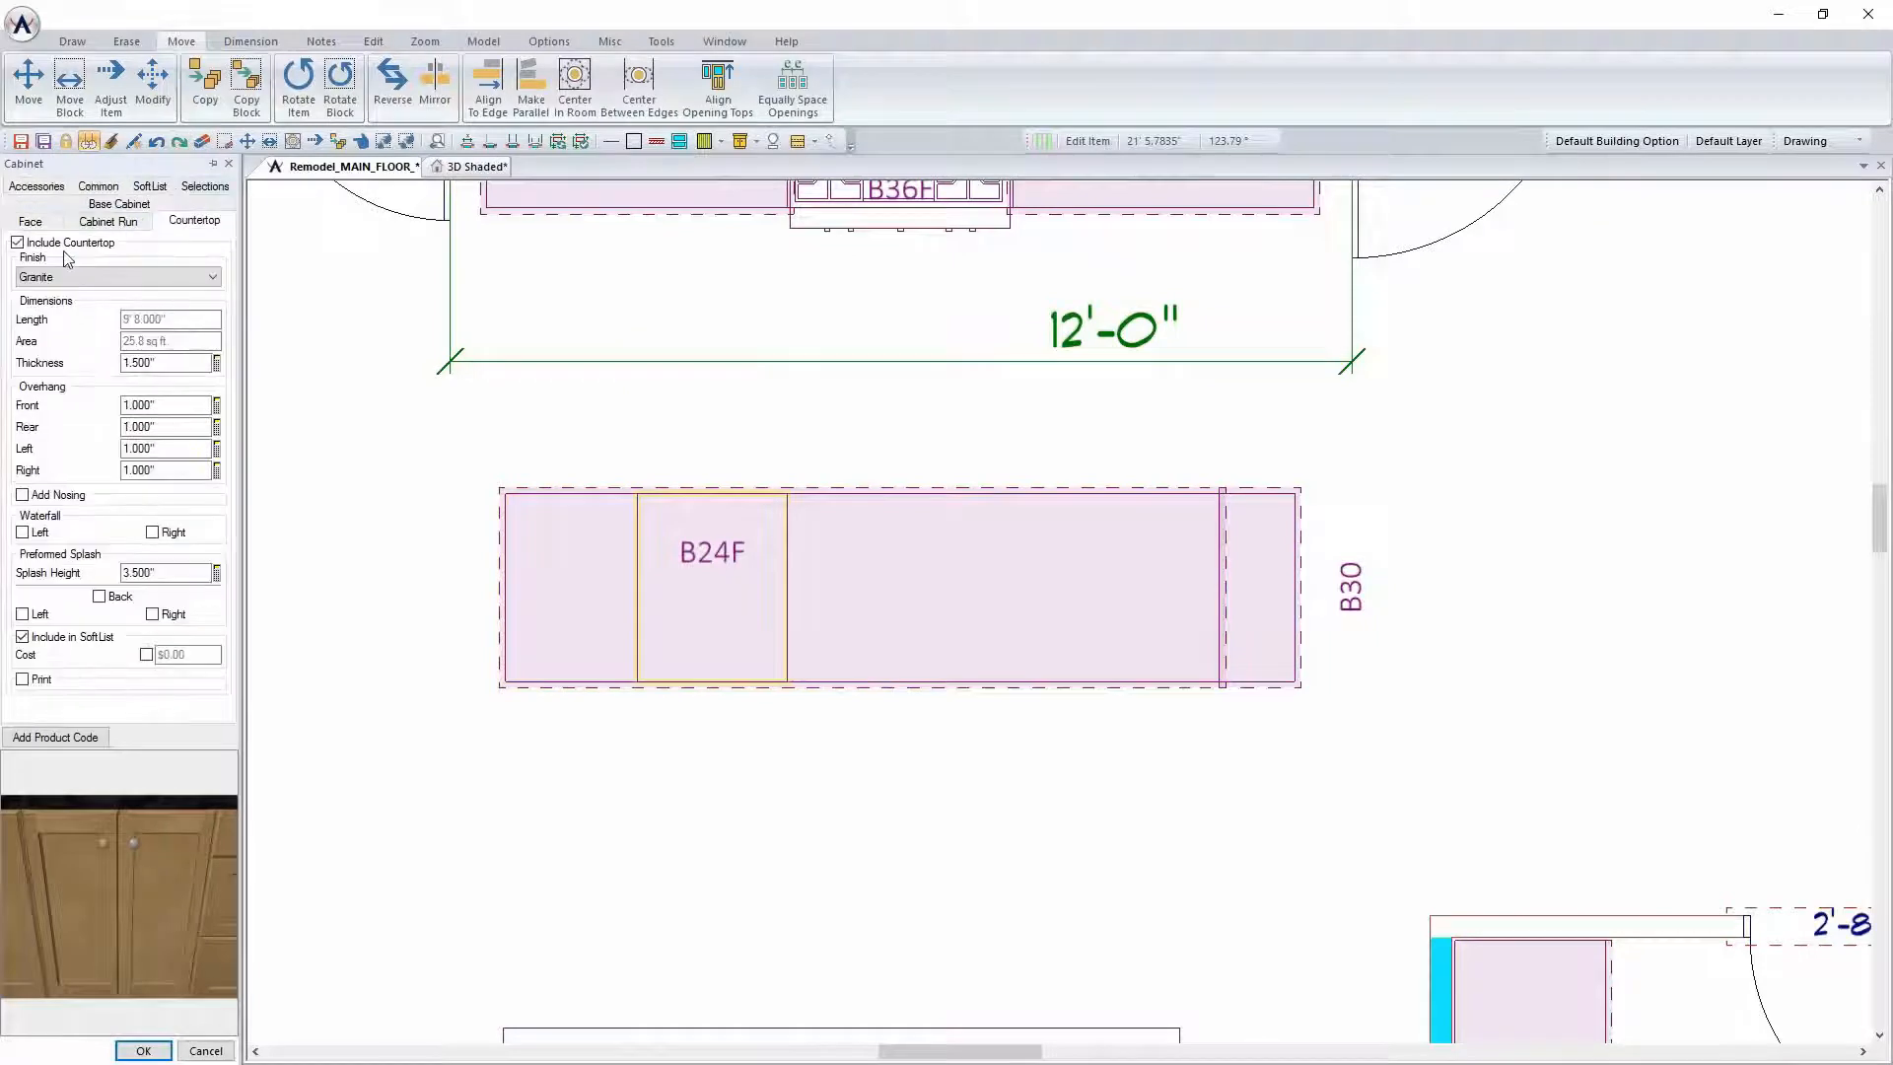
{"action": "left_click", "coordinate": [68, 246]}
{"action": "left_click", "coordinate": [143, 1051]}
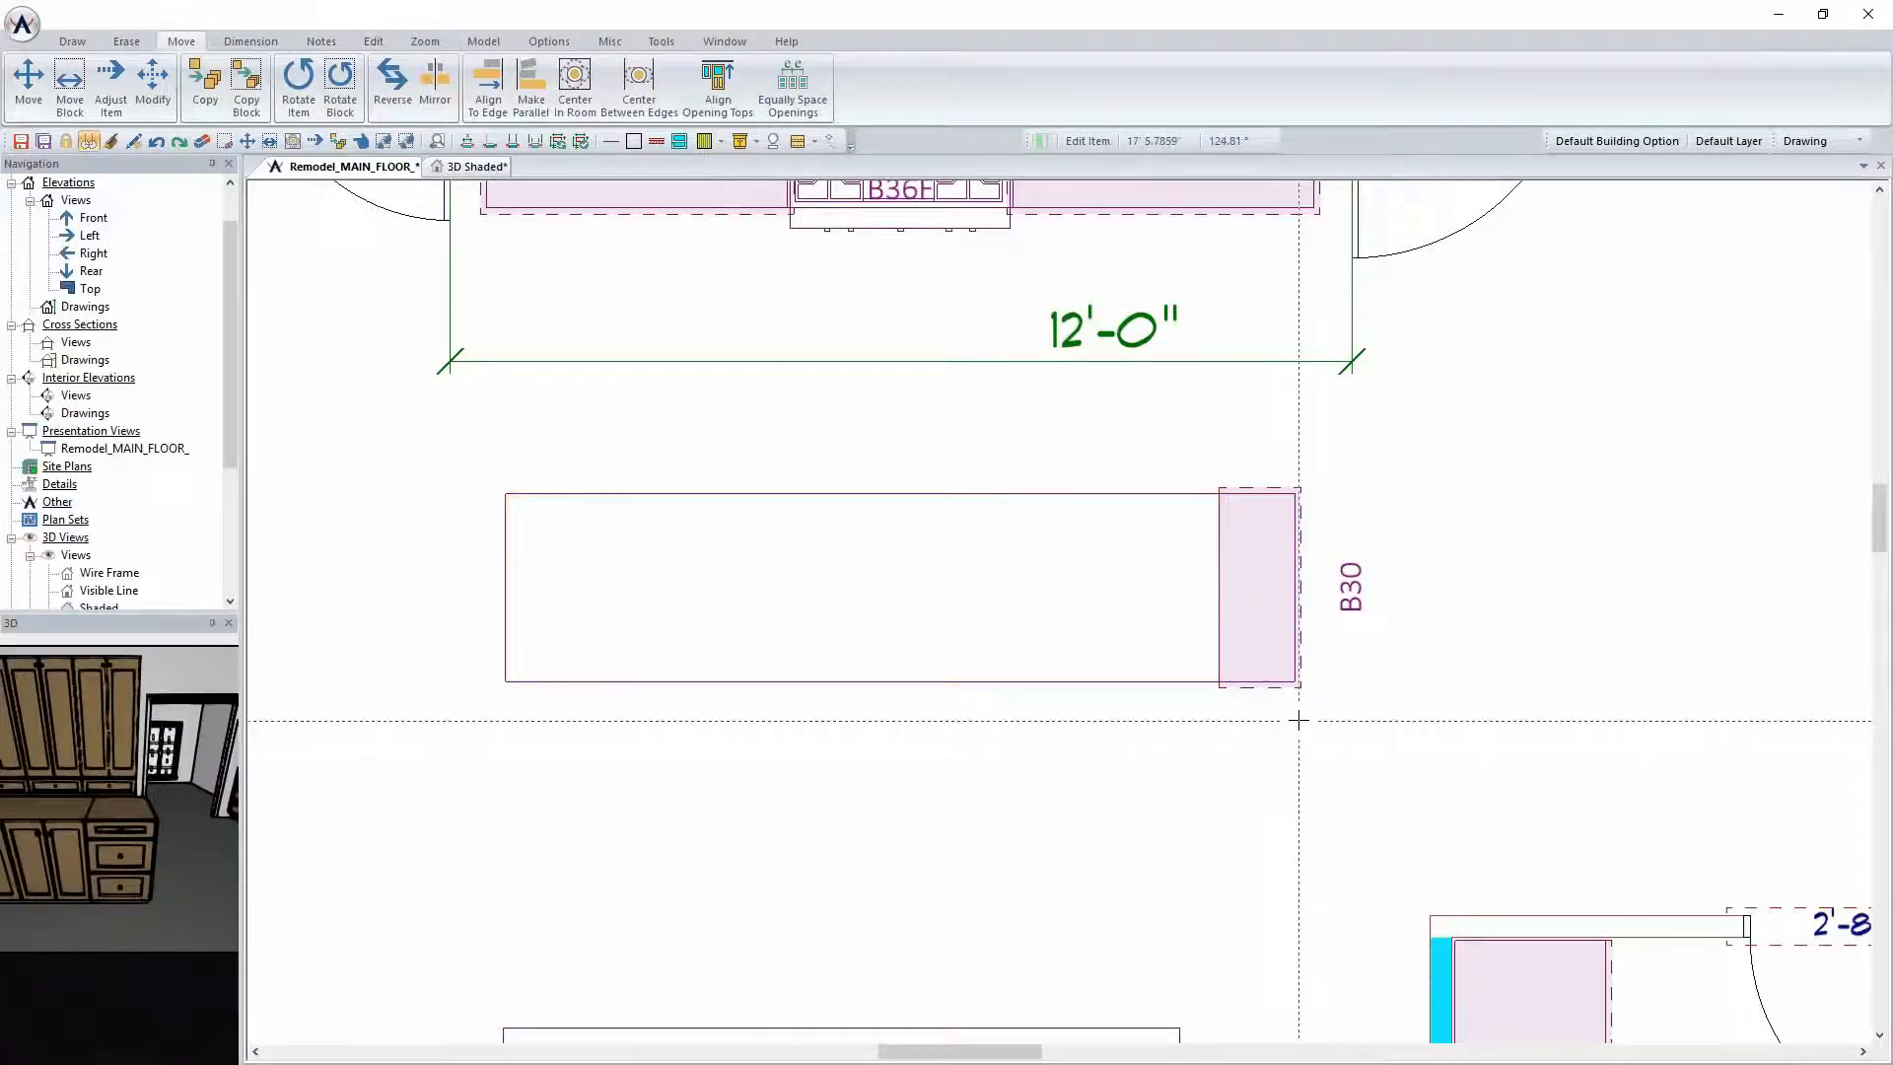
Remove the built-in countertop from the open-shelf B30 cabinet at the island's end
{"action": "right_click", "coordinate": [1259, 631]}
{"action": "left_click", "coordinate": [1347, 748]}
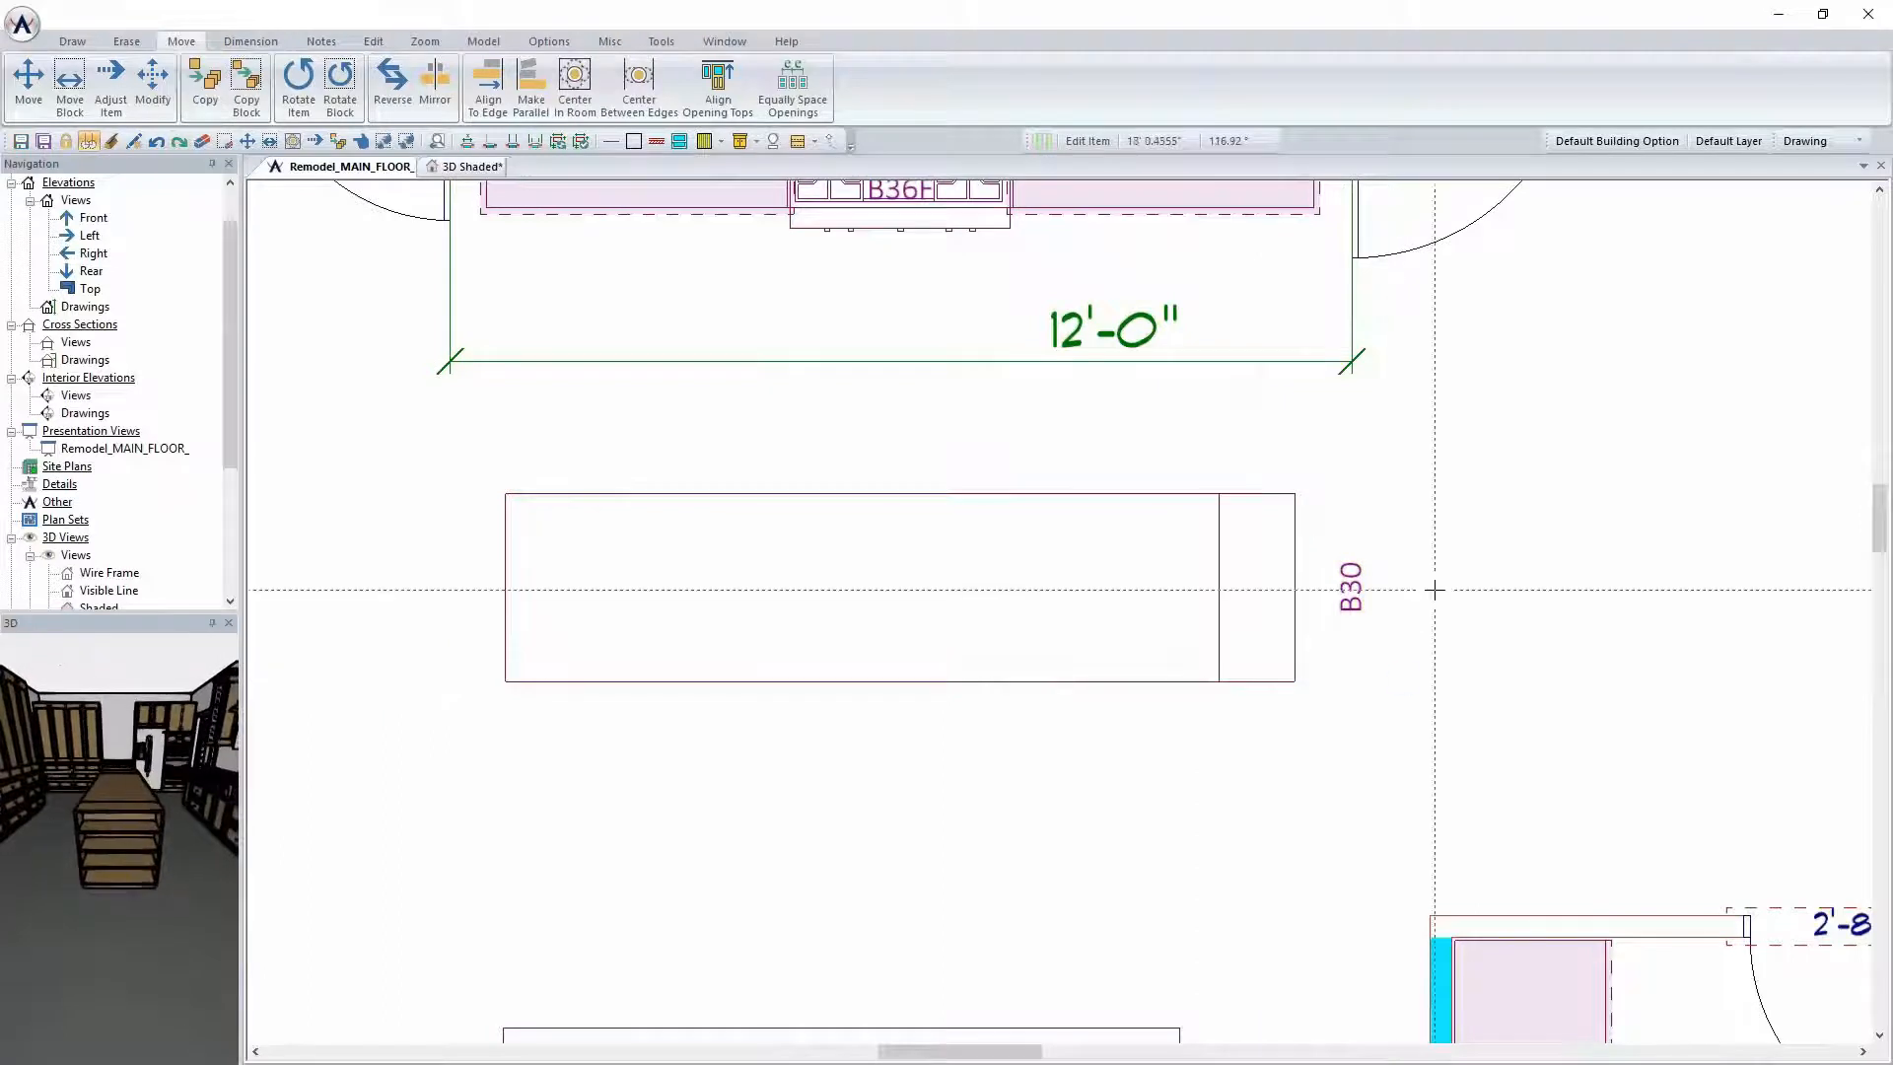
{"action": "scroll", "coordinate": [1441, 541], "scroll_direction": "down", "scroll_amount": 1}
{"action": "left_click", "coordinate": [472, 167]}
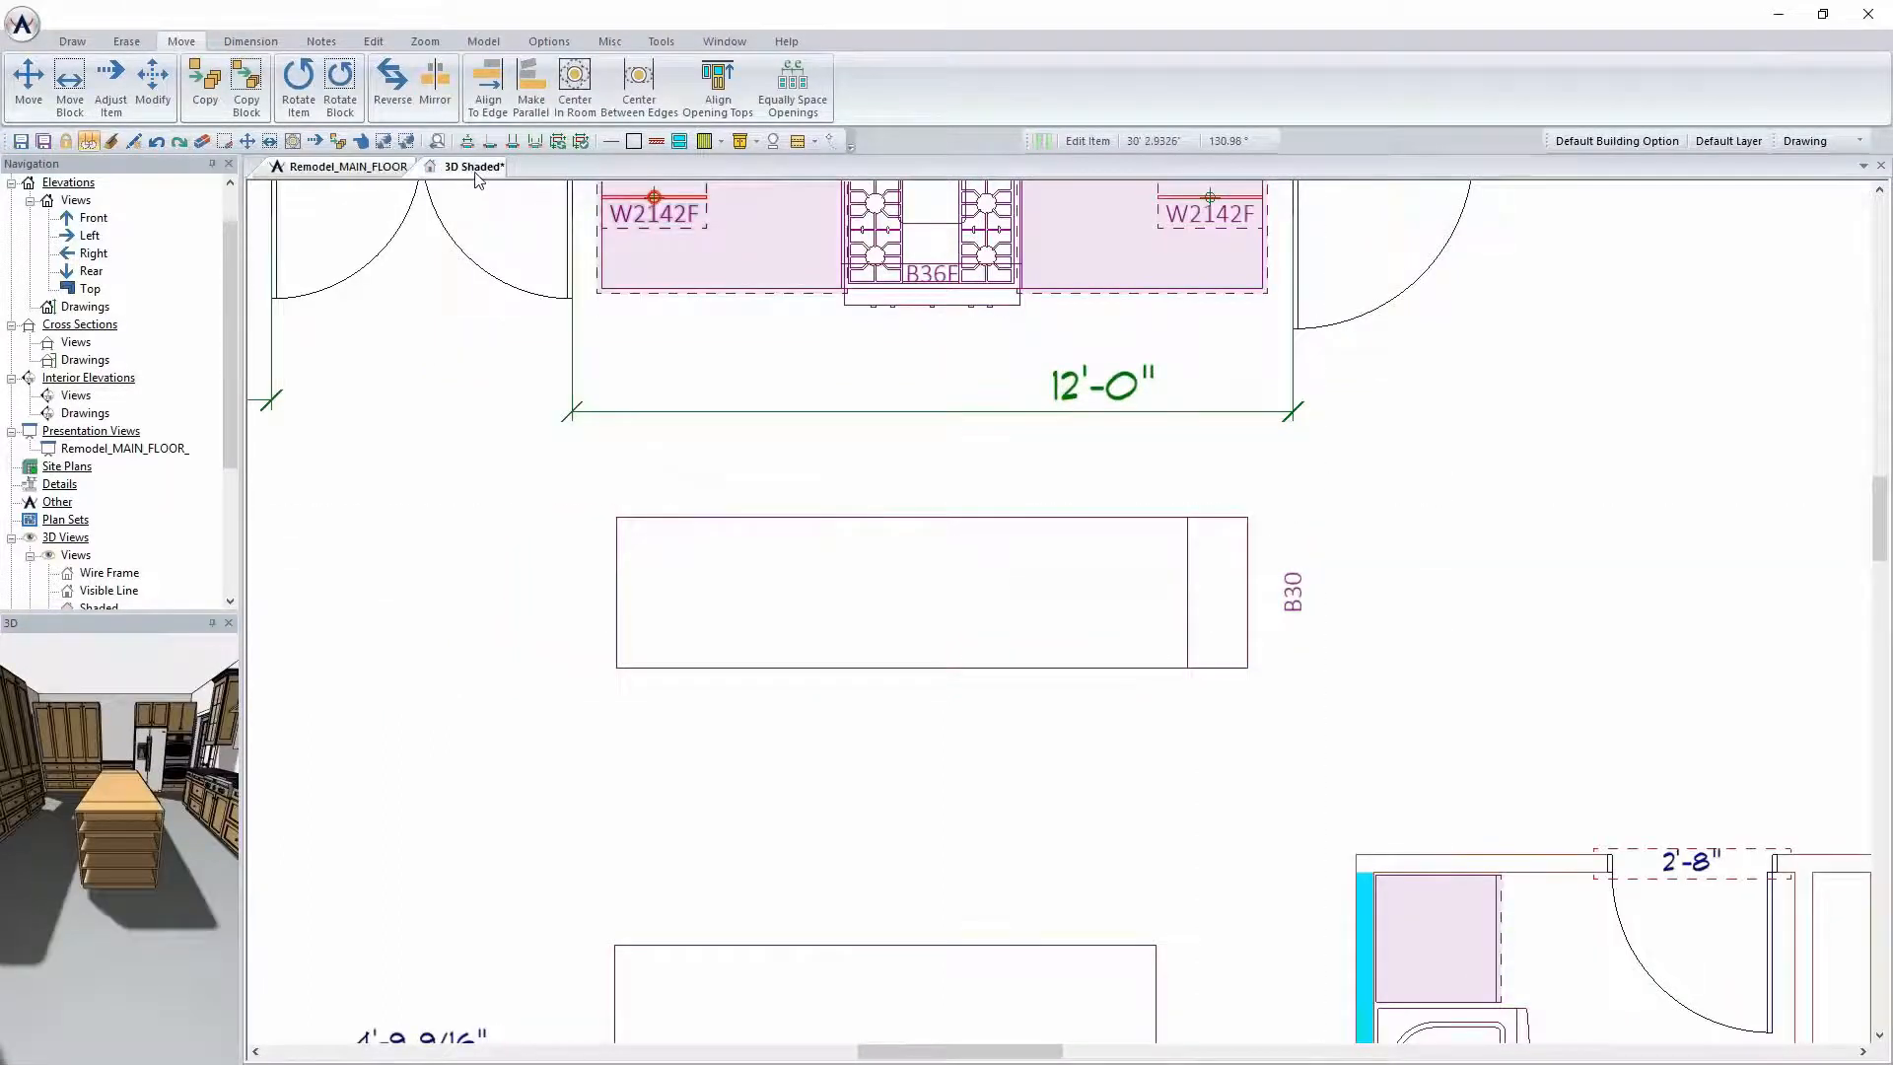
{"action": "left_click", "coordinate": [380, 173]}
{"action": "scroll", "coordinate": [1026, 625], "scroll_direction": "up", "scroll_amount": 3}
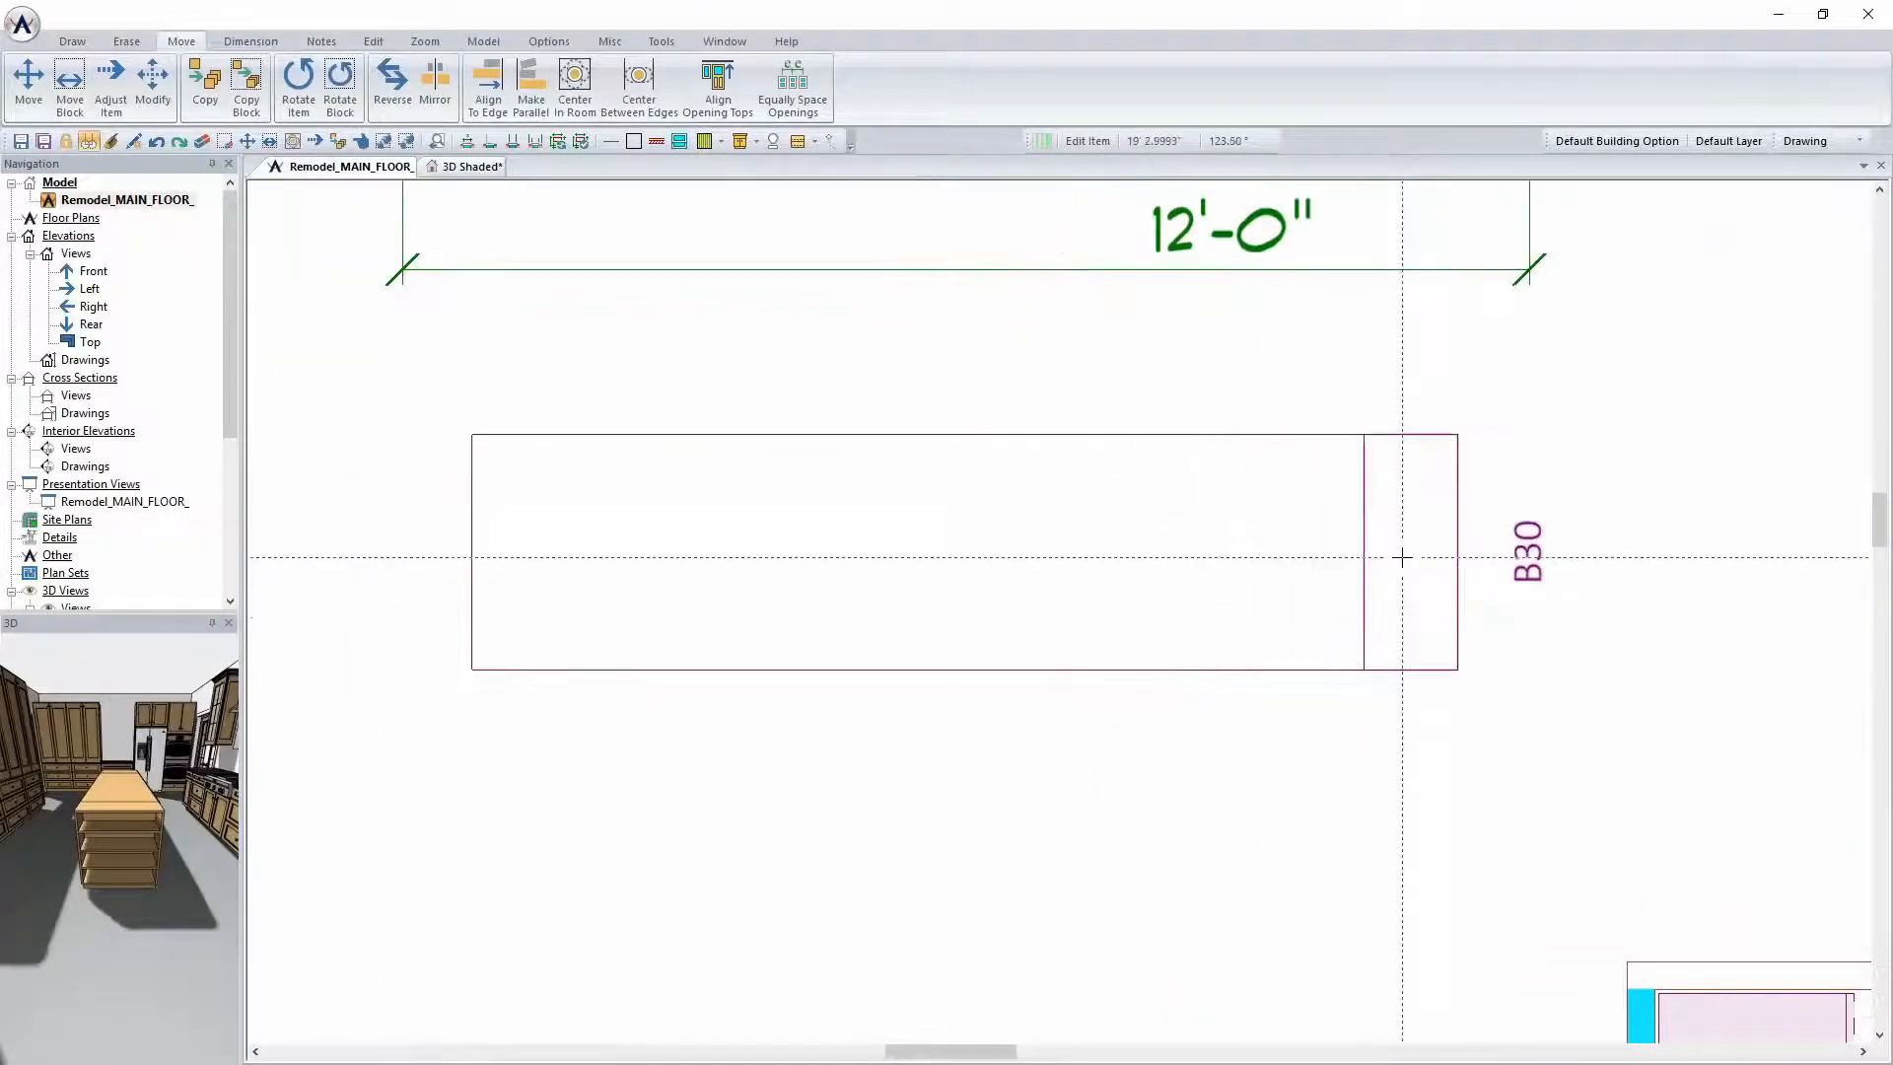
{"action": "scroll", "coordinate": [1402, 558], "scroll_direction": "down", "scroll_amount": 1}
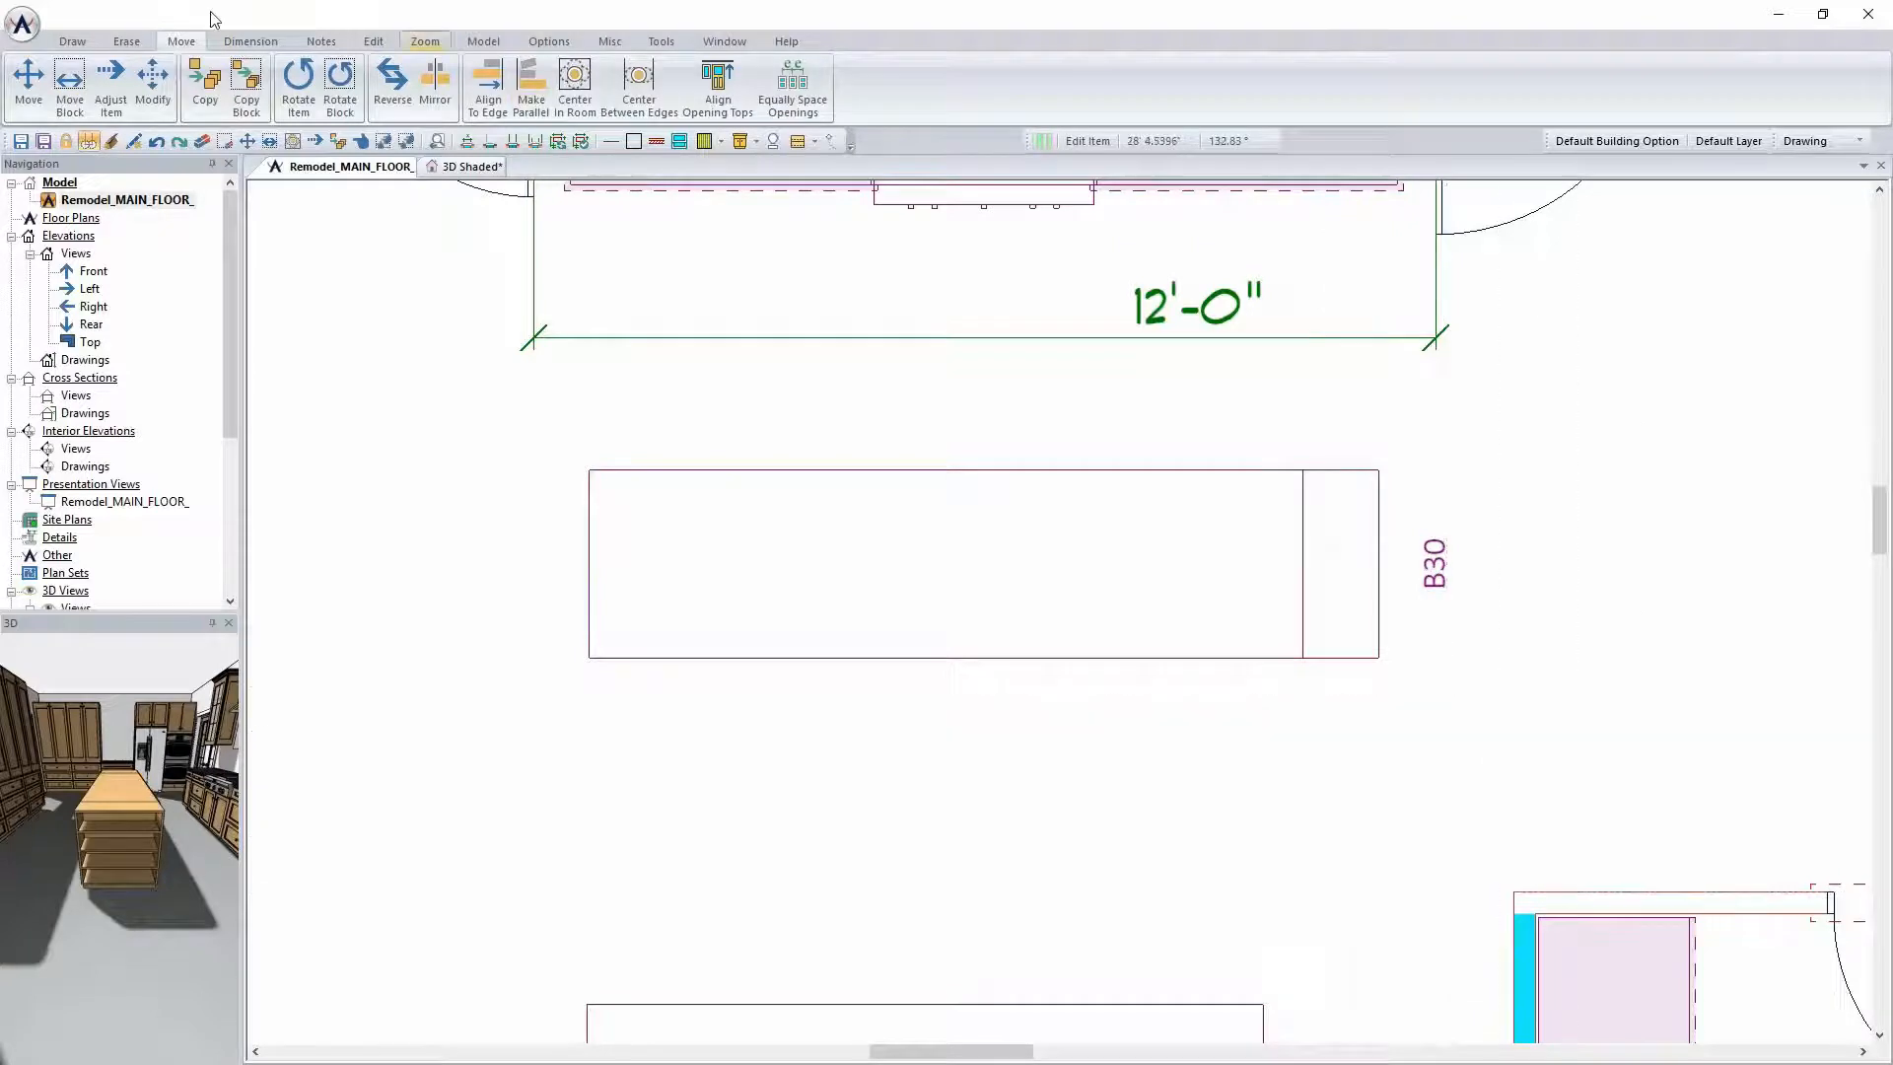
Draw a custom island countertop about 10'-8 1/4" by 3'-10 3/4", overhanging the side away from the cooktop, with an angled corner at the shelf end
{"action": "left_click", "coordinate": [71, 43]}
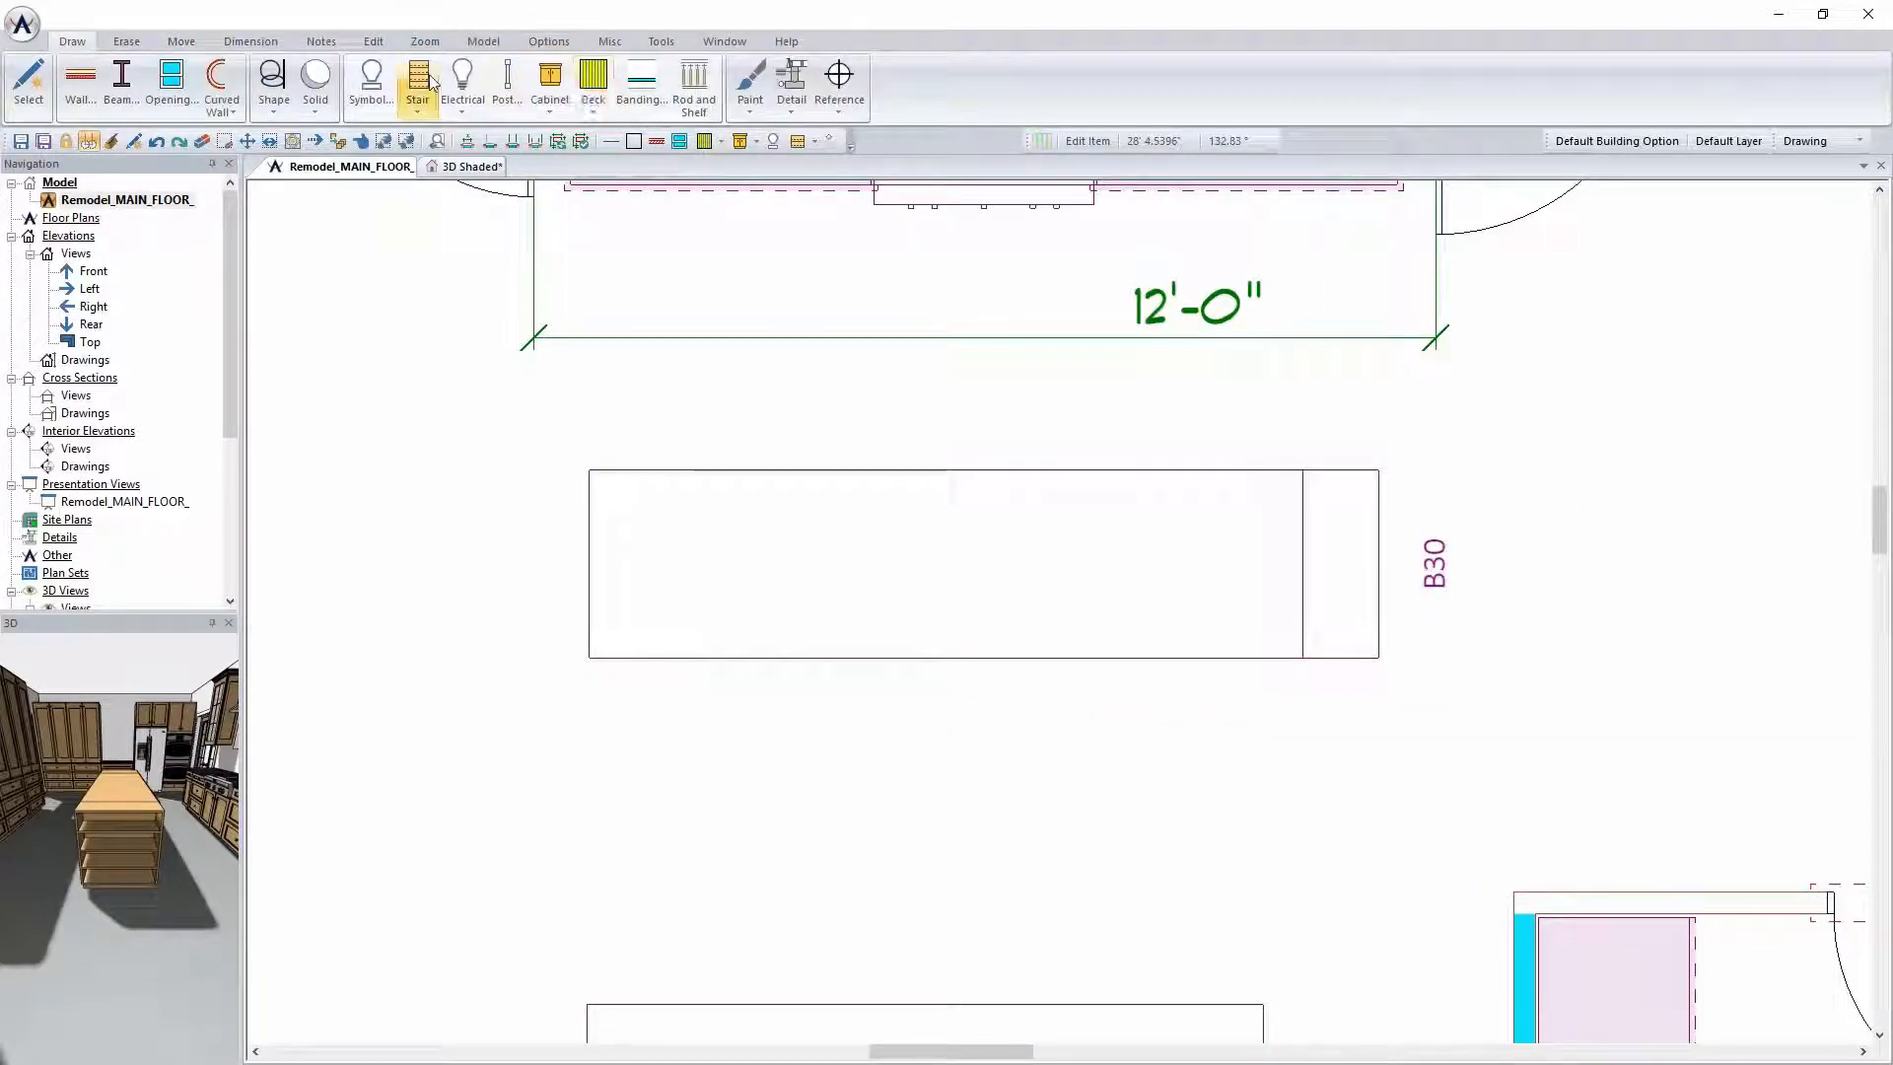
{"action": "left_click", "coordinate": [550, 87]}
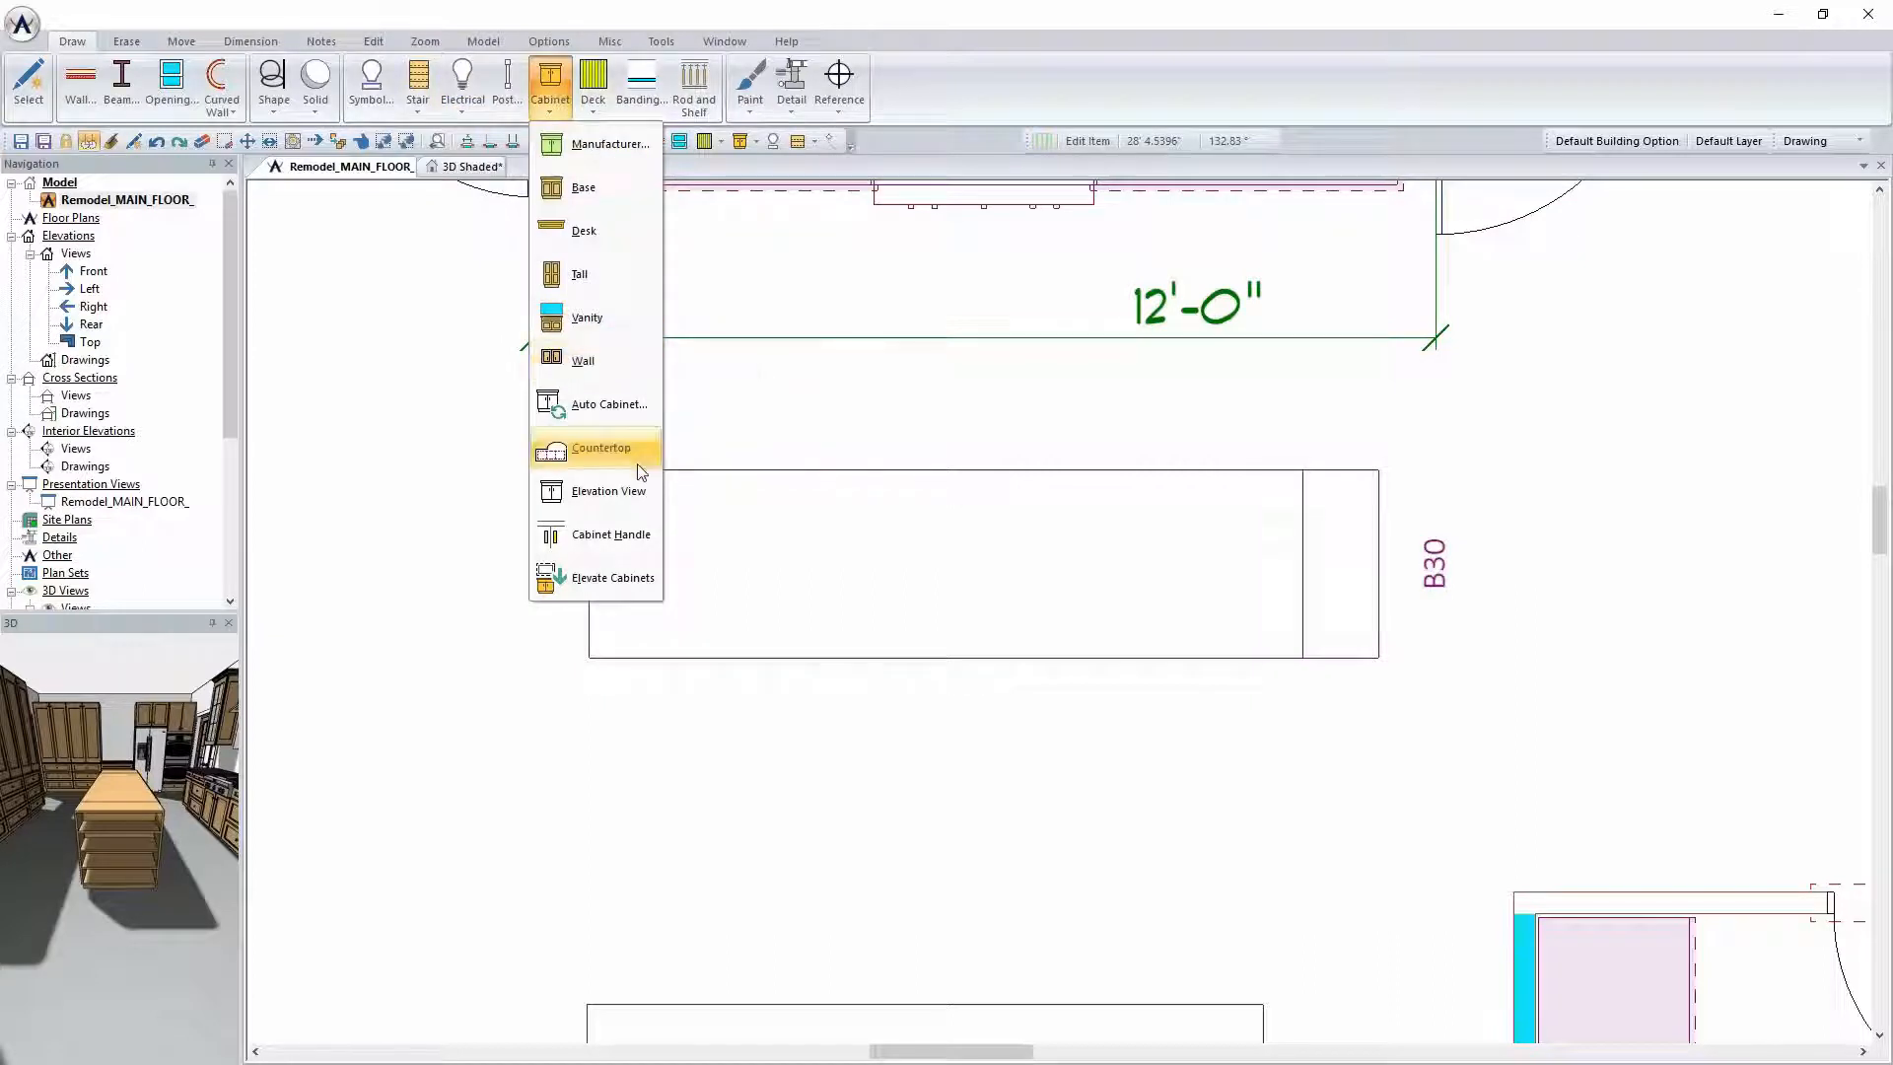
{"action": "left_click", "coordinate": [609, 447]}
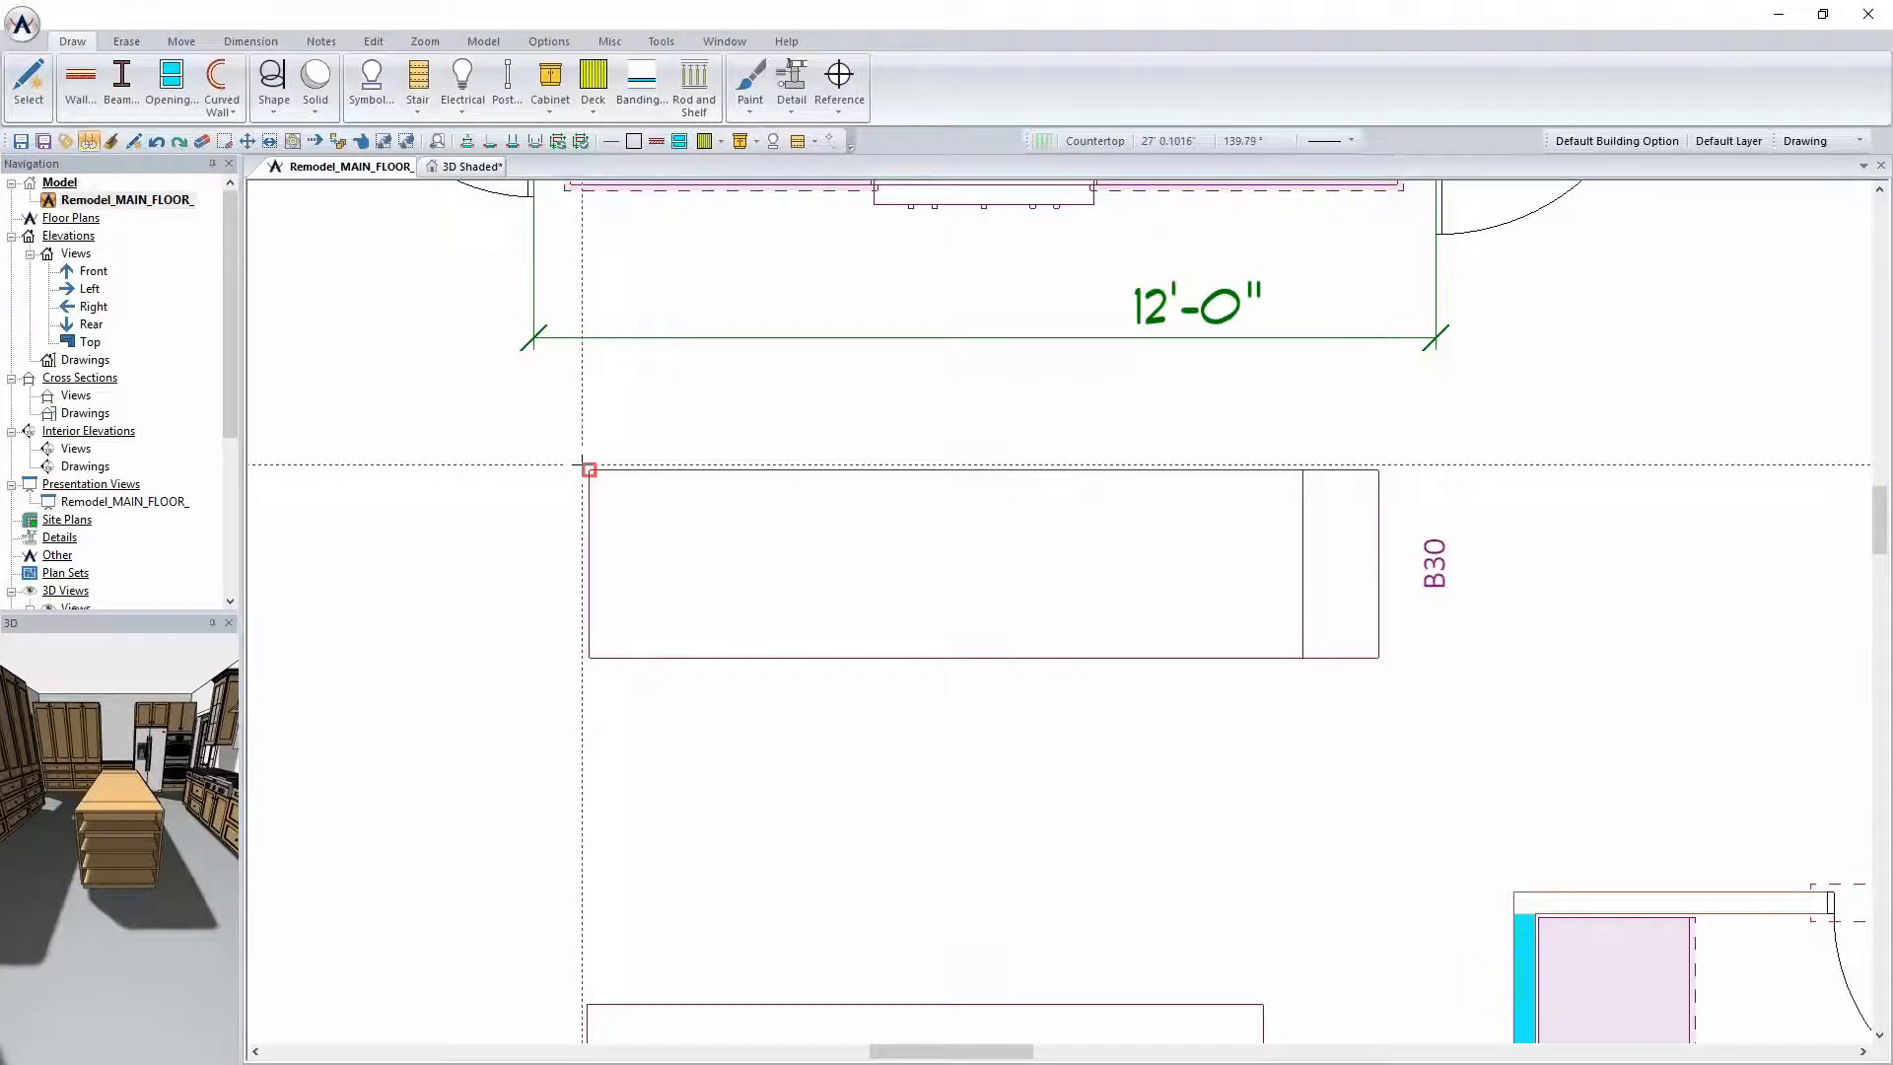
{"action": "mouse_move", "coordinate": [581, 464]}
{"action": "left_mouse_down"}
{"action": "mouse_move", "coordinate": [1386, 472]}
{"action": "mouse_move", "coordinate": [1385, 663]}
{"action": "mouse_move", "coordinate": [1331, 731]}
{"action": "mouse_move", "coordinate": [1351, 726]}
{"action": "mouse_move", "coordinate": [1318, 725]}
{"action": "mouse_move", "coordinate": [1289, 757]}
{"action": "mouse_move", "coordinate": [575, 771]}
{"action": "mouse_move", "coordinate": [581, 465]}
{"action": "left_mouse_up"}
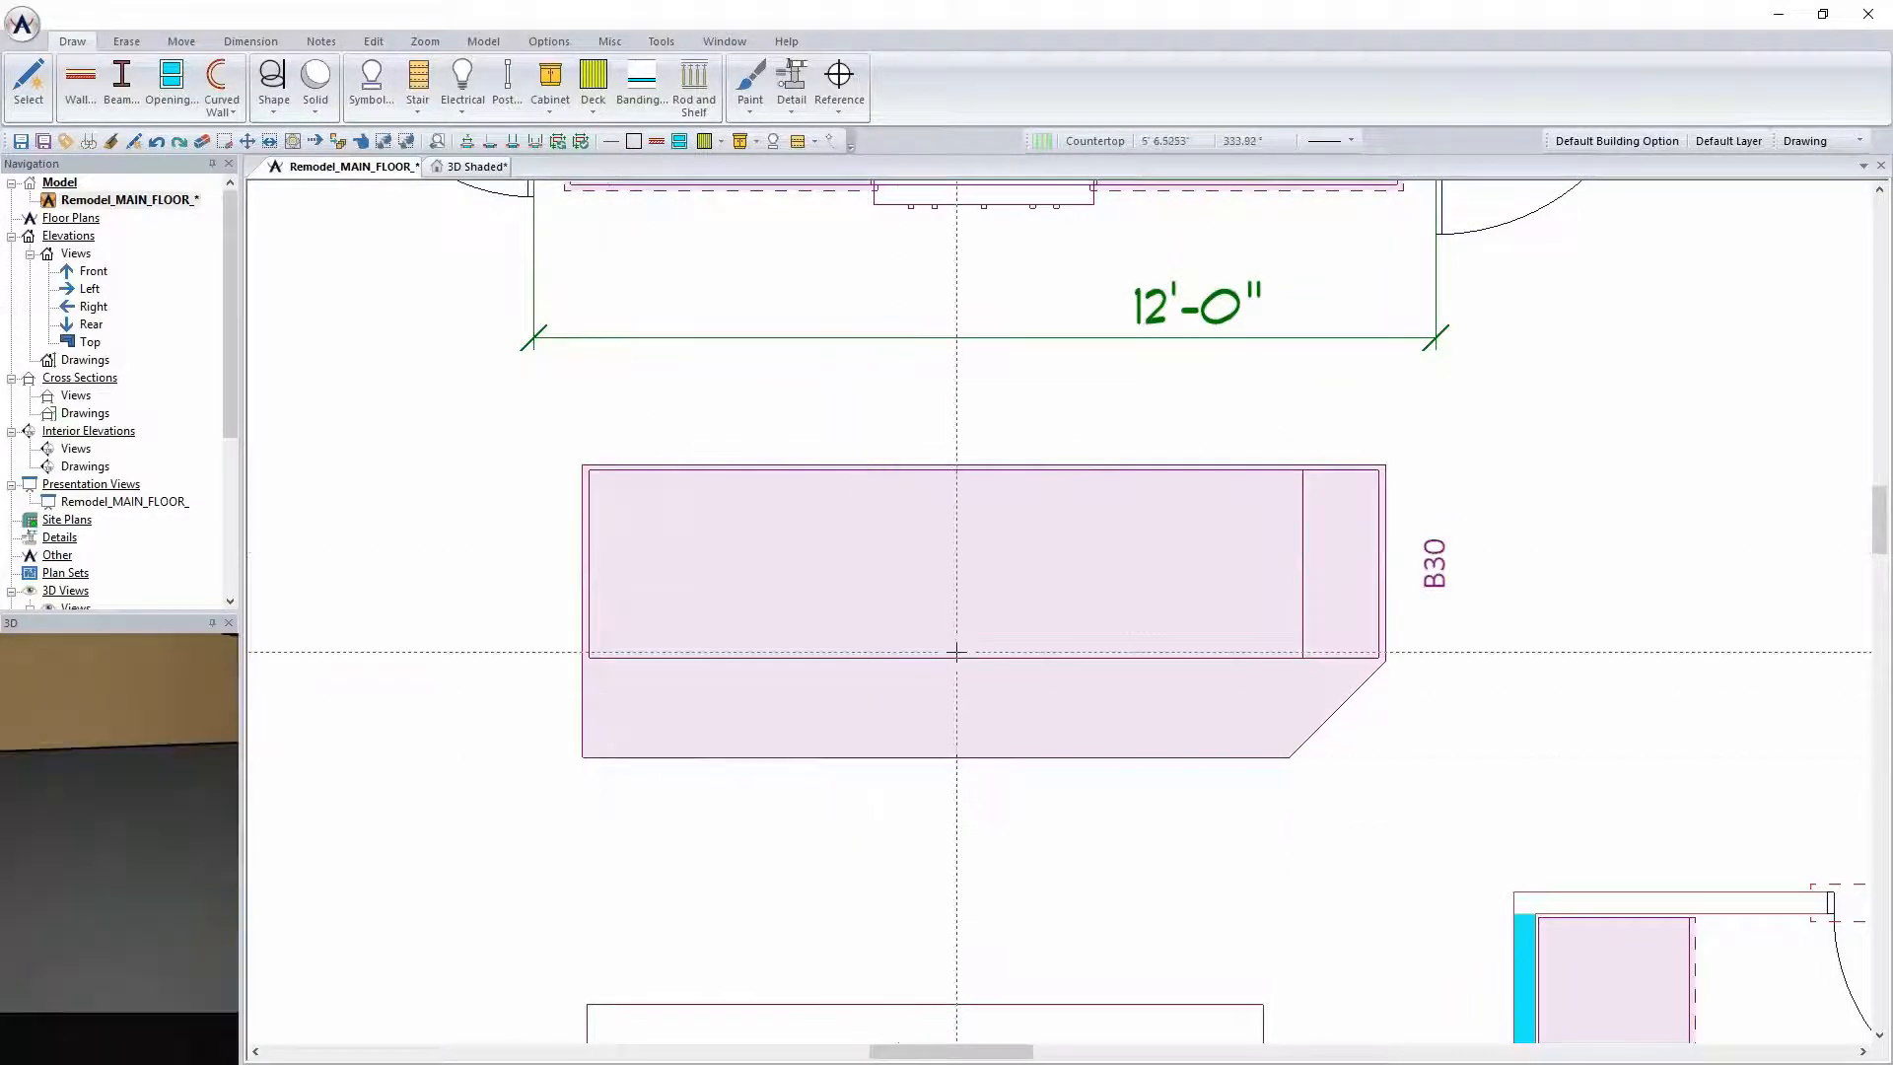
Give the new island countertop a dashed linestyle and an elevation offset of 34.5"
{"action": "scroll", "coordinate": [993, 680], "scroll_direction": "down", "scroll_amount": 2}
{"action": "right_click", "coordinate": [996, 682]}
{"action": "left_click", "coordinate": [1069, 726]}
{"action": "left_click", "coordinate": [177, 344]}
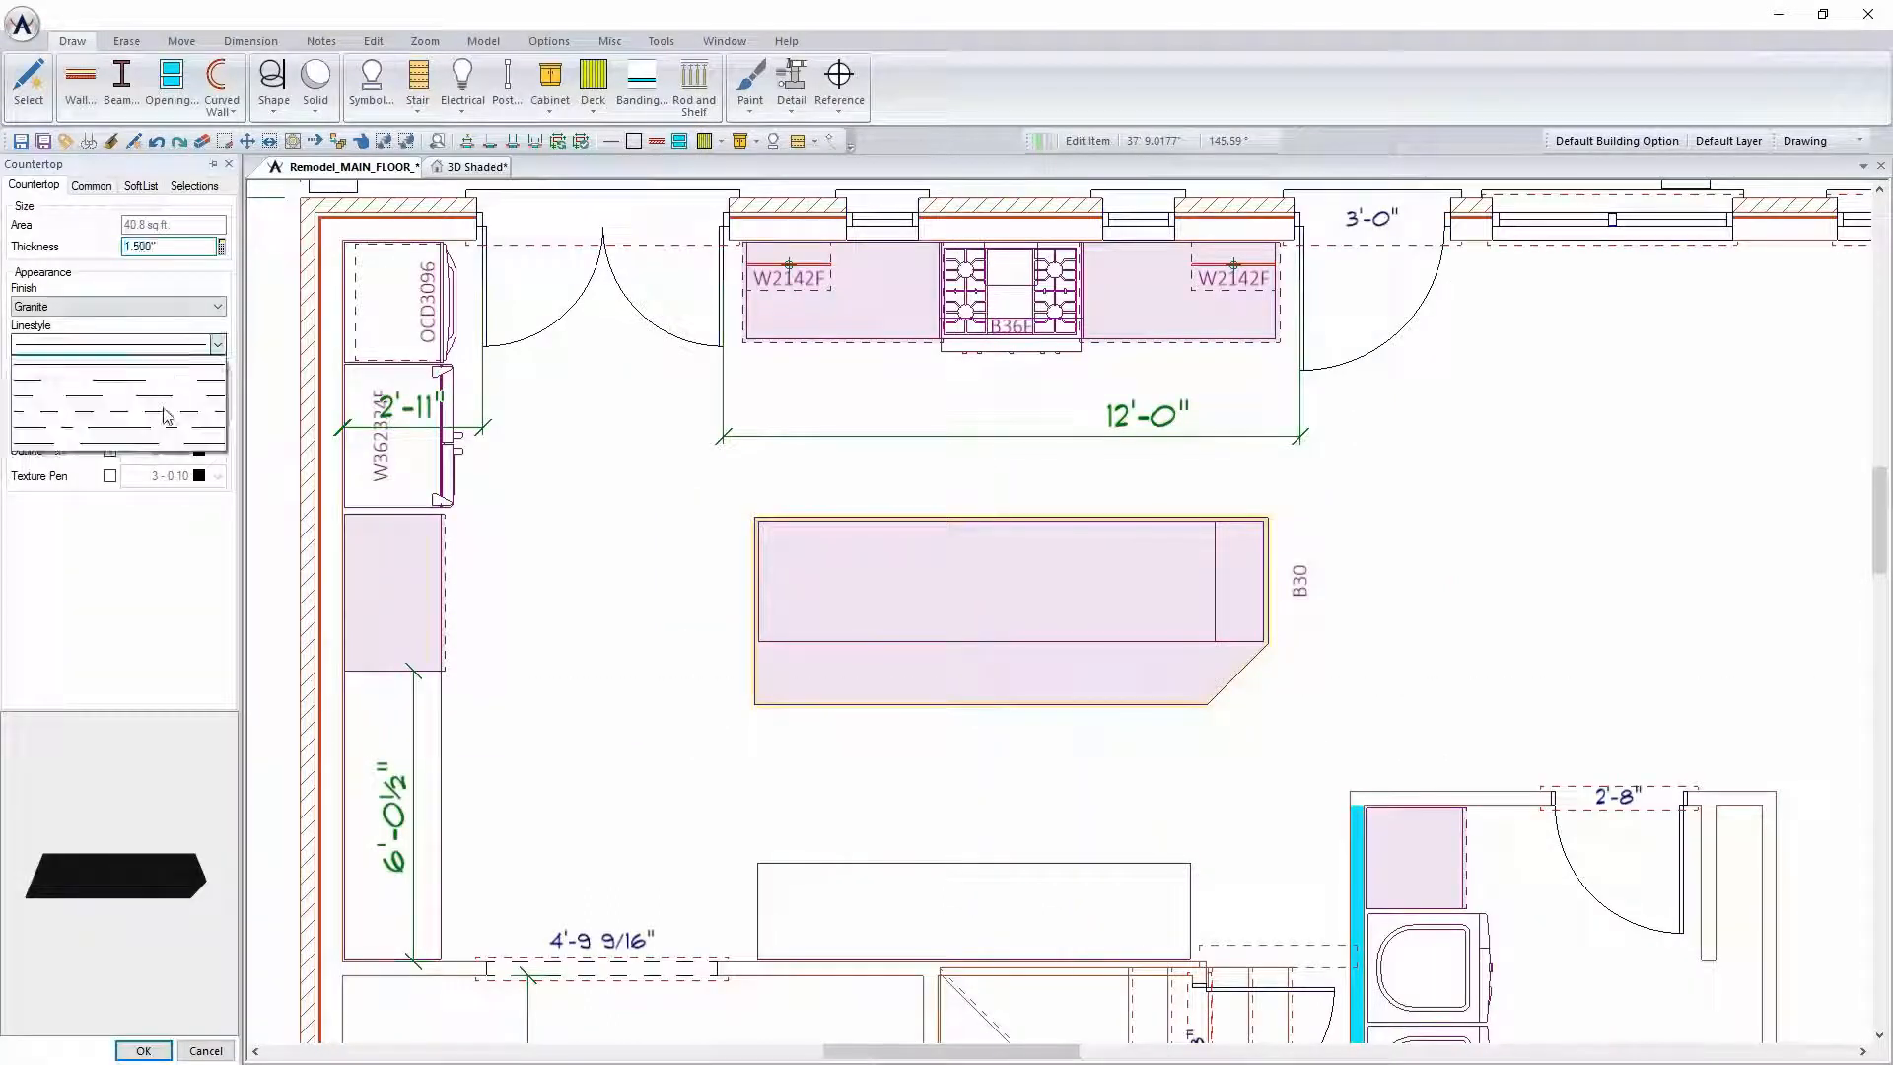
{"action": "left_click", "coordinate": [165, 414]}
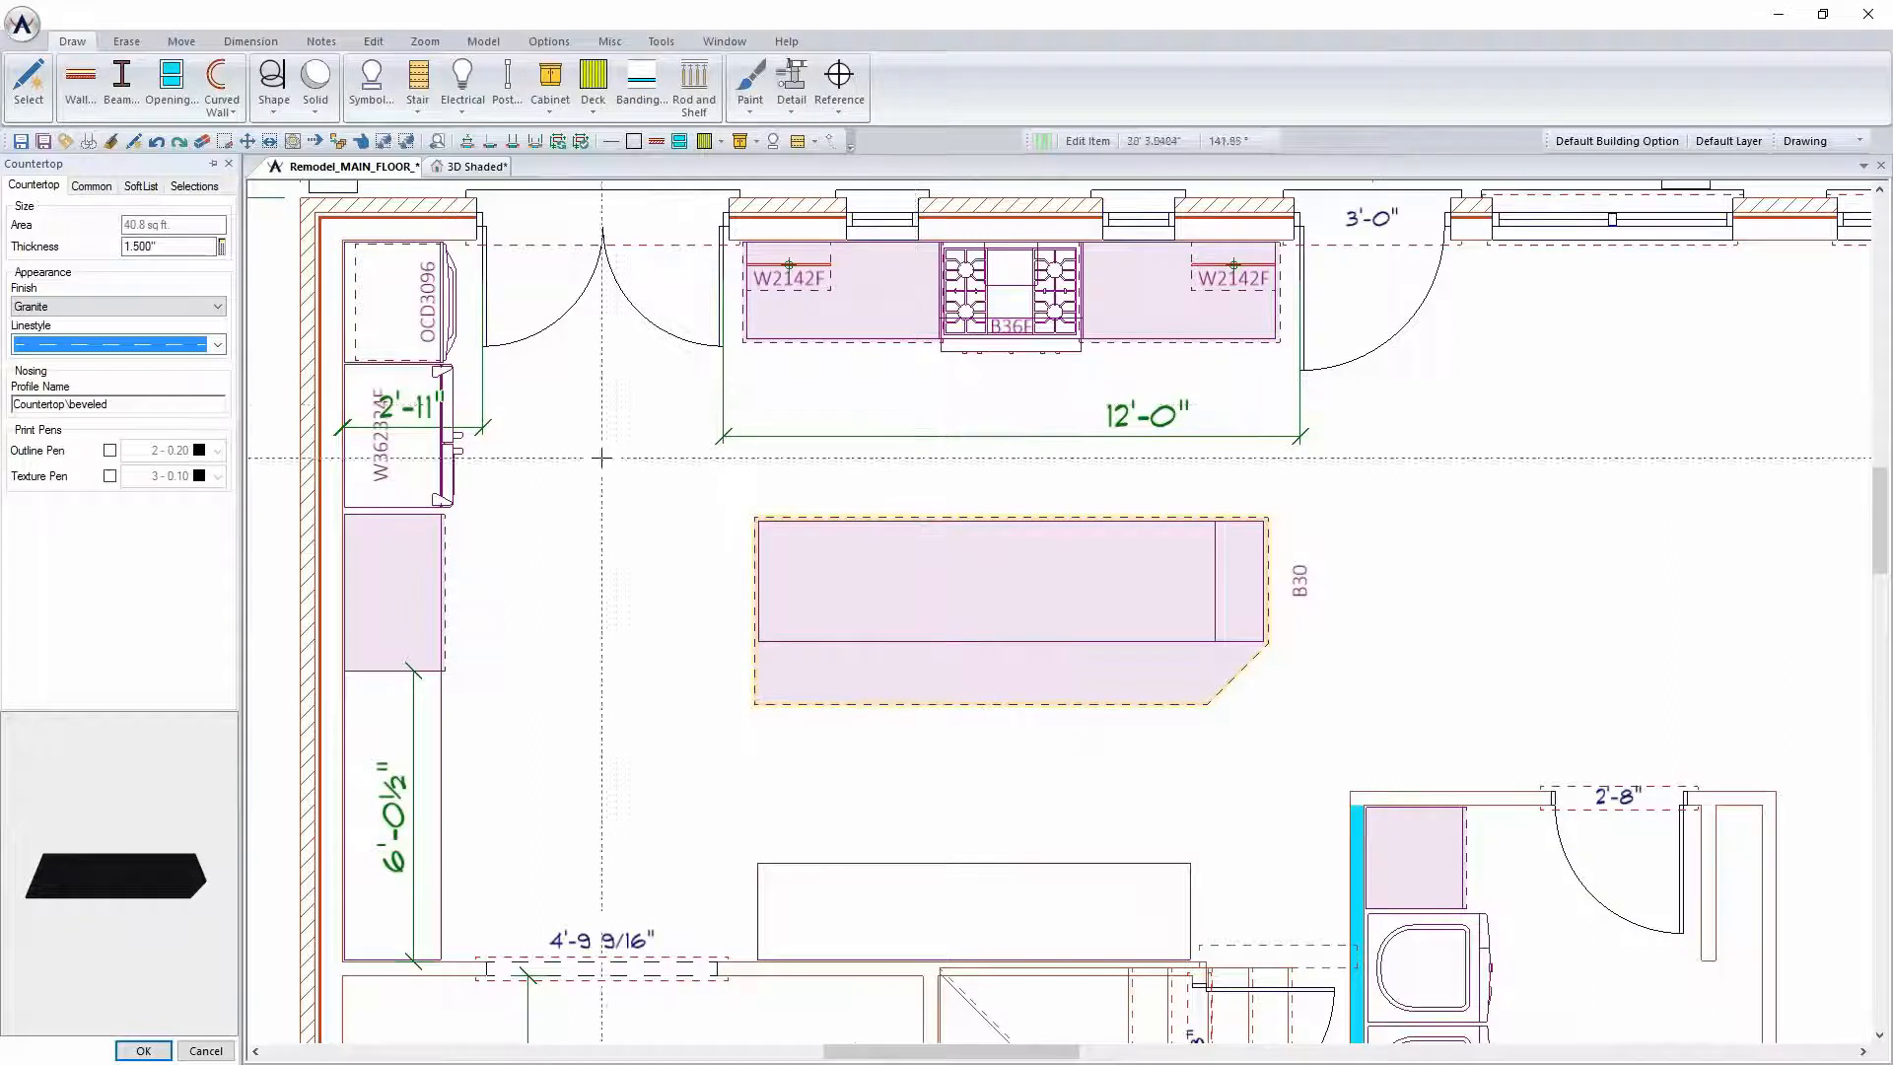
{"action": "left_click", "coordinate": [91, 185]}
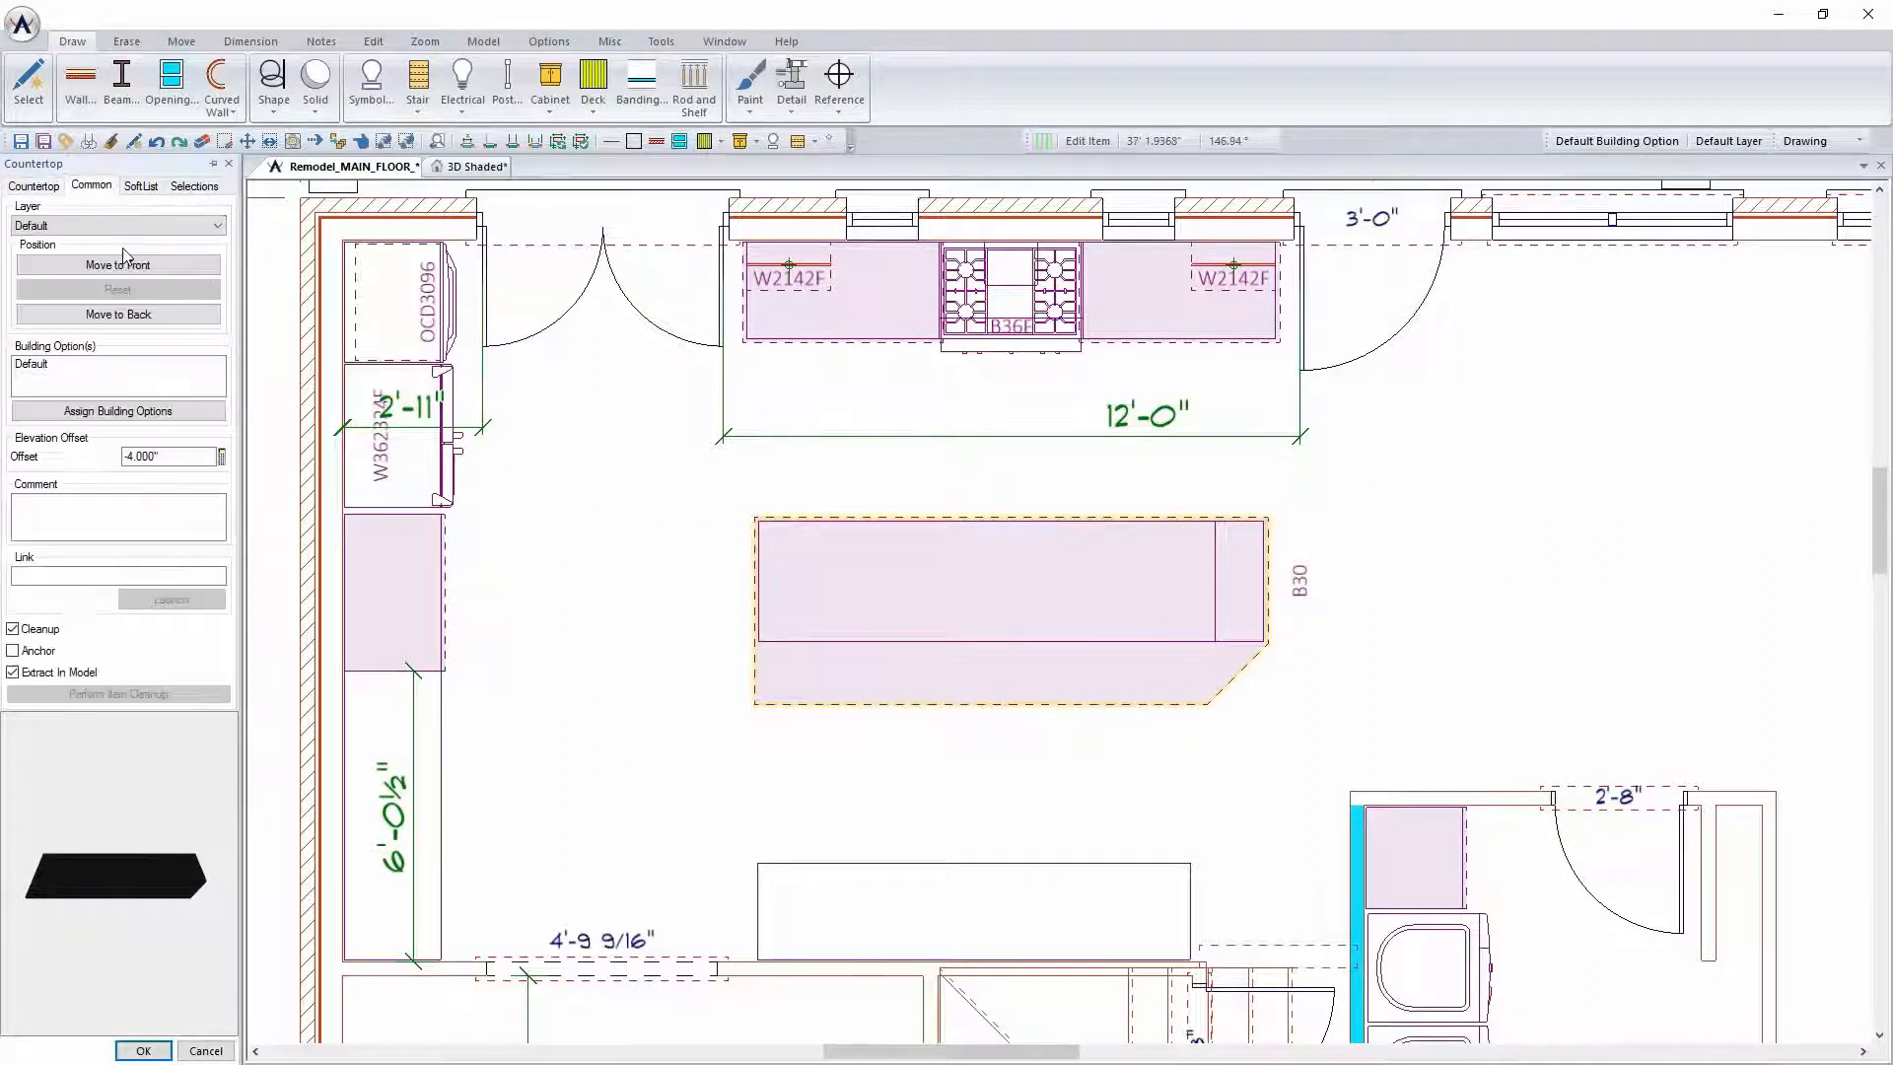
{"action": "double_click", "coordinate": [148, 455]}
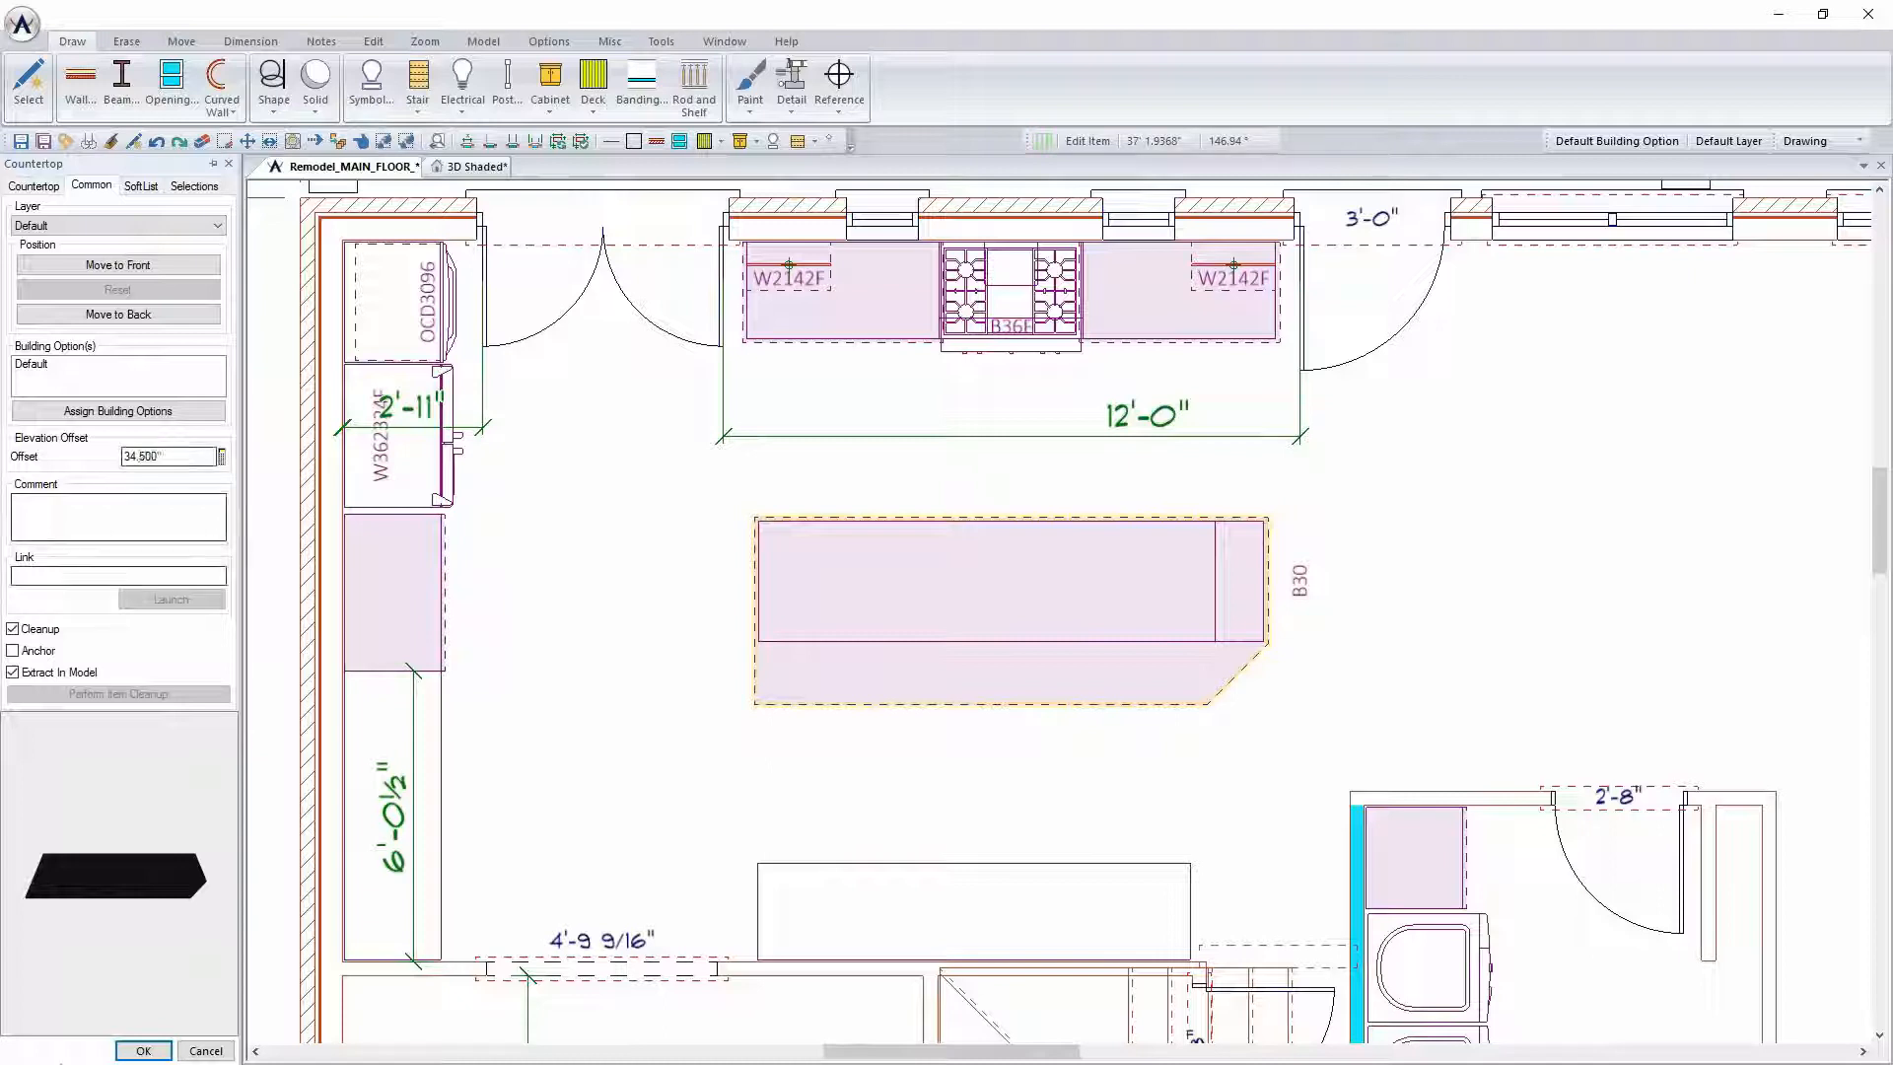
{"action": "left_click", "coordinate": [143, 1050]}
Examine the custom island countertop in 3D from the open-shelf end, including its overhang and angled corner
{"action": "left_click", "coordinate": [477, 167]}
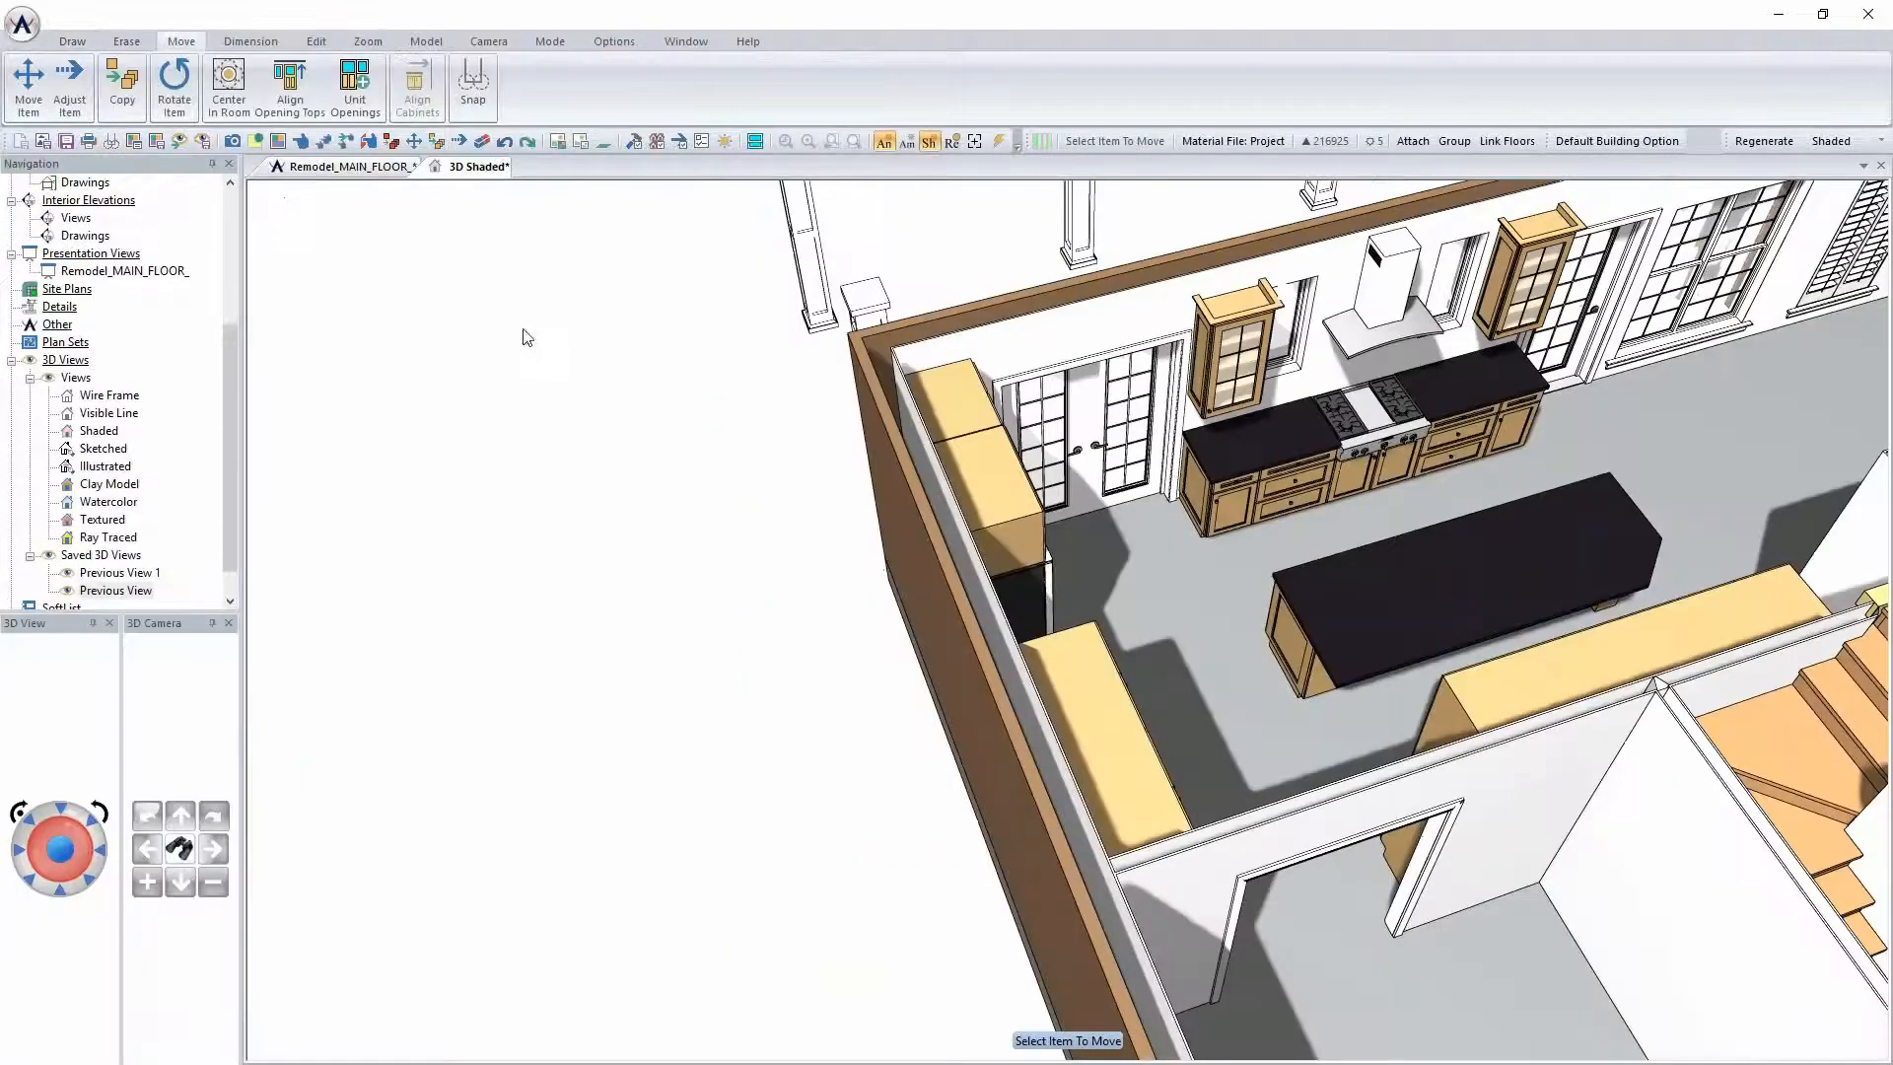
{"action": "middle_click_drag", "start_coordinate": [945, 572], "coordinate": [846, 521]}
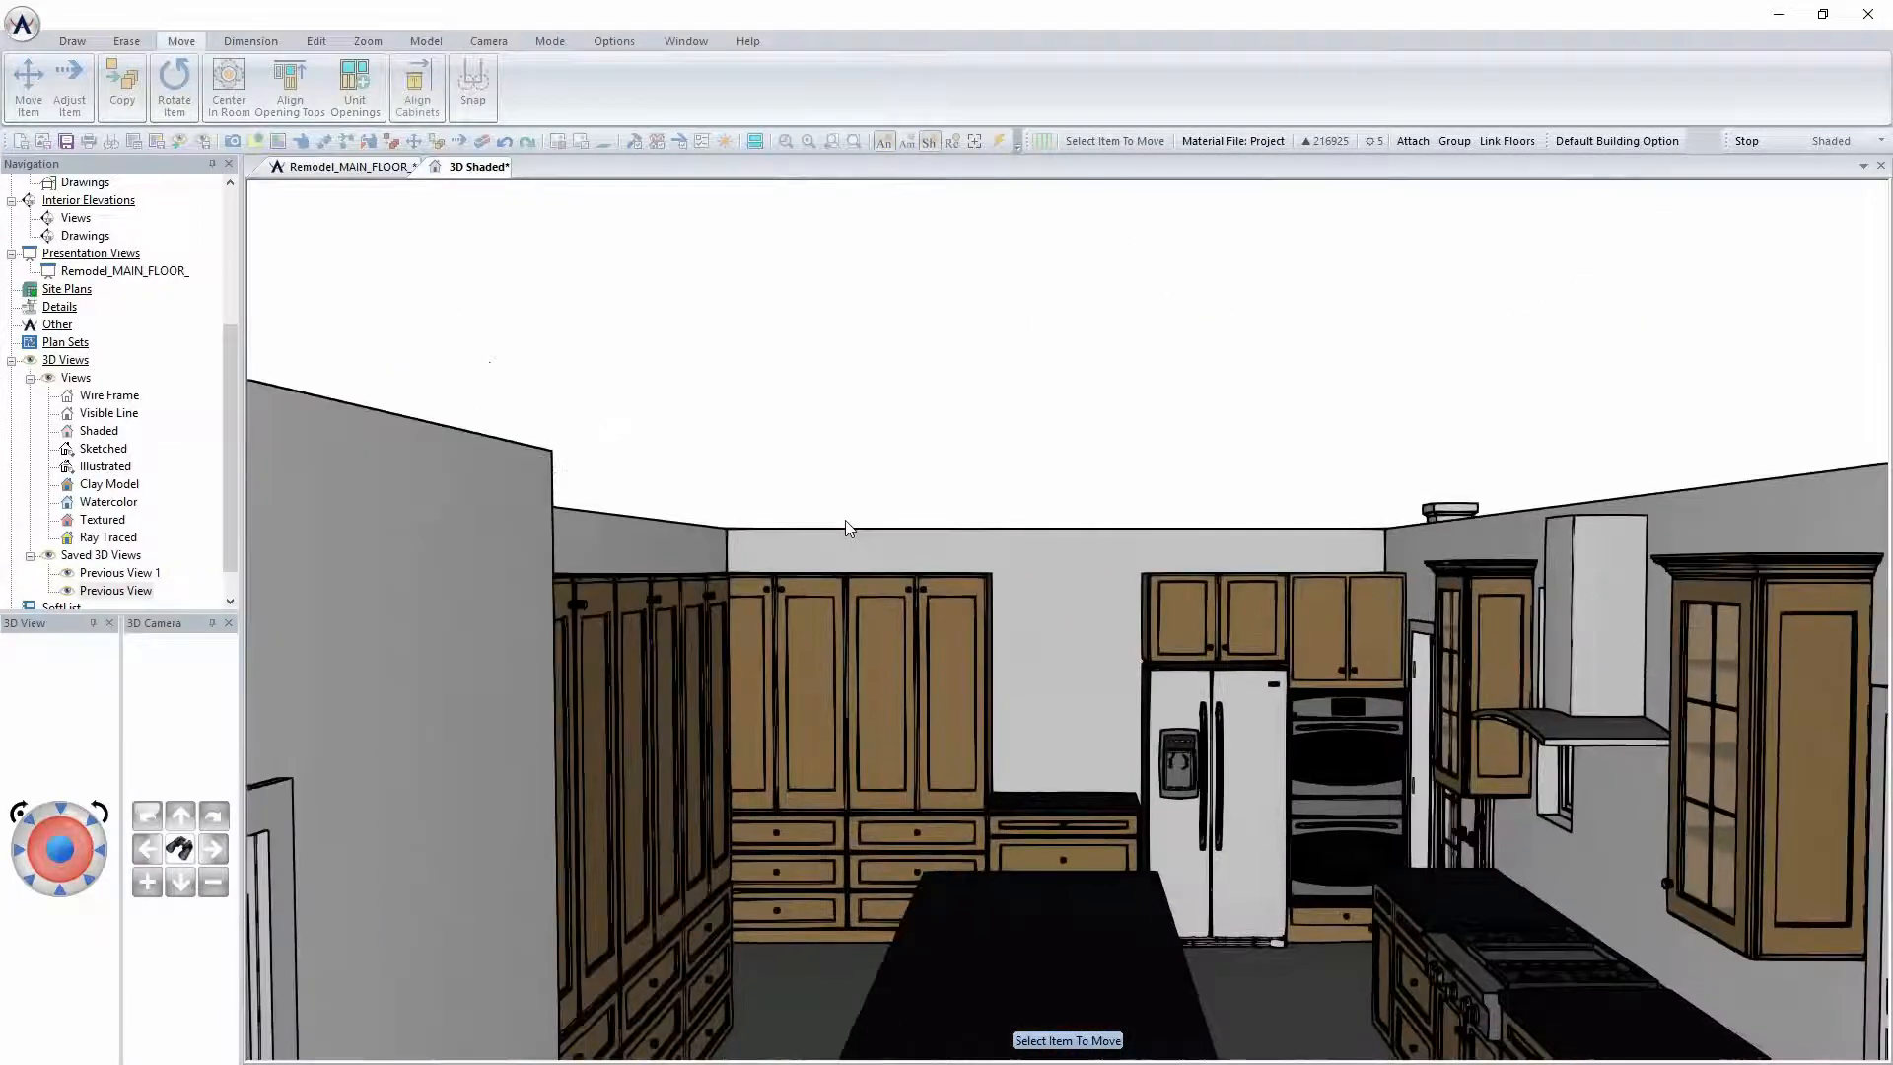
{"action": "key", "text": "Down"}
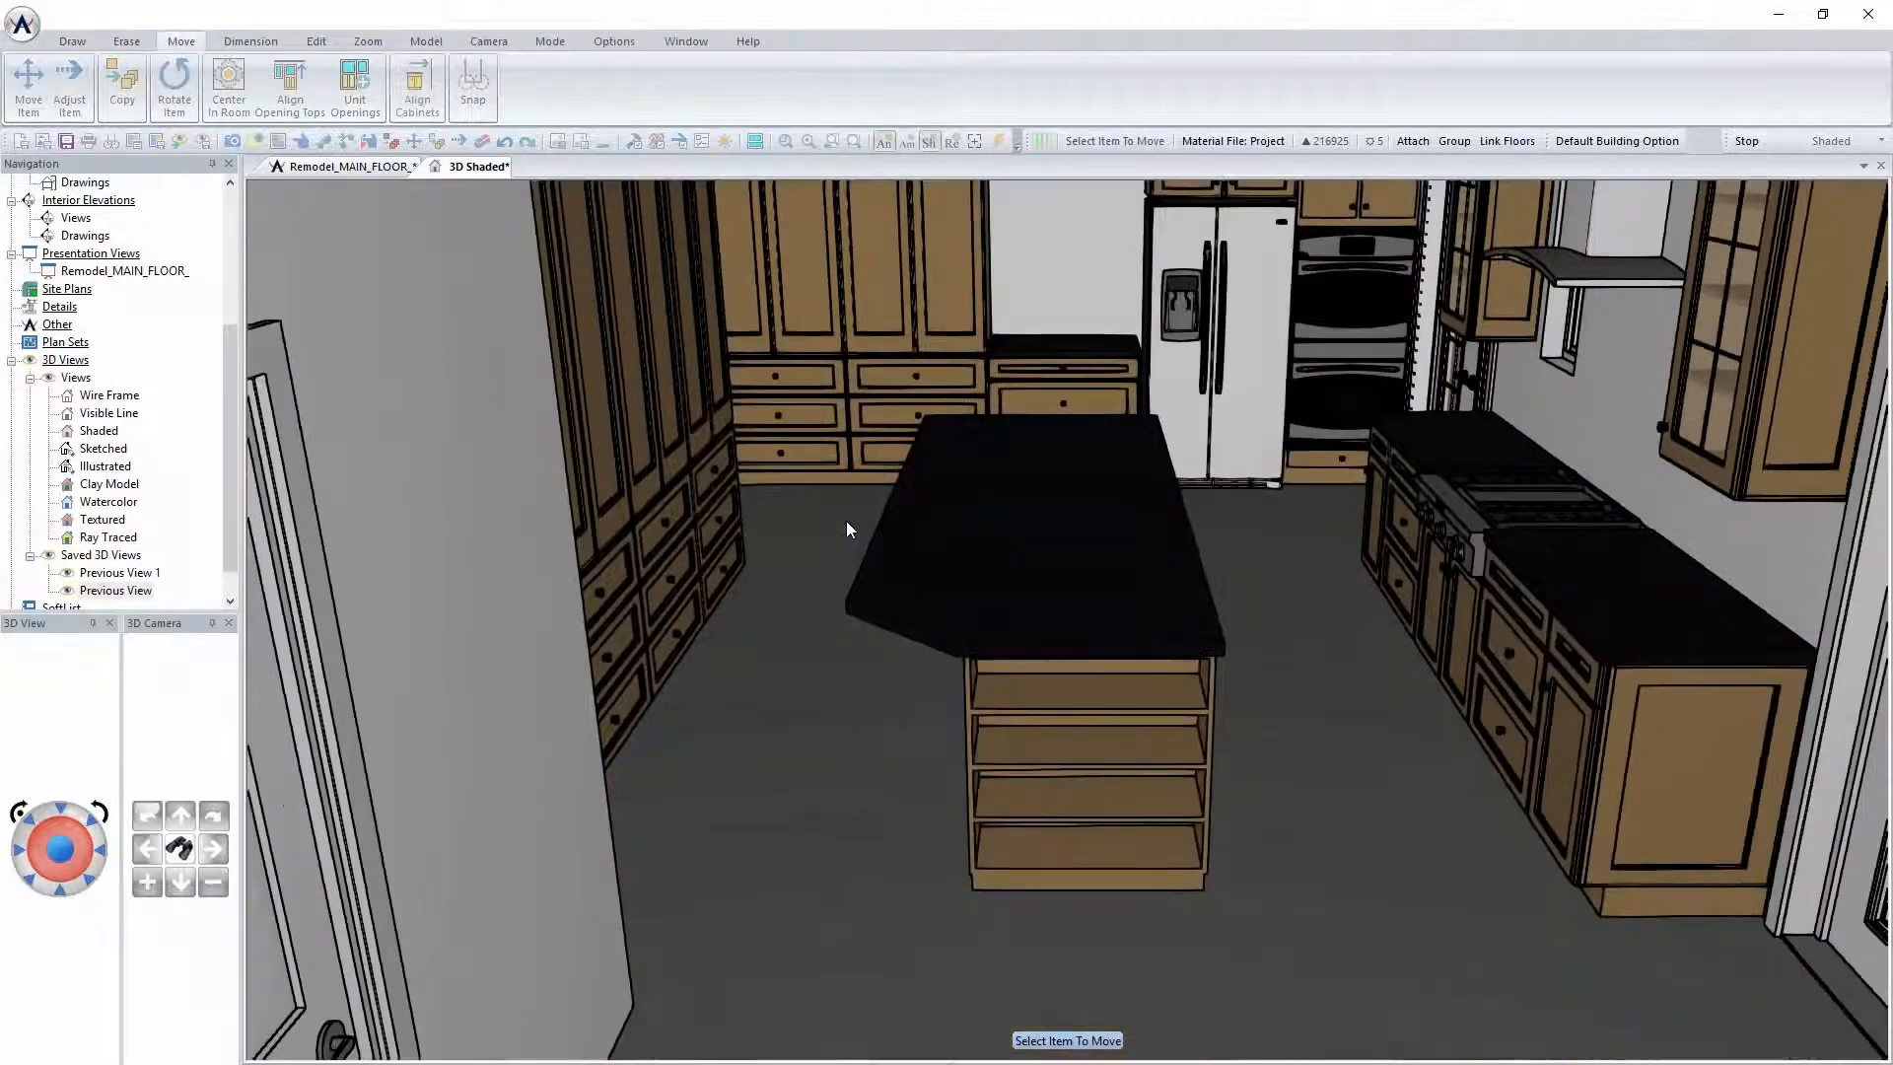
{"action": "key", "text": "Left"}
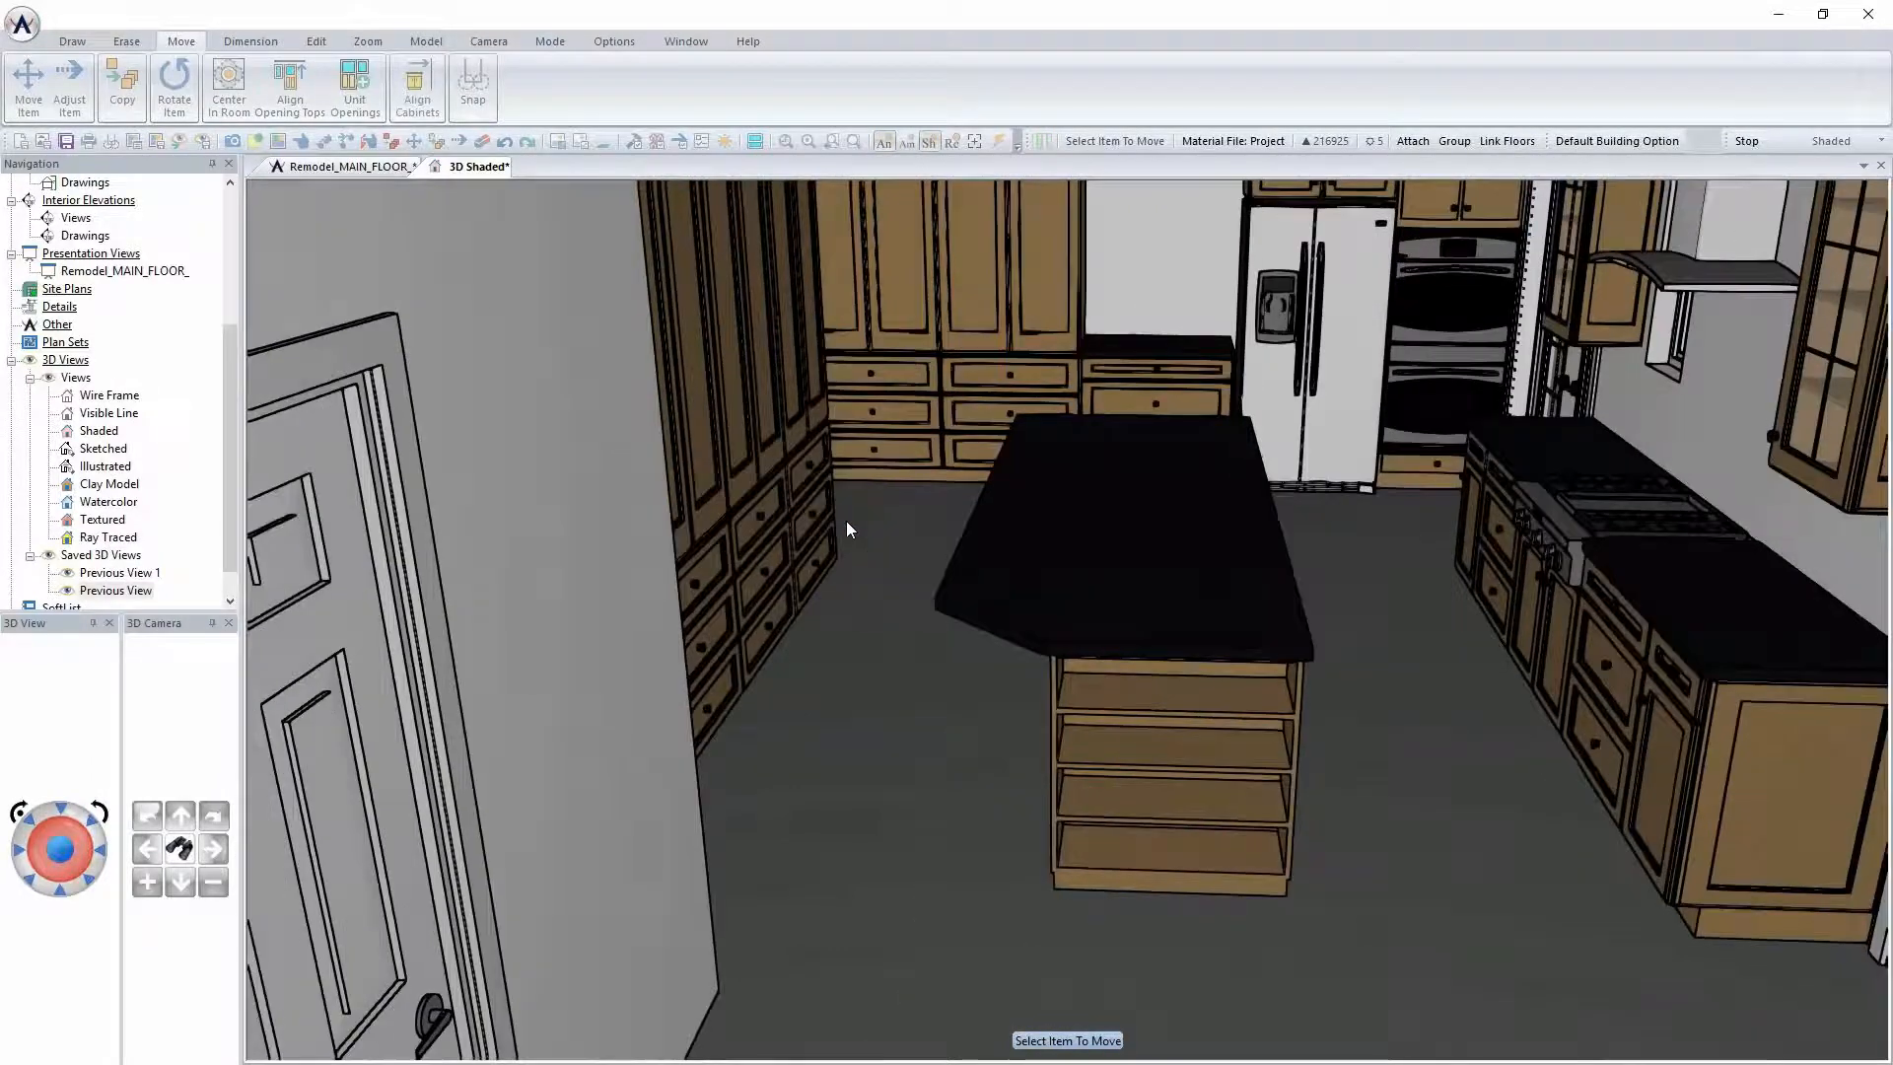
{"action": "middle_click_drag", "start_coordinate": [816, 584], "coordinate": [813, 561]}
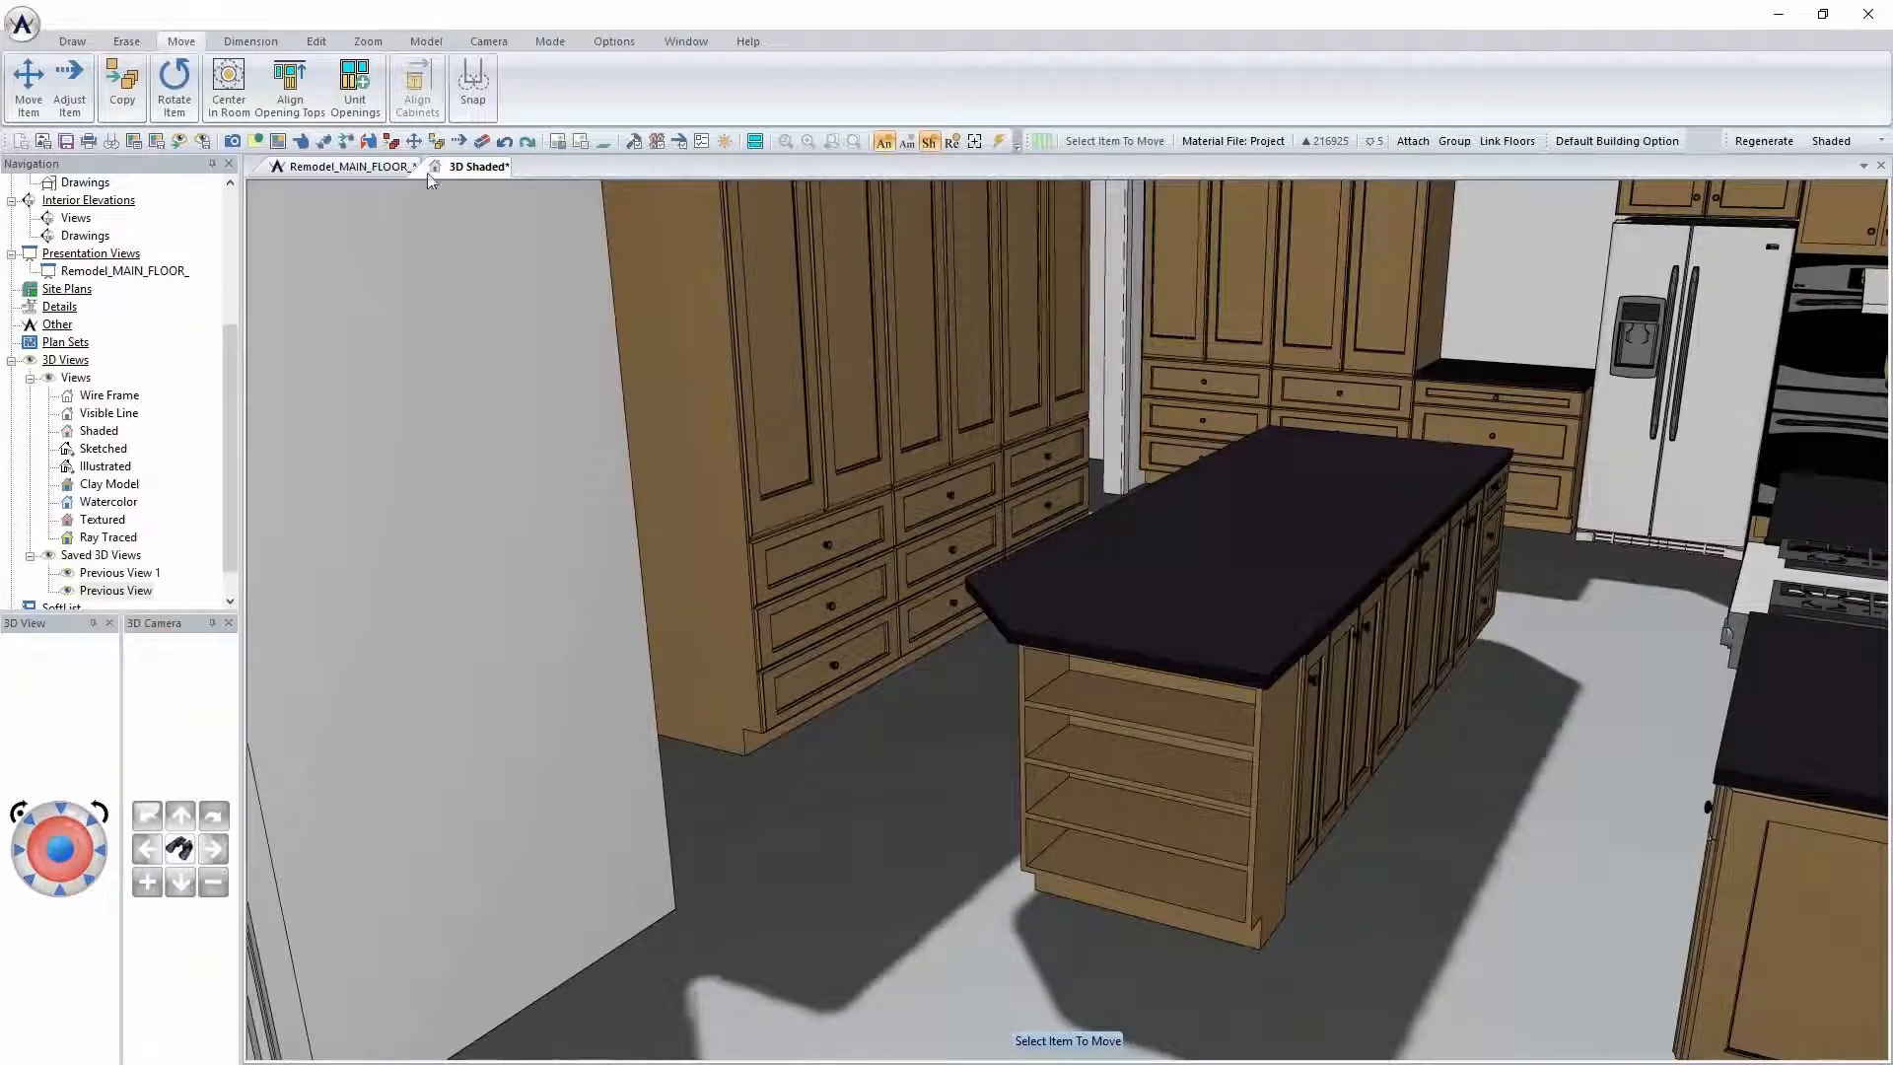
In the floor plan, pull the island countertop's long overhanging edge inward toward the cabinets and save the drawing
{"action": "left_click", "coordinate": [371, 168]}
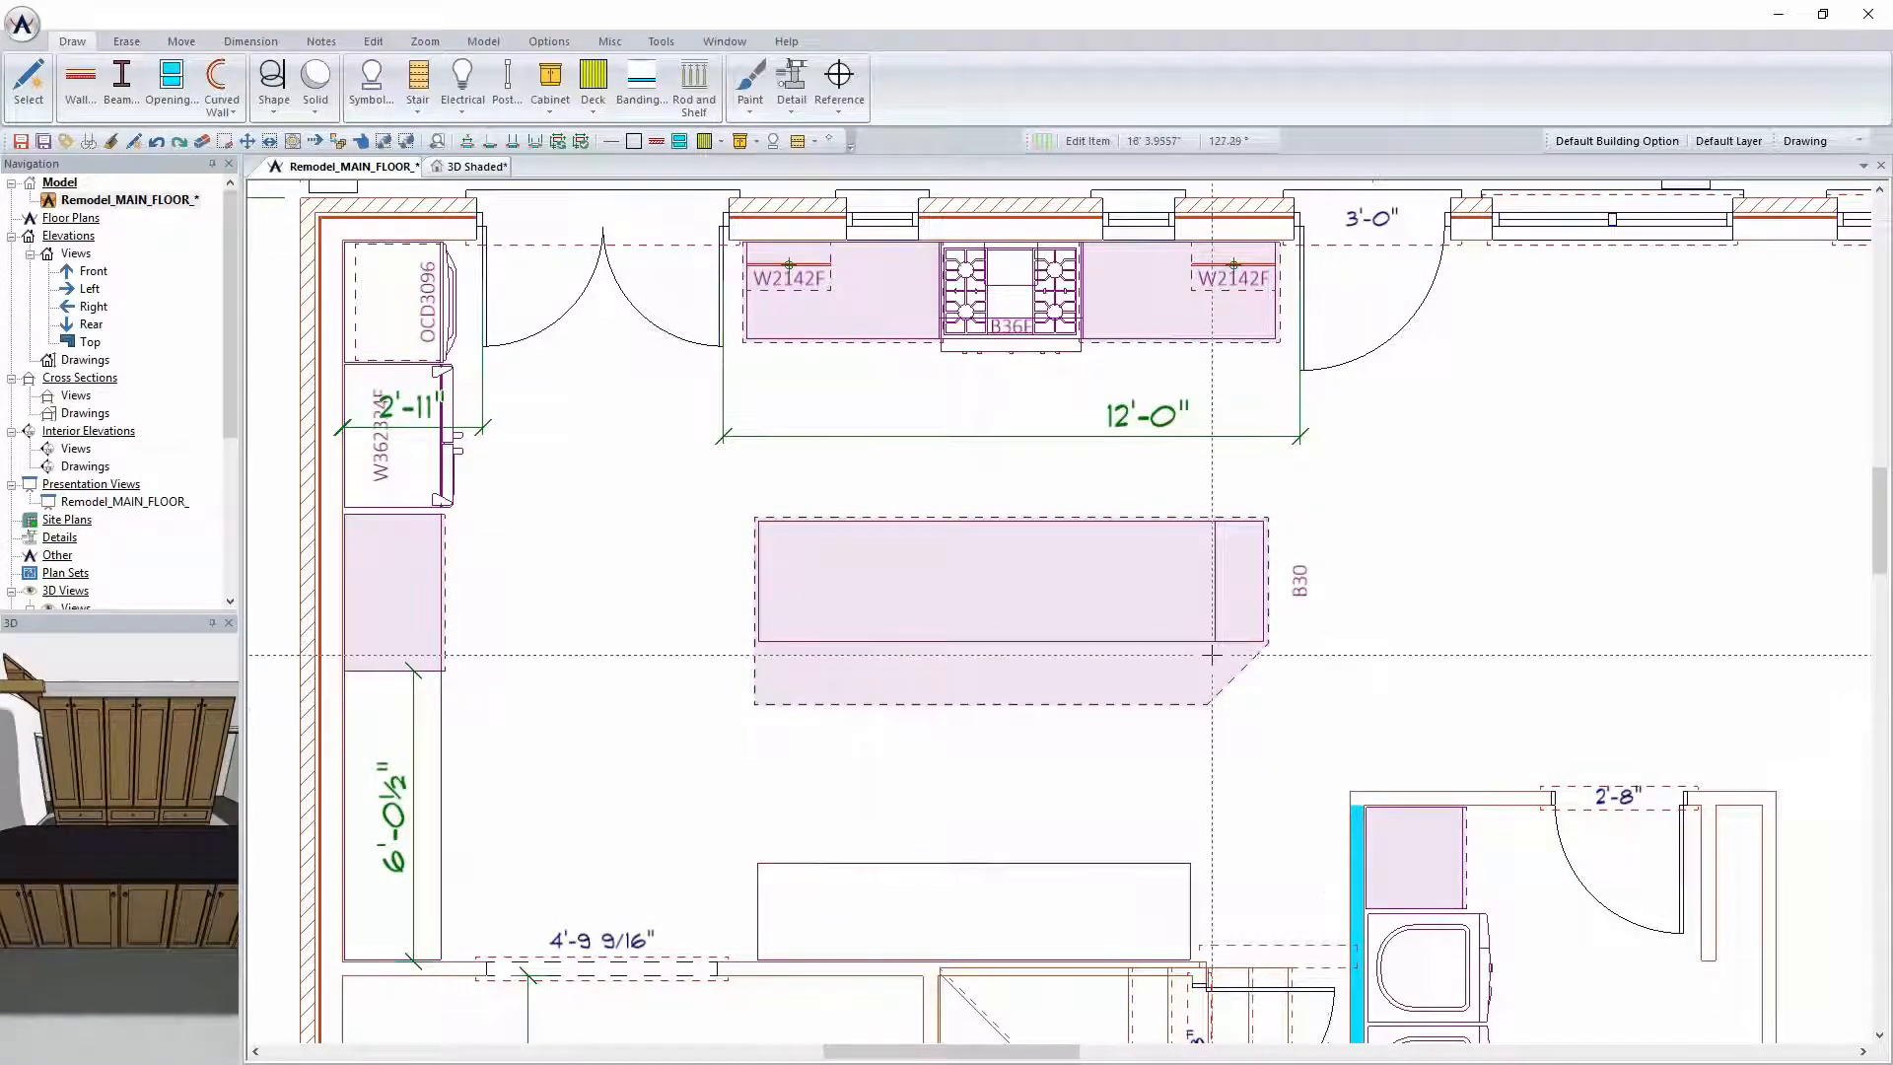
{"action": "scroll", "coordinate": [1095, 572], "scroll_direction": "up", "scroll_amount": 2}
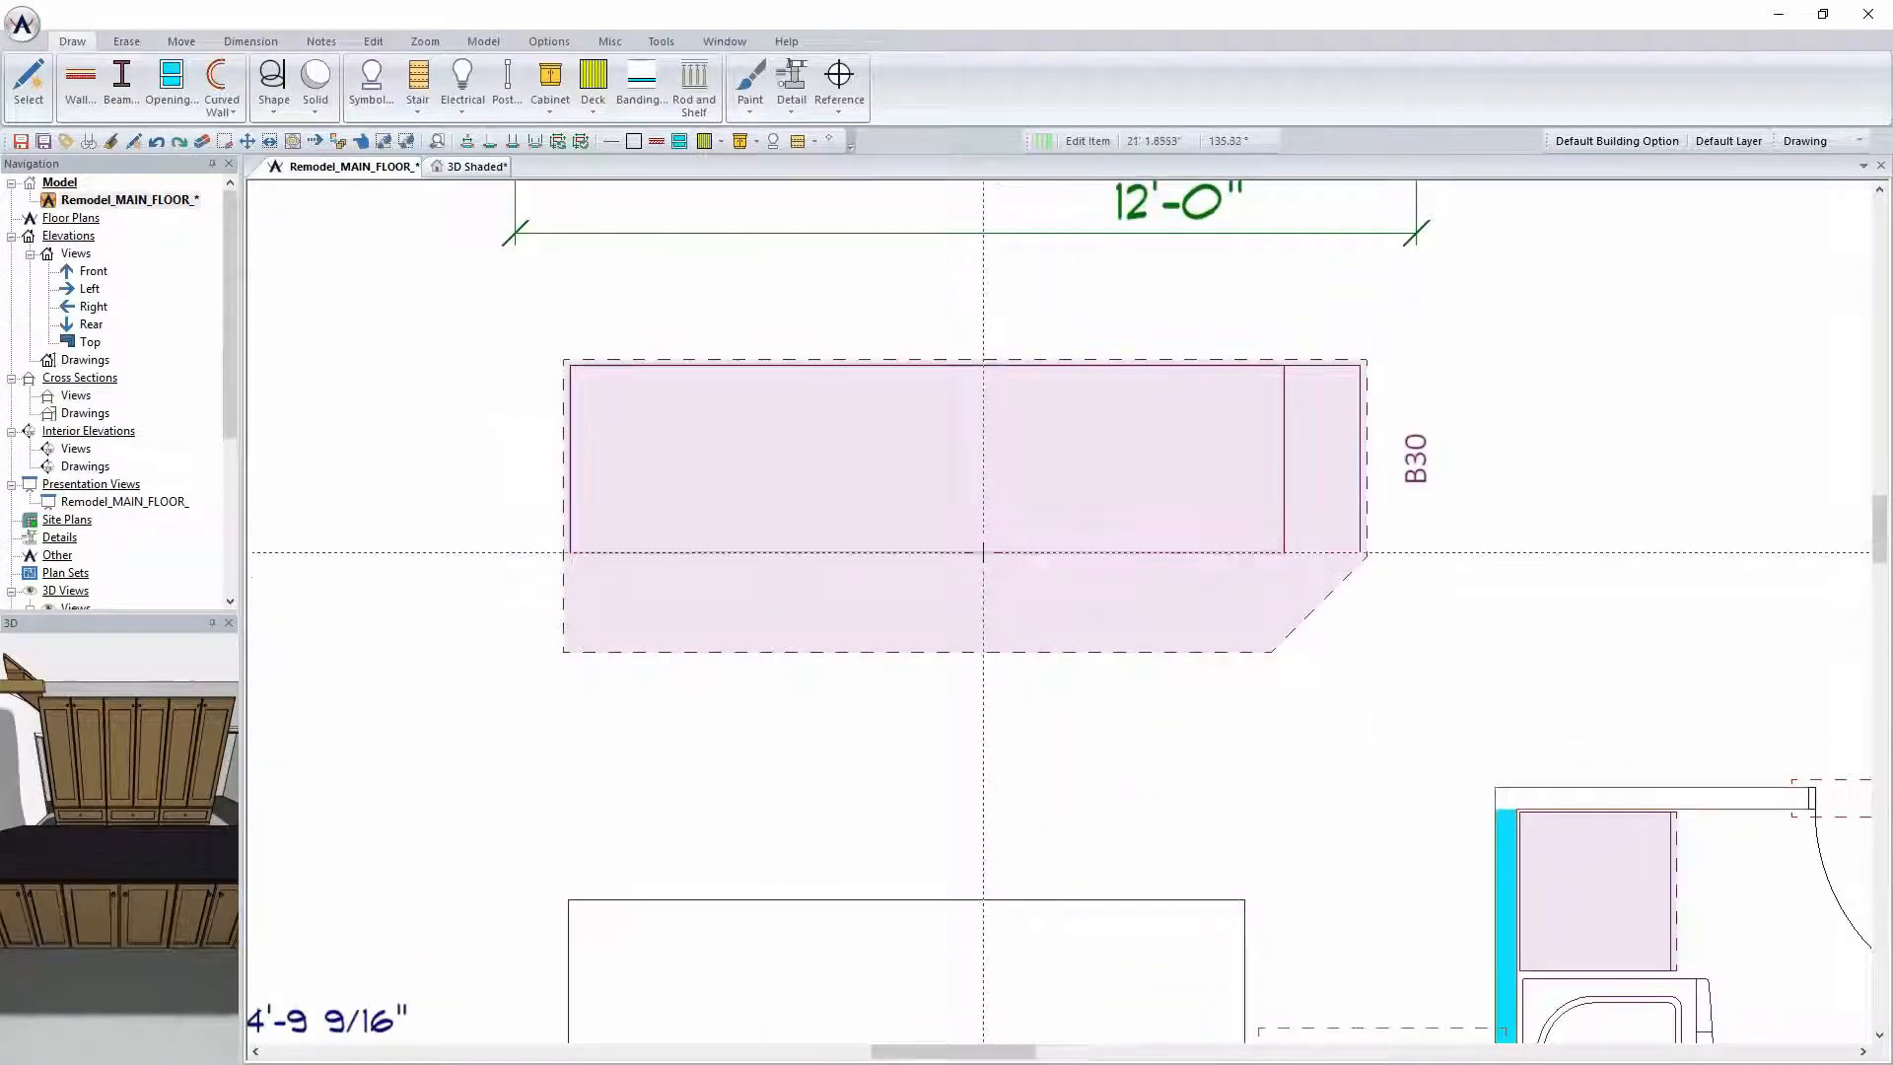
{"action": "left_click", "coordinate": [983, 552]}
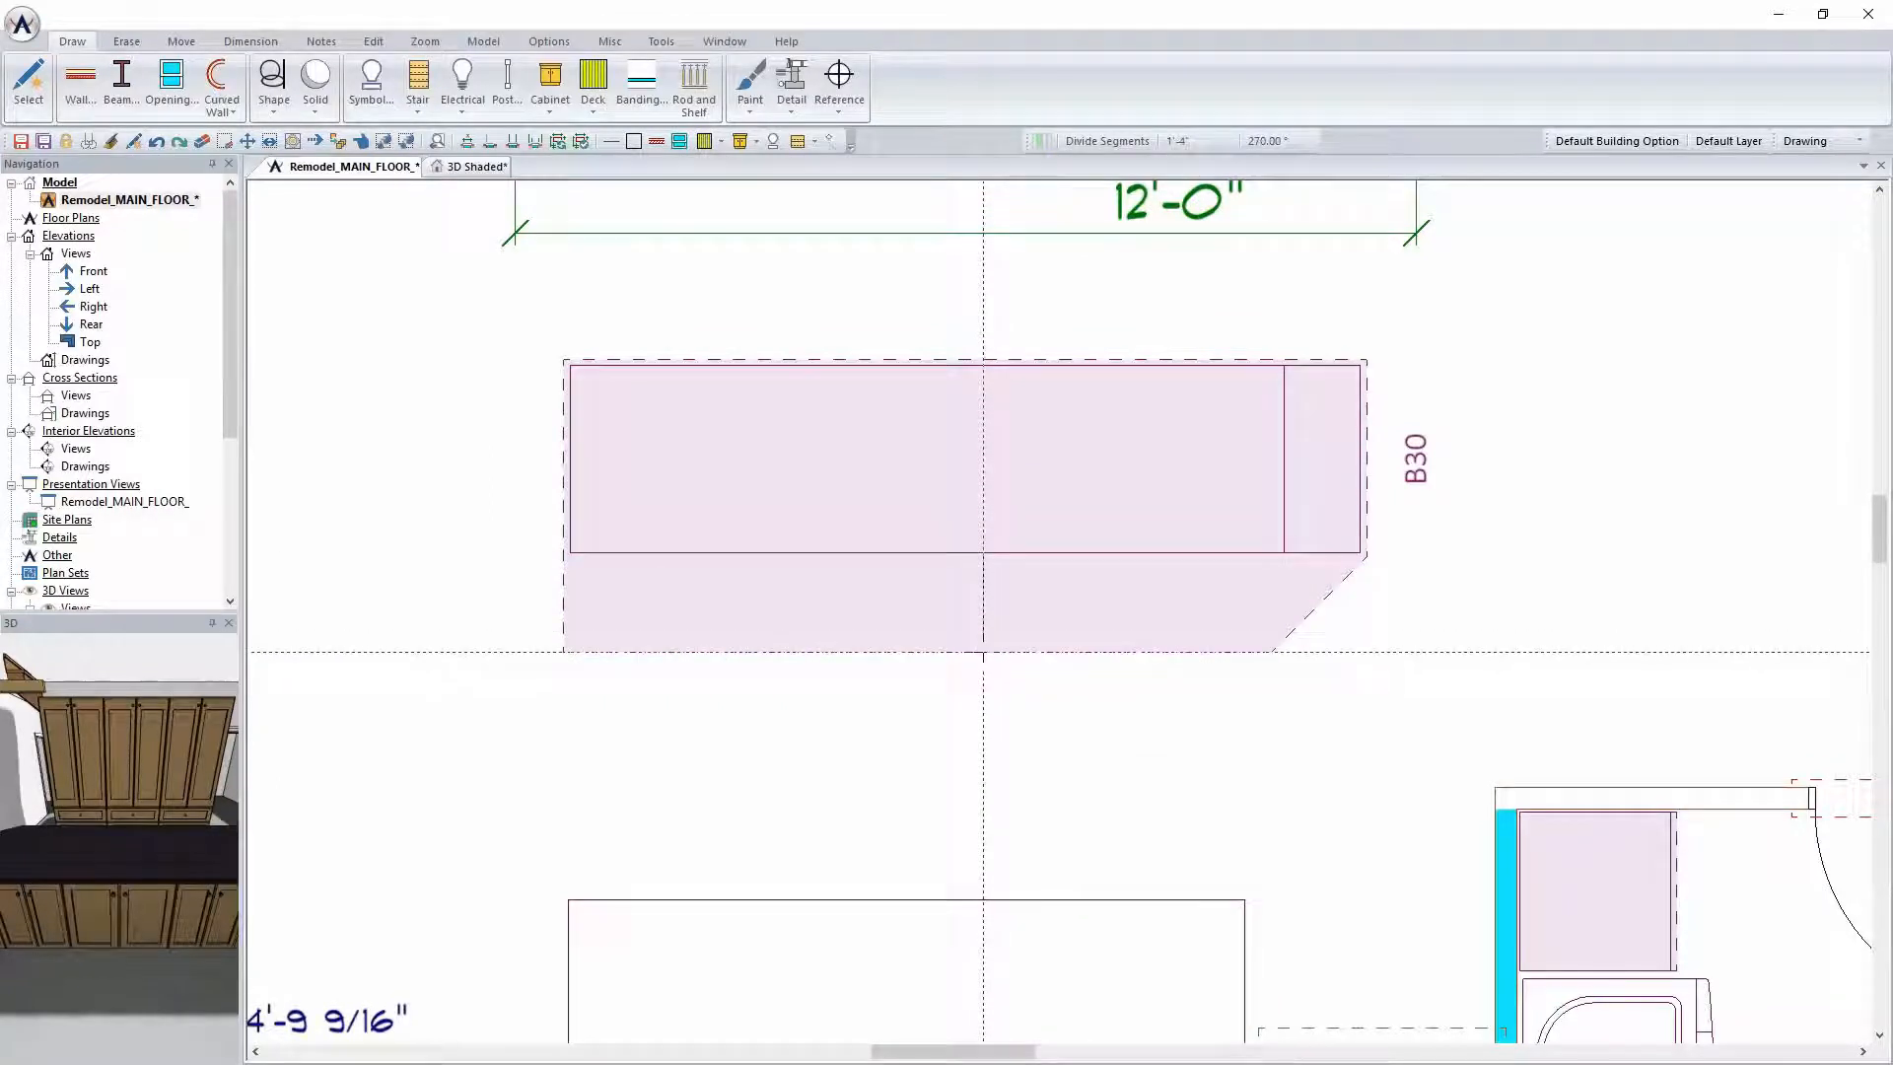
{"action": "left_click", "coordinate": [180, 40]}
{"action": "left_click", "coordinate": [110, 81]}
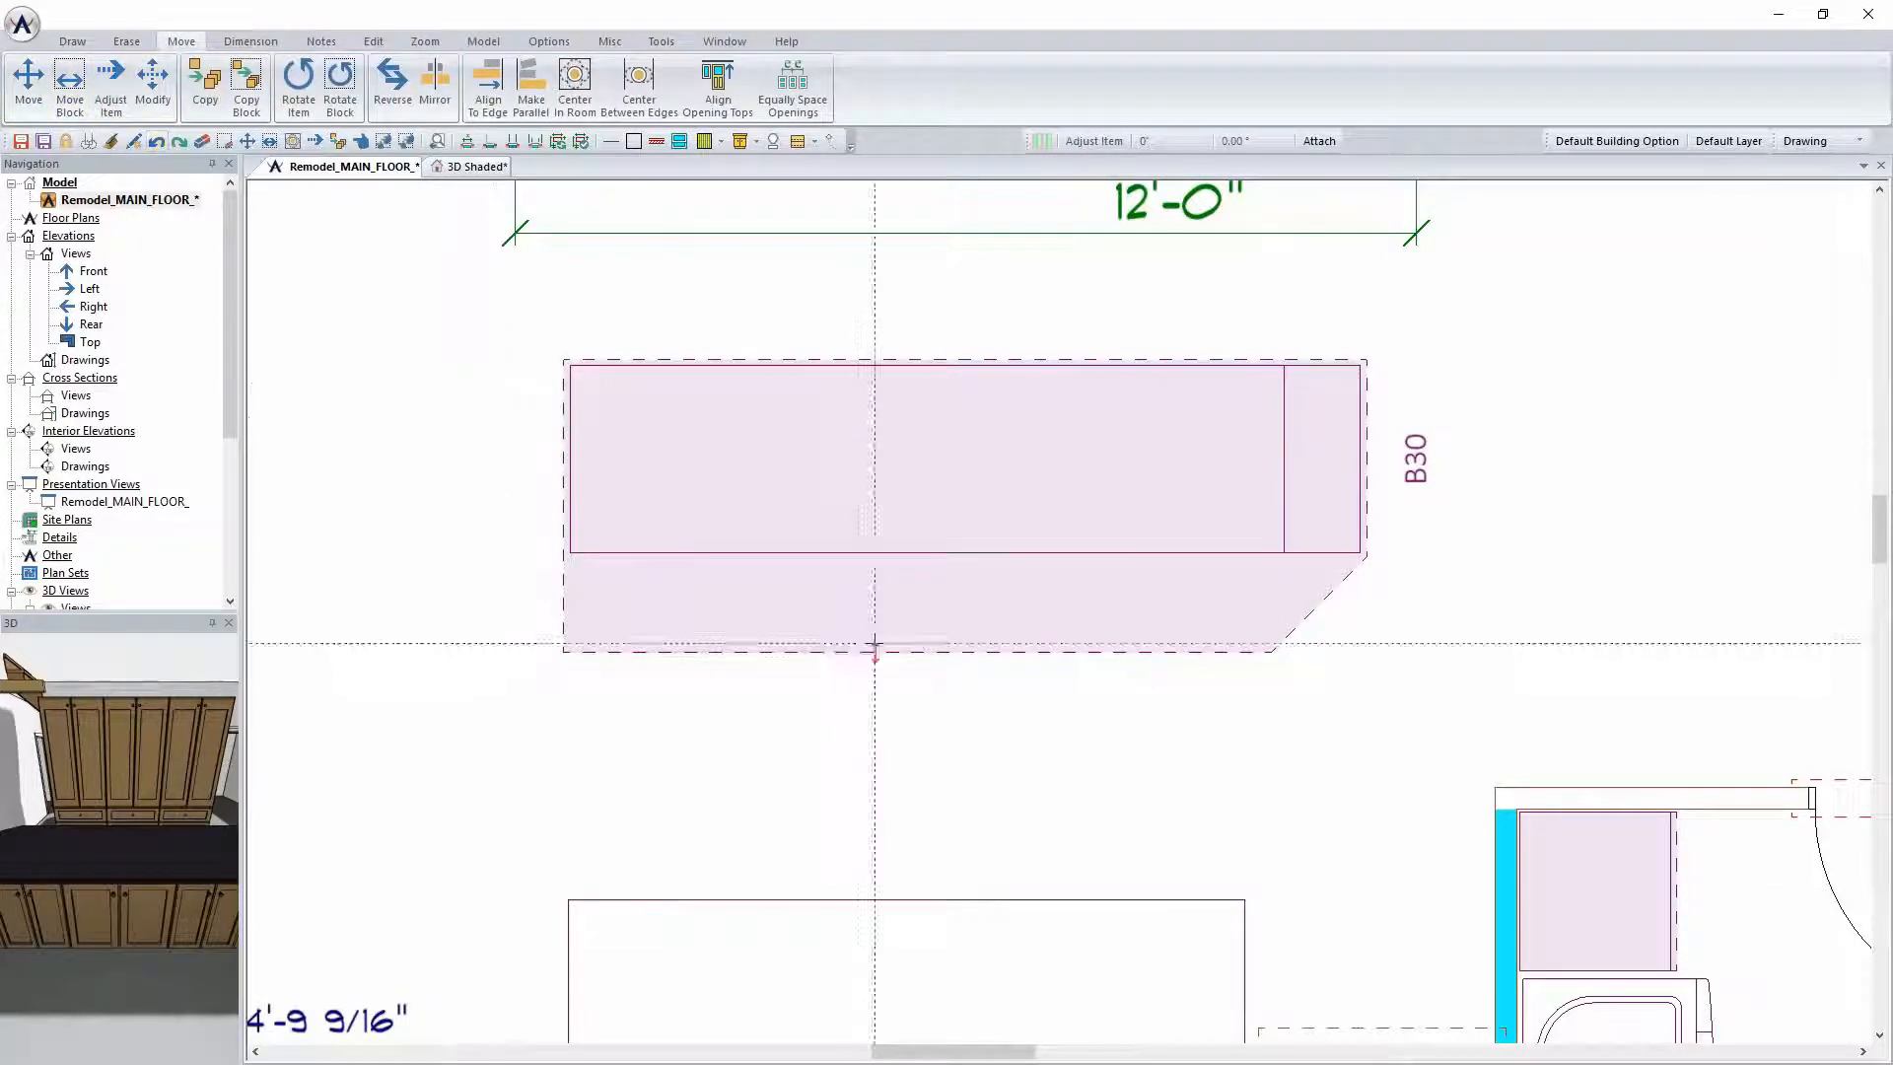
{"action": "left_click", "coordinate": [888, 652]}
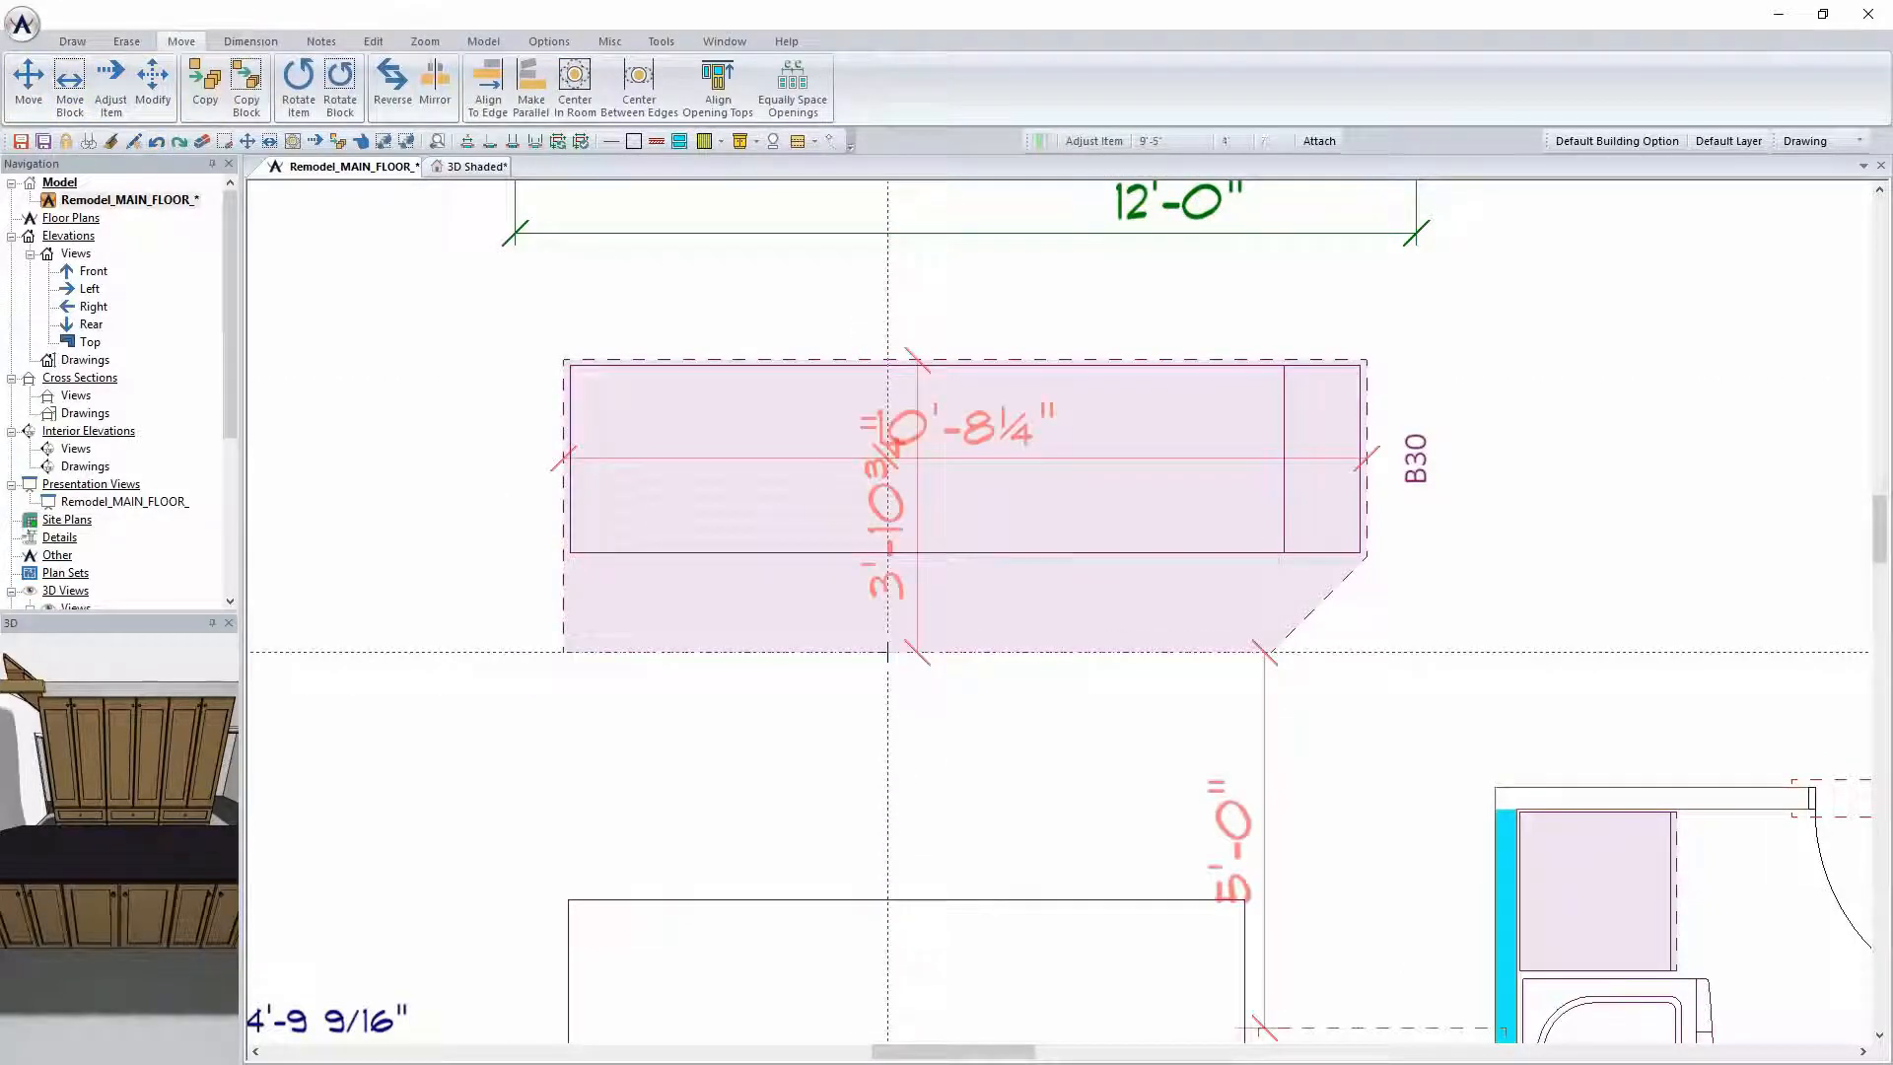
{"action": "left_click", "coordinate": [887, 628]}
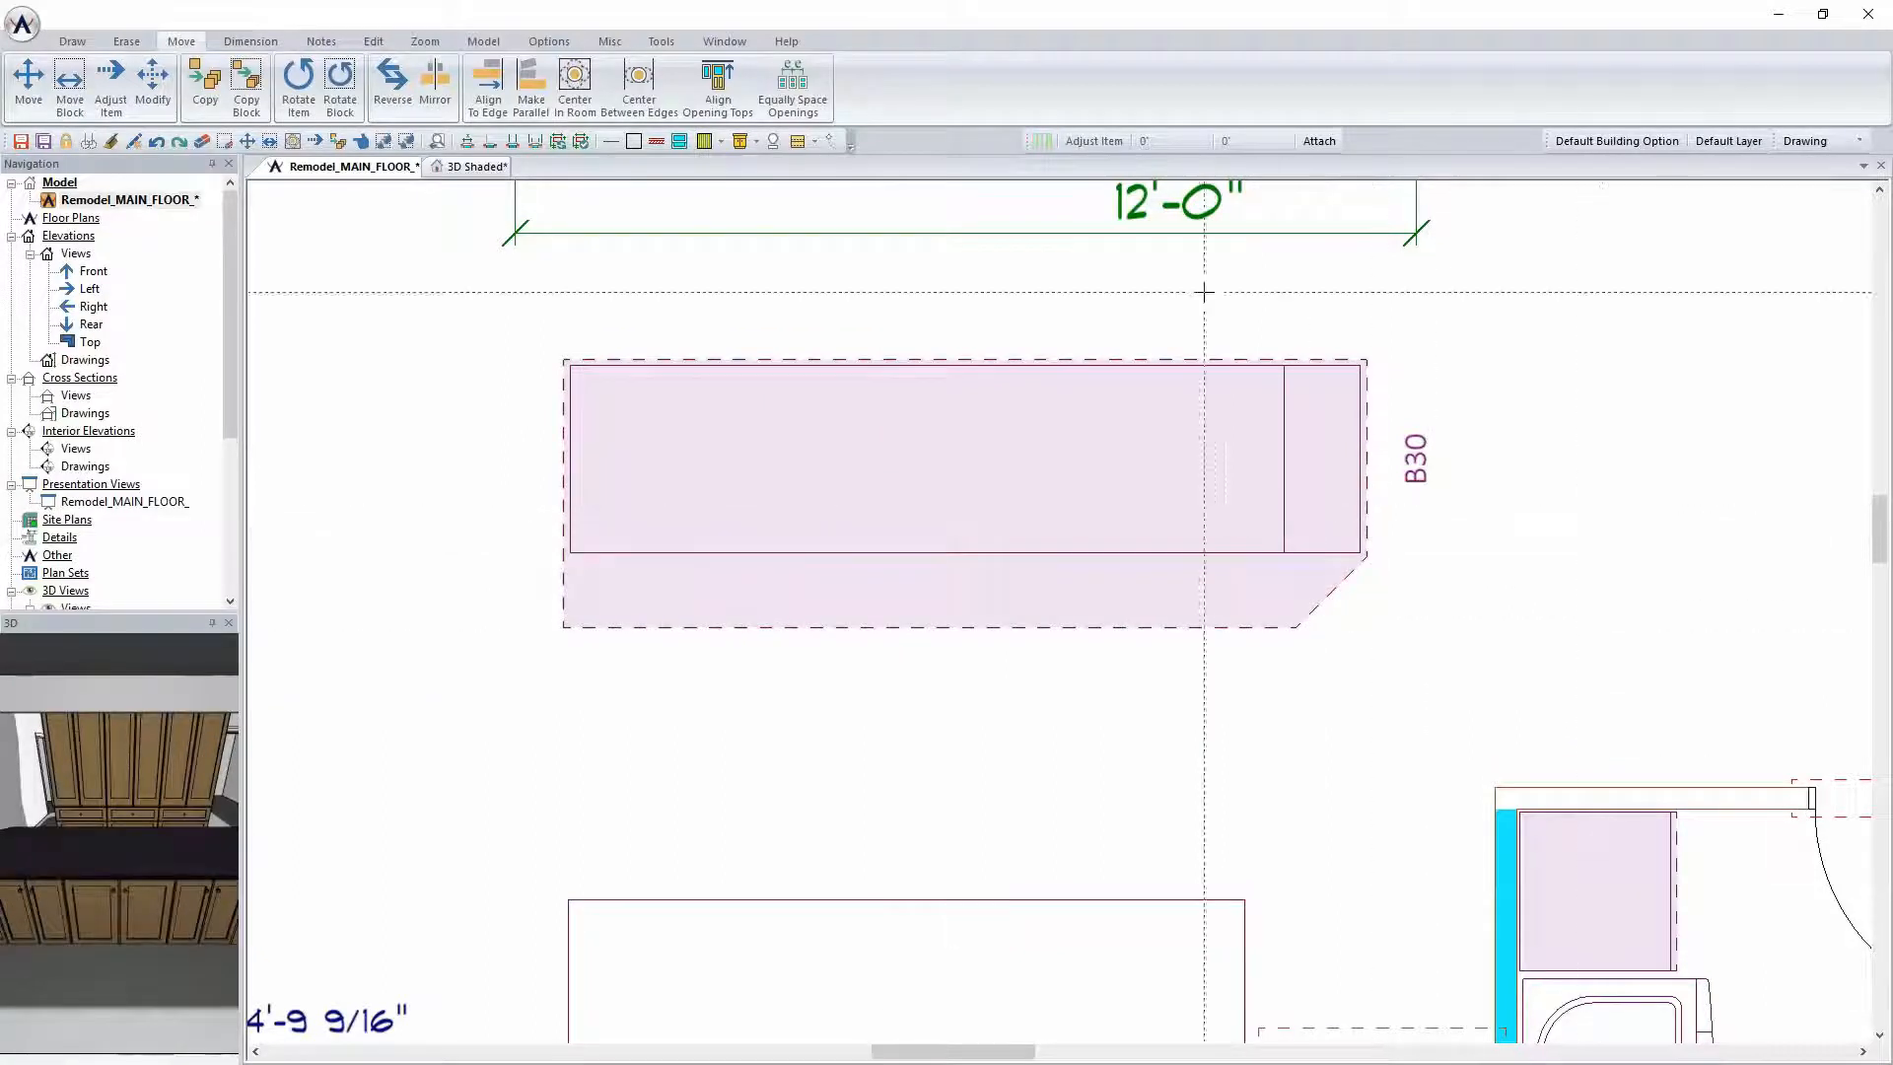
{"action": "key", "text": "ctrl+s"}
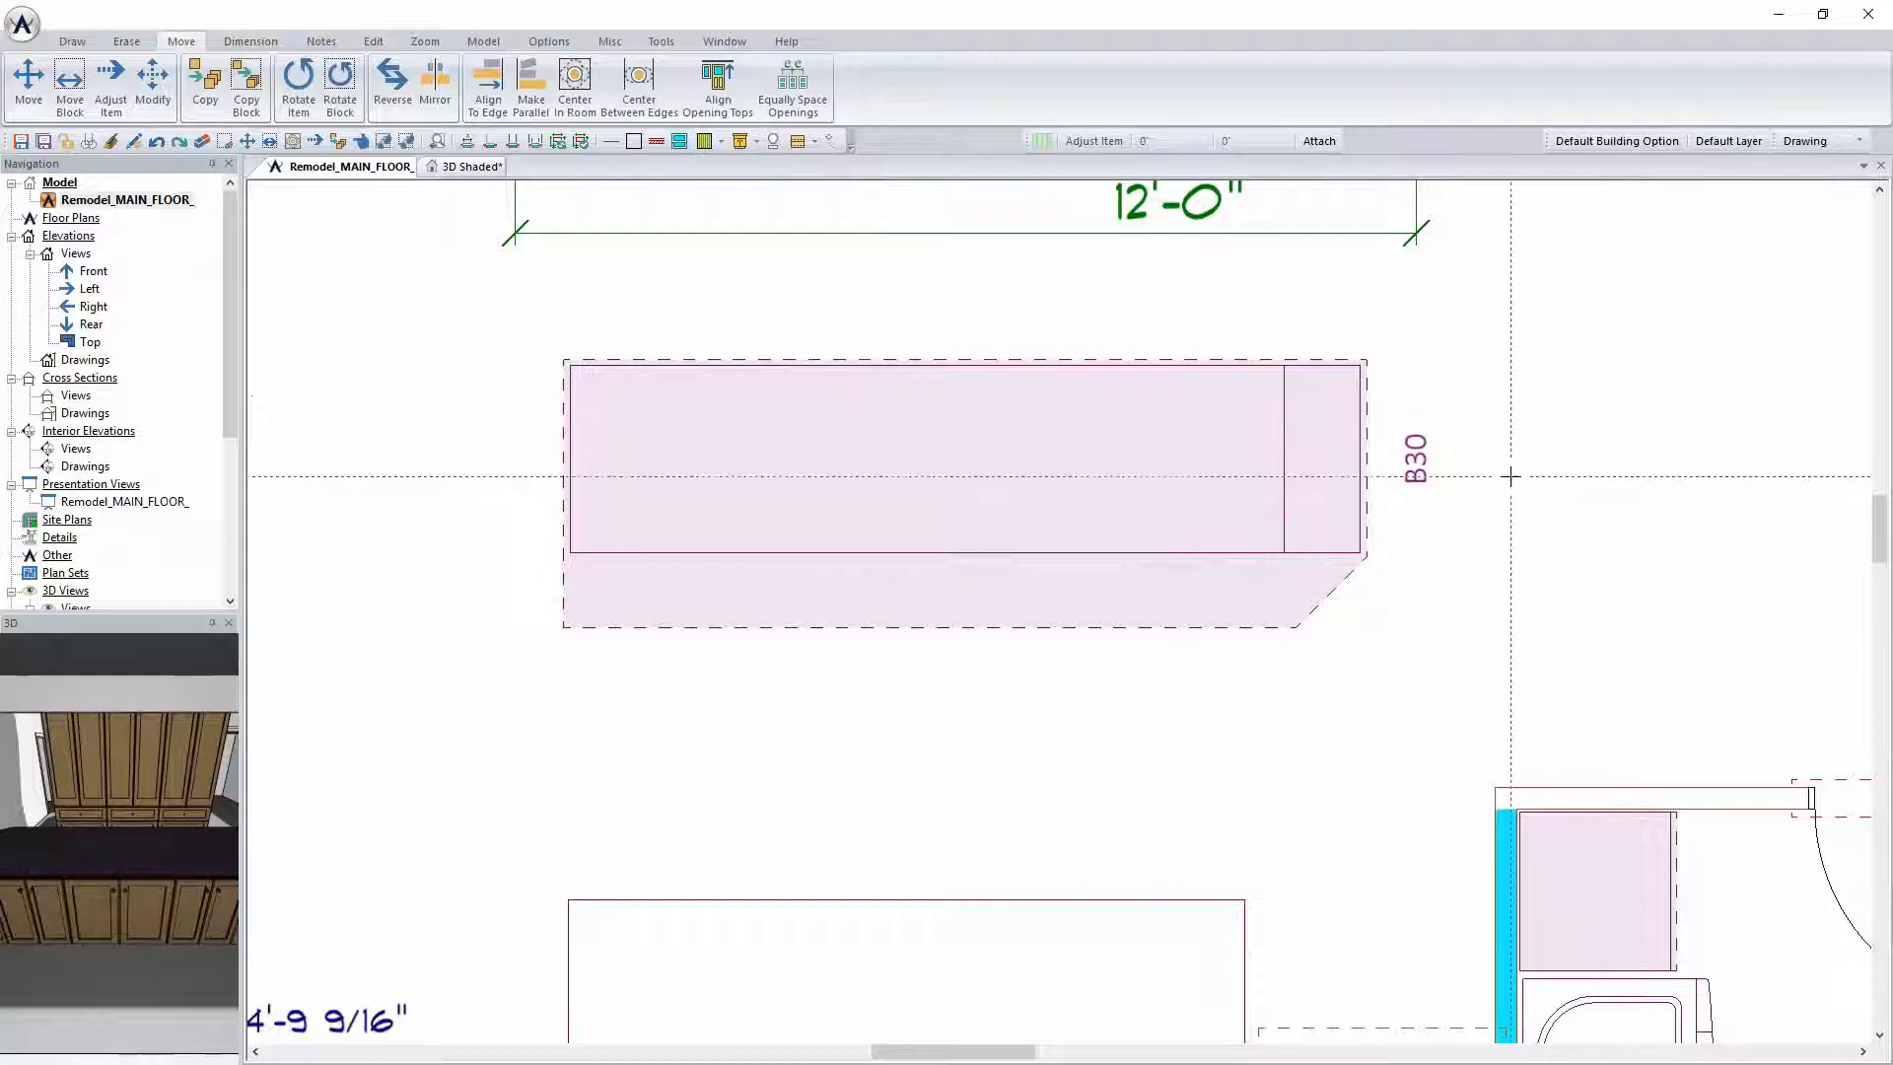
{"action": "left_click", "coordinate": [20, 141]}
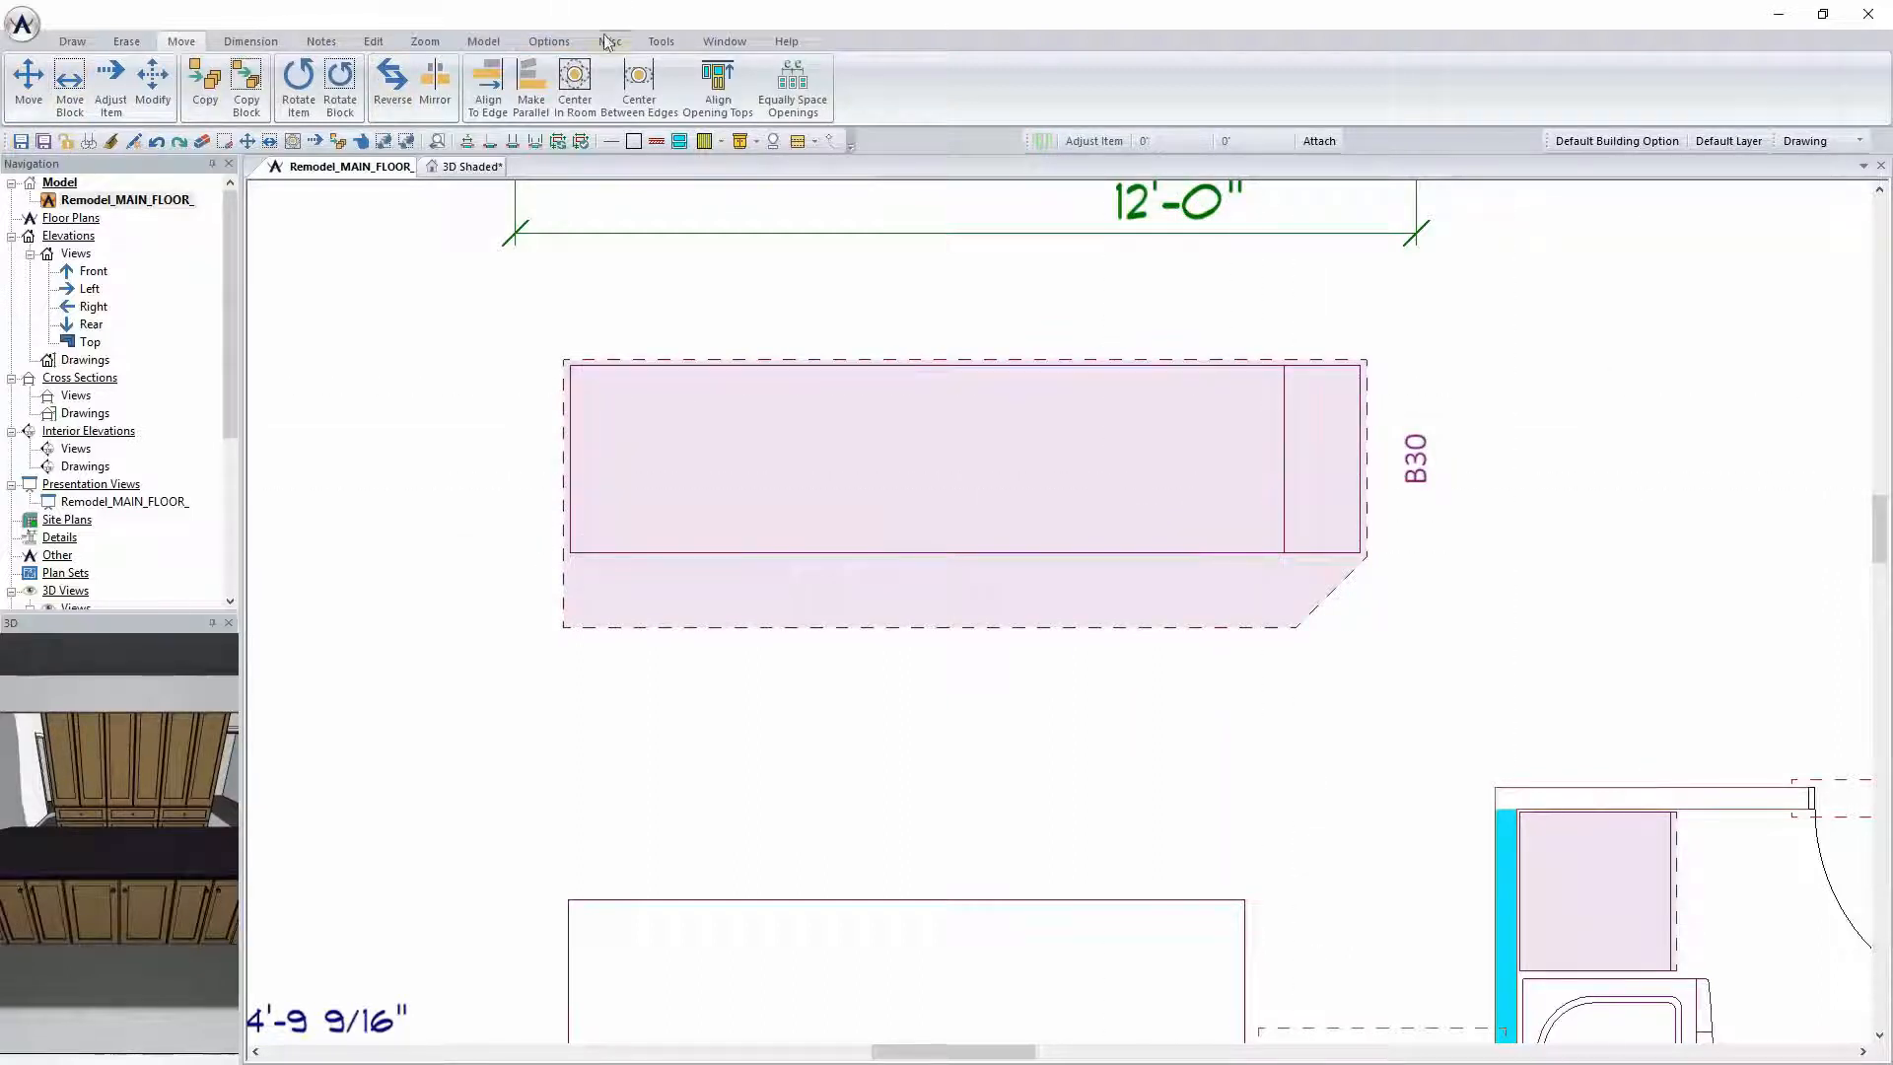
Try a 4" radius curved fillet on the square corner of the island countertop's overhang
{"action": "left_click", "coordinate": [662, 41]}
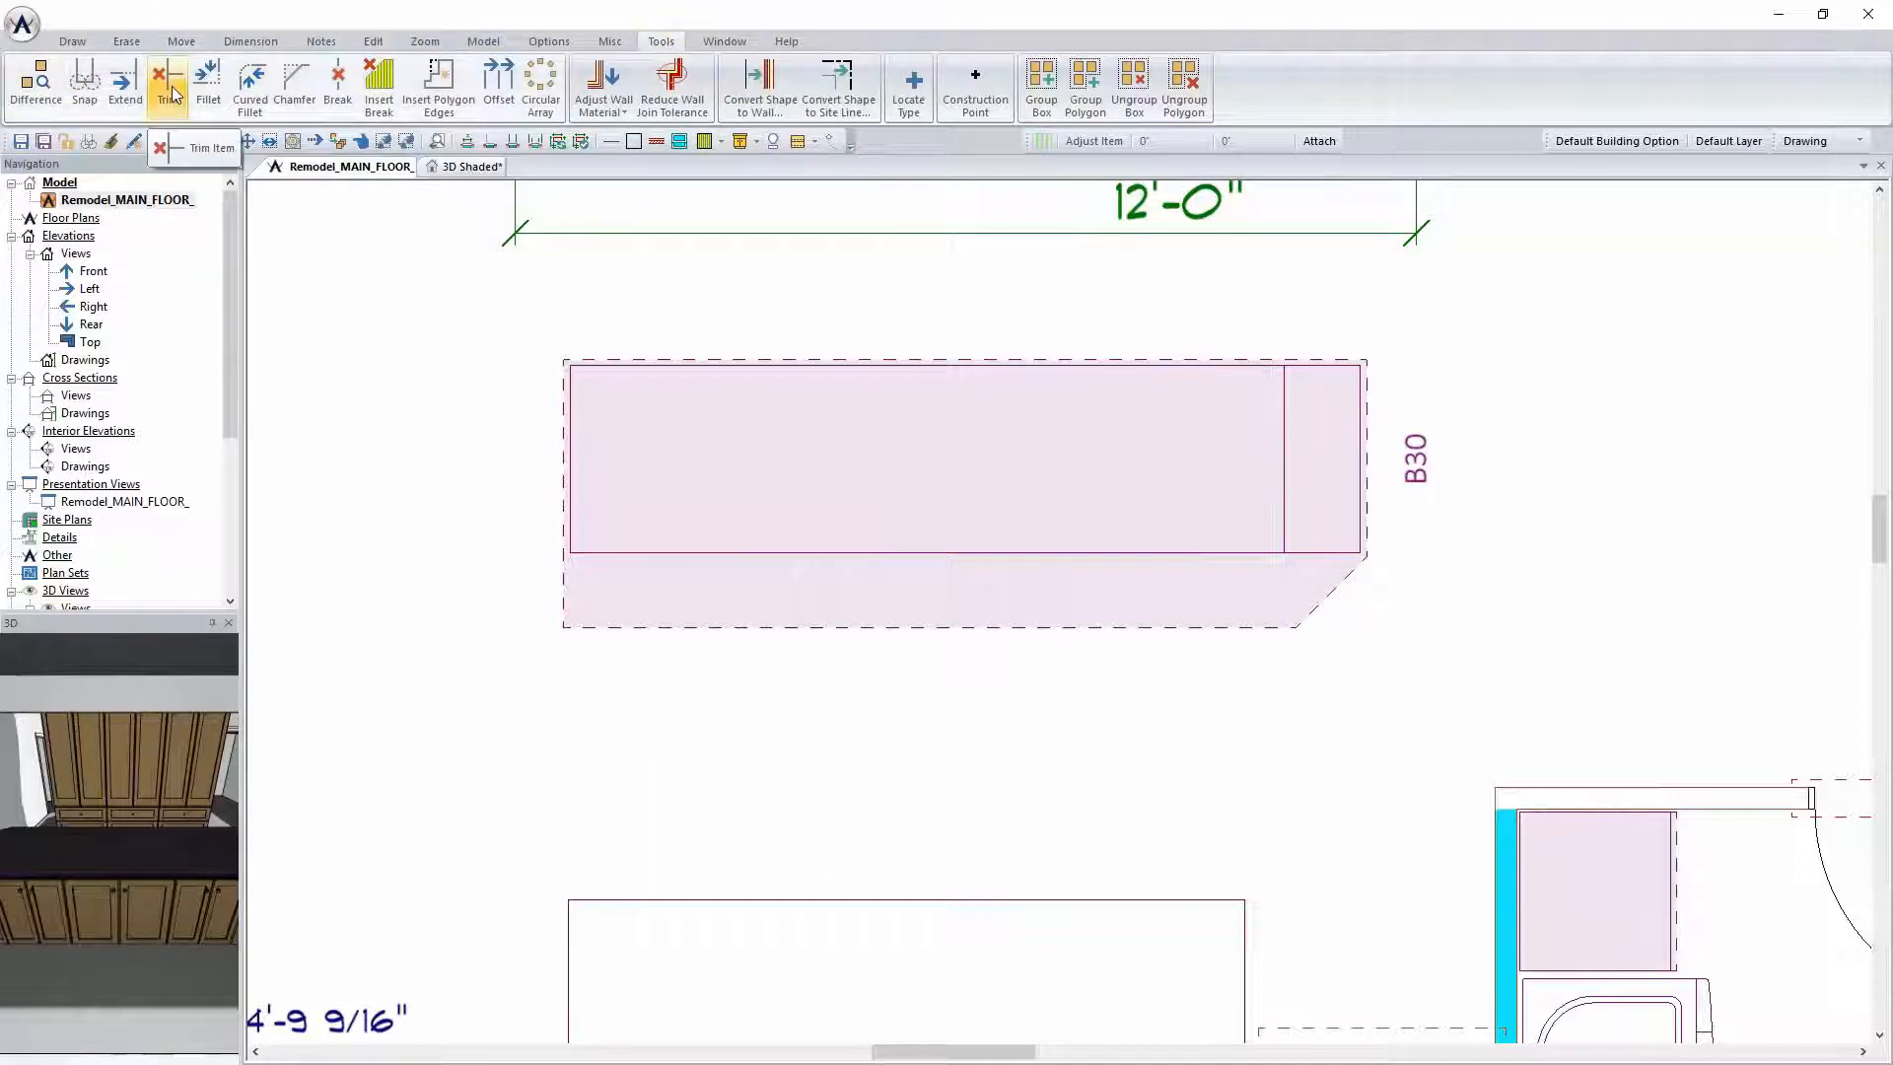
{"action": "left_click", "coordinate": [202, 88]}
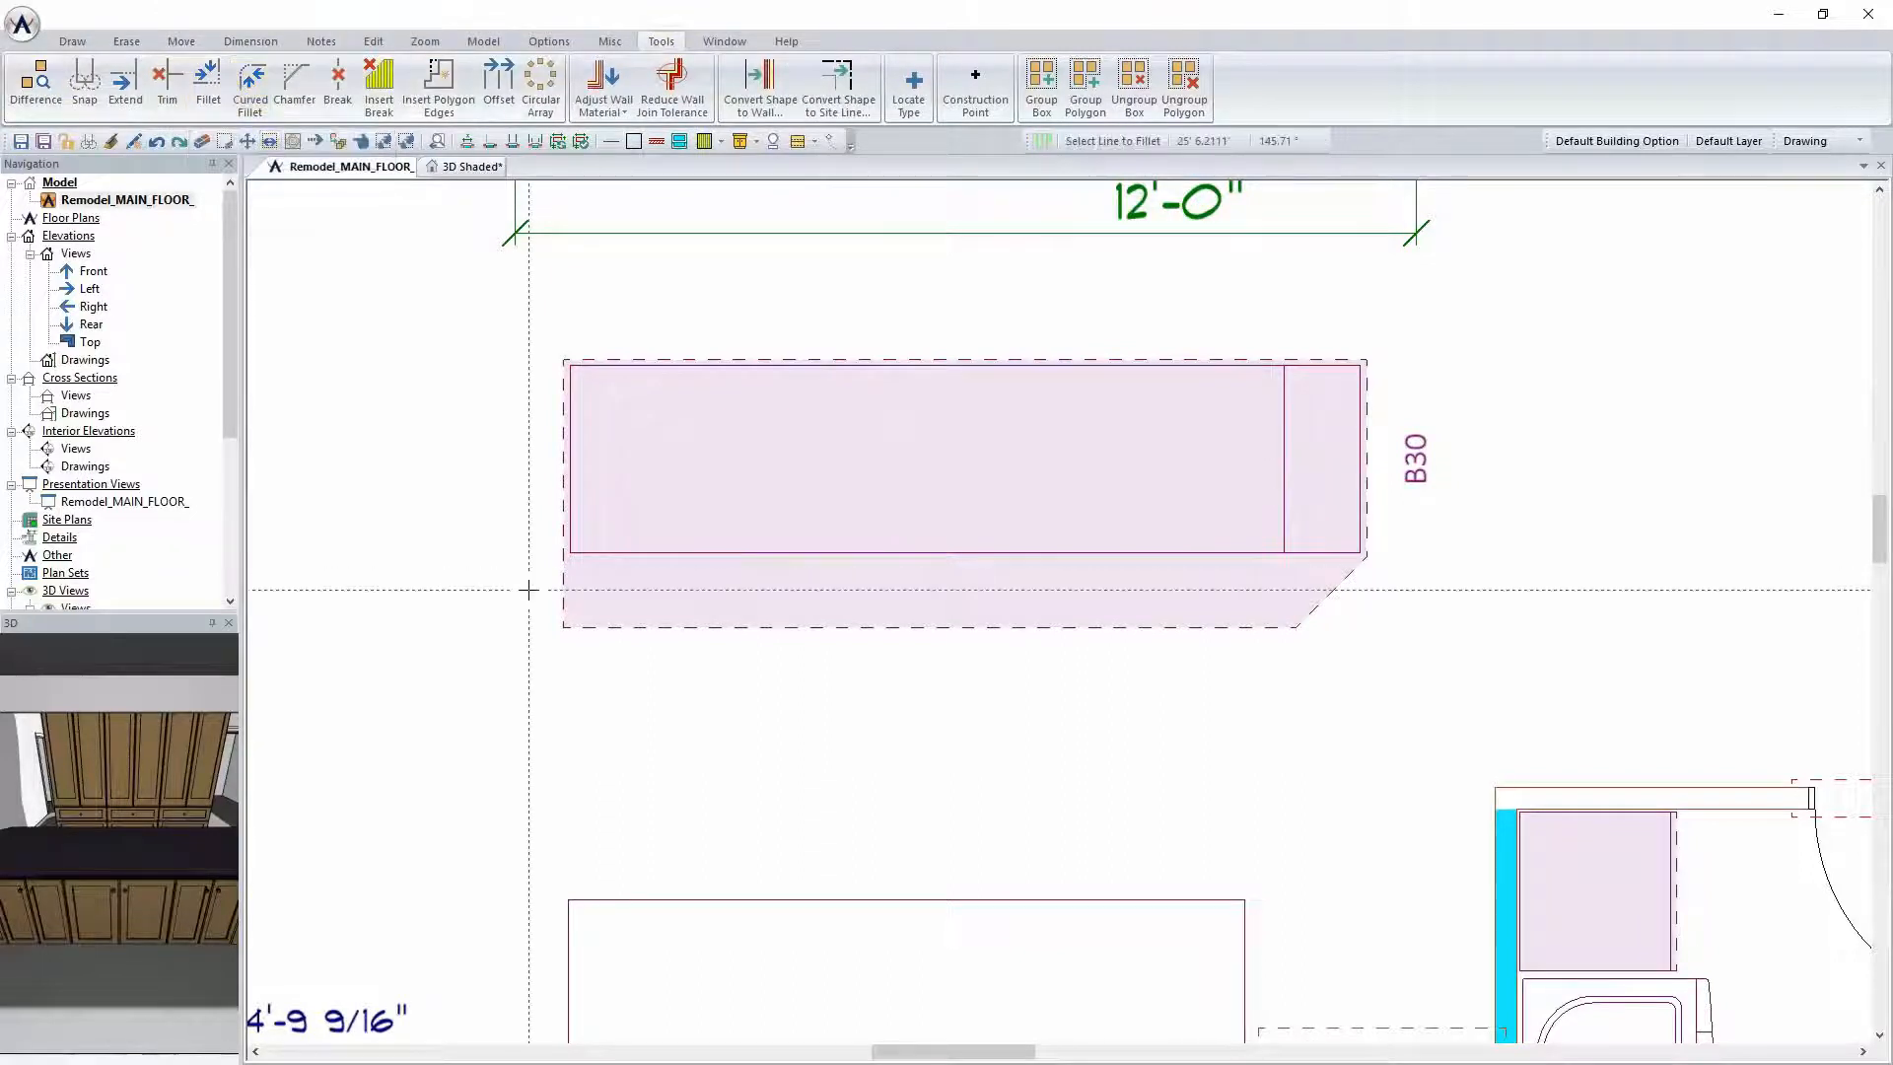
{"action": "left_click", "coordinate": [567, 611]}
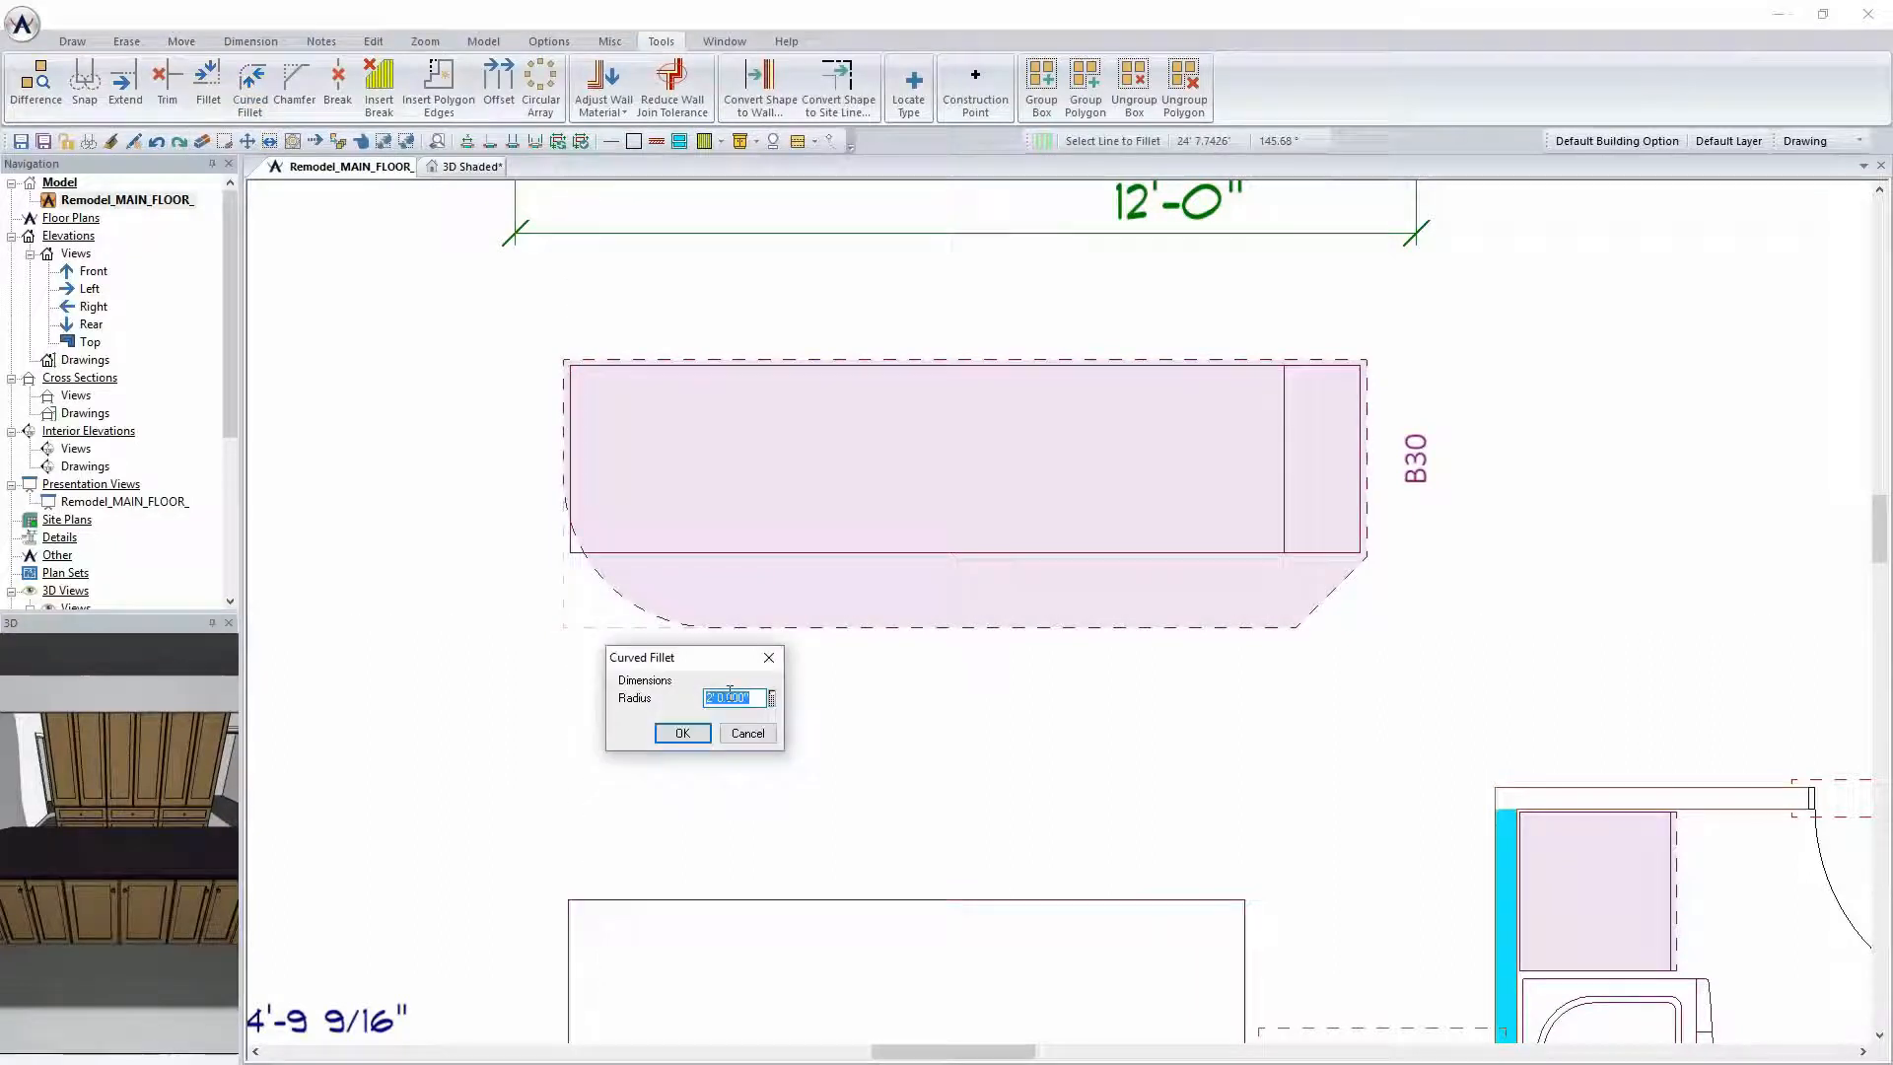
{"action": "type", "text": "4'"}
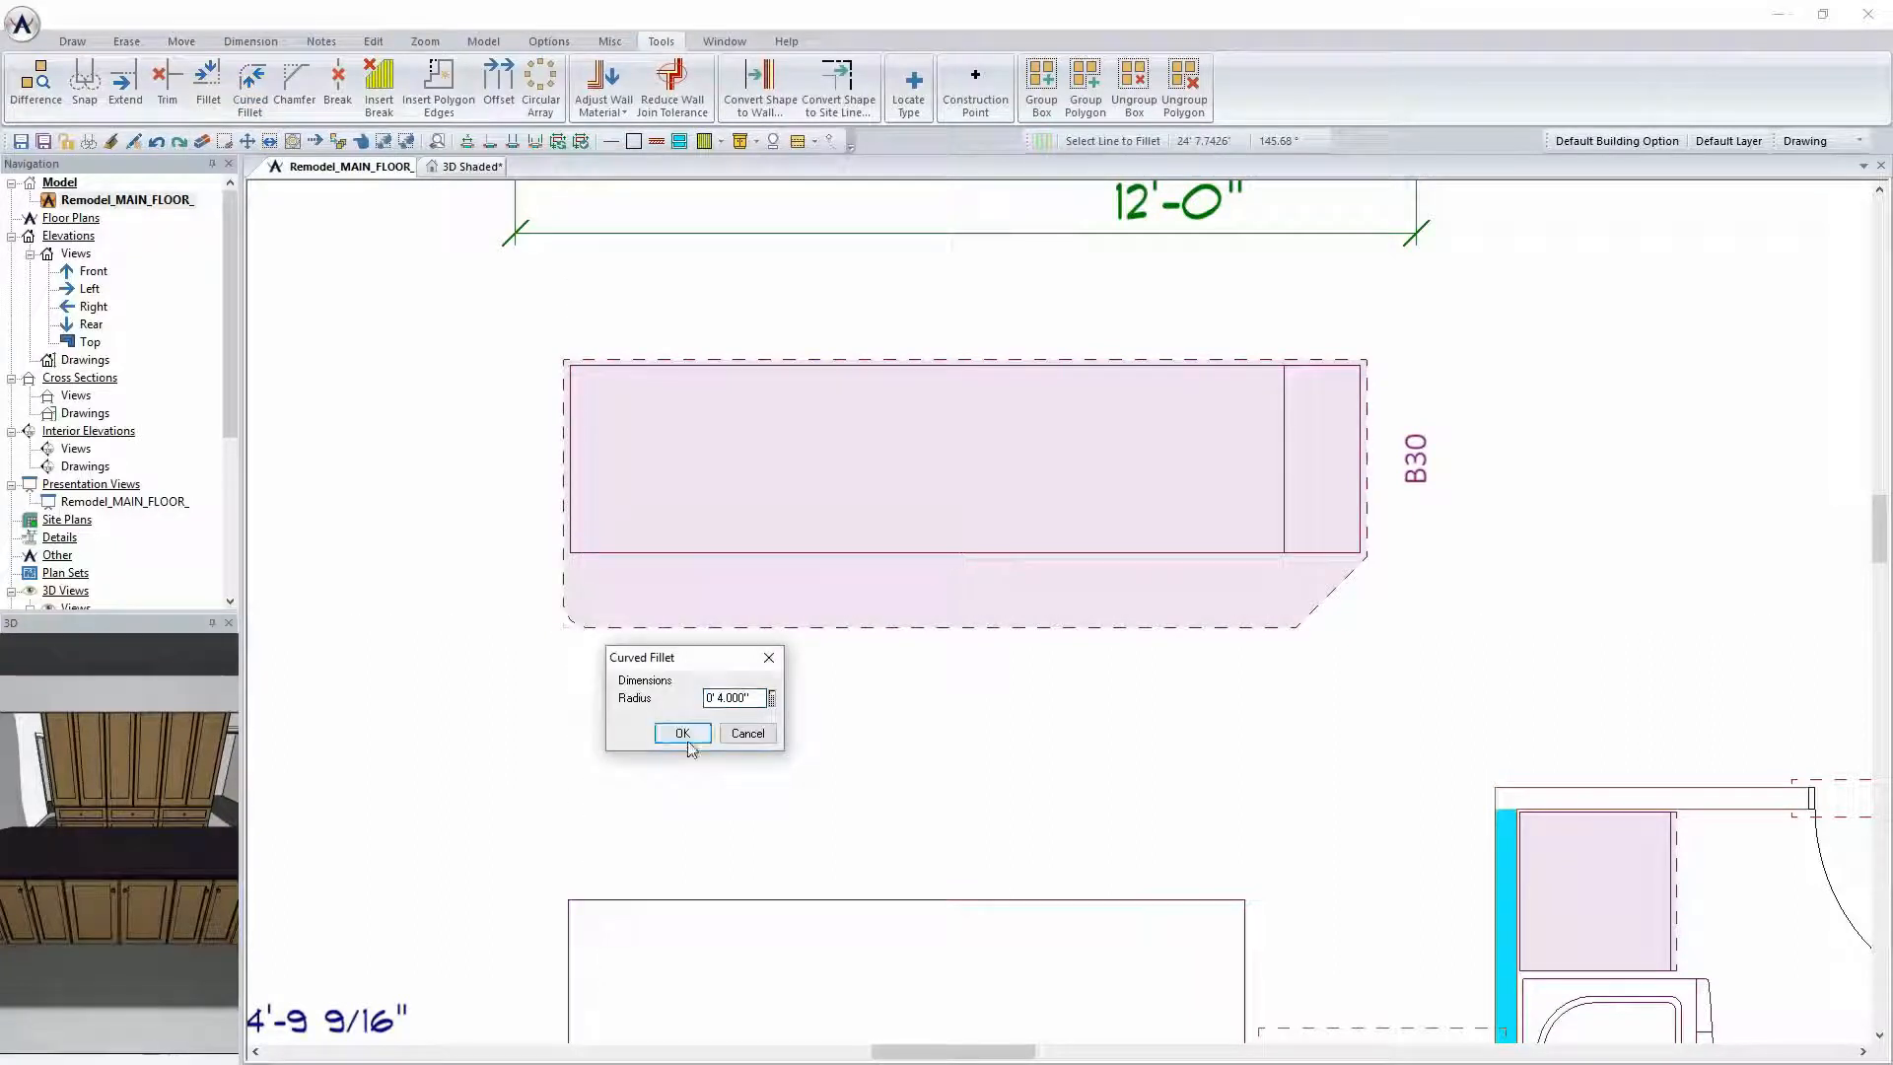
{"action": "left_click", "coordinate": [691, 732]}
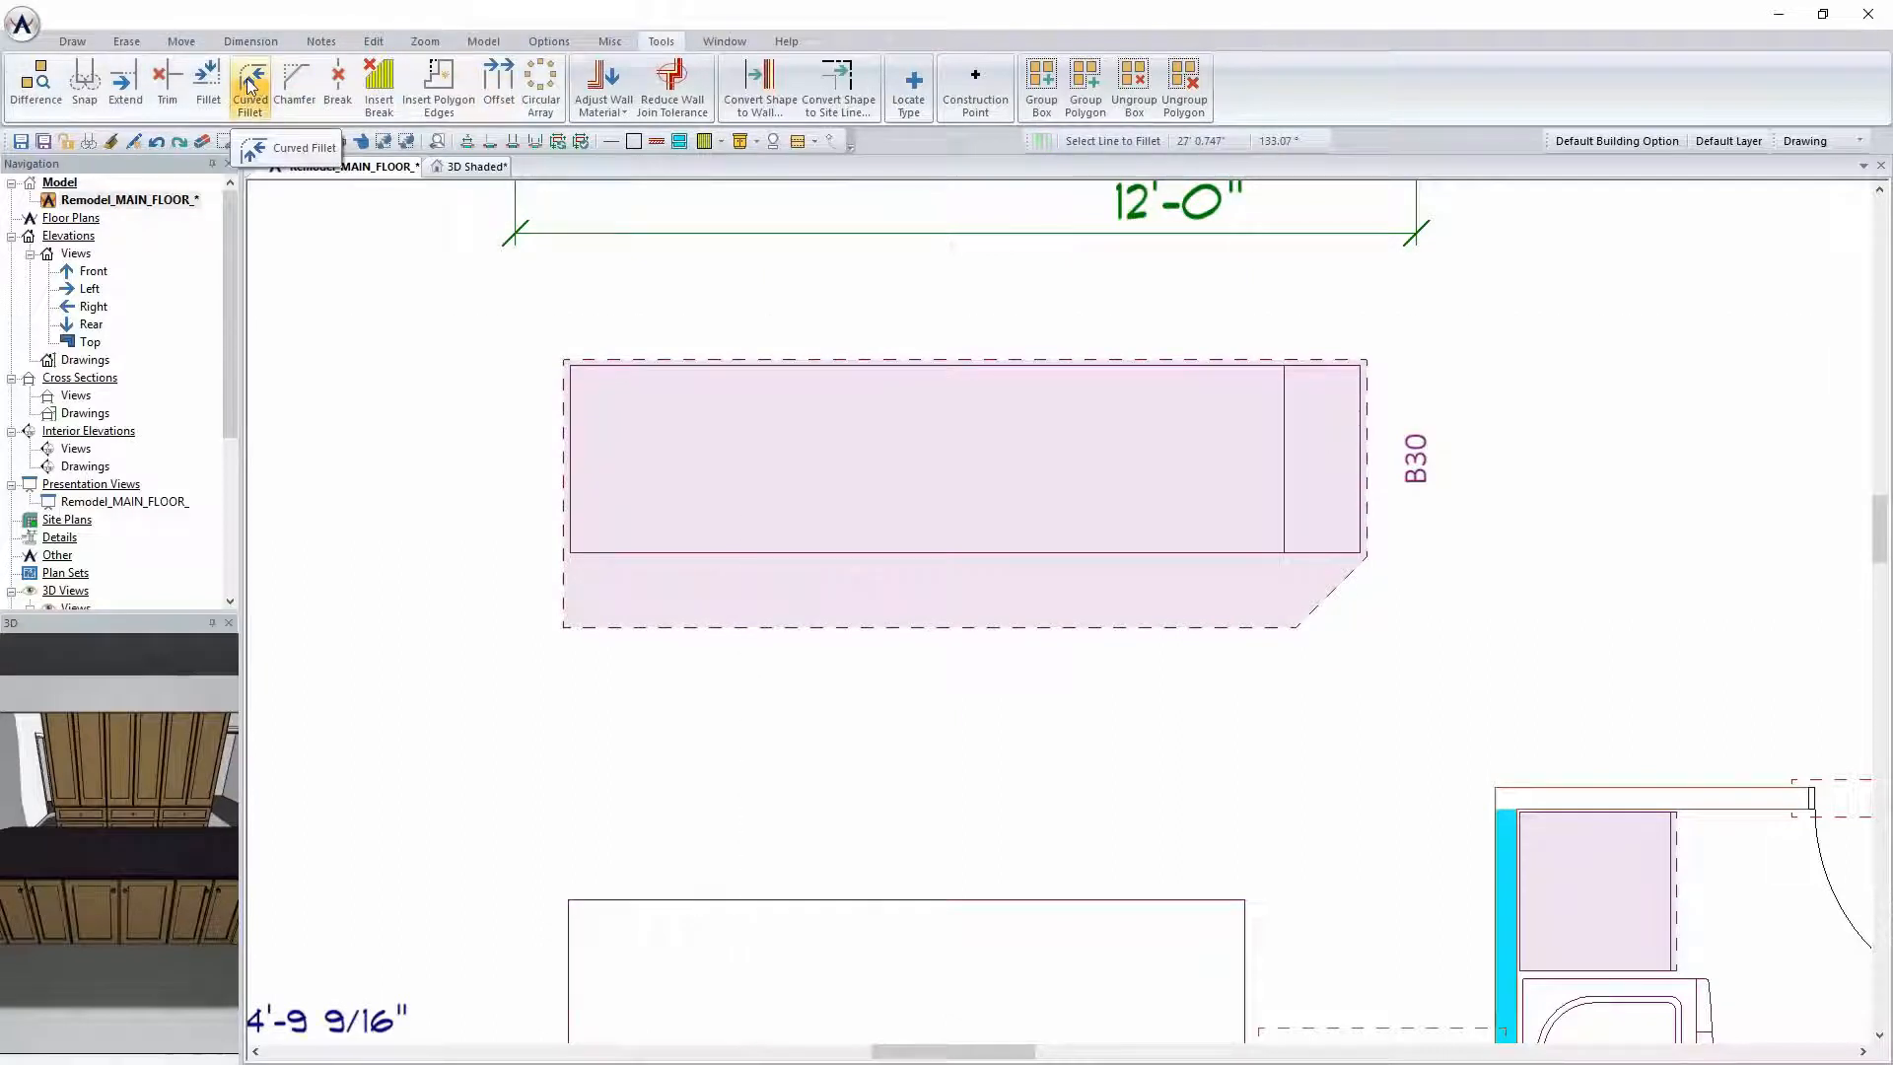
Try an 8" chamfer on the square corner of the island countertop's overhang
{"action": "left_click", "coordinate": [286, 89]}
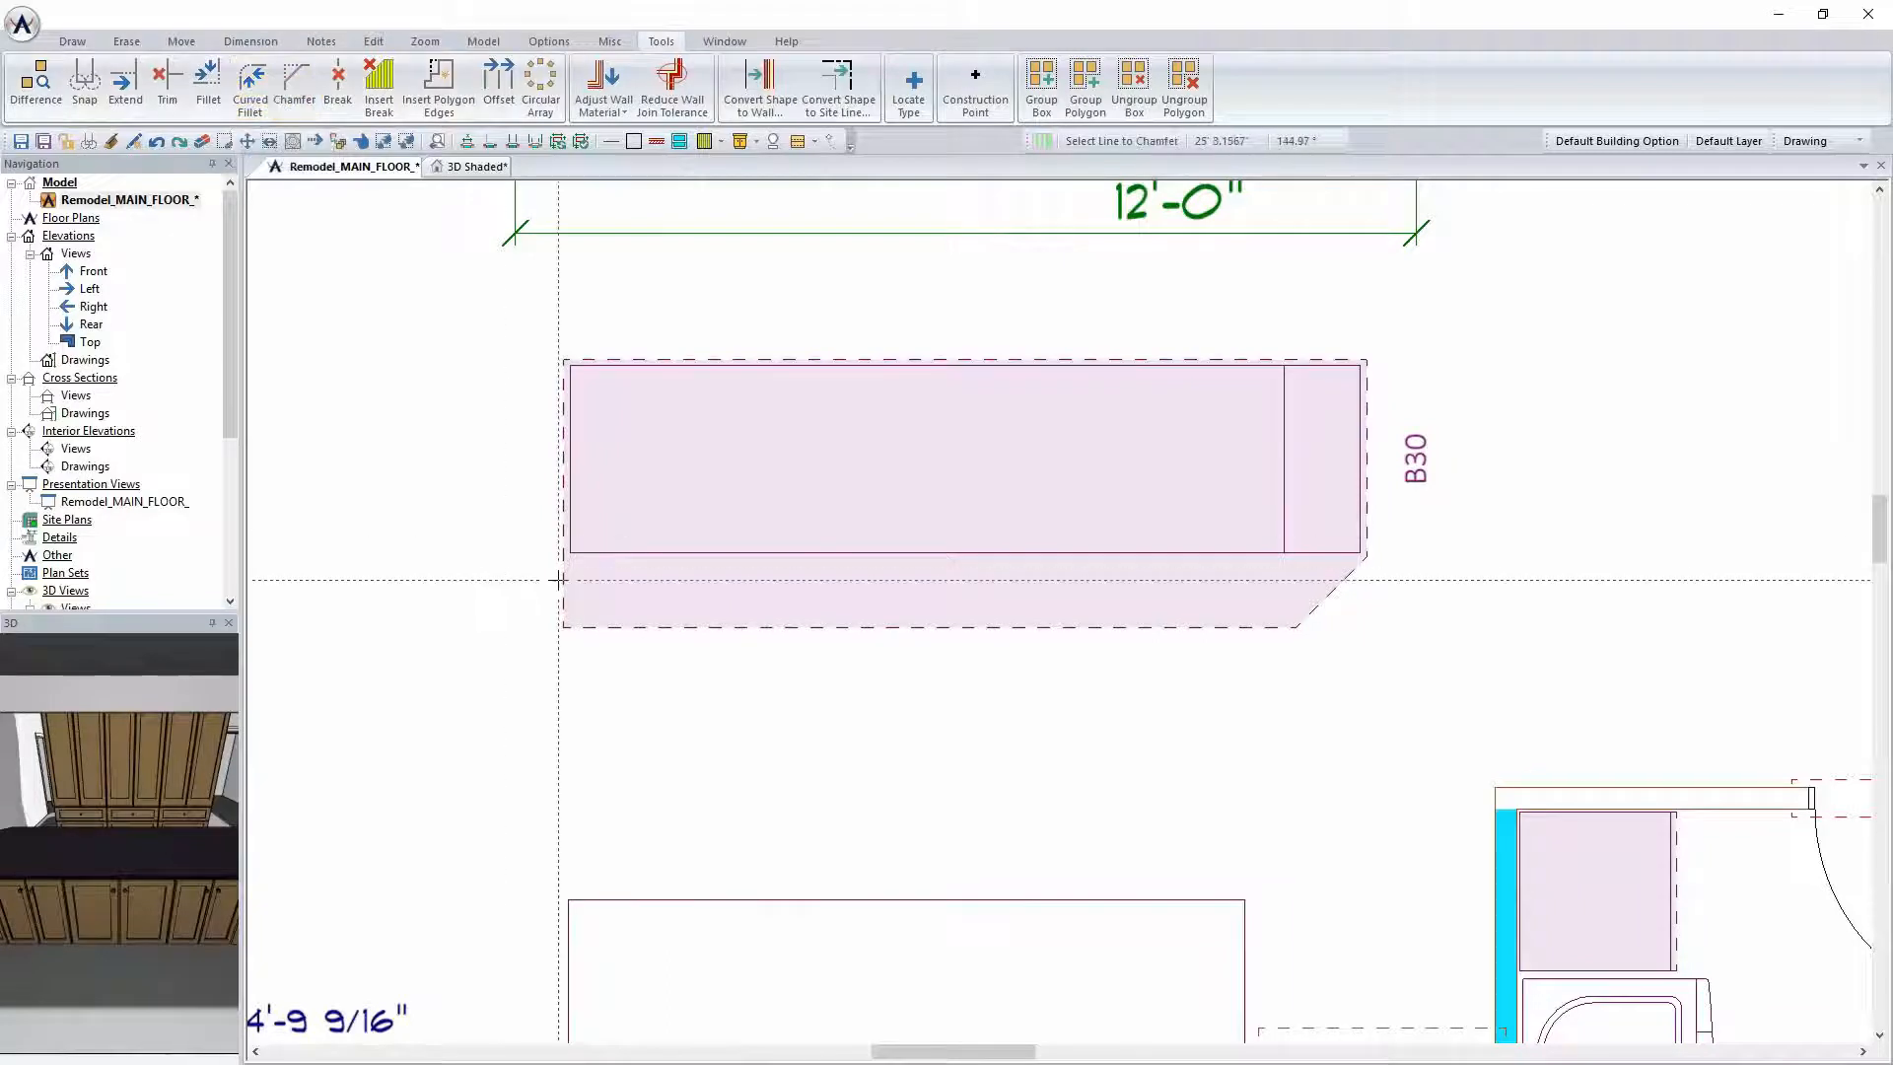
{"action": "left_click", "coordinate": [615, 639]}
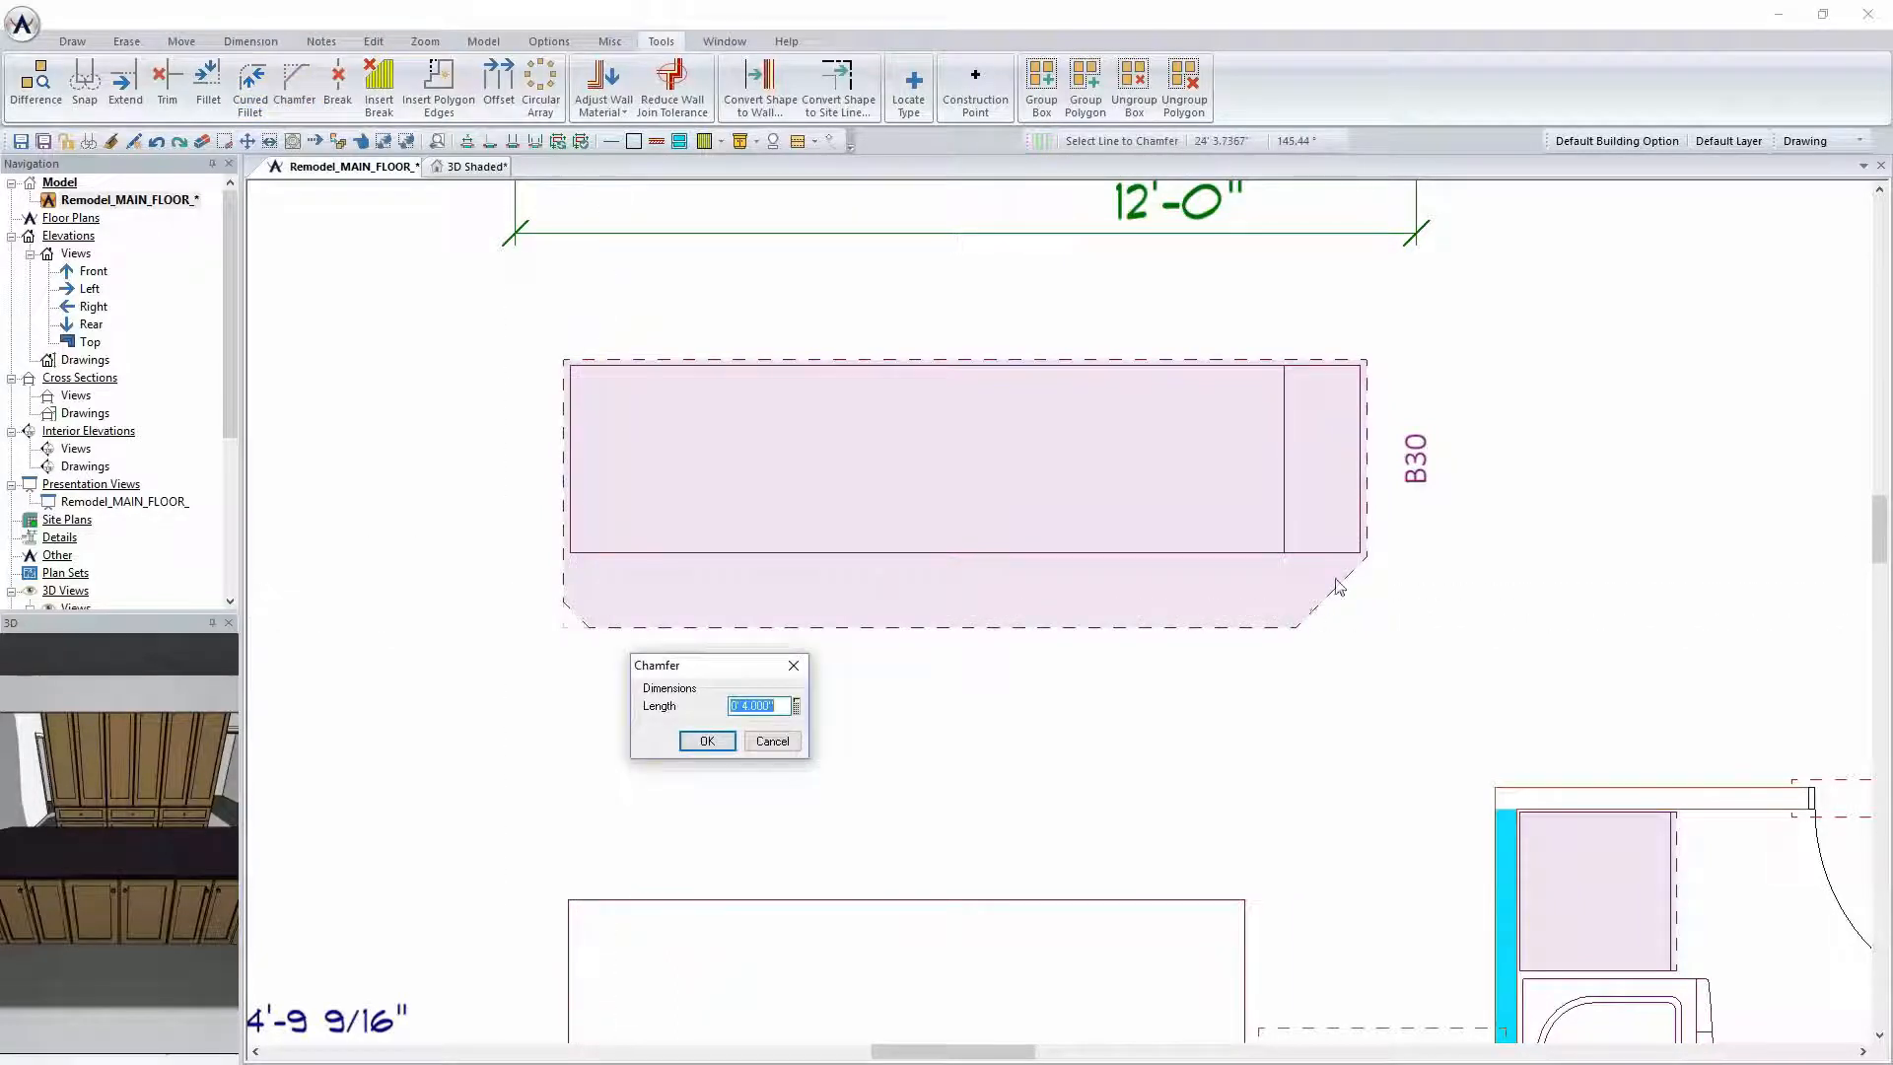
{"action": "type", "text": "8"}
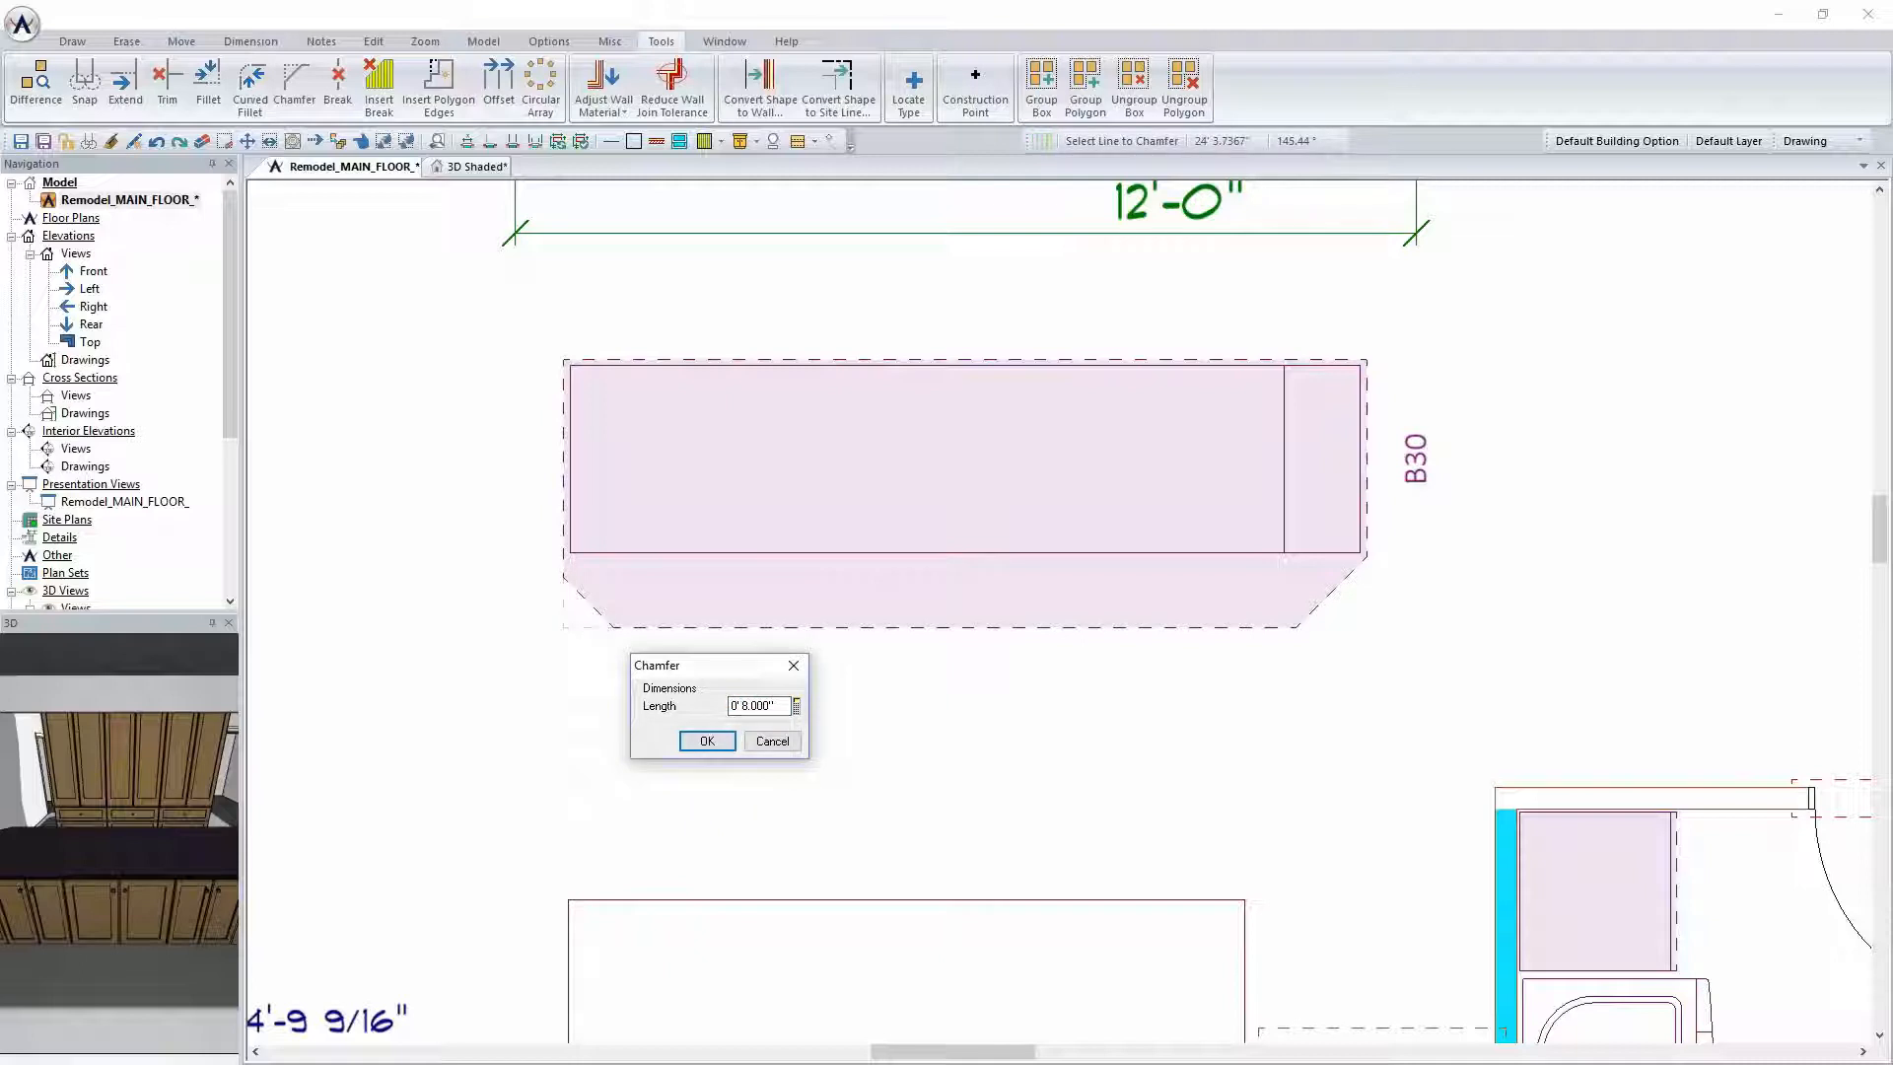
{"action": "left_click", "coordinate": [706, 740]}
{"action": "scroll", "coordinate": [773, 684], "scroll_direction": "down", "scroll_amount": 3}
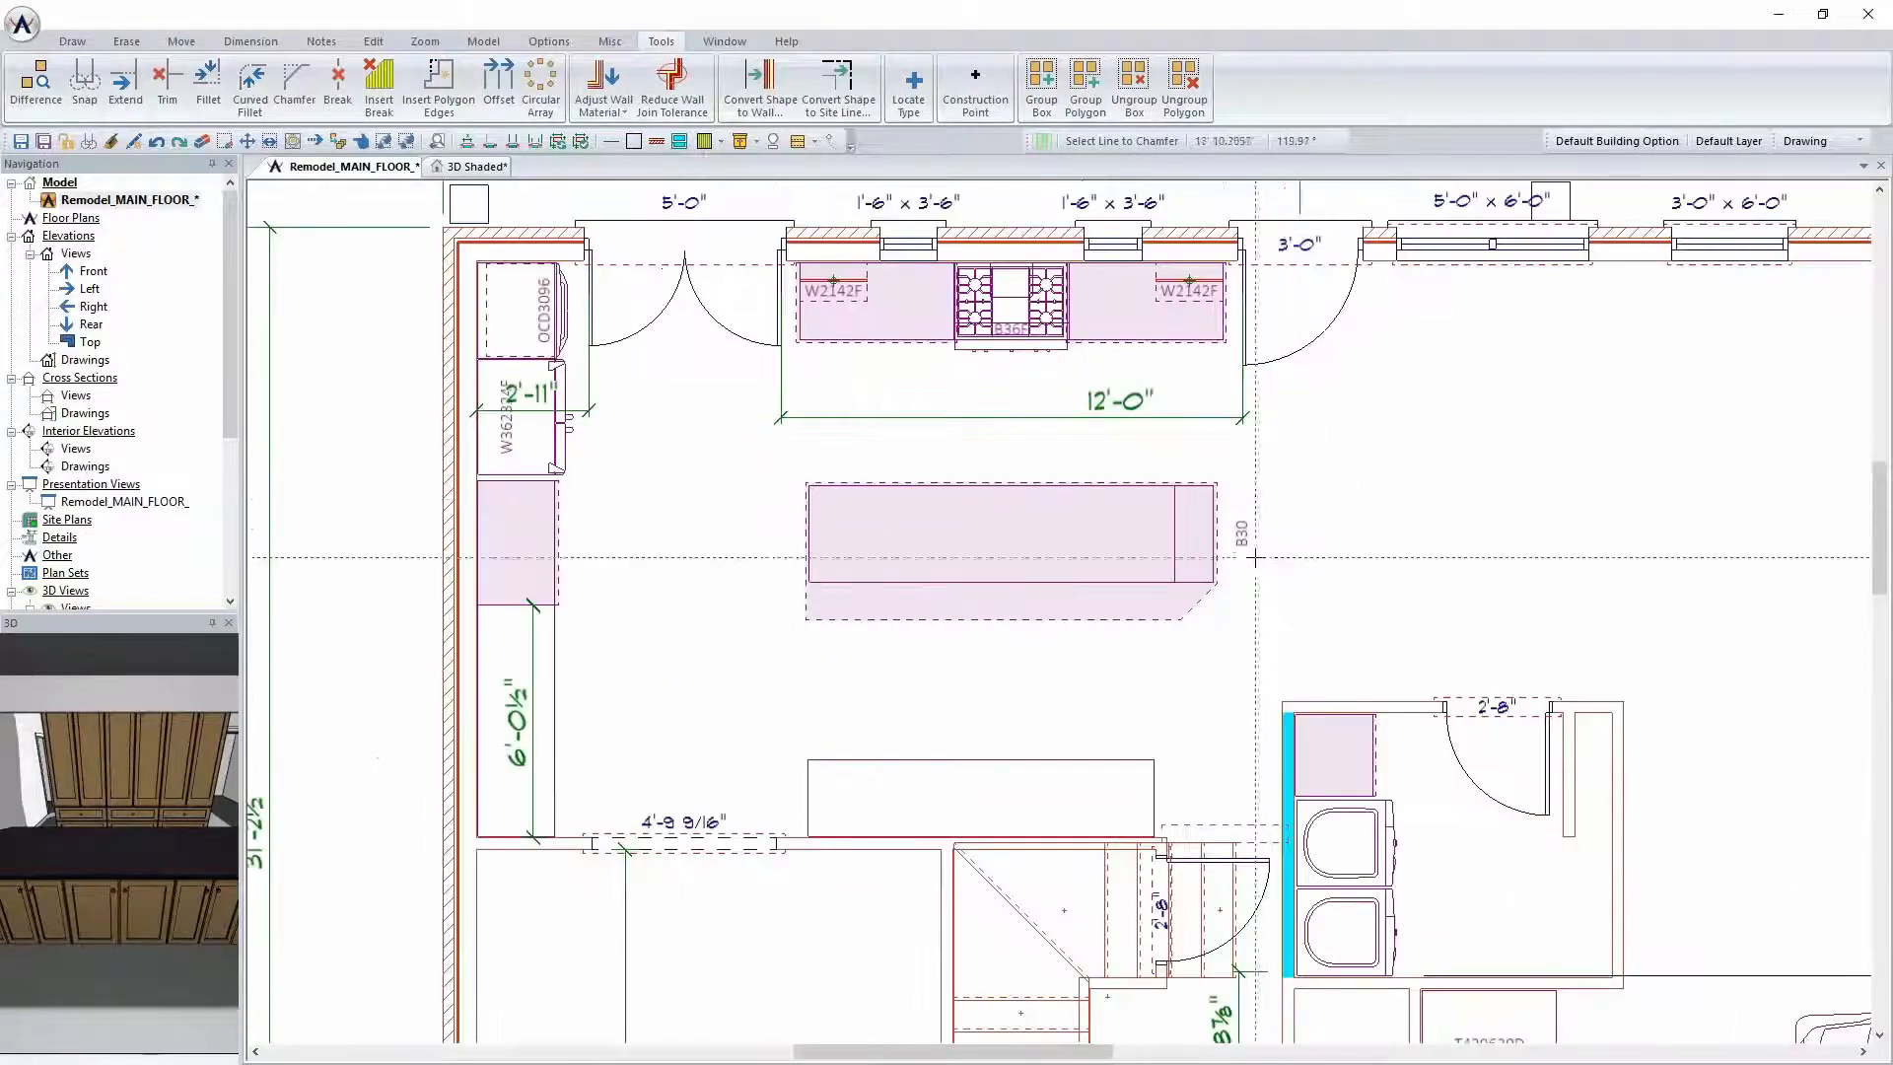
Save the drawing and place a Decorative column-square-large post in the island's countertop overhang beside the clipped corner
{"action": "key", "text": "ctrl+s"}
{"action": "scroll", "coordinate": [1166, 604], "scroll_direction": "up", "scroll_amount": 3}
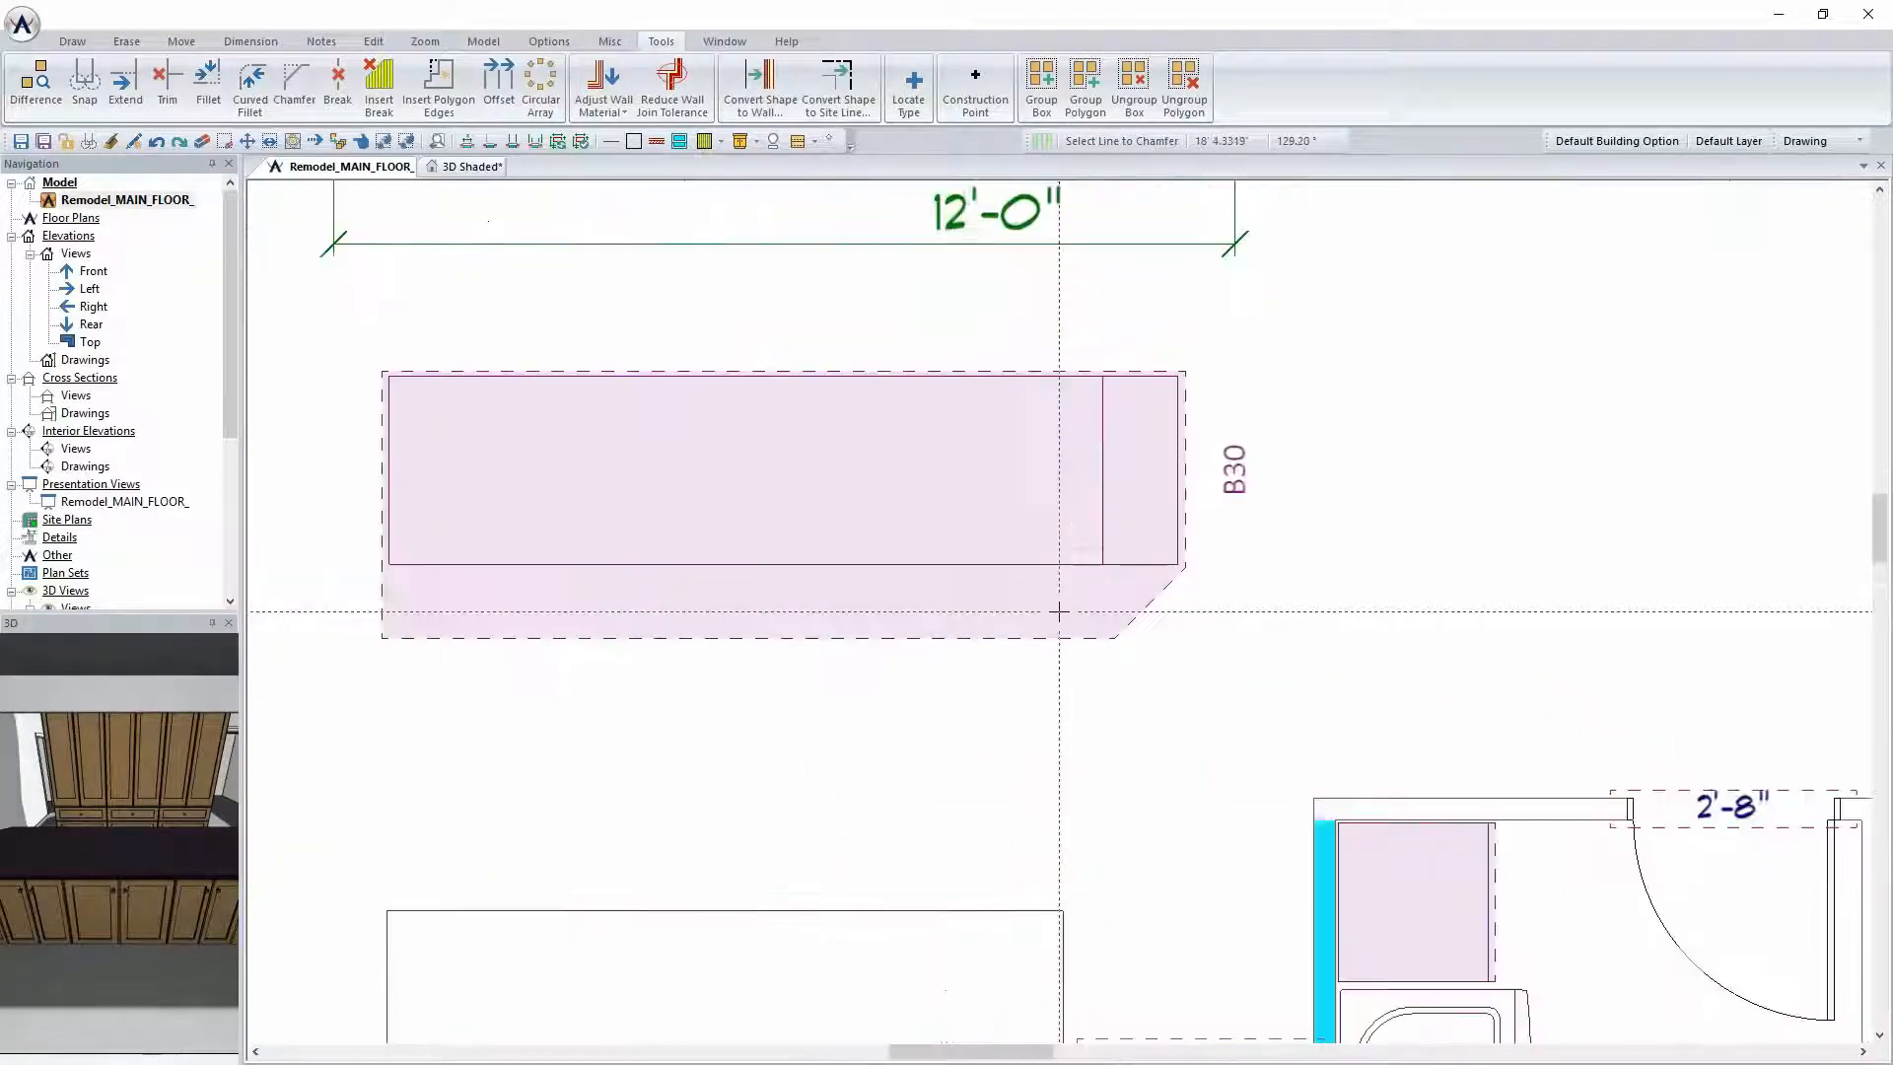
{"action": "scroll", "coordinate": [1056, 604], "scroll_direction": "down", "scroll_amount": 1}
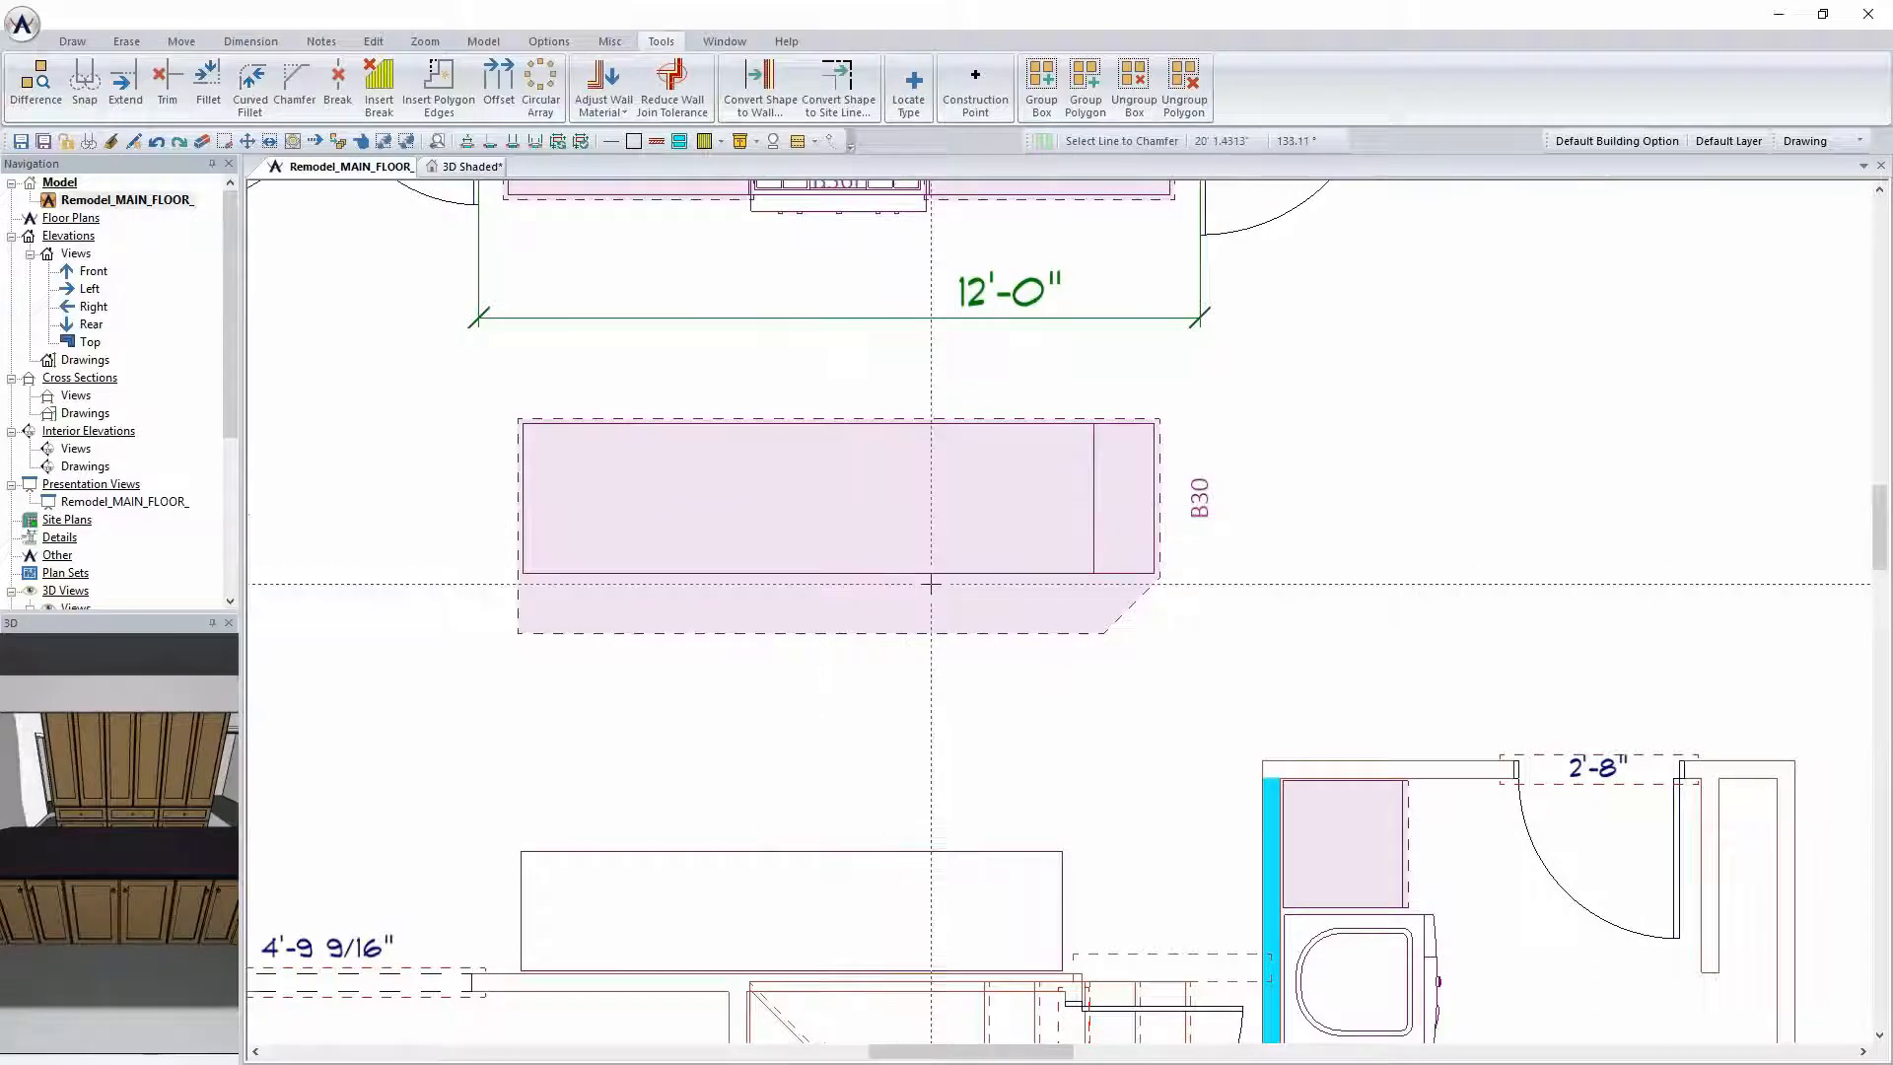
{"action": "scroll", "coordinate": [930, 586], "scroll_direction": "down", "scroll_amount": 1}
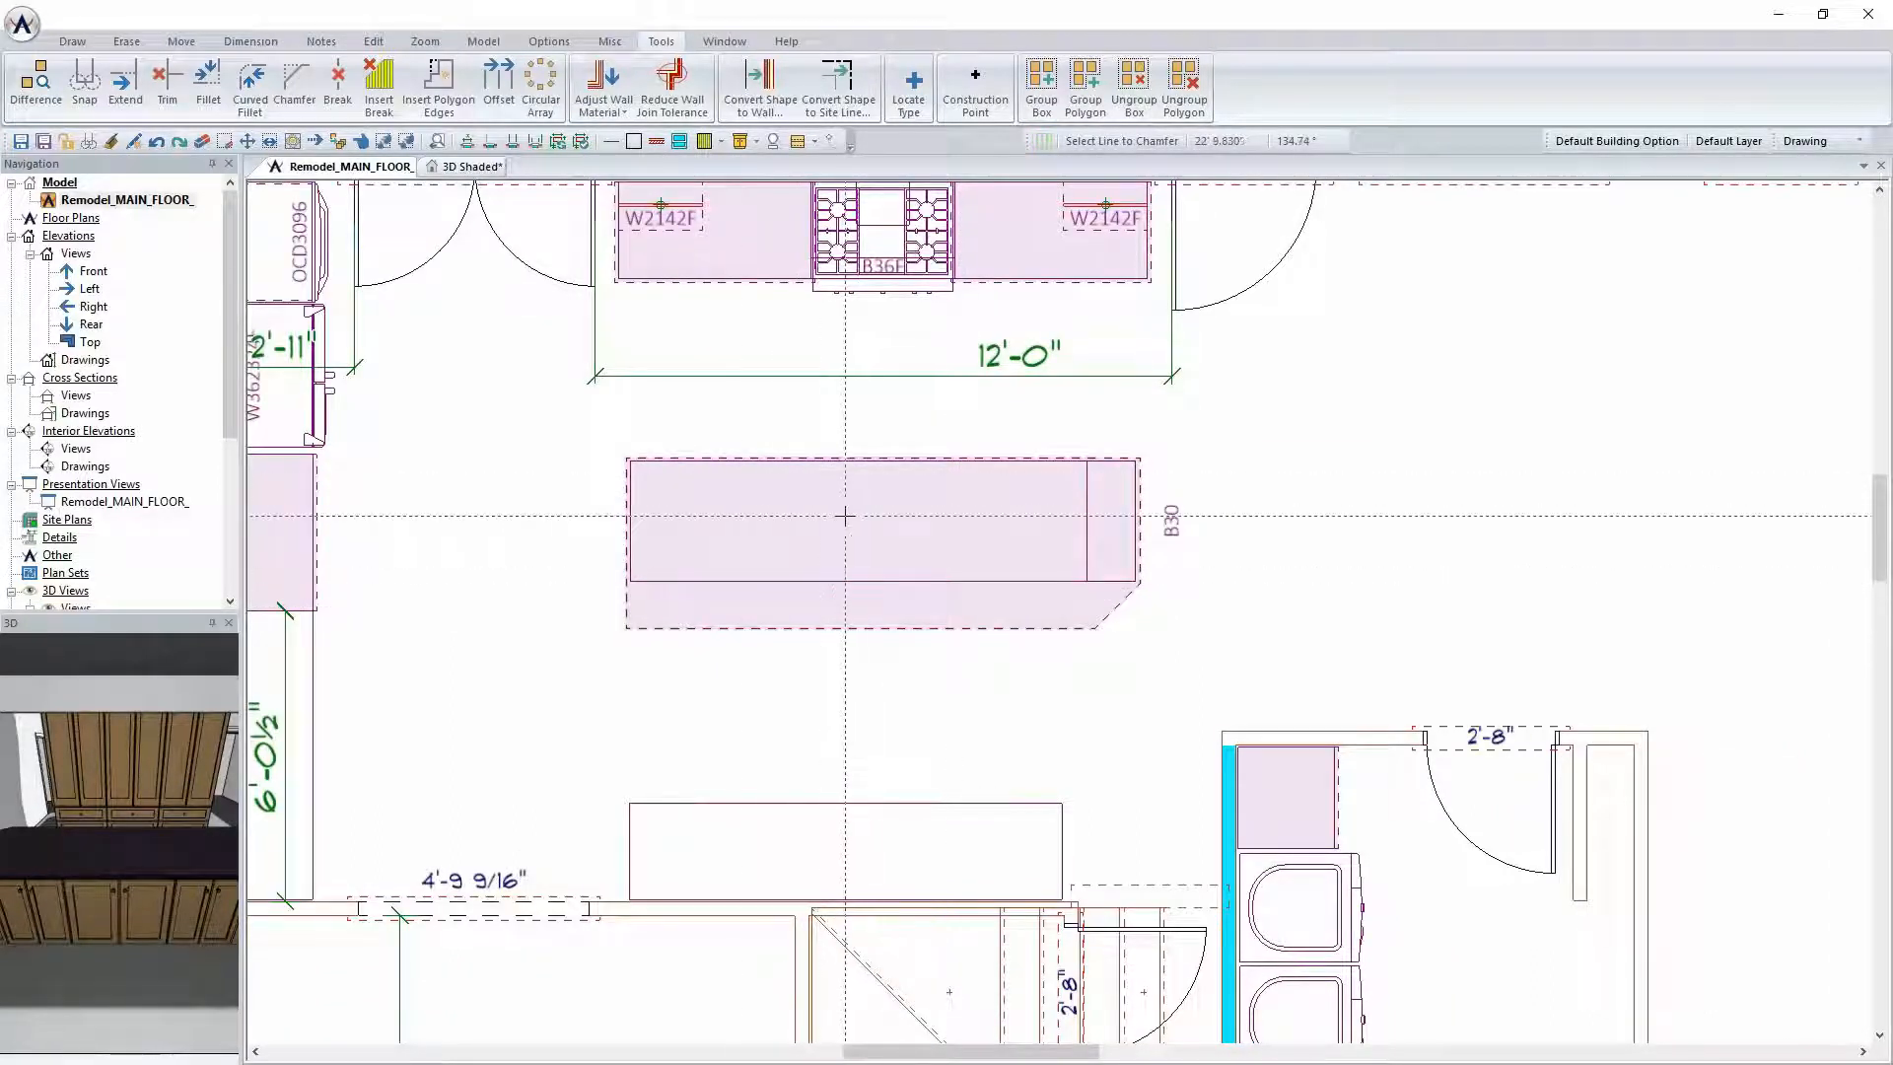
{"action": "left_click", "coordinate": [72, 40]}
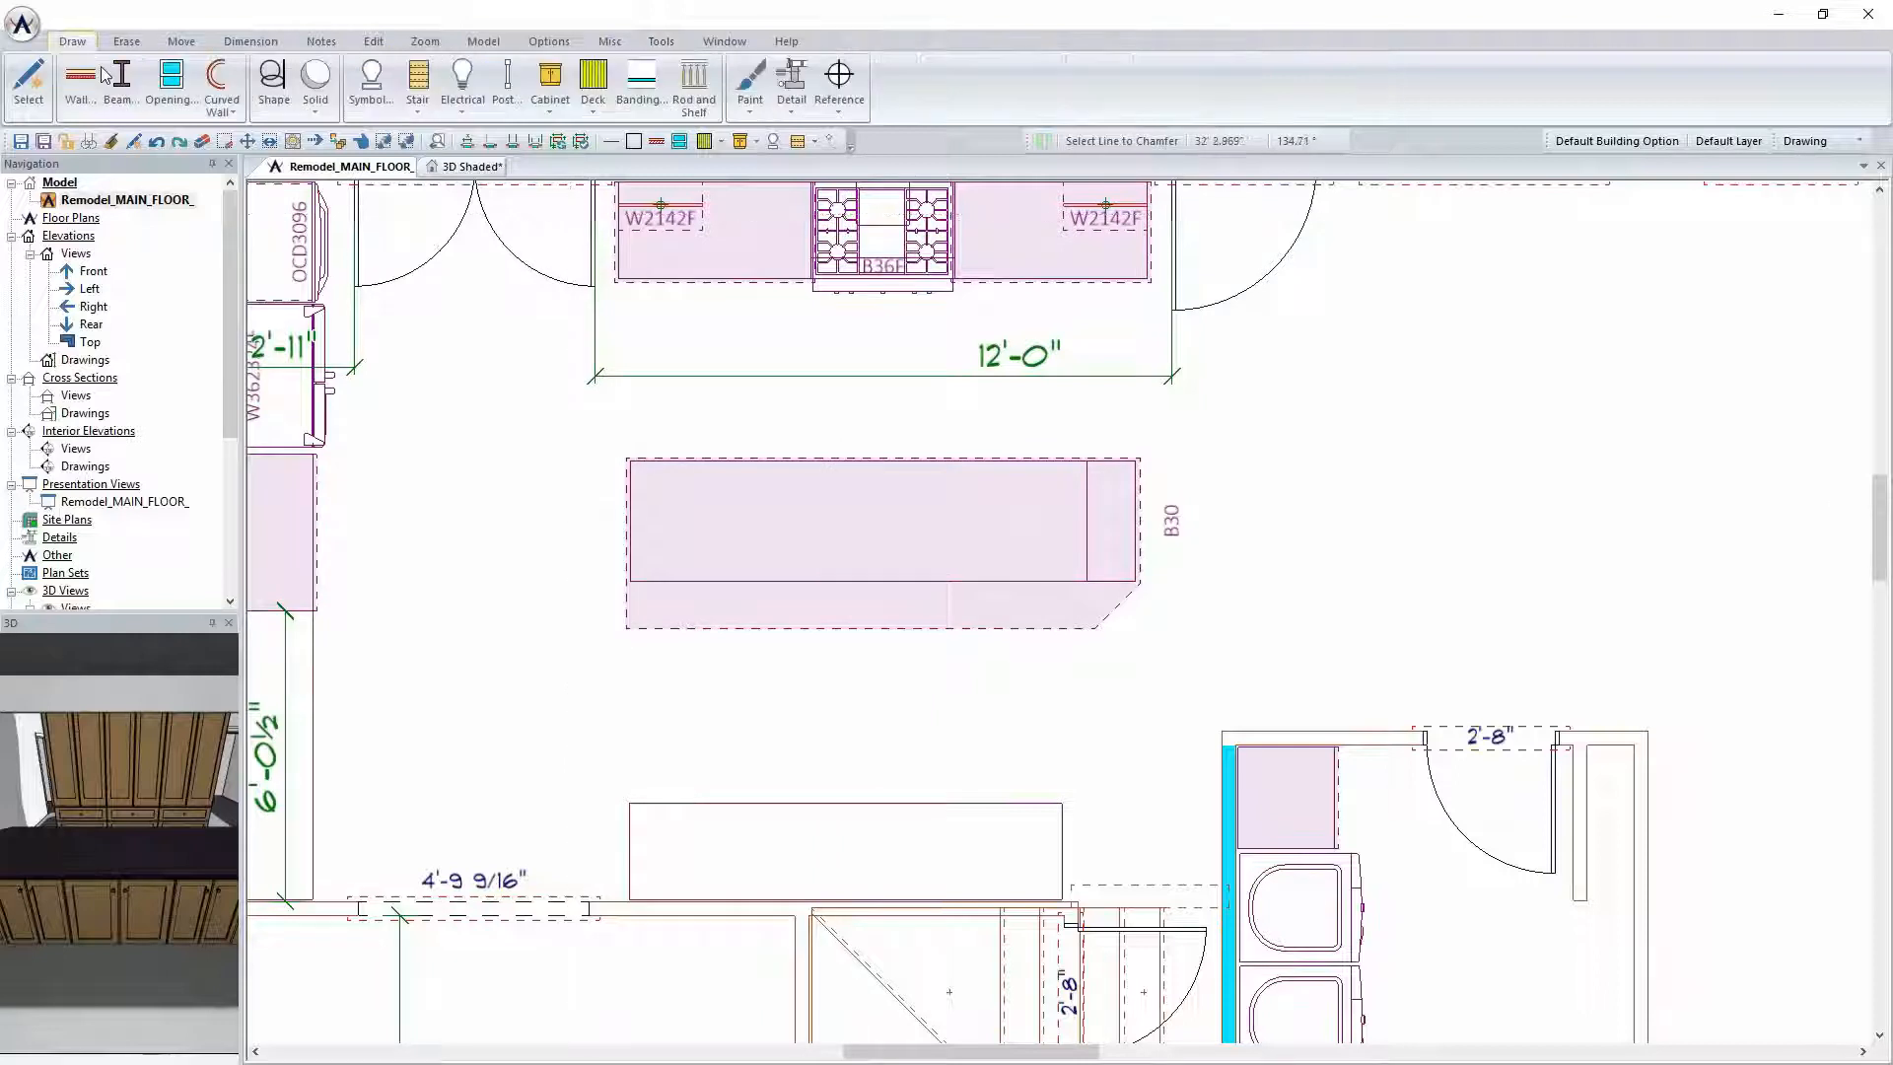
{"action": "left_click", "coordinate": [506, 80]}
{"action": "left_click_drag", "start_coordinate": [1176, 204], "coordinate": [1175, 275]}
{"action": "left_click", "coordinate": [828, 254]}
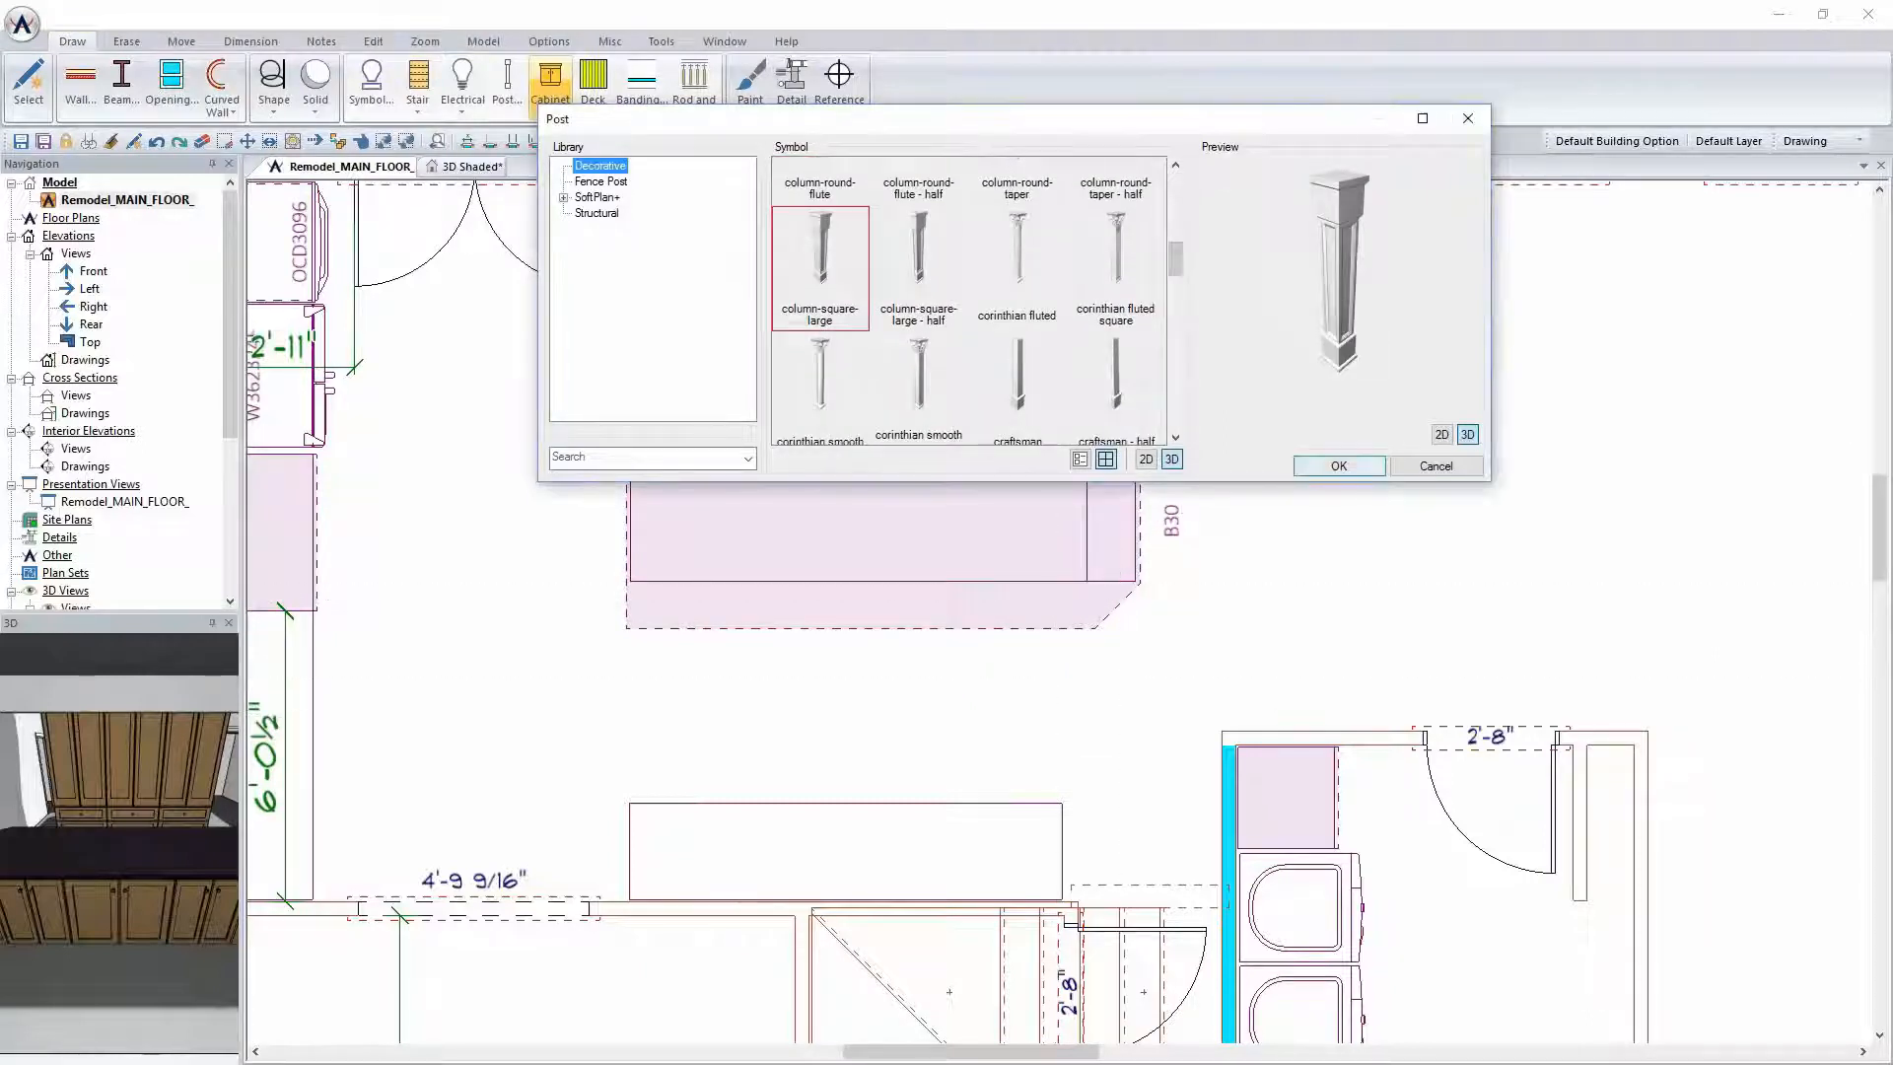
{"action": "left_click", "coordinate": [1339, 467]}
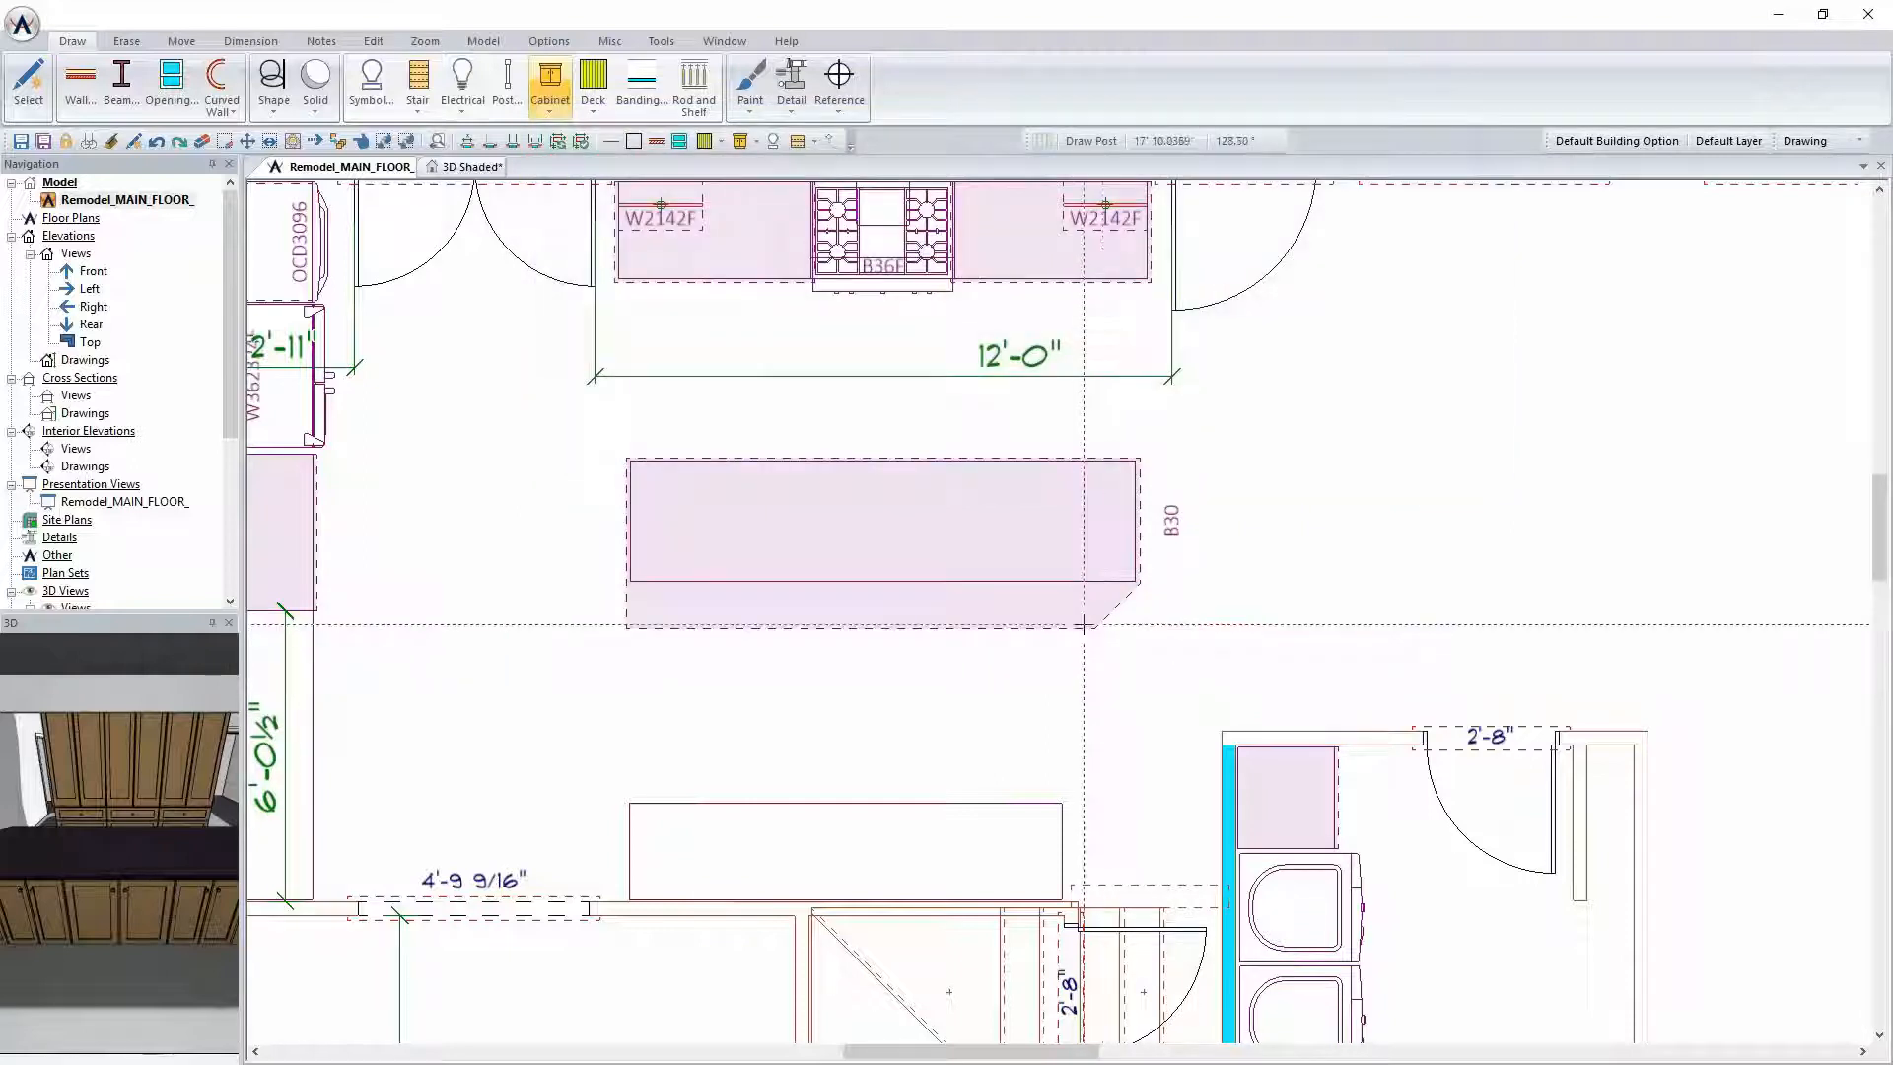
{"action": "left_click", "coordinate": [1075, 619]}
Edit the new post, turning off Maintain Aspect Ratio and setting both its depth and width to 5.5 inches
{"action": "right_click", "coordinate": [1085, 641]}
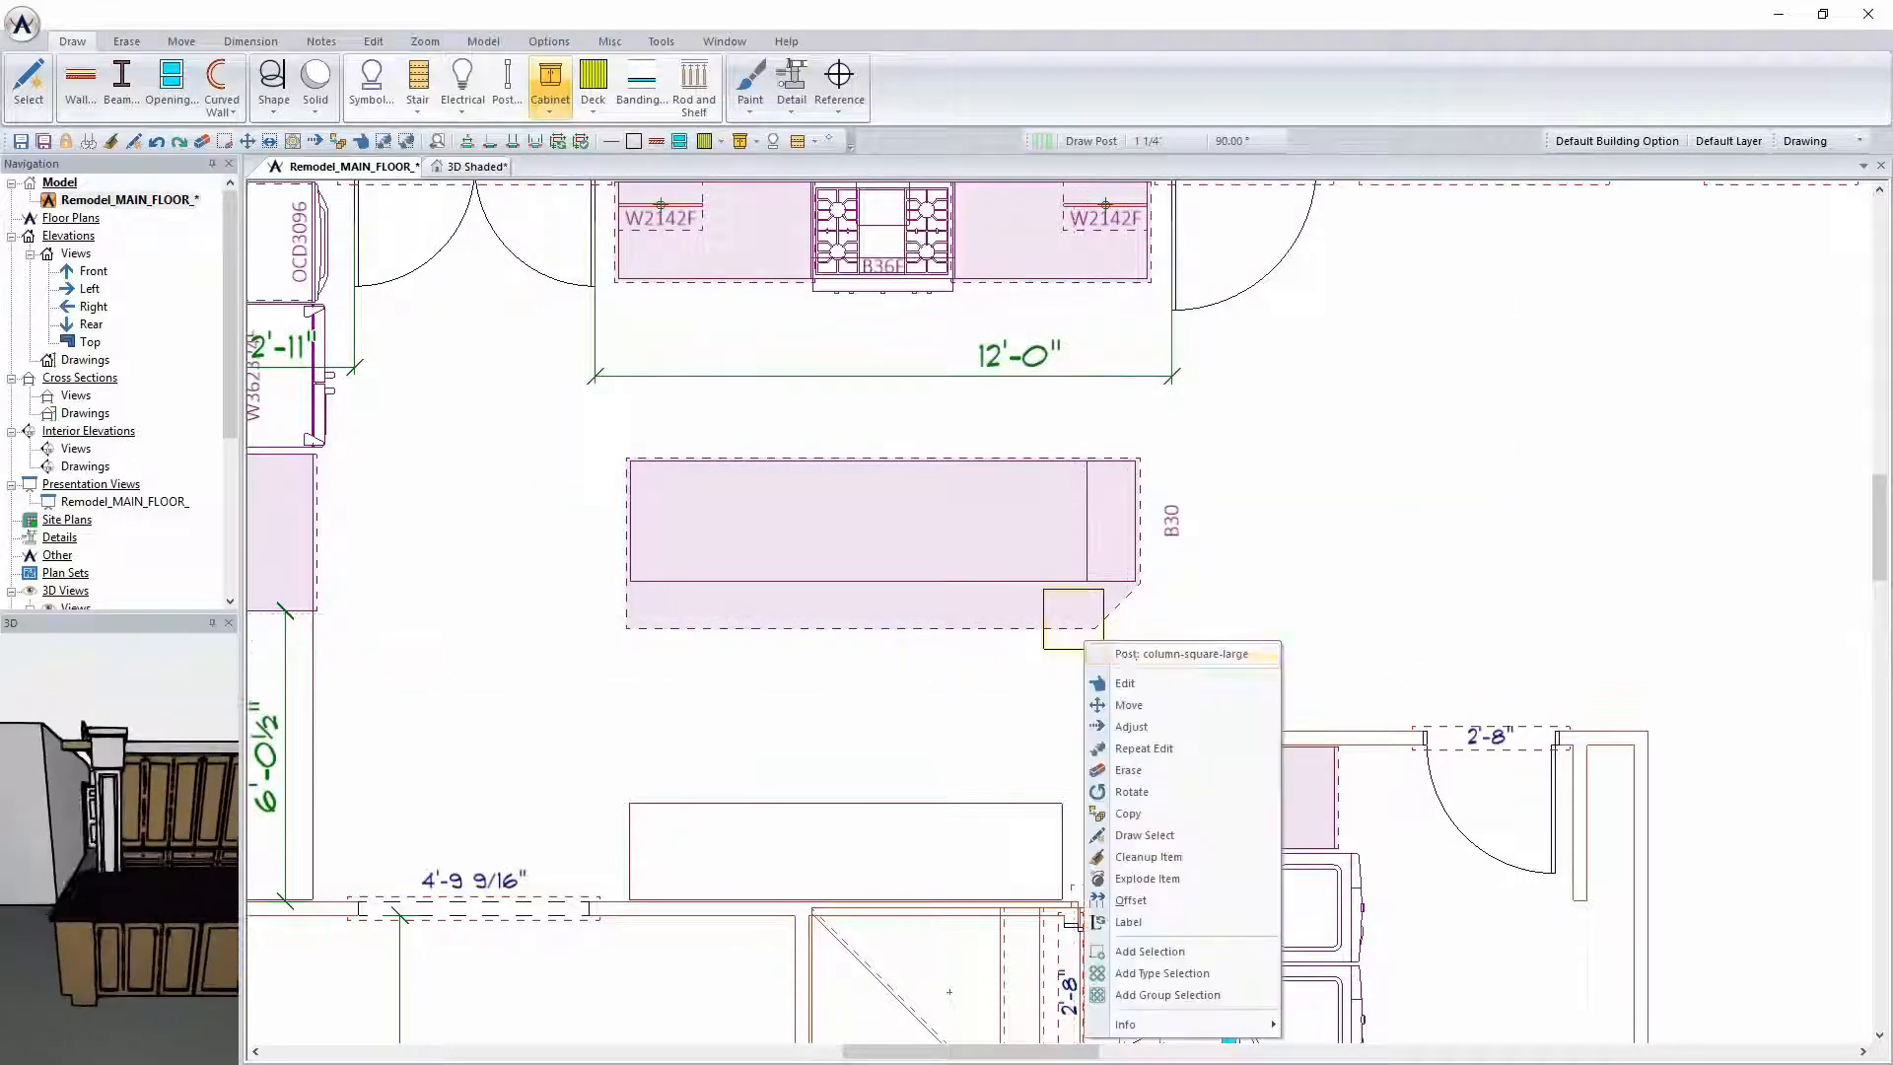
{"action": "left_click", "coordinate": [1134, 687]}
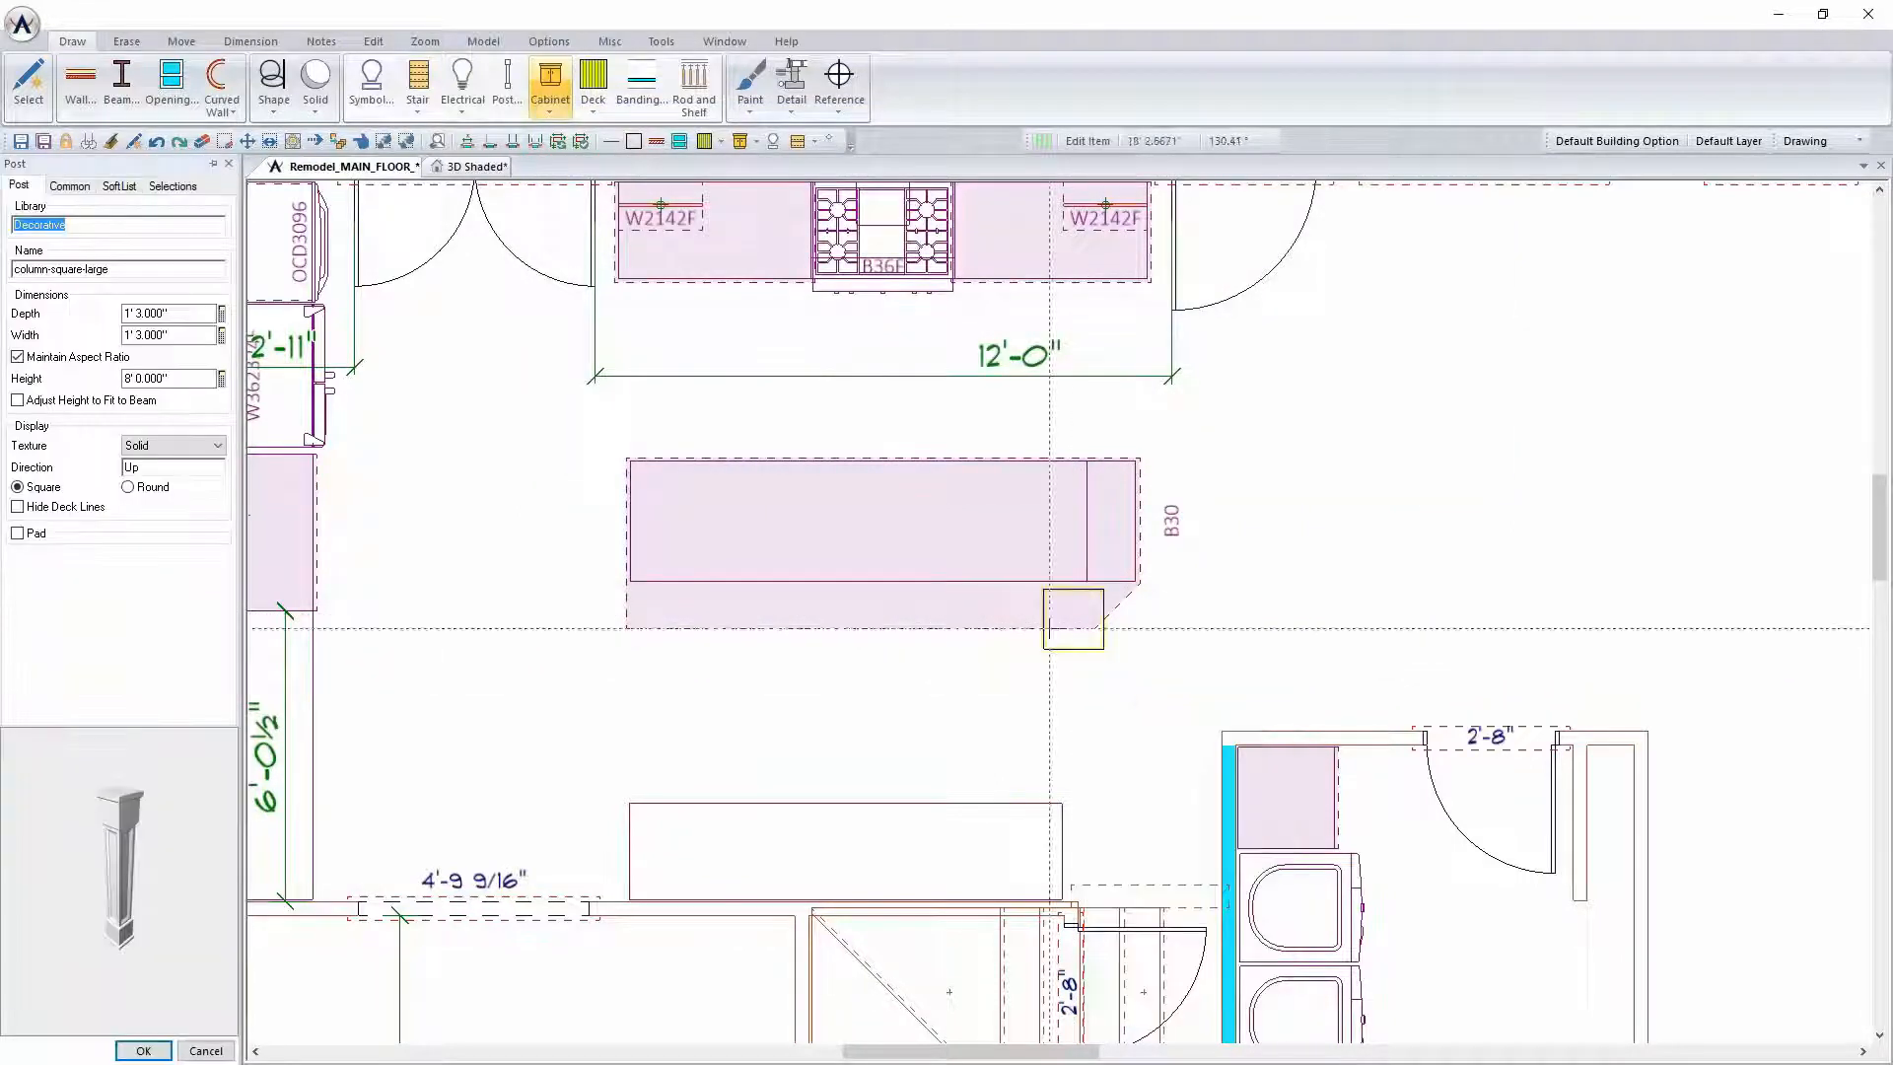
{"action": "left_click", "coordinate": [193, 312]}
{"action": "left_click", "coordinate": [45, 358]}
{"action": "left_click", "coordinate": [193, 312]}
{"action": "type", "text": "5.5"}
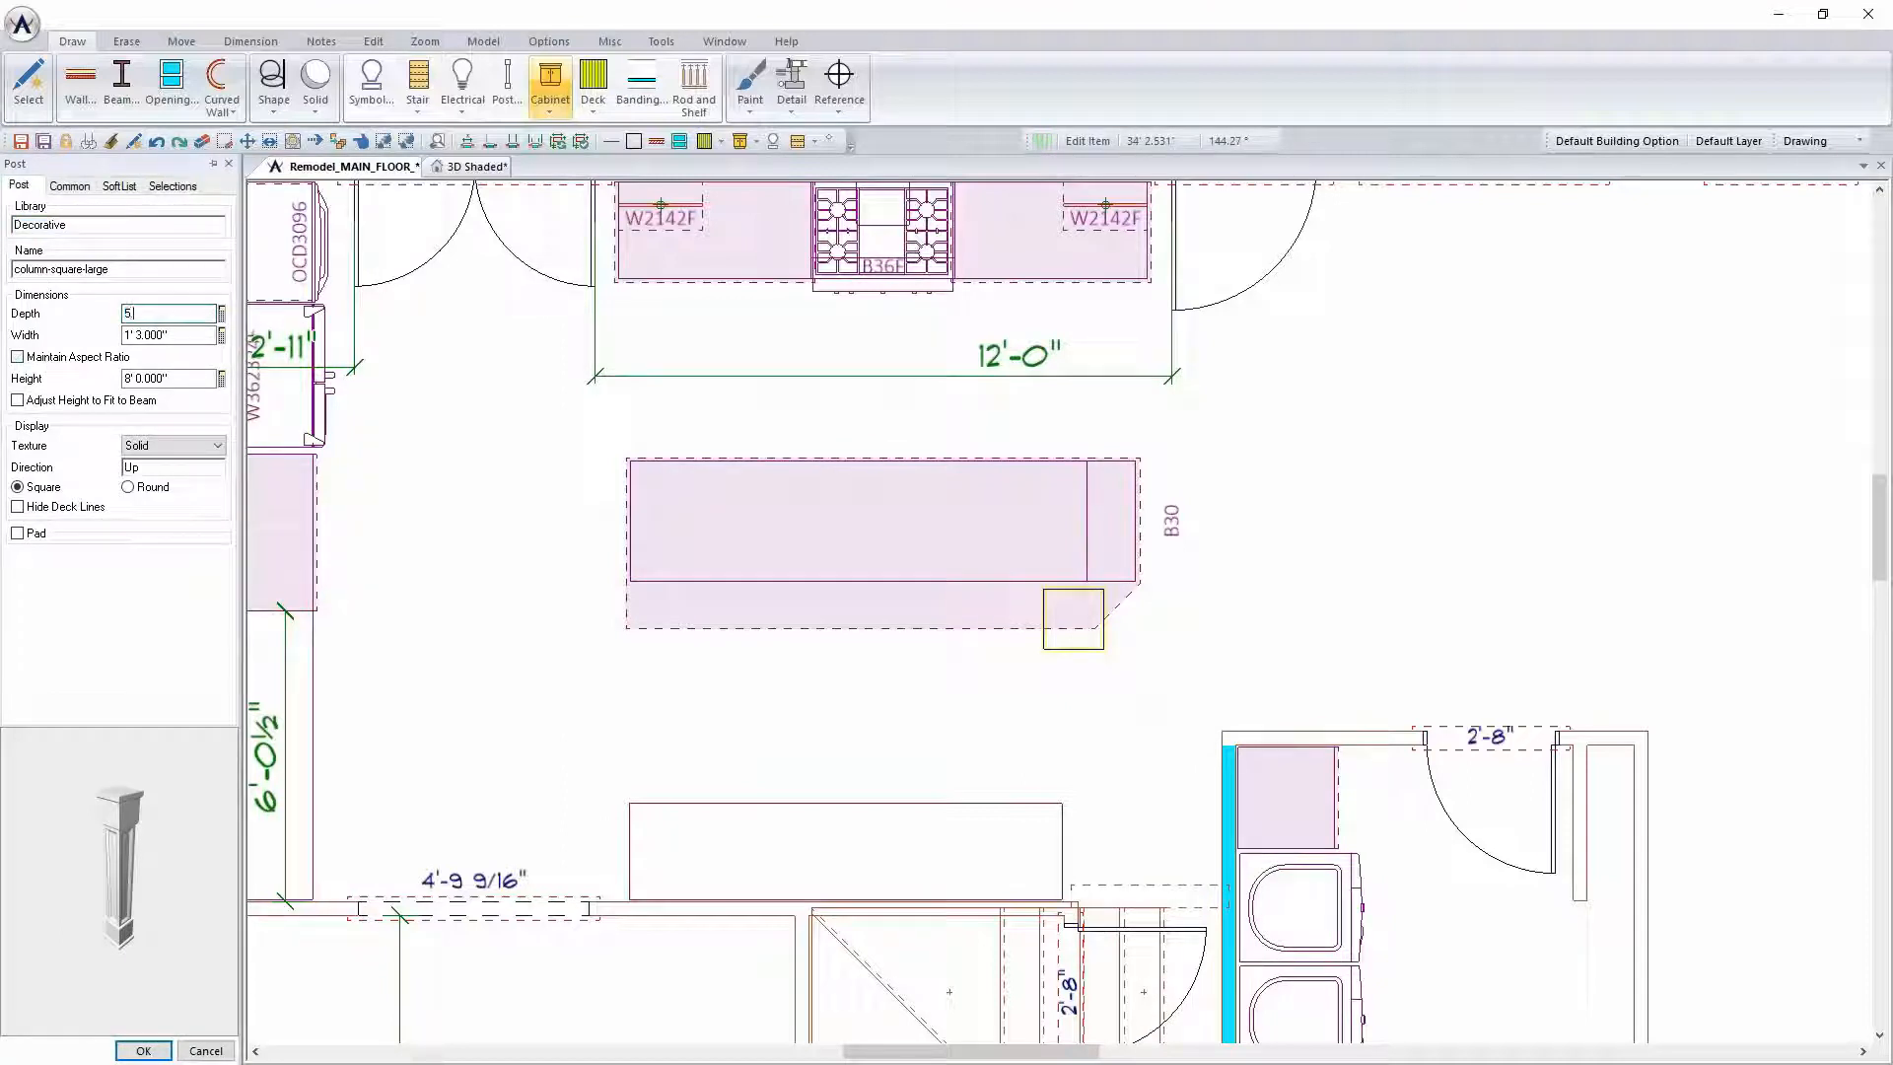
{"action": "key", "text": "Return"}
{"action": "left_click", "coordinate": [185, 334]}
{"action": "type", "text": "5.5"}
{"action": "key", "text": "Return"}
Set the post's height to 34.5 inches and accept the edited dimensions
{"action": "left_click", "coordinate": [188, 377]}
{"action": "type", "text": "34.5"}
{"action": "key", "text": "Return"}
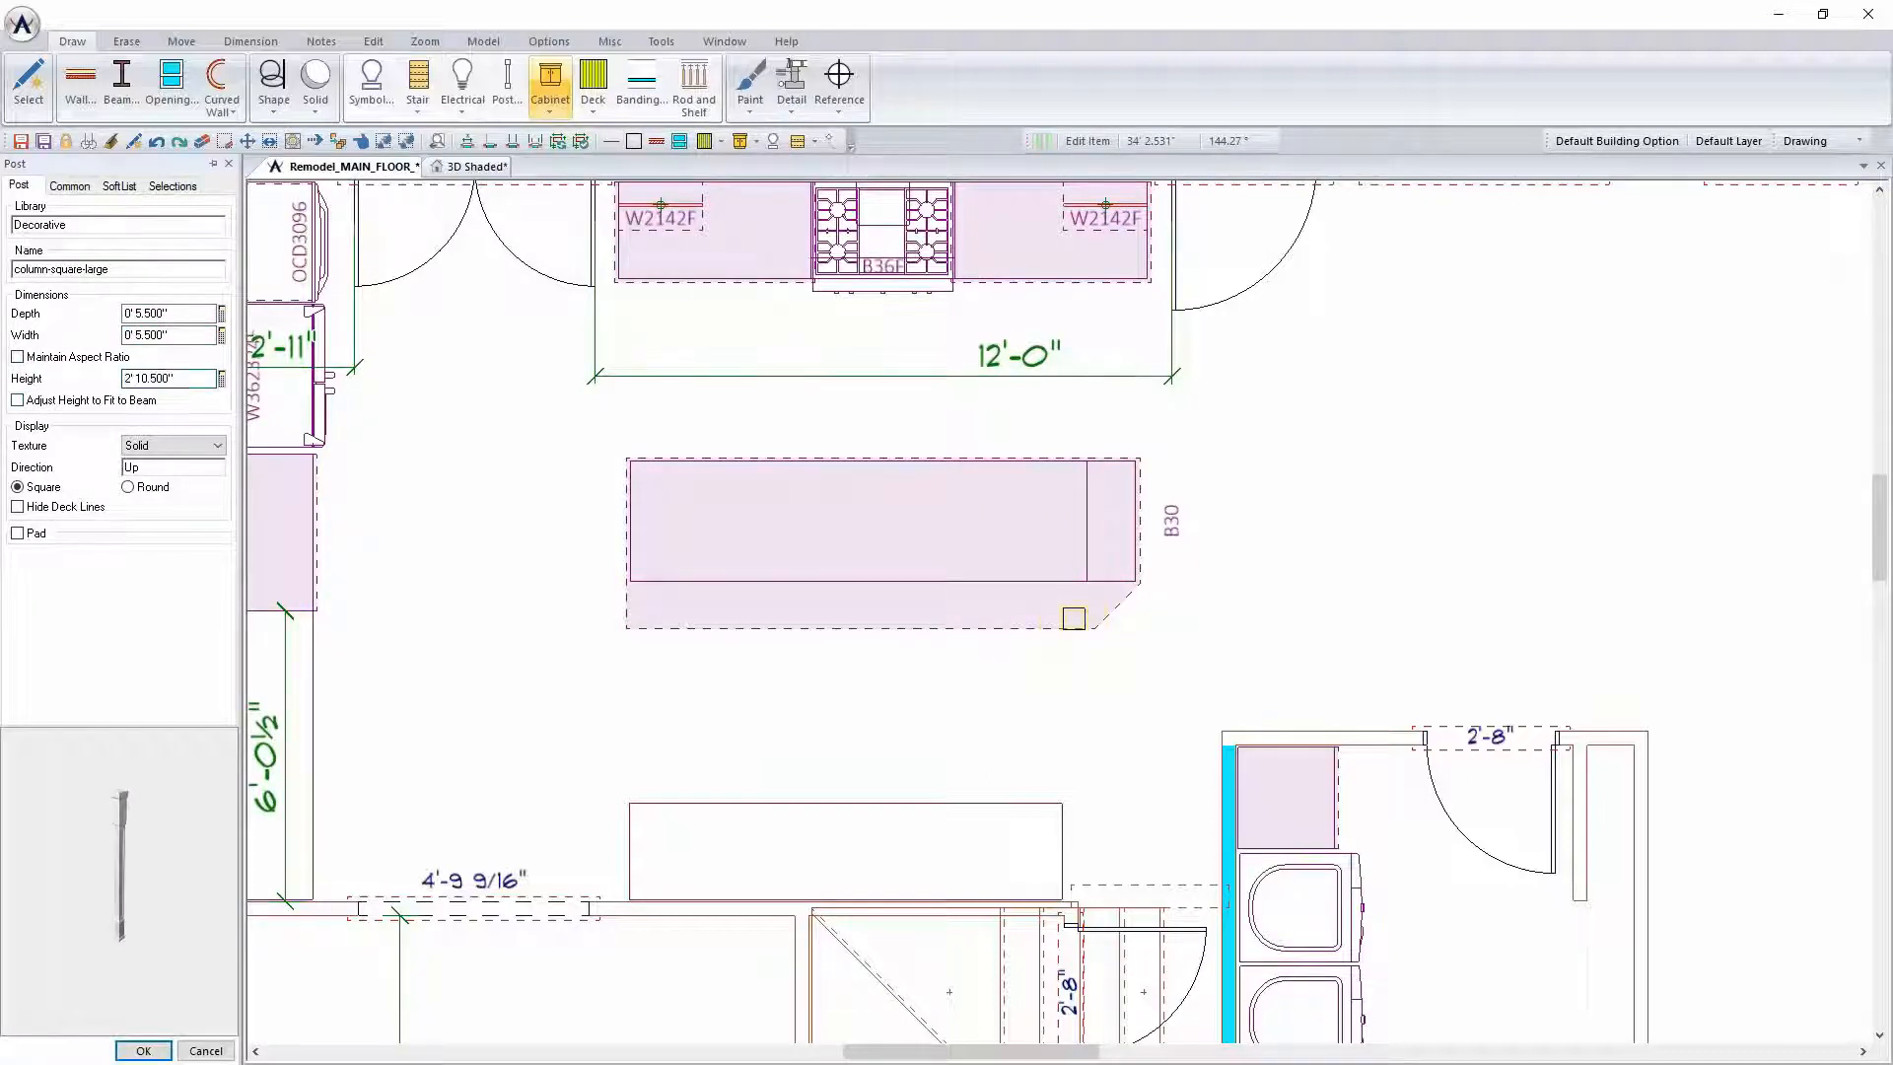
{"action": "left_click", "coordinate": [144, 1051]}
Move the post fully inside the island overhang and copy it about 9 feet to the overhang's opposite end
{"action": "scroll", "coordinate": [1055, 612], "scroll_direction": "up", "scroll_amount": 2}
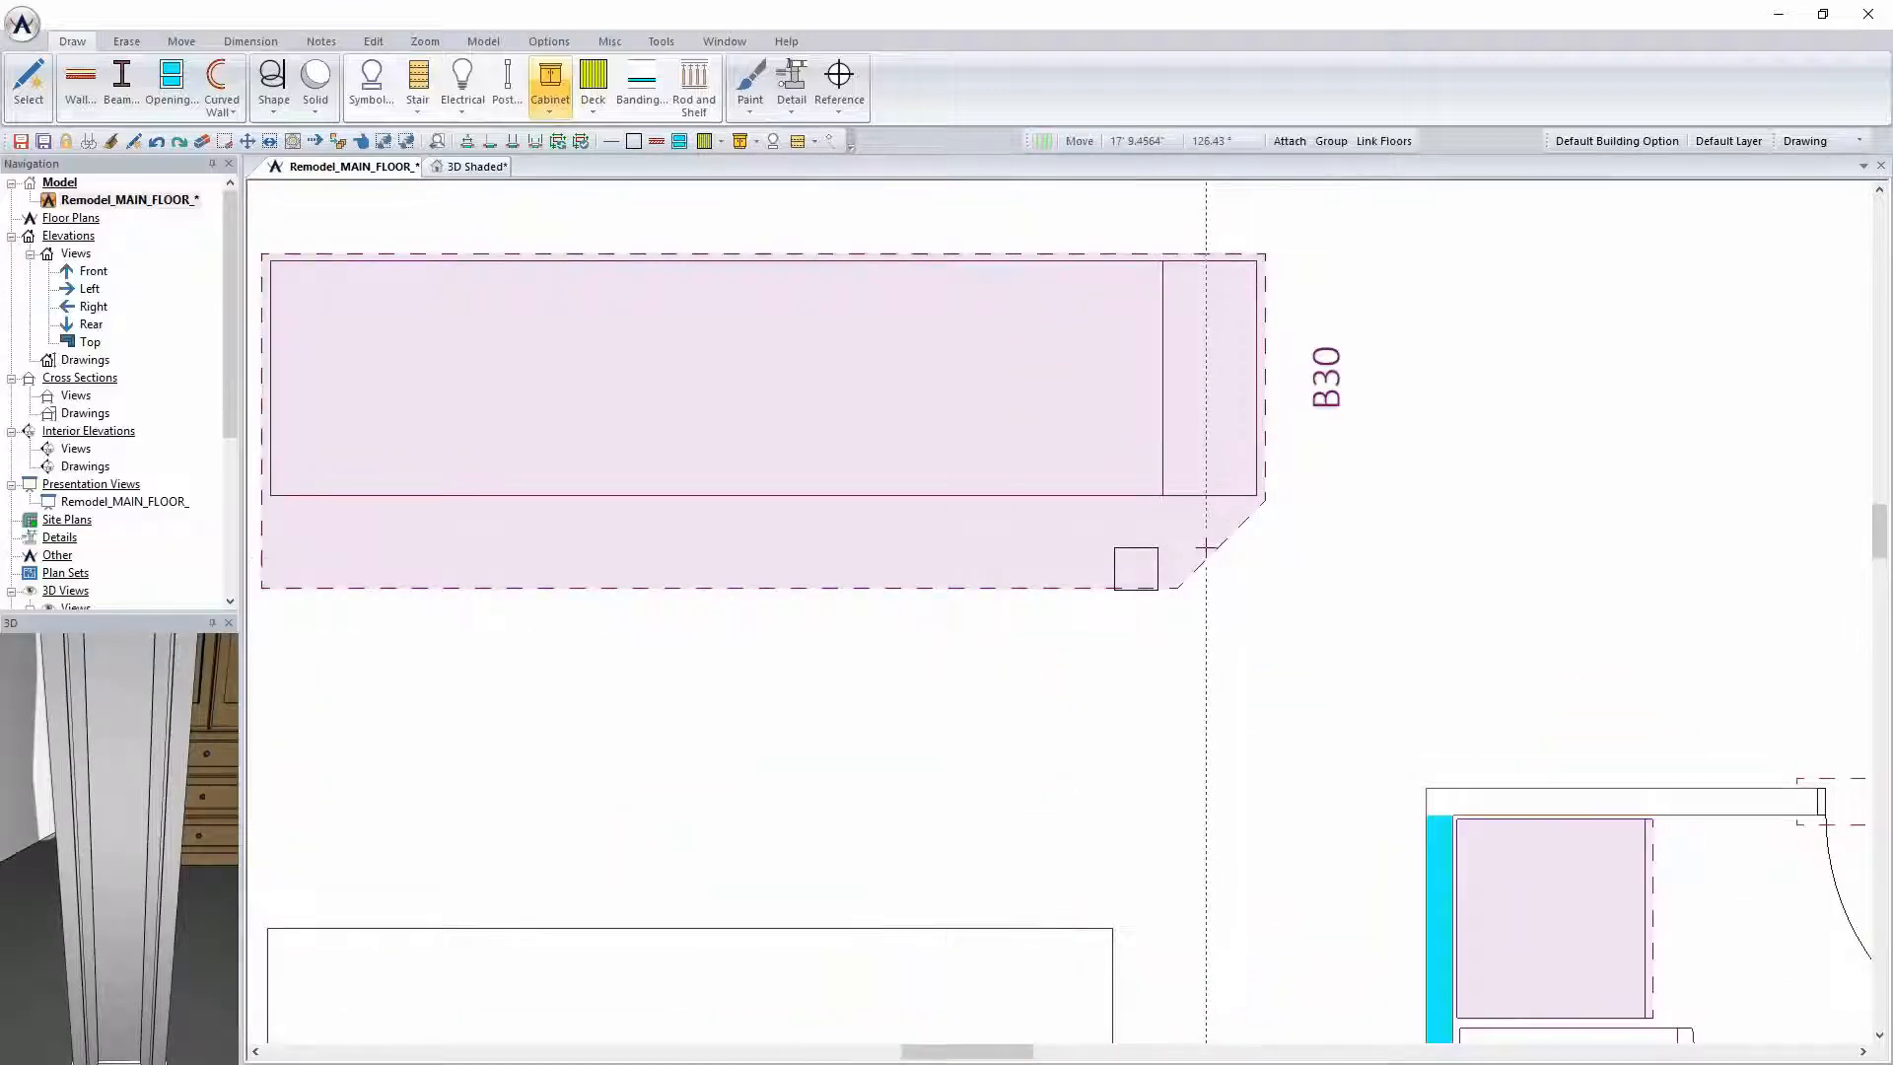
{"action": "left_click_drag", "start_coordinate": [1144, 557], "coordinate": [575, 576]}
{"action": "scroll", "coordinate": [1186, 568], "scroll_direction": "down", "scroll_amount": 2}
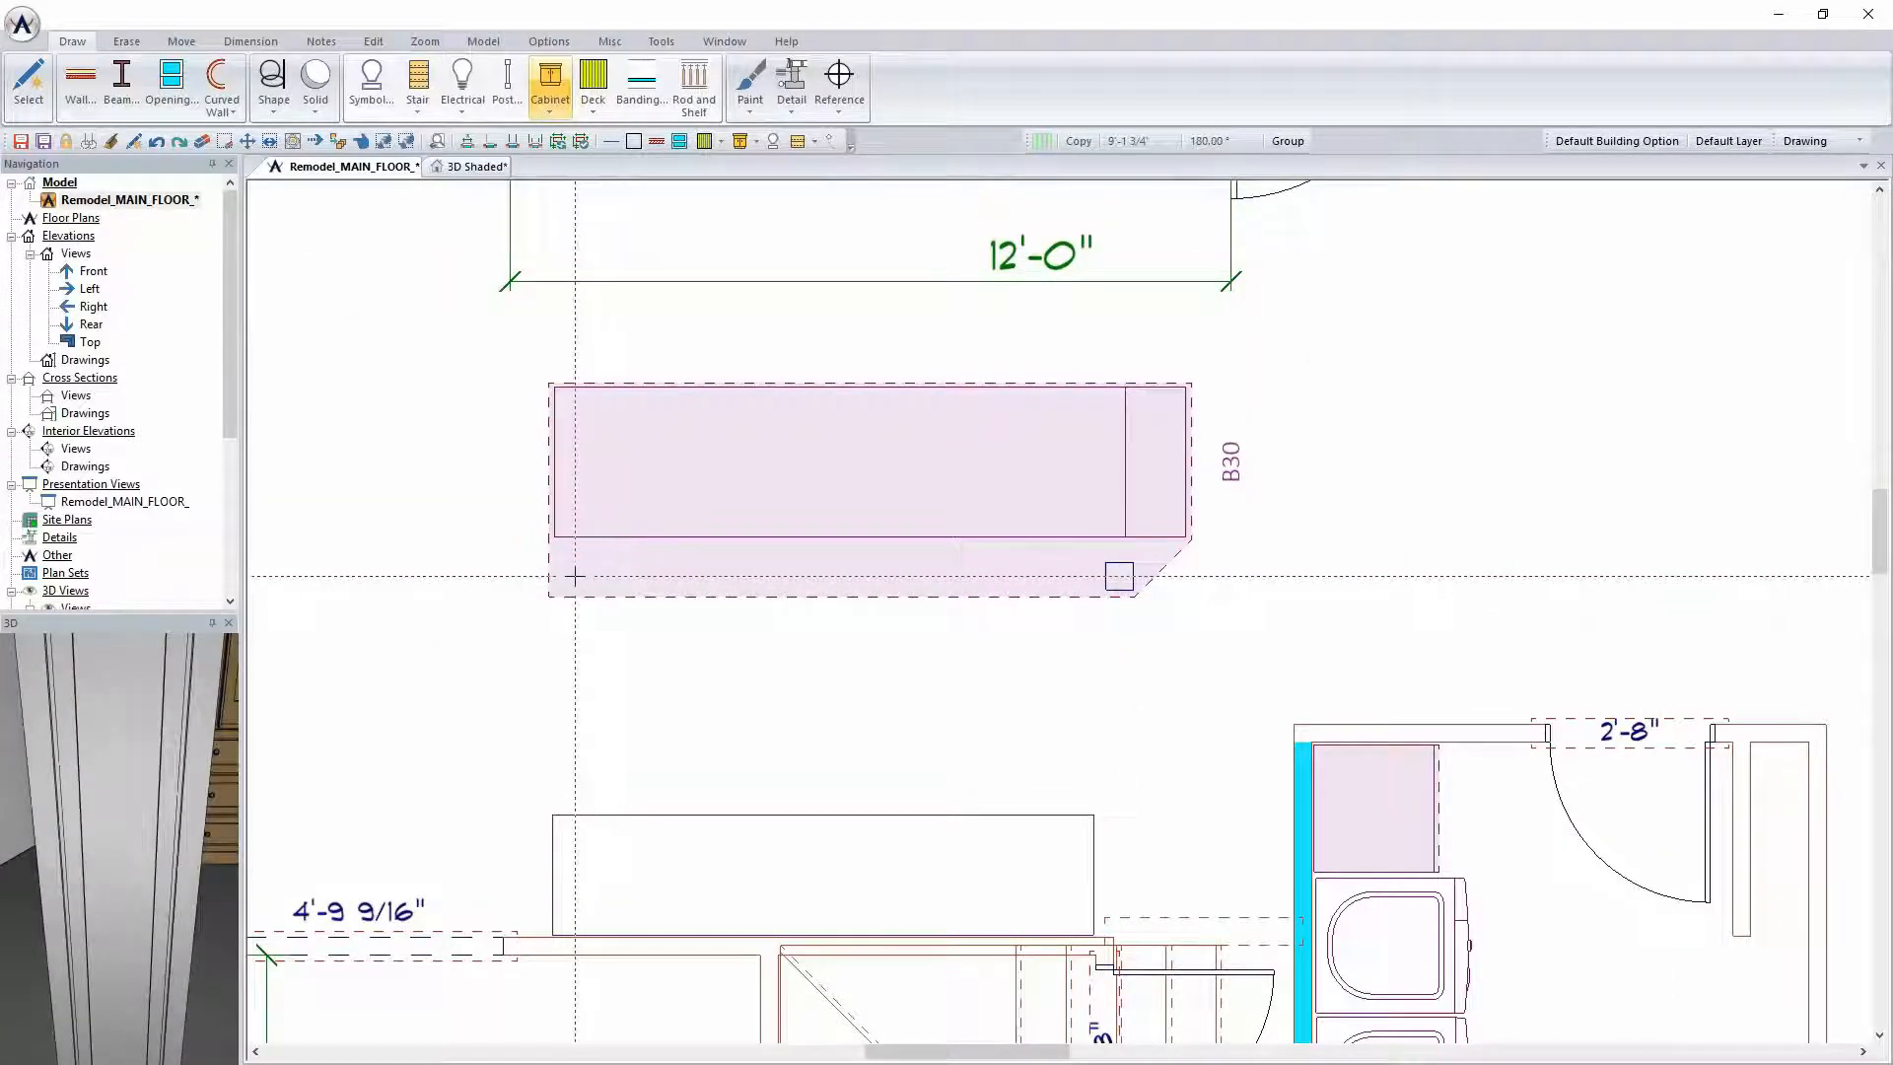
{"action": "left_click", "coordinate": [662, 765]}
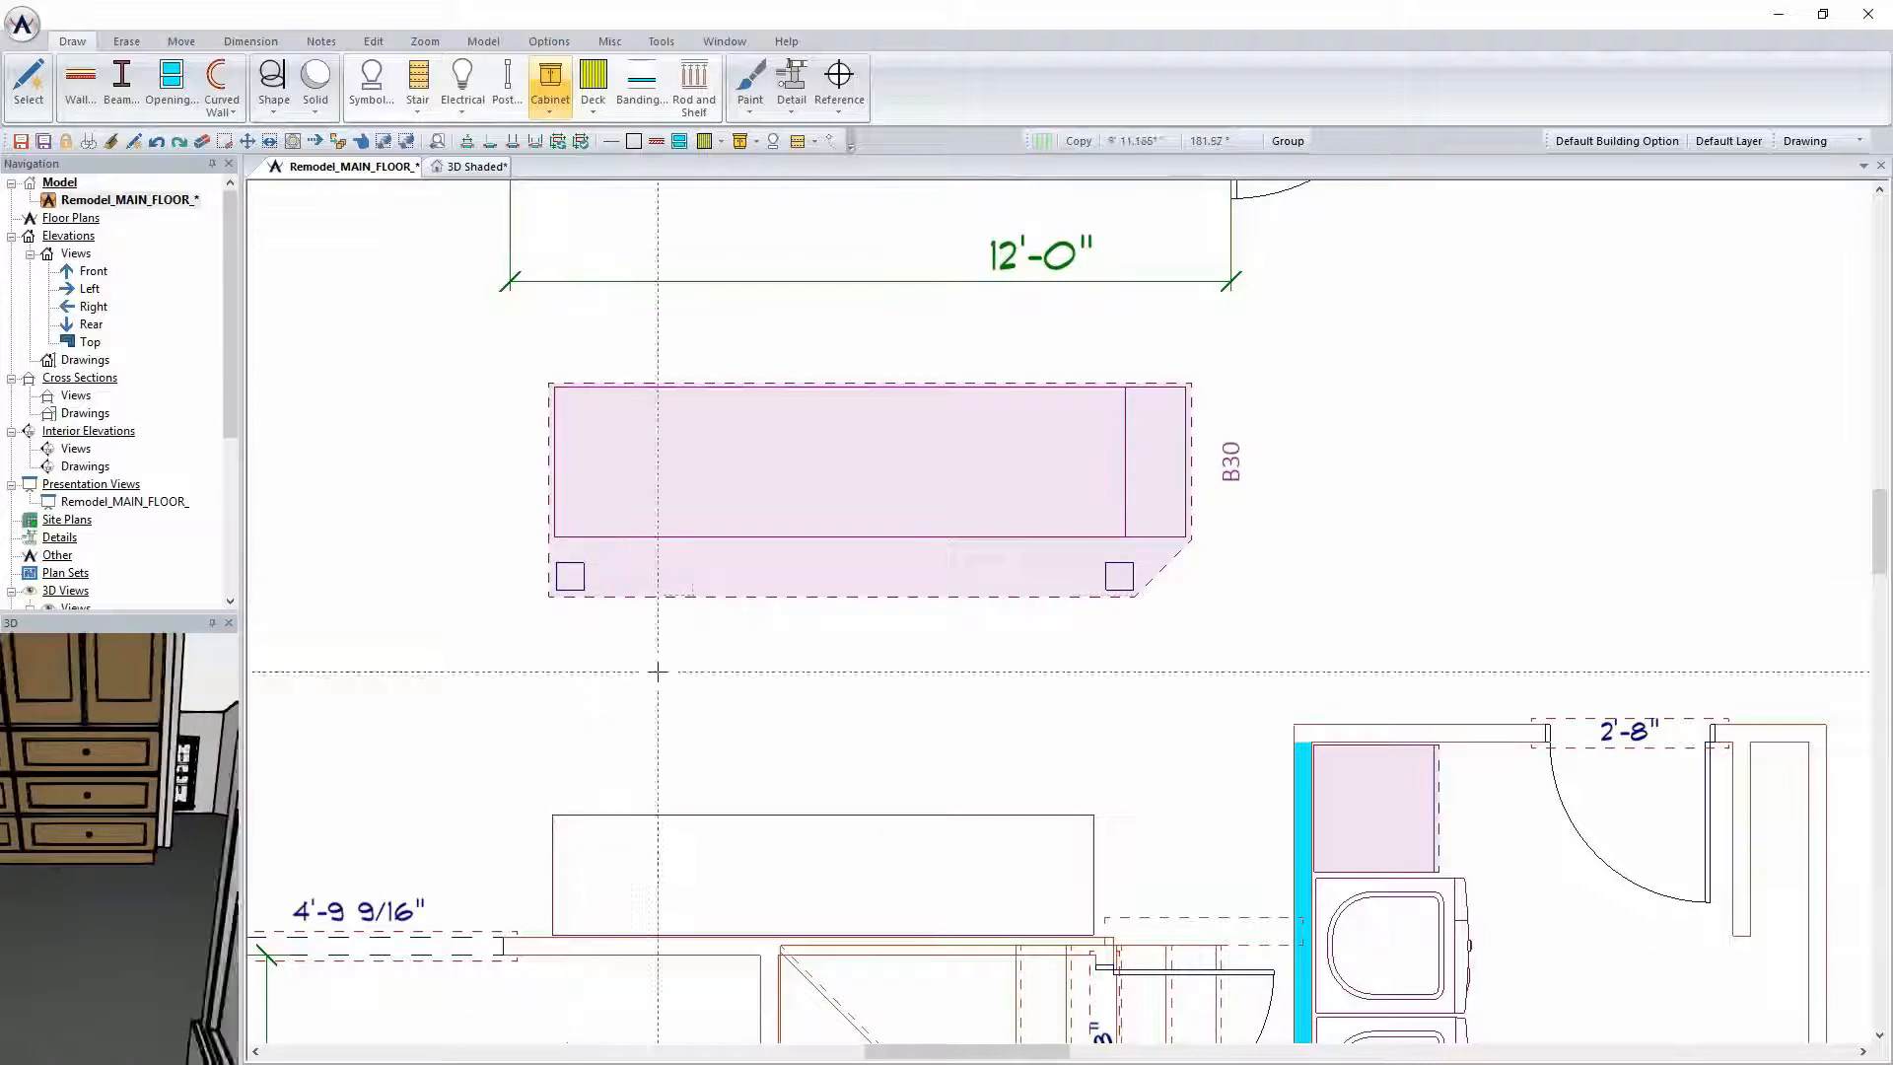
Display the kitchen in the 3D view with Textured rendering and return to the main floor plan
{"action": "left_click", "coordinate": [476, 166]}
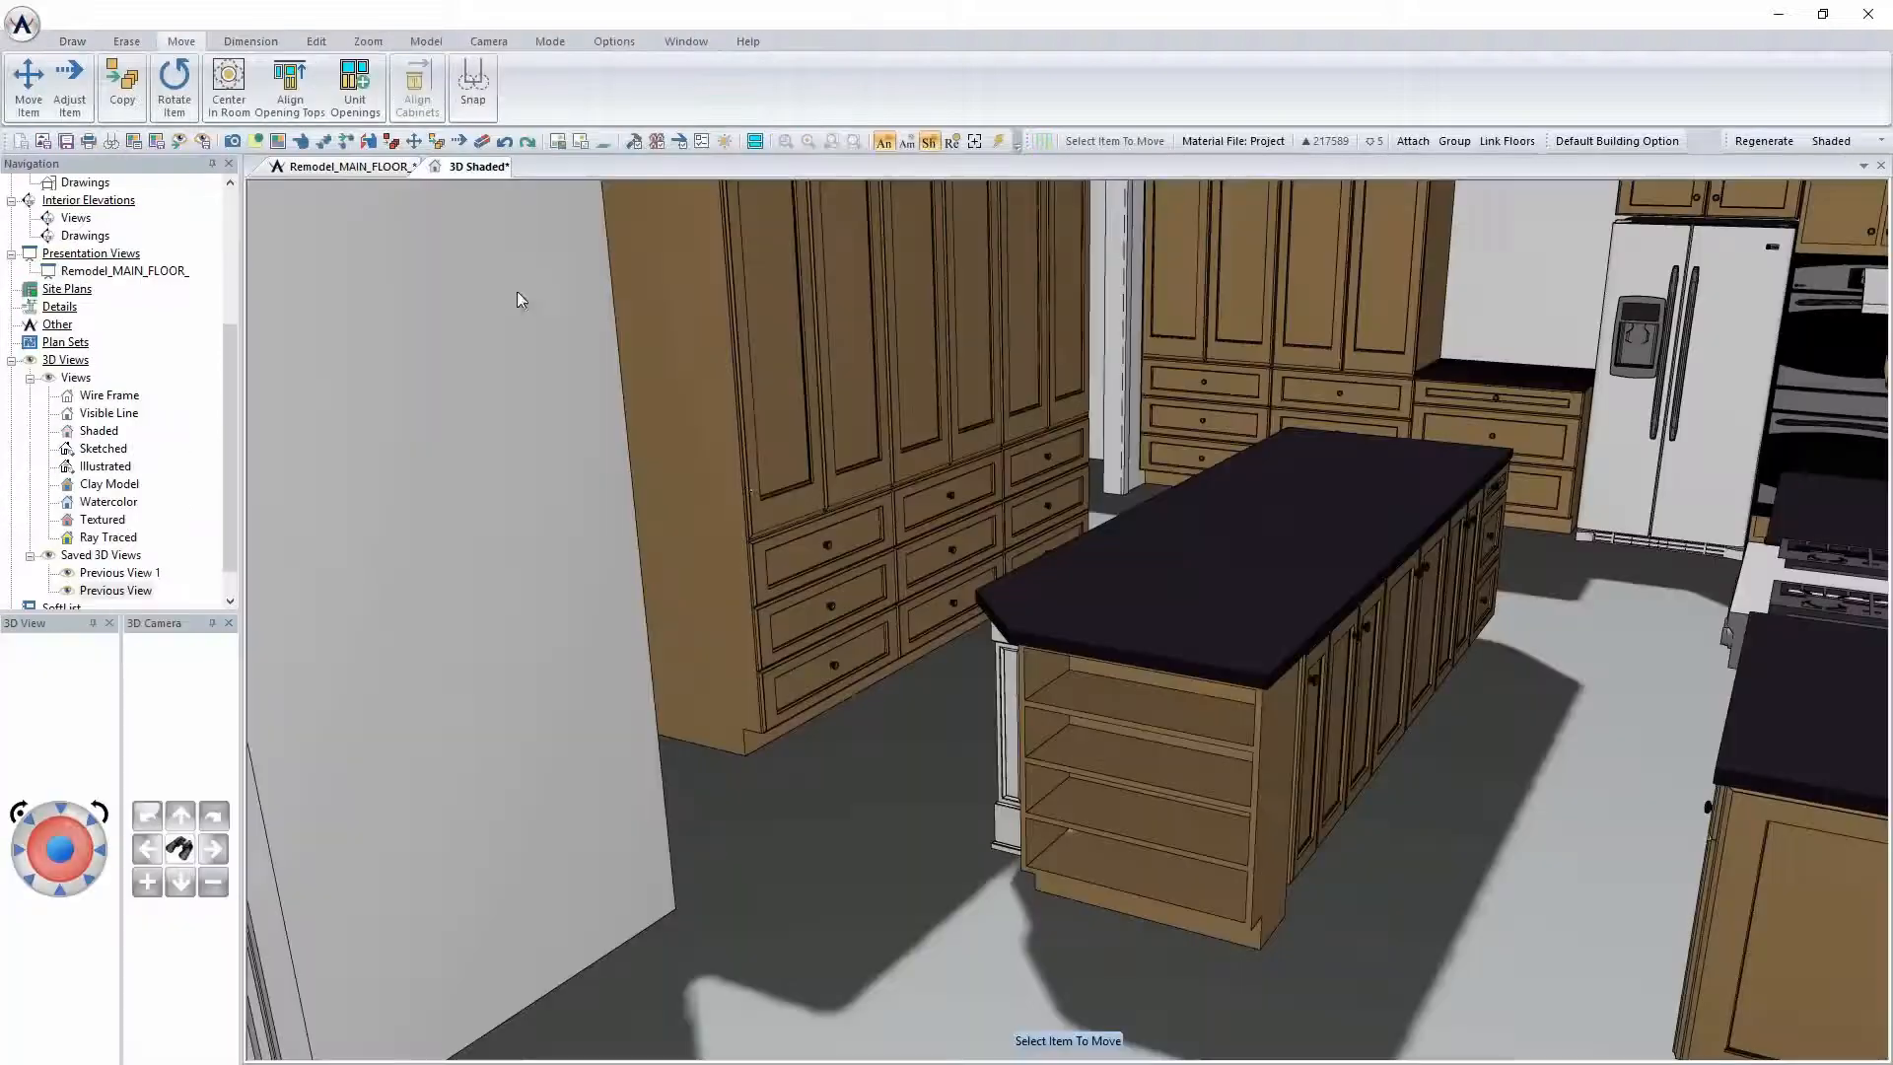
{"action": "mouse_move", "coordinate": [754, 485]}
{"action": "middle_mouse_down"}
{"action": "mouse_move", "coordinate": [777, 484]}
{"action": "mouse_move", "coordinate": [751, 476]}
{"action": "middle_mouse_up"}
{"action": "scroll", "coordinate": [748, 471], "scroll_direction": "down", "scroll_amount": 8}
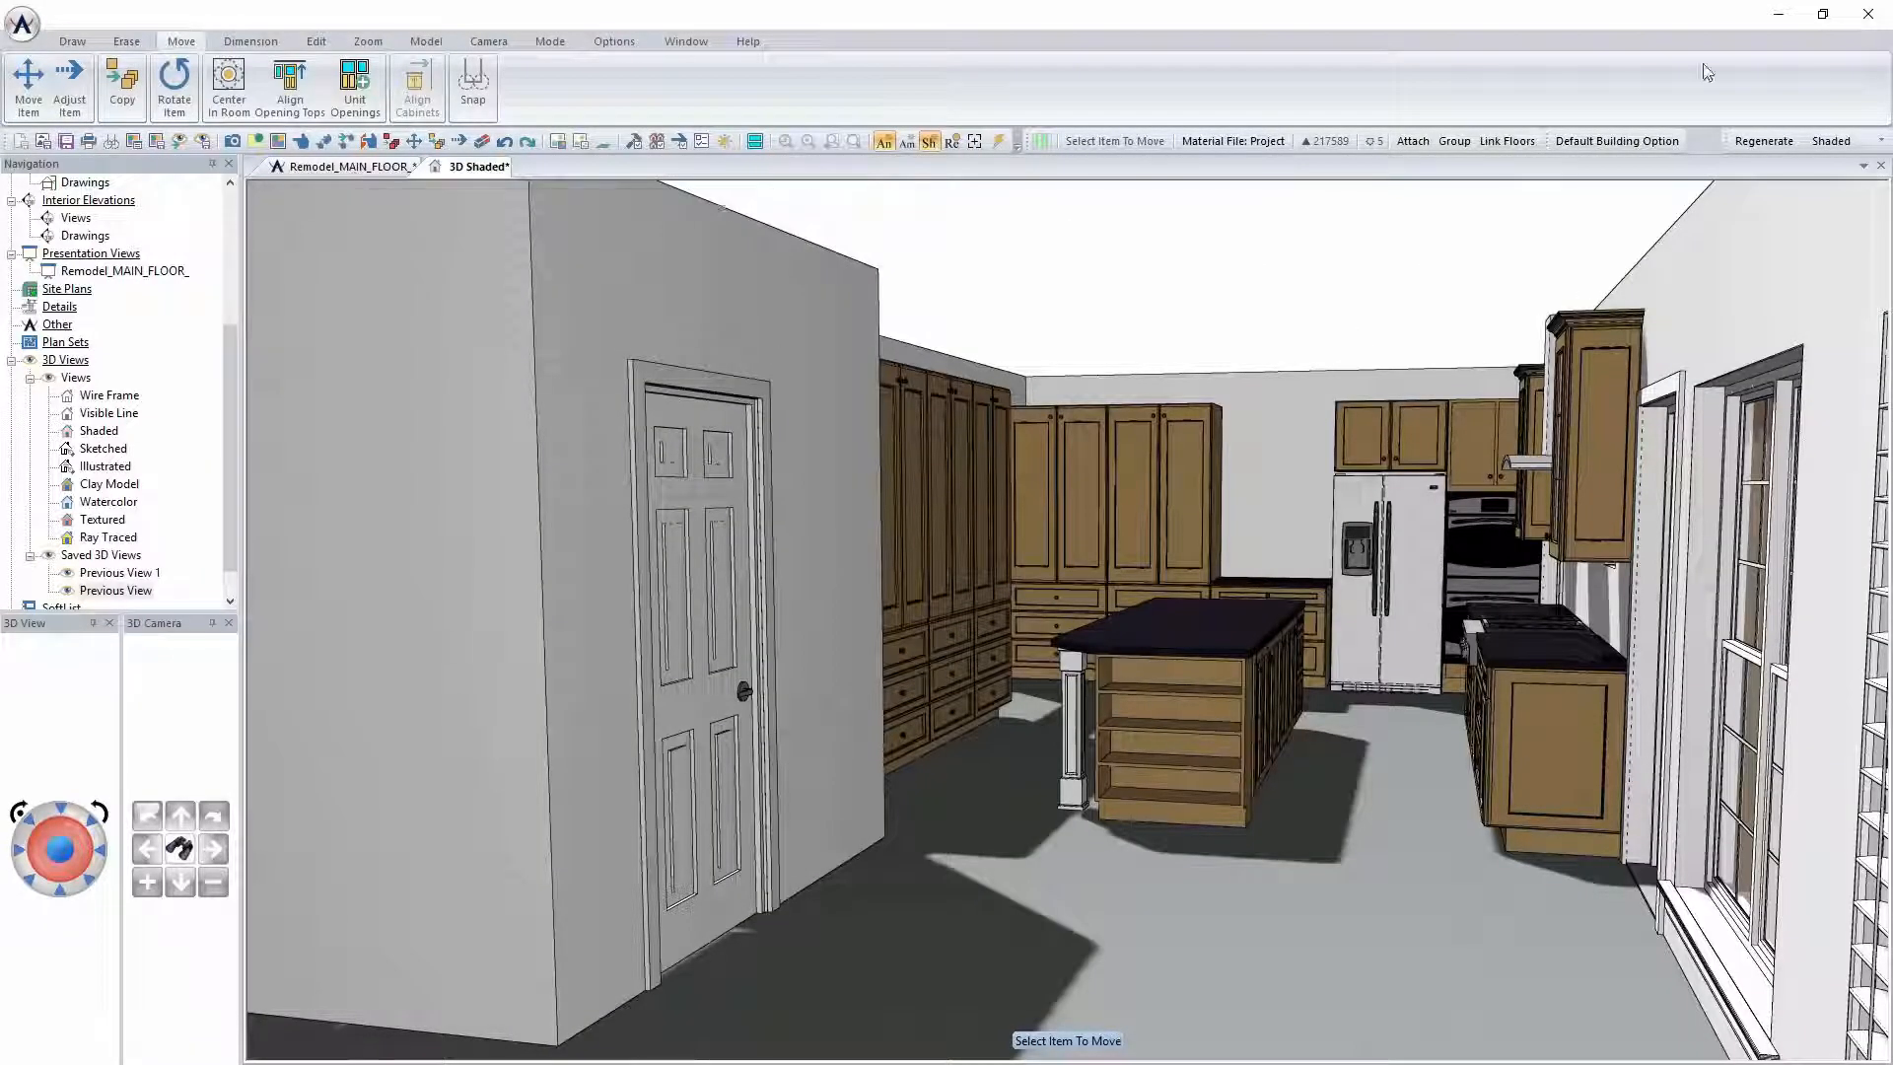
{"action": "left_click", "coordinate": [1833, 142]}
{"action": "left_click", "coordinate": [1840, 249]}
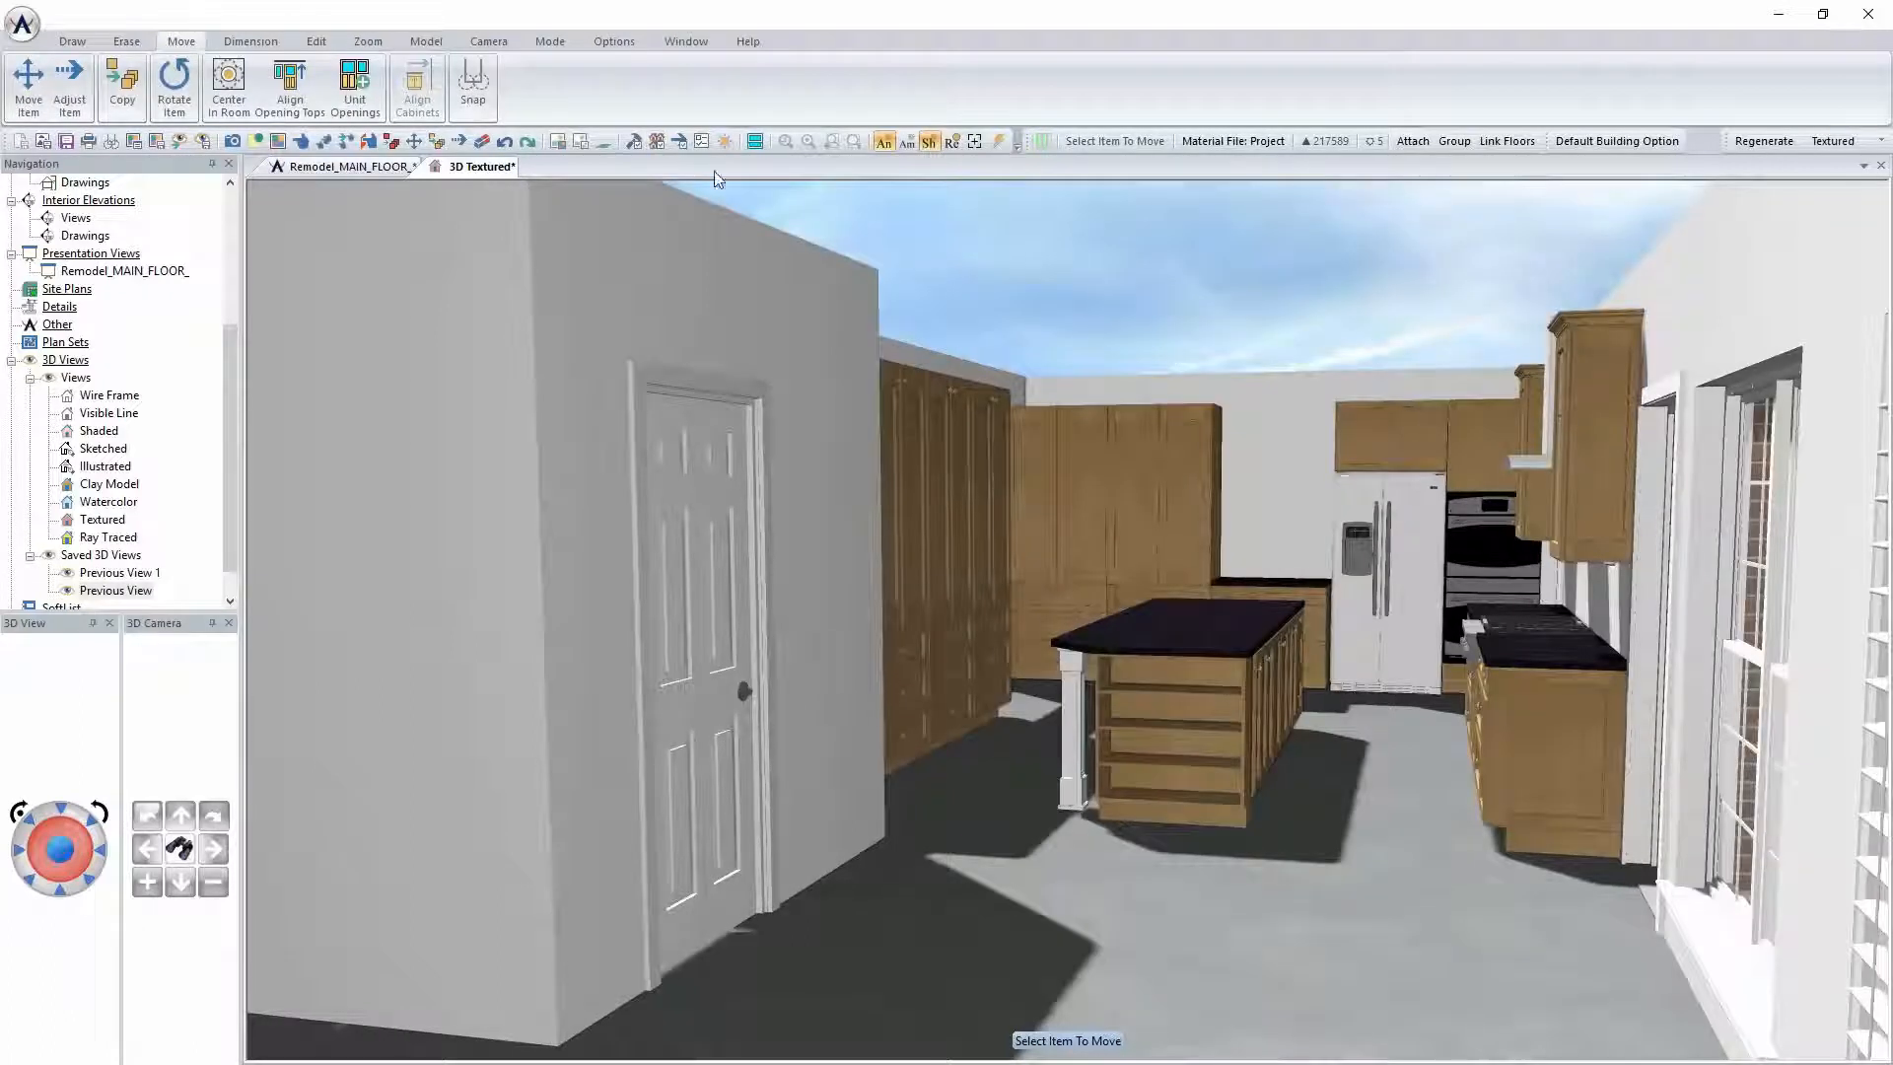
{"action": "left_click", "coordinate": [354, 167]}
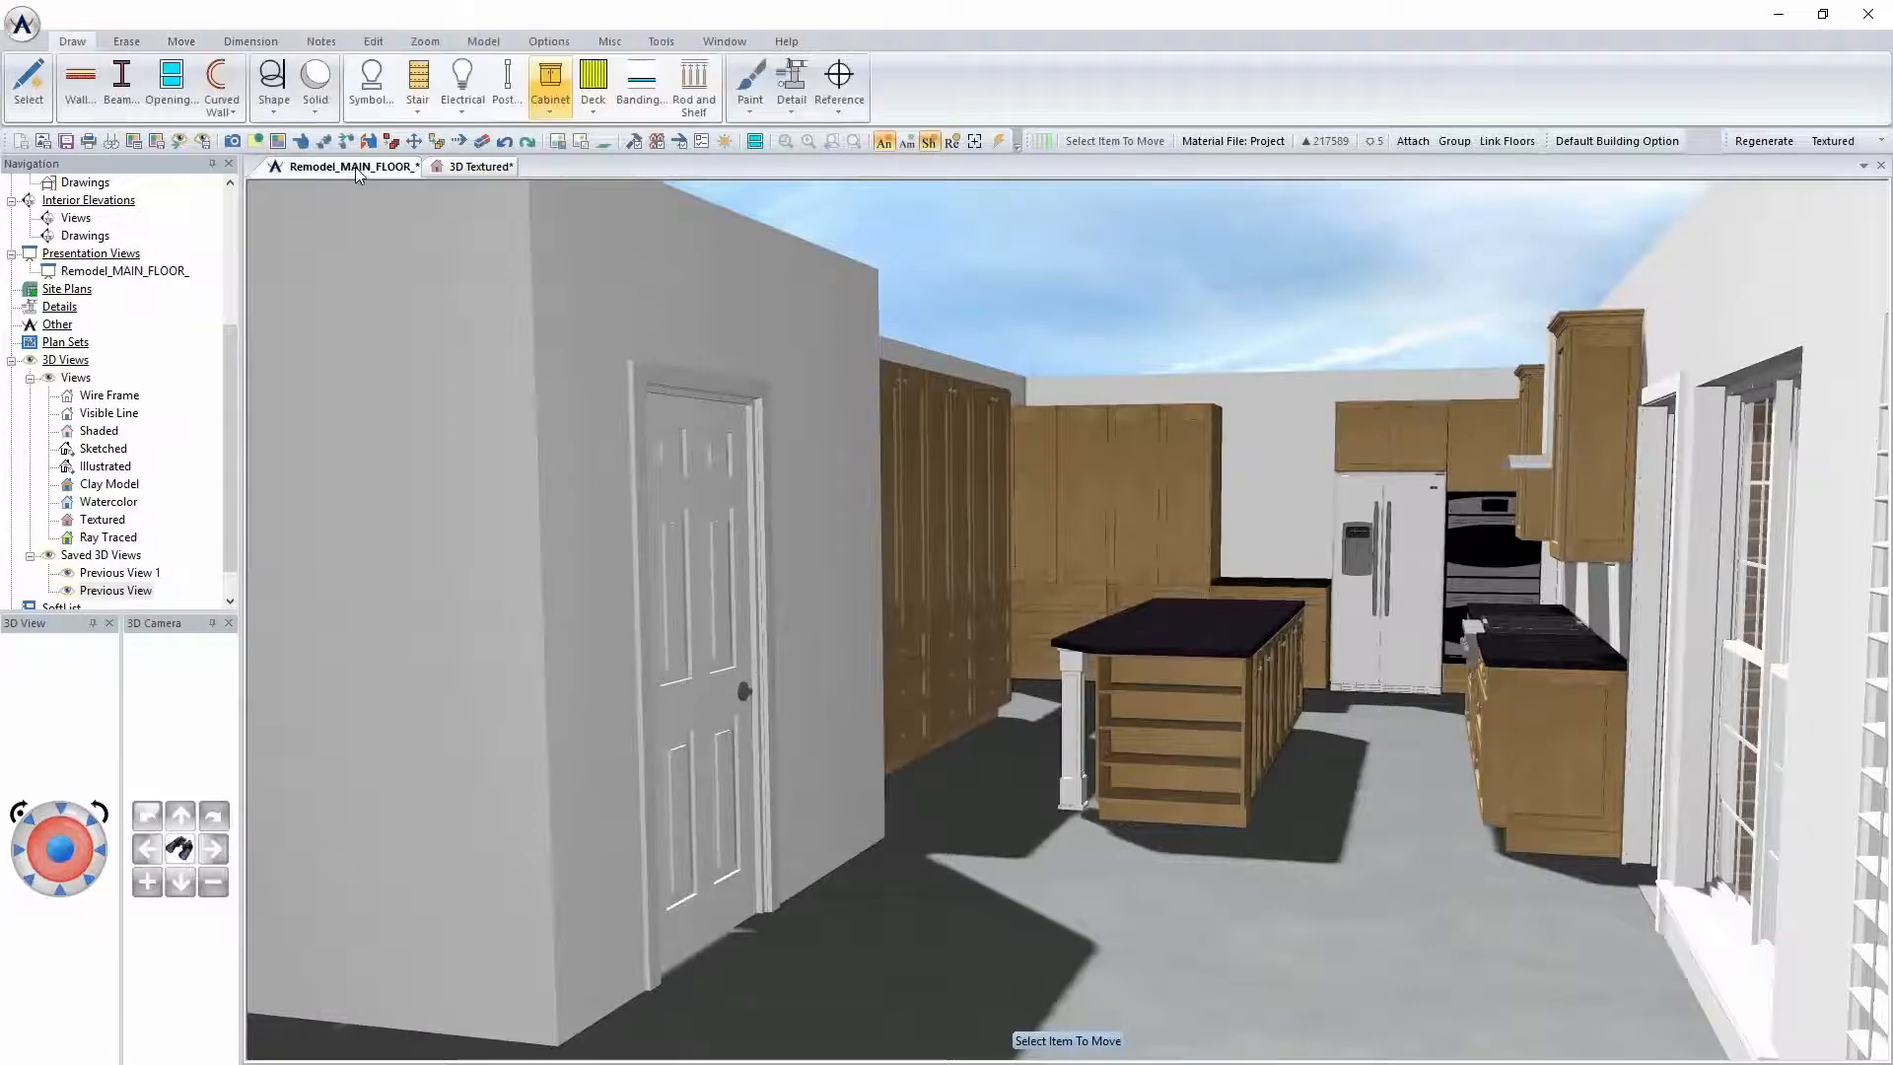
{"action": "scroll", "coordinate": [724, 432], "scroll_direction": "down", "scroll_amount": 2}
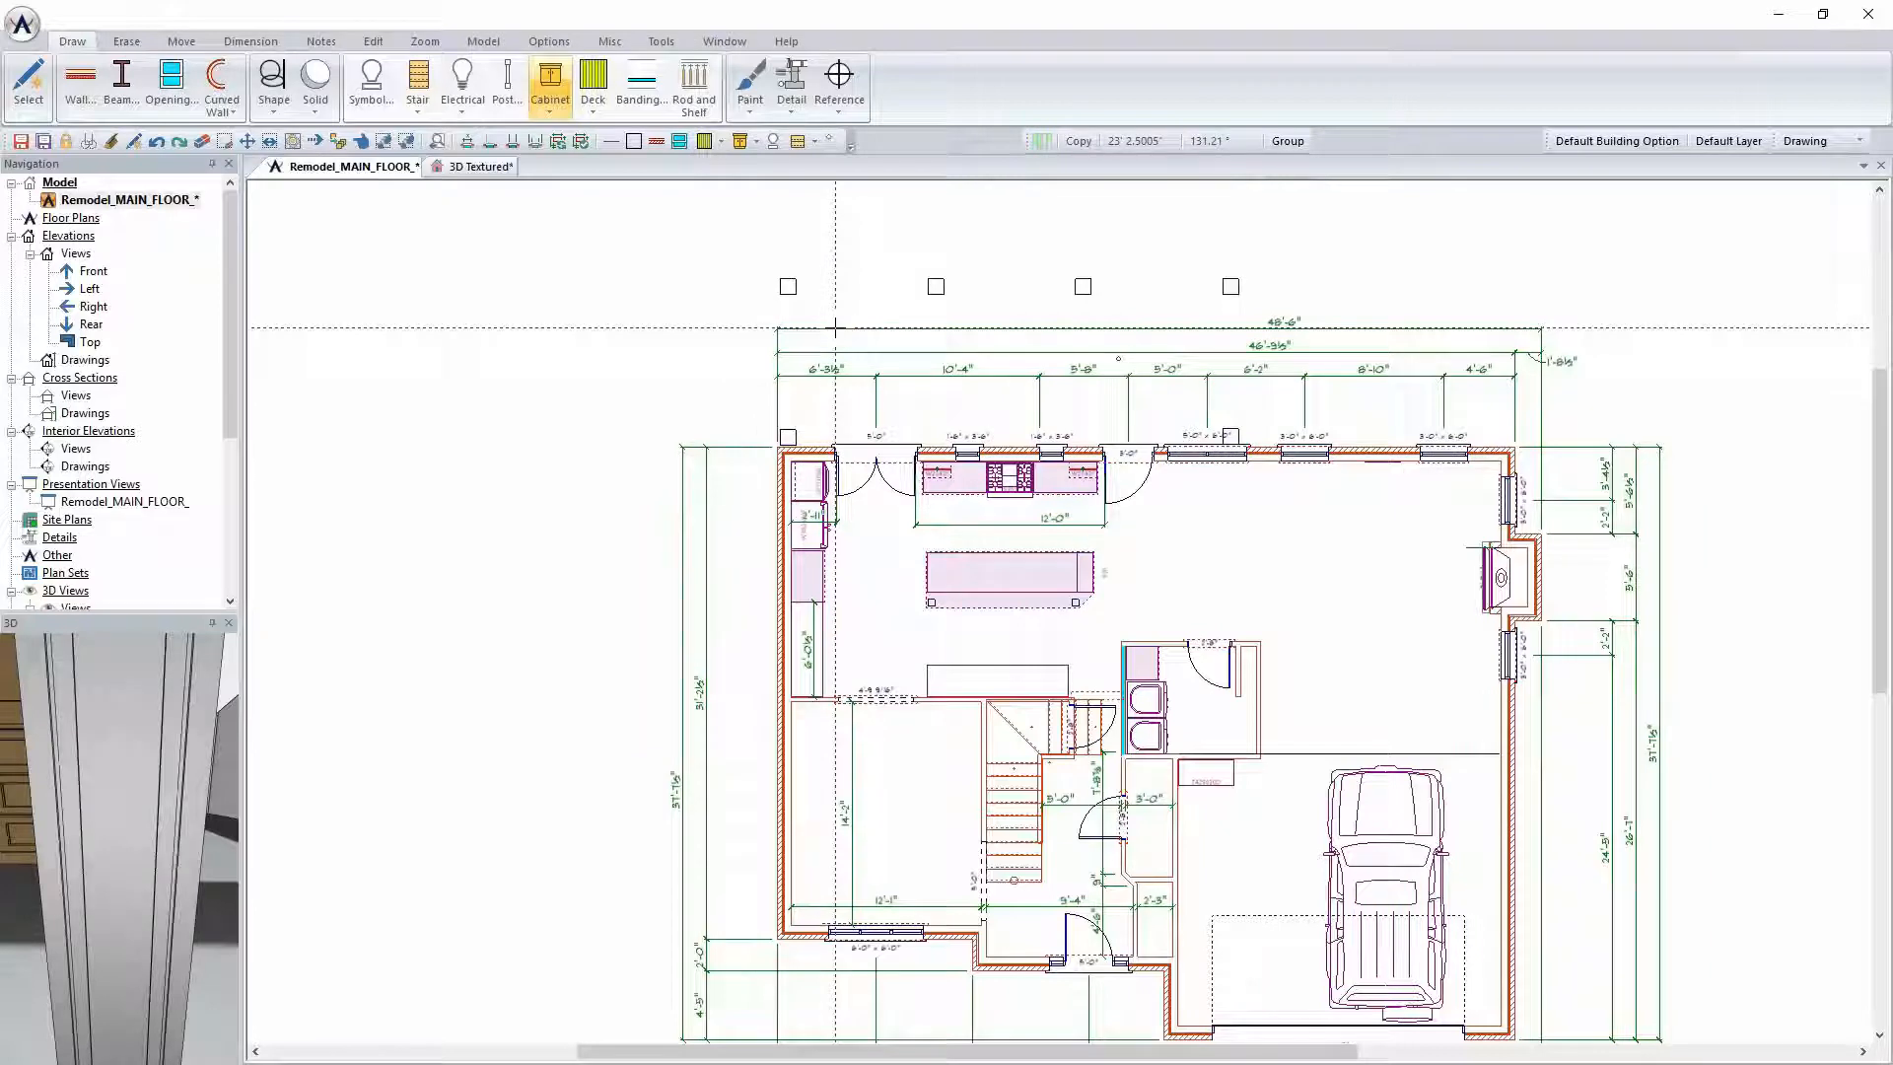
Try to auto-trace a Kitchen room in Room mode, undo it and return the plan to Drawing mode
{"action": "left_click", "coordinate": [1819, 150]}
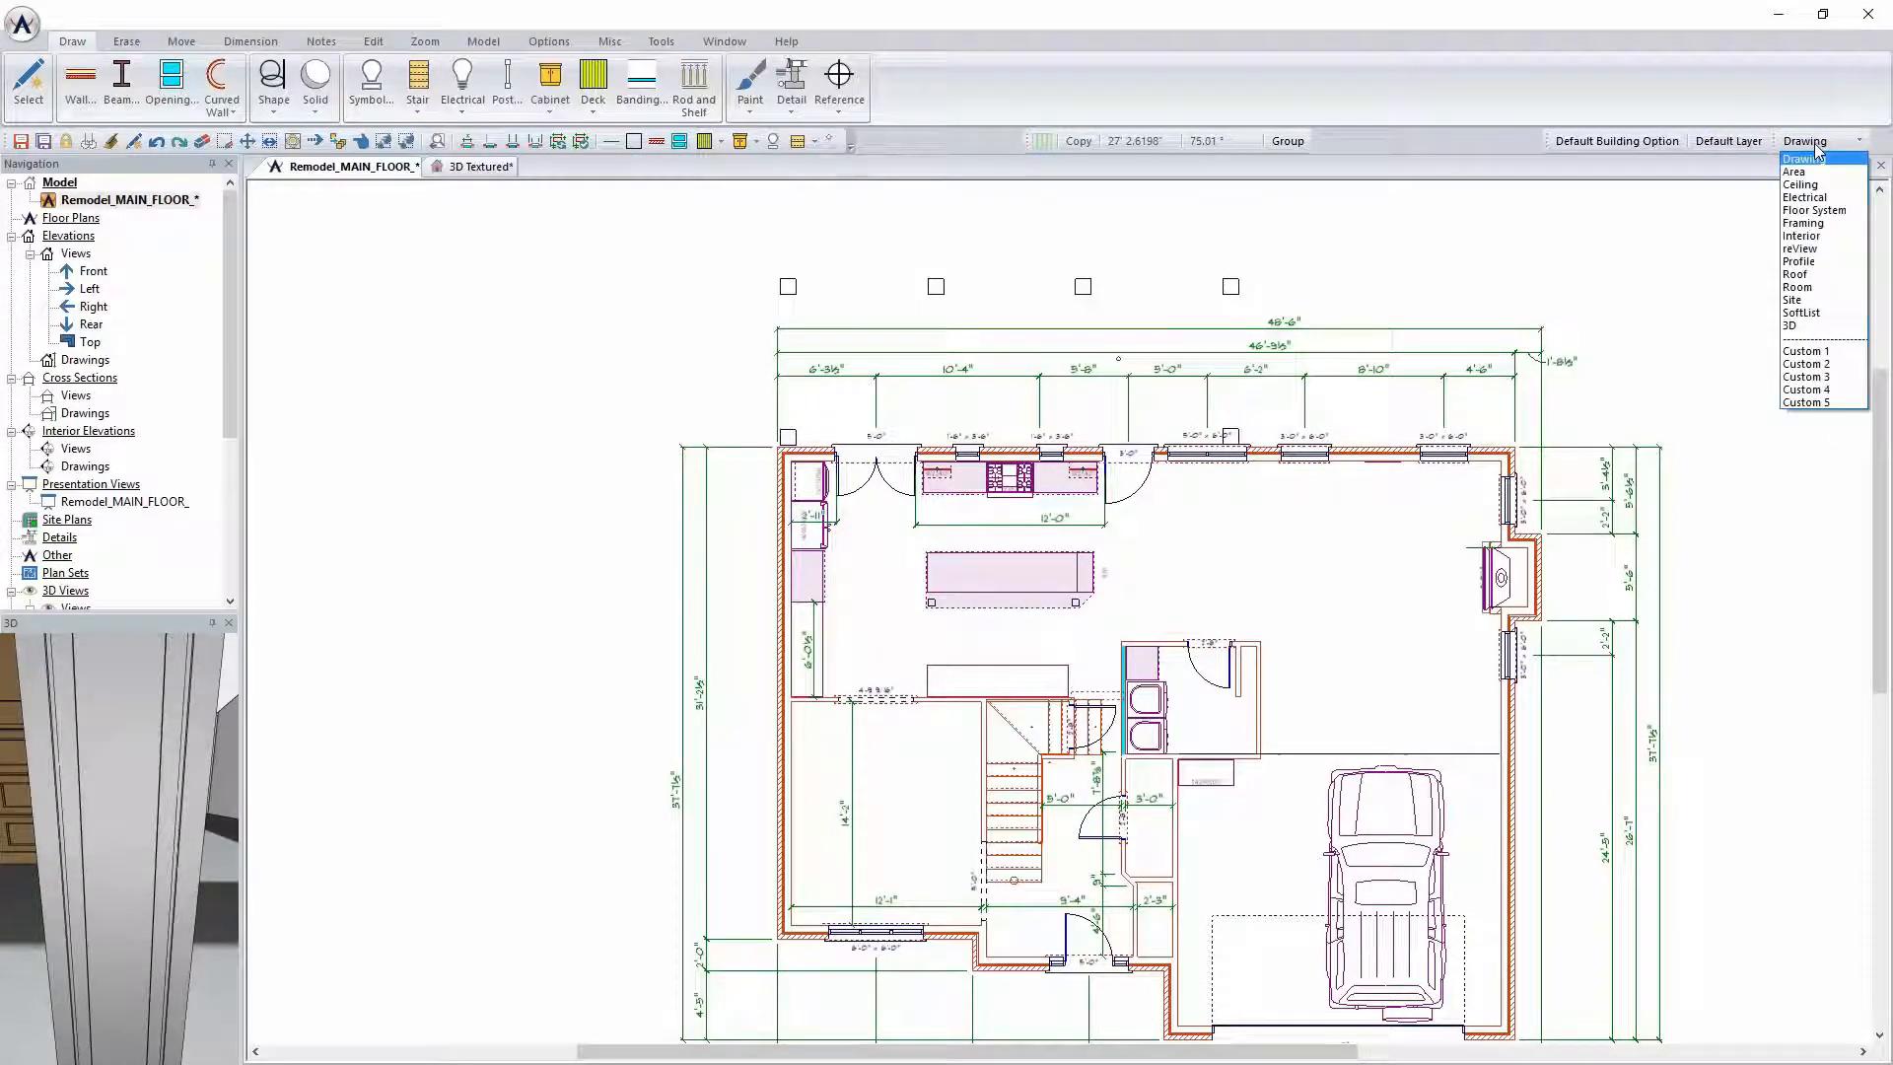
{"action": "left_click", "coordinate": [1819, 292]}
{"action": "left_click", "coordinate": [80, 83]}
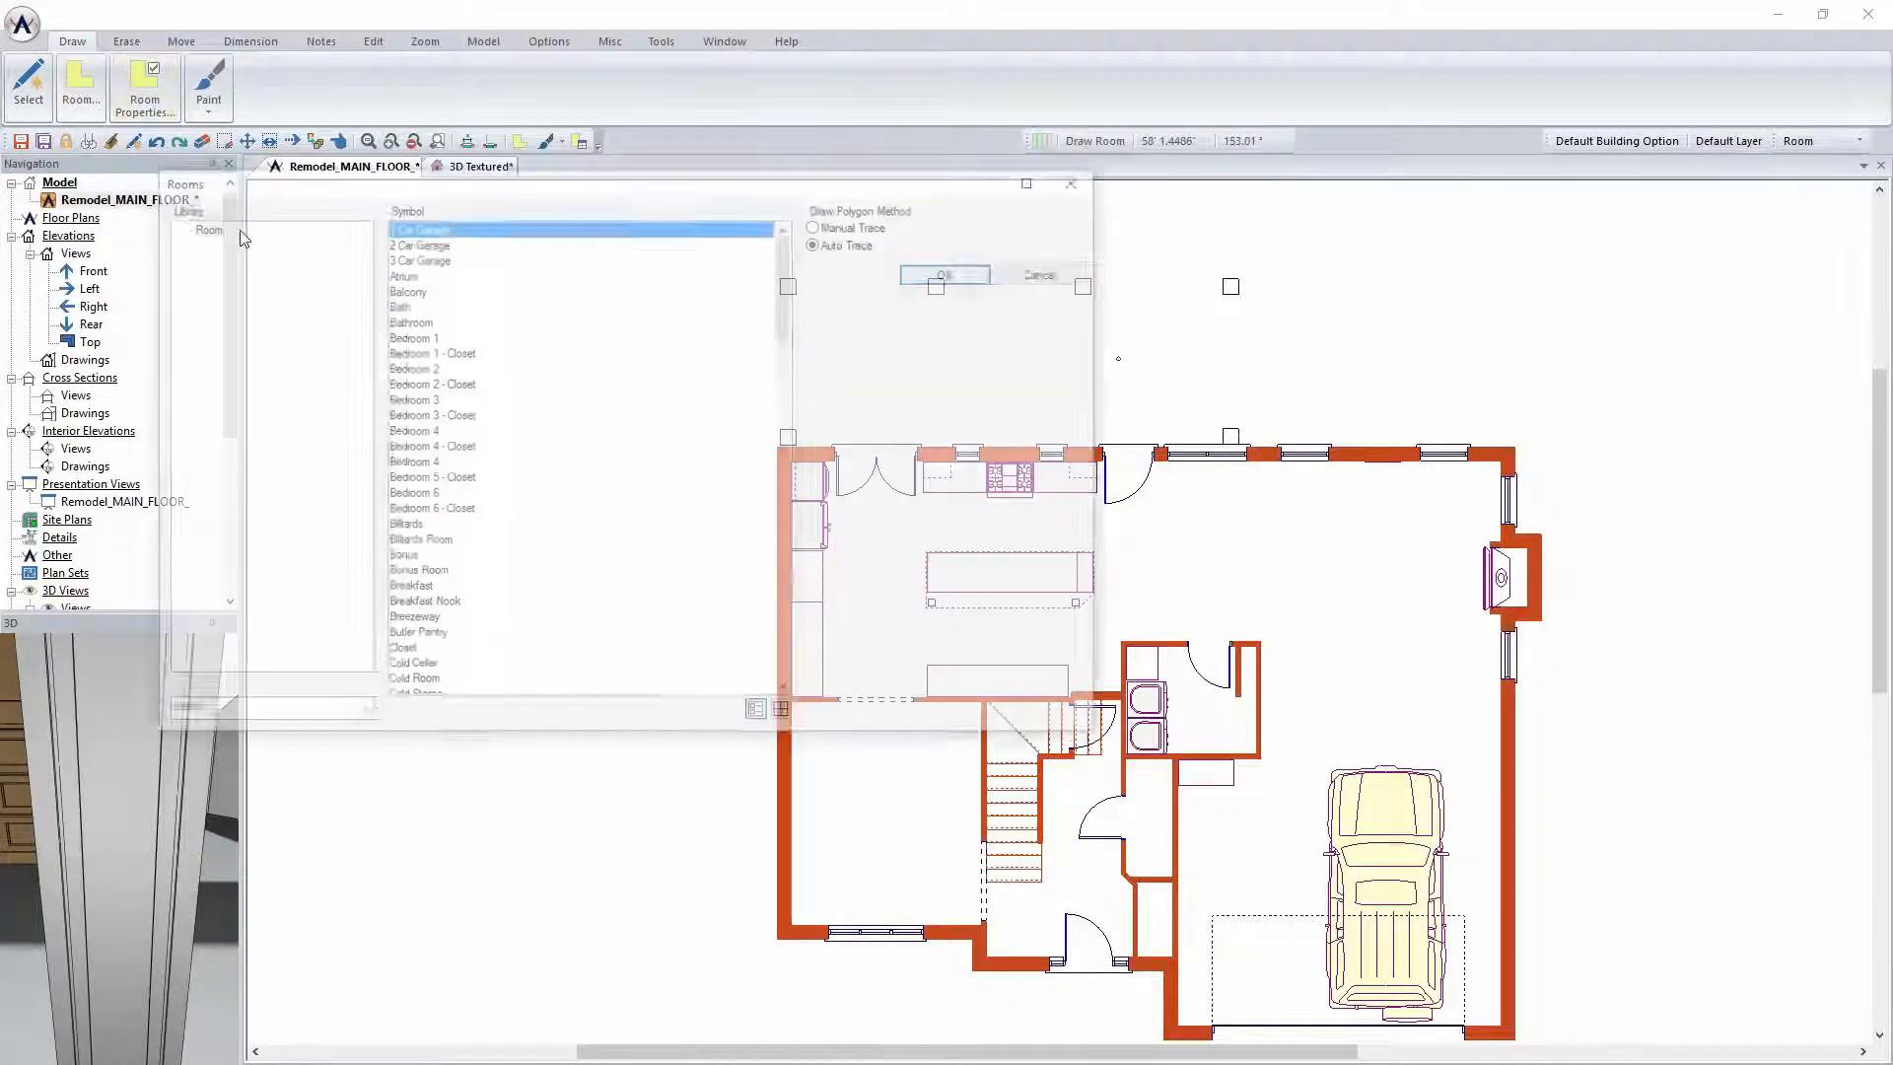
{"action": "left_click", "coordinate": [420, 384]}
{"action": "key", "text": "k"}
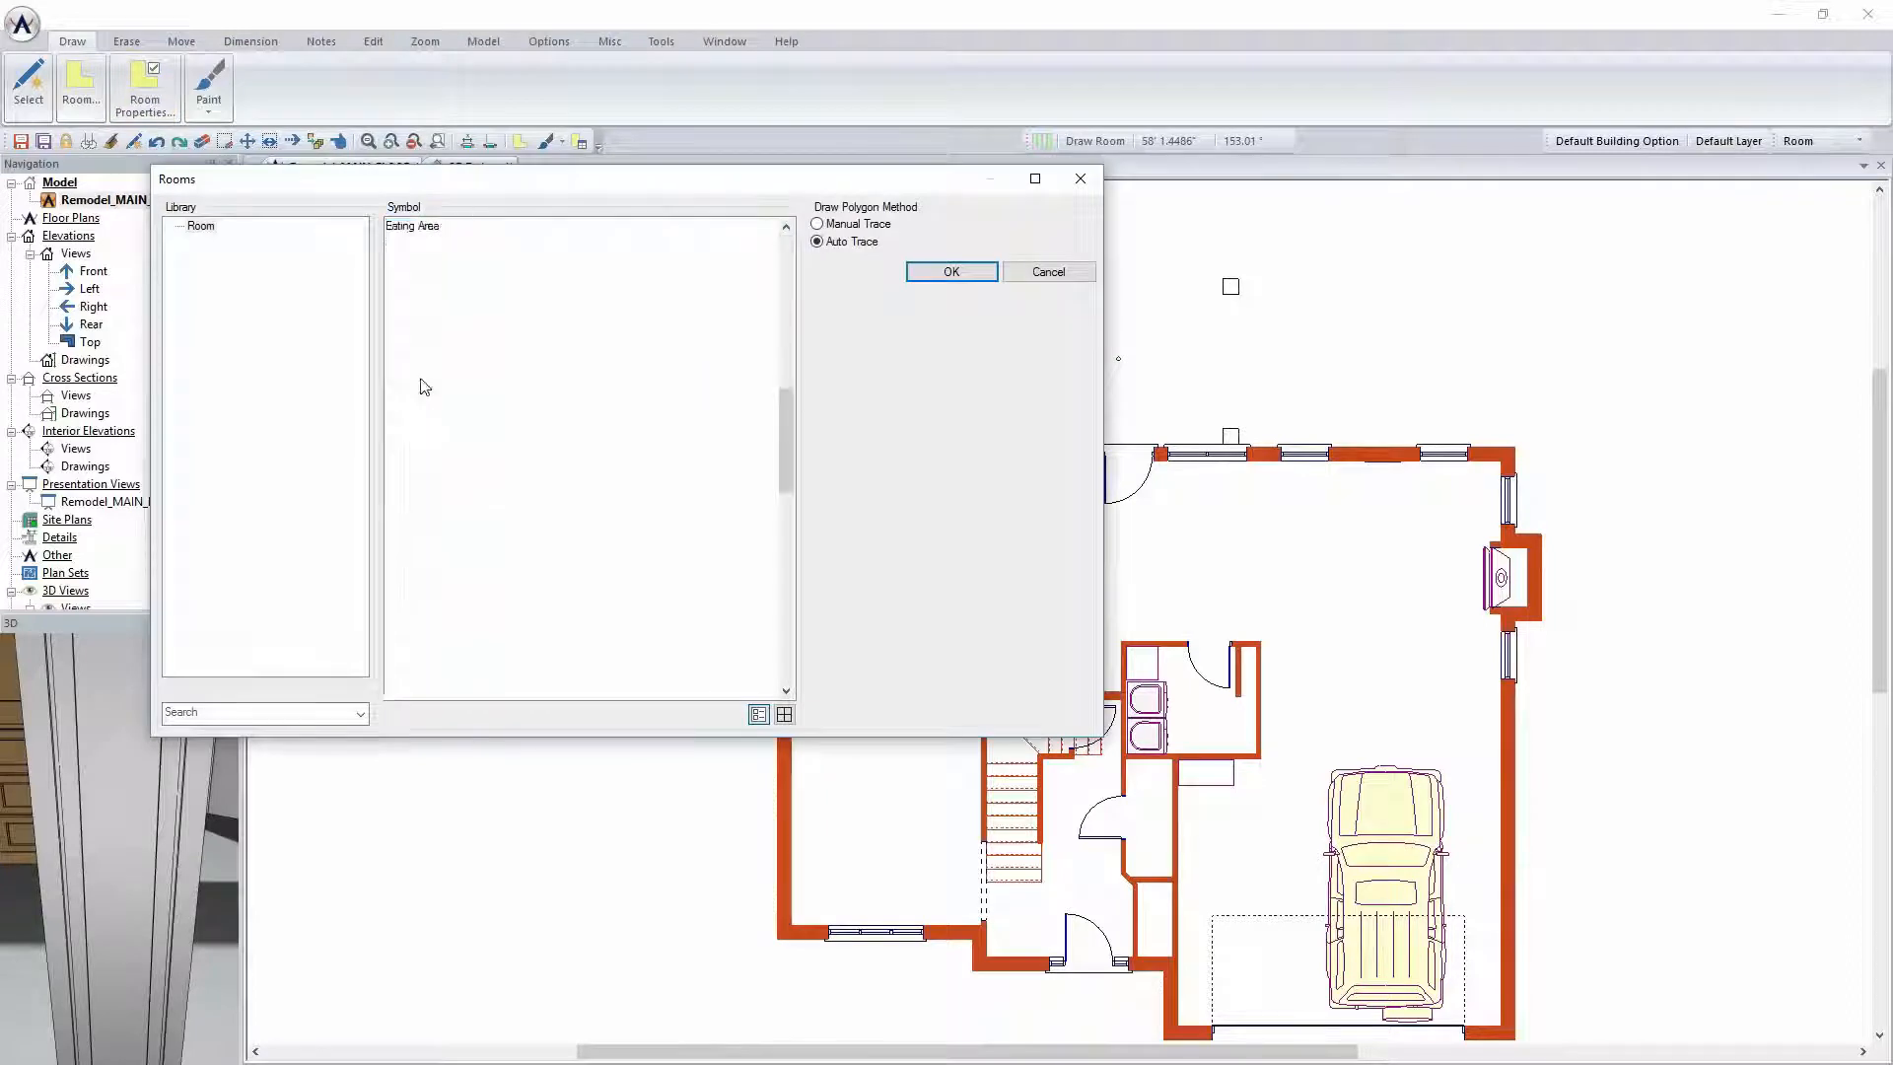
{"action": "left_click", "coordinate": [952, 271]}
{"action": "left_click", "coordinate": [995, 645]}
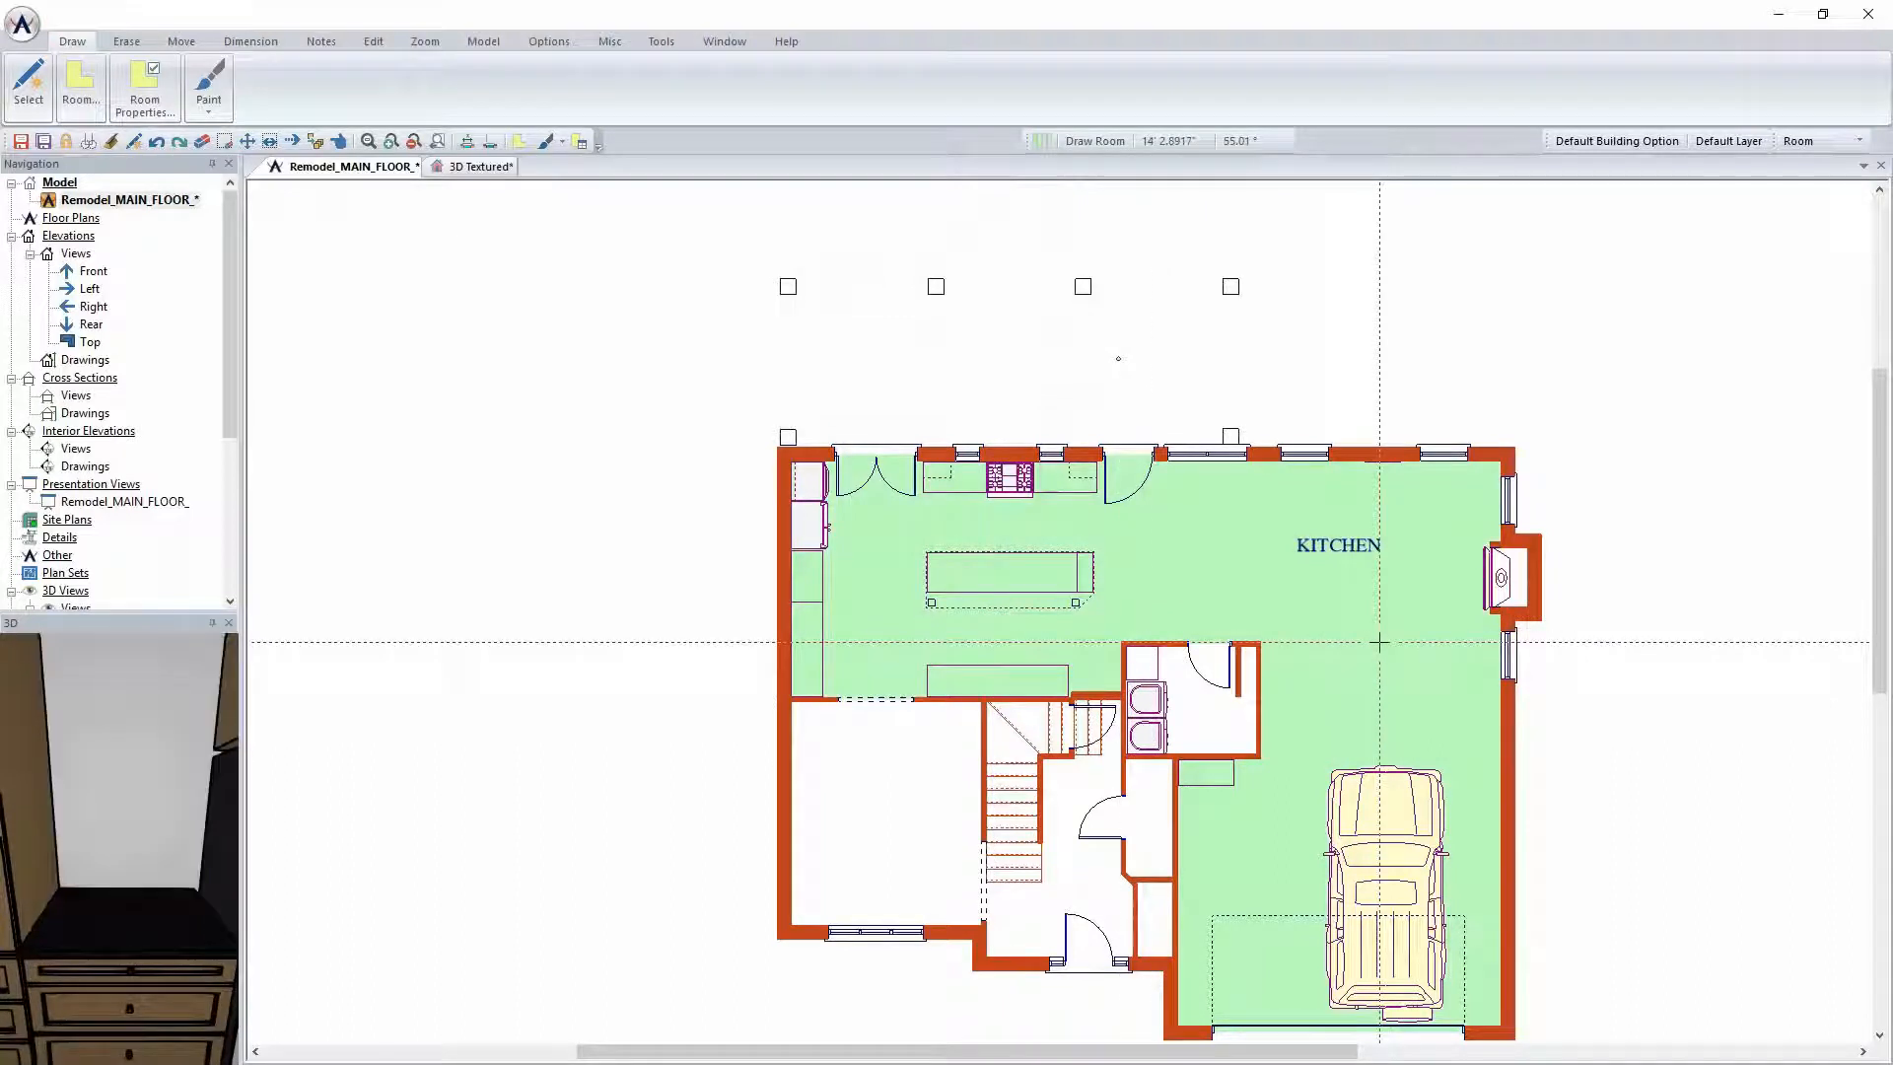
{"action": "key", "text": "ctrl+z"}
{"action": "scroll", "coordinate": [1393, 646], "scroll_direction": "up", "scroll_amount": 2}
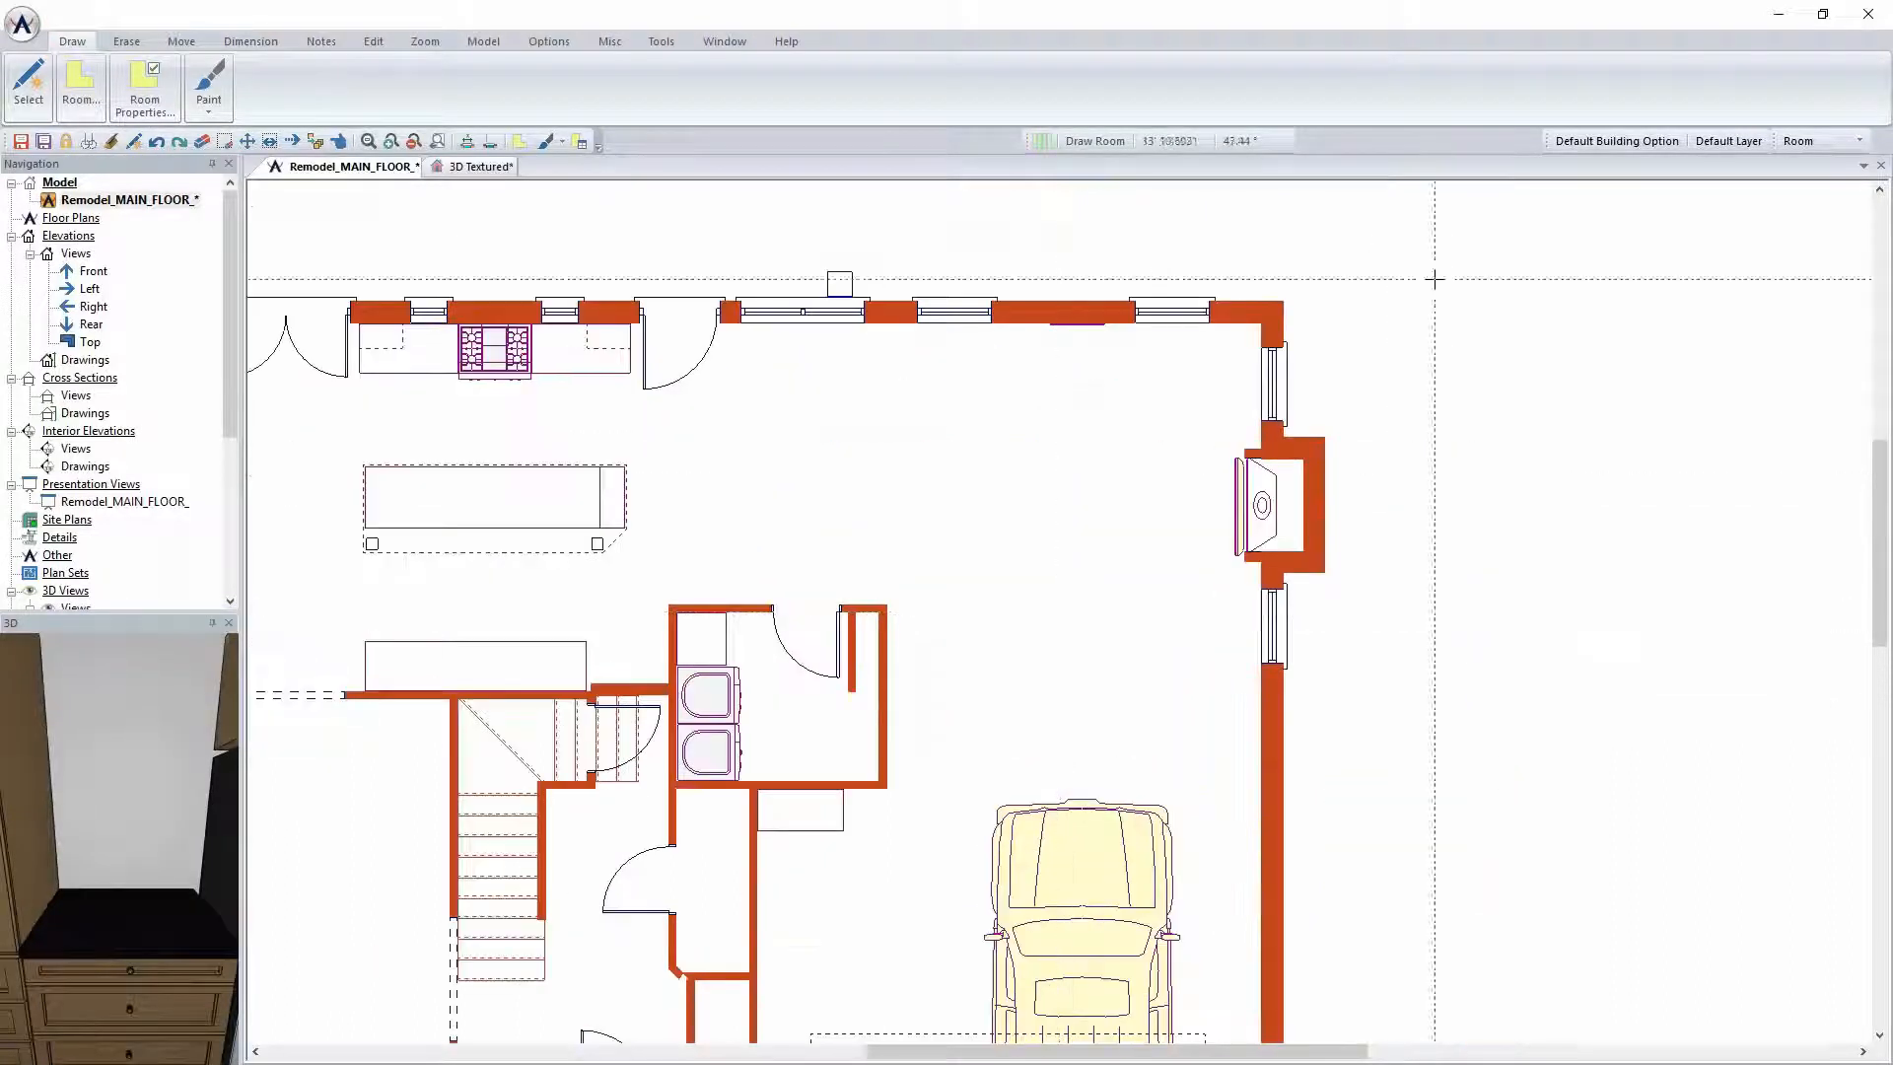
{"action": "left_click", "coordinate": [1822, 140]}
{"action": "left_click", "coordinate": [1804, 155]}
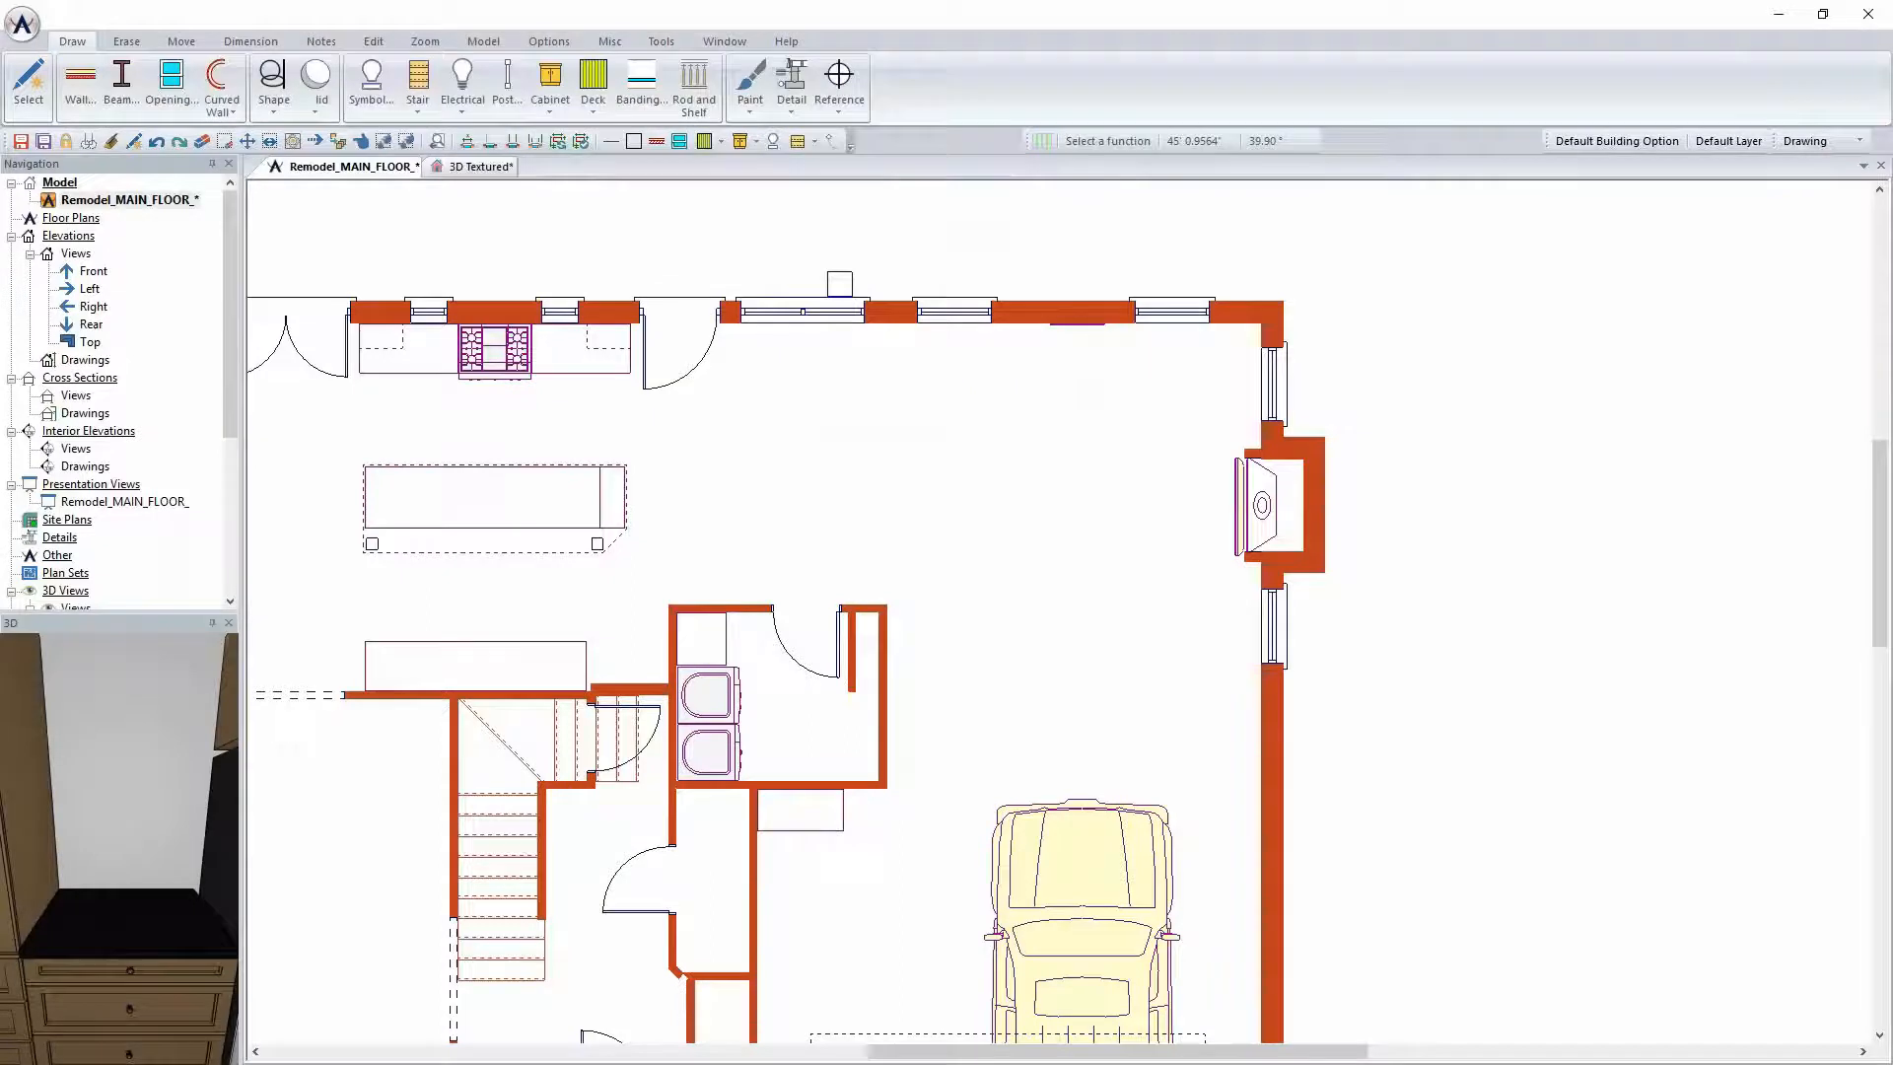
Draw a horizontal wall from the laundry room's side wall to the exterior wall, above the garage
{"action": "scroll", "coordinate": [1017, 557], "scroll_direction": "up", "scroll_amount": 2}
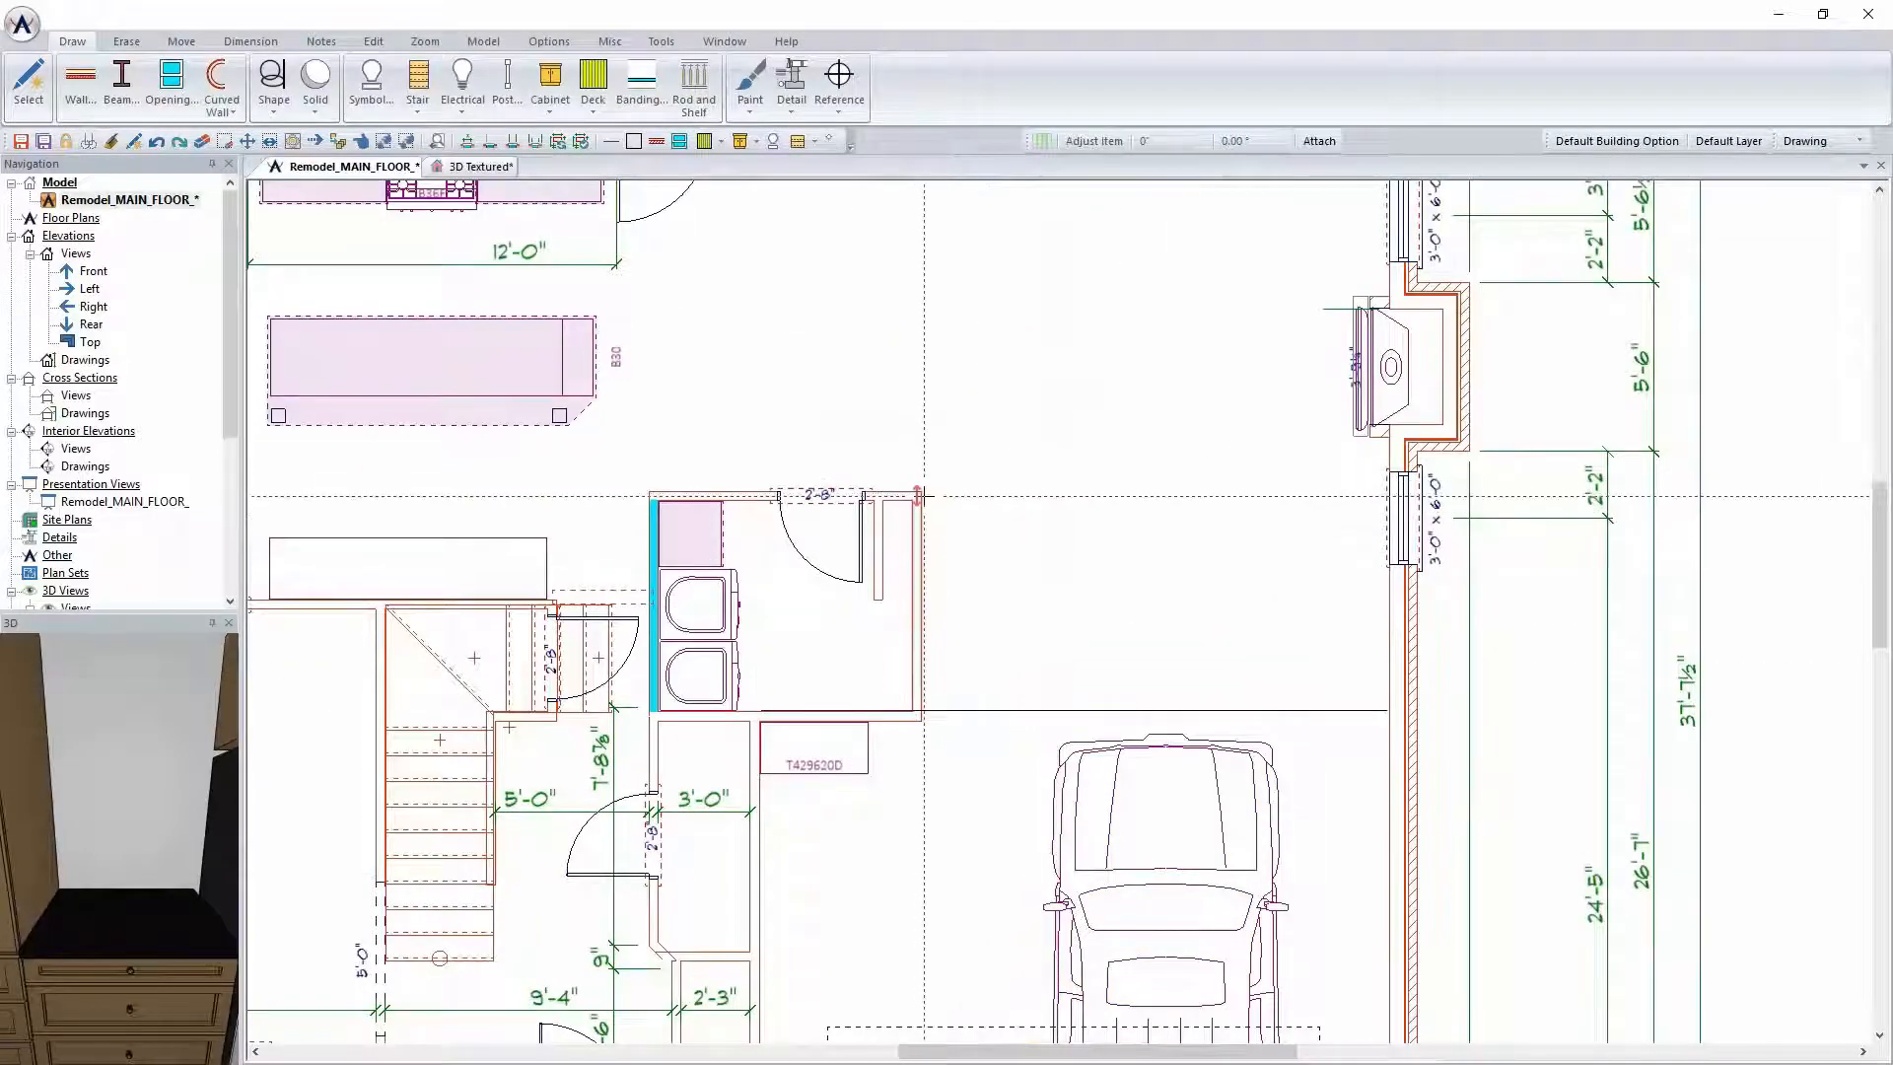
{"action": "left_click", "coordinate": [919, 617]}
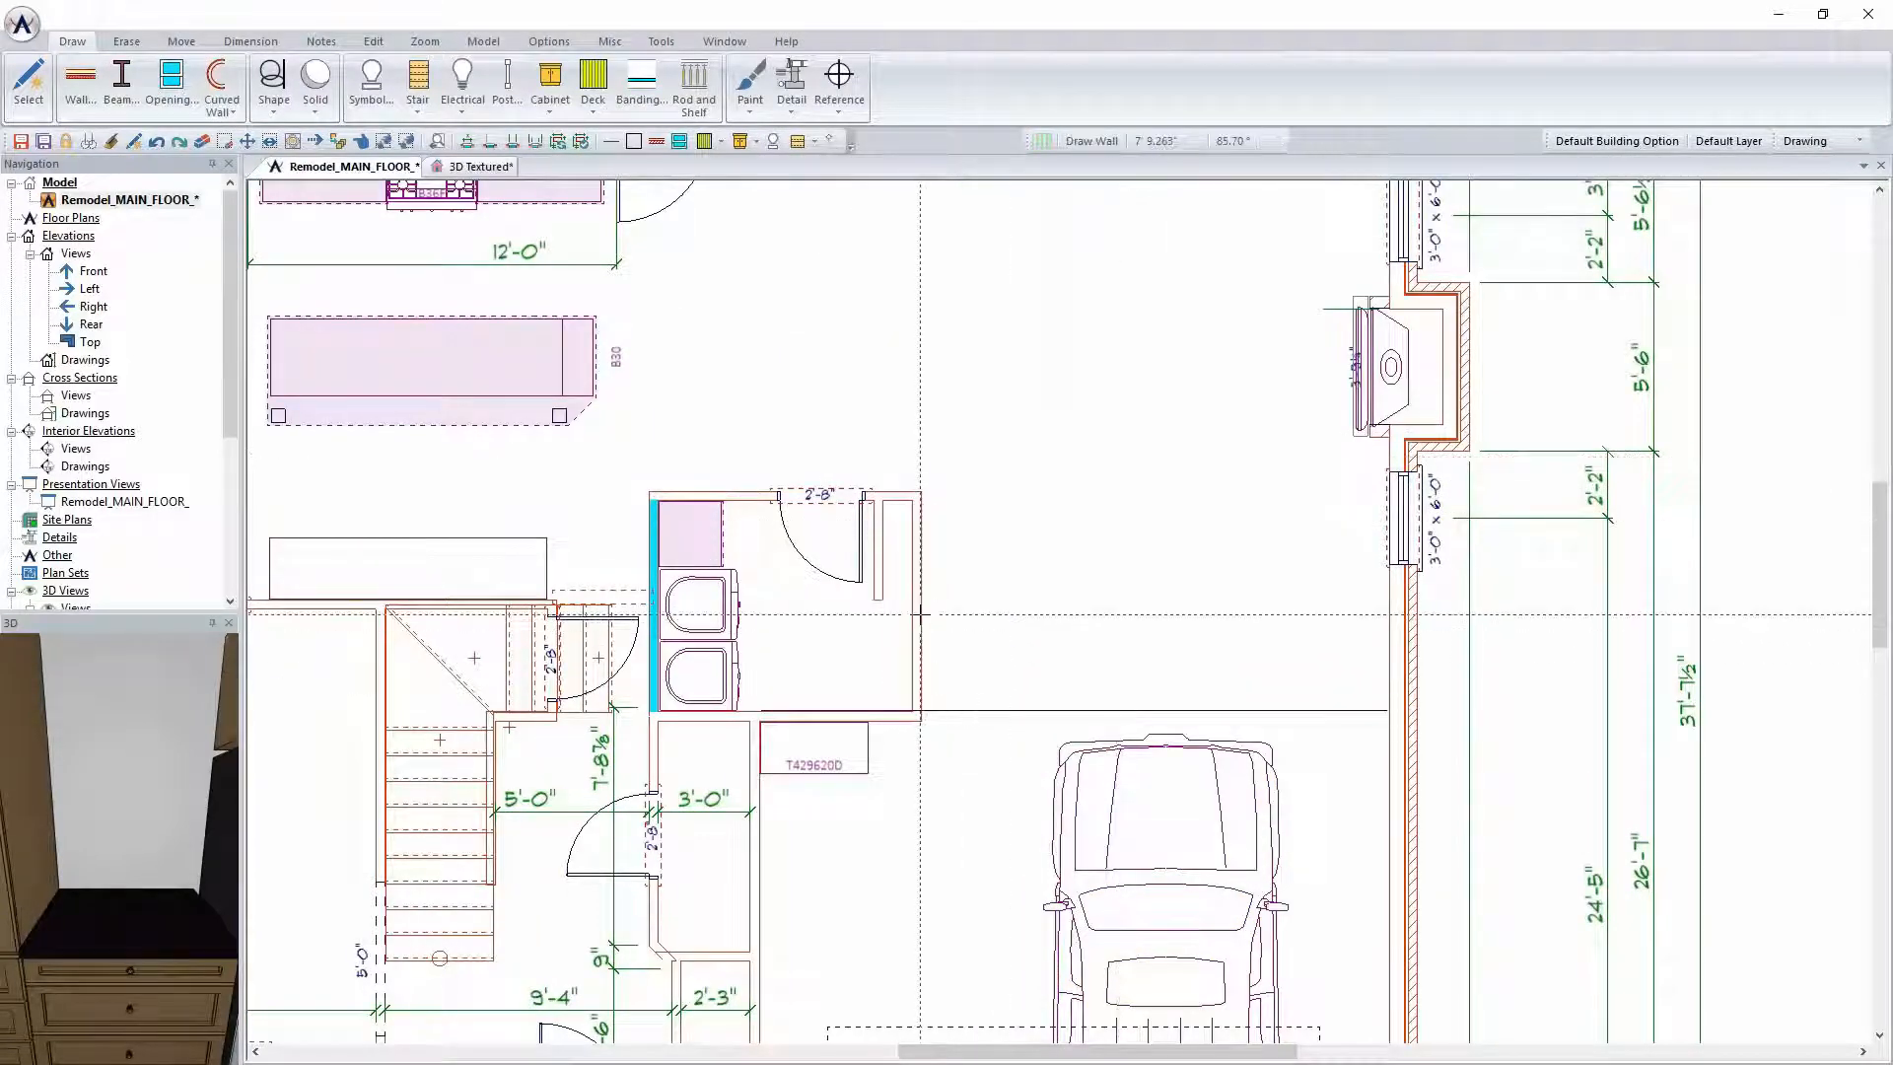
{"action": "left_click_drag", "start_coordinate": [917, 597], "coordinate": [1390, 598]}
{"action": "key", "text": "Page_Down"}
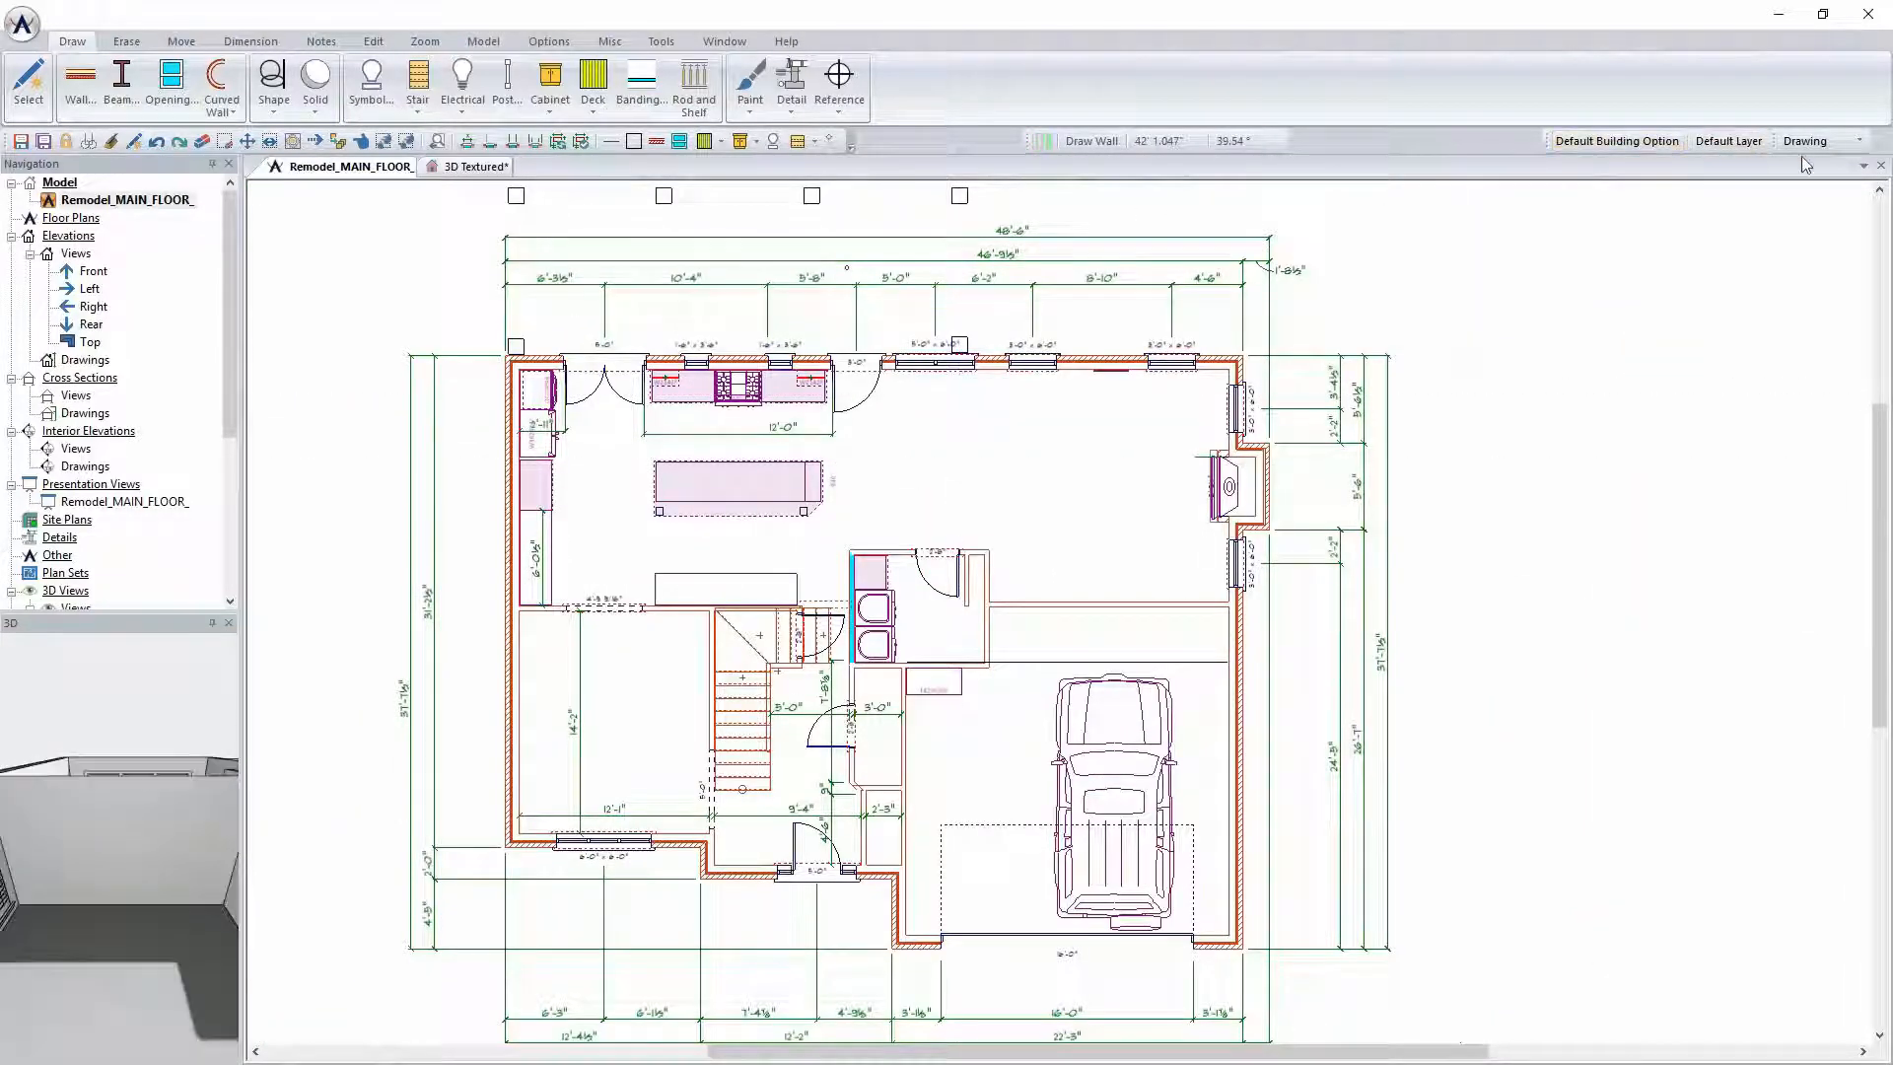
Switch the plan to Room mode and auto-trace a Kitchen room in the open area containing the island
{"action": "left_click", "coordinate": [1824, 141]}
{"action": "left_click", "coordinate": [1804, 286]}
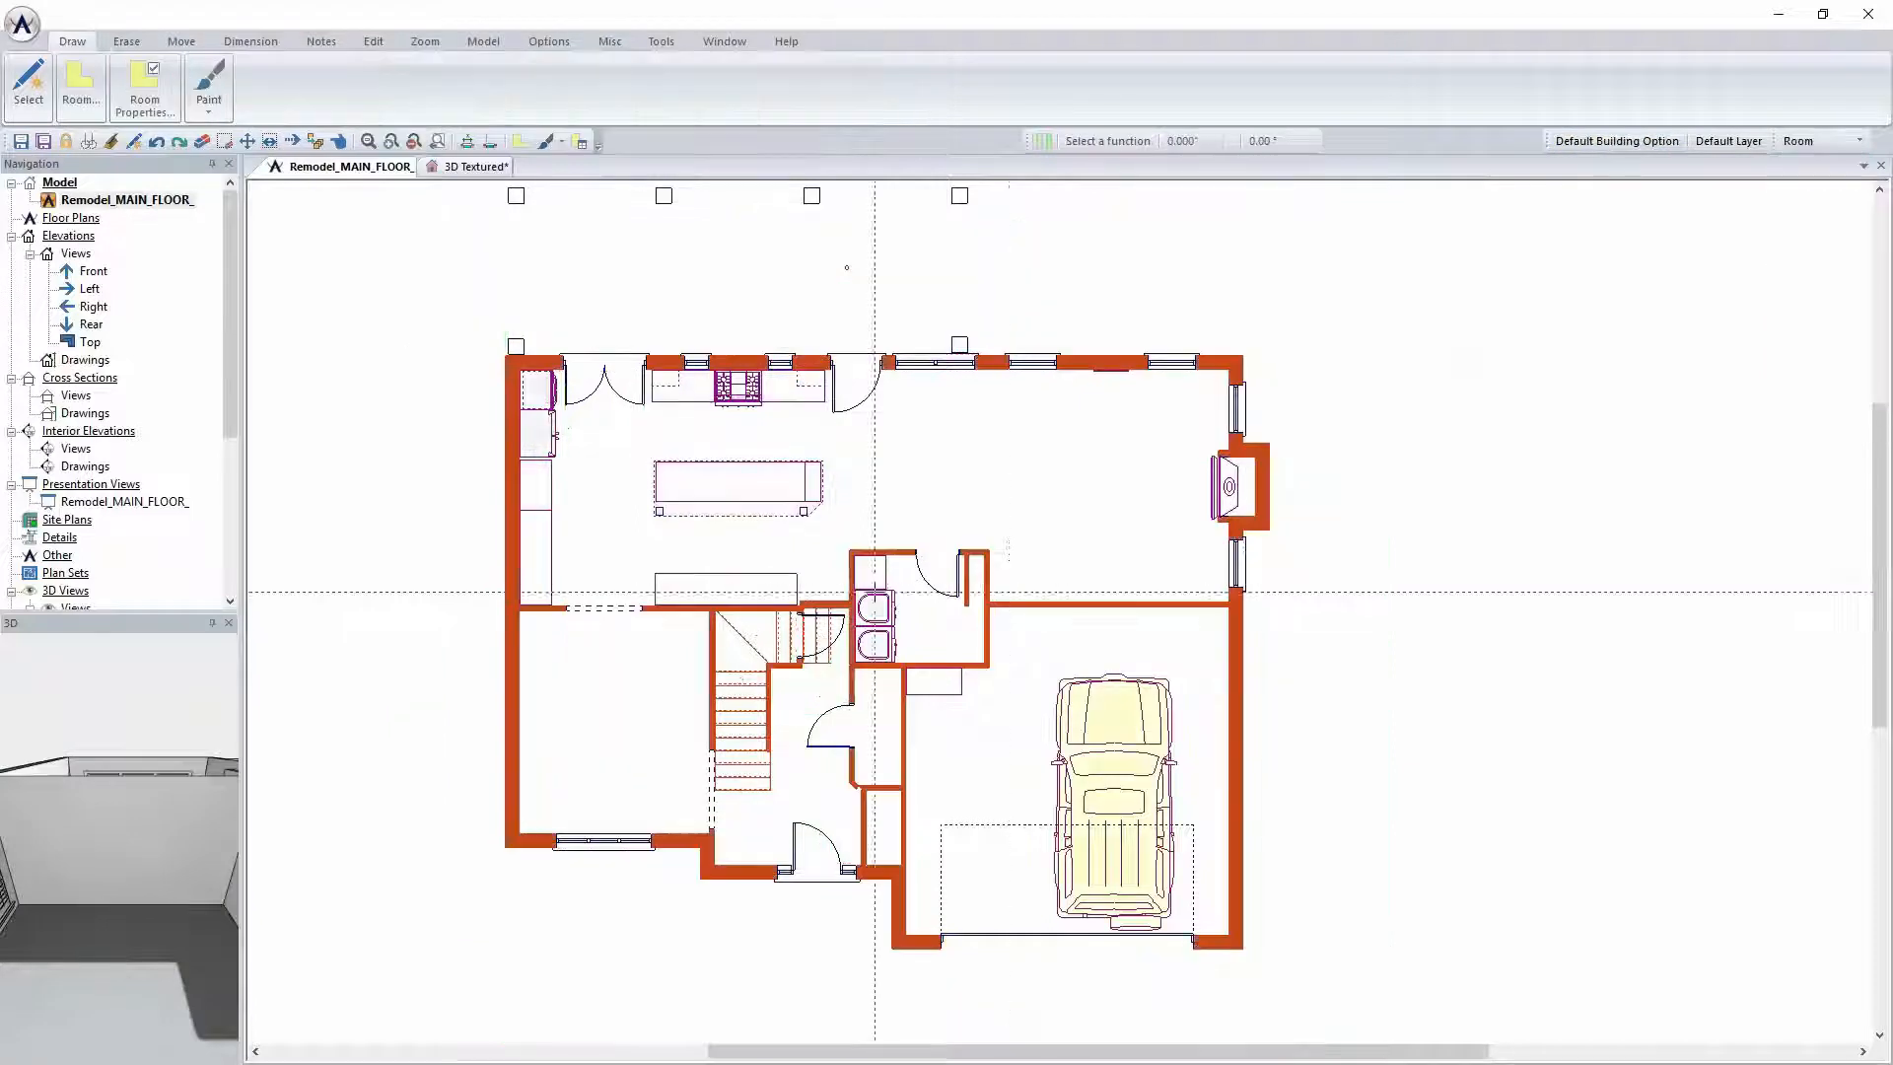
{"action": "key", "text": "Page_Up"}
{"action": "left_click", "coordinate": [80, 84]}
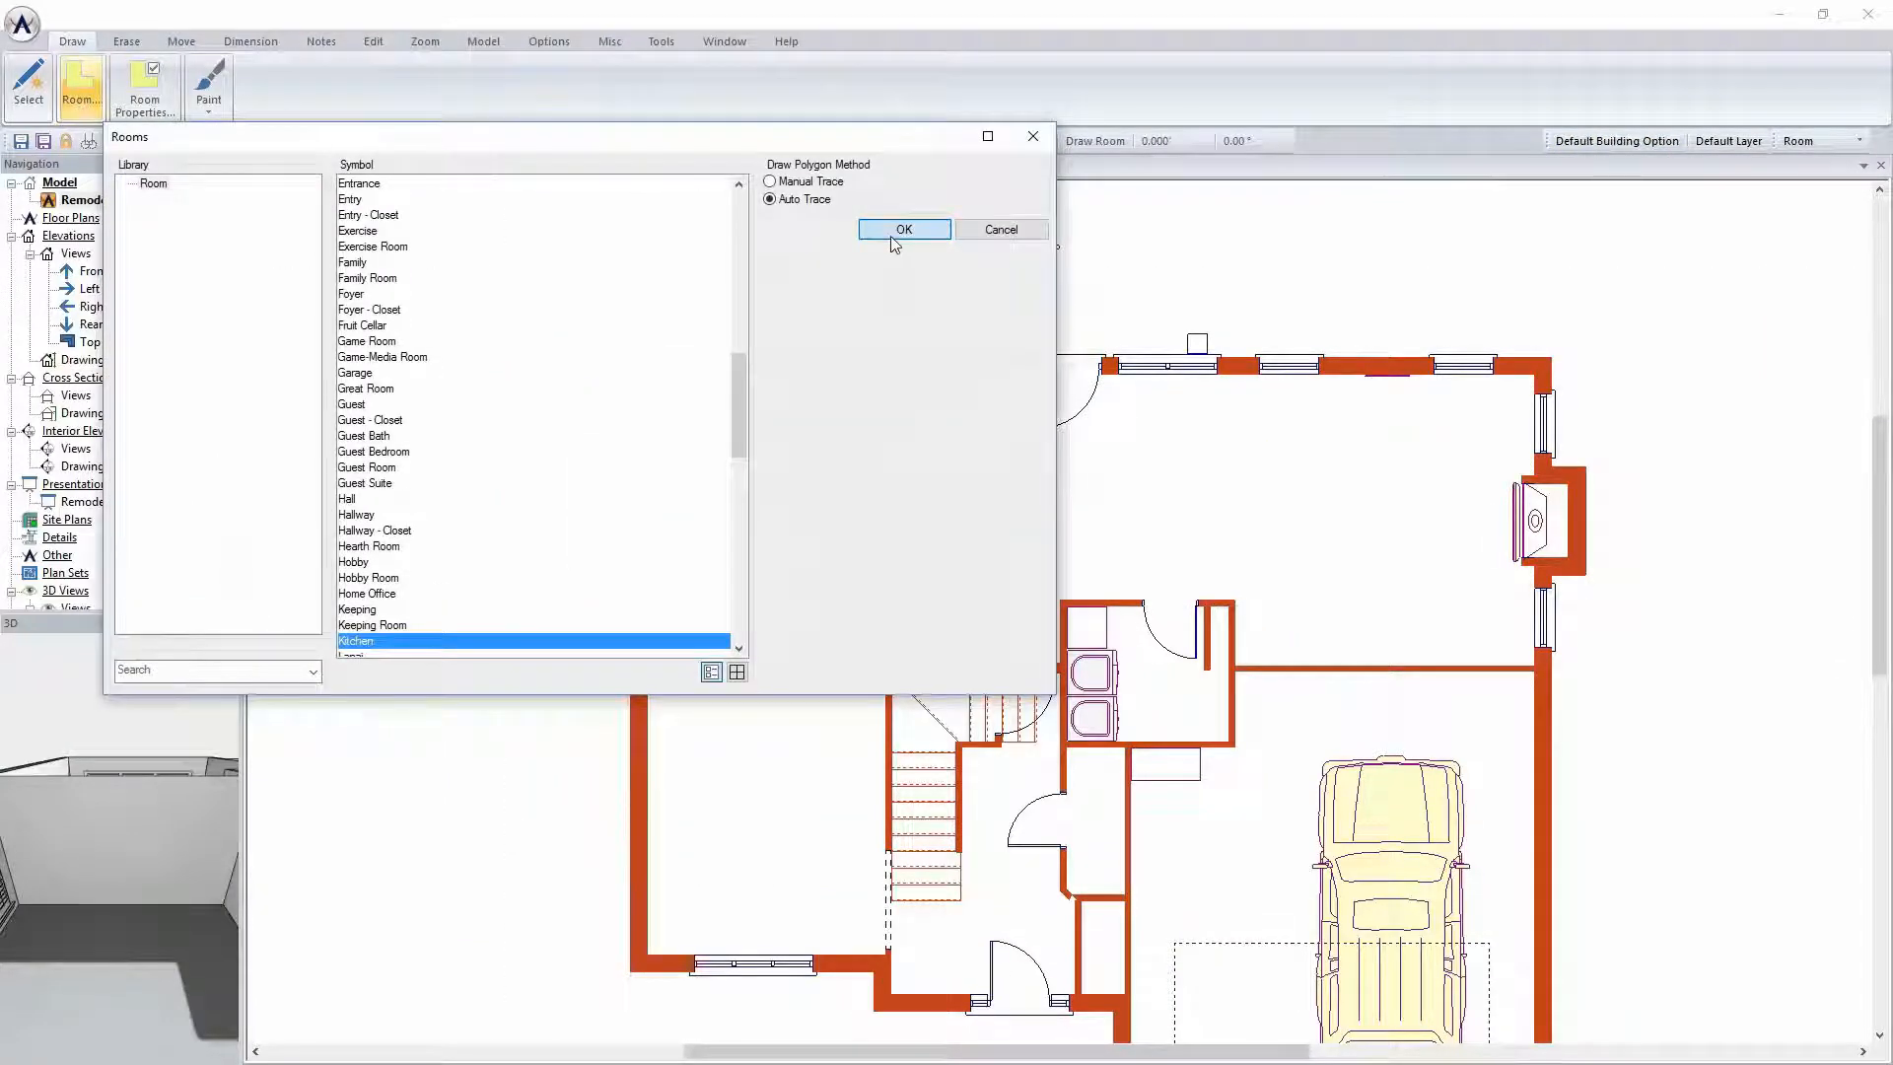
{"action": "left_click", "coordinate": [891, 235]}
{"action": "left_click", "coordinate": [1118, 470]}
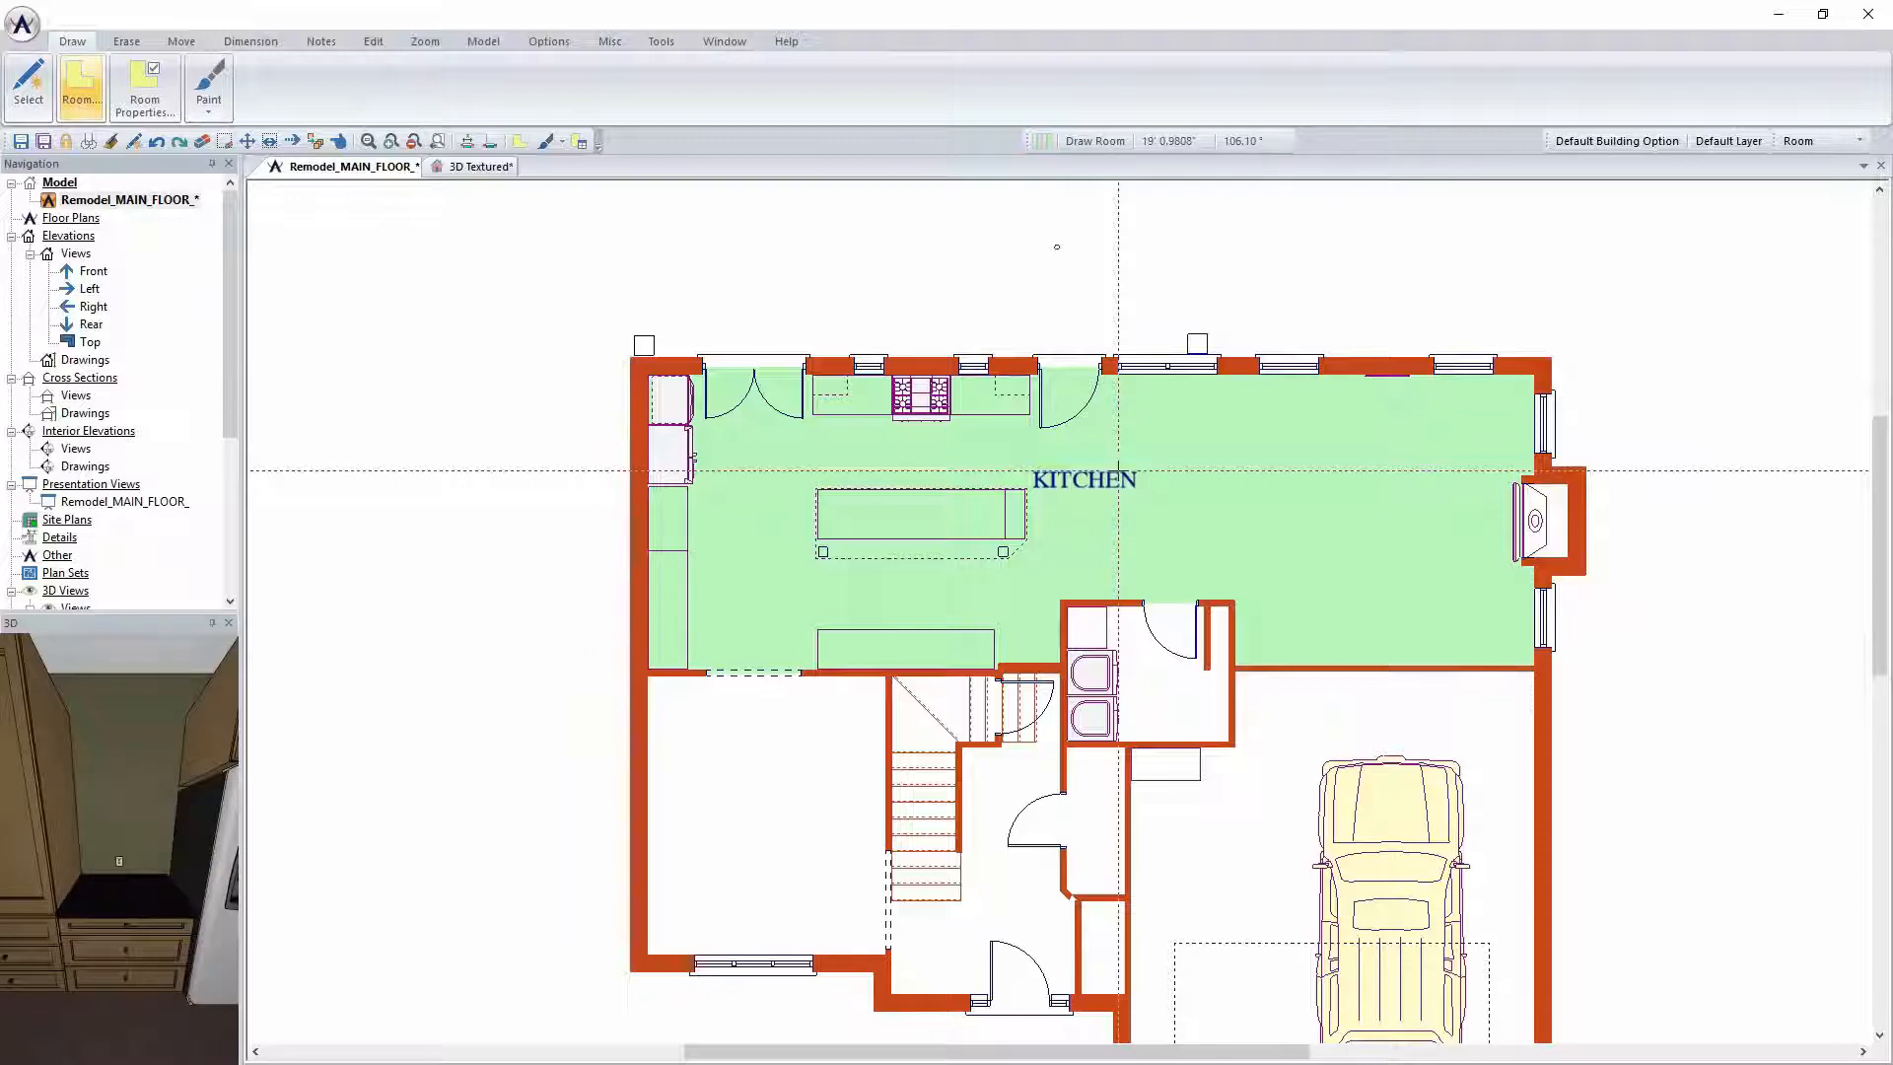
Set the kitchen's flooring type to Hardwood 1 in the 3D textured view
{"action": "left_click", "coordinate": [482, 165]}
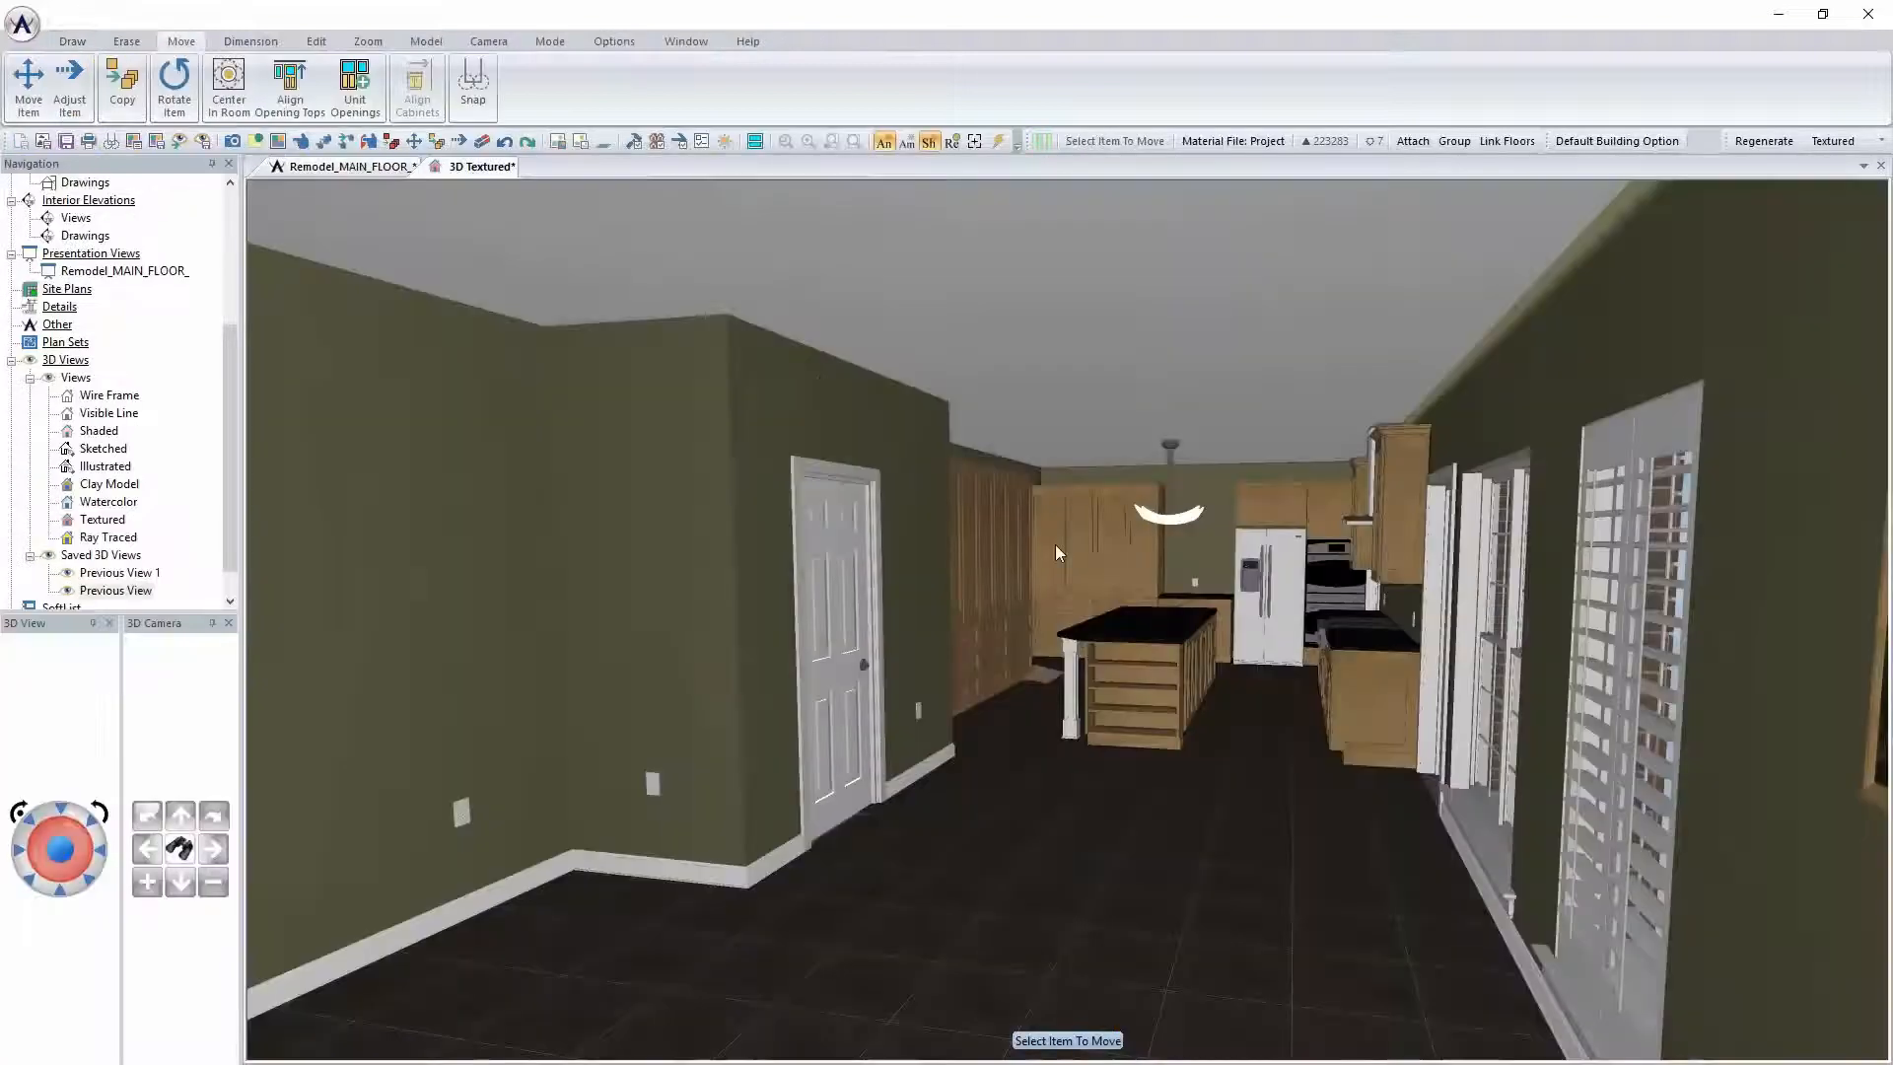
{"action": "key", "text": "Up"}
{"action": "key", "text": "Up"}
{"action": "key", "text": "Up"}
{"action": "key", "text": "Up"}
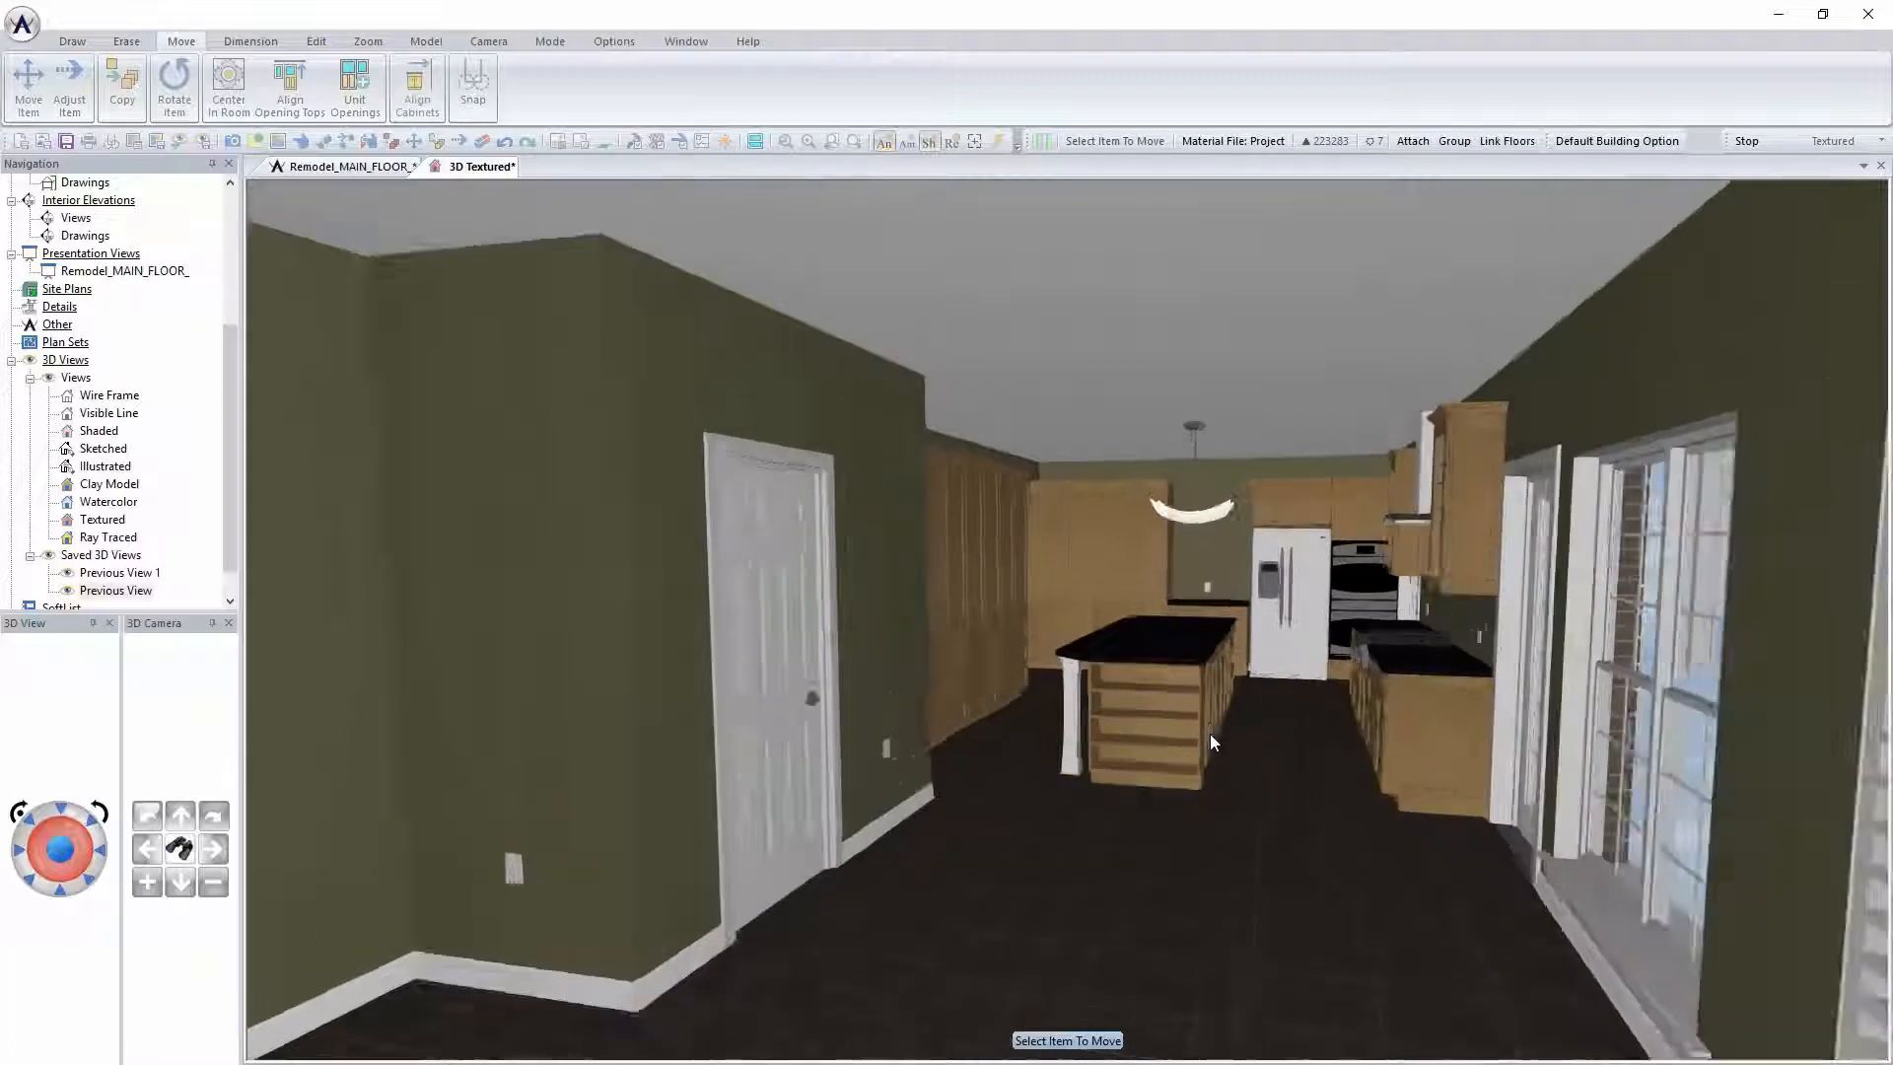
{"action": "key", "text": "Right"}
{"action": "key", "text": "Right"}
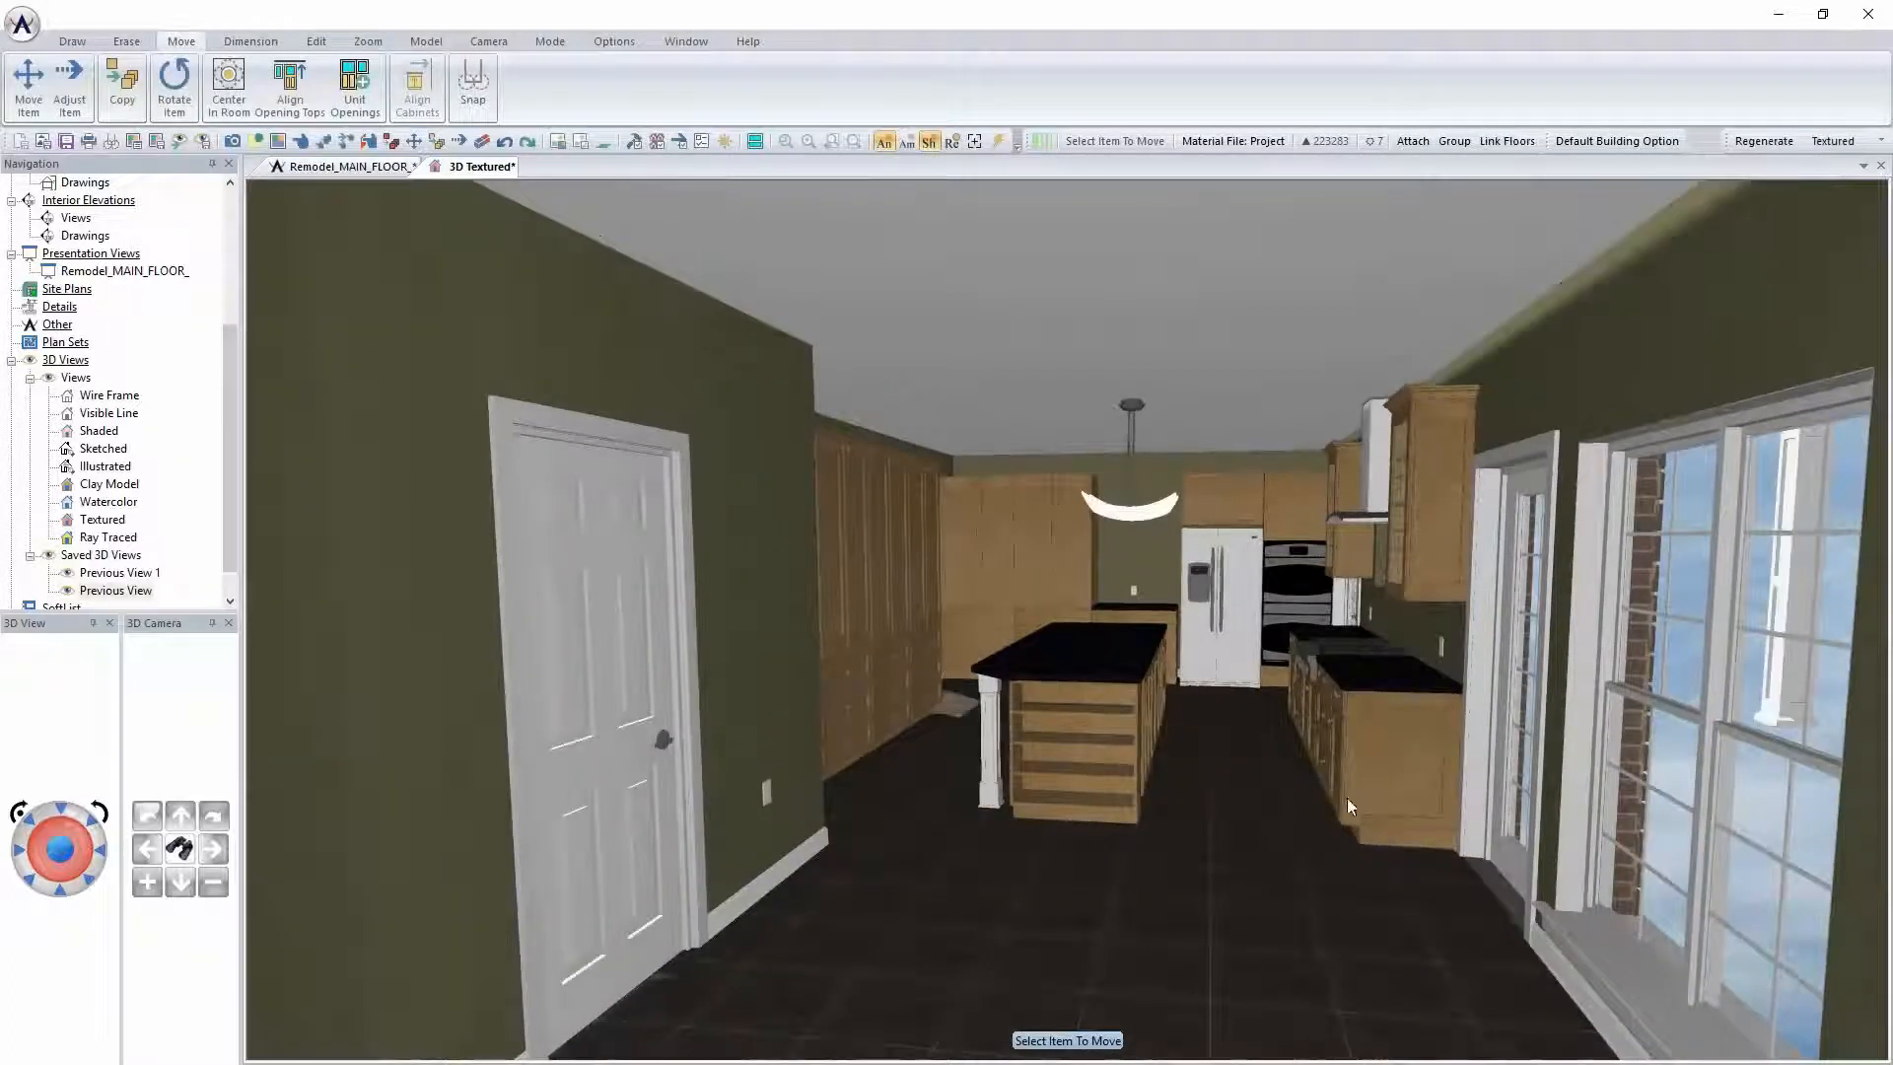
{"action": "right_click", "coordinate": [1228, 876]}
{"action": "left_click", "coordinate": [1295, 696]}
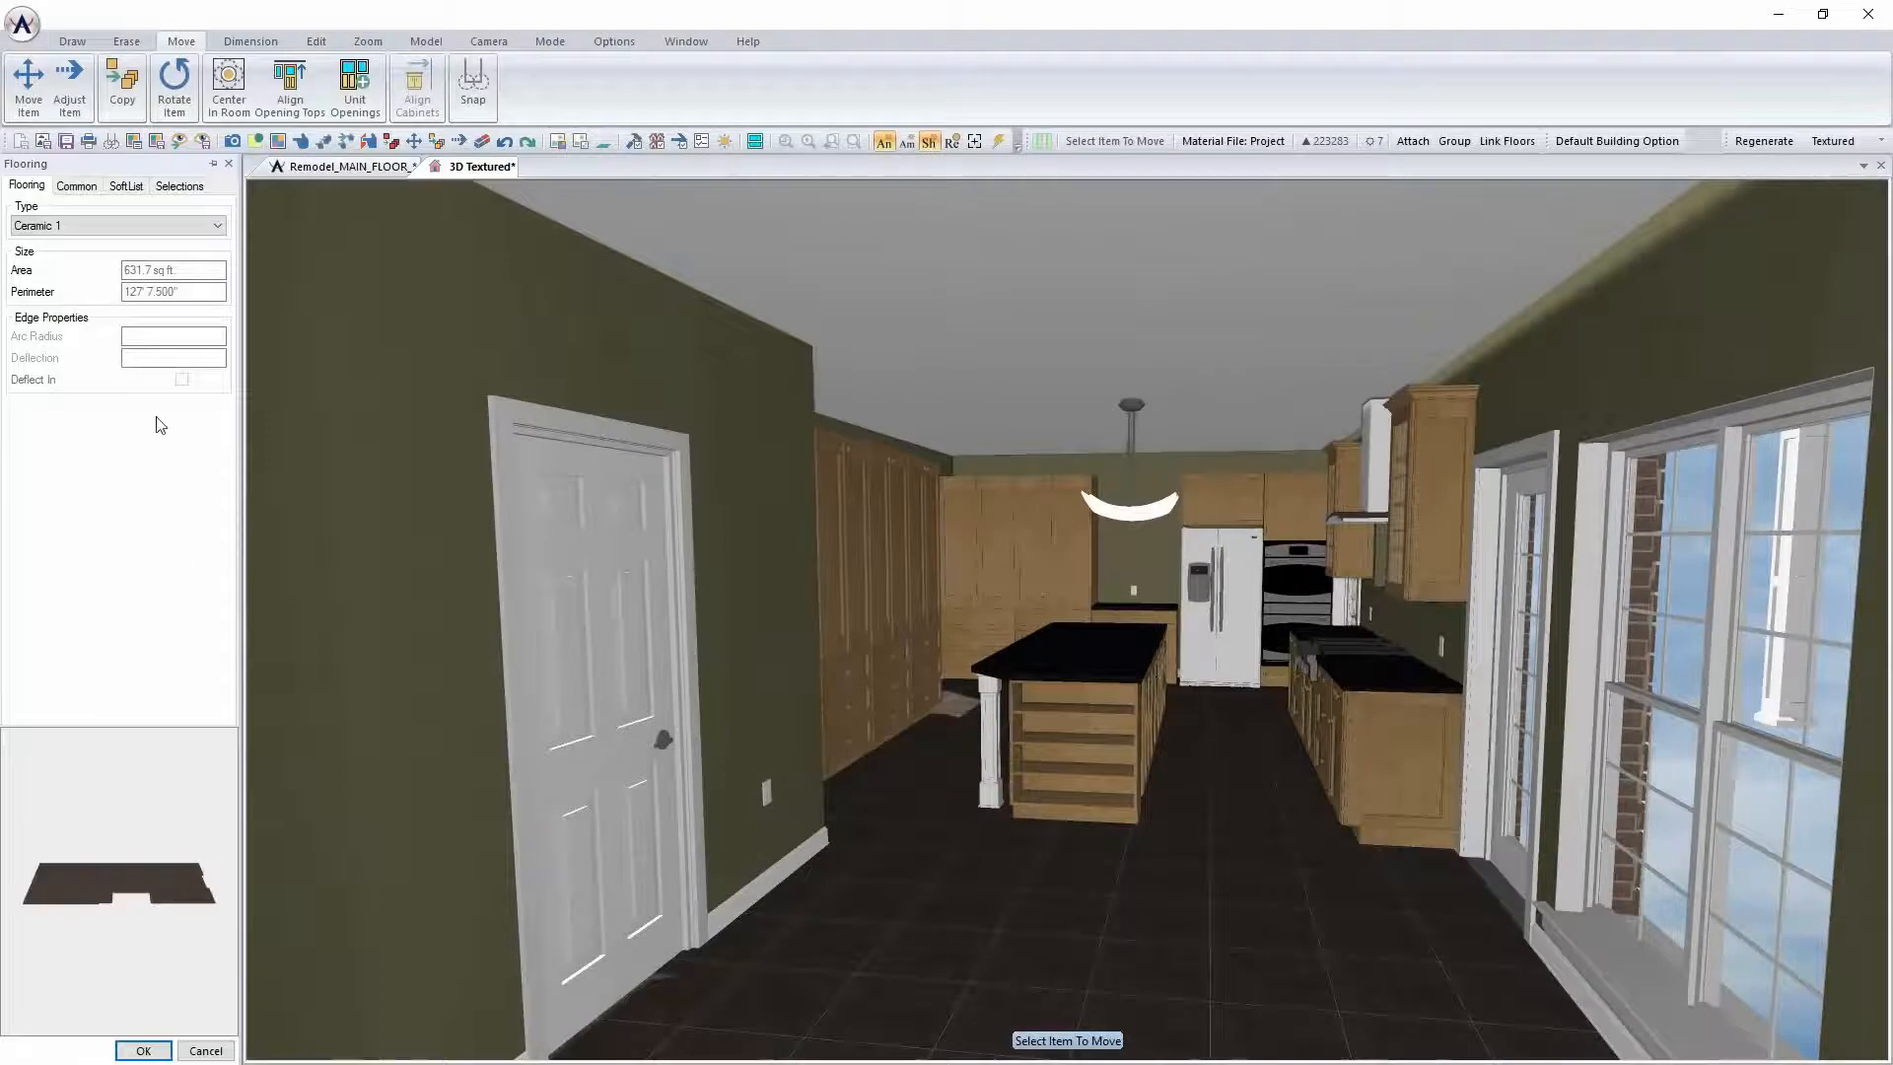
{"action": "left_click", "coordinate": [108, 225]}
{"action": "left_click", "coordinate": [90, 333]}
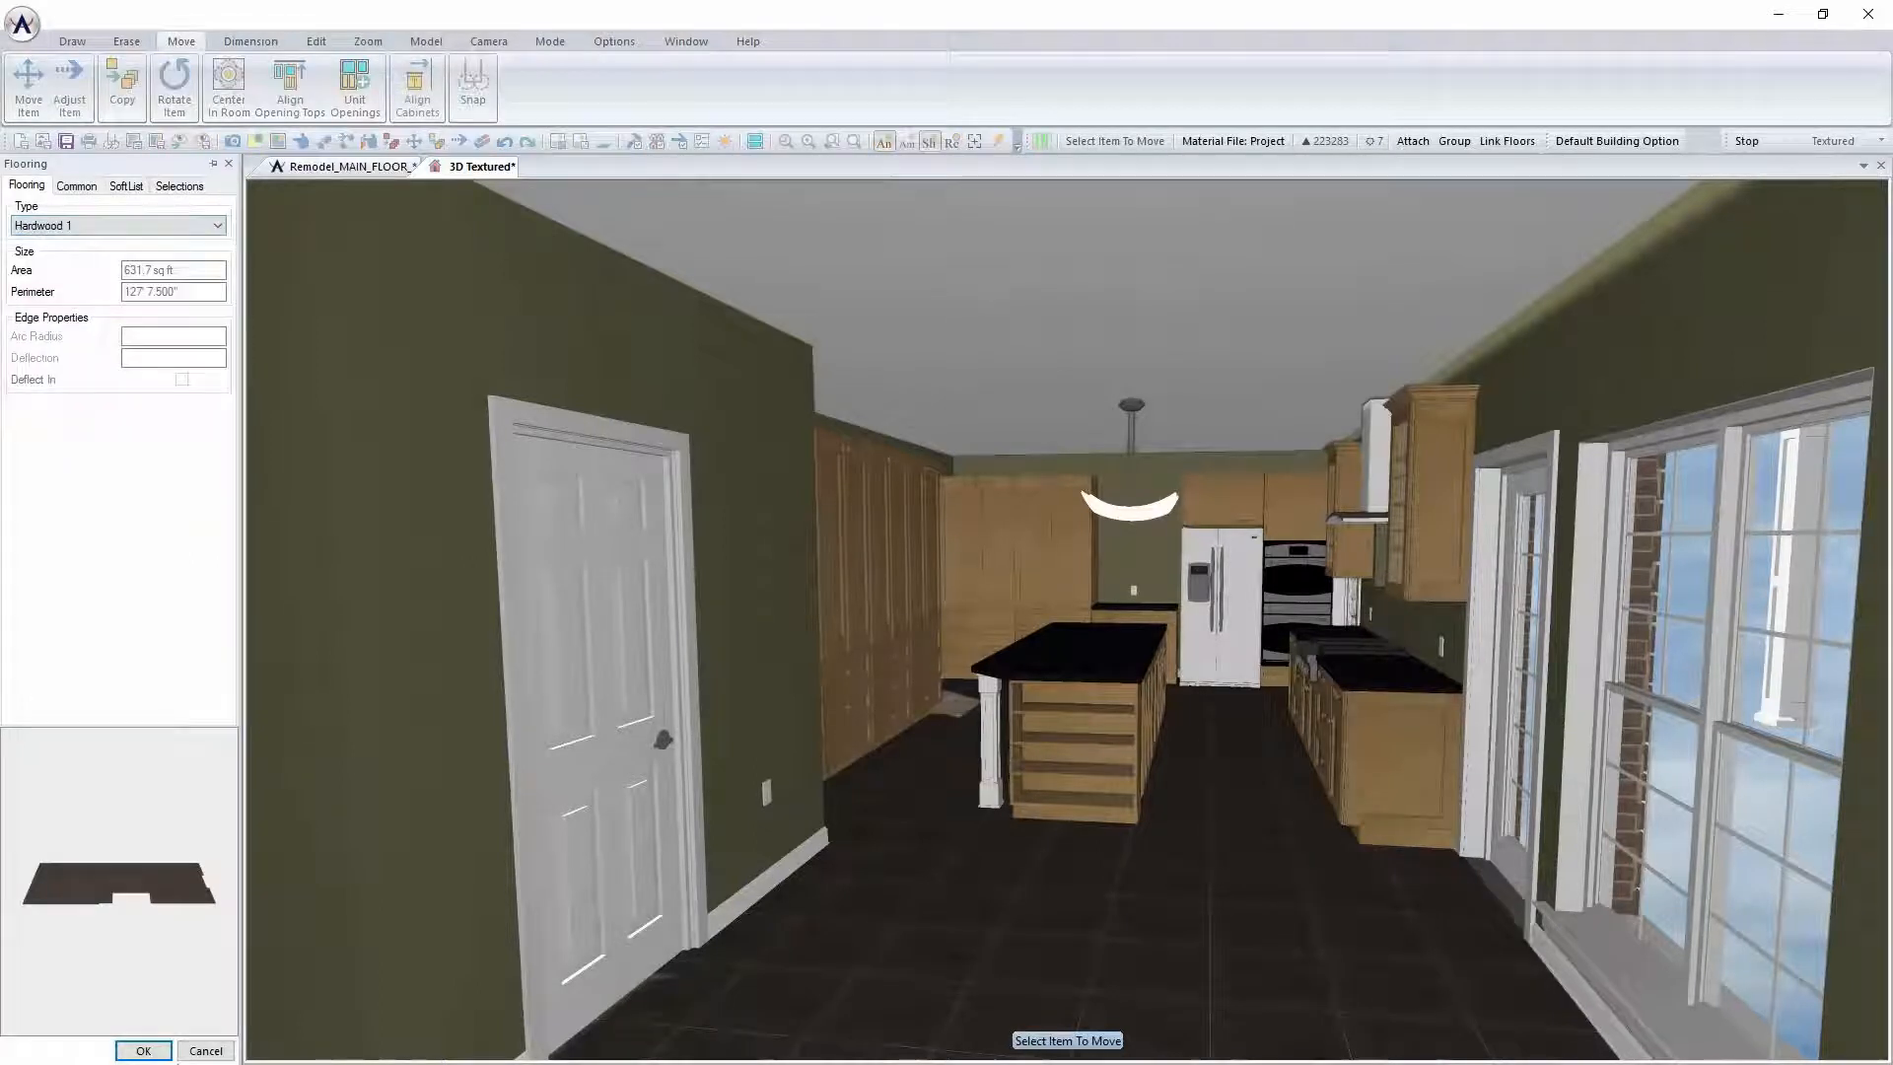
{"action": "left_click", "coordinate": [143, 1050]}
Give the hardwood floor surface a dark brown texture from the SoftPlan+ Barlinek Floorboard Decor collection
{"action": "right_click", "coordinate": [1134, 907]}
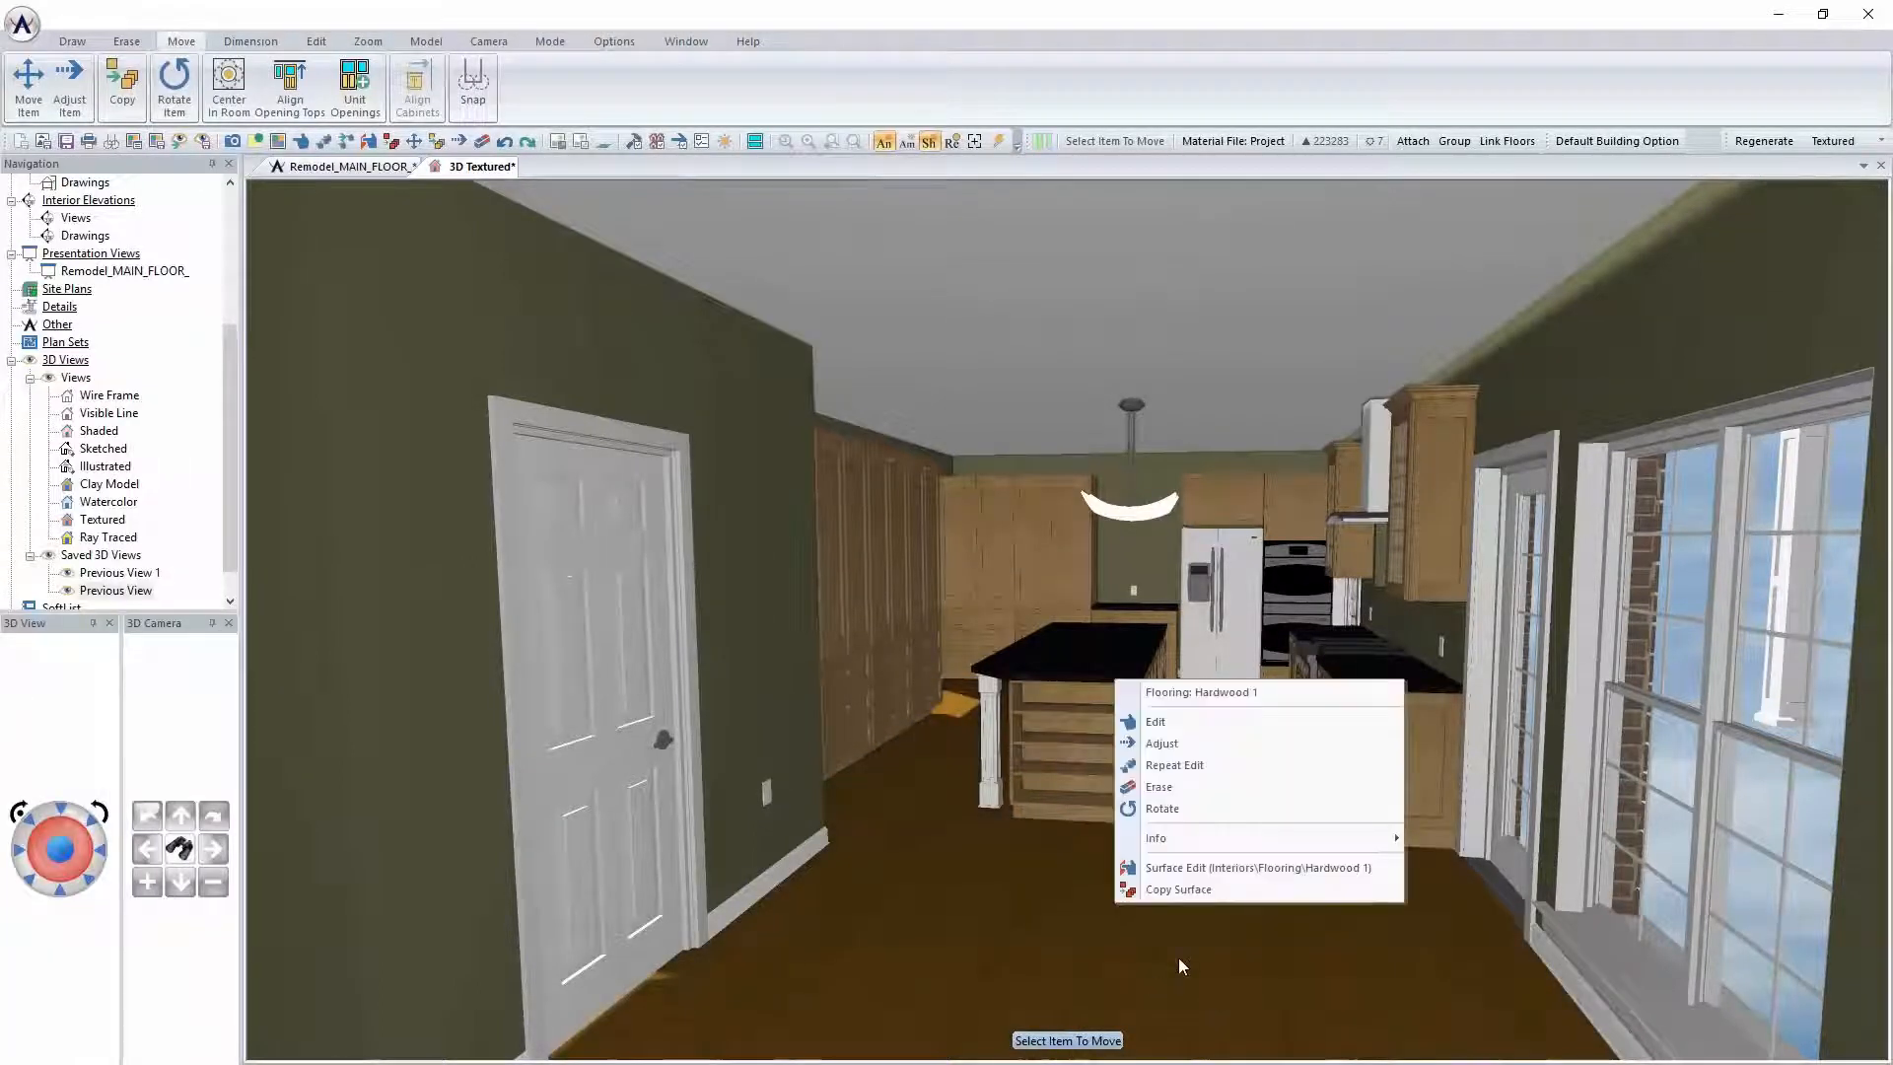
{"action": "left_click", "coordinate": [1218, 862]}
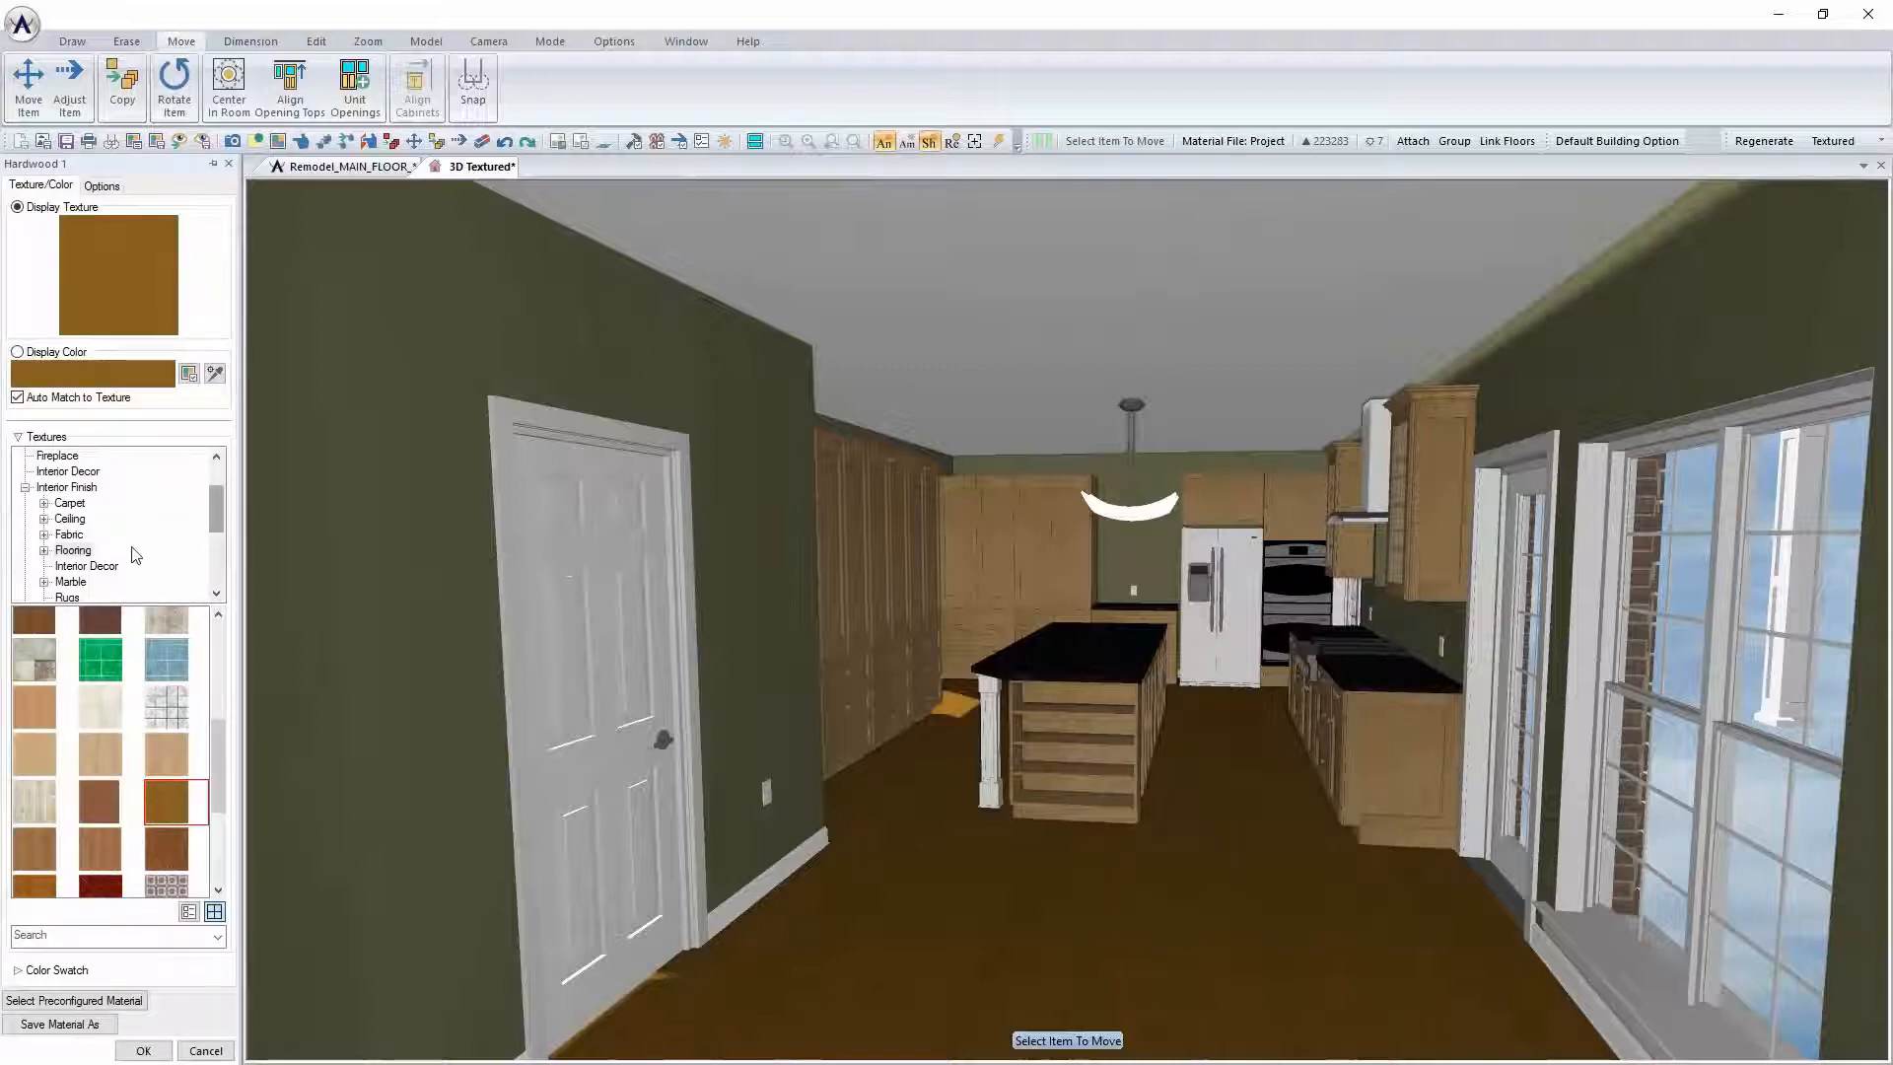
{"action": "scroll", "coordinate": [59, 552], "scroll_direction": "down", "scroll_amount": 2}
{"action": "double_click", "coordinate": [56, 551]}
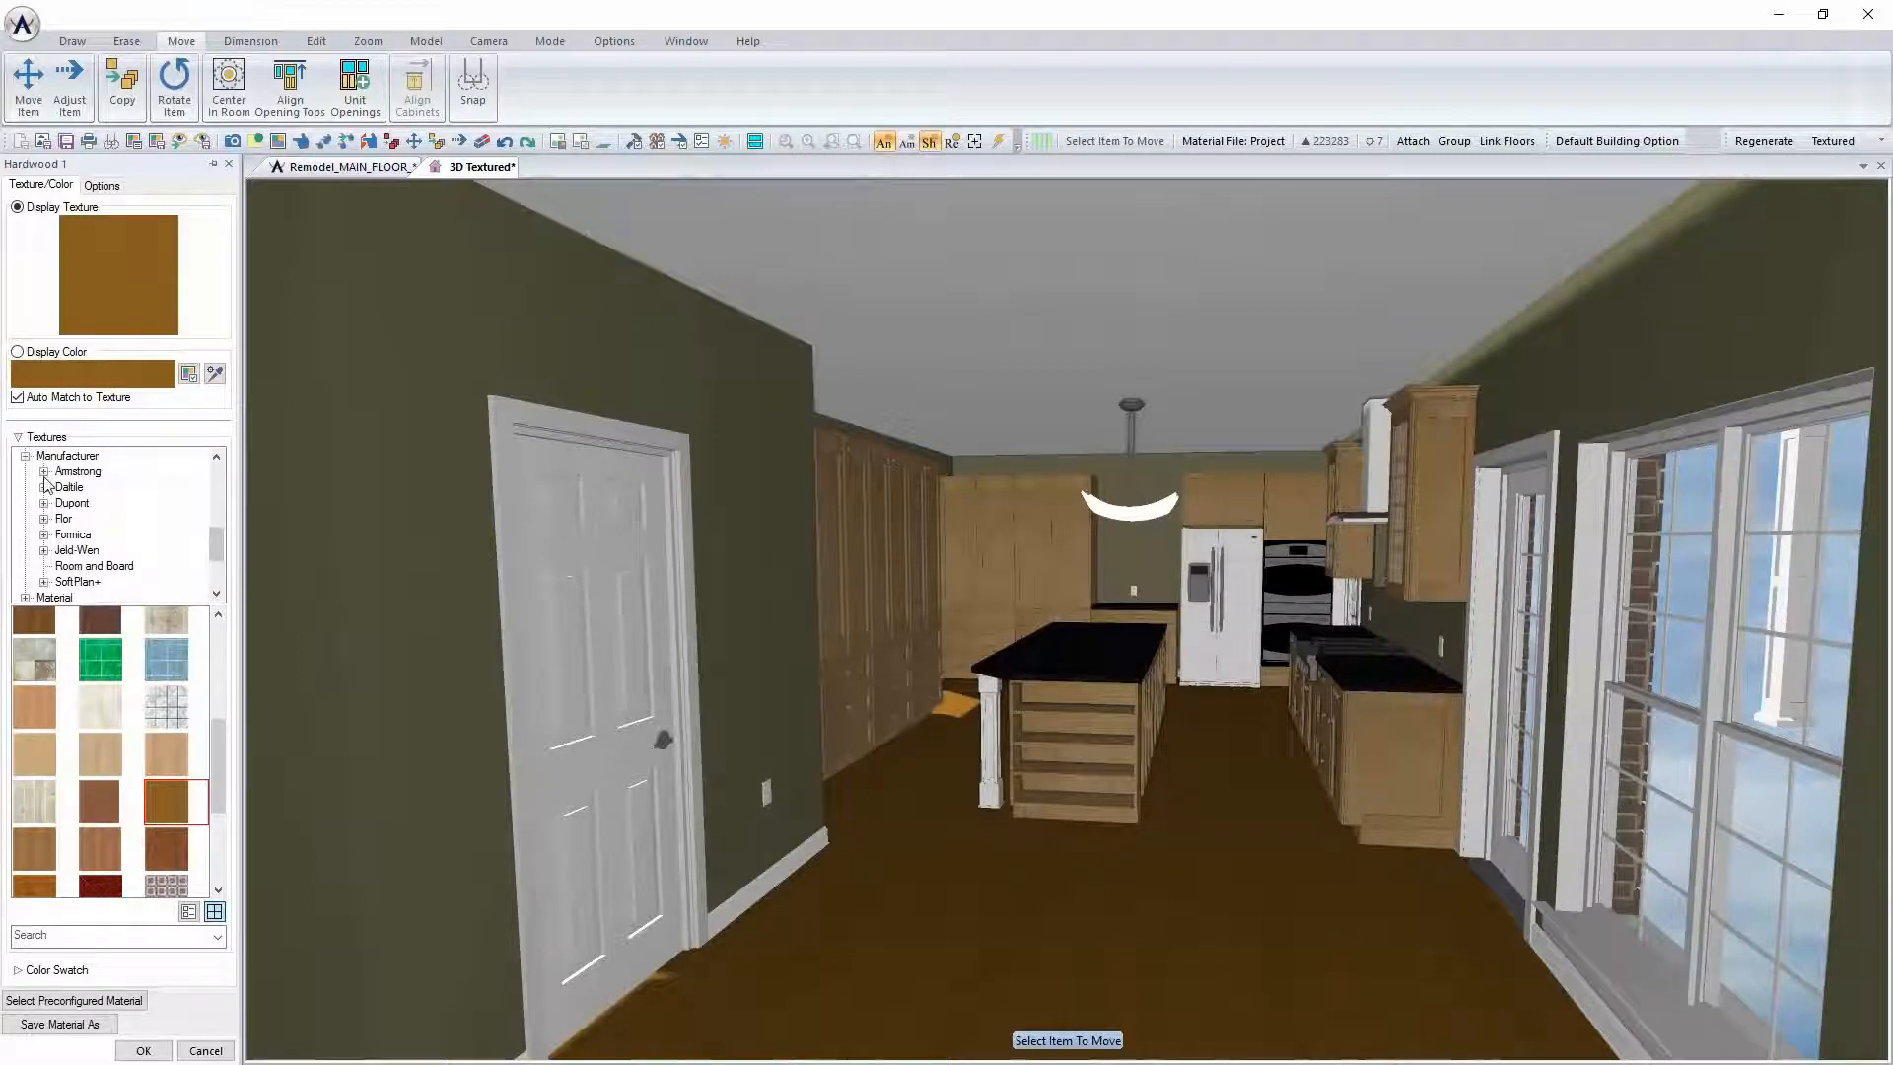
{"action": "left_click", "coordinate": [82, 583]}
{"action": "left_click", "coordinate": [44, 582]}
{"action": "left_click", "coordinate": [148, 487]}
{"action": "double_click", "coordinate": [117, 503]}
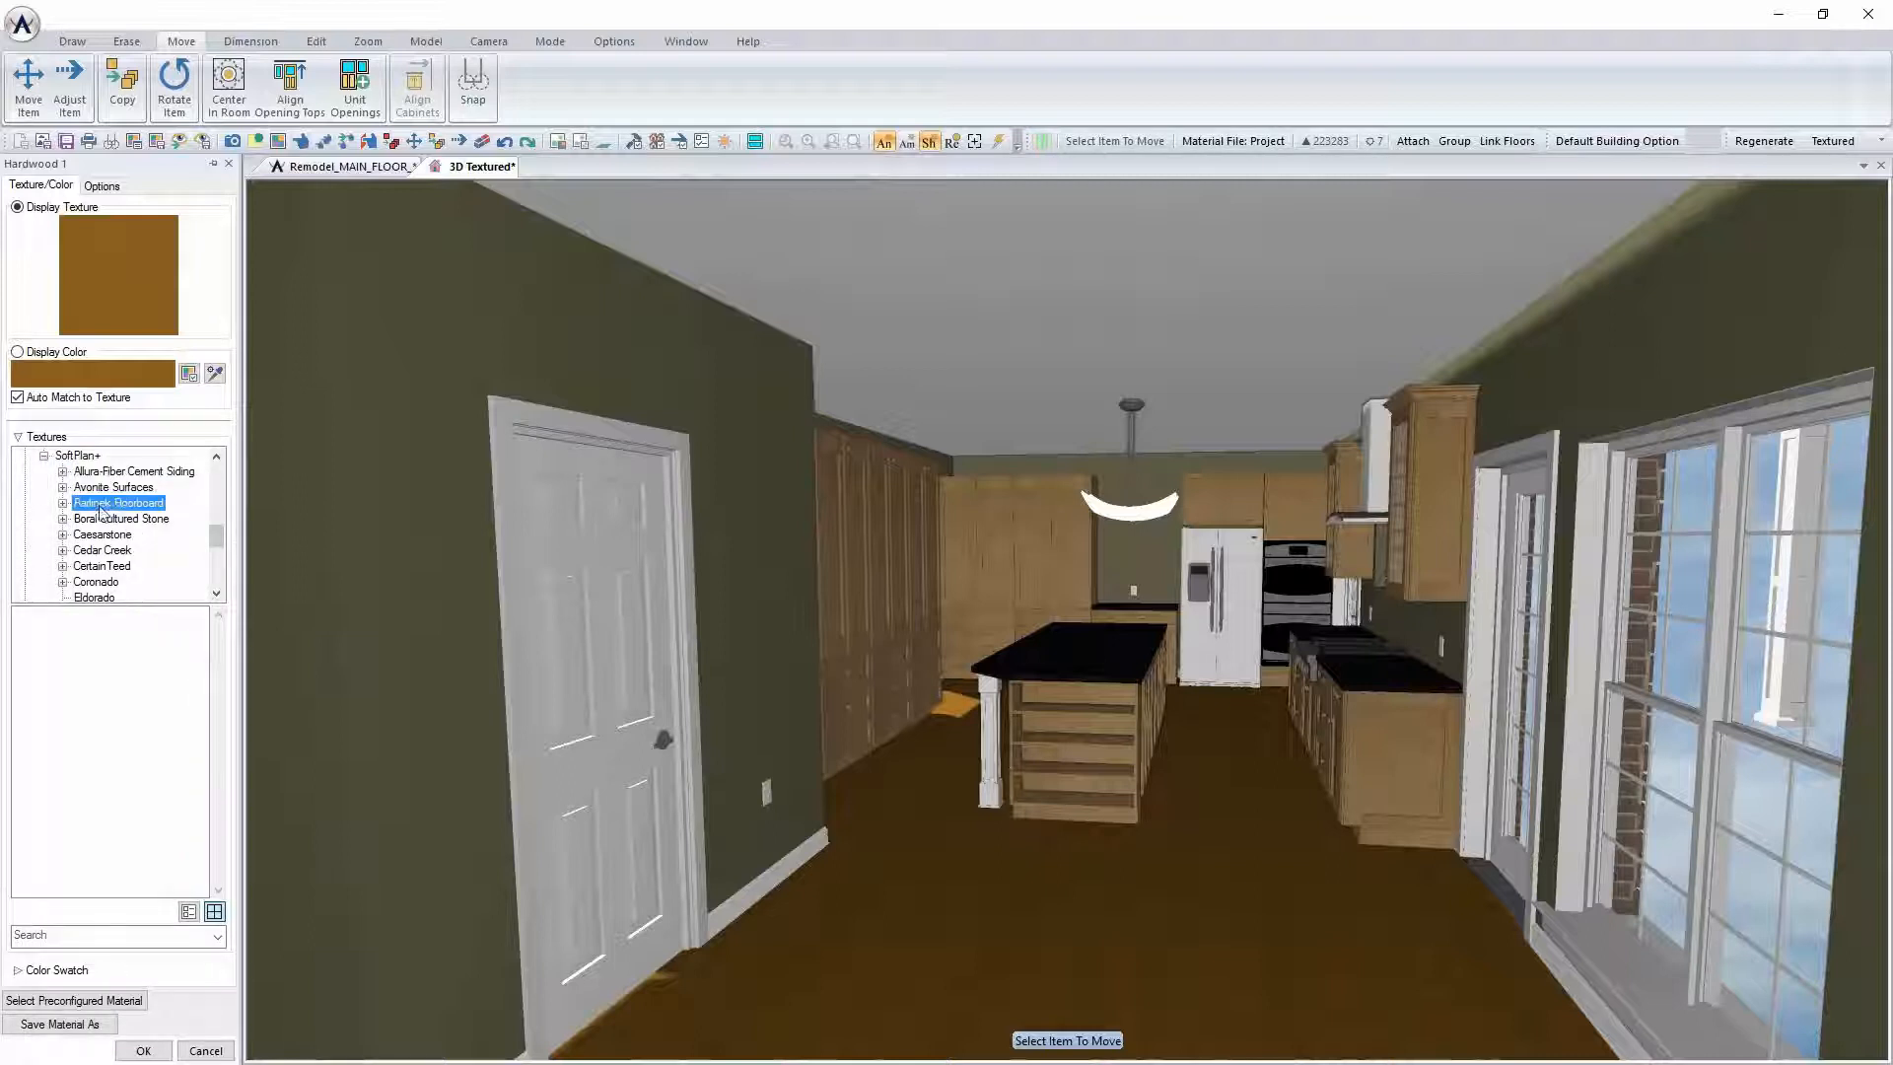
{"action": "left_click", "coordinate": [105, 520]}
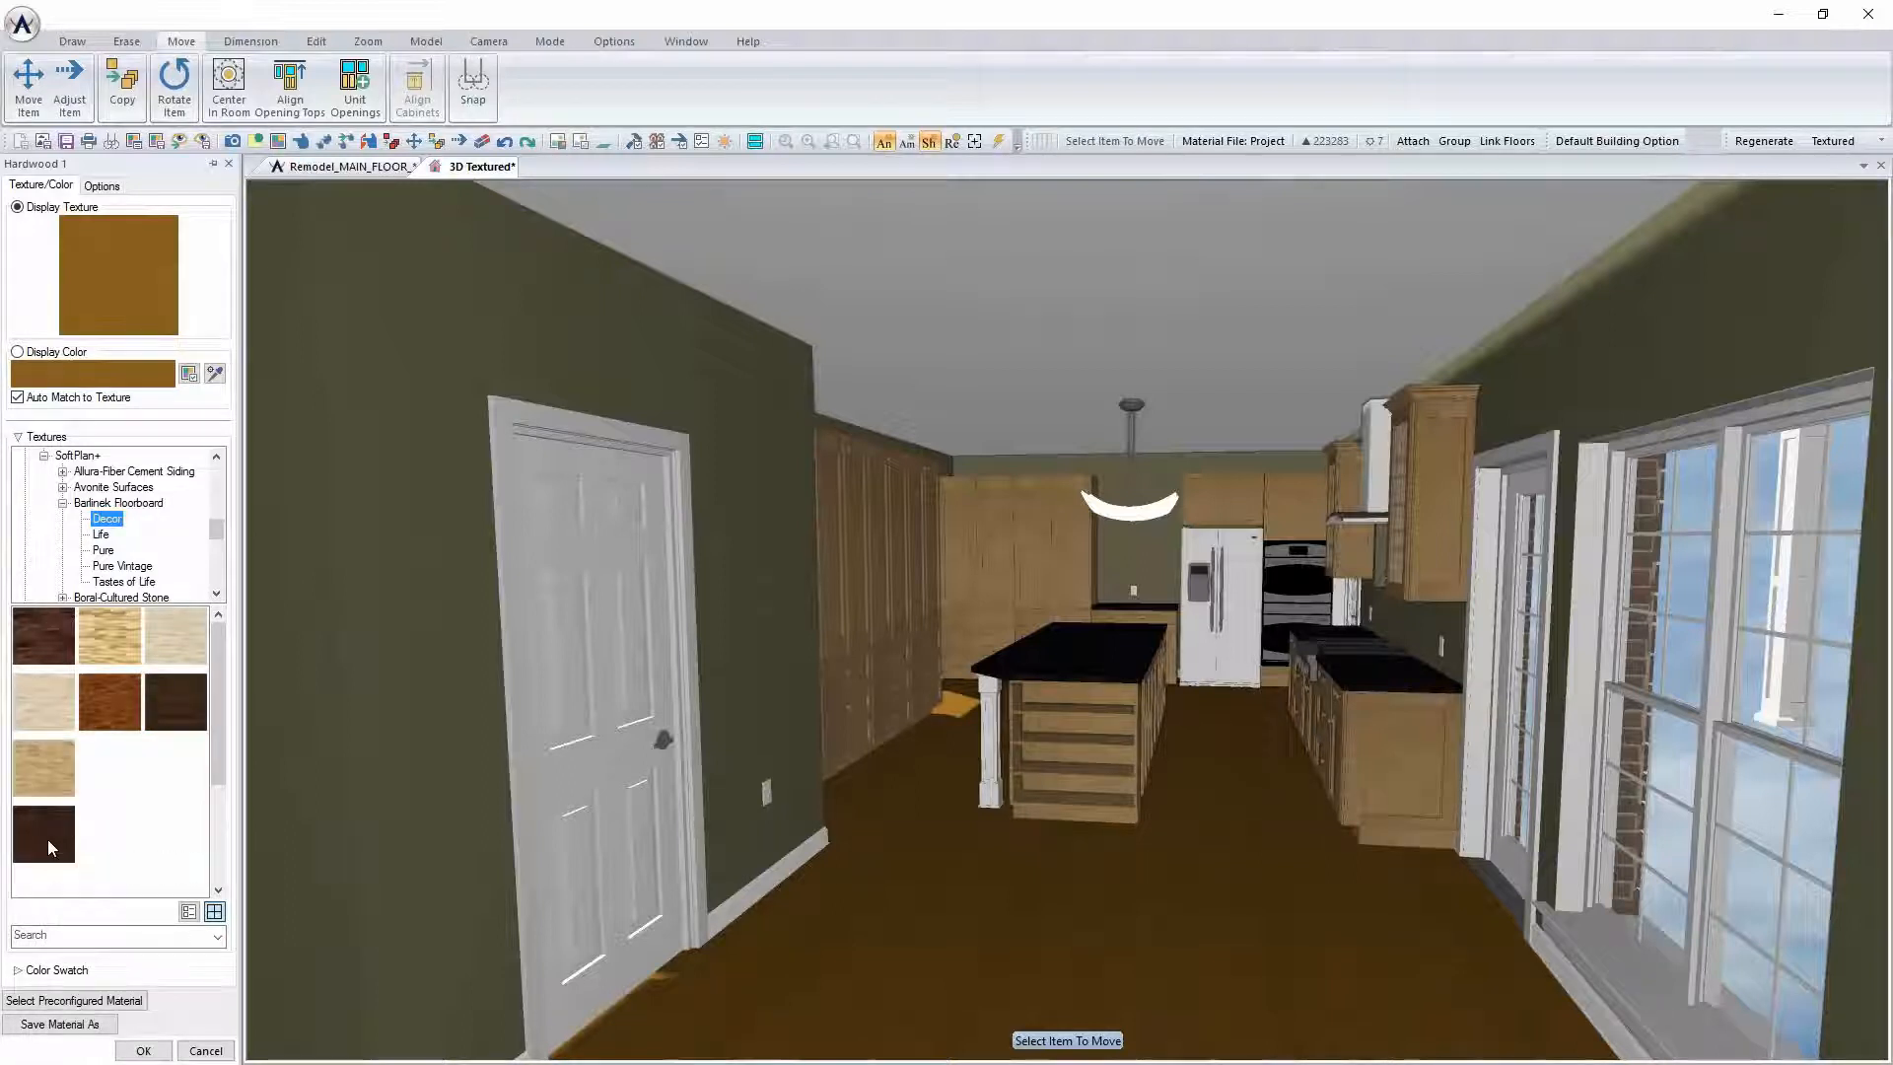
{"action": "left_click", "coordinate": [47, 838]}
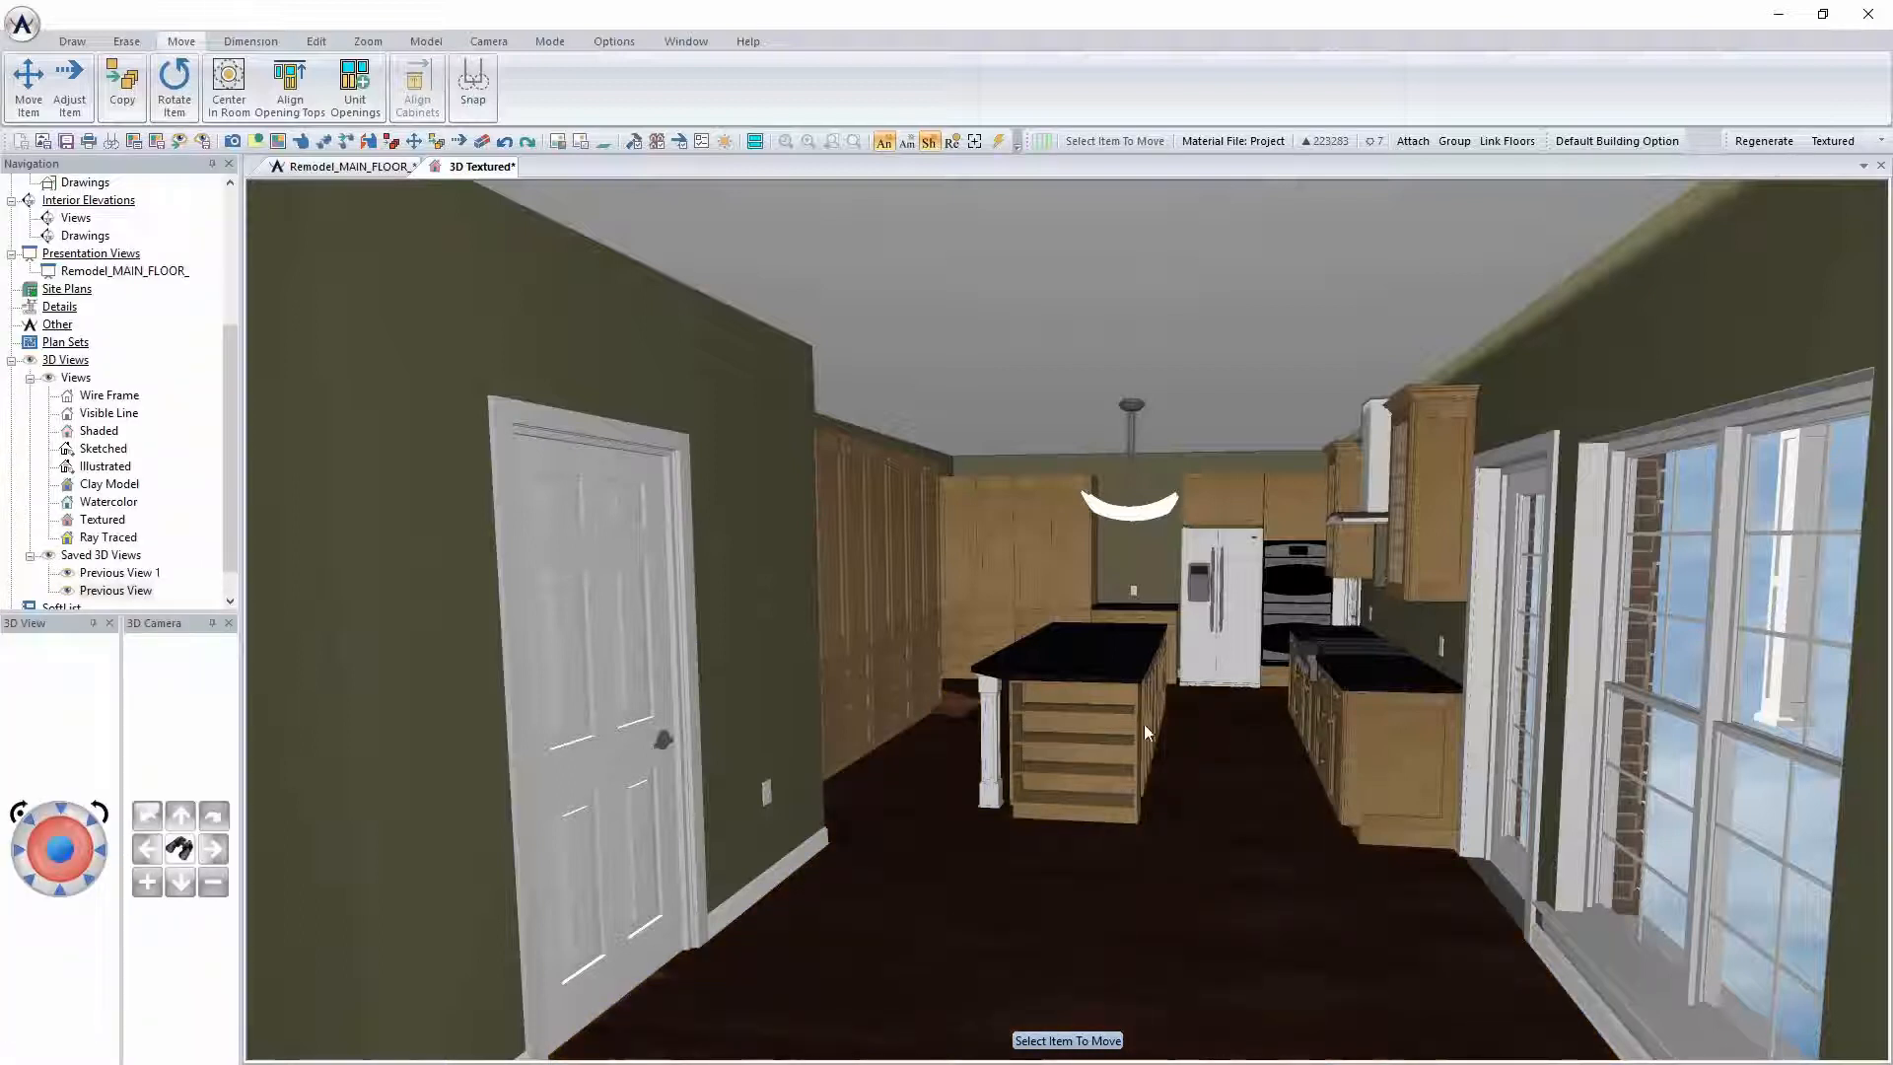
Examine the hardwood floor surface's texture distance, reflectivity and mapping options
{"action": "right_click", "coordinate": [1203, 955]}
{"action": "left_click", "coordinate": [1272, 922]}
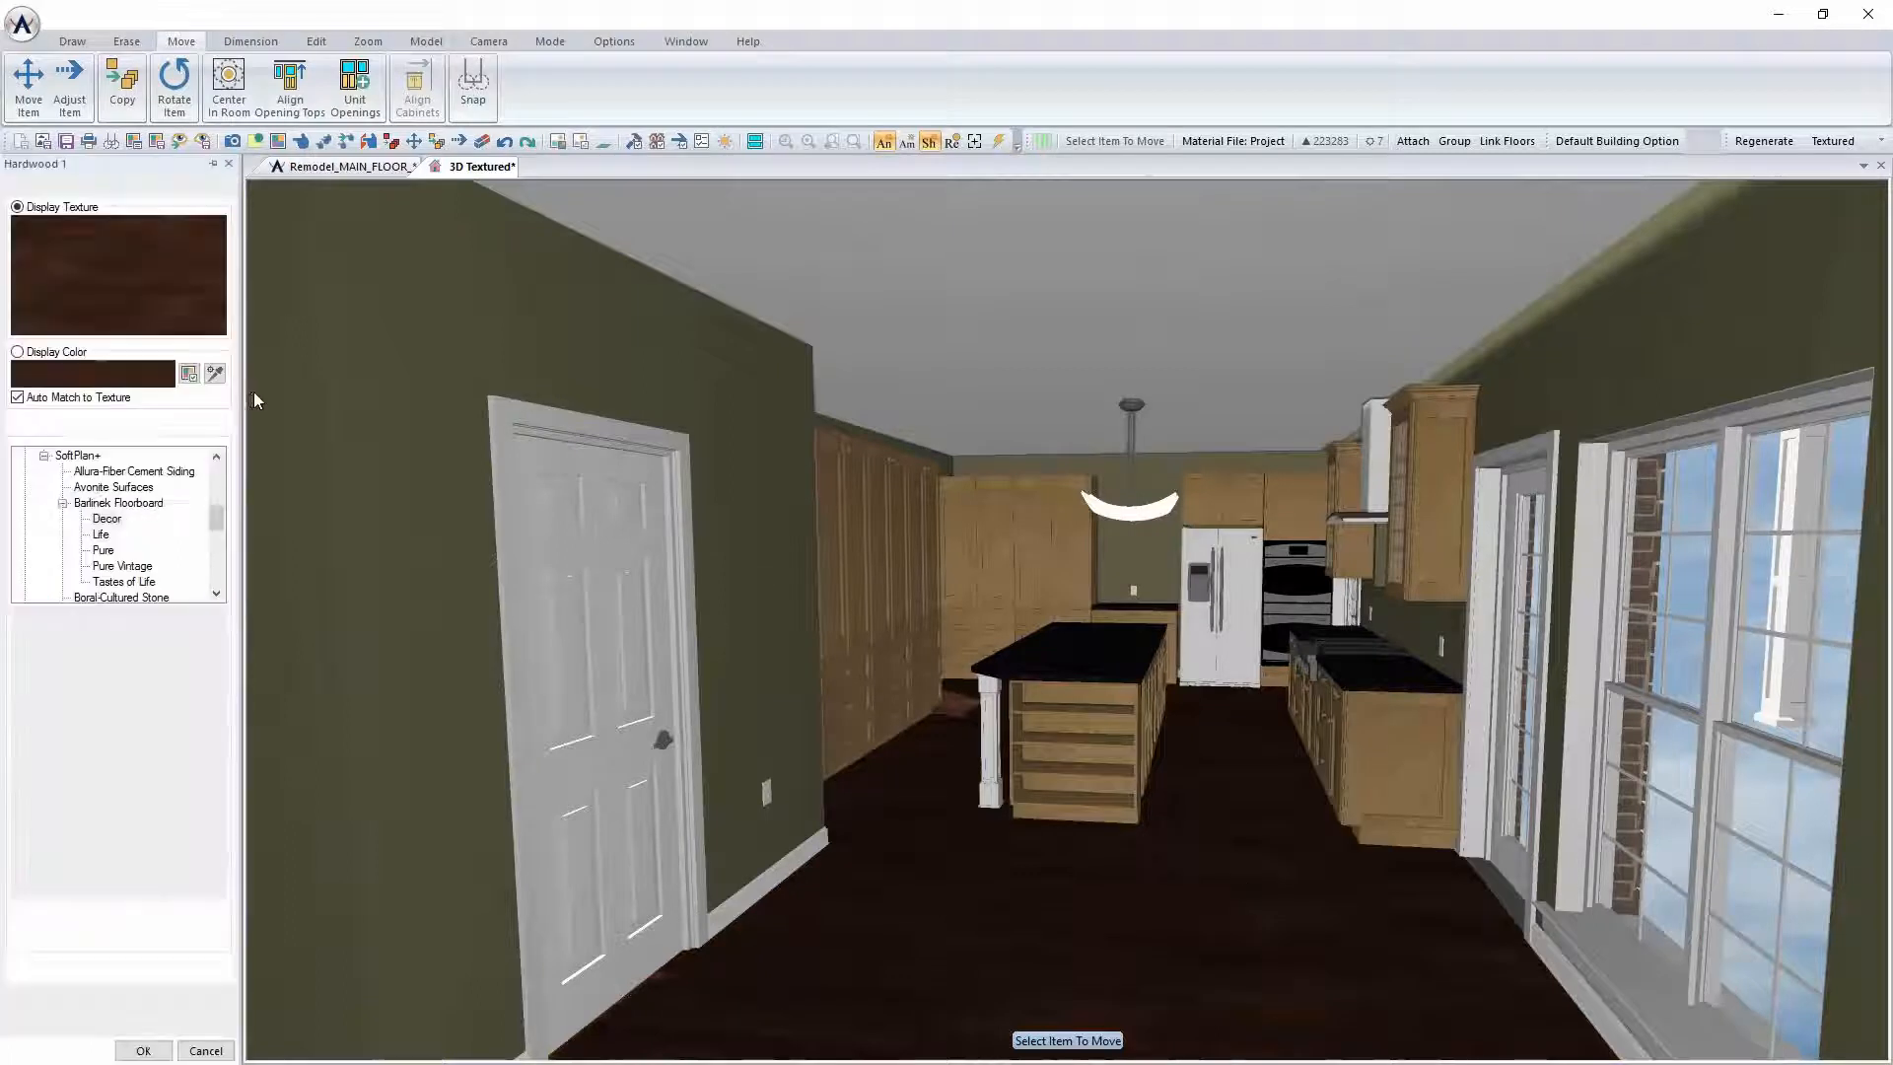
{"action": "left_click", "coordinate": [102, 187]}
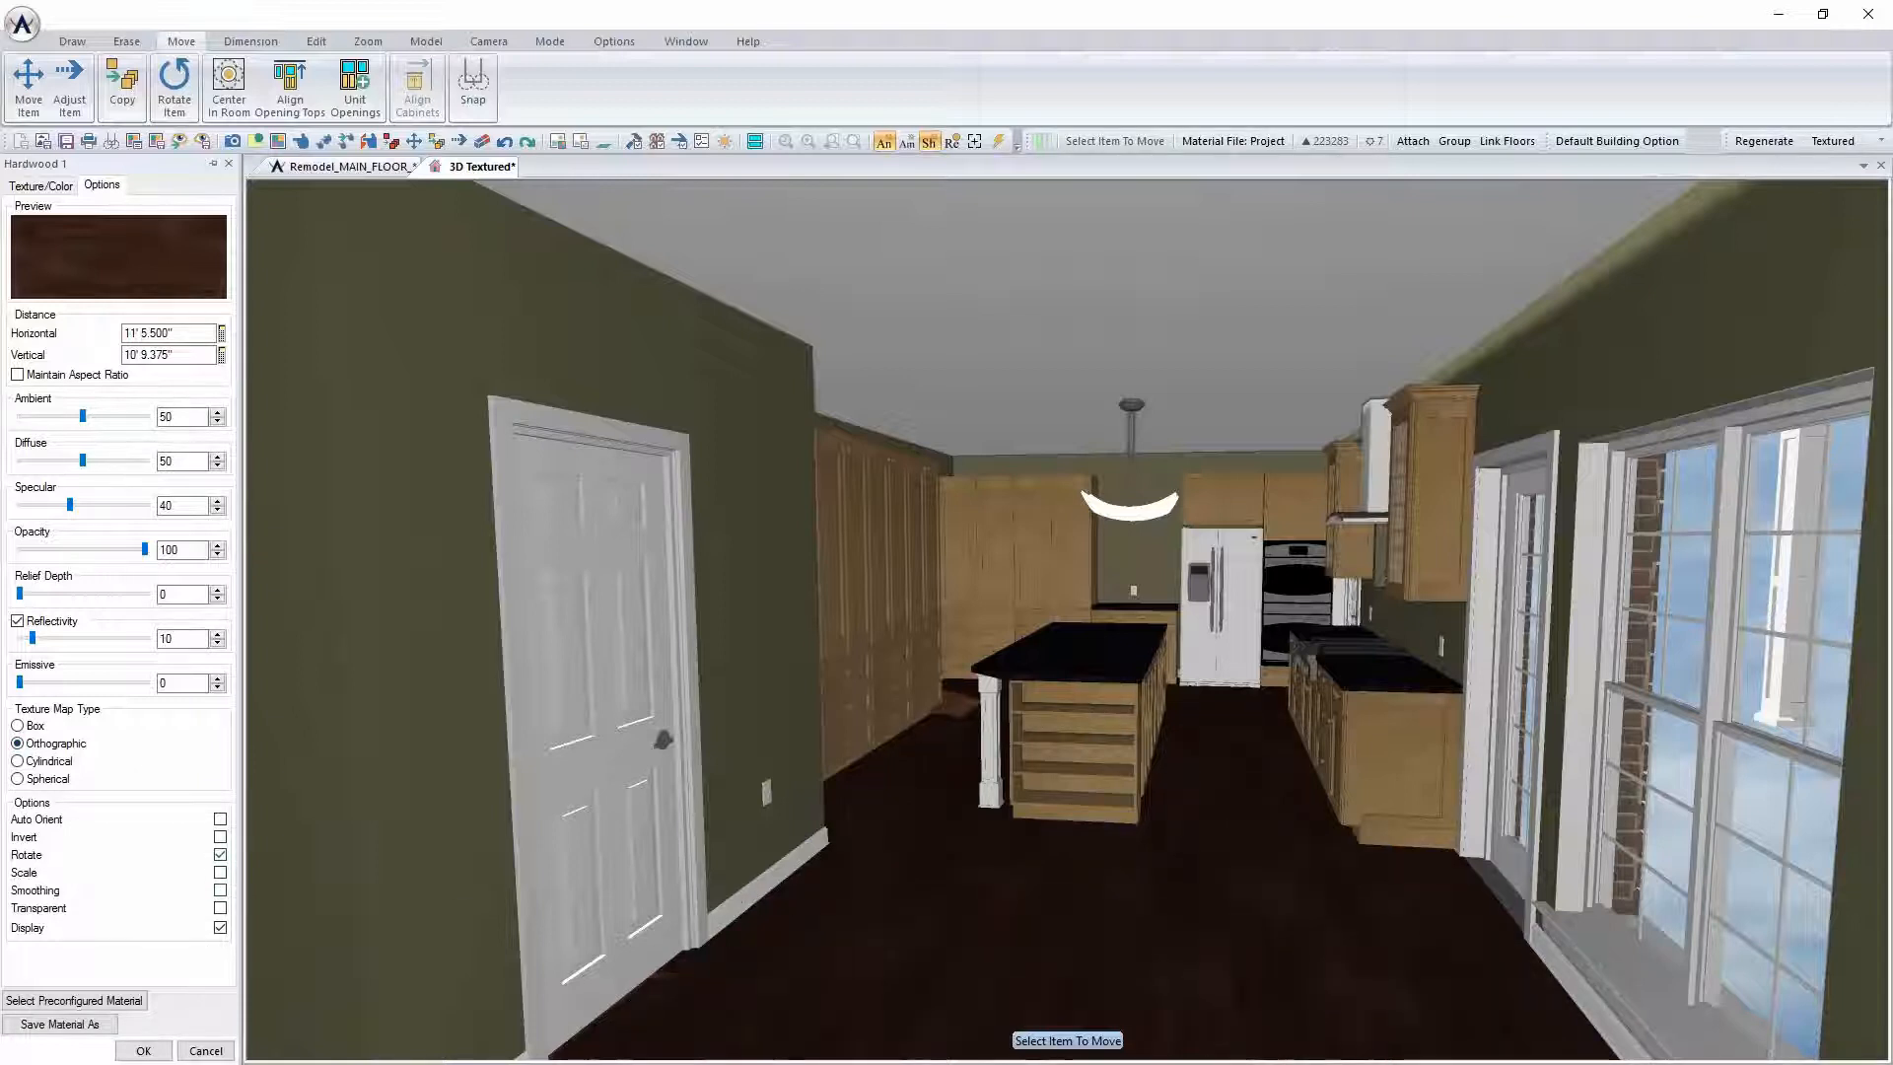
{"action": "left_click", "coordinate": [146, 1051]}
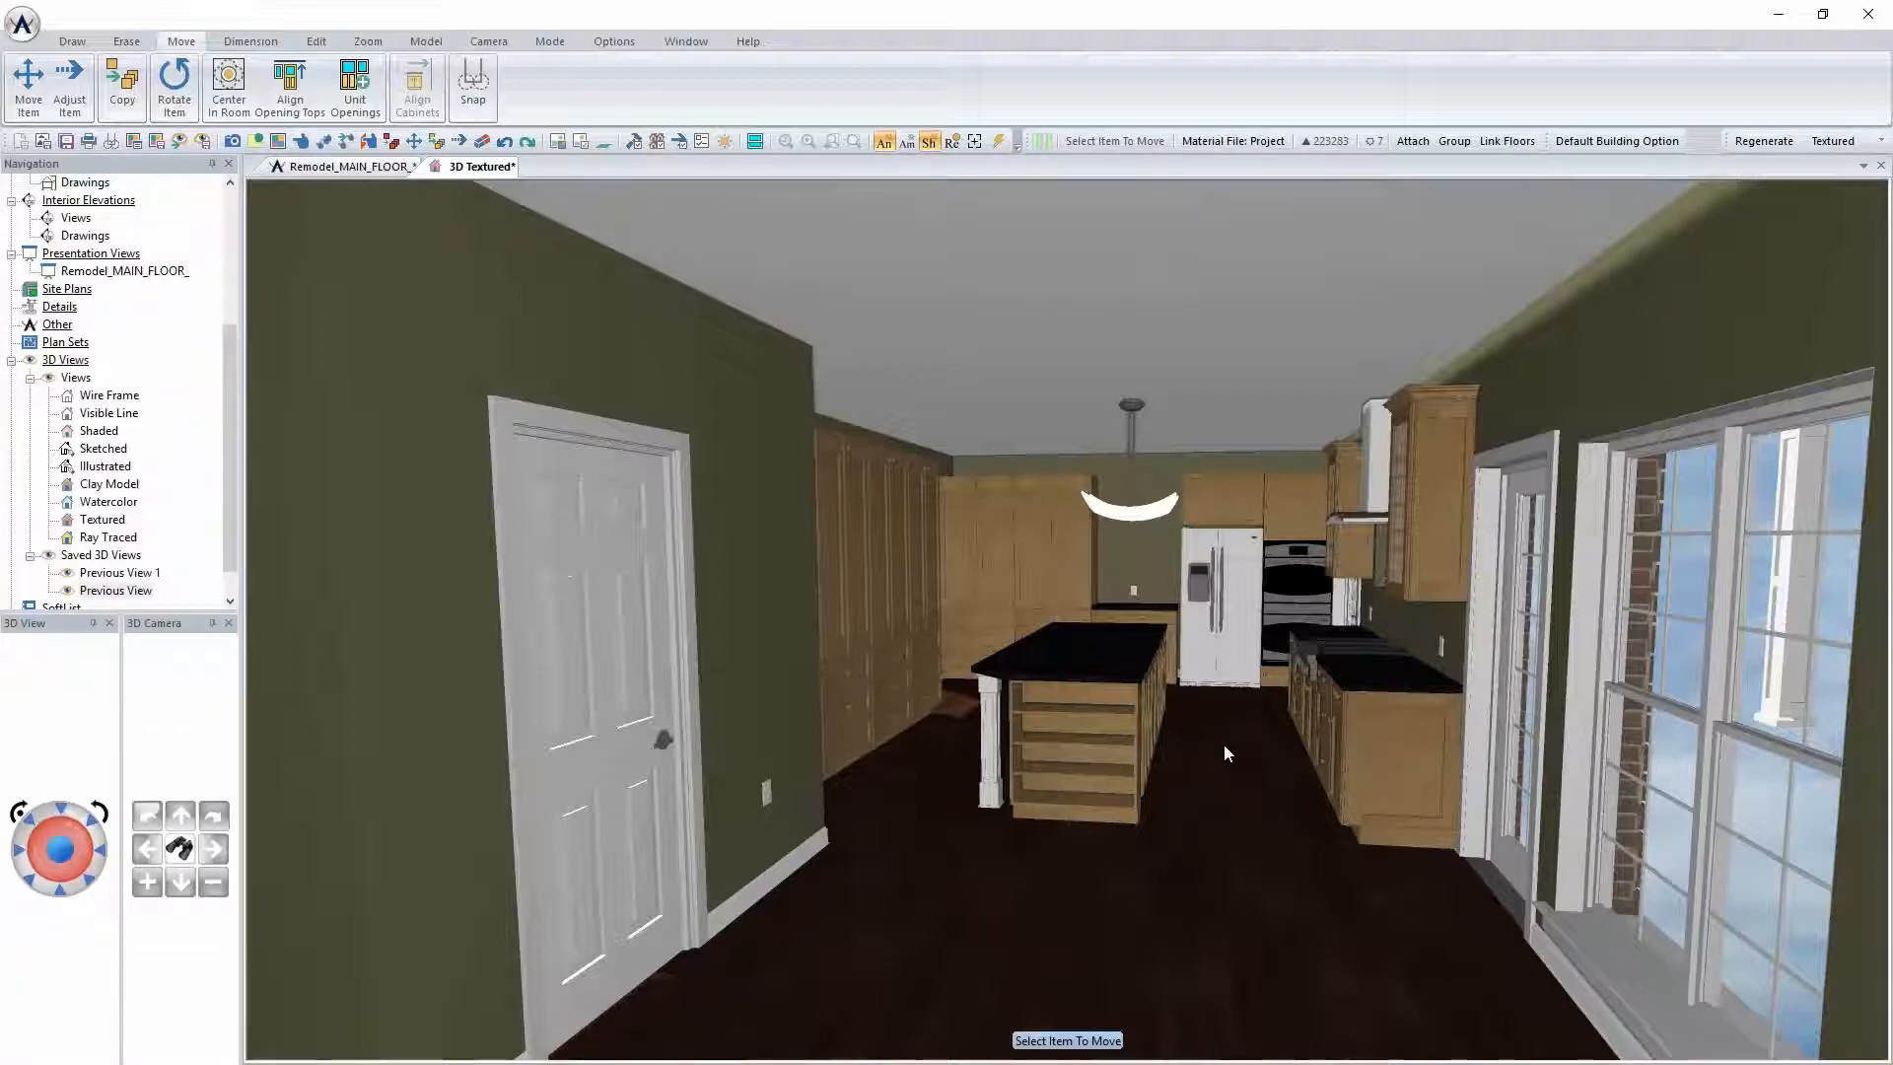
Open the kitchen wall paint surface for editing and select the Sherwin Williams Colors Number color swatch set
{"action": "right_click", "coordinate": [762, 625]}
{"action": "left_click", "coordinate": [867, 860]}
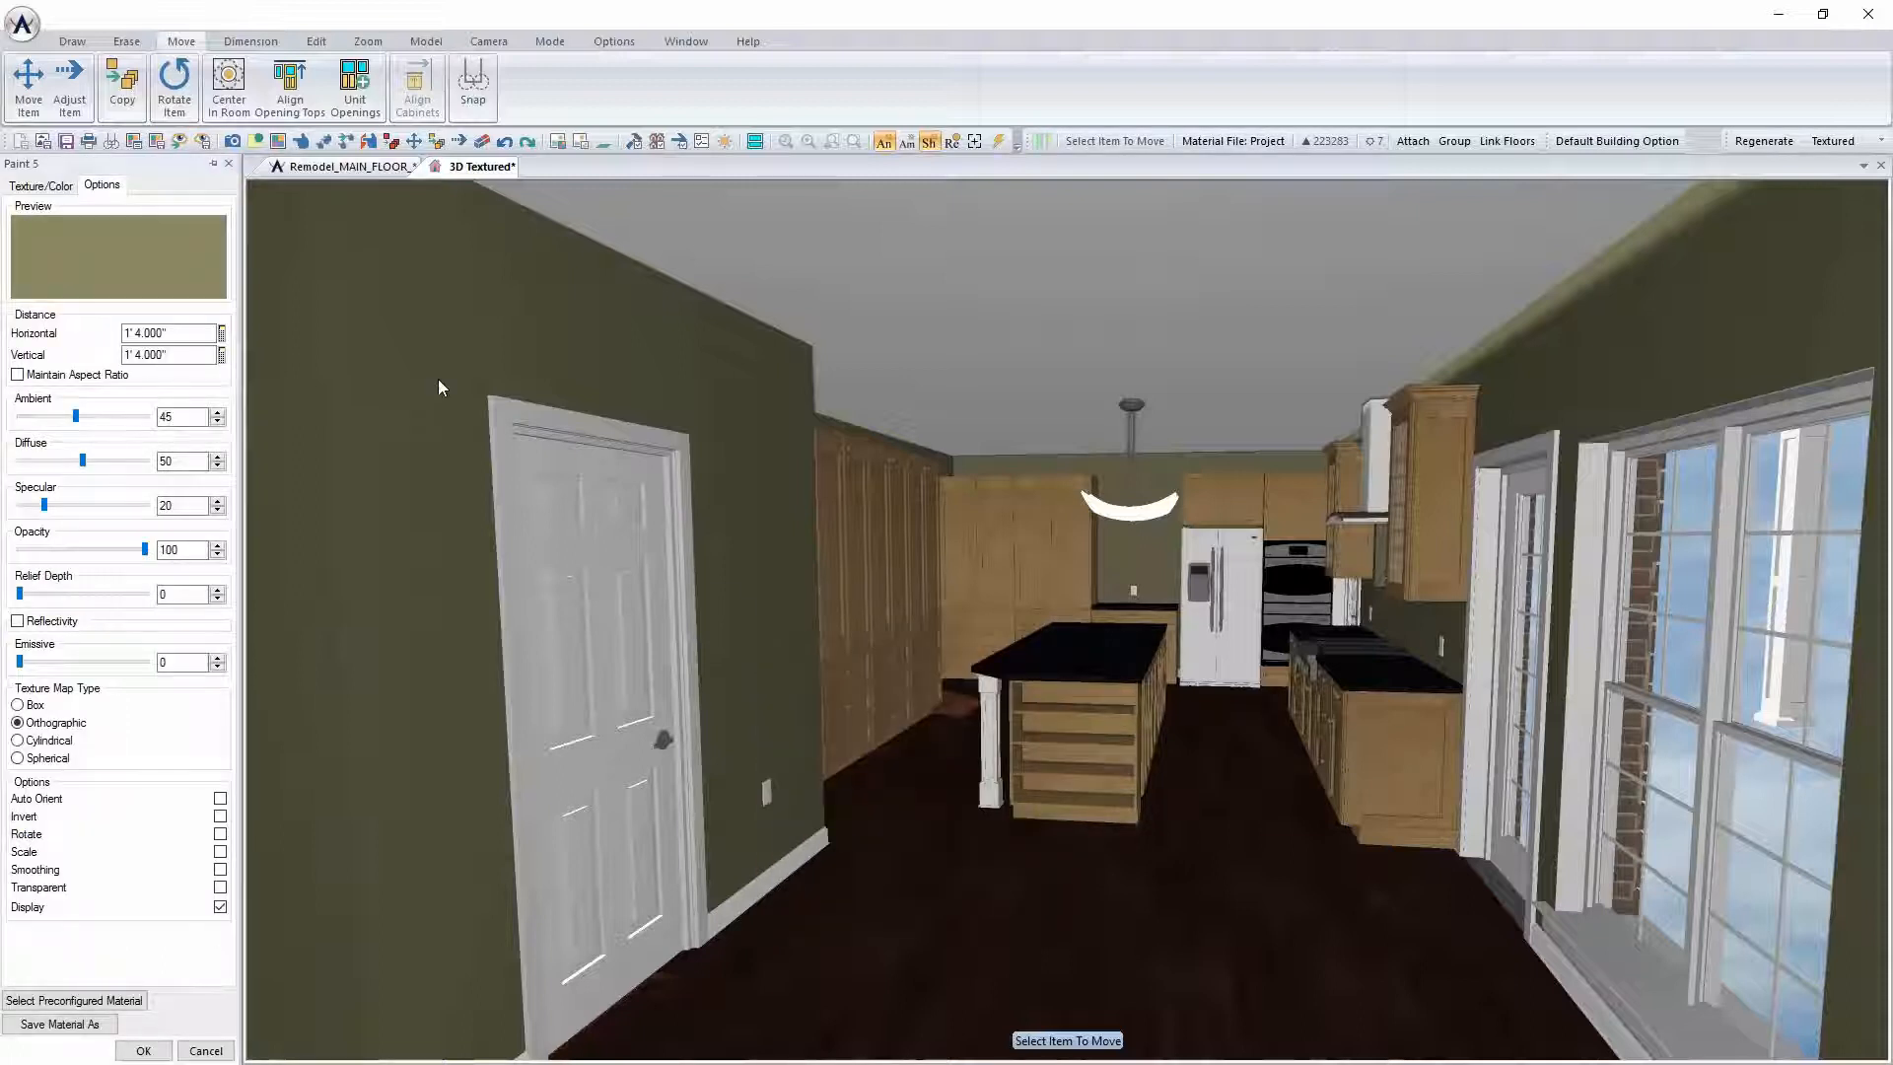
{"action": "left_click", "coordinate": [41, 186]}
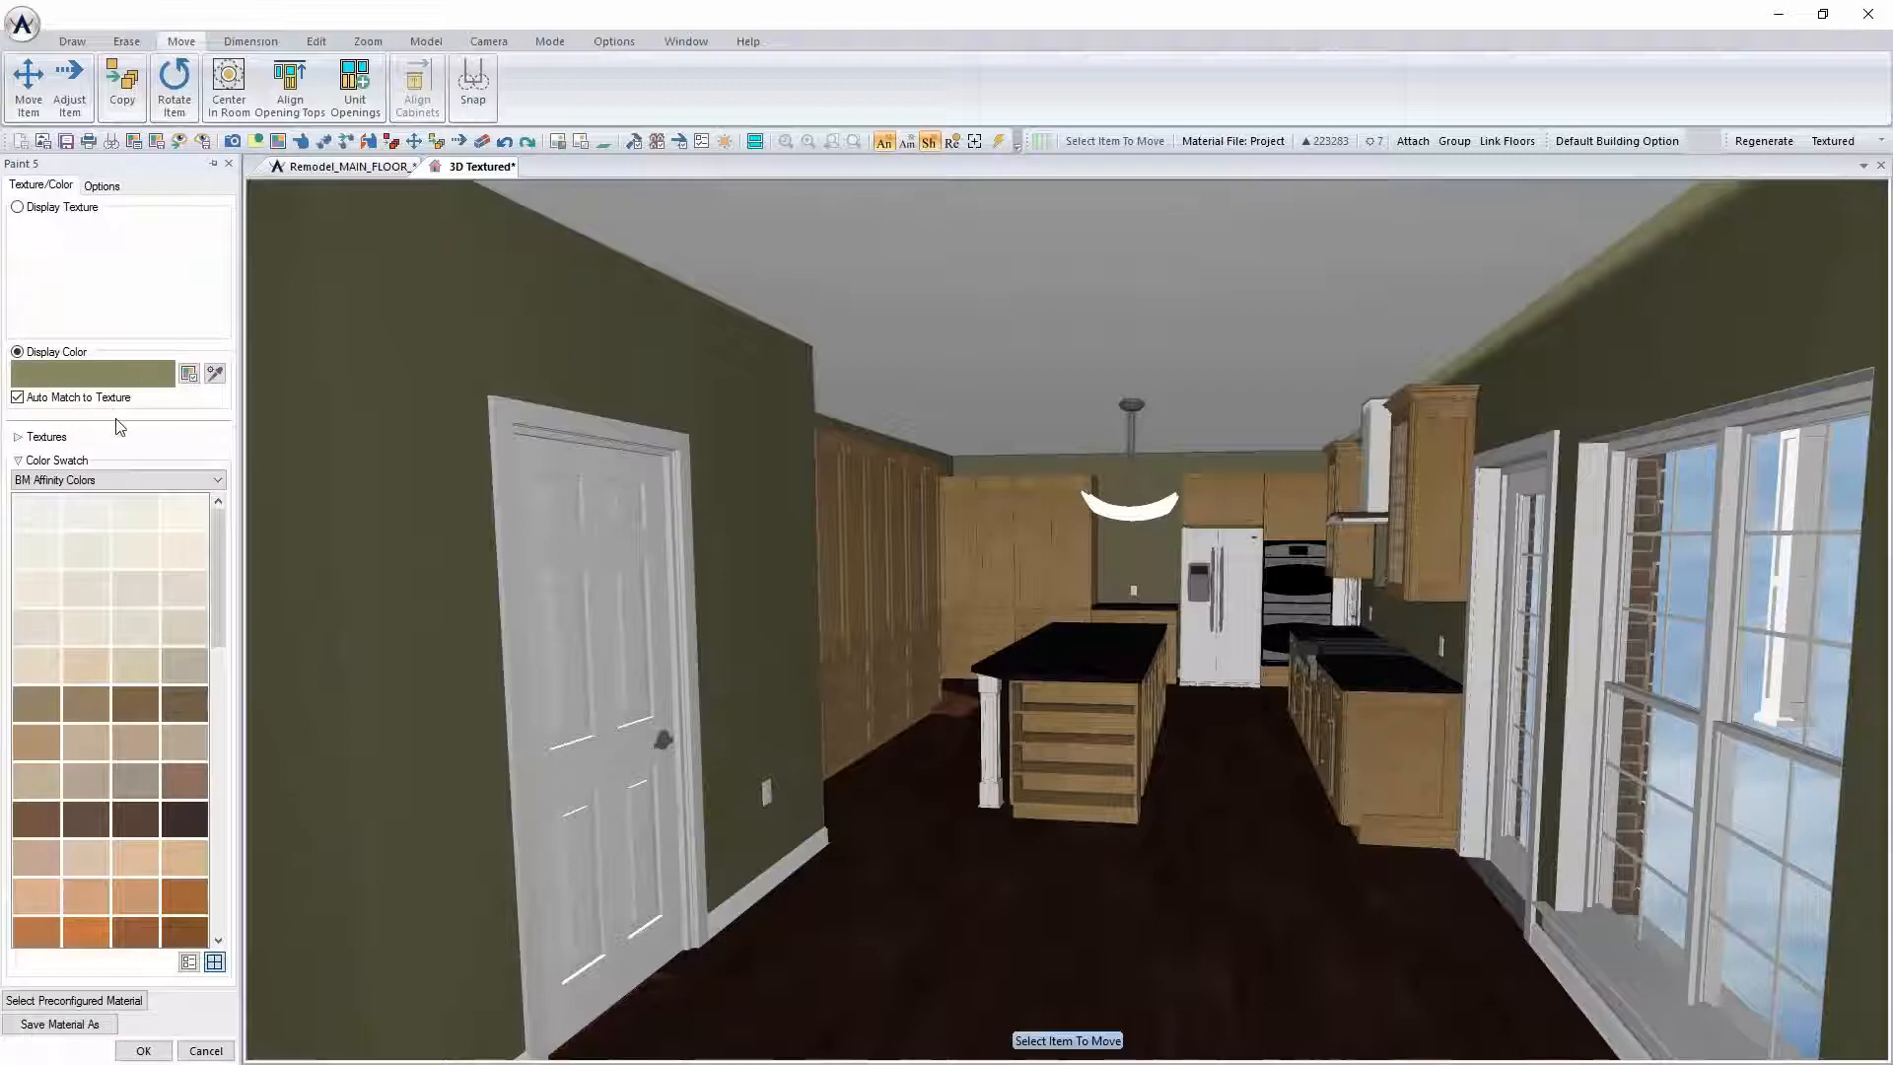
{"action": "left_click", "coordinate": [89, 478]}
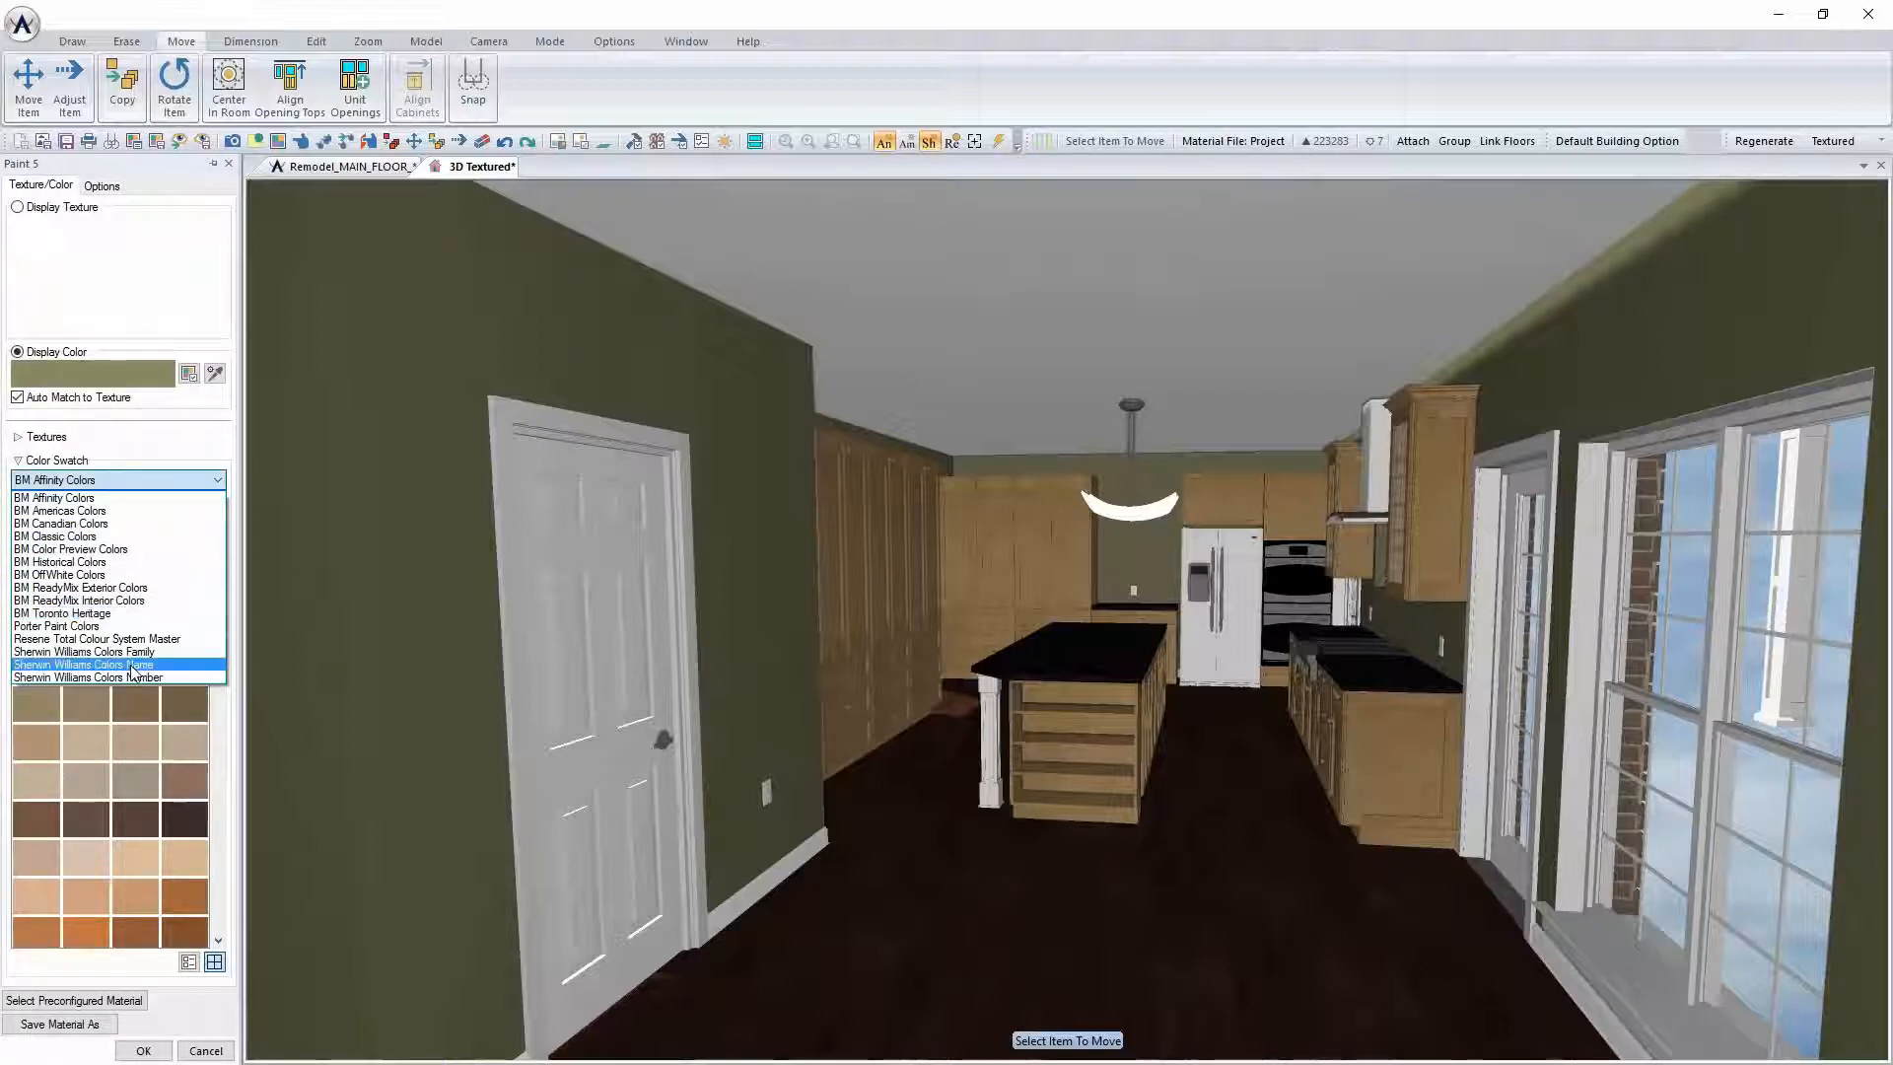
{"action": "left_click", "coordinate": [131, 677]}
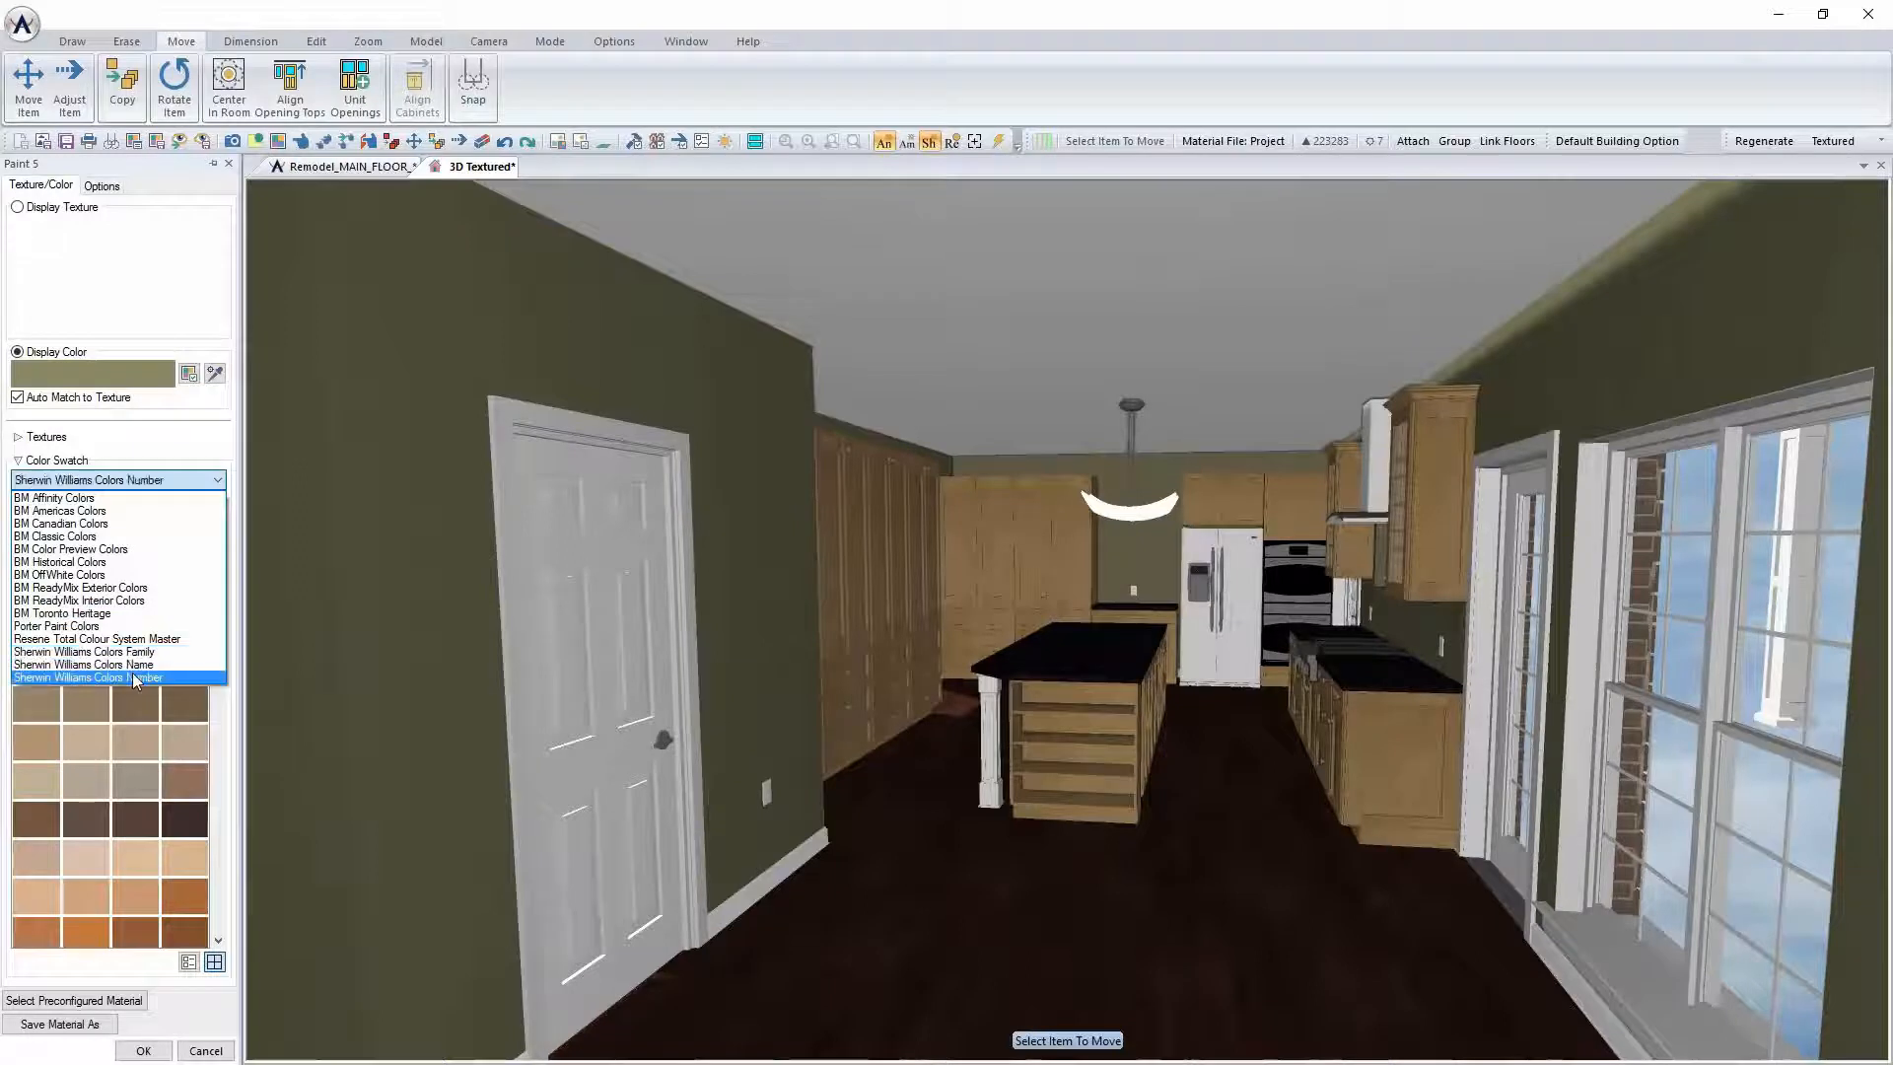
Pick a light blue-gray swatch from the Sherwin Williams colors and apply it to the kitchen wall paint
{"action": "left_click_drag", "start_coordinate": [222, 532], "coordinate": [205, 876]}
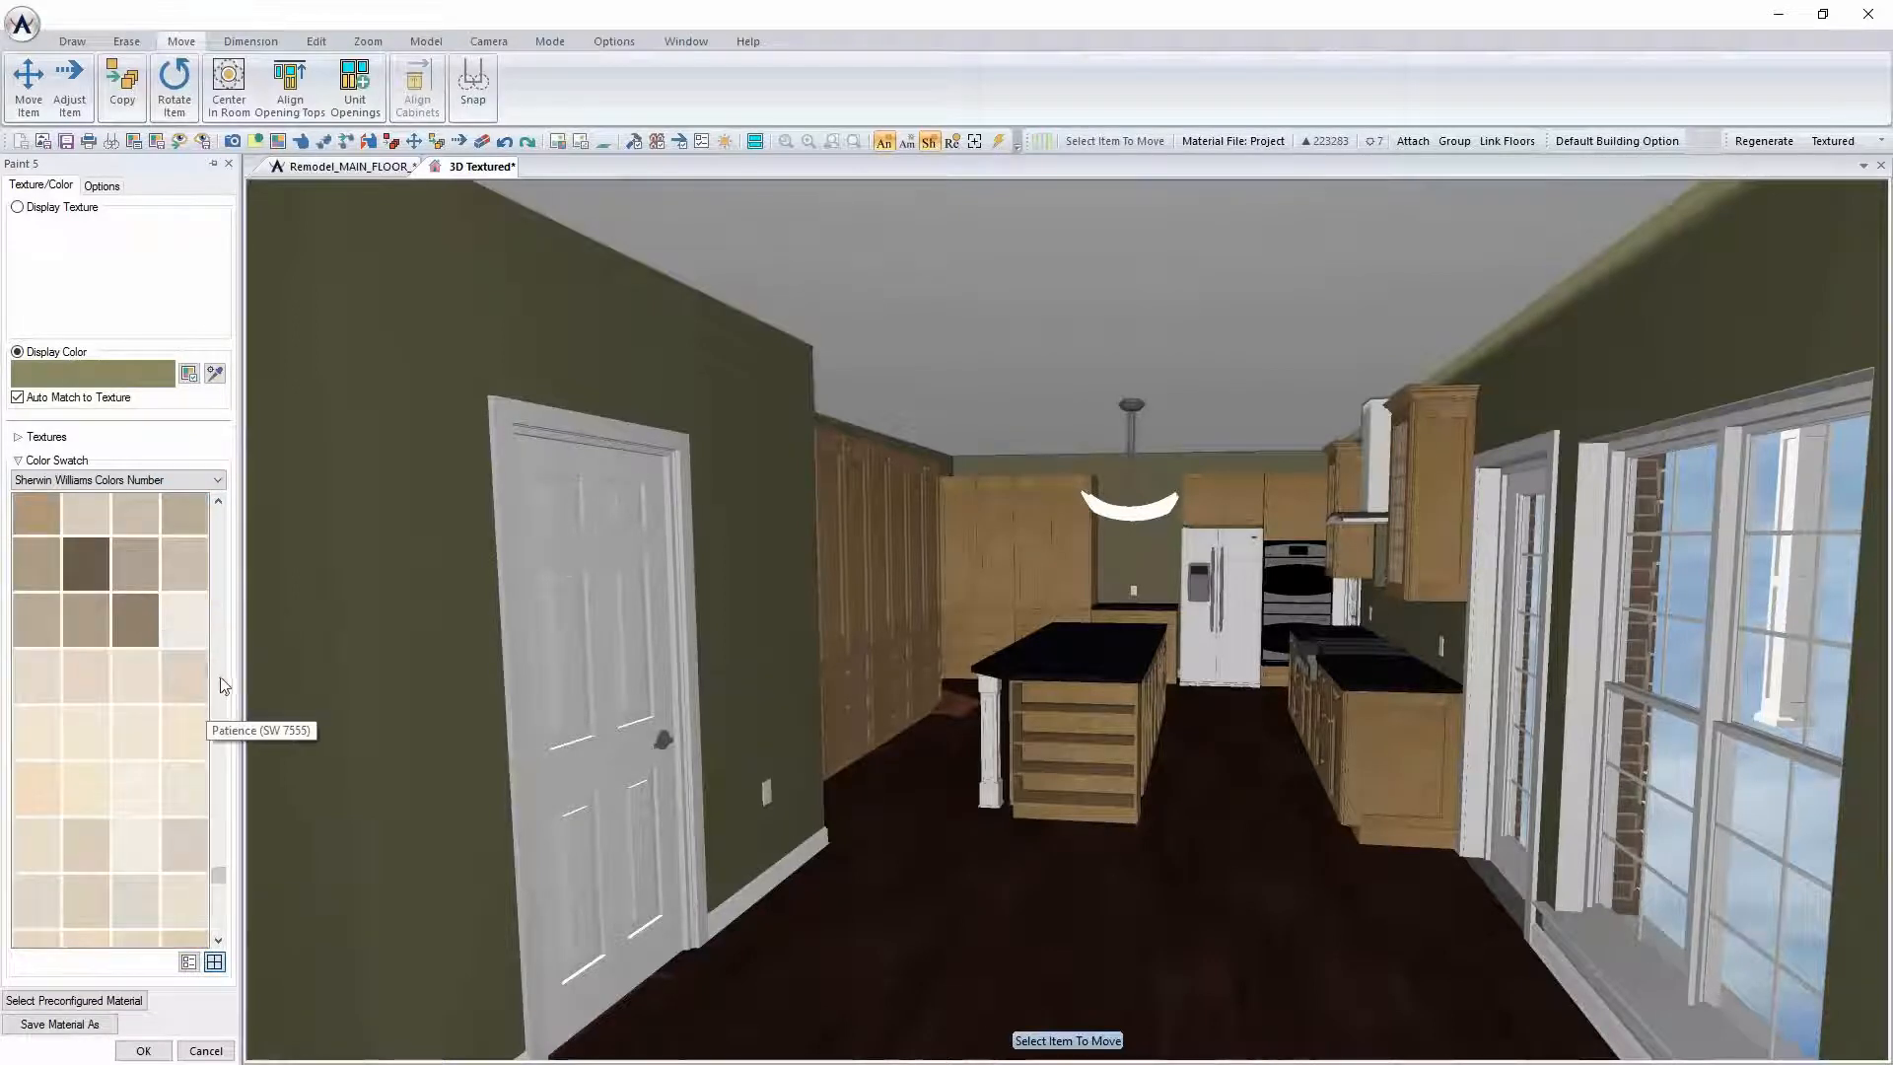
{"action": "scroll", "coordinate": [208, 712], "scroll_direction": "up", "scroll_amount": 4}
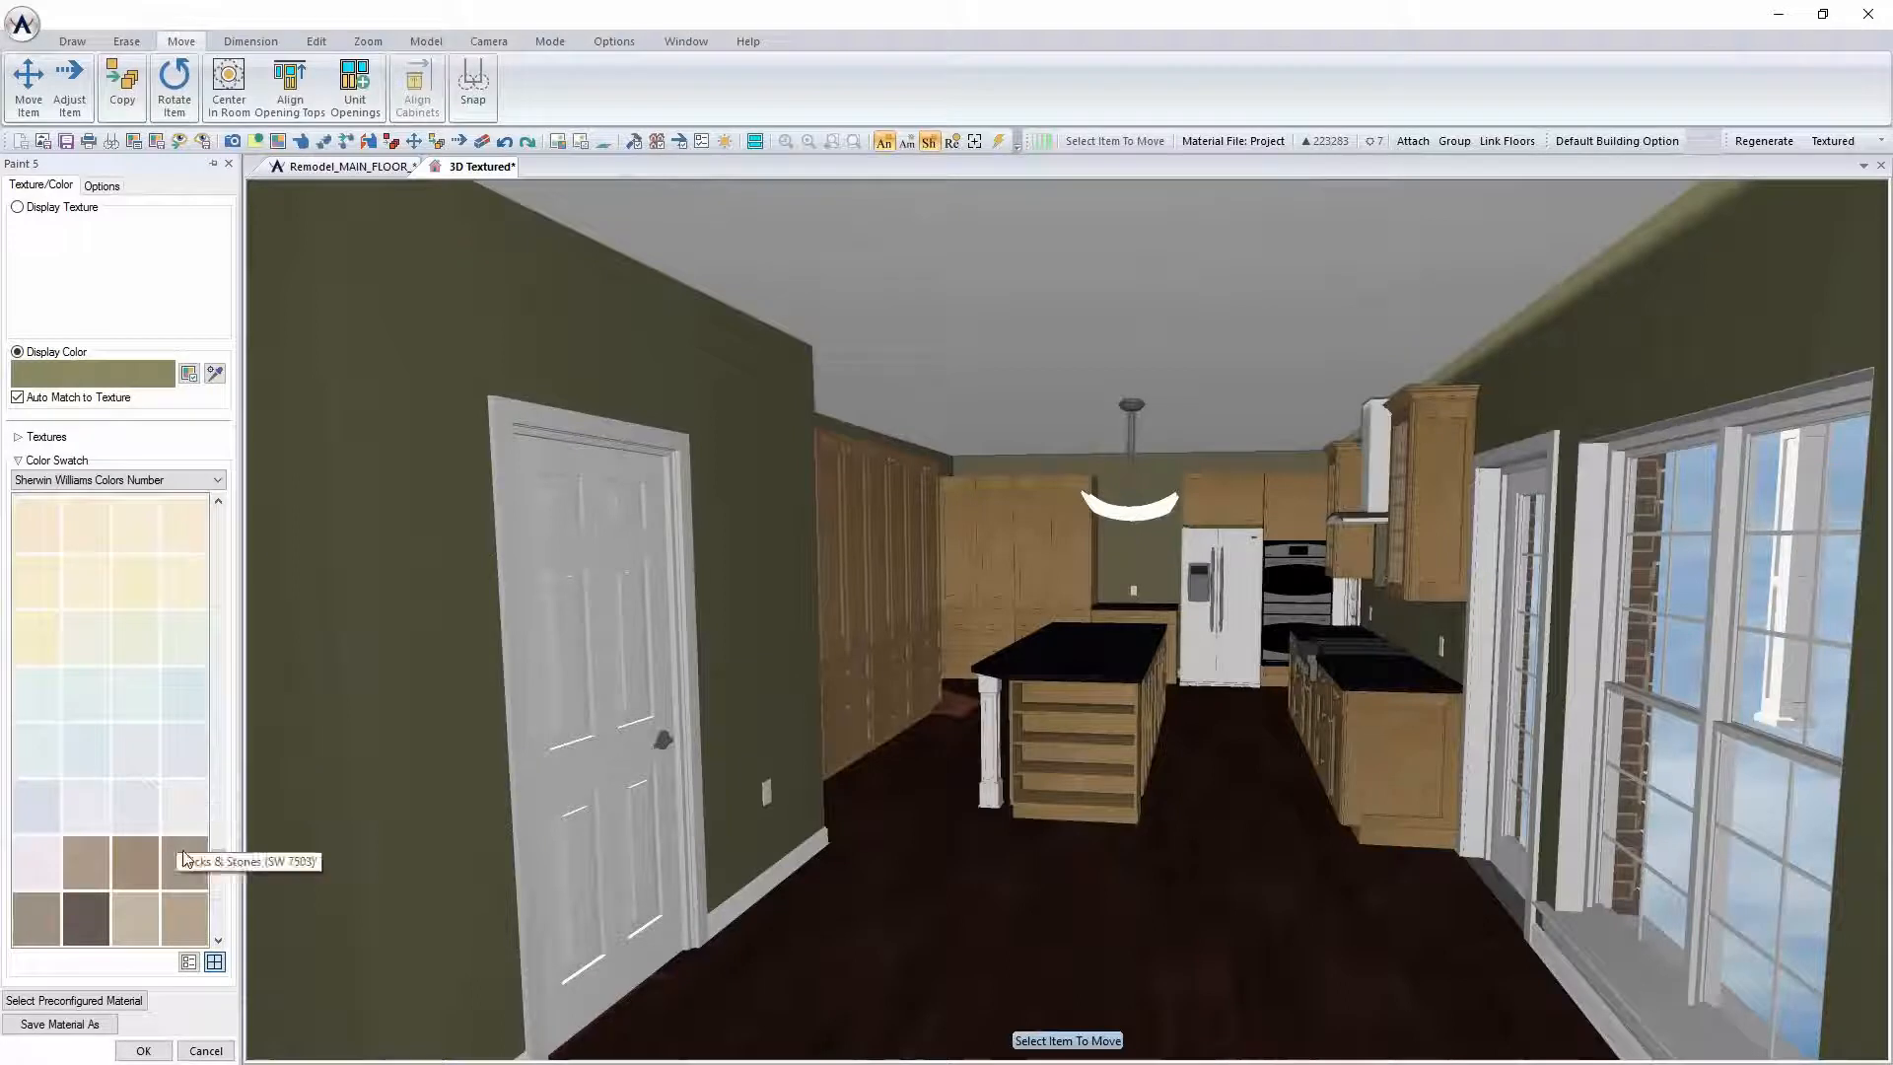
{"action": "left_click_drag", "start_coordinate": [219, 859], "coordinate": [221, 899]}
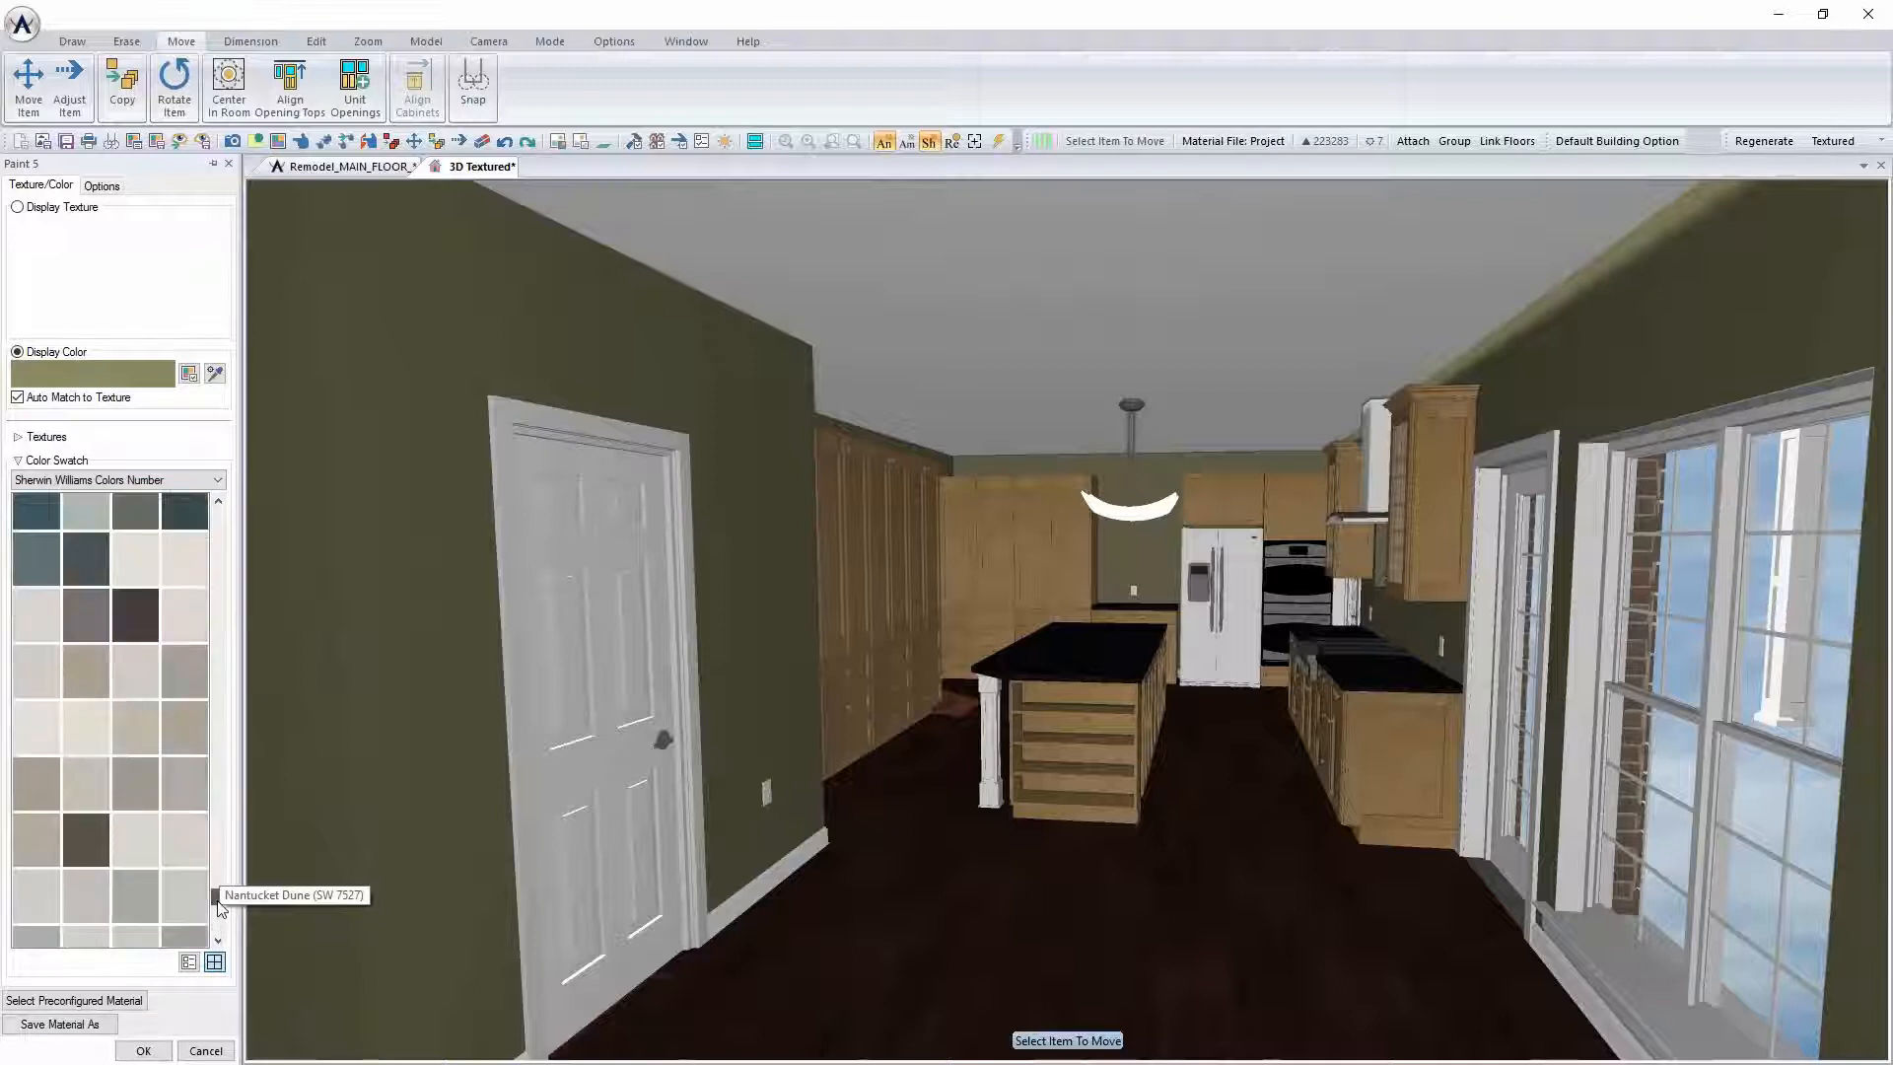
{"action": "scroll", "coordinate": [131, 659], "scroll_direction": "up", "scroll_amount": 3}
{"action": "left_click", "coordinate": [93, 571]}
{"action": "left_click", "coordinate": [37, 508]}
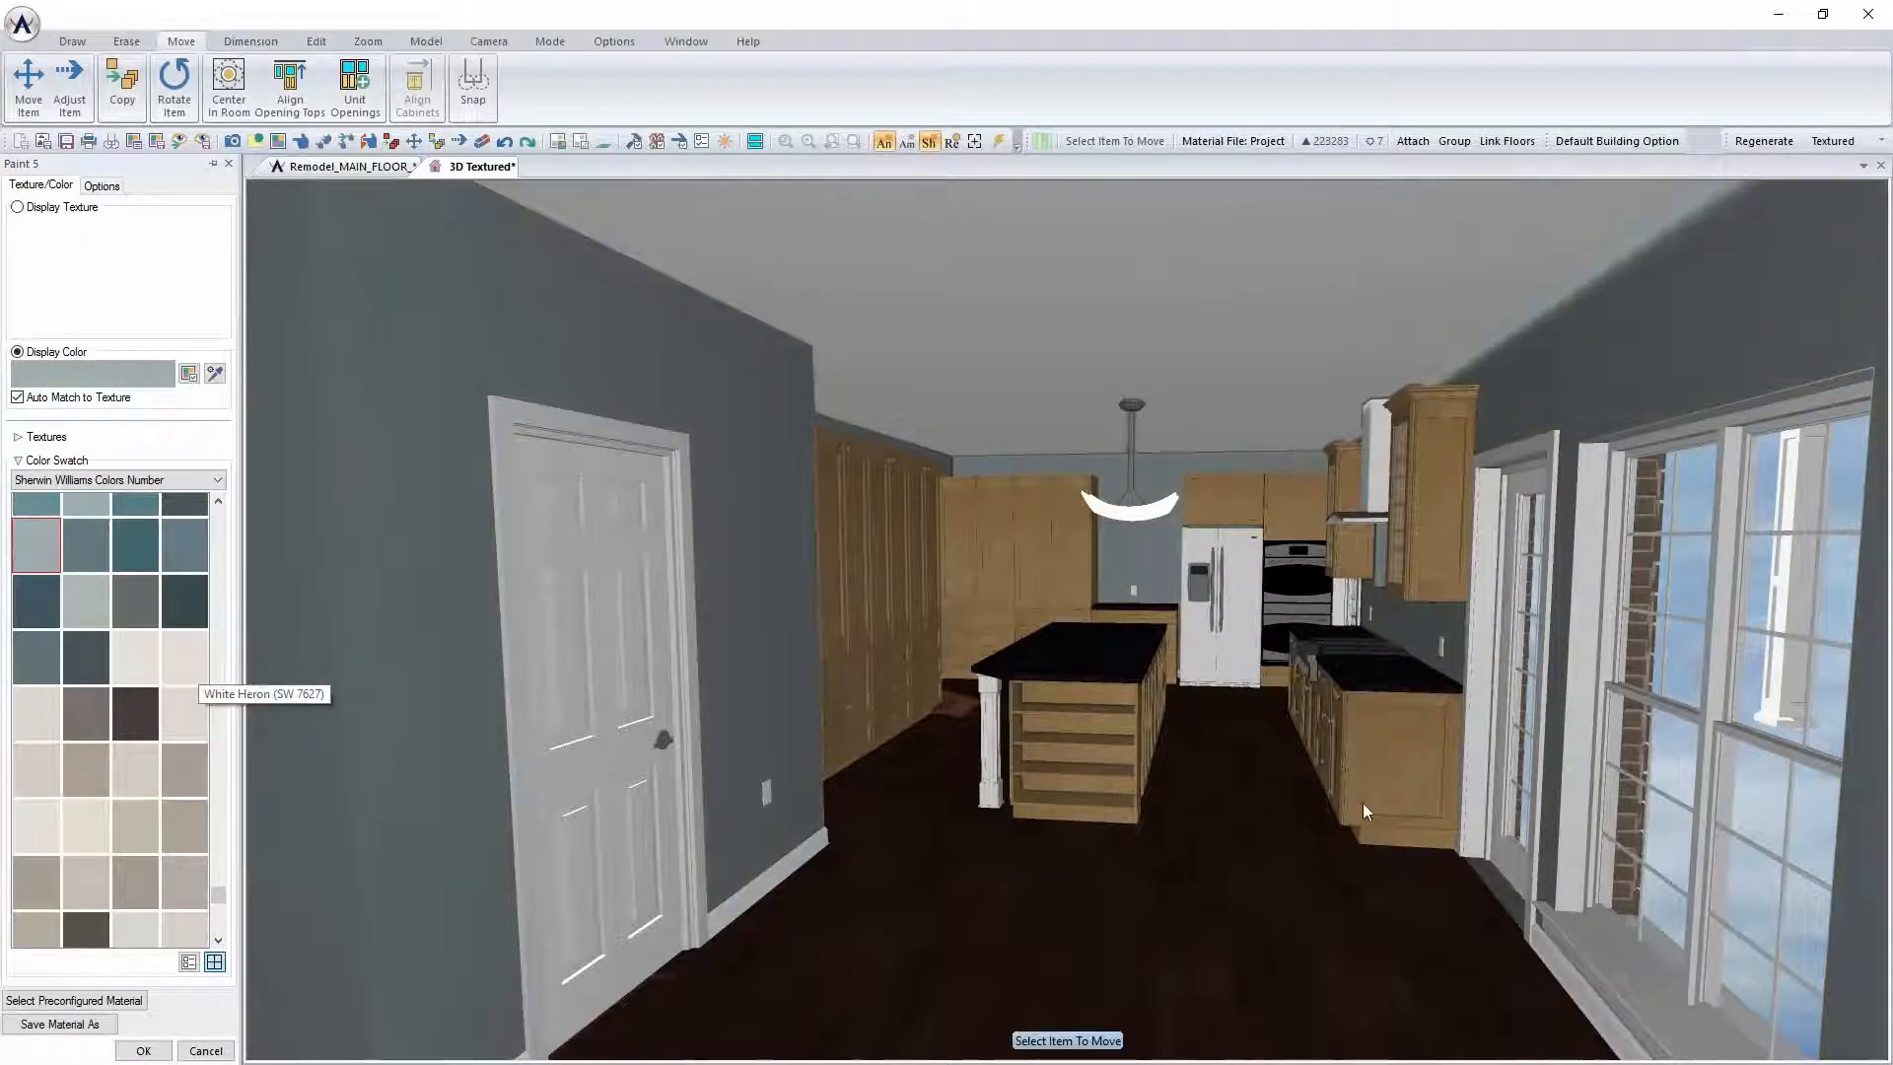
{"action": "left_click", "coordinate": [143, 1050]}
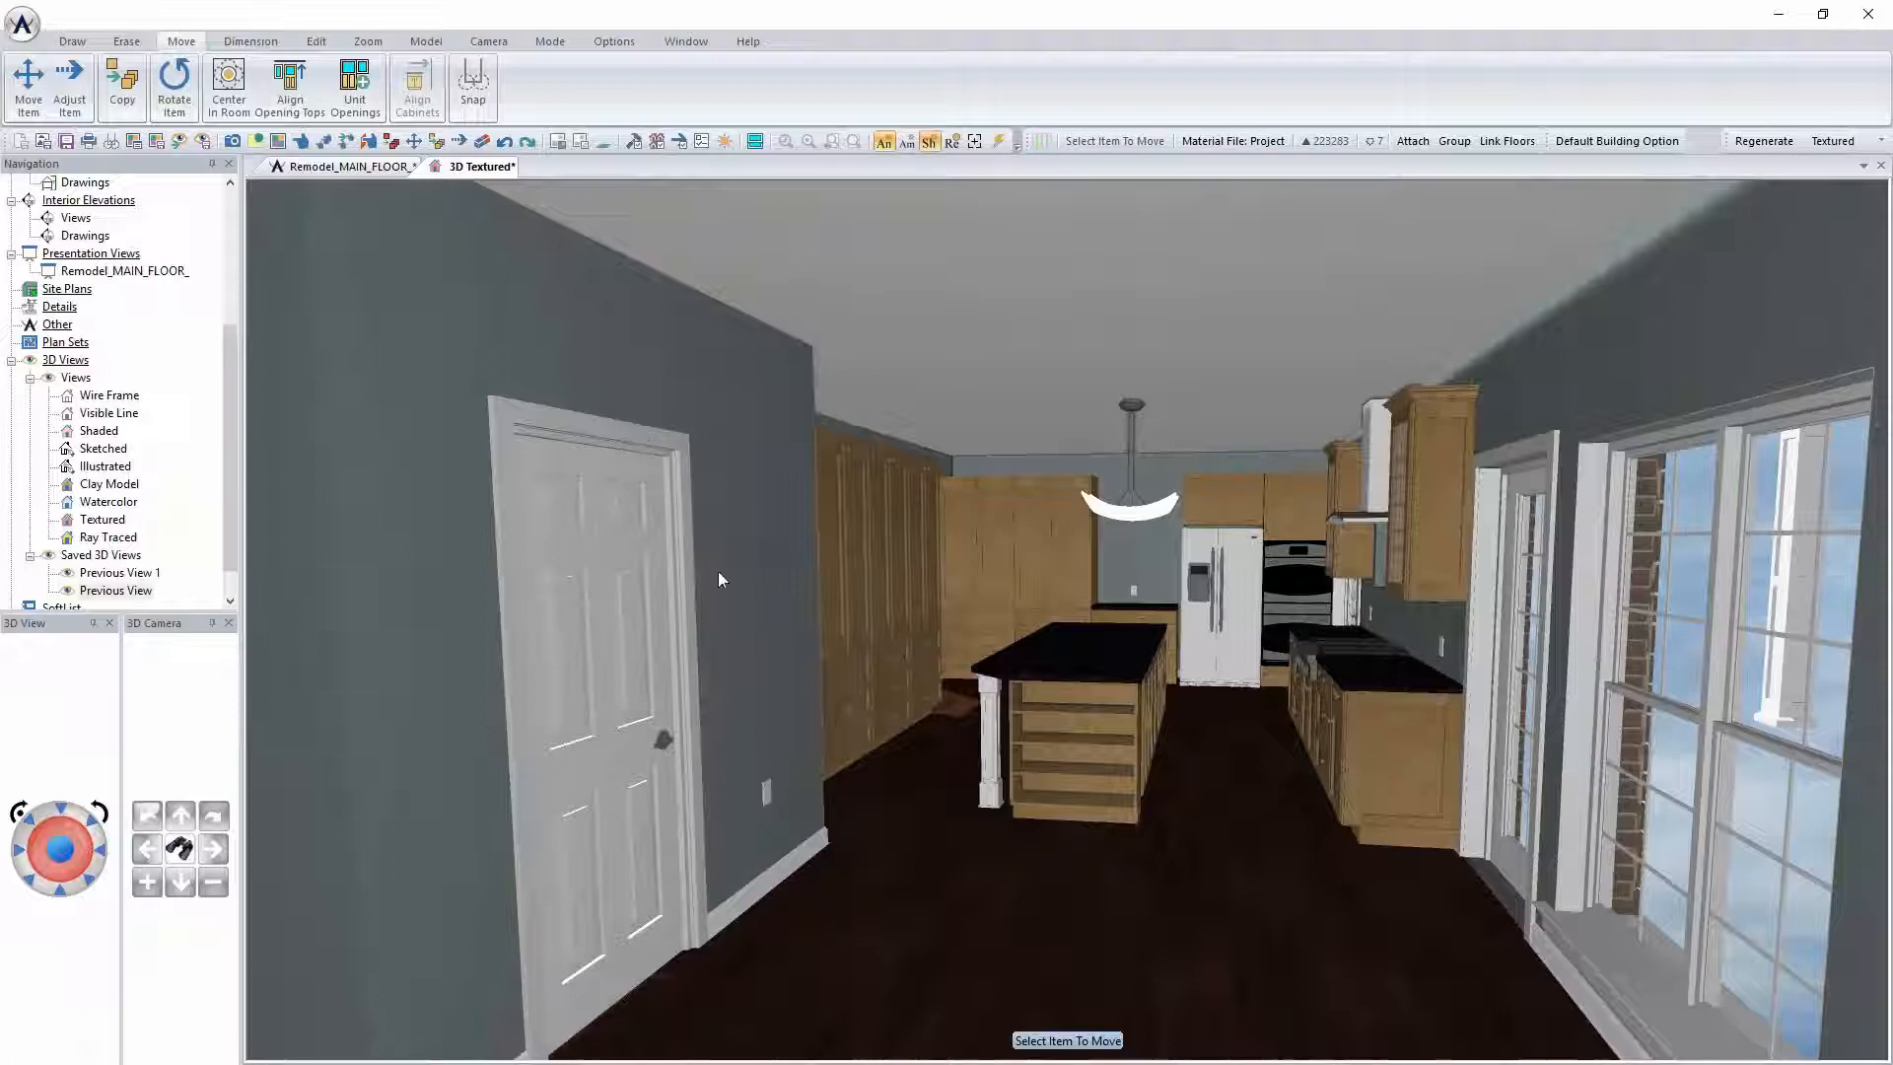
Set the finish of the tall cabinet run along the interior side wall to Painted
{"action": "right_click", "coordinate": [873, 560]}
{"action": "left_click", "coordinate": [917, 609]}
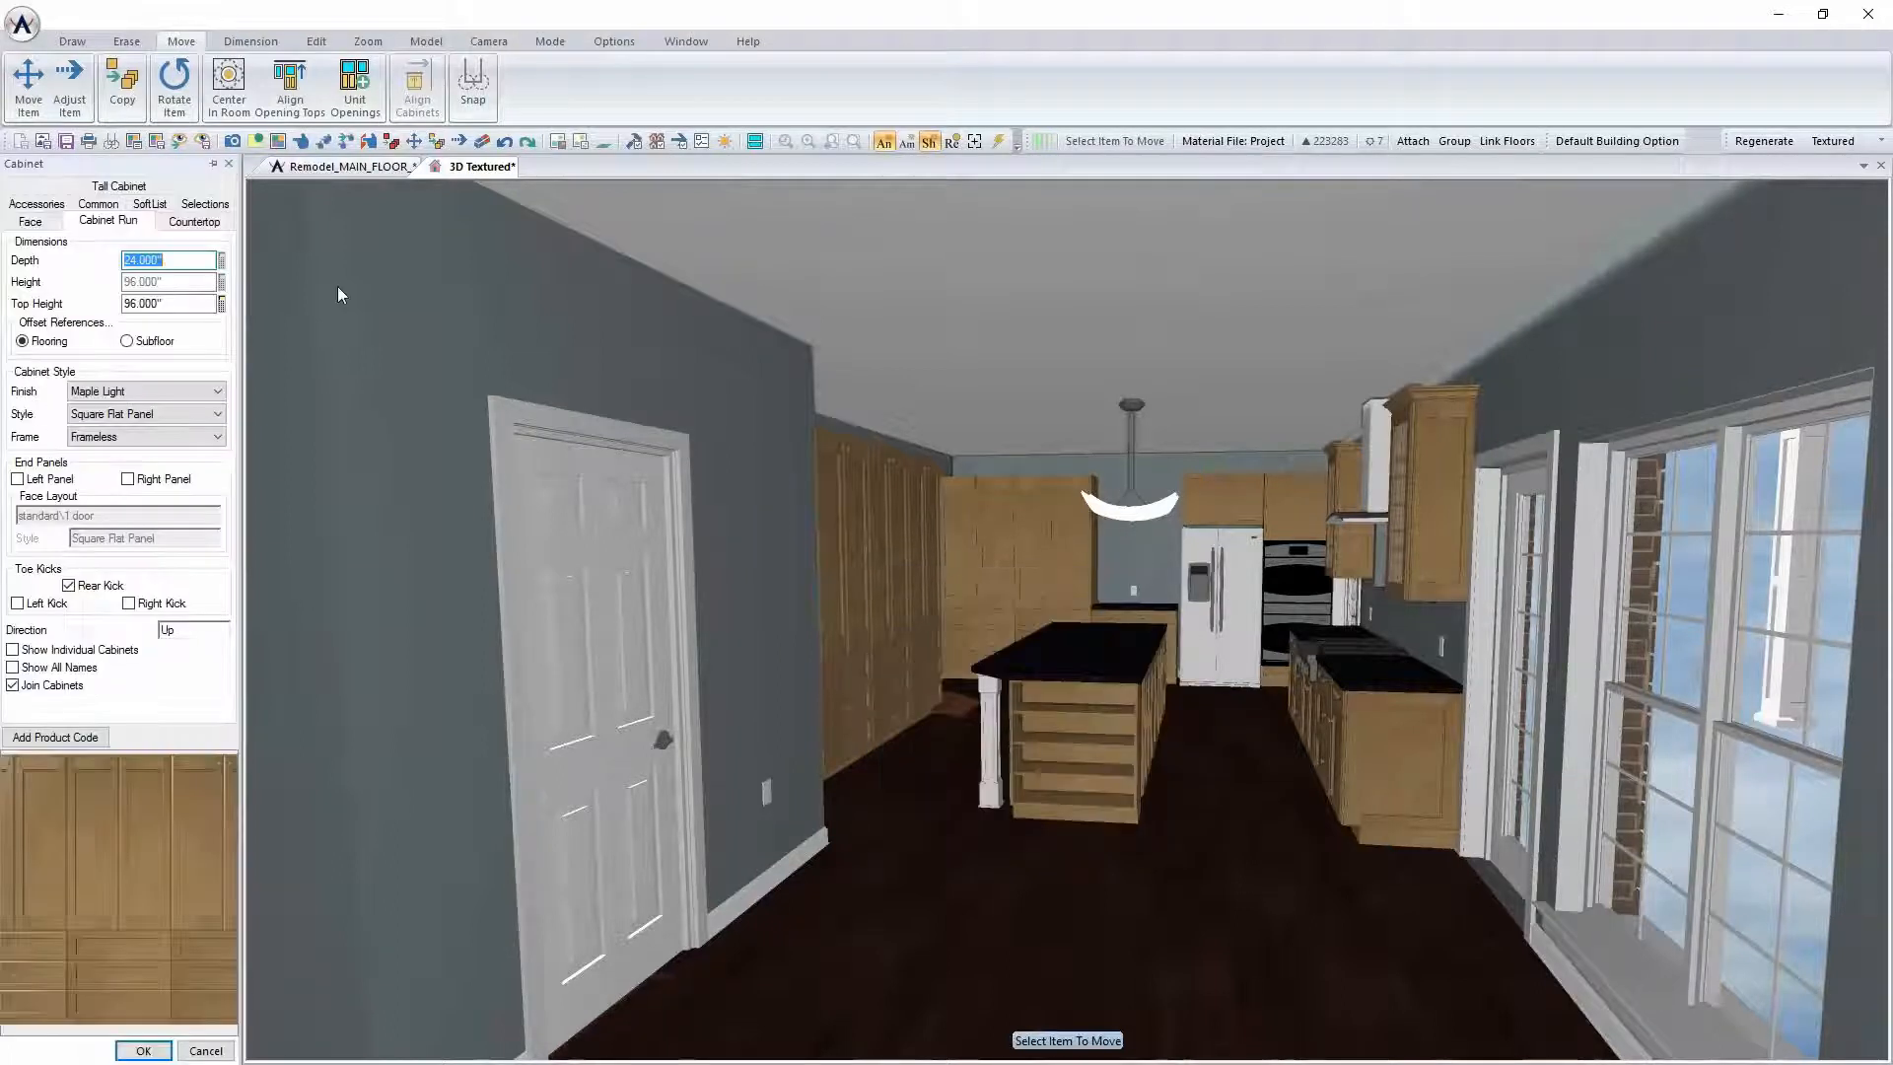
{"action": "left_click", "coordinate": [187, 392]}
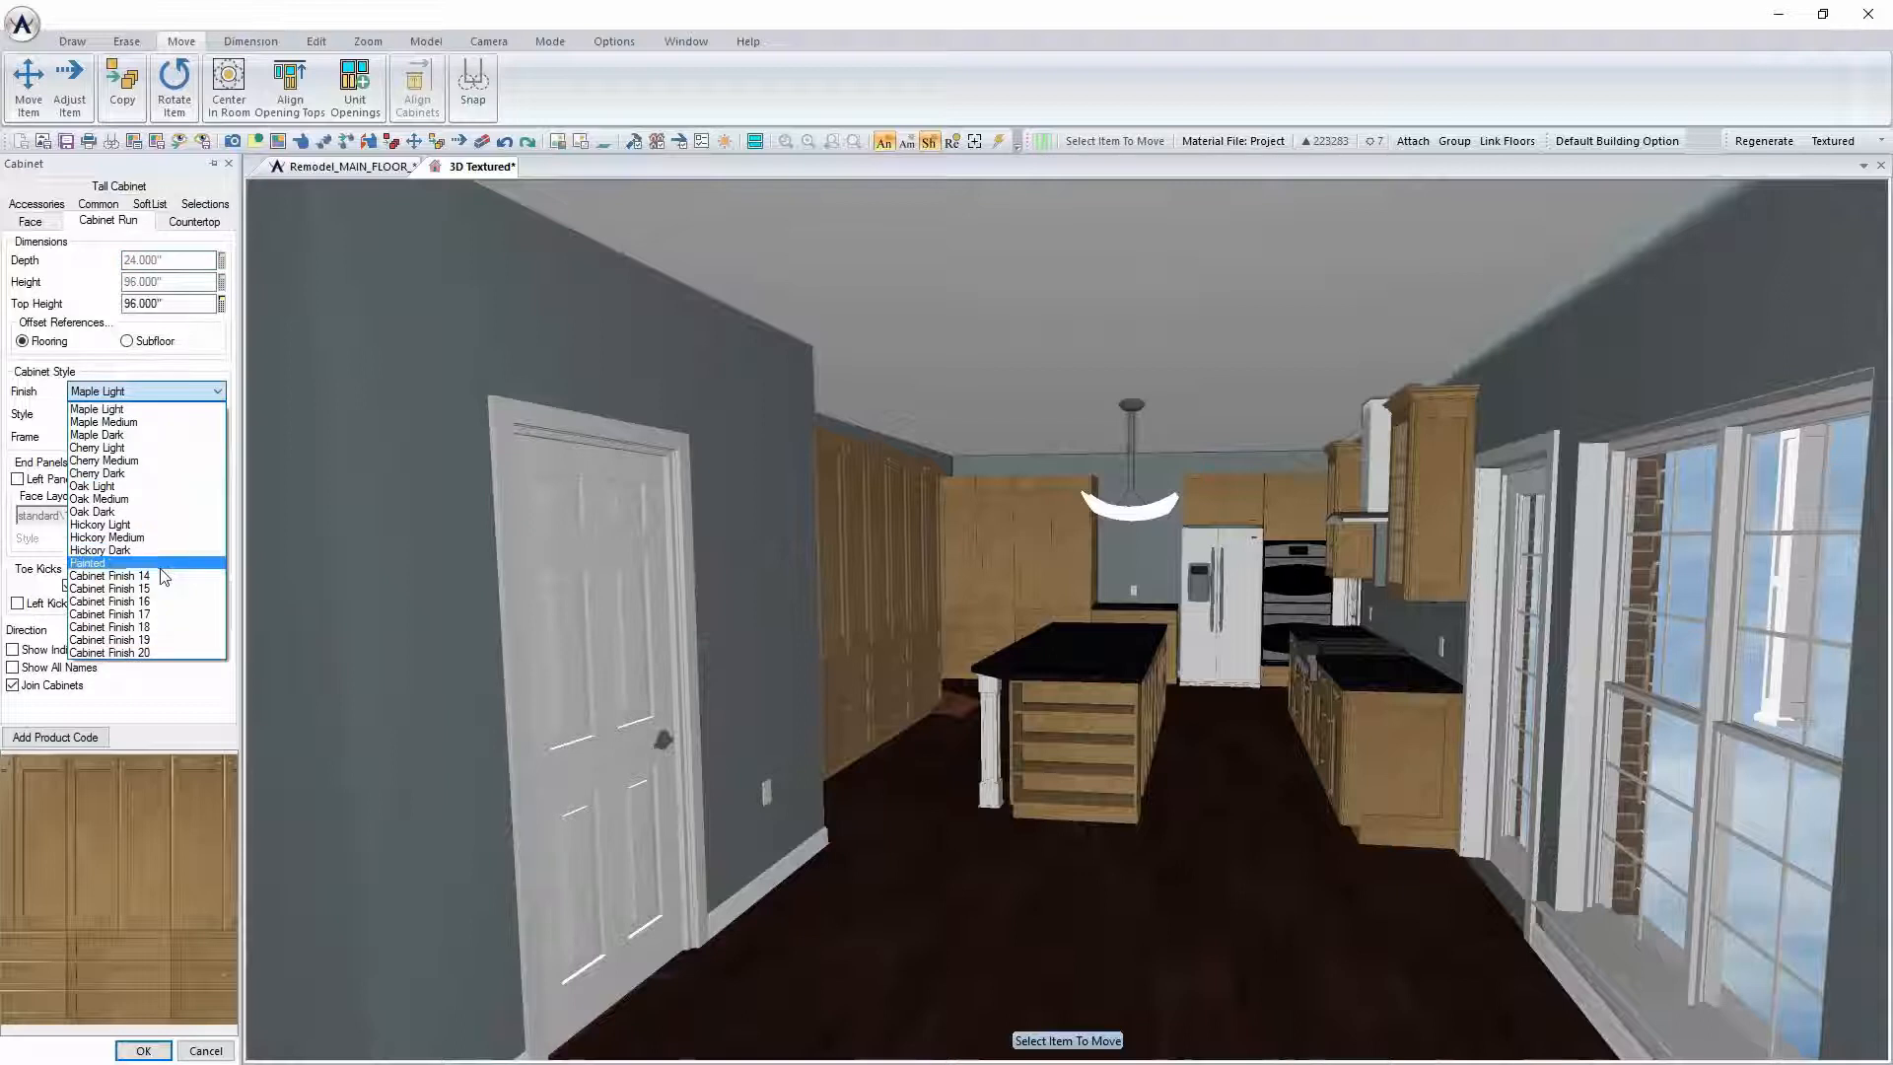
{"action": "left_click", "coordinate": [163, 576]}
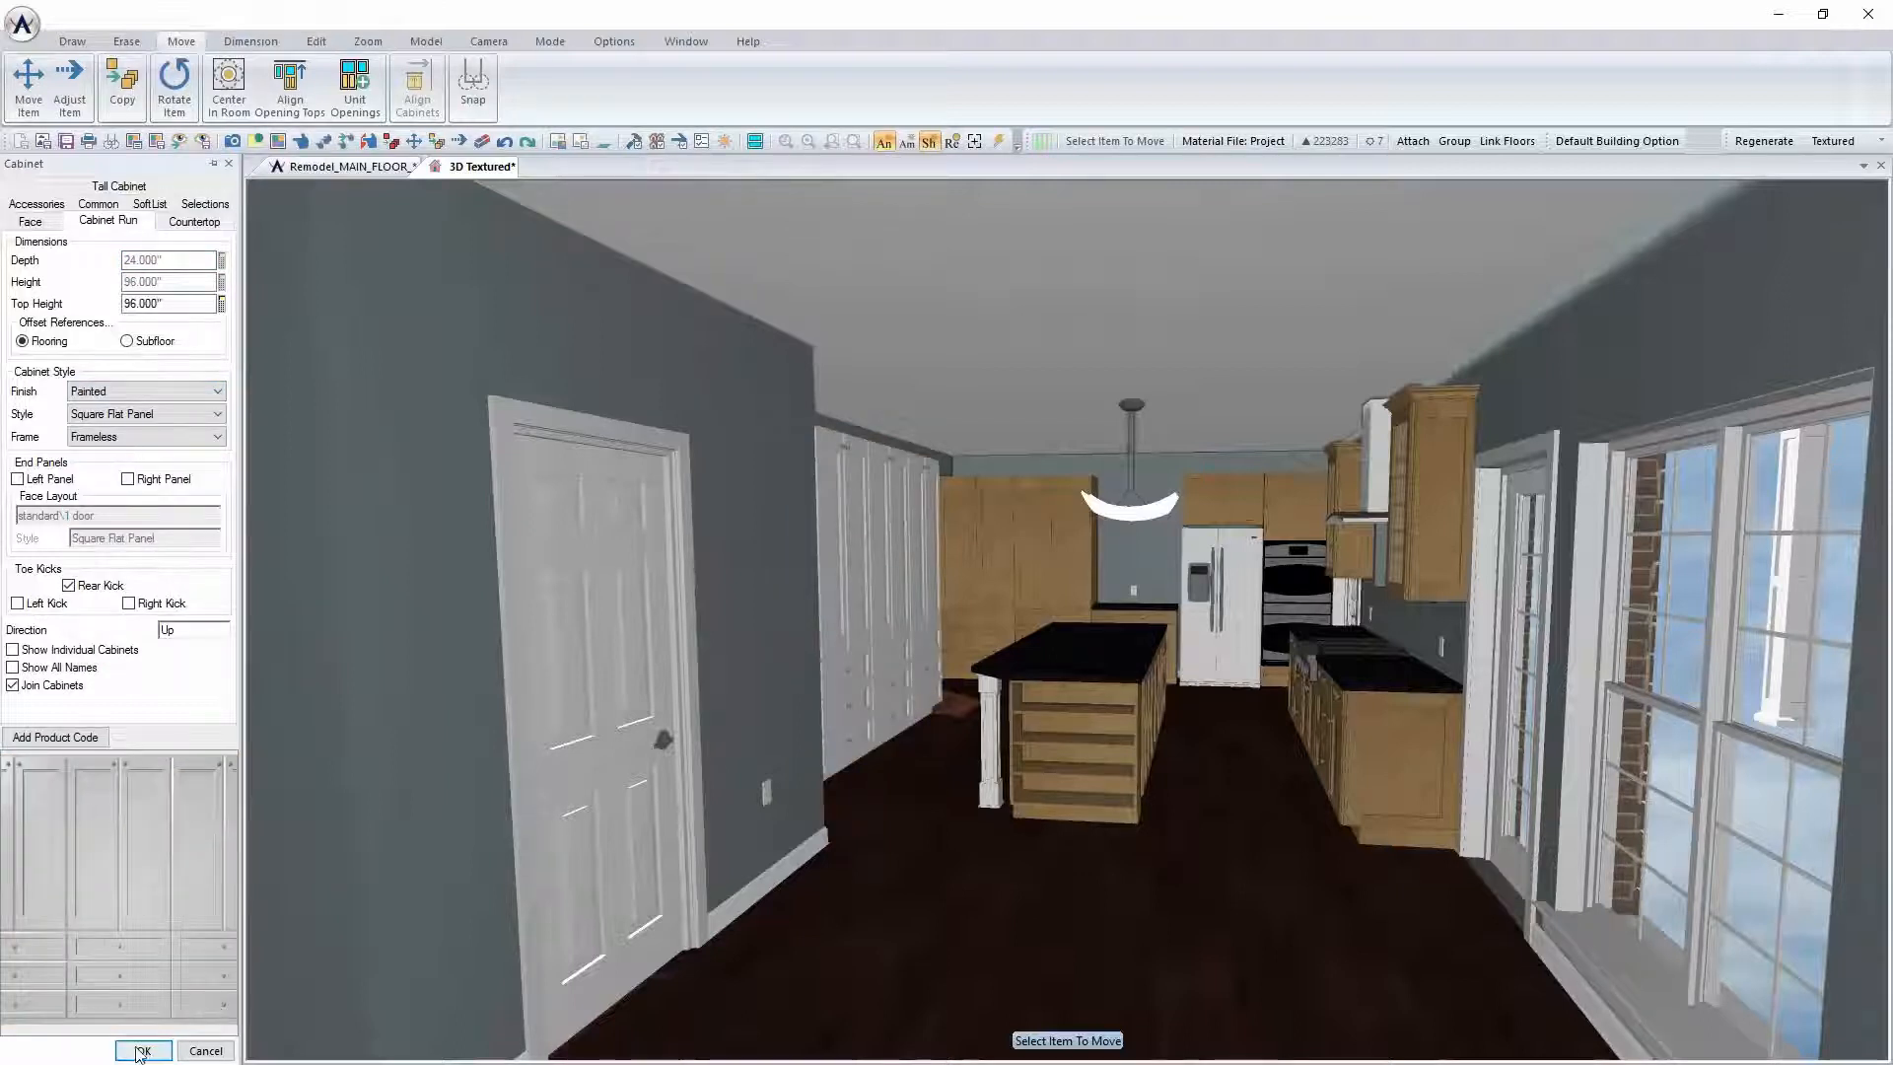
{"action": "left_click", "coordinate": [57, 205]}
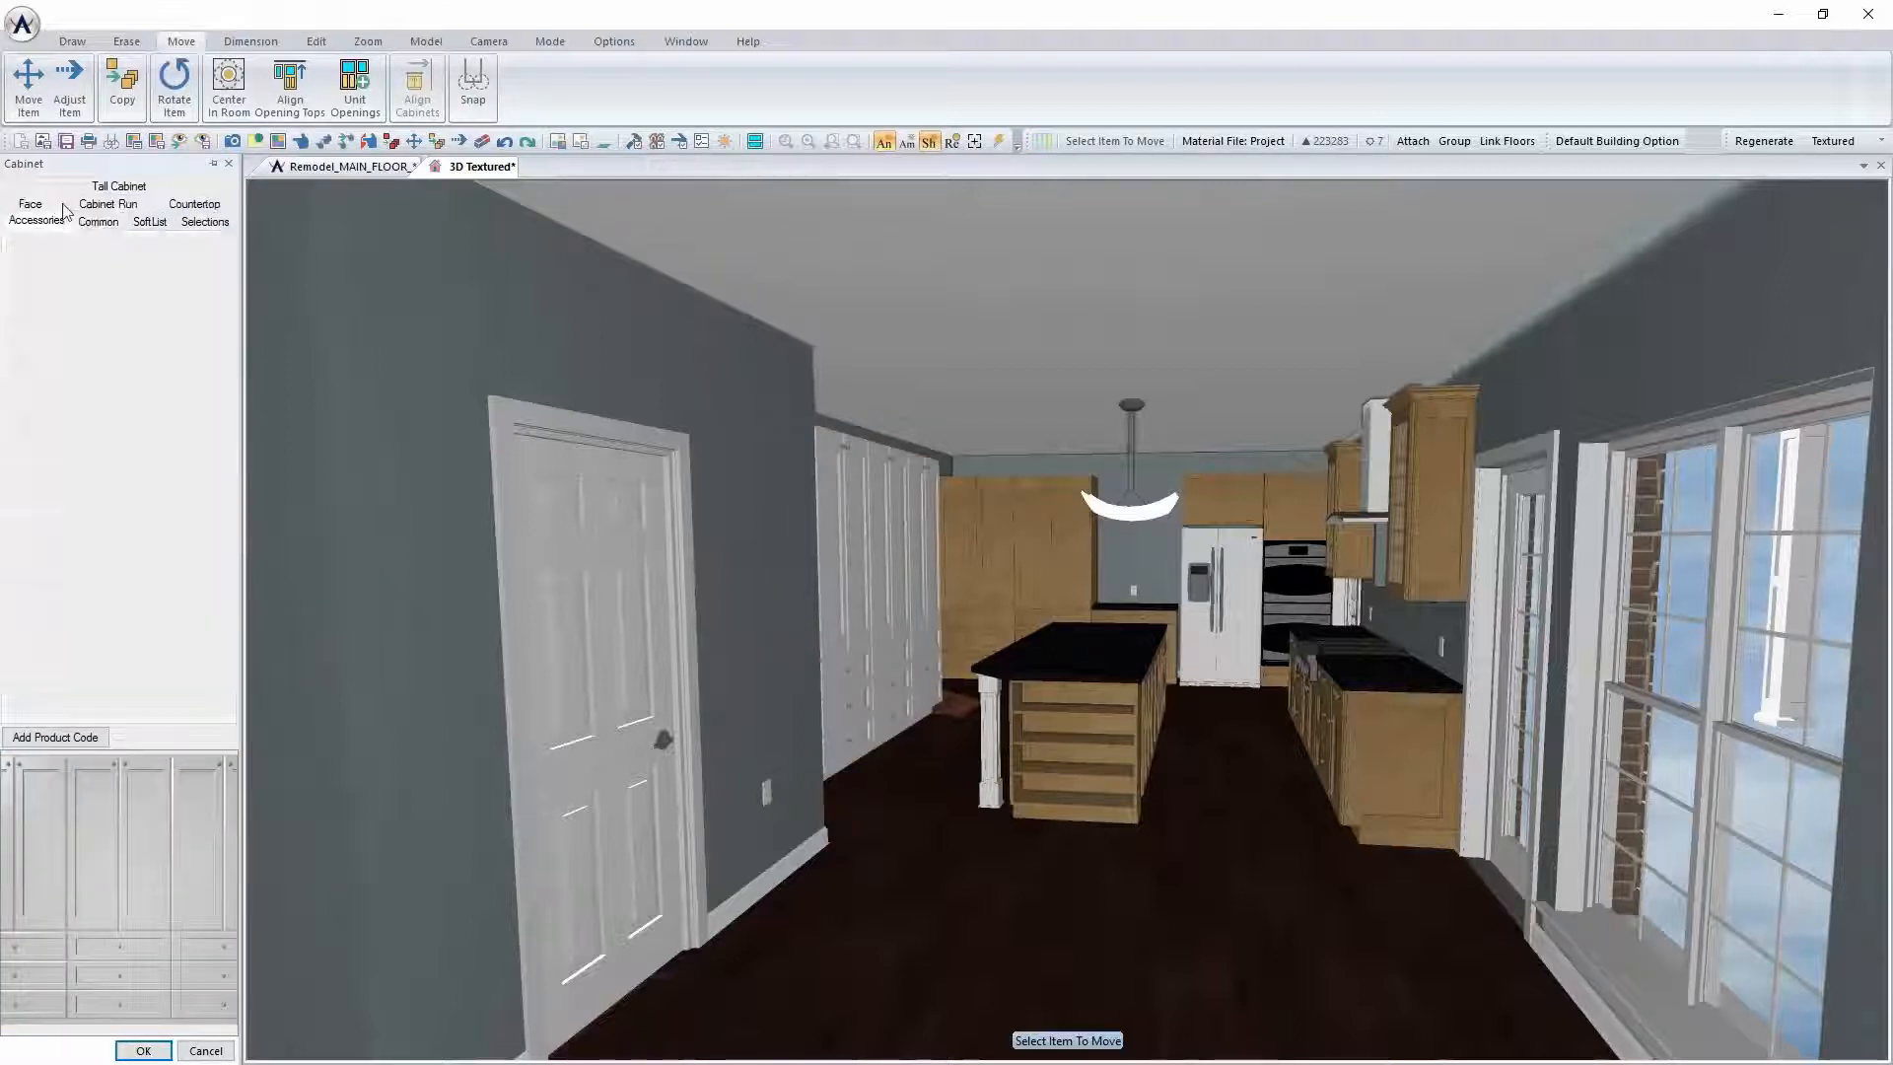
{"action": "left_click", "coordinate": [142, 1050]}
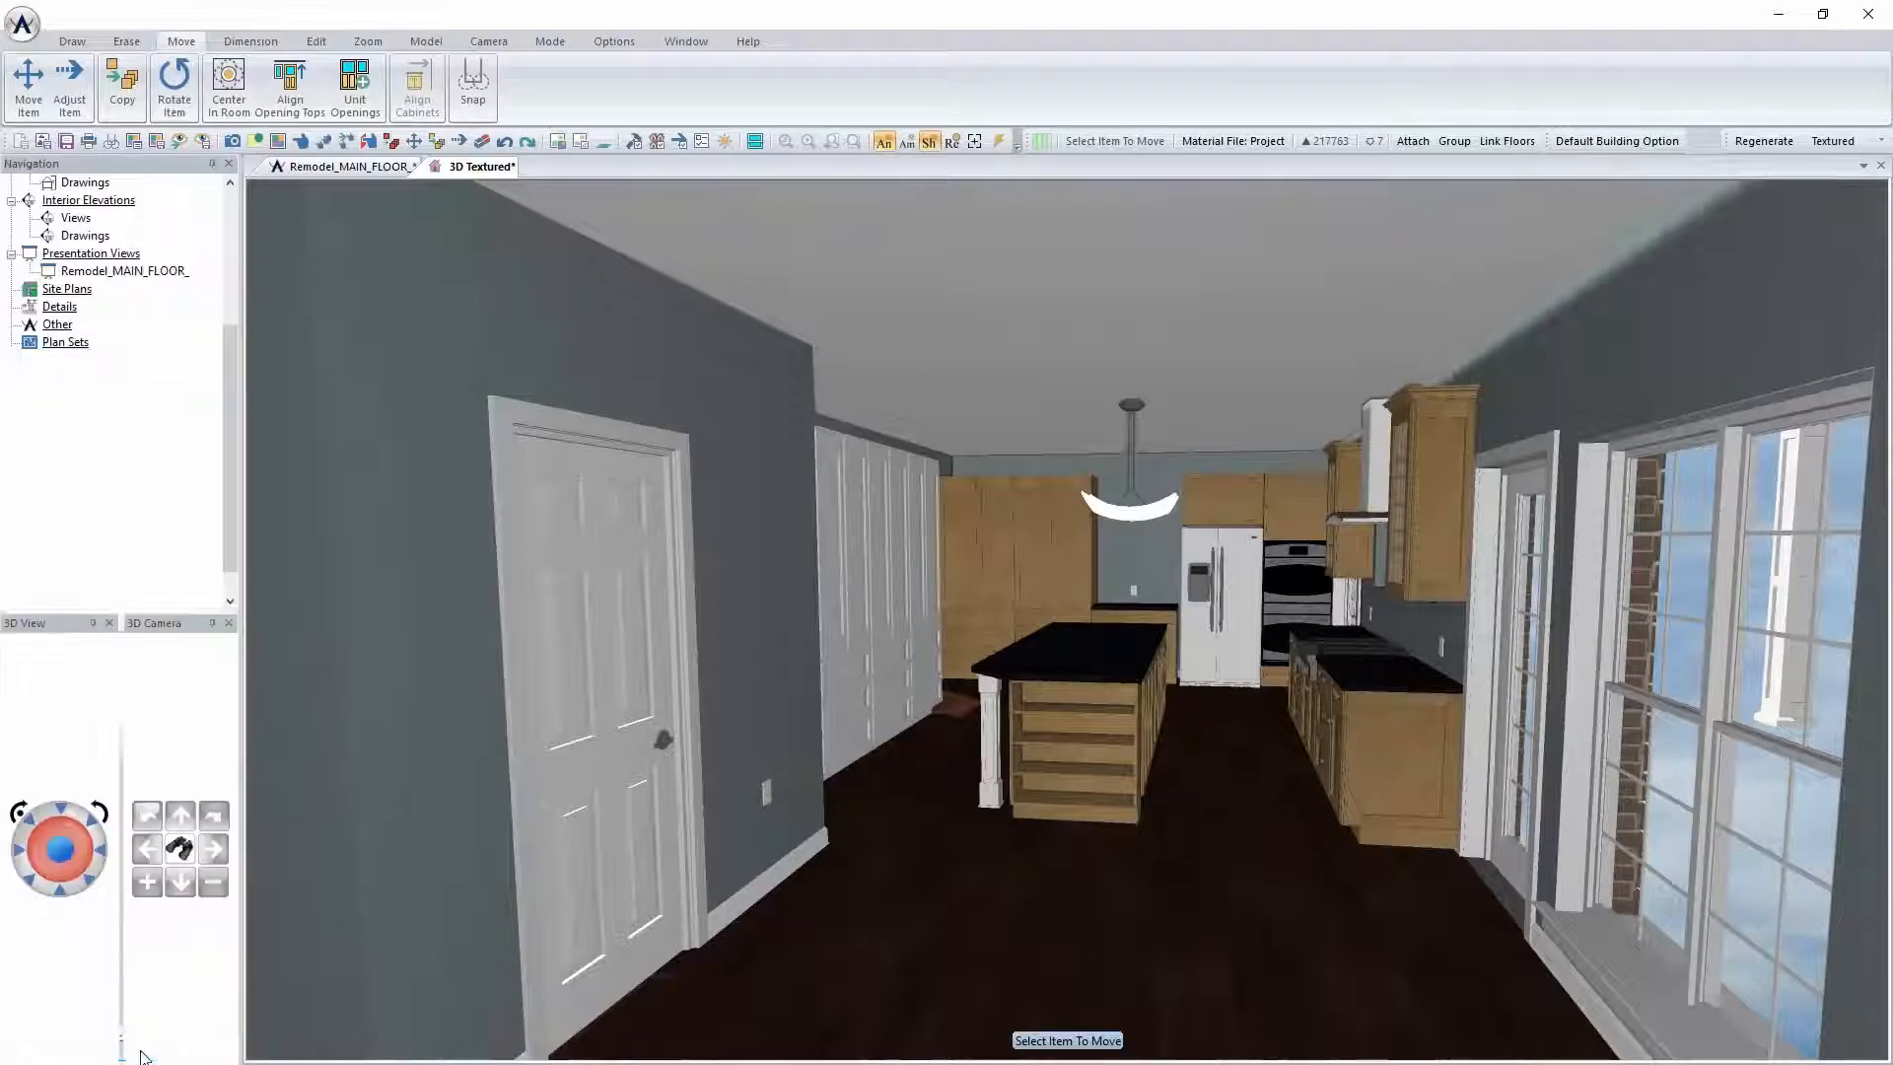
Repeat the Painted finish edit on the far wall's tall, over-refrigerator, oven and base cabinets
{"action": "right_click", "coordinate": [1010, 578]}
{"action": "left_click", "coordinate": [1103, 684]}
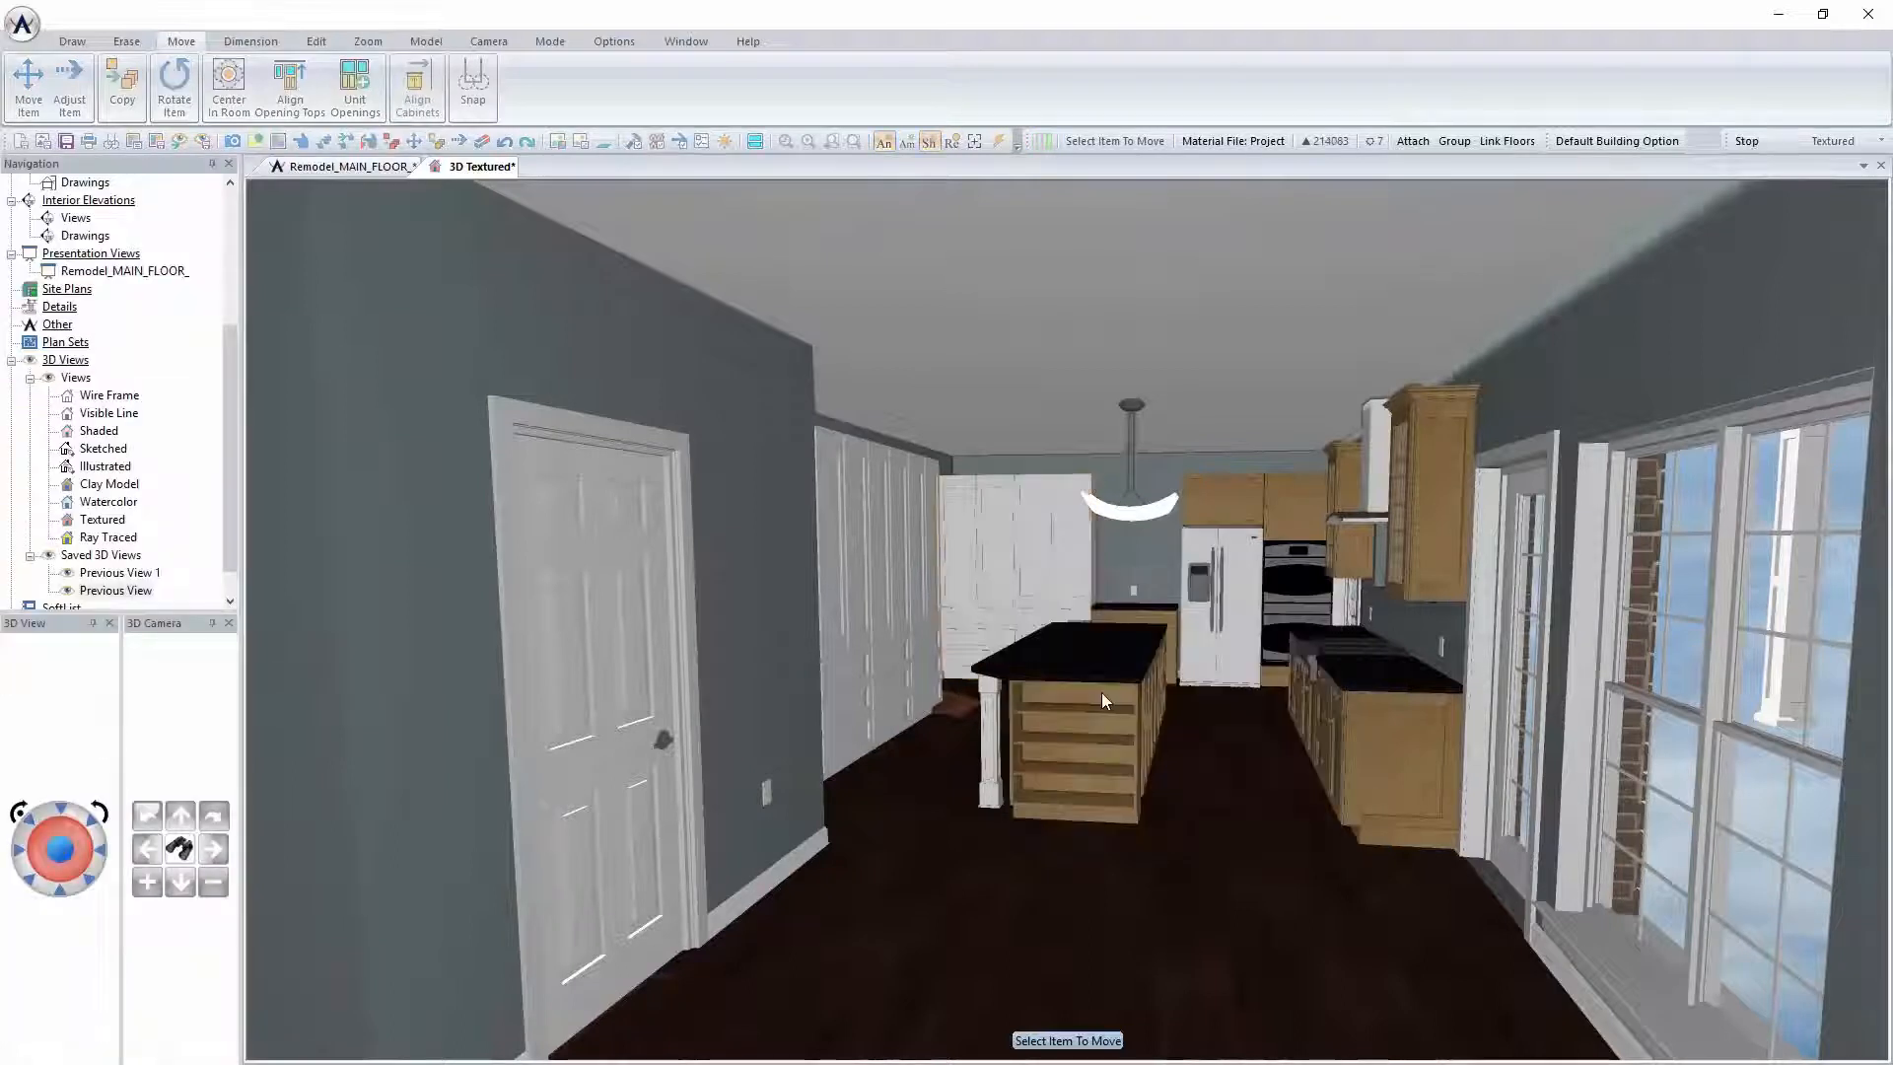
{"action": "right_click", "coordinate": [1250, 501]}
{"action": "left_click", "coordinate": [1321, 605]}
{"action": "right_click", "coordinate": [1301, 517]}
{"action": "left_click", "coordinate": [1378, 627]}
{"action": "right_click", "coordinate": [1163, 618]}
{"action": "left_click", "coordinate": [1202, 721]}
Repeat the Painted finish edit on the two wall cabinets flanking the range hood
{"action": "right_click", "coordinate": [1384, 562]}
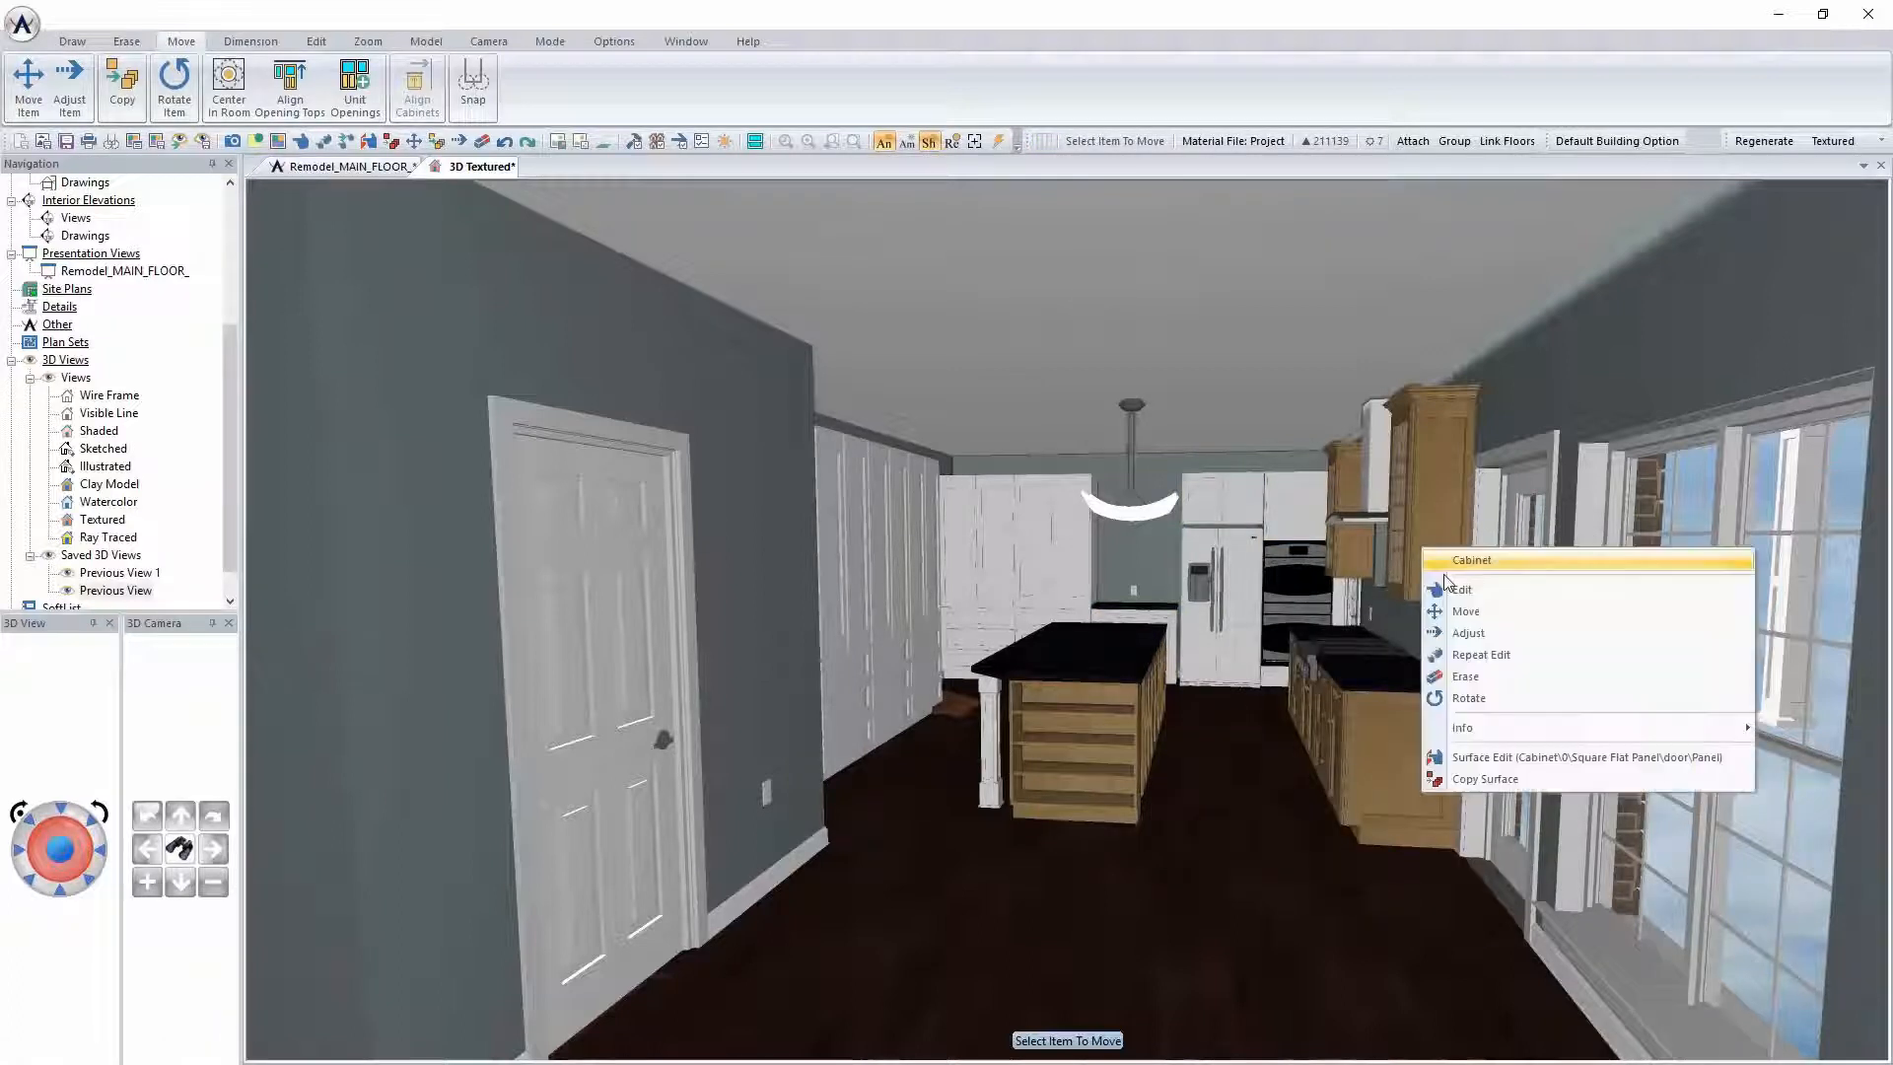
{"action": "left_click", "coordinate": [1459, 655]}
{"action": "right_click", "coordinate": [1354, 569]}
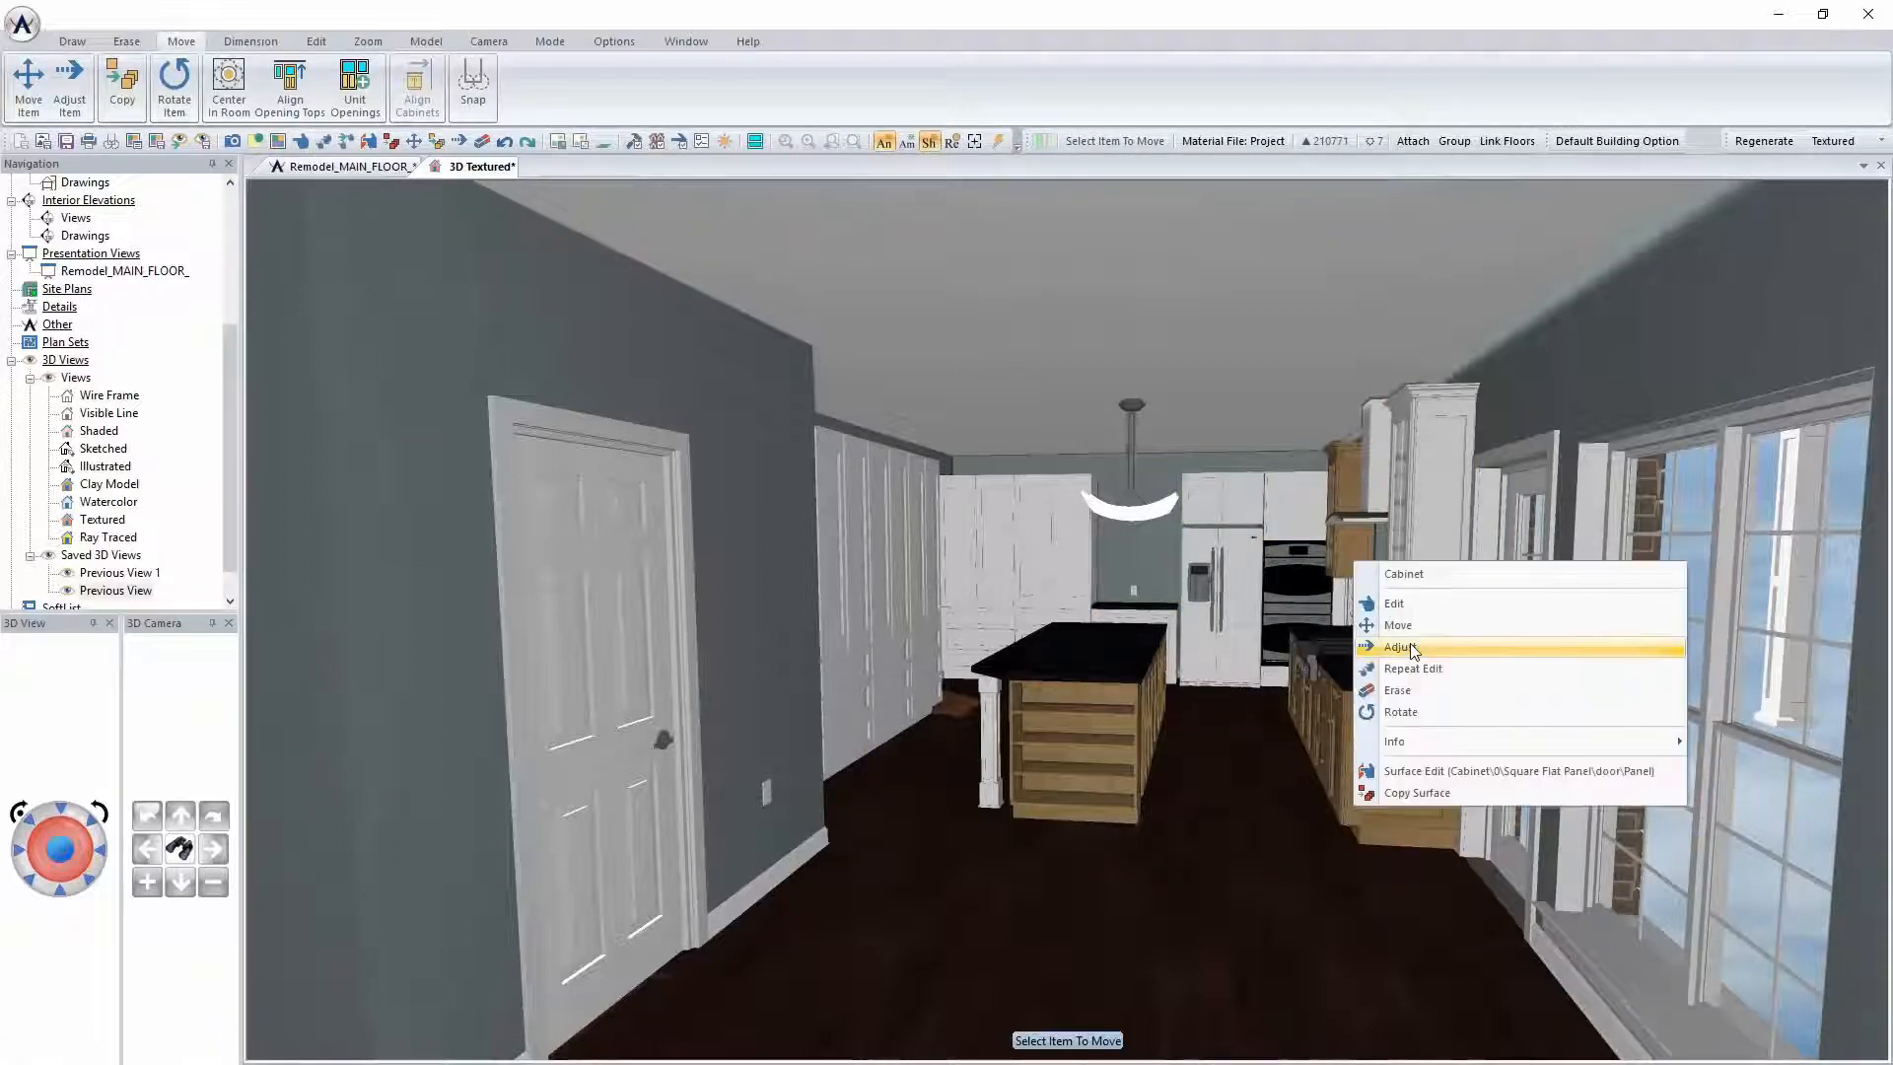
{"action": "left_click", "coordinate": [1420, 662]}
Repeat the Painted finish edit on the base cabinets along the cooktop wall
{"action": "right_click", "coordinate": [1391, 731]}
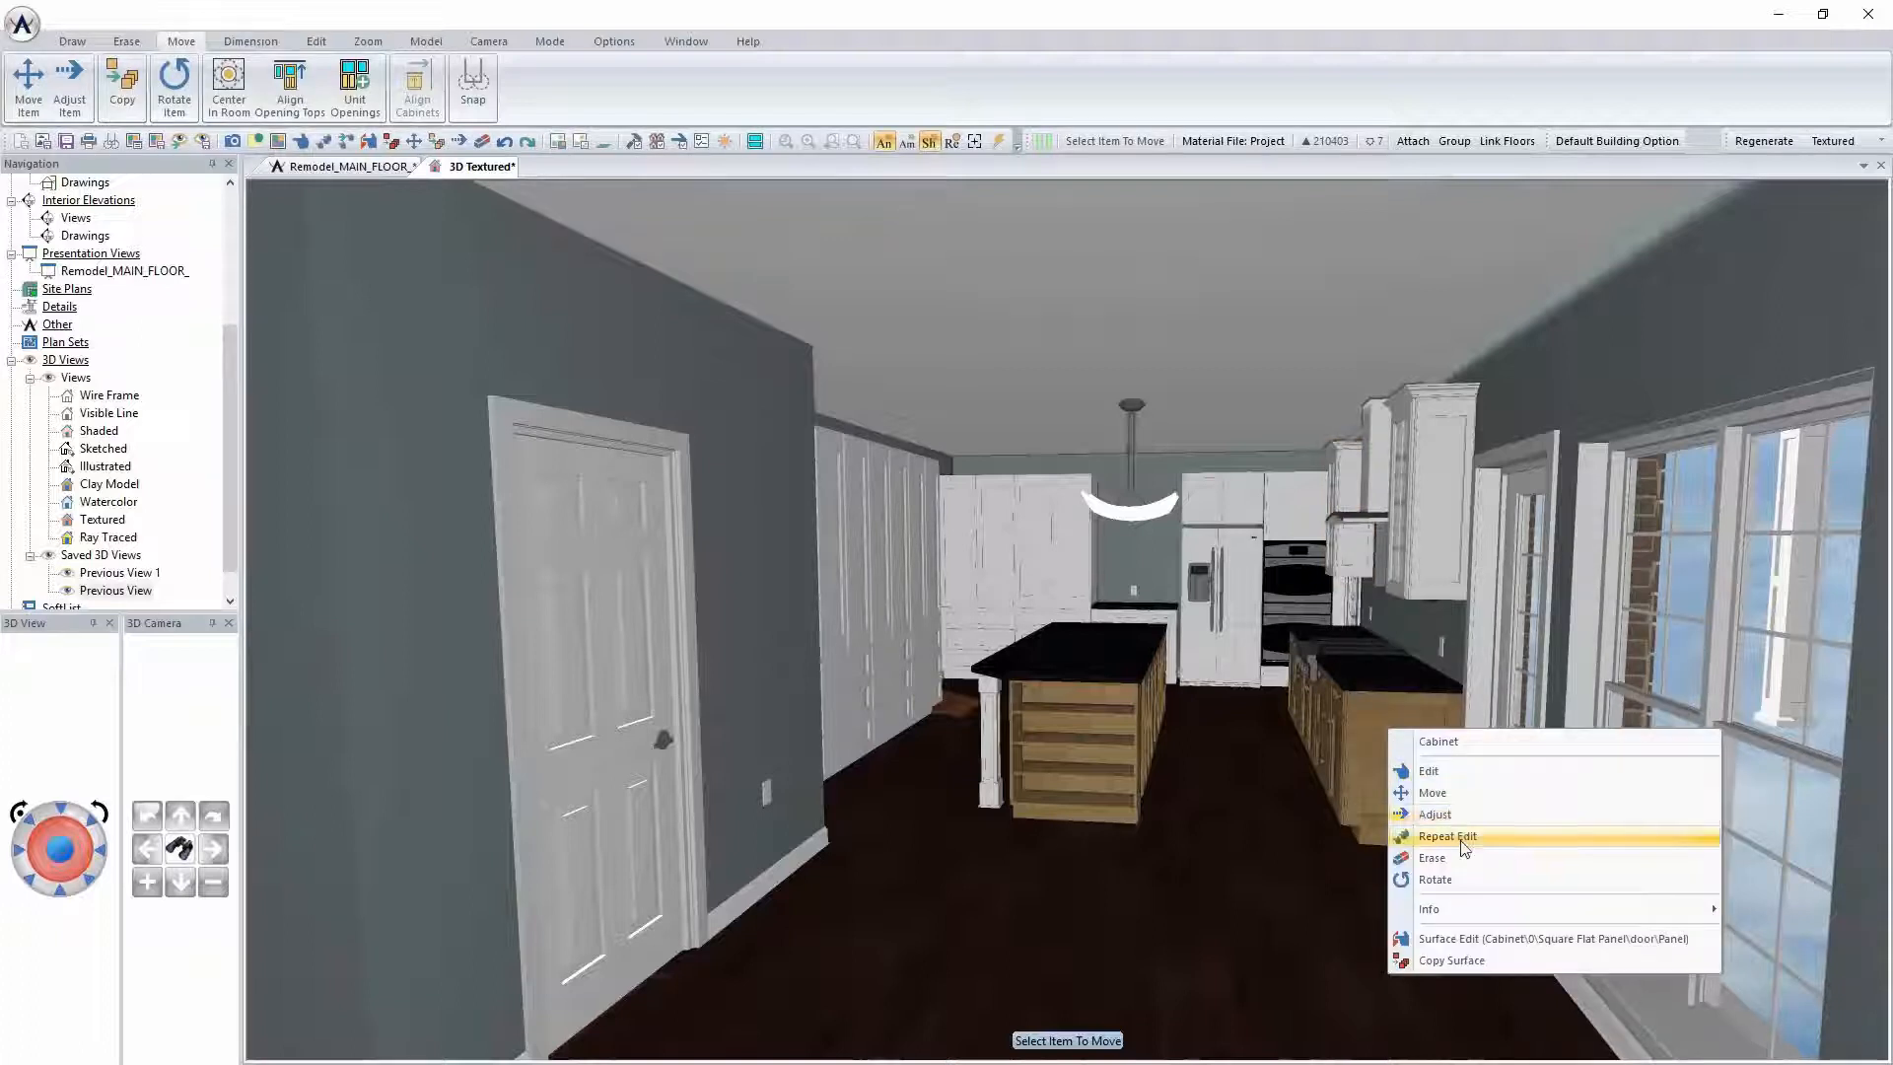
{"action": "left_click", "coordinate": [1425, 836]}
{"action": "middle_click_drag", "start_coordinate": [1329, 730], "coordinate": [1346, 733]}
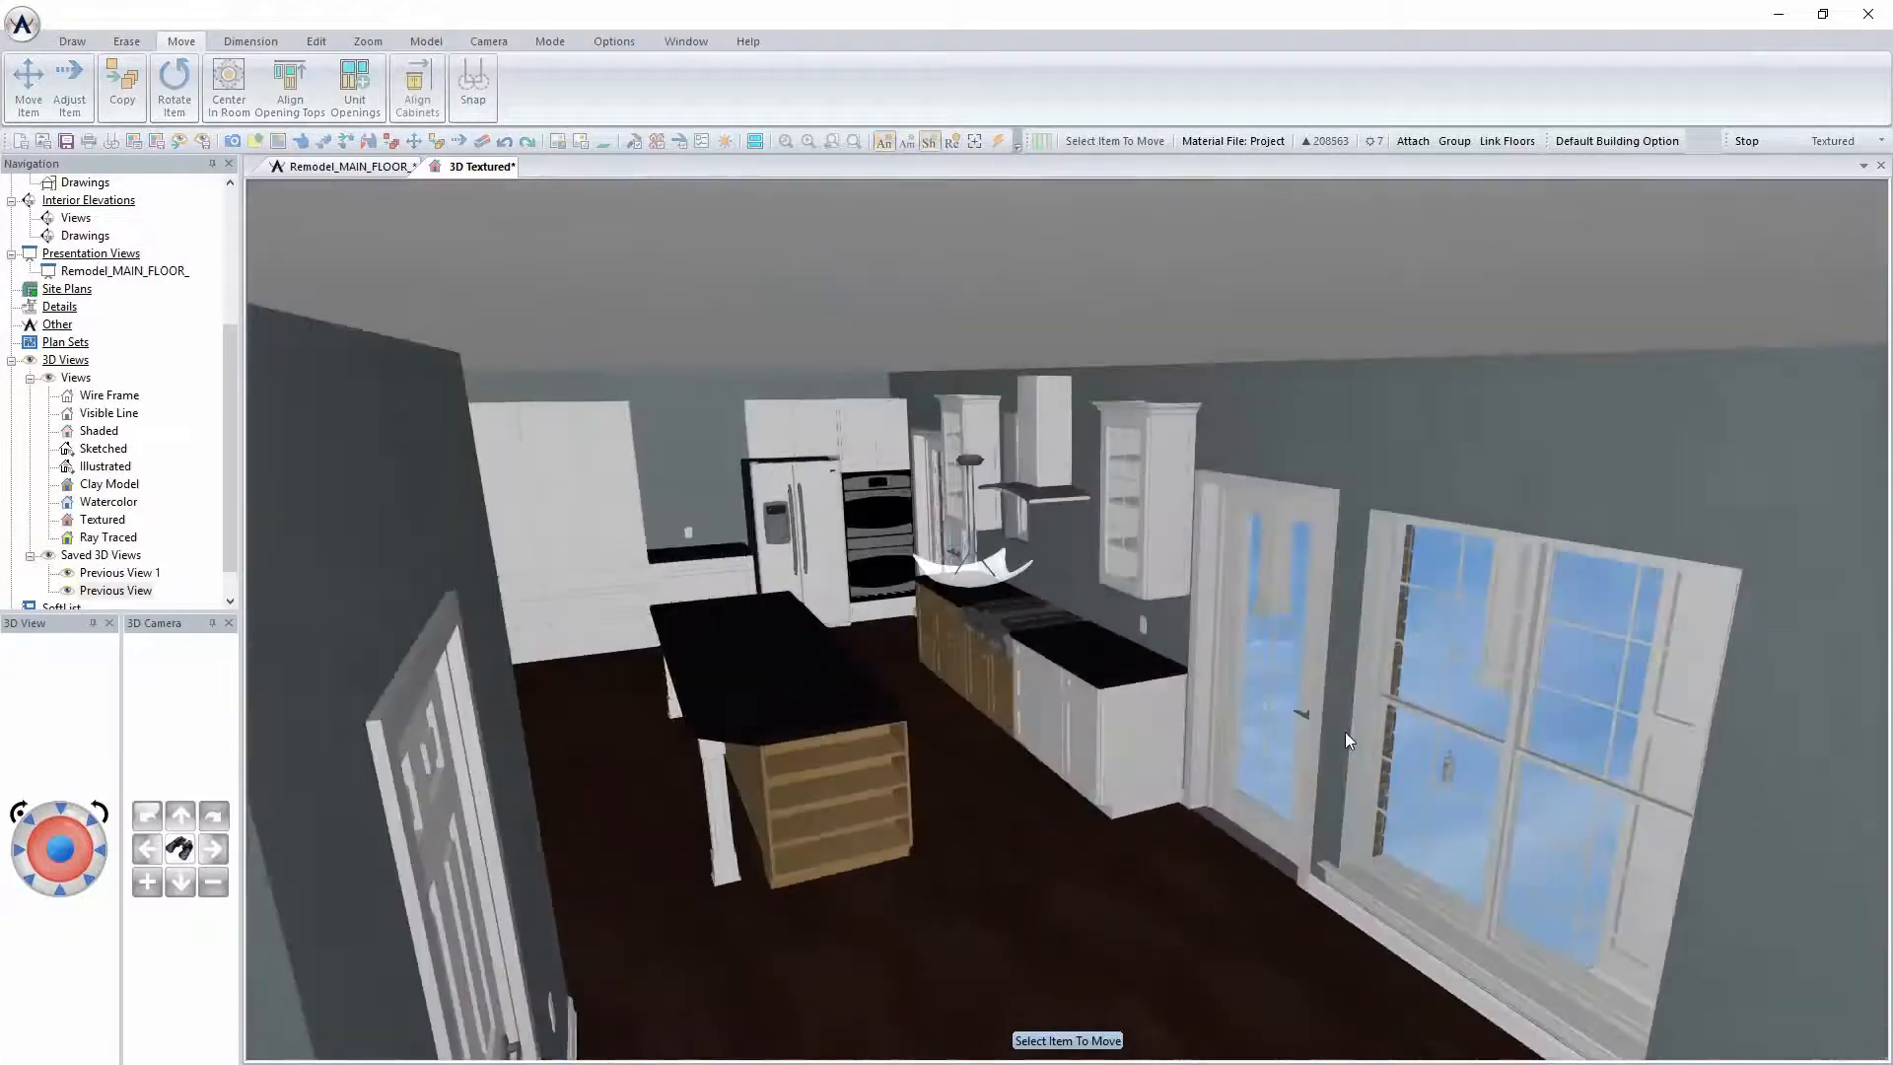
{"action": "right_click", "coordinate": [990, 679]}
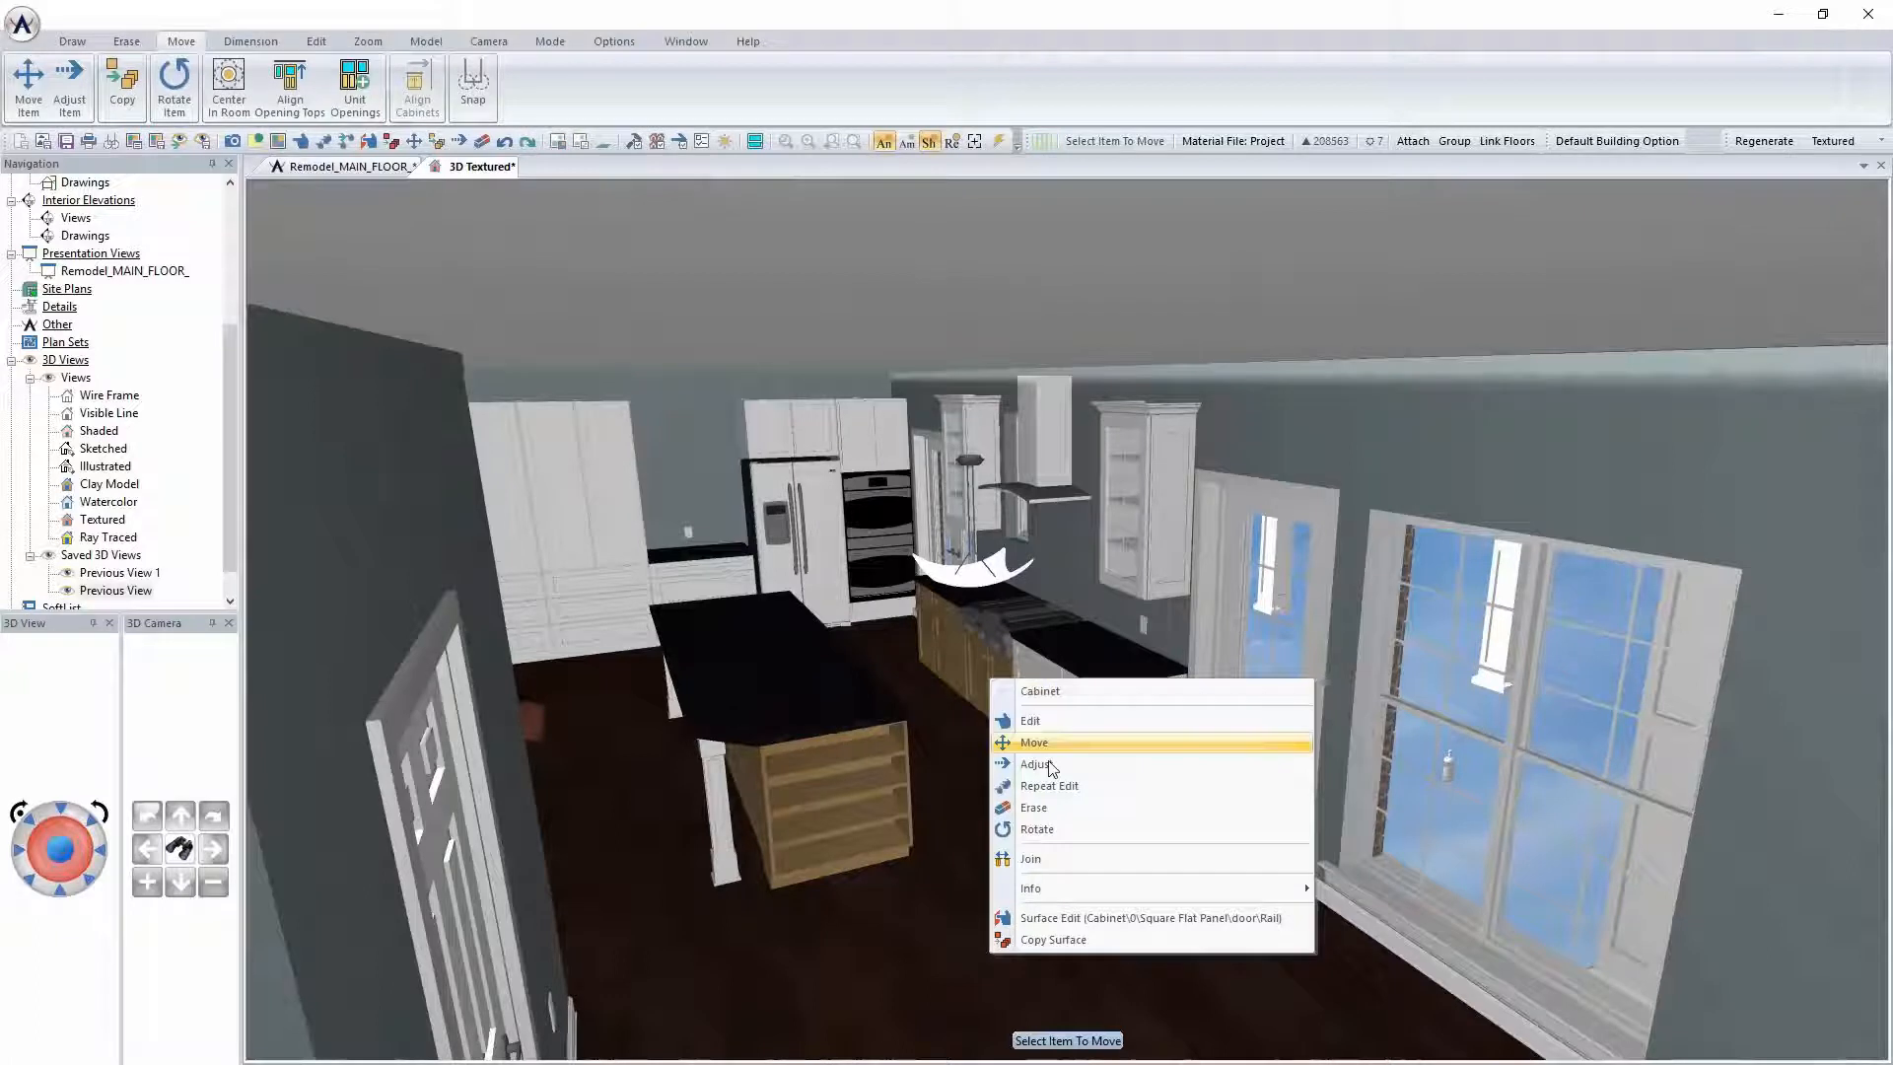
{"action": "left_click", "coordinate": [1057, 786]}
{"action": "right_click", "coordinate": [952, 655]}
{"action": "left_click", "coordinate": [1041, 760]}
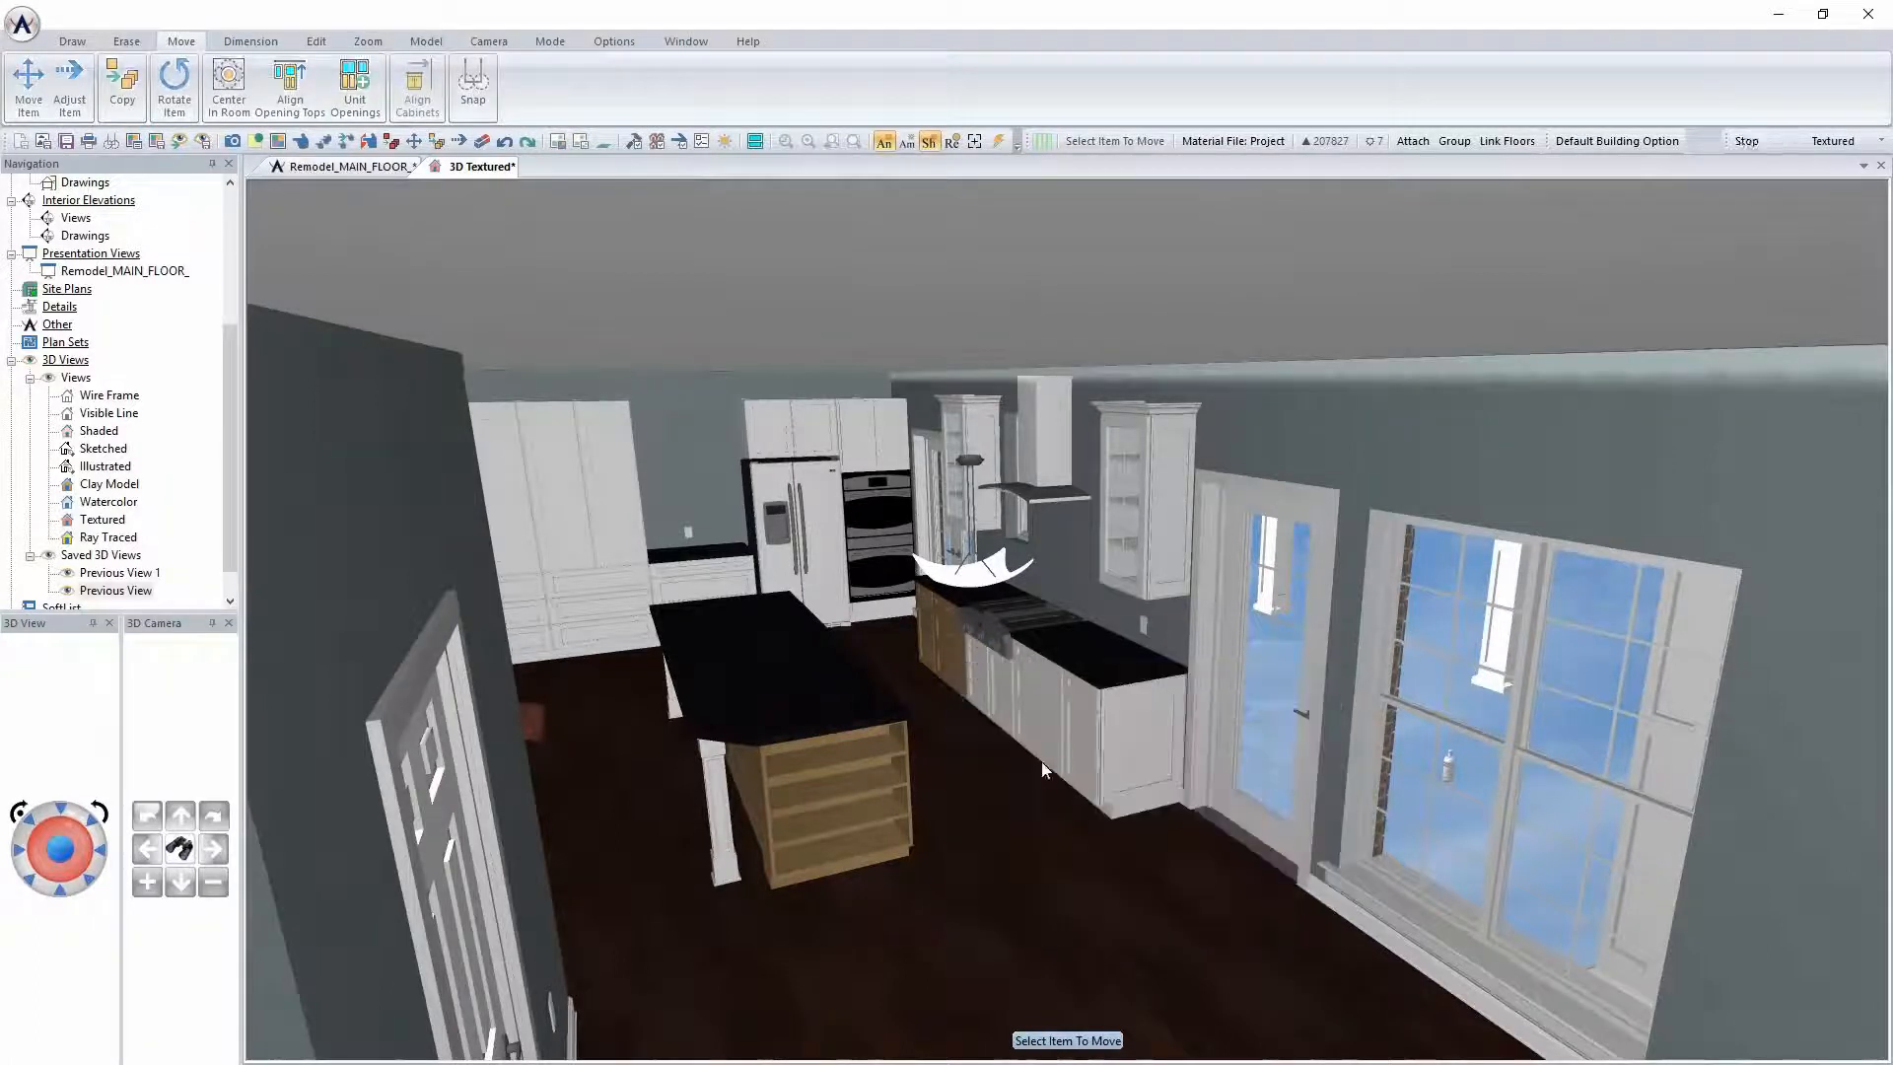
Repeat the Painted finish edit on the island's open-shelf end cabinet and its row of door cabinets
{"action": "right_click", "coordinate": [902, 783]}
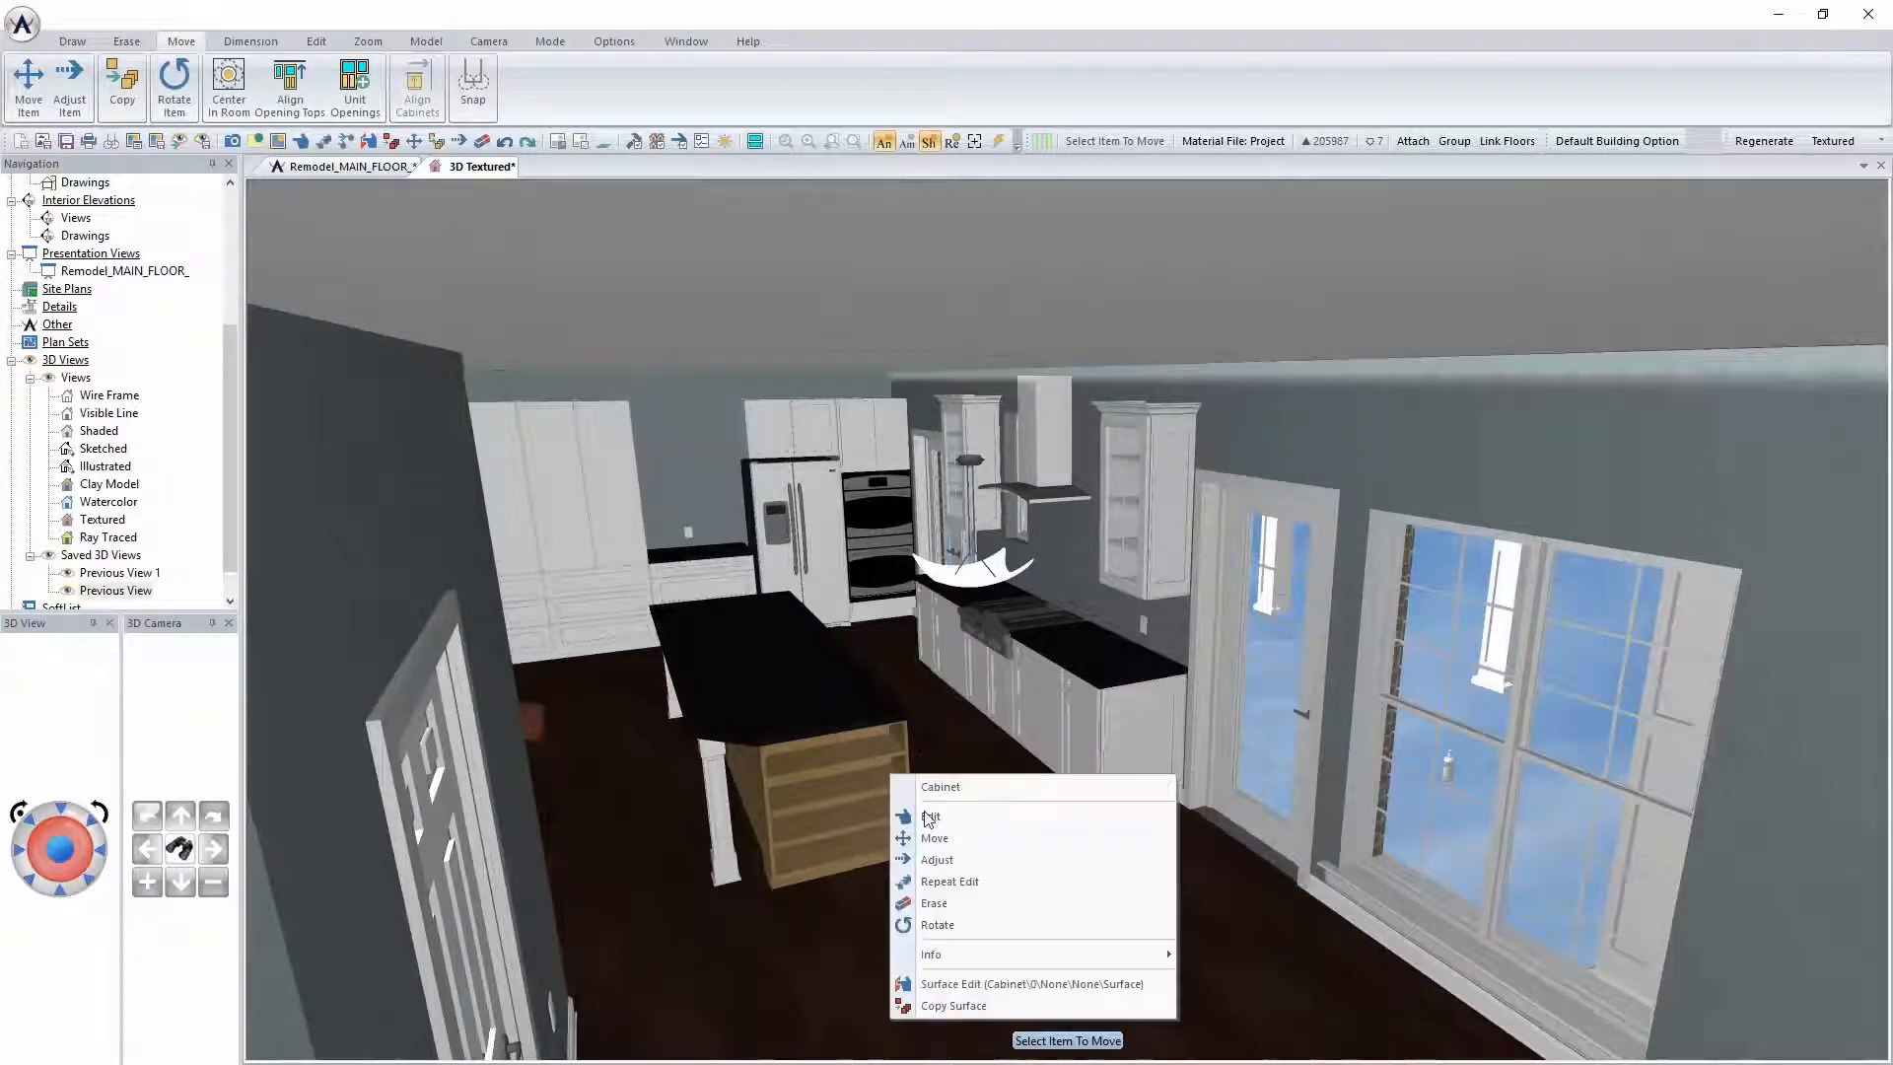
{"action": "left_click", "coordinate": [951, 872]}
{"action": "middle_click_drag", "start_coordinate": [873, 838], "coordinate": [852, 836]}
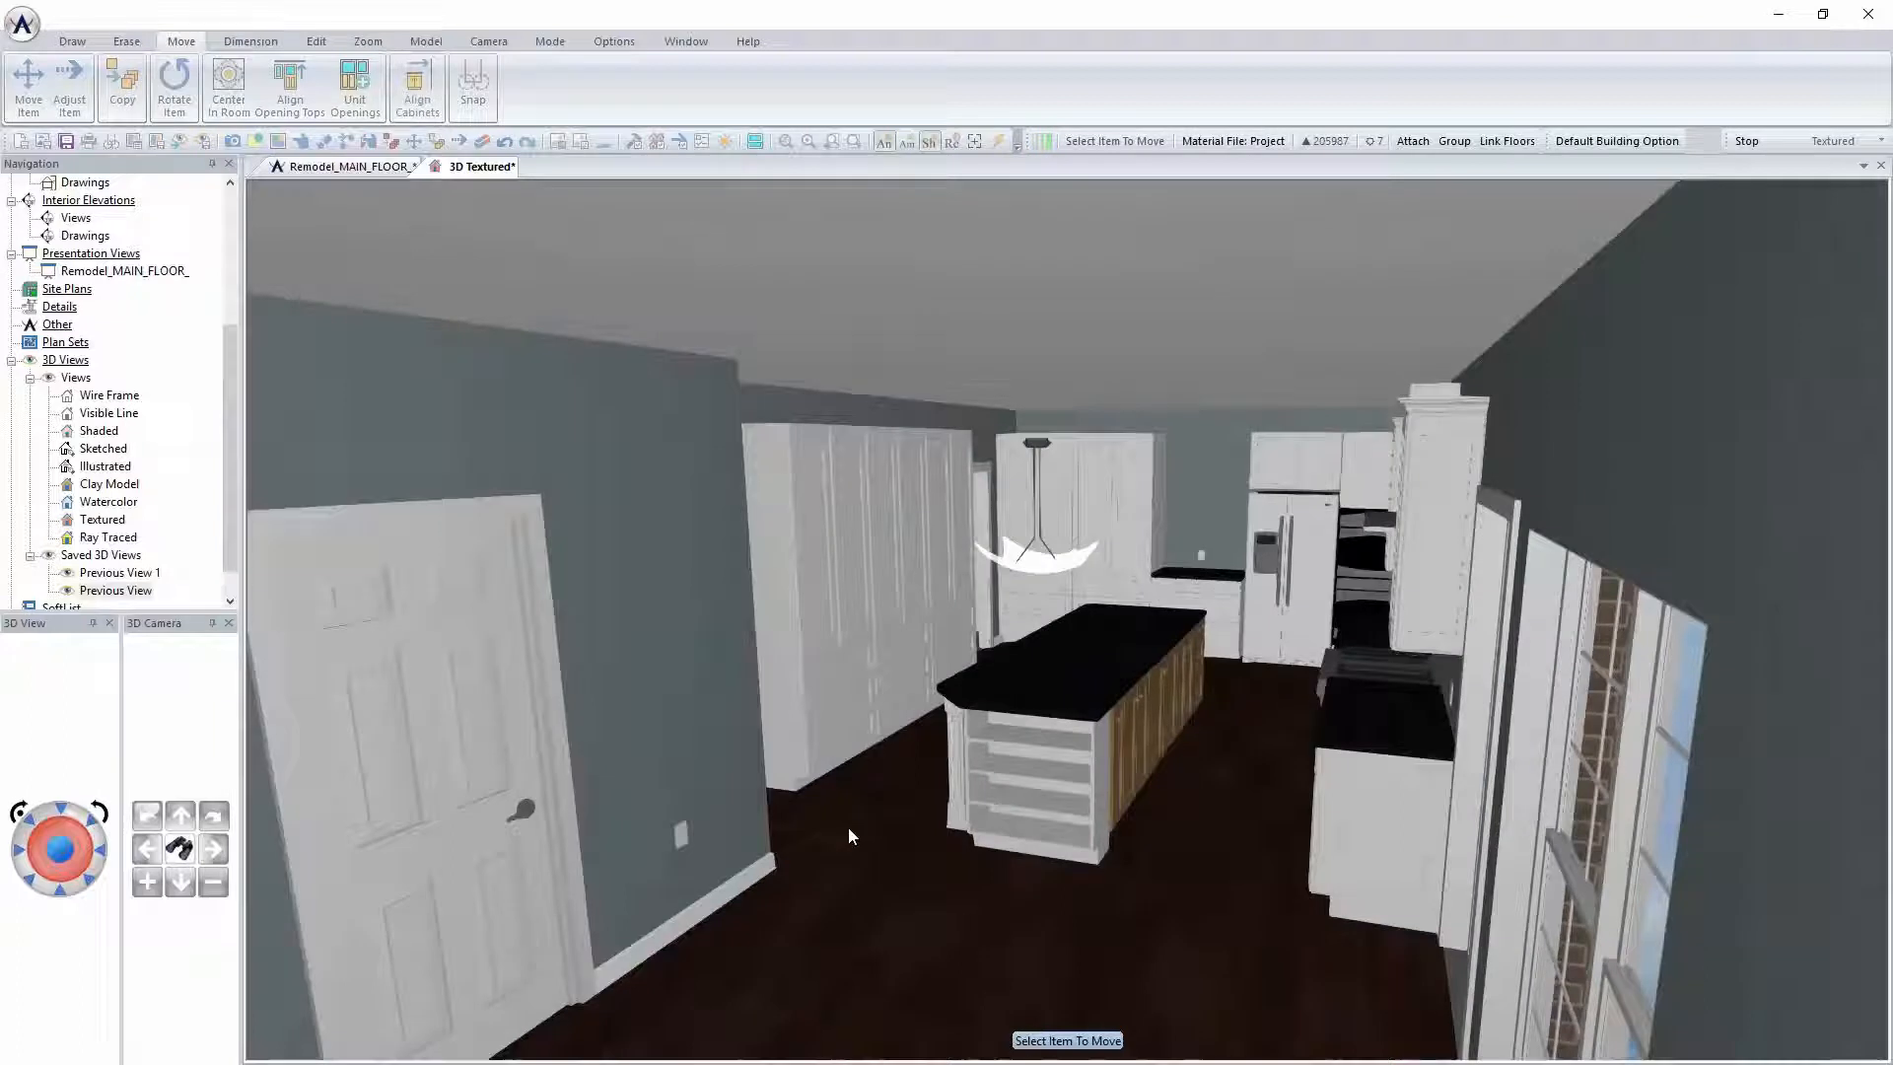
{"action": "right_click", "coordinate": [1156, 743]}
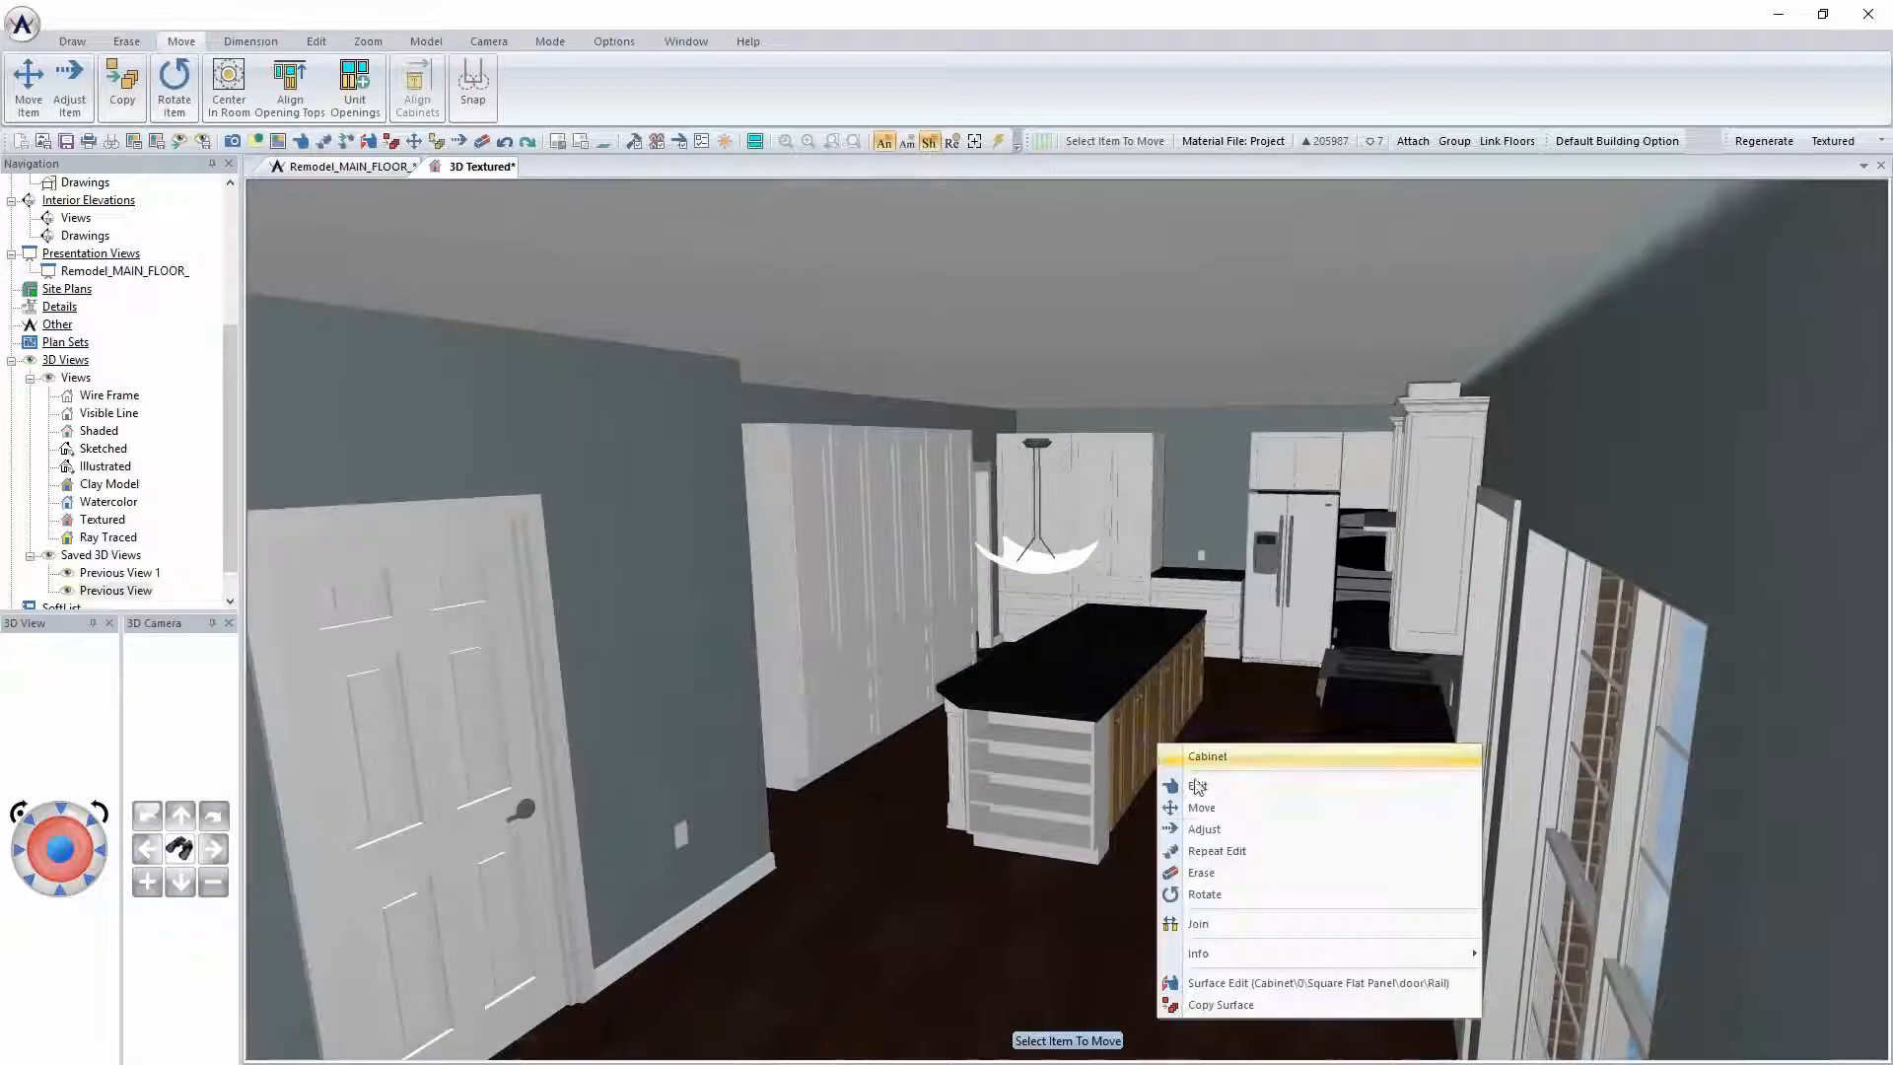
{"action": "left_click", "coordinate": [1231, 852]}
{"action": "middle_click_drag", "start_coordinate": [1186, 773], "coordinate": [1183, 787]}
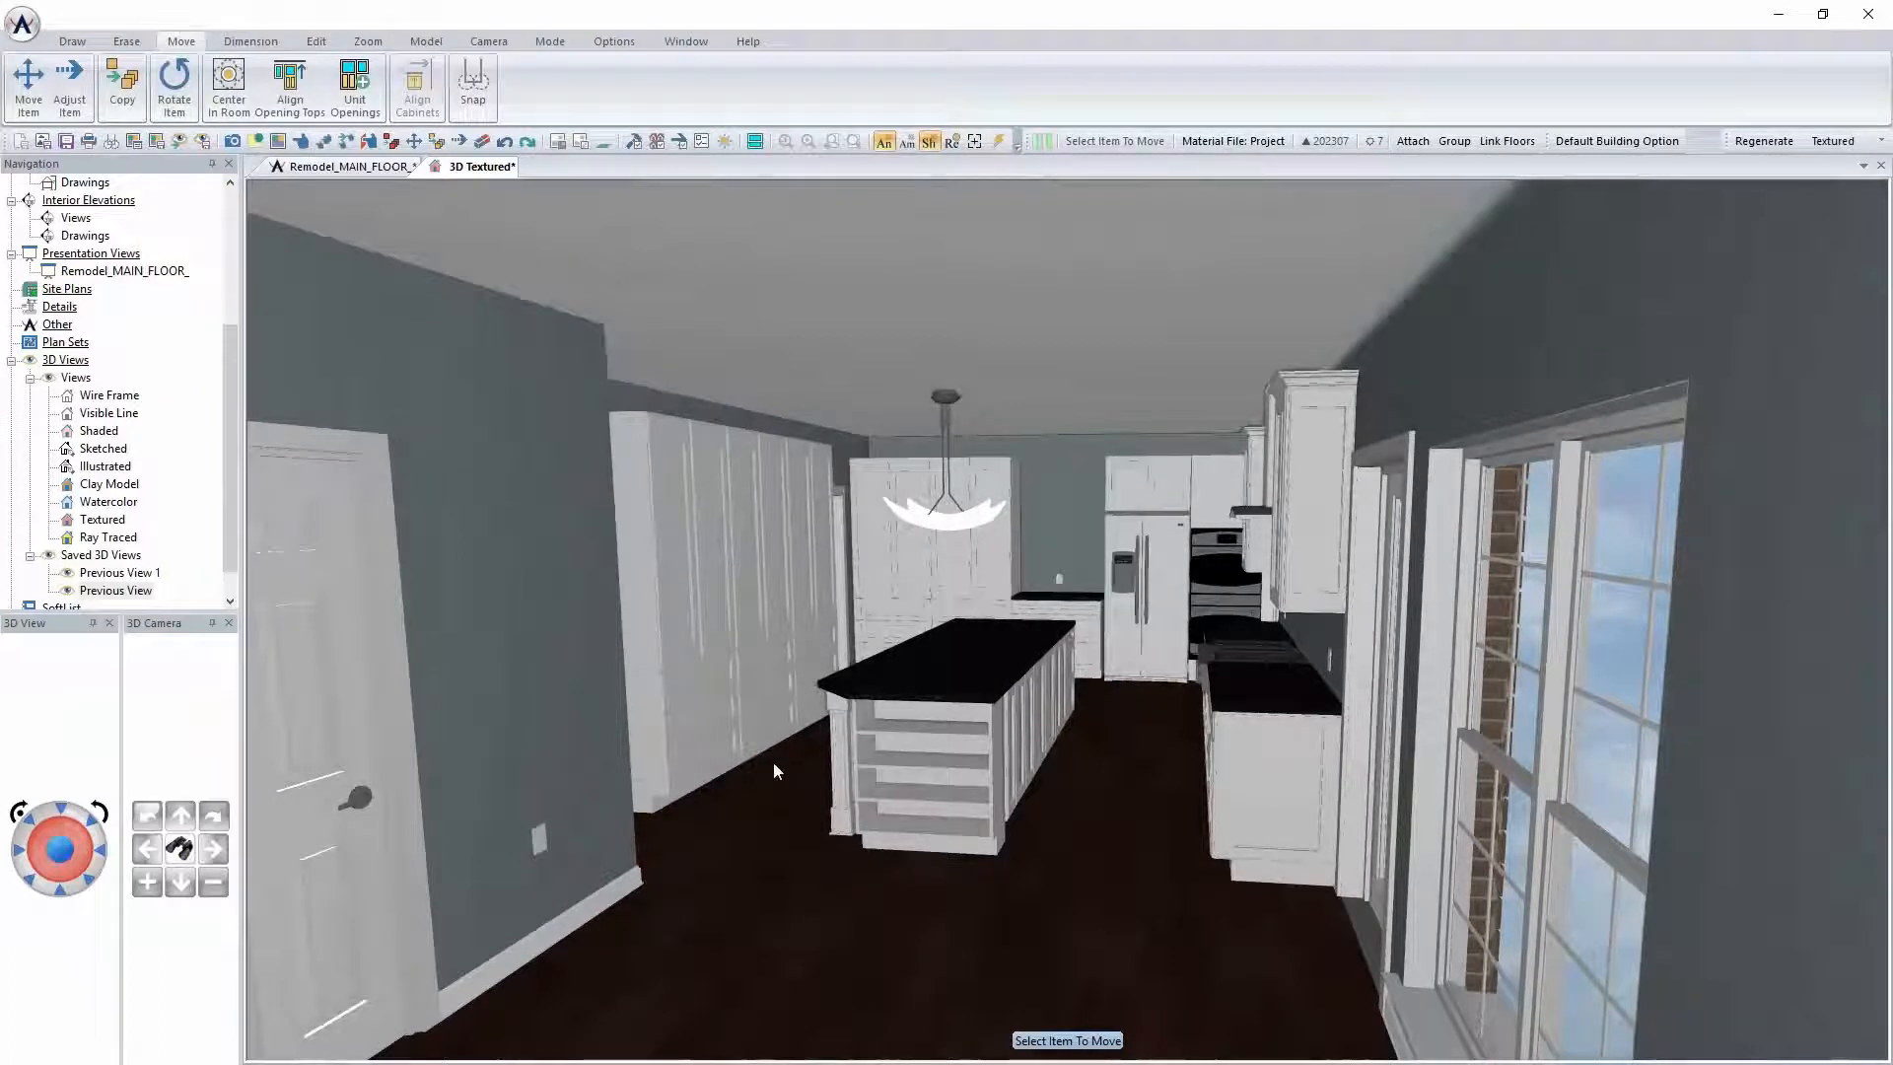
Return to the main floor plan and change its mode from Room to Drawing
{"action": "left_click", "coordinate": [364, 169]}
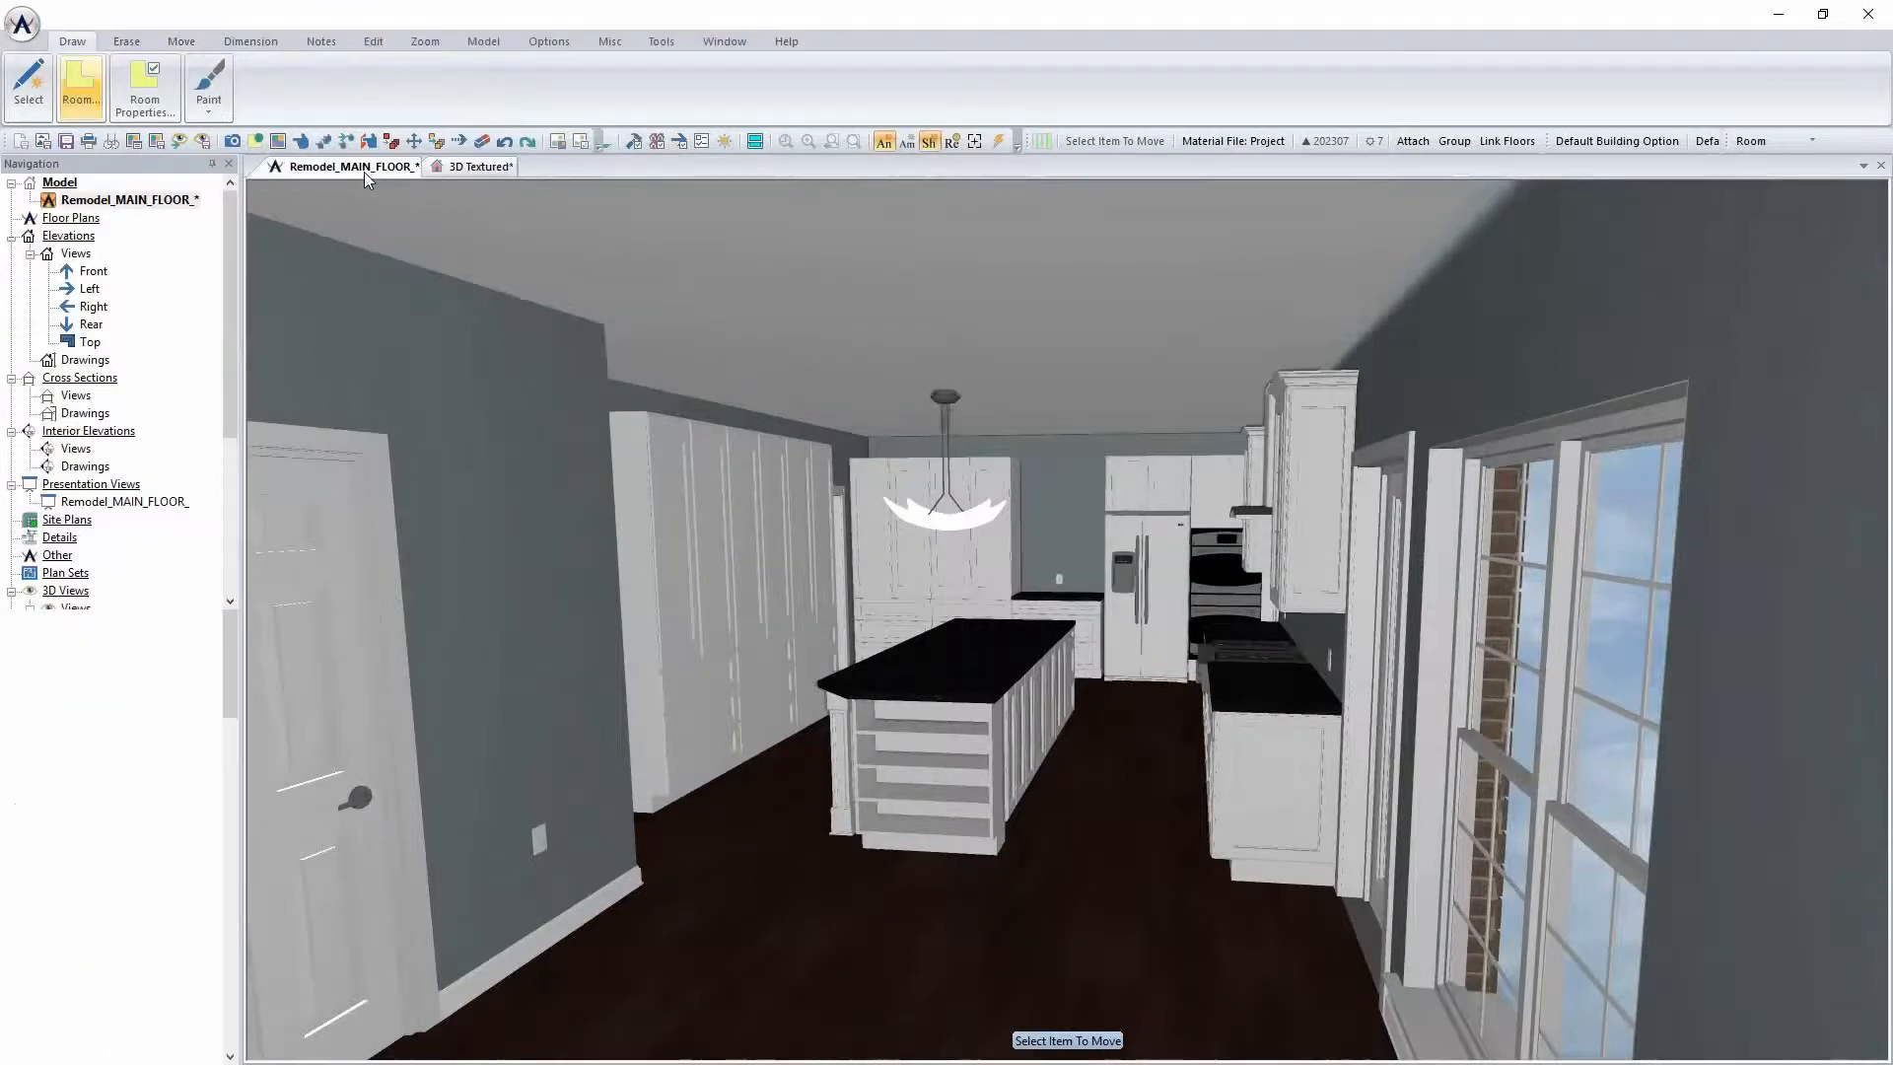
{"action": "scroll", "coordinate": [792, 564], "scroll_direction": "up", "scroll_amount": 2}
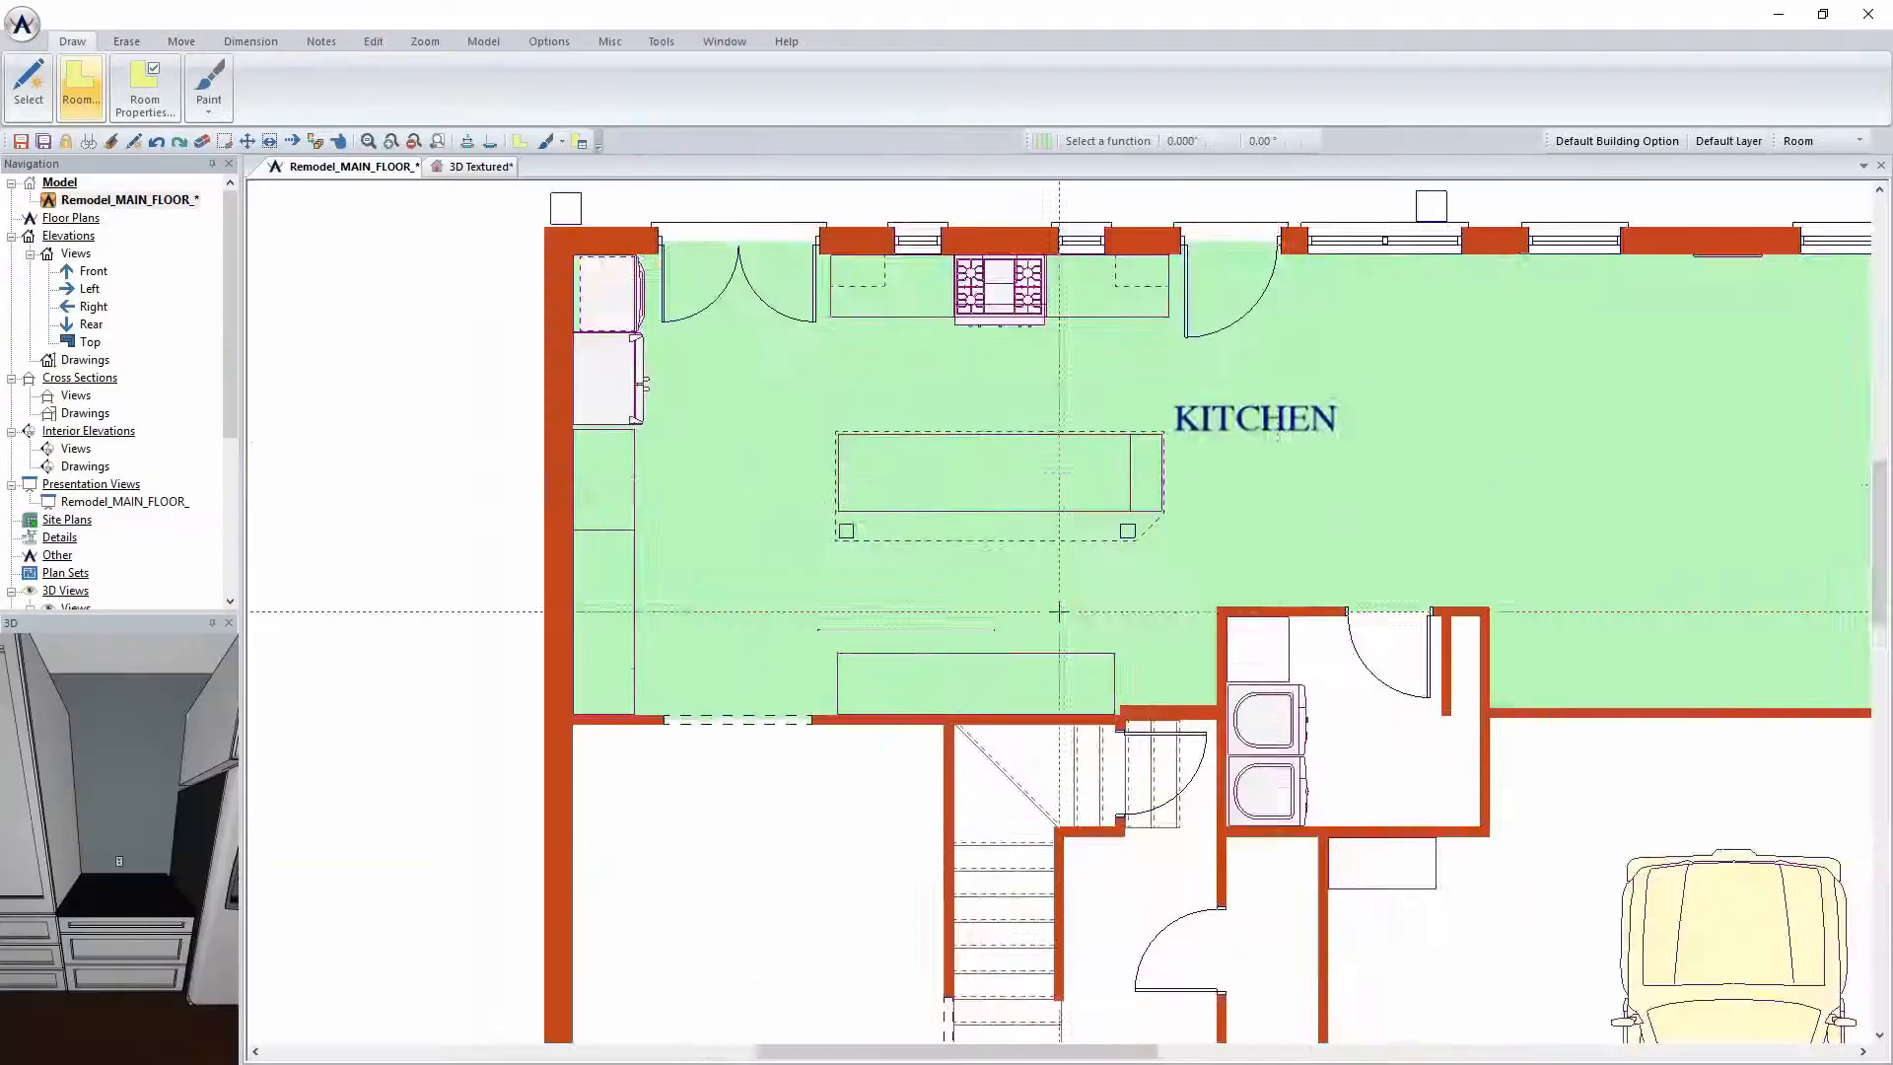
{"action": "left_click", "coordinate": [1814, 141]}
{"action": "left_click", "coordinate": [1804, 158]}
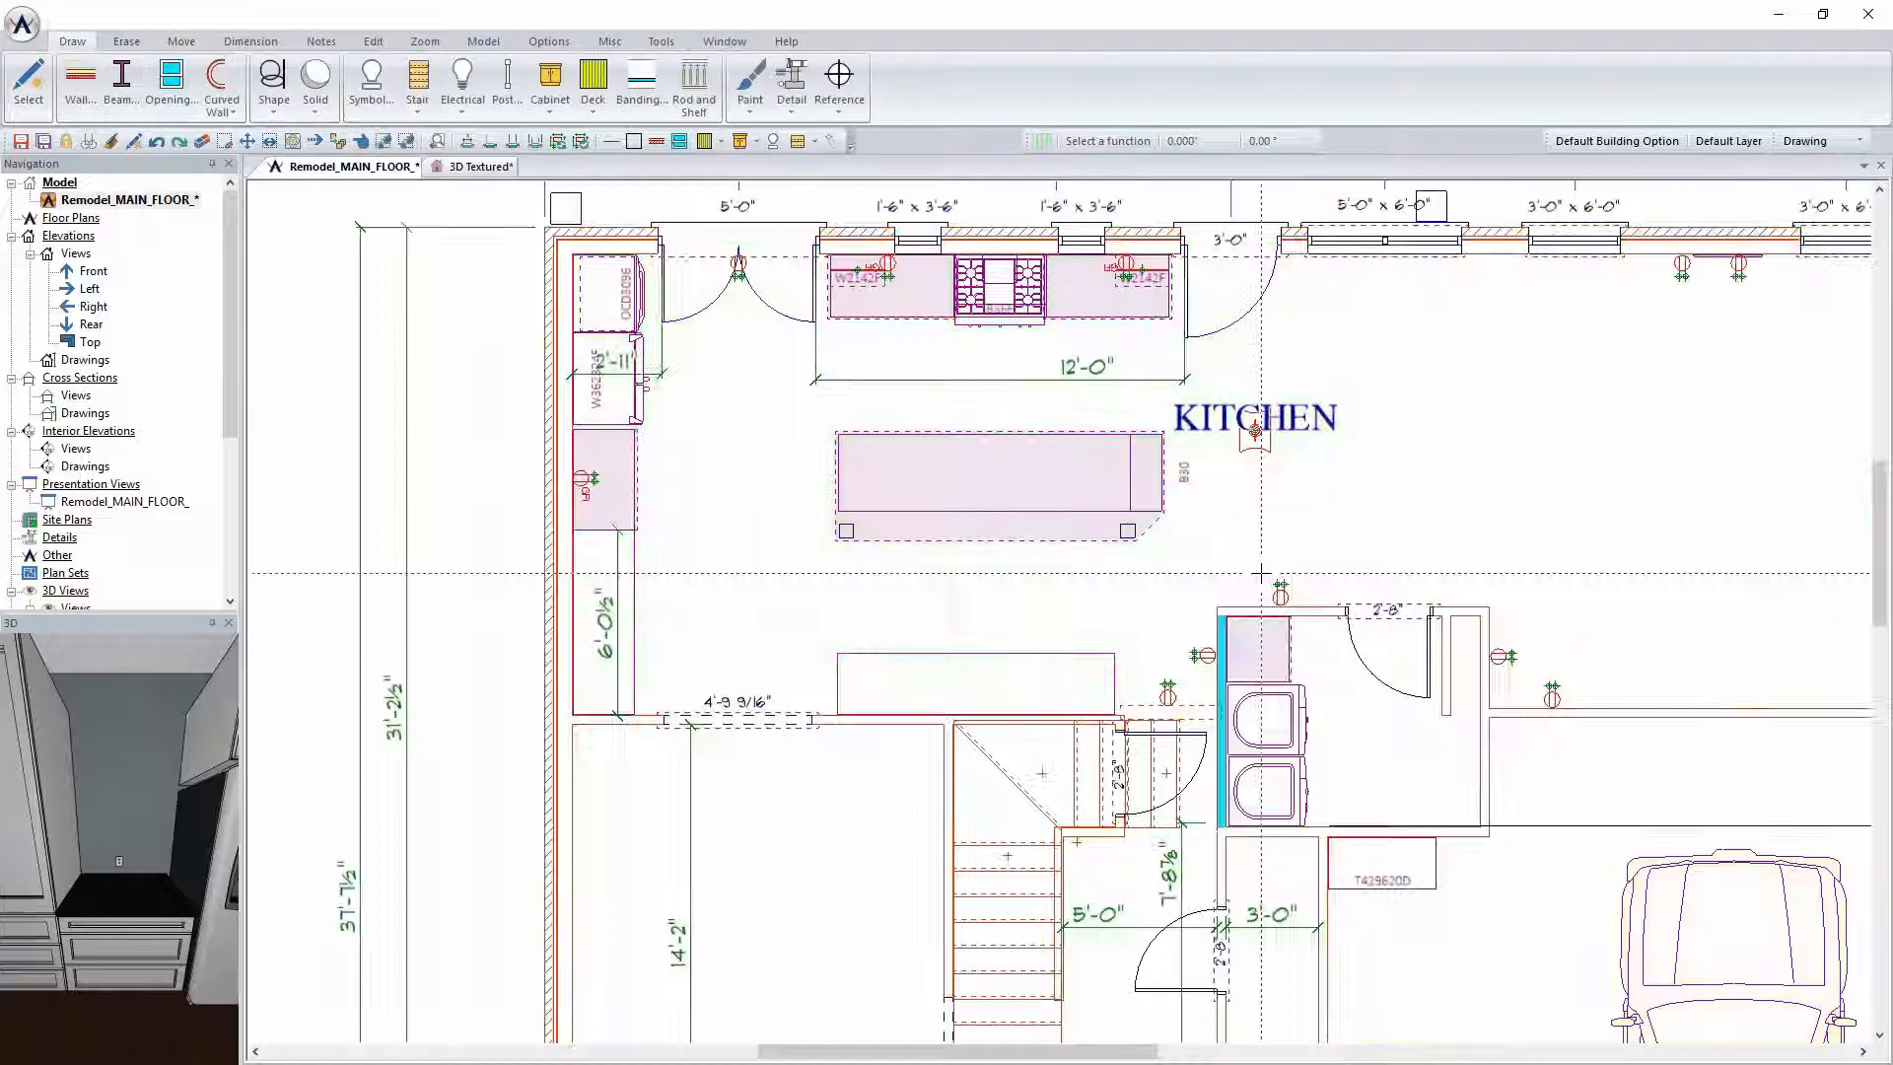
Add crown molding with the american profile to the tall cabinet run below the island in the plan
{"action": "scroll", "coordinate": [1306, 658], "scroll_direction": "up", "scroll_amount": 2}
{"action": "right_click", "coordinate": [913, 692]}
{"action": "left_click", "coordinate": [953, 729]}
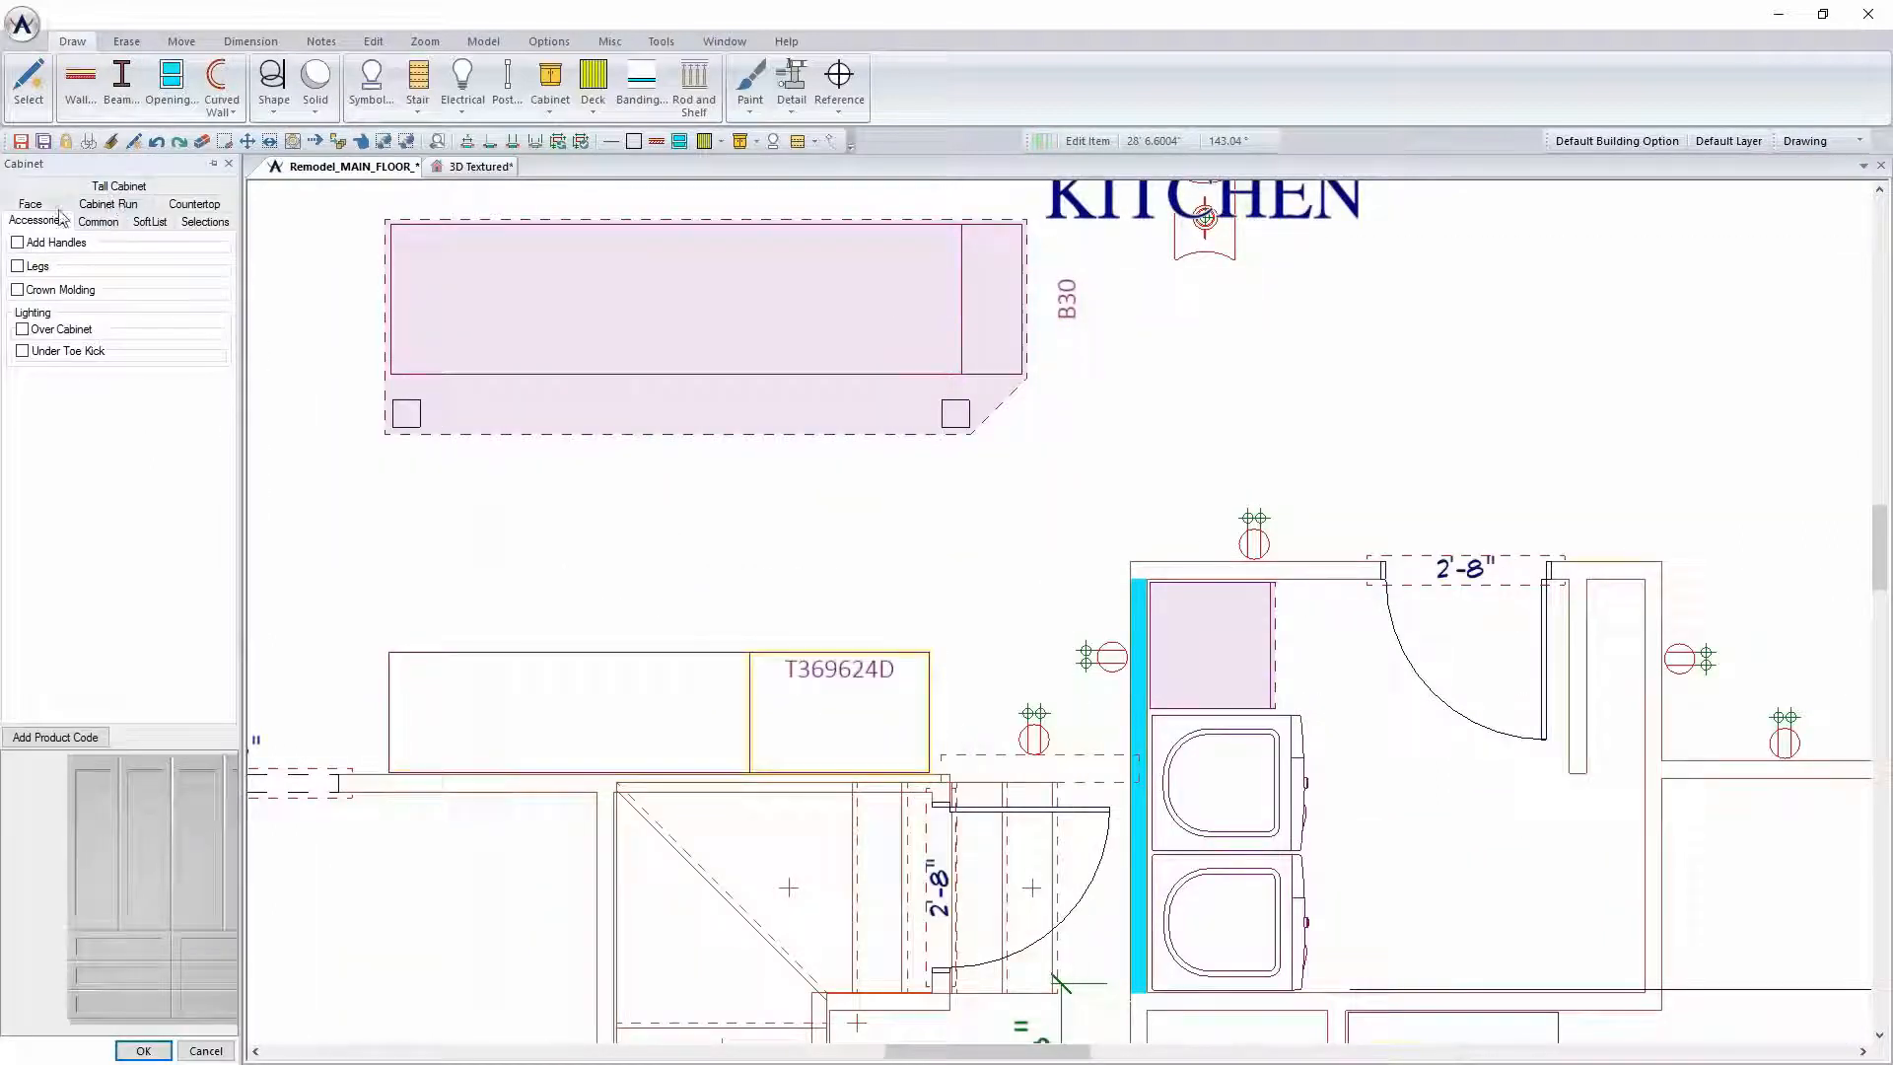
{"action": "left_click", "coordinate": [54, 292]}
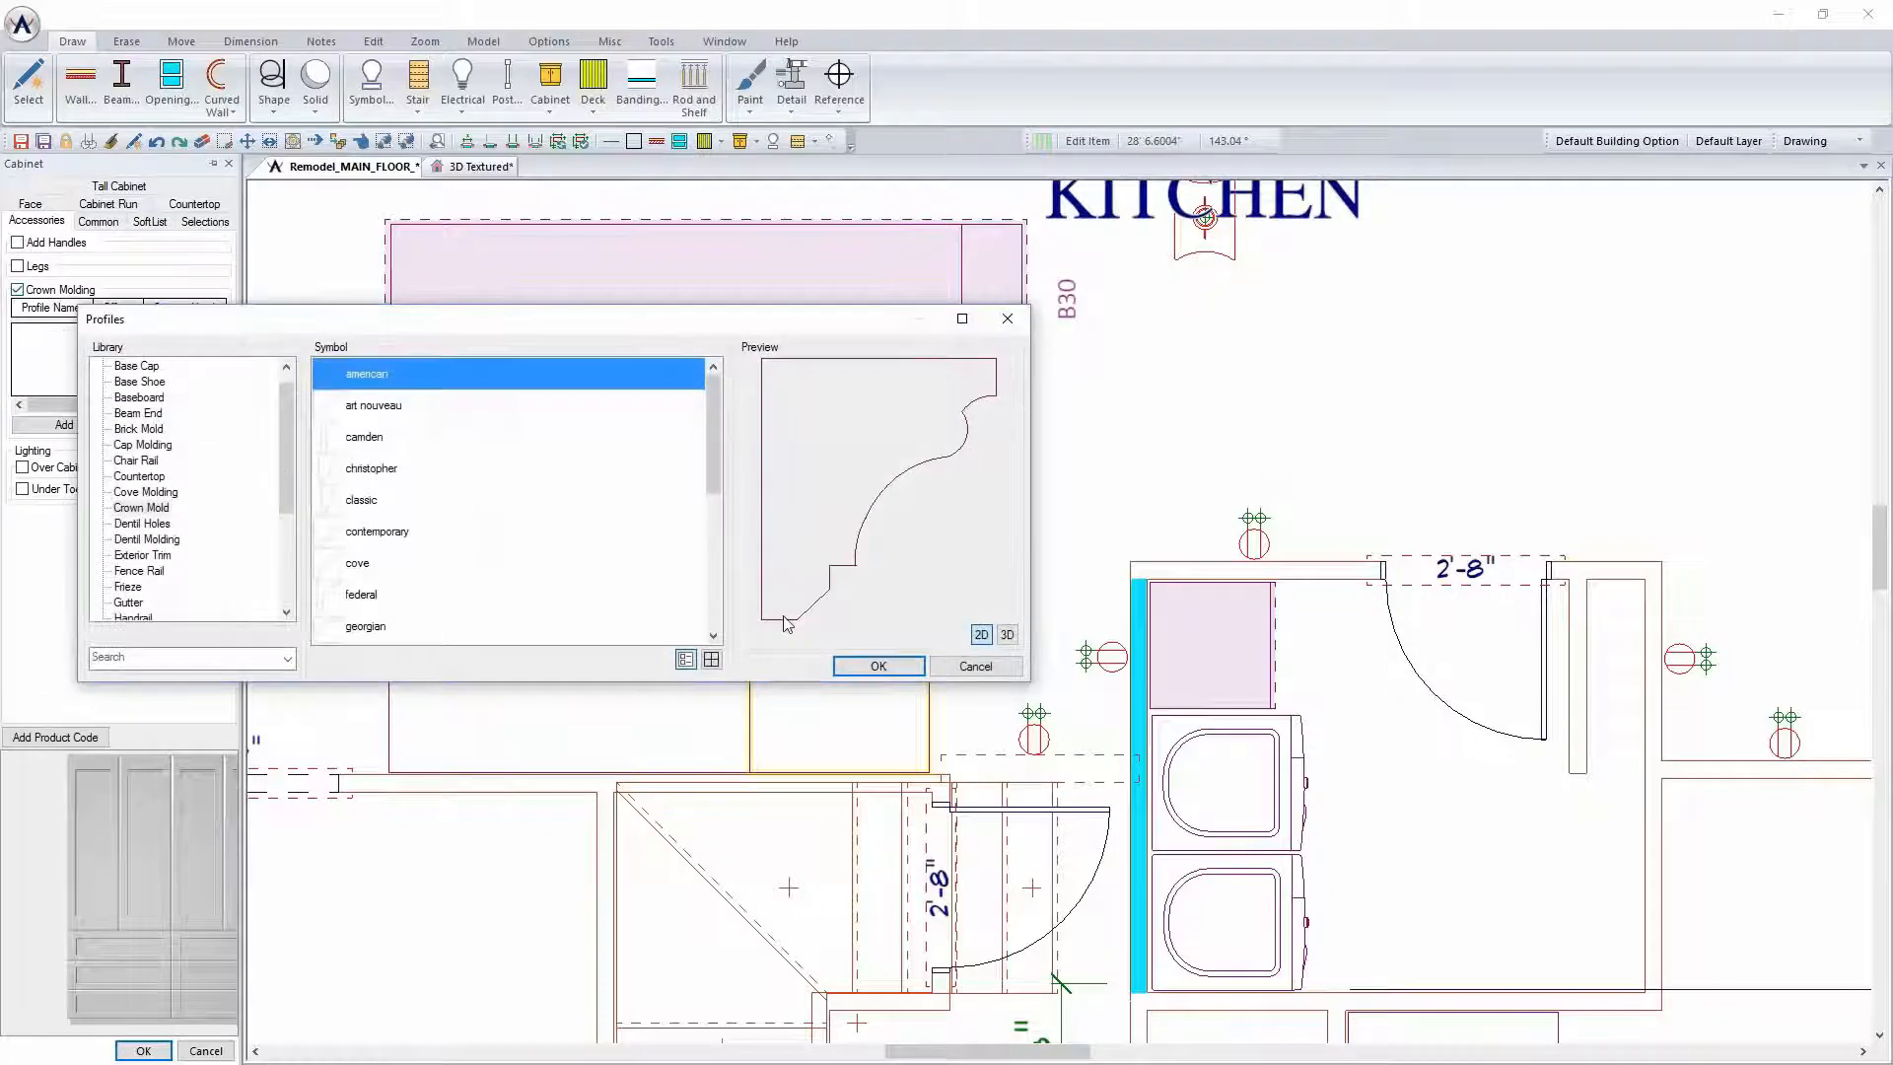
{"action": "left_click", "coordinate": [868, 663]}
{"action": "left_click", "coordinate": [143, 1050]}
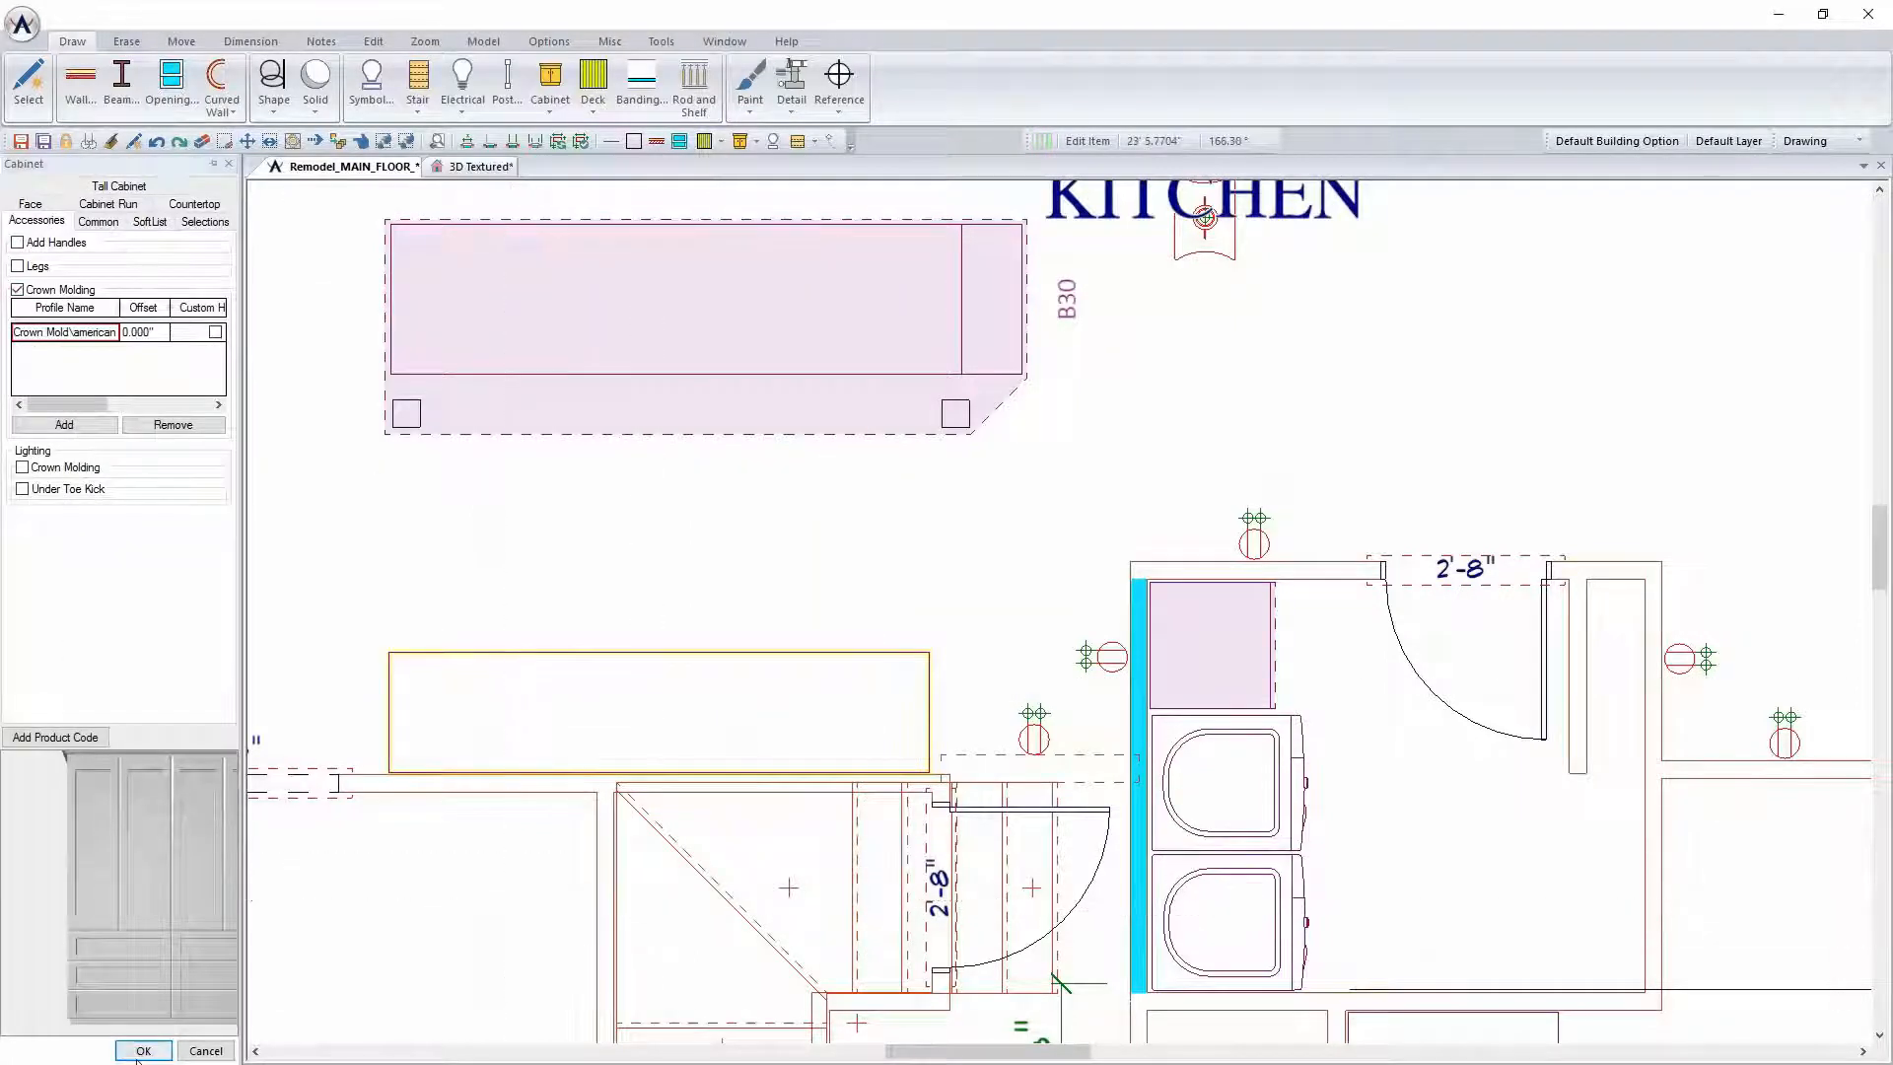
In the 3D view, add crown molding with the american profile to the far wall's tall cabinets
{"action": "left_click", "coordinate": [478, 166]}
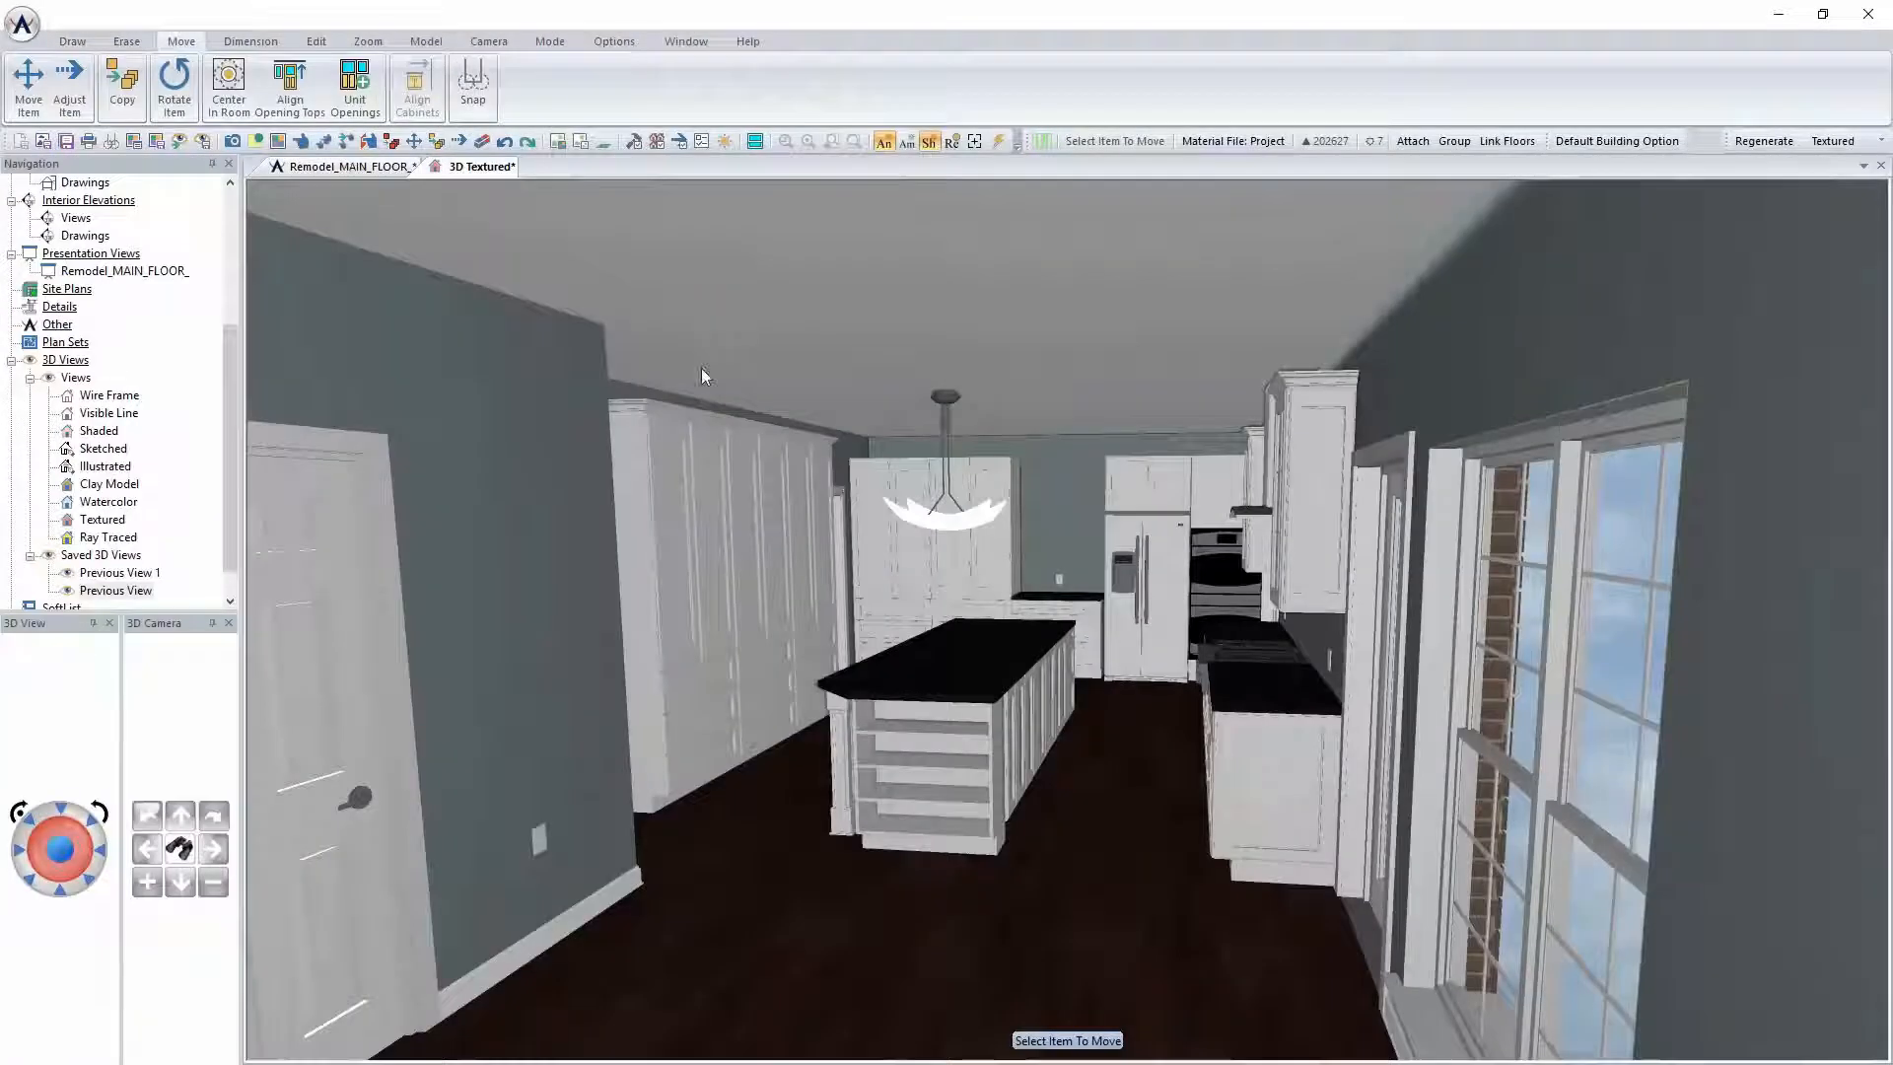
{"action": "right_click", "coordinate": [889, 475]}
{"action": "left_click", "coordinate": [913, 510]}
{"action": "left_click", "coordinate": [43, 290]}
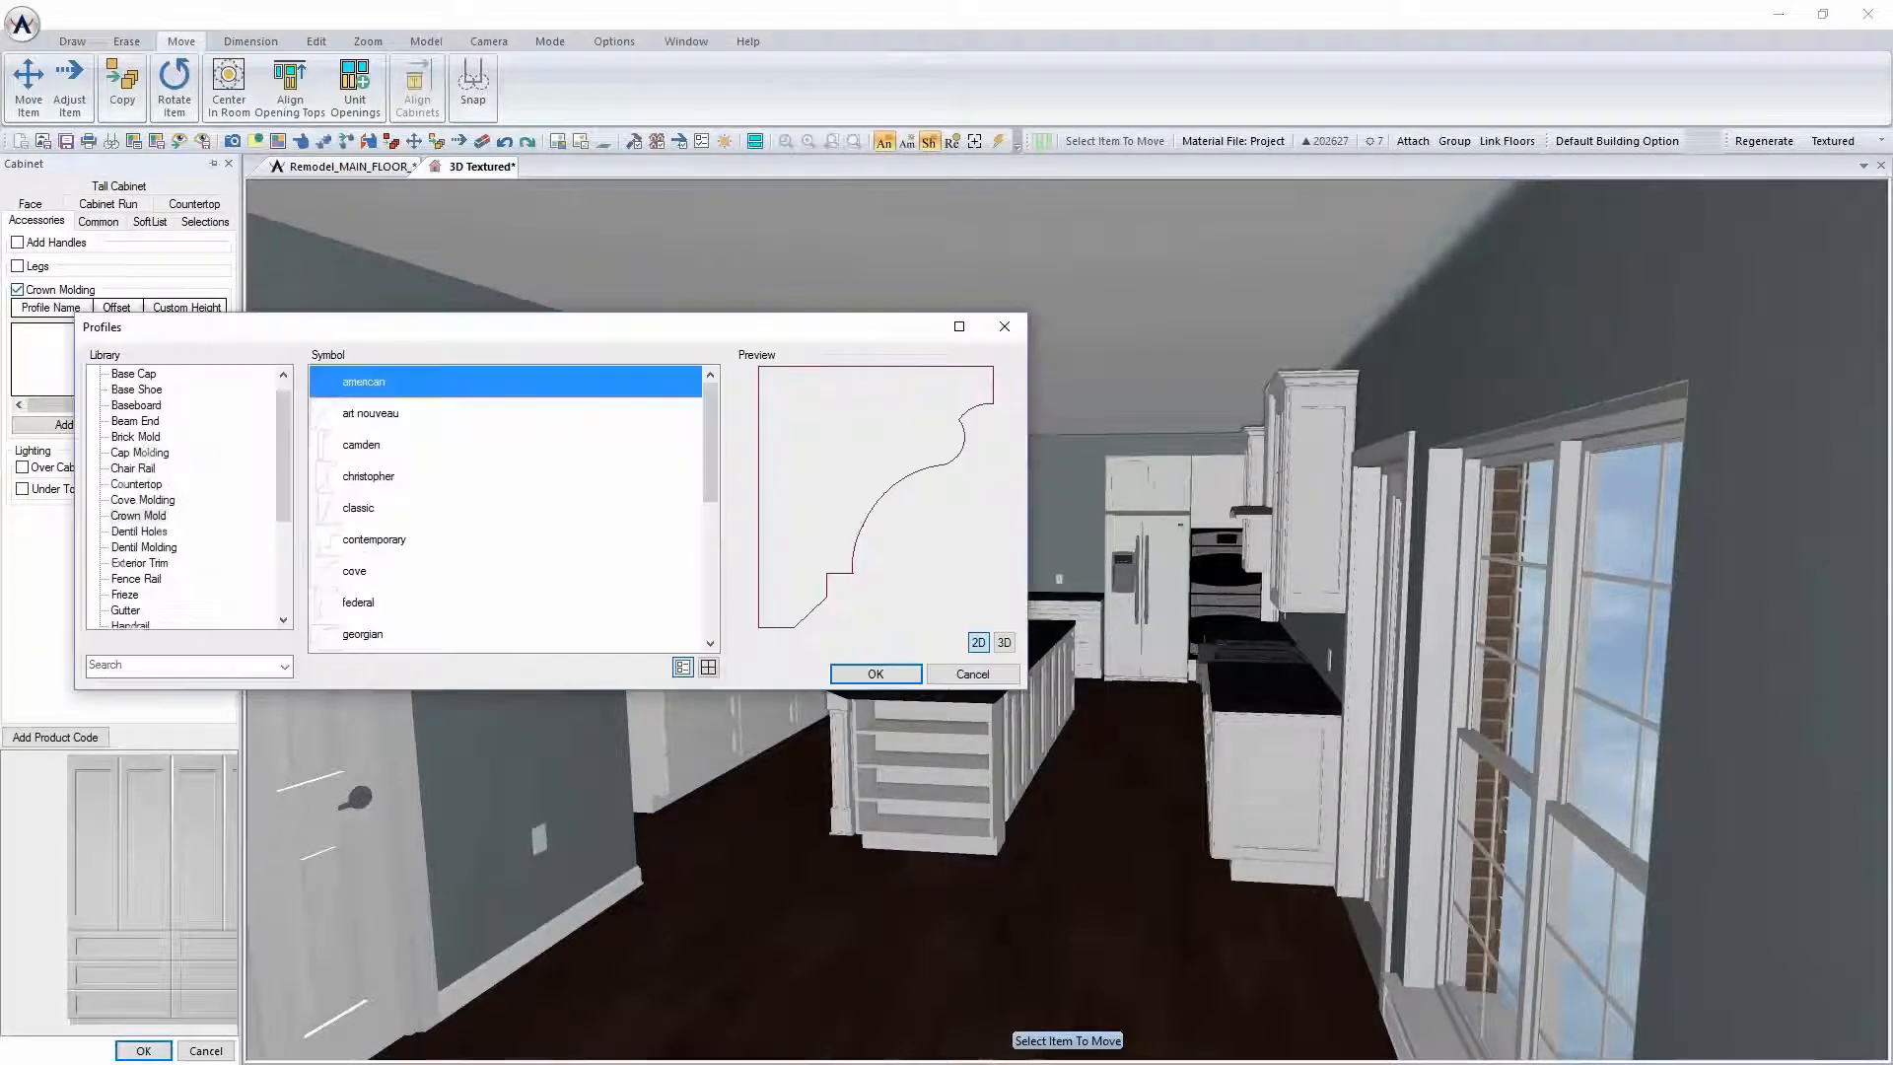
{"action": "left_click", "coordinate": [875, 674]}
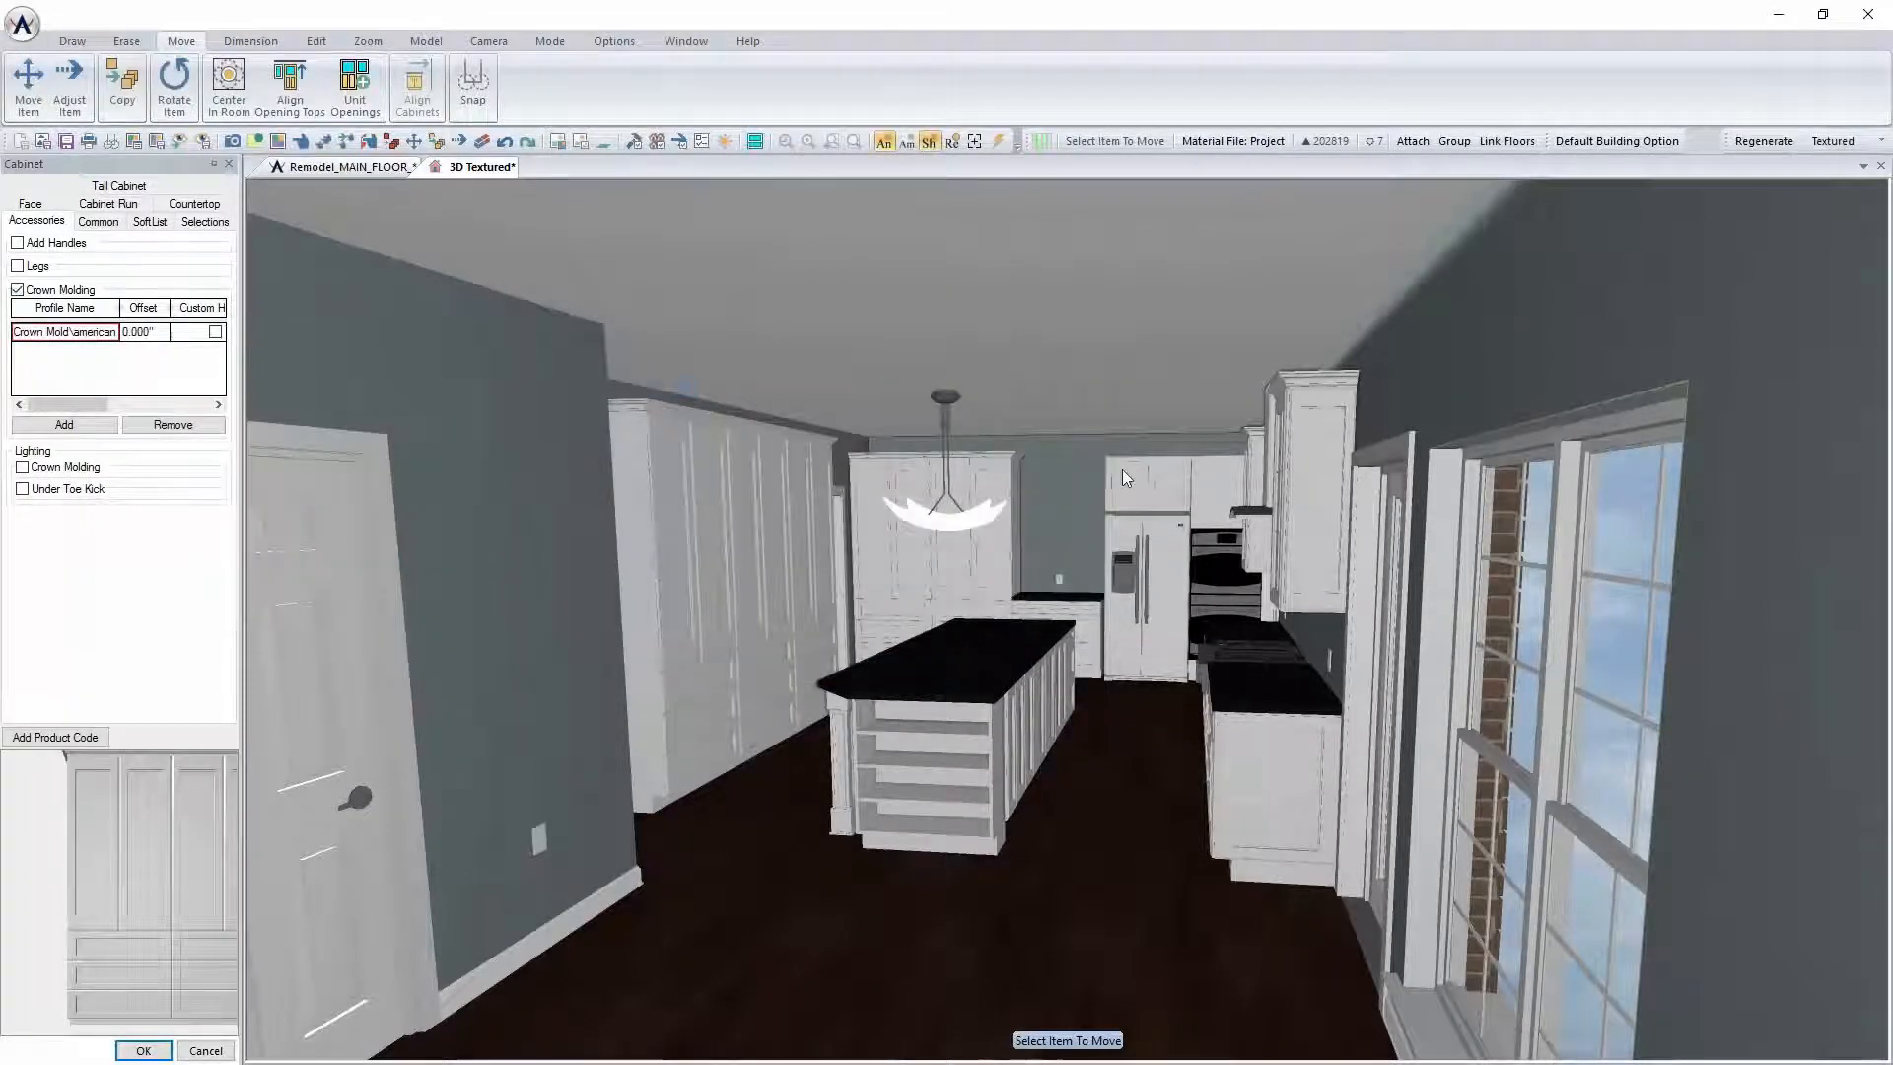
Repeat the crown molding edit on the cabinets above the refrigerator and above the wall ovens
{"action": "right_click", "coordinate": [1136, 474]}
{"action": "left_click", "coordinate": [1215, 580]}
{"action": "right_click", "coordinate": [1220, 475]}
{"action": "left_click", "coordinate": [1316, 581]}
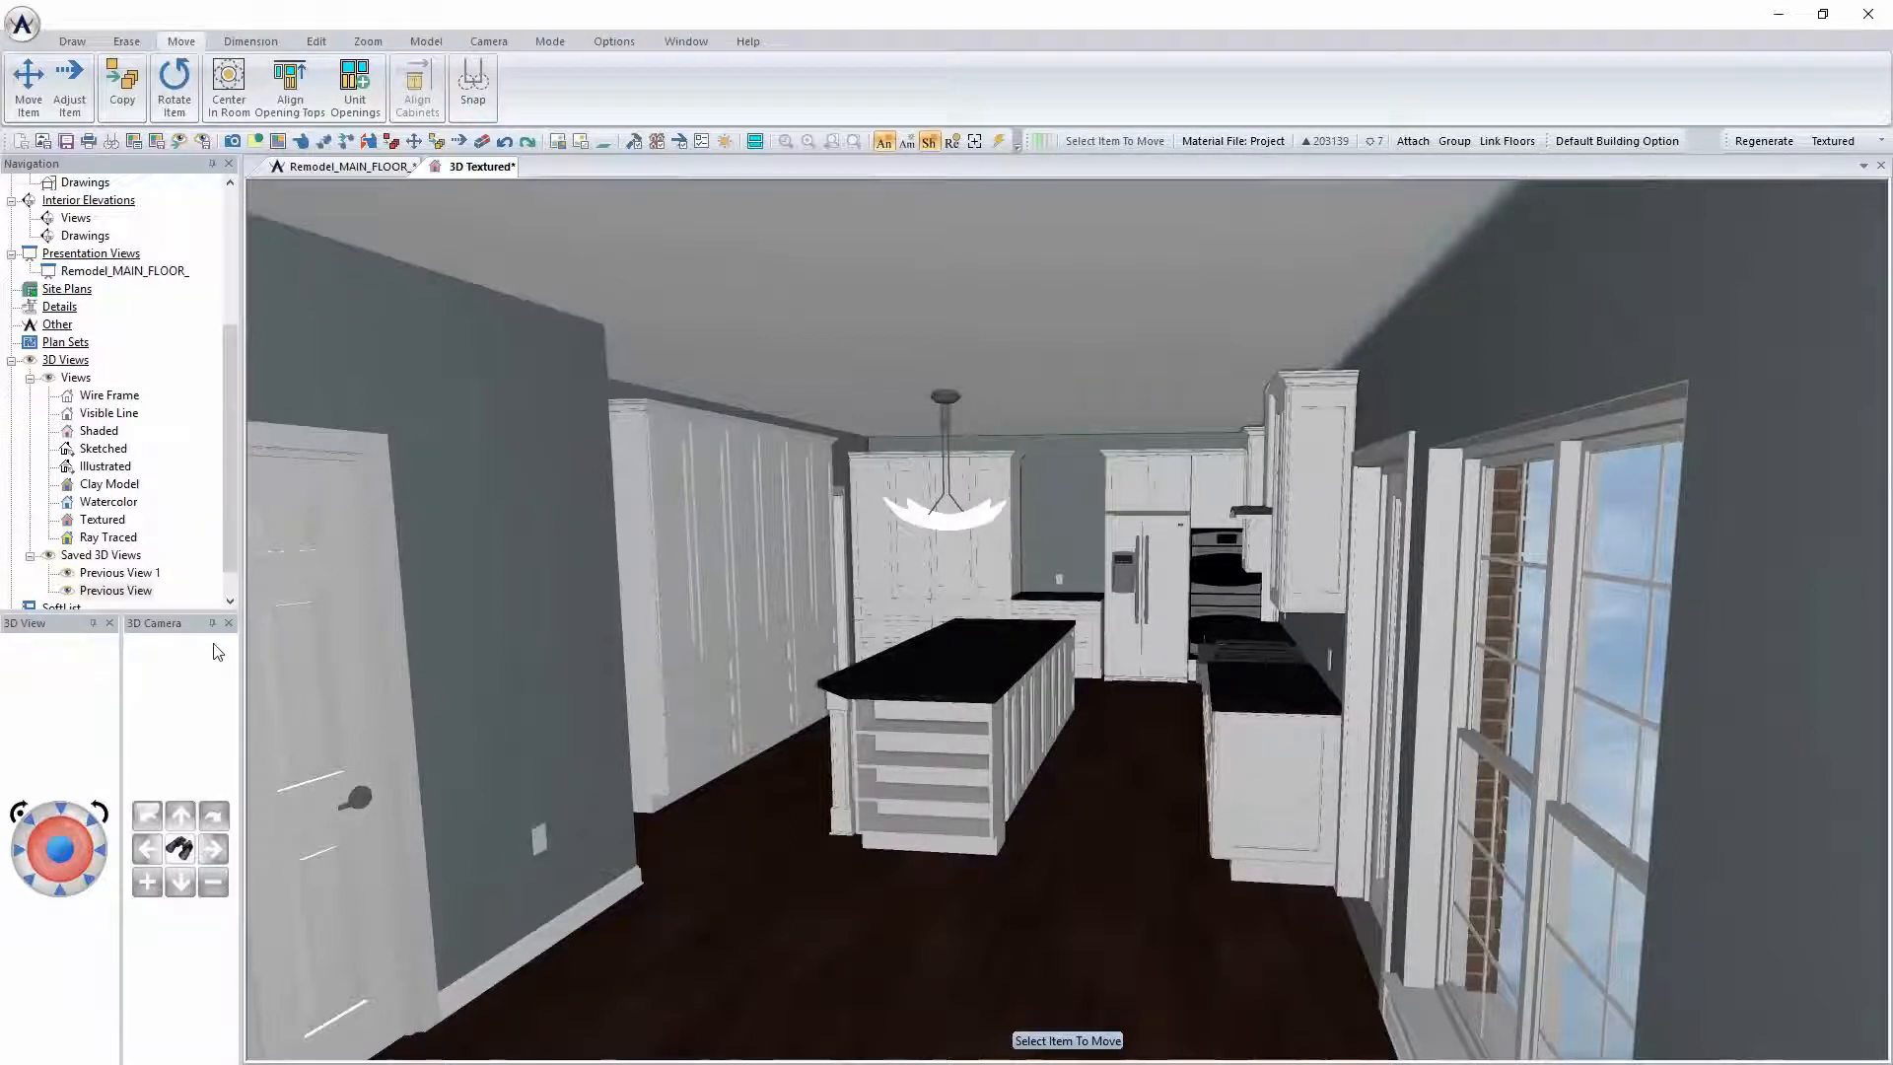
In the main floor plan, open the island's B36F base cabinet for editing
{"action": "left_click", "coordinate": [405, 169]}
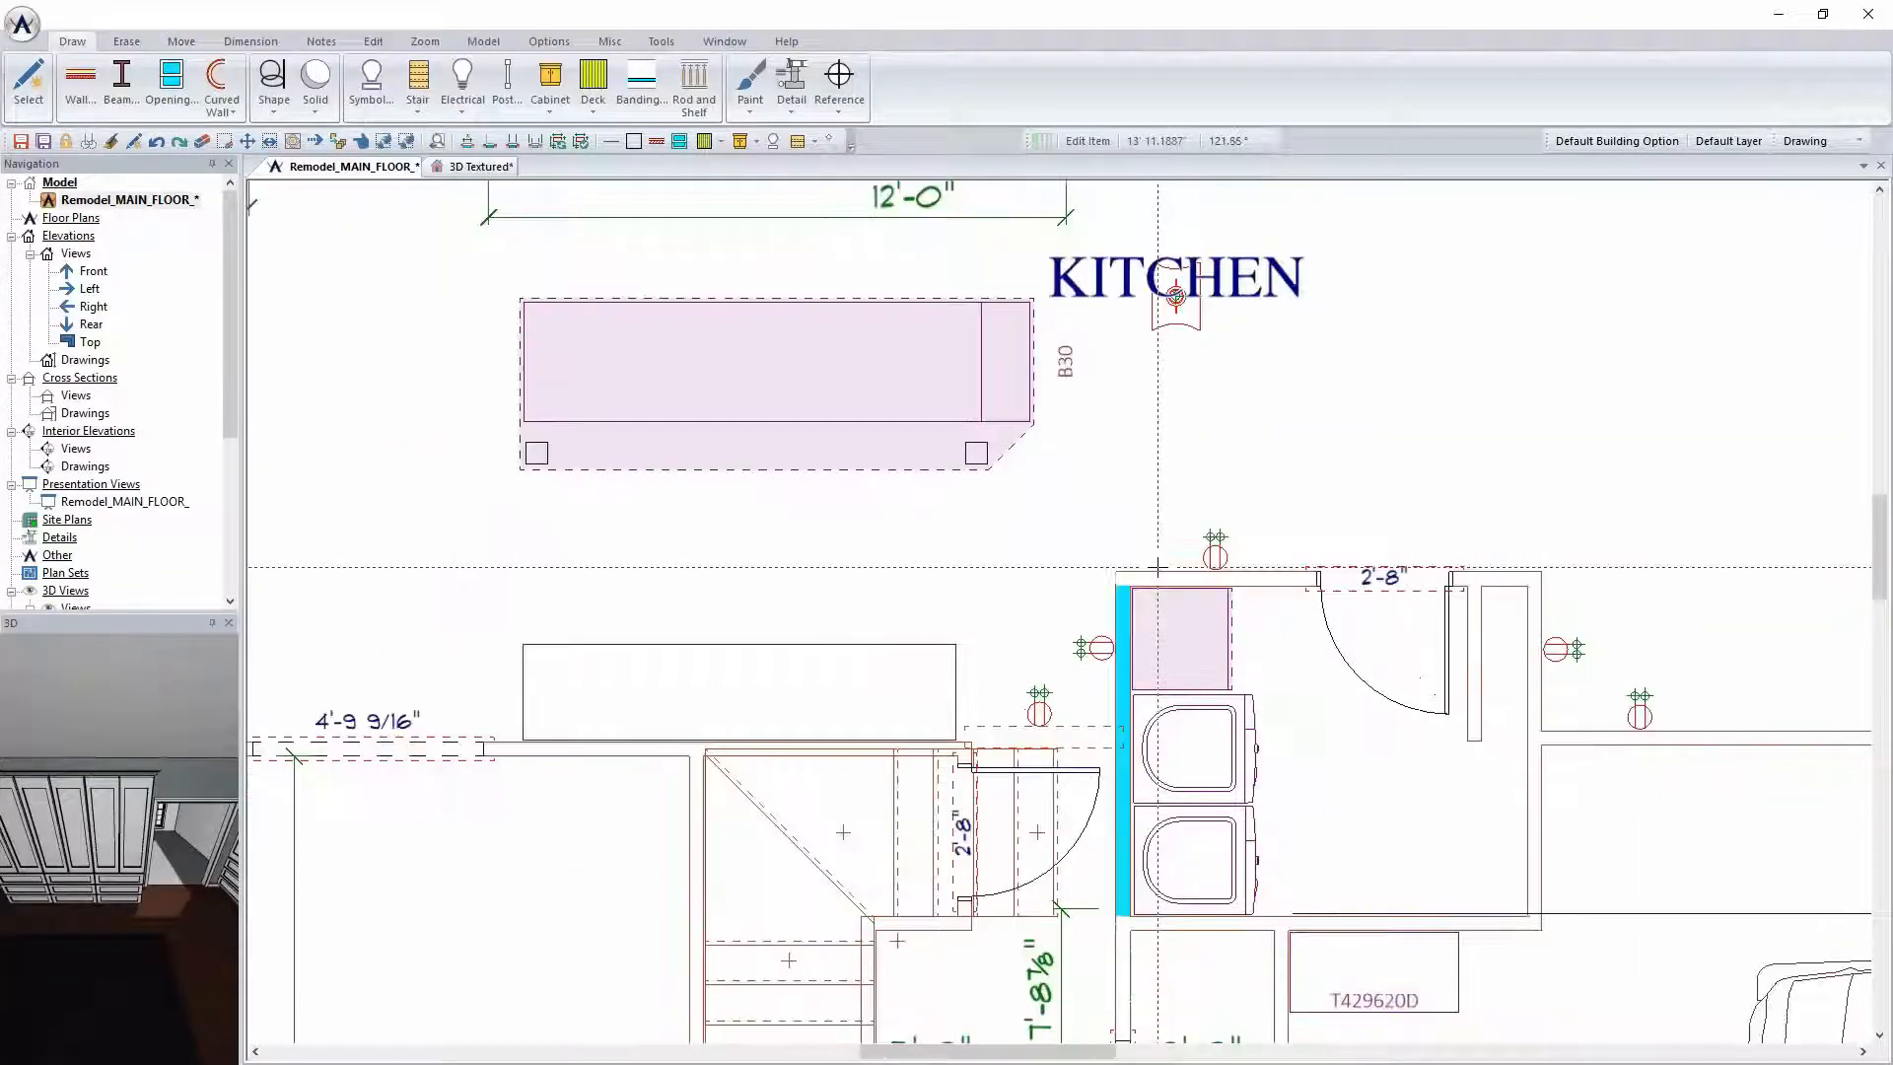
{"action": "scroll", "coordinate": [1157, 568], "scroll_direction": "down", "scroll_amount": 1}
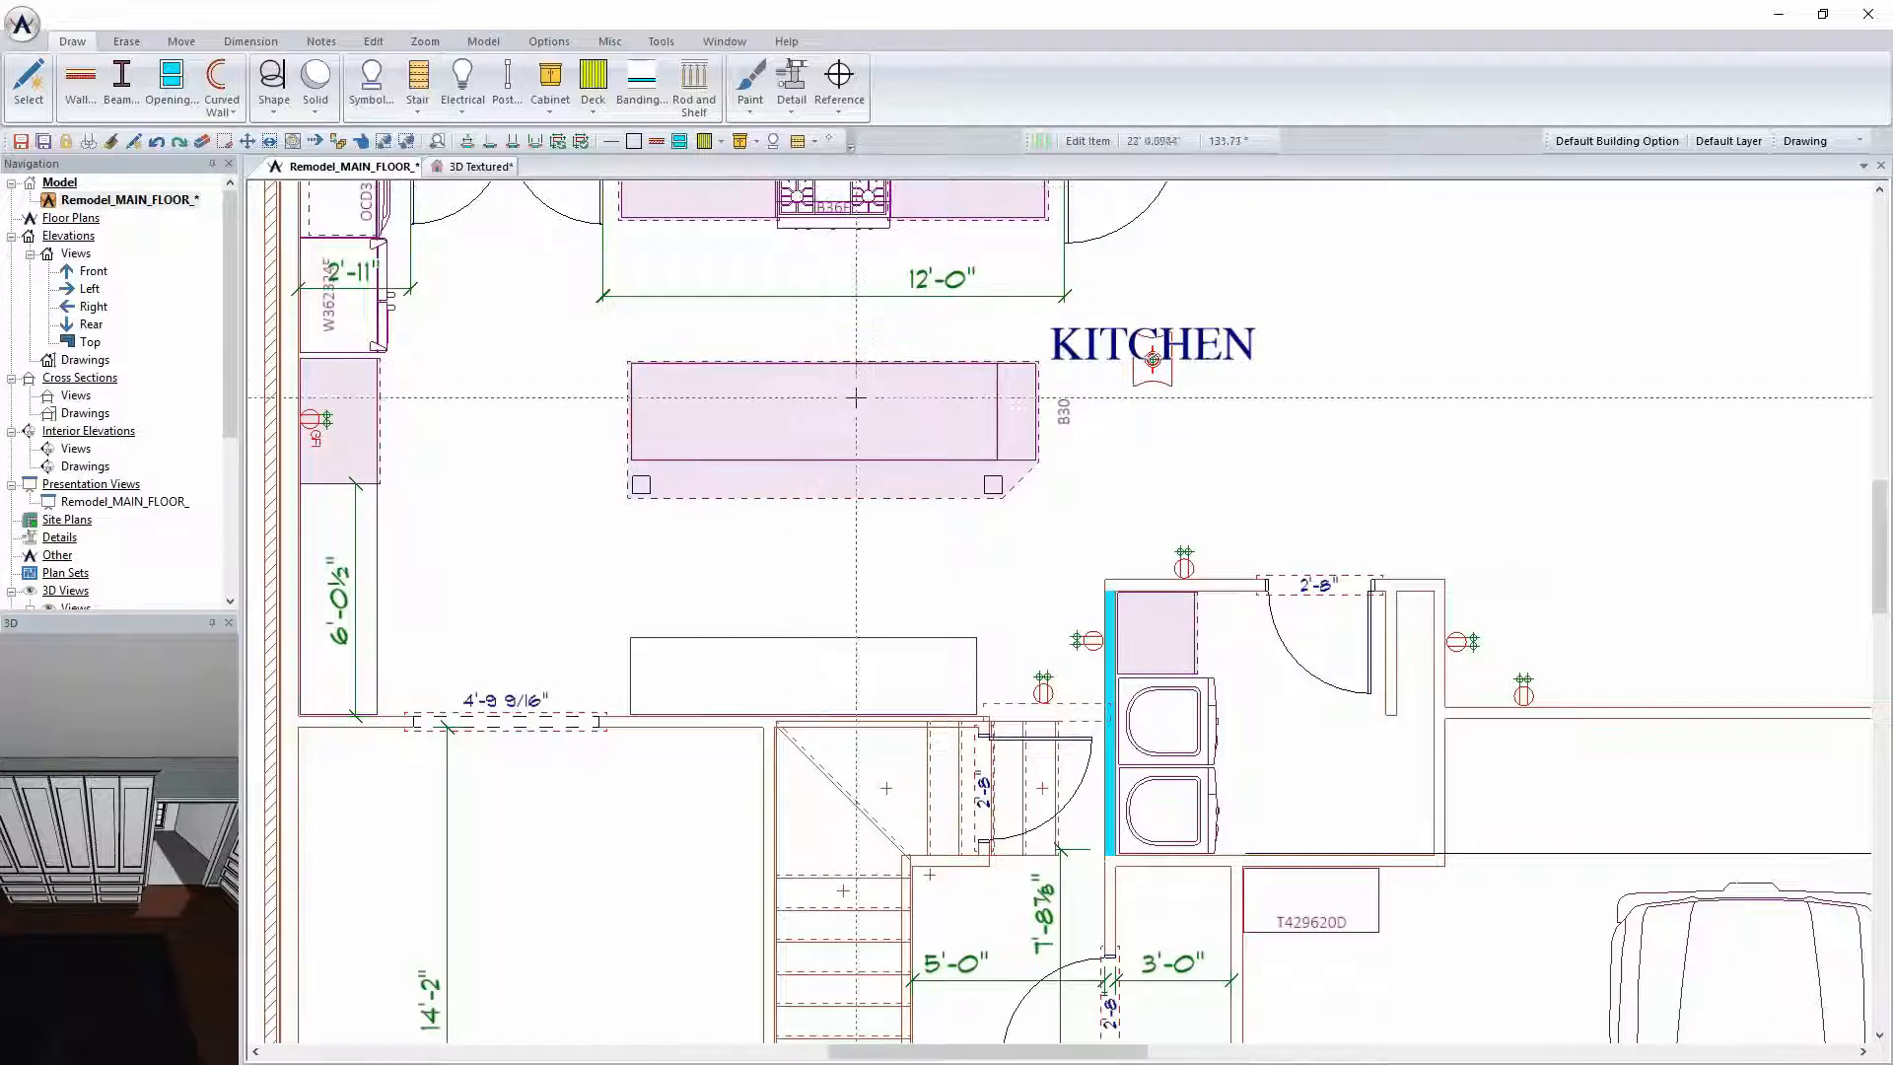
{"action": "scroll", "coordinate": [858, 409], "scroll_direction": "up", "scroll_amount": 2}
{"action": "right_click", "coordinate": [1104, 634]}
{"action": "mouse_move", "coordinate": [1153, 643]}
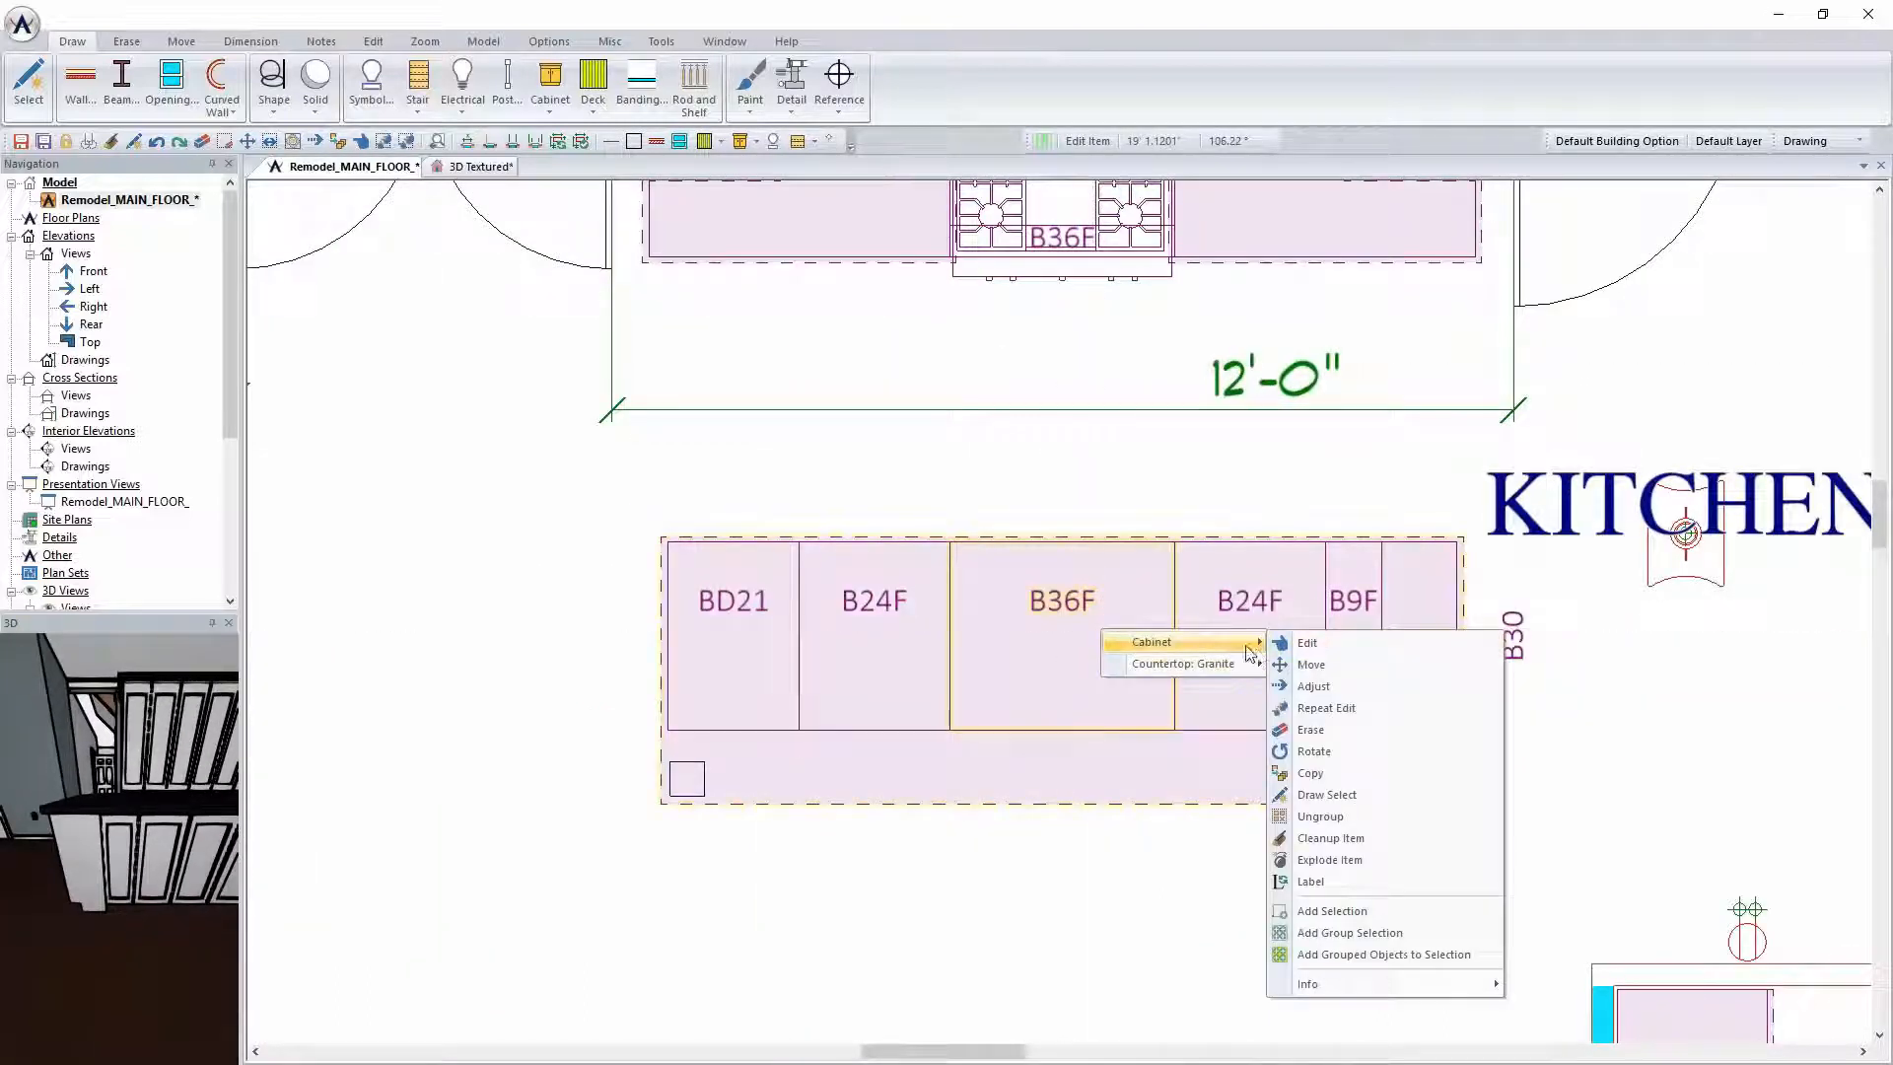
{"action": "left_click", "coordinate": [1311, 644]}
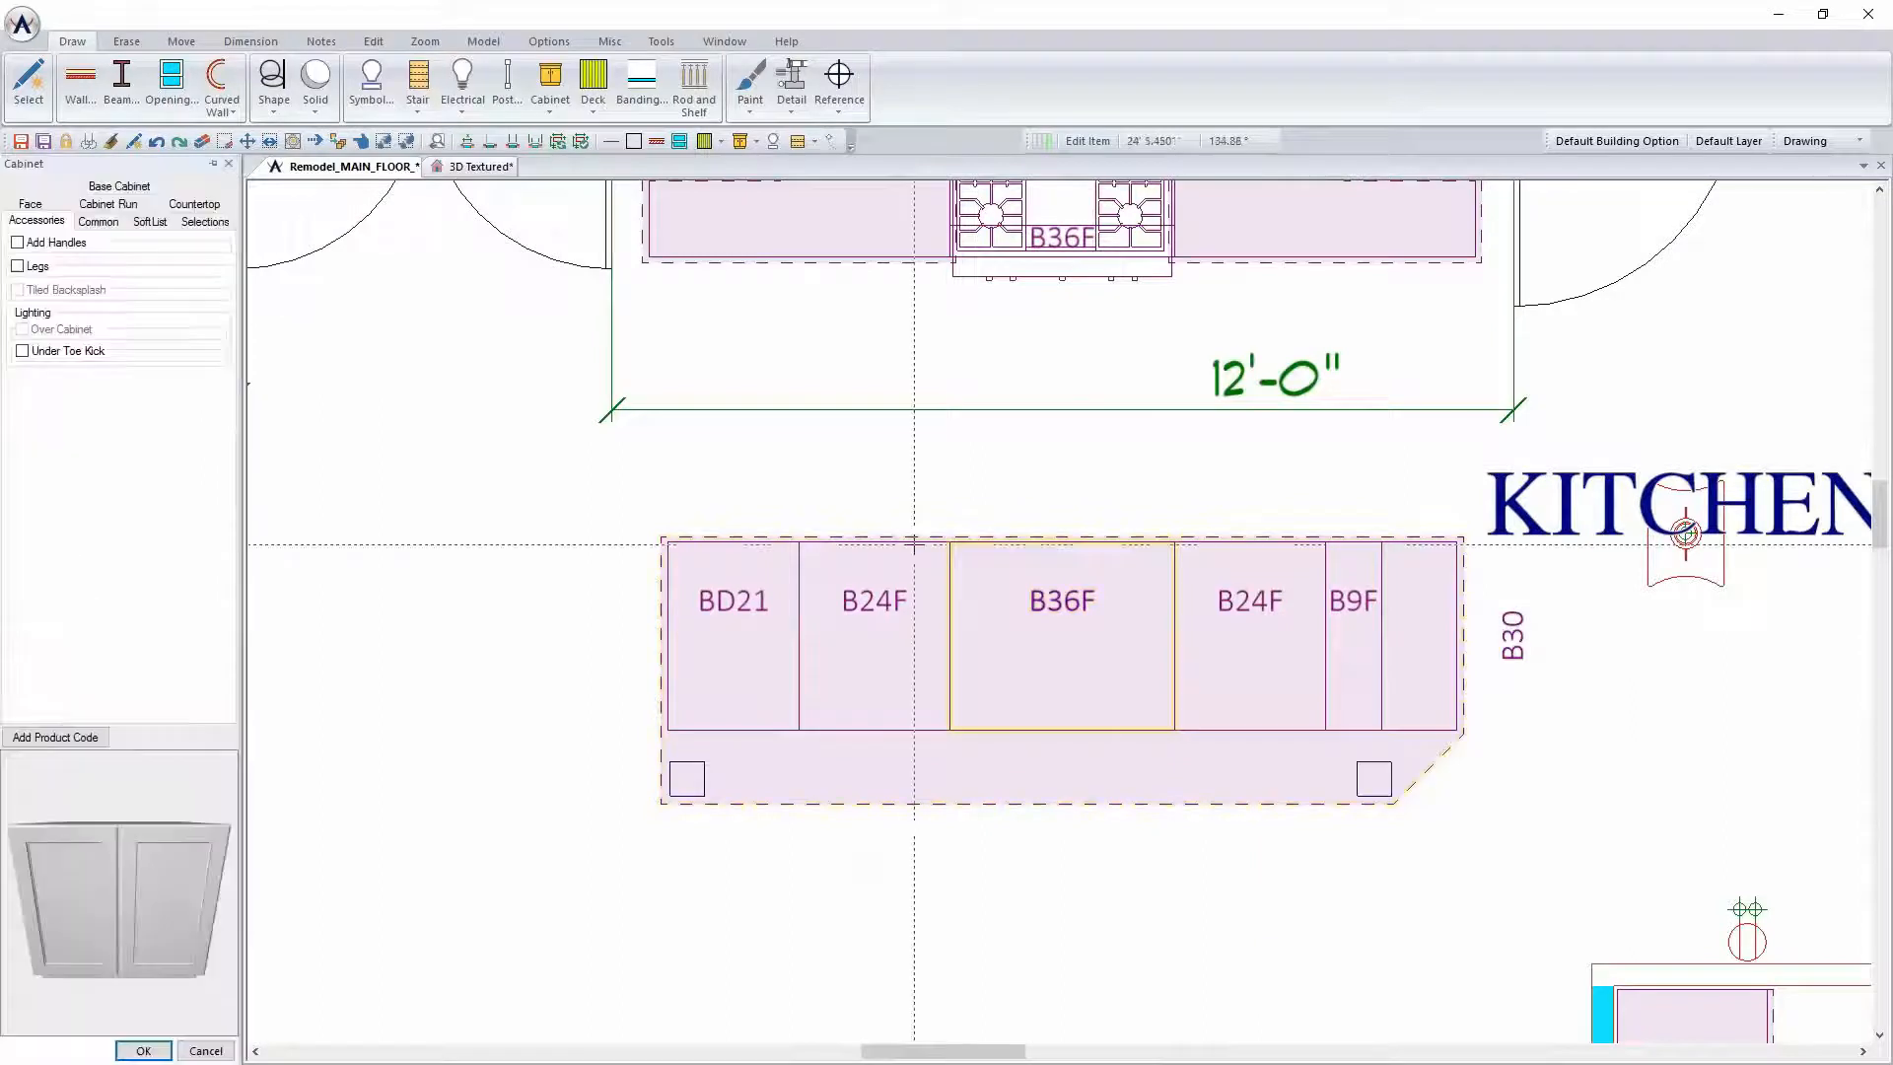
Start adding a sink to the B36F cabinet and show the symbol library's Kohler sinks
{"action": "left_click", "coordinate": [119, 187]}
{"action": "left_click", "coordinate": [119, 596]}
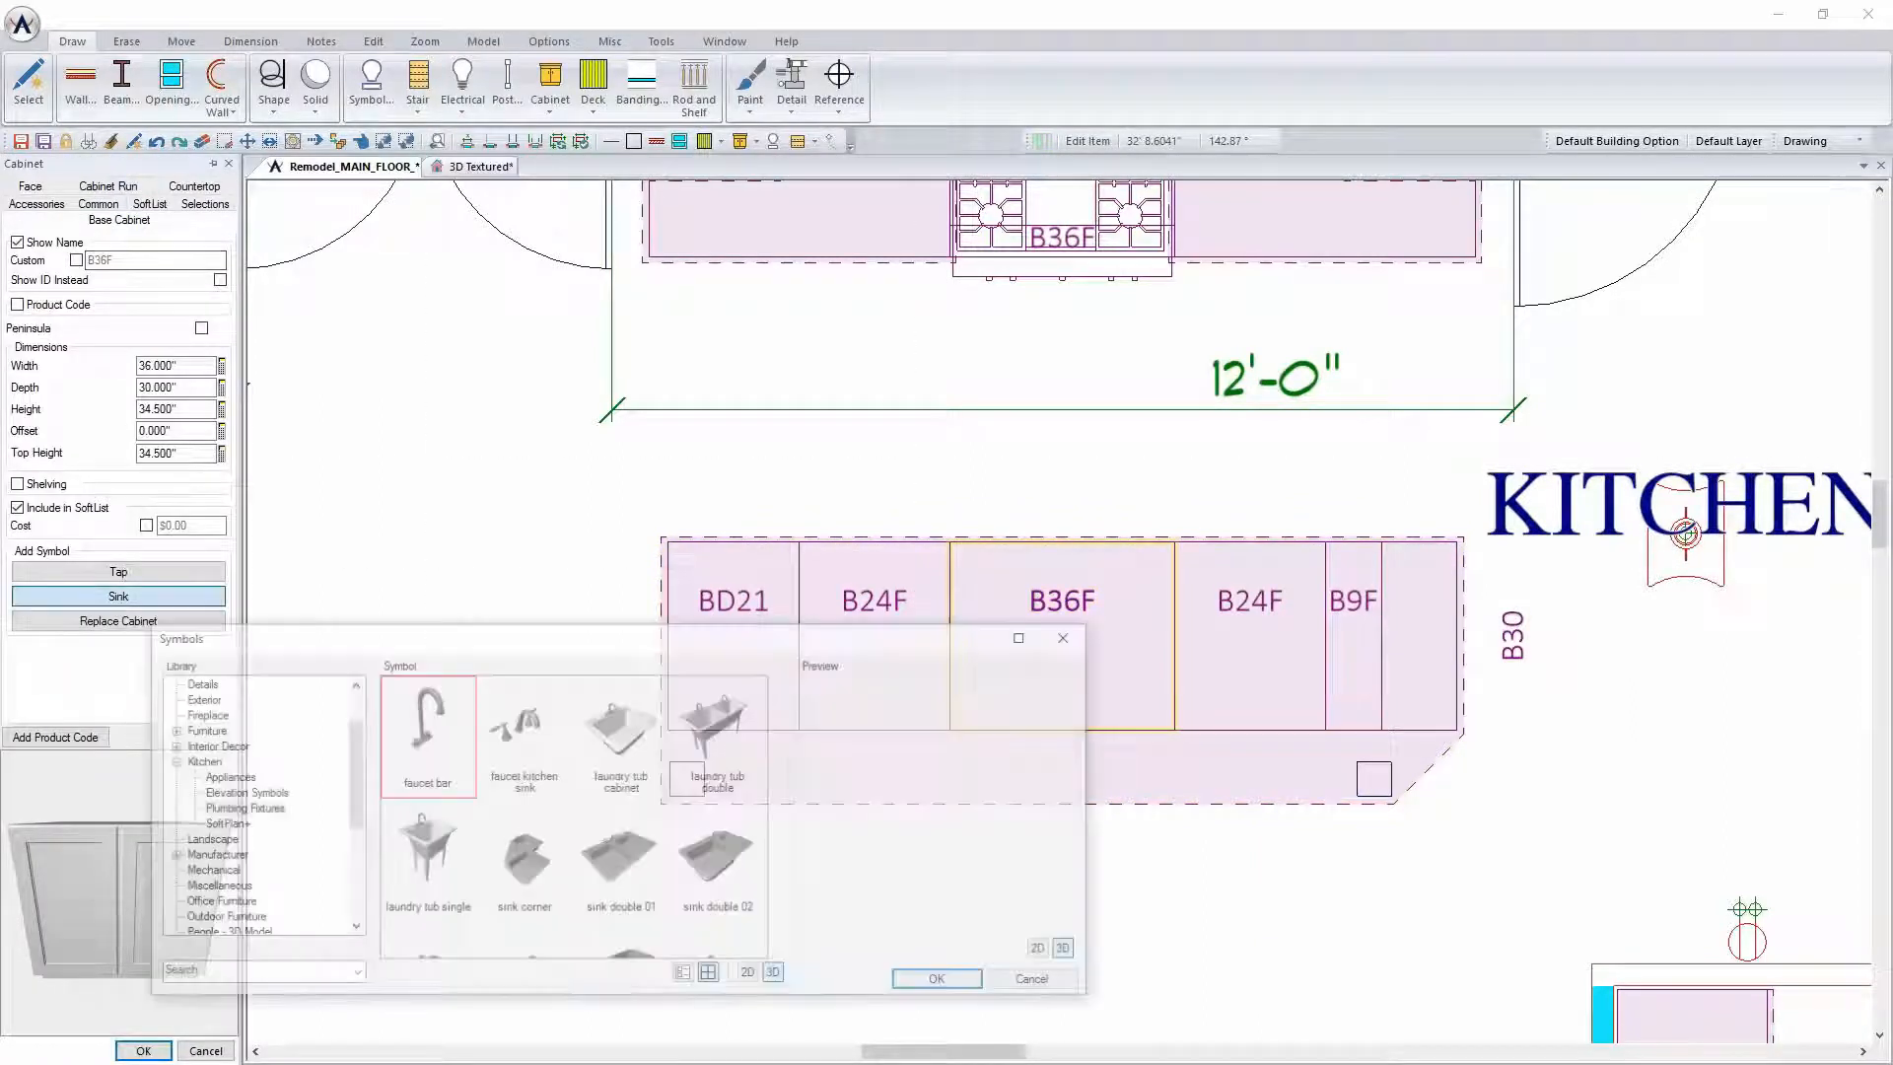
{"action": "left_click_drag", "start_coordinate": [688, 544], "coordinate": [996, 326]}
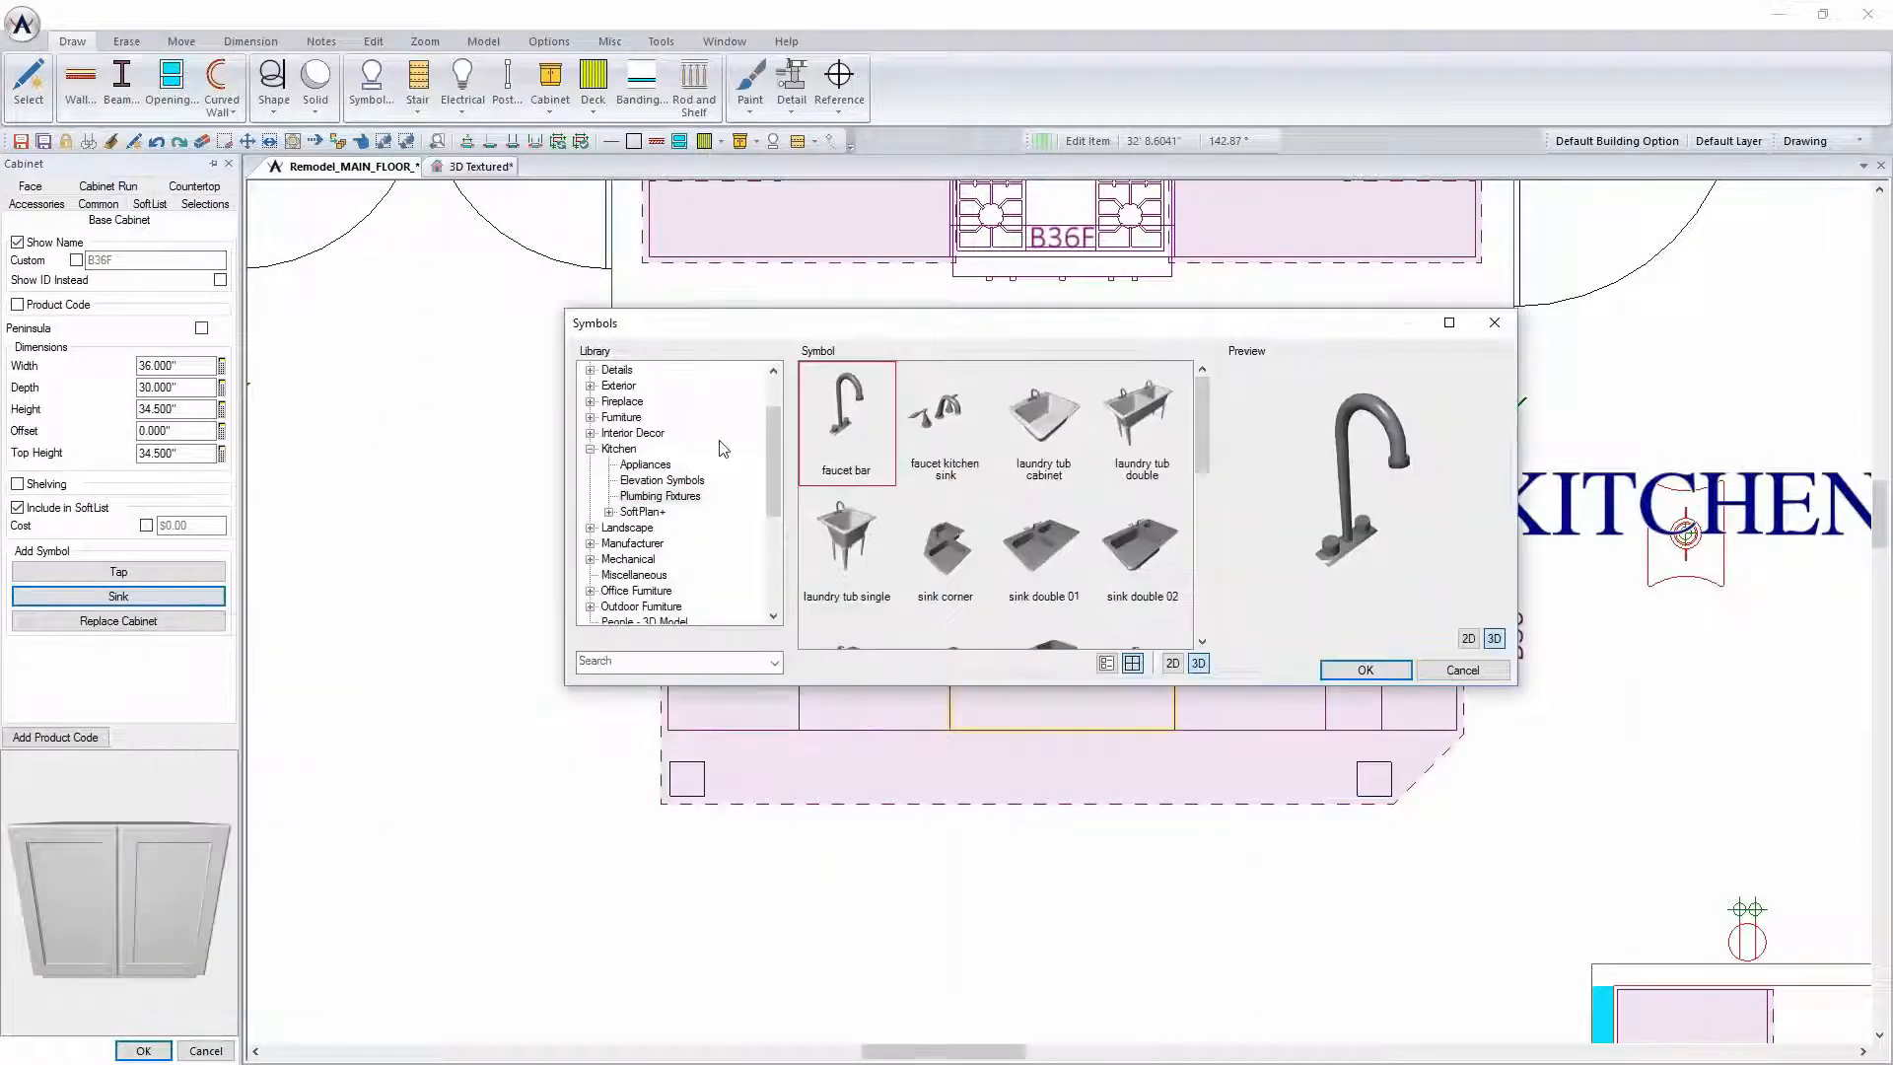
{"action": "left_click", "coordinate": [592, 544]}
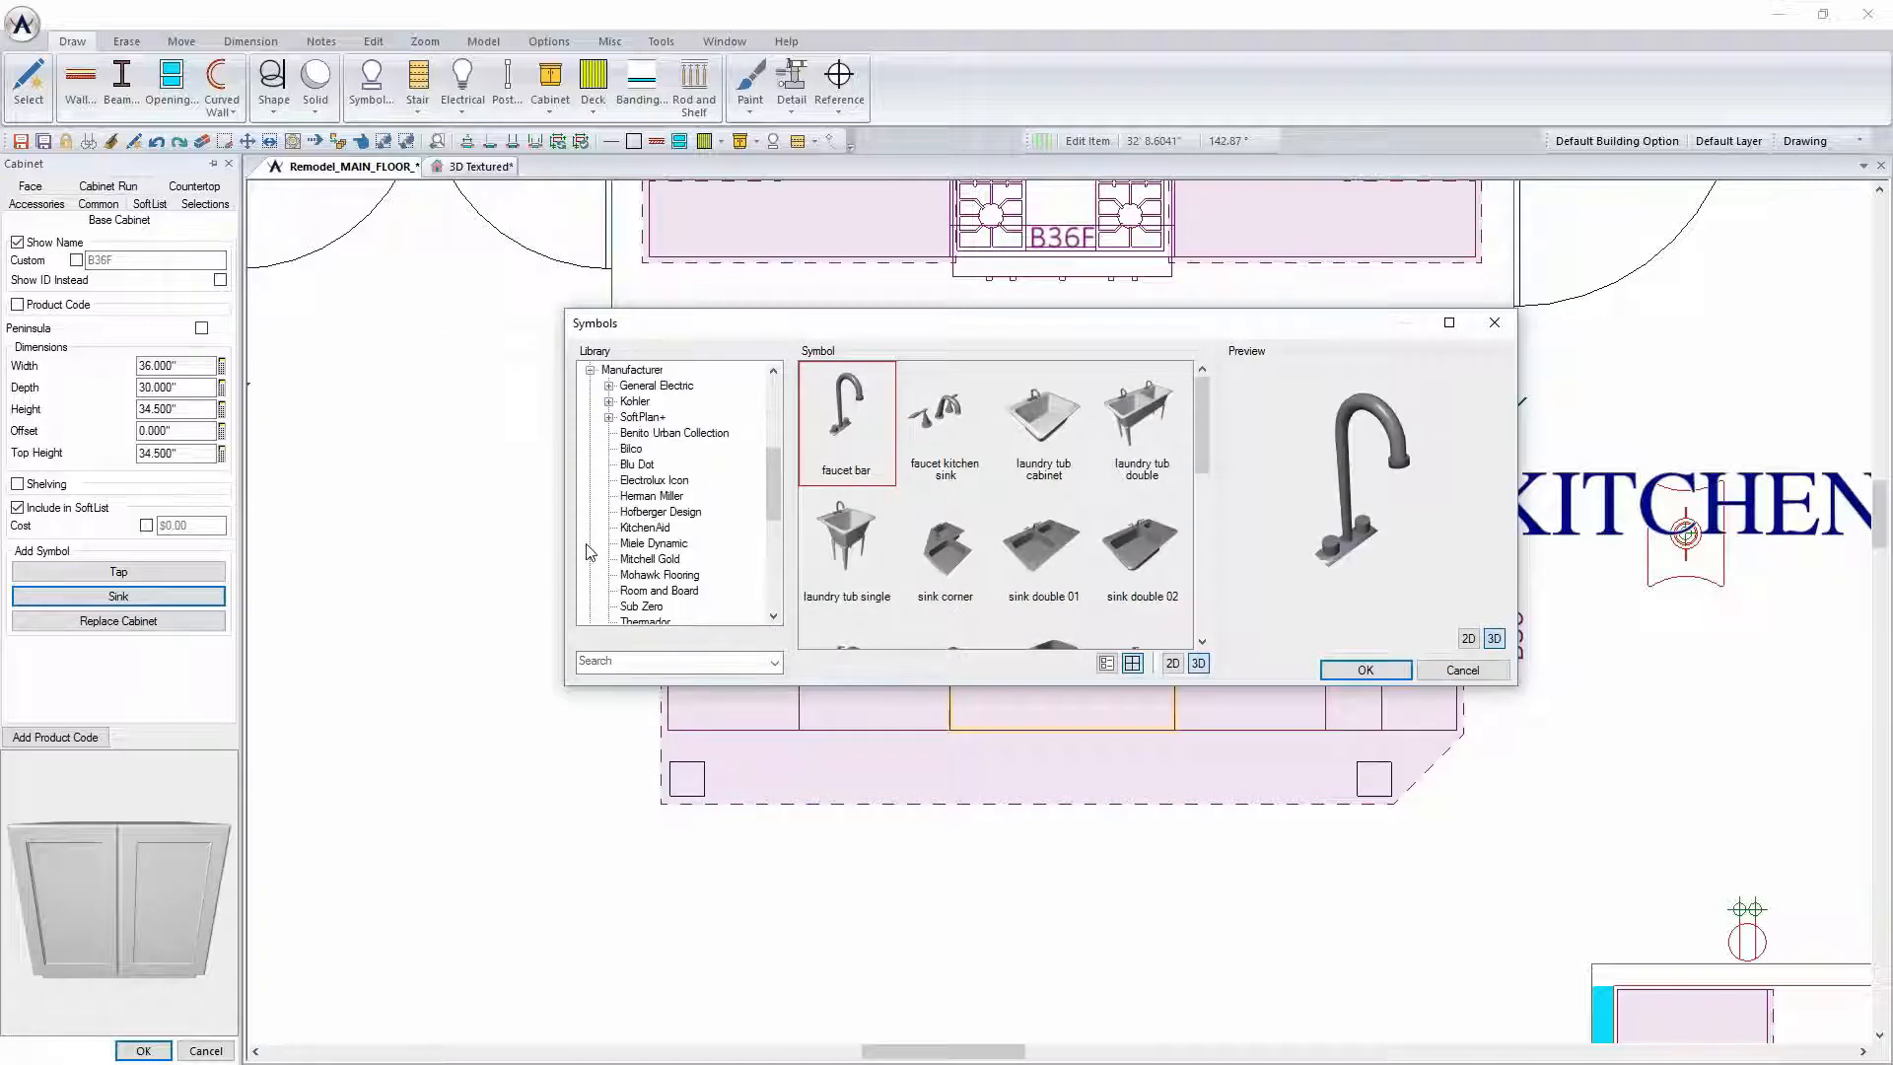
{"action": "double_click", "coordinate": [623, 402]}
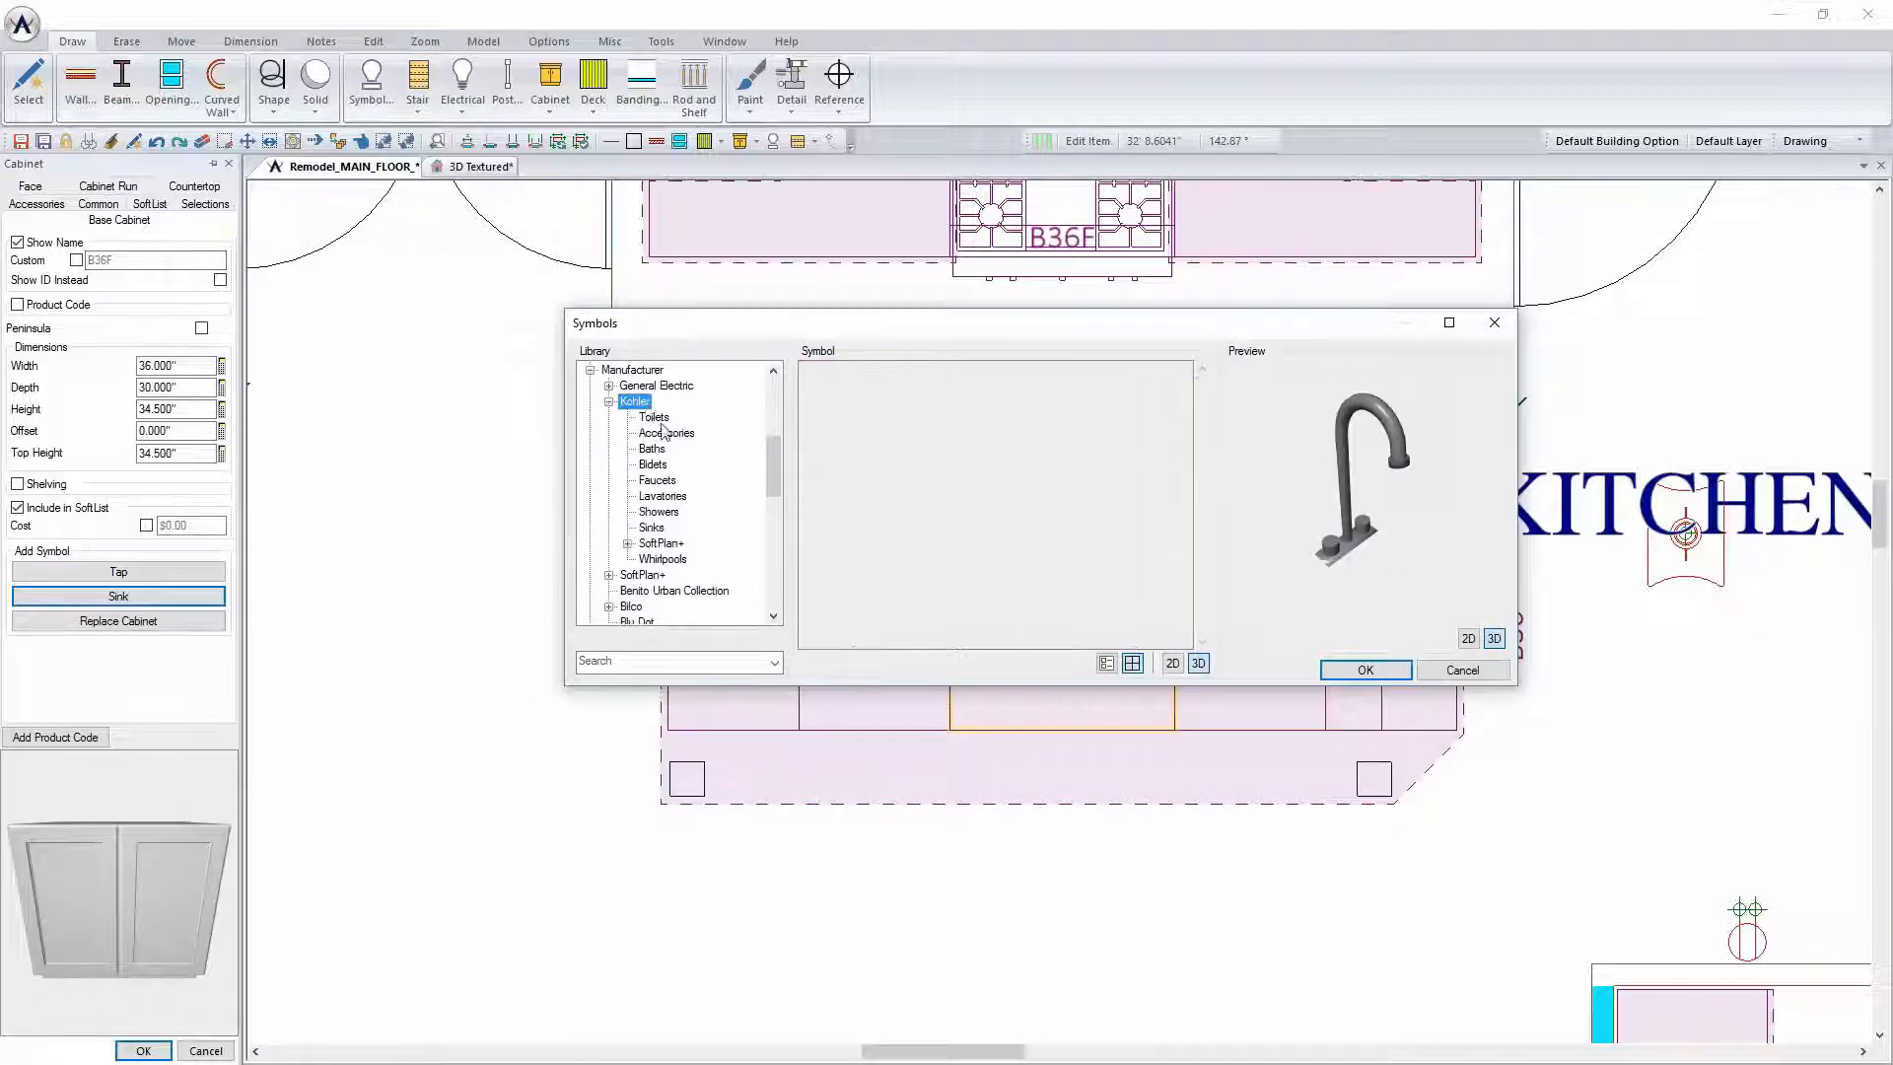
{"action": "left_click", "coordinate": [659, 527]}
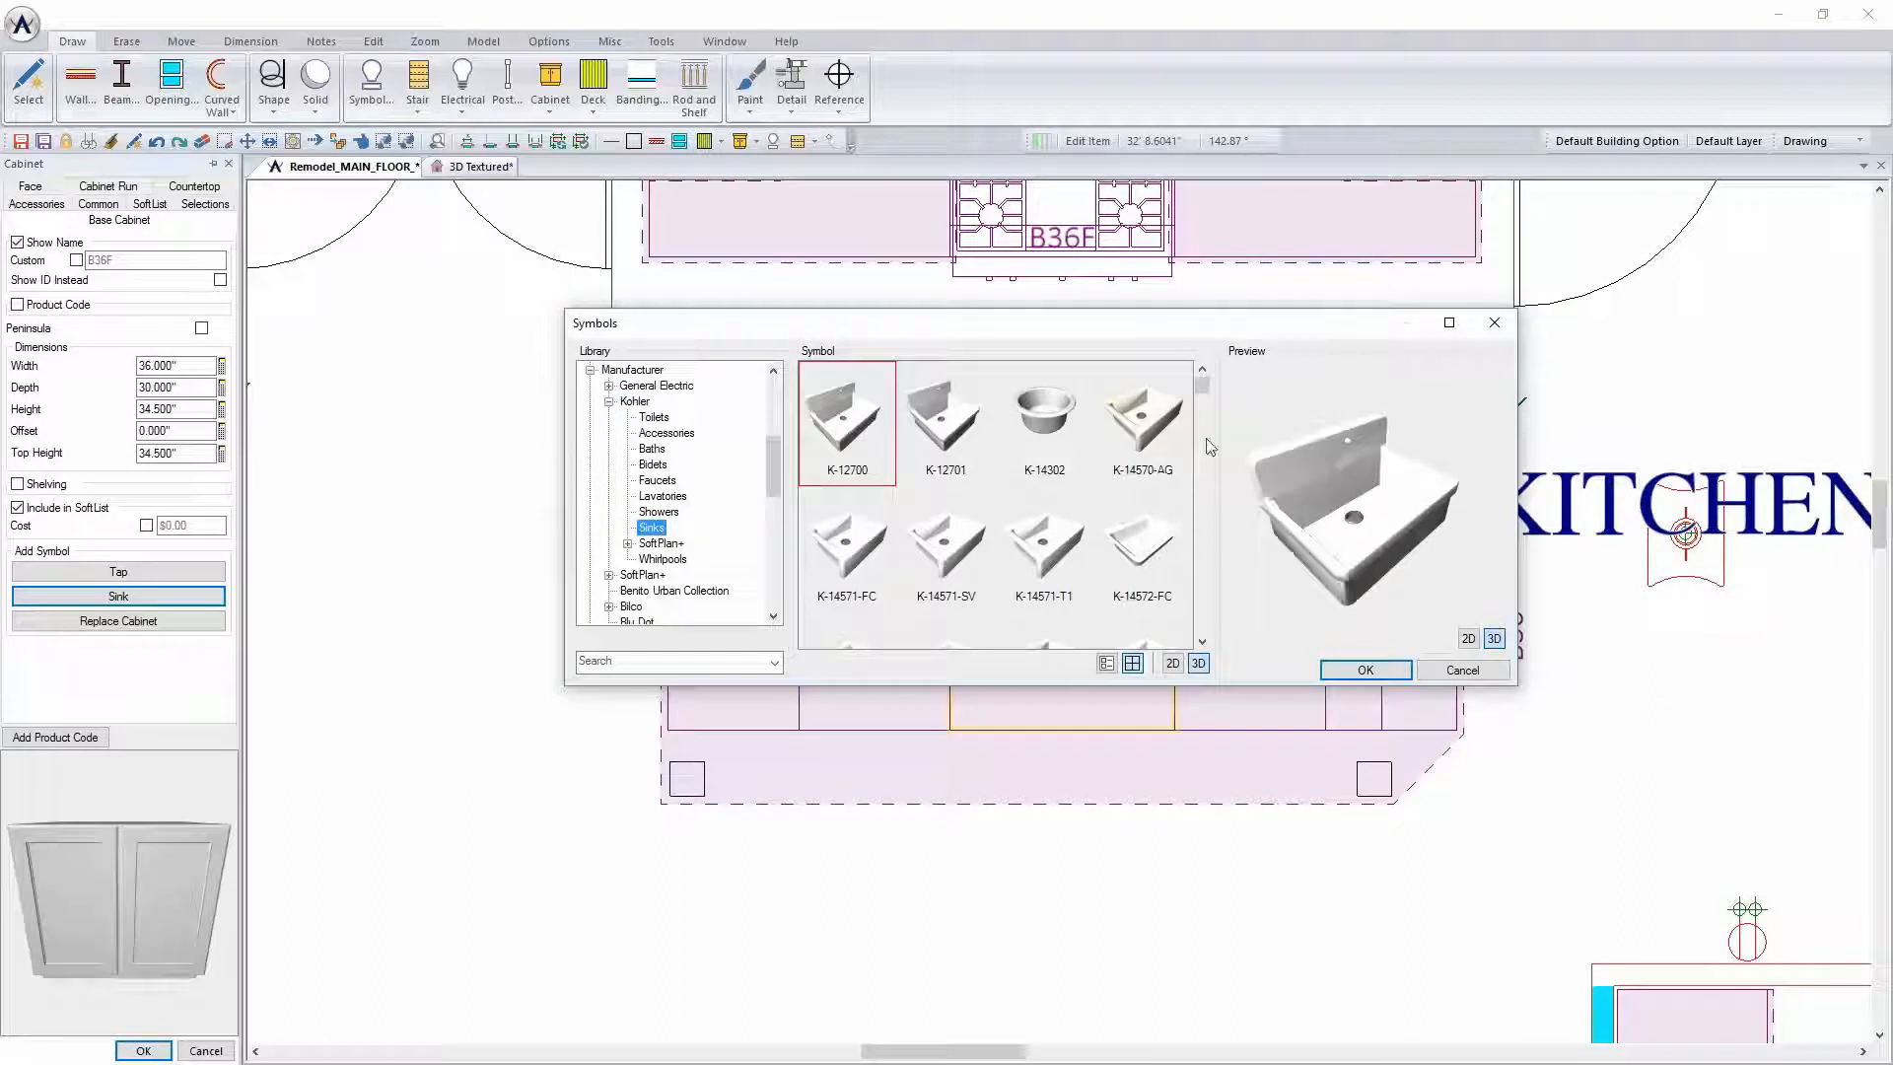
Preview the Kohler K-3346-3 double-bowl sink from different angles
{"action": "left_click_drag", "start_coordinate": [1204, 390], "coordinate": [1208, 478]}
{"action": "left_click", "coordinate": [954, 592]}
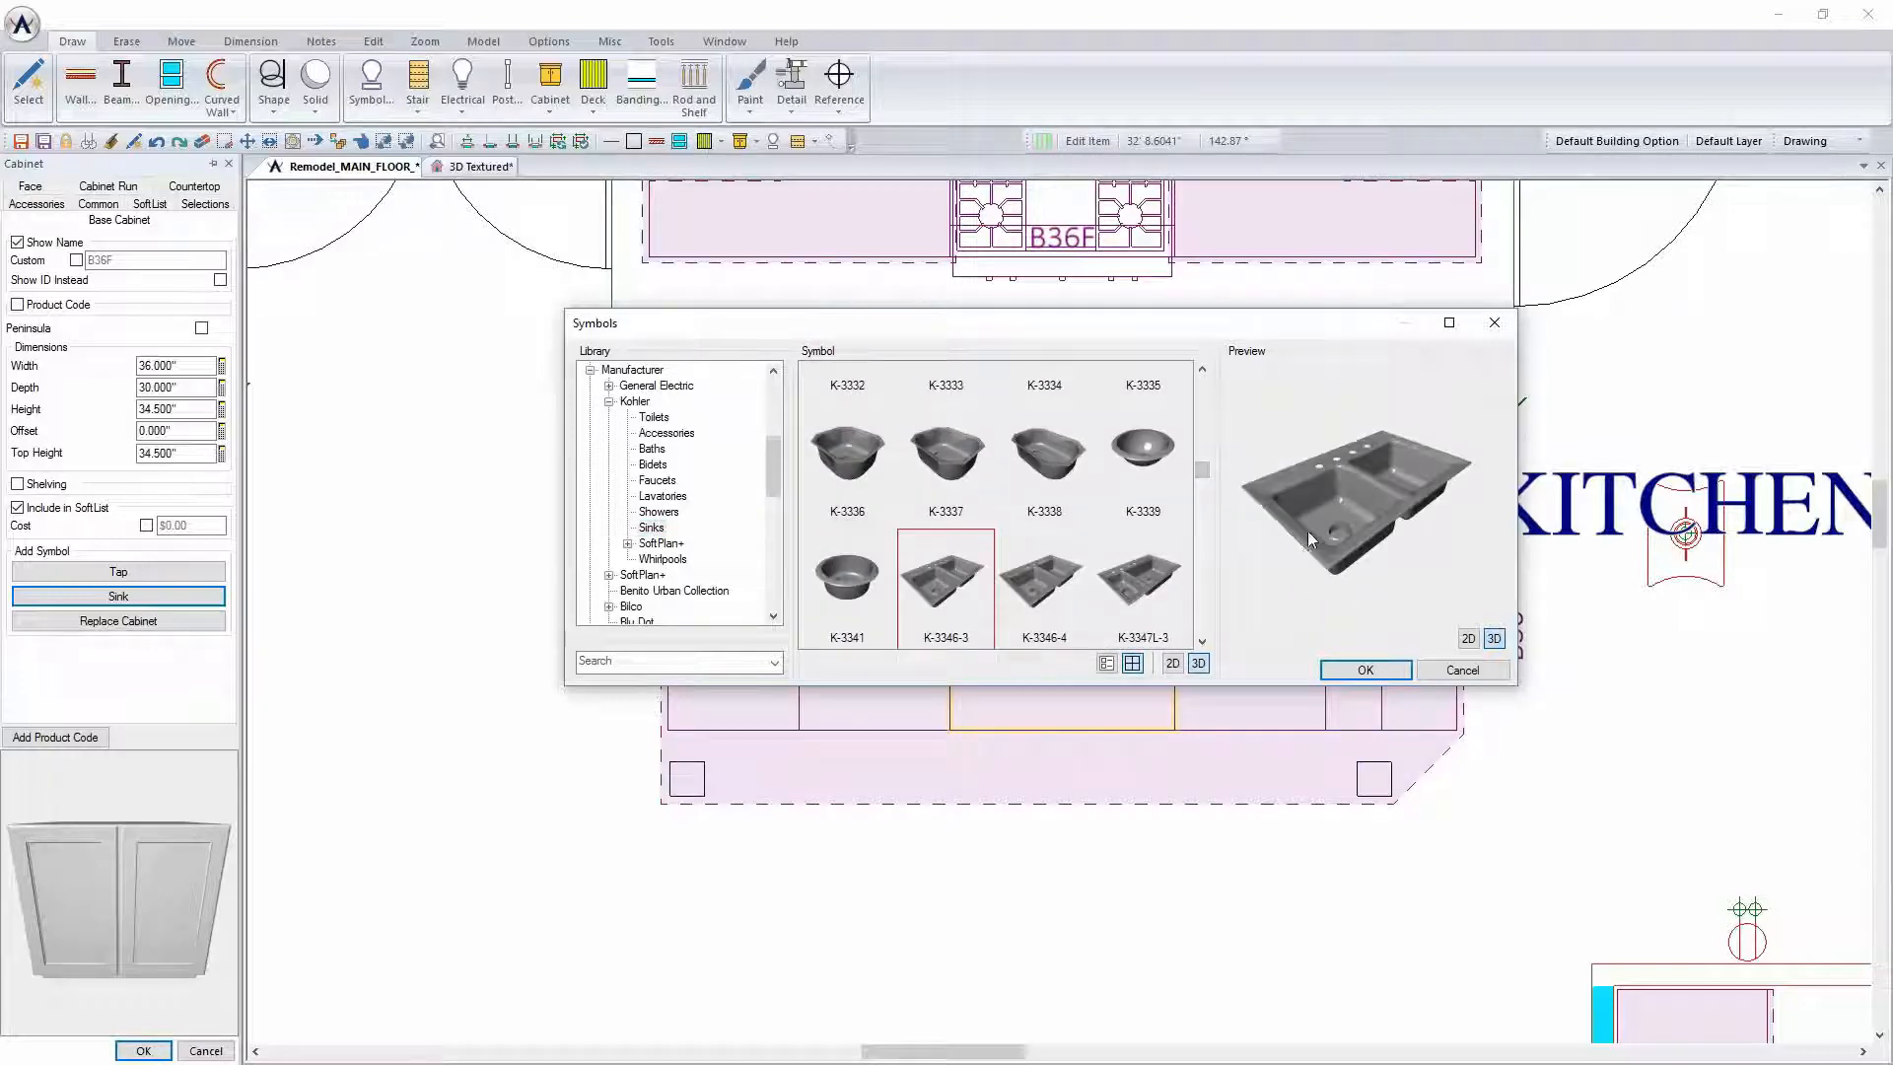
{"action": "left_click_drag", "start_coordinate": [1283, 534], "coordinate": [1258, 563]}
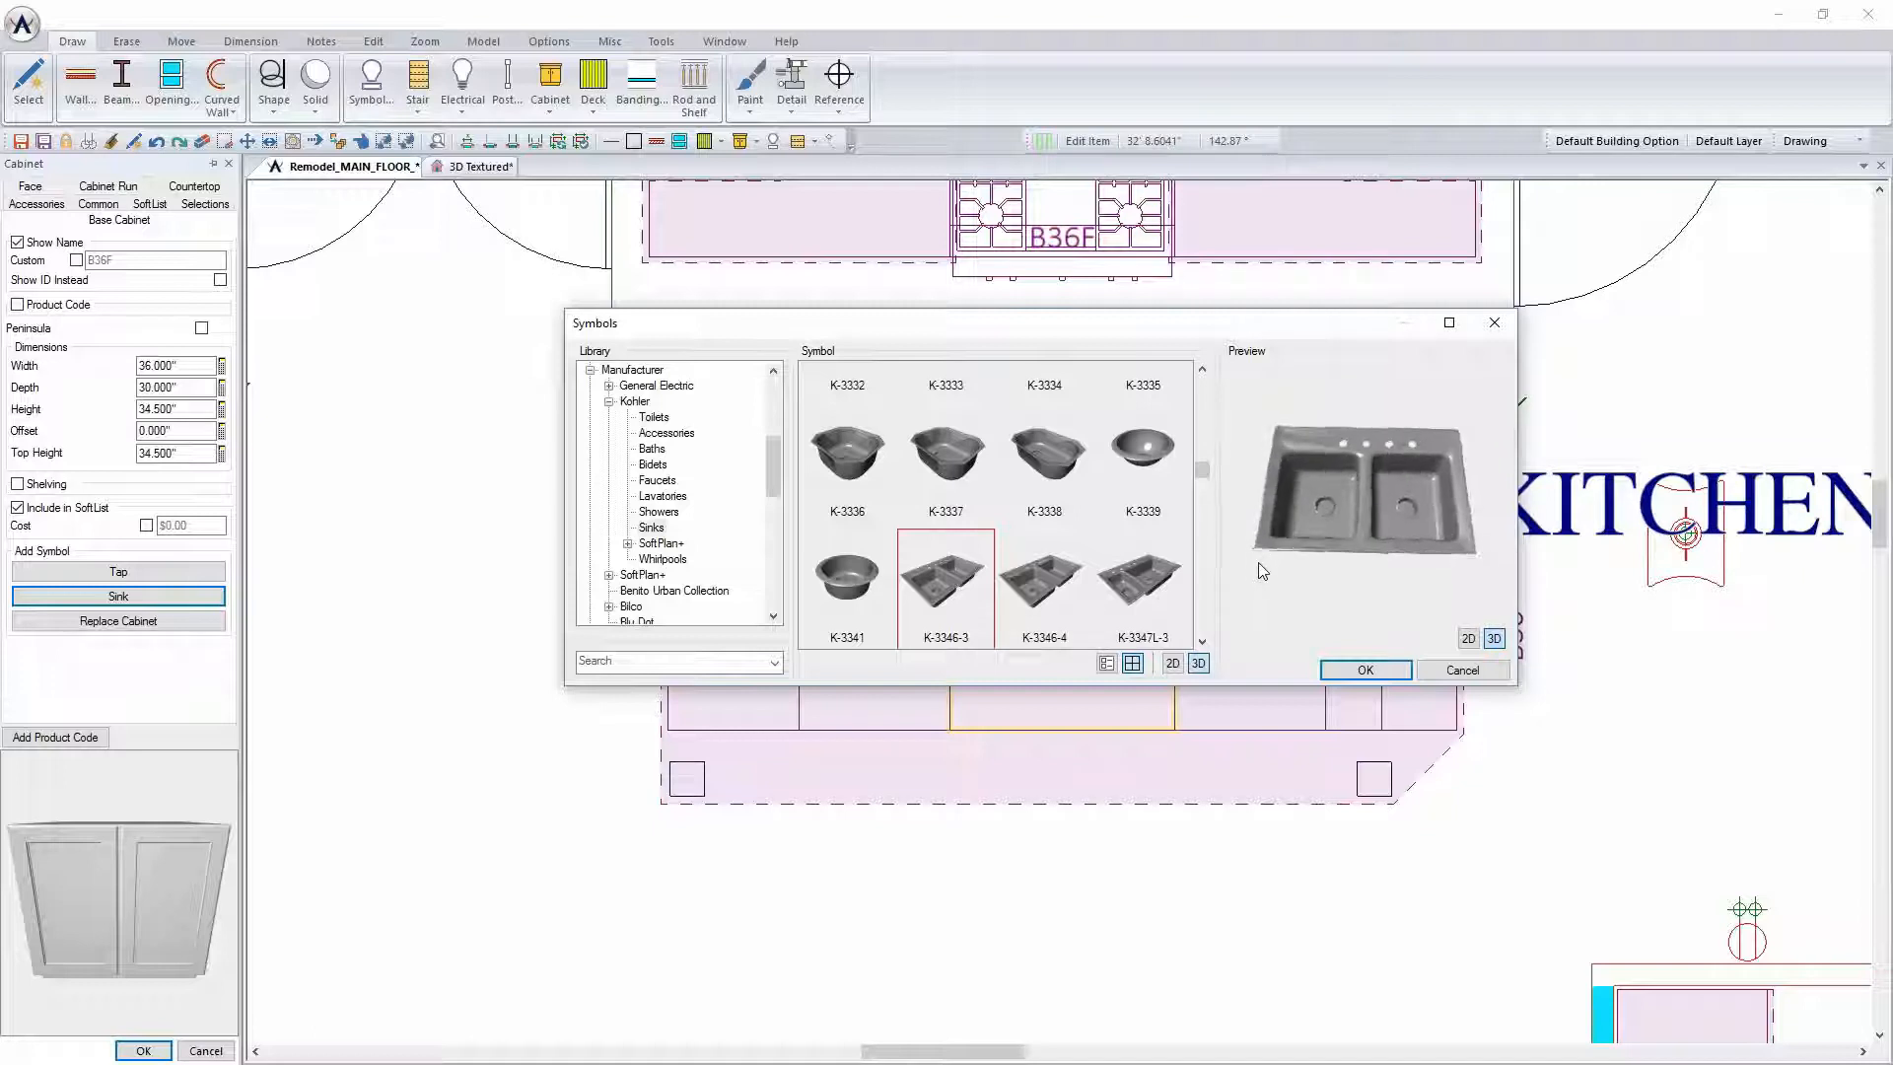
Choose the Kohler K-3145-4 double-bowl sink and insert it into the island's B36F cabinet
{"action": "left_click_drag", "start_coordinate": [1199, 469], "coordinate": [1202, 408]}
{"action": "left_click", "coordinate": [1141, 505]}
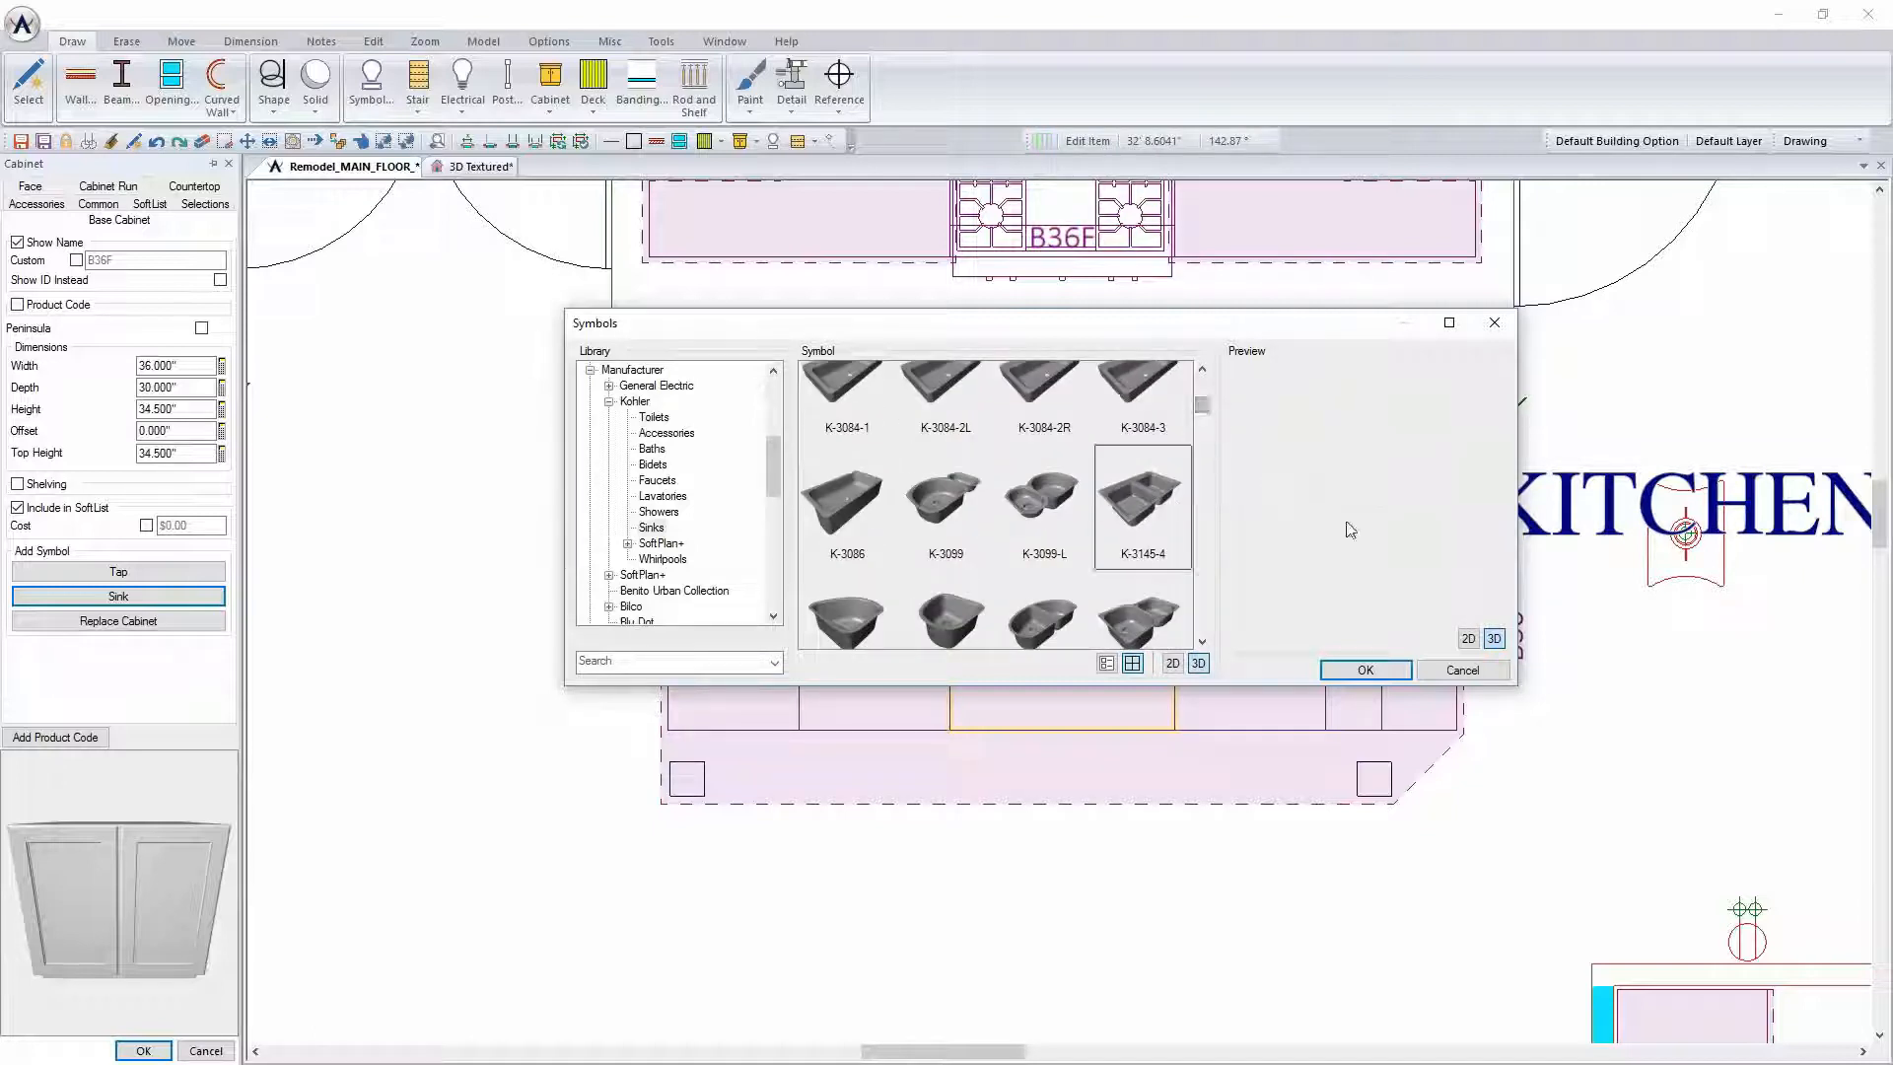
{"action": "left_click_drag", "start_coordinate": [1382, 509], "coordinate": [1374, 633]}
{"action": "left_click", "coordinate": [1365, 669]}
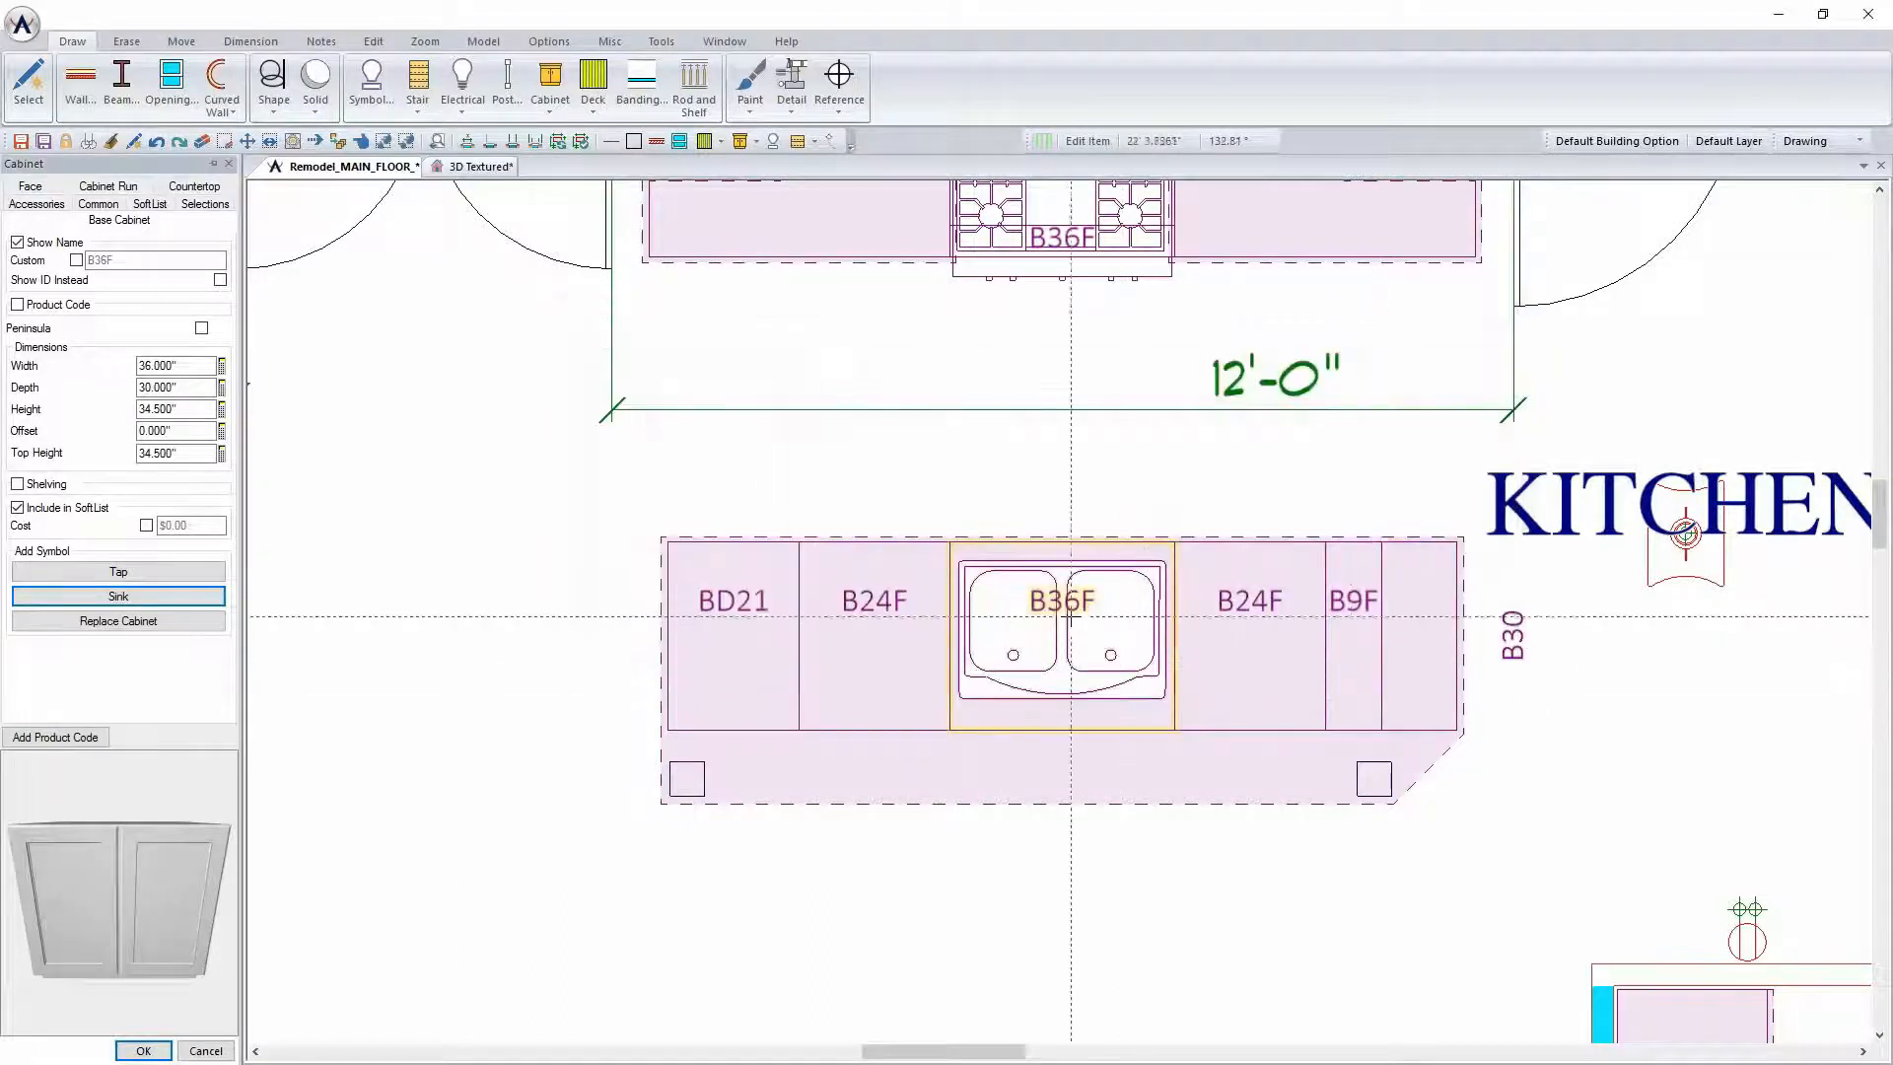
Add the Kohler K-6340 faucet as the tap for the island sink and accept the cabinet edits
{"action": "left_click", "coordinate": [133, 572]}
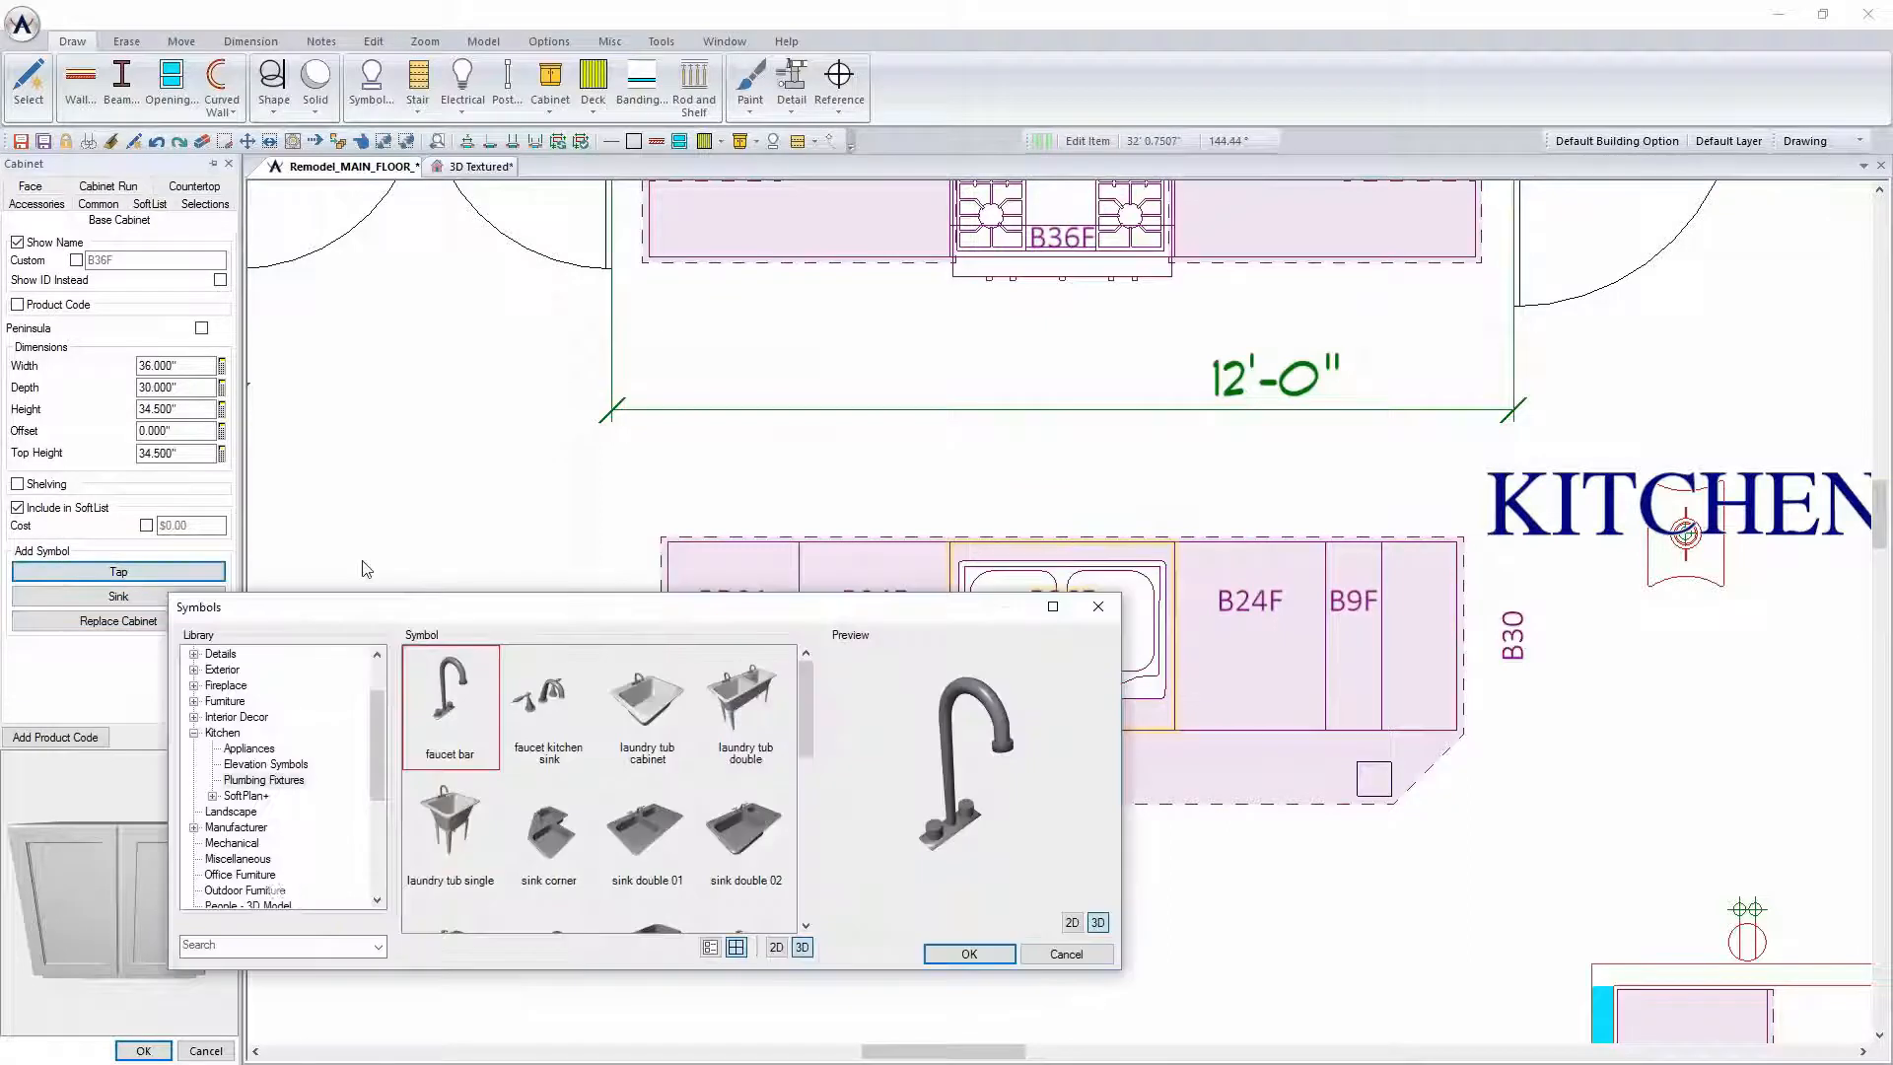
{"action": "scroll", "coordinate": [377, 748], "scroll_direction": "down", "scroll_amount": 2}
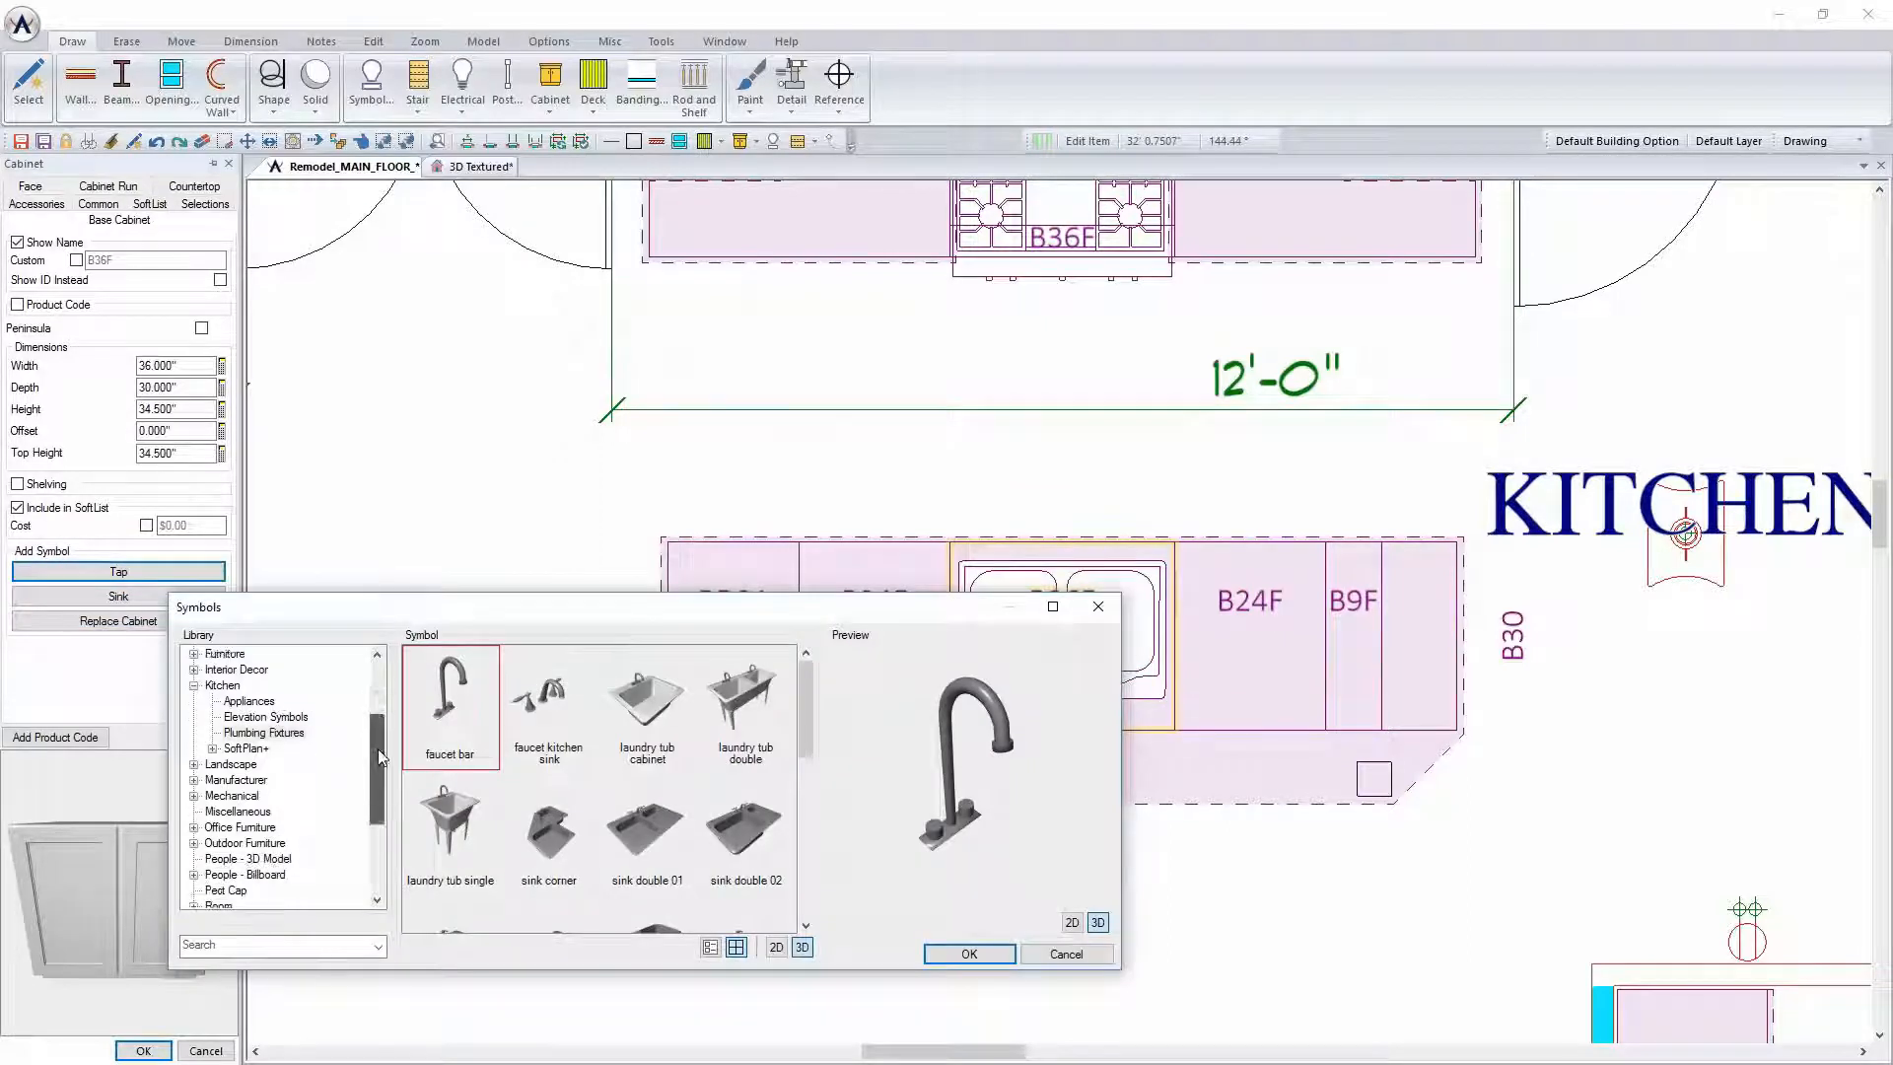
{"action": "left_click", "coordinate": [194, 765]}
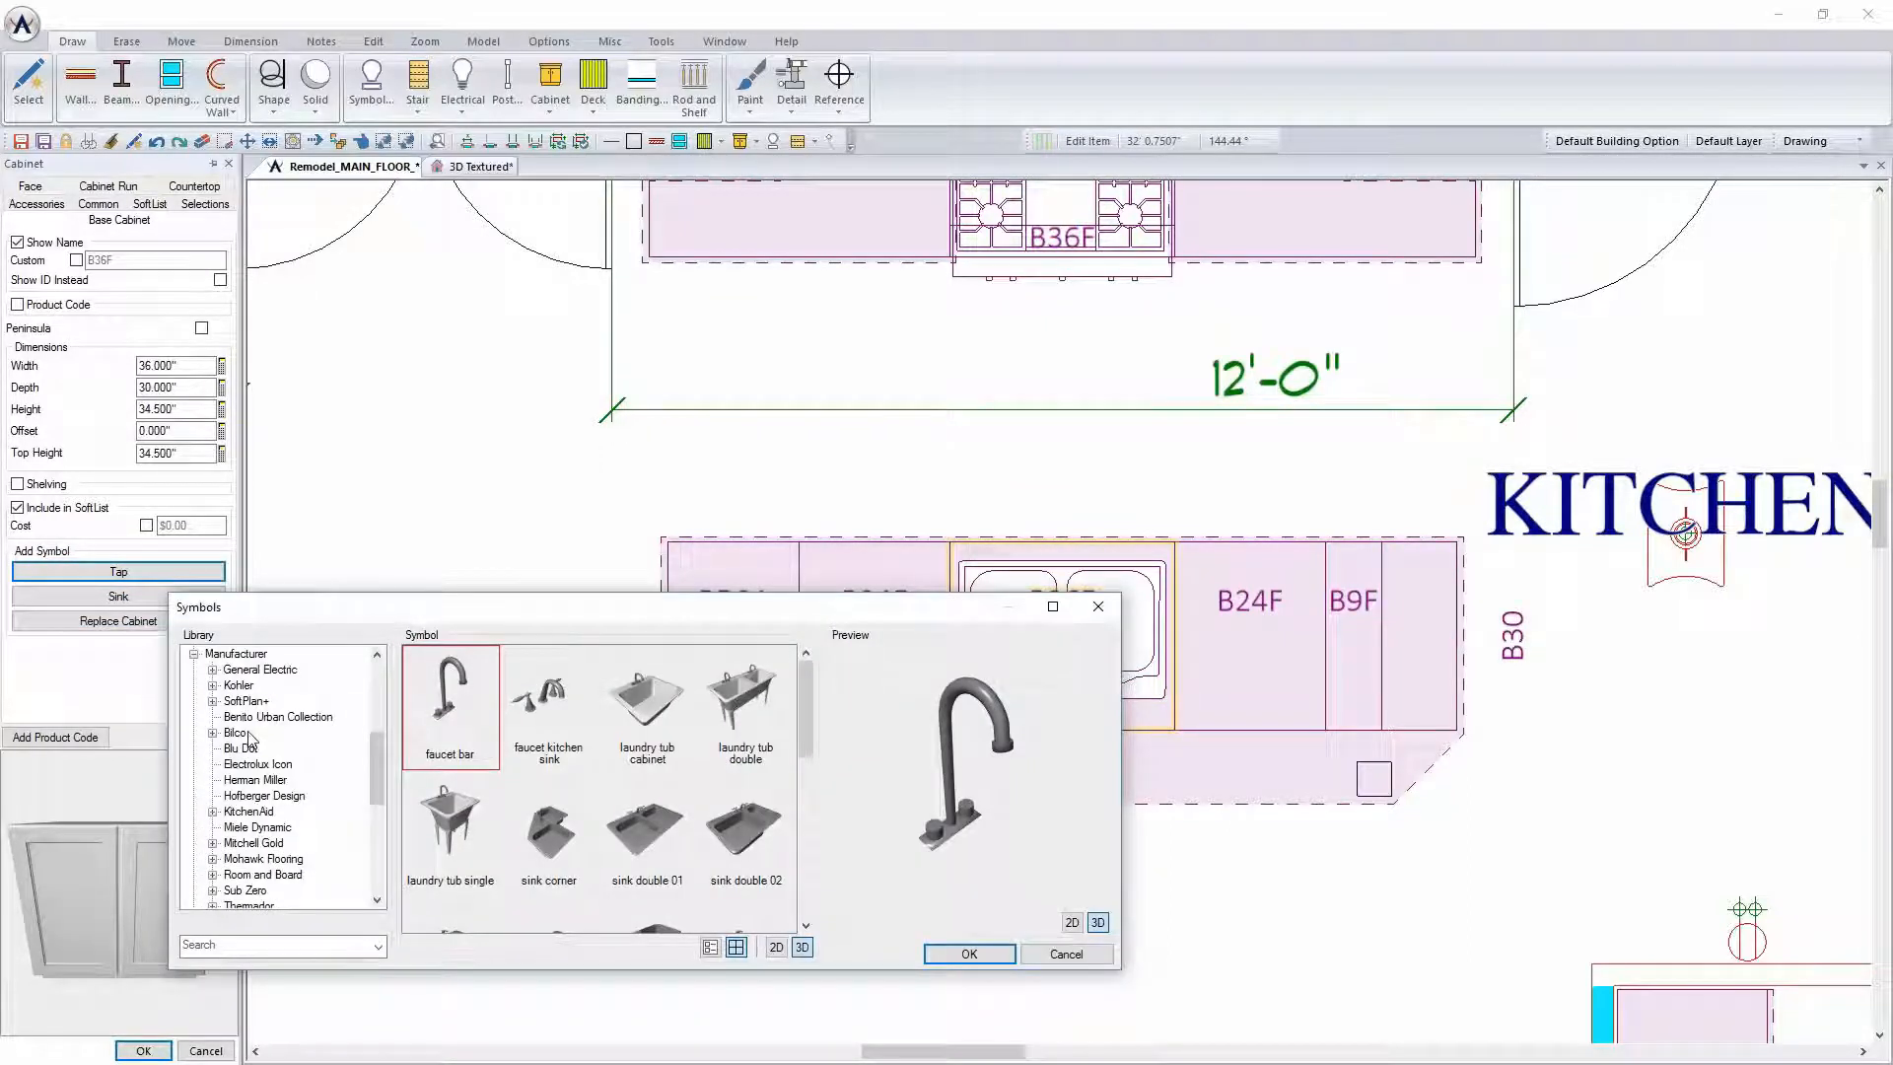
{"action": "left_click", "coordinate": [212, 685]}
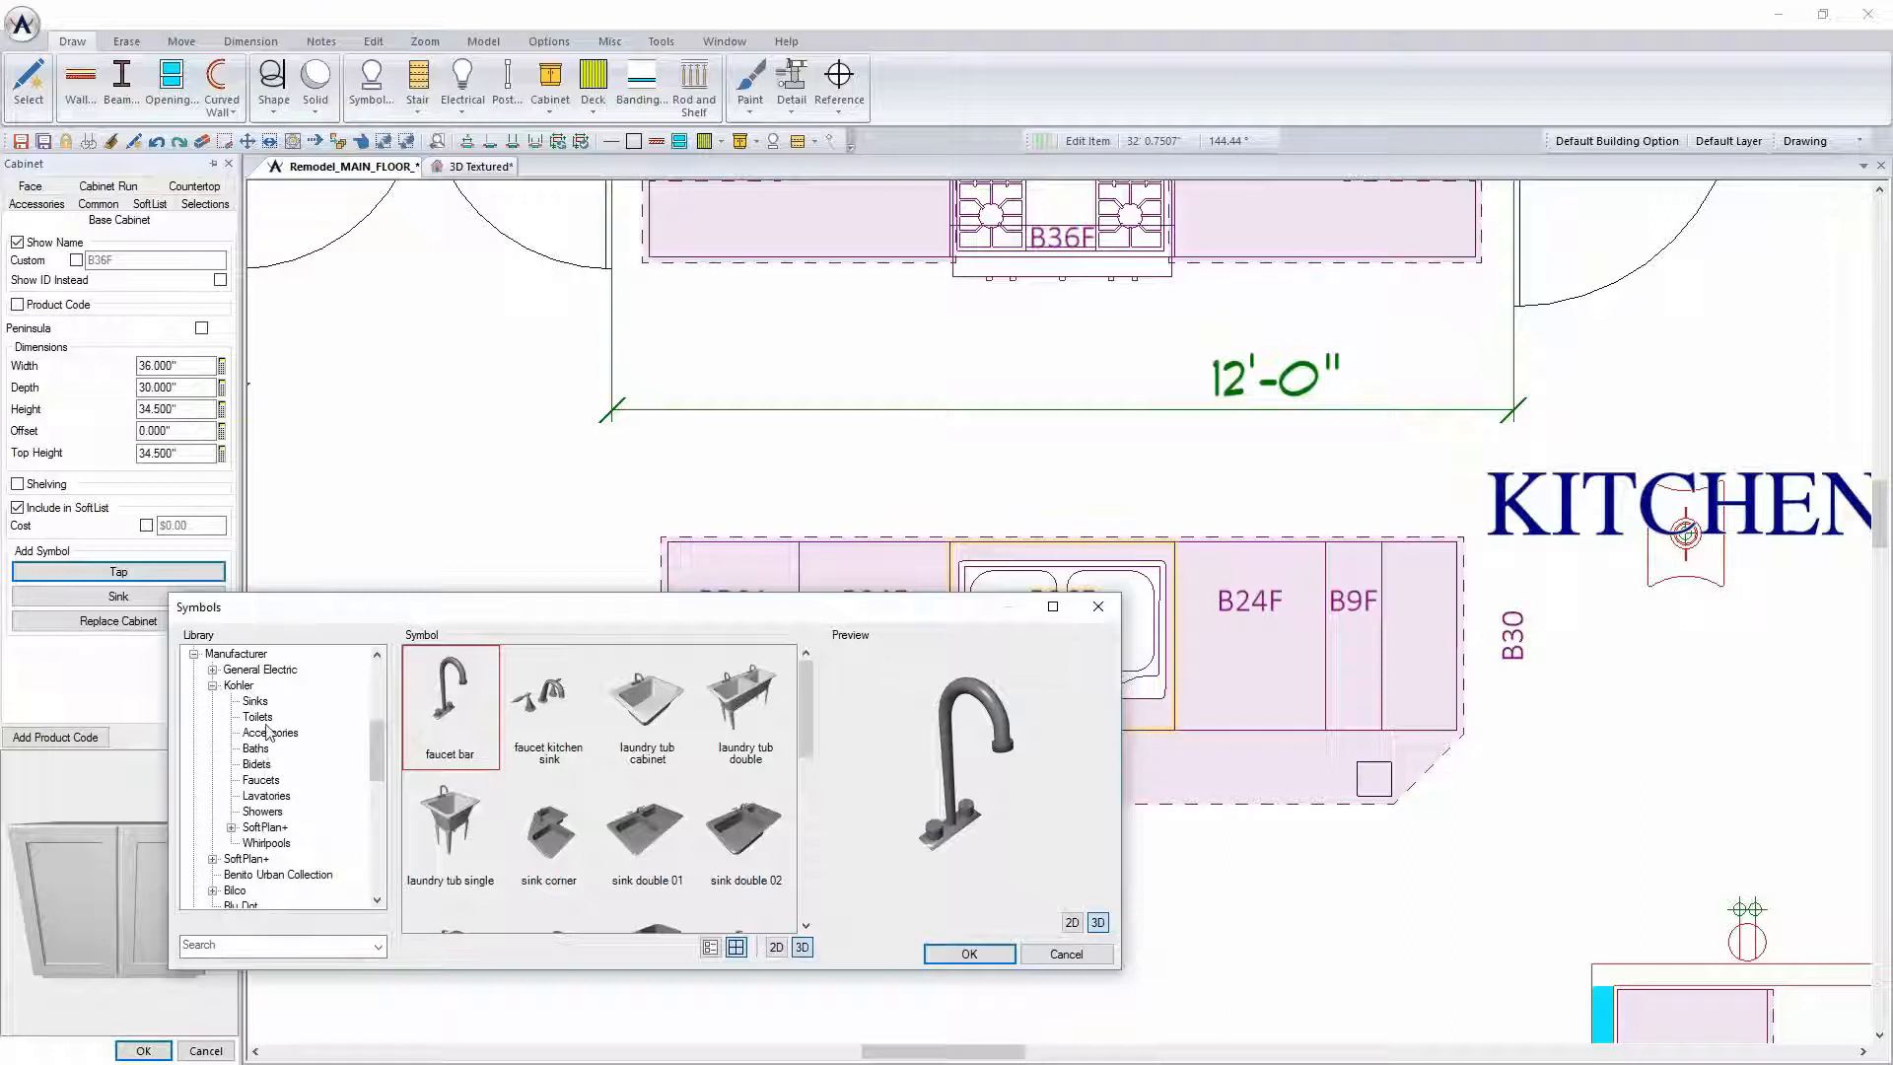
{"action": "left_click", "coordinate": [261, 780]}
{"action": "left_click_drag", "start_coordinate": [801, 697], "coordinate": [803, 783]}
{"action": "left_click", "coordinate": [451, 833]}
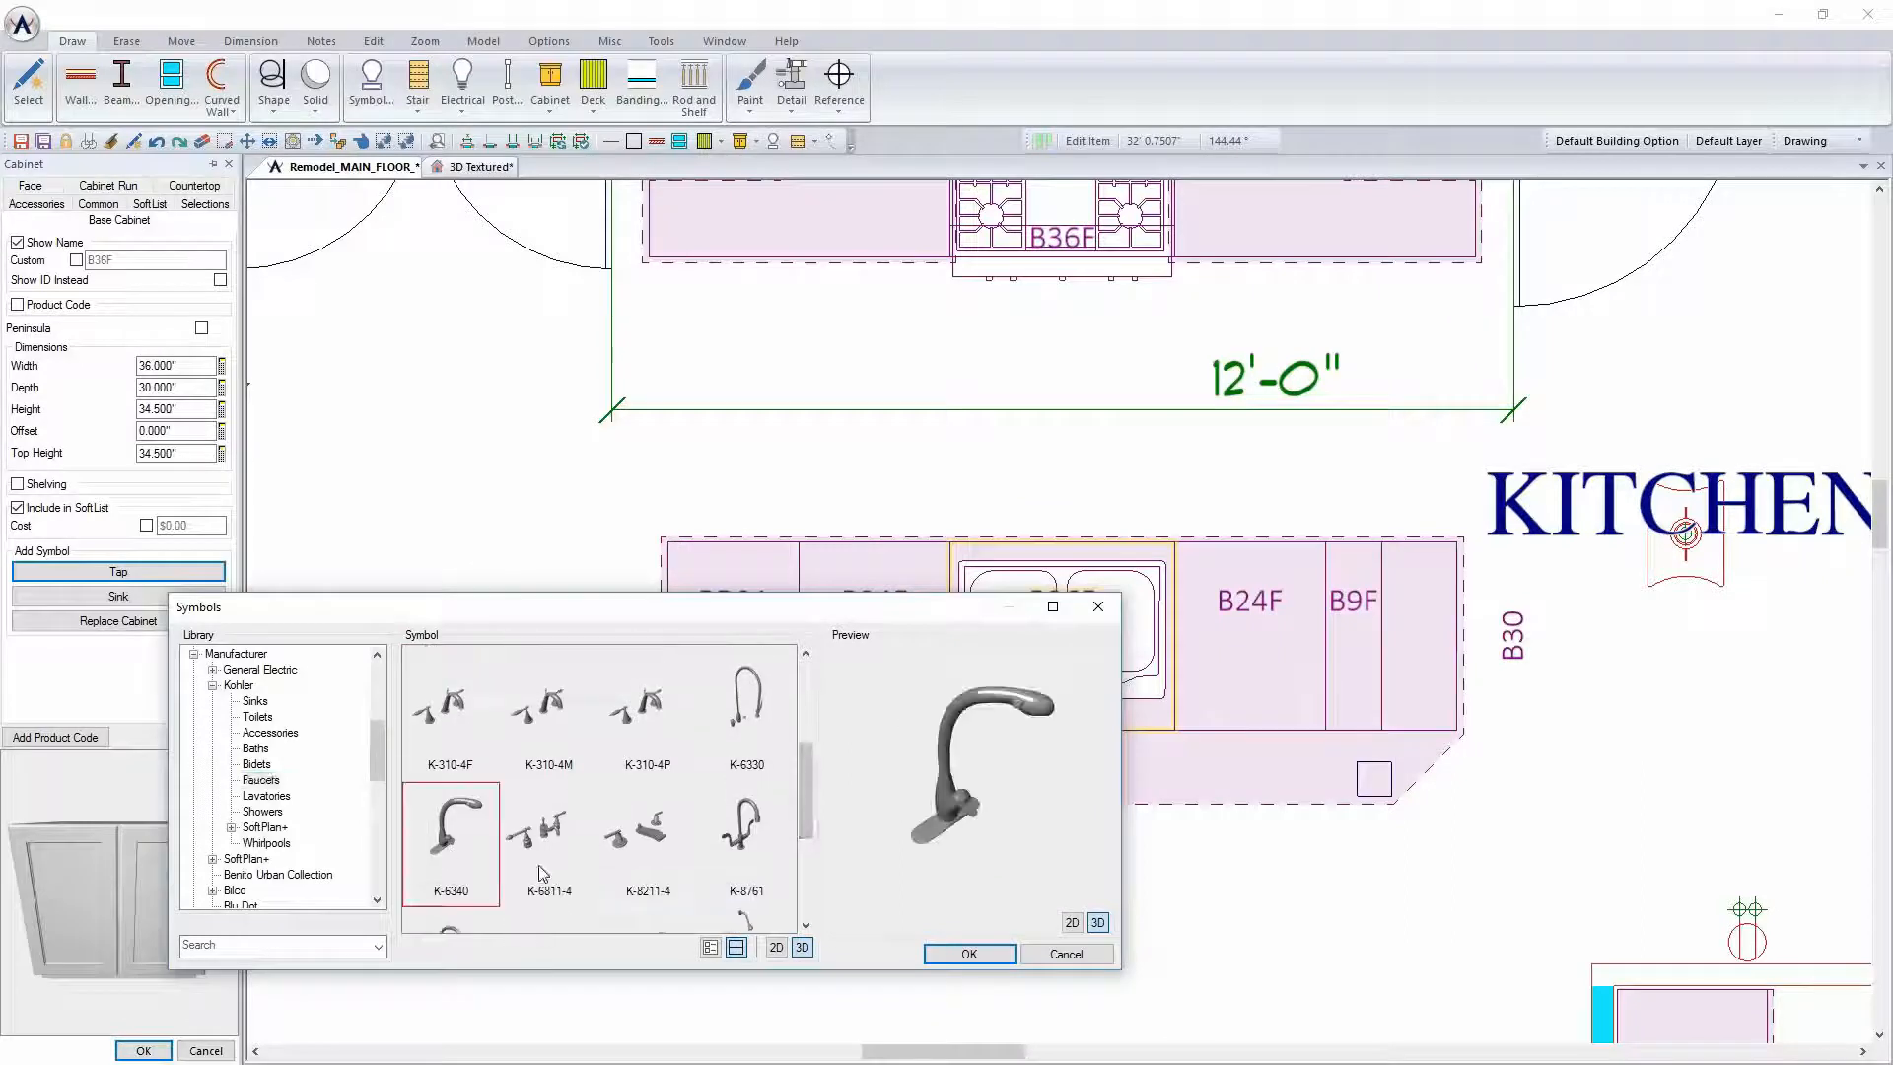
{"action": "left_click", "coordinate": [969, 954]}
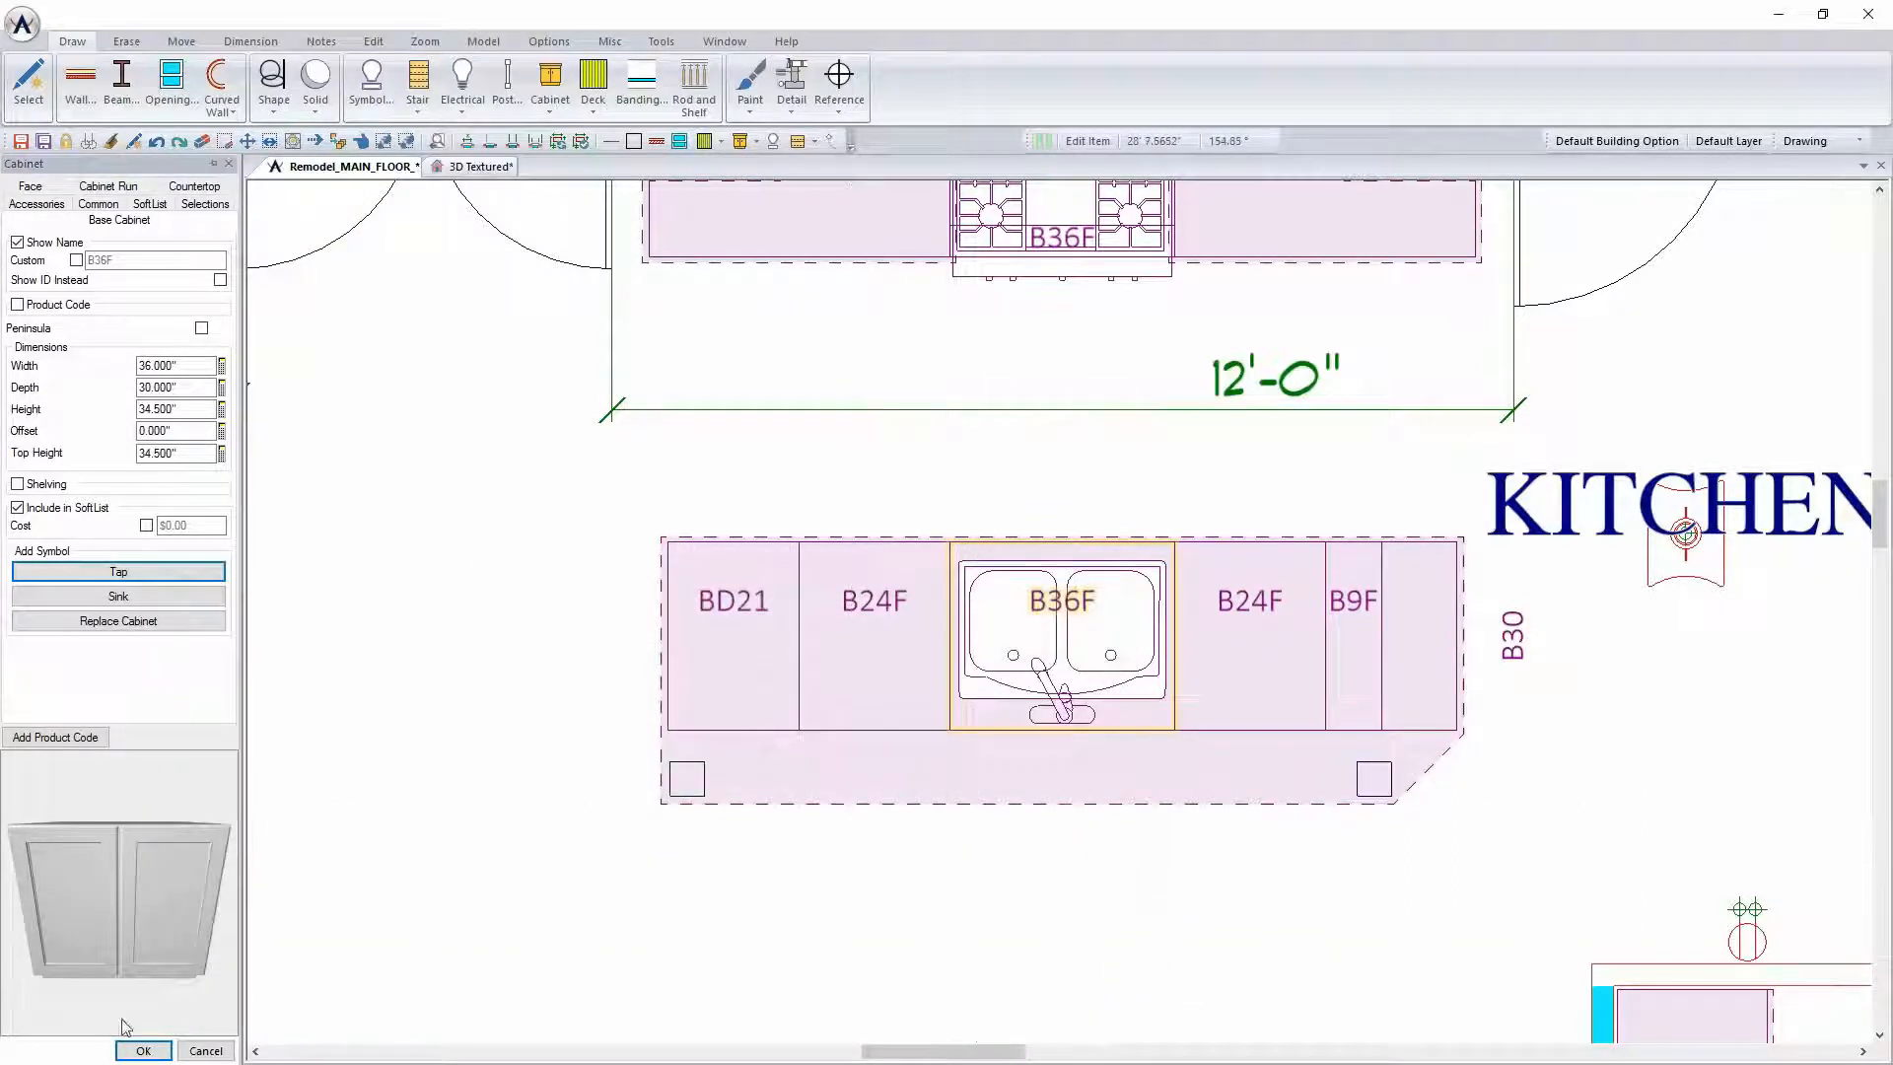
{"action": "left_click", "coordinate": [143, 1050]}
Examine the island's sink and faucet up close in the 3D view
{"action": "left_click", "coordinate": [479, 166]}
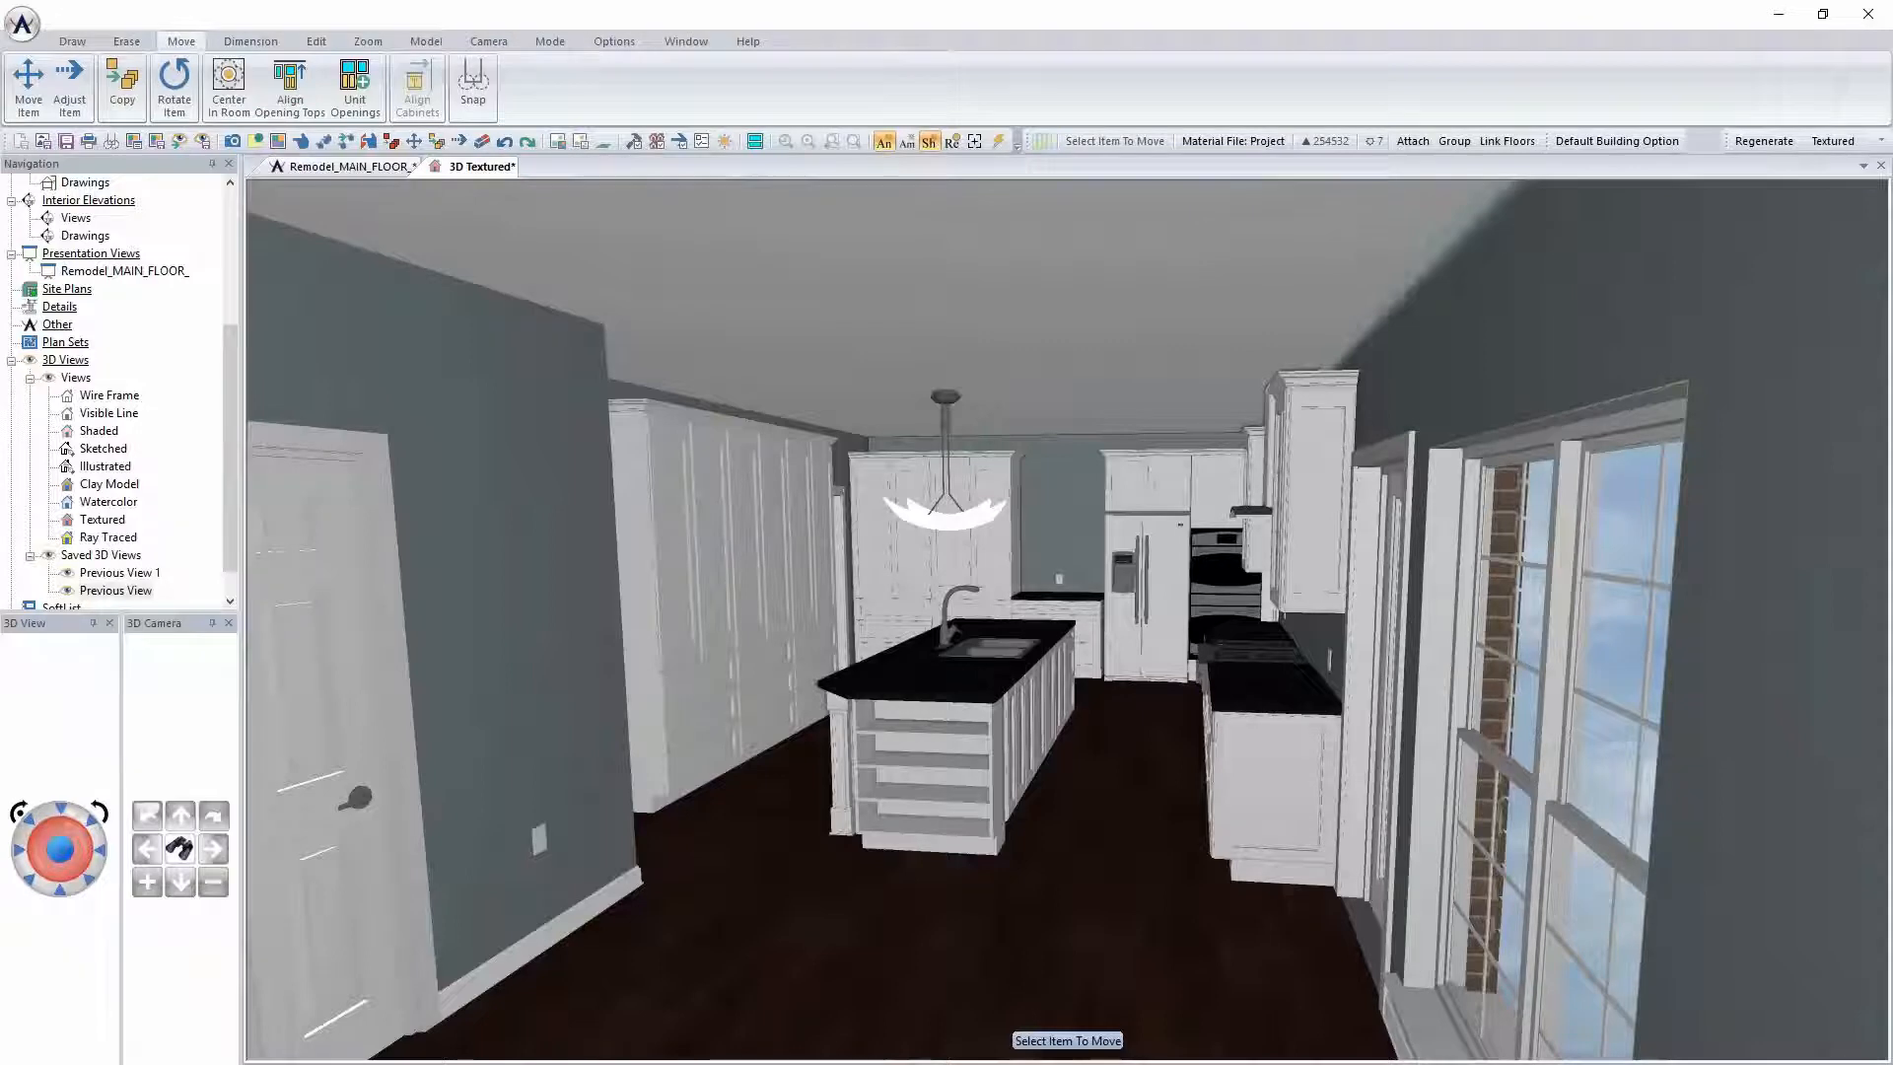
{"action": "middle_click_drag", "start_coordinate": [880, 669], "coordinate": [911, 701]}
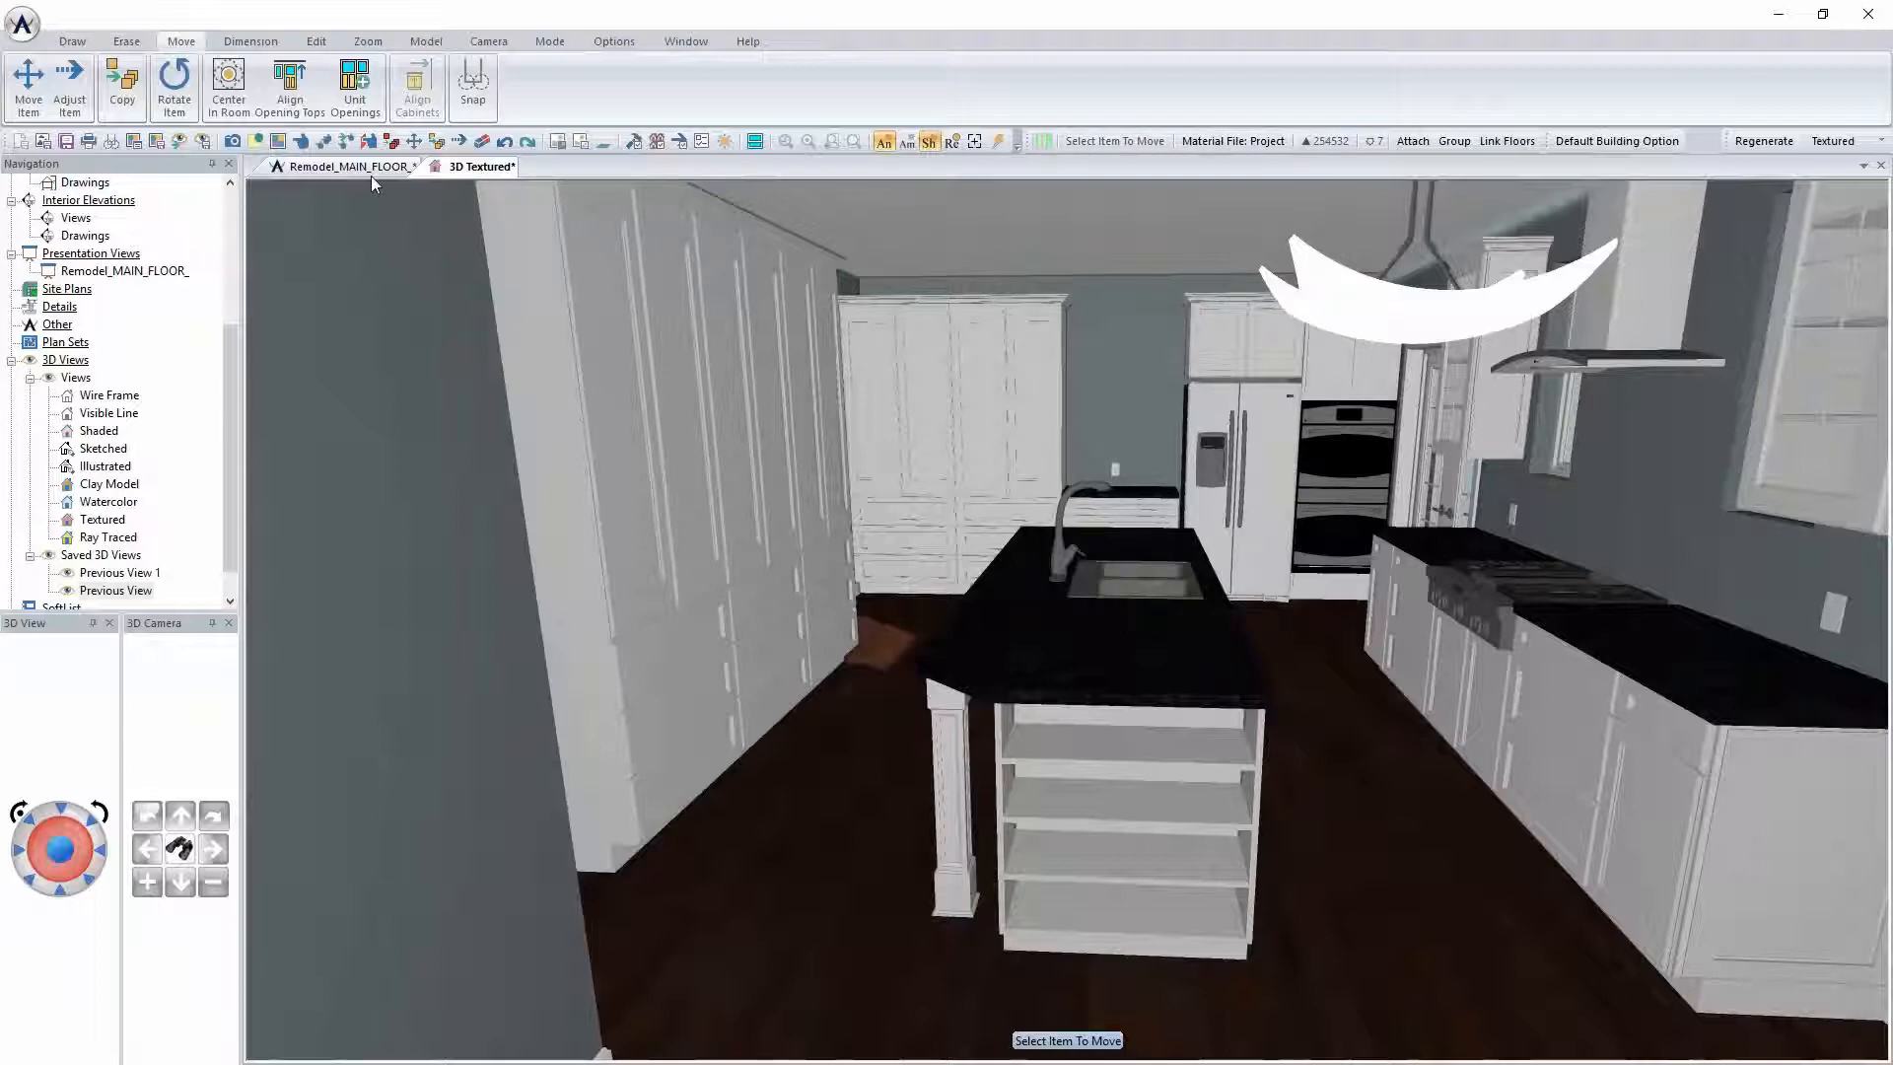
Switch the Remodel_MAIN_FLOOR plan to Interior mode and check the options for the kitchen's Paint 5 wallcovering
{"action": "left_click", "coordinate": [347, 166]}
{"action": "scroll", "coordinate": [666, 606], "scroll_direction": "down", "scroll_amount": 2}
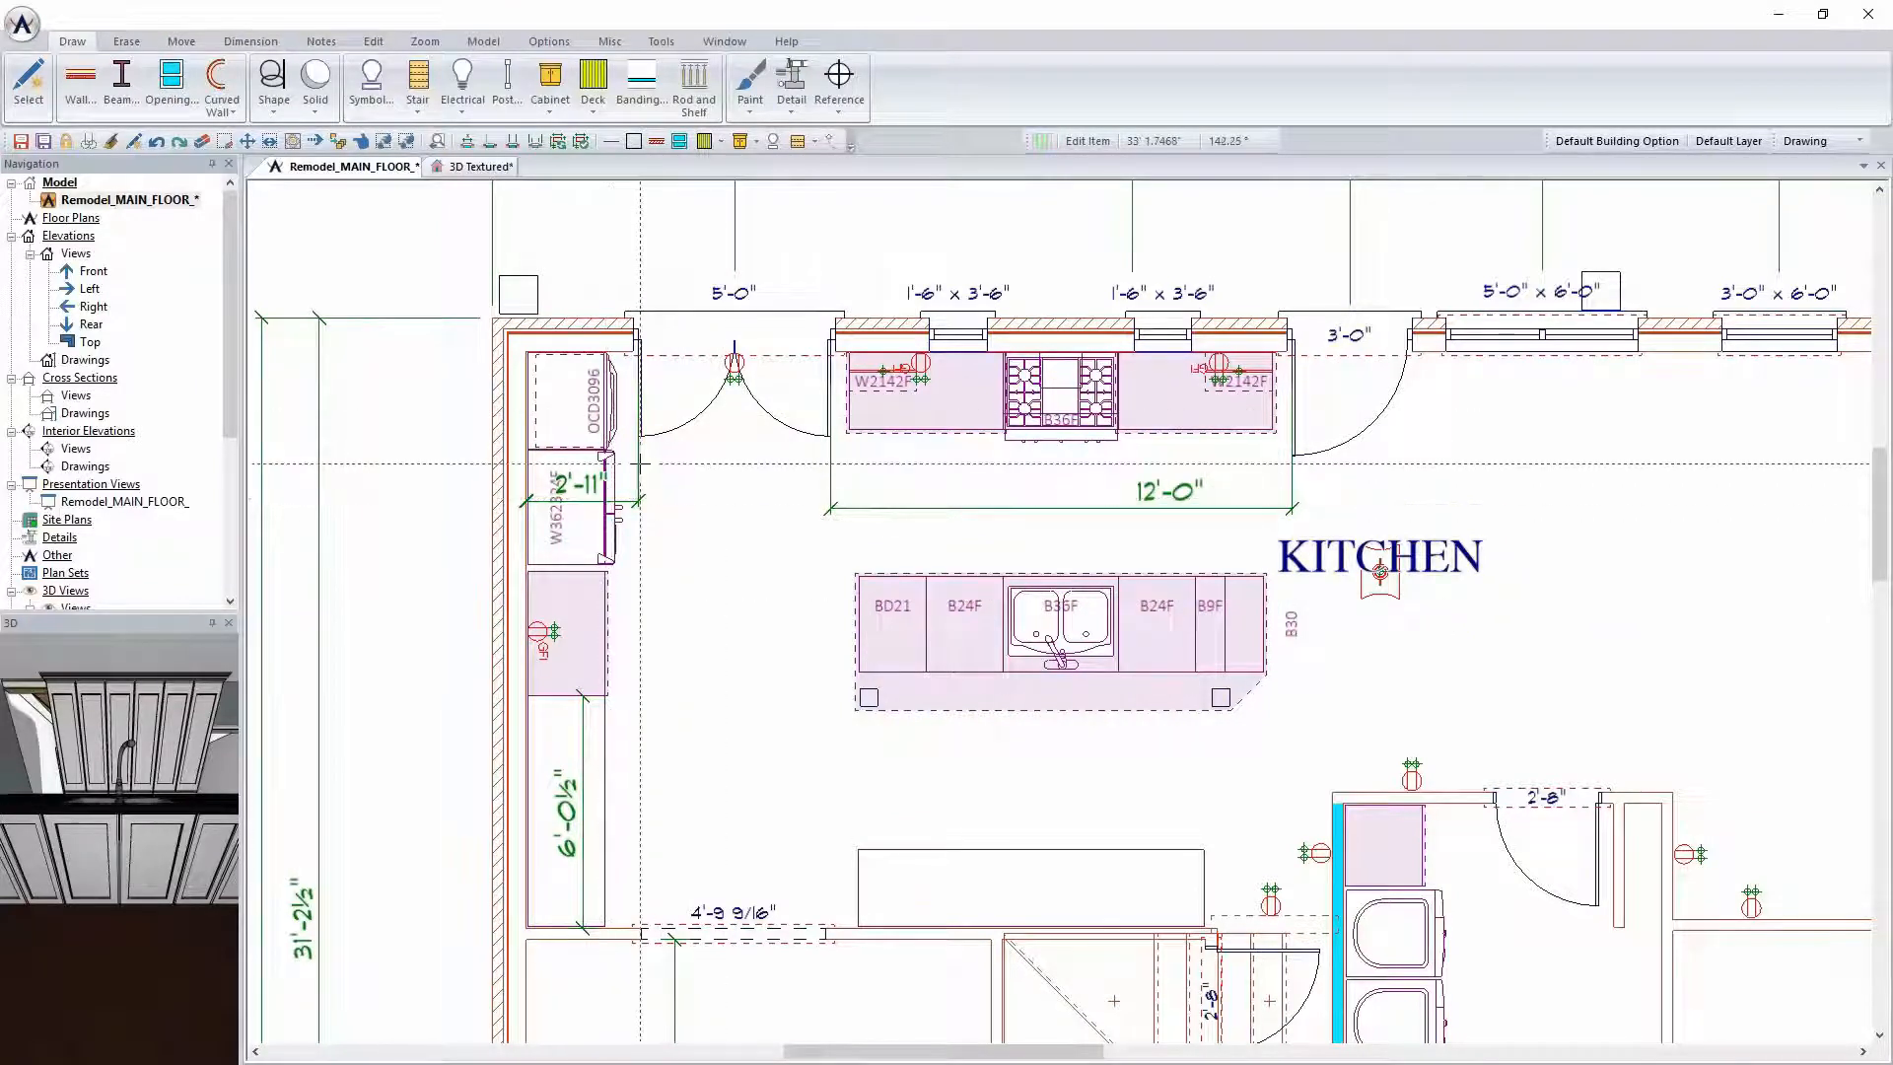
{"action": "left_click", "coordinate": [1828, 143]}
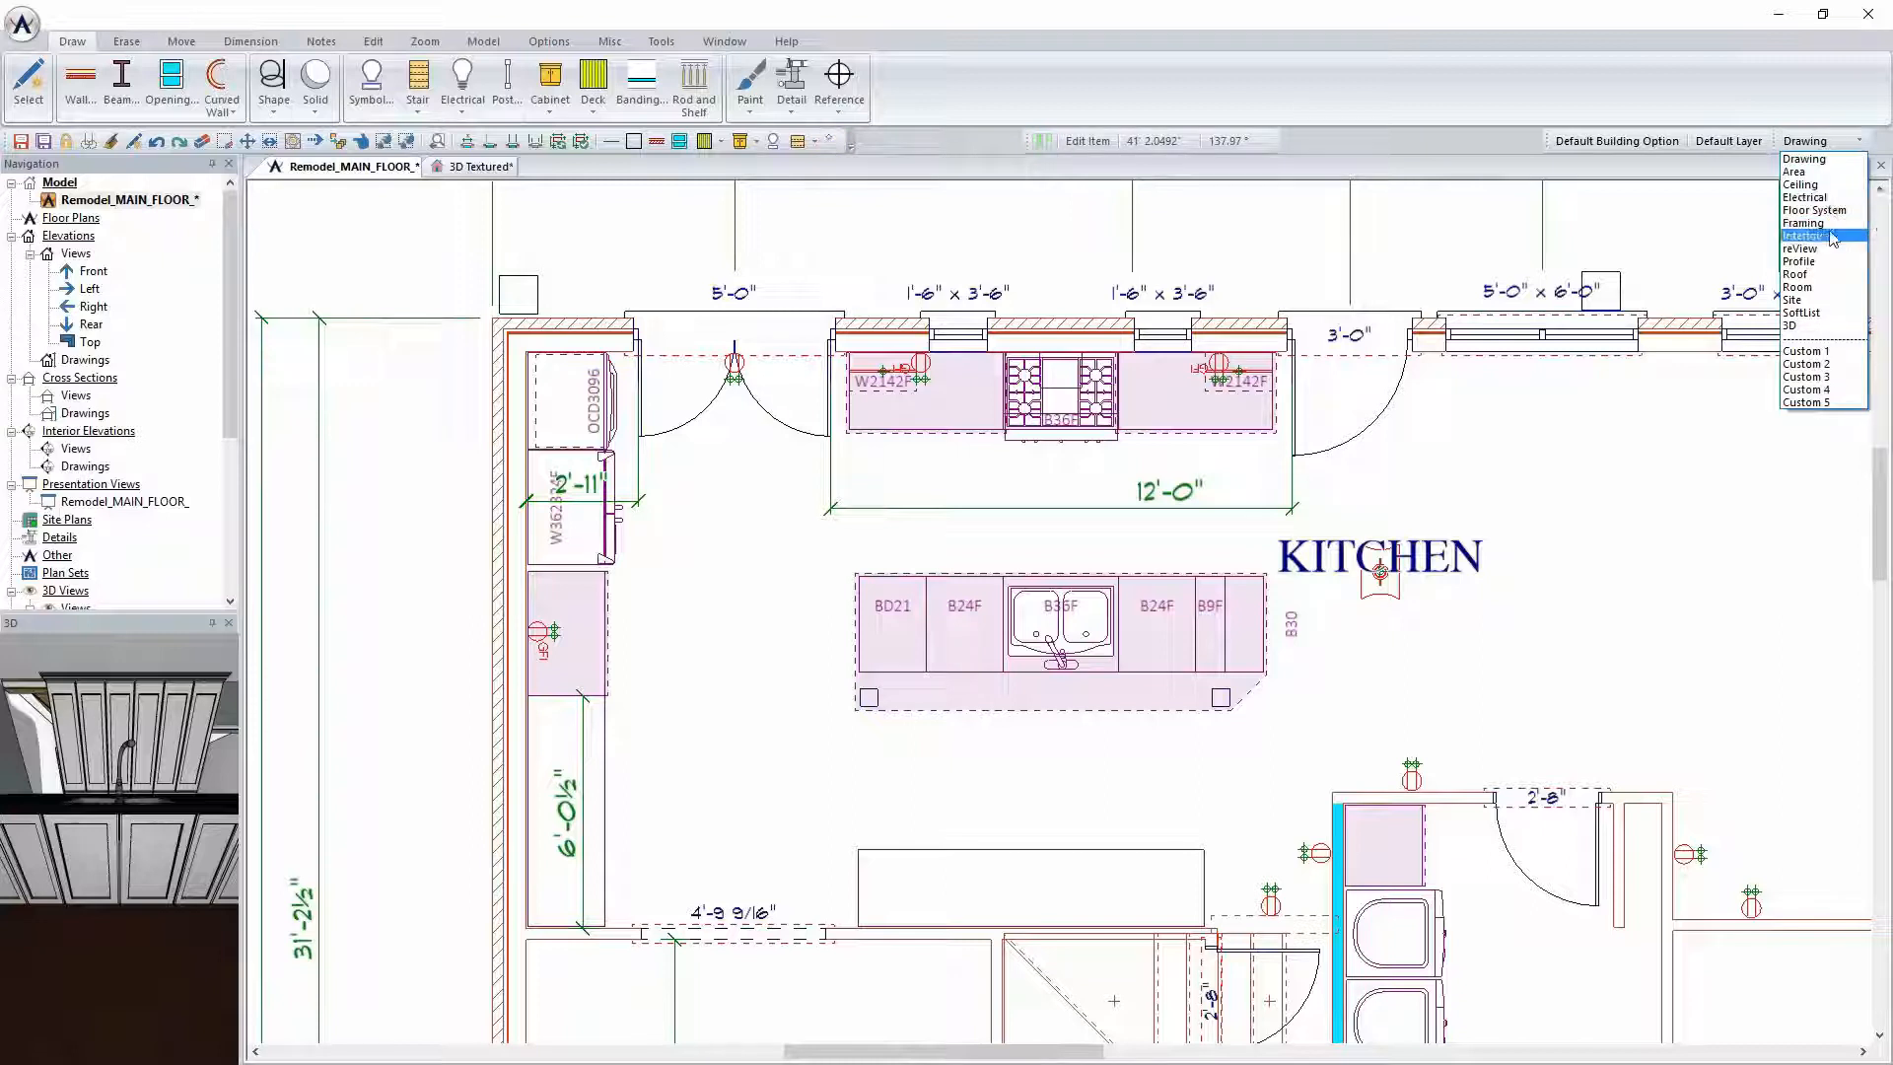
{"action": "left_click", "coordinate": [1801, 236]}
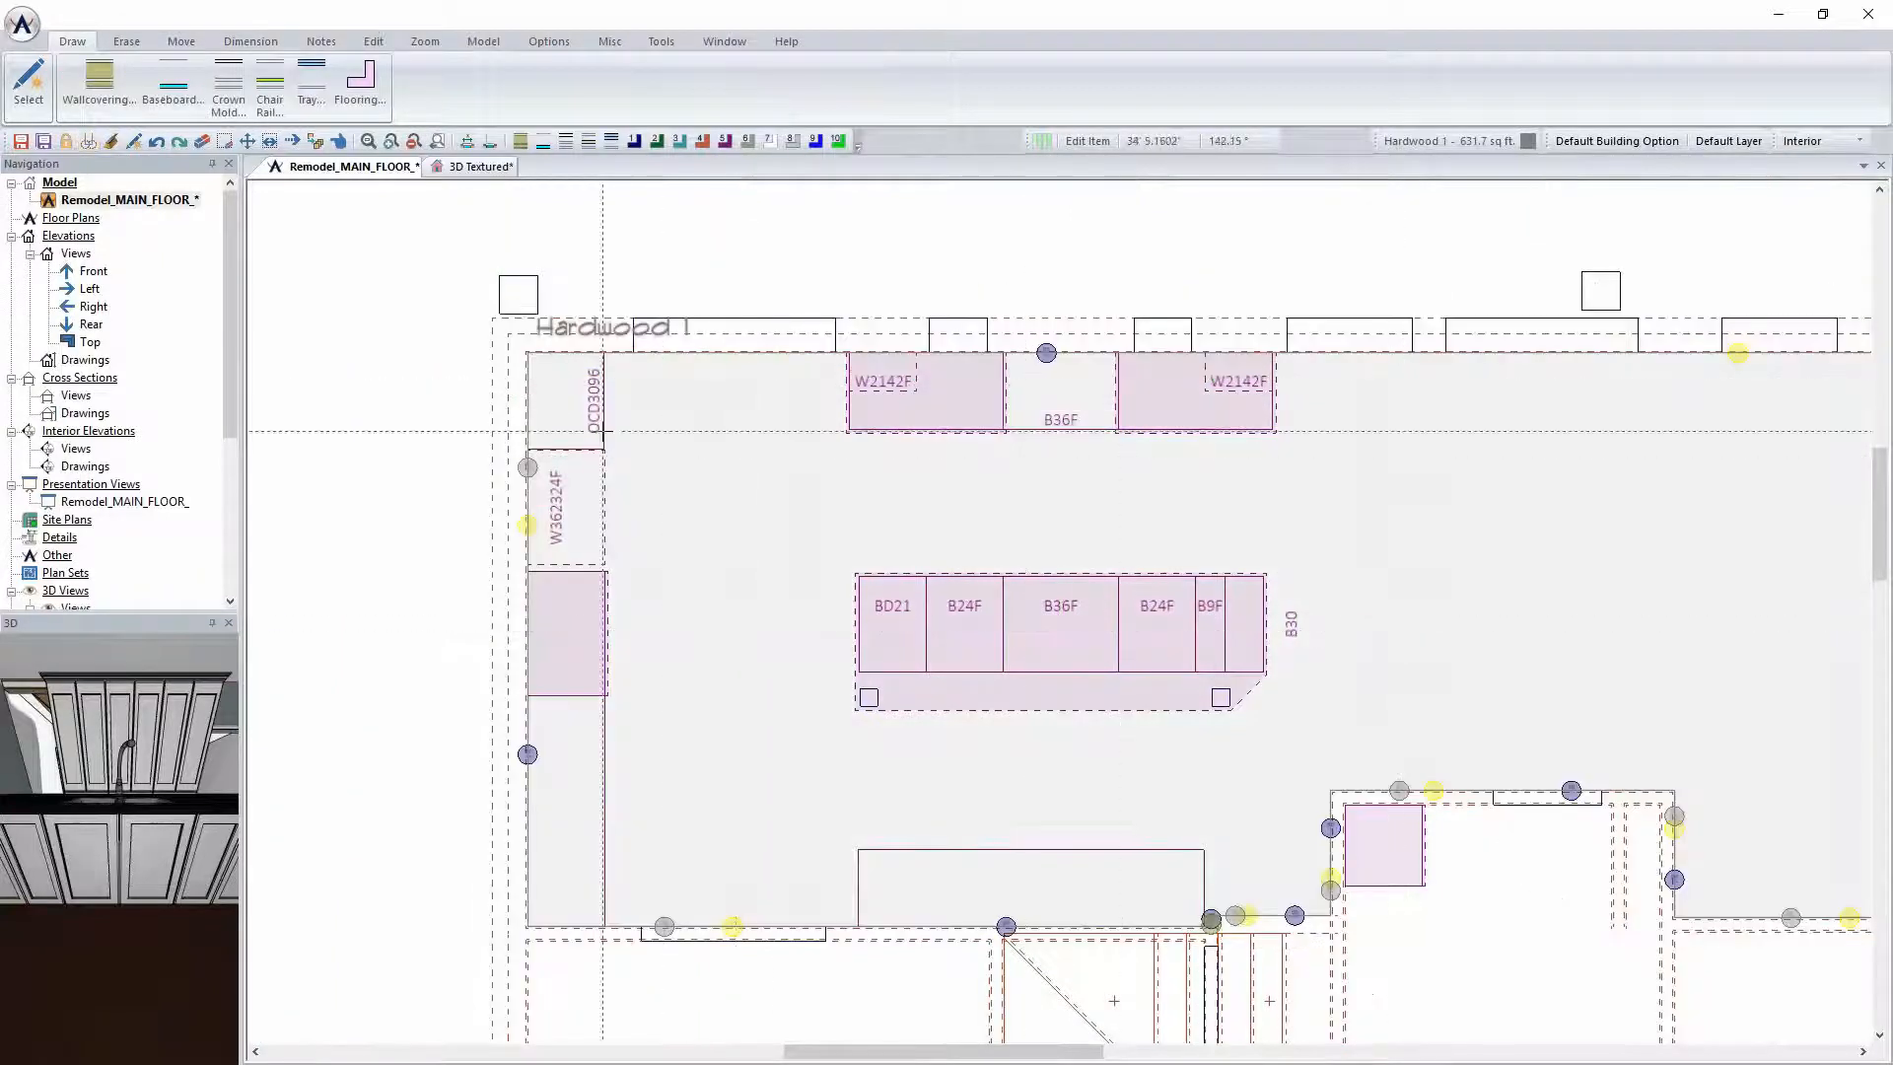
{"action": "right_click", "coordinate": [707, 352]}
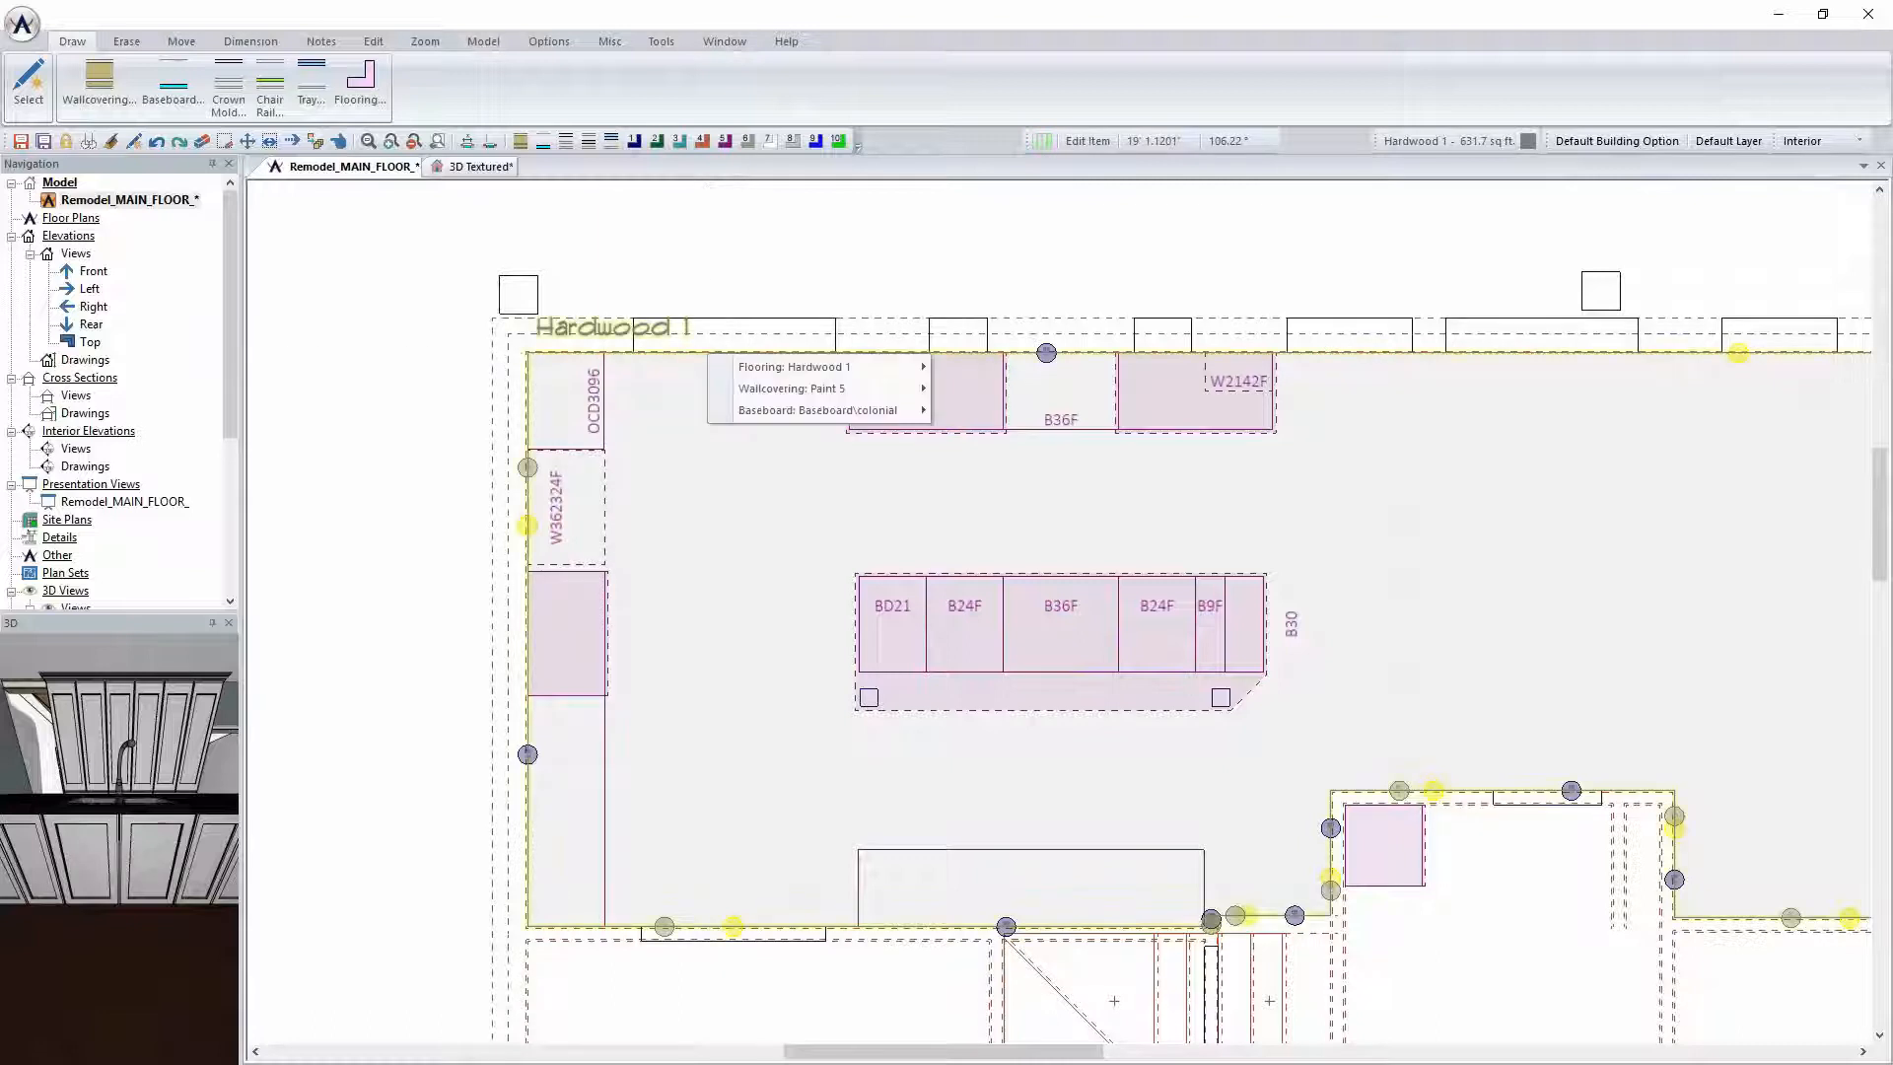
{"action": "mouse_move", "coordinate": [845, 394]}
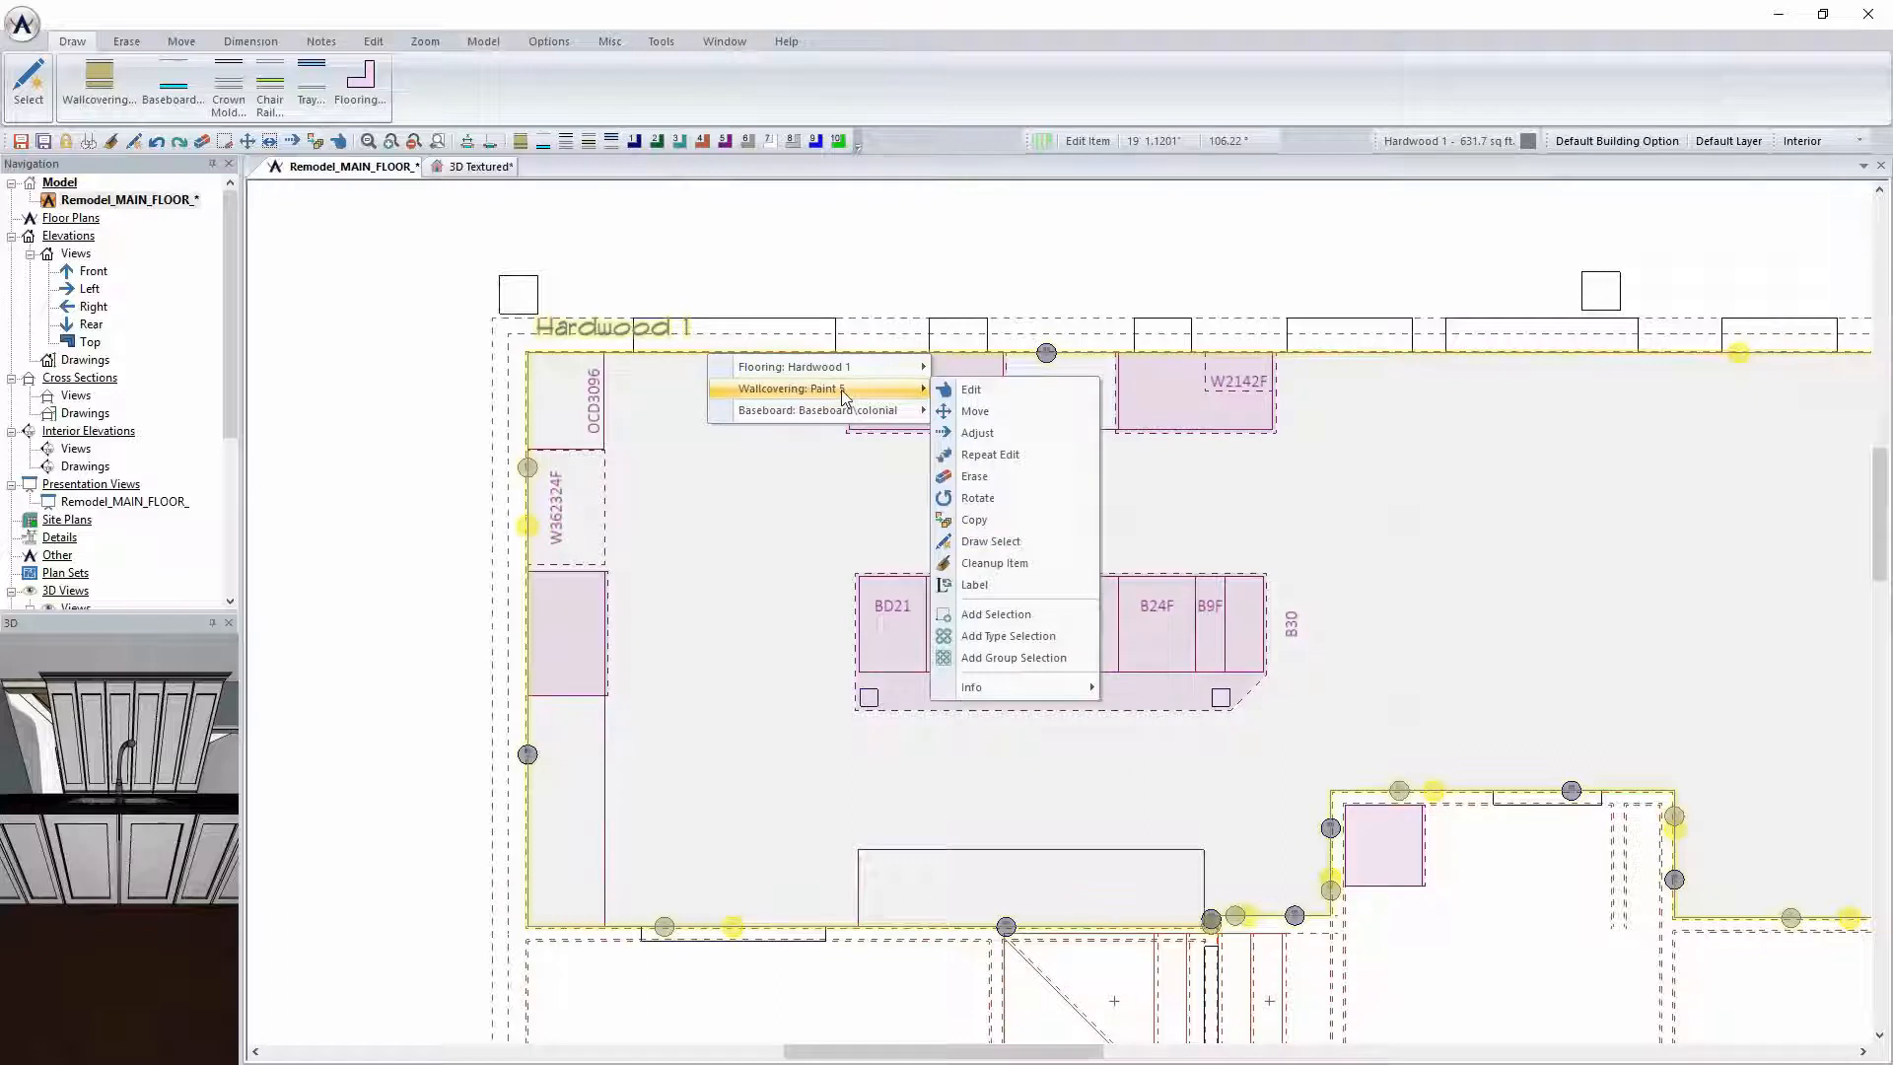
{"action": "left_click", "coordinate": [868, 249]}
Draw a manually traced Stone Tile 1 wallcovering along the kitchen wall behind the oven and refrigerator cabinets
{"action": "left_click", "coordinate": [95, 77]}
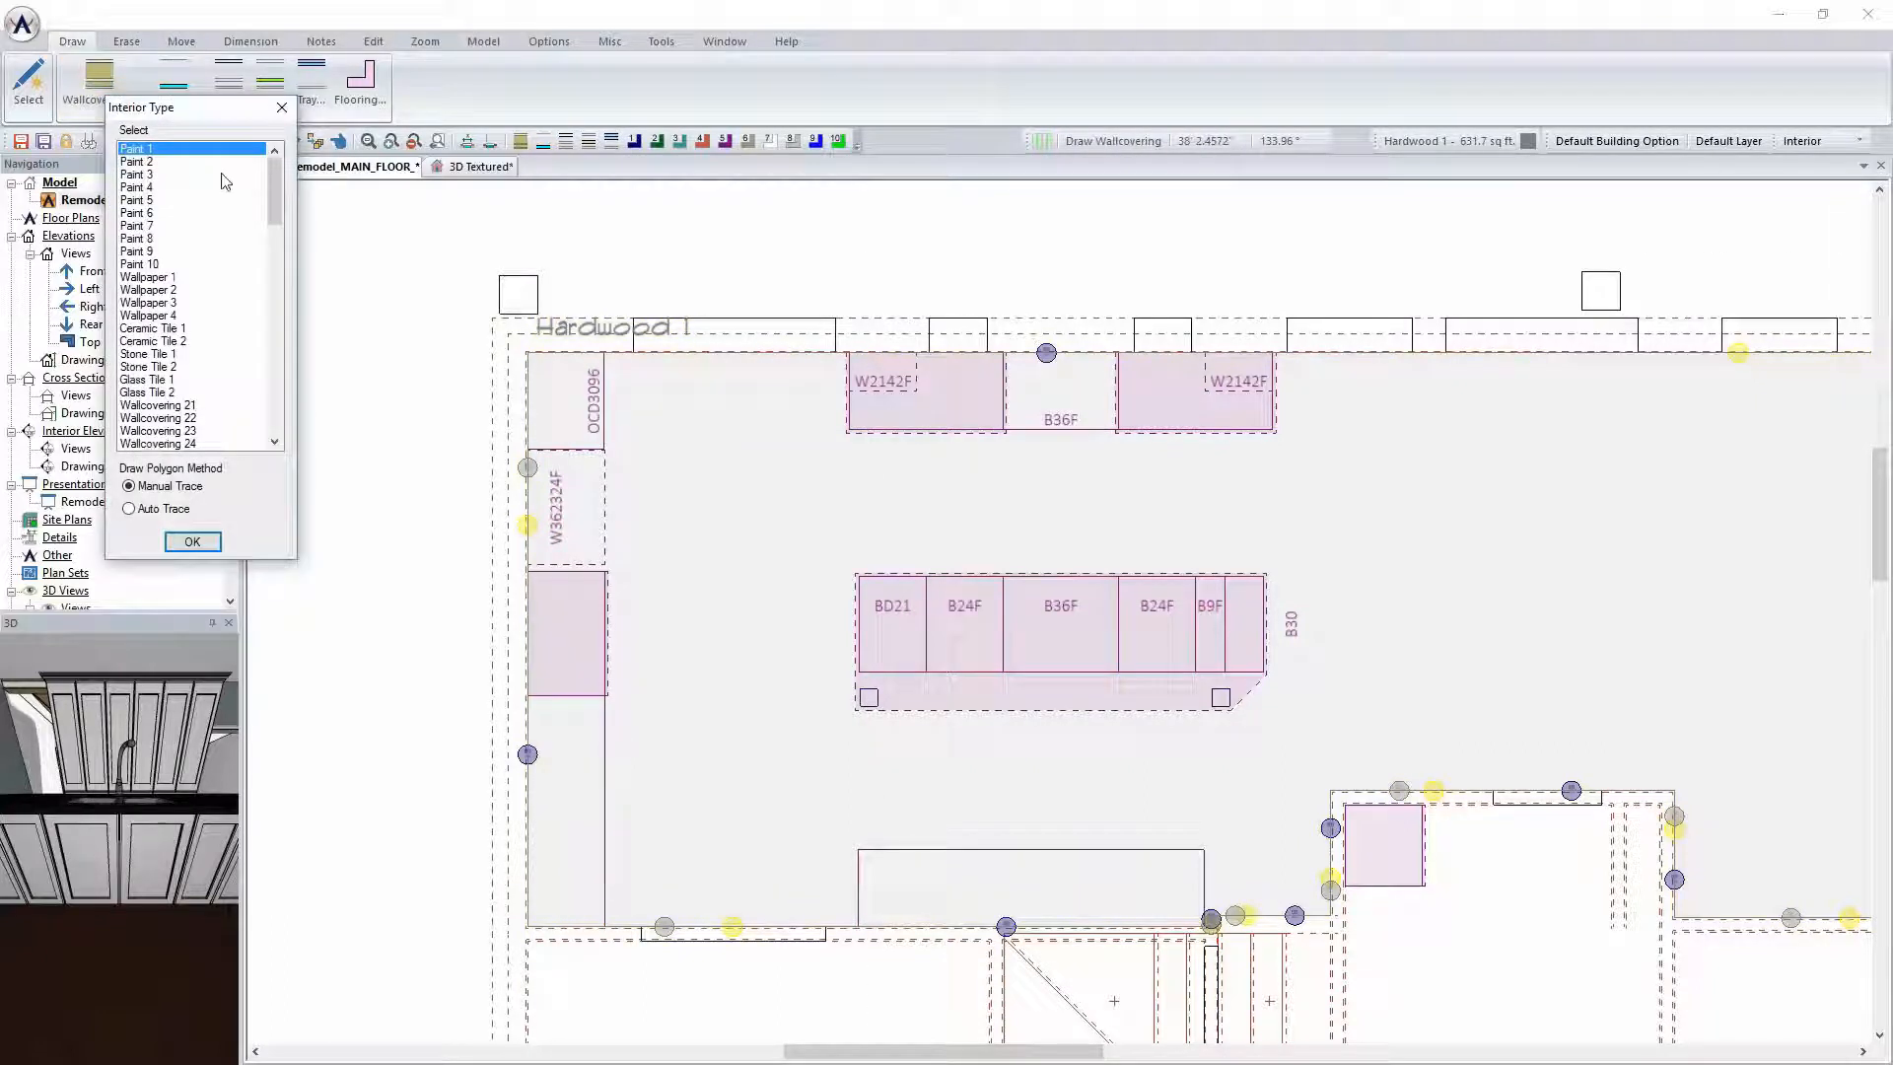
{"action": "left_click", "coordinate": [187, 404]}
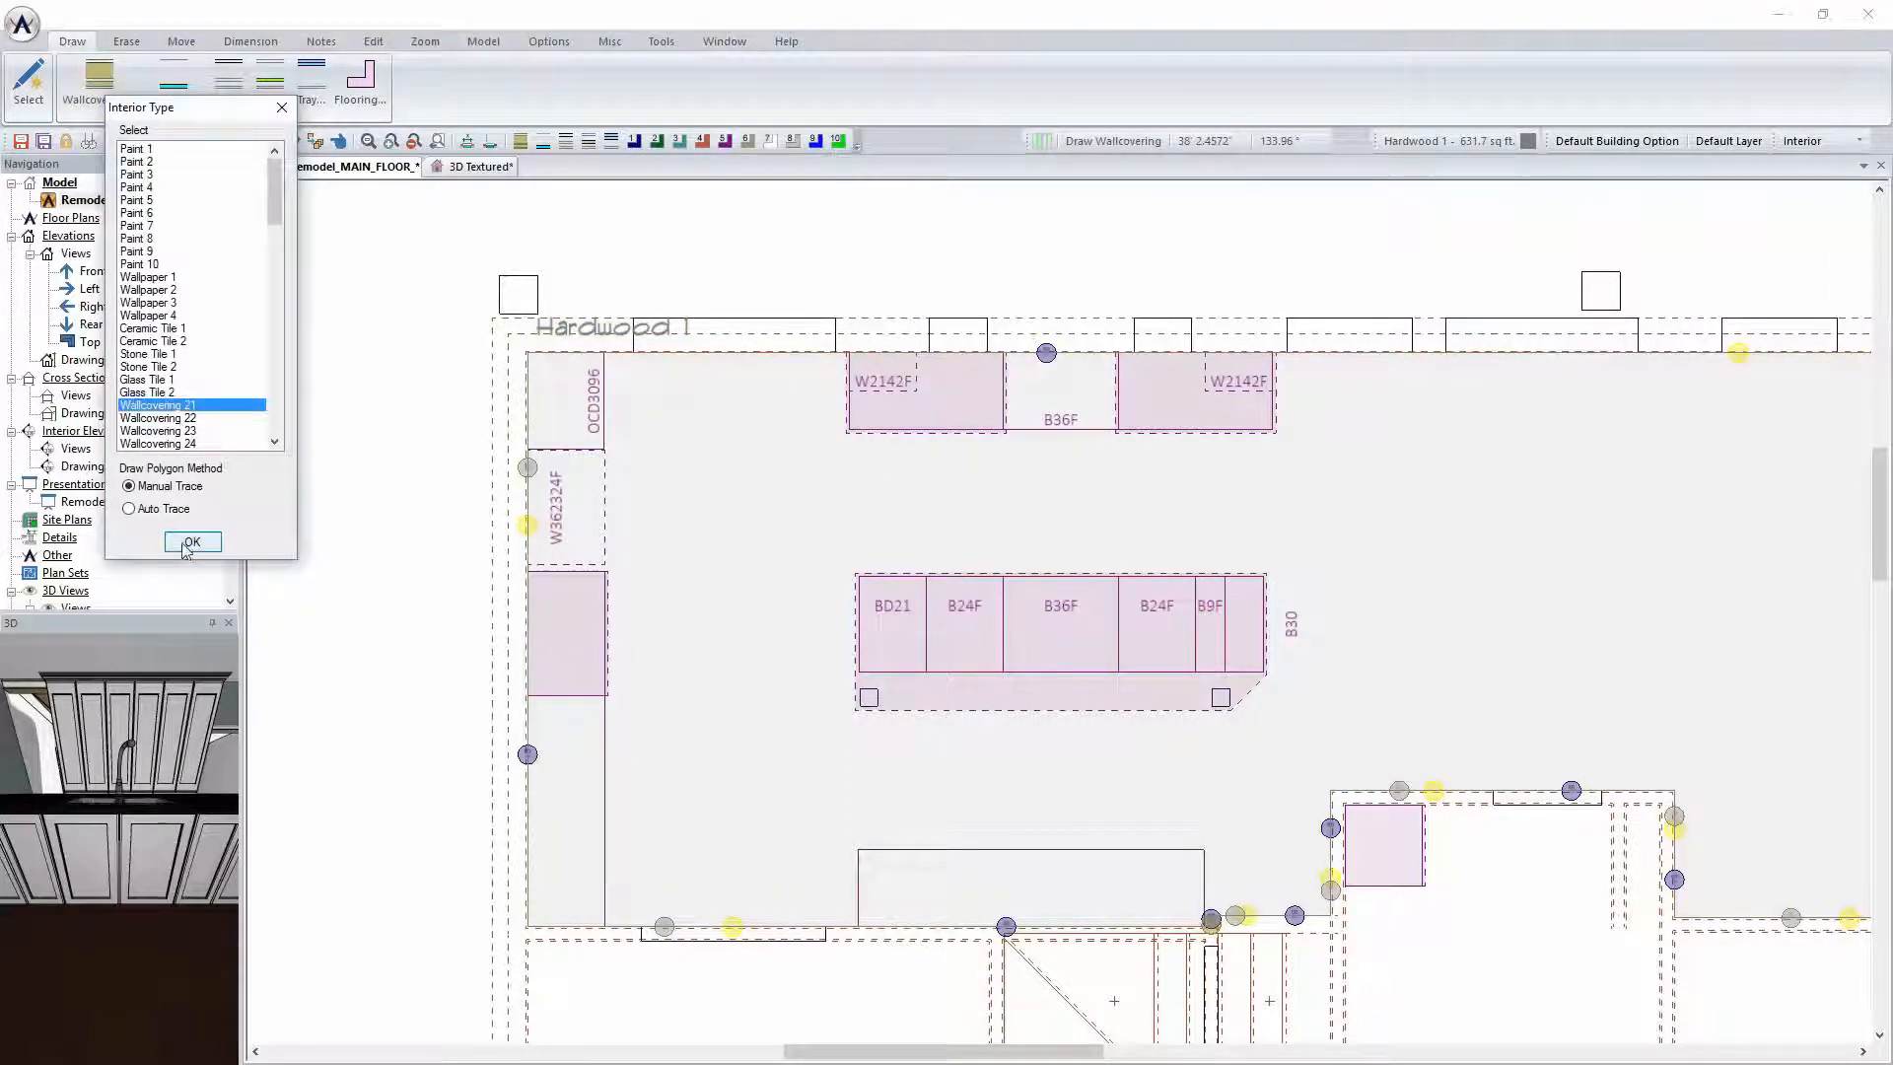
{"action": "left_click", "coordinate": [153, 355]}
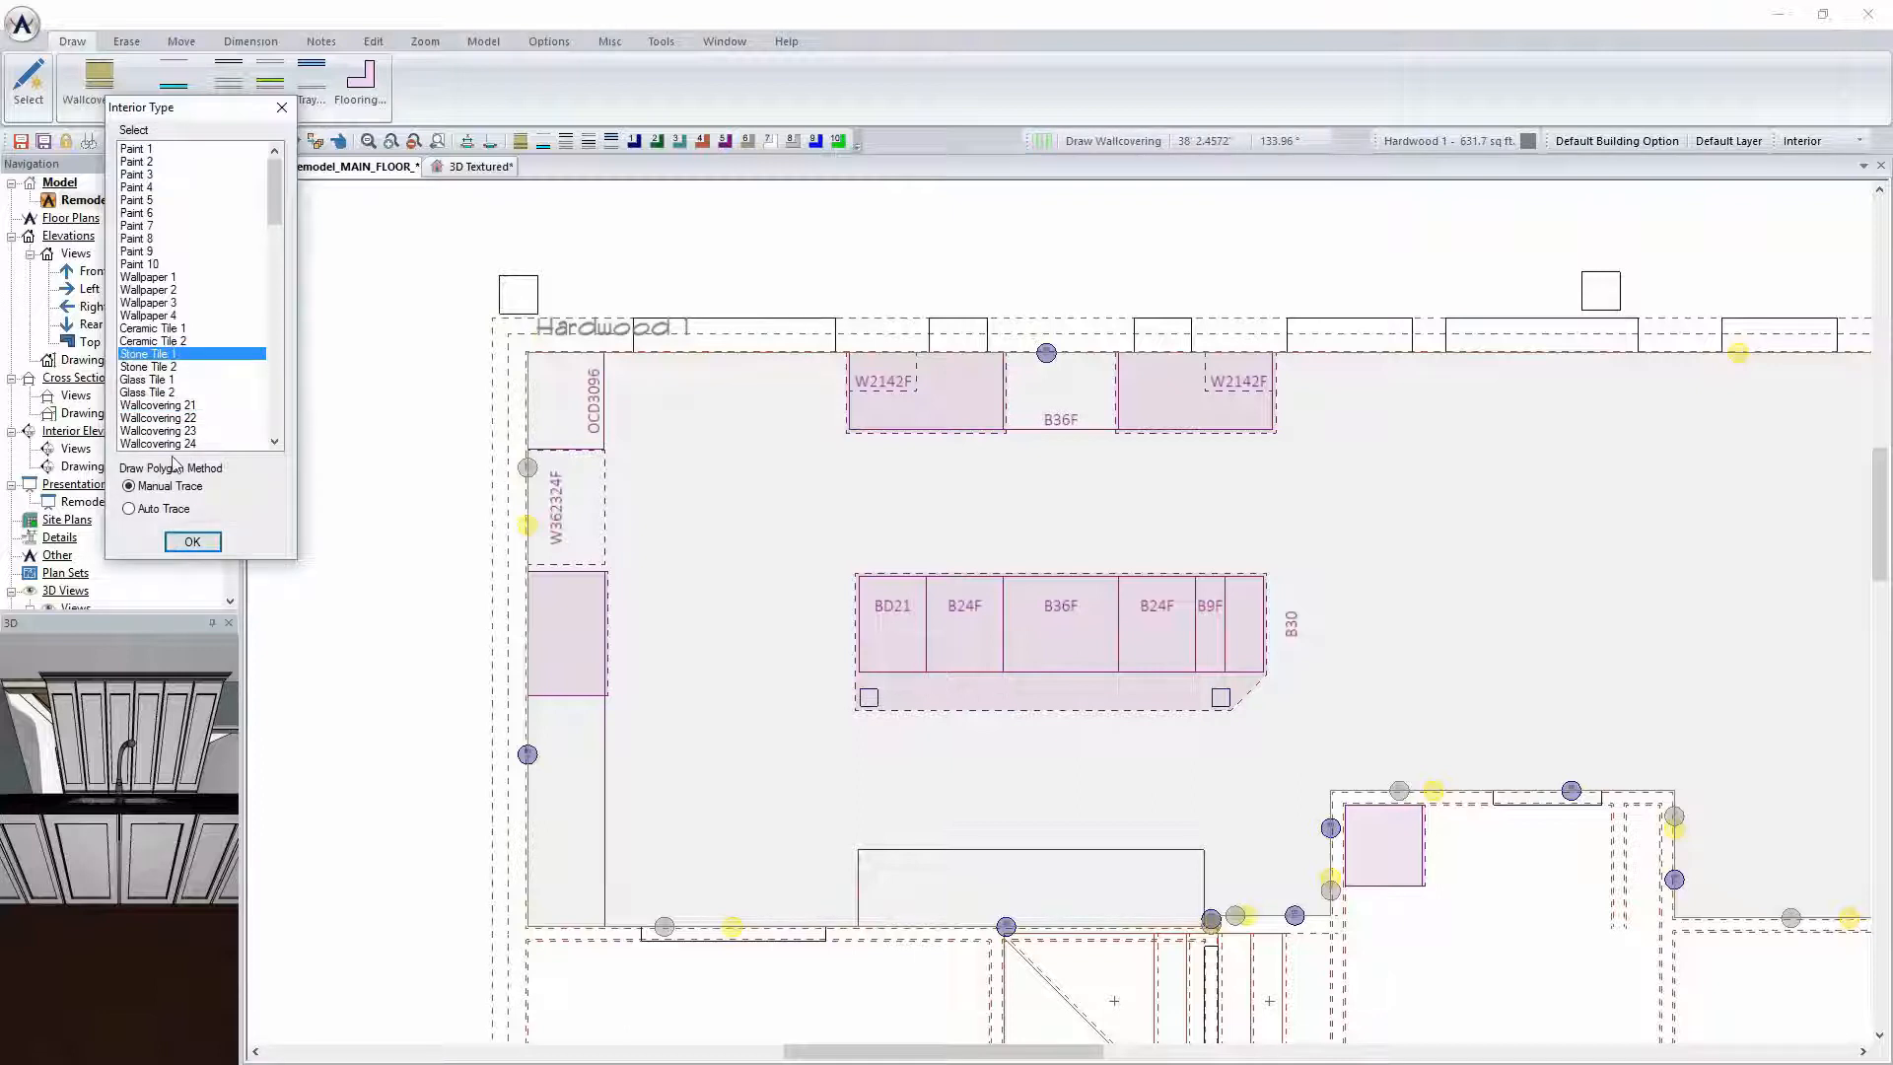
{"action": "left_click", "coordinate": [188, 542]}
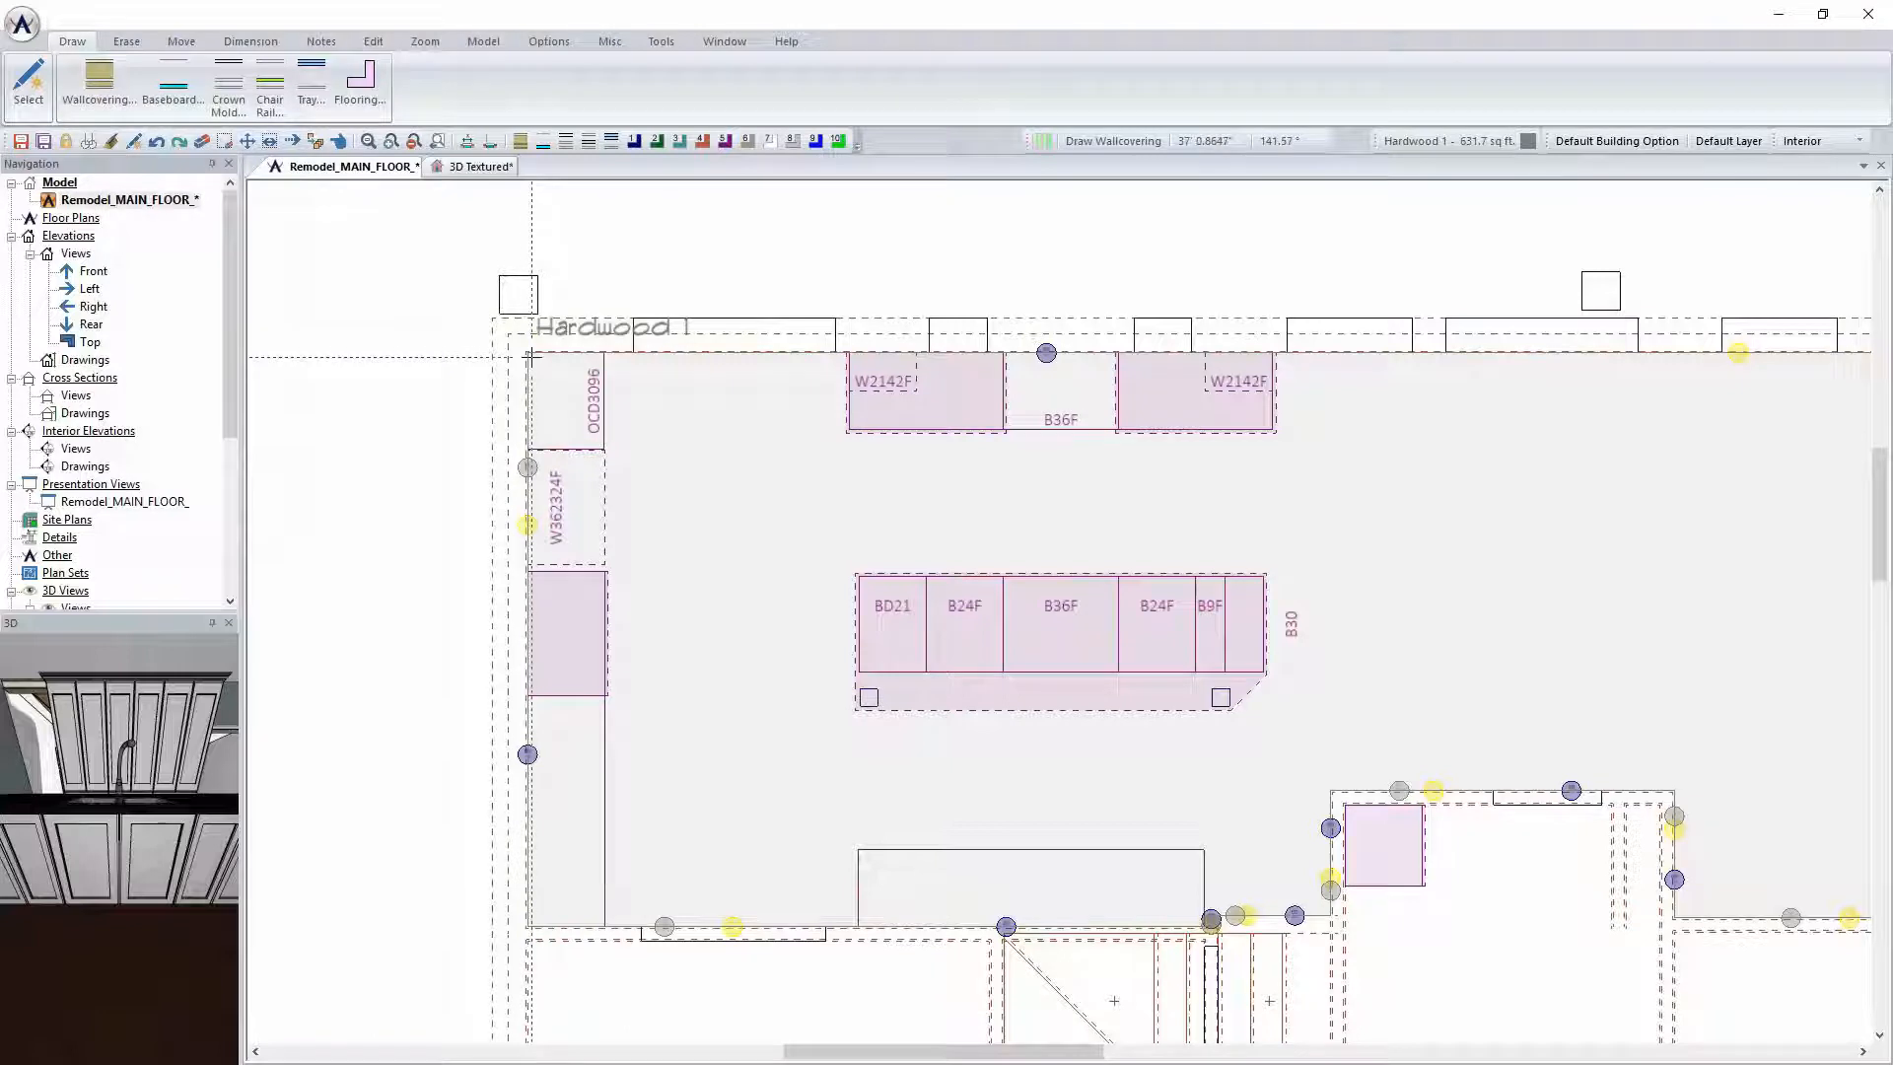
{"action": "left_click", "coordinate": [526, 927]}
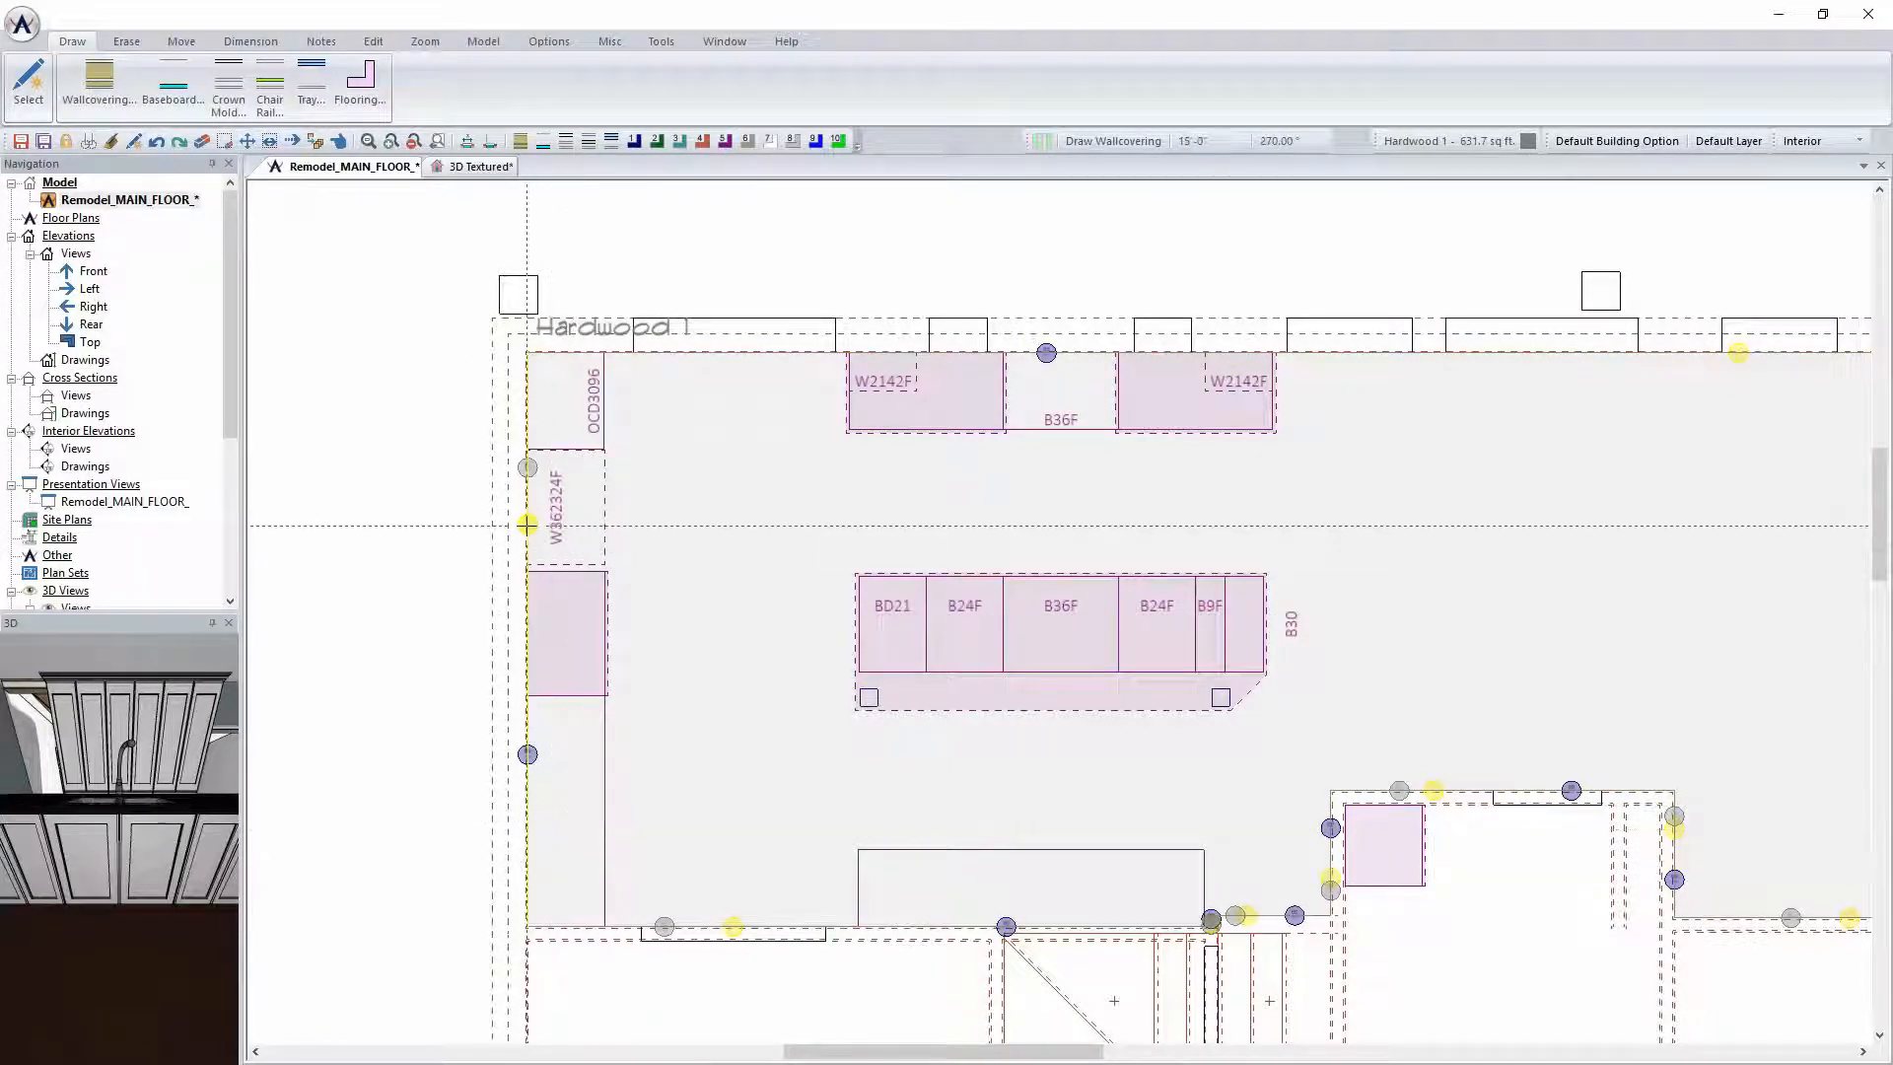
View the Stone Tile 1 wallcovering's coverage settings and regenerate the textured 3D view
{"action": "right_click", "coordinate": [598, 548]}
{"action": "mouse_move", "coordinate": [697, 581]}
{"action": "left_click", "coordinate": [858, 580]}
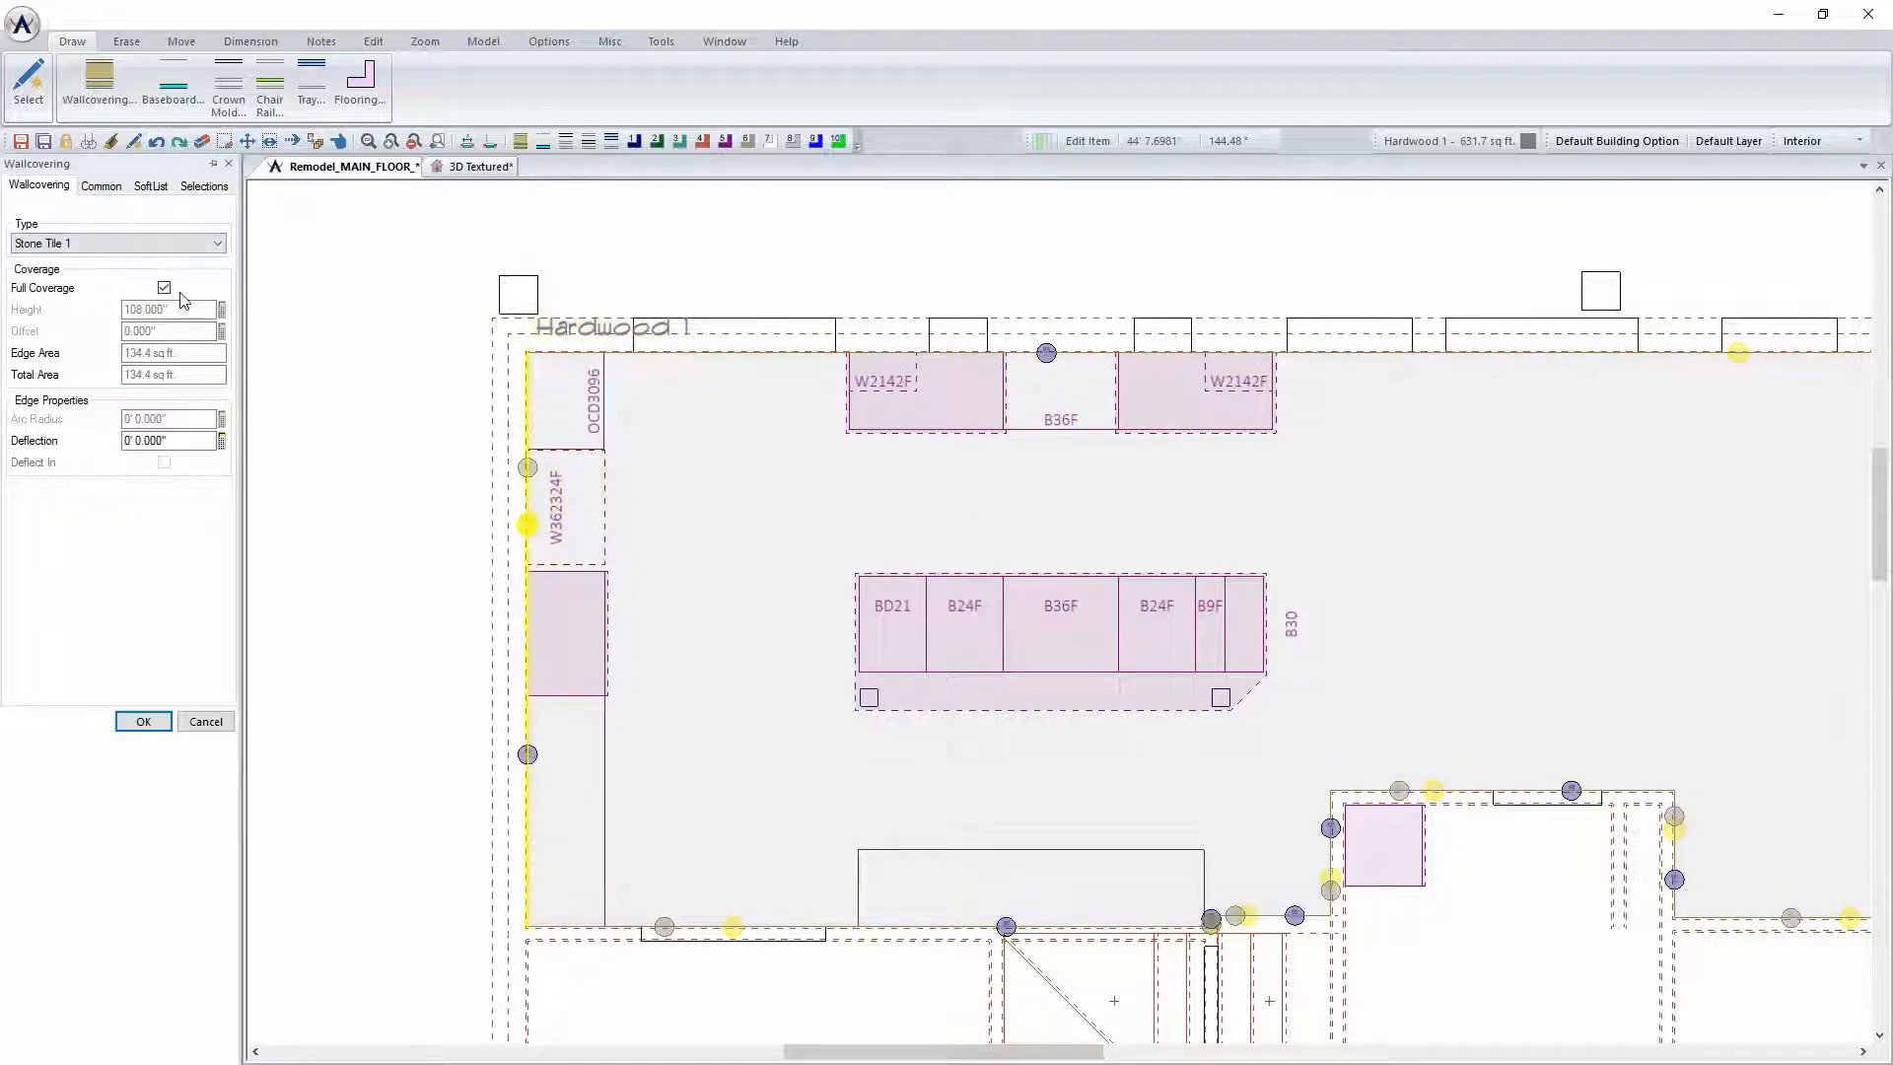
{"action": "left_click", "coordinate": [477, 168]}
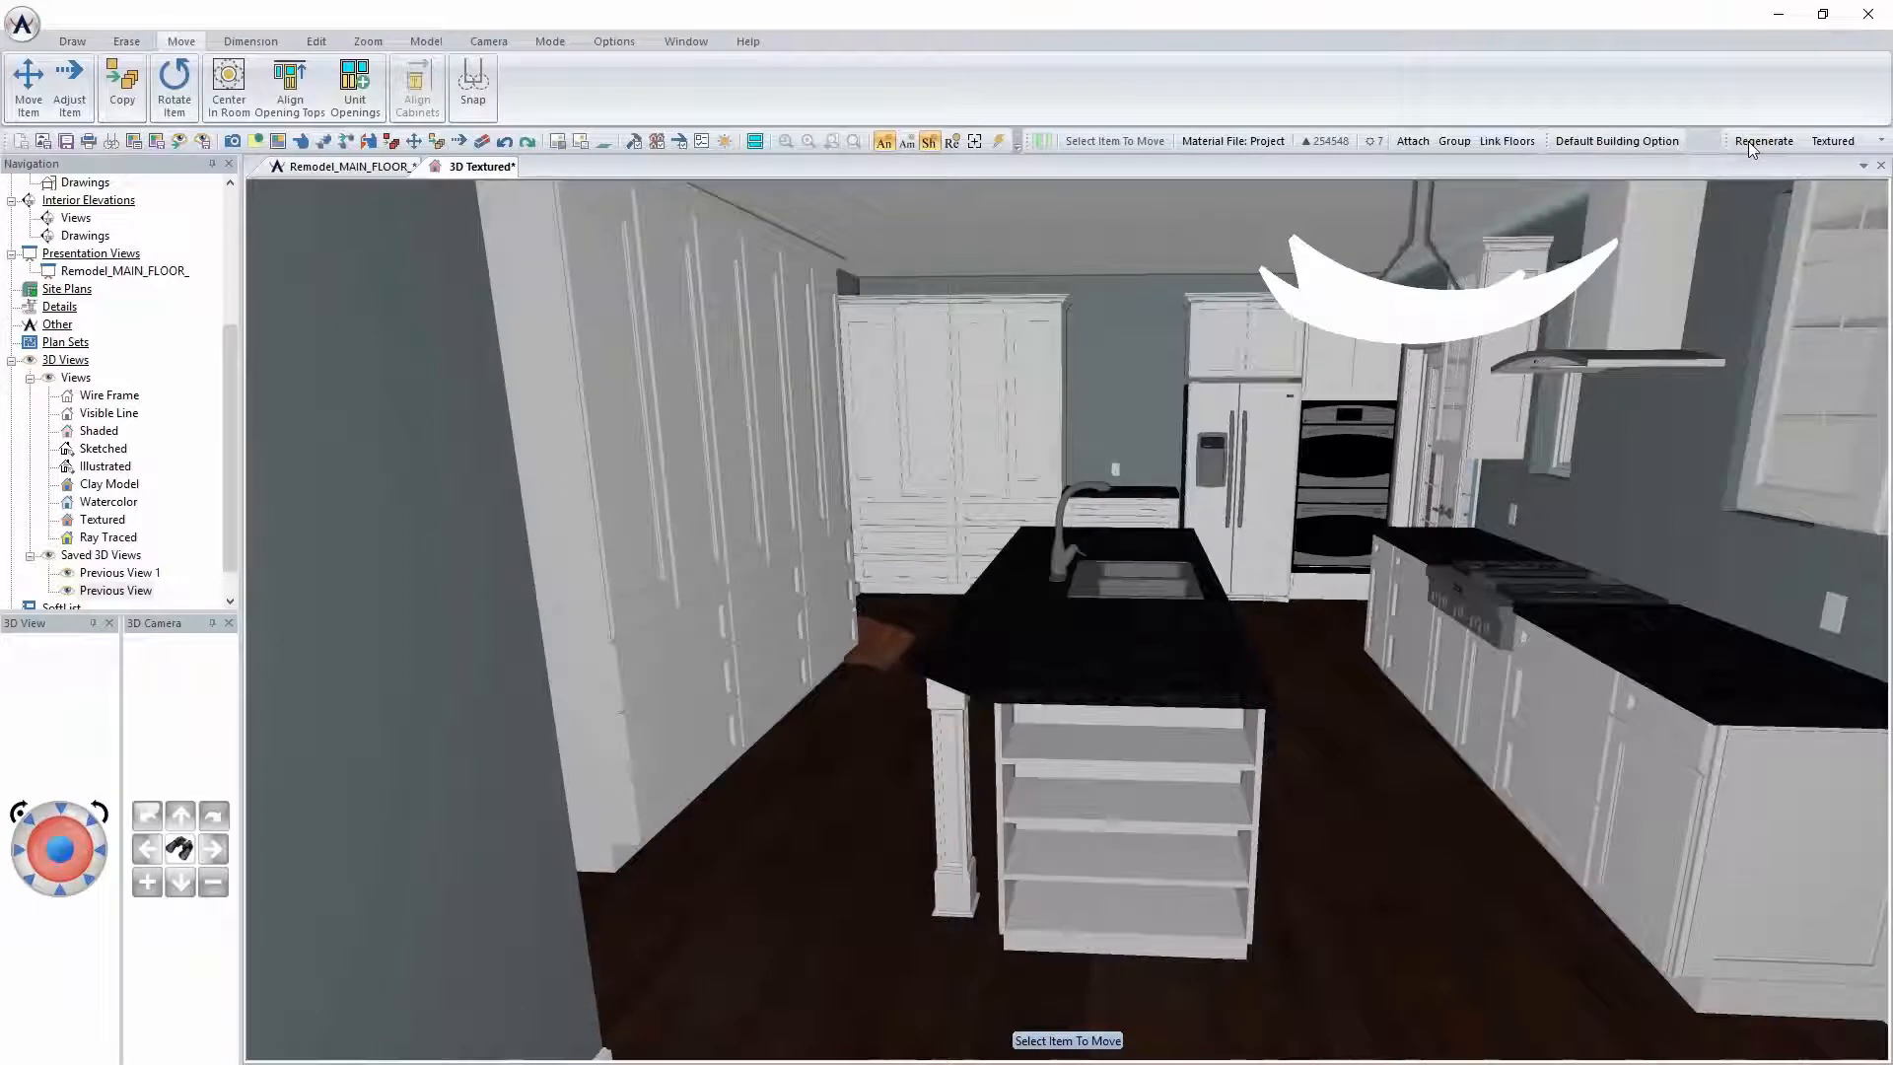
{"action": "left_click", "coordinate": [1763, 141]}
Replace the Stone Tile 1 surface texture with a multicolored brick from the Exterior Finish, Brick, Wall textures
{"action": "right_click", "coordinate": [1132, 381]}
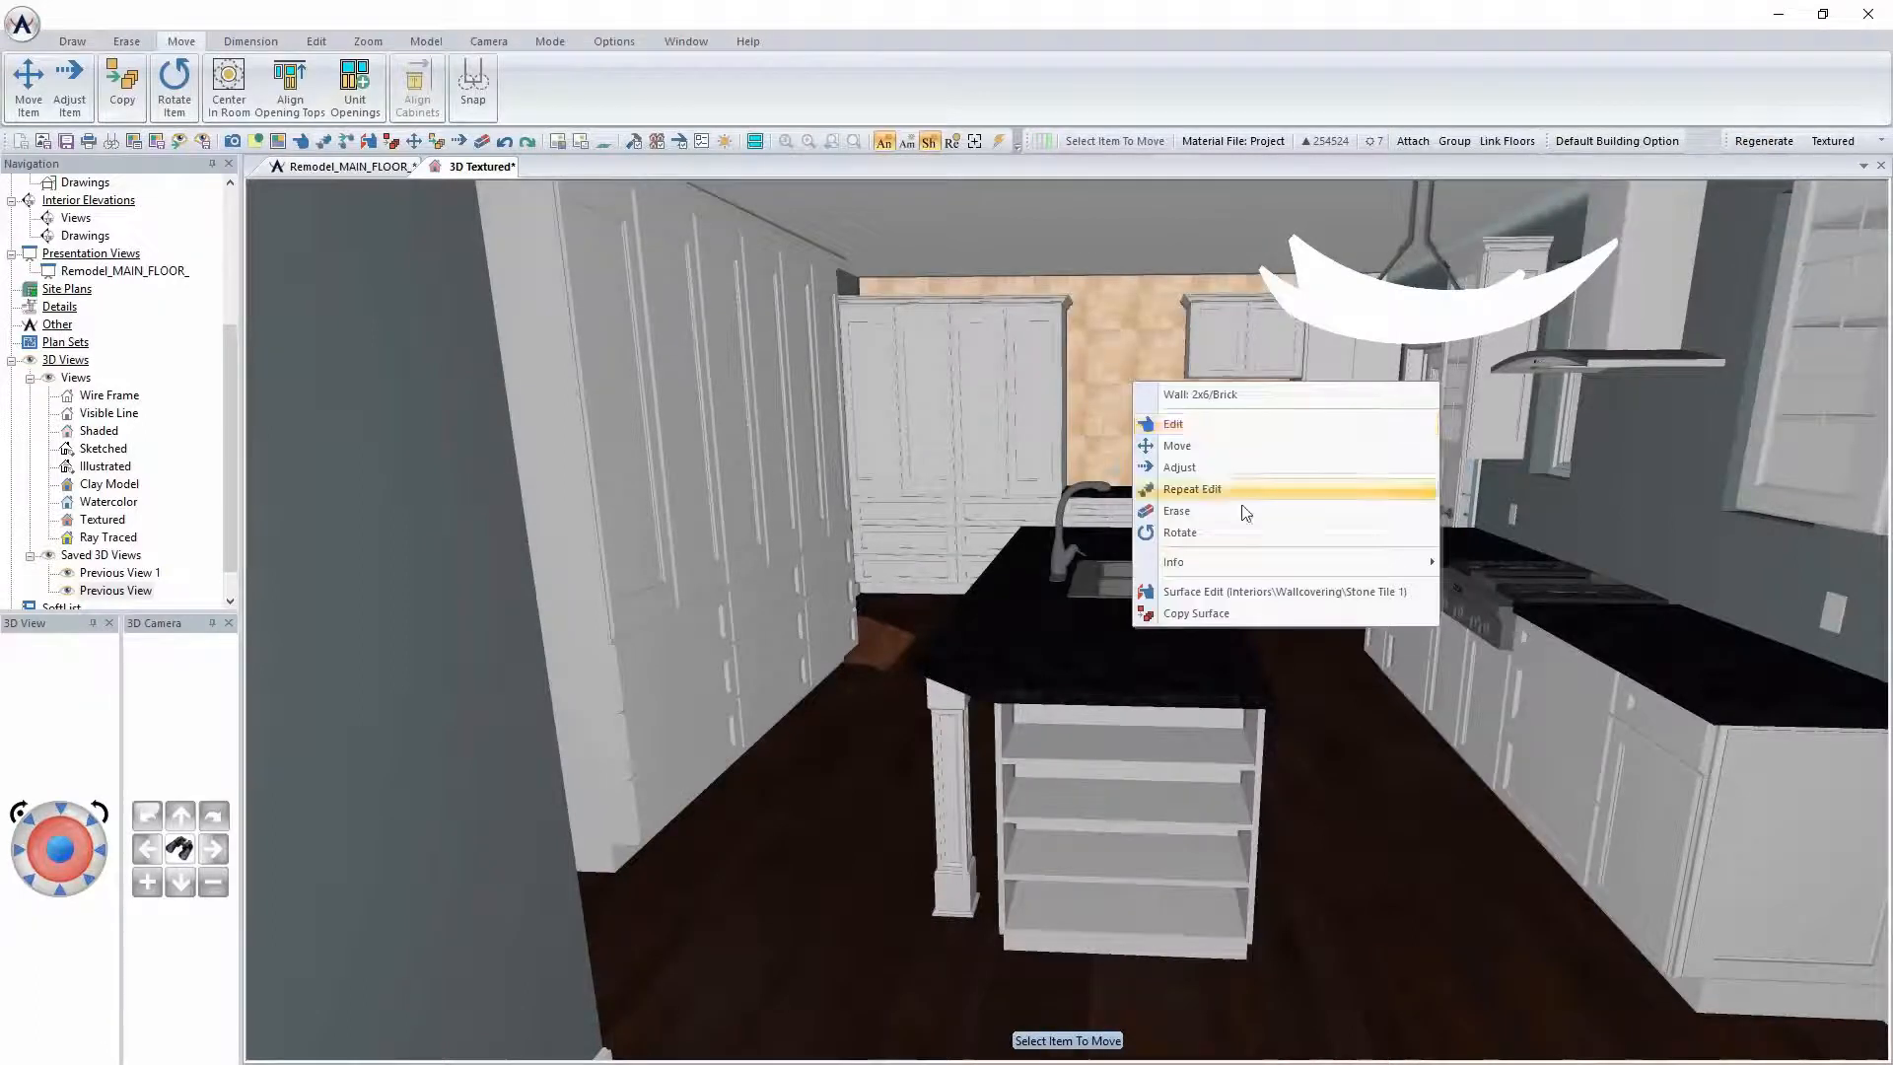
{"action": "left_click", "coordinate": [1252, 597]}
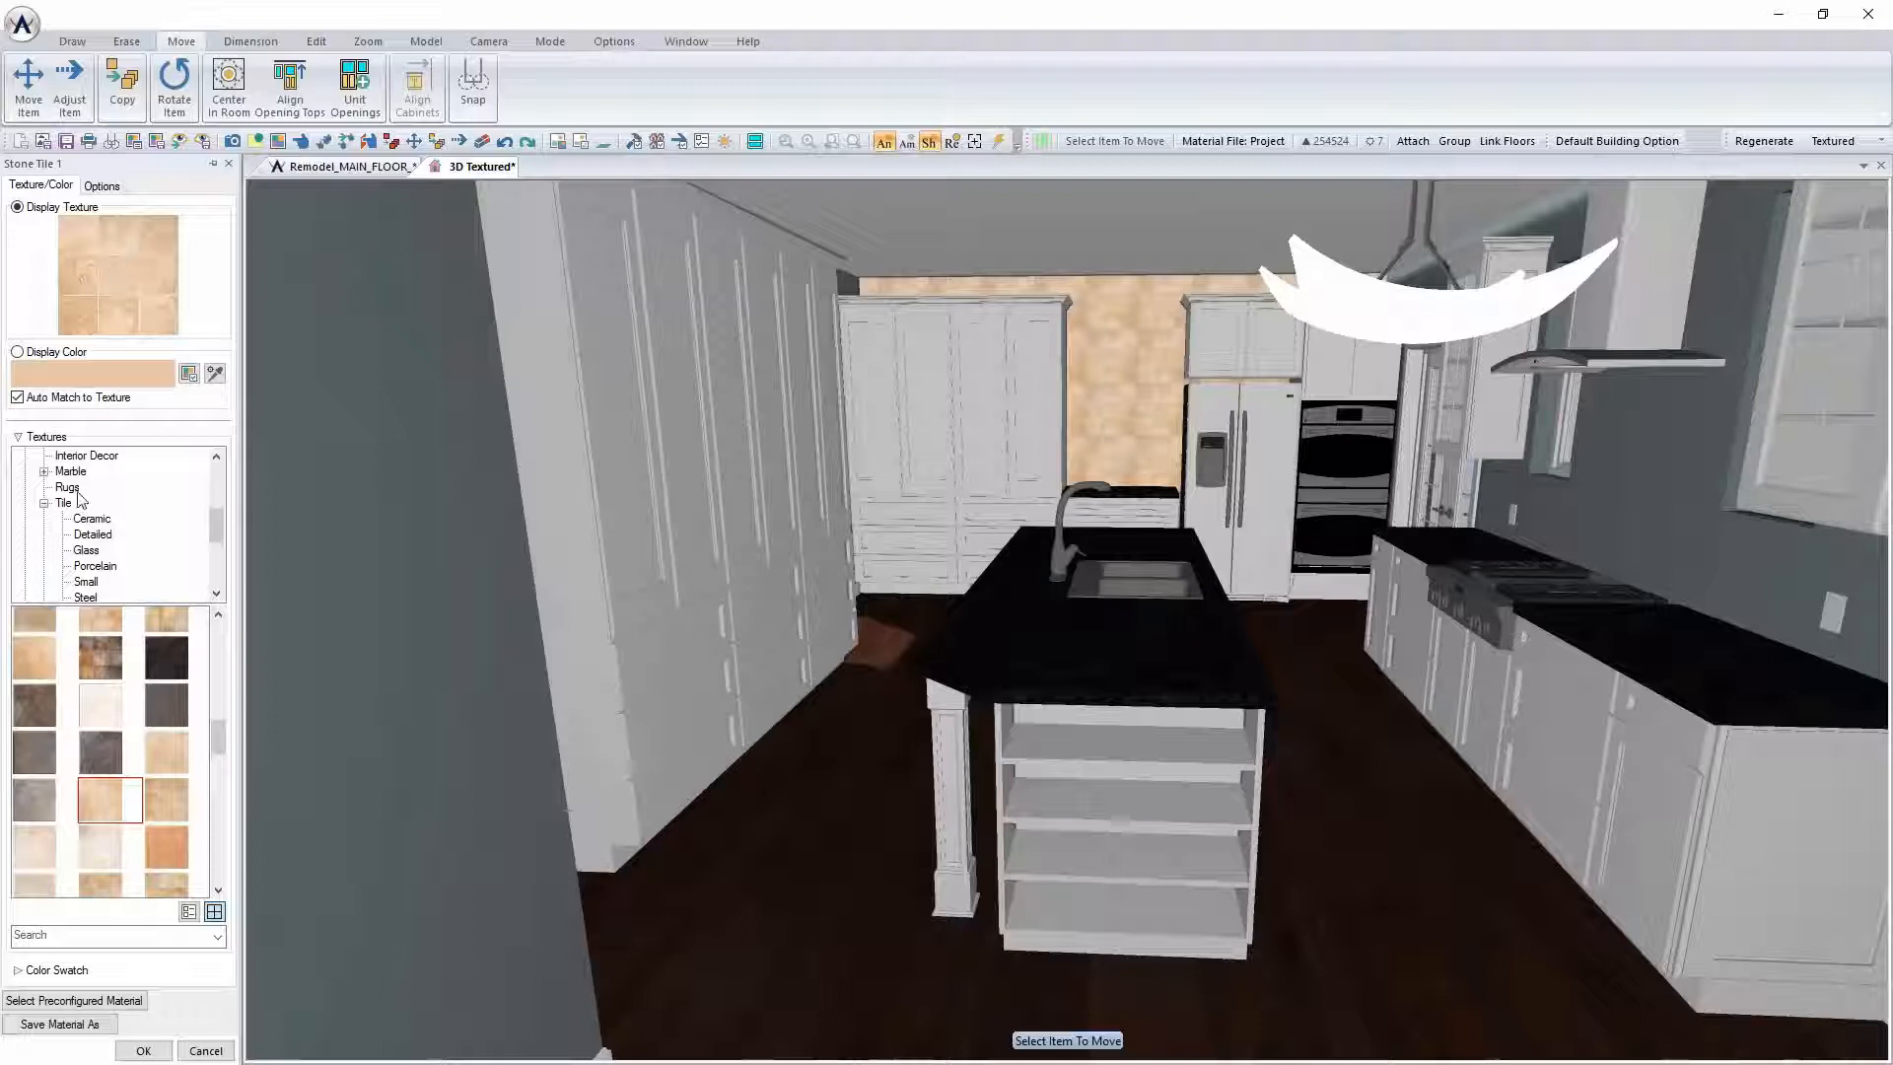
{"action": "scroll", "coordinate": [215, 504], "scroll_direction": "up", "scroll_amount": 5}
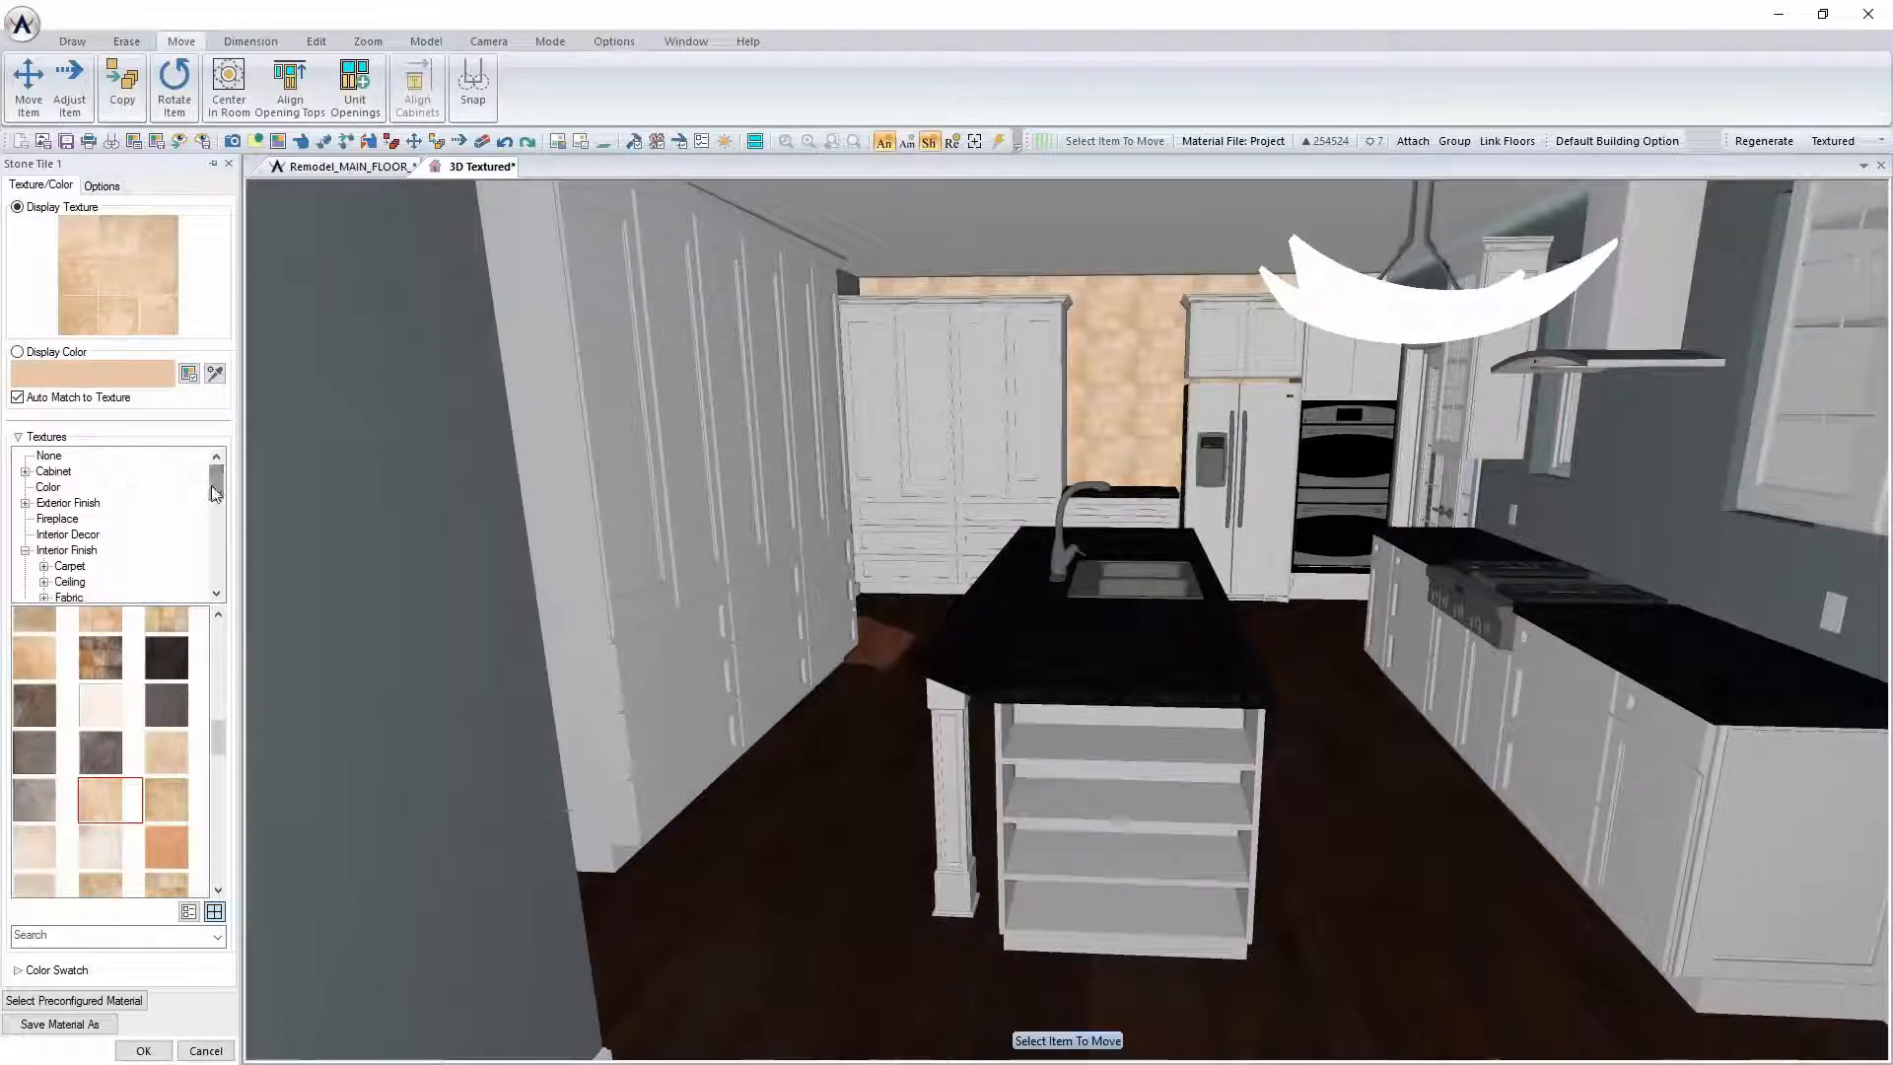
{"action": "left_click", "coordinate": [26, 503]}
{"action": "left_click", "coordinate": [66, 474]}
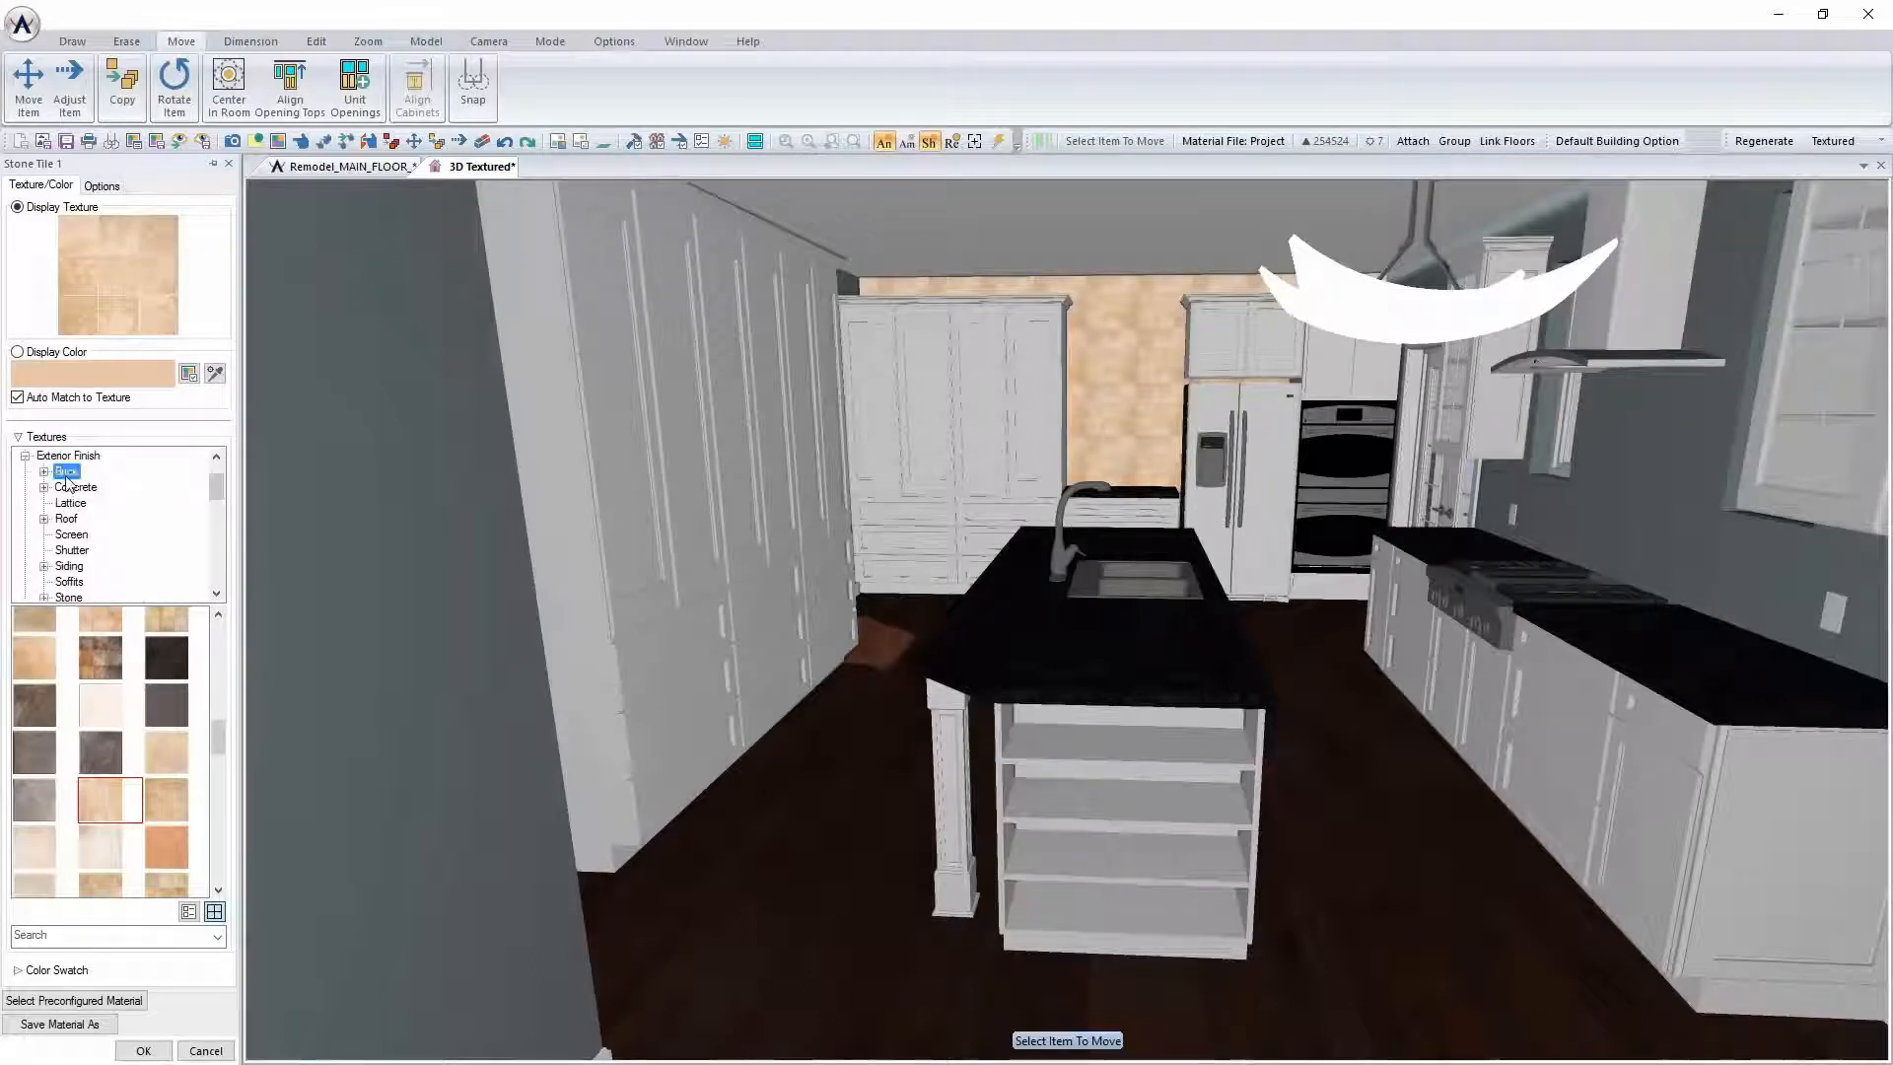
{"action": "left_click", "coordinate": [44, 472]}
{"action": "left_click", "coordinate": [84, 535]}
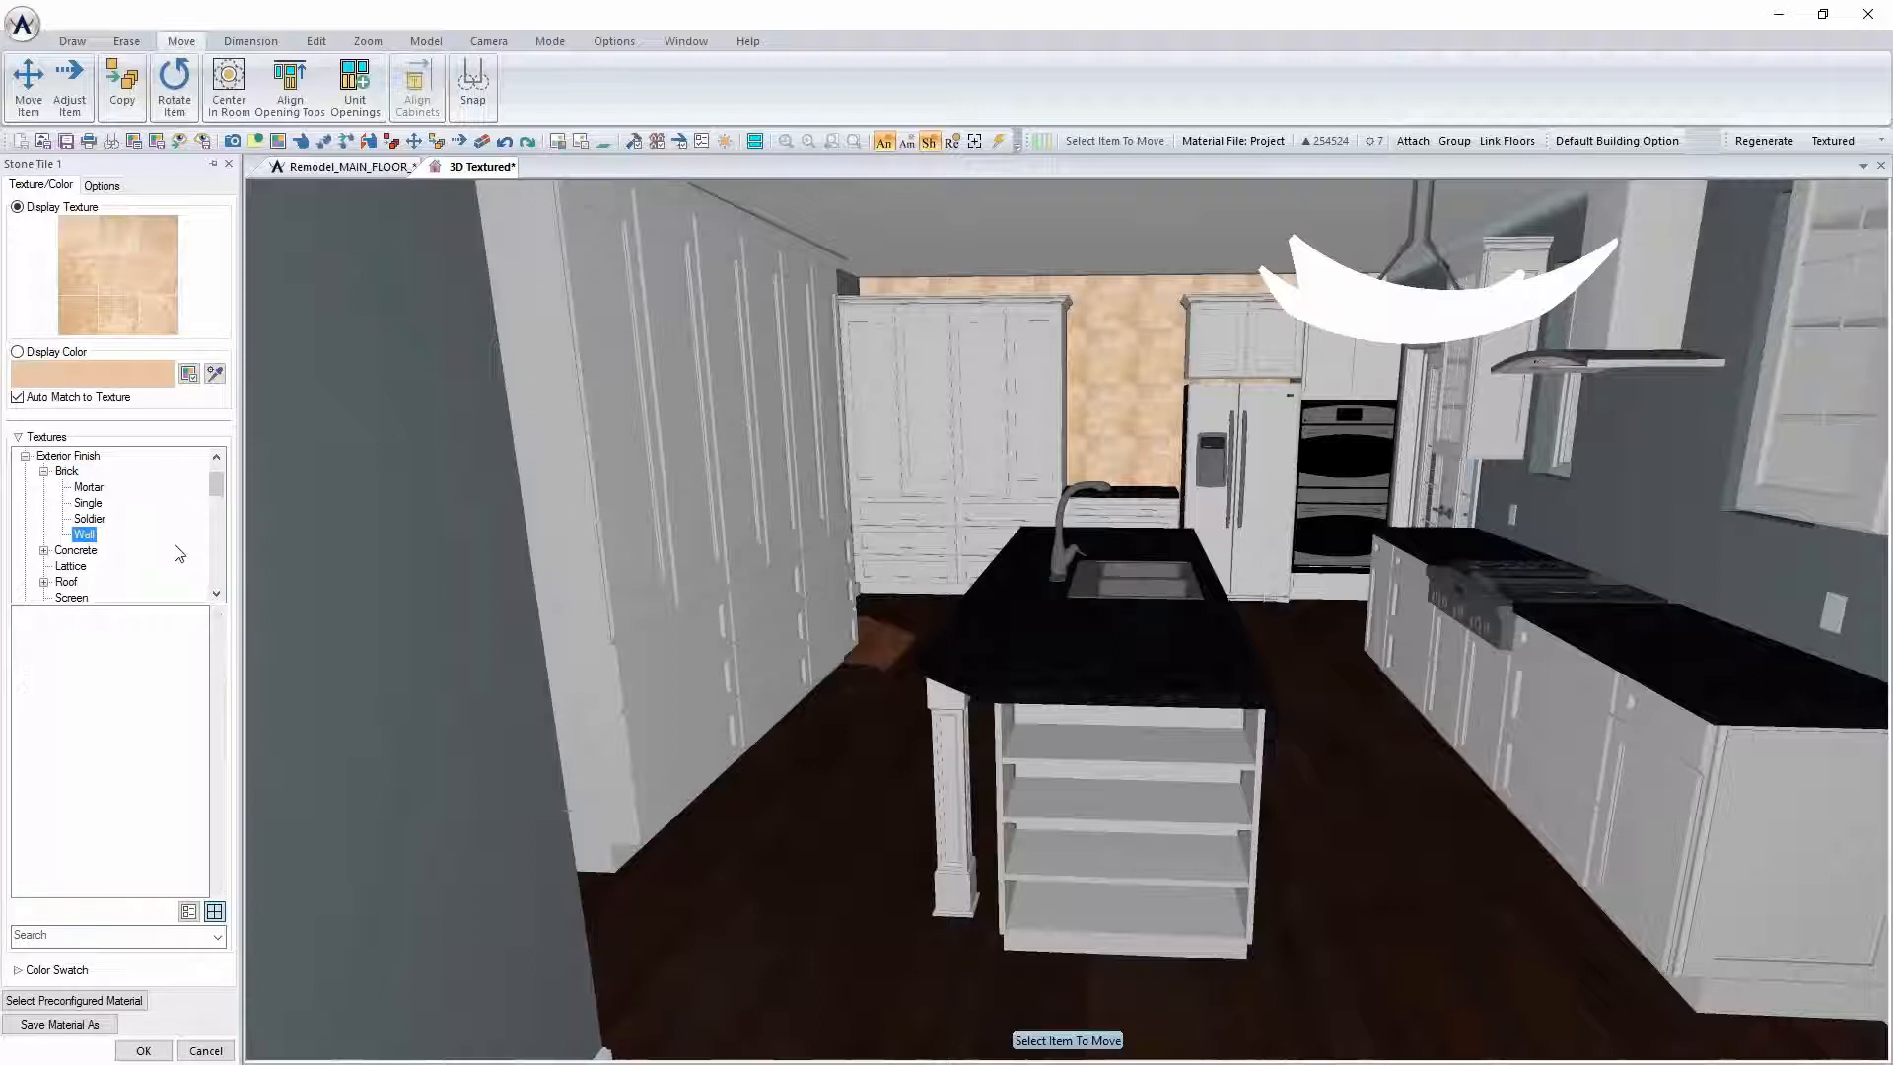
{"action": "left_click", "coordinate": [111, 631]}
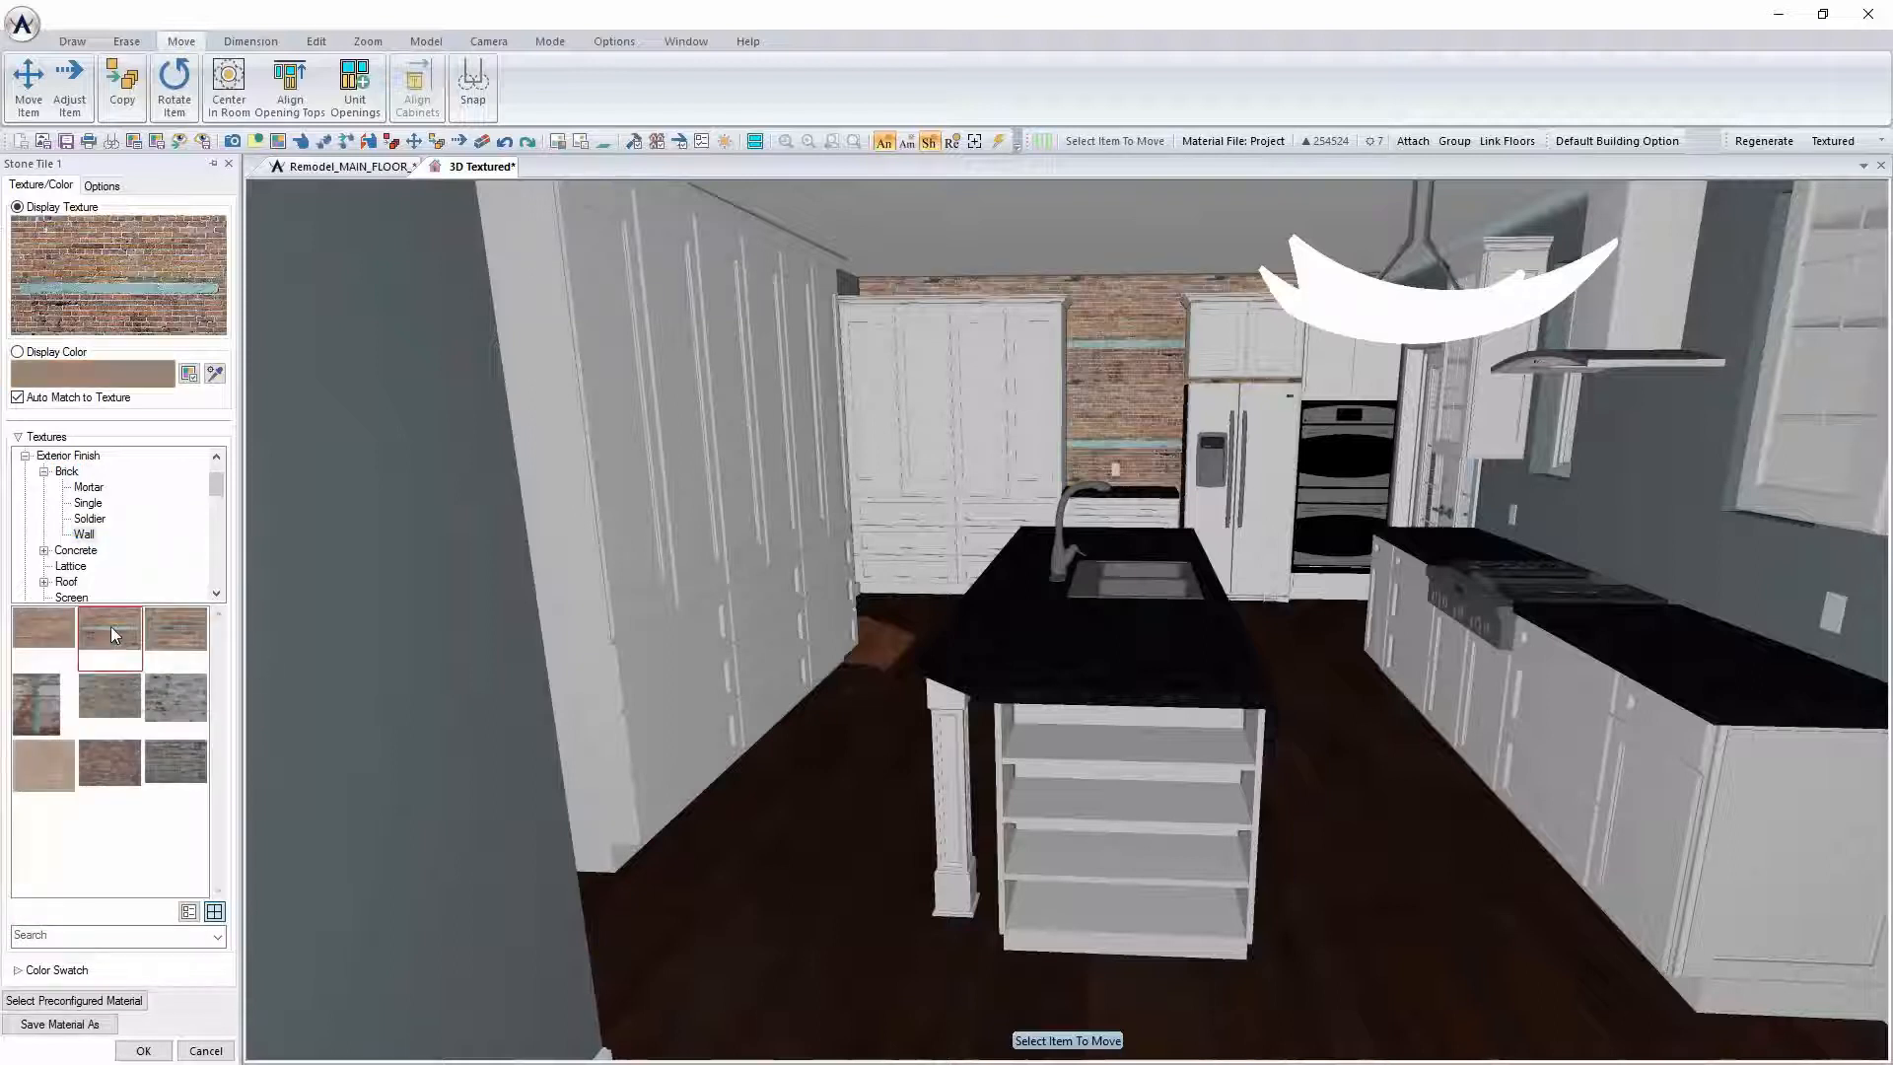
{"action": "left_click", "coordinate": [179, 625]}
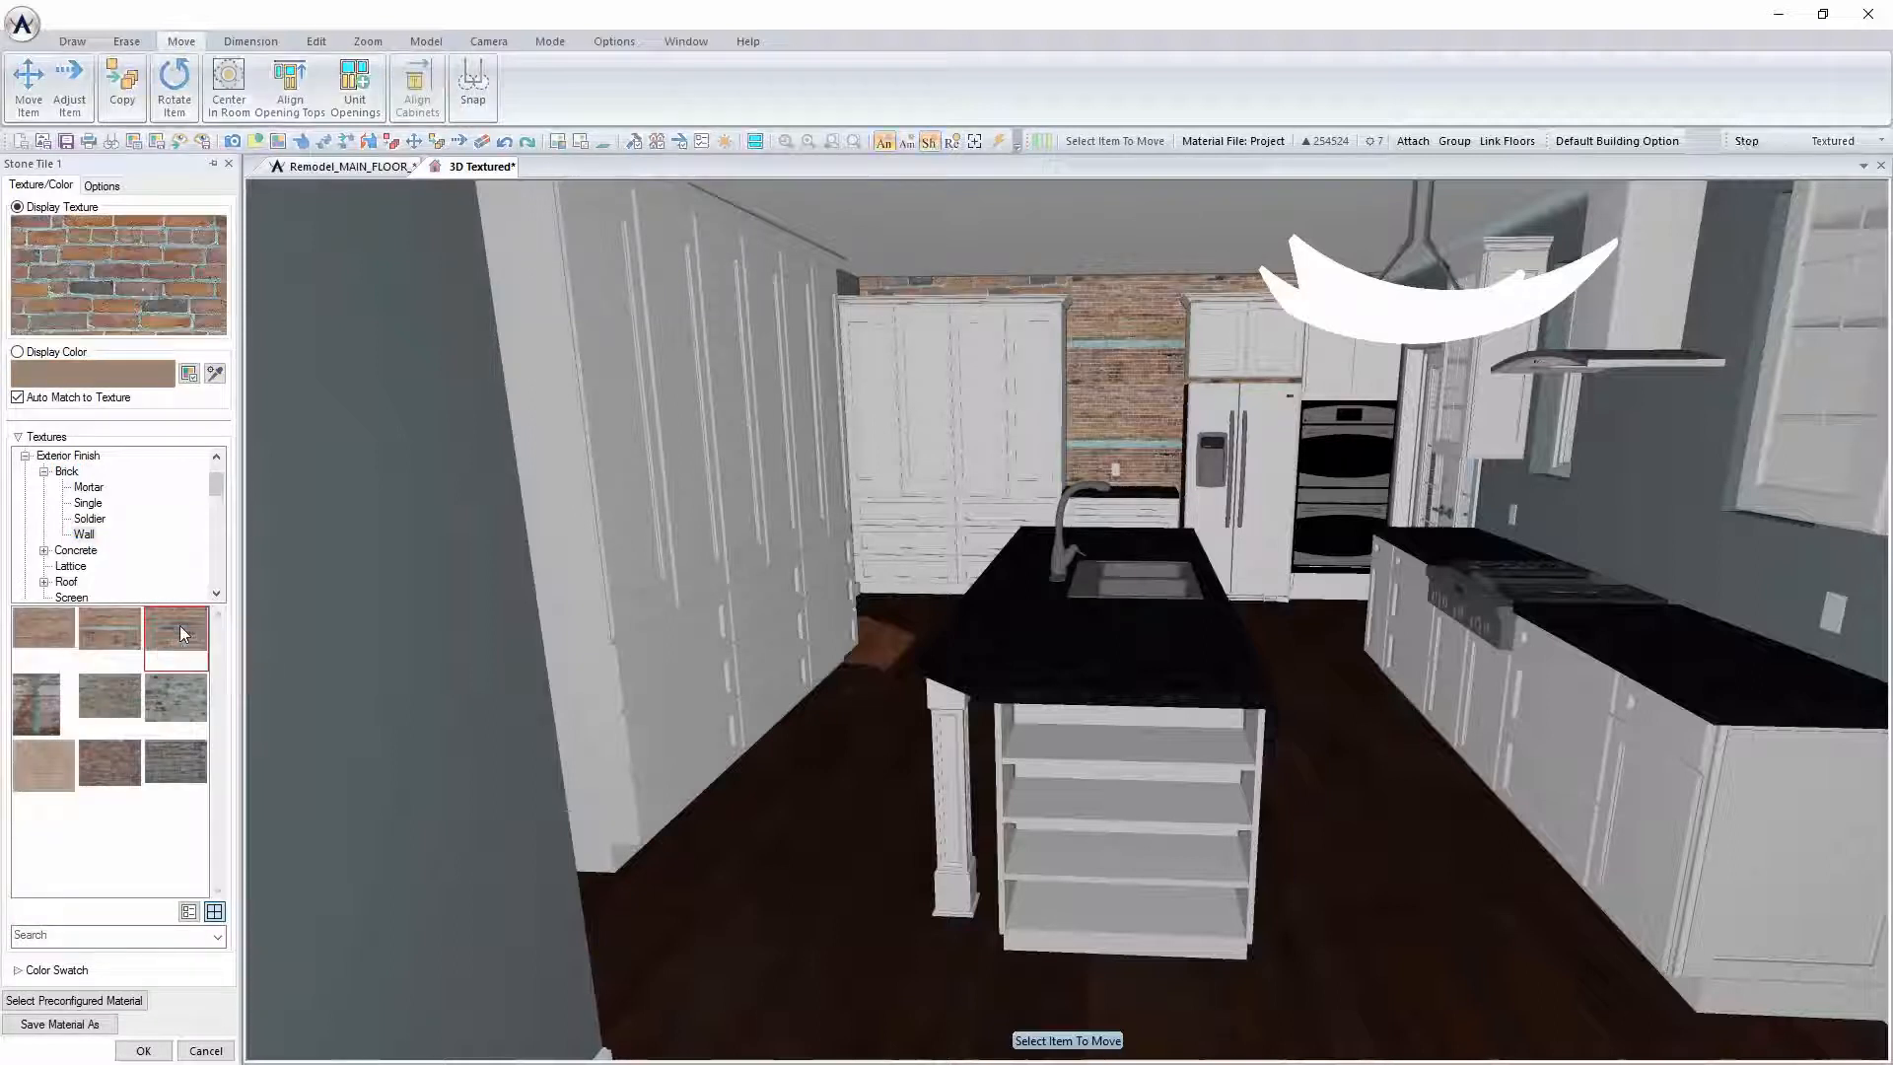
{"action": "left_click", "coordinate": [144, 1051]}
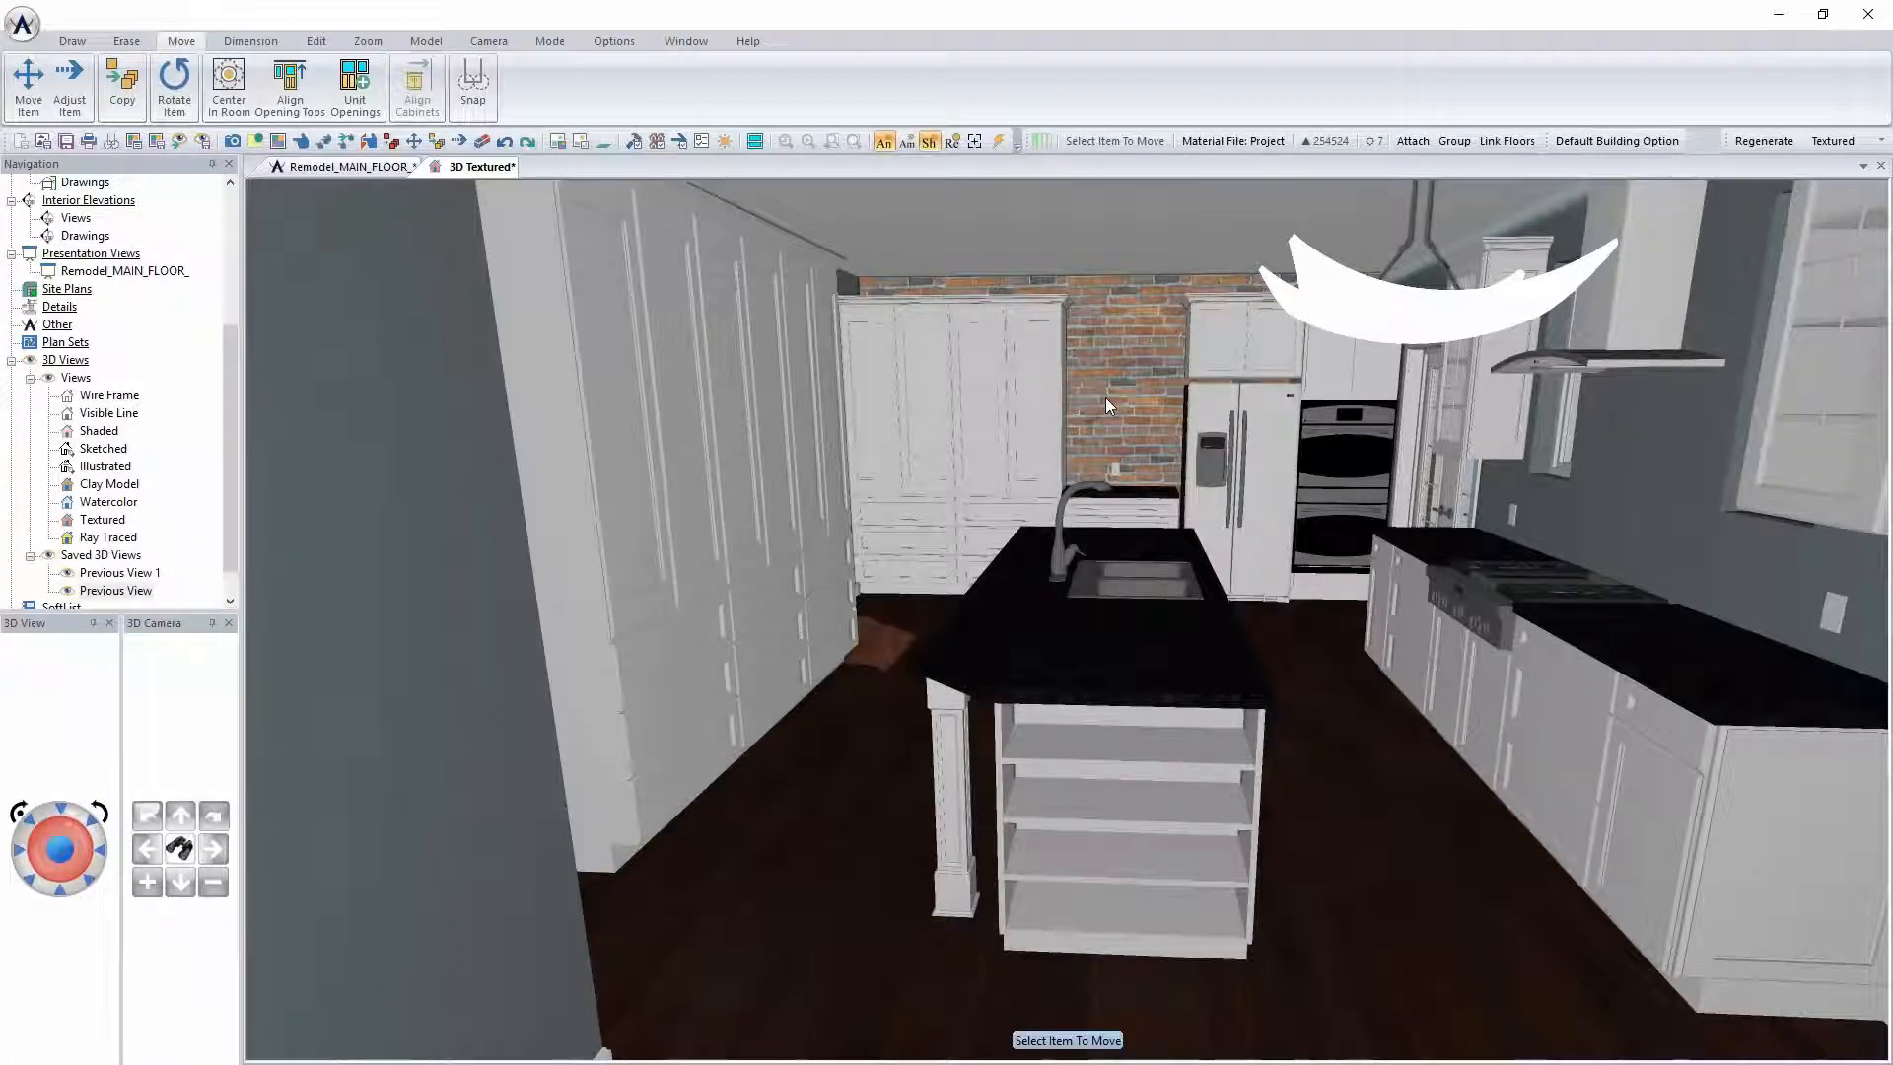
{"action": "right_click", "coordinate": [1141, 391]}
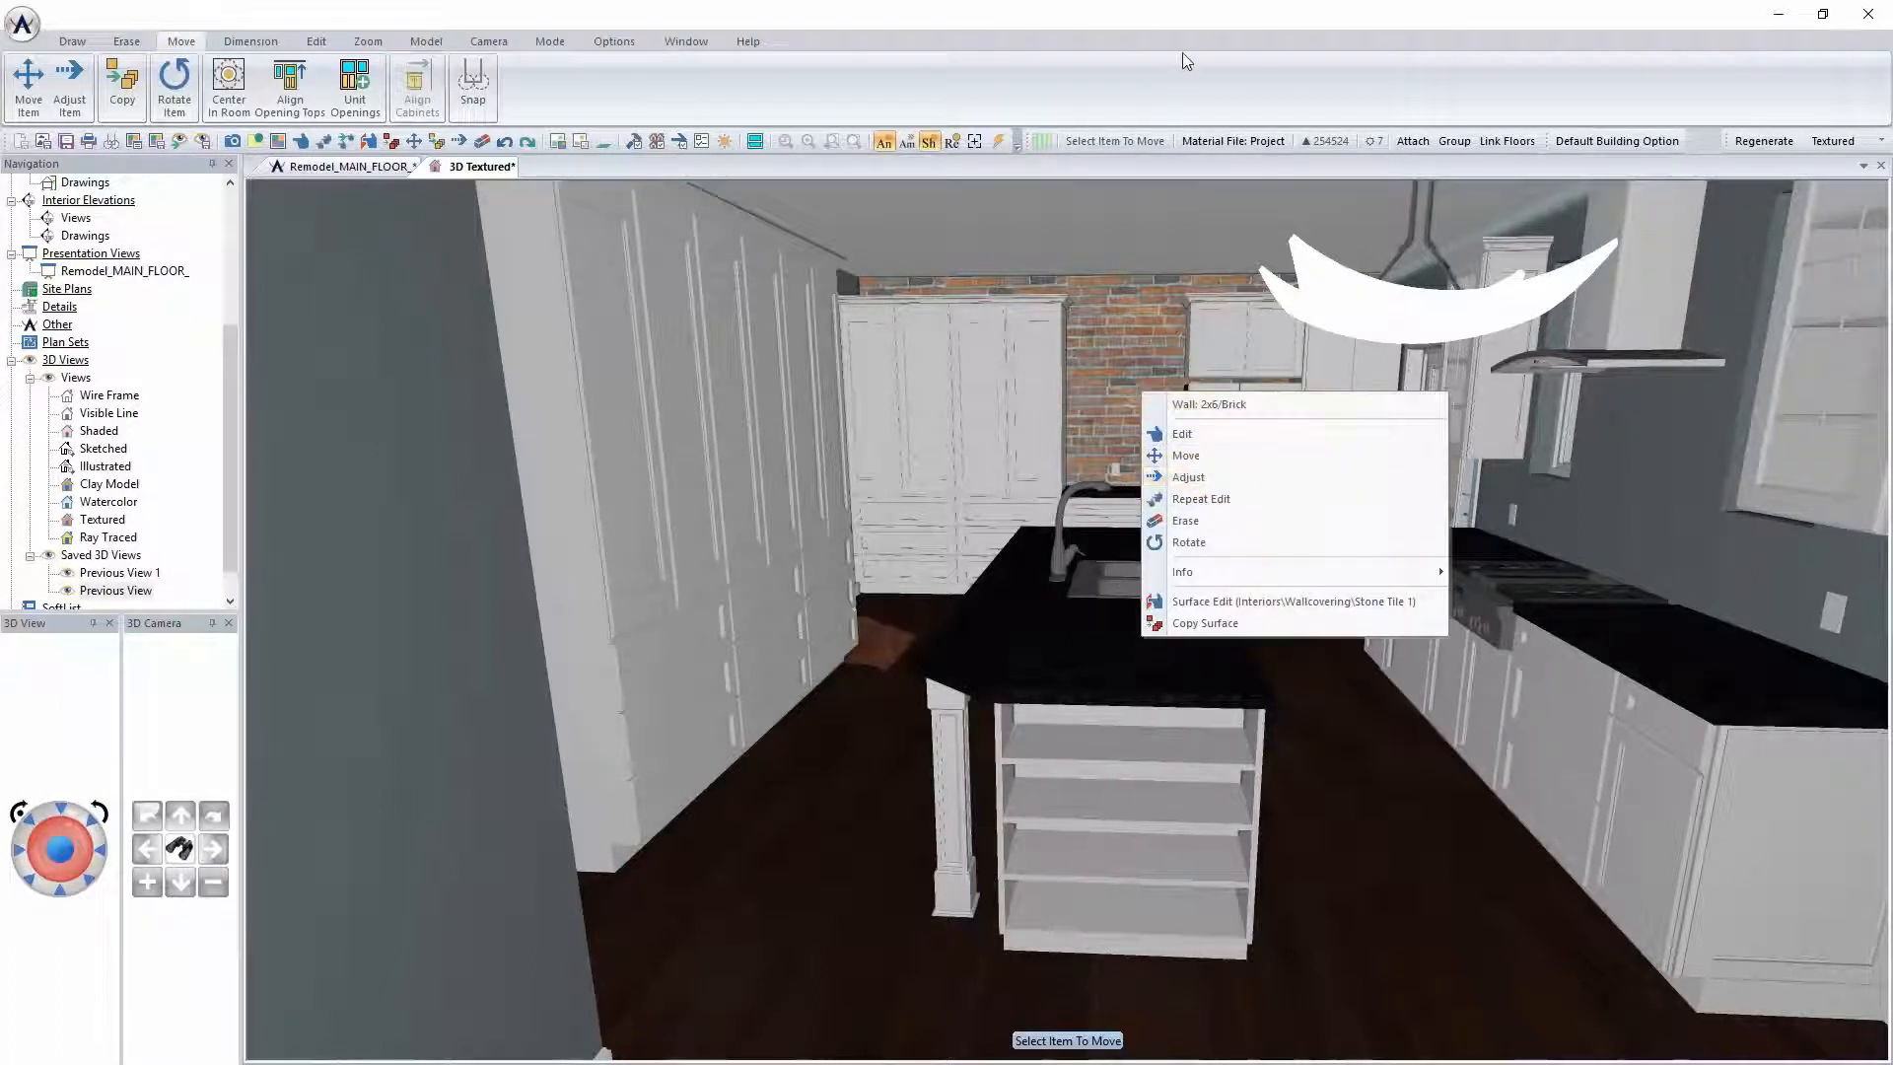
{"action": "left_click", "coordinate": [1184, 18]}
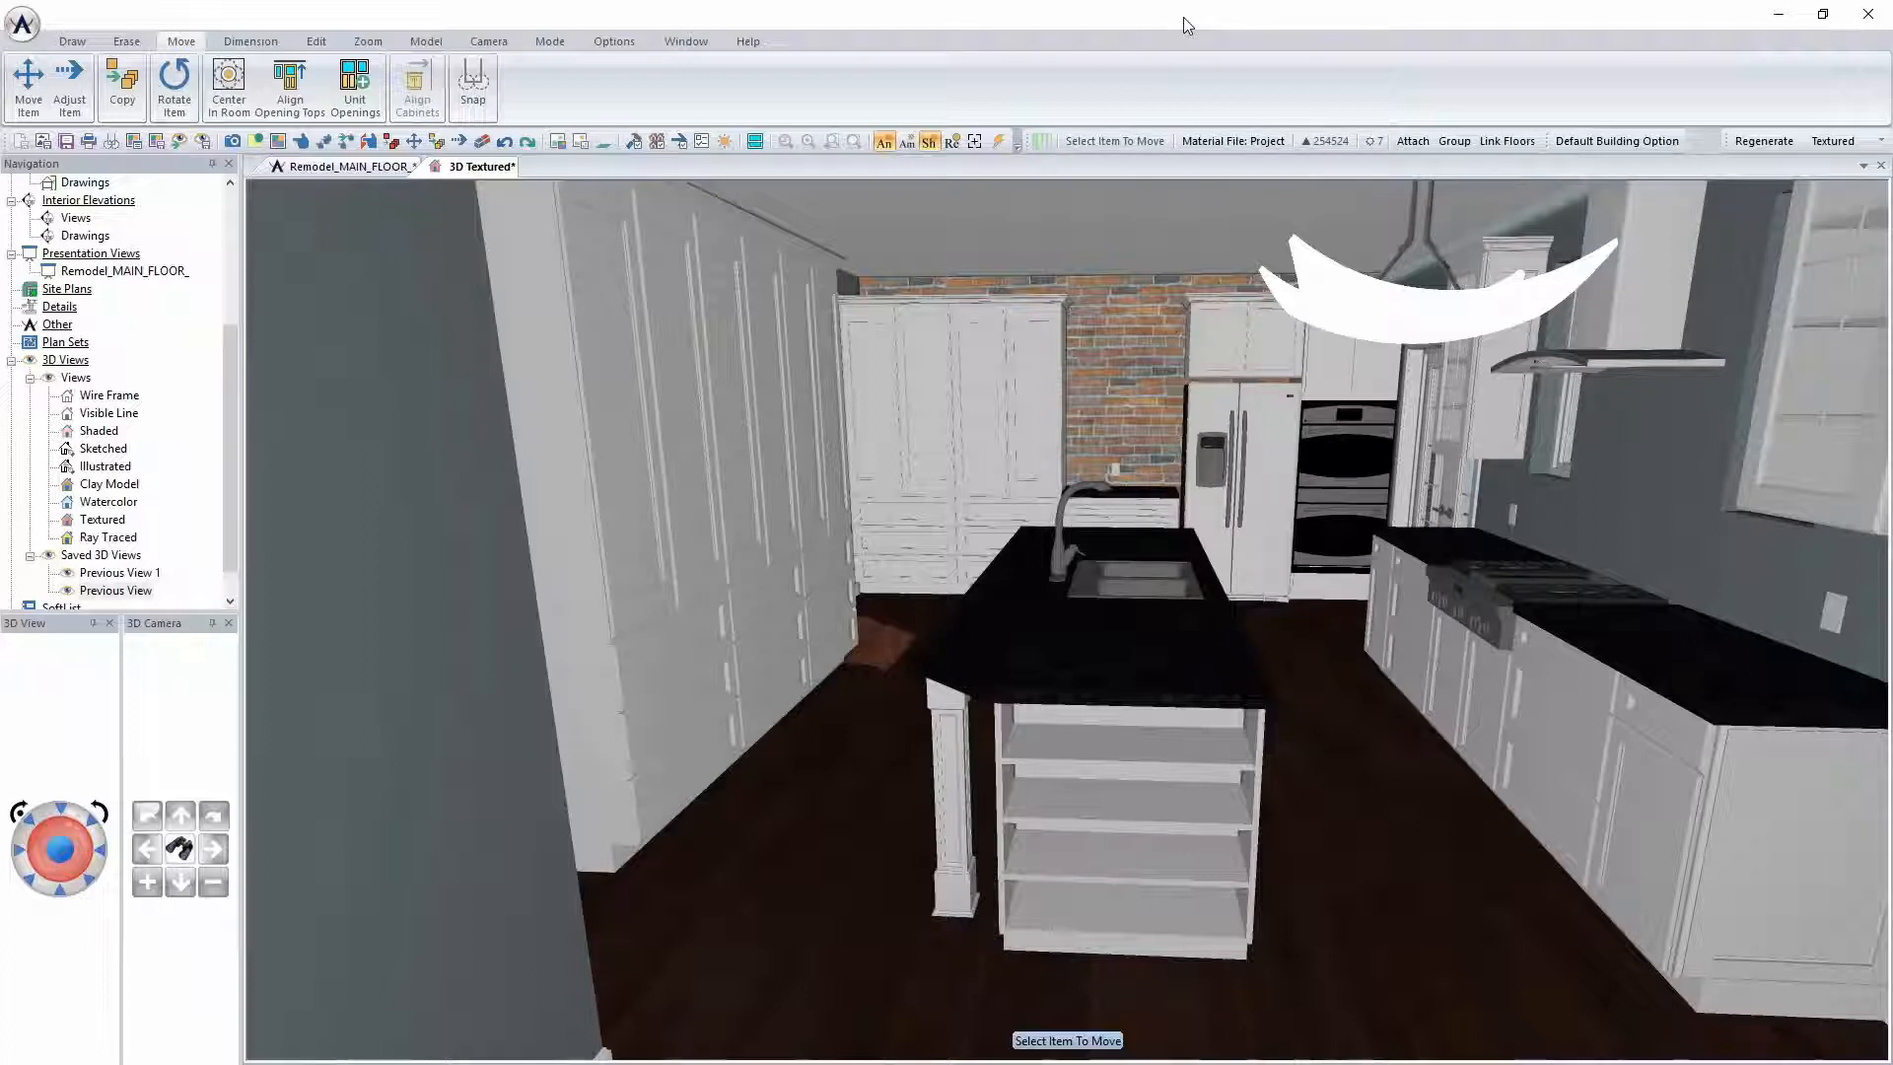
{"action": "left_click", "coordinate": [351, 166]}
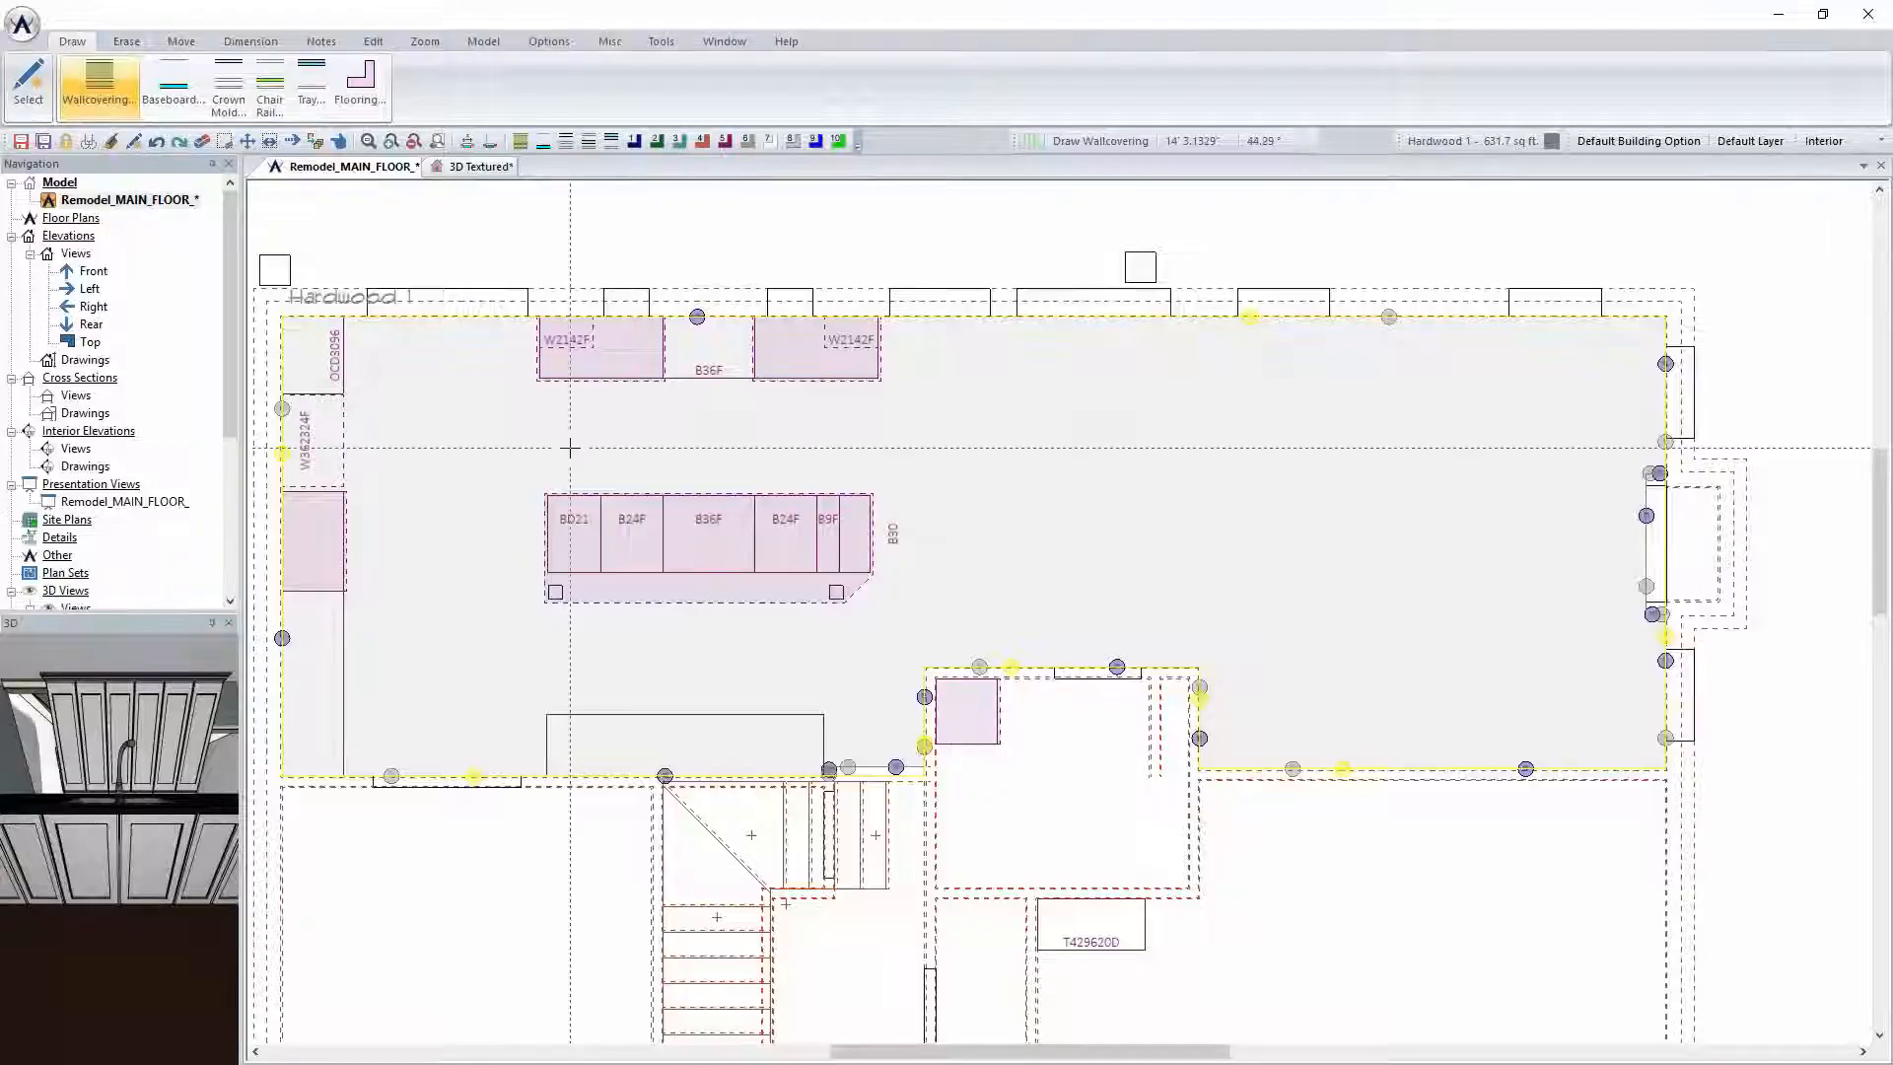
{"action": "scroll", "coordinate": [548, 572], "scroll_direction": "down", "scroll_amount": 2}
{"action": "scroll", "coordinate": [549, 575], "scroll_direction": "up", "scroll_amount": 4}
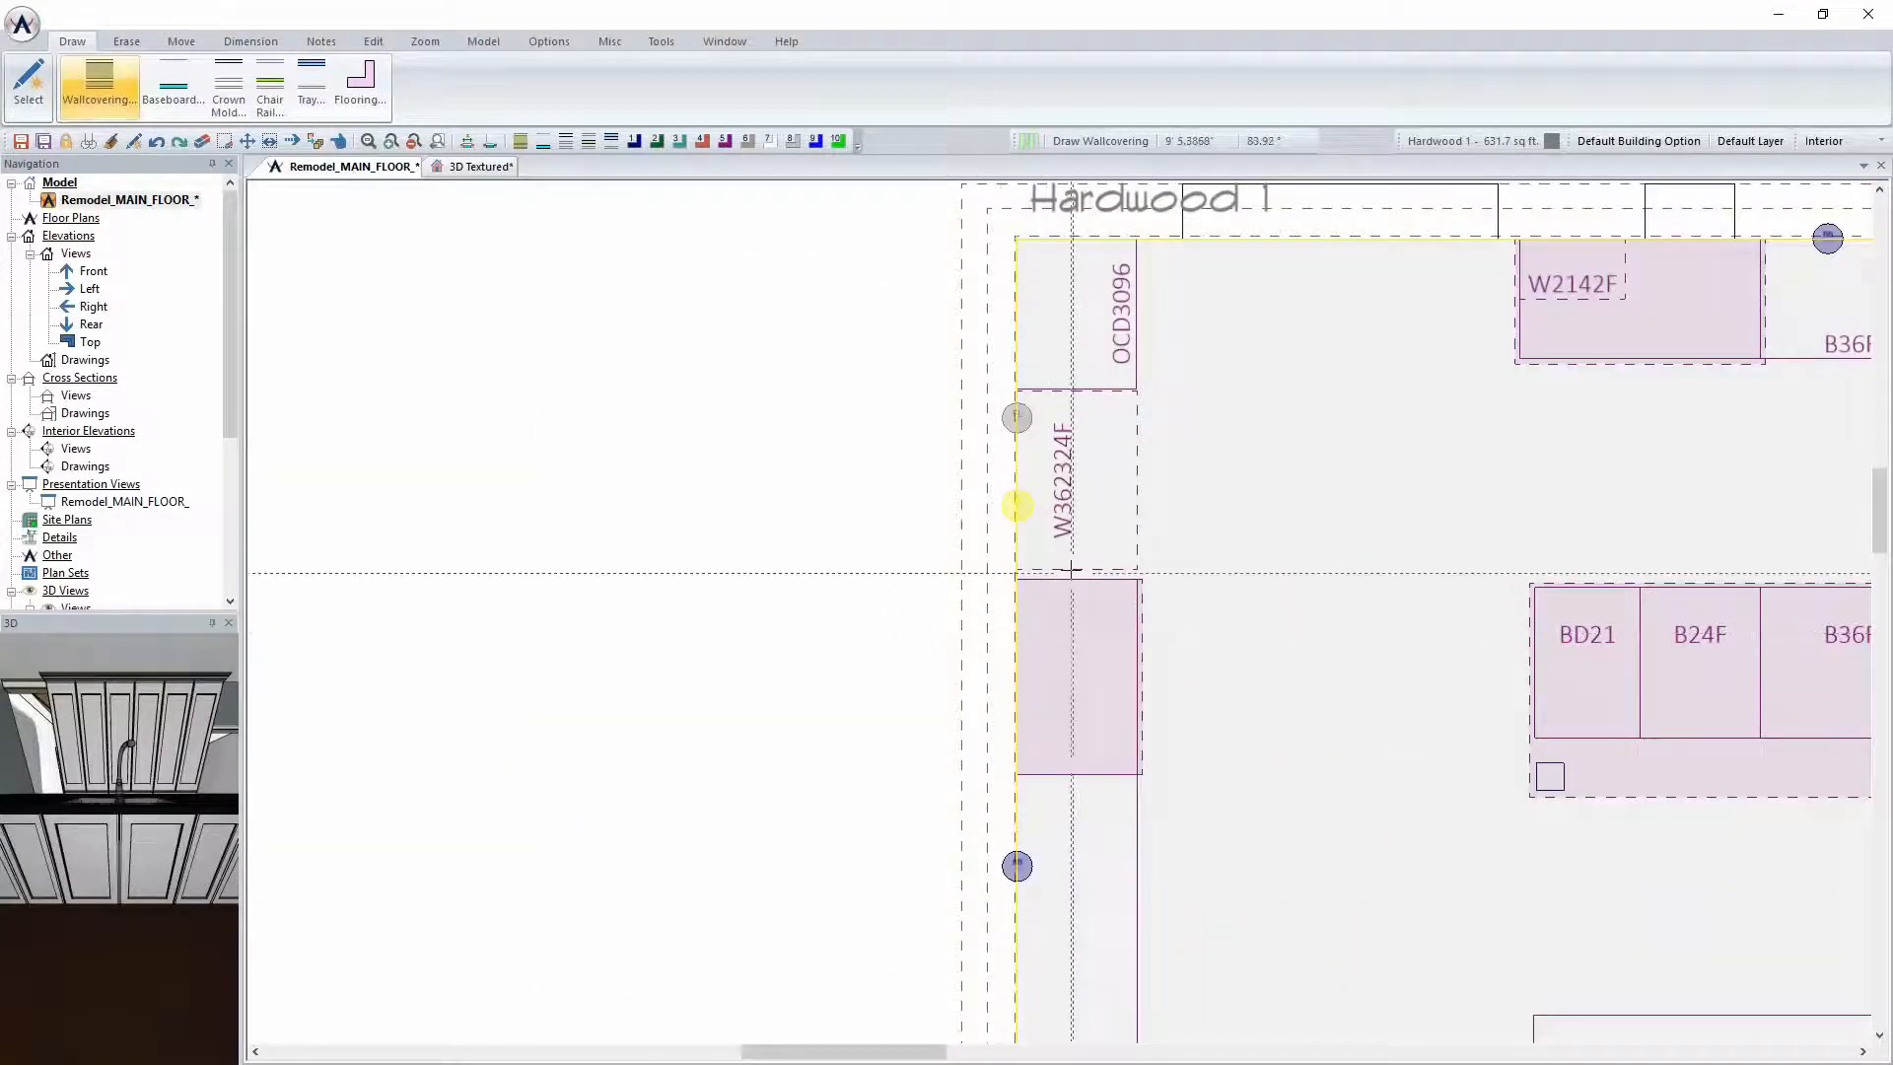
{"action": "left_click", "coordinate": [501, 166]}
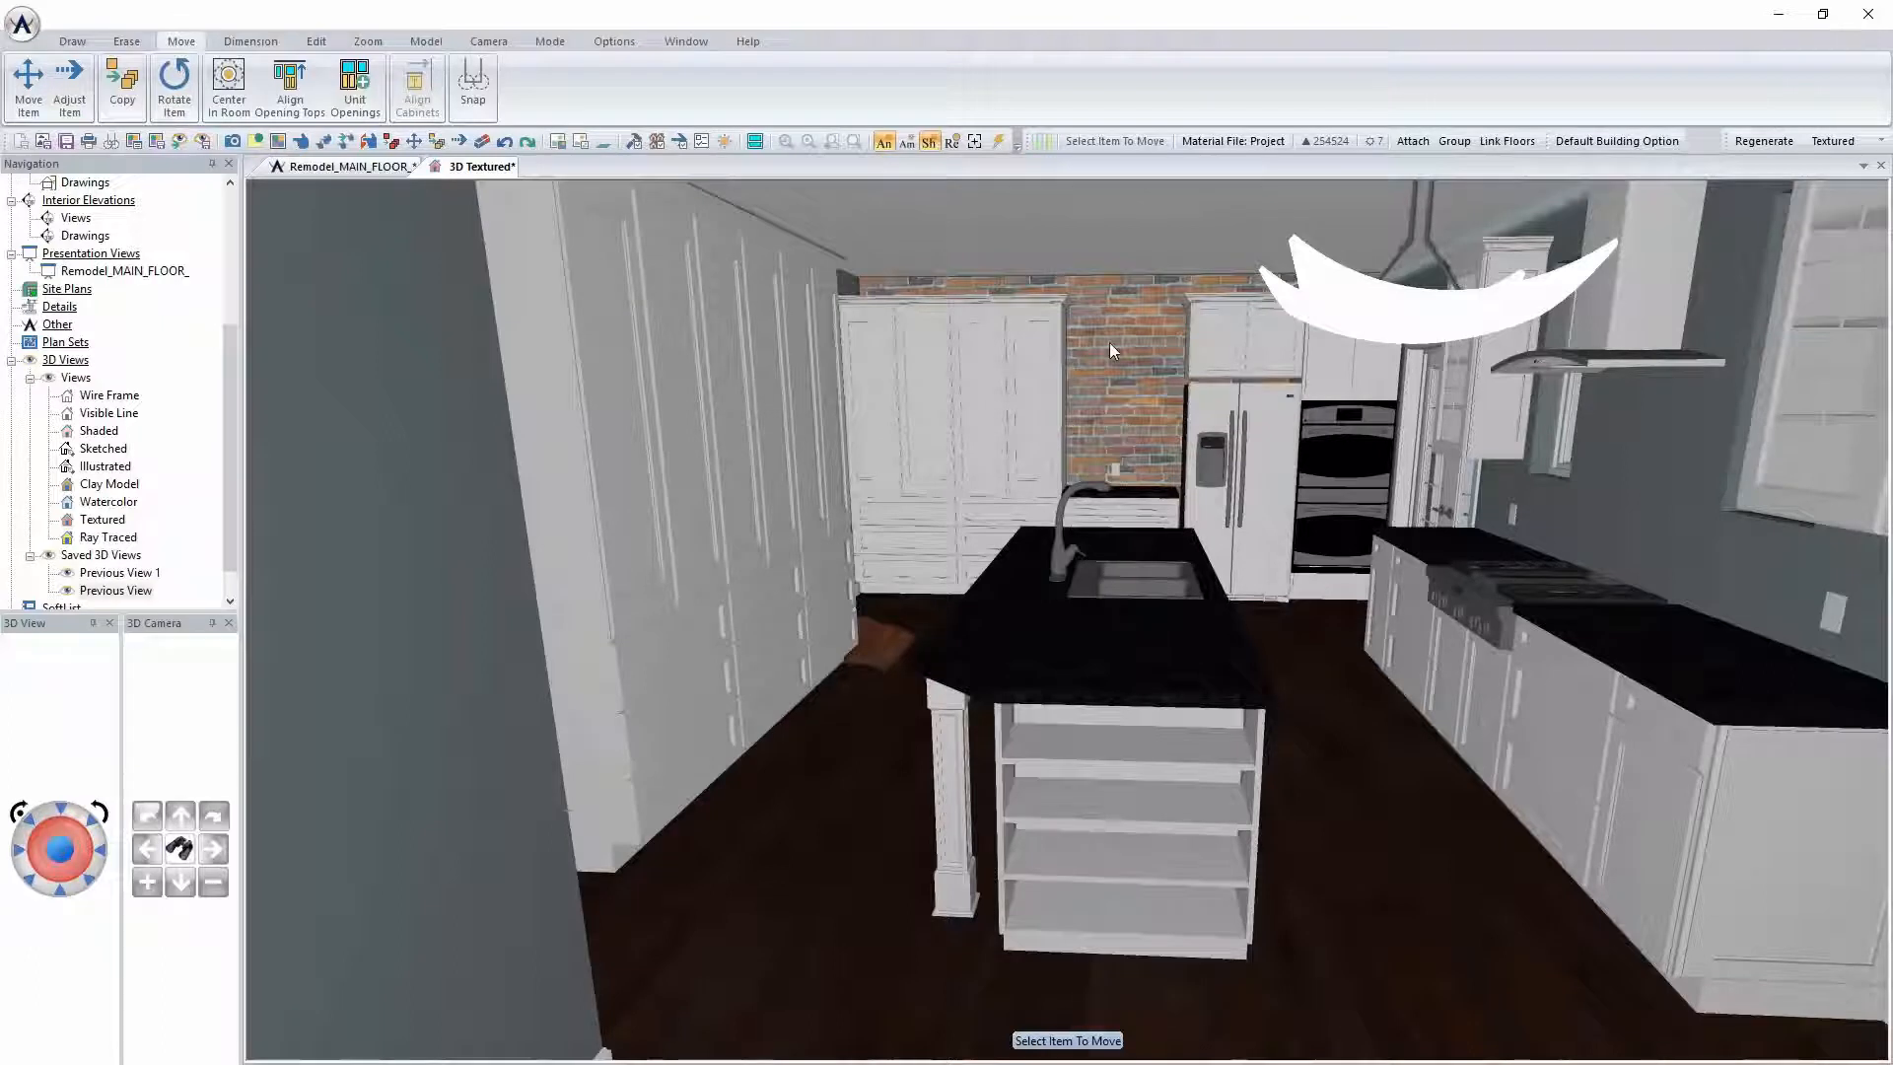
Return the floor plan to Drawing mode and draw a 3'-2 7/8" rod and shelf along the brick wall over the GFI counter
{"action": "left_click", "coordinate": [347, 166]}
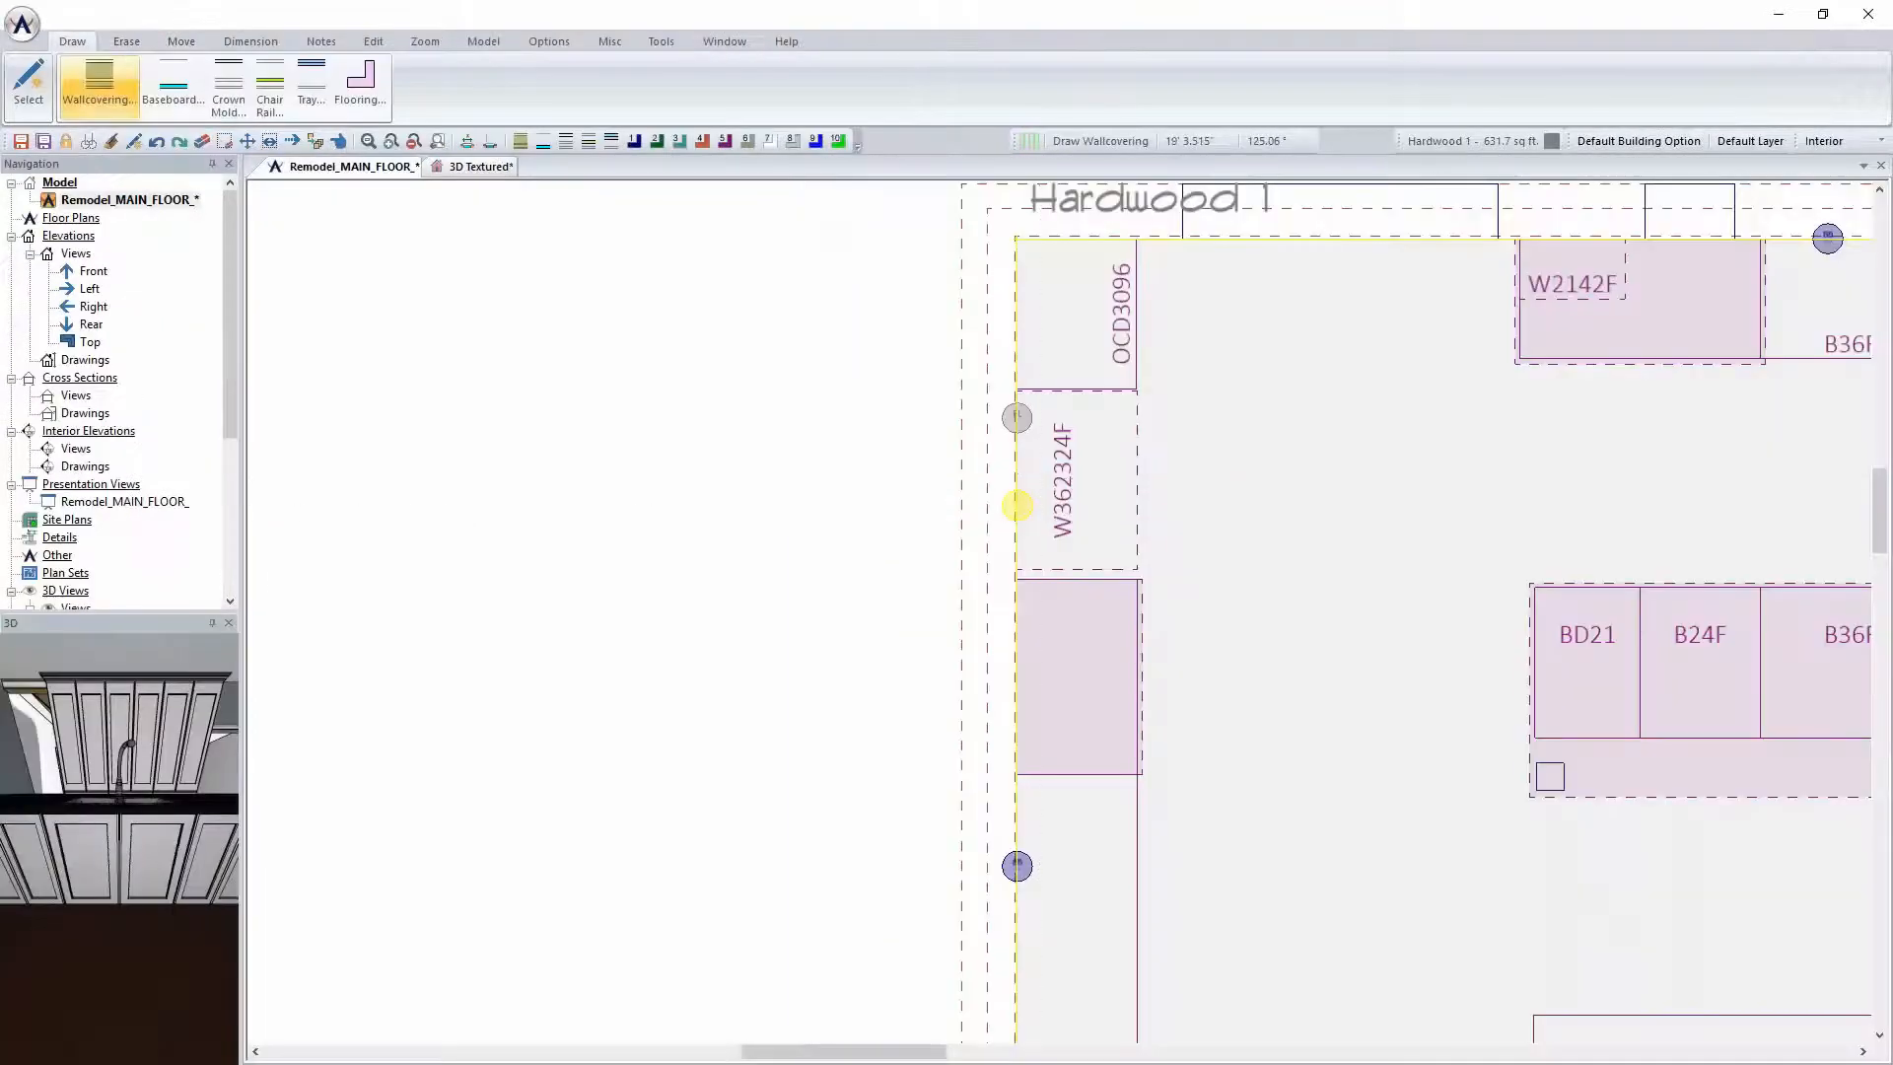
{"action": "left_click", "coordinate": [1881, 141]}
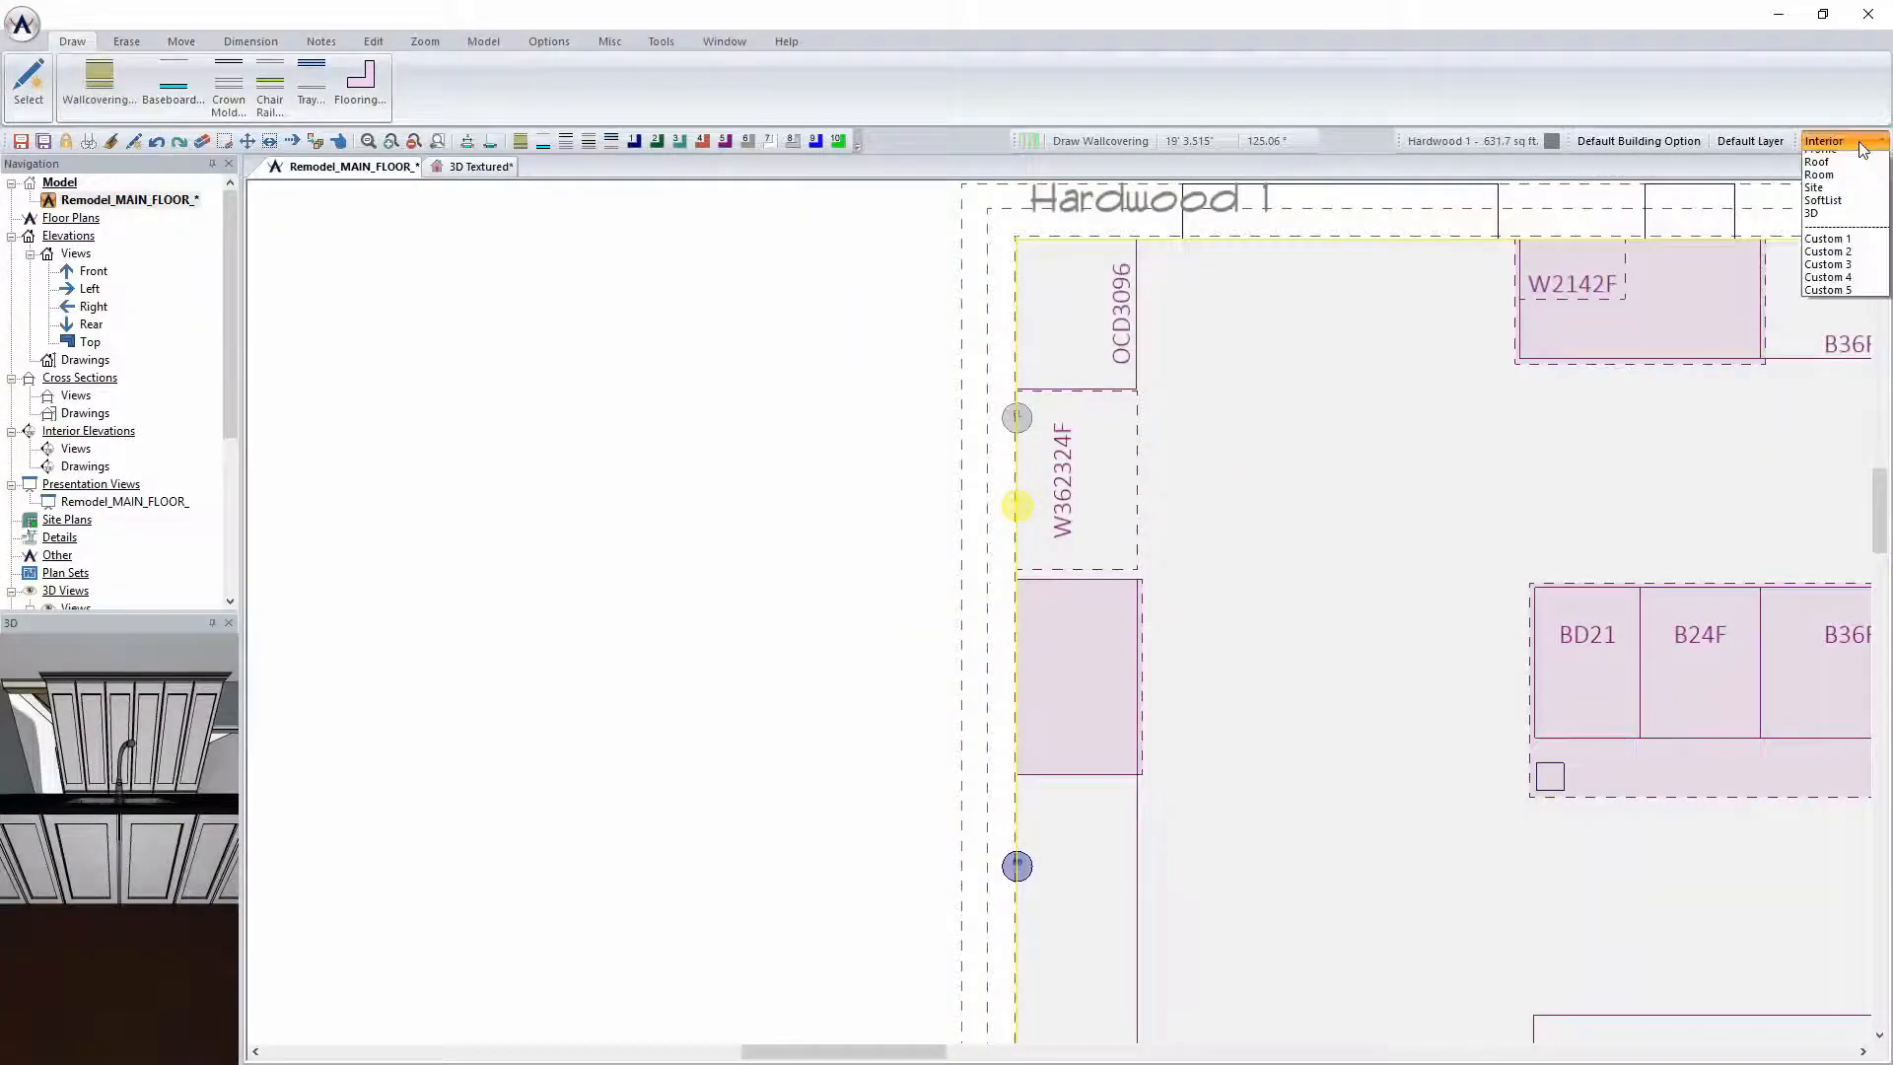
{"action": "left_click", "coordinate": [1850, 171]}
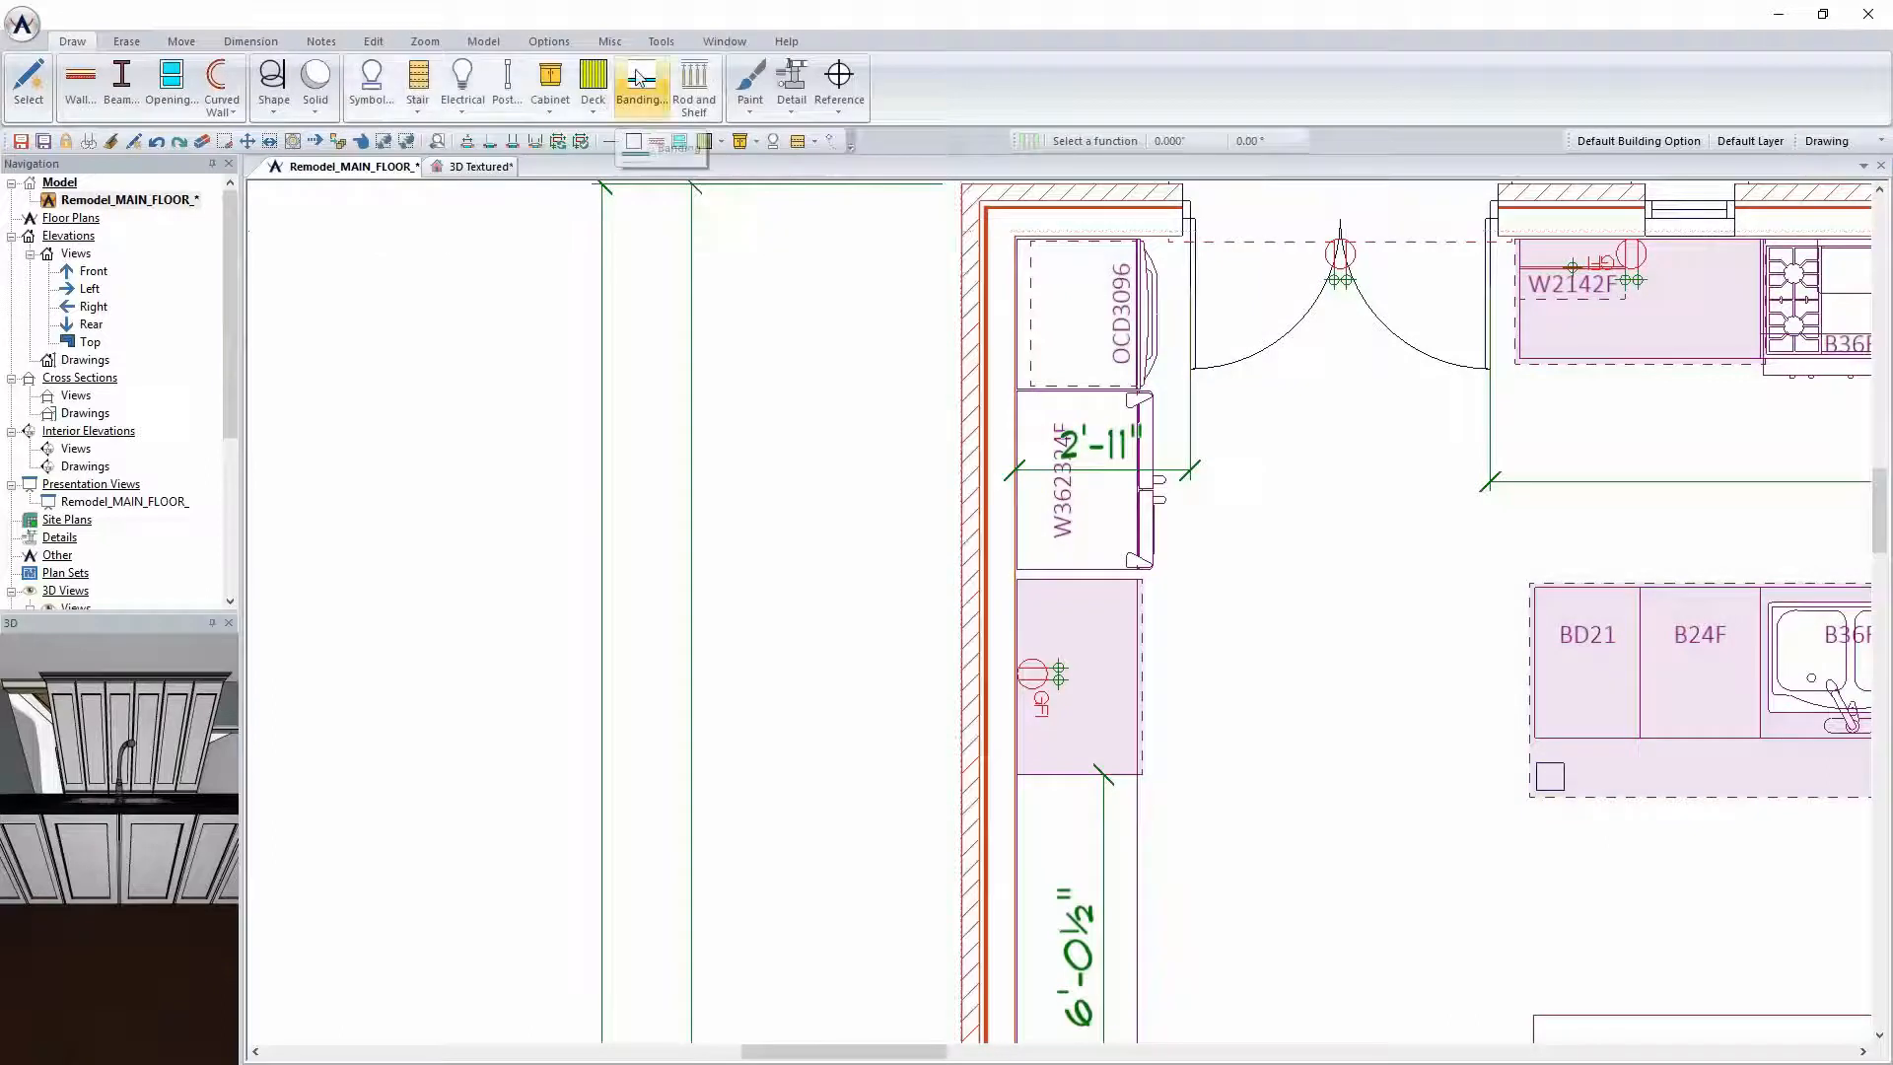
{"action": "left_click", "coordinate": [694, 84]}
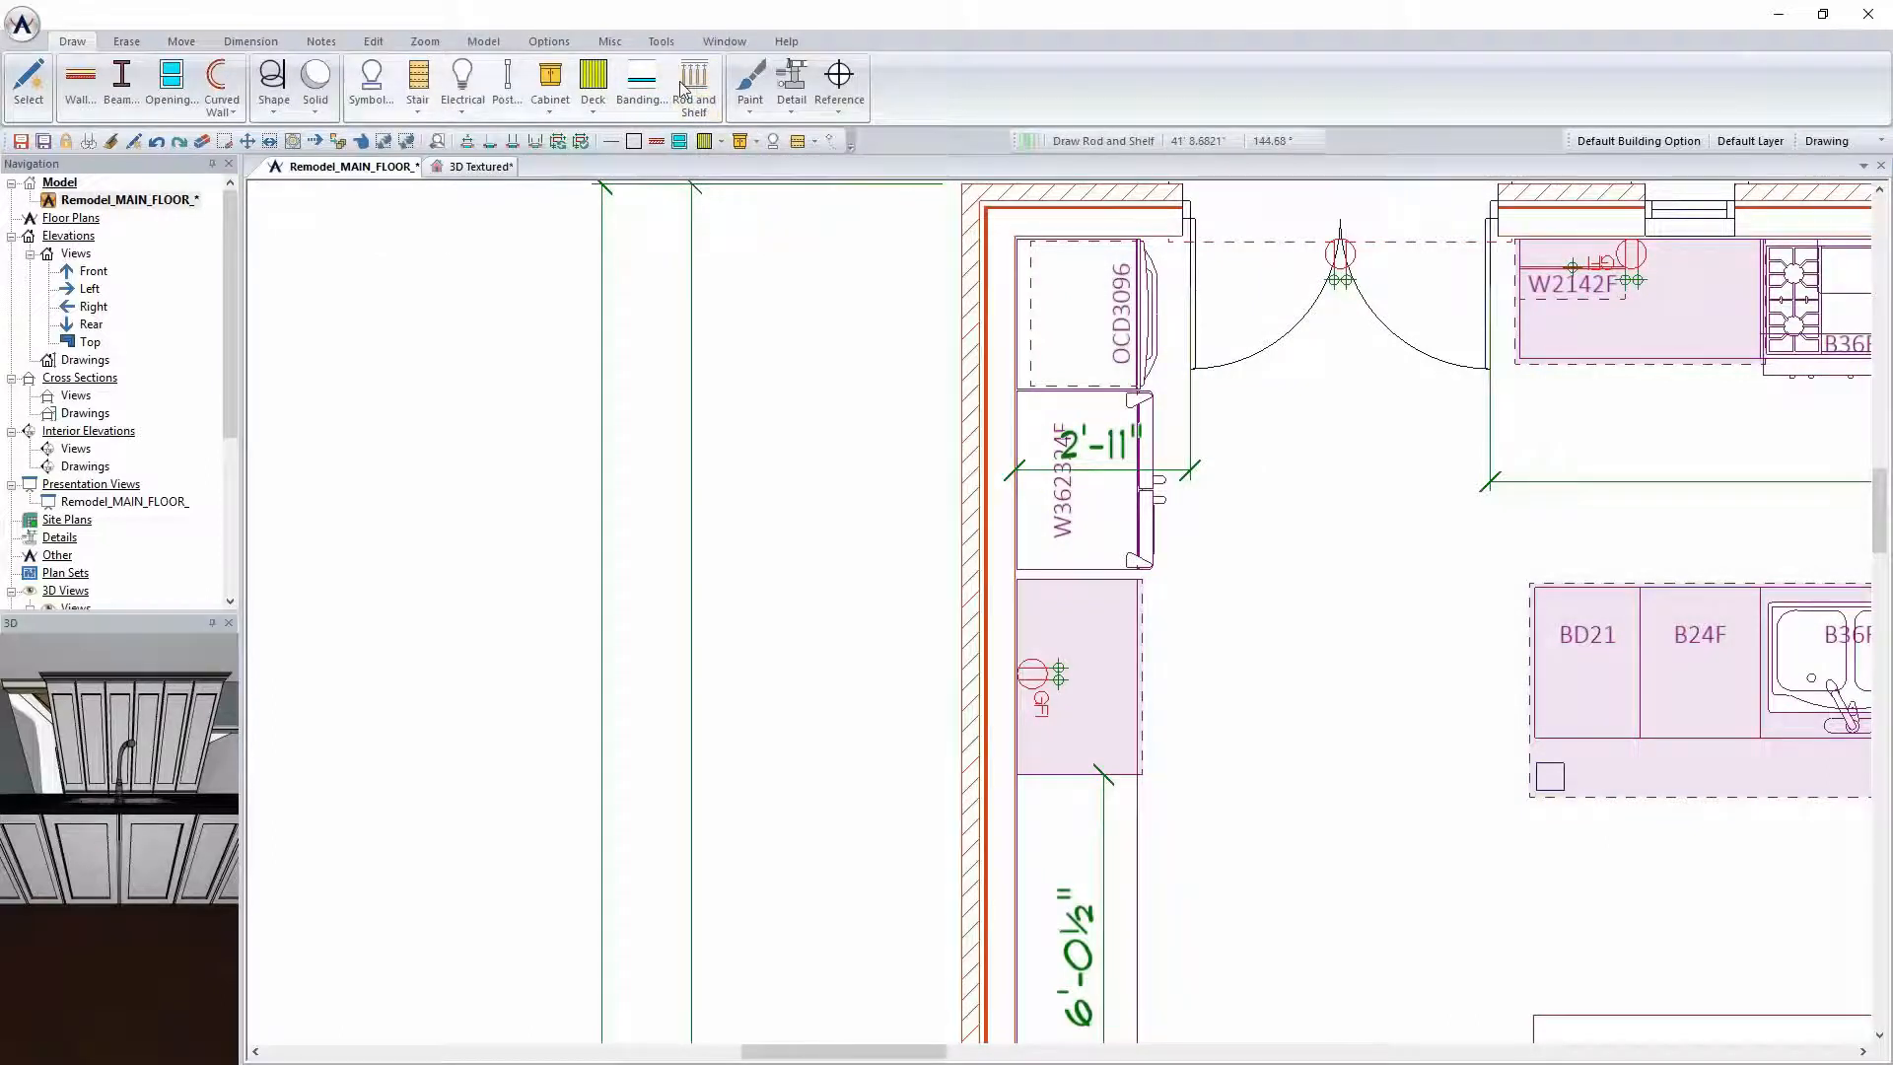
{"action": "scroll", "coordinate": [861, 666], "scroll_direction": "up", "scroll_amount": 2}
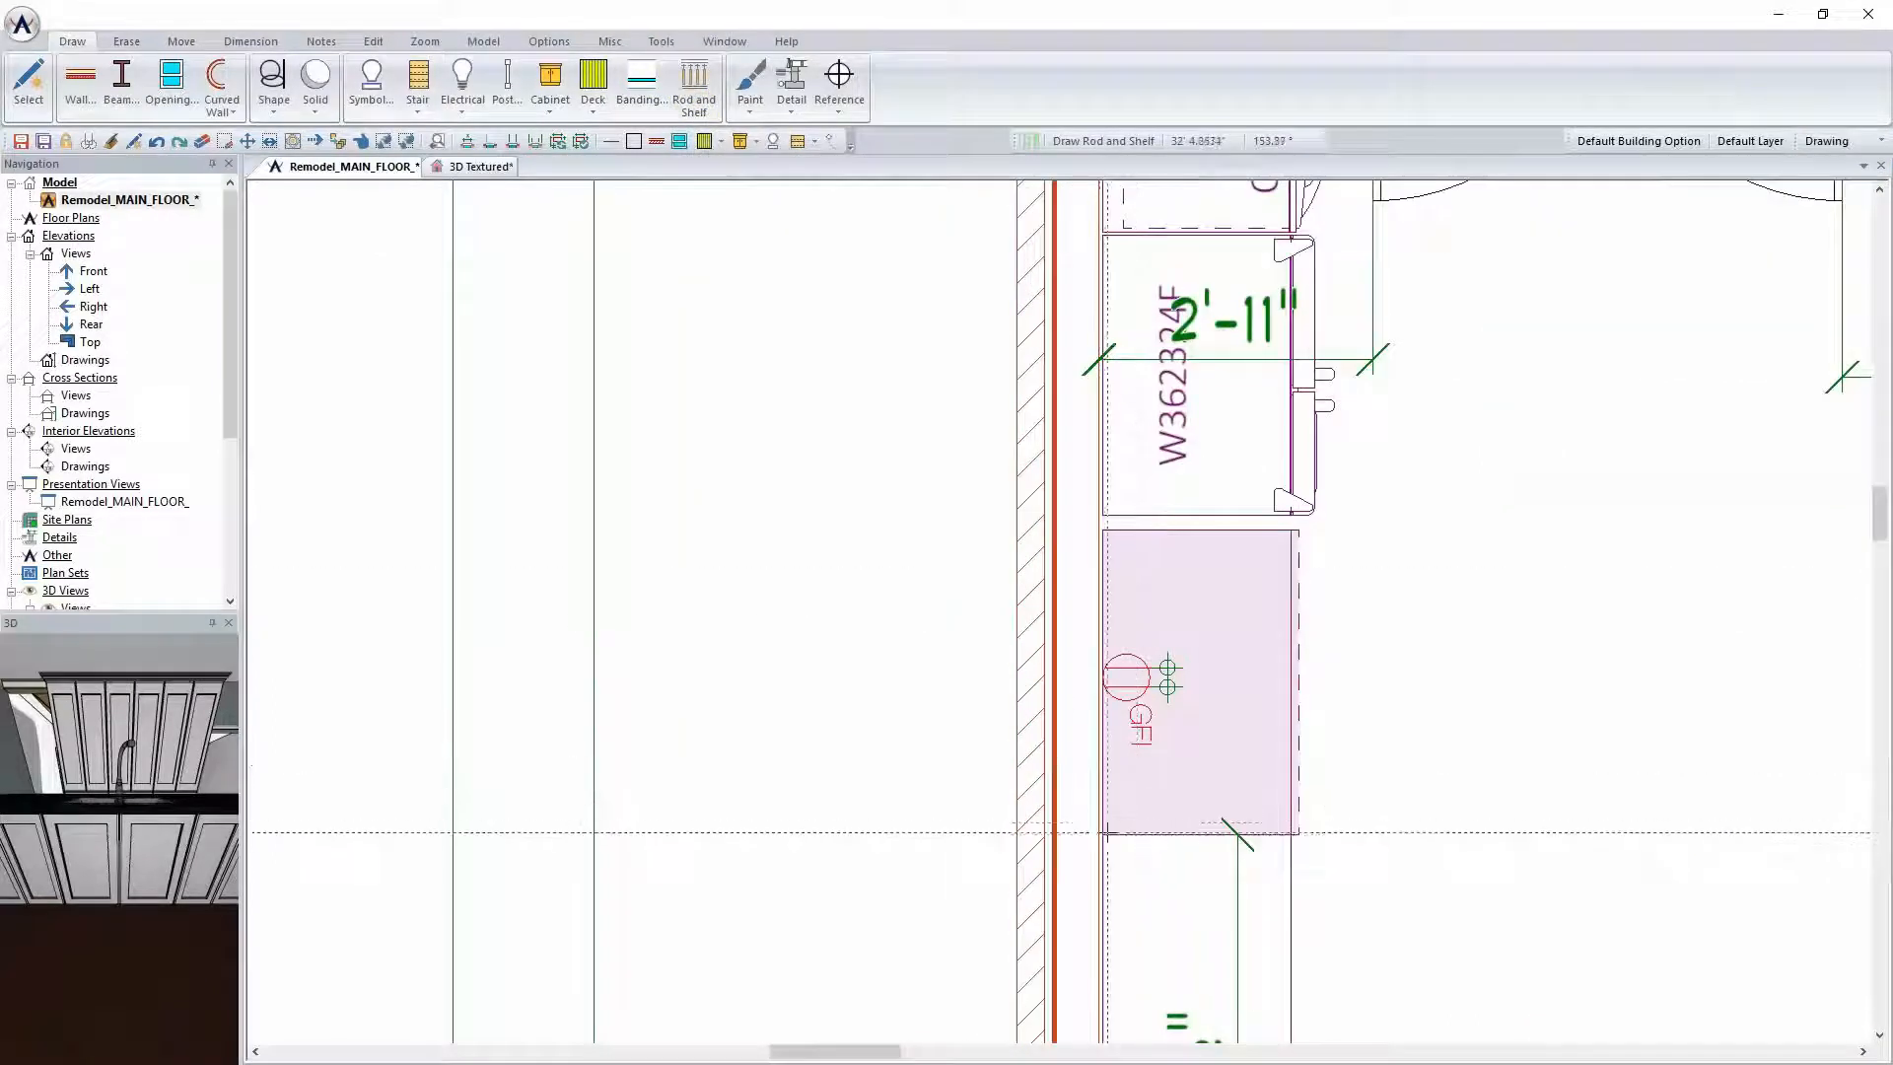
{"action": "left_click_drag", "start_coordinate": [1102, 834], "coordinate": [1099, 531]}
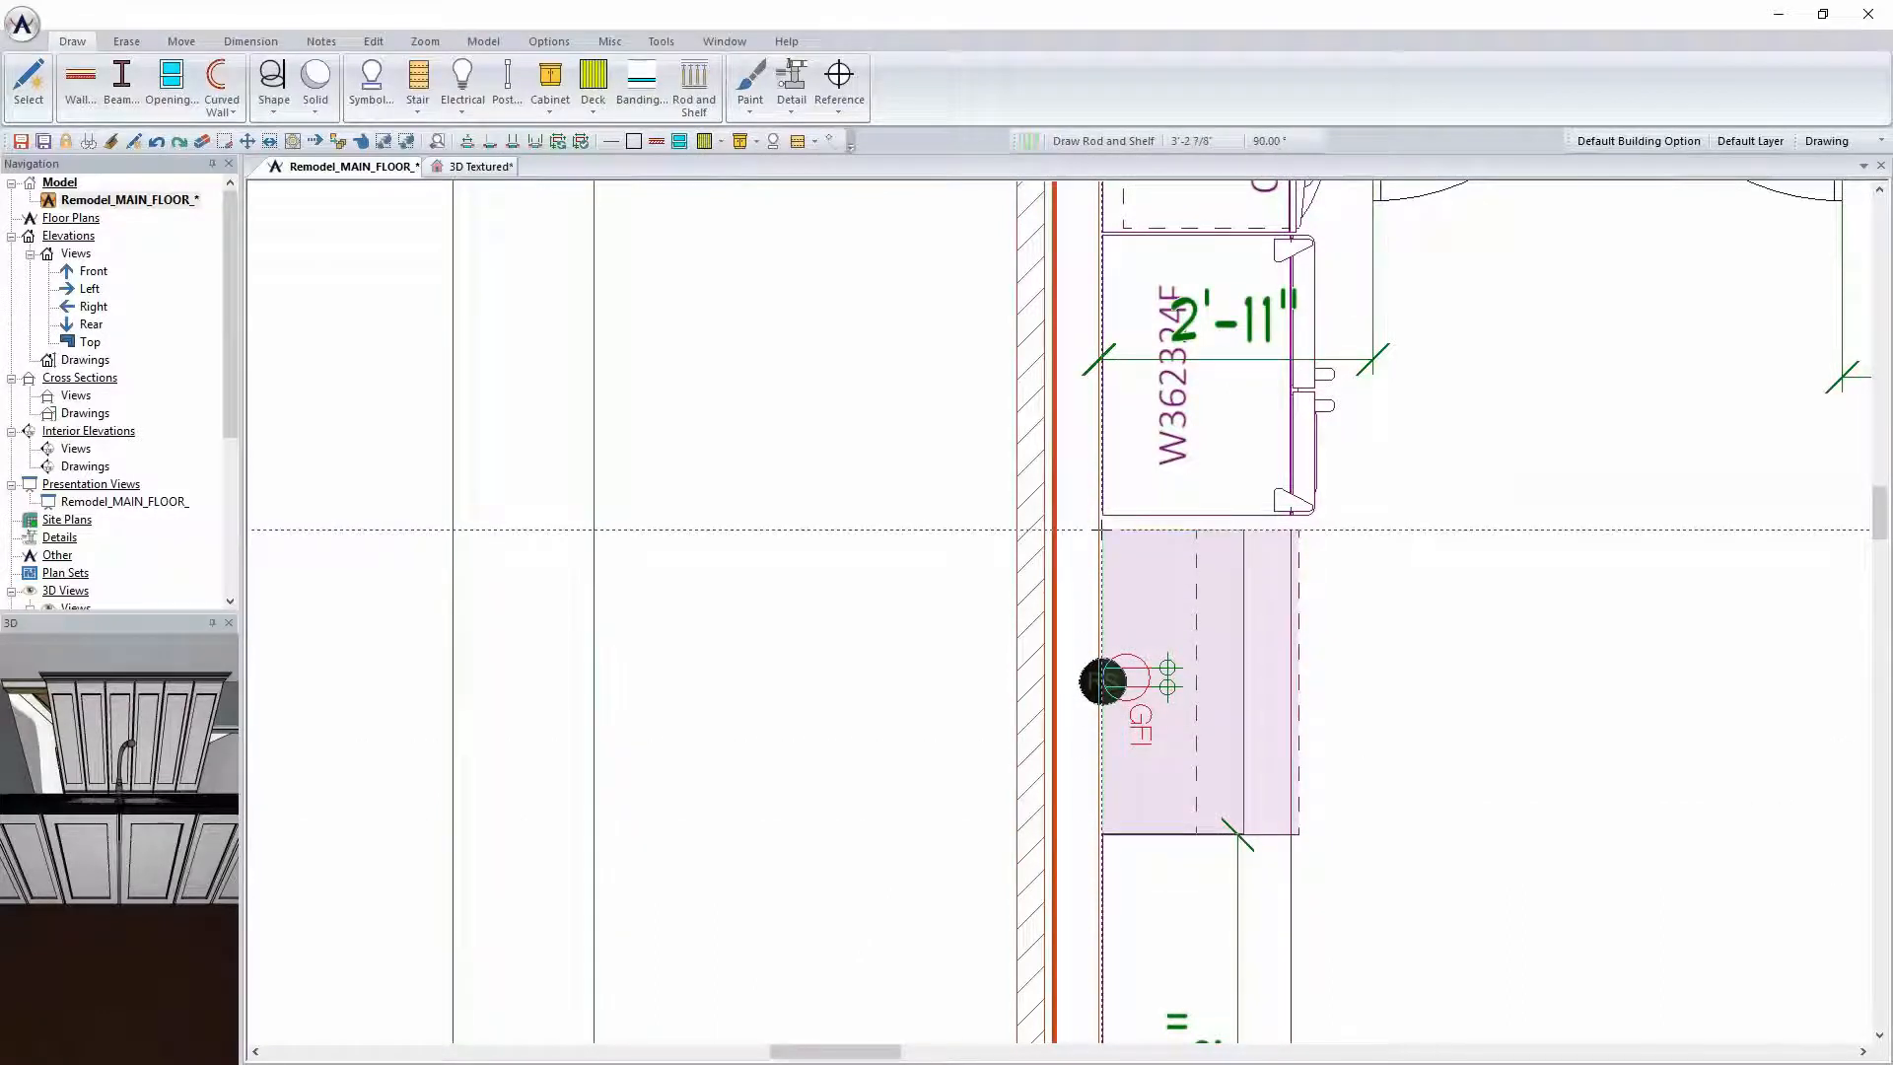
Edit the shelf over the GFI counter to remove its rod and set the number of shelves to 3
{"action": "right_click", "coordinate": [1244, 654]}
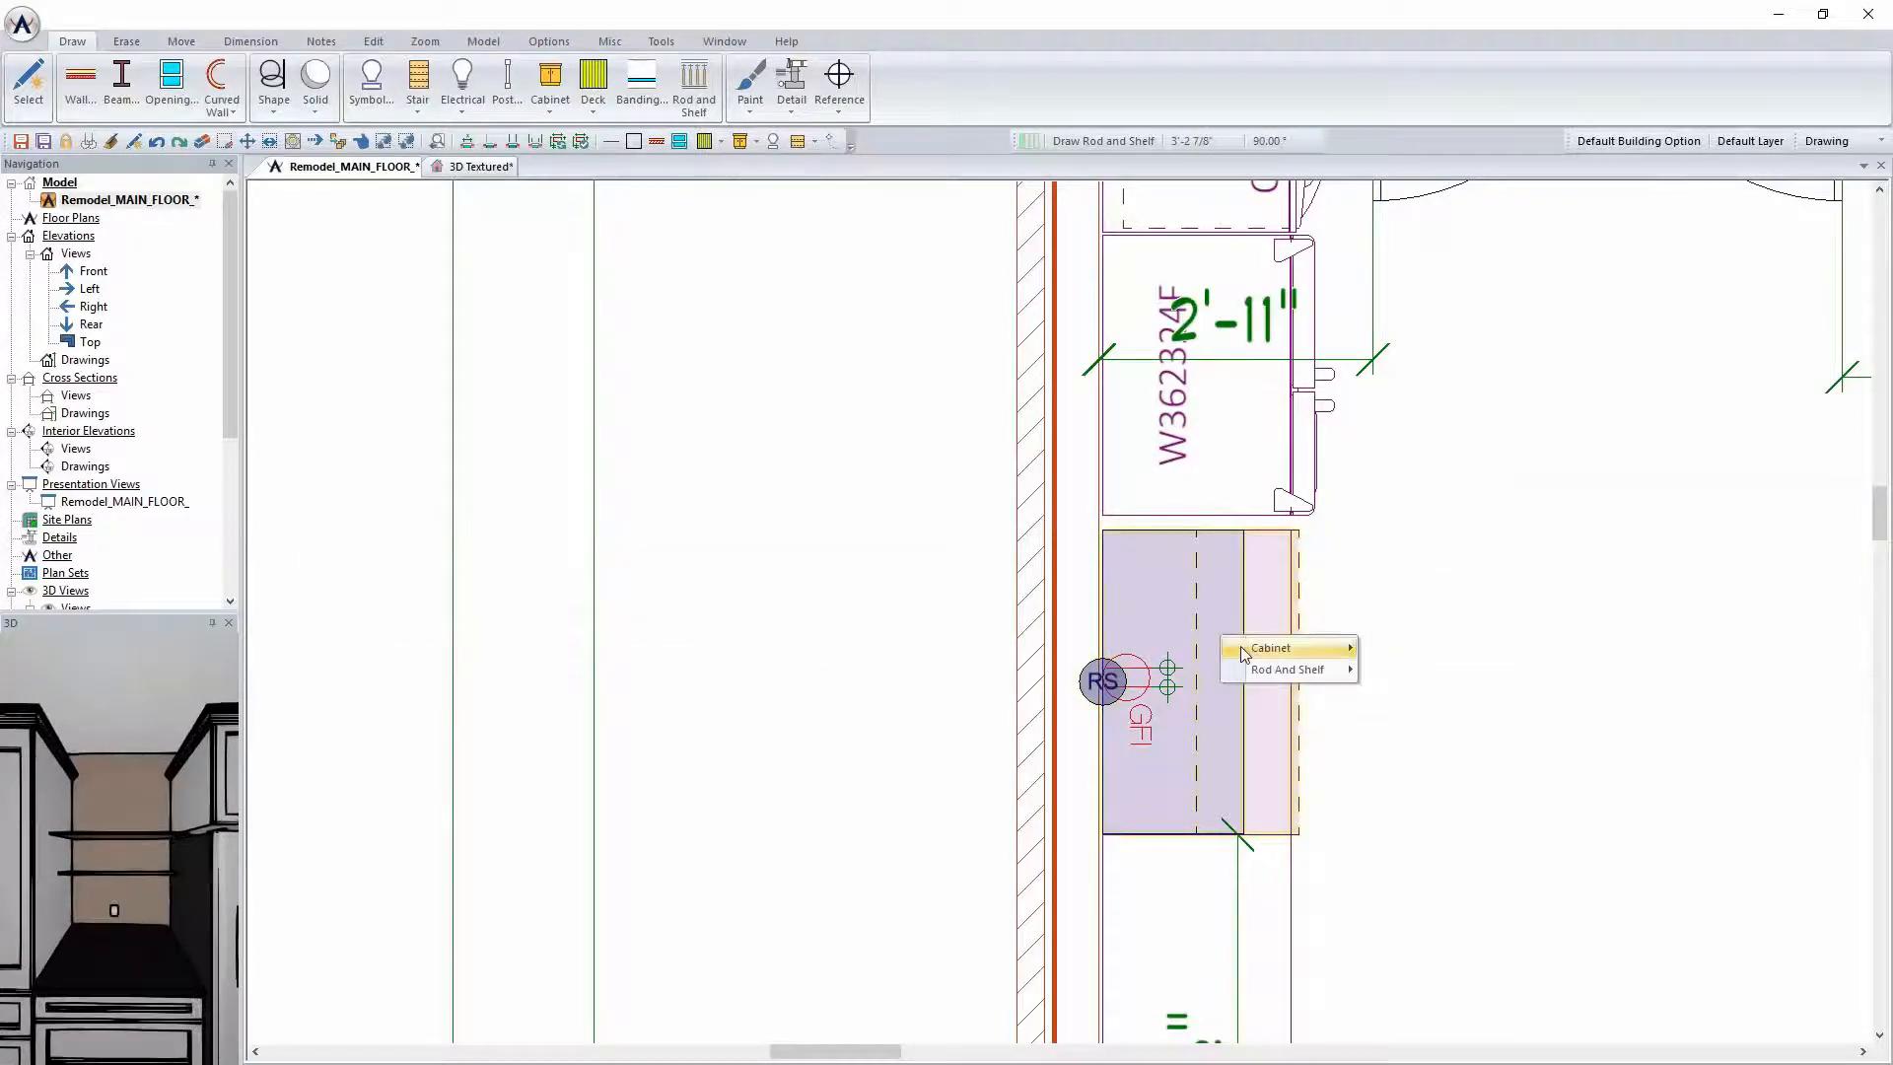
{"action": "mouse_move", "coordinate": [1287, 670]}
{"action": "left_click", "coordinate": [1411, 683]}
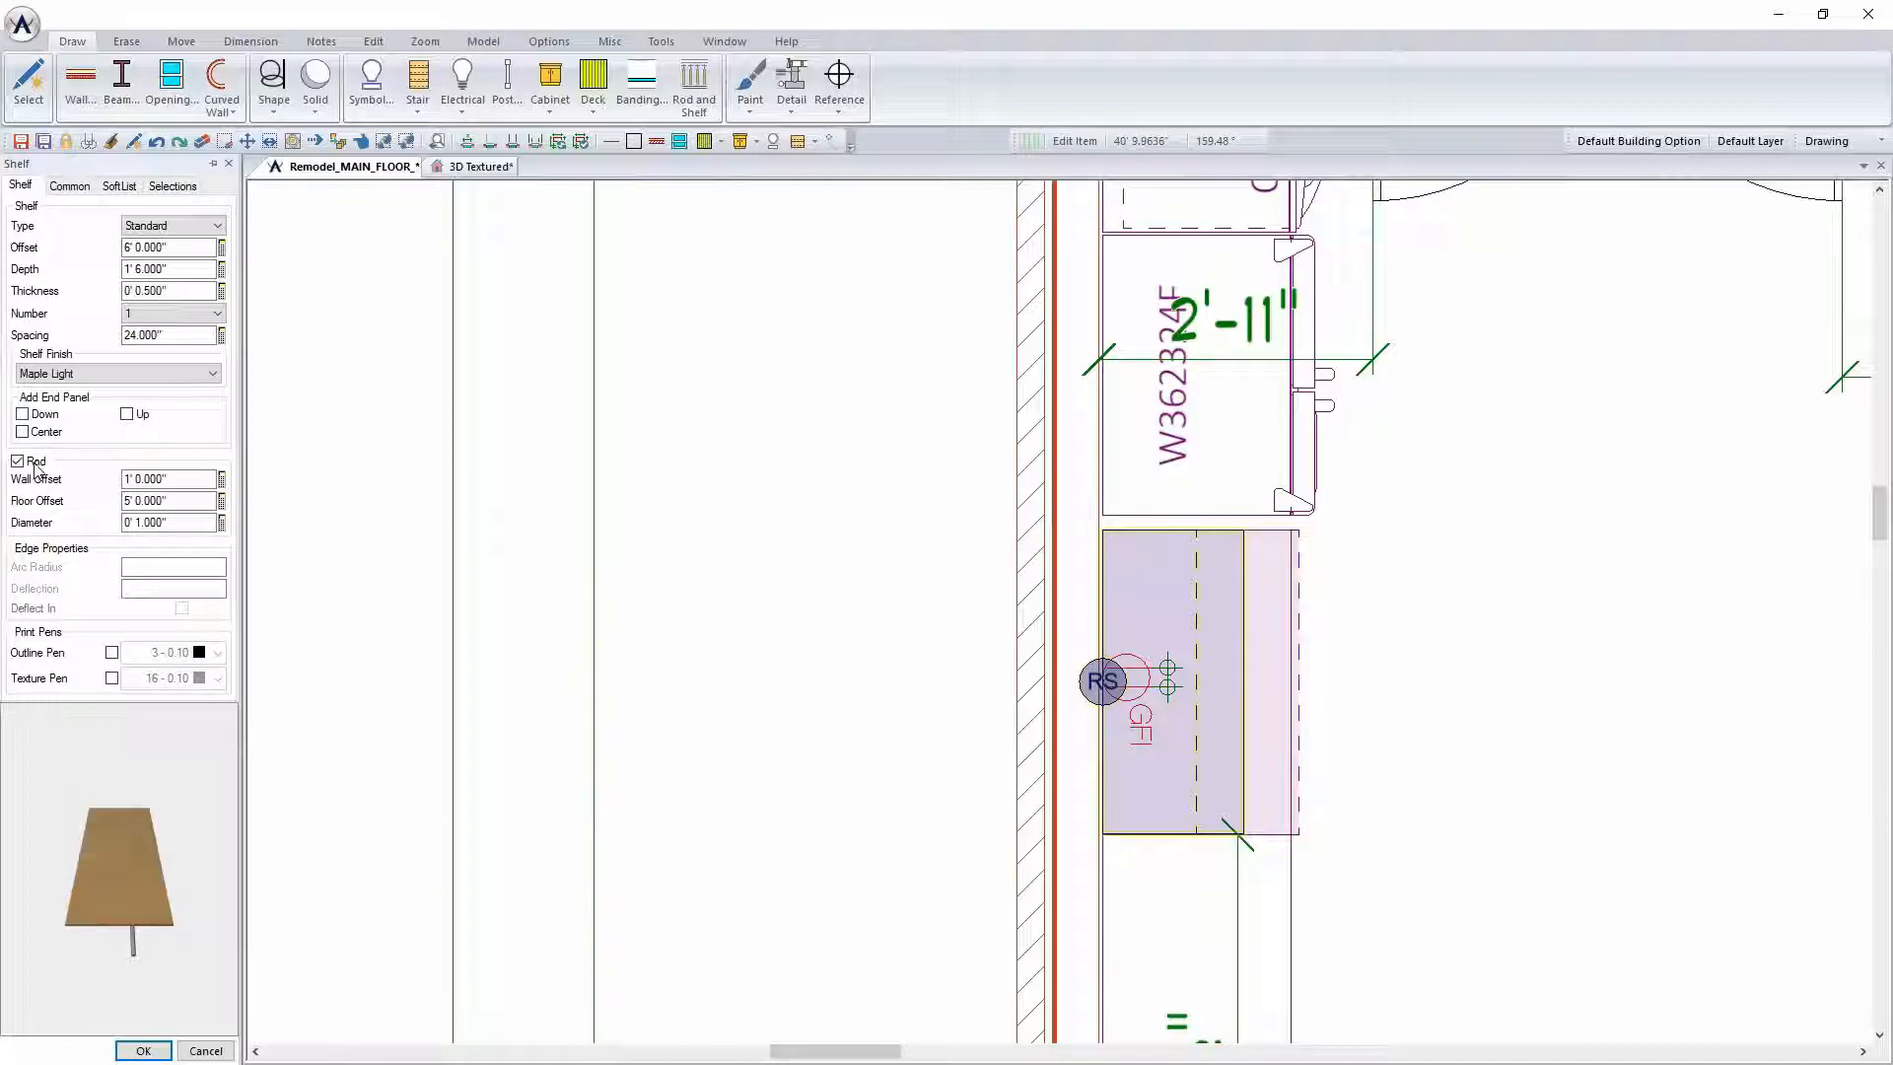
{"action": "left_click", "coordinate": [32, 461]}
{"action": "left_click", "coordinate": [172, 313]}
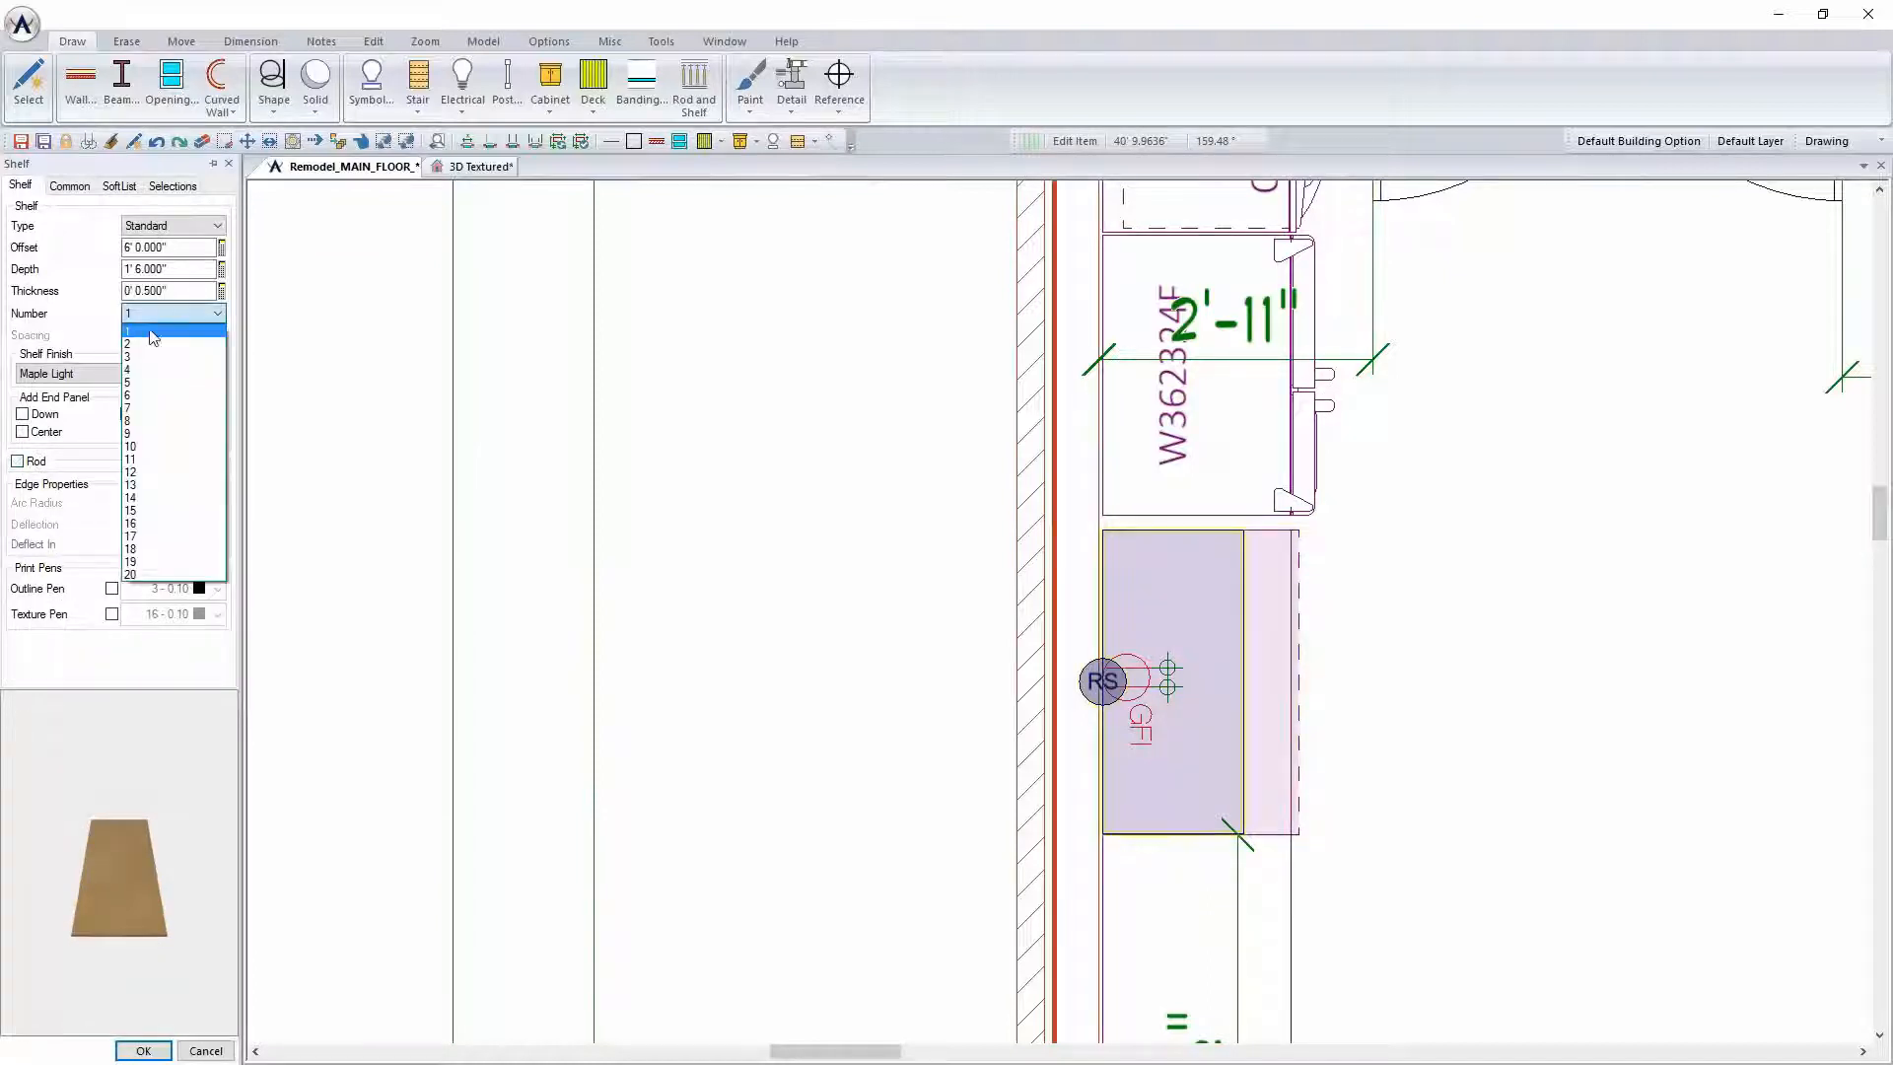
{"action": "left_click", "coordinate": [151, 357]}
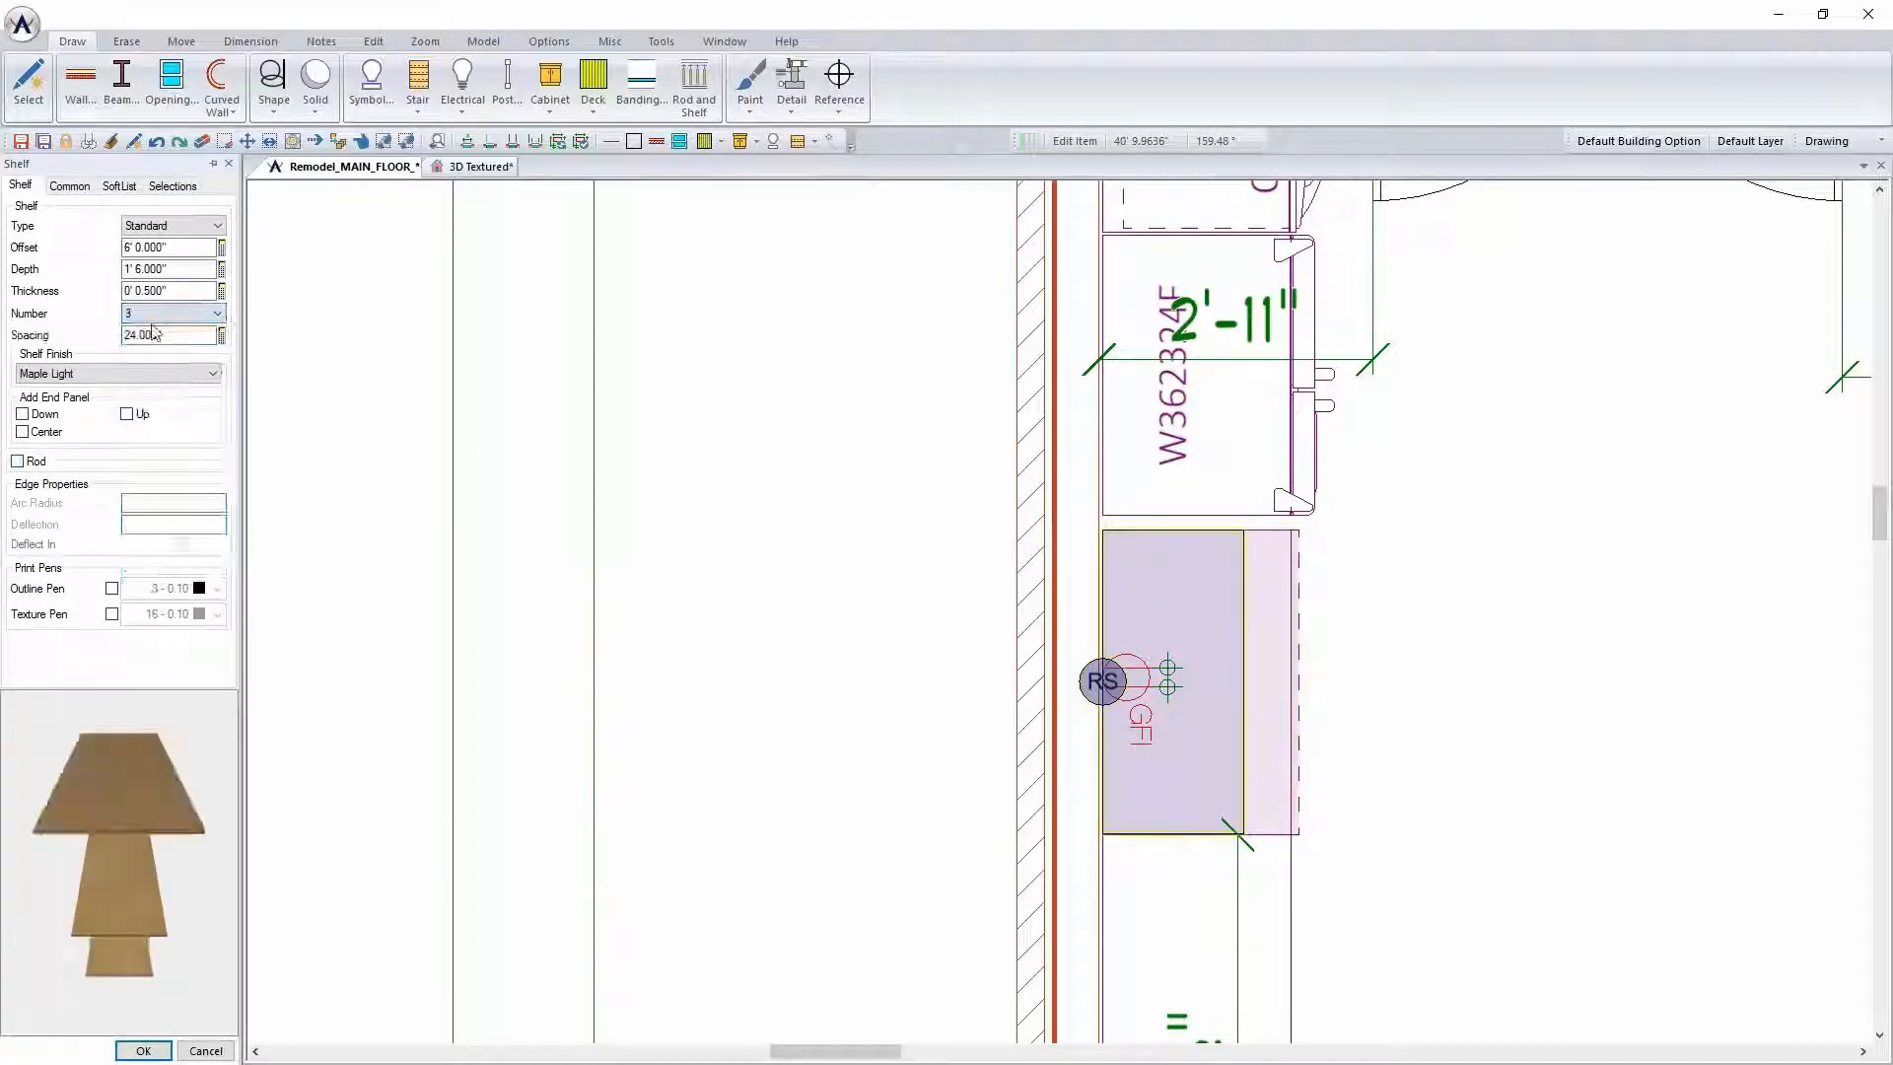
Set the shelves' offset to 4', check the SoftList and common properties, and apply the changes
{"action": "left_click", "coordinate": [168, 268]}
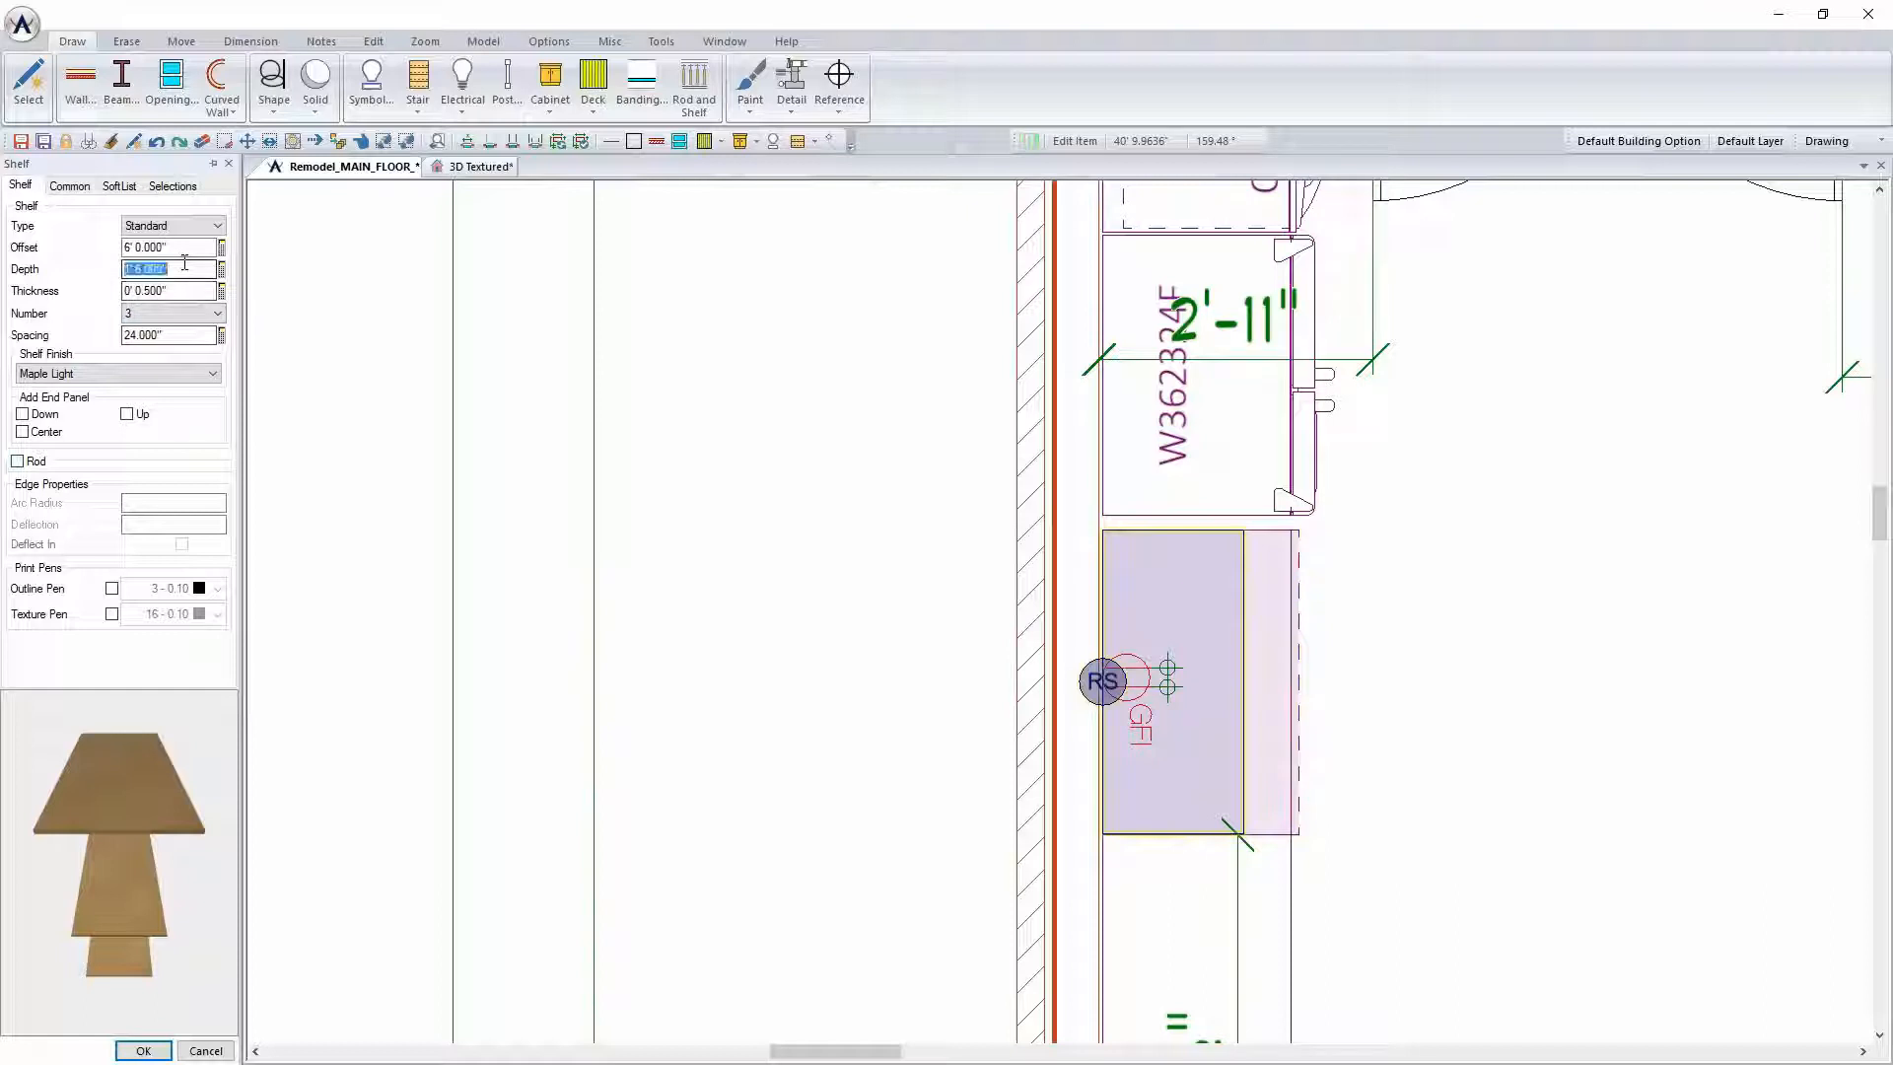
{"action": "key", "text": "shift+Tab"}
{"action": "type", "text": "4'"}
{"action": "key", "text": "Return"}
{"action": "left_click", "coordinate": [183, 274]}
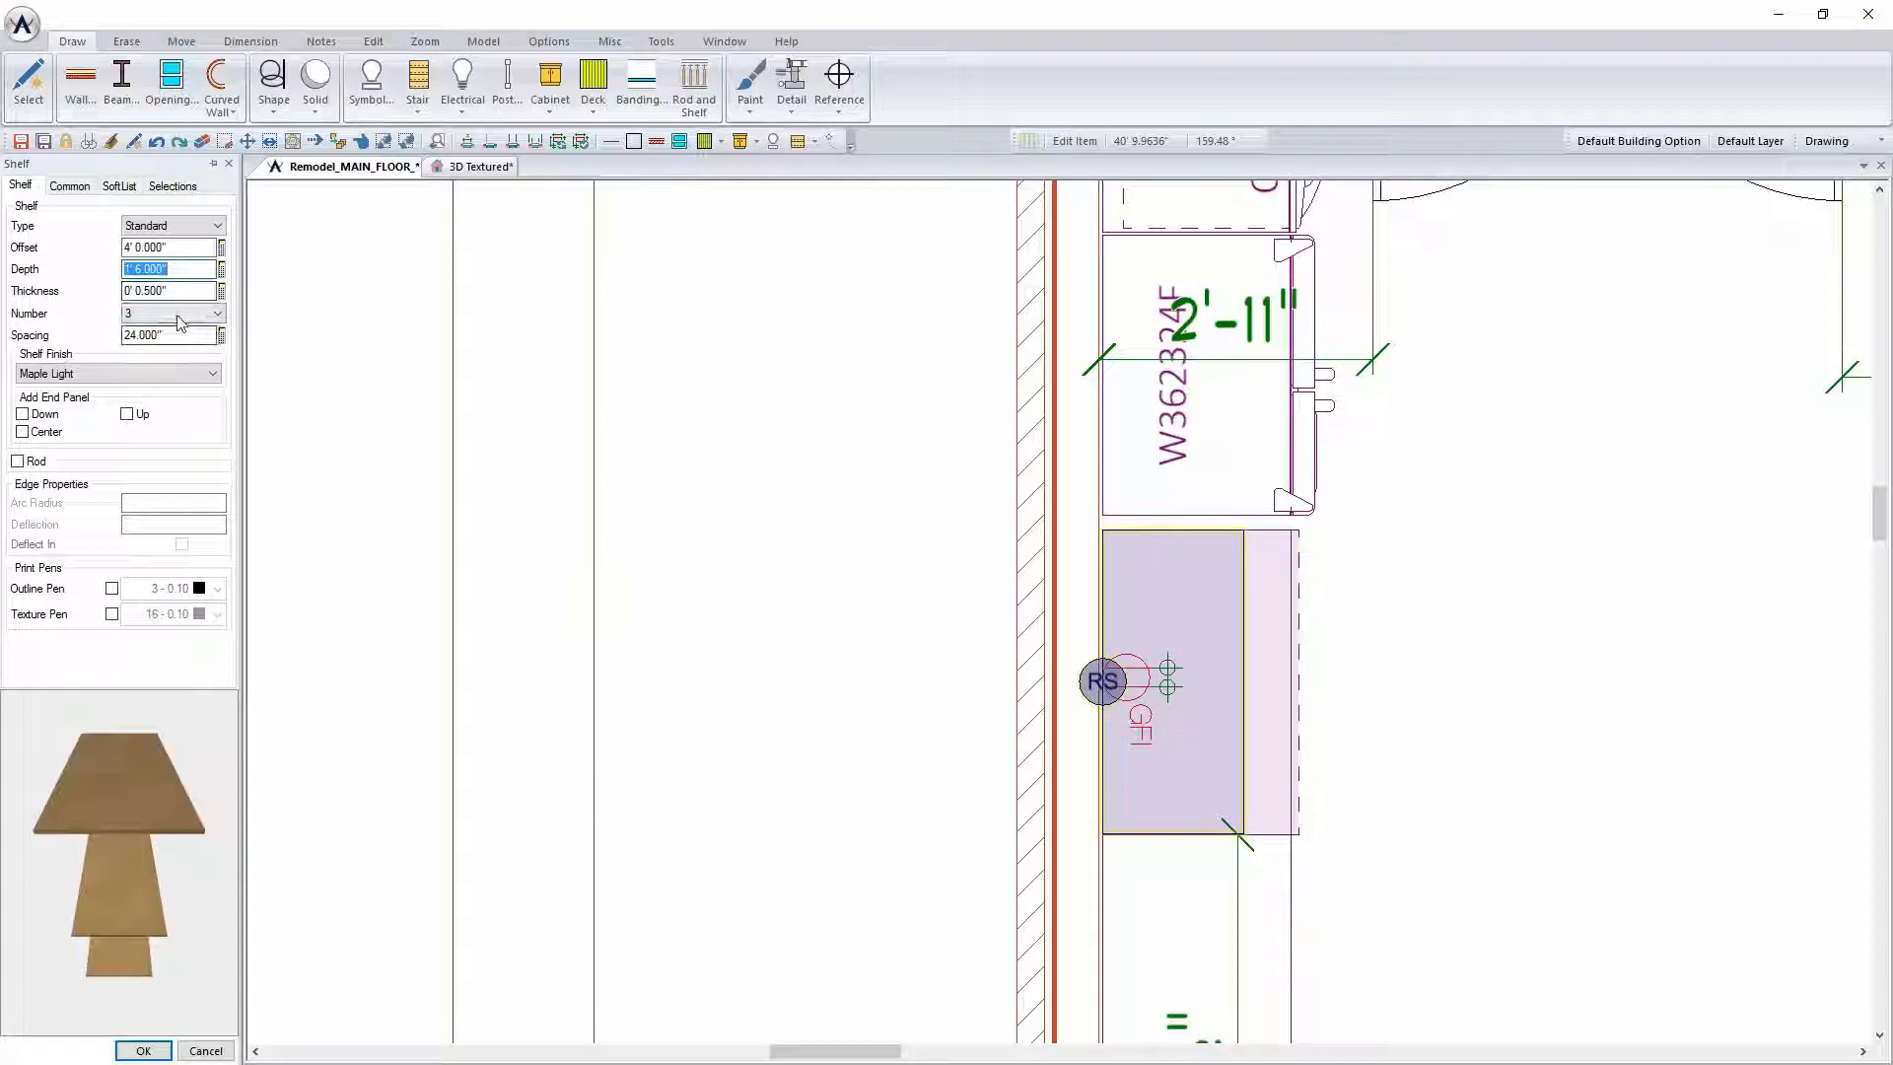
{"action": "left_click", "coordinate": [106, 186]}
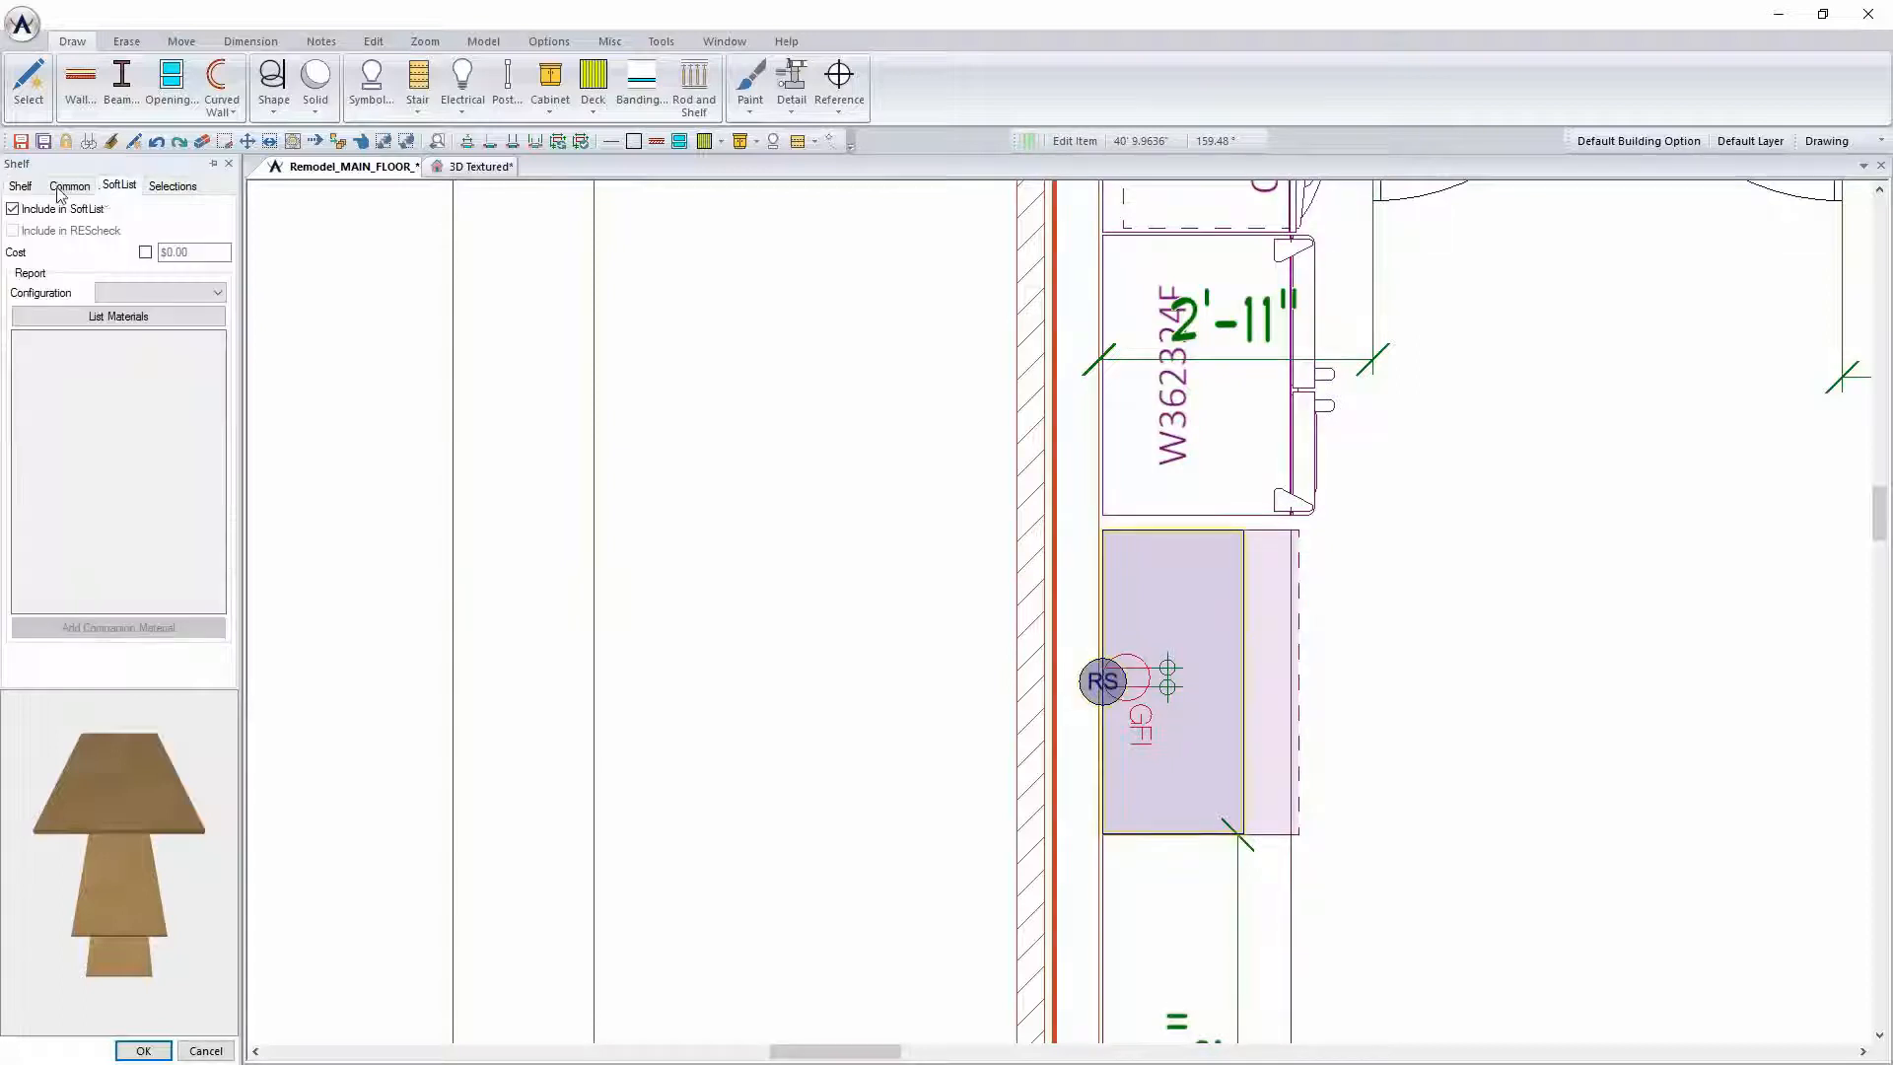
{"action": "left_click", "coordinate": [69, 185]}
{"action": "left_click", "coordinate": [145, 1050]}
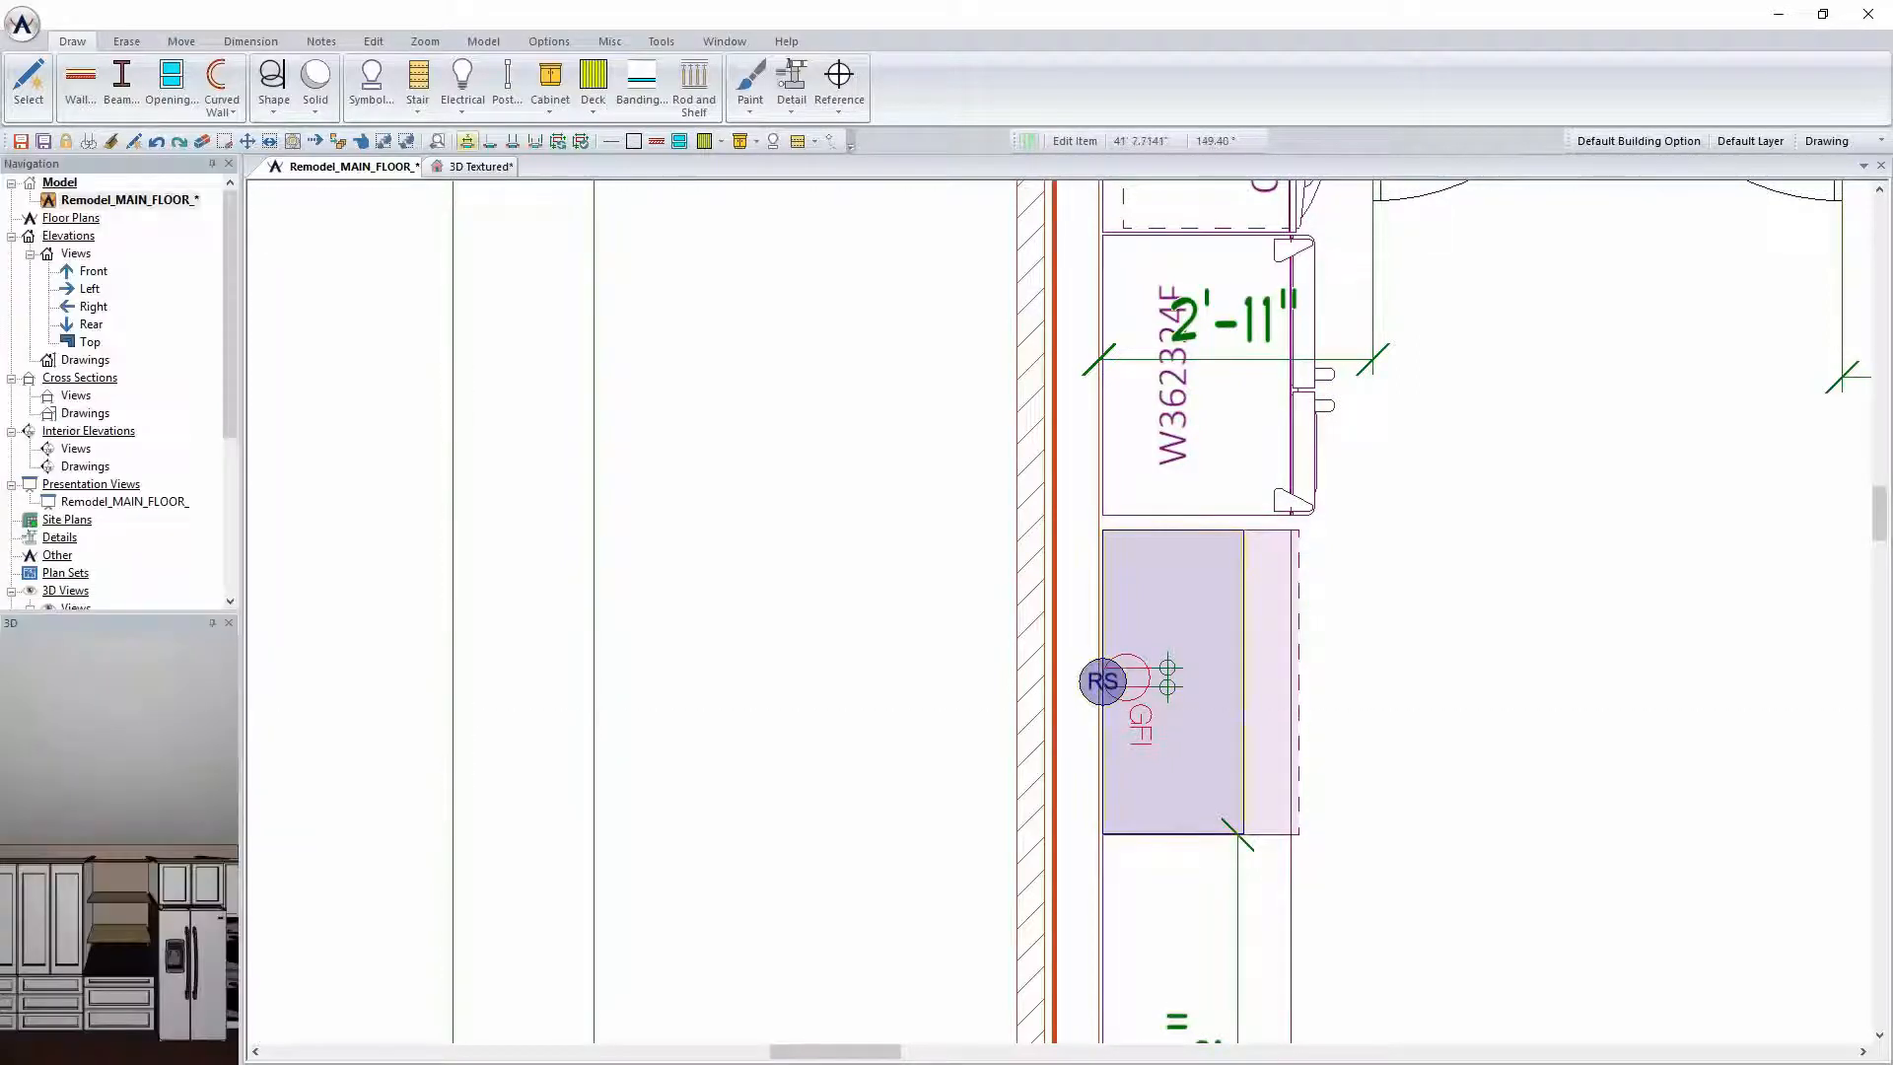
Reopen the counter shelves for editing in the textured 3D view and try an offset of 36"
{"action": "left_click", "coordinate": [474, 166]}
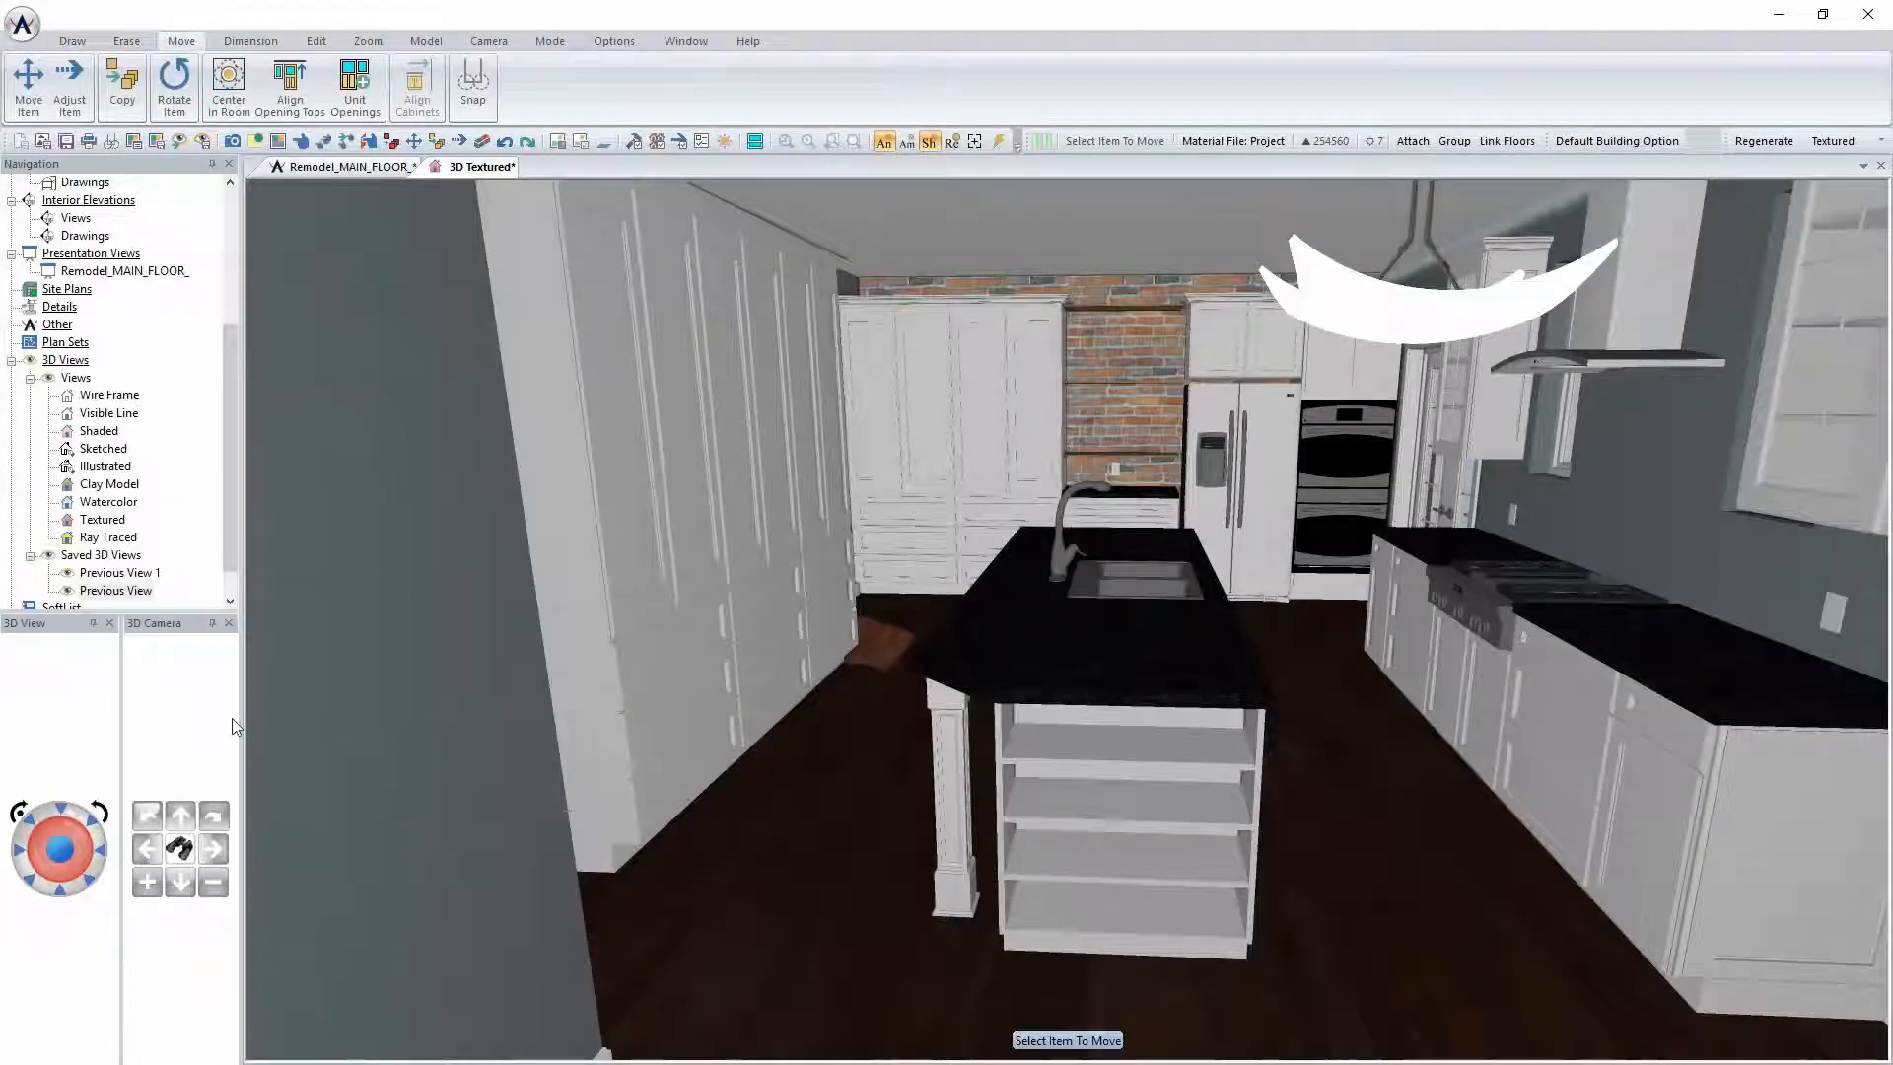
{"action": "left_click", "coordinate": [182, 854]}
{"action": "left_click", "coordinate": [1033, 443]}
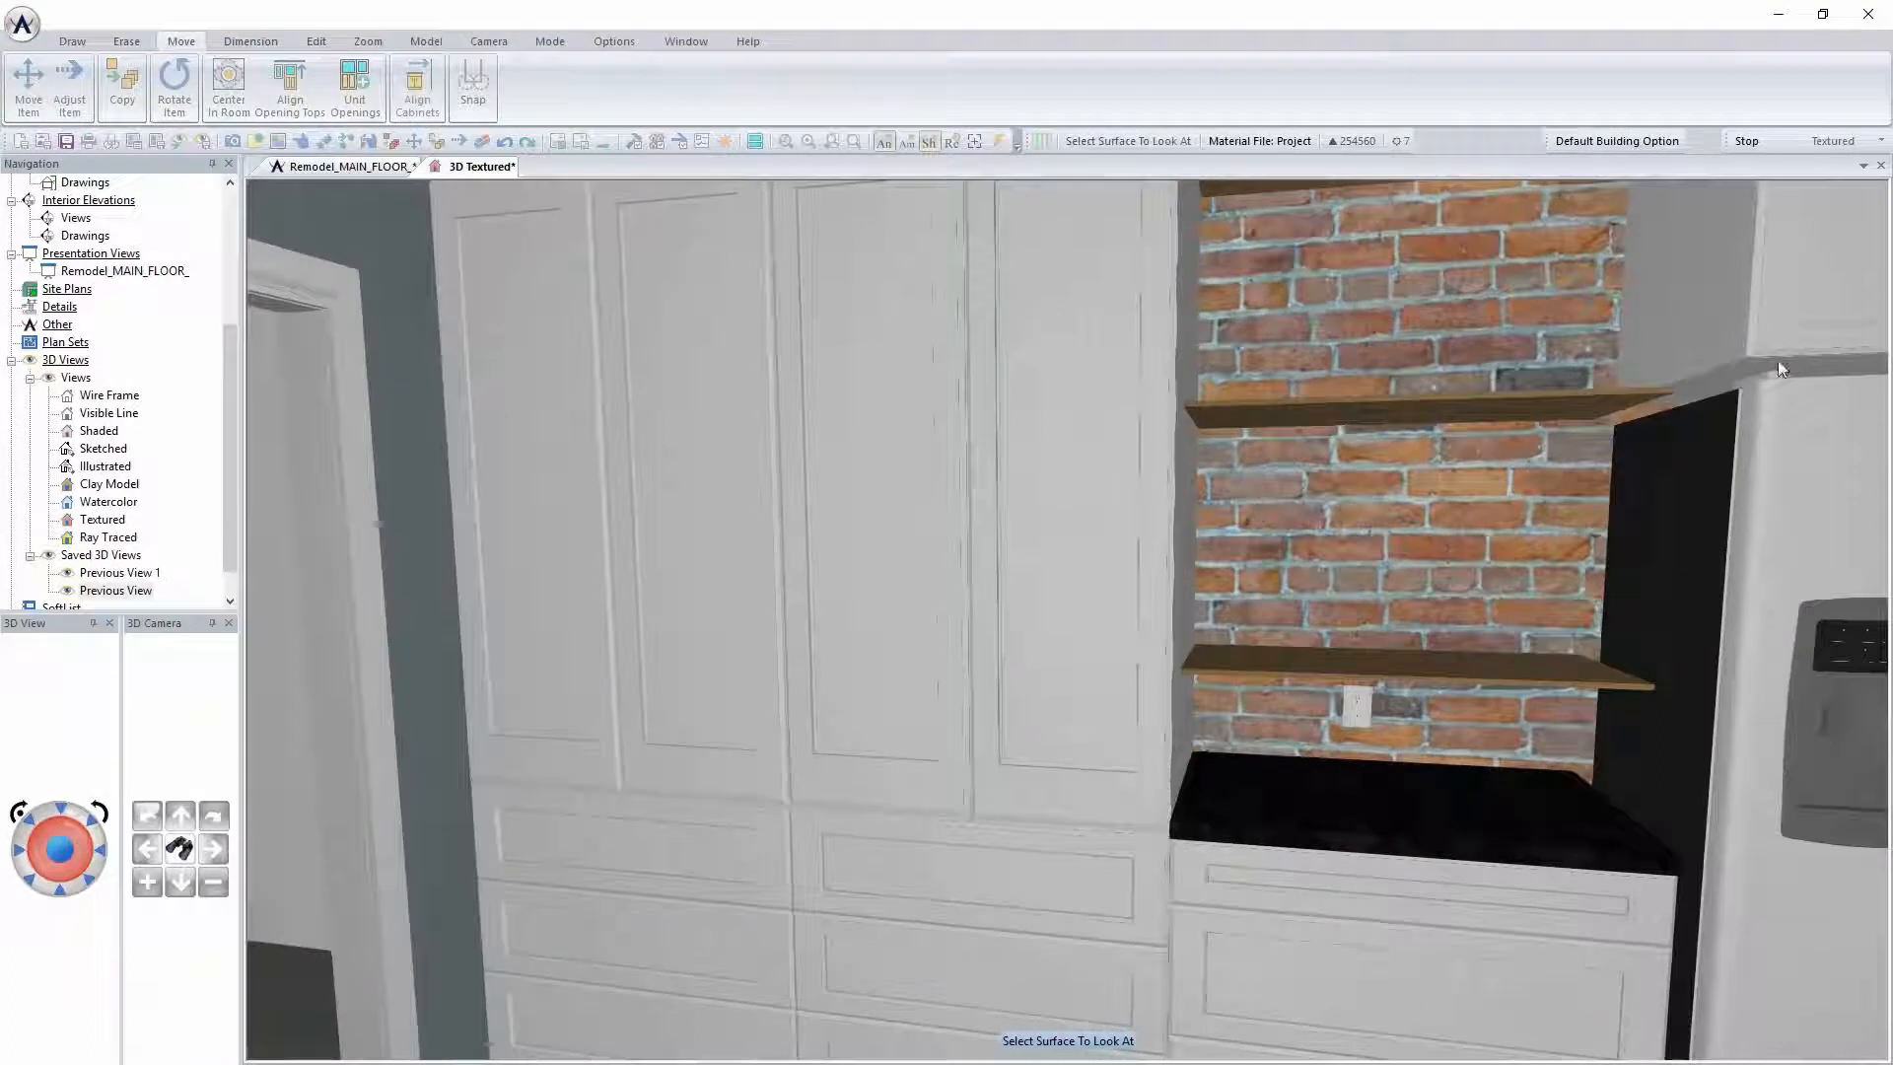
{"action": "right_click", "coordinate": [1569, 400]}
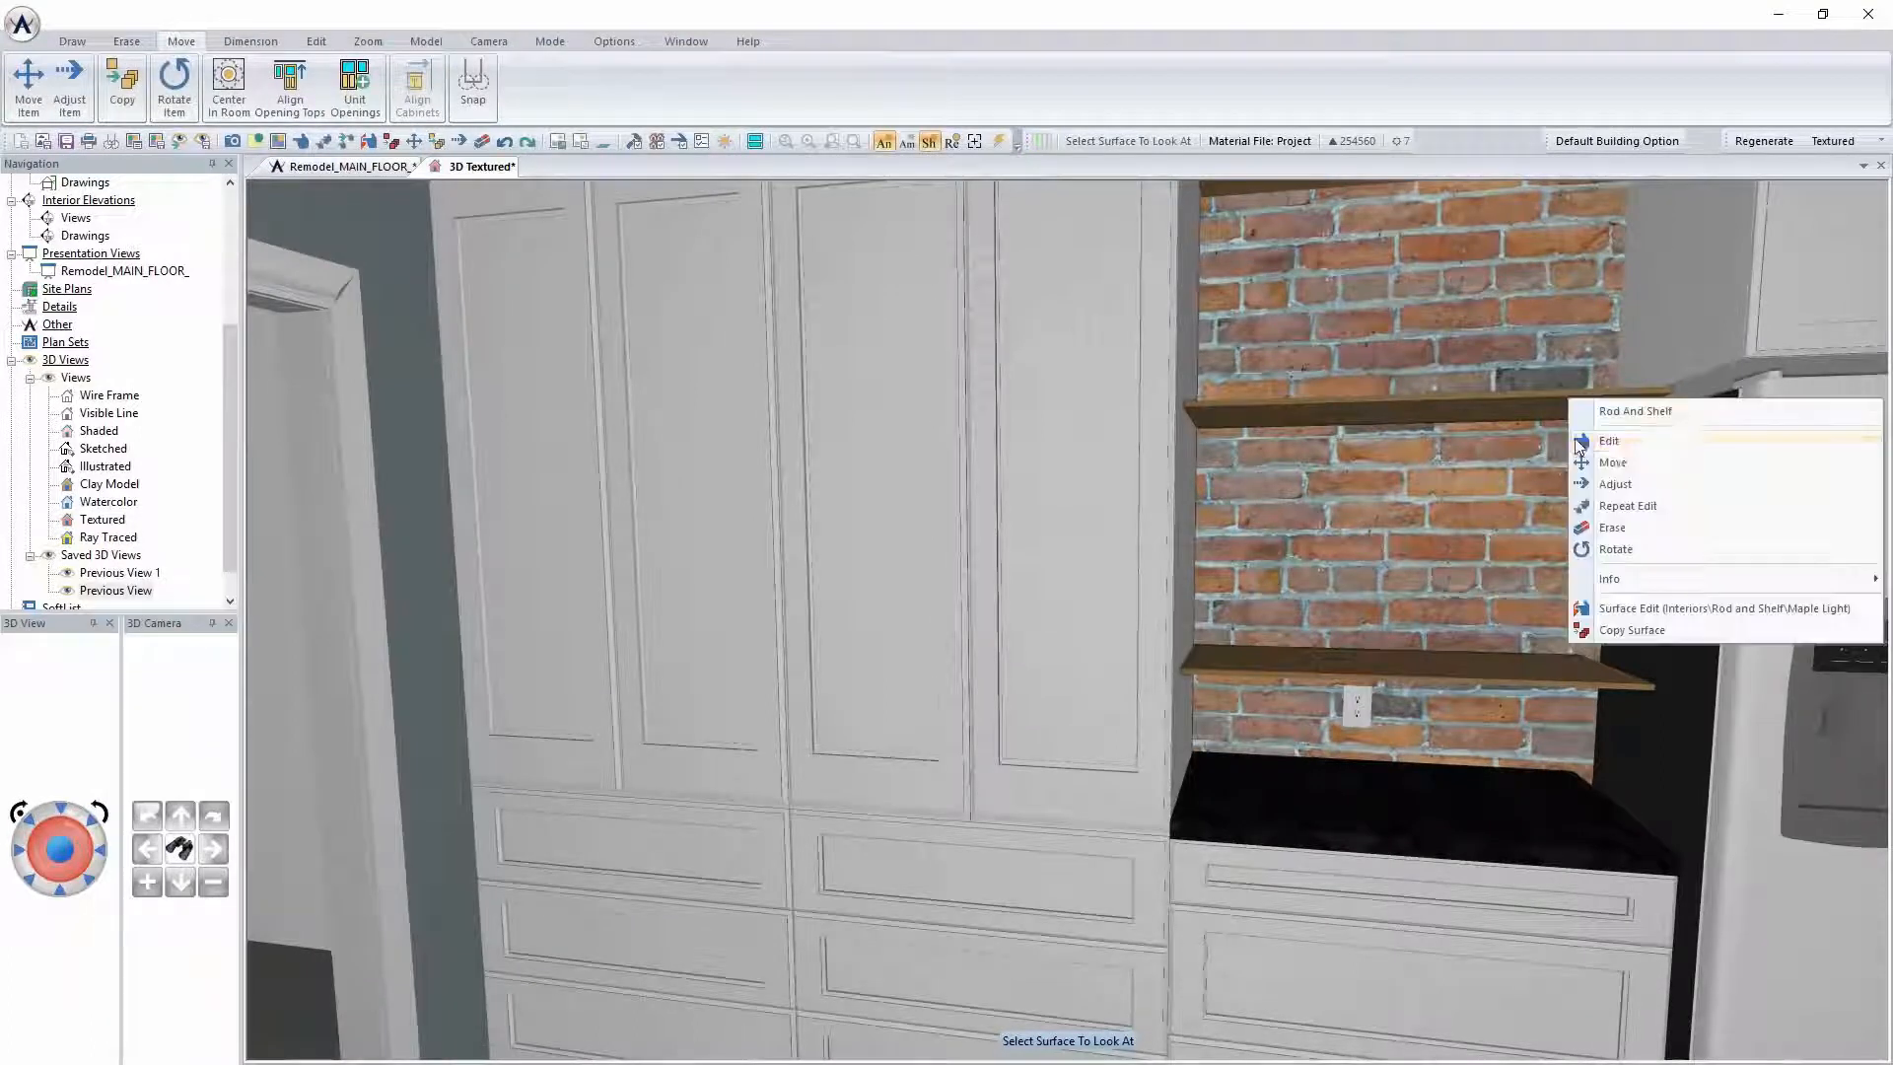
{"action": "left_click", "coordinate": [1626, 438]}
{"action": "left_click", "coordinate": [163, 246]}
{"action": "type", "text": "36"}
{"action": "key", "text": "Return"}
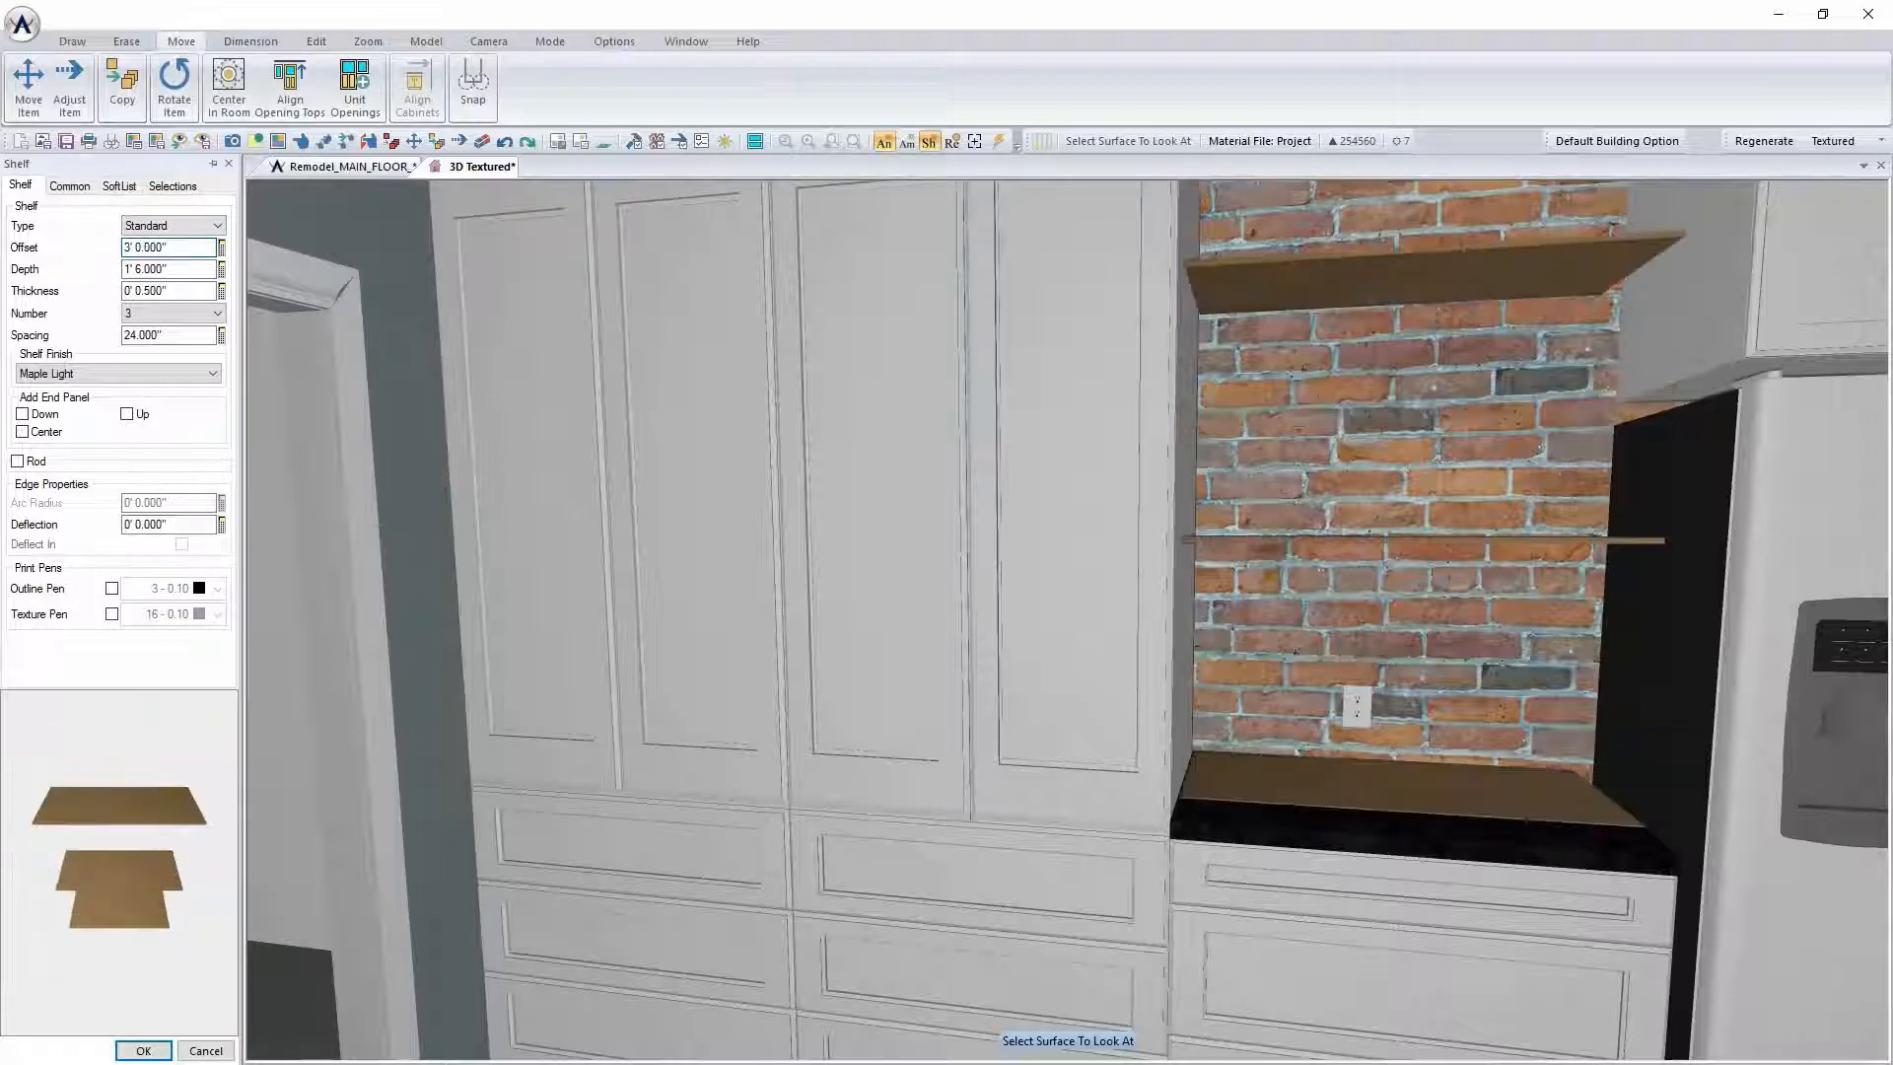
Set the shelves' offset to 48" and their depth to 12"
{"action": "left_click", "coordinate": [196, 248]}
{"action": "type", "text": "48"}
{"action": "key", "text": "Return"}
{"action": "left_click", "coordinate": [185, 271]}
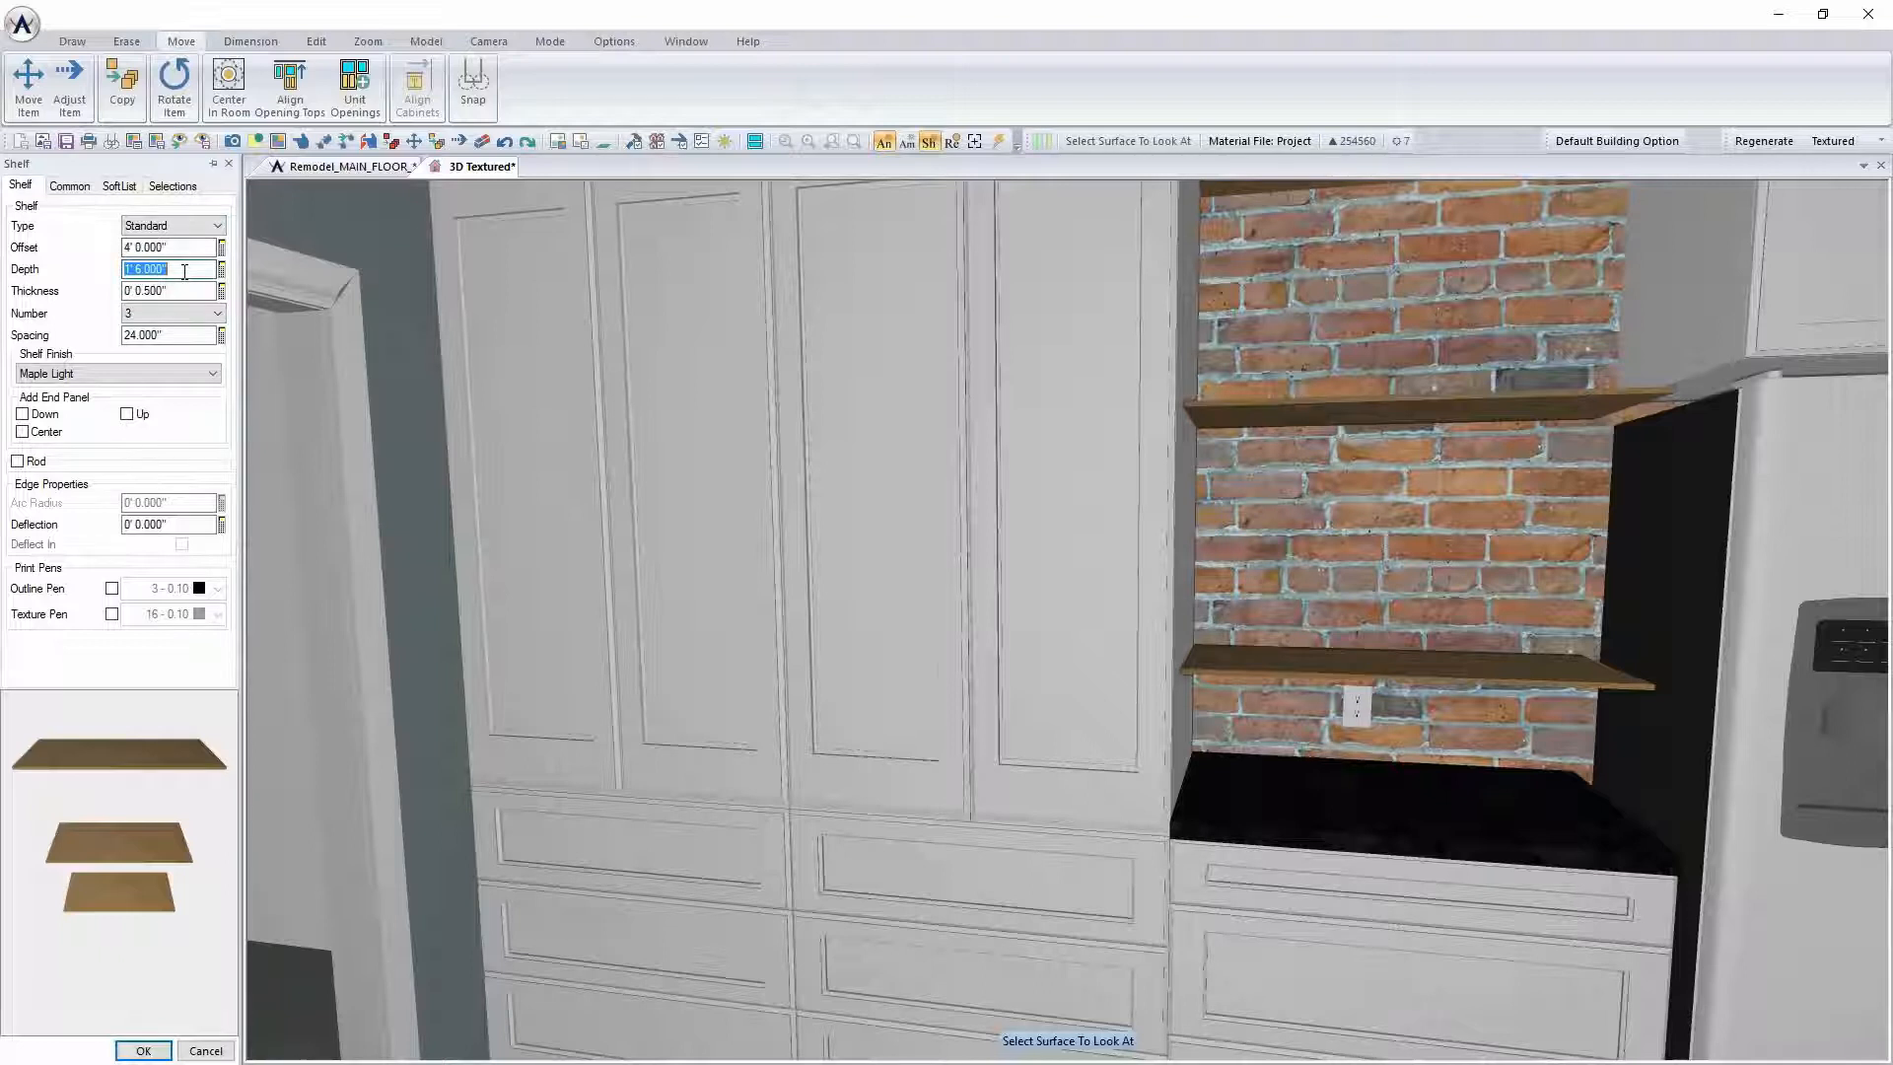
{"action": "type", "text": "12"}
{"action": "key", "text": "Return"}
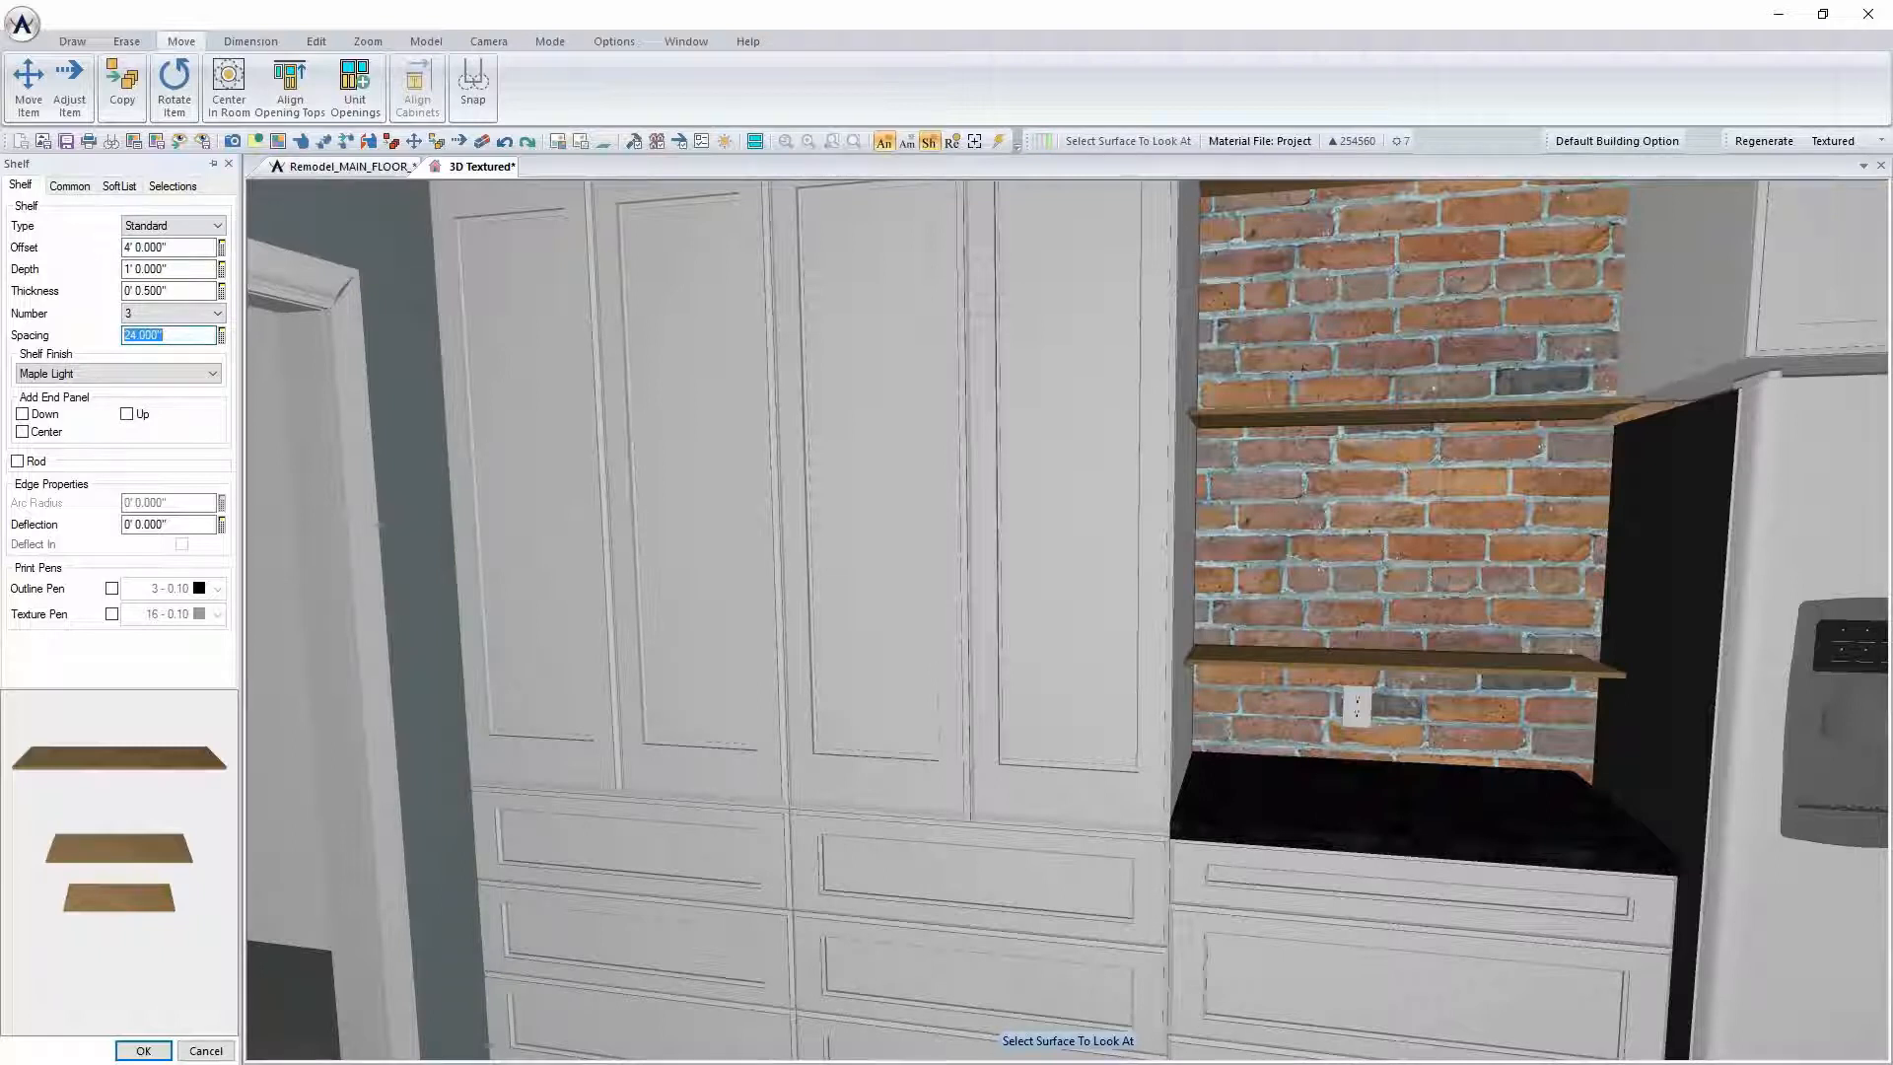
Space the shelves 16" apart, try a 54" offset, settle on 60", and apply the changes
{"action": "type", "text": "16"}
{"action": "key", "text": "Tab"}
{"action": "left_click", "coordinate": [199, 249]}
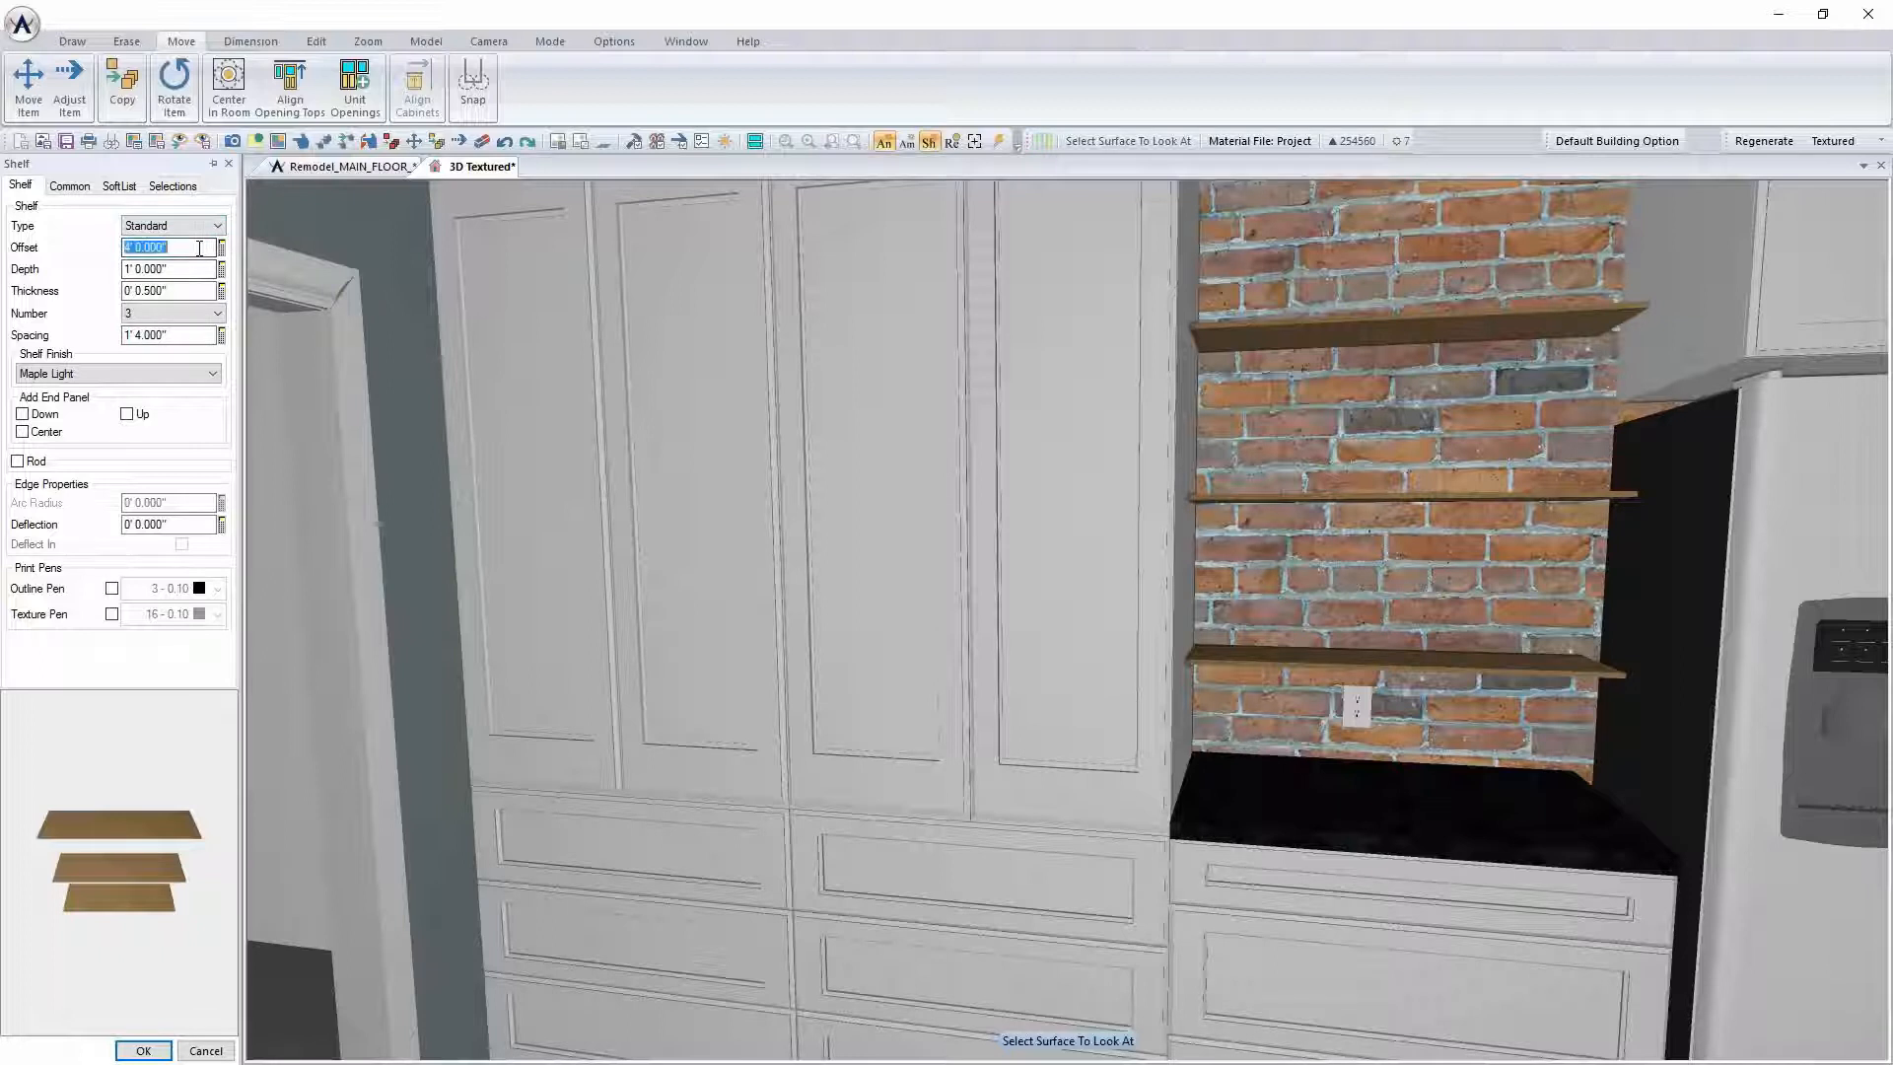
{"action": "type", "text": "54"}
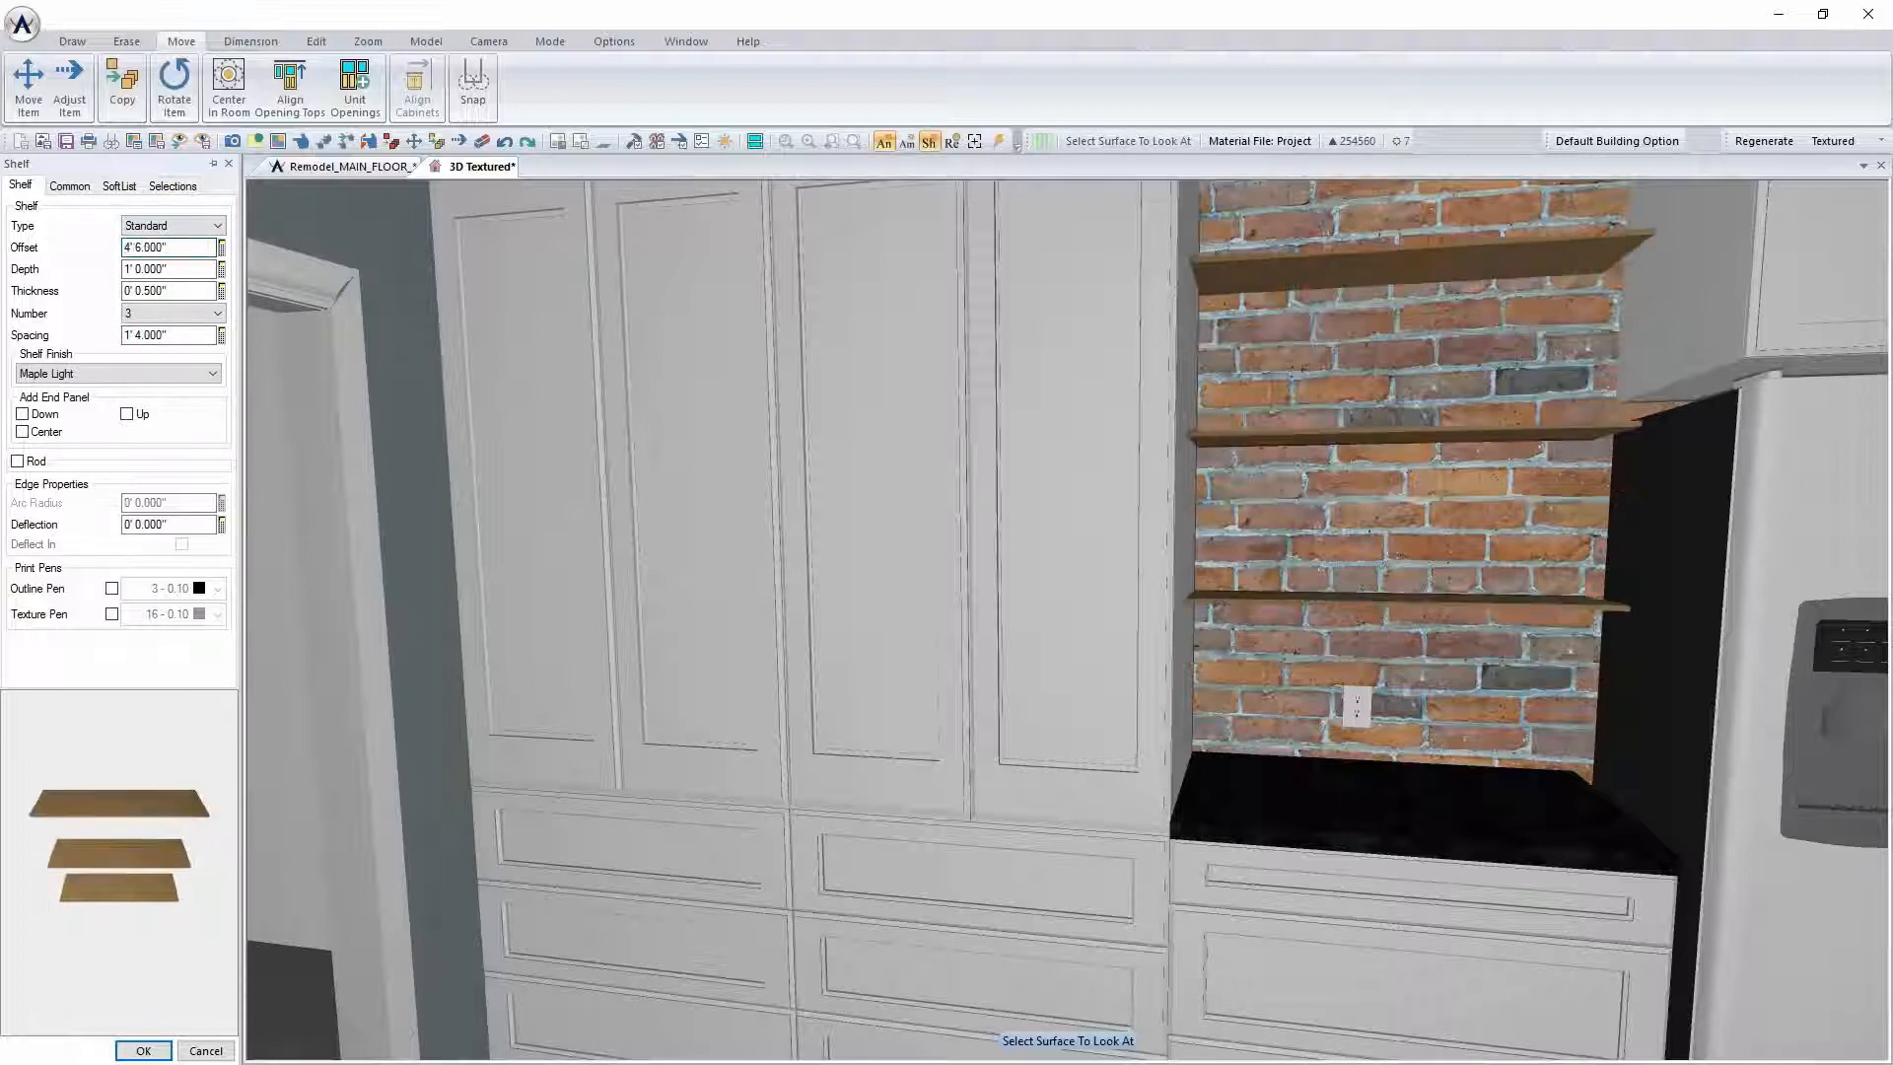
{"action": "double_click", "coordinate": [200, 248]}
{"action": "type", "text": "60"}
{"action": "key", "text": "Return"}
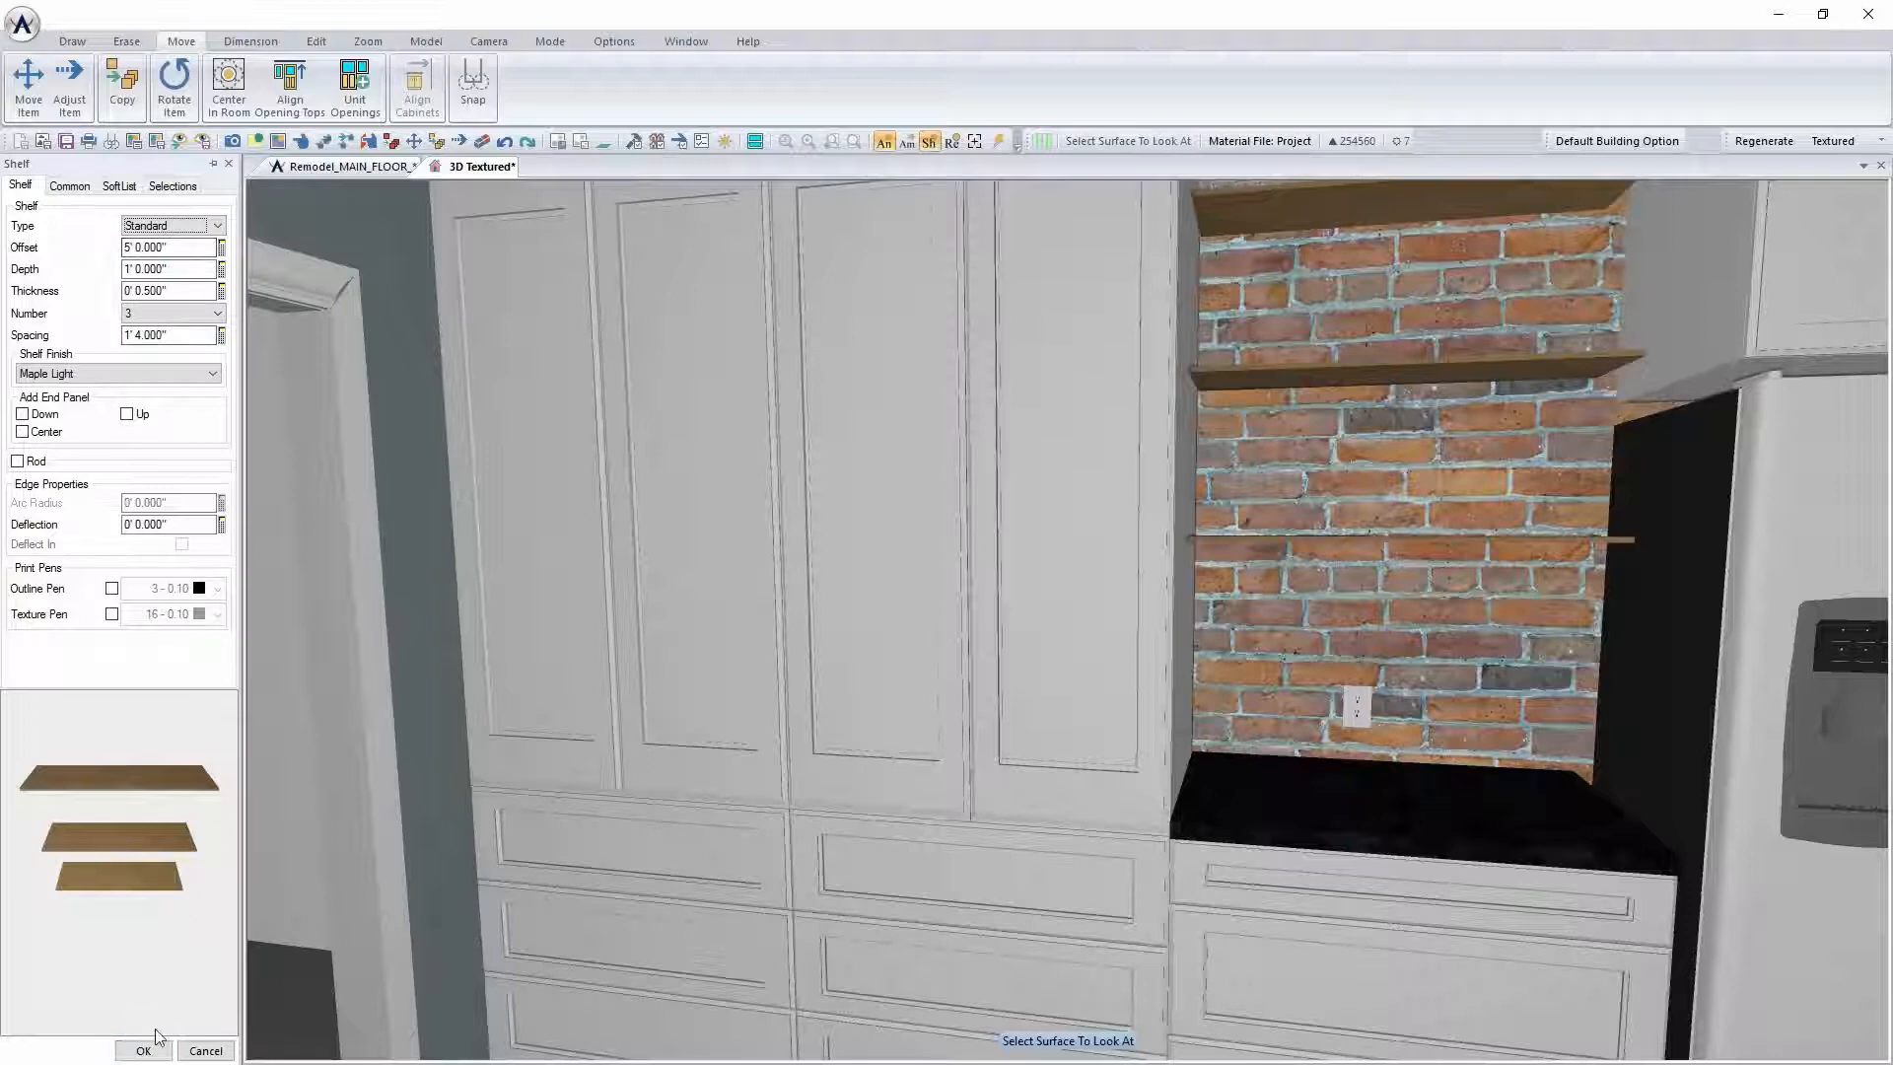
{"action": "left_click", "coordinate": [148, 1048]}
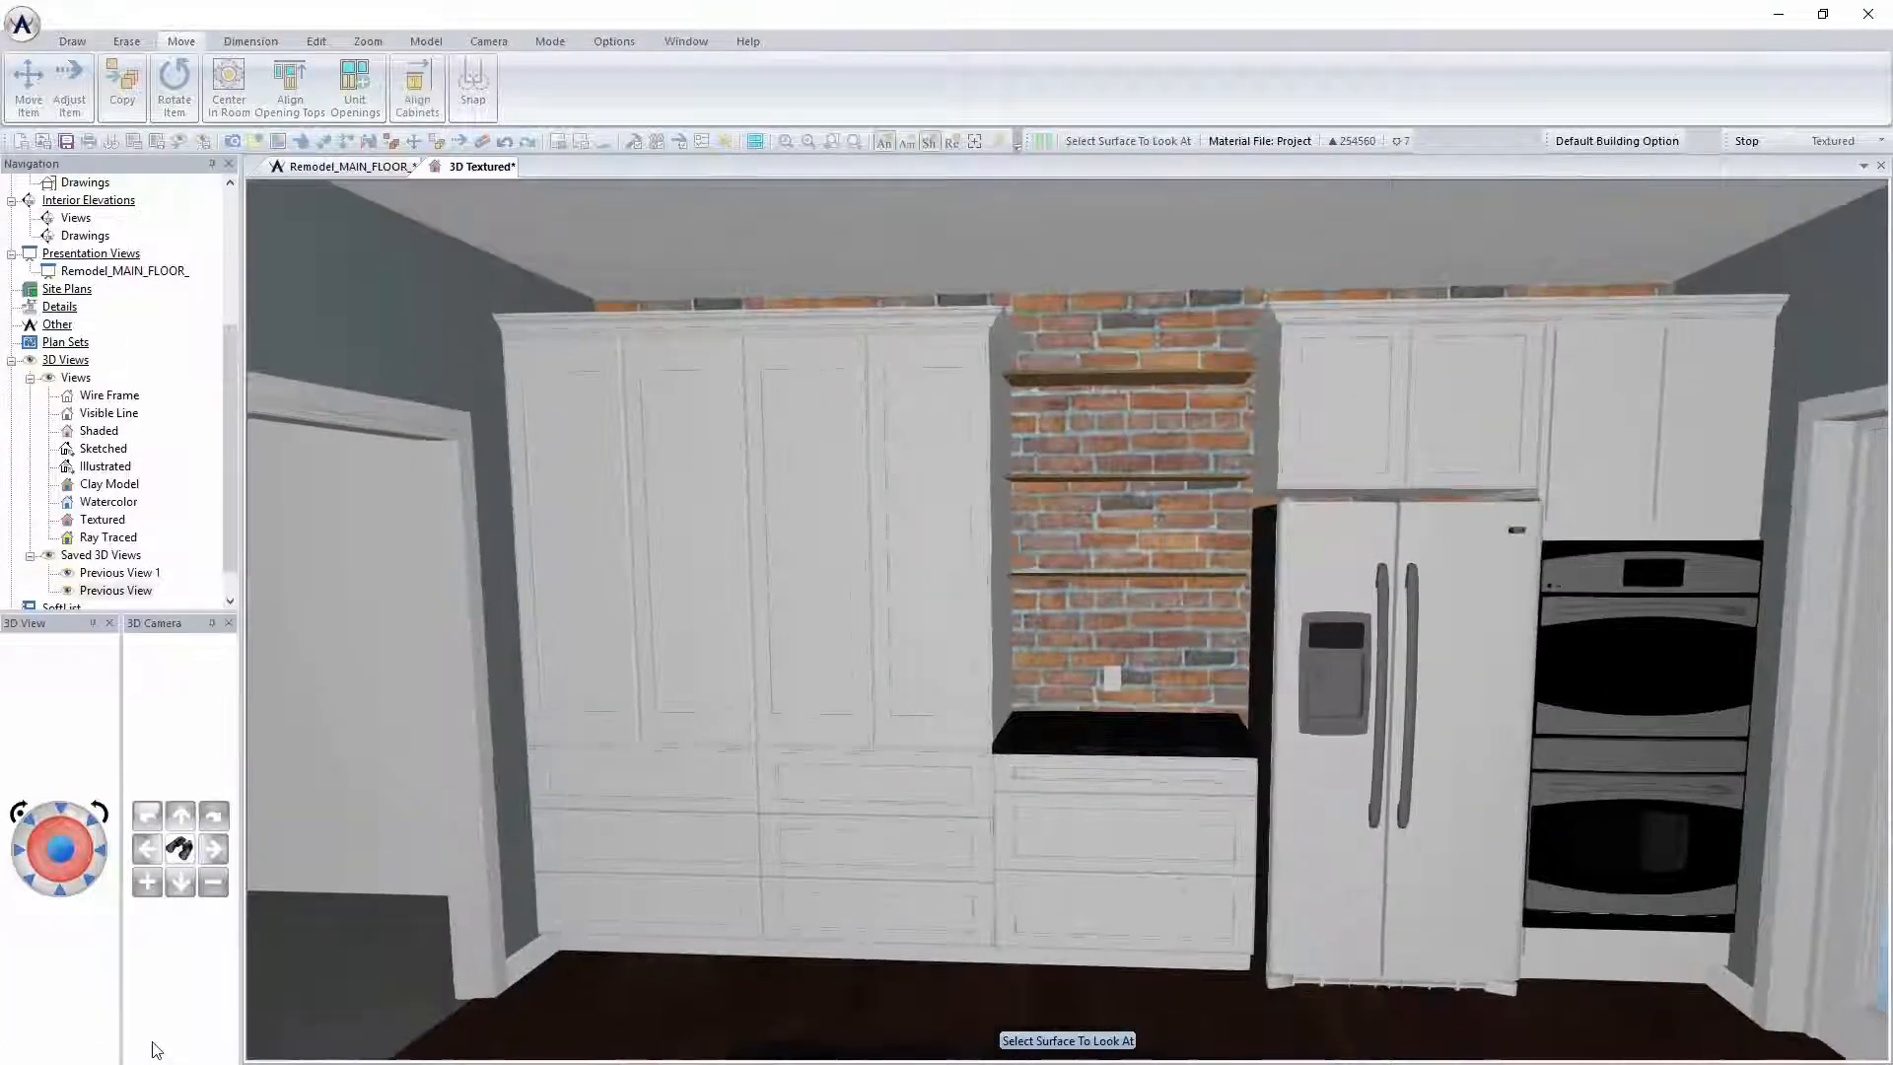
Scale the brick wallcovering texture to a 3' horizontal distance with the aspect ratio maintained
{"action": "left_click", "coordinate": [1183, 451]}
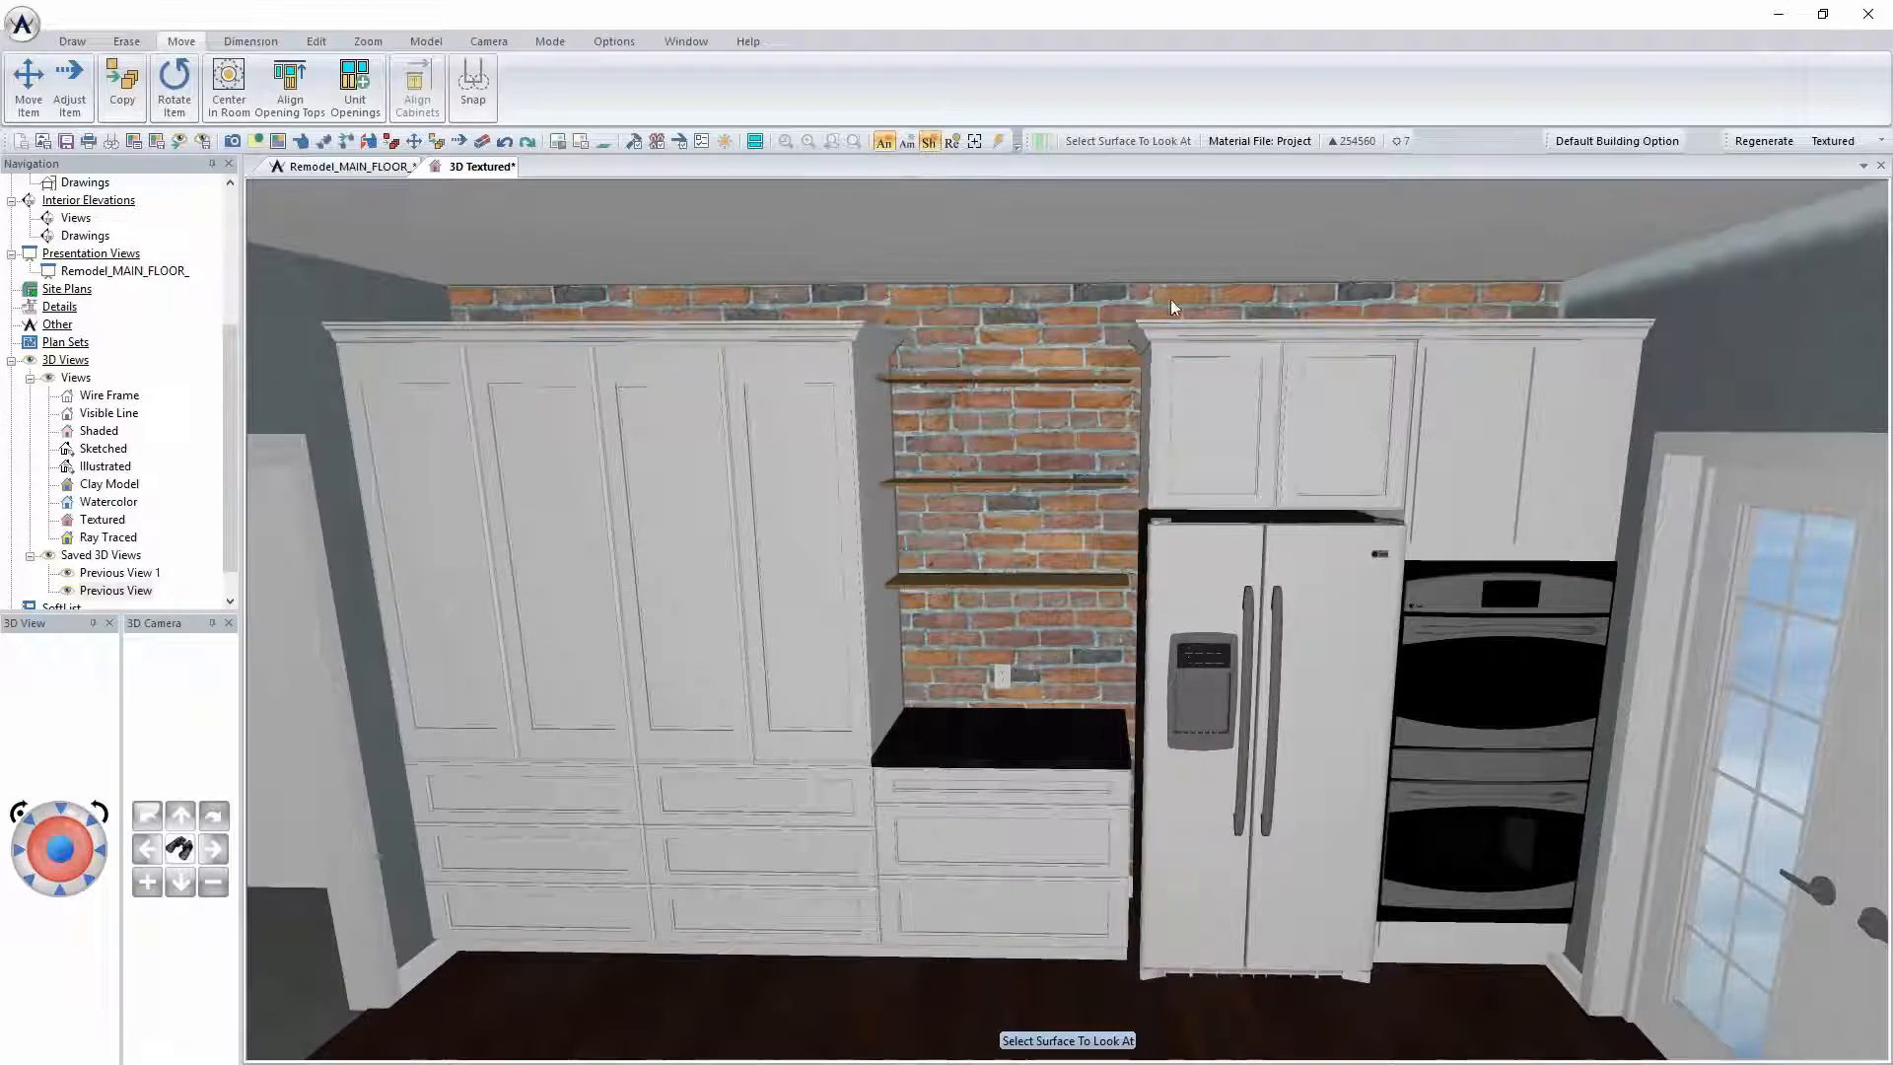
{"action": "left_click", "coordinate": [1143, 570]}
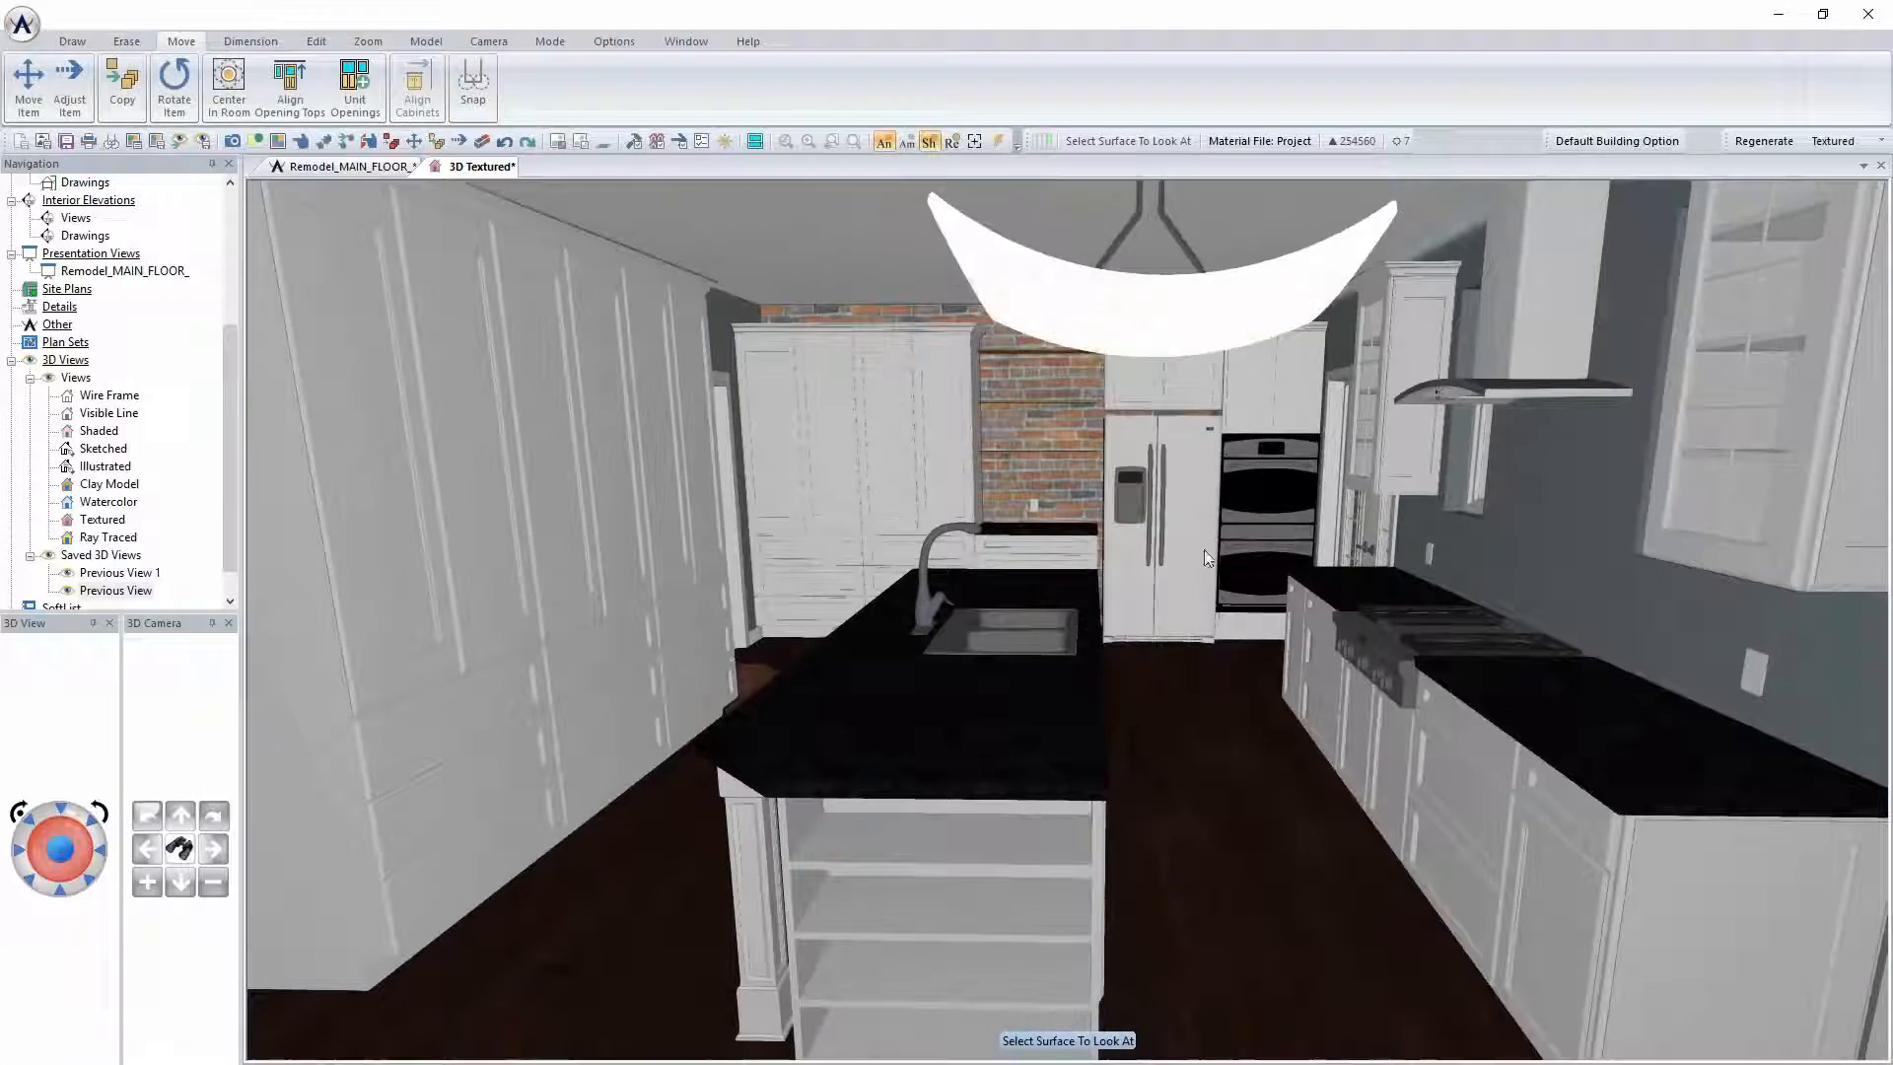
{"action": "right_click", "coordinate": [1055, 424]}
{"action": "left_click", "coordinate": [1134, 606]}
{"action": "left_click", "coordinate": [100, 186]}
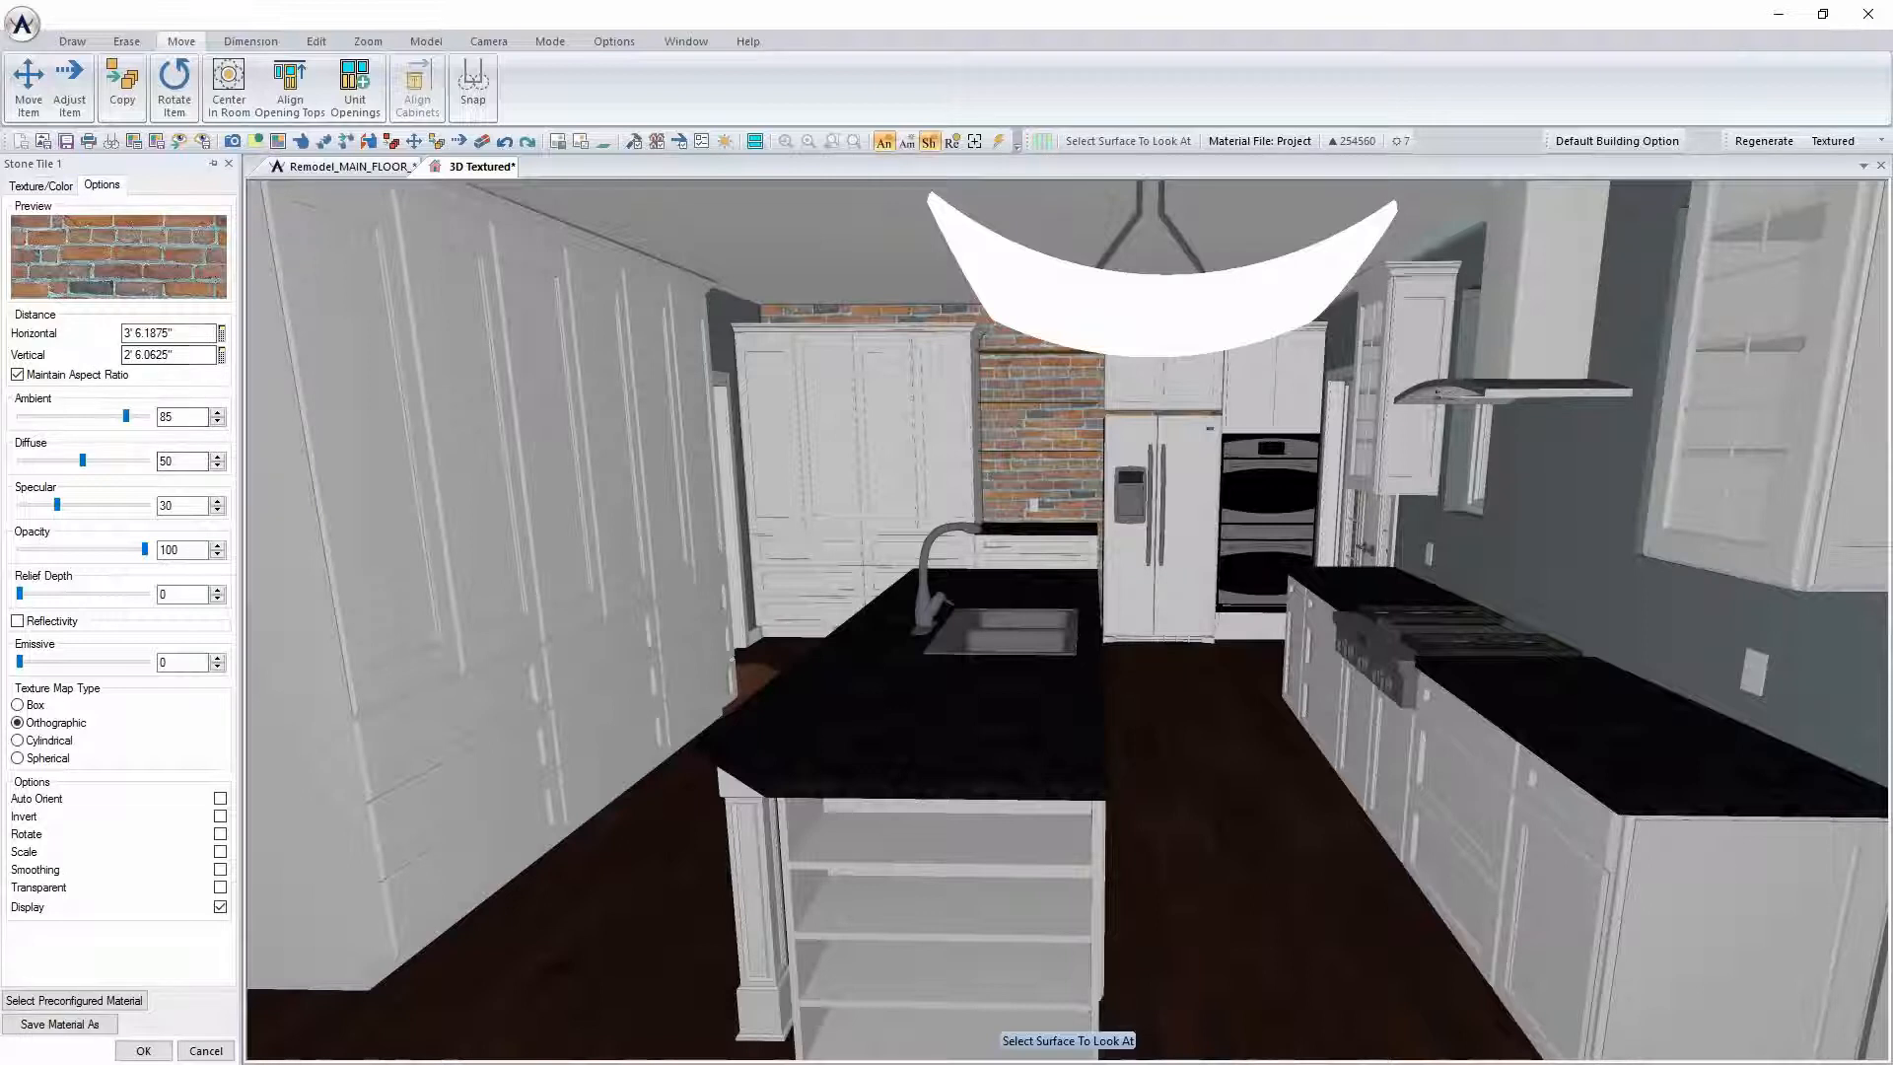
{"action": "double_click", "coordinate": [183, 333]}
{"action": "type", "text": "3"}
{"action": "key", "text": "Return"}
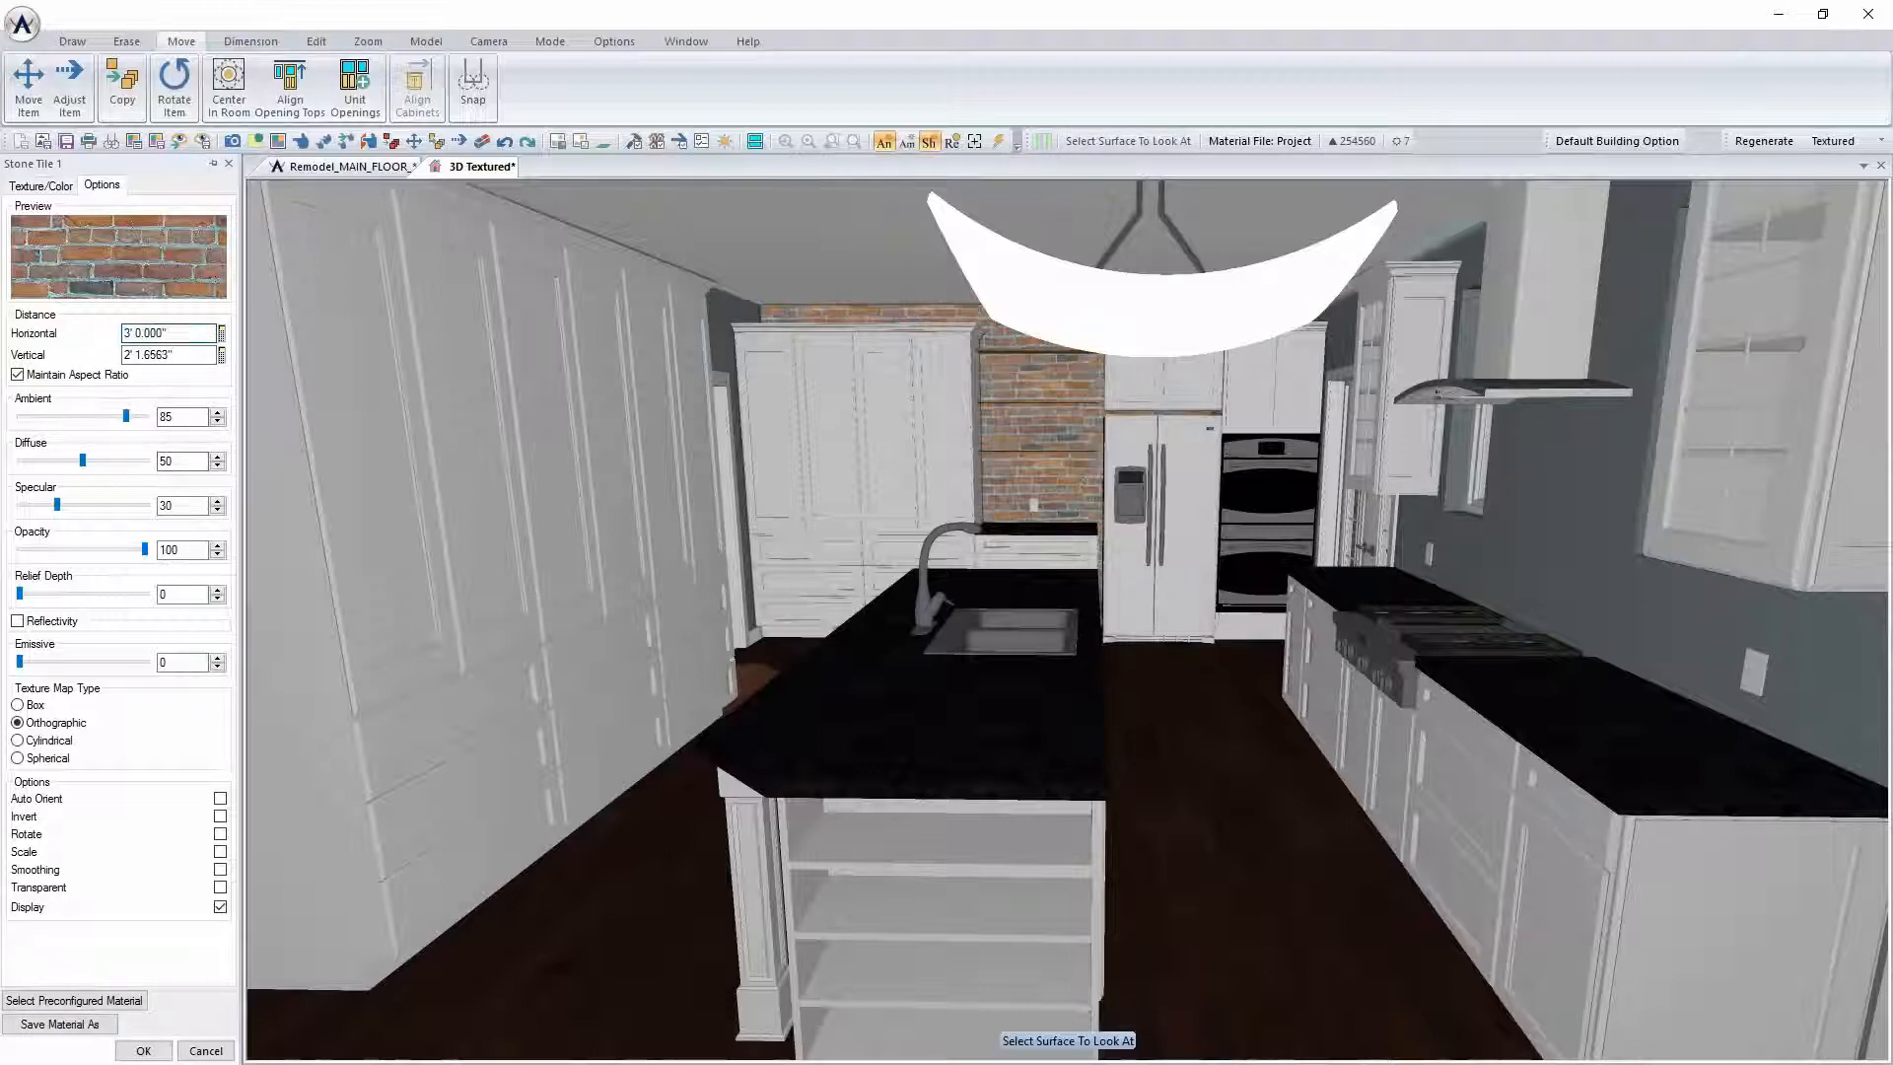
{"action": "left_click", "coordinate": [145, 1051]}
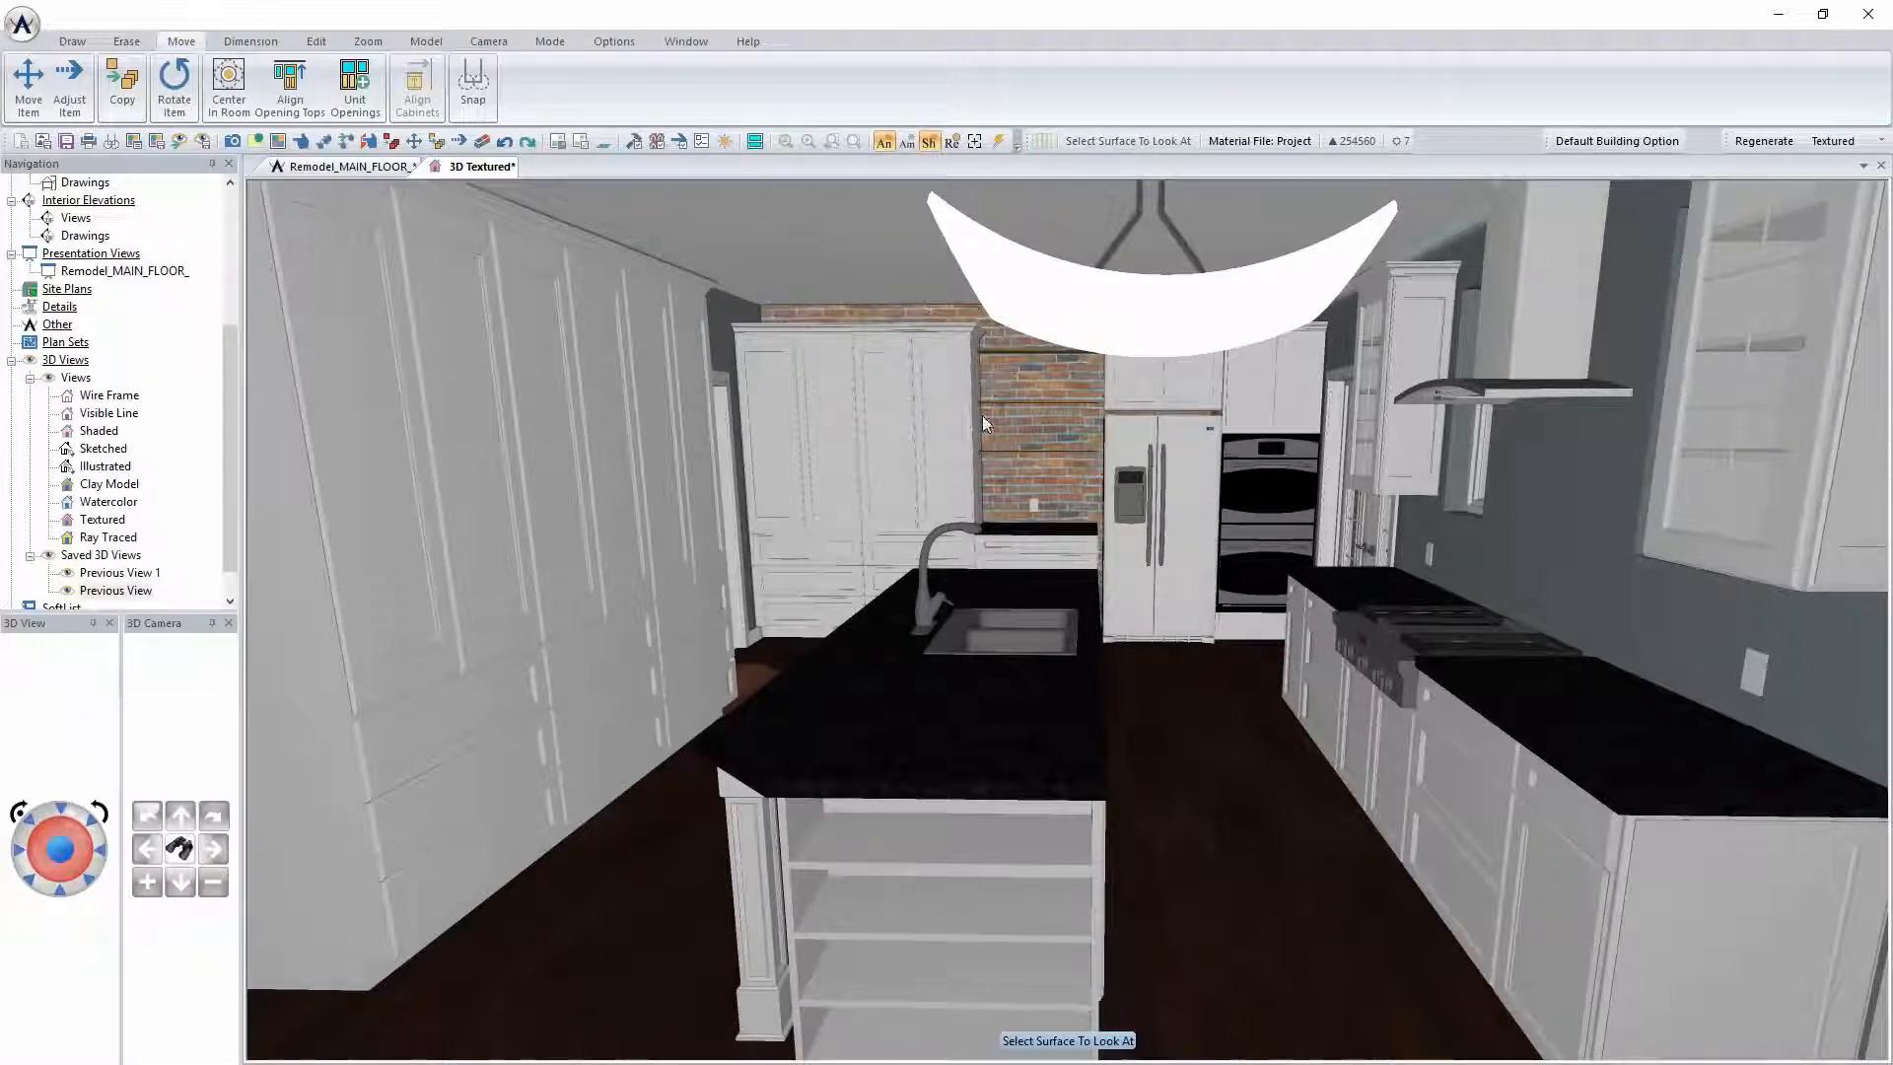
{"action": "right_click", "coordinate": [1035, 385]}
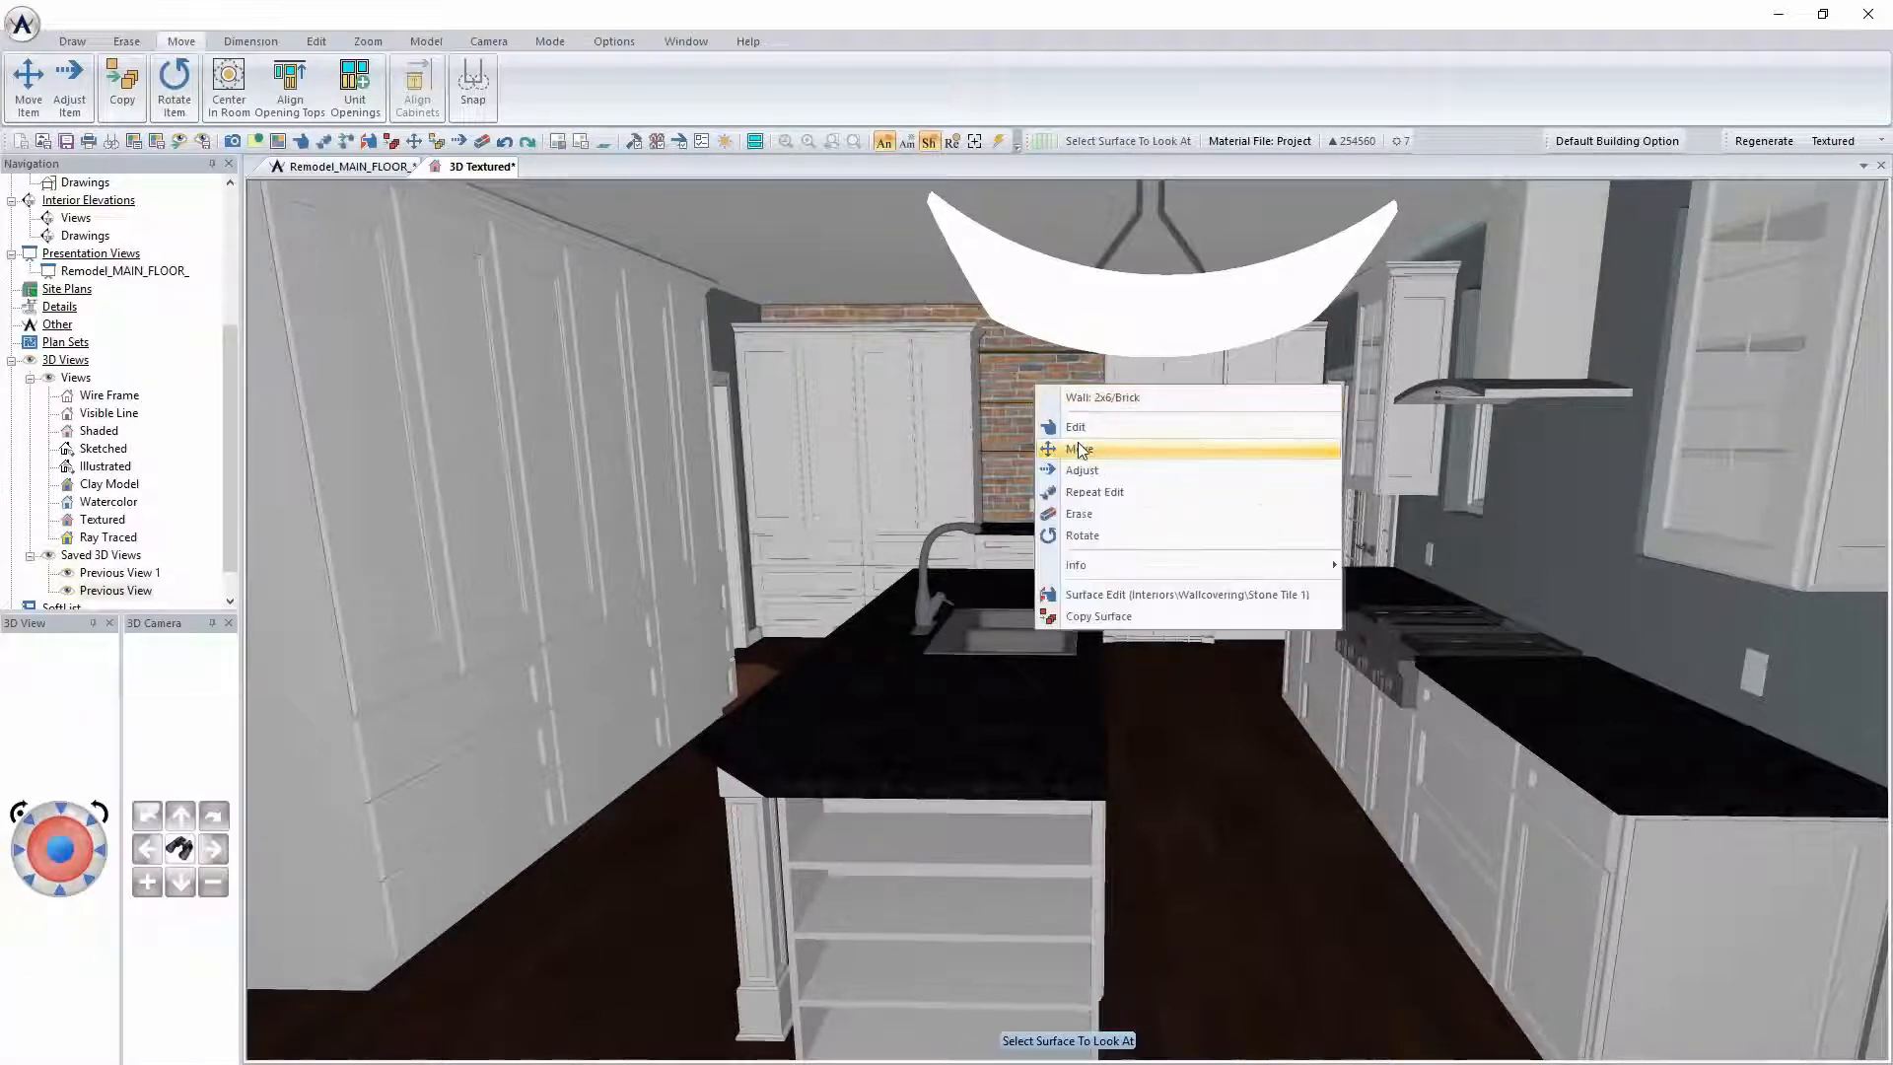
{"action": "left_click", "coordinate": [632, 100]}
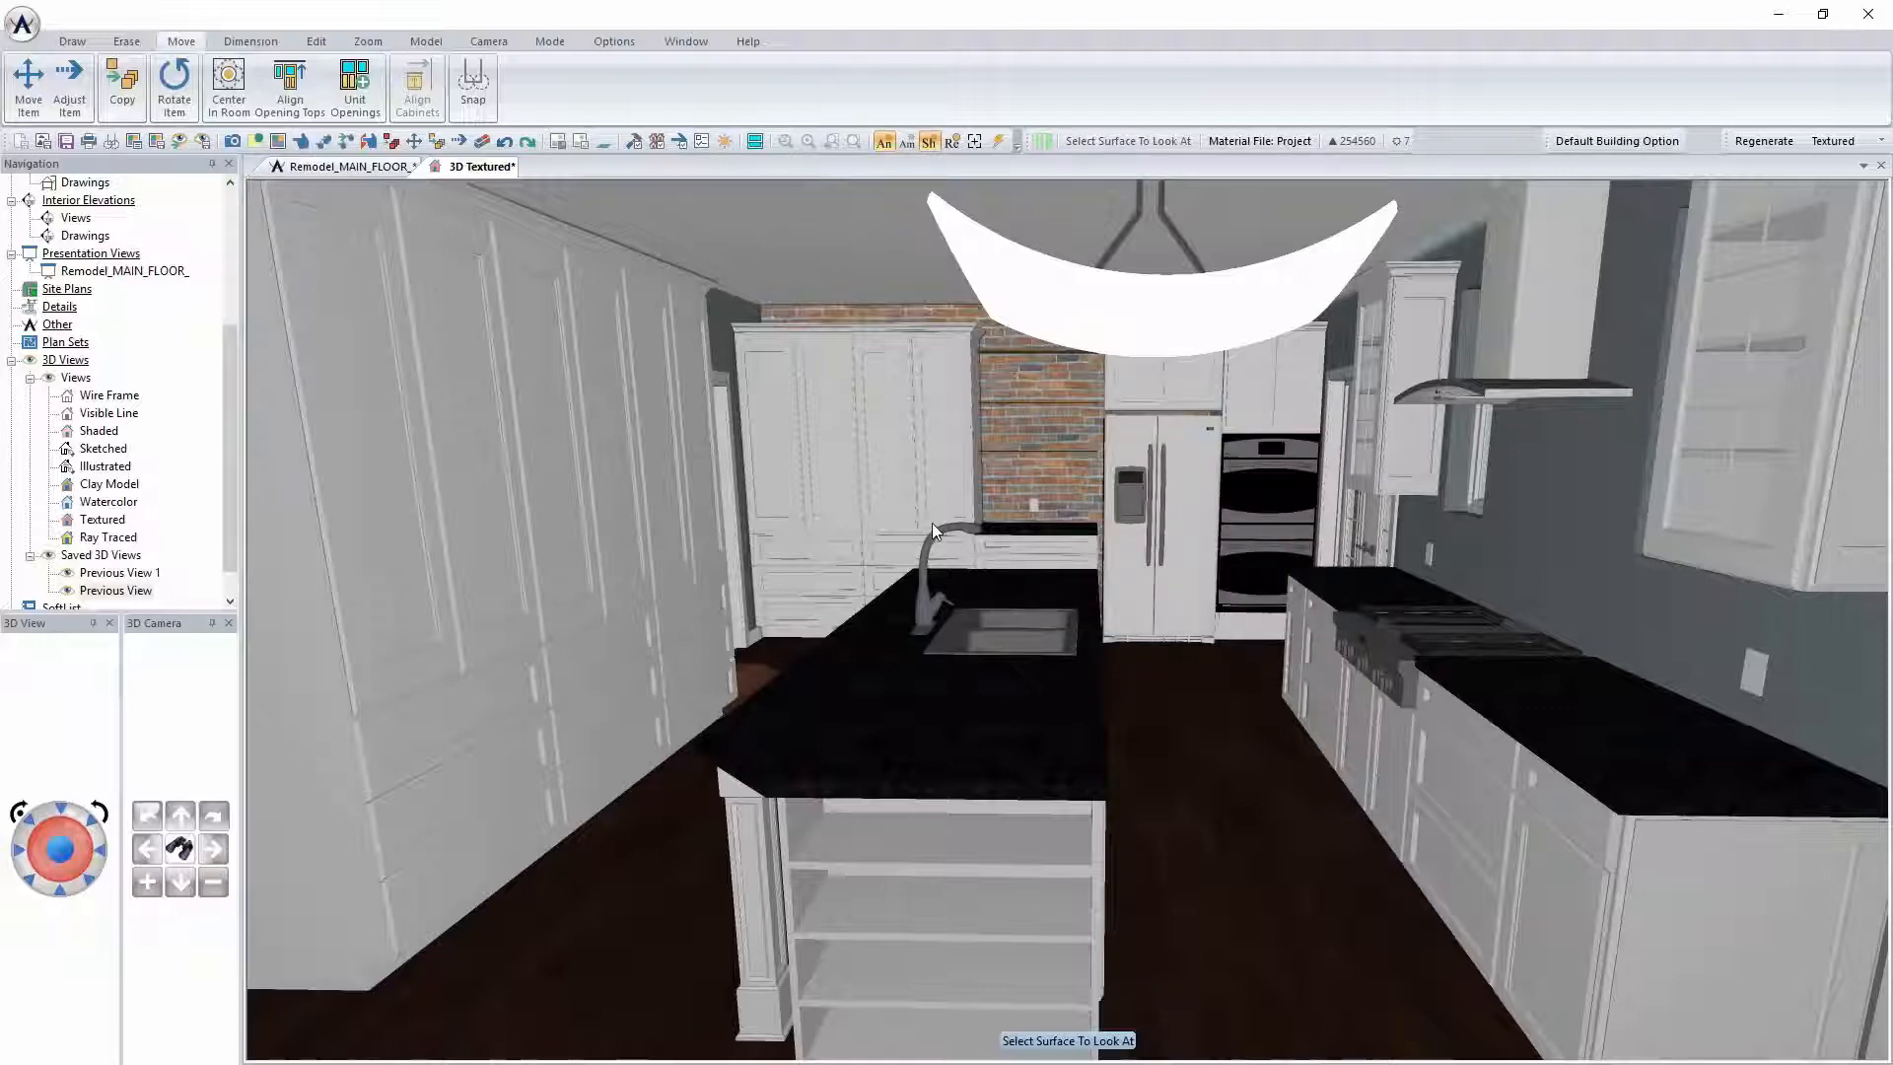
{"action": "left_click", "coordinate": [1063, 548]}
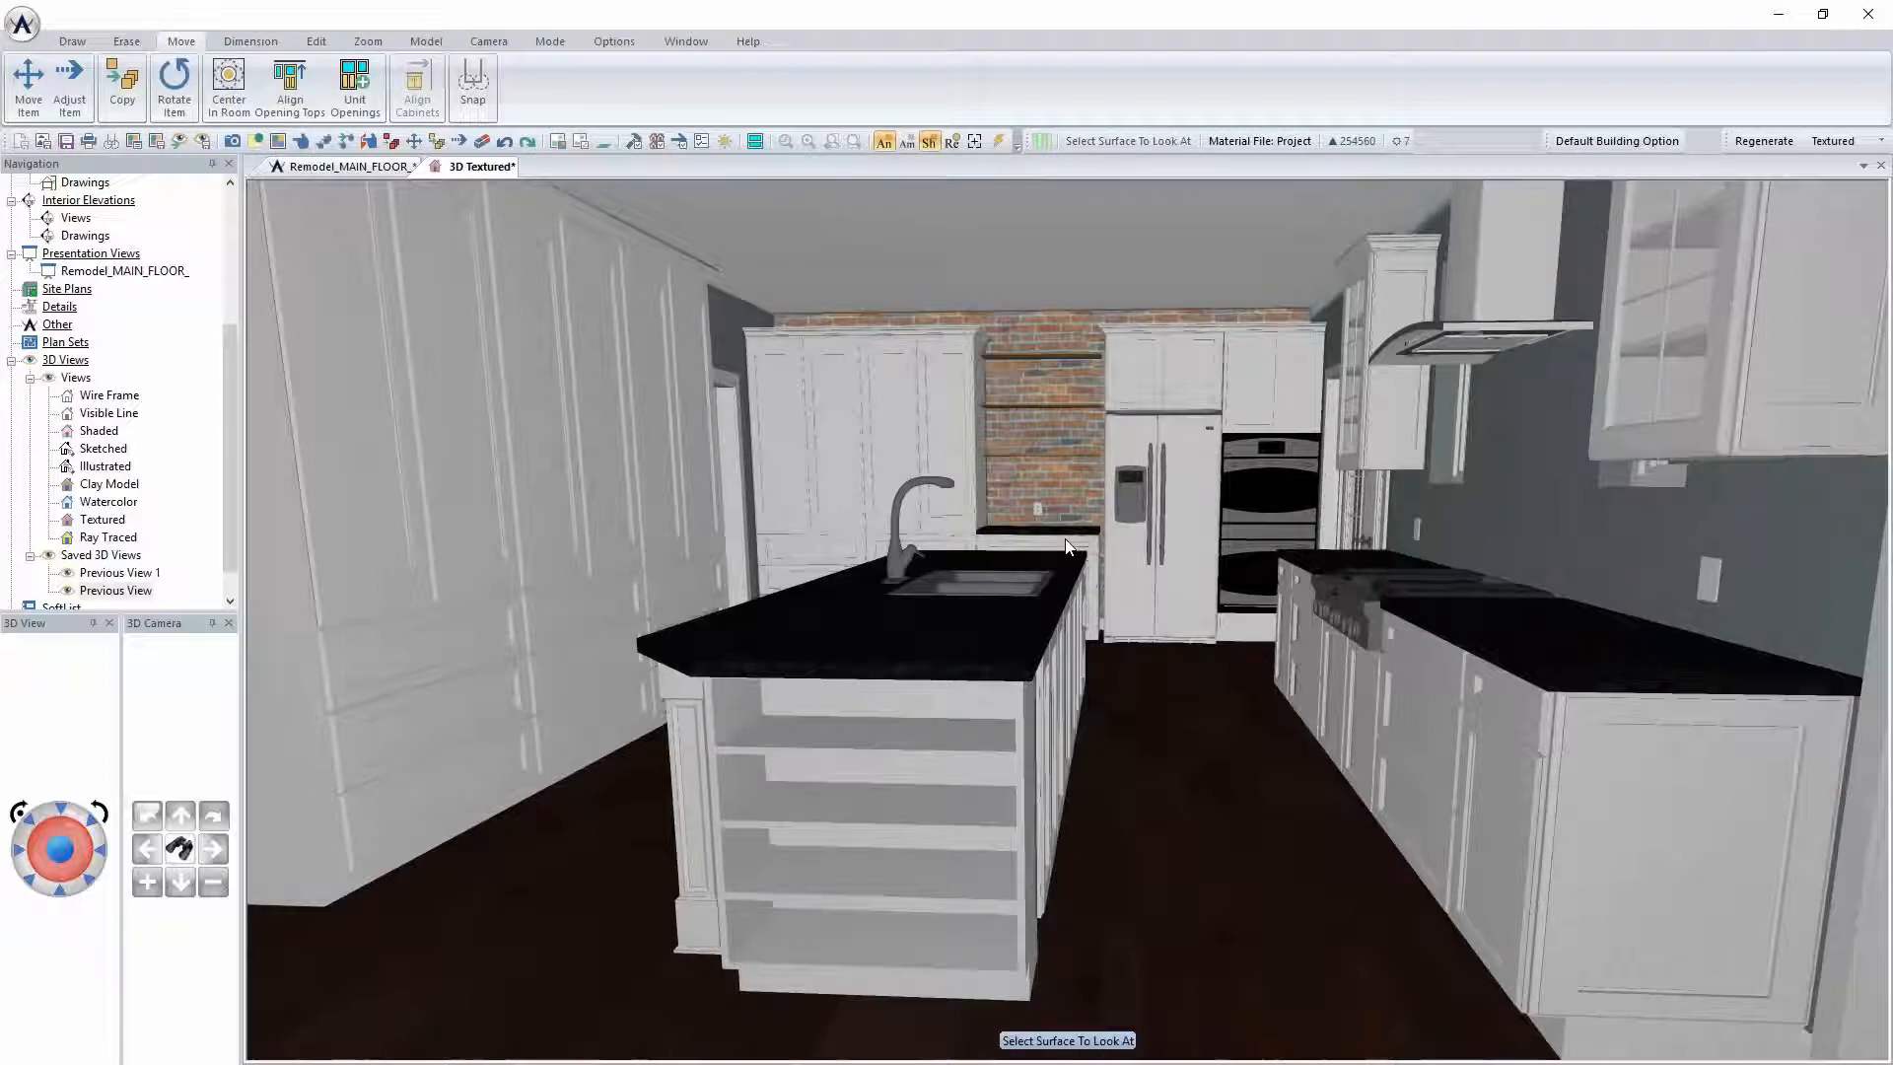
Return to the floor plan, move the light fixture from the KITCHEN label toward the 5'-0" x 6'-0" window, and save the drawing
{"action": "left_click", "coordinate": [376, 171]}
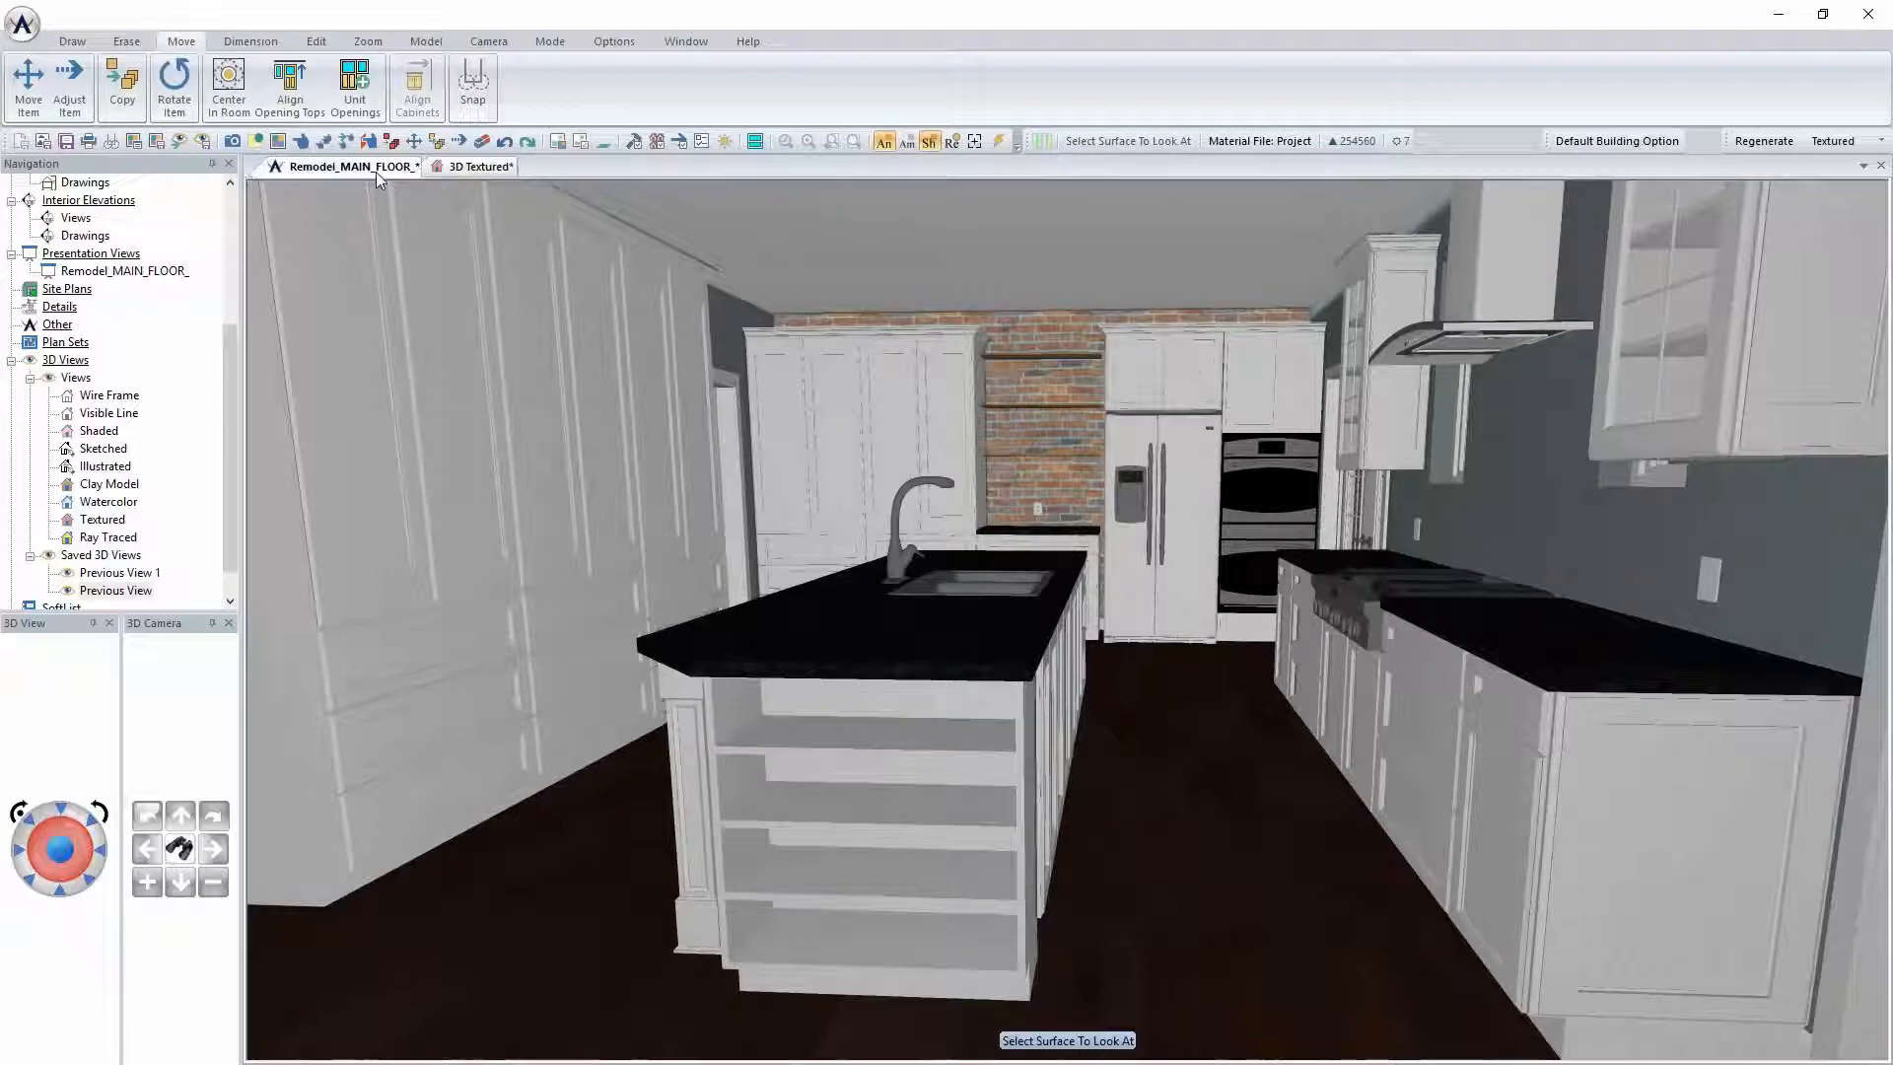
{"action": "scroll", "coordinate": [1171, 673], "scroll_direction": "down", "scroll_amount": 4}
{"action": "middle_click_drag", "start_coordinate": [1292, 703], "coordinate": [1002, 710]}
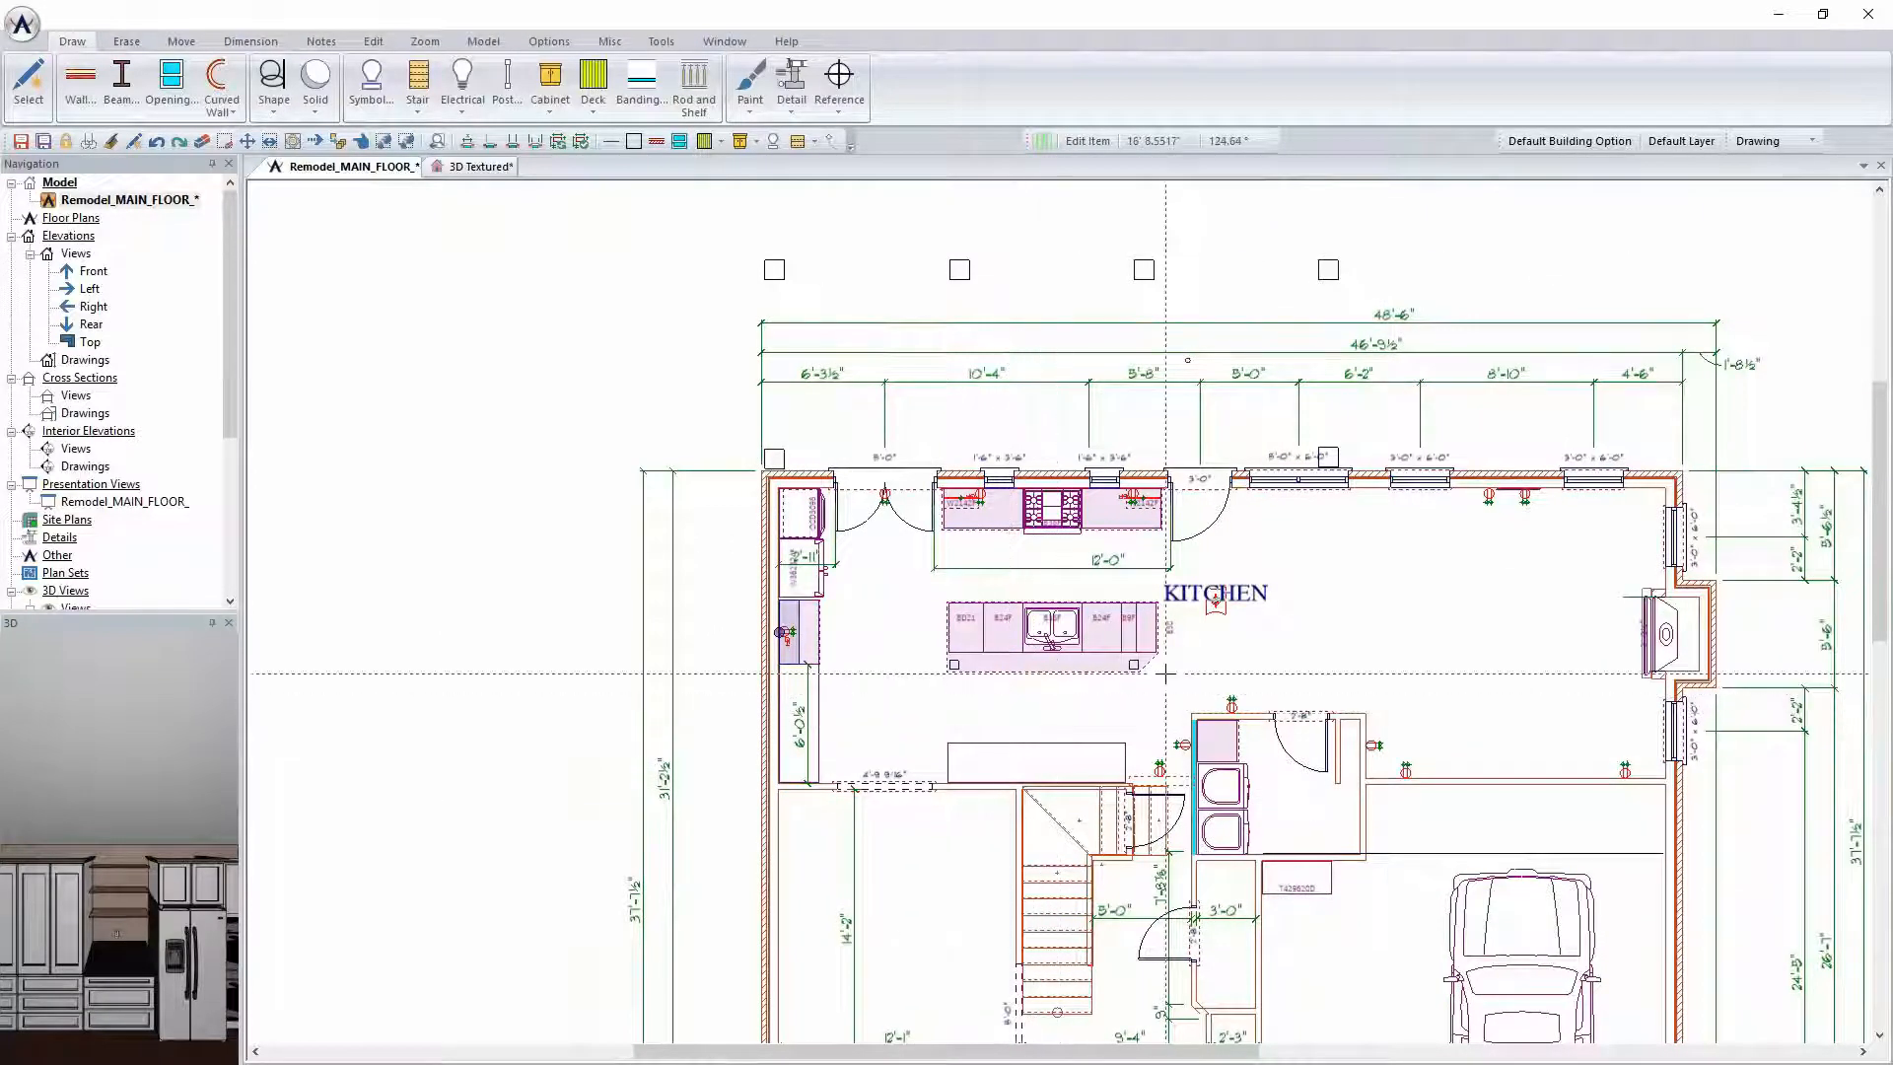
{"action": "scroll", "coordinate": [1210, 675], "scroll_direction": "up", "scroll_amount": 2}
{"action": "double_click", "coordinate": [974, 441]}
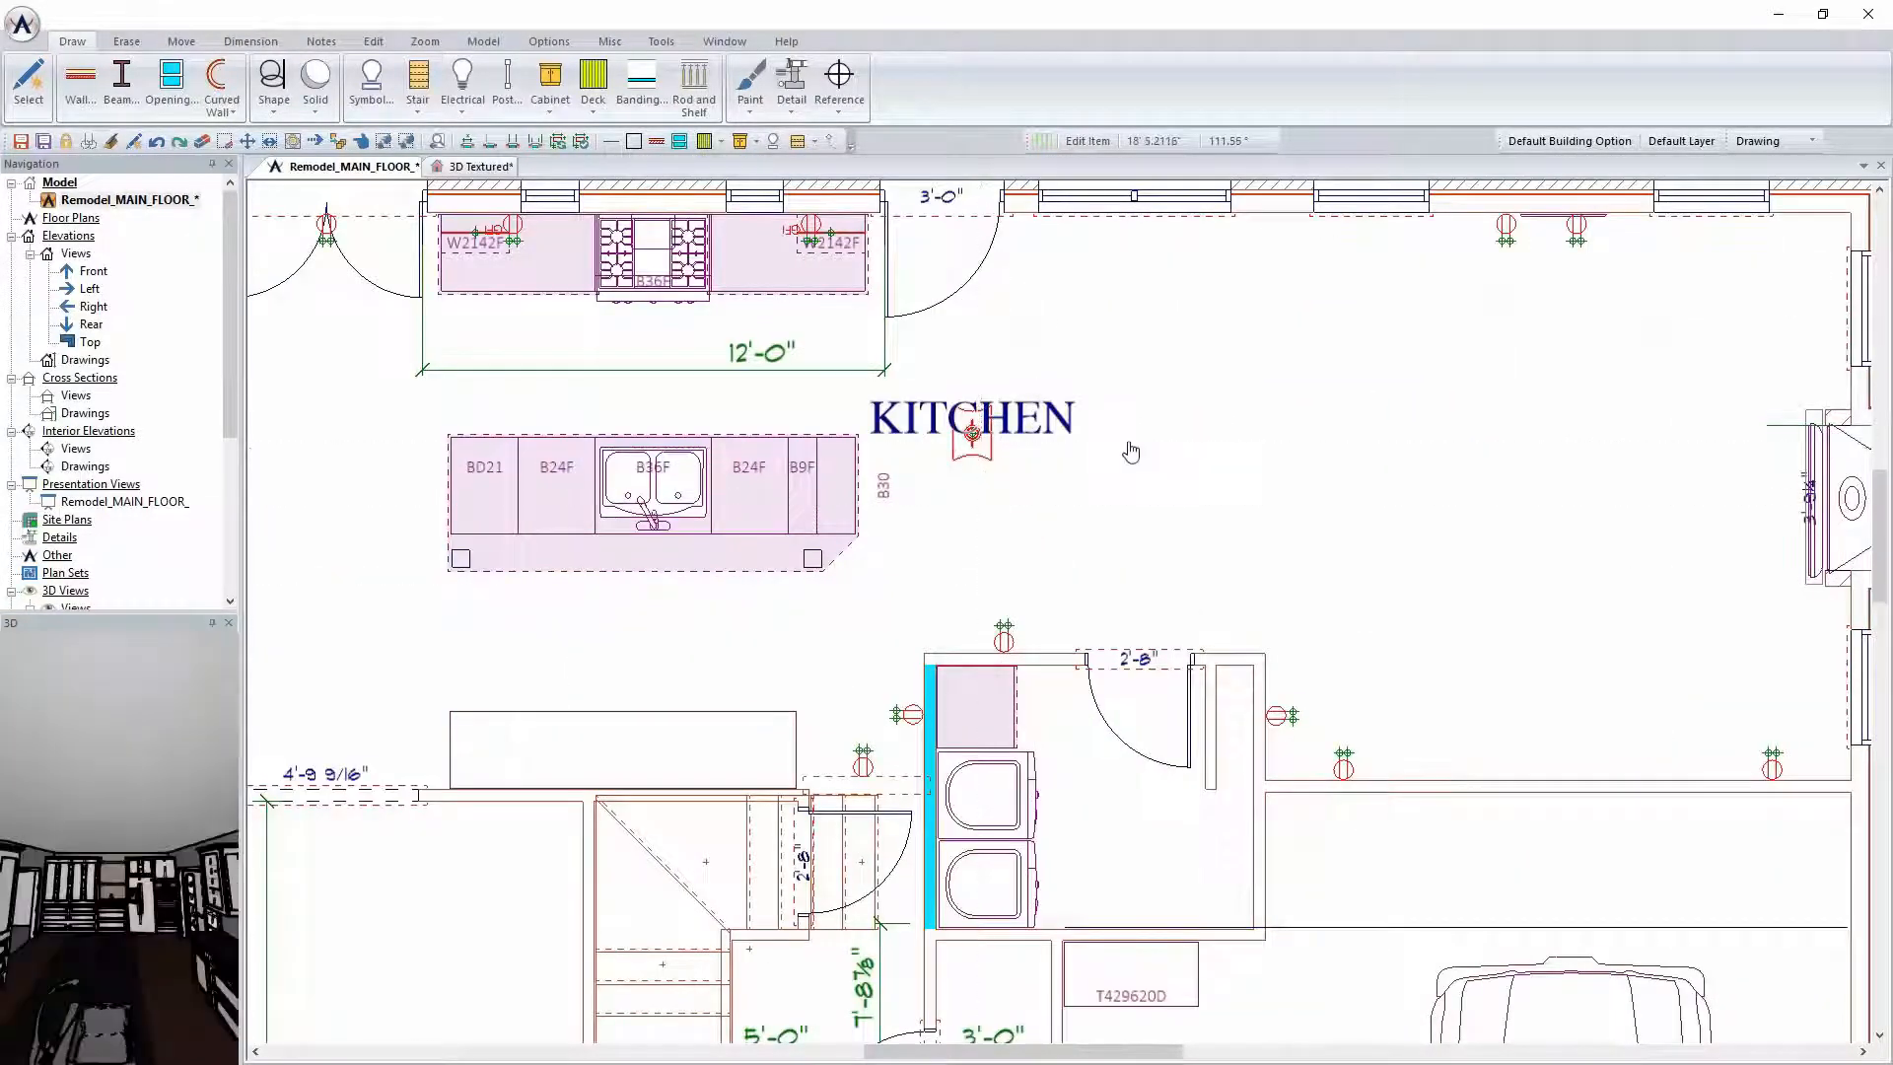
{"action": "key", "text": "Escape"}
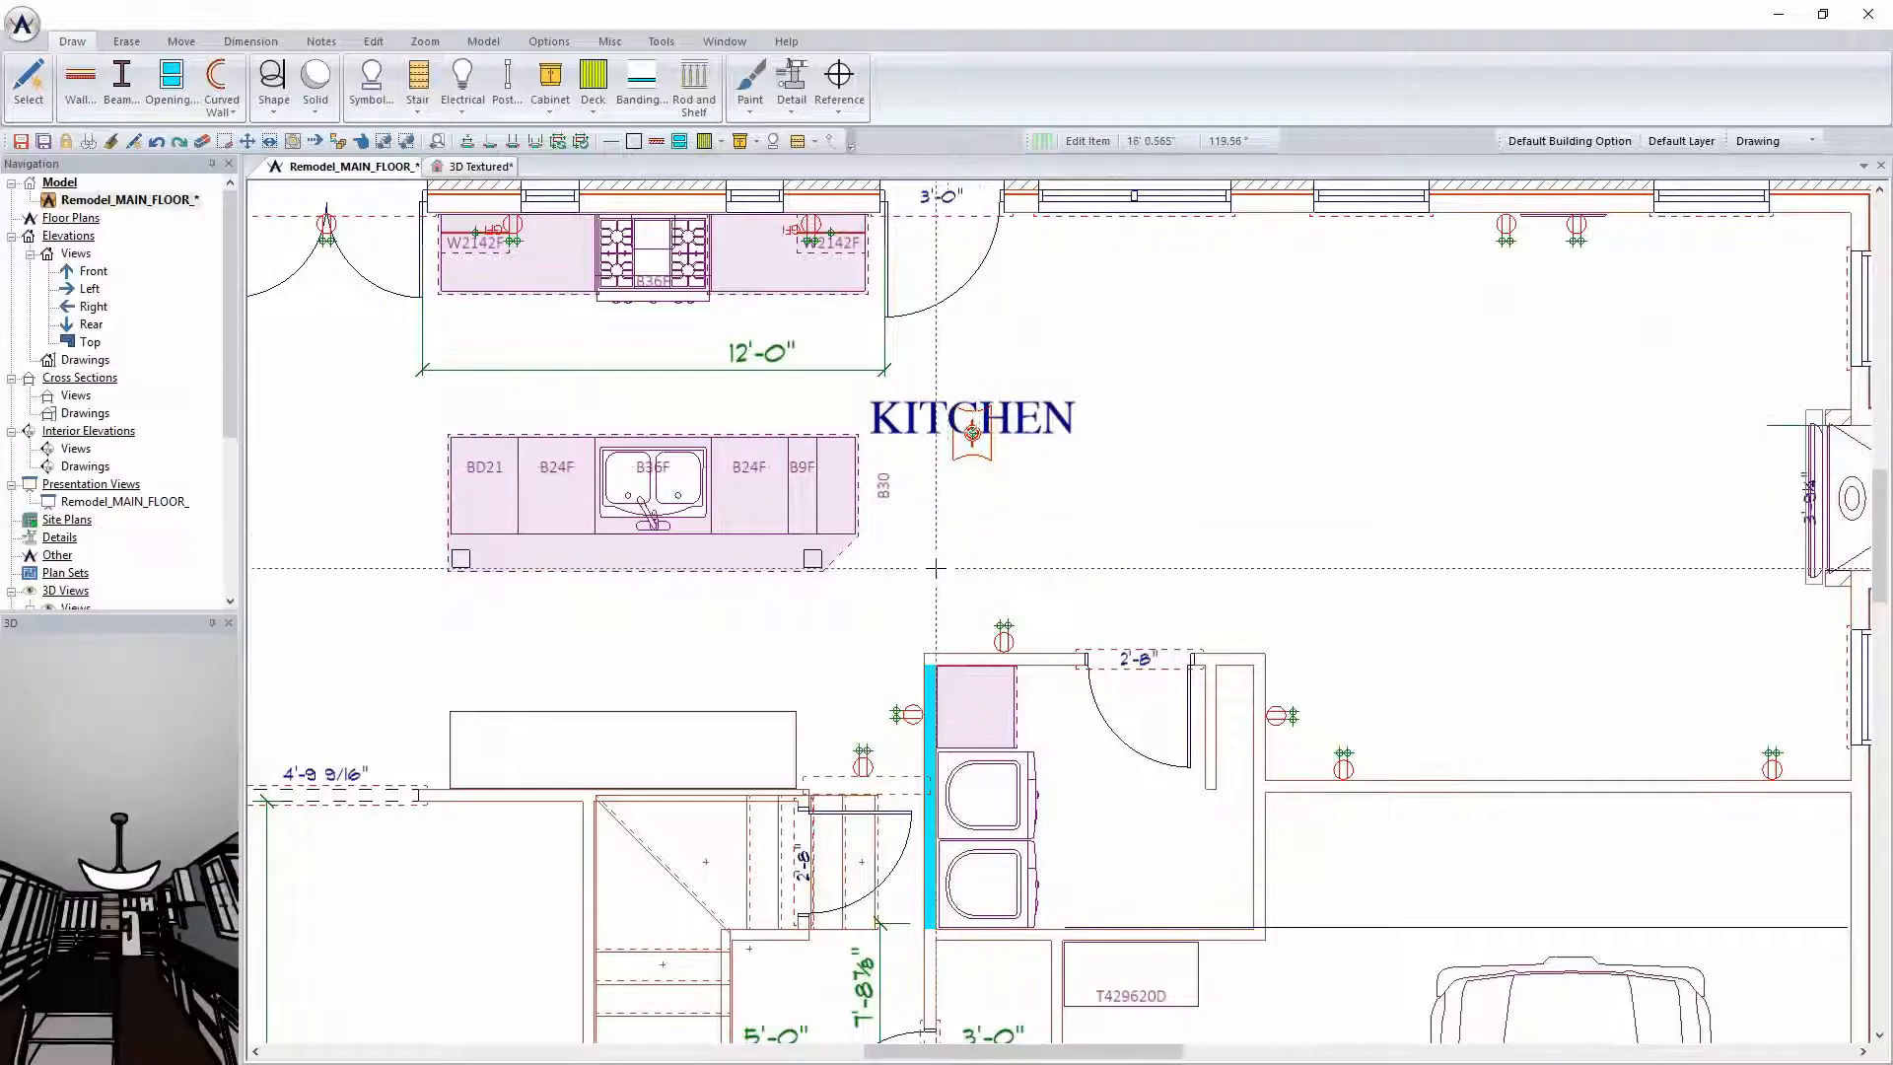
{"action": "key", "text": "m"}
{"action": "left_click_drag", "start_coordinate": [972, 433], "coordinate": [1141, 342]}
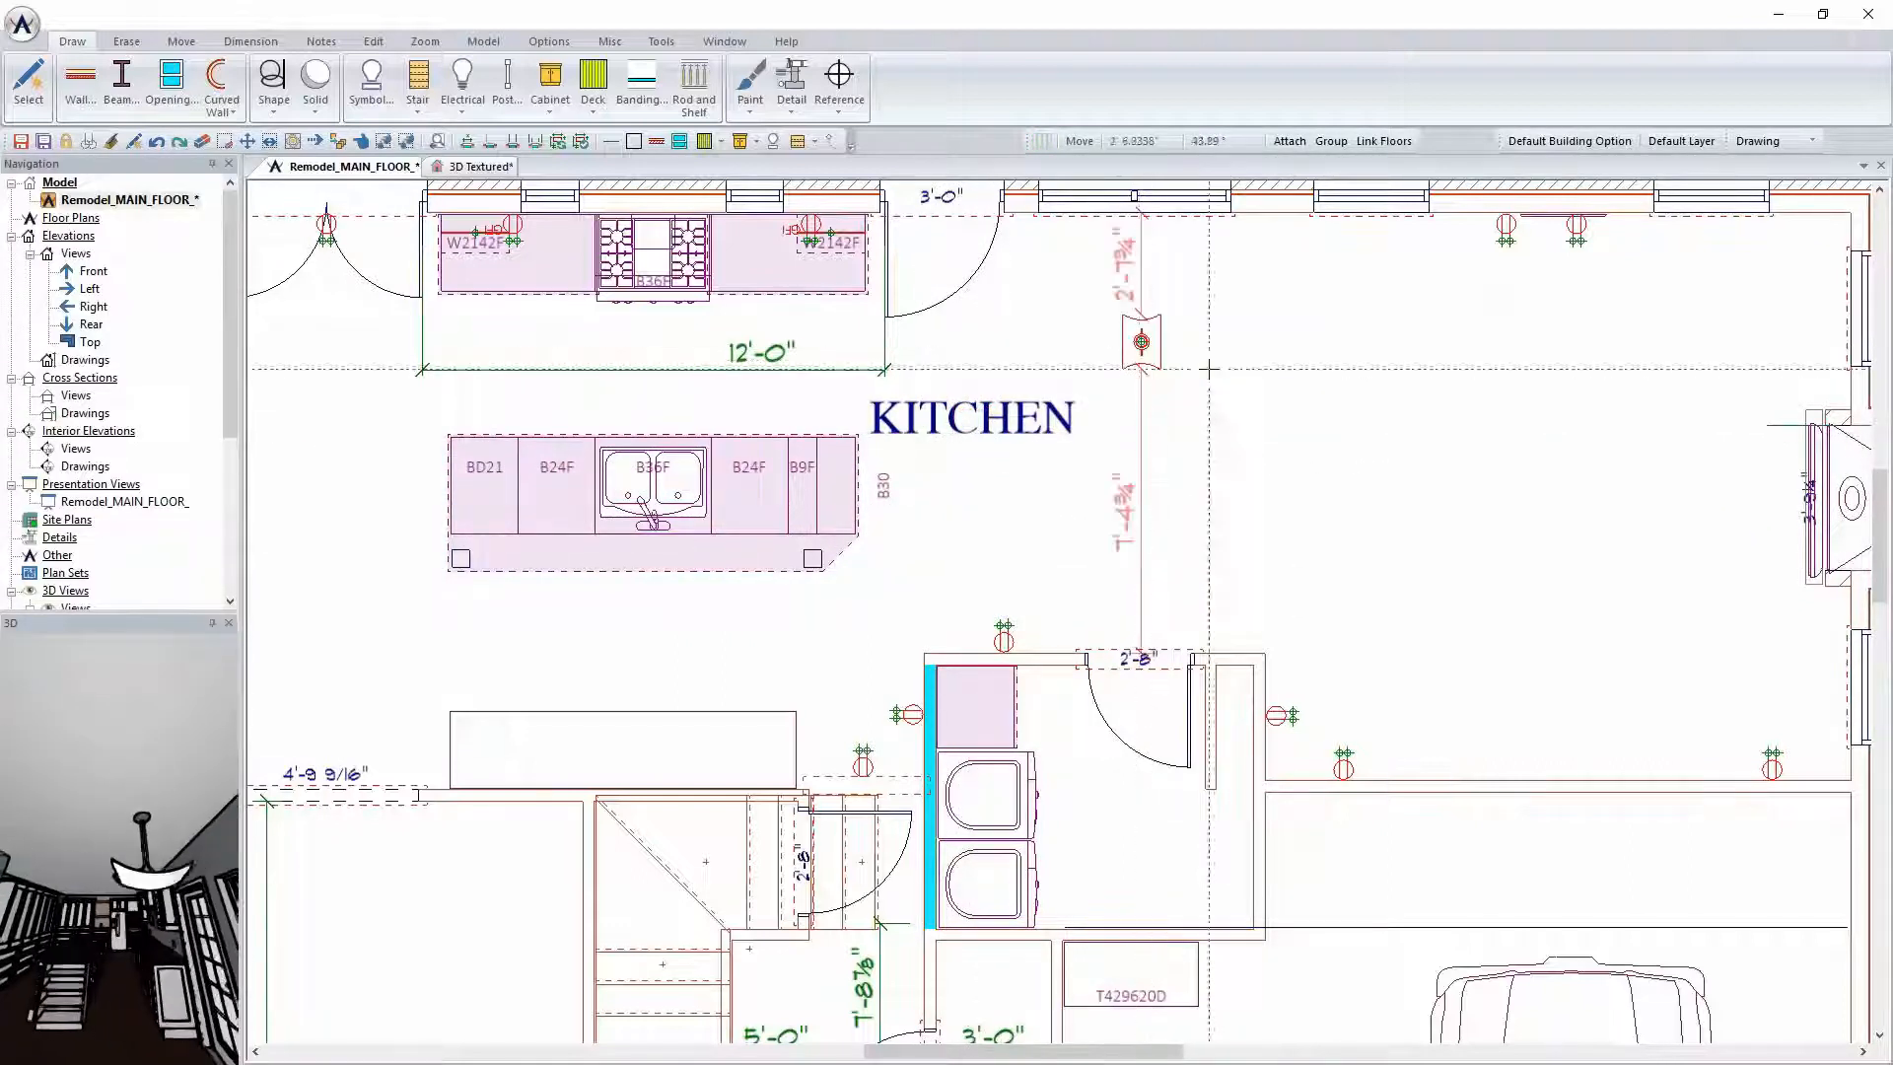
{"action": "scroll", "coordinate": [1204, 462], "scroll_direction": "down", "scroll_amount": 2}
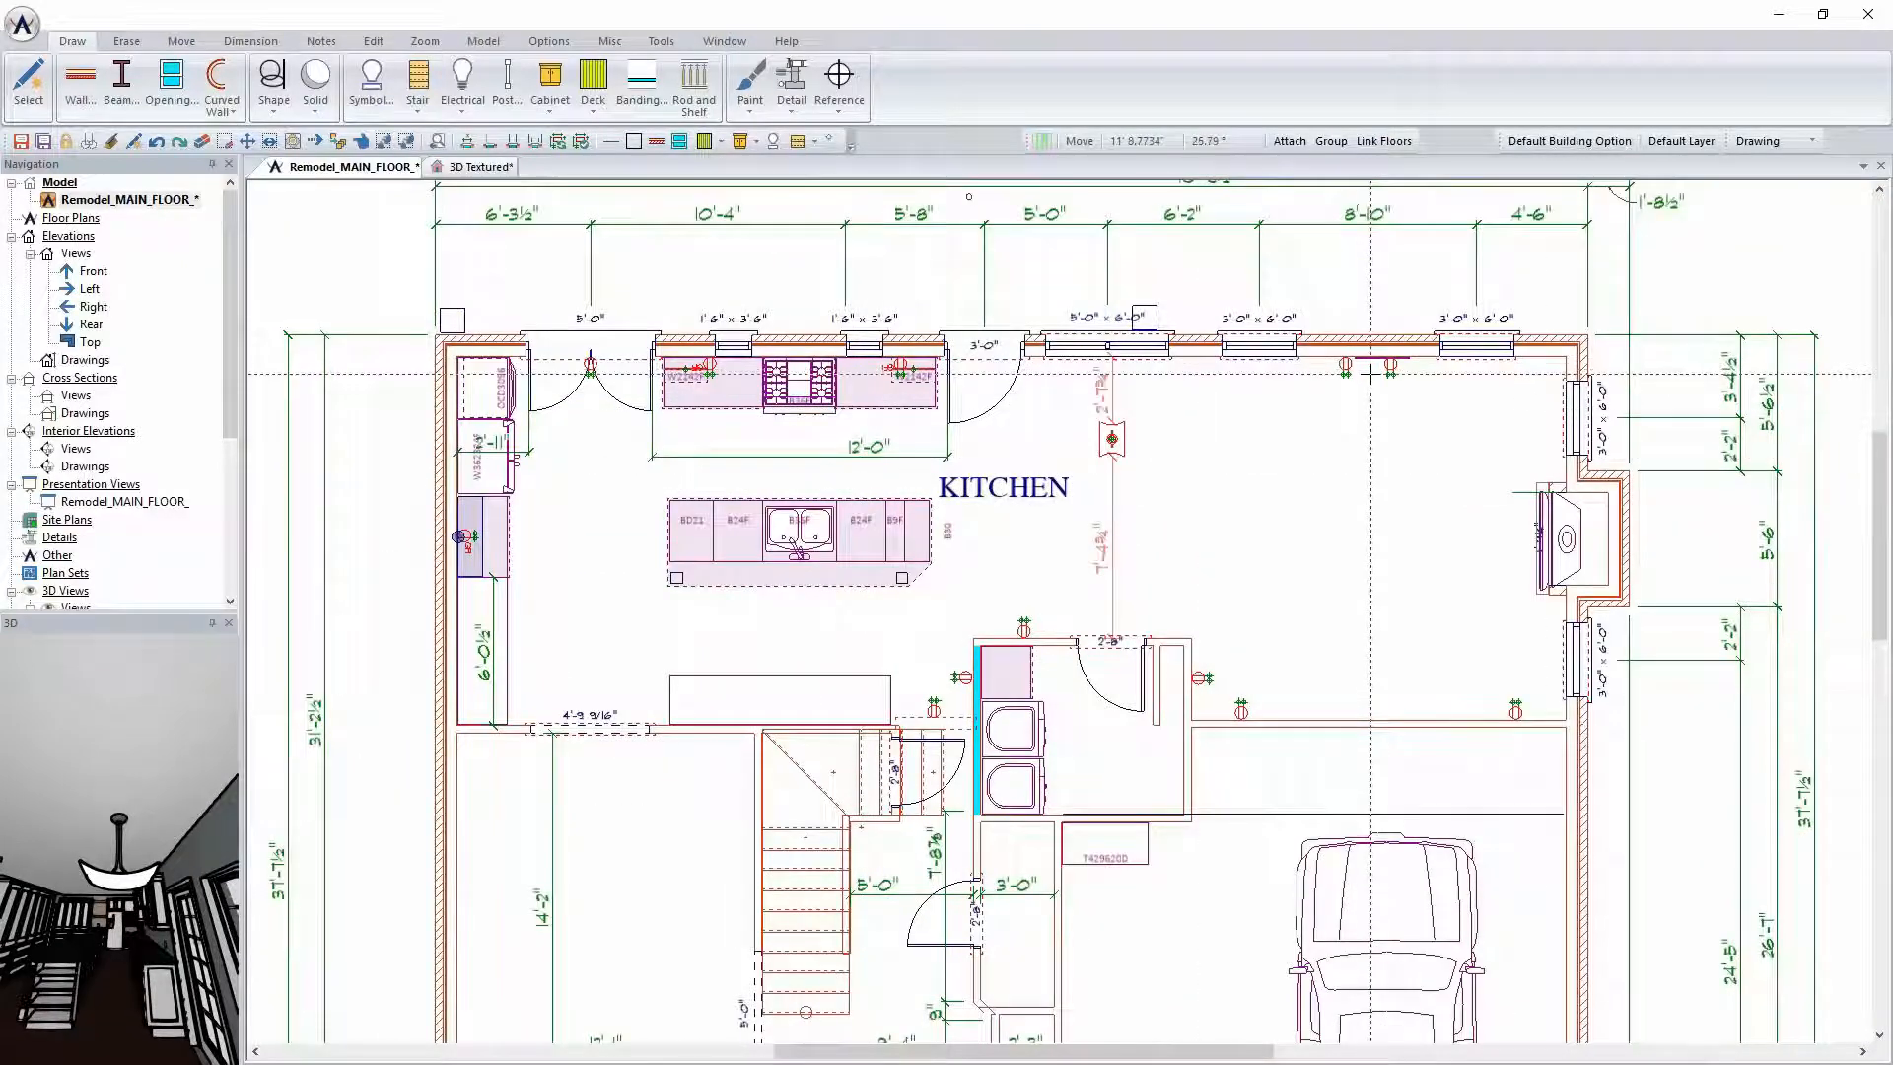
{"action": "key", "text": "ctrl+s"}
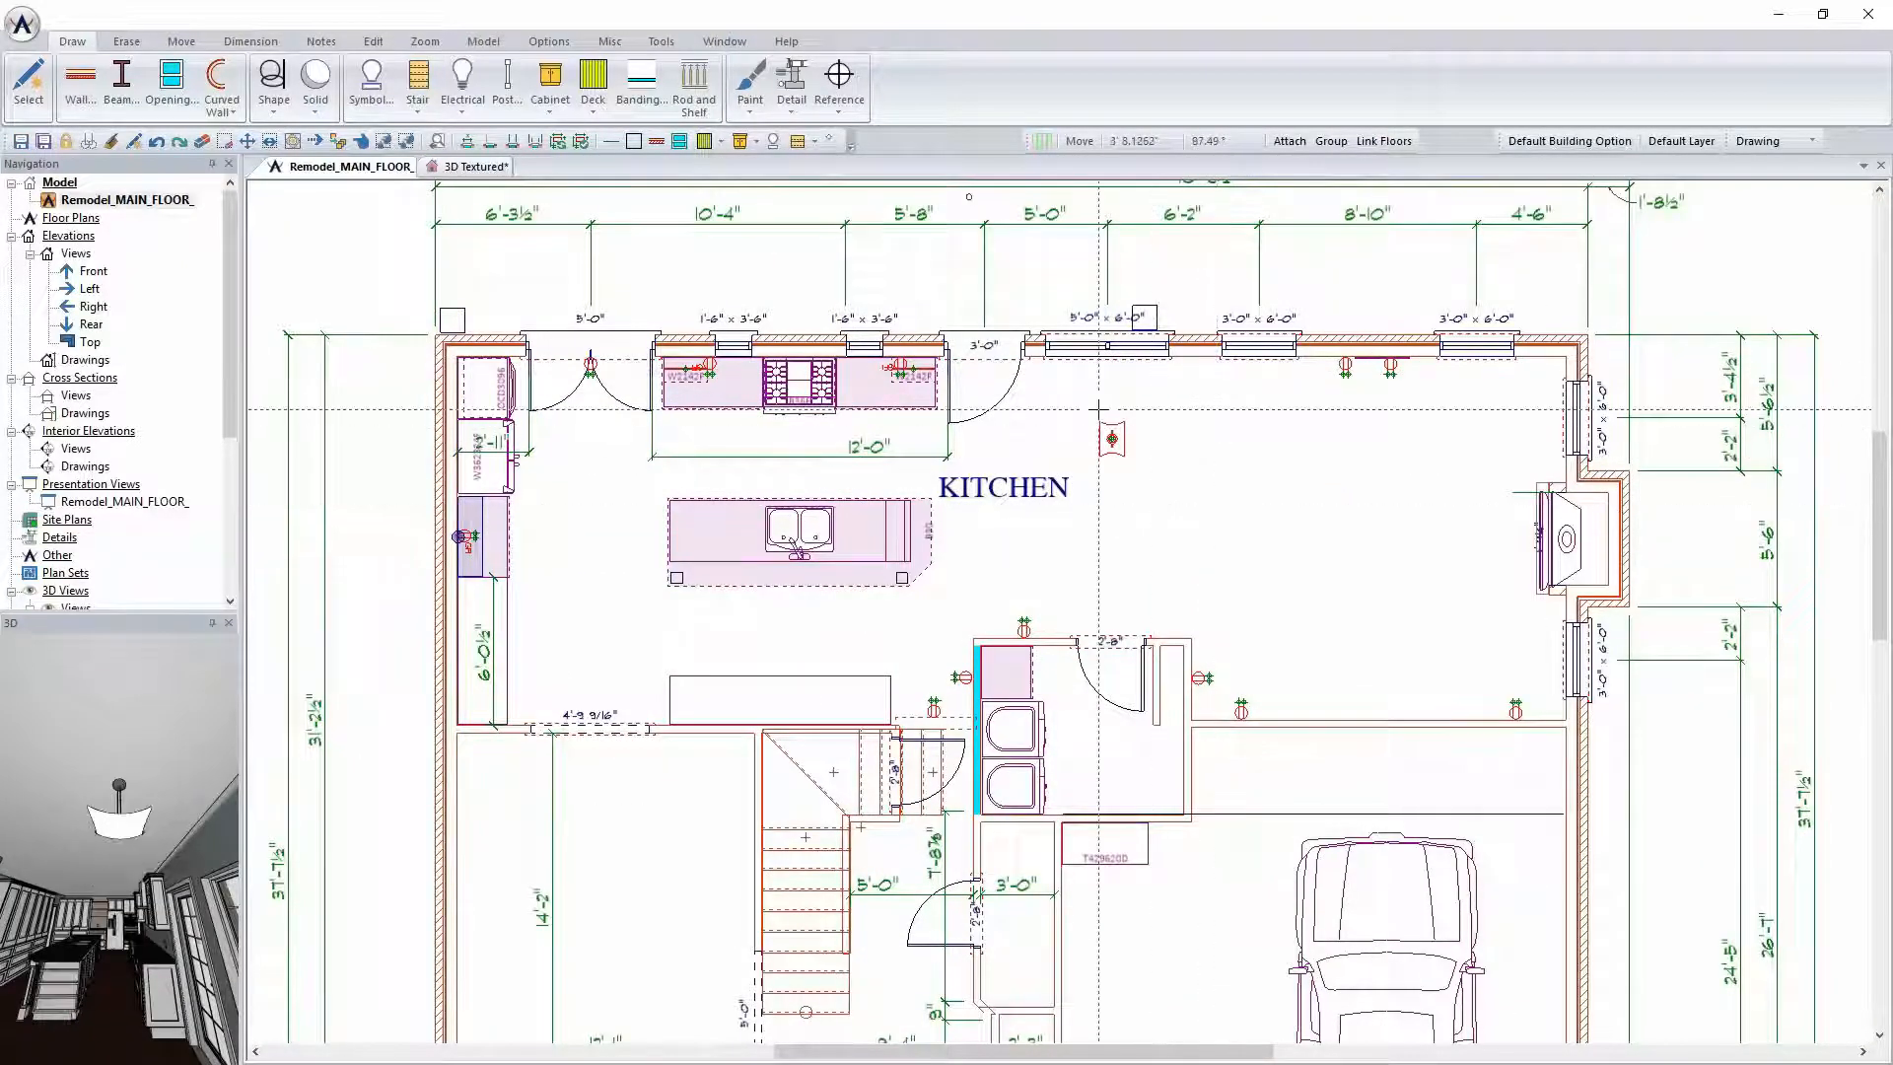
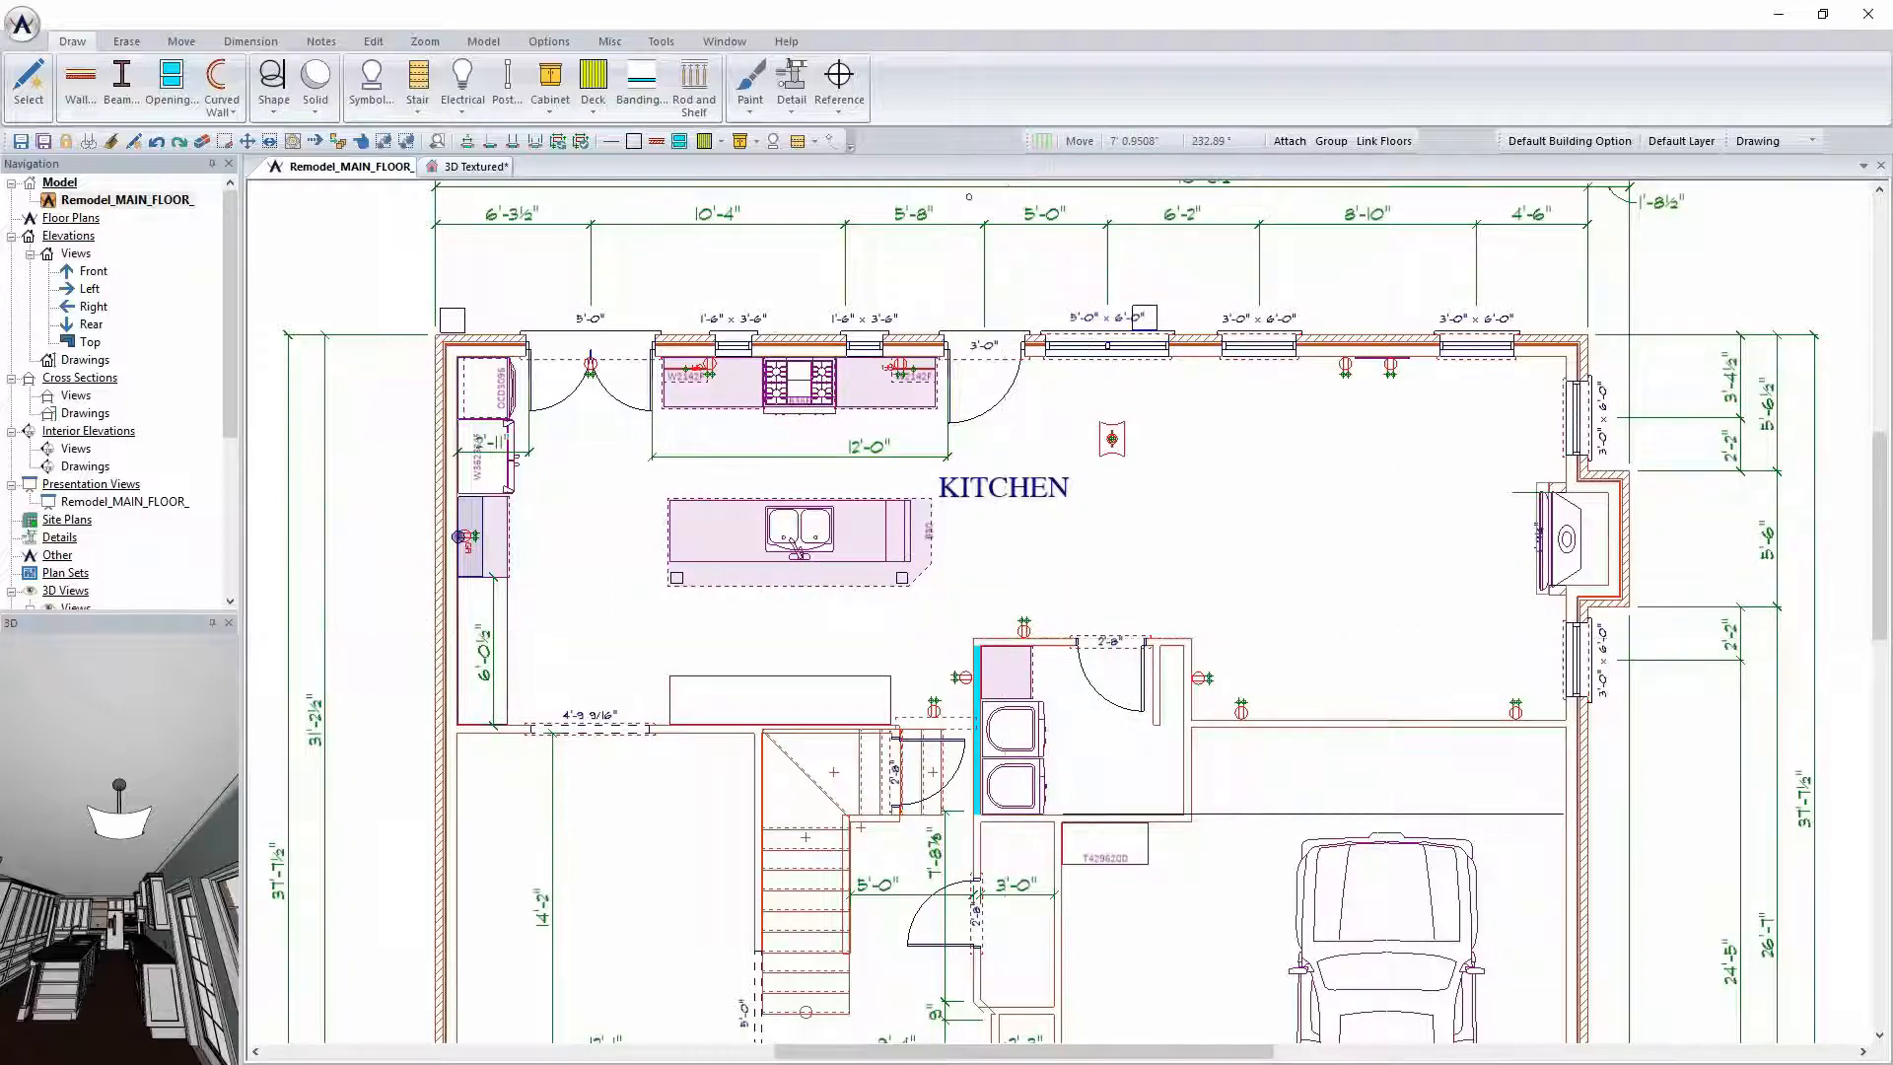
Switch the floor plan from Drawing to Electrical mode and open the electrical symbol library
{"action": "left_click", "coordinate": [372, 80]}
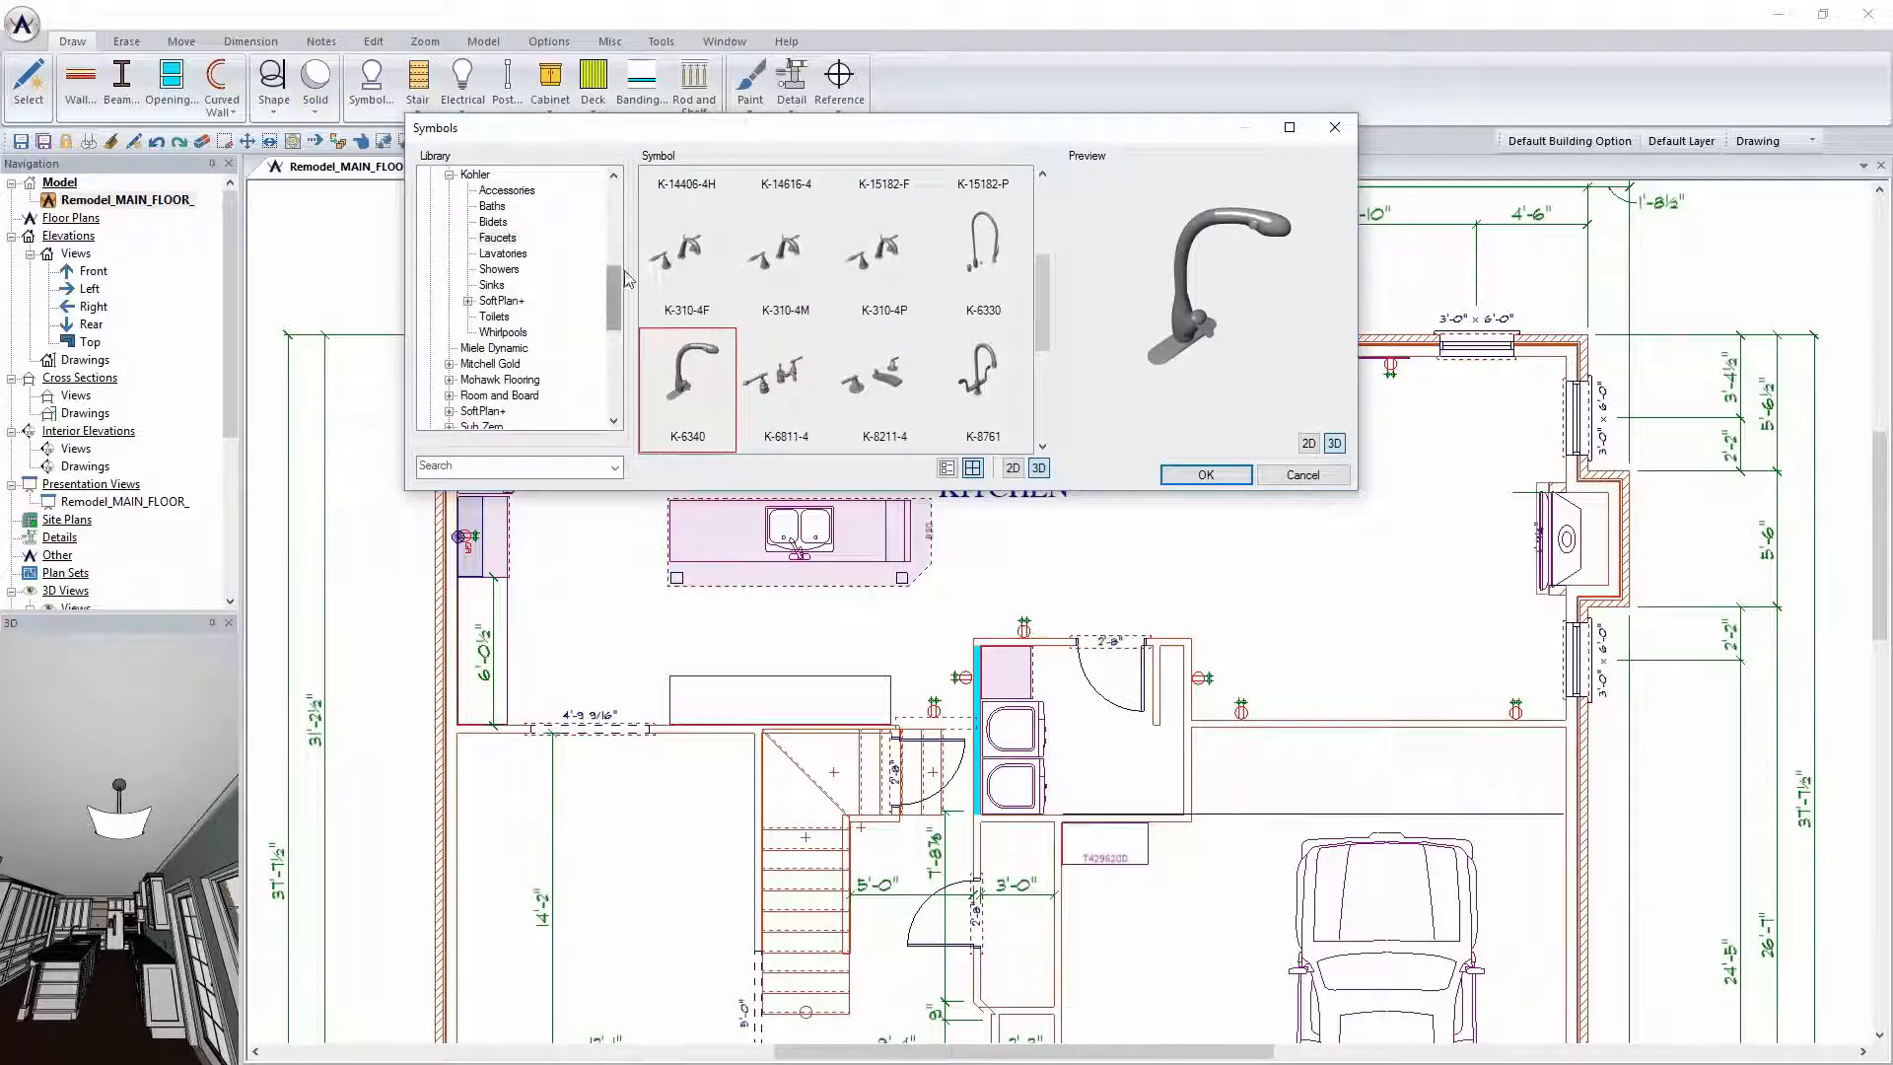
{"action": "left_click", "coordinate": [1321, 134]}
{"action": "left_click", "coordinate": [1794, 141]}
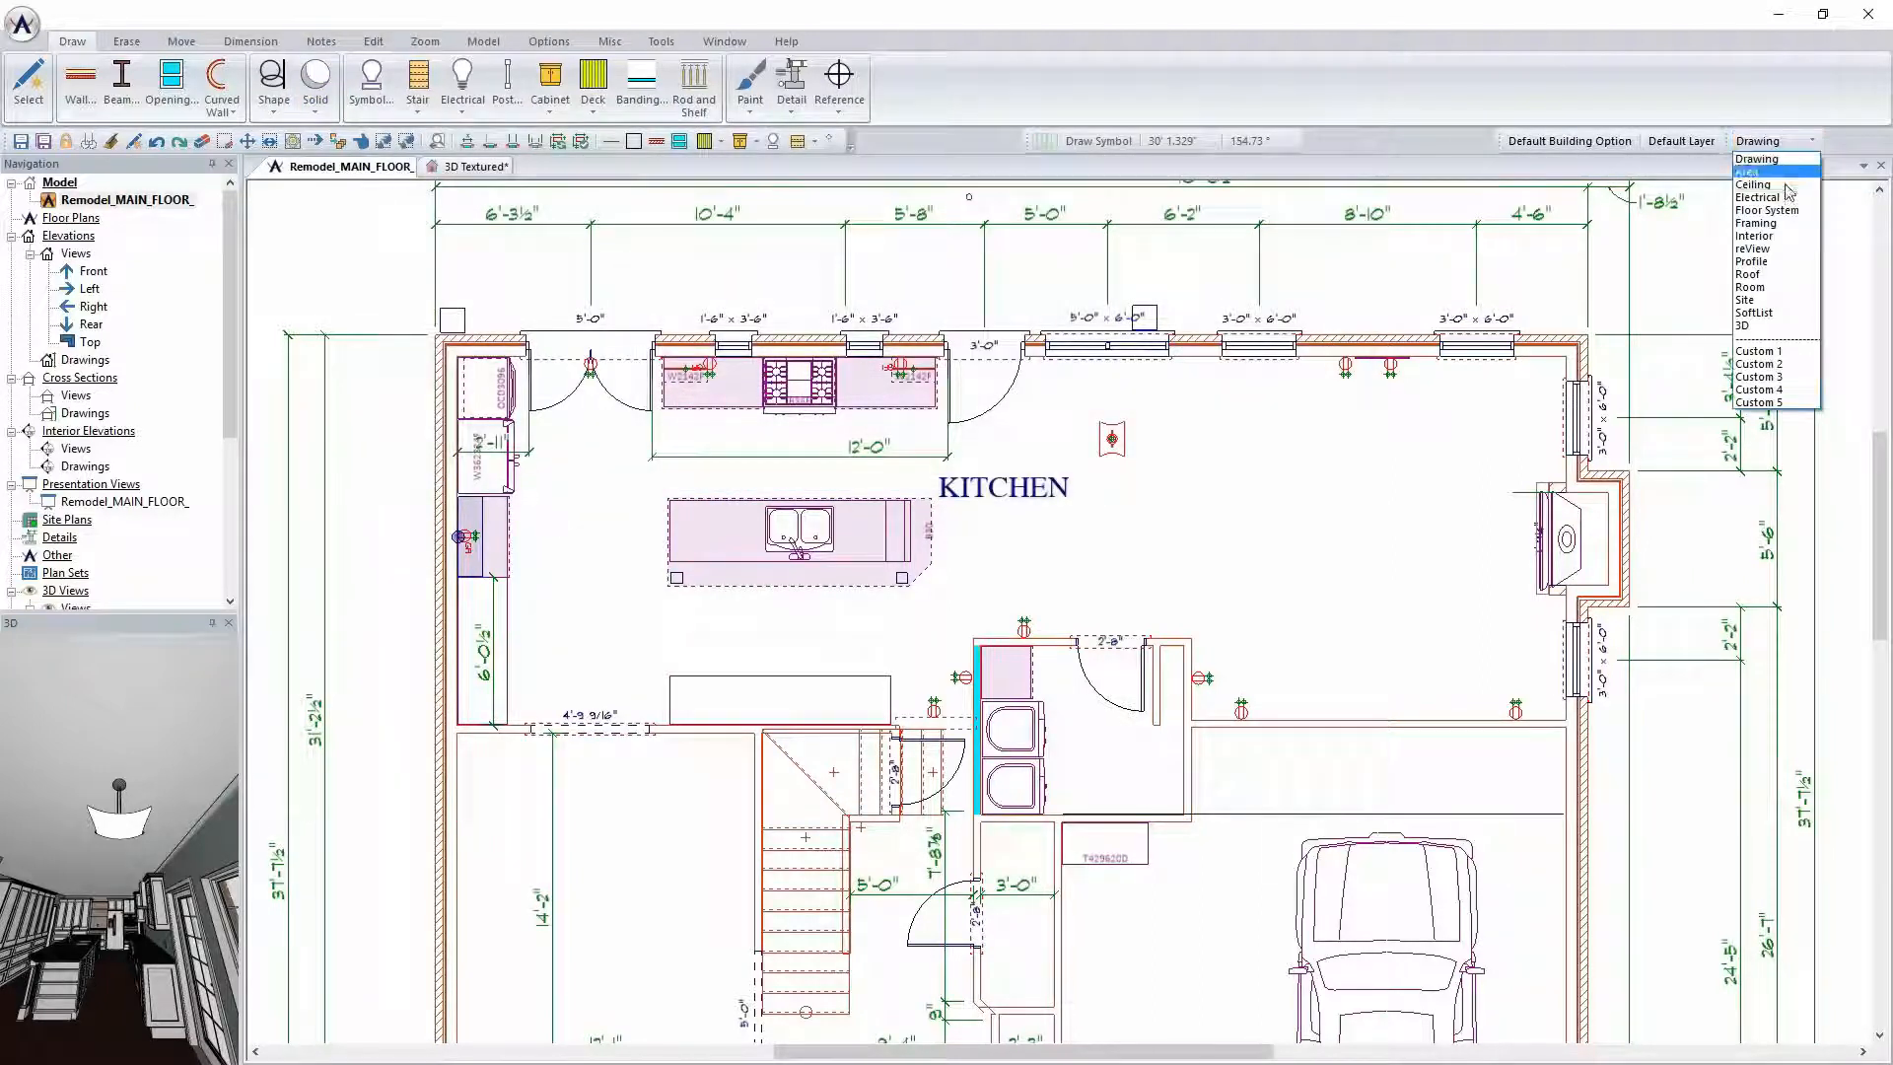
{"action": "left_click", "coordinate": [1764, 163]}
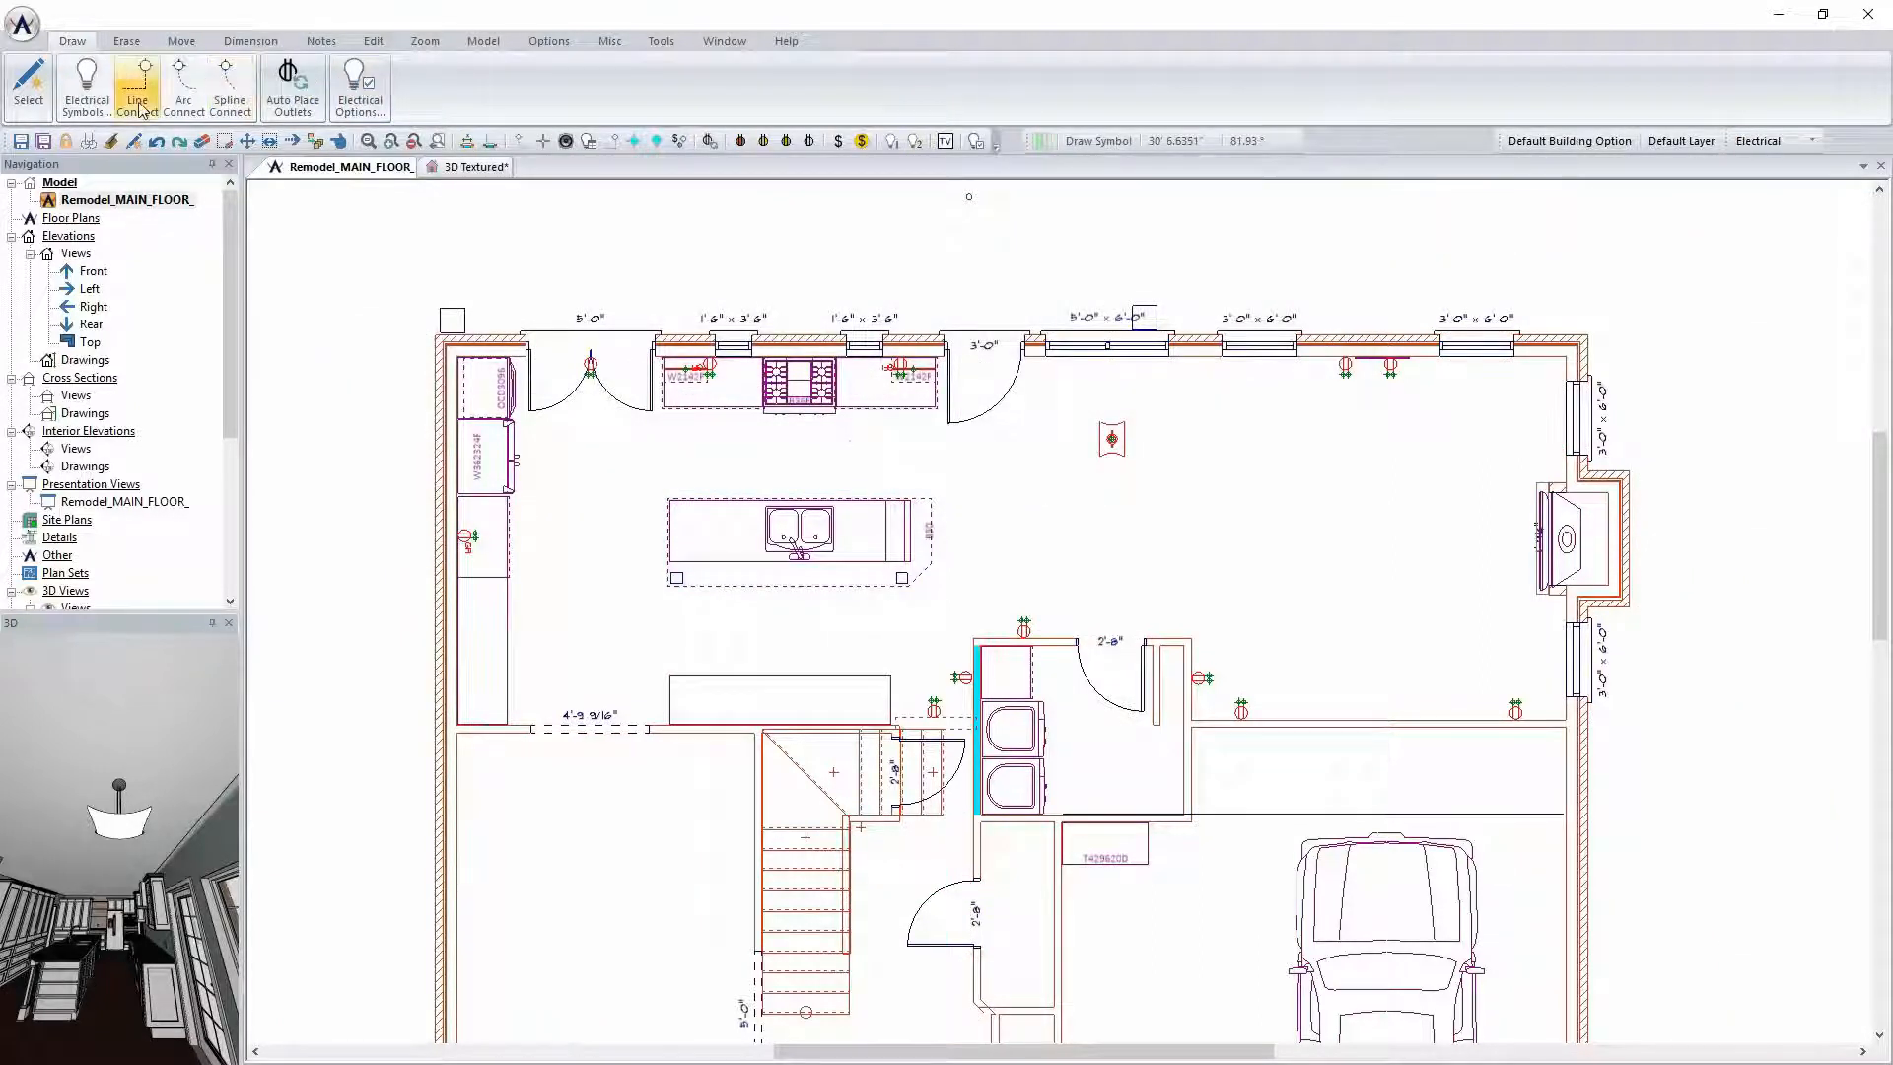
{"action": "left_click", "coordinate": [87, 88]}
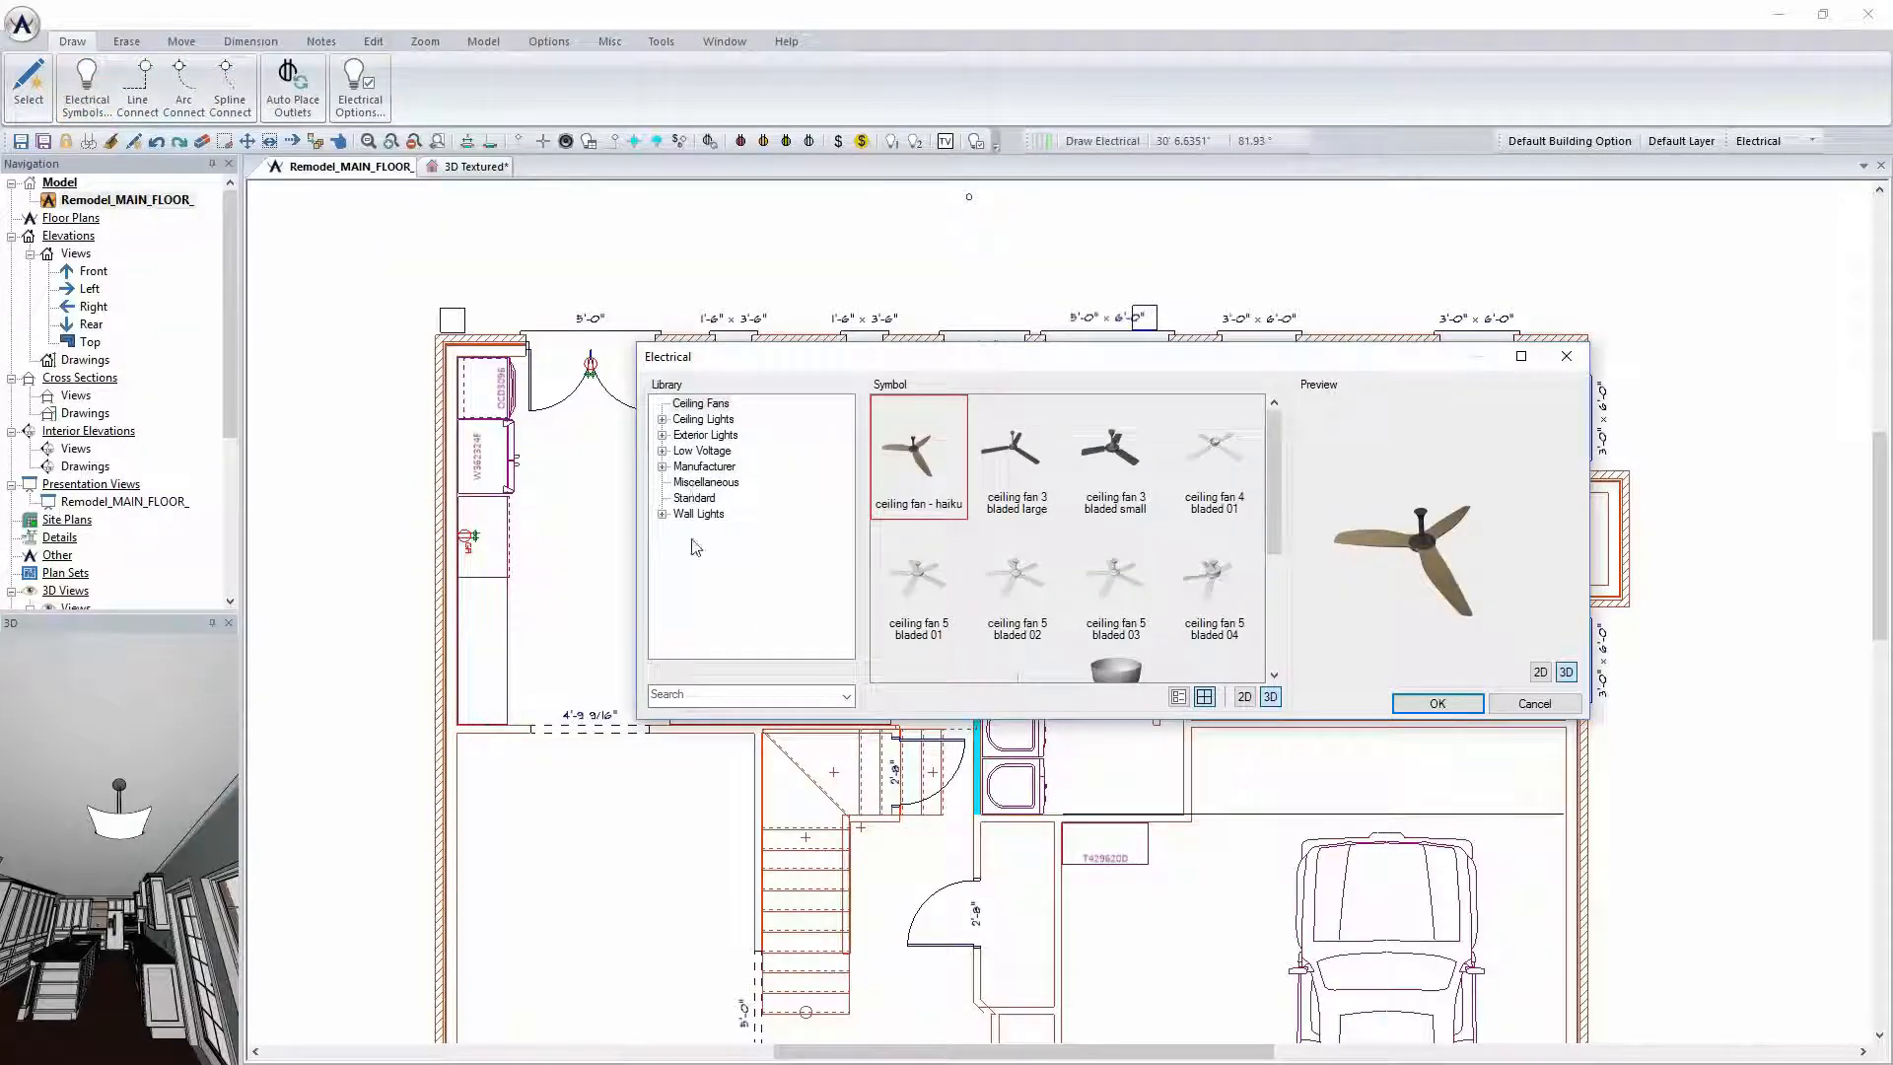
Look through the Ceiling Lights library, preview ceiling ivette and ceiling light 19, and choose ceiling light 23 for placement
{"action": "left_click", "coordinate": [703, 419]}
{"action": "left_click", "coordinate": [662, 419]}
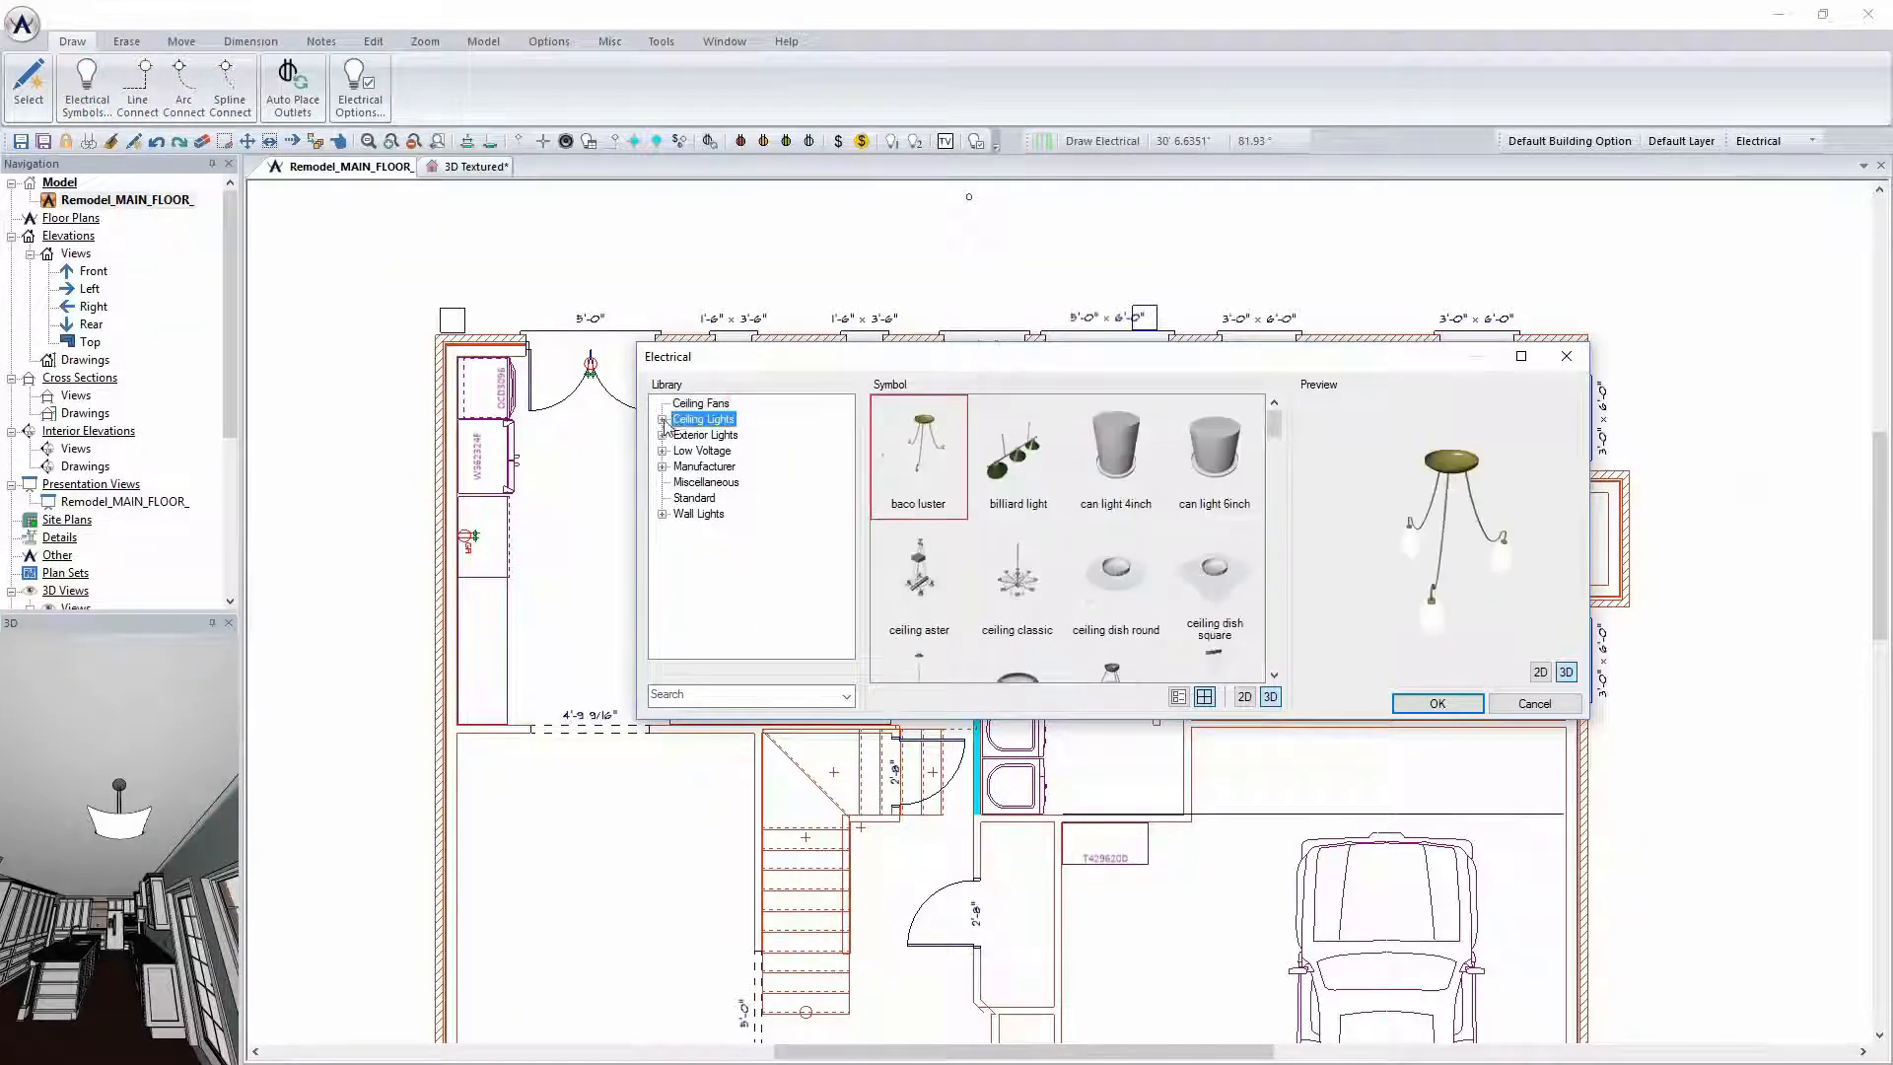
{"action": "scroll", "coordinate": [1153, 520], "scroll_direction": "down", "scroll_amount": 5}
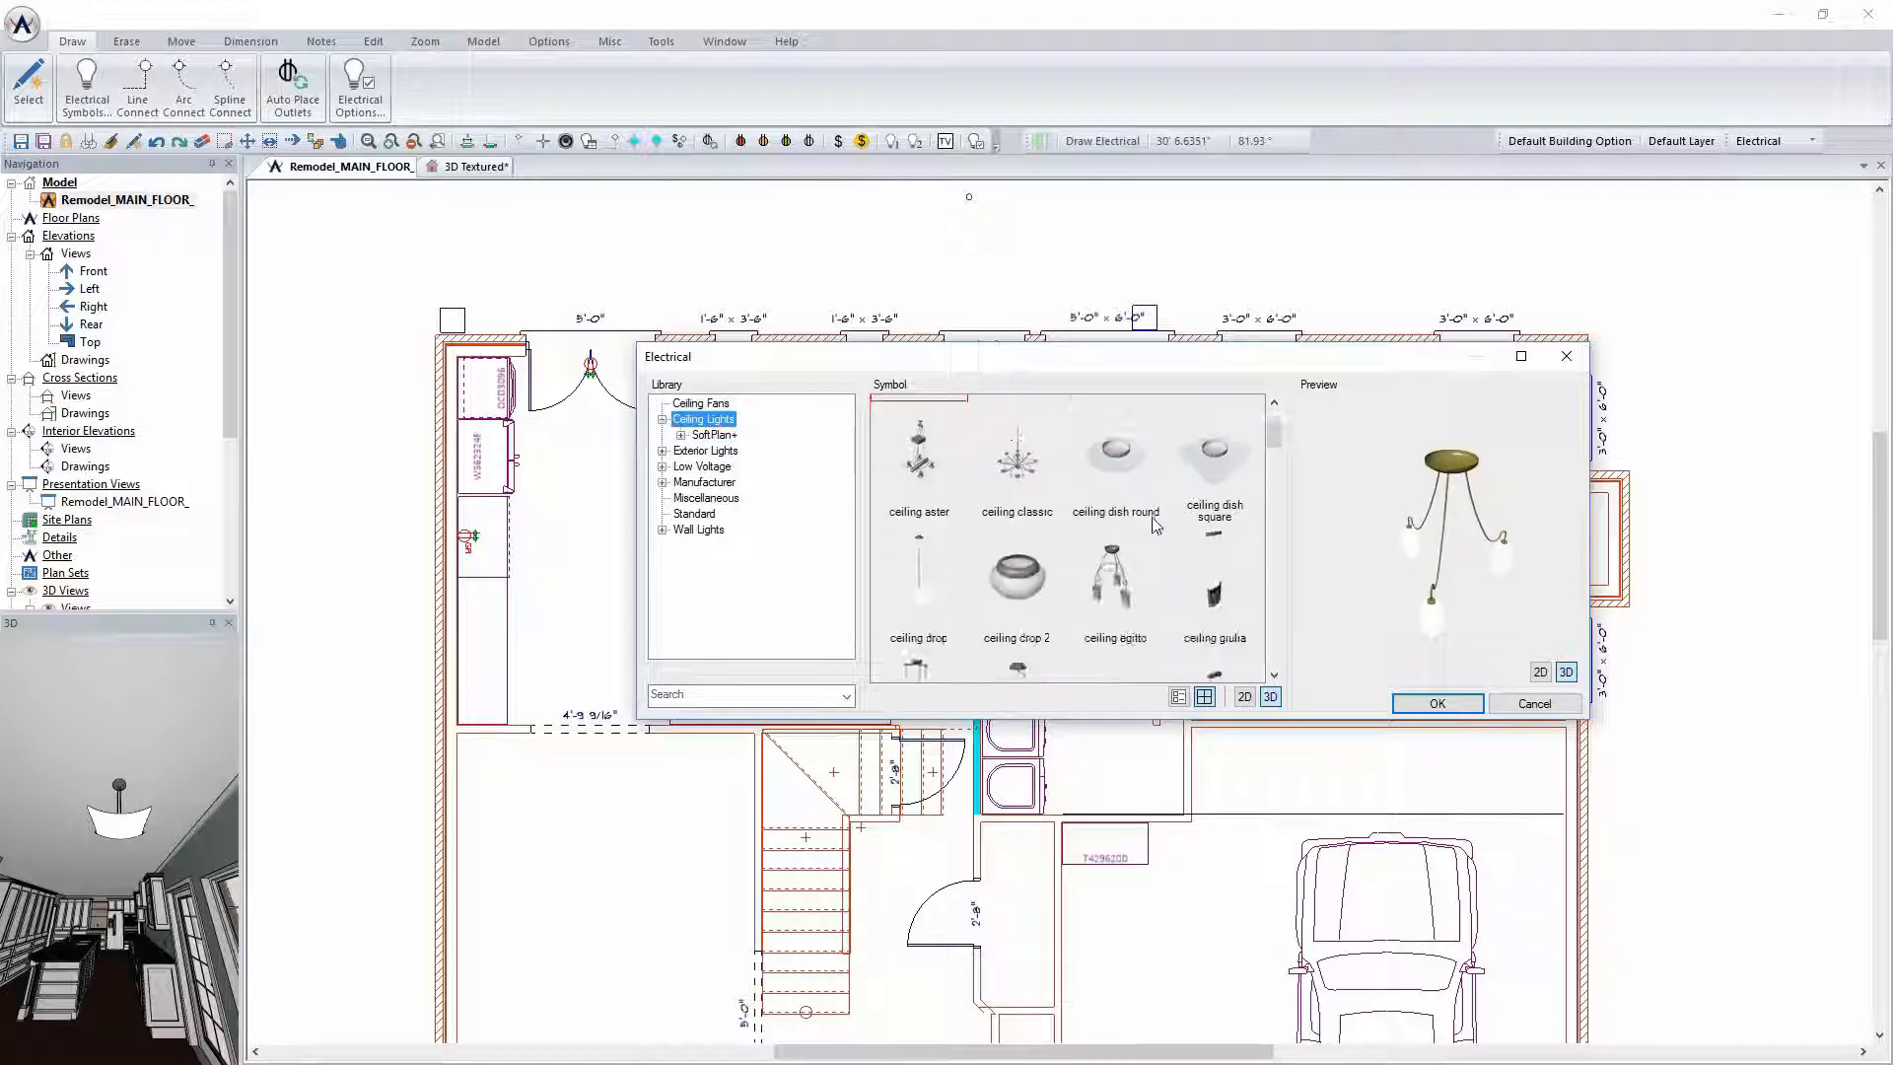
{"action": "scroll", "coordinate": [1155, 523], "scroll_direction": "down", "scroll_amount": 3}
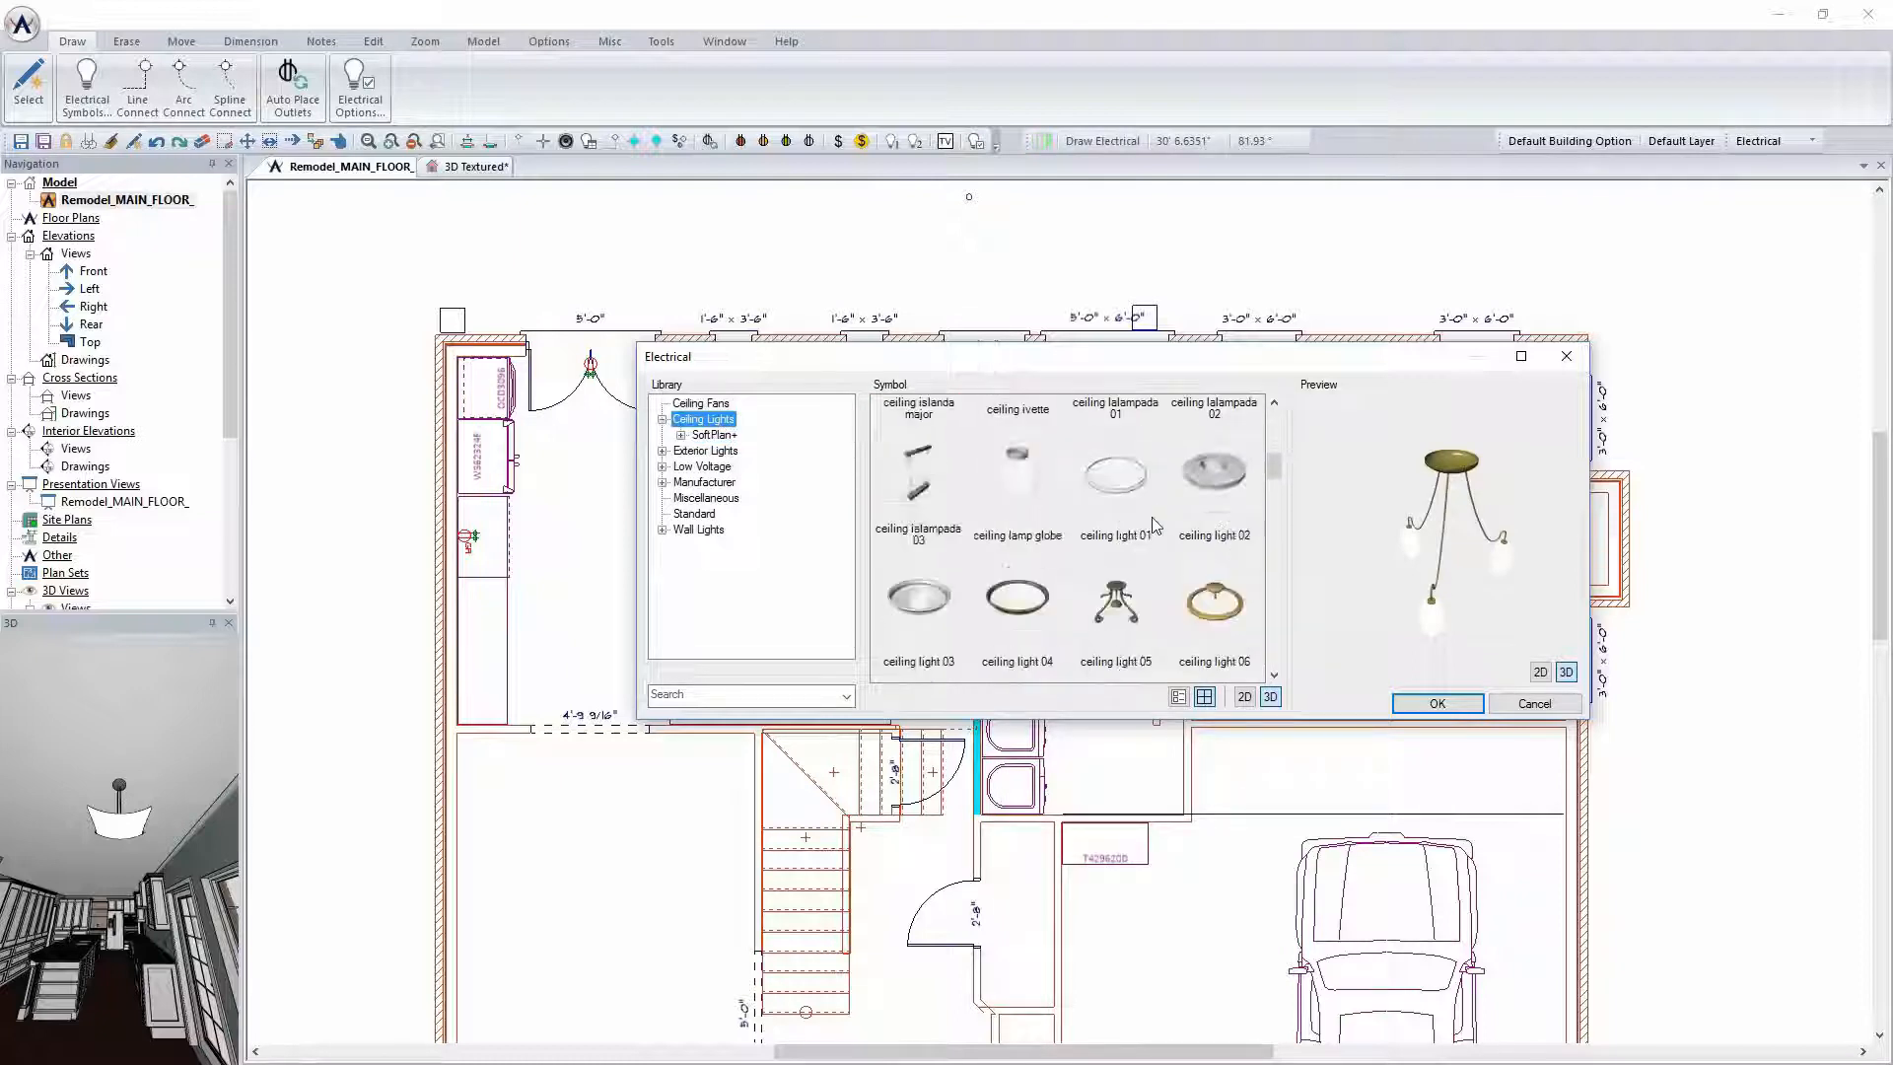
{"action": "scroll", "coordinate": [1152, 523], "scroll_direction": "up", "scroll_amount": 1}
{"action": "left_click", "coordinate": [1016, 429]}
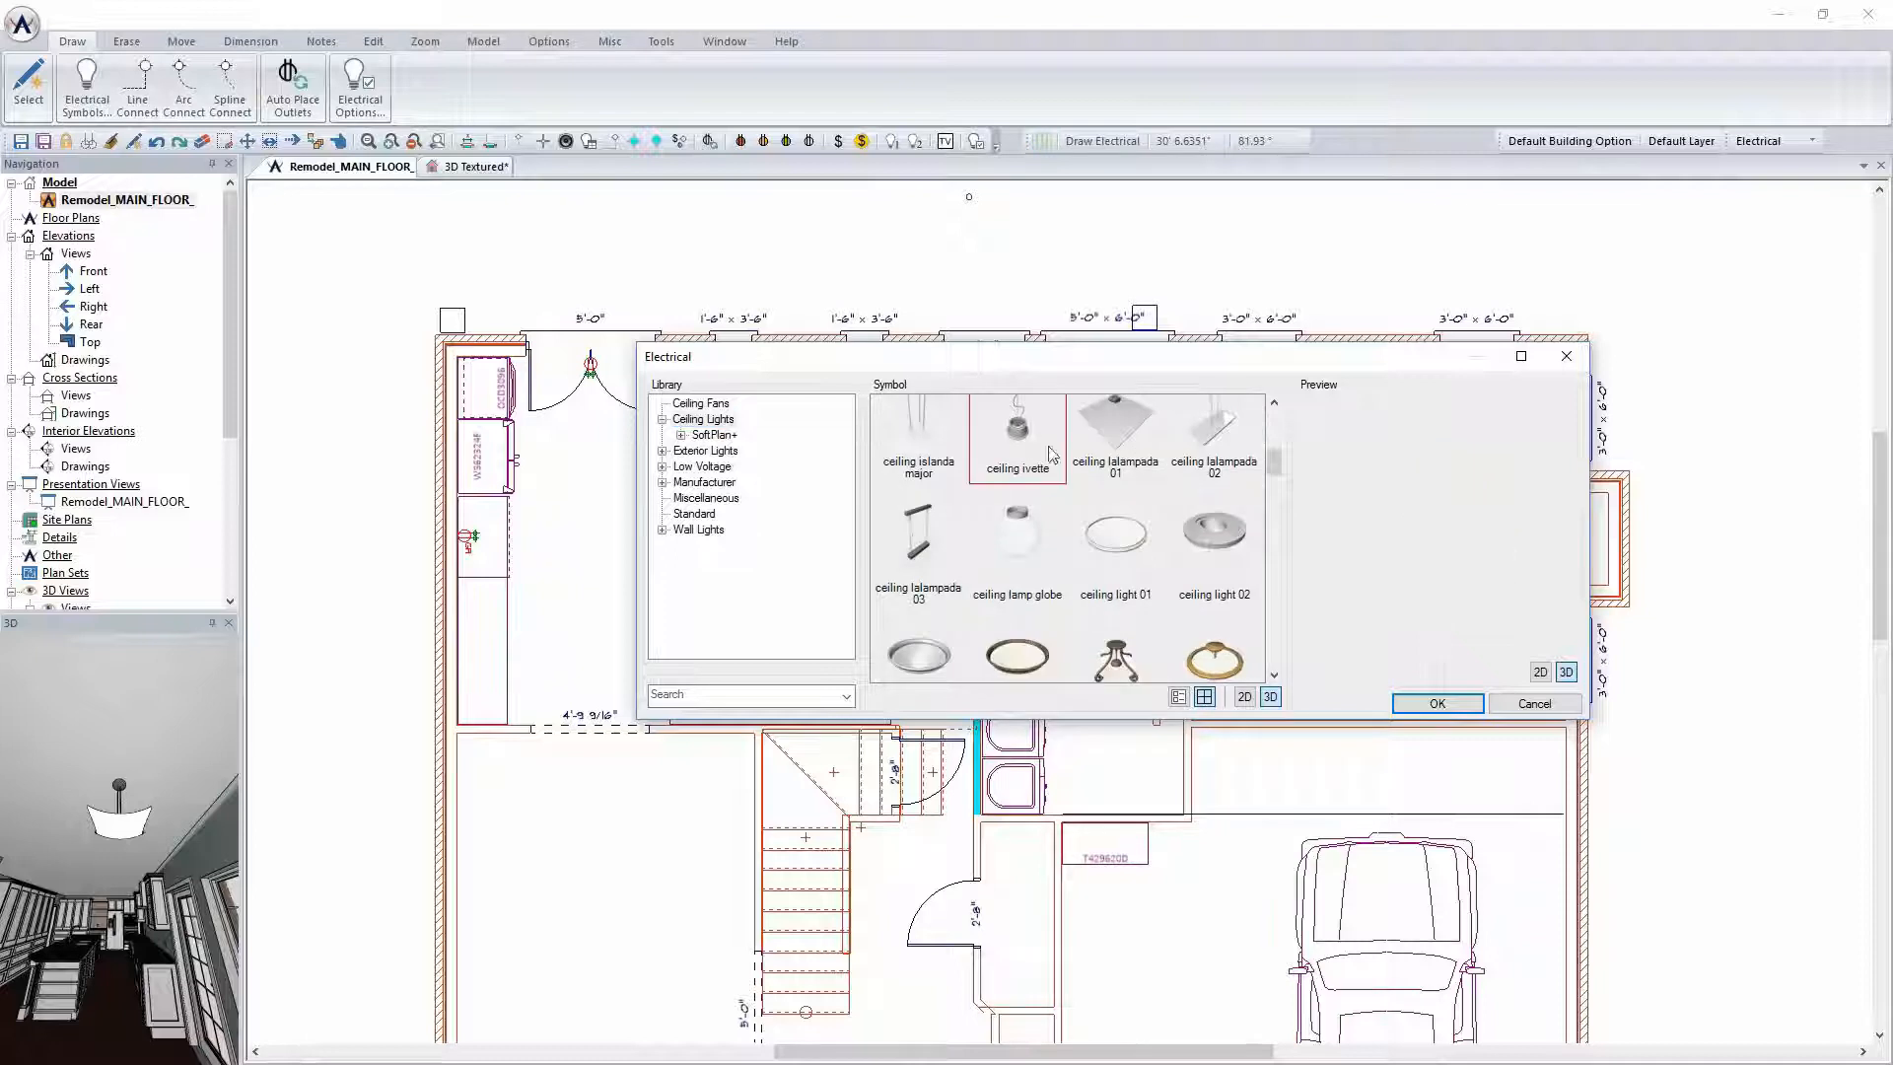
{"action": "scroll", "coordinate": [1225, 572], "scroll_direction": "down", "scroll_amount": 5}
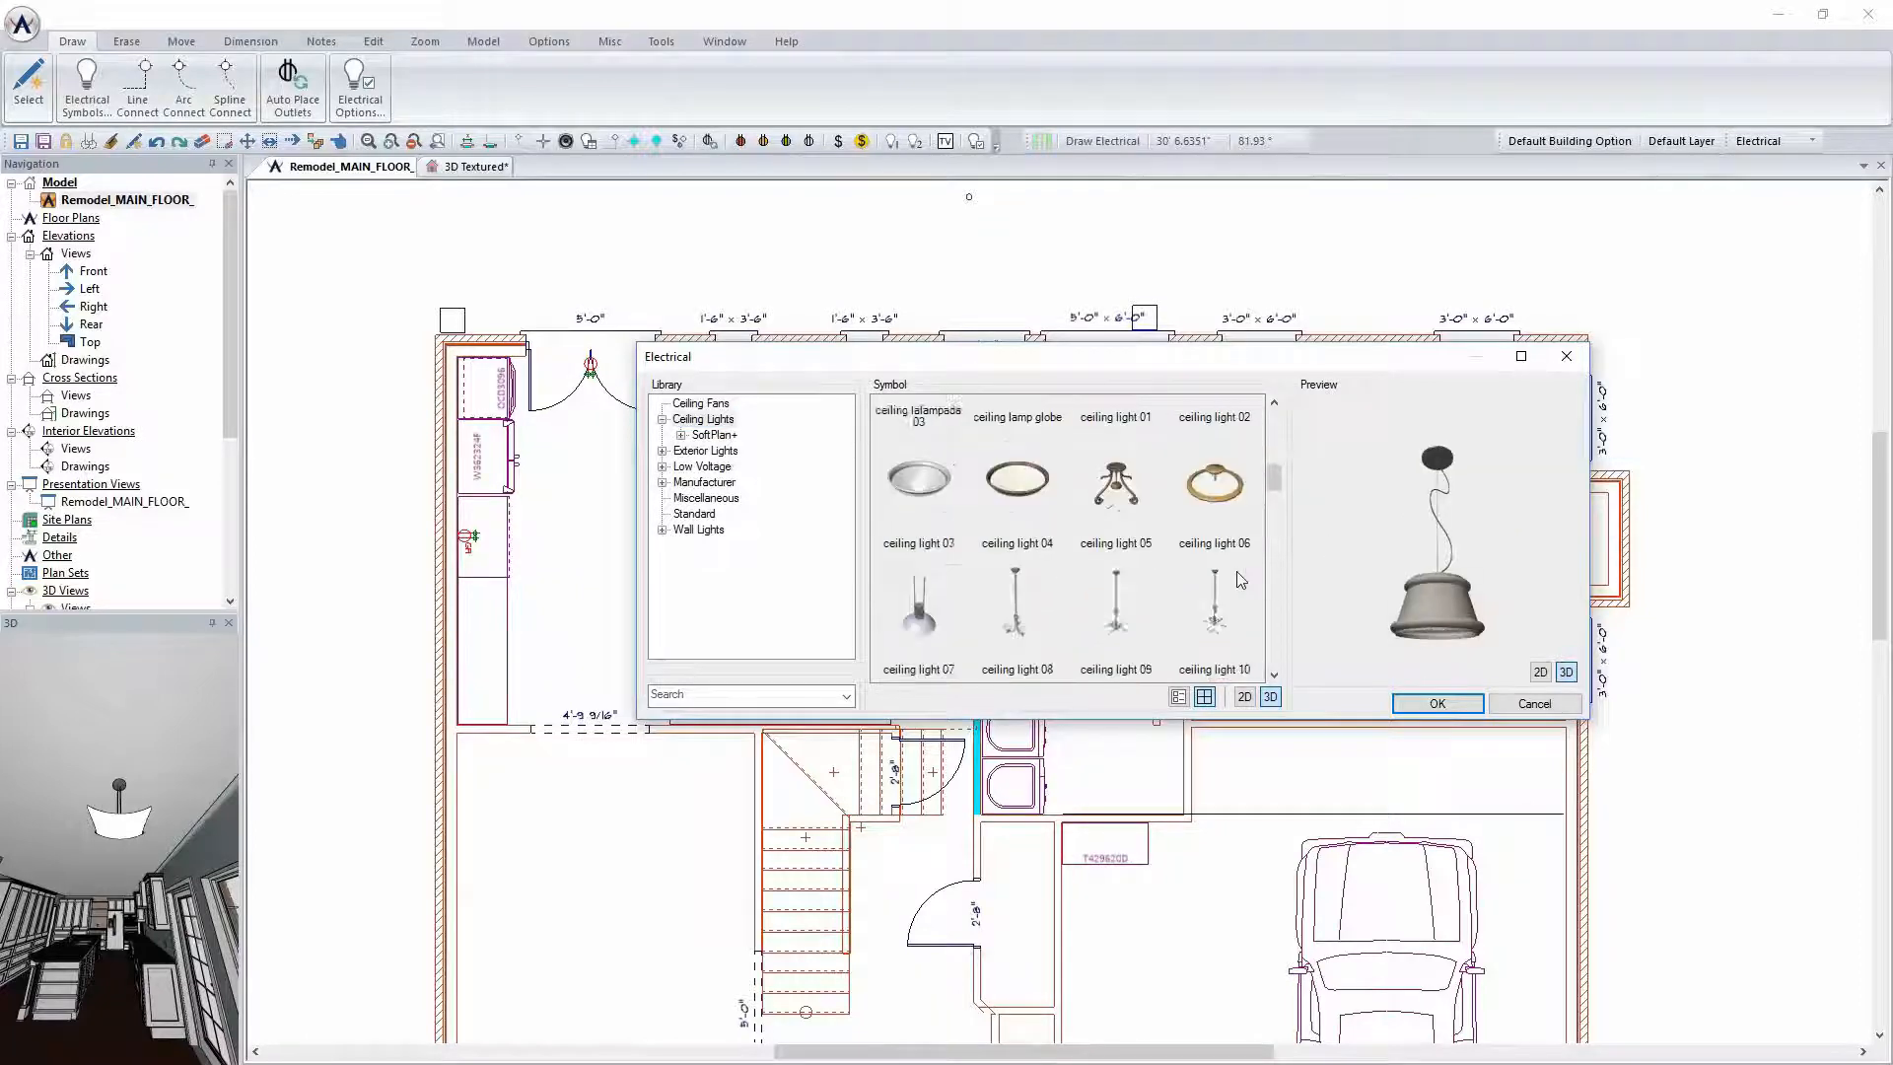
{"action": "scroll", "coordinate": [1226, 572], "scroll_direction": "down", "scroll_amount": 4}
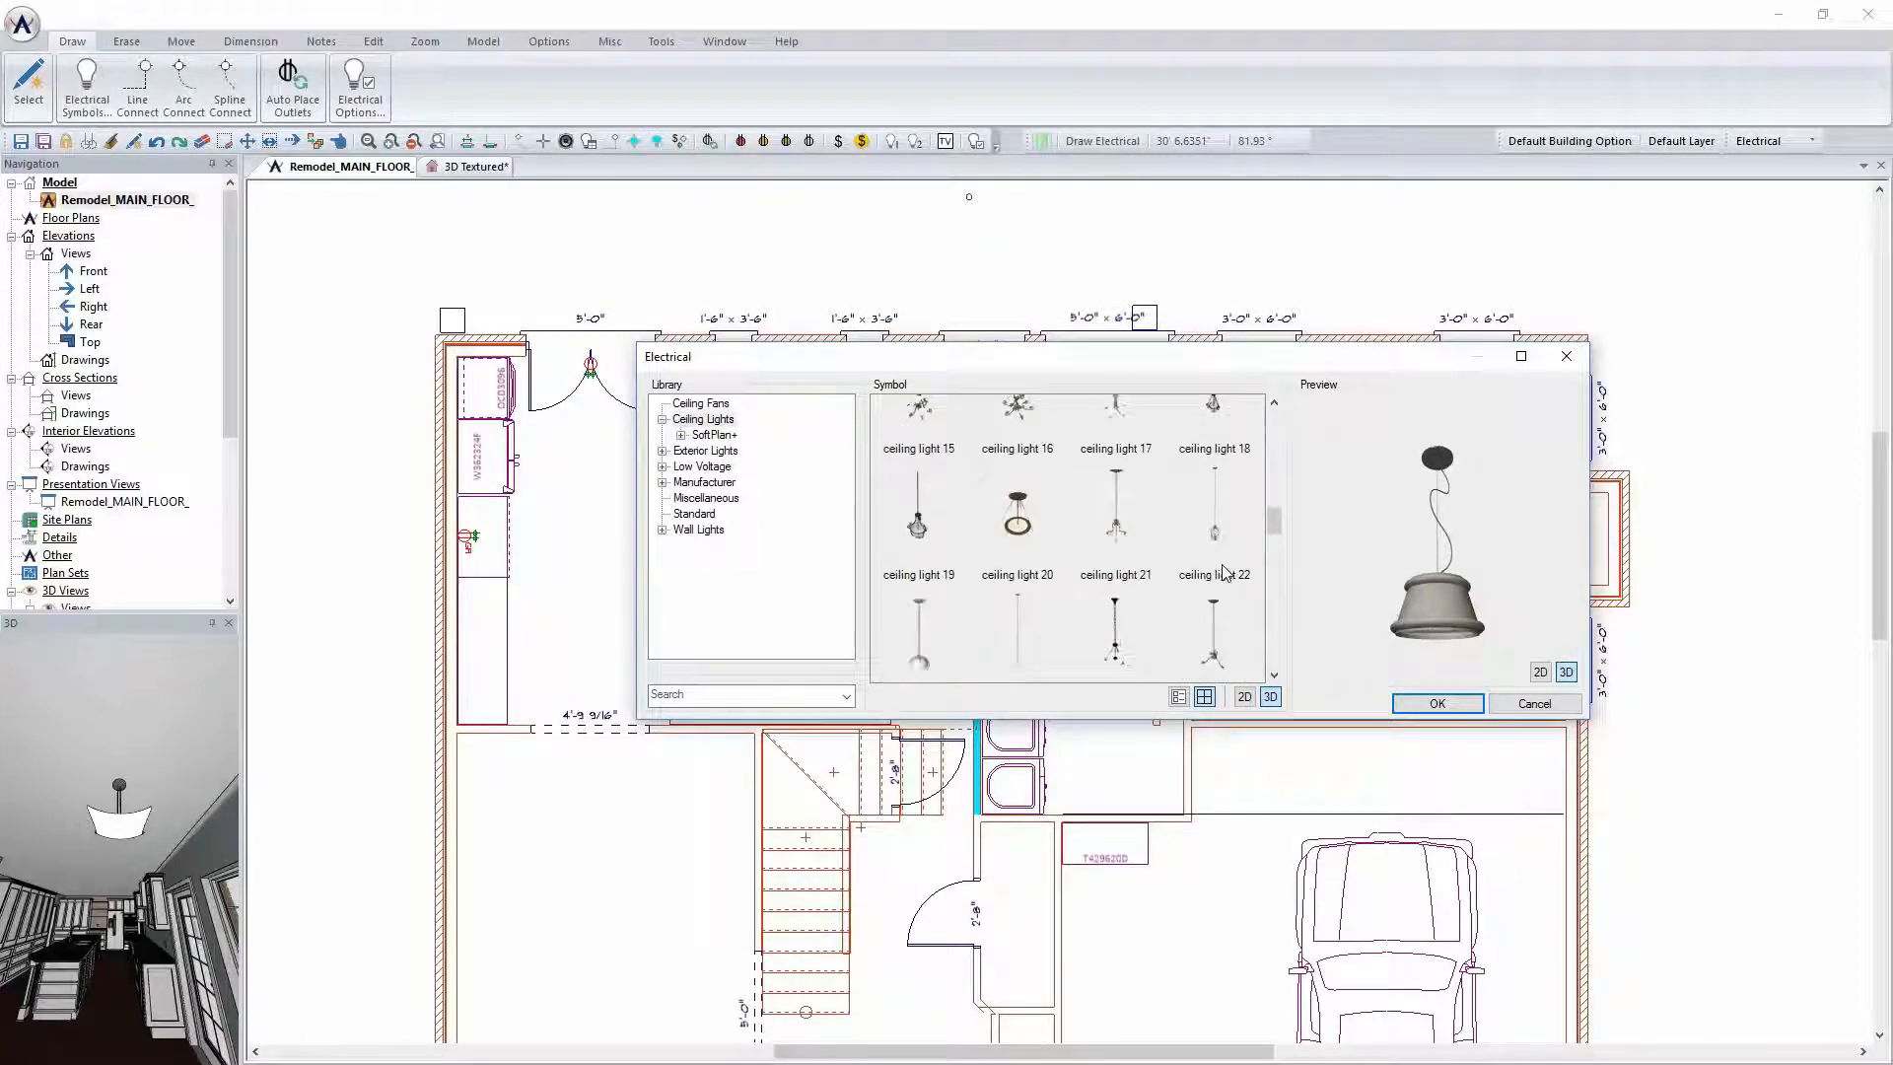
{"action": "scroll", "coordinate": [1097, 558], "scroll_direction": "down", "scroll_amount": 1}
{"action": "left_click", "coordinate": [915, 481]}
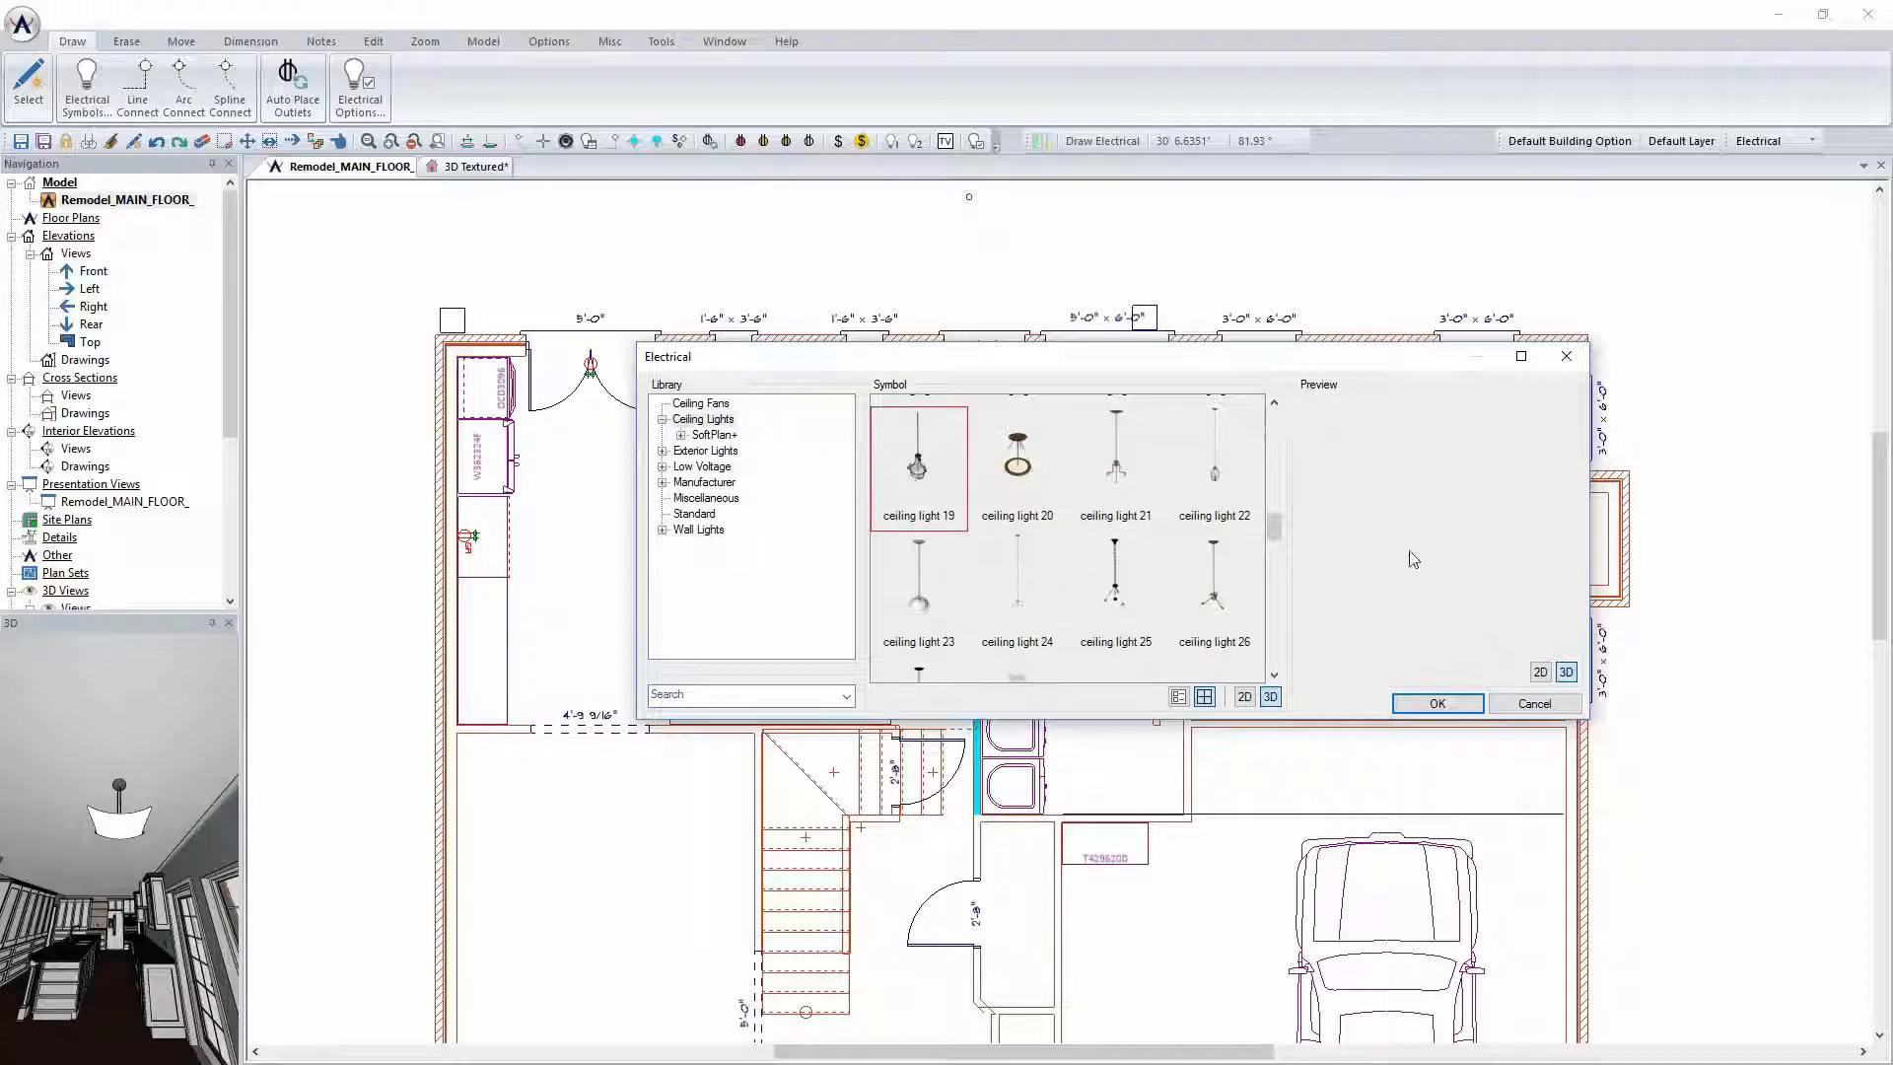
{"action": "scroll", "coordinate": [978, 499], "scroll_direction": "down", "scroll_amount": 2}
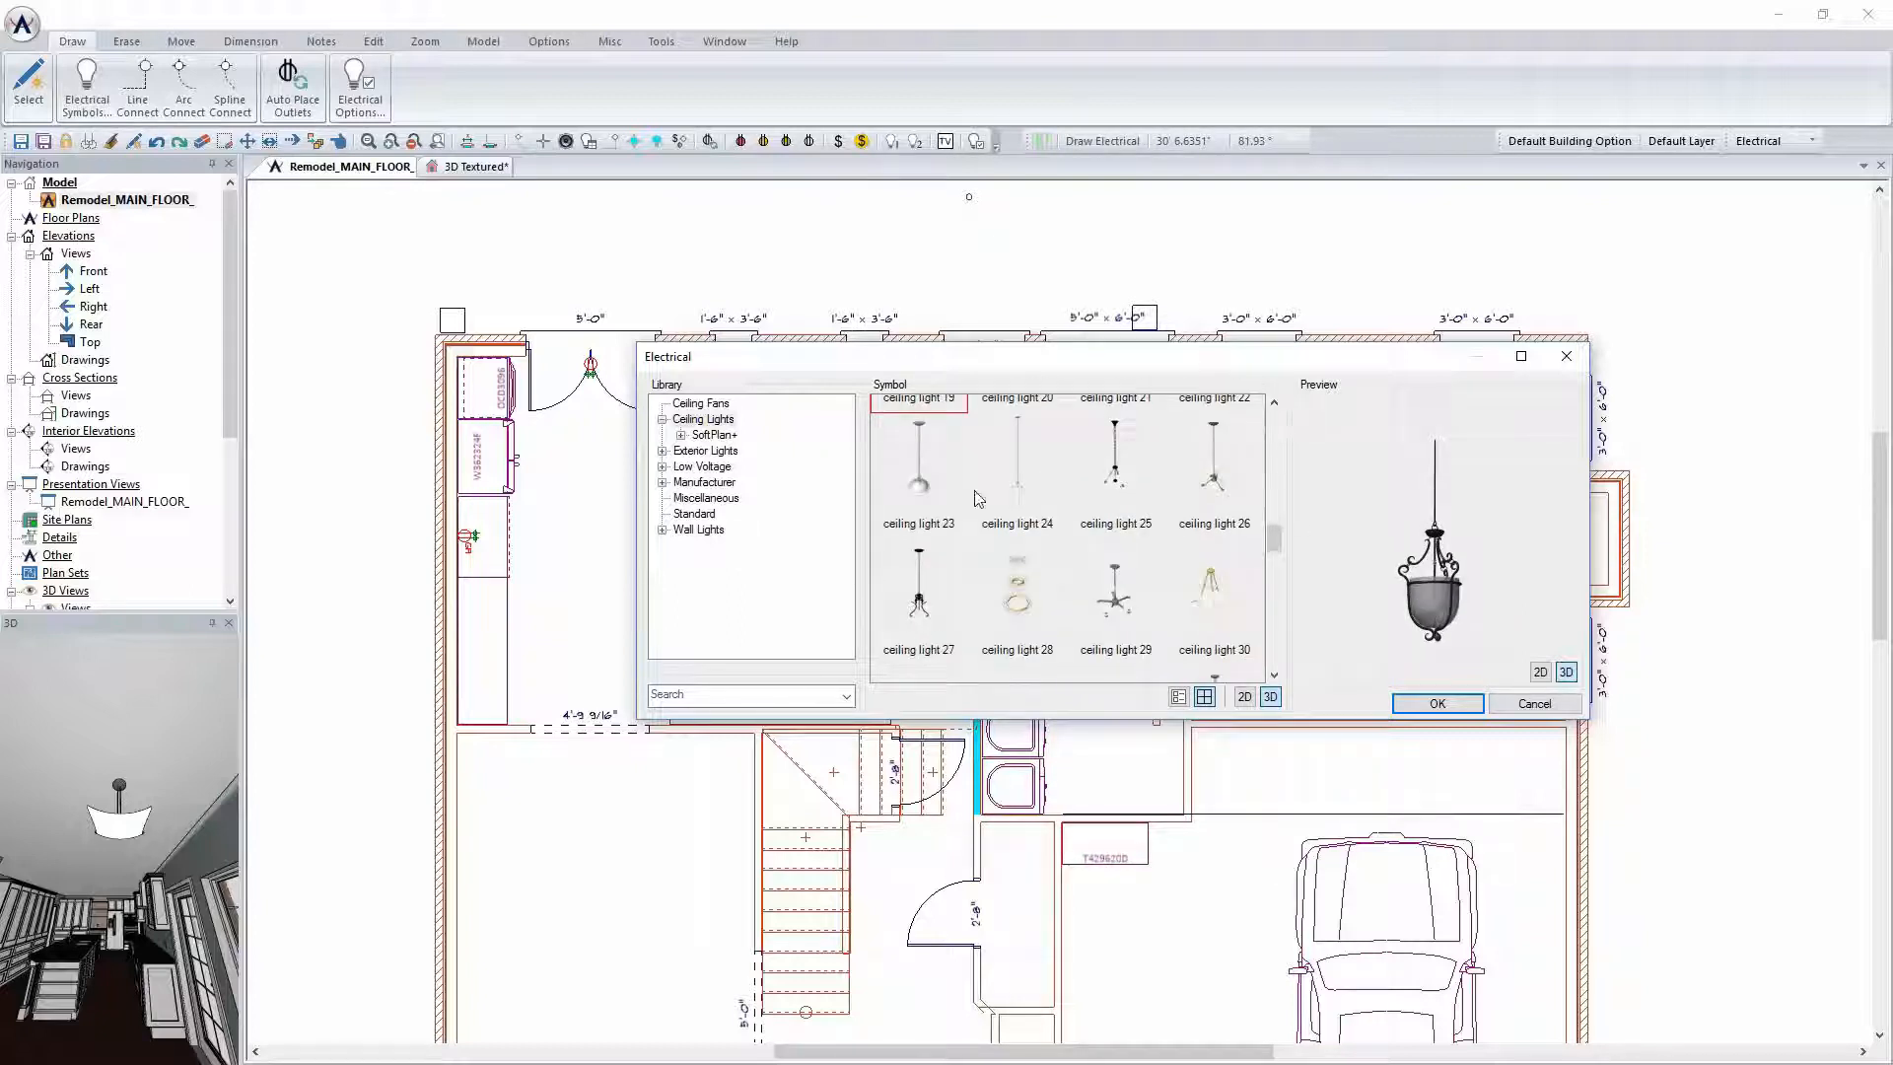
{"action": "left_click", "coordinate": [936, 495]}
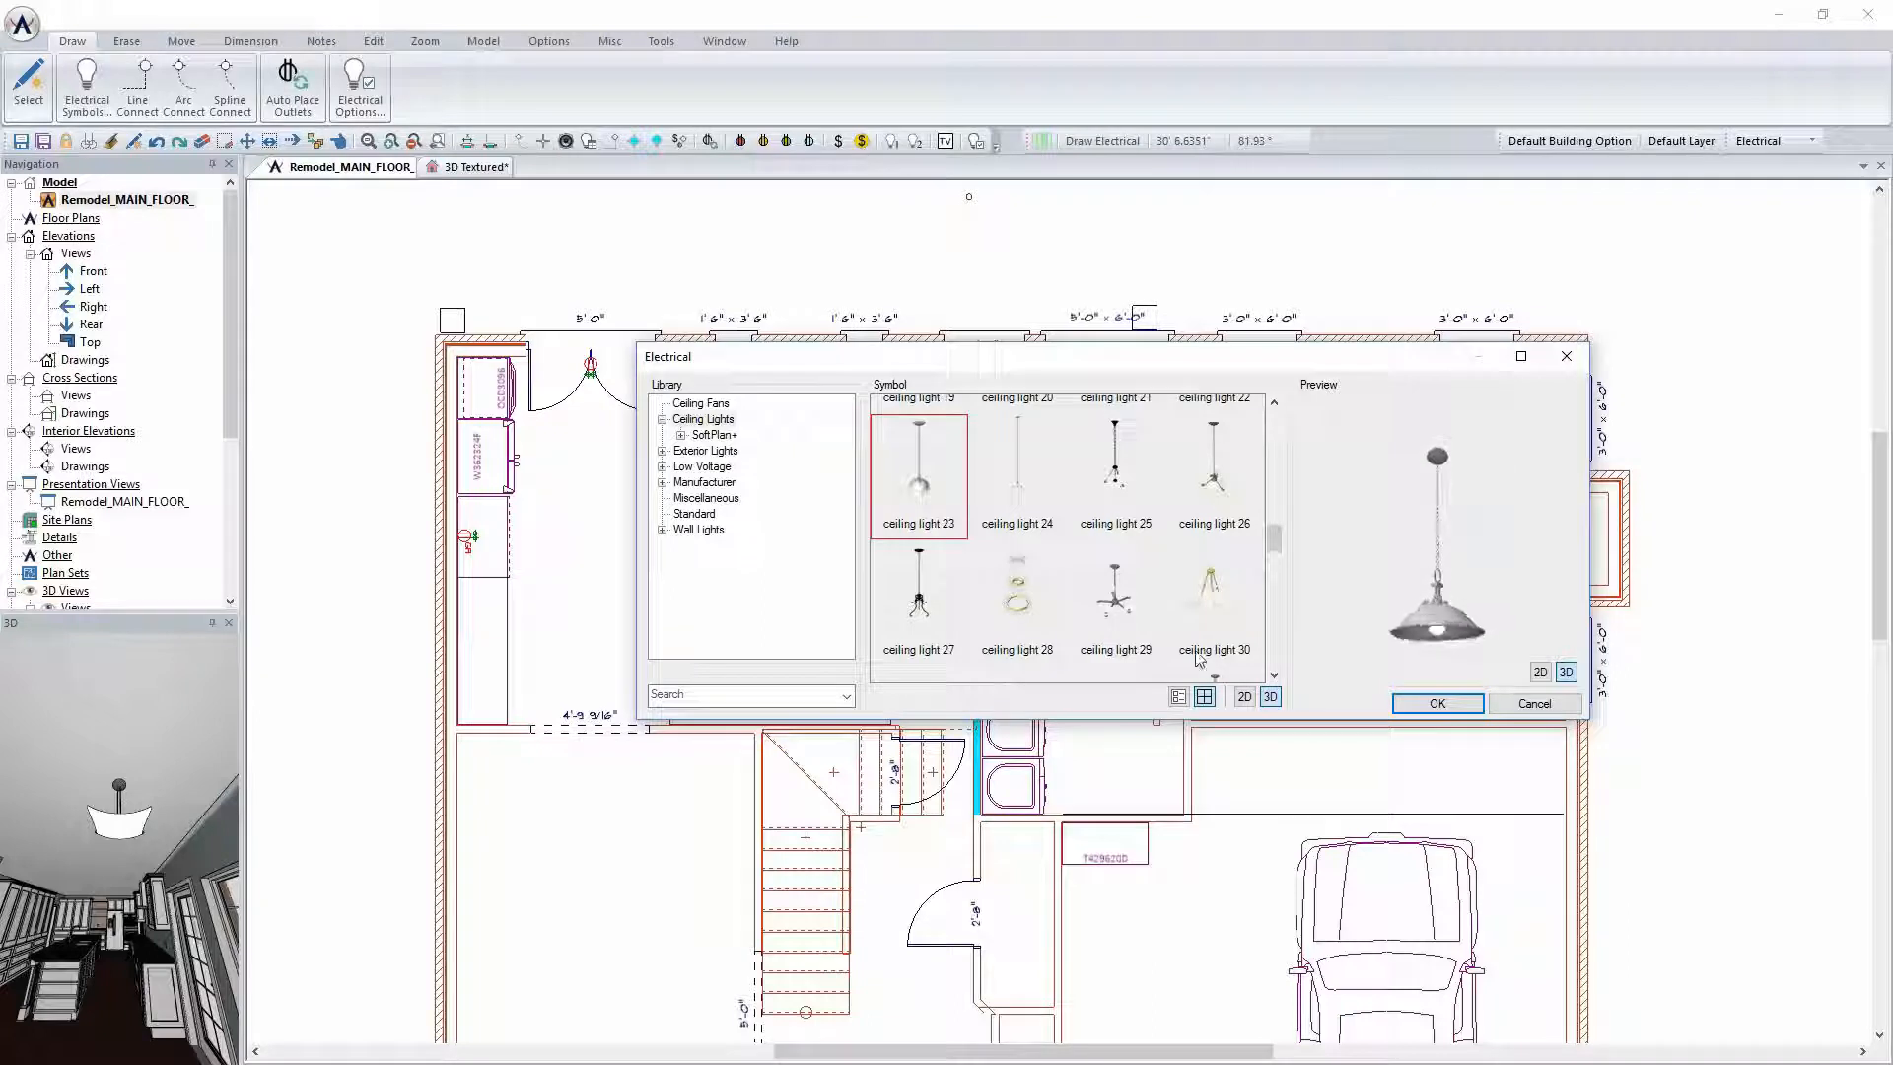
{"action": "left_click", "coordinate": [1439, 705]}
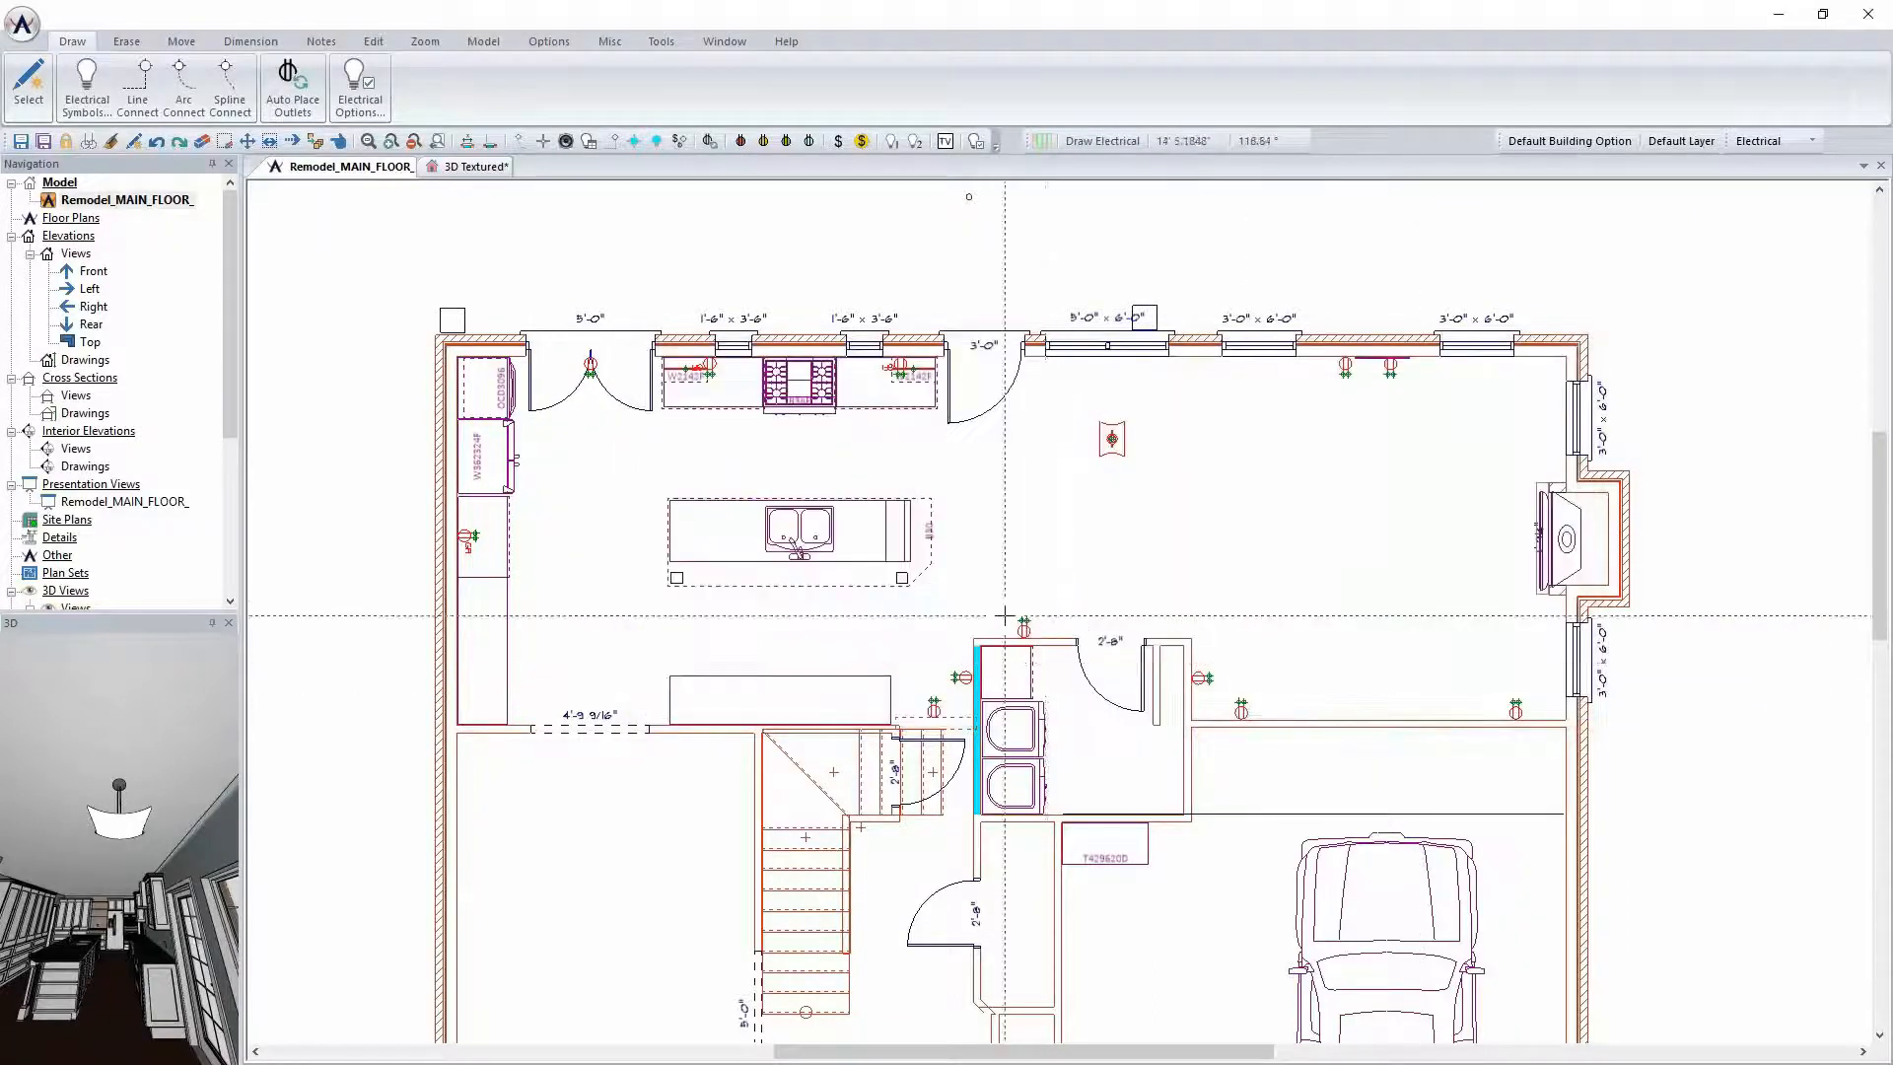
Place two ceiling light 23 pendants over the kitchen island, one on each side of the sink
{"action": "scroll", "coordinate": [982, 551], "scroll_direction": "up", "scroll_amount": 3}
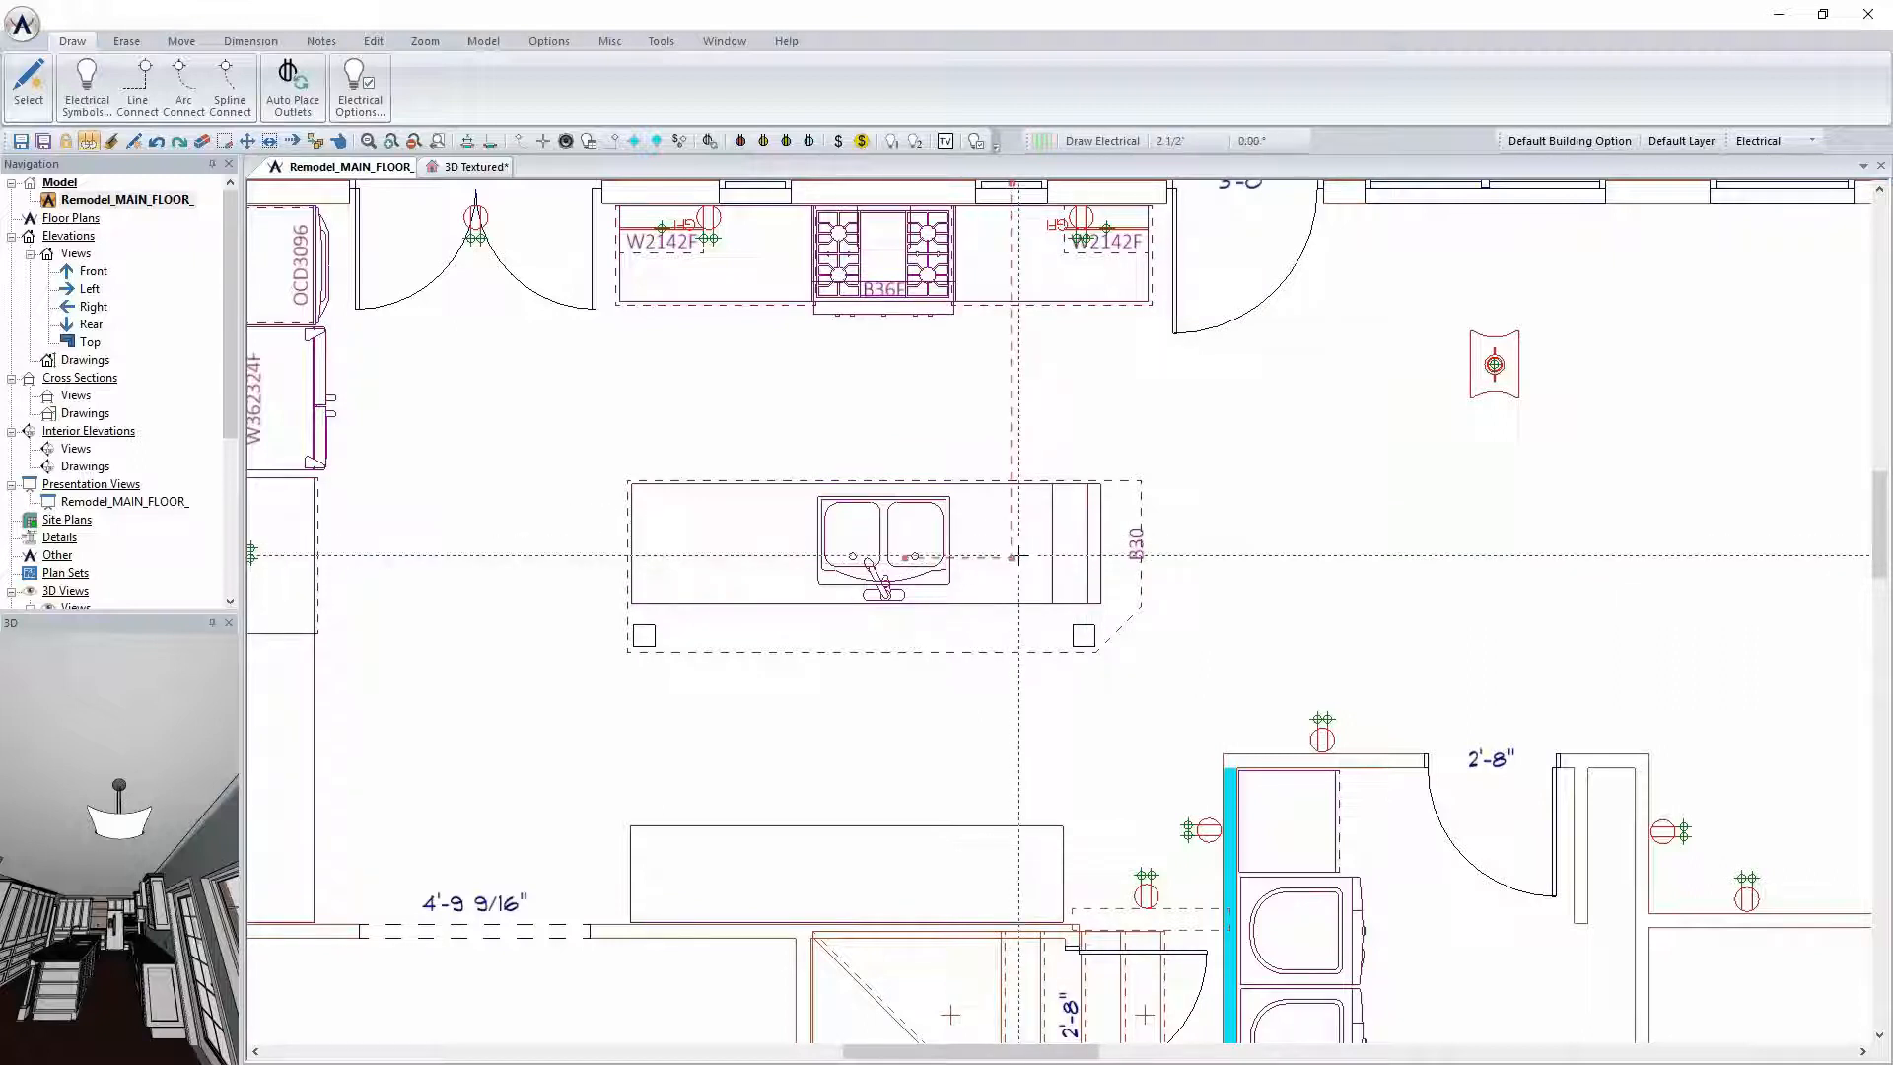
{"action": "scroll", "coordinate": [1018, 556], "scroll_direction": "down", "scroll_amount": 1}
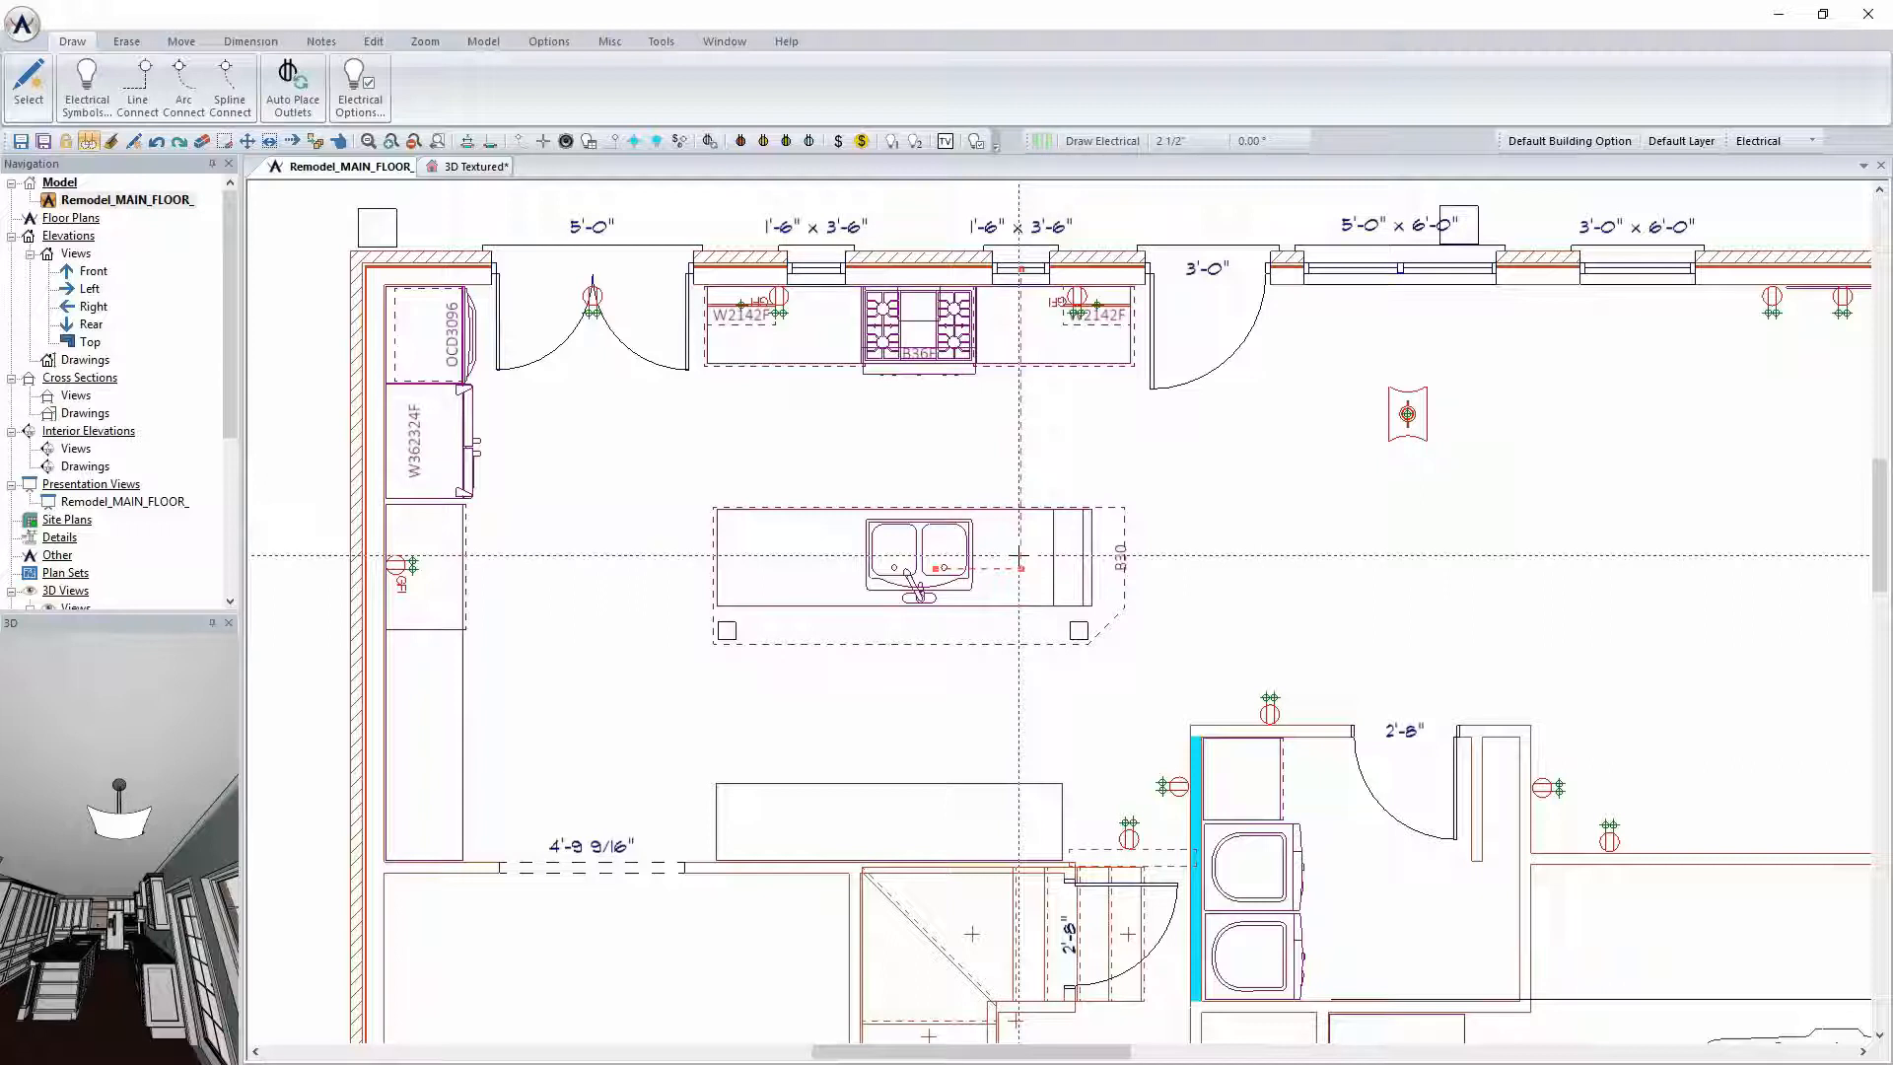
{"action": "left_click", "coordinate": [1018, 555]}
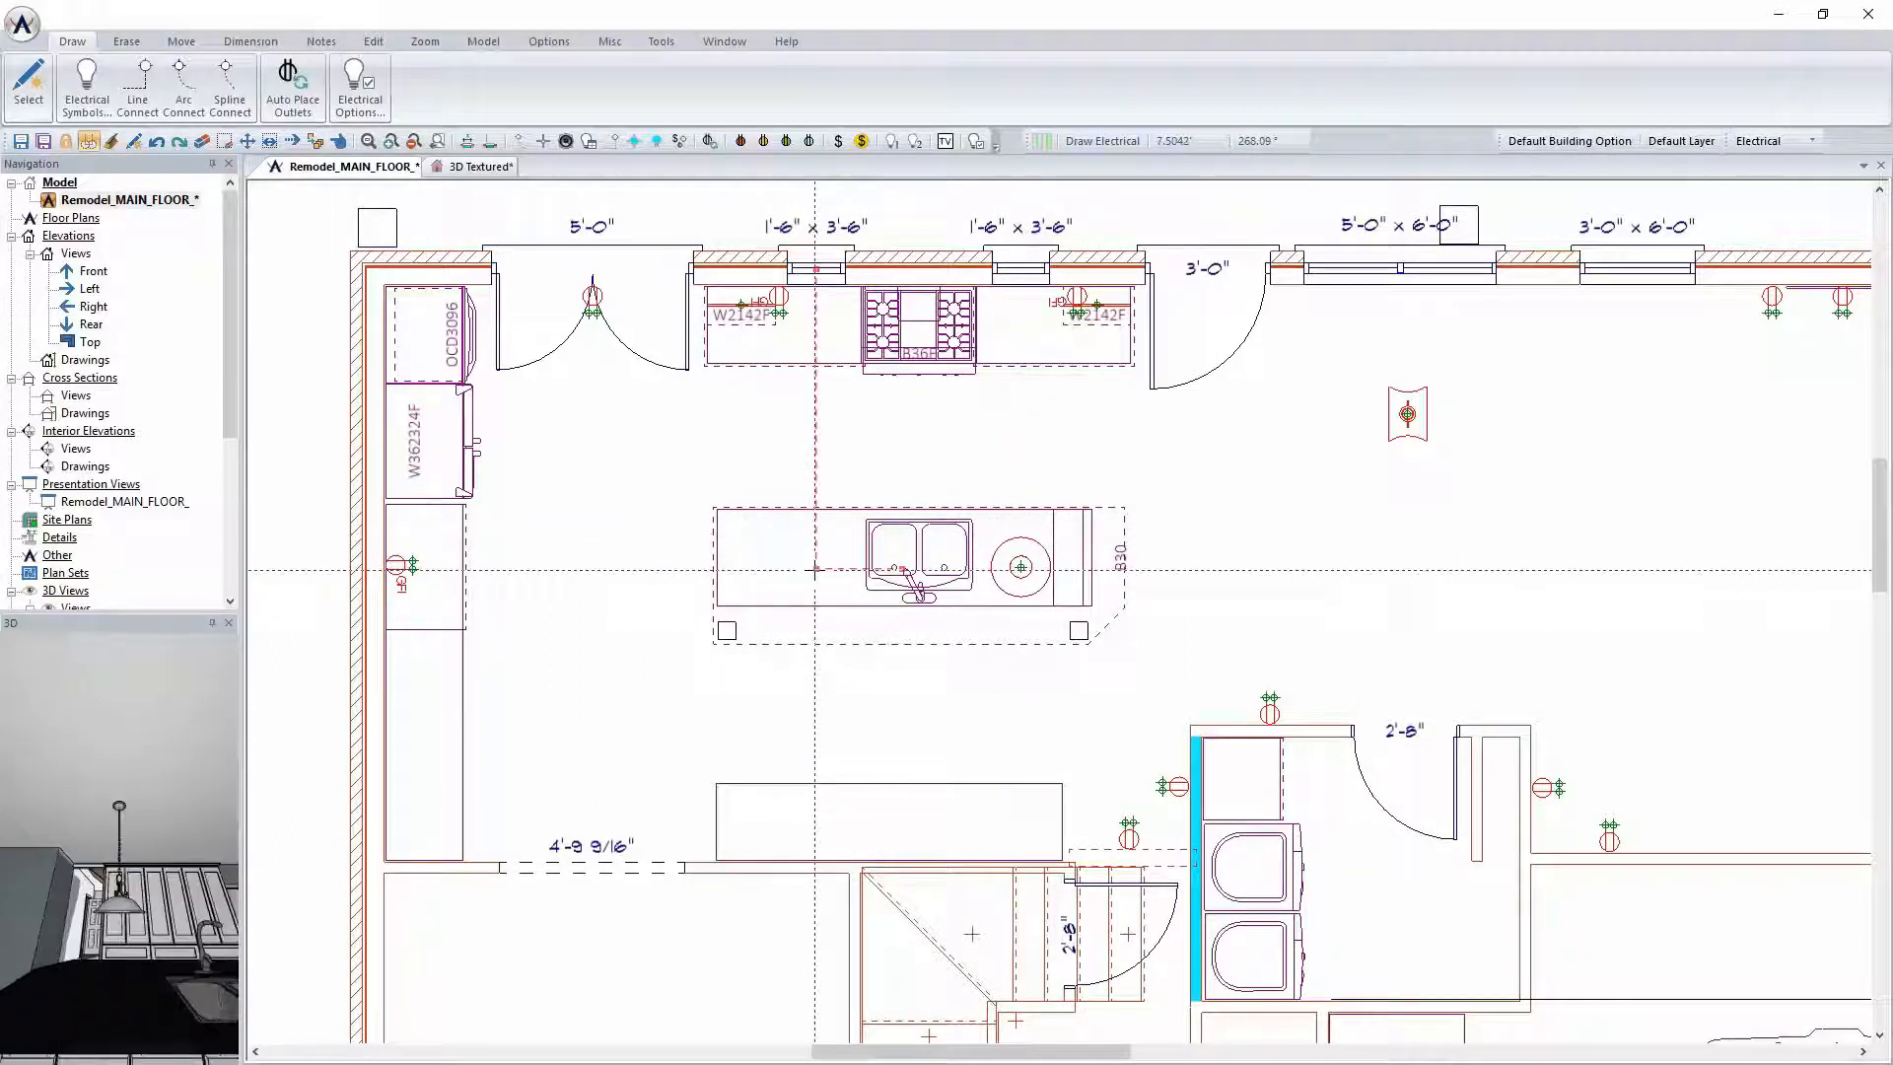
{"action": "scroll", "coordinate": [868, 569], "scroll_direction": "up", "scroll_amount": 2}
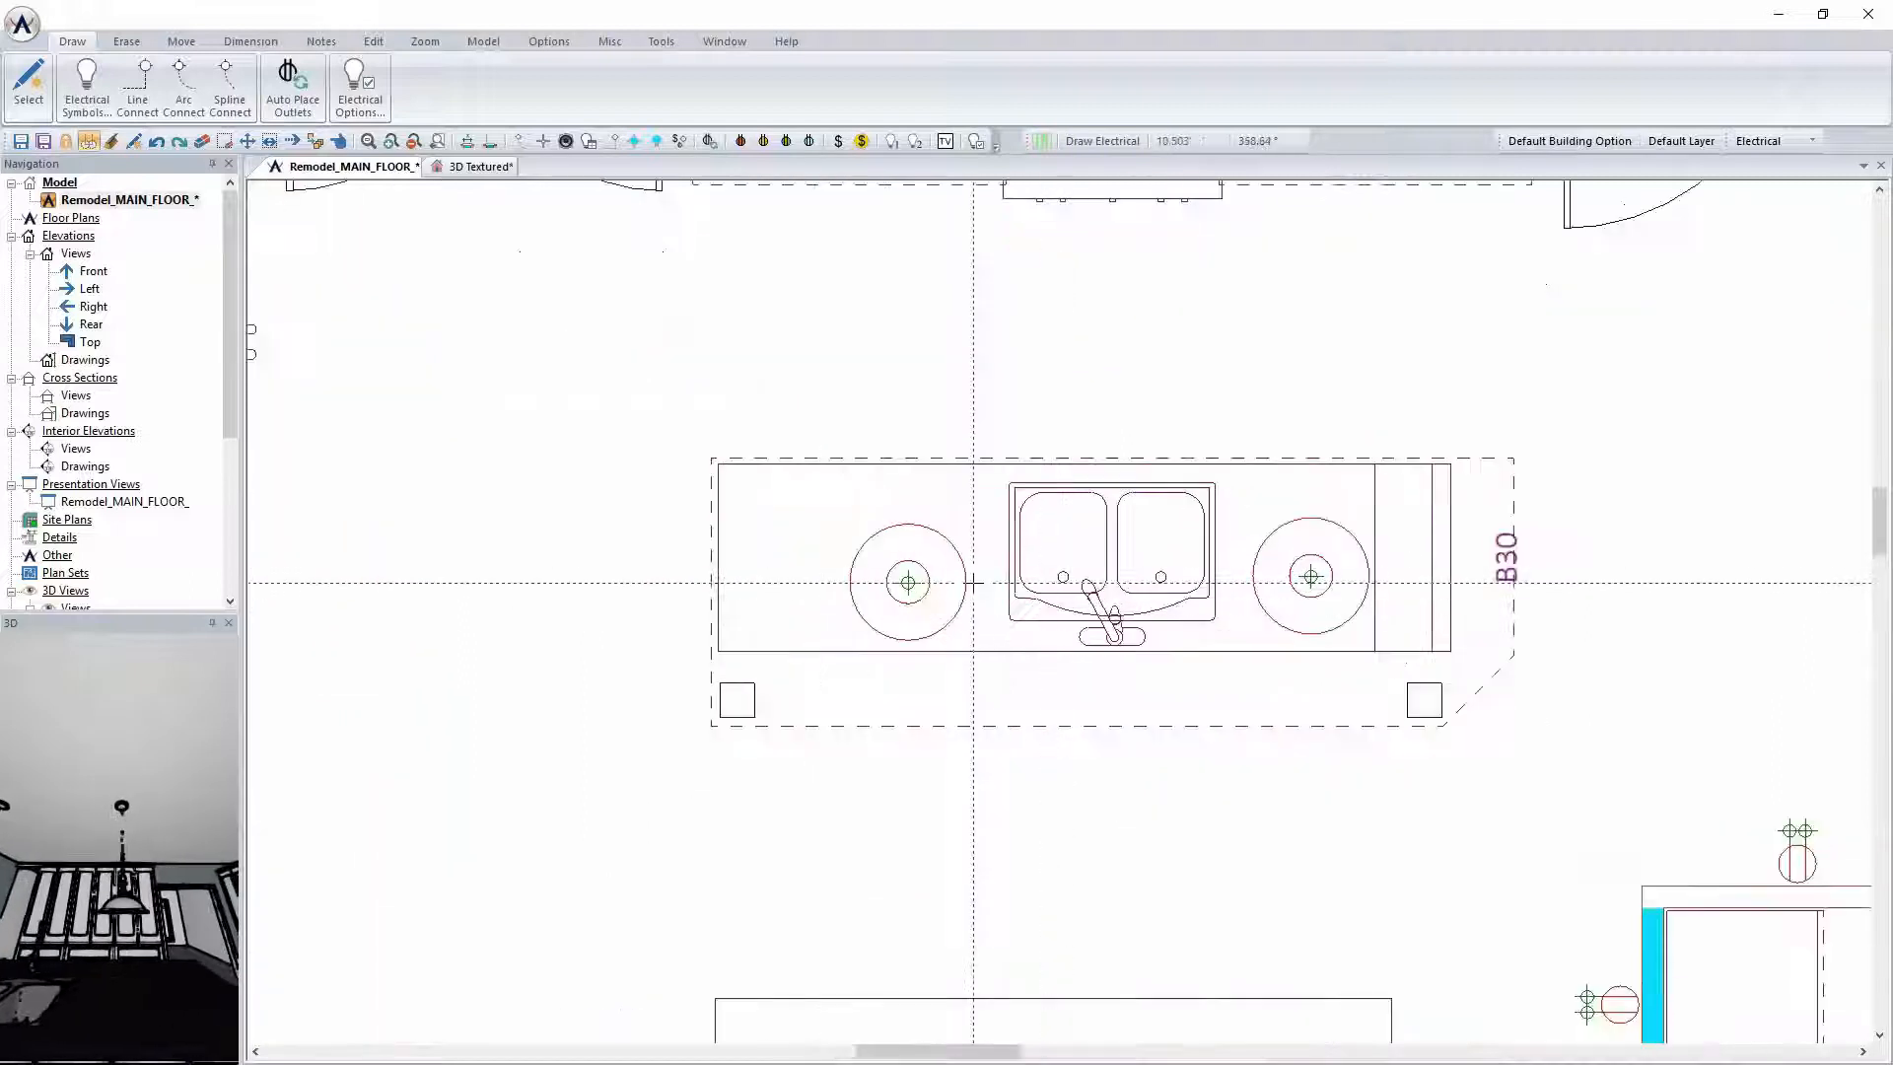
{"action": "scroll", "coordinate": [1060, 582], "scroll_direction": "down", "scroll_amount": 2}
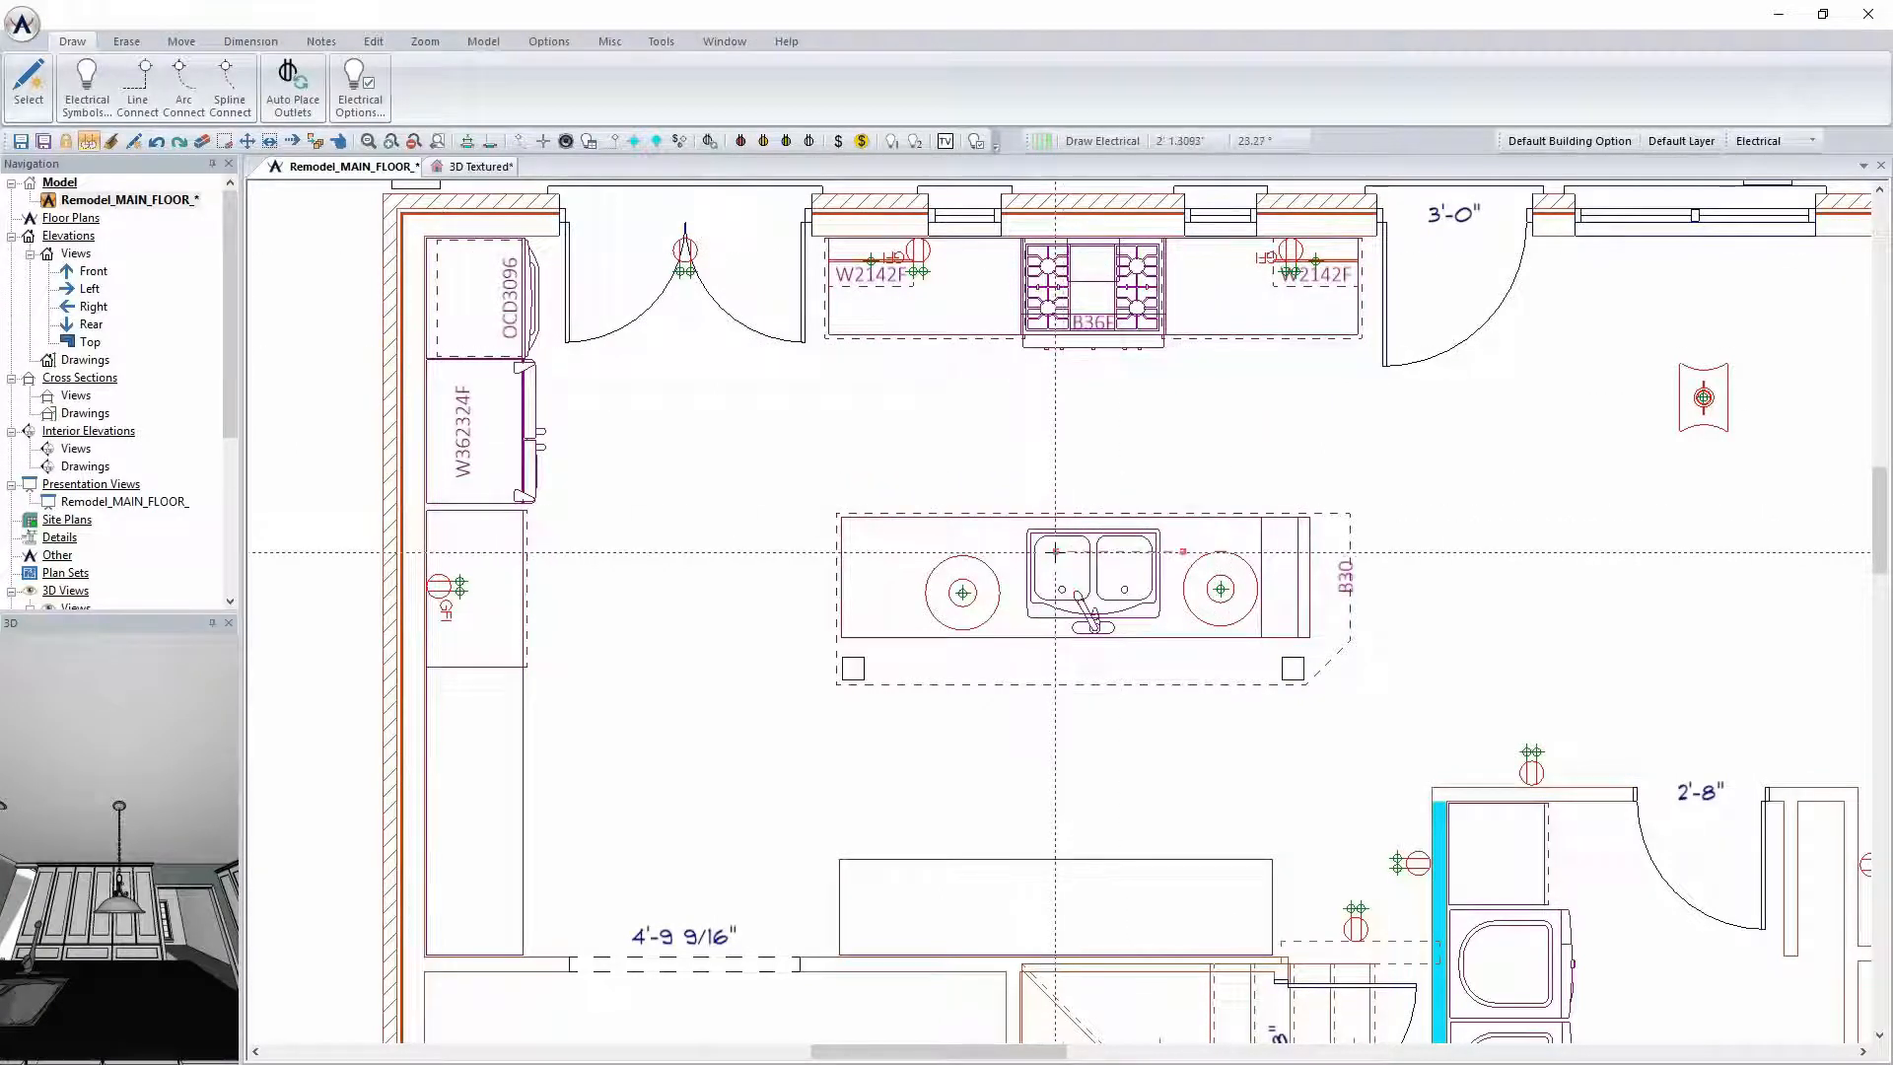
Move the two island pendants so they line up with each other along the island's centre
{"action": "left_click", "coordinate": [962, 591]}
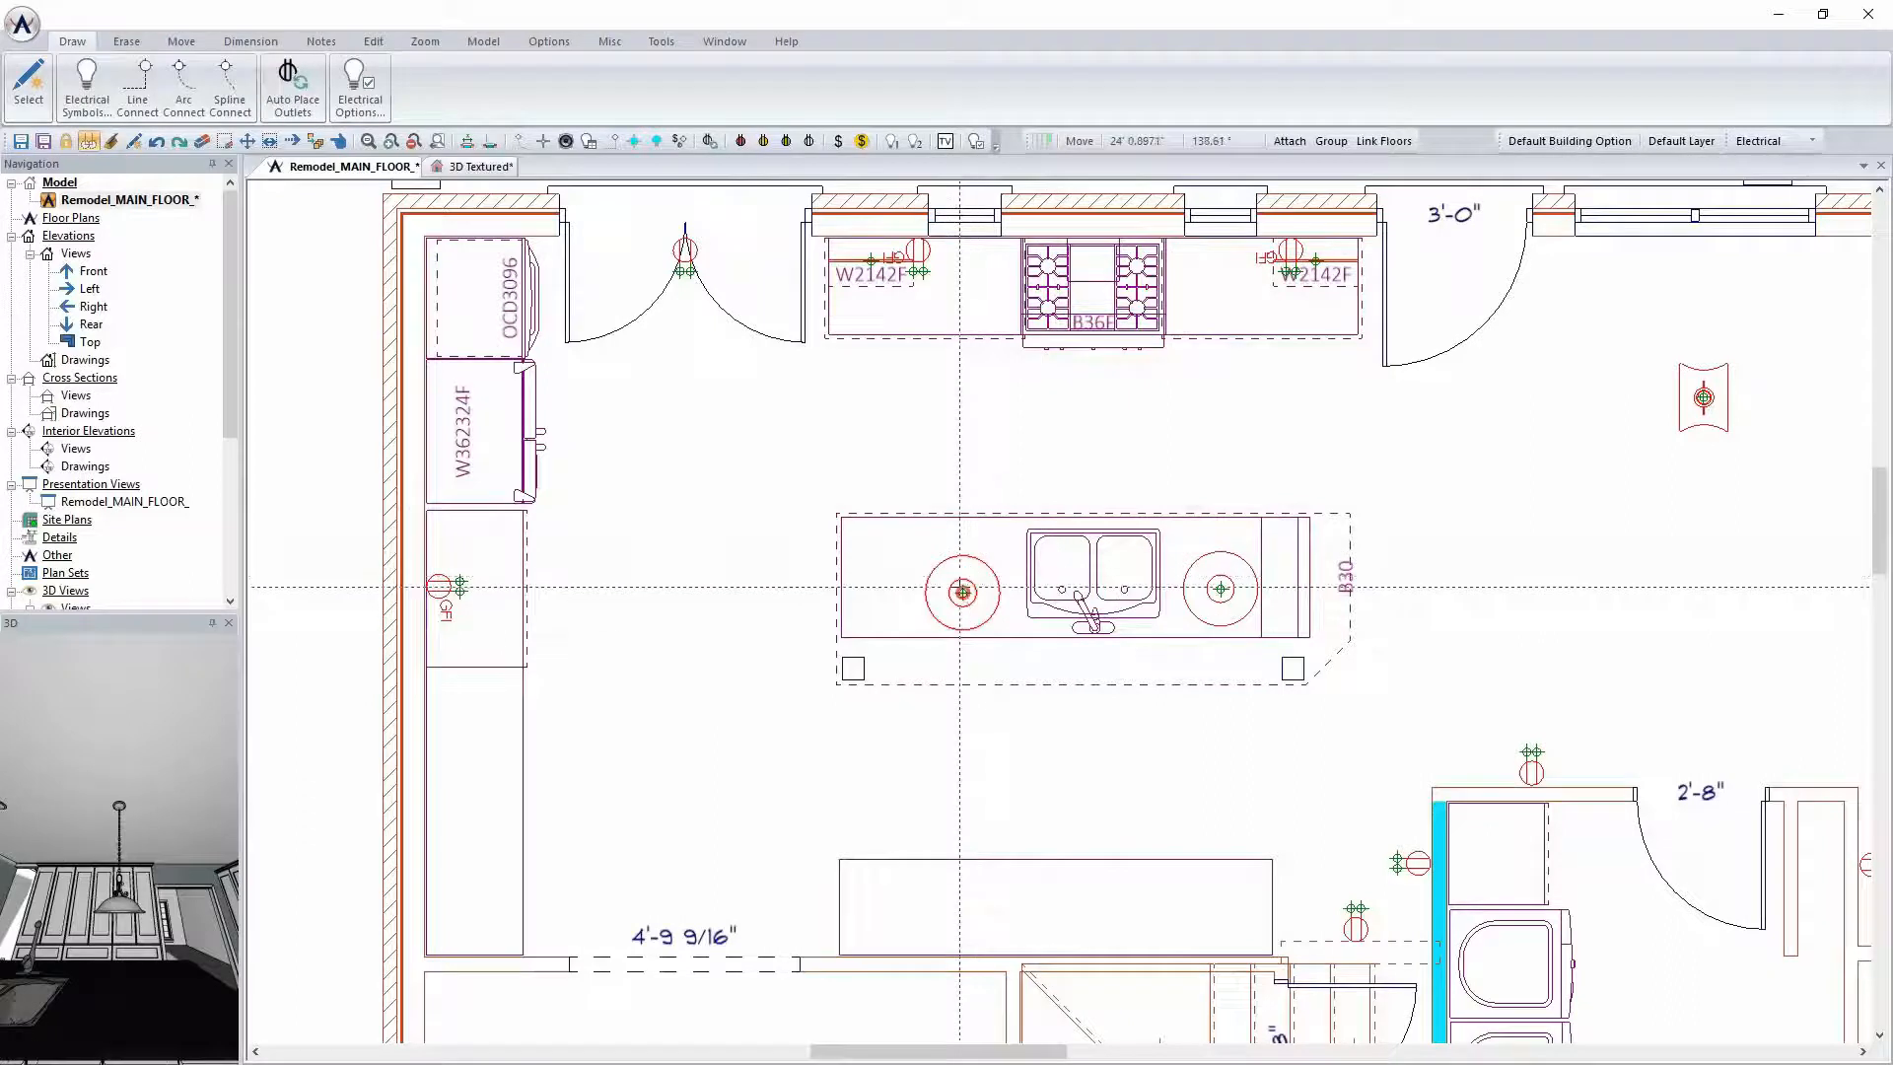
{"action": "left_click_drag", "start_coordinate": [962, 582], "coordinate": [1220, 571]}
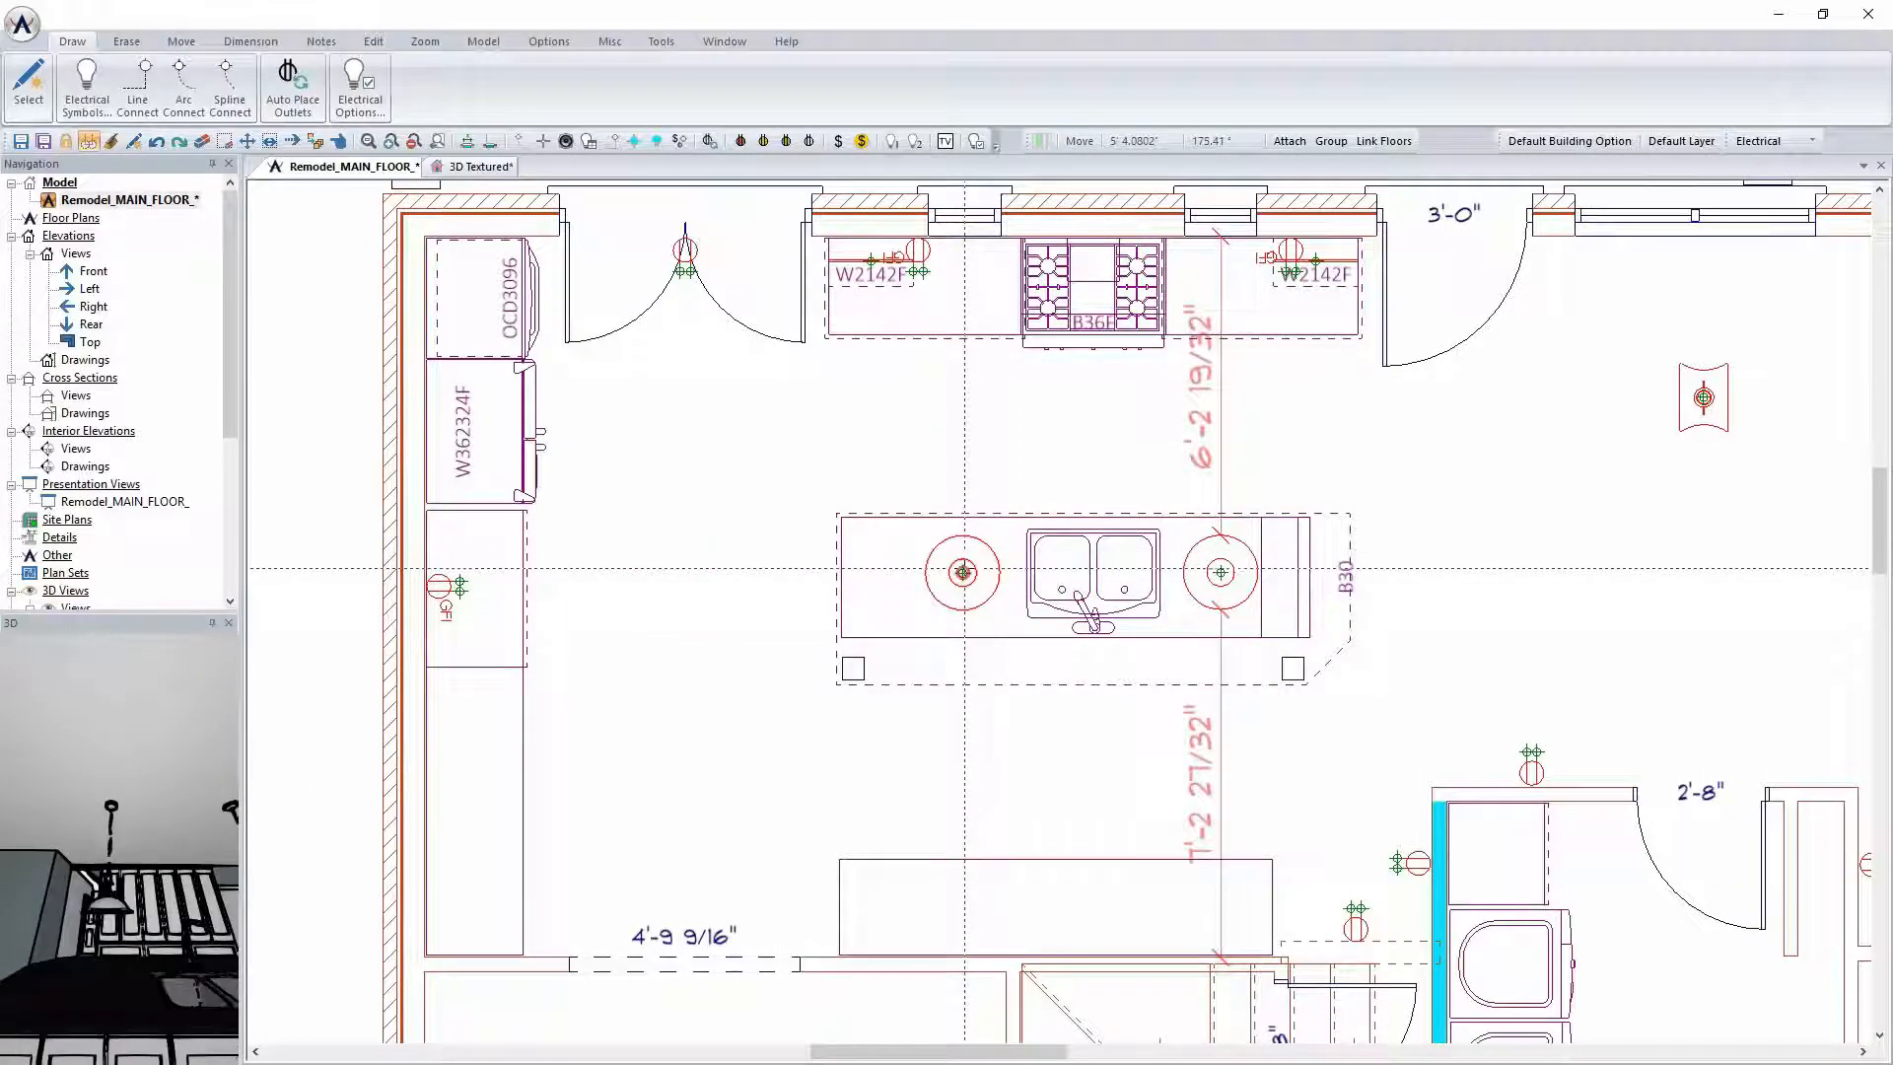
{"action": "left_click", "coordinate": [963, 572]}
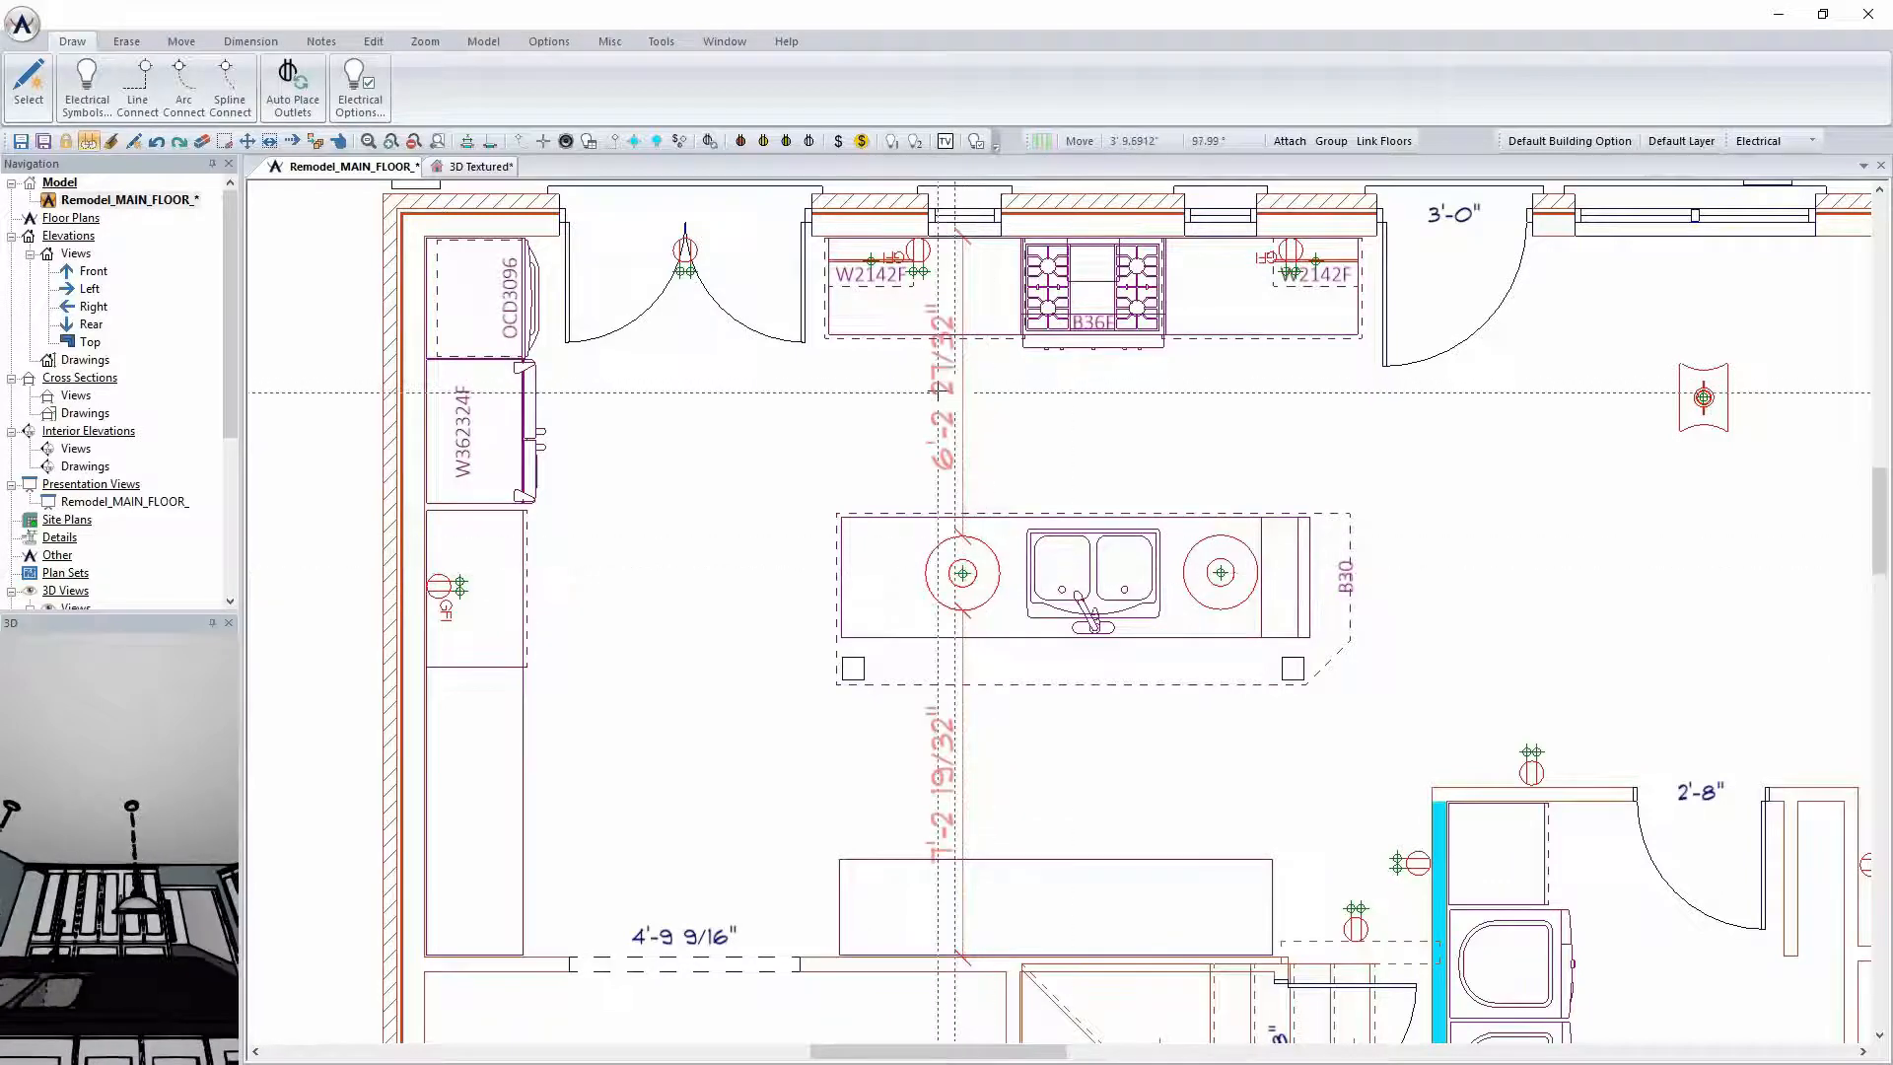
In the 3D textured view, set the nearer island pendant's height to 3' with the aspect ratio maintained
{"action": "key", "text": "ctrl+Tab"}
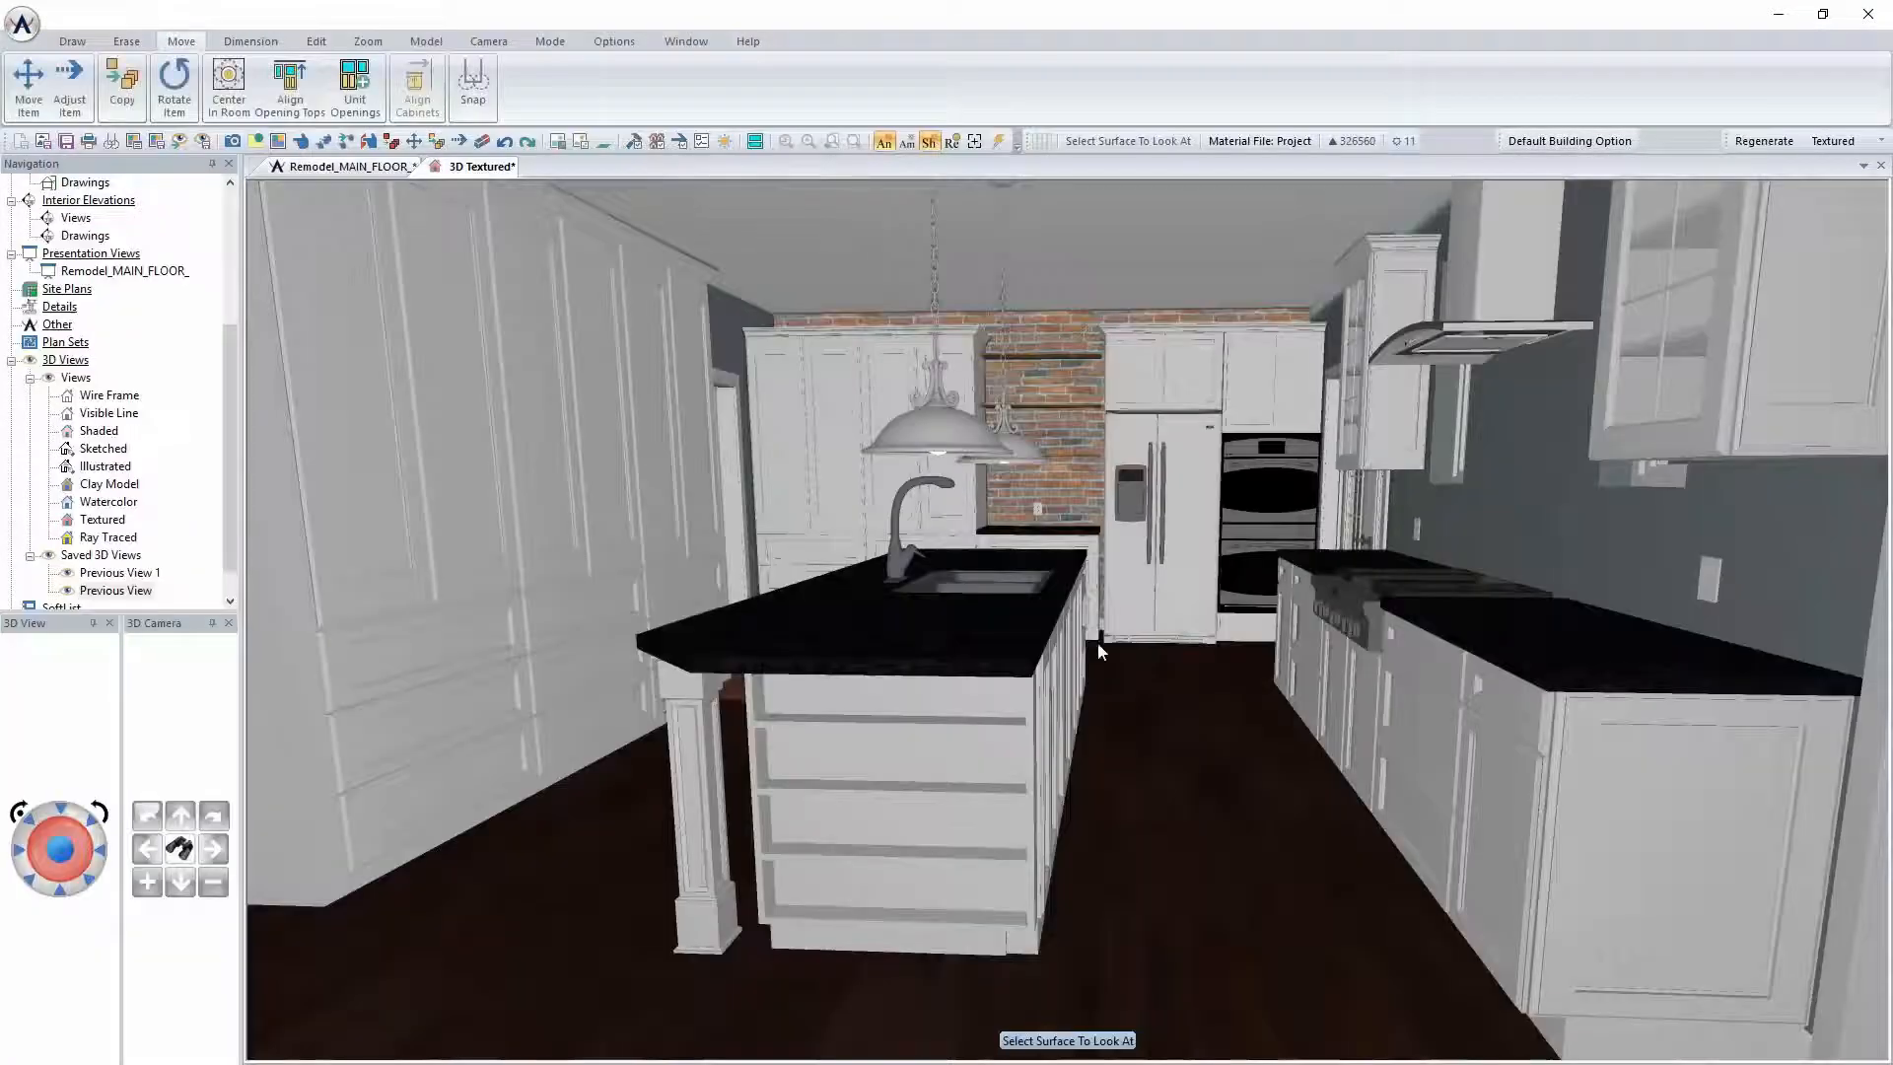
{"action": "left_click", "coordinate": [1039, 550]}
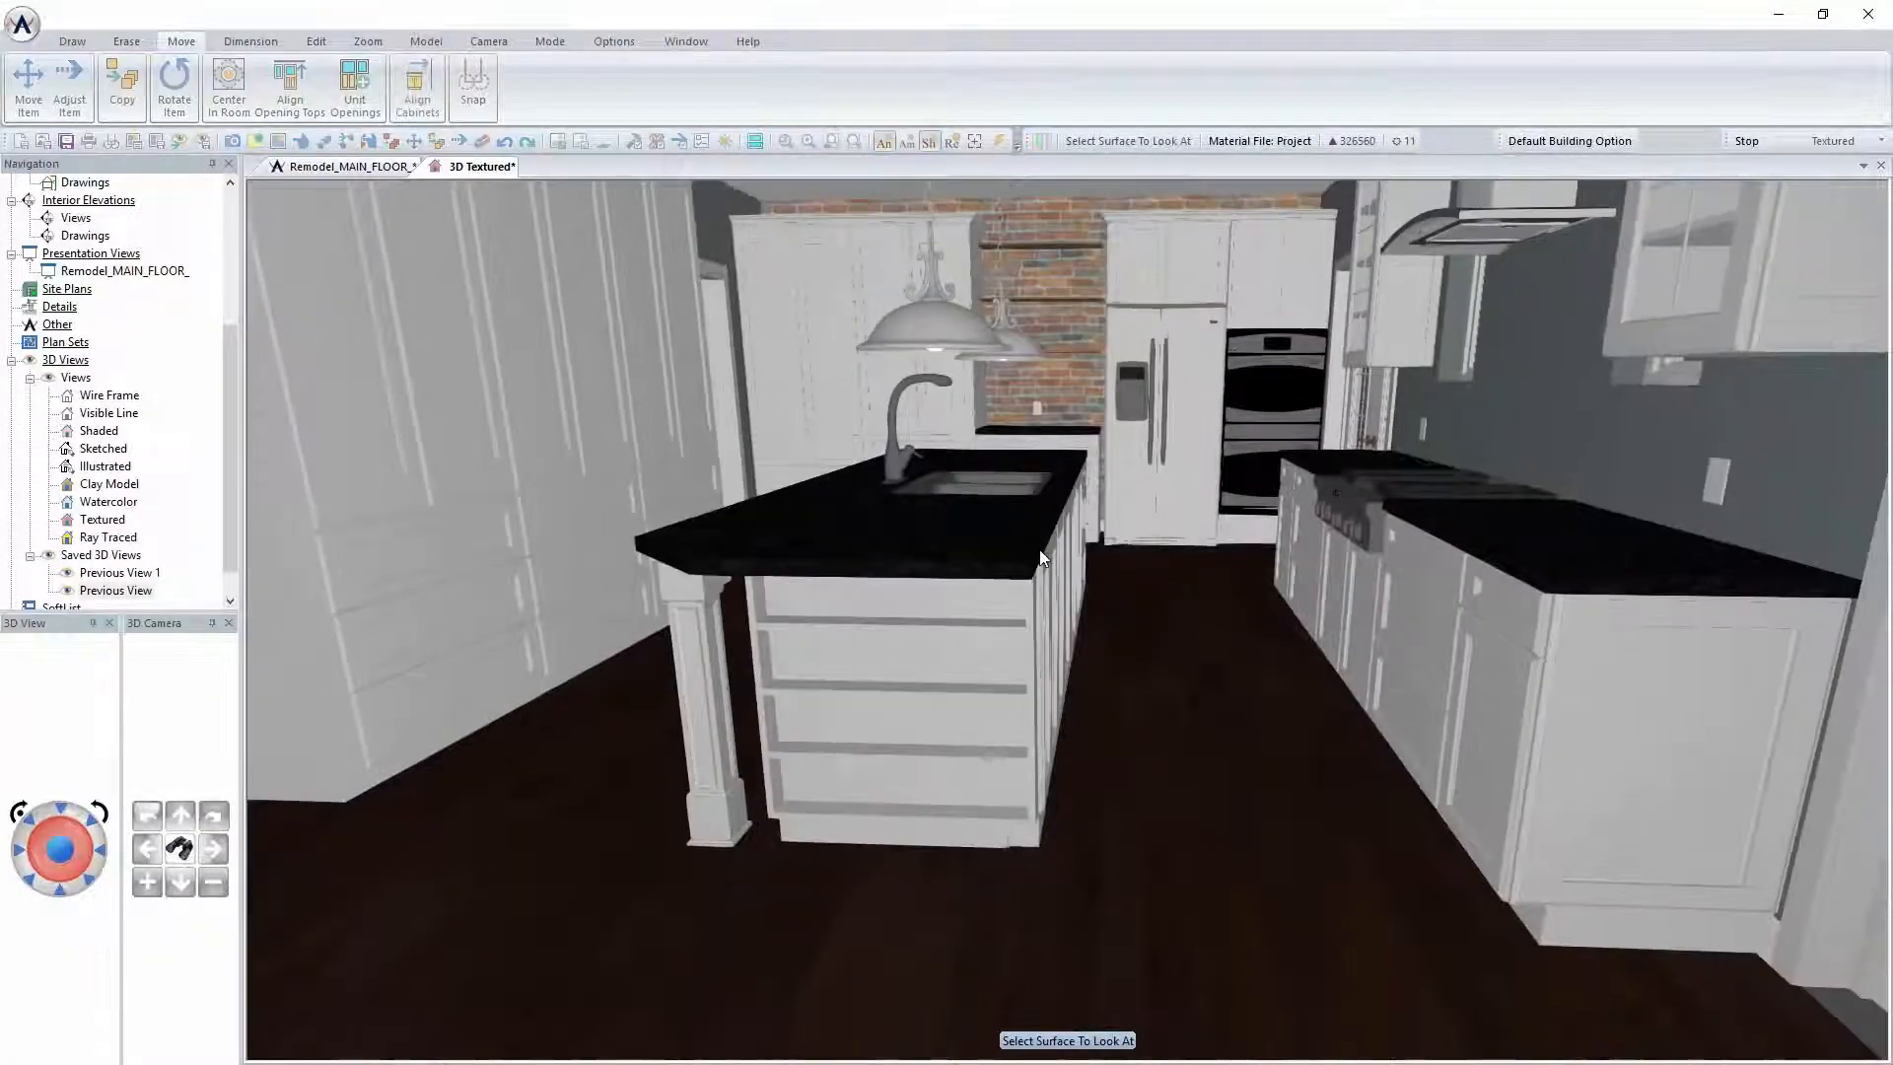
{"action": "right_click", "coordinate": [941, 527]}
{"action": "left_click", "coordinate": [991, 574]}
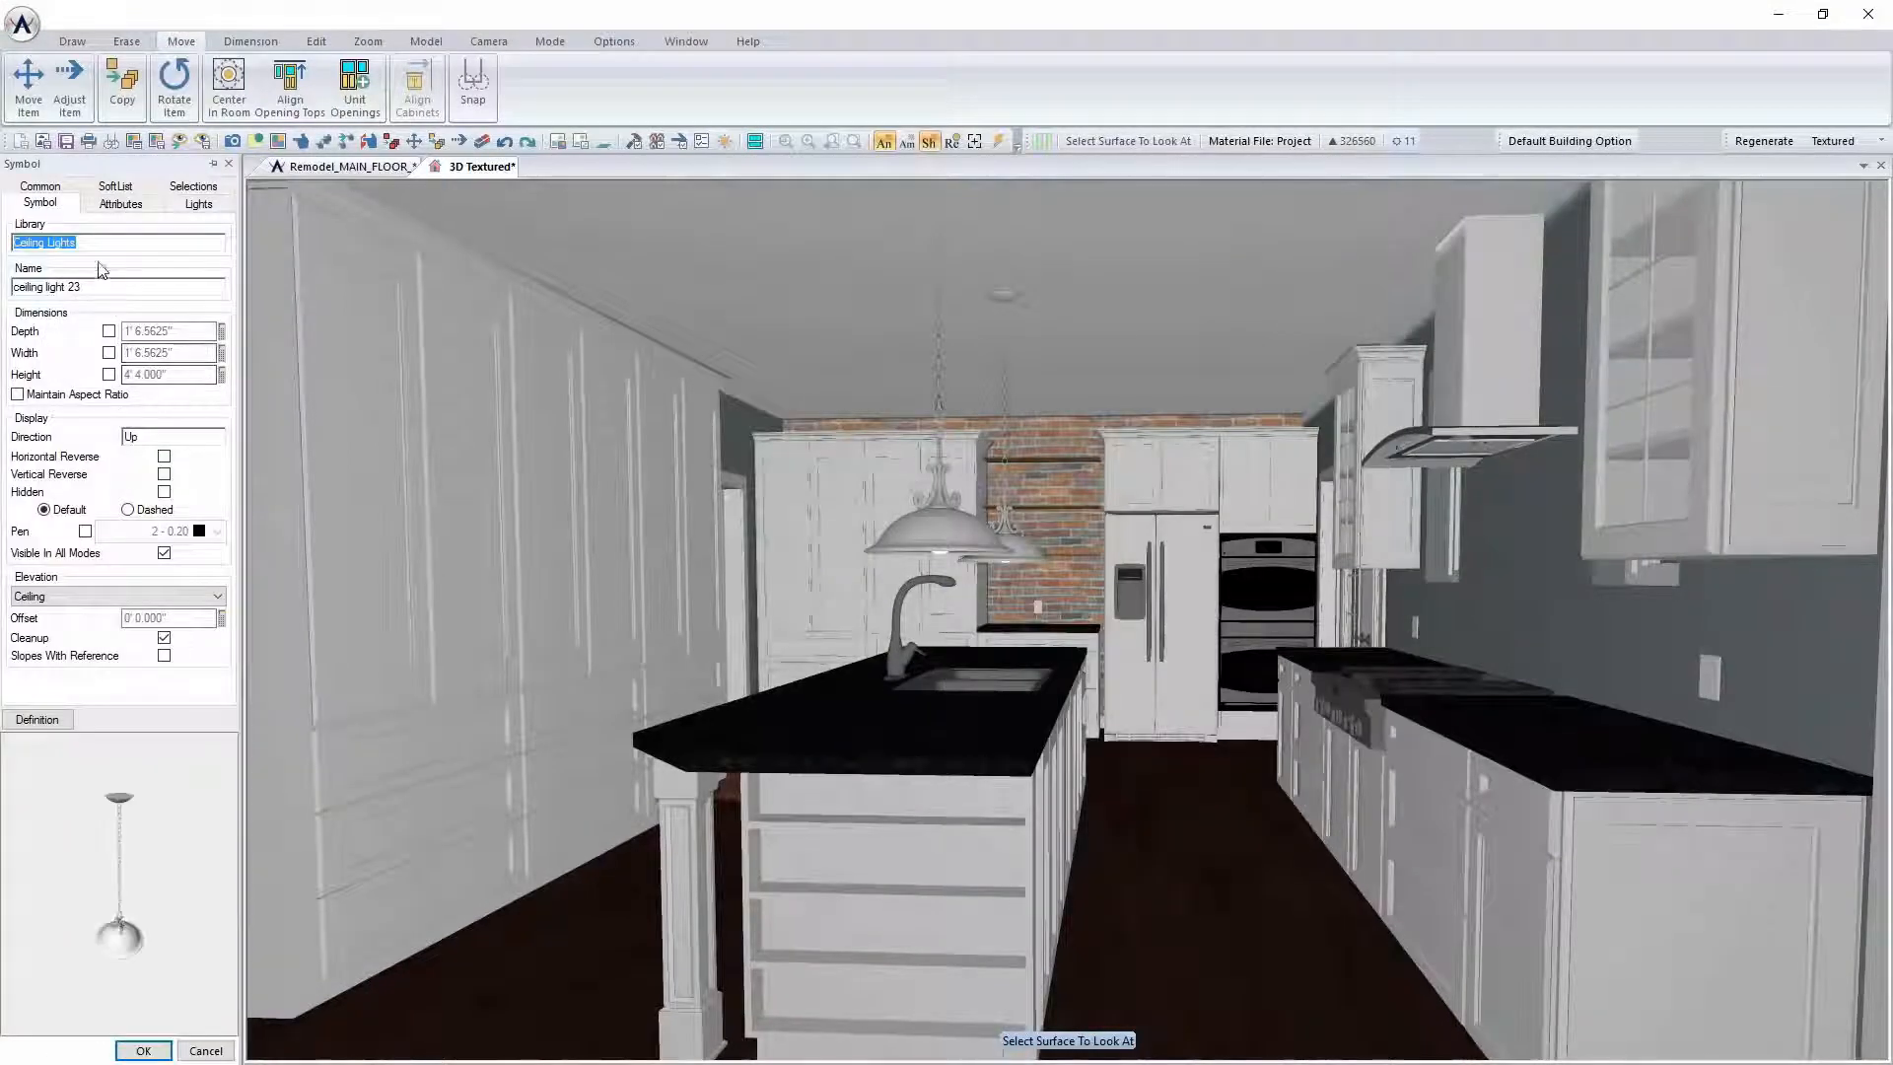
{"action": "left_click", "coordinate": [51, 398]}
{"action": "left_click", "coordinate": [158, 374]}
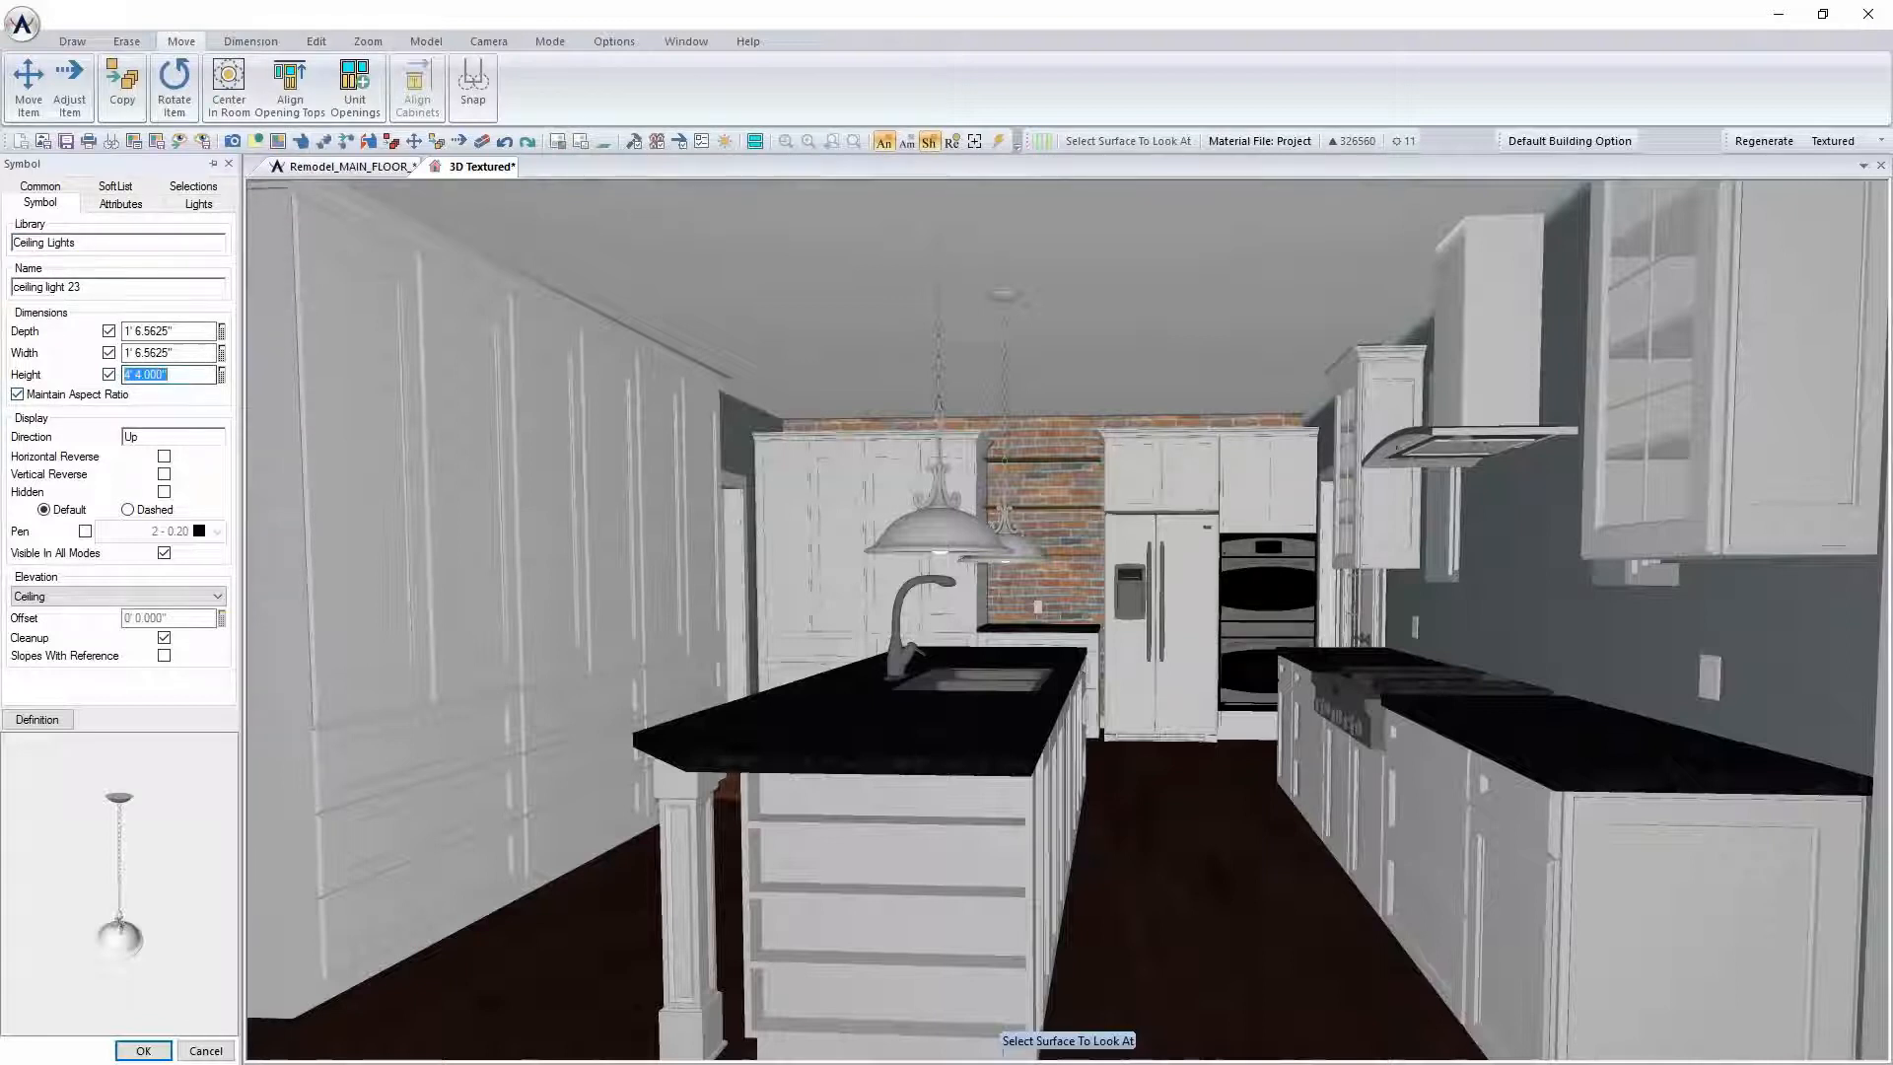
{"action": "type", "text": "3' 4.0"}
{"action": "key", "text": "Tab"}
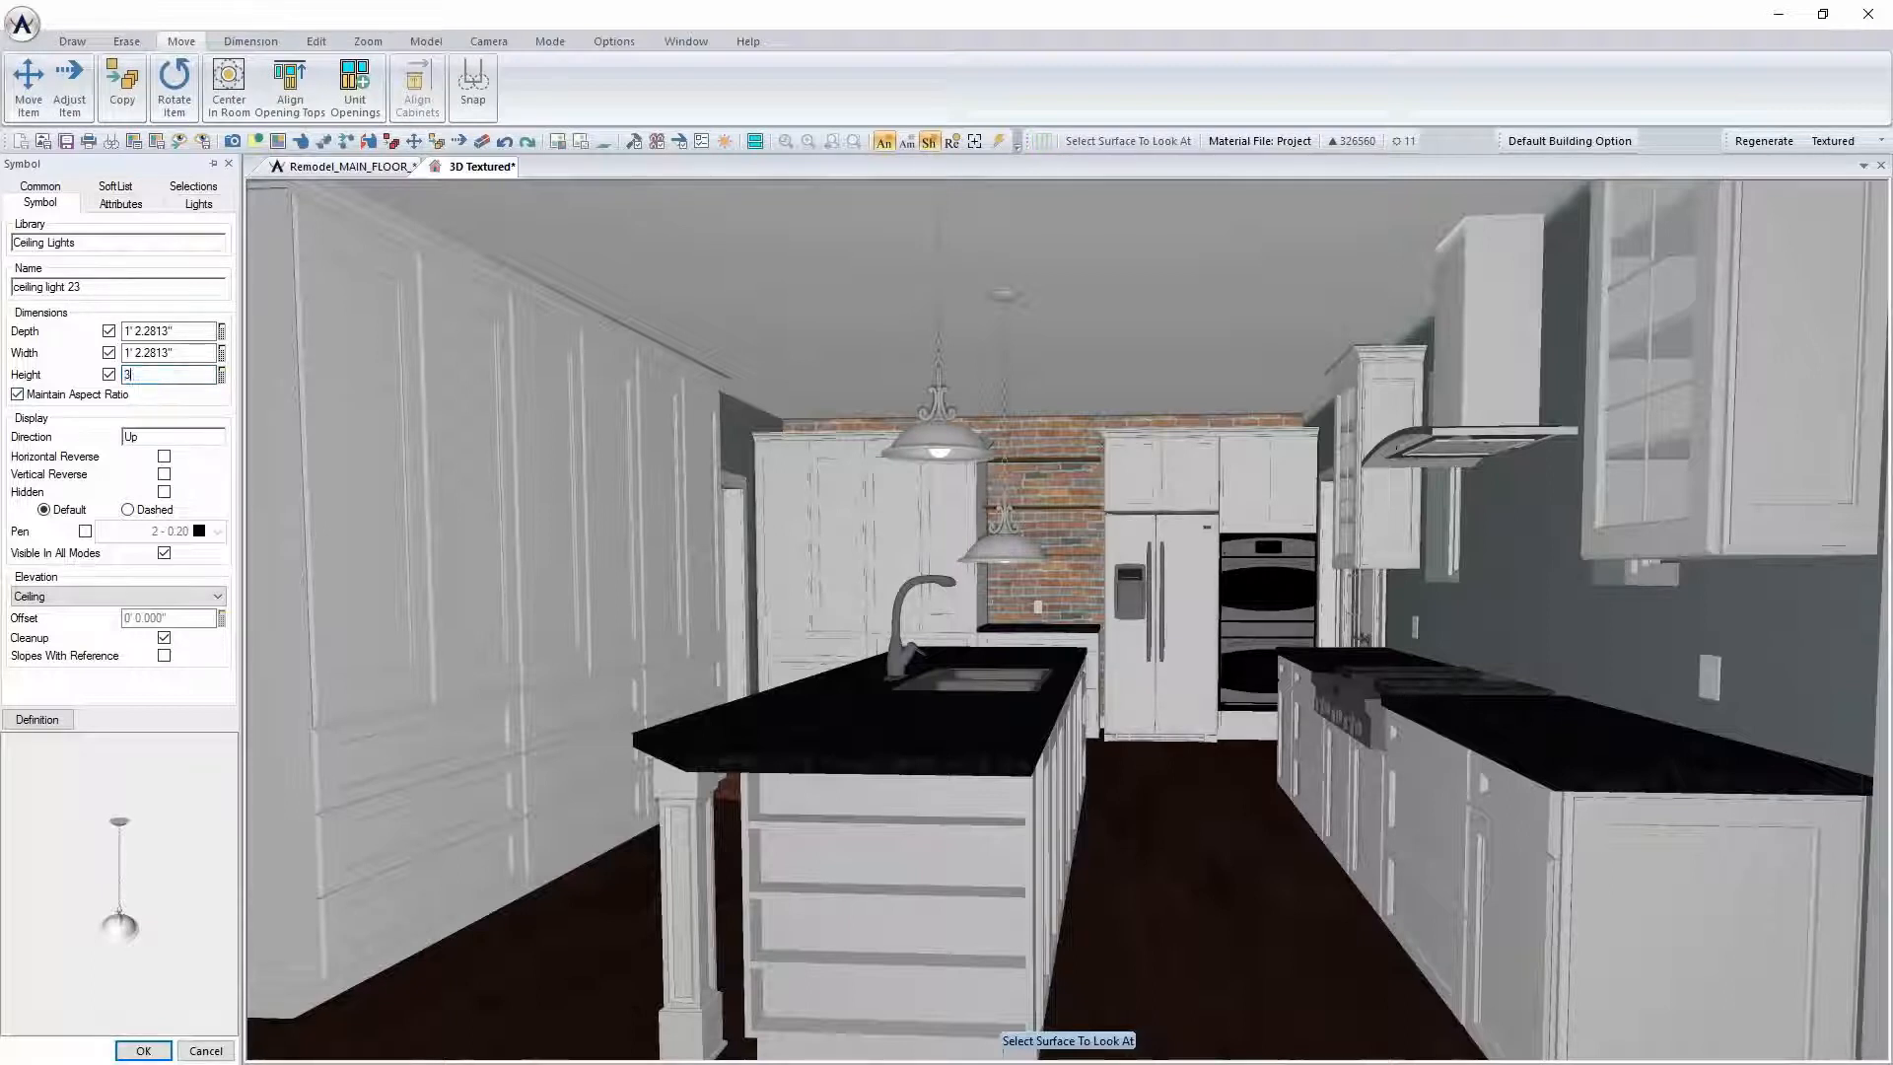
{"action": "key", "text": "Tab"}
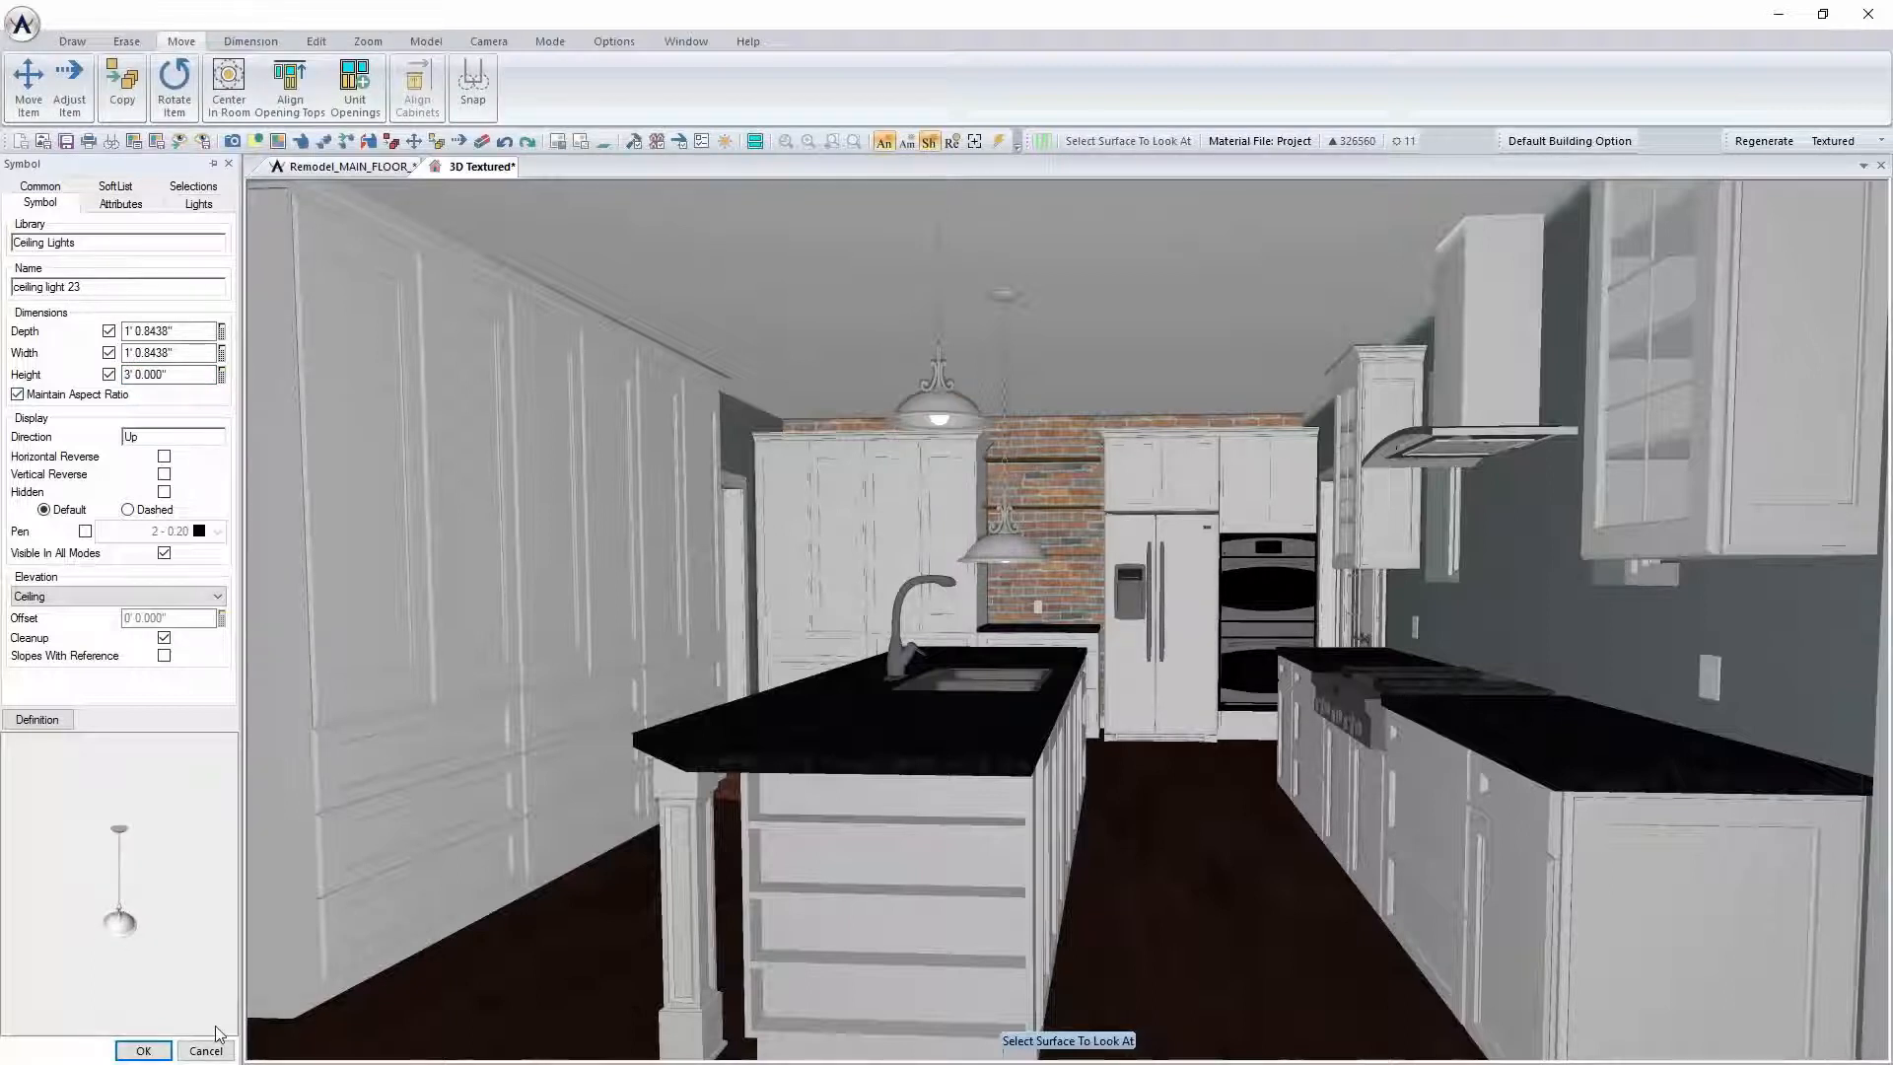
{"action": "left_click", "coordinate": [142, 1051]}
Repeat the size edit on the farther island pendant and look over the kitchen with both lights
{"action": "right_click", "coordinate": [1003, 542]}
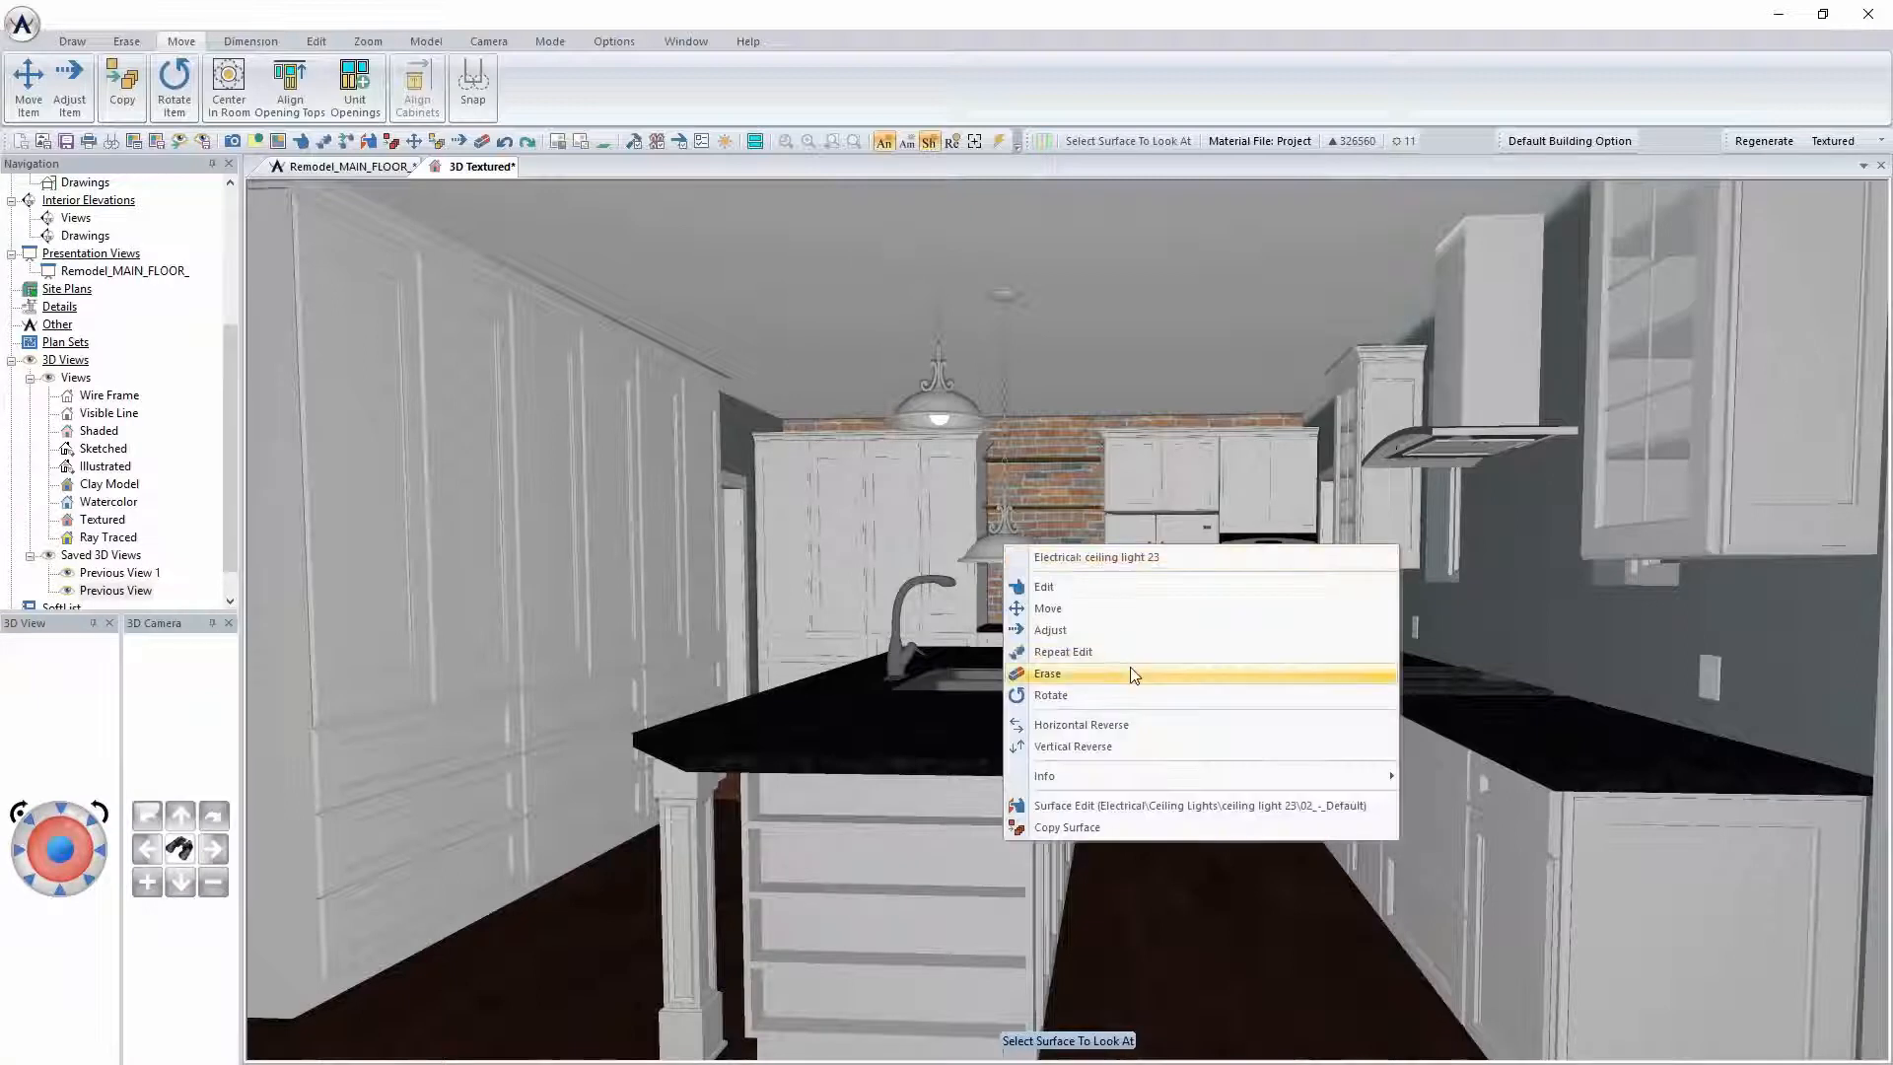
{"action": "left_click", "coordinate": [1130, 659]}
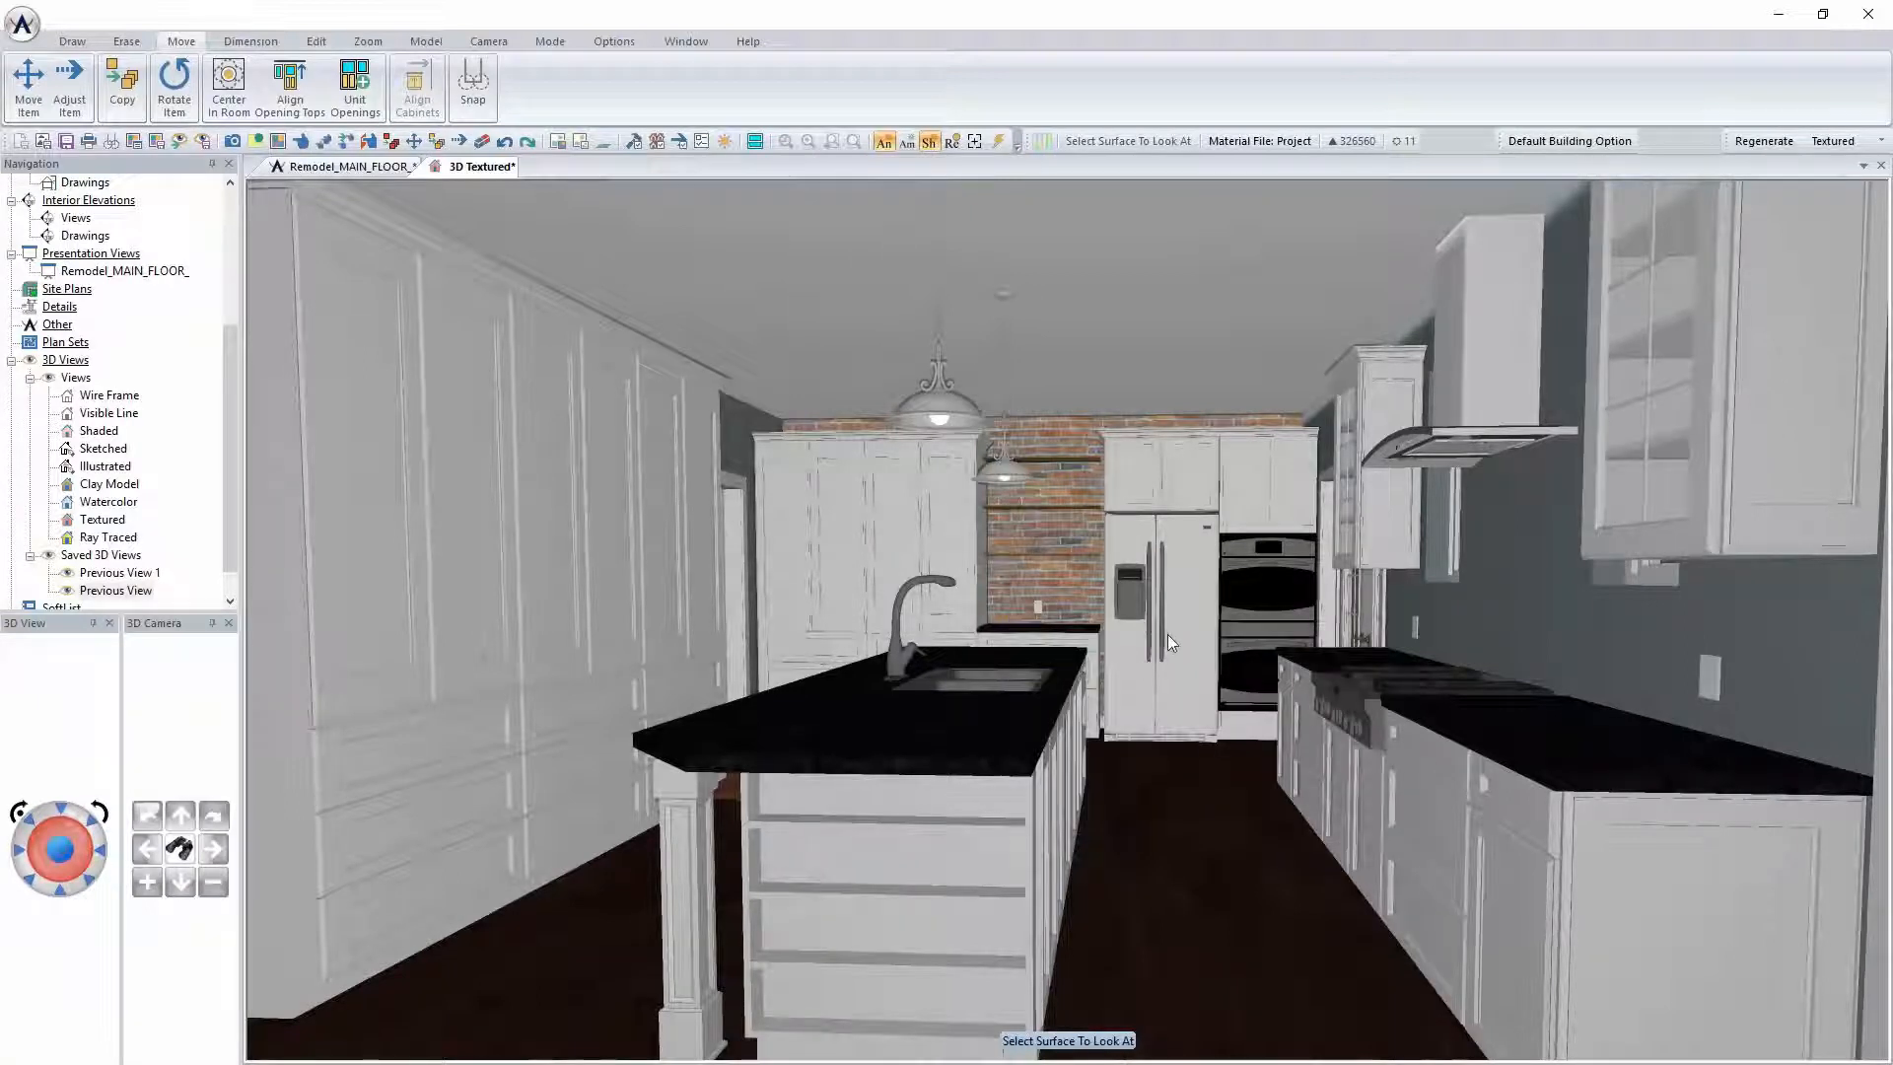
{"action": "left_click", "coordinate": [1169, 637]}
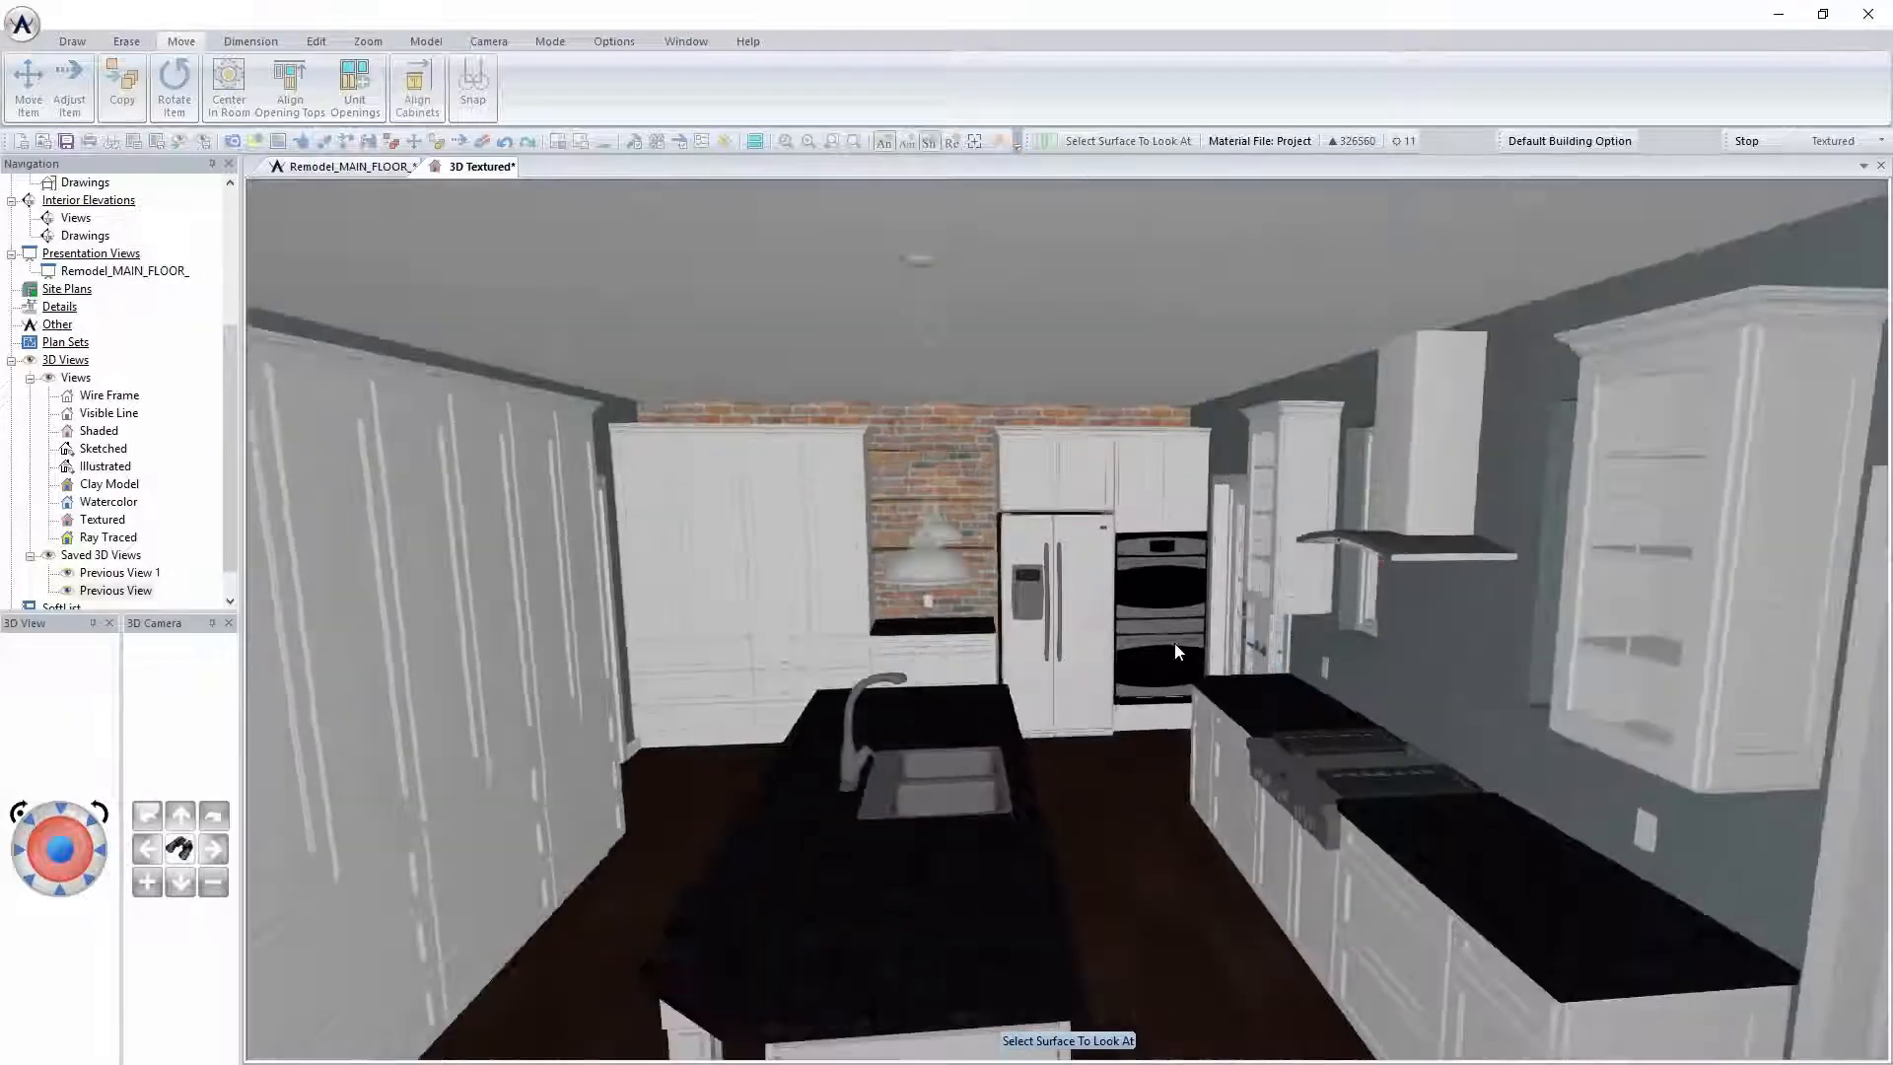
Return to the main floor plan, save it, and switch it back to Drawing mode
{"action": "left_click", "coordinate": [346, 167]}
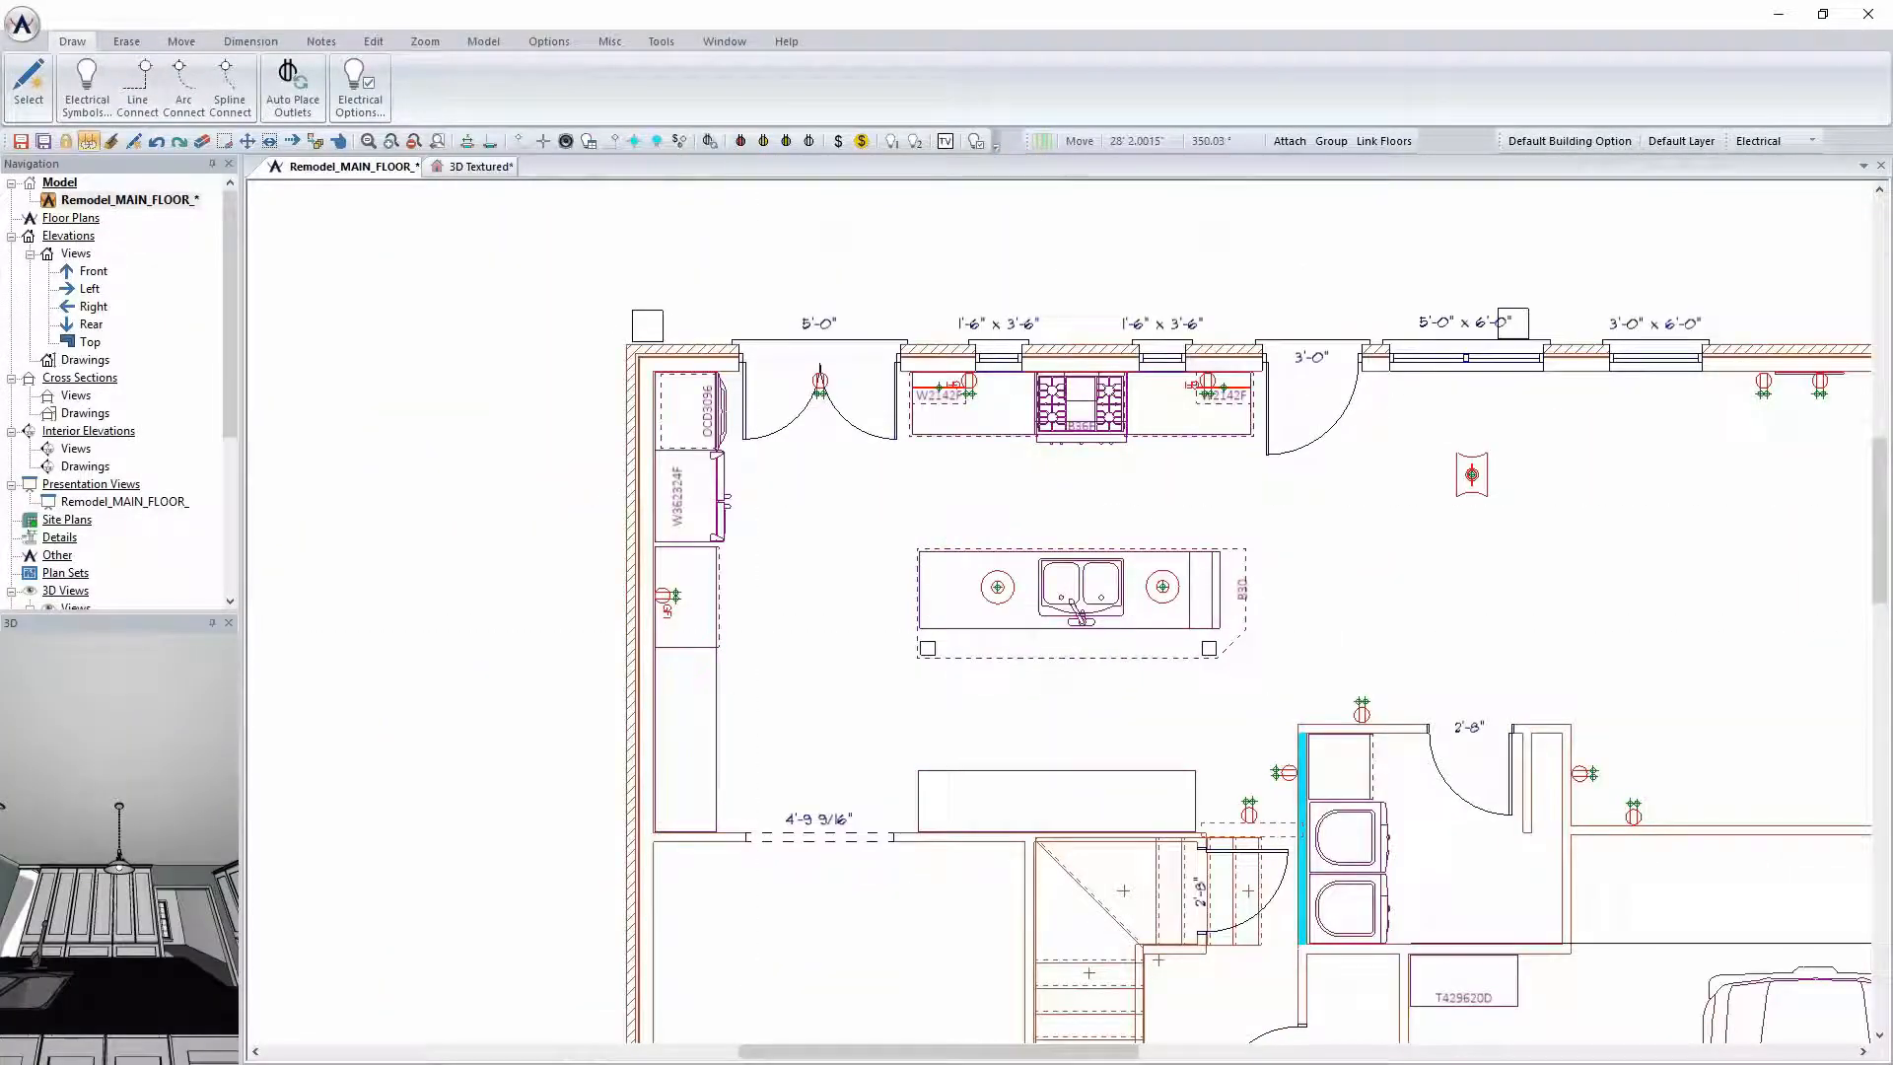
{"action": "key", "text": "ctrl+s"}
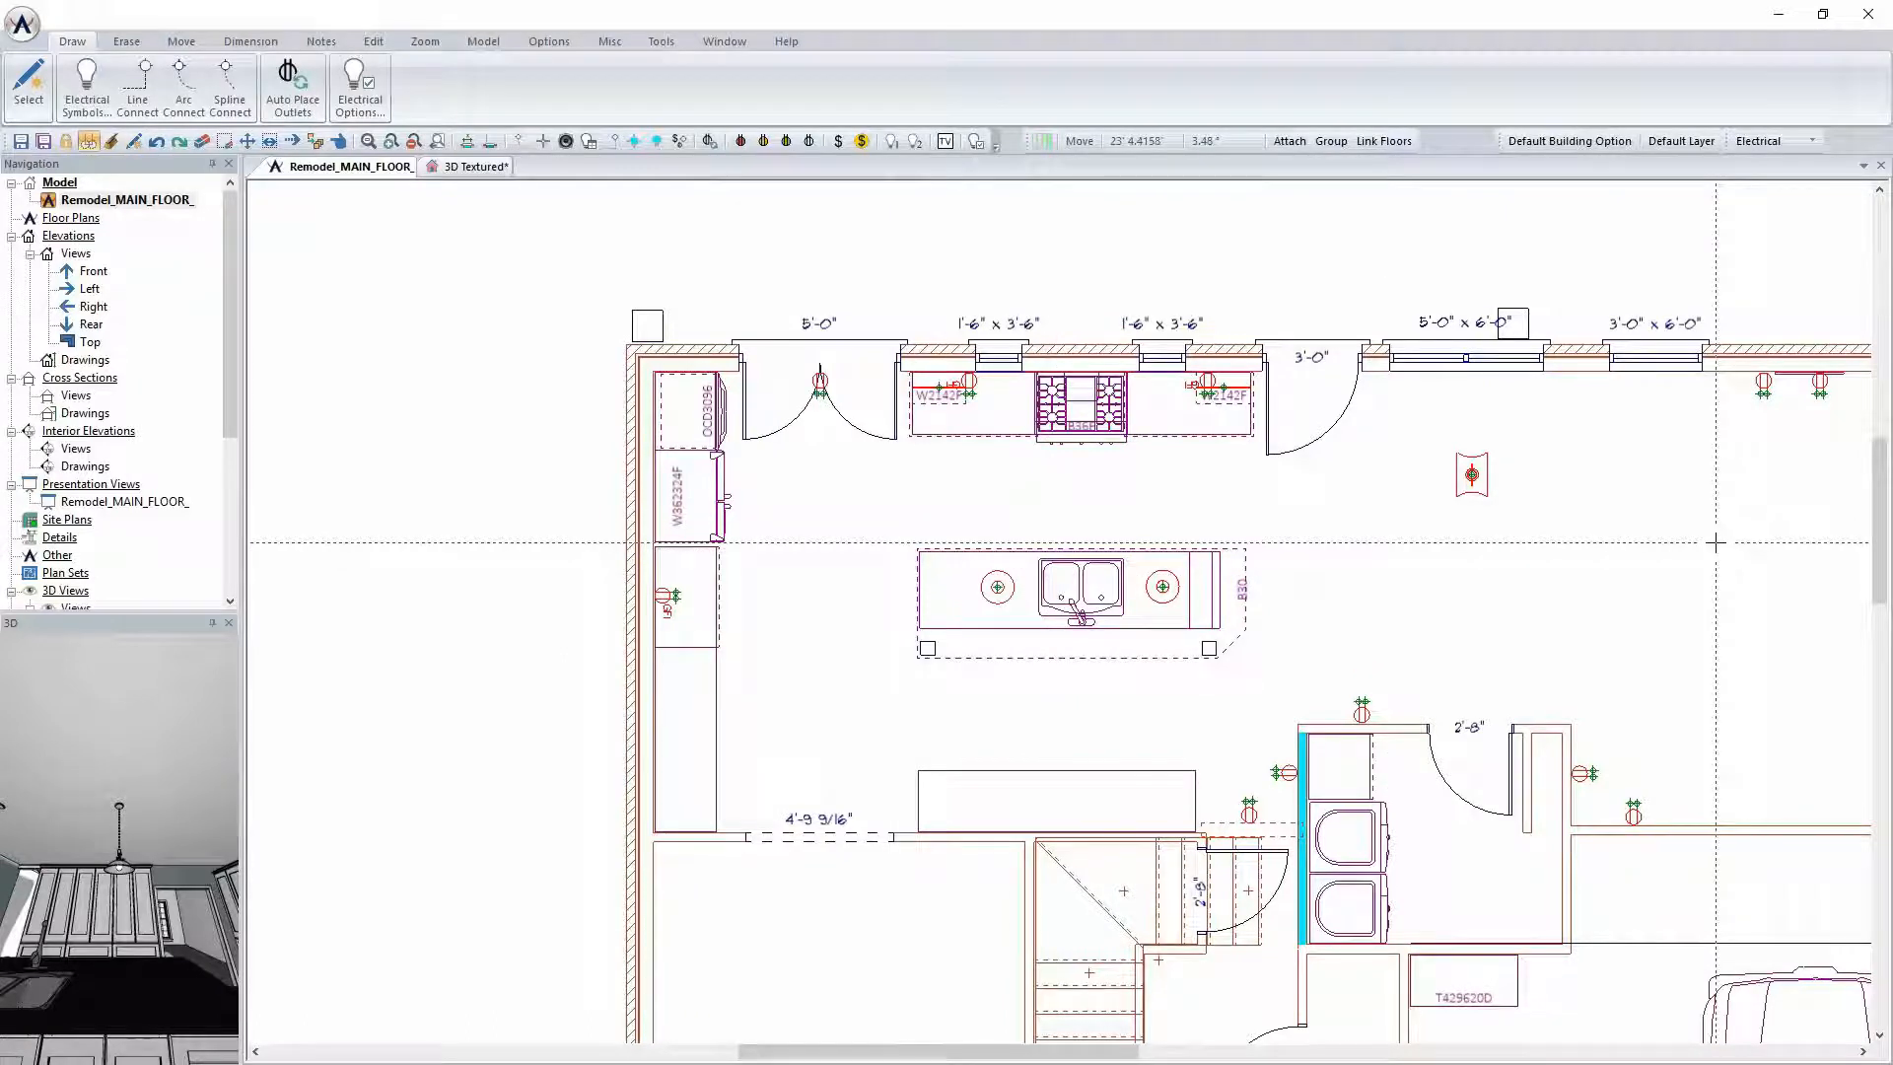
{"action": "left_click", "coordinate": [1778, 143]}
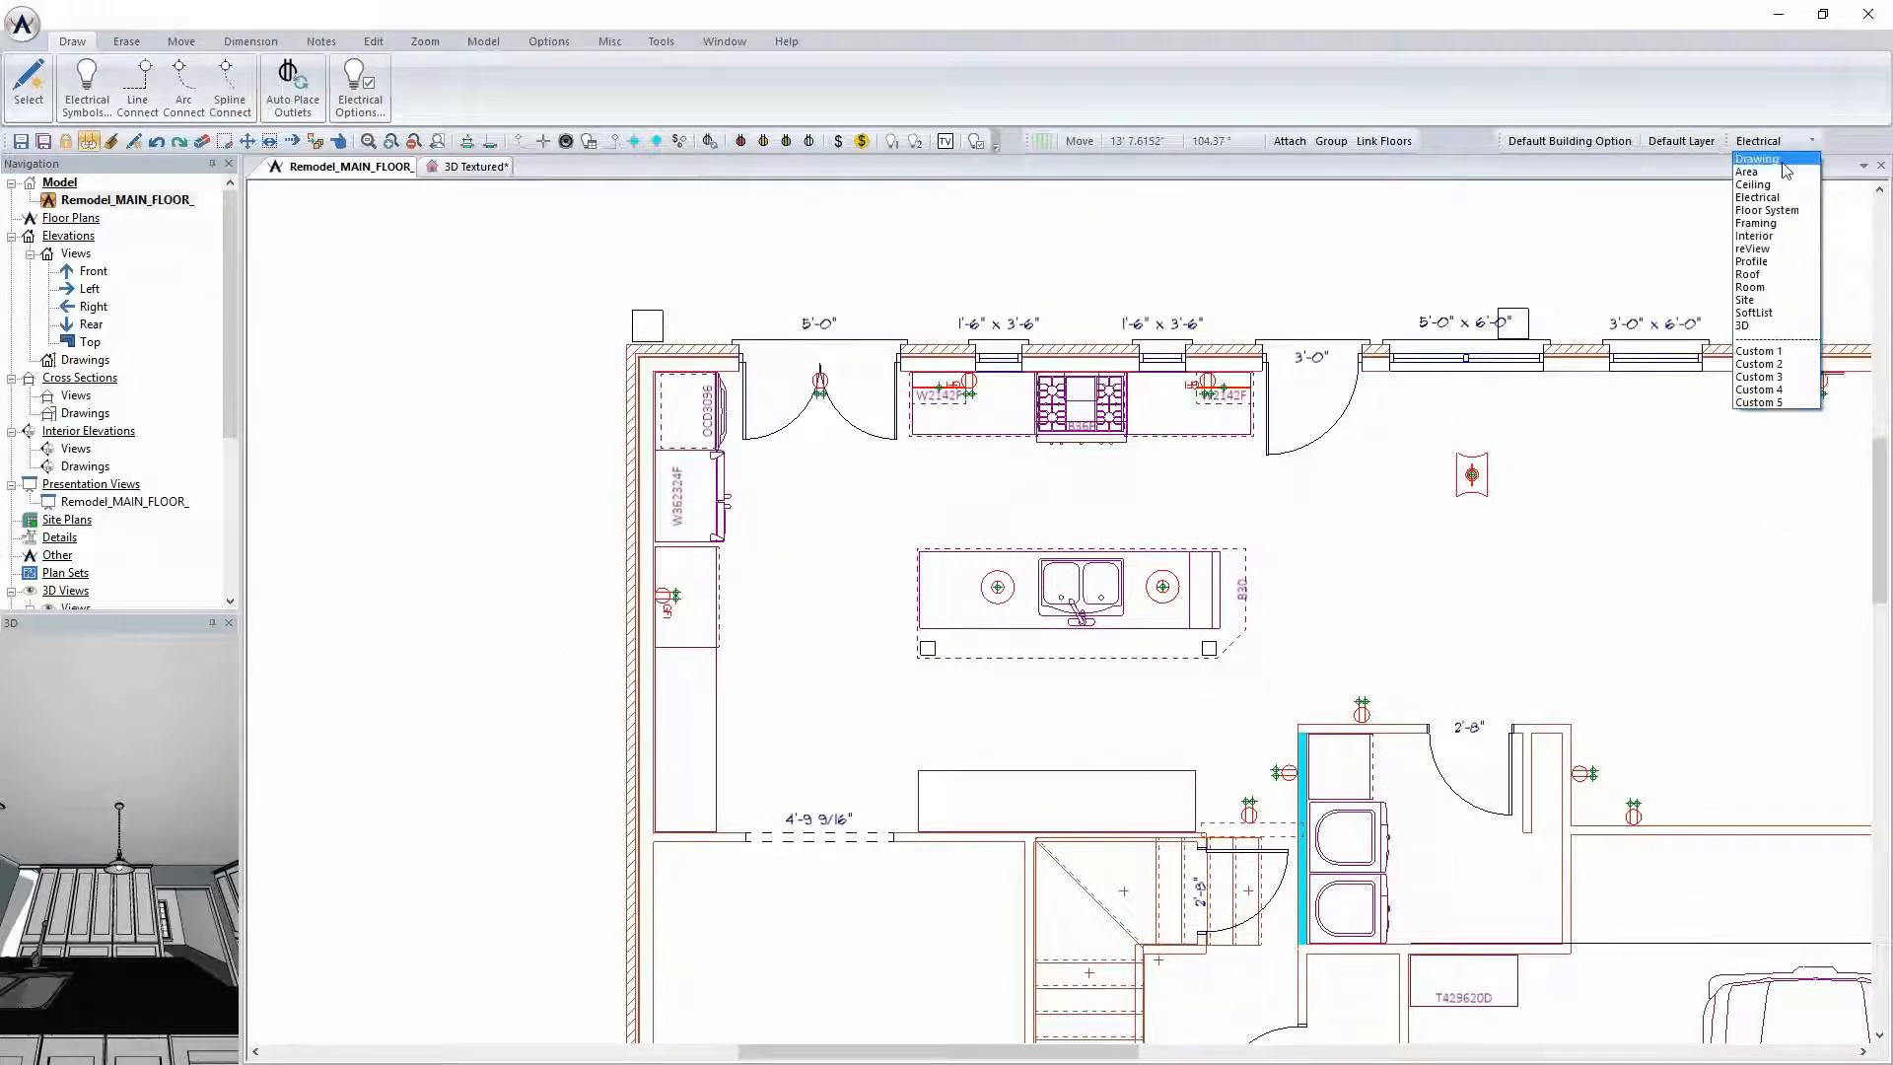
{"action": "left_click", "coordinate": [1784, 161]}
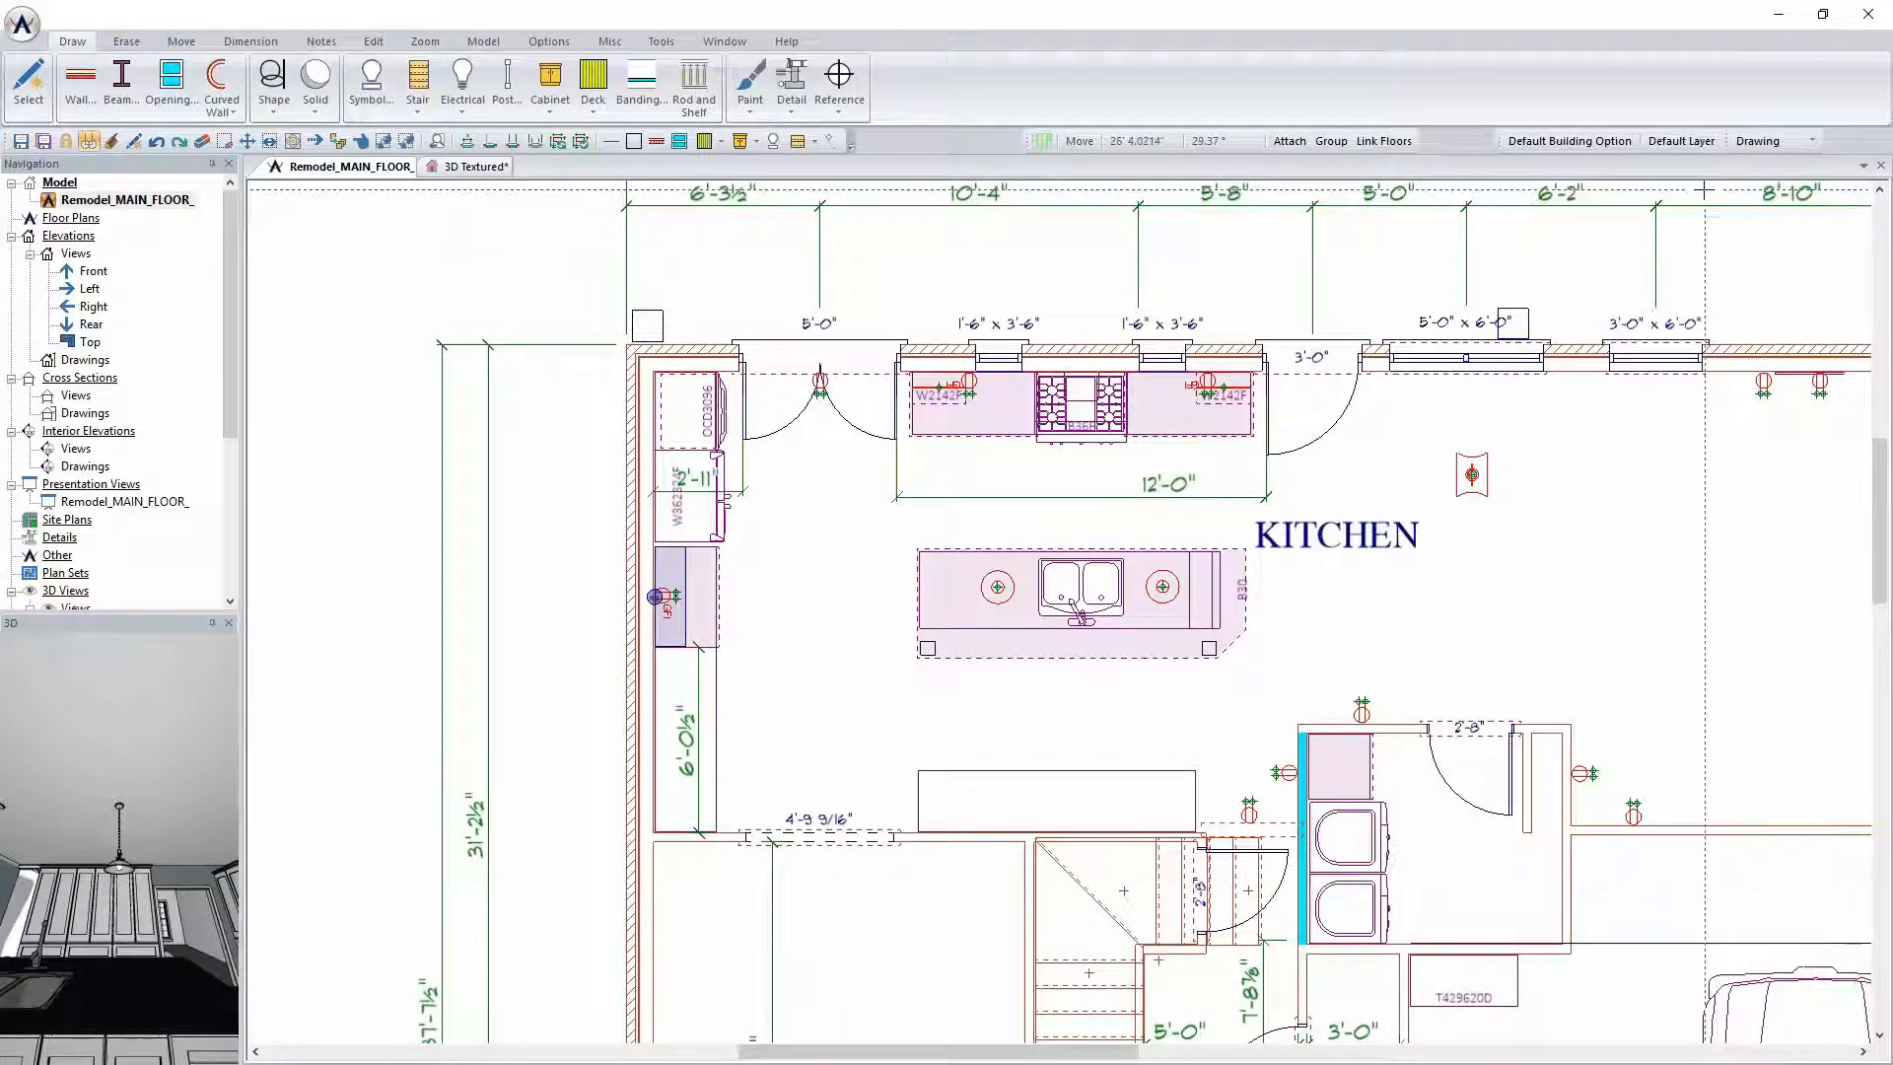
Make Layer 1 the active layer with its Fade option turned on
{"action": "left_click", "coordinate": [1681, 141]}
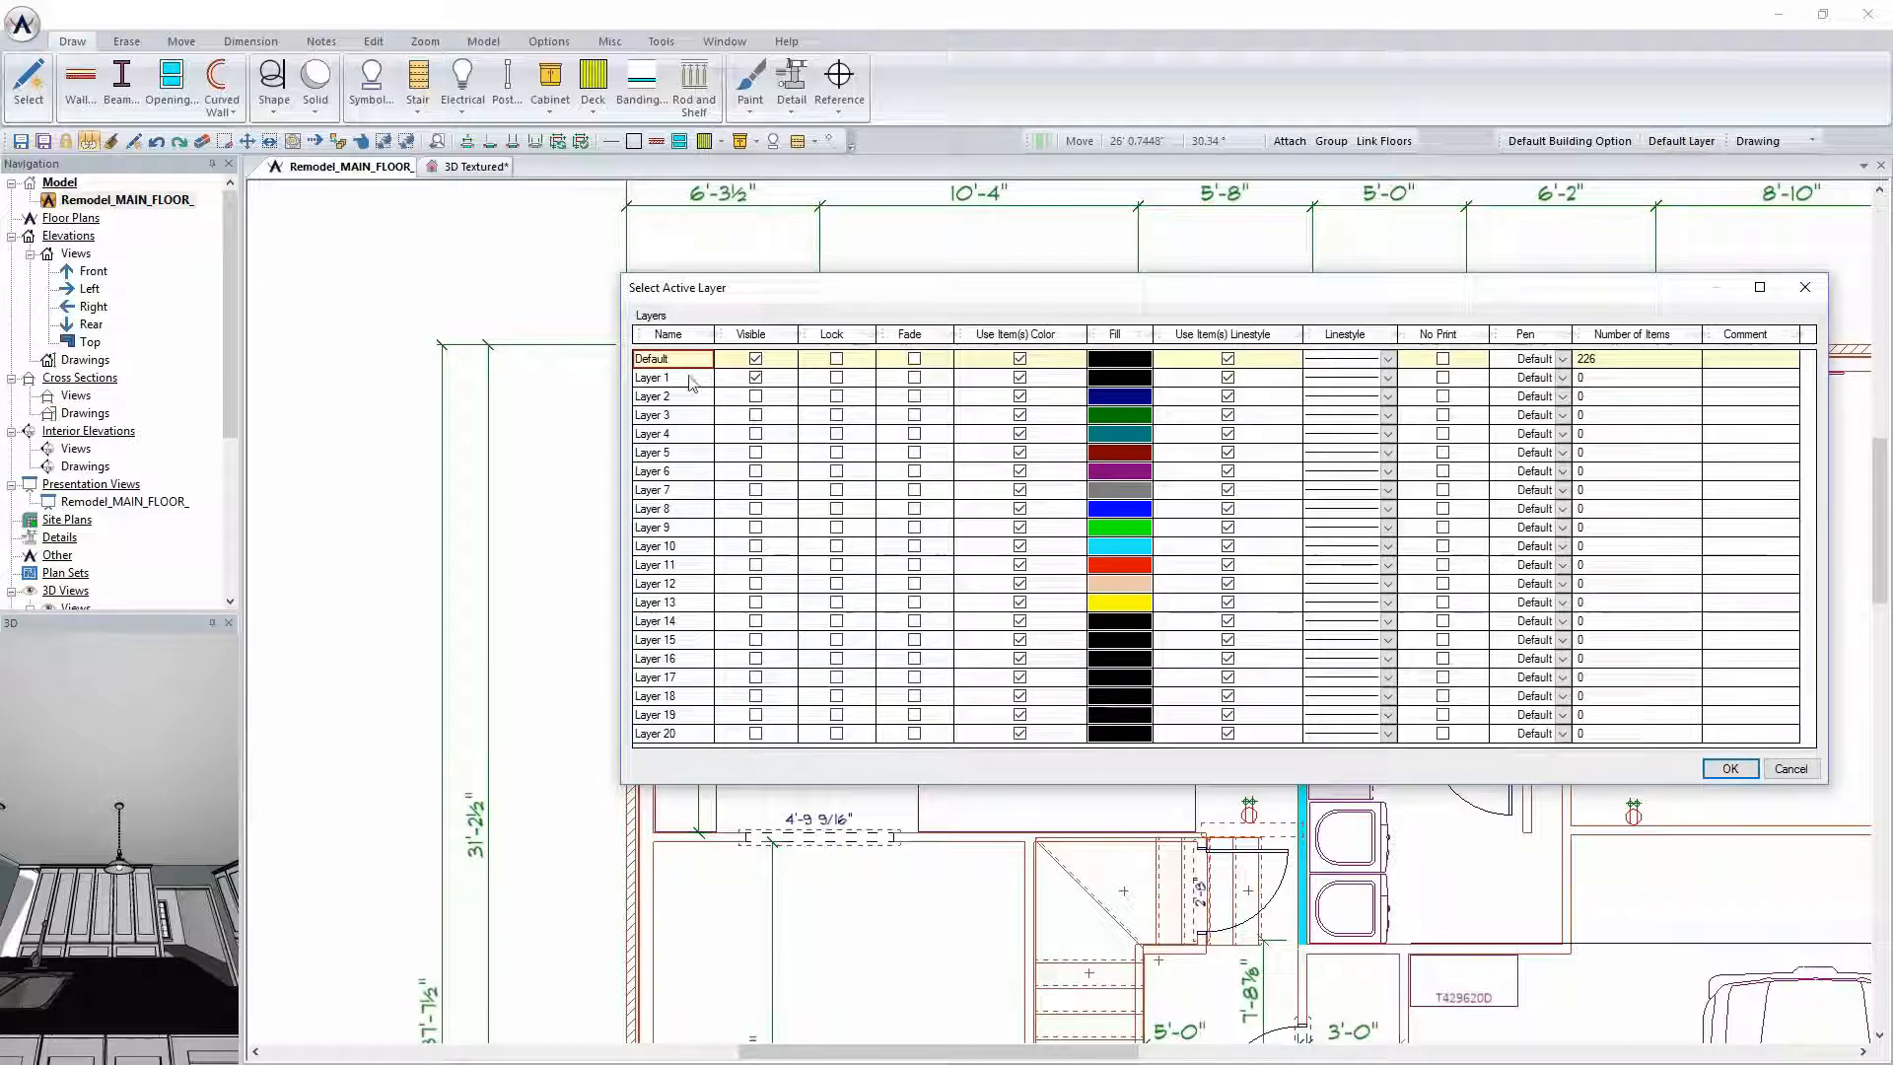
{"action": "left_click", "coordinate": [915, 377]}
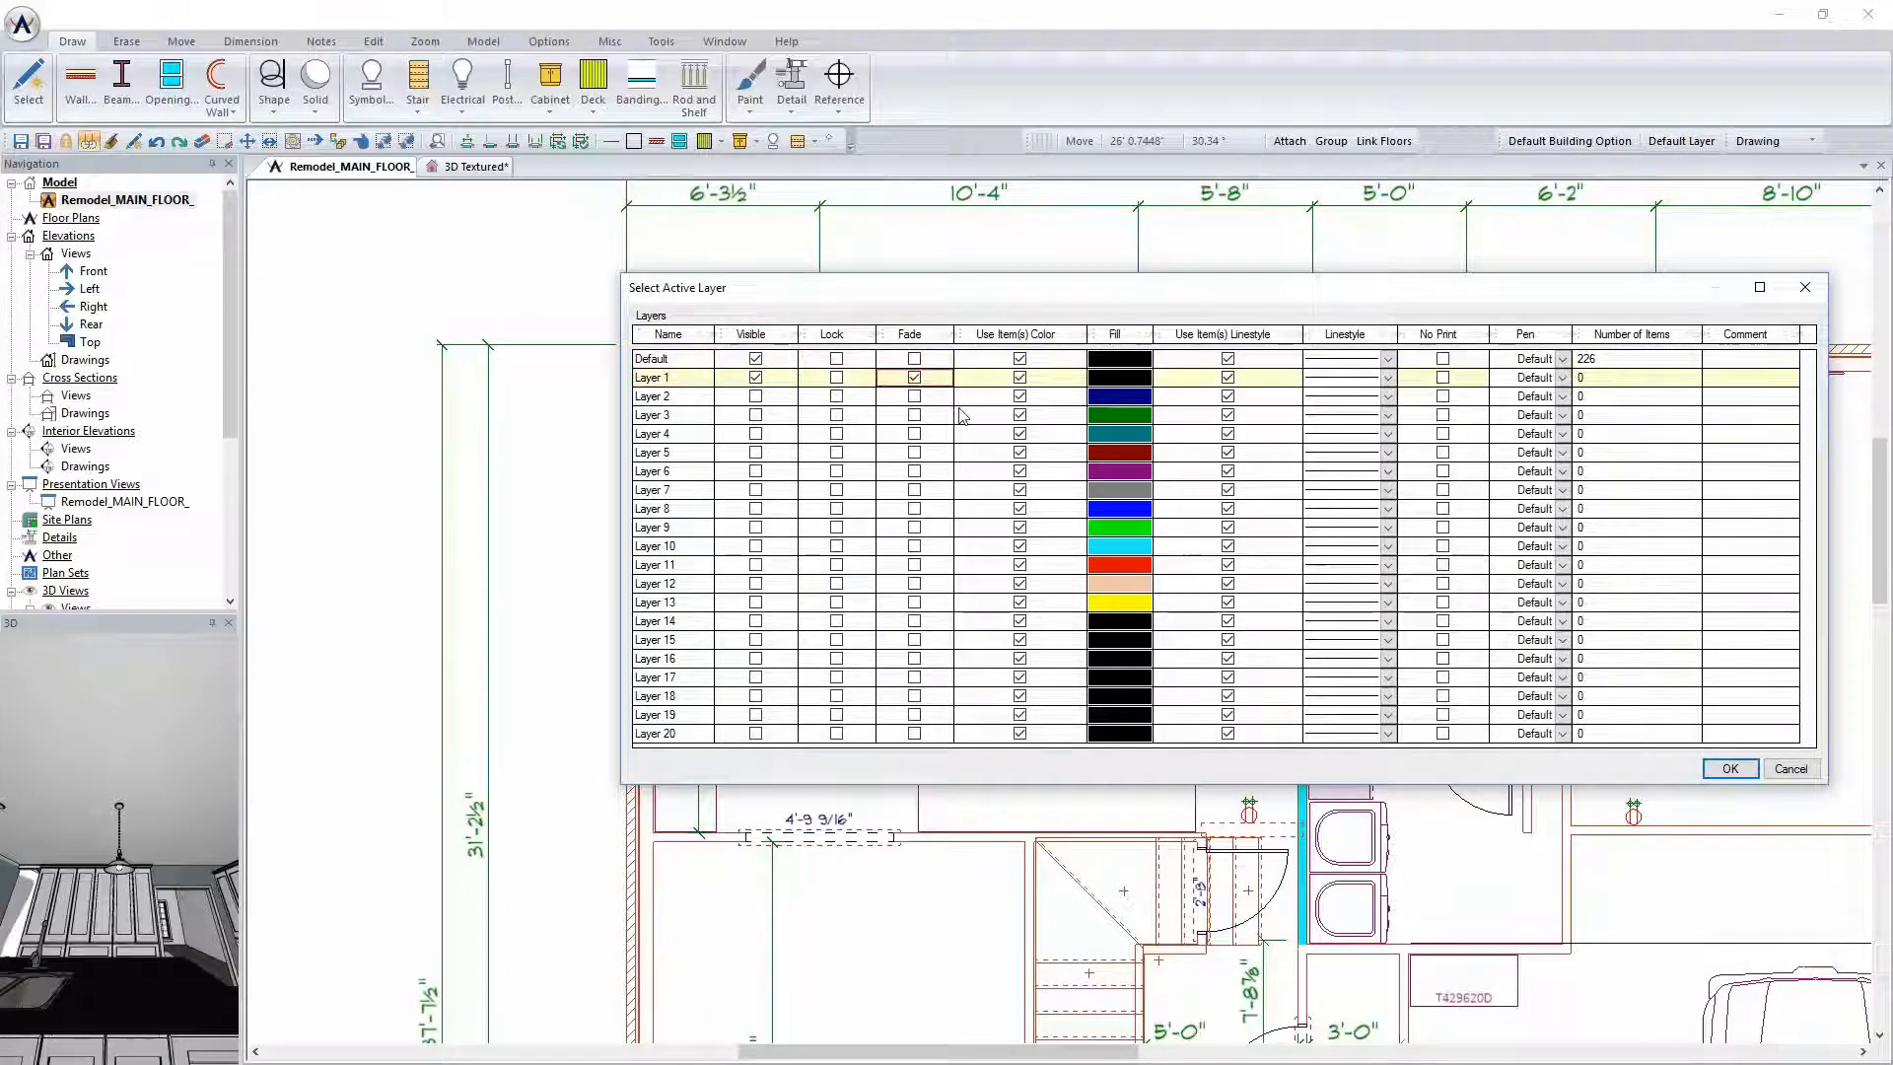
{"action": "left_click", "coordinate": [1731, 769]}
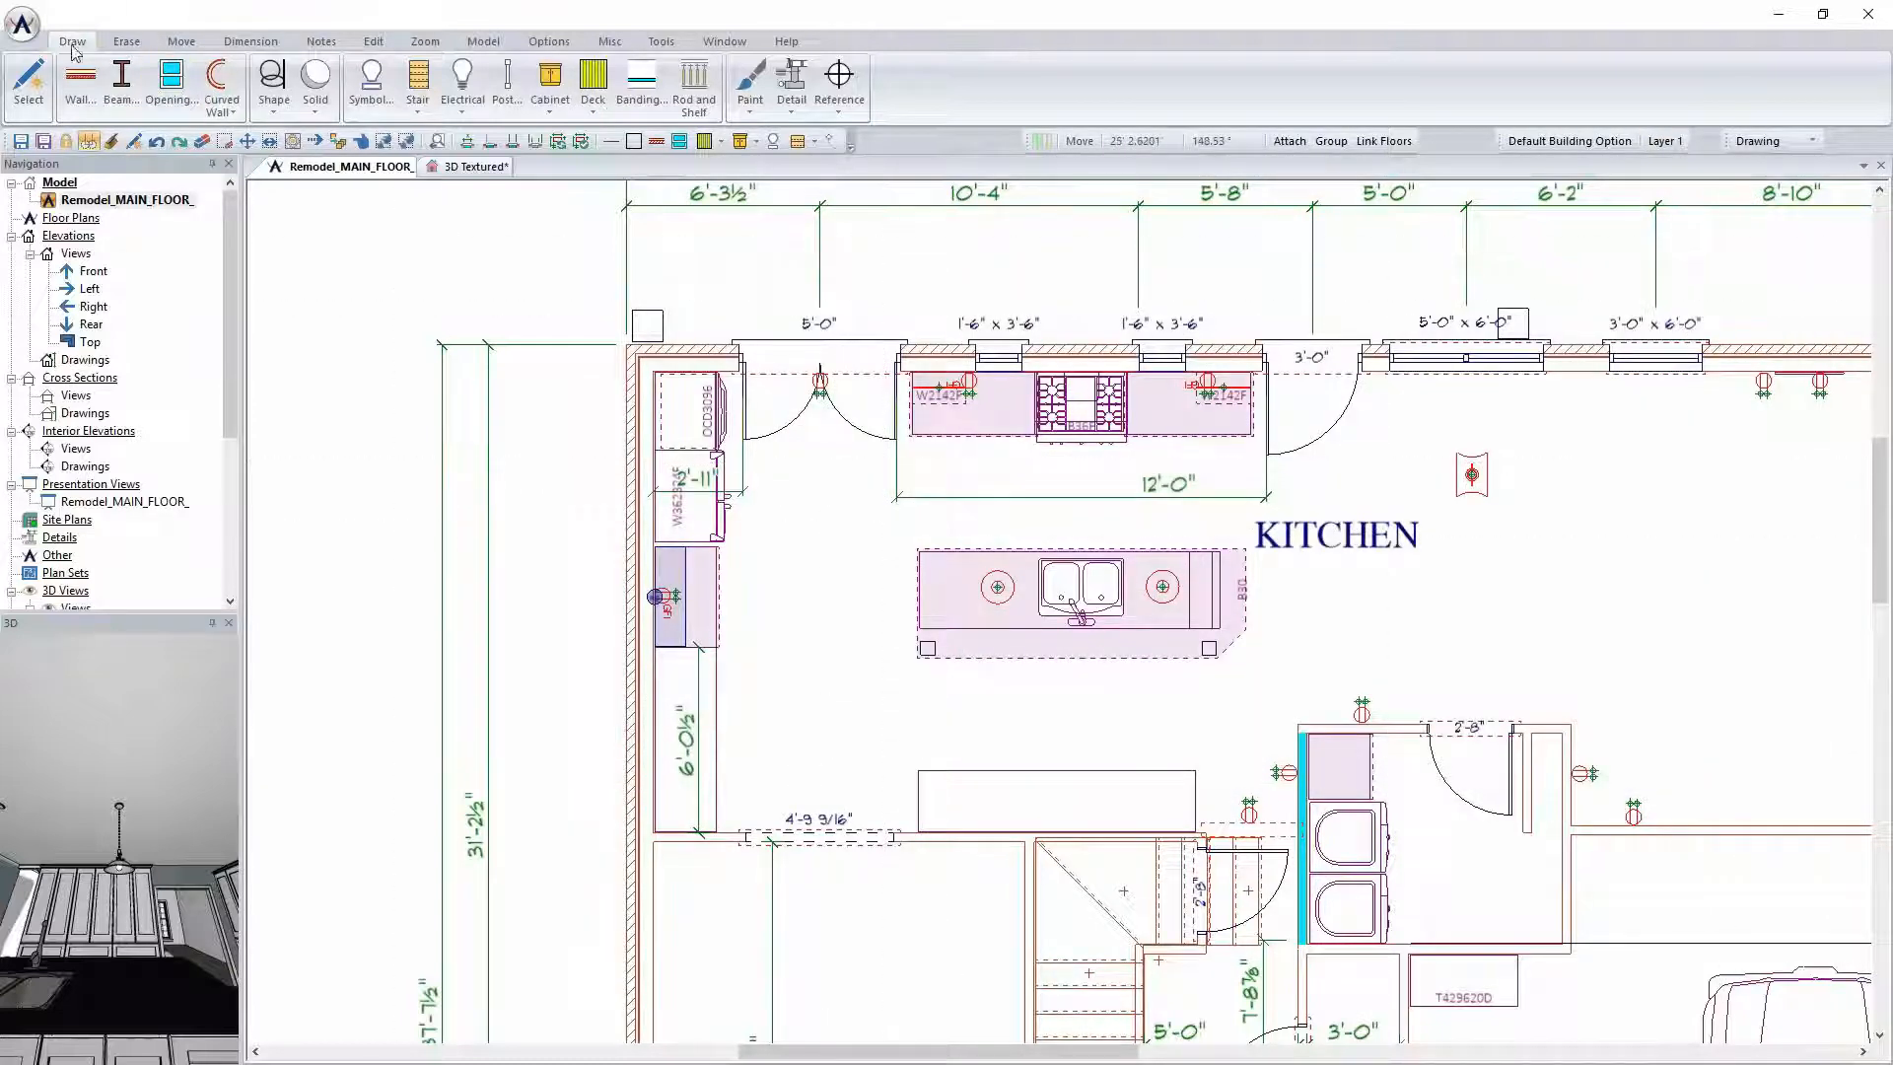
Draw a 4x6 Wood Beam across the kitchen's depth, from the wall with the 4'-9 9/16" opening to the exterior window wall
{"action": "left_click", "coordinate": [121, 78]}
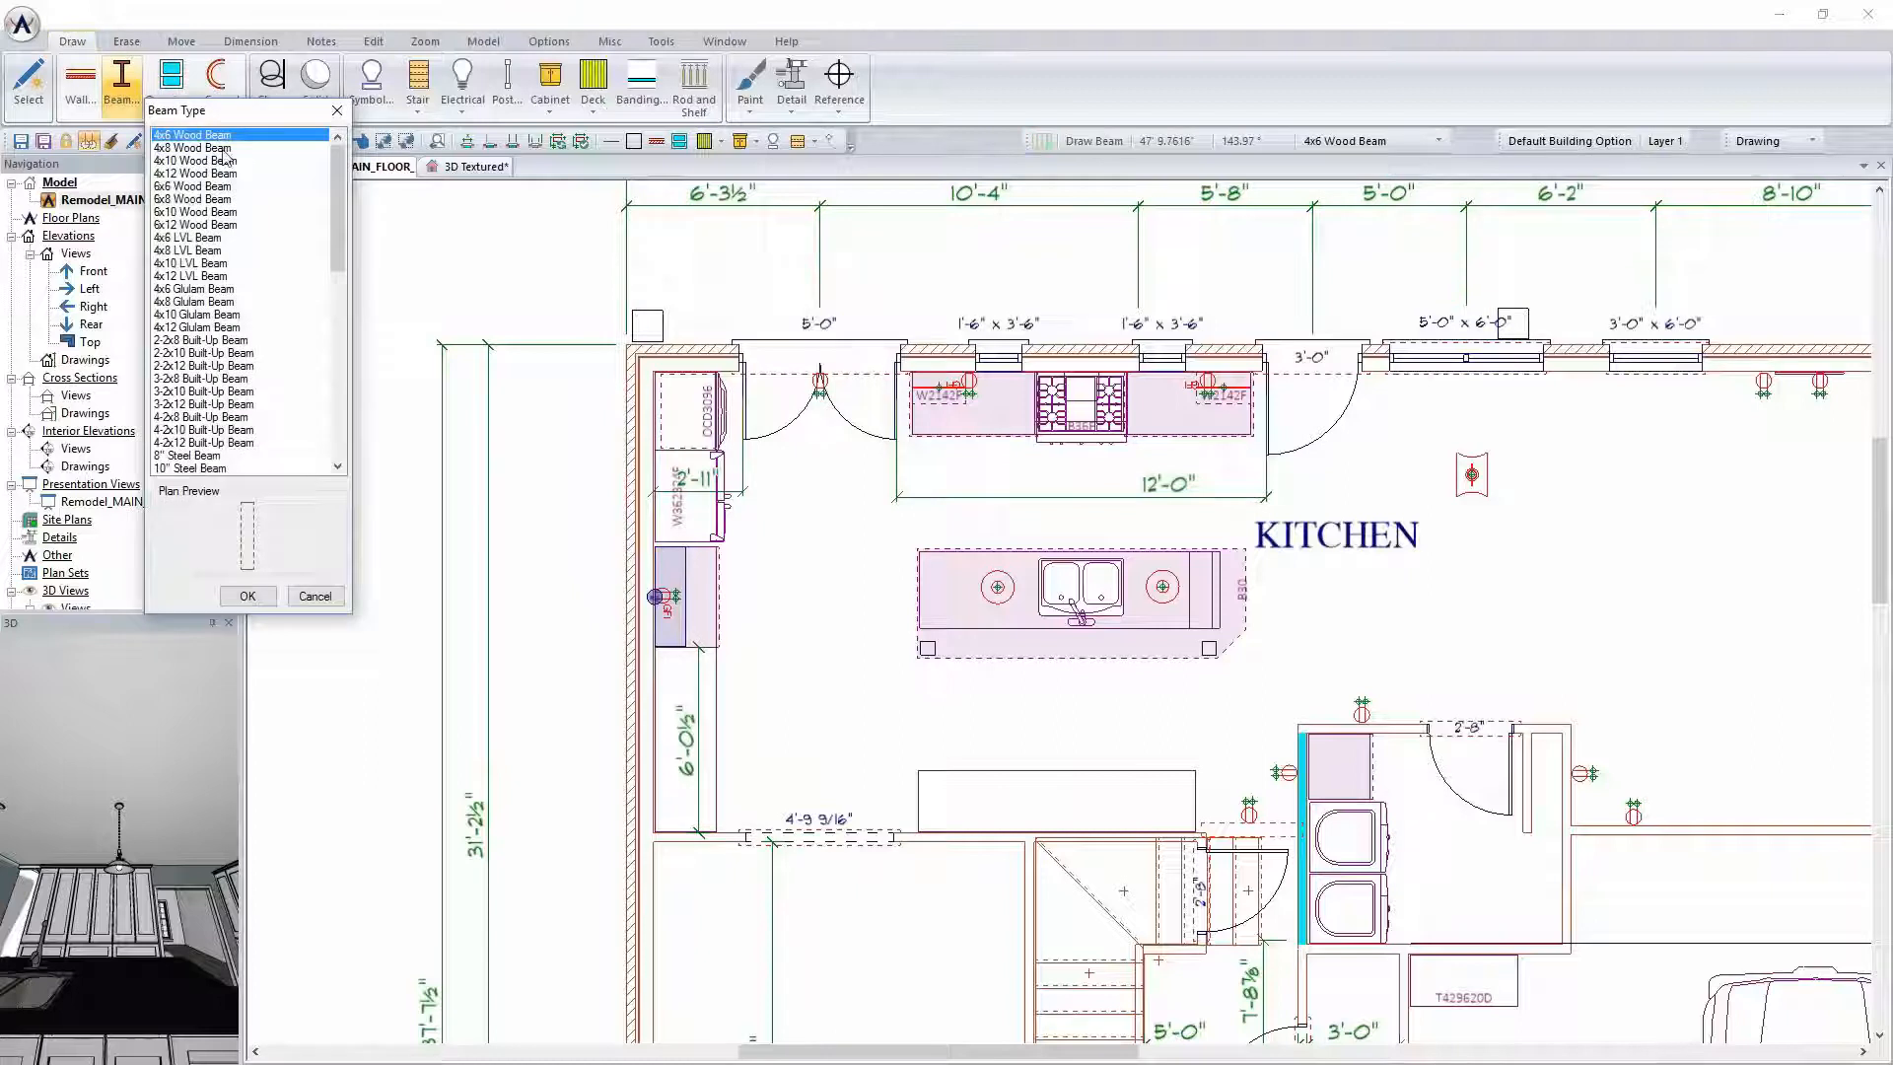
{"action": "left_click", "coordinate": [247, 597]}
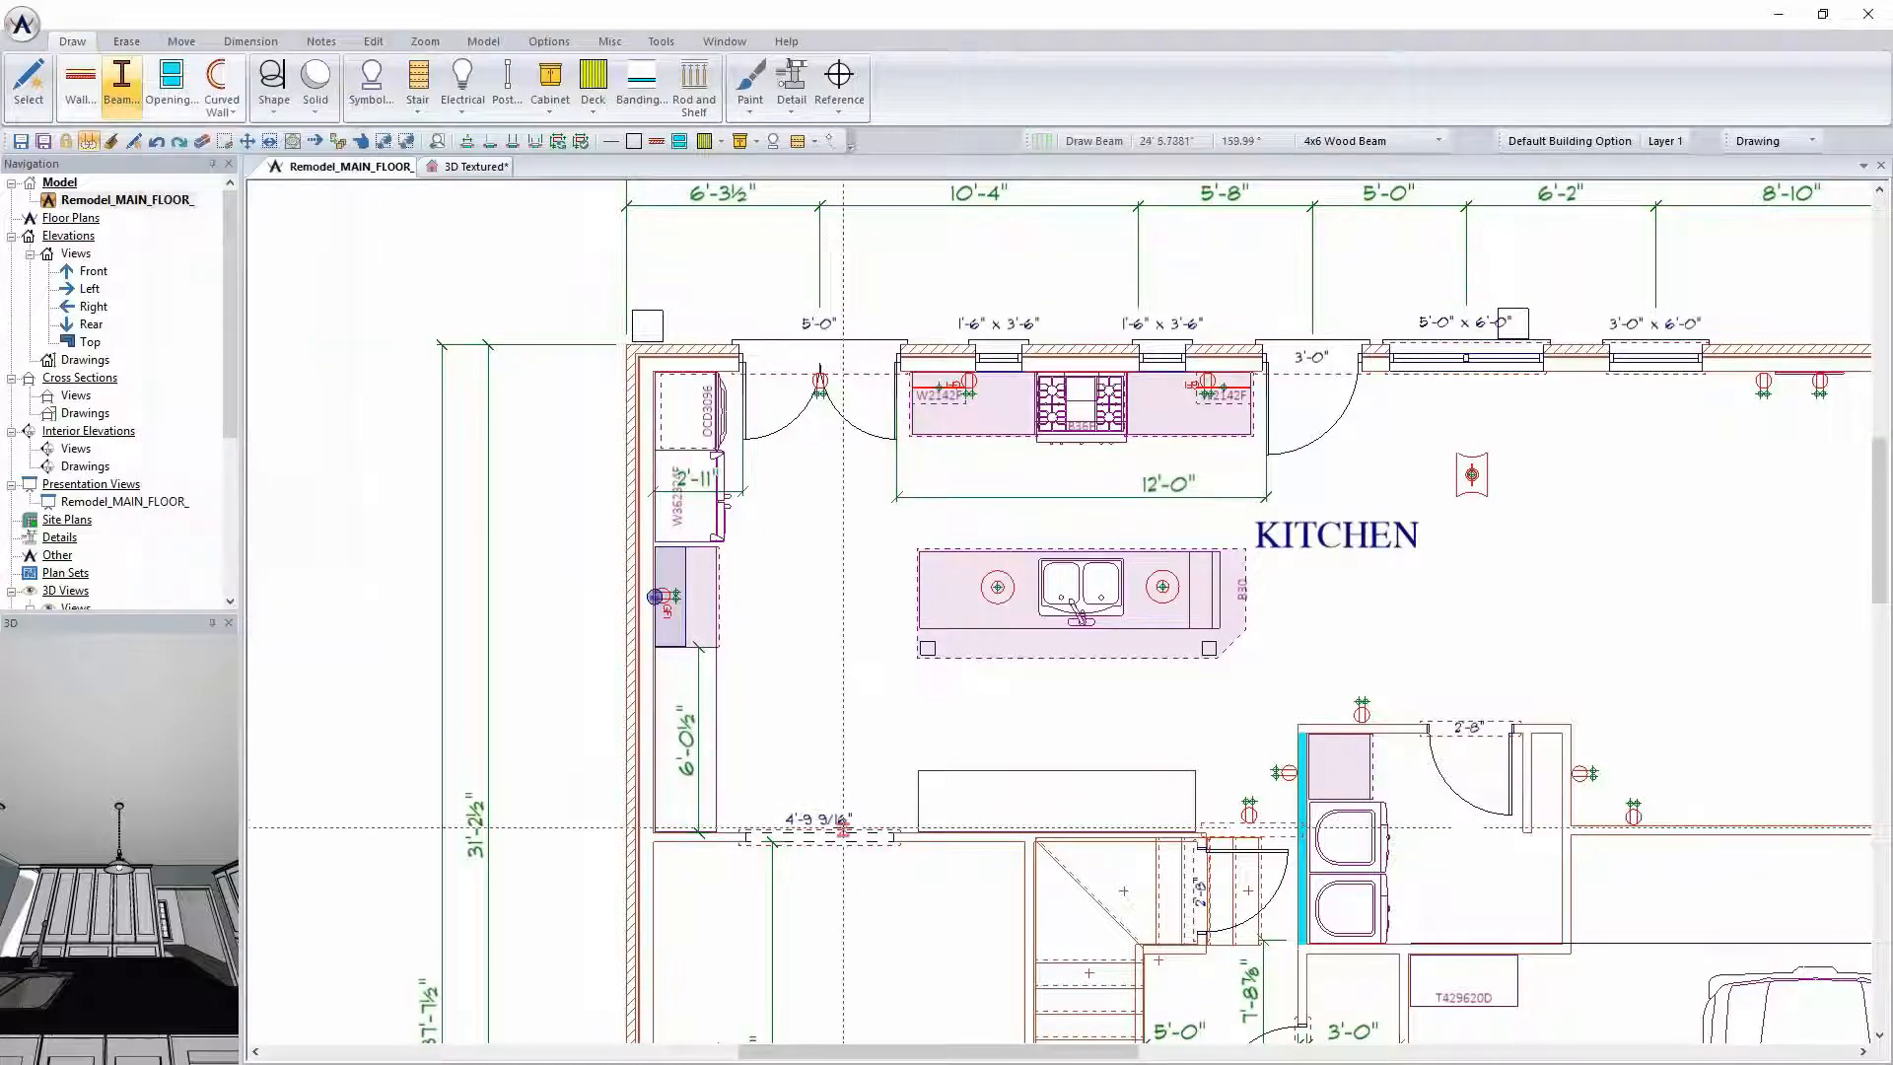
{"action": "left_click_drag", "start_coordinate": [843, 828], "coordinate": [843, 357]}
{"action": "right_click", "coordinate": [878, 474]}
{"action": "left_click", "coordinate": [719, 511]}
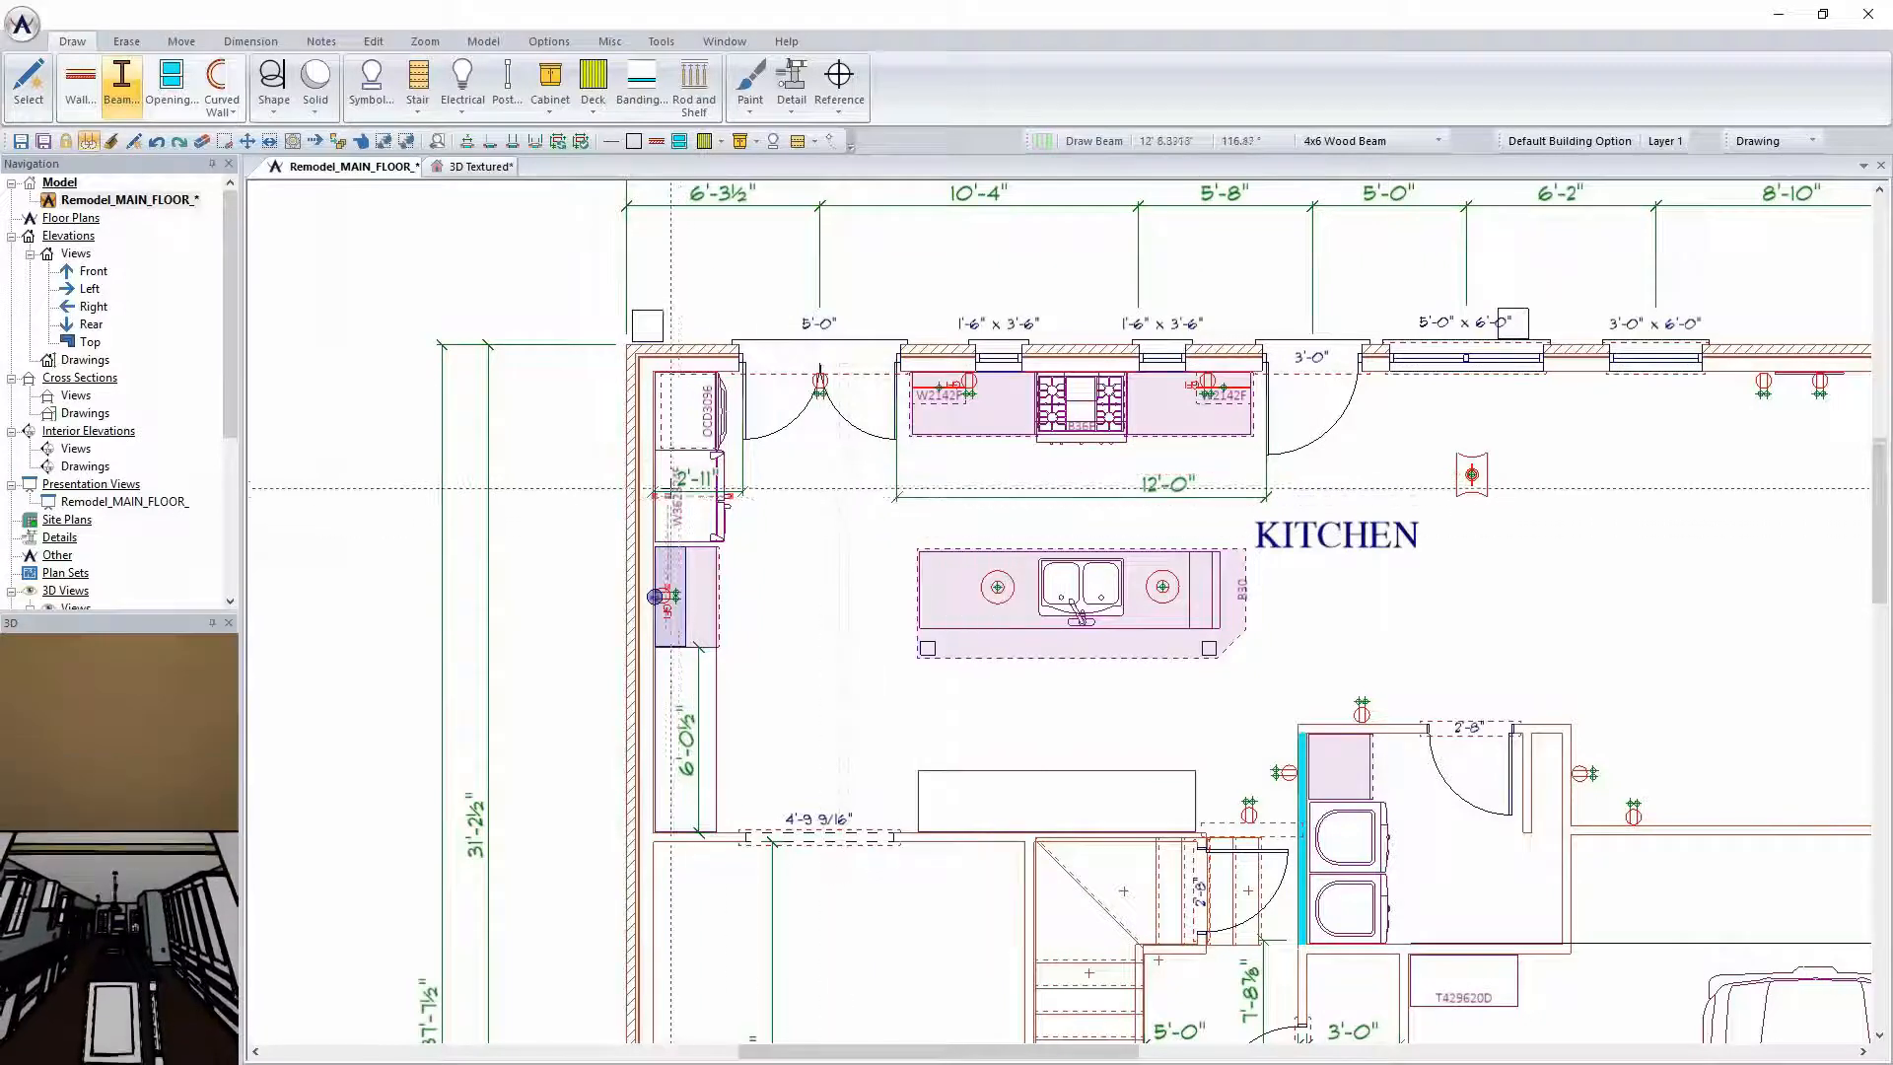
Draw a second 4x6 Wood Beam along the full length of the open room, from the refrigerator wall to the fireplace side
{"action": "left_click", "coordinate": [655, 459]}
{"action": "scroll", "coordinate": [1737, 459], "scroll_direction": "down", "scroll_amount": 2}
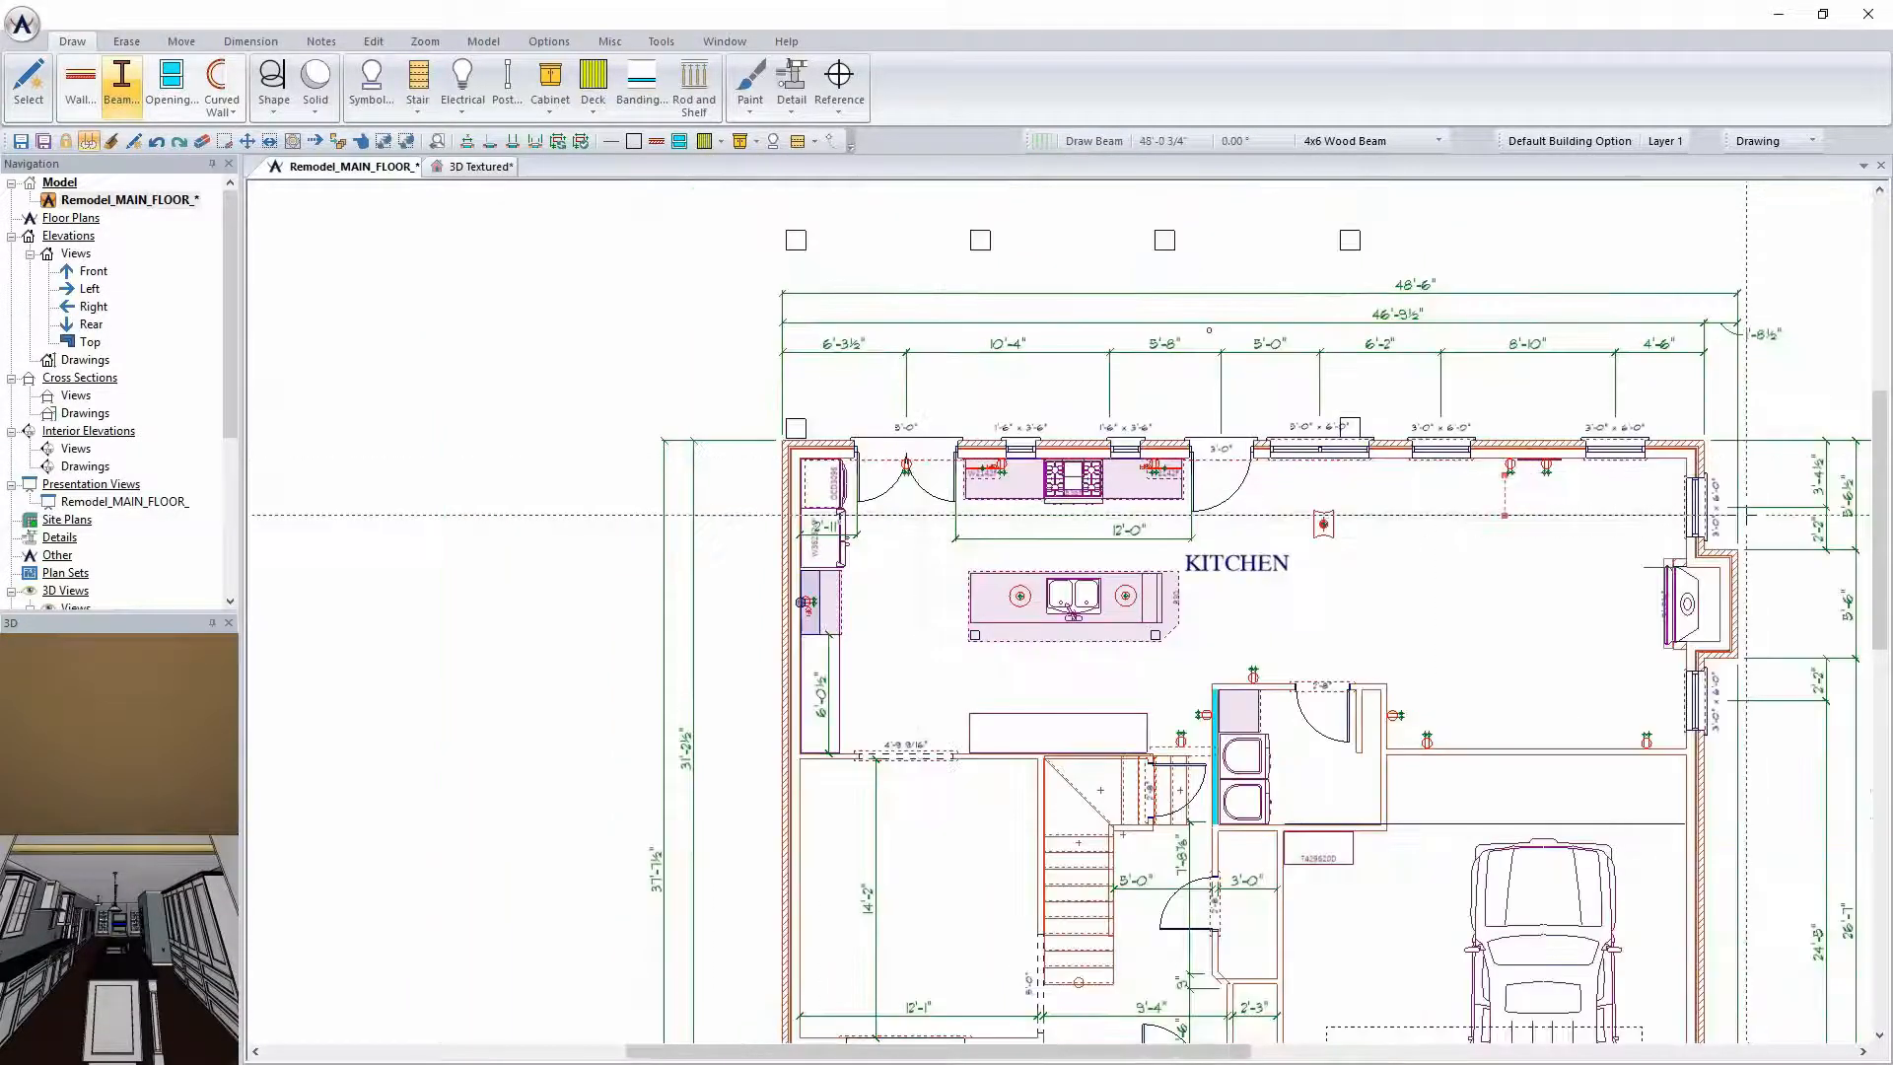
{"action": "right_click", "coordinate": [1625, 539]}
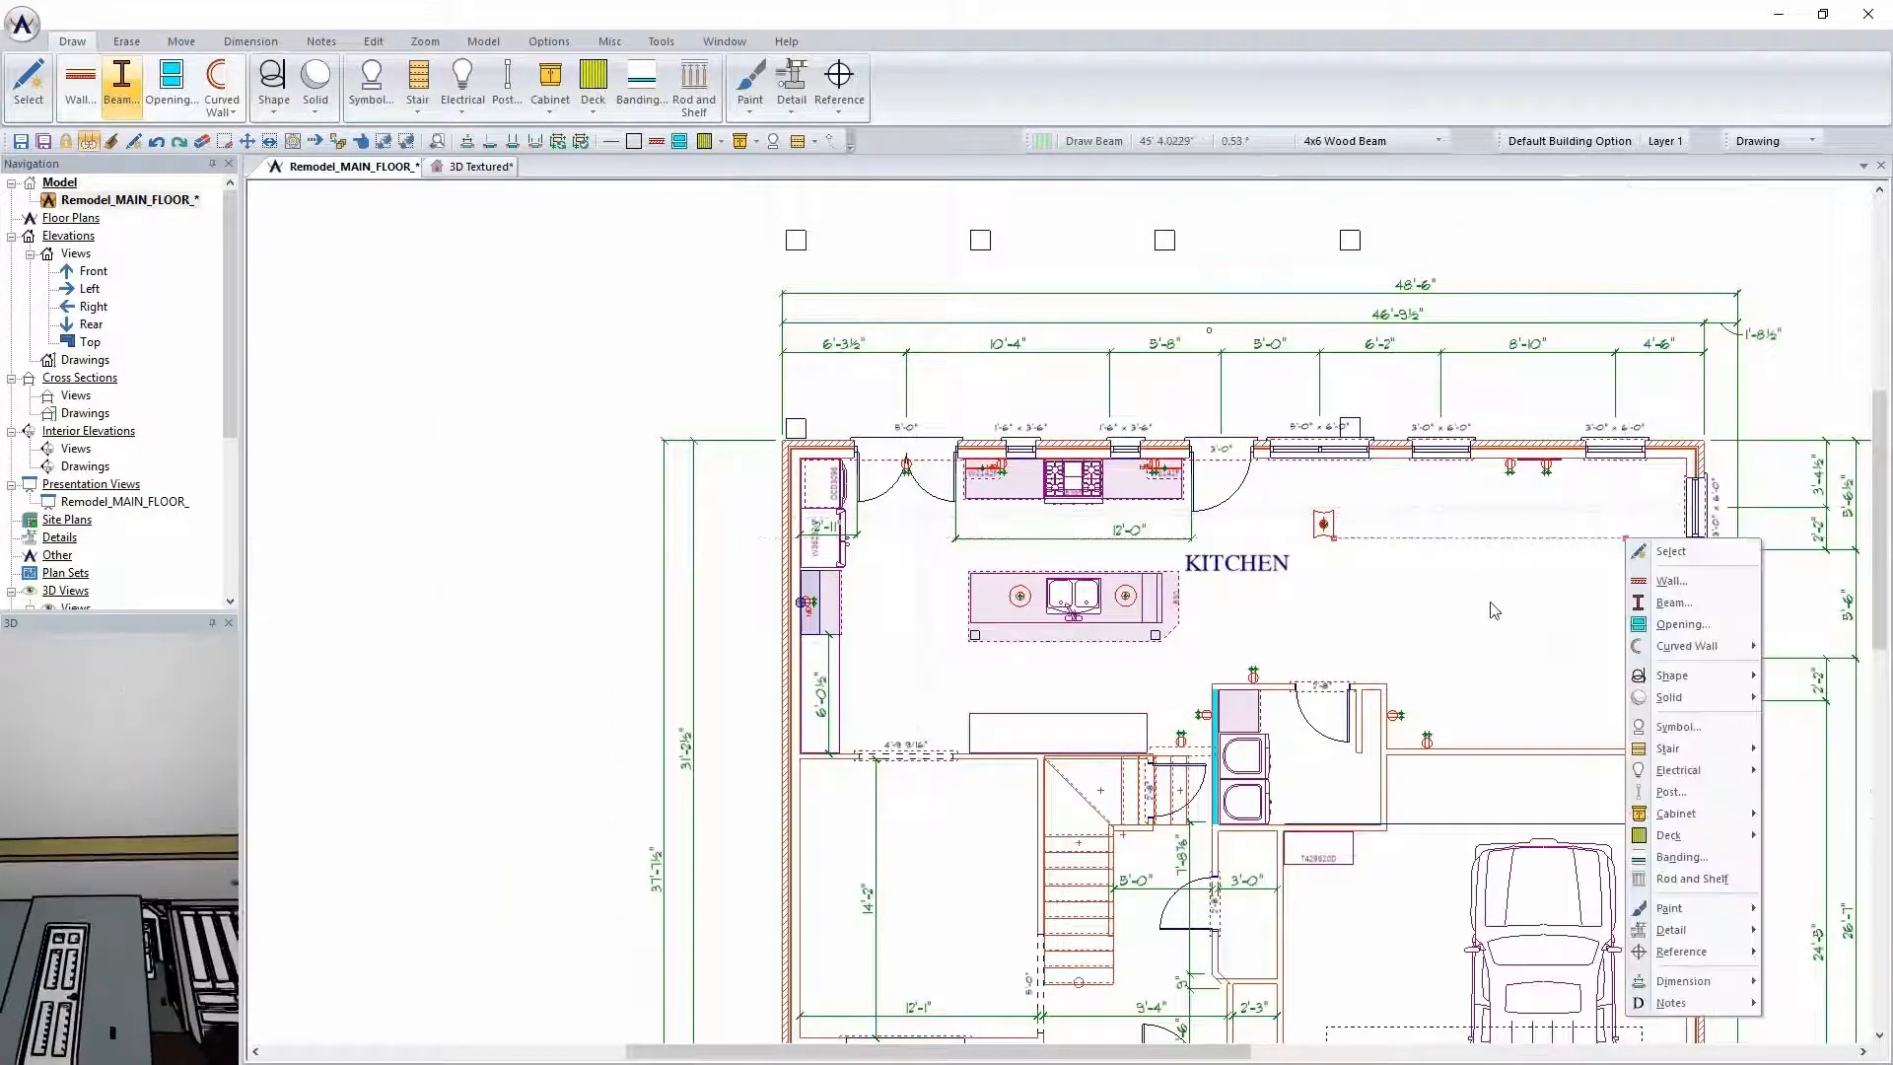
{"action": "left_click", "coordinate": [1499, 651]}
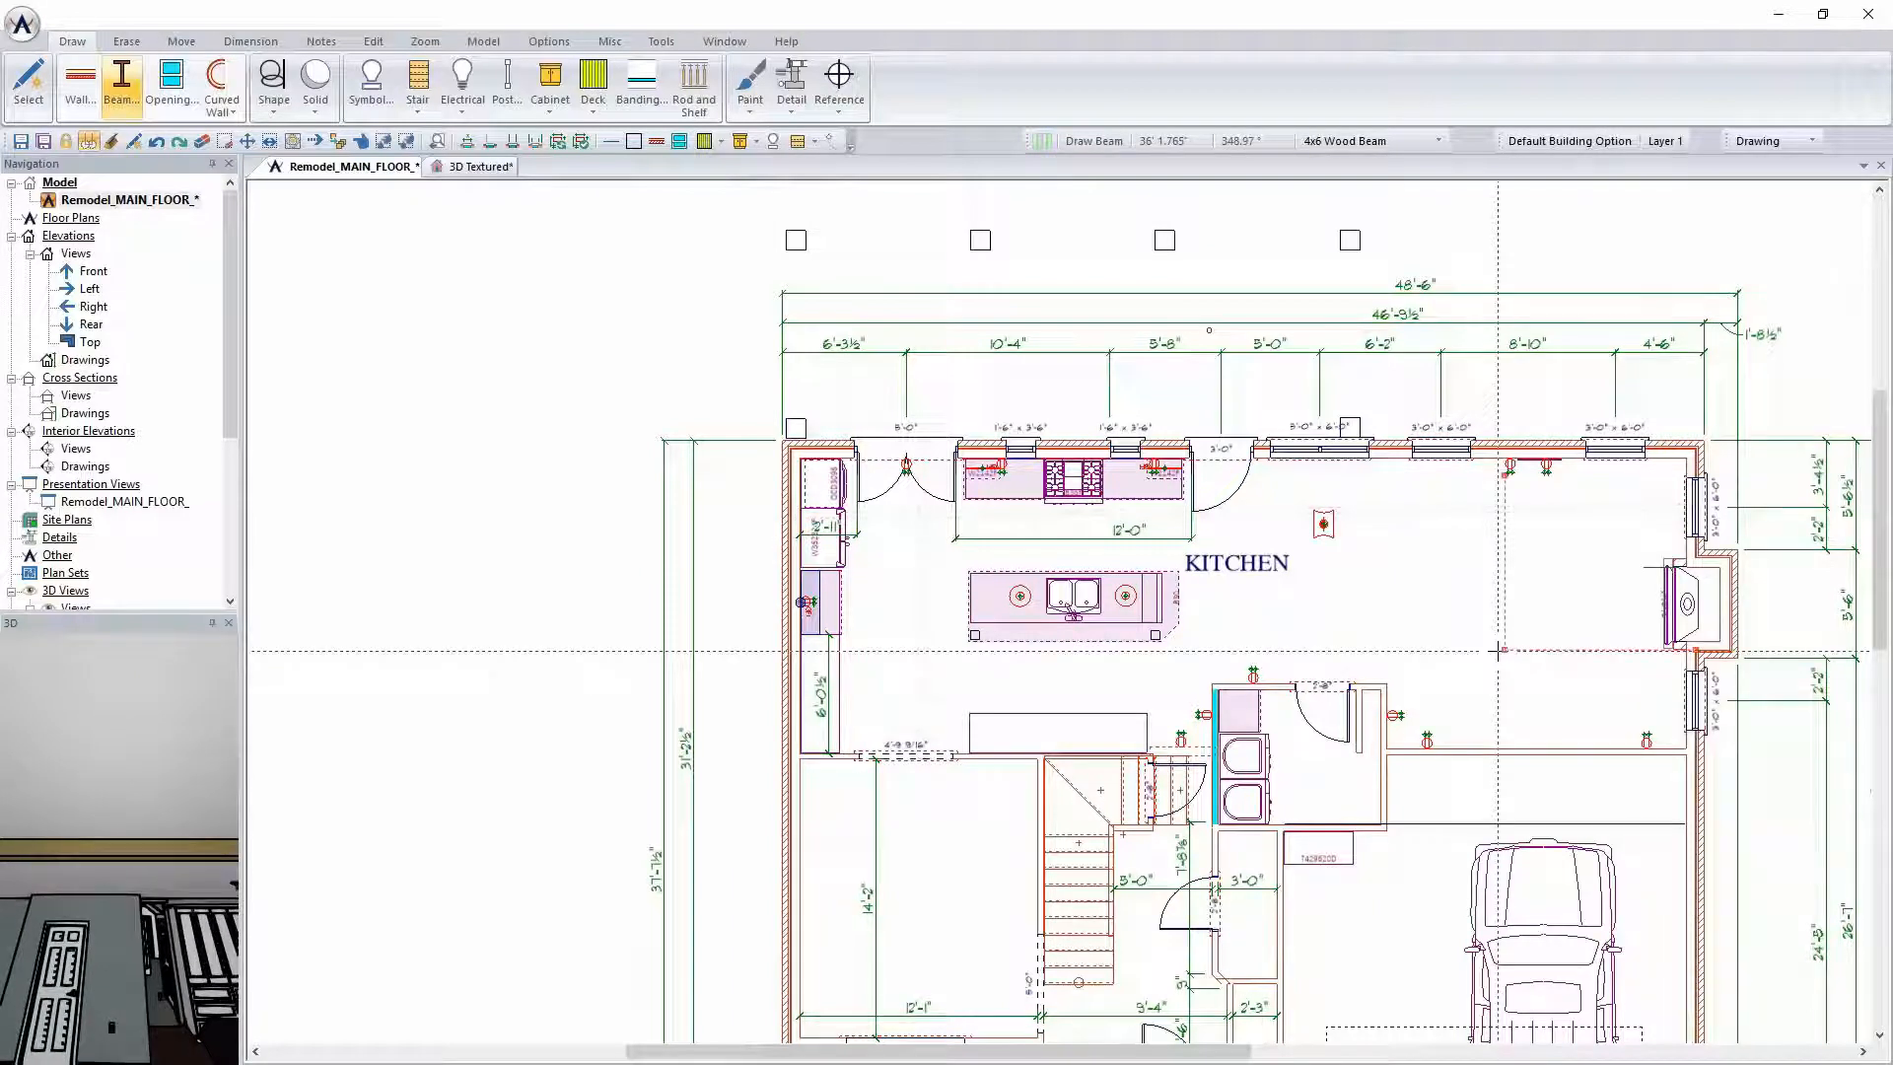
{"action": "right_click", "coordinate": [1498, 651]}
{"action": "left_click", "coordinate": [1451, 616]}
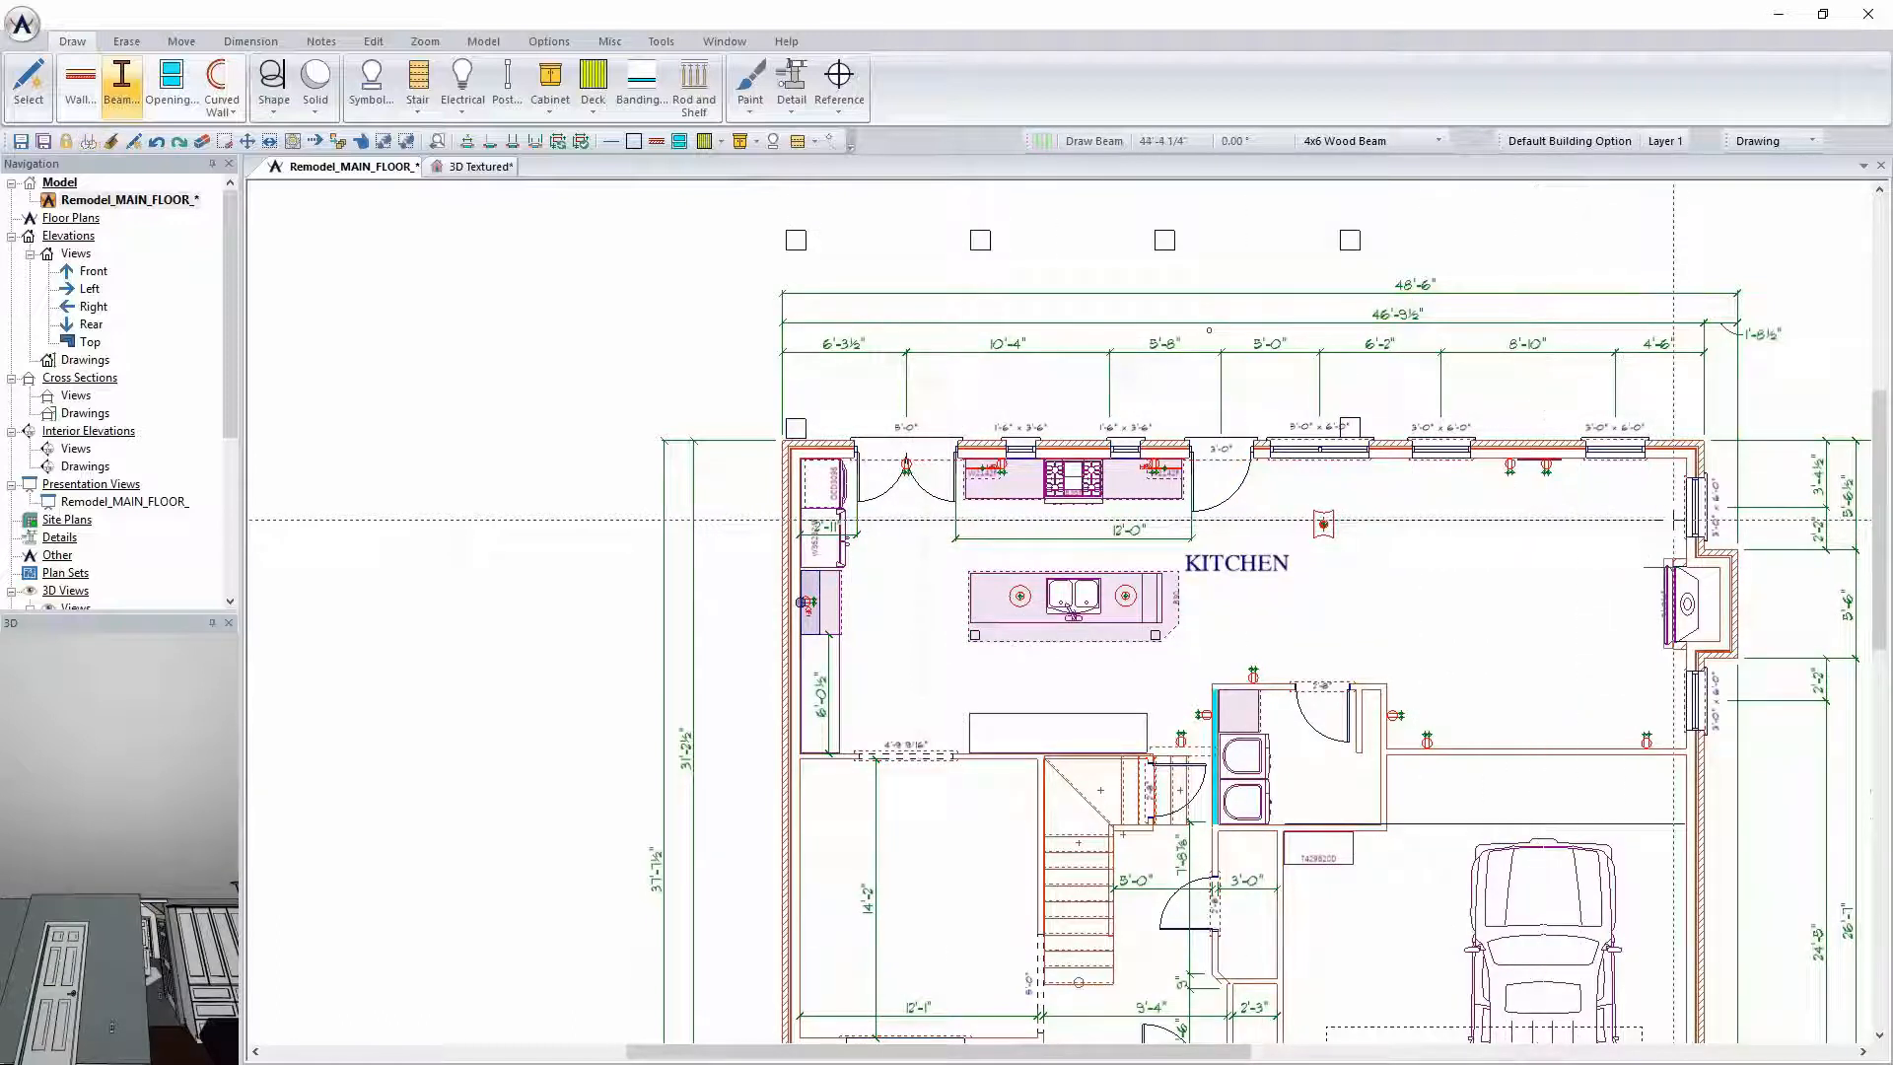
Add a point dimension between the refrigerator wall and the cross beam, and set that distance to 8'
{"action": "scroll", "coordinate": [1058, 613], "scroll_direction": "up", "scroll_amount": 6}
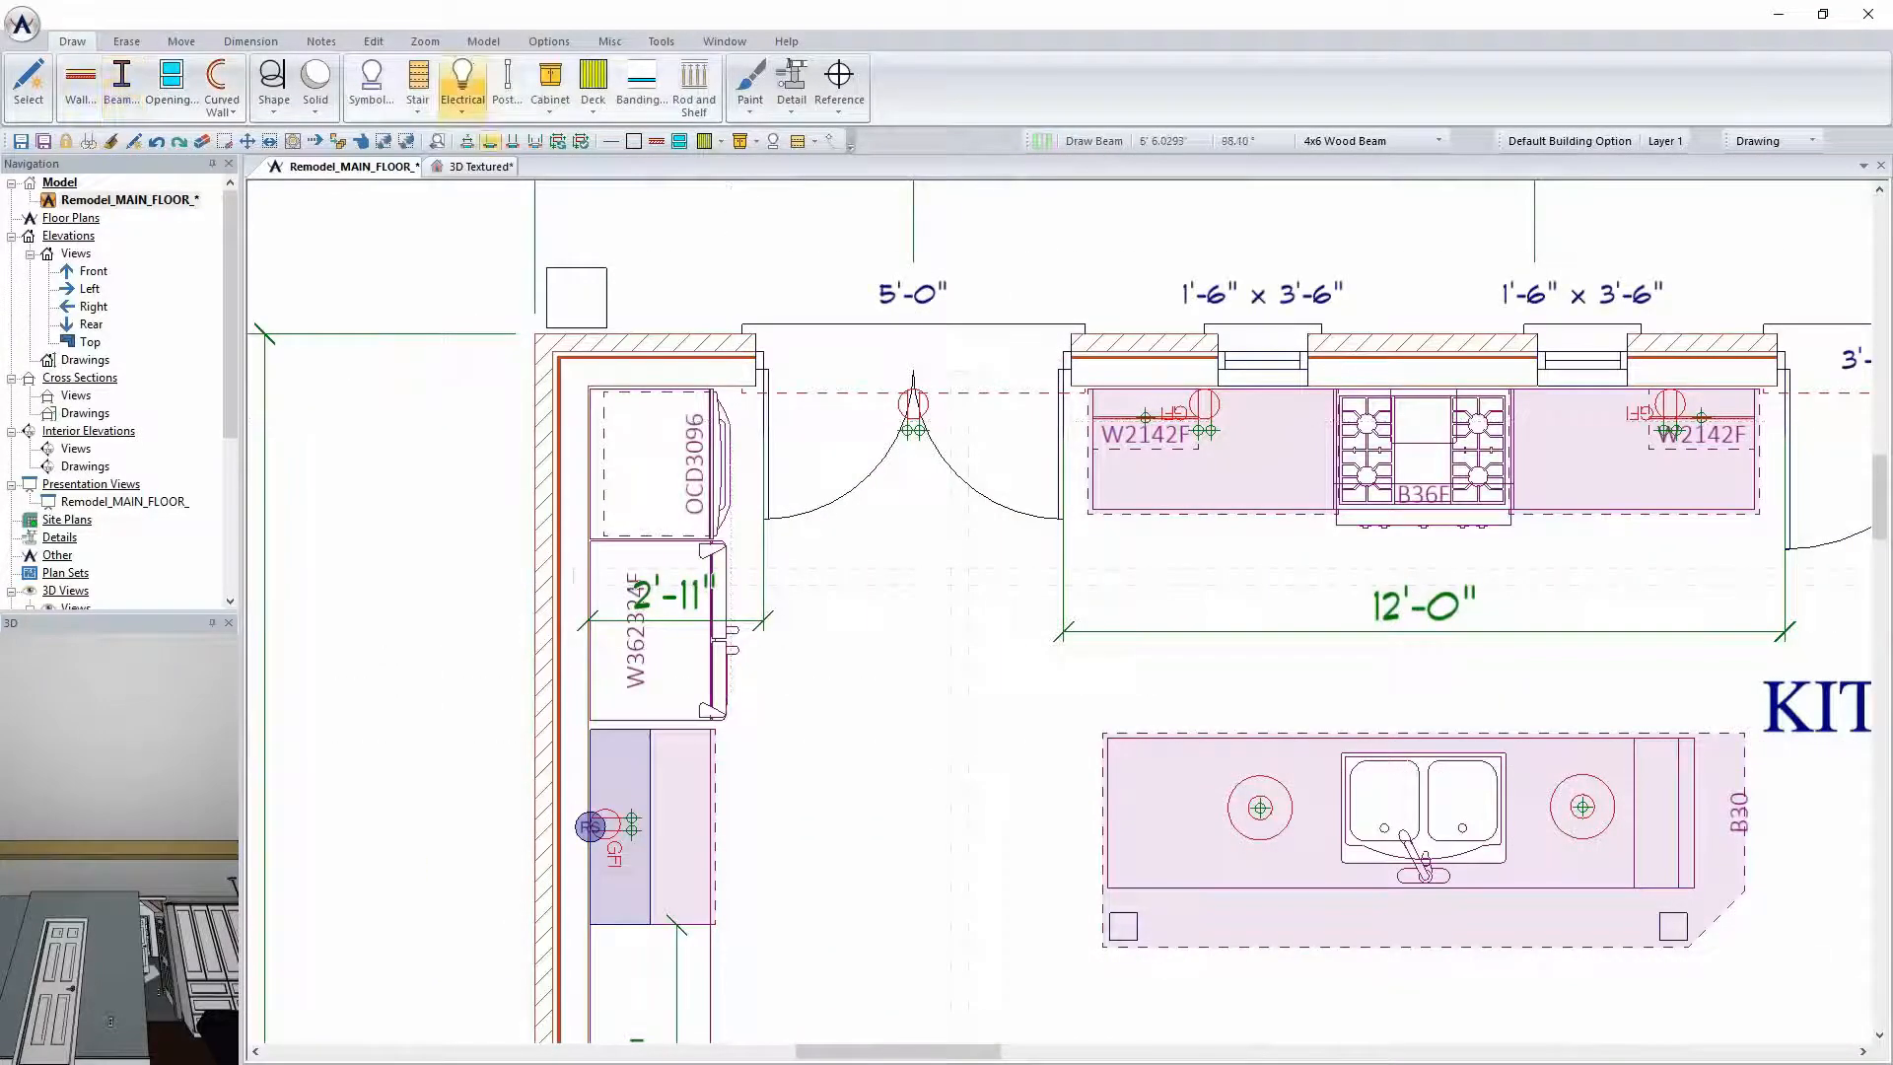
{"action": "left_click", "coordinate": [250, 41]}
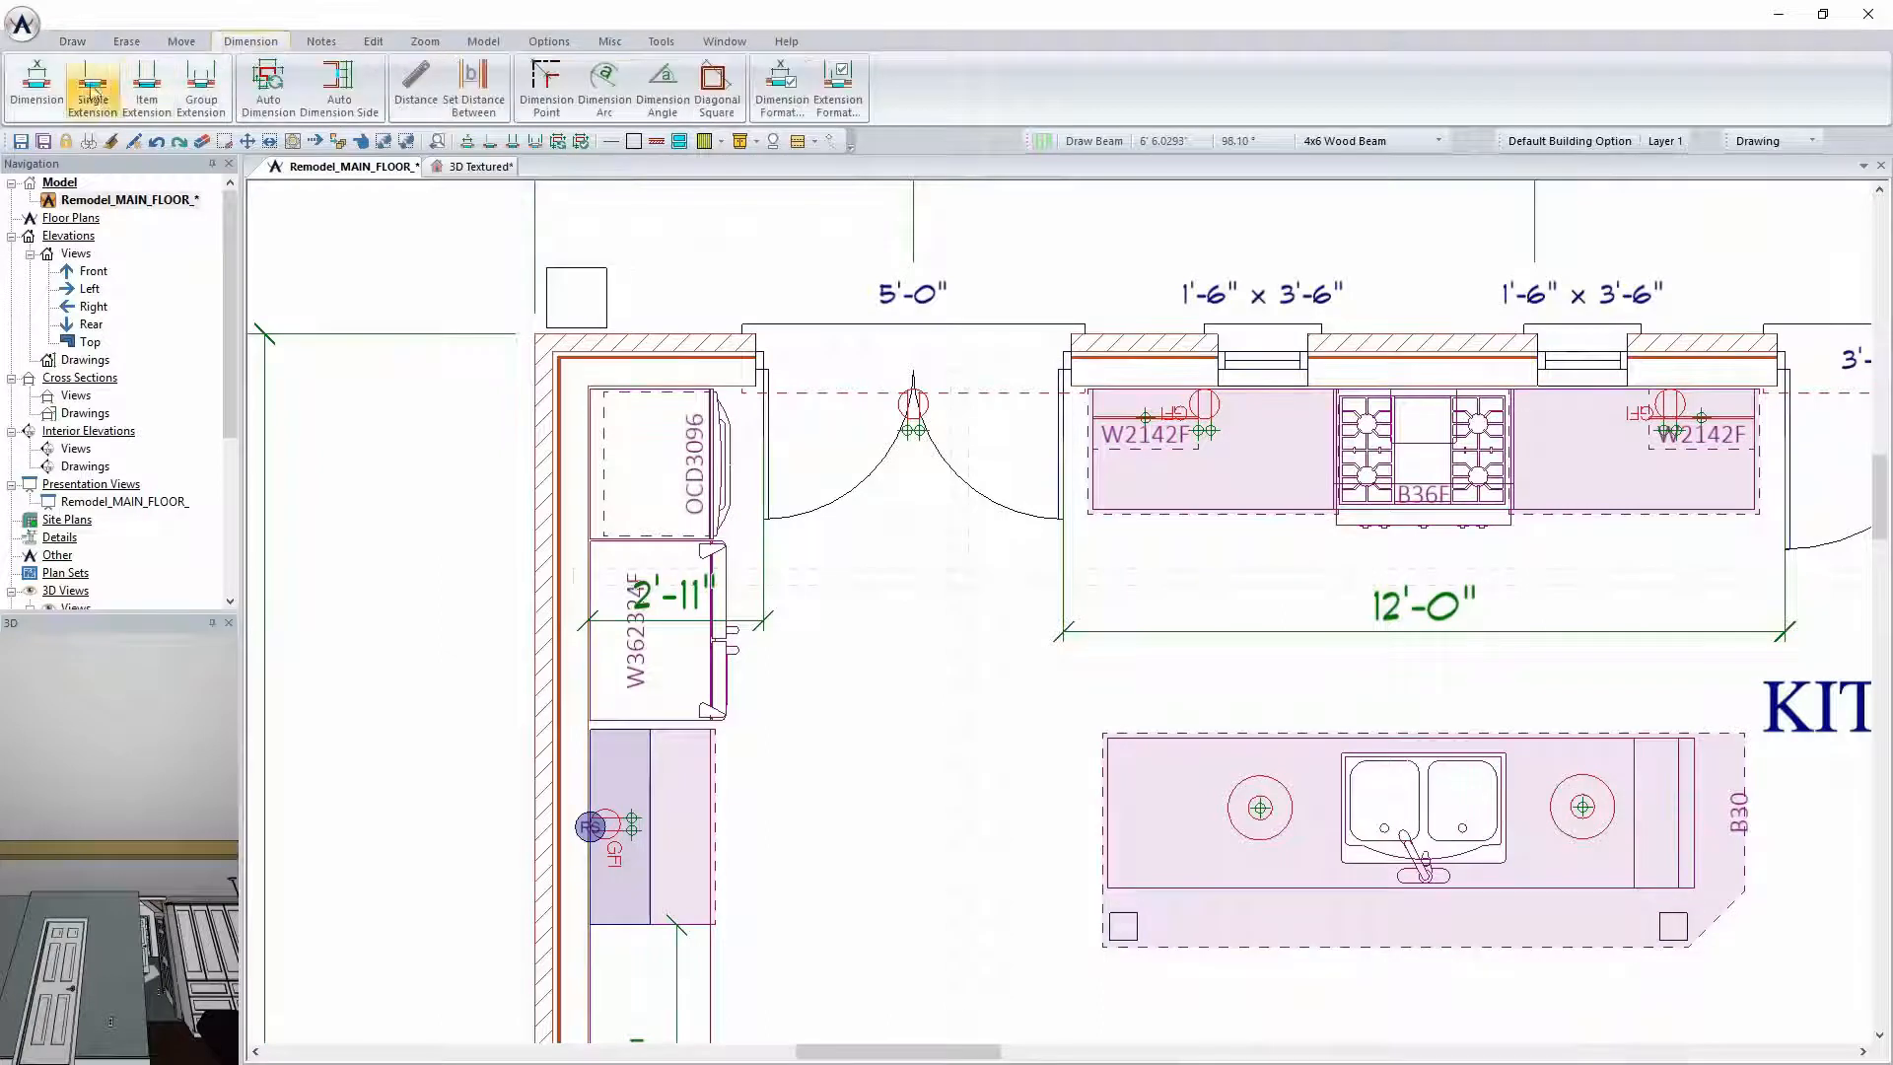
{"action": "left_click", "coordinate": [546, 84]}
{"action": "left_click_drag", "start_coordinate": [959, 744], "coordinate": [581, 744]}
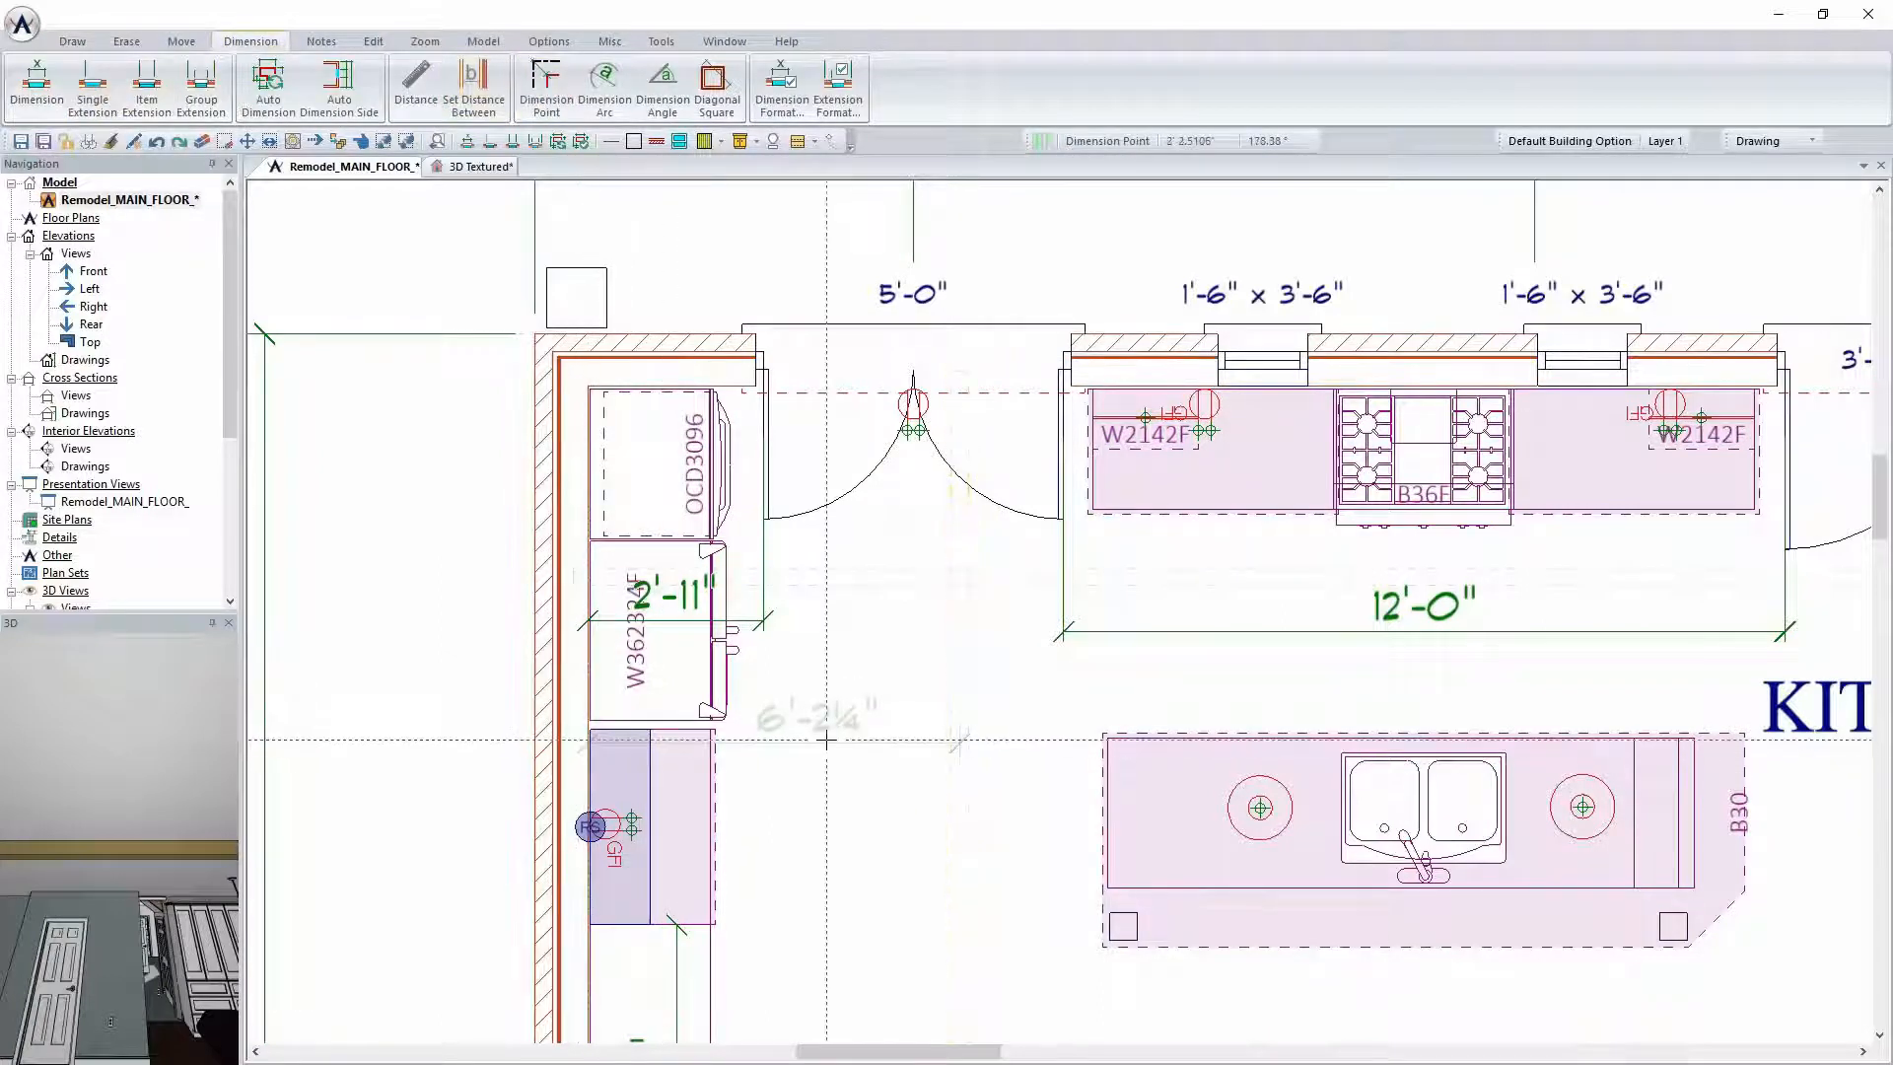
{"action": "right_click", "coordinate": [826, 746]}
{"action": "left_click", "coordinate": [909, 450]}
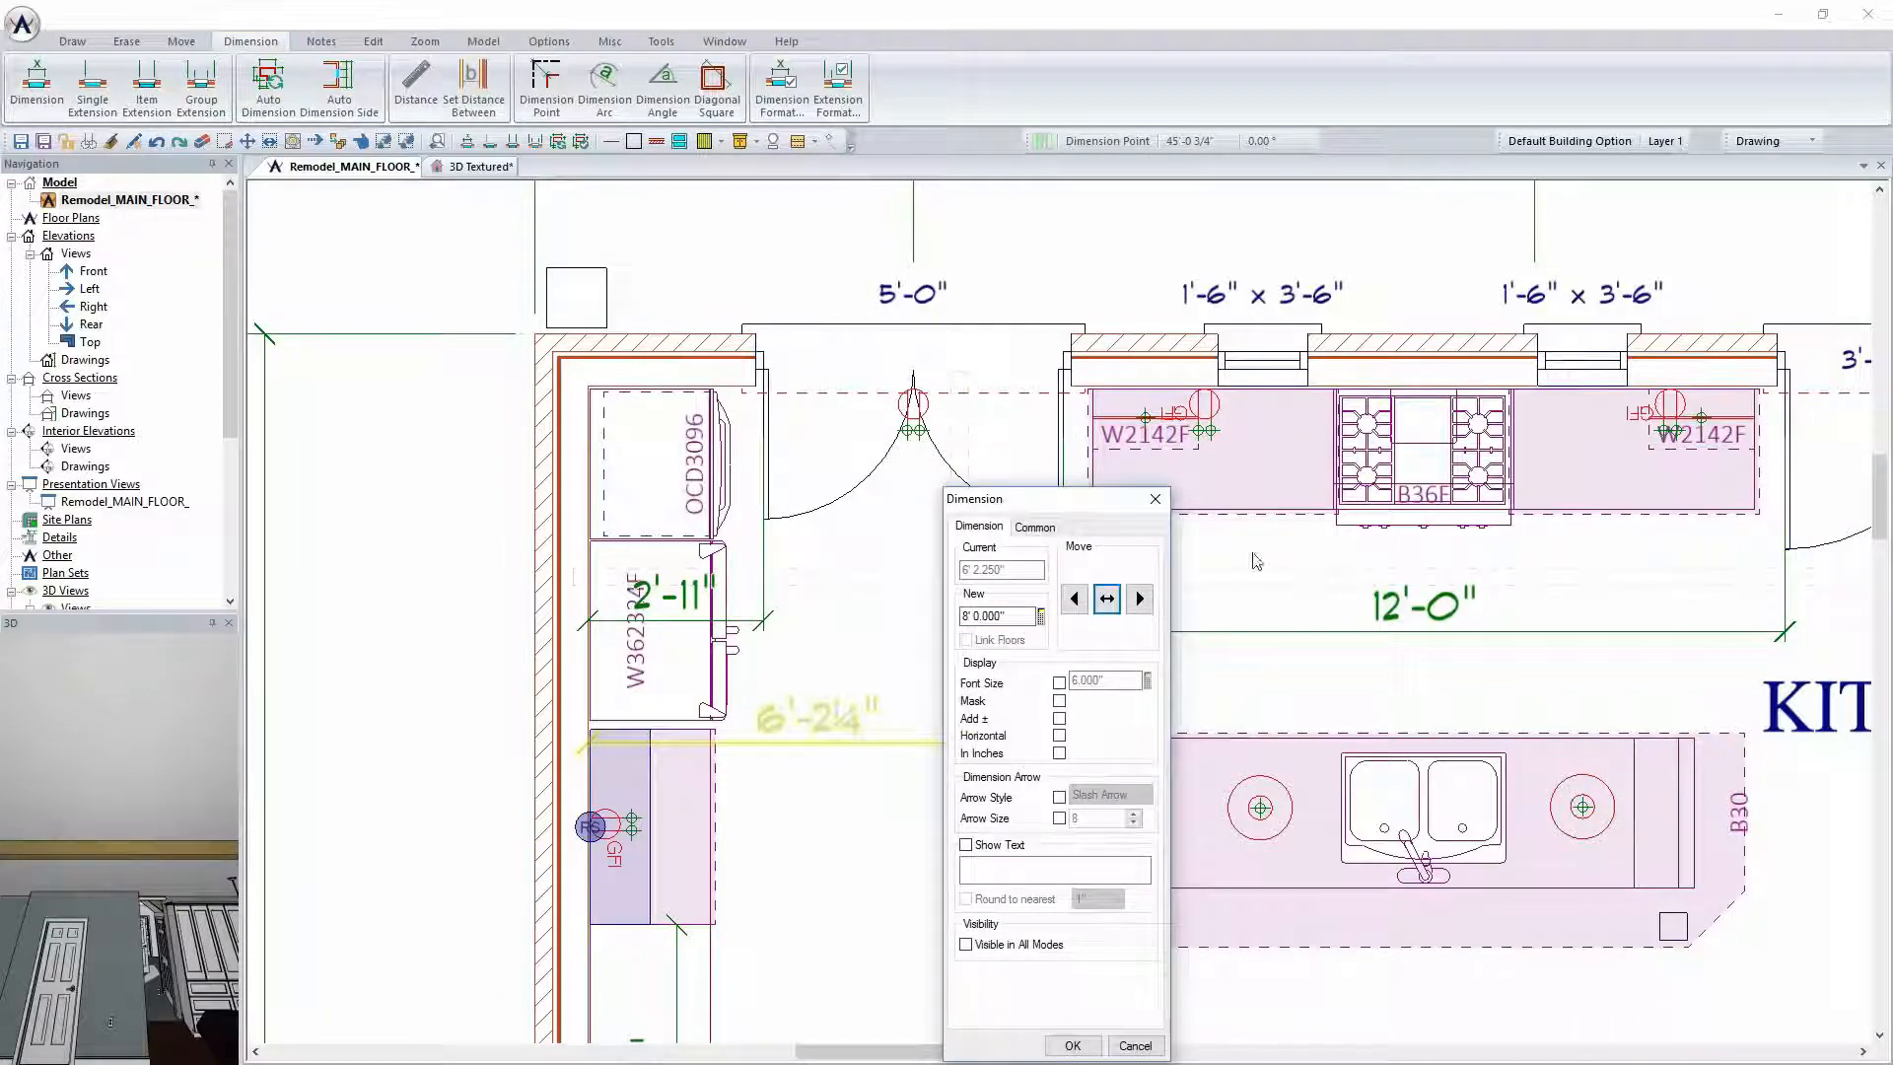
{"action": "key", "text": "Return"}
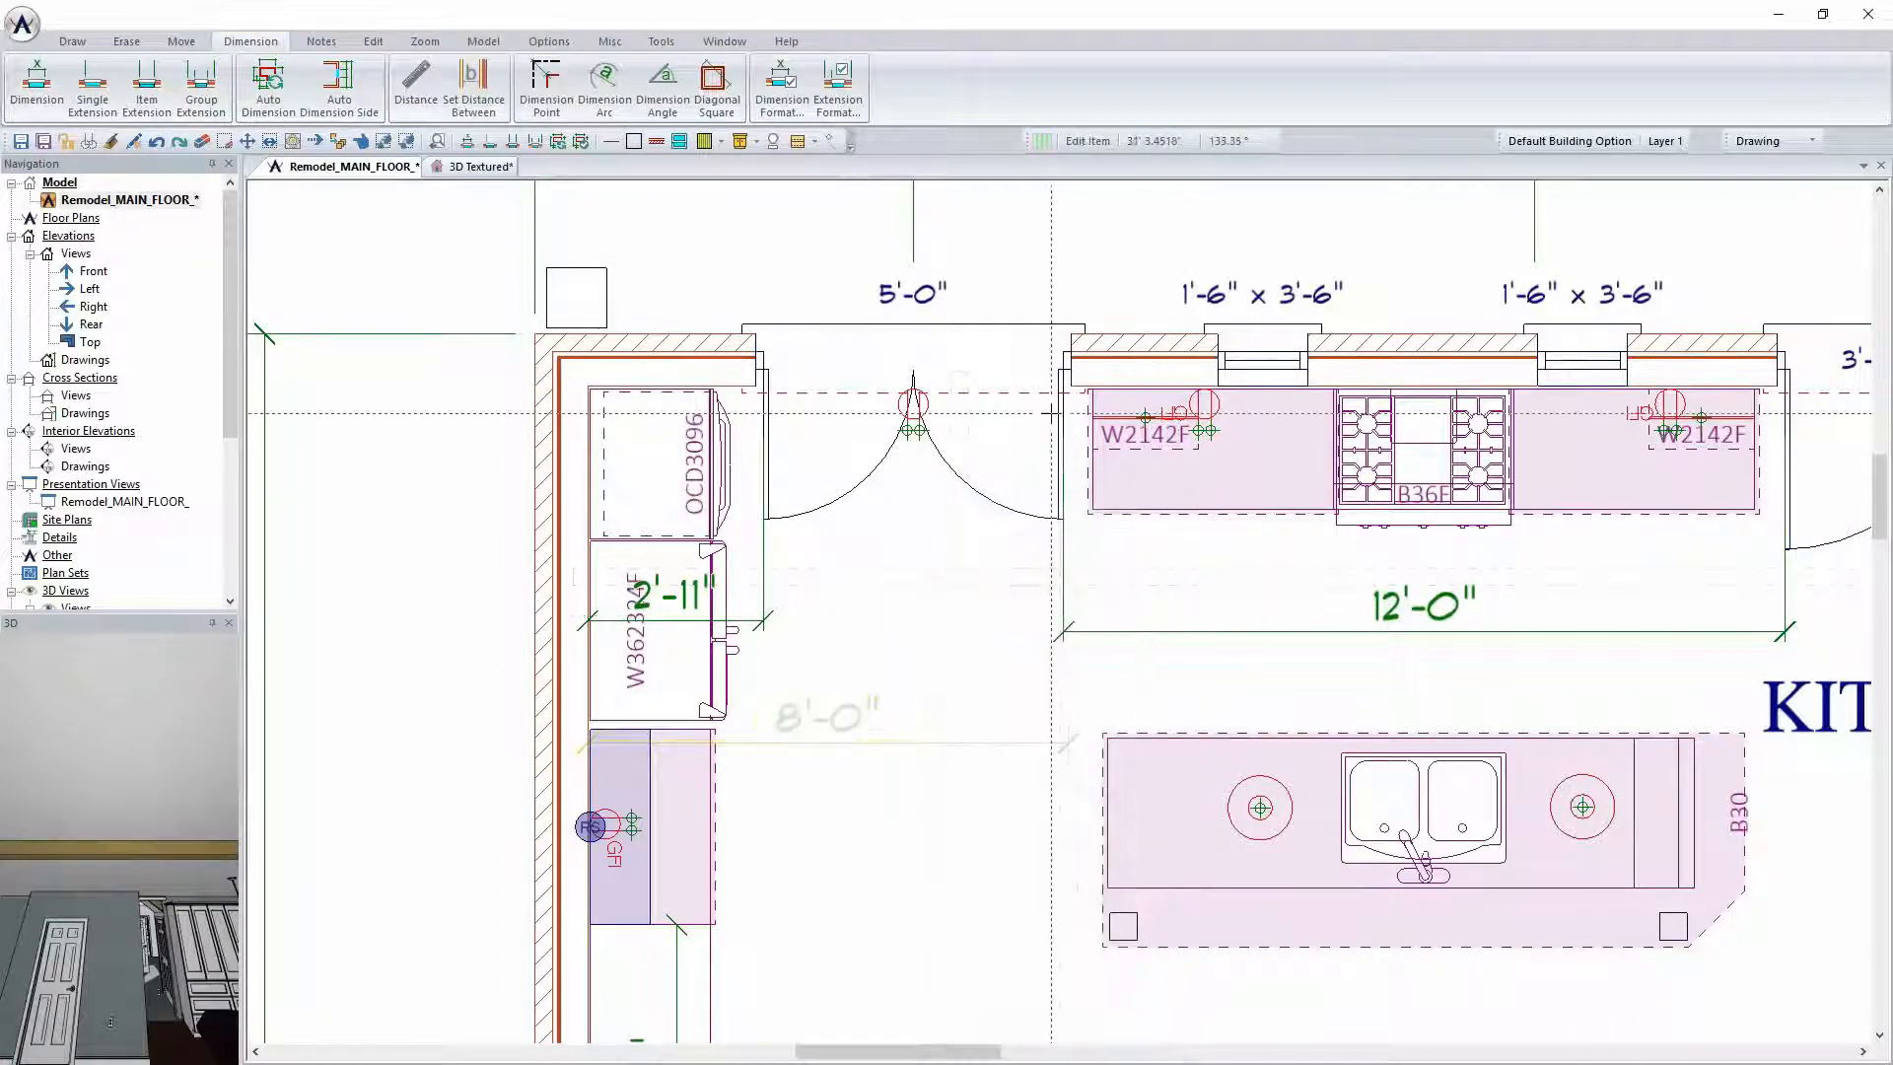
Change the cross beam's distance from the refrigerator wall to 6'
{"action": "double_click", "coordinate": [1045, 744]}
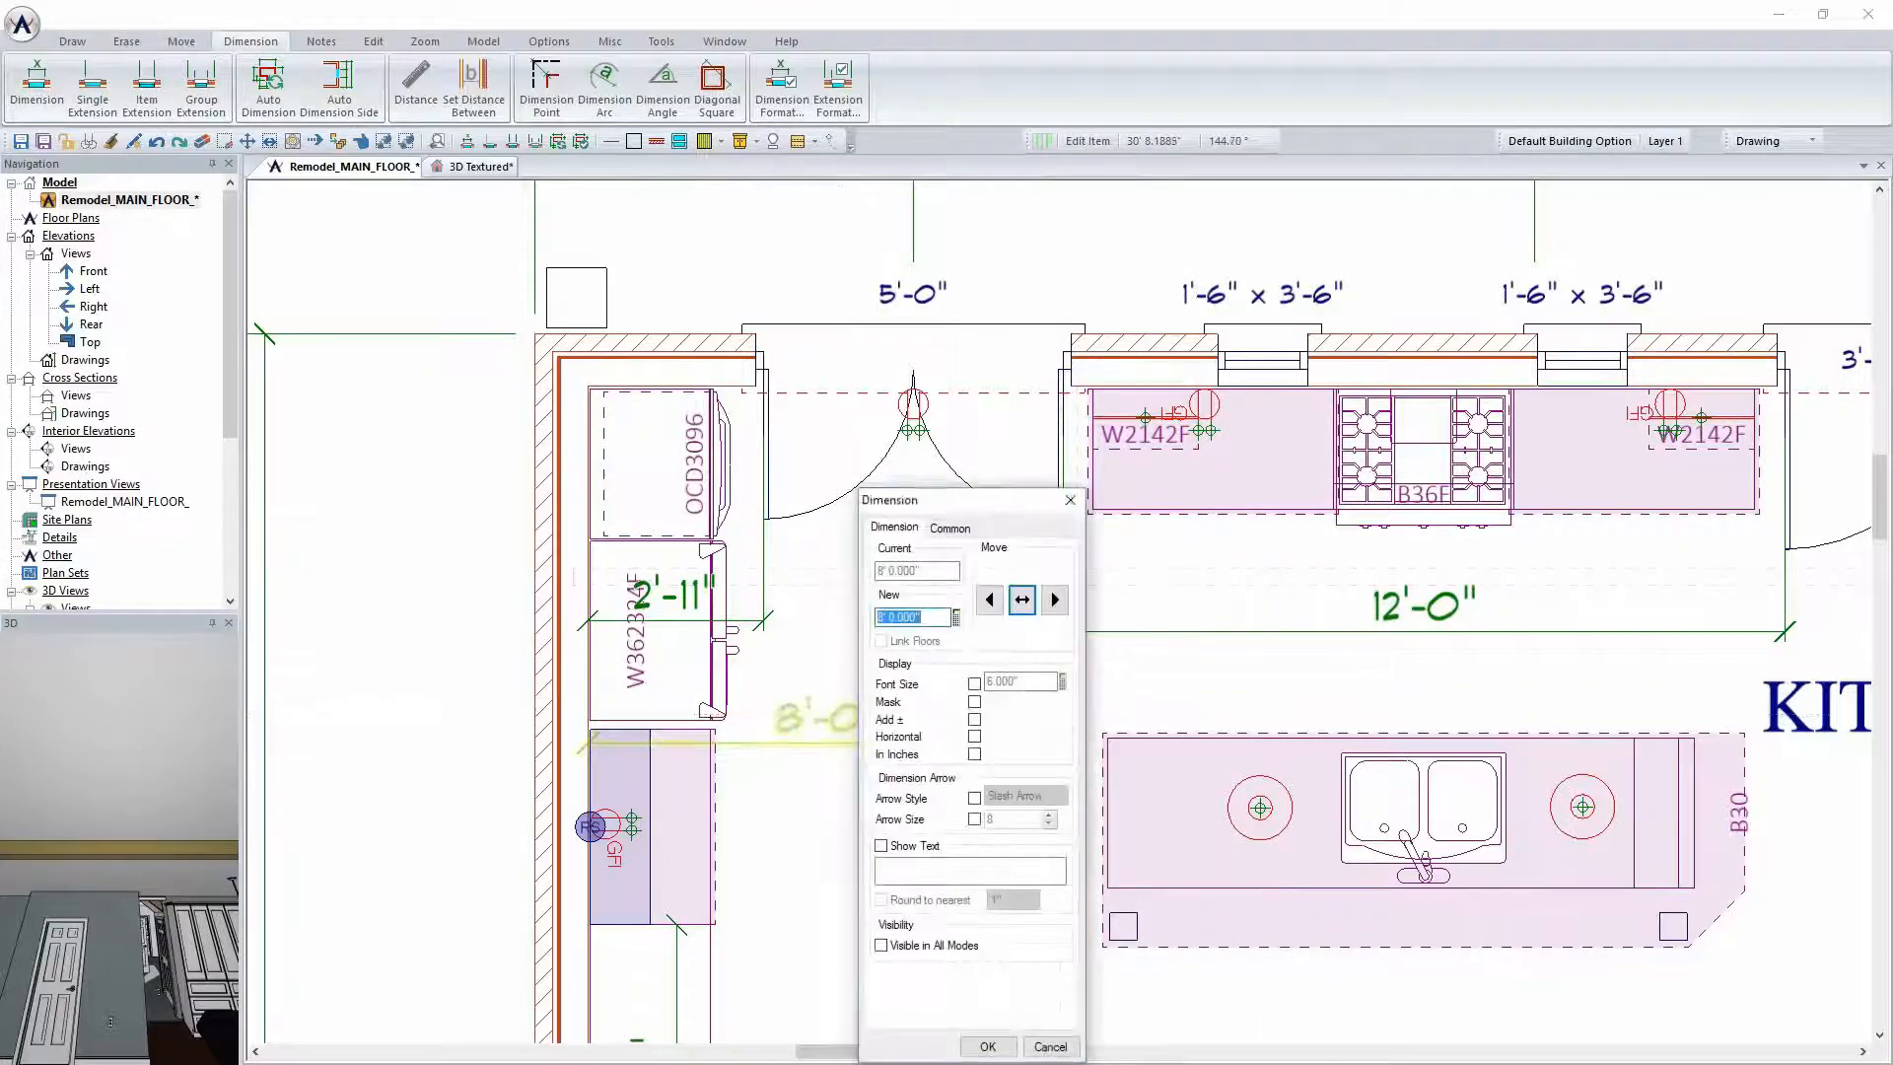
{"action": "type", "text": "6'"}
{"action": "key", "text": "Return"}
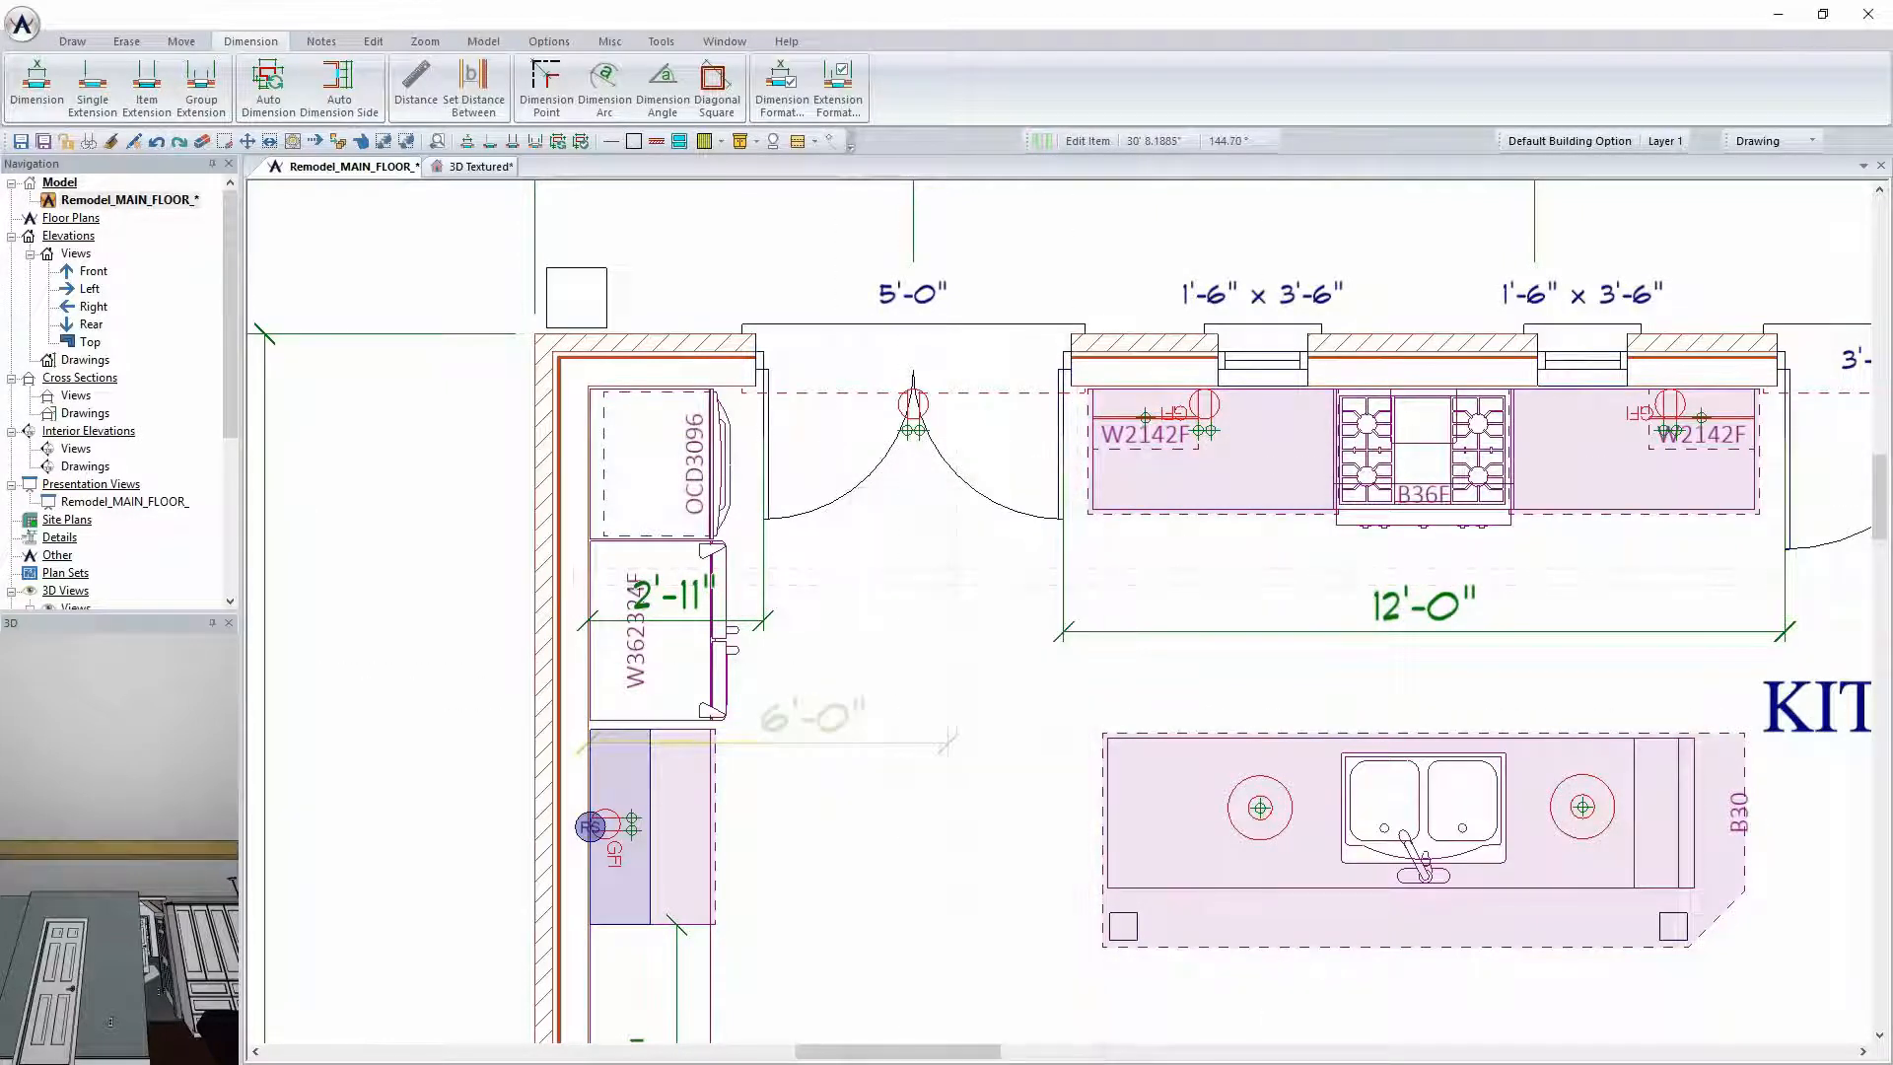
Offset the cross beam by 8' with 5 repeats along the length of the room
{"action": "scroll", "coordinate": [1060, 611], "scroll_direction": "down", "scroll_amount": 2}
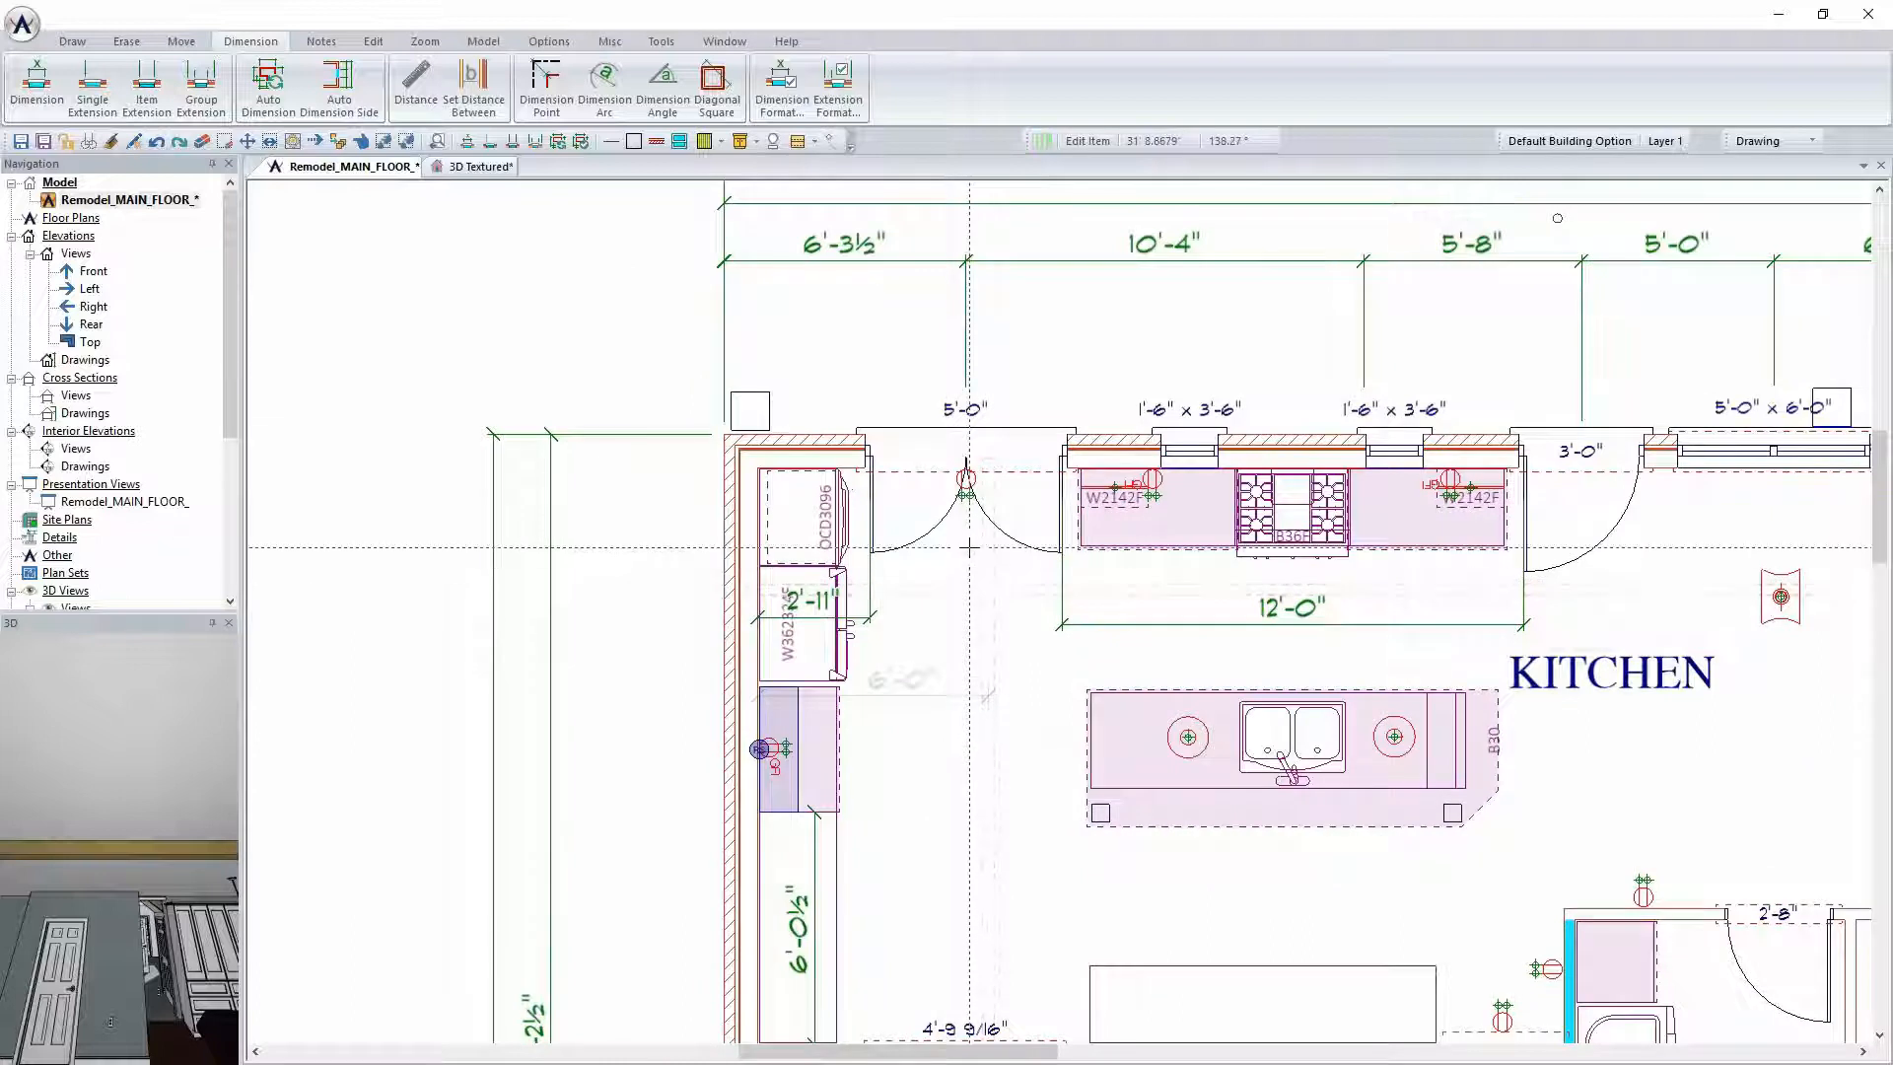
{"action": "left_click", "coordinate": [643, 44]}
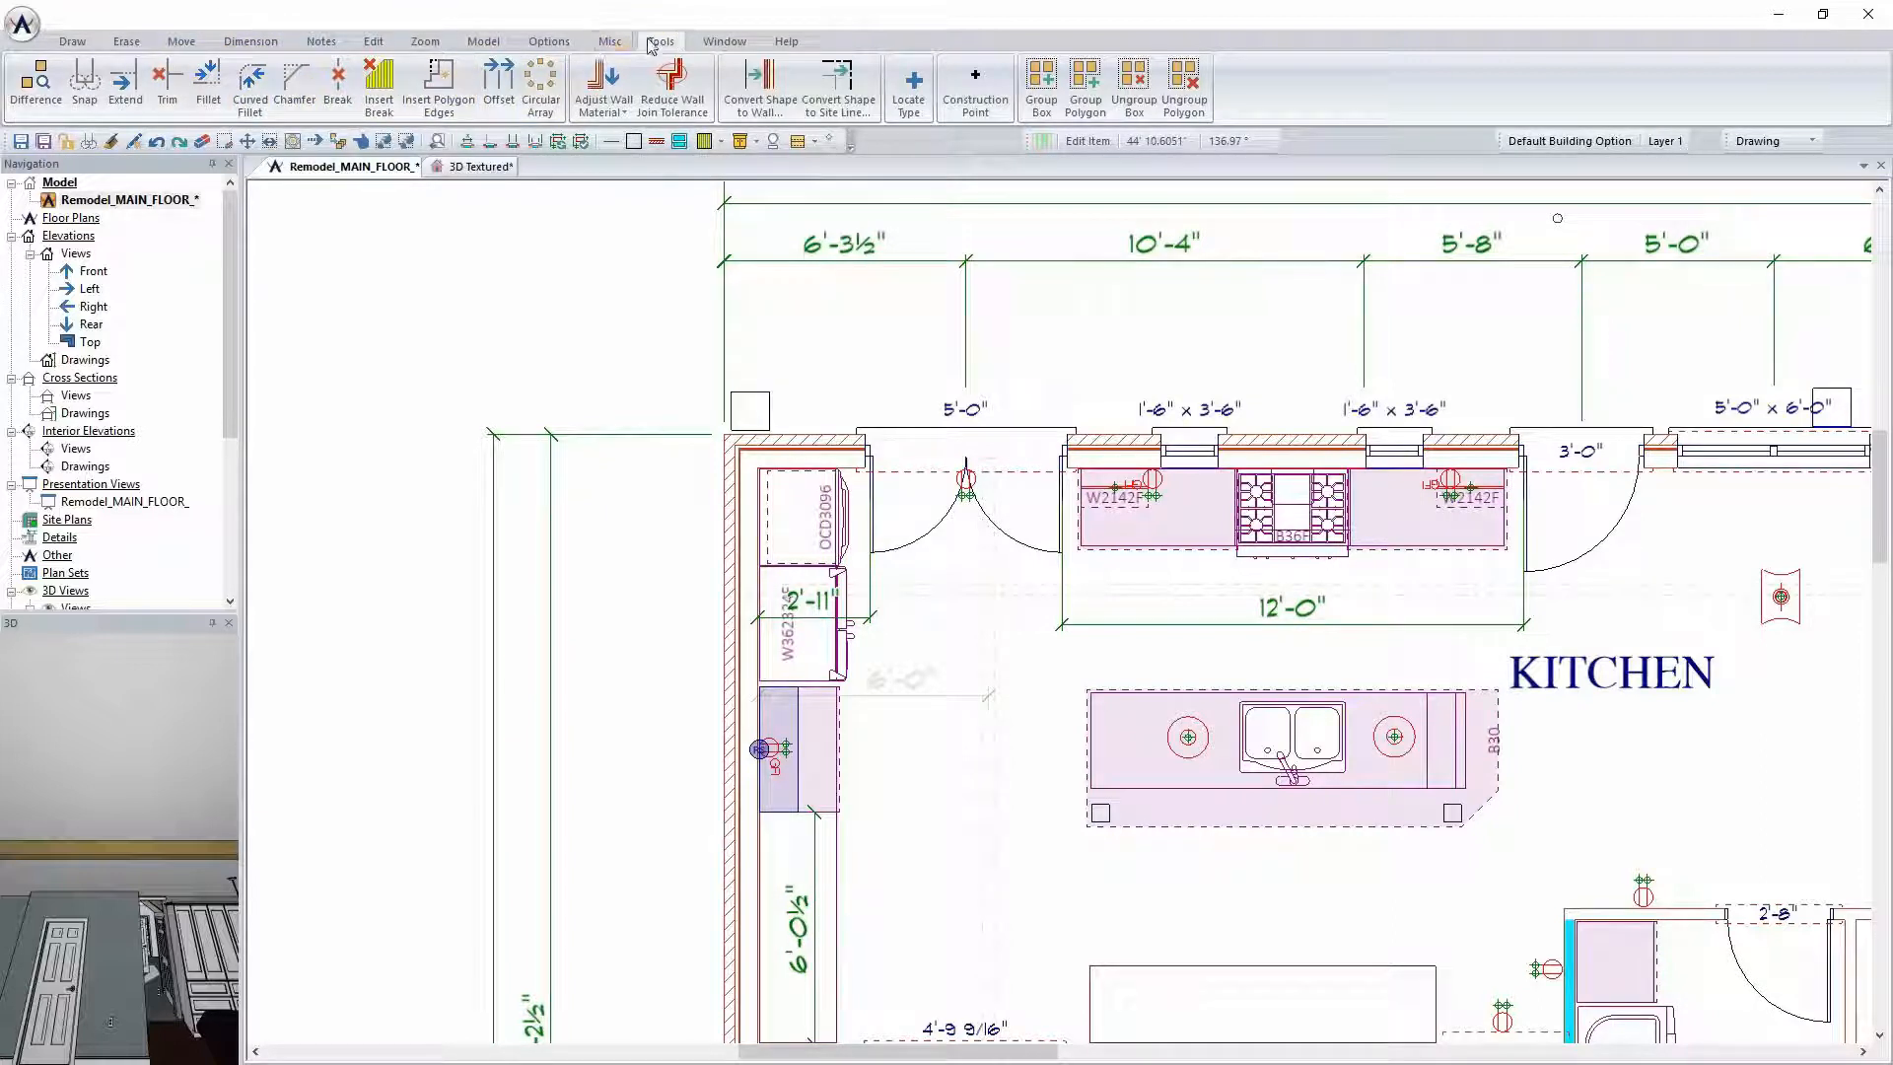
{"action": "left_click", "coordinate": [499, 81]}
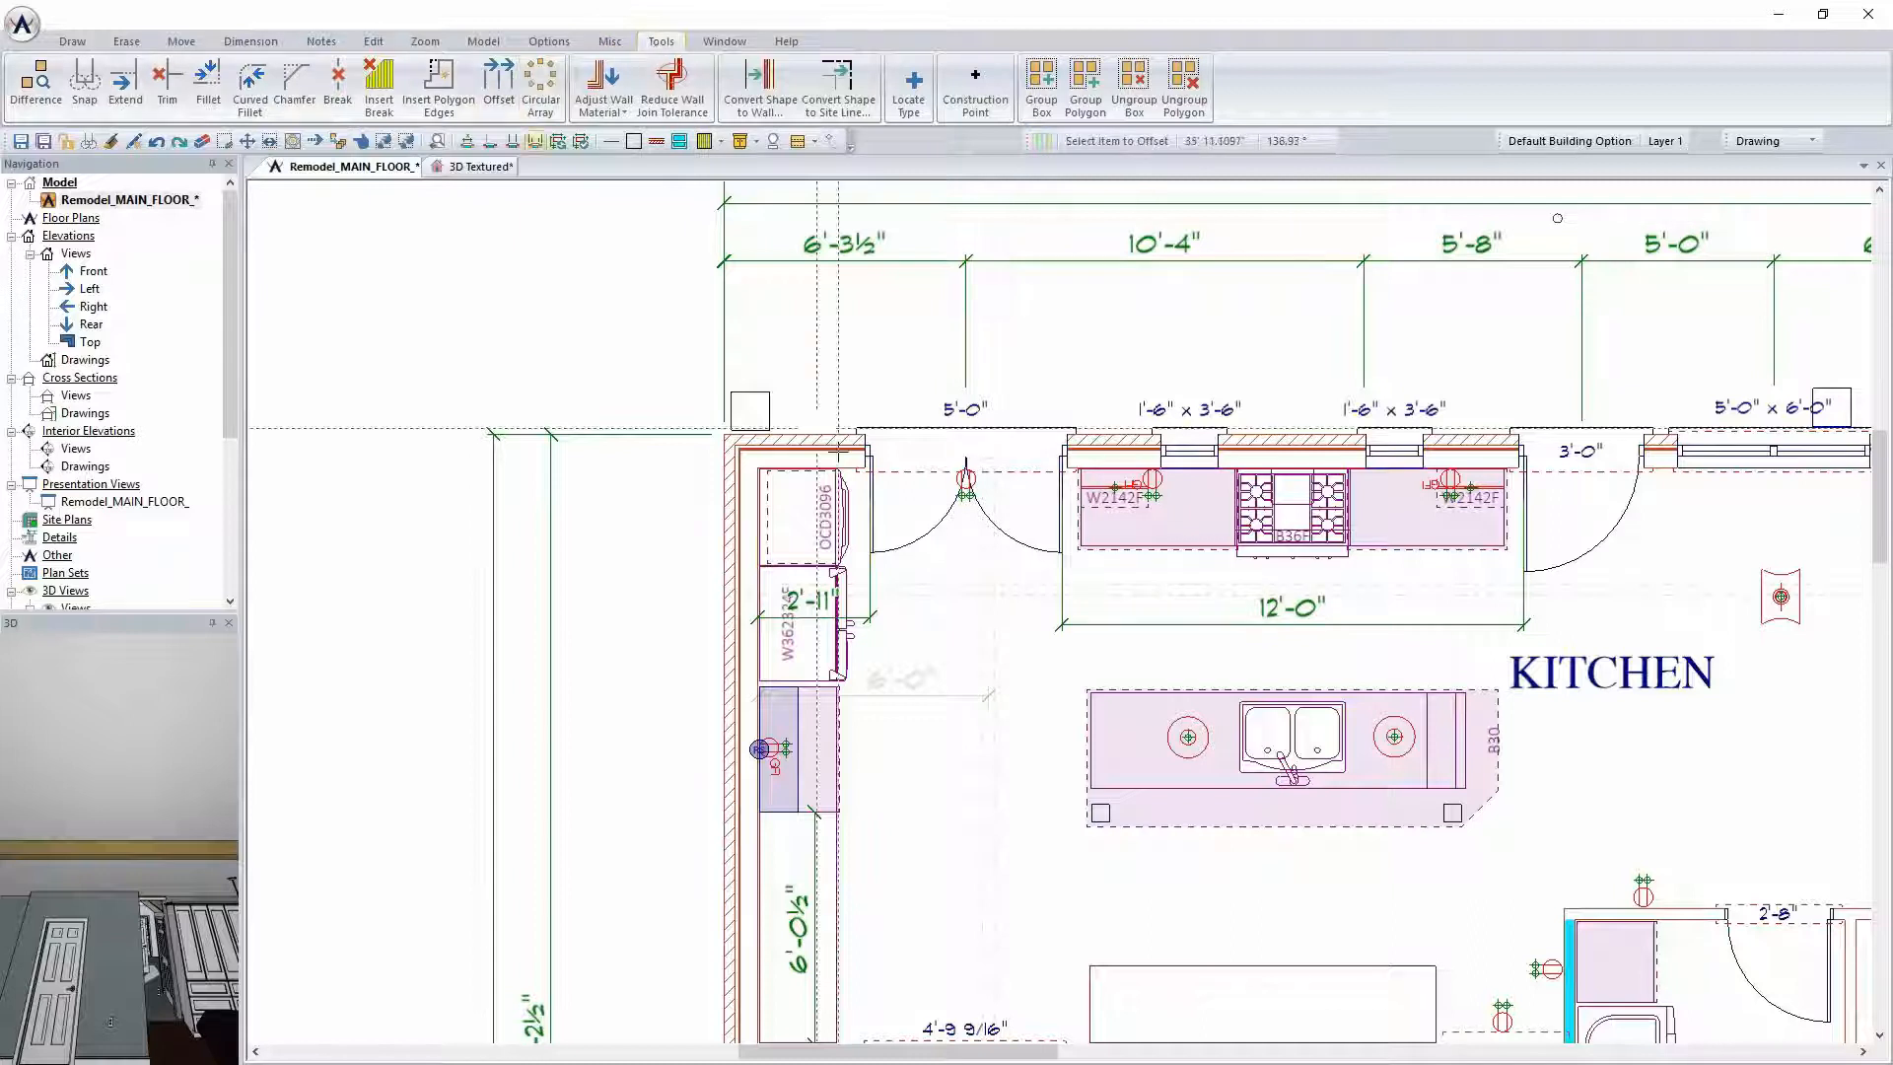
{"action": "left_click", "coordinate": [1074, 803]}
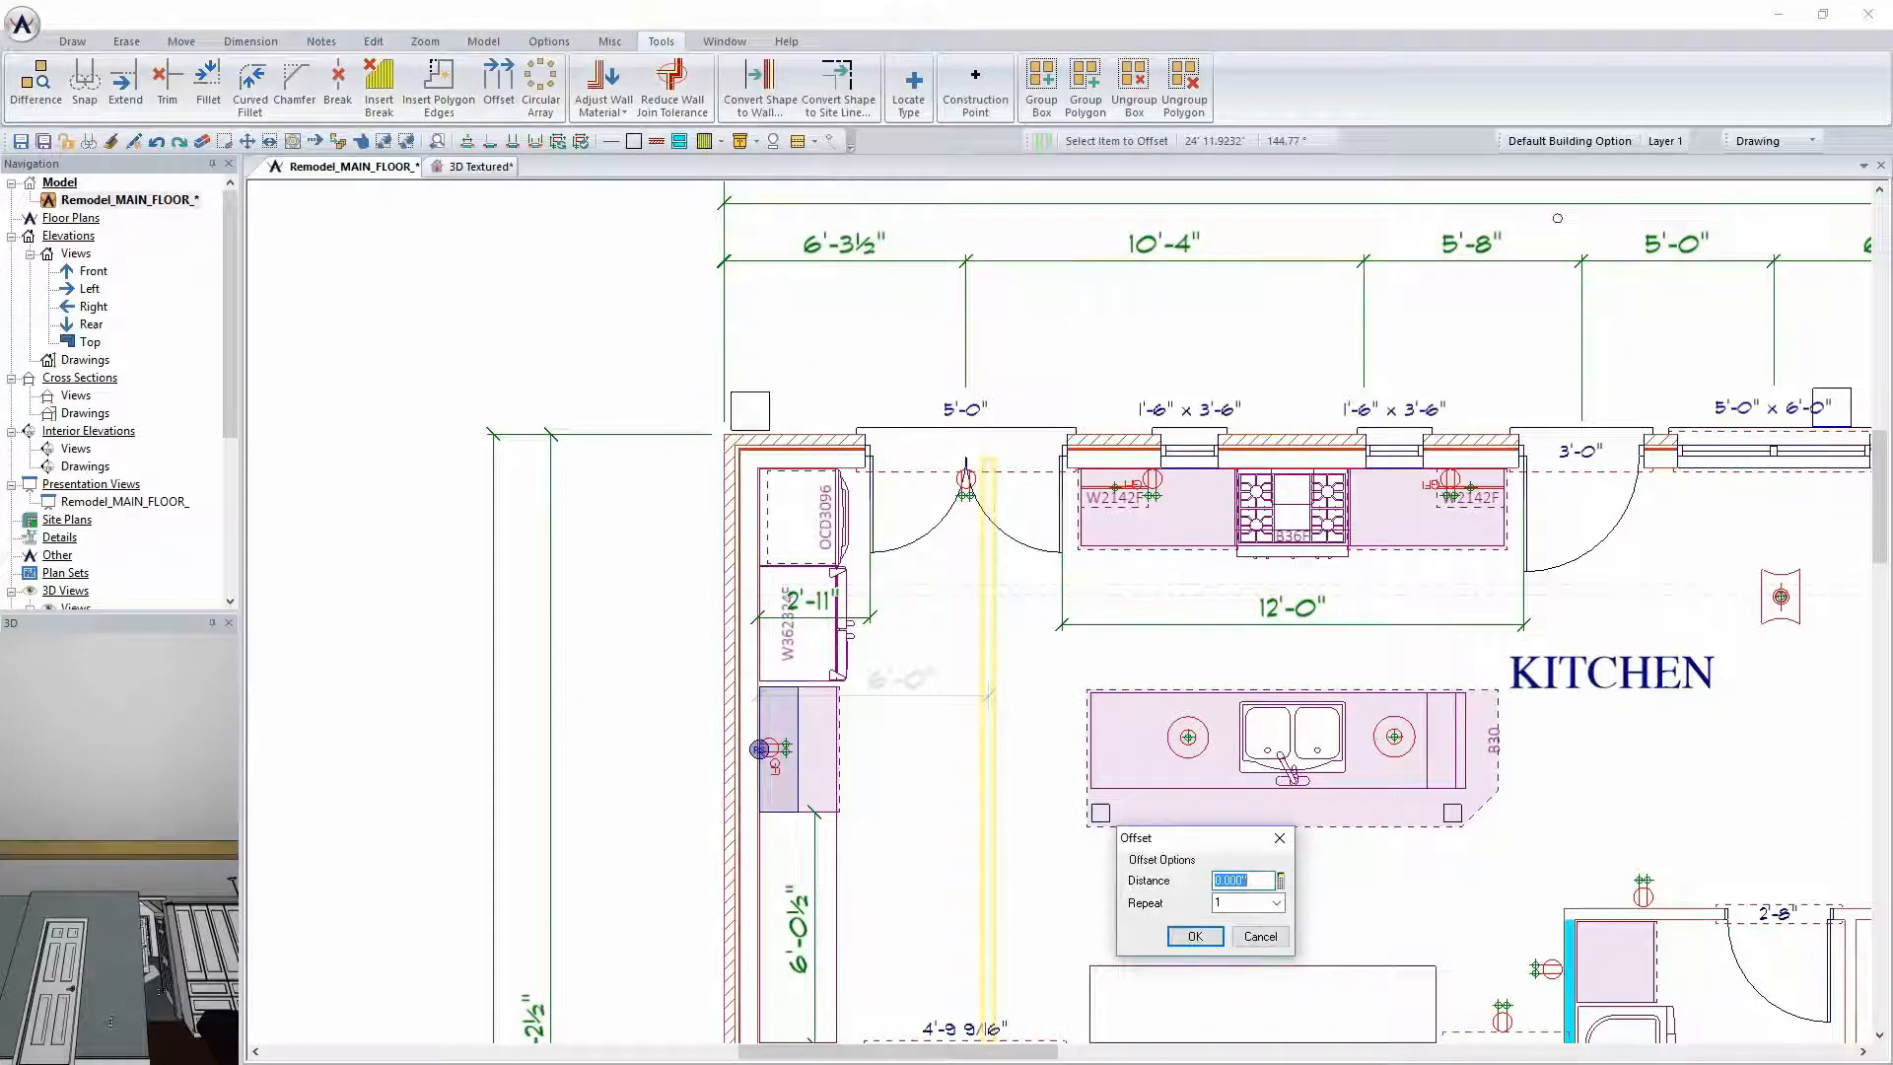
{"action": "type", "text": "8'"}
{"action": "key", "text": "Return"}
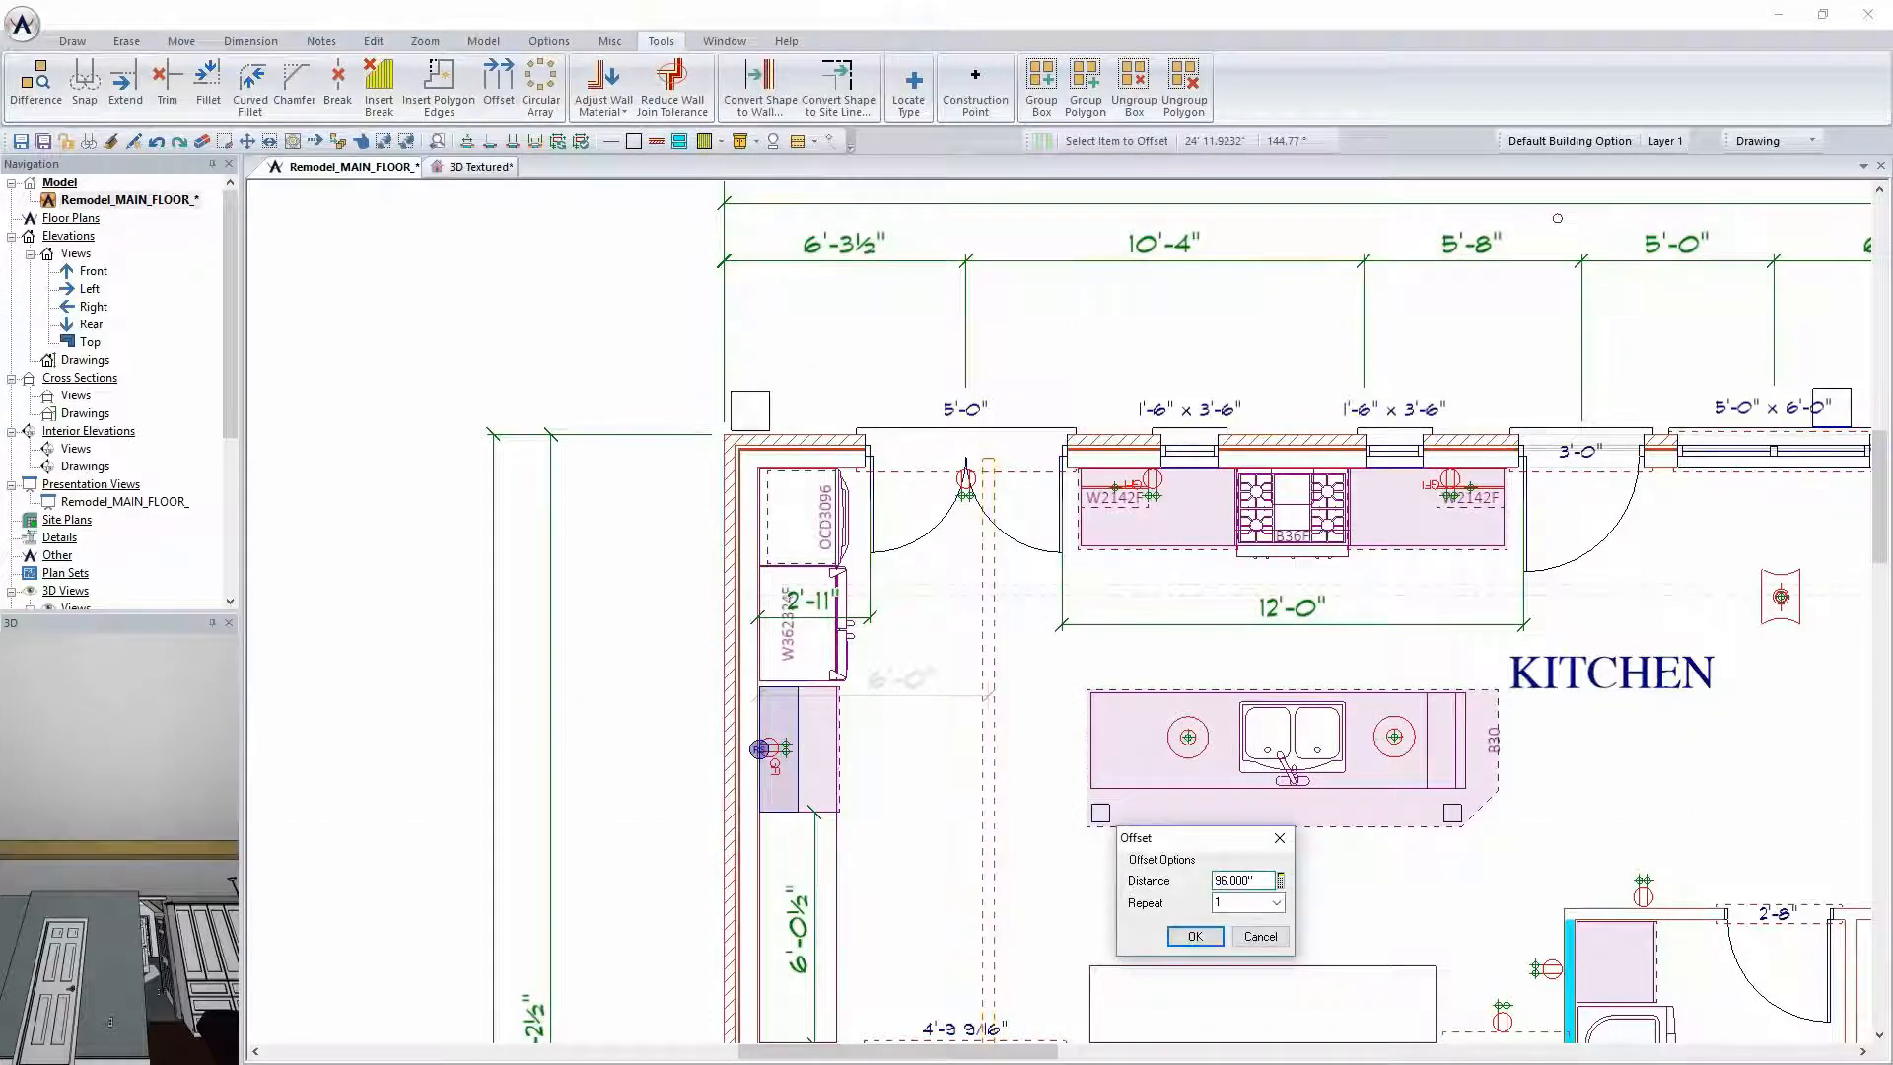
{"action": "left_click", "coordinate": [1195, 935]}
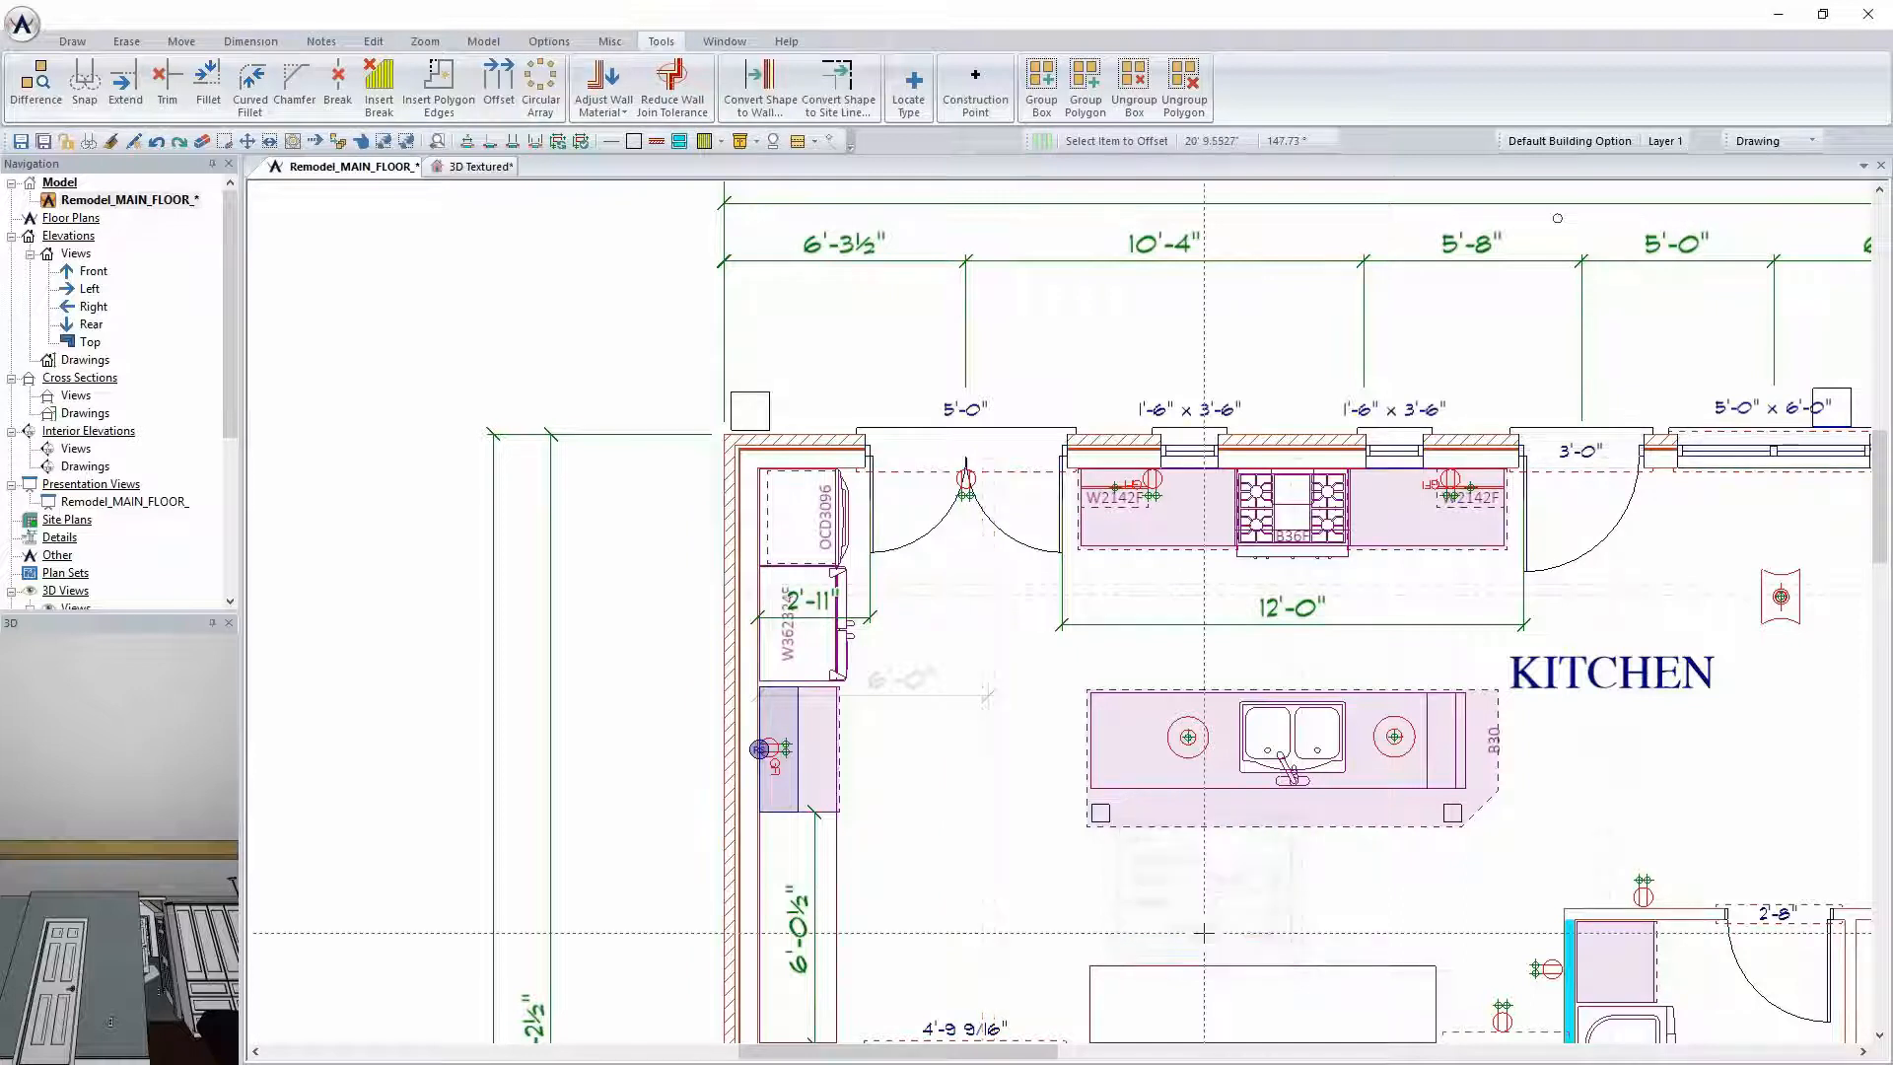
Offset the lengthwise beam by 8' (96") across the depth of the kitchen
{"action": "middle_click_drag", "start_coordinate": [1801, 767], "coordinate": [1341, 740]}
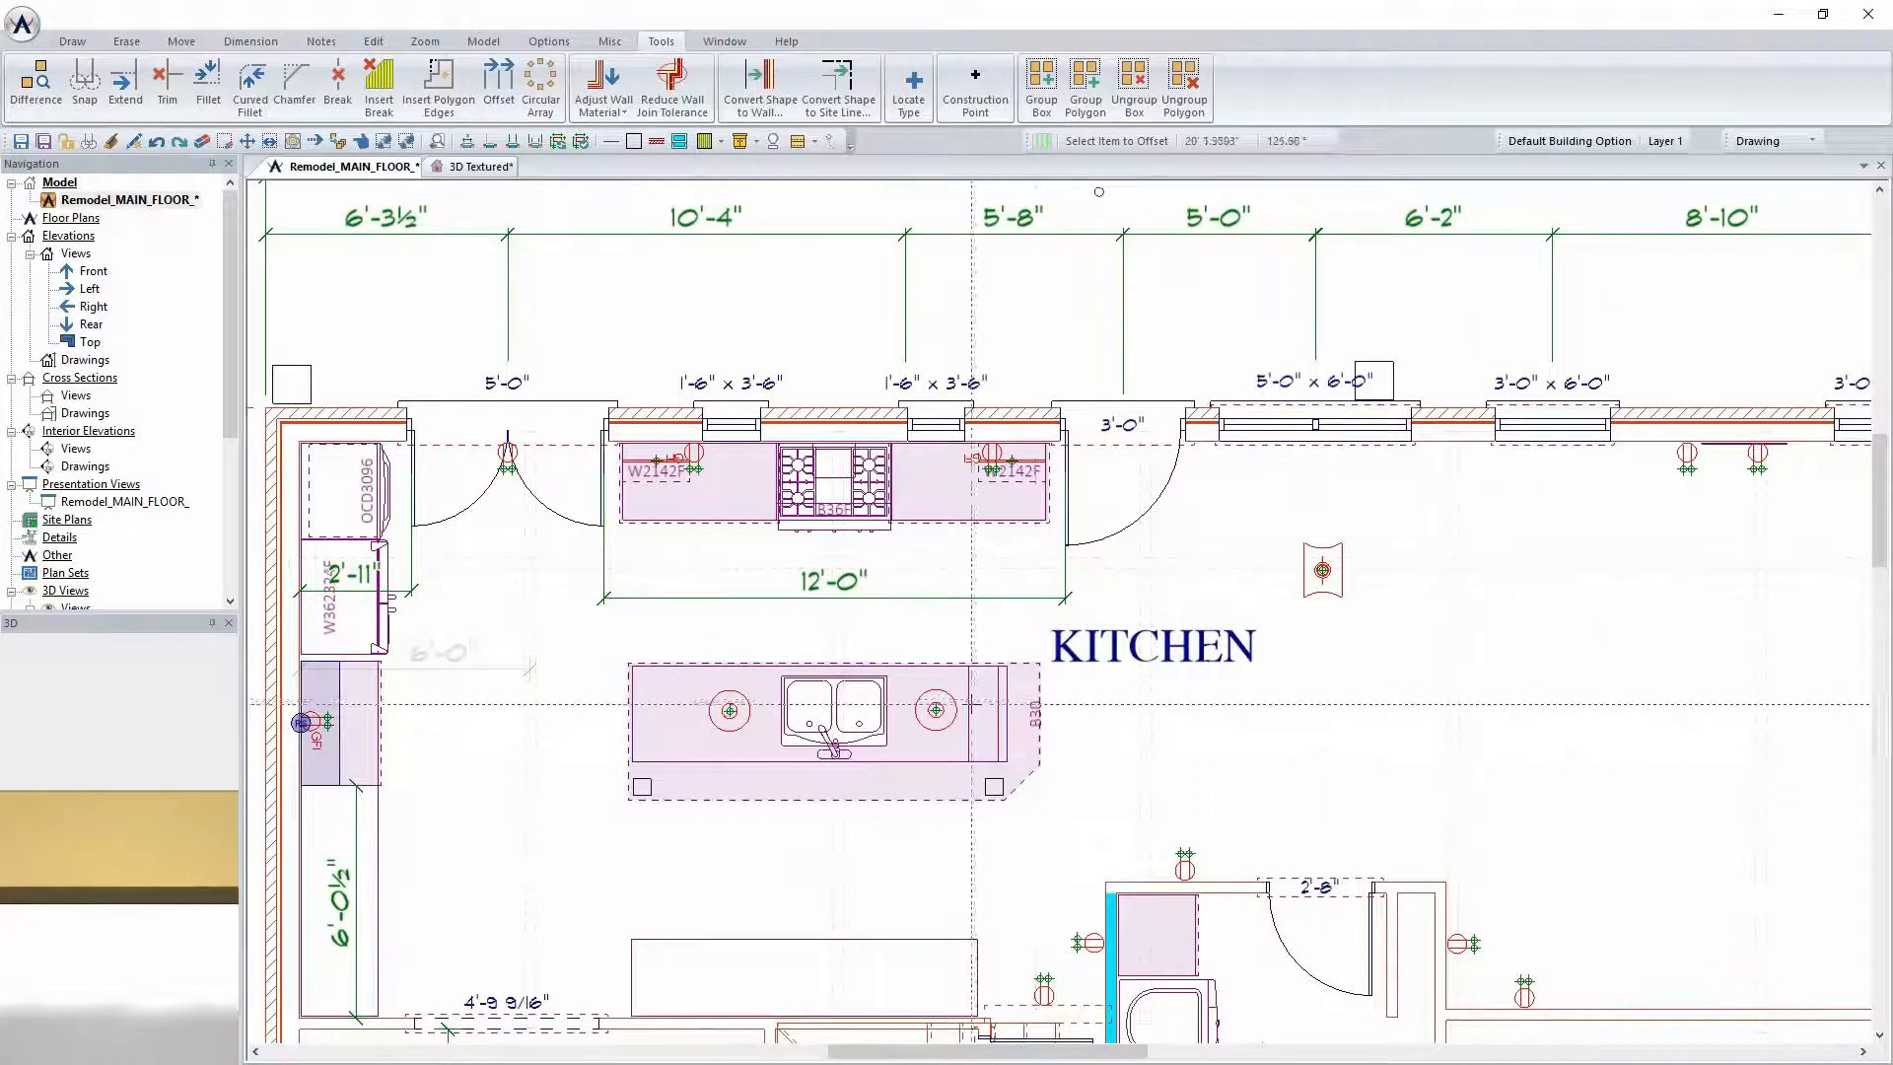
{"action": "left_click", "coordinate": [473, 562]}
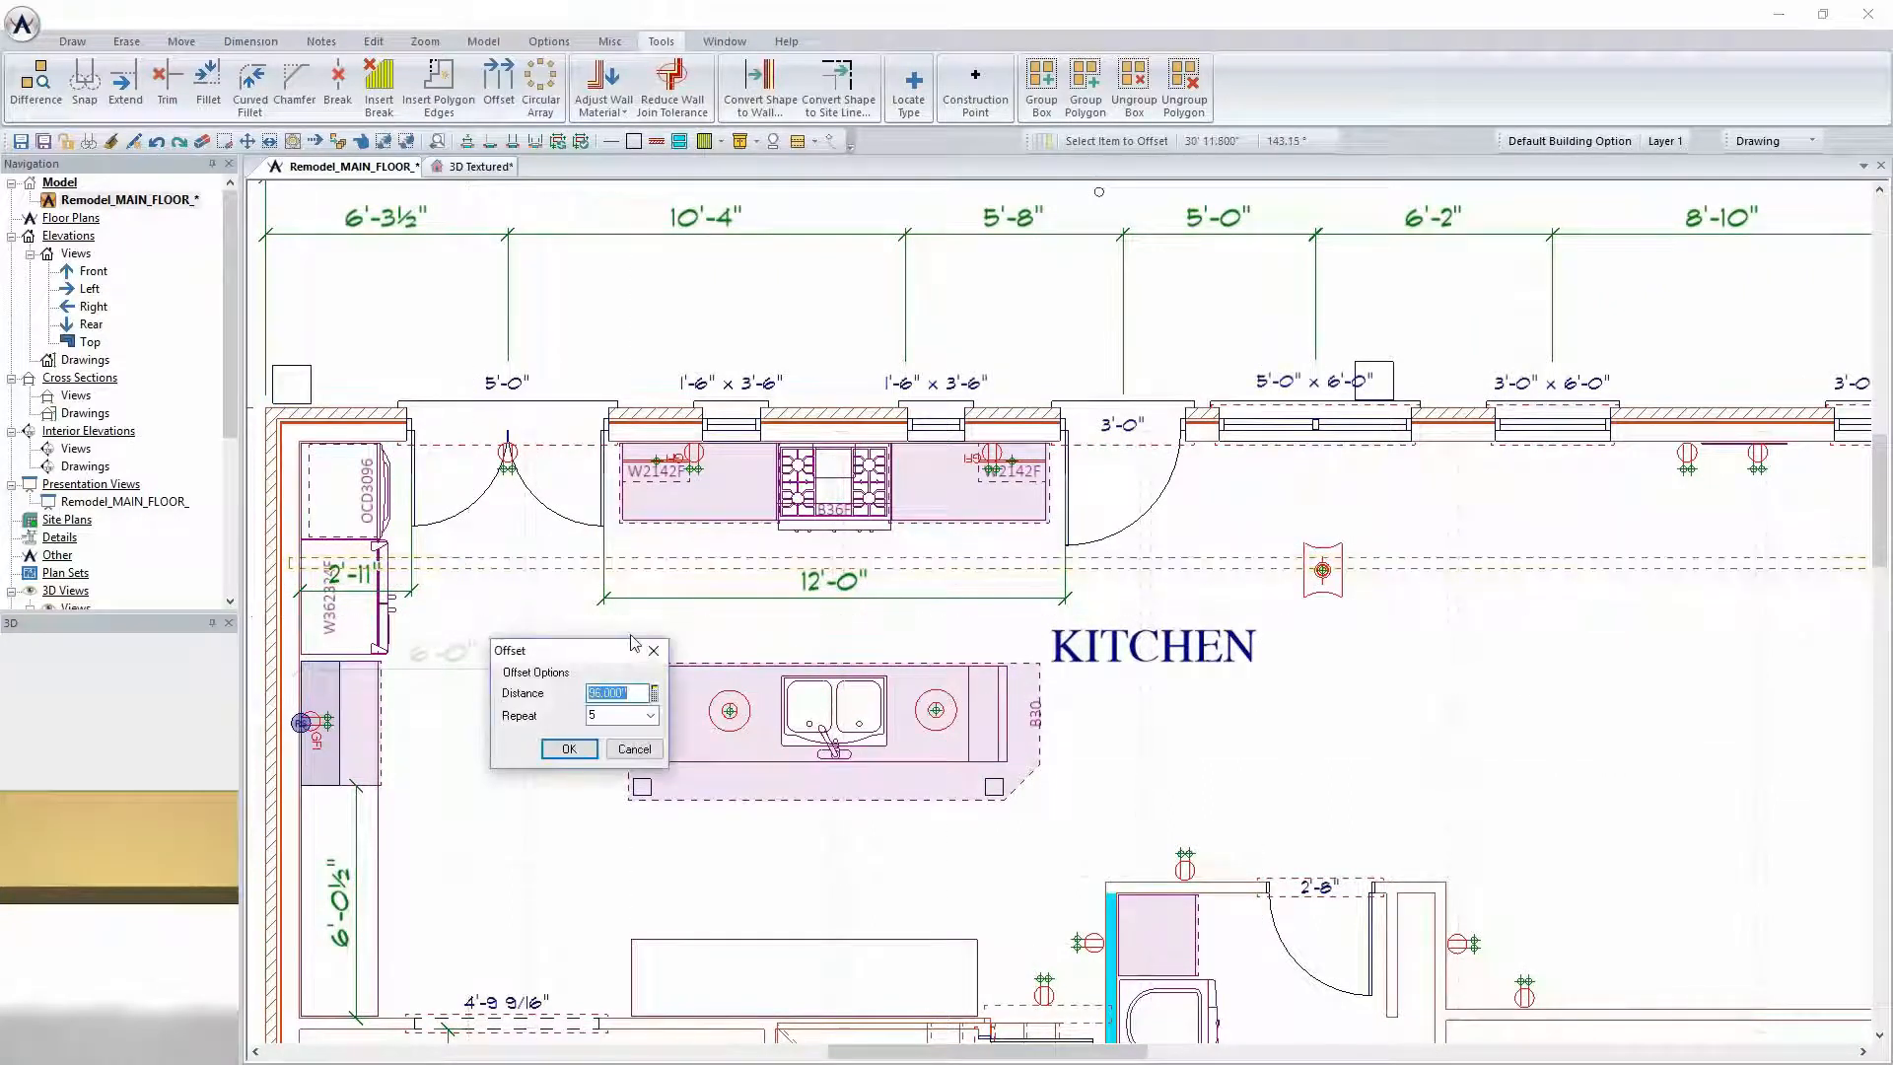
{"action": "left_click", "coordinate": [569, 748]}
{"action": "key", "text": "minus"}
In the 3D textured view, move the lengthwise beam on the pantry side to run above the island pendants
{"action": "left_click", "coordinate": [481, 165]}
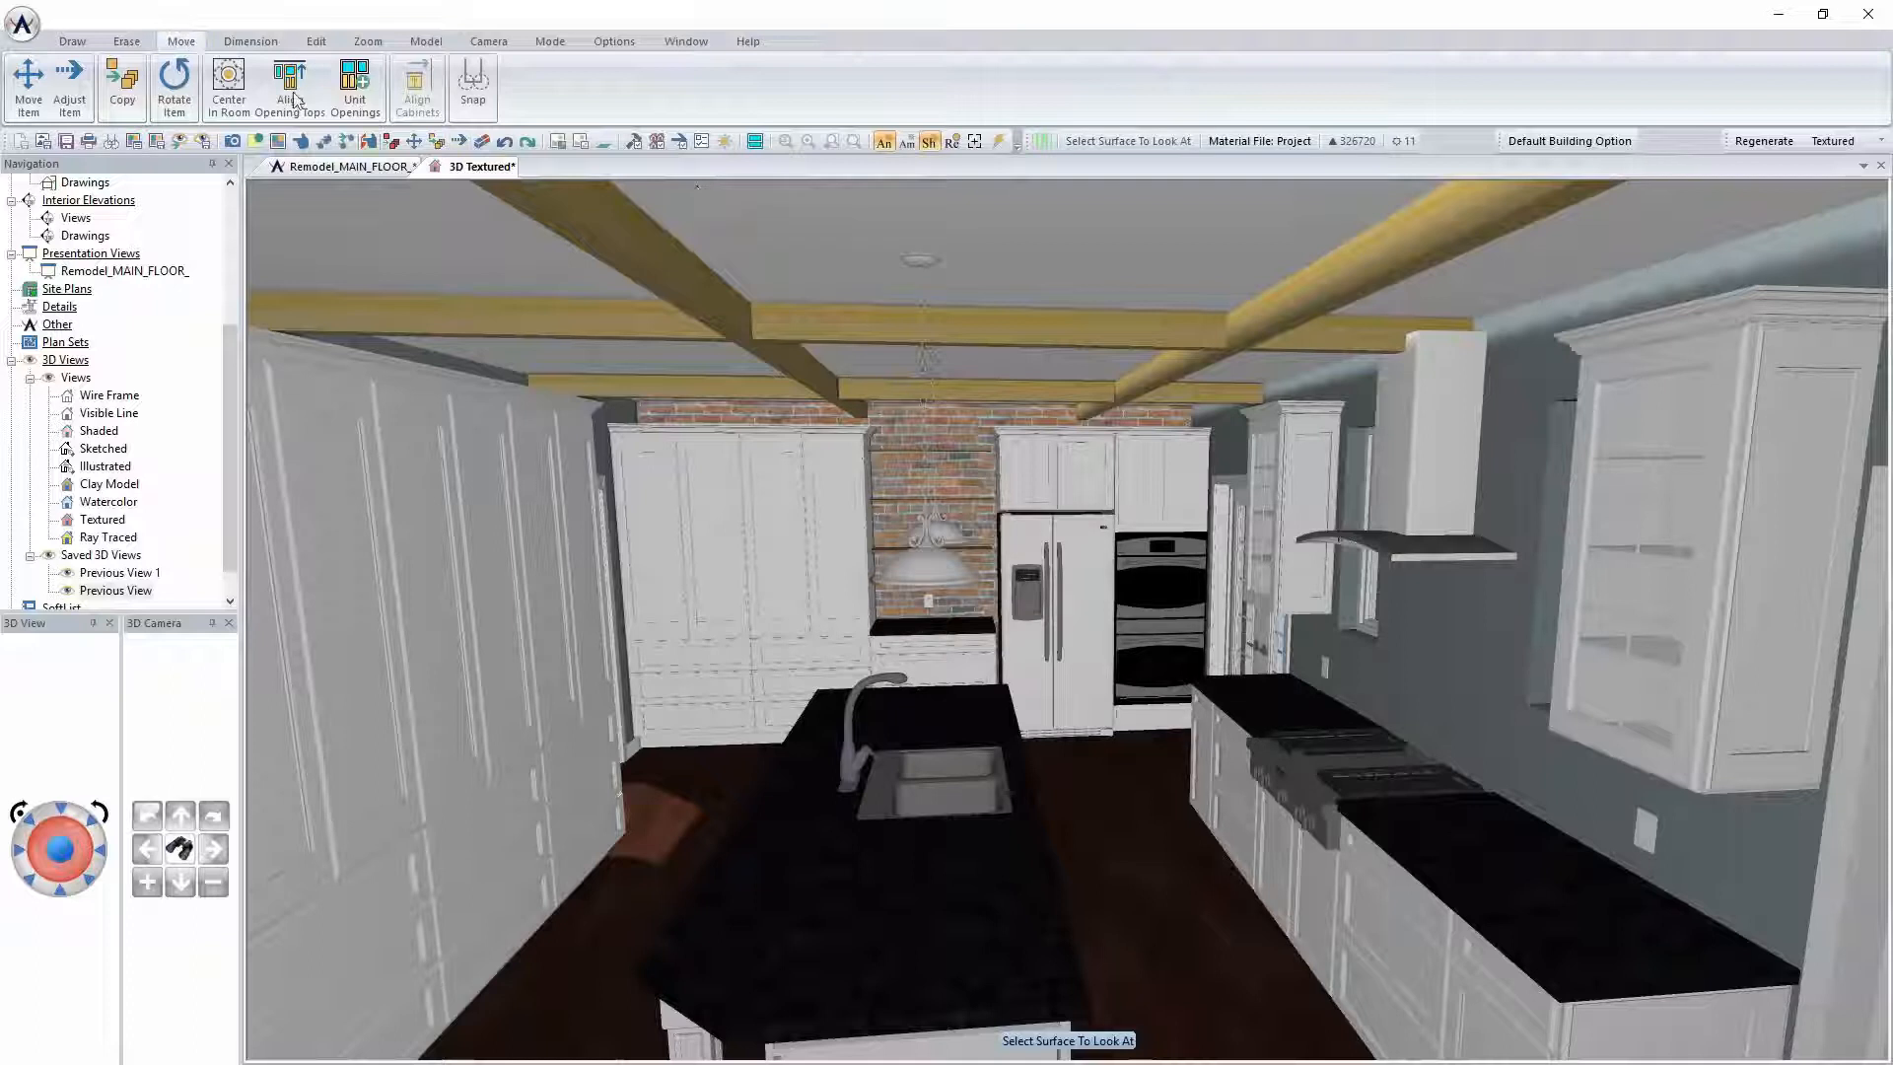
{"action": "left_click", "coordinate": [29, 83]}
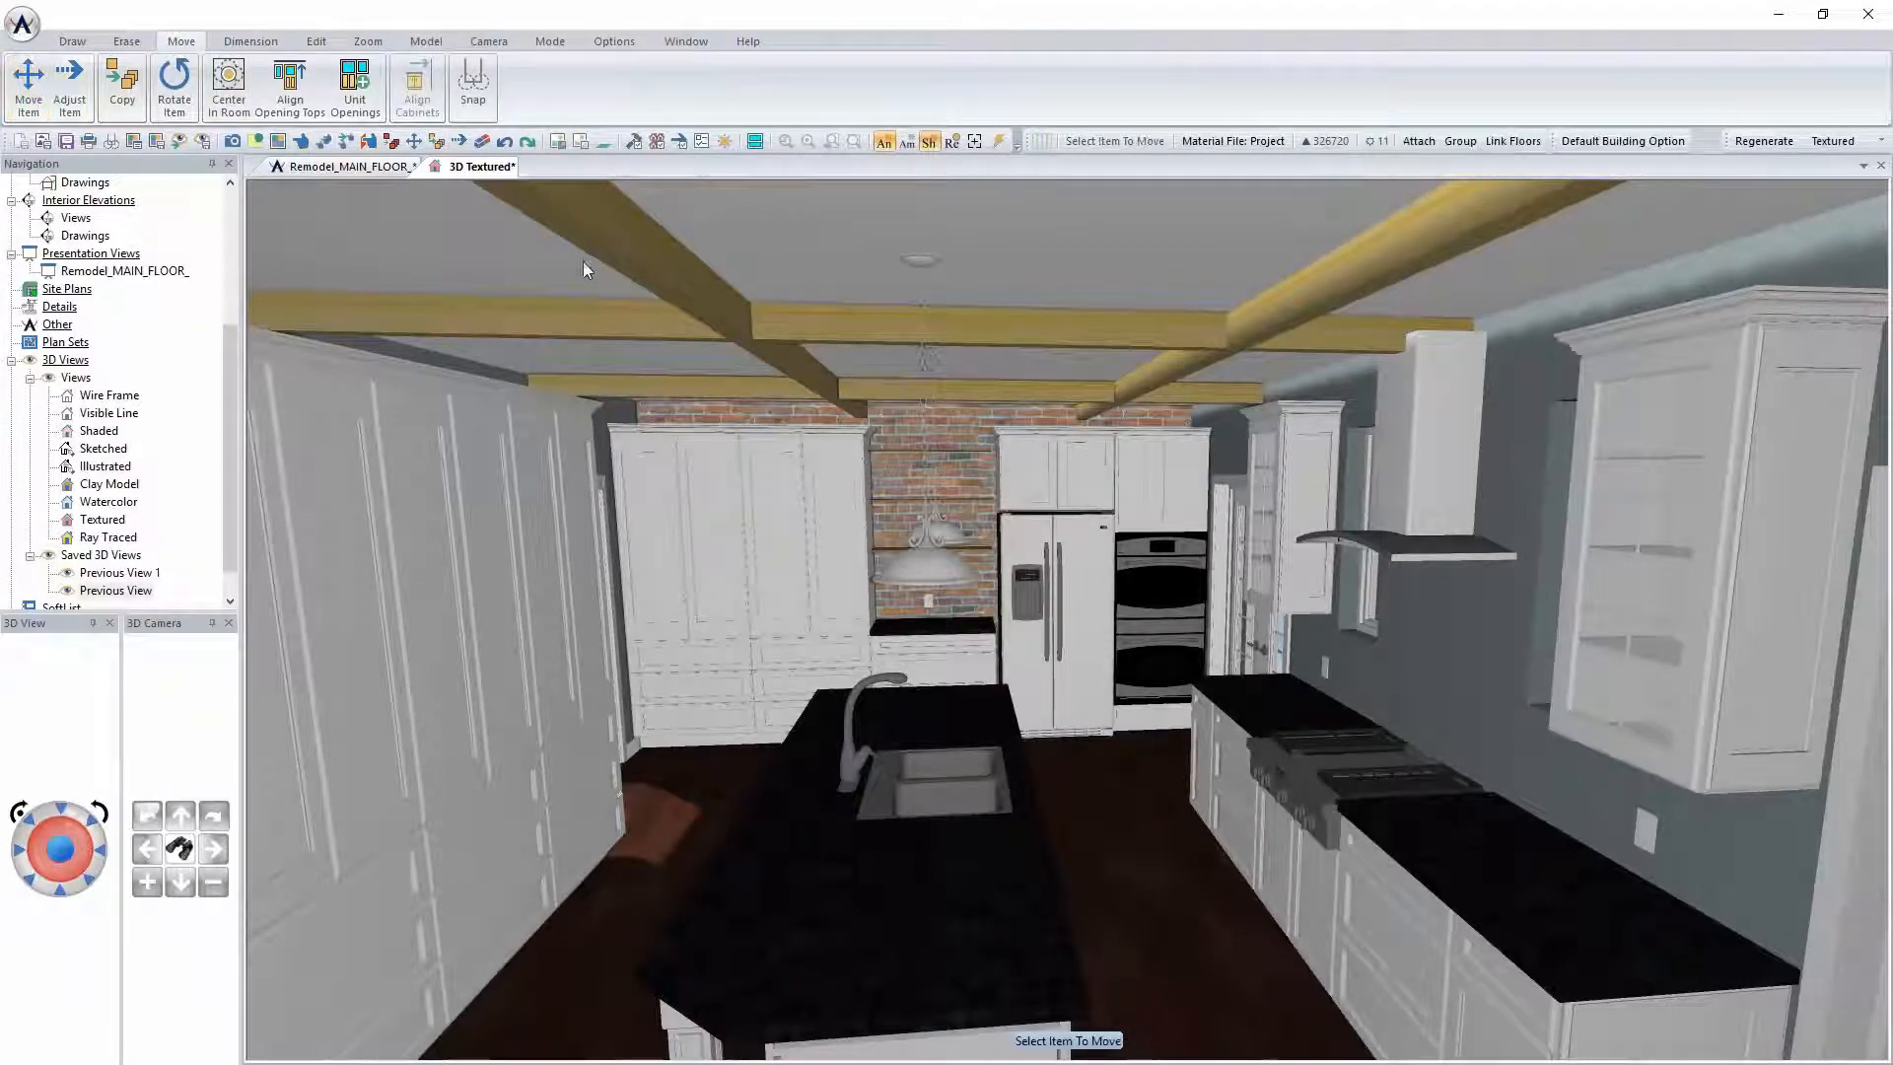
{"action": "left_click", "coordinate": [604, 248]}
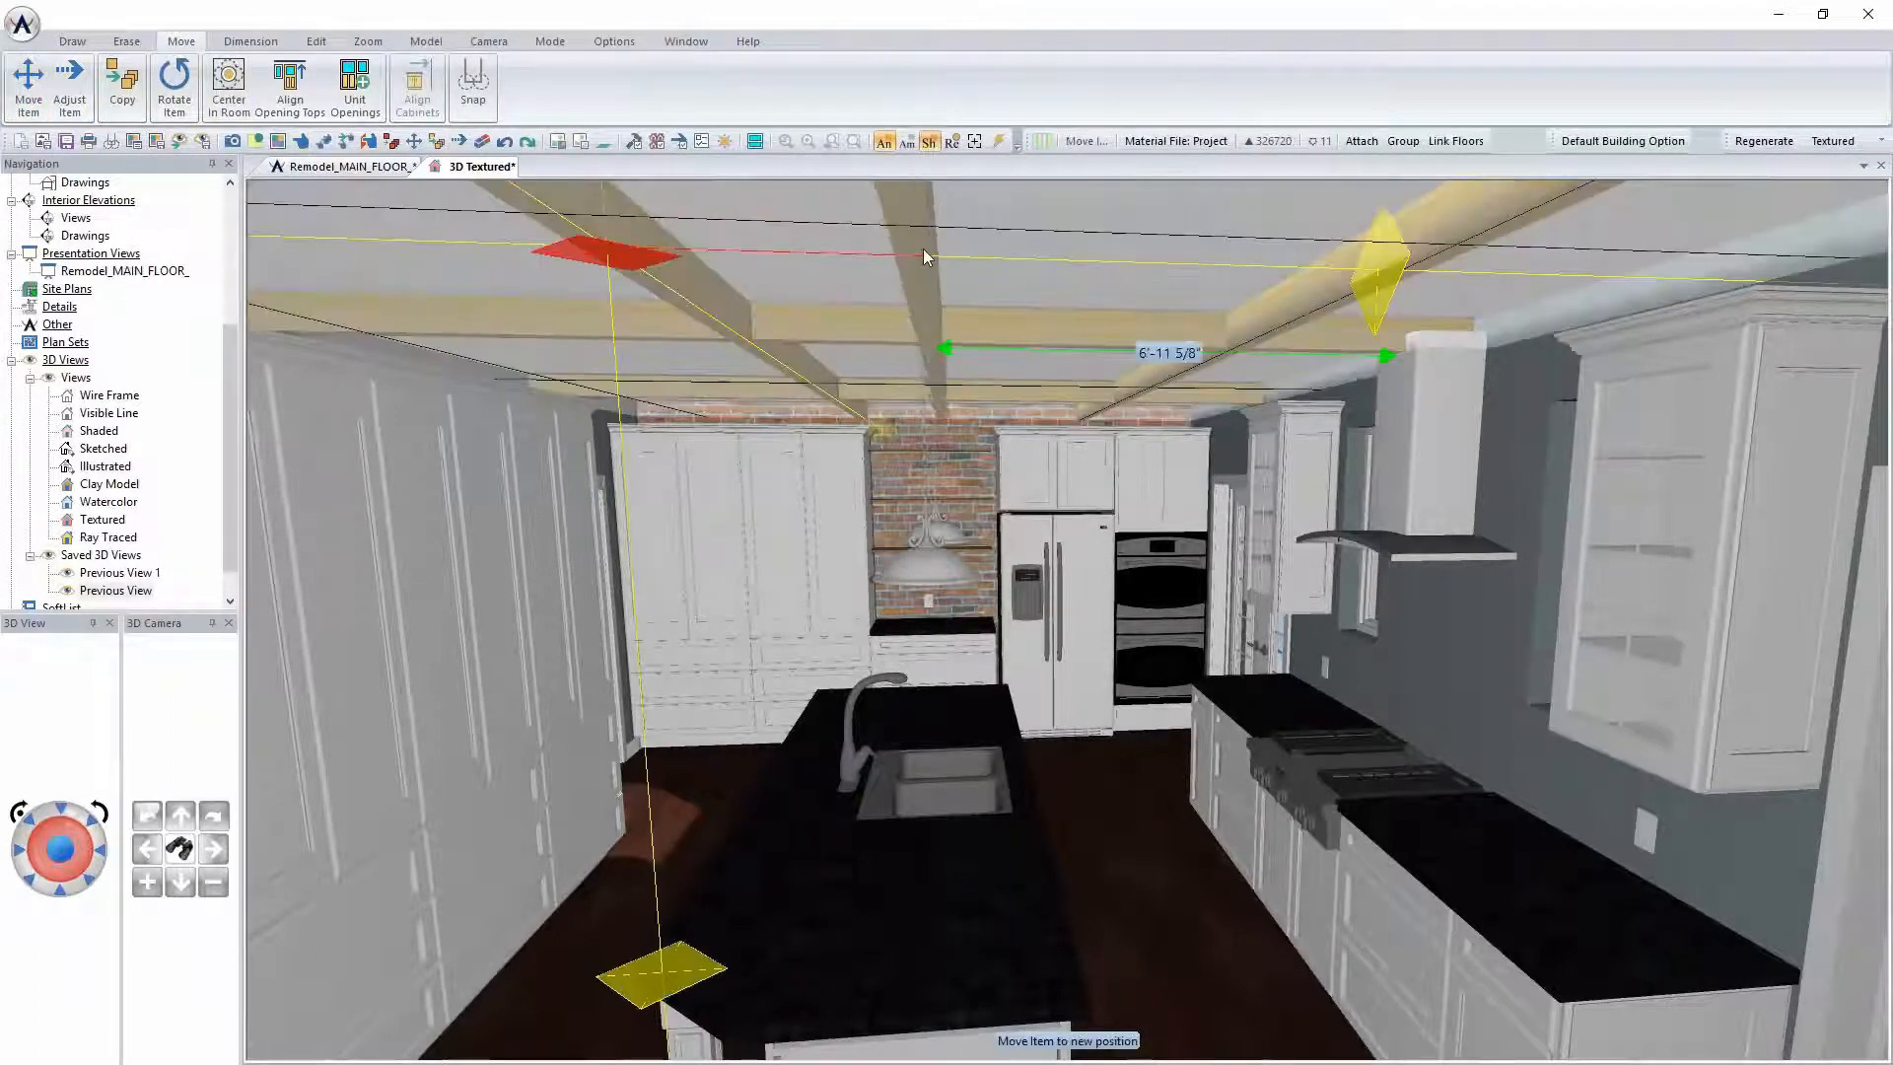
{"action": "left_click", "coordinate": [925, 258]}
Copy the lengthwise beam above the island over towards the tall pantry cabinets, checking the beam layout on the floor plan
{"action": "left_click", "coordinate": [122, 84]}
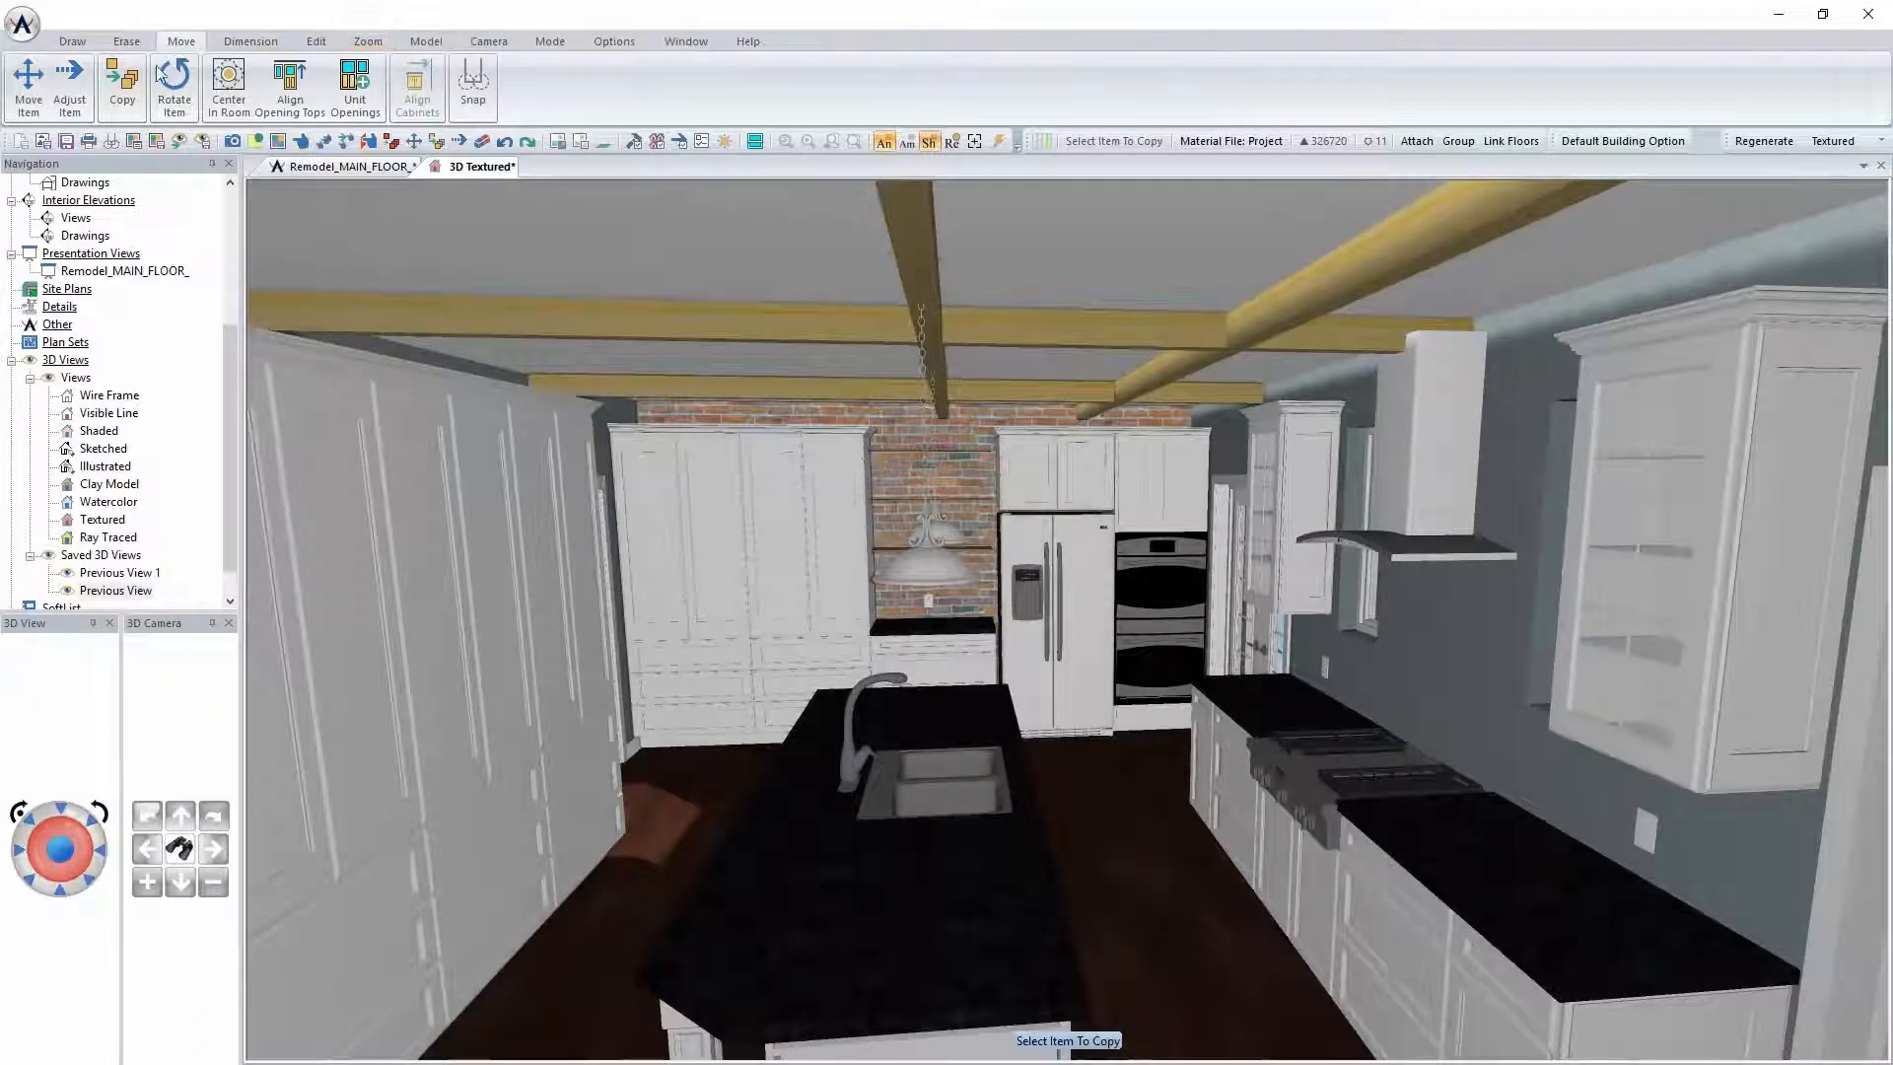
{"action": "left_click", "coordinate": [914, 232]}
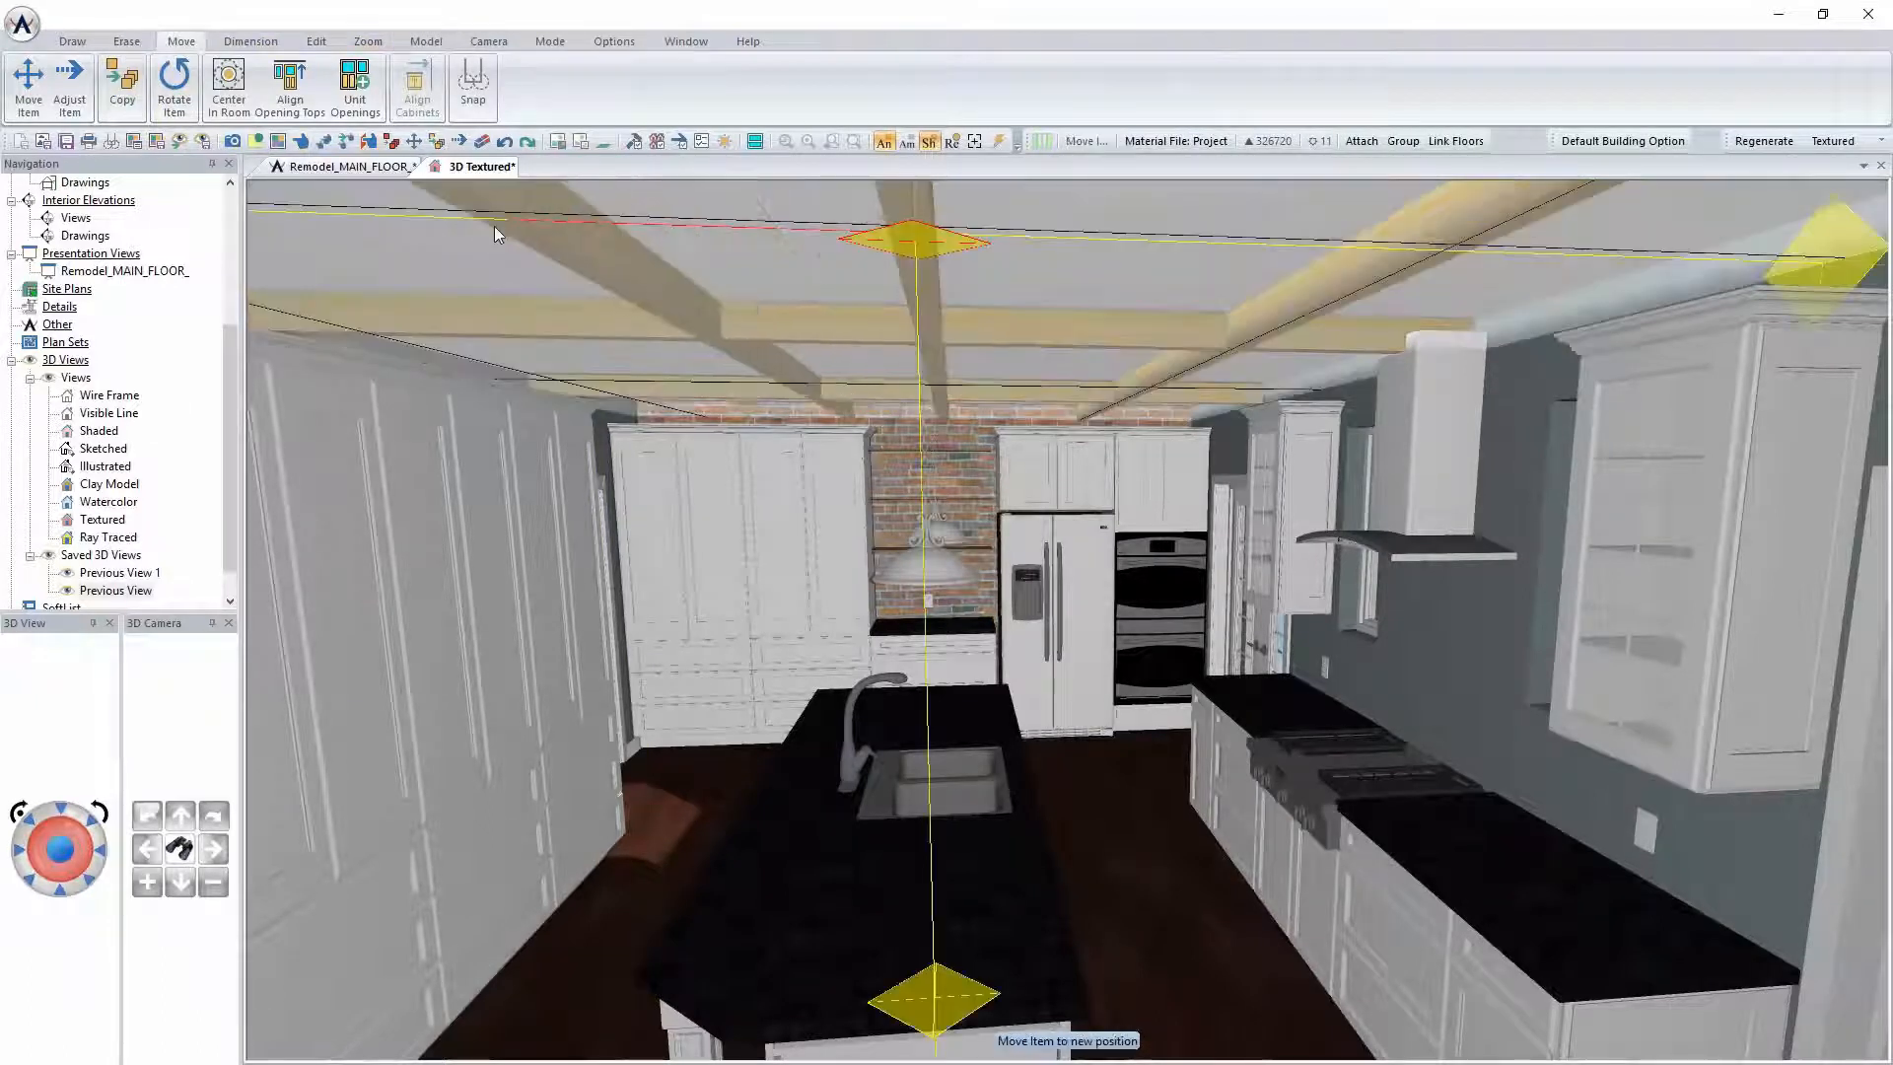
{"action": "left_click", "coordinate": [368, 170]}
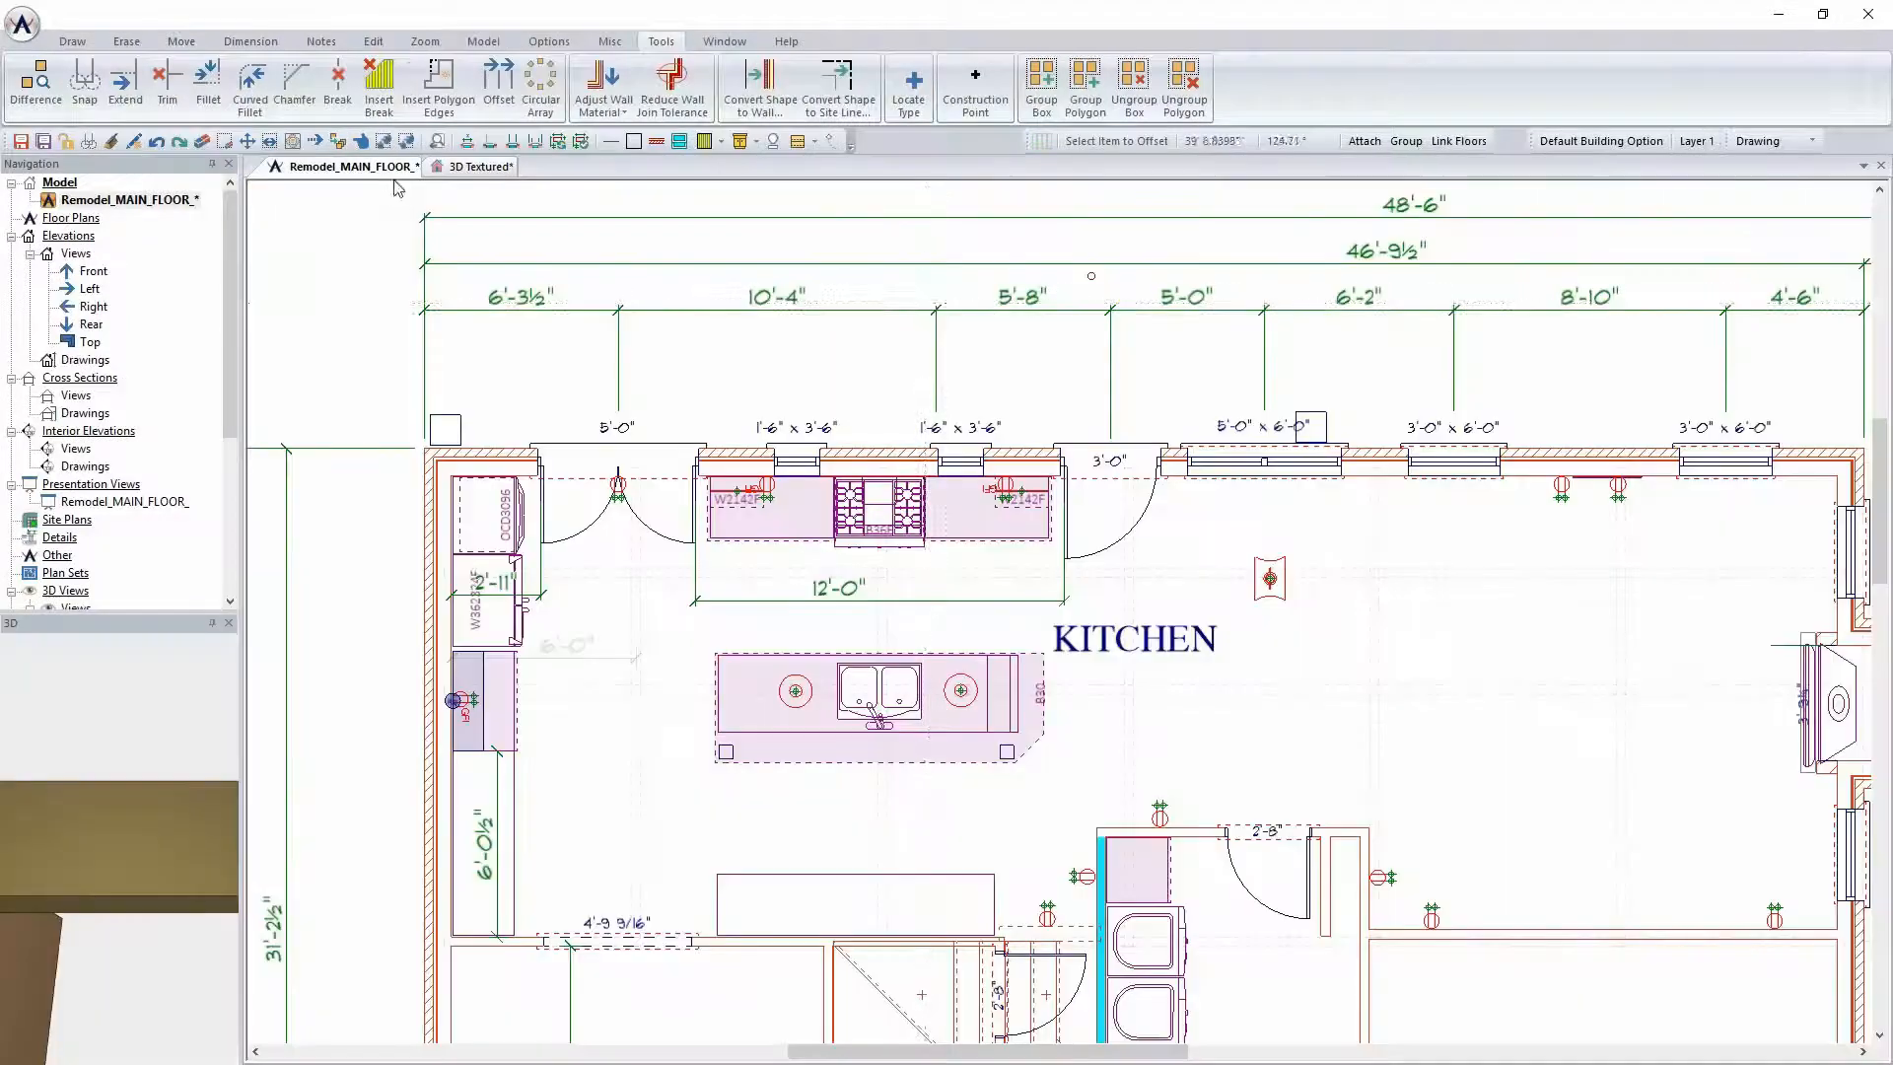
{"action": "left_click", "coordinate": [480, 168]}
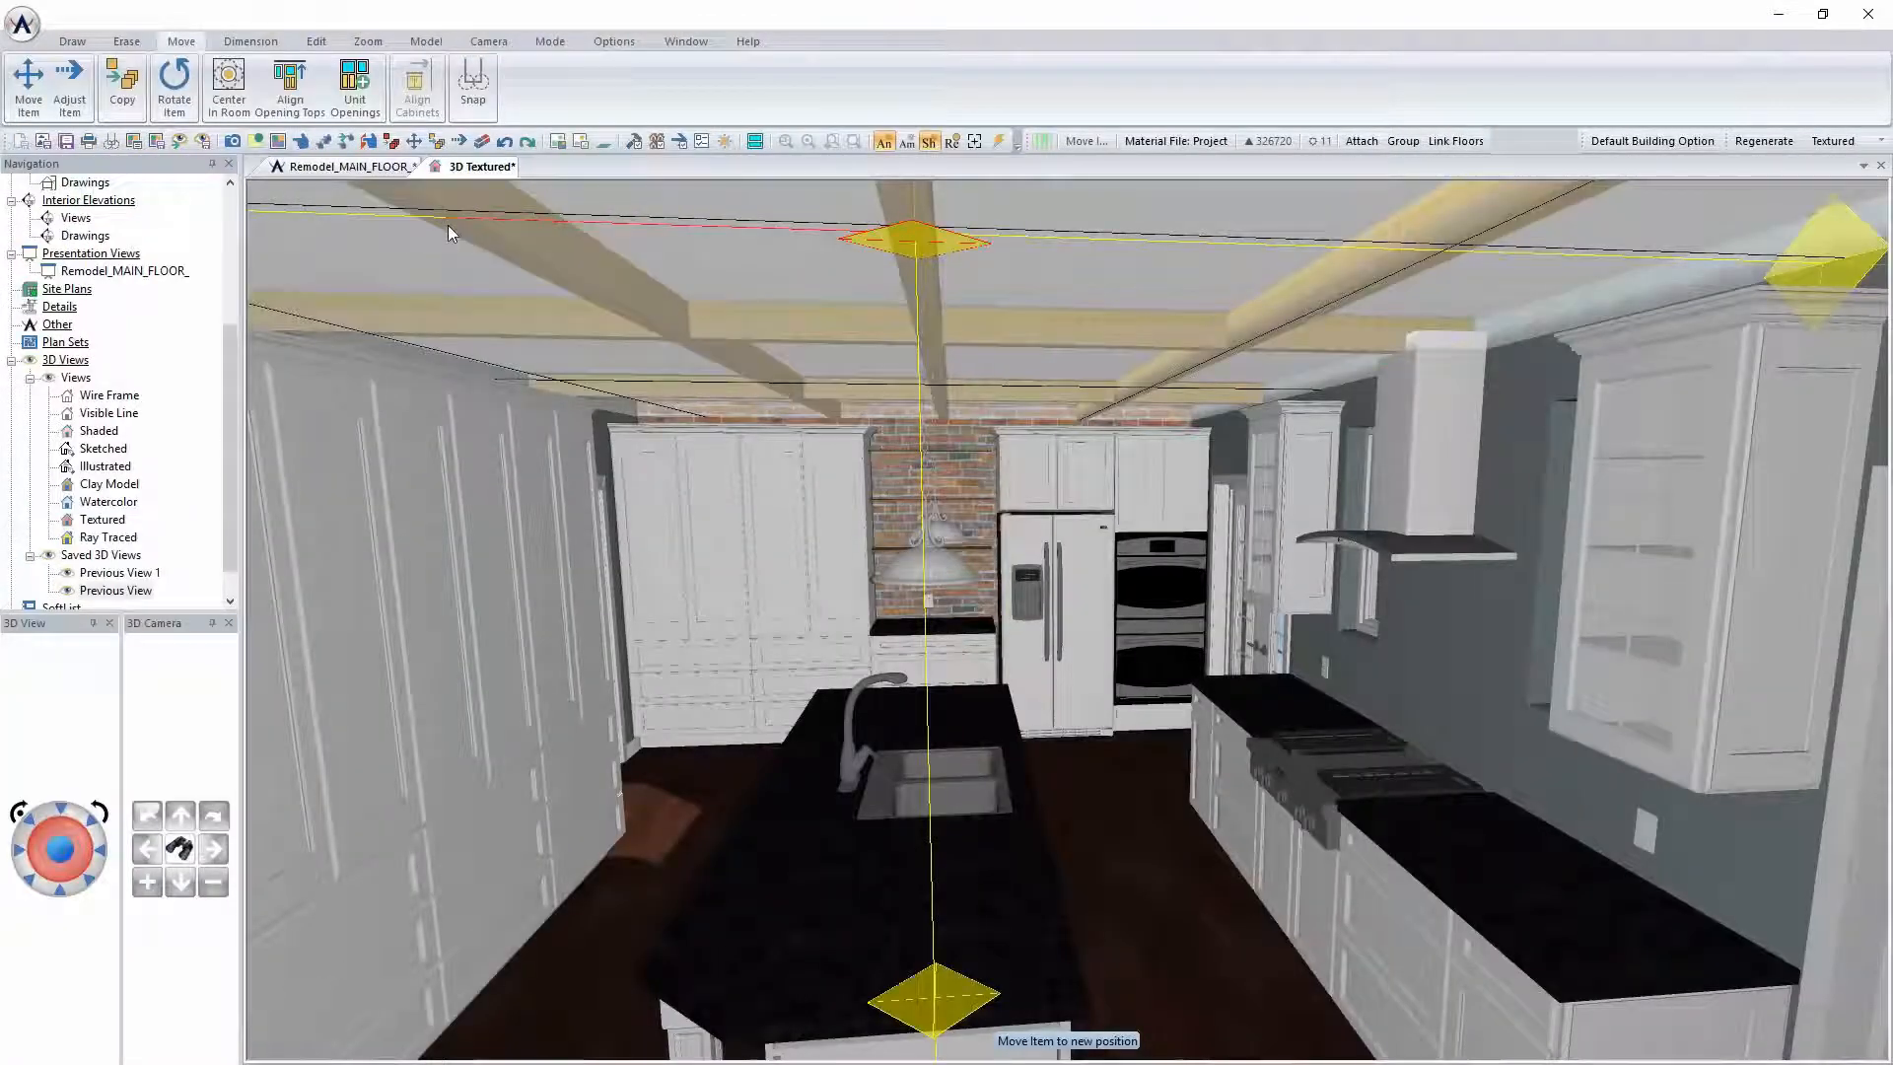
{"action": "left_click", "coordinate": [270, 179]}
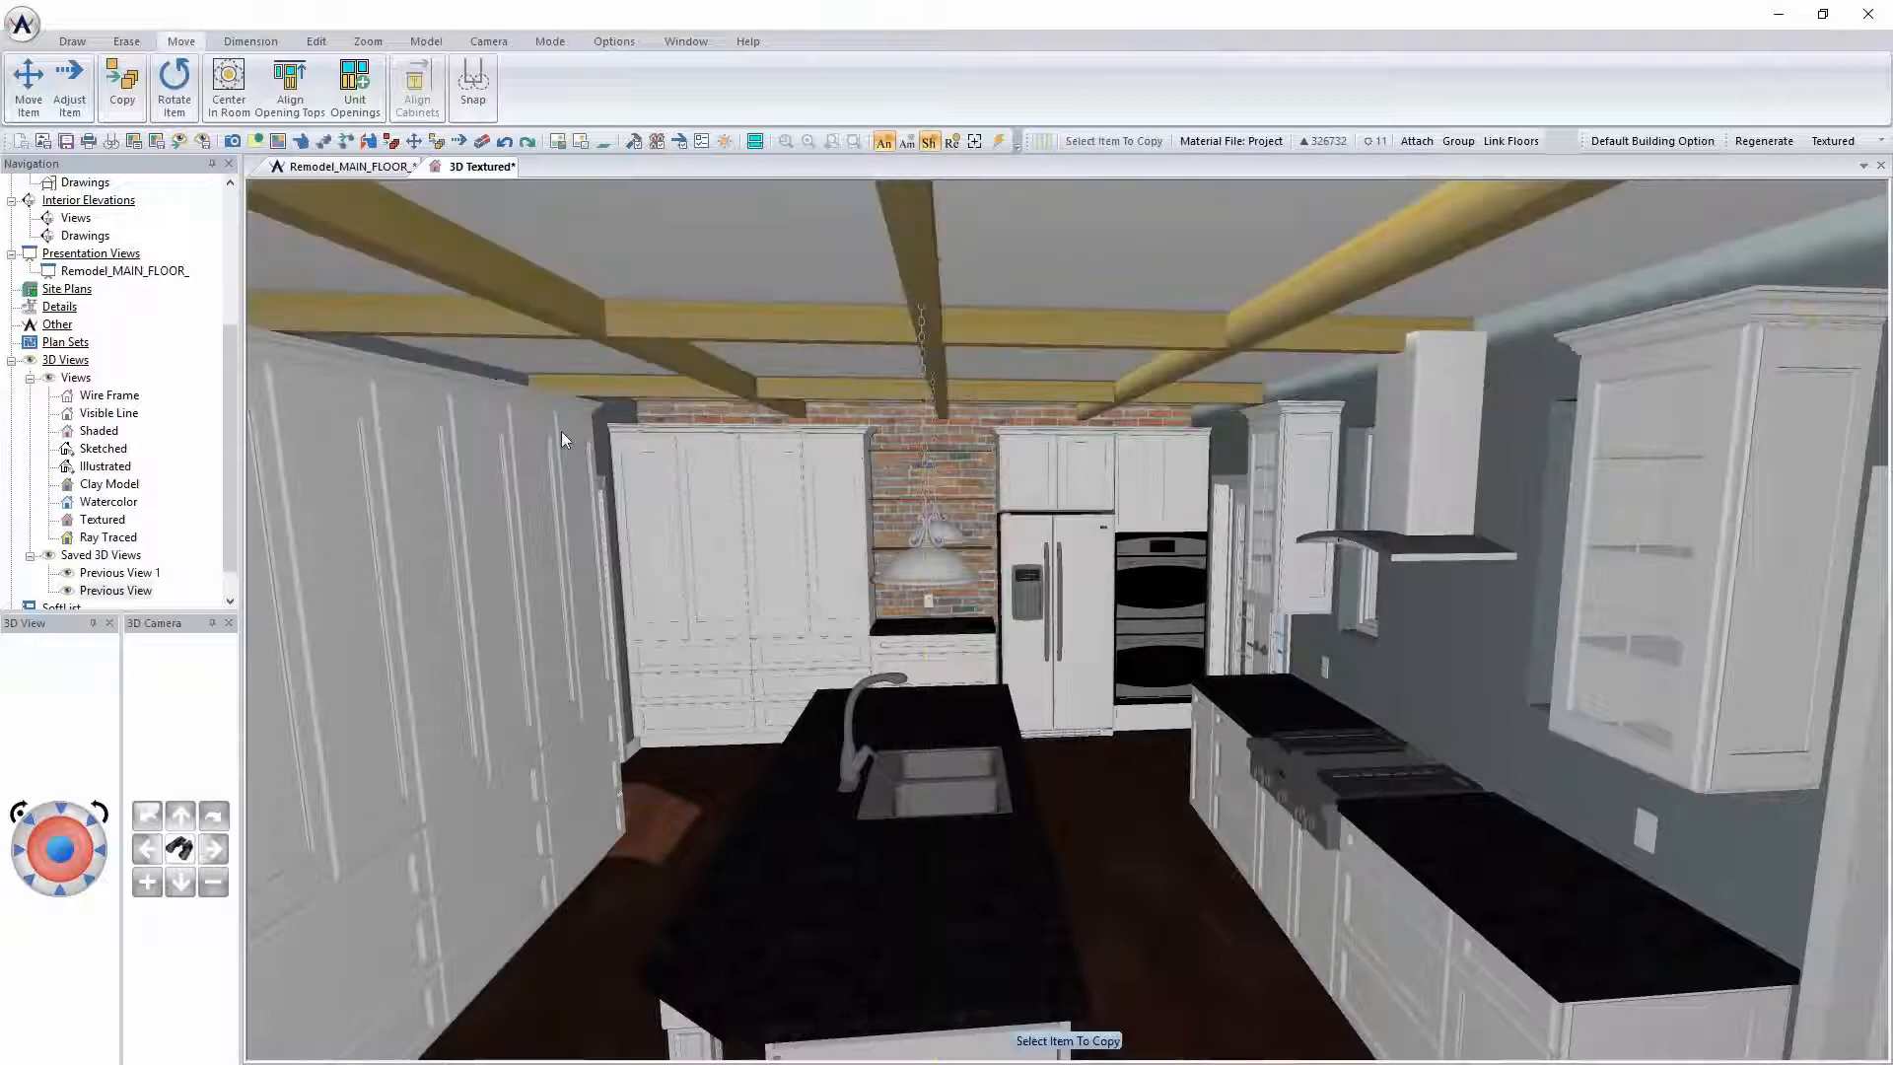
Copy the dark wood floor surface and paste it onto the ceiling beams in the 3D textured view
{"action": "scroll", "coordinate": [1159, 596], "scroll_direction": "down", "scroll_amount": 5}
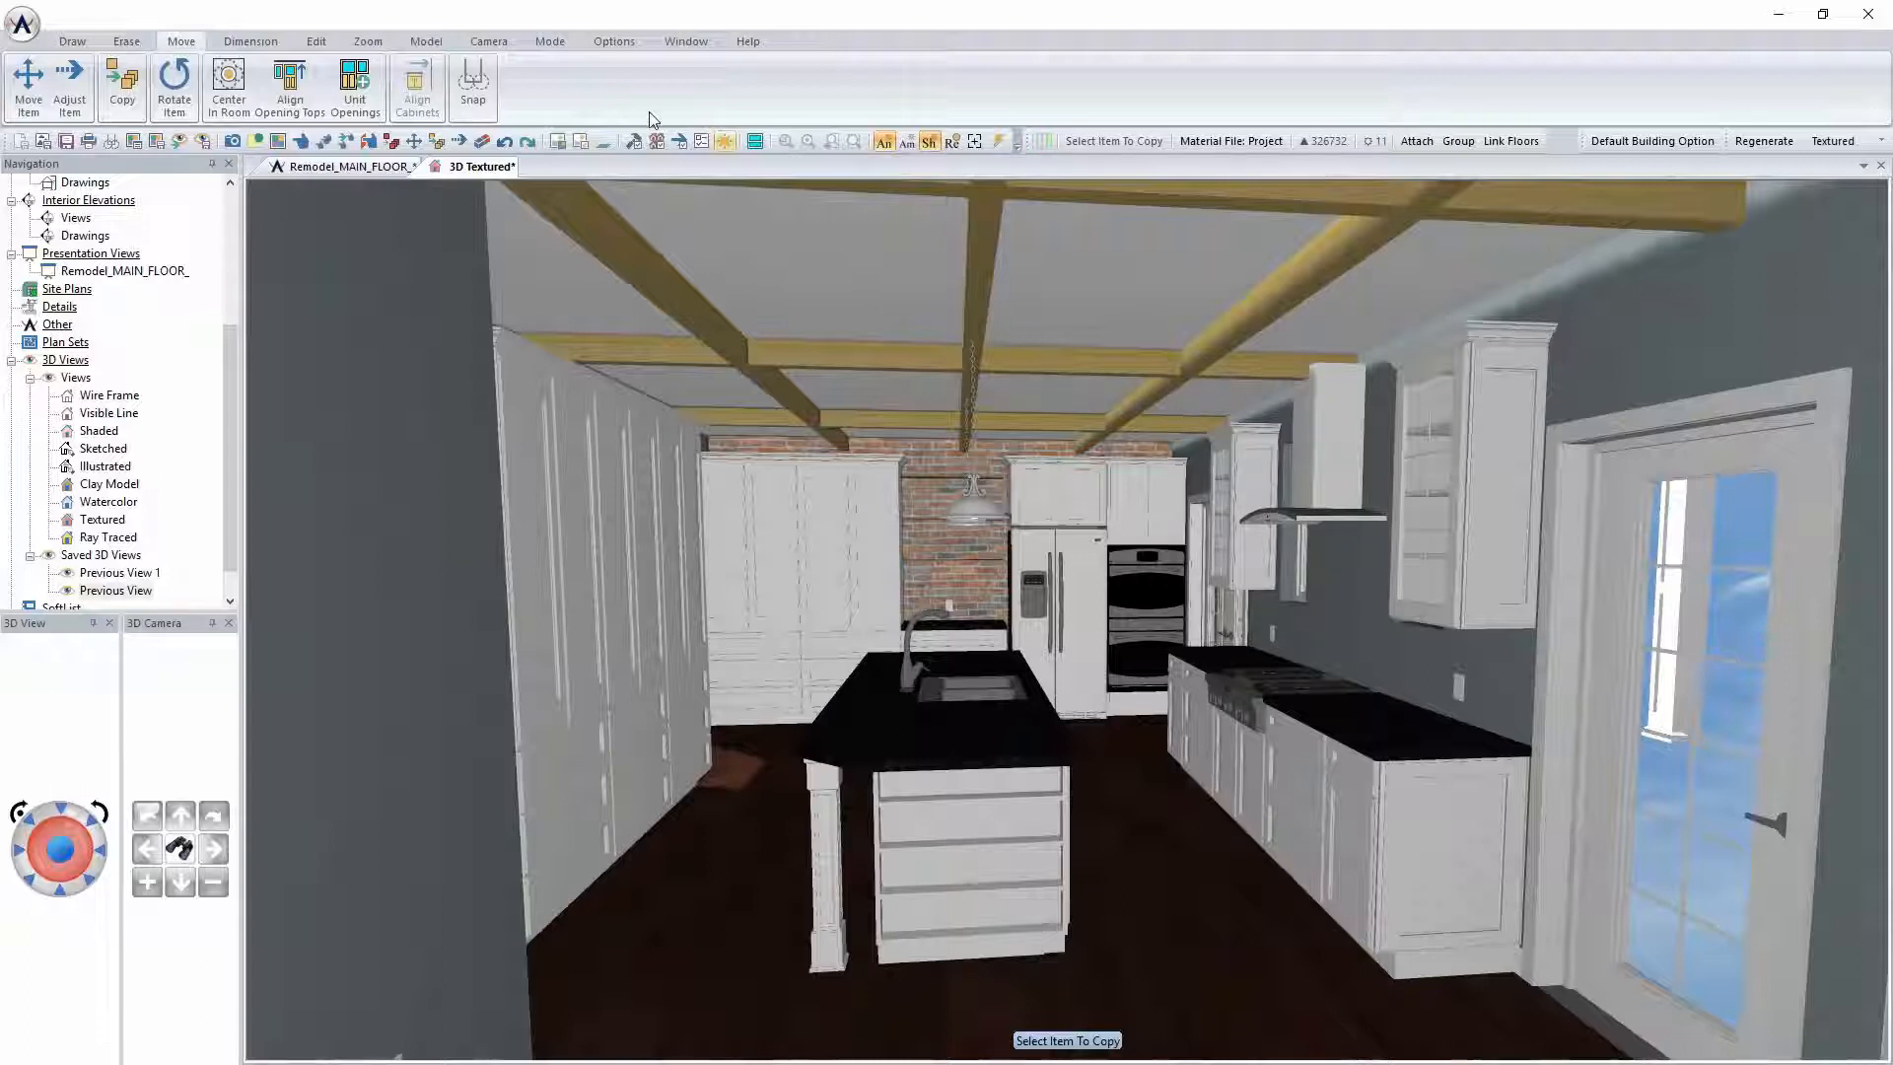
{"action": "left_click", "coordinate": [315, 41]}
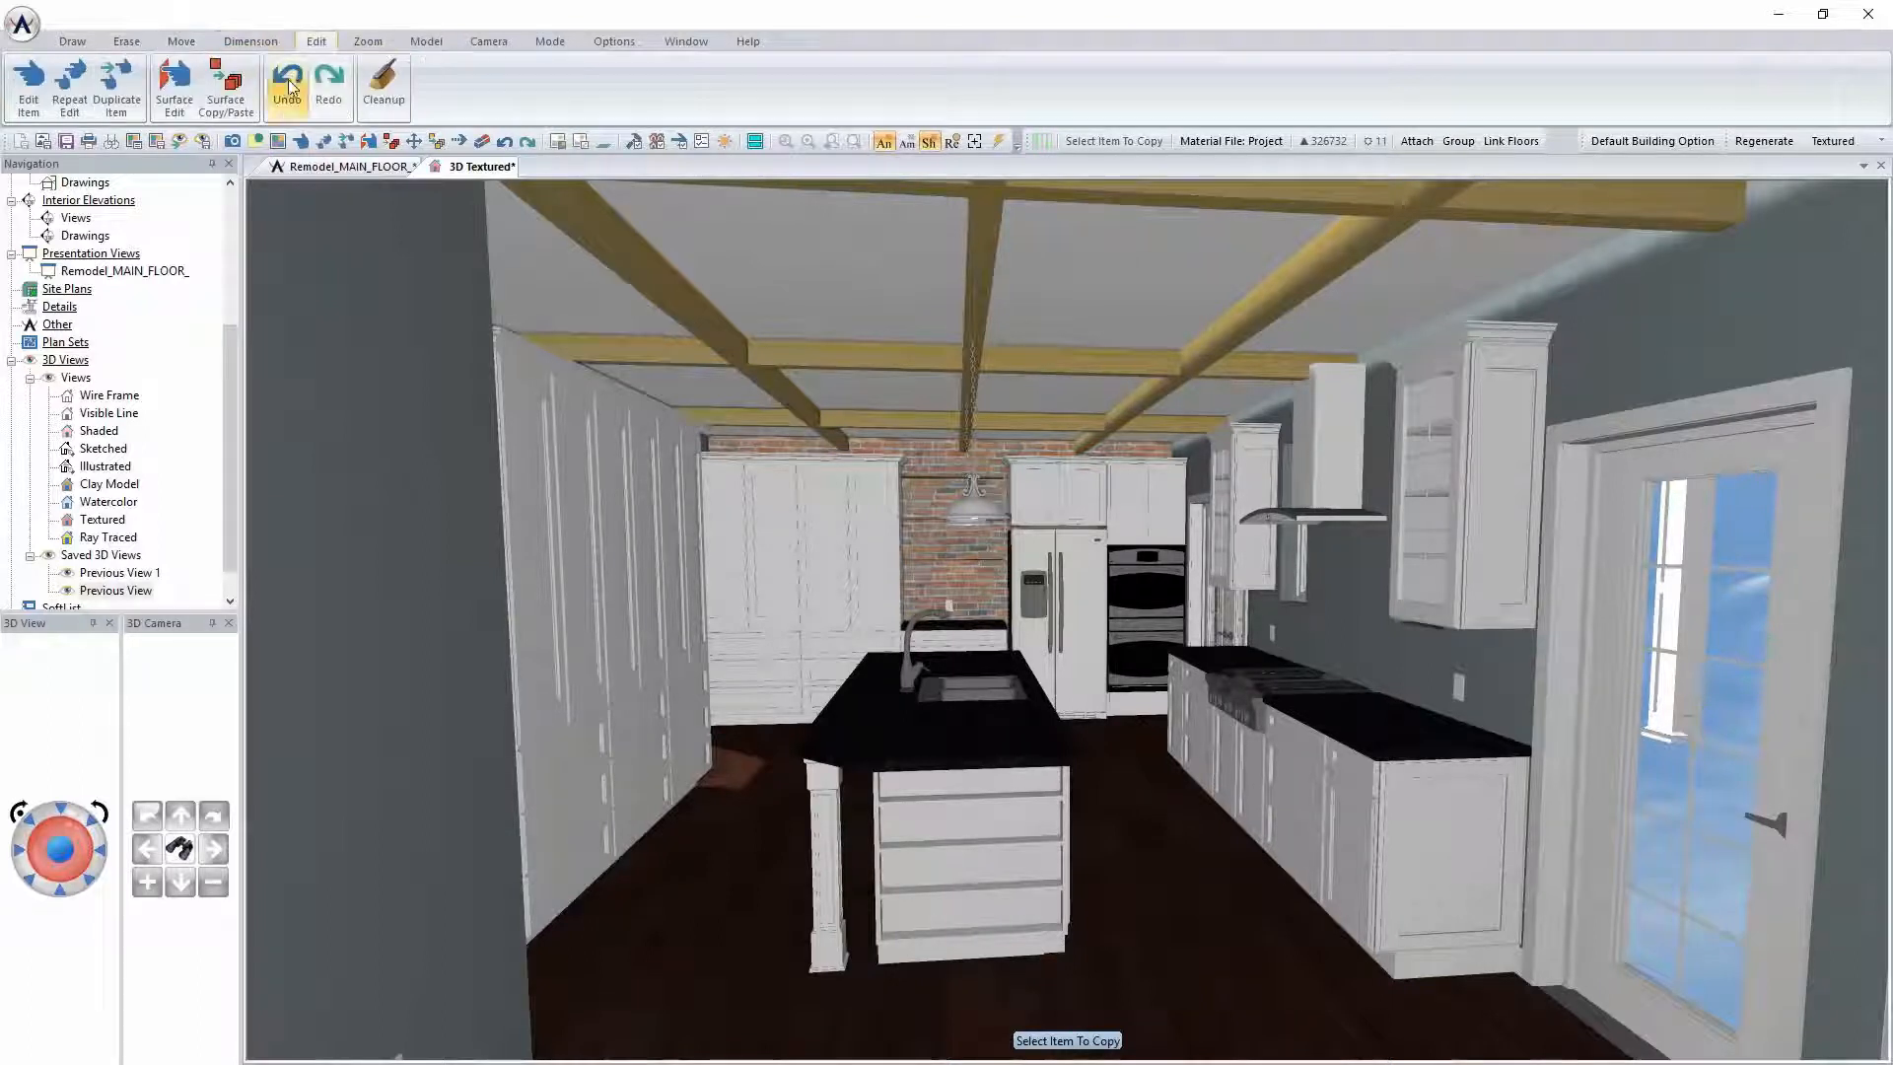
{"action": "left_click", "coordinate": [226, 87]}
{"action": "left_click", "coordinate": [690, 997]}
{"action": "left_click", "coordinate": [666, 287]}
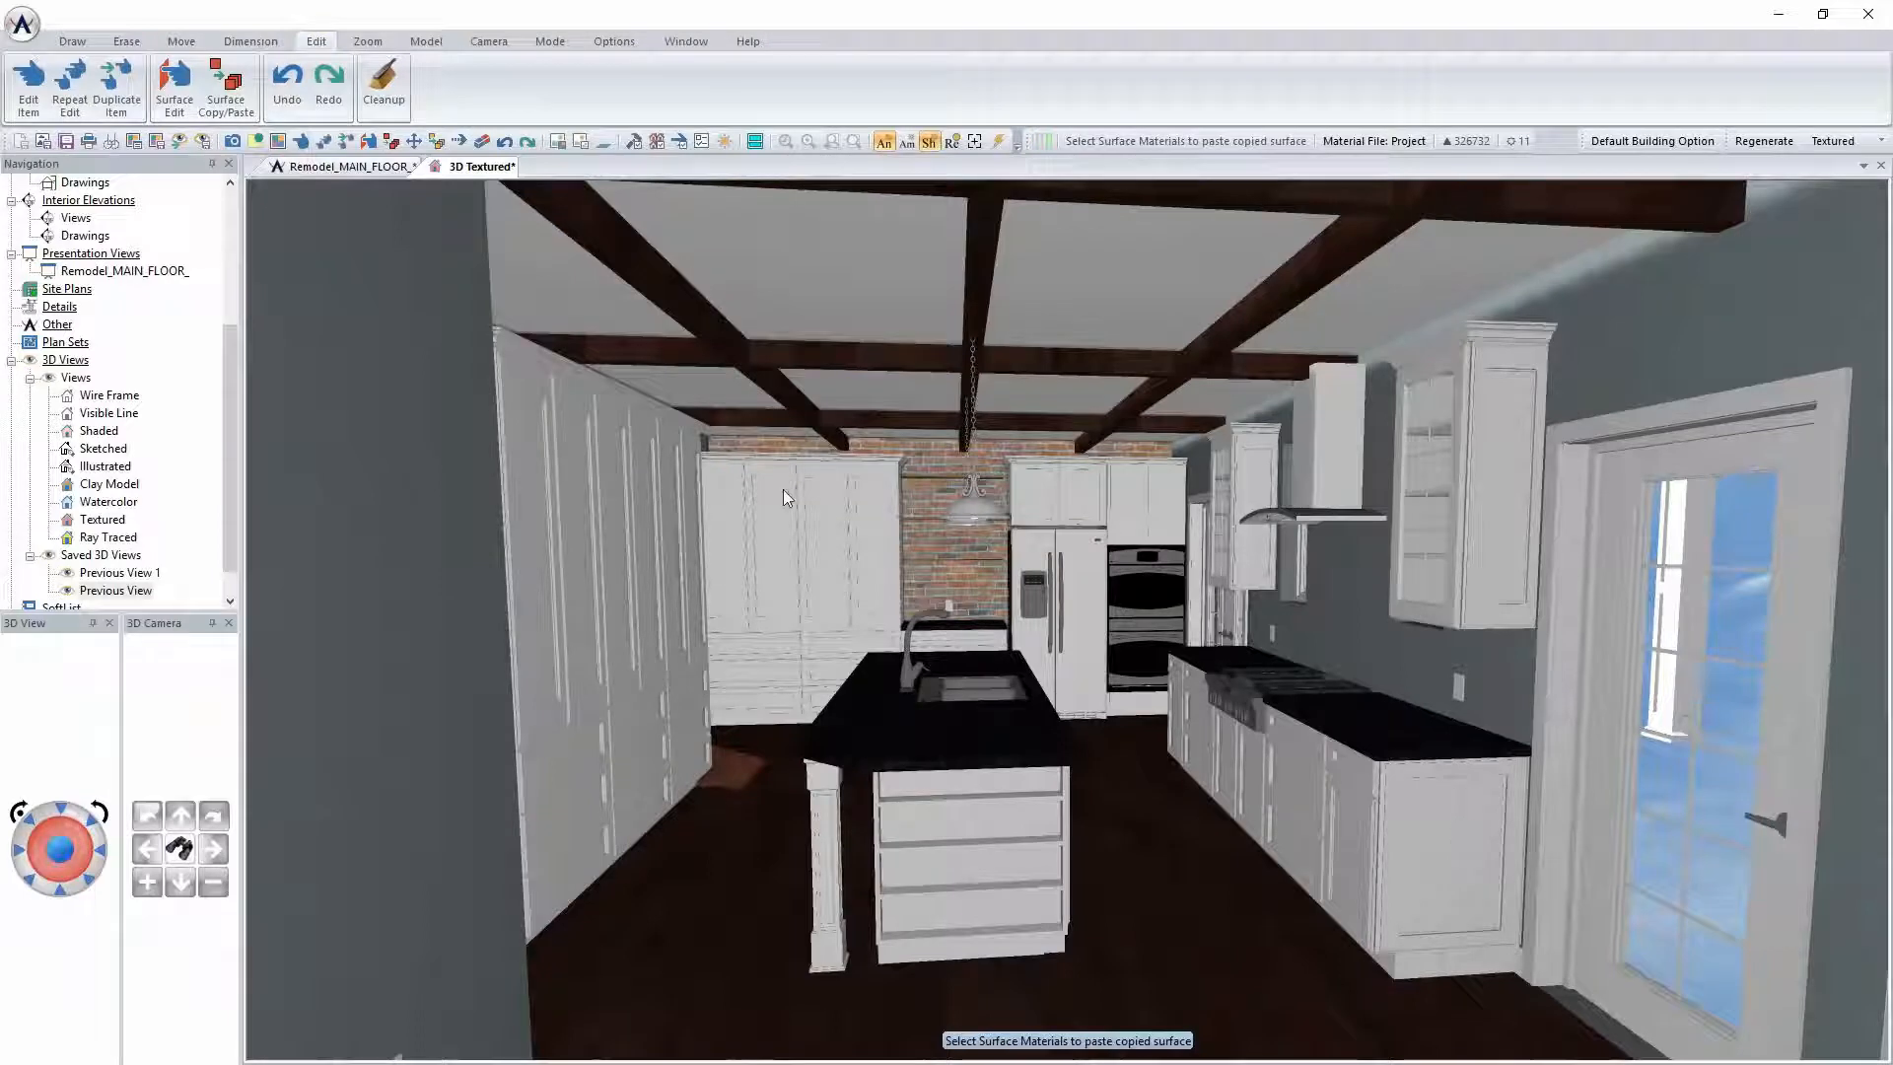
Put the main floor plan into Electrical mode and turn off the fade on Layer 1 to display the beams fully
{"action": "left_click", "coordinate": [367, 168]}
{"action": "scroll", "coordinate": [1109, 671], "scroll_direction": "up", "scroll_amount": 2}
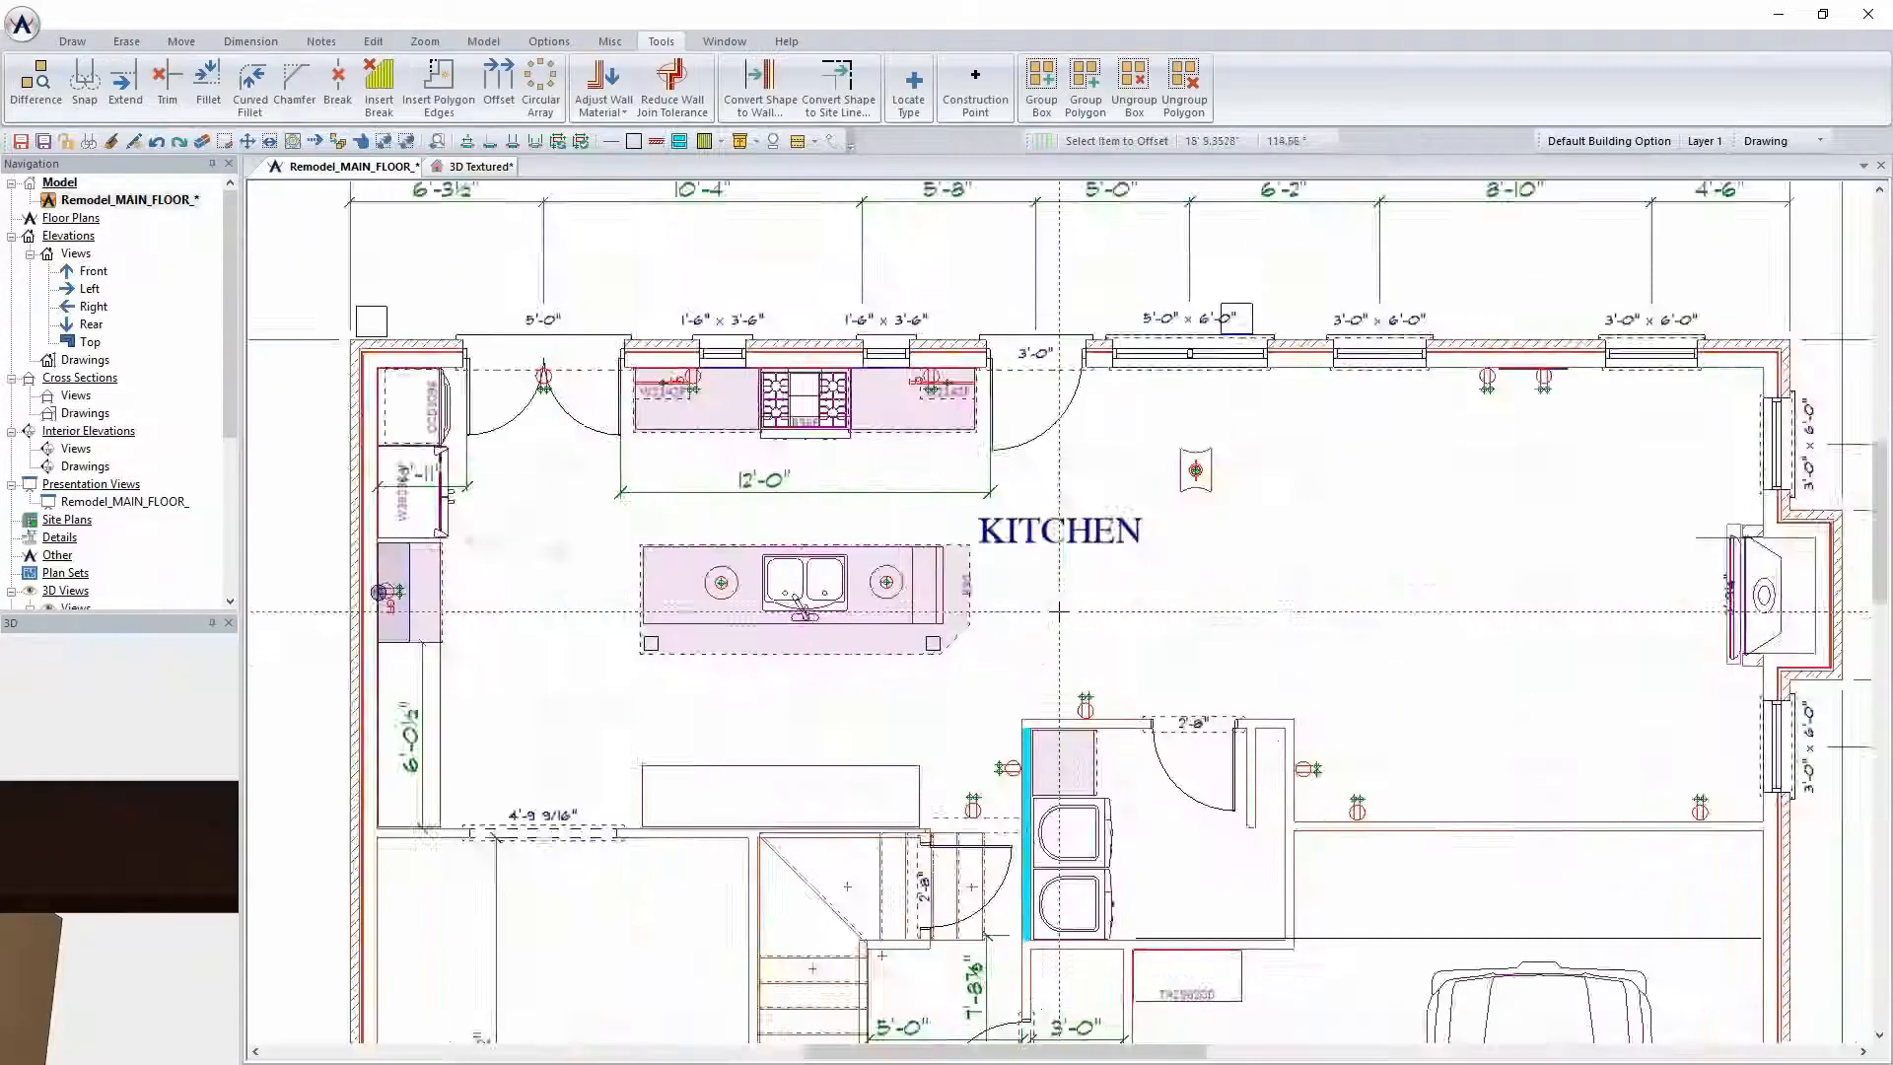
{"action": "left_click", "coordinate": [1786, 141]}
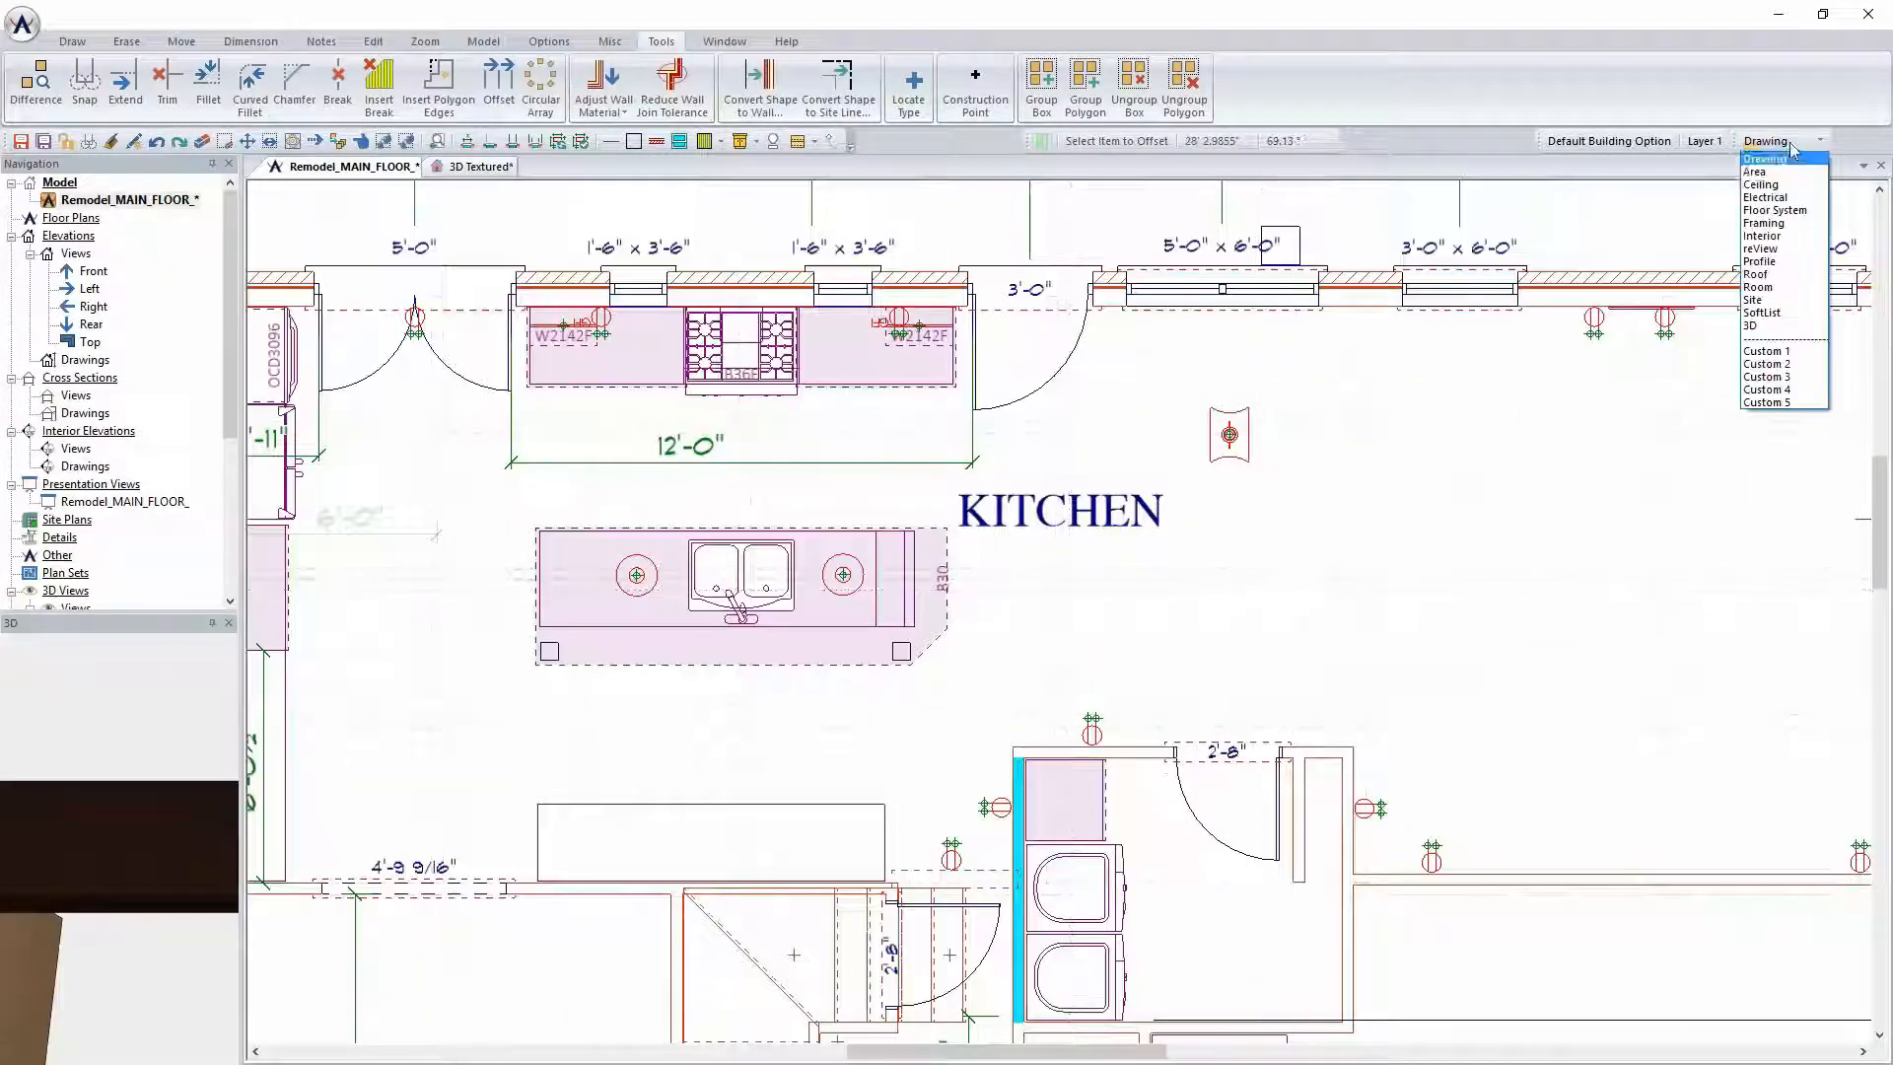
{"action": "left_click", "coordinate": [1790, 198]}
{"action": "scroll", "coordinate": [872, 426], "scroll_direction": "up", "scroll_amount": 1}
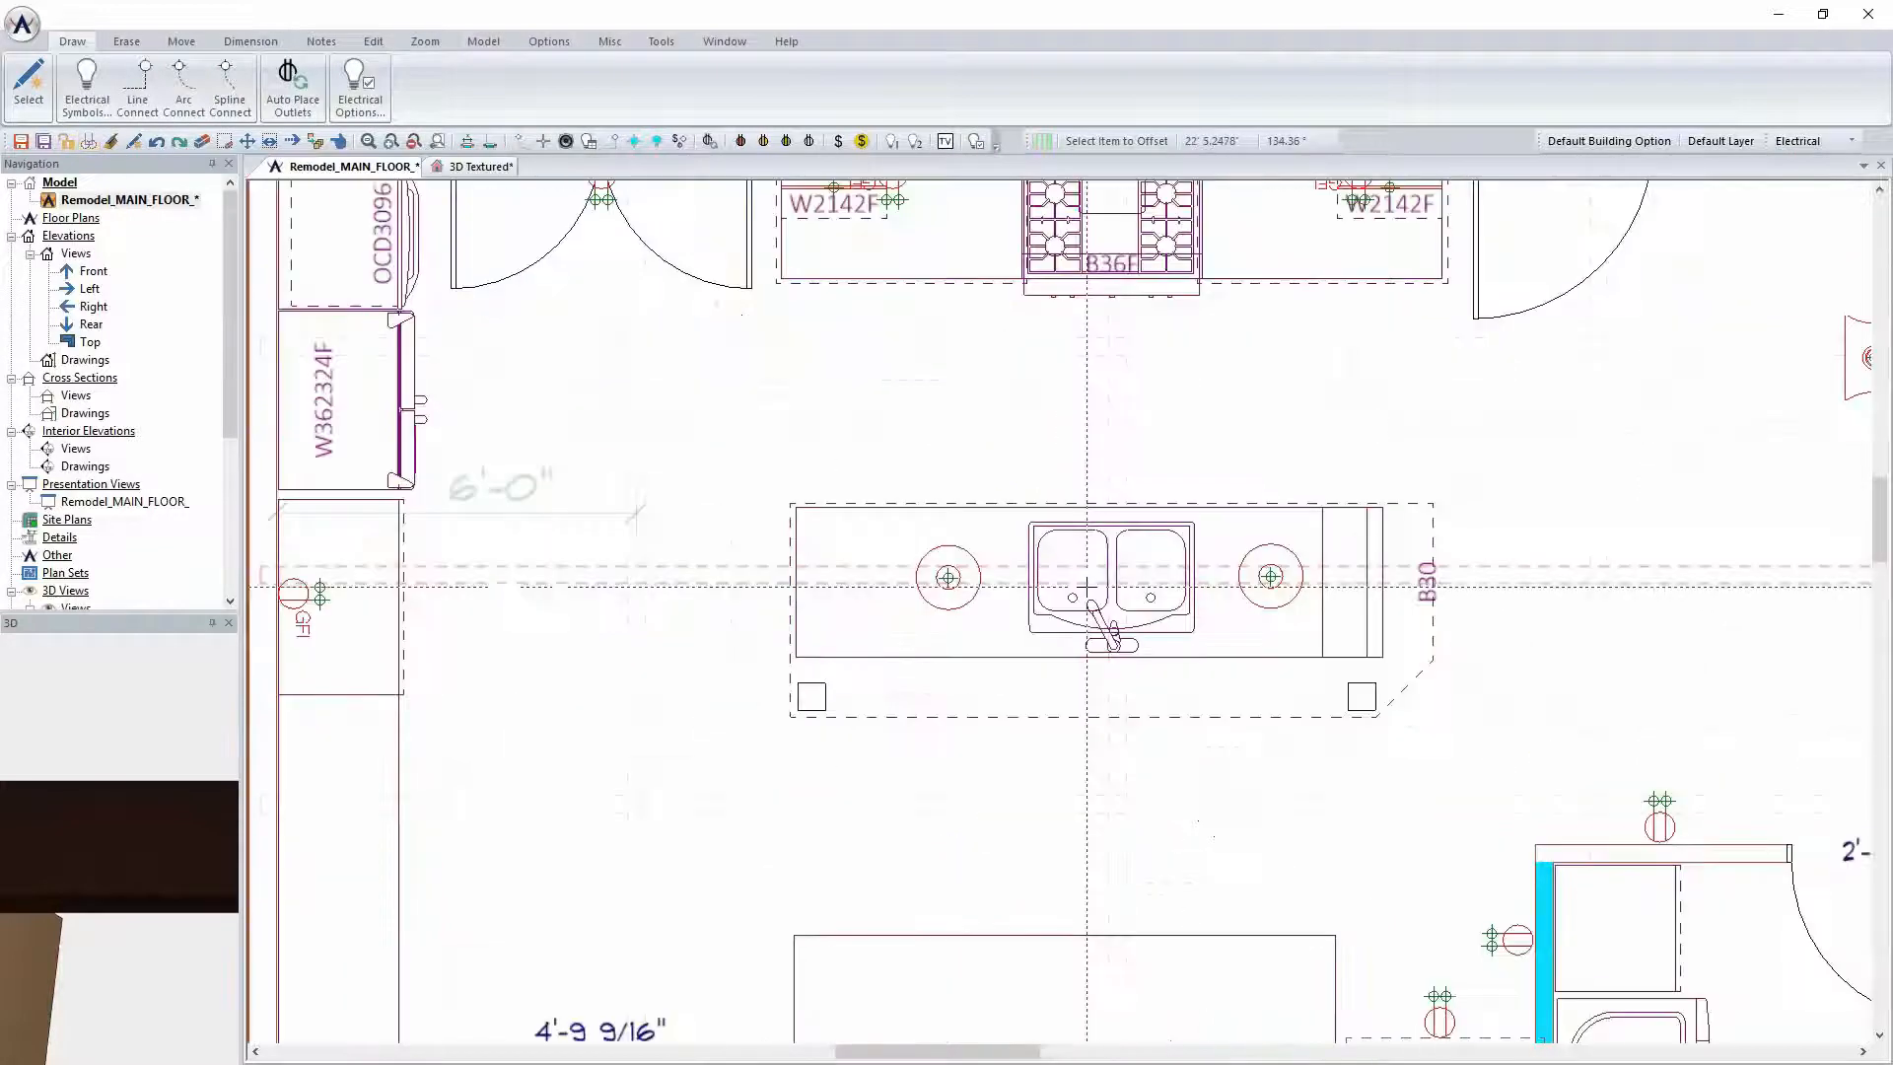
{"action": "scroll", "coordinate": [872, 426], "scroll_direction": "down", "scroll_amount": 2}
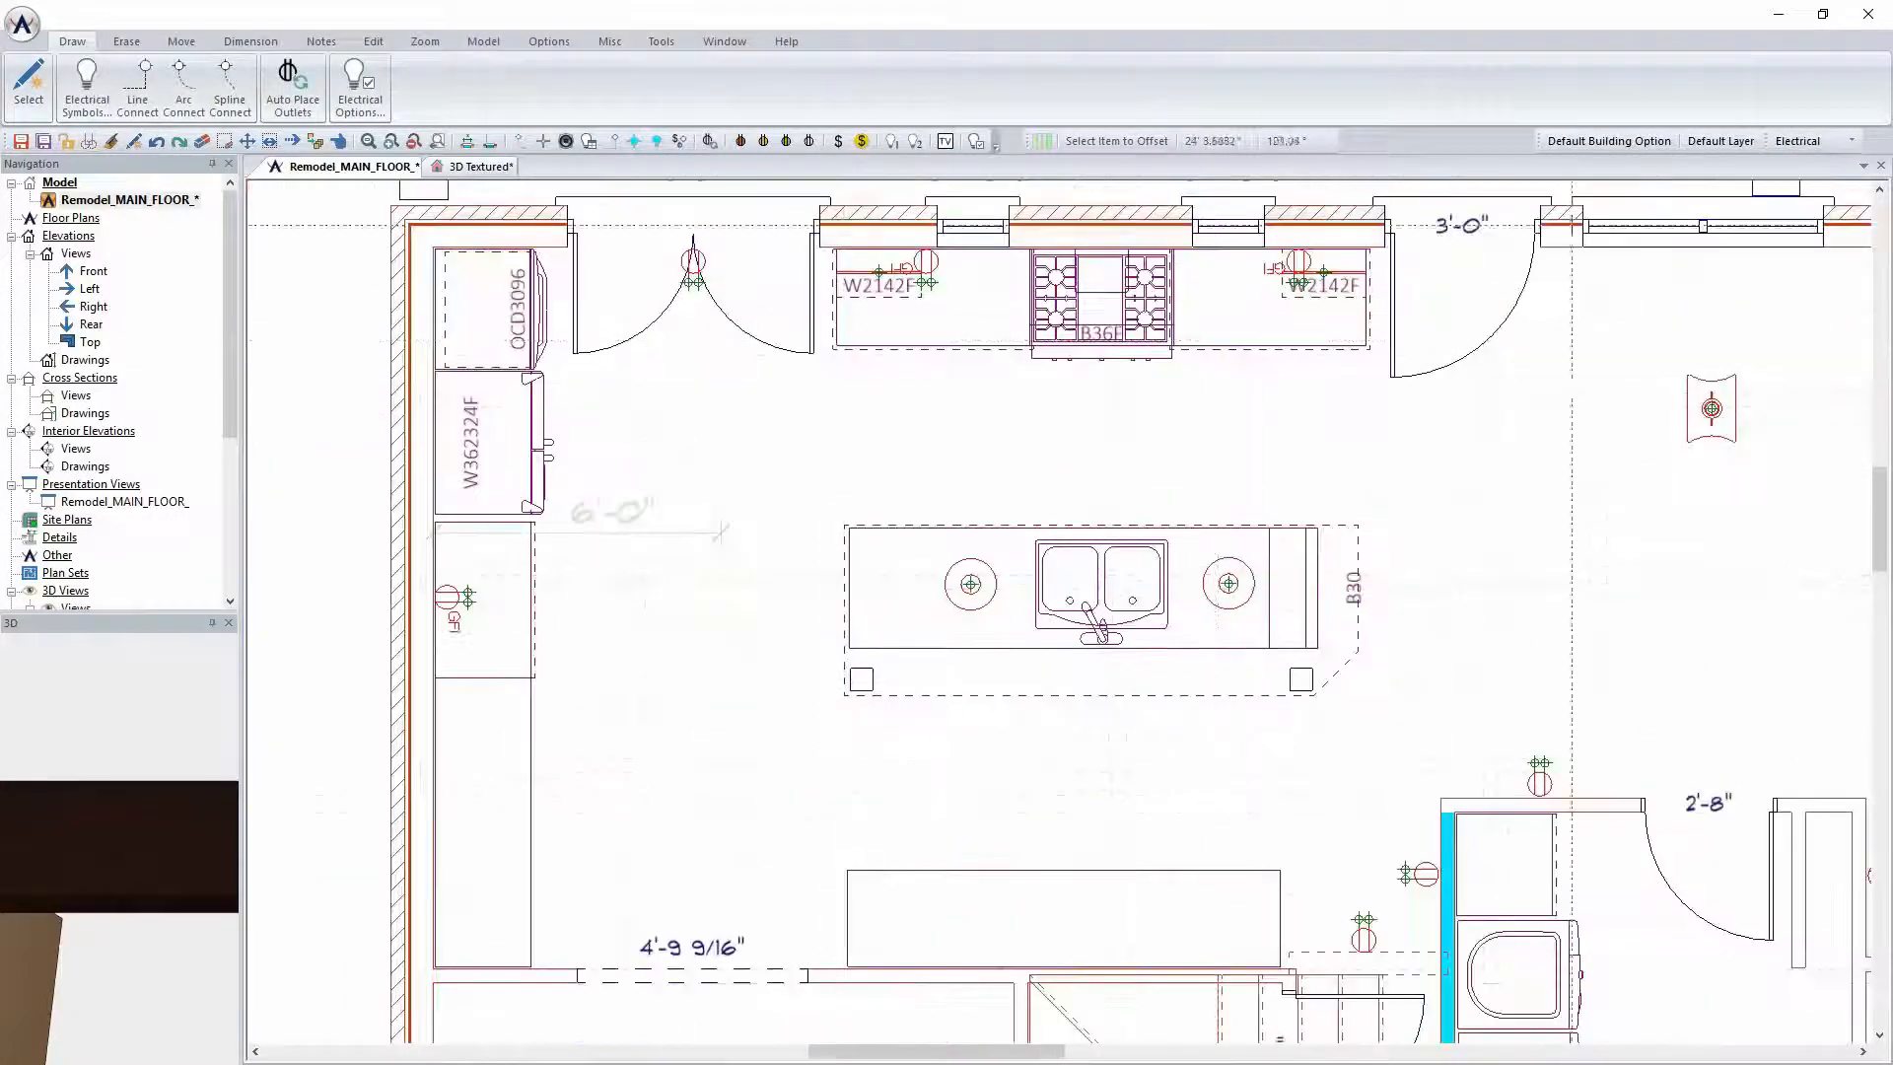
{"action": "left_click", "coordinate": [1720, 141]}
{"action": "left_click", "coordinate": [914, 379]}
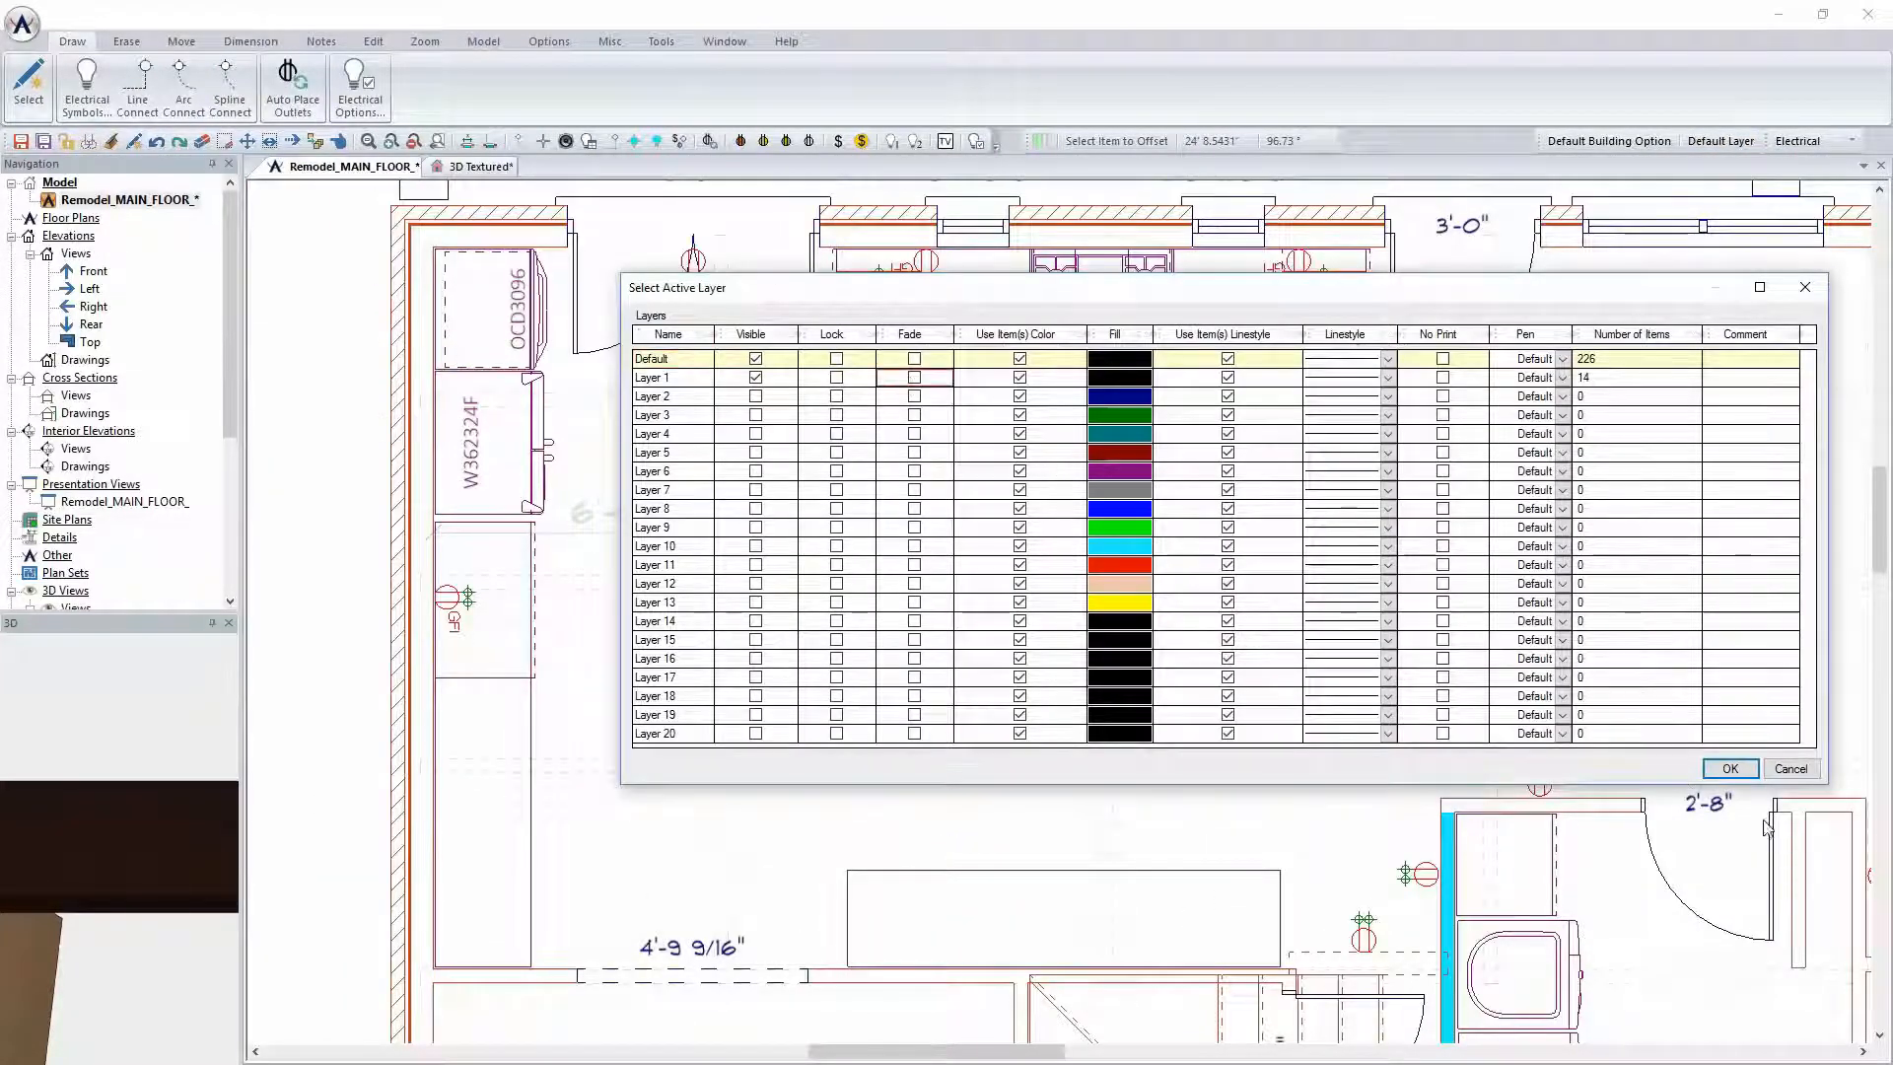
{"action": "left_click", "coordinate": [1730, 769]}
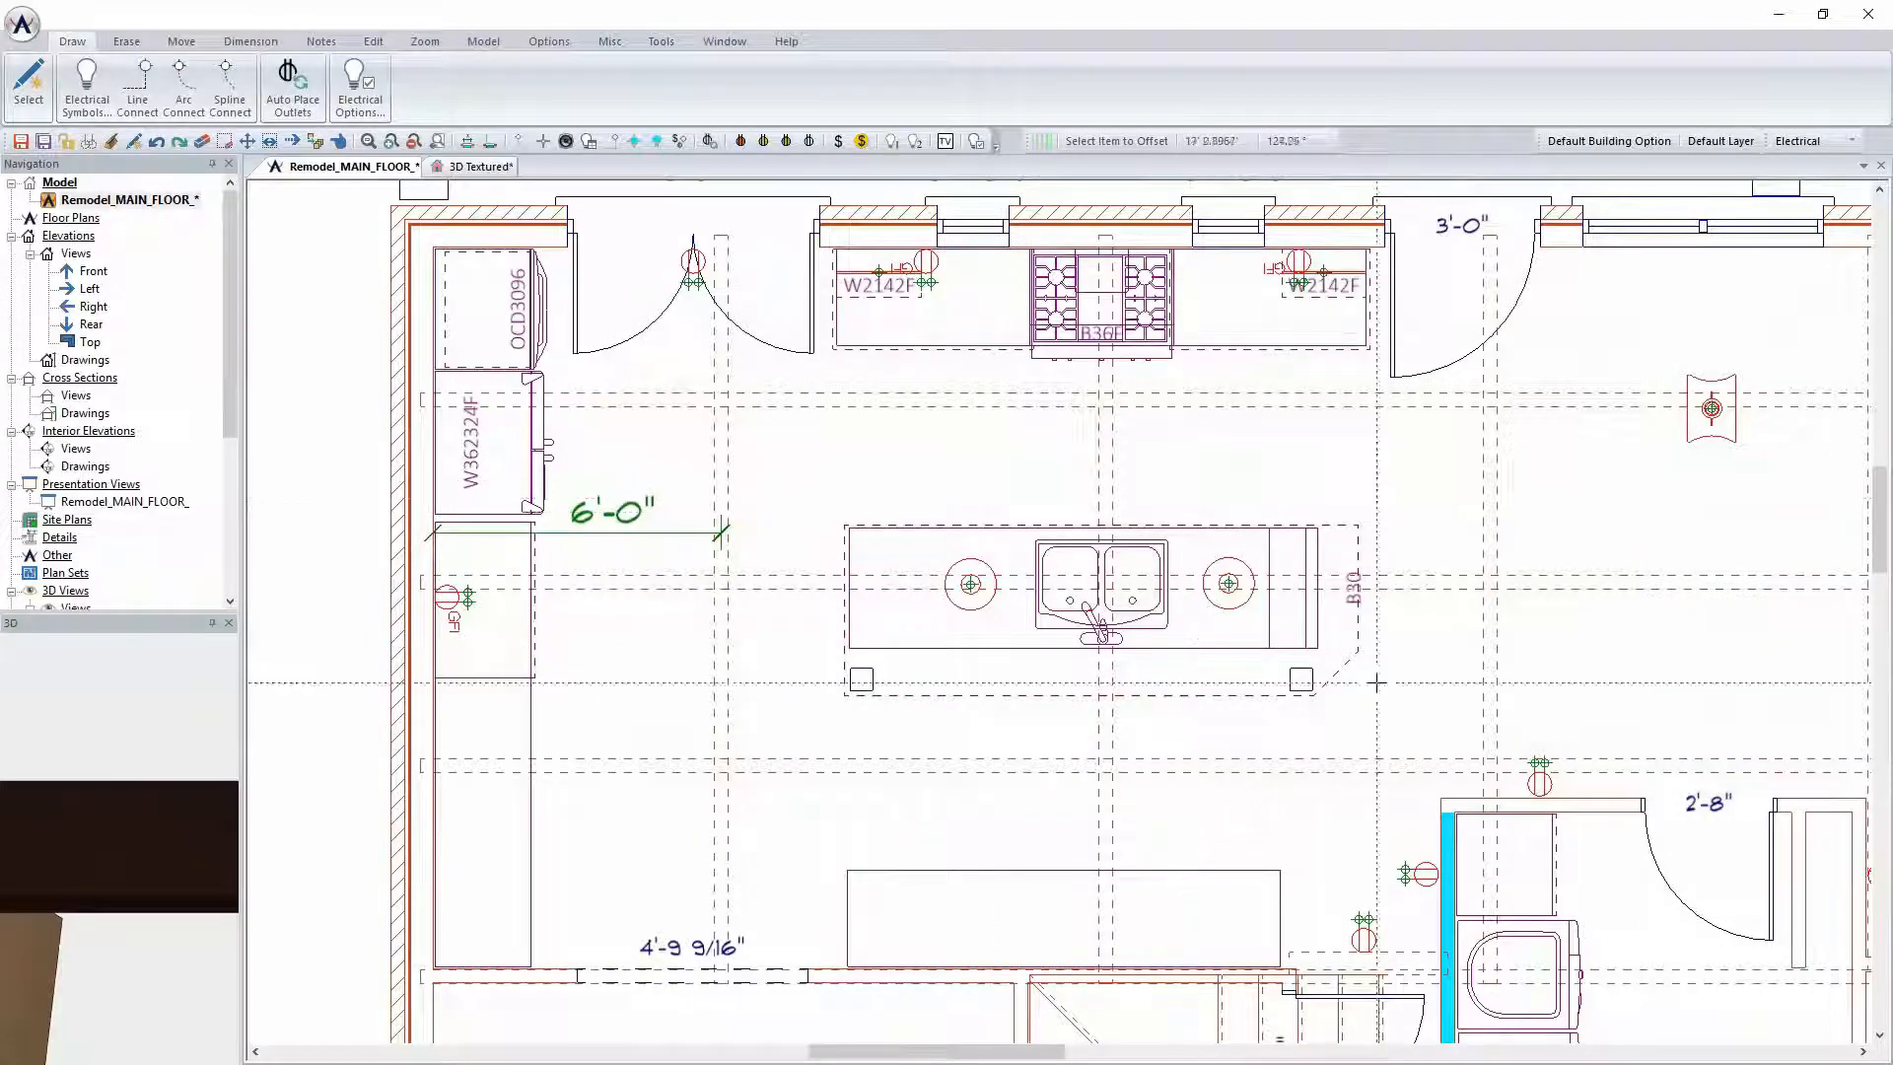
Find the 6-inch can light in the electrical library and place one just inside the kitchen's double doors
{"action": "left_click", "coordinate": [87, 87]}
{"action": "type", "text": "can"}
{"action": "left_click", "coordinate": [434, 618]}
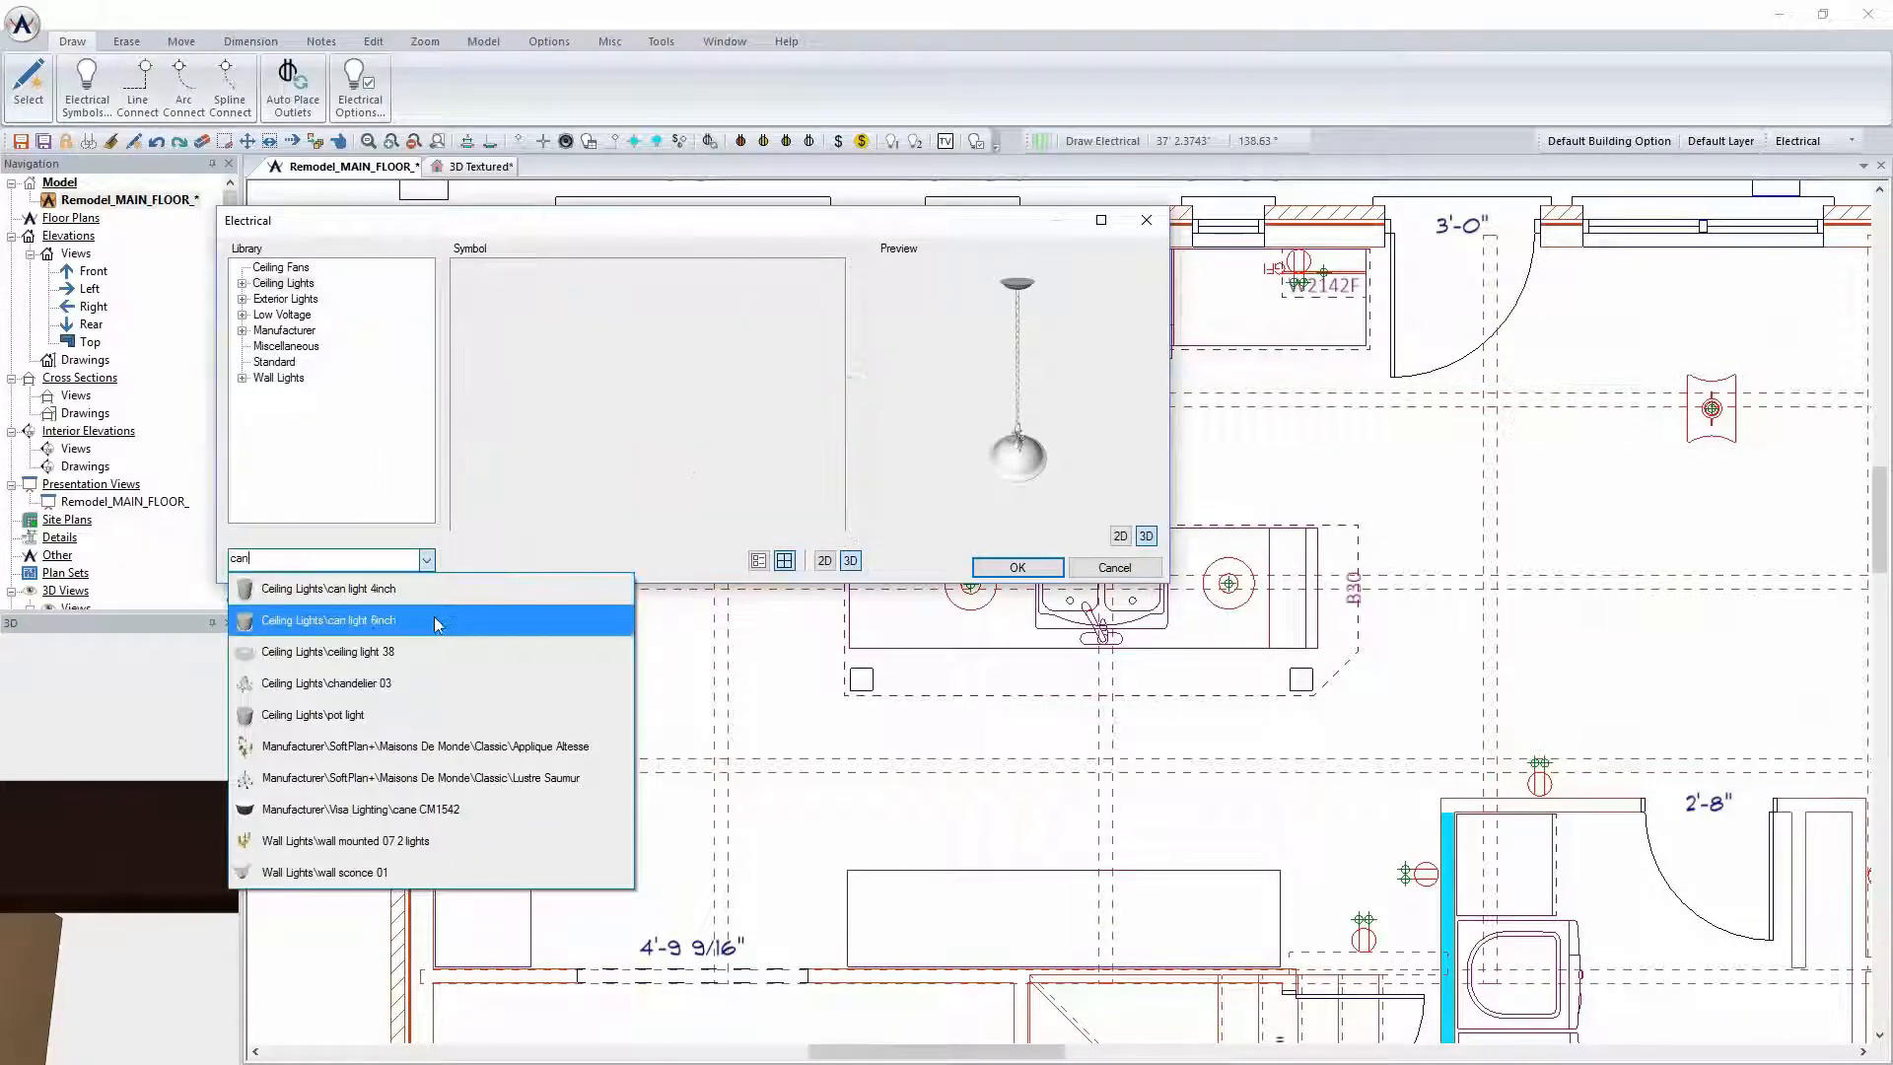
{"action": "left_click", "coordinate": [1016, 567]}
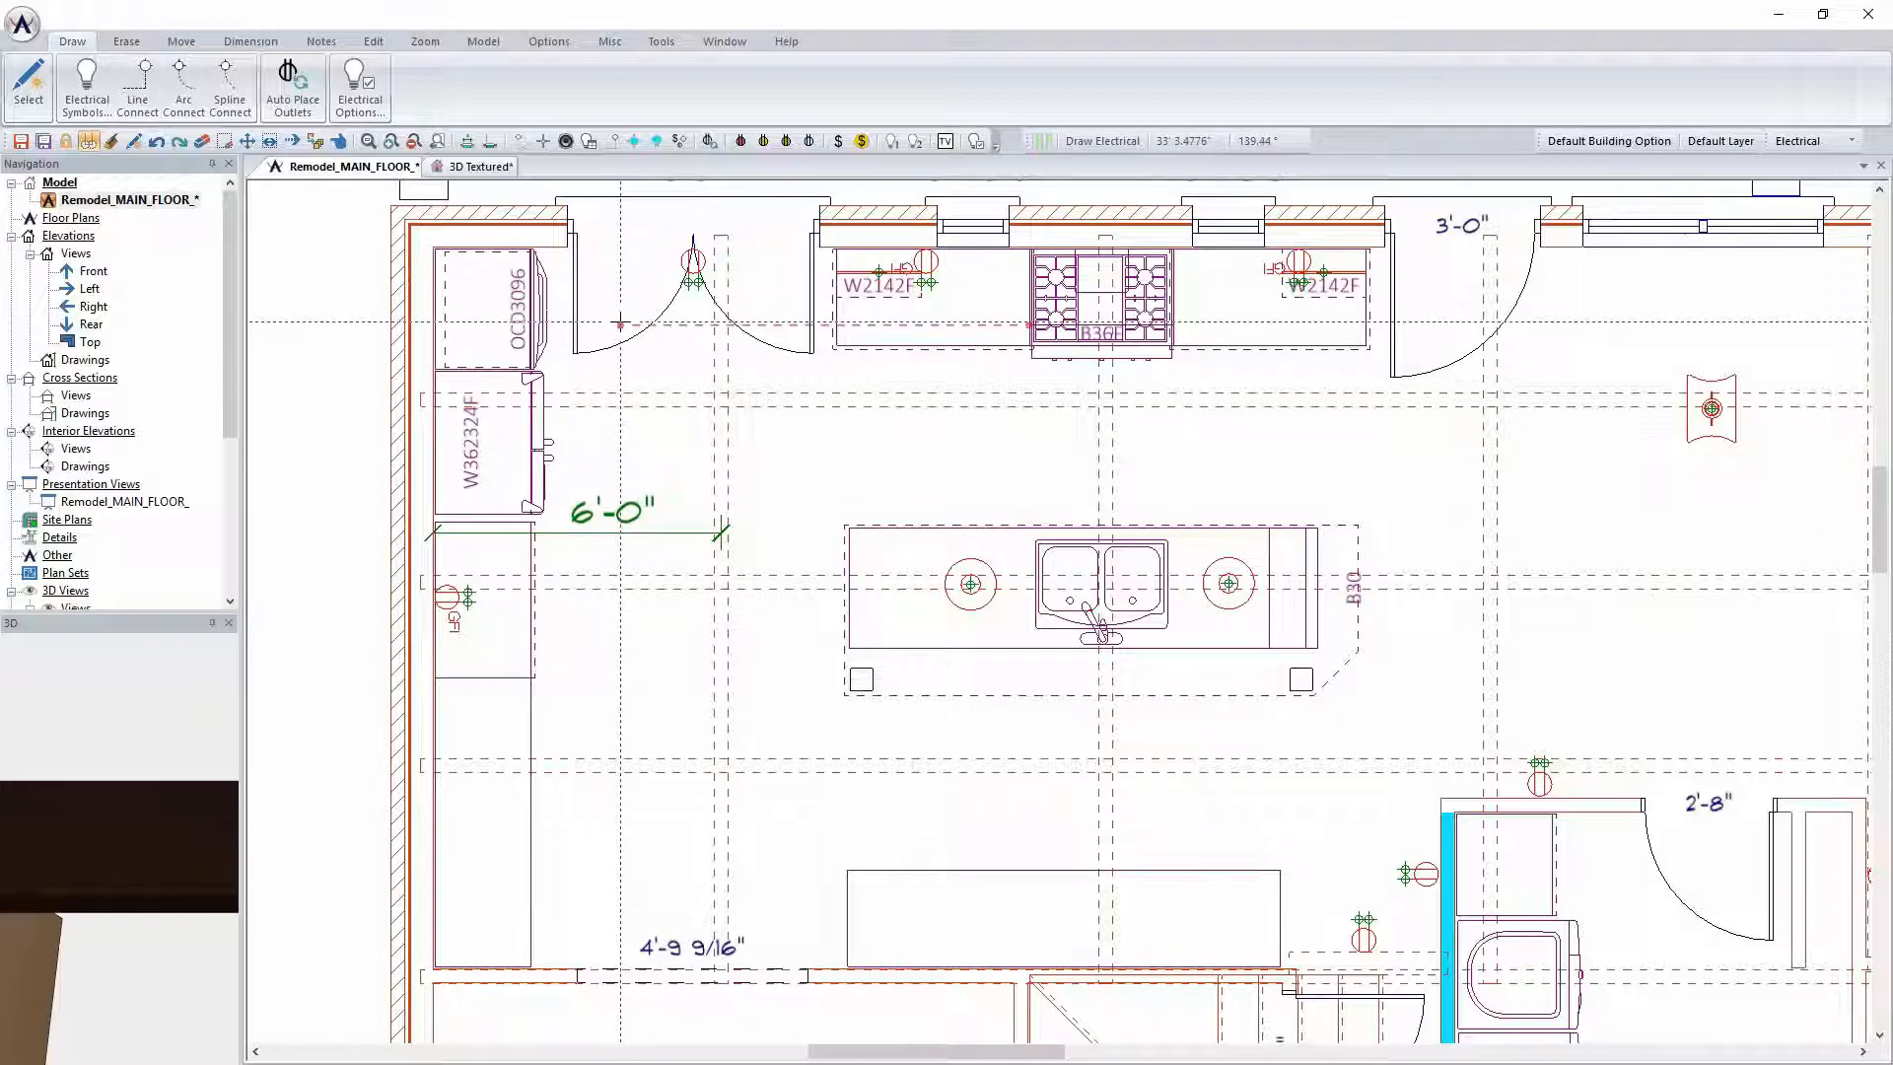
{"action": "left_click", "coordinate": [620, 323]}
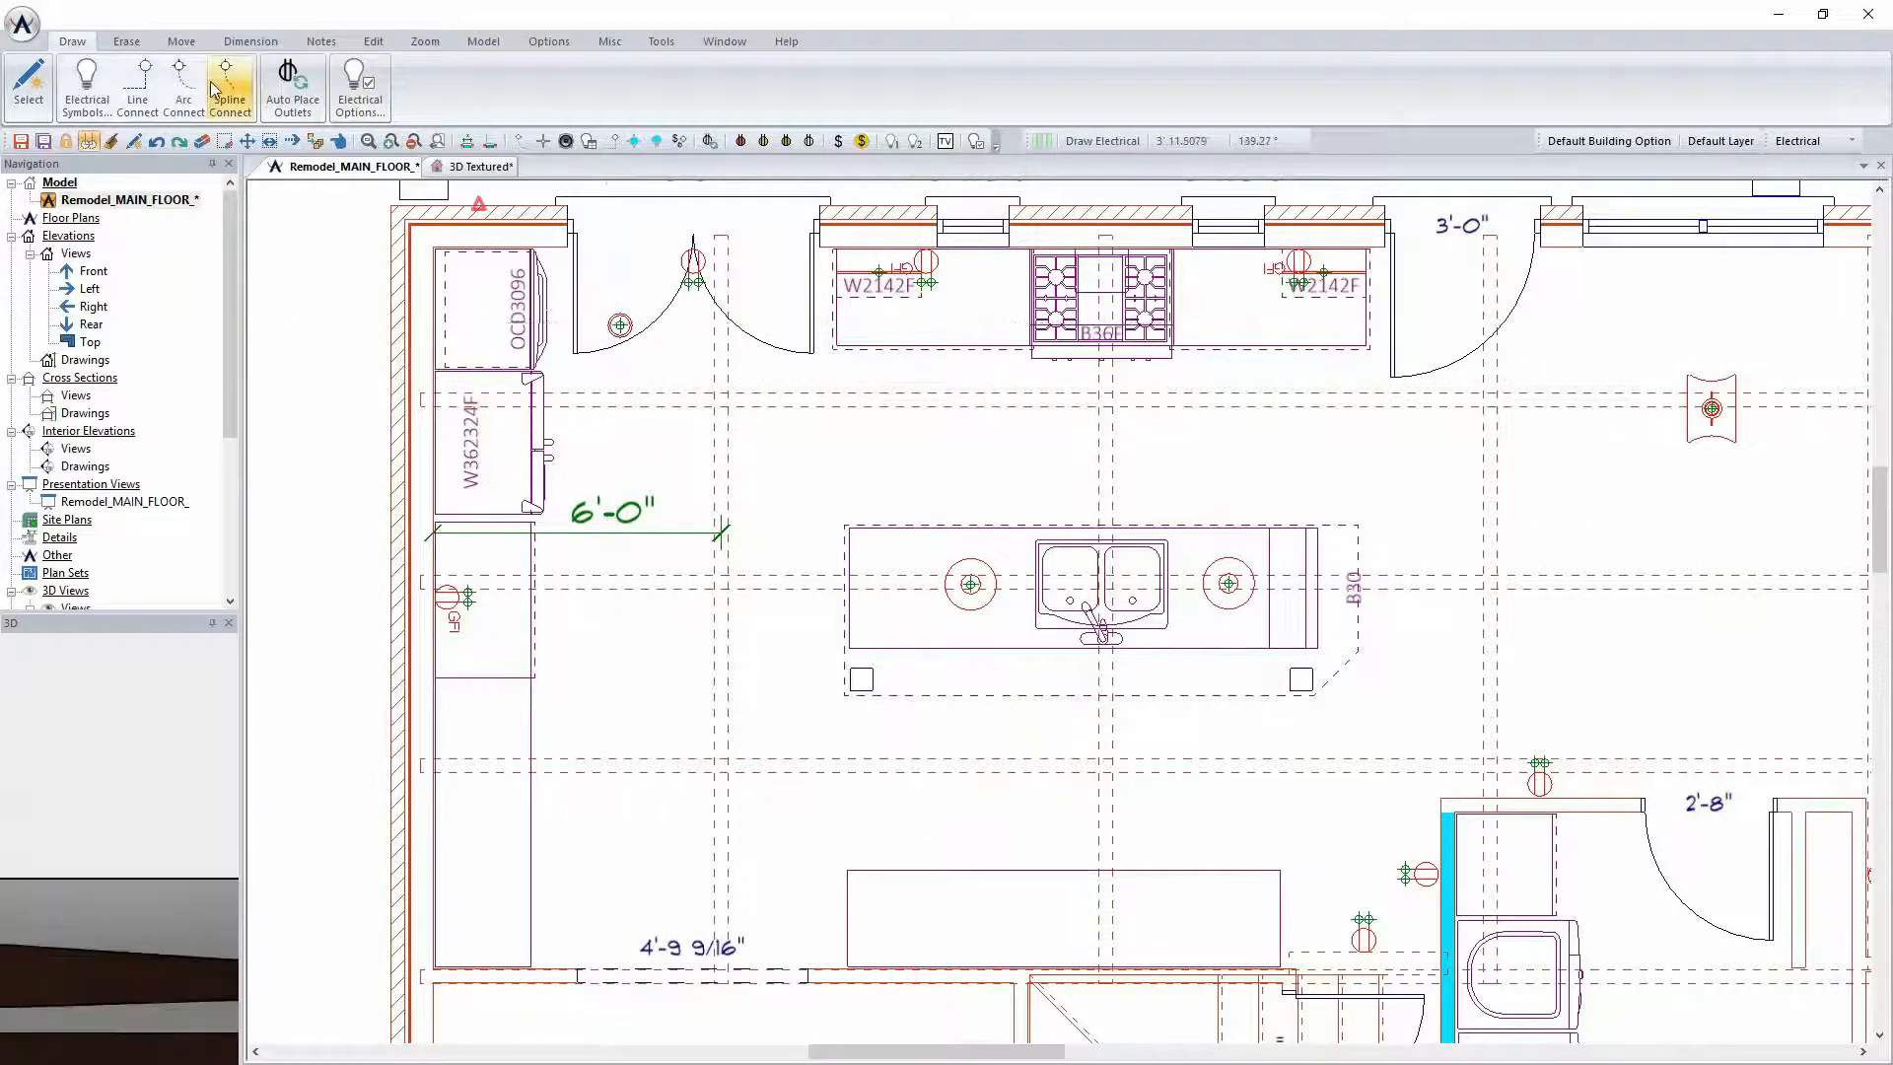
Copy the can light 3'-4 1/4" across the kitchen, add two equally spaced copies, and move those two to fit between the beams
{"action": "left_click", "coordinate": [182, 41]}
{"action": "left_click", "coordinate": [205, 83]}
{"action": "left_click_drag", "start_coordinate": [620, 325], "coordinate": [620, 487]}
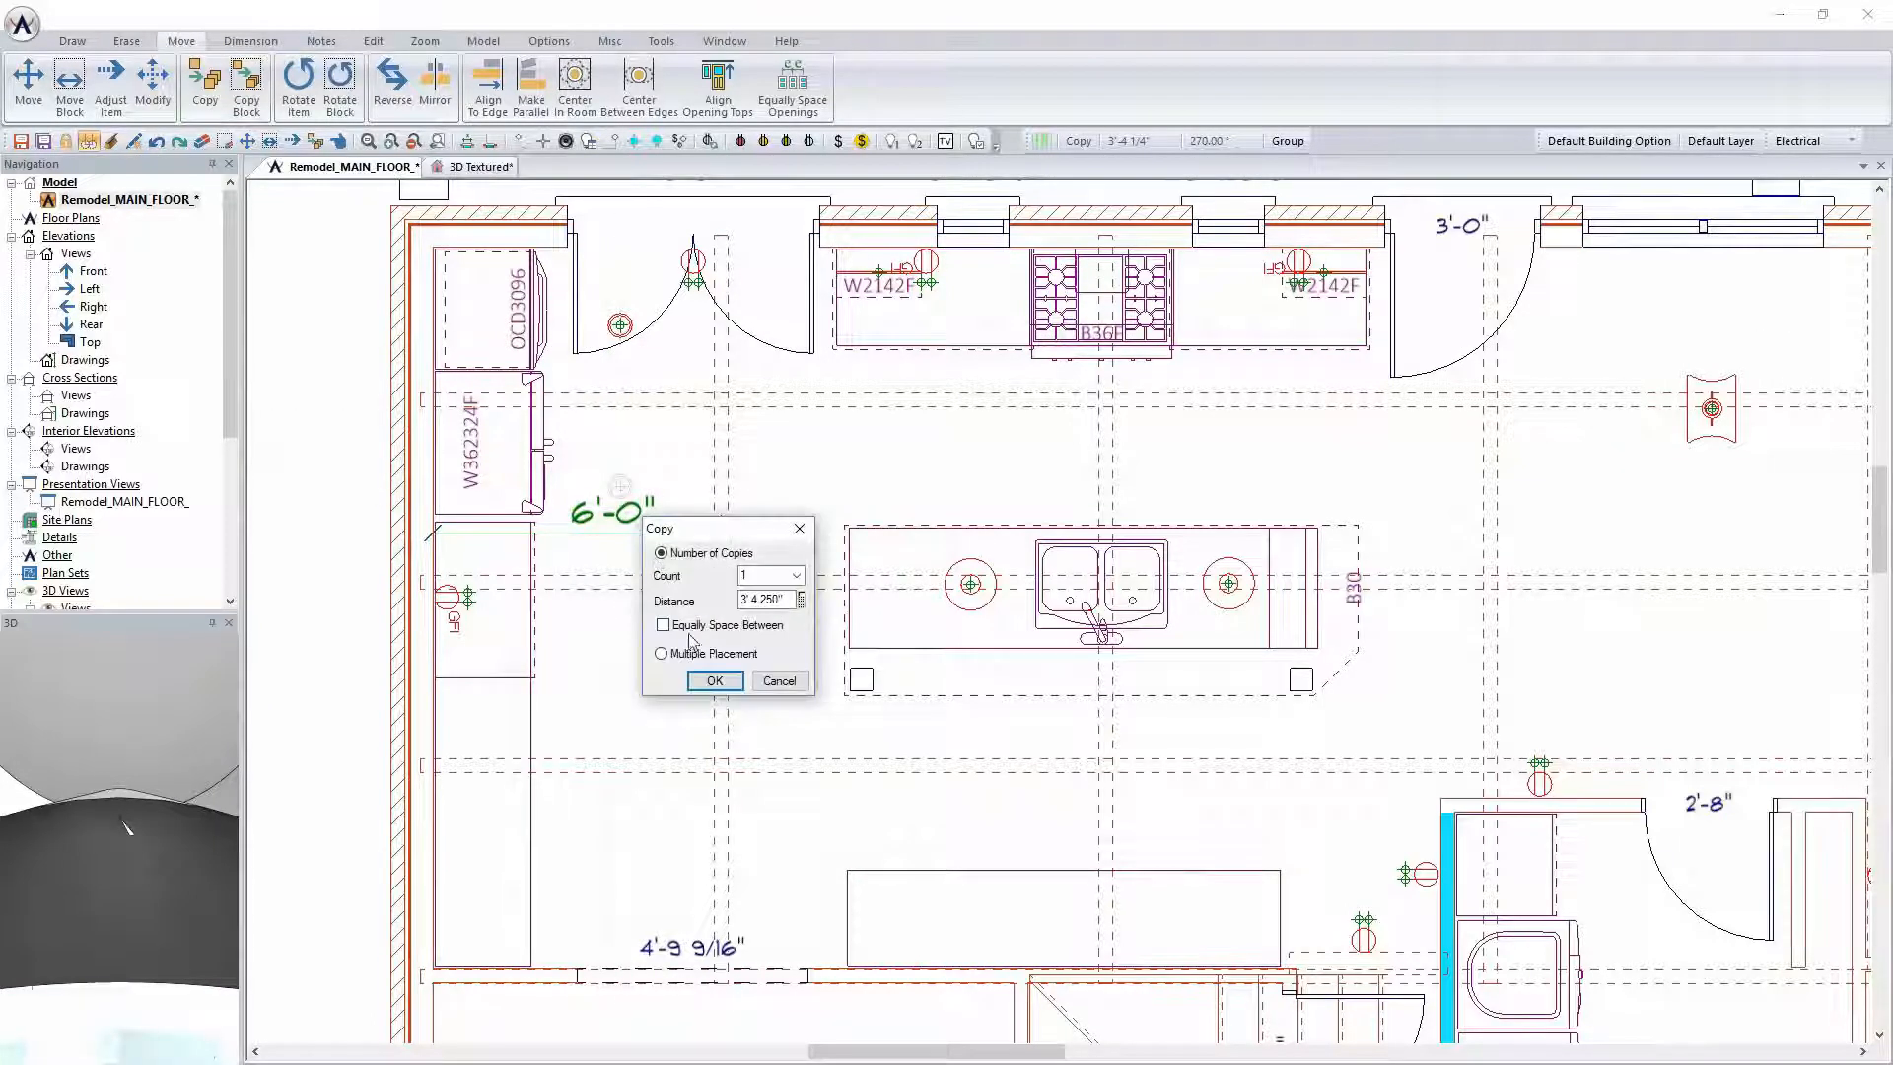
{"action": "left_click", "coordinate": [714, 681]}
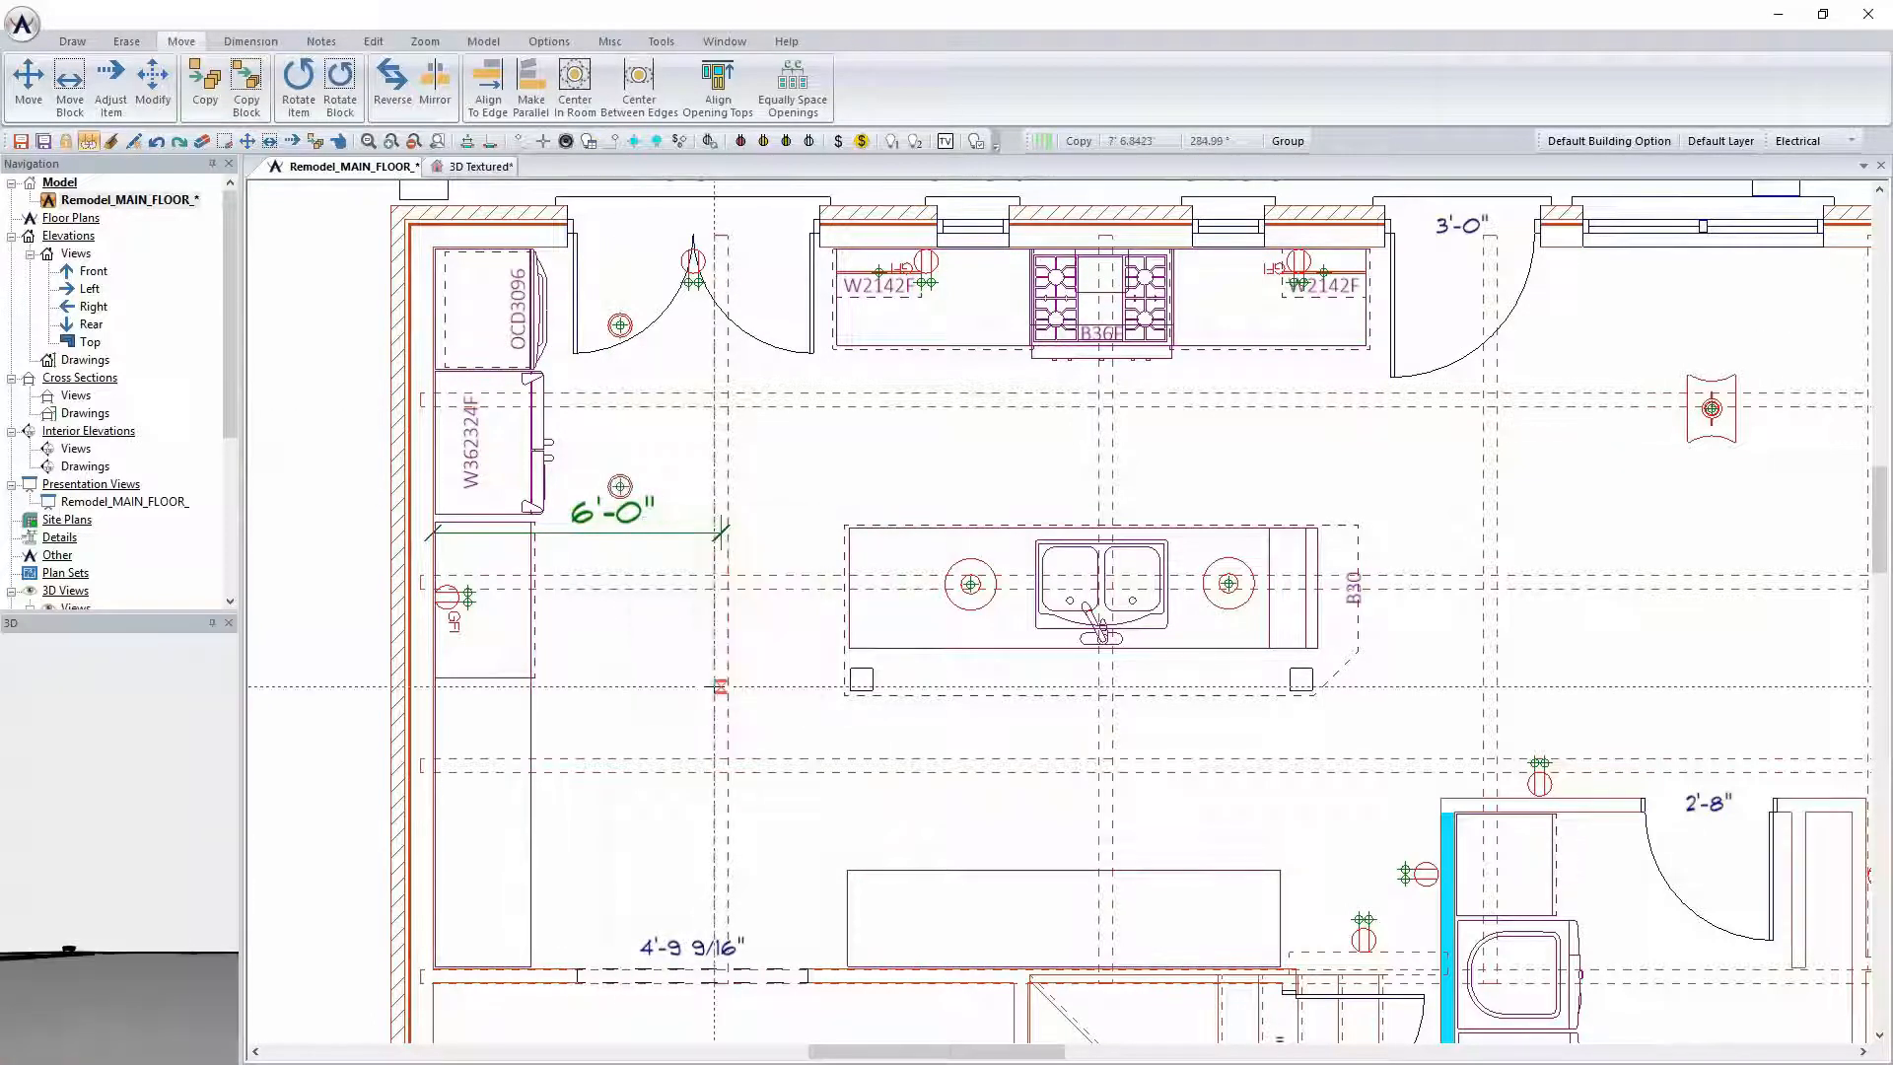
{"action": "left_click_drag", "start_coordinate": [620, 486], "coordinate": [620, 669]}
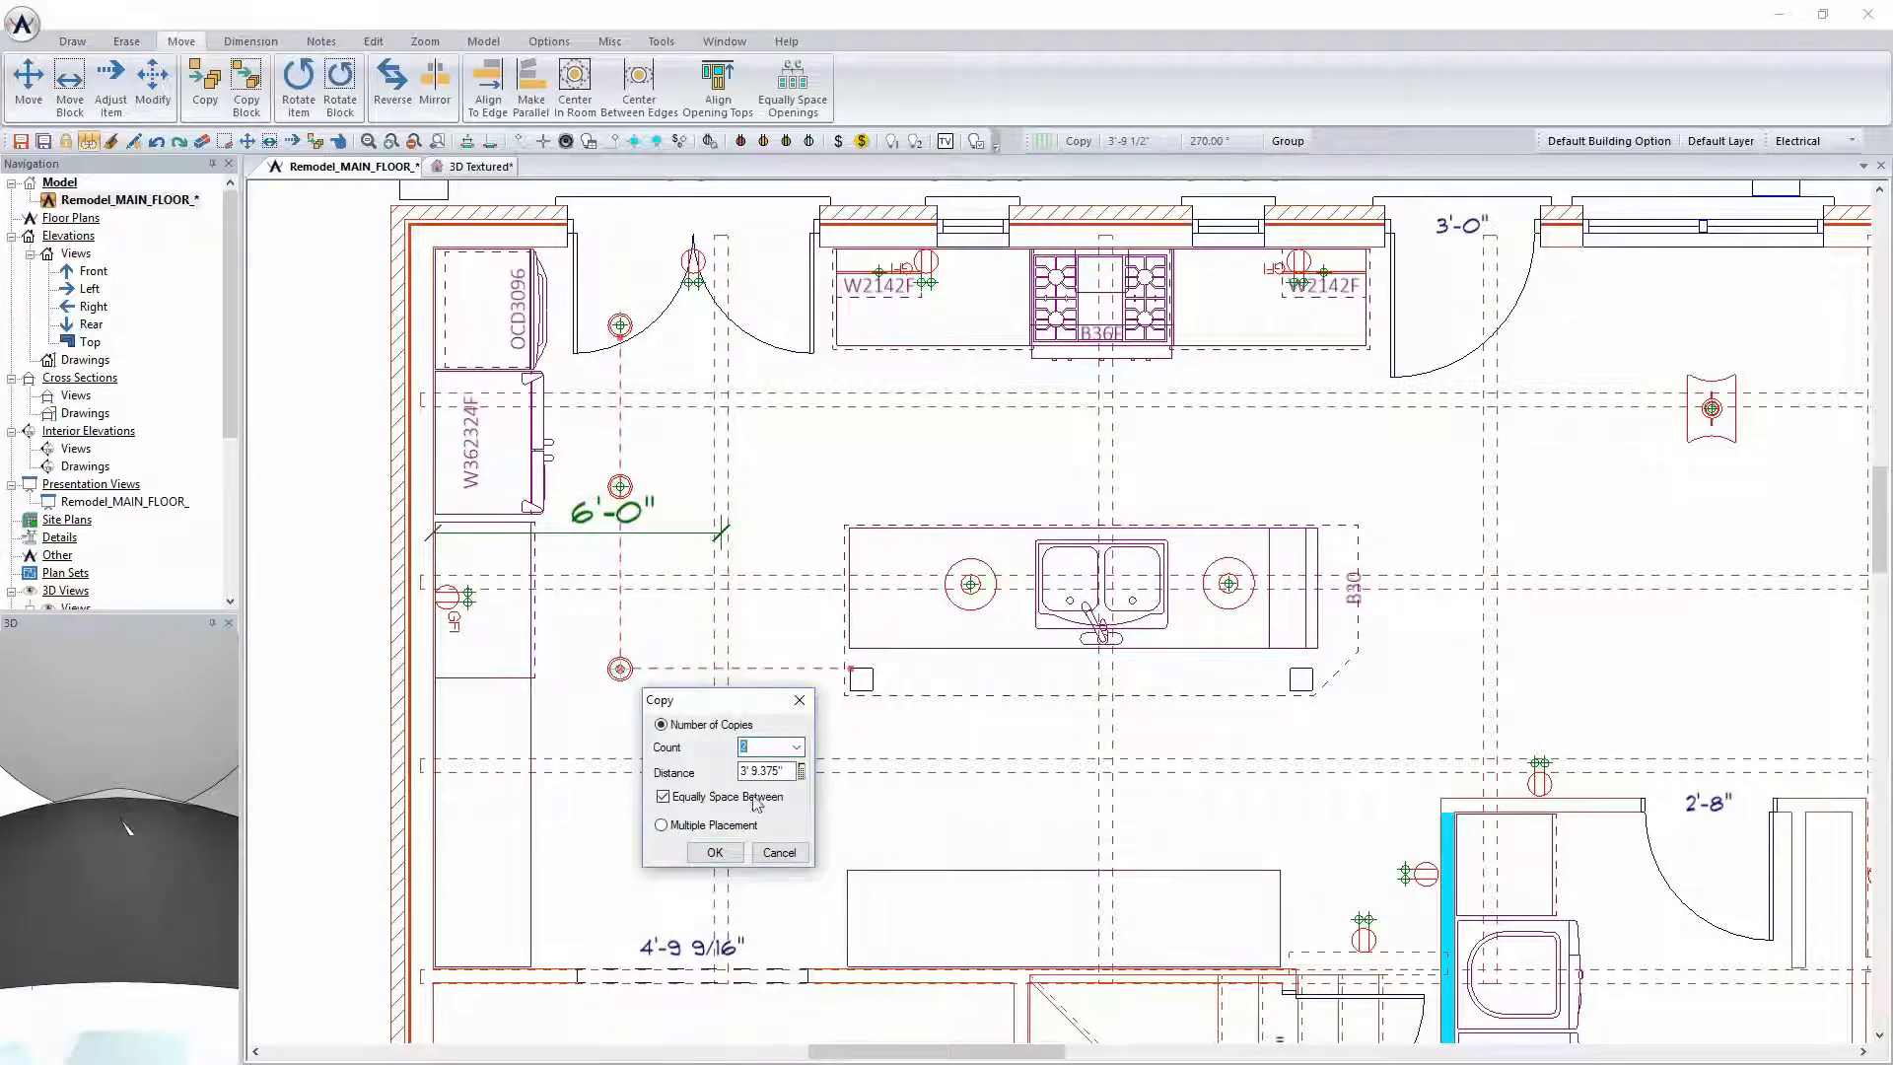
{"action": "left_click", "coordinate": [715, 852]}
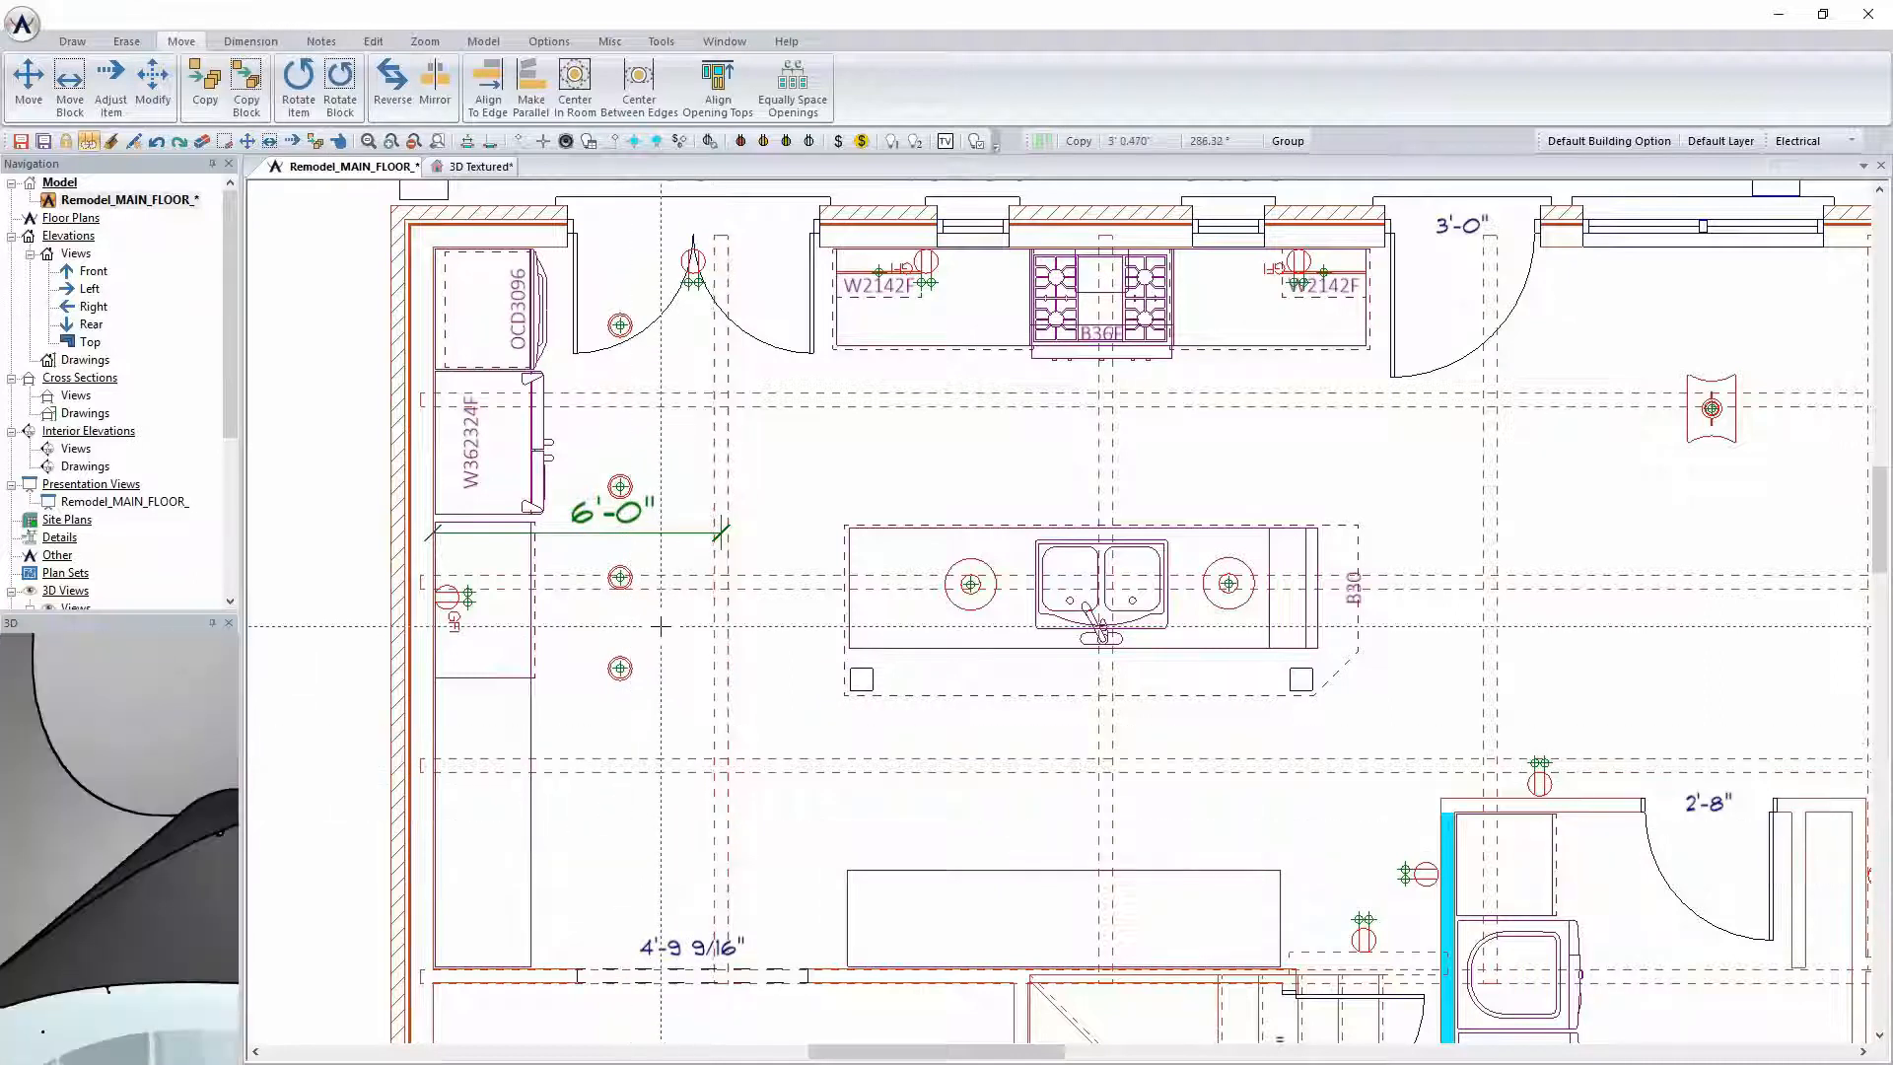
{"action": "left_click_drag", "start_coordinate": [621, 678], "coordinate": [620, 886]}
{"action": "left_click_drag", "start_coordinate": [620, 577], "coordinate": [620, 669]}
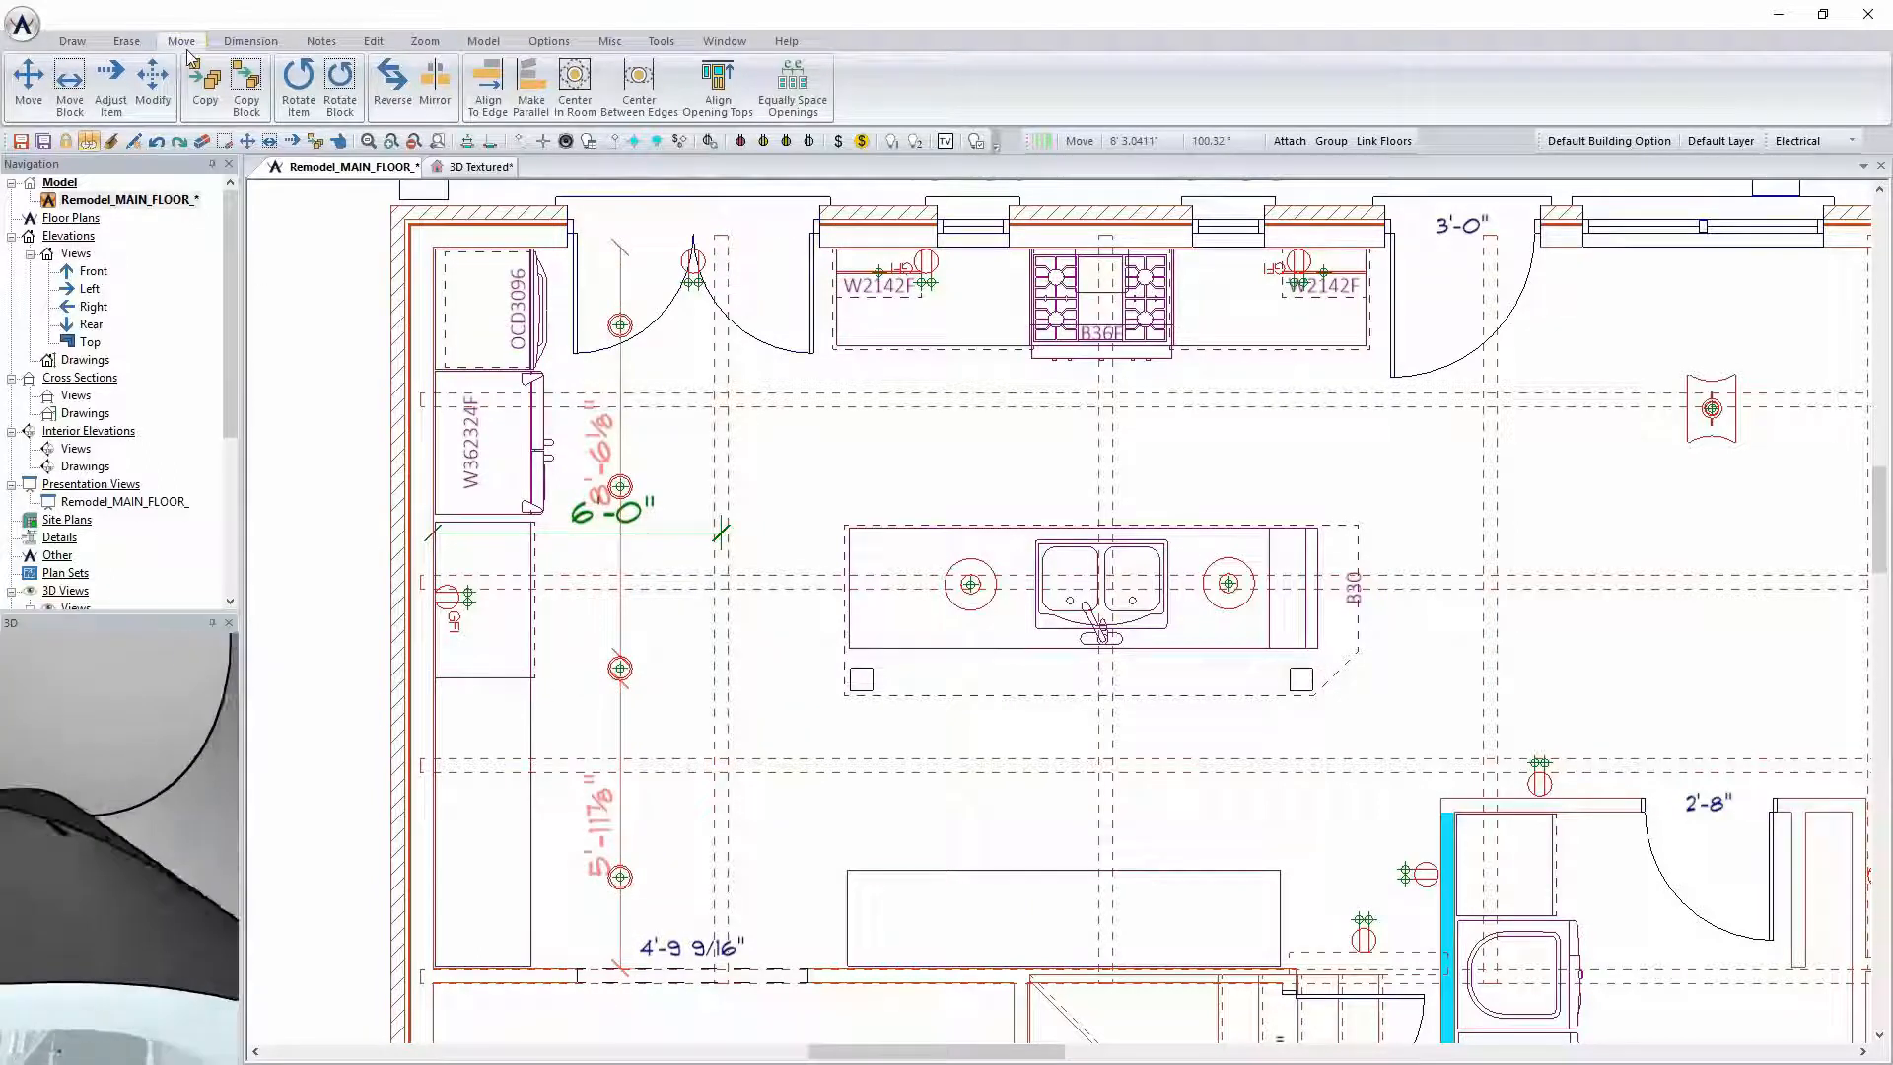
Block-copy the column of four can lights 6'-5" along the room and add a third column near the far end of the island
{"action": "left_click", "coordinate": [204, 79]}
{"action": "left_click_drag", "start_coordinate": [616, 386], "coordinate": [665, 924]}
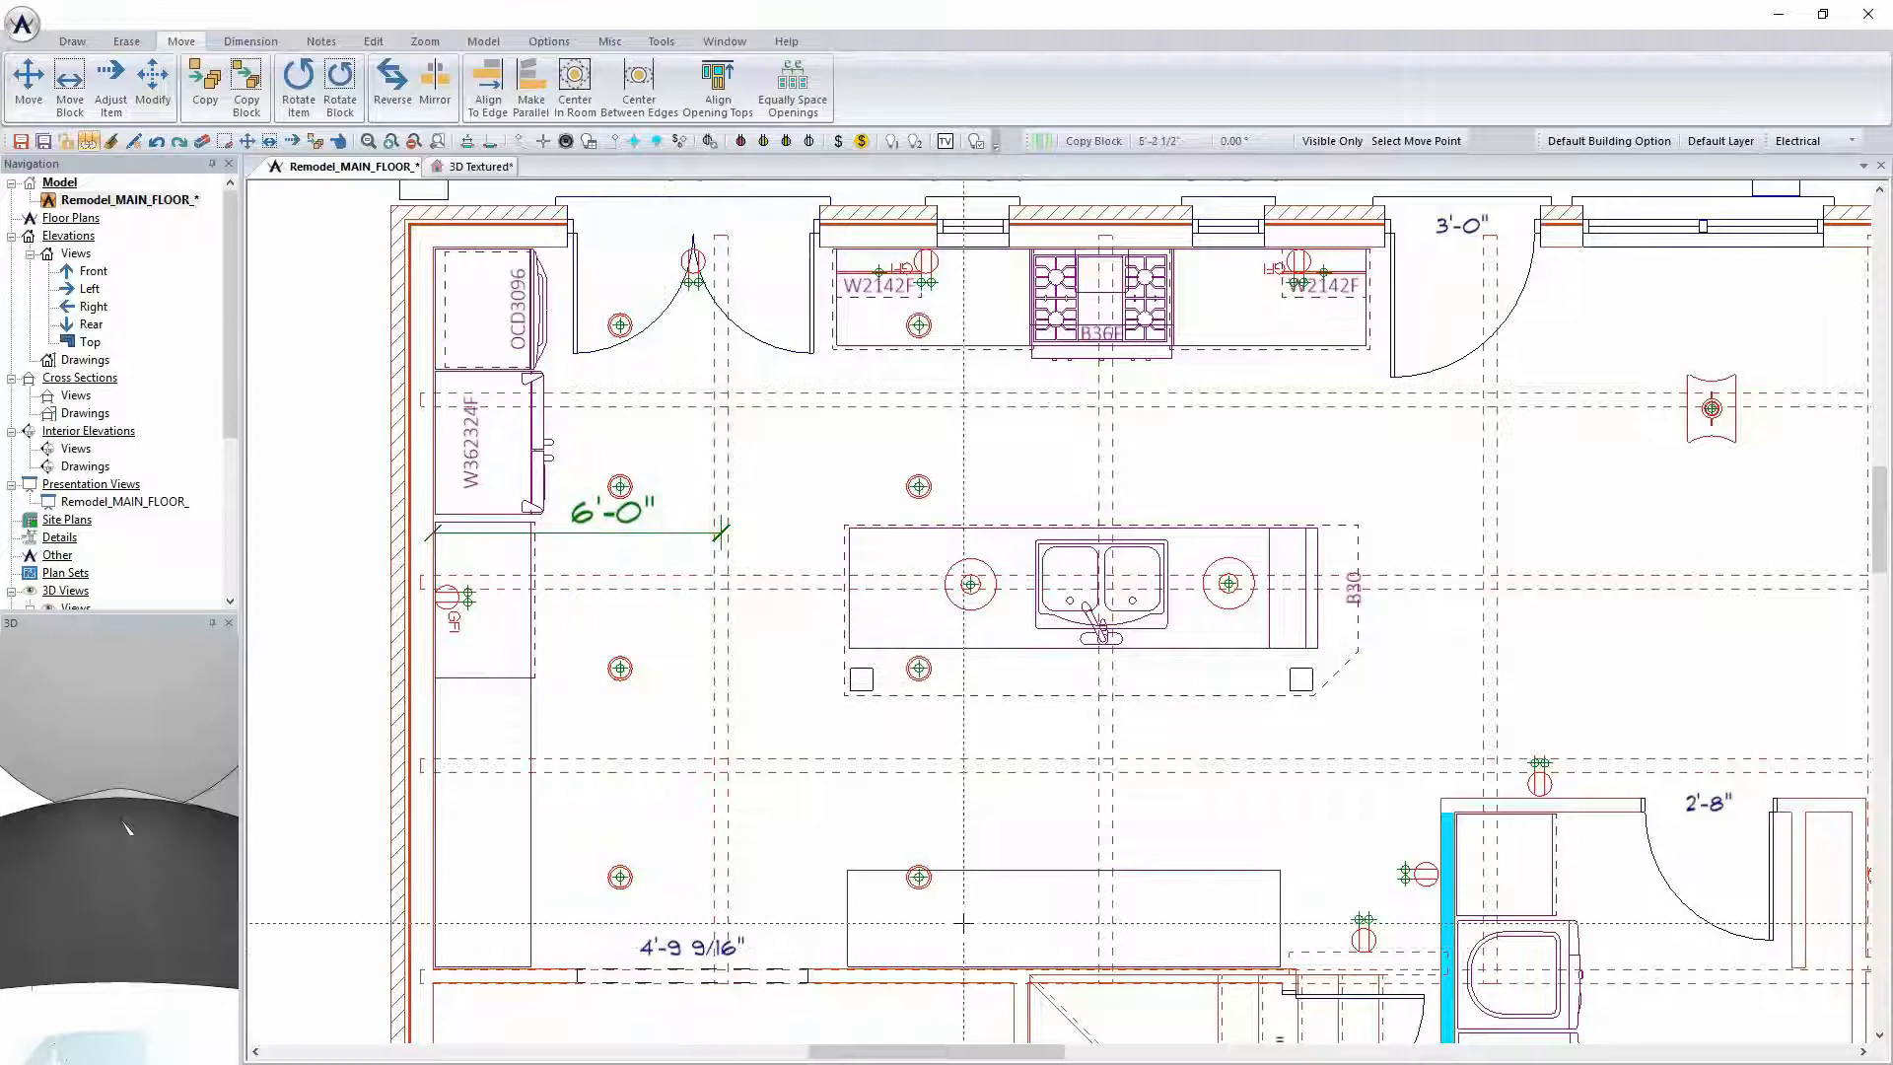
{"action": "left_click", "coordinate": [973, 923]}
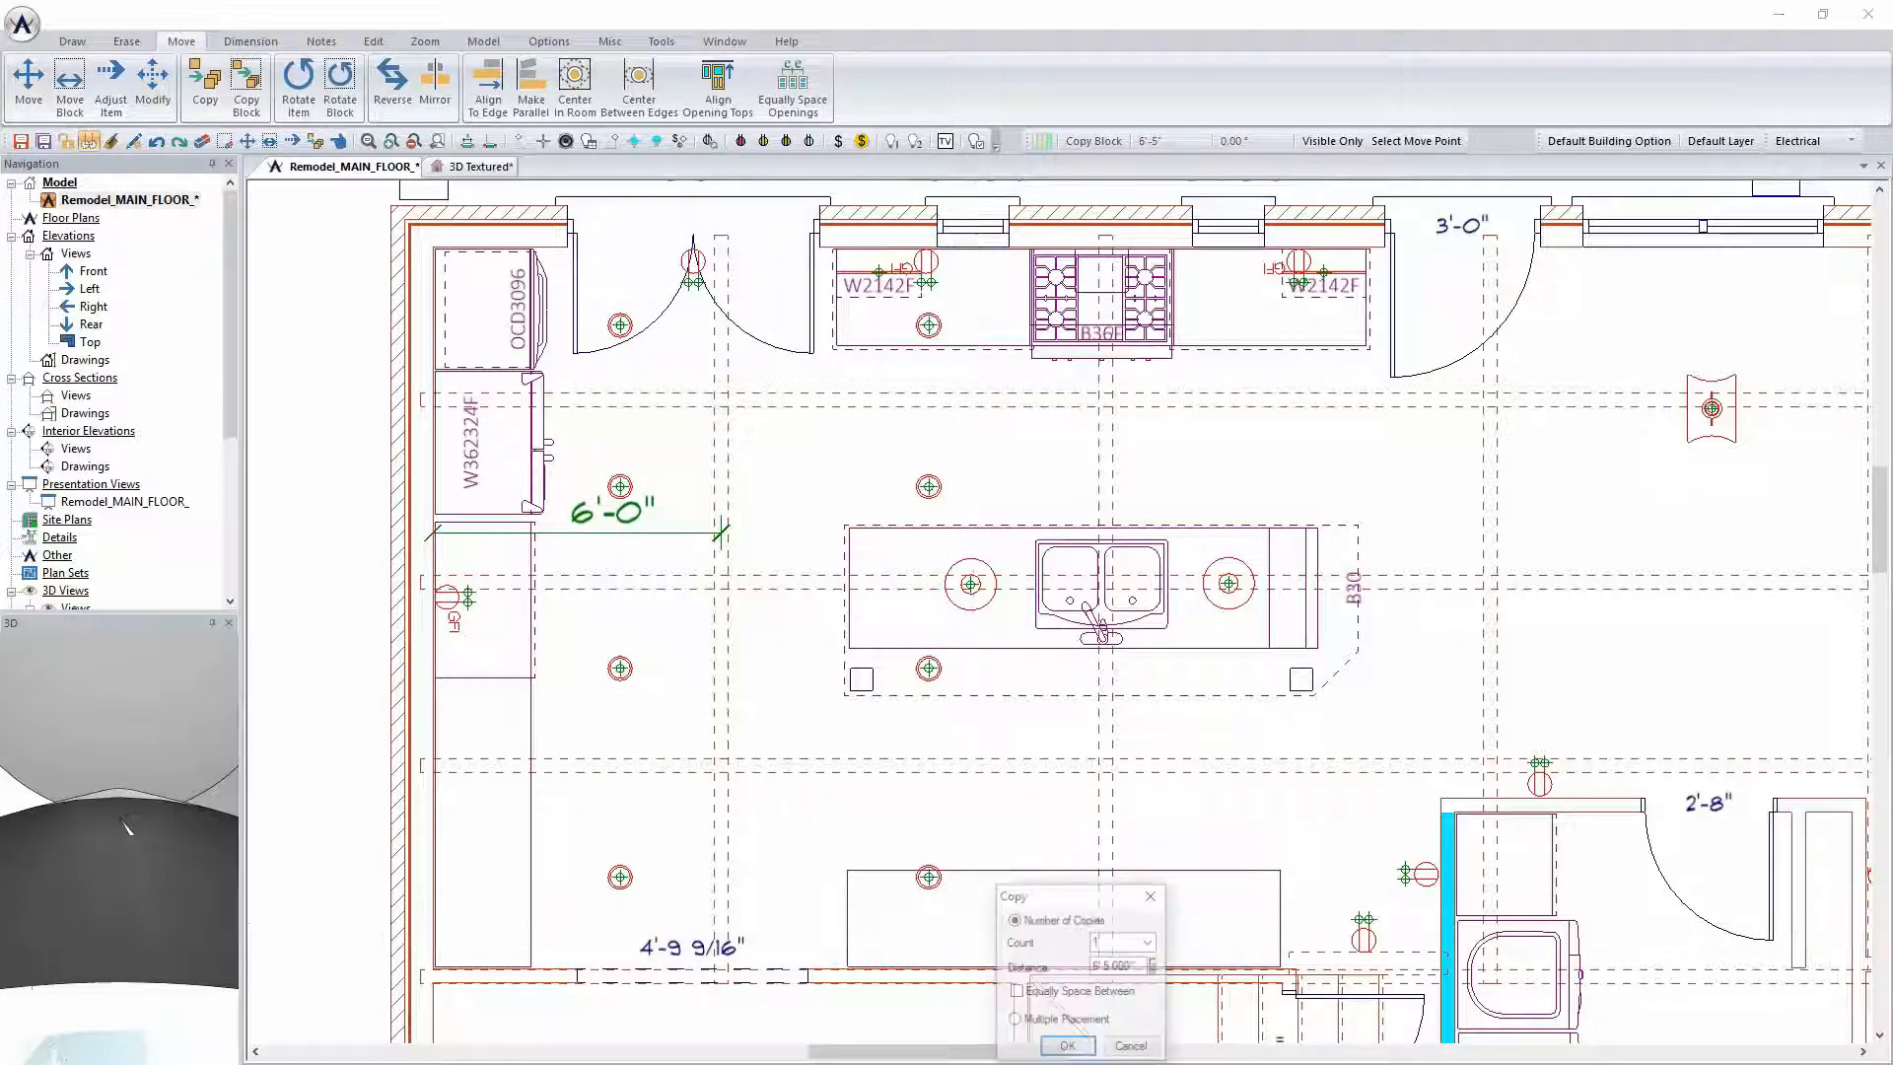
{"action": "left_click", "coordinate": [1068, 1047]}
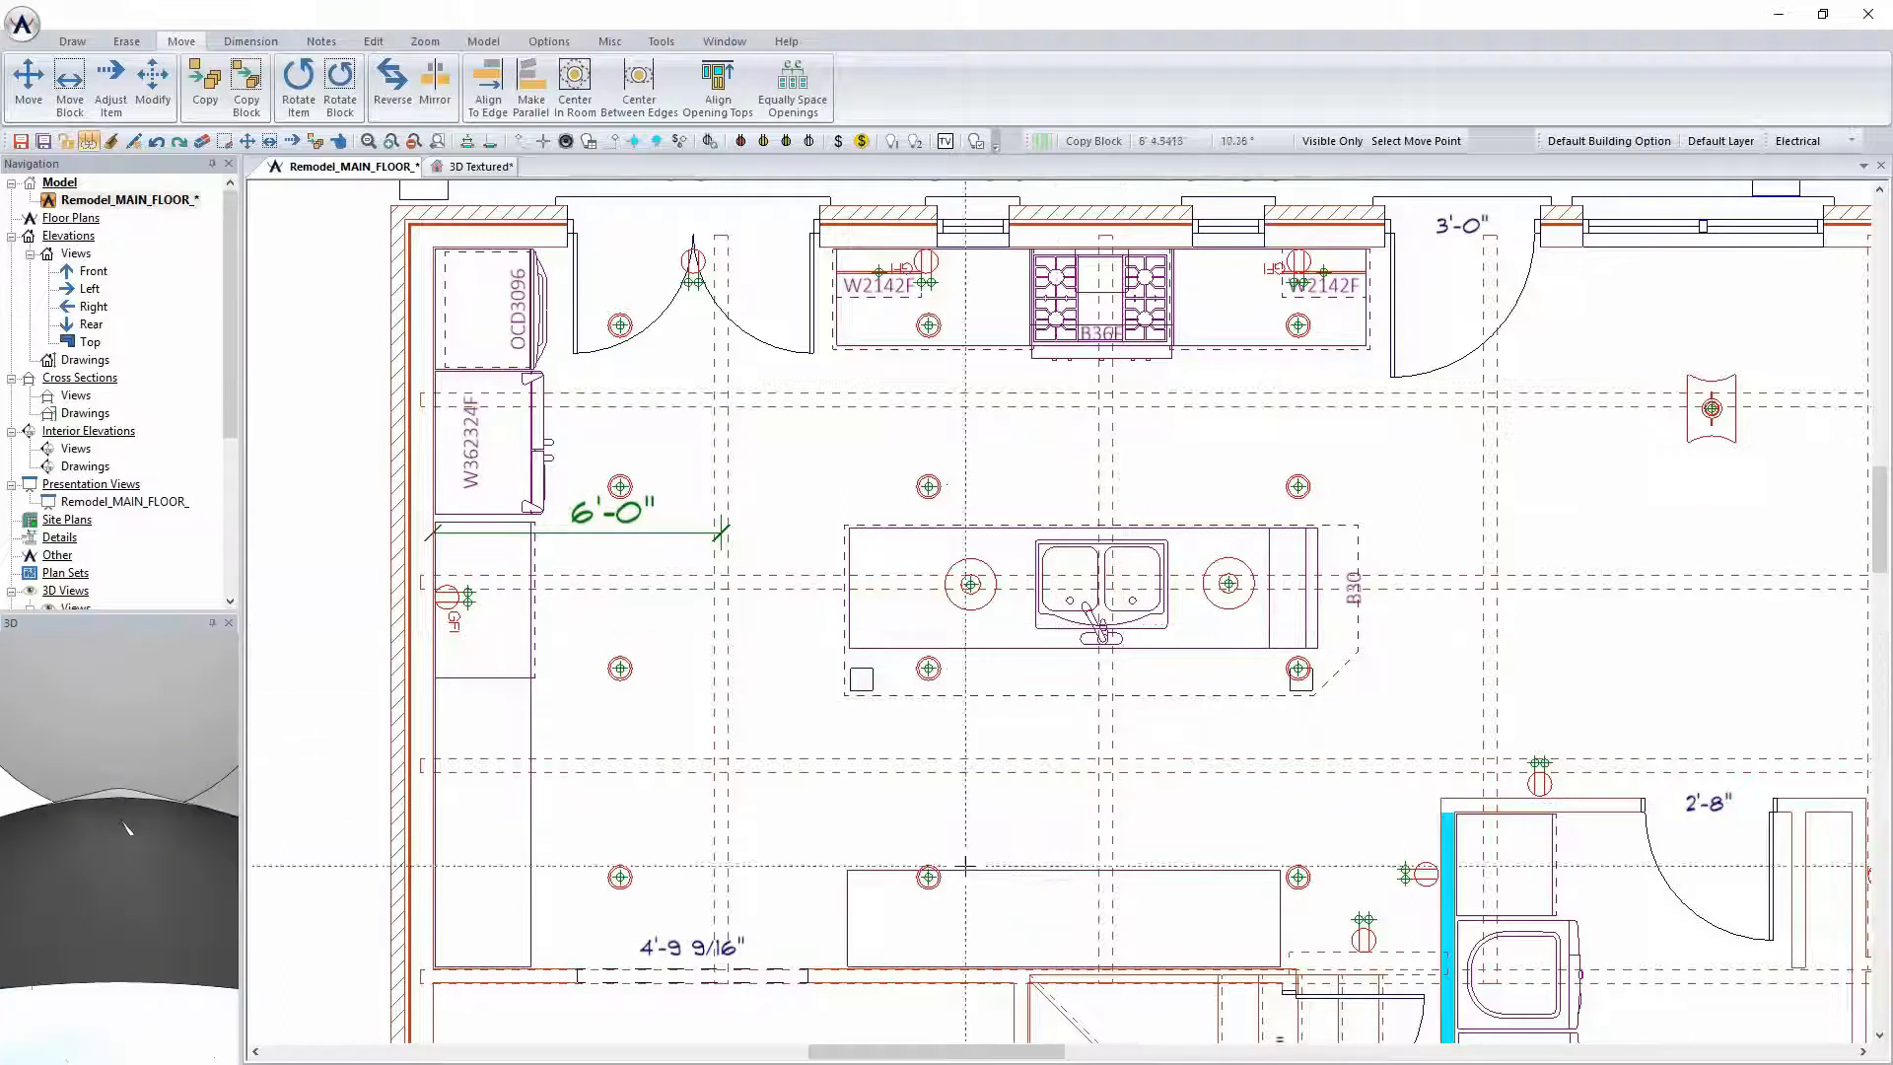
Move the pantry-side can lights of the second and third columns out in front of the tall cabinets
{"action": "left_click", "coordinate": [928, 859]}
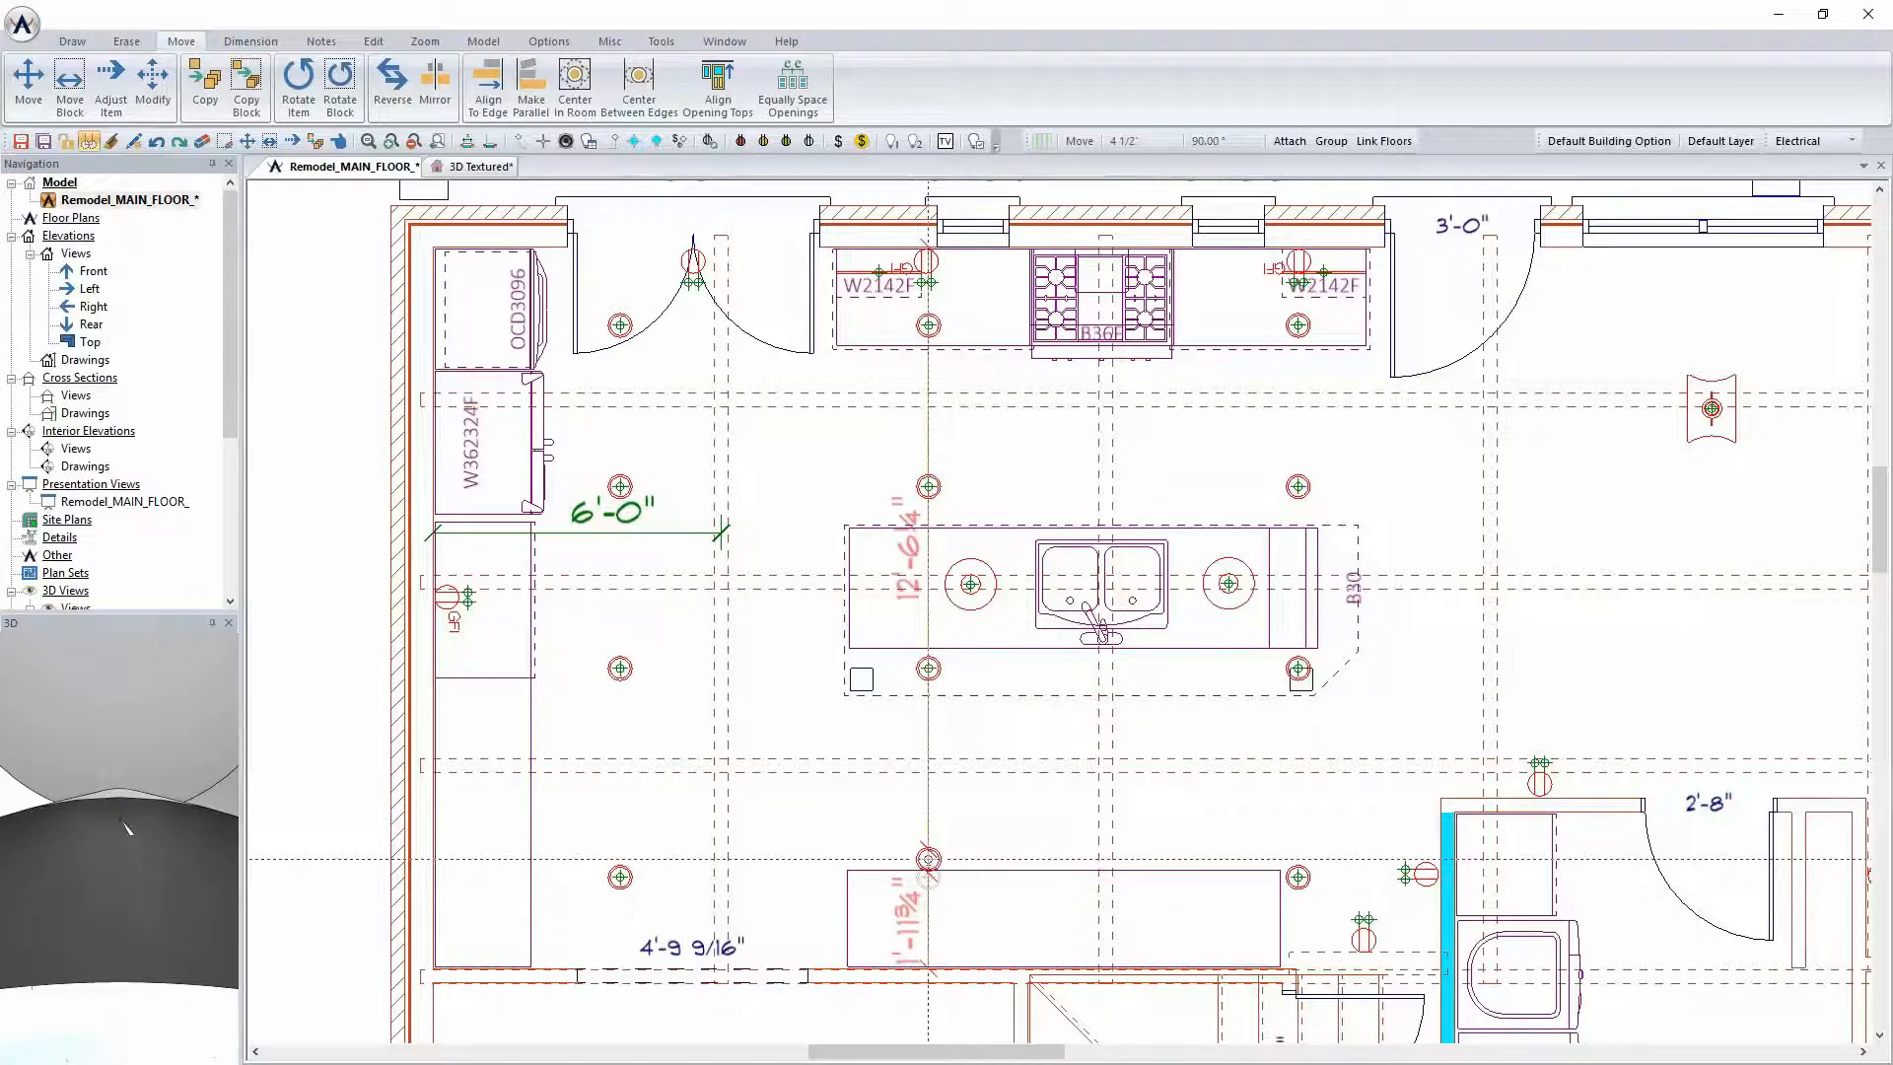
{"action": "left_click", "coordinate": [927, 830]}
{"action": "left_click", "coordinate": [1308, 877]}
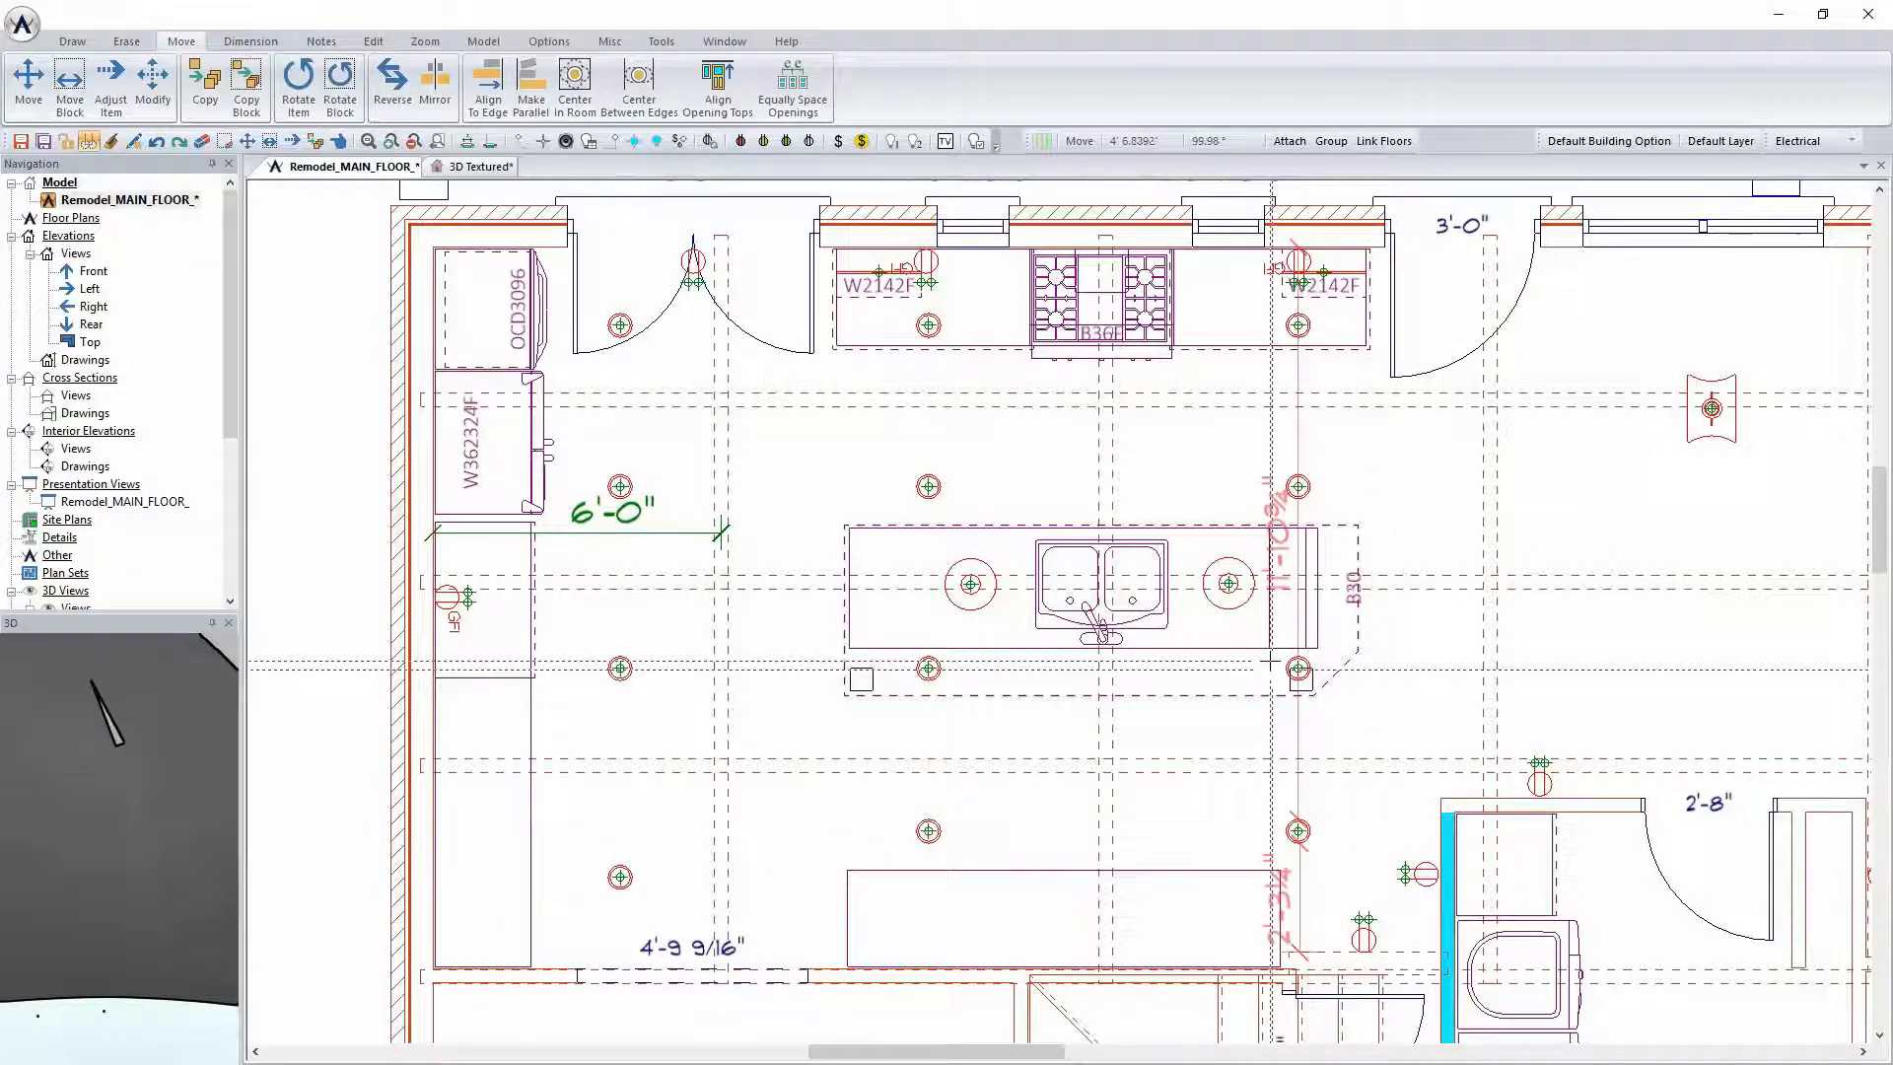
Turn on Auto Horizon in the setup options of the 3D textured view
{"action": "left_click", "coordinate": [469, 168]}
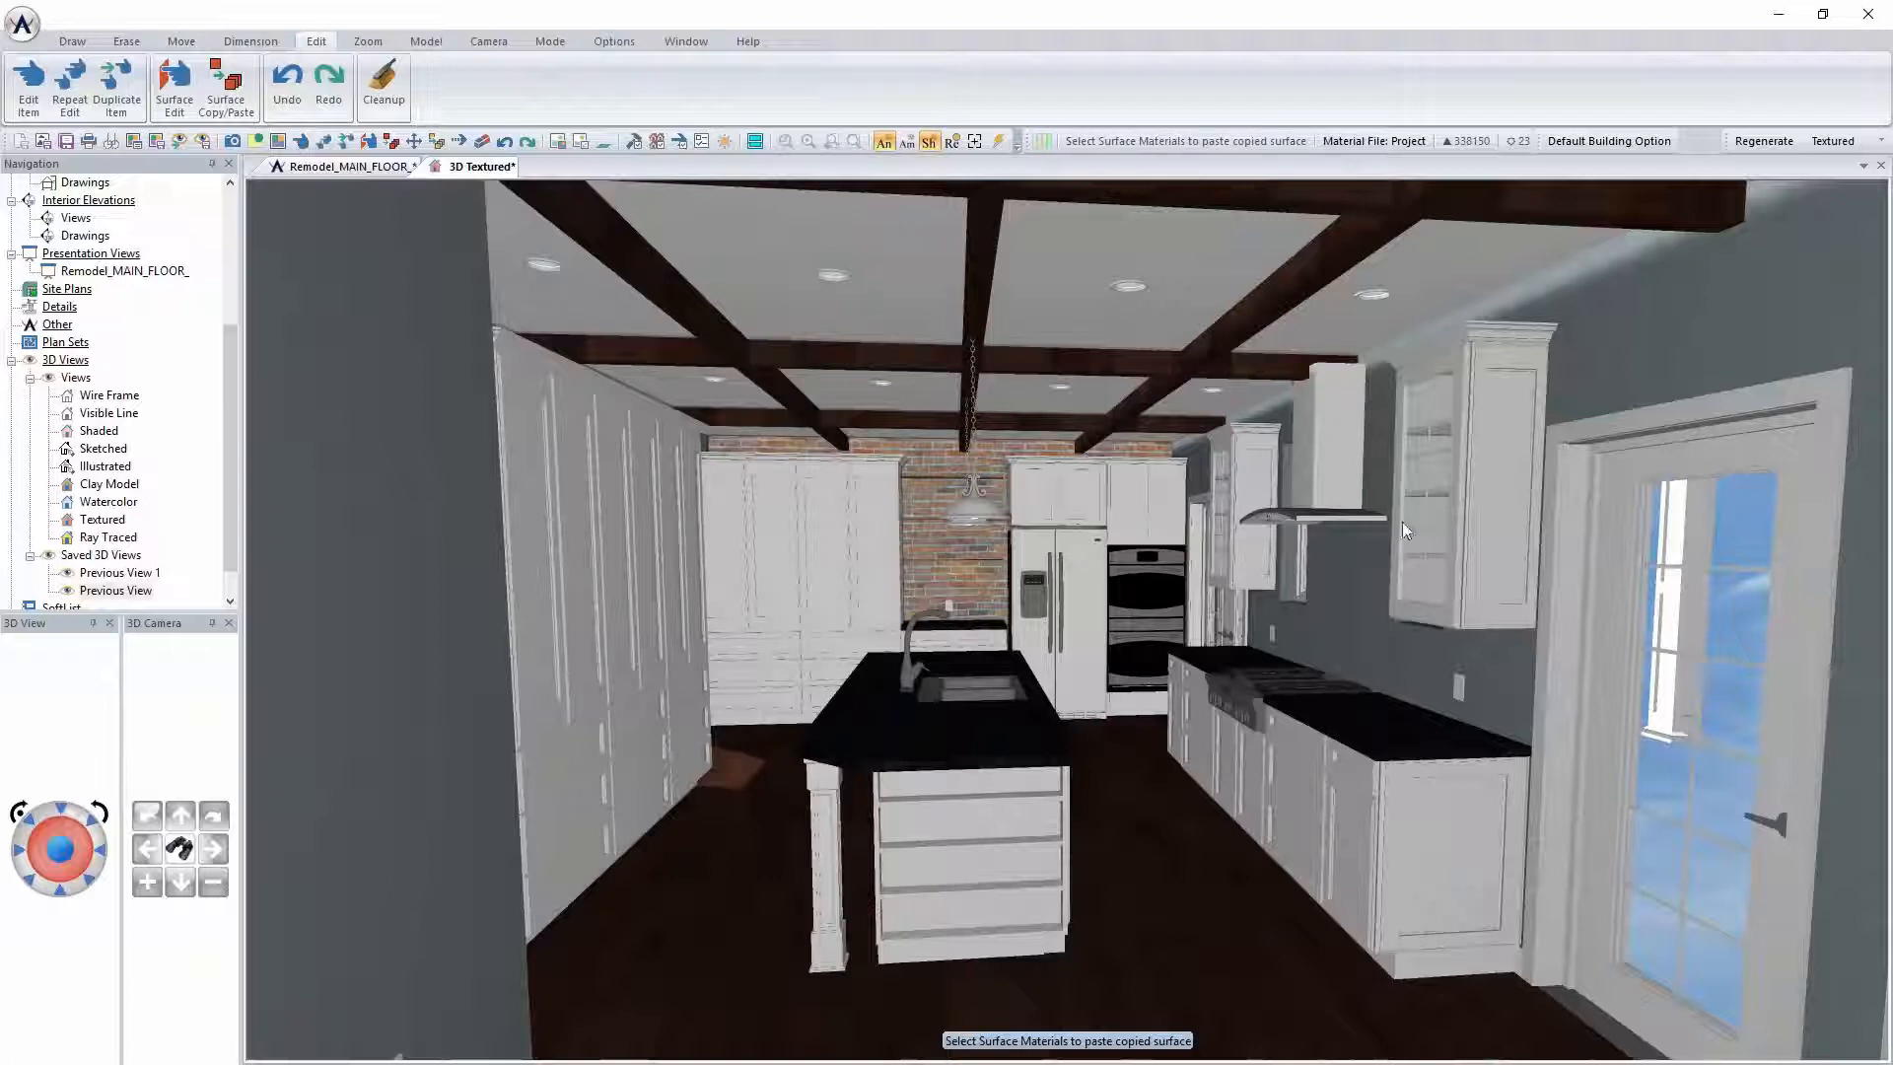
{"action": "left_click", "coordinate": [613, 41]}
{"action": "left_click", "coordinate": [185, 87]}
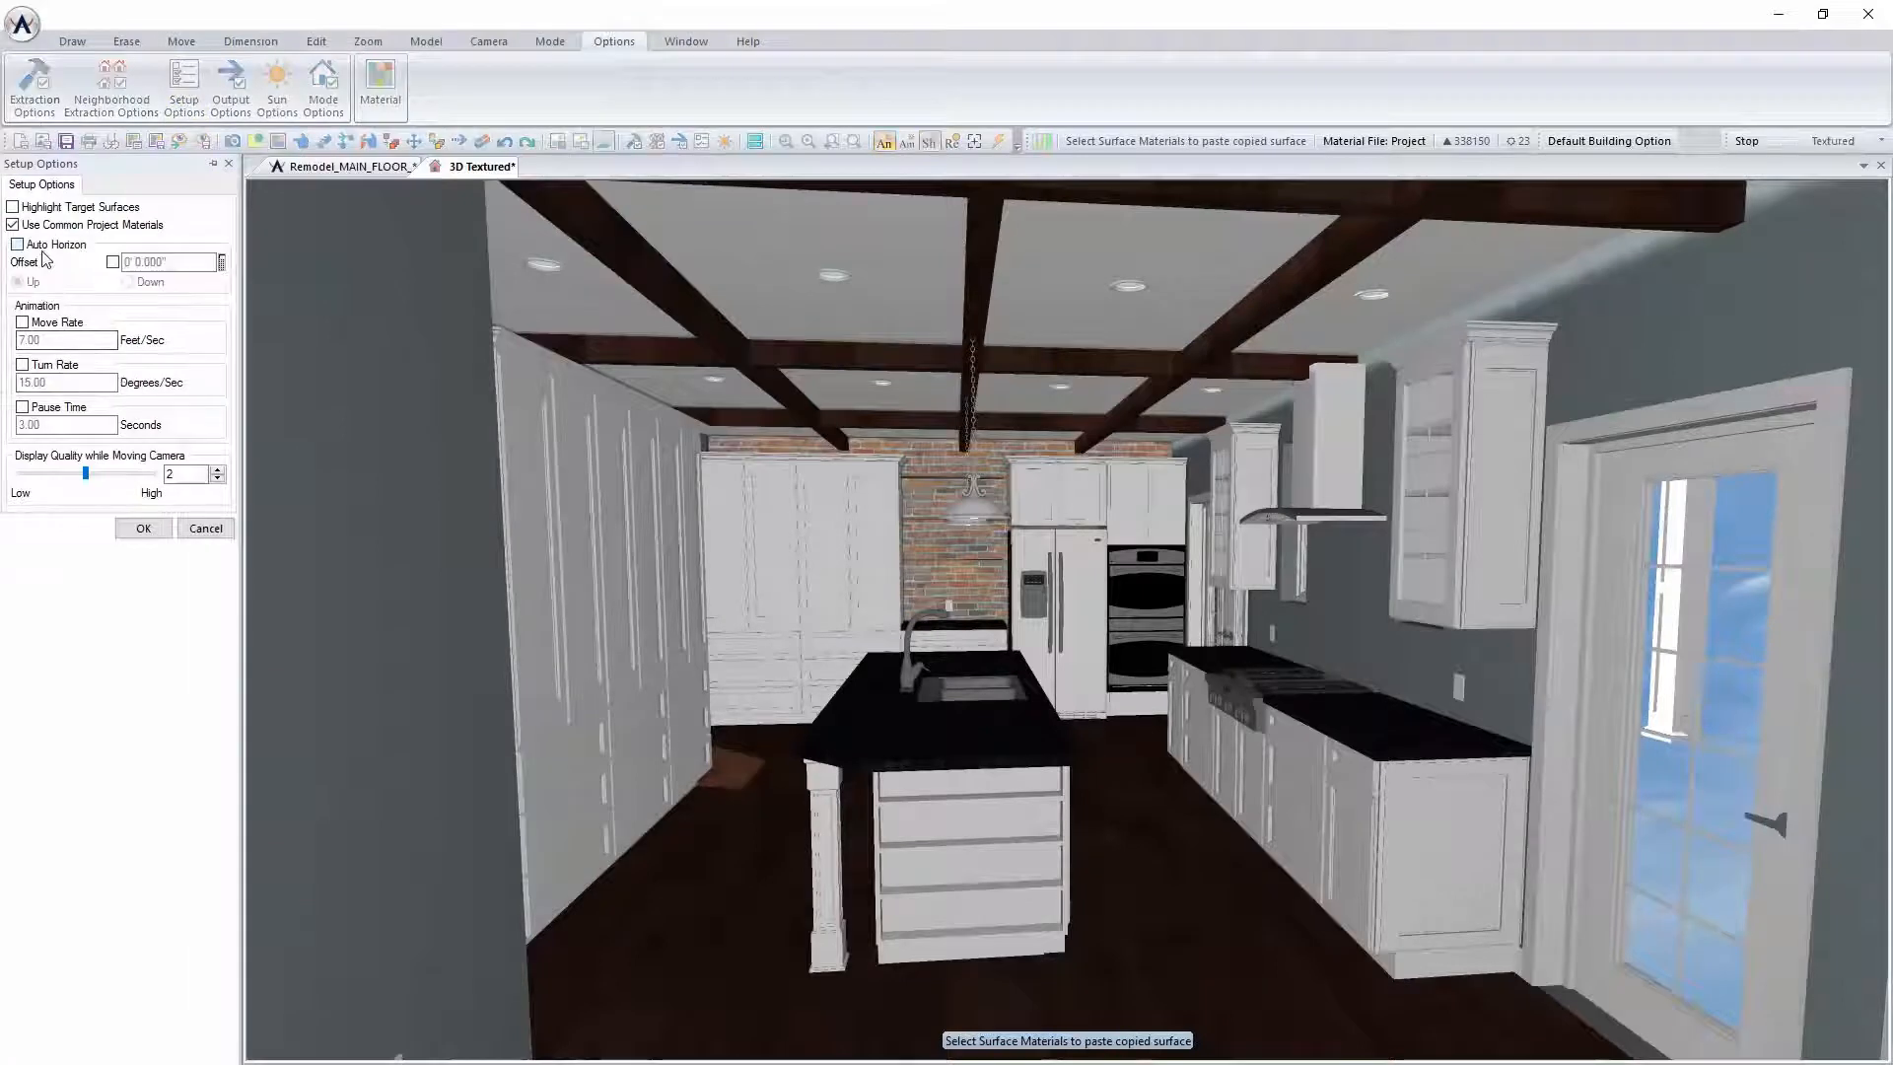
{"action": "left_click", "coordinate": [143, 490]}
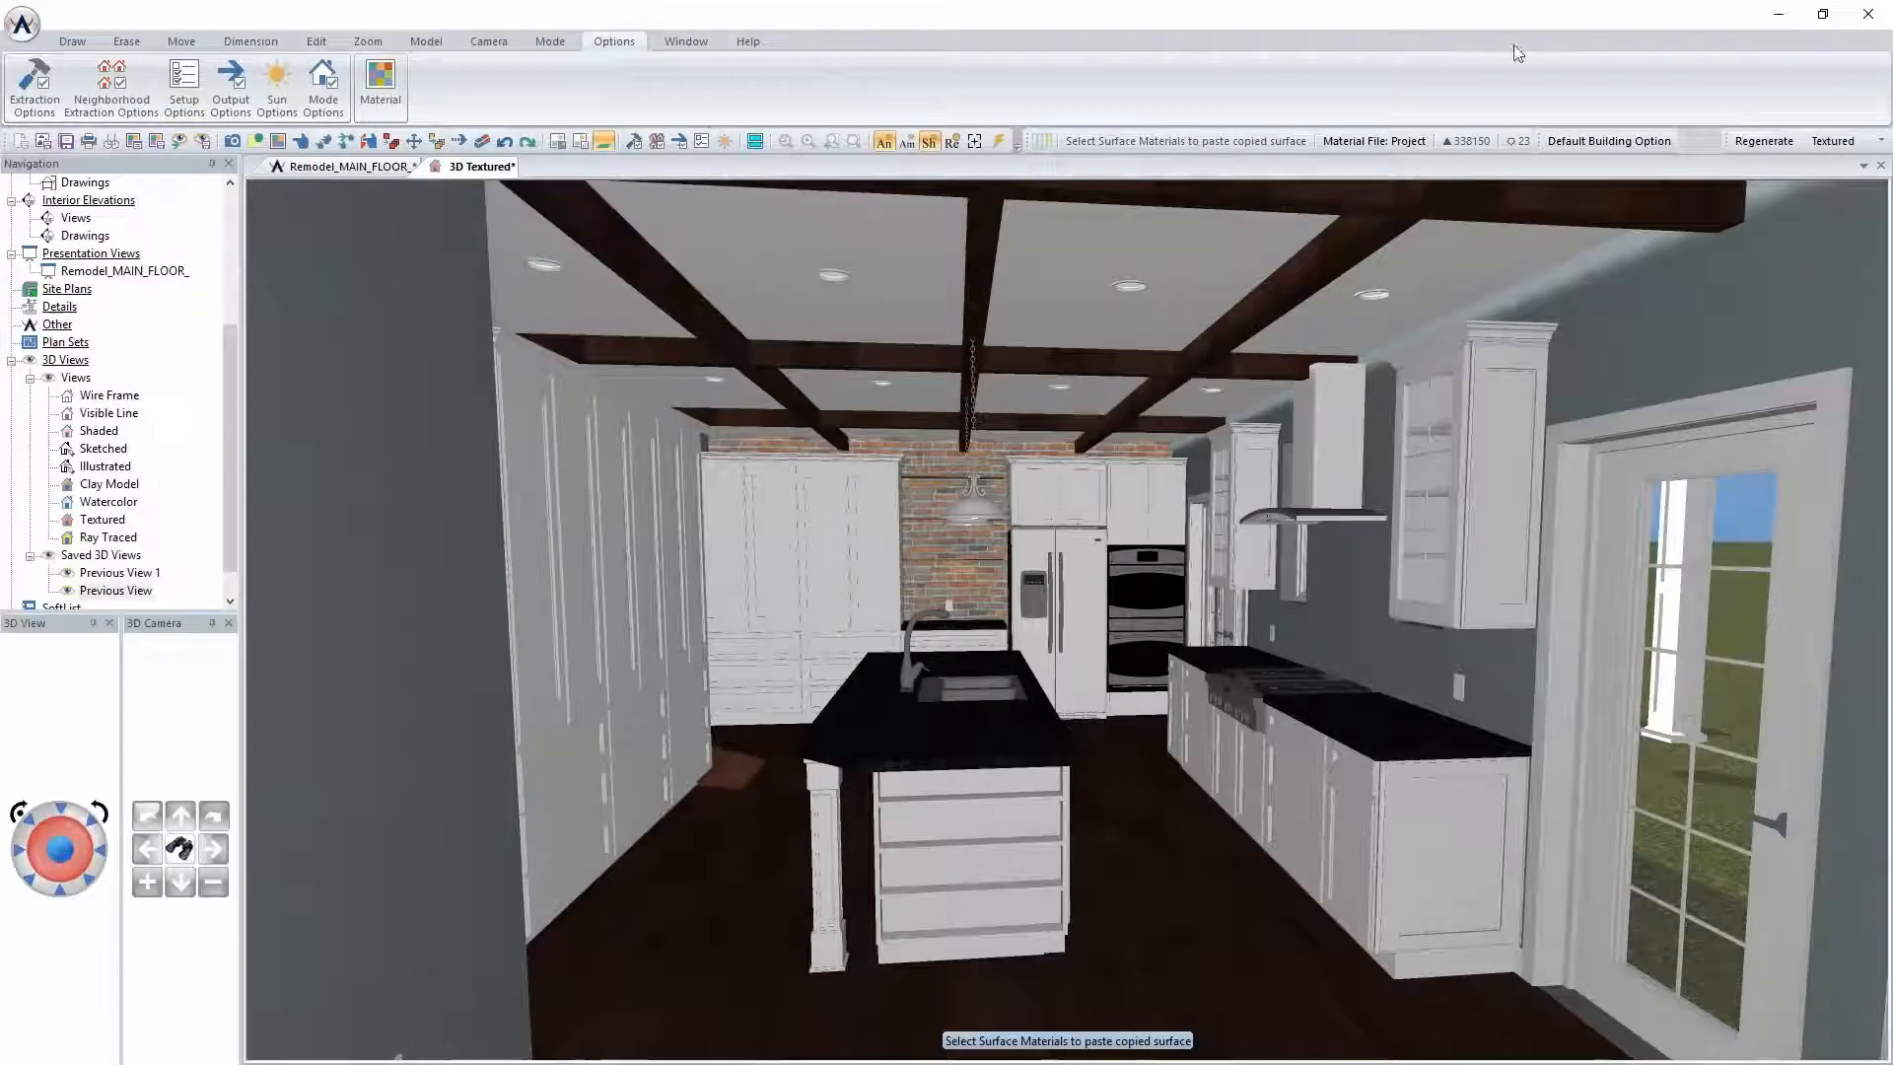
Examine the beams, can lights, island and range wall from several camera positions in the 3D textured kitchen view
{"action": "left_click", "coordinate": [351, 168]}
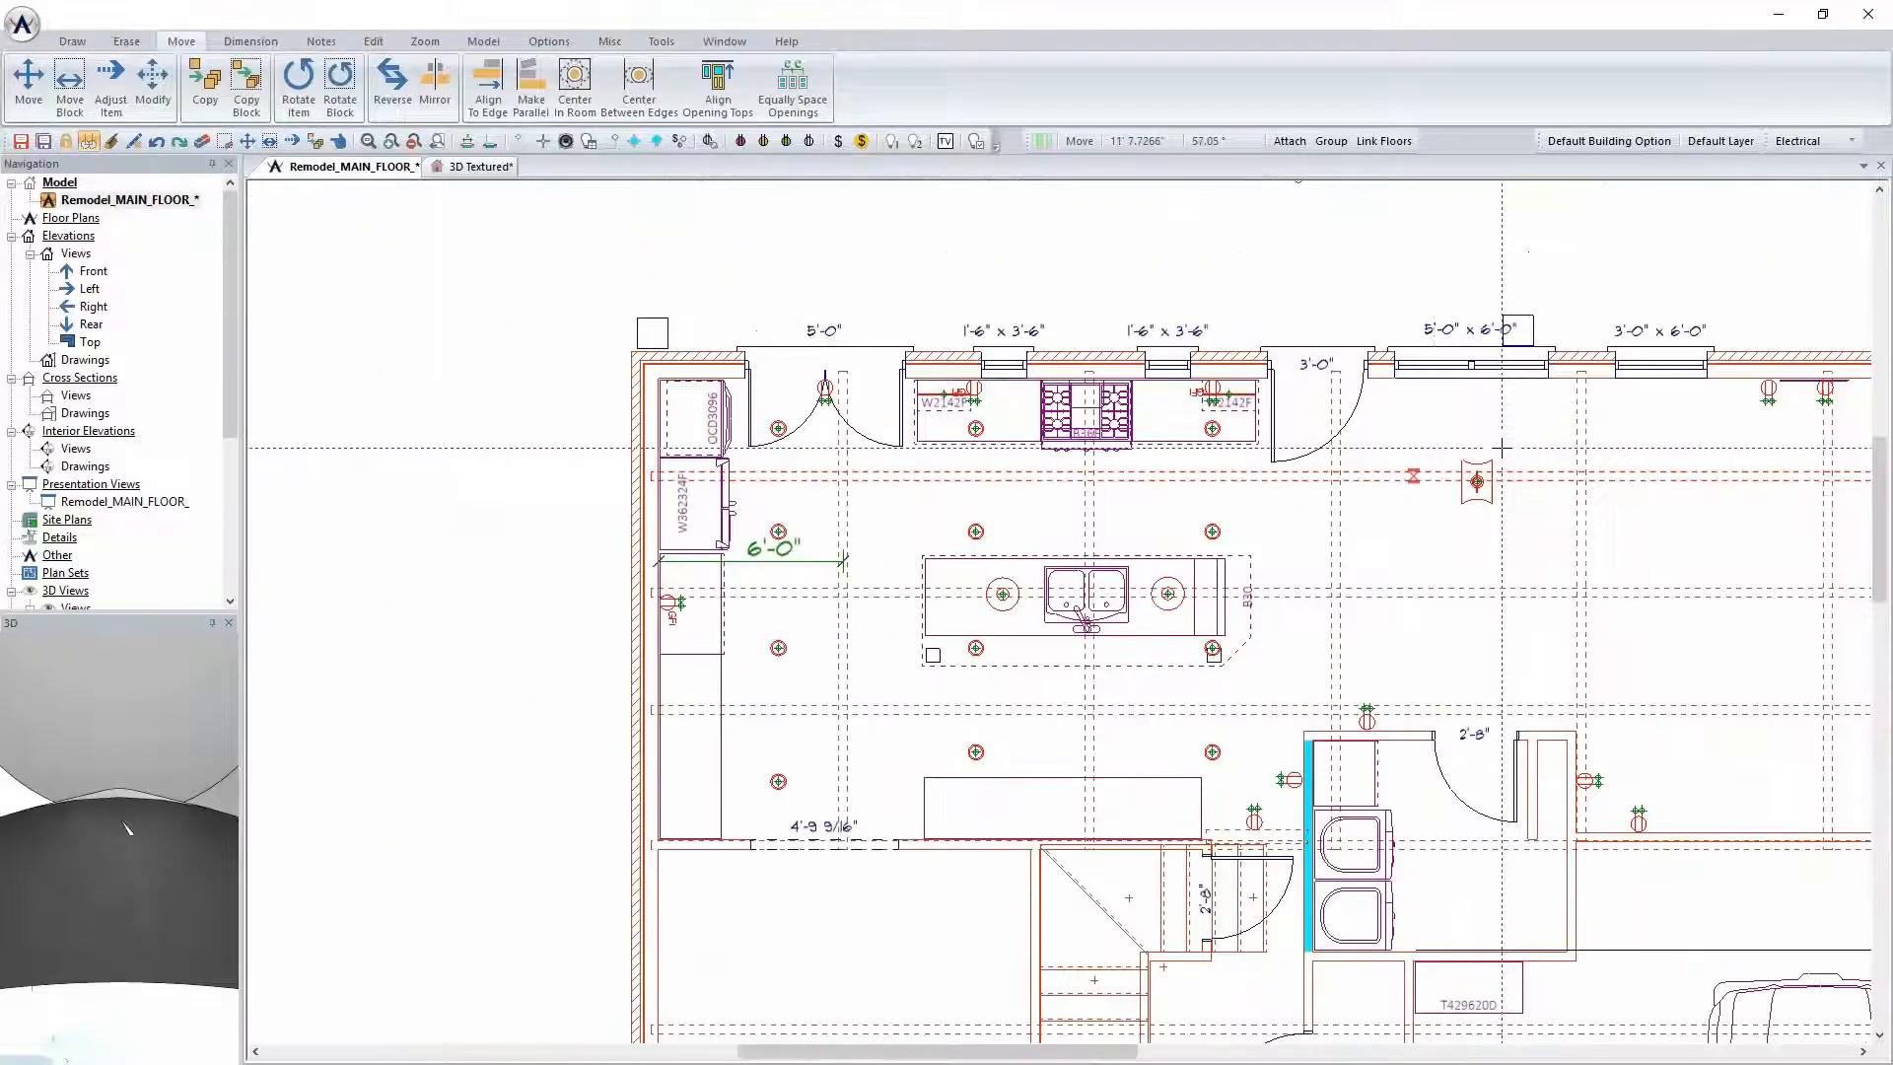
{"action": "left_click", "coordinate": [475, 167]}
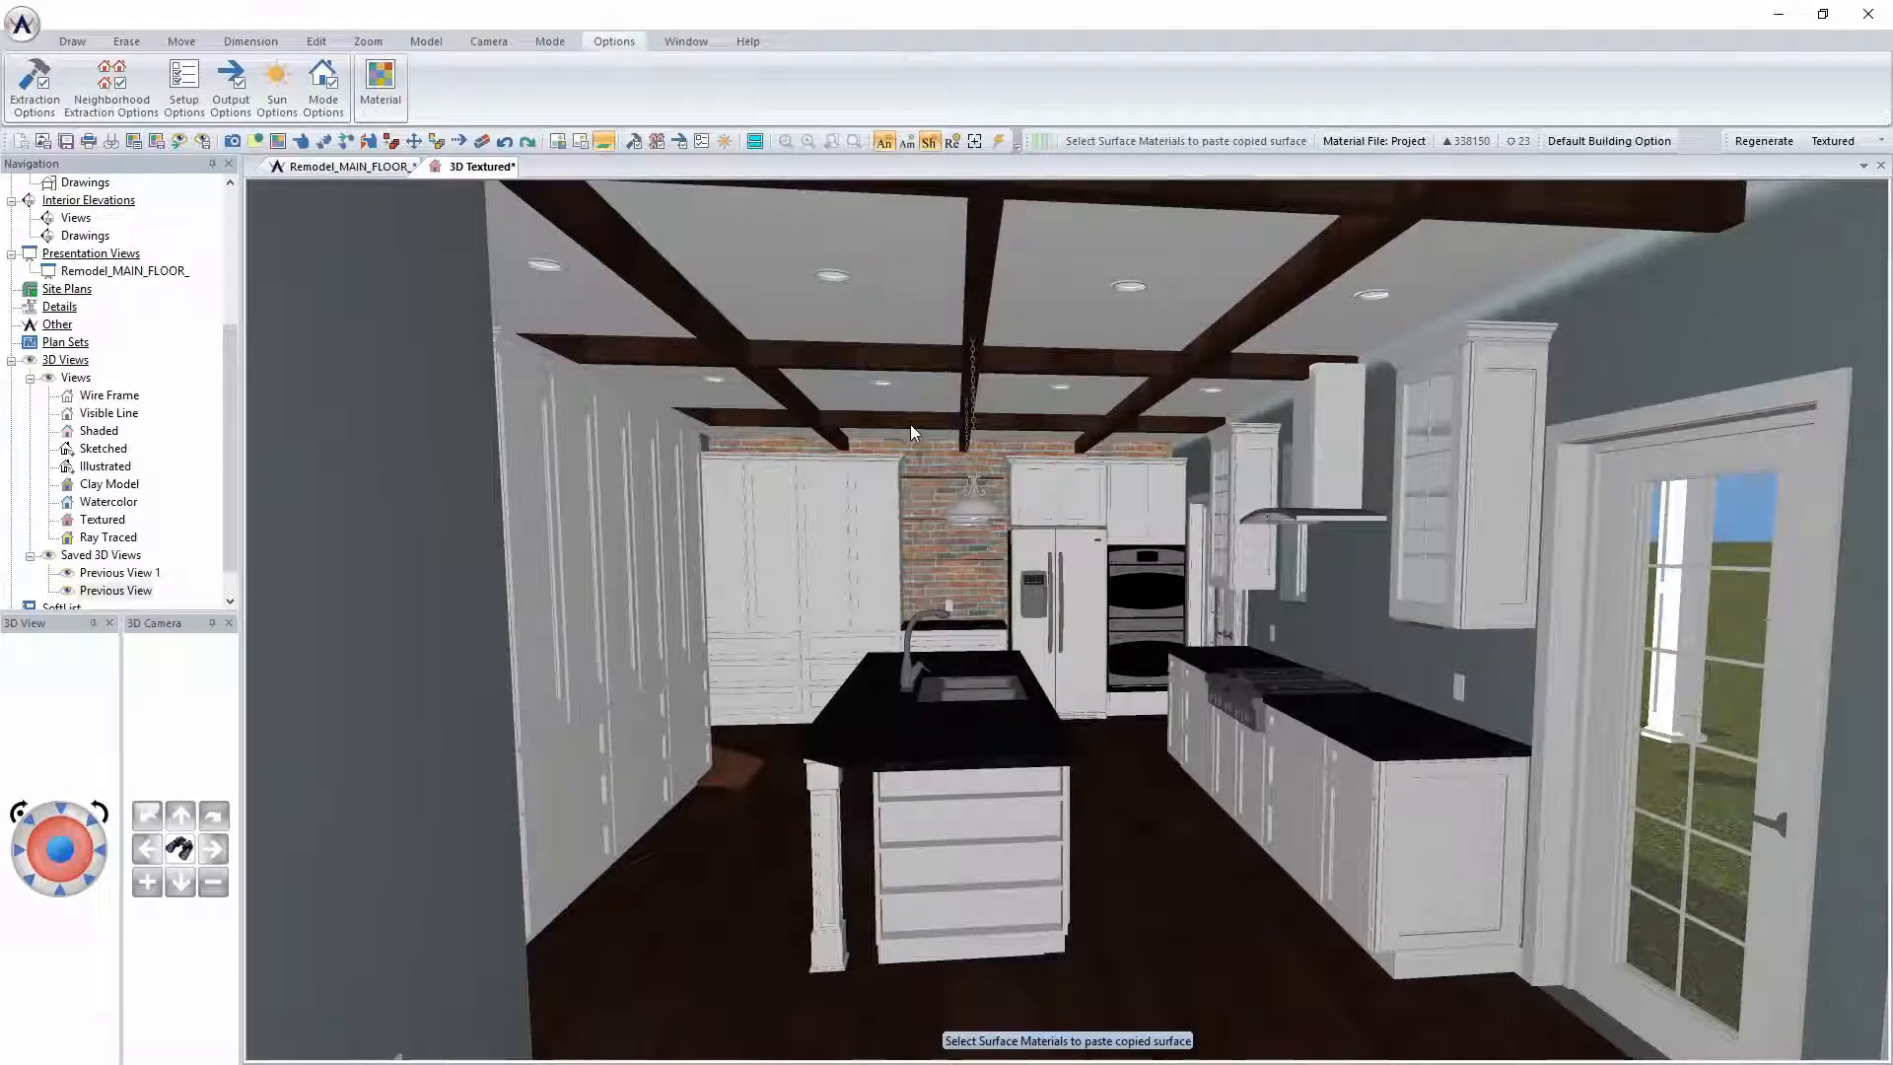
{"action": "key", "text": "Up"}
{"action": "key", "text": "Left"}
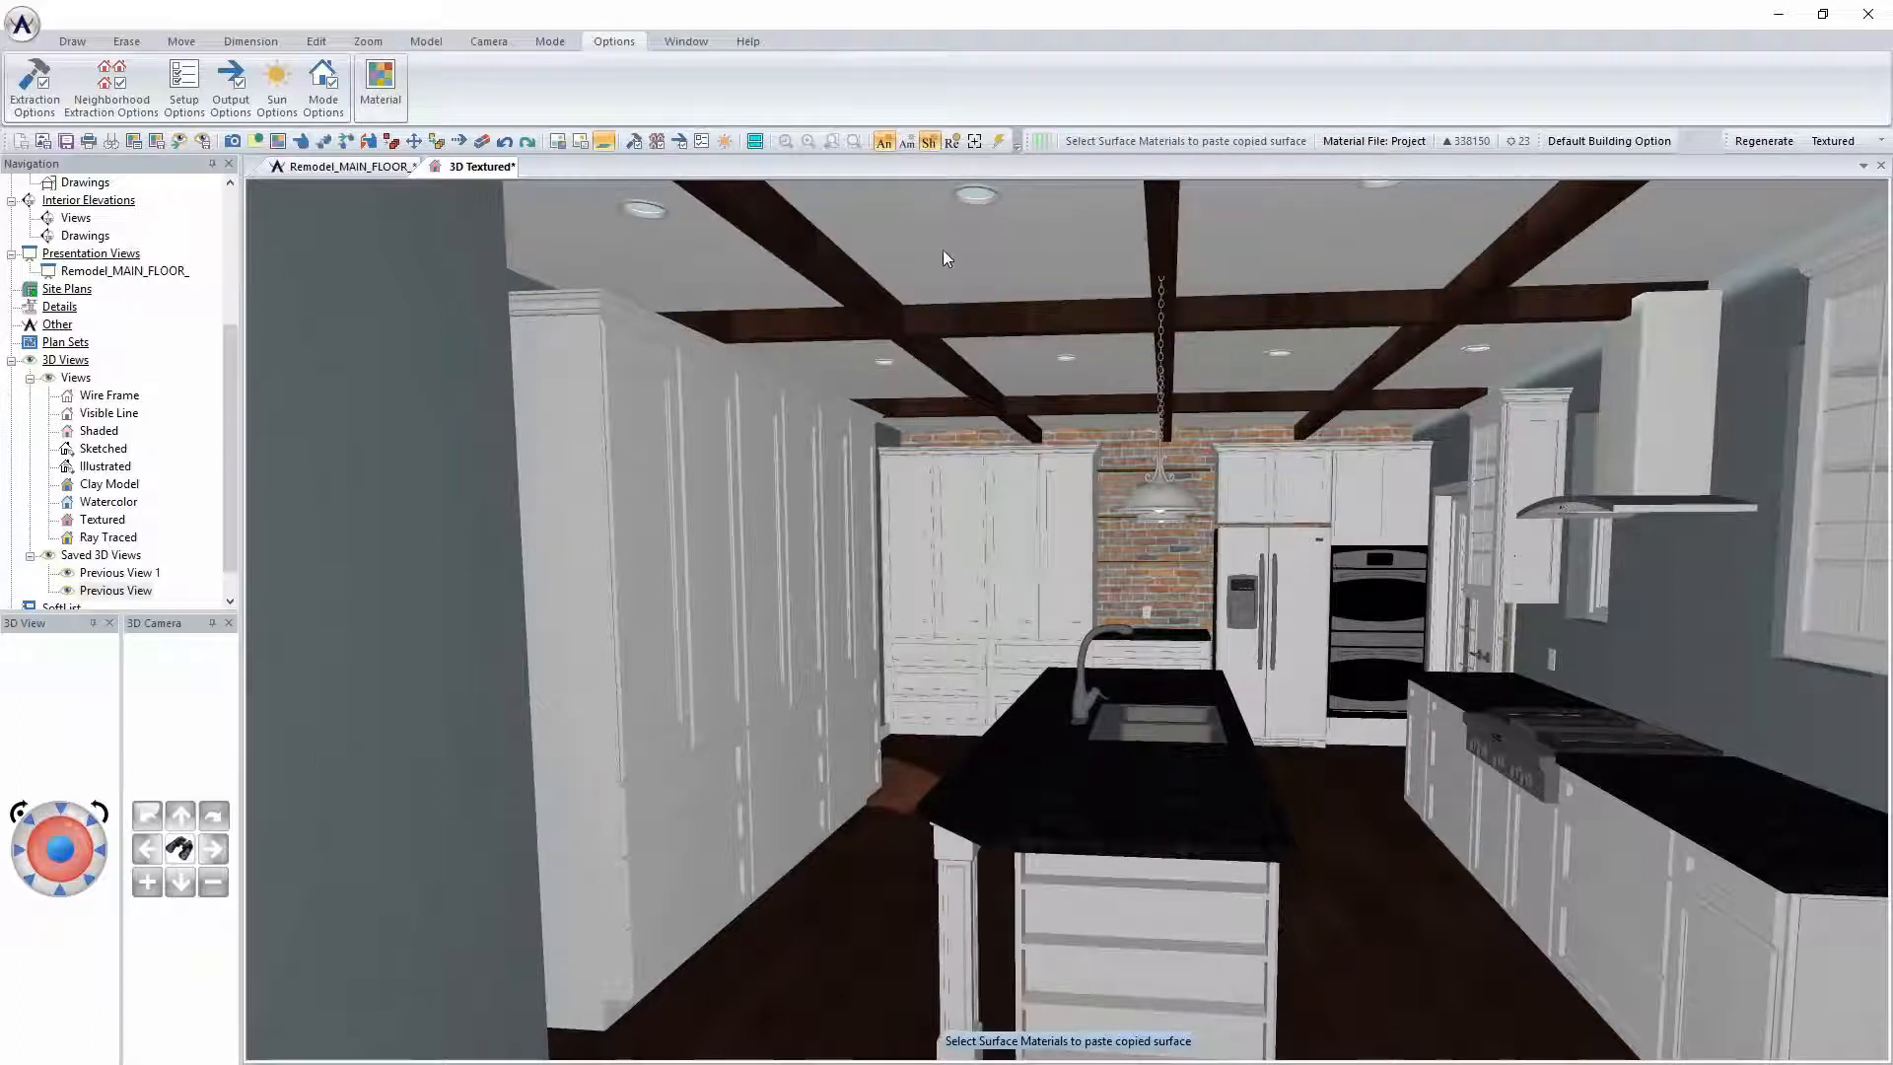
{"action": "middle_click_drag", "start_coordinate": [1409, 603], "coordinate": [1408, 604]}
{"action": "key", "text": "Left"}
{"action": "key", "text": "Left"}
{"action": "key", "text": "Left"}
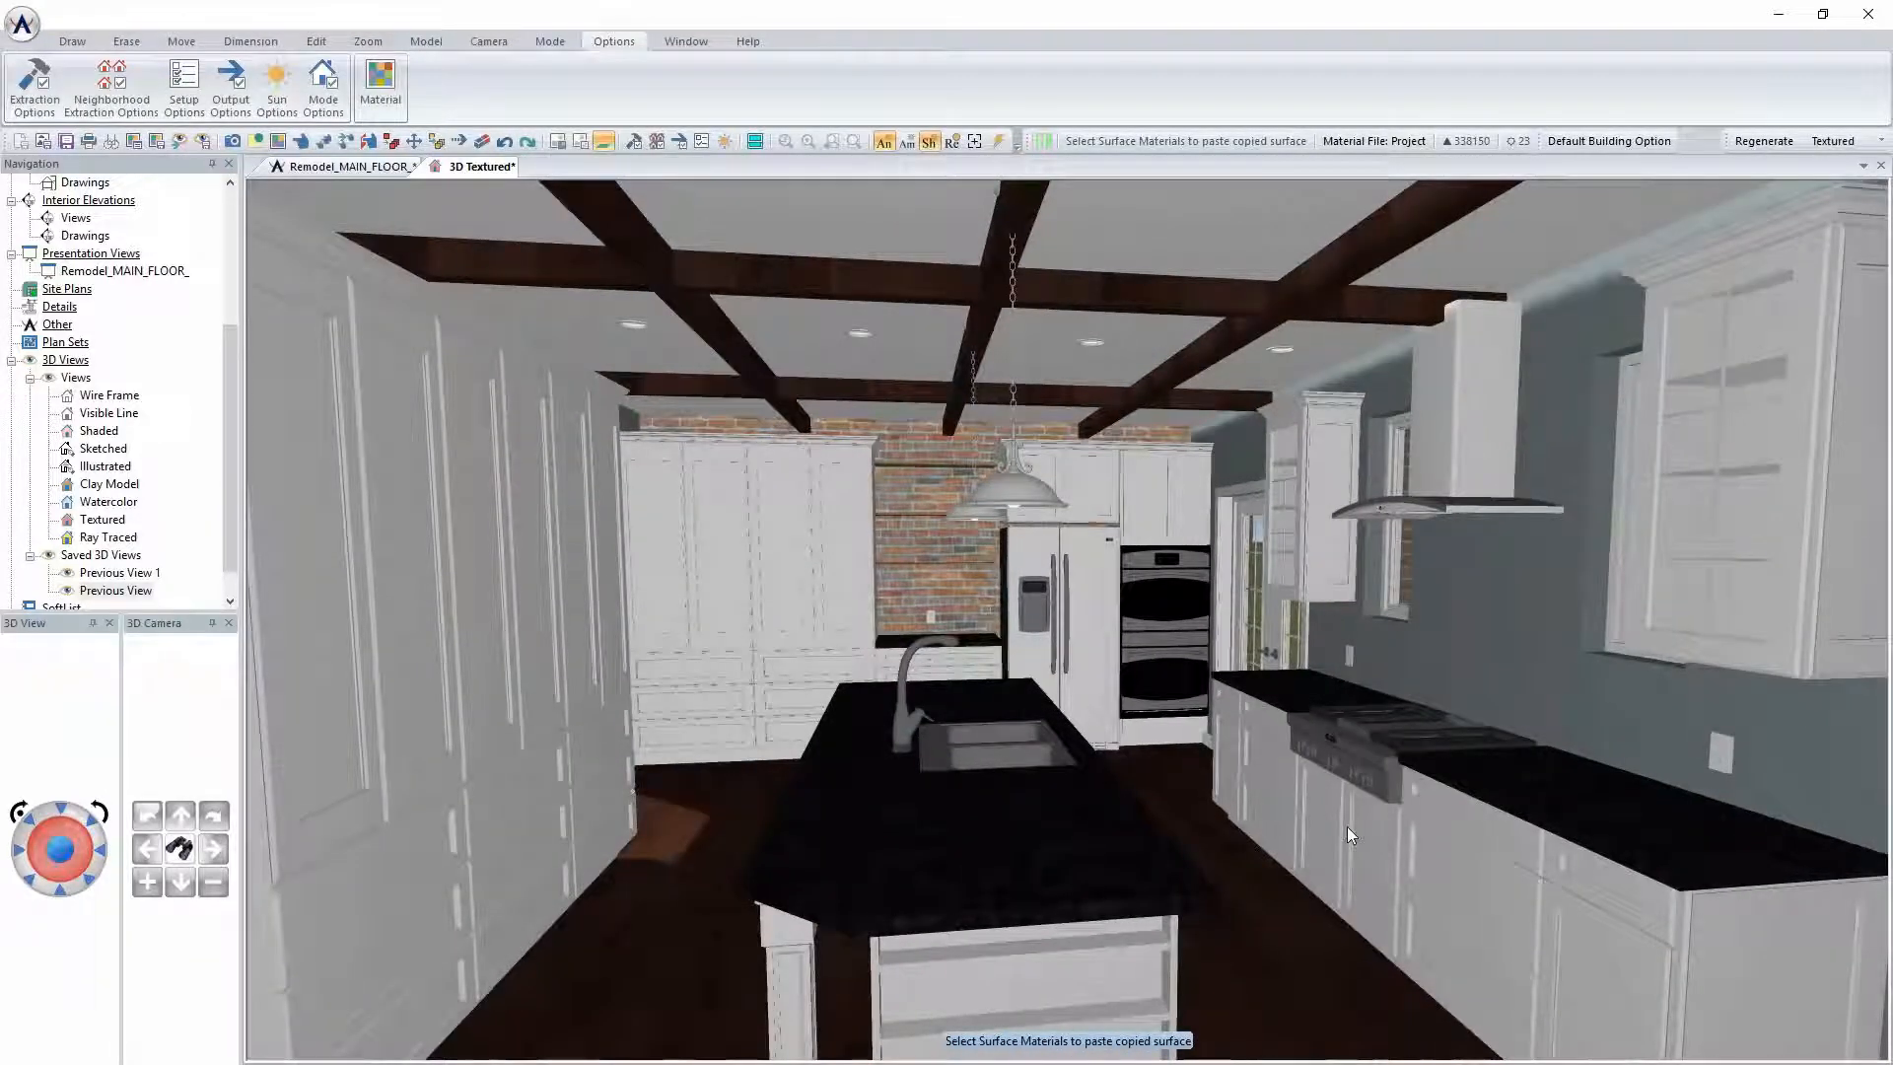
{"action": "middle_click_drag", "start_coordinate": [1304, 801], "coordinate": [1299, 794]}
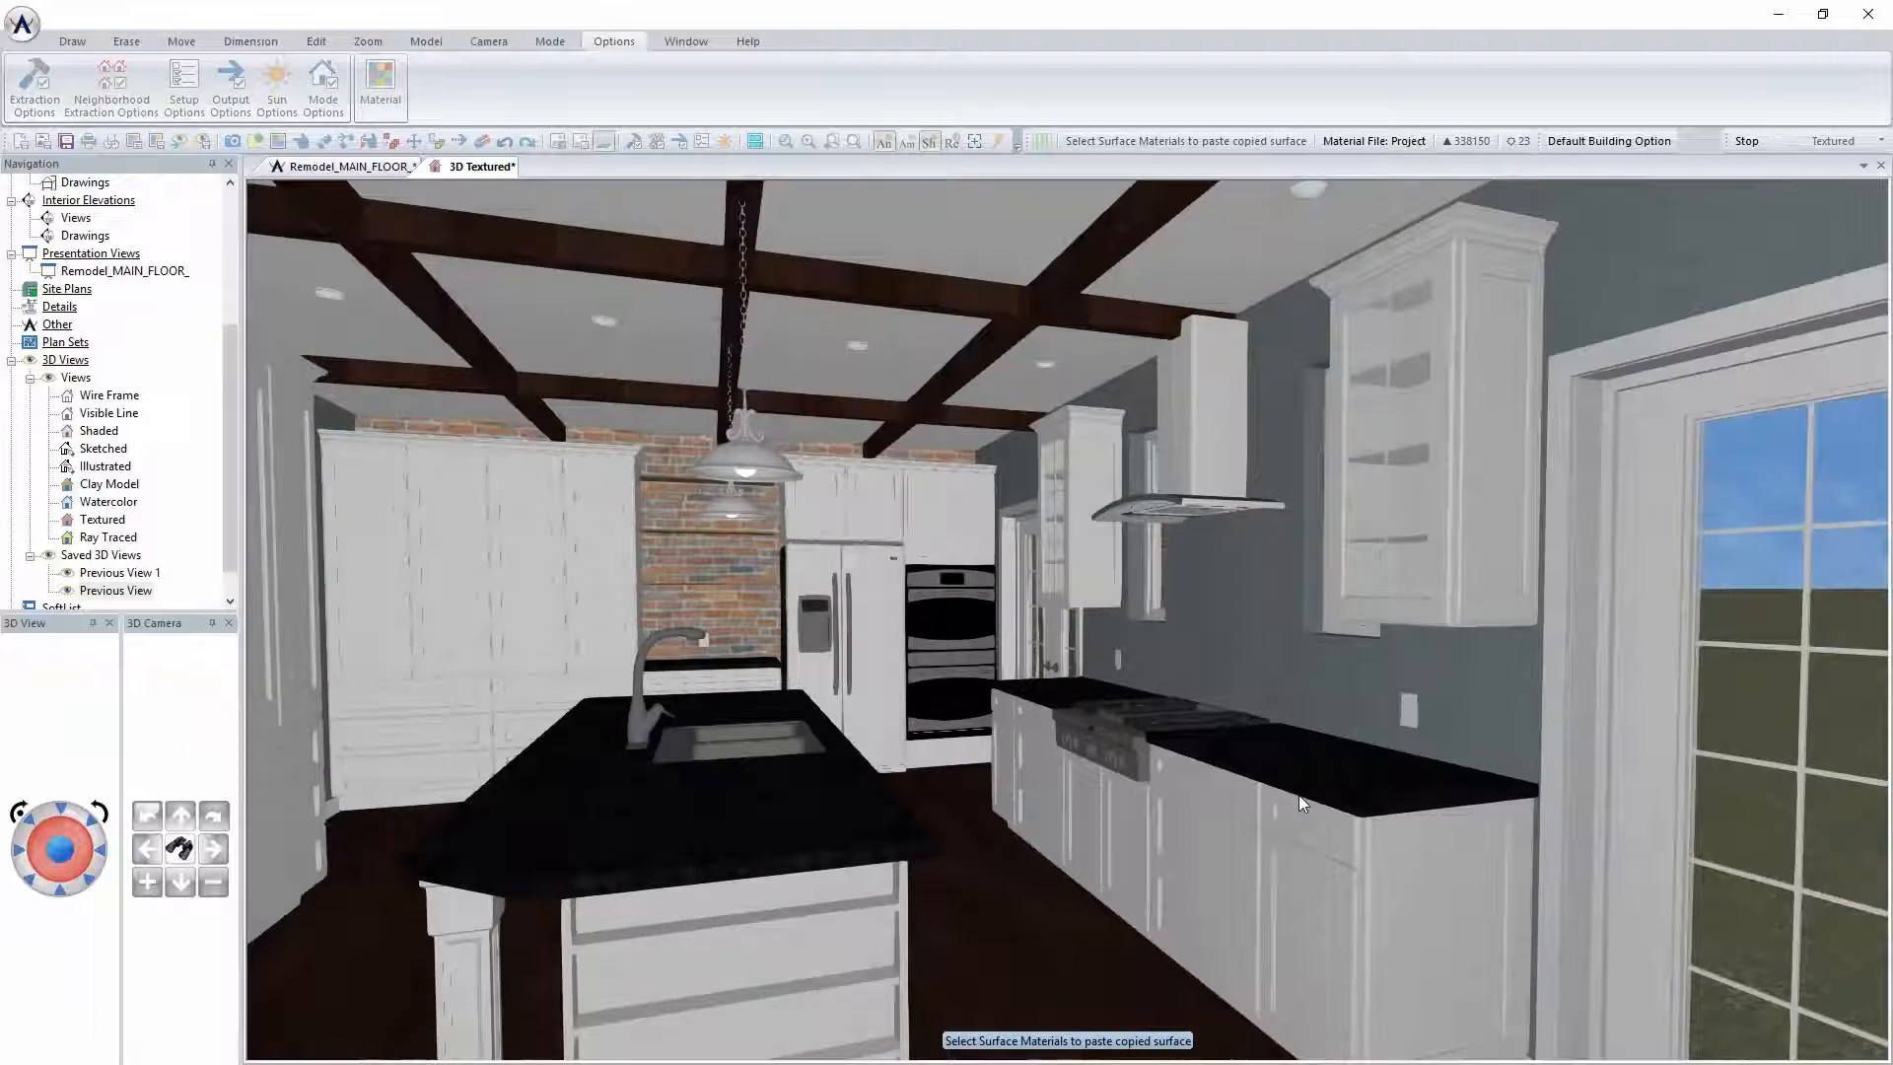
{"action": "key", "text": "Left"}
{"action": "key", "text": "Left"}
{"action": "key", "text": "Left"}
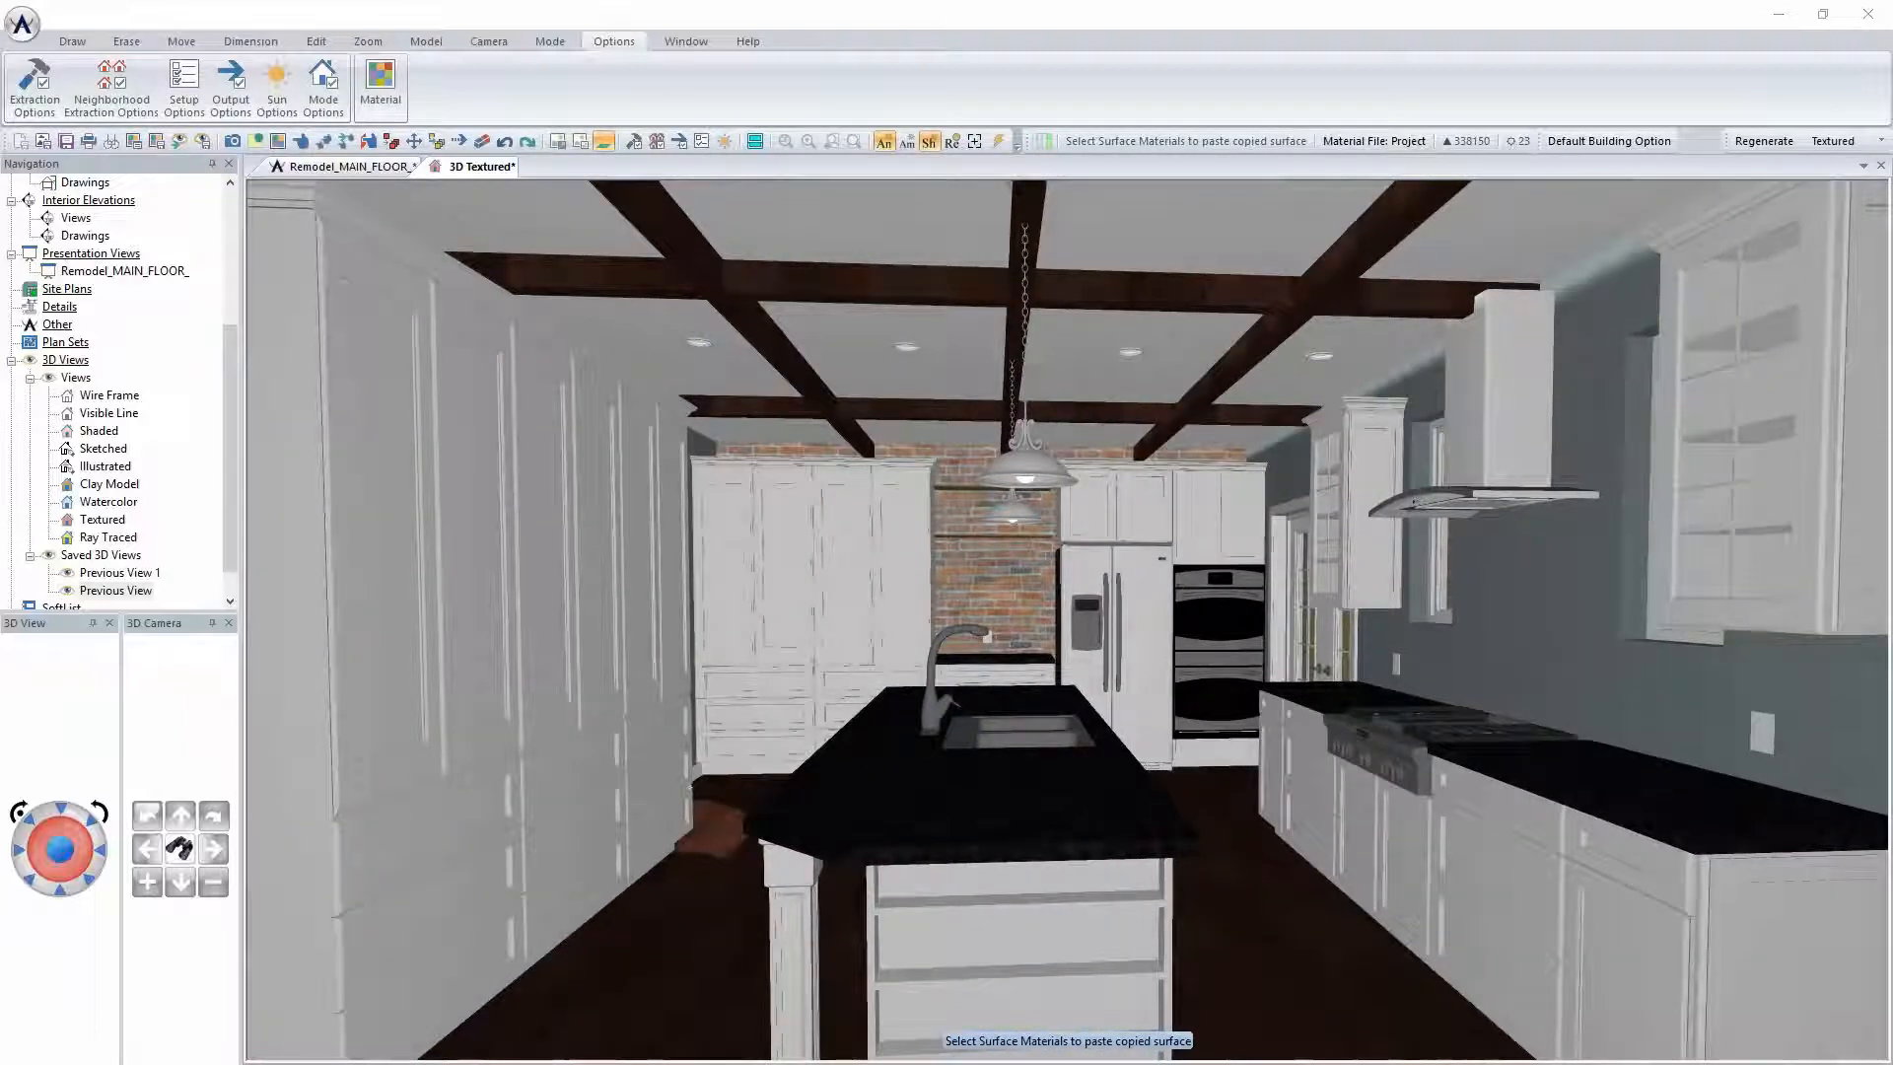
Switch to Photos and compare the reference kitchen picture with the model, then return to the 3D textured view
{"action": "left_click_drag", "start_coordinate": [0, 0], "coordinate": [1197, 226]}
{"action": "left_click", "coordinate": [1278, 226]}
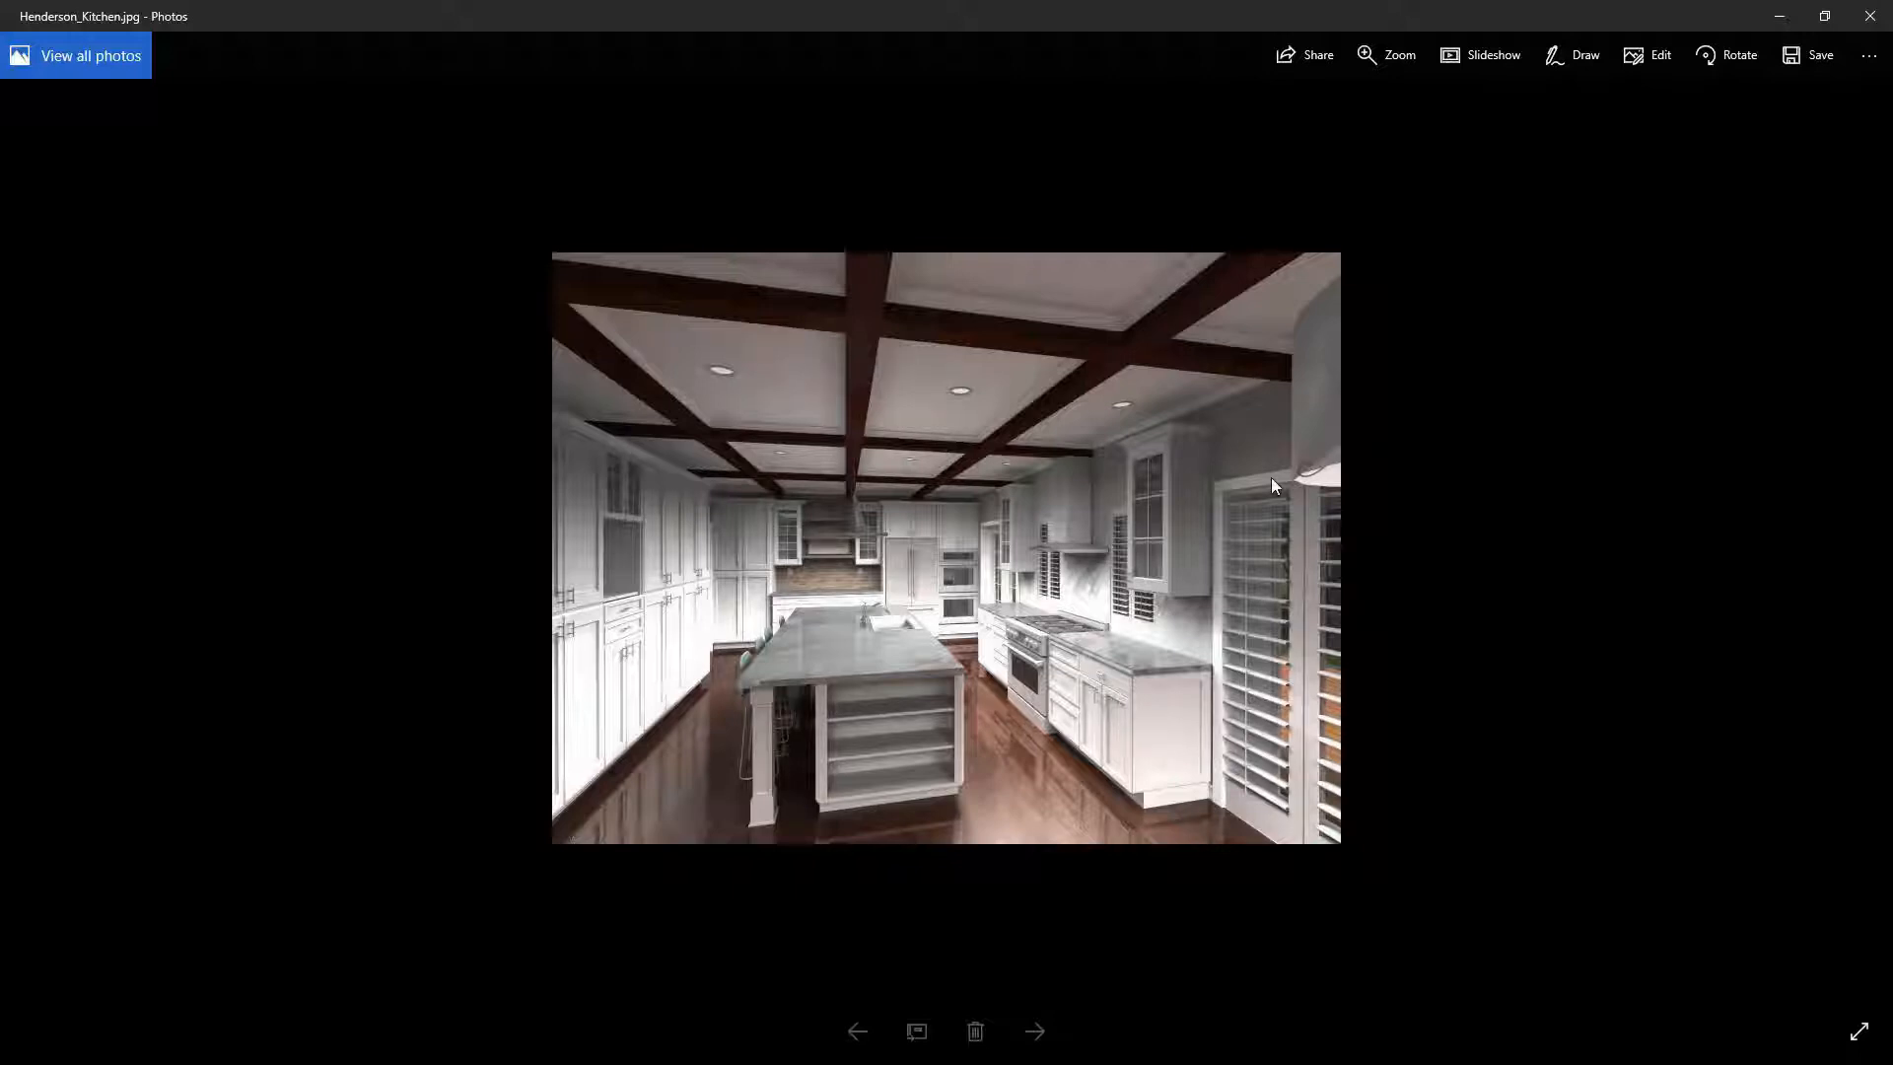
{"action": "left_click_drag", "start_coordinate": [1656, 18], "coordinate": [0, 118]}
Replace the island countertop's granite surface texture with a white-grey marble from the Interior Finish Marble textures
{"action": "right_click", "coordinate": [993, 798]}
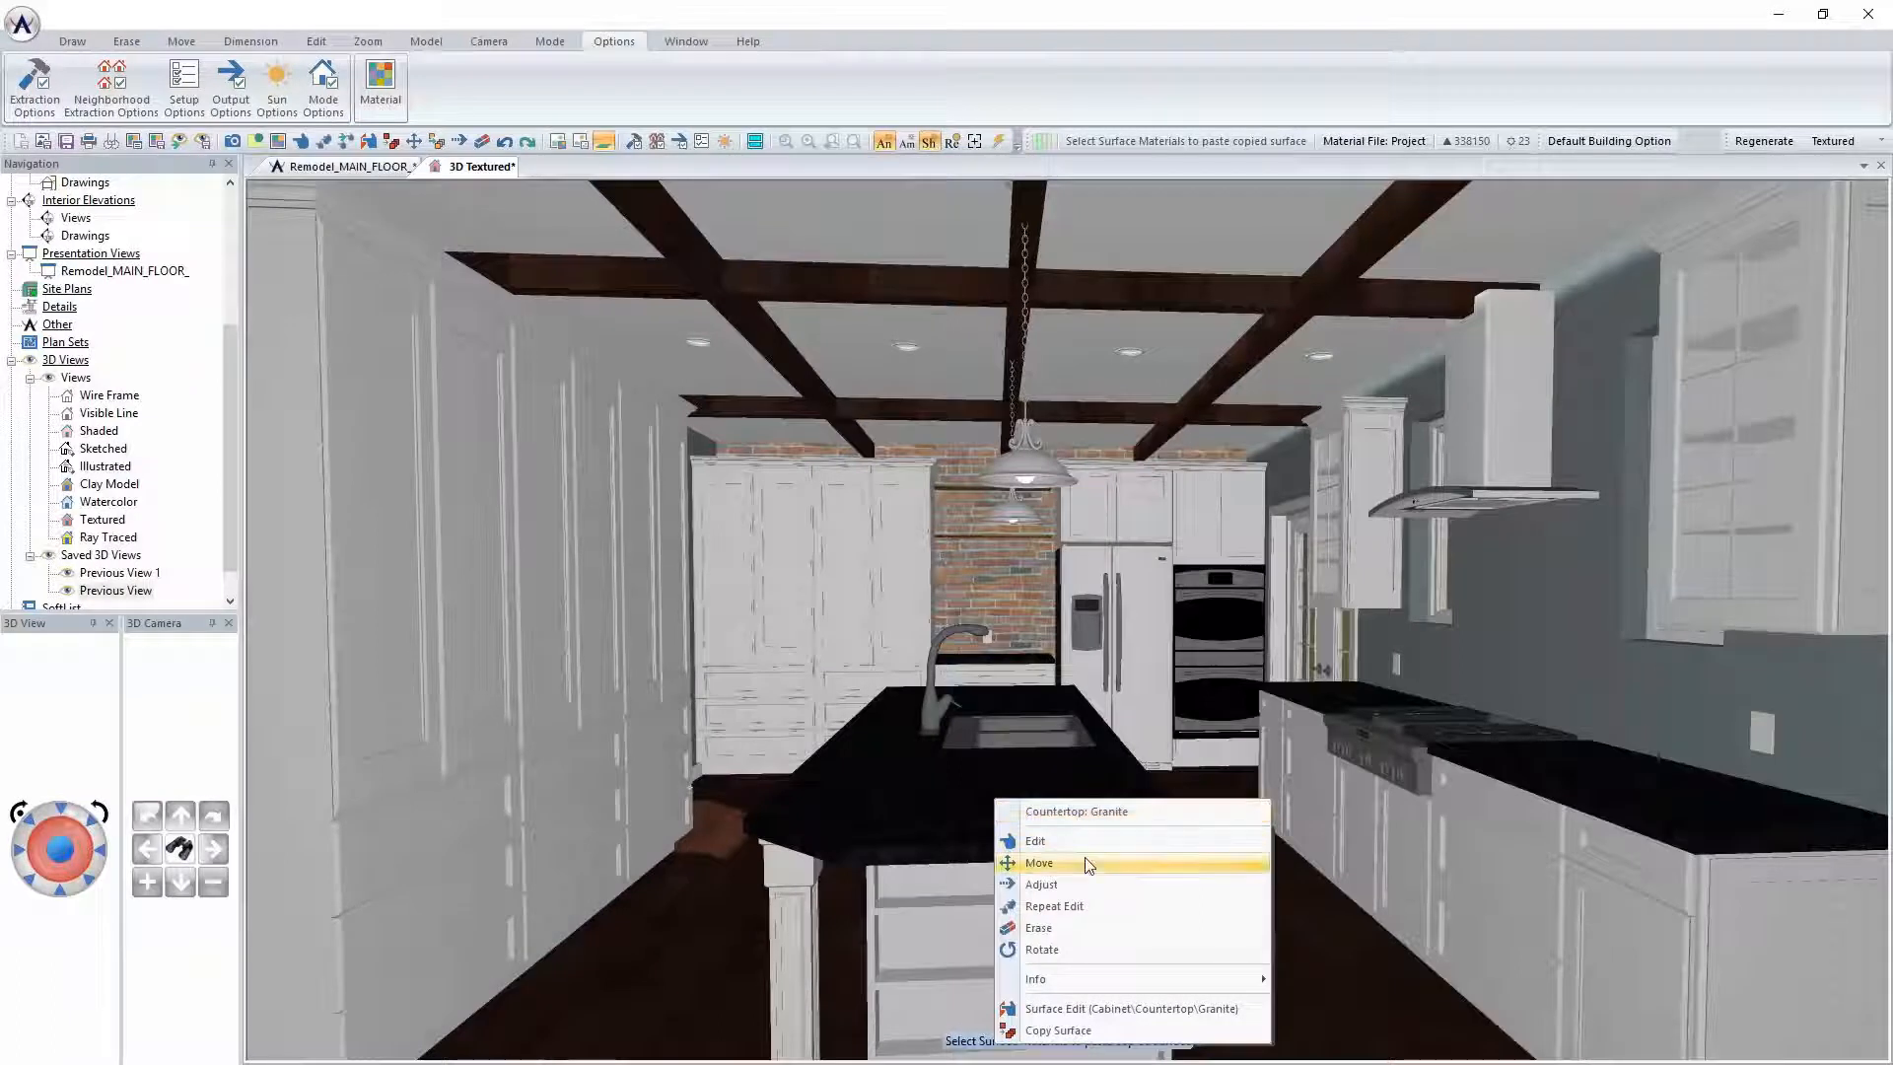
{"action": "left_click", "coordinate": [1103, 1012]}
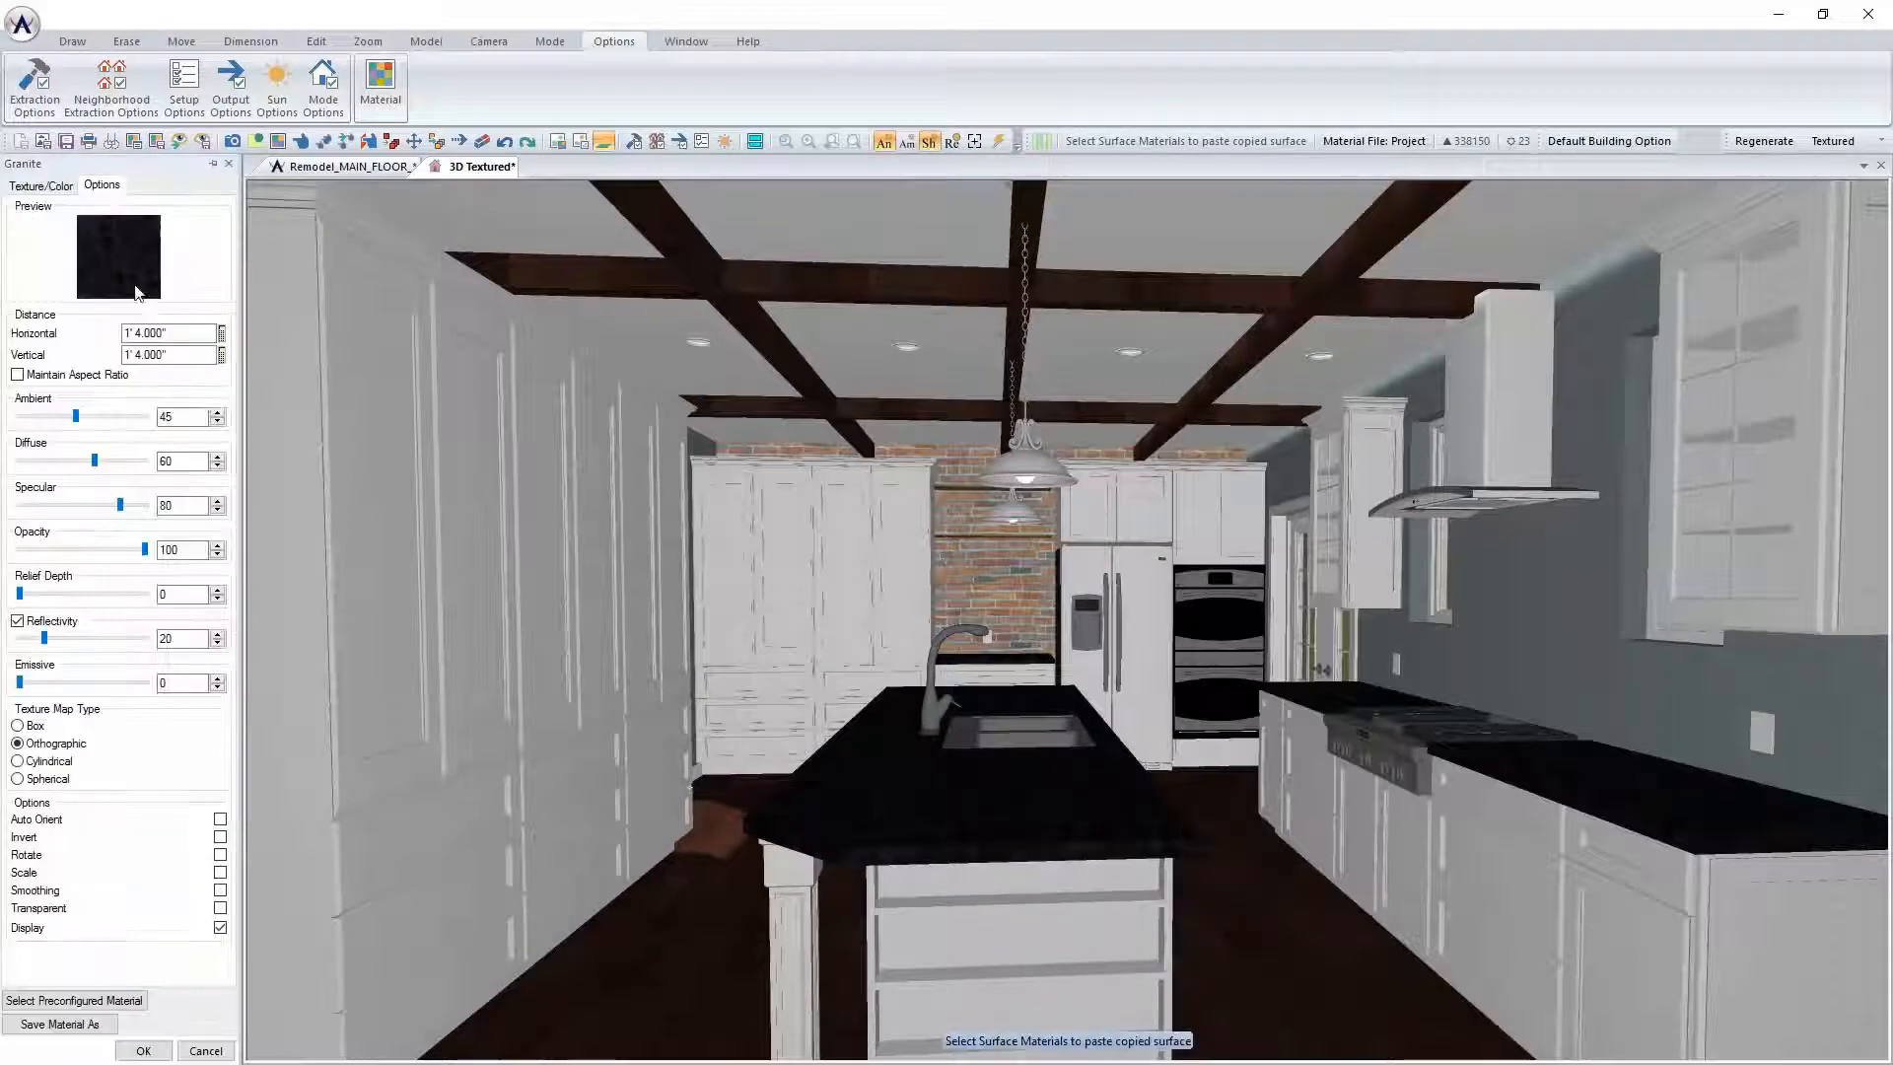
{"action": "left_click", "coordinate": [47, 184]}
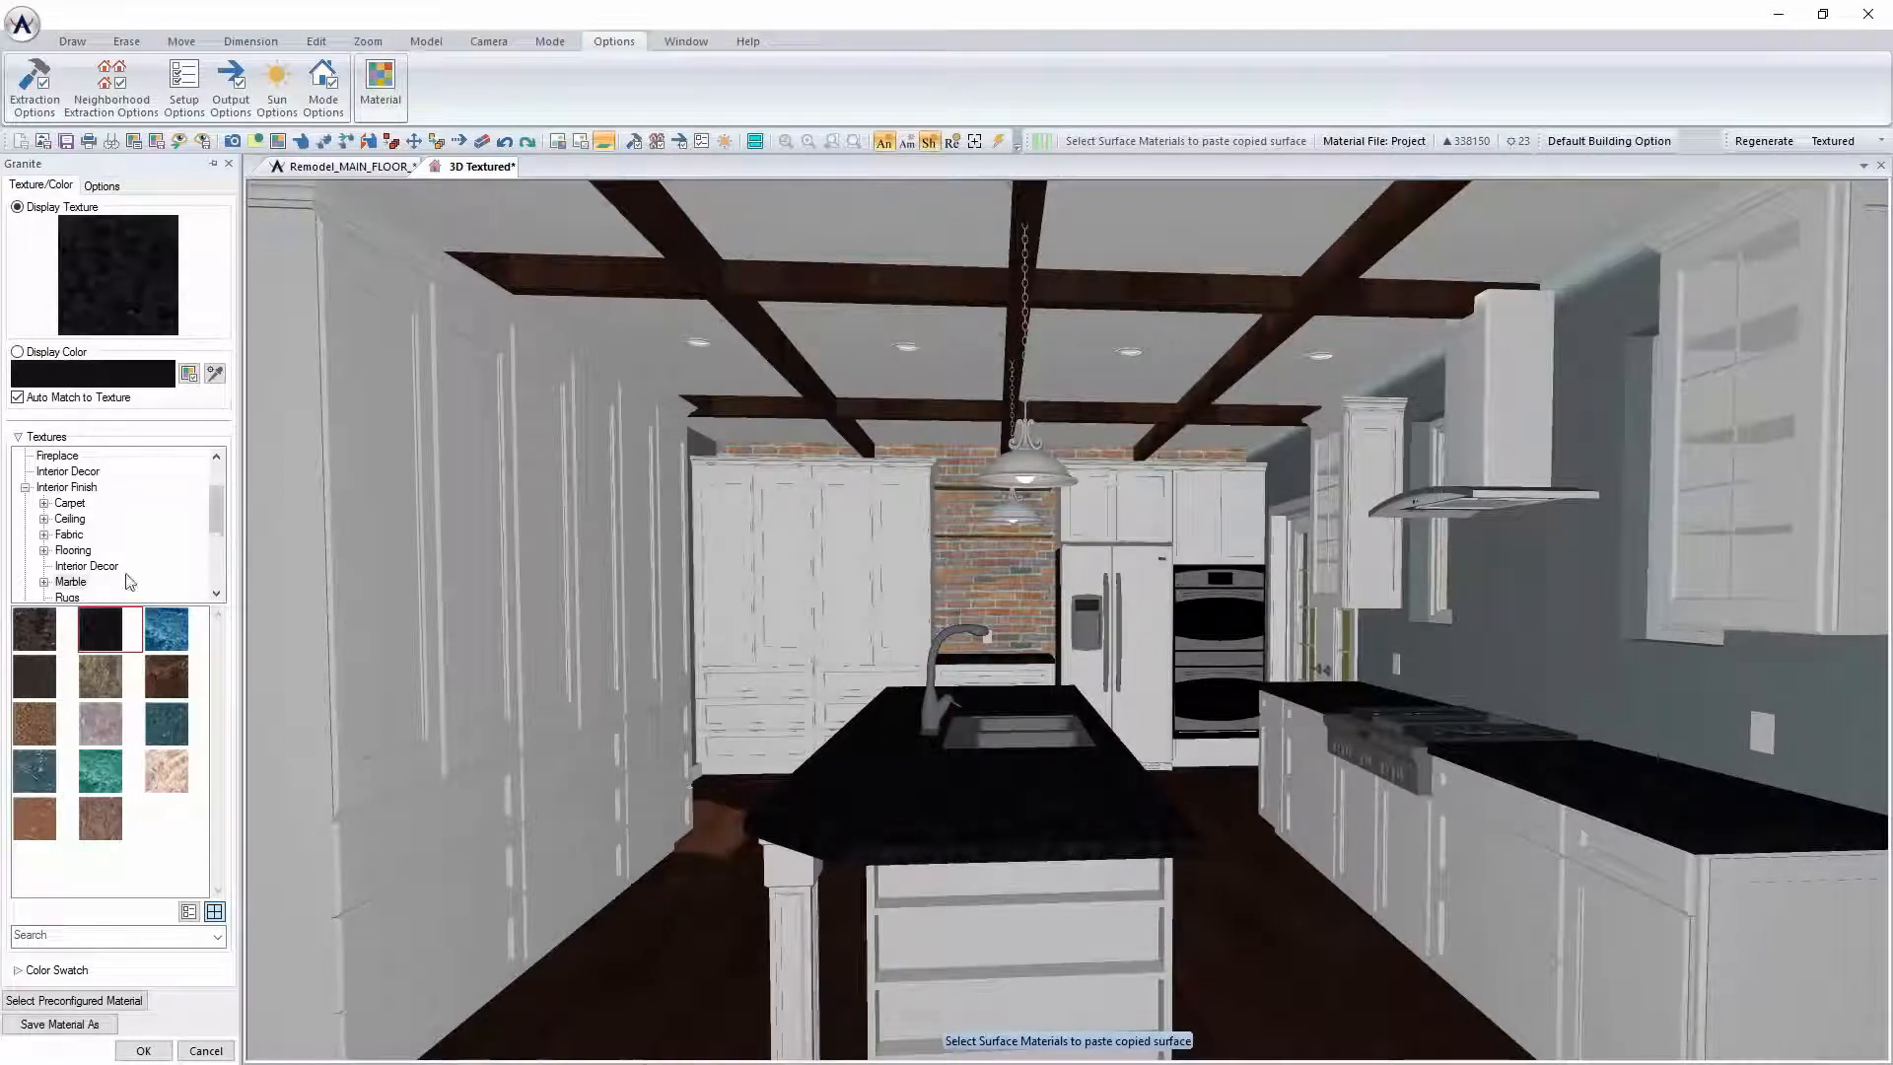
{"action": "left_click", "coordinate": [41, 583]}
{"action": "left_click", "coordinate": [86, 568]}
{"action": "left_click", "coordinate": [98, 582]}
{"action": "left_click", "coordinate": [176, 704]}
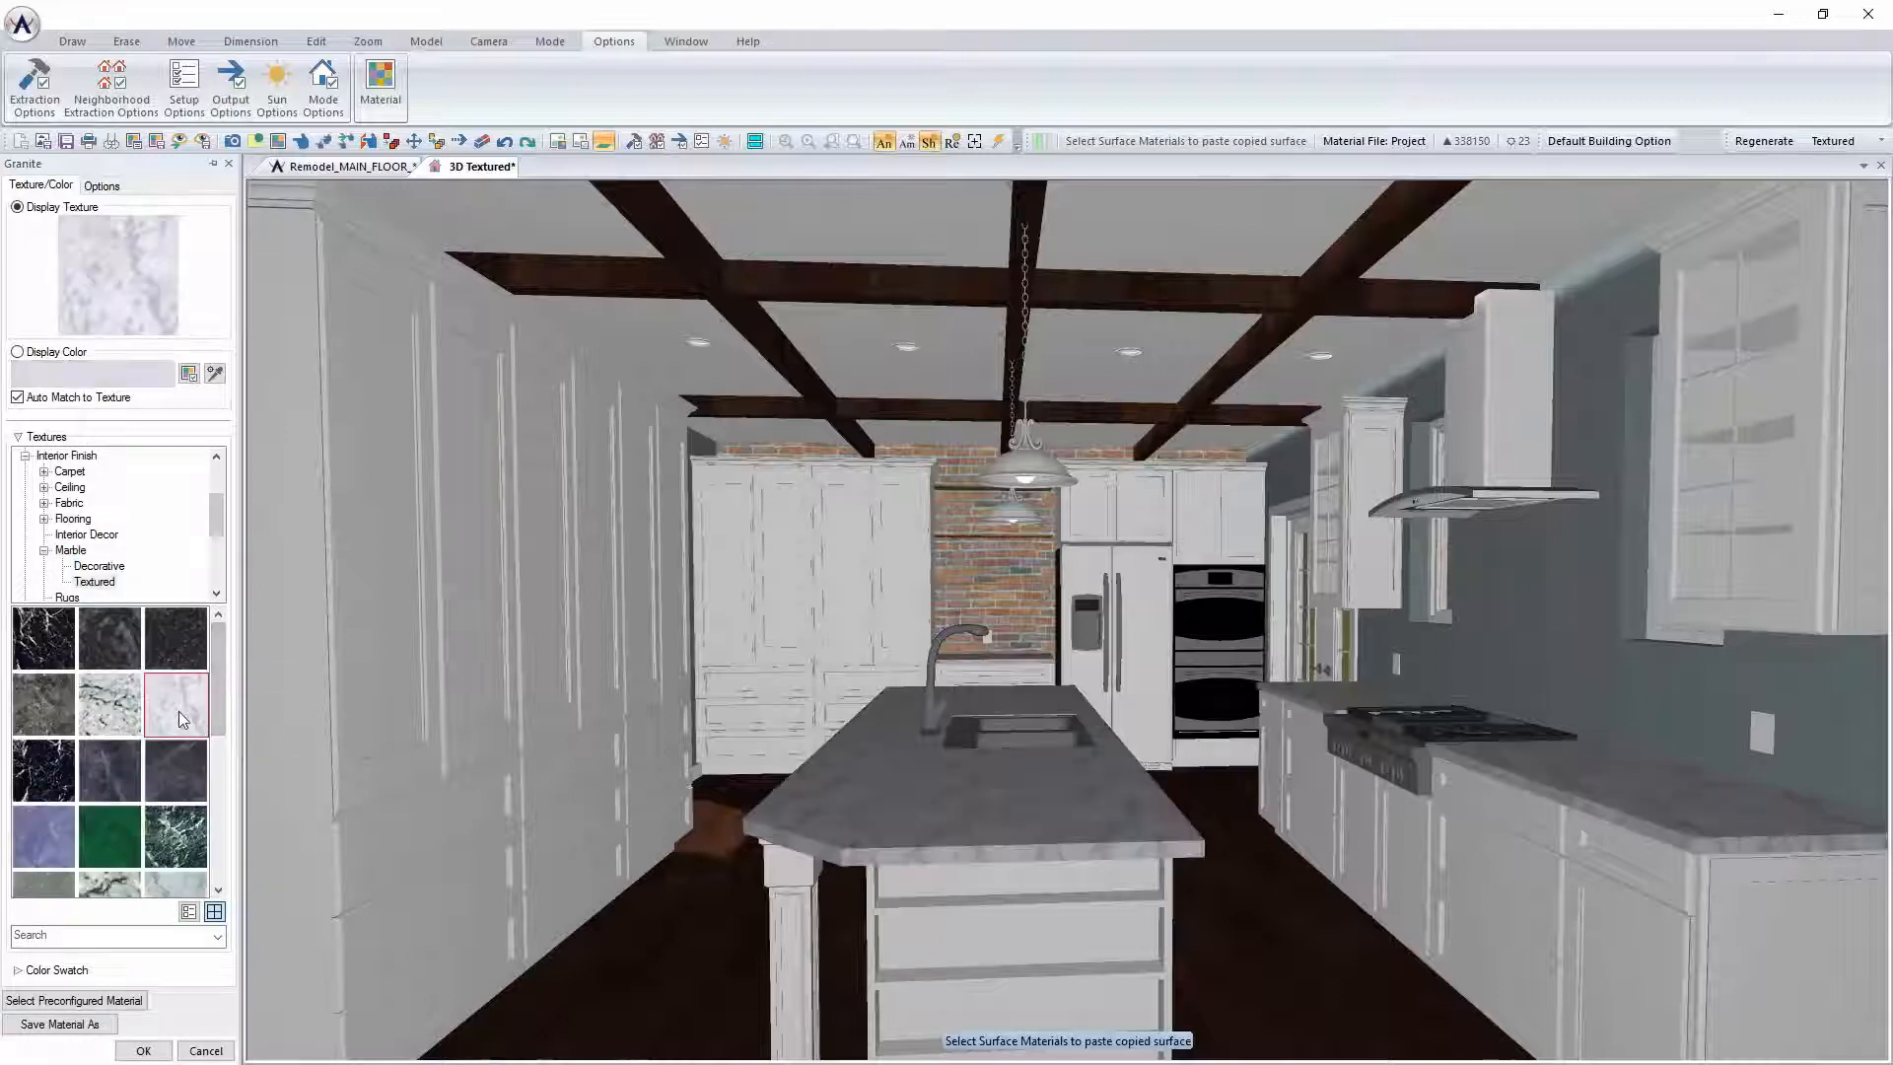
{"action": "left_click", "coordinate": [143, 1051]}
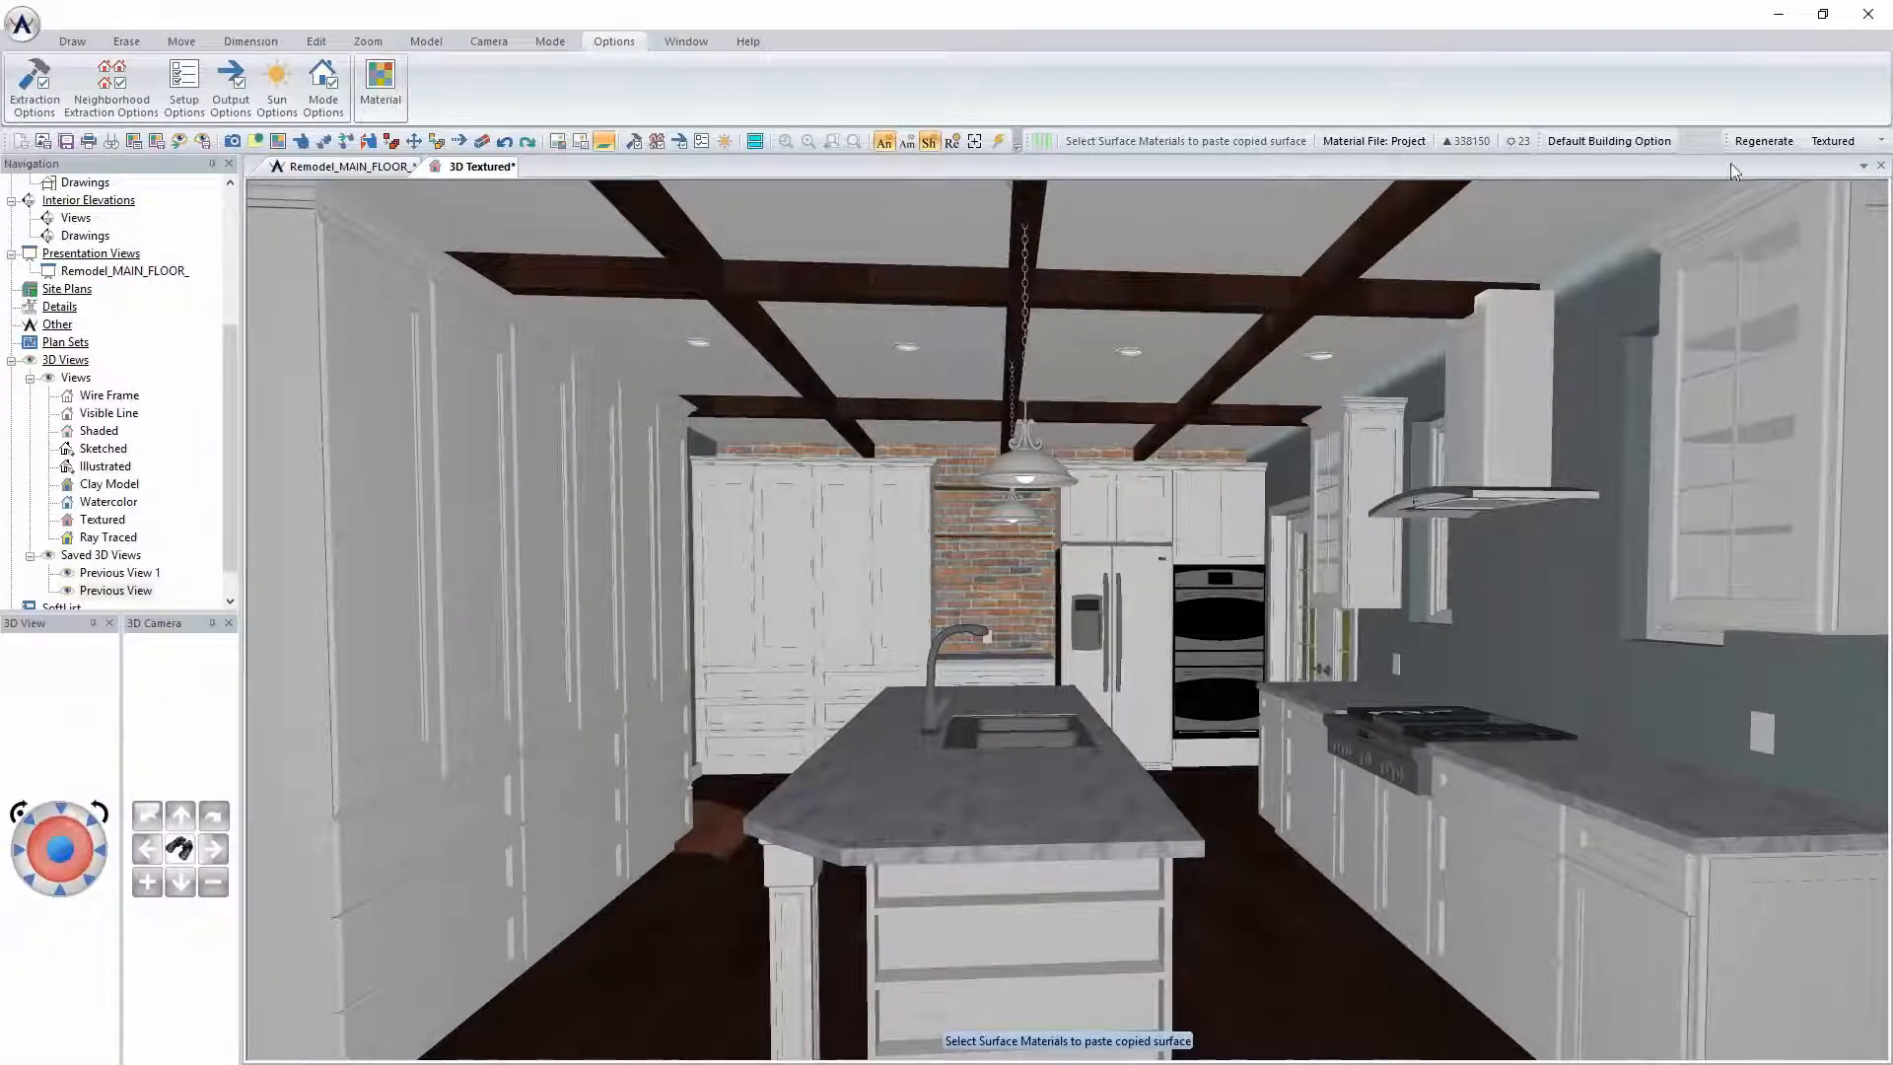
Turn on Reflections in the face options of the textured view's mode settings and regenerate the view
{"action": "left_click", "coordinate": [231, 87]}
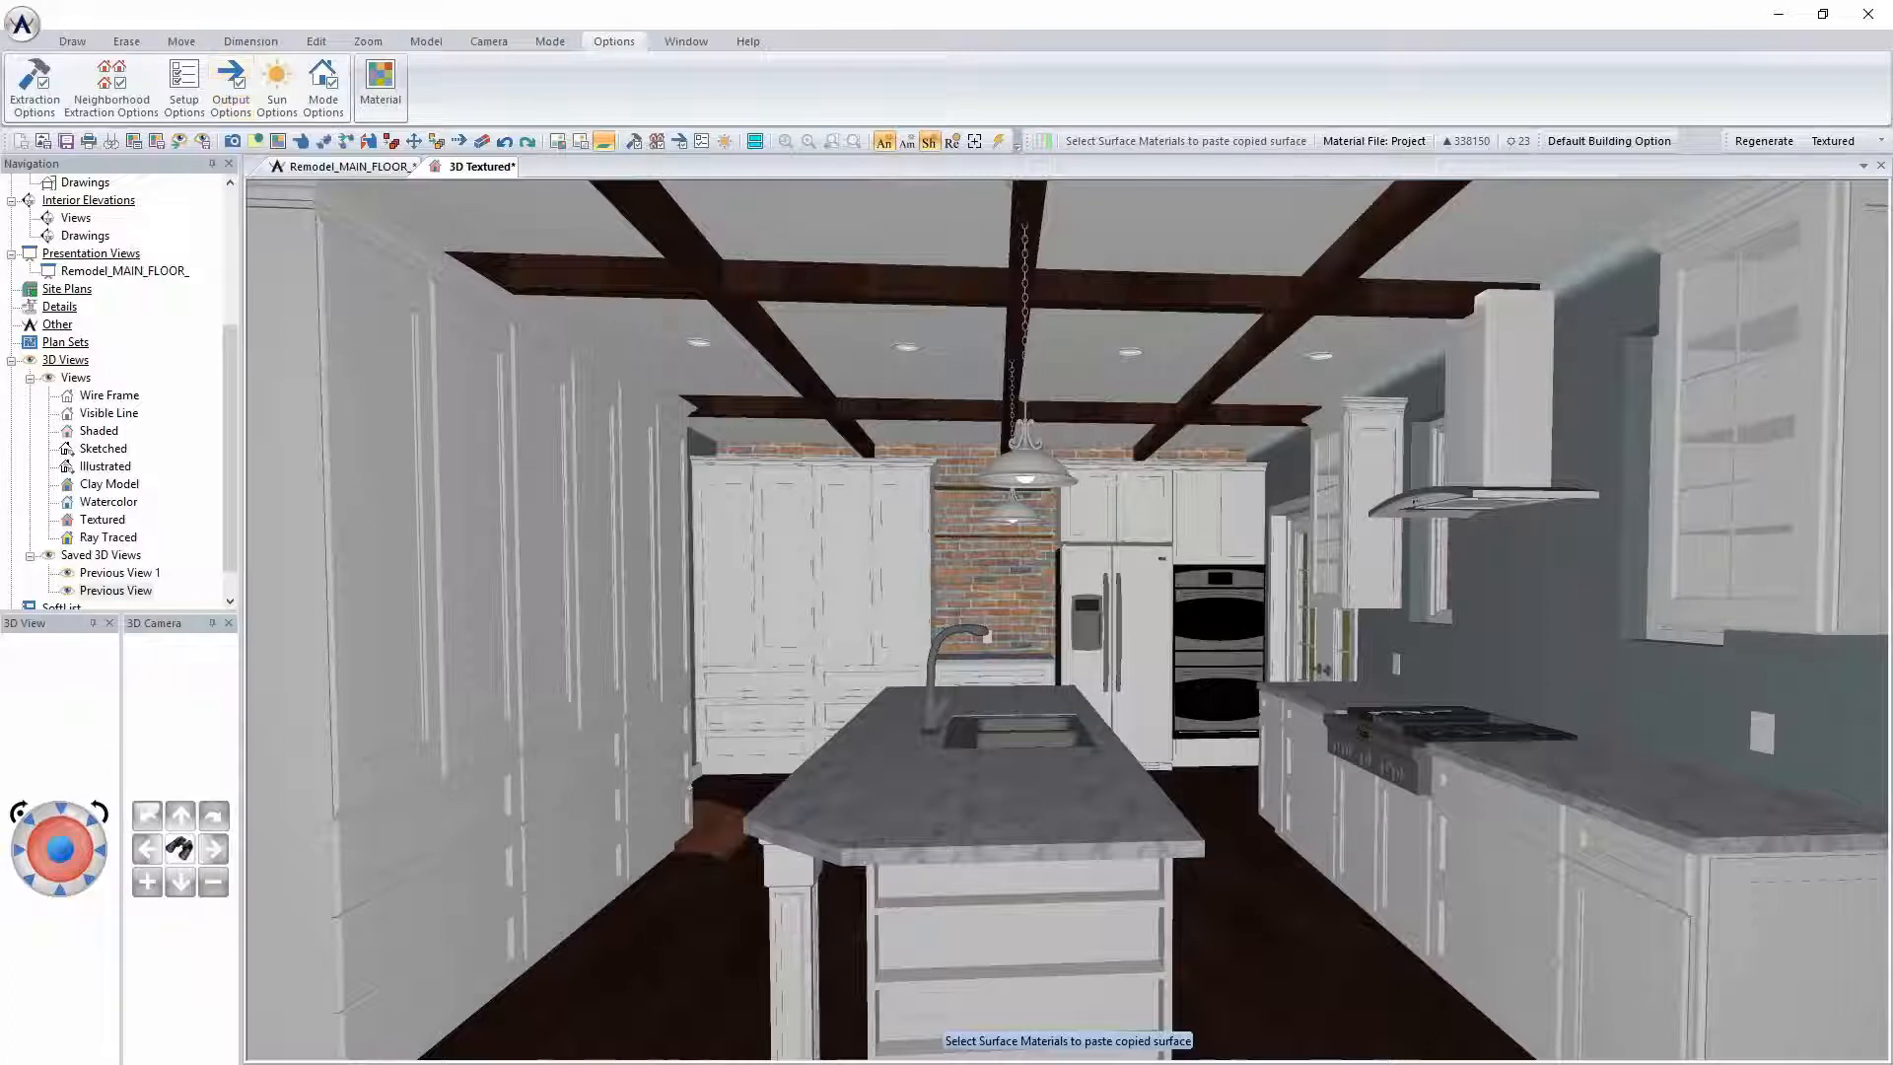
{"action": "left_click", "coordinate": [541, 209]}
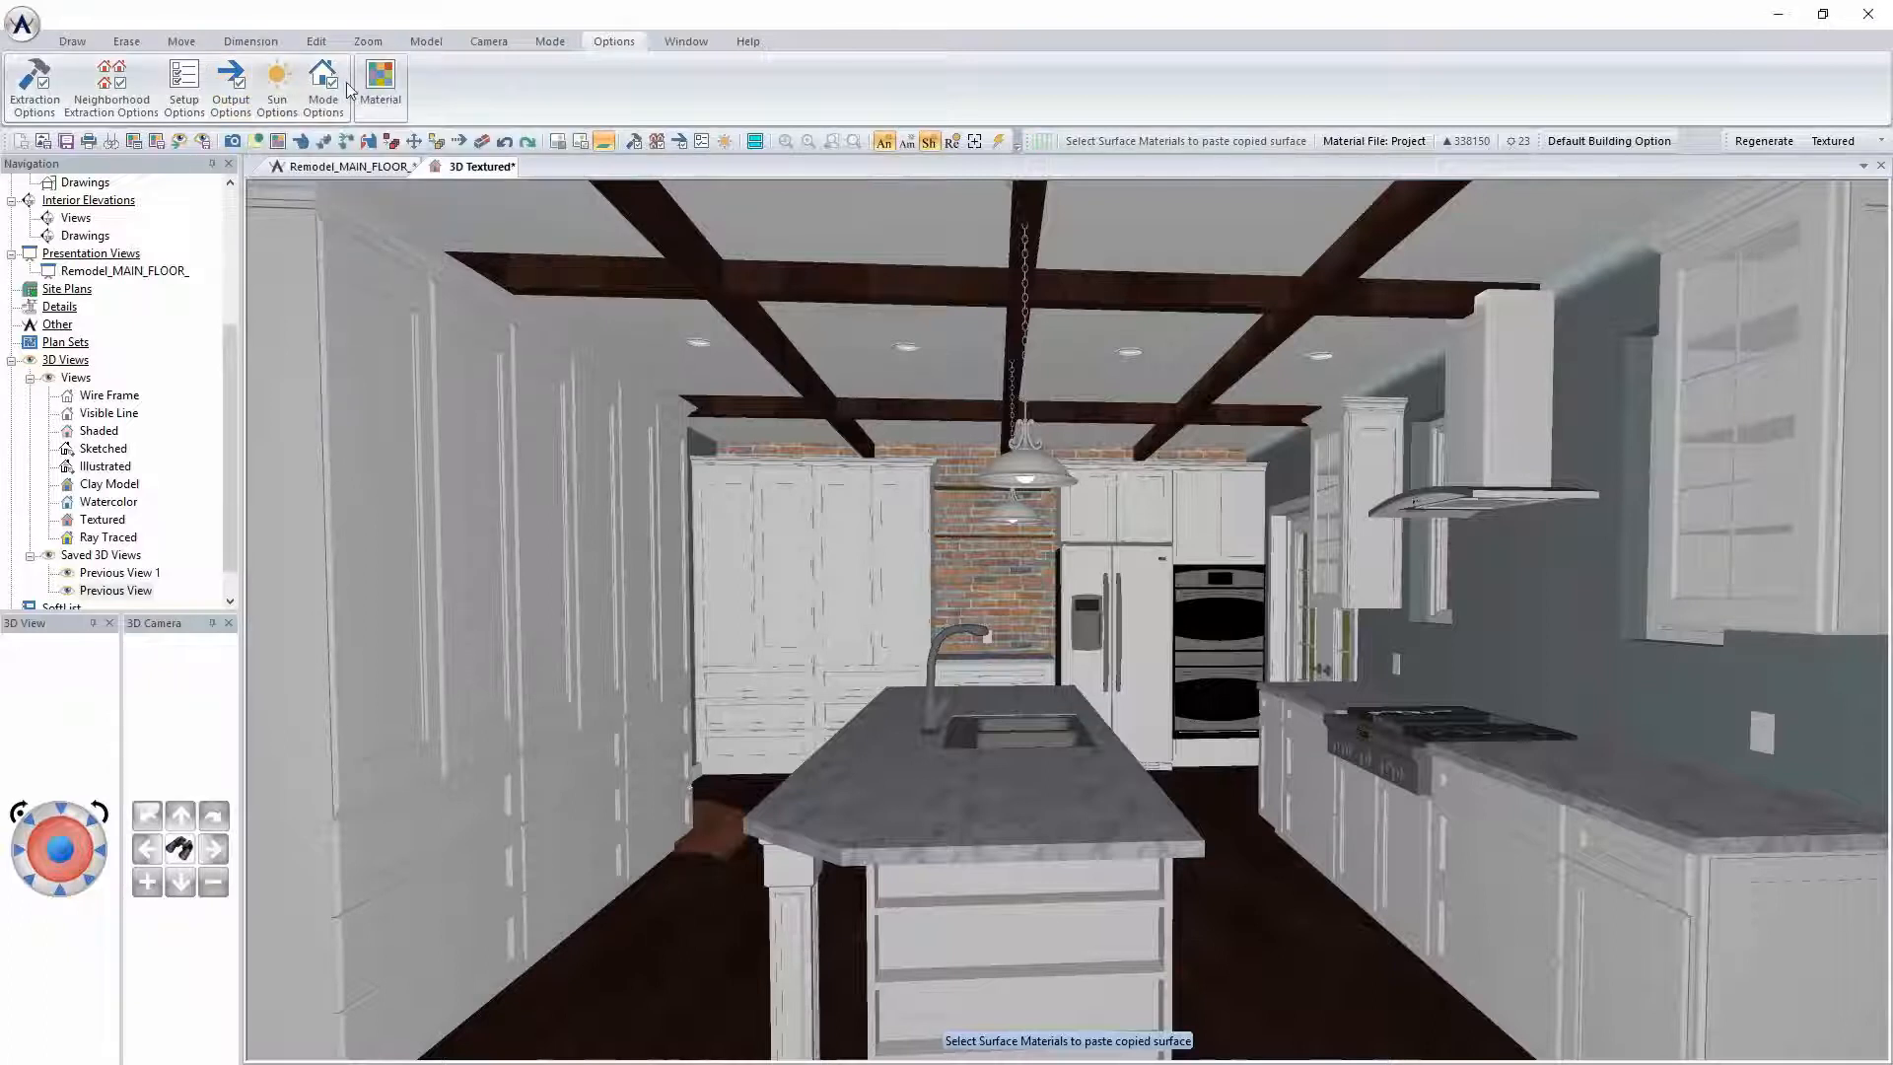
{"action": "left_click", "coordinate": [323, 87]}
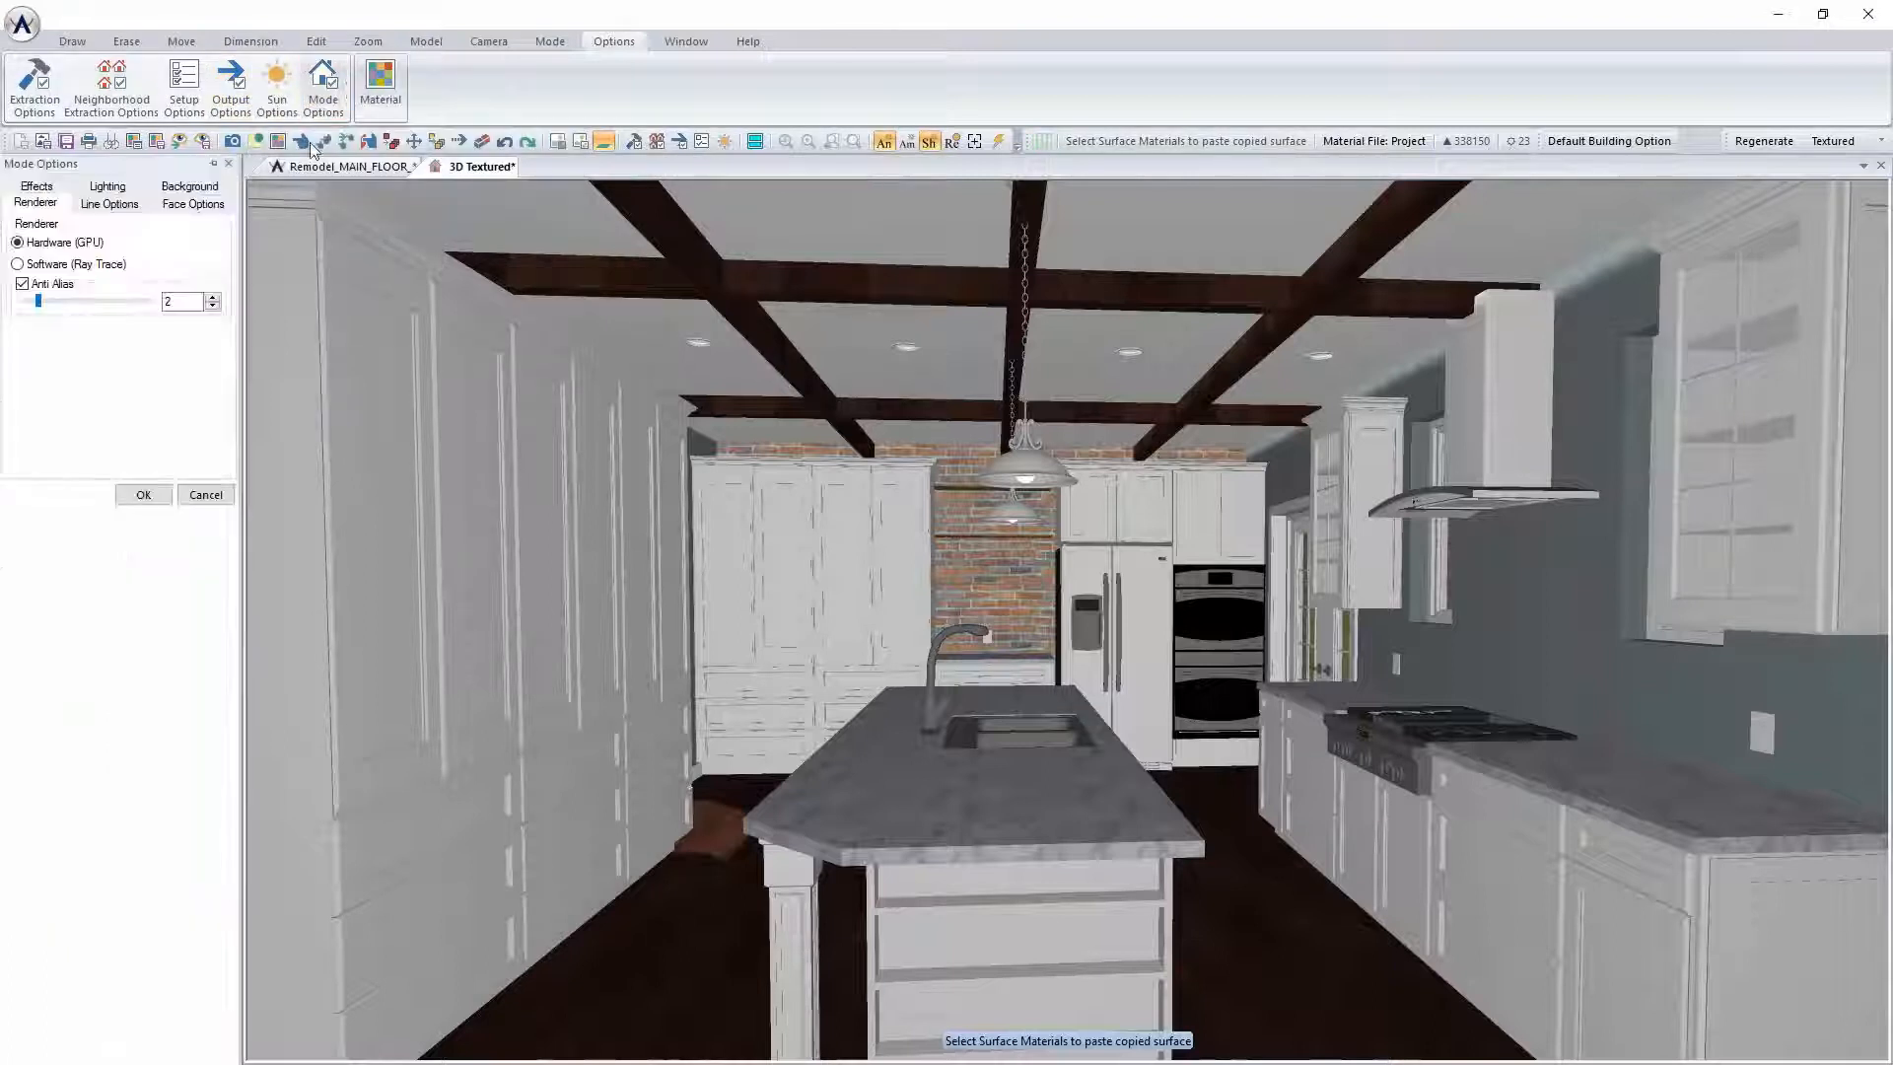
{"action": "left_click", "coordinate": [194, 203]}
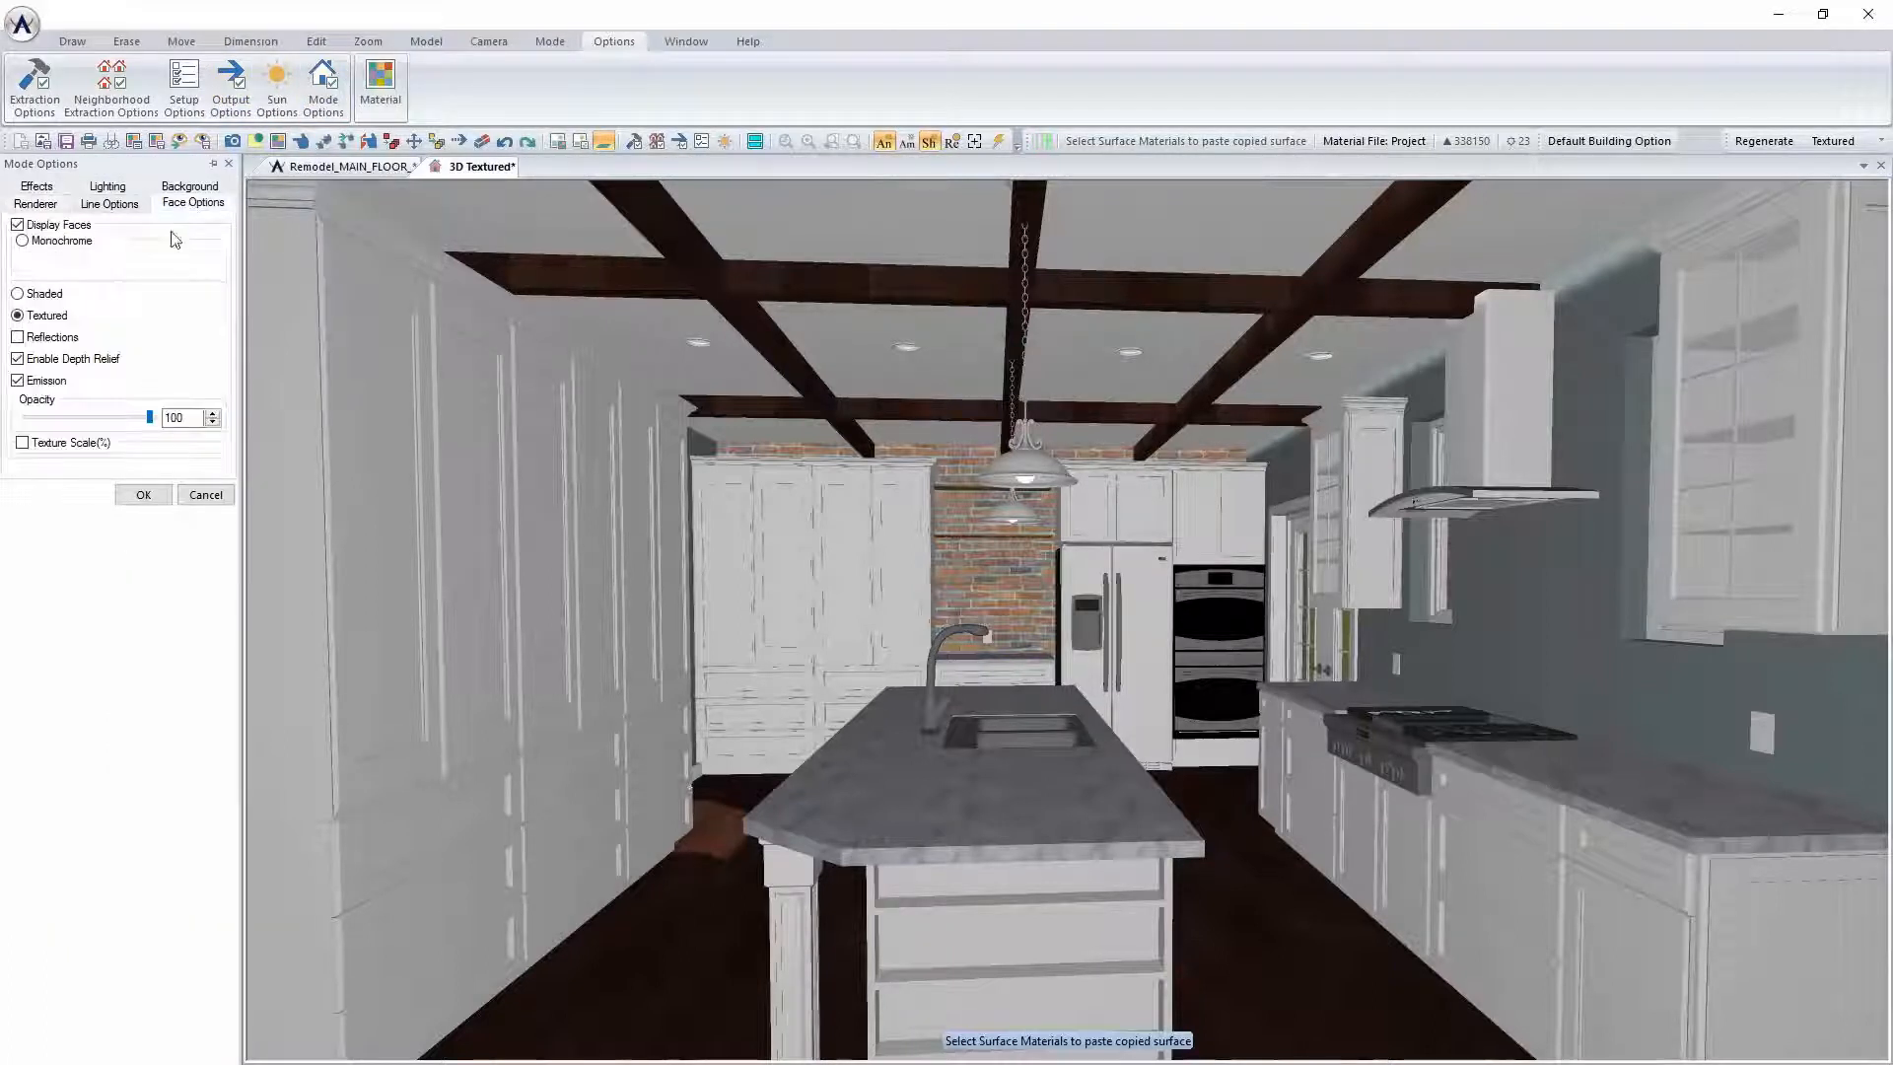
{"action": "left_click", "coordinate": [143, 496]}
{"action": "left_click", "coordinate": [1763, 141]}
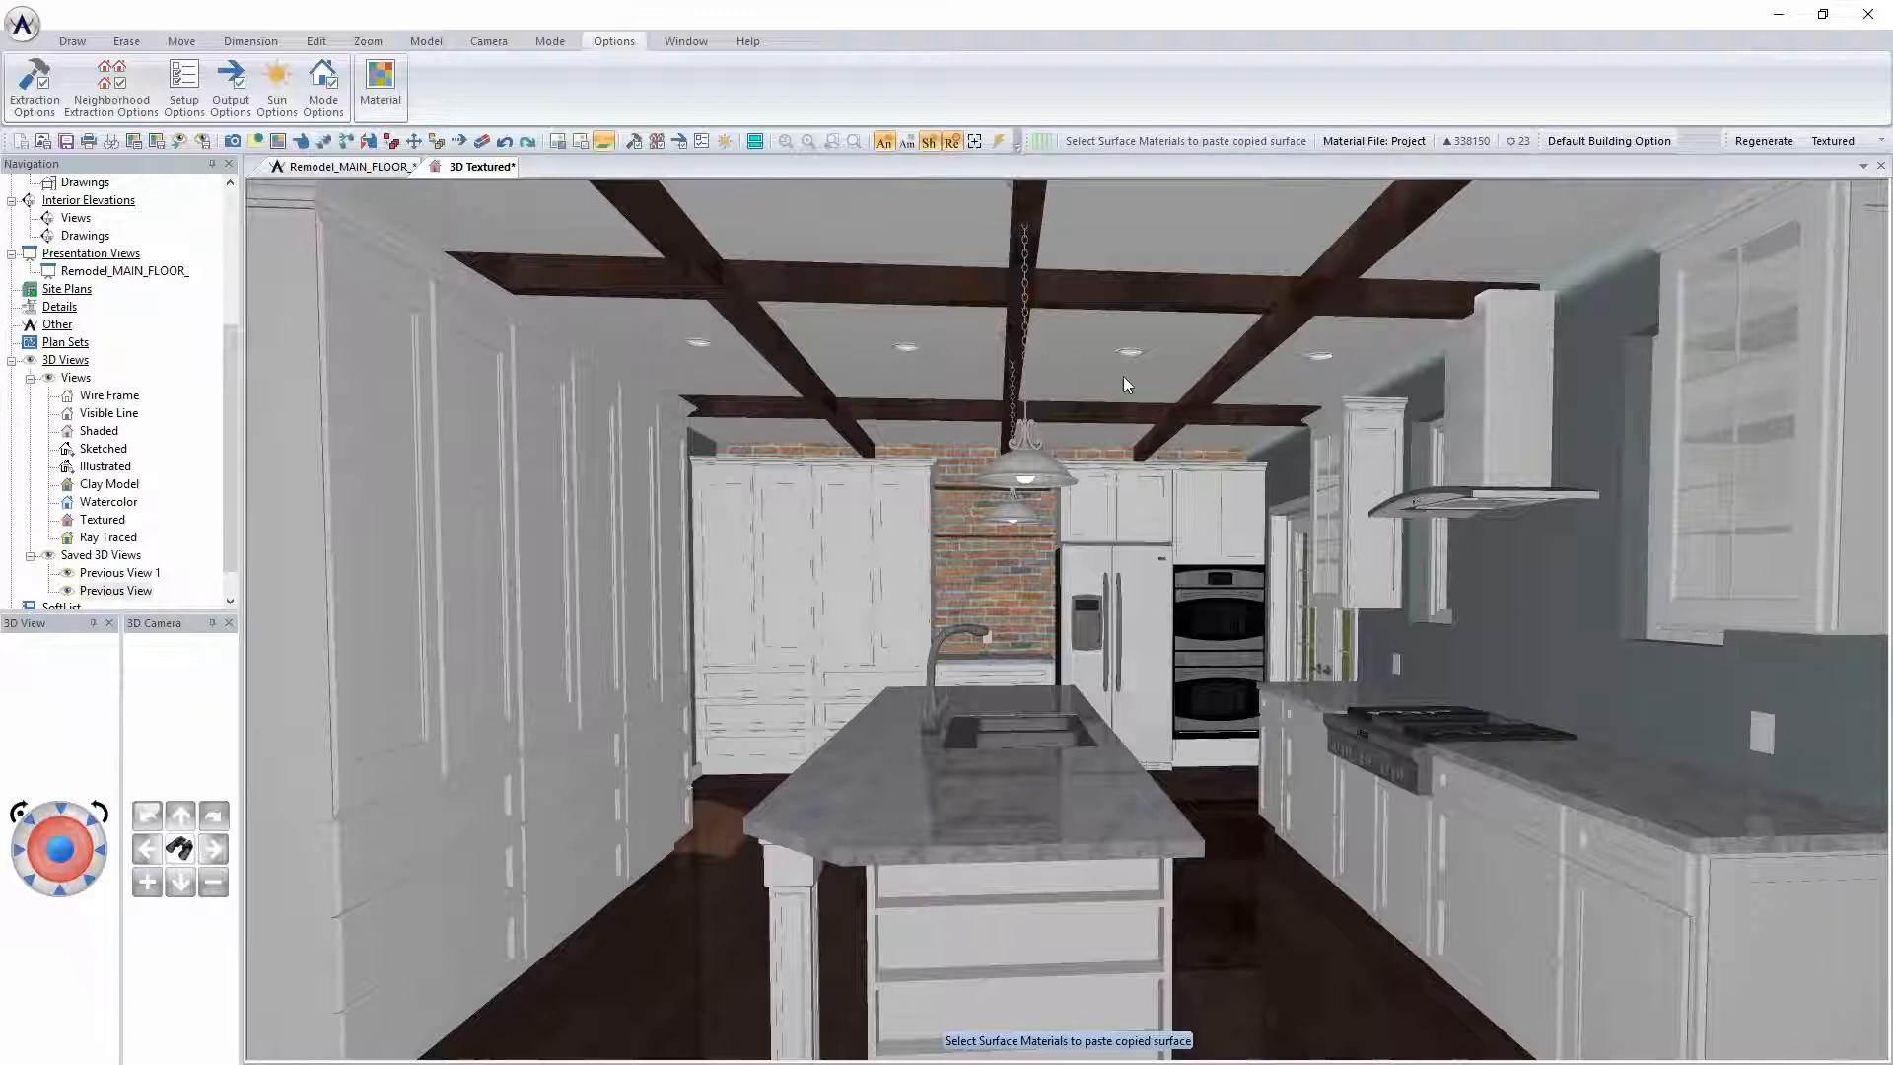
Review the countertop and cabinet run settings of the range-wall drawer base cabinet
{"action": "right_click", "coordinate": [1599, 779]}
{"action": "left_click", "coordinate": [1642, 792]}
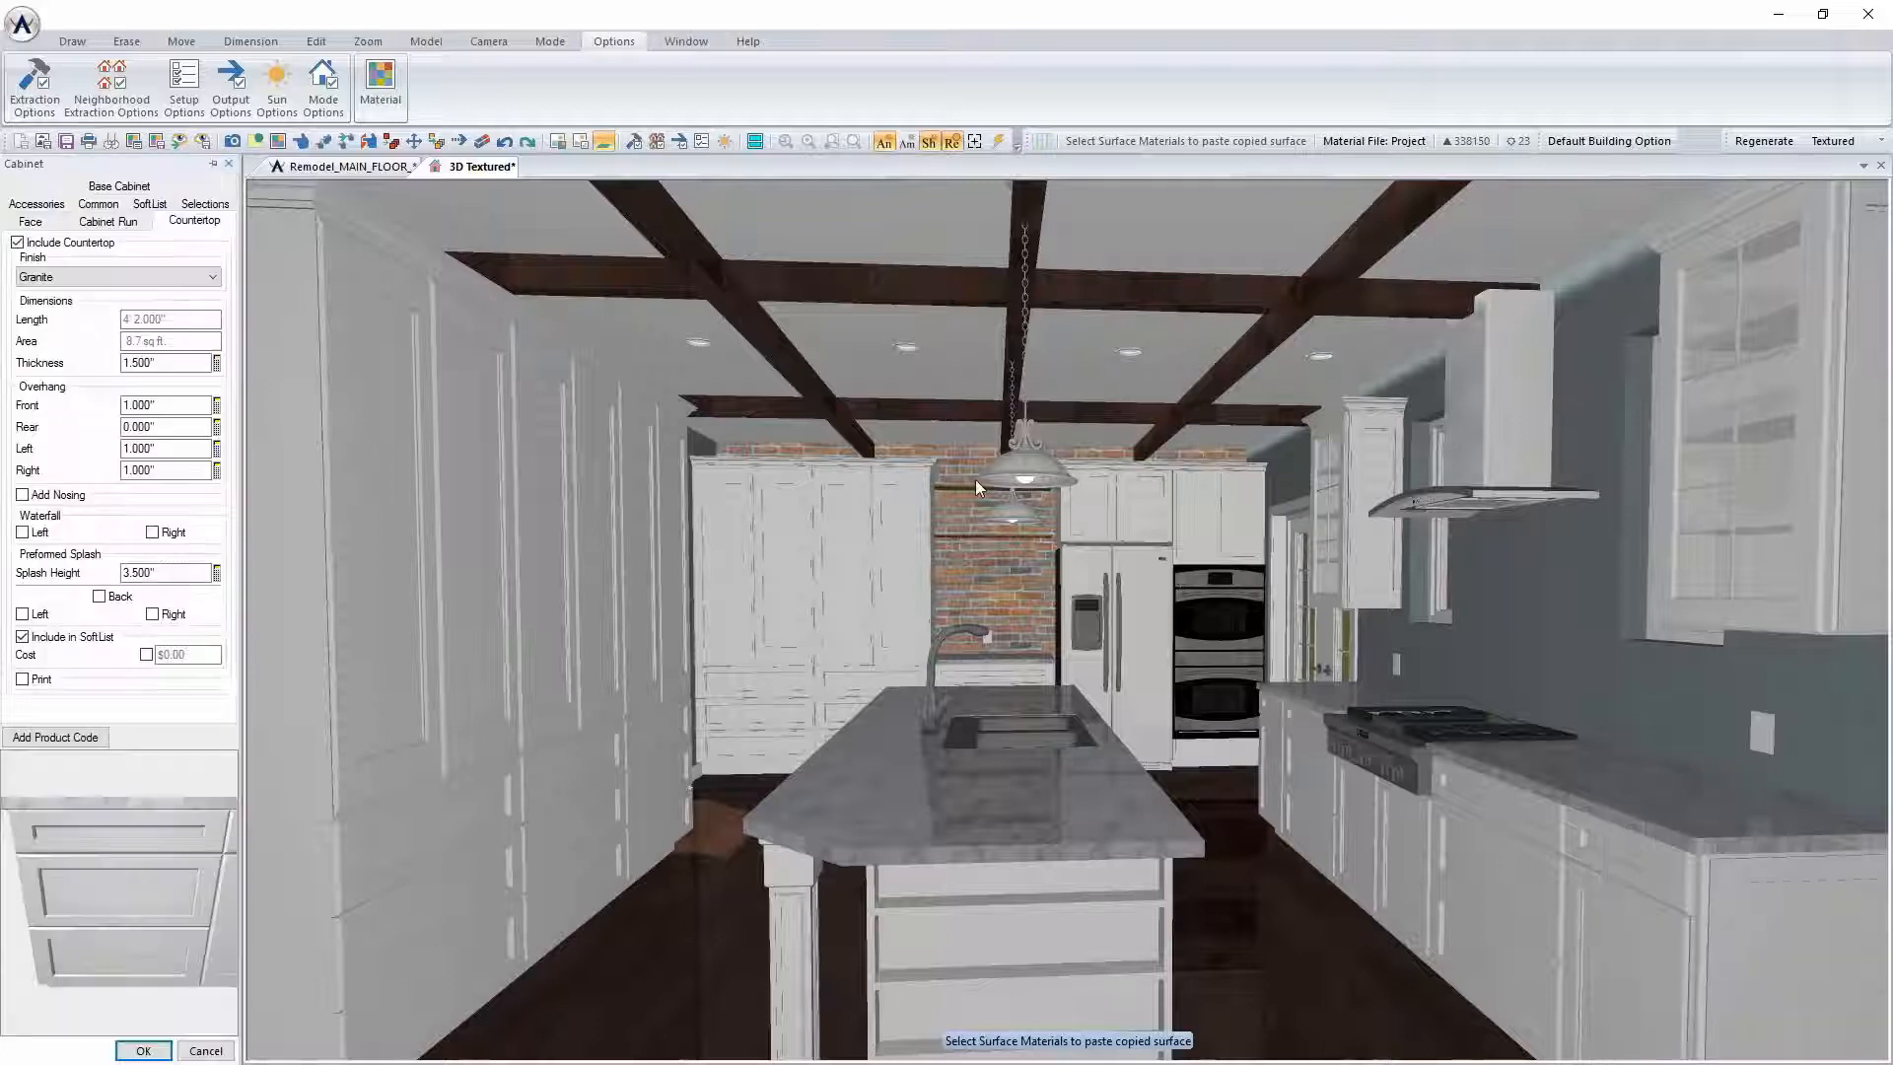
{"action": "left_click", "coordinate": [111, 221]}
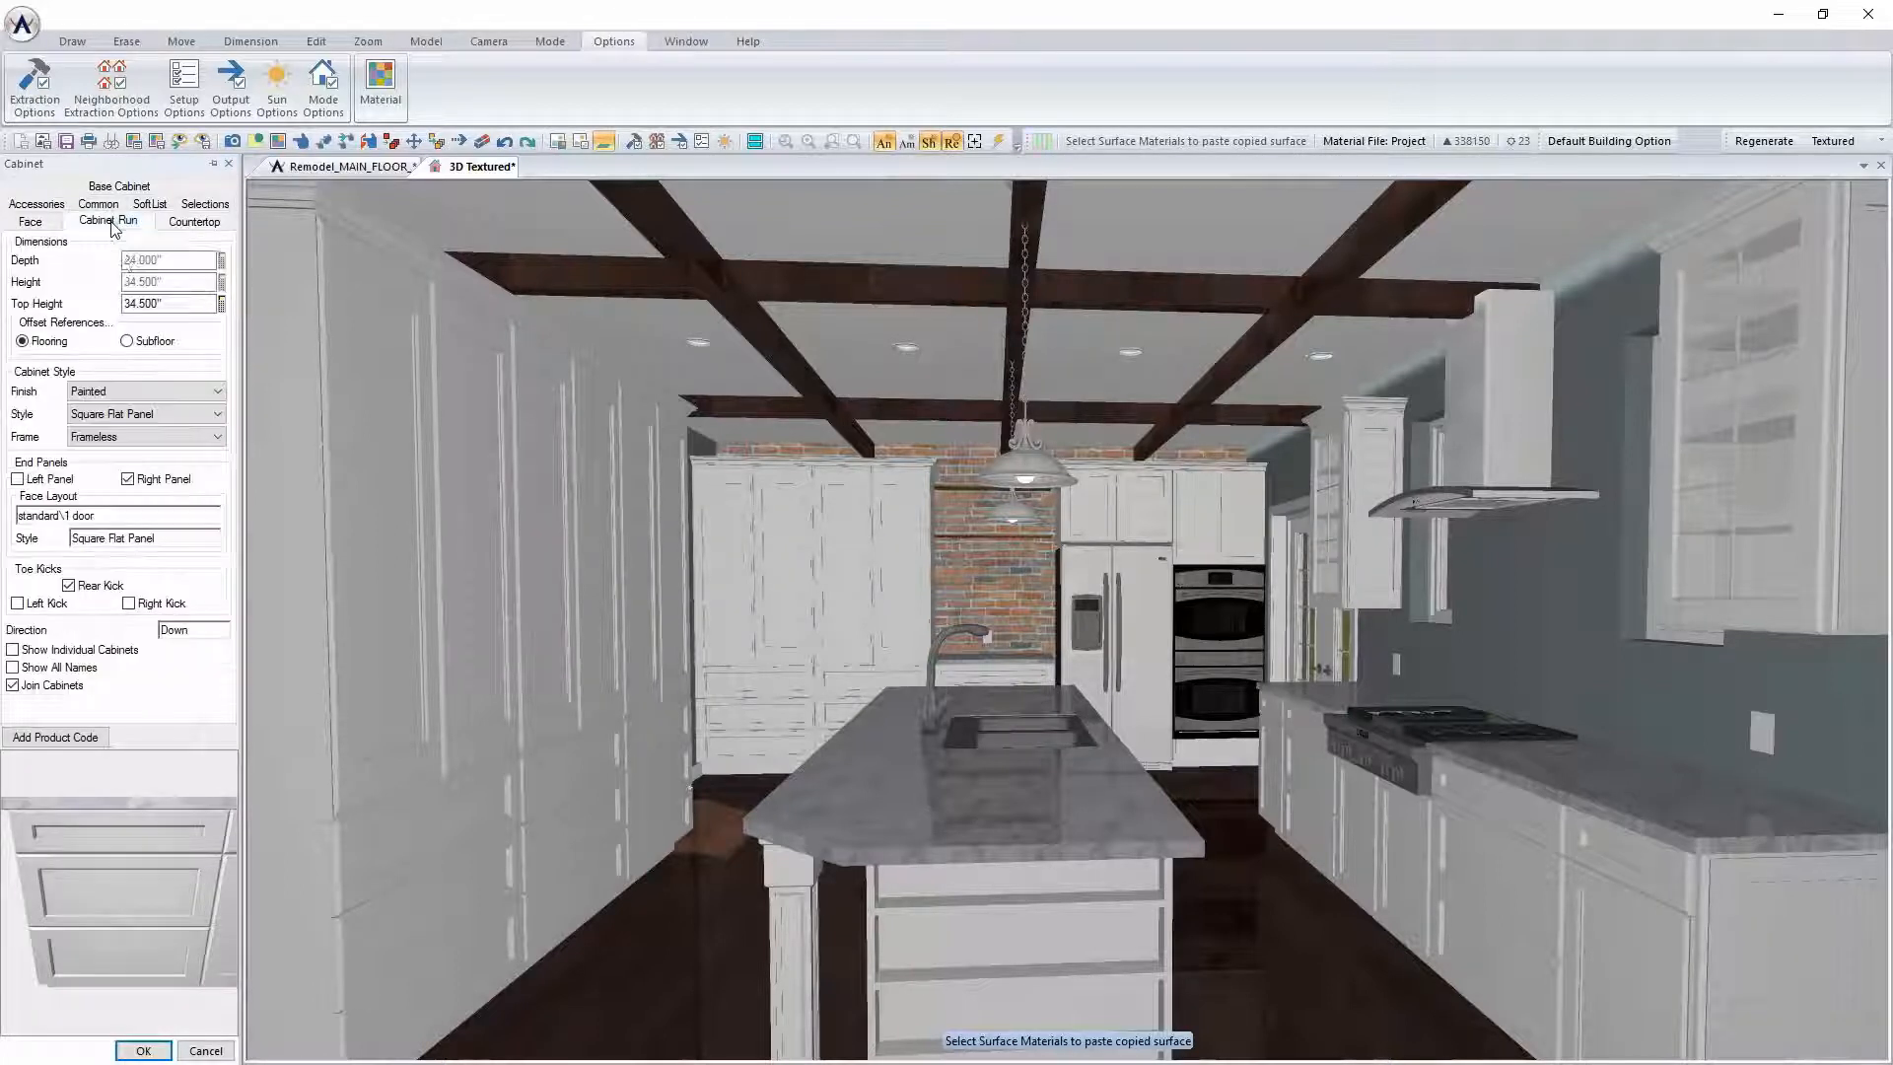
{"action": "left_click", "coordinate": [143, 1050]}
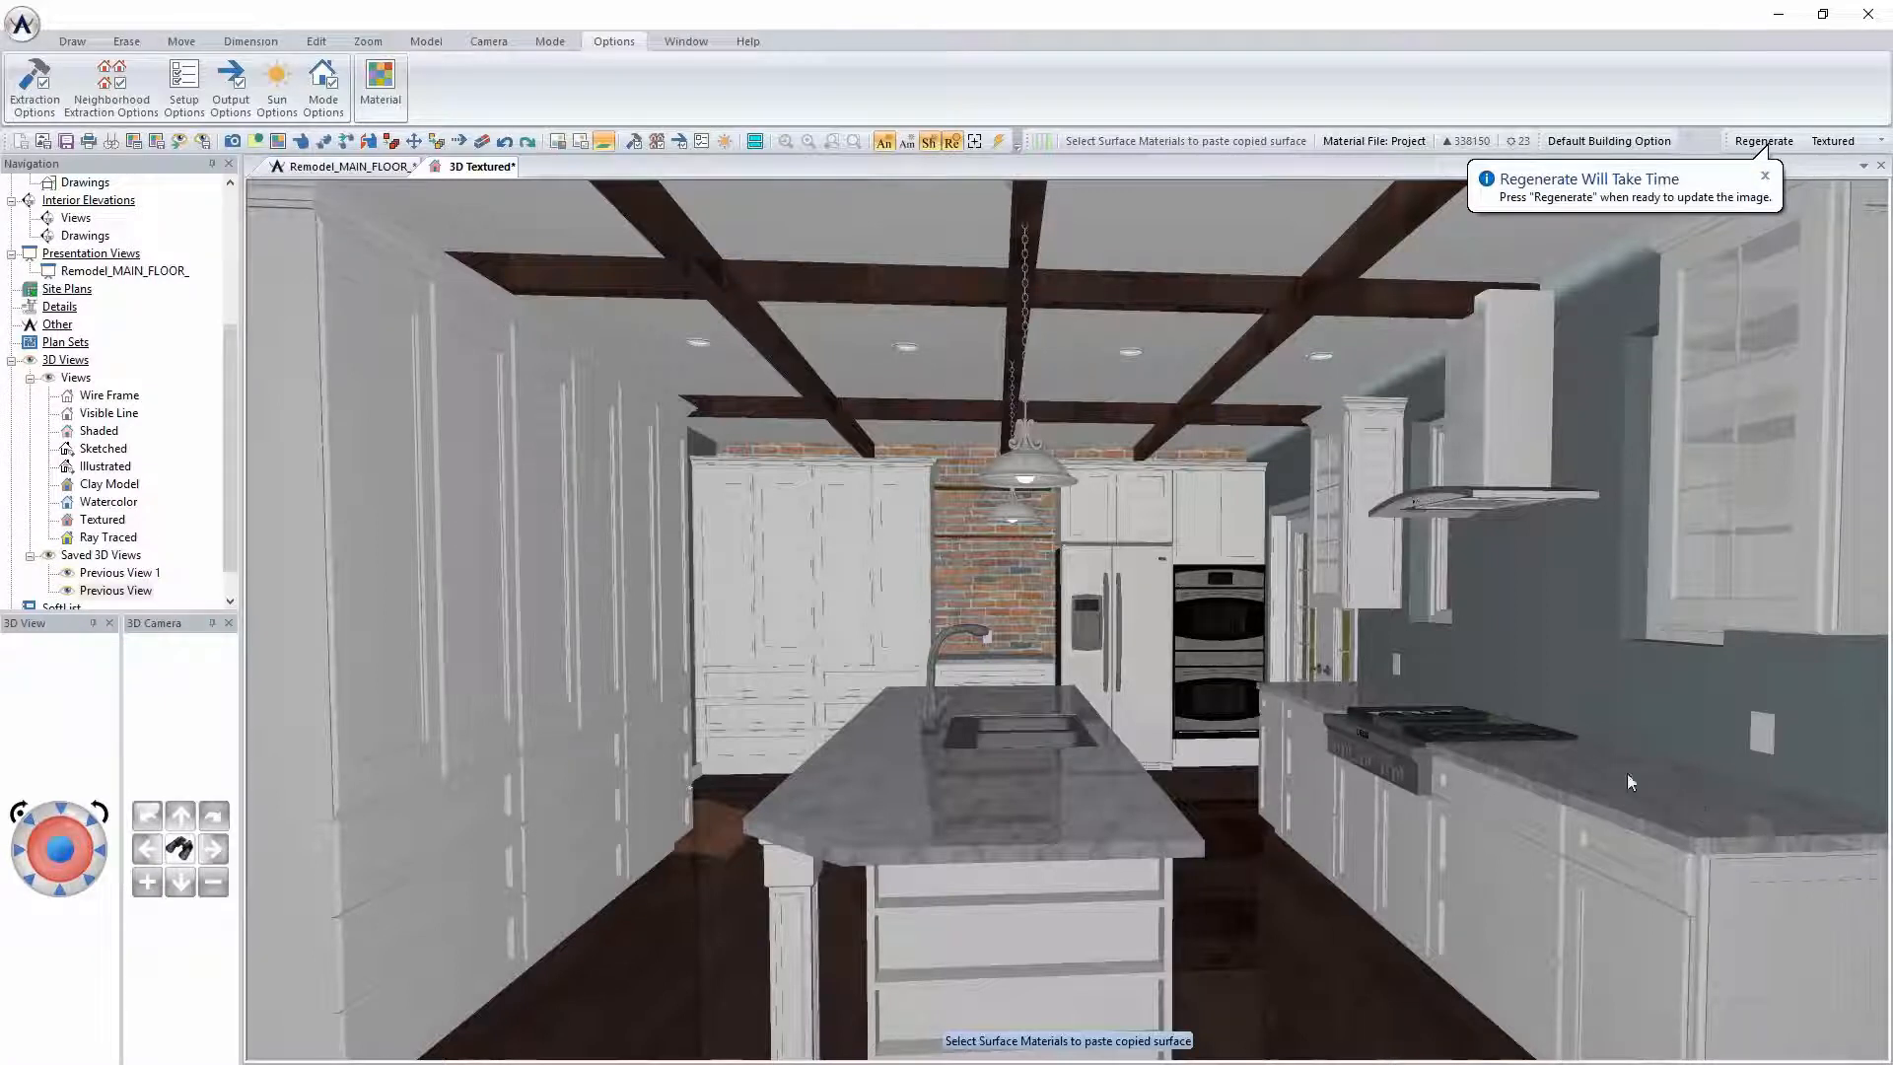
Add a preformed back splash with a height of 36 inches to the countertop of the range-wall end base cabinet
{"action": "right_click", "coordinate": [1605, 793]}
{"action": "left_click", "coordinate": [1694, 567]}
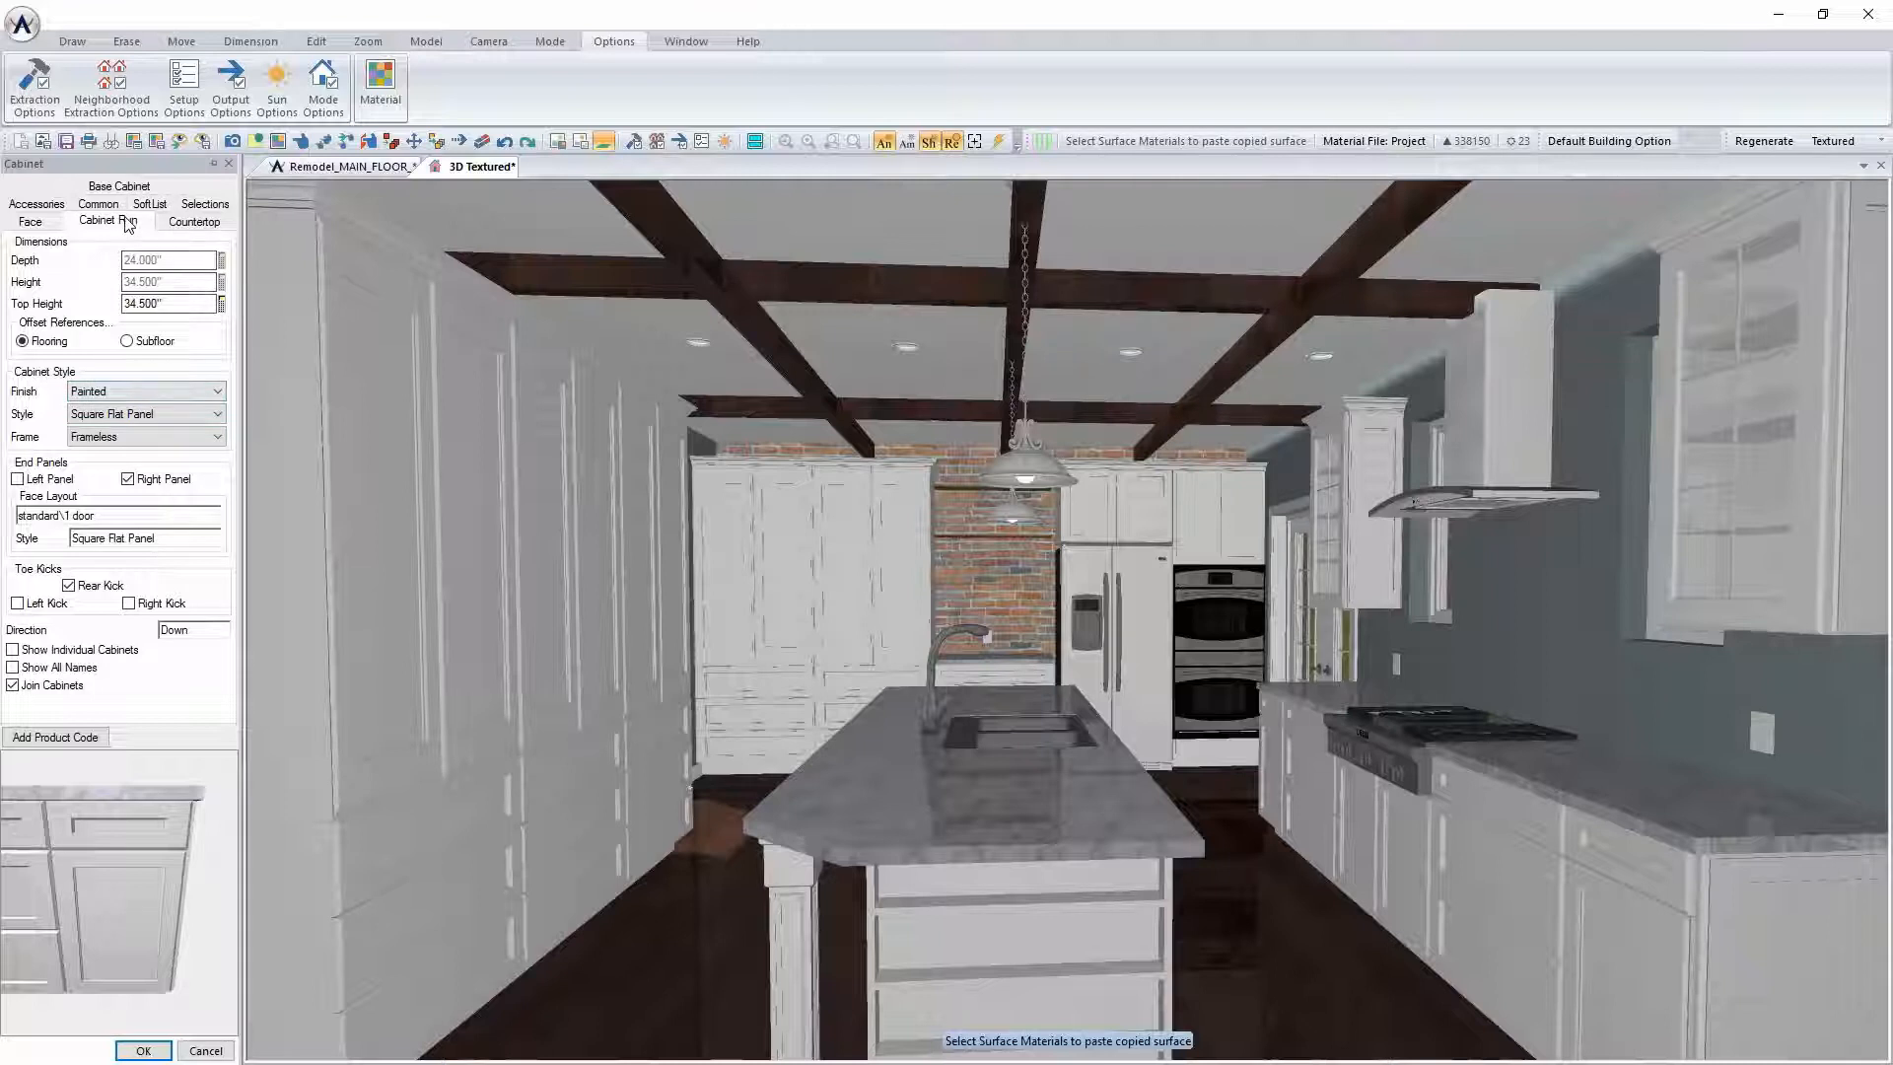
{"action": "left_click", "coordinate": [196, 222]}
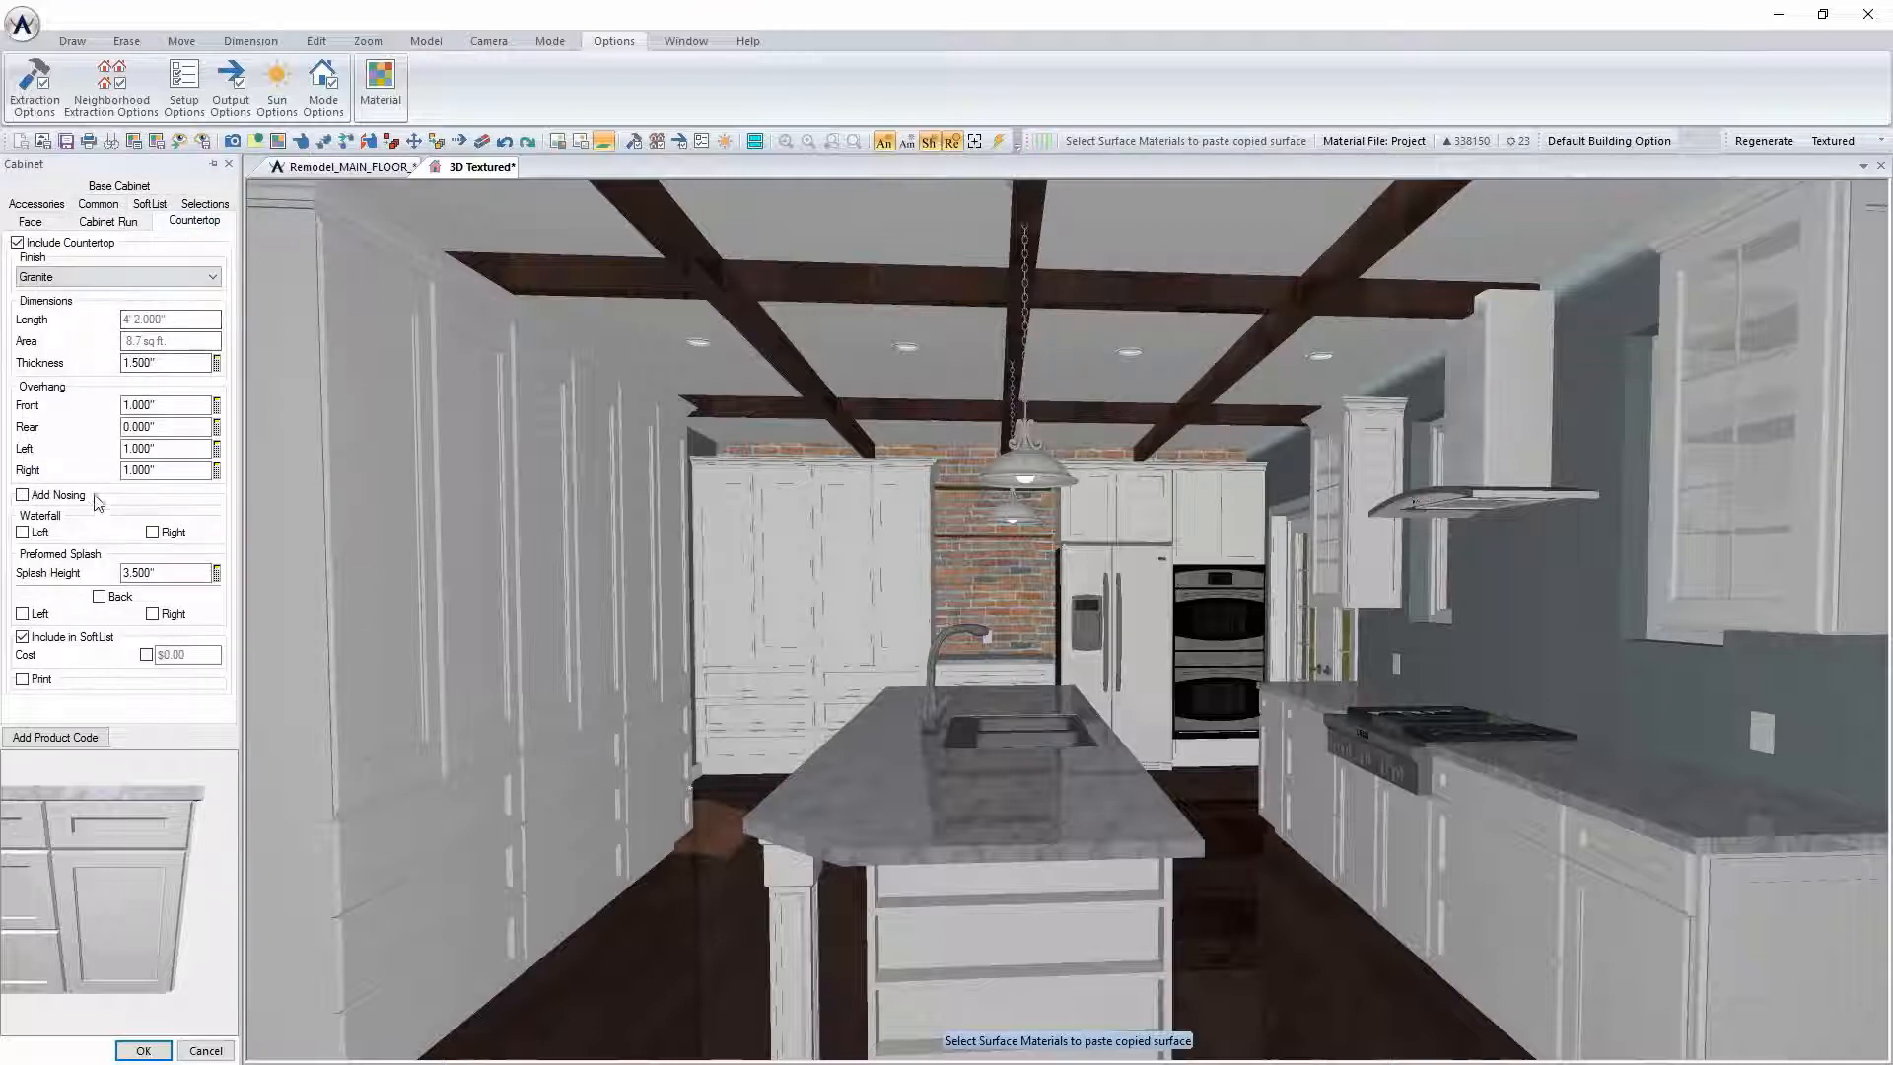
{"action": "left_click", "coordinate": [172, 575]}
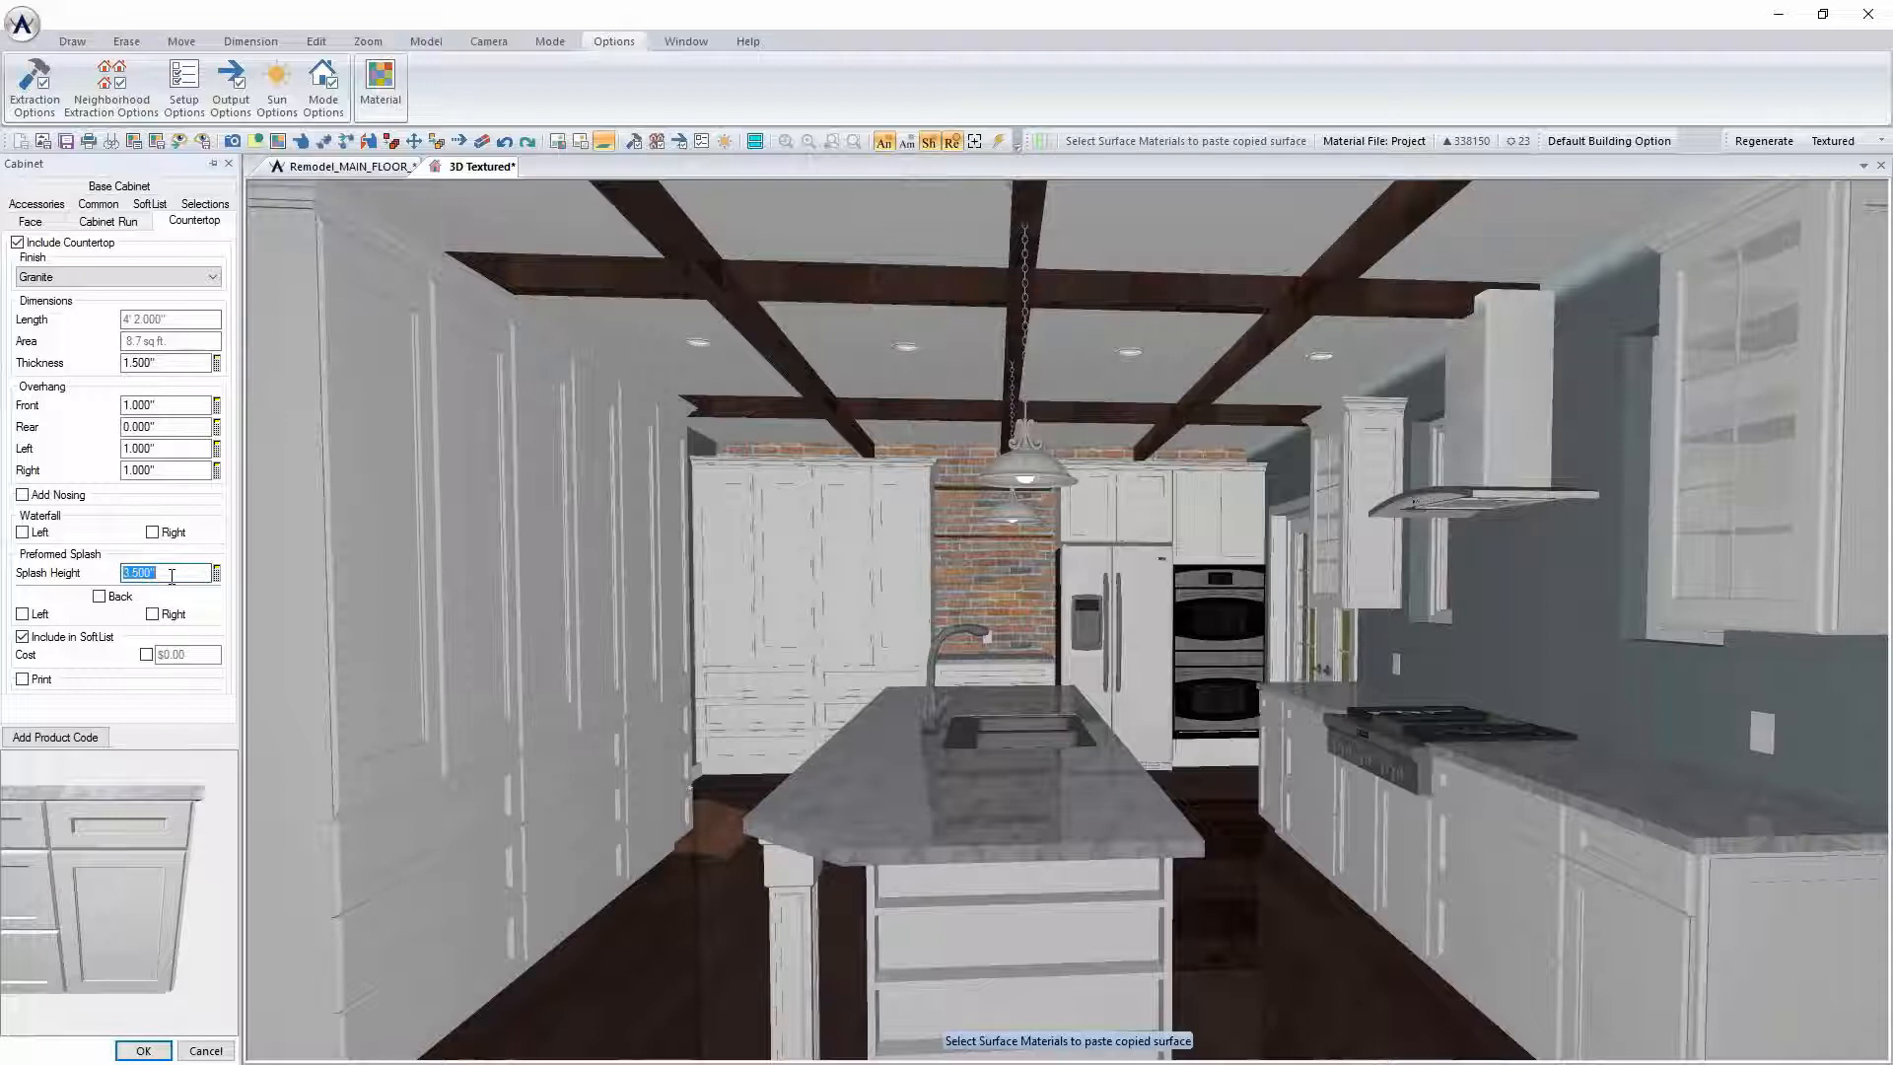
{"action": "left_click", "coordinate": [120, 597]}
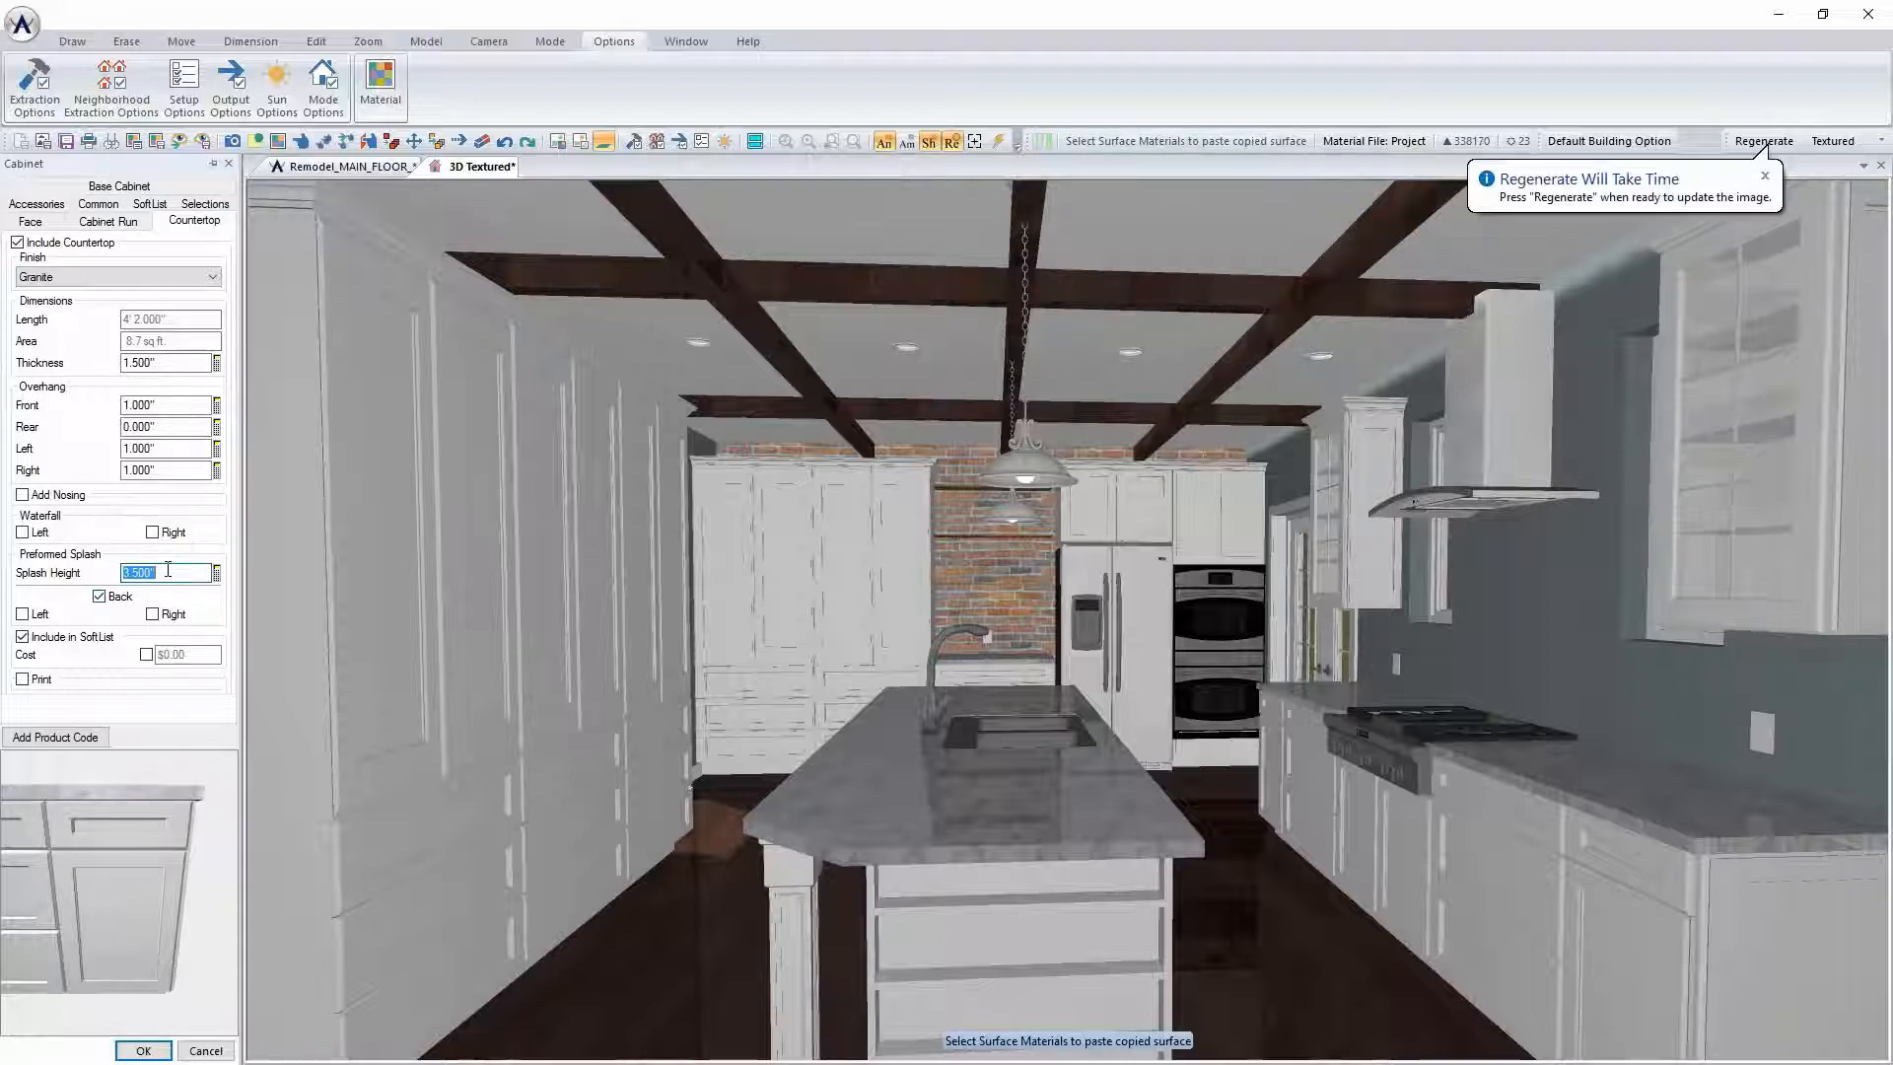
{"action": "type", "text": "36"}
{"action": "key", "text": "Tab"}
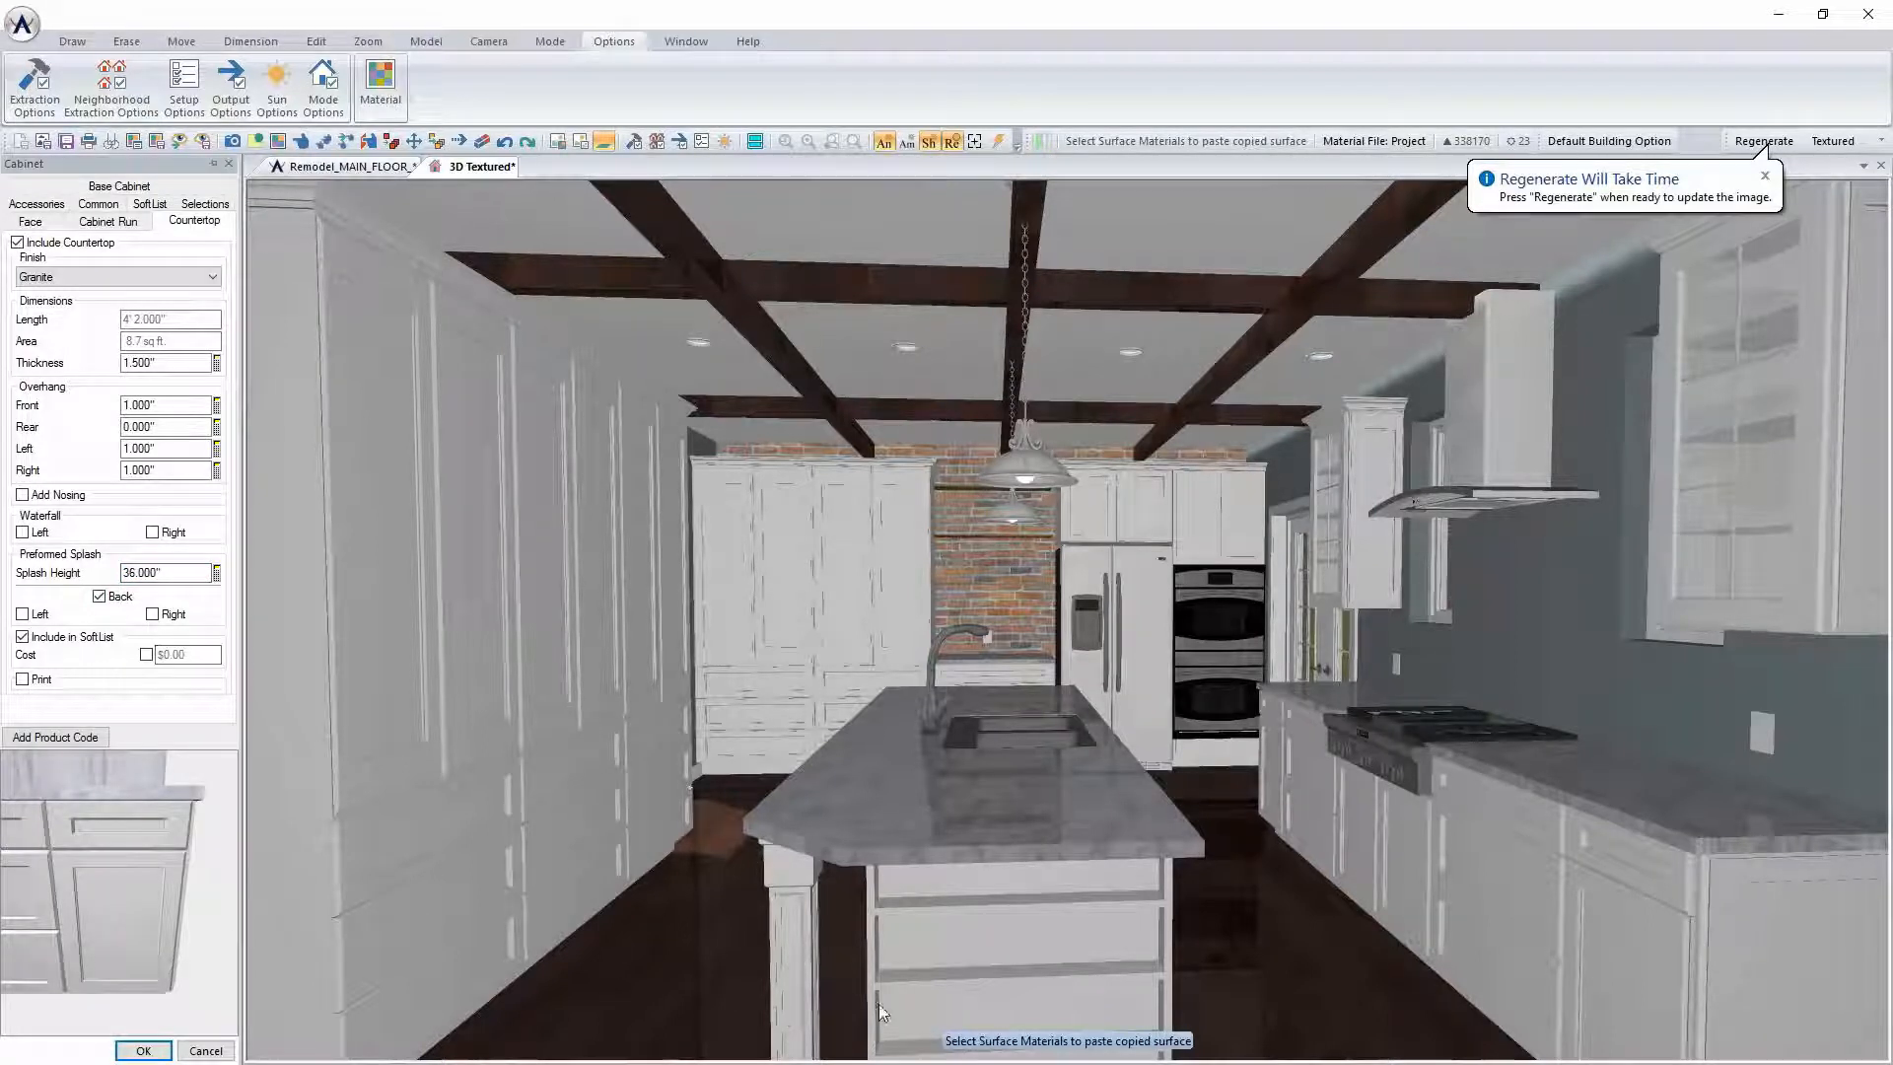
{"action": "left_click", "coordinate": [143, 1050]}
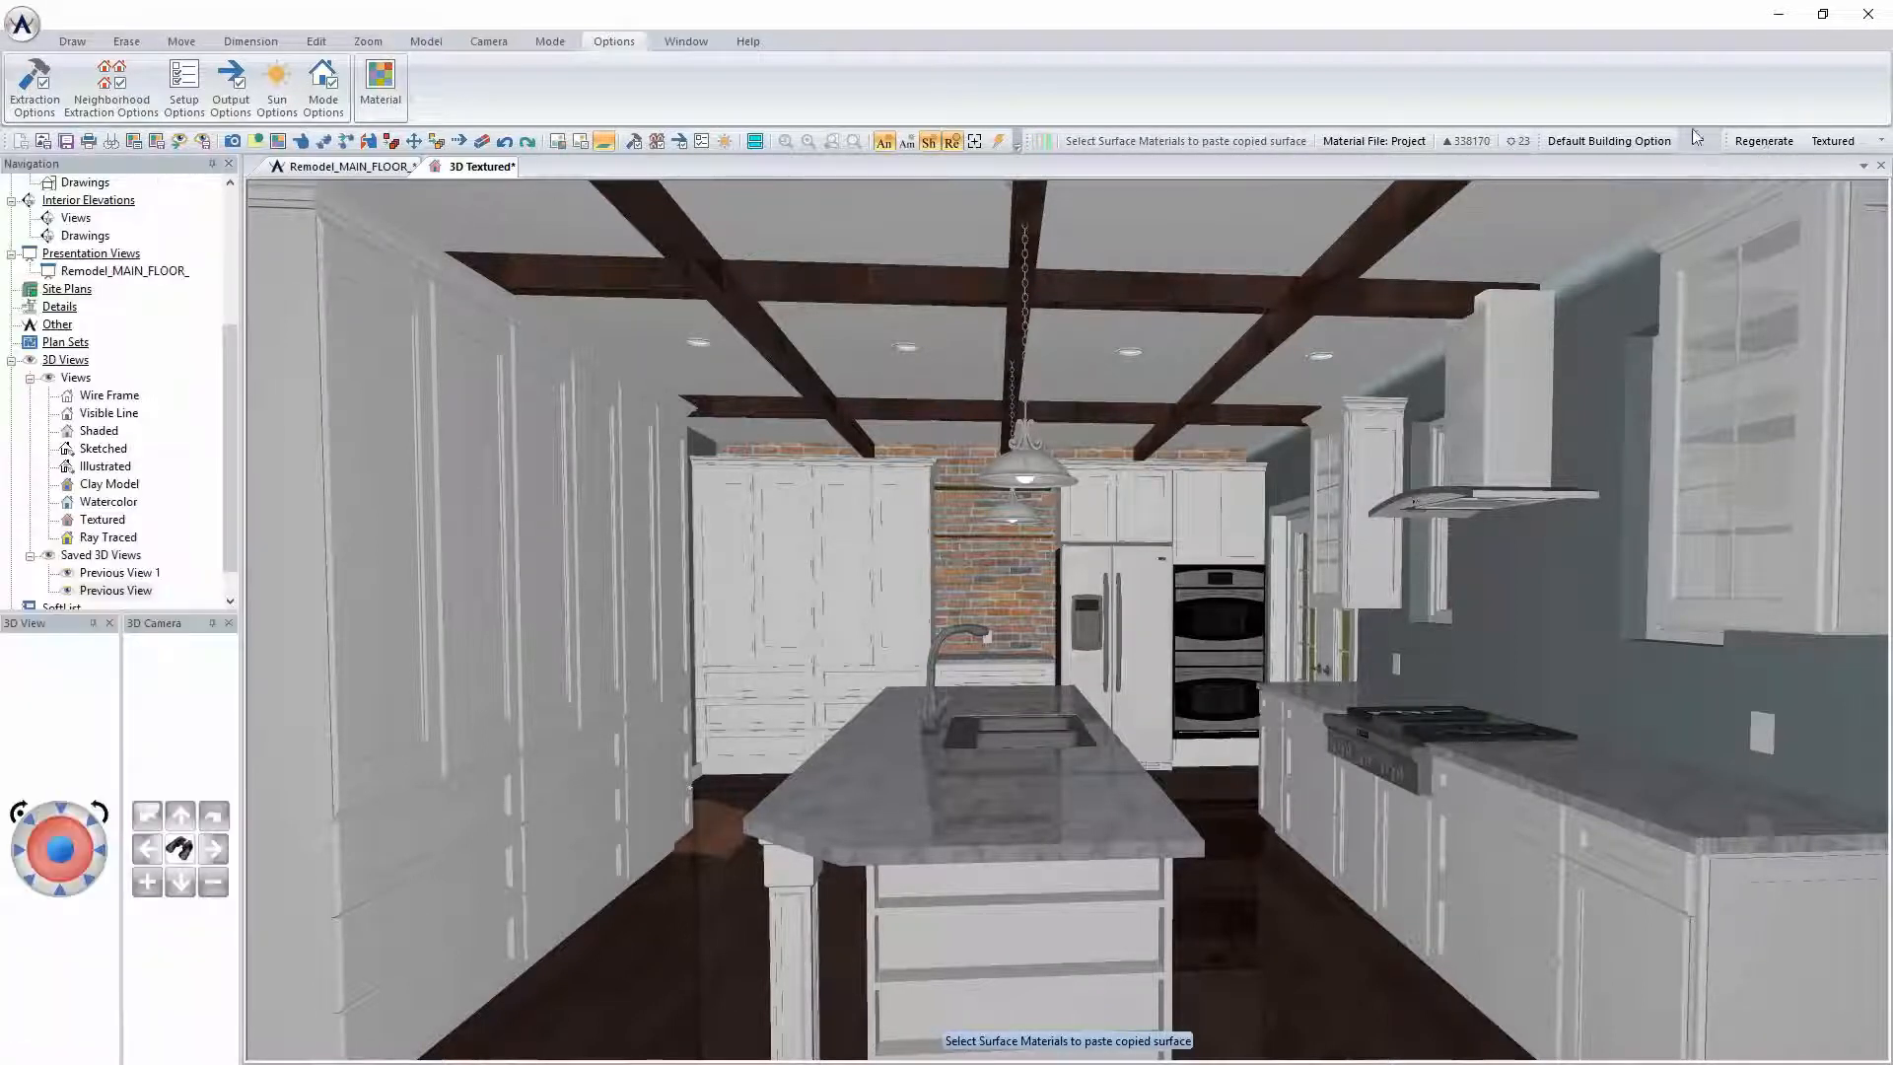
Regenerate the textured view to check the back splash along the range wall, and stop the rendering
{"action": "left_click", "coordinate": [1763, 141]}
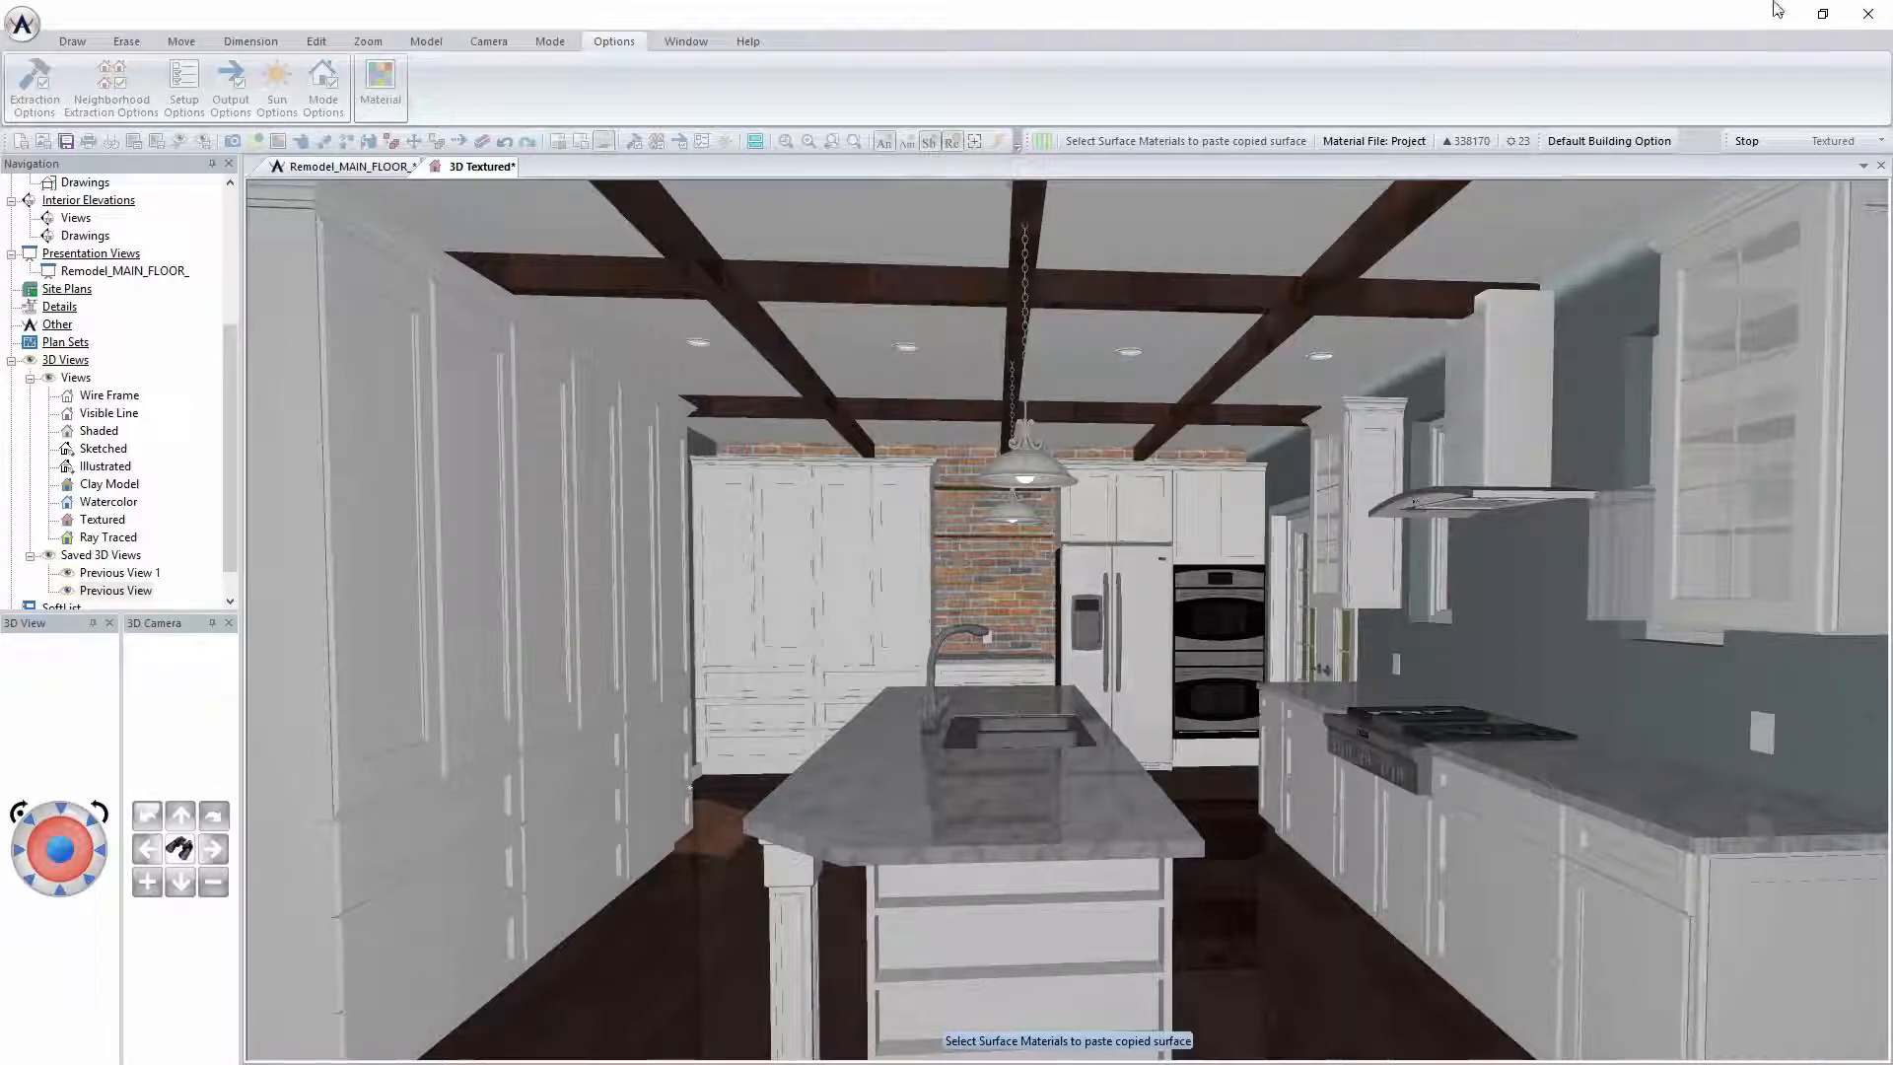
{"action": "left_click", "coordinate": [1768, 144]}
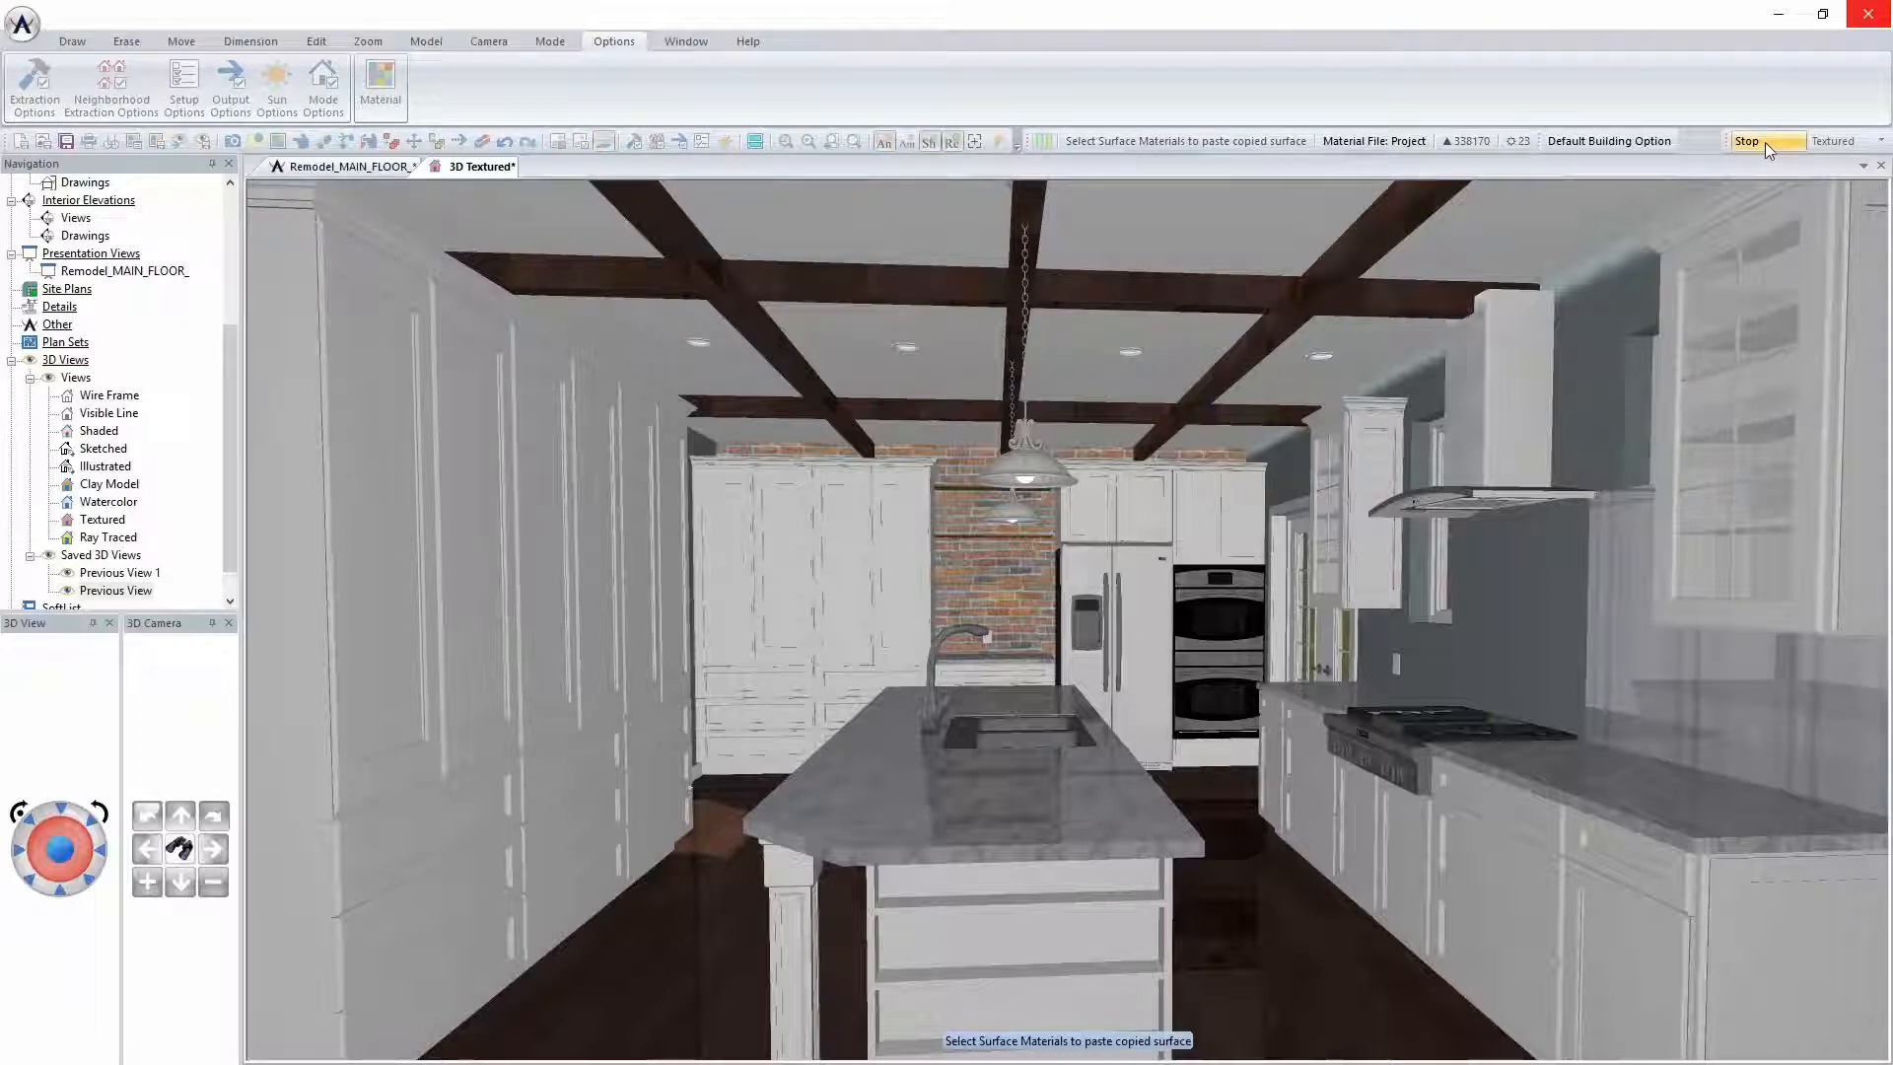
{"action": "left_click", "coordinate": [1763, 140]}
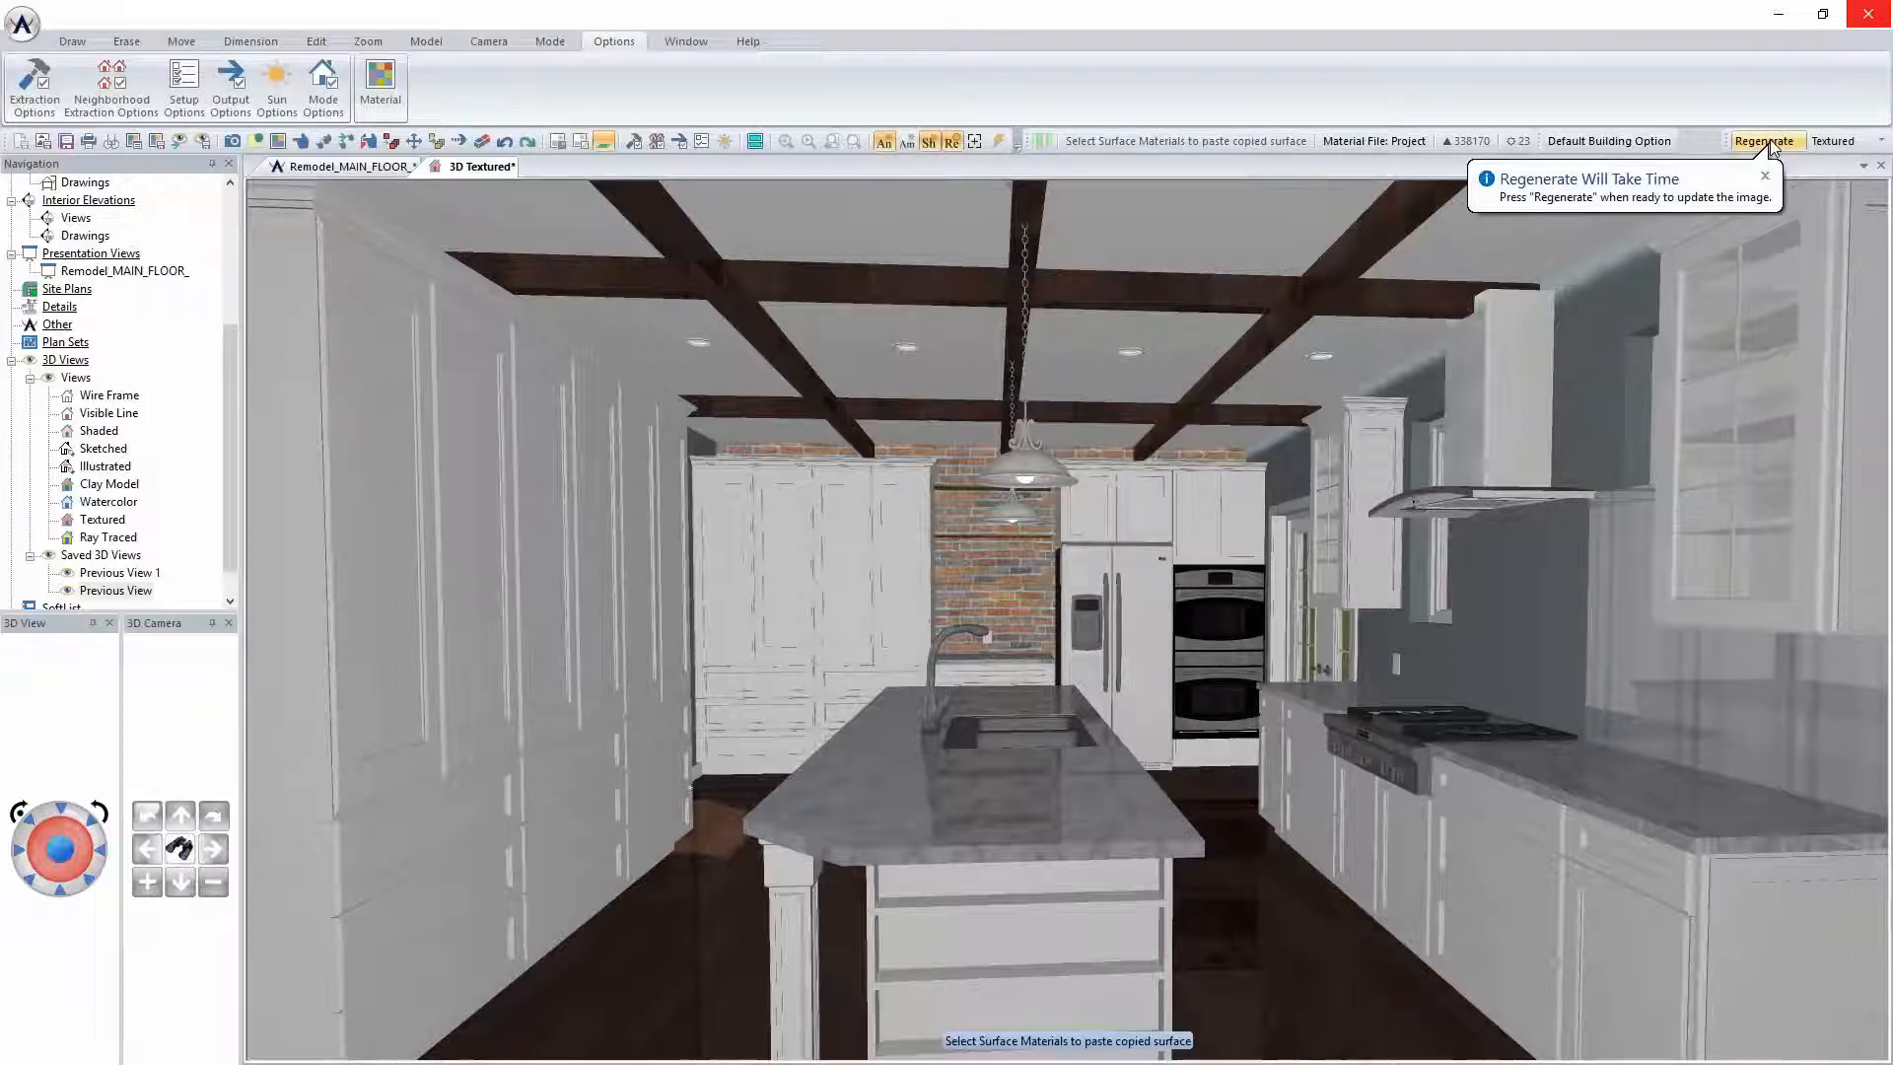
{"action": "left_click", "coordinate": [1765, 141]}
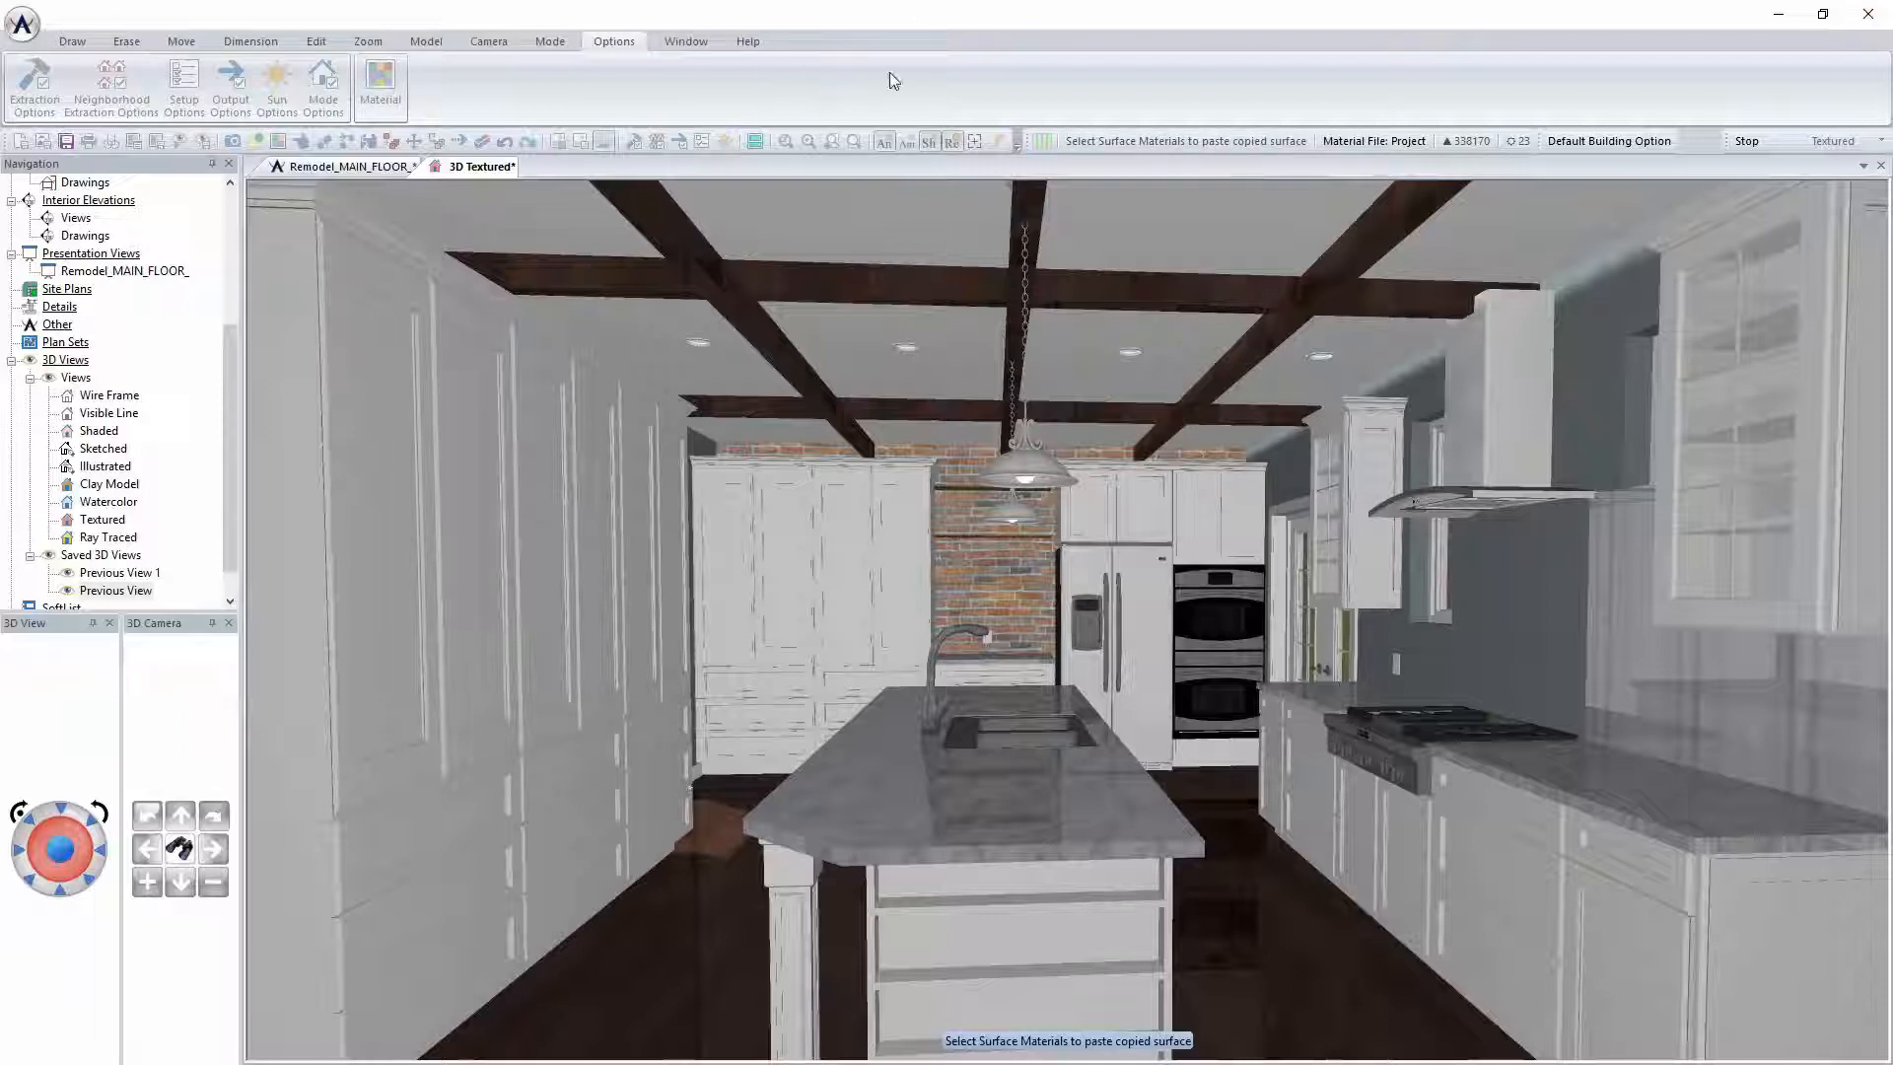
{"action": "left_click", "coordinate": [1763, 140]}
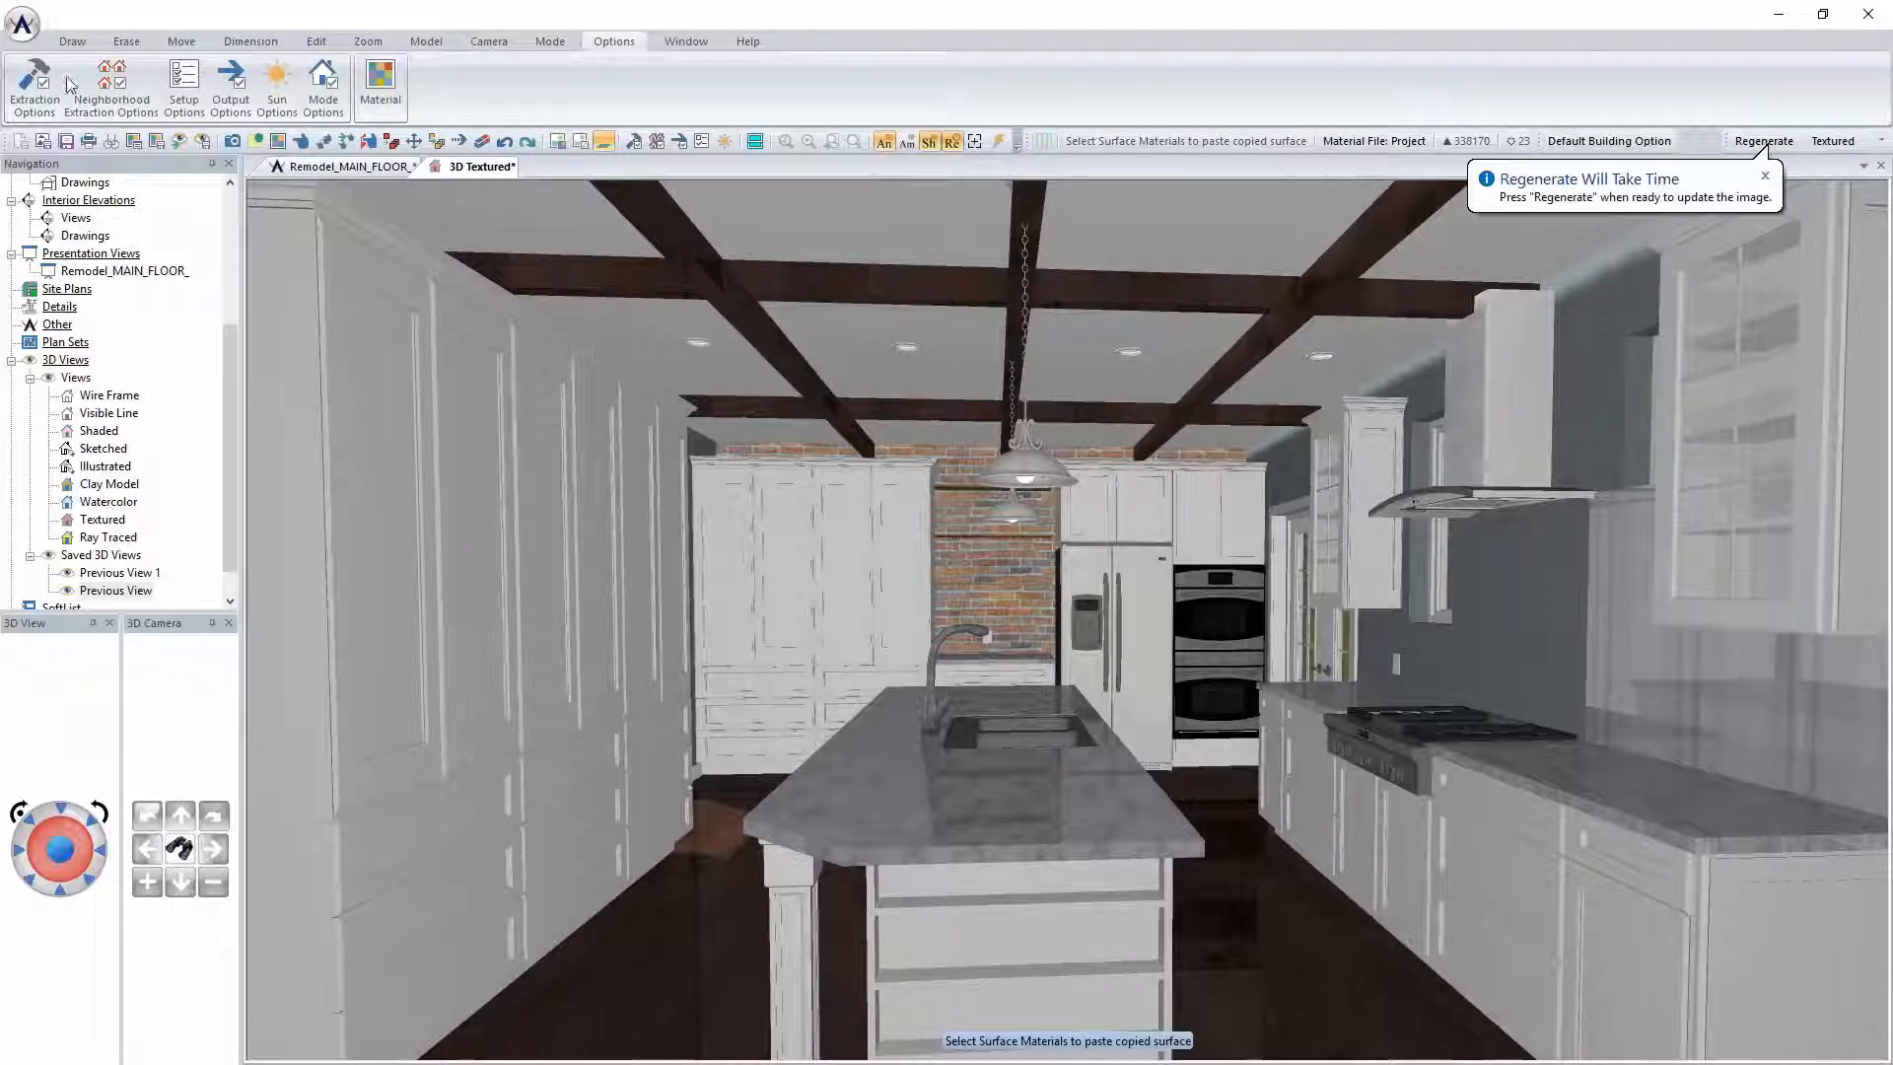
Switch to the photo viewers, set the reference kitchen picture beside untitled.png to compare them, and return to the 3D view
{"action": "key", "text": "alt+Tab"}
{"action": "left_click_drag", "start_coordinate": [1072, 102], "coordinate": [1598, 65]}
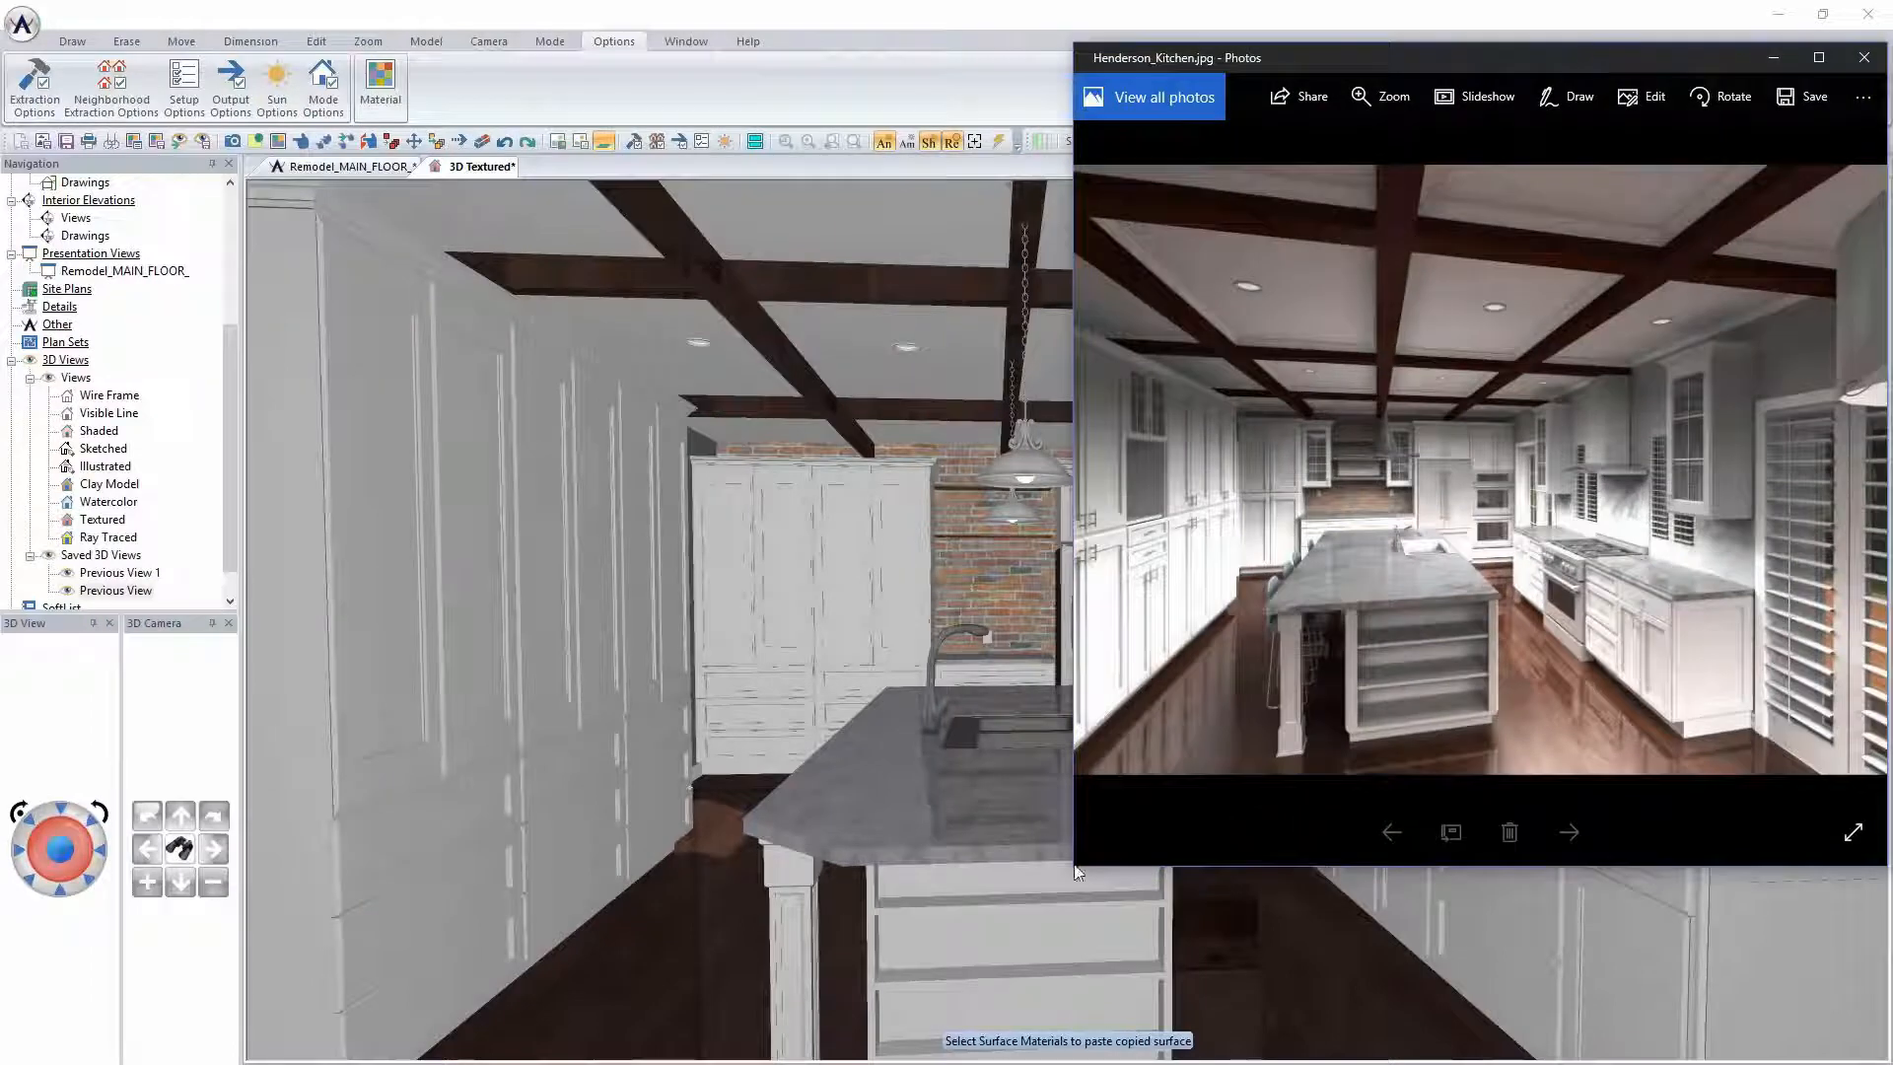
{"action": "left_click_drag", "start_coordinate": [1073, 863], "coordinate": [1012, 1057]}
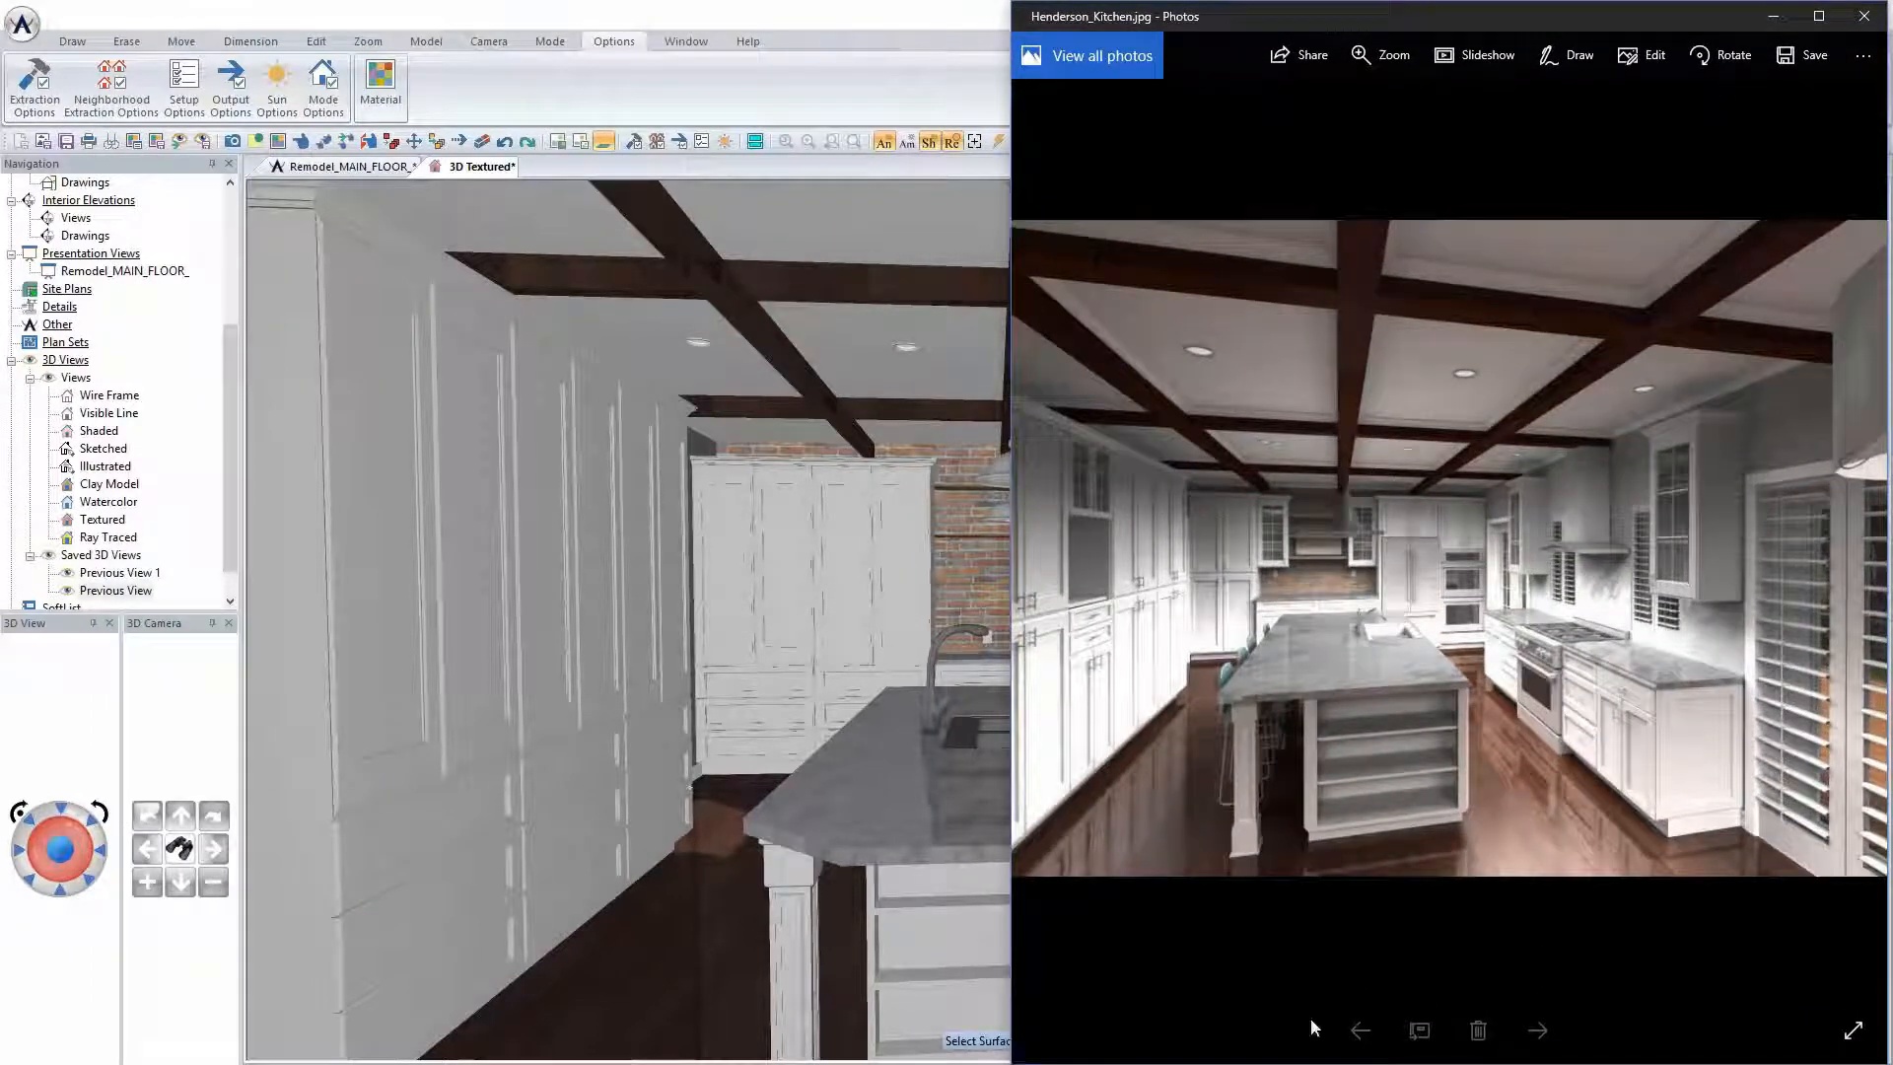
{"action": "left_click_drag", "start_coordinate": [1891, 20], "coordinate": [321, 22]}
{"action": "left_click_drag", "start_coordinate": [637, 559], "coordinate": [1006, 1061]}
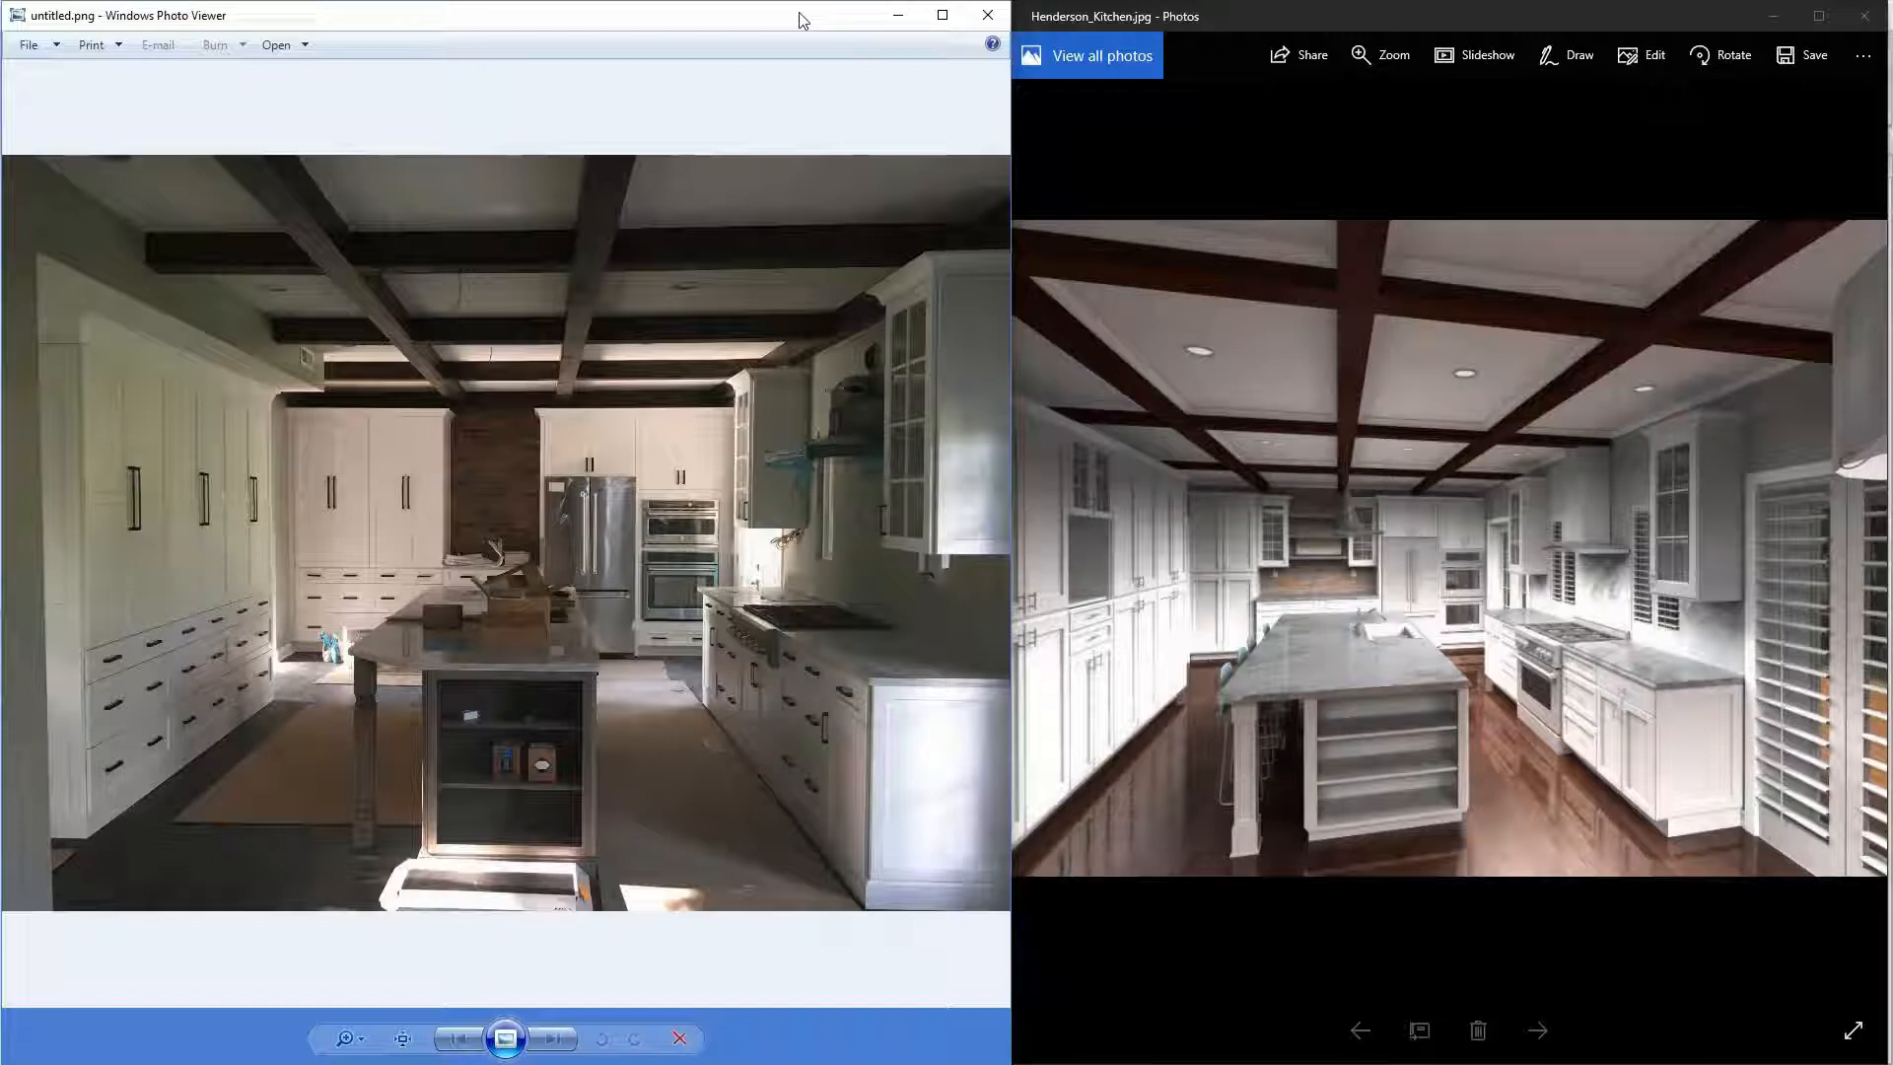
{"action": "left_click_drag", "start_coordinate": [710, 29], "coordinate": [0, 86]}
{"action": "left_click_drag", "start_coordinate": [1548, 15], "coordinate": [621, 98]}
Switch the 3D view to Shaded and turn off the back splash on the range-wall end base cabinet's countertop
{"action": "left_click", "coordinate": [1832, 140]}
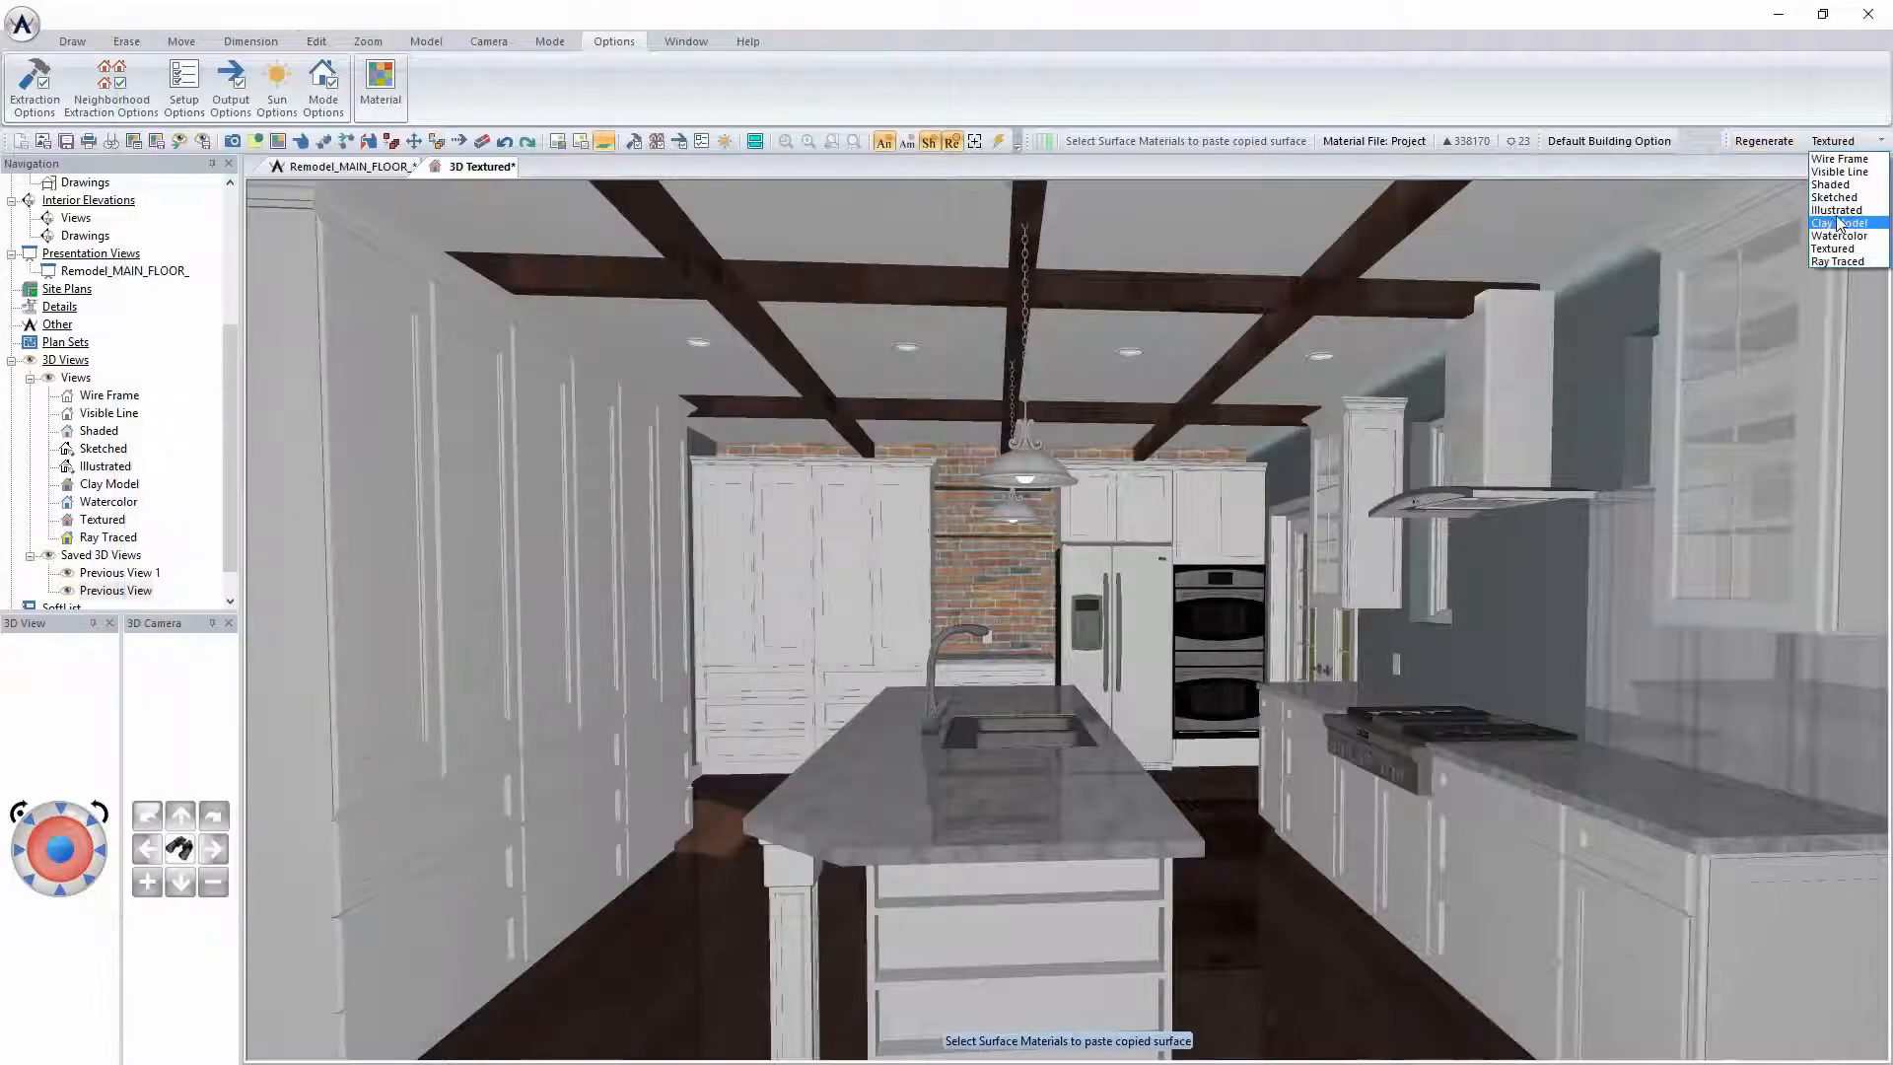
{"action": "left_click", "coordinate": [1831, 197]}
{"action": "right_click", "coordinate": [1633, 812]}
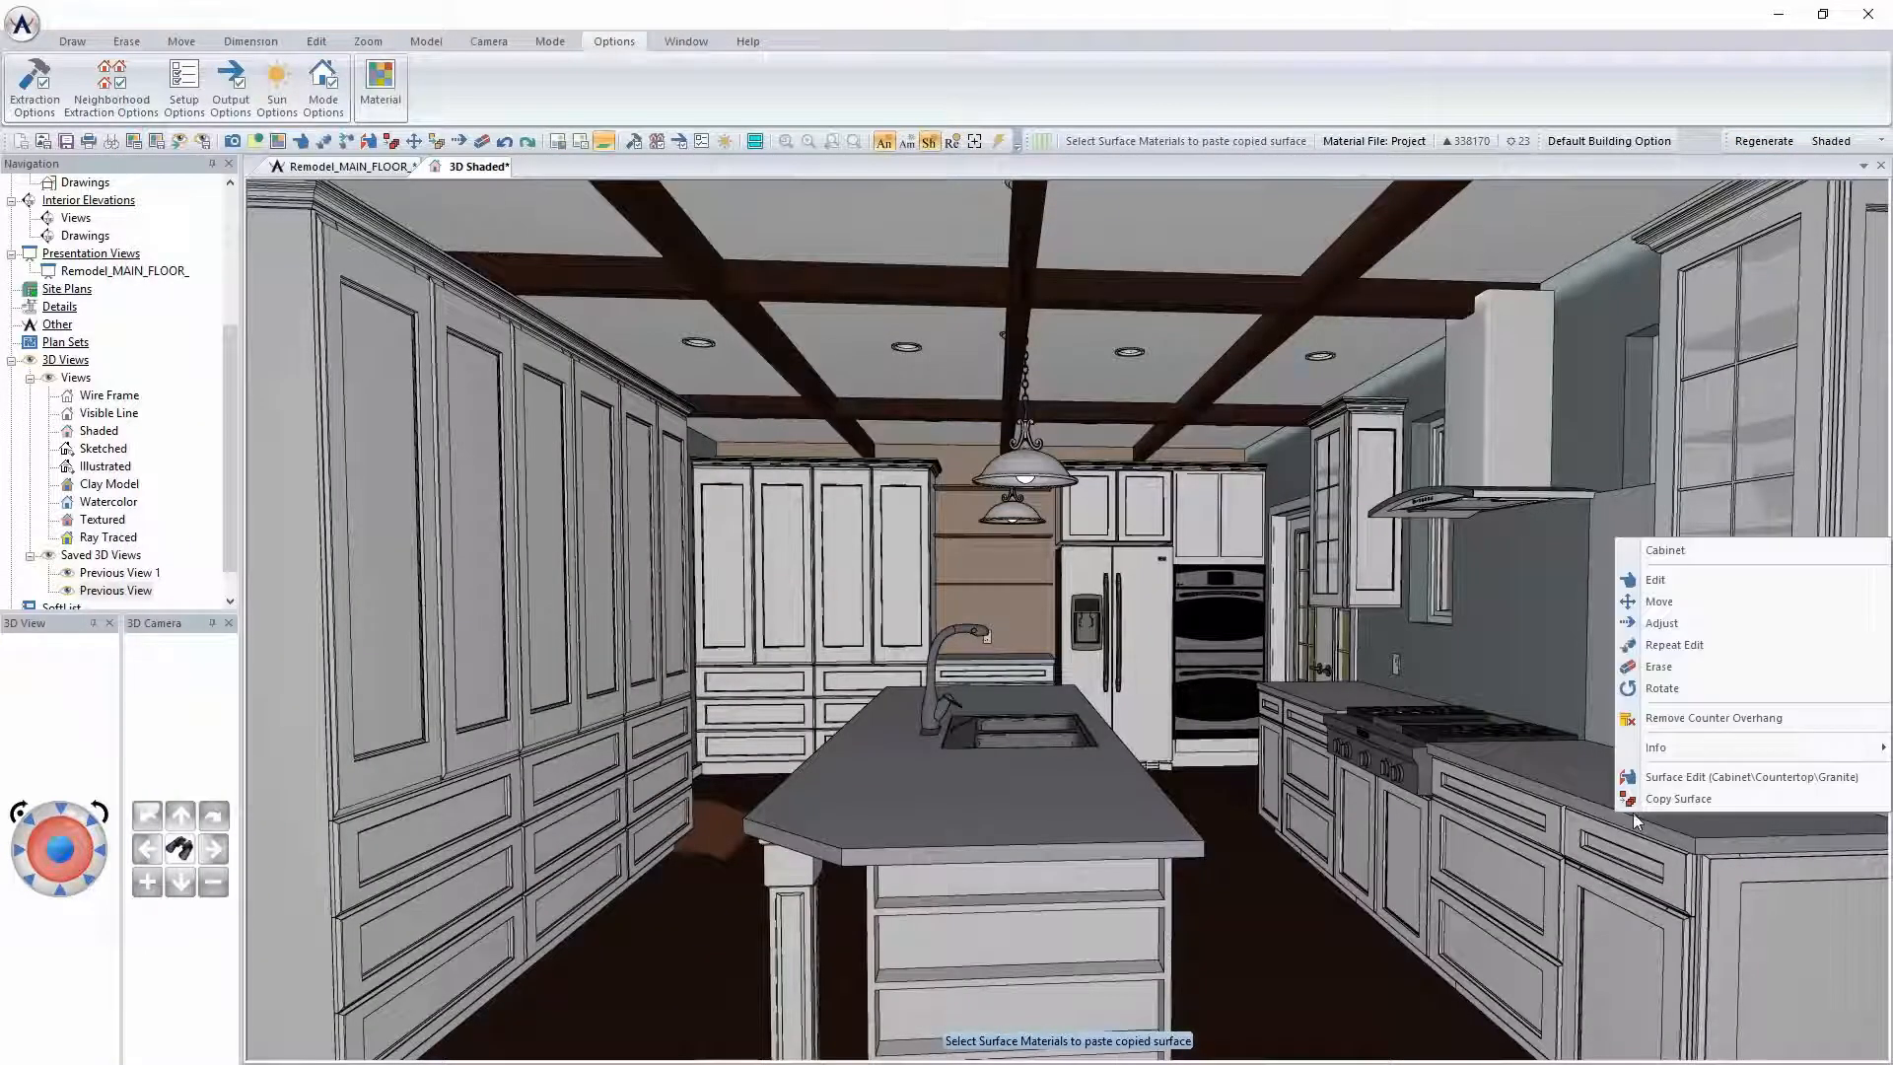
{"action": "left_click", "coordinate": [1659, 597]}
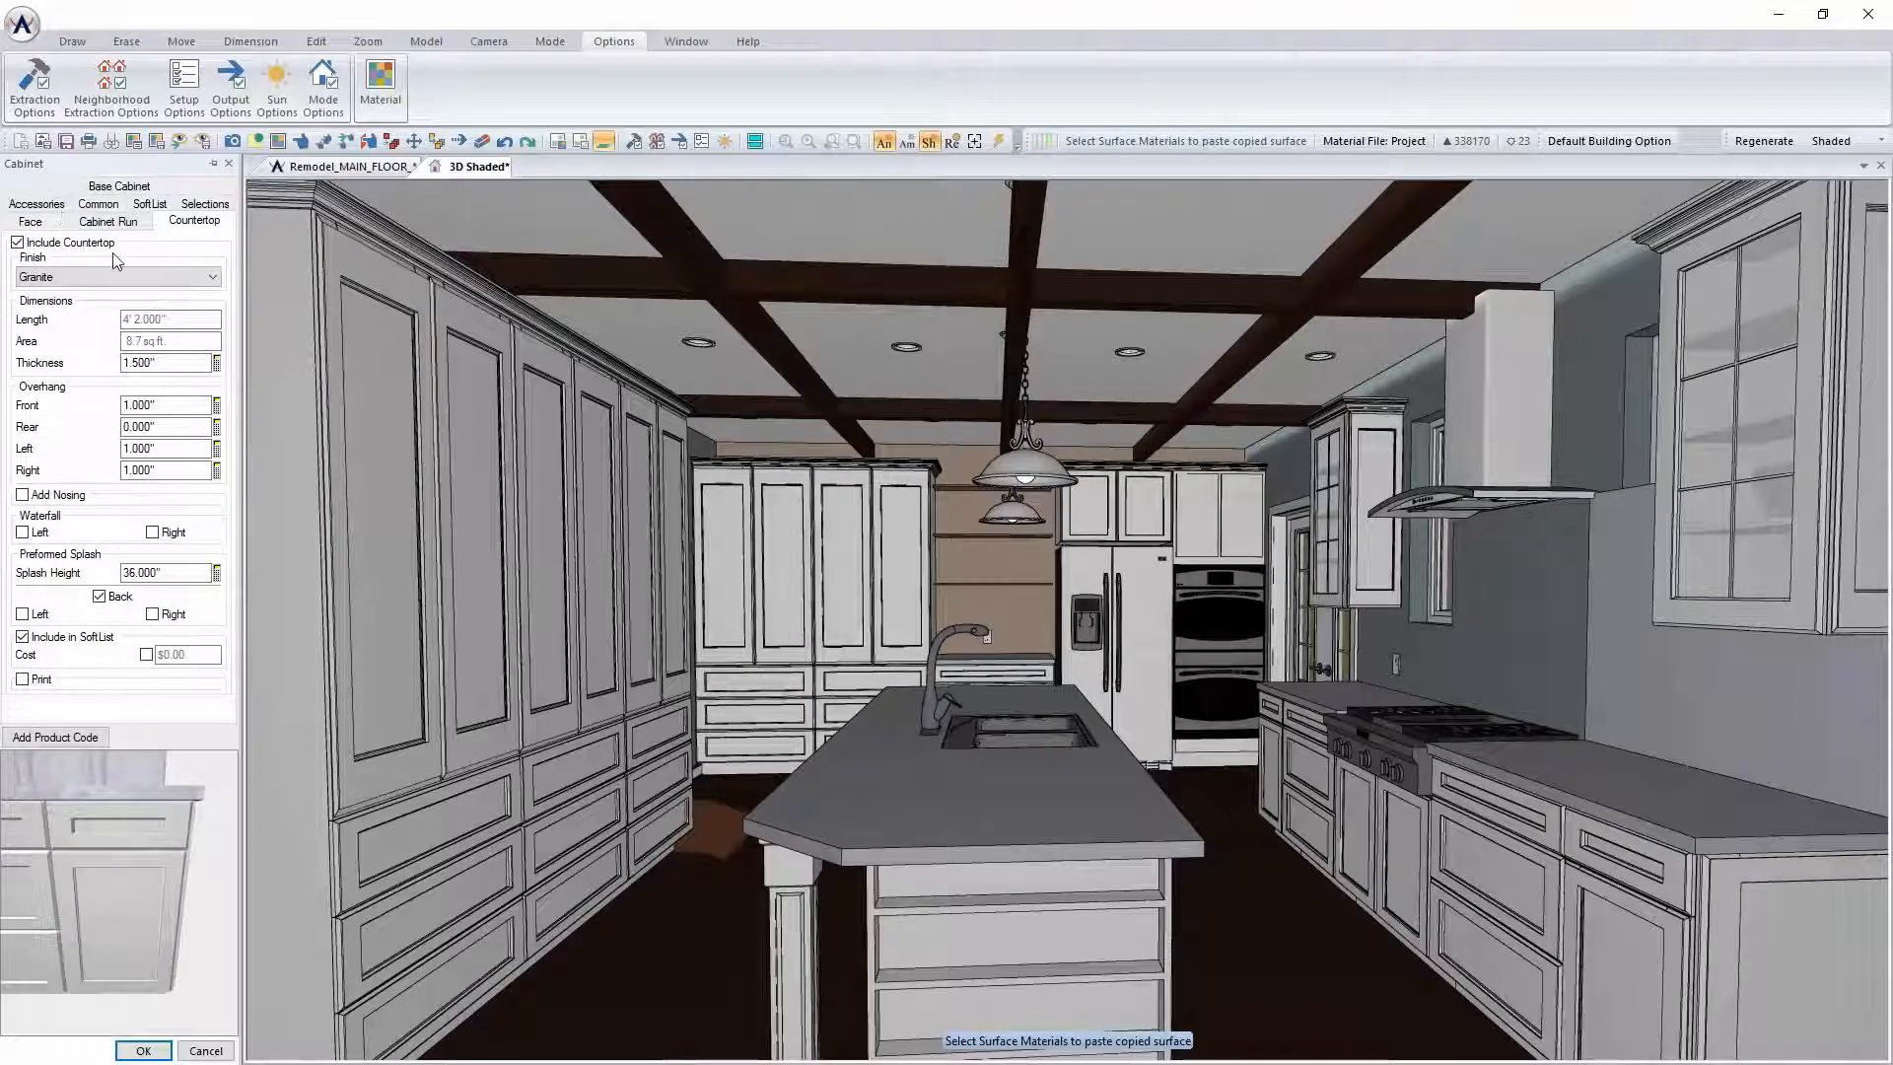
{"action": "left_click", "coordinate": [116, 603]}
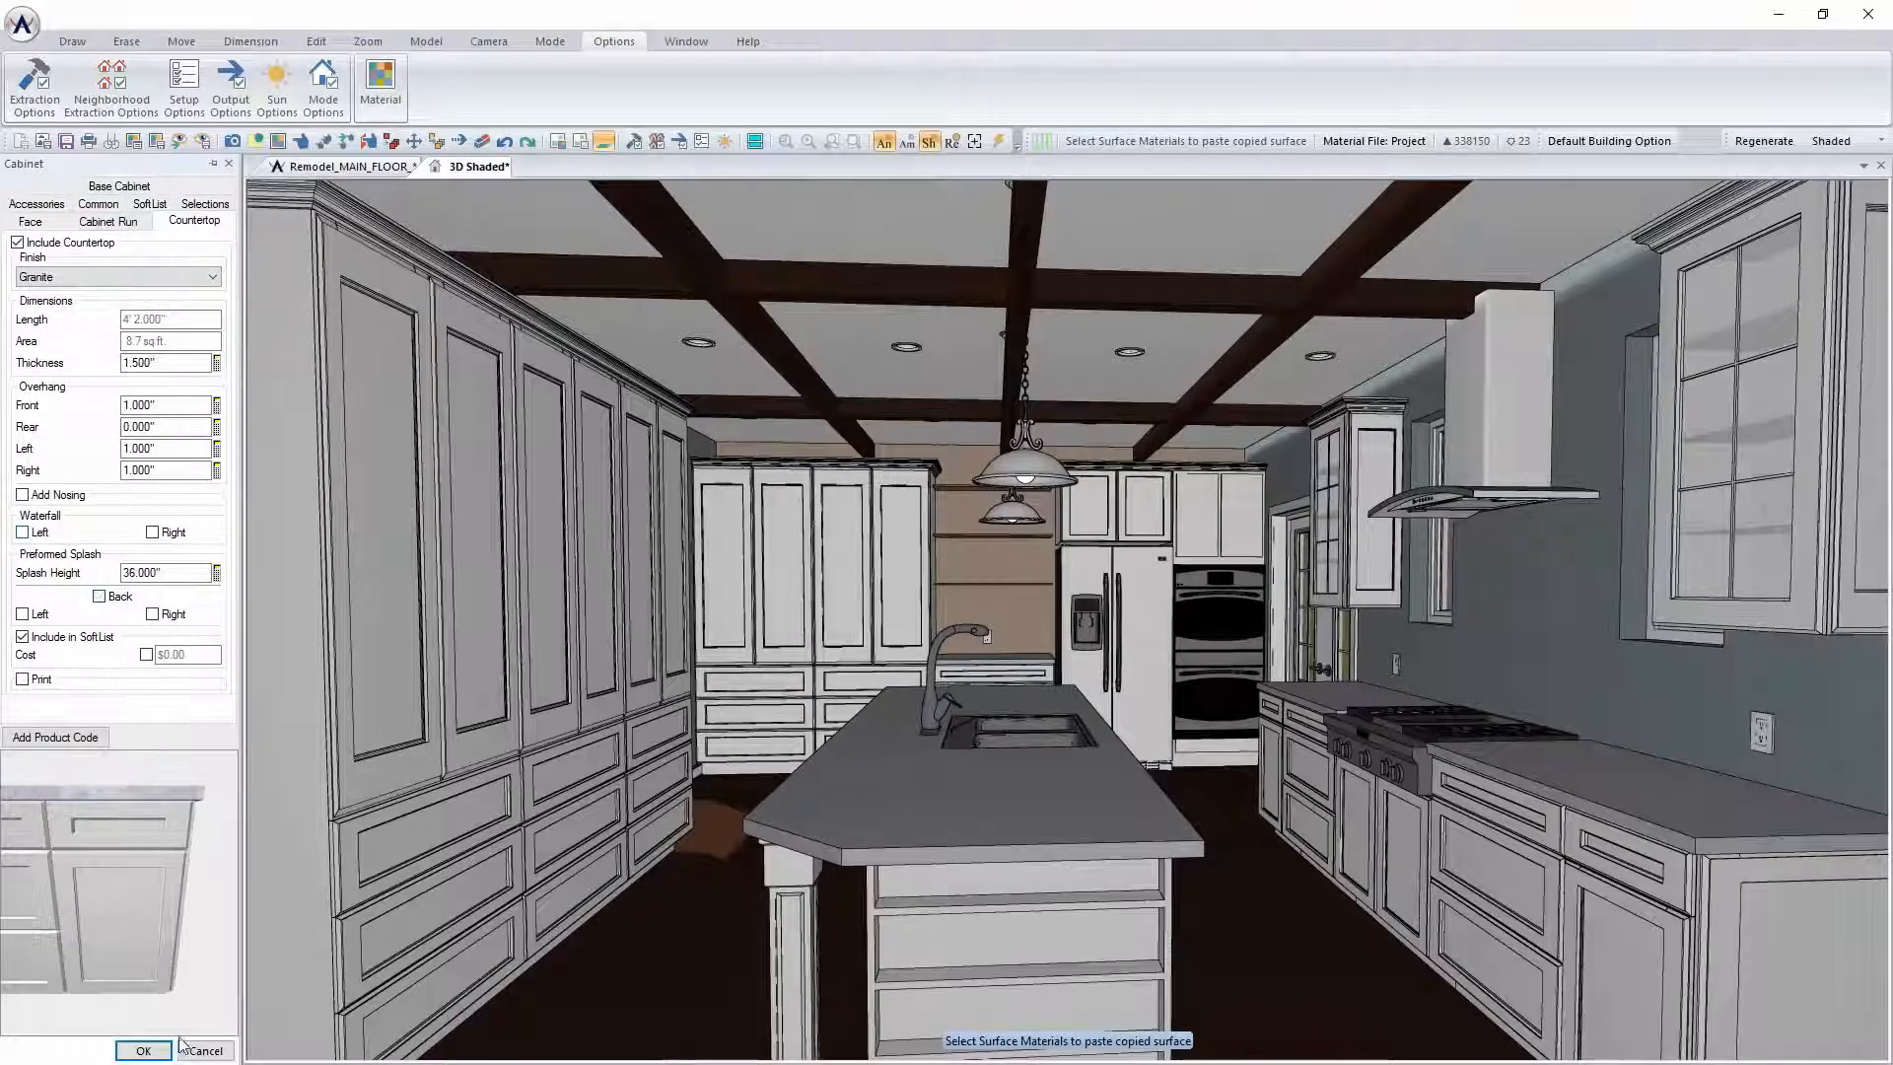
{"action": "left_click", "coordinate": [143, 1050]}
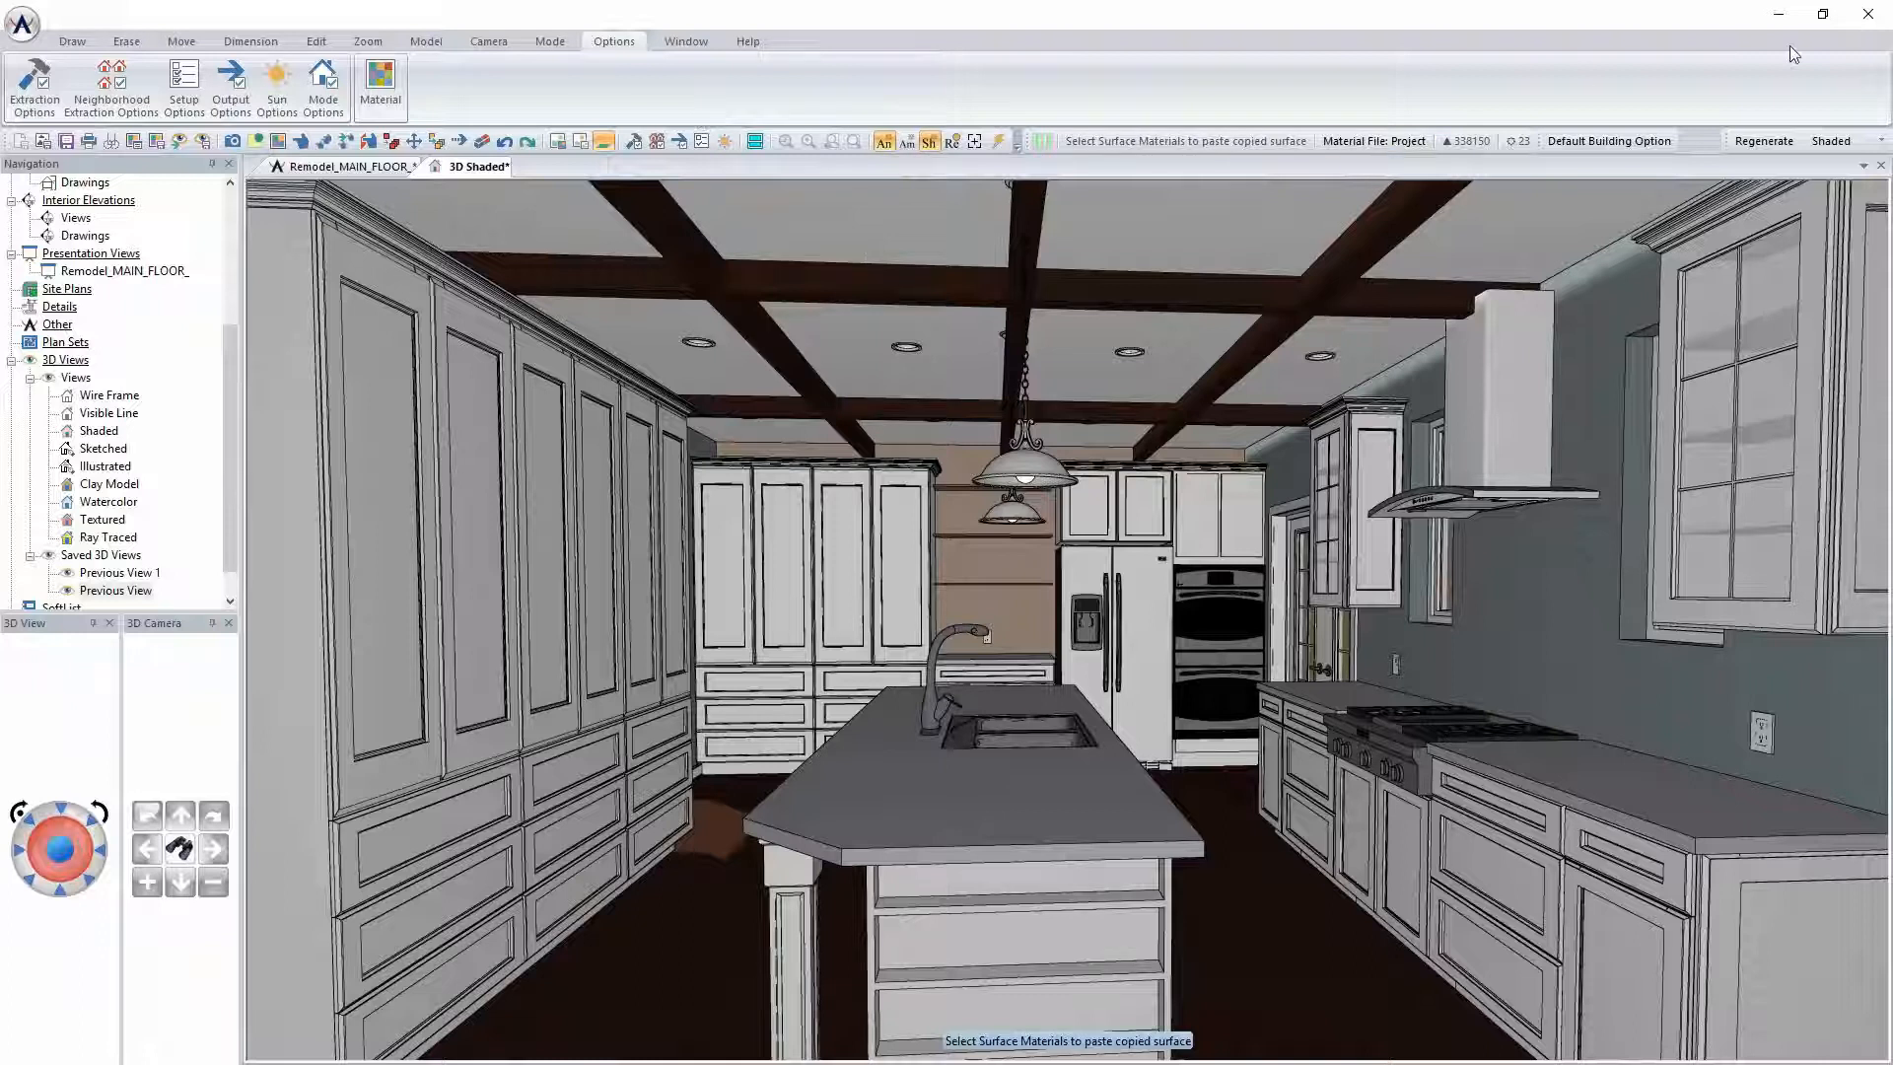
Return the 3D view to Textured and regenerate it
{"action": "left_click", "coordinate": [1834, 141]}
{"action": "left_click", "coordinate": [1833, 248]}
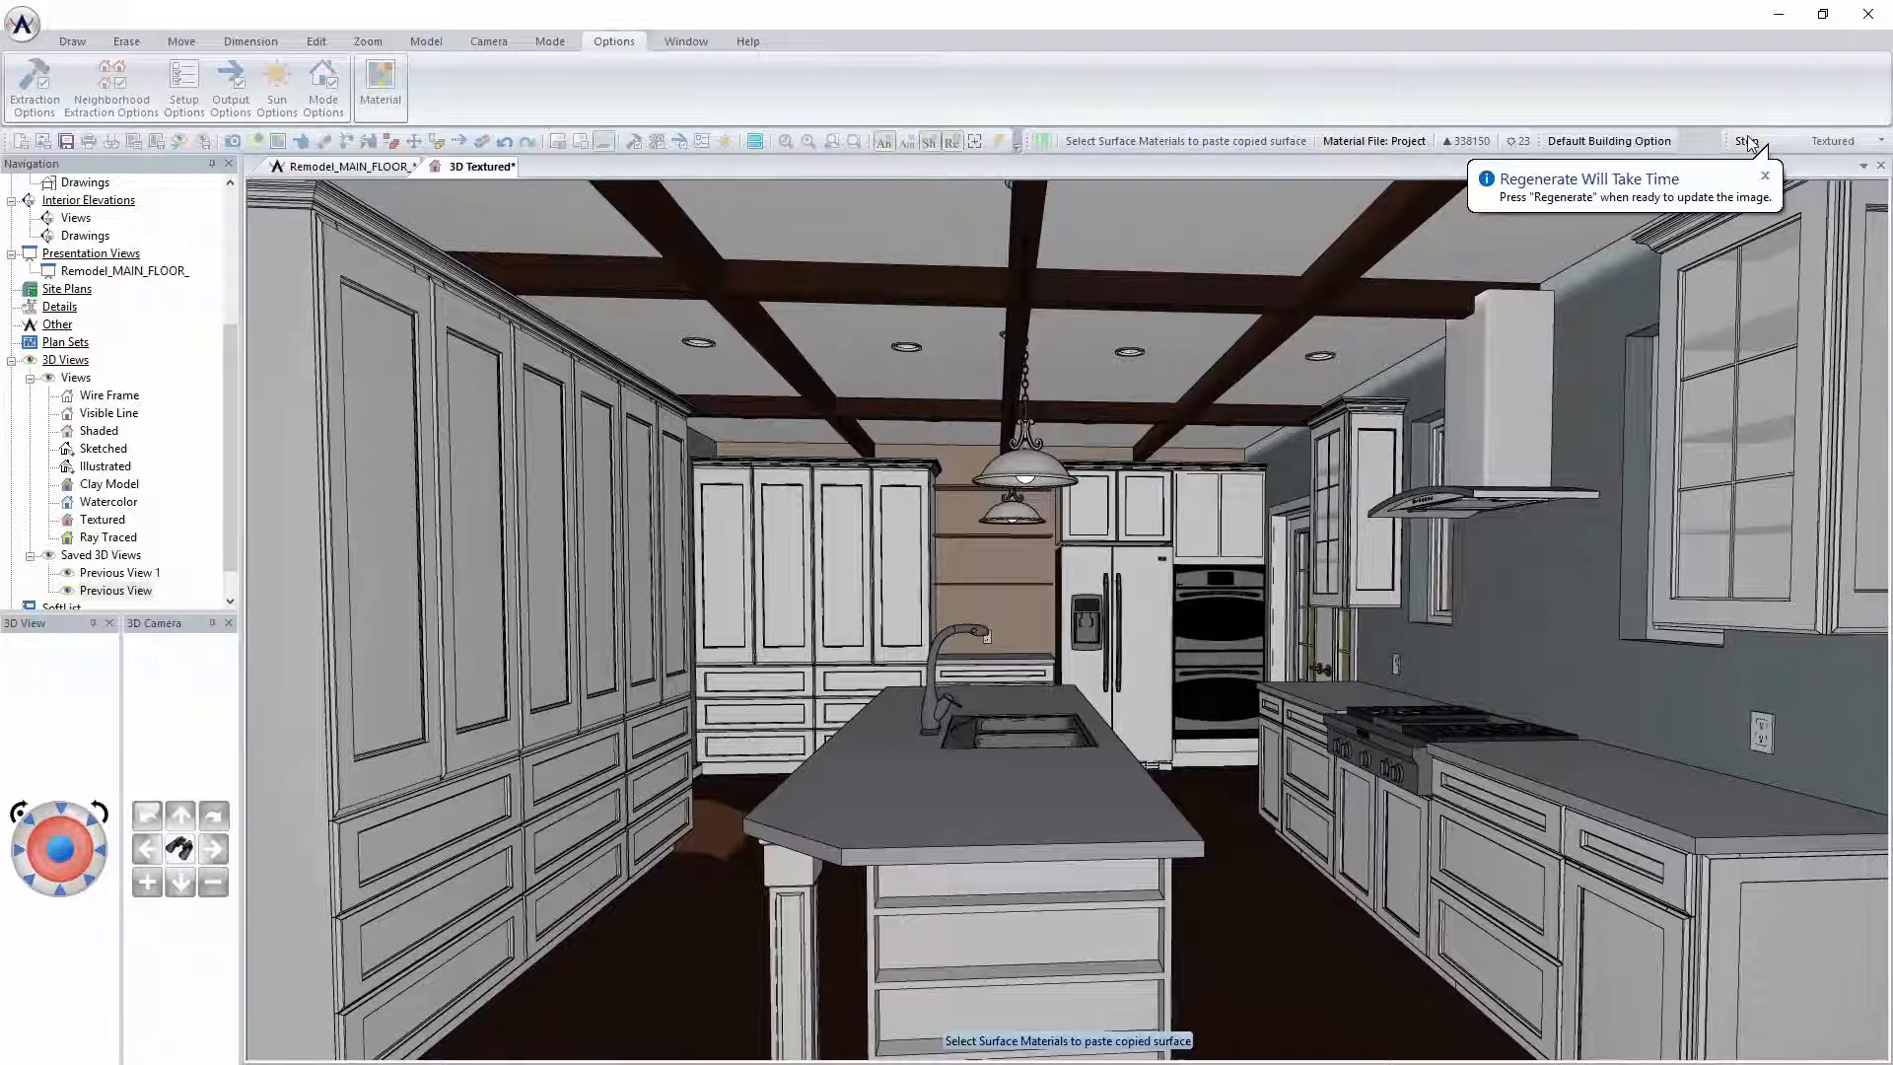
{"action": "left_click", "coordinate": [1747, 139]}
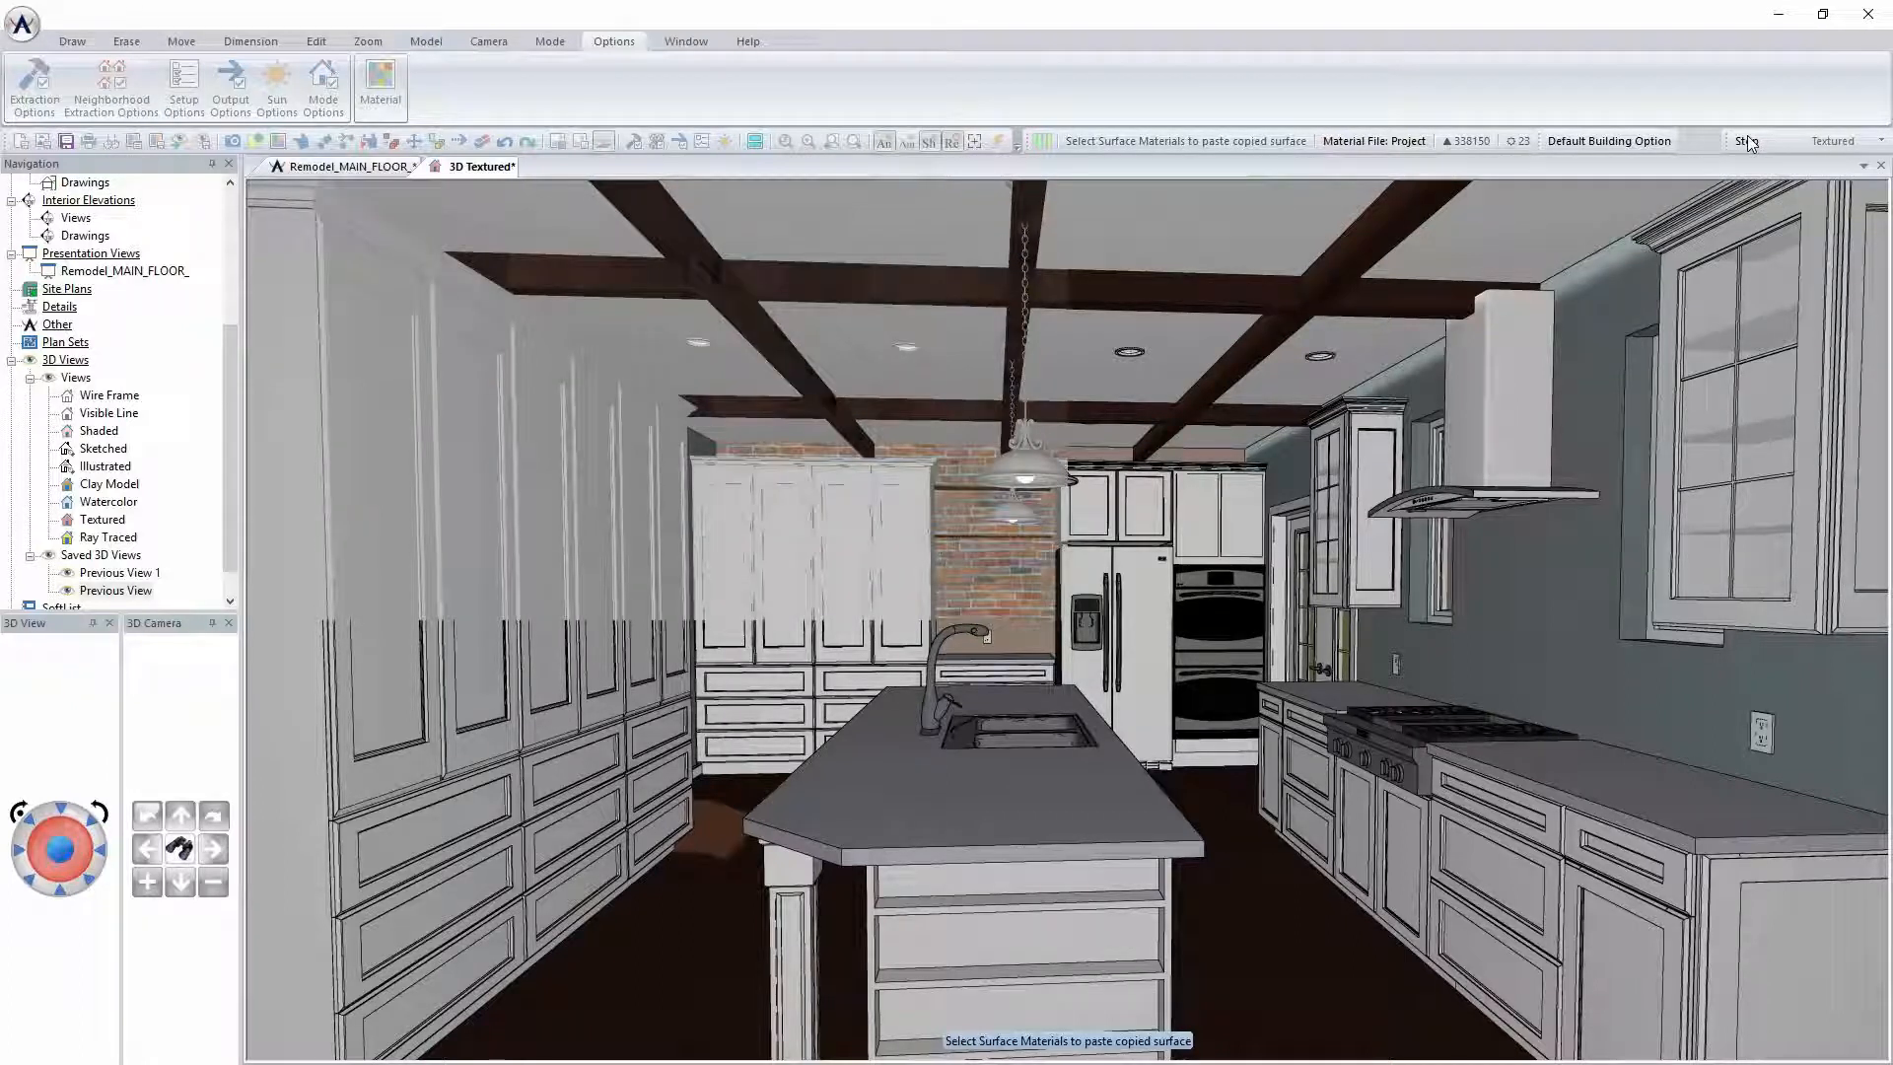